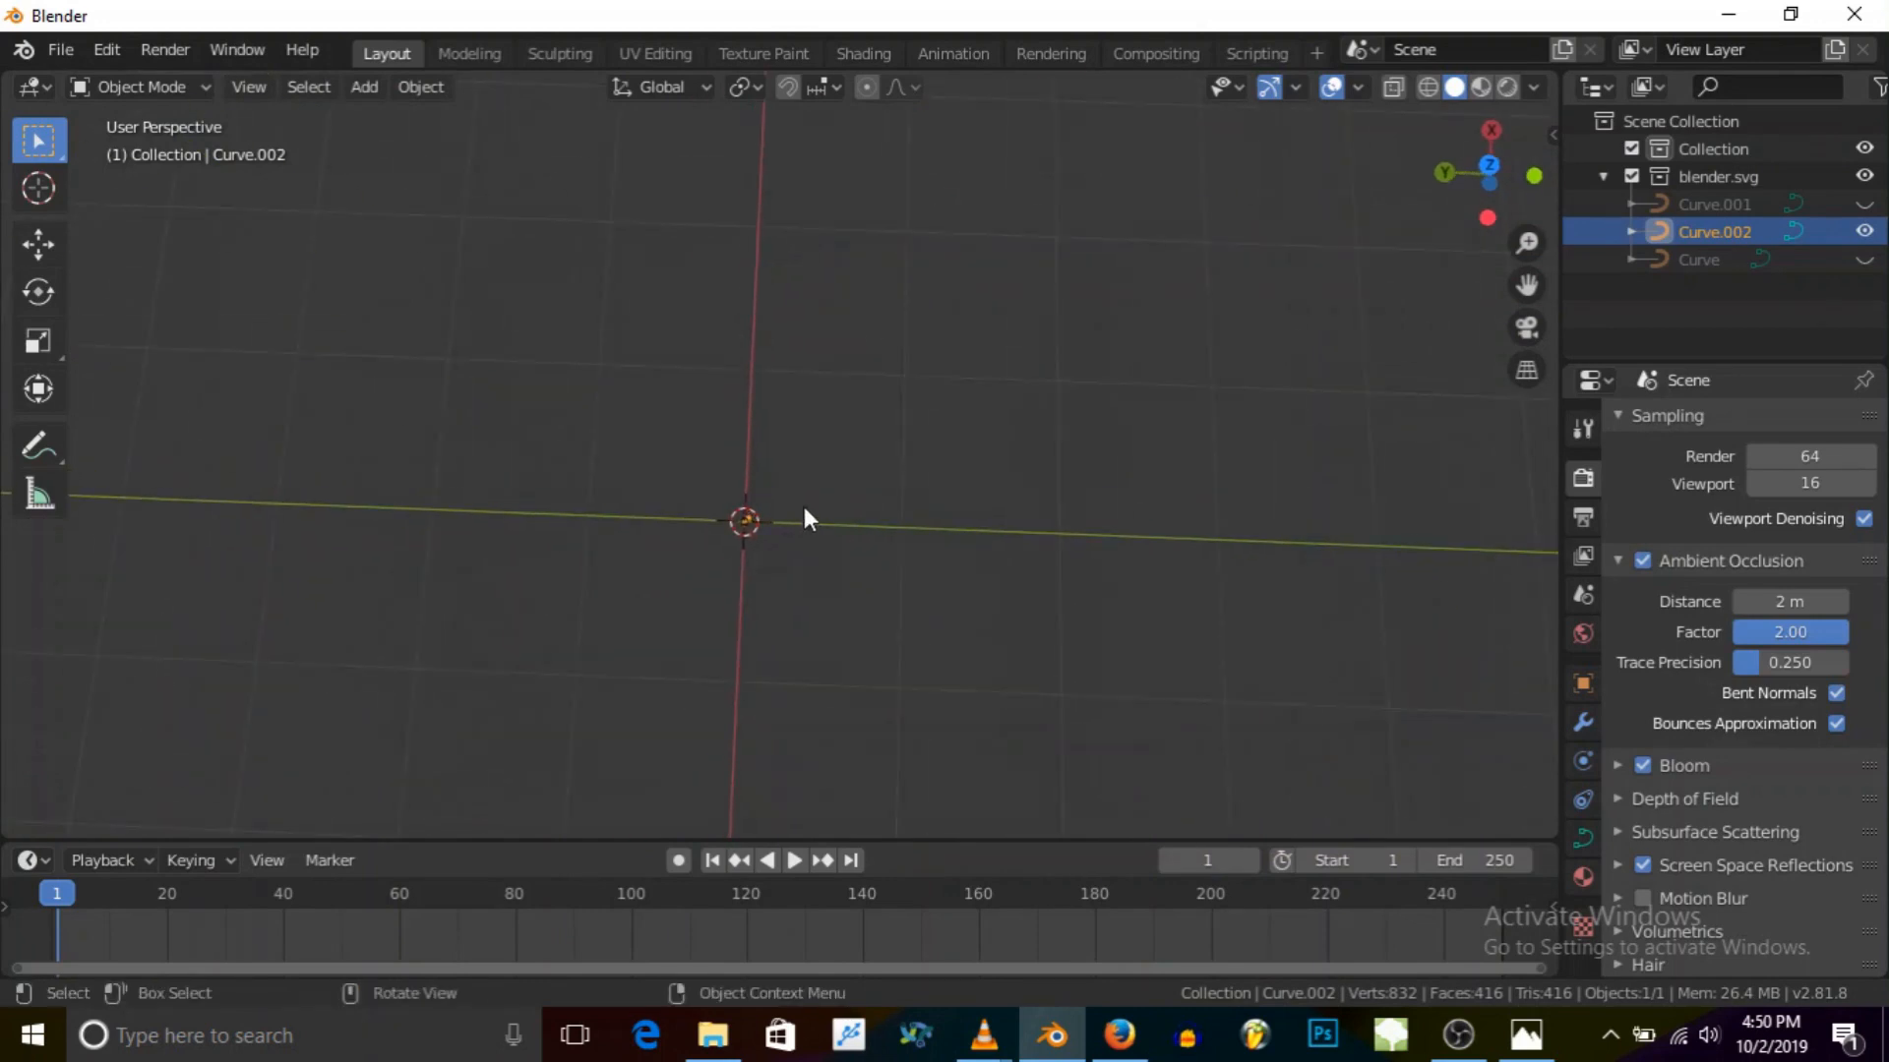
Step: Scale the imported Blender logo curve up uniformly in several passes until it is clearly visible beside the origin
key(s)
click(823, 609)
key(s)
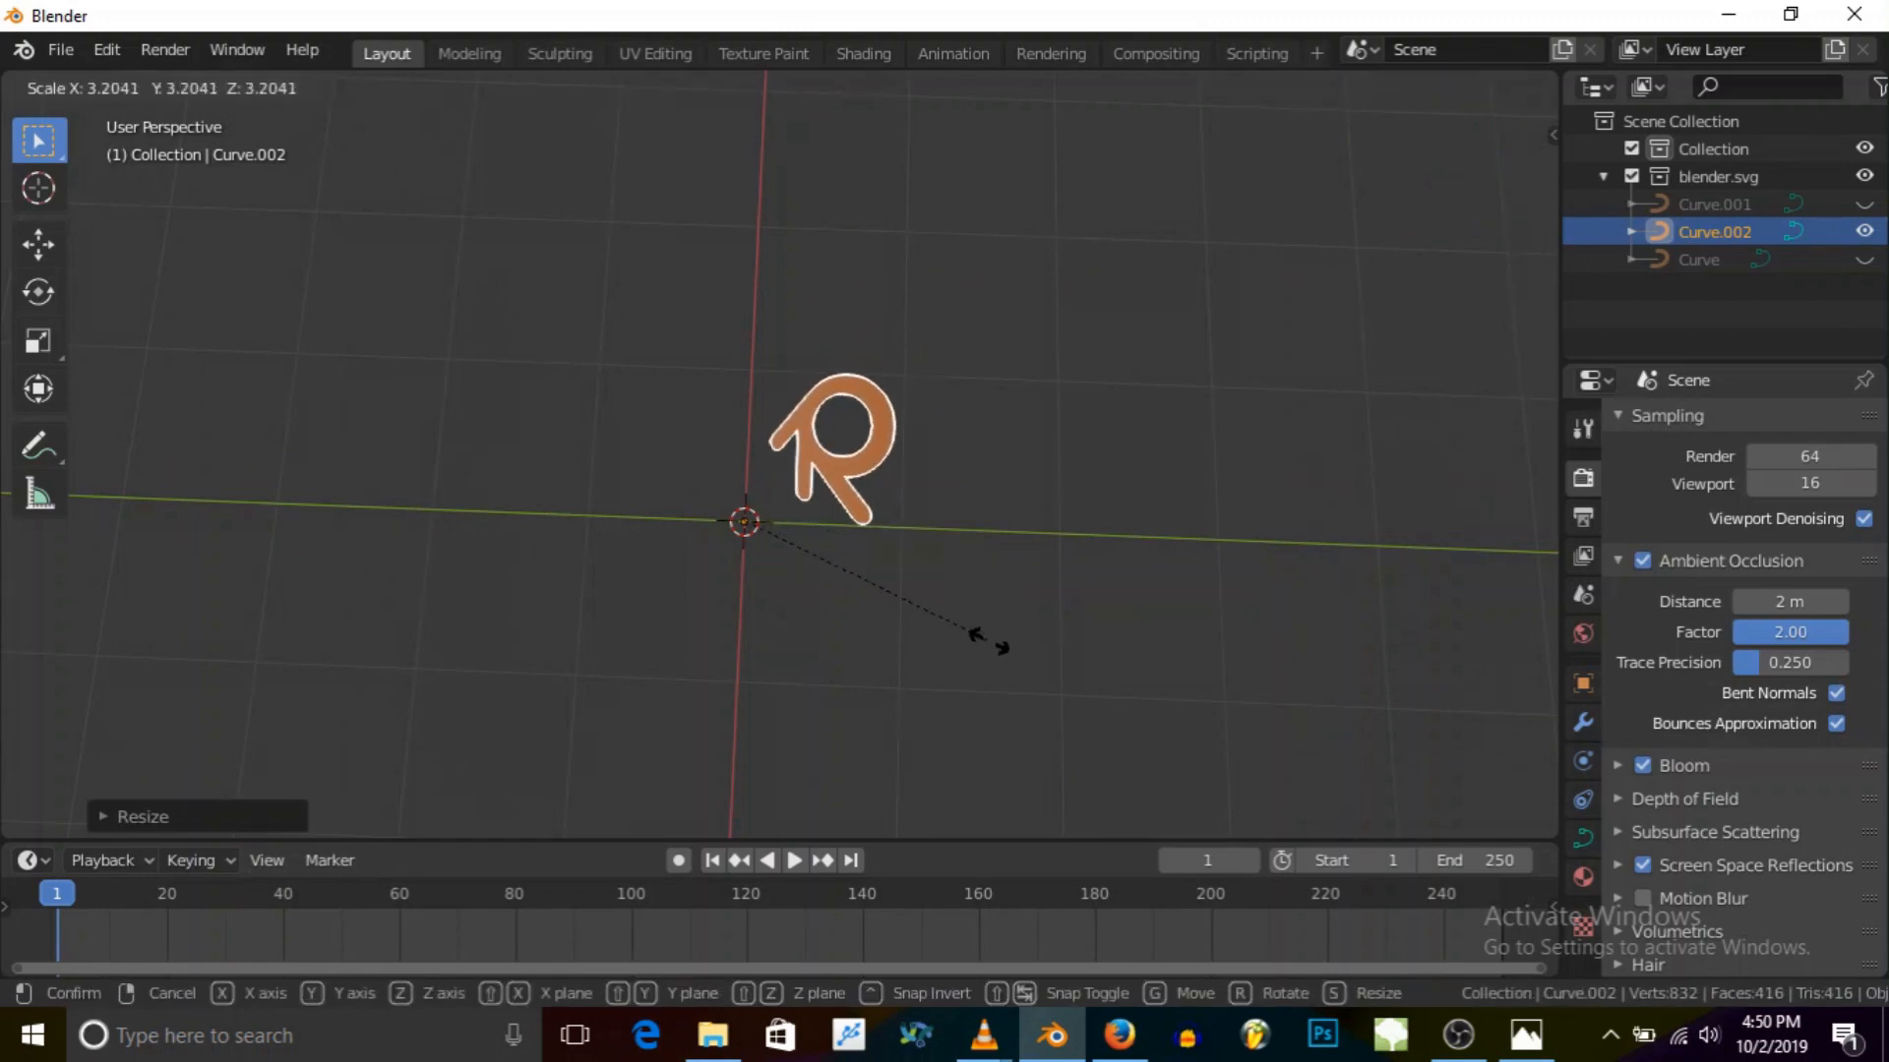
click(989, 639)
middle_drag(1080, 612, 932, 600)
middle_drag(759, 470, 755, 540)
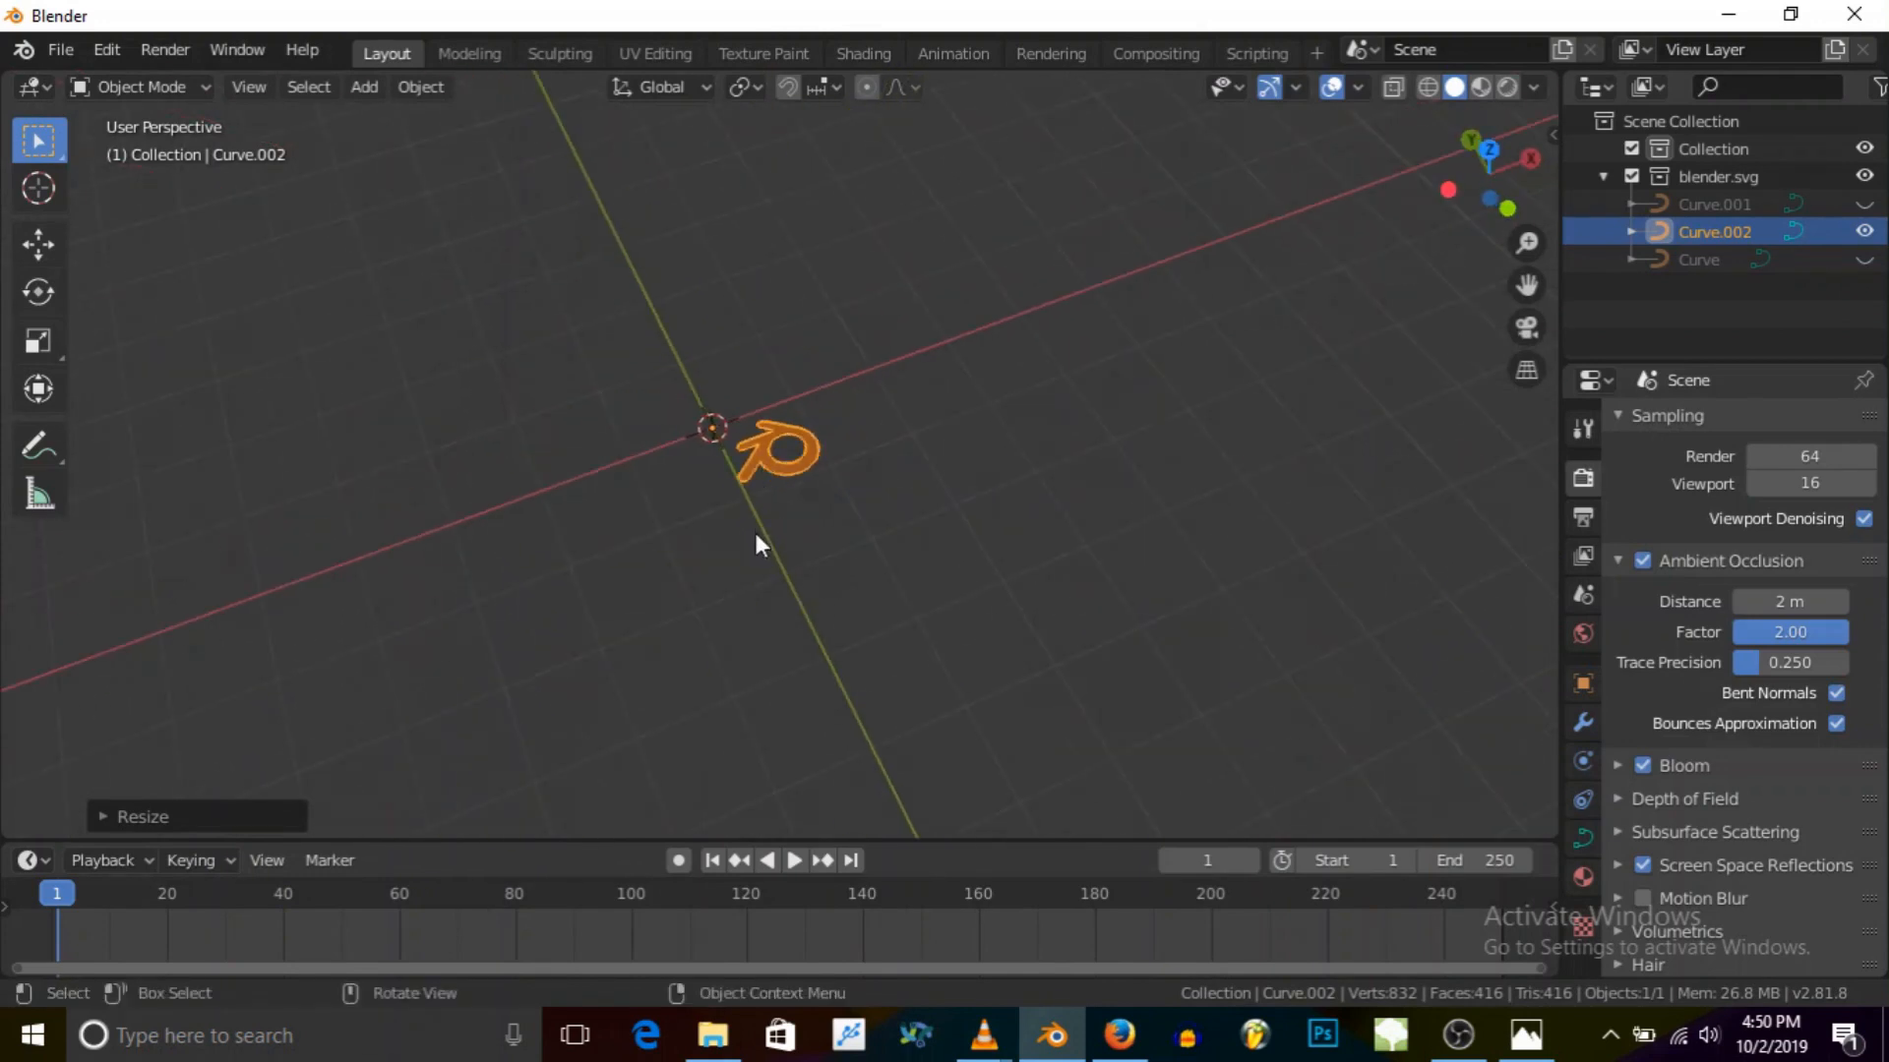
key(s)
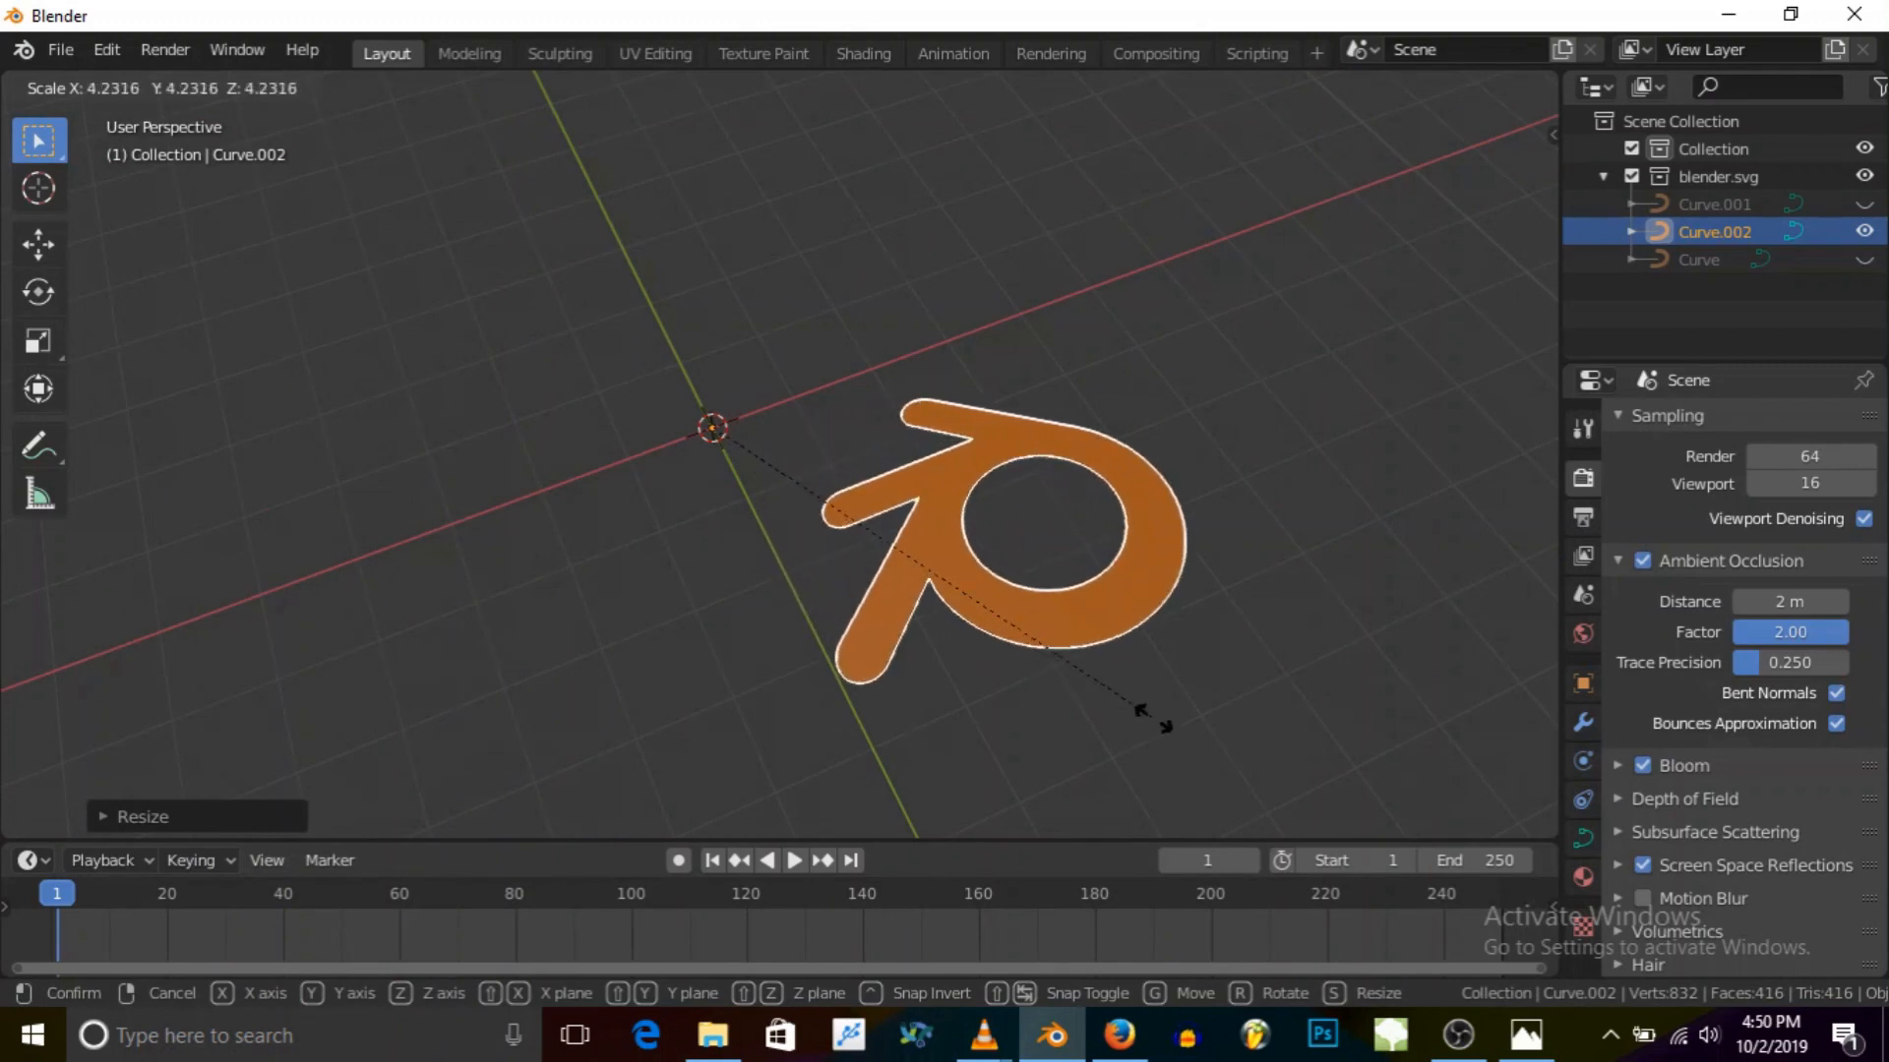
click(1122, 708)
middle_drag(875, 482, 871, 528)
key(s)
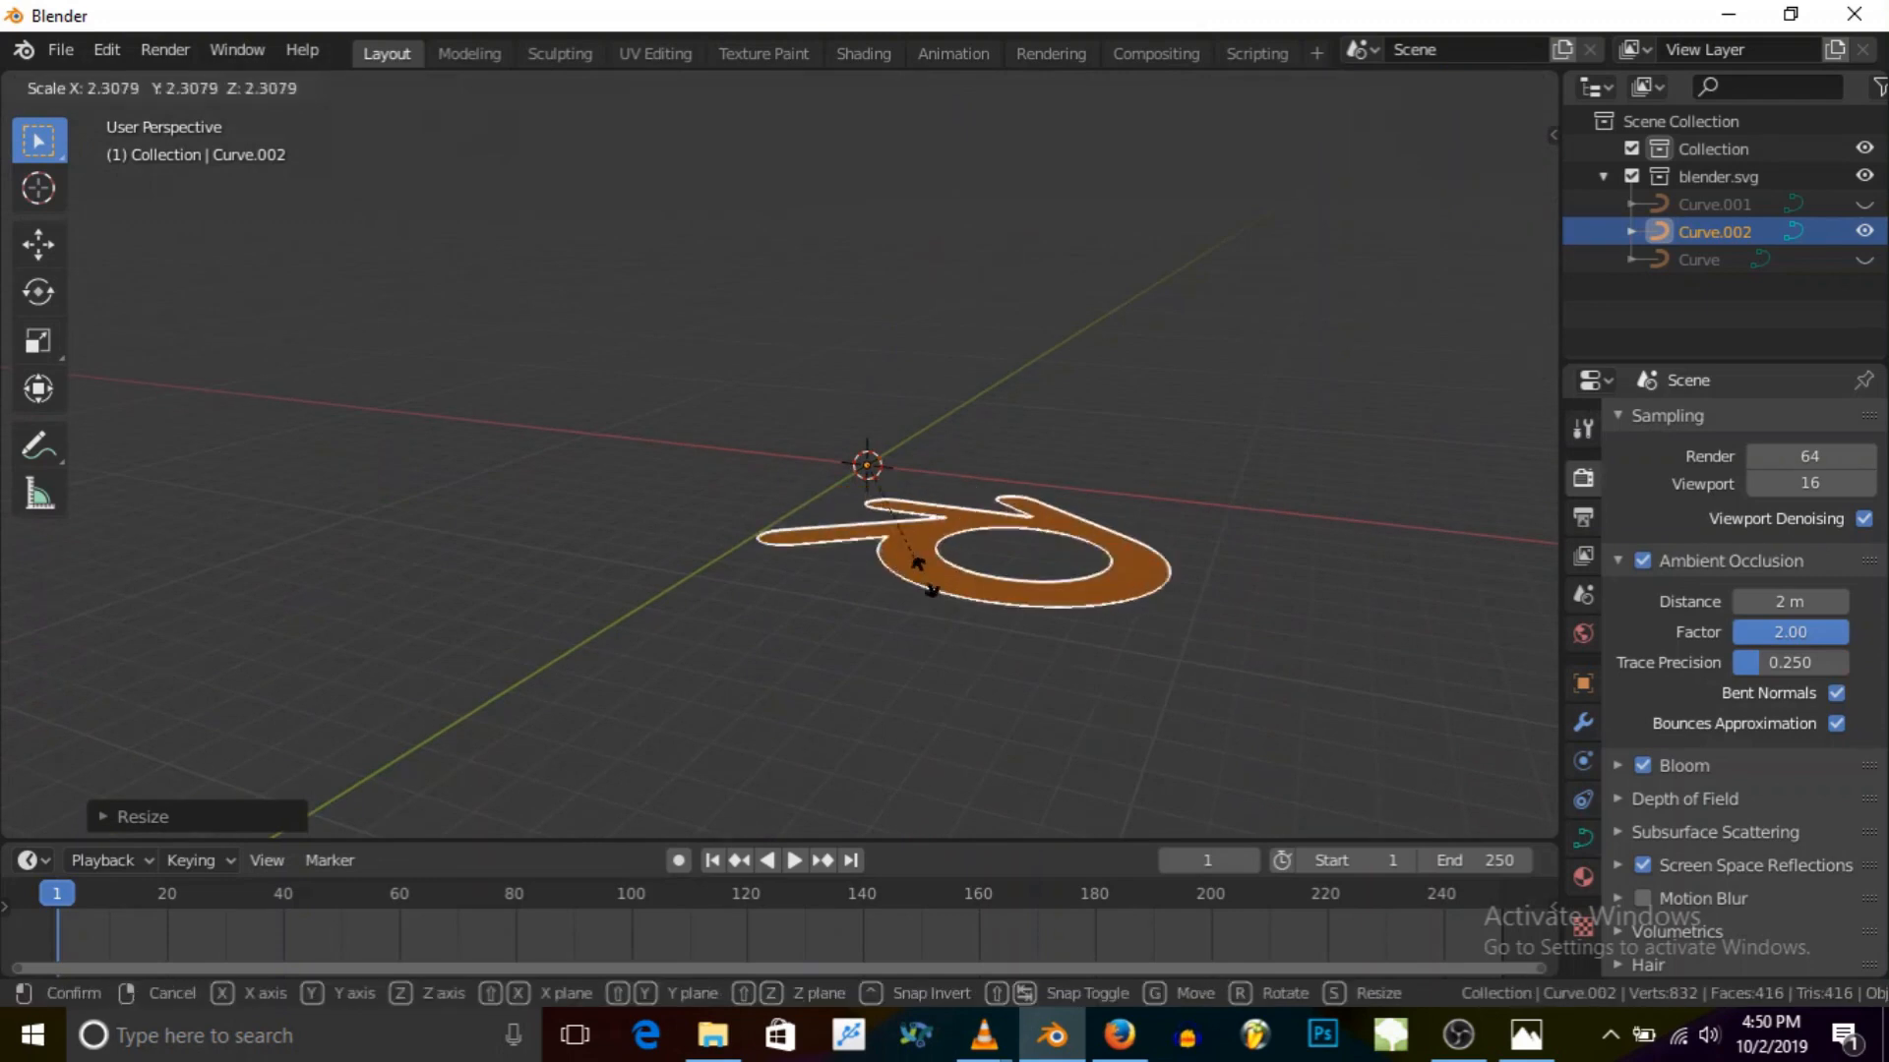
click(970, 612)
scroll(821, 508, down, 4)
middle_drag(821, 507, 948, 580)
scroll(770, 464, down, 7)
middle_drag(770, 464, 799, 499)
scroll(752, 480, up, 7)
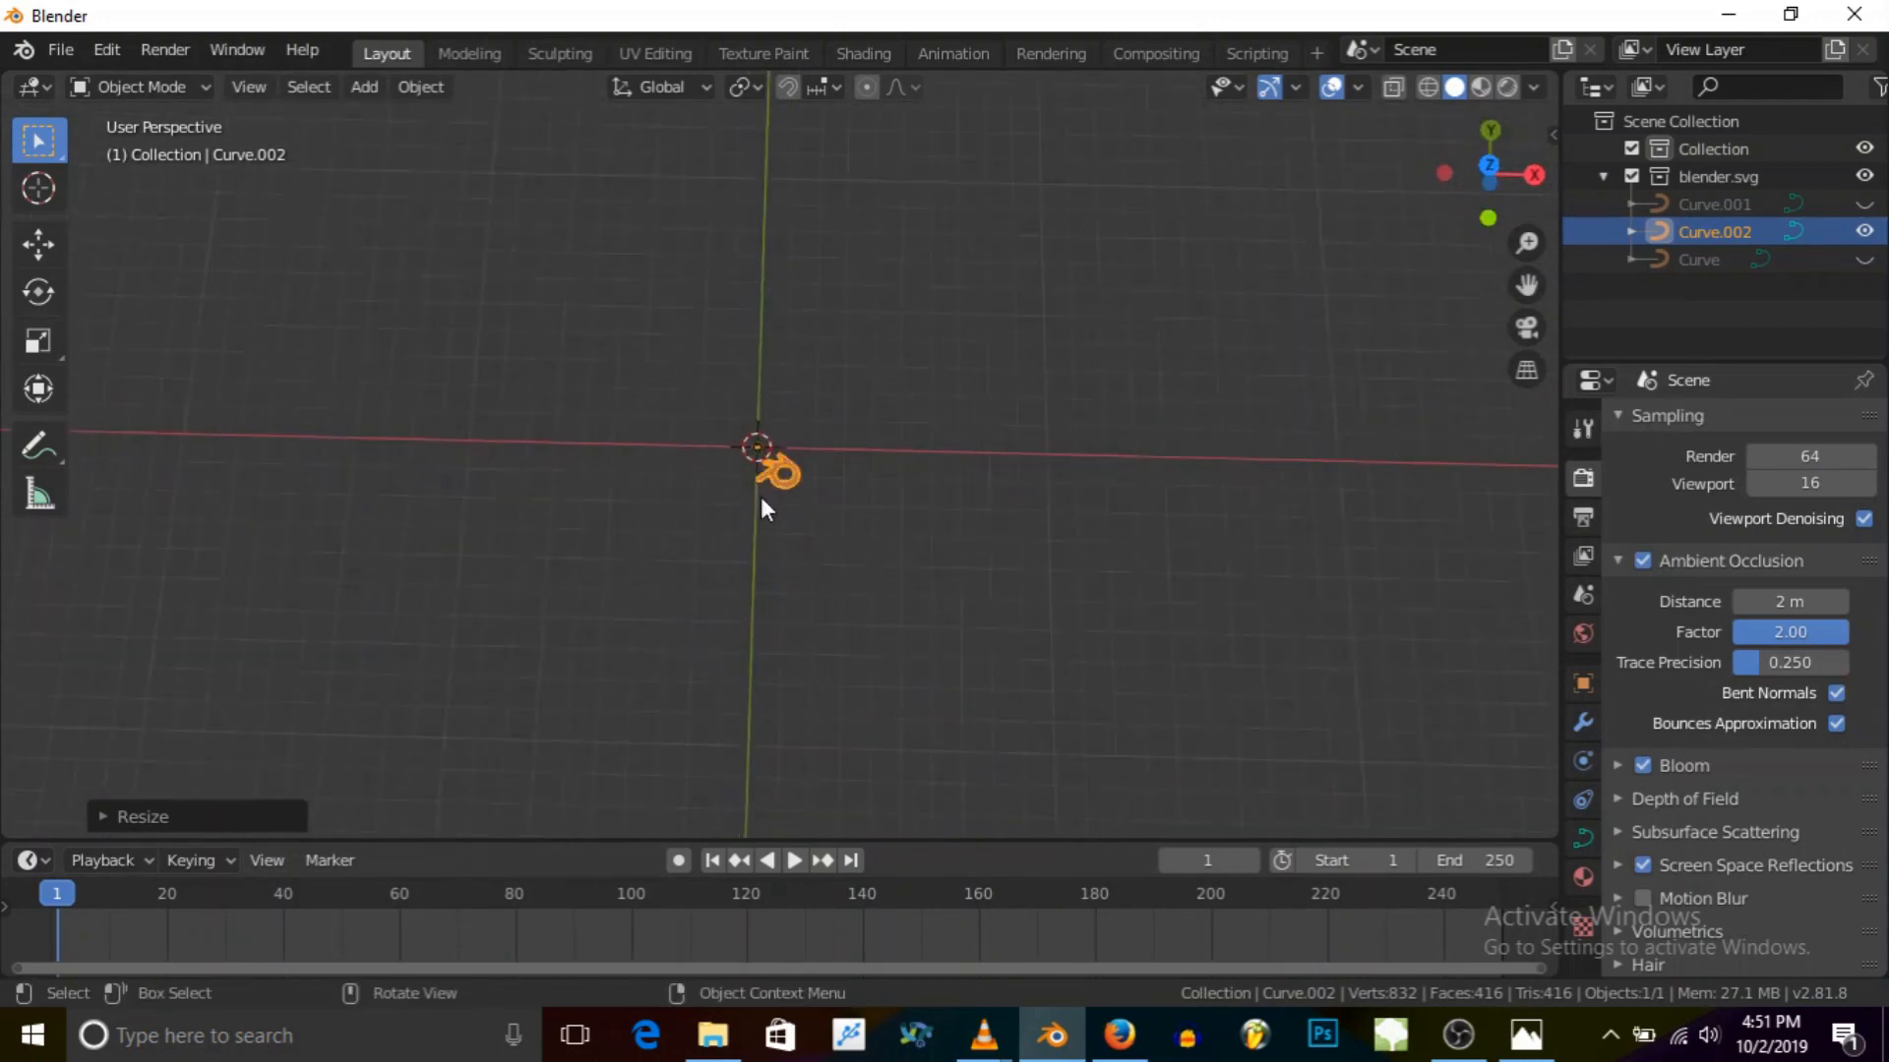
Step: Add a mesh cube at the origin as a size reference for the logo and delete it again
click(61, 50)
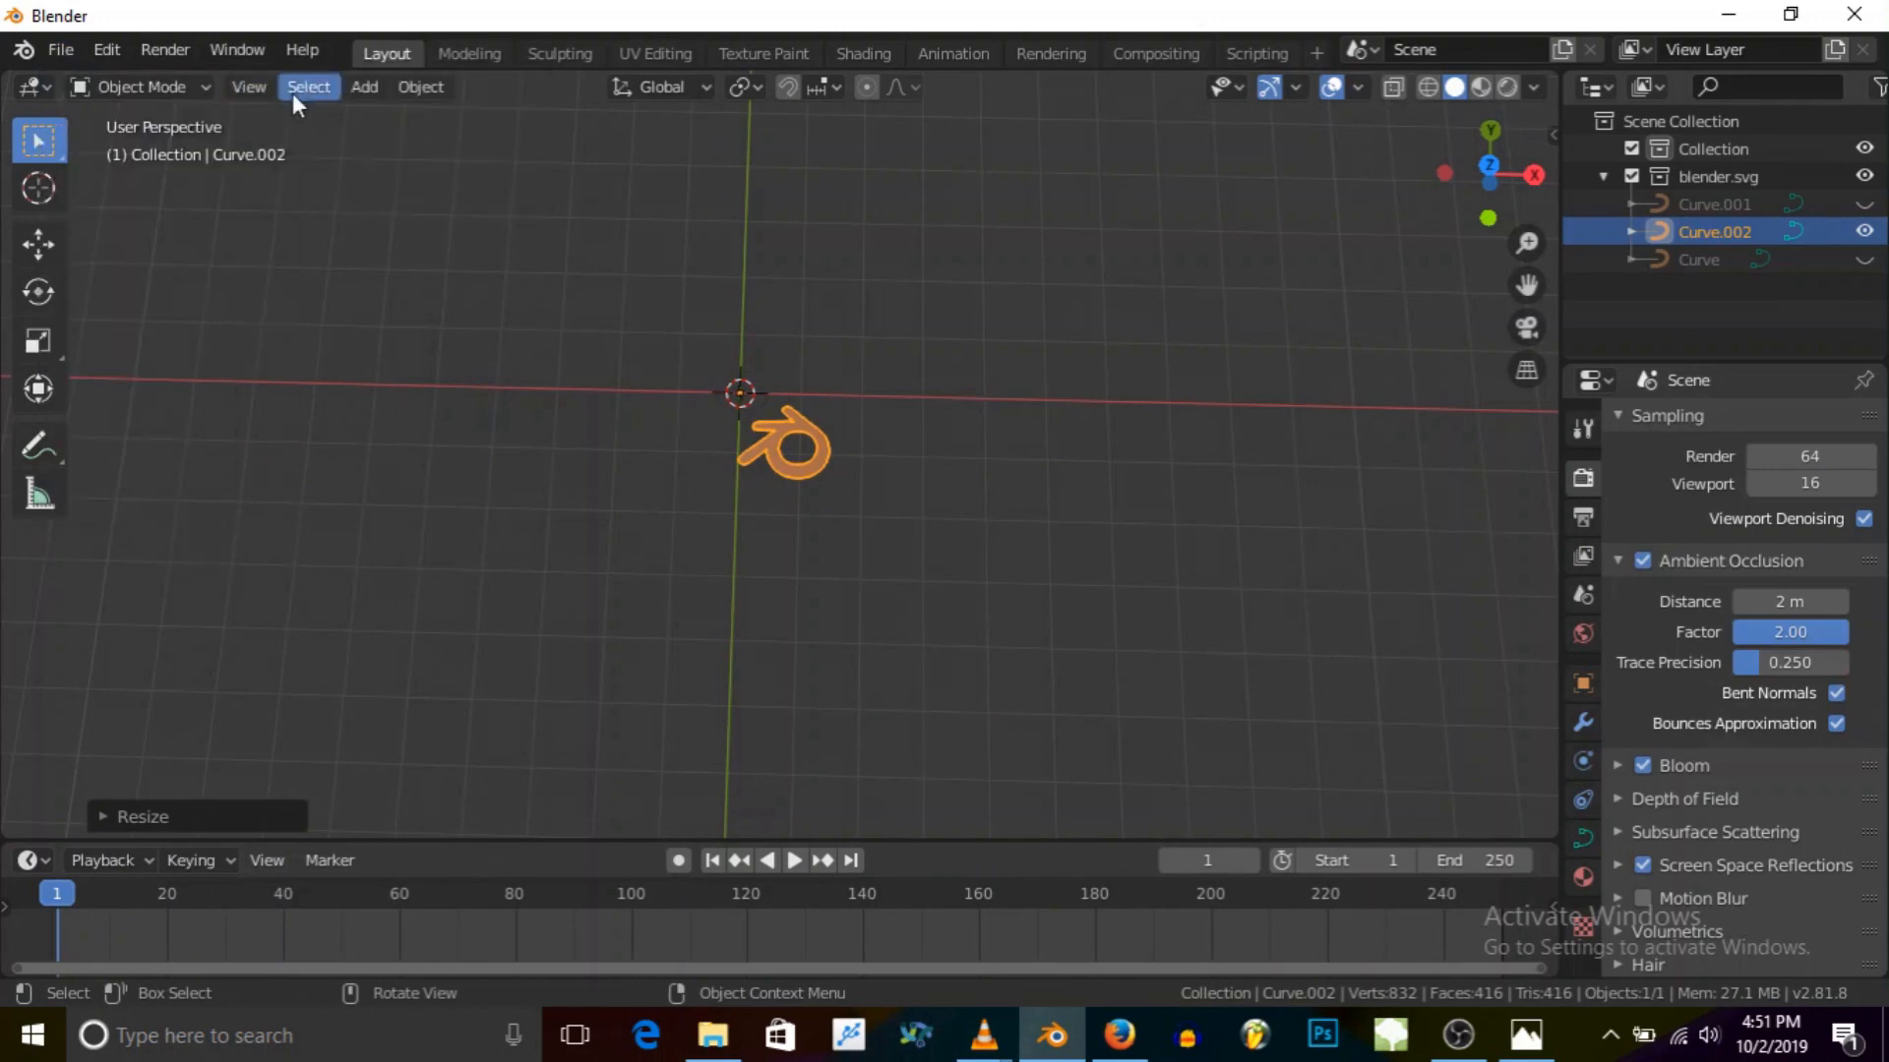
click(418, 87)
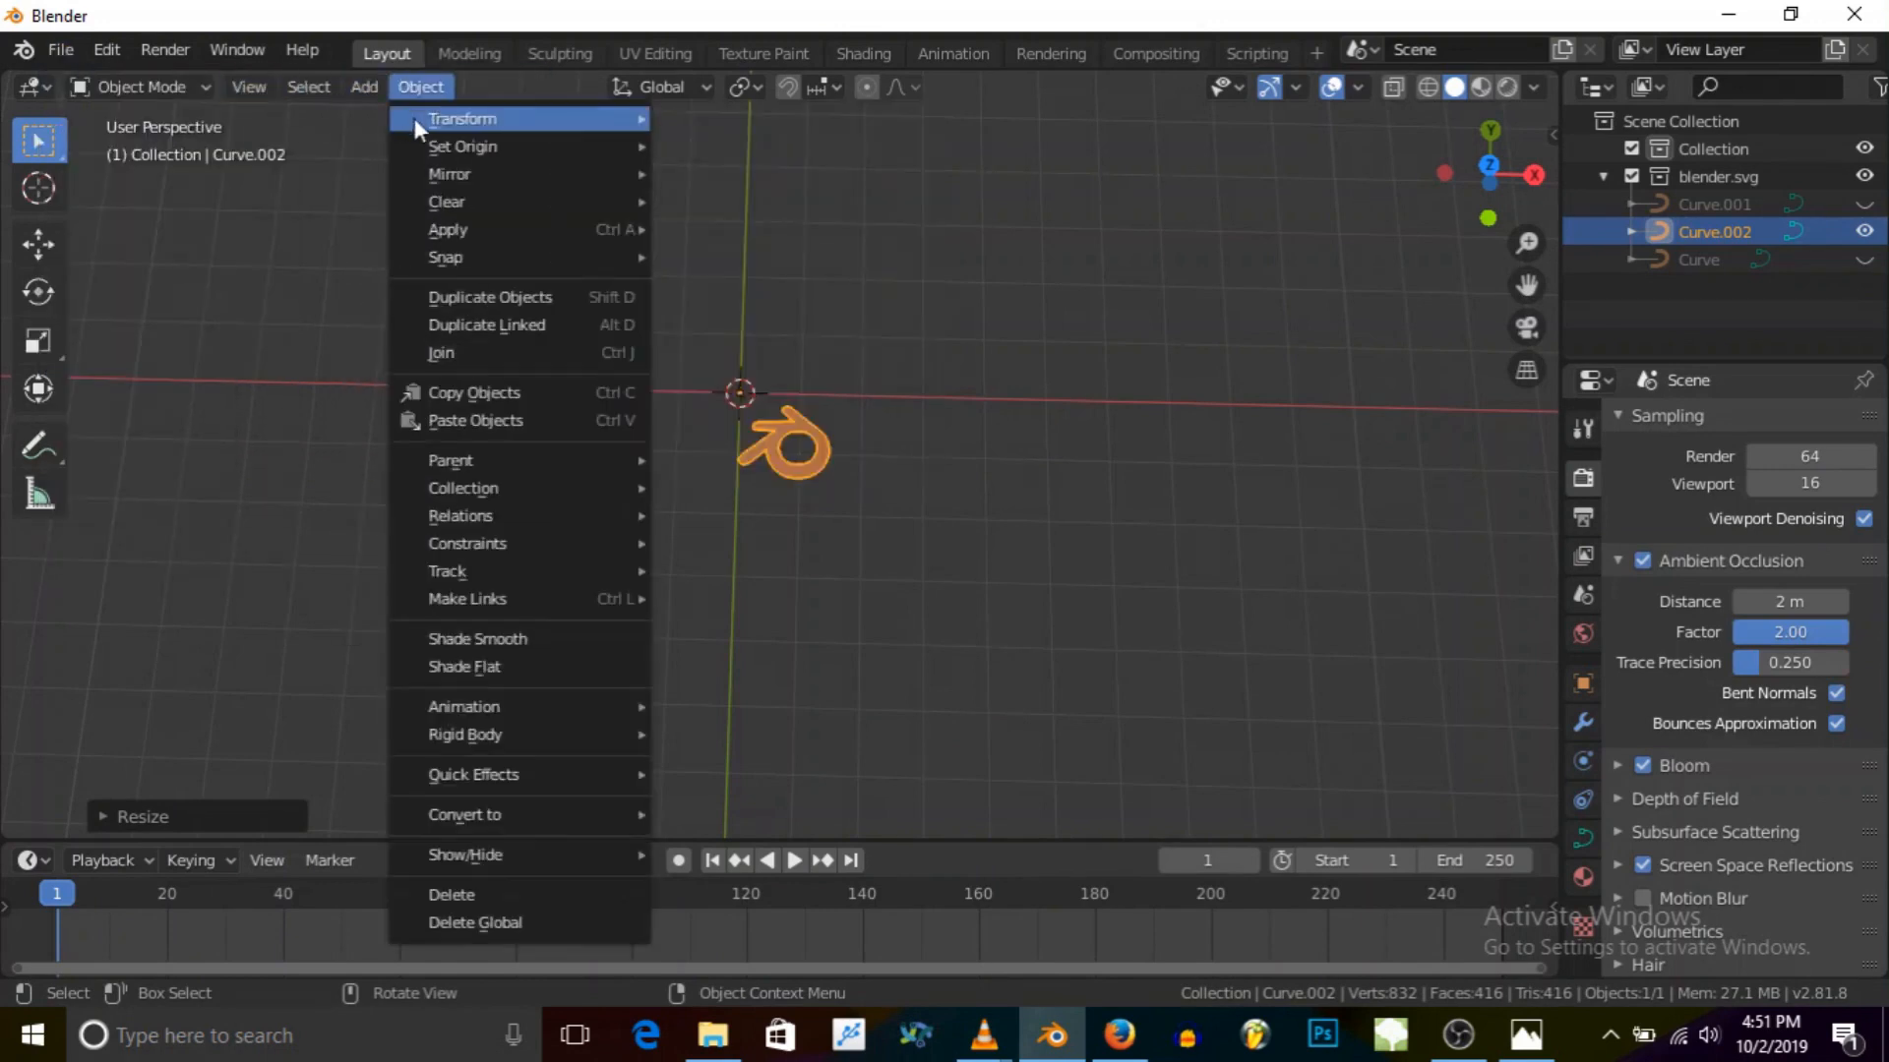
click(359, 88)
click(359, 87)
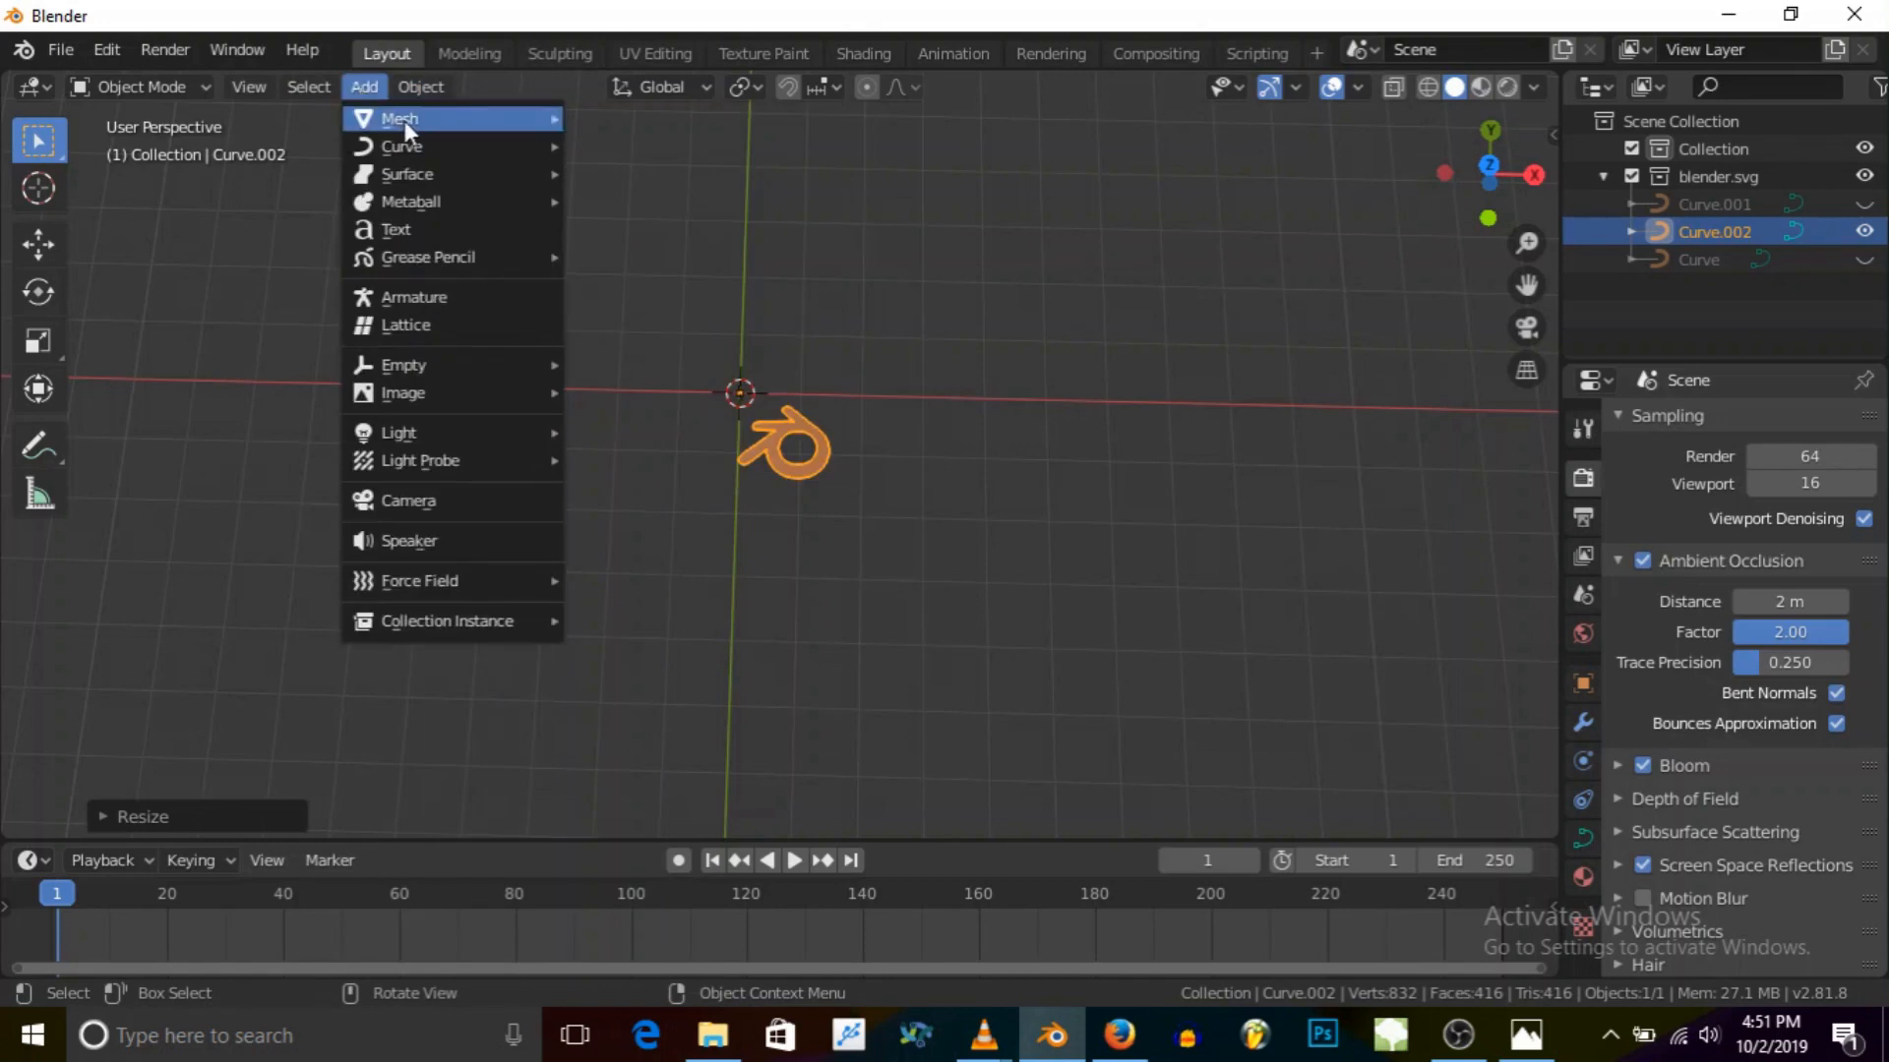
mouse_move(404, 120)
click(635, 138)
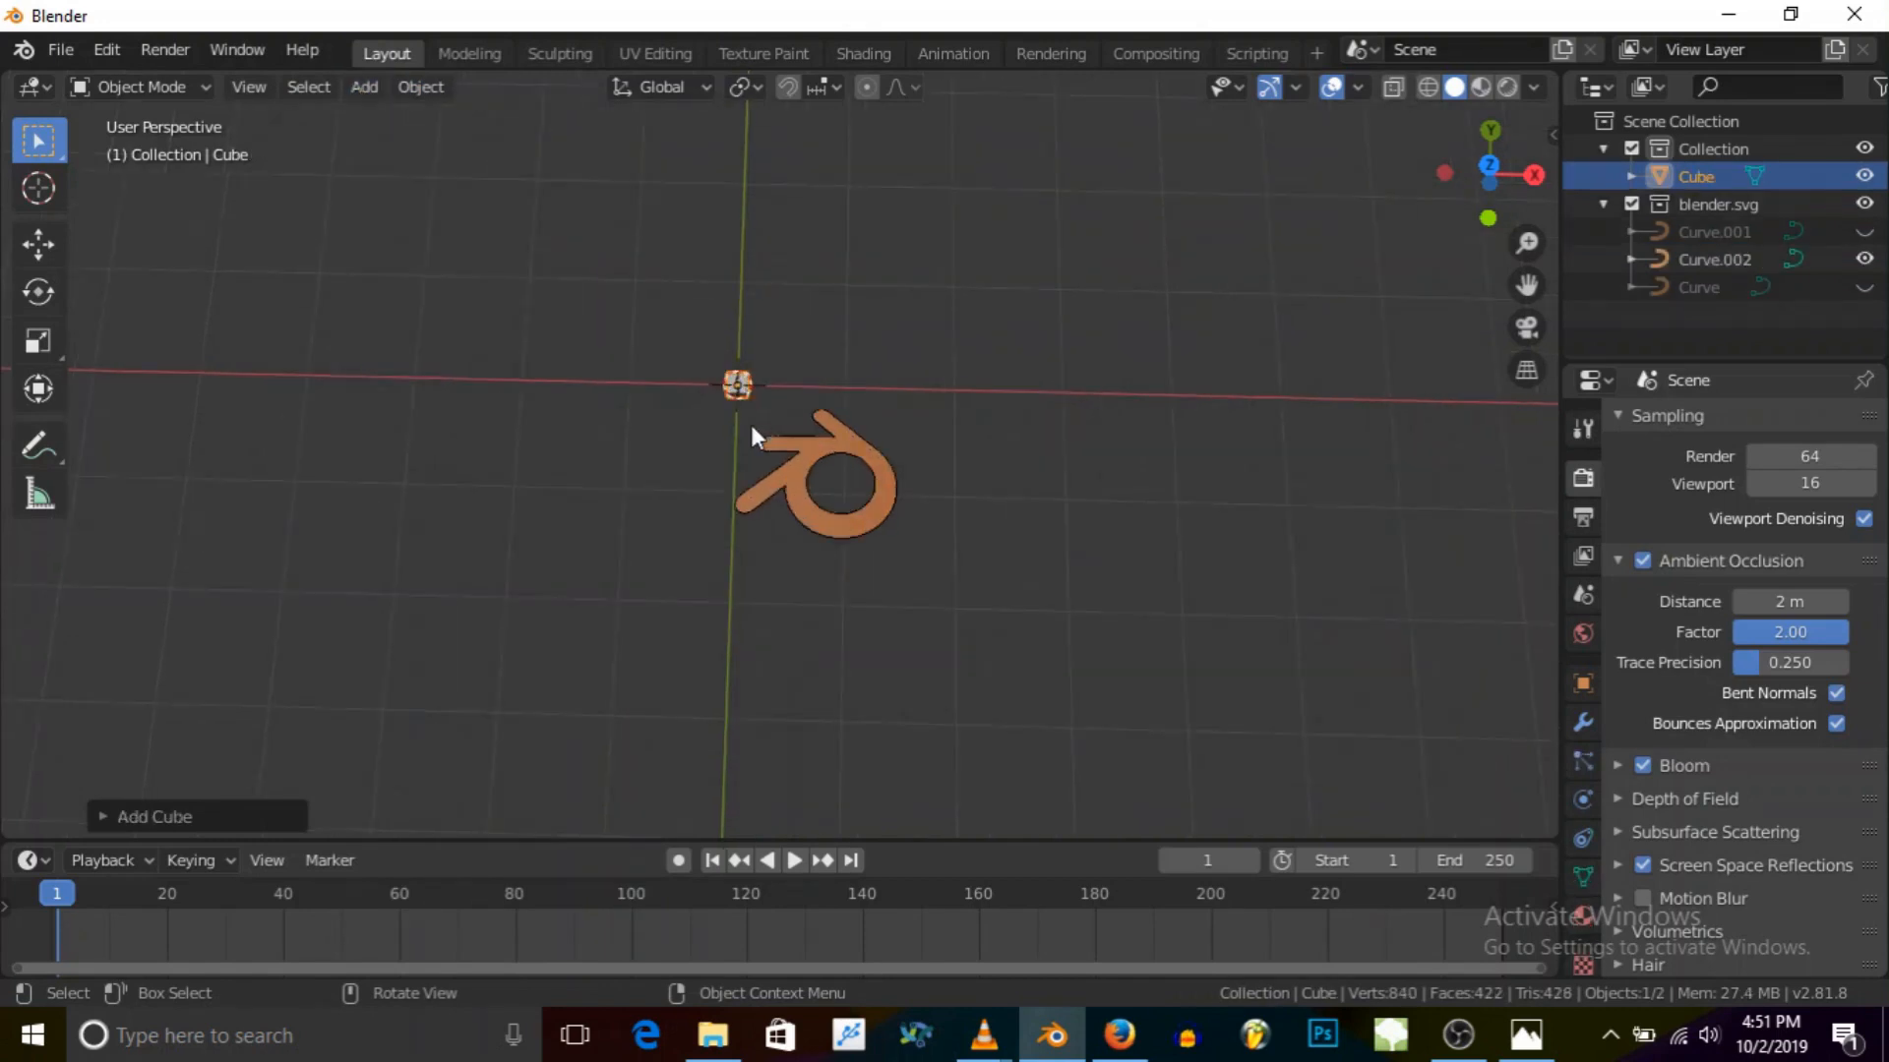
key(x)
click(738, 362)
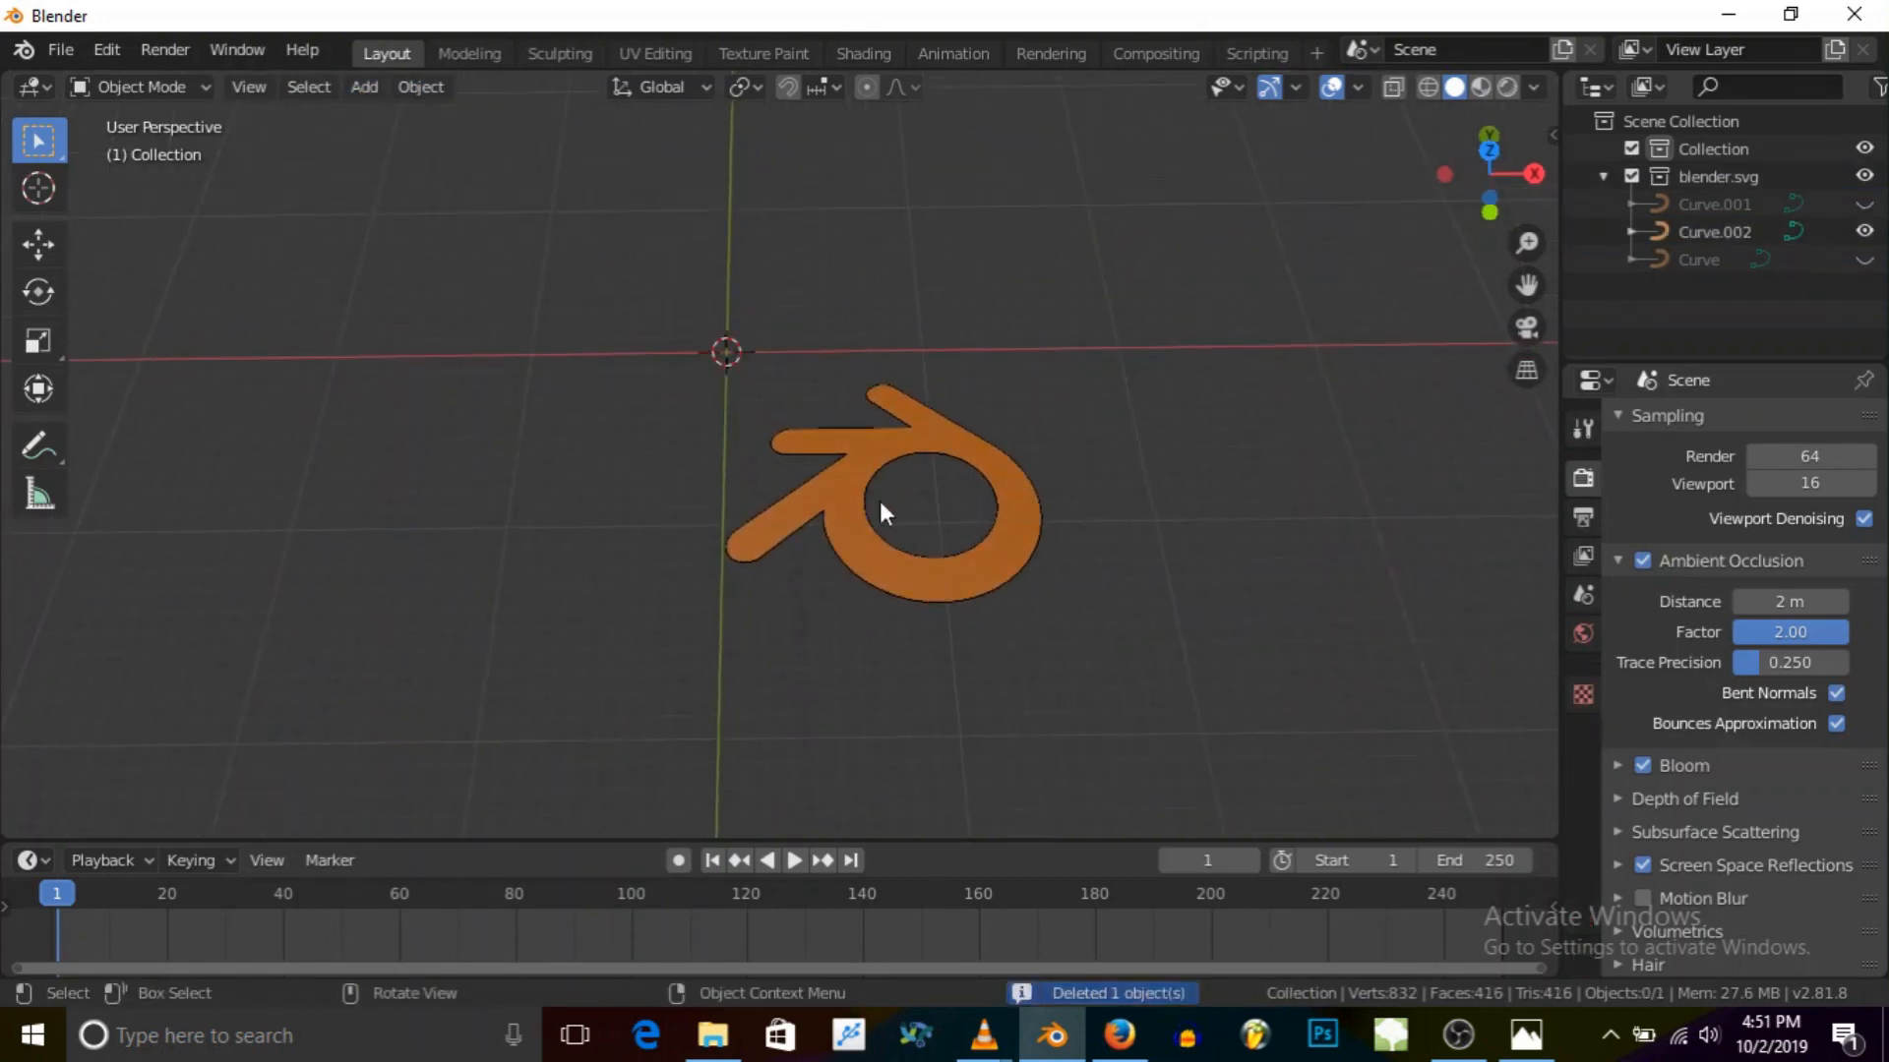
Step: Select the logo curve and rotate it 90 degrees about the global X axis
middle_drag(873, 511, 893, 497)
click(893, 486)
middle_drag(725, 434, 879, 500)
text(rx)
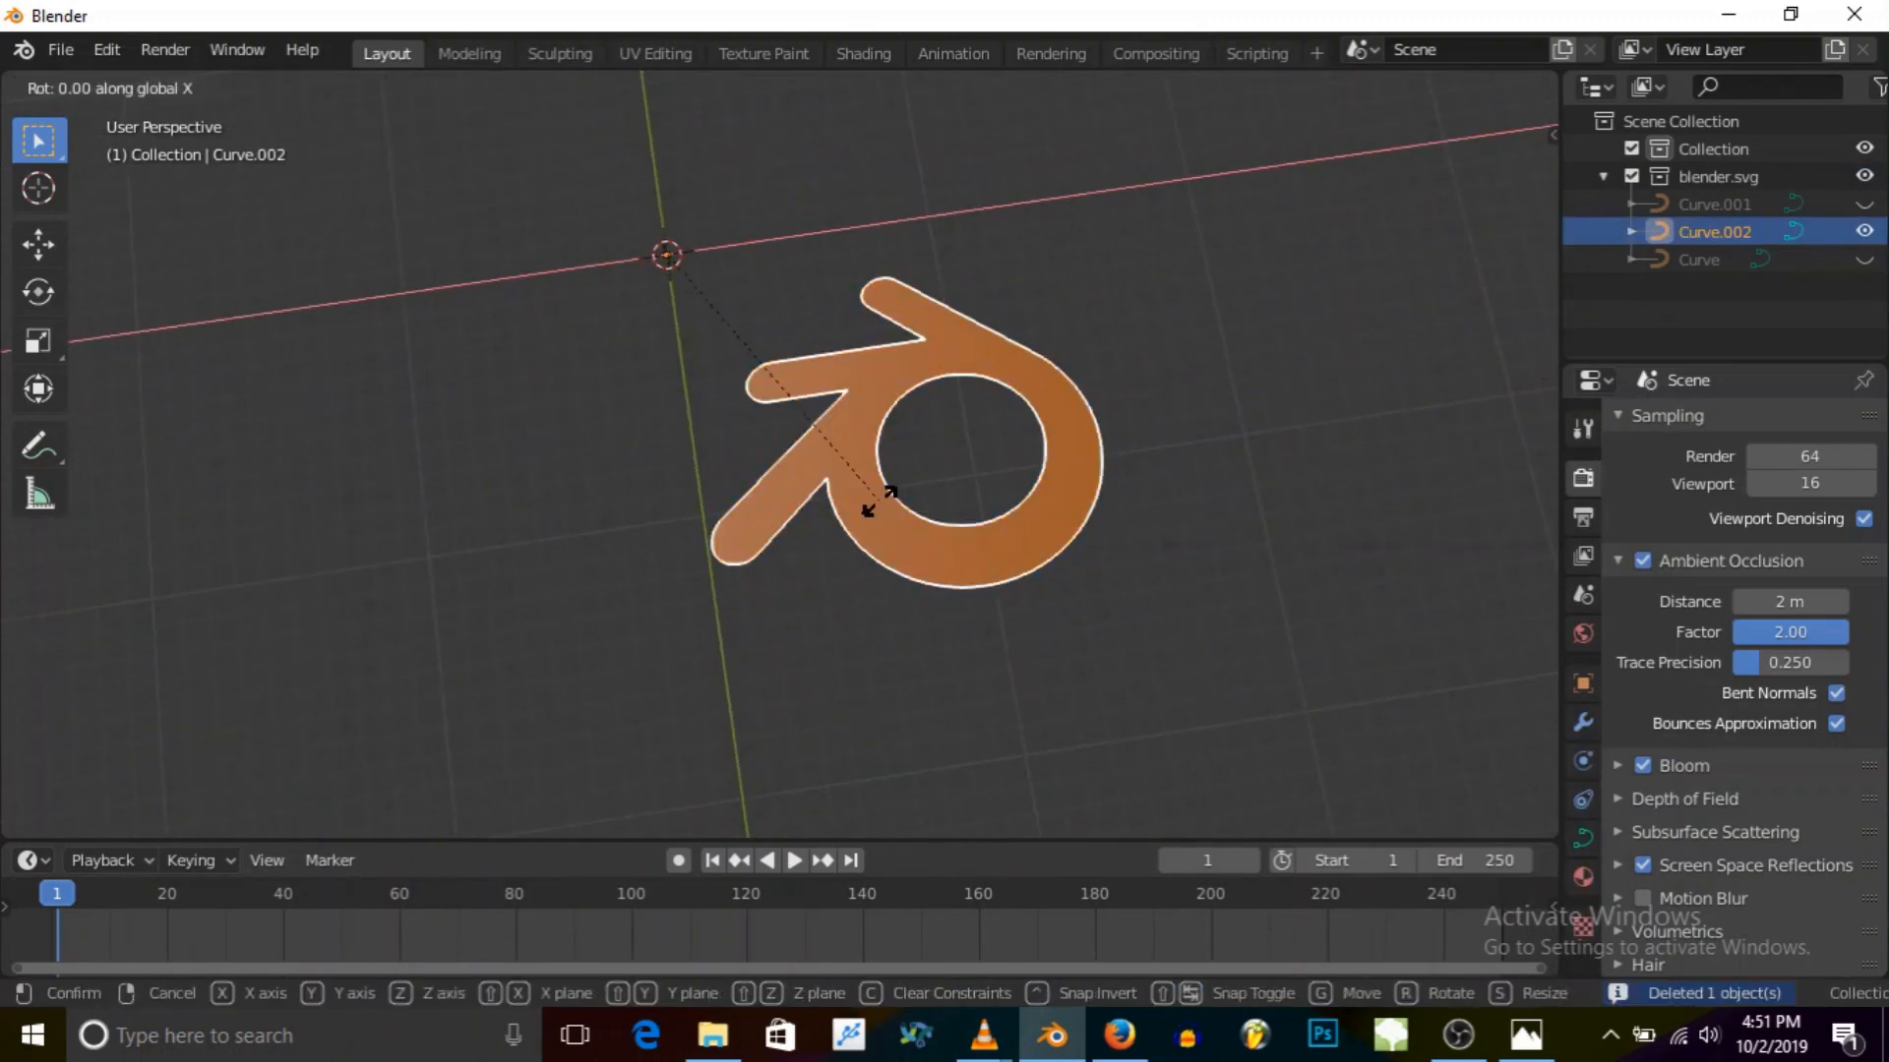
text(90)
key(Return)
middle_drag(879, 498, 671, 234)
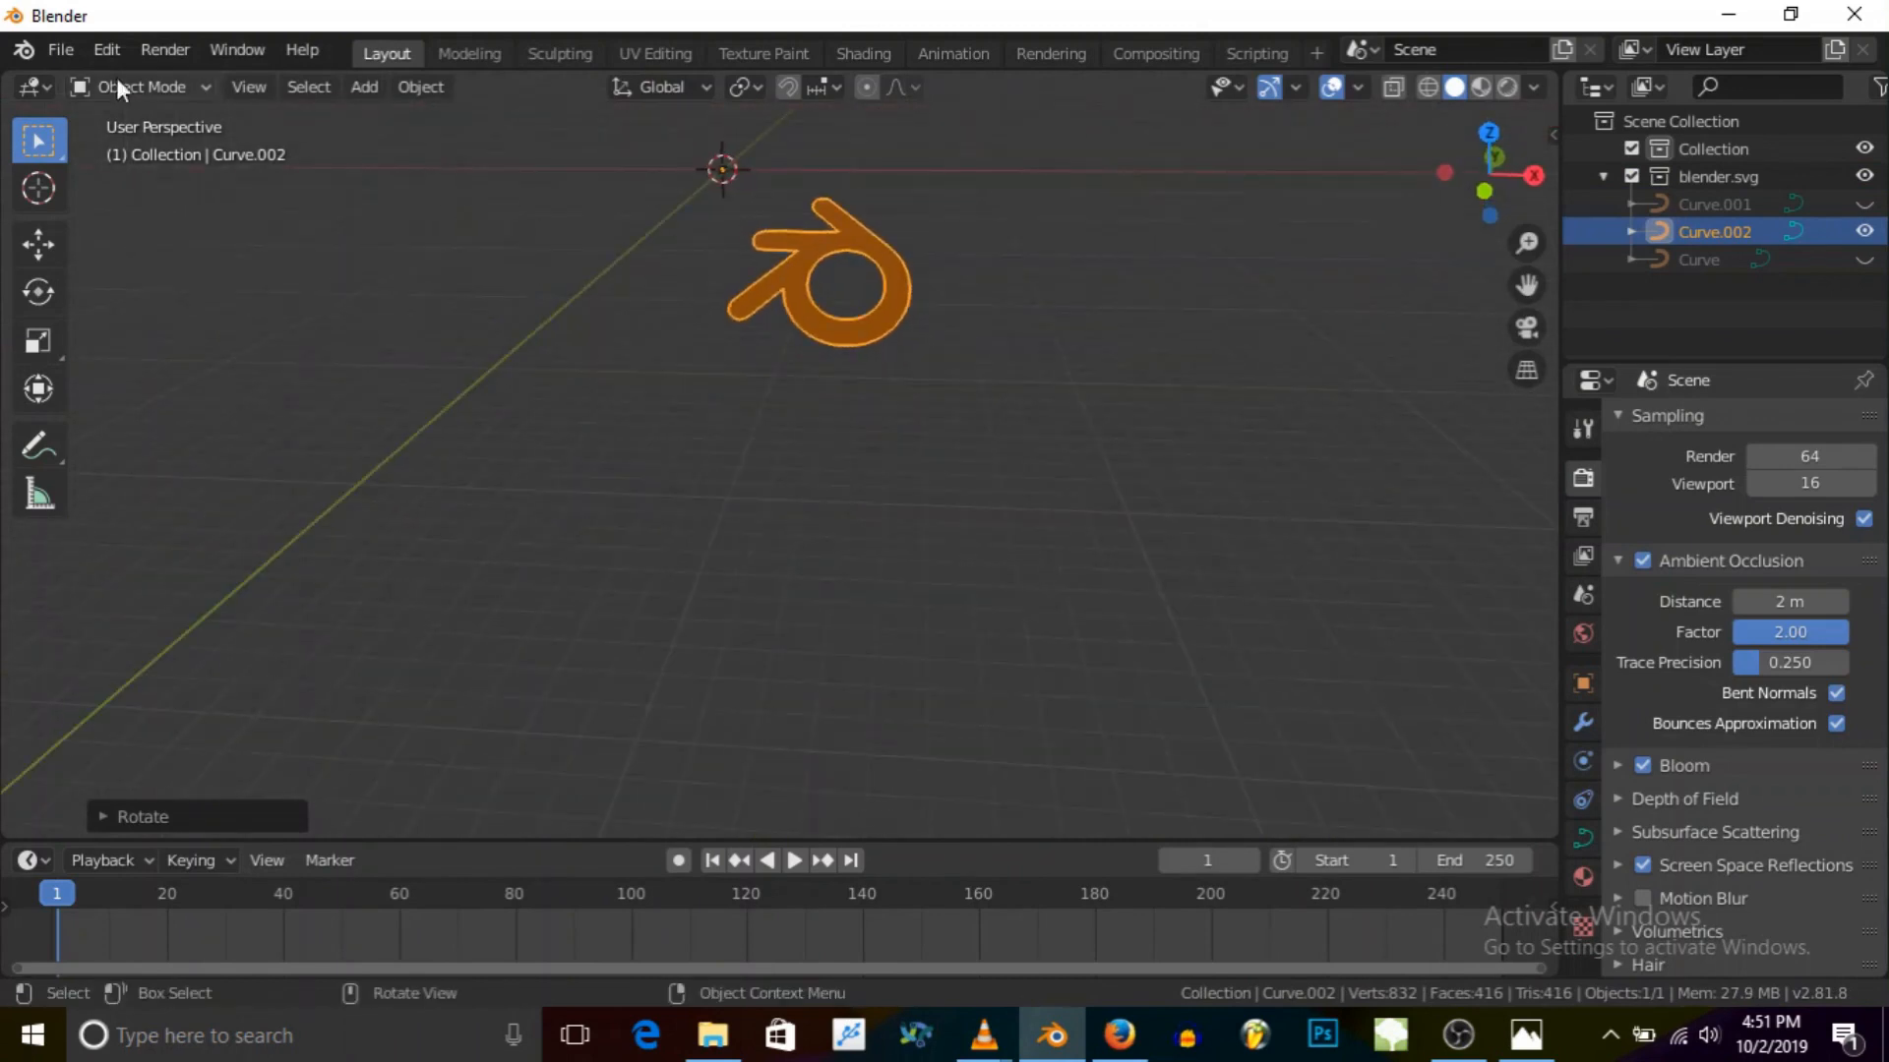
Step: Set the logo curve's origin to its geometry
click(421, 86)
mouse_move(466, 145)
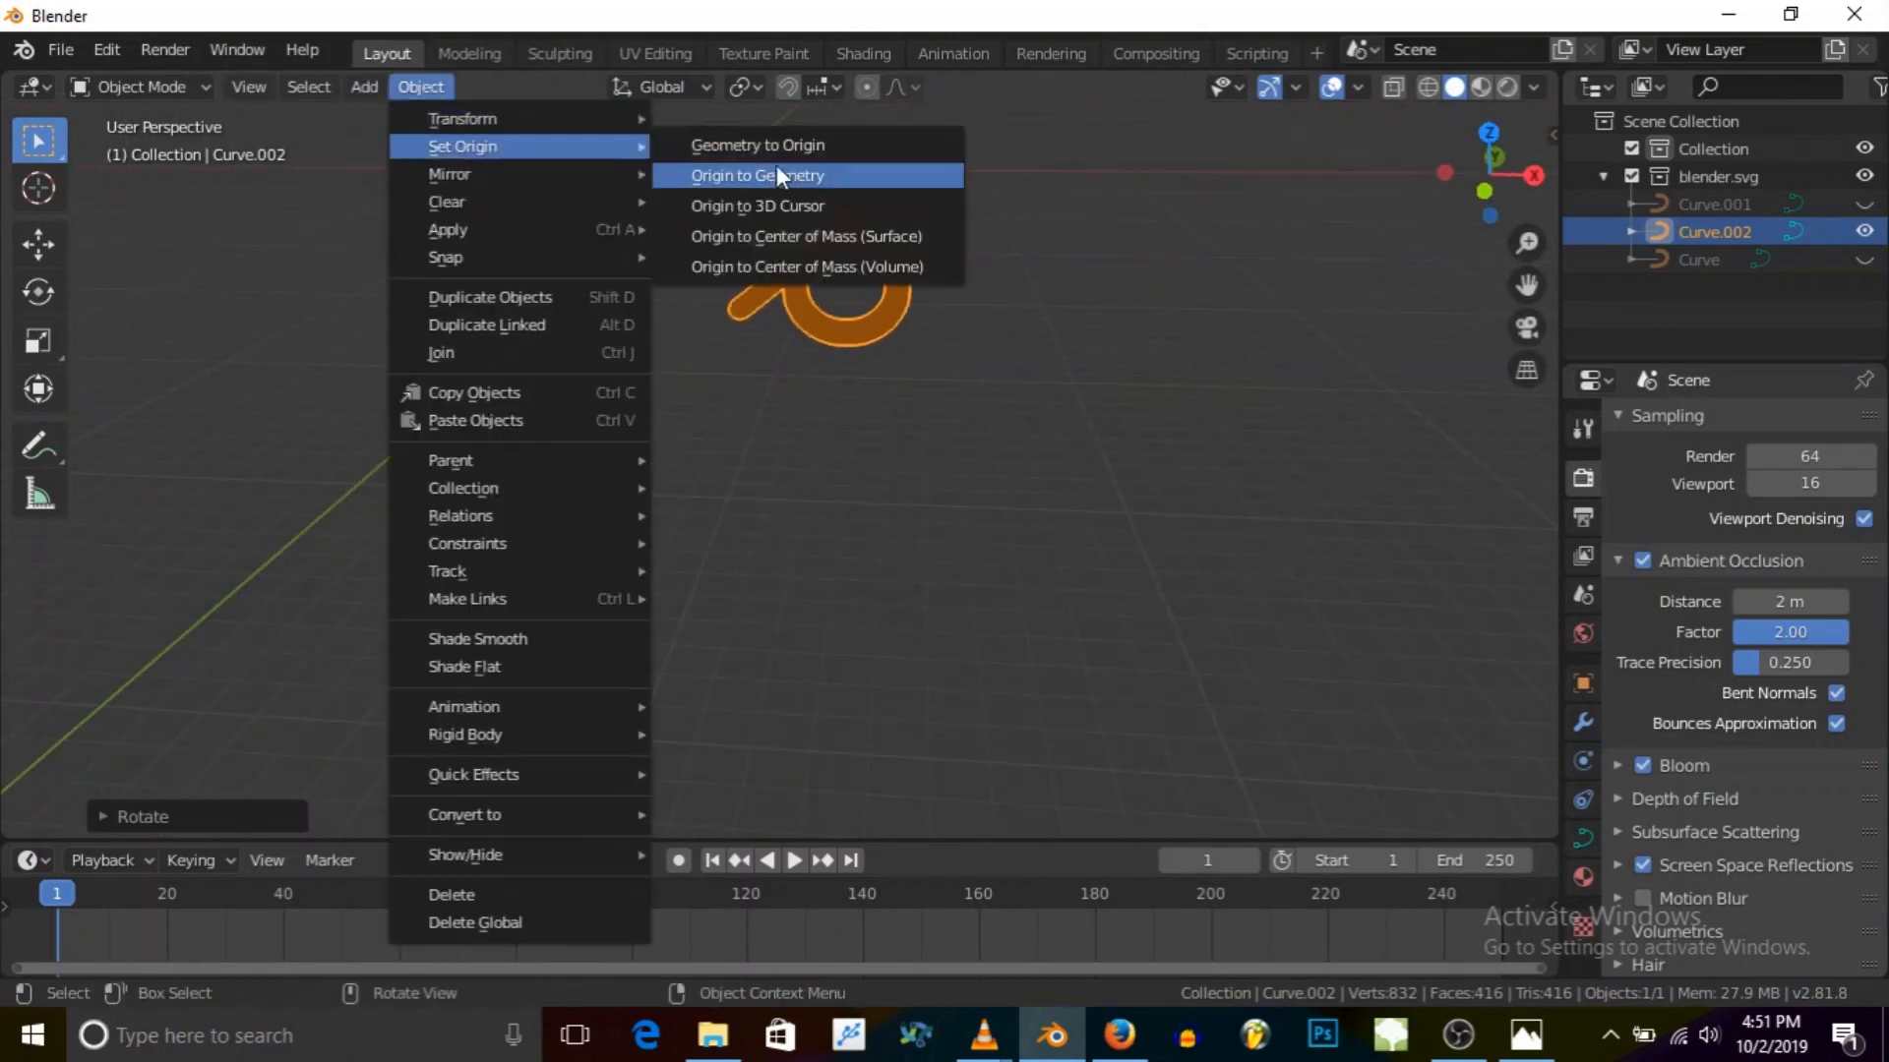
click(782, 175)
middle_drag(794, 218, 898, 316)
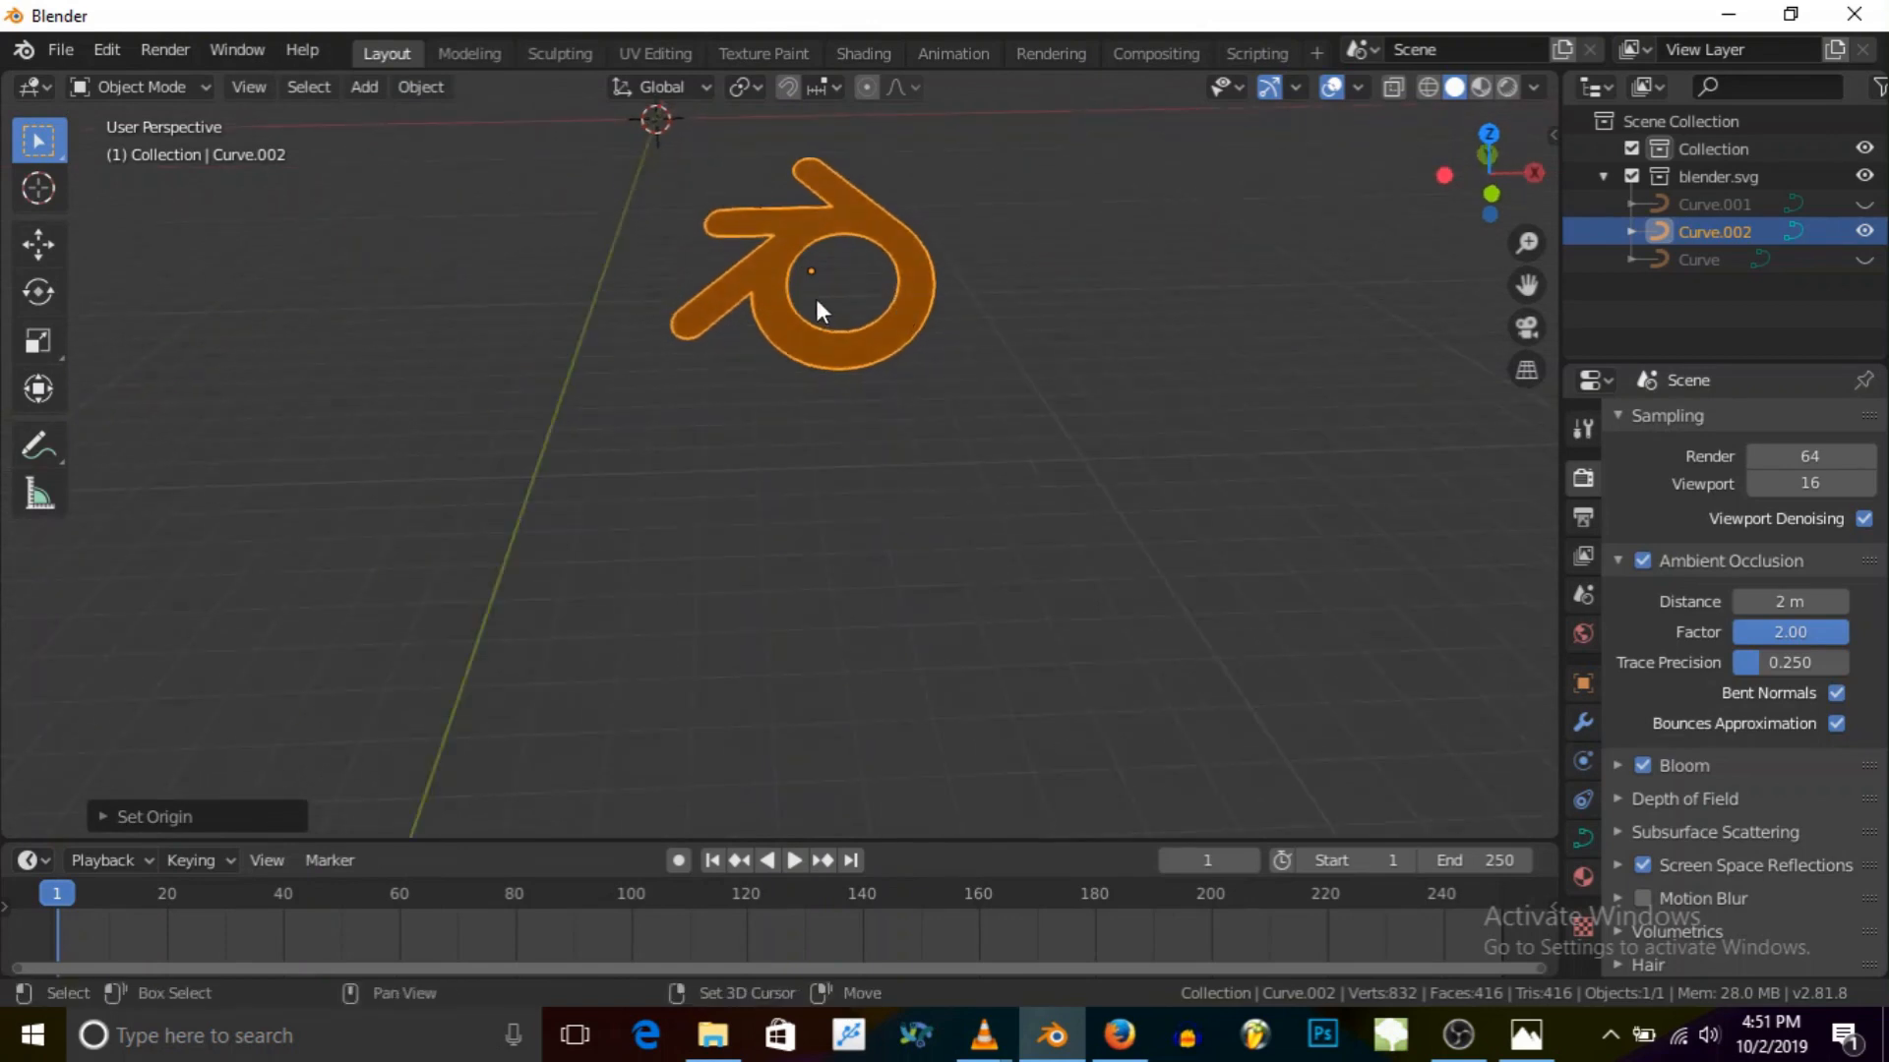
Step: Snap the logo curve to the 3D cursor at the world origin
key(shift+s)
click(701, 154)
middle_drag(705, 177, 679, 341)
shift+middle_drag(681, 273, 722, 339)
scroll(718, 374, up, 10)
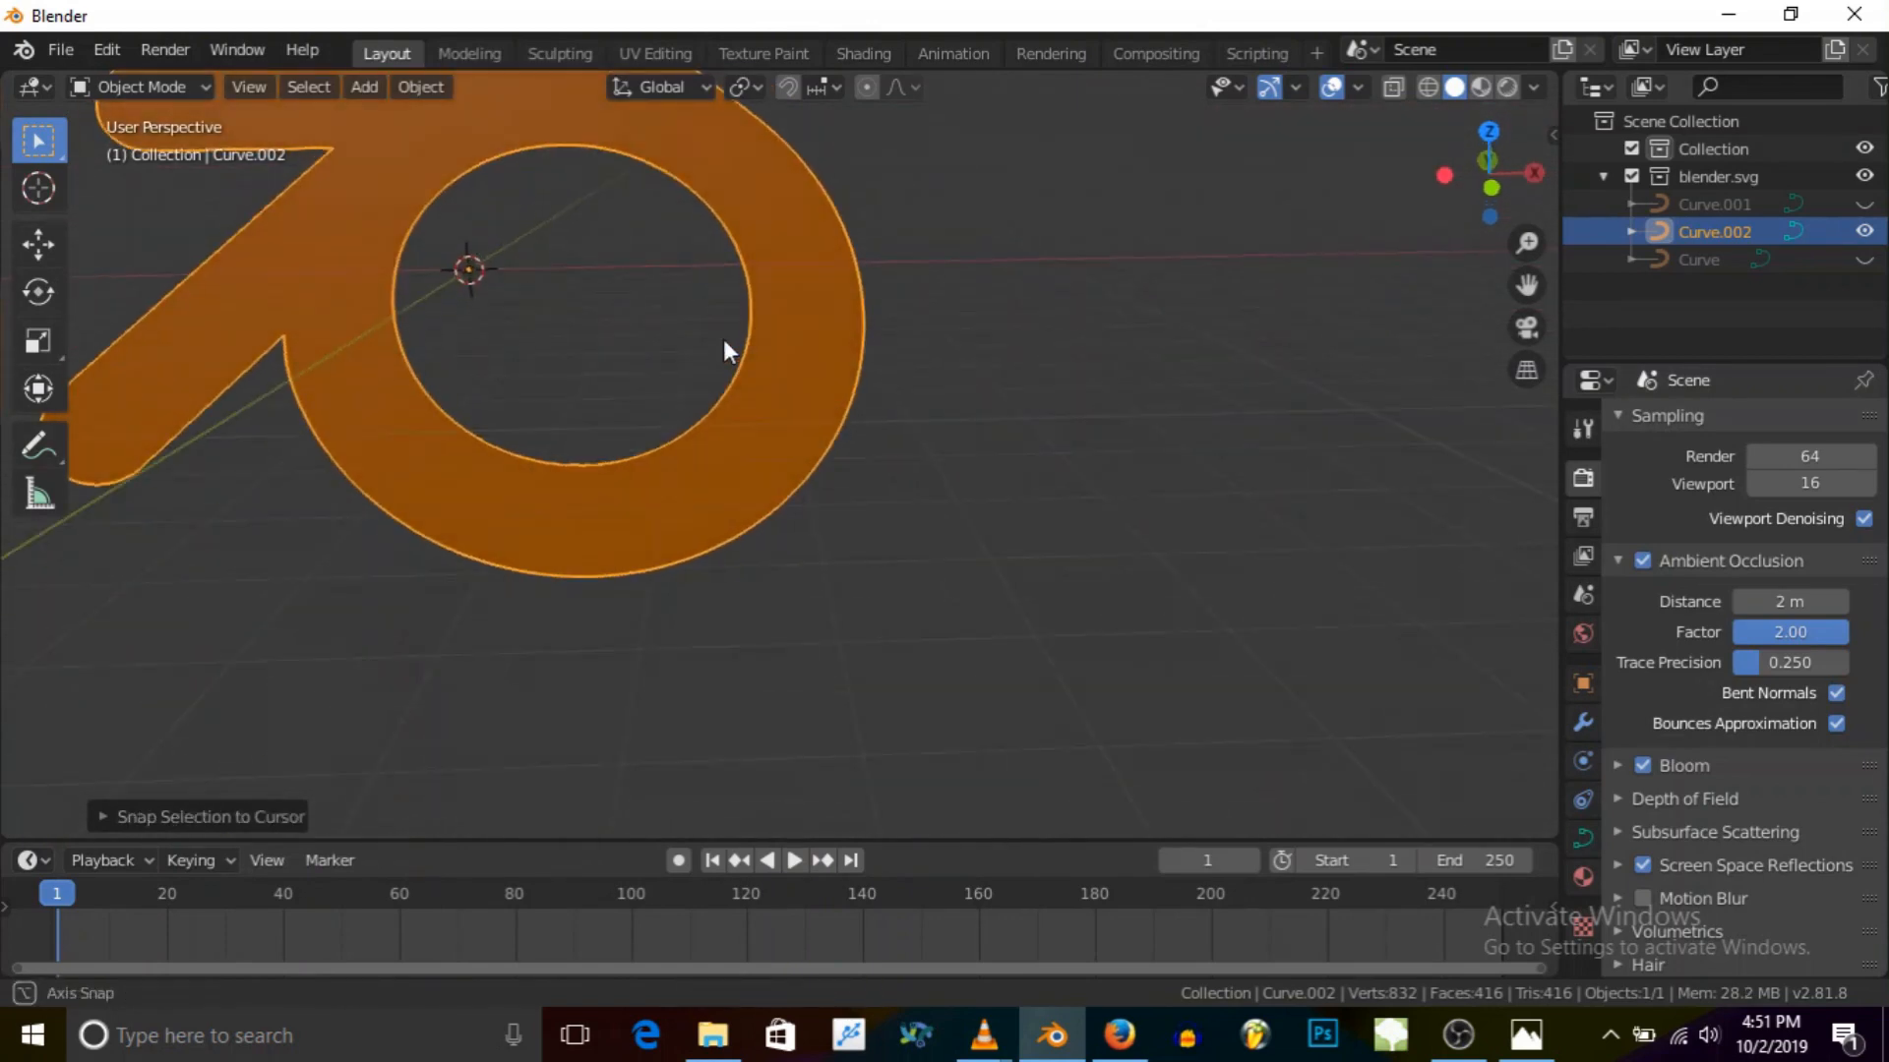
Step: Hide the floor grid and the X and Y axis lines in the viewport overlays
click(1357, 89)
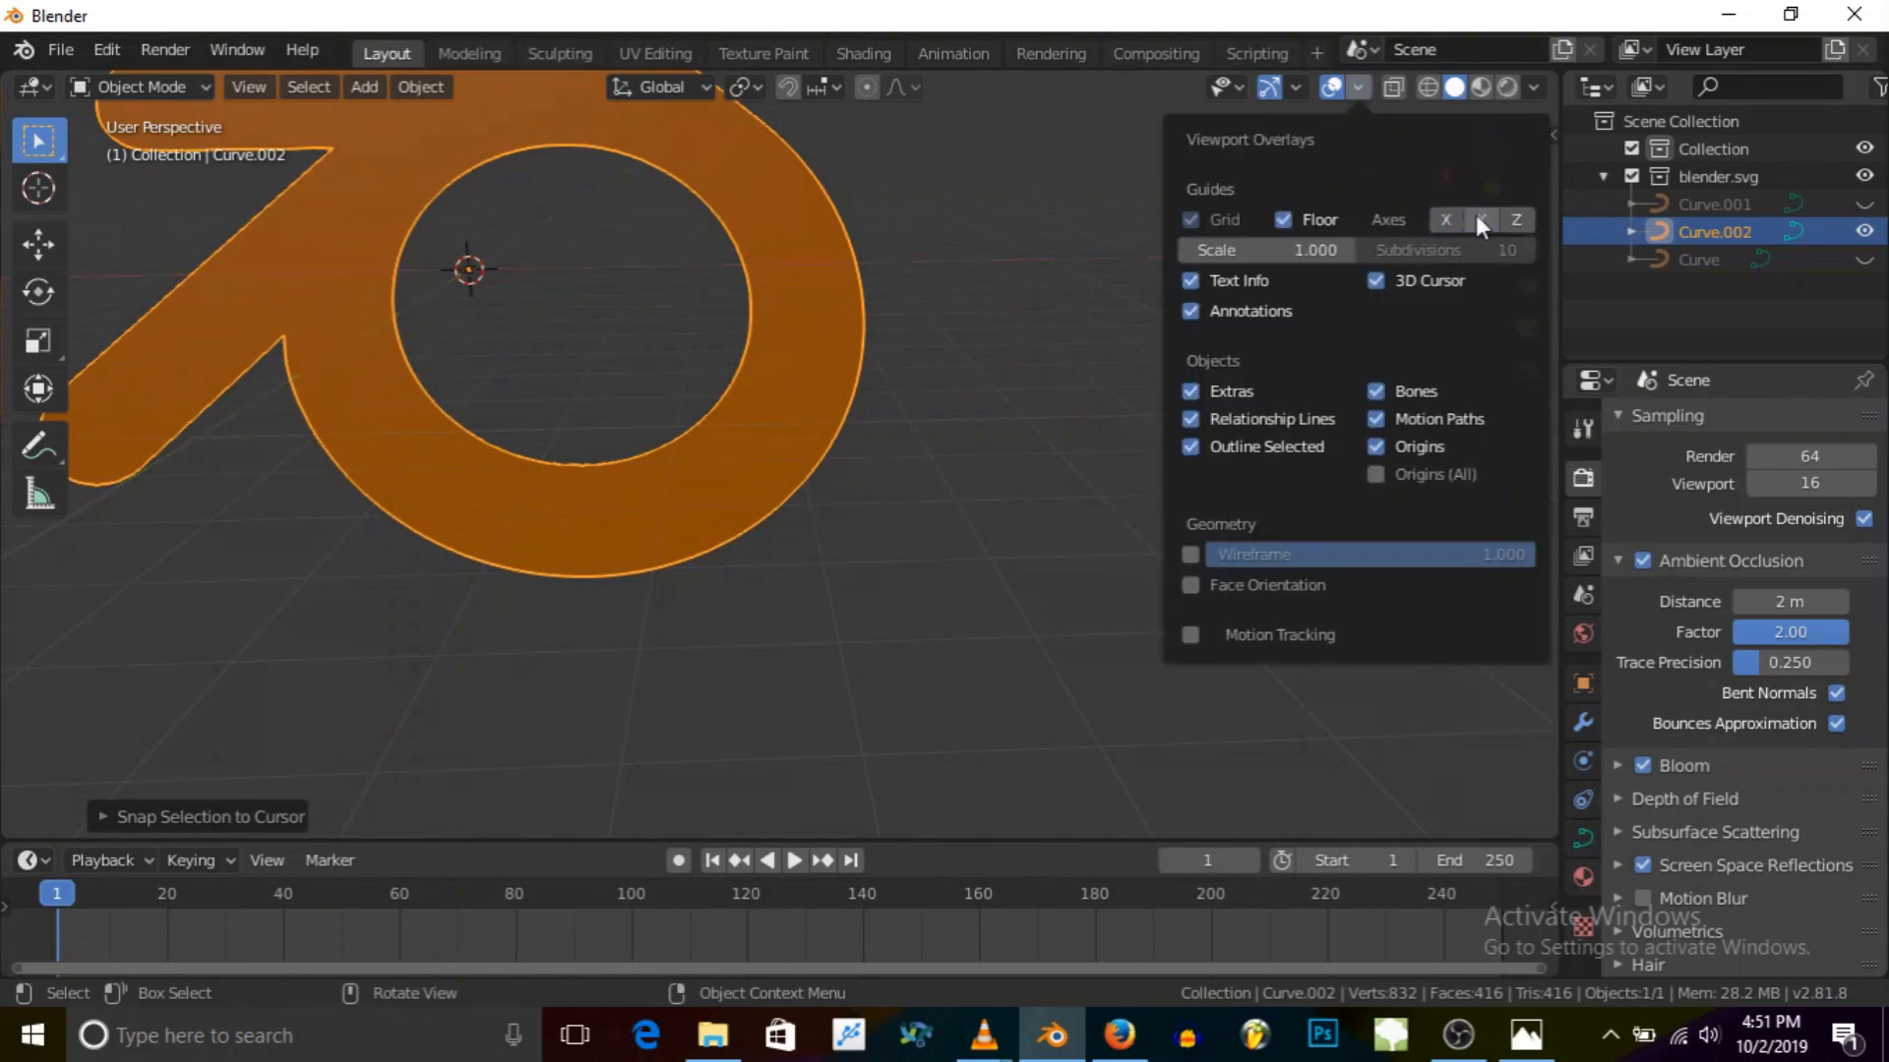
click(1286, 219)
scroll(1007, 383, down, 4)
middle_drag(1031, 372, 1076, 355)
shift+middle_drag(1076, 354, 1161, 464)
scroll(927, 404, up, 3)
middle_drag(926, 403, 930, 382)
Step: Give the logo curve thickness by setting its Geometry Extrude value to 0.004 m
click(1581, 841)
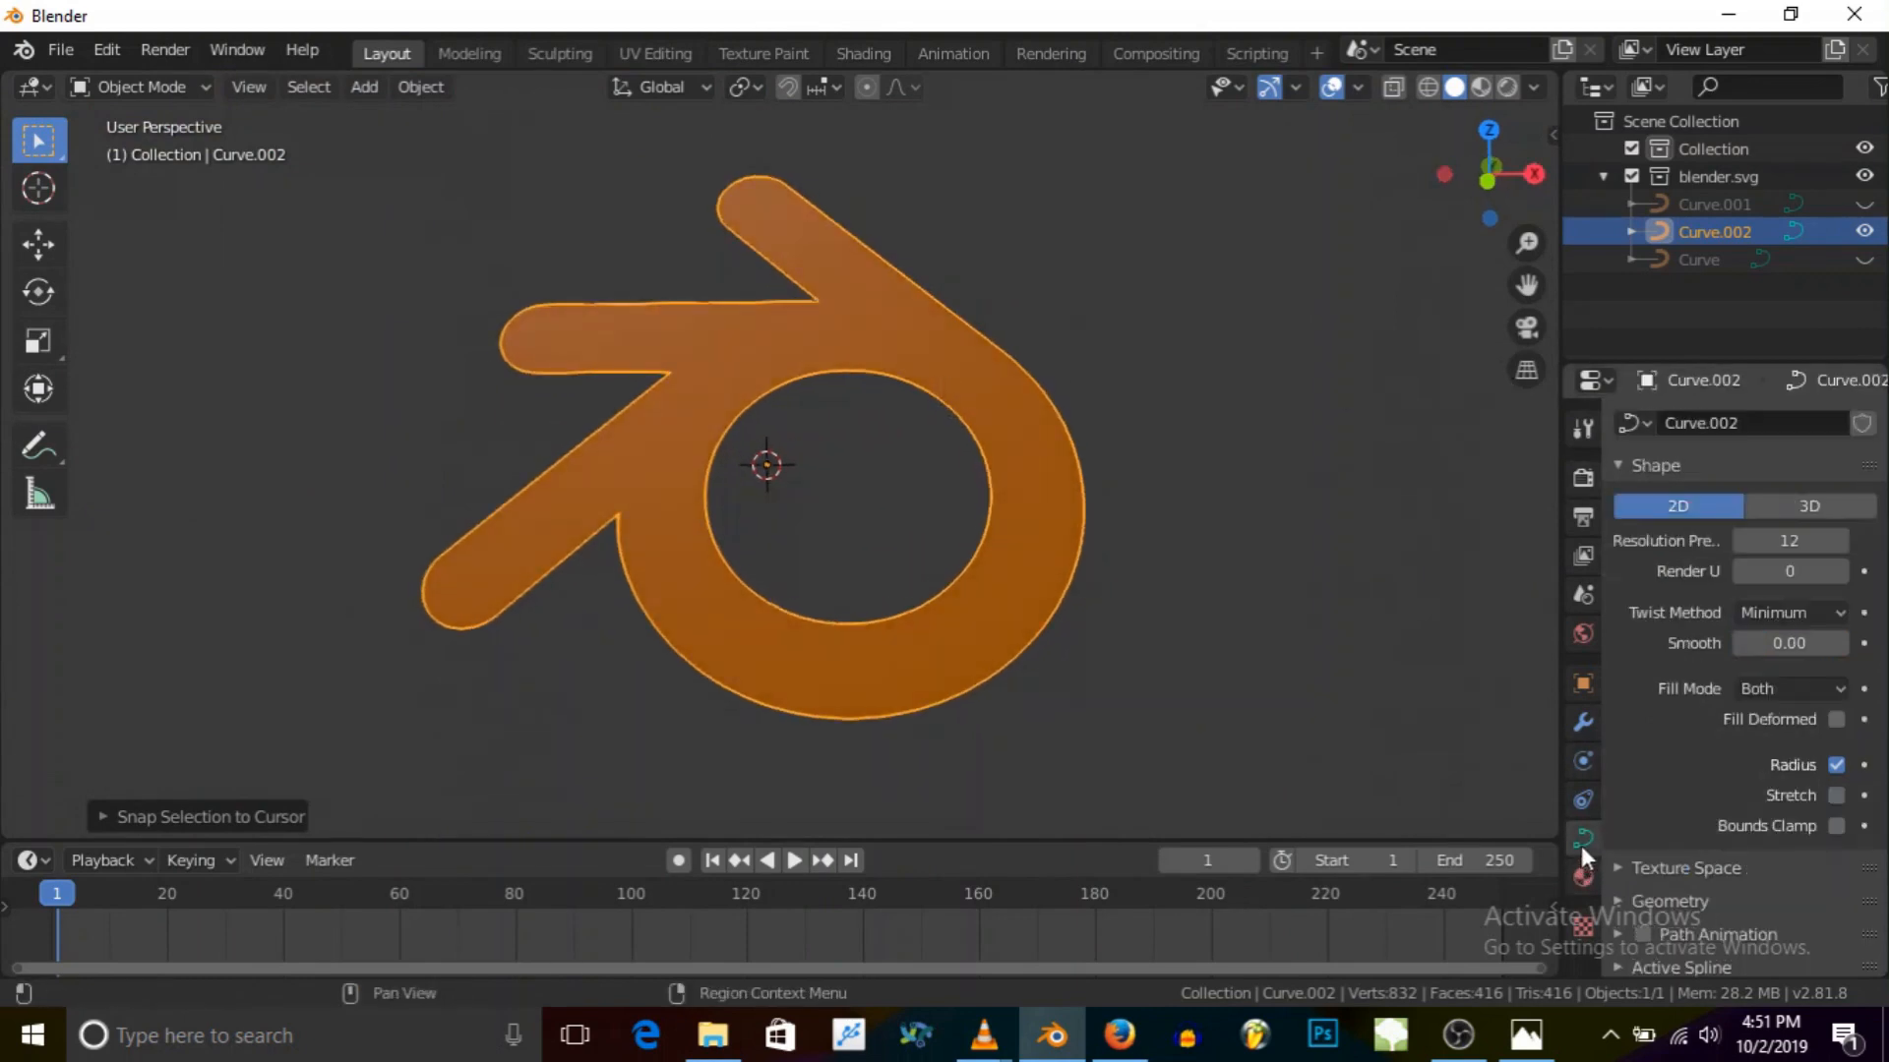
scroll(1744, 670, down, 3)
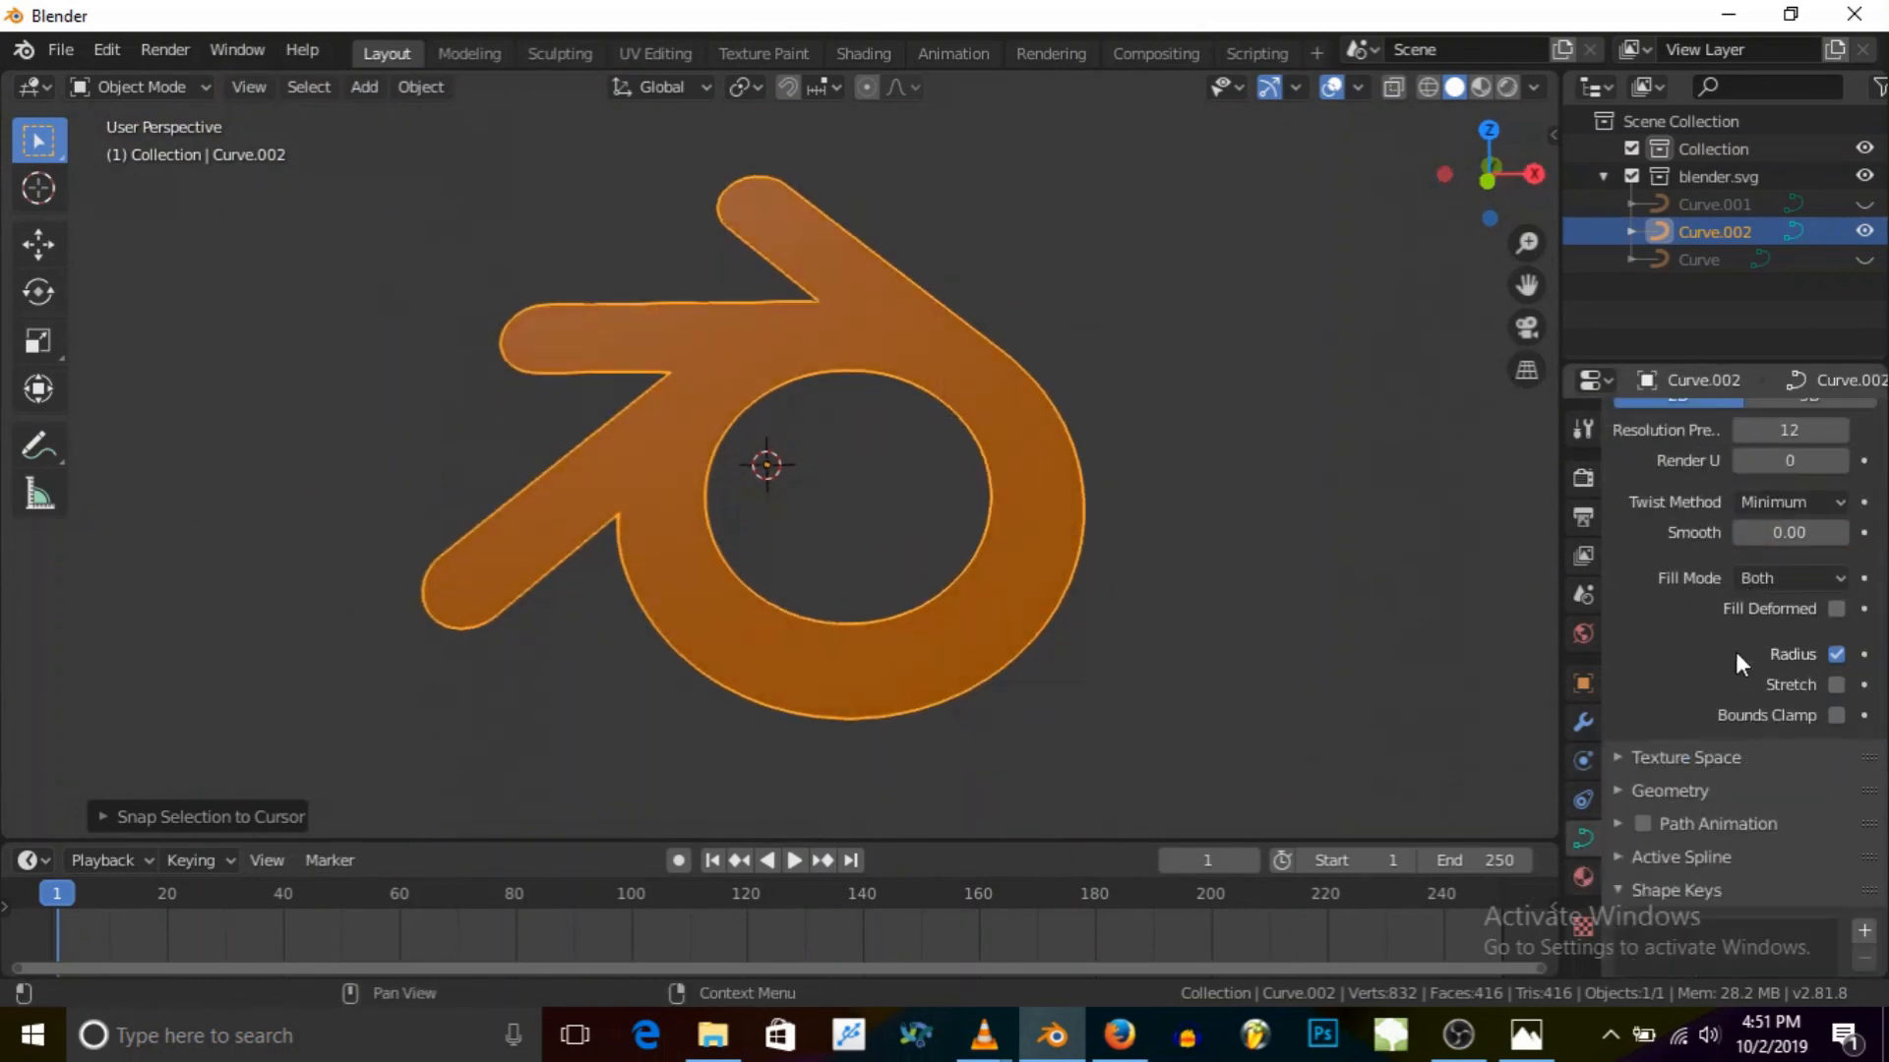
scroll(1745, 616, down, 2)
click(1691, 695)
scroll(1694, 698, down, 2)
scroll(1694, 701, down, 1)
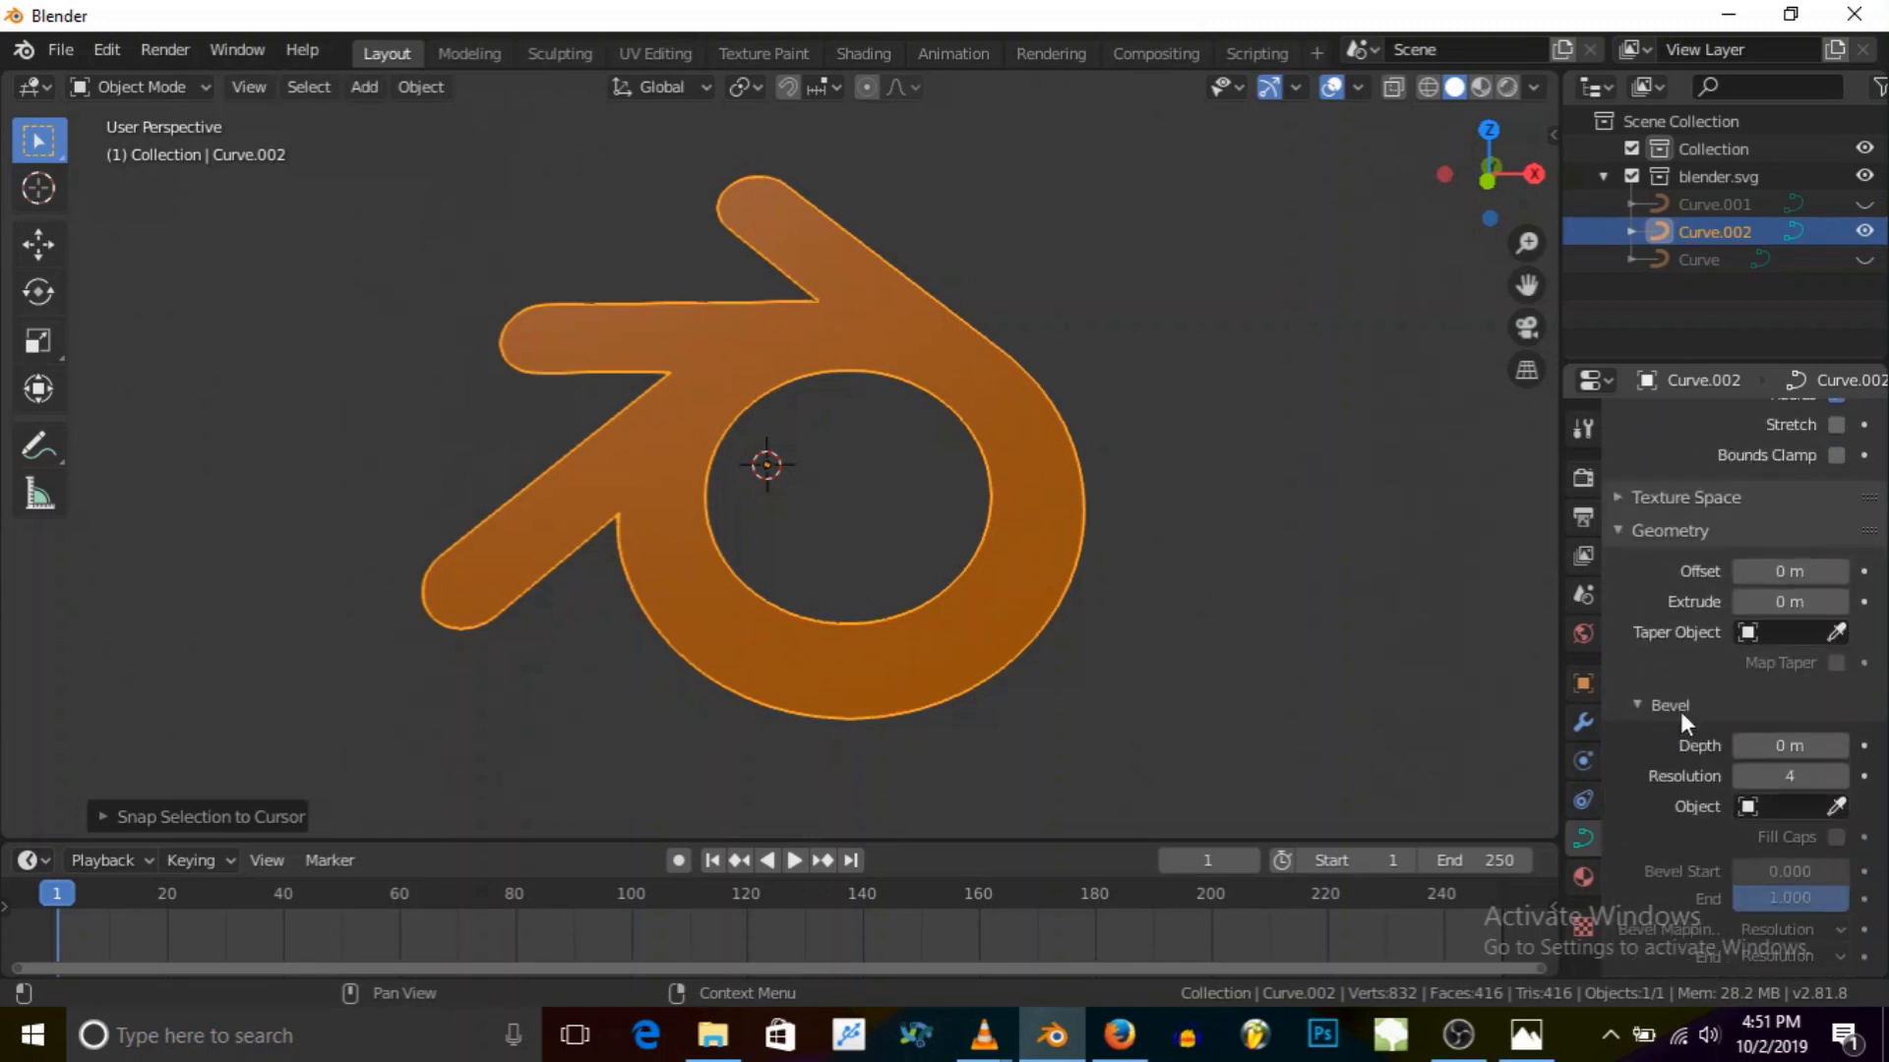
click(1841, 602)
middle_drag(826, 482, 1013, 519)
click(1782, 602)
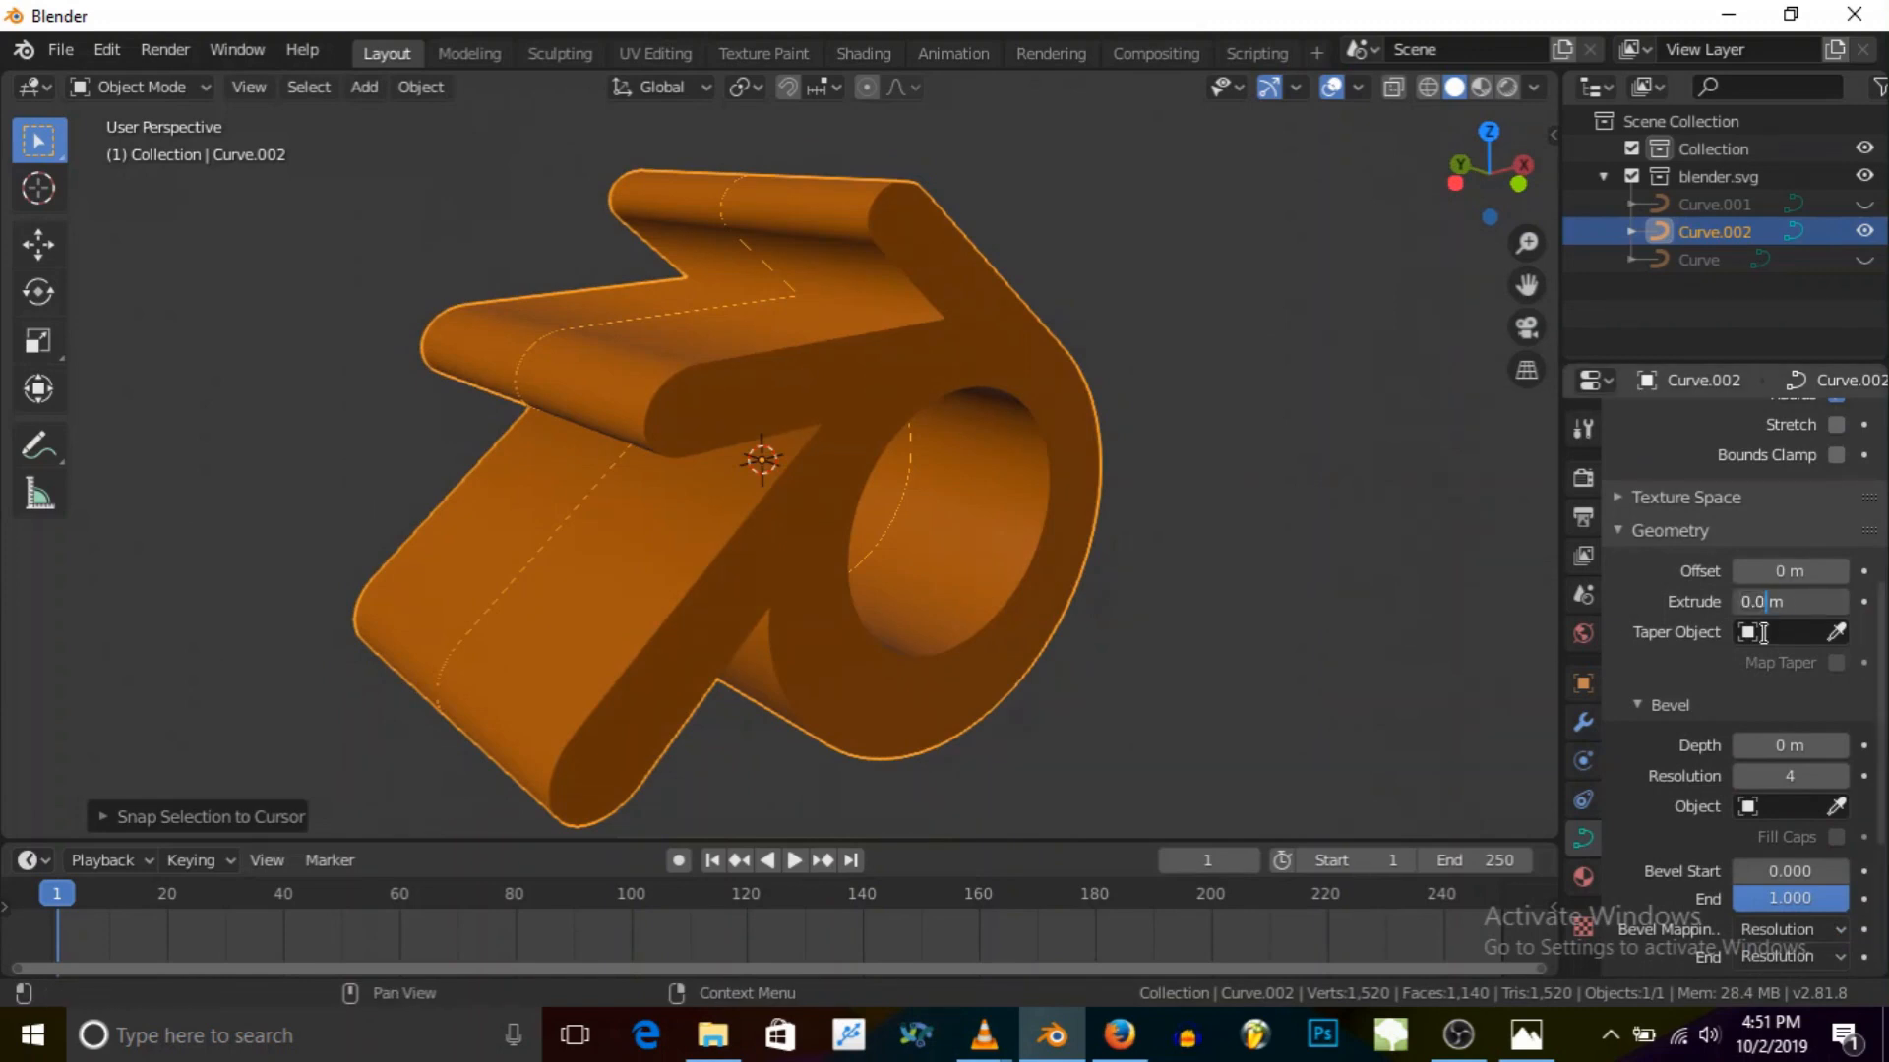
text(4)
key(Return)
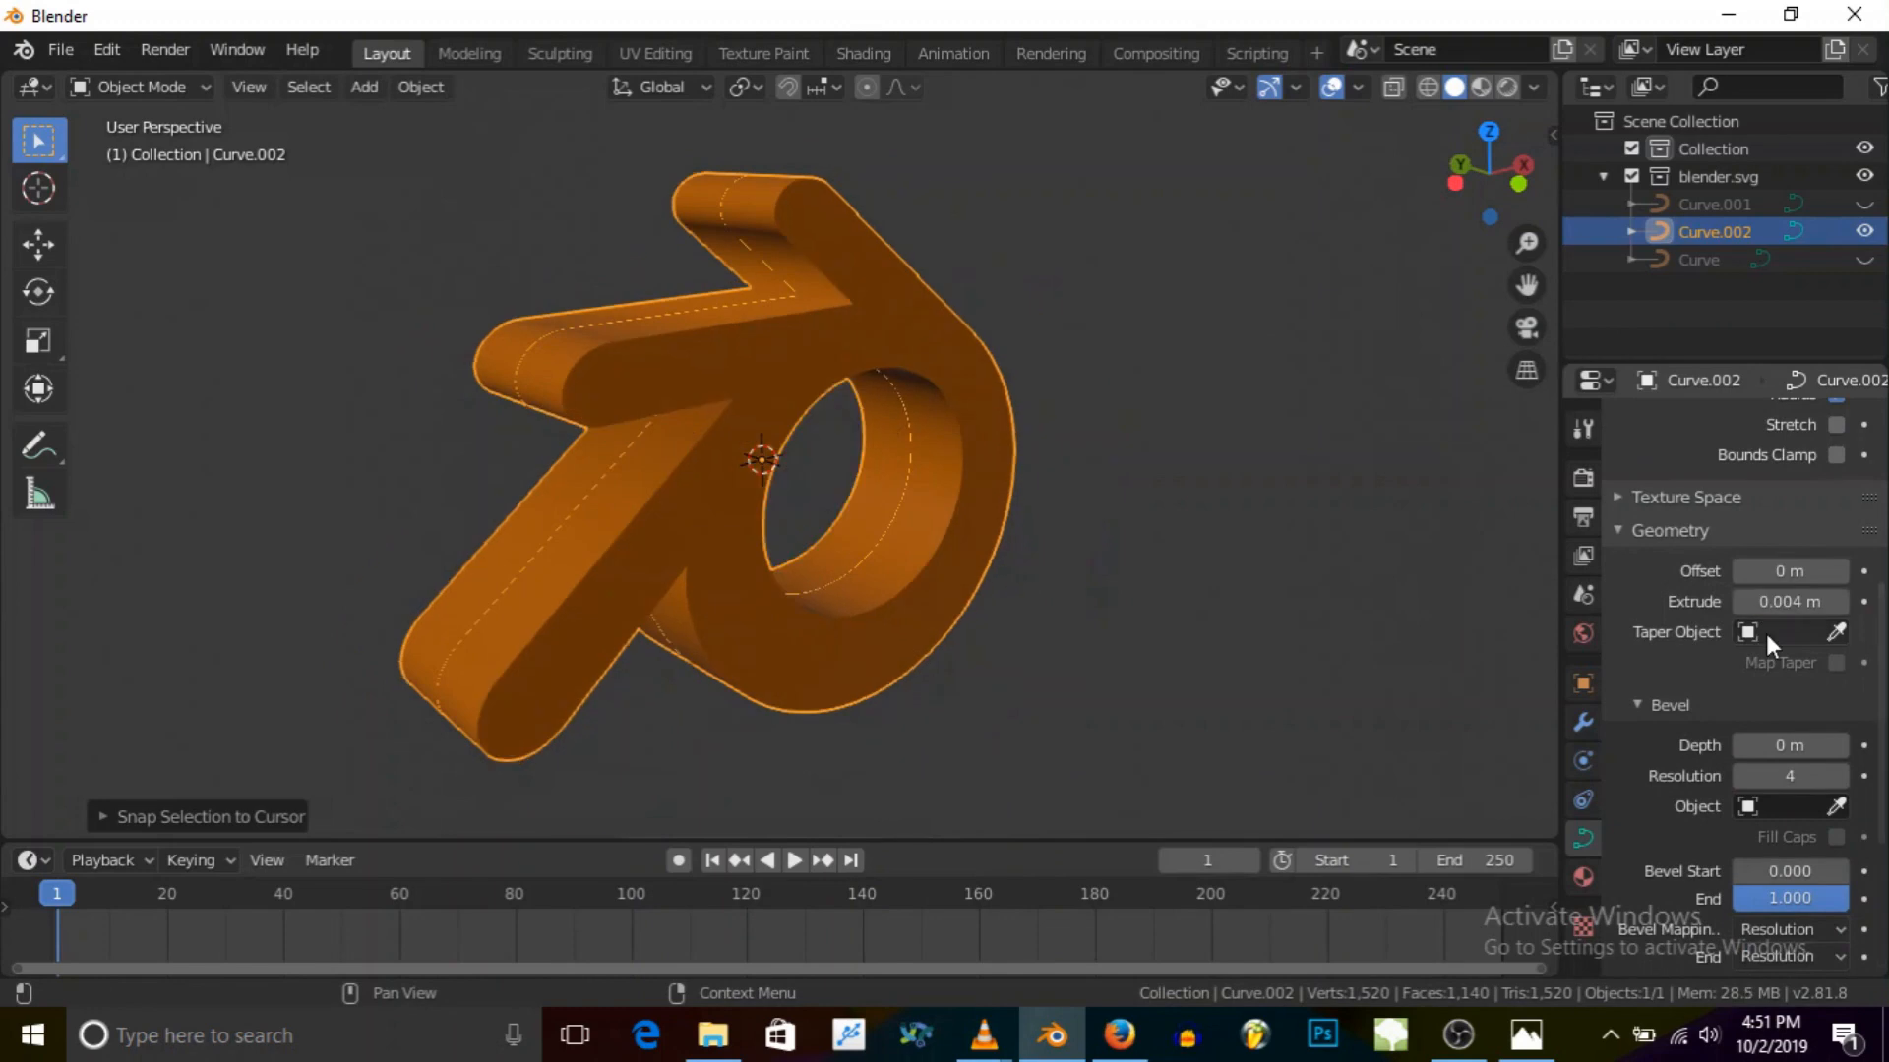
middle_drag(908, 405, 777, 374)
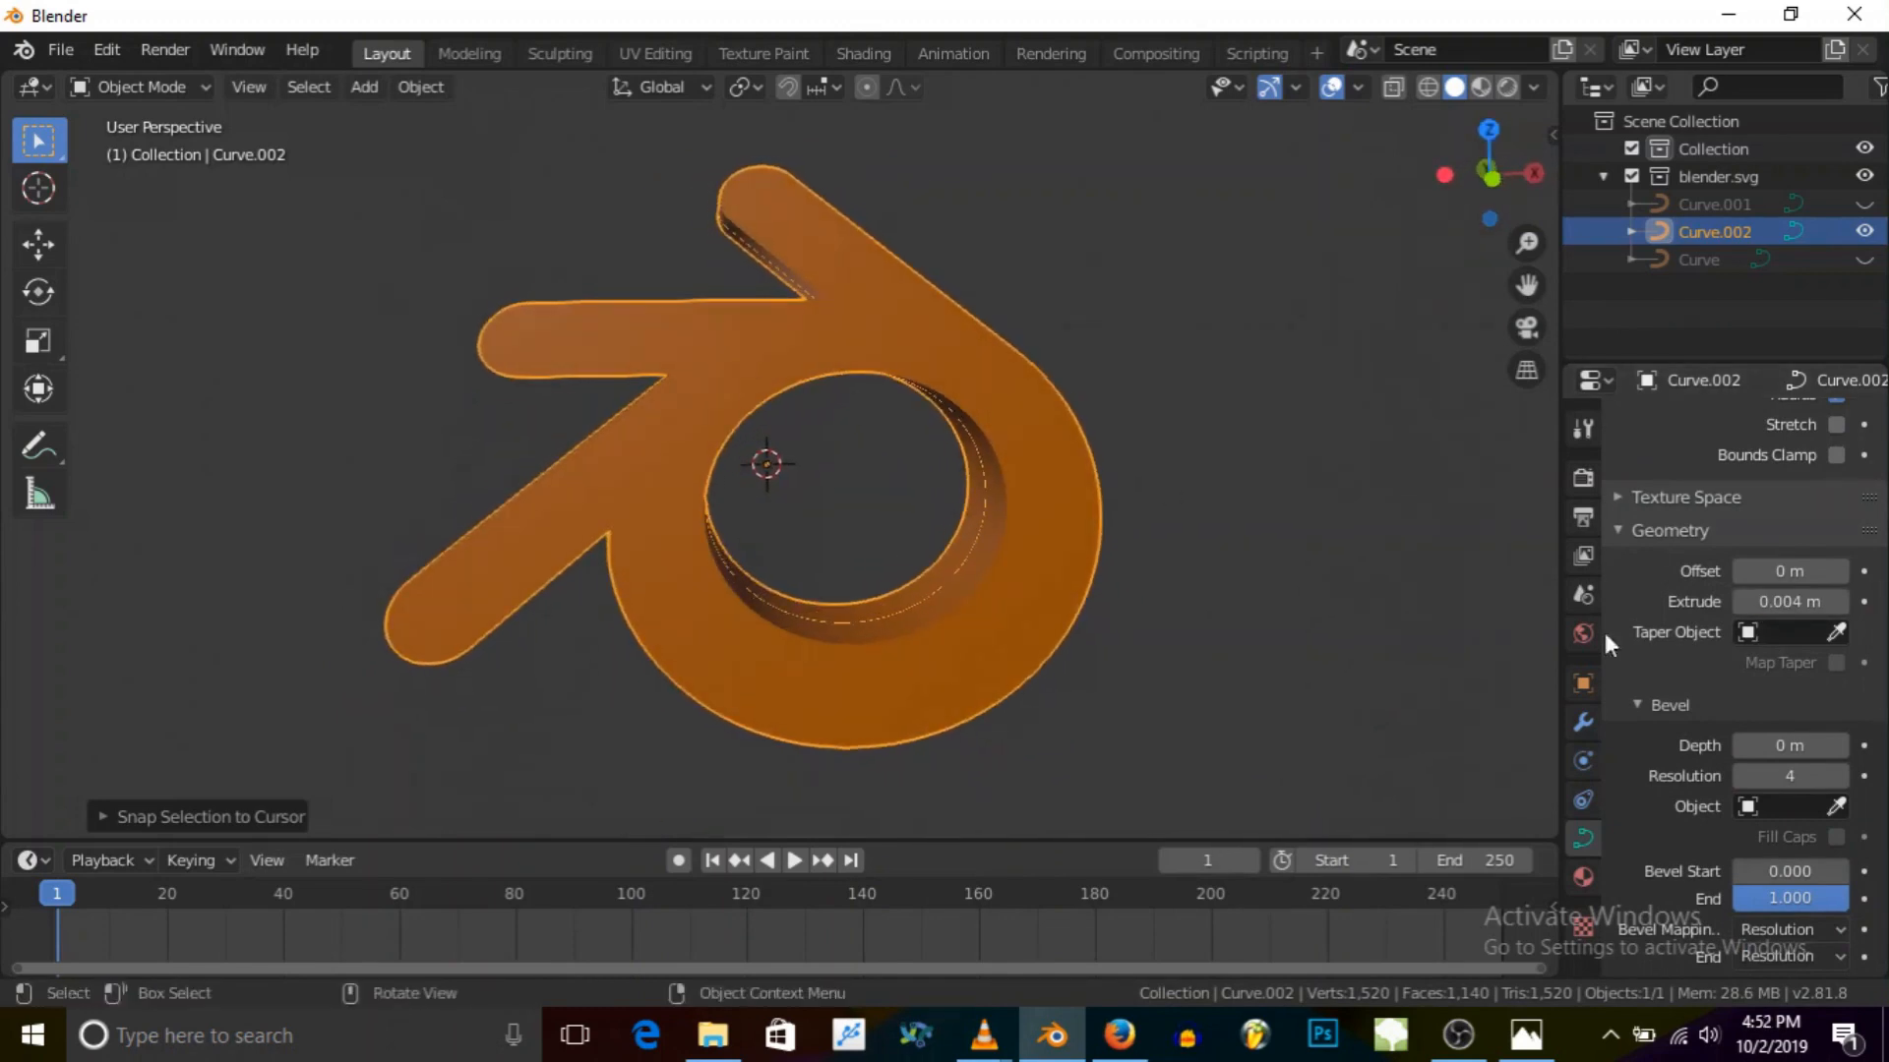
Step: Try bevel depths of 0.04 m and 0.004 m on the extruded logo curve
click(1754, 745)
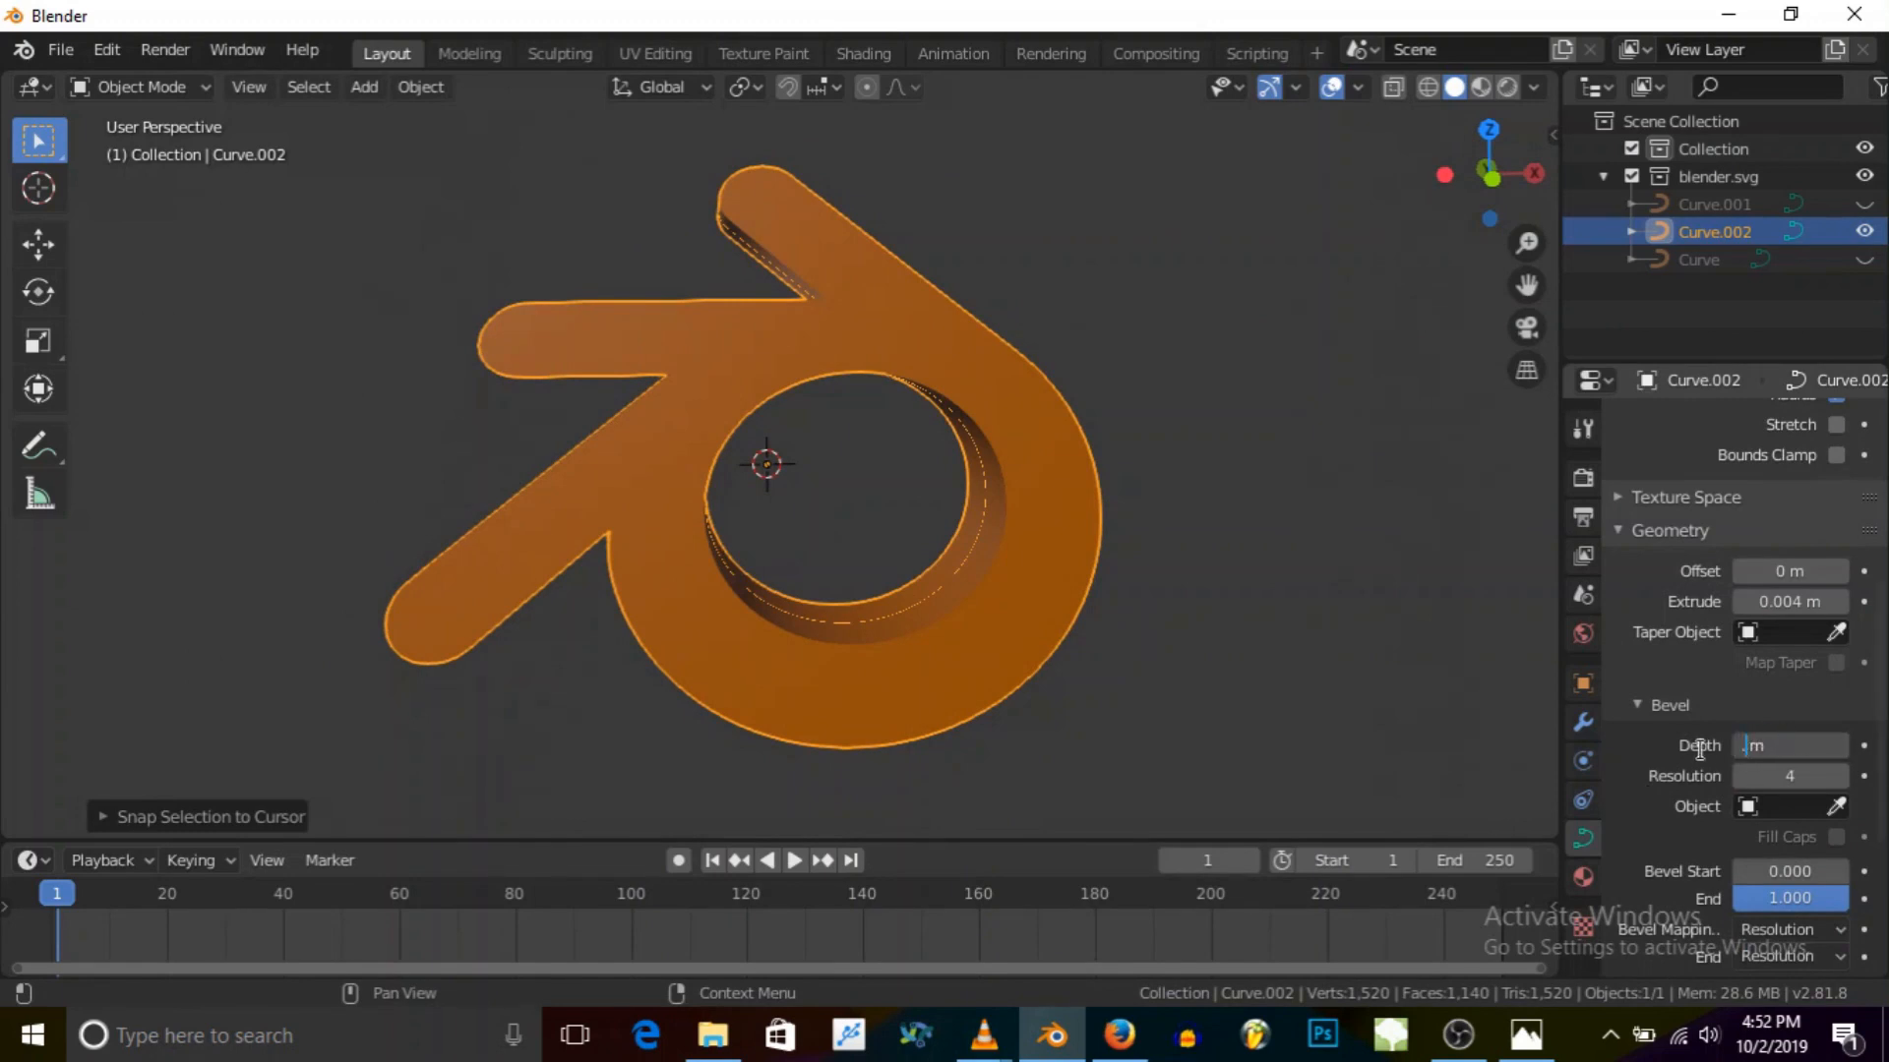
text(.04)
key(Return)
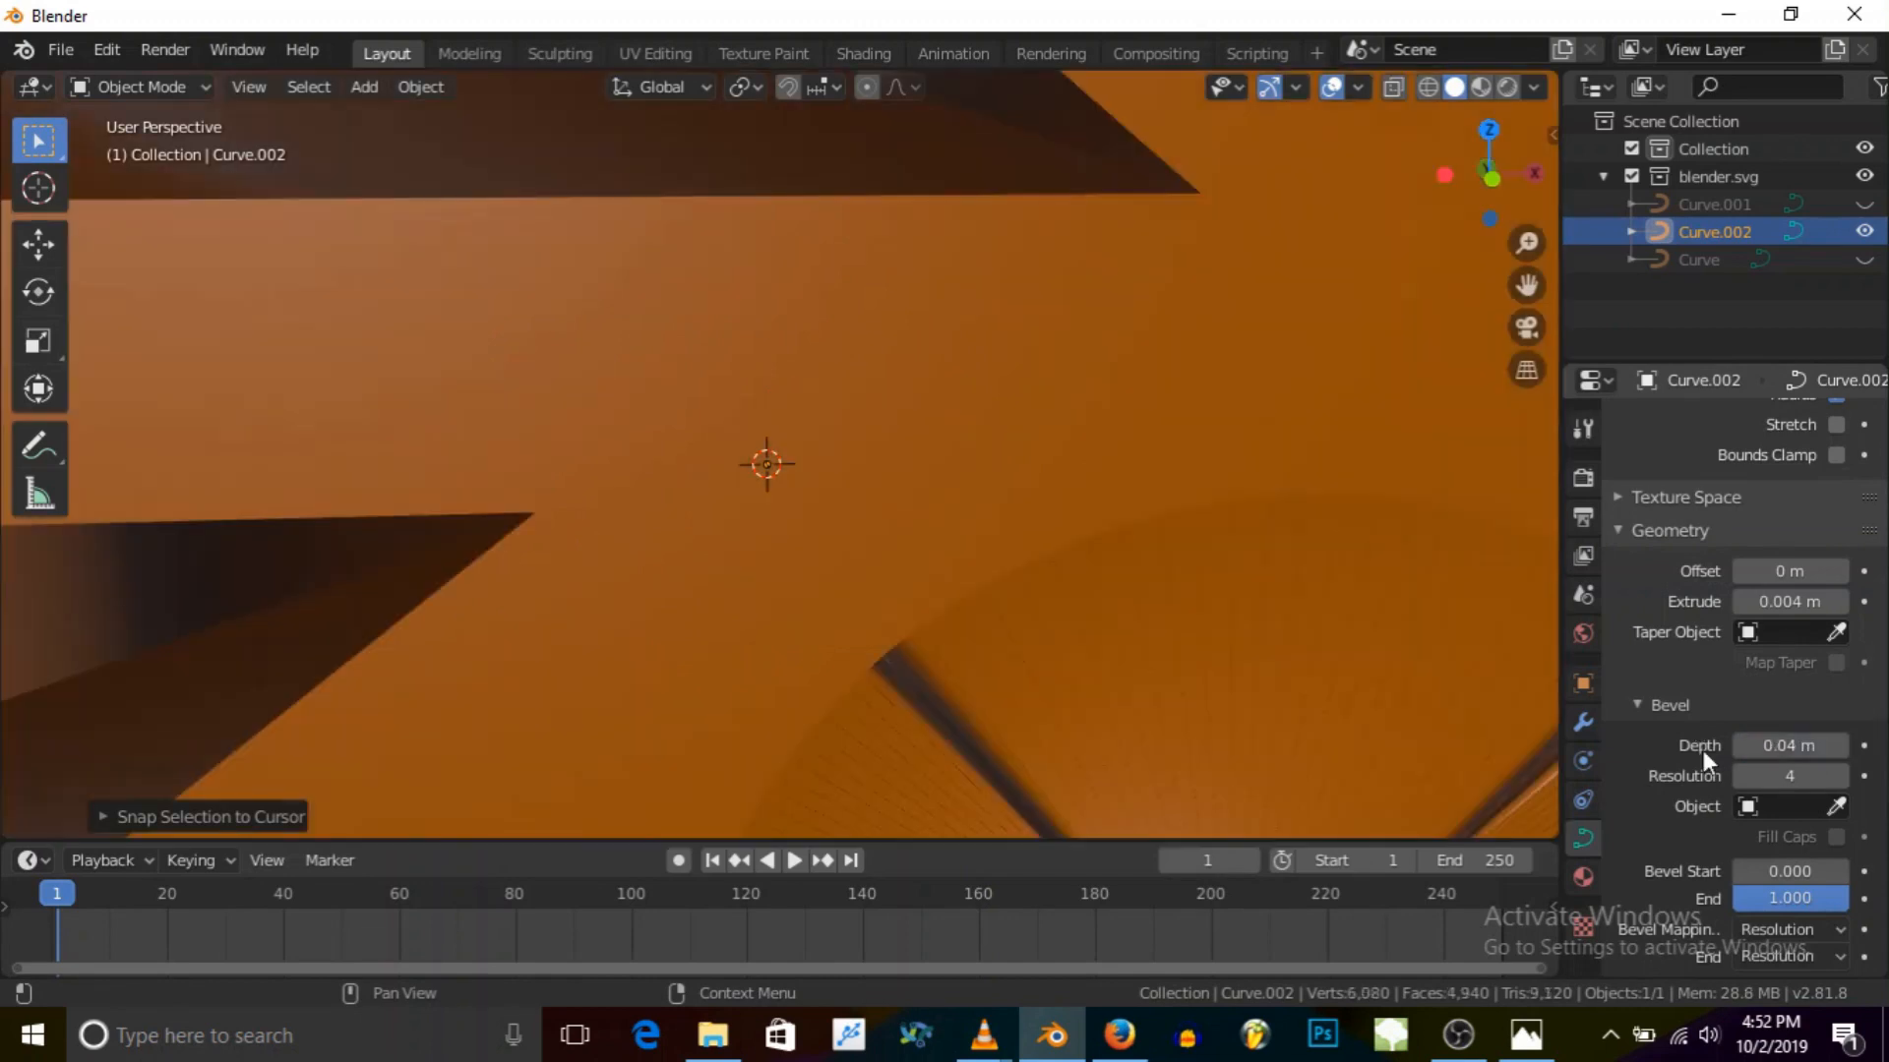
scroll(1036, 392, down, 9)
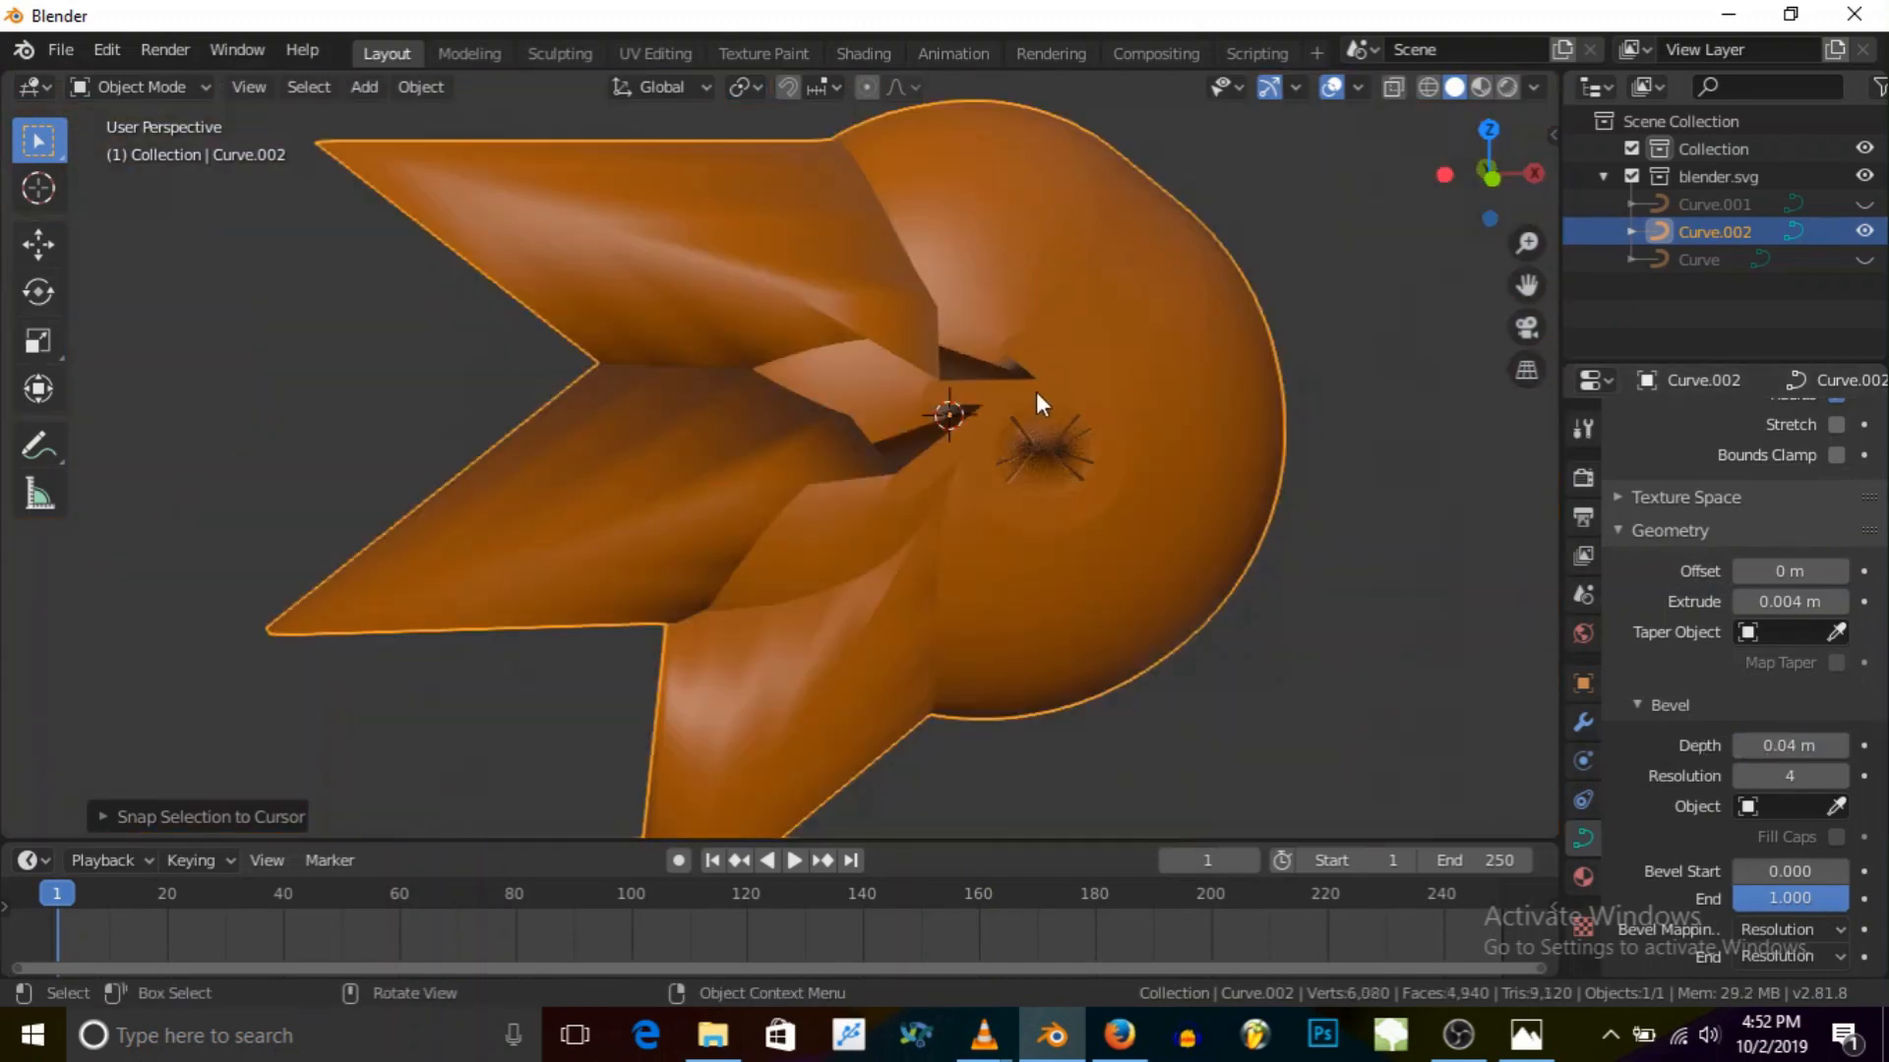
click(1763, 744)
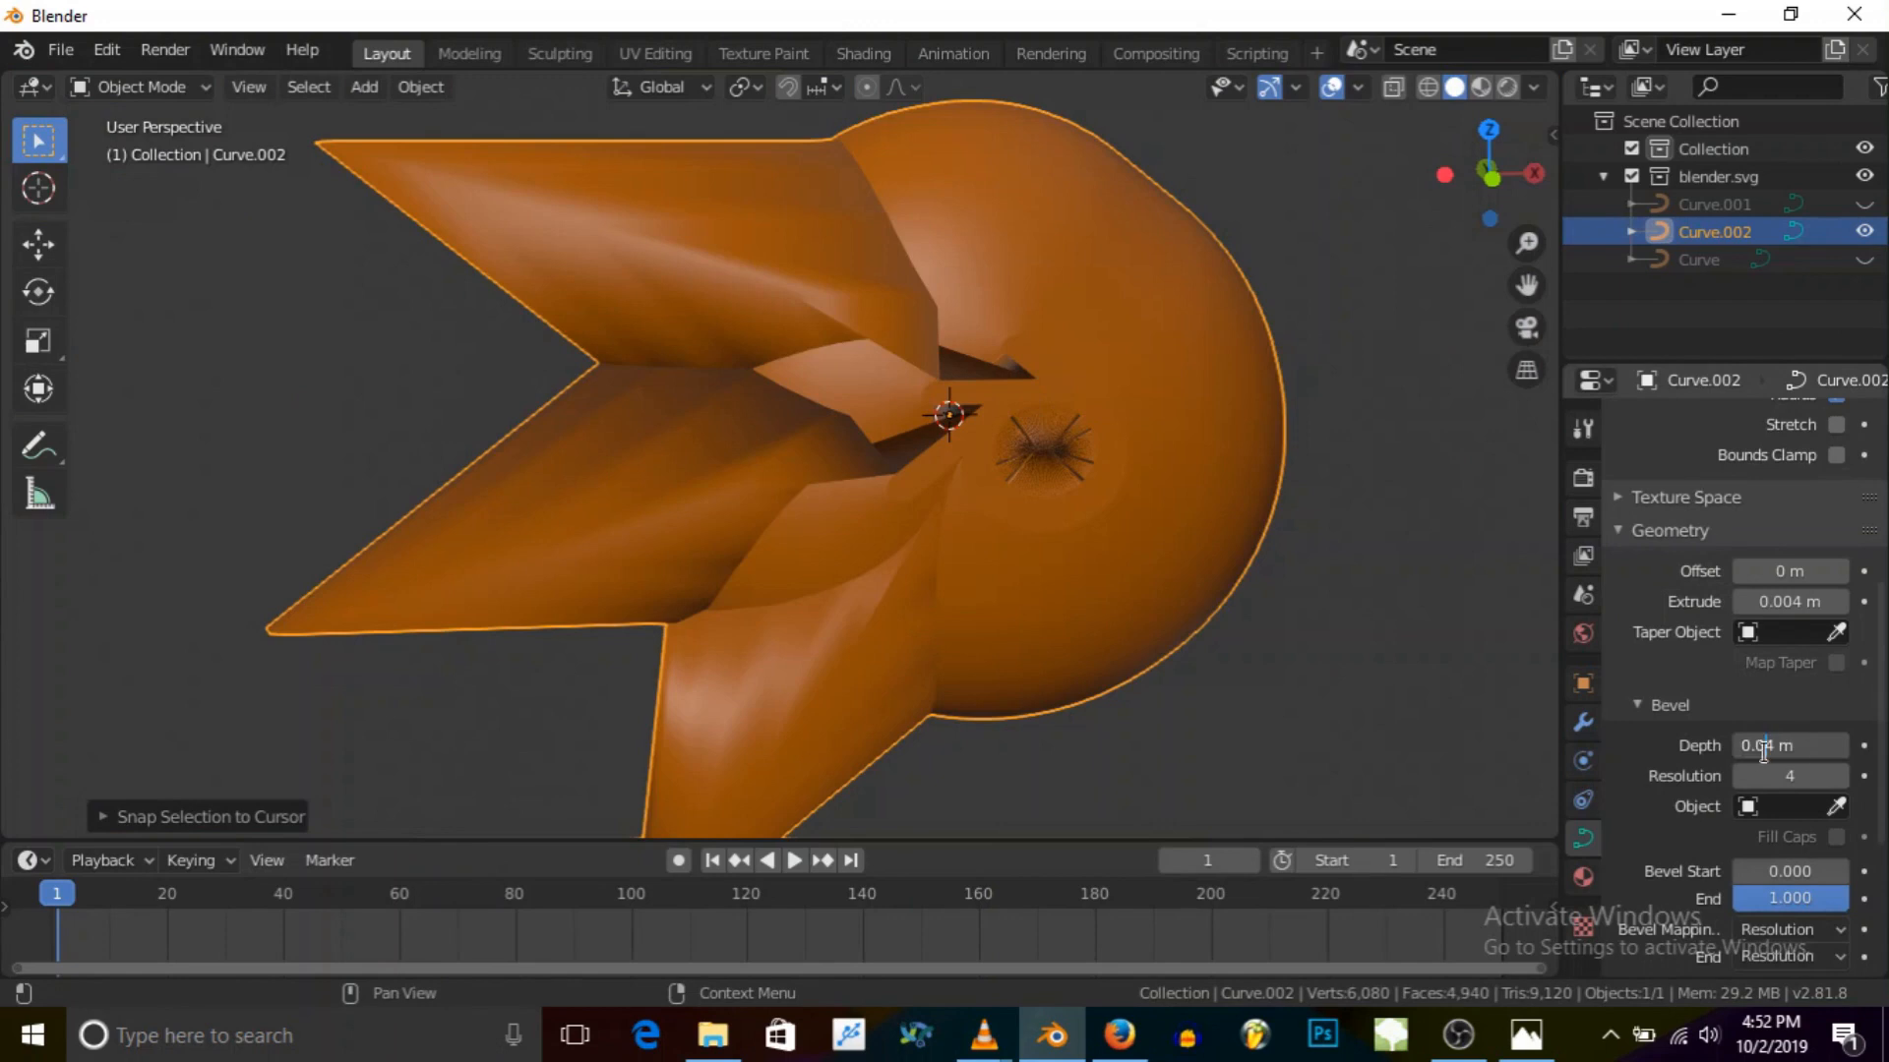
key(Return)
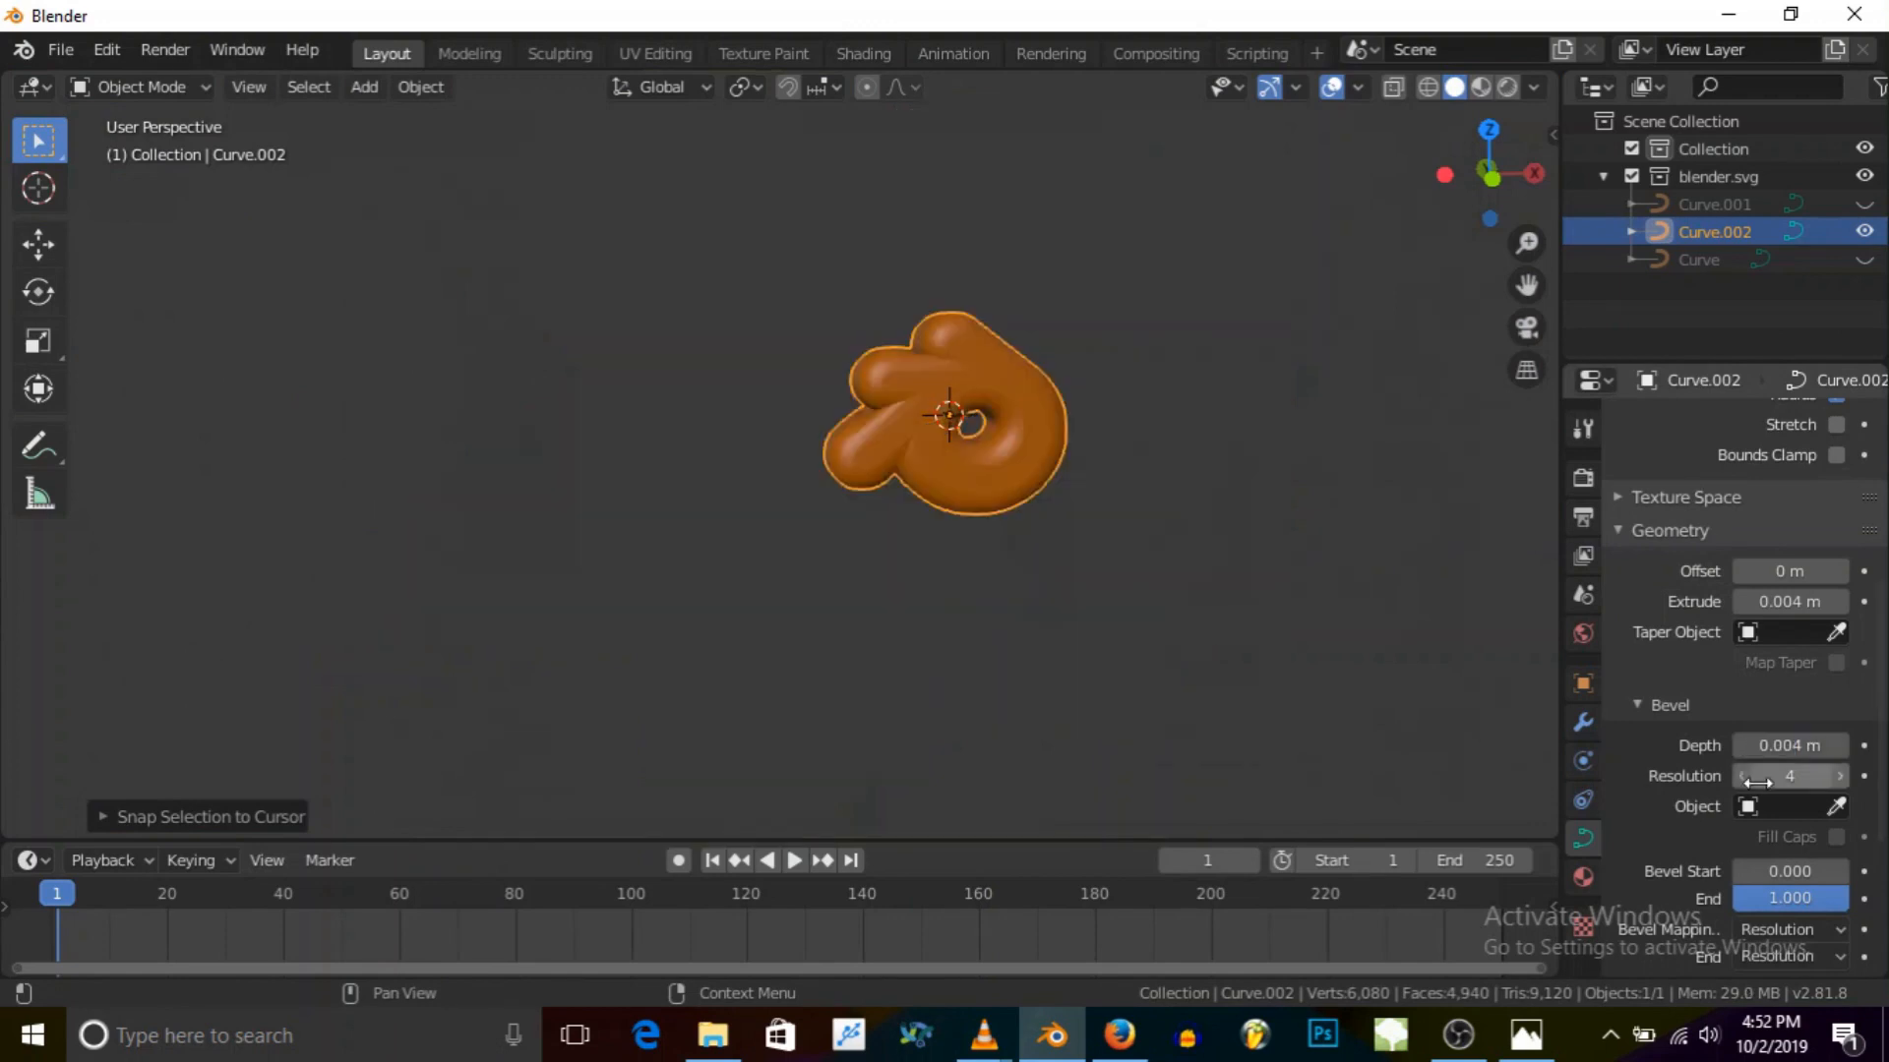
Step: Reduce the logo curve's bevel depth to 0.0004 m and inspect the rounded edges
click(1770, 746)
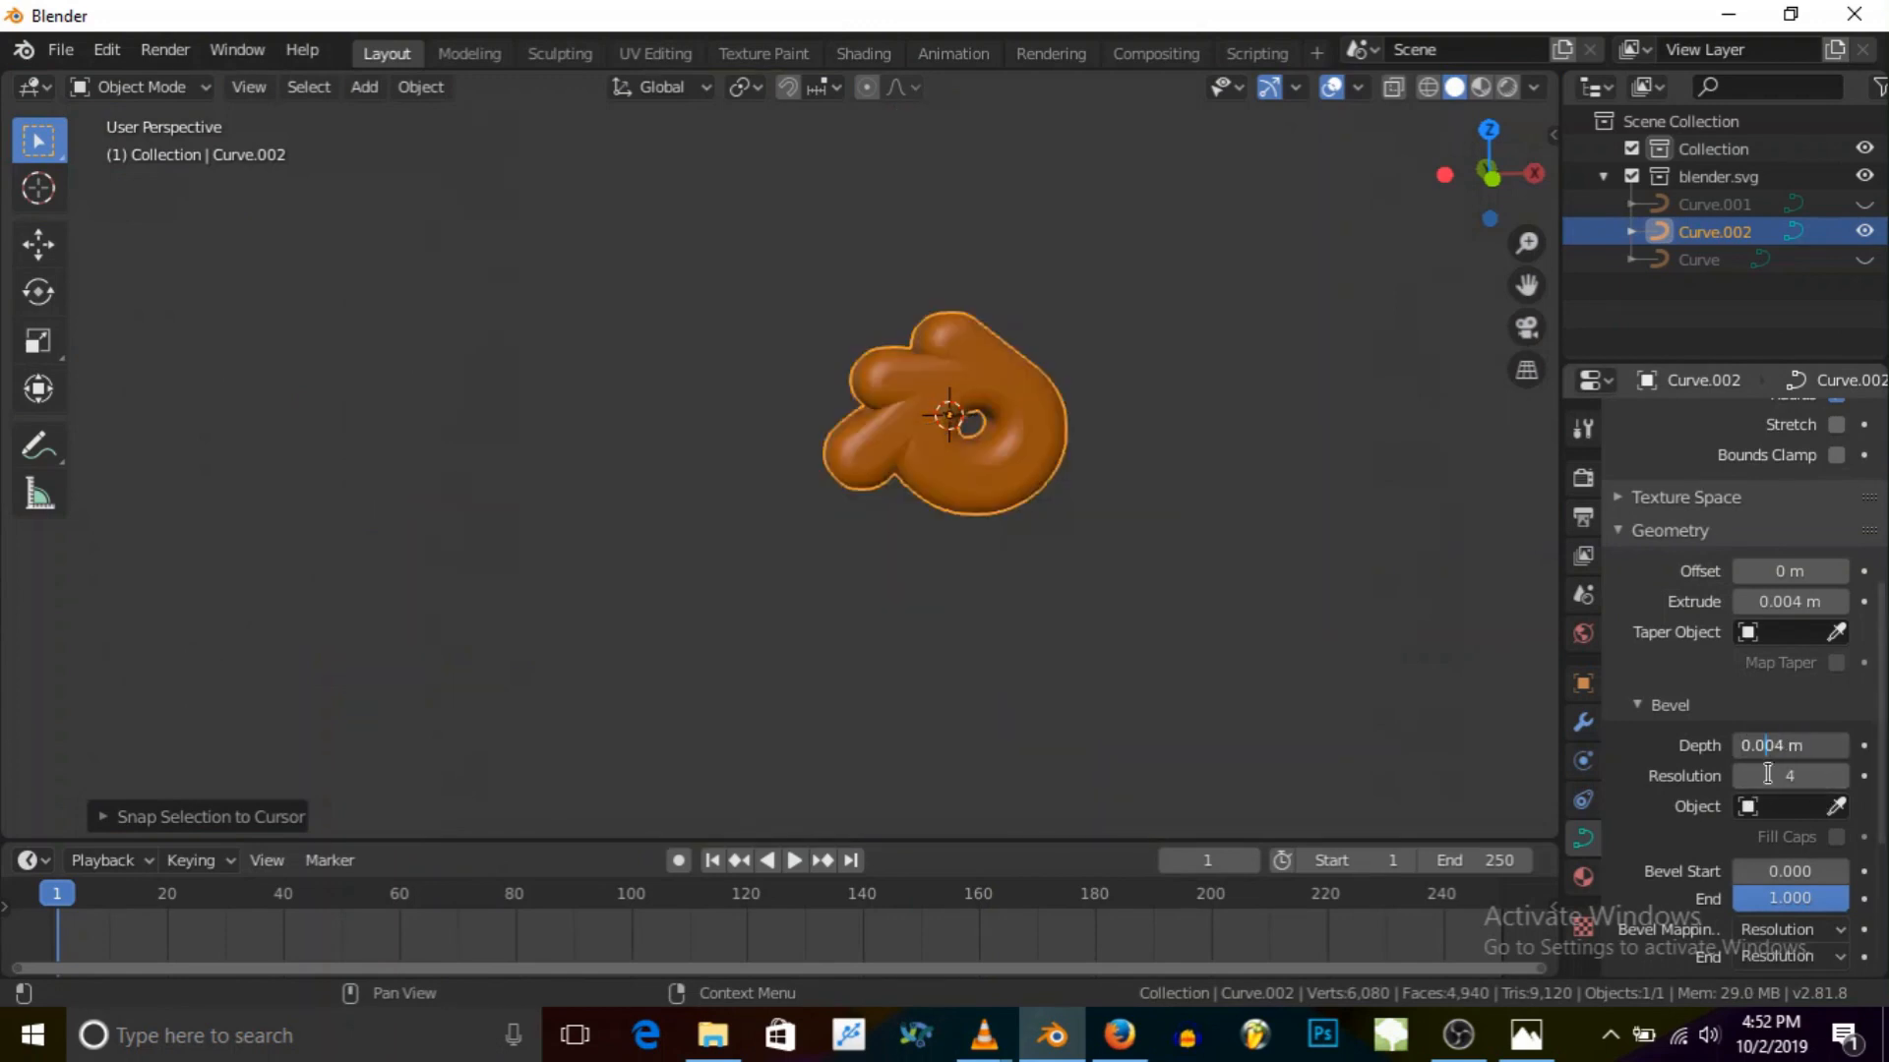
key(Return)
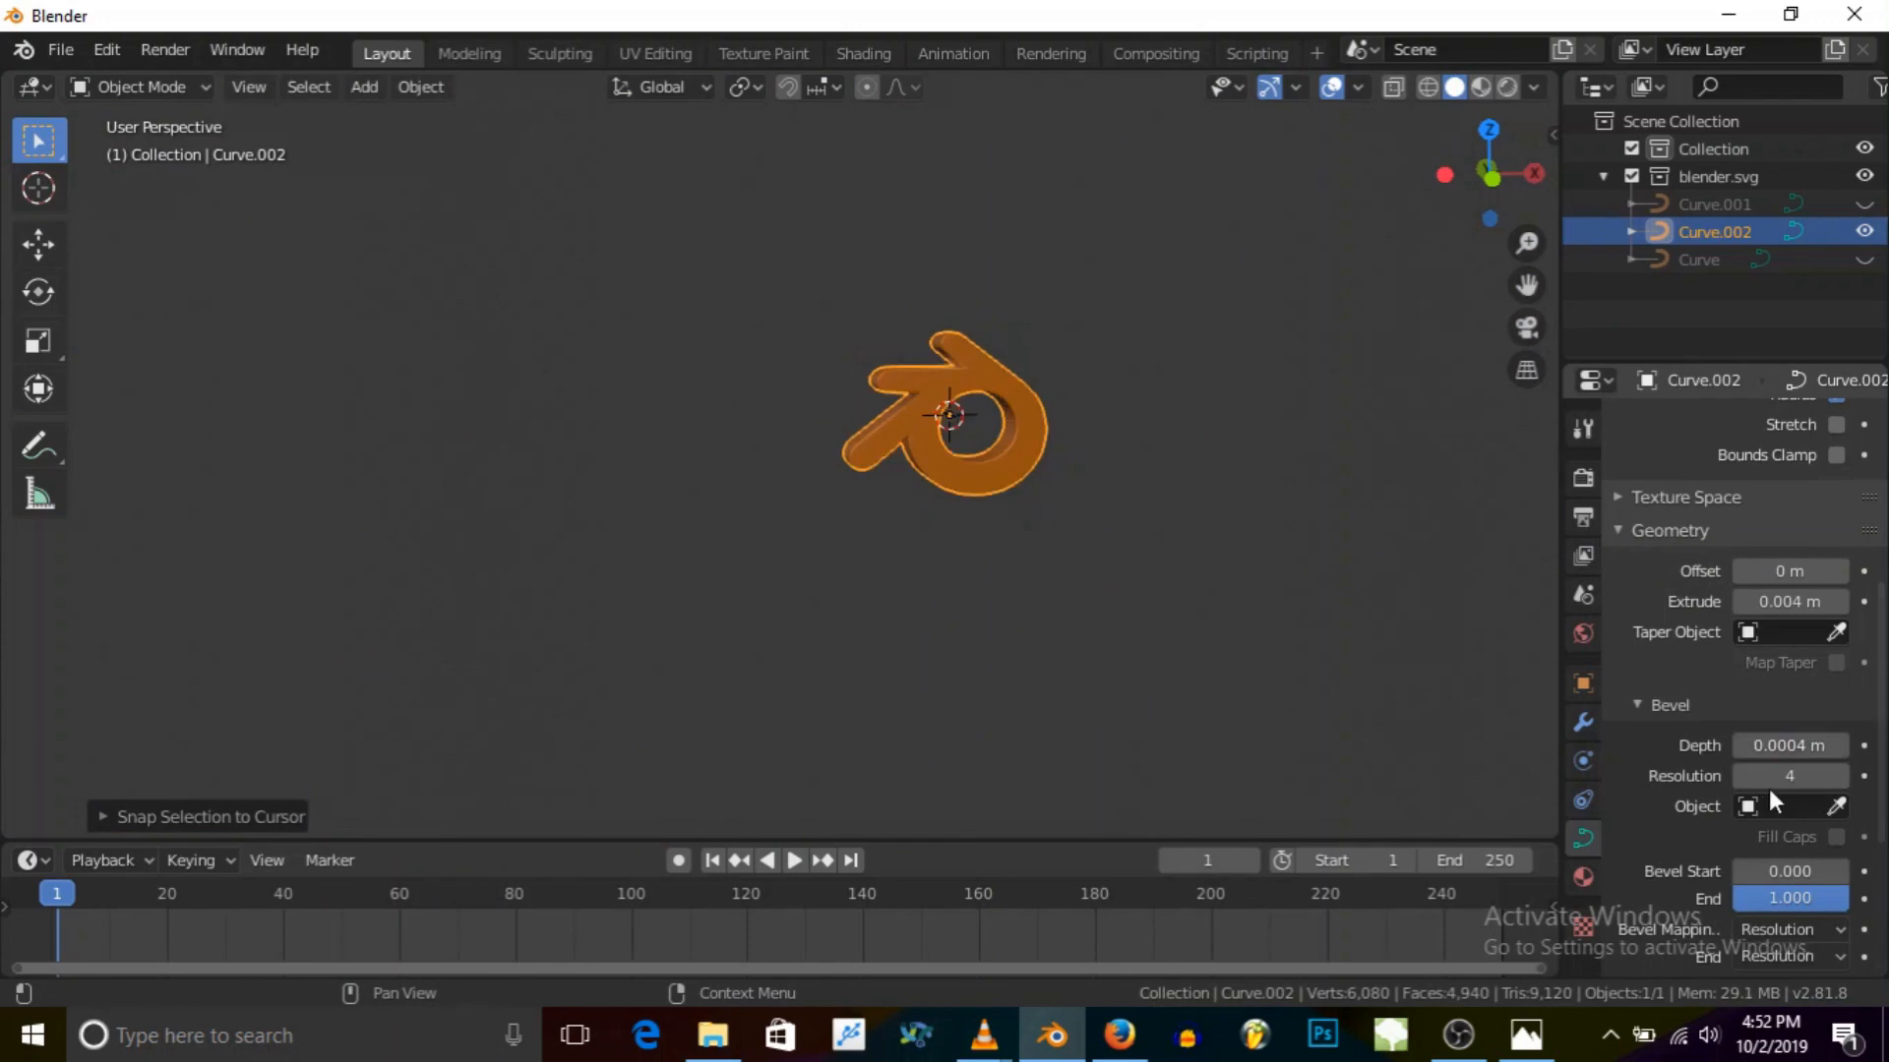
scroll(1031, 576, up, 5)
middle_drag(1072, 579, 1129, 557)
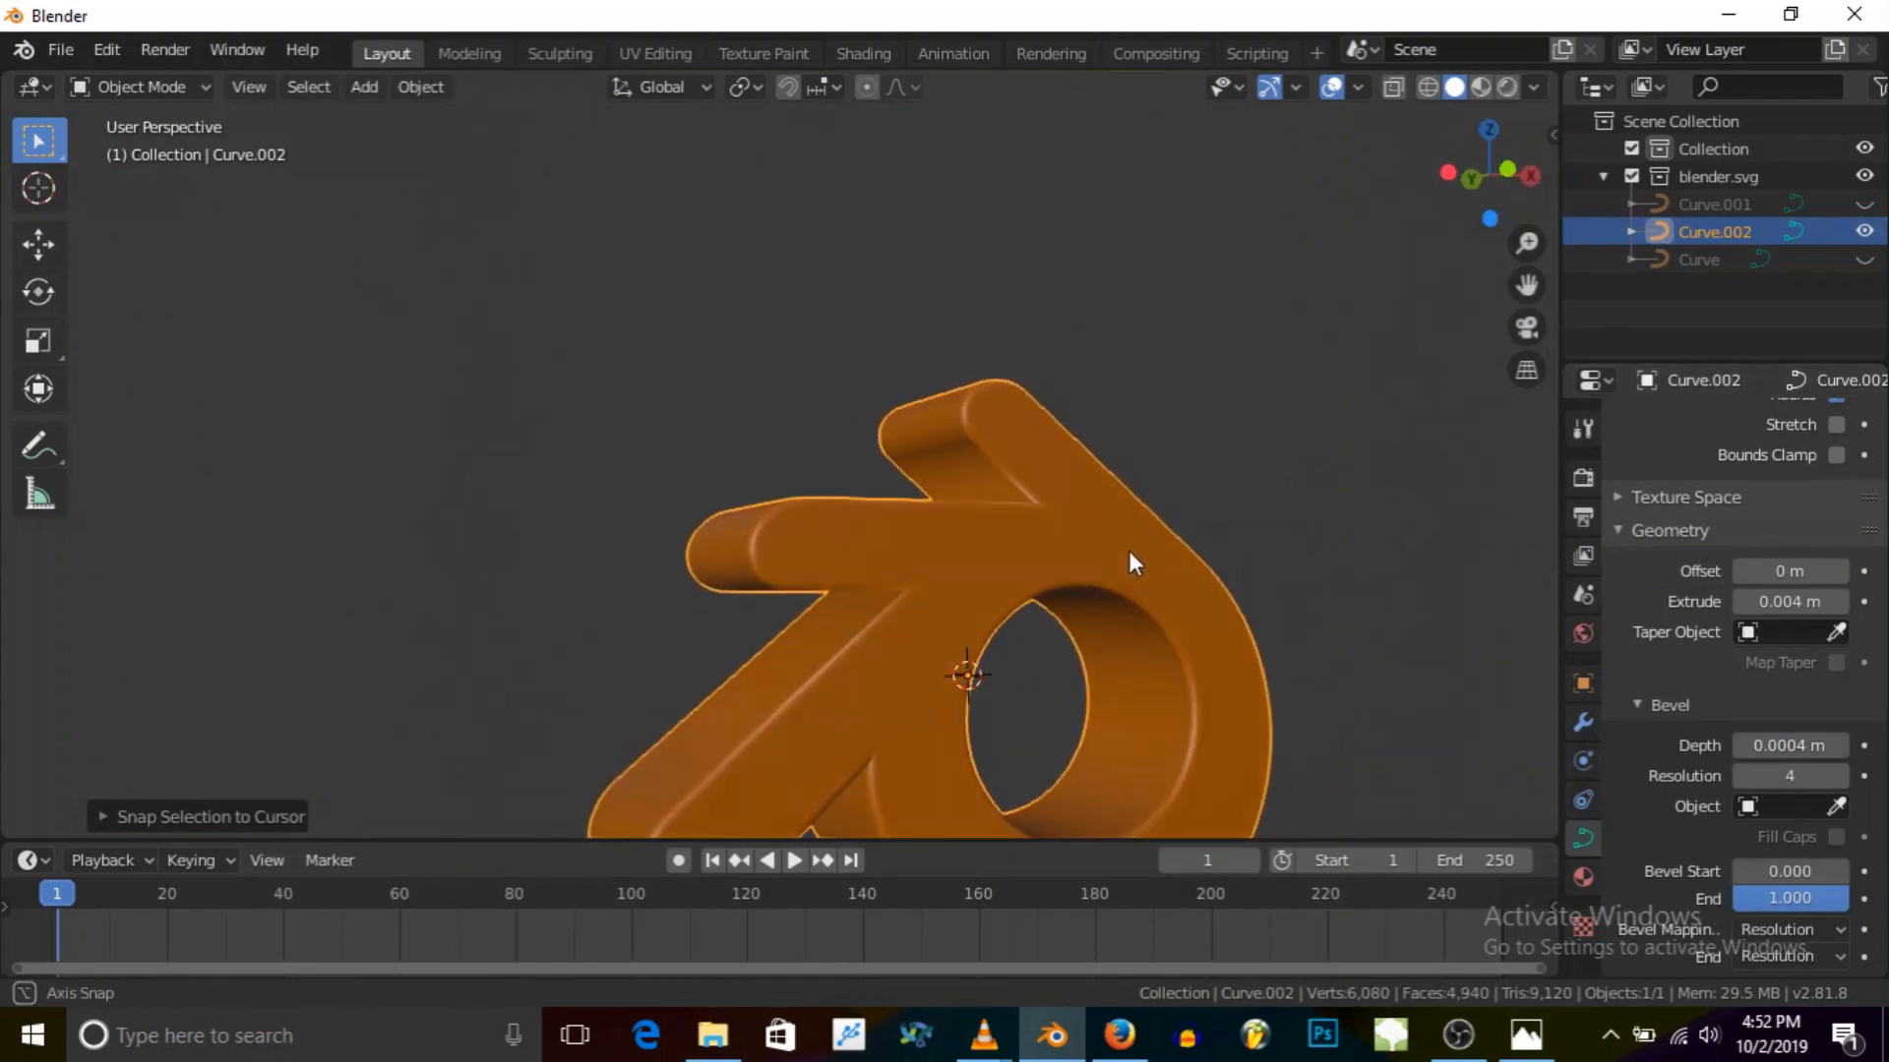
middle_drag(909, 561, 948, 564)
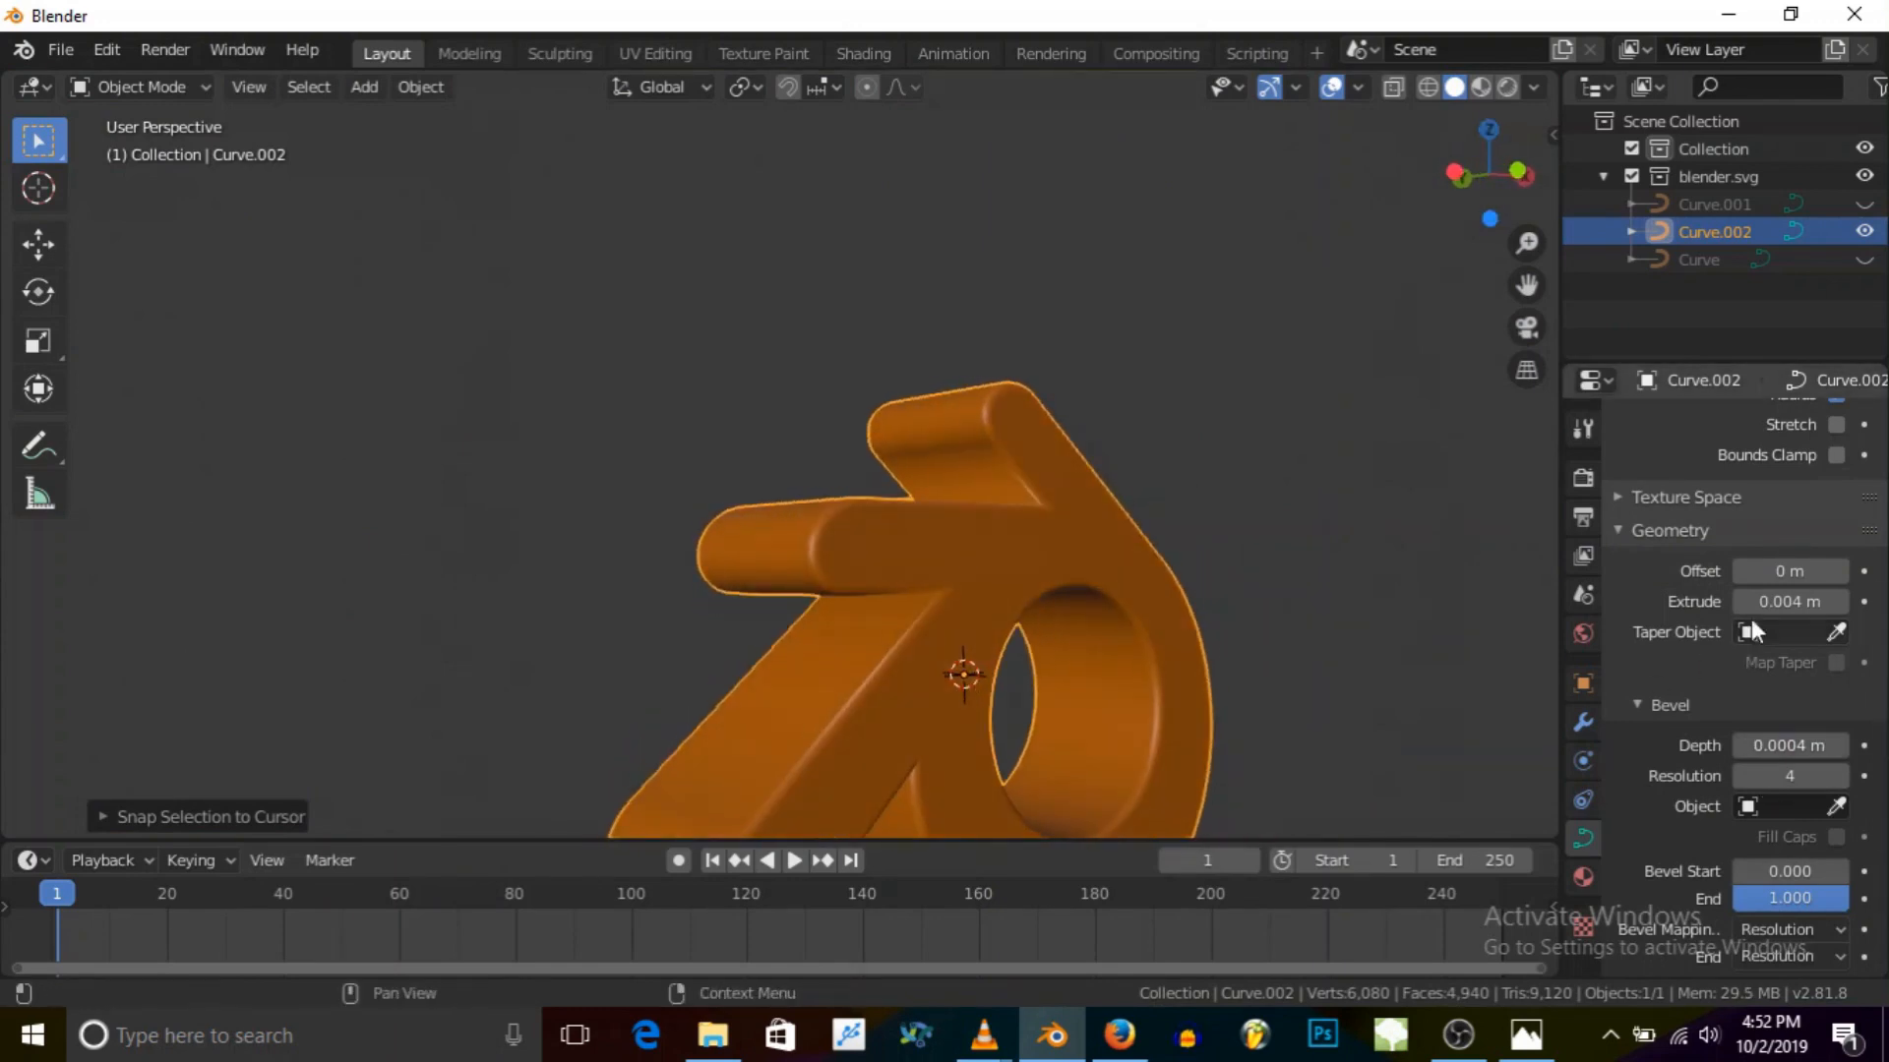
Step: Try an Extrude value of 0.007 m on the logo curve and set it back to 0.004 m
click(1770, 601)
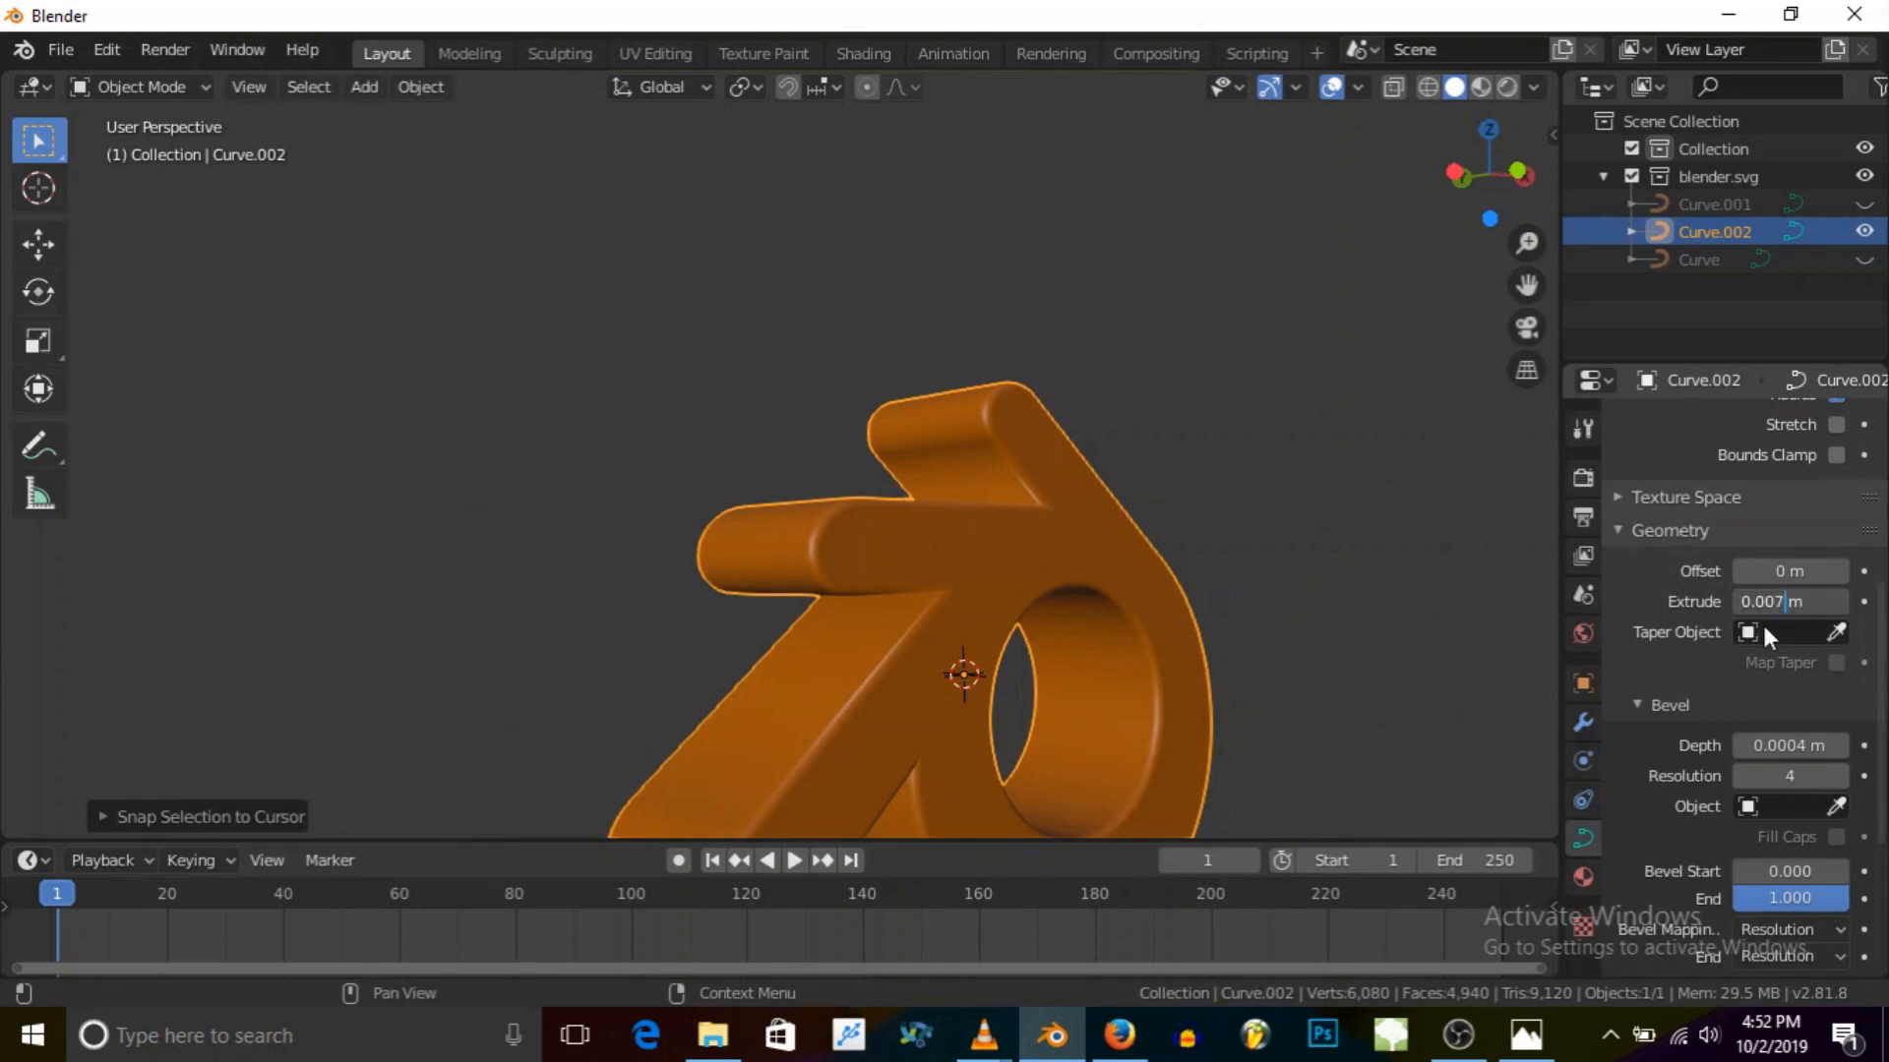
key(Return)
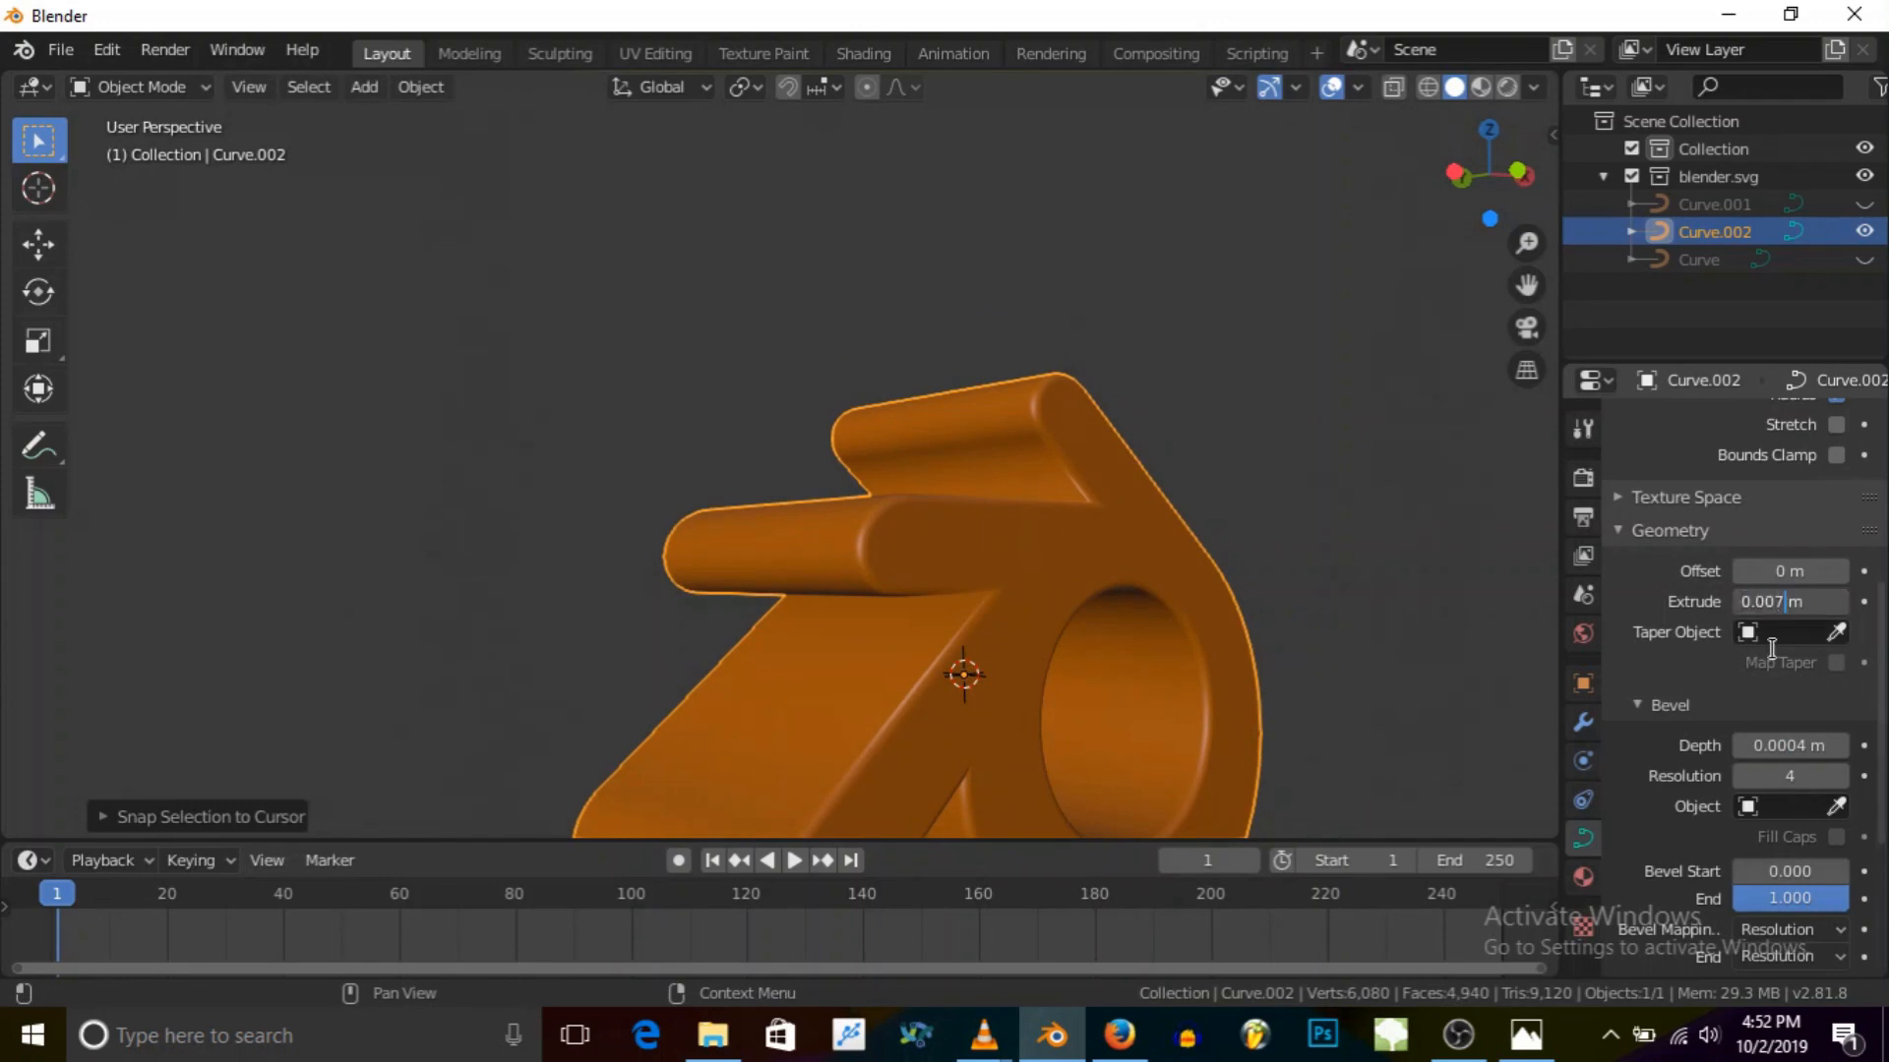
text(4)
key(Return)
Step: Set the logo curve's bevel depth to 0.0007 m
click(1773, 745)
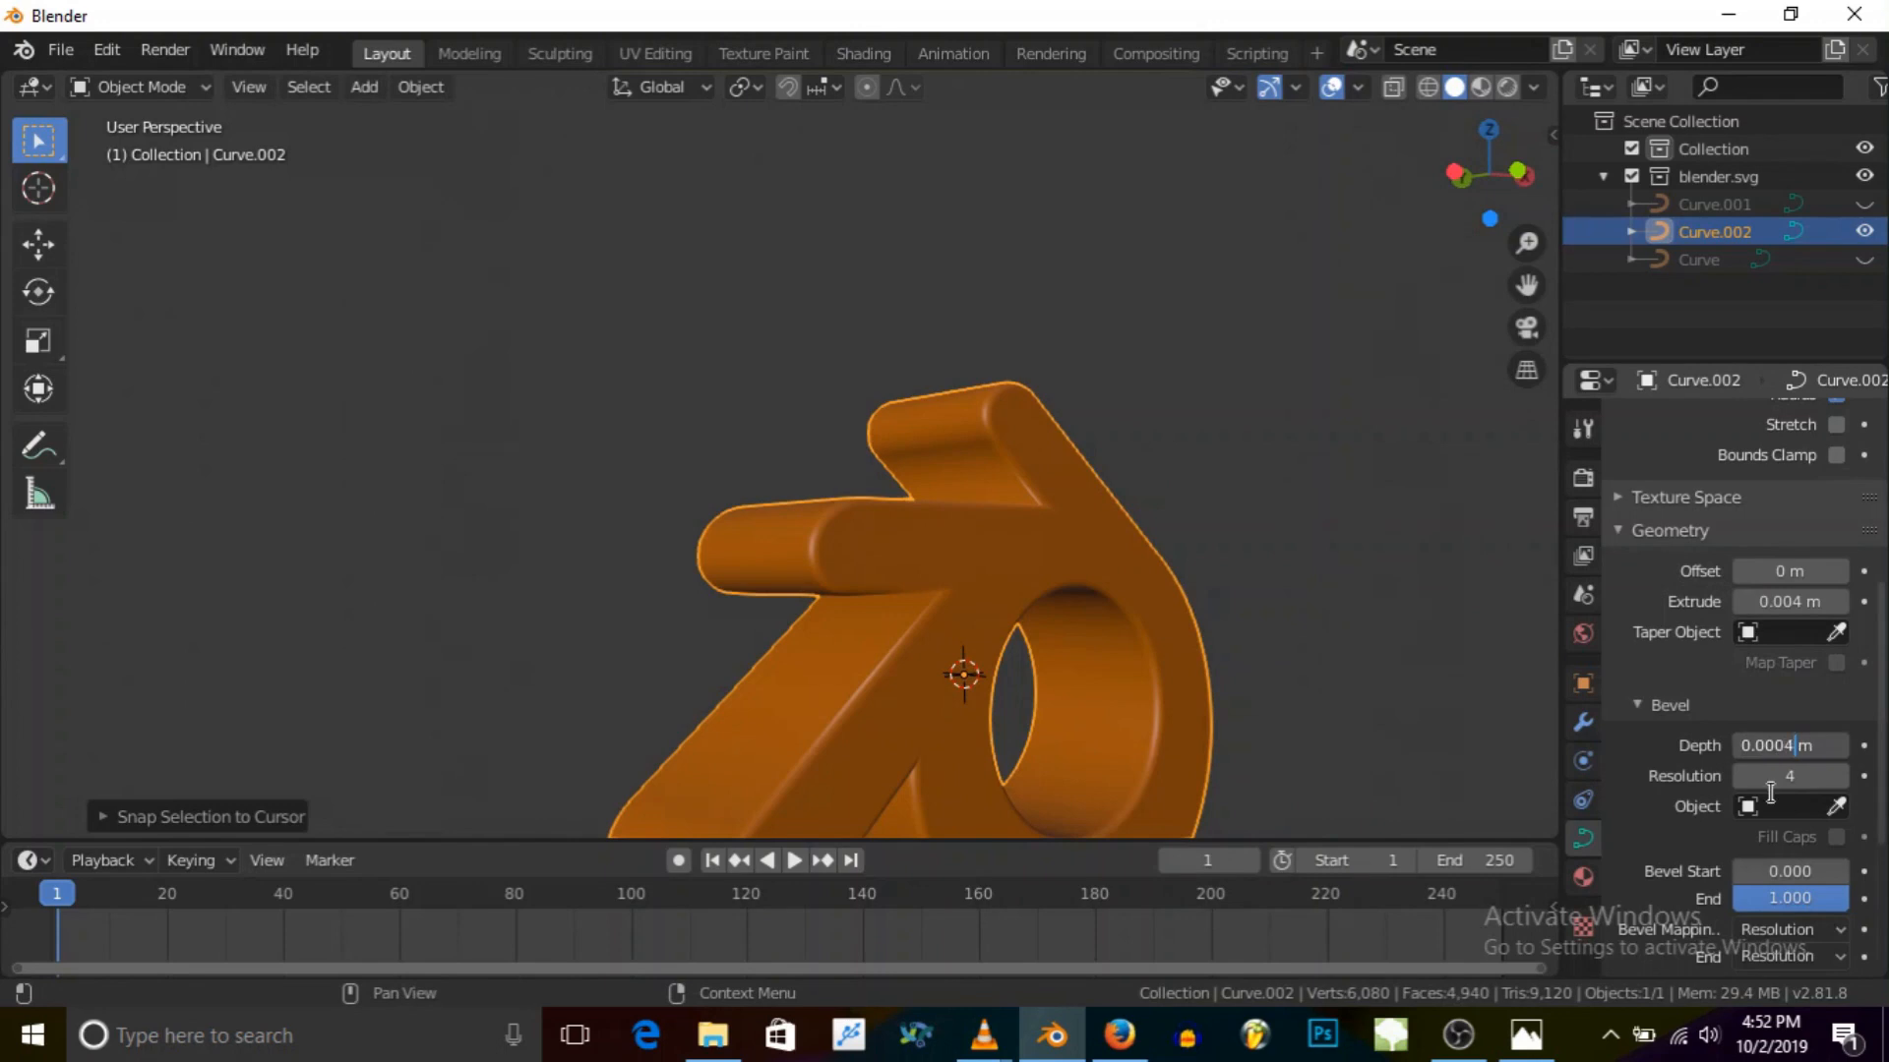
key(Return)
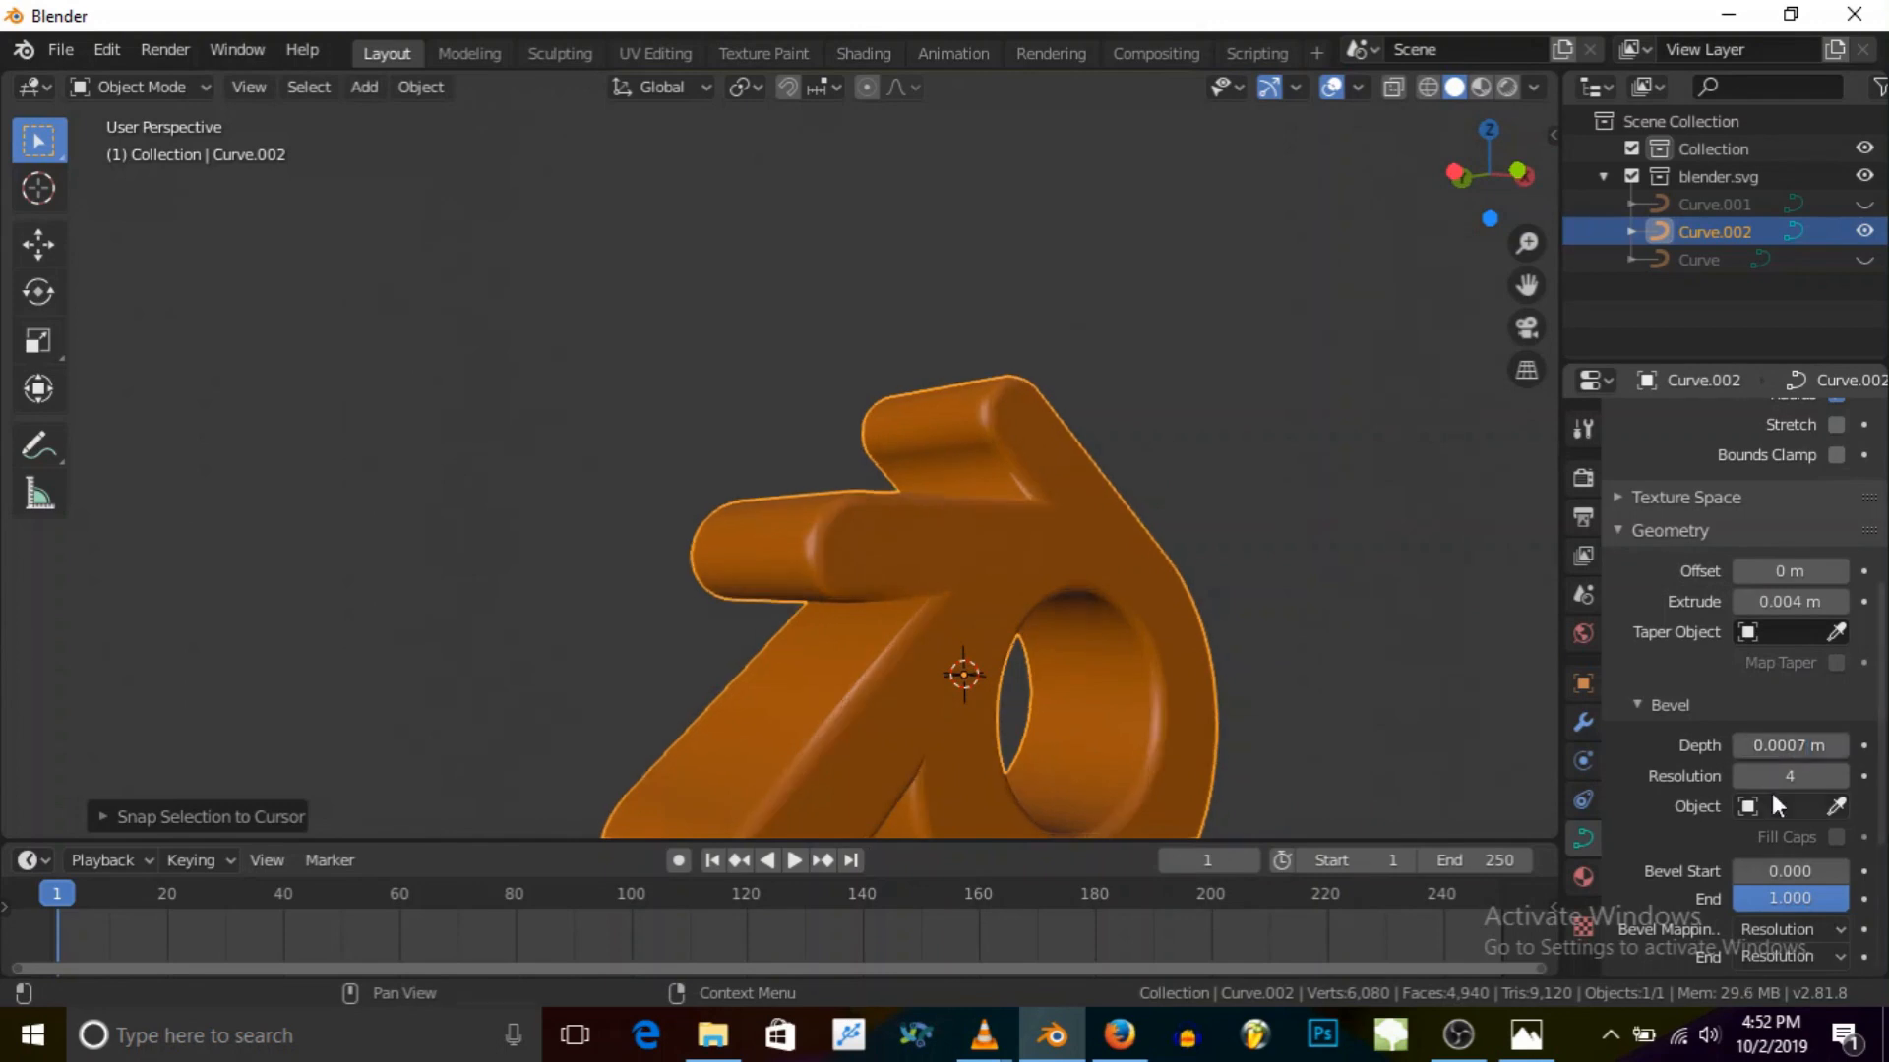
Step: Try a bevel resolution of 0 on the logo curve and inspect the edges up close
middle_drag(794, 490, 757, 405)
scroll(816, 472, down, 2)
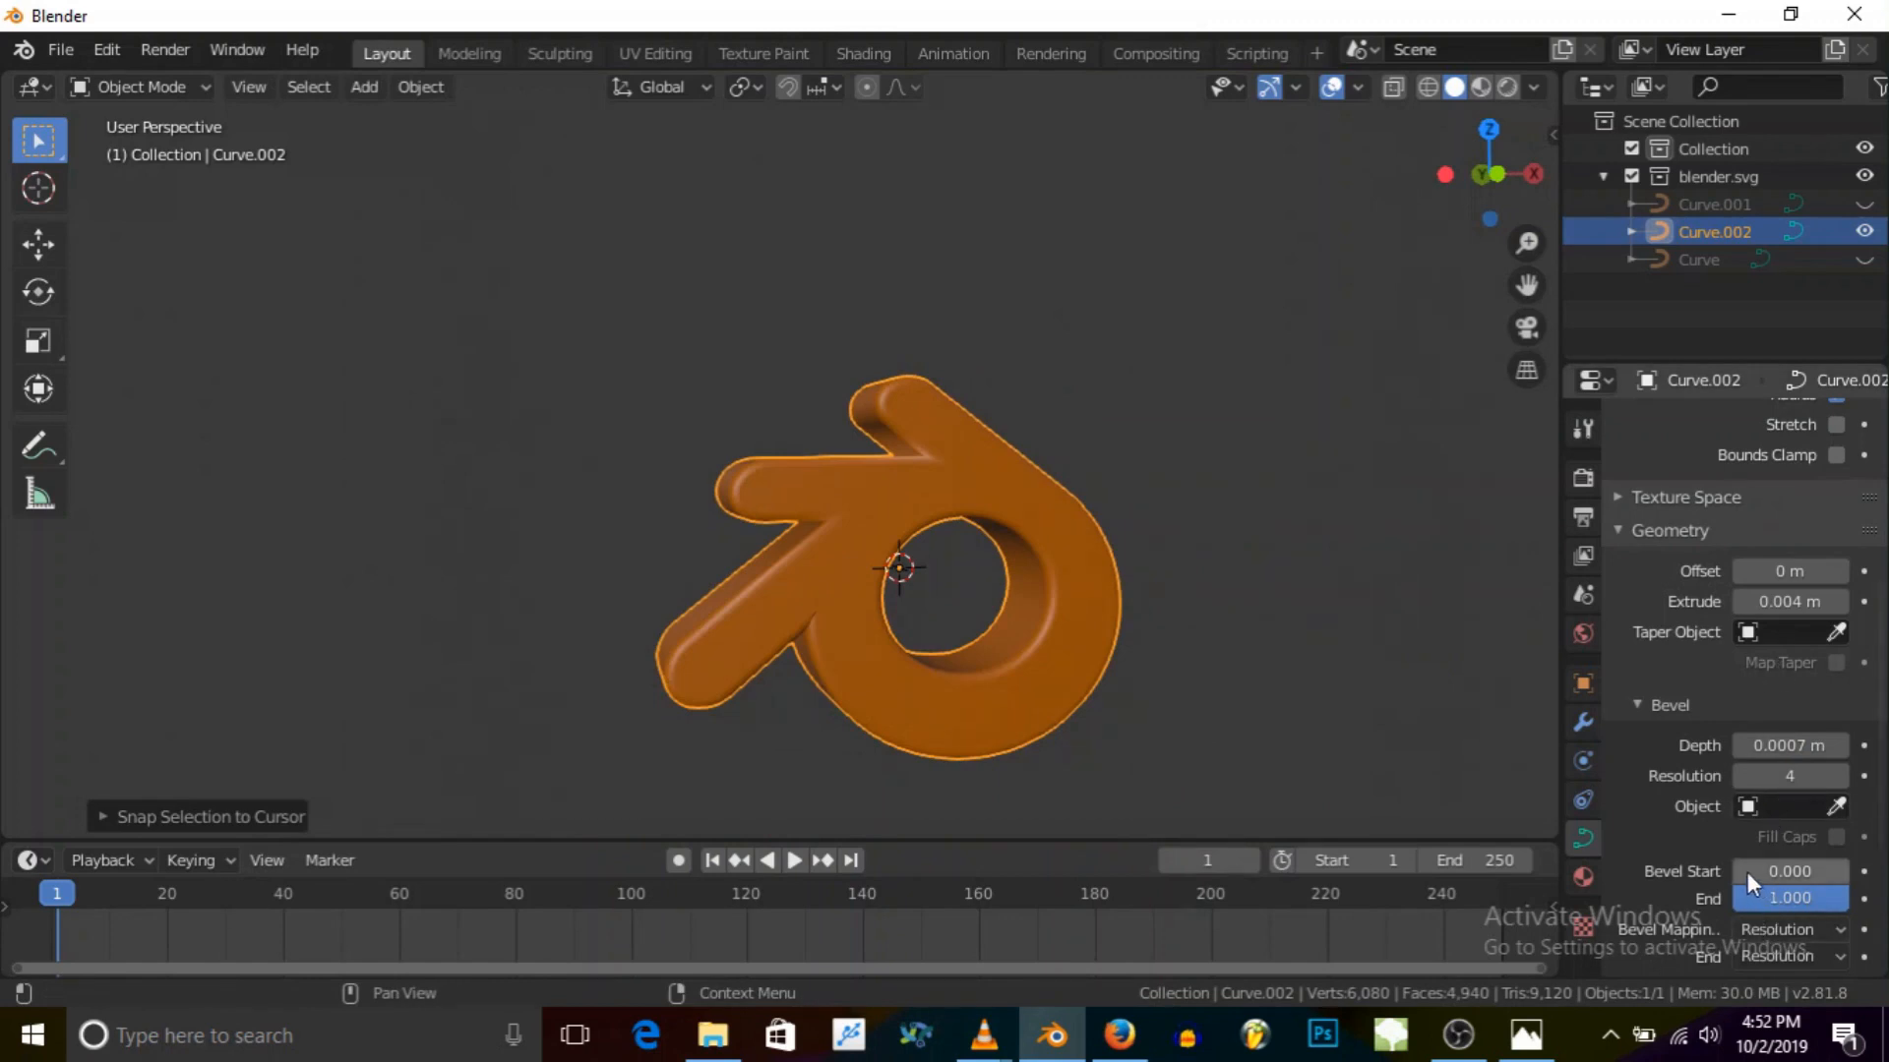
scroll(1762, 840, down, 3)
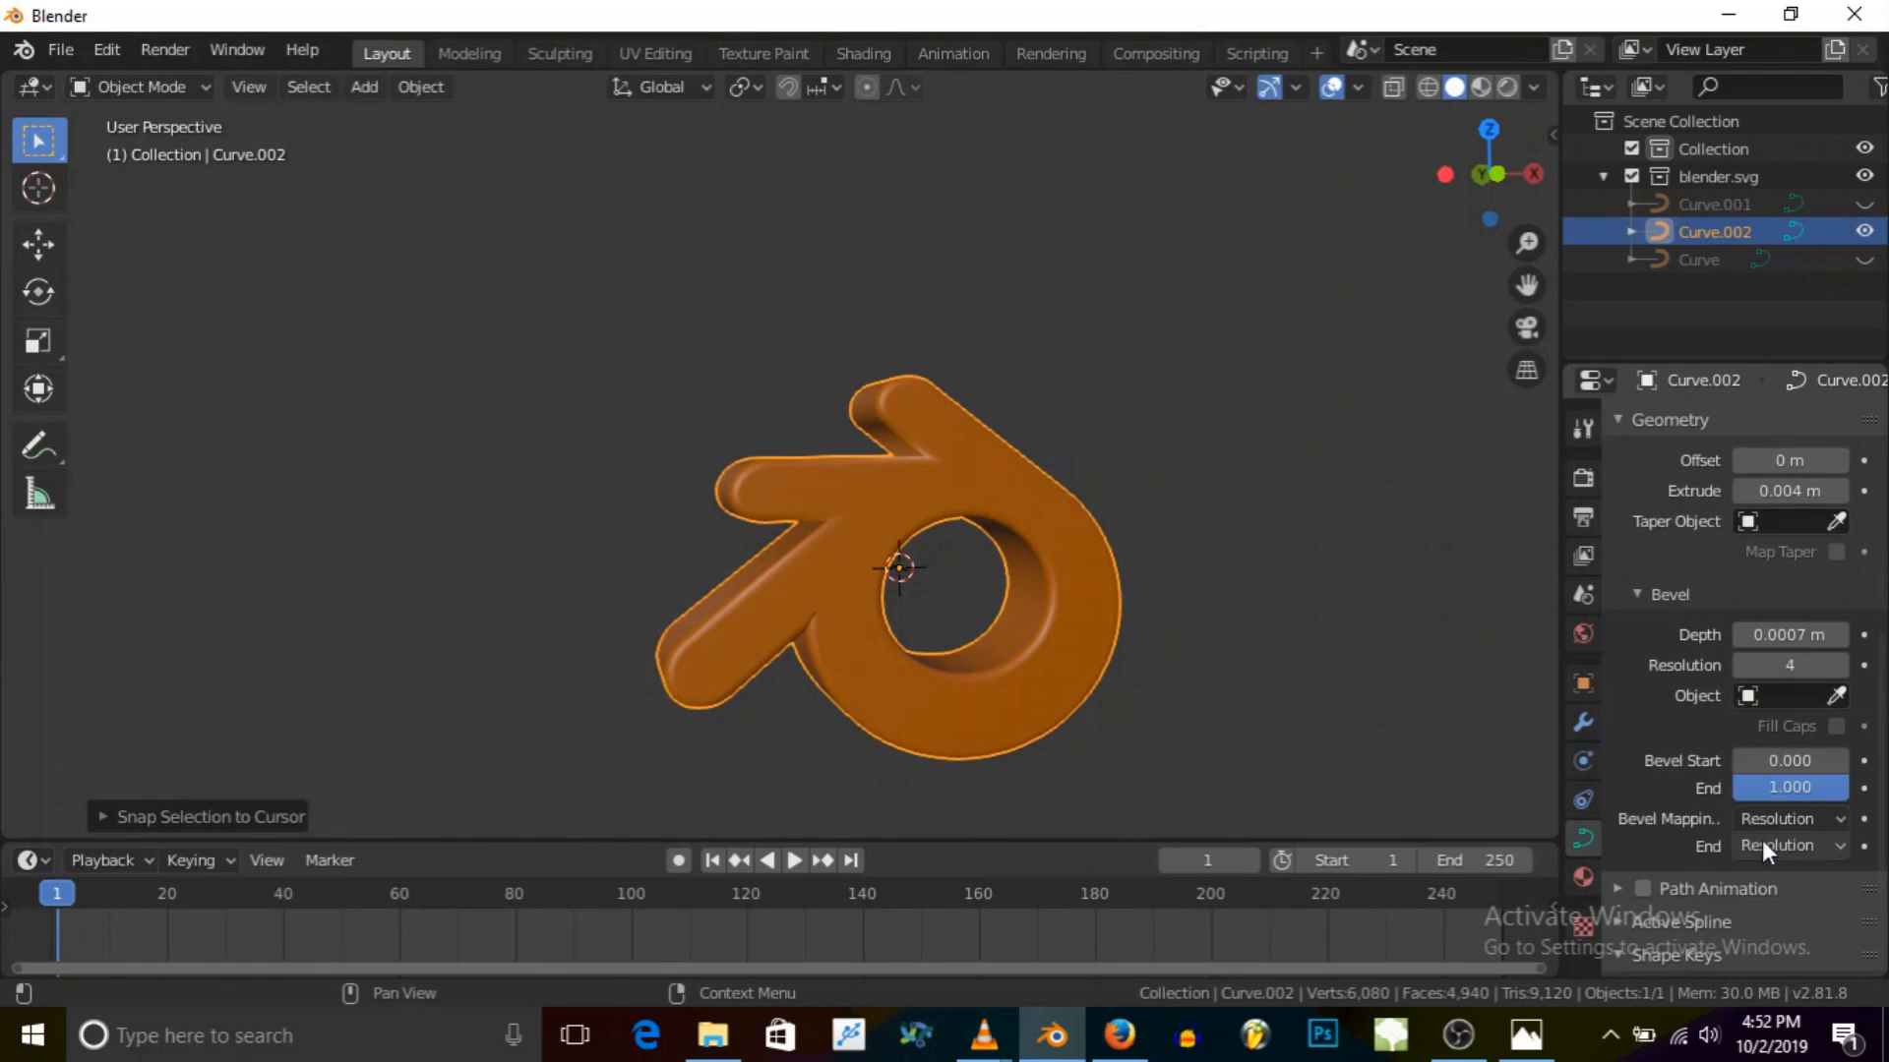
click(1737, 665)
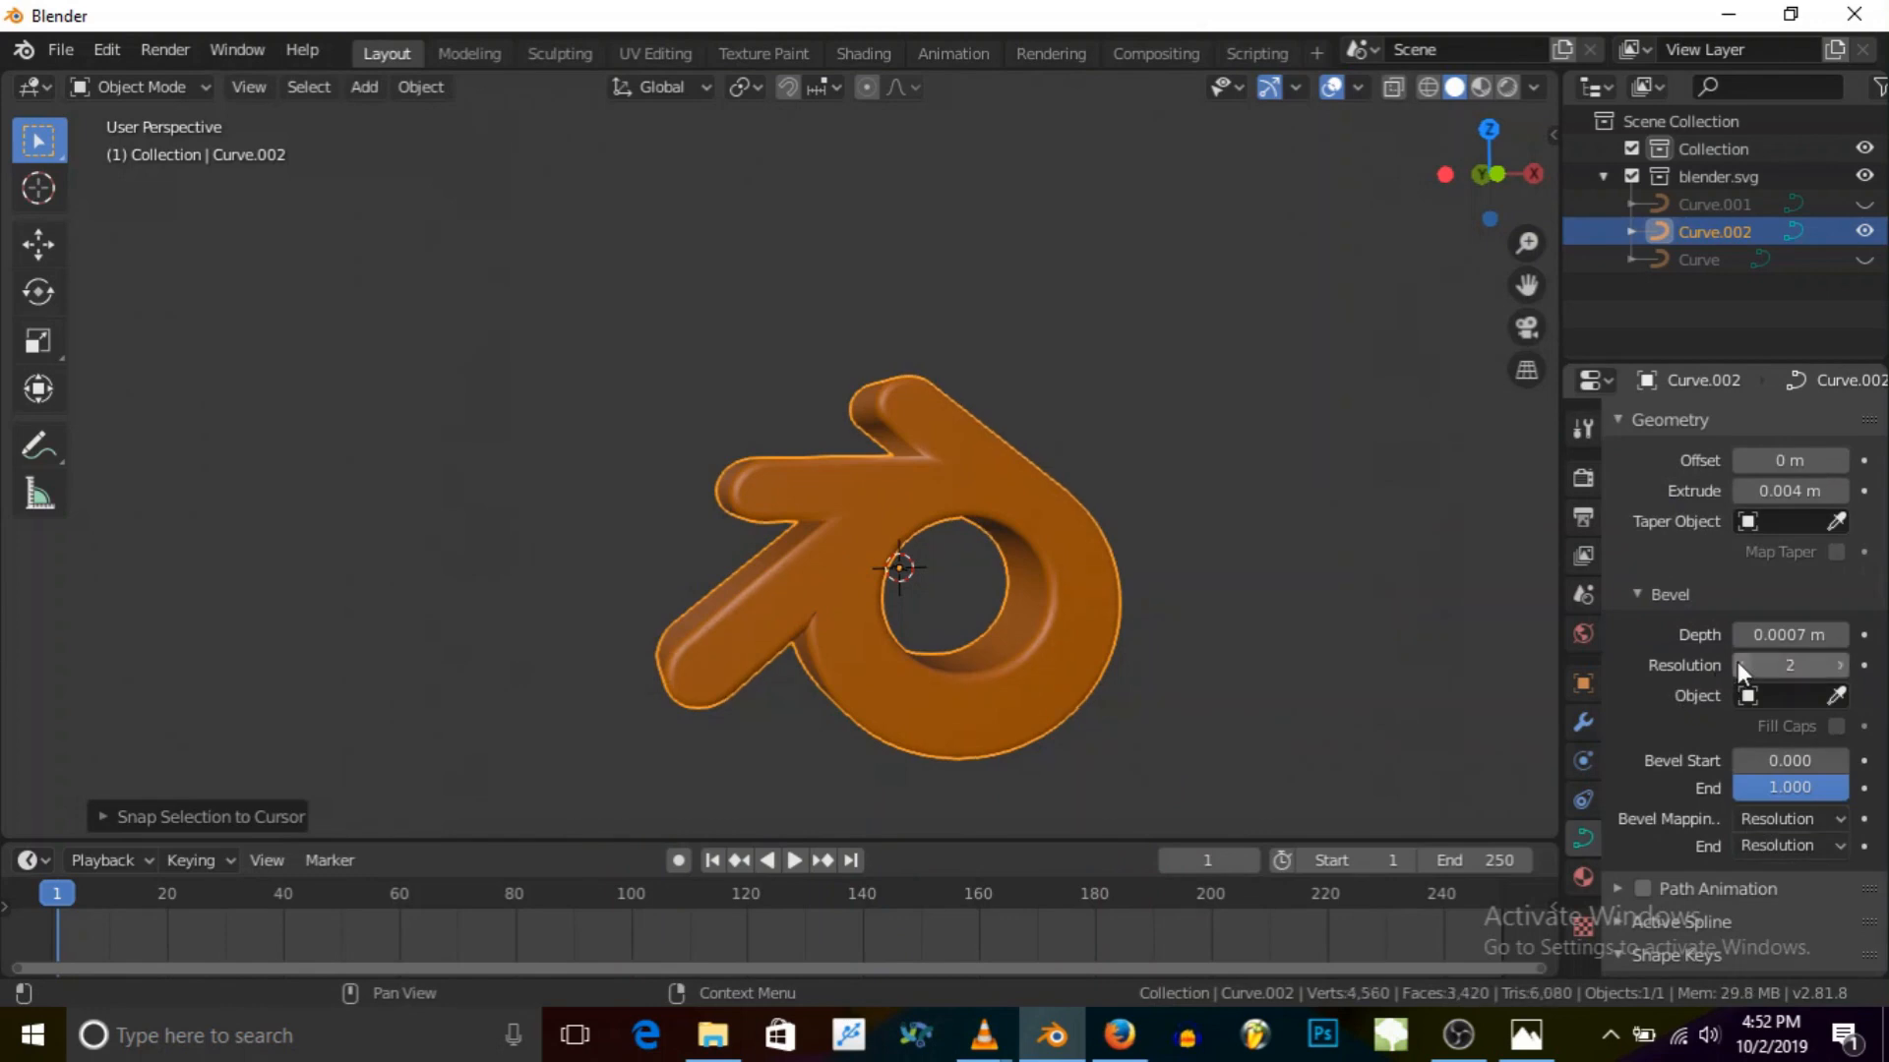
click(1737, 665)
click(1737, 665)
middle_drag(743, 512, 637, 493)
scroll(688, 531, up, 3)
middle_drag(794, 579, 1108, 630)
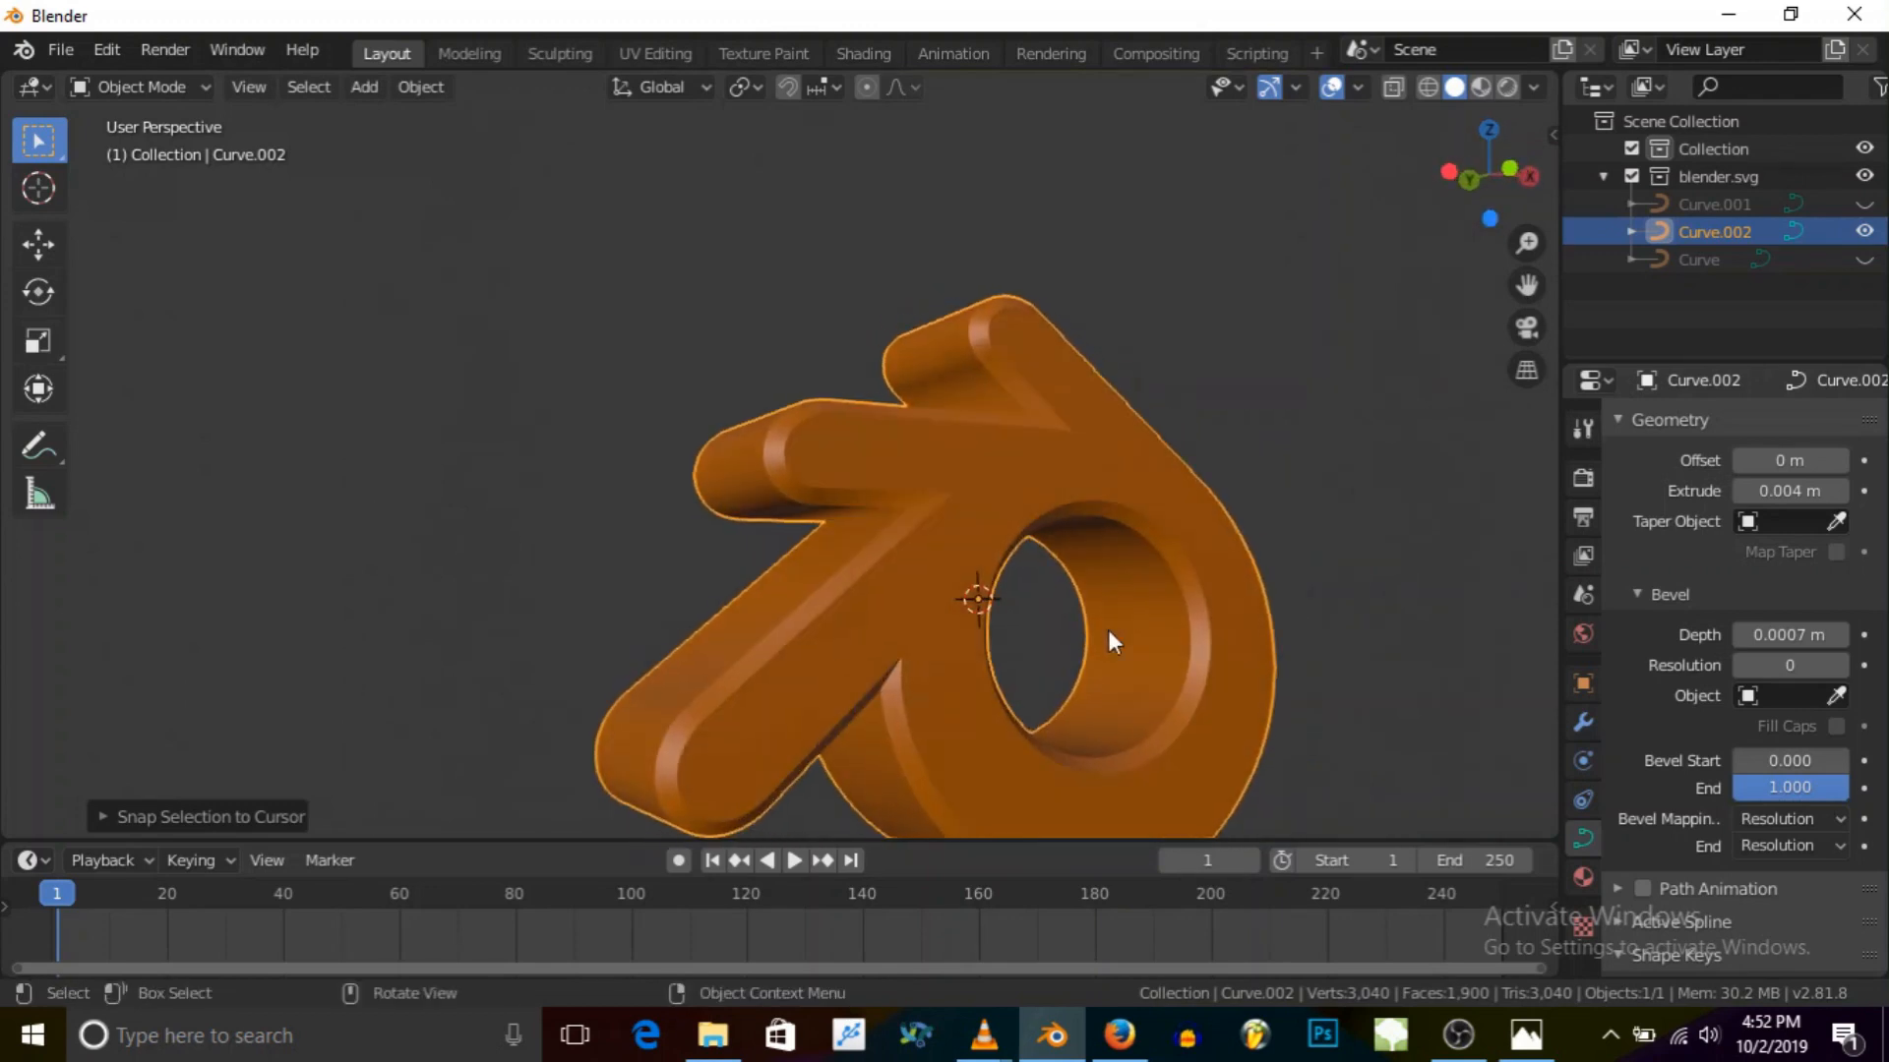
Step: Set the logo curve's bevel resolution to 2 and inspect the edges from several sides
click(1838, 665)
middle_drag(1119, 614, 978, 552)
middle_drag(1023, 656, 1171, 766)
middle_drag(969, 519, 1328, 654)
click(1840, 665)
middle_drag(1112, 590, 311, 286)
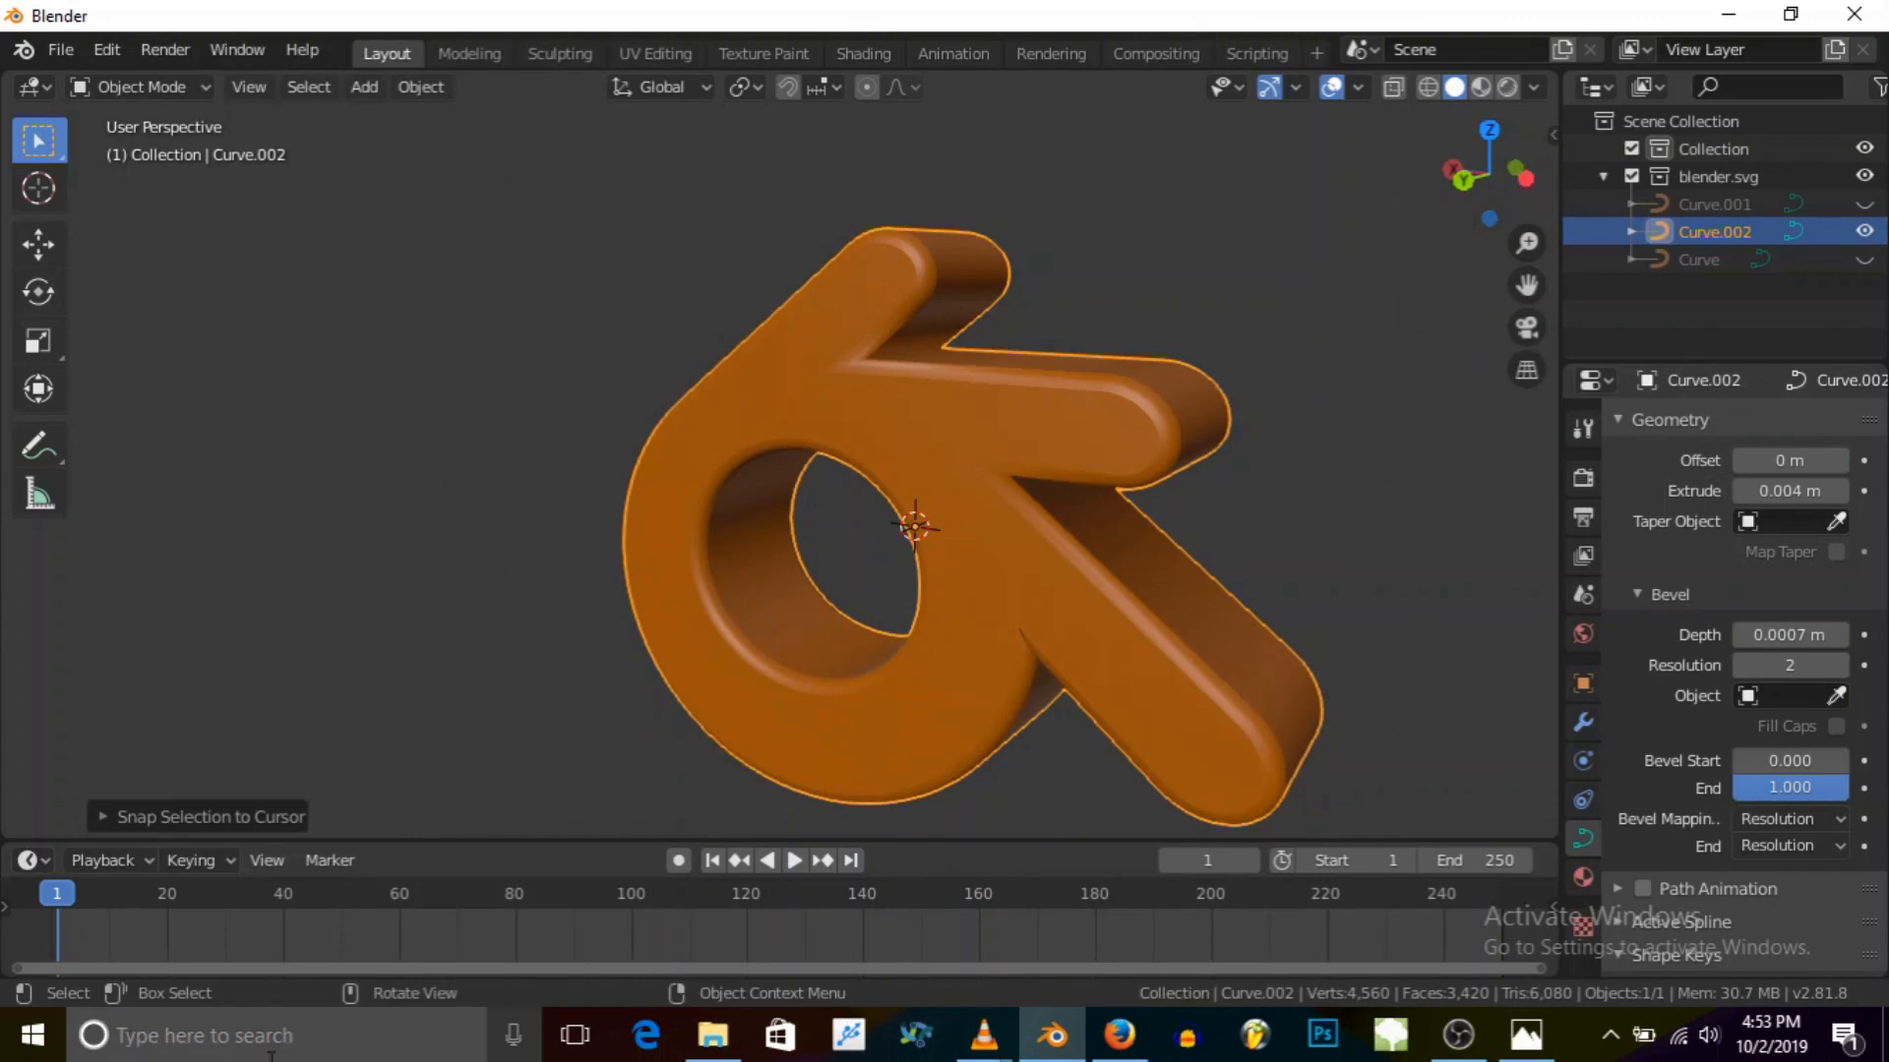
middle_drag(625, 482, 824, 545)
scroll(818, 527, up, 10)
scroll(812, 536, down, 10)
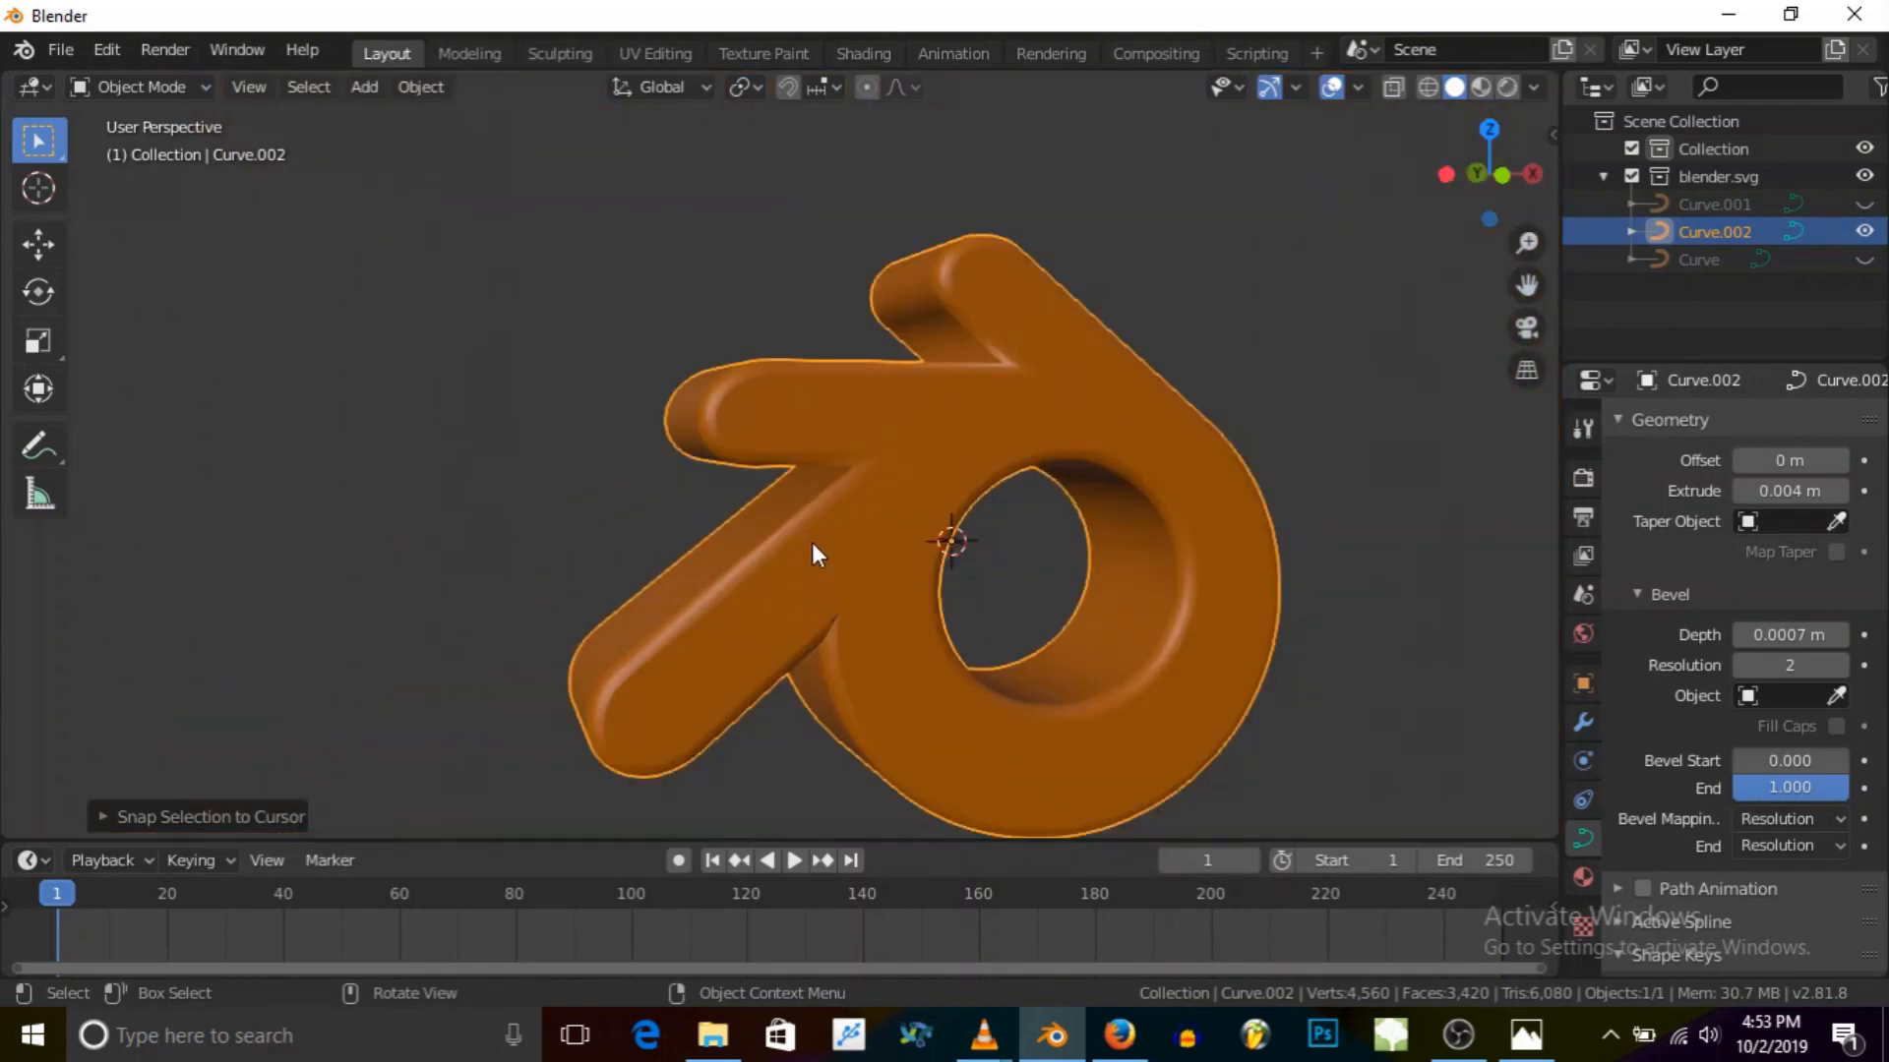
Step: Look through the logo's object properties and check its Visibility settings
click(1583, 682)
scroll(1711, 834, down, 3)
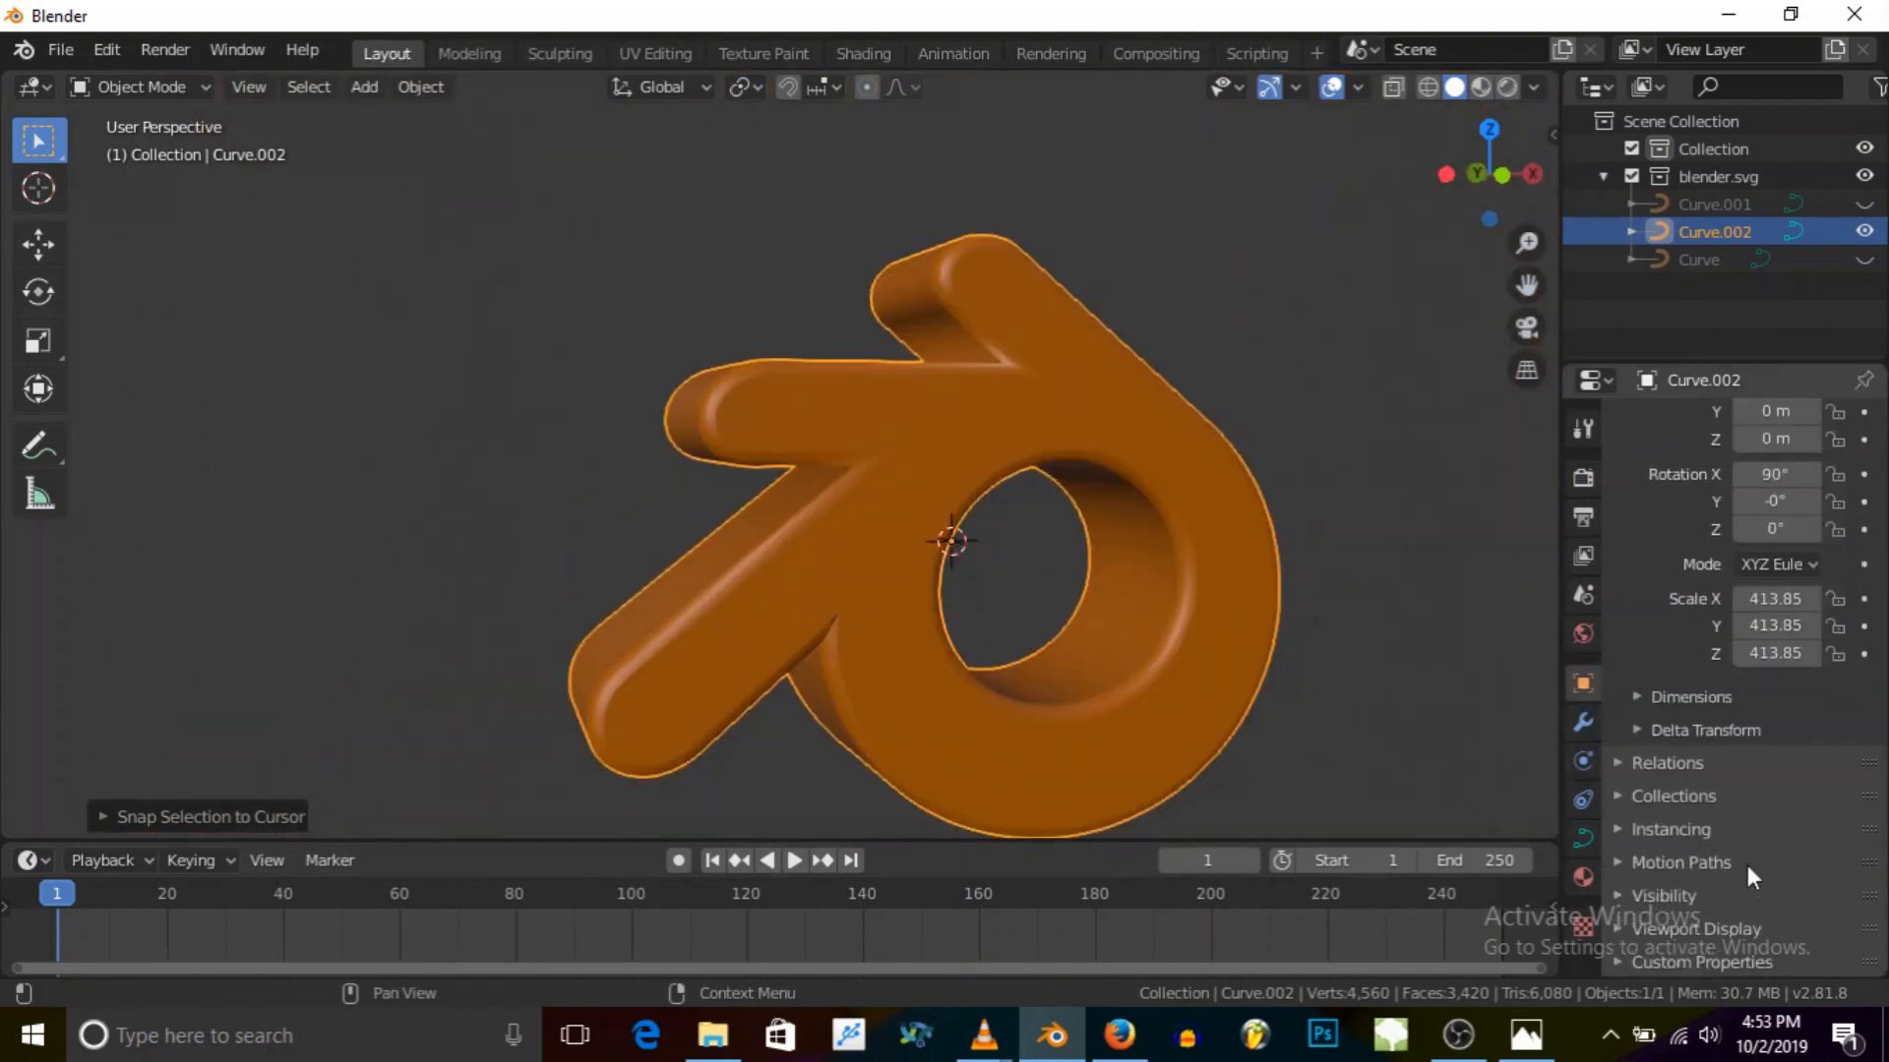
click(1660, 895)
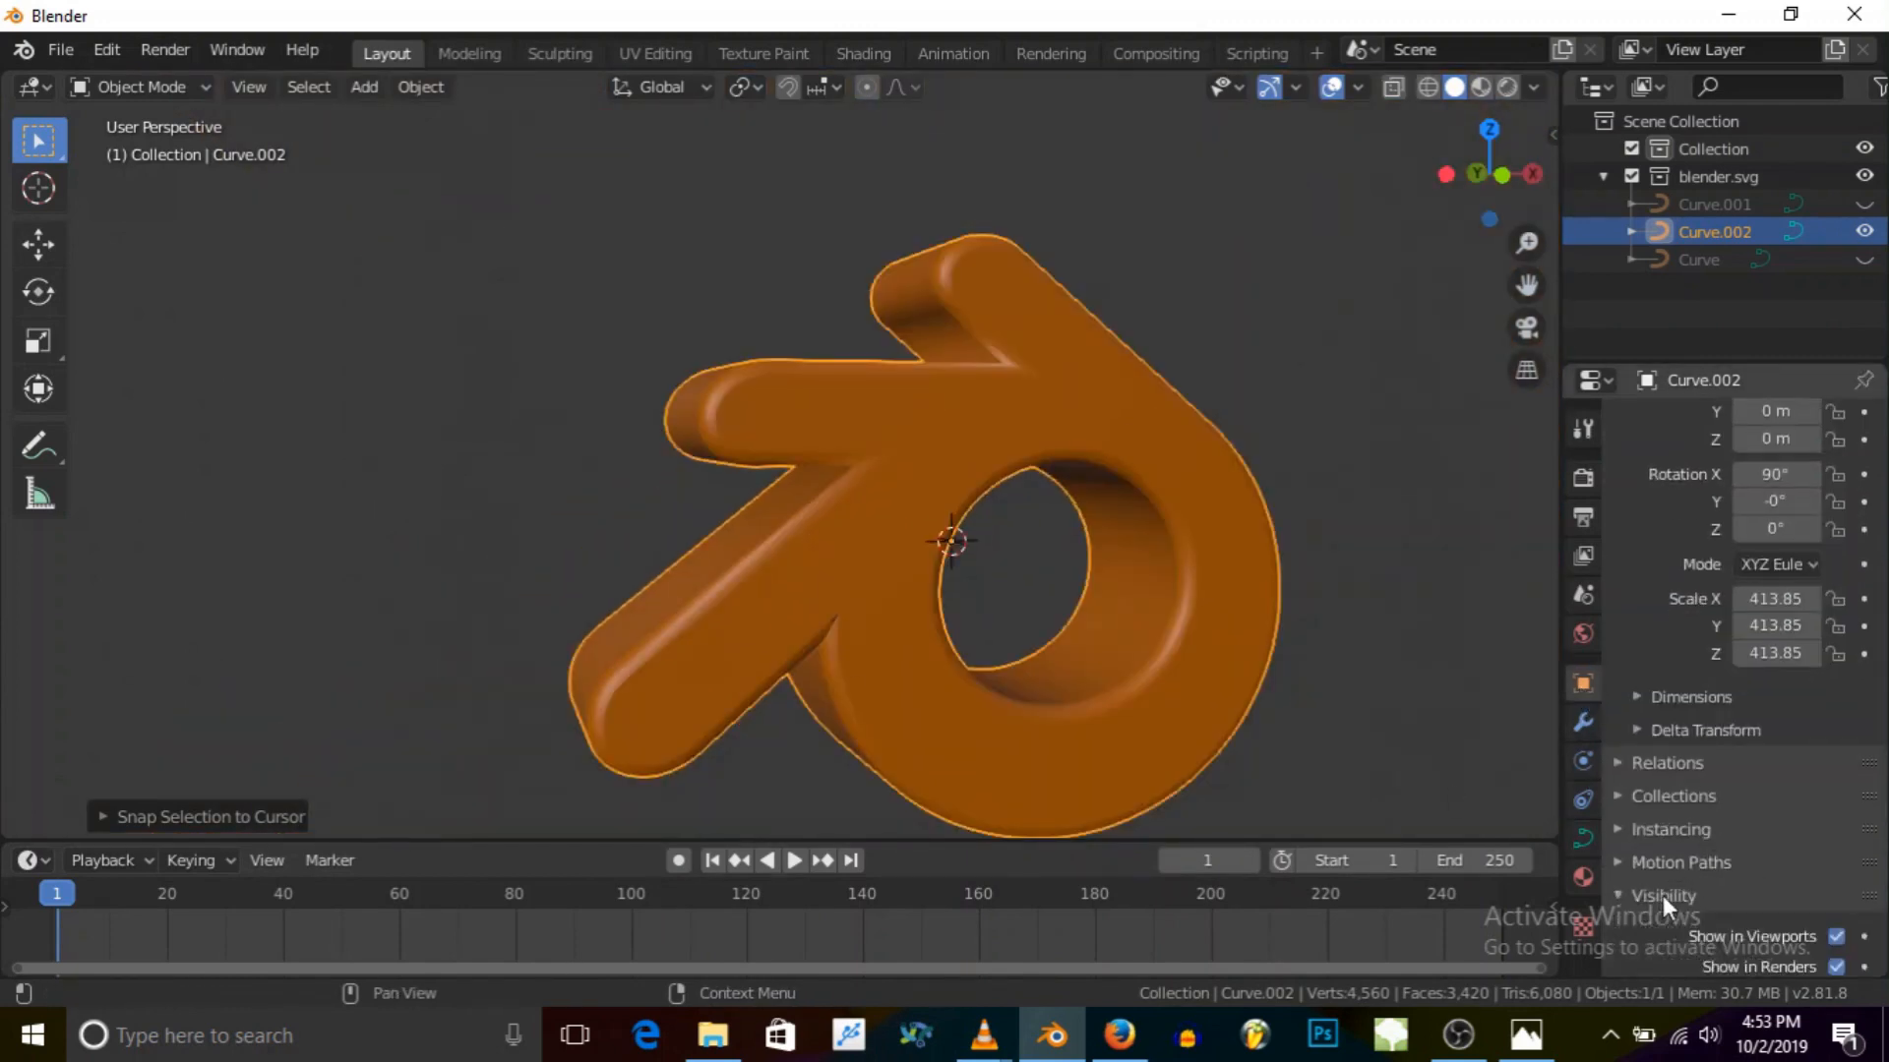
scroll(1756, 911, down, 3)
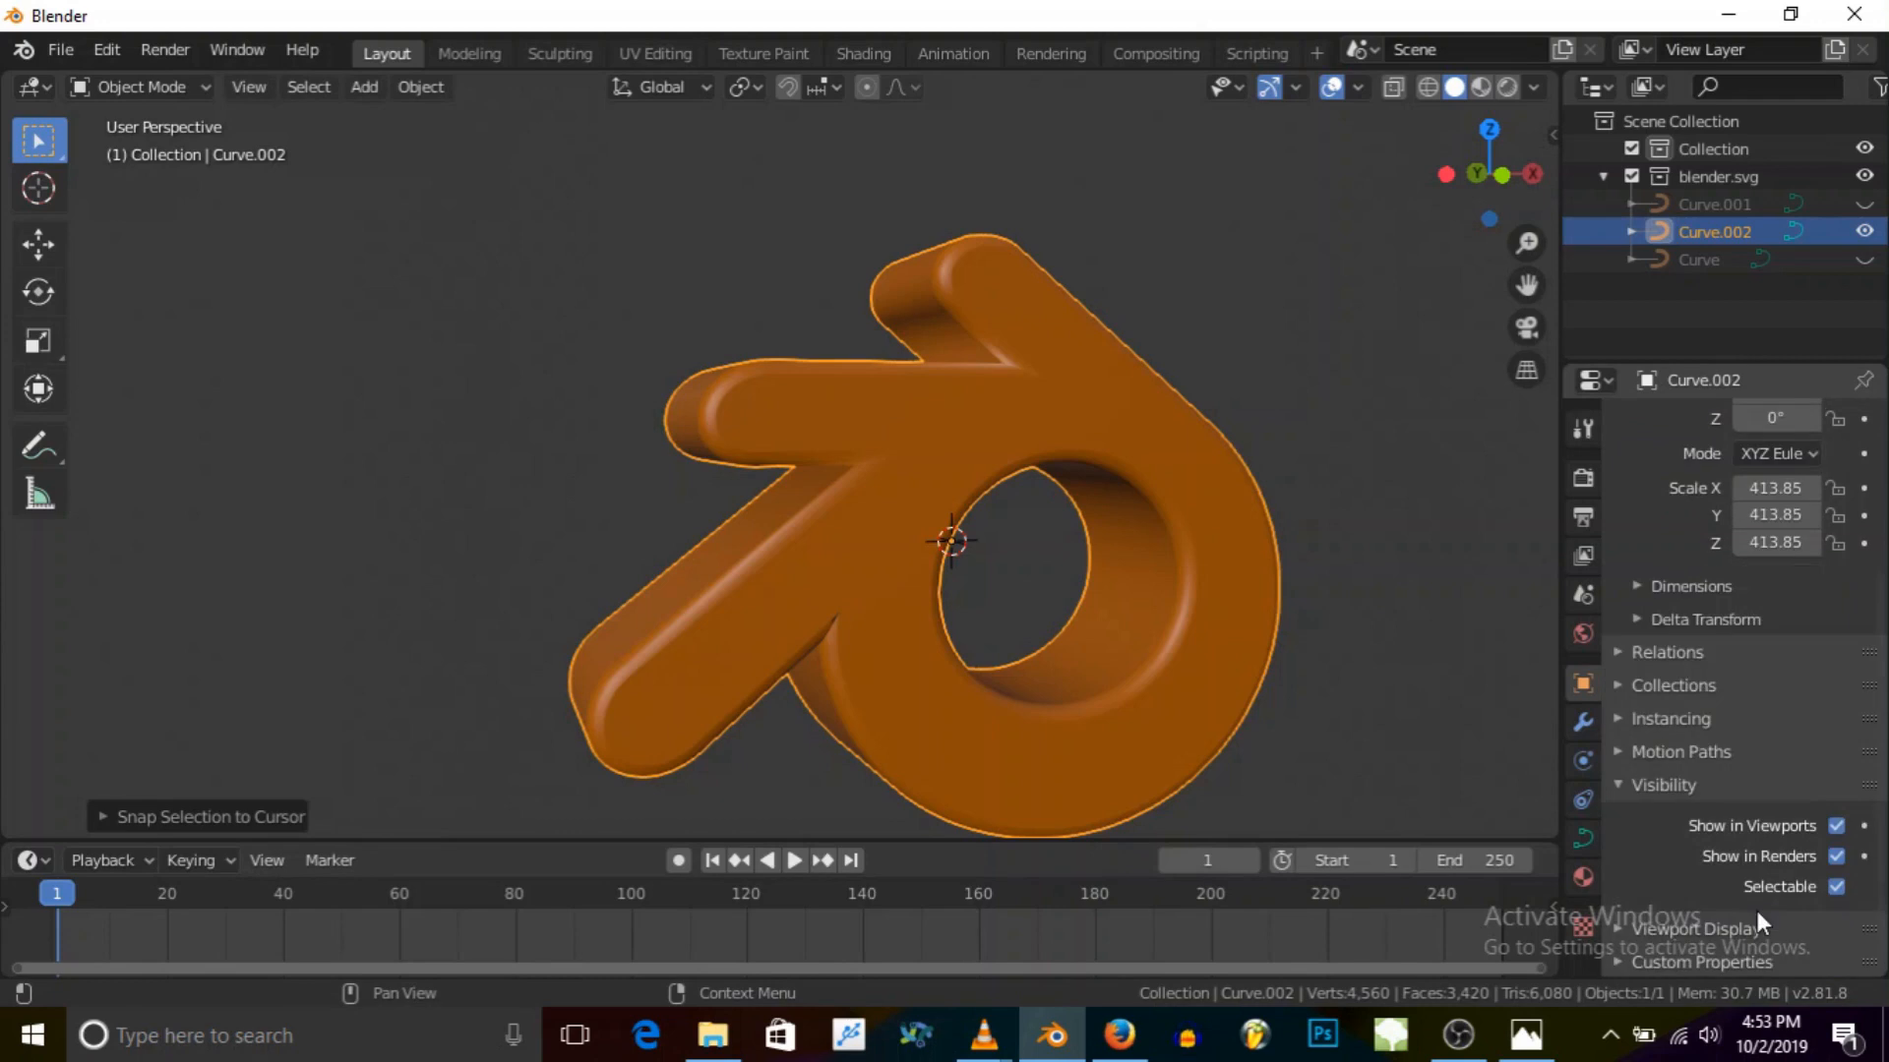
click(1621, 783)
middle_drag(1129, 629, 1233, 620)
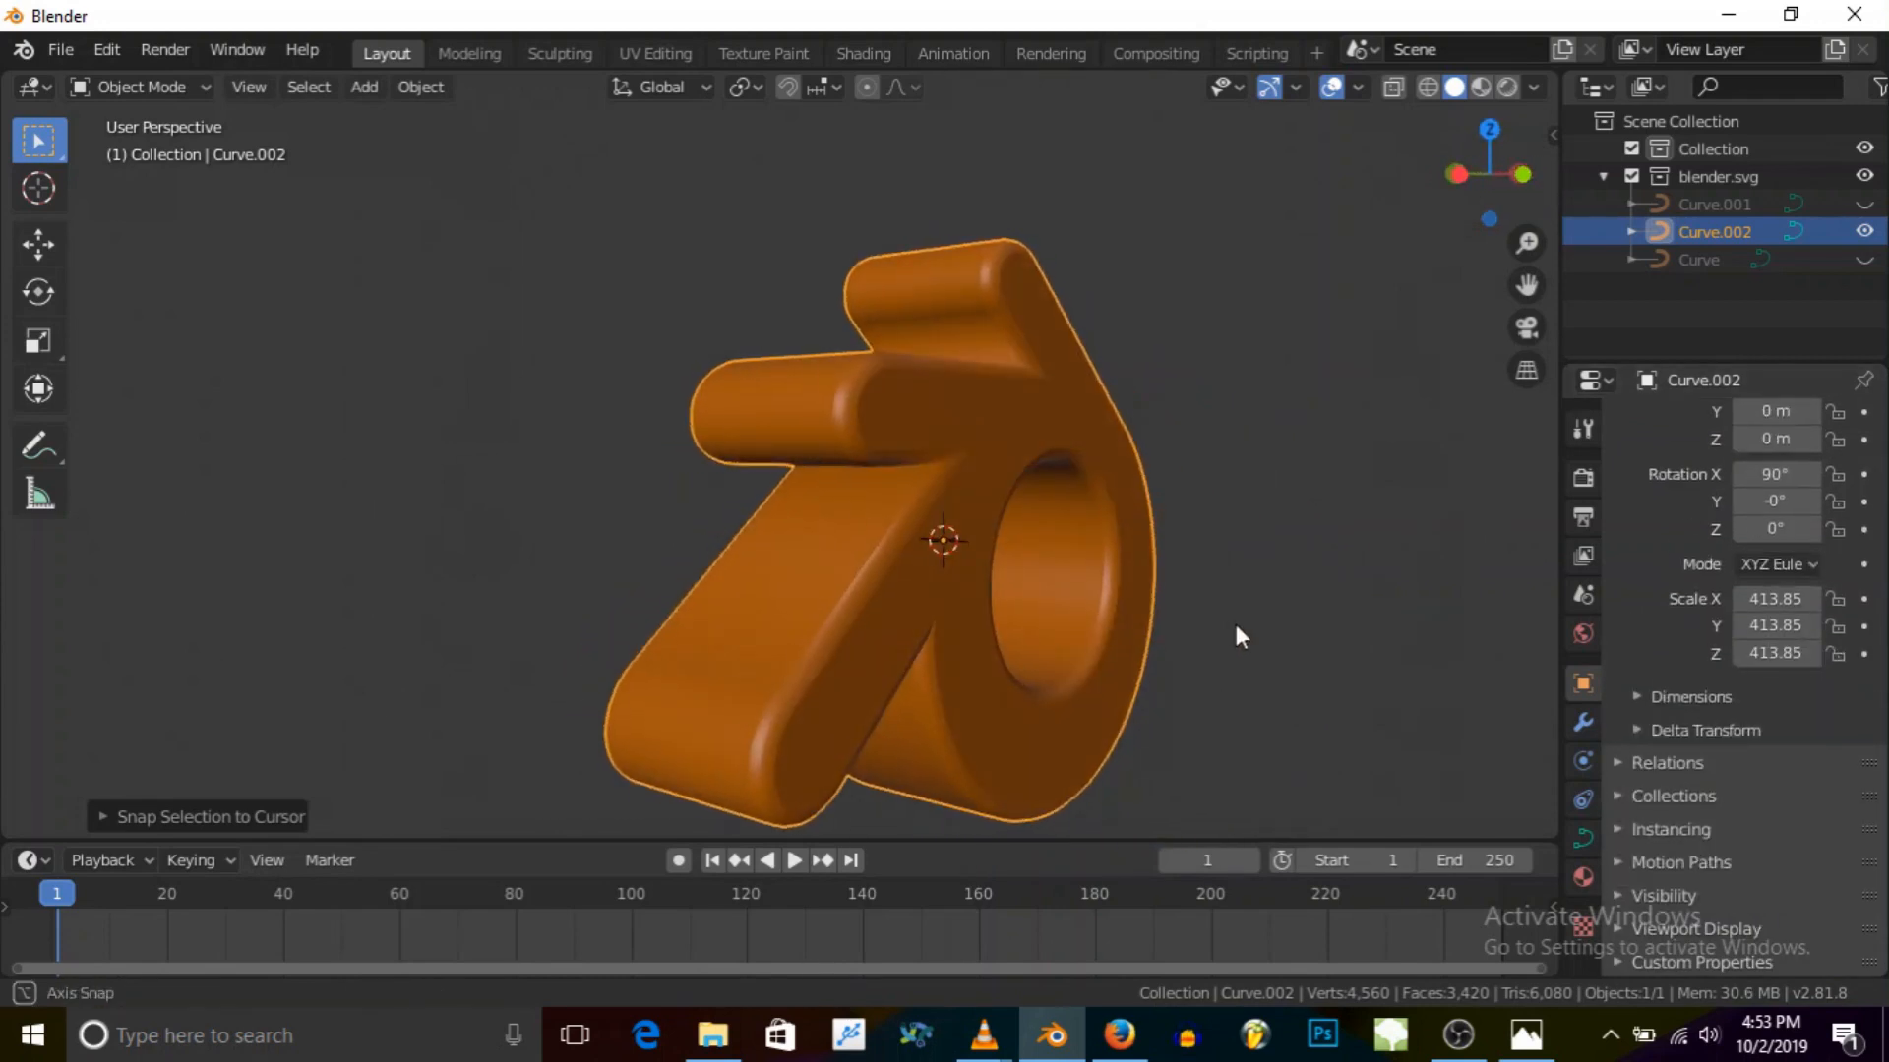
Step: Compare bevel resolutions of 0, 2 and 1 on the logo curve and set it back to 2
click(1581, 837)
click(1743, 665)
click(1743, 665)
middle_drag(1092, 595, 895, 588)
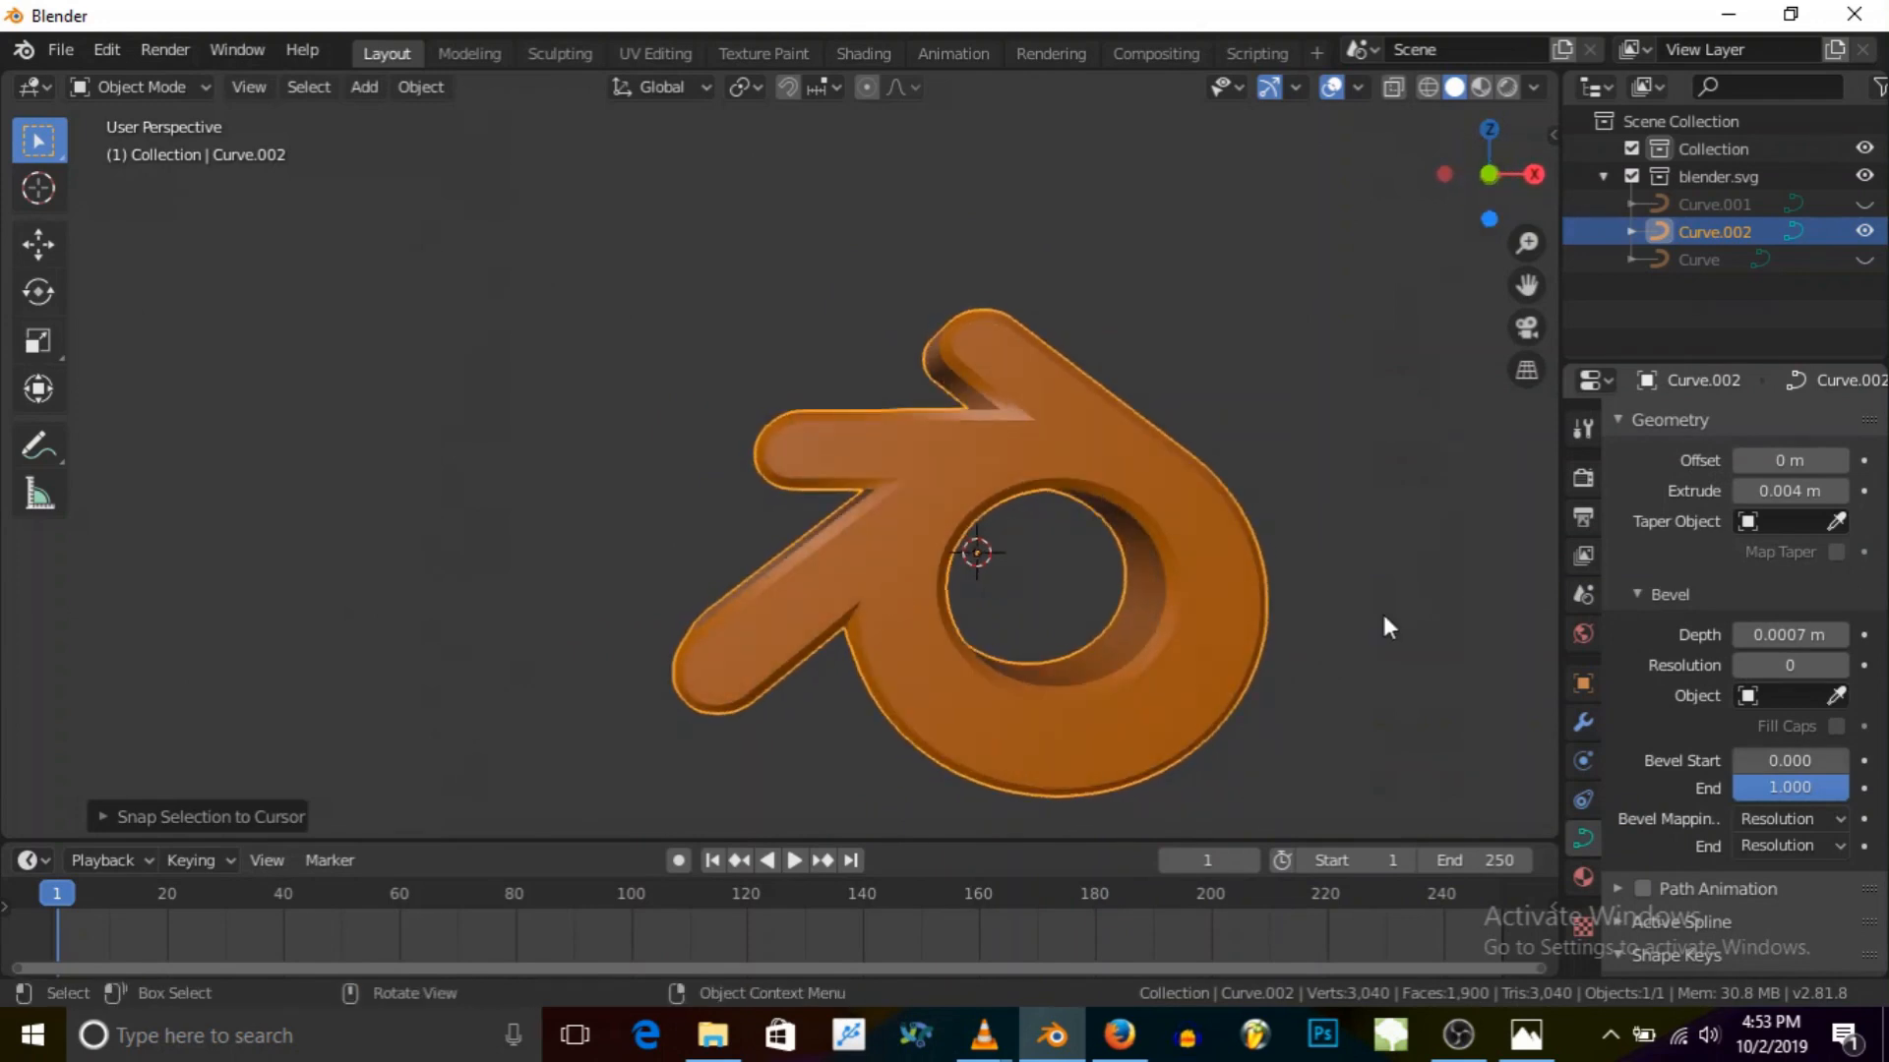
click(1839, 665)
click(1839, 665)
mouse_move(892, 537)
middle_down()
mouse_move(746, 531)
mouse_move(882, 539)
middle_up()
click(1740, 665)
mouse_move(1117, 605)
middle_down()
mouse_move(1137, 635)
mouse_move(1100, 624)
middle_up()
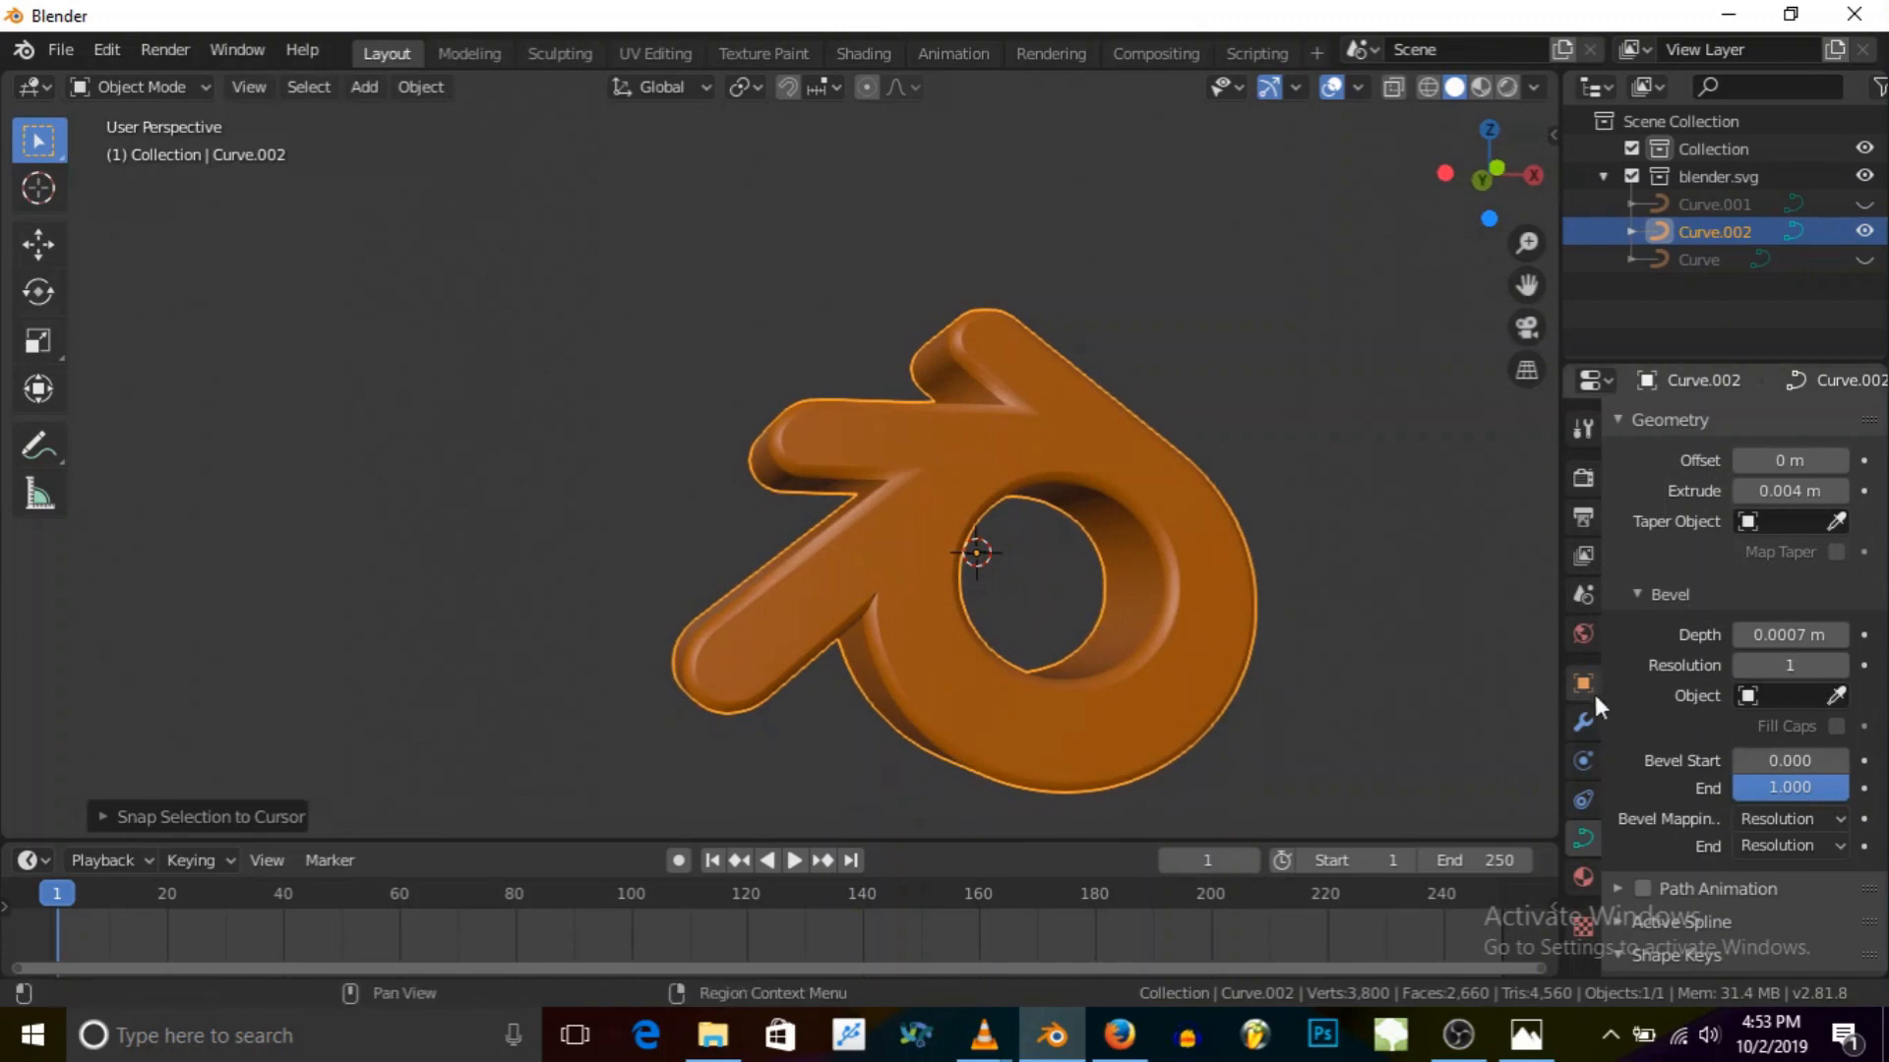
click(1839, 665)
middle_drag(822, 472, 783, 484)
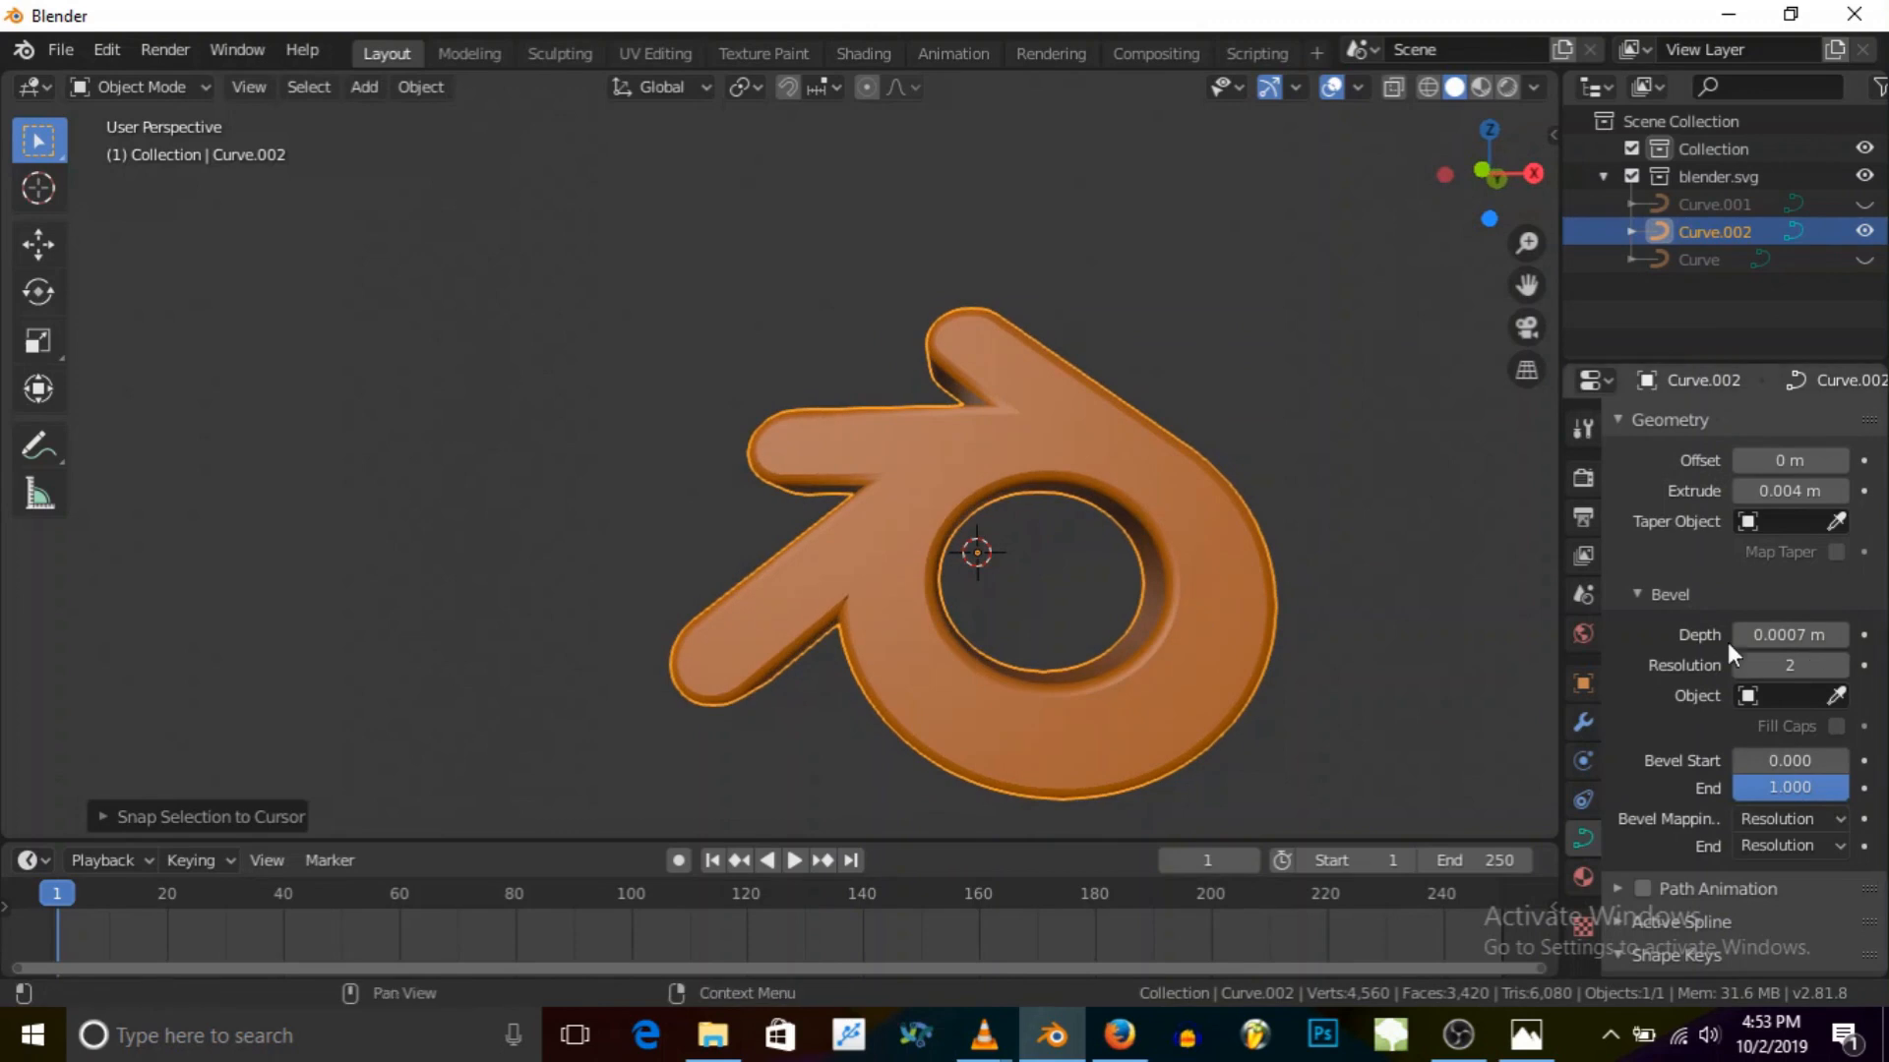
Step: Show the outliner's viewport-disable toggles and disable Curve.001 and Curve in the viewports
scroll(1727, 641, up, 8)
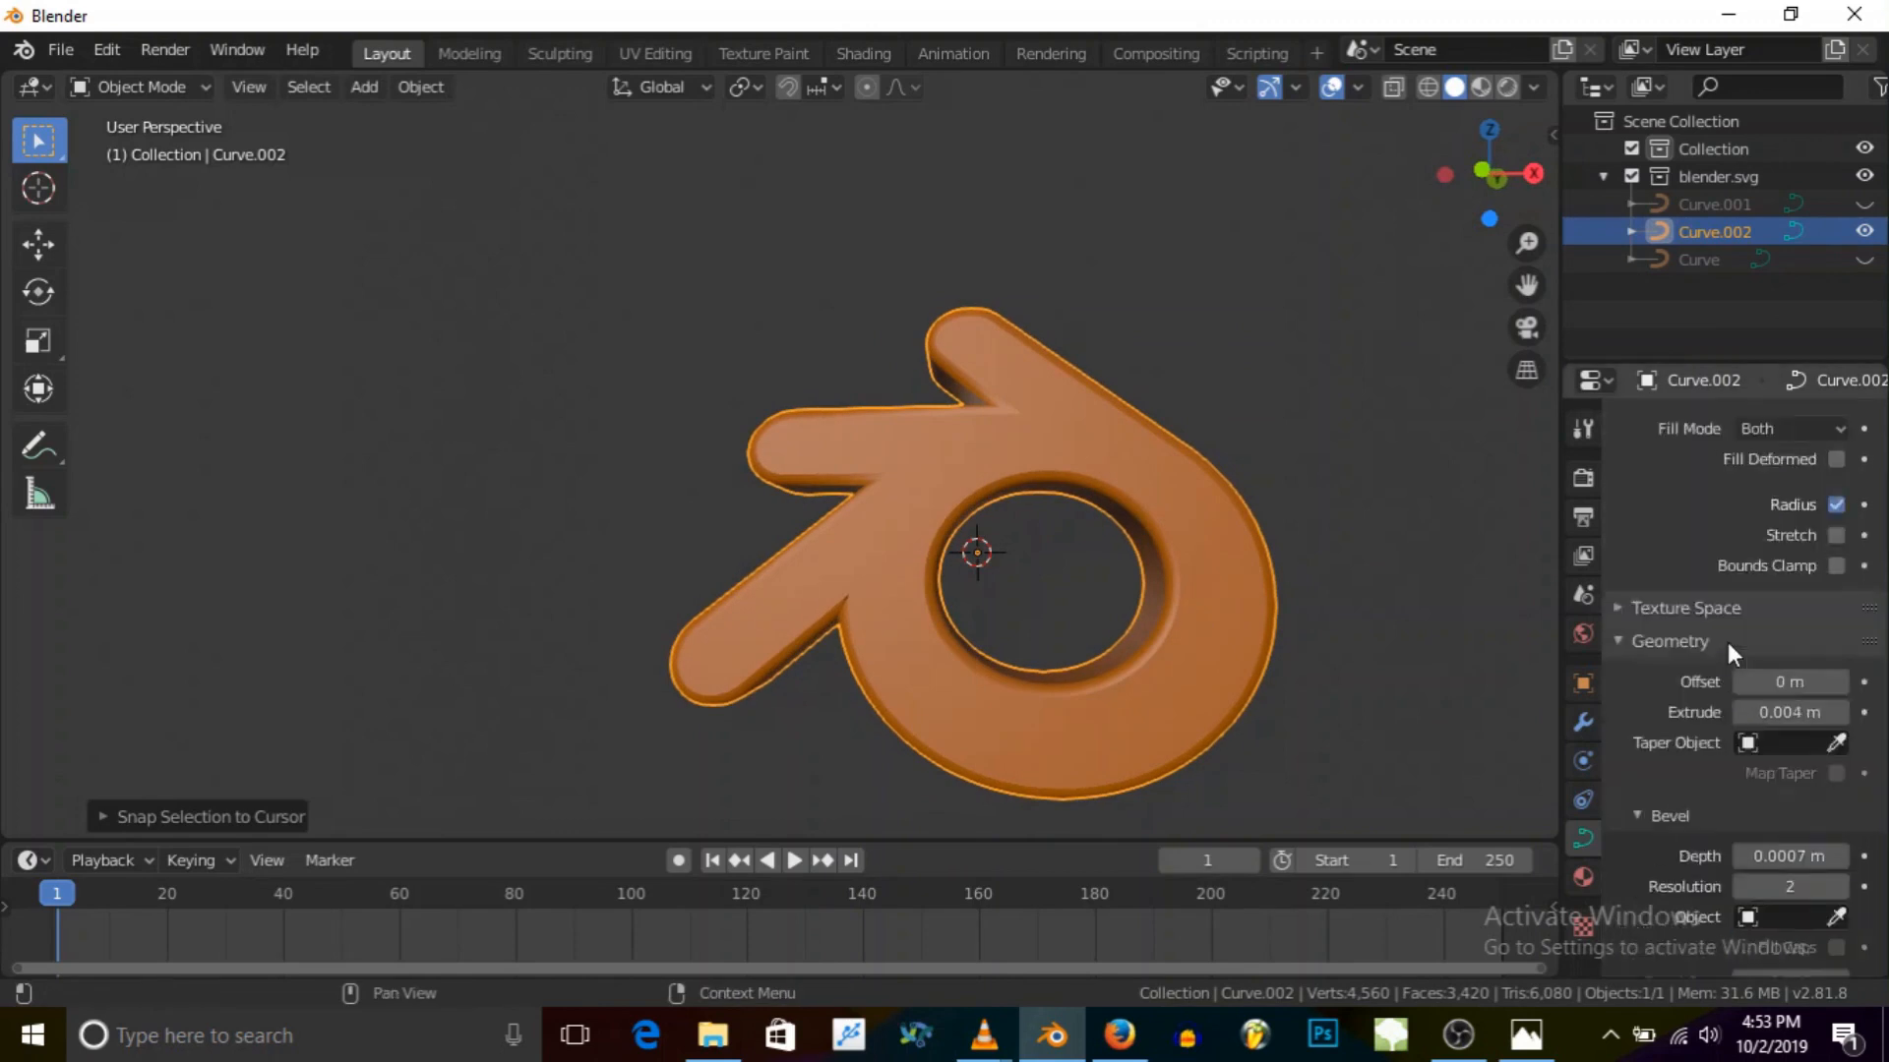
click(1876, 88)
click(1679, 173)
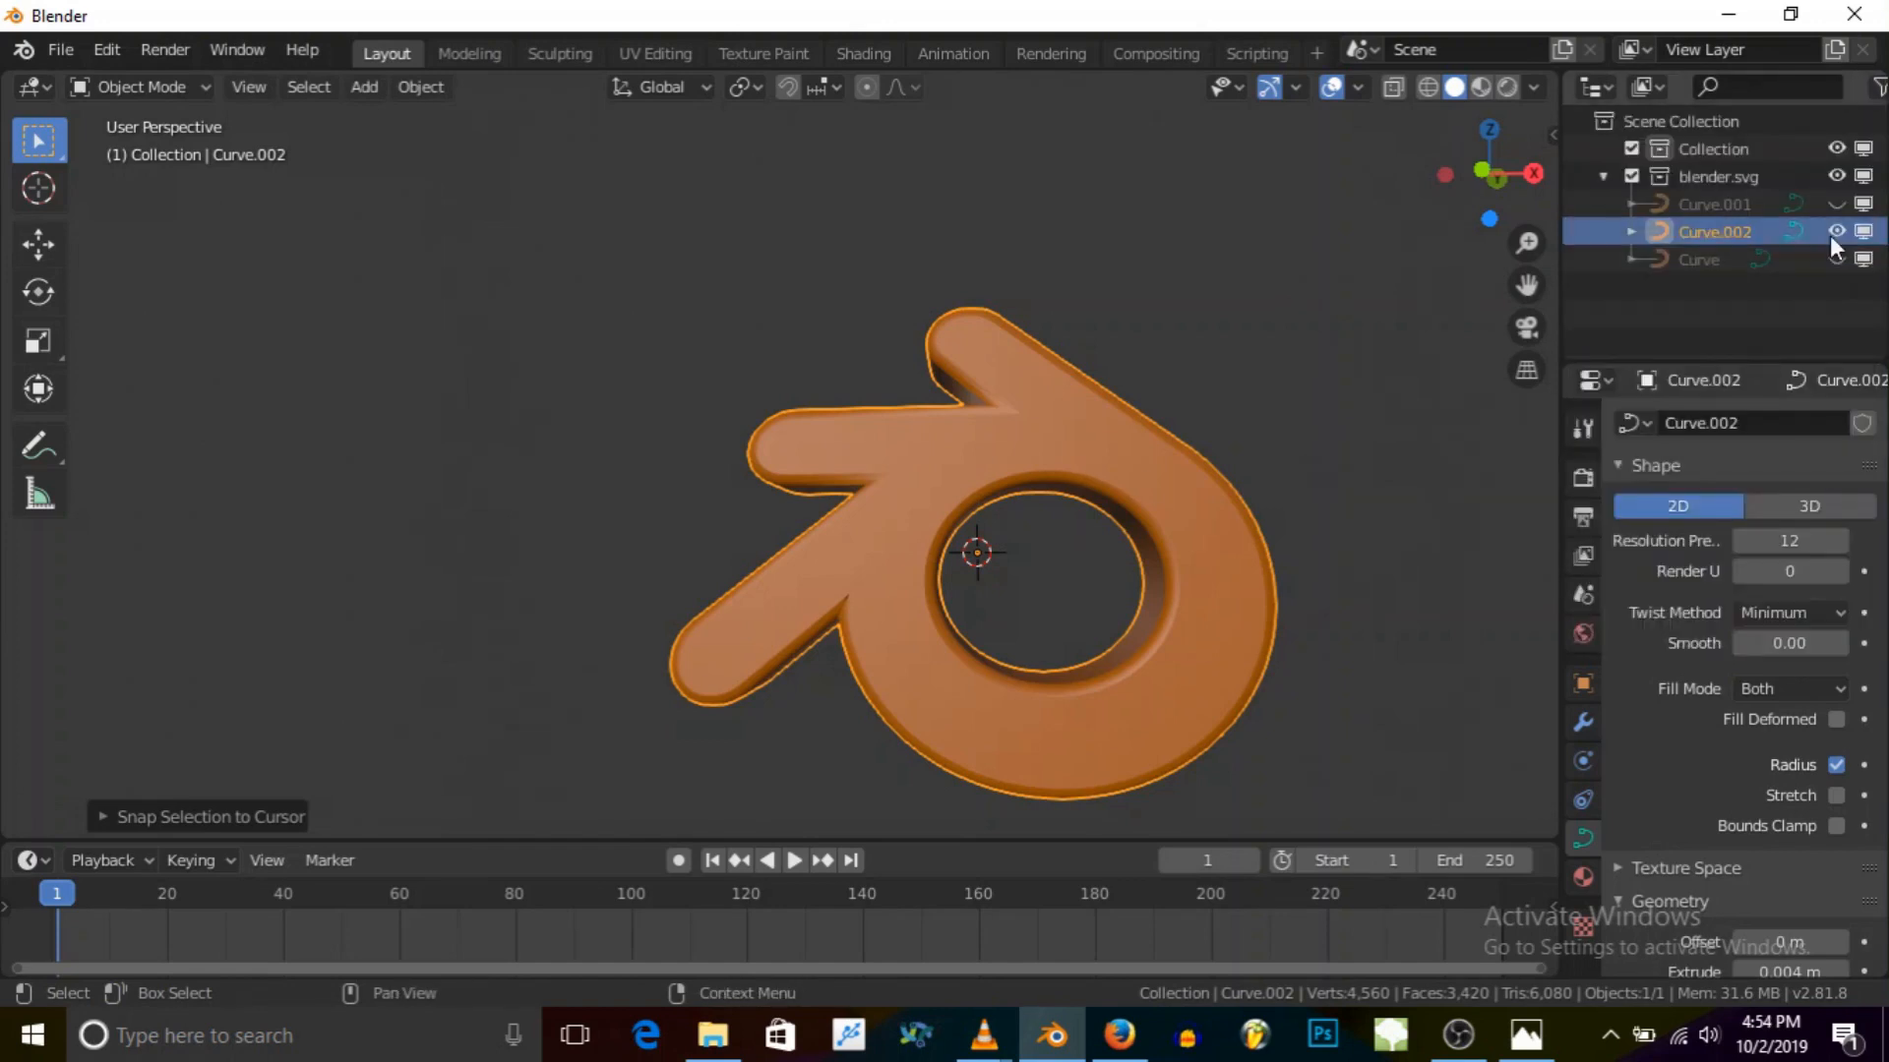
click(1863, 203)
click(1863, 259)
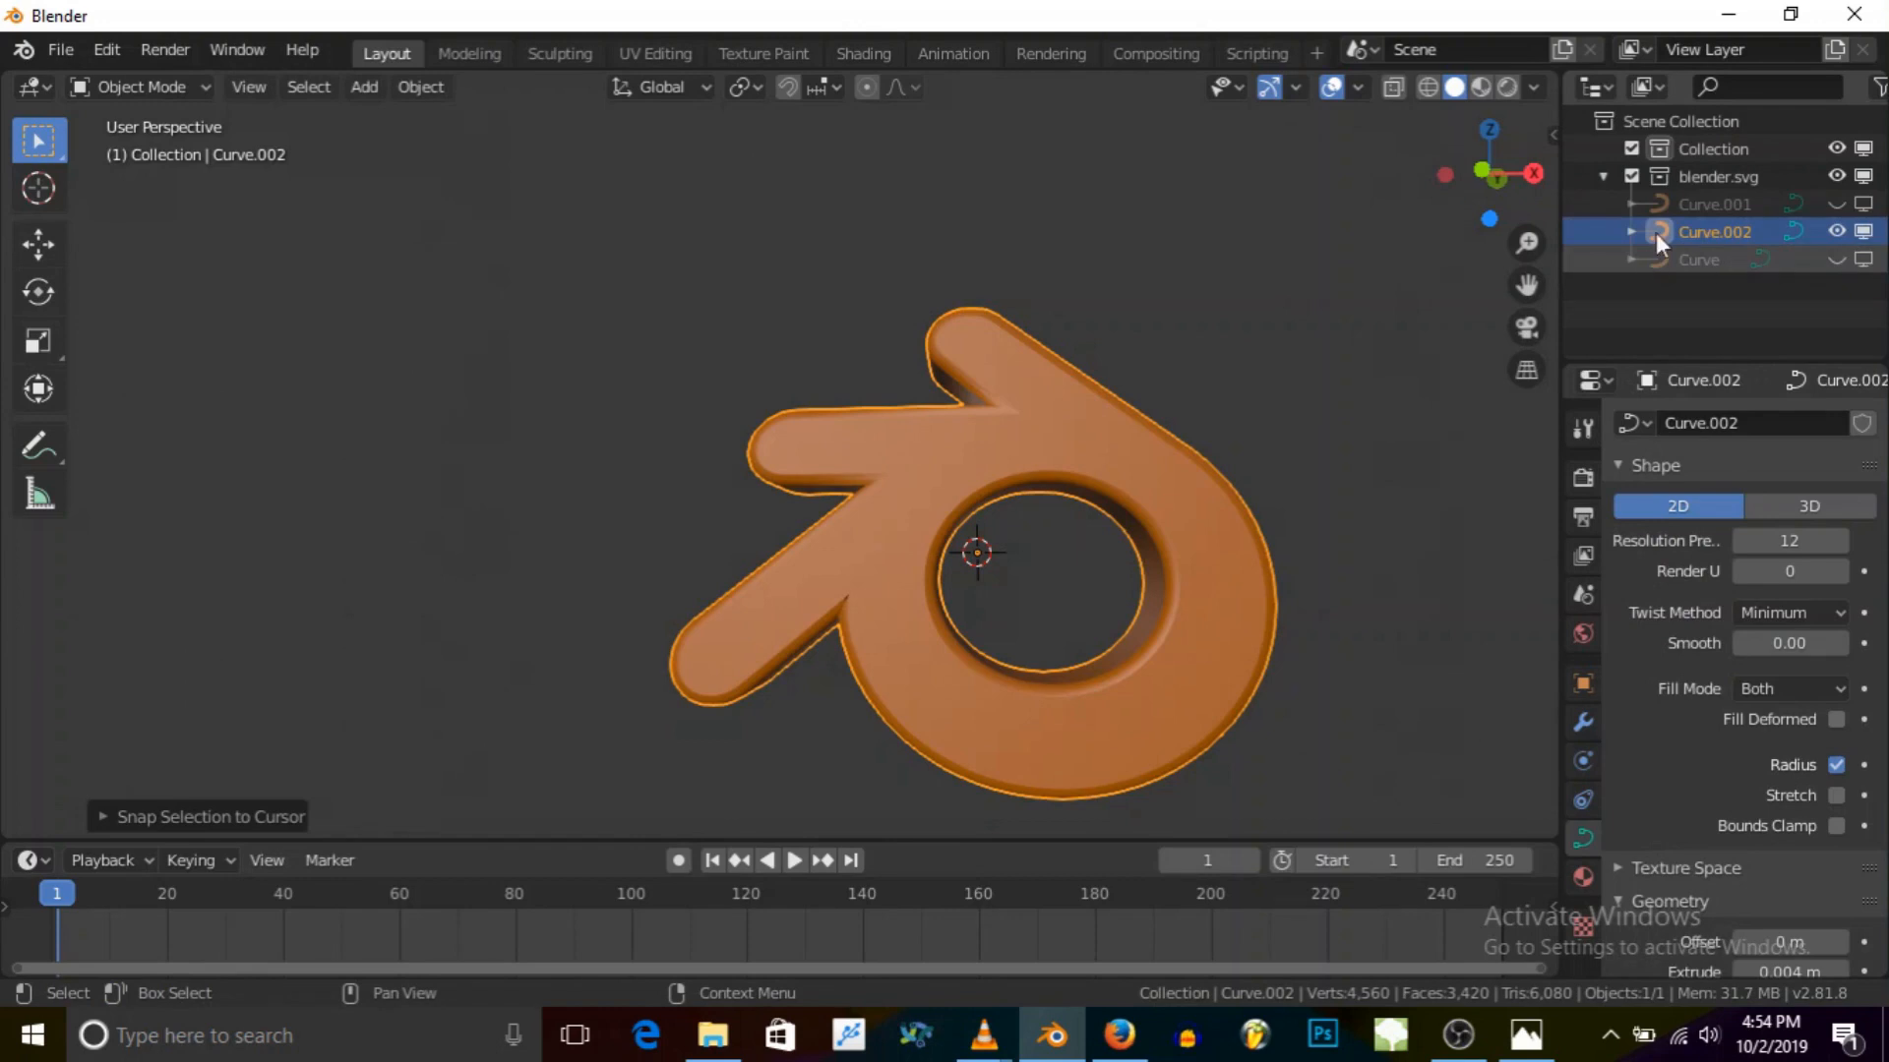
Step: Try to delete the hidden Curve.001 and Curve objects together and undo the deletion
click(1698, 203)
shift+click(1697, 258)
right_click(1697, 258)
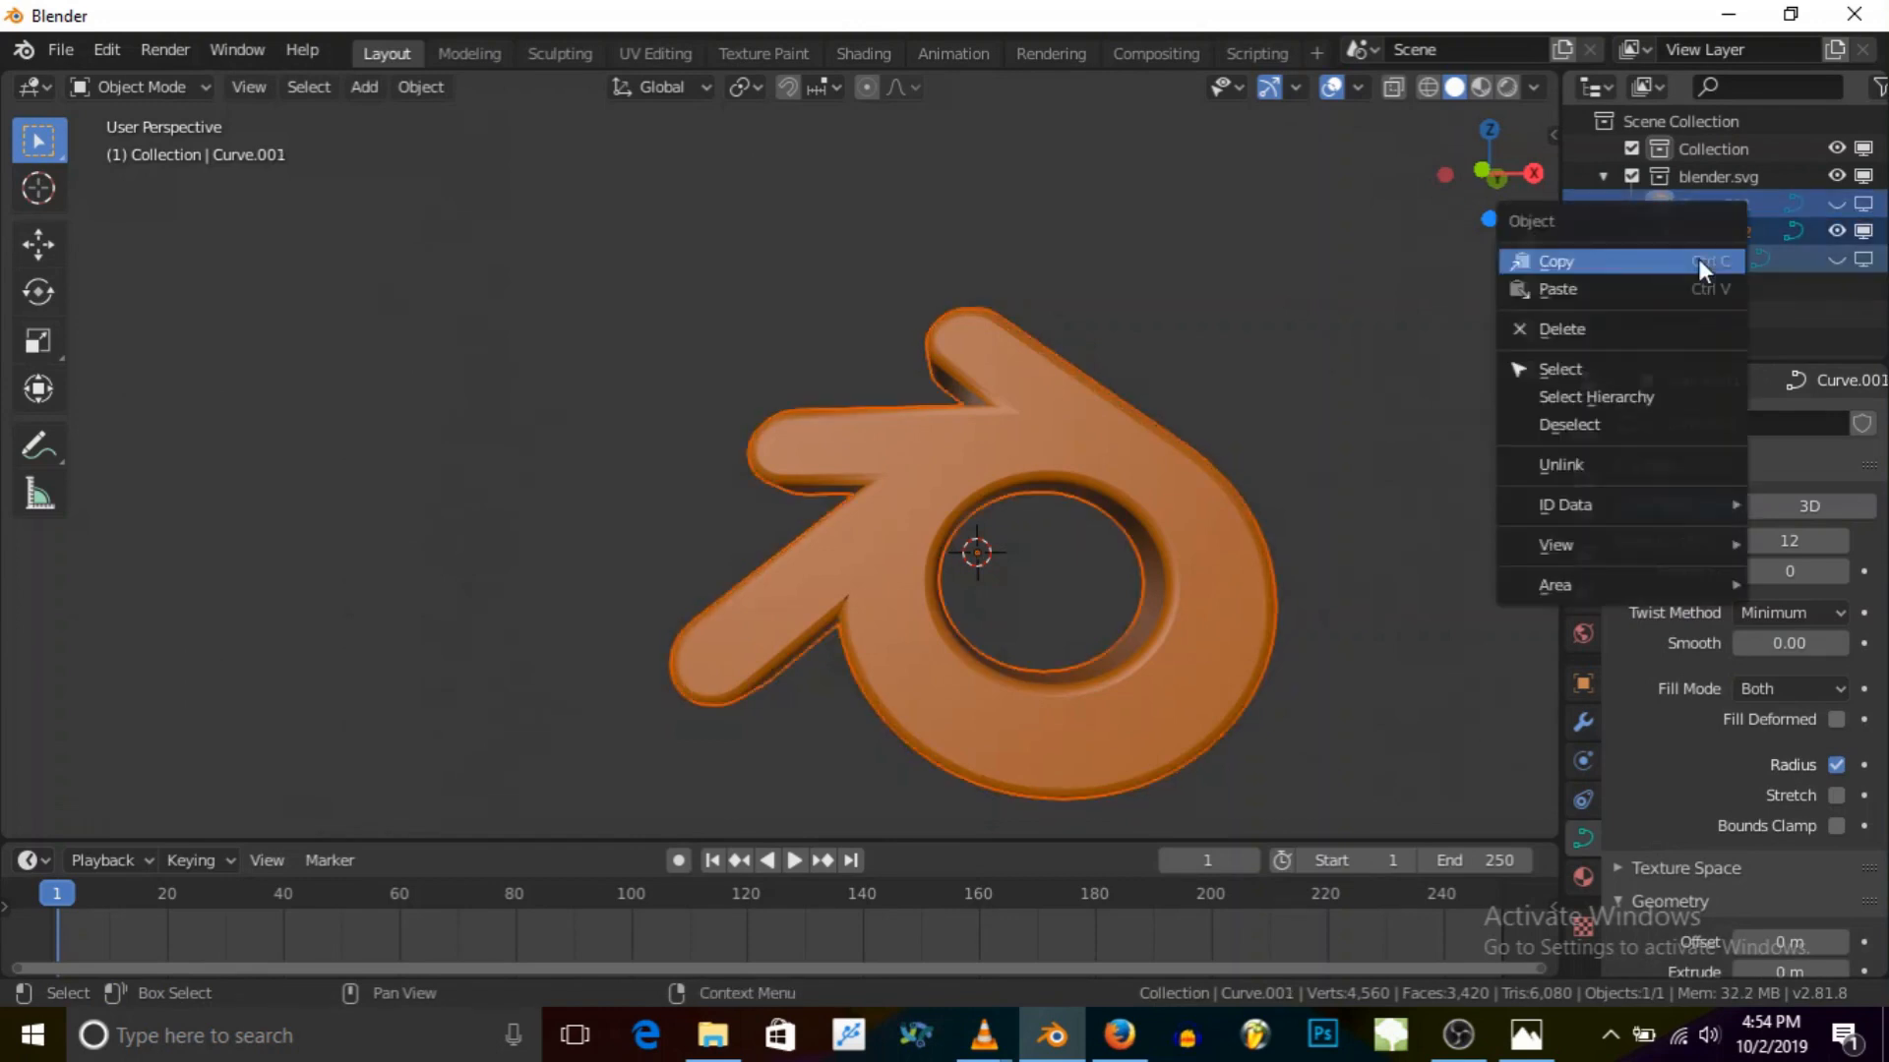
click(1590, 329)
key(ctrl+z)
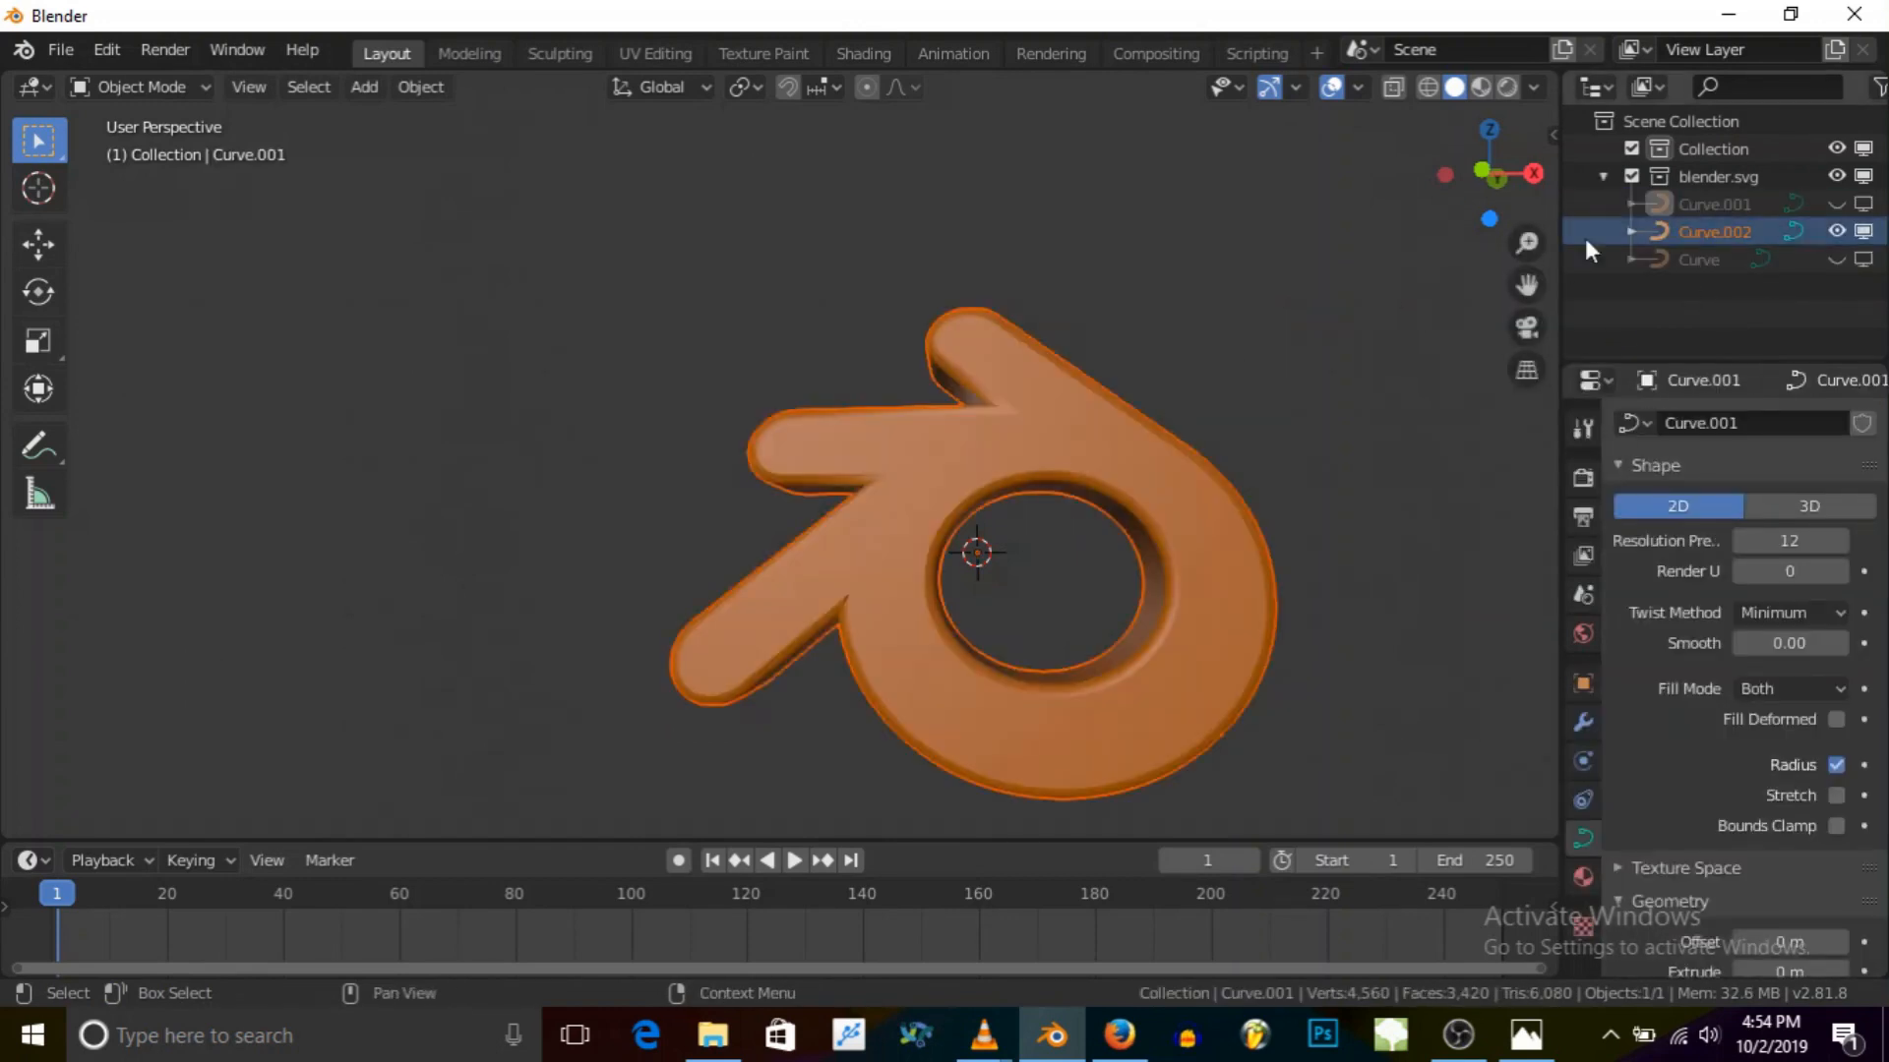
Step: Delete the unused Curve.001 and Curve objects one at a time and reselect Curve.002
click(1666, 207)
right_click(1668, 207)
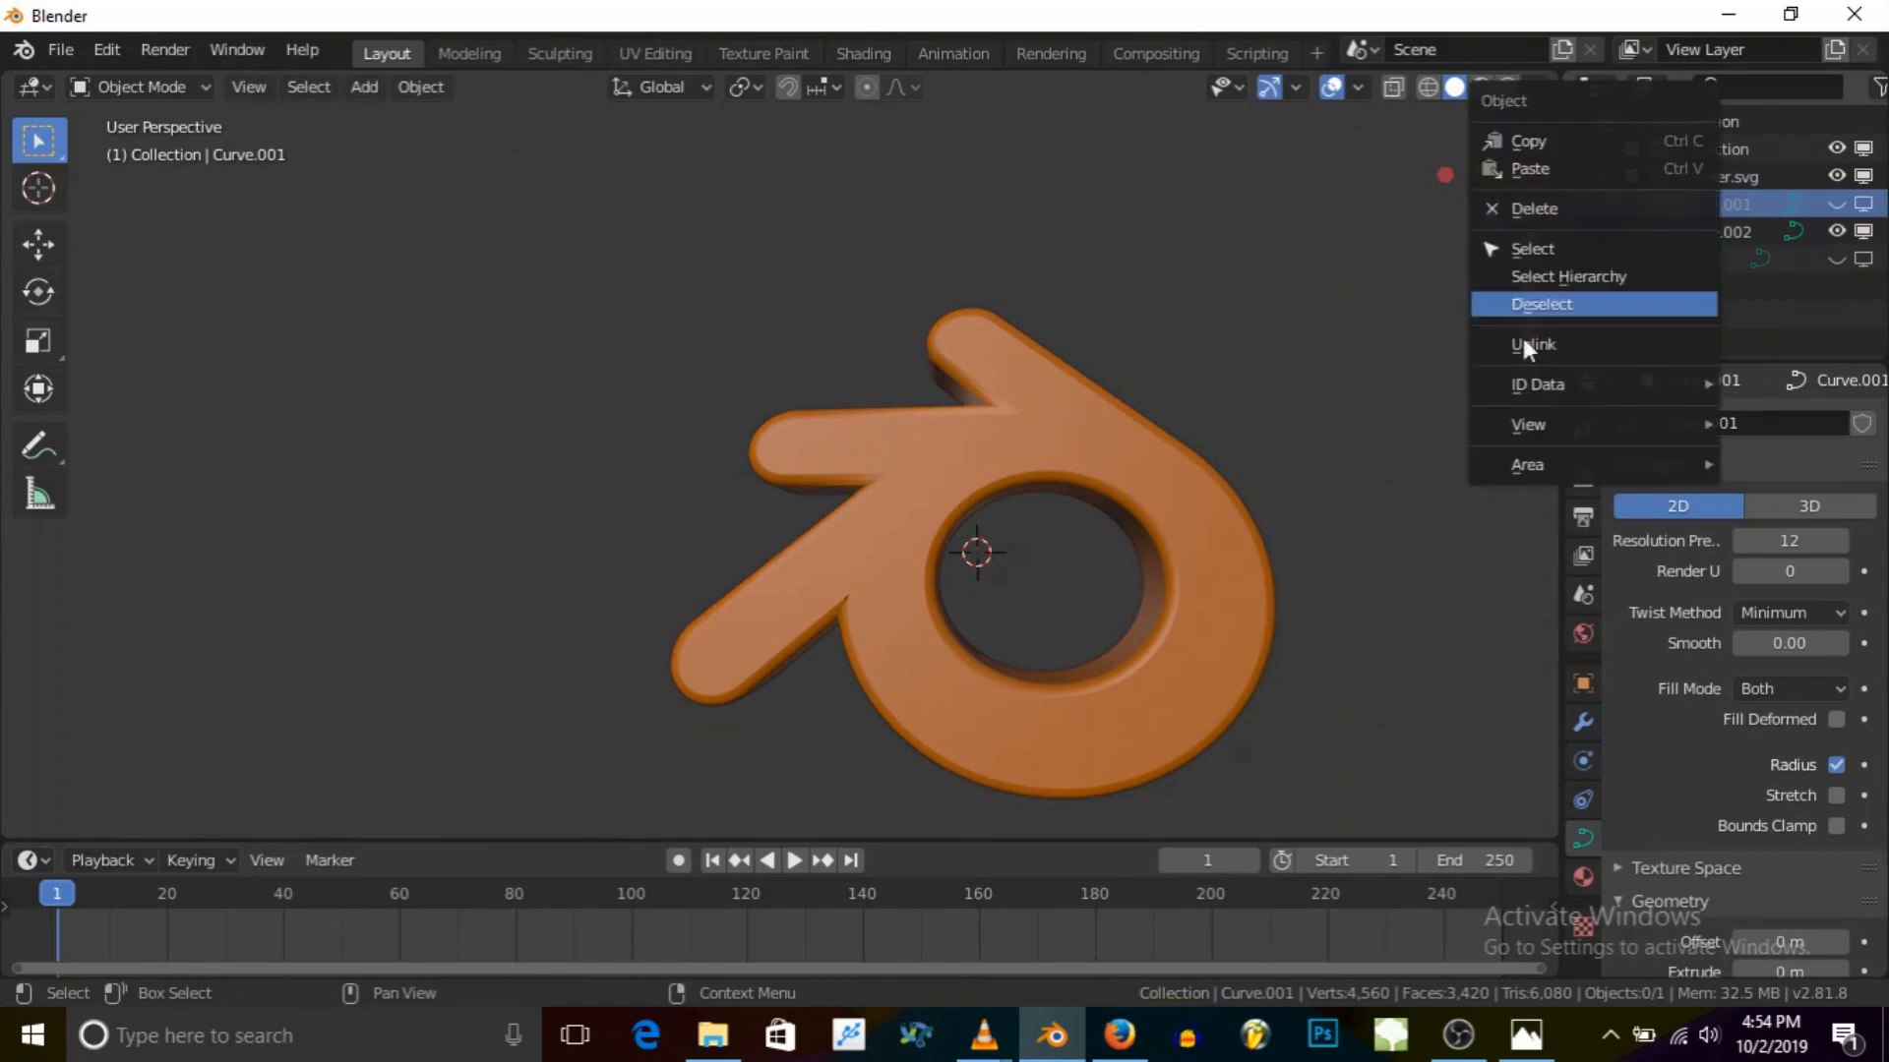
click(1542, 205)
click(1694, 224)
right_click(1684, 227)
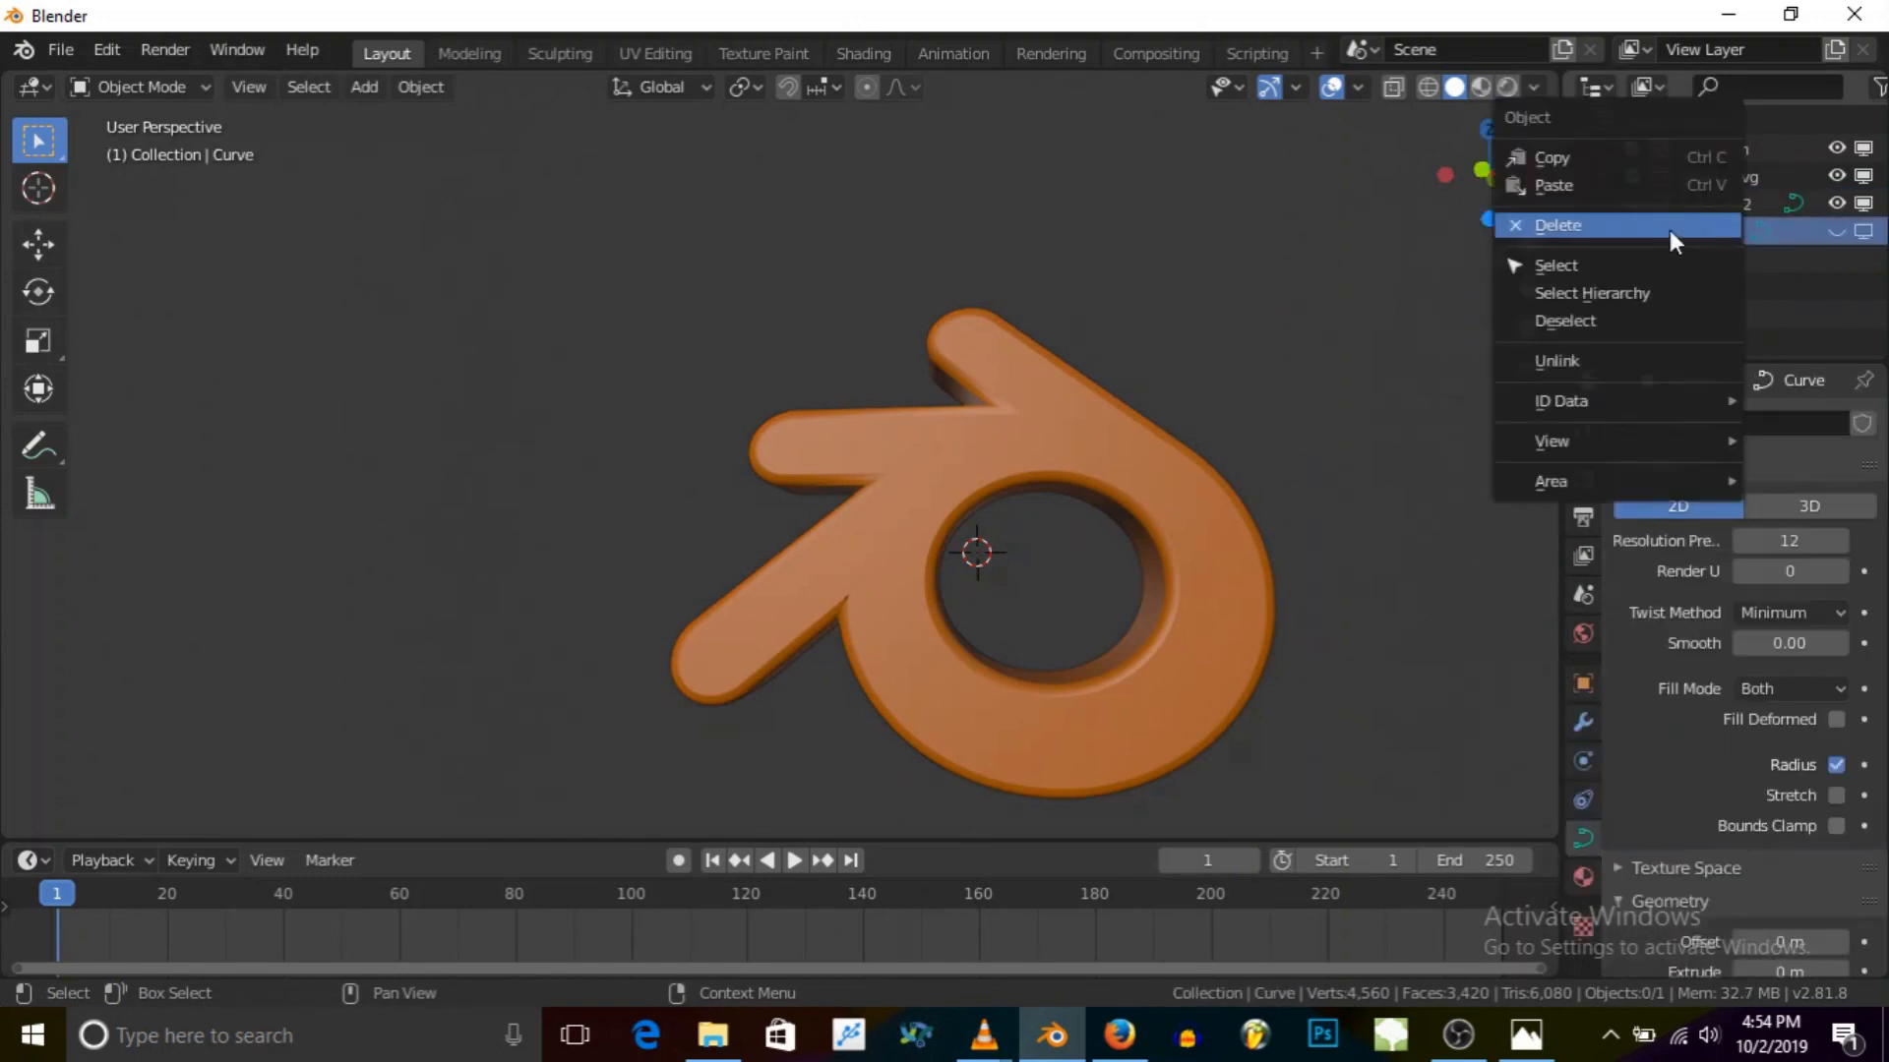
click(1672, 232)
click(1715, 180)
click(1703, 204)
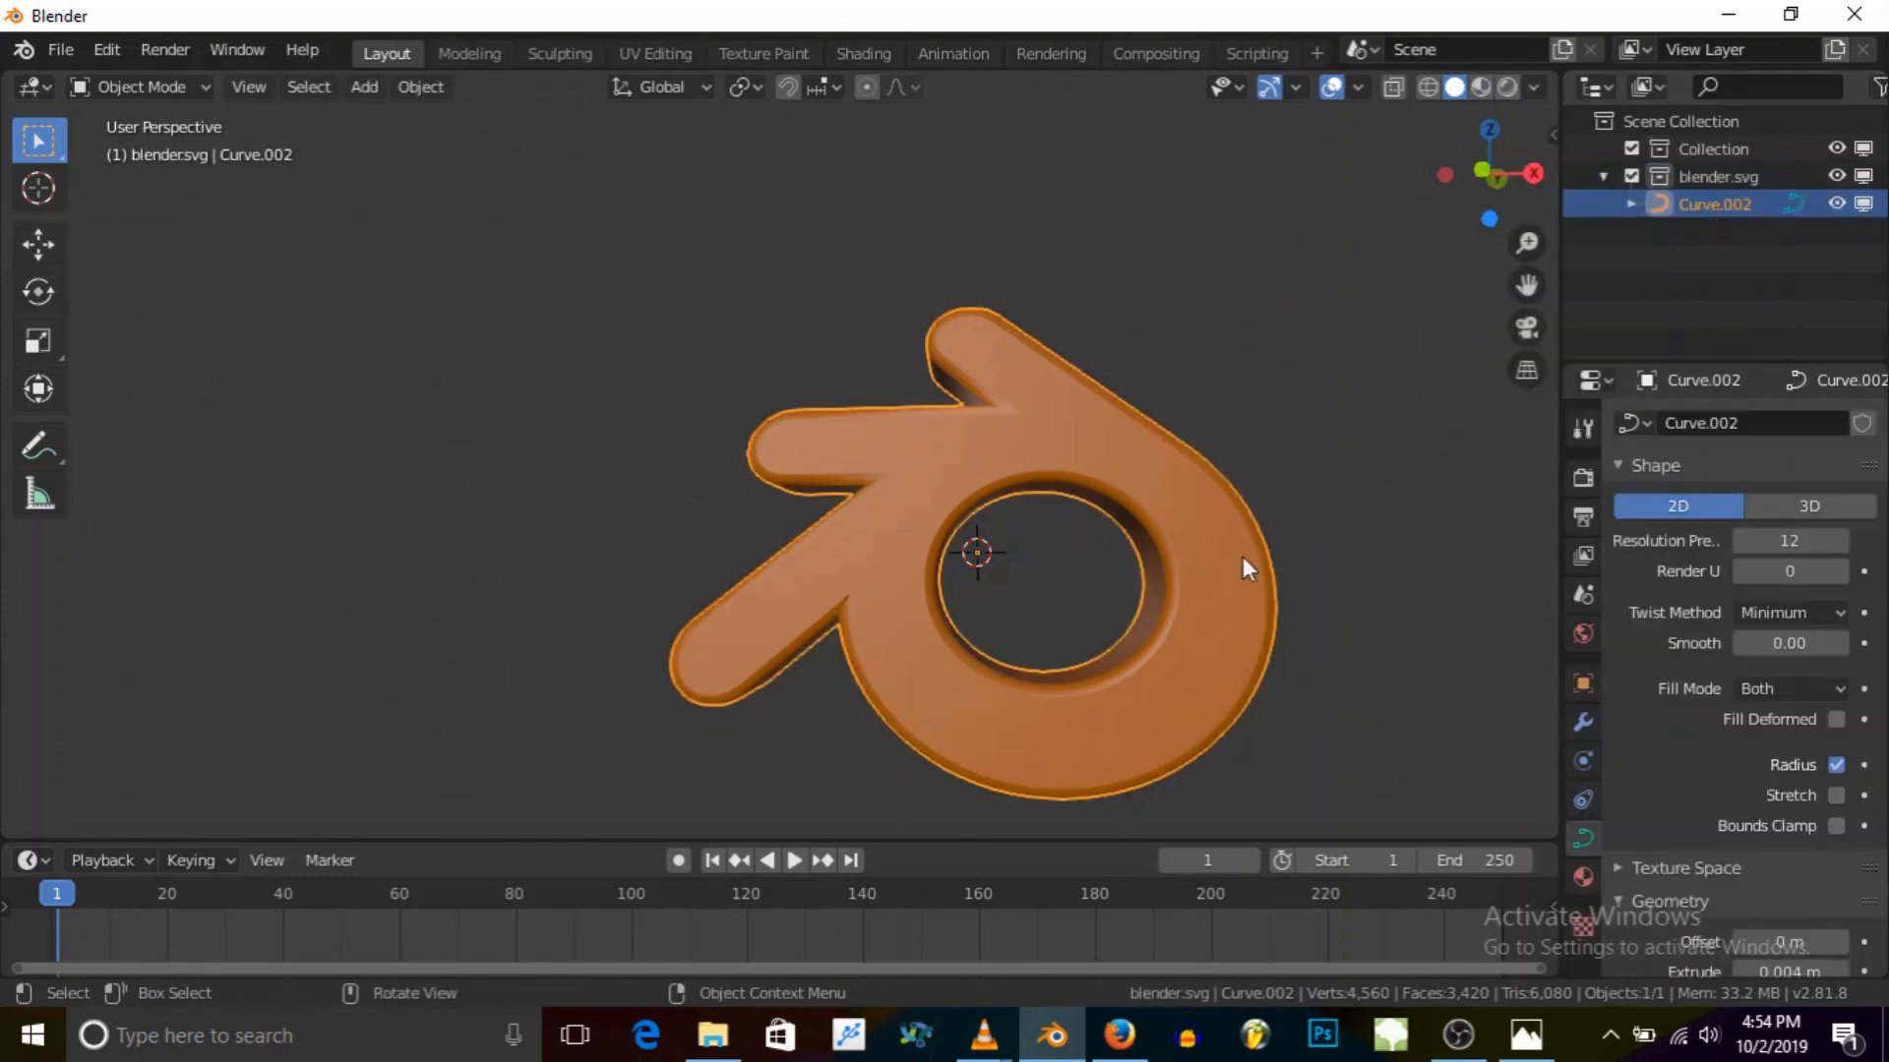
Step: Duplicate the logo curve in place as a hidden backup and reselect the original Curve.002
middle_drag(1025, 472, 1058, 600)
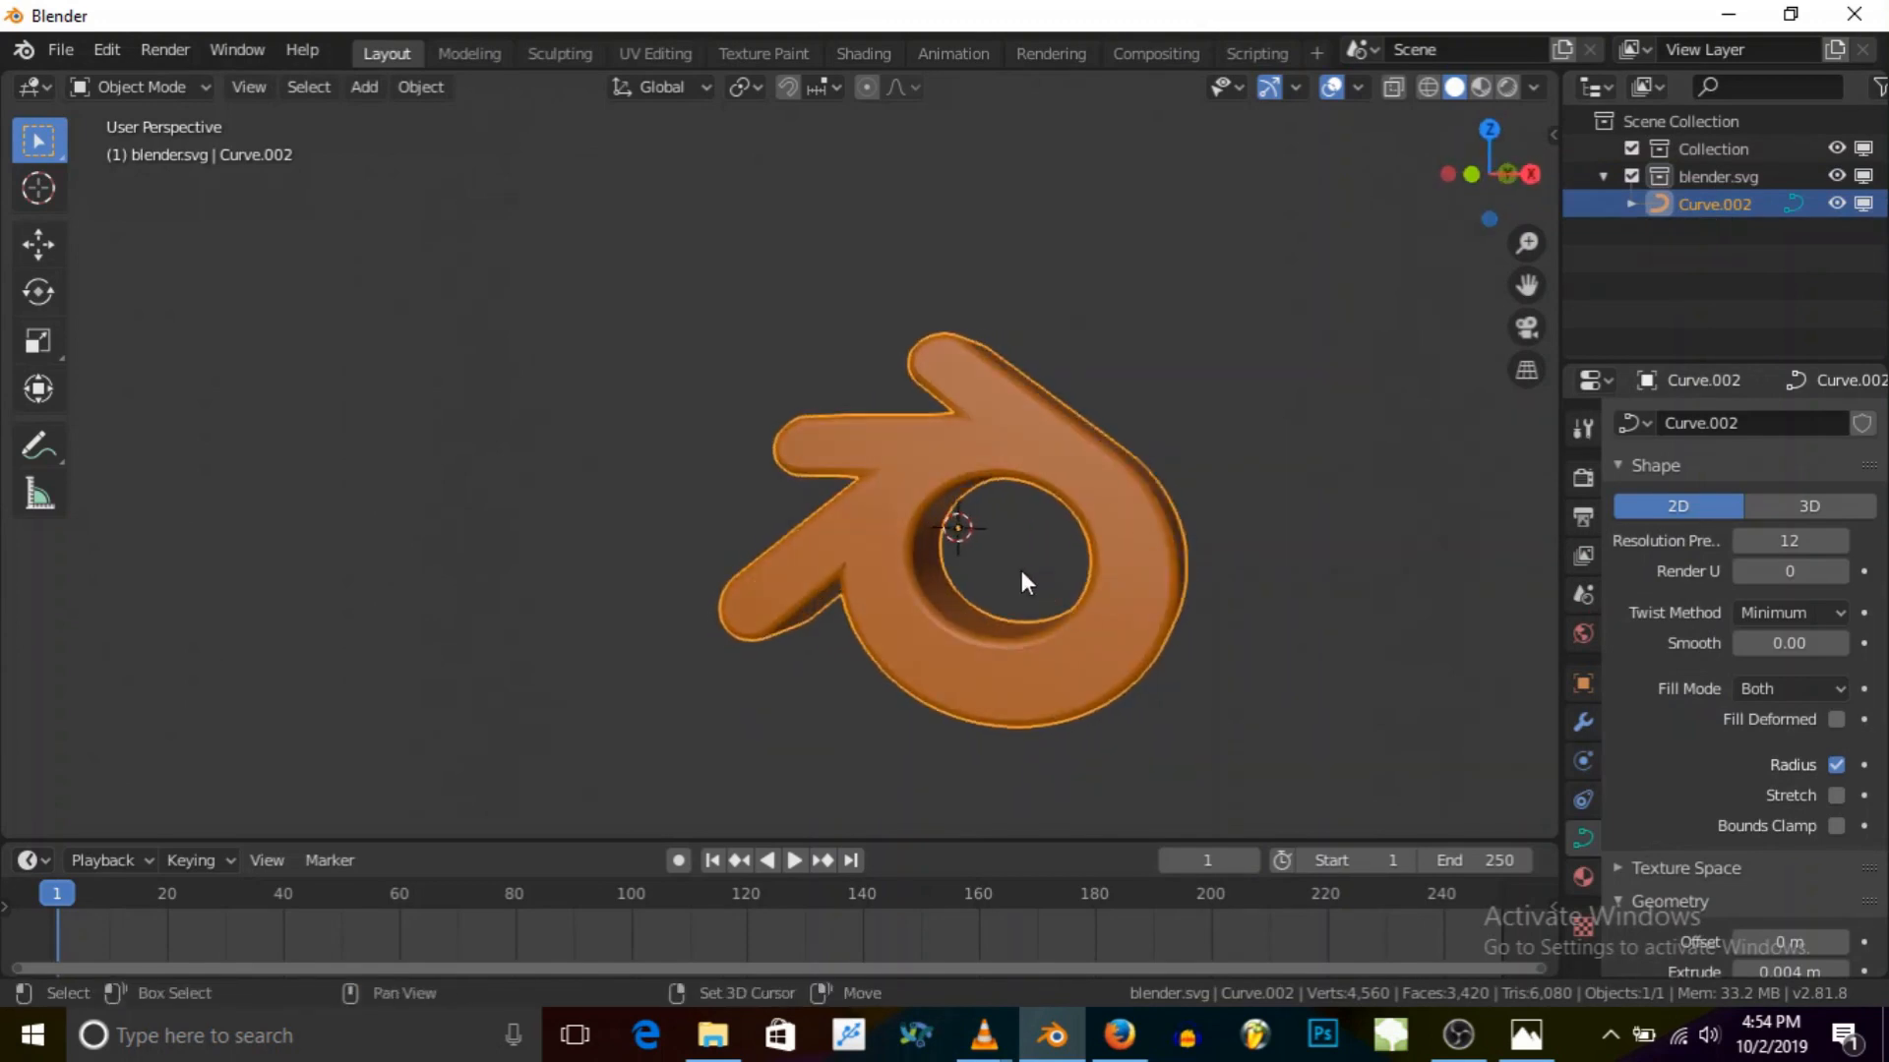
key(shift+d)
right_click(1088, 515)
click(1835, 204)
click(1696, 230)
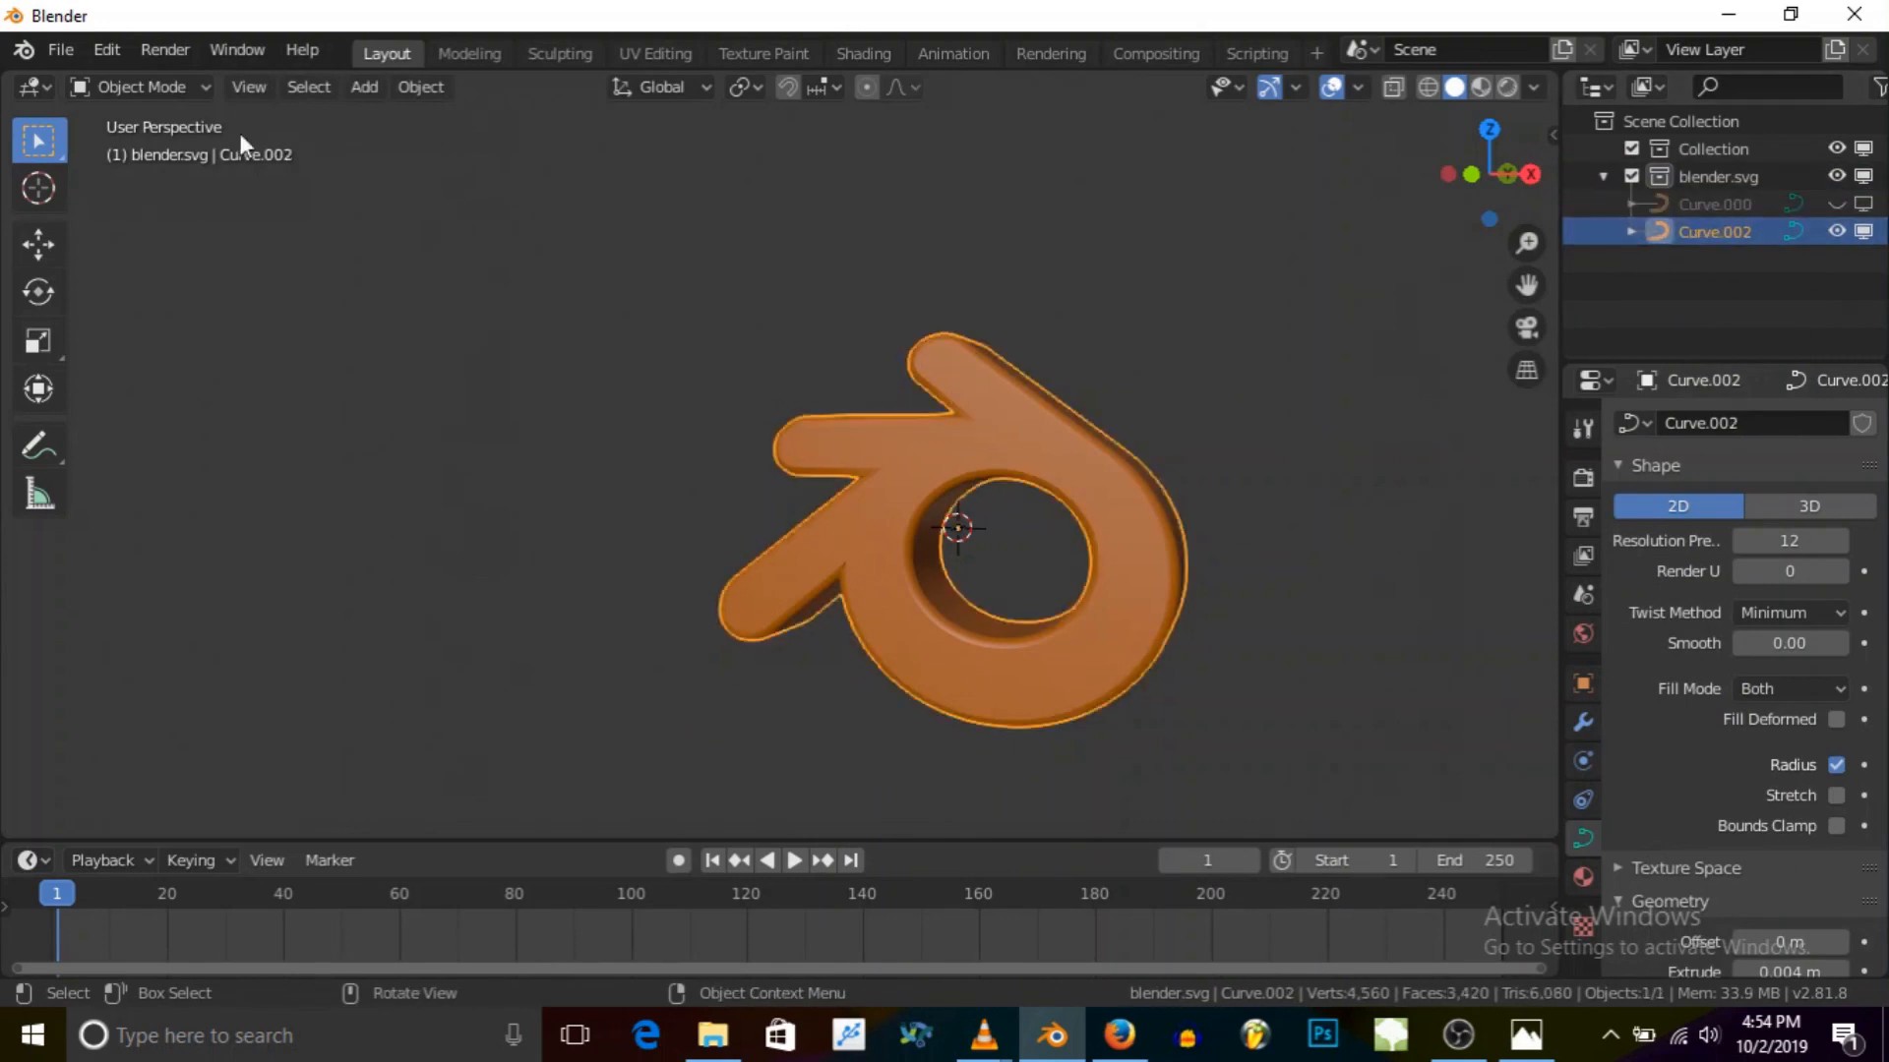
Step: Convert the Curve.002 logo from a curve into a mesh
click(143, 86)
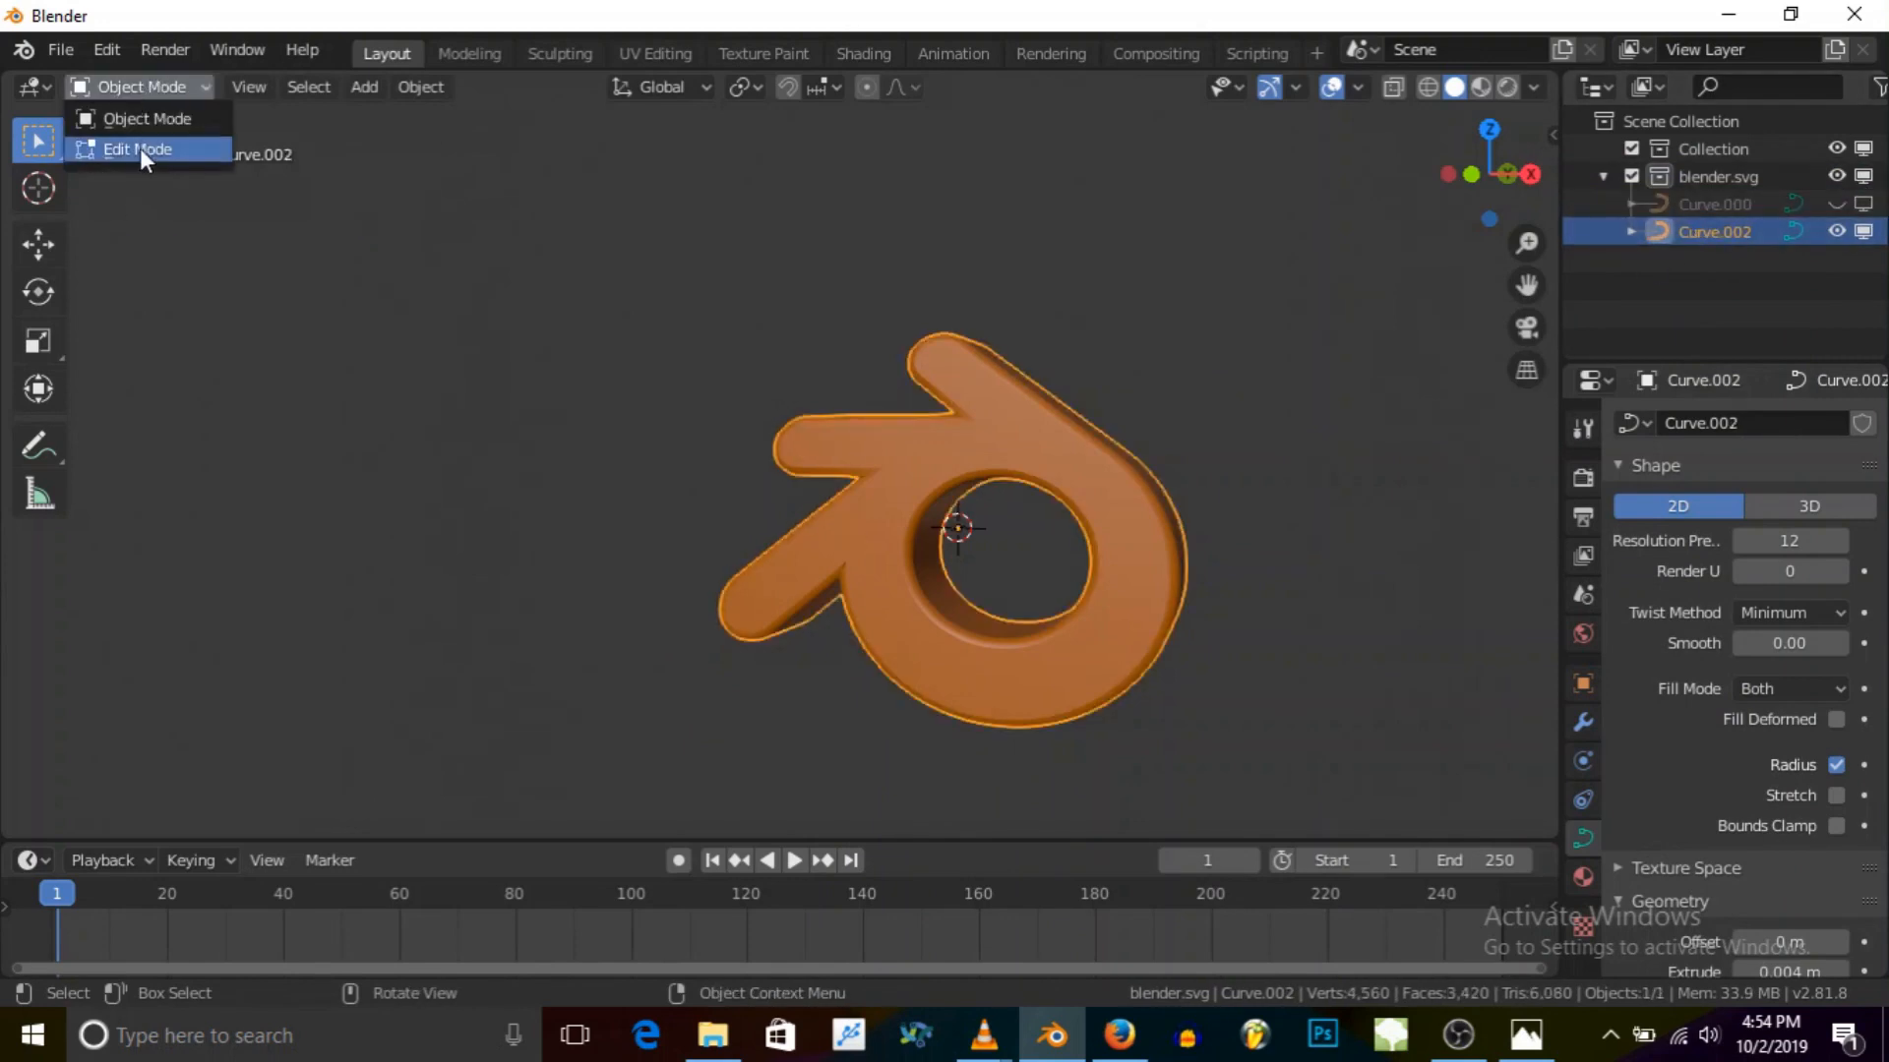
click(421, 85)
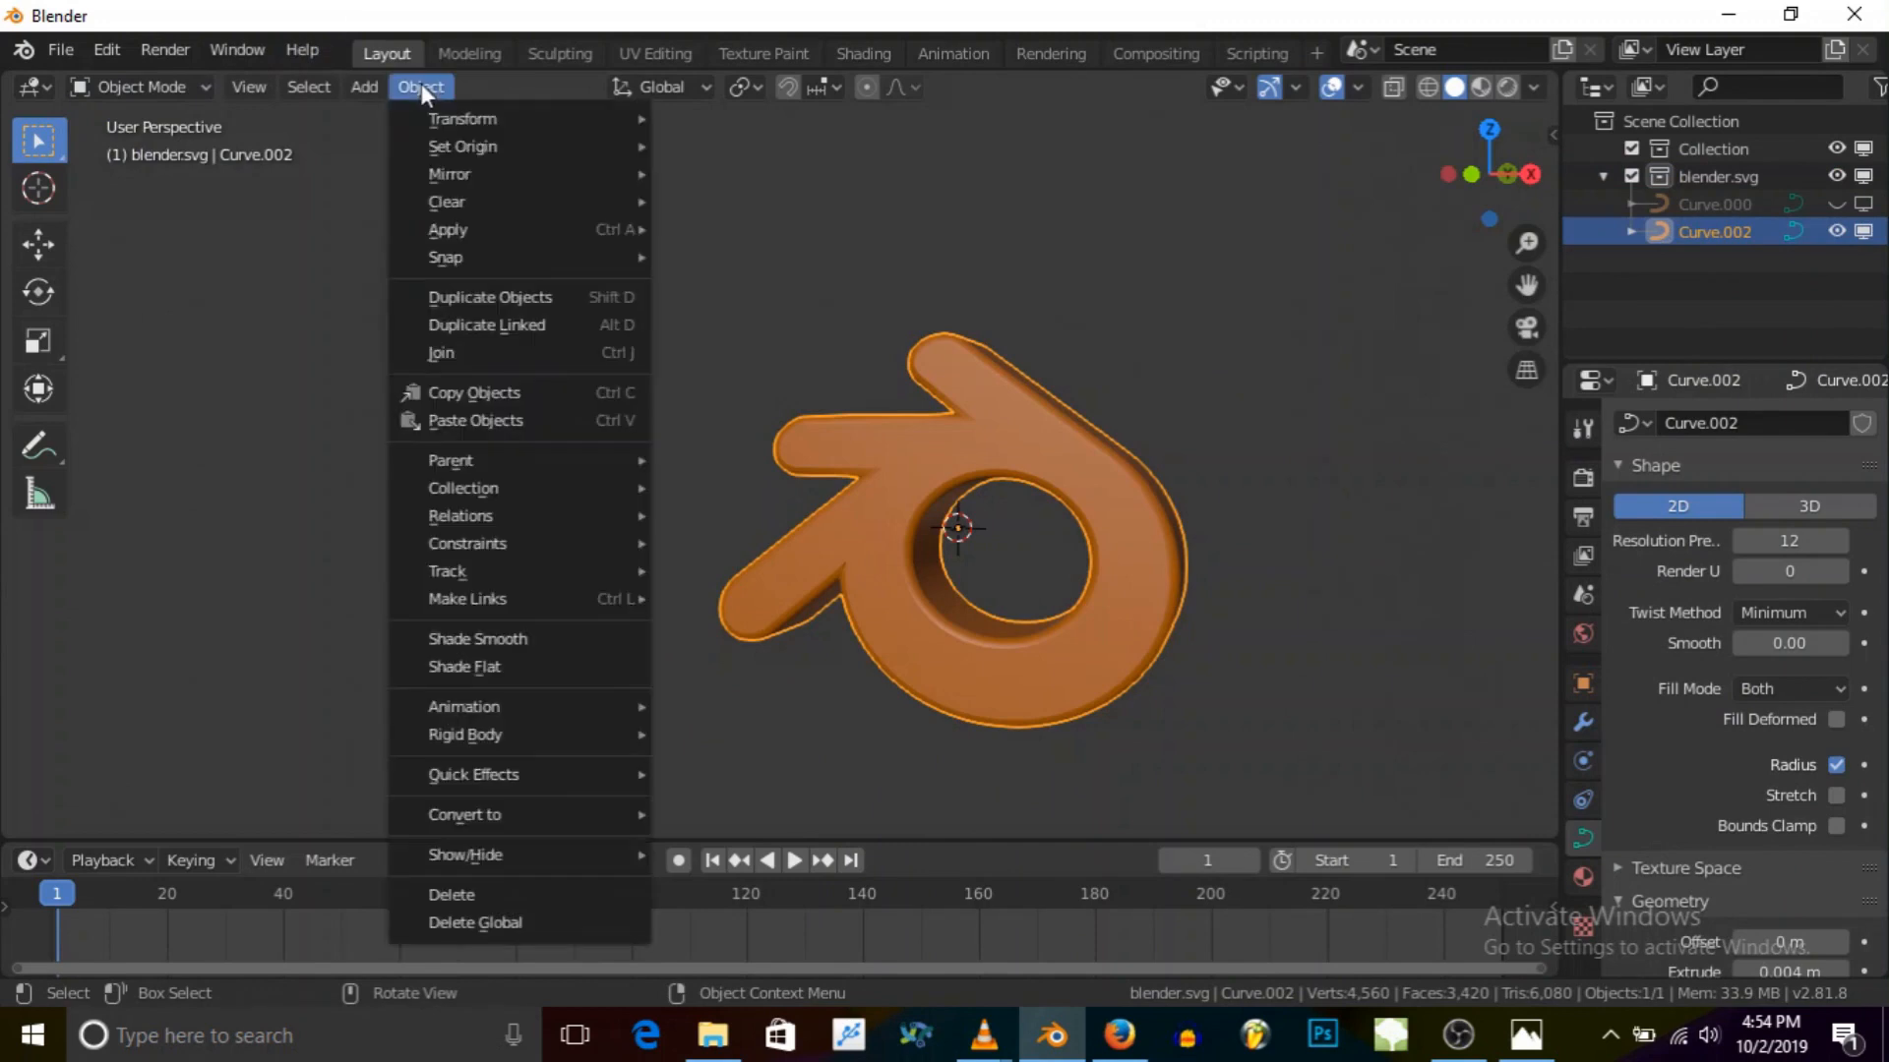
mouse_move(558, 813)
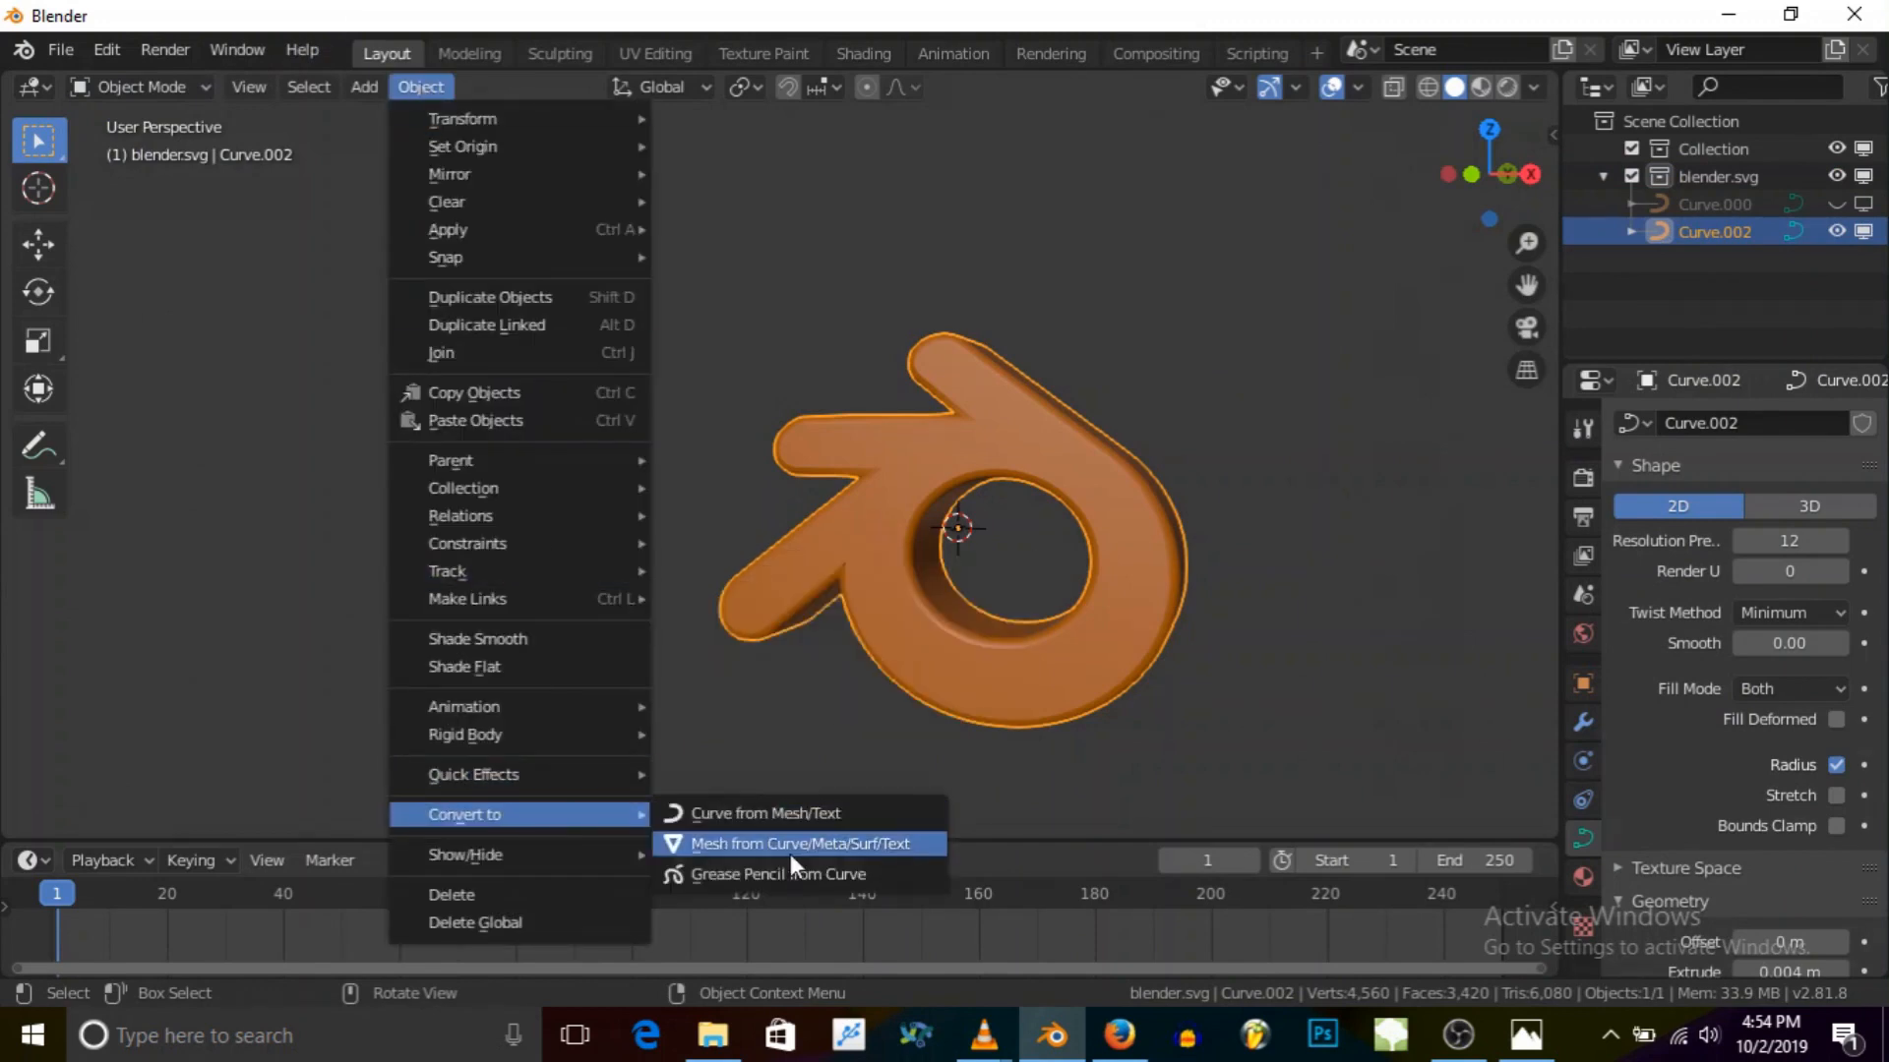
click(789, 854)
middle_drag(484, 489, 603, 515)
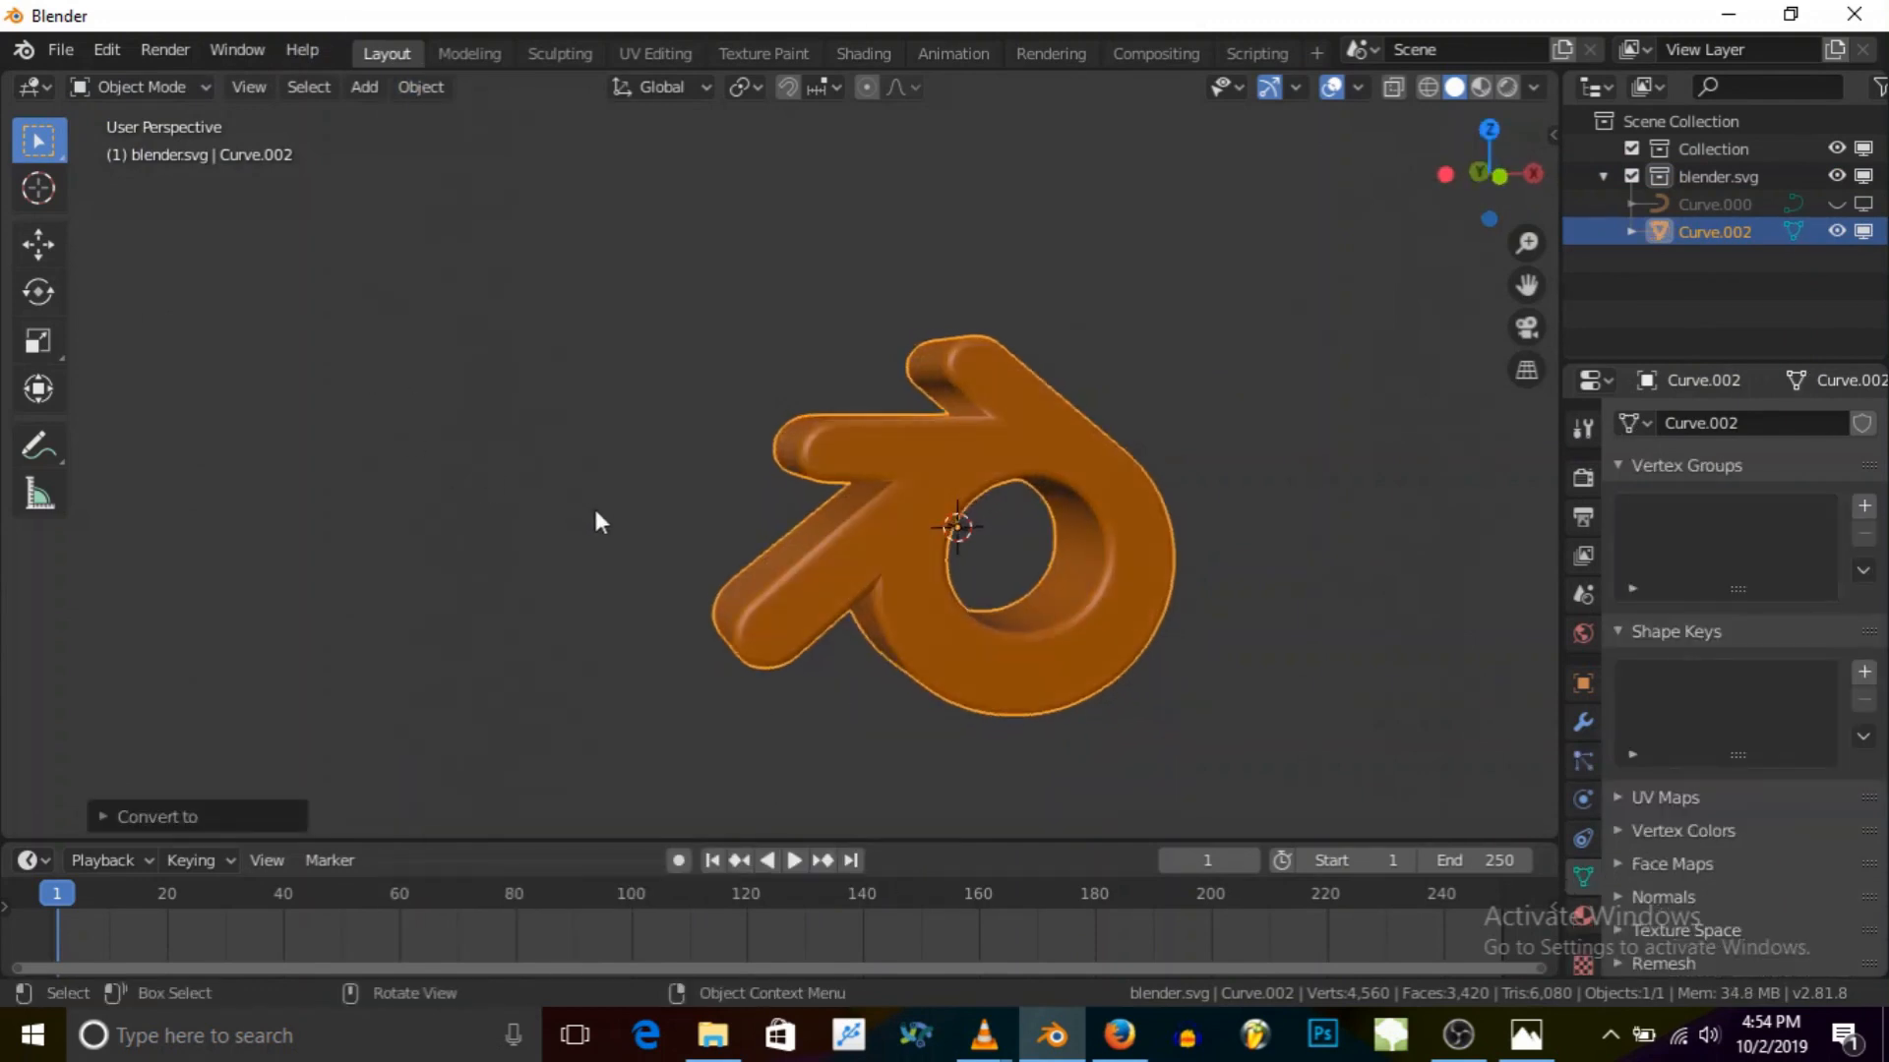
Step: Put the converted logo into Edit Mode and examine its mesh around the ring hole
click(161, 86)
click(164, 152)
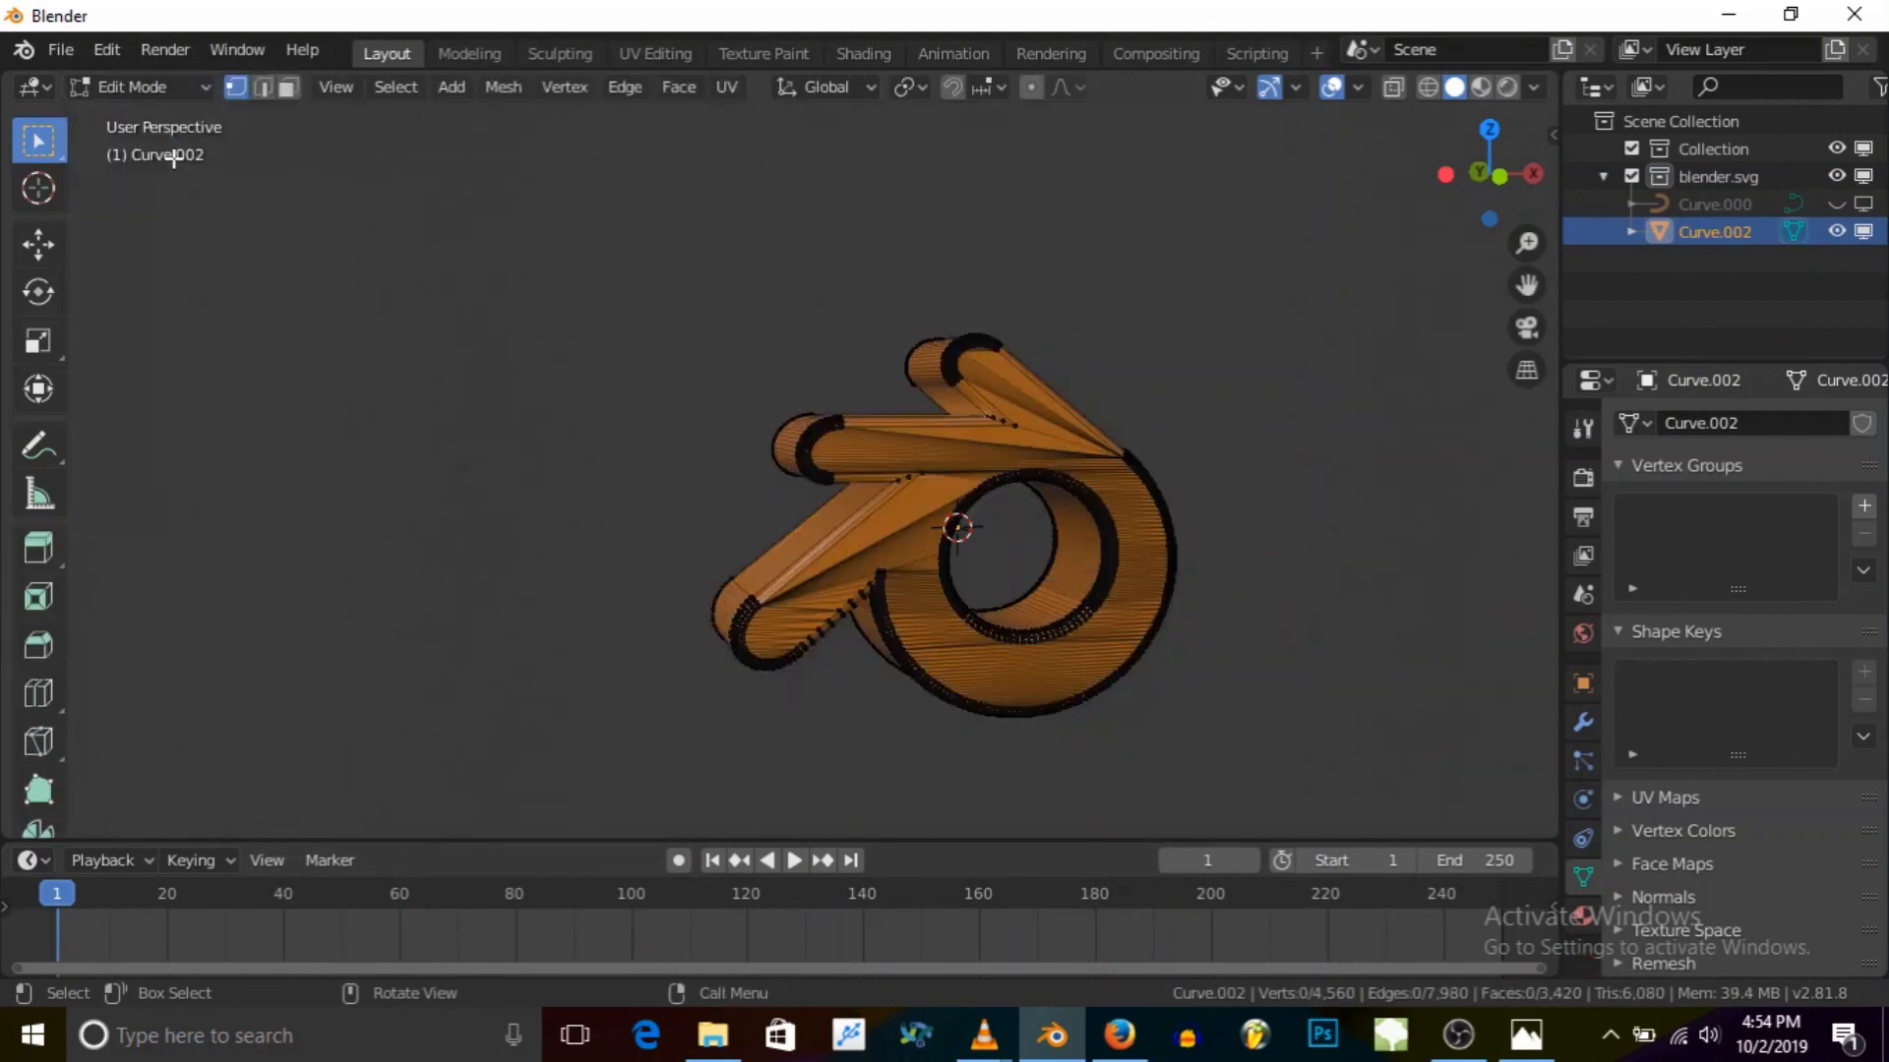
middle_drag(1062, 576, 973, 544)
scroll(959, 556, up, 5)
middle_drag(935, 605, 1081, 678)
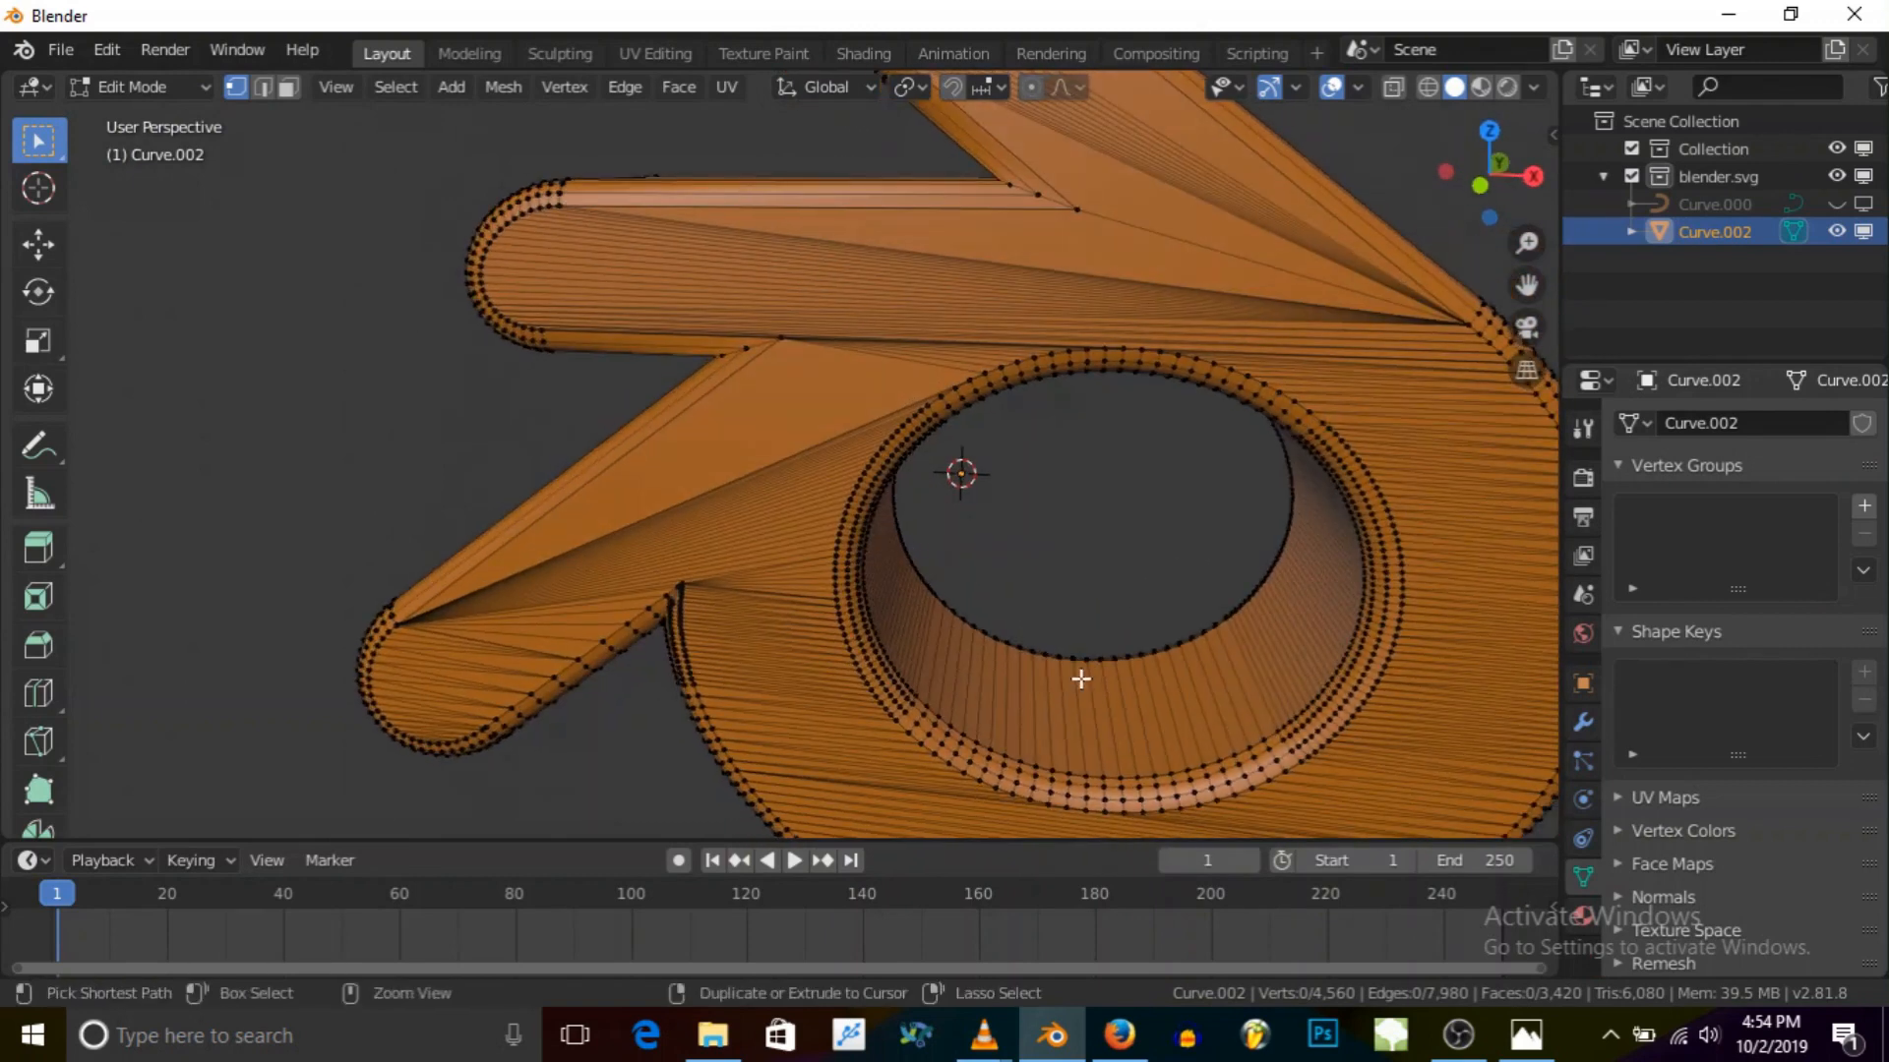
Step: Add a loop cut around the inner wall of the ring hole, undoing and restoring it once
key(ctrl+r)
click(1081, 679)
click(1076, 677)
middle_drag(1076, 677, 1007, 586)
key(ctrl+z)
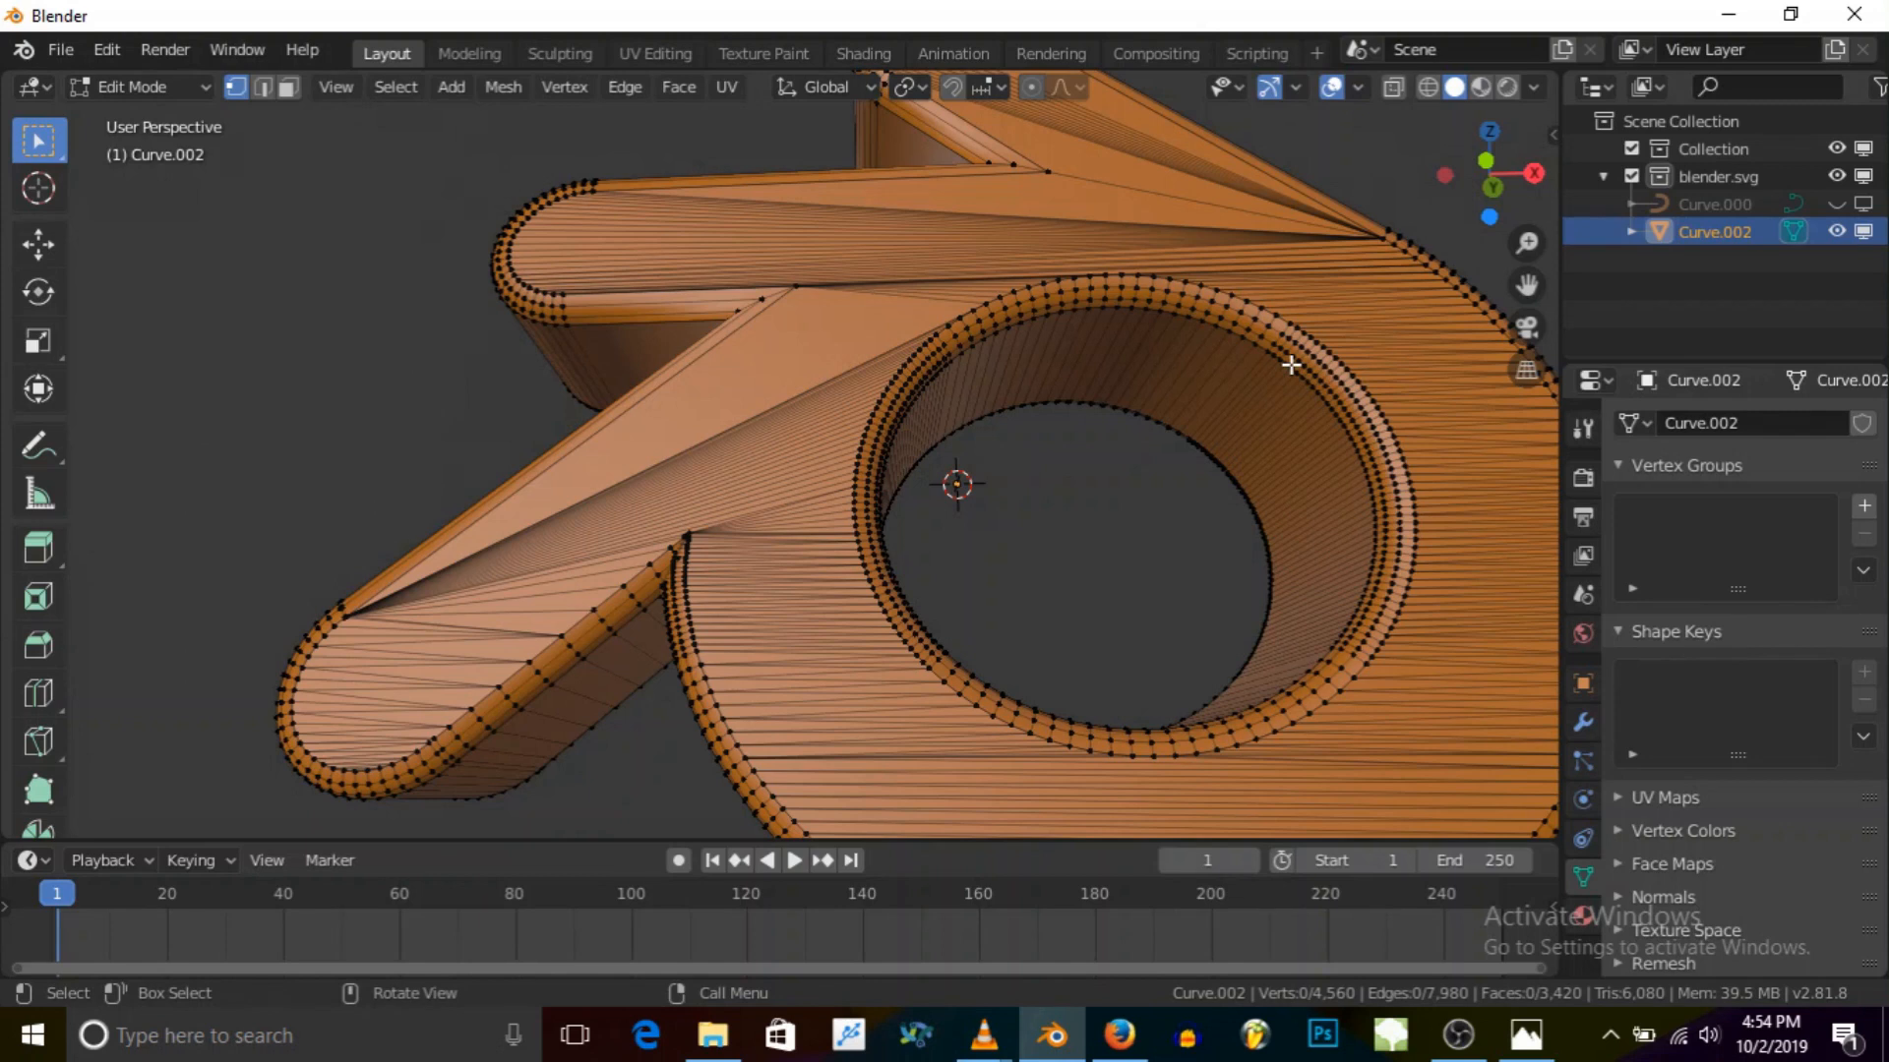
key(ctrl+z)
key(ctrl+shift+z)
key(ctrl+shift+z)
Step: Extrude the loop on the ring hole's inner wall and scale it inward to about 0.85
middle_drag(1291, 365, 1192, 491)
key(e)
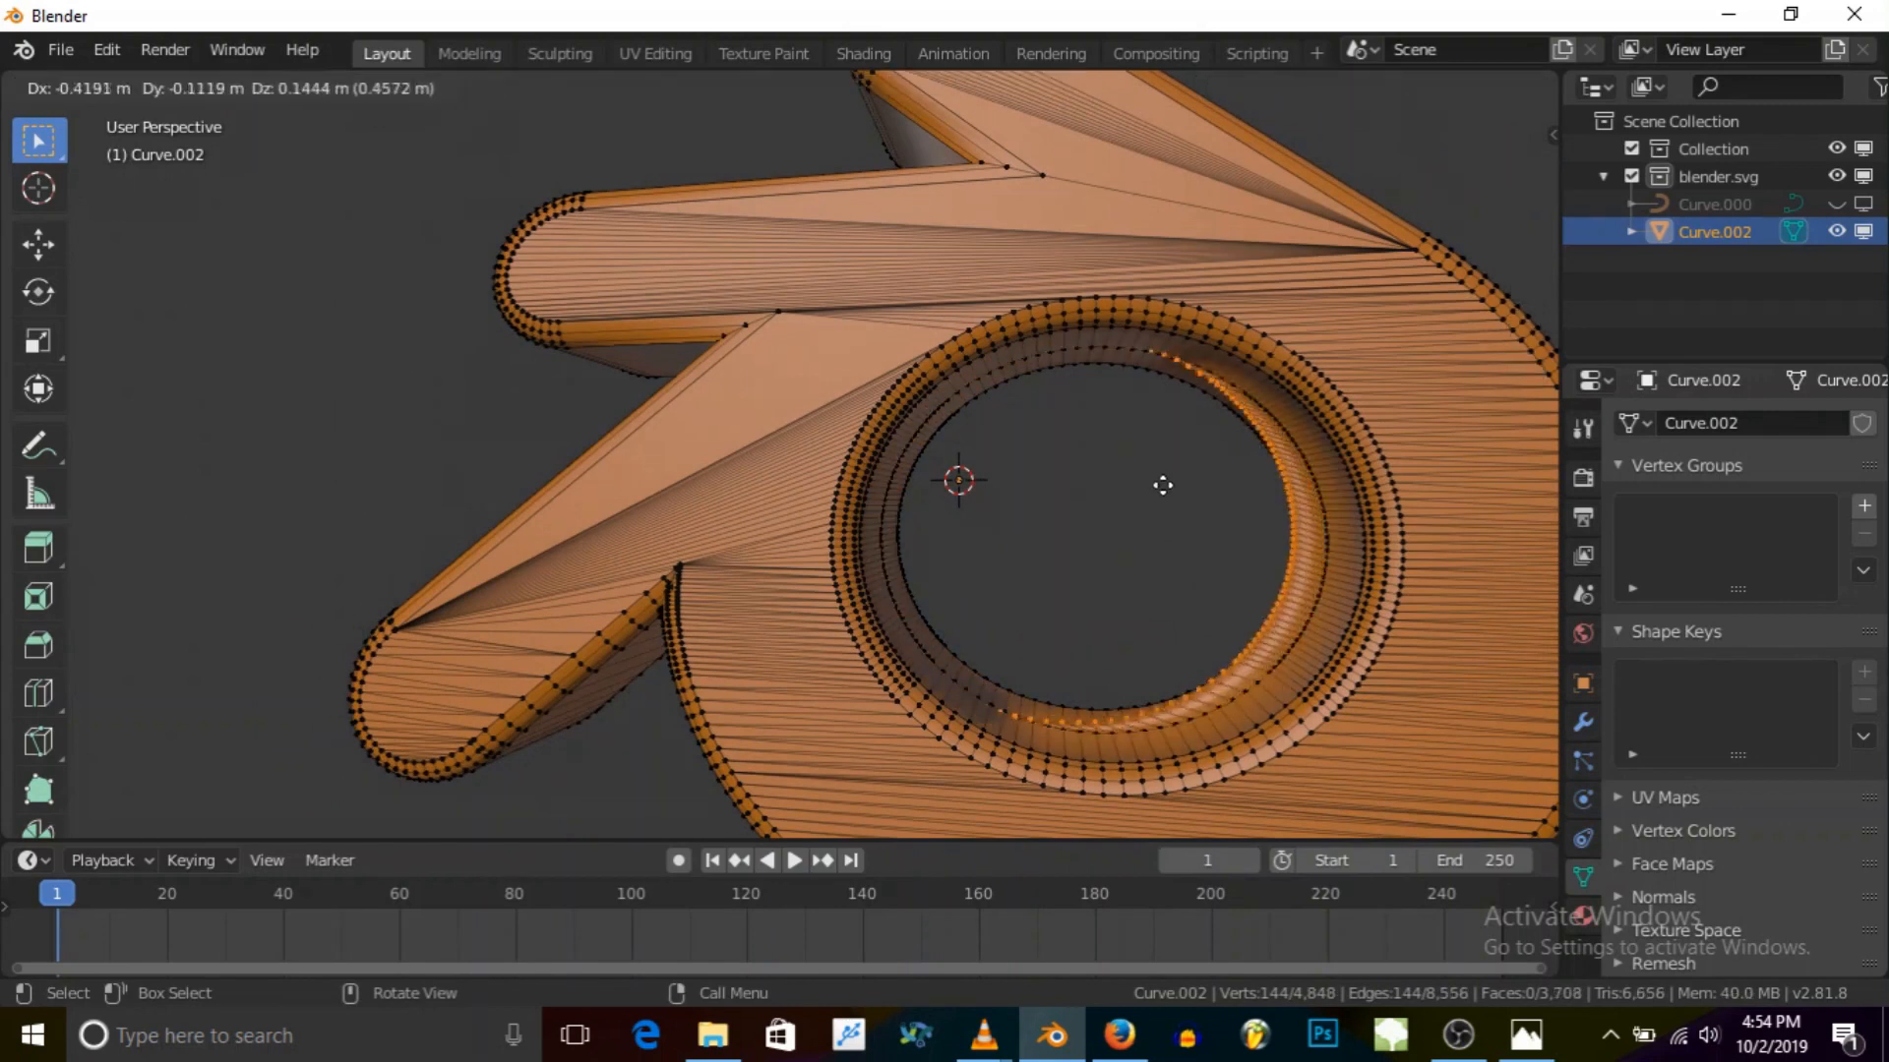
right_click(1177, 489)
key(s)
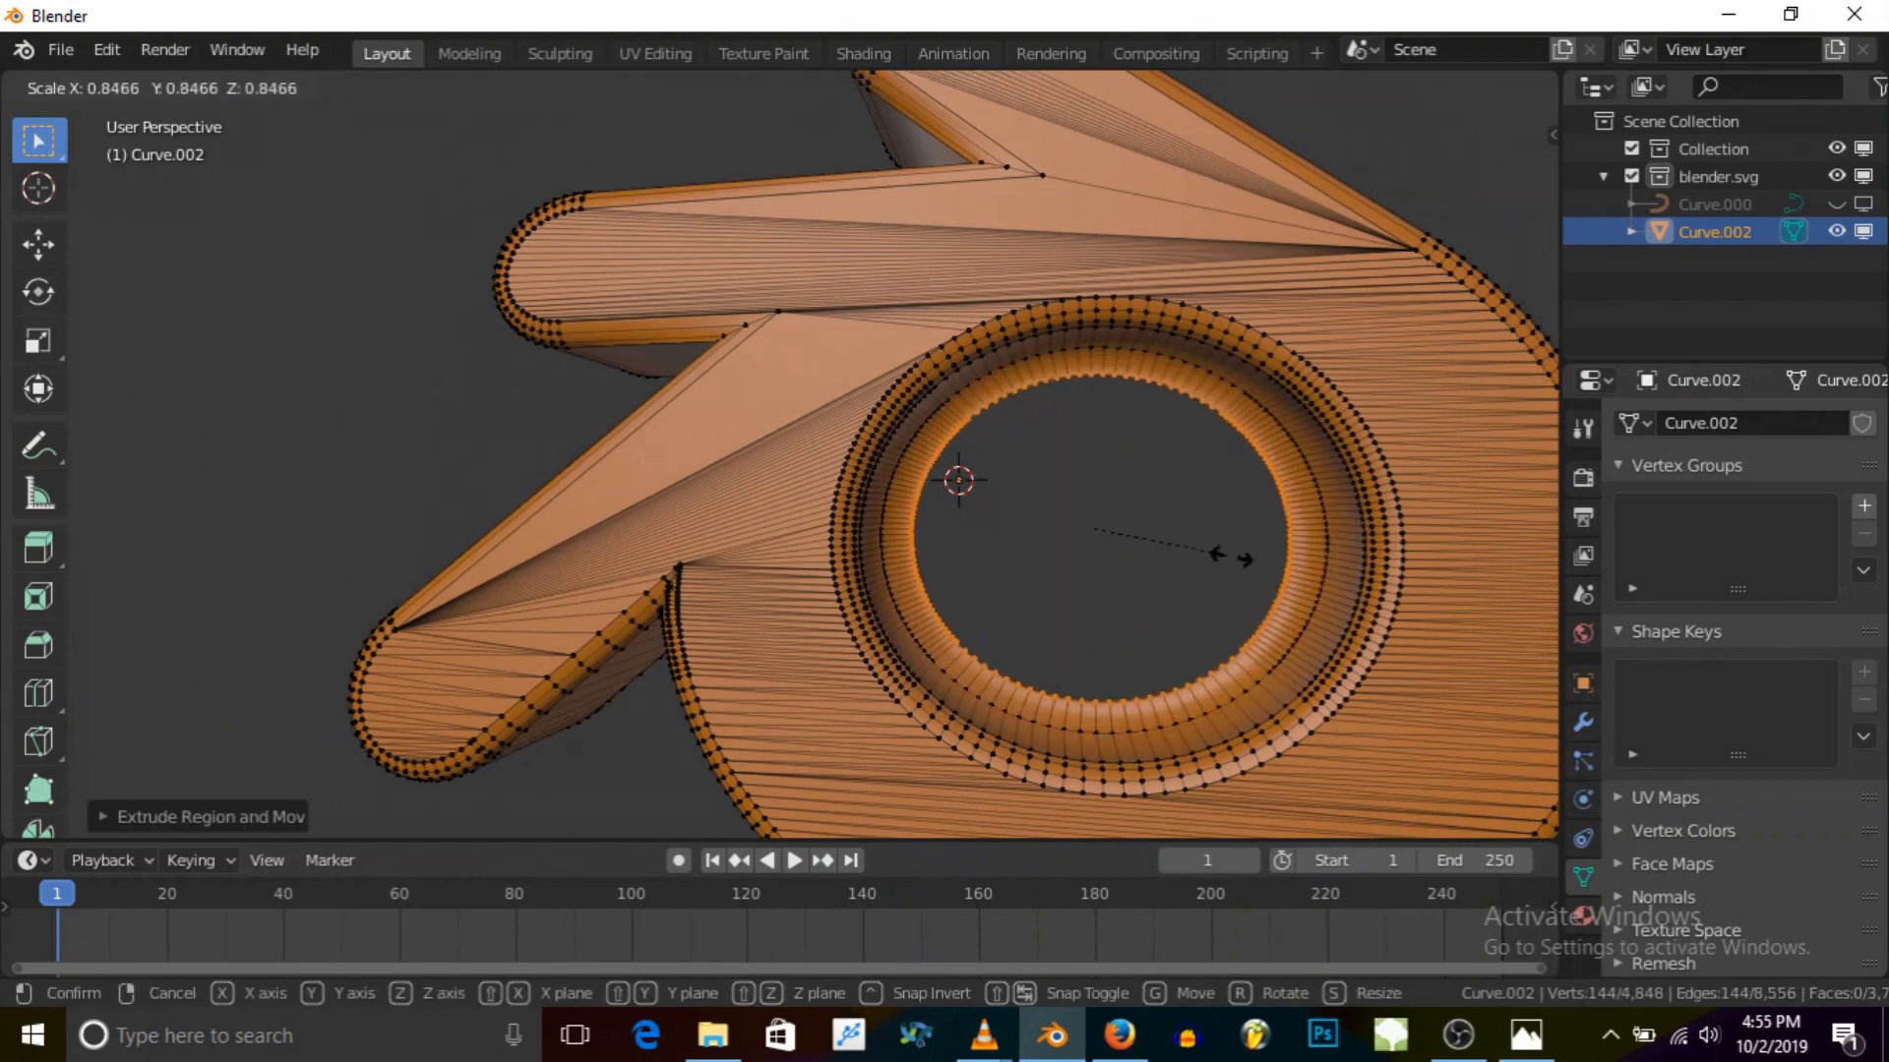
click(1235, 553)
Step: Extrude the scaled-in edge loop once more inside the ring hole
middle_drag(1236, 553, 1157, 577)
key(e)
click(991, 533)
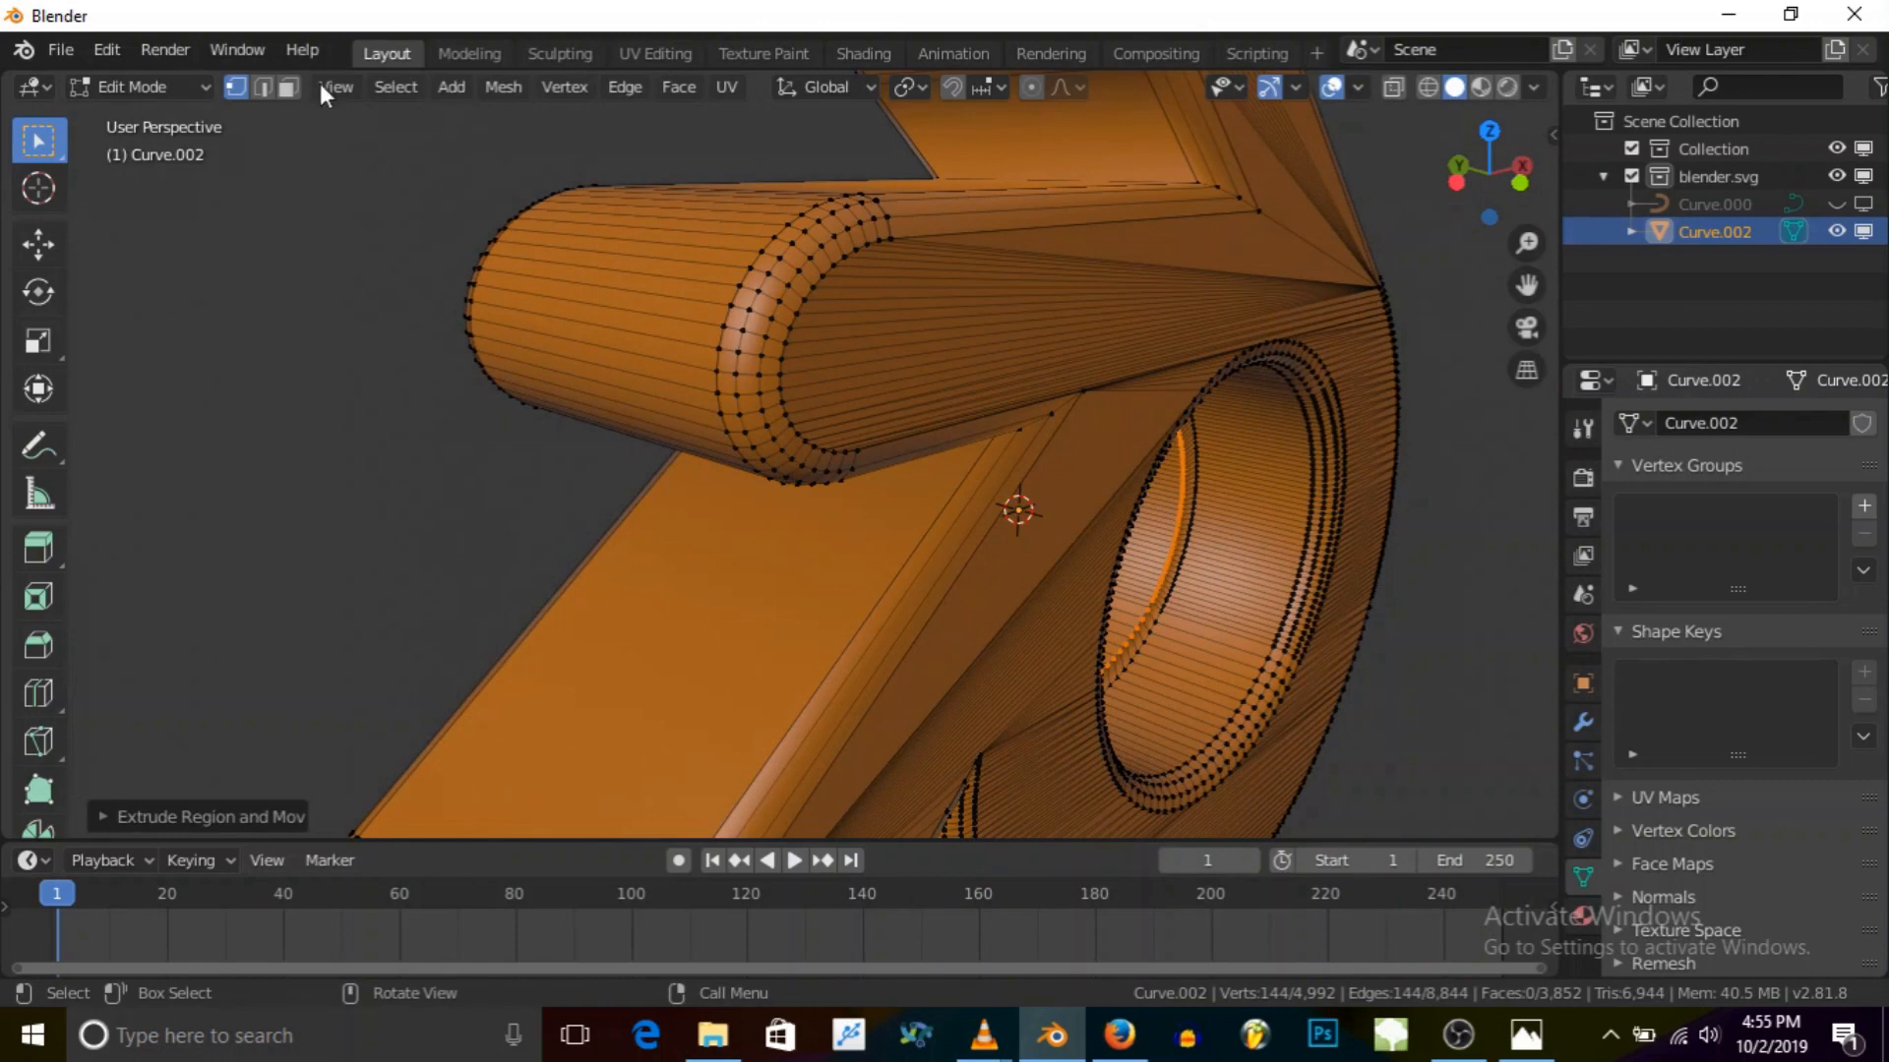
Step: Browse through the other workspaces and return to the Layout workspace in Object Mode
key(ctrl+Page_Down)
key(ctrl+Page_Down)
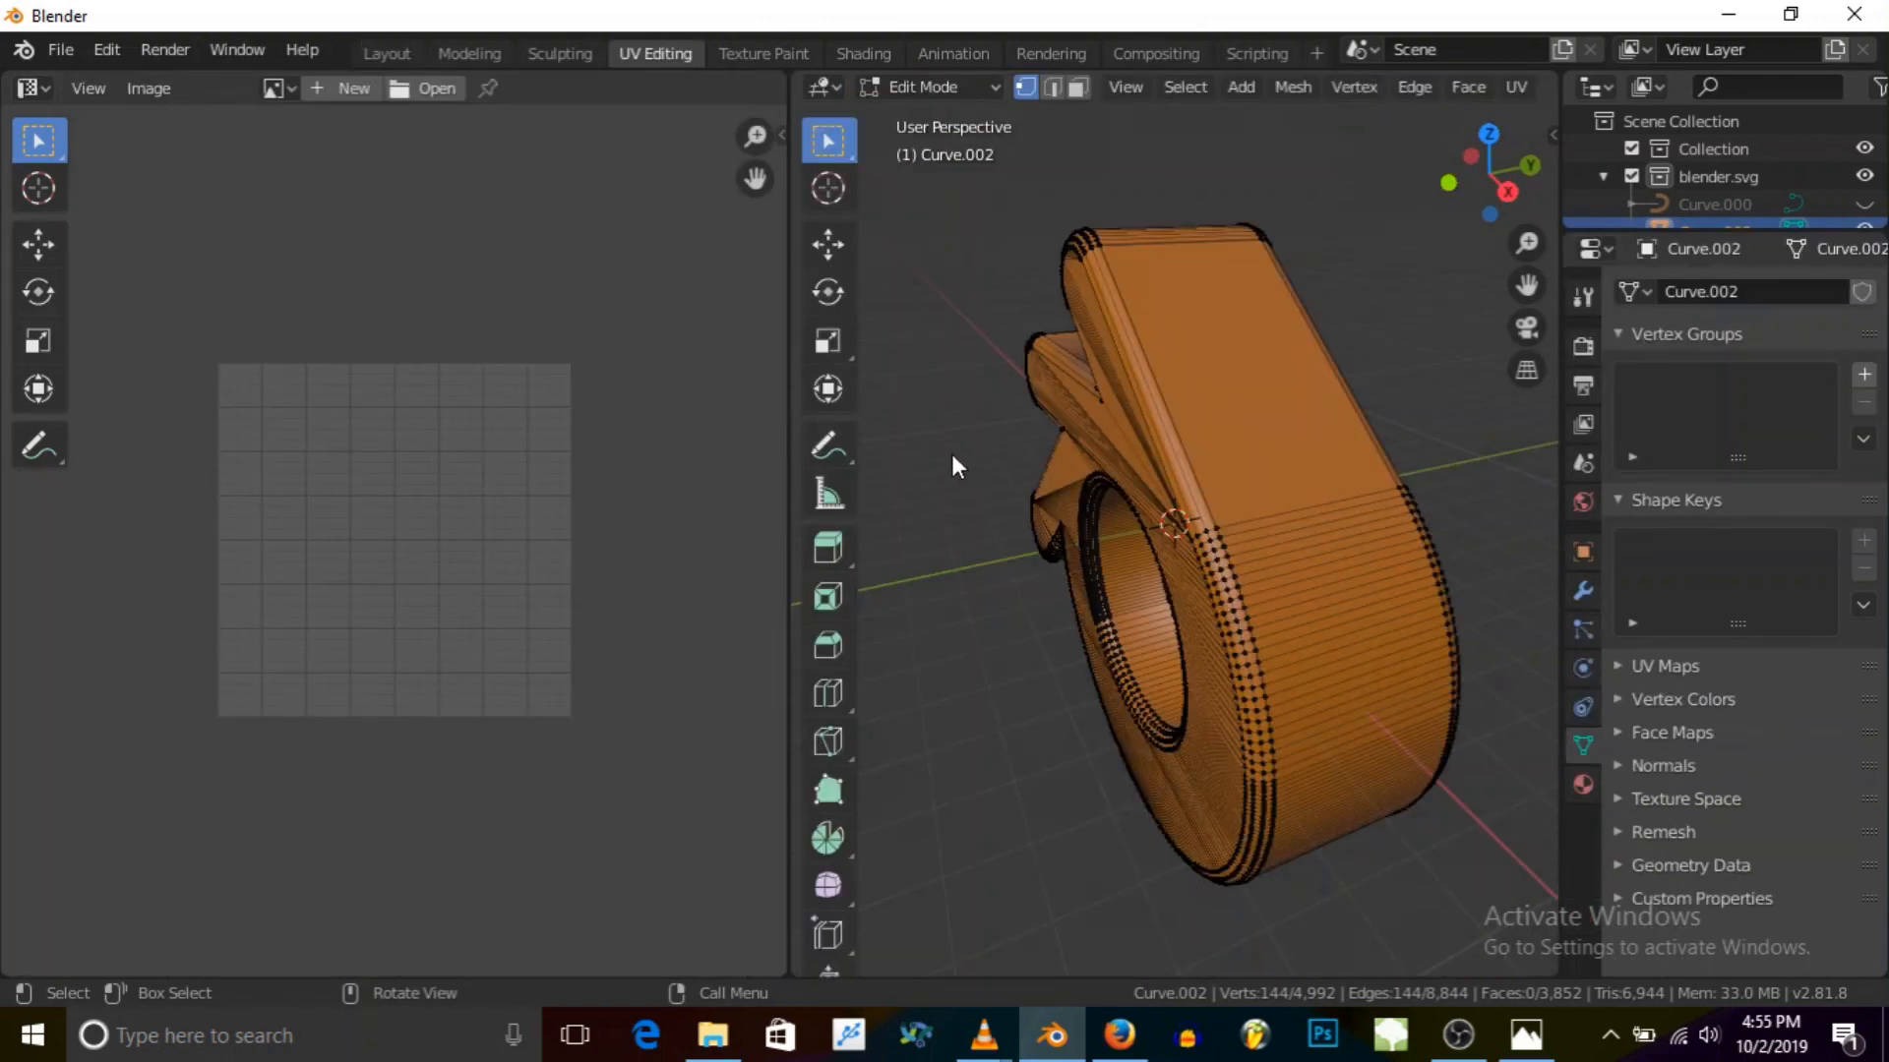
key(ctrl+Page_Down)
click(388, 54)
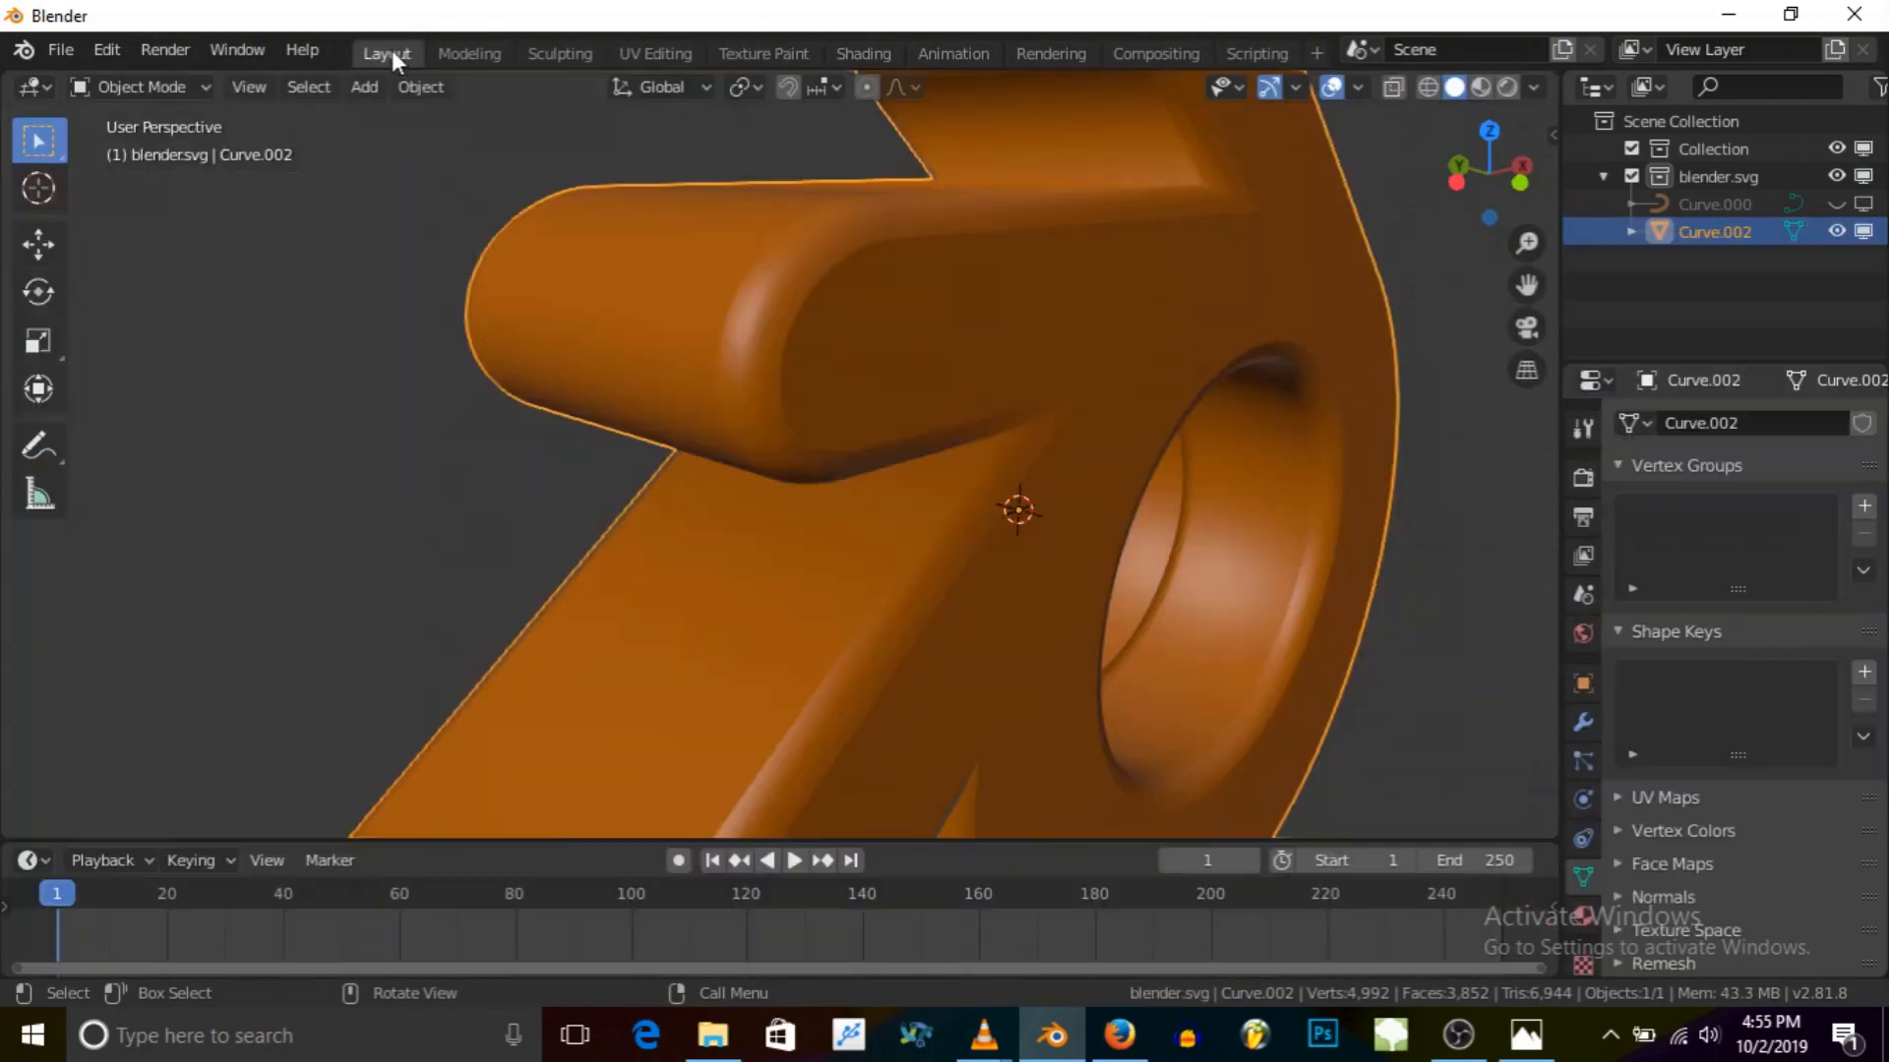
Step: Enter Edit Mode on the logo mesh and bring the ring hole into close view
scroll(1095, 547, down, 5)
middle_drag(1015, 546, 912, 506)
click(171, 87)
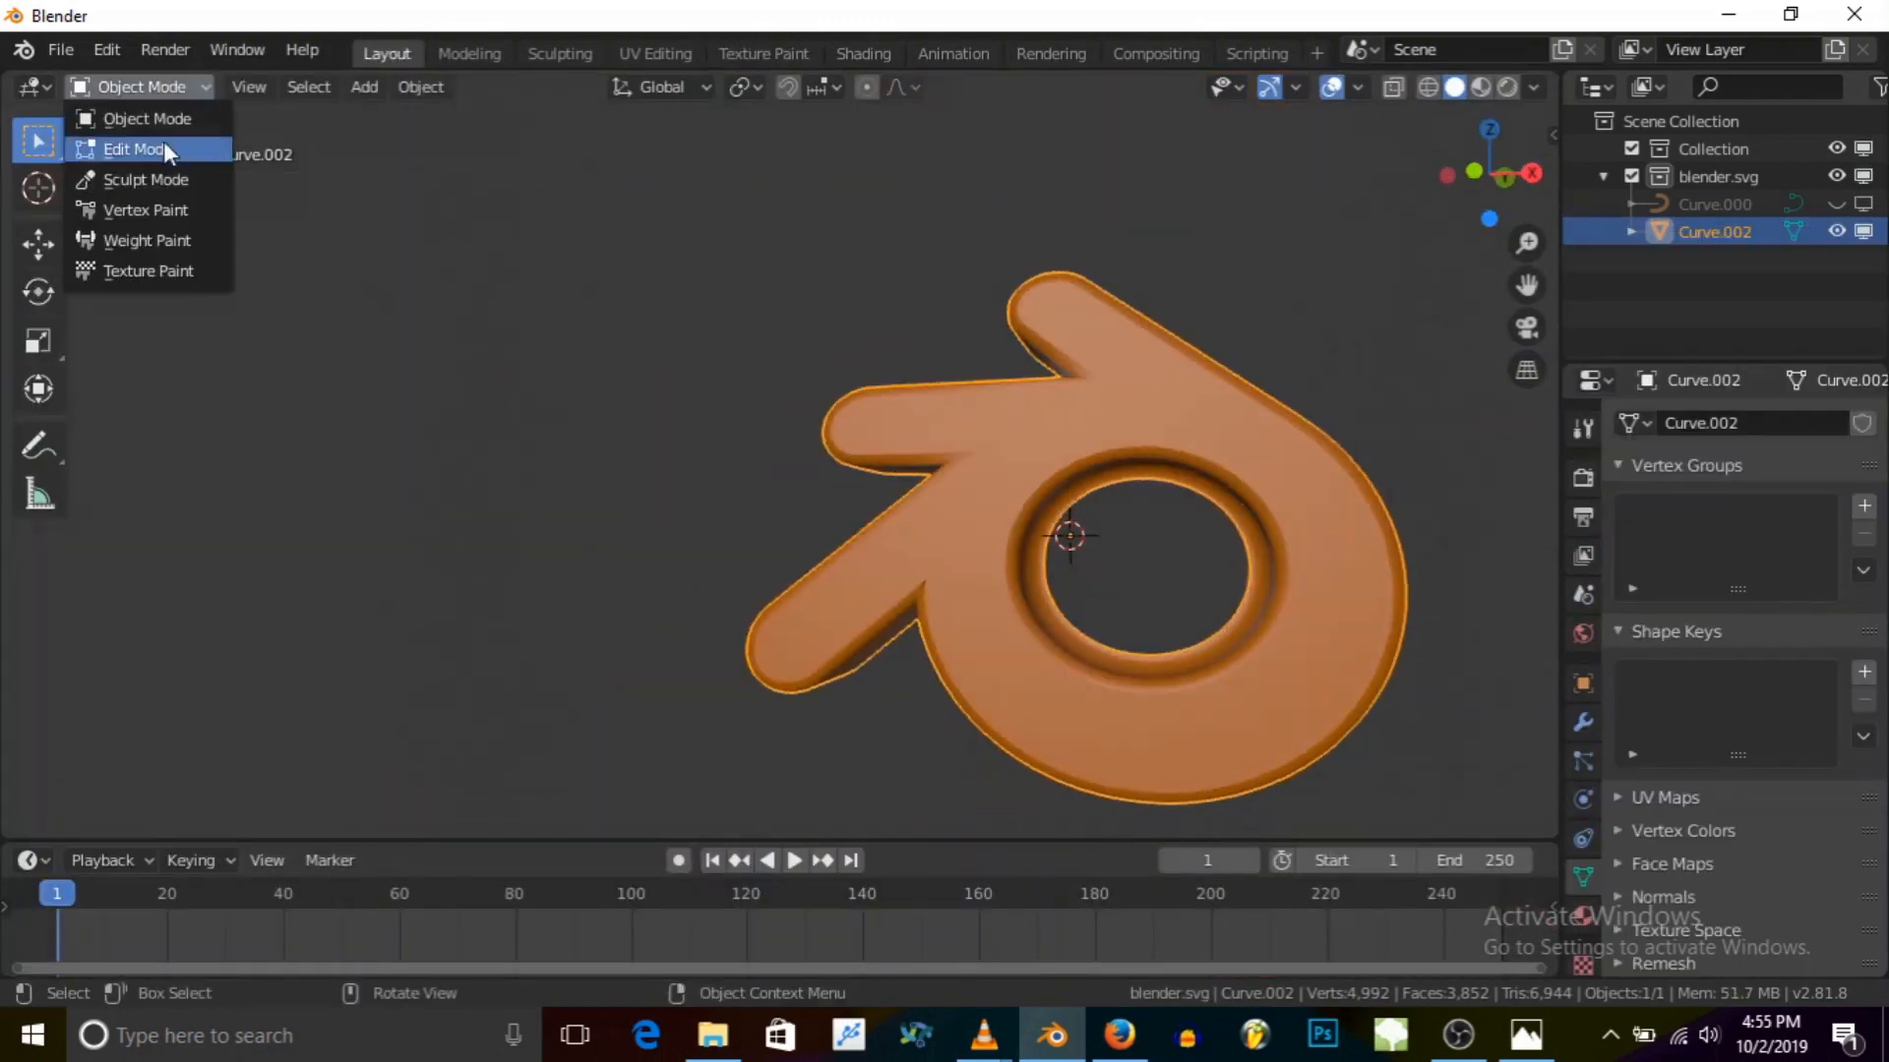
click(138, 150)
scroll(1112, 581, up, 4)
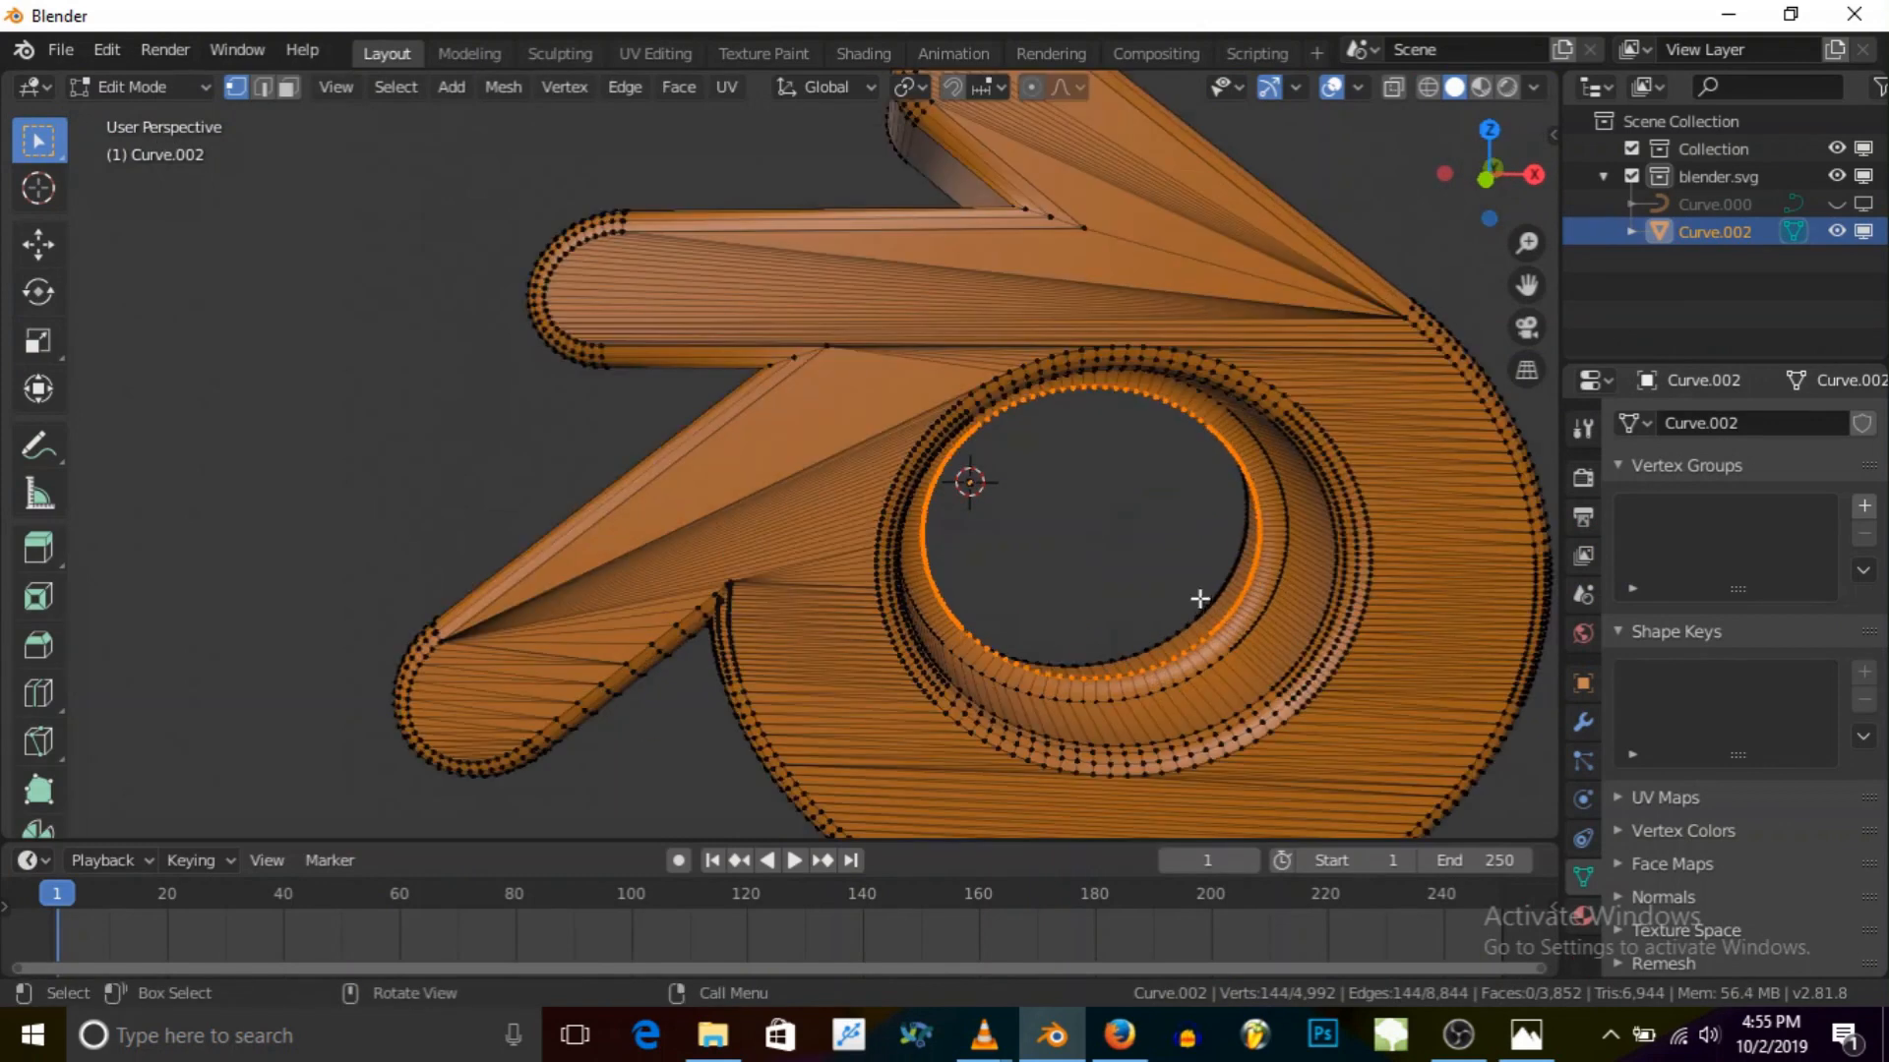
Step: Move the selected inner edge loop about -1.6 m along the Y axis toward the front of the ring hole
scroll(1202, 598, down, 3)
middle_drag(1095, 570, 920, 562)
click(39, 246)
middle_drag(1070, 538, 1062, 560)
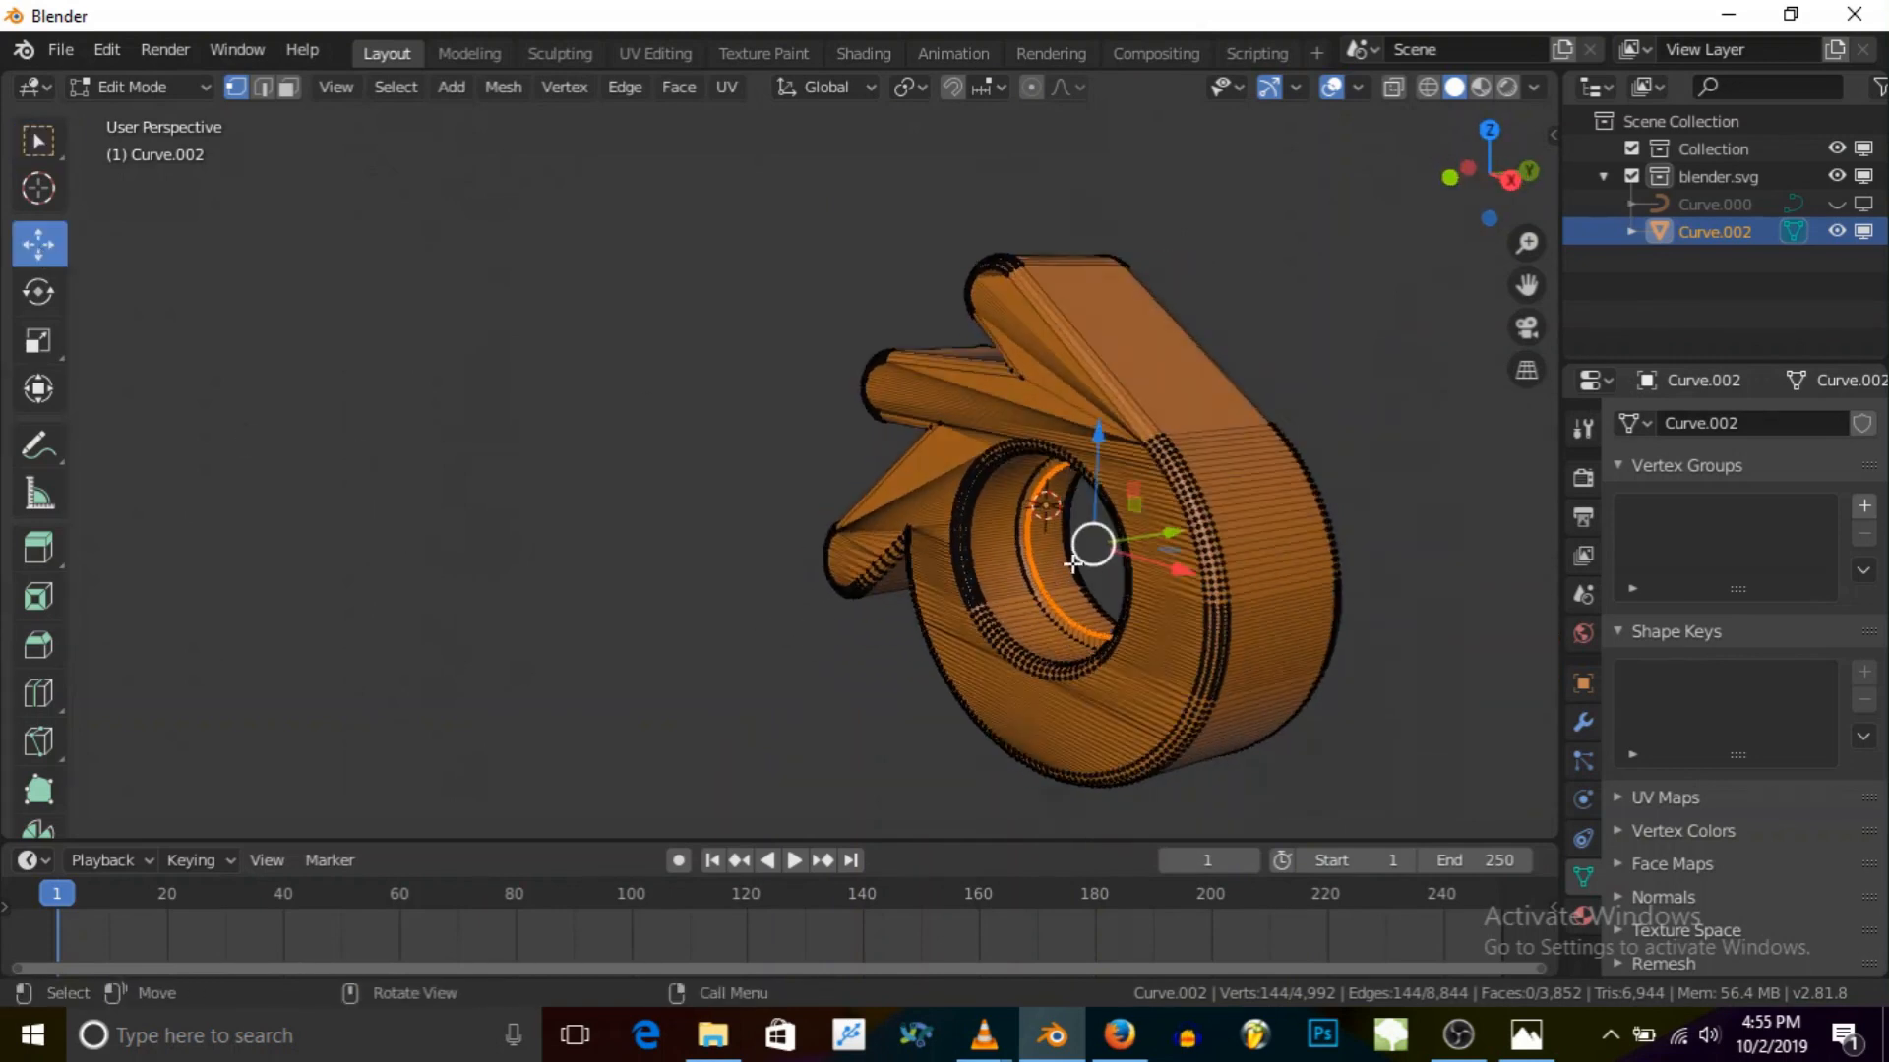
scroll(1065, 558, up, 3)
drag(1180, 516, 1122, 548)
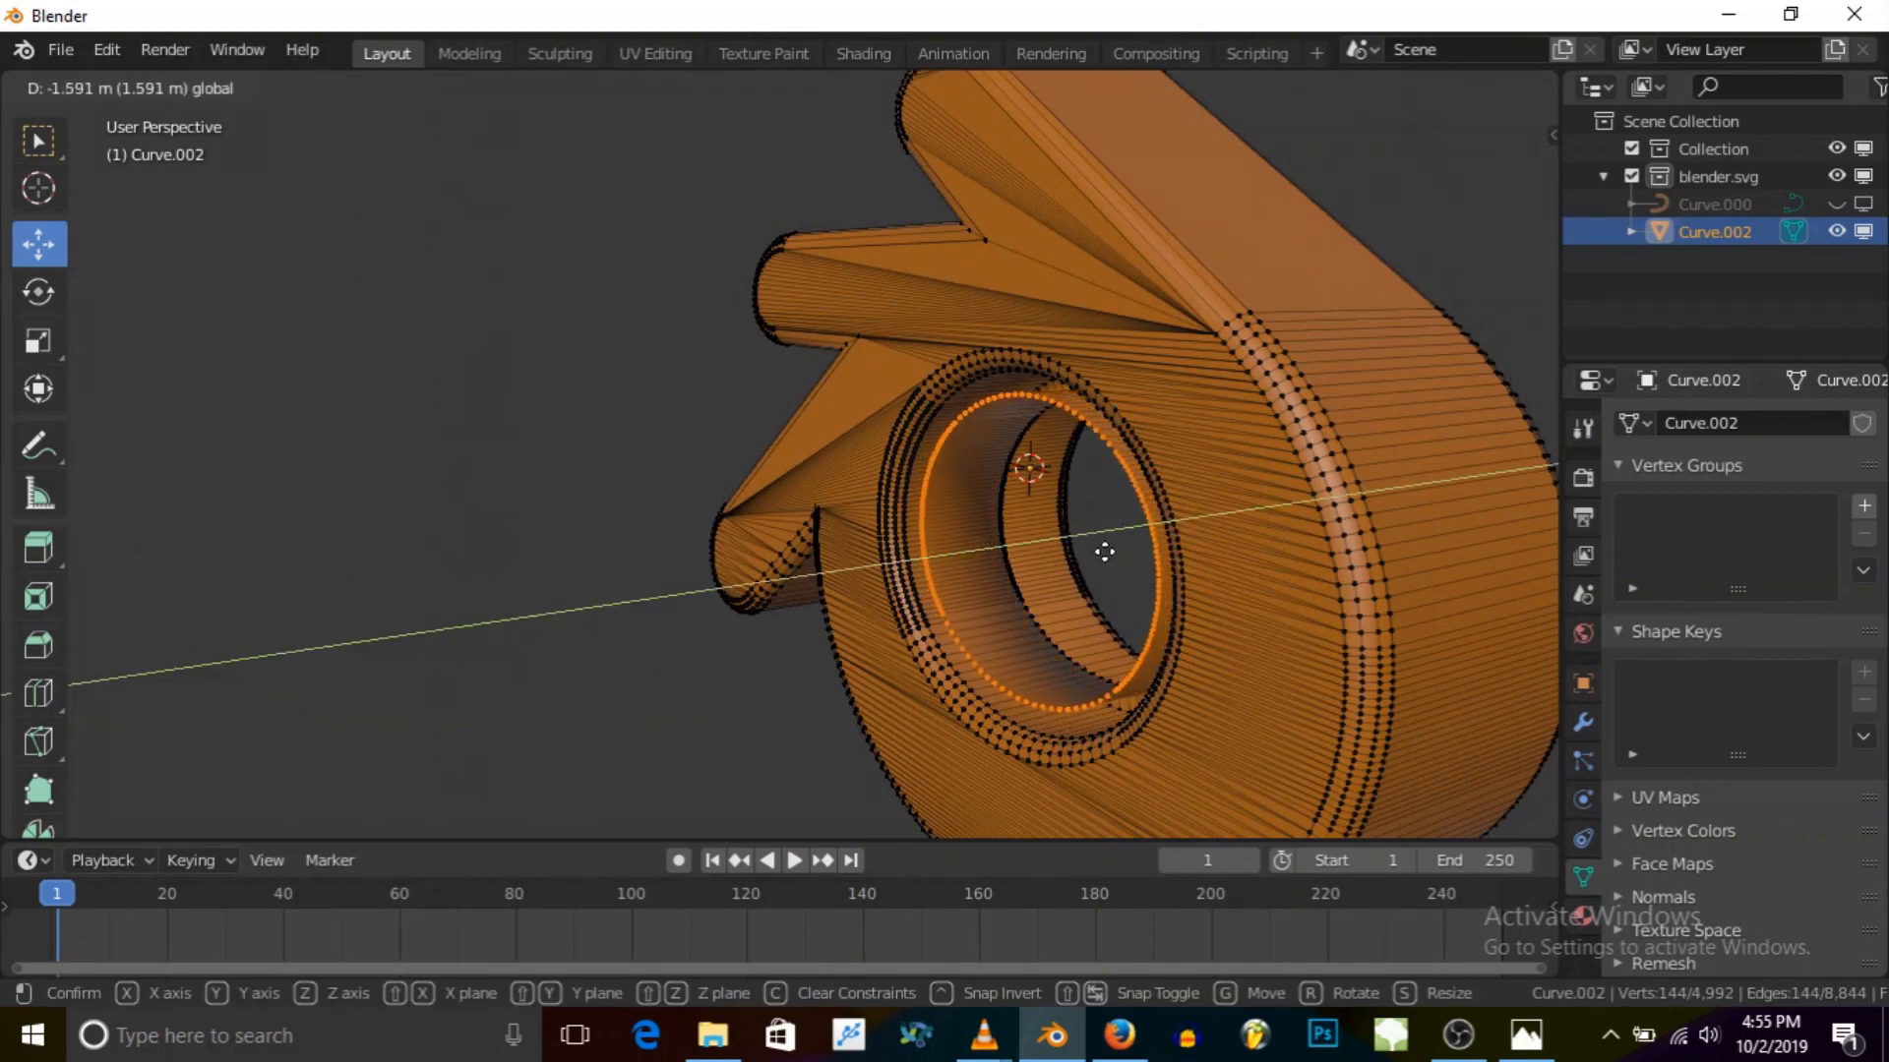
drag(1083, 562, 1099, 563)
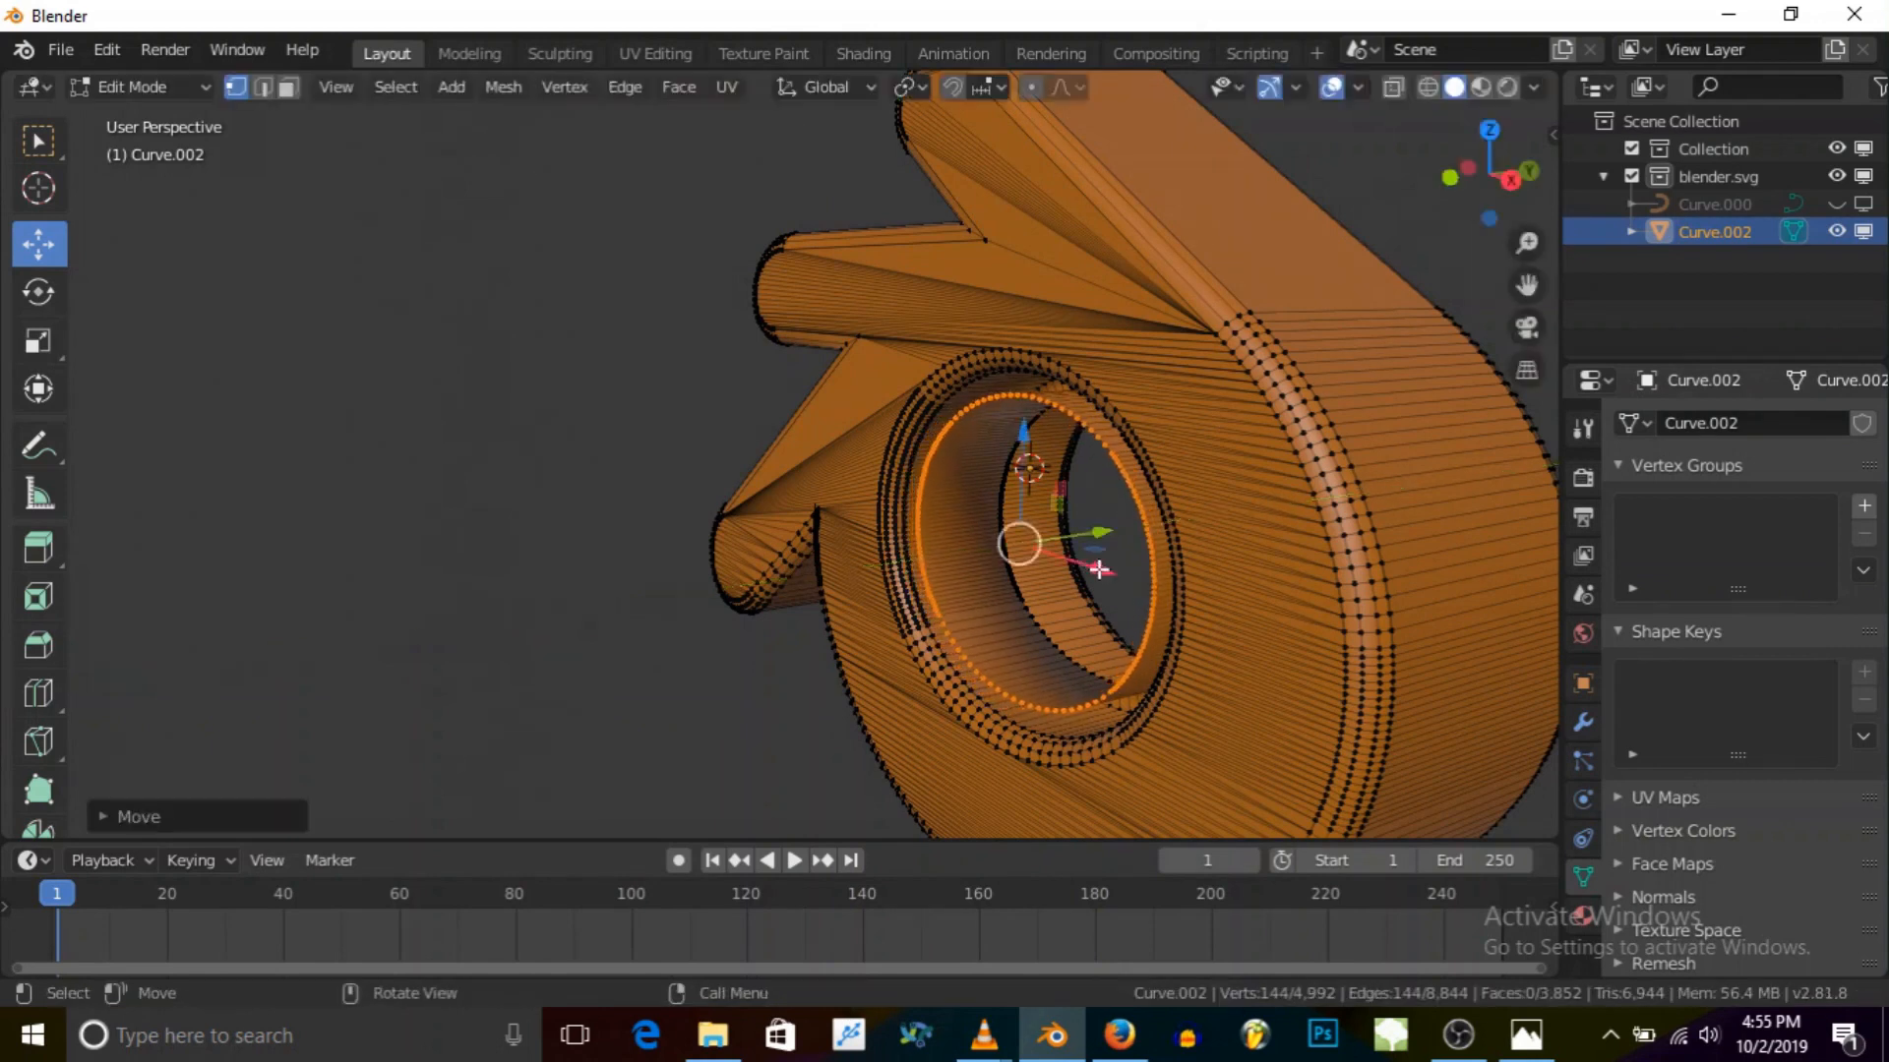
Step: Extrude the edge loop in place and scale it inward to about 0.9
scroll(1111, 567, up, 4)
key(e)
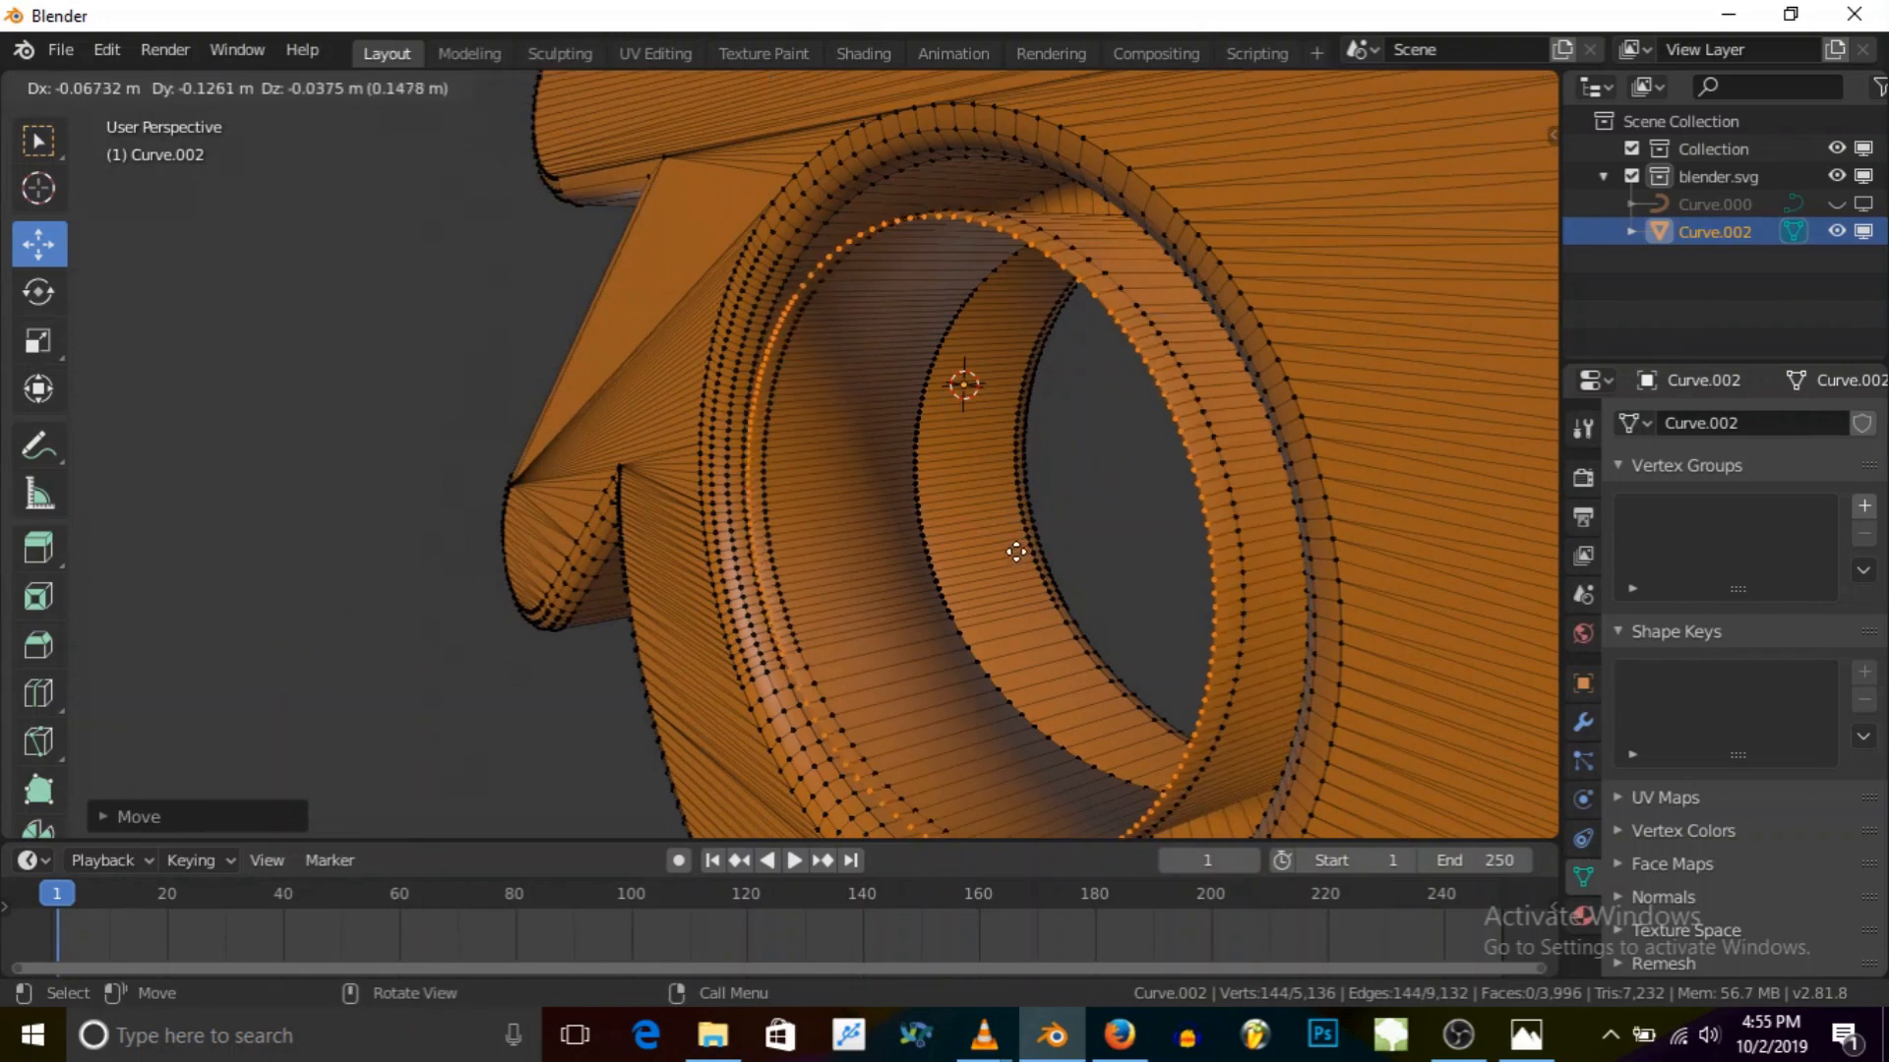
right_click(1016, 551)
scroll(885, 540, down, 3)
middle_drag(883, 544, 1105, 601)
key(s)
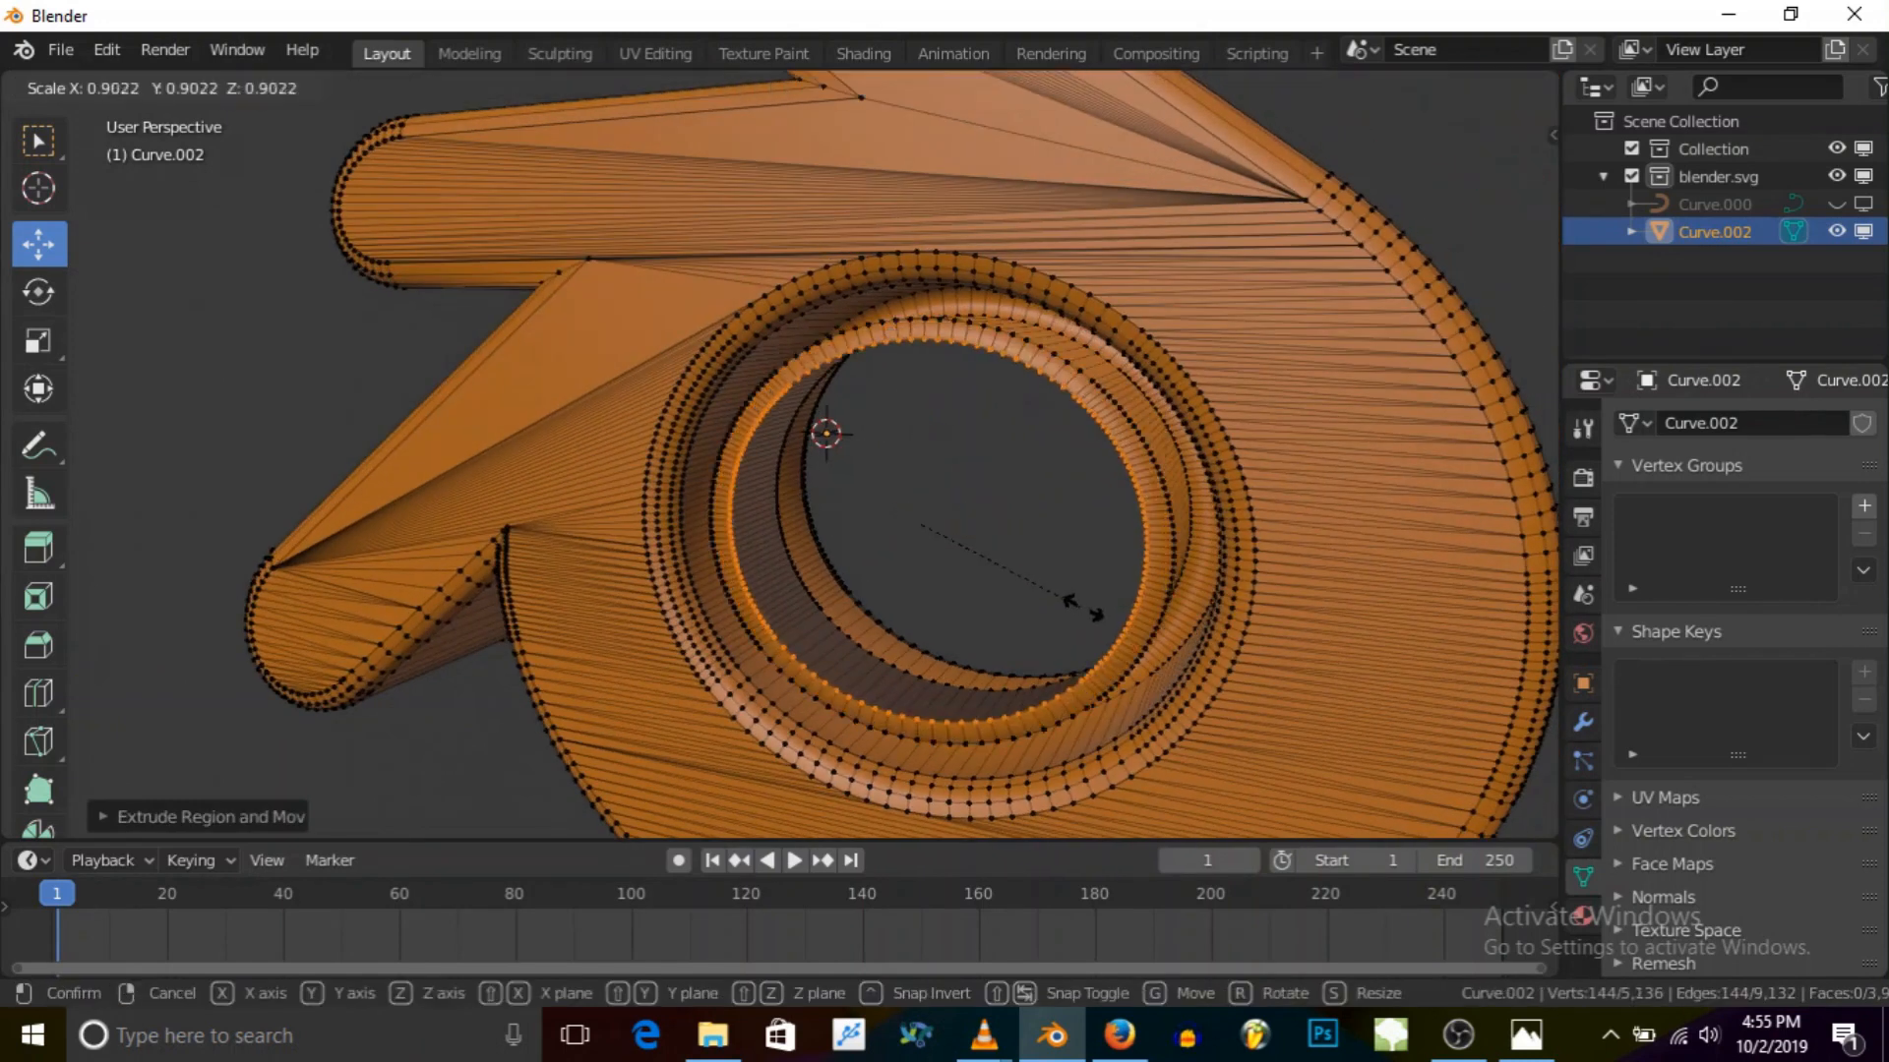
click(1077, 605)
Step: Shift the scaled edge loop slightly along the Y axis to round the rim
mouse_move(832, 508)
middle_down()
mouse_move(839, 489)
mouse_move(724, 511)
mouse_move(854, 505)
middle_up()
key(g)
key(y)
click(843, 489)
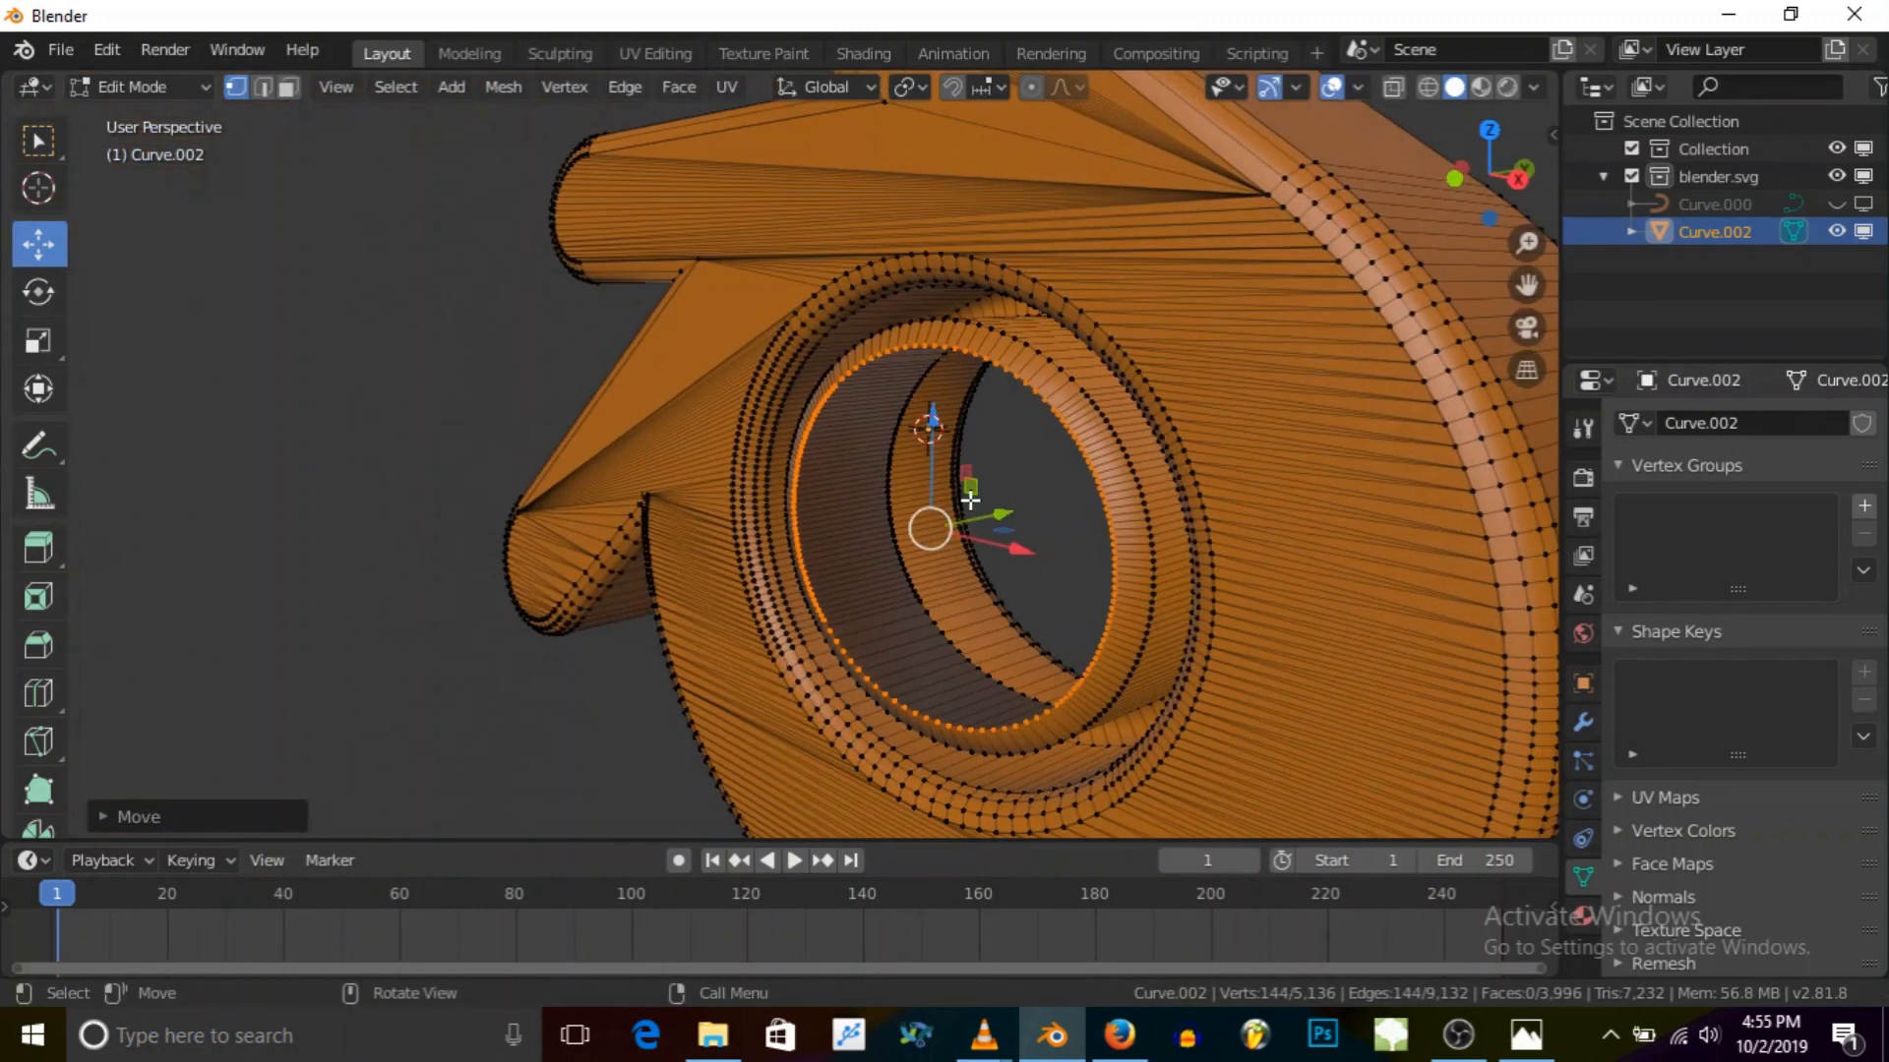
Step: Extrude the loop again and scale it inward to about 0.6 to form a wide flat ring inside the hole
middle_drag(970, 500, 998, 534)
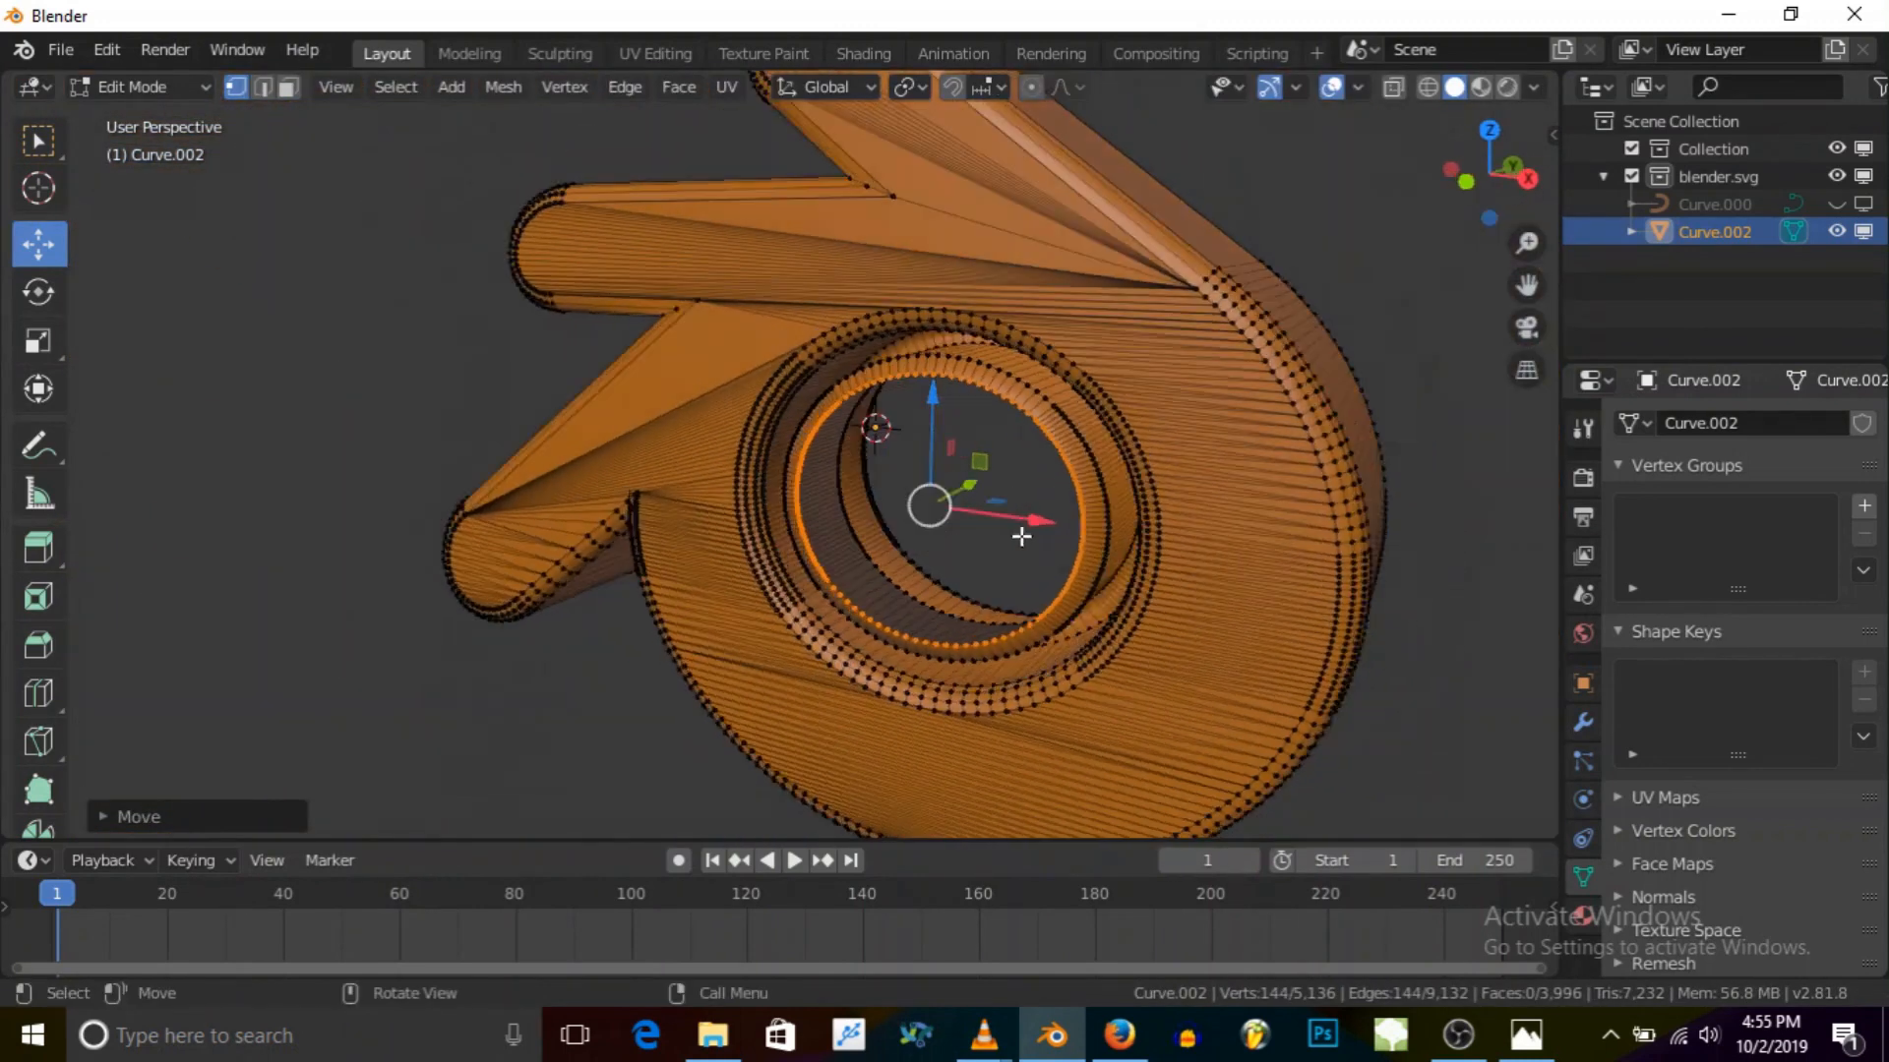
scroll(998, 534, up, 2)
key(e)
click(921, 492)
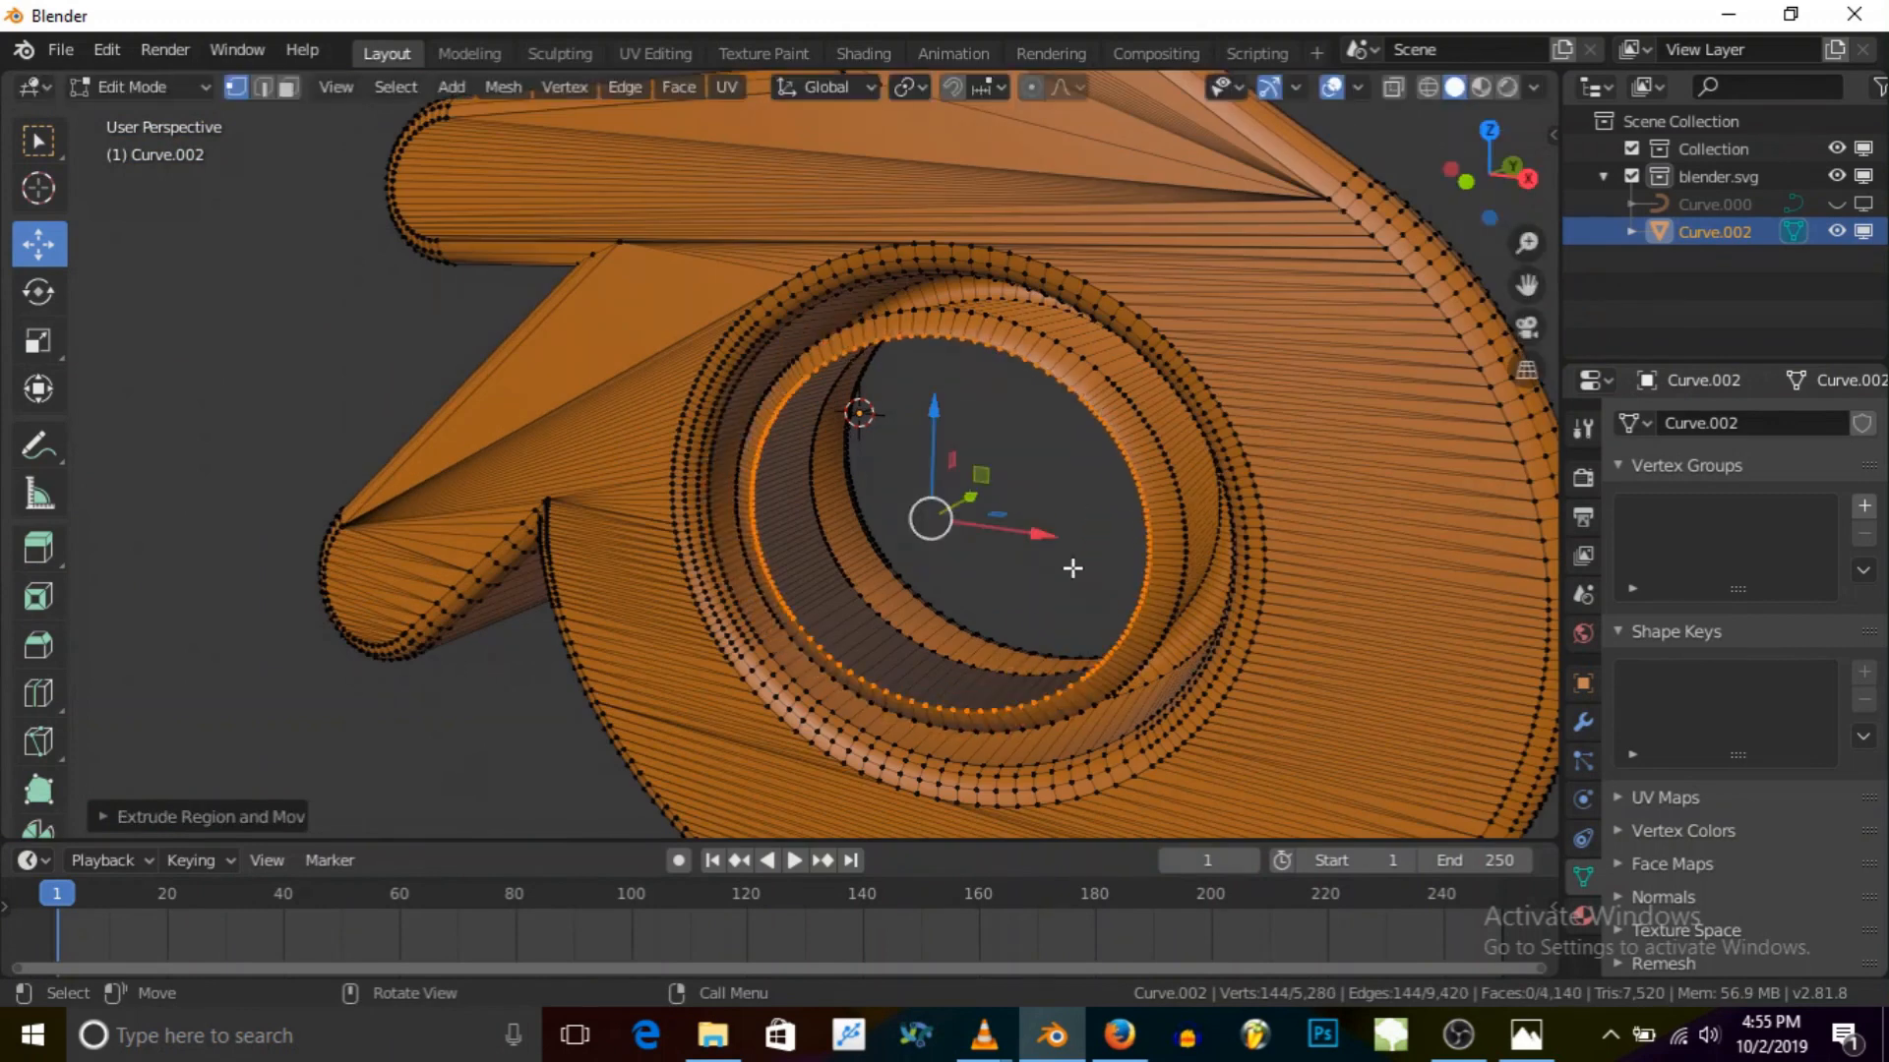
key(s)
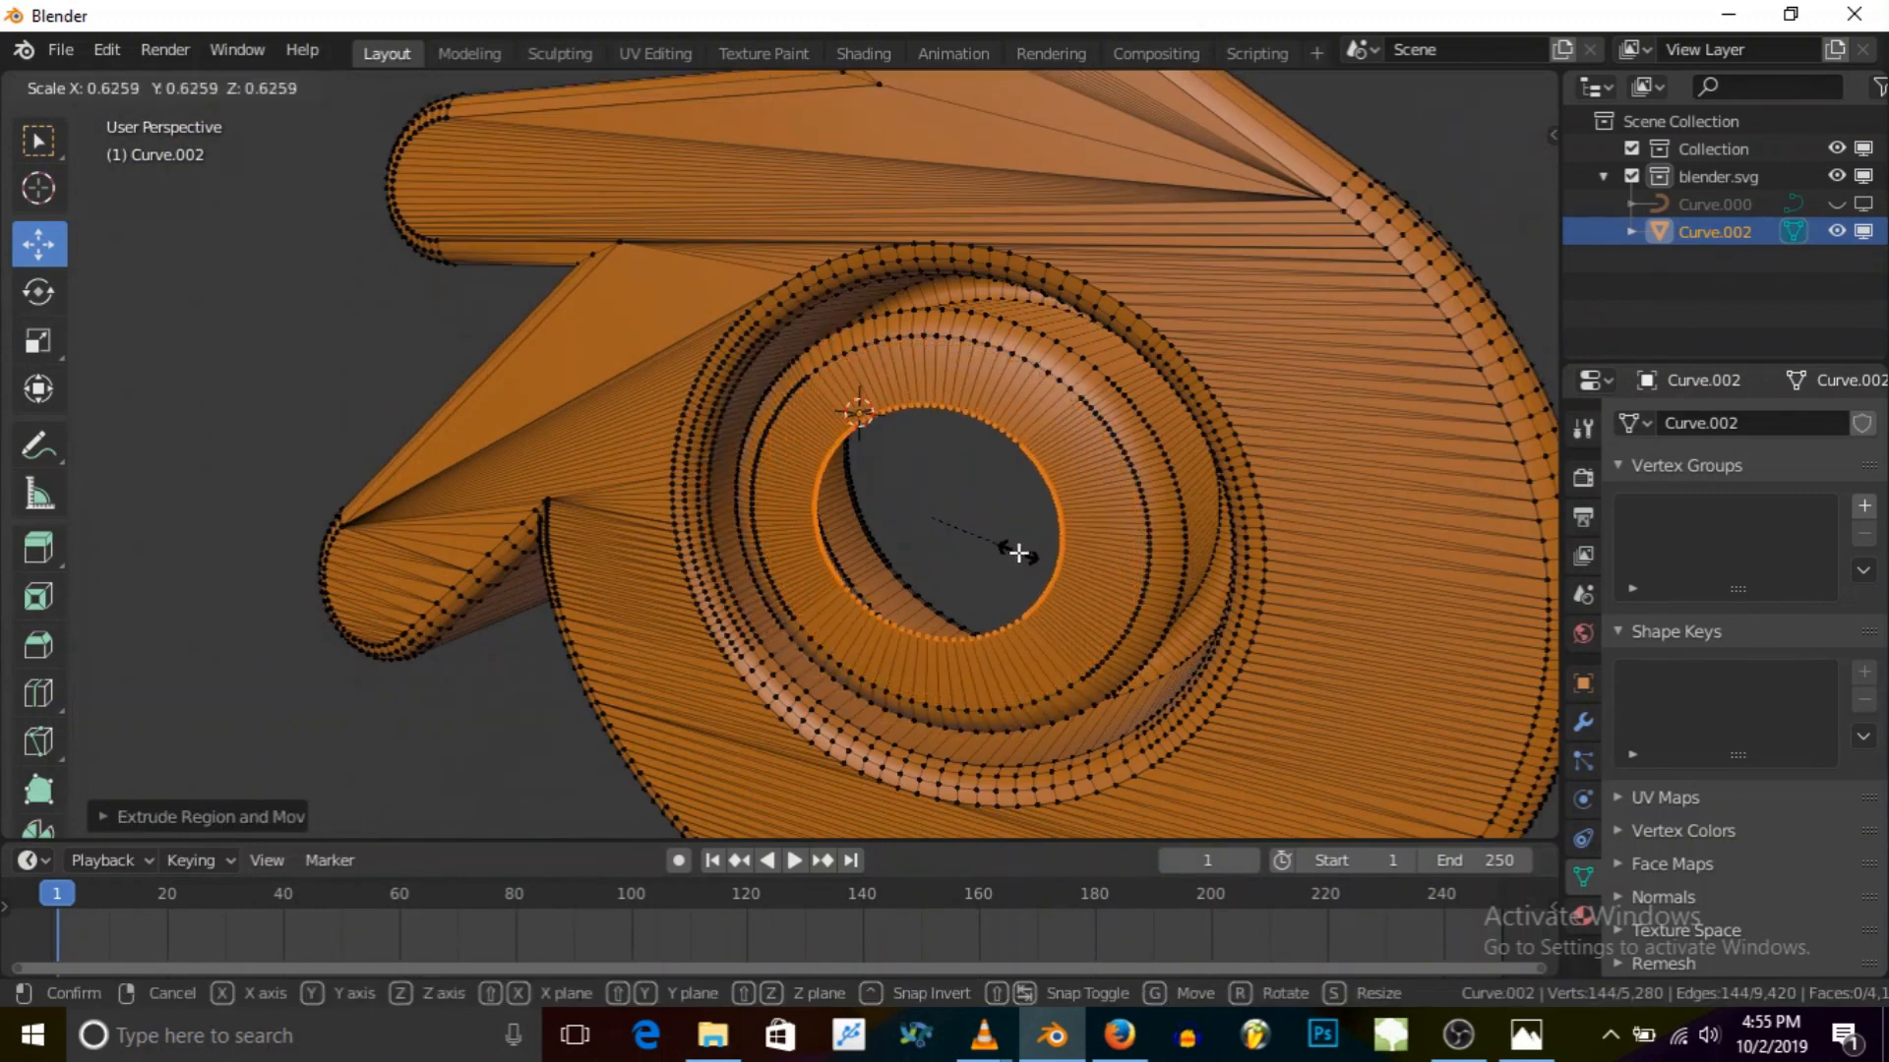
click(1005, 547)
middle_drag(859, 531, 943, 512)
key(s)
click(966, 575)
Step: Extrude the flat ring's inner loop, shrink it slightly and move it about 0.07 m along Y
key(e)
click(914, 565)
key(s)
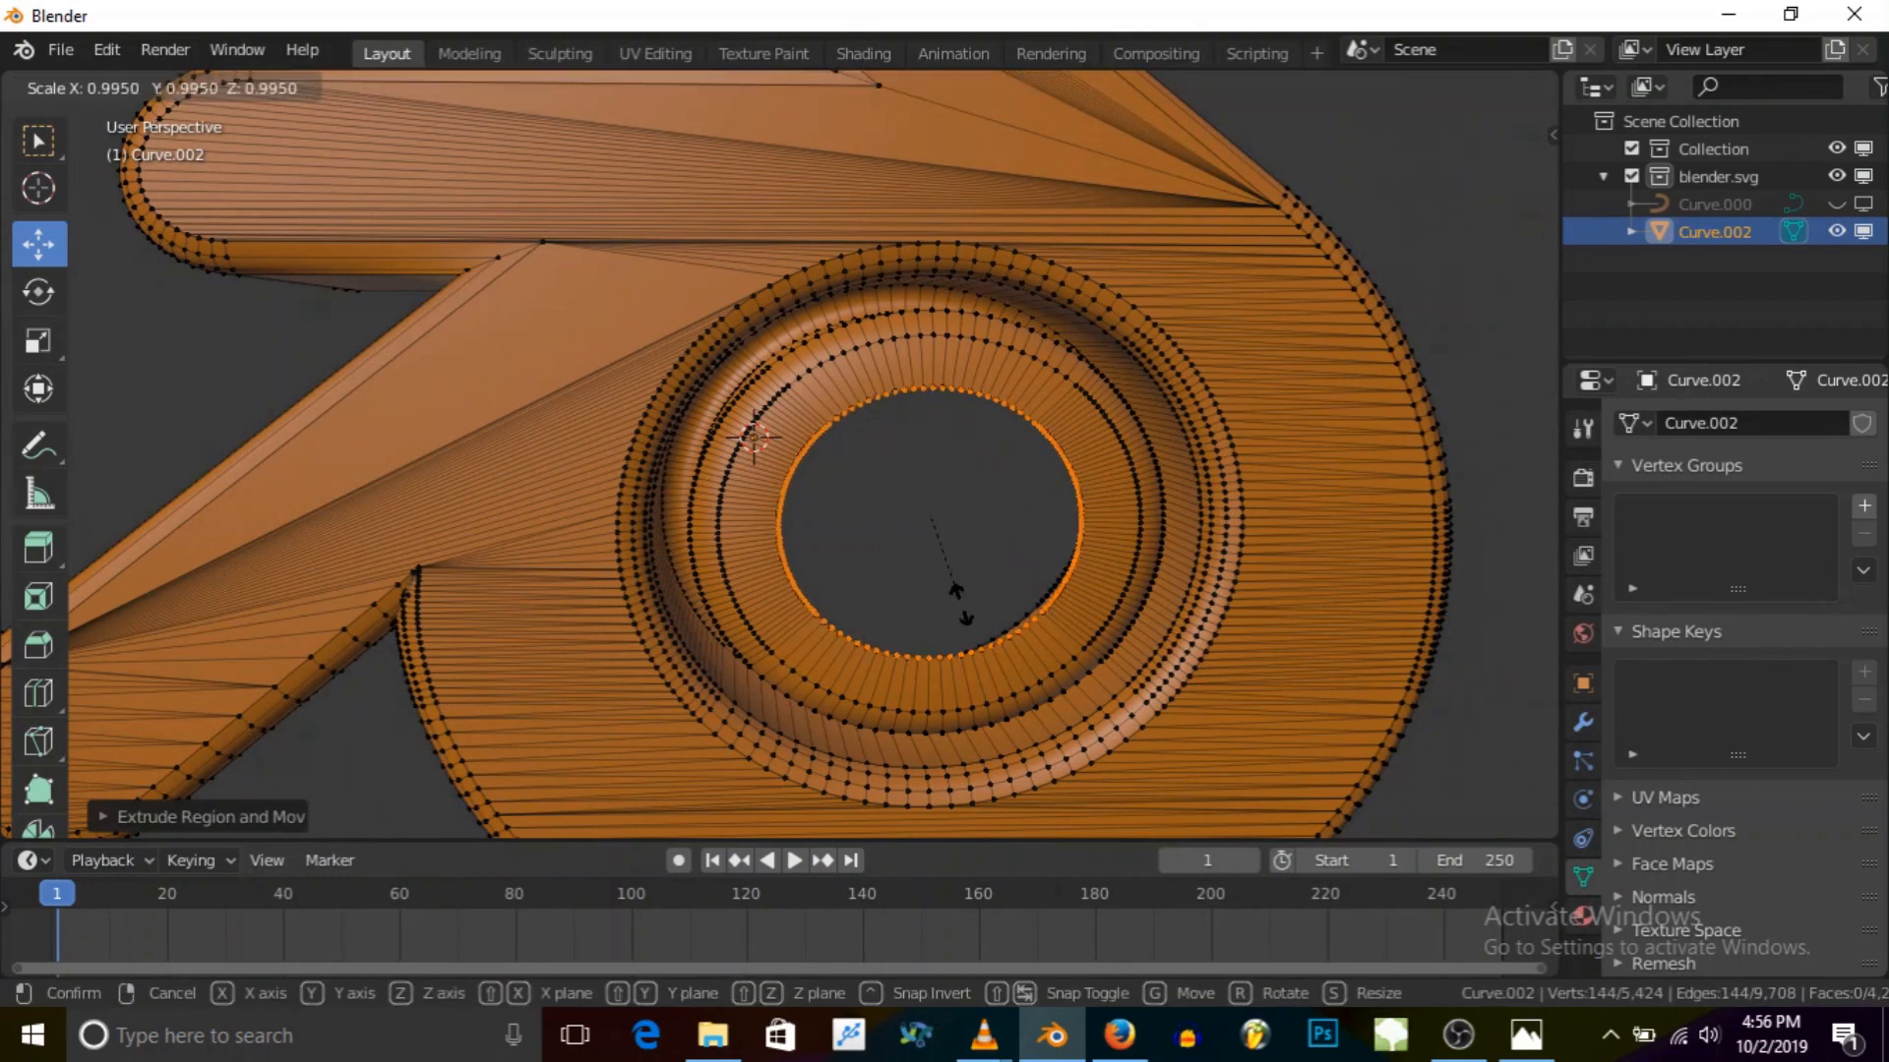
click(957, 602)
middle_drag(957, 602, 929, 588)
key(s)
click(953, 596)
key(g)
key(y)
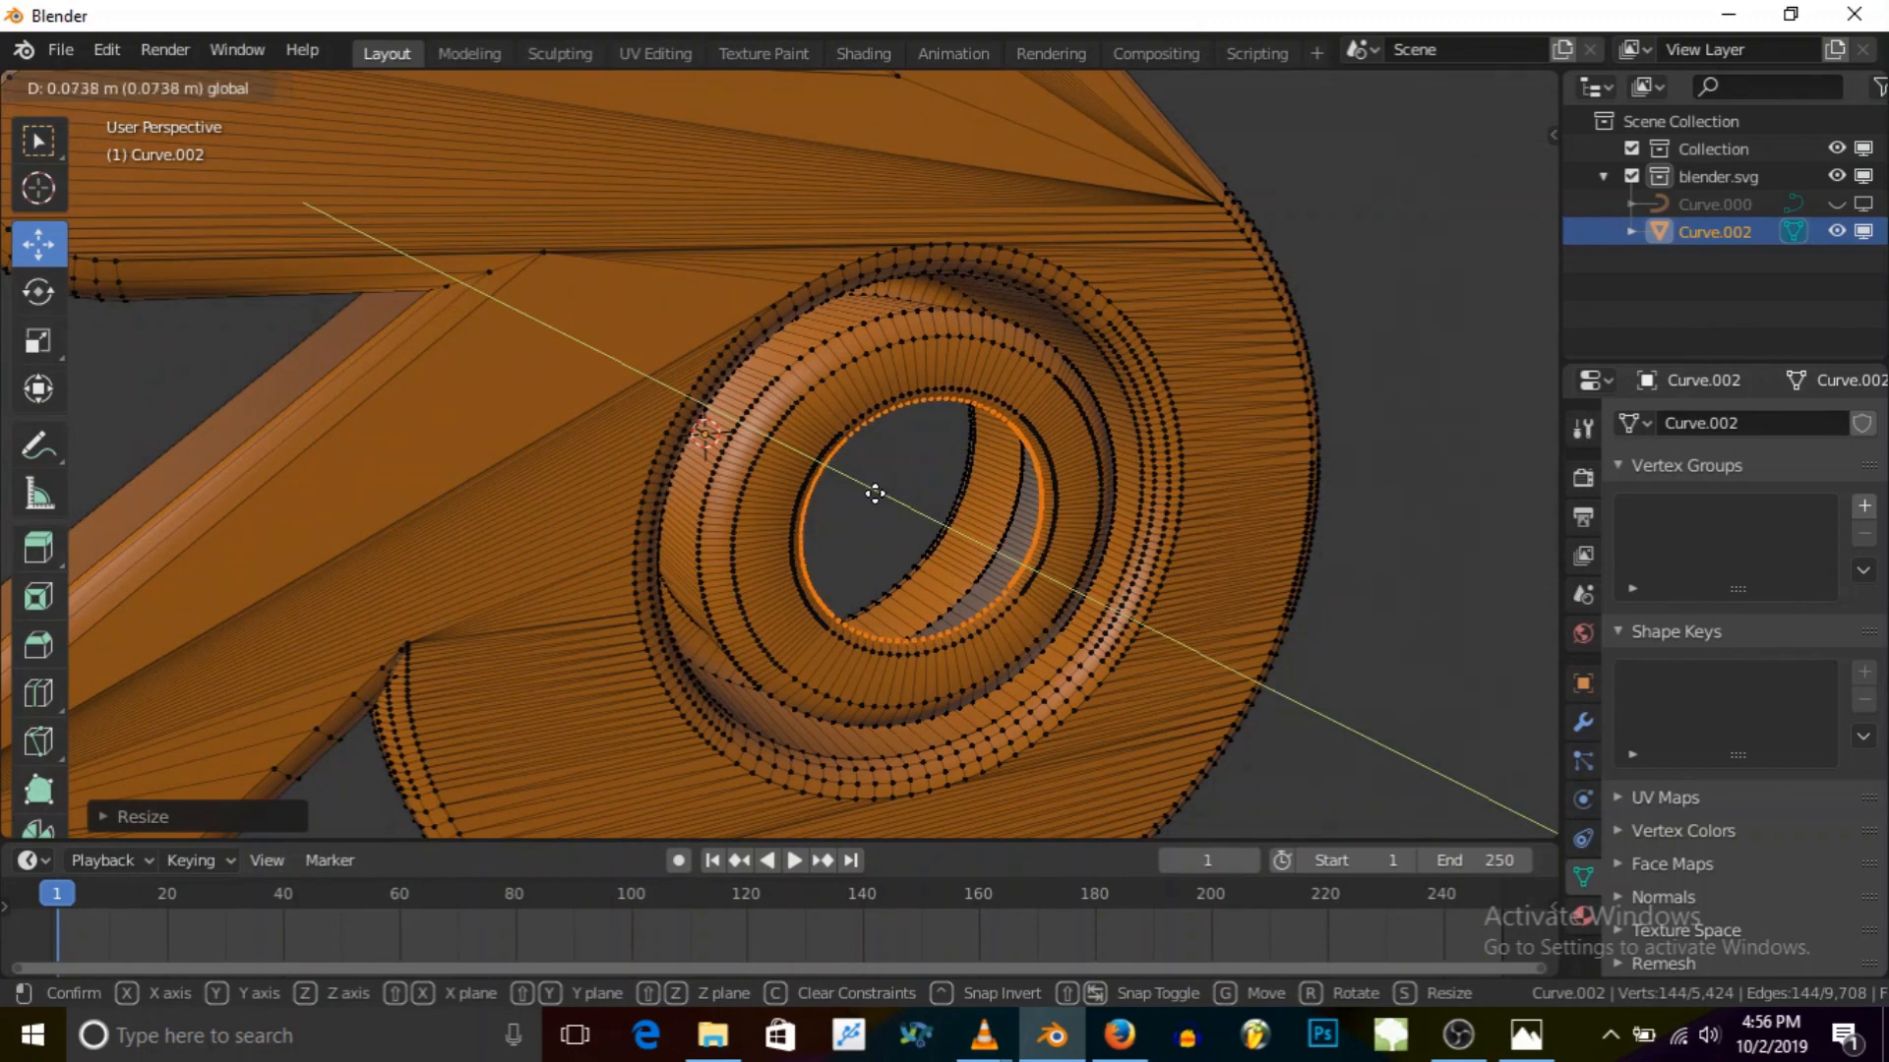
click(875, 494)
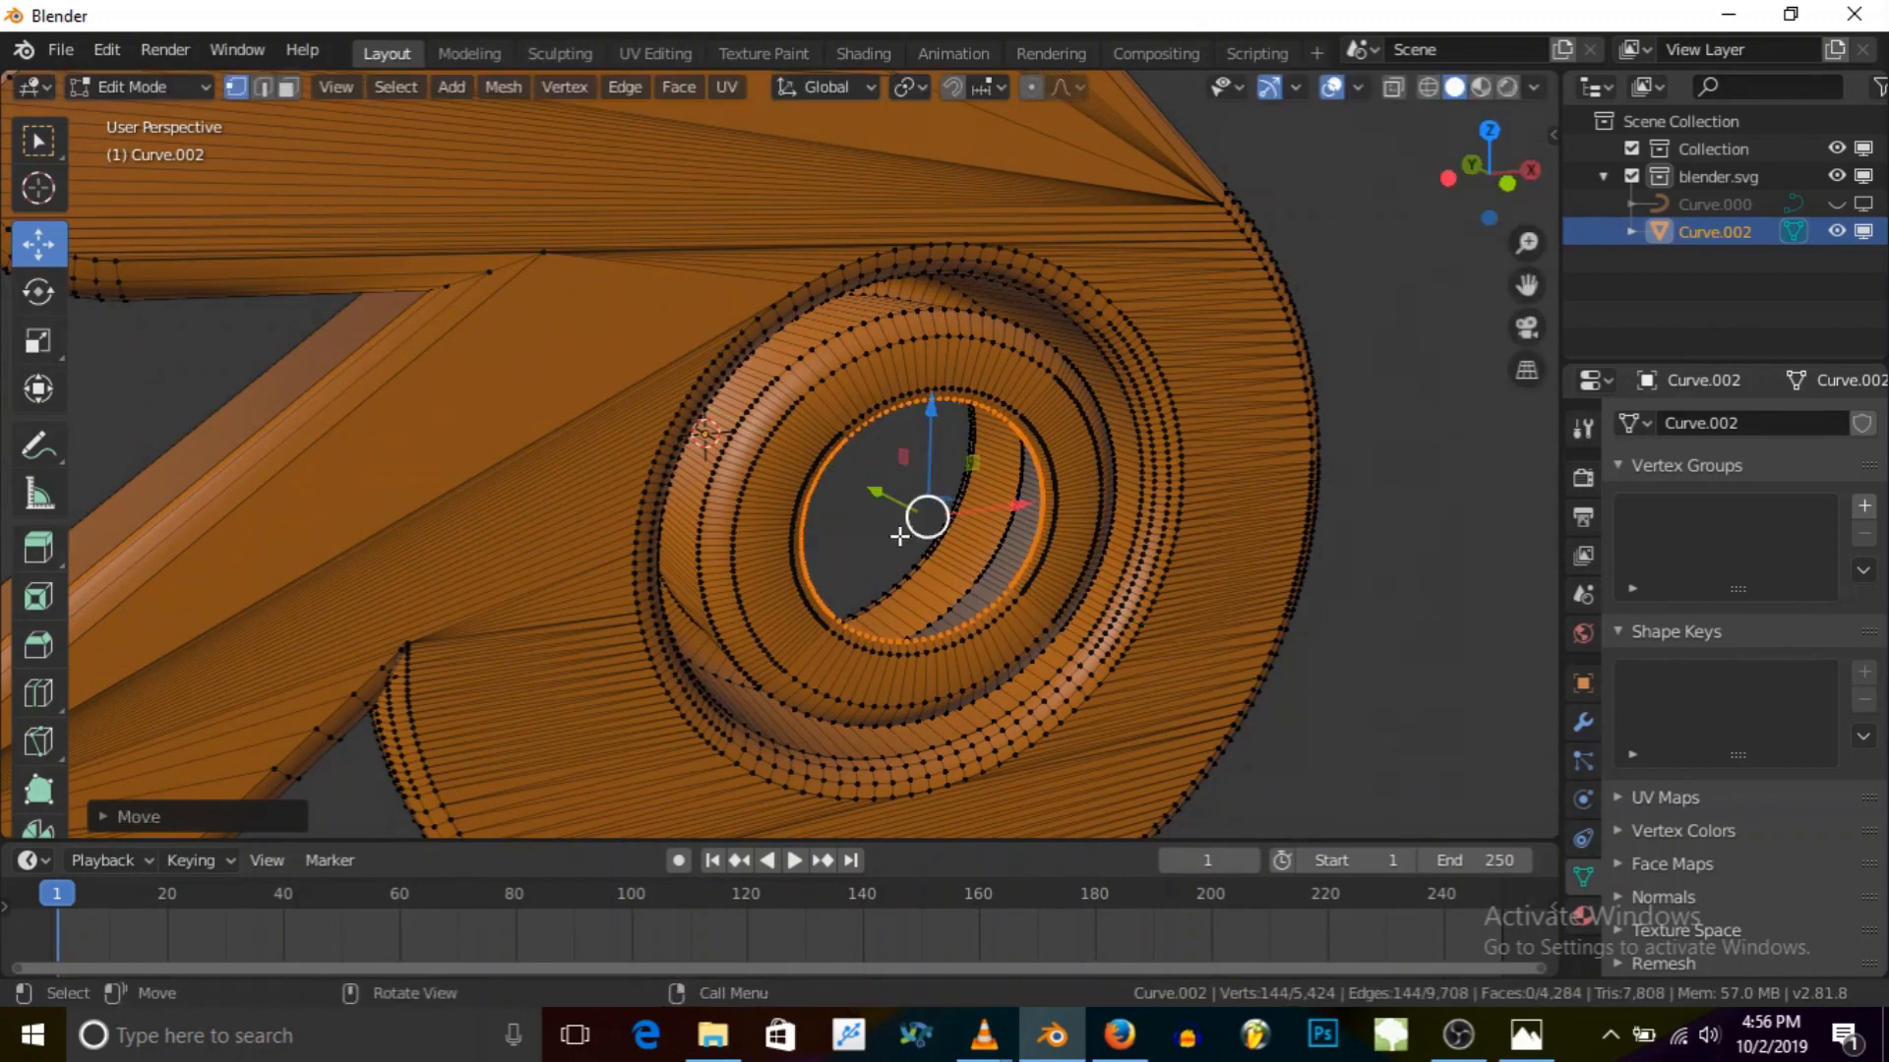
Step: Extrude the inner loop about 0.44 m along Y to form the wall of a recess
key(e)
right_click(894, 535)
middle_drag(894, 536, 871, 496)
key(g)
key(y)
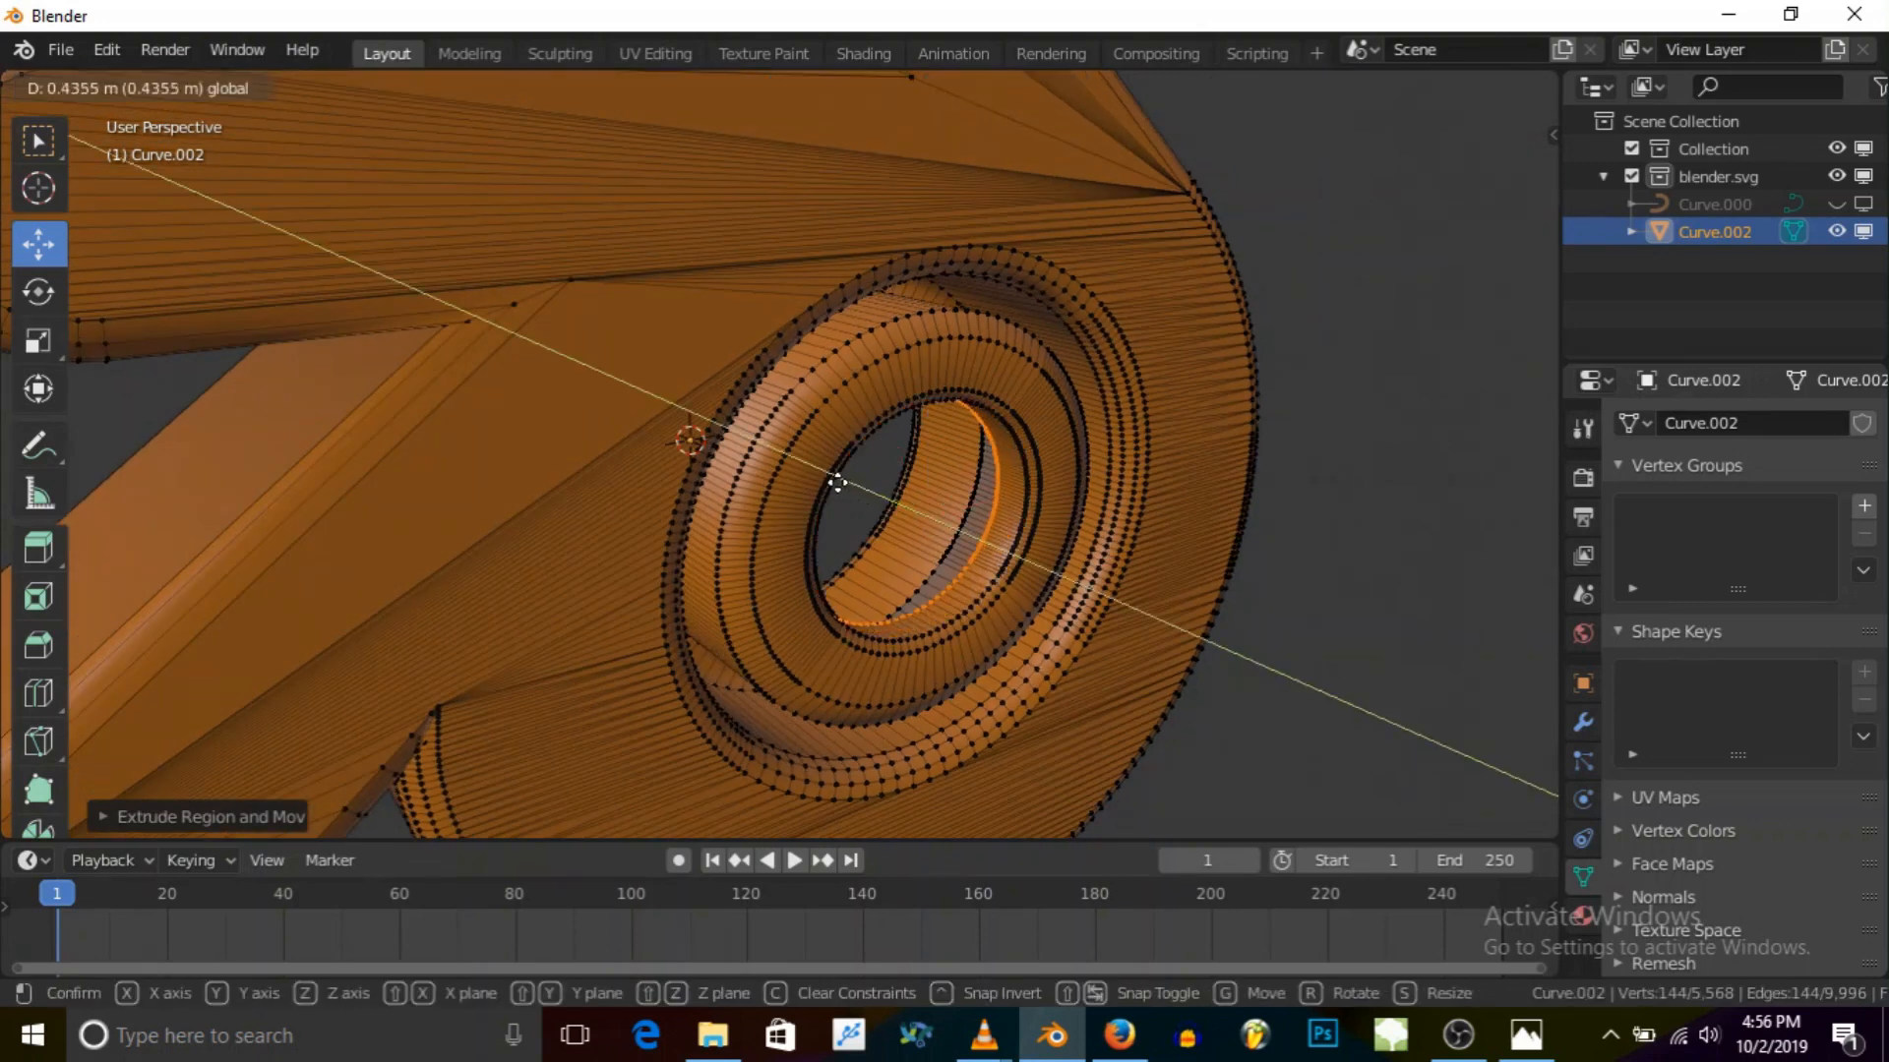
click(837, 482)
Step: Extrude the loop at the recess floor and scale it inward to about 0.9
key(e)
right_click(968, 539)
key(s)
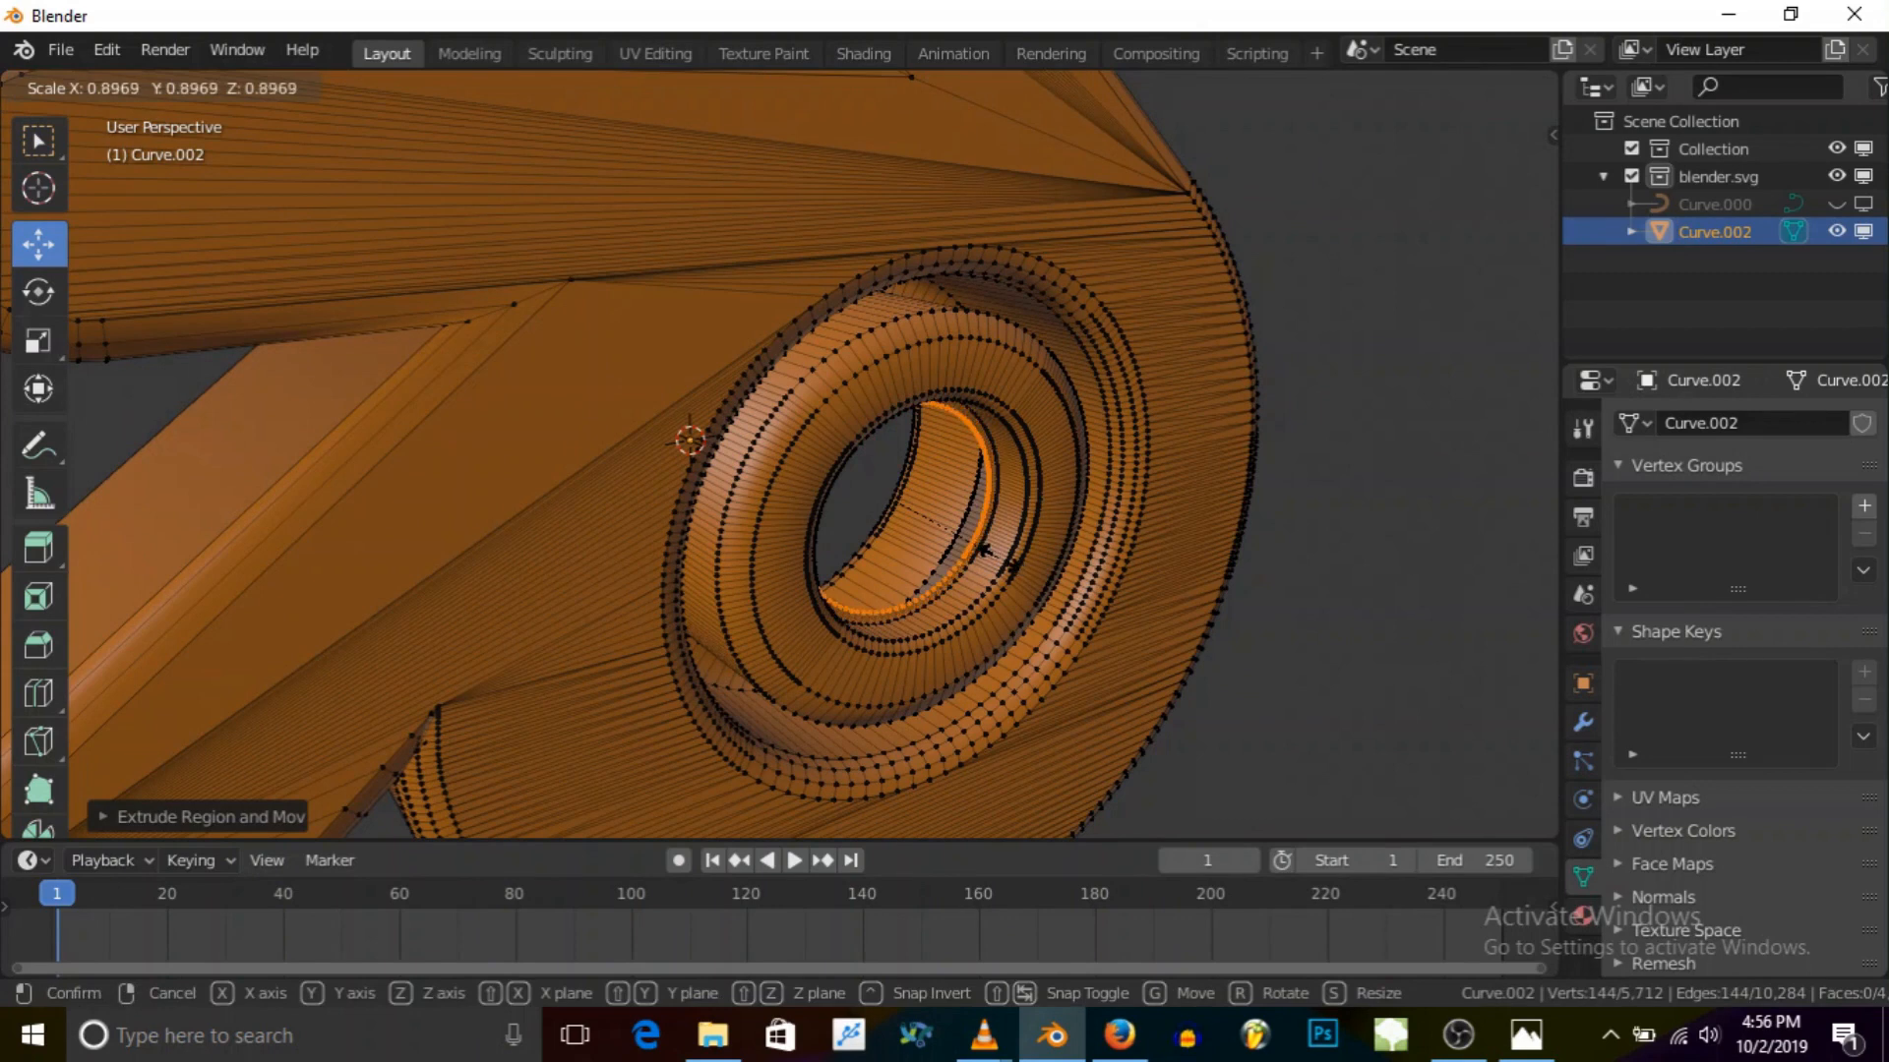
click(982, 549)
Step: Extrude the recess floor's inner loop along Y back toward the front to raise a central wall
key(e)
right_click(928, 549)
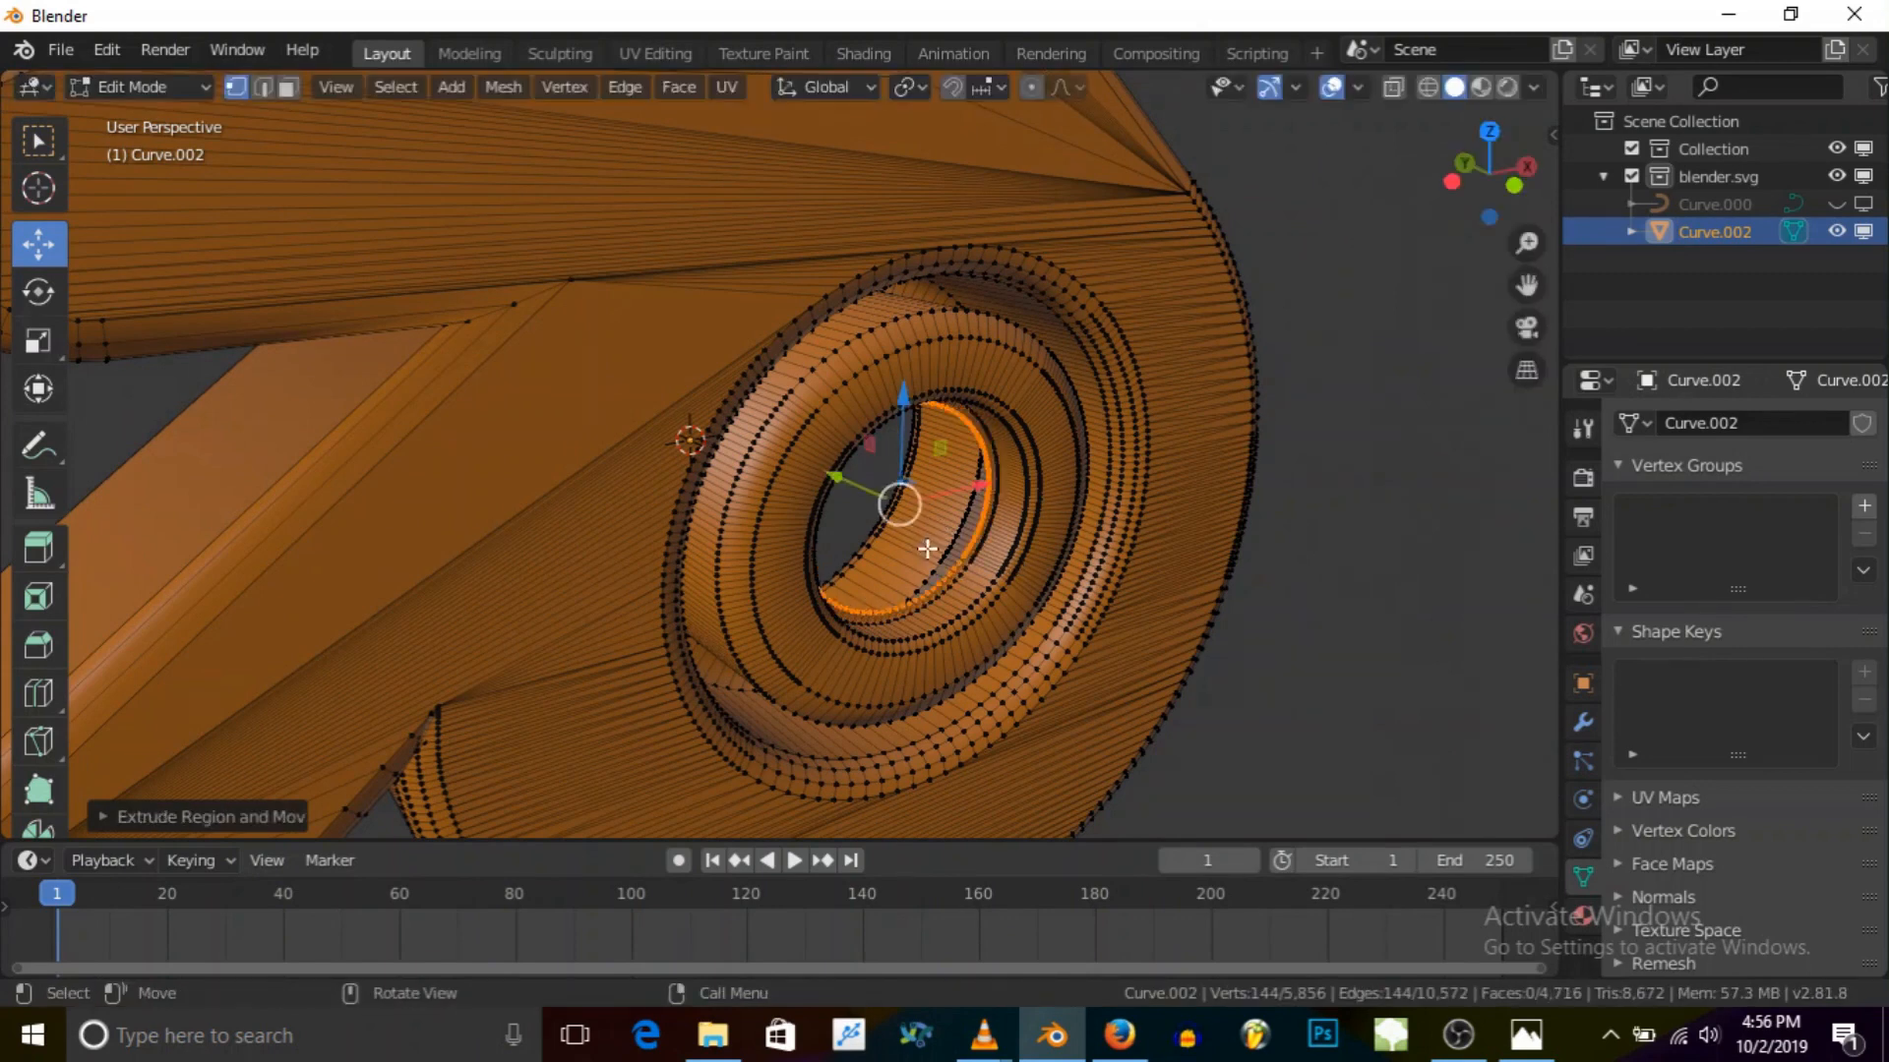
key(g)
key(y)
click(846, 500)
middle_drag(846, 499, 1028, 443)
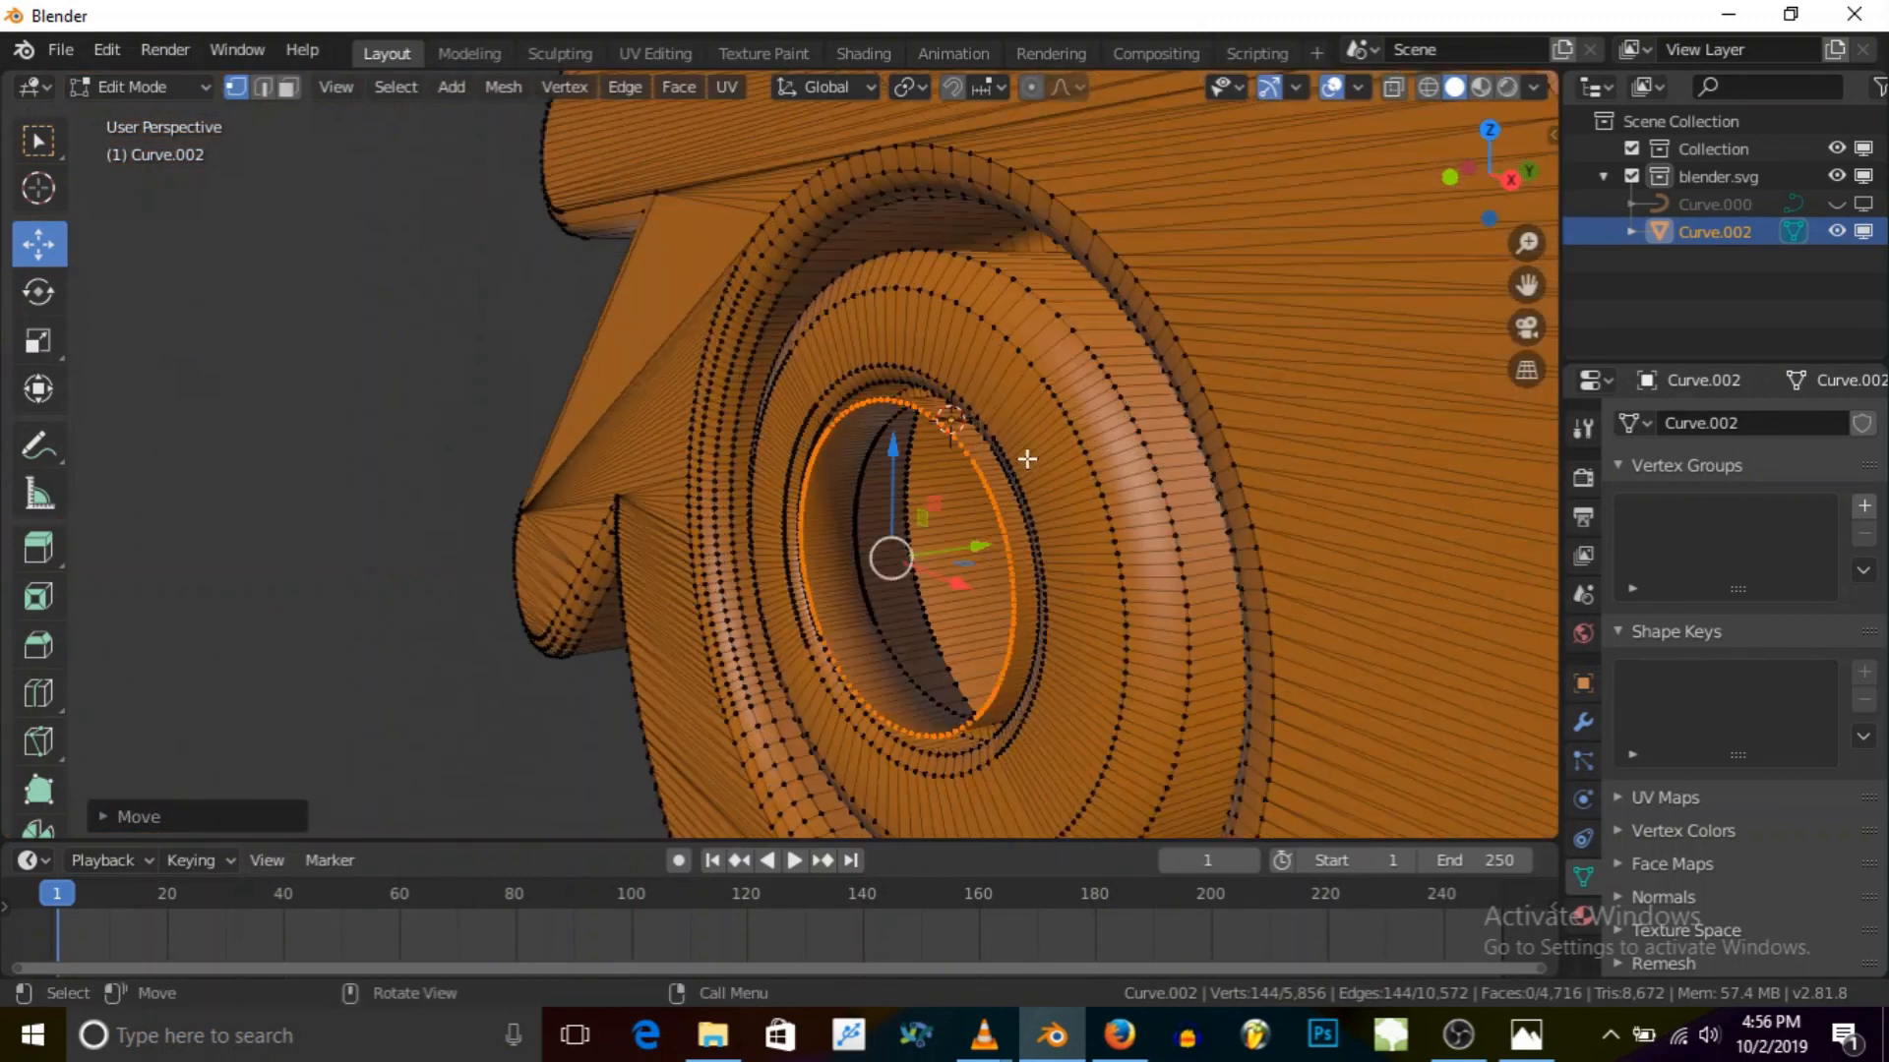
Step: Extrude the front loop of the central wall, scale it slightly inward and nudge it along Y to bevel the edge
middle_drag(823, 598, 847, 603)
key(e)
right_click(844, 605)
key(s)
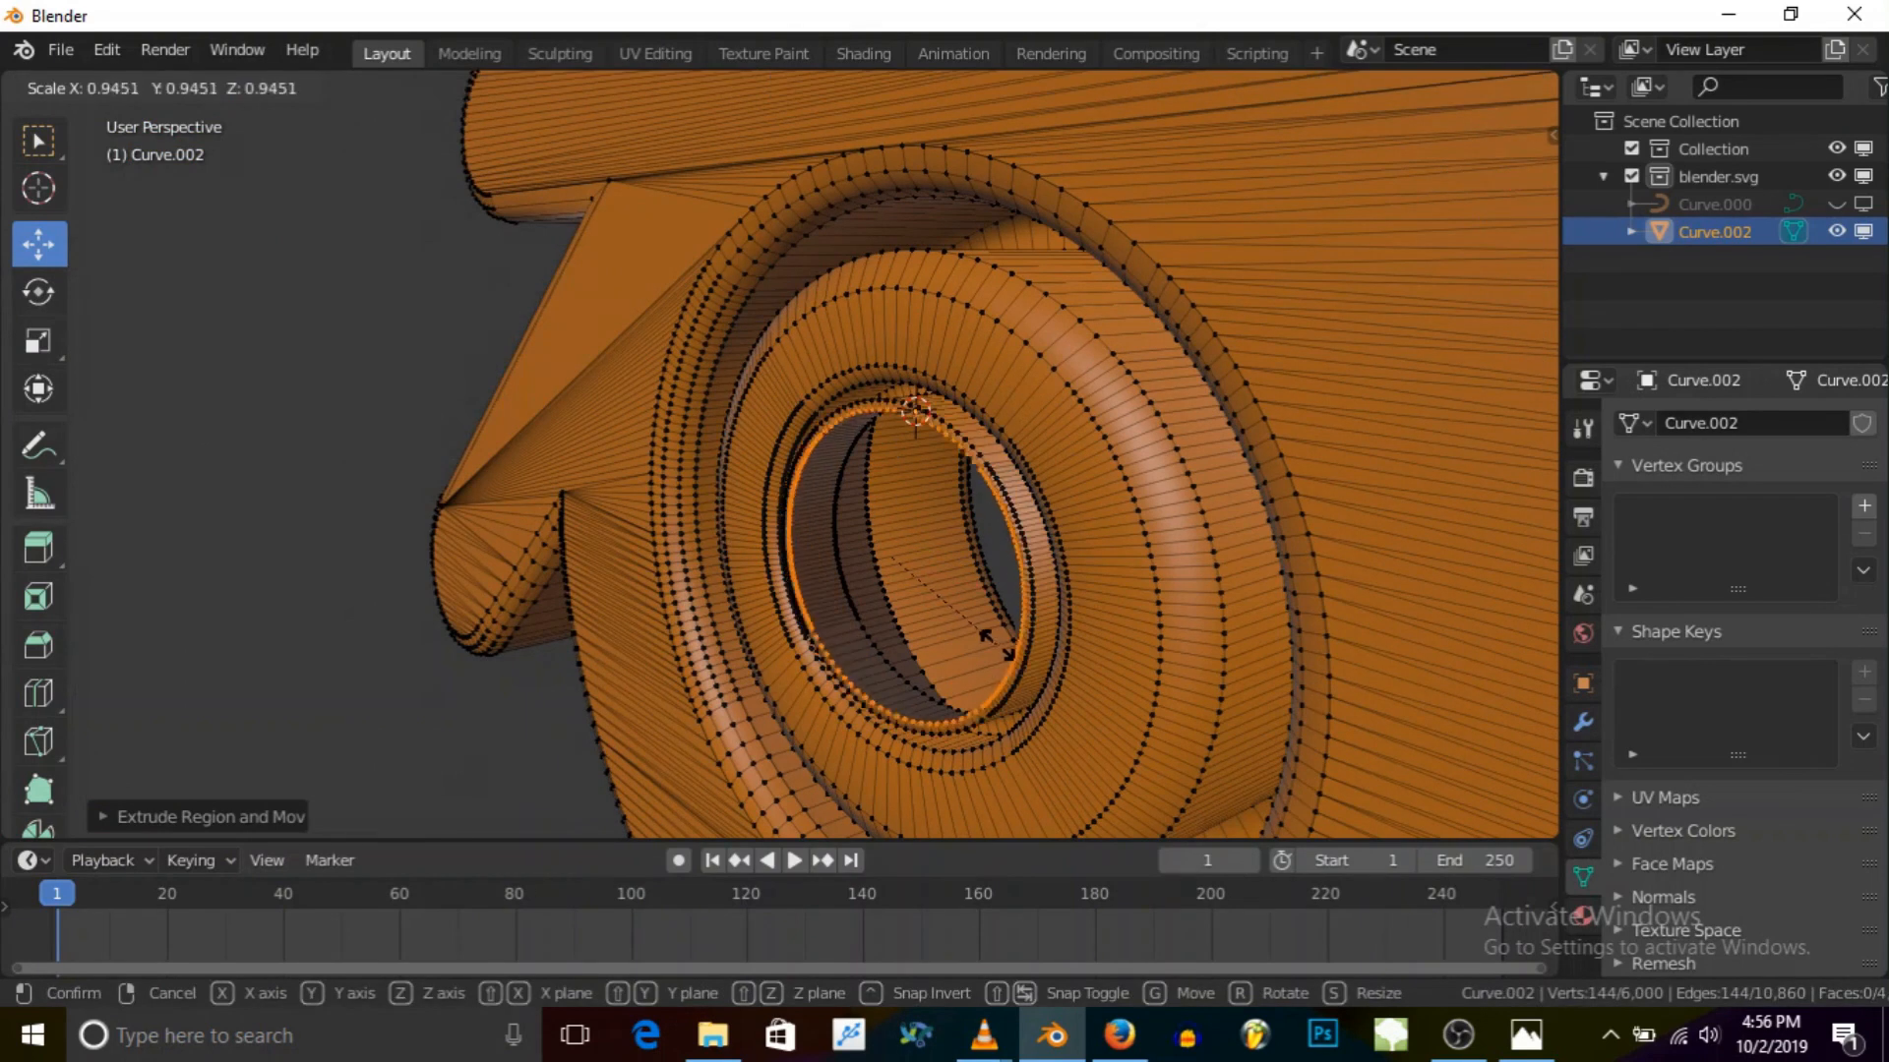
click(988, 634)
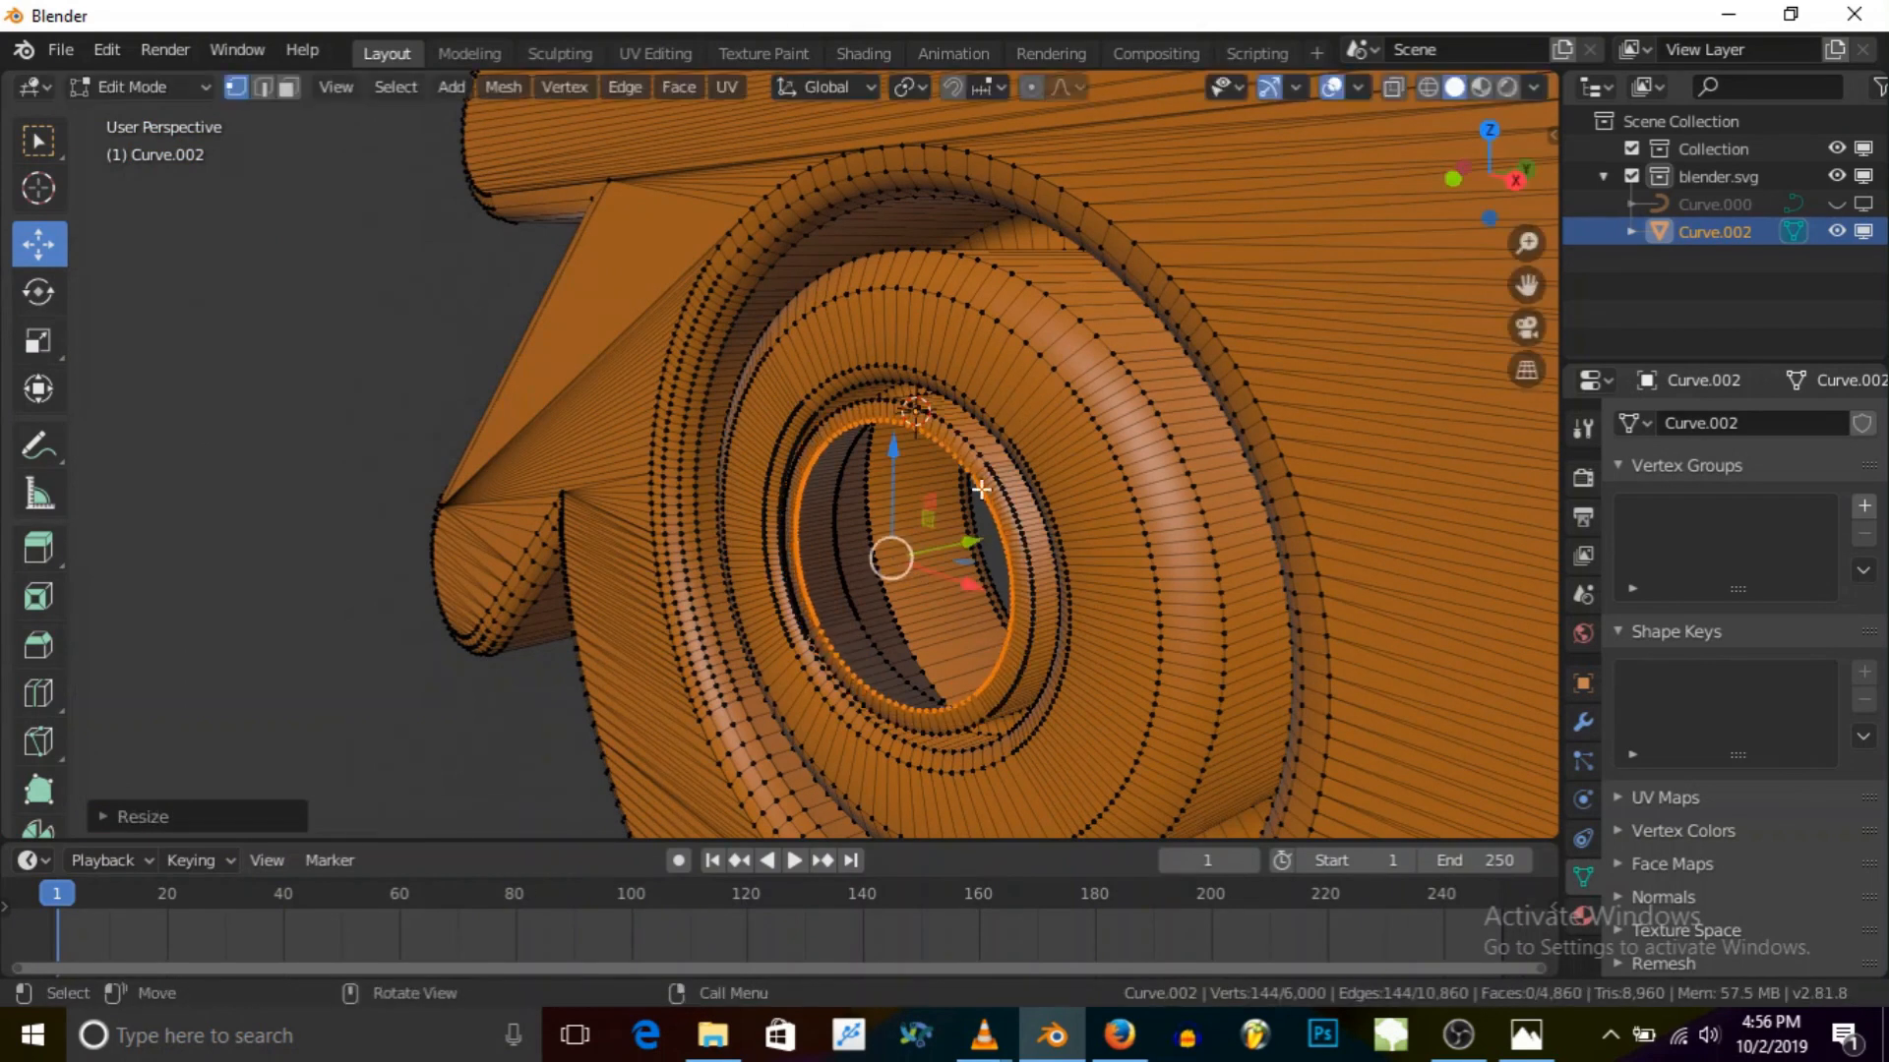
drag(981, 543, 970, 541)
Step: Extrude the bevelled loop in place and scale it inward to about half size to start the central cap
middle_drag(889, 586, 1068, 592)
scroll(864, 436, down, 4)
middle_drag(822, 548, 923, 472)
scroll(882, 477, up, 4)
key(e)
right_click(893, 485)
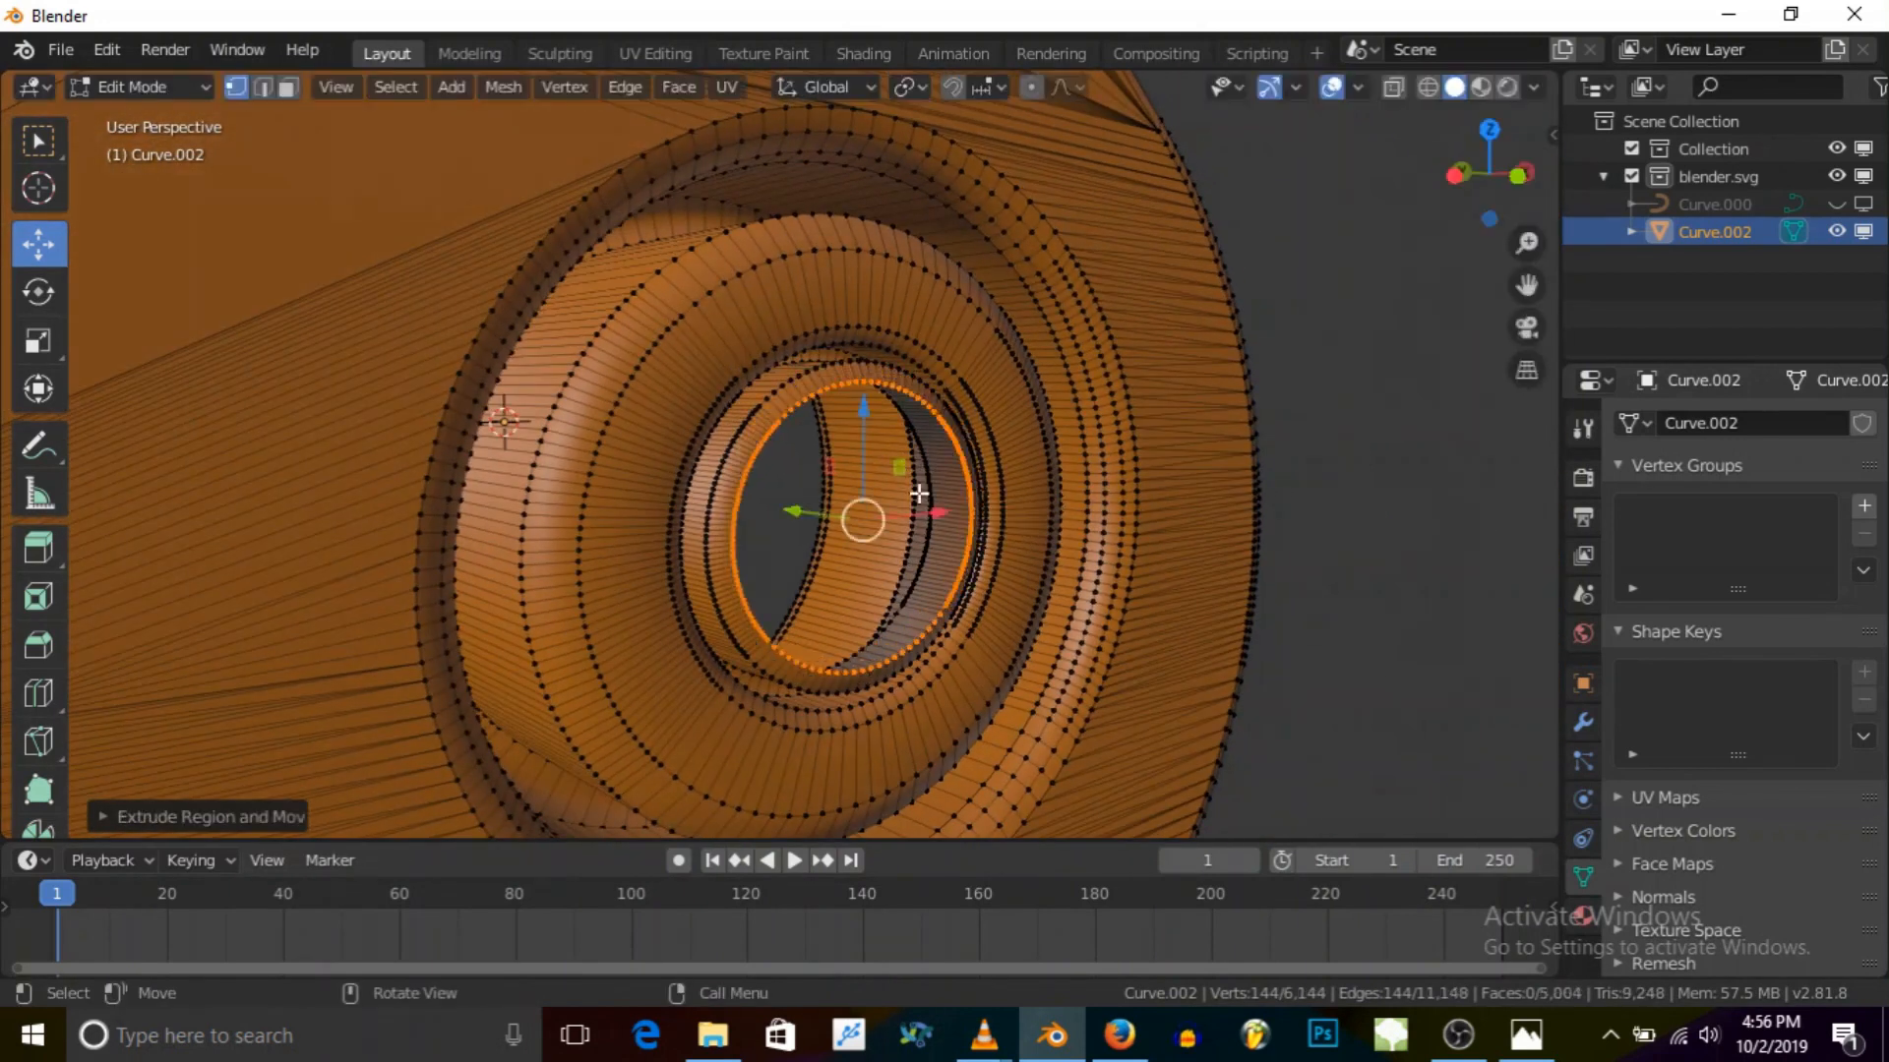
key(s)
click(953, 535)
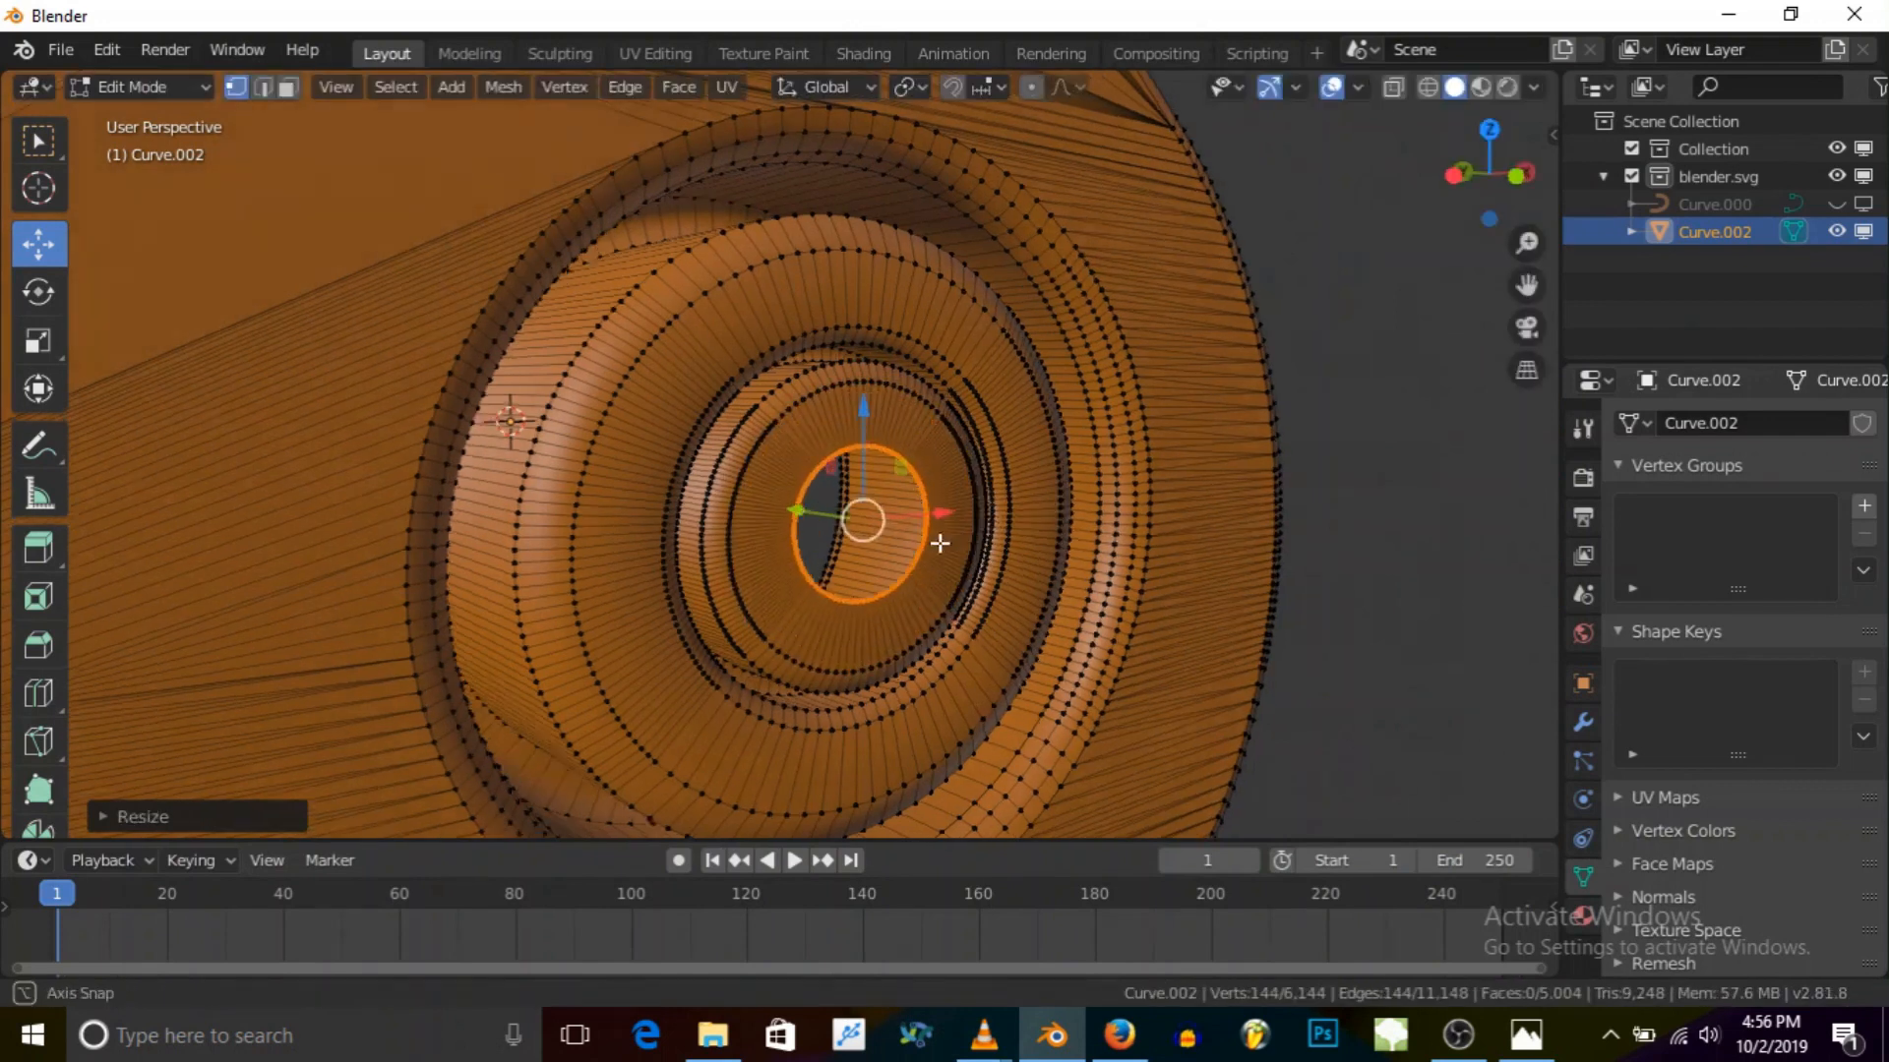
Step: Extrude the cap's inner loop again and shrink it to a small circle around the centre
middle_drag(953, 535, 866, 516)
drag(866, 516, 905, 528)
right_click(905, 529)
key(ctrl+z)
key(s)
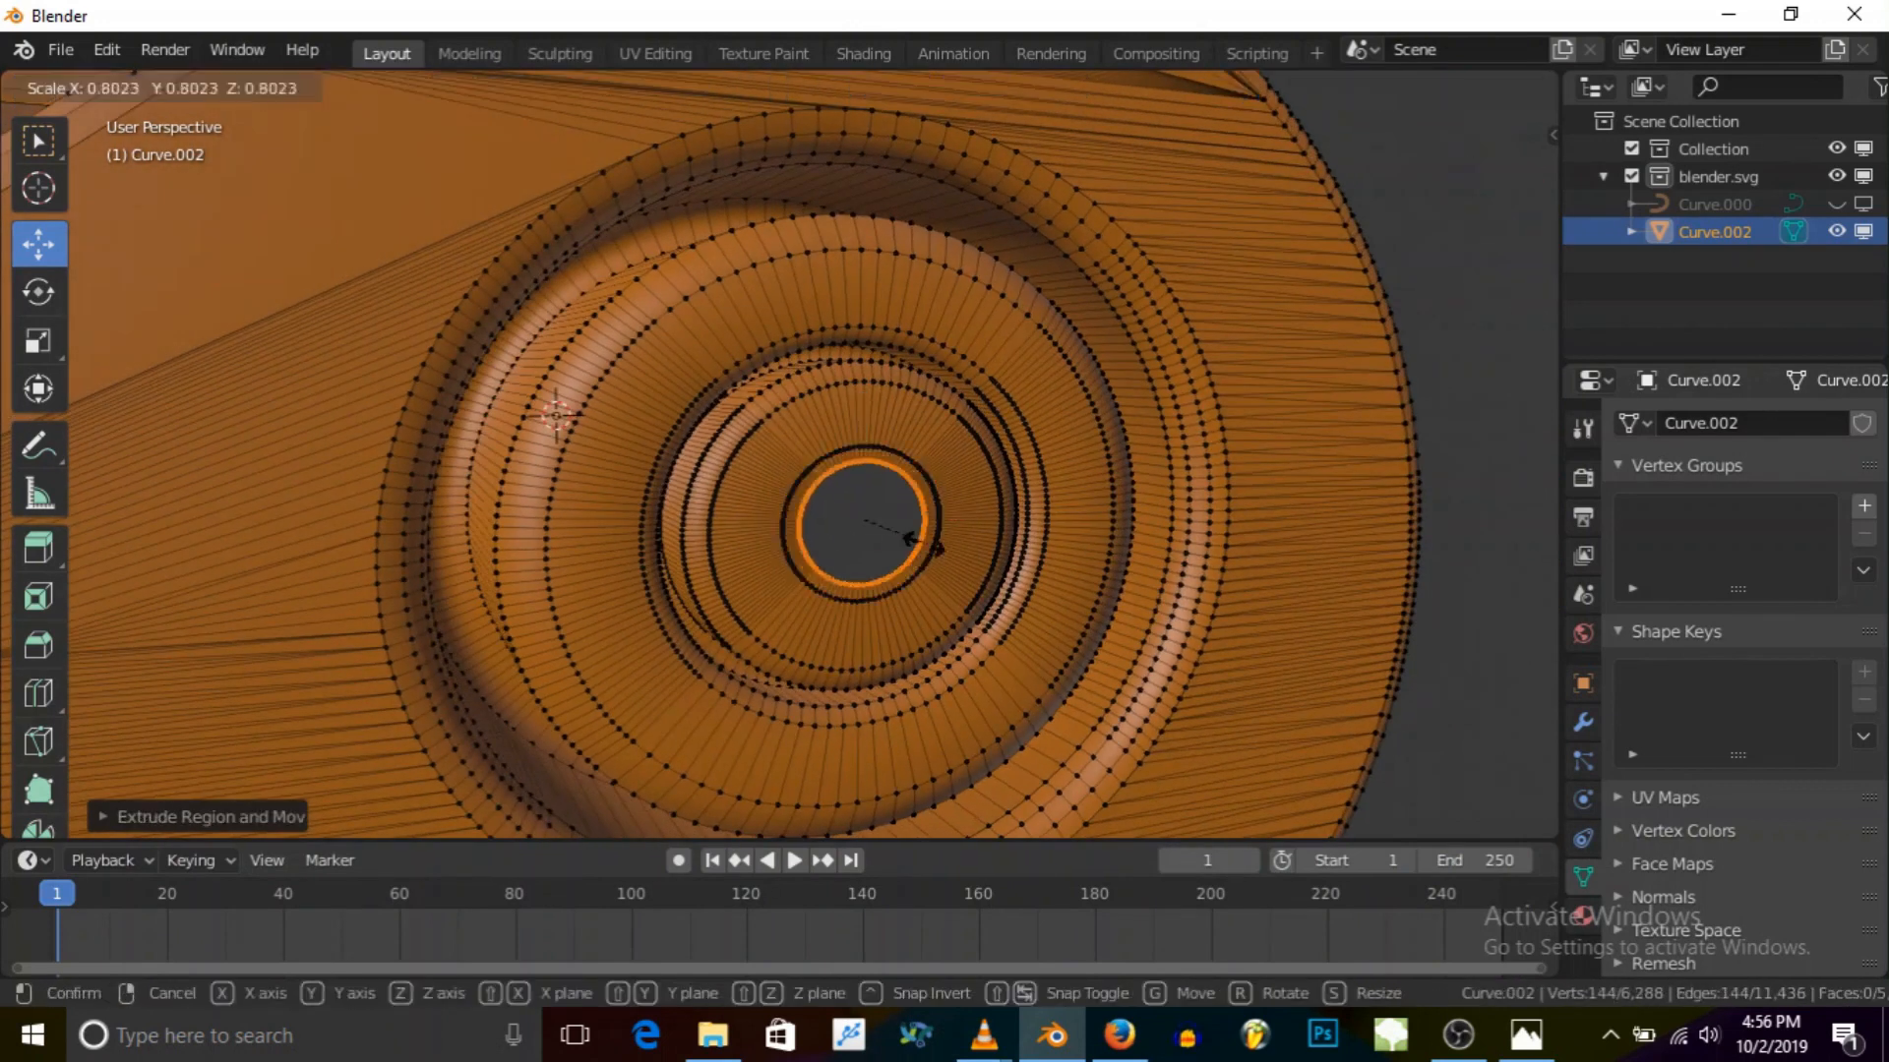
click(889, 538)
Step: Extrude the small centre loop and merge its vertices at the centre, closing the cap, and switch to Object Mode
key(e)
right_click(906, 540)
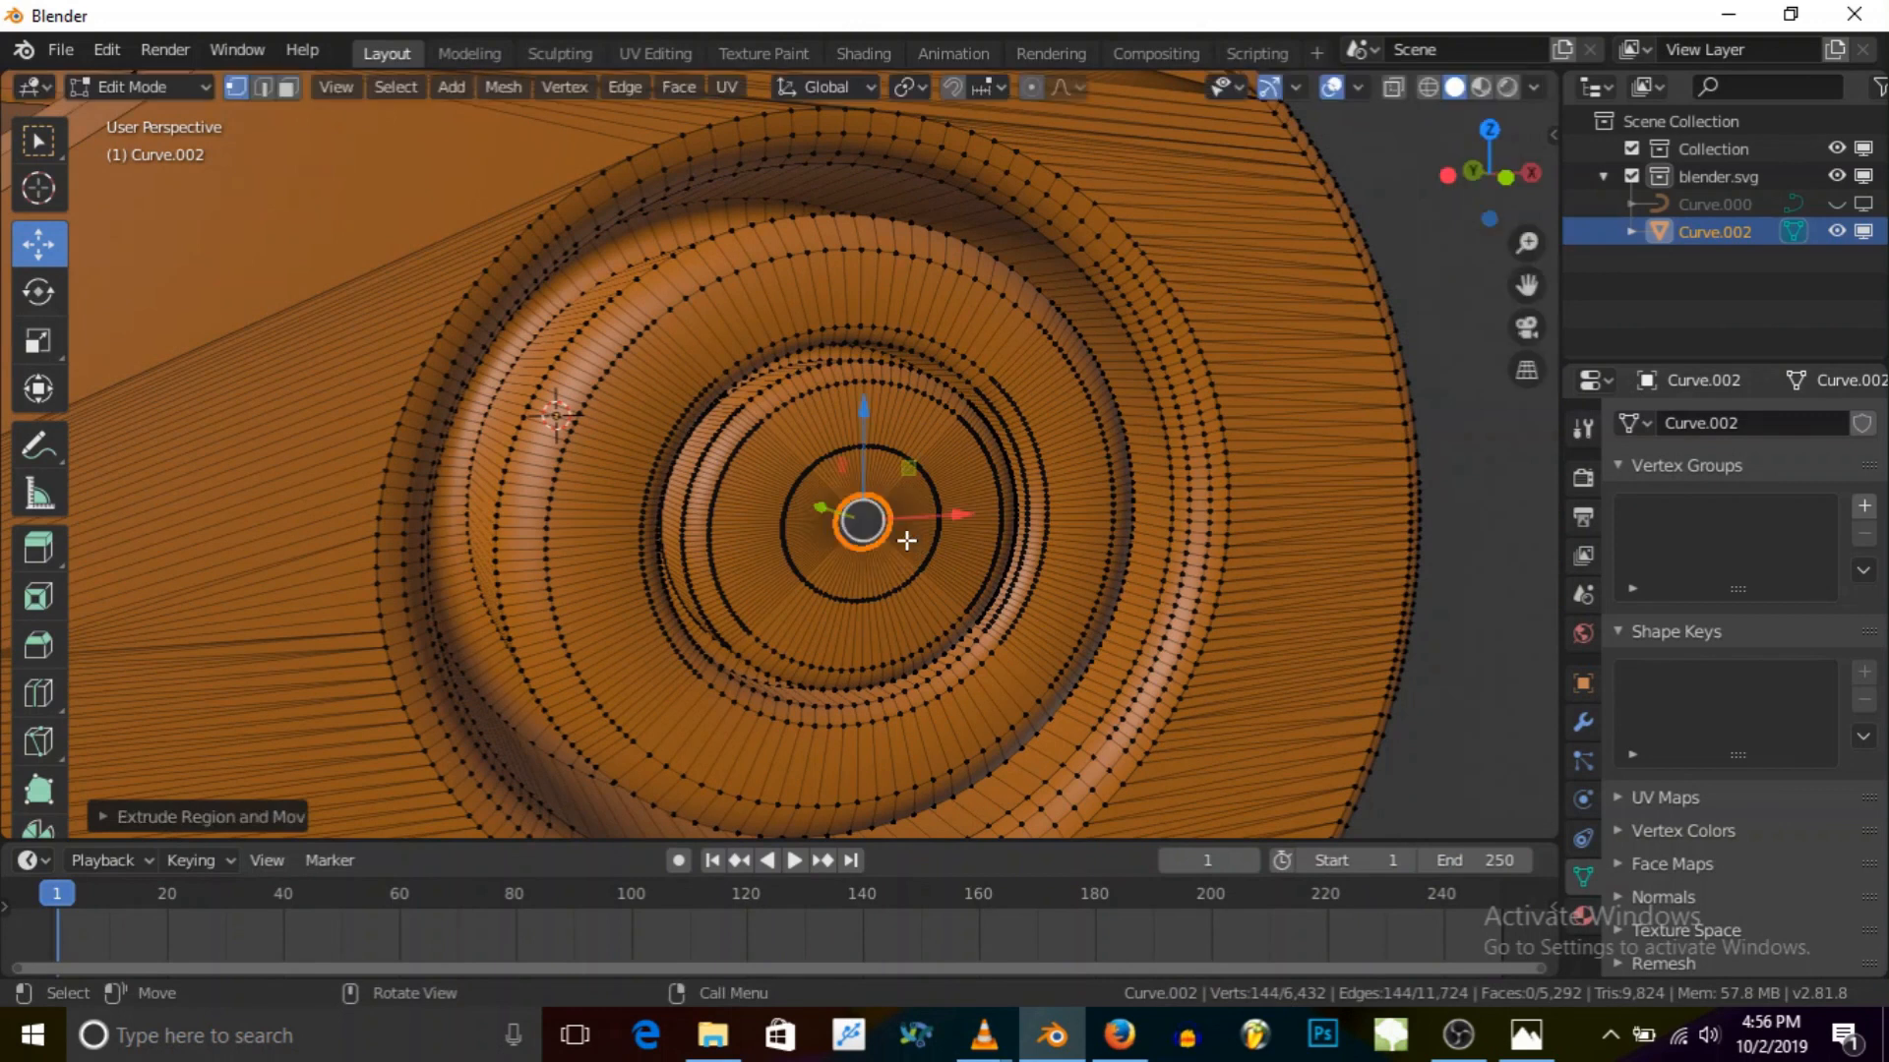
key(m)
click(906, 539)
middle_drag(906, 539, 853, 580)
click(96, 86)
click(140, 116)
middle_drag(927, 508, 992, 545)
Step: Return to Edit Mode and add a loop cut on the wide flat ring, slid about 0.79 toward its outer edge
click(180, 90)
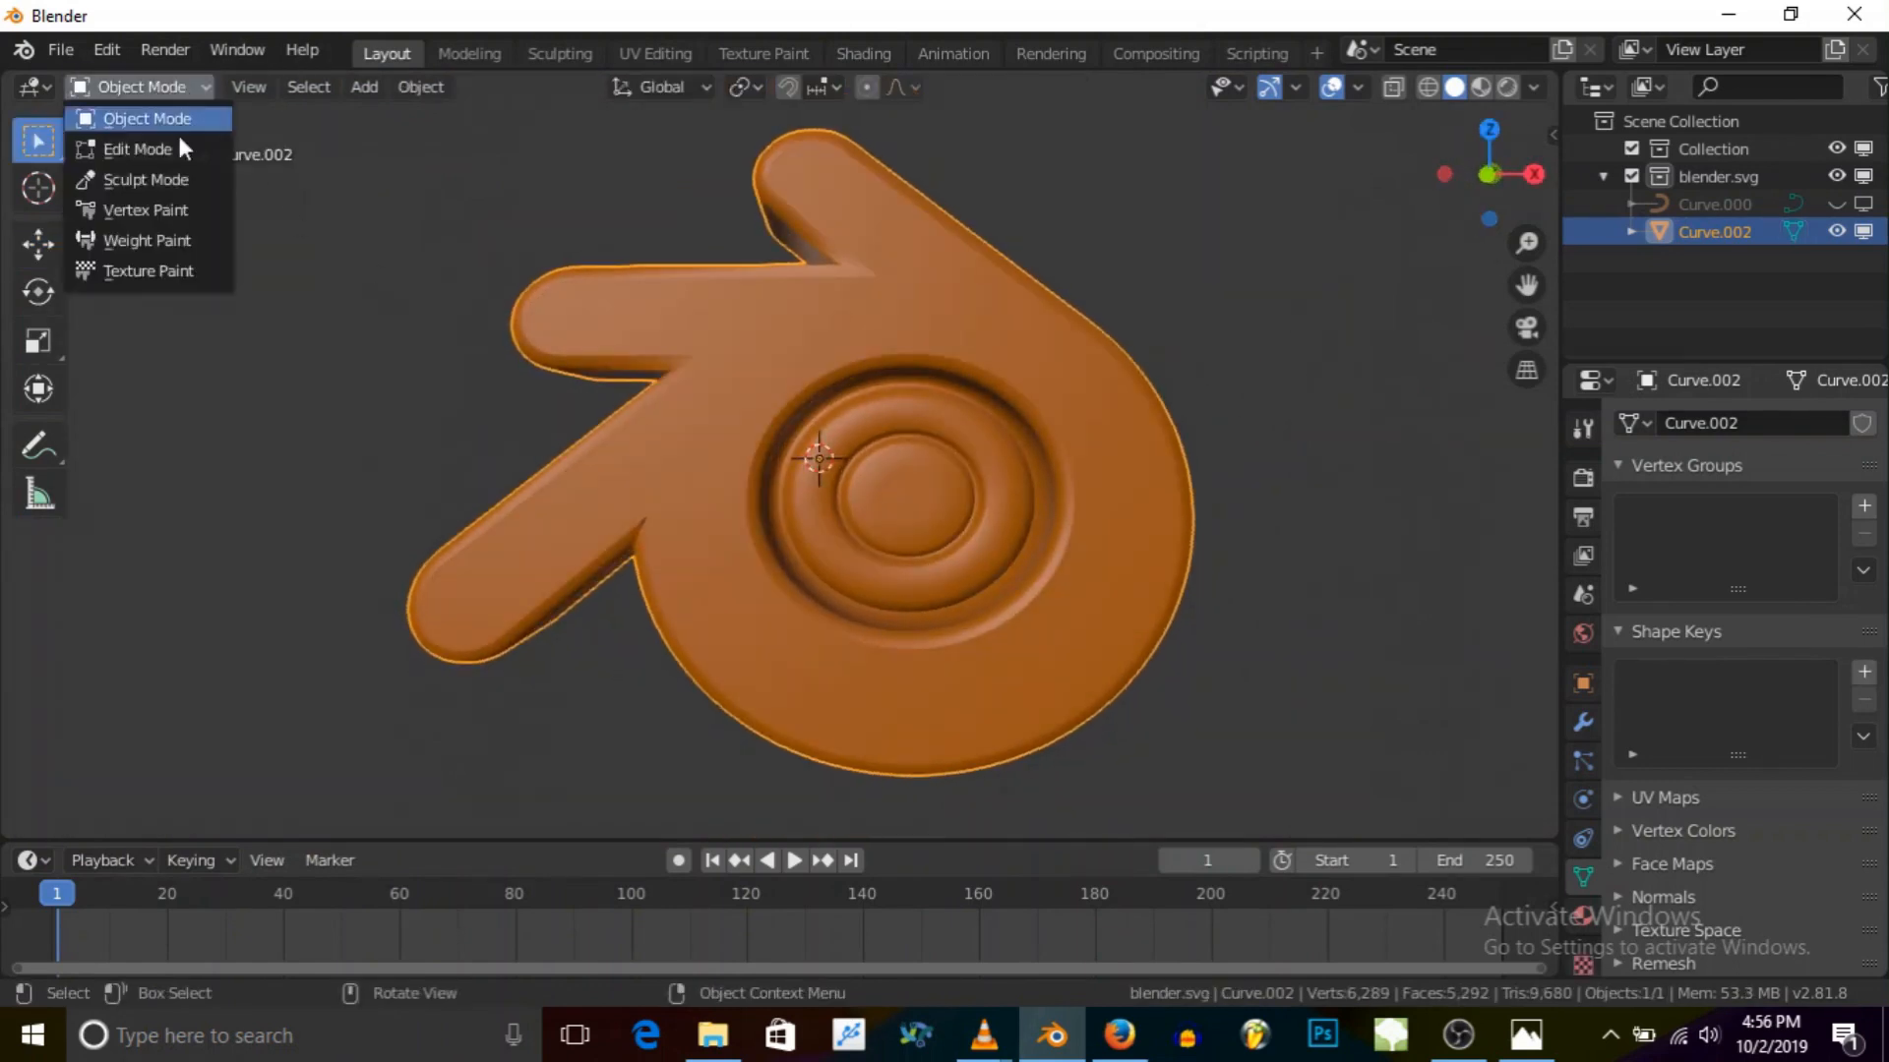
click(137, 149)
click(1582, 723)
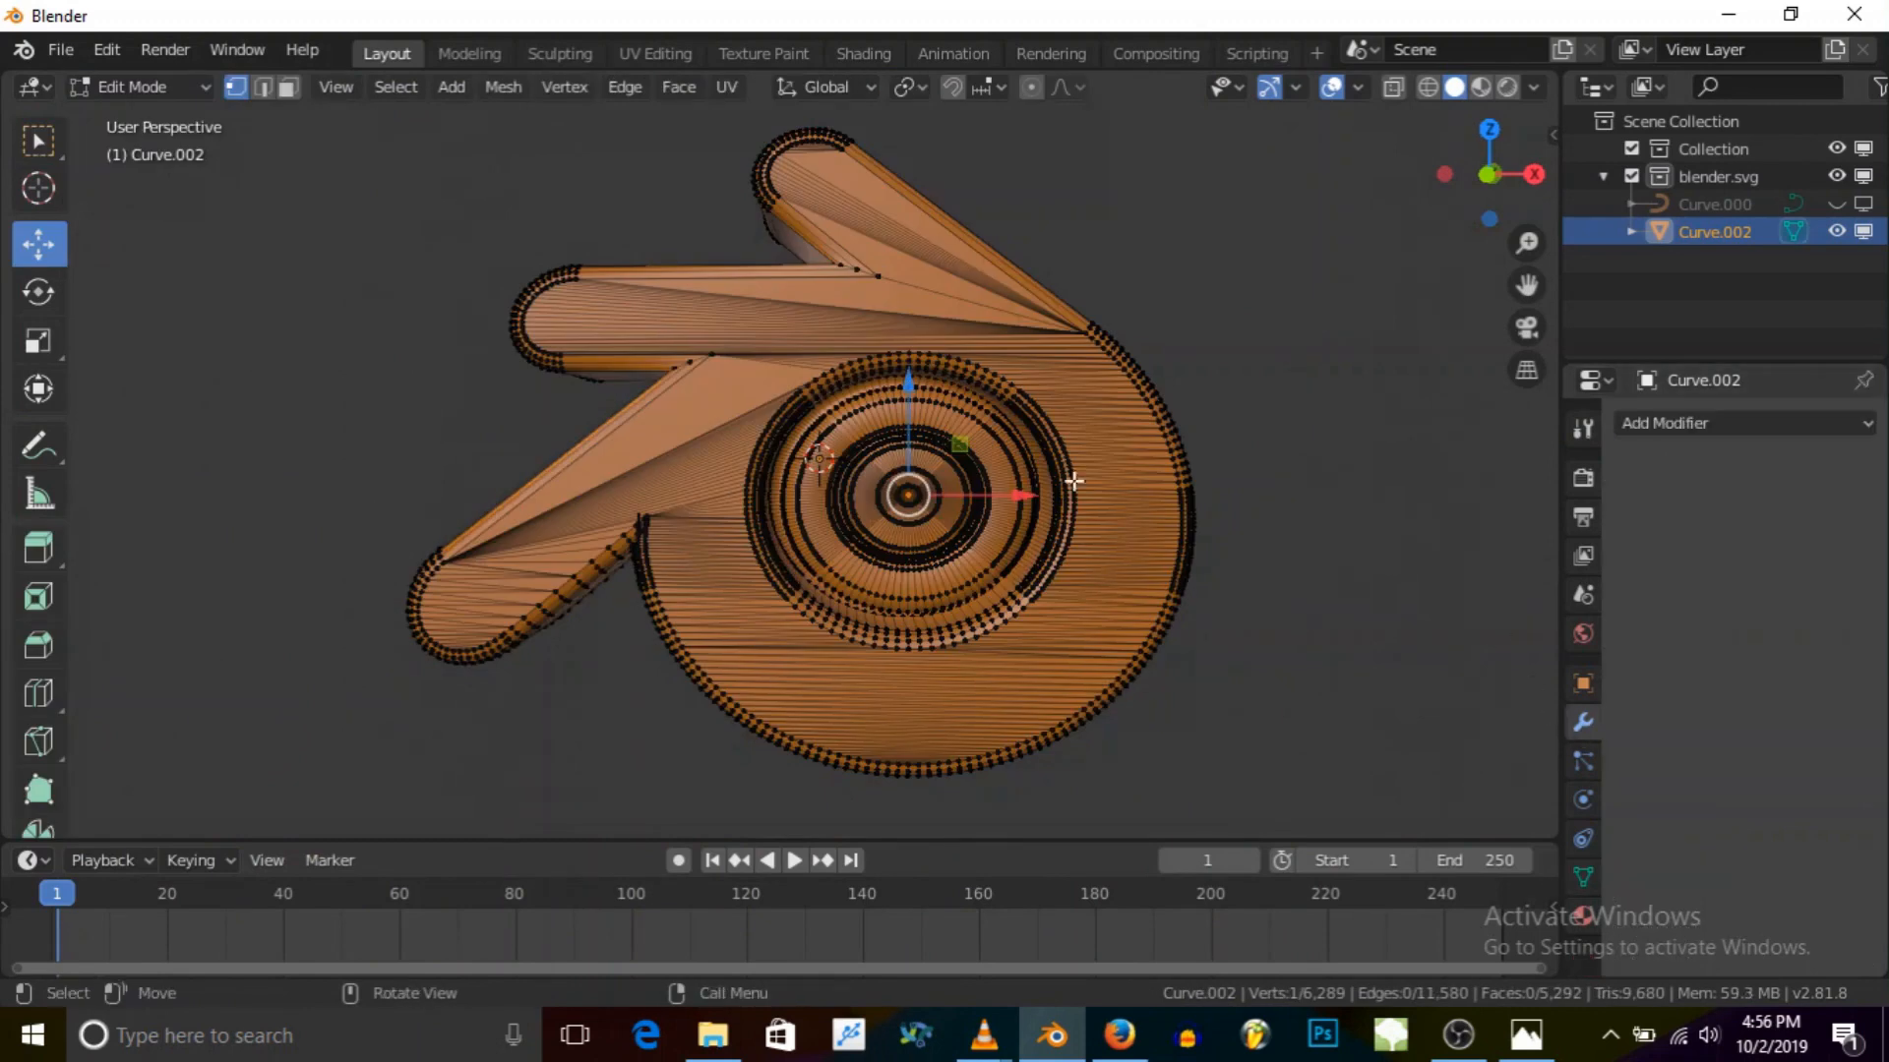
scroll(882, 418, up, 4)
scroll(882, 418, up, 3)
key(ctrl+r)
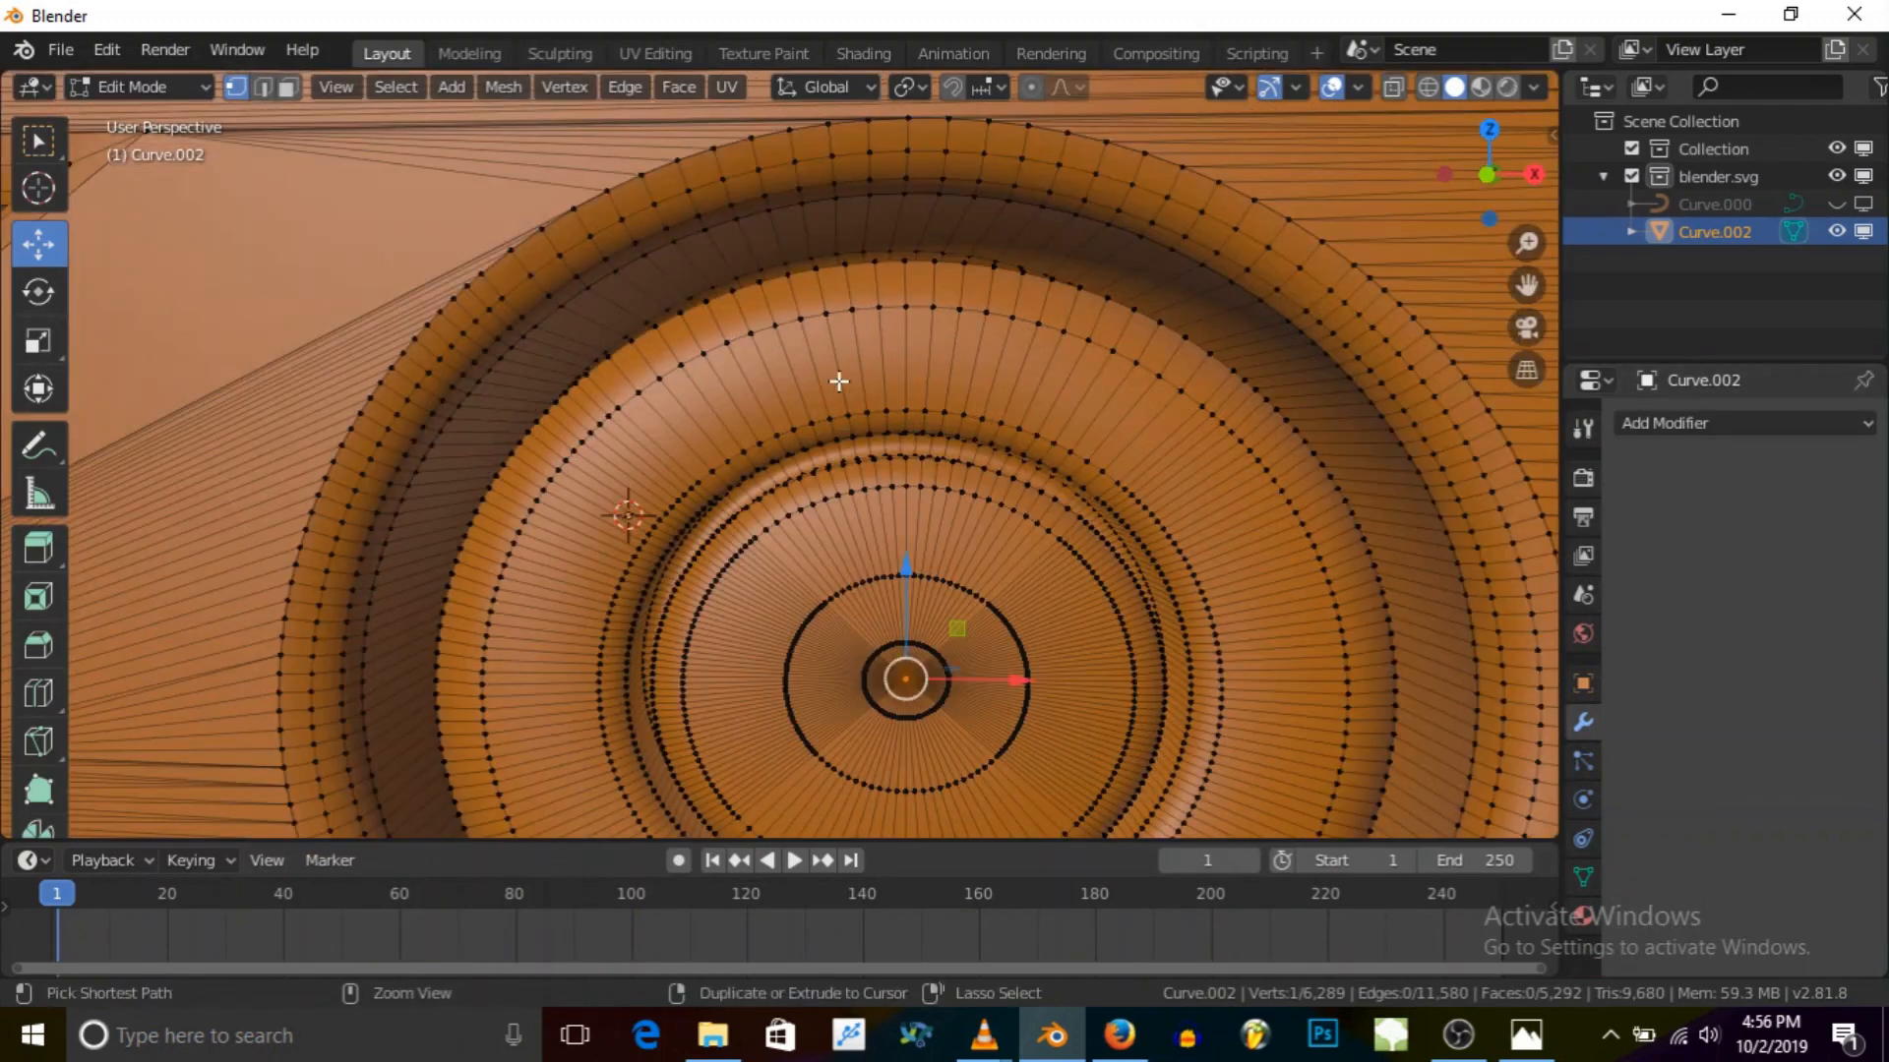
click(839, 380)
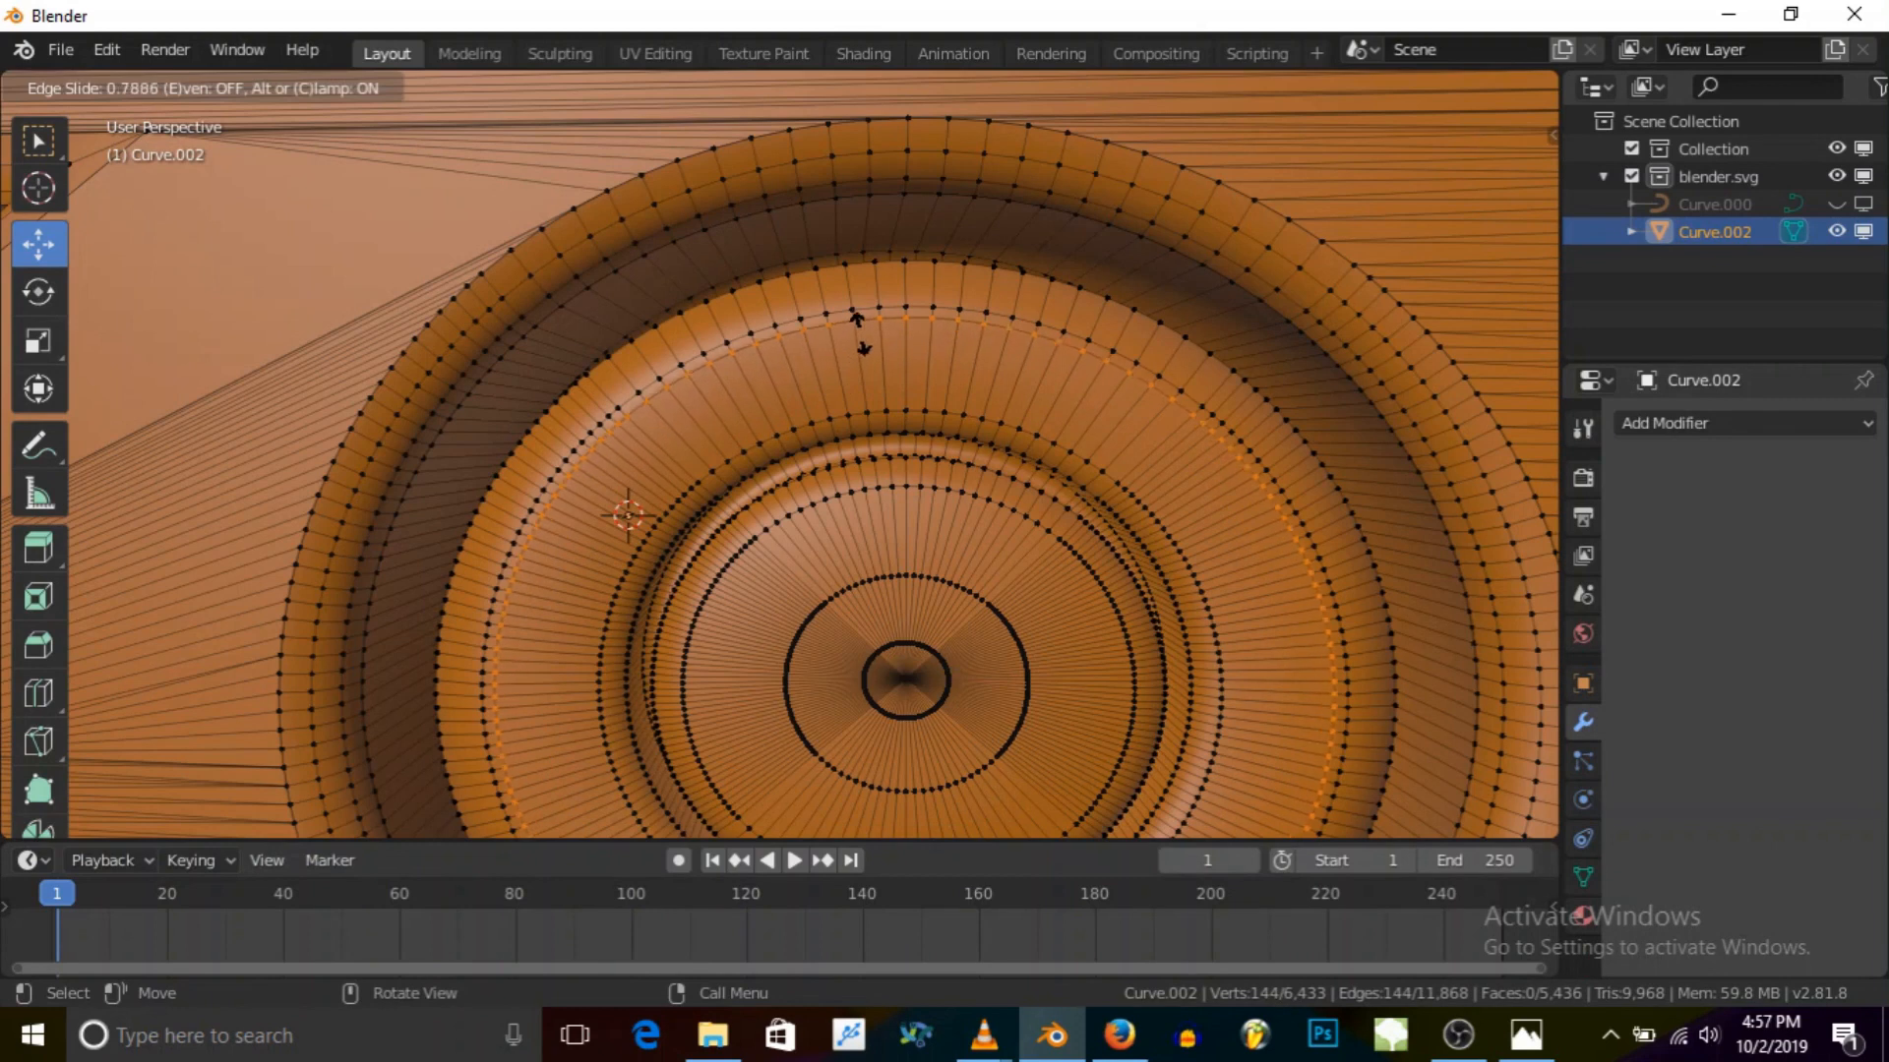
click(861, 329)
Step: Switch to Object Mode and examine the shading of the rings inside the hole
click(125, 85)
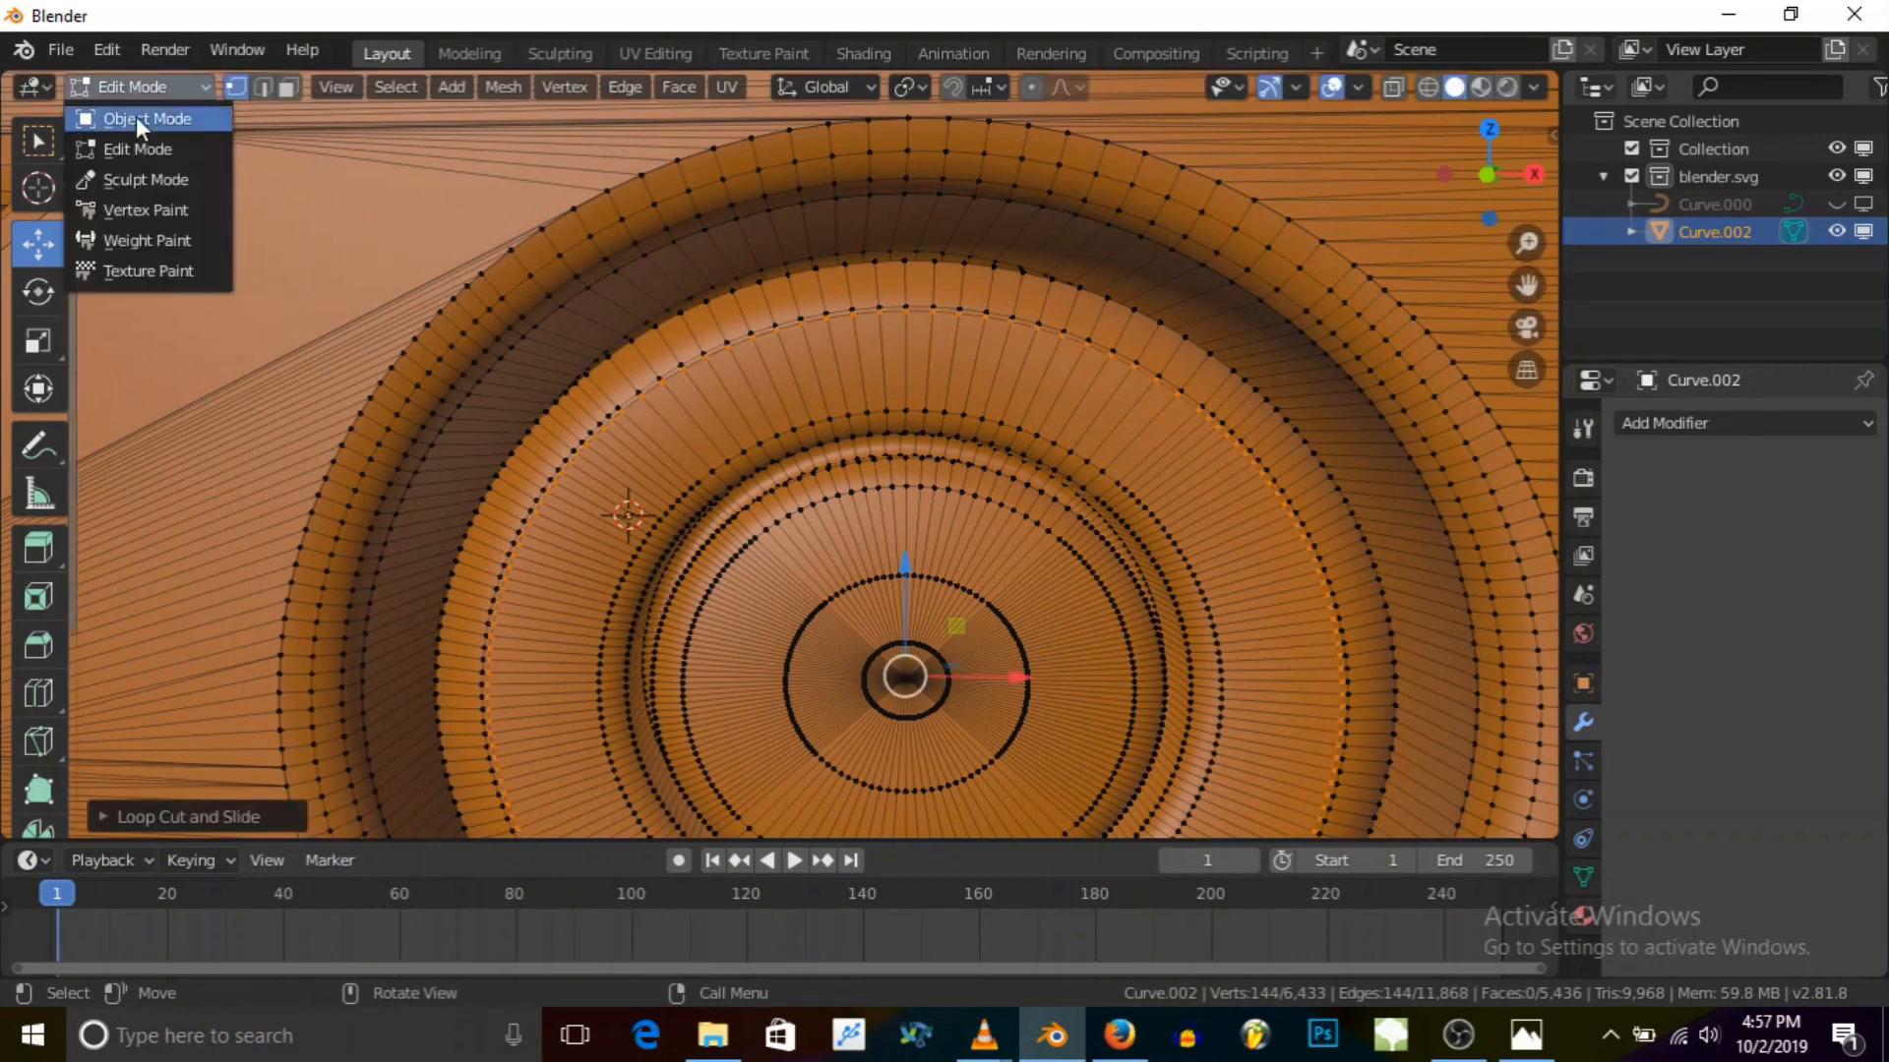
click(138, 119)
scroll(609, 324, down, 4)
middle_drag(661, 488, 747, 505)
scroll(860, 446, up, 4)
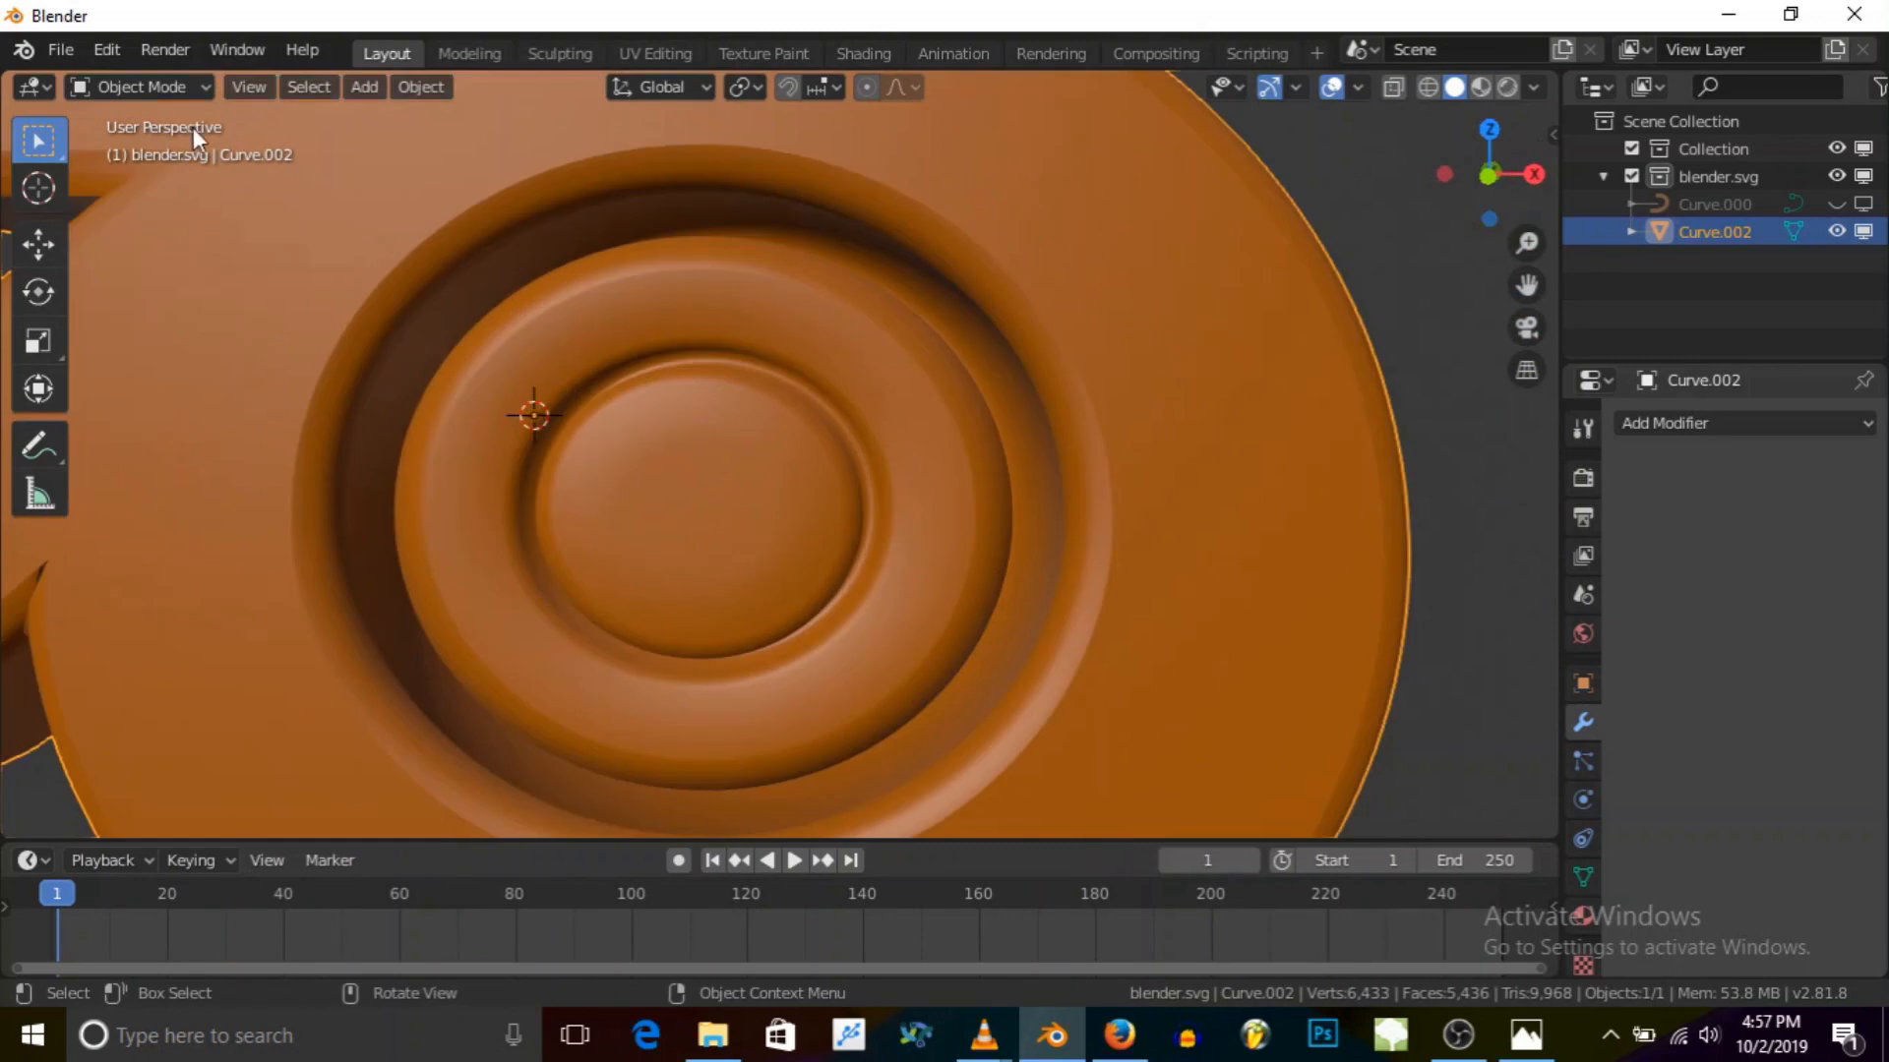
Step: Return to Edit Mode and add a second loop cut on the flat ring, slid close to its inner edge
click(157, 88)
click(138, 148)
scroll(701, 302, up, 3)
middle_drag(701, 302, 679, 325)
key(ctrl+r)
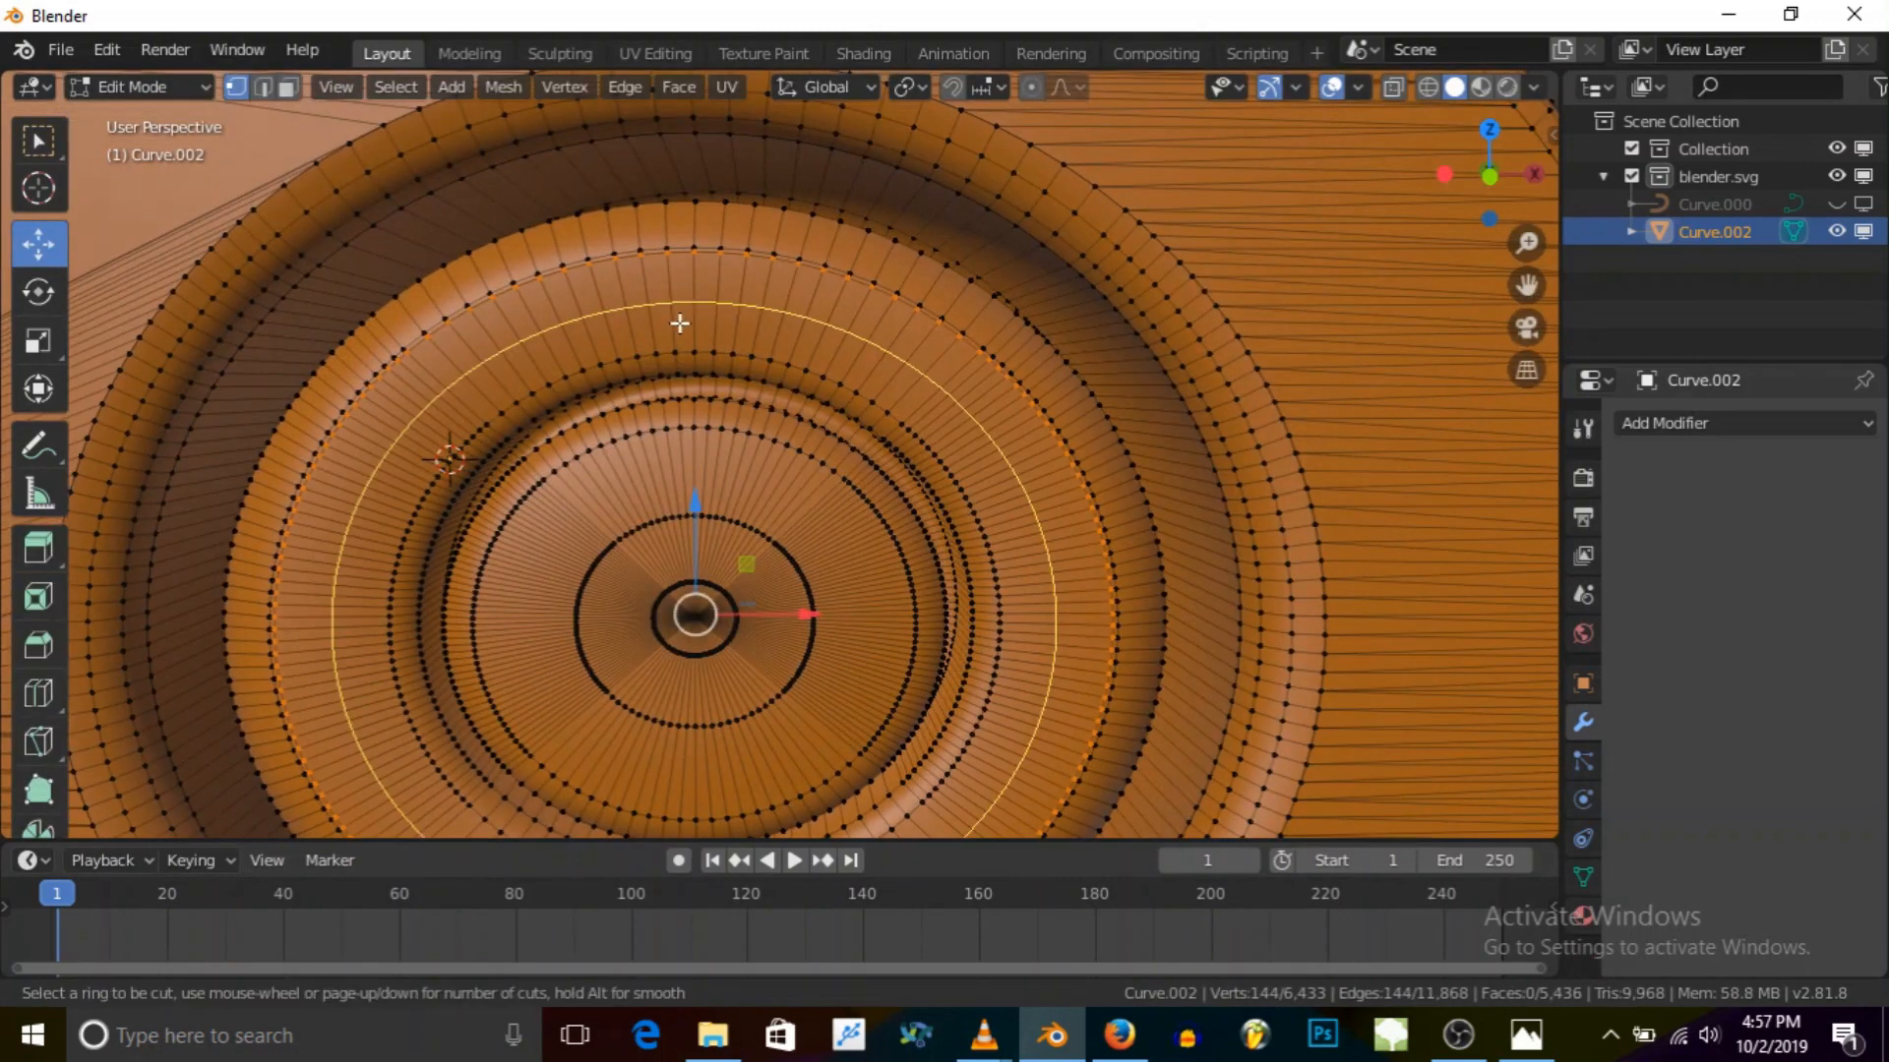
click(680, 324)
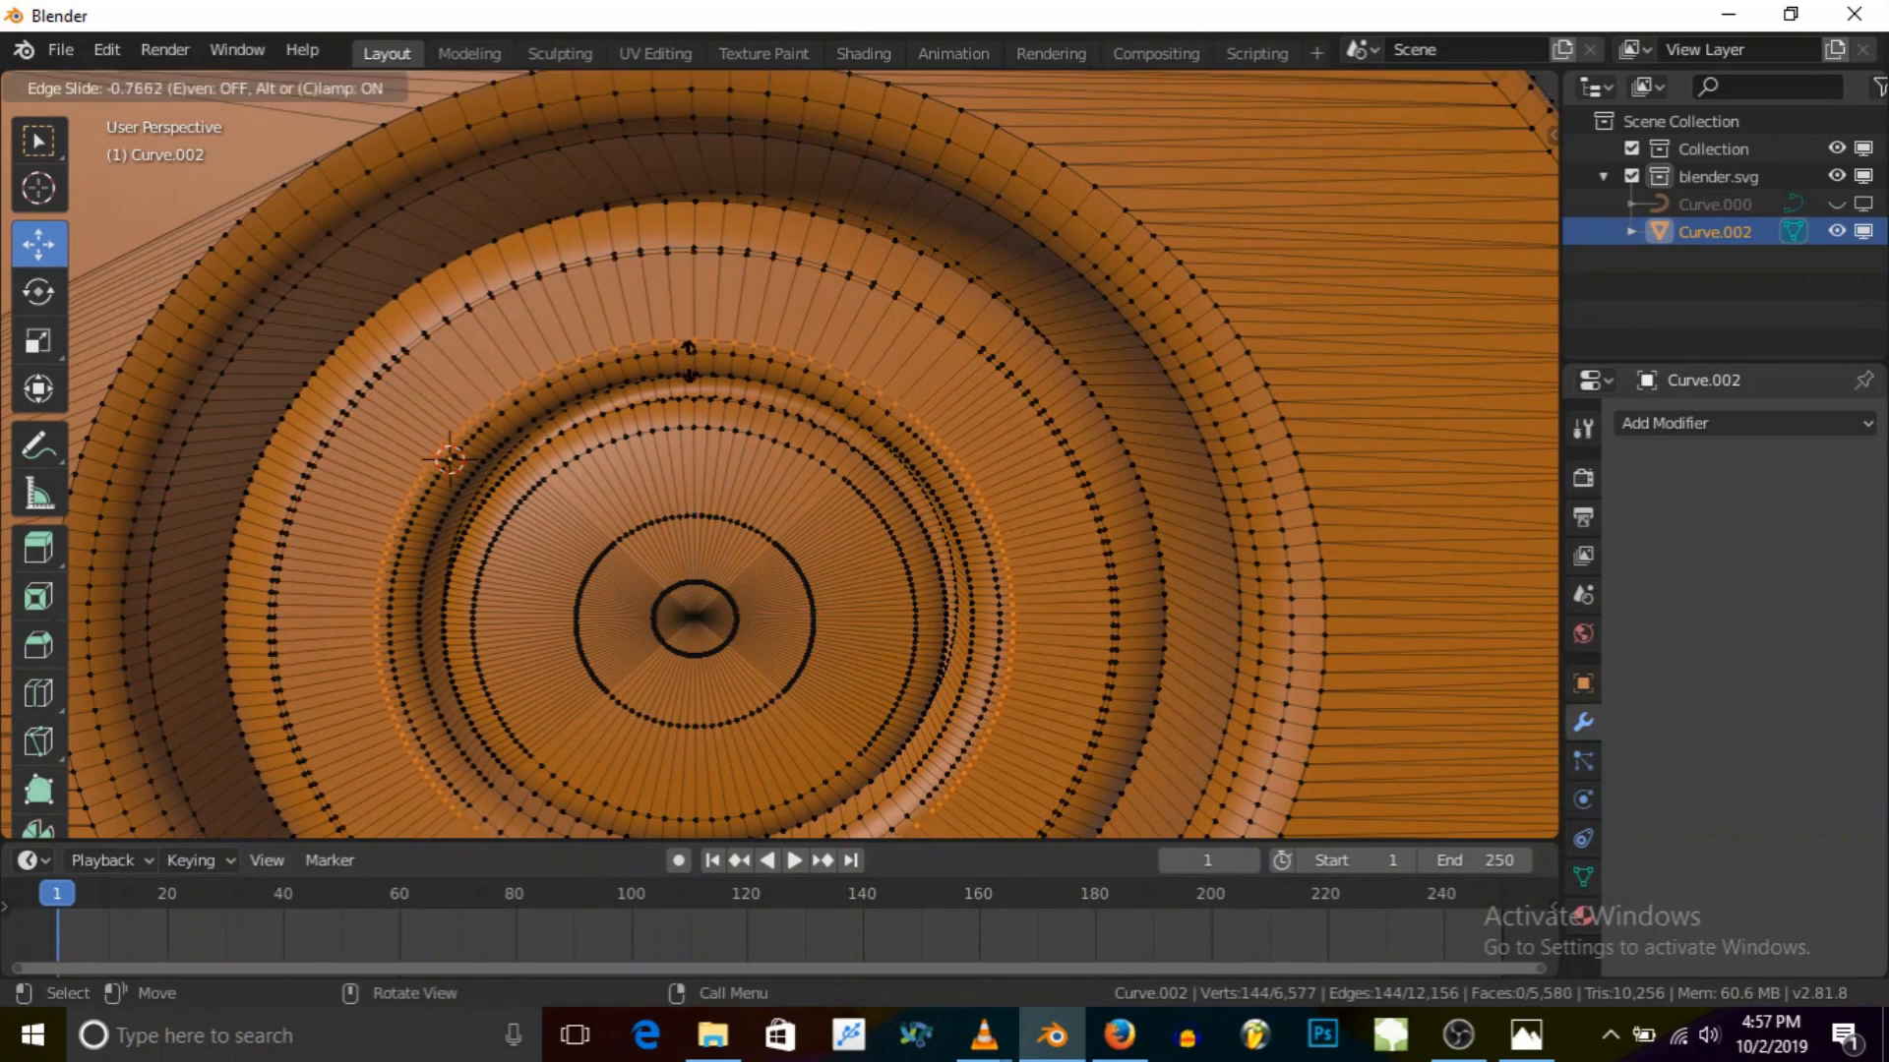
click(688, 364)
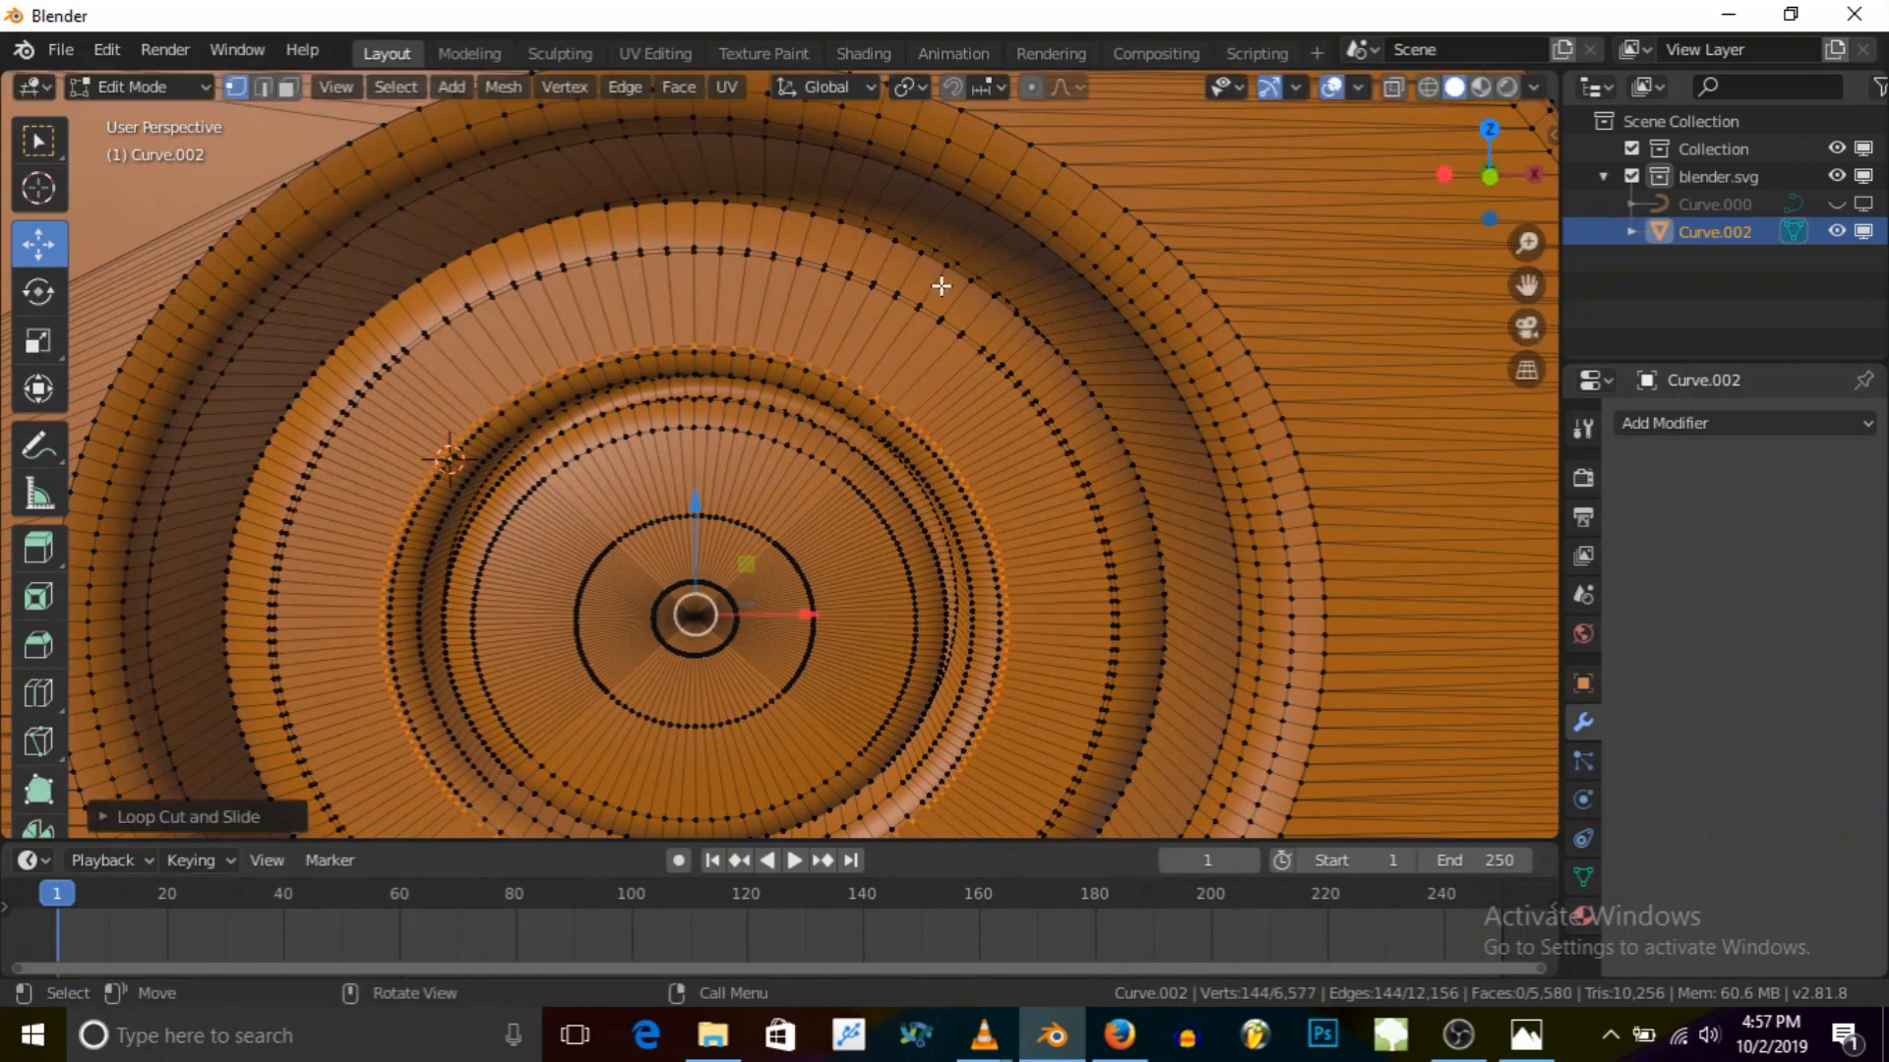
Step: Add a loop cut on the rounded outer band of the raised ring, slid close to the band's outer edge
scroll(942, 285, up, 3)
middle_drag(920, 304, 861, 307)
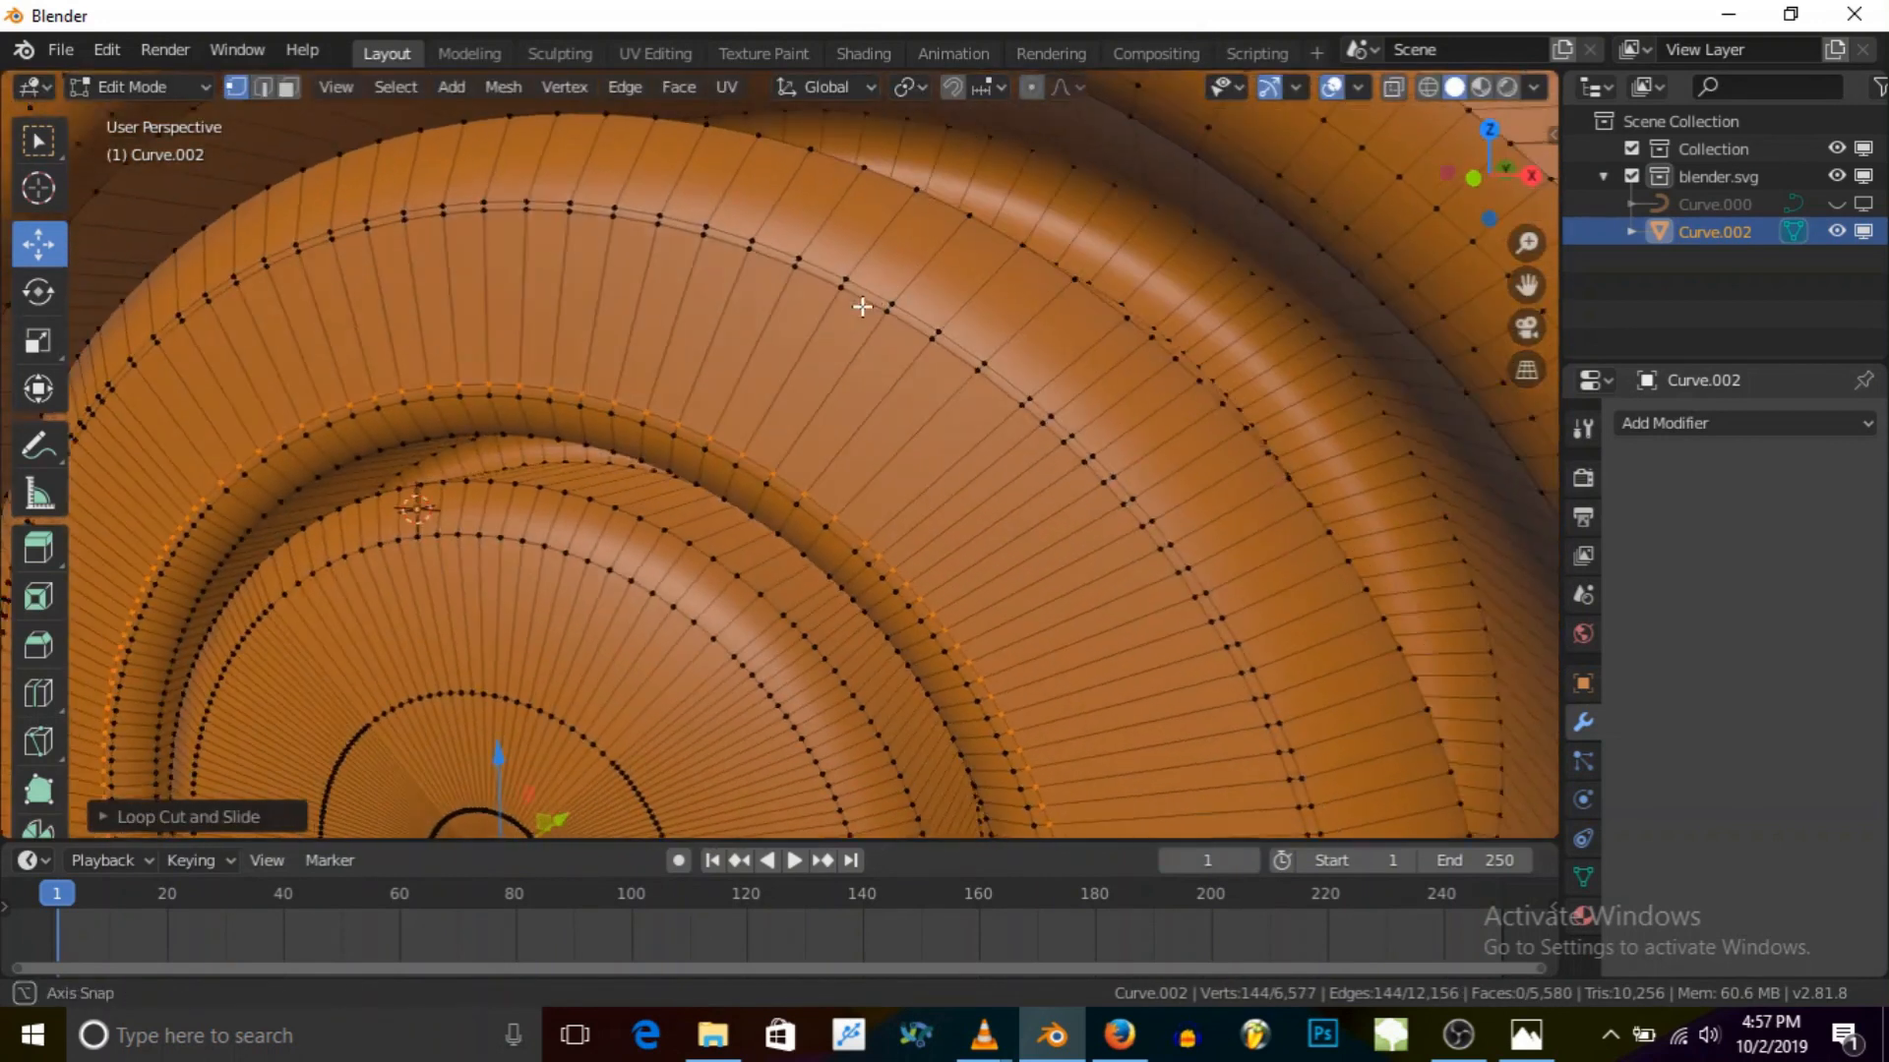
key(ctrl+r)
click(939, 294)
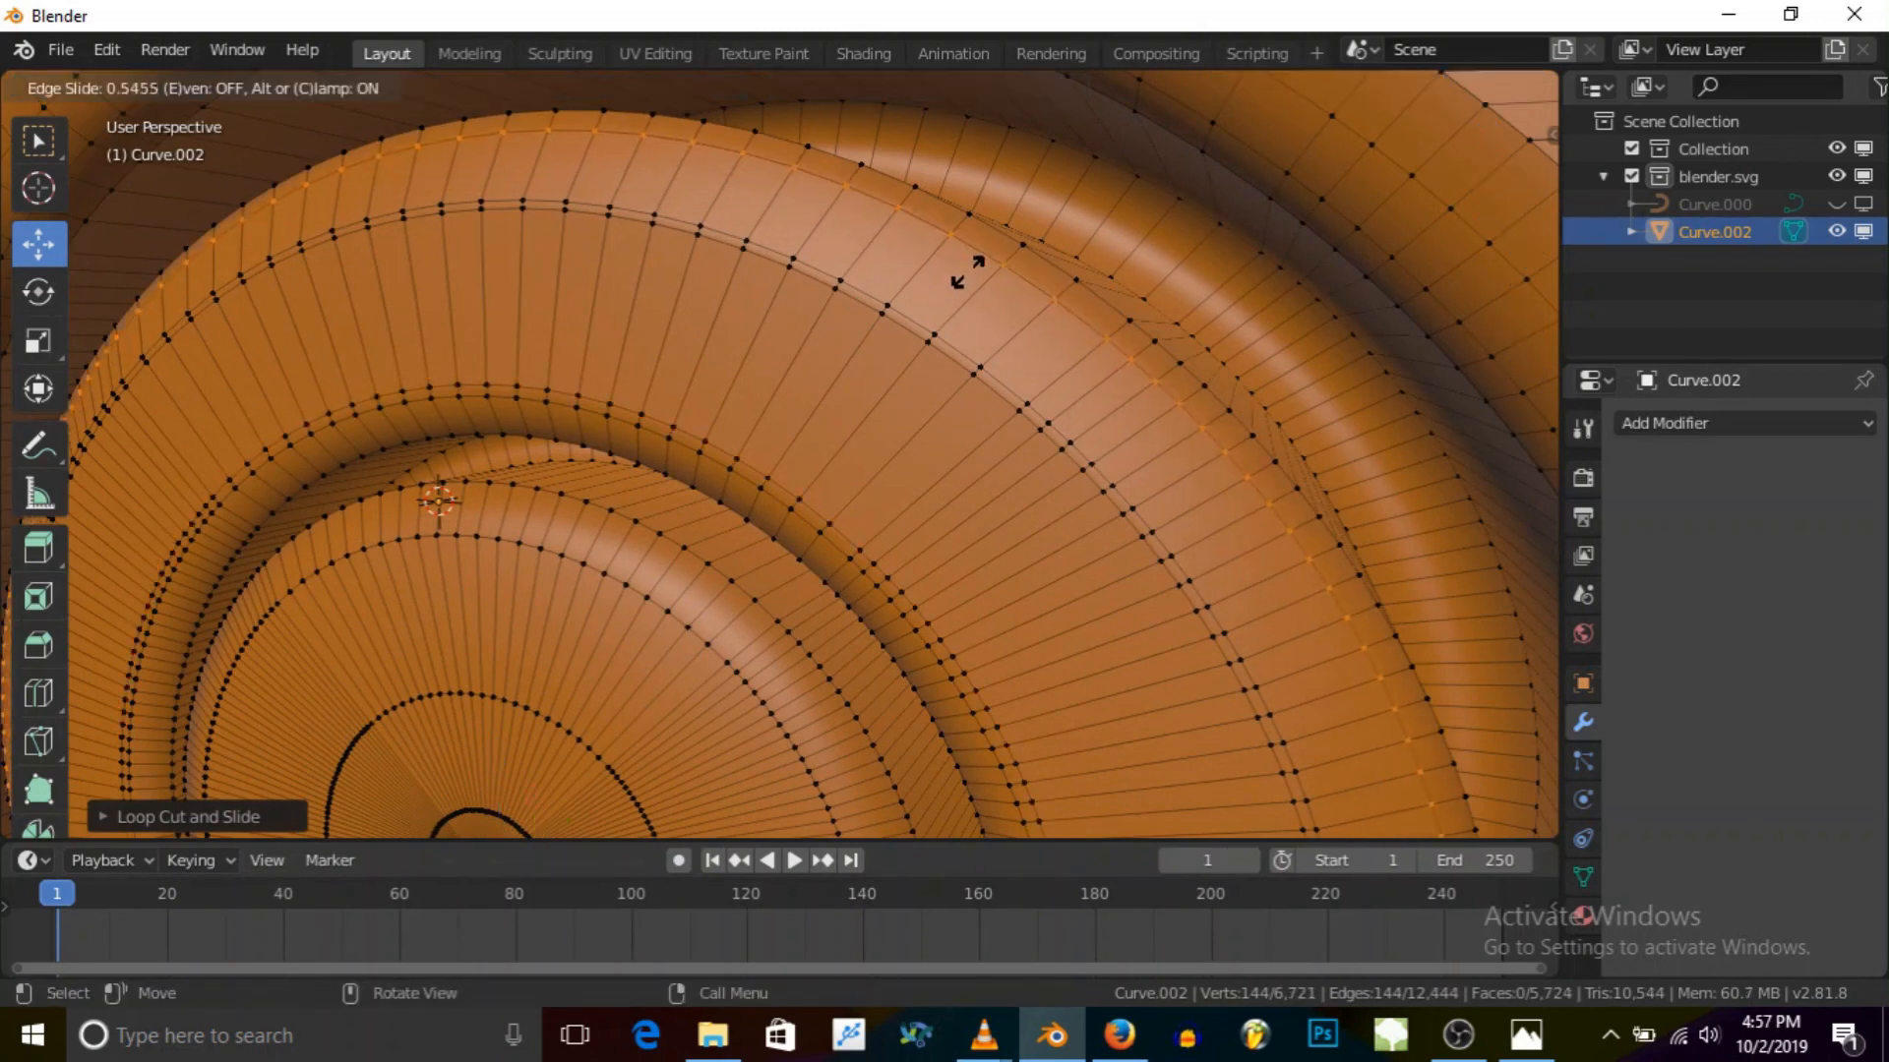
click(983, 259)
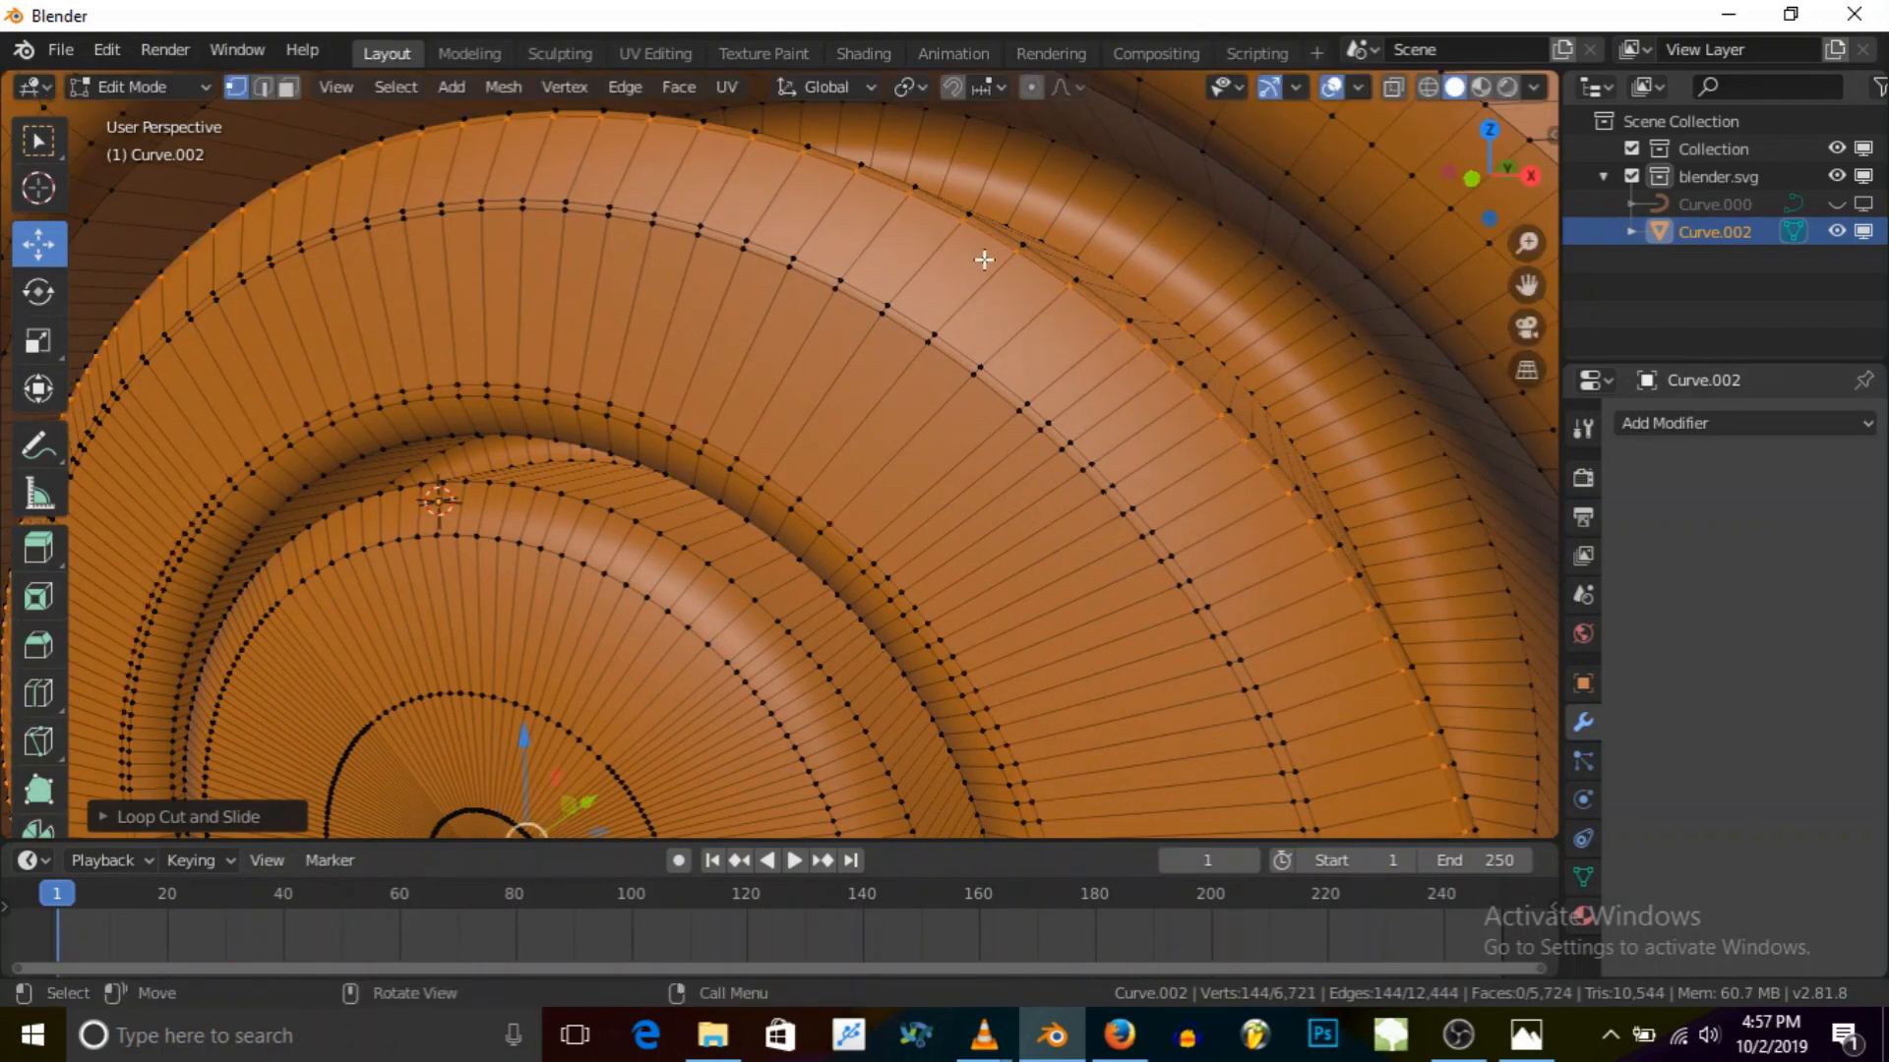
scroll(944, 261, down, 5)
Step: Add a loop cut on the sloped rim band of the central disc, slid about 0.71 toward its outer edge
scroll(898, 450, up, 3)
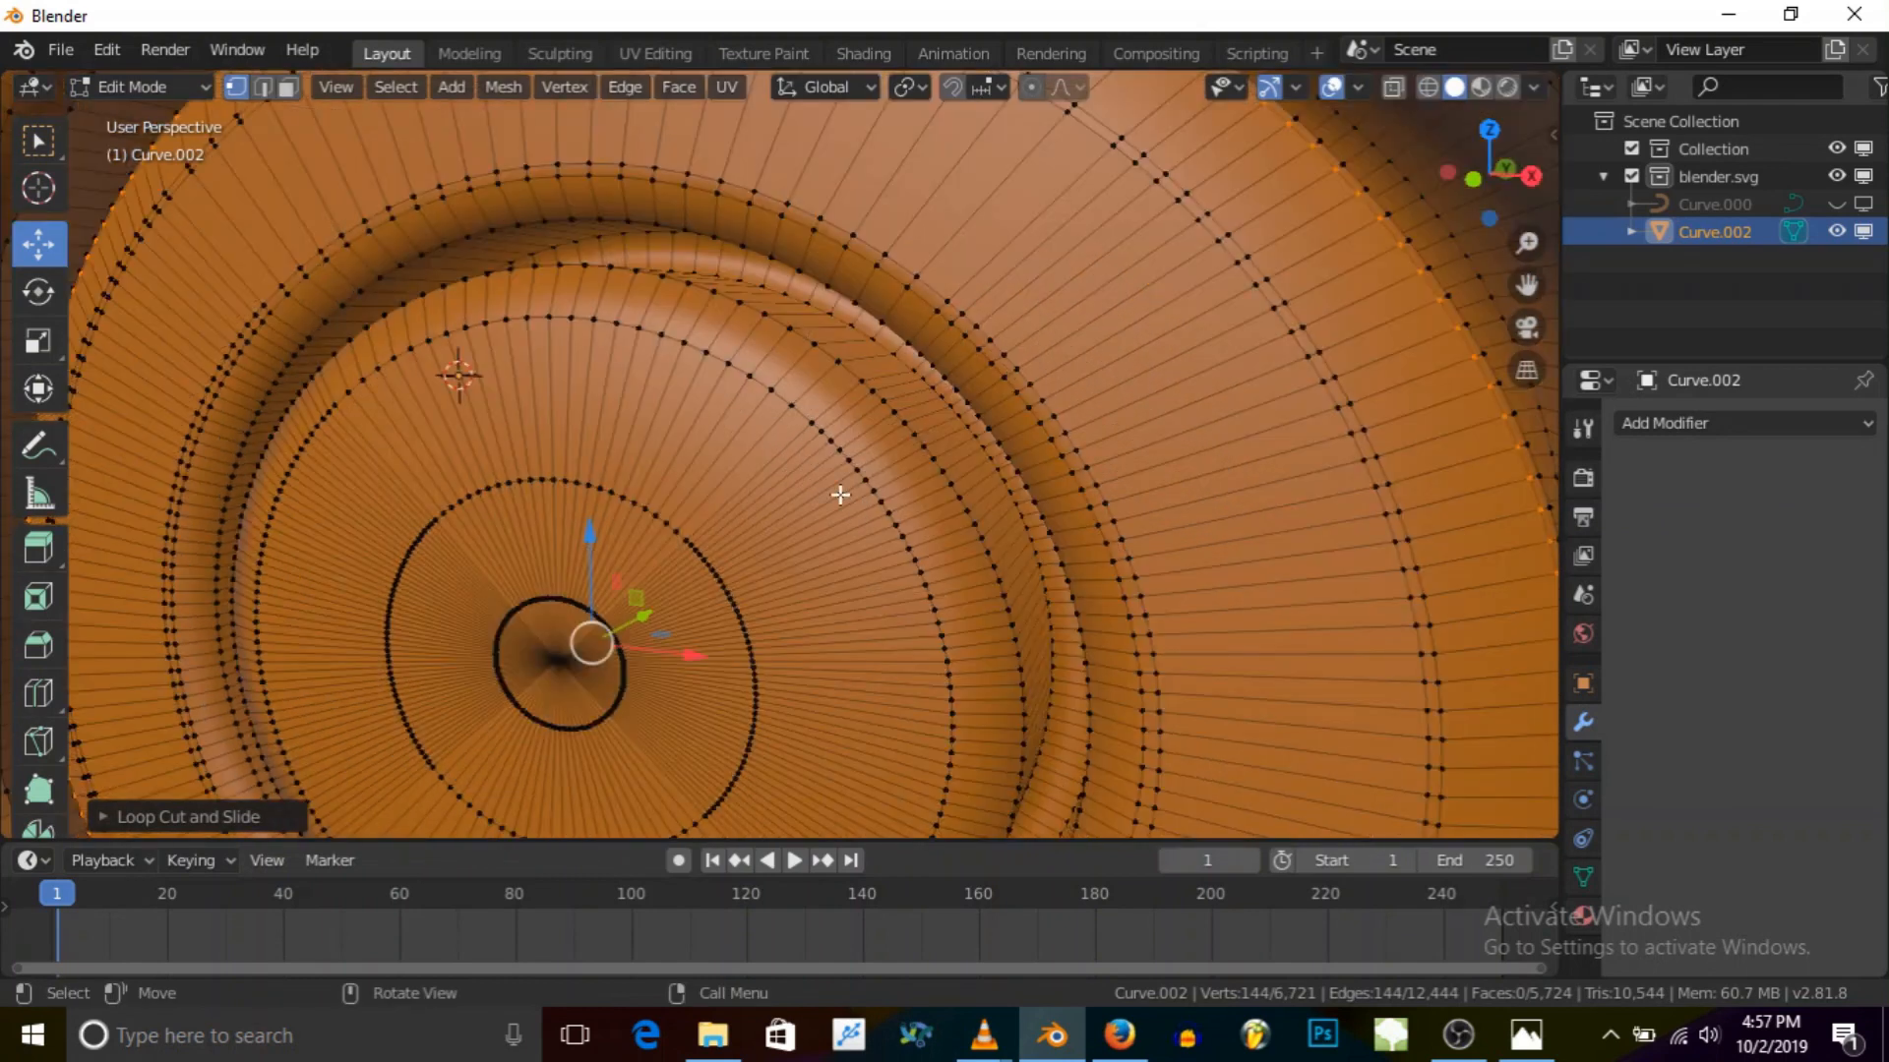
key(ctrl+r)
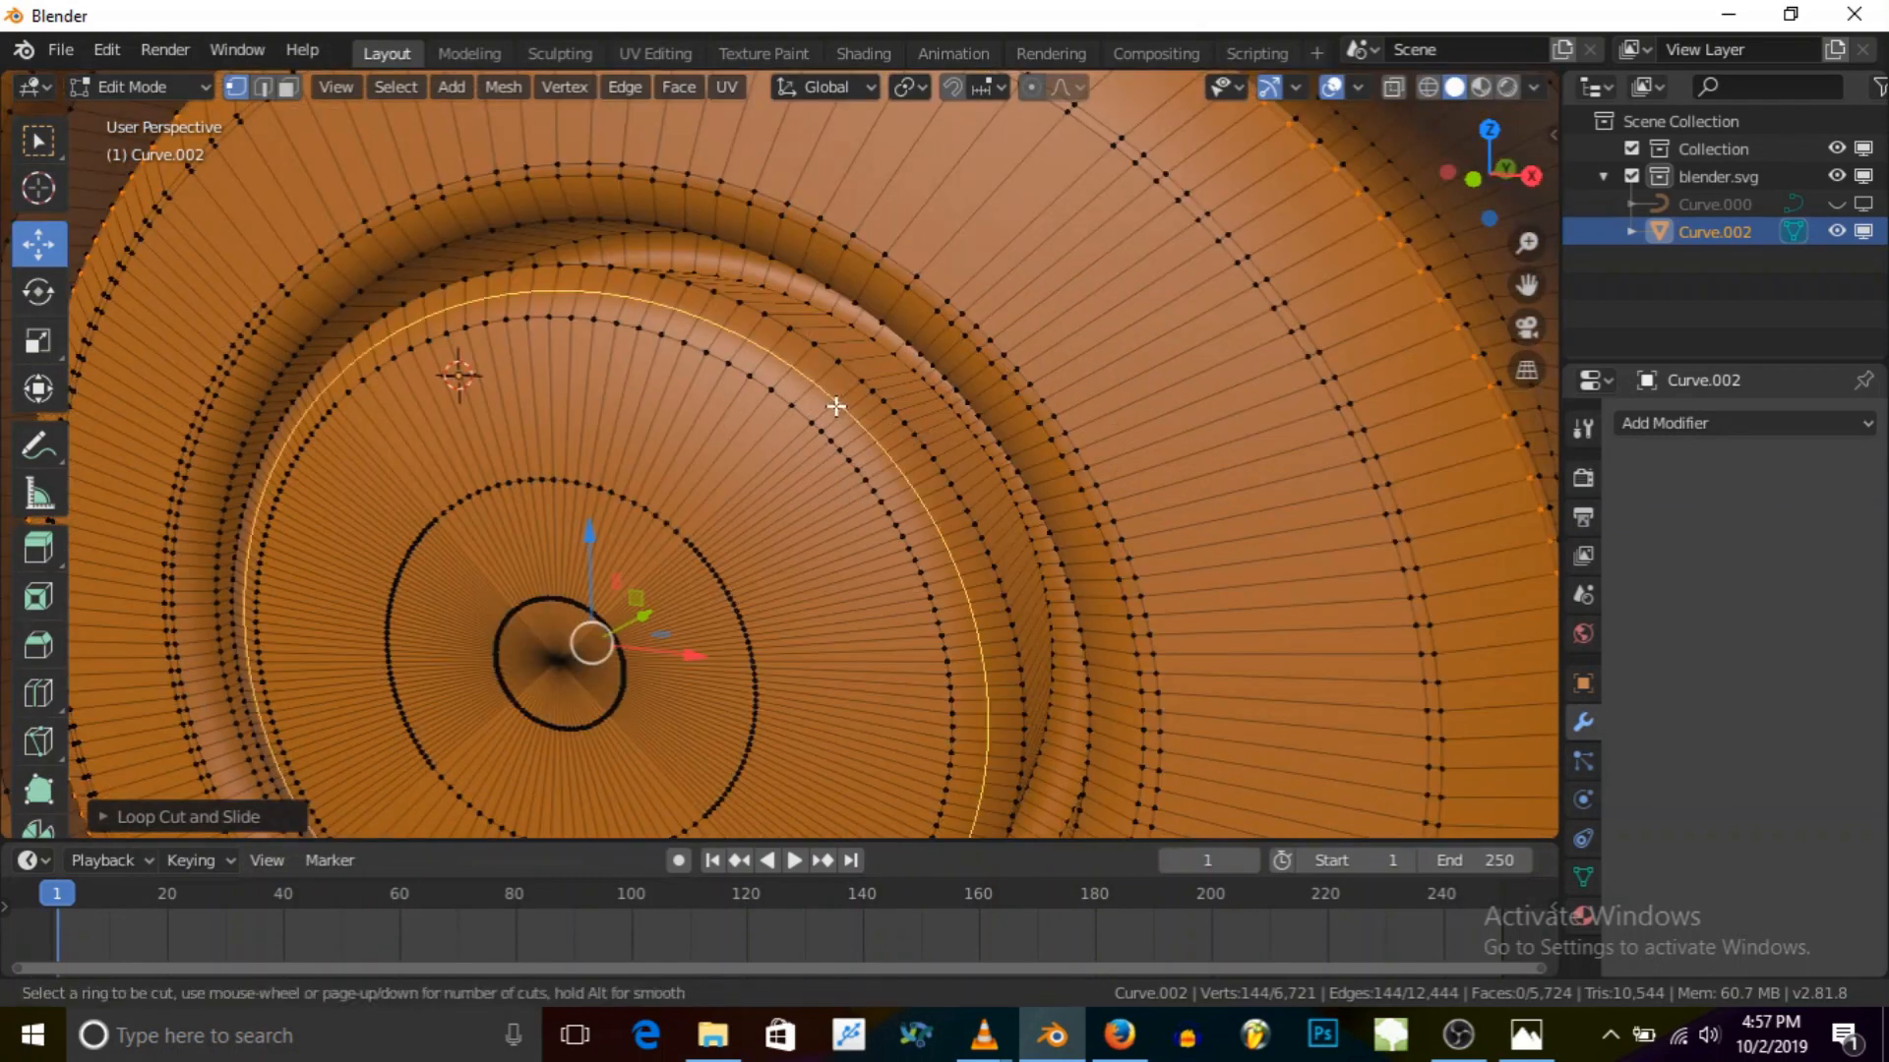
click(836, 412)
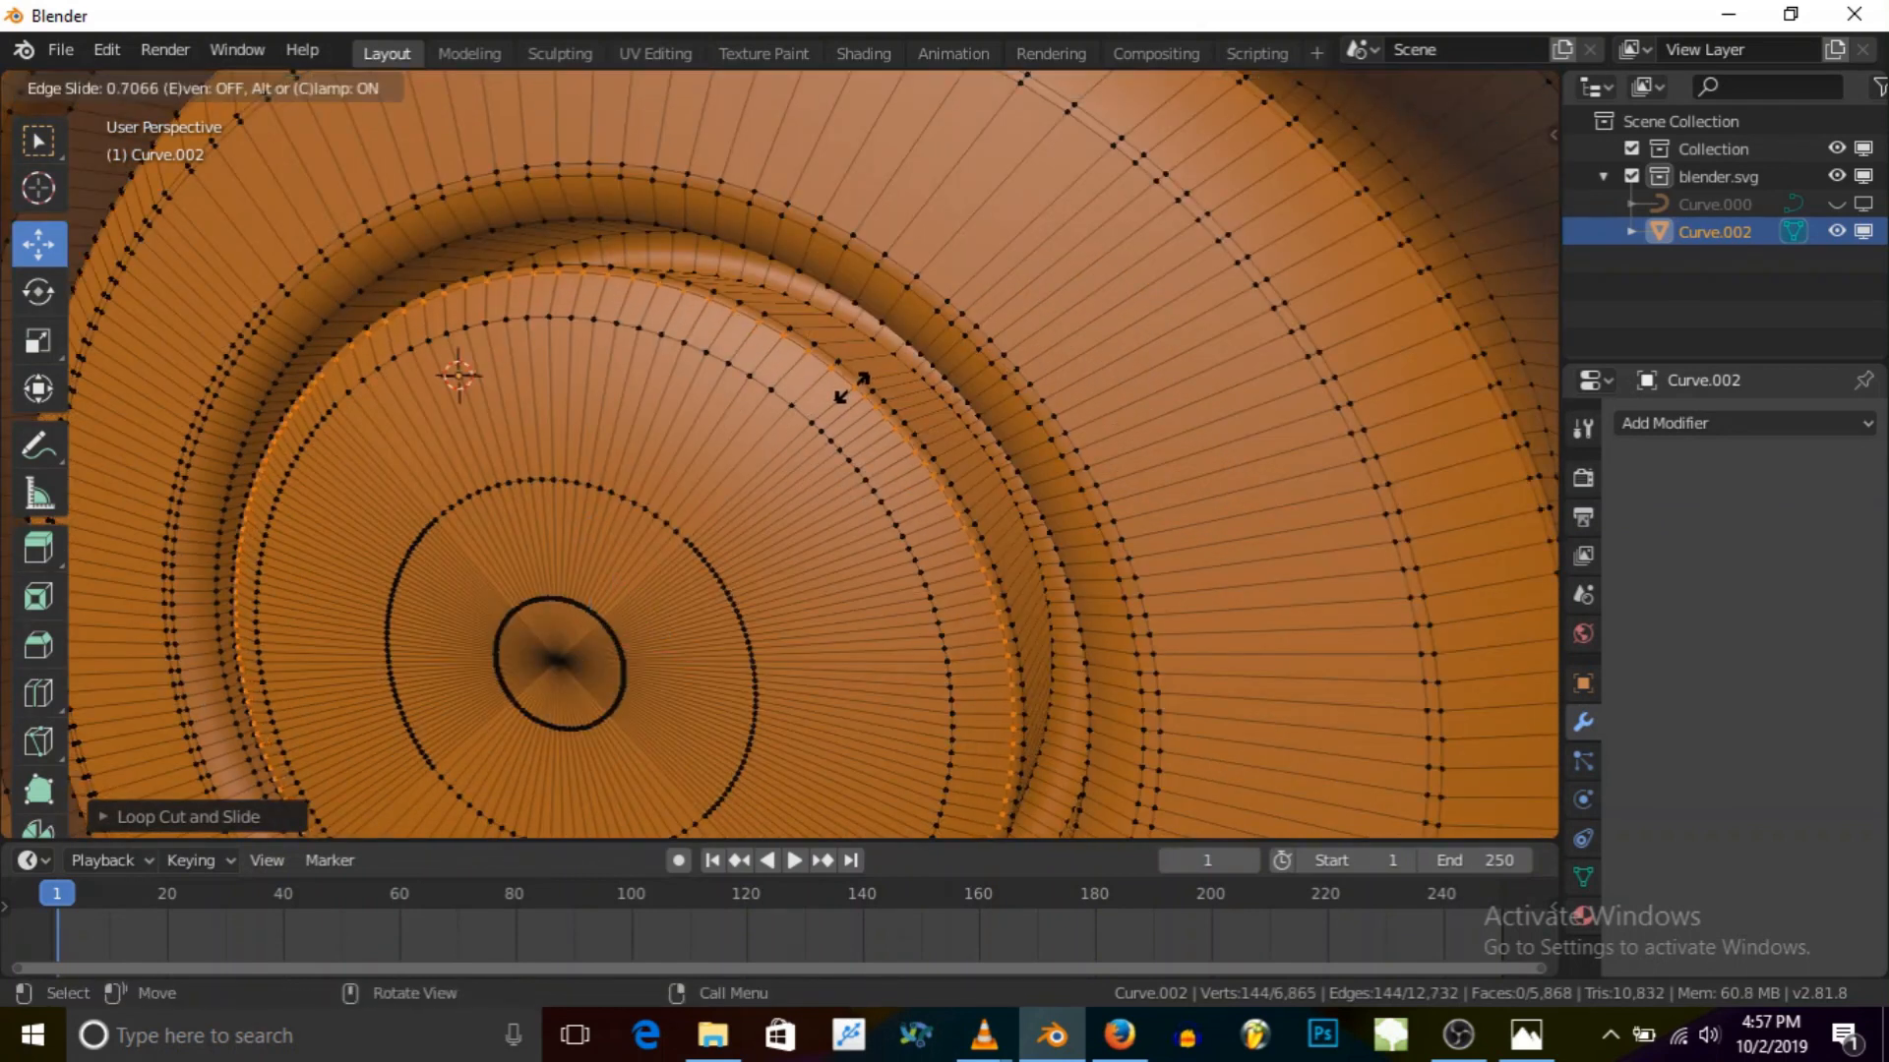
click(852, 386)
Step: Add a loop cut on the flat face of the central disc, slid about 0.86 toward the disc's rim
key(ctrl+r)
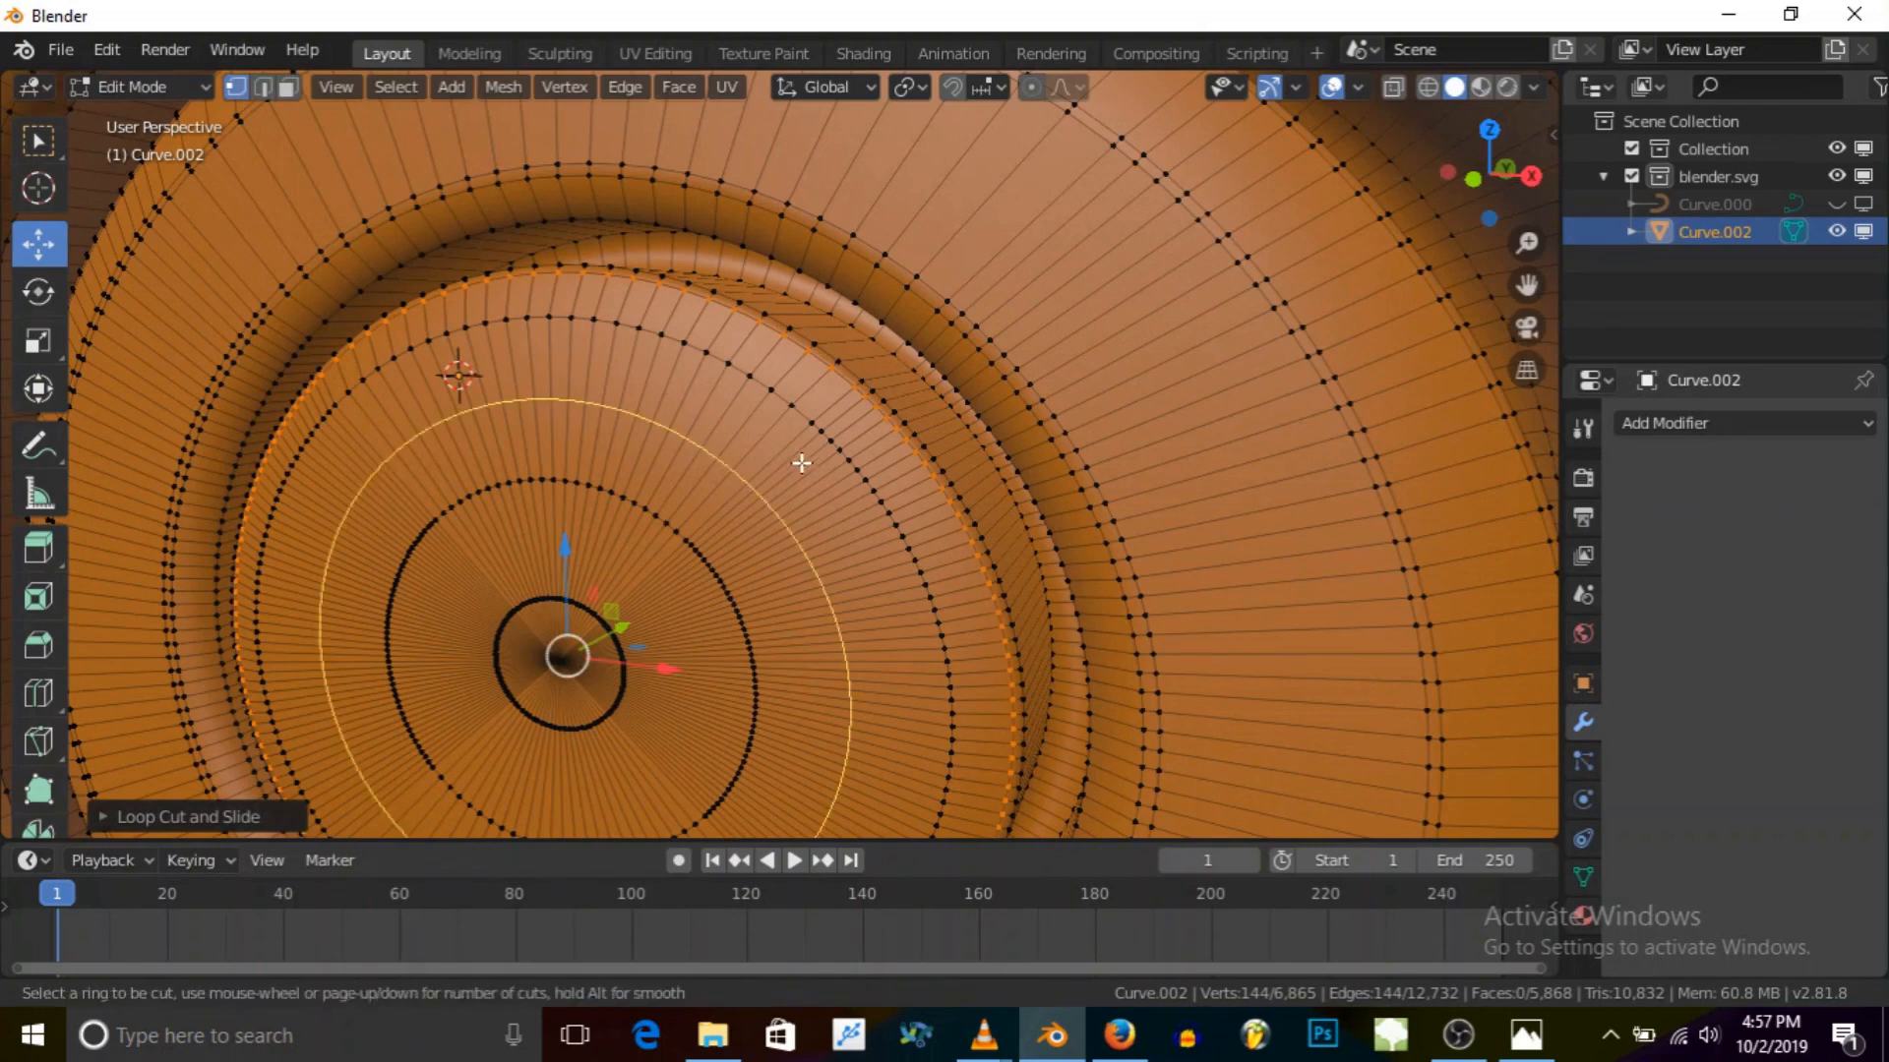
click(801, 457)
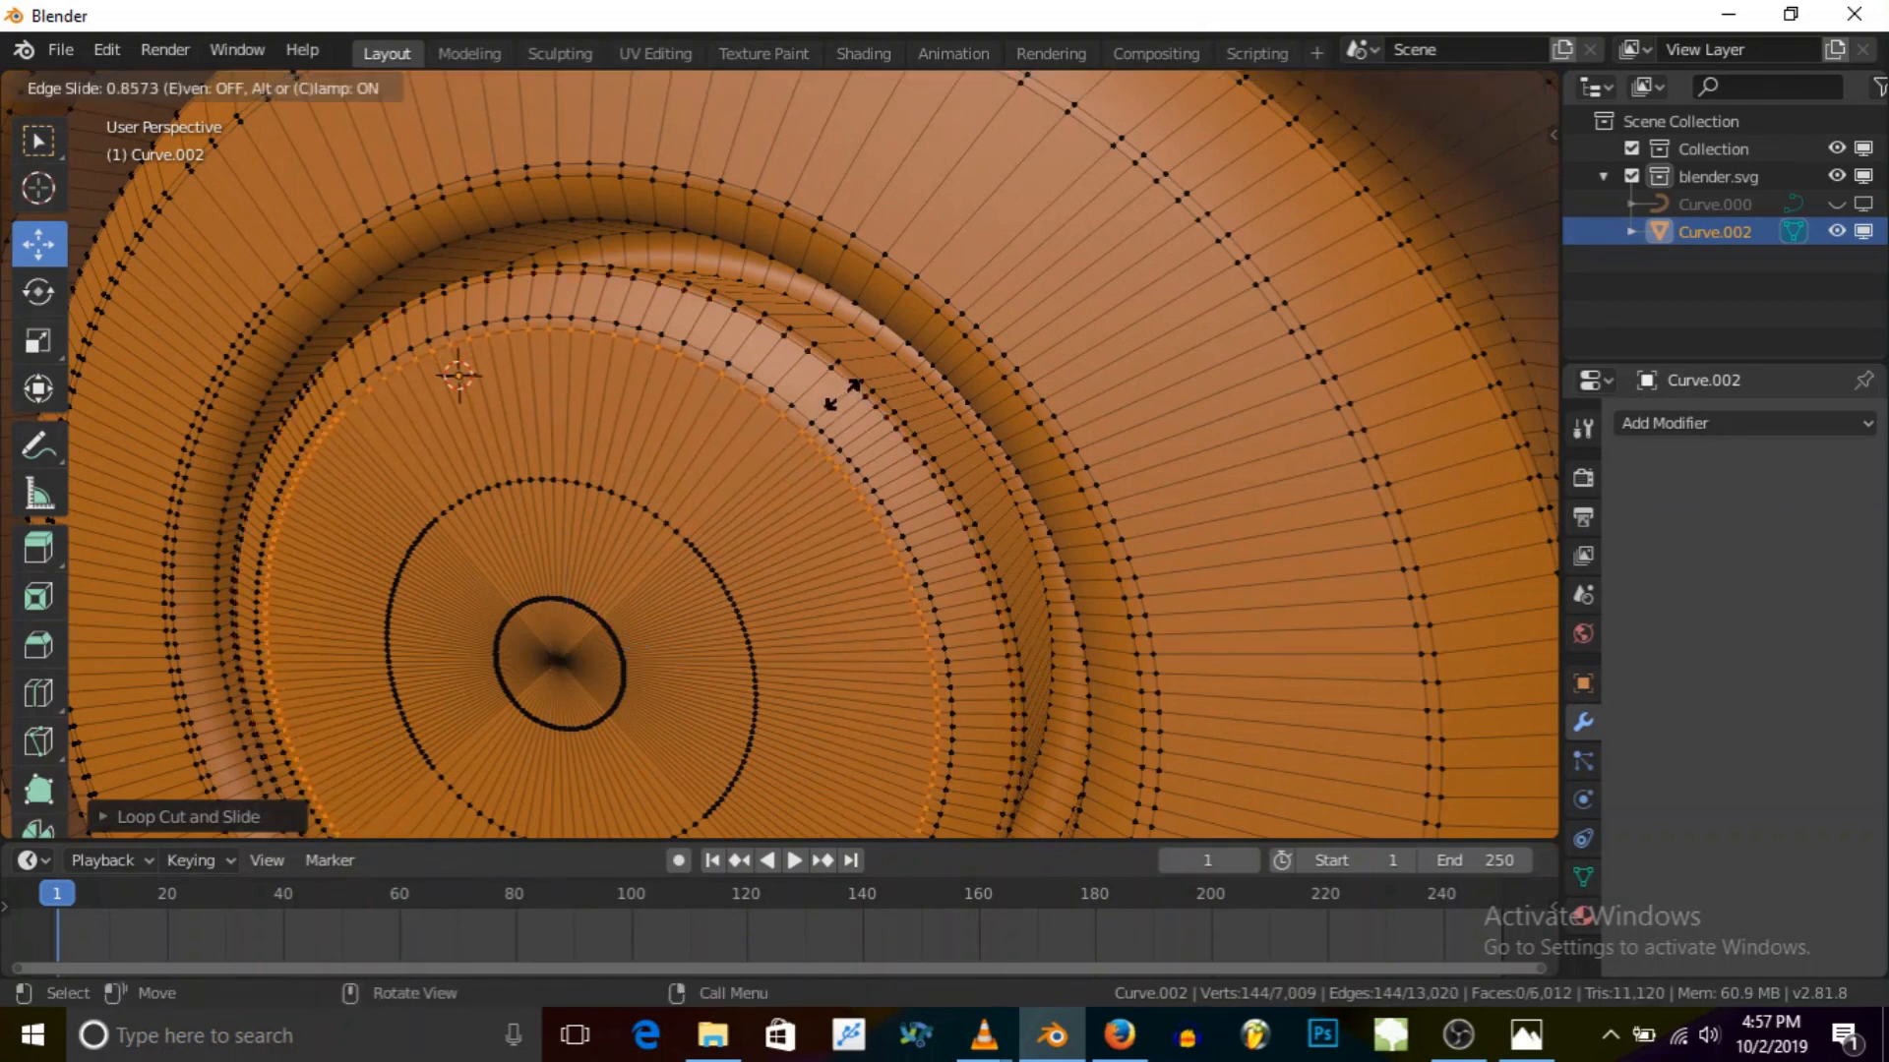
click(843, 394)
scroll(844, 393, down, 5)
middle_drag(809, 459, 846, 442)
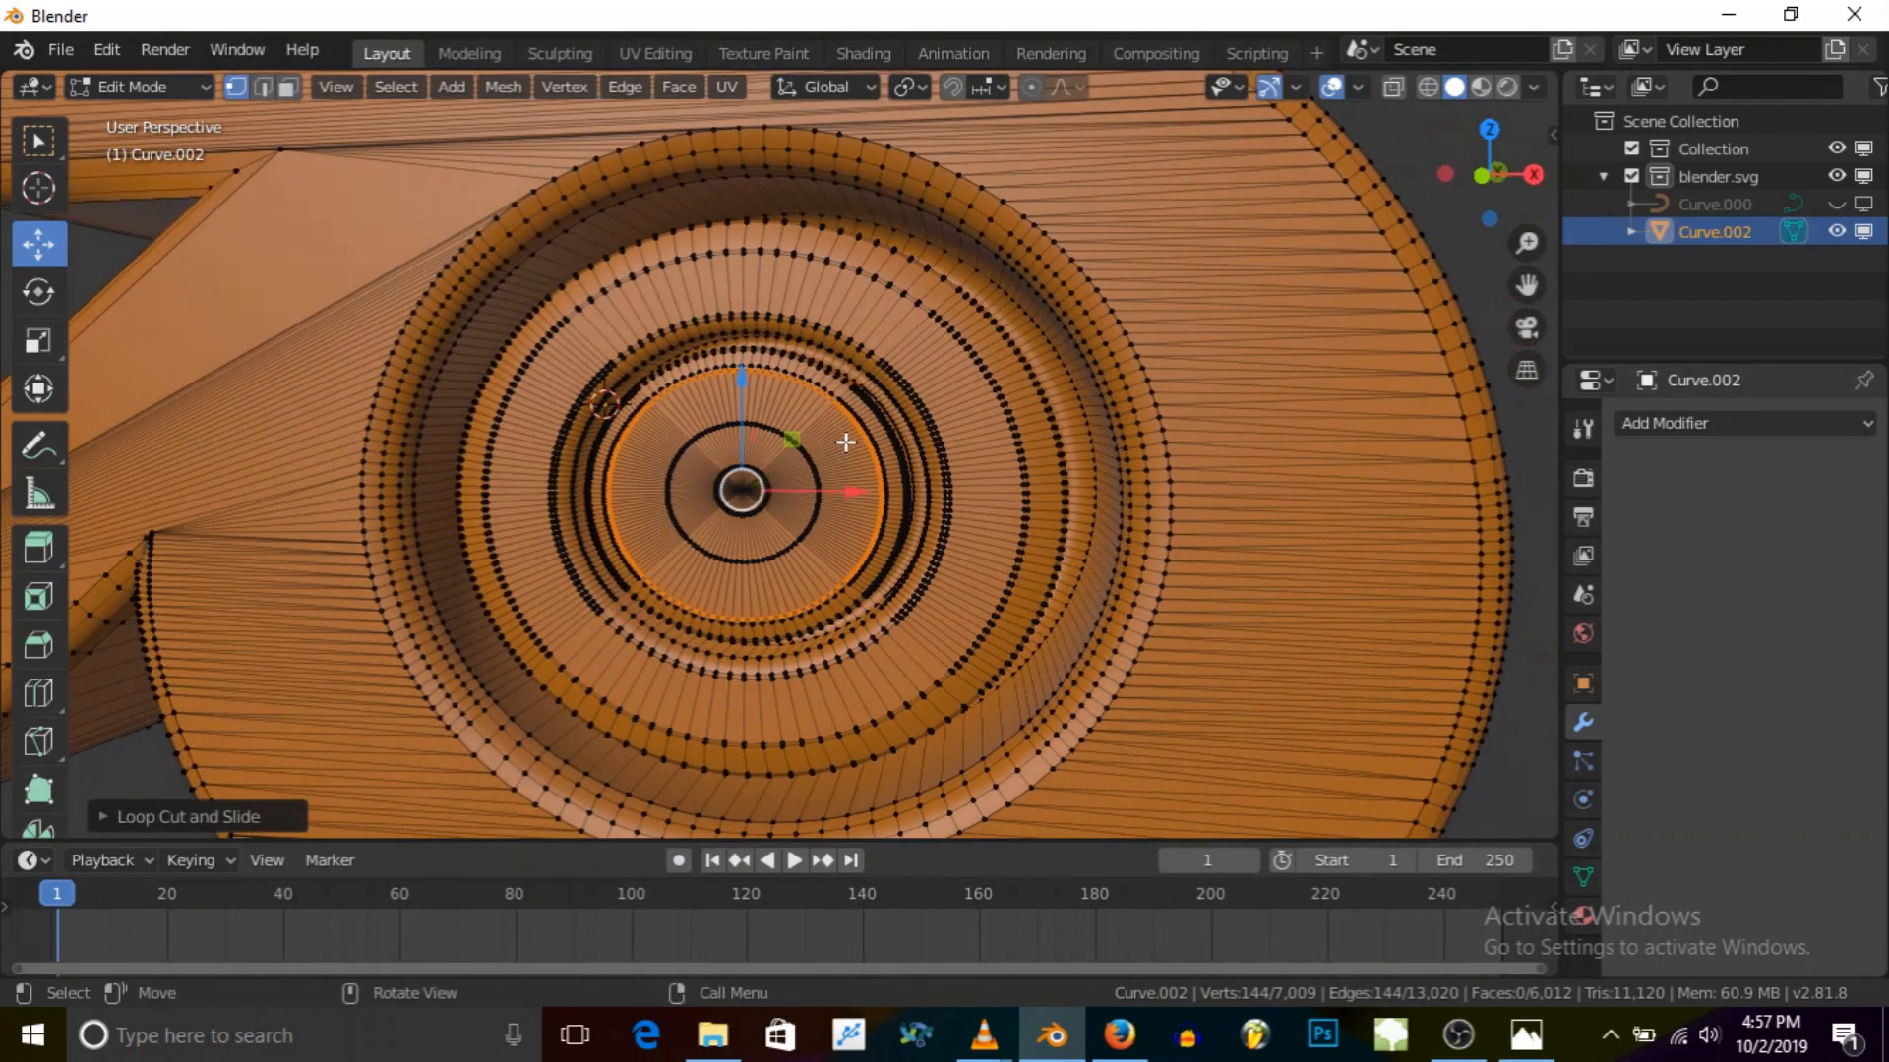
Step: Add a loop cut on the bevel around the hole's outer rim, slid about 0.6, and switch to Object Mode
click(187, 86)
key(ctrl+r)
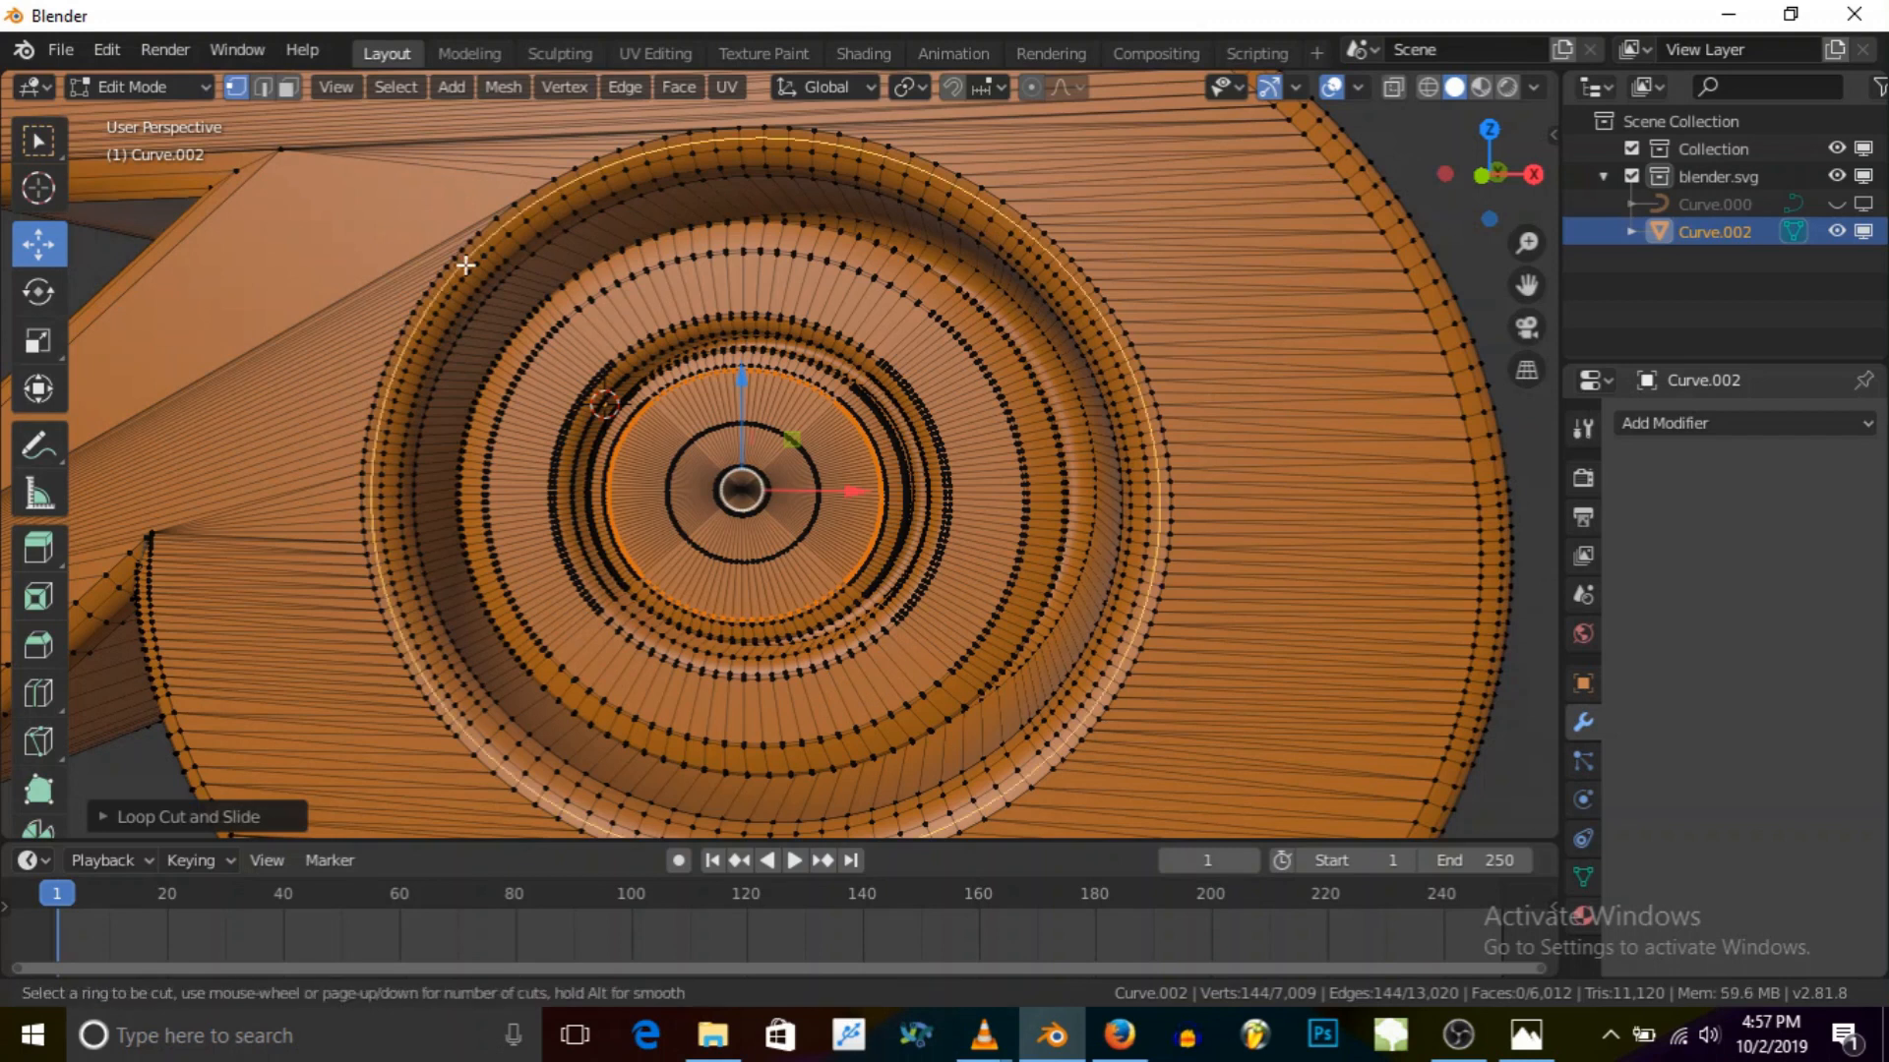
click(452, 256)
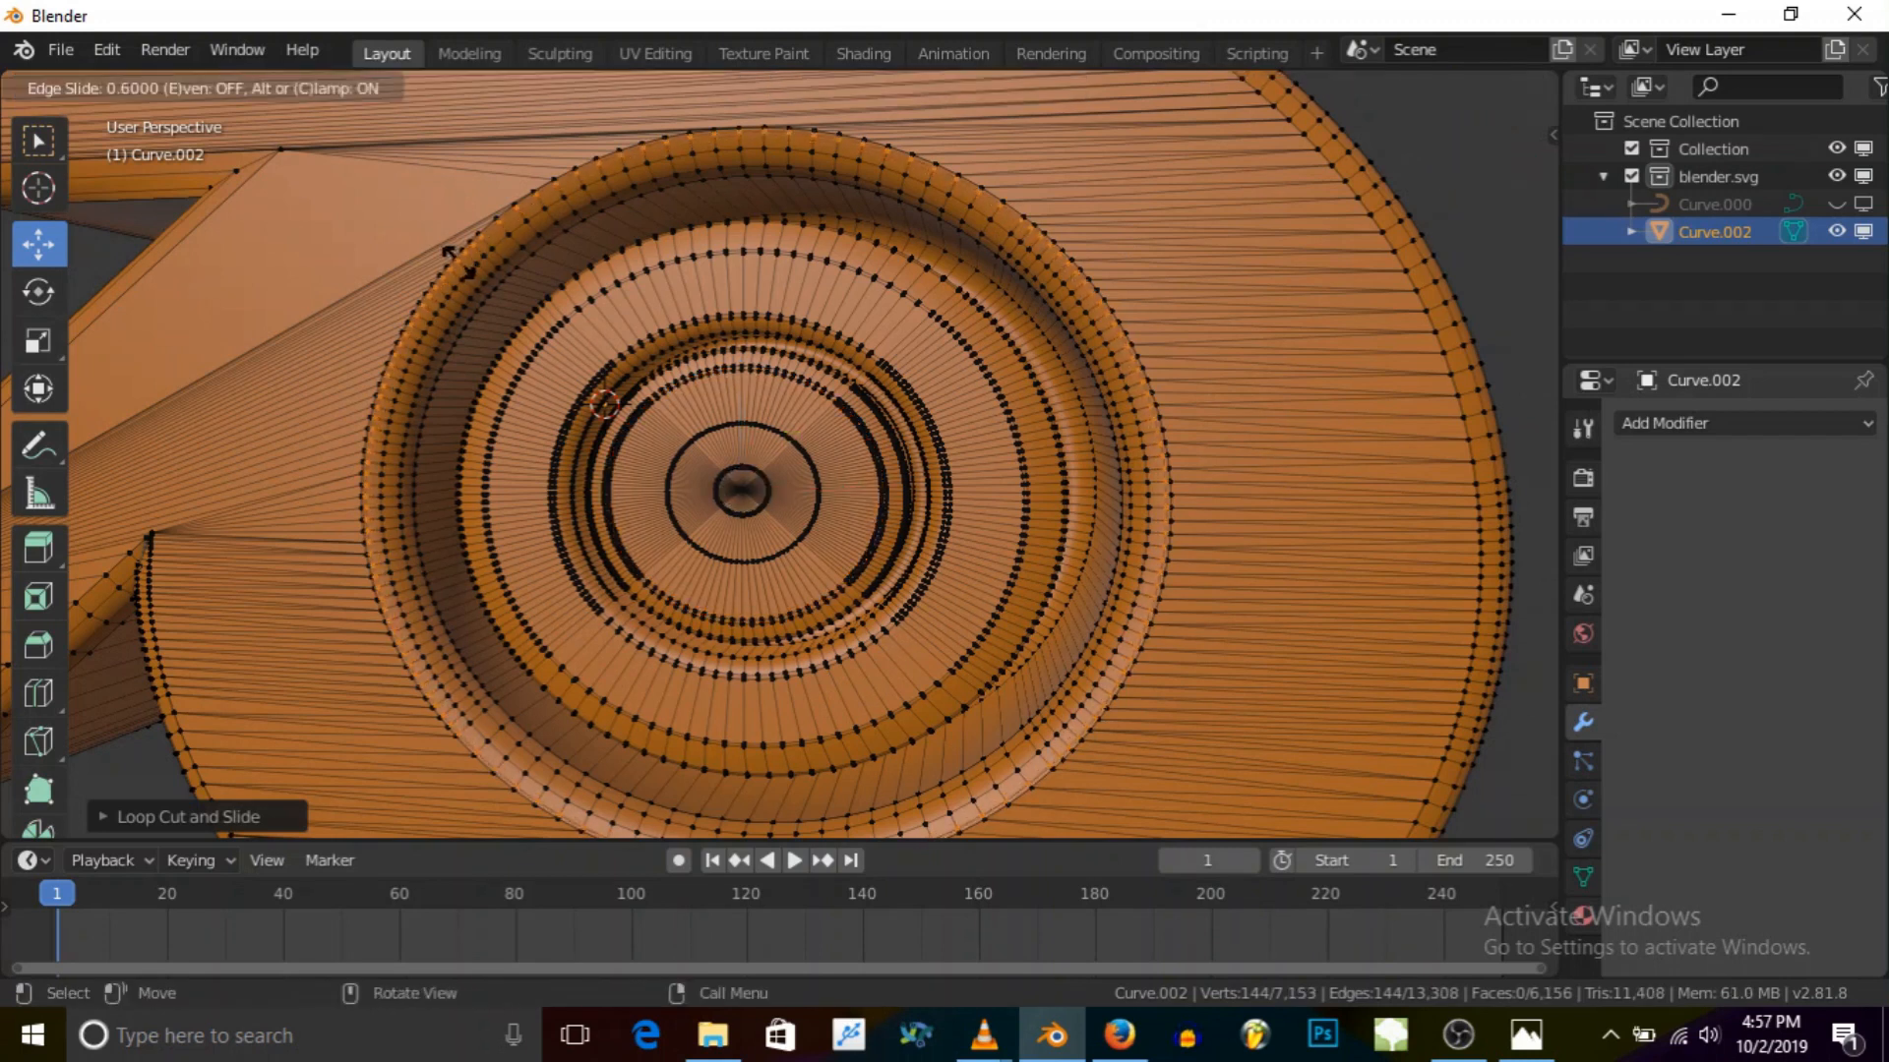
click(454, 253)
click(139, 87)
click(146, 118)
Step: Examine the logo's bevels, the rings inside the hole and the side thickness from several angles
scroll(489, 252, down, 5)
middle_drag(574, 320, 679, 309)
scroll(645, 329, up, 3)
scroll(973, 438, down, 2)
middle_drag(696, 397, 639, 393)
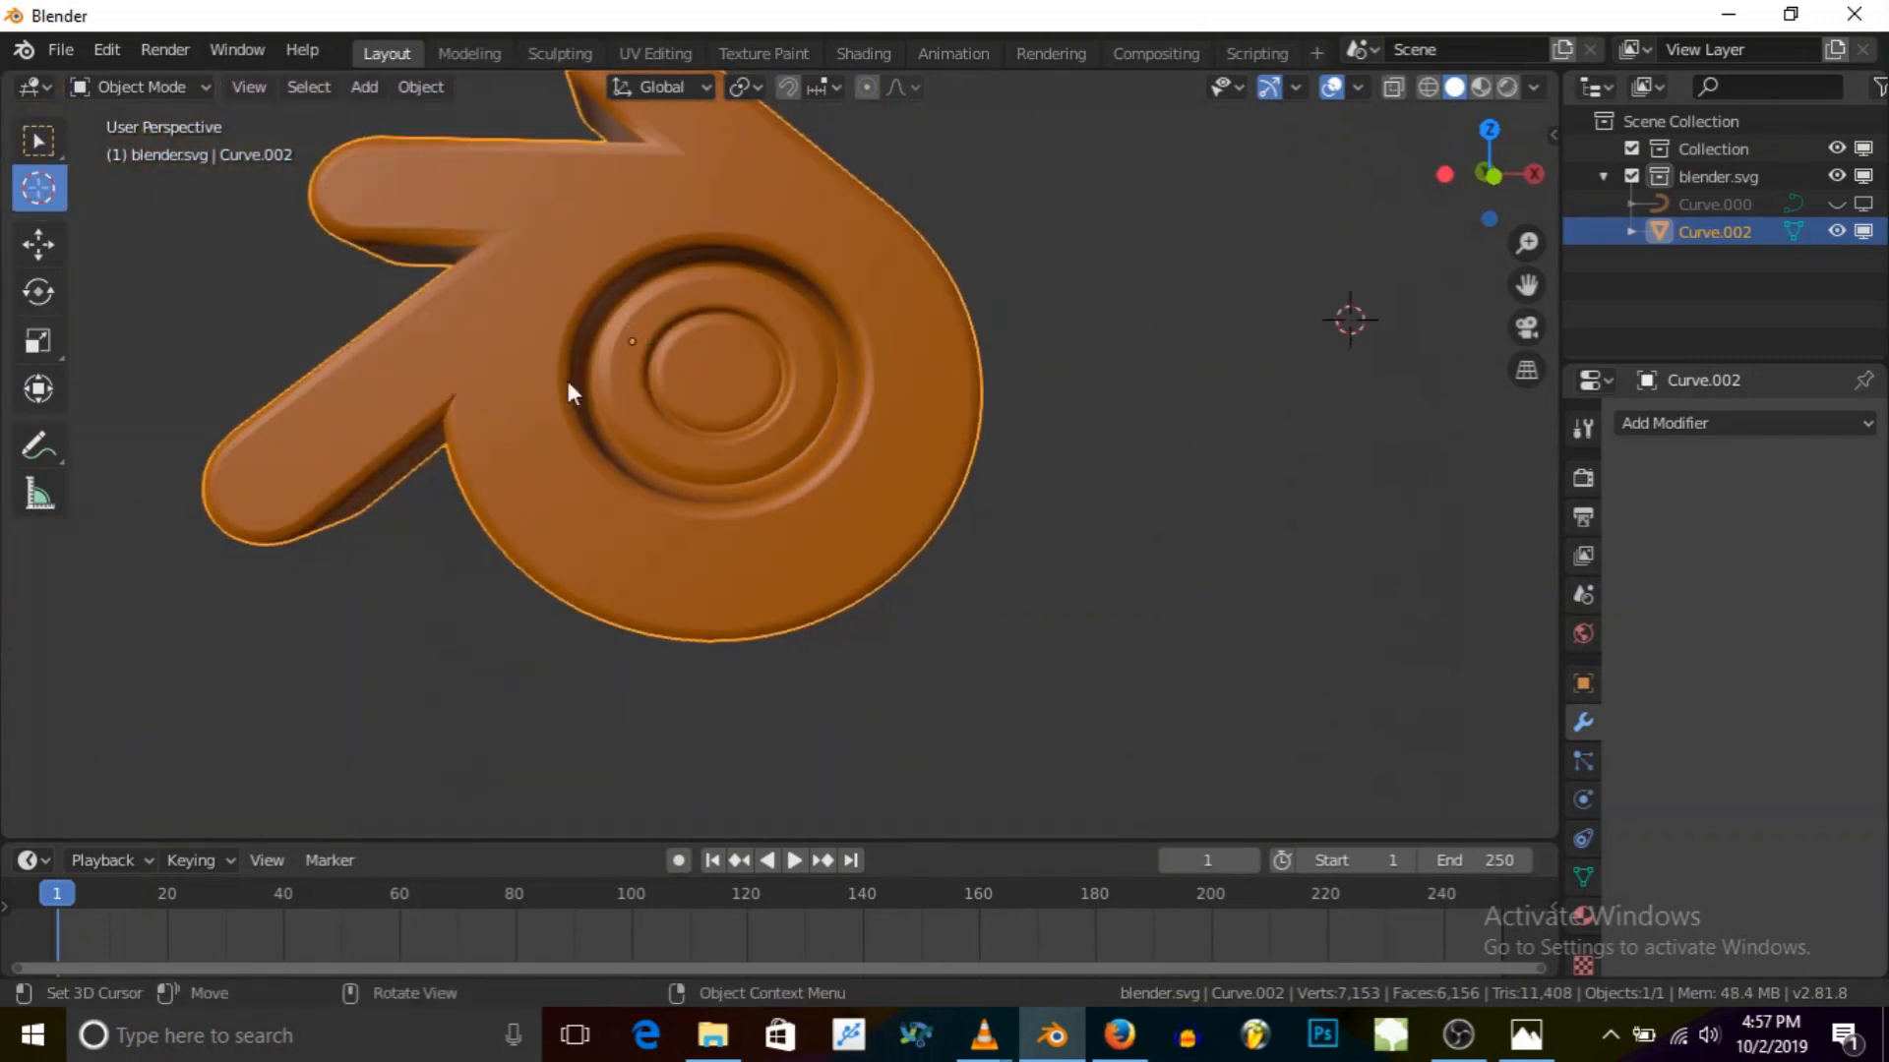
click(38, 141)
middle_drag(643, 425, 104, 251)
click(19, 153)
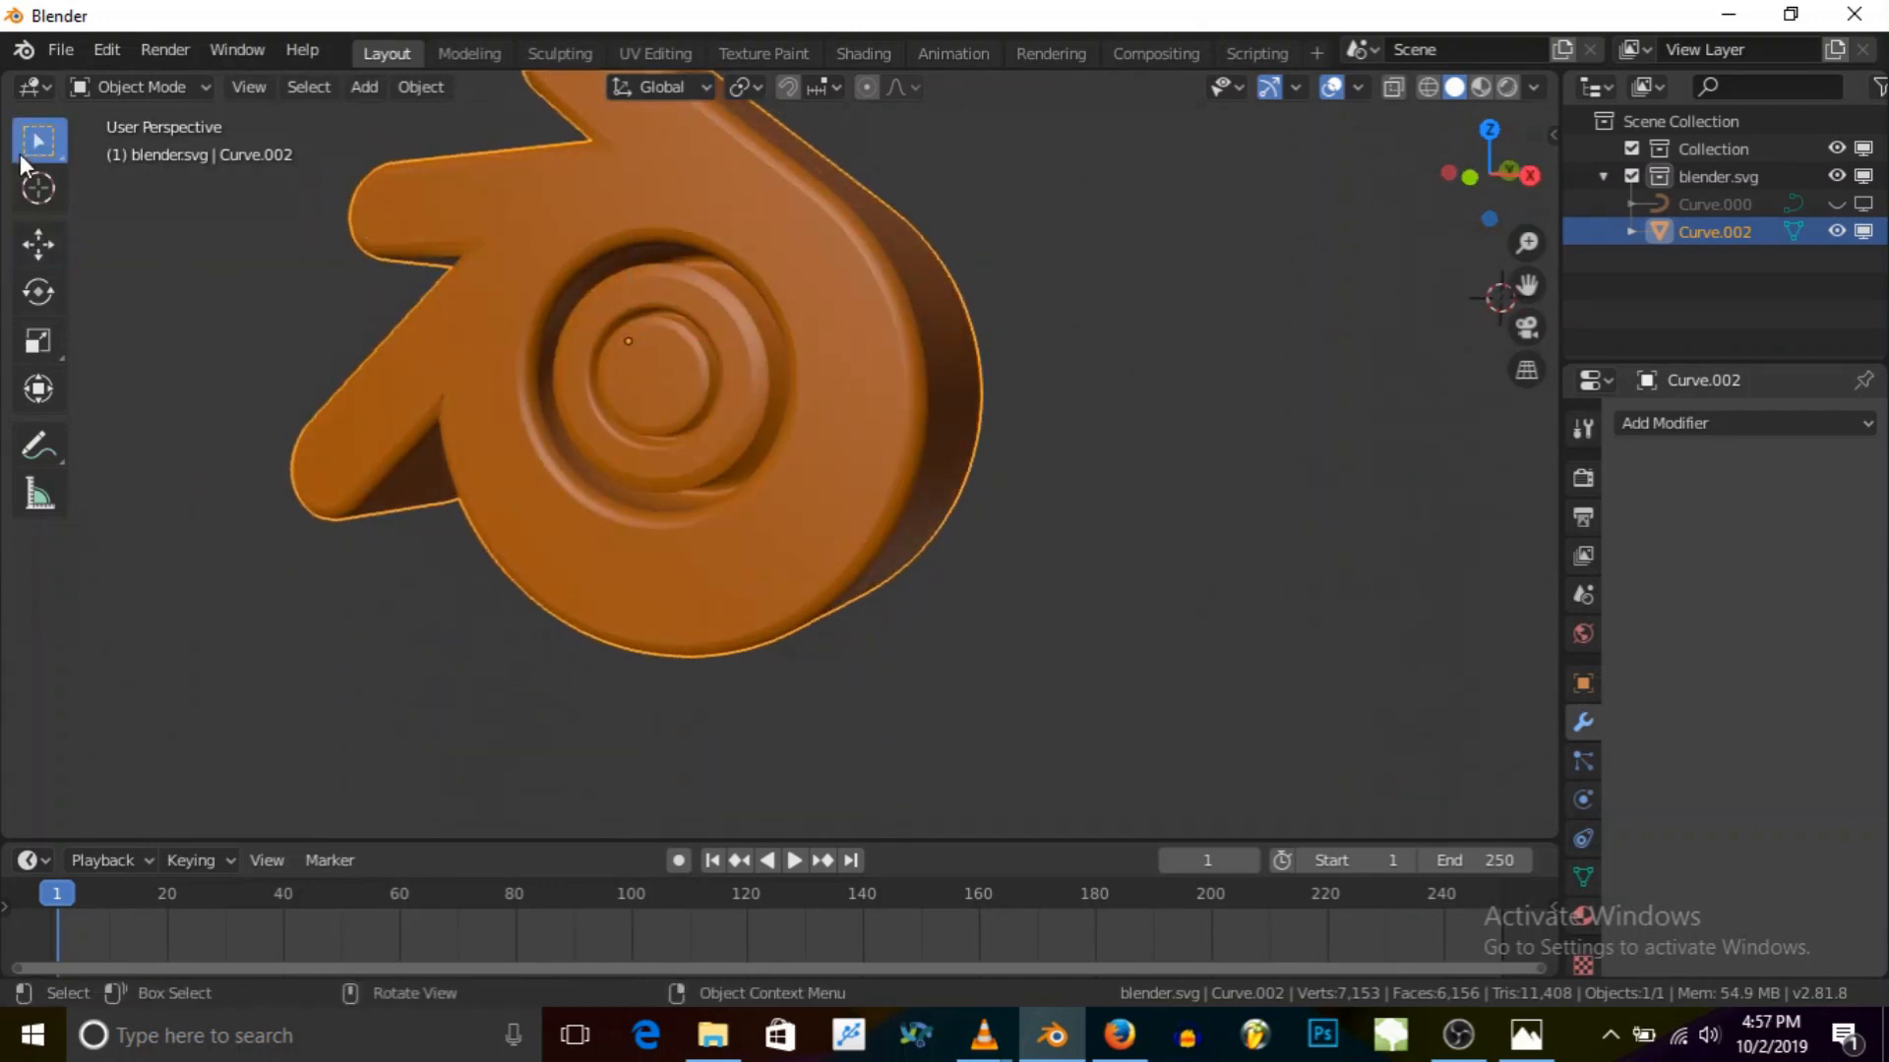
middle_drag(490, 350, 515, 526)
click(38, 245)
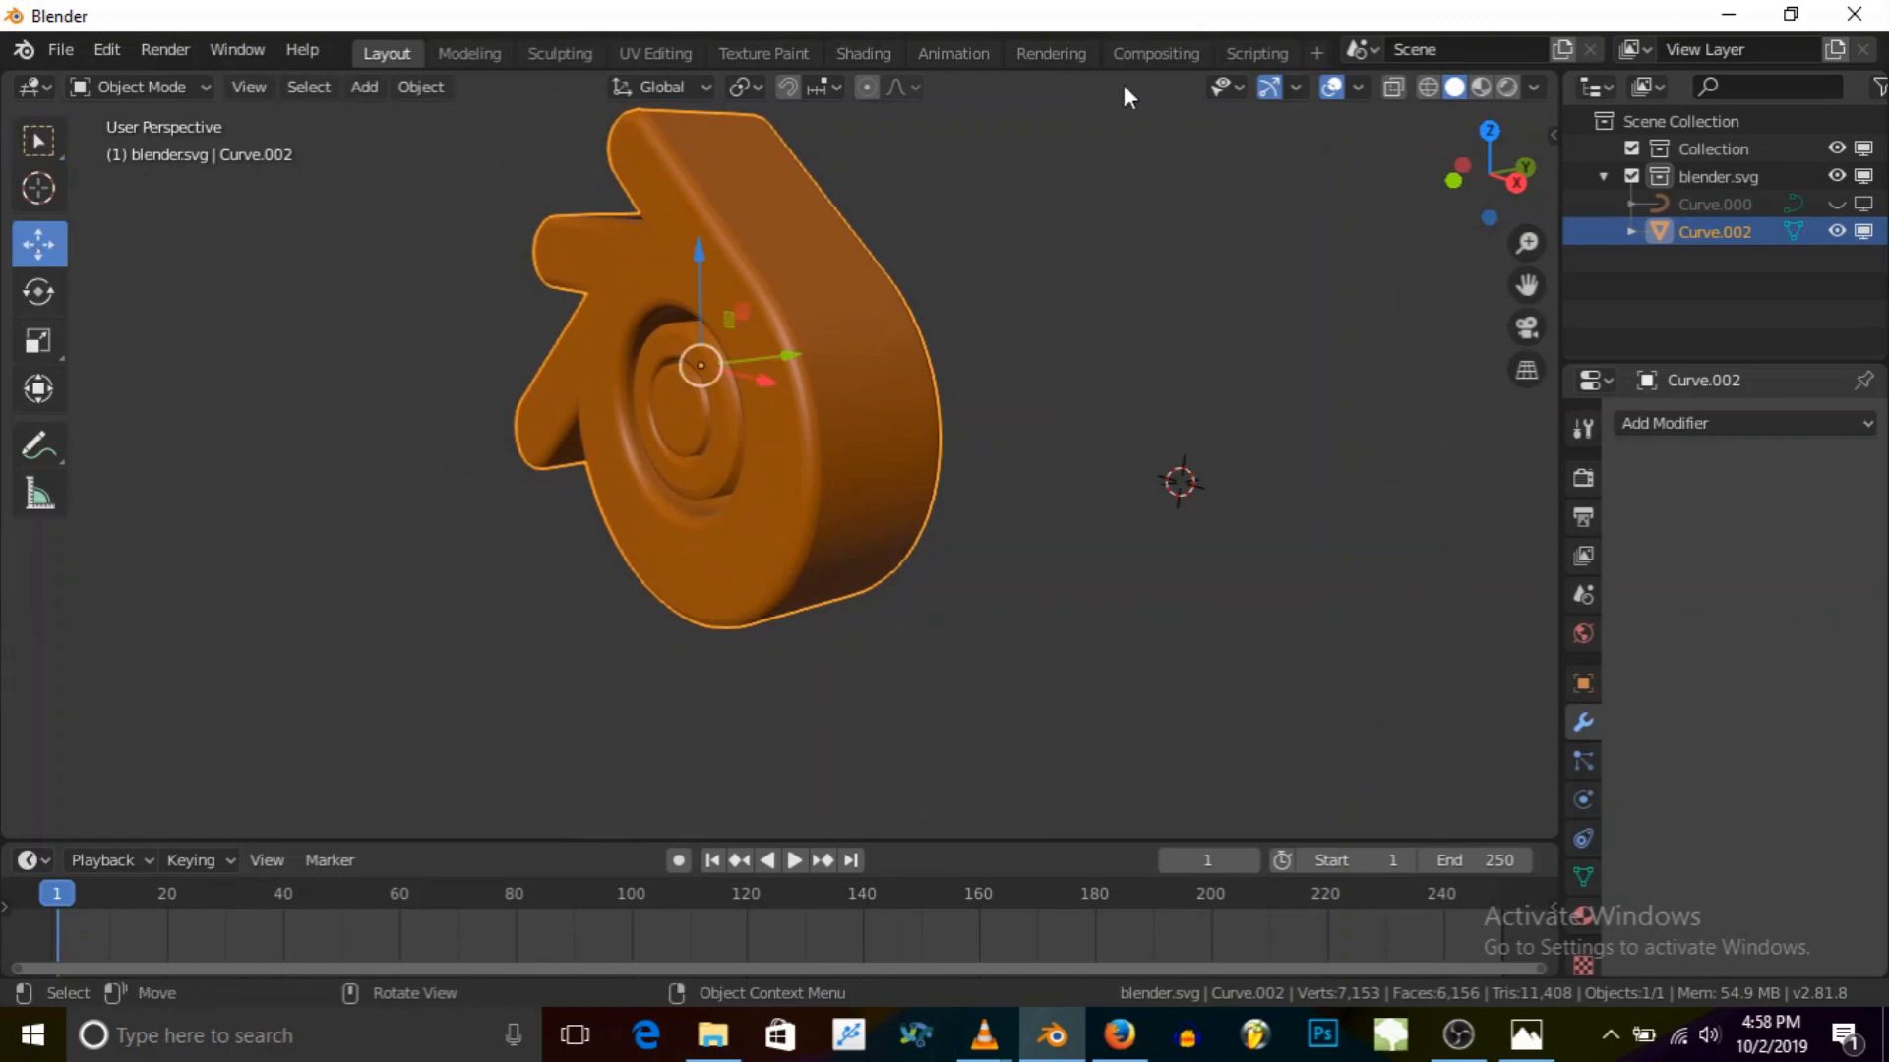
click(1236, 91)
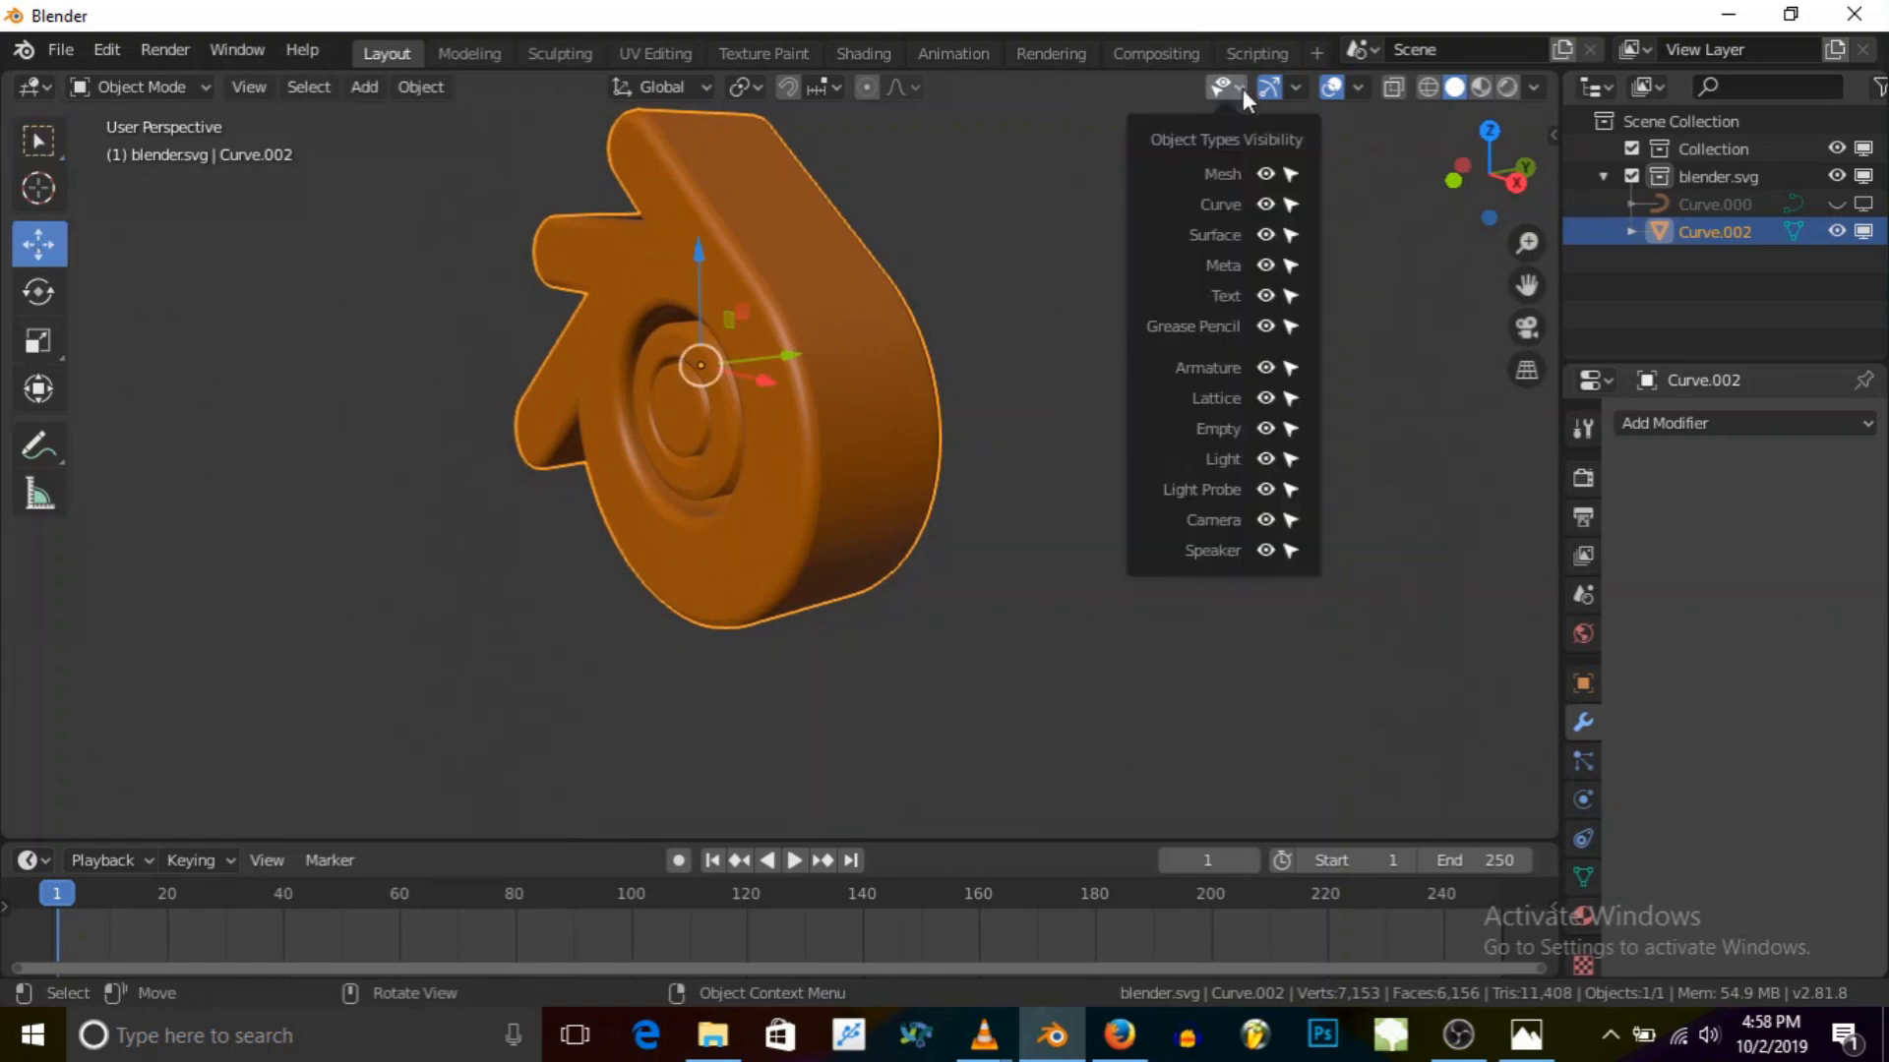
click(1296, 89)
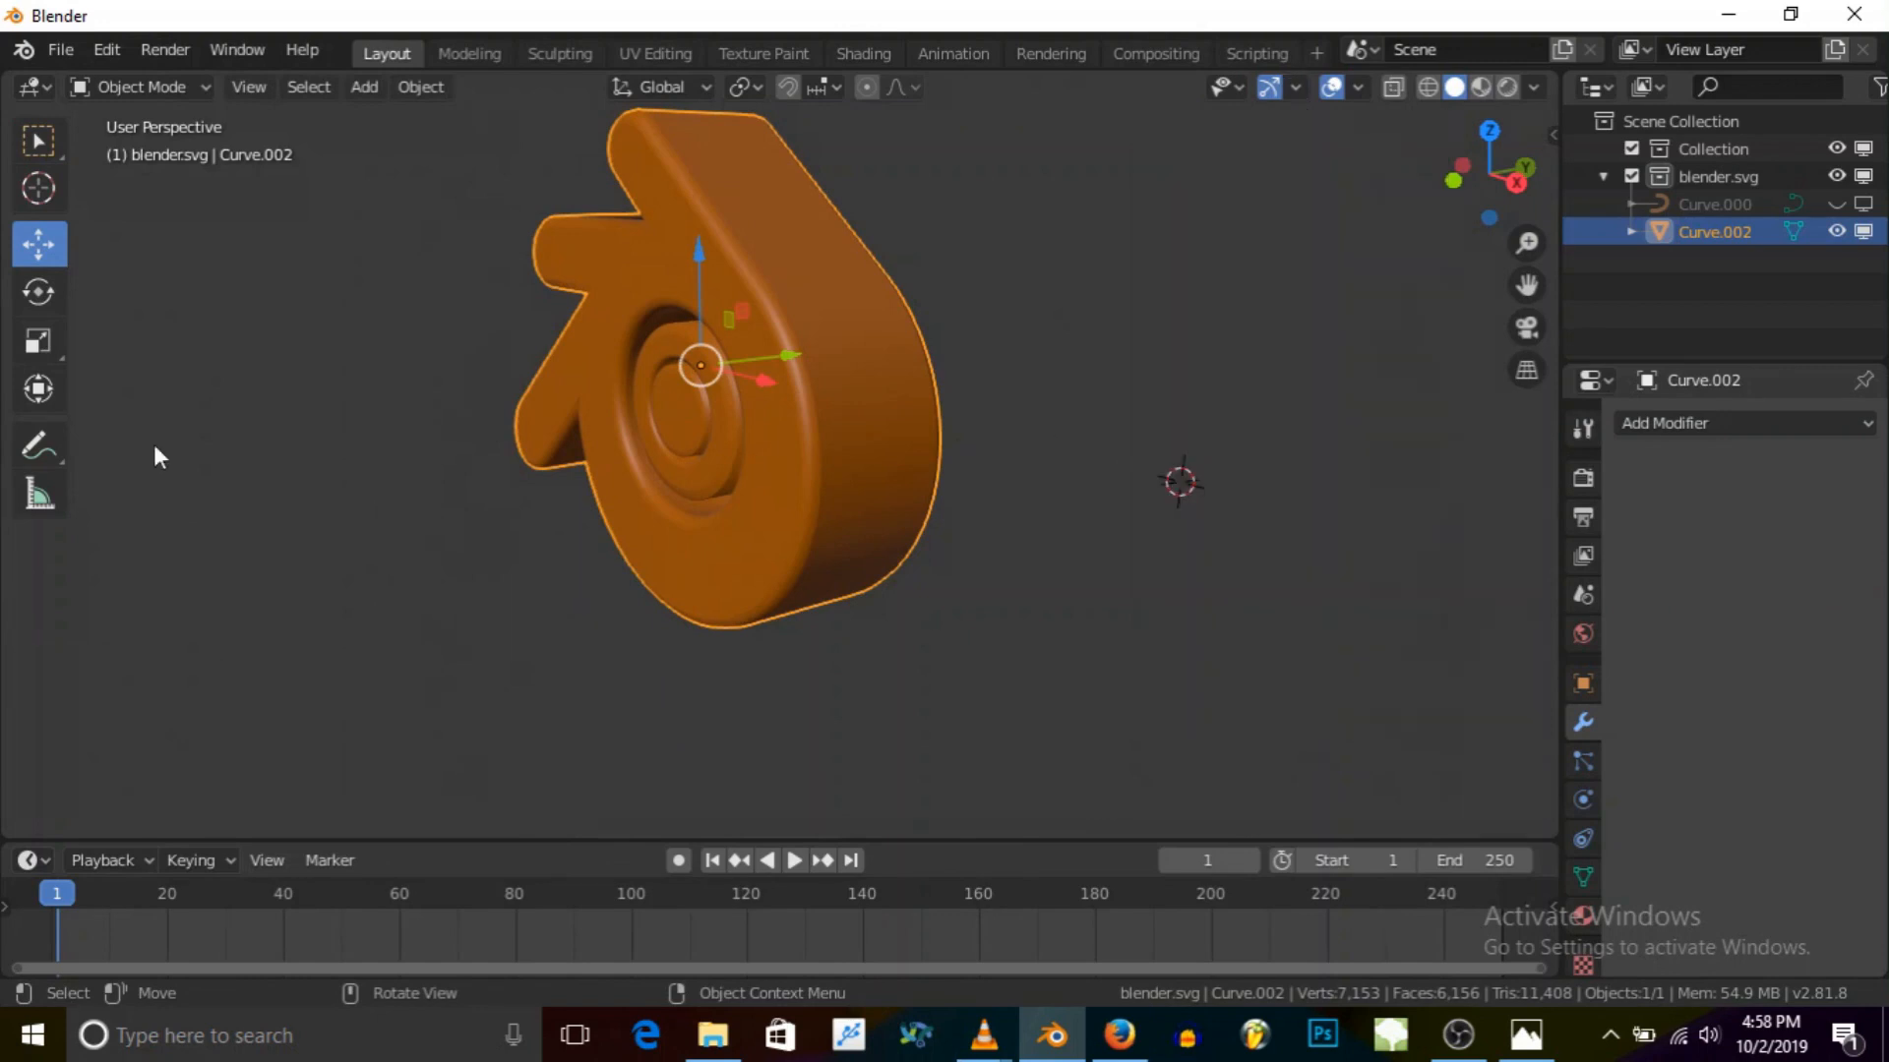
Step: Scale the logo down slightly along the Y axis to reduce its thickness and check it from the front
click(37, 342)
scroll(776, 356, up, 3)
middle_drag(776, 356, 727, 401)
mouse_move(775, 357)
mouse_down()
mouse_move(728, 365)
mouse_move(746, 370)
mouse_up()
middle_drag(745, 369, 617, 378)
scroll(791, 404, up, 4)
middle_drag(791, 403, 884, 393)
scroll(884, 393, down, 3)
mouse_move(751, 474)
middle_down()
mouse_move(882, 478)
mouse_move(727, 476)
middle_up()
Step: Examine the ring loops inside the hole in Edit Mode, then the logo's side in Object Mode
click(92, 84)
click(142, 146)
middle_drag(659, 391, 758, 382)
scroll(850, 341, up, 3)
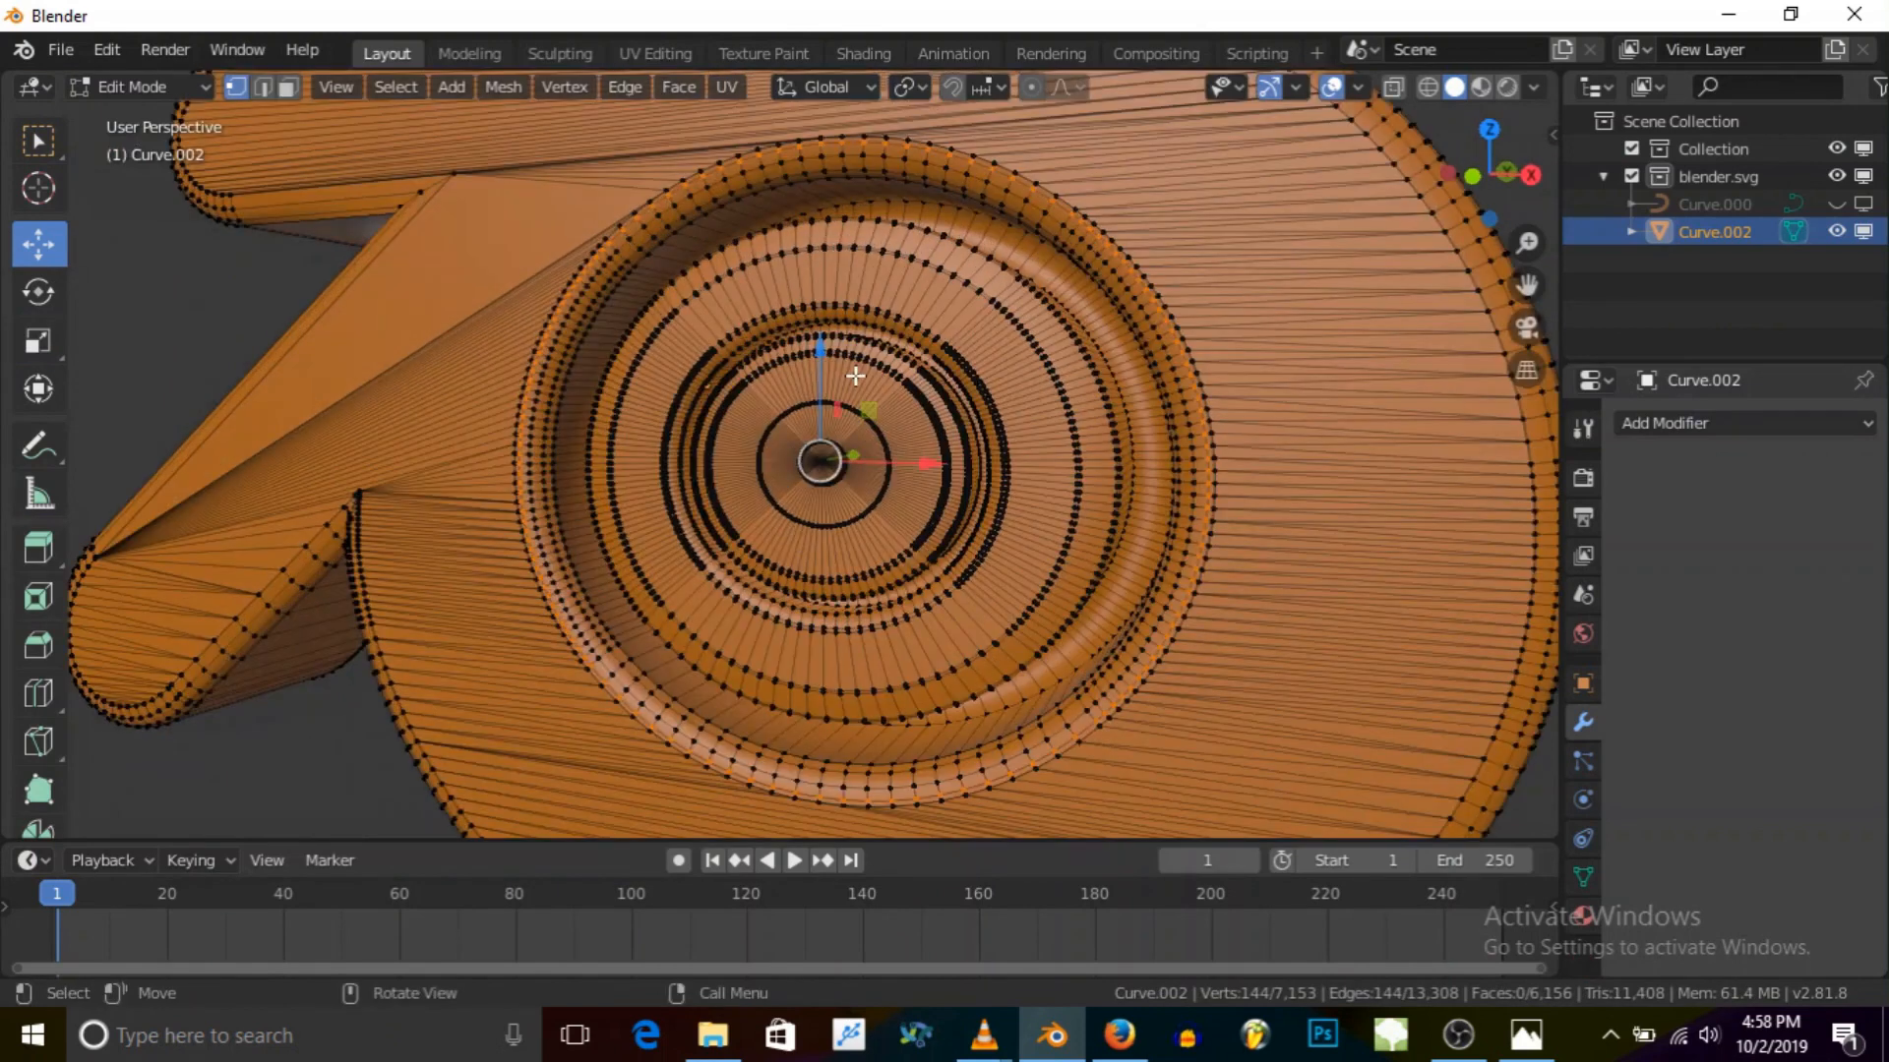
scroll(855, 375, up, 2)
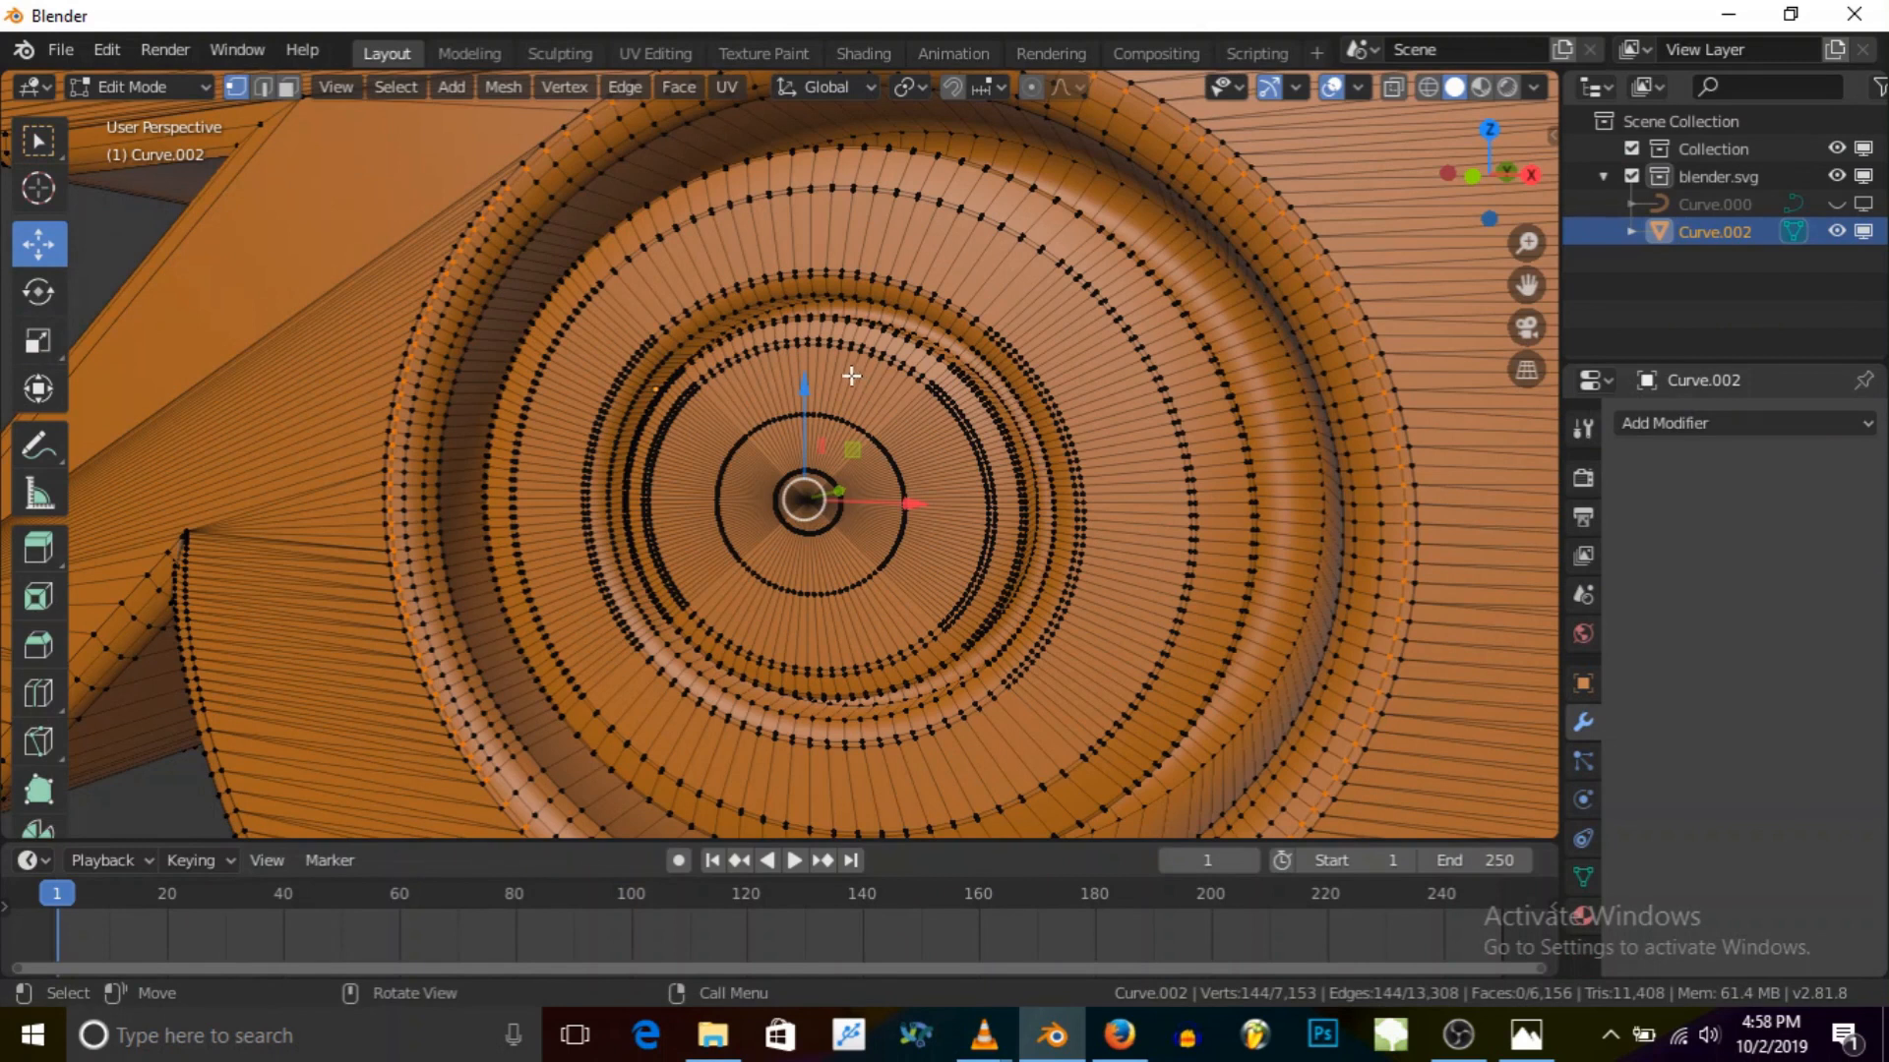
click(98, 87)
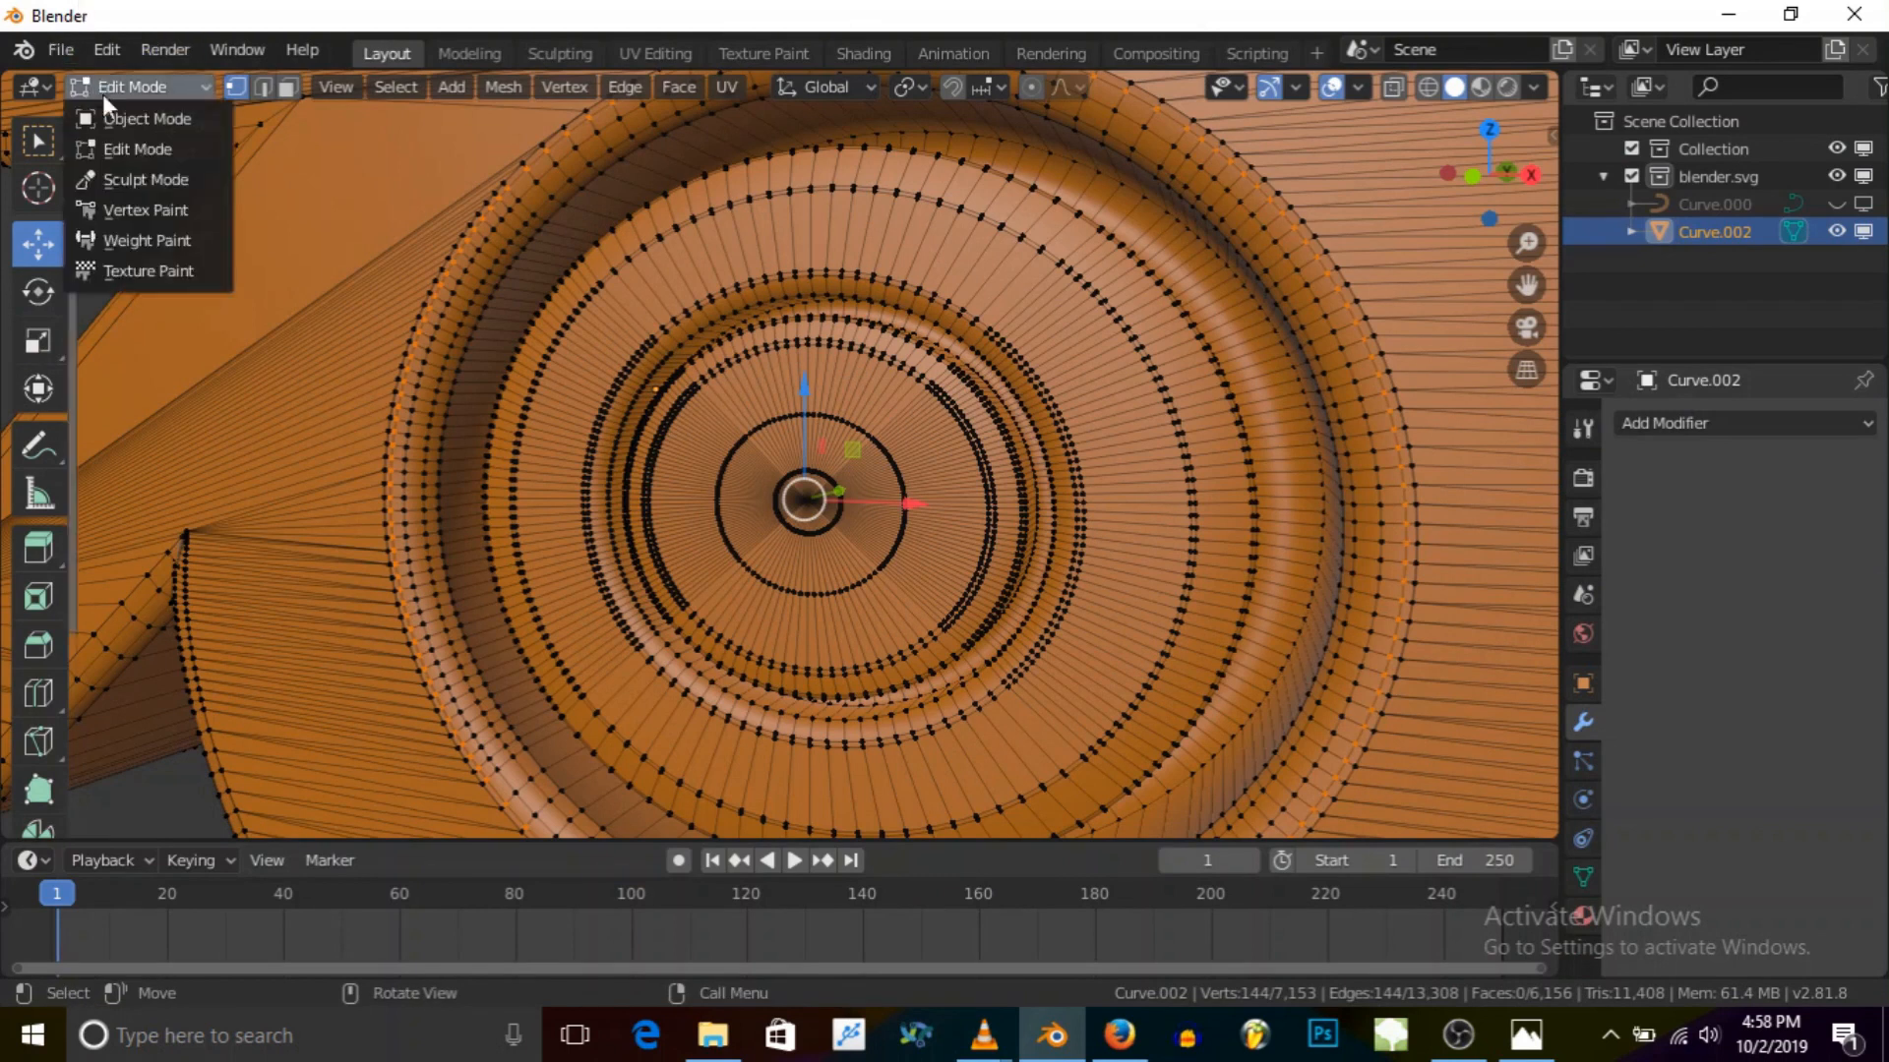
click(110, 114)
middle_drag(547, 238, 582, 387)
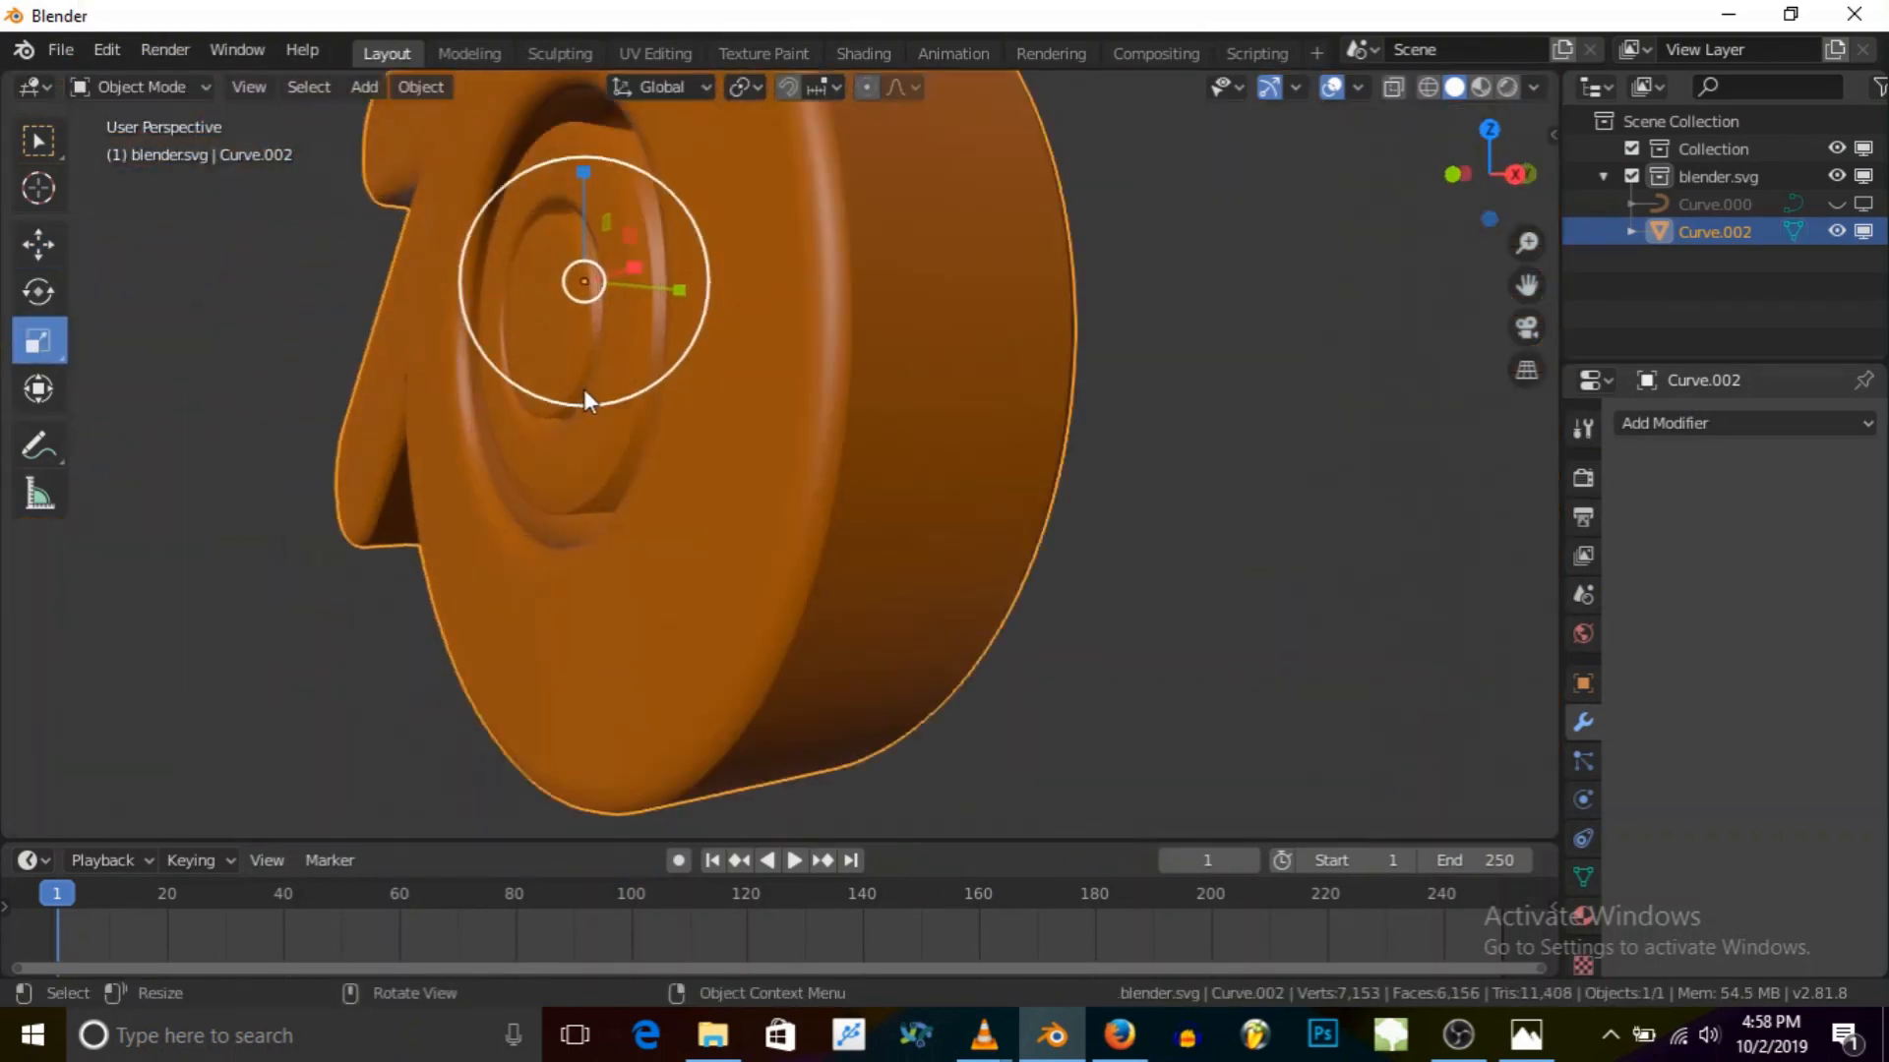
Step: Undo the scaling of the logo along the Y axis
key(ctrl+z)
key(ctrl+z)
key(ctrl+z)
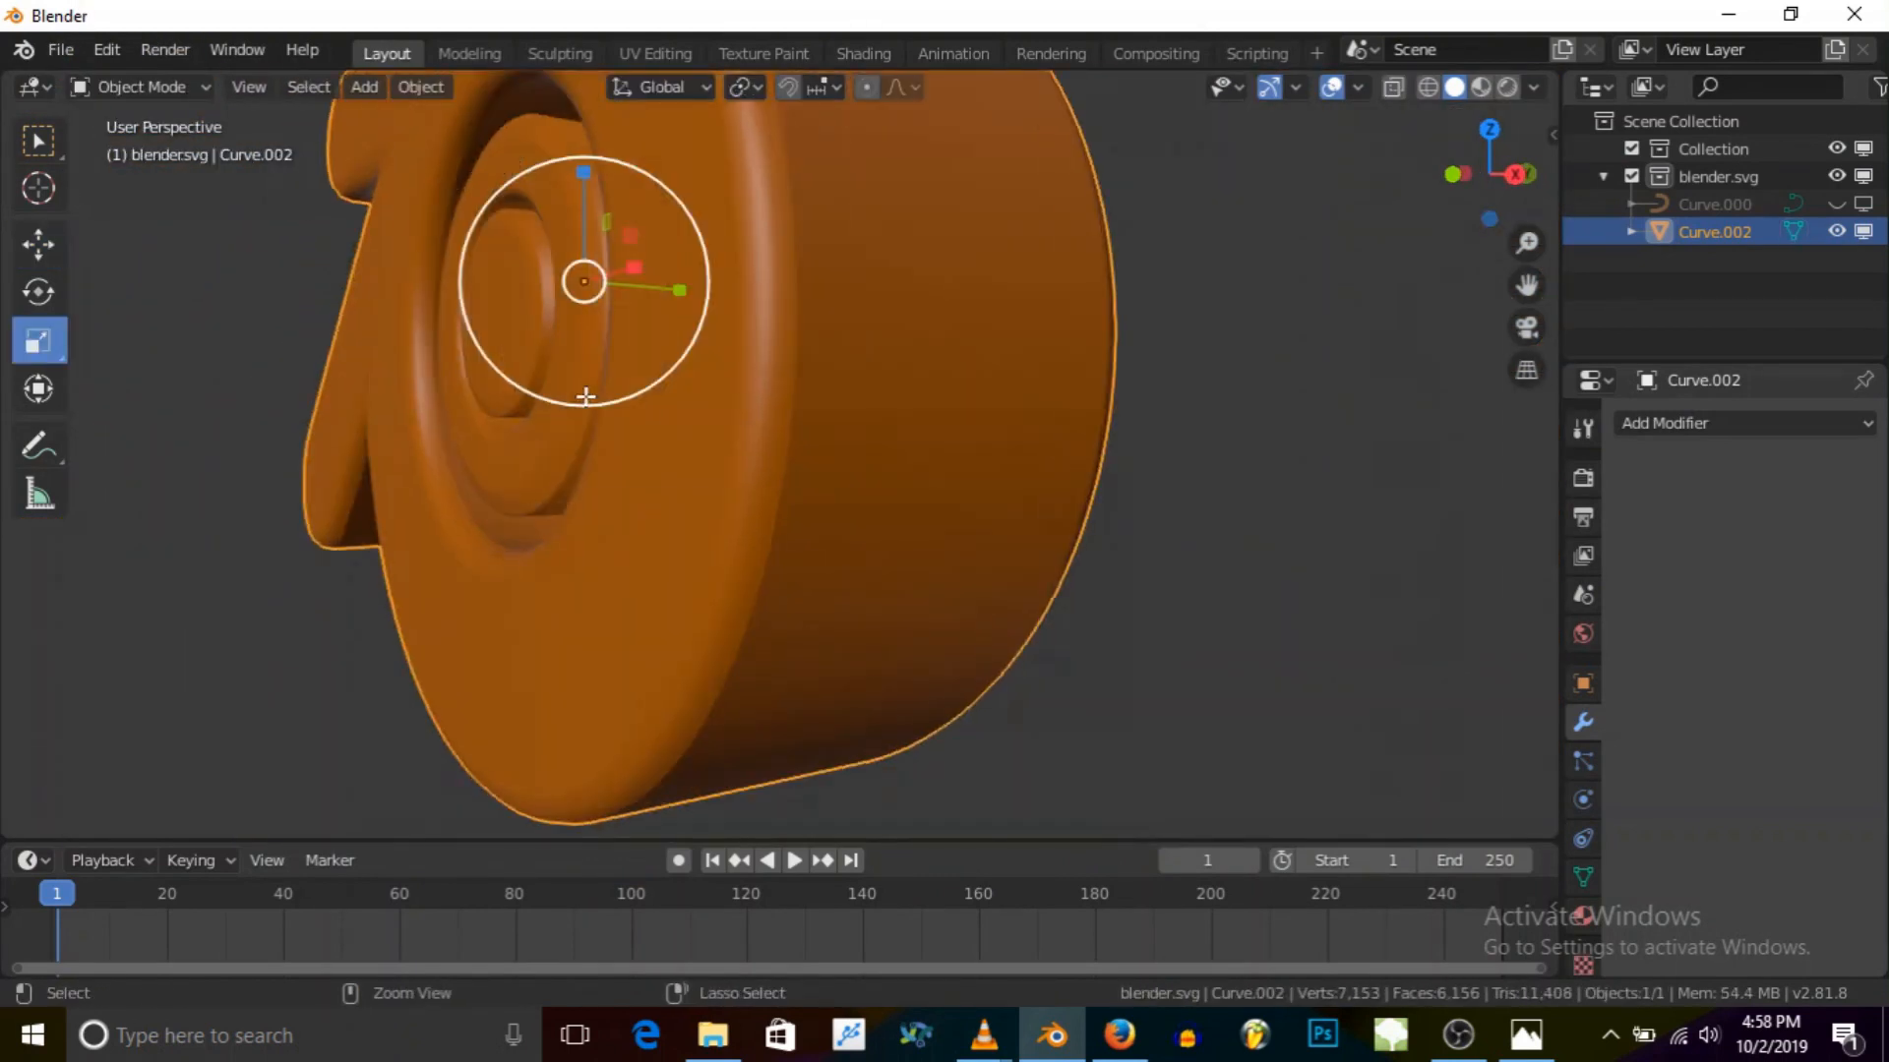
Step: In Edit Mode with wireframe shading, view the logo from the side and box-select the vertices of its back side
mouse_move(478, 233)
middle_down()
mouse_move(666, 324)
mouse_move(758, 308)
mouse_move(737, 449)
mouse_move(388, 472)
mouse_move(427, 484)
mouse_move(738, 422)
mouse_move(822, 447)
mouse_move(763, 446)
mouse_move(273, 247)
mouse_move(512, 345)
mouse_move(670, 443)
mouse_move(698, 416)
middle_up()
click(181, 83)
click(169, 139)
key(z)
click(604, 416)
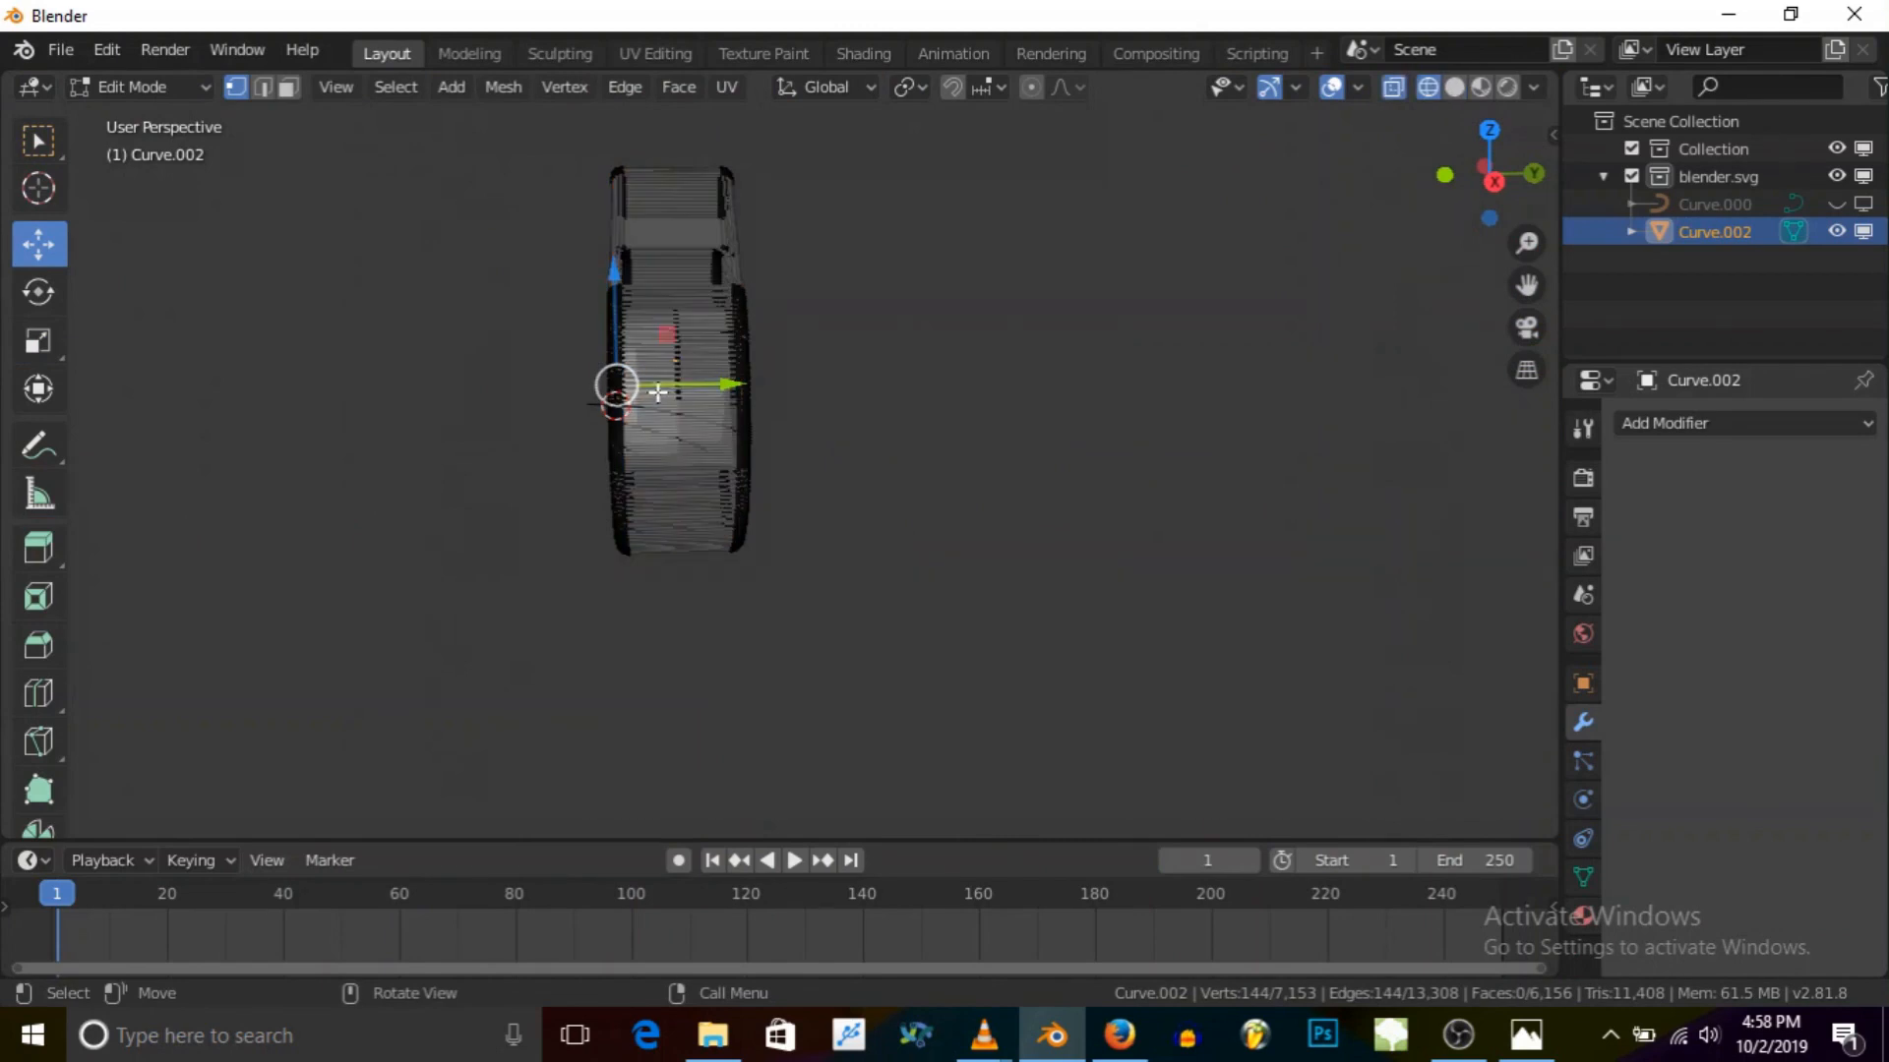
click(755, 430)
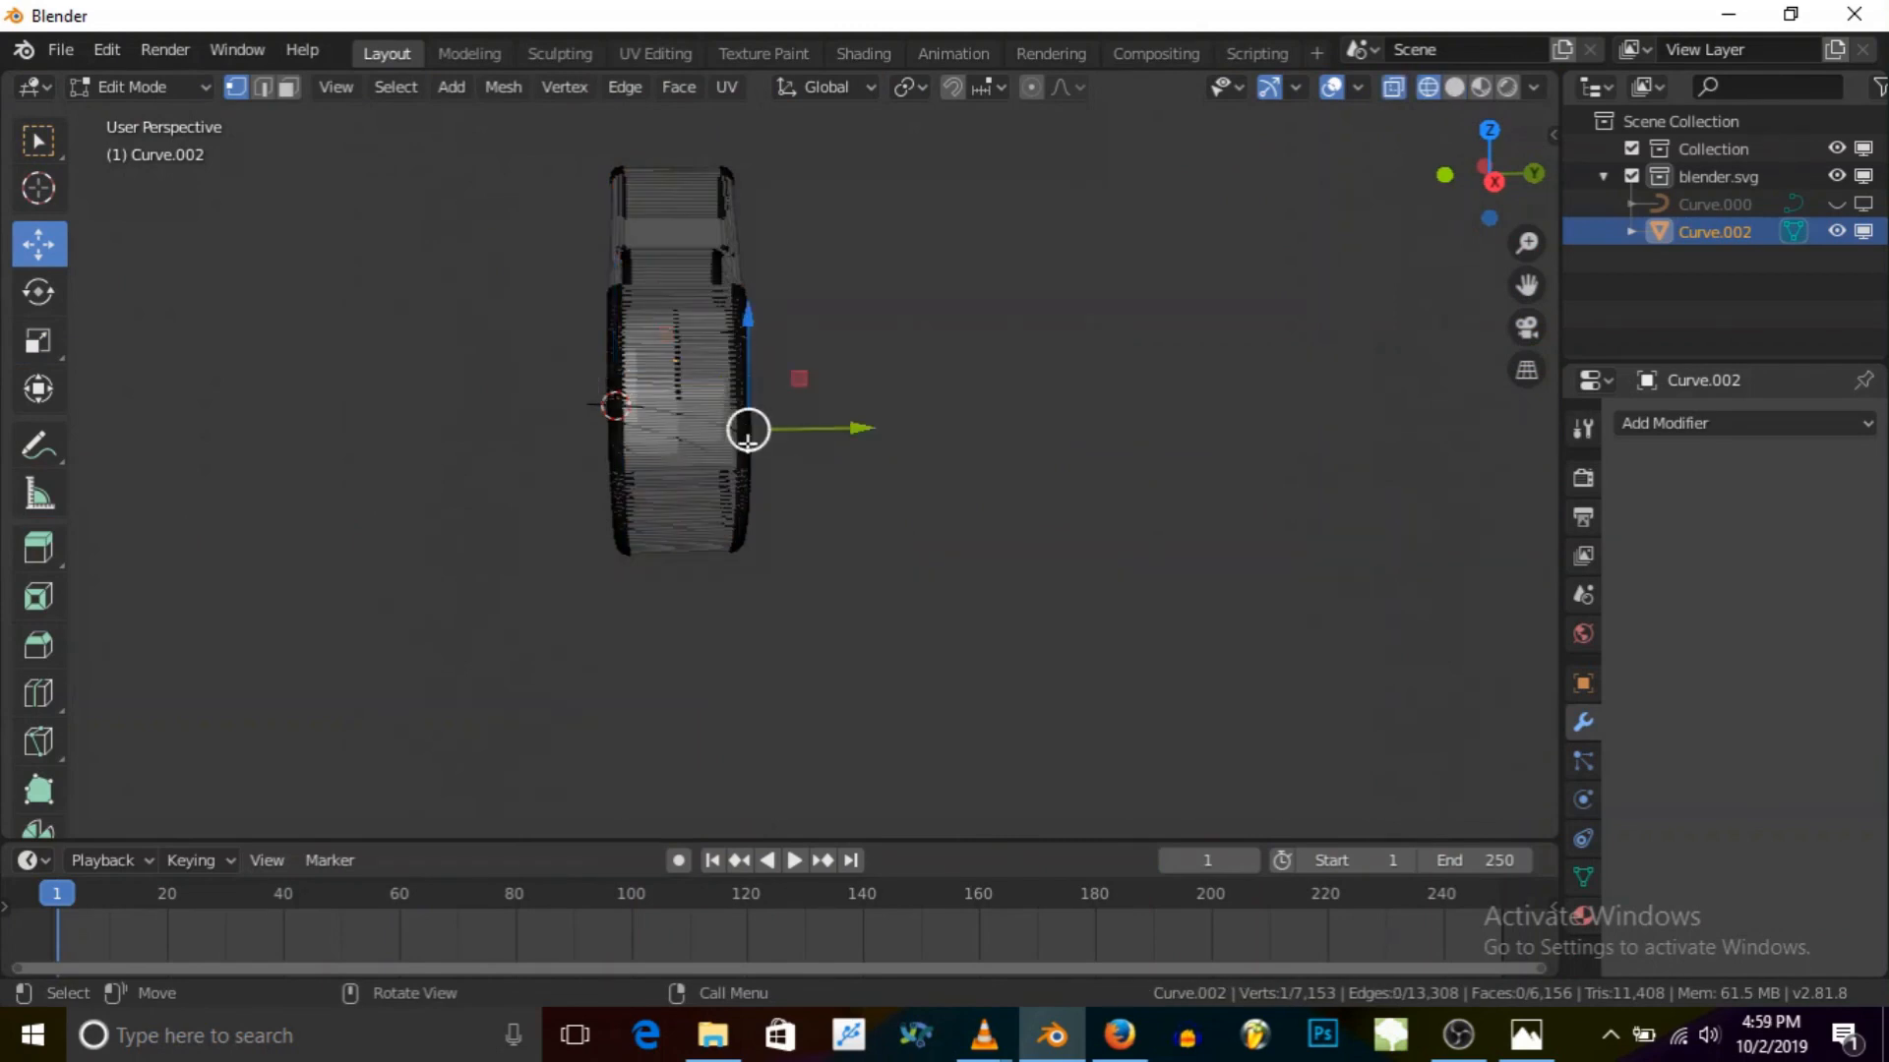
key(n)
key(n)
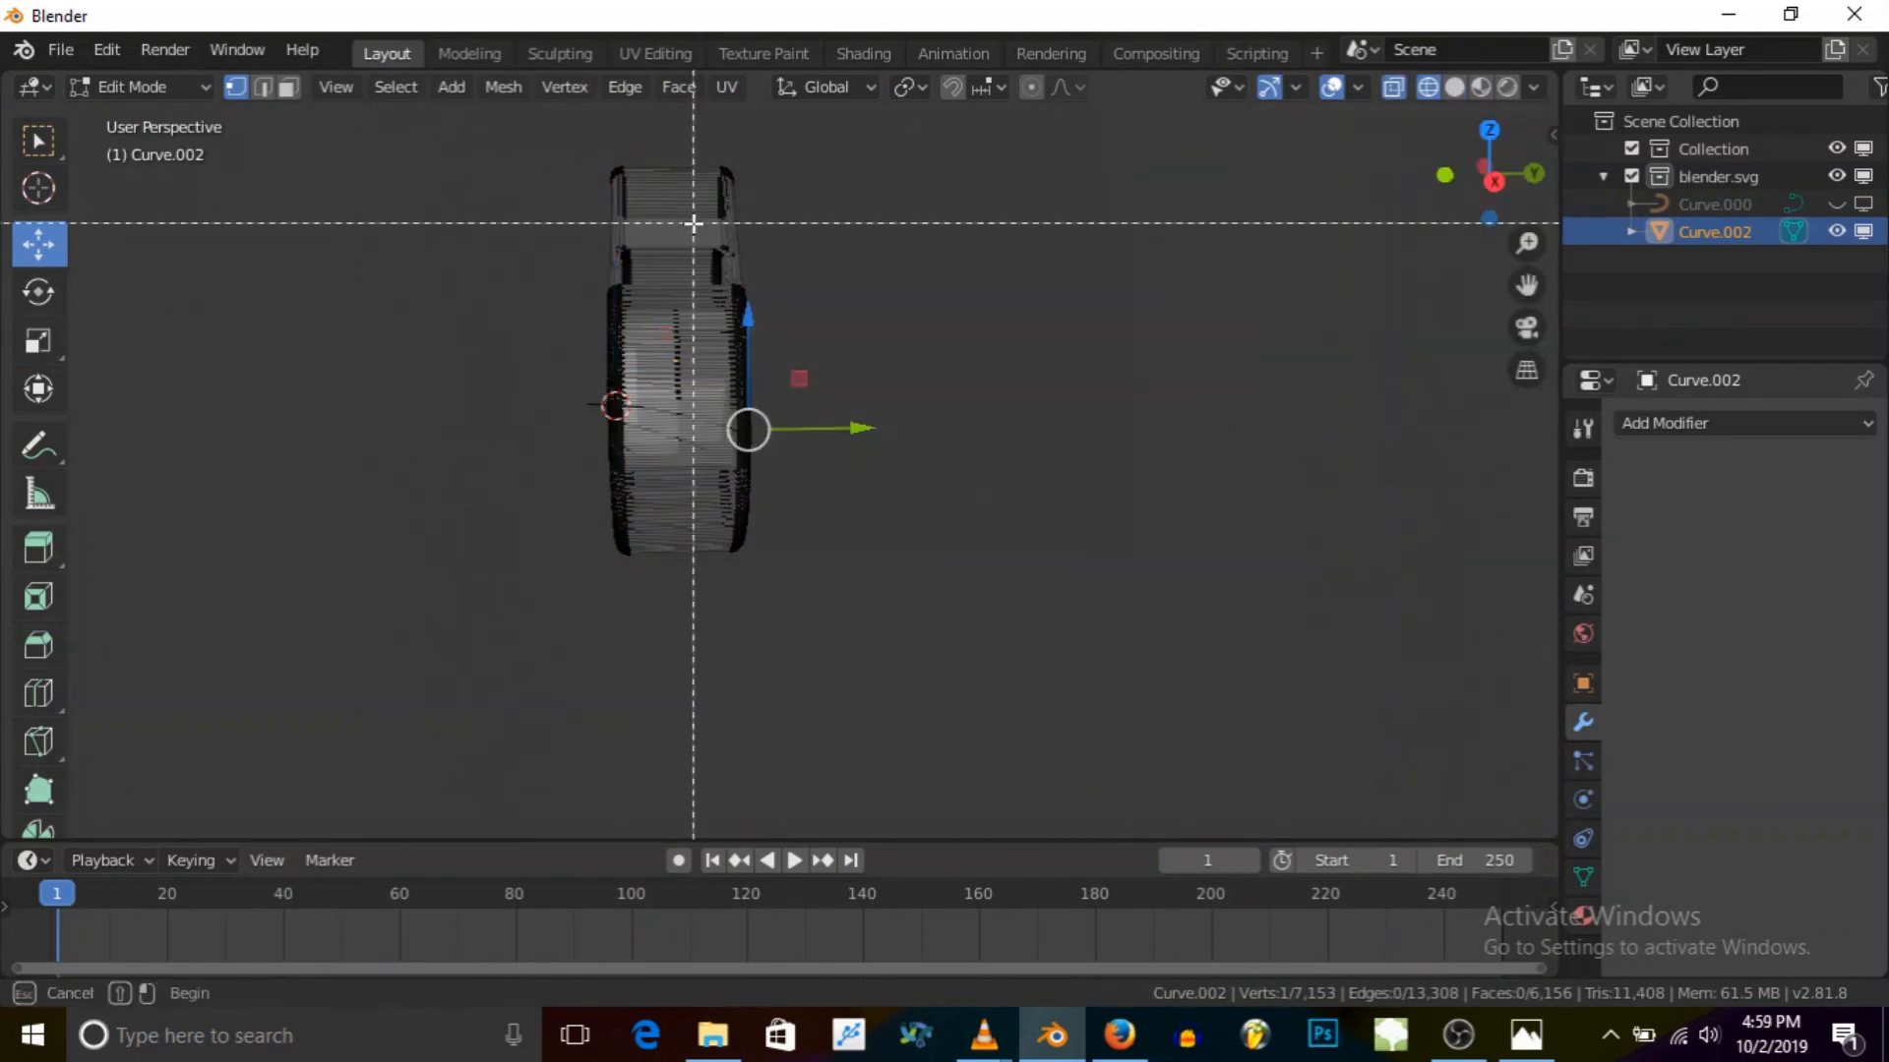
drag(692, 136, 911, 612)
Step: Move the selected back vertices along Y toward the front to thin the logo, and return to Object Mode with solid shading
drag(852, 385, 815, 398)
middle_drag(816, 398, 696, 383)
click(150, 87)
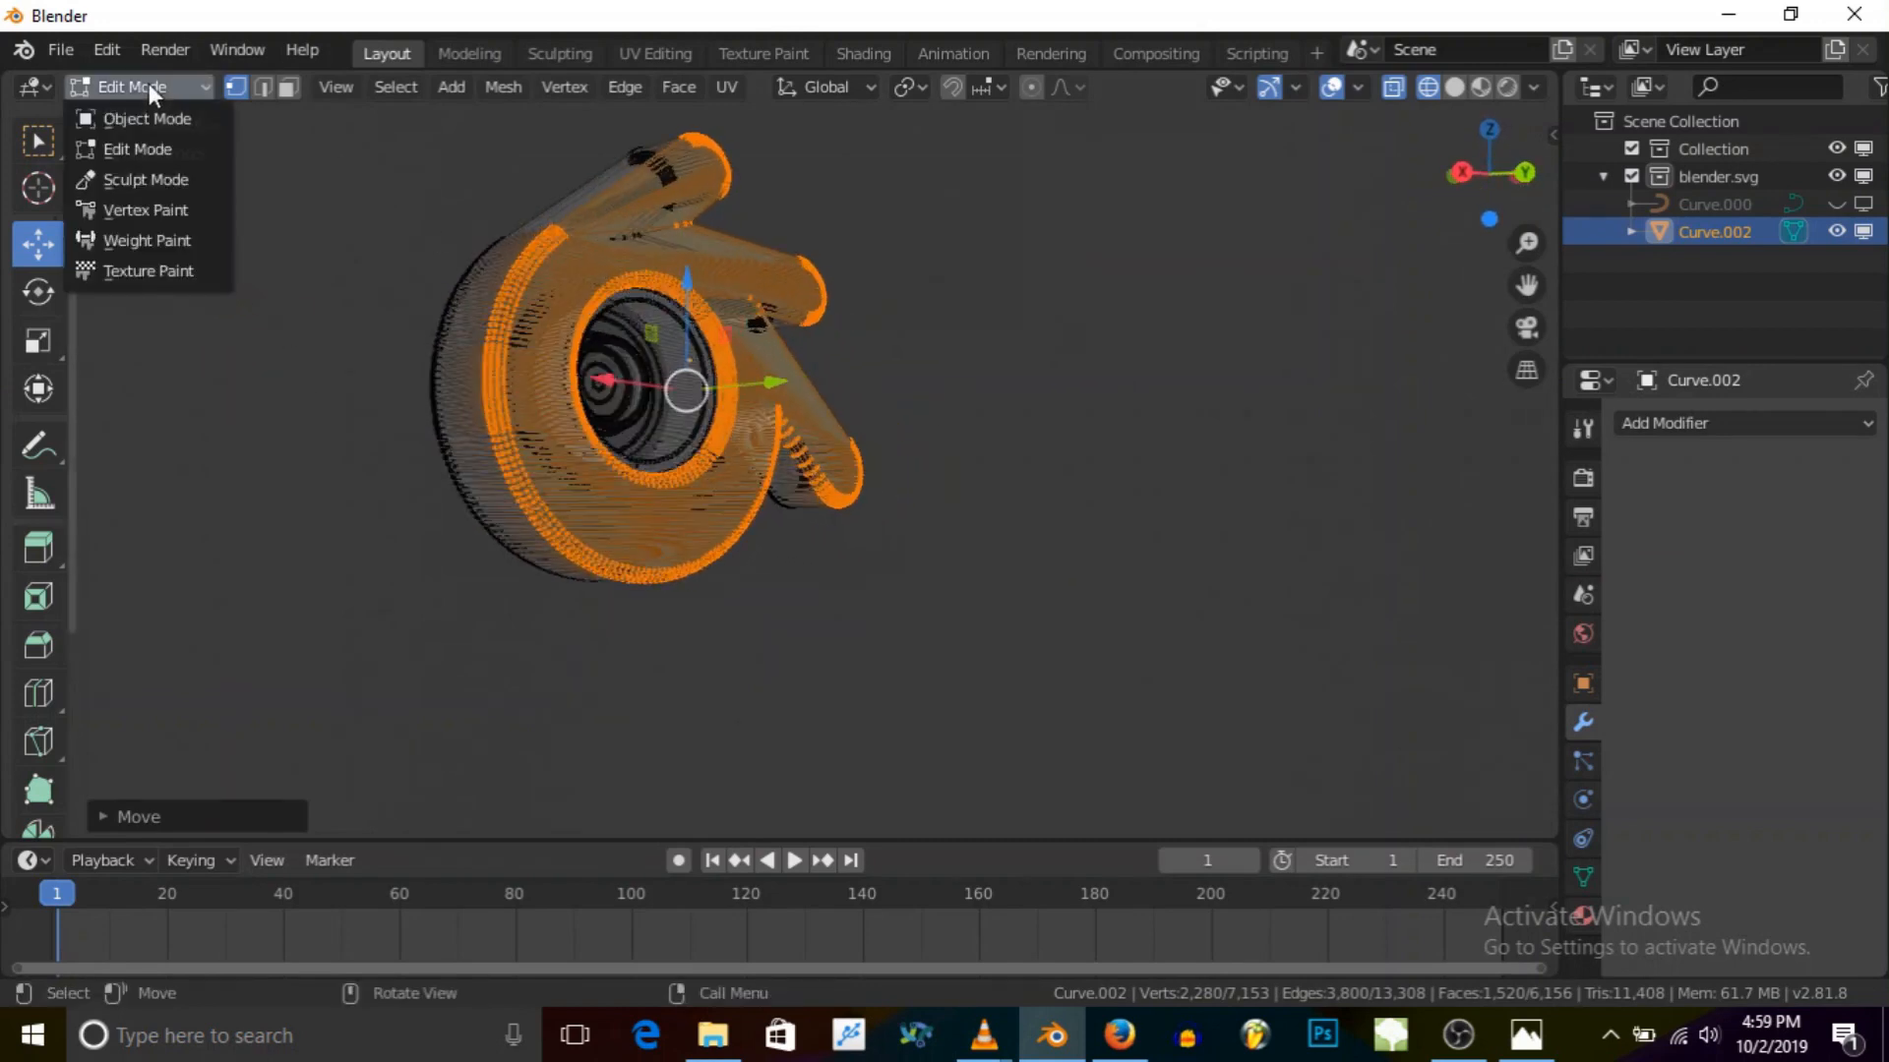
click(153, 112)
key(z)
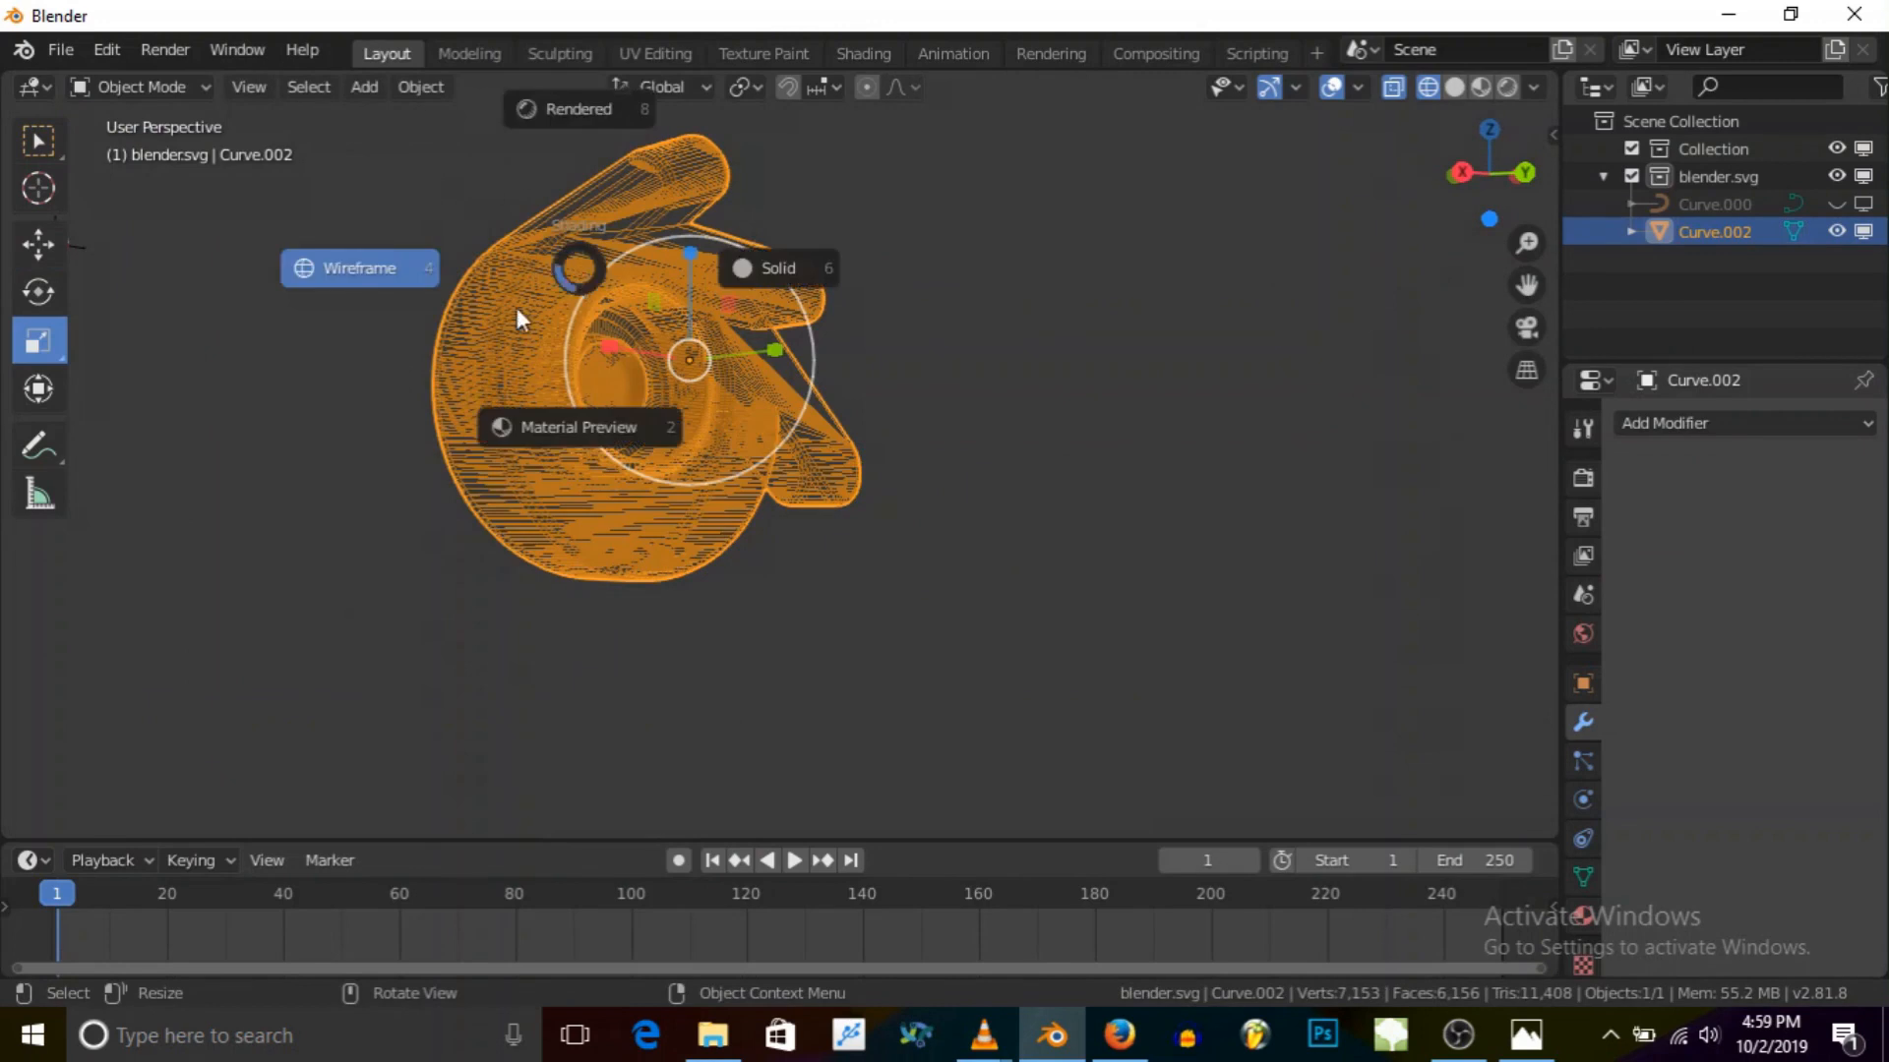
click(728, 280)
Step: Activate the Select Box tool, hide the viewport gizmos and bring the whole logo into view from the front
mouse_move(396, 417)
middle_down()
mouse_move(321, 415)
mouse_move(222, 453)
mouse_move(404, 527)
mouse_move(784, 498)
mouse_move(843, 413)
mouse_move(675, 486)
mouse_move(714, 363)
middle_up()
scroll(852, 425, up, 3)
click(33, 139)
middle_drag(456, 458, 502, 455)
middle_drag(357, 416, 836, 291)
click(1268, 86)
middle_drag(1025, 354, 910, 429)
scroll(866, 409, down, 2)
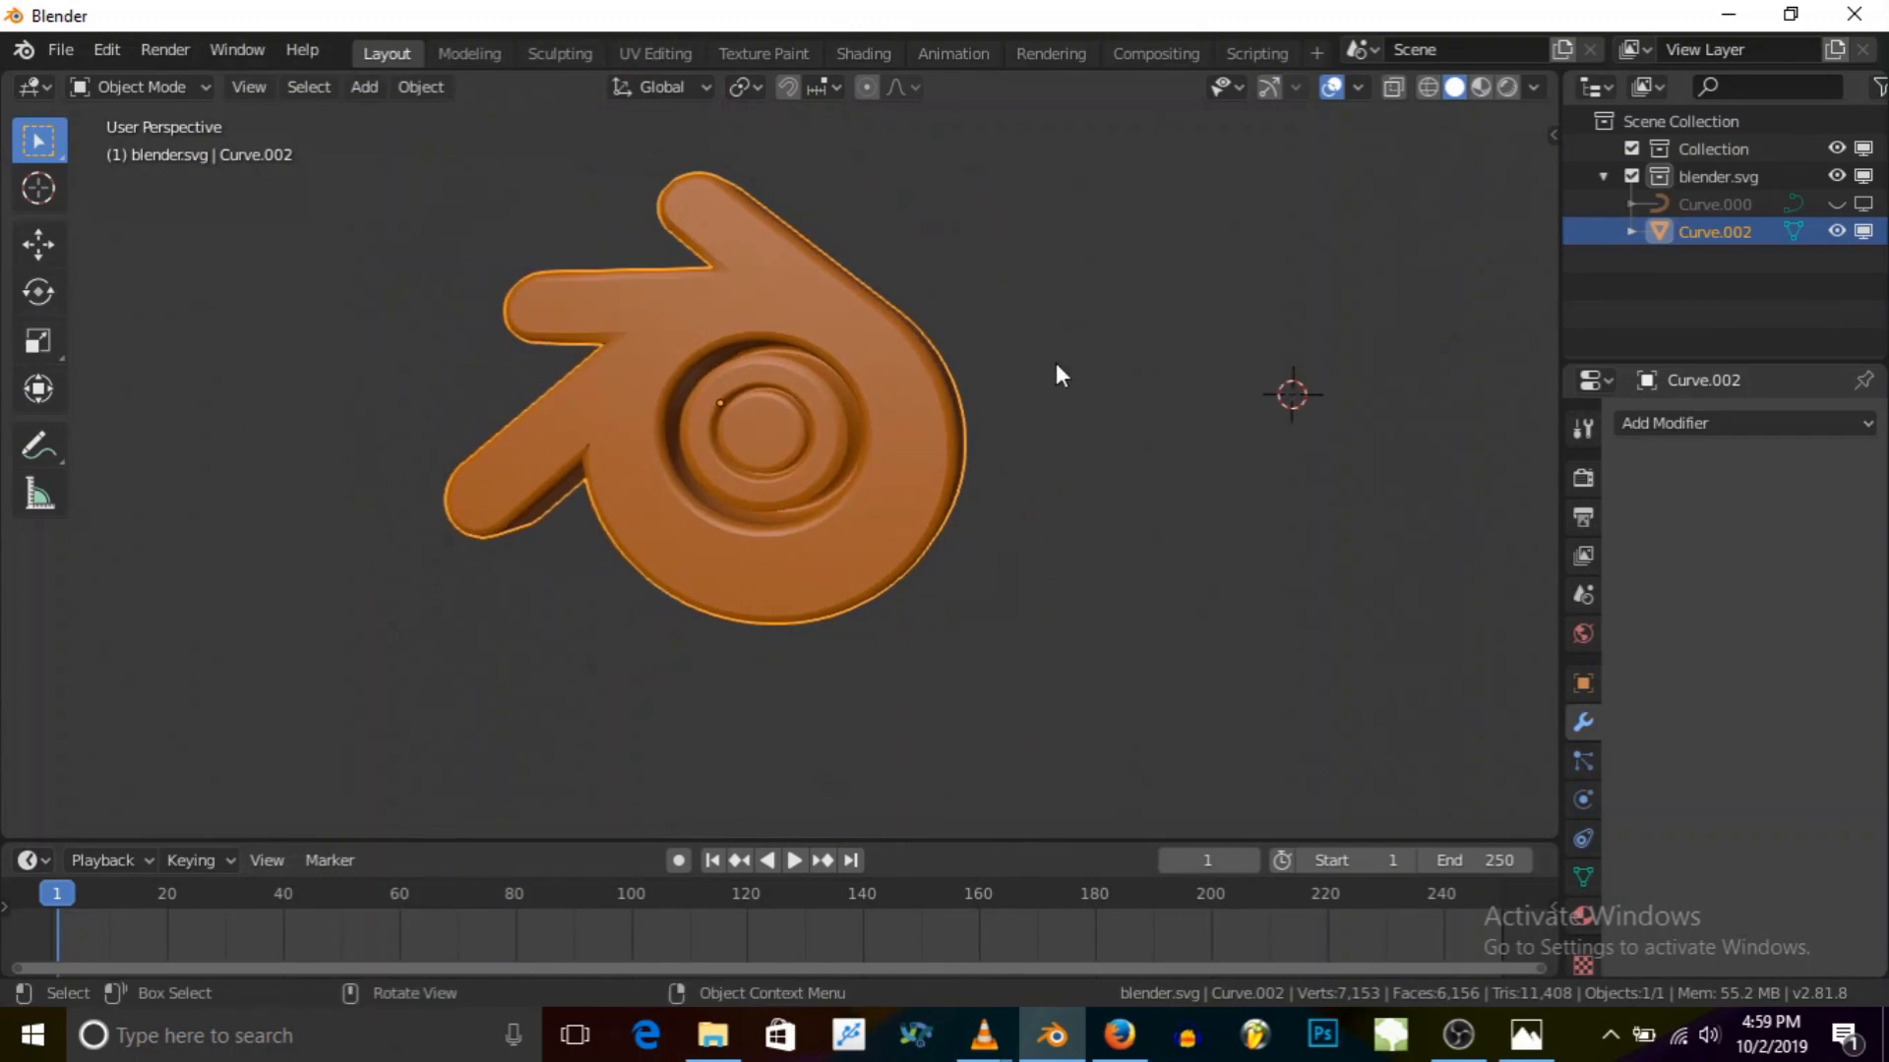
Step: Check the viewport overlay options and examine the thinned logo and its ring hole up close and from a distance
scroll(1088, 345, up, 1)
click(1358, 88)
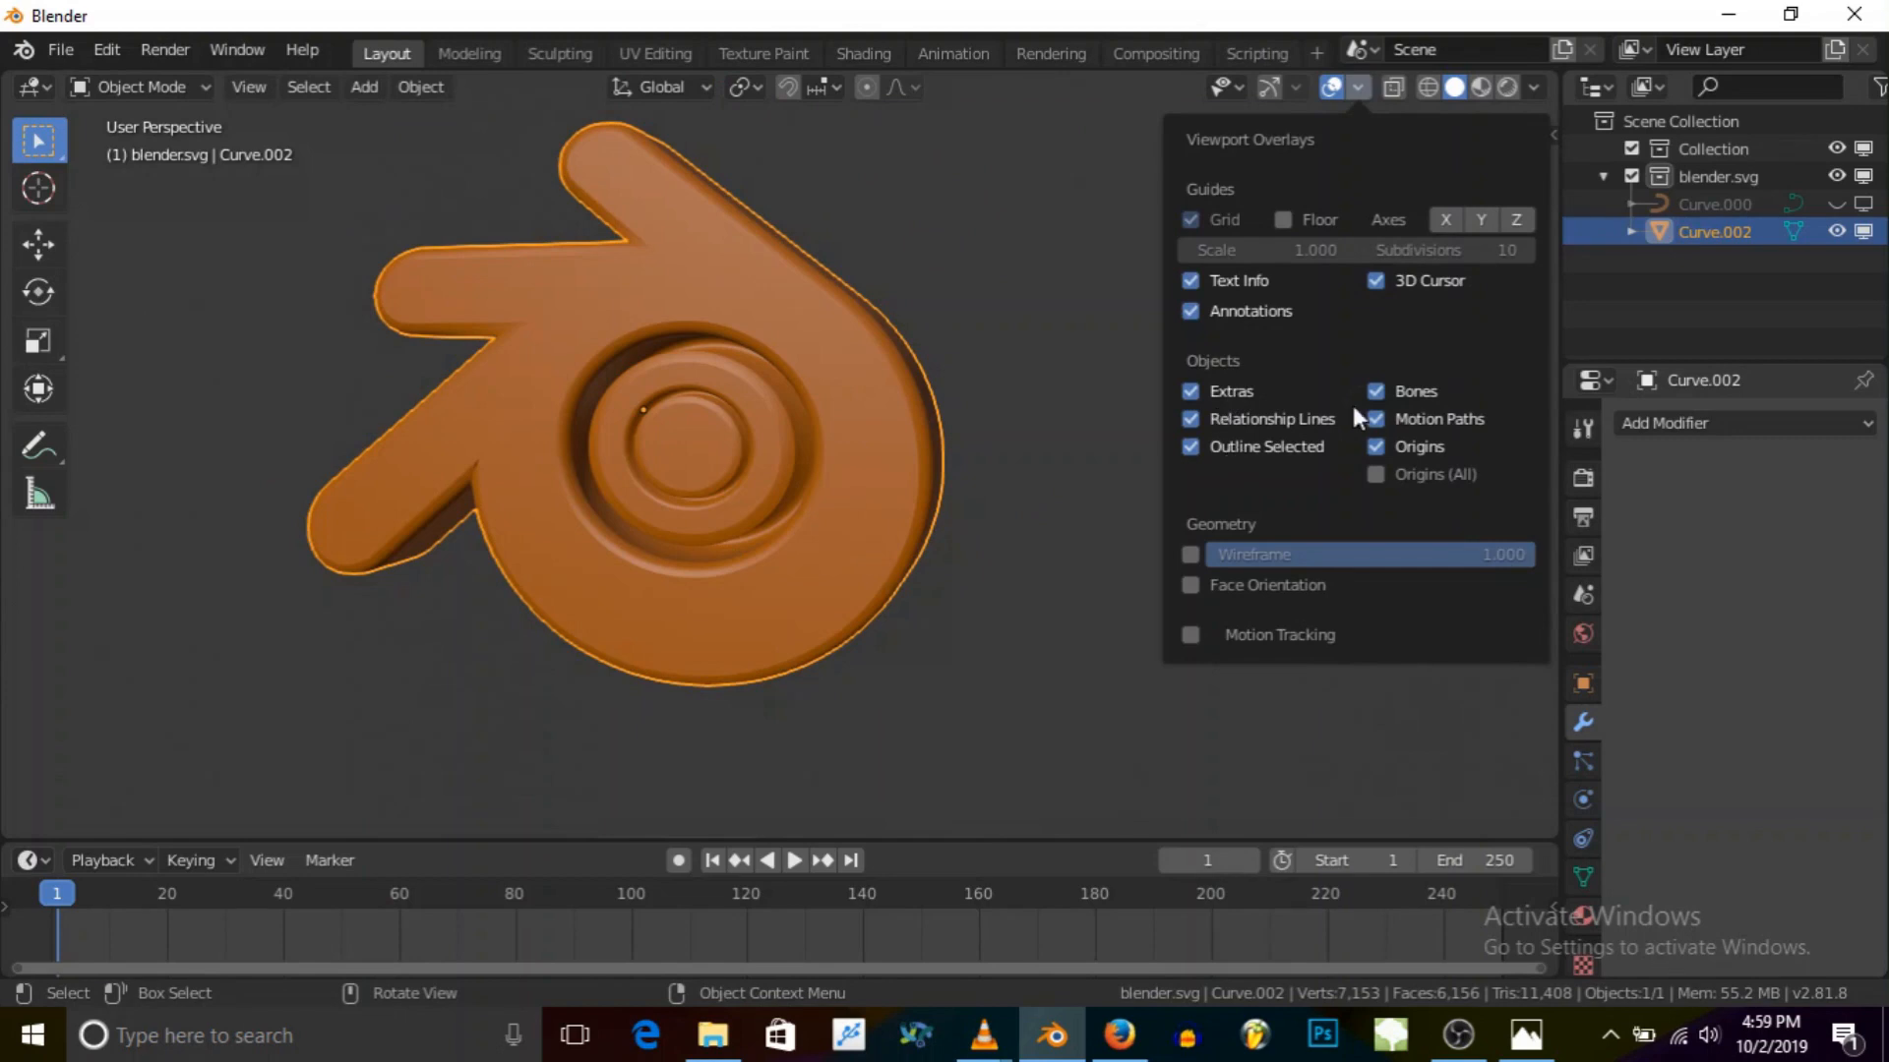
middle_drag(466, 405, 777, 407)
scroll(797, 452, up, 2)
scroll(630, 440, up, 3)
scroll(631, 450, up, 2)
scroll(776, 405, down, 5)
middle_drag(917, 458, 773, 421)
scroll(944, 444, down, 2)
scroll(944, 454, down, 2)
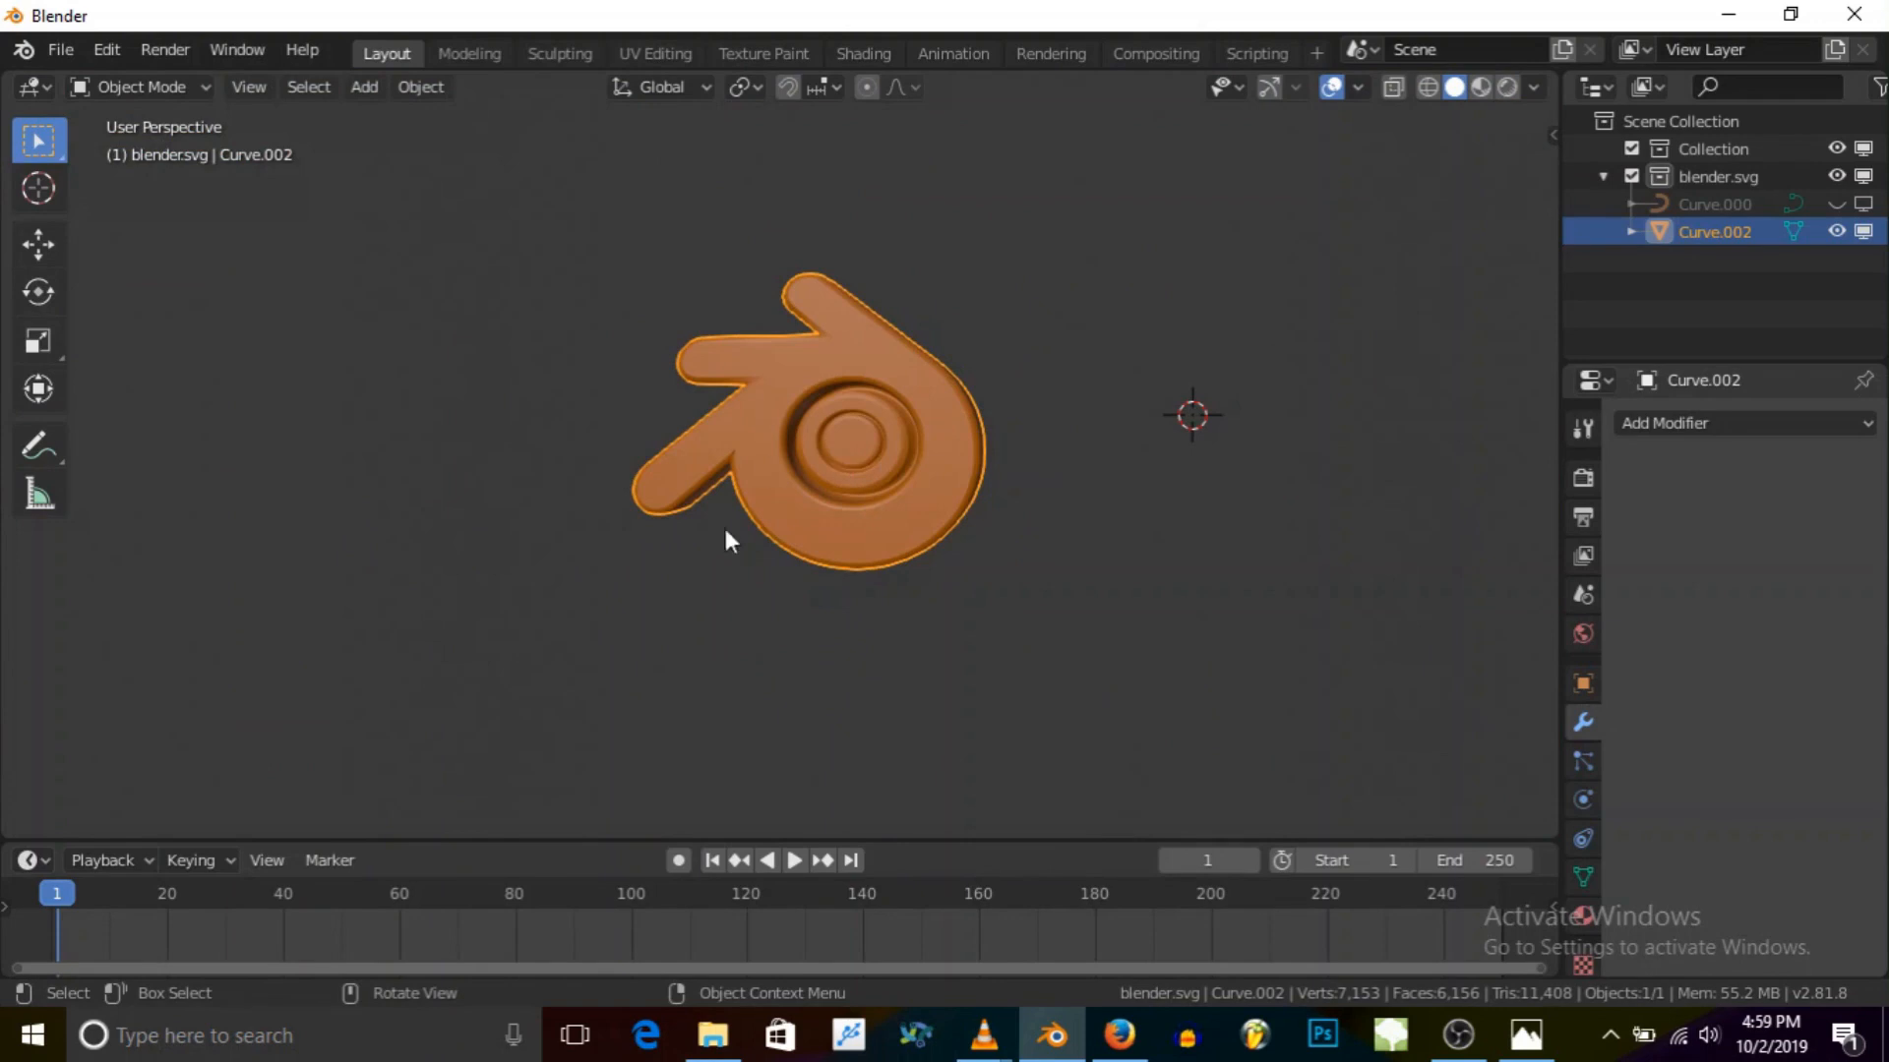
Step: Snap the 3D cursor to the selected logo and add a plane mesh at that point
key(shift+s)
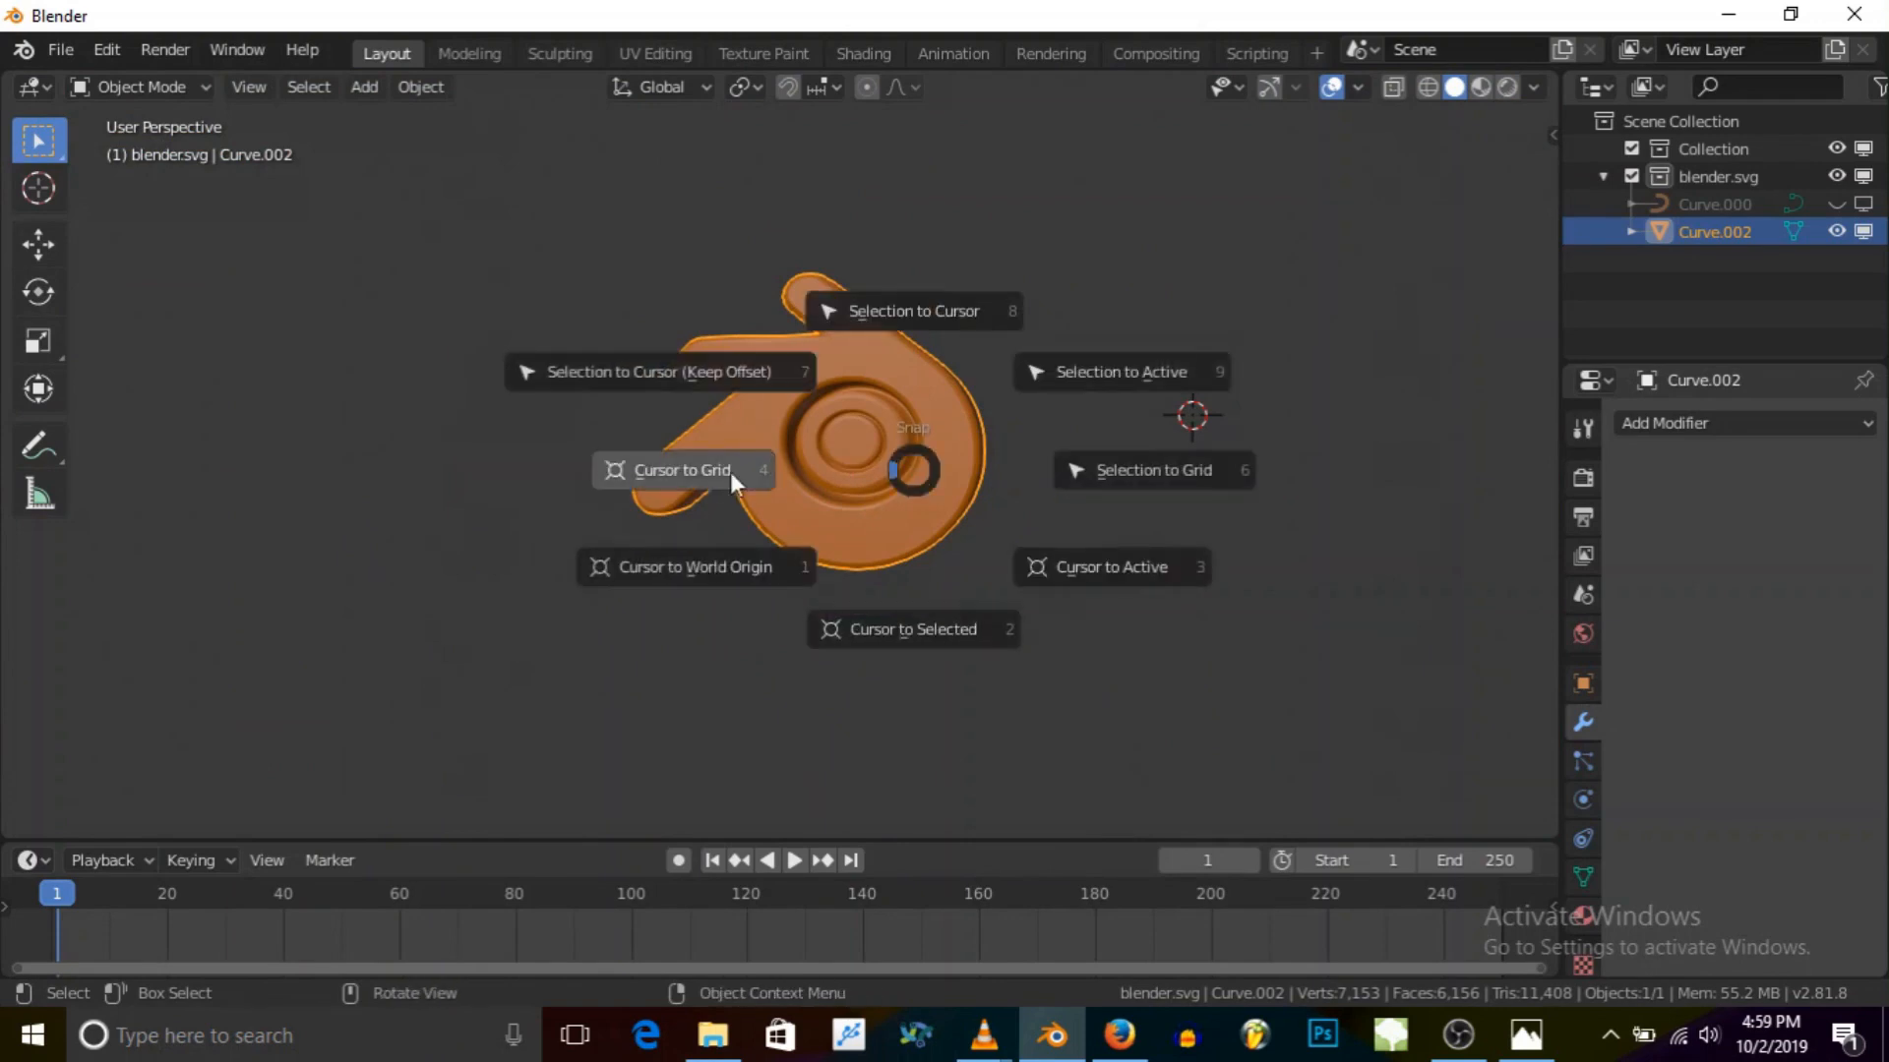
click(933, 630)
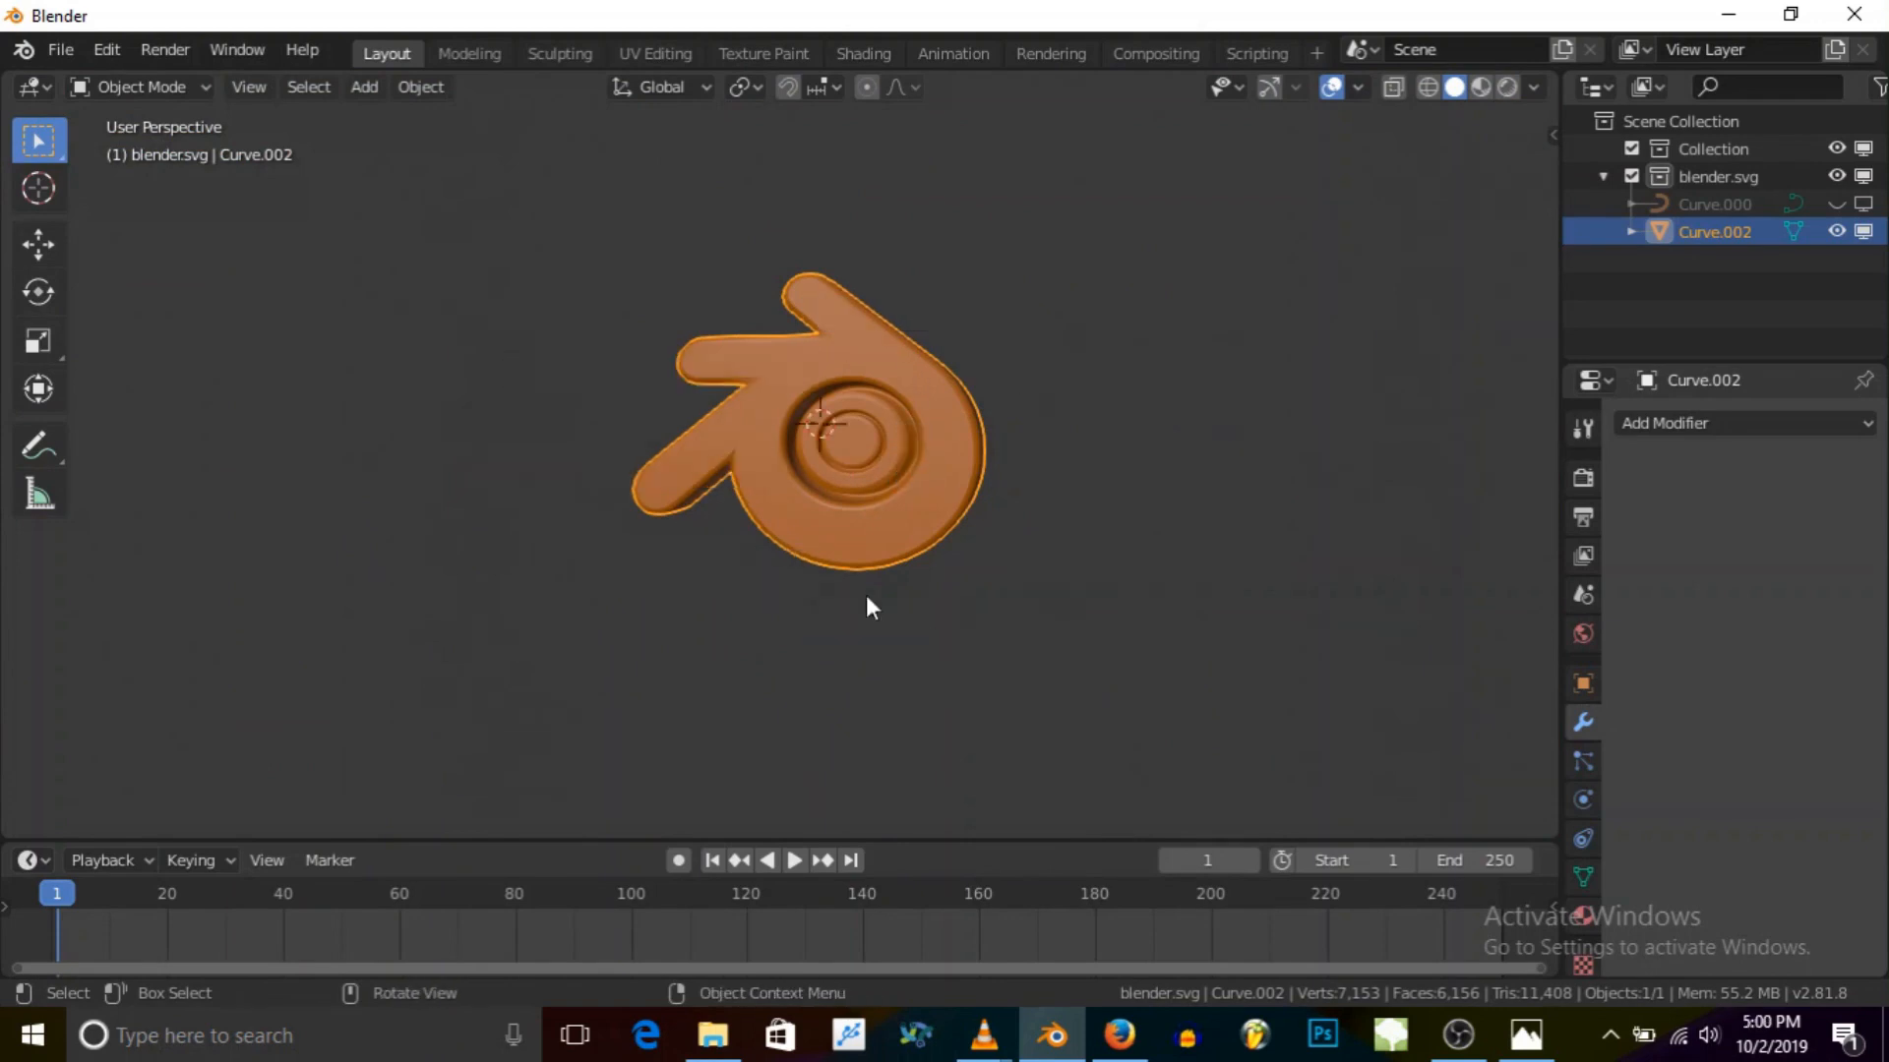
click(364, 86)
mouse_move(398, 120)
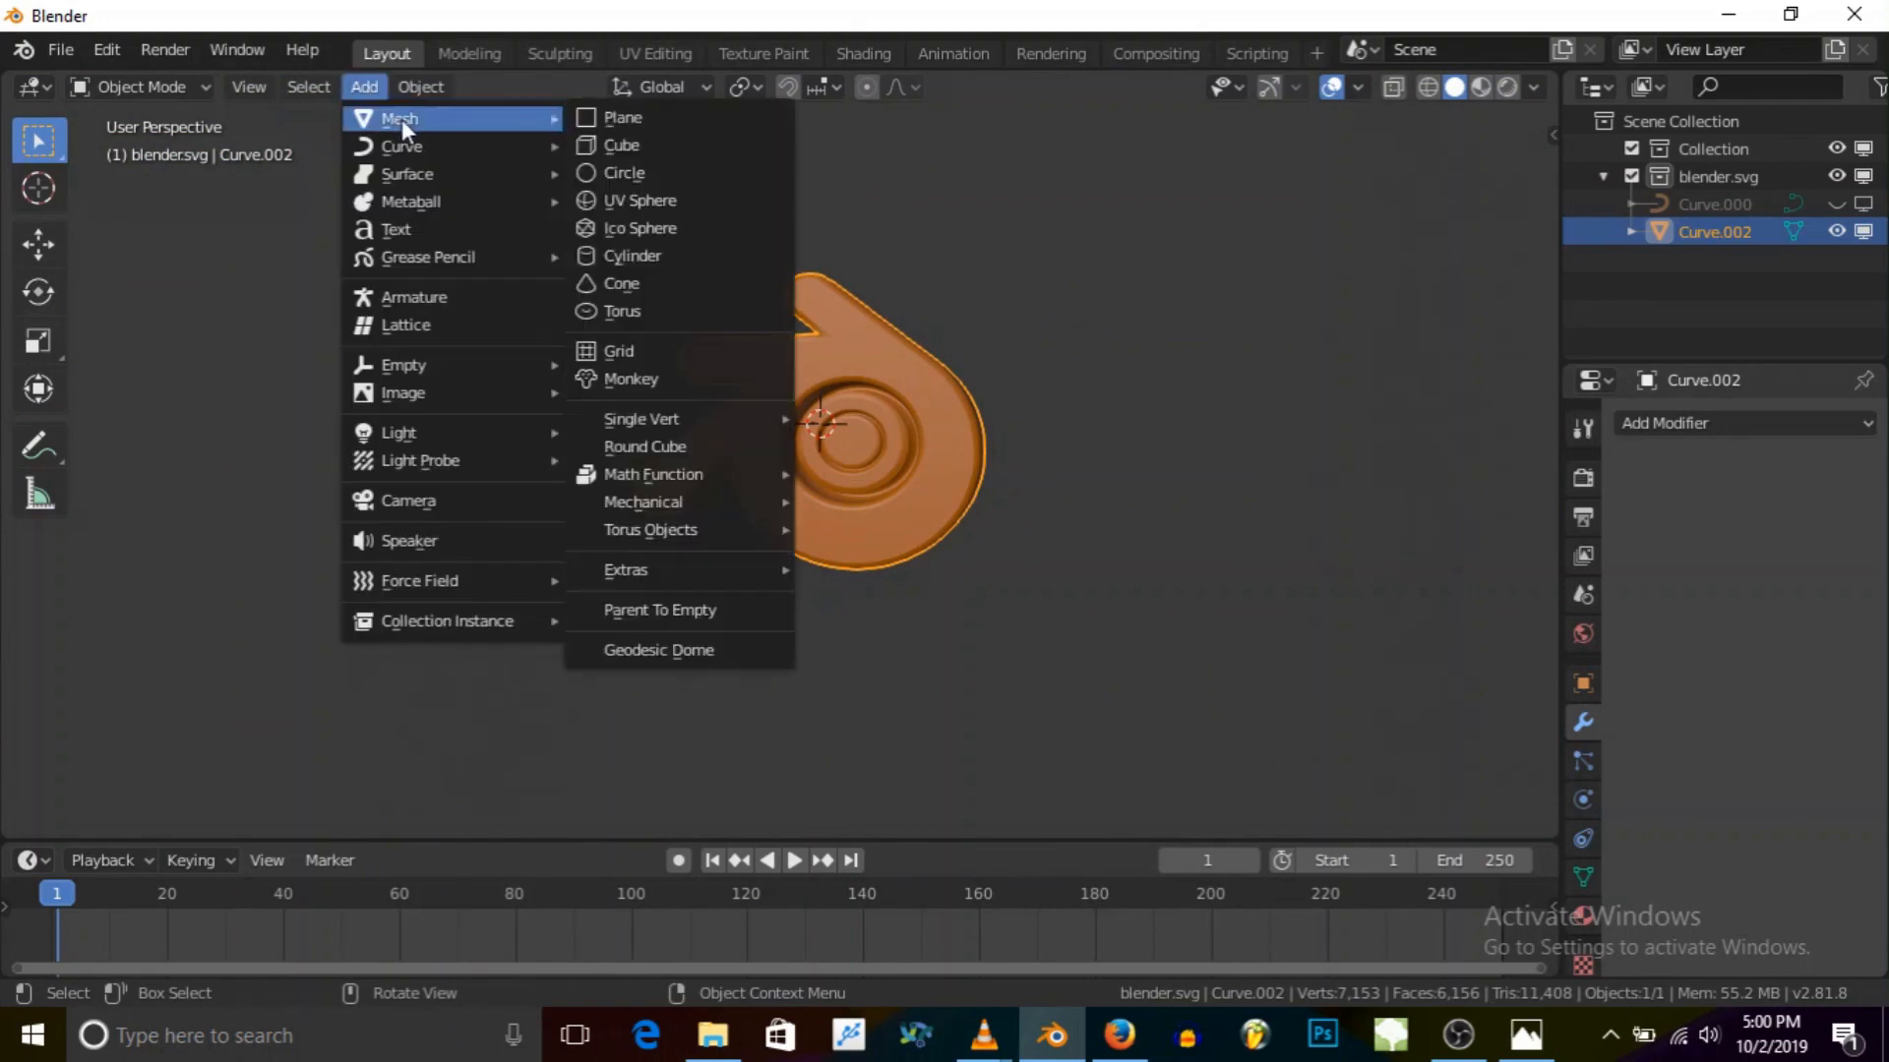
click(657, 128)
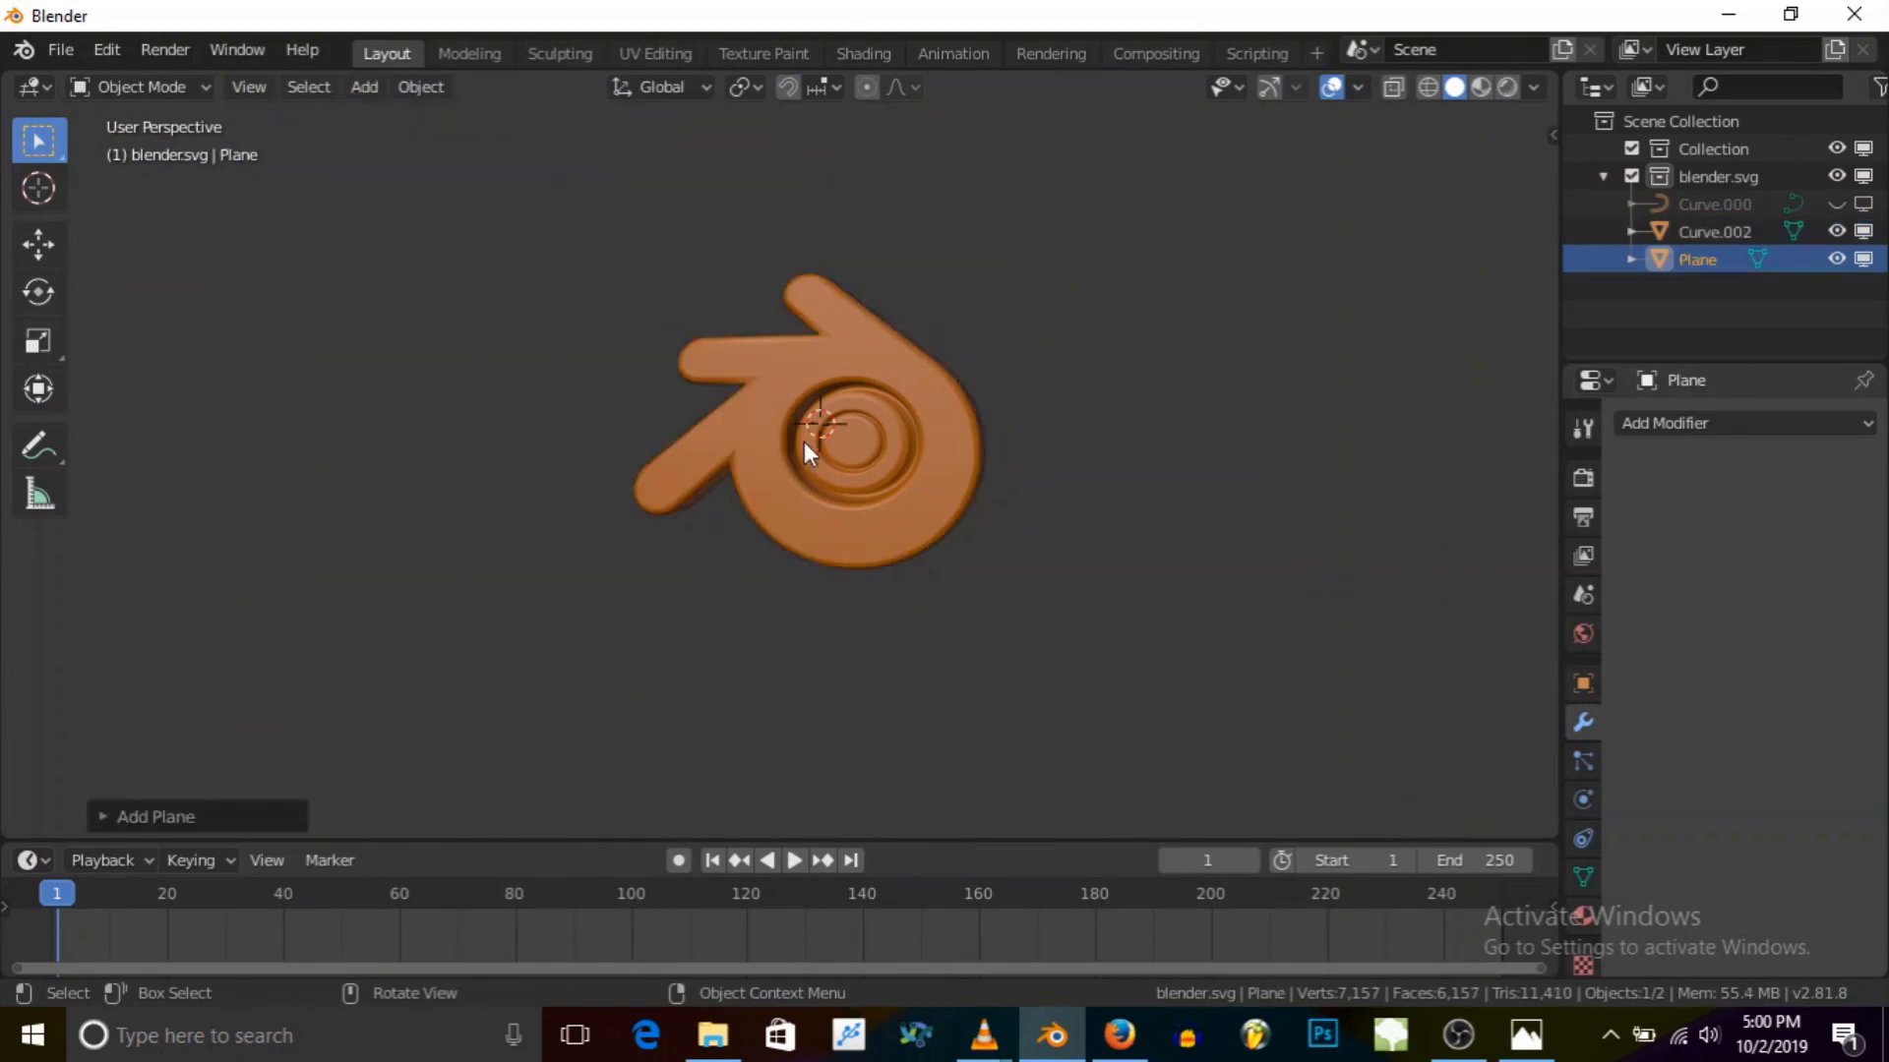
Step: Scale the plane up in two passes until it extends well beyond both sides of the logo
key(s)
click(1117, 653)
key(s)
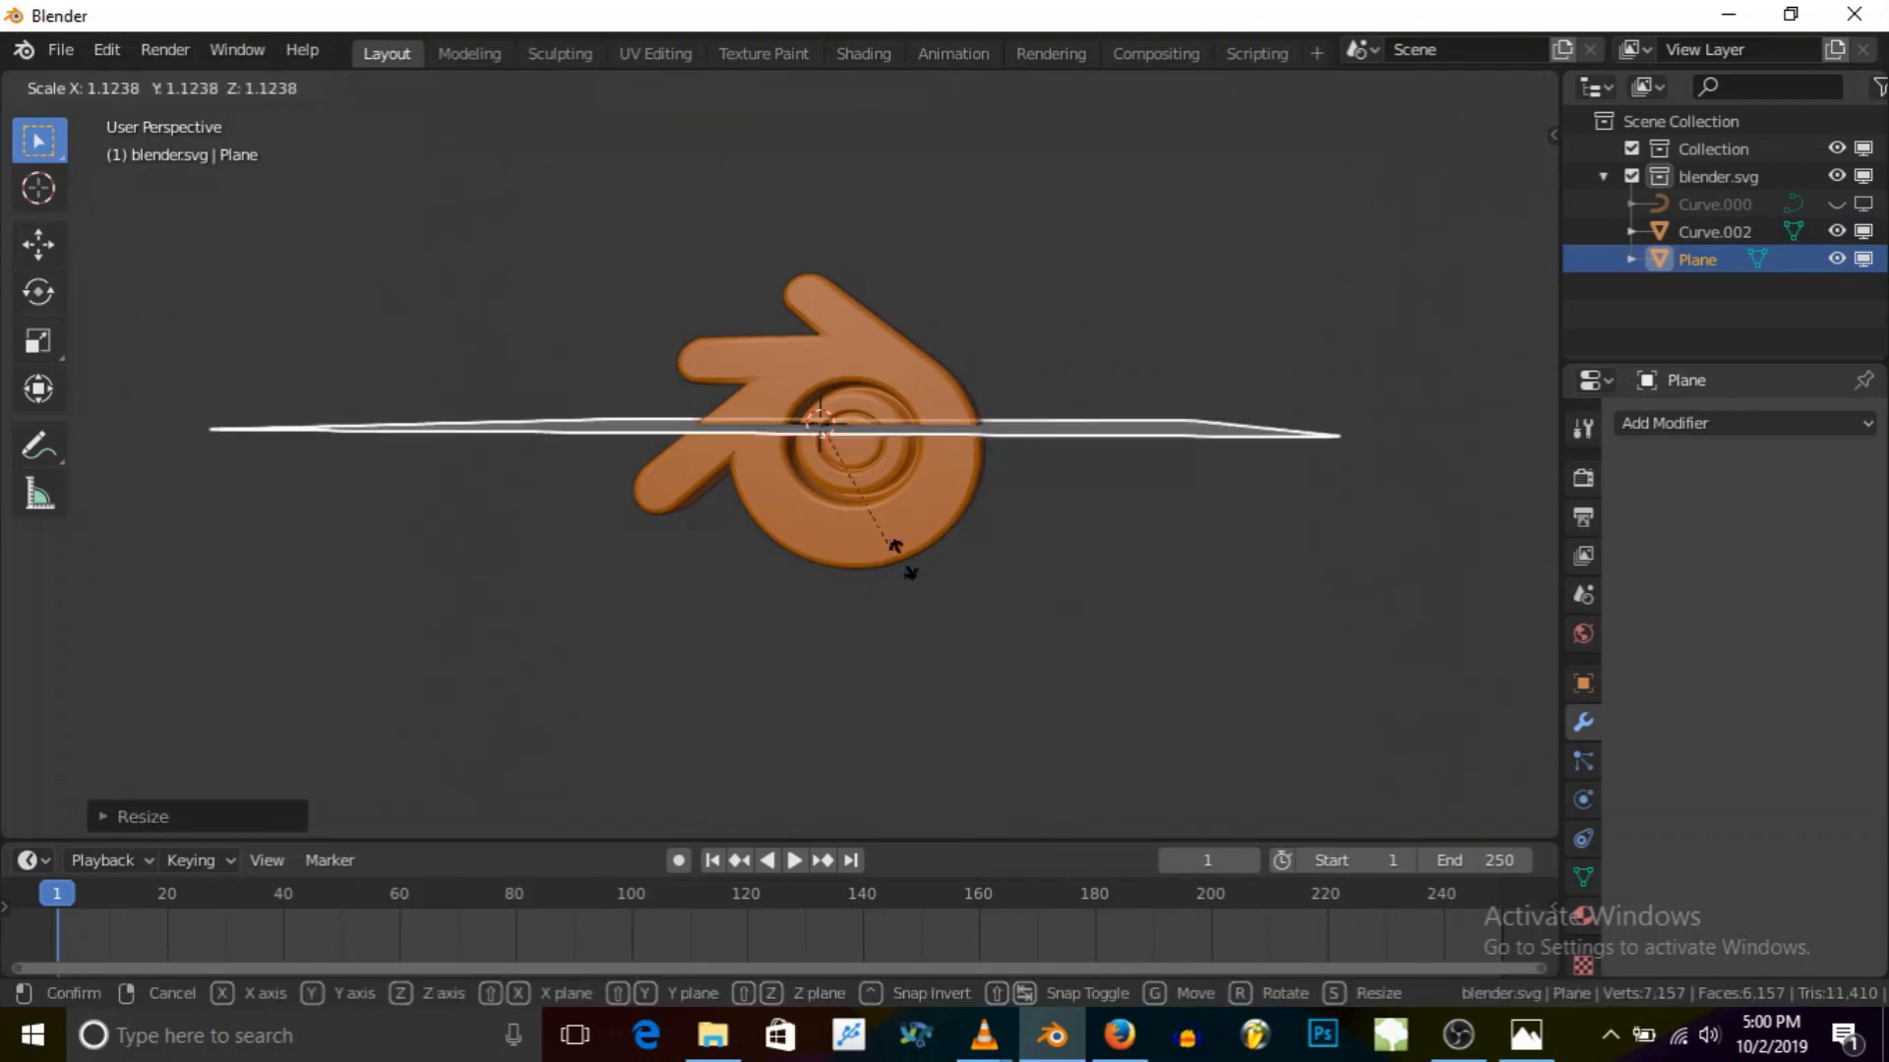
click(1006, 612)
scroll(854, 457, down, 6)
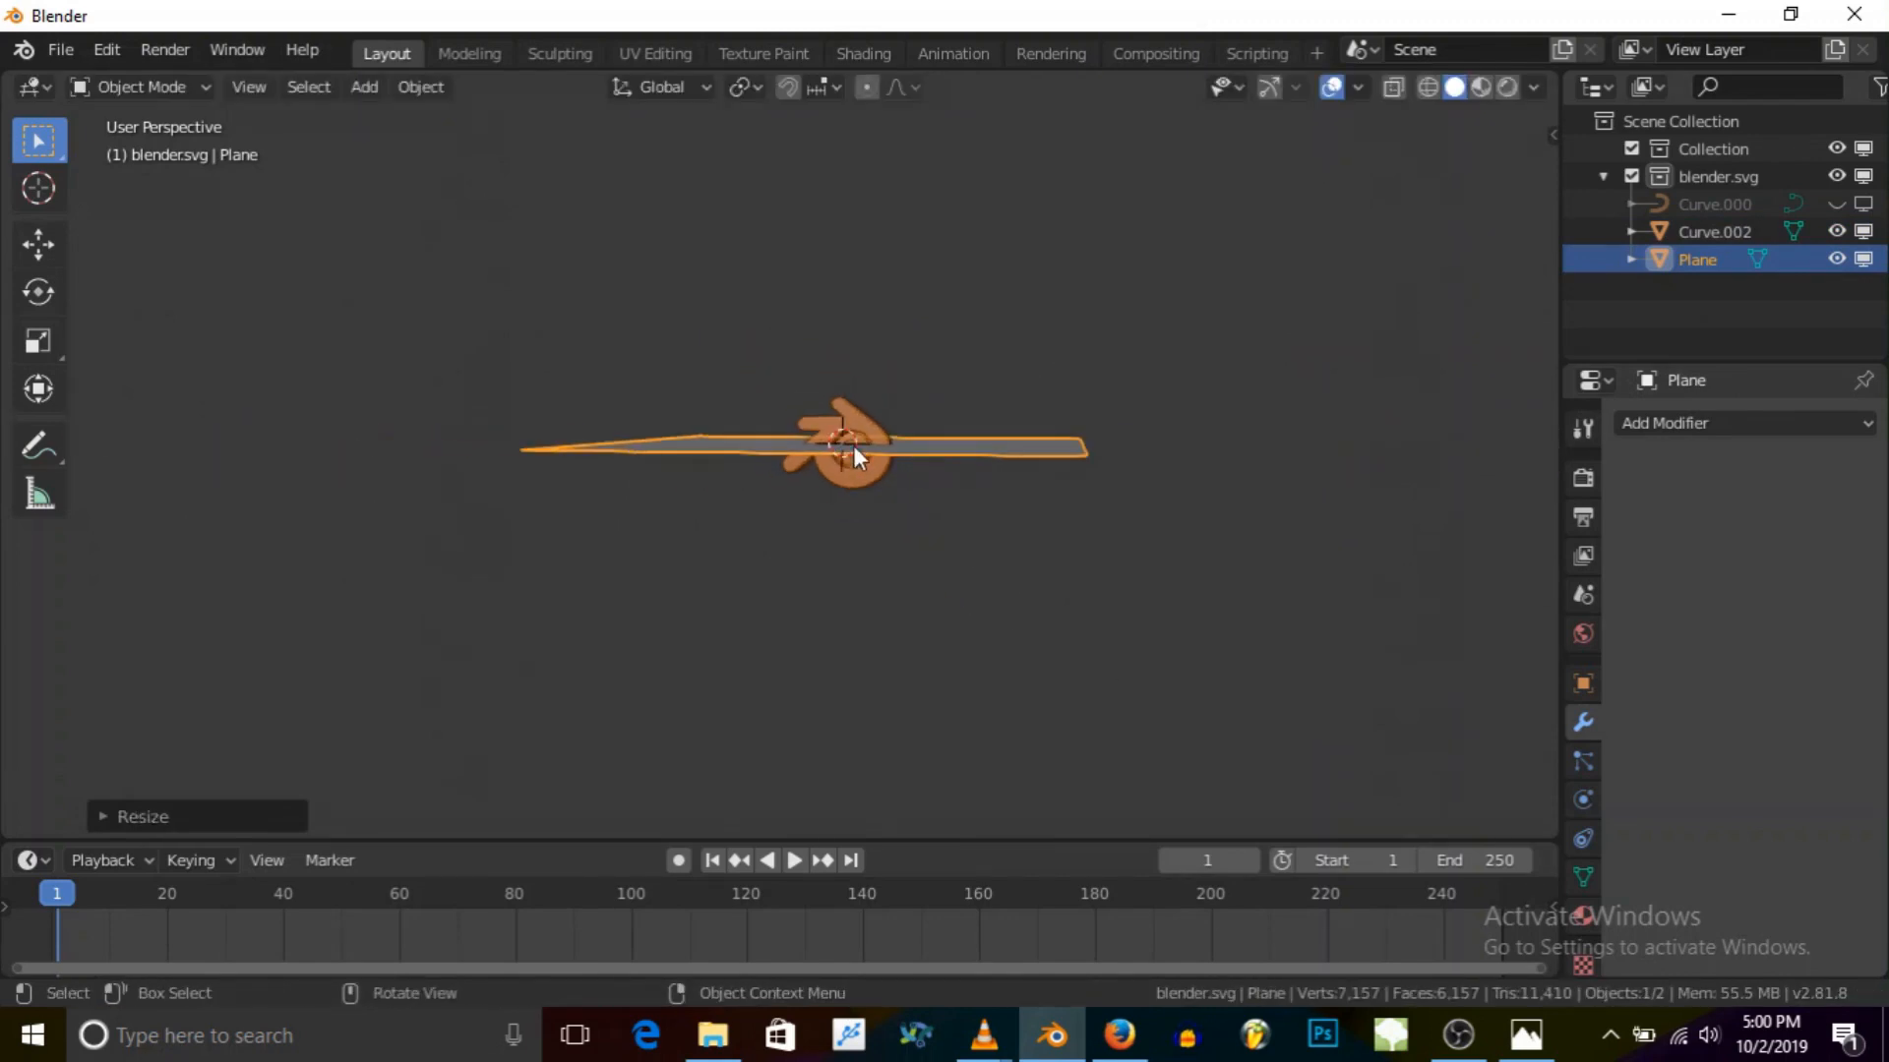
Step: Scale the plane up further so it spans far beyond the logo, and turn the viewport gizmos back on
key(s)
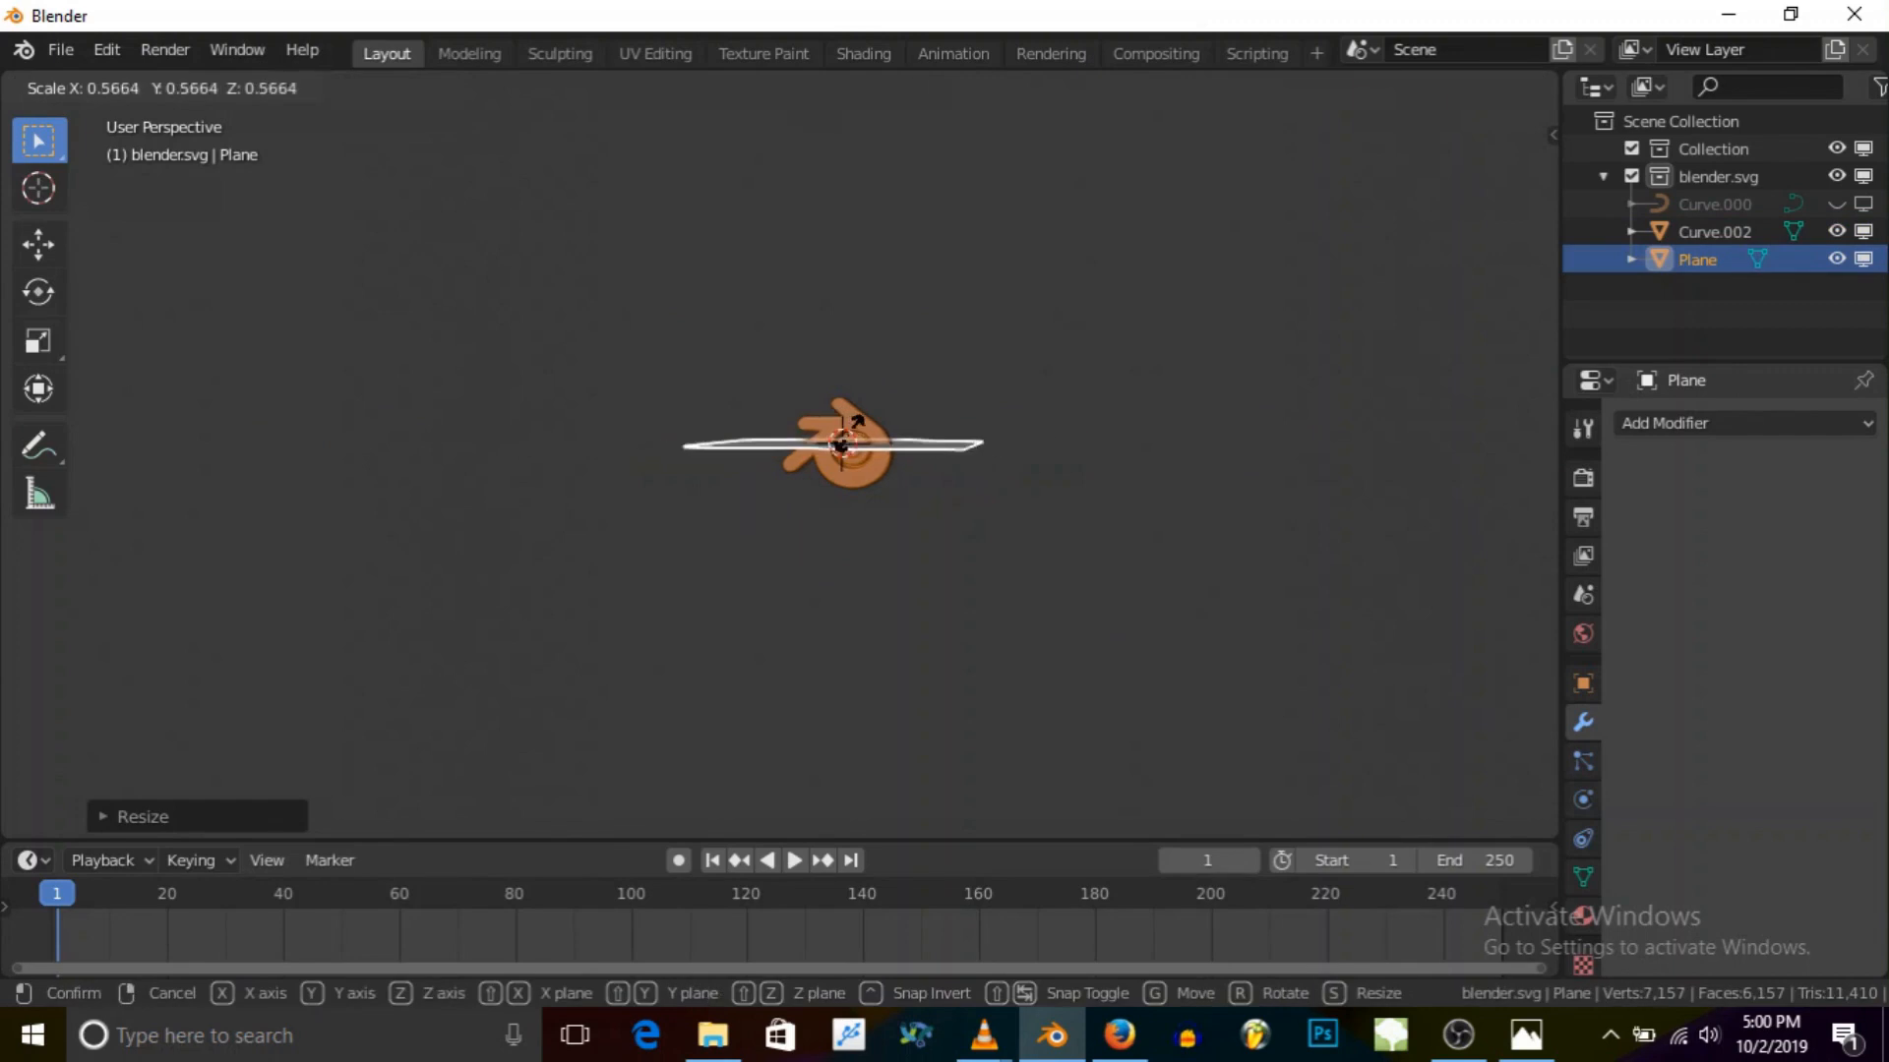
click(872, 428)
click(38, 241)
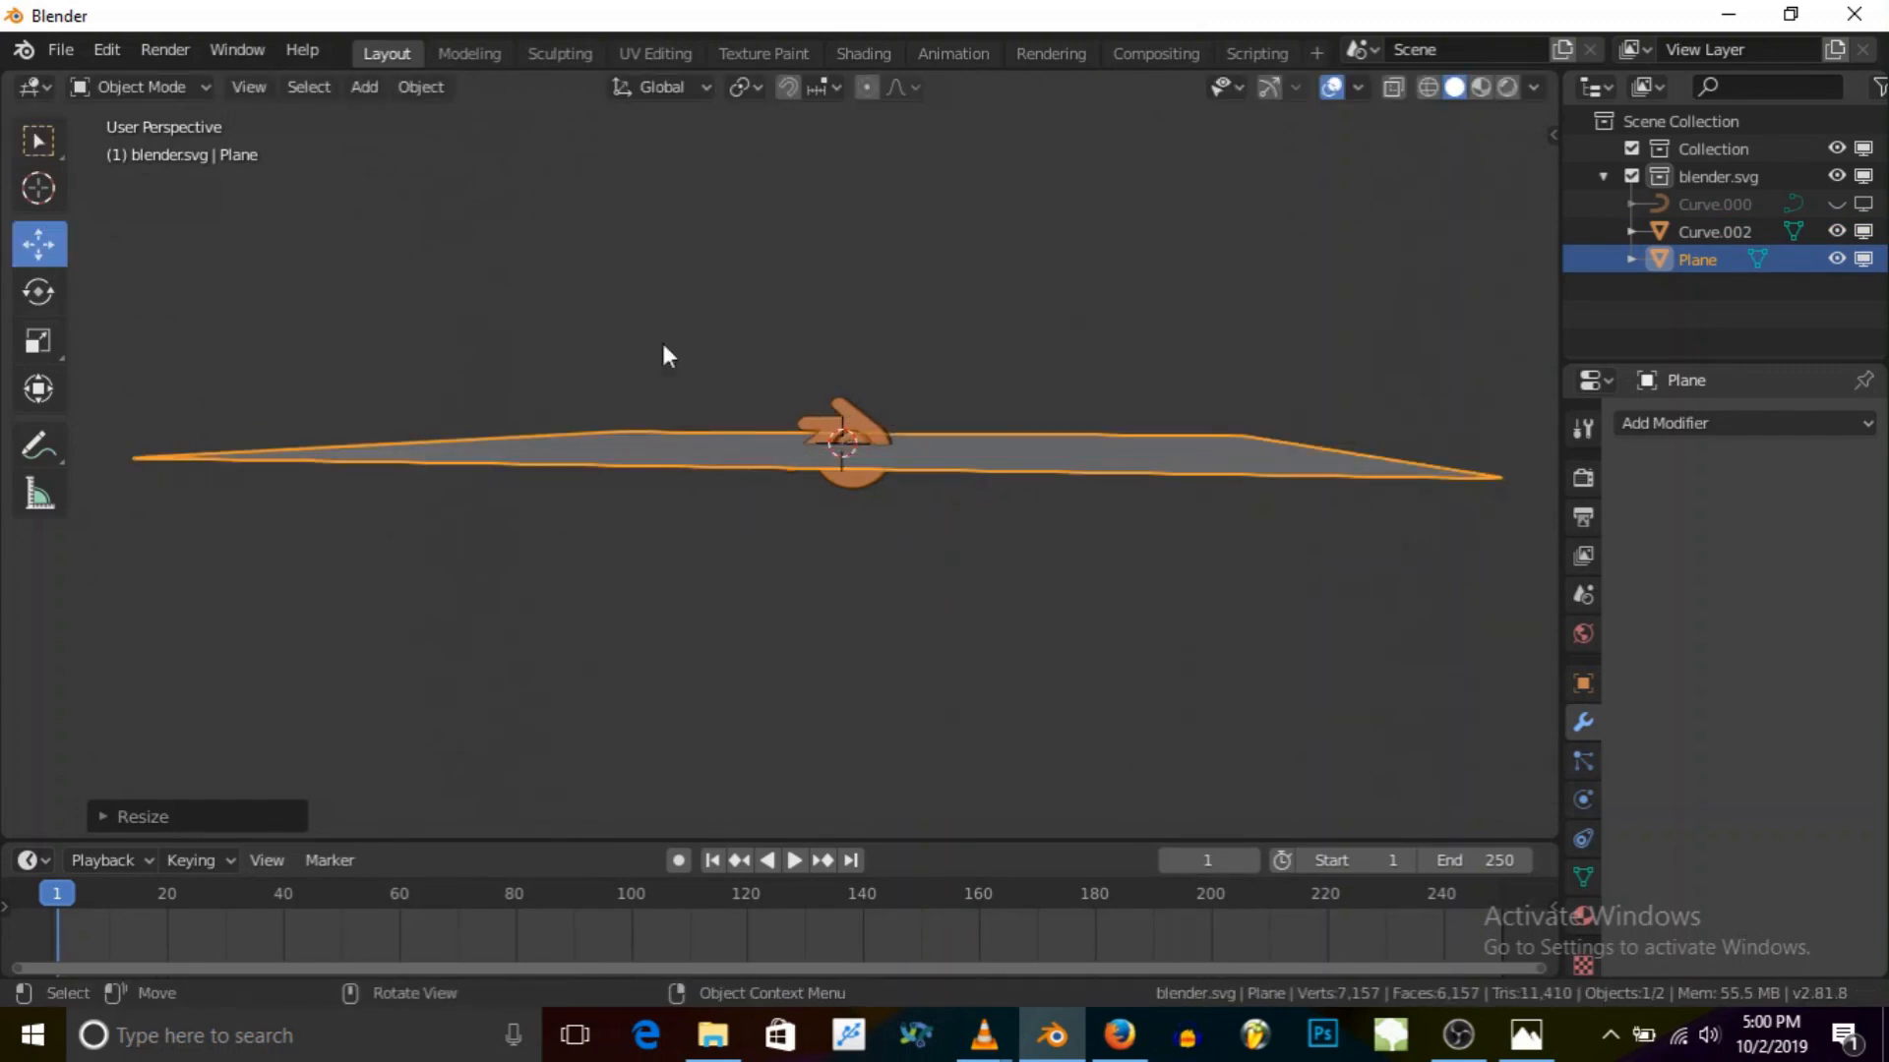
click(1266, 86)
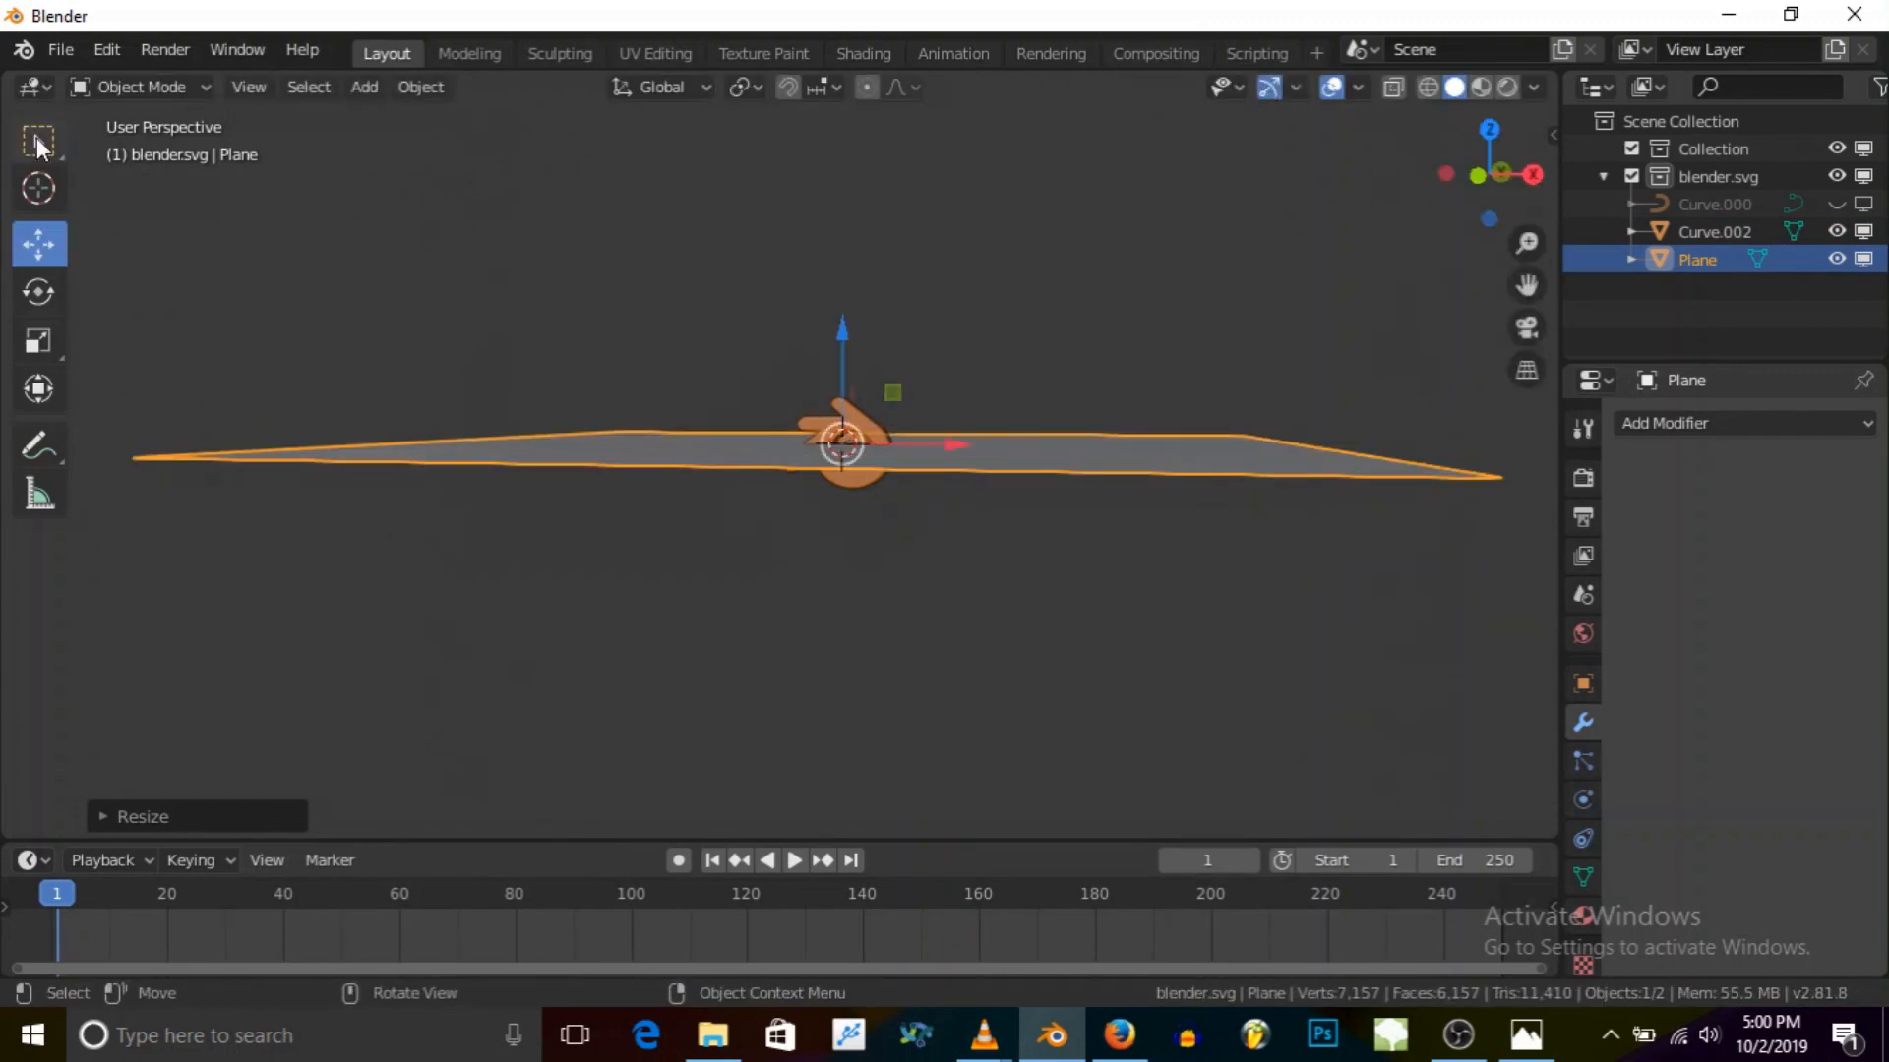
click(39, 146)
Step: Move the plane down about 10 m along the global Z axis so it lies beneath the logo as a floor
key(g)
key(z)
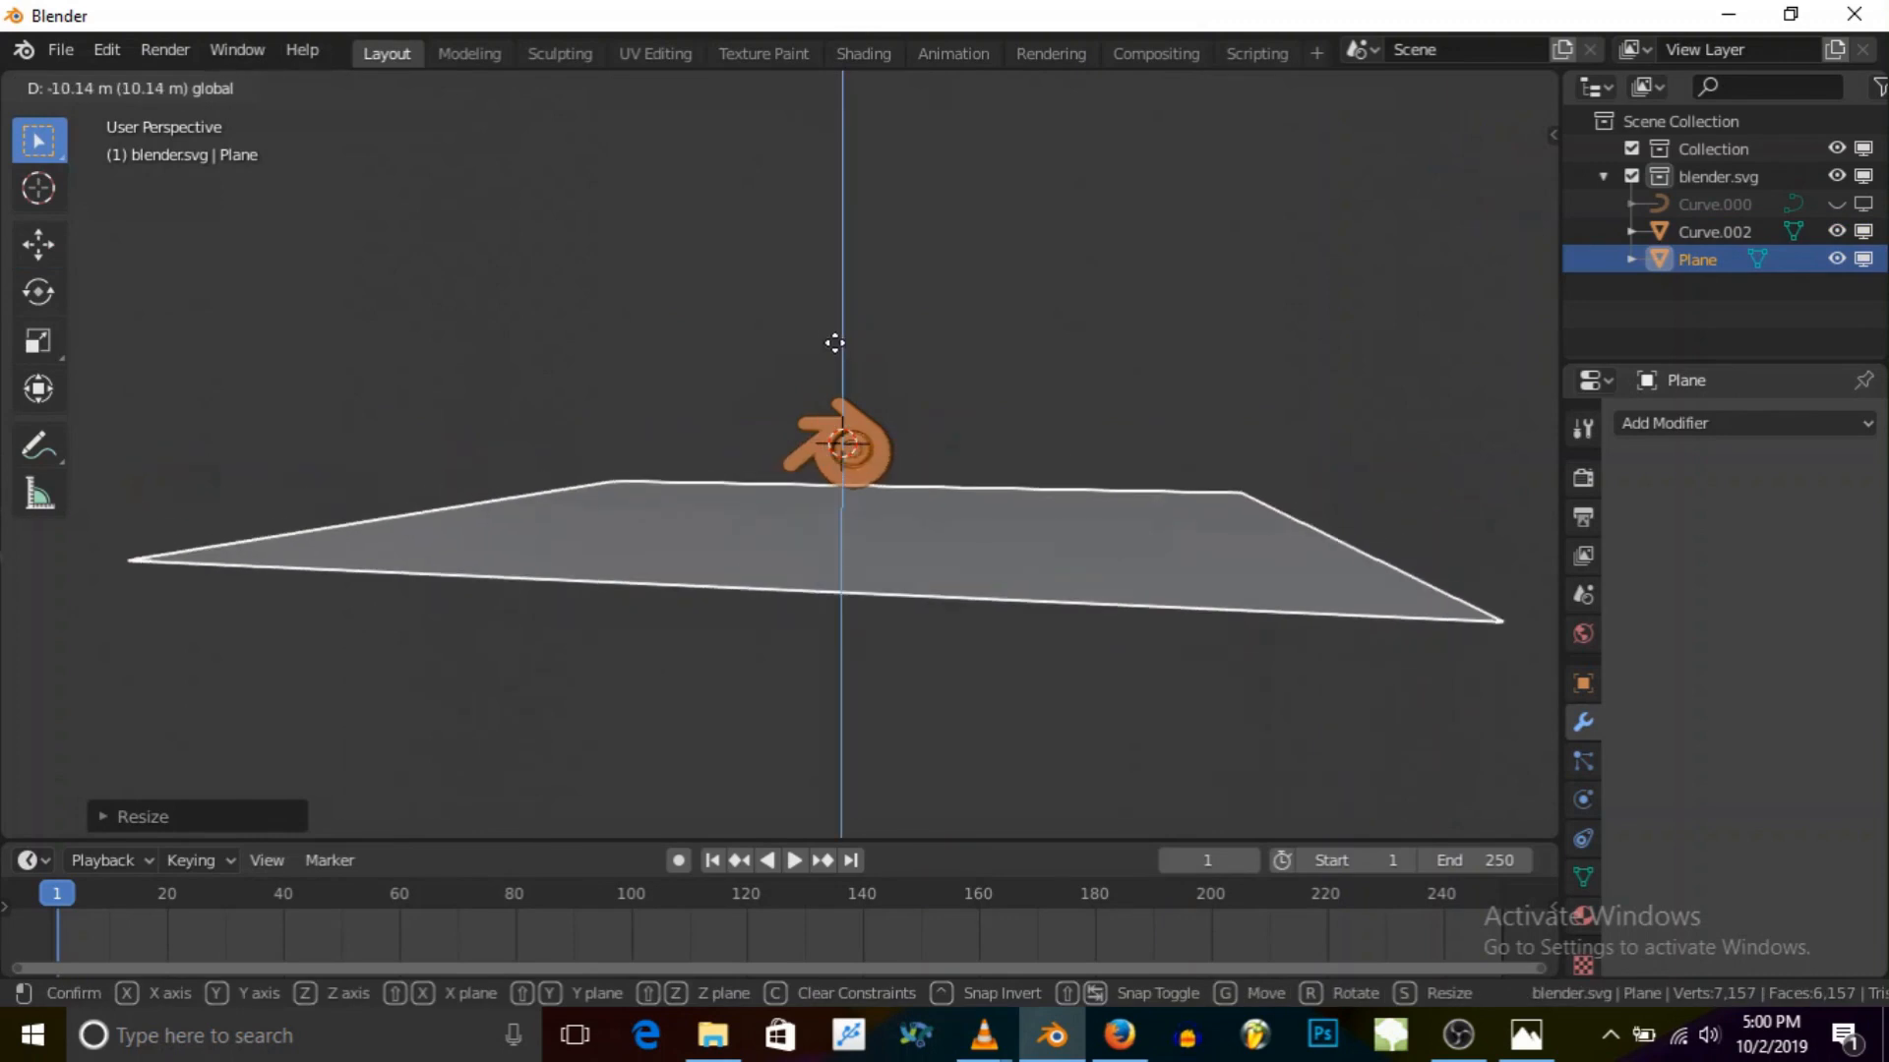
click(835, 344)
Step: Add a camera and align it to a closer front view of the logo above the floor plane
scroll(842, 459, up, 1)
middle_drag(862, 470, 903, 464)
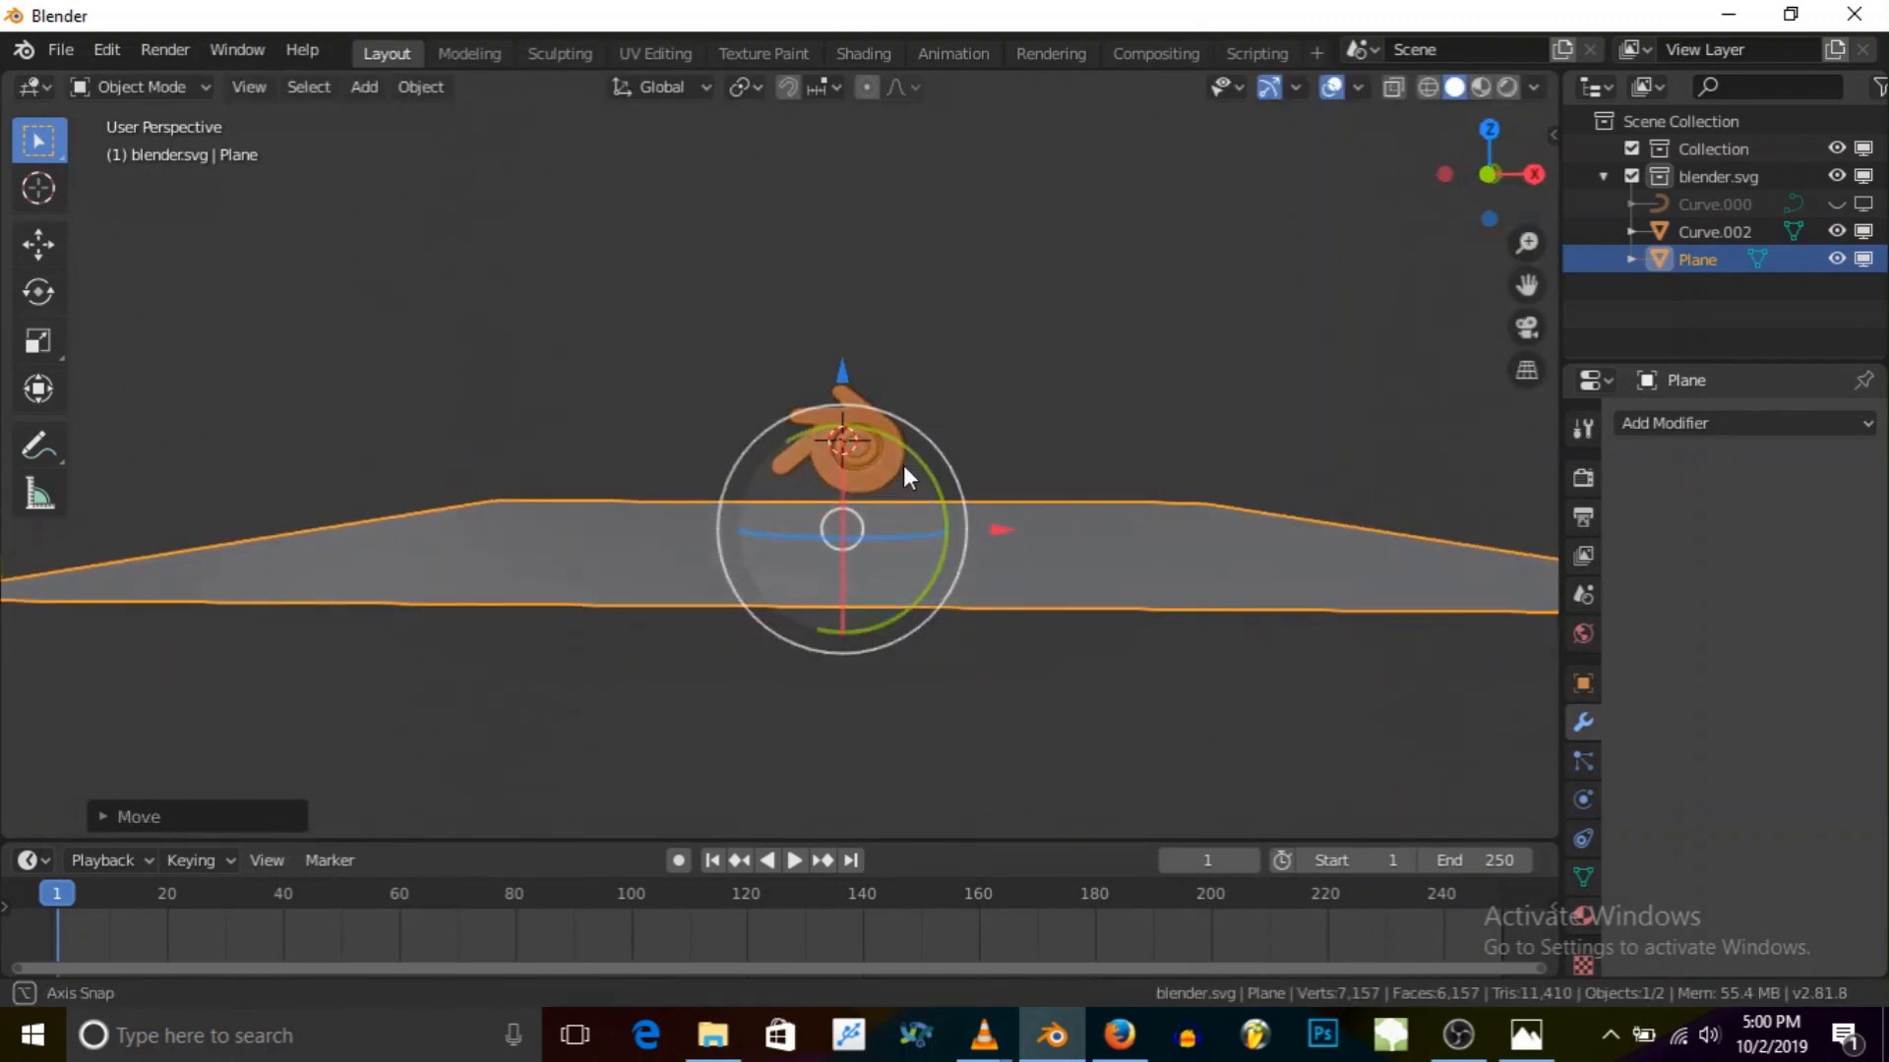
click(360, 87)
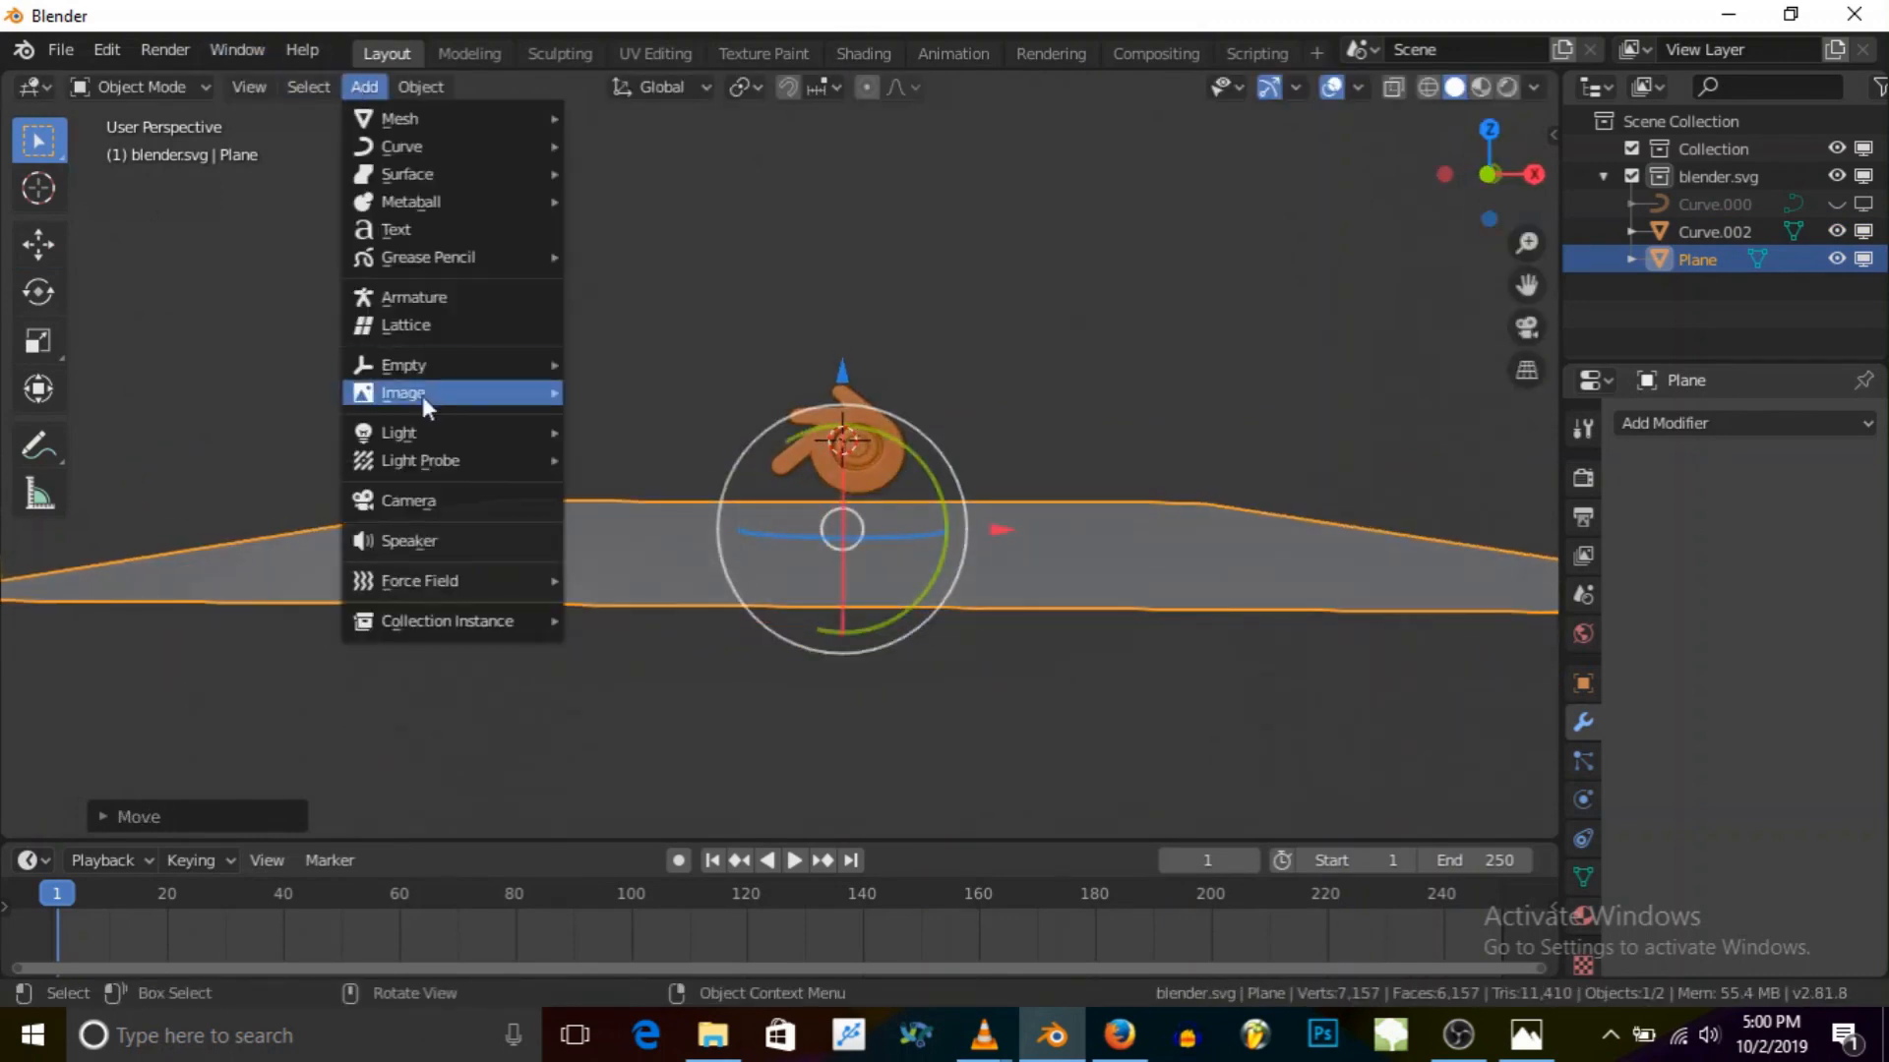
click(435, 493)
middle_drag(734, 385, 856, 413)
scroll(840, 398, up, 2)
click(242, 87)
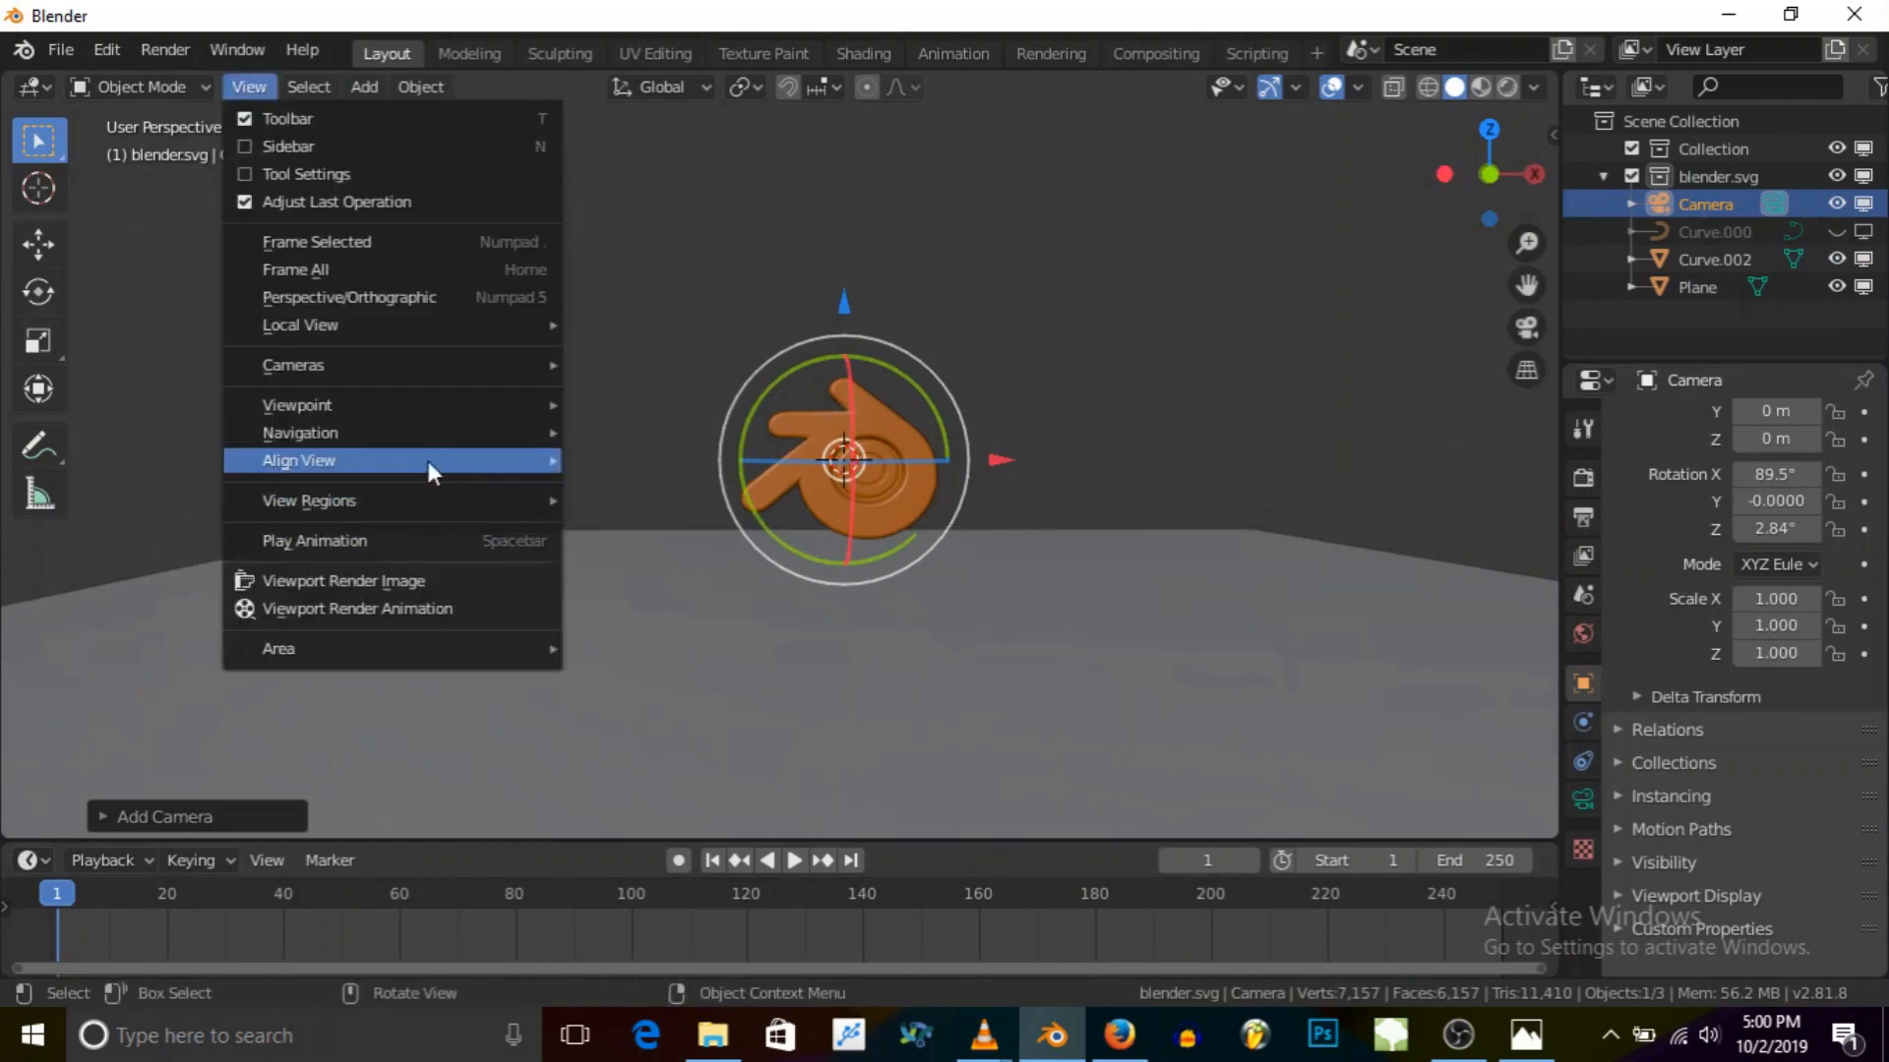
mouse_move(427, 461)
click(685, 498)
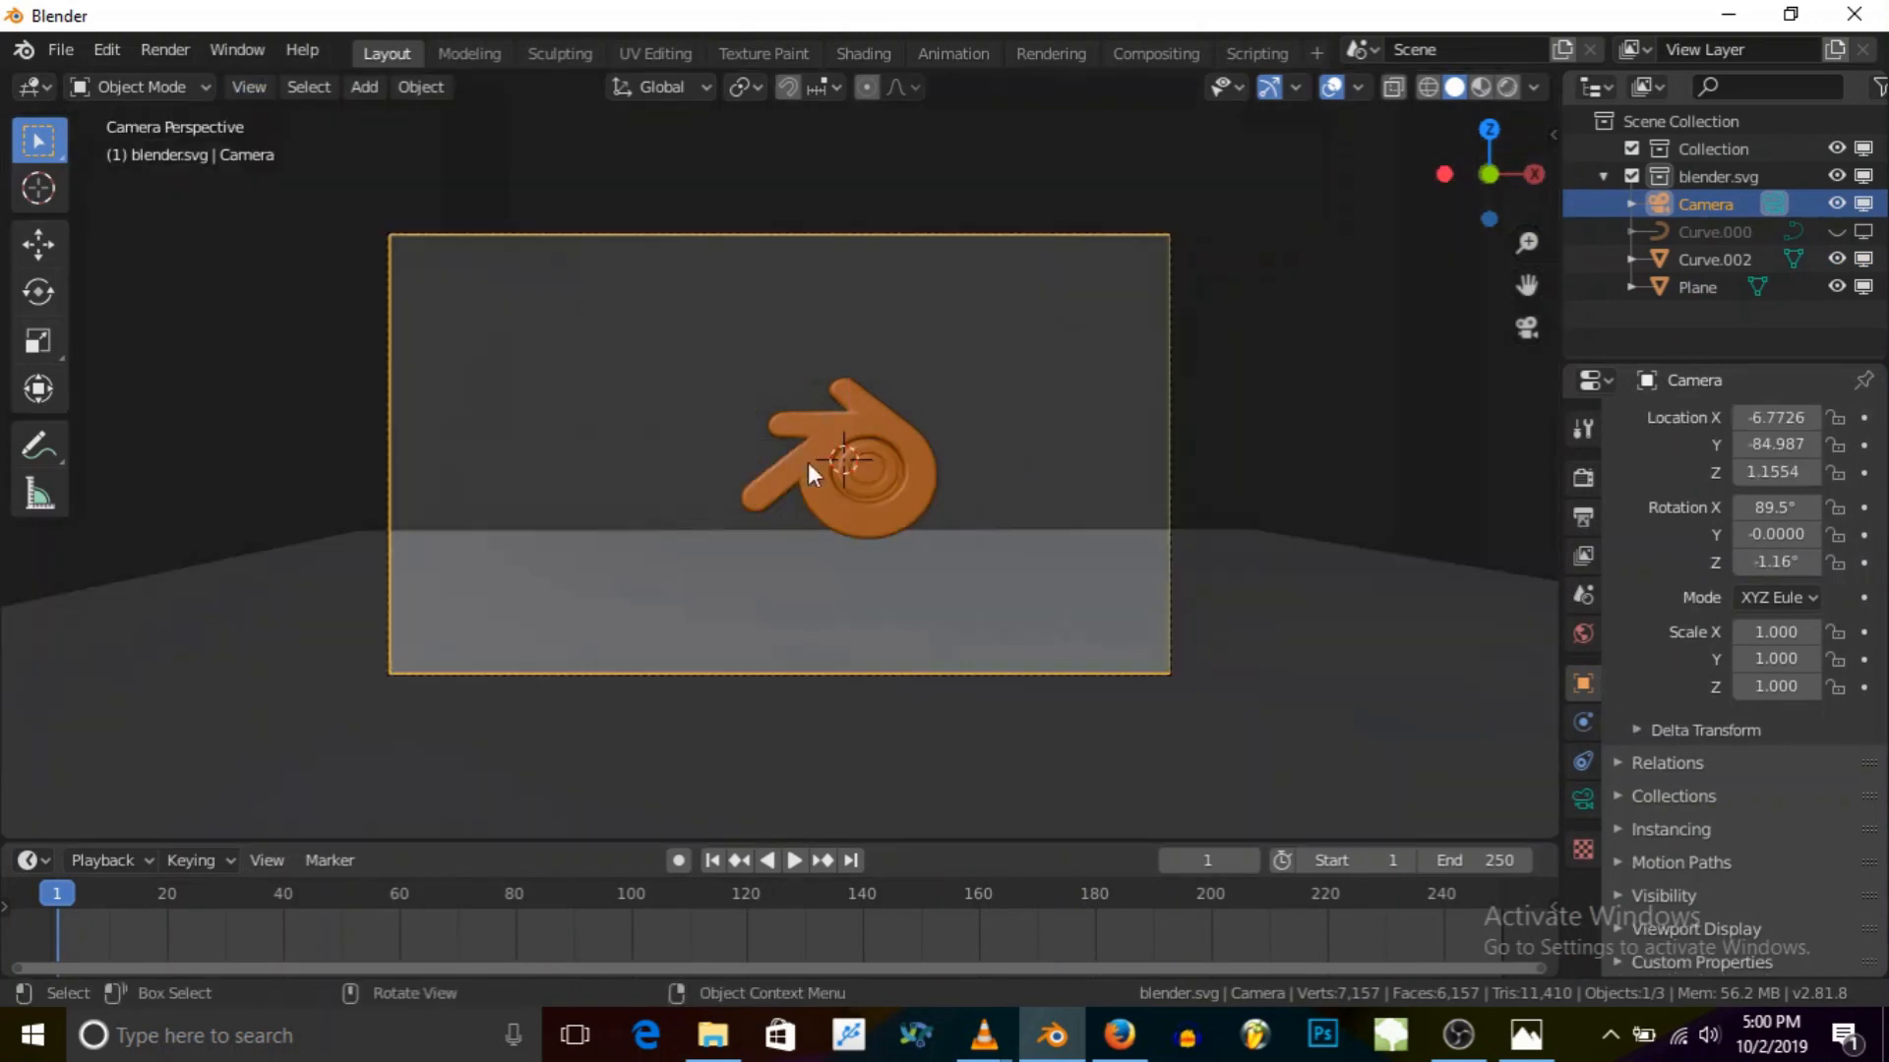
Step: Move the camera sideways and downward in two passes until the logo is horizontally centred in its frame
key(g)
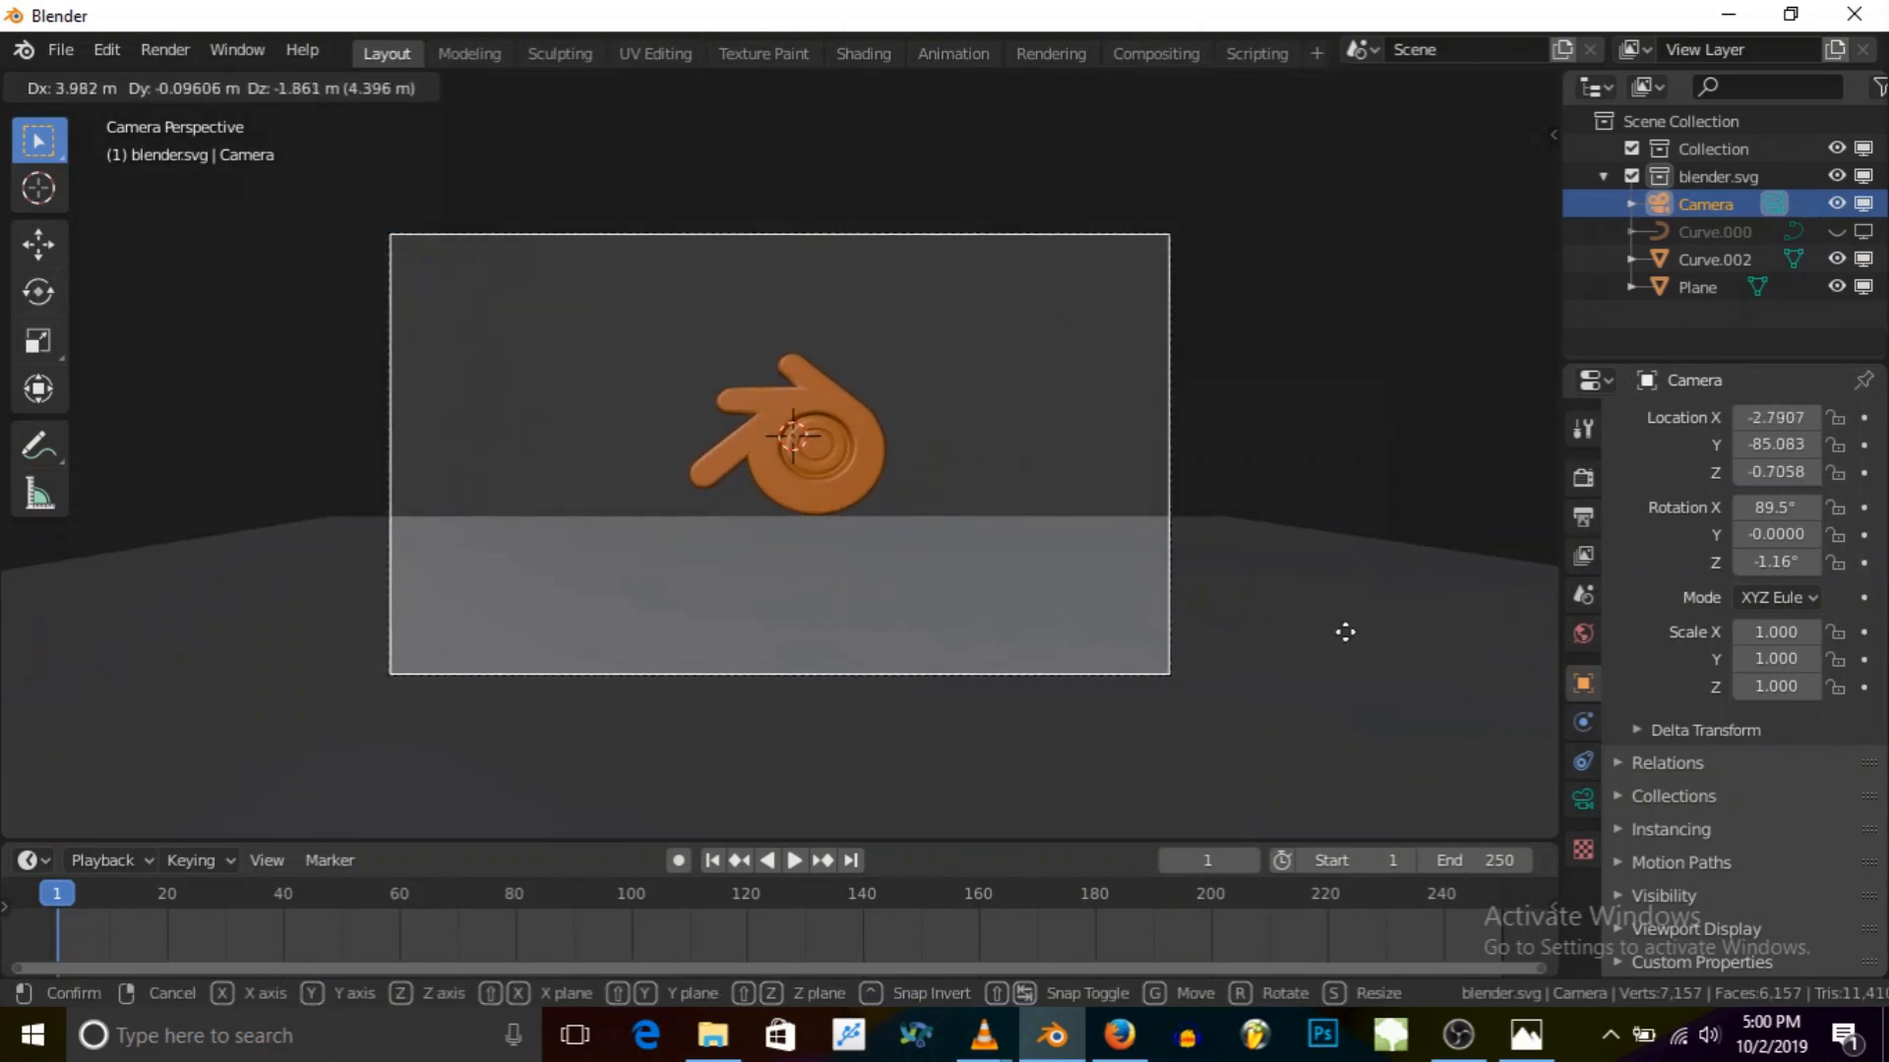
click(1376, 655)
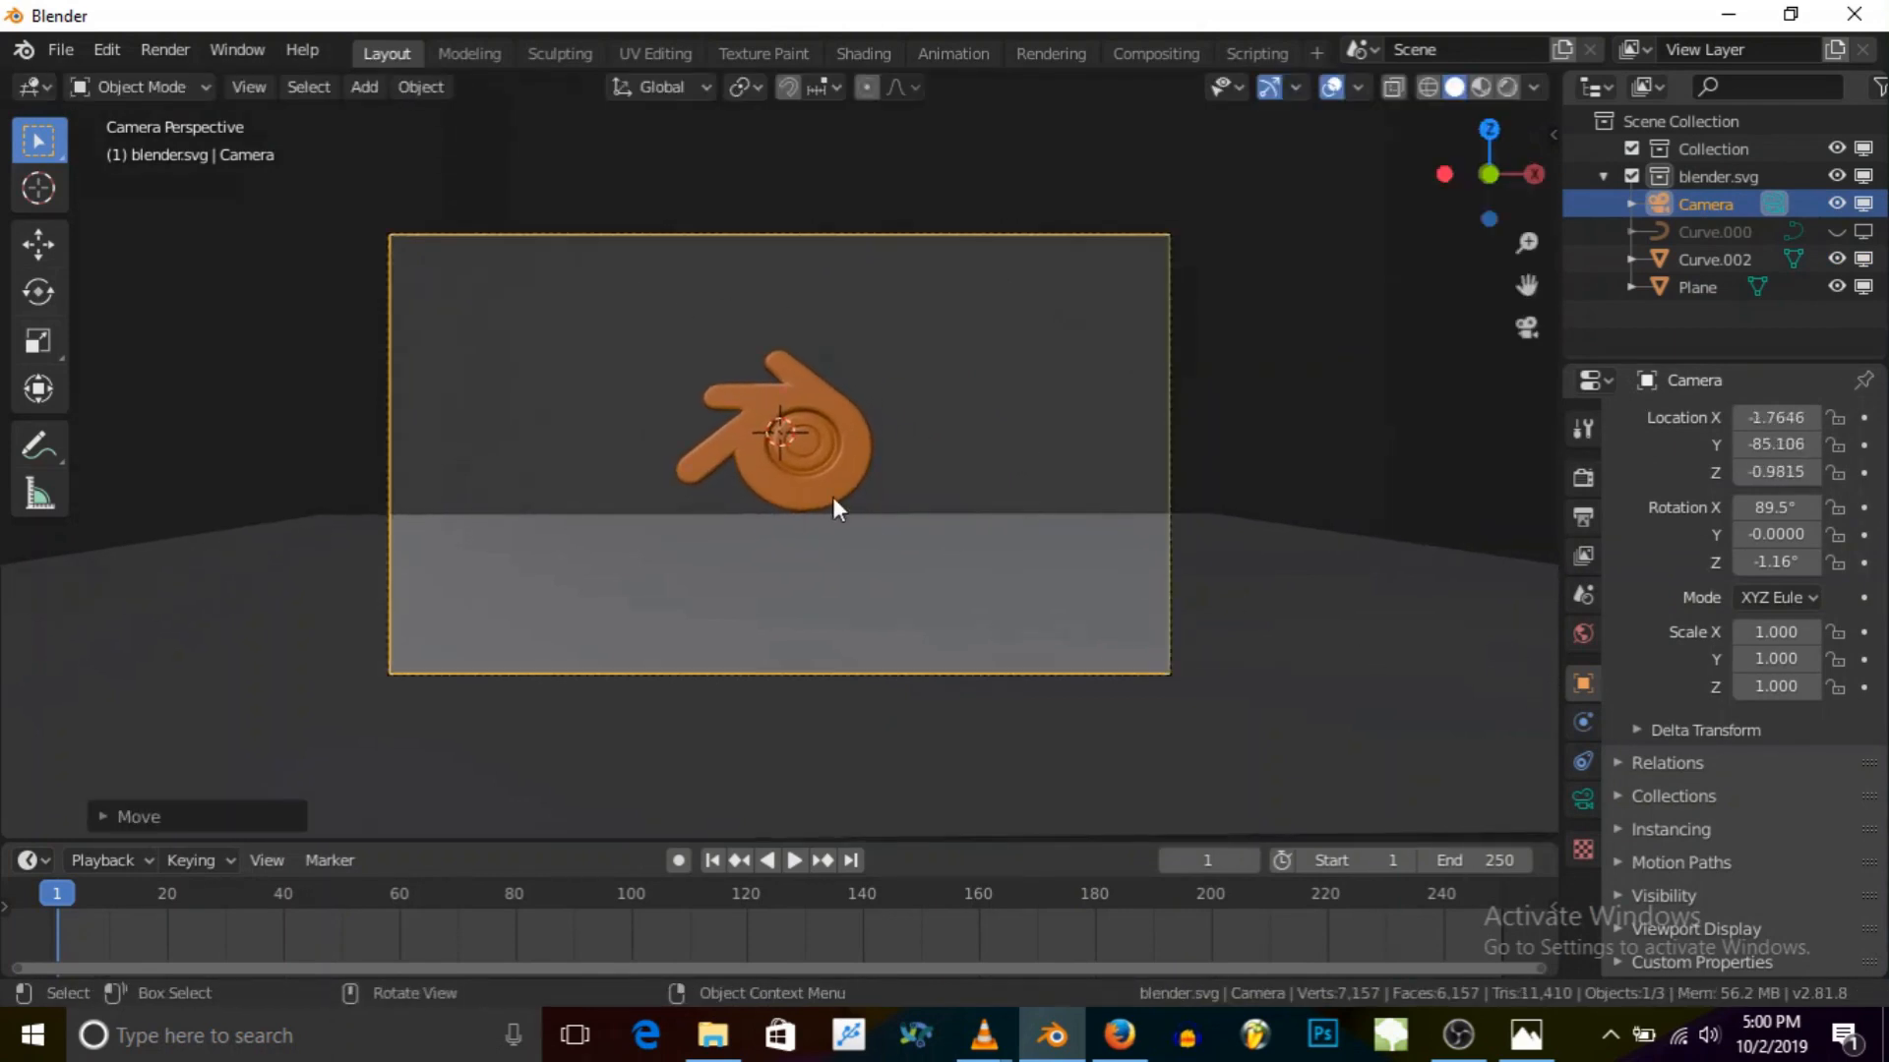
key(g)
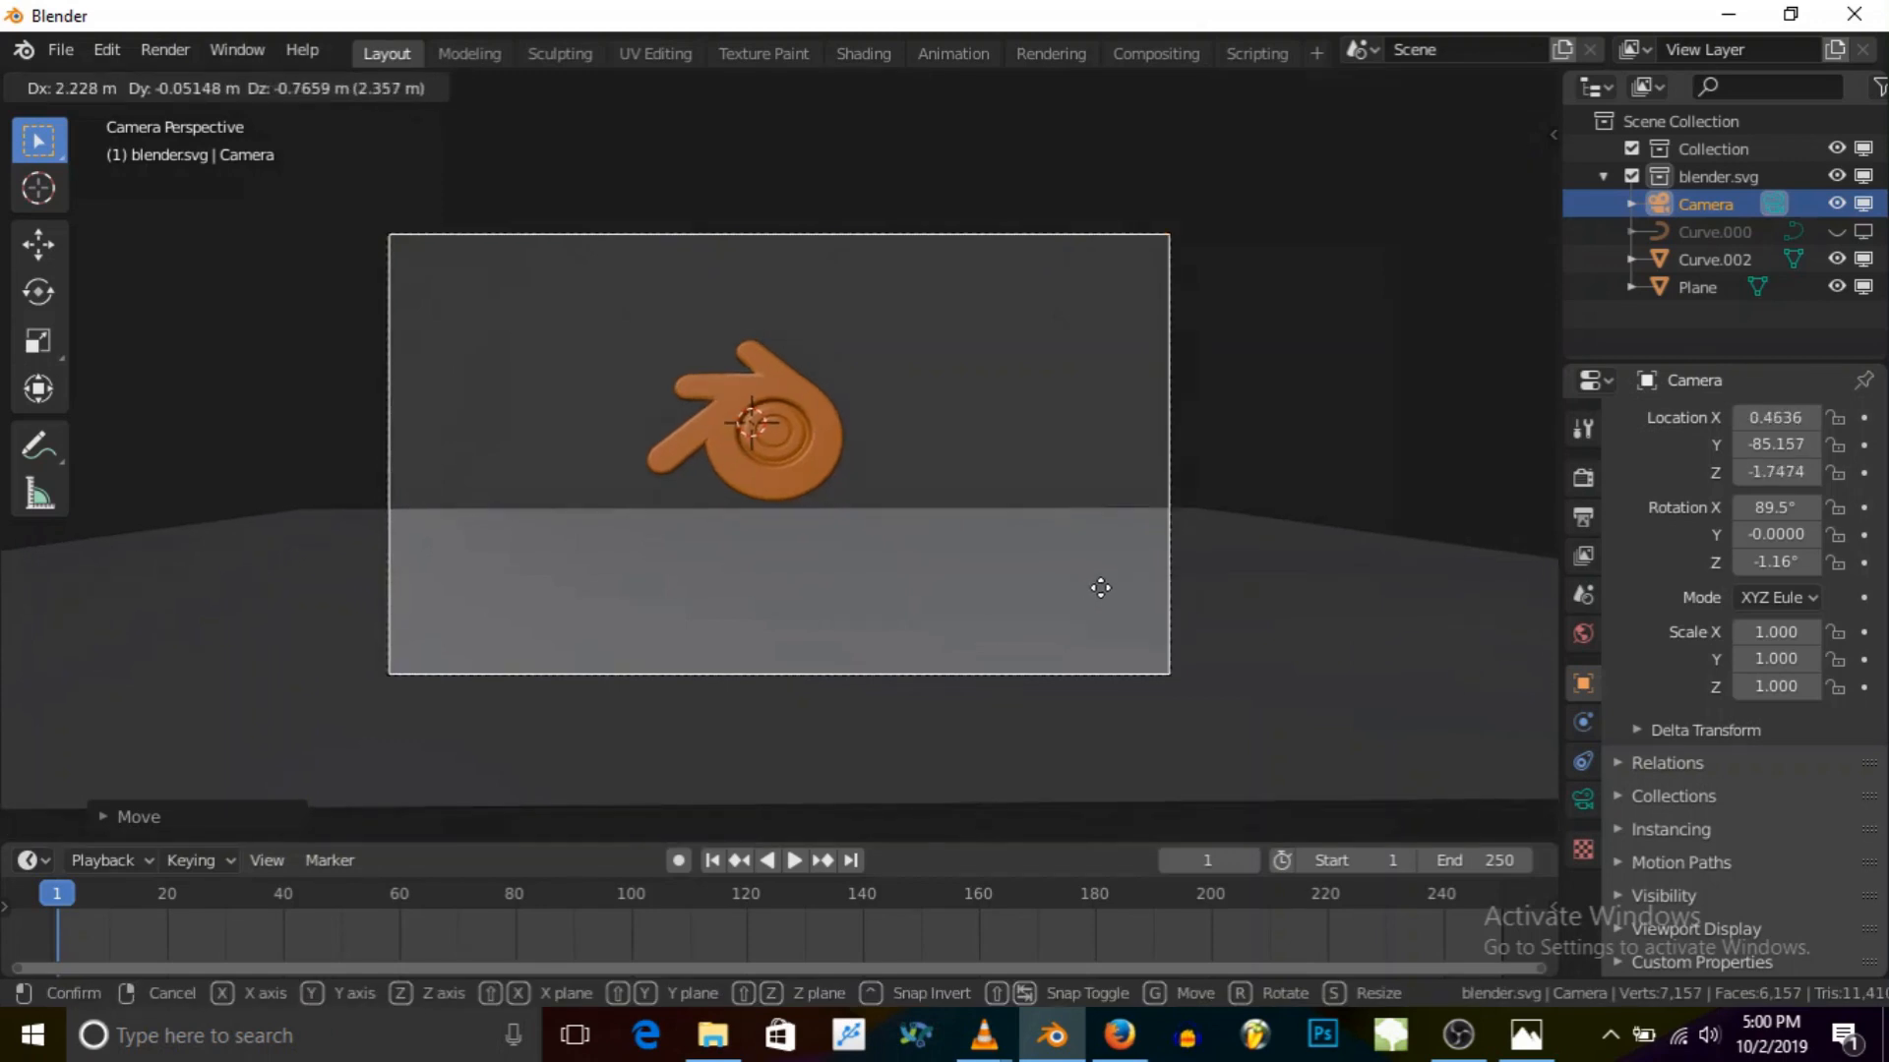
click(1102, 586)
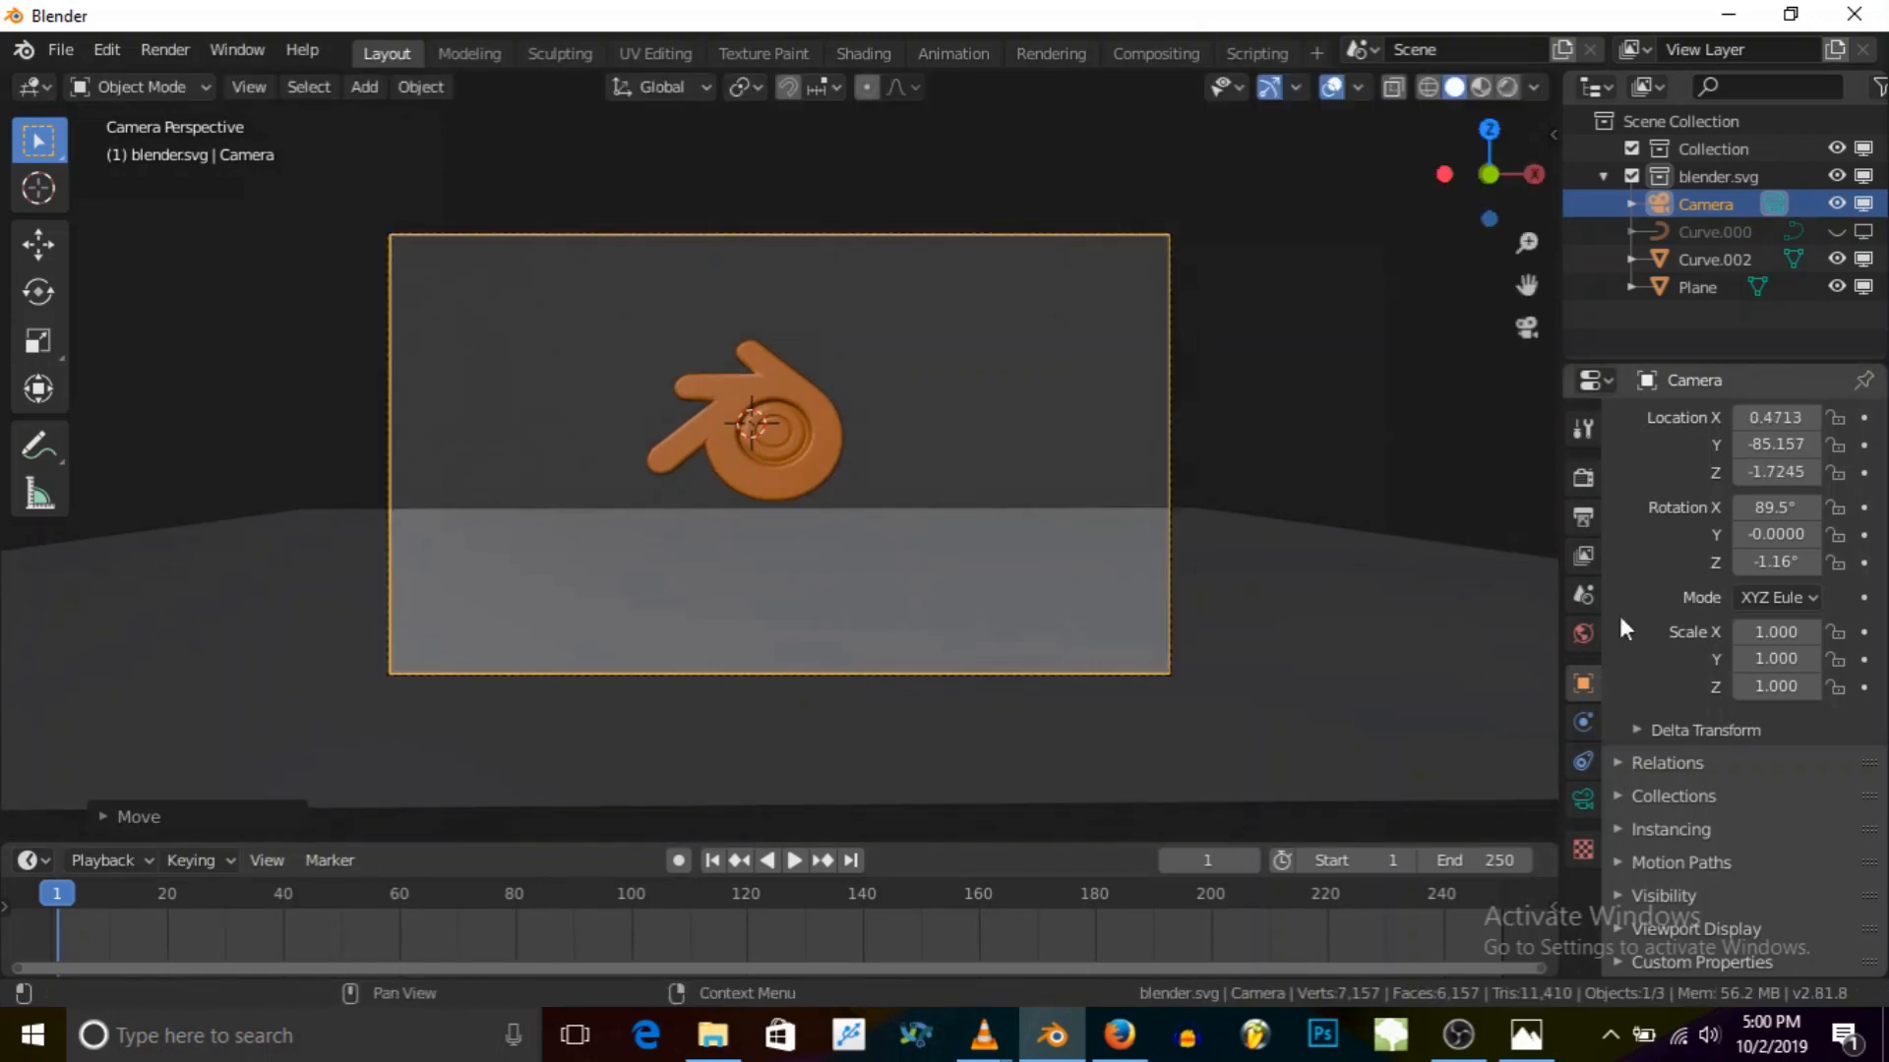
Step: Set the camera's focal length to 100 mm
click(1582, 799)
click(1782, 557)
click(1749, 553)
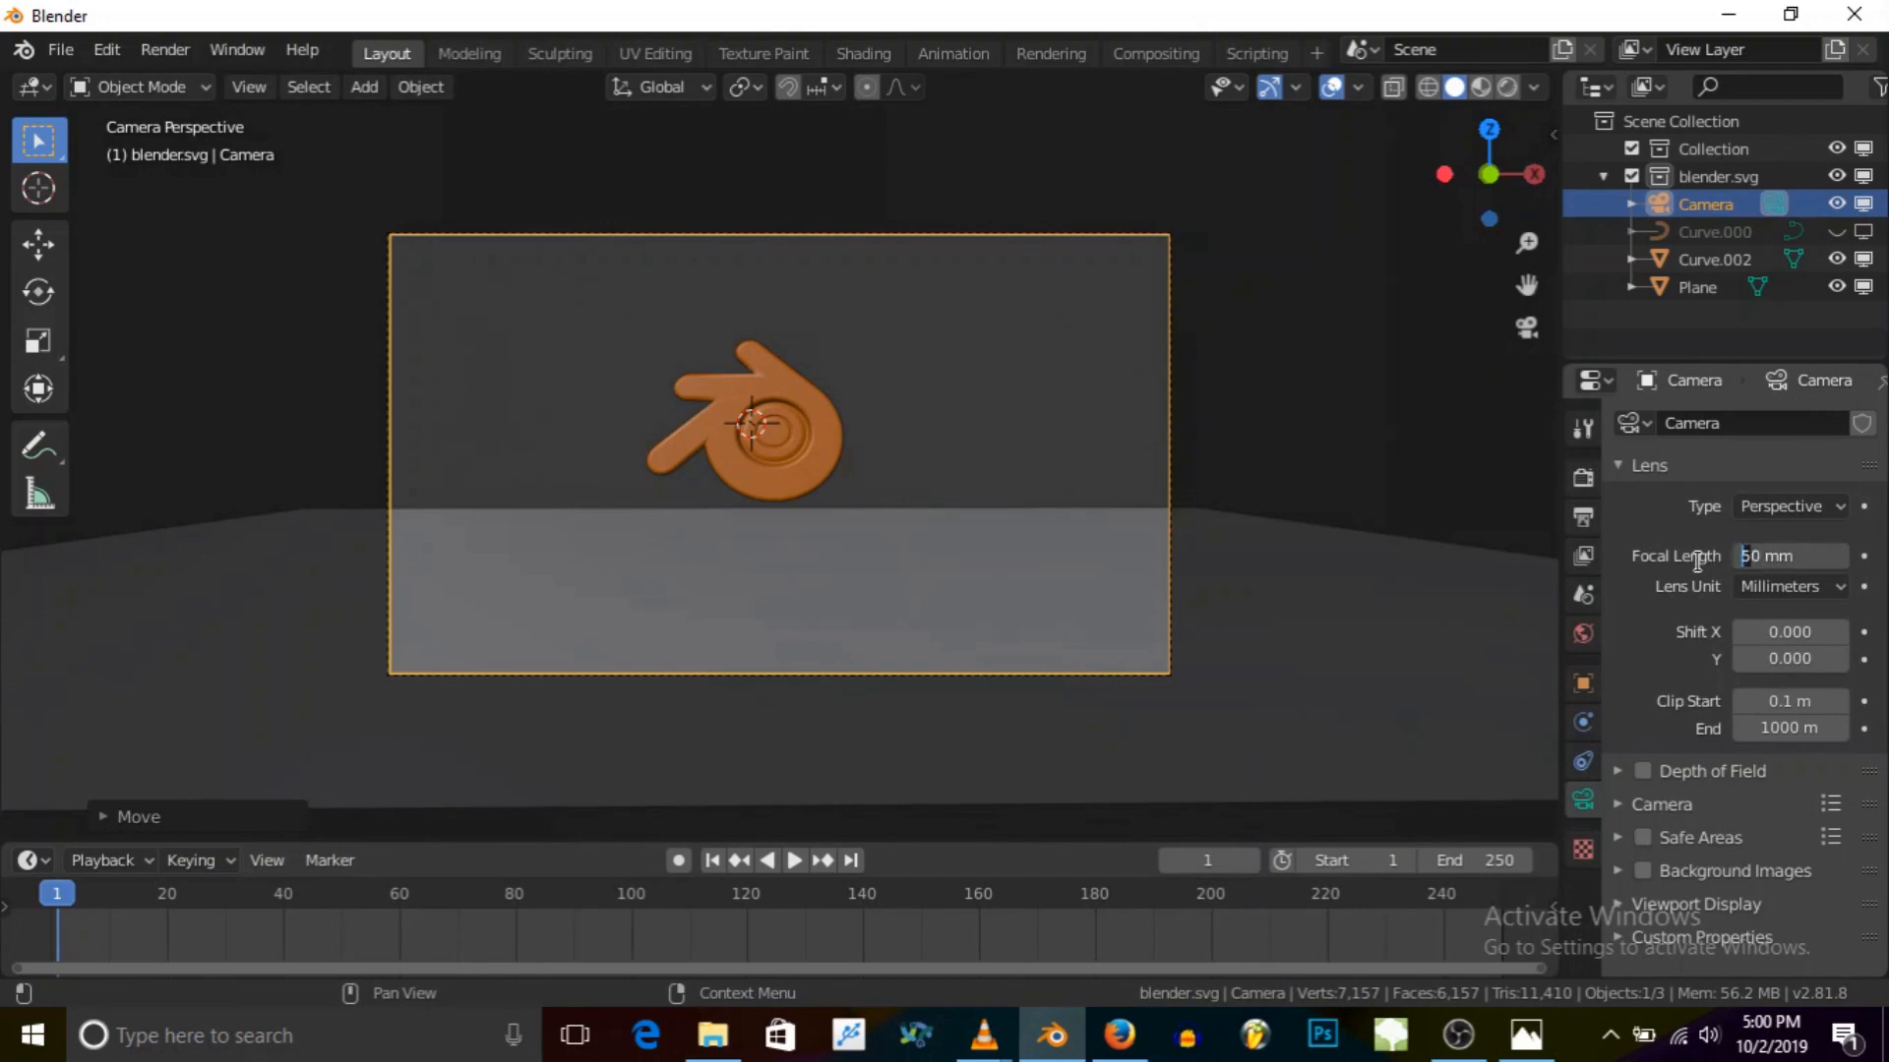
text(10)
key(Return)
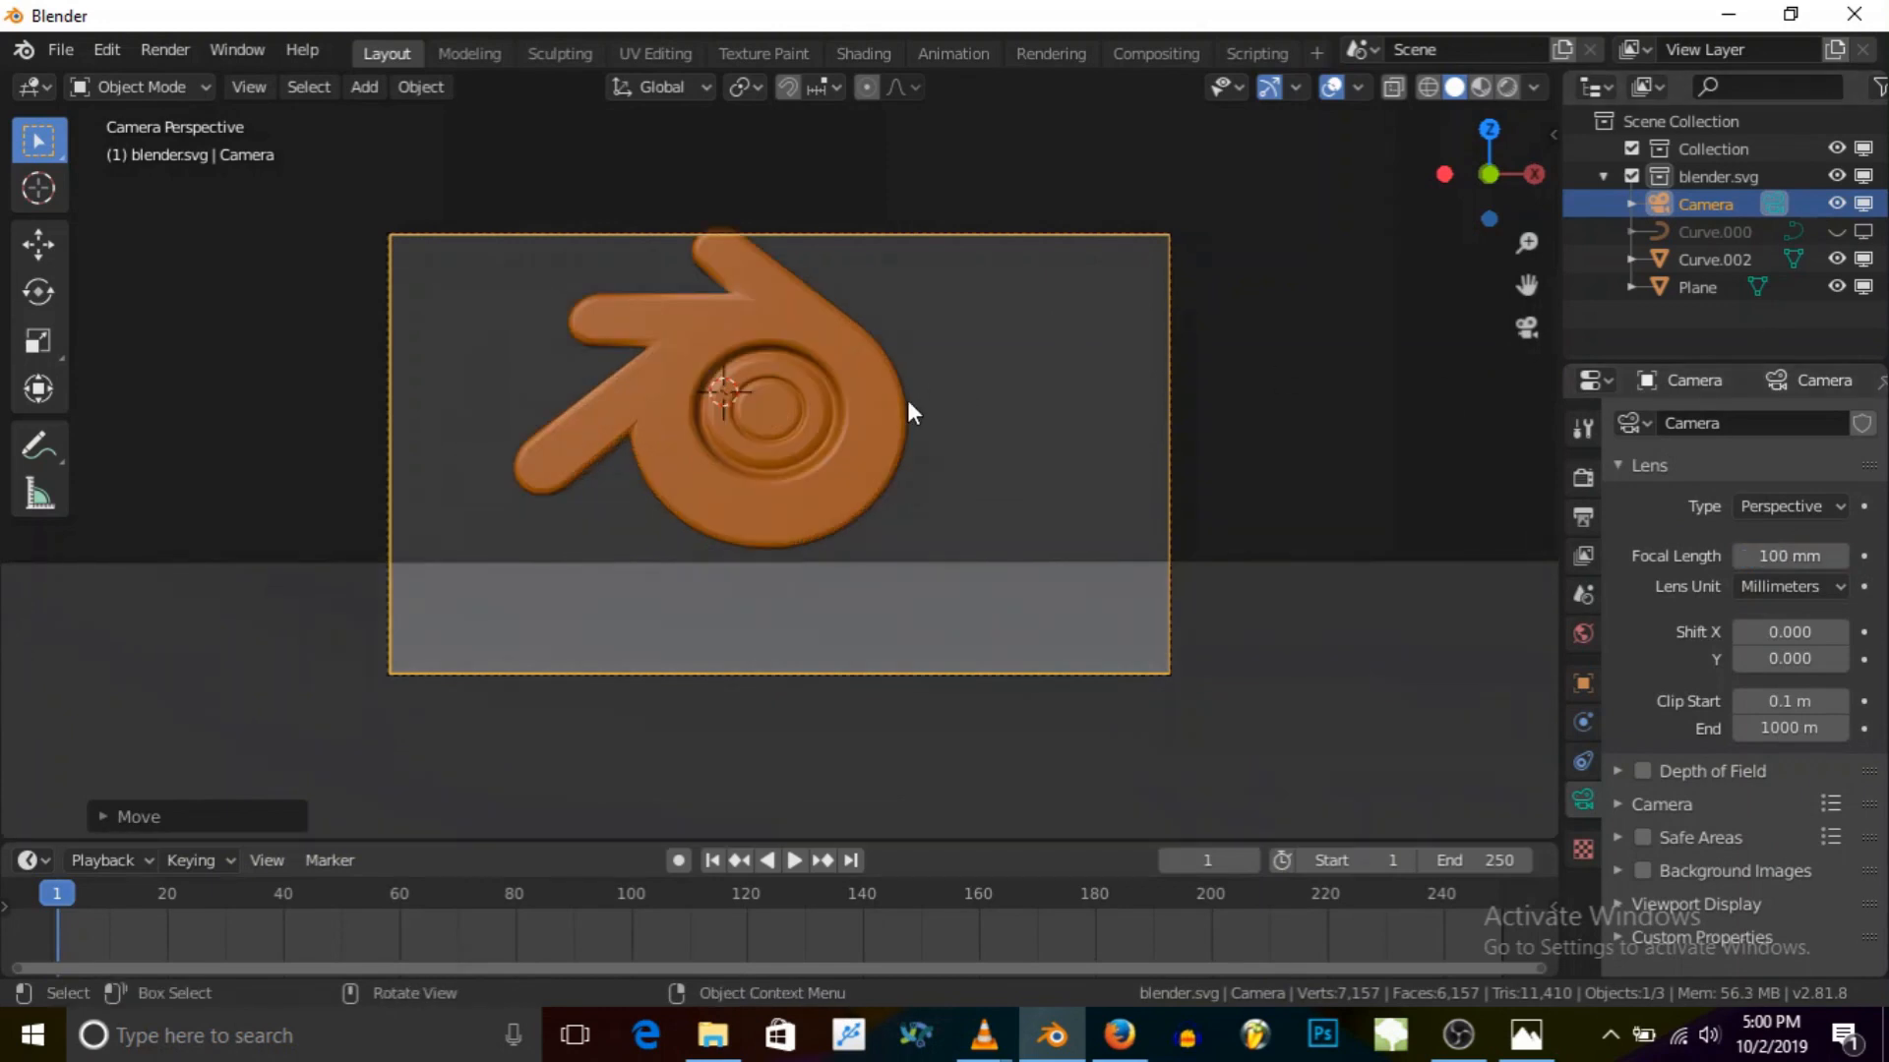
Step: Pull the camera back along its local Z axis in two passes until the whole logo fits inside the frame
key(g)
key(z)
key(z)
click(971, 722)
scroll(889, 395, down, 3)
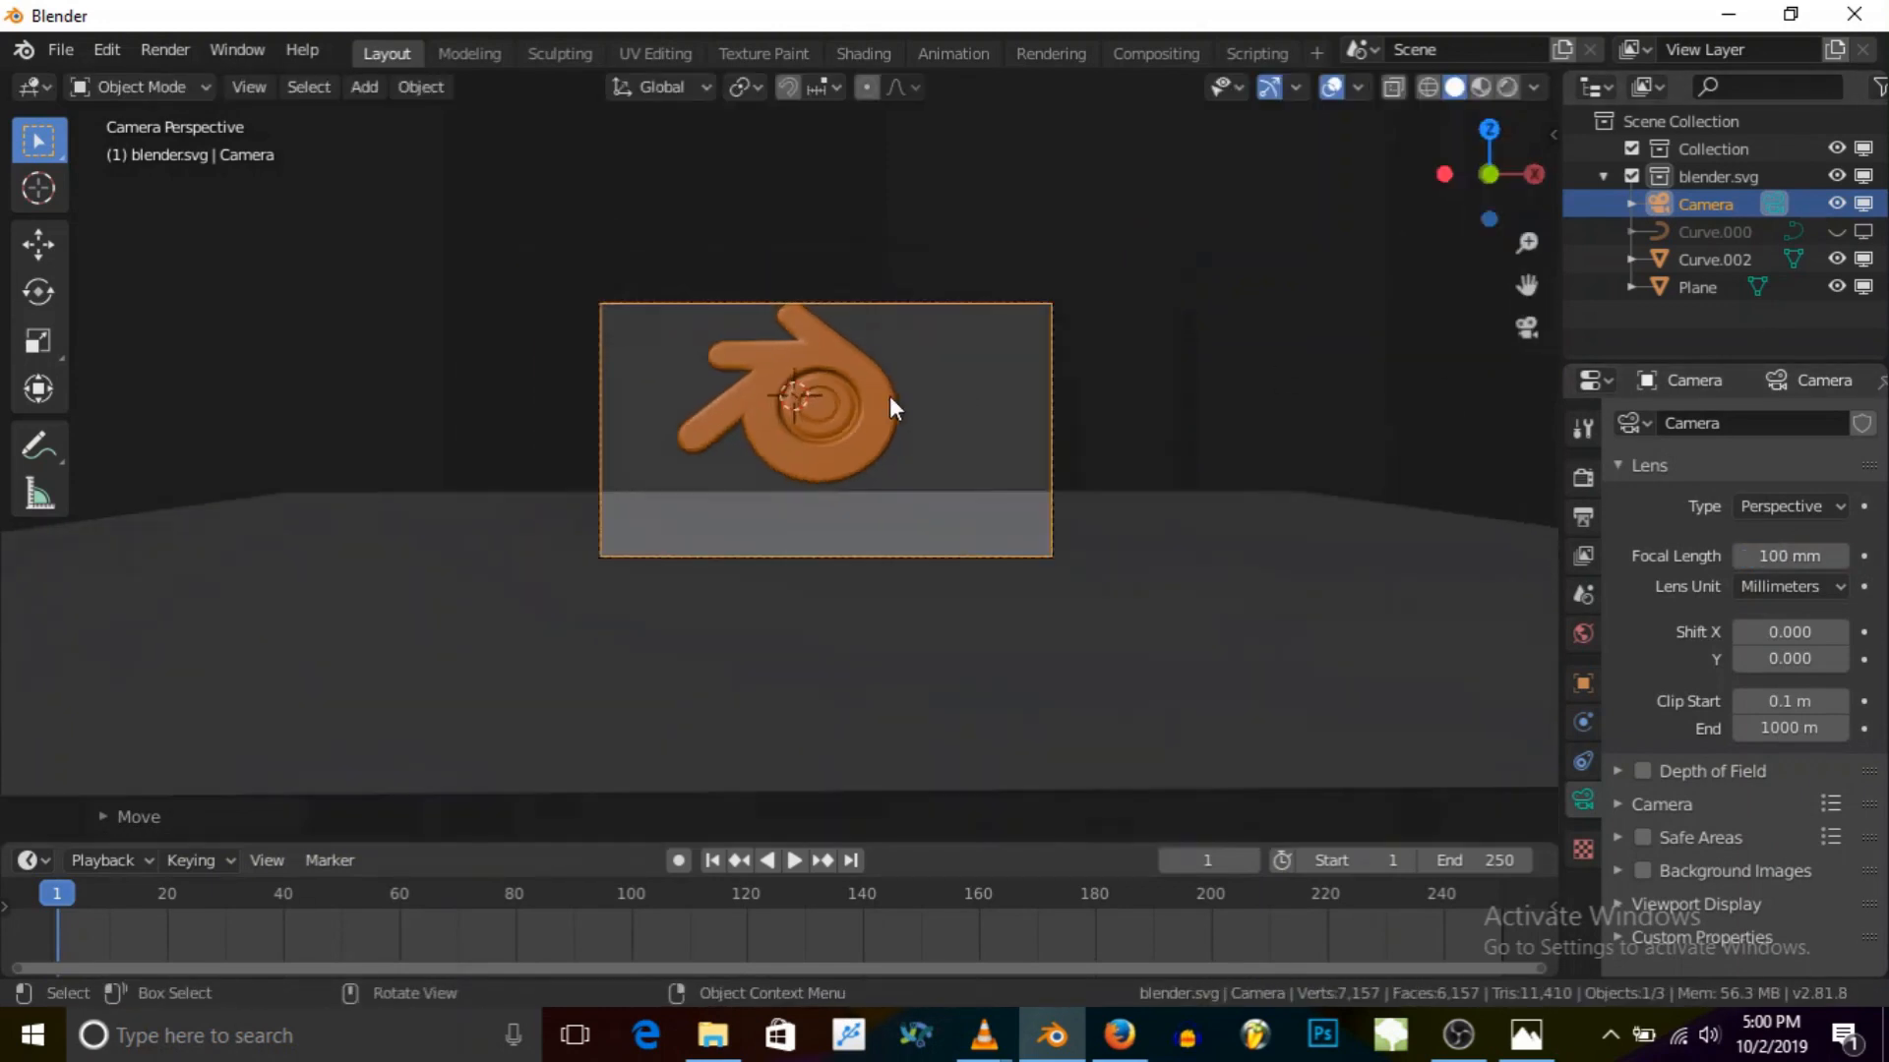
key(g)
key(z)
key(z)
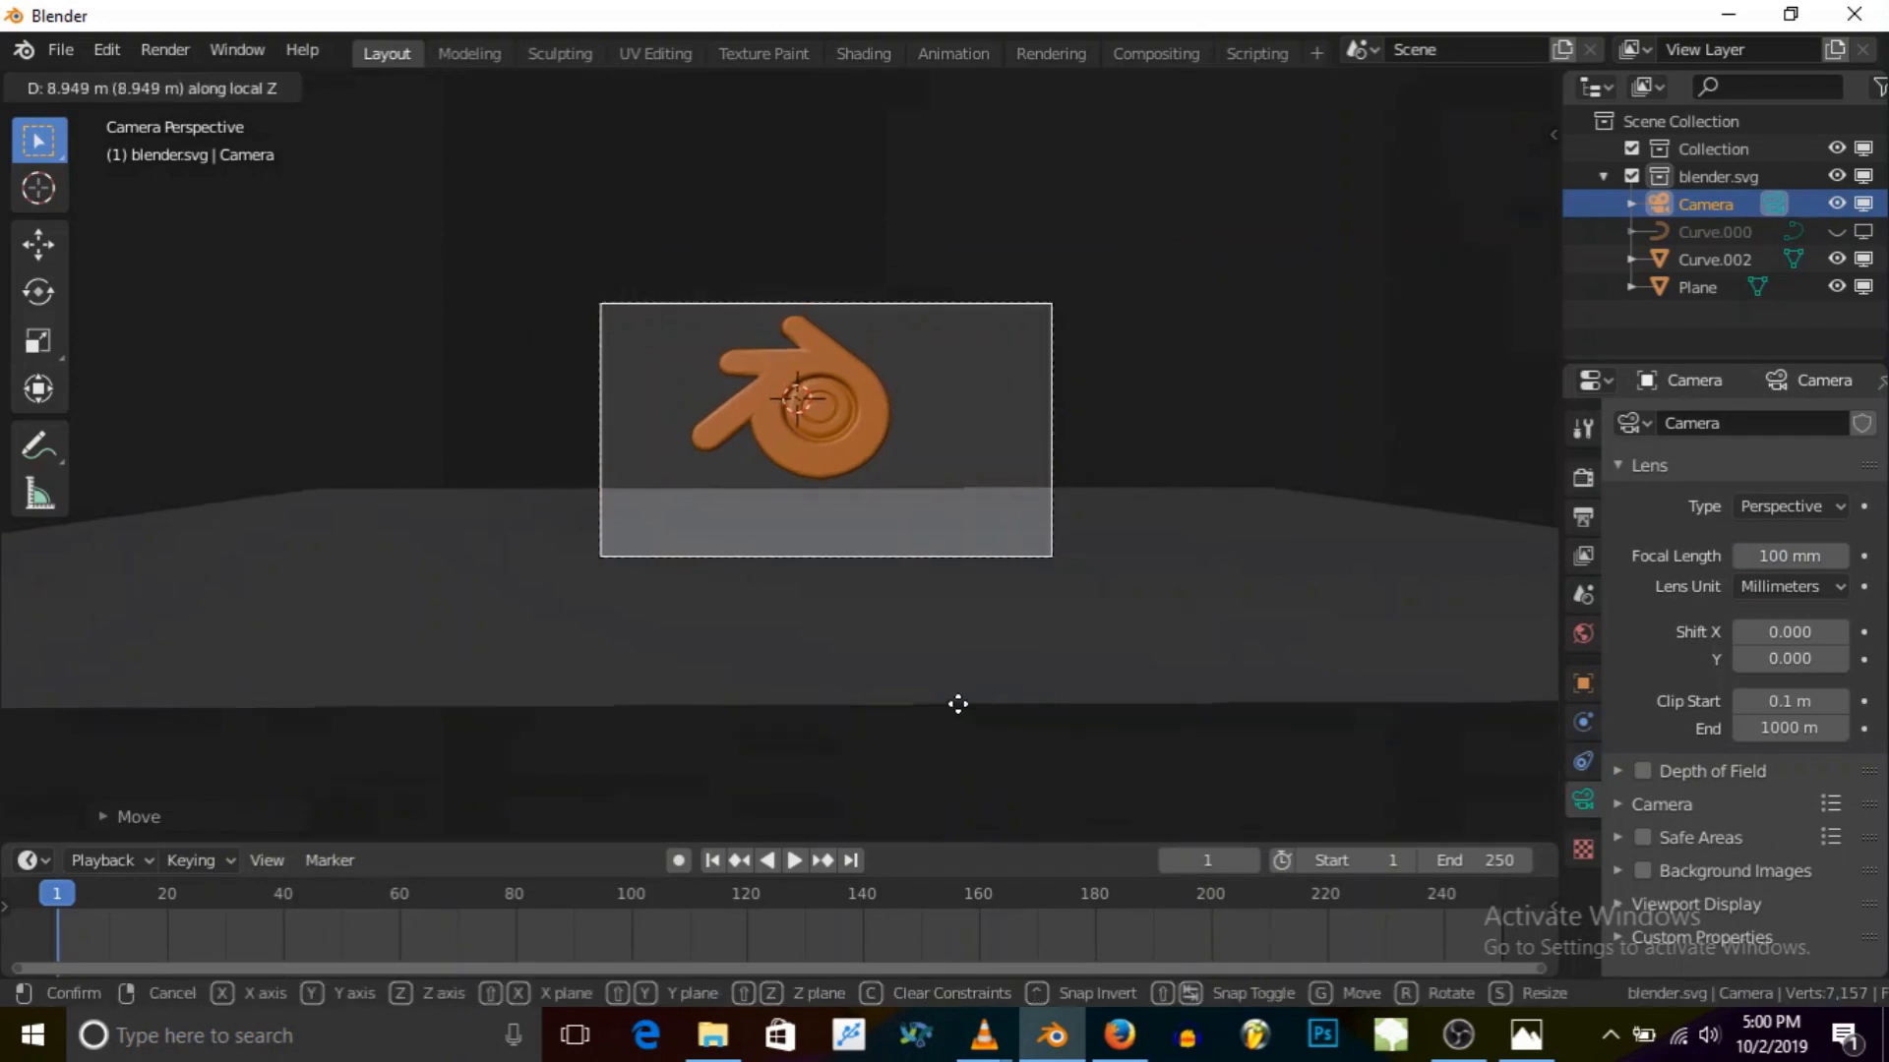
click(965, 721)
Step: Fine-tune the camera position by shifting it slightly upward, leaving more space above the logo in the frame
key(g)
key(z)
key(z)
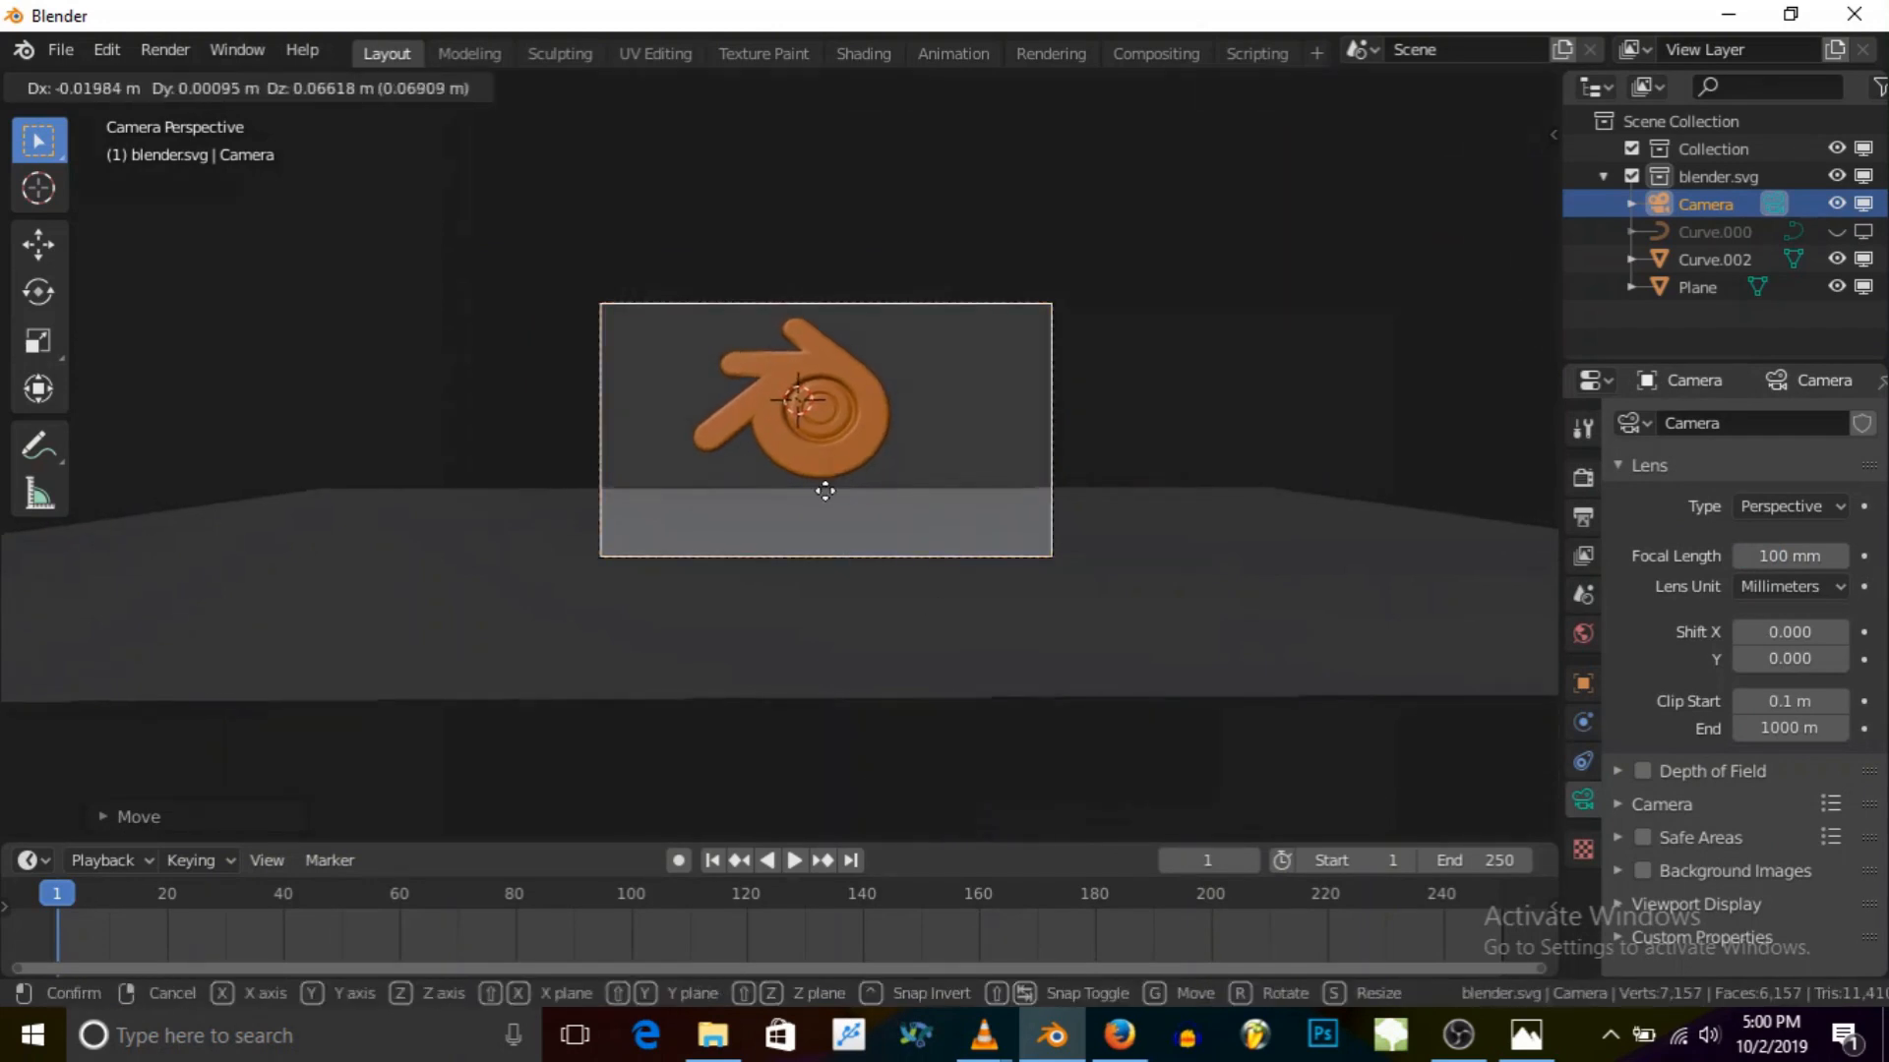
click(798, 299)
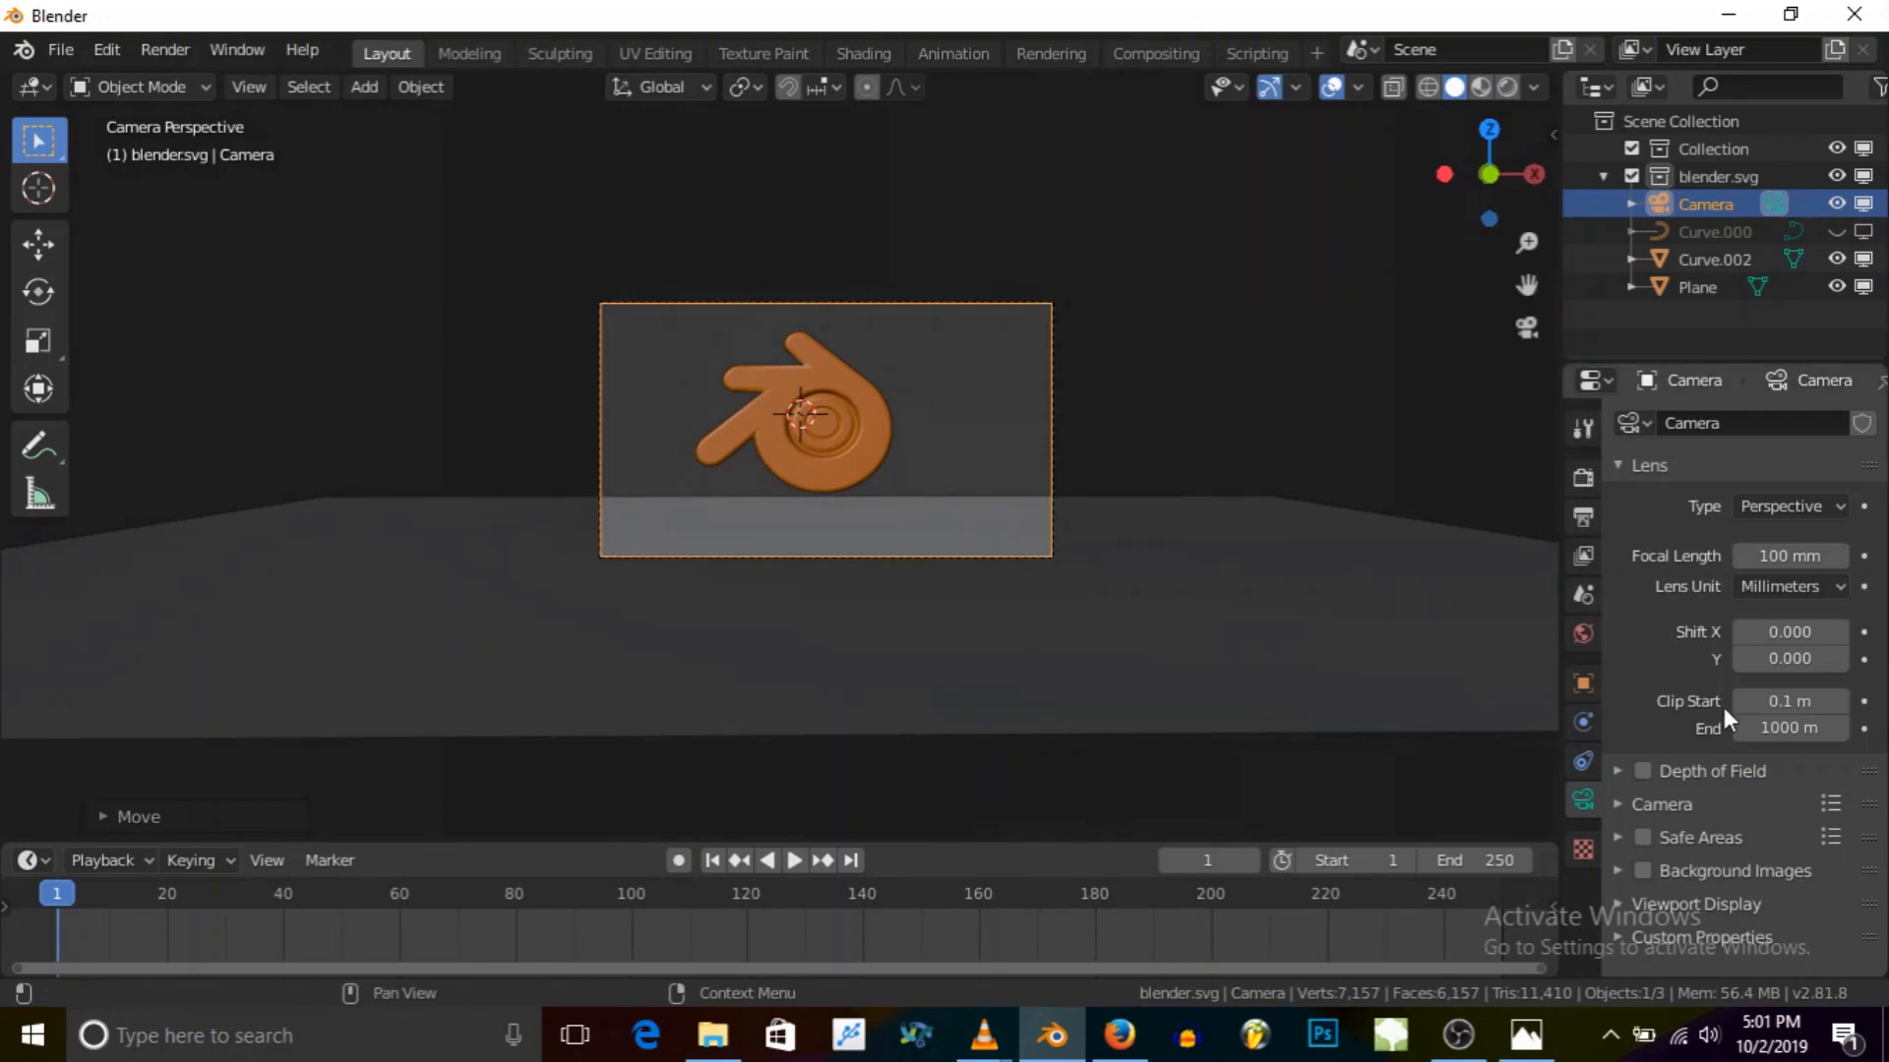
Step: Set the camera's passepartout opacity to 1.000 so everything outside its frame is blacked out
click(1619, 771)
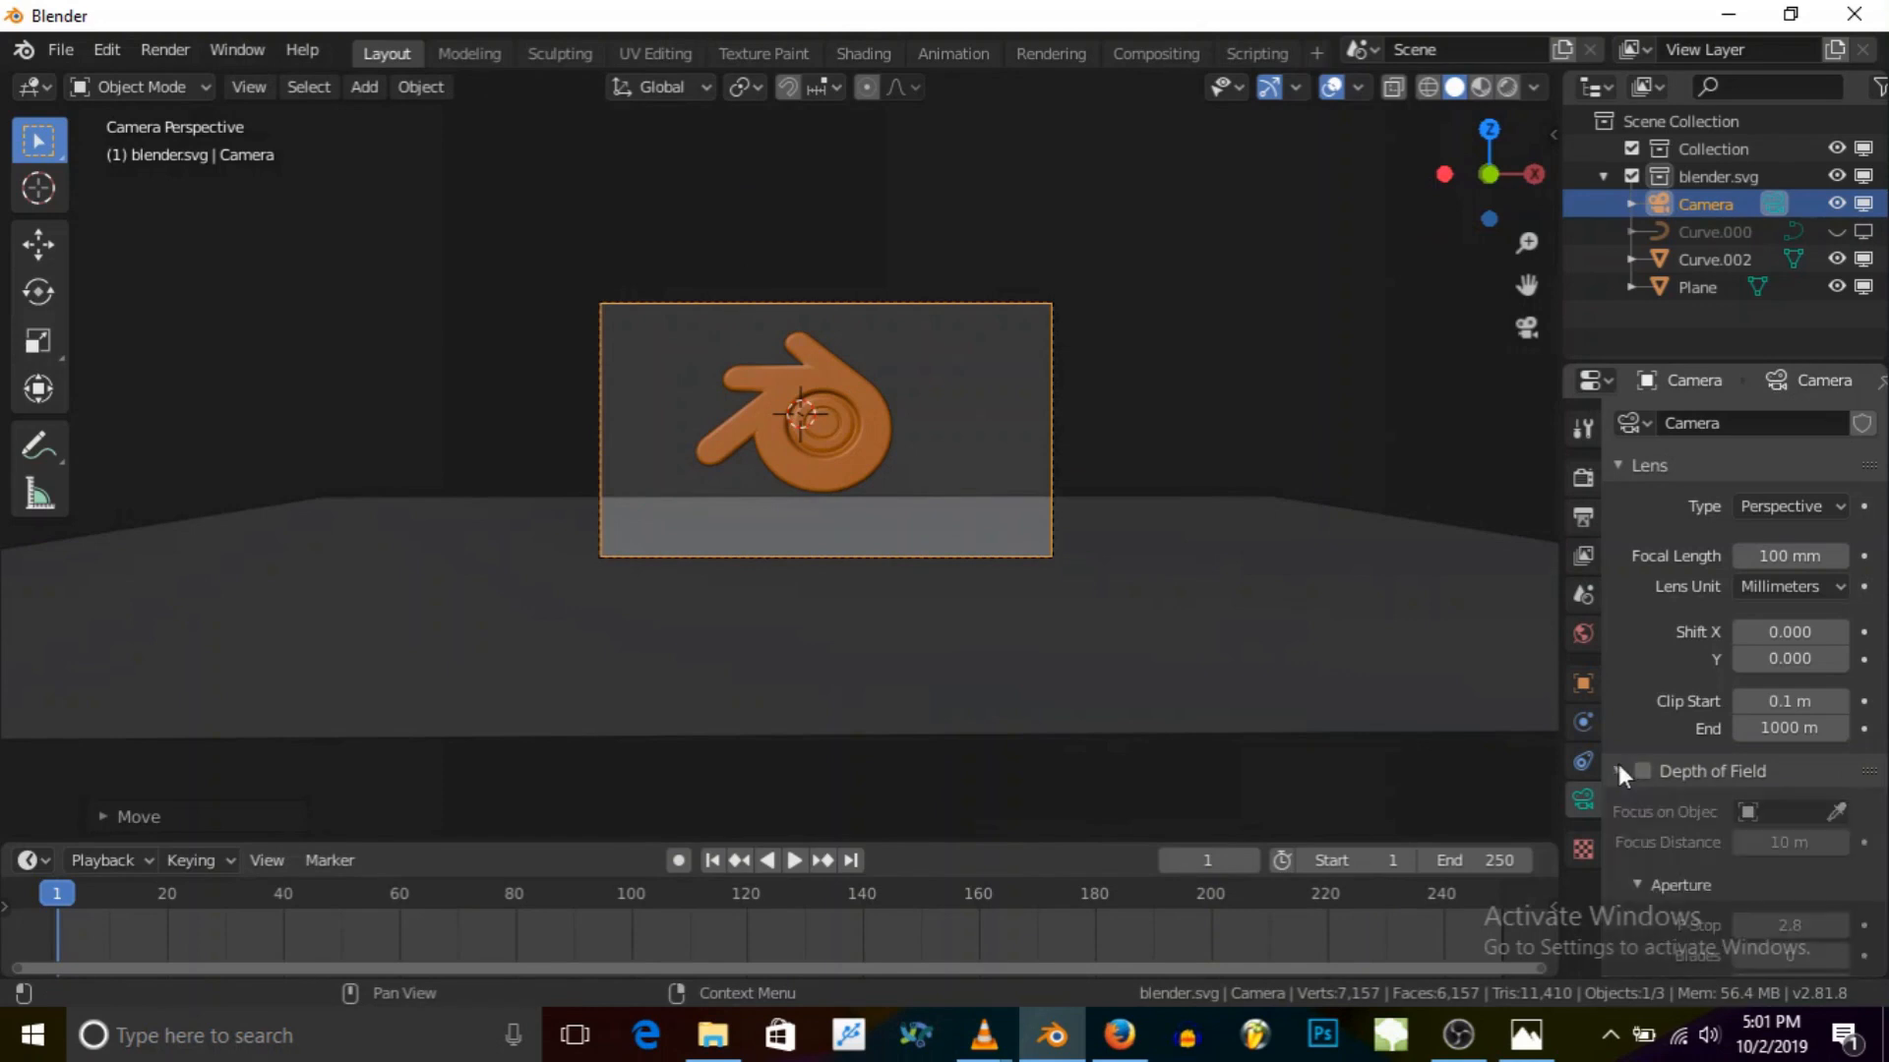
scroll(1621, 765, down, 5)
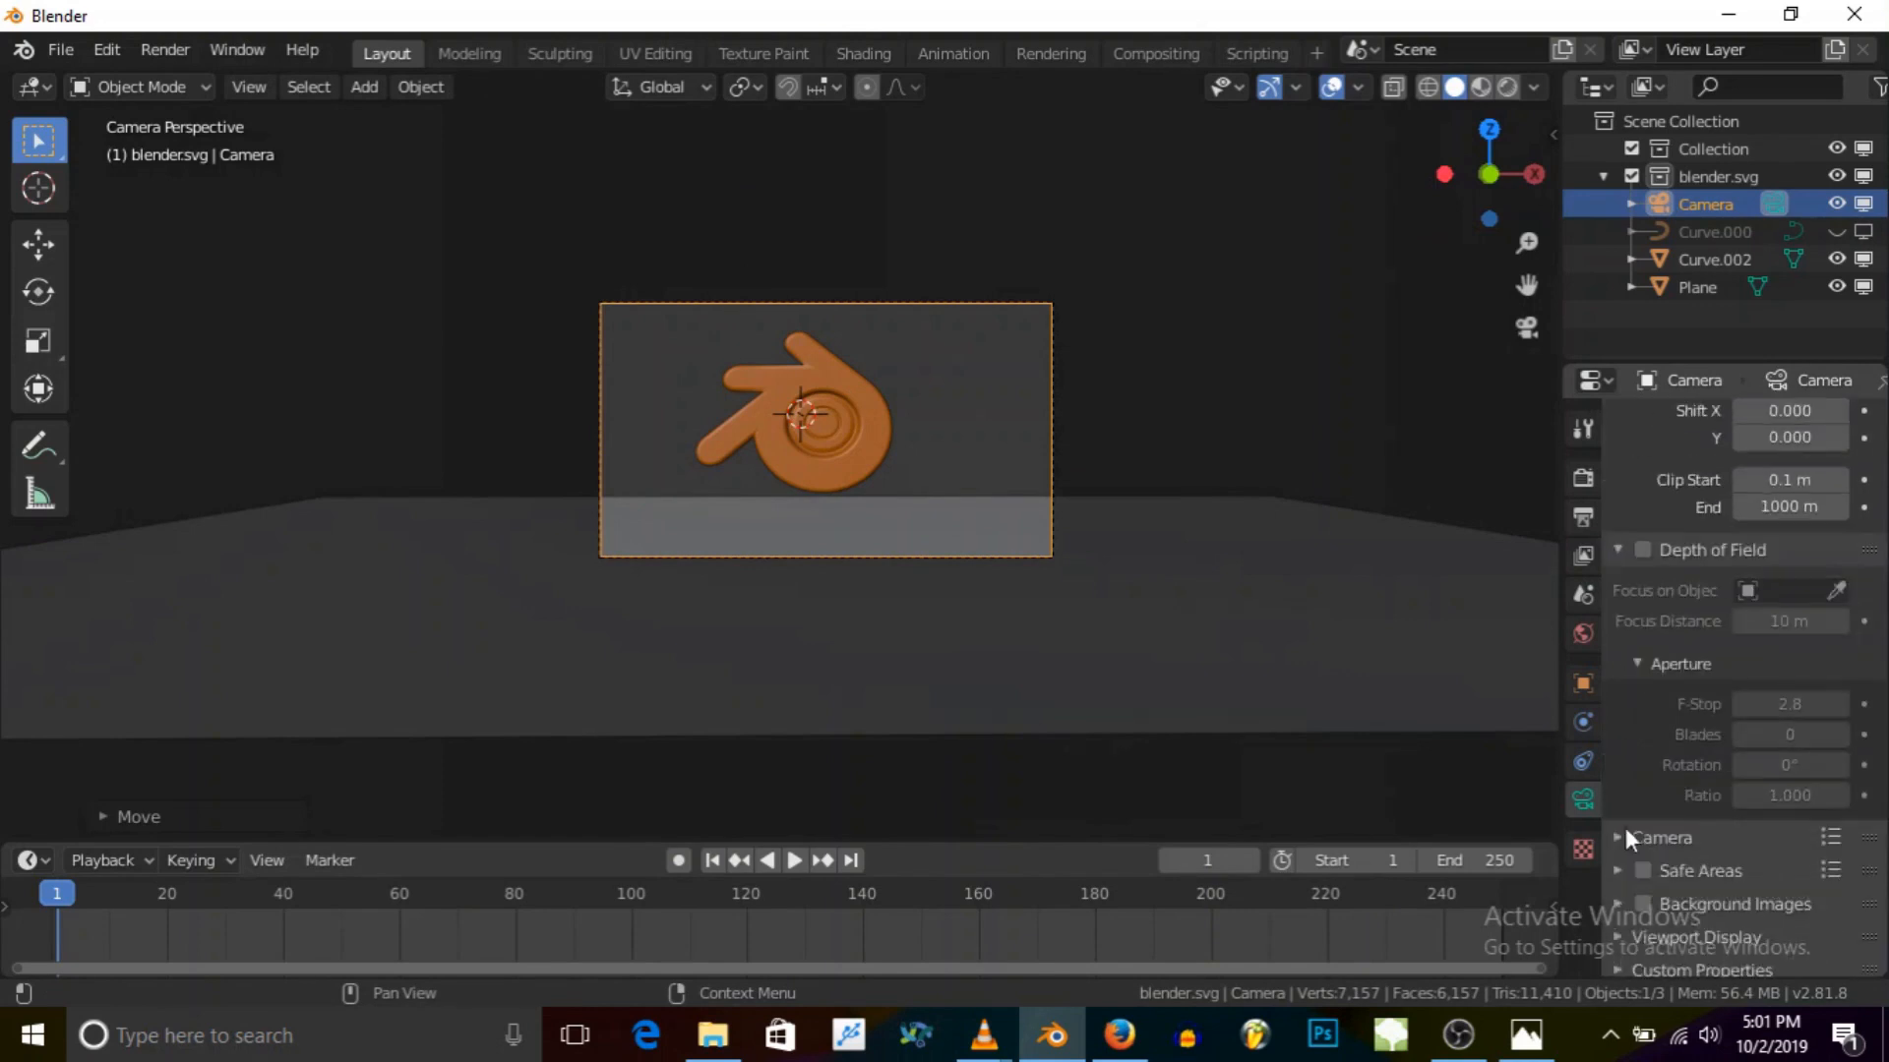
click(1619, 928)
scroll(1731, 857, down, 4)
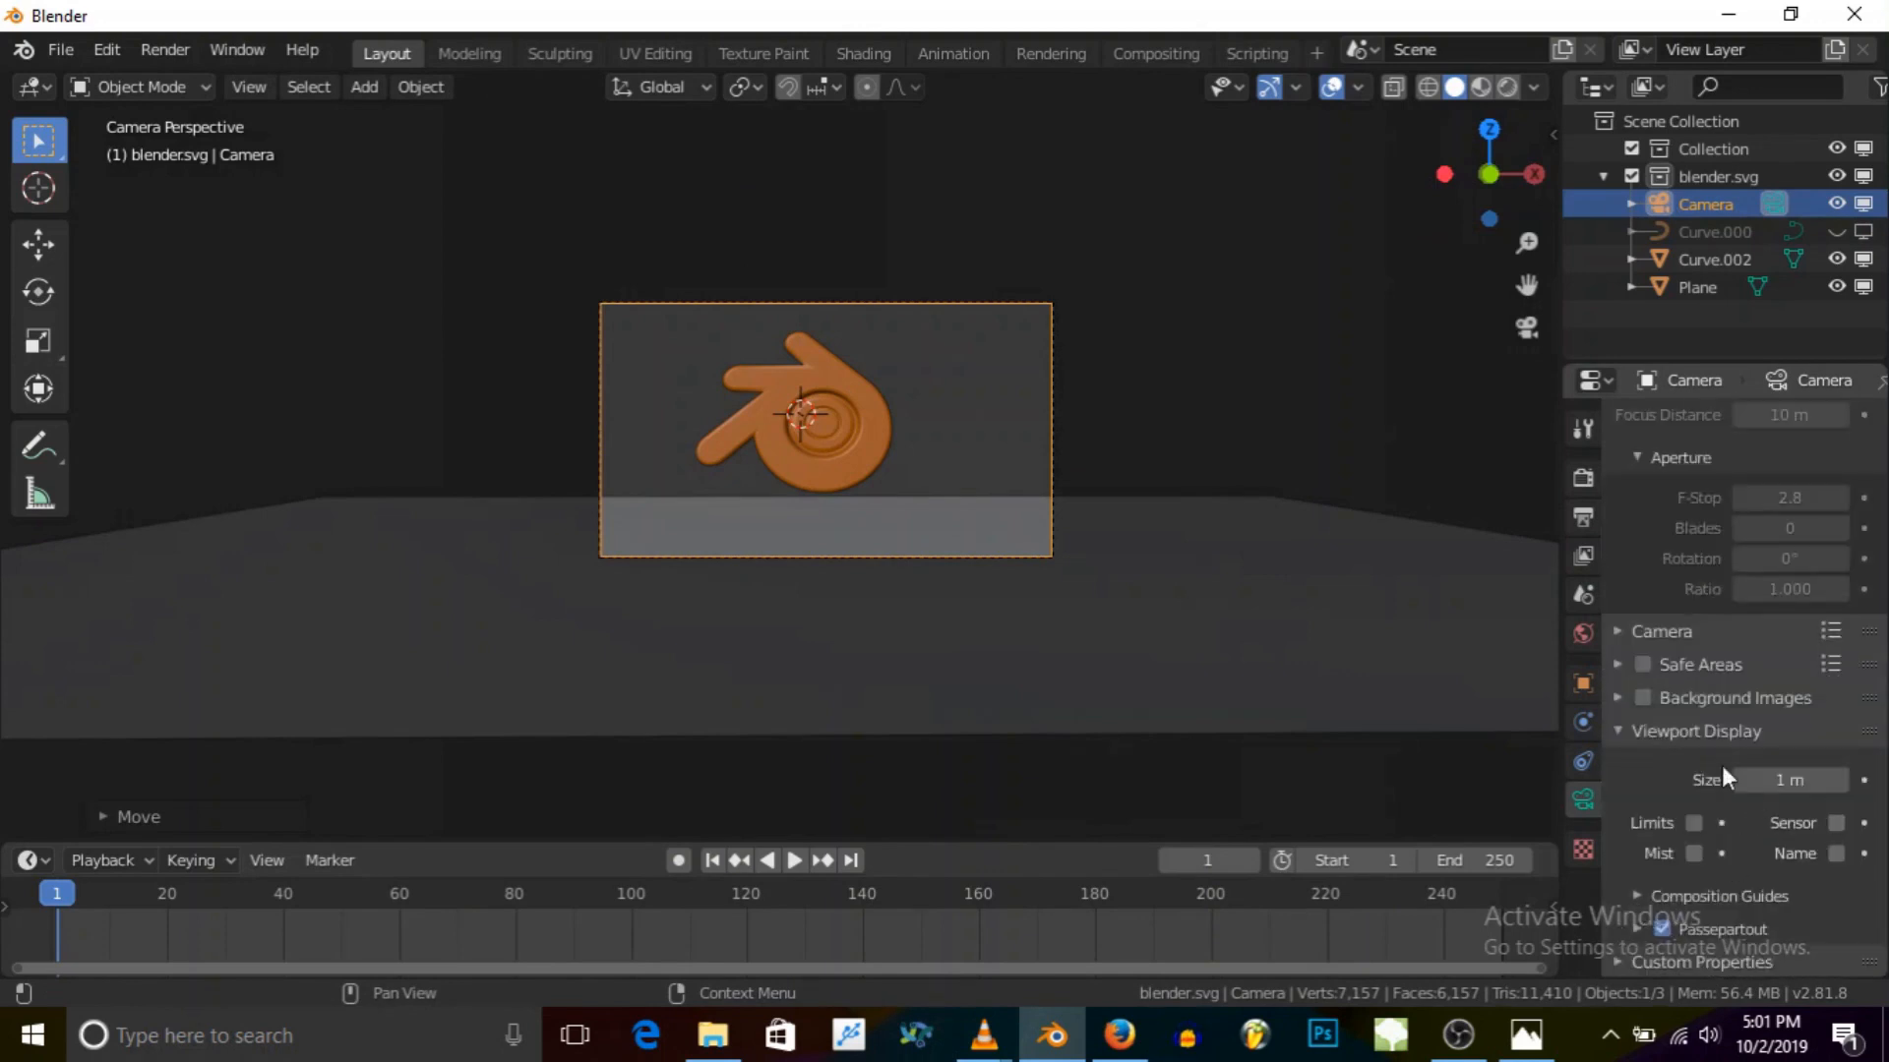
click(1648, 924)
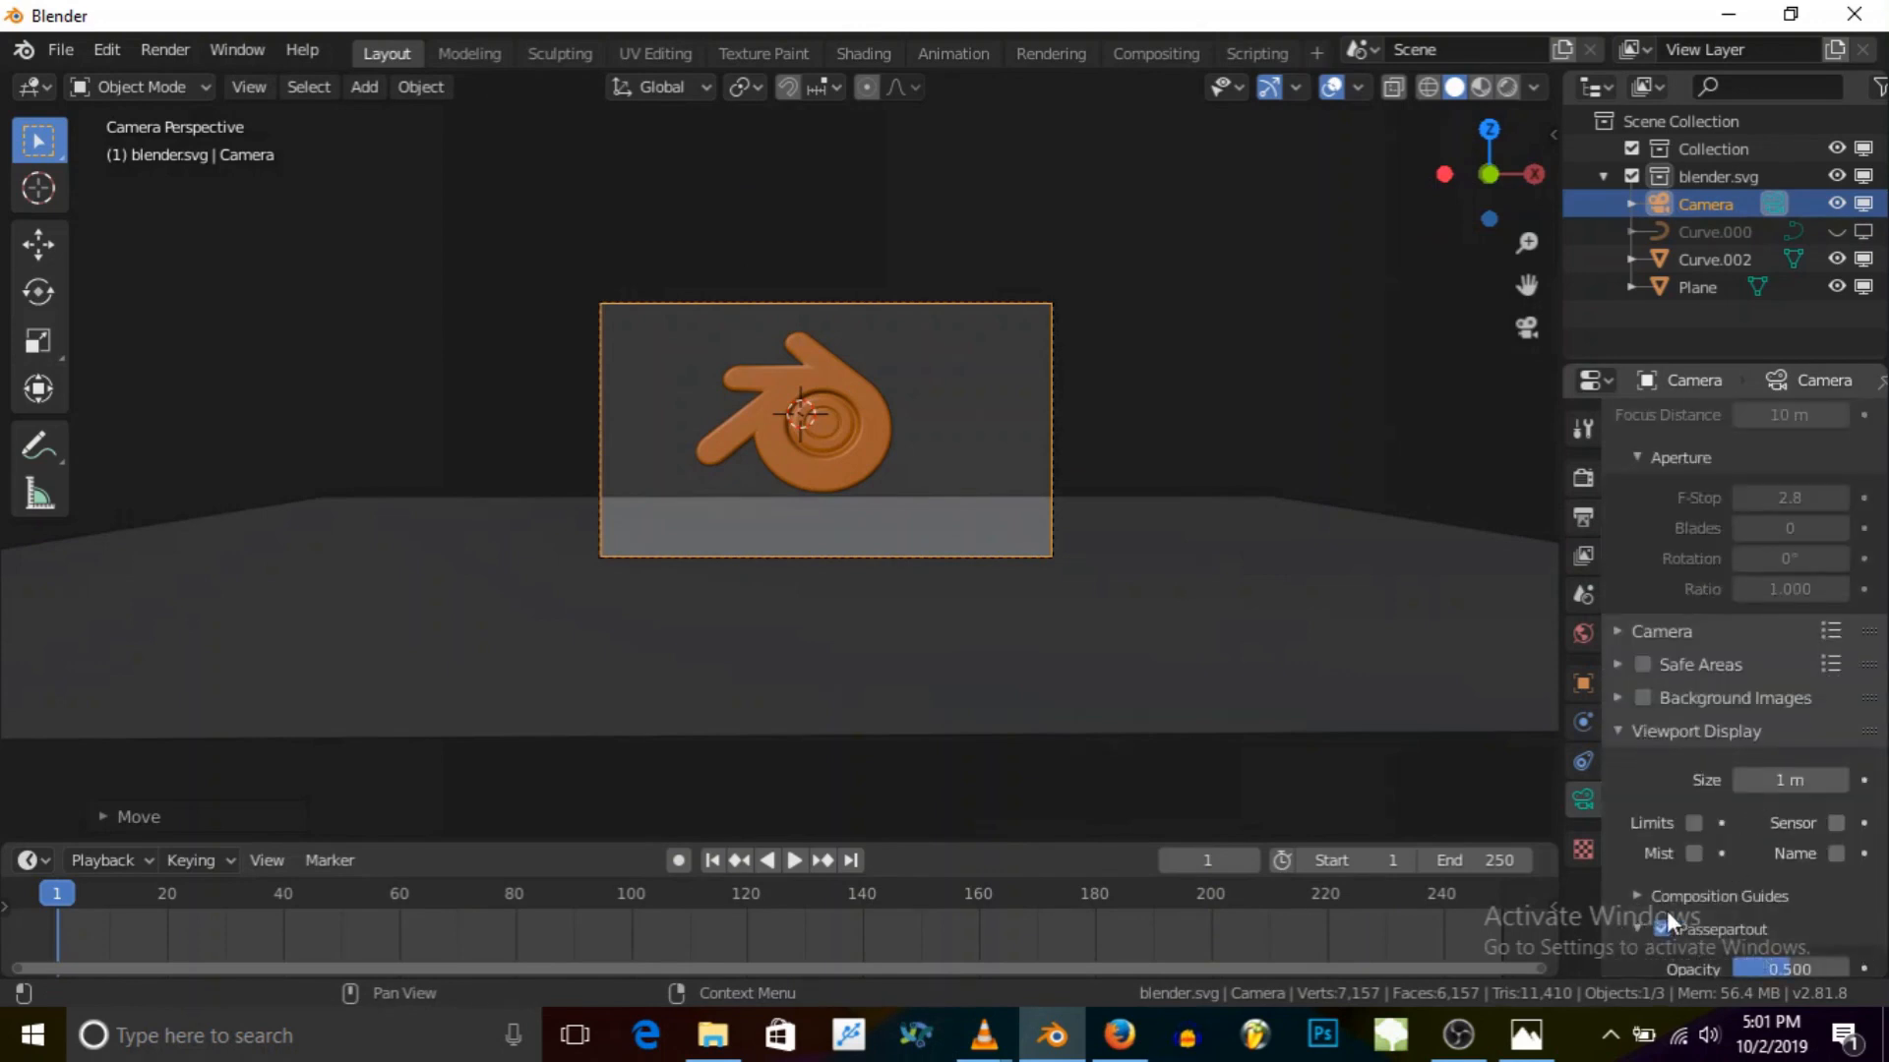
scroll(1653, 923, down, 1)
mouse_move(1802, 913)
mouse_down()
mouse_move(1849, 913)
mouse_move(1779, 911)
mouse_up()
scroll(787, 409, up, 1)
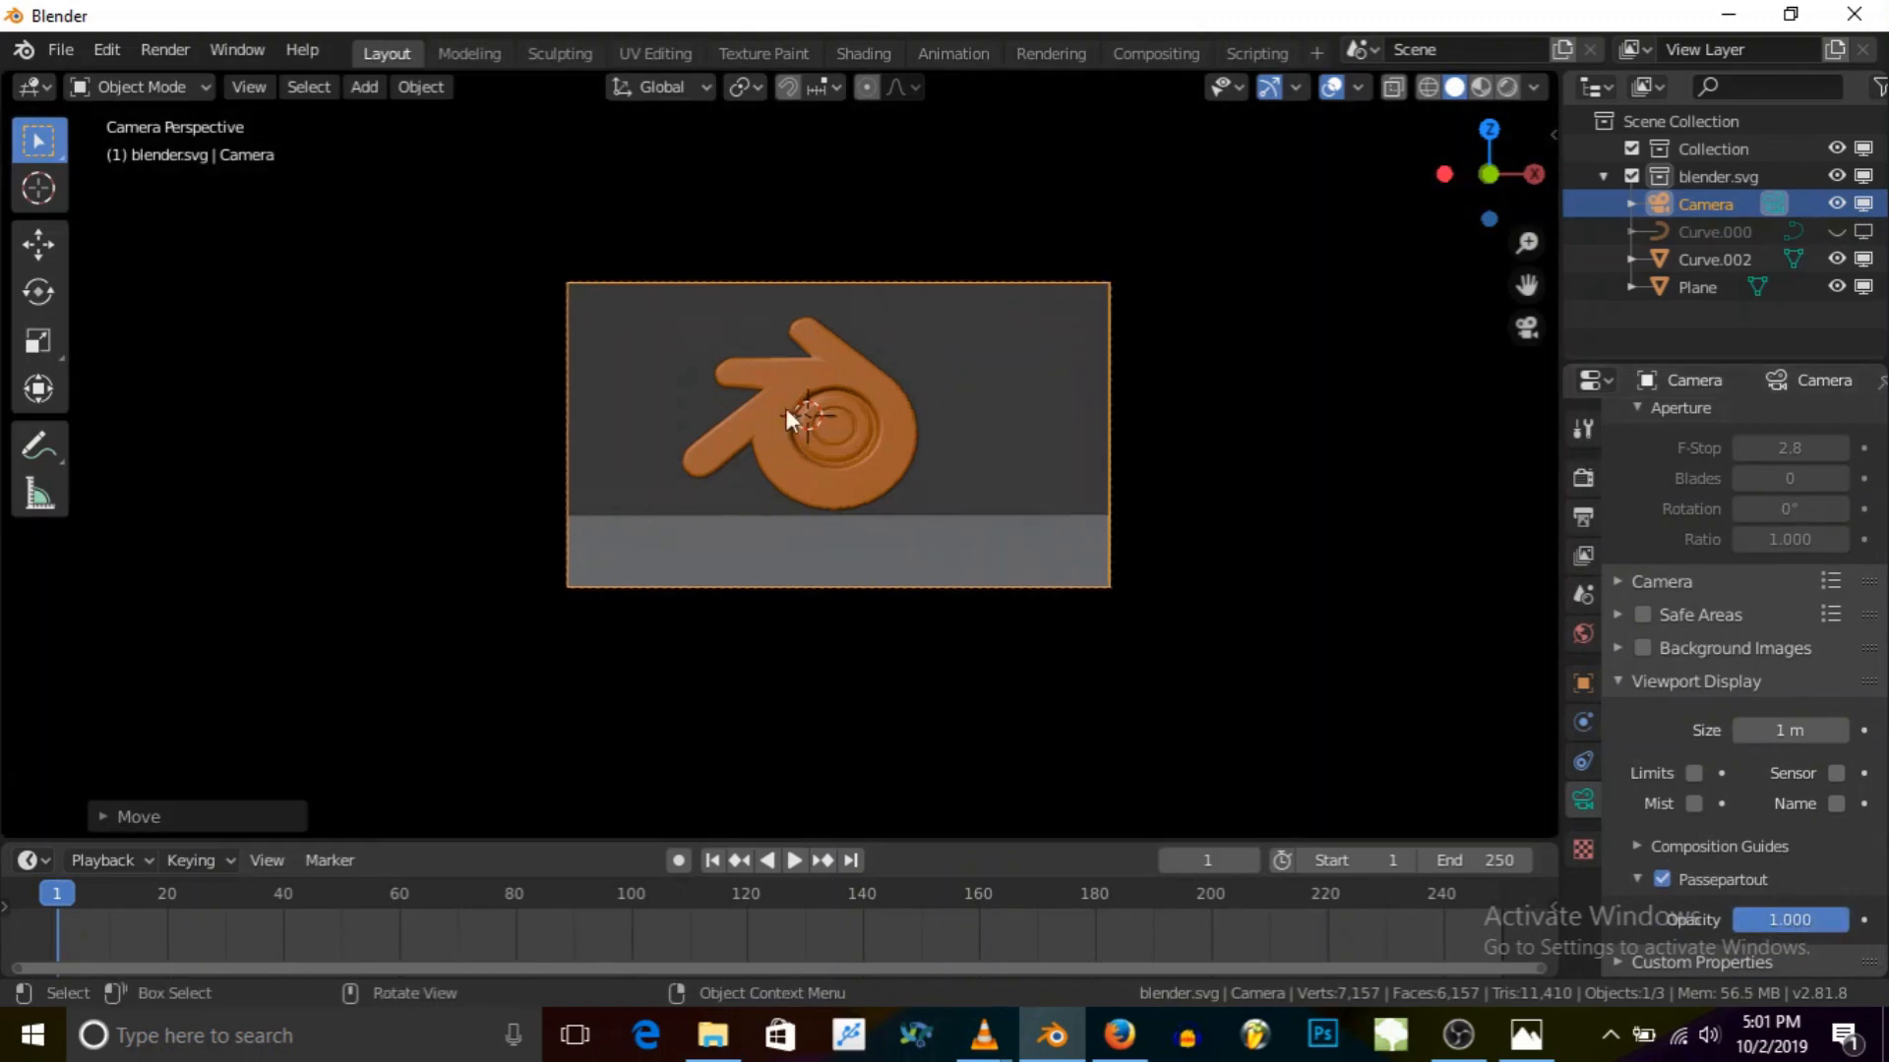
scroll(837, 439, up, 1)
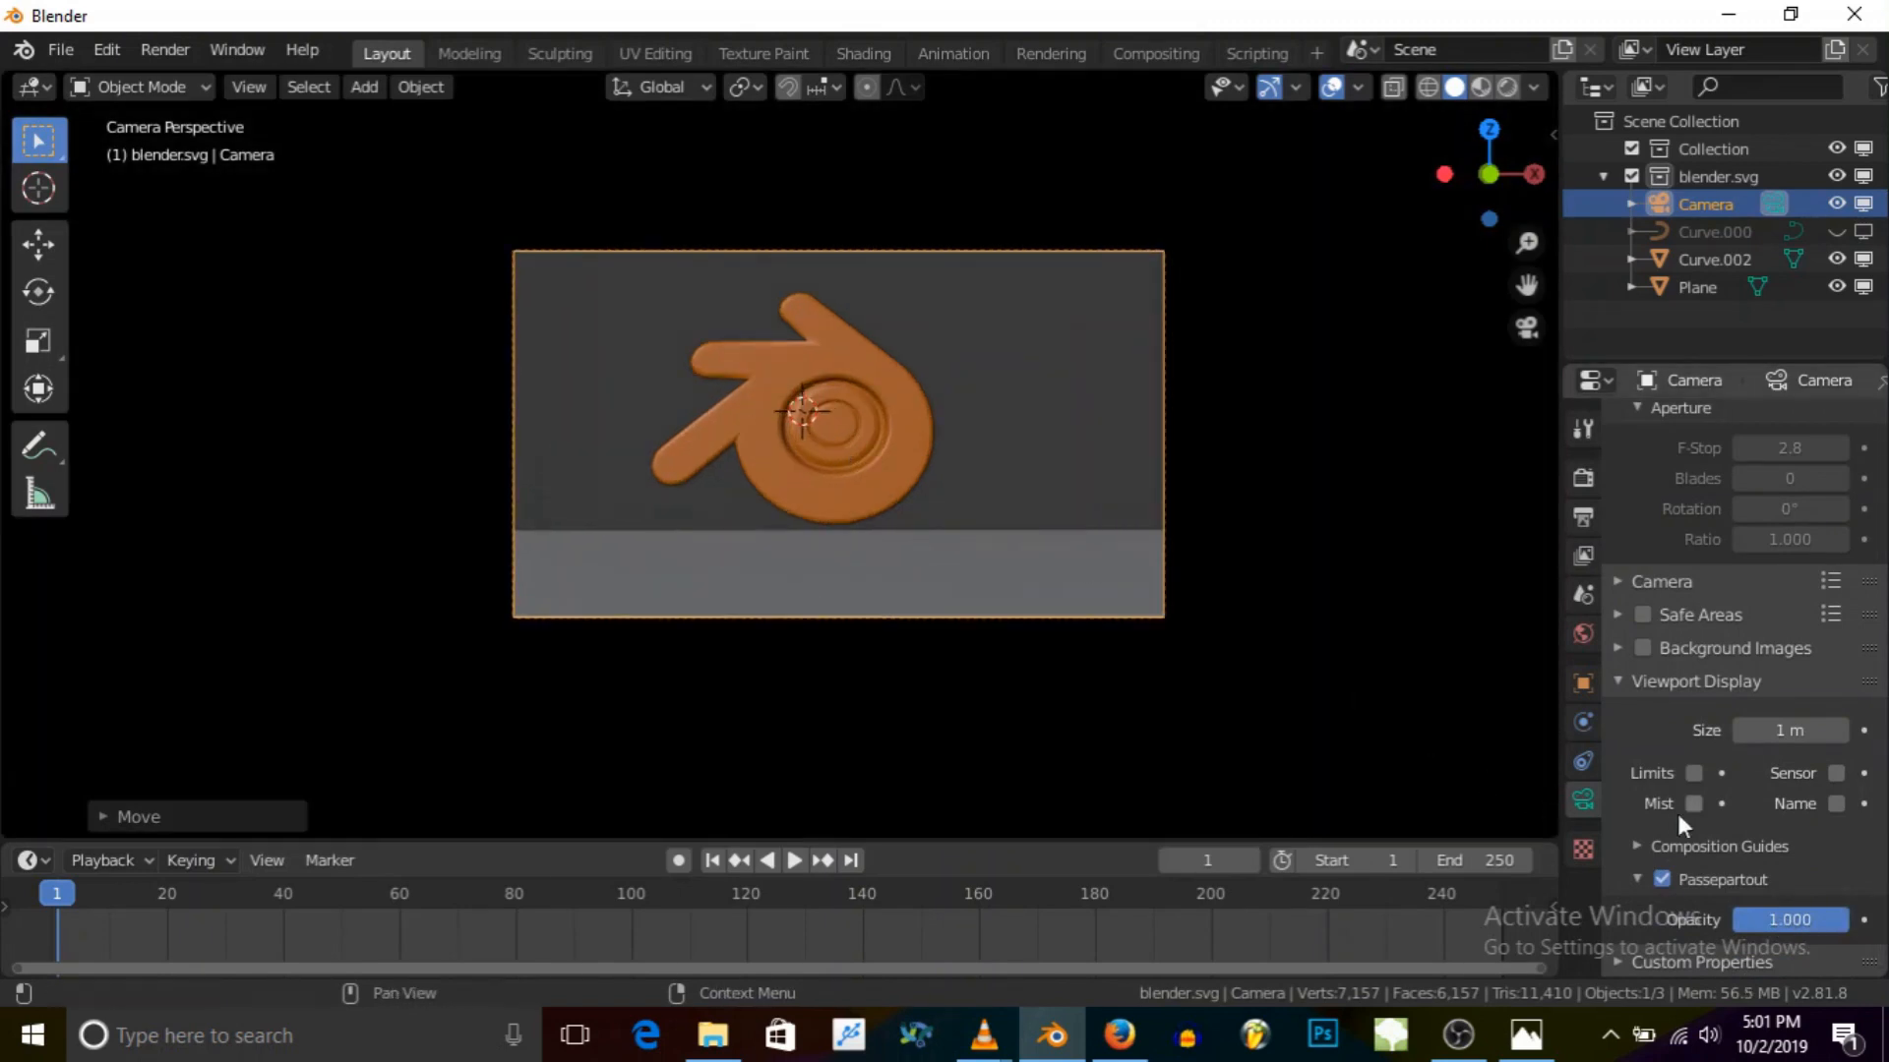
Step: Set the render output's vertical resolution to 900 px
scroll(1675, 799, up, 8)
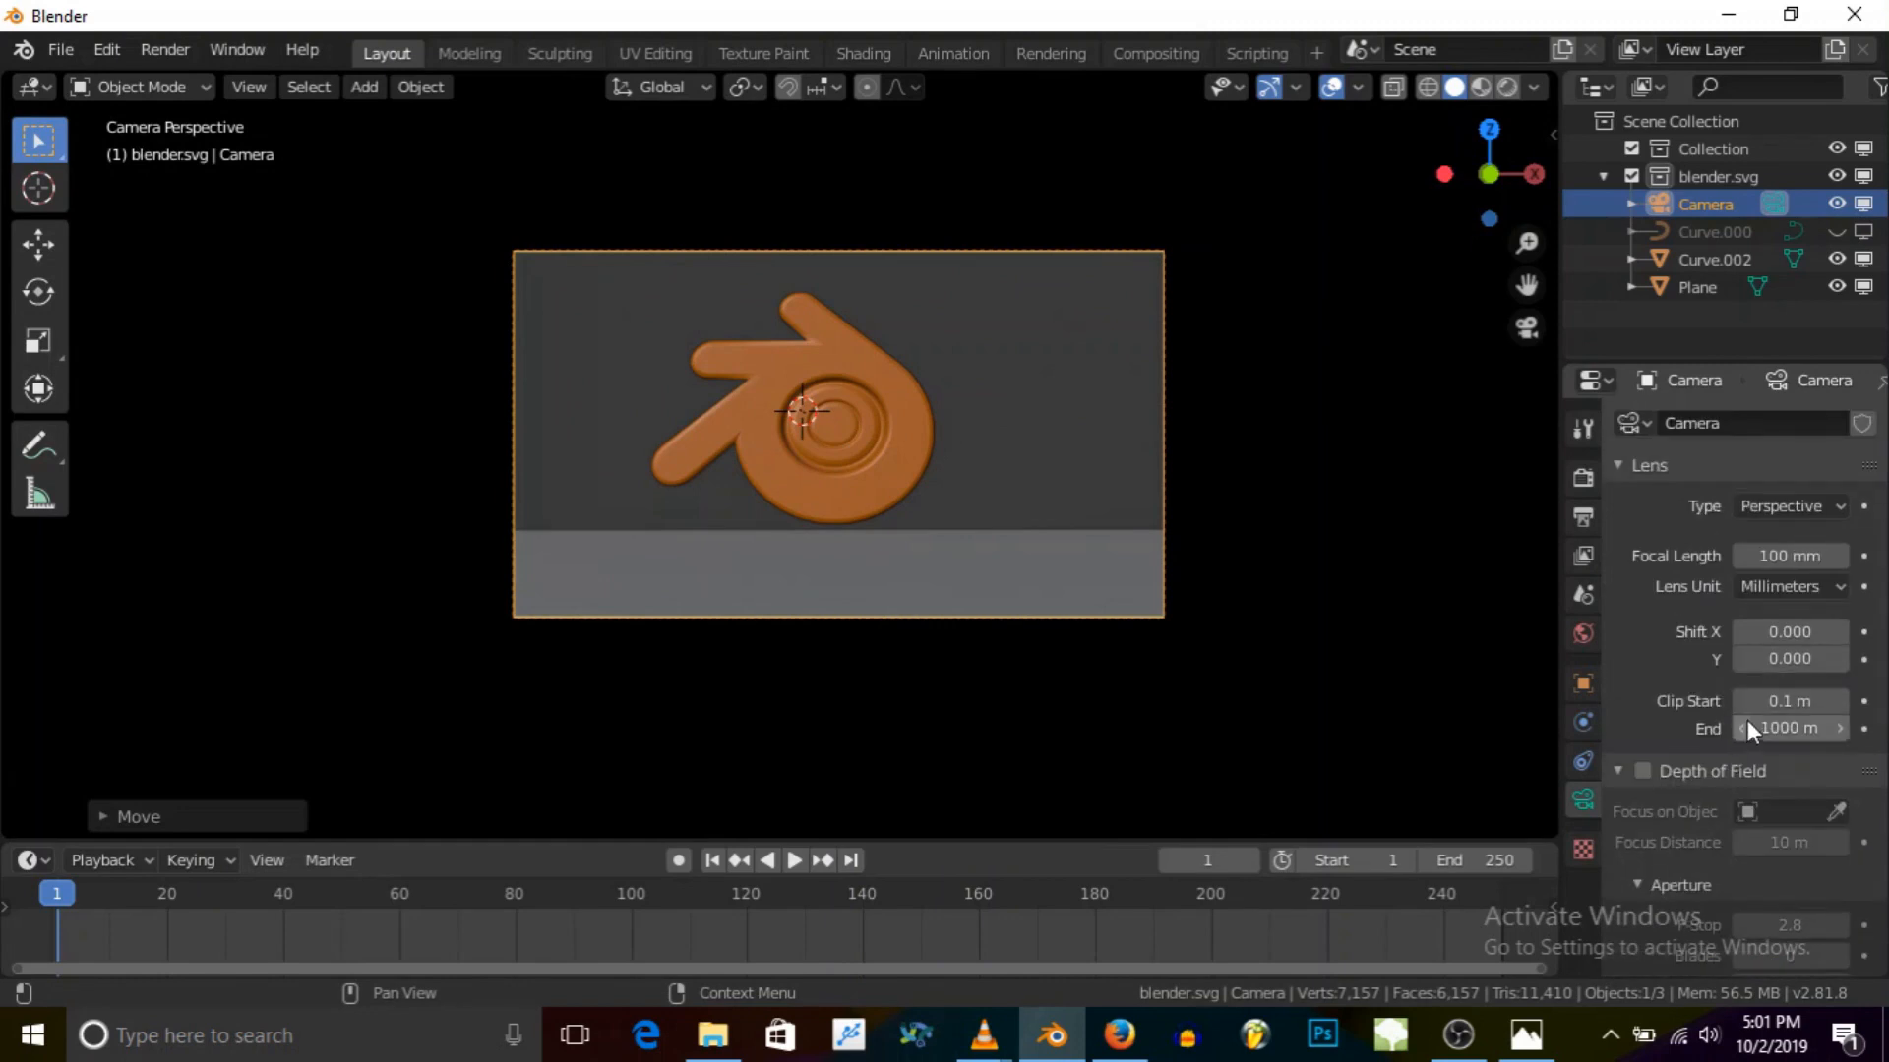
click(1581, 520)
drag(1809, 482, 1709, 482)
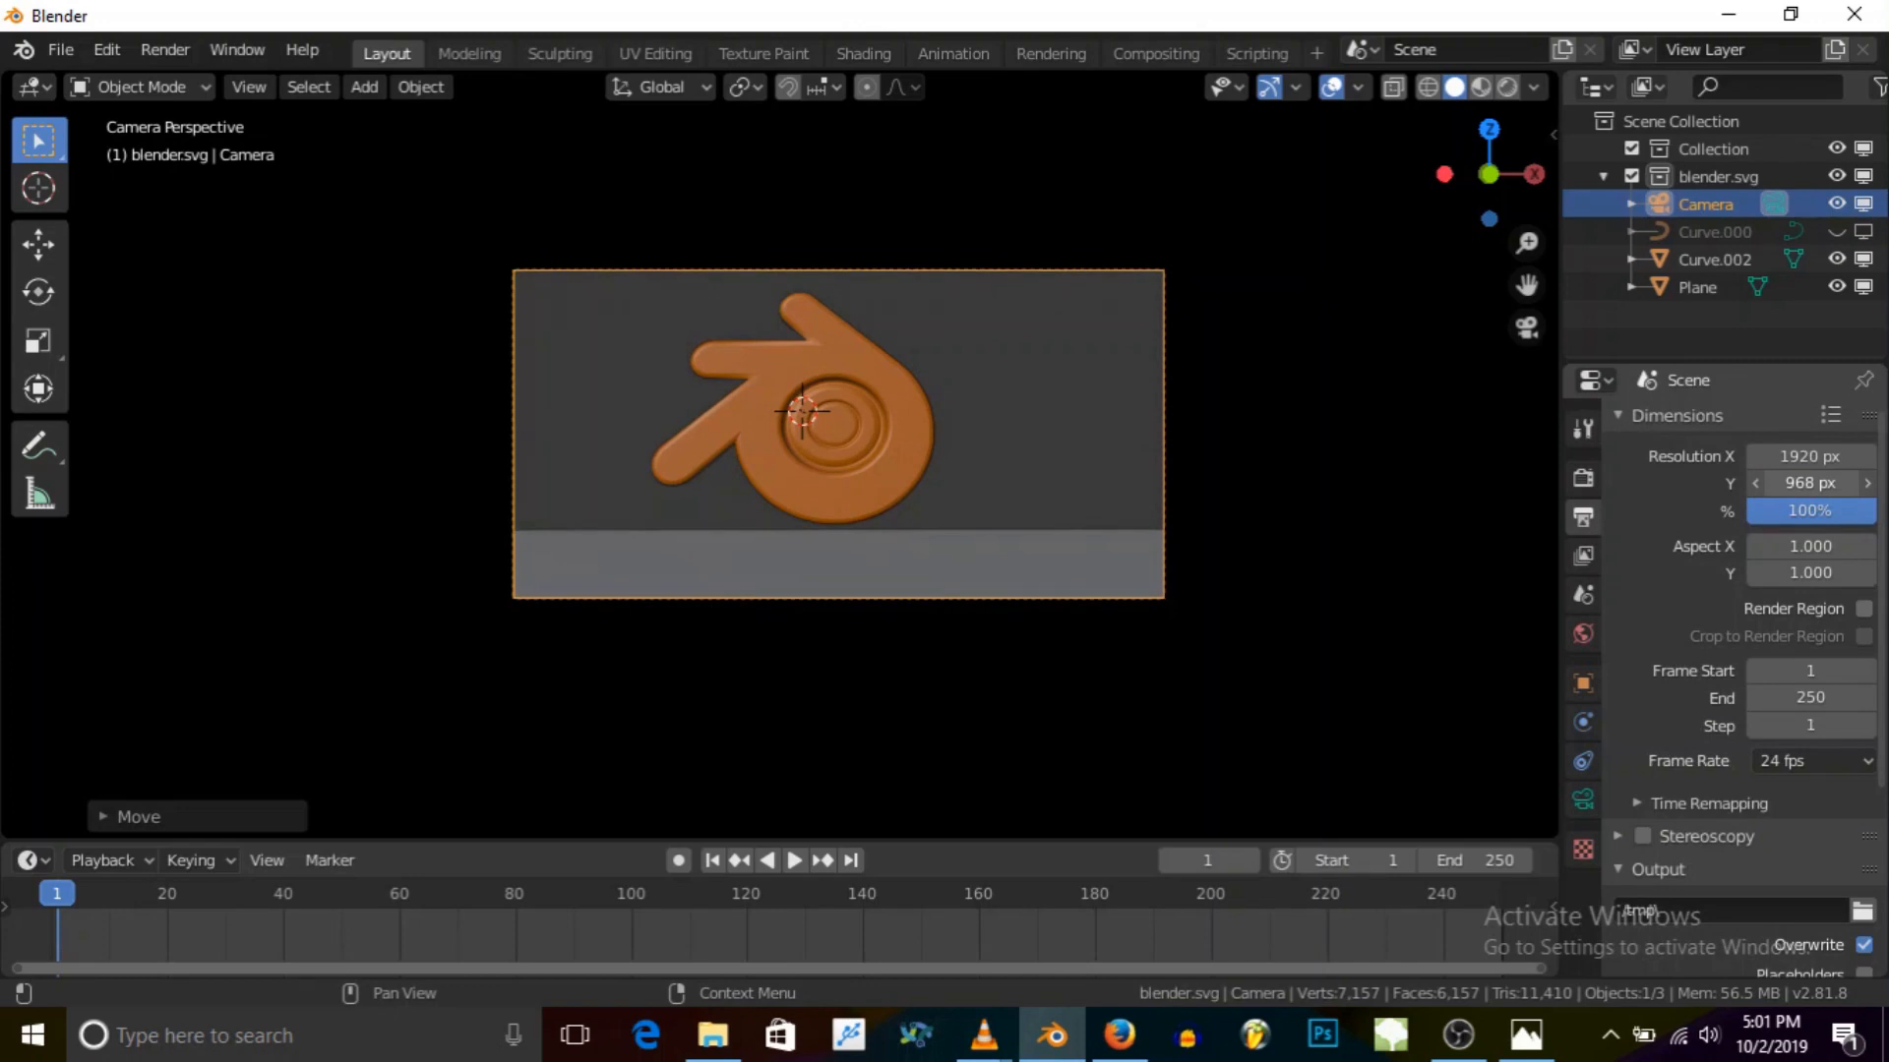
click(1789, 483)
drag(1785, 483, 1766, 489)
text(0)
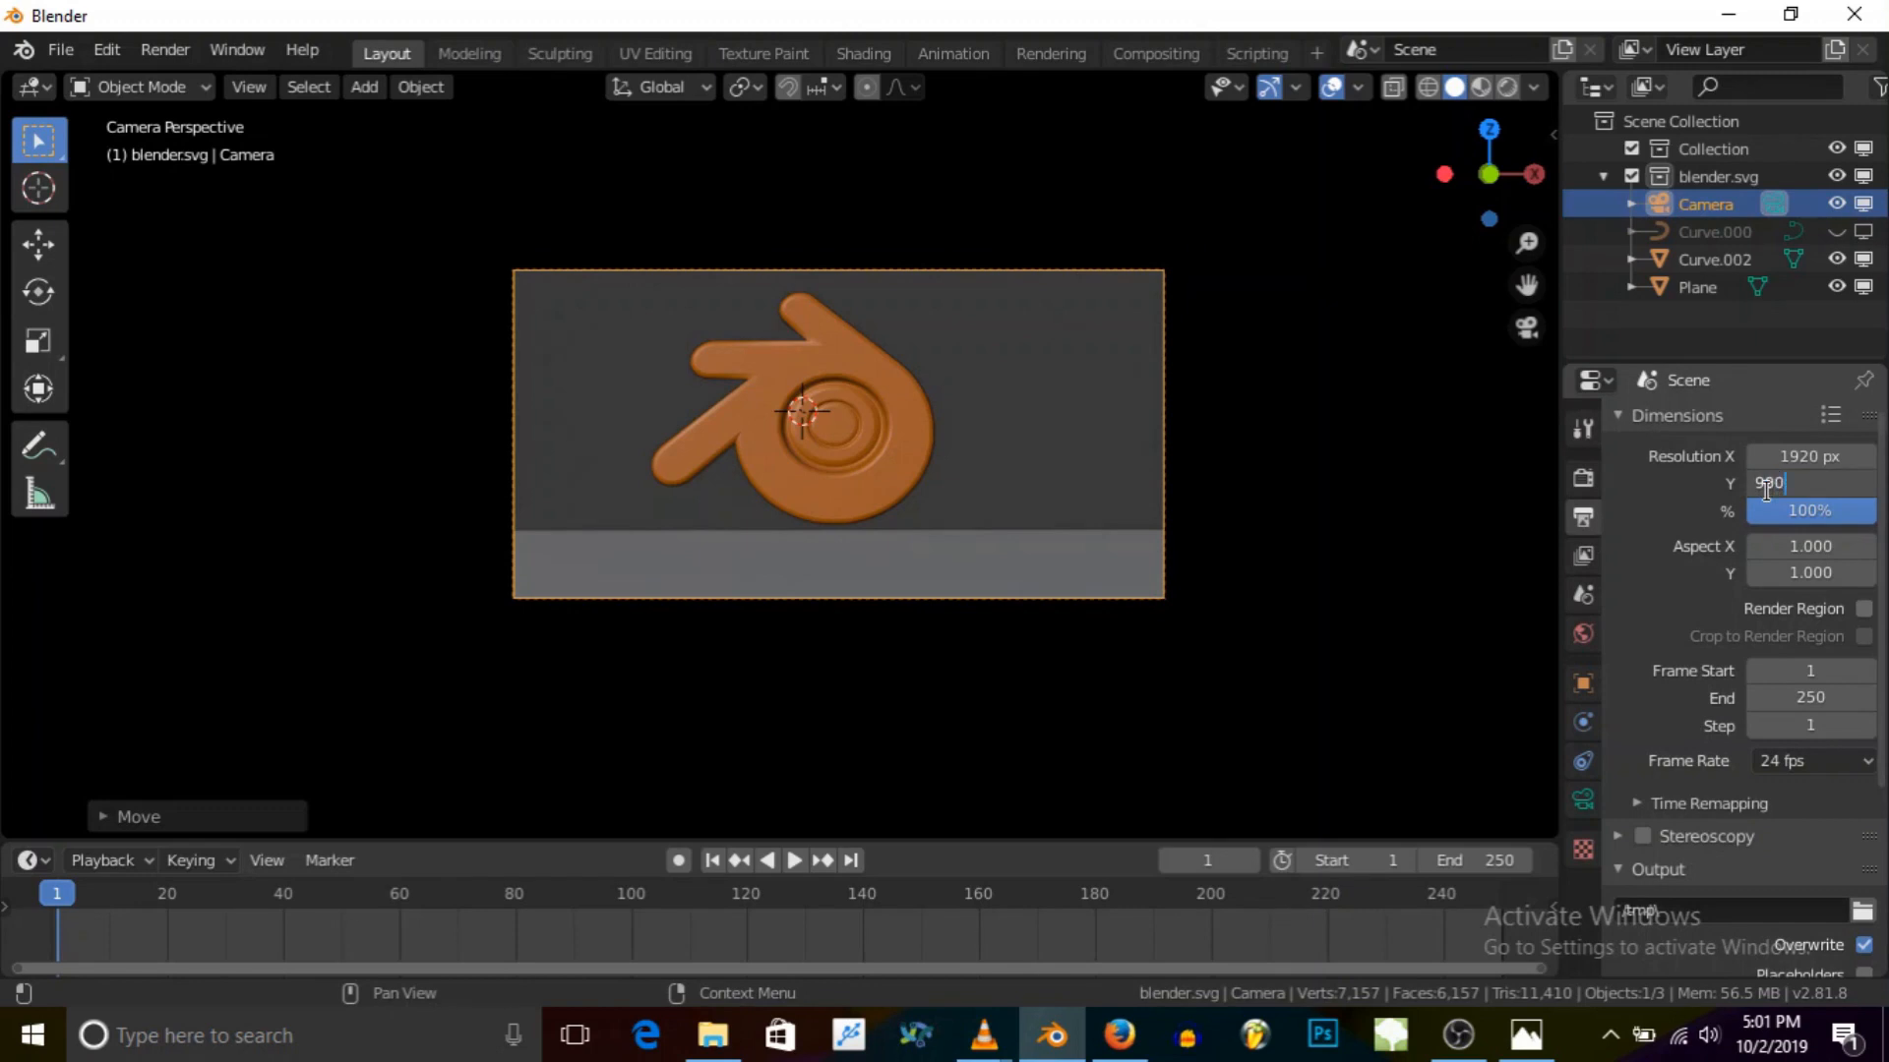
text(0)
key(Return)
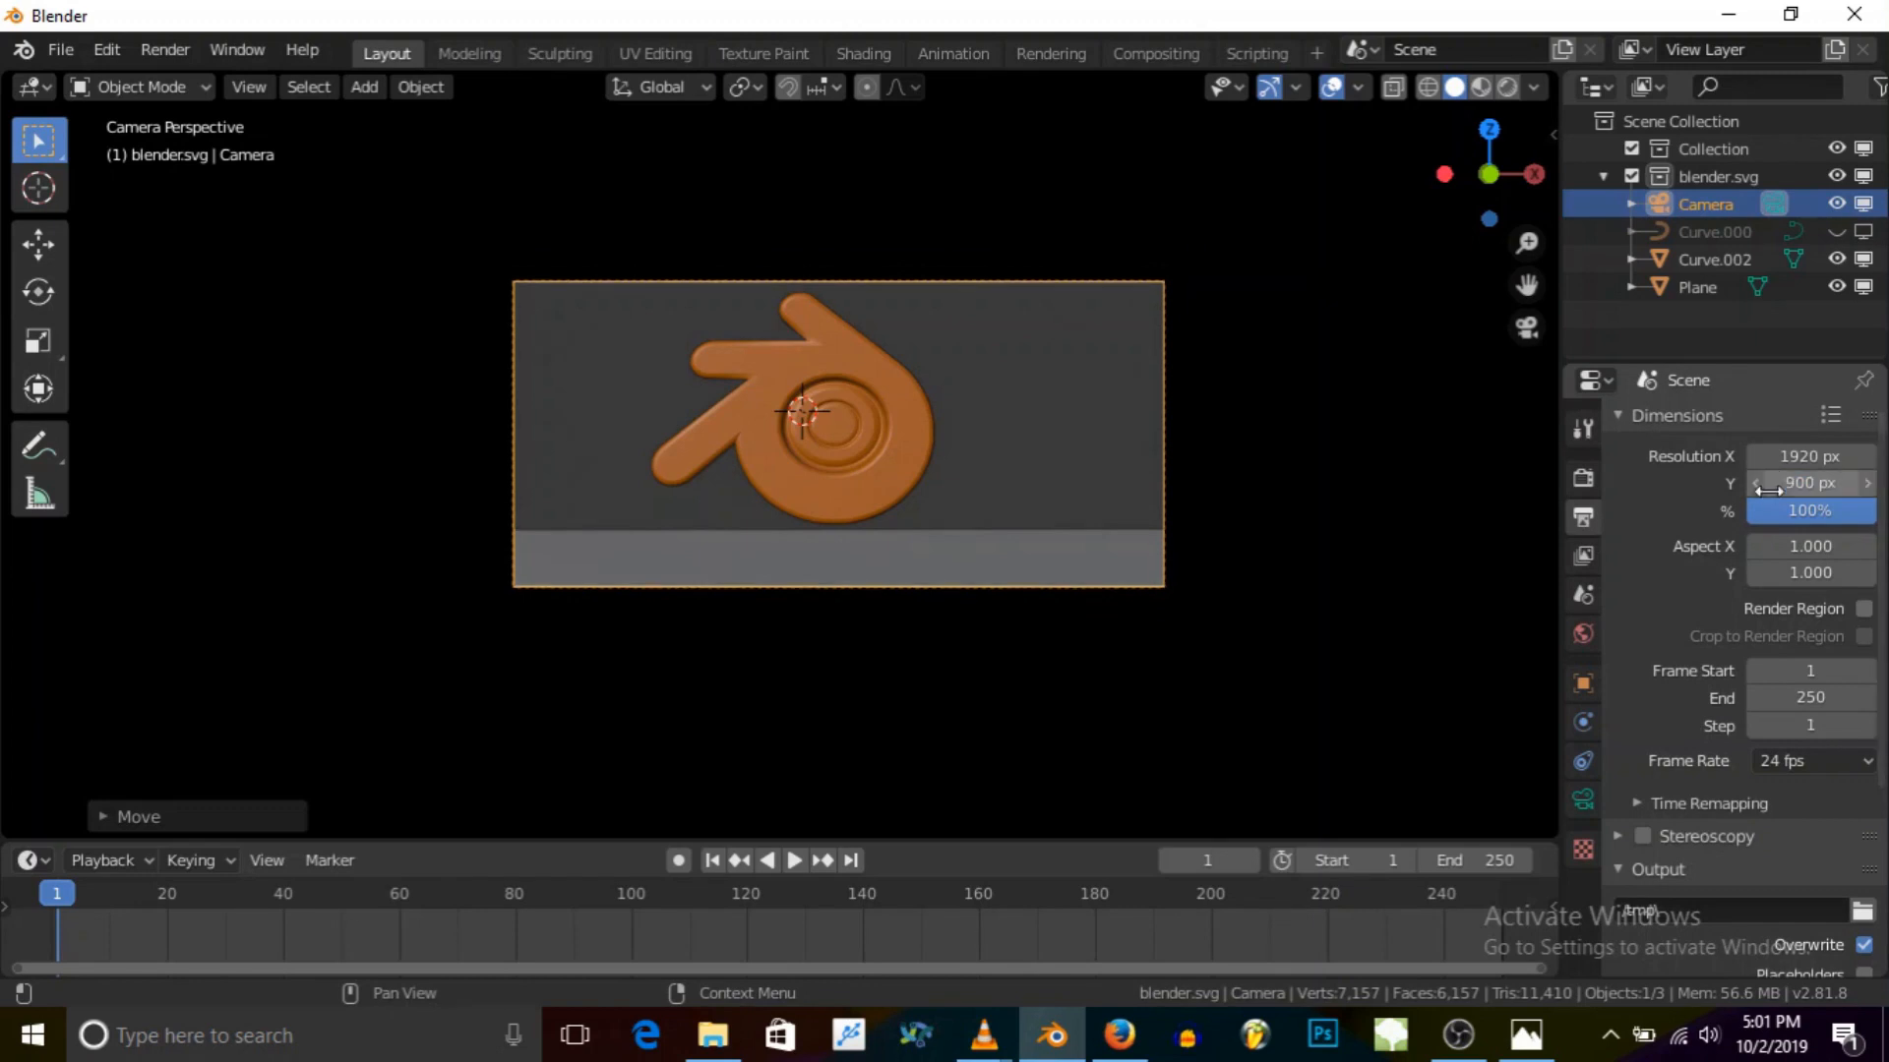
Step: Try several render dimension presets, including HDTV 720p, TV NTSC 16:9 and TV NTSC 4:3, and settle on HDV NTSC 1080p
click(1830, 415)
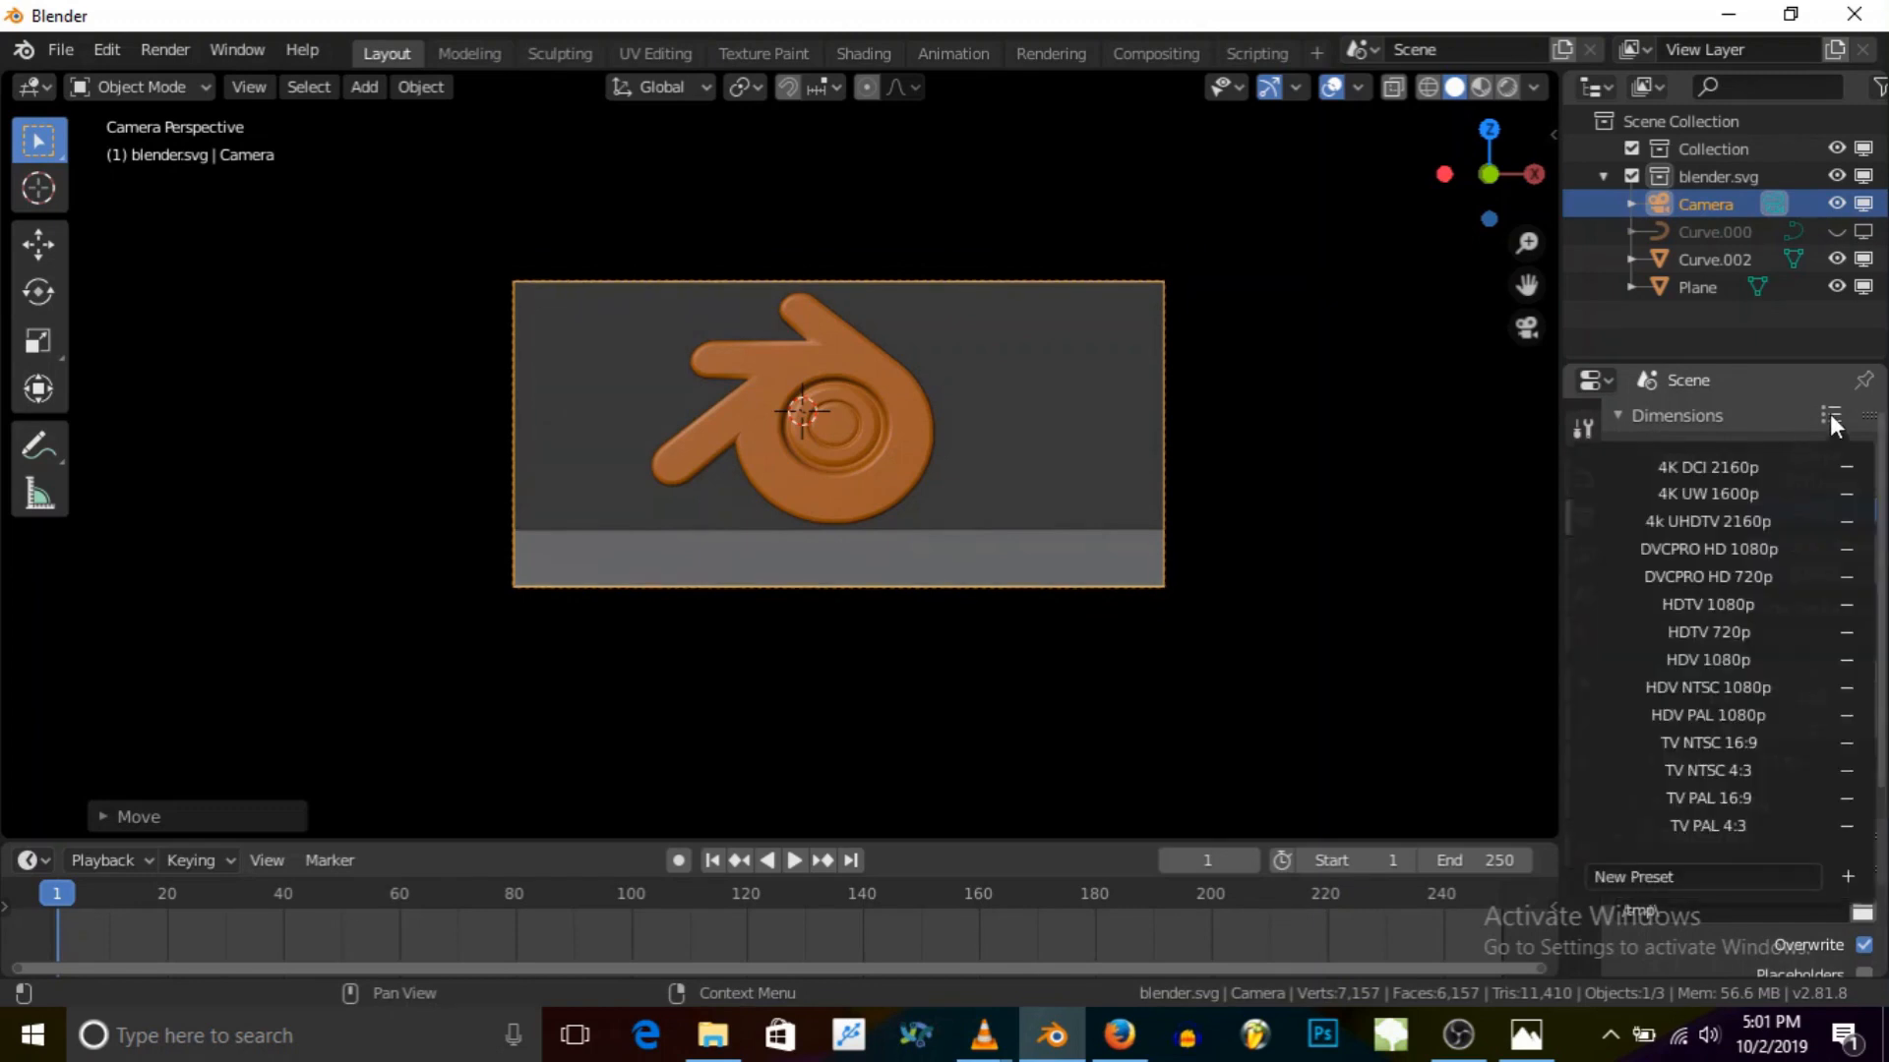
click(1727, 629)
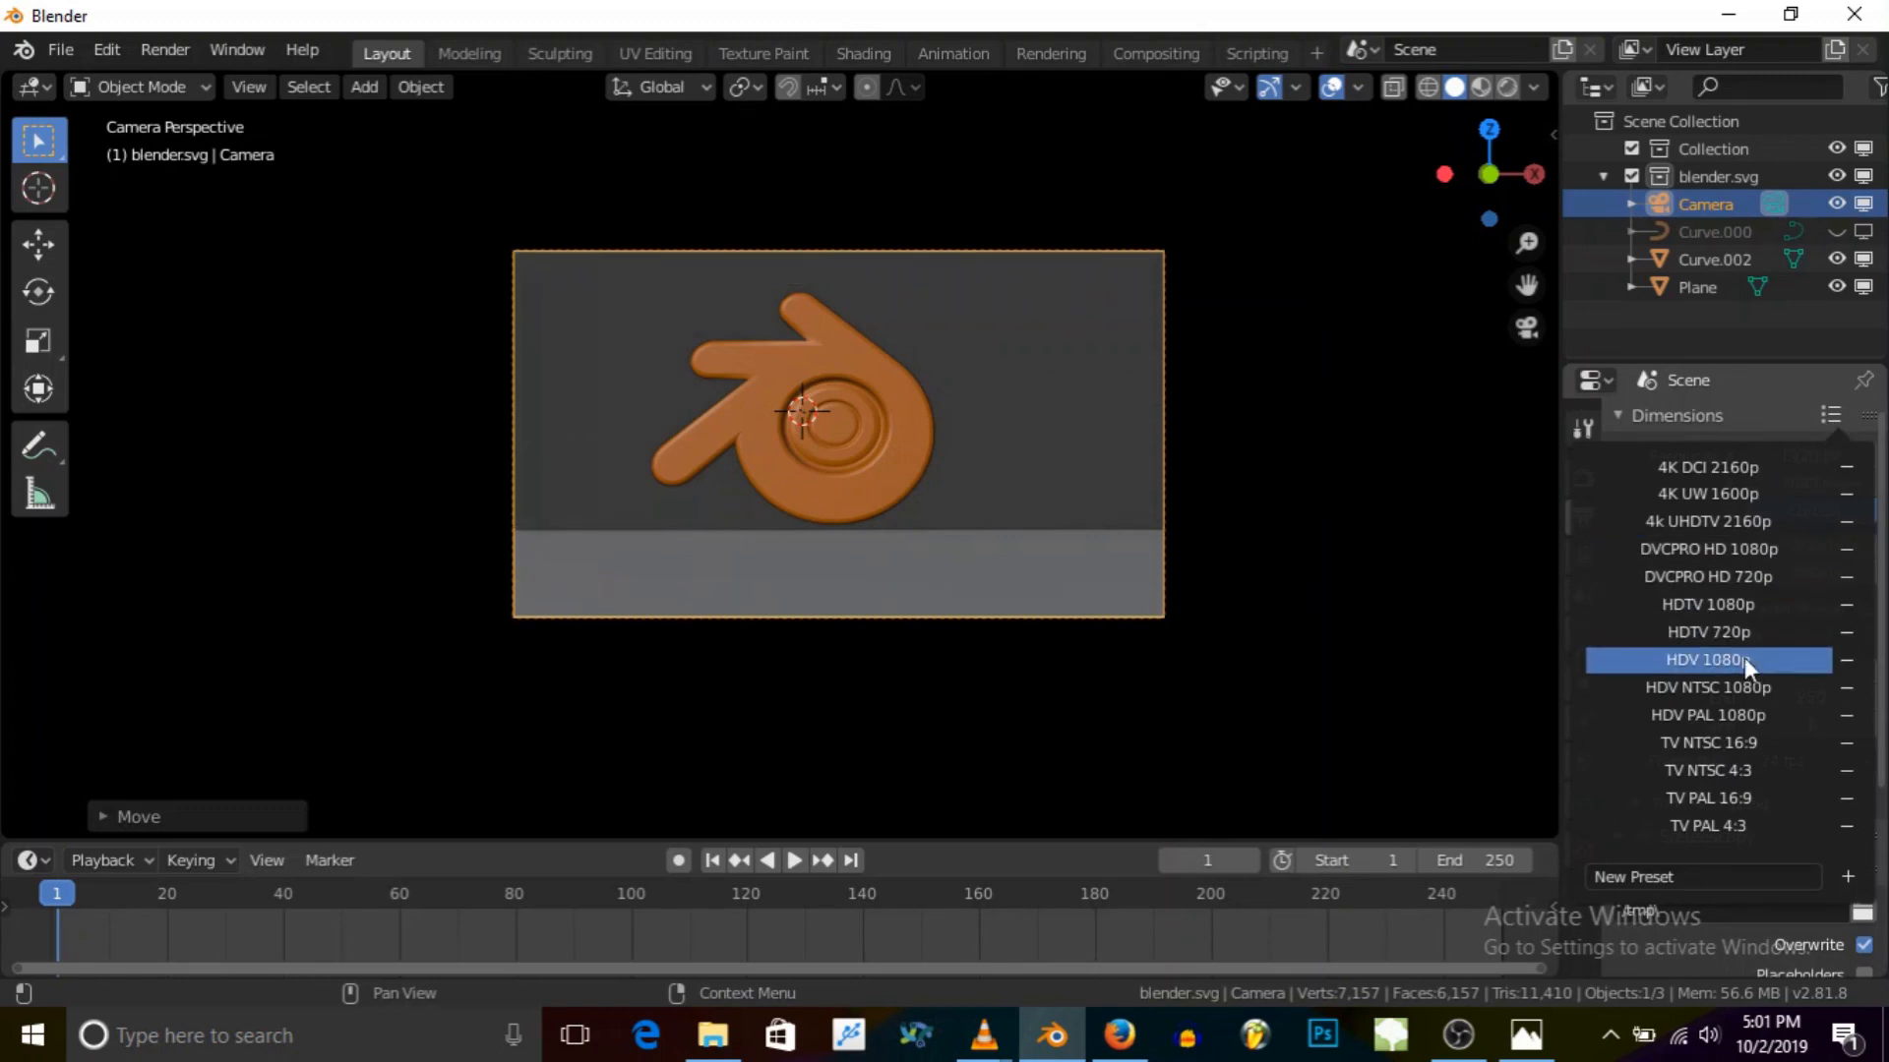
click(1769, 739)
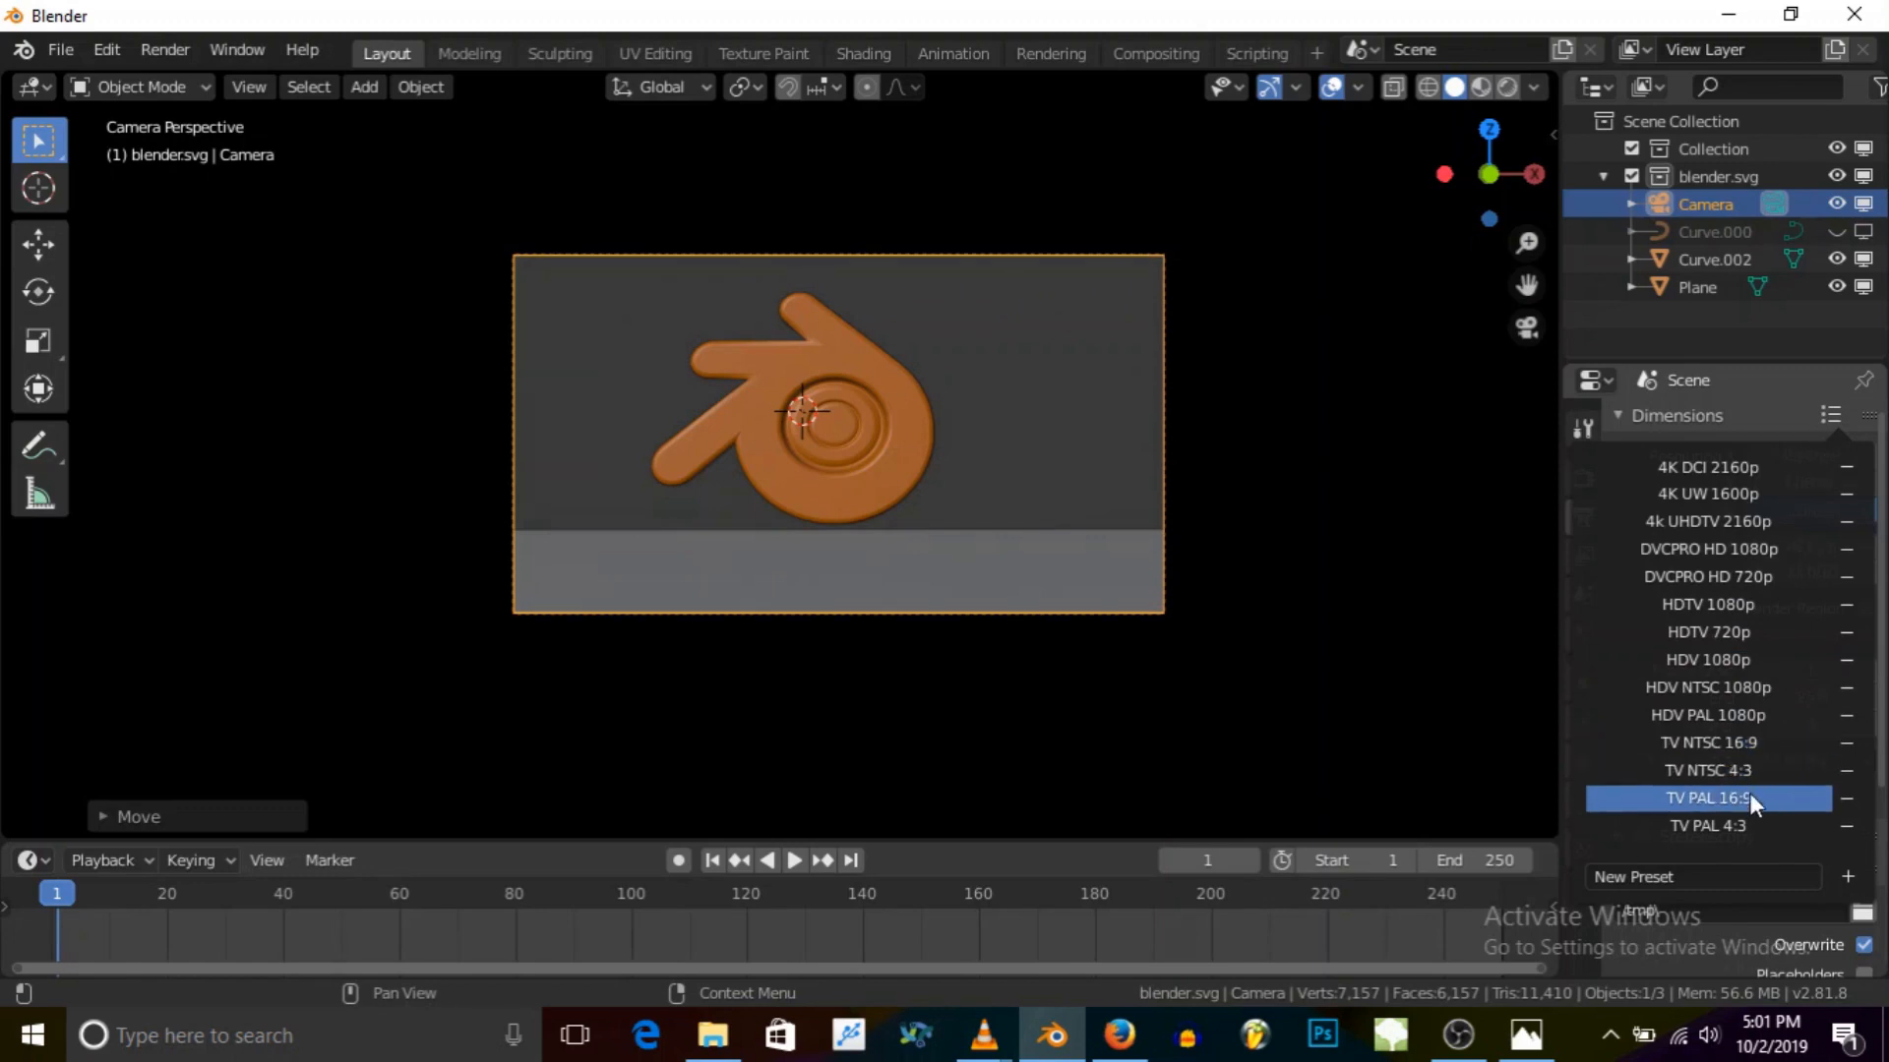
click(1747, 767)
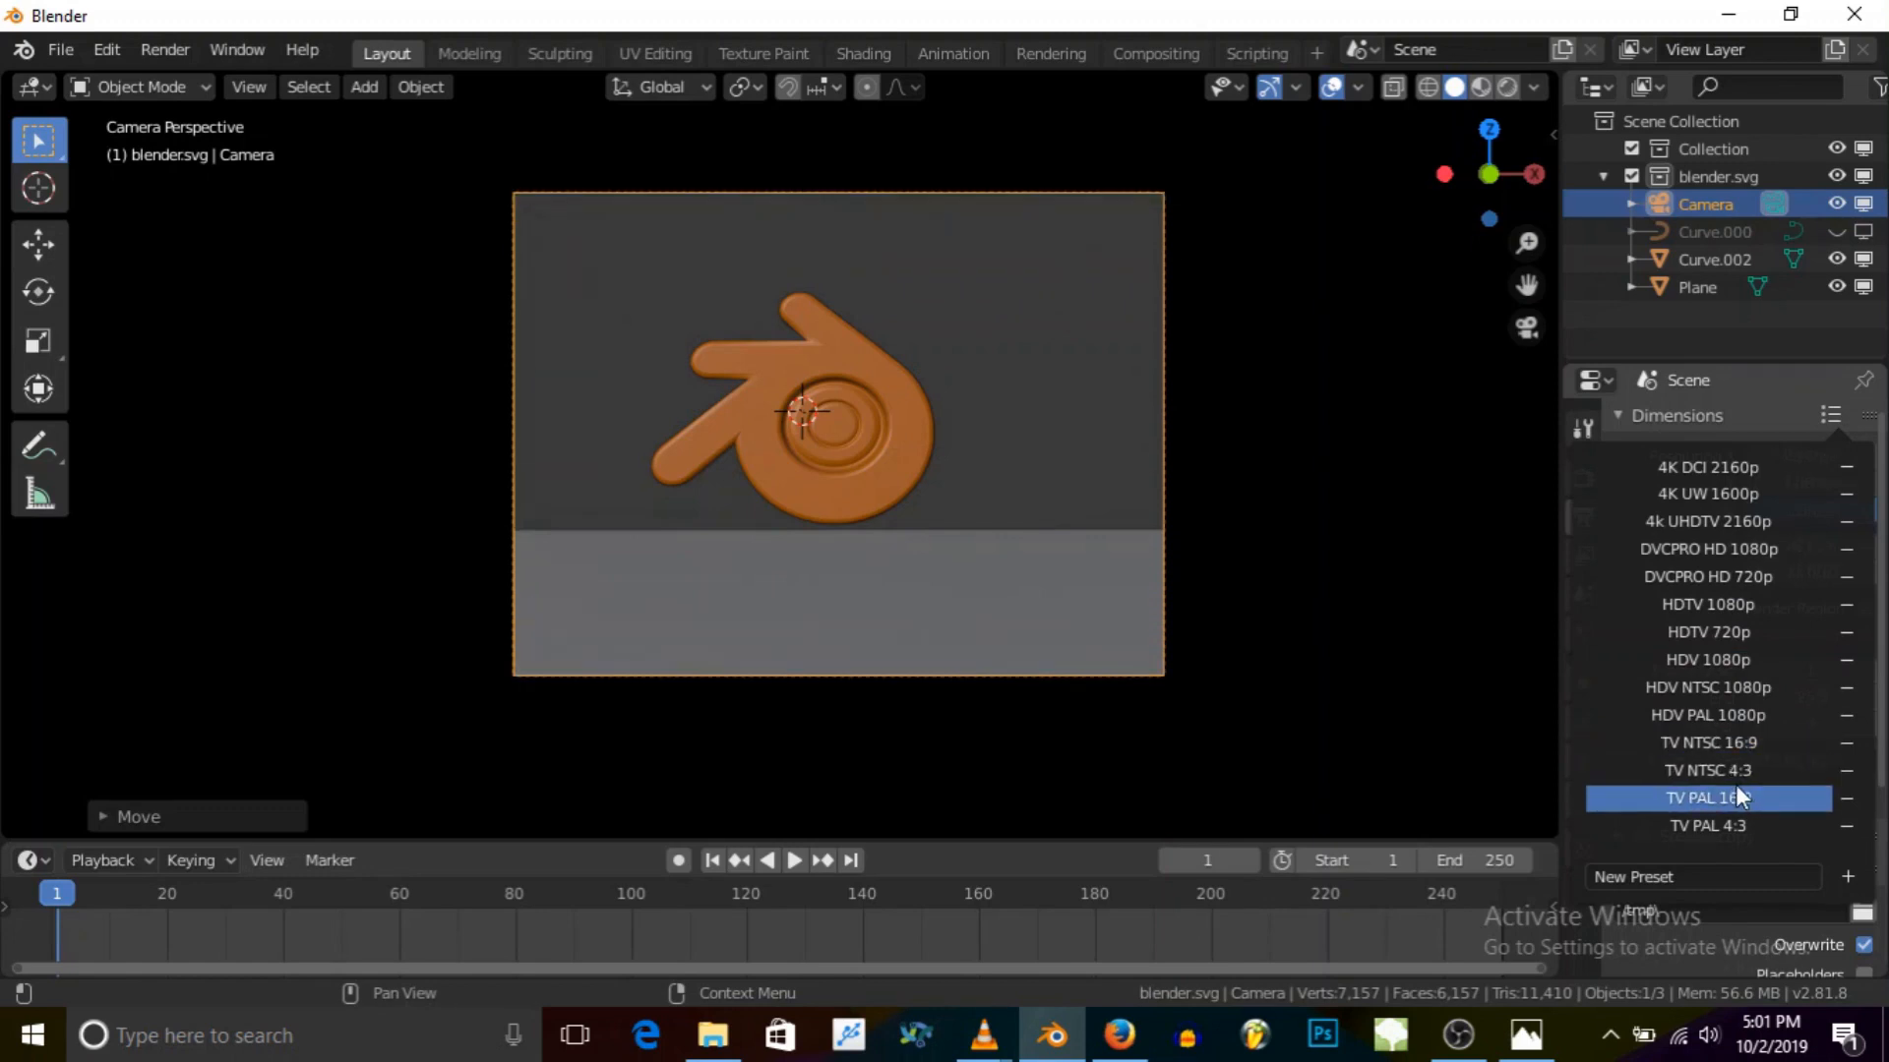
click(1737, 816)
click(1728, 742)
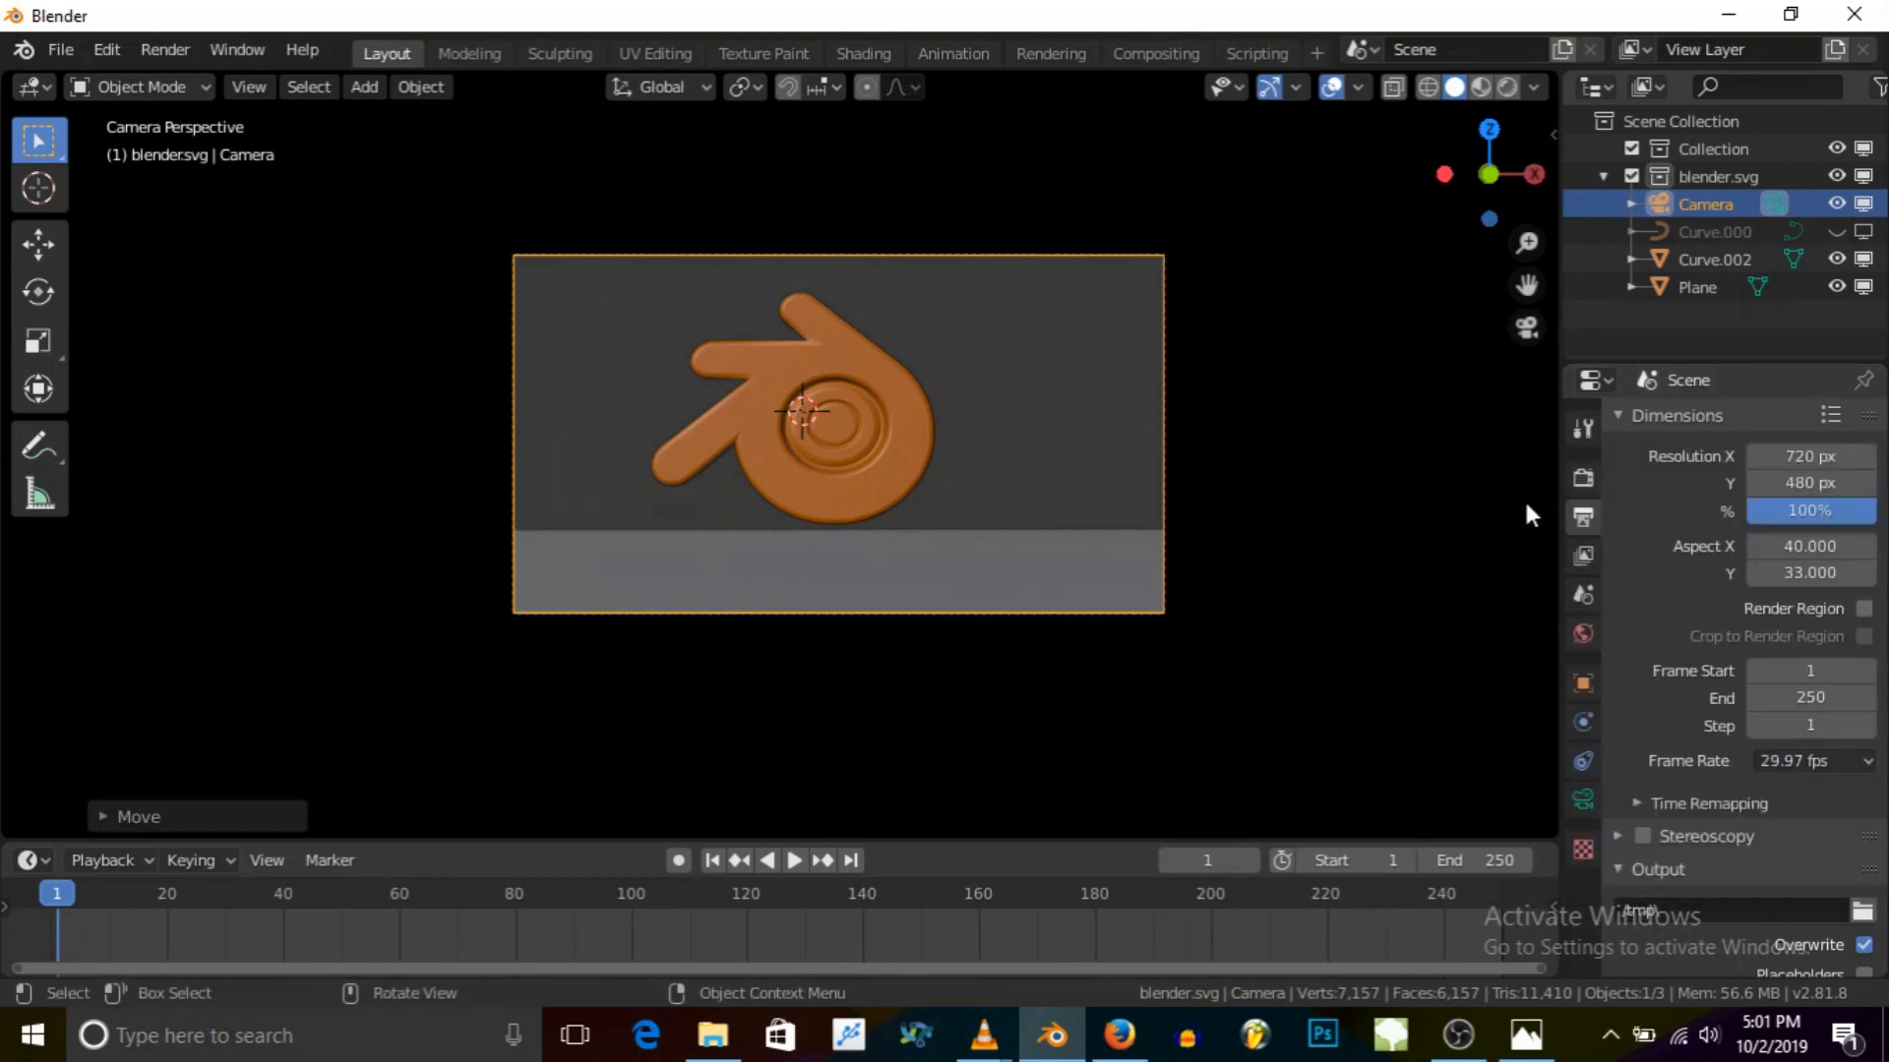
click(1829, 416)
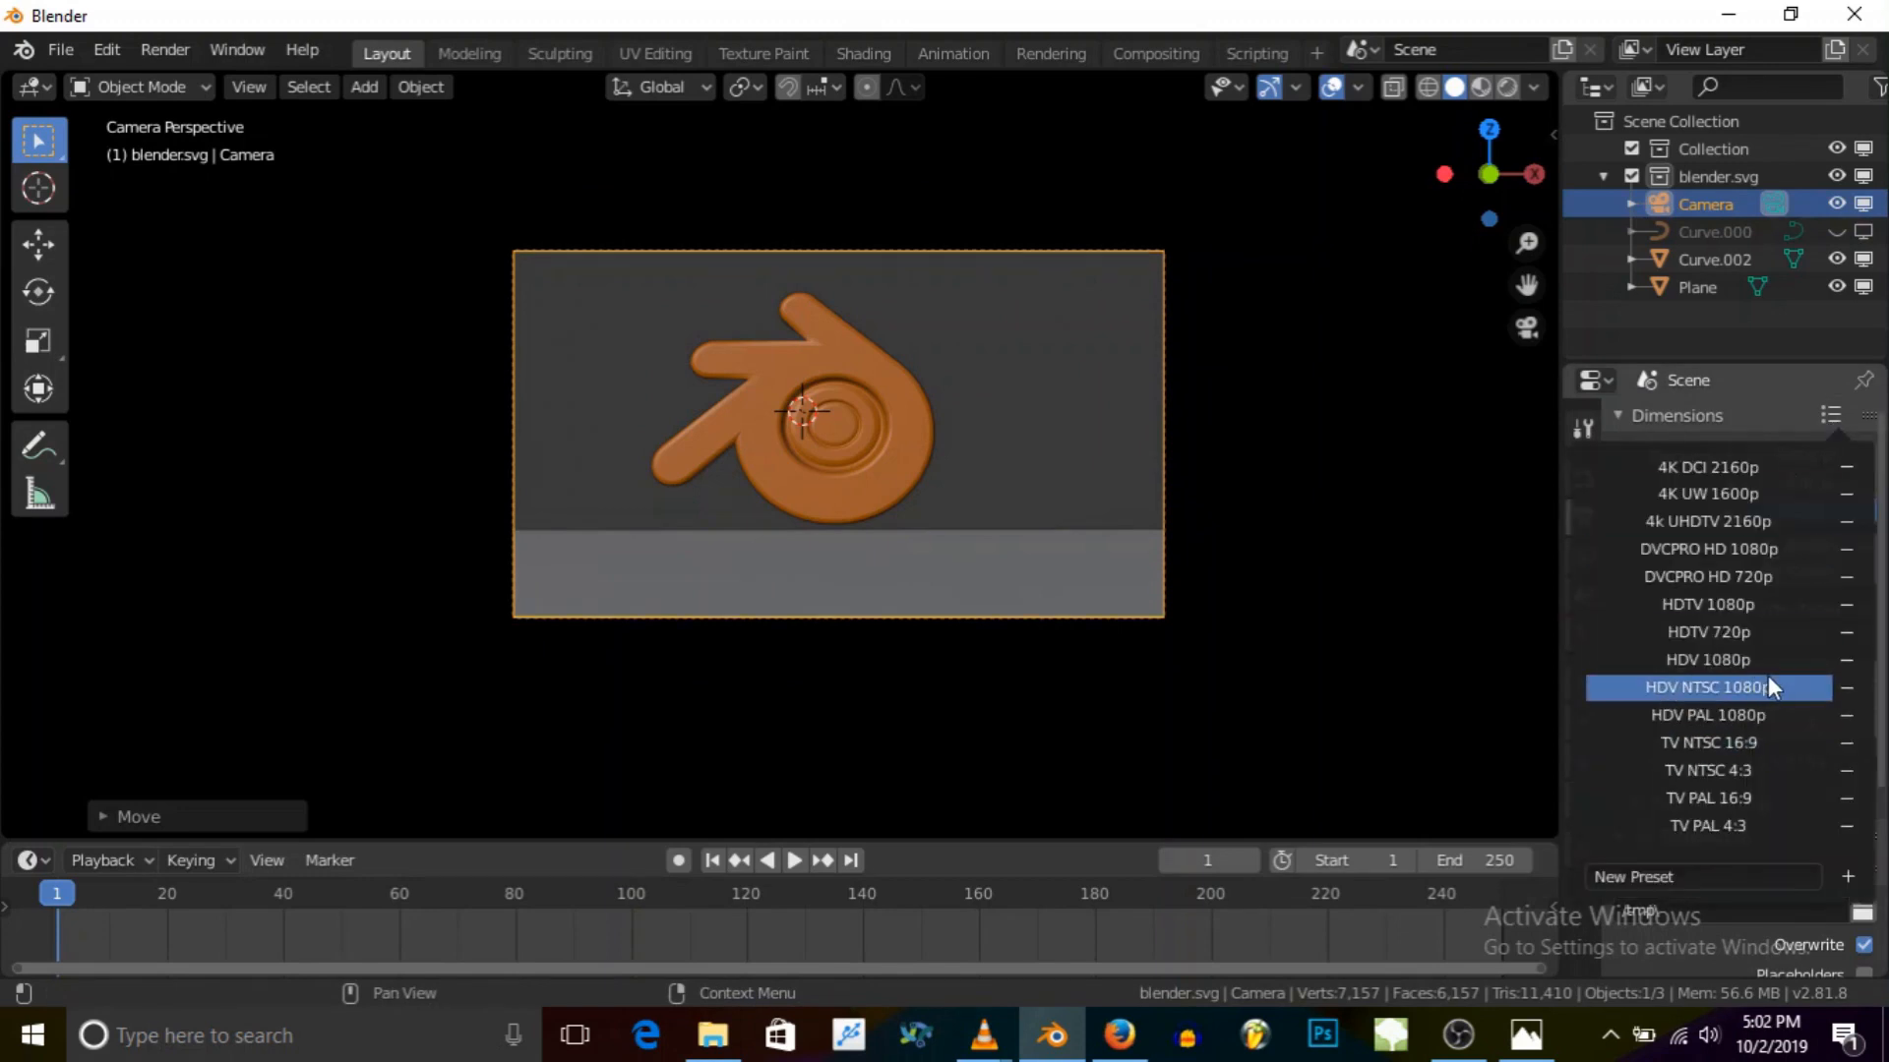
click(1712, 687)
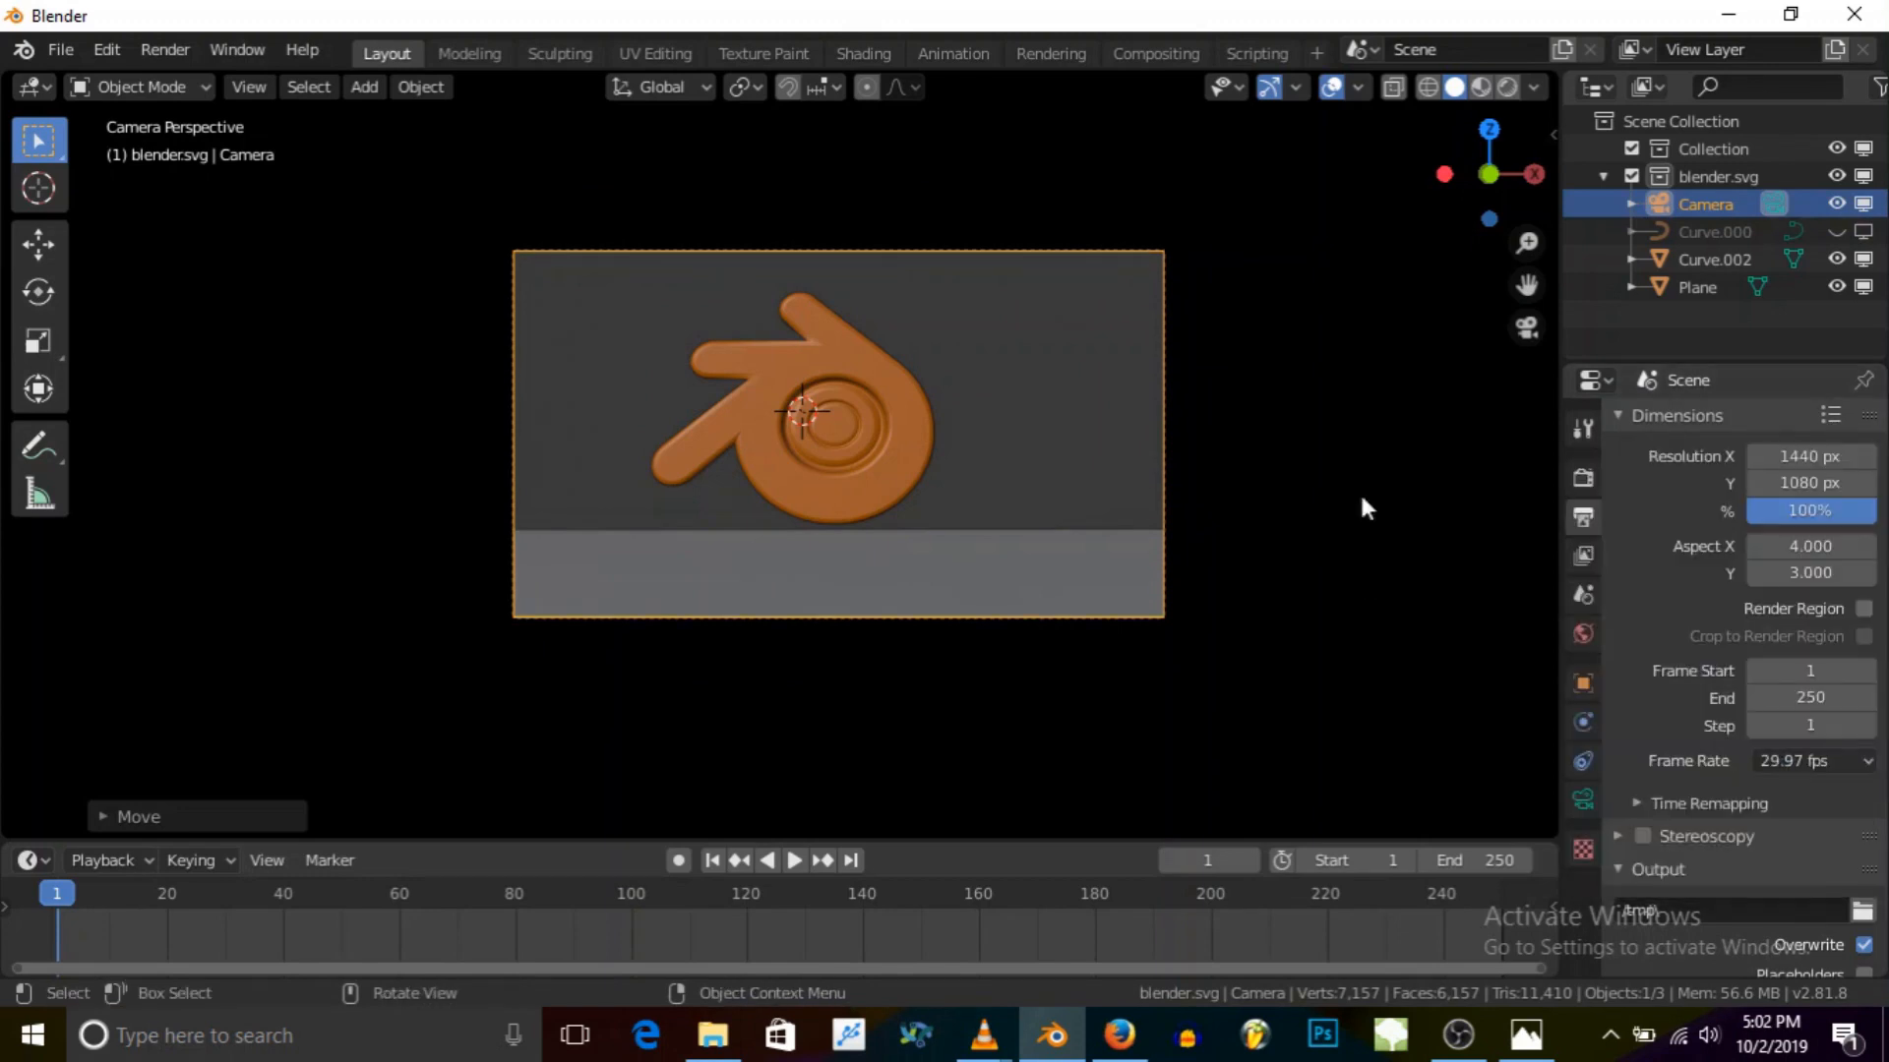
Step: Apply the DVCPRO HD 1080p preset to the render dimensions
click(1828, 416)
click(1750, 544)
click(1830, 413)
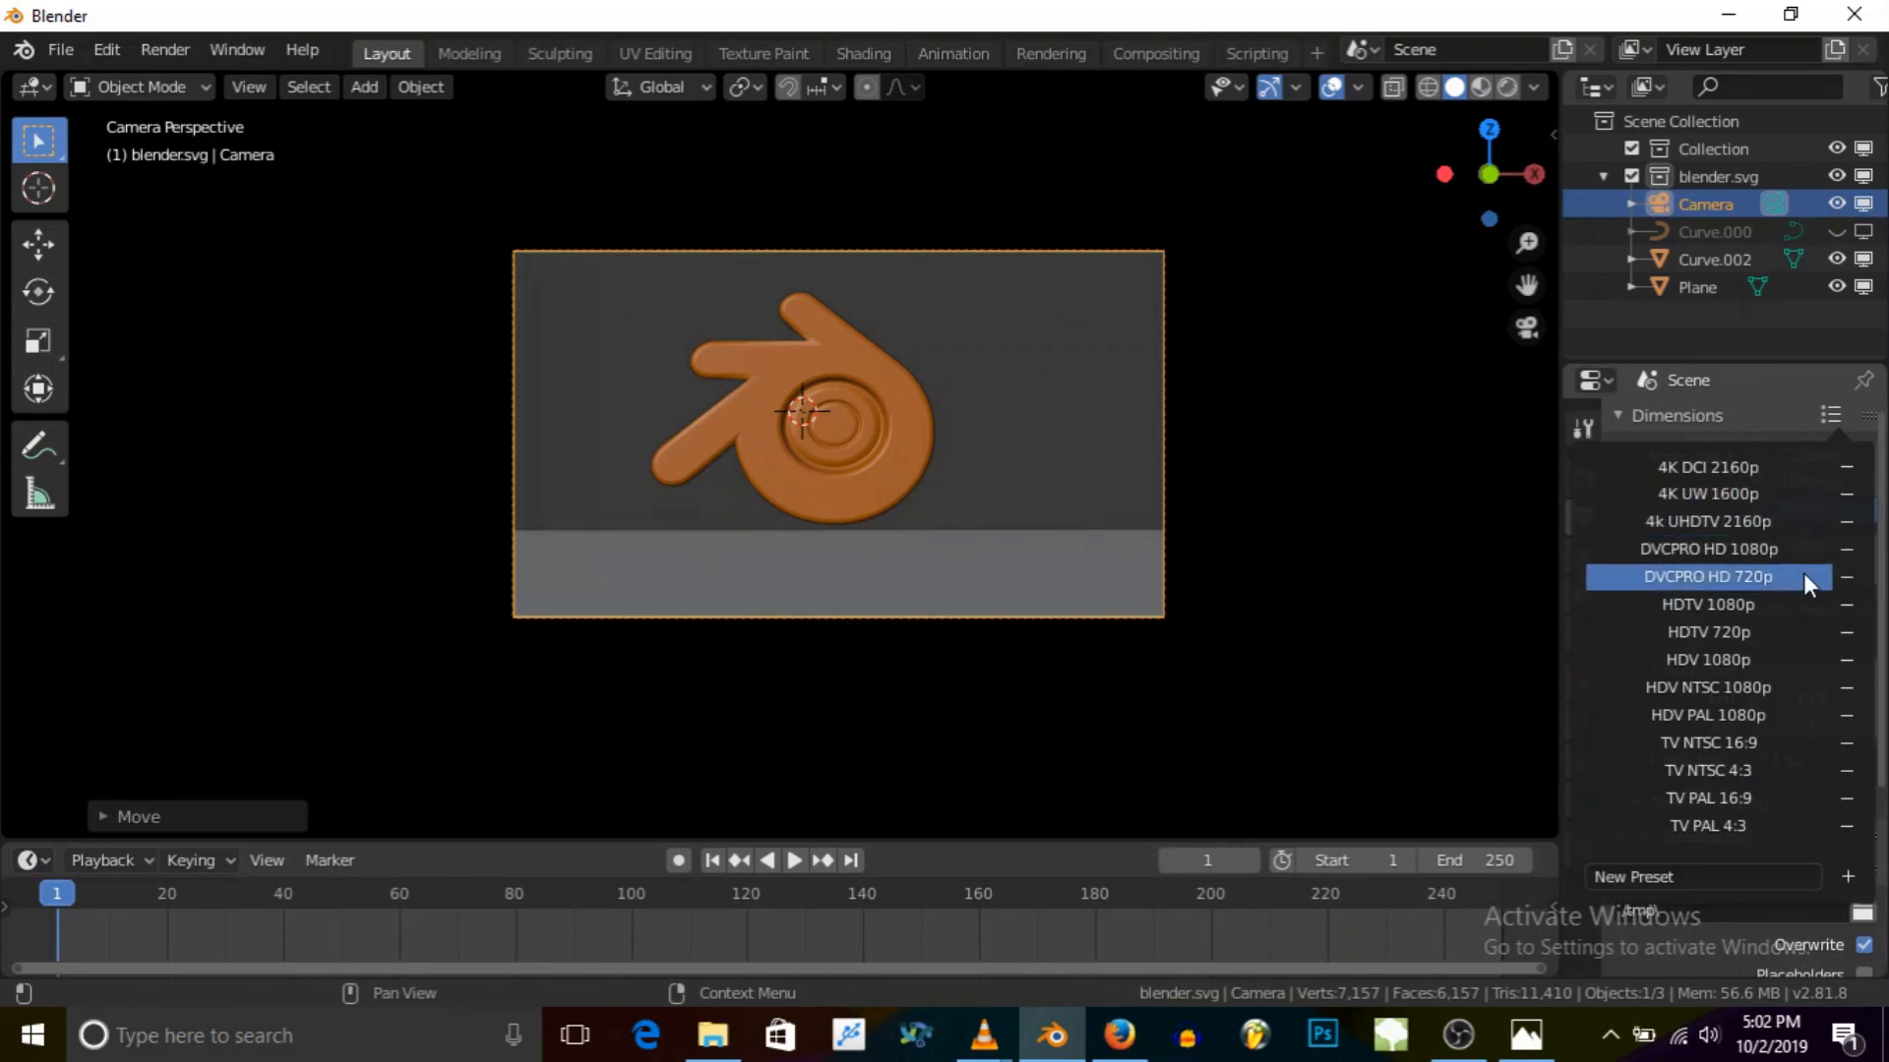
click(1692, 548)
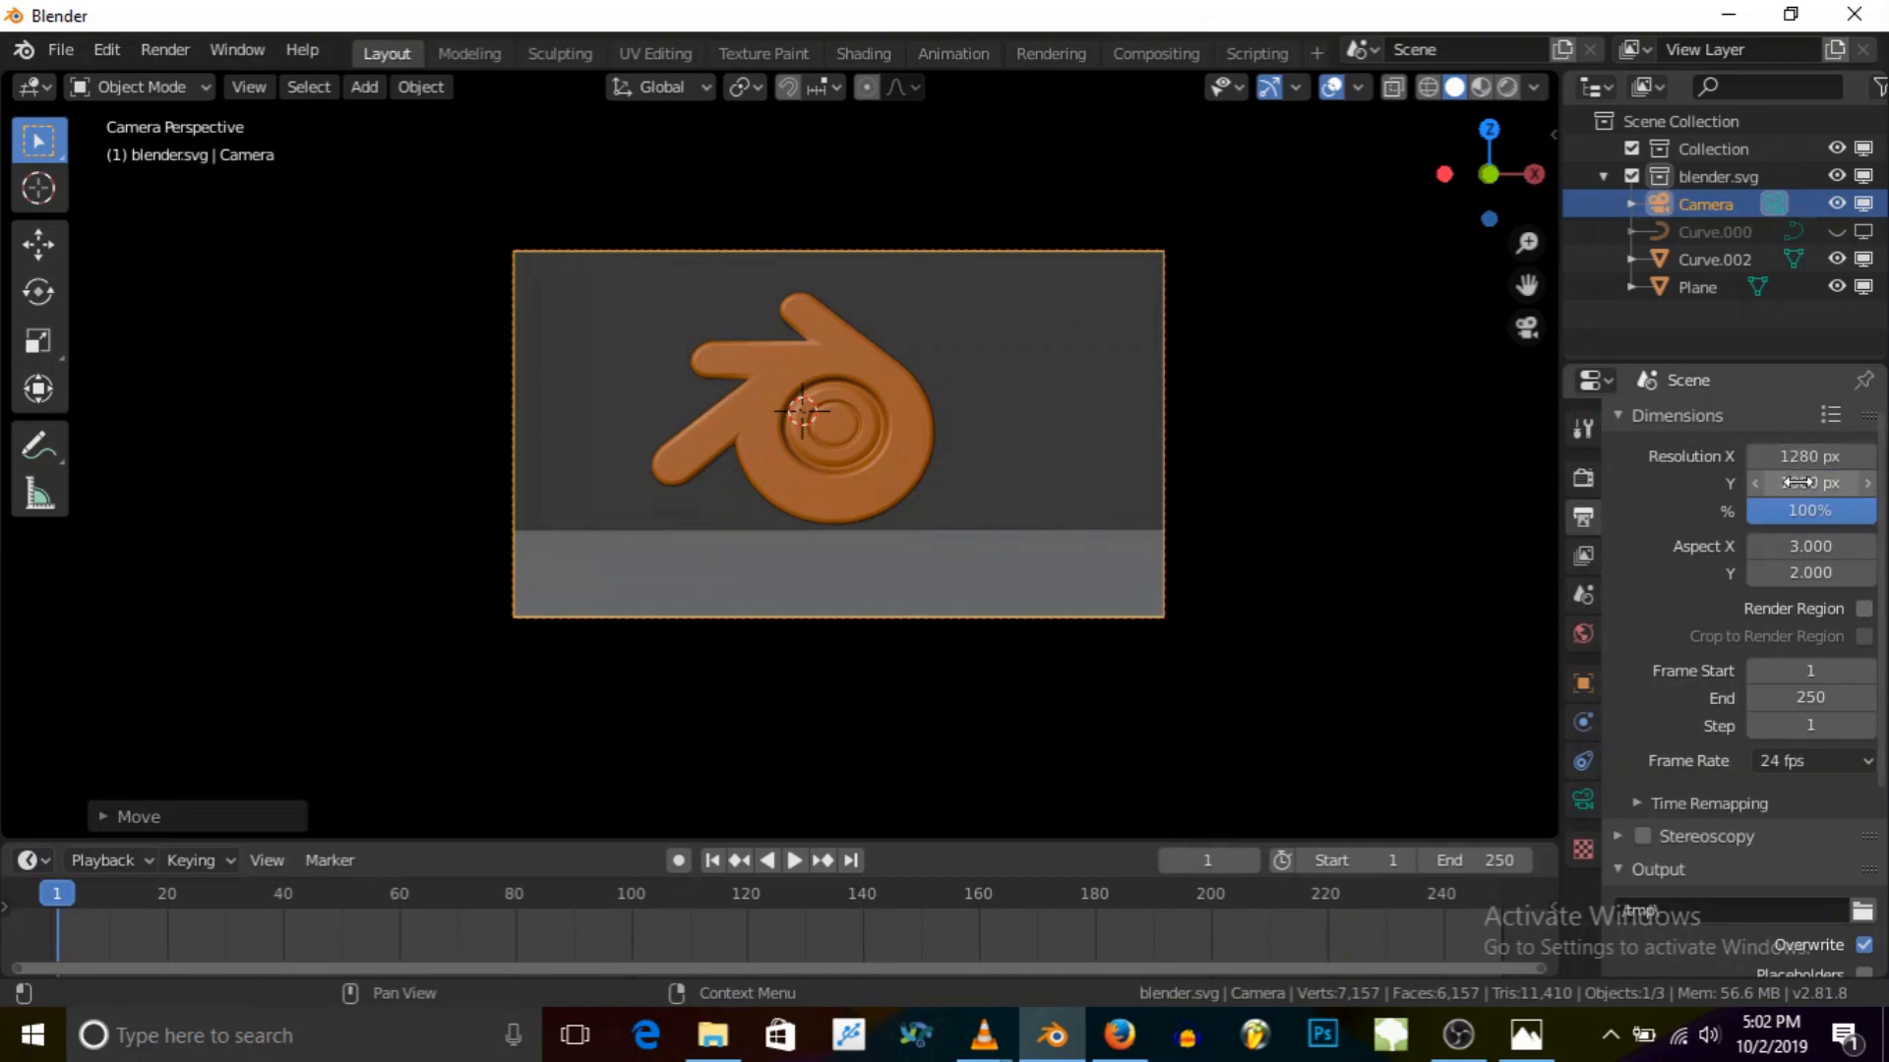
Step: Set the render output's vertical resolution to 1000 px
drag(1799, 482, 1757, 489)
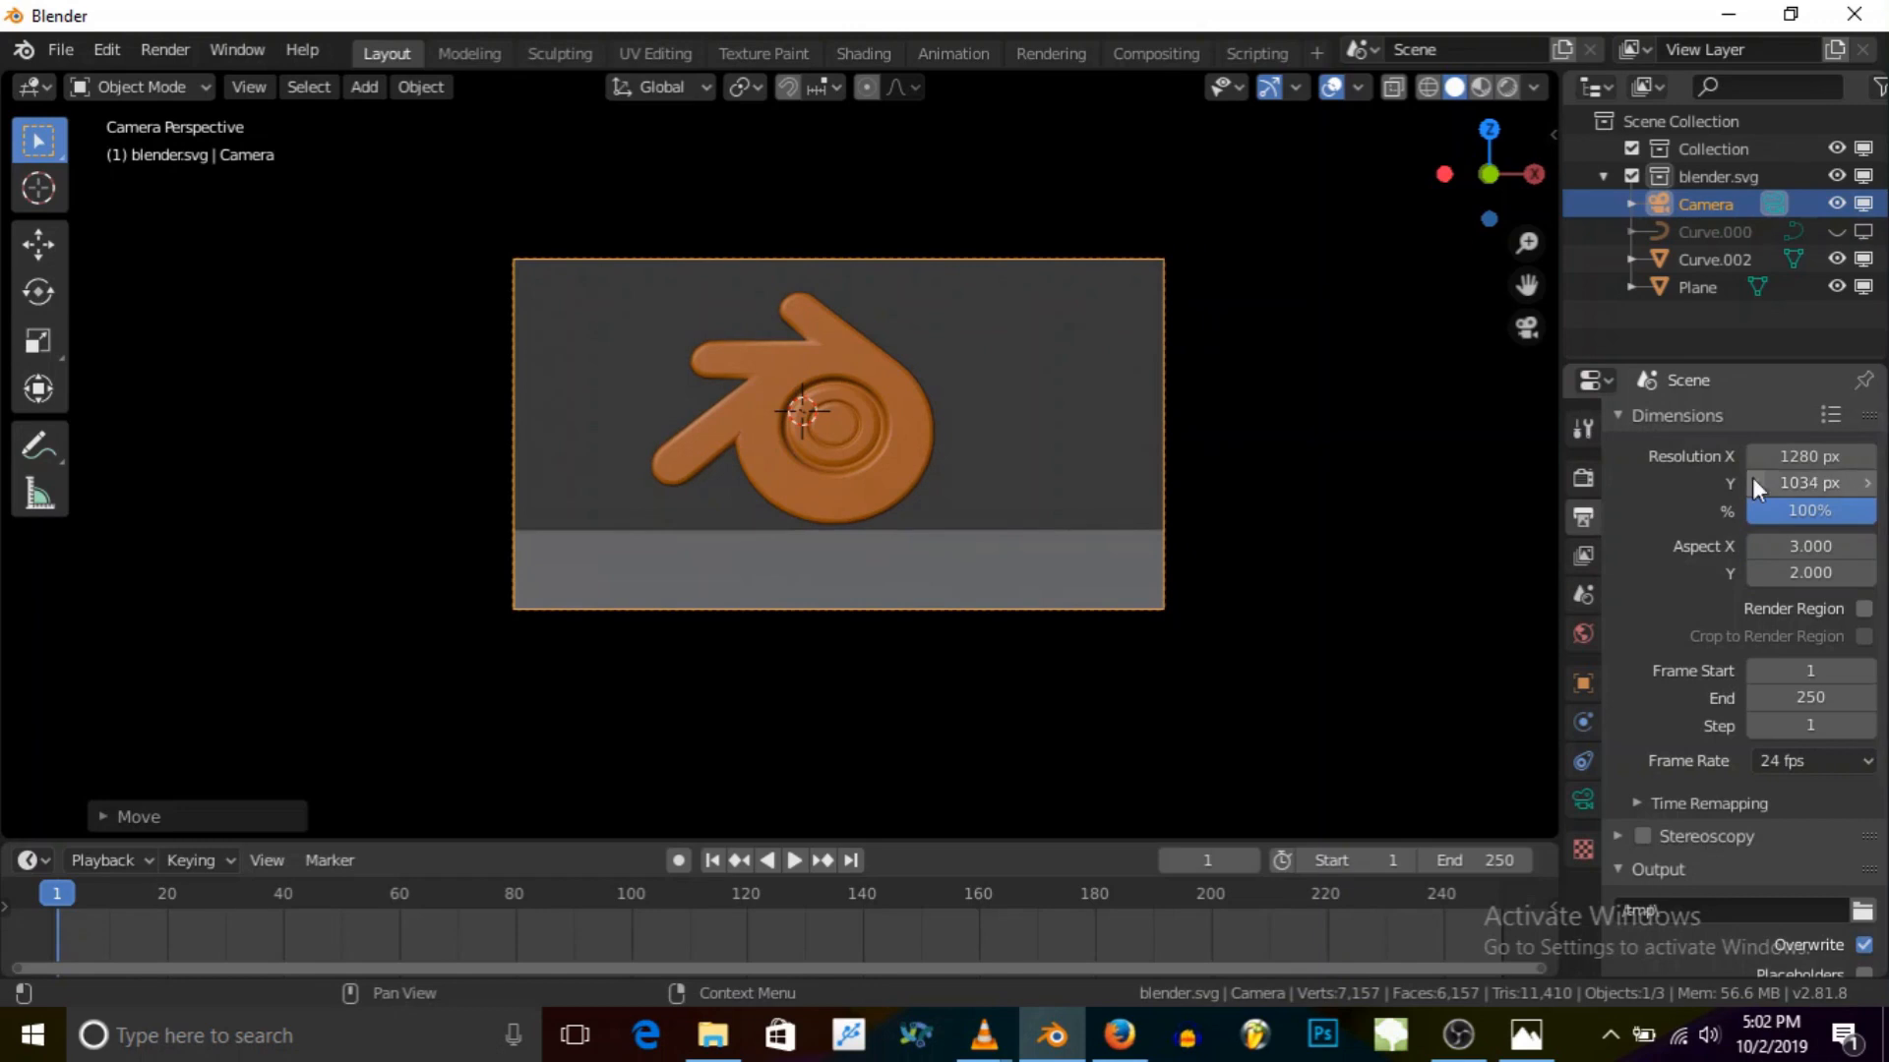
click(1790, 482)
text(1000)
key(Return)
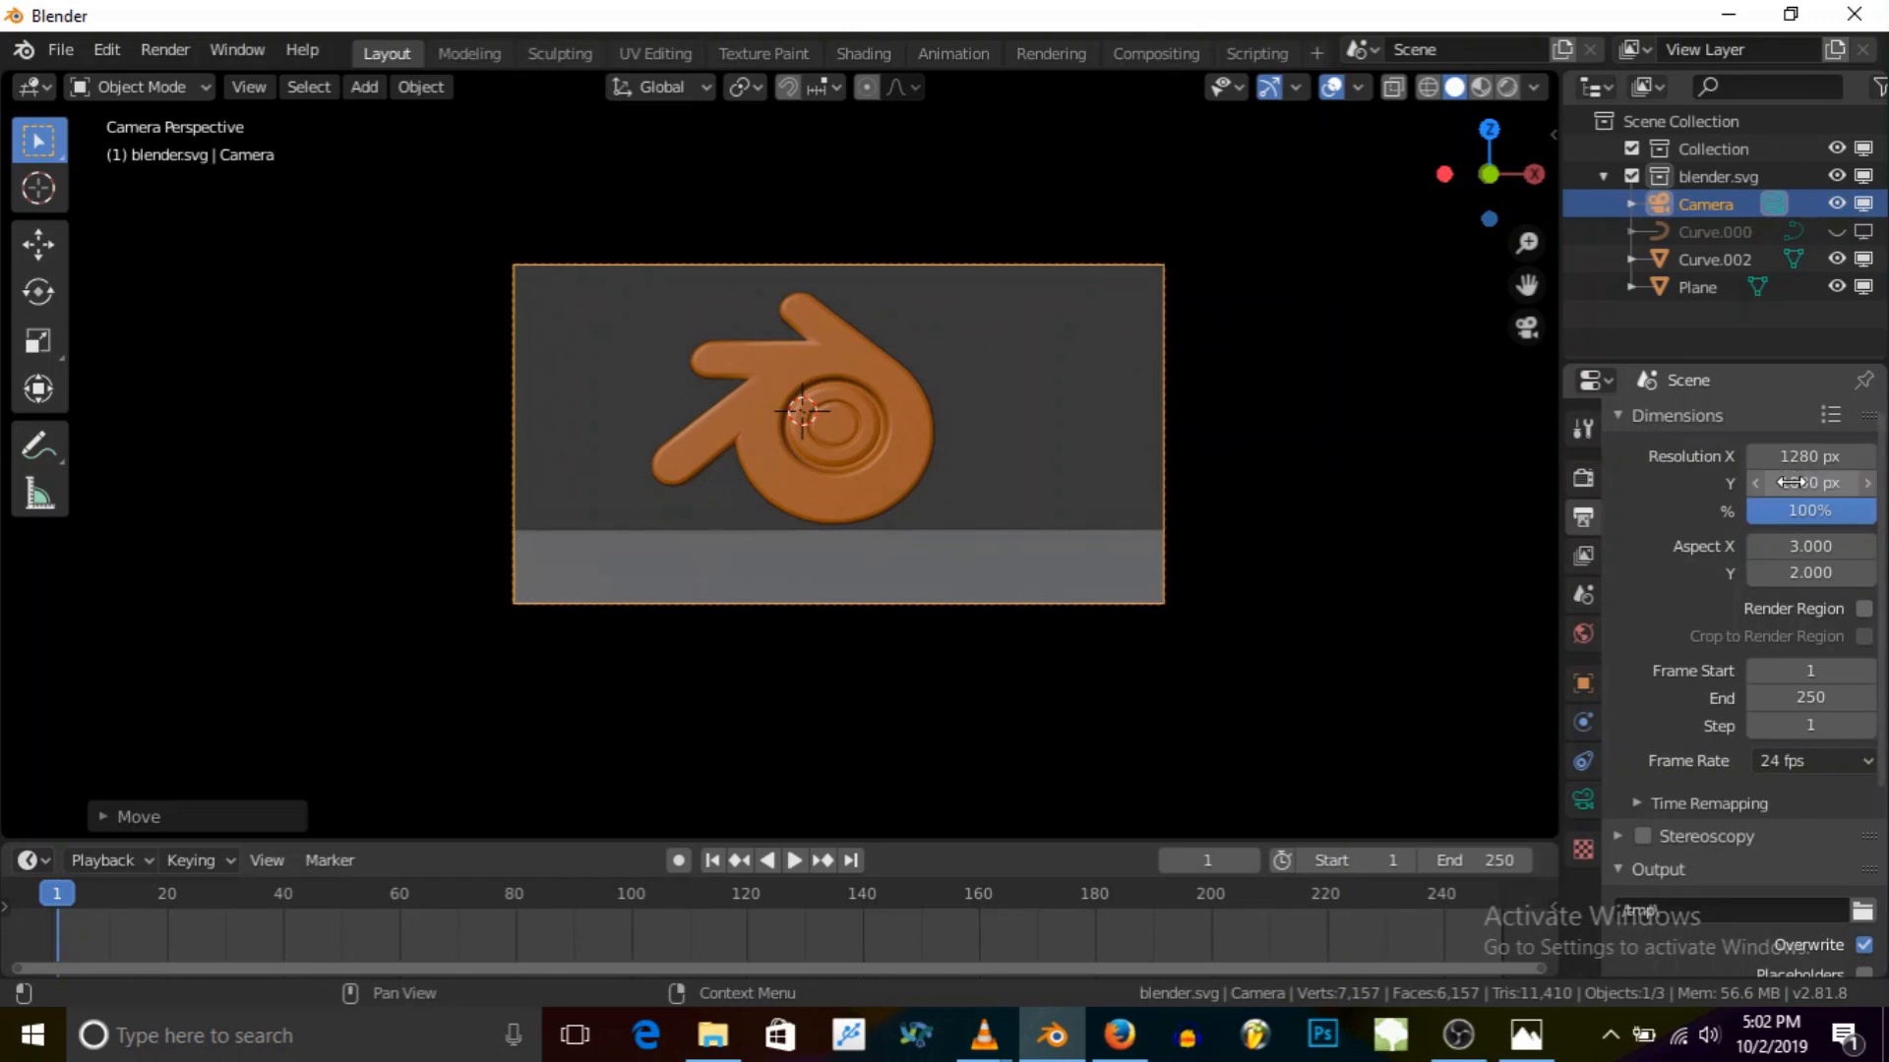
scroll(775, 348, up, 1)
scroll(870, 403, down, 2)
scroll(852, 439, up, 1)
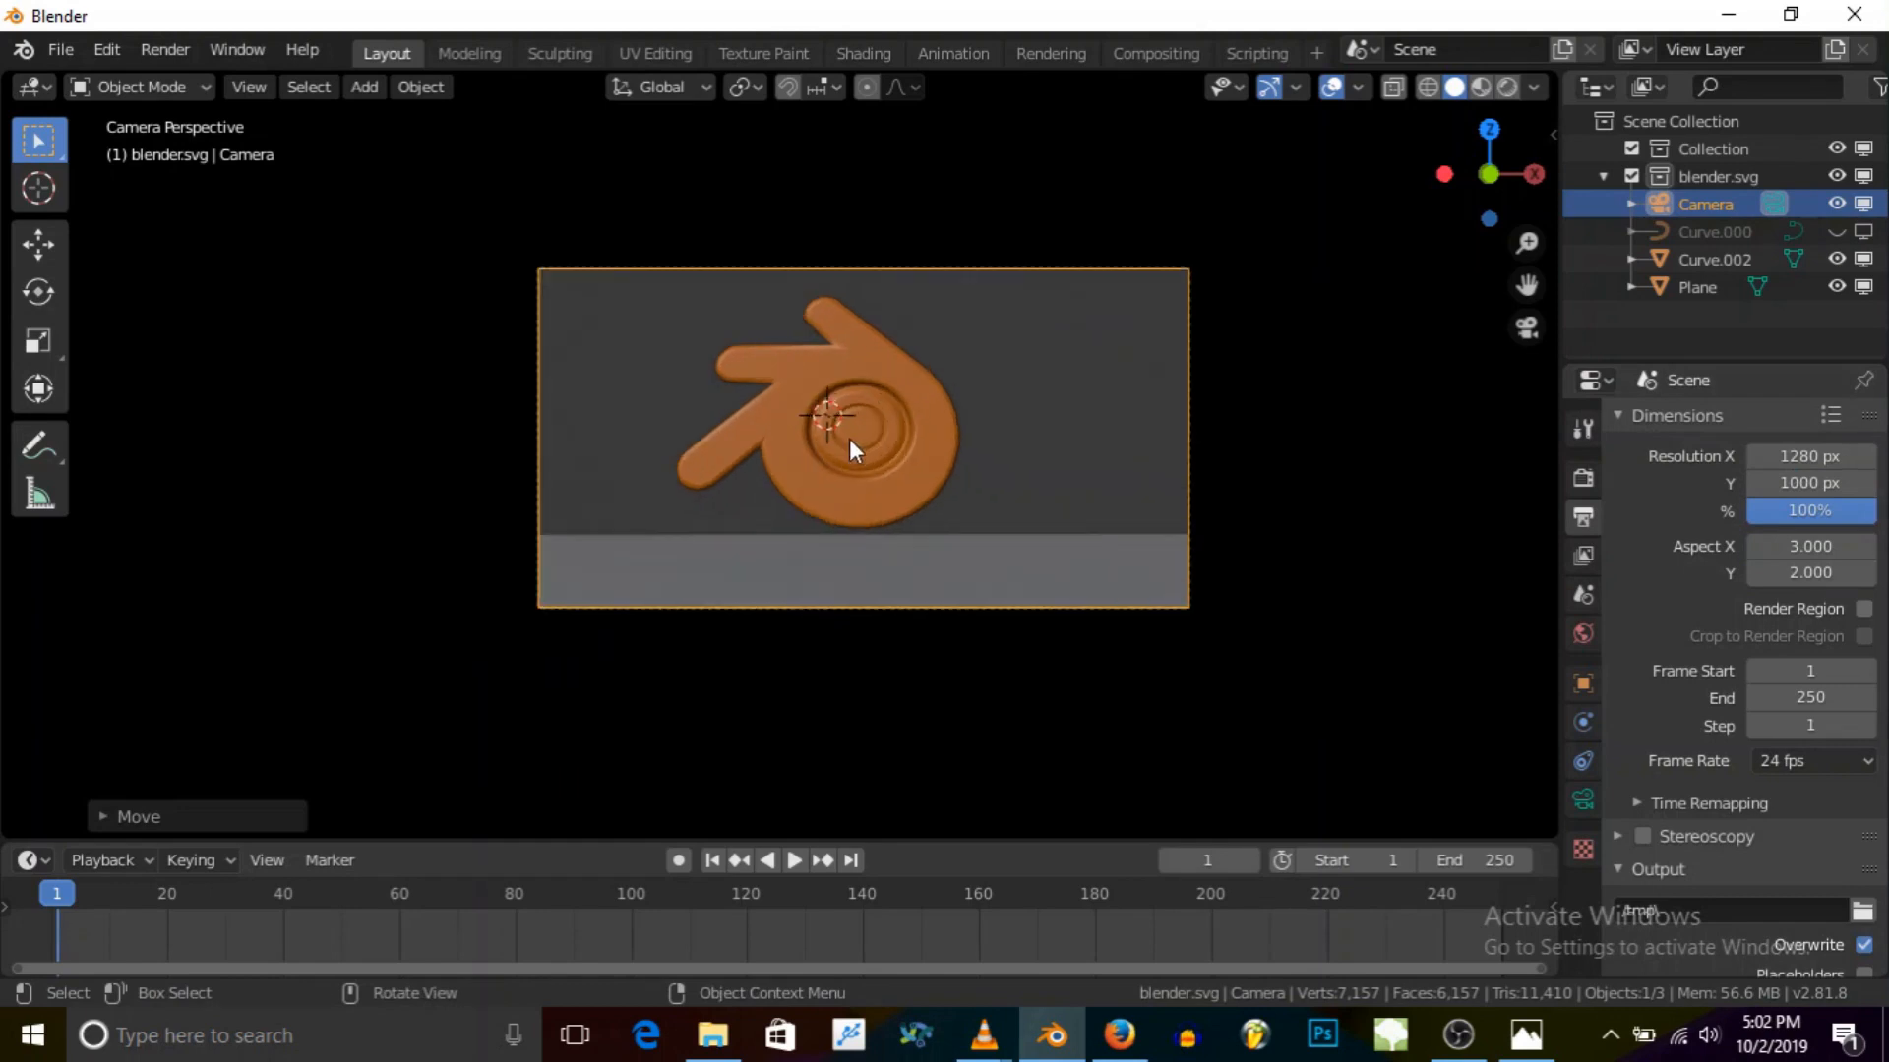
scroll(852, 445, up, 1)
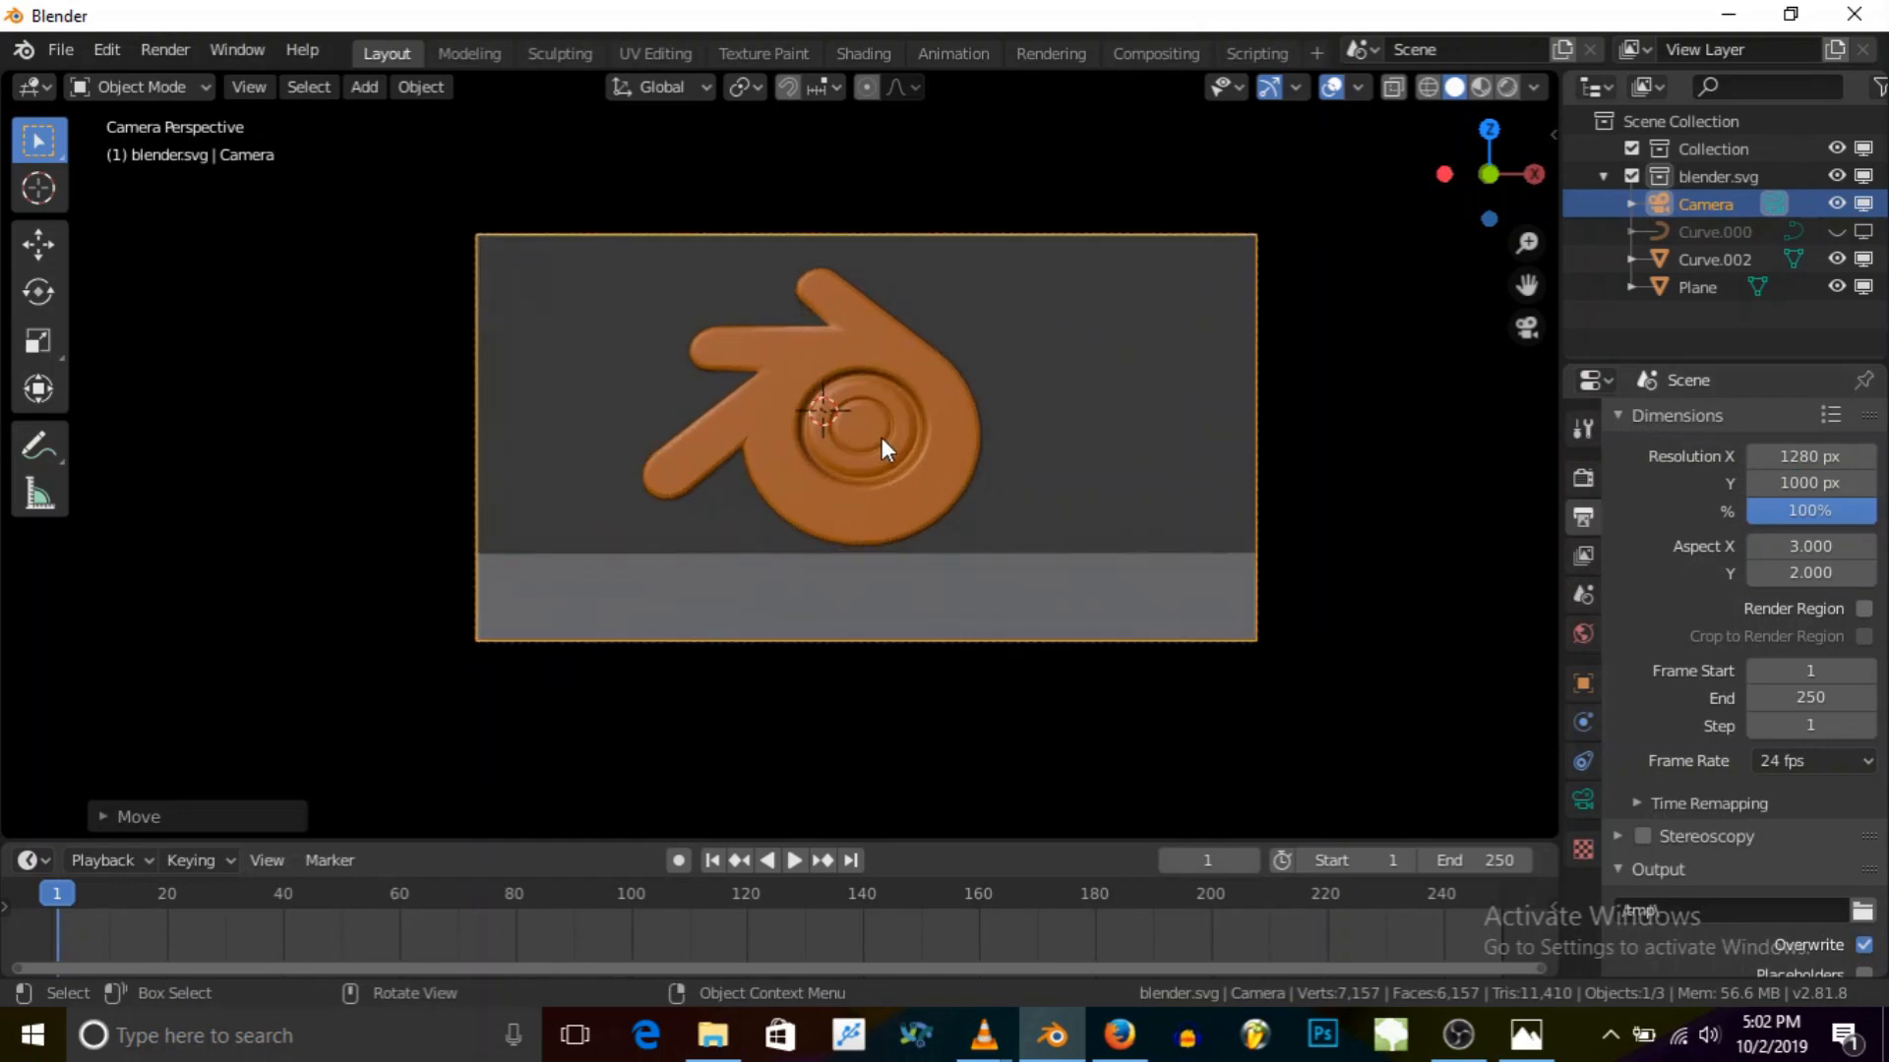
Step: Rotate the floor plane around its Y axis so it slopes down from left to right in the camera view
click(796, 544)
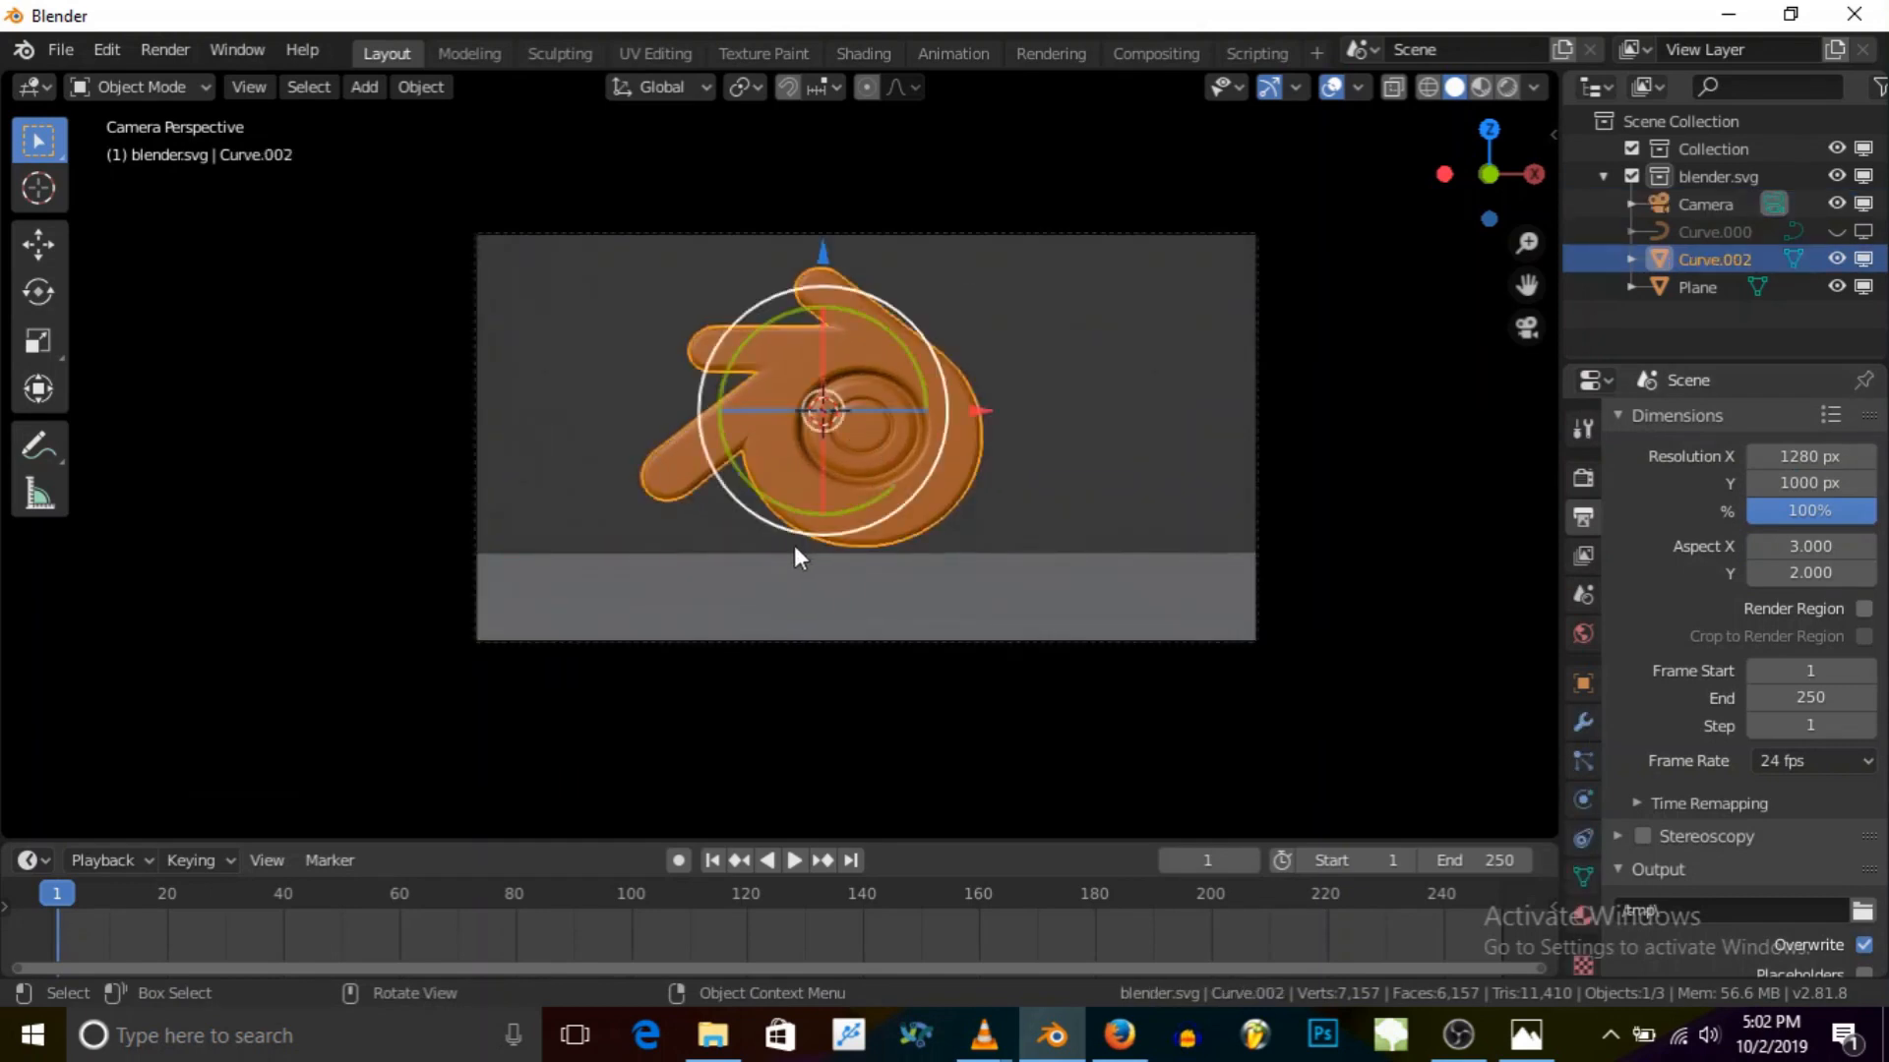
click(710, 582)
drag(764, 554, 789, 539)
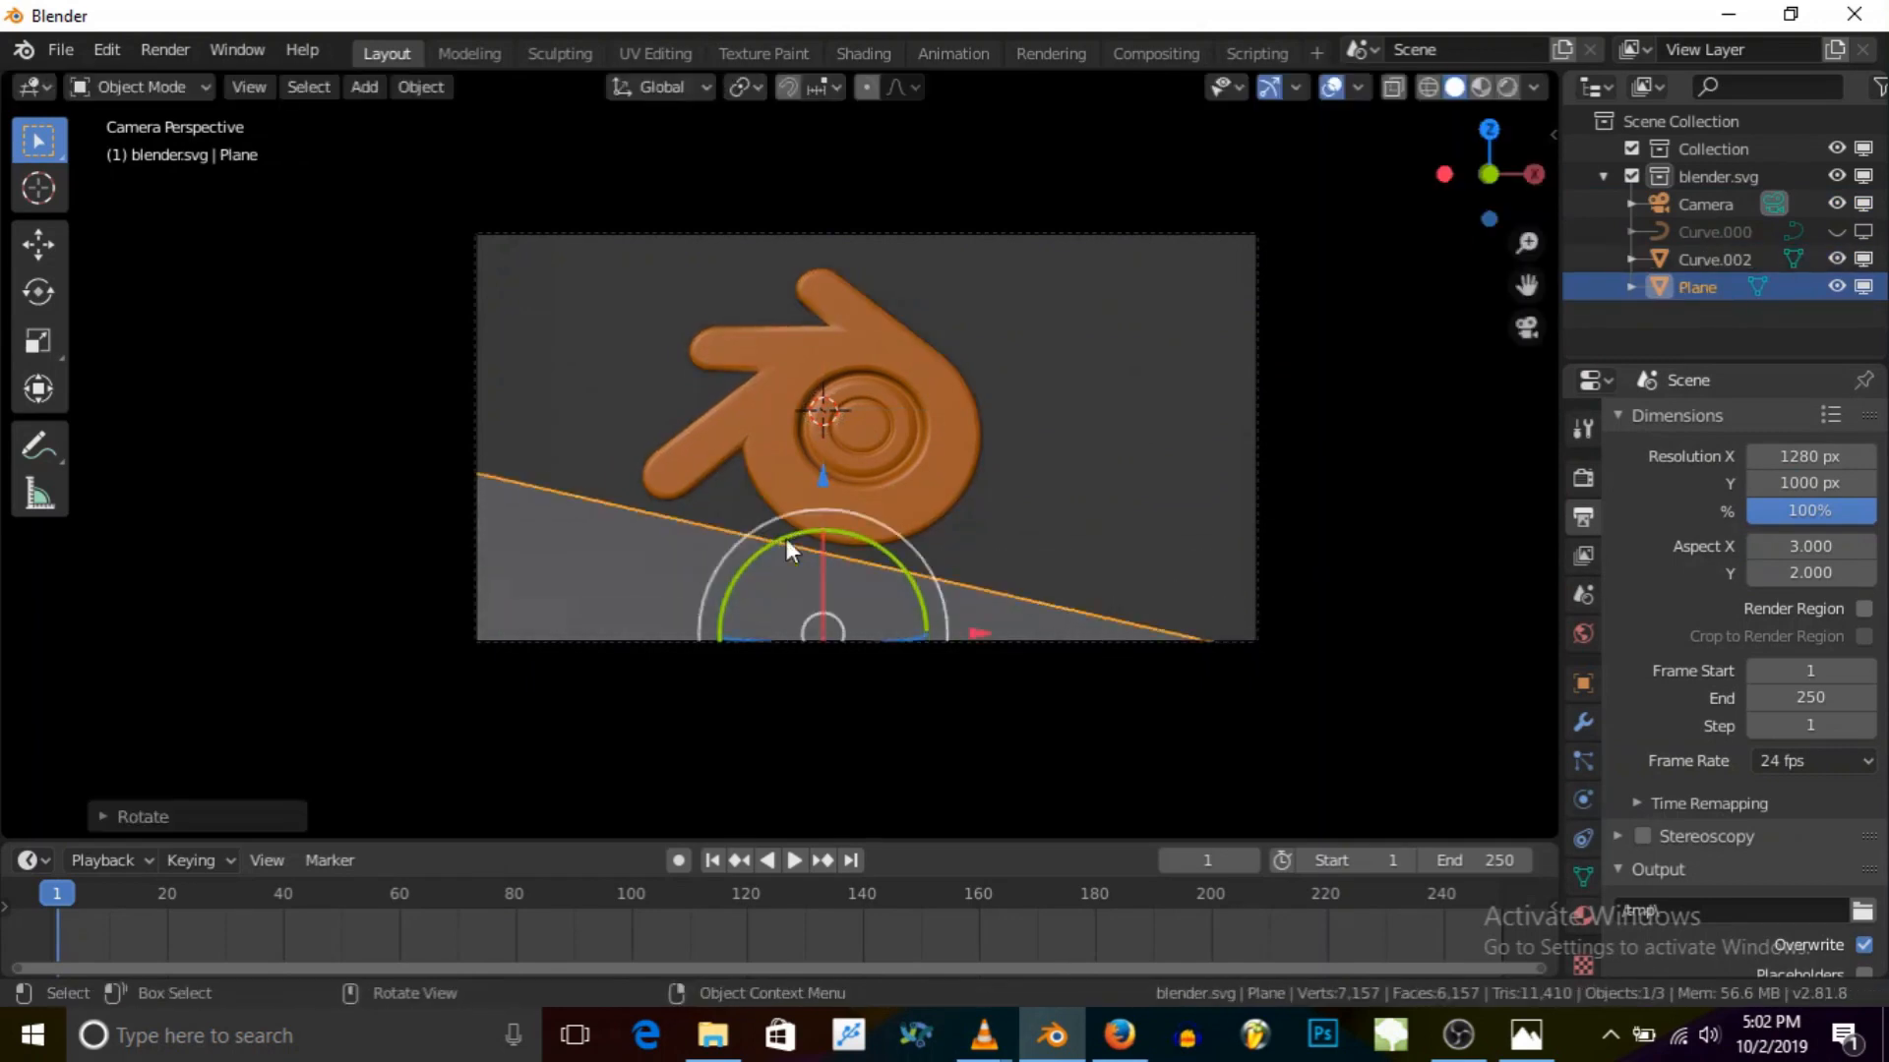
Step: Raise the tilted floor plane along the Z axis until it cuts through the lower part of the logo
key(g)
key(z)
click(846, 391)
mouse_move(844, 590)
middle_down()
mouse_move(898, 577)
mouse_move(844, 590)
middle_up()
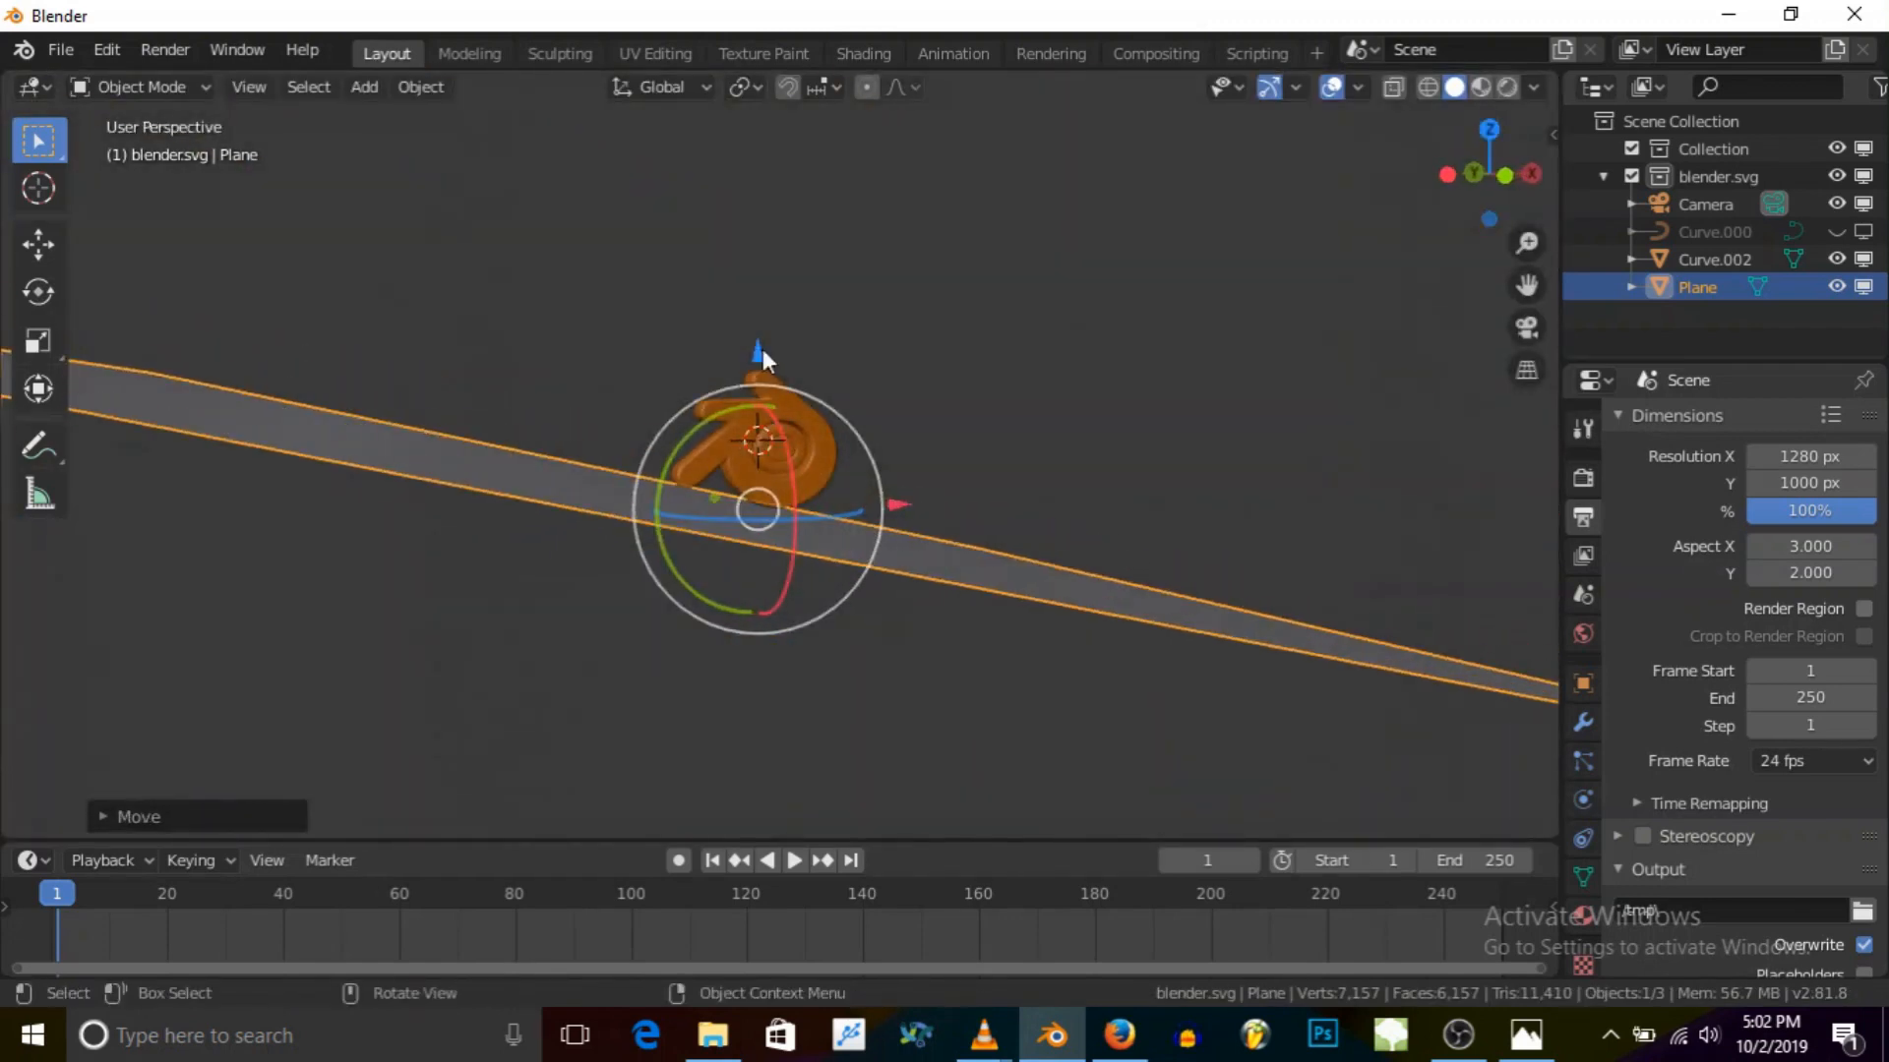
key(g)
key(z)
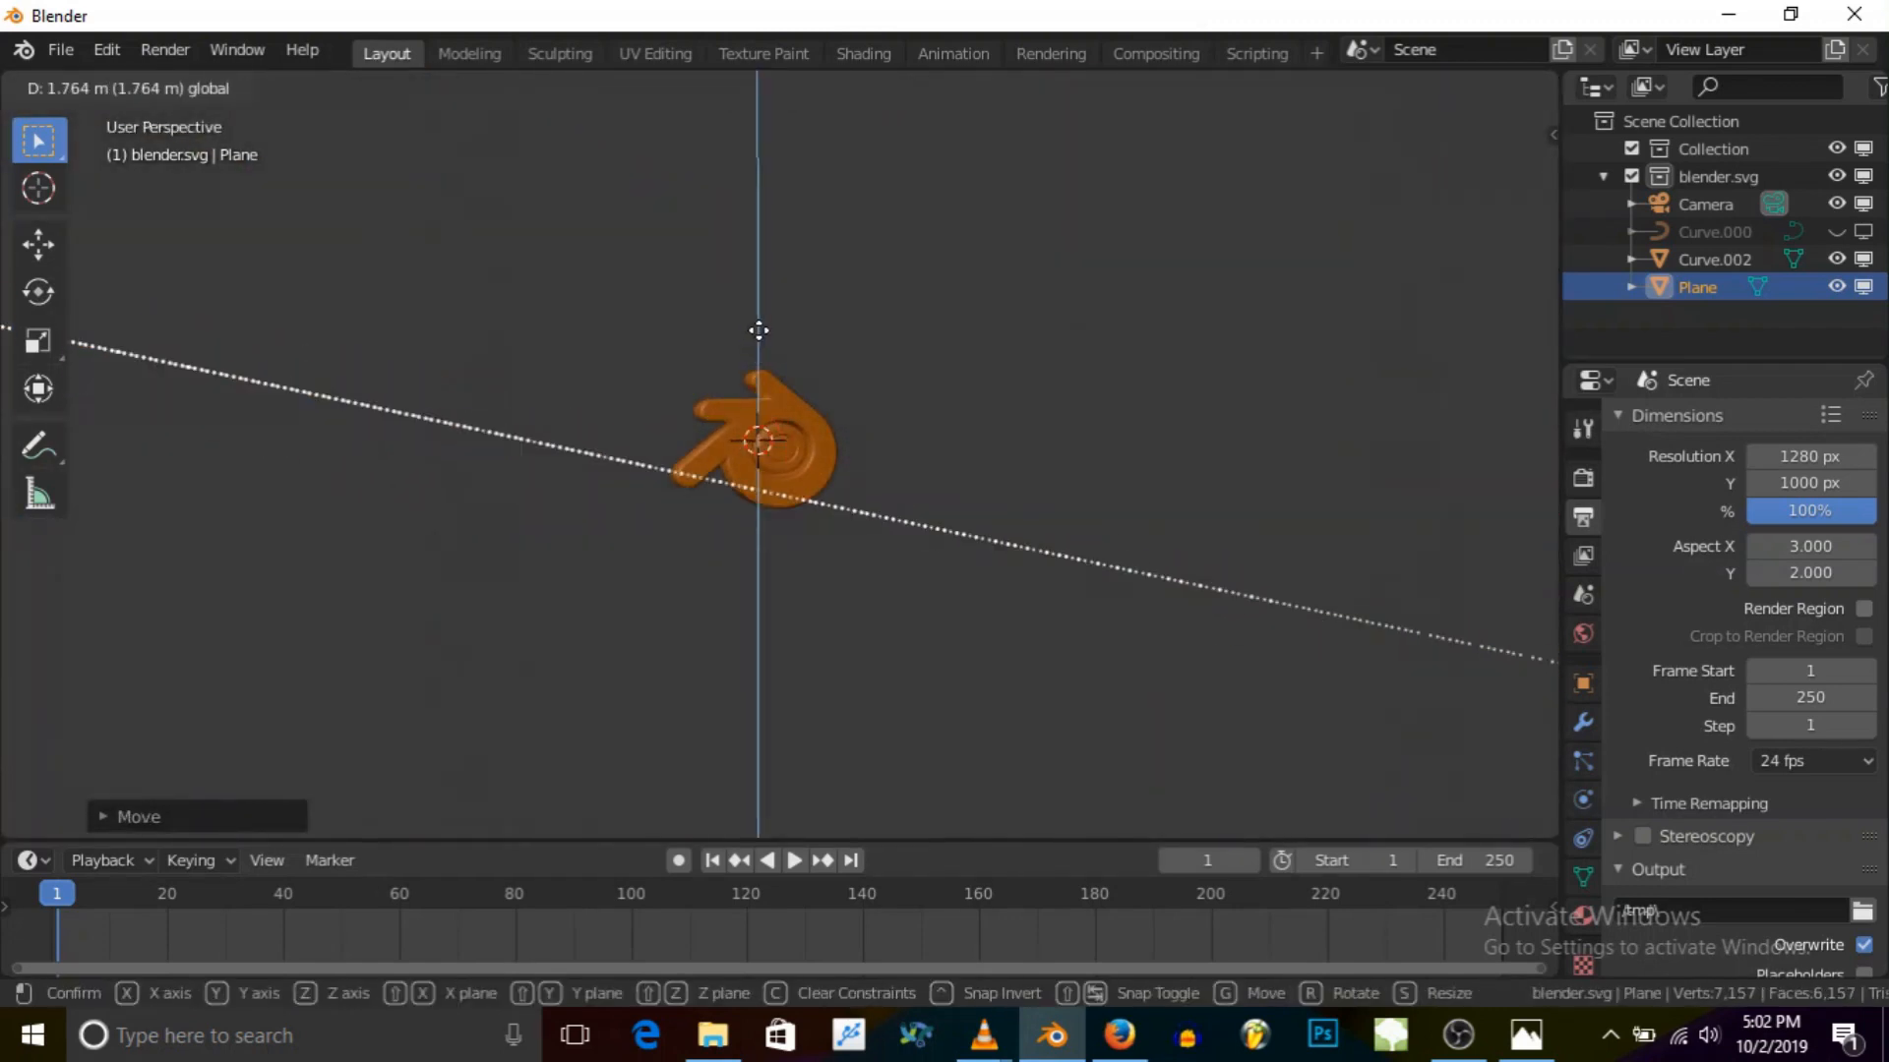
click(764, 330)
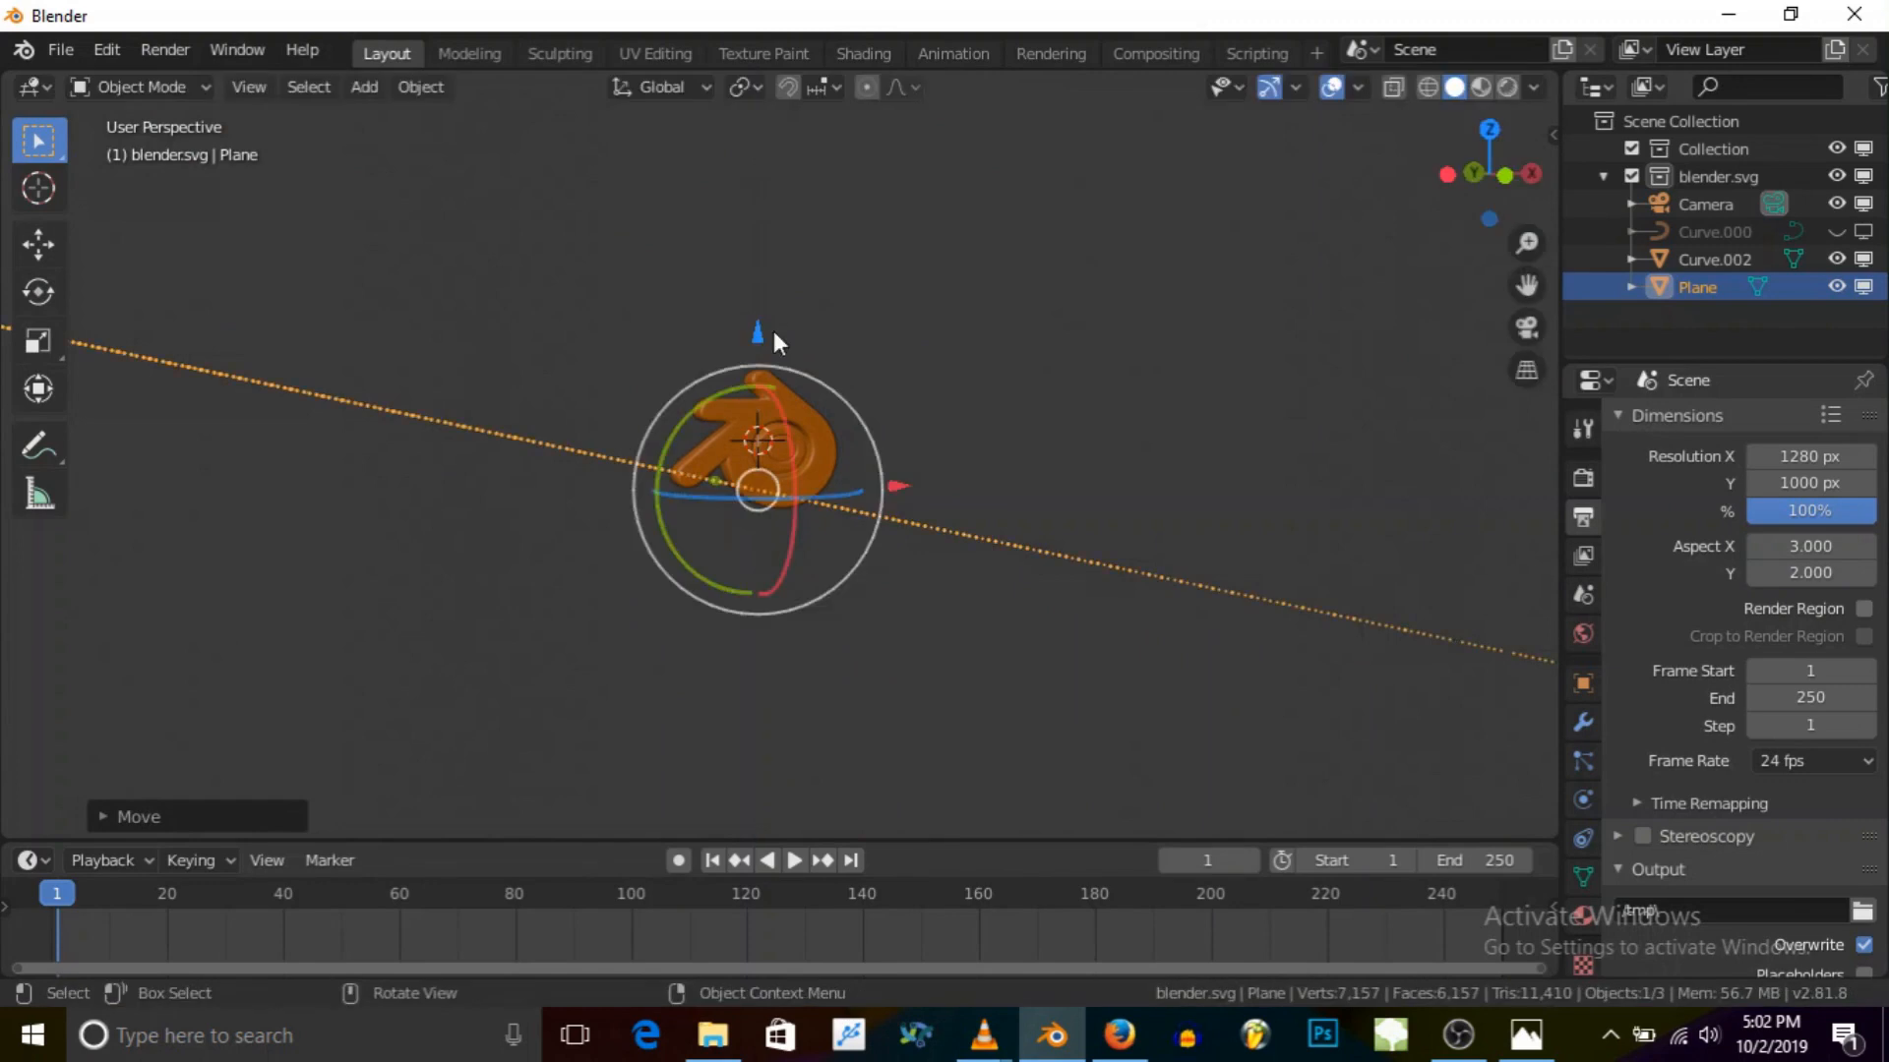
key(g)
key(z)
click(757, 311)
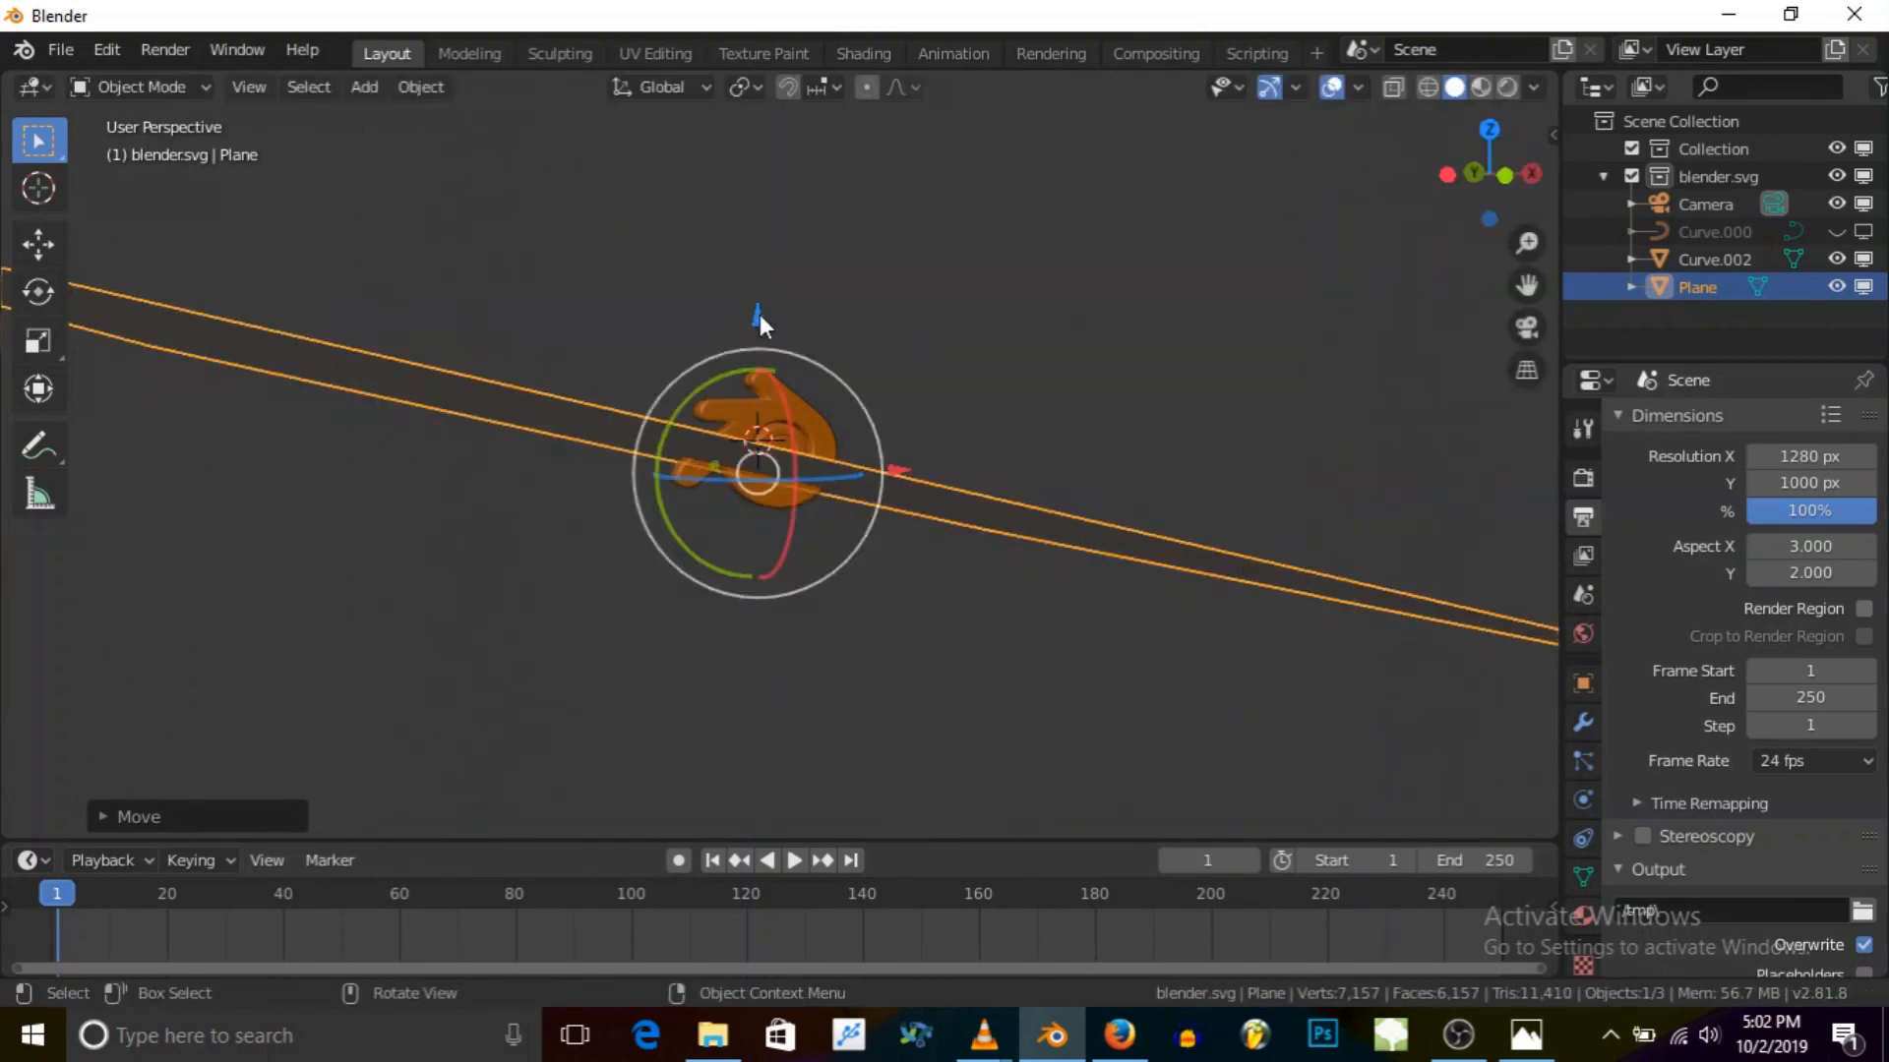
key(g)
key(z)
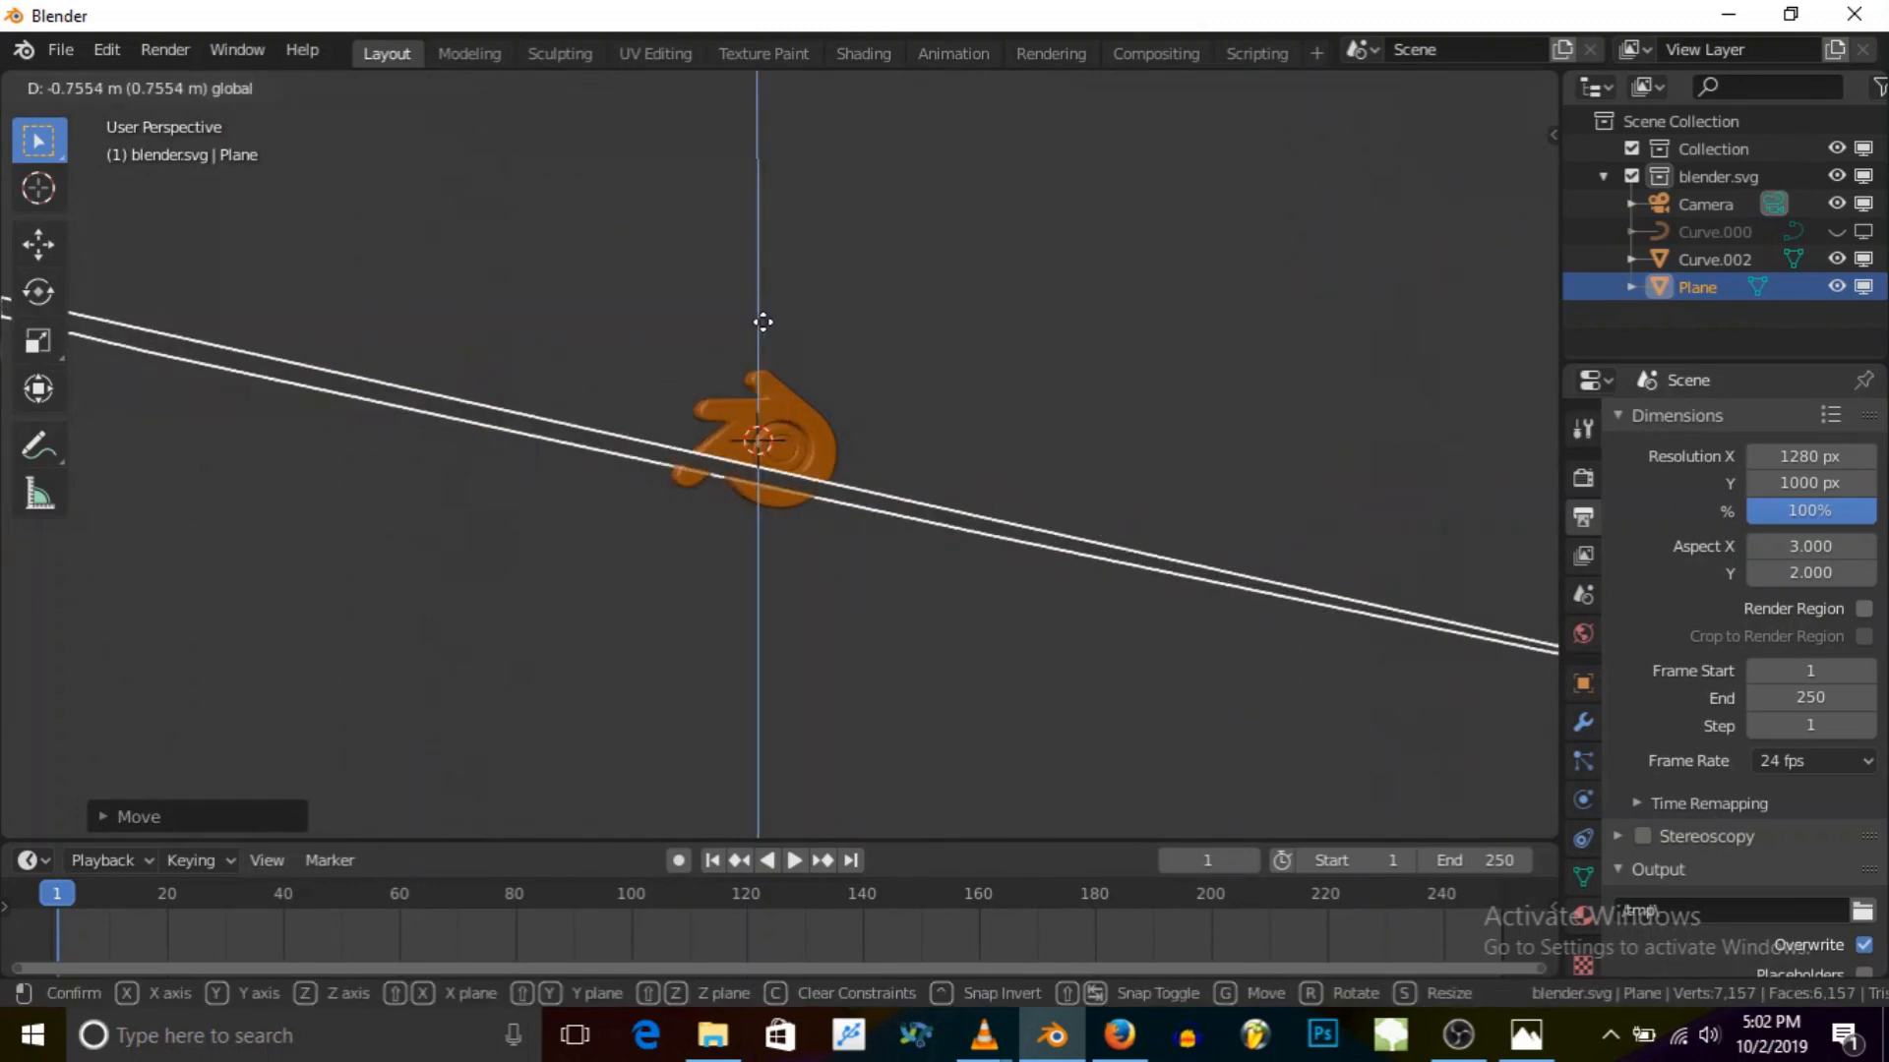
click(764, 322)
Step: Return to the camera view and enlarge the floor plane until it fills the lower part of the frame
click(1526, 370)
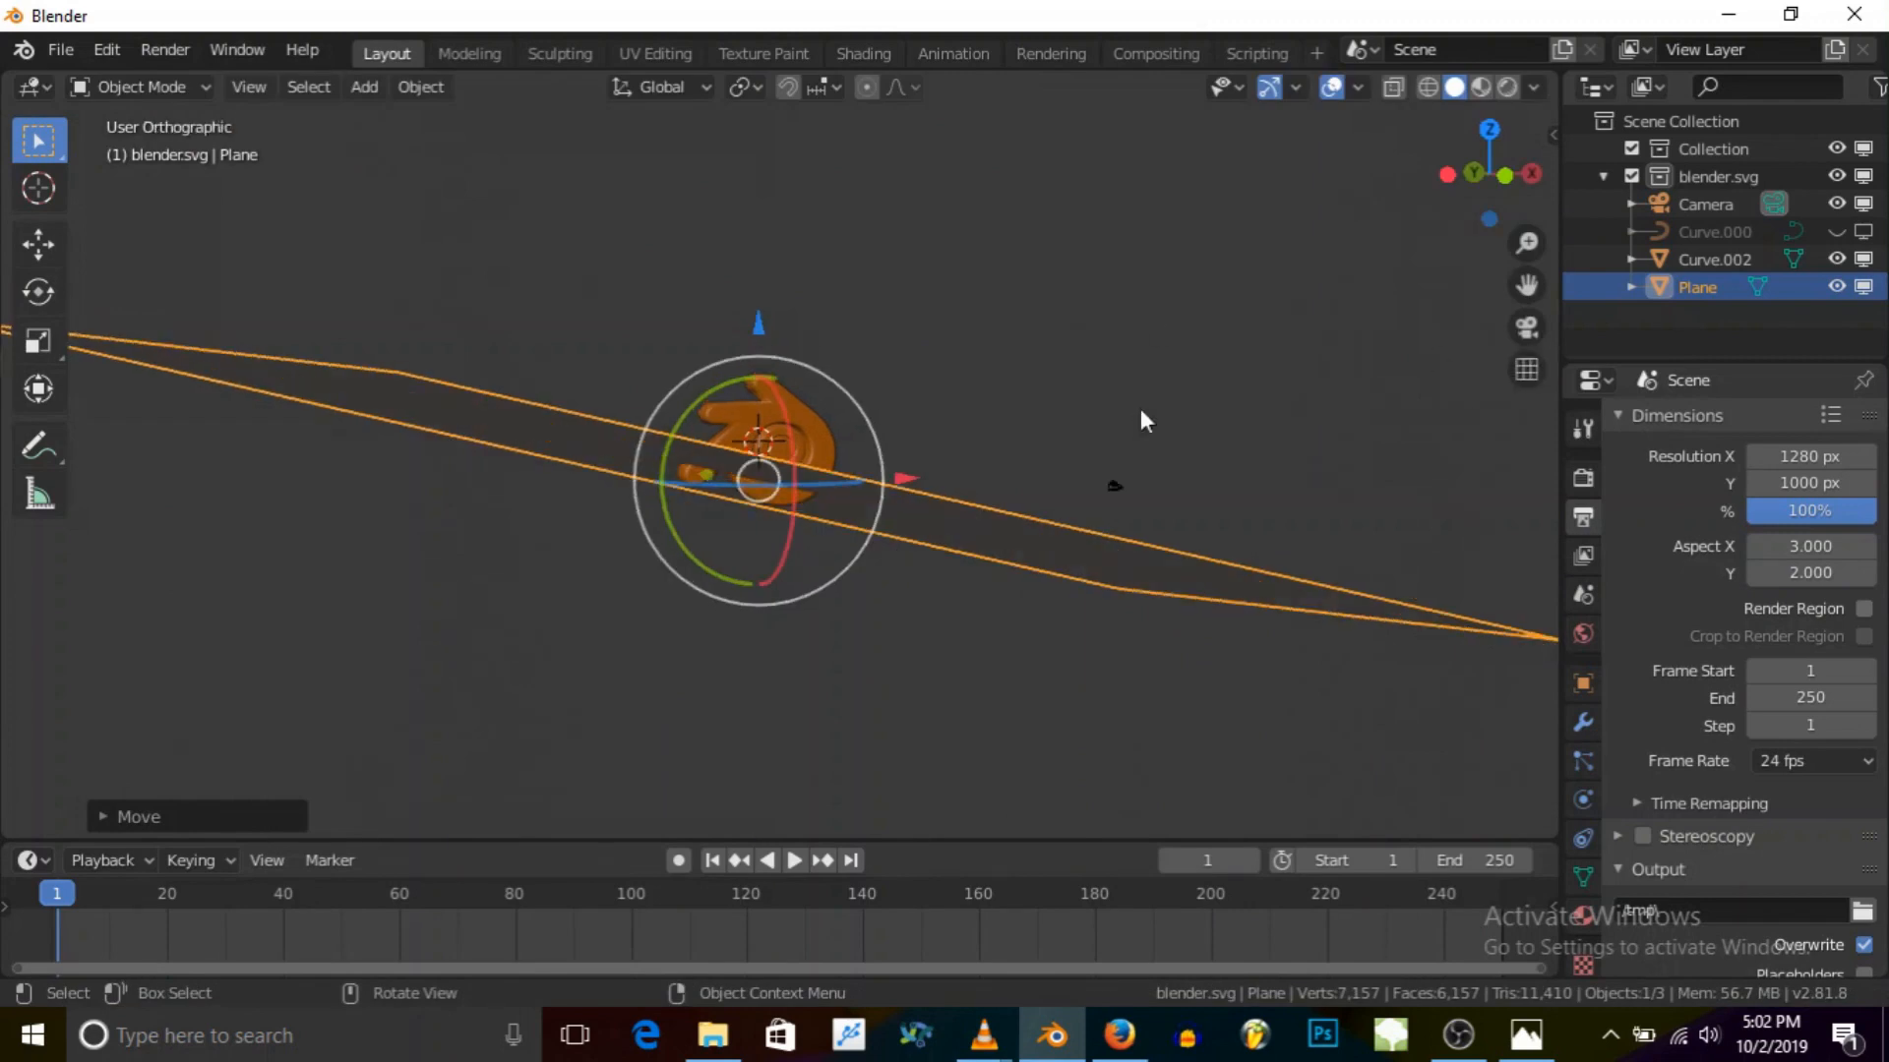
click(1526, 370)
click(1526, 328)
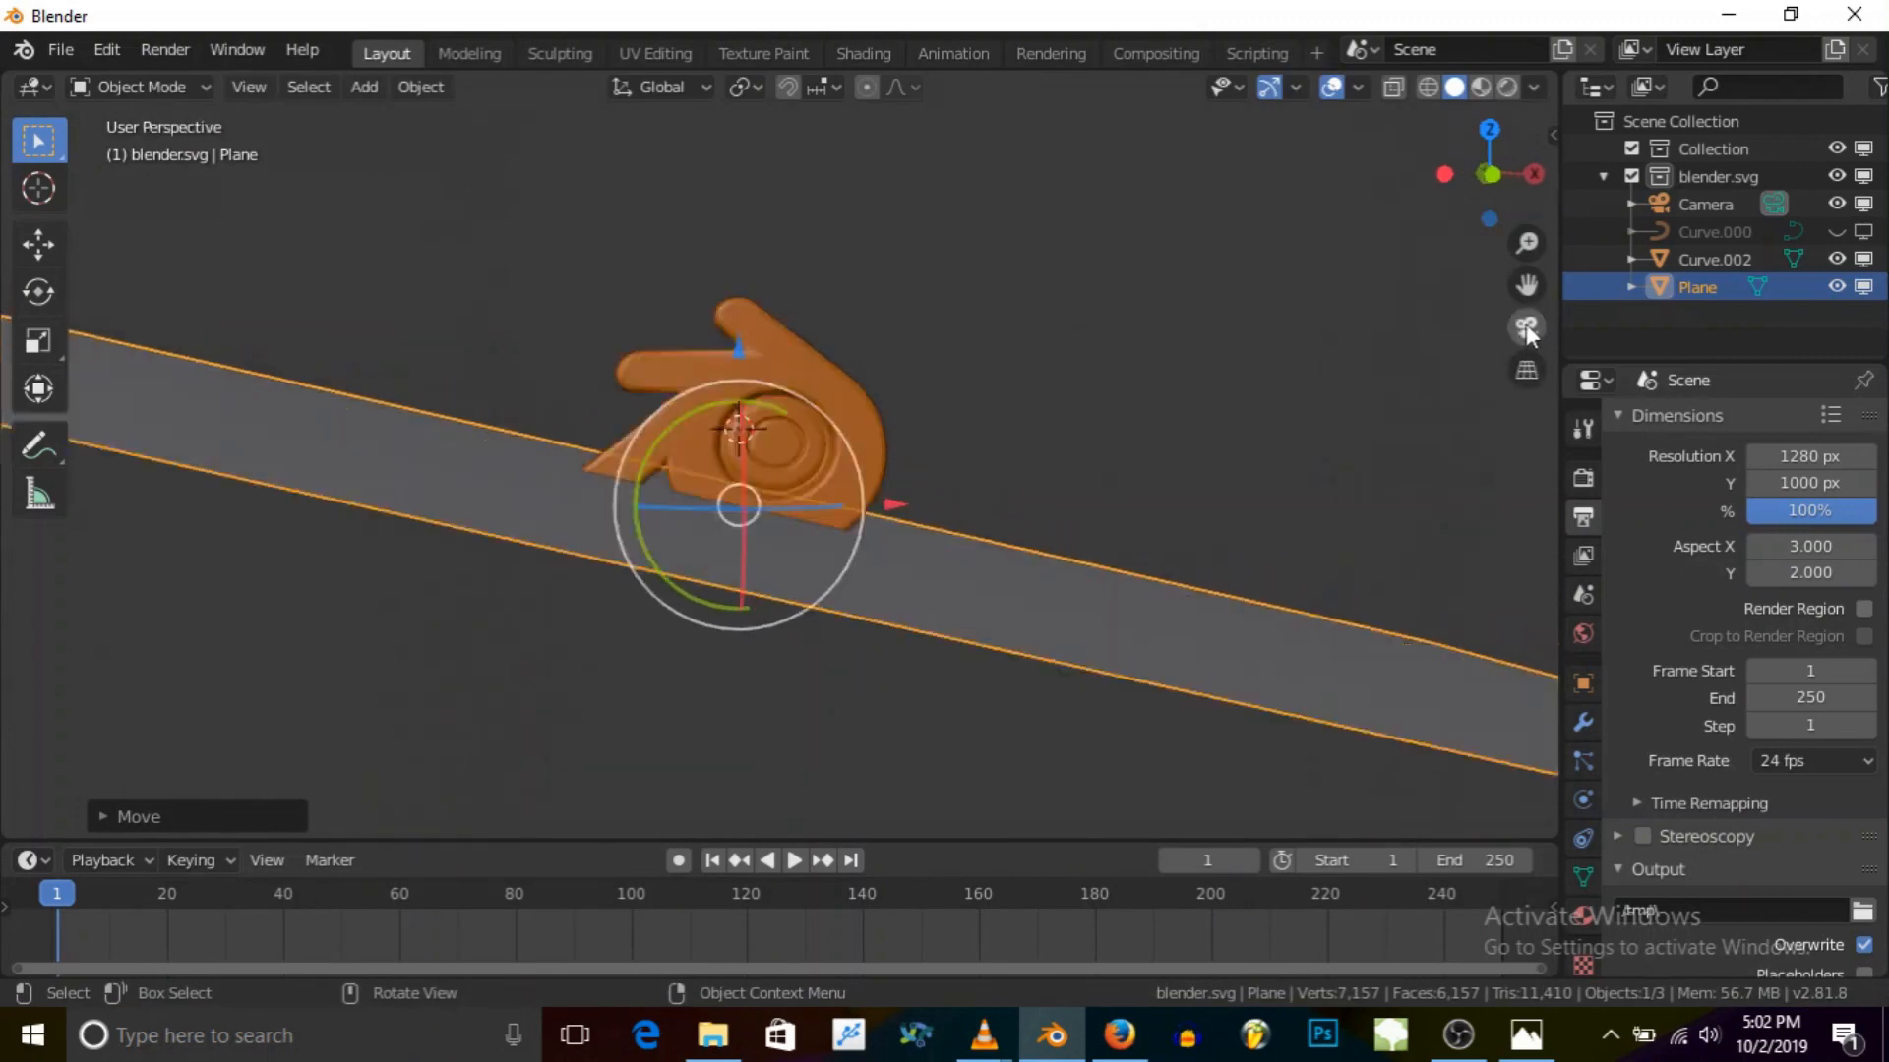
scroll(1001, 474, up, 1)
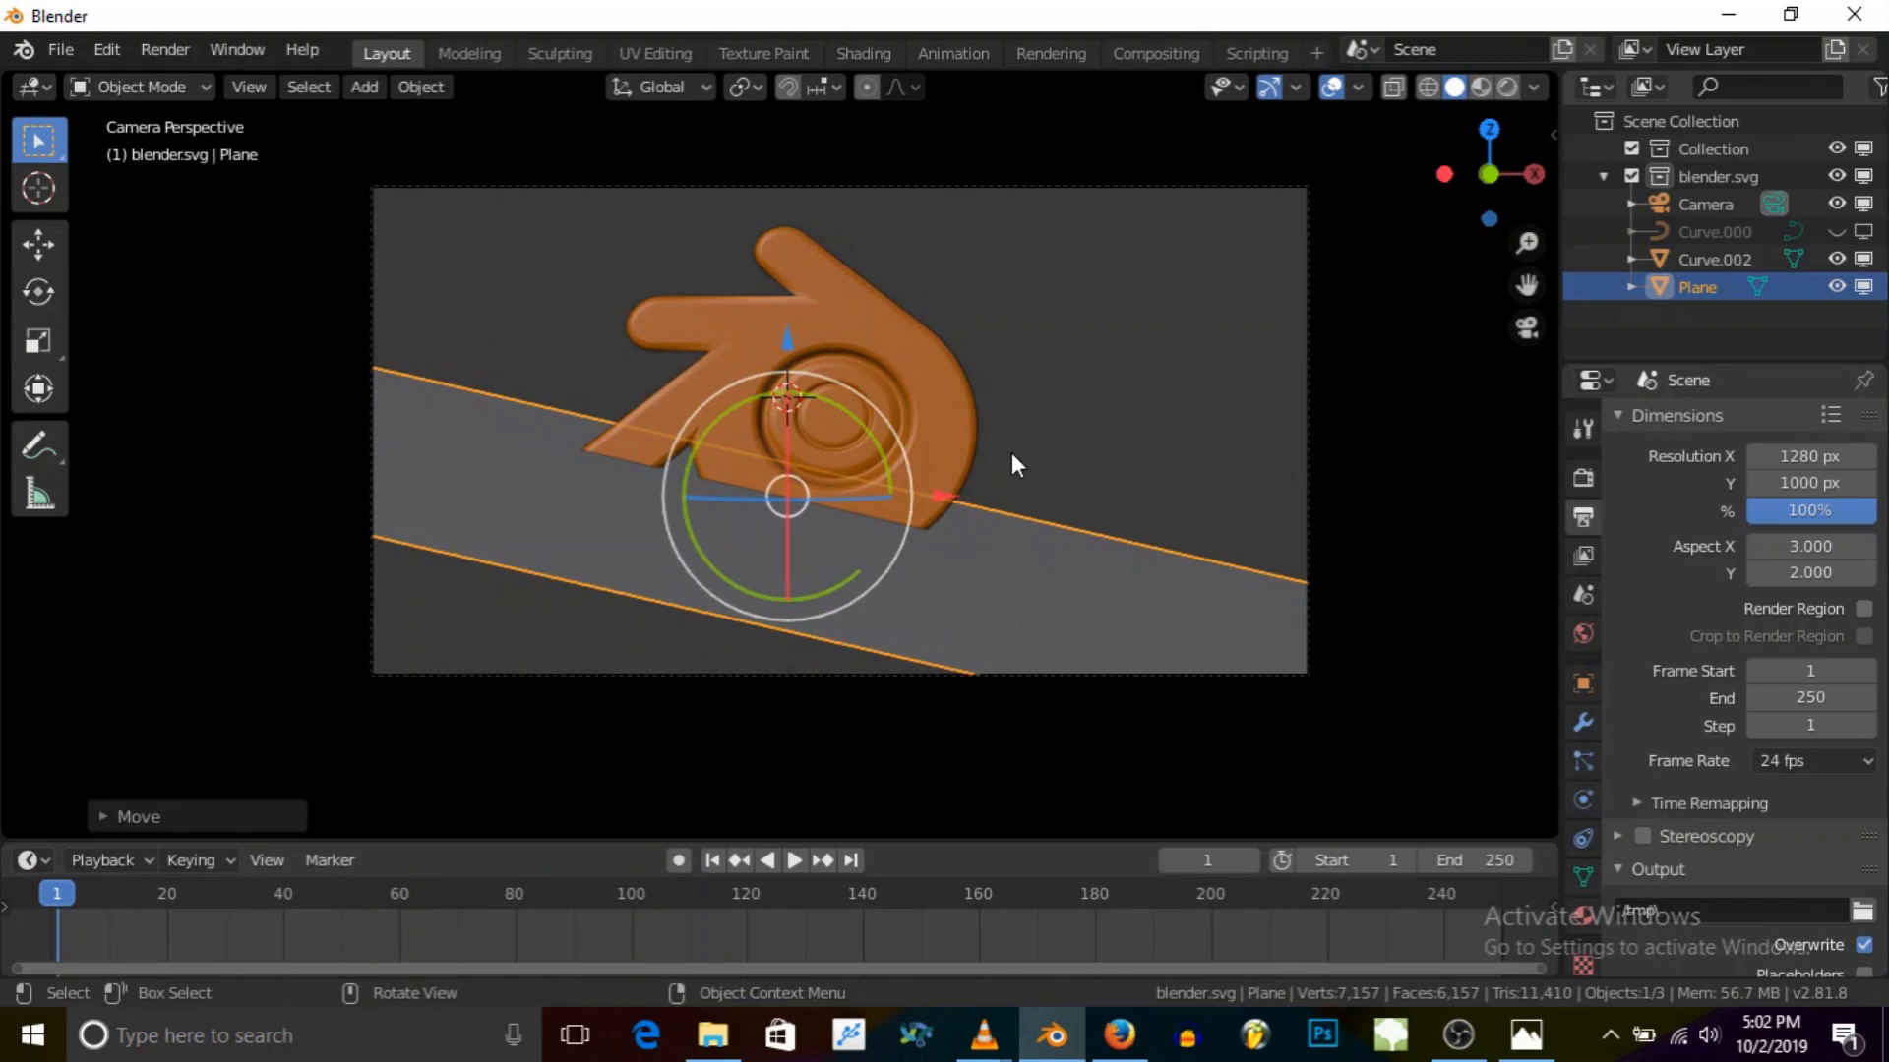
key(s)
click(1089, 444)
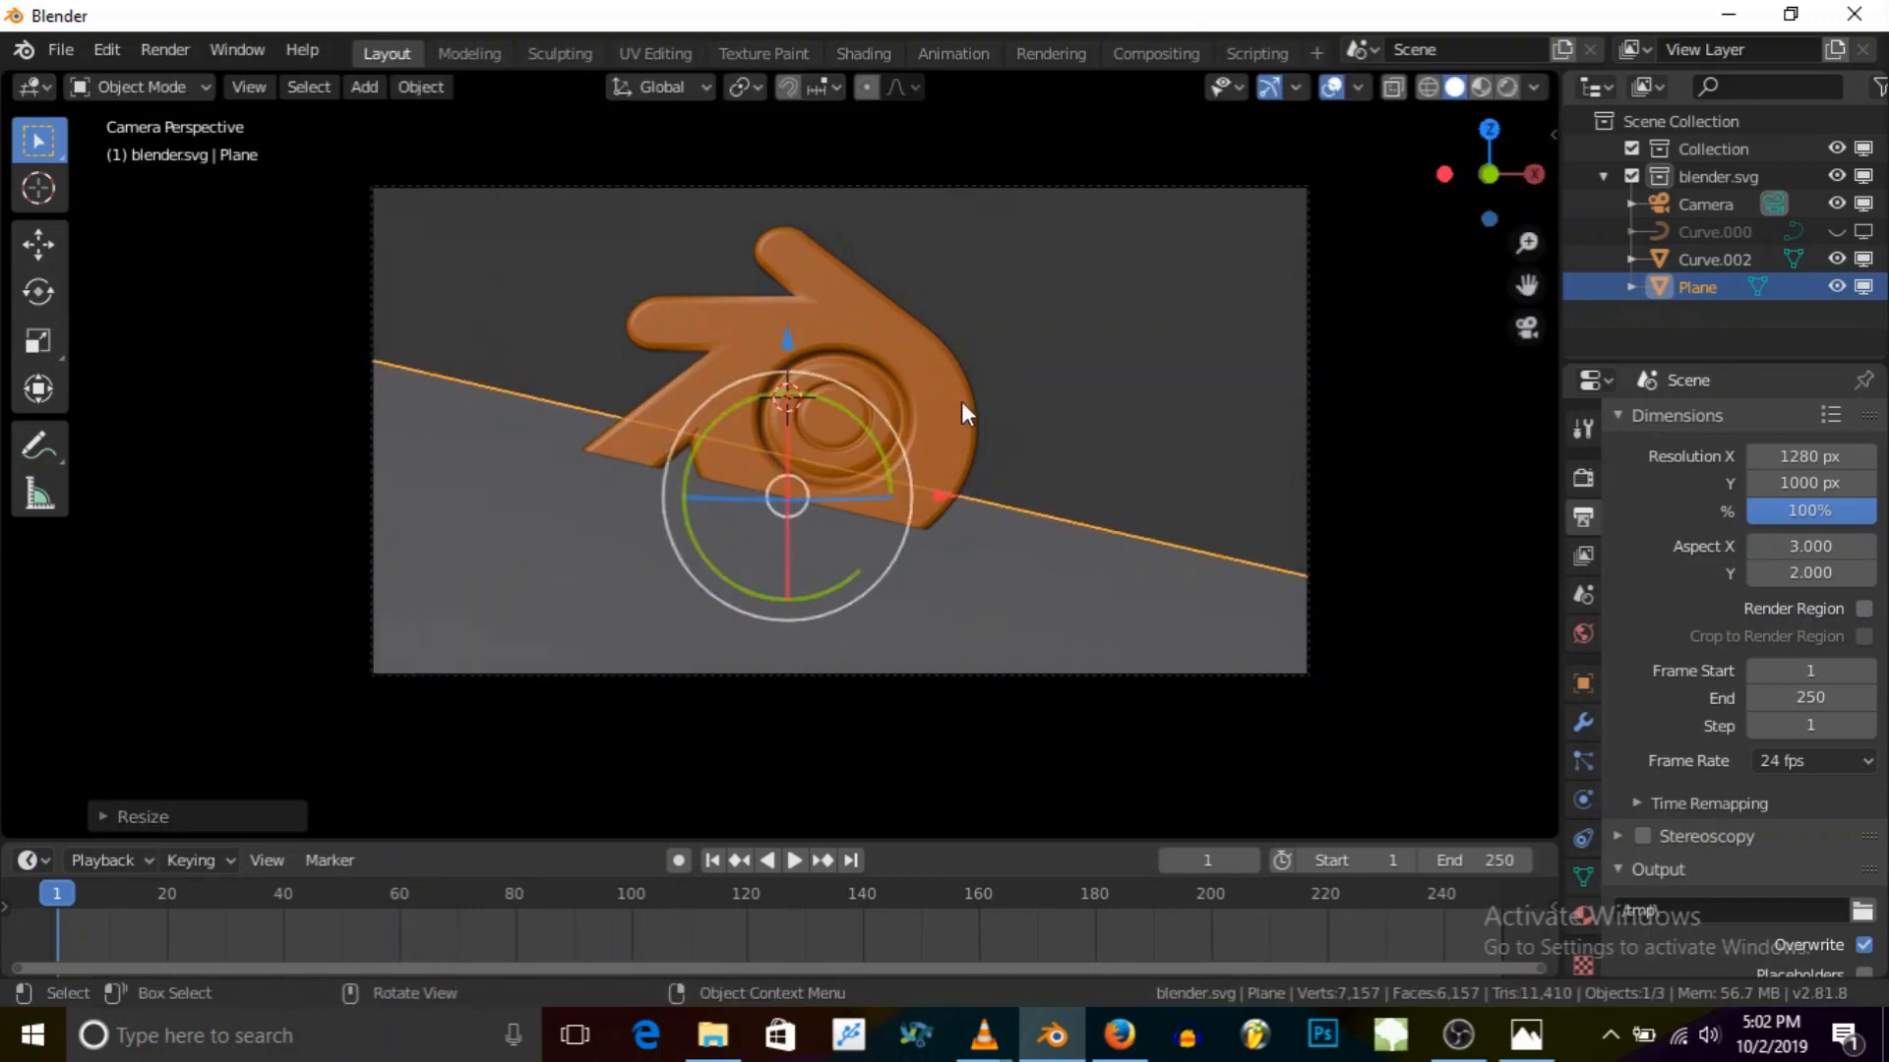
Step: Rotate the logo about -4.6° around the Y axis and shift it slightly in the positive X direction
click(931, 347)
key(r)
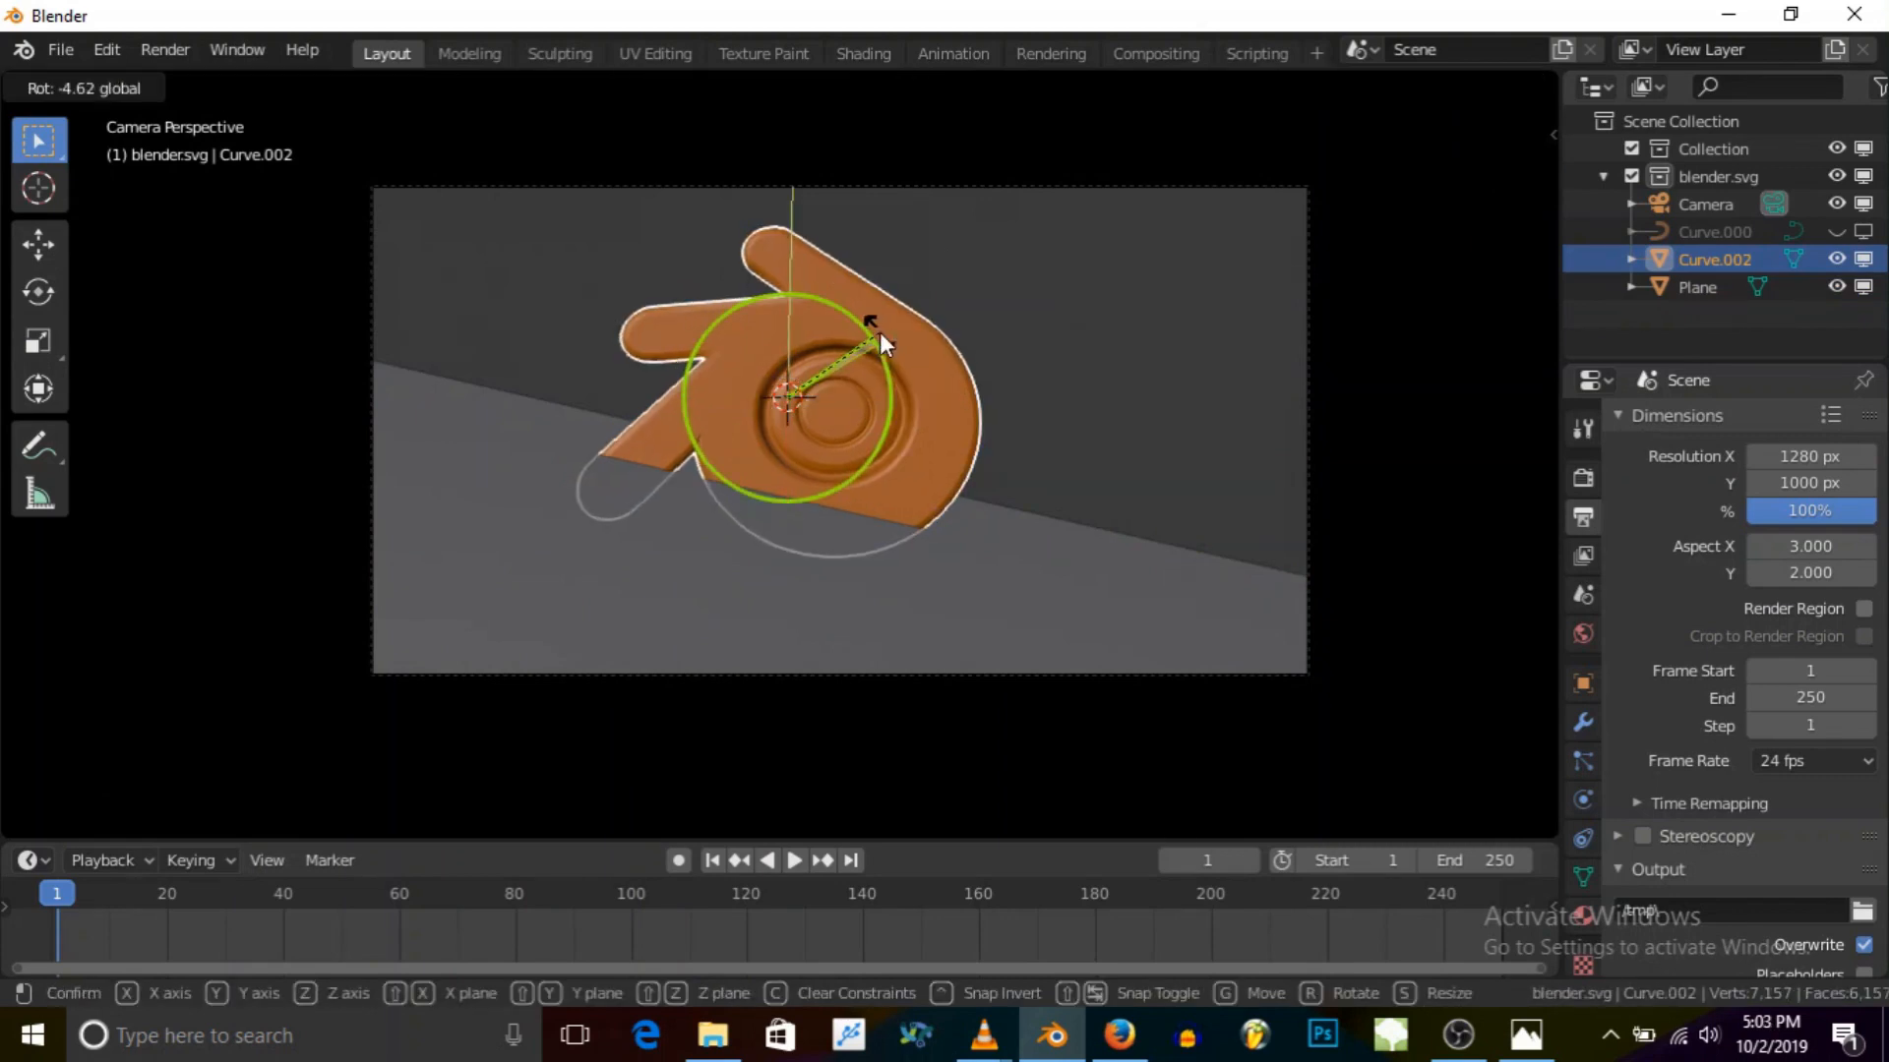
click(879, 333)
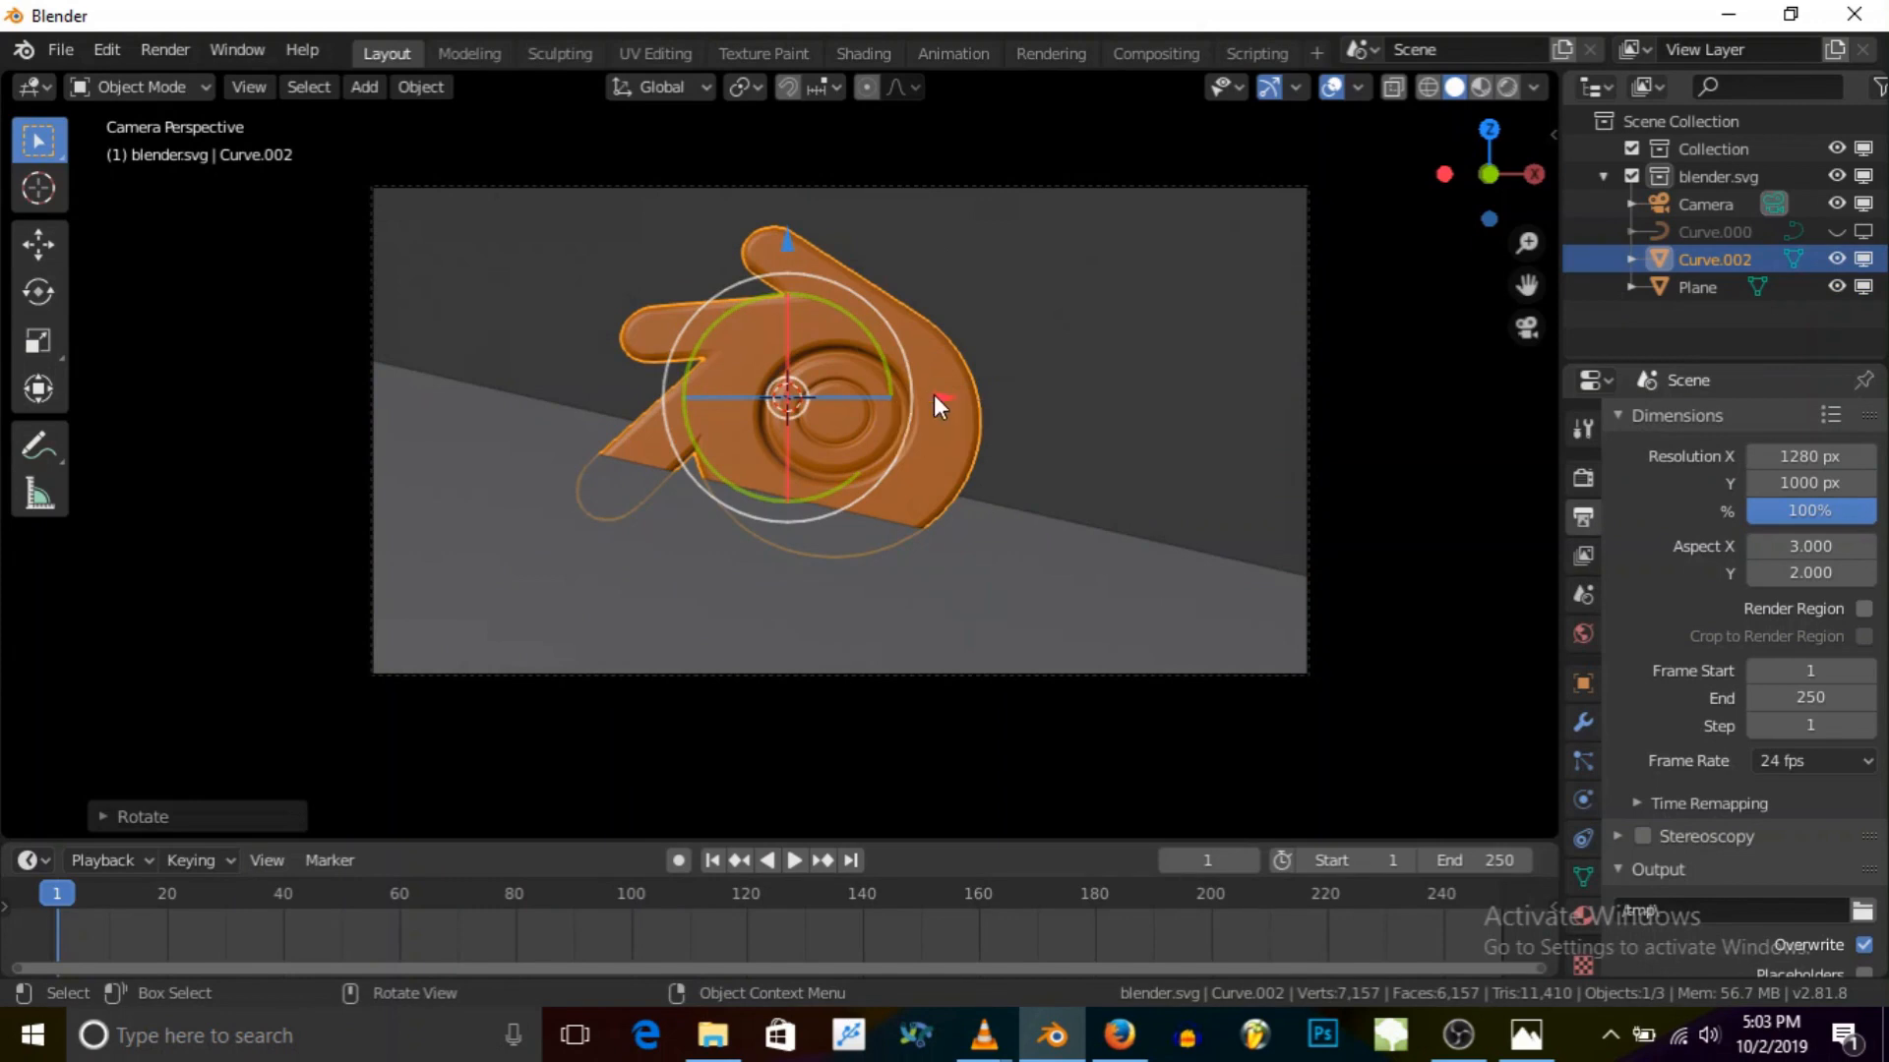
drag(941, 393, 964, 396)
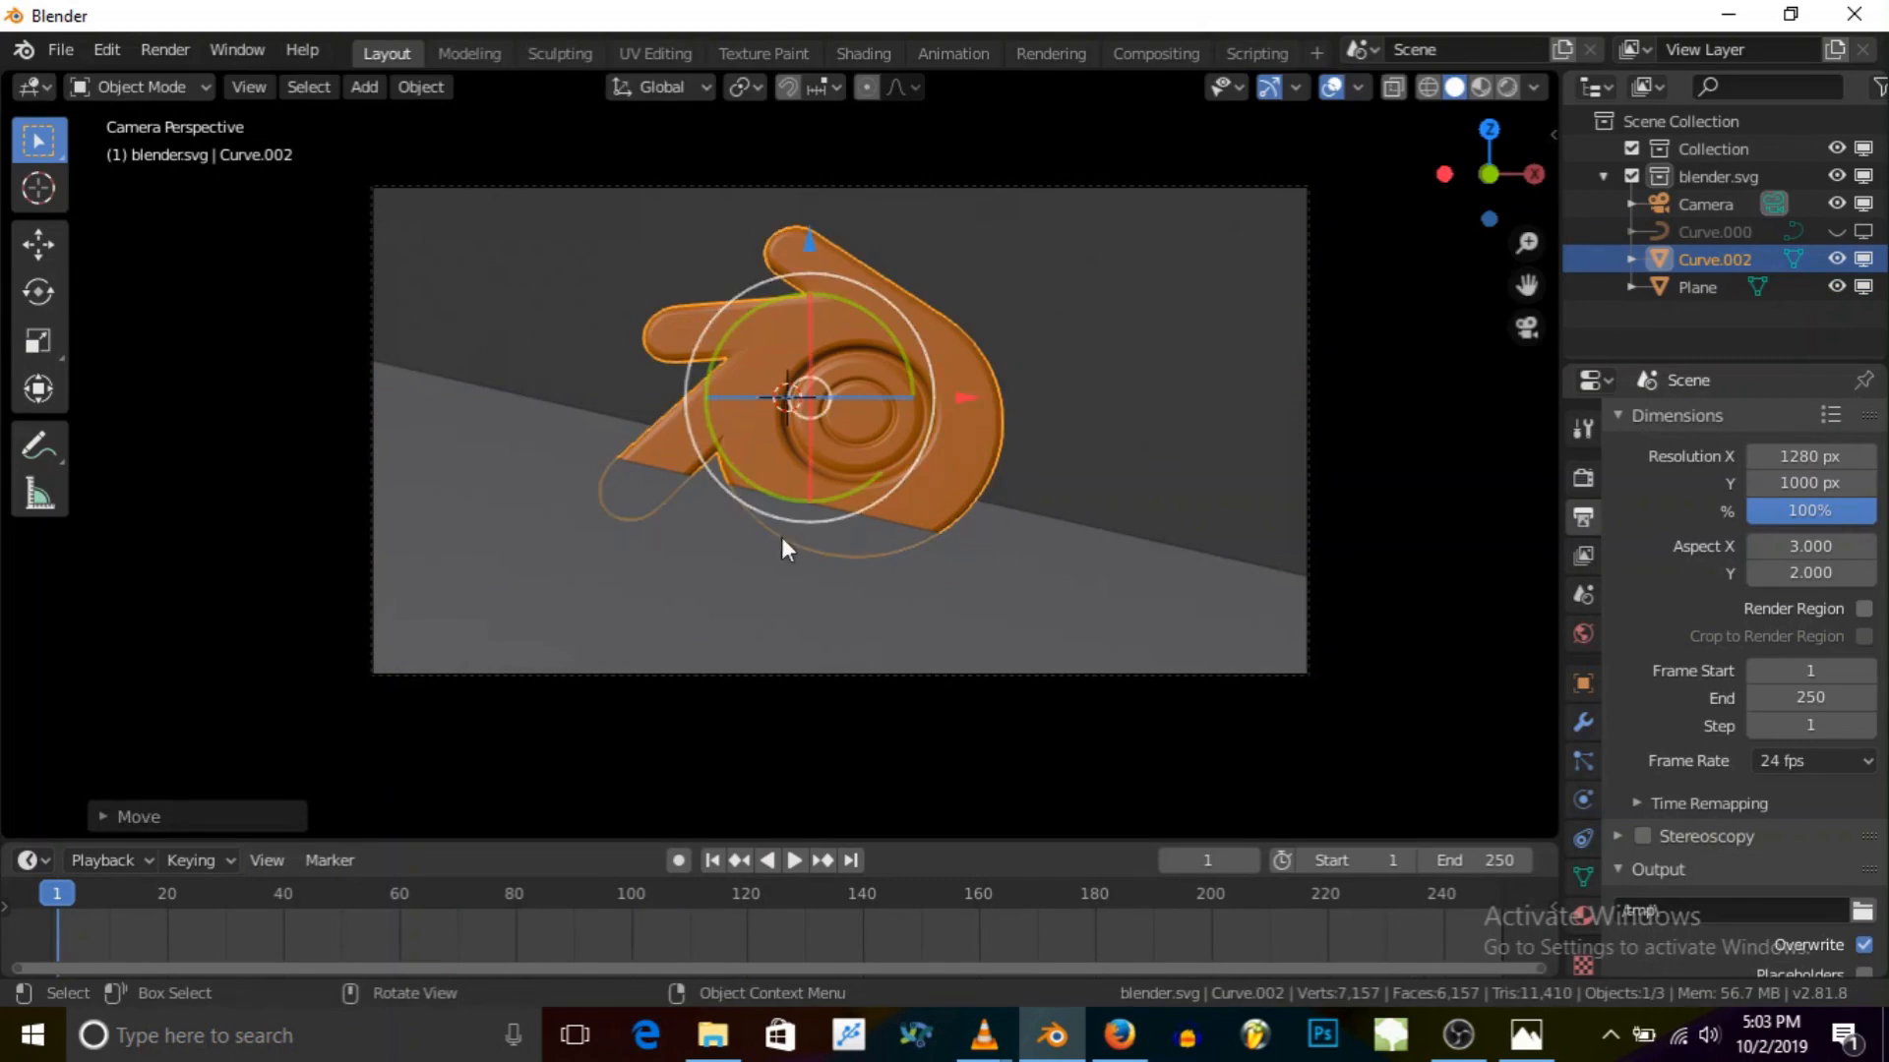
scroll(892, 498, down, 1)
scroll(920, 449, up, 1)
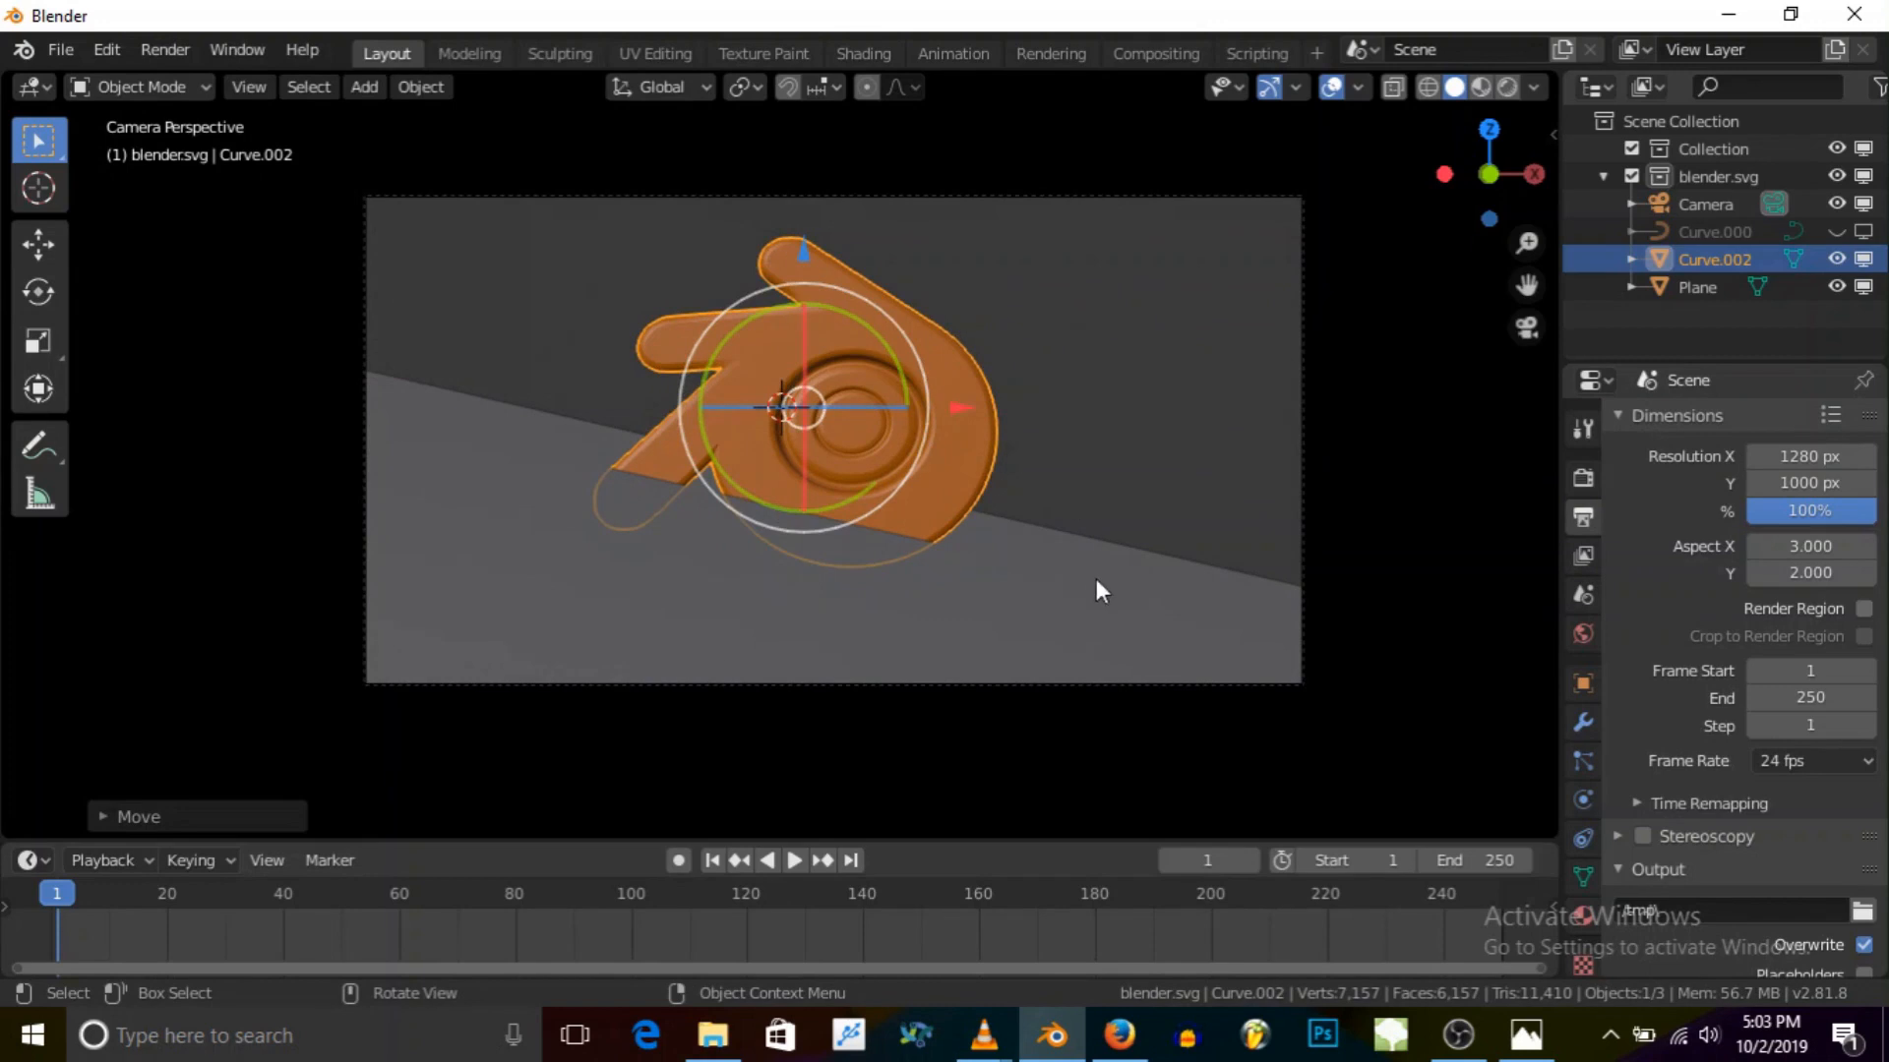
Step: Add a UV sphere to the scene at the 3D cursor
click(1172, 550)
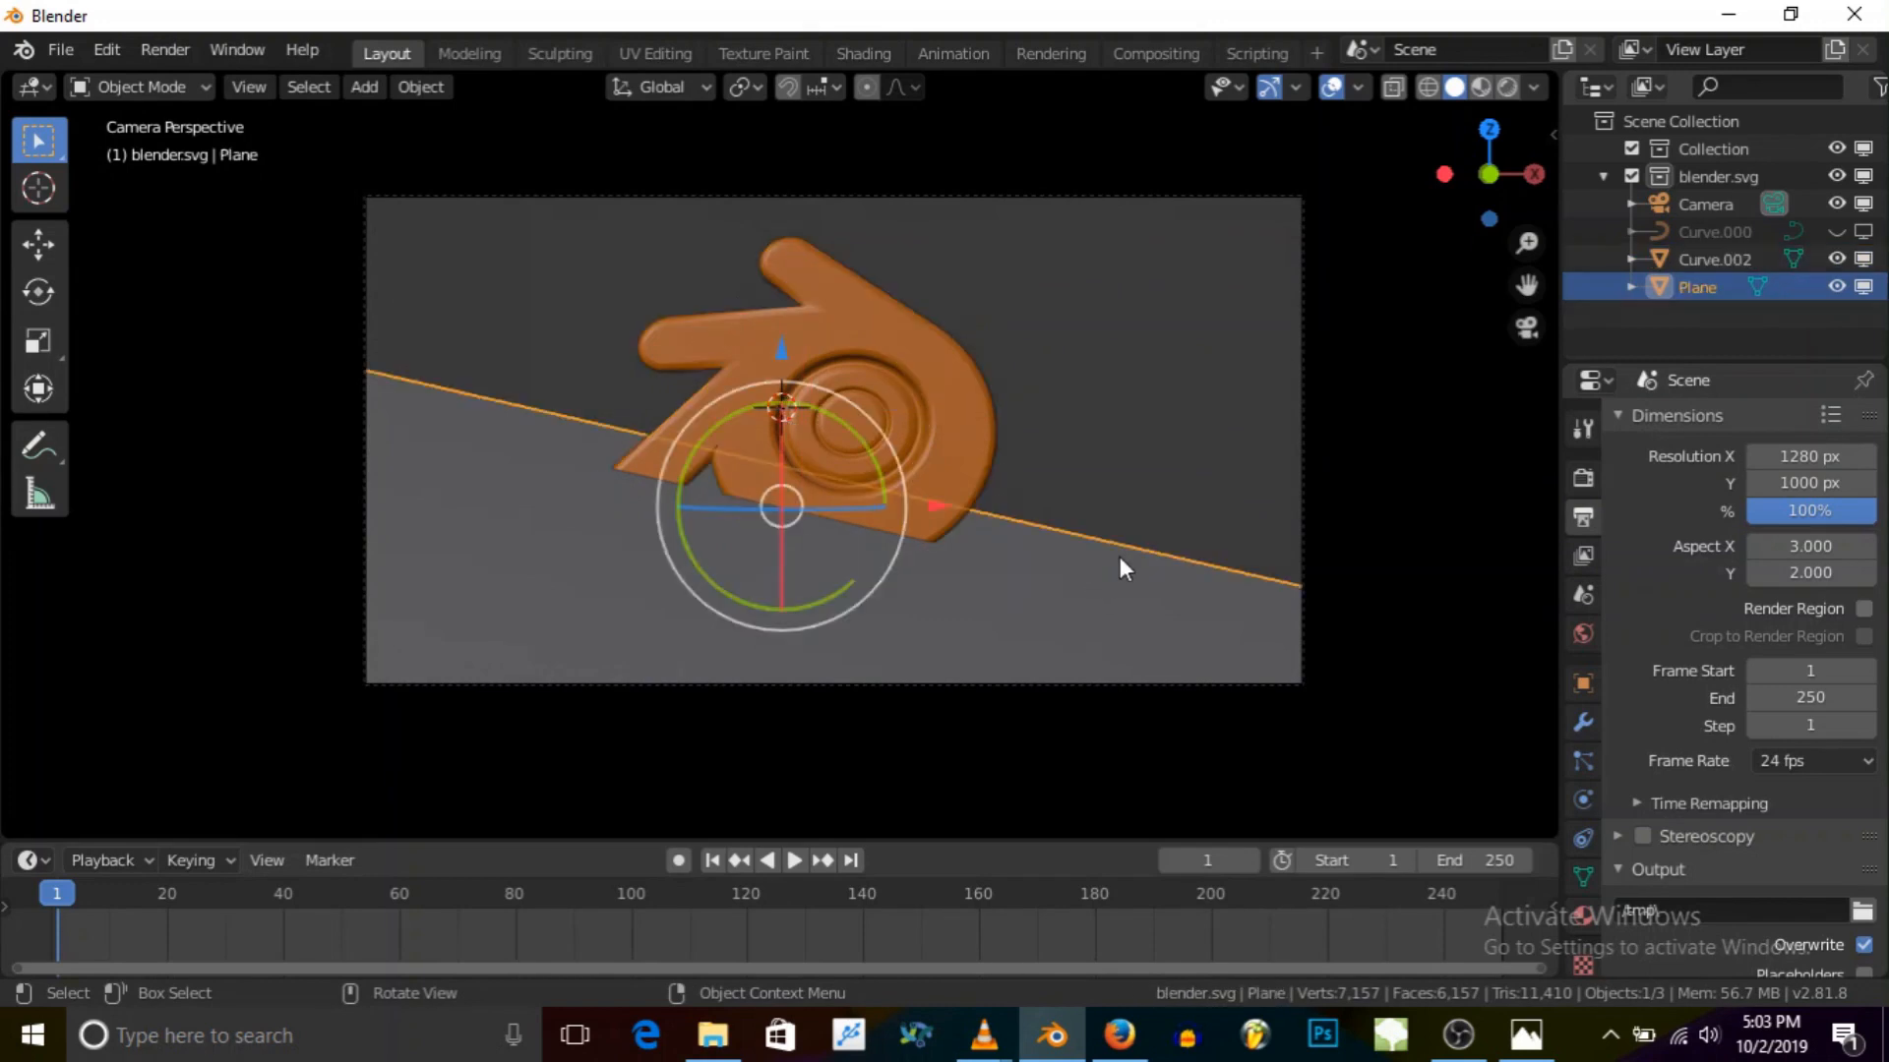
middle_drag(1030, 523, 948, 490)
scroll(949, 487, up, 3)
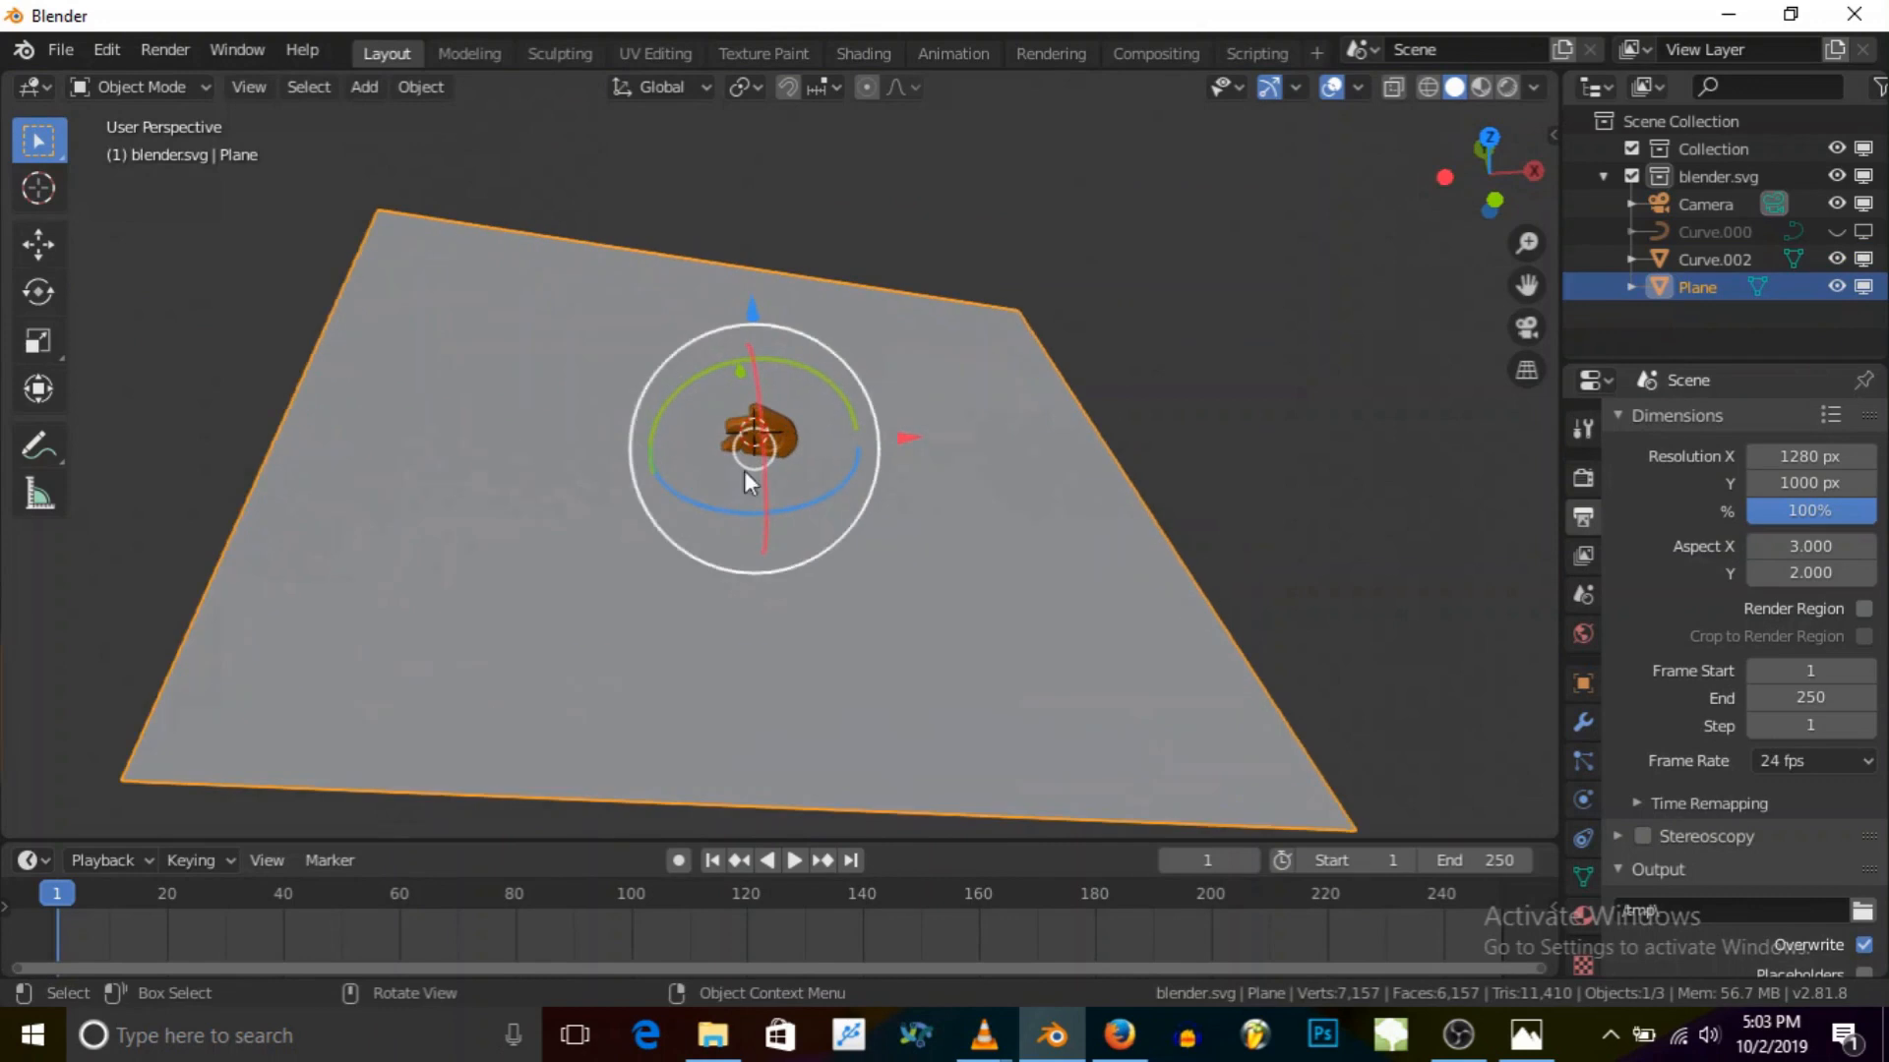
click(291, 86)
mouse_move(364, 86)
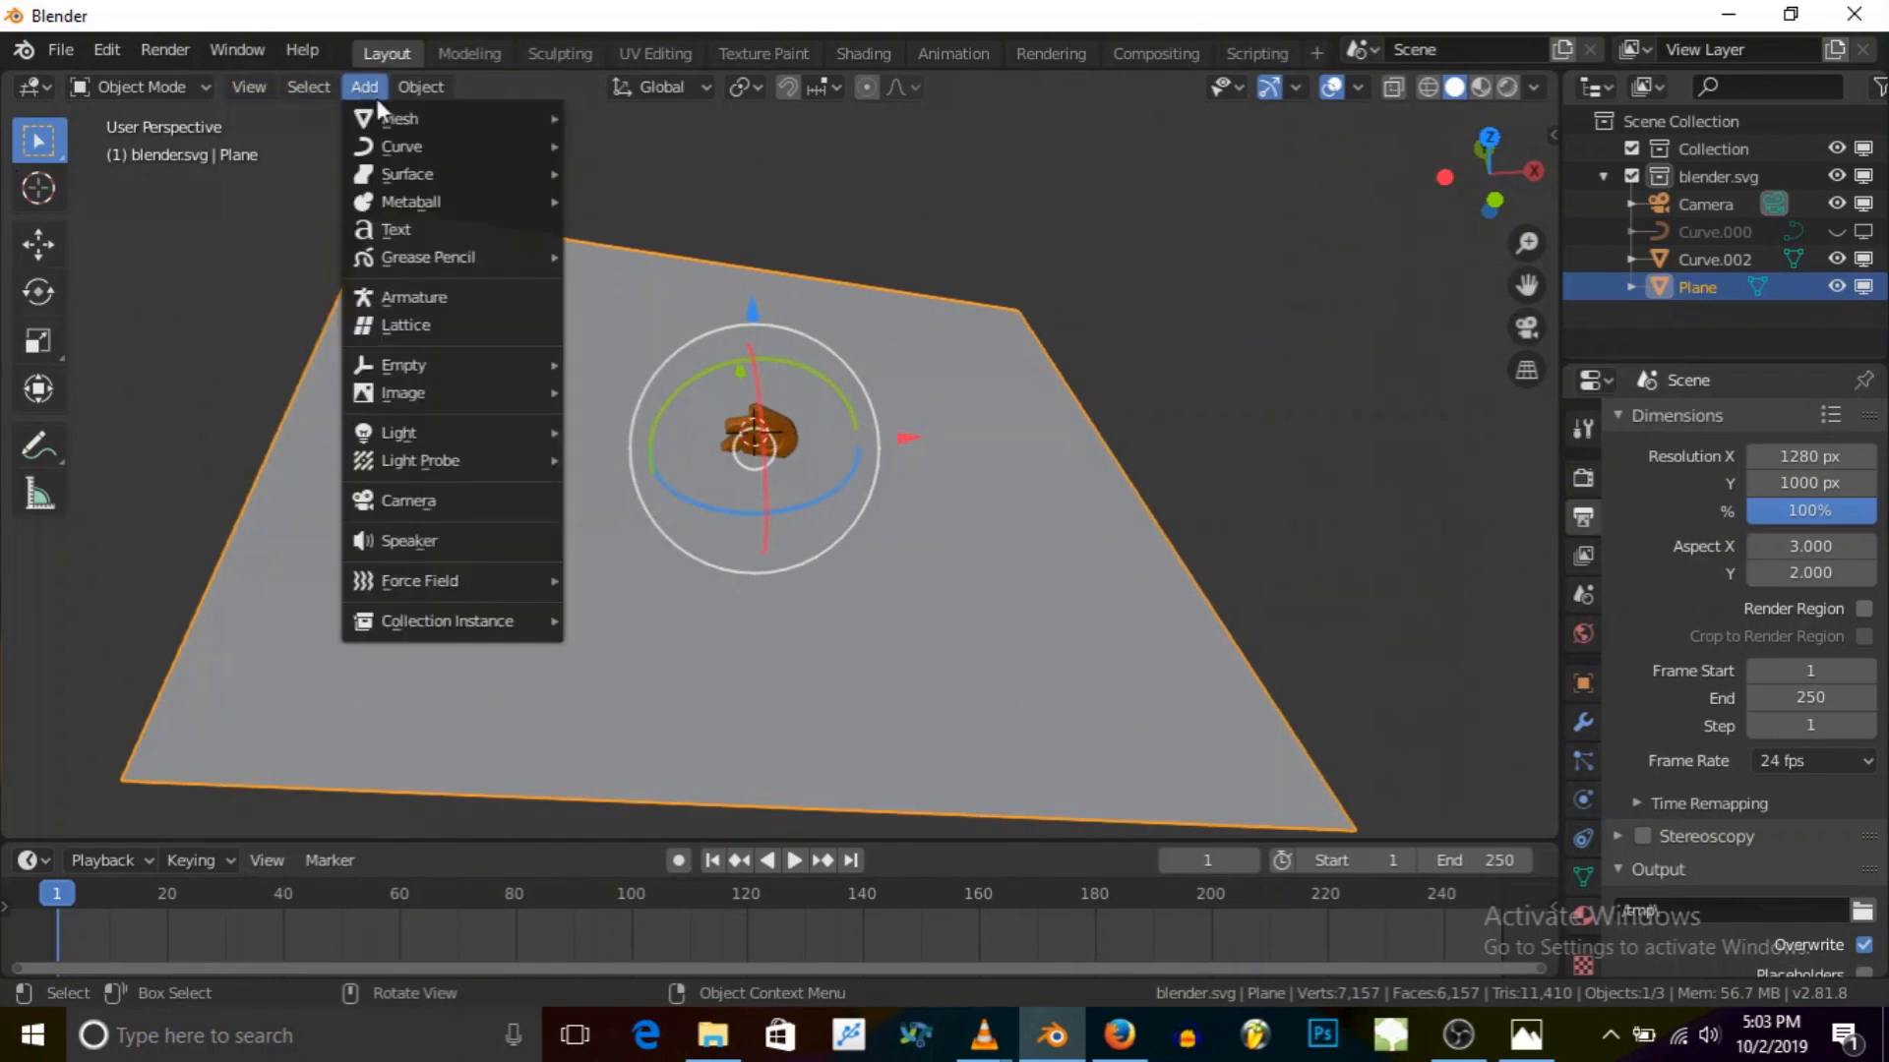
mouse_move(391, 116)
click(652, 199)
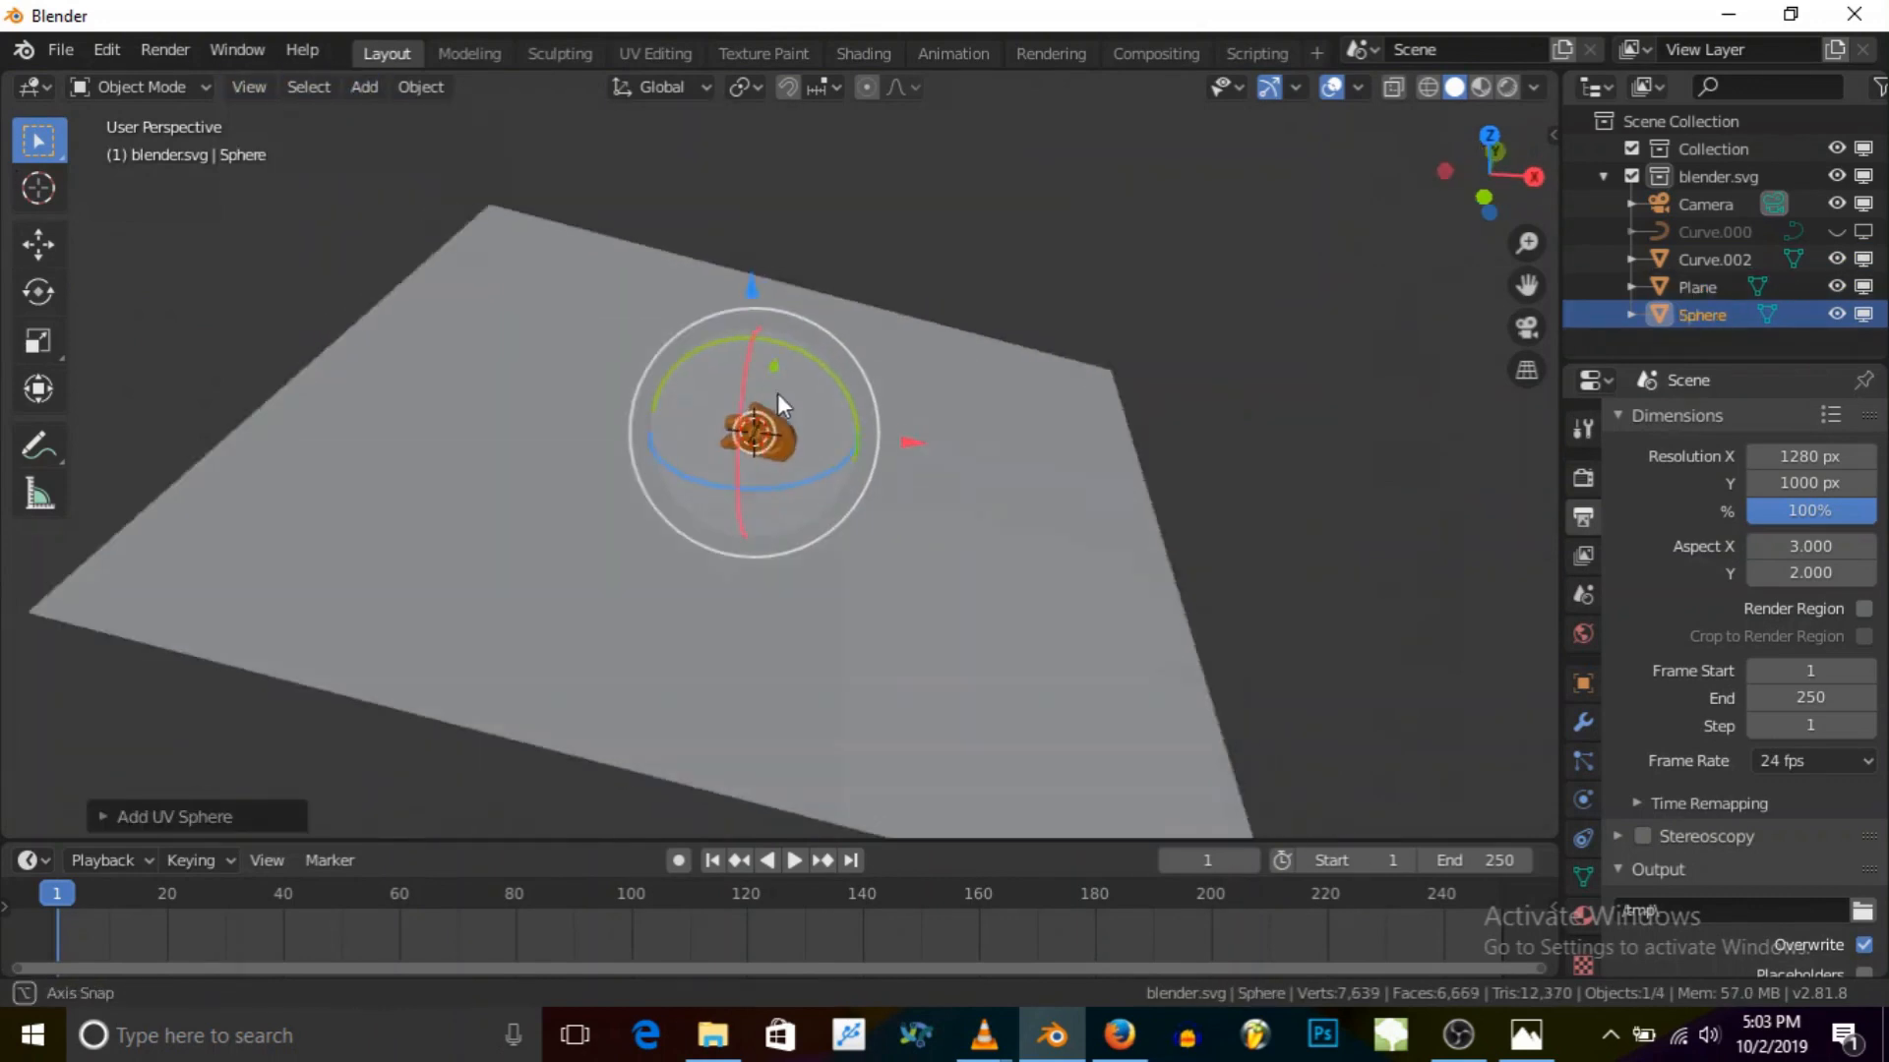
Step: Move the new sphere up and away from the logo along X, and scale it up well beyond its default size
key(g)
key(z)
click(764, 223)
key(g)
key(x)
click(895, 416)
key(s)
click(1176, 570)
scroll(1000, 406, up, 1)
scroll(999, 405, up, 1)
Step: Shift the sphere farther along X and lower it along Z to sit near the floor plane's far corner
key(g)
key(x)
click(1091, 267)
key(g)
key(z)
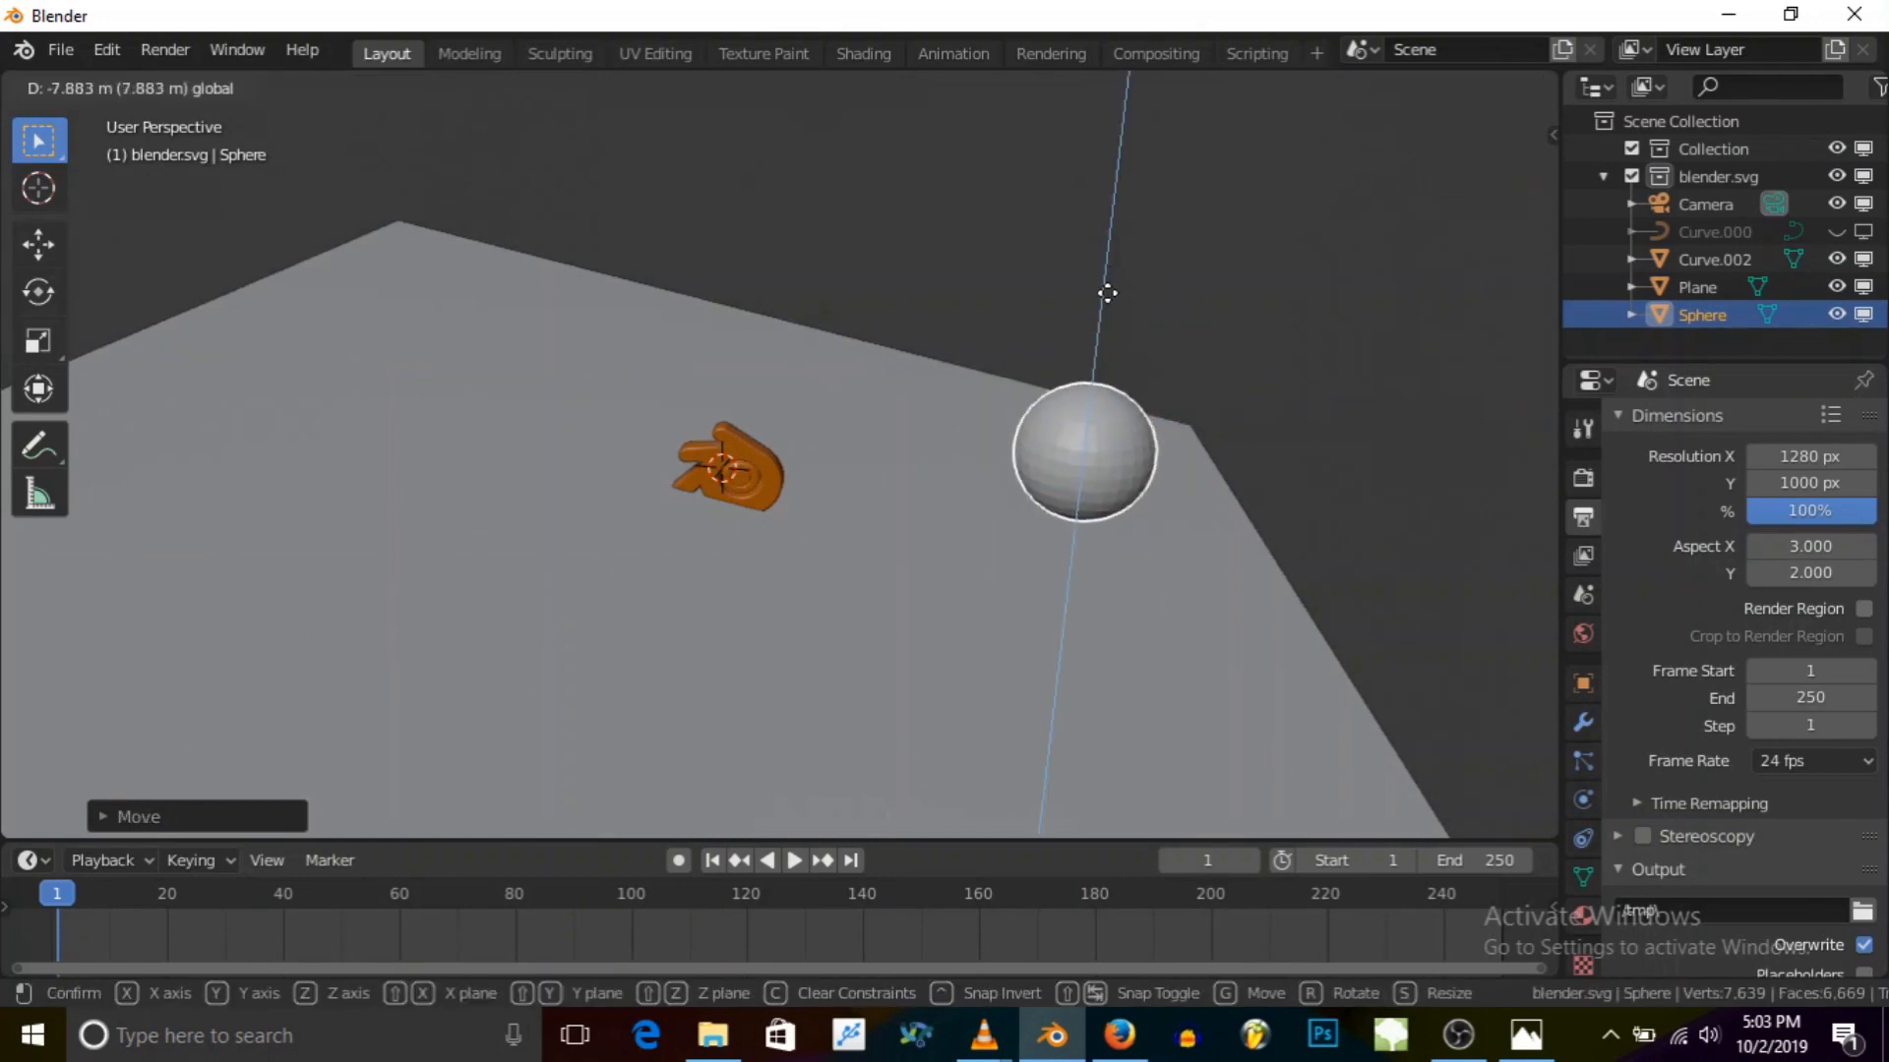
click(1105, 291)
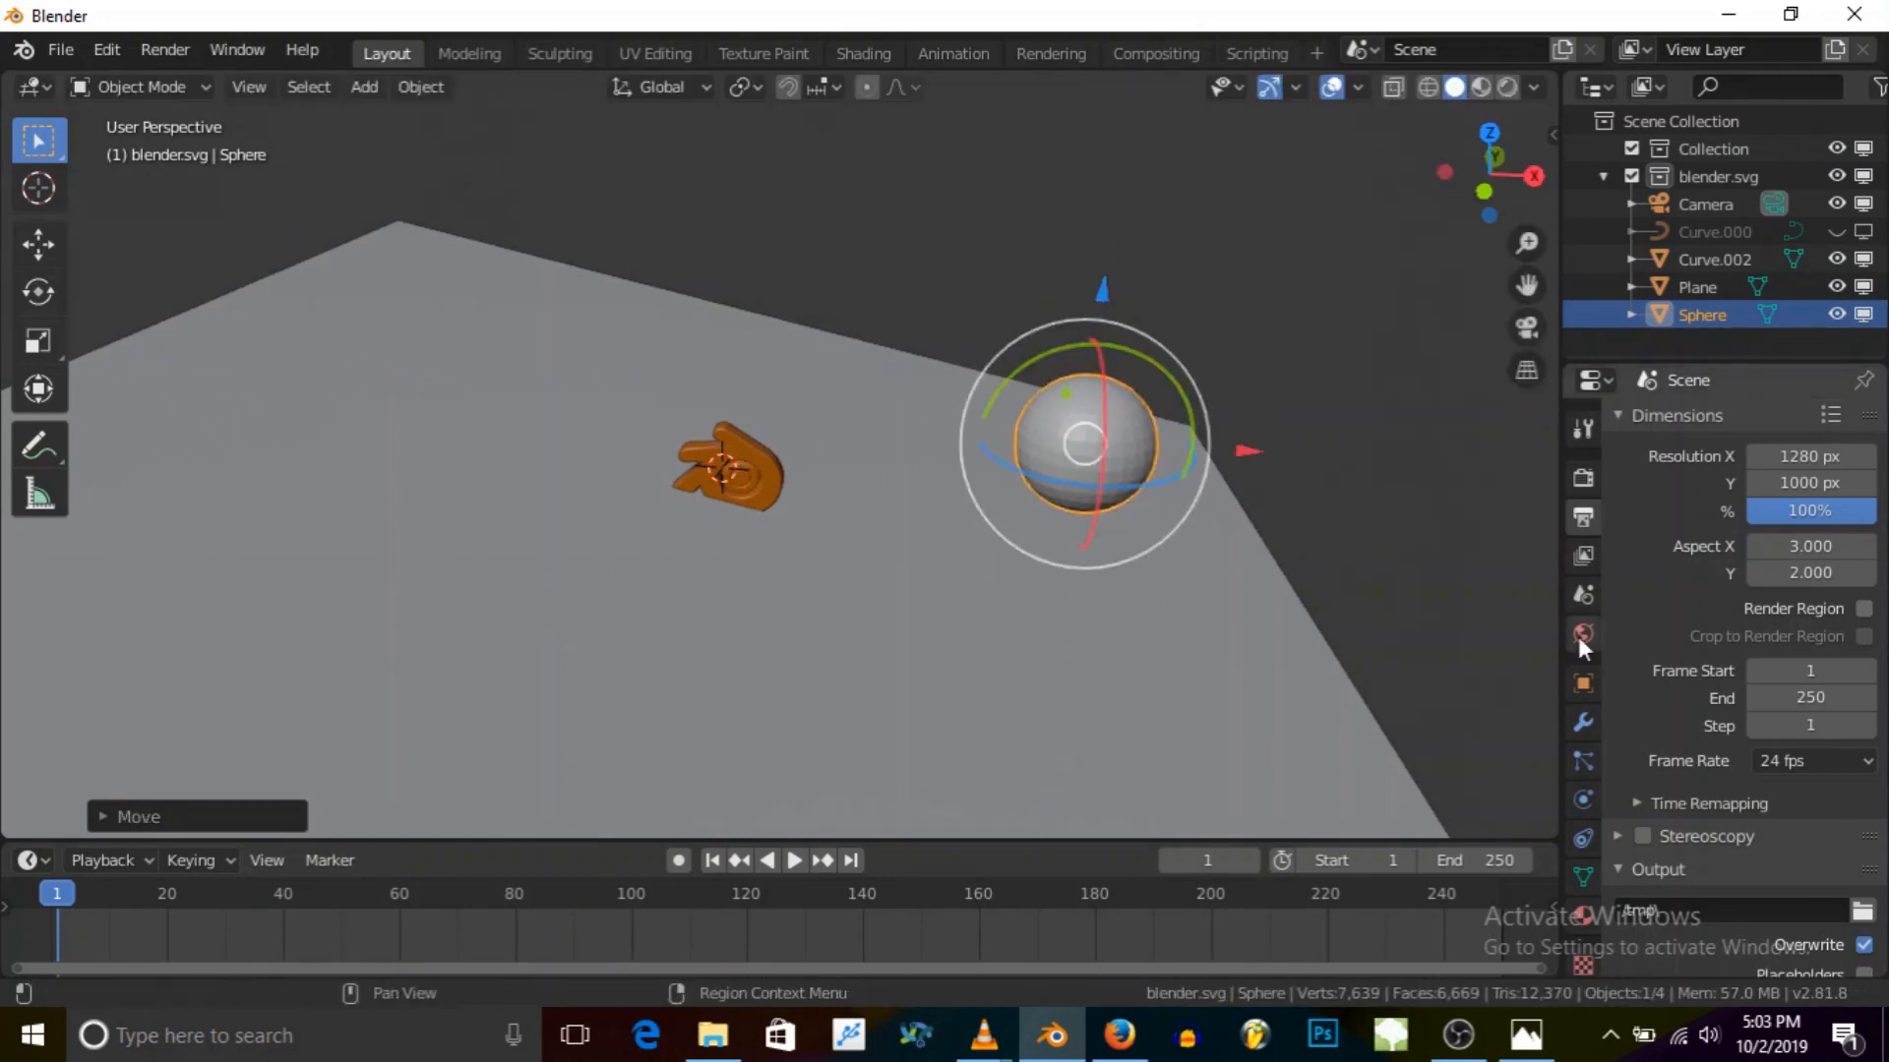
Step: Add a Subdivision Surface modifier to the sphere
click(1582, 720)
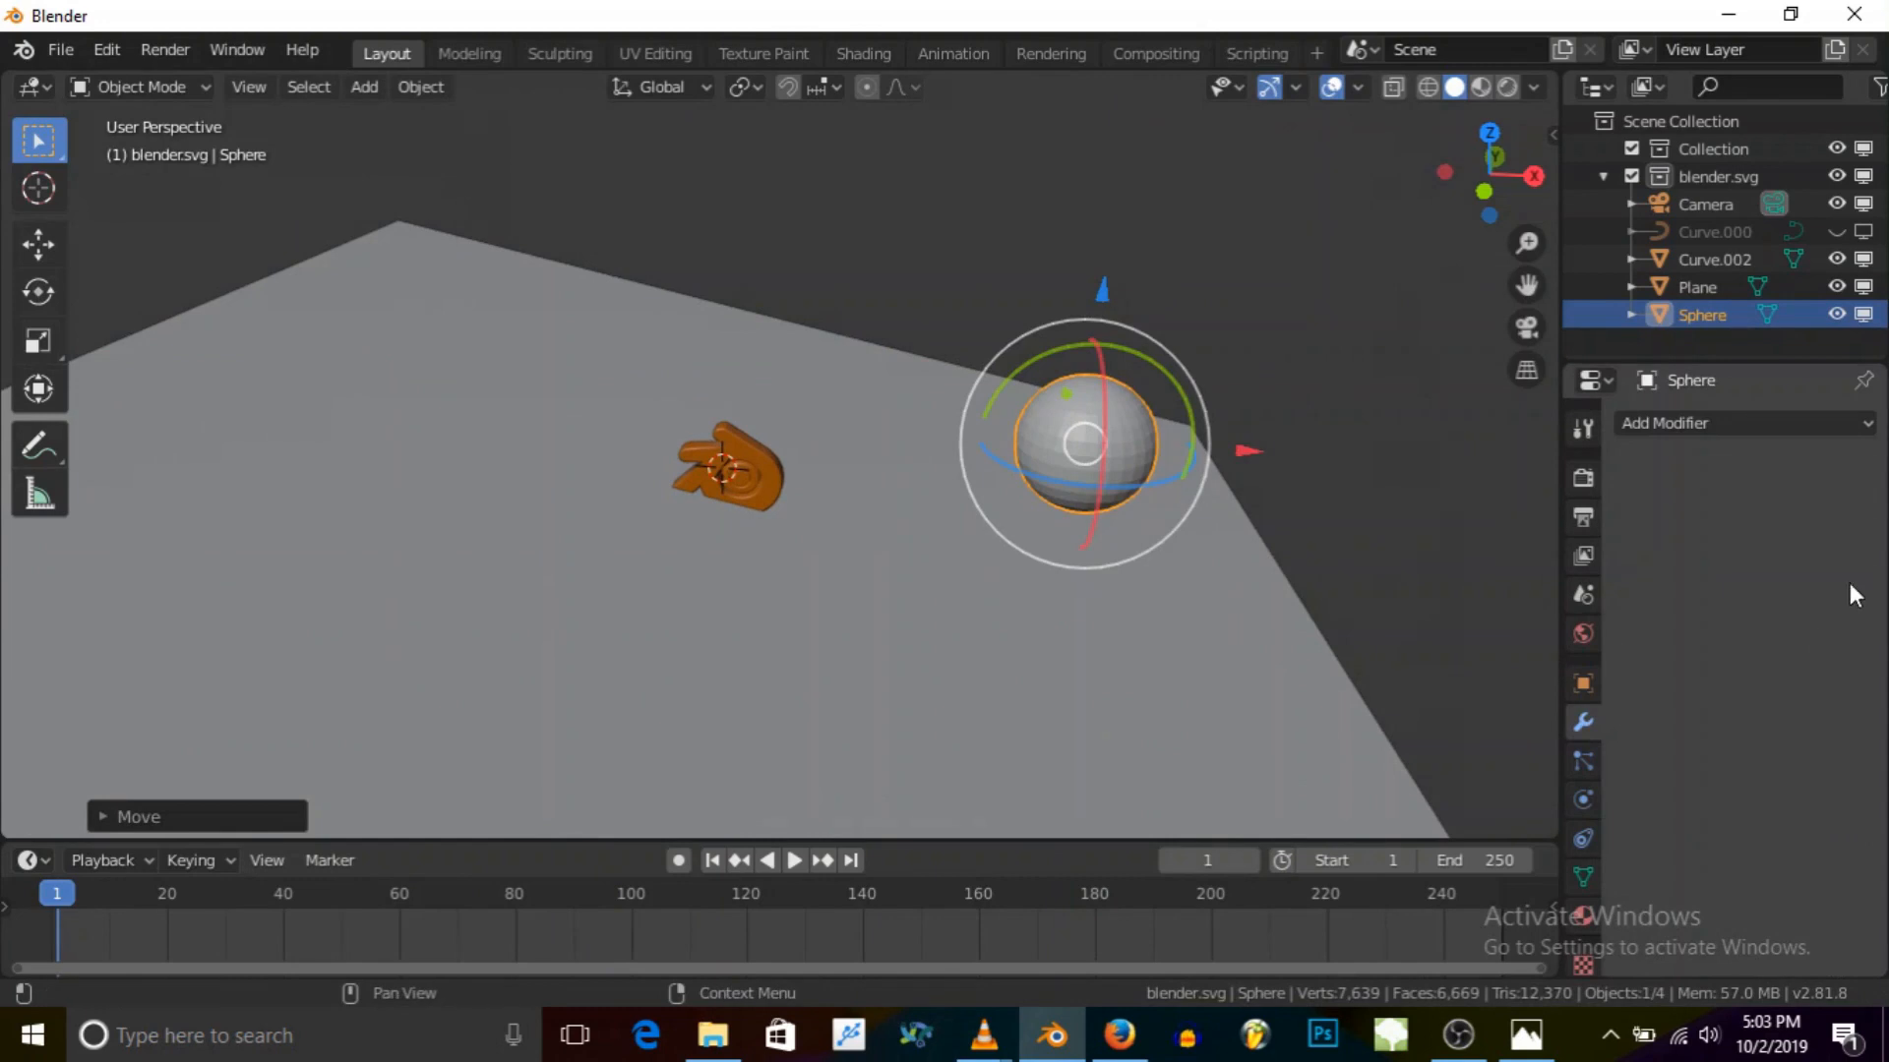
click(1697, 425)
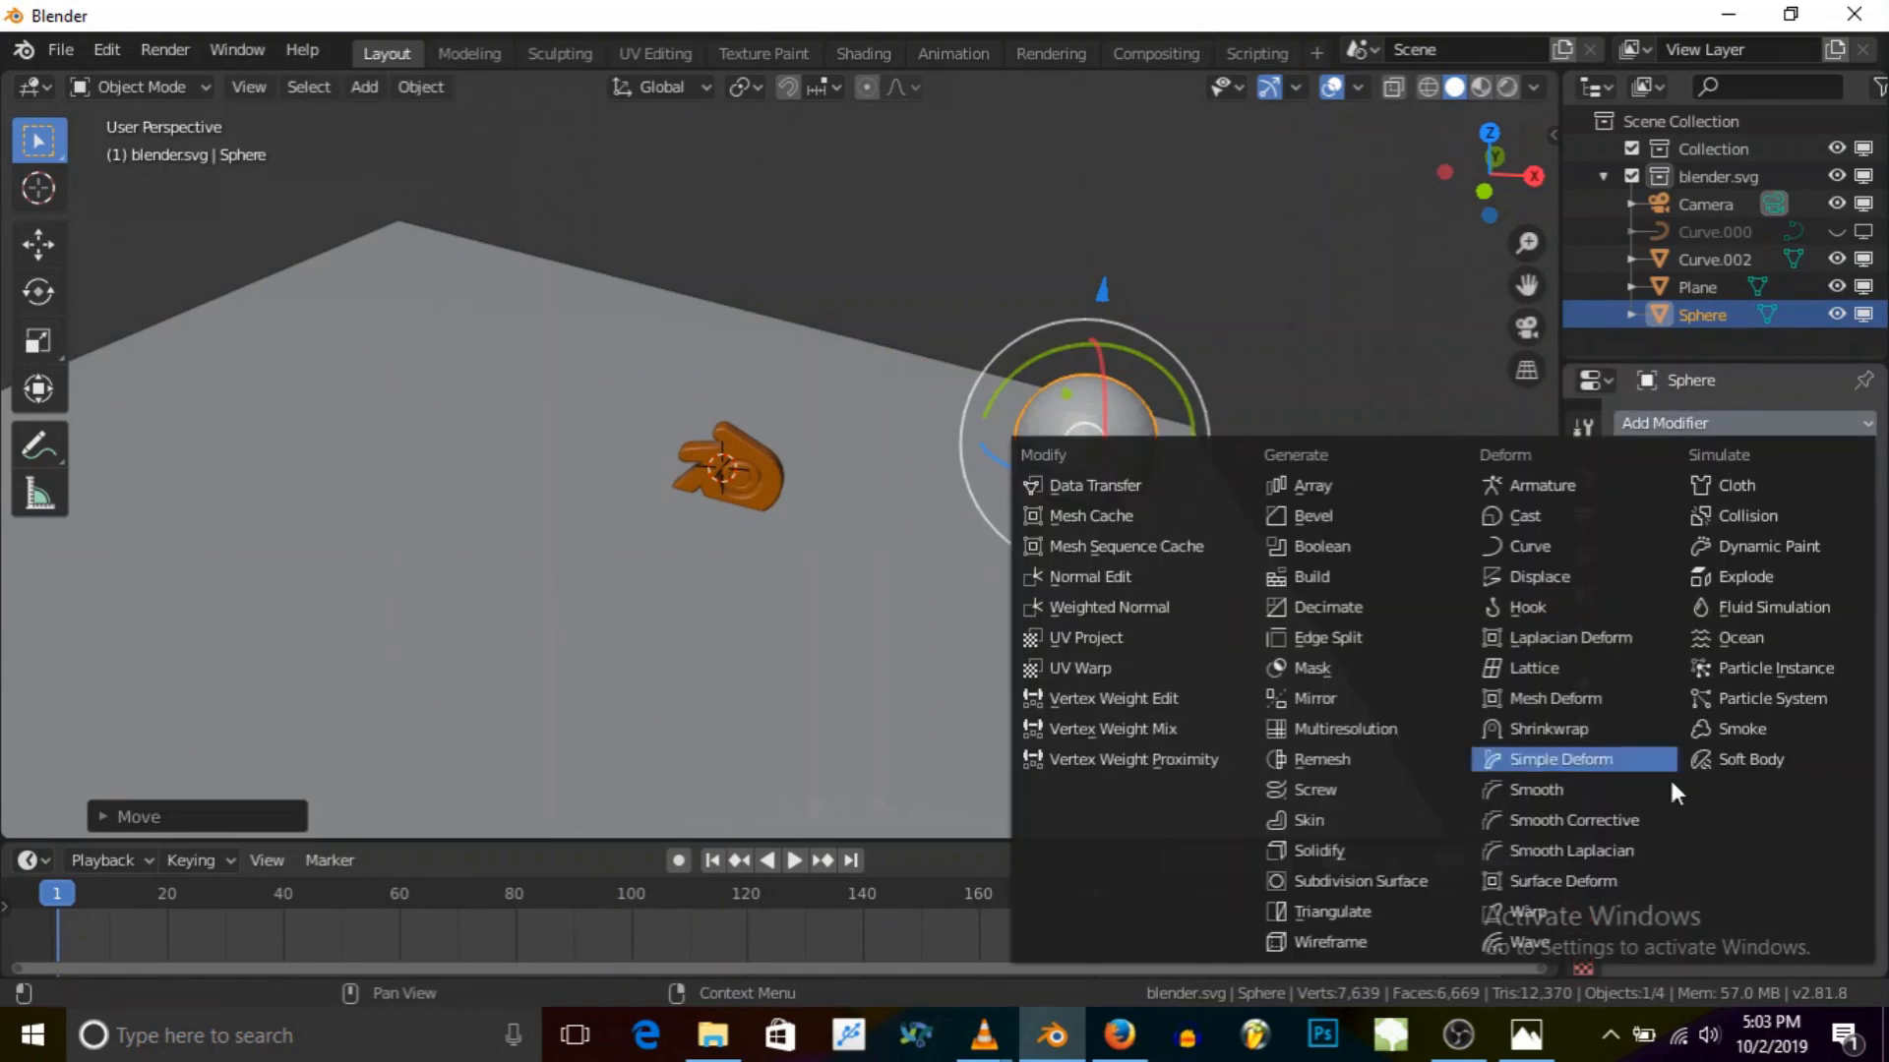
click(1342, 879)
scroll(1128, 481, up, 1)
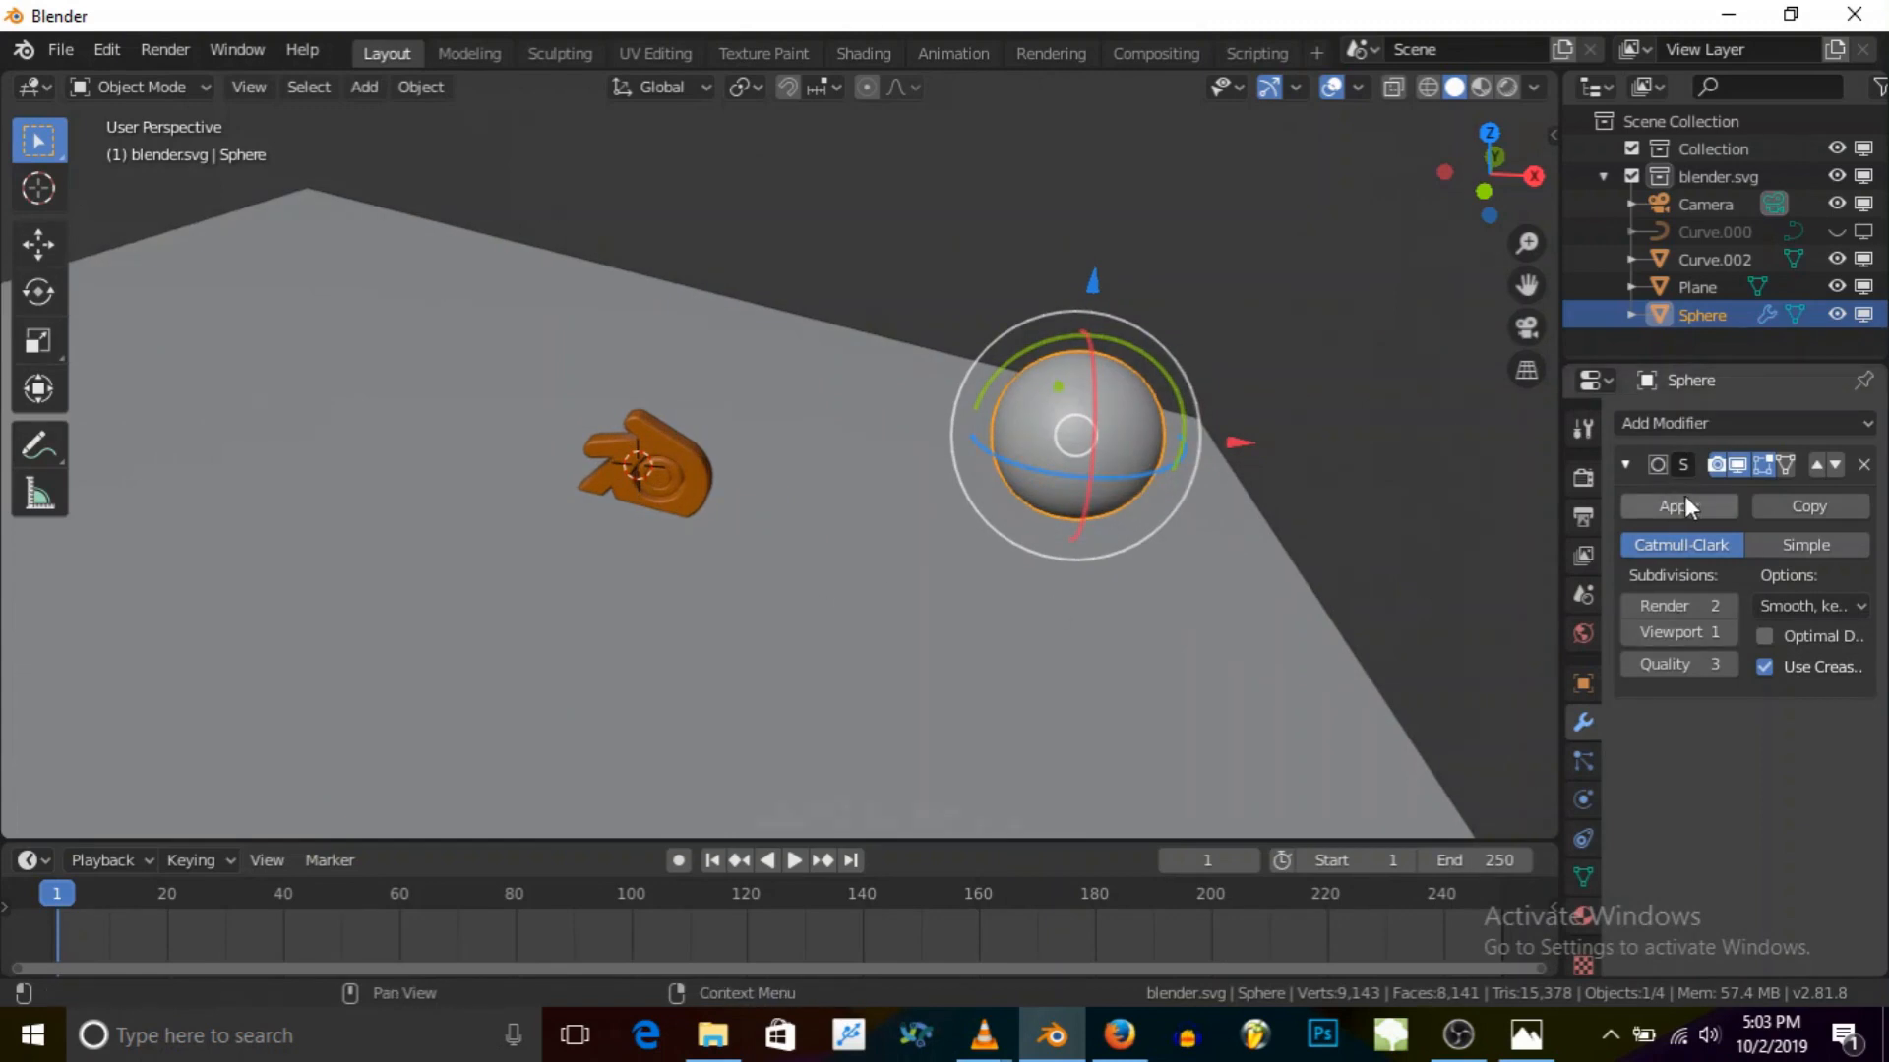
Step: Add a Displace modifier to the sphere and create a new texture for it
click(1662, 422)
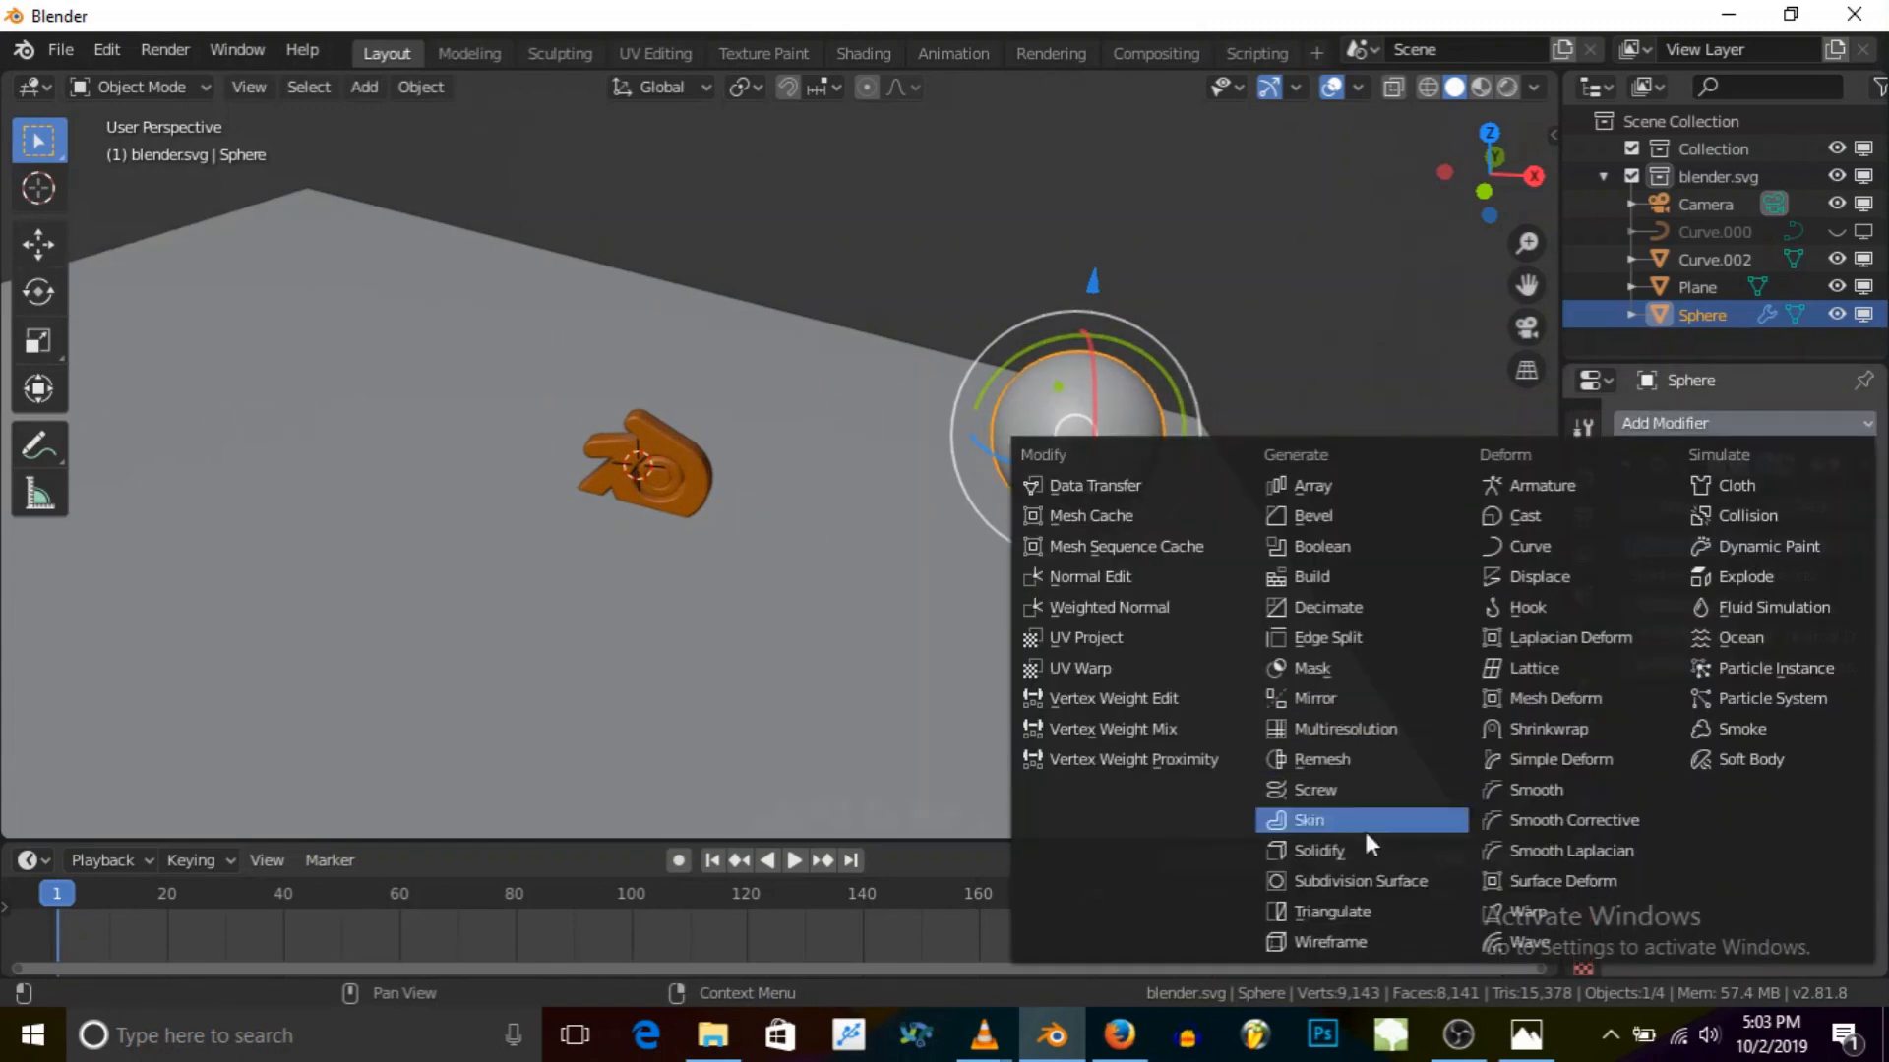
click(1542, 577)
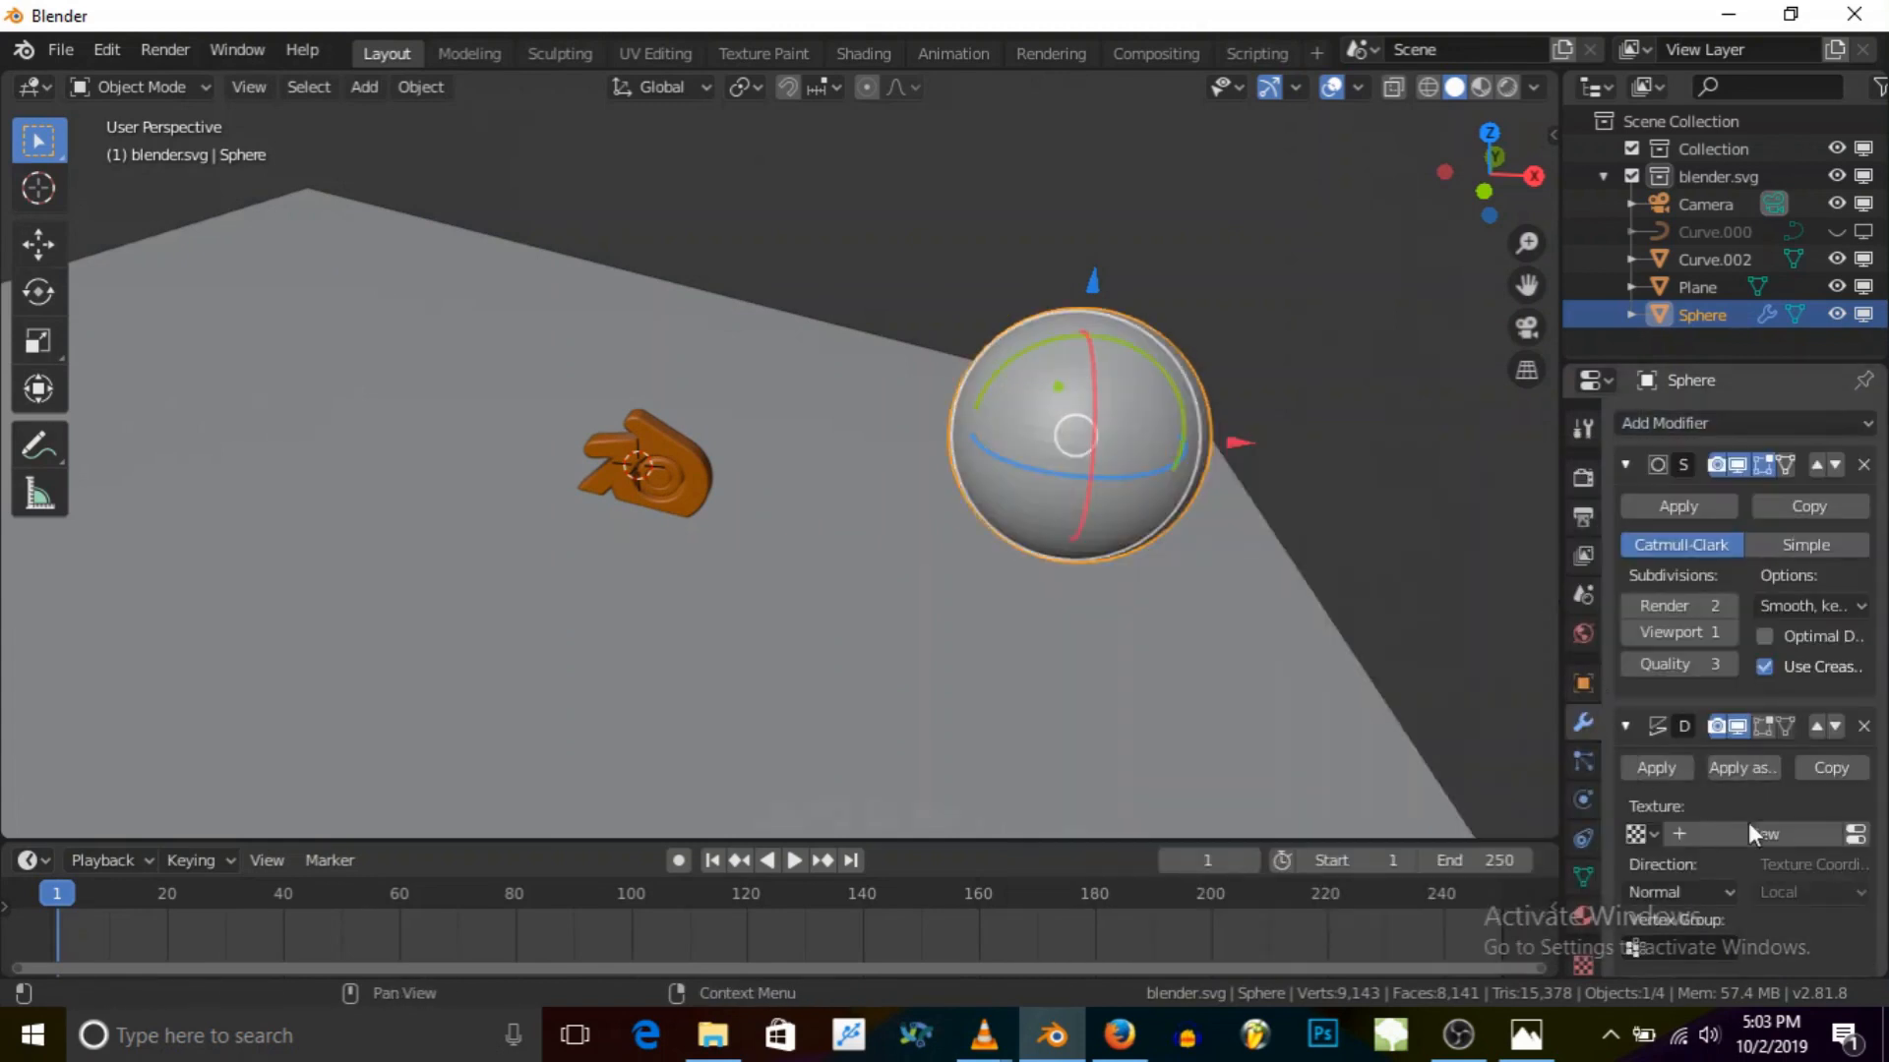
click(1776, 833)
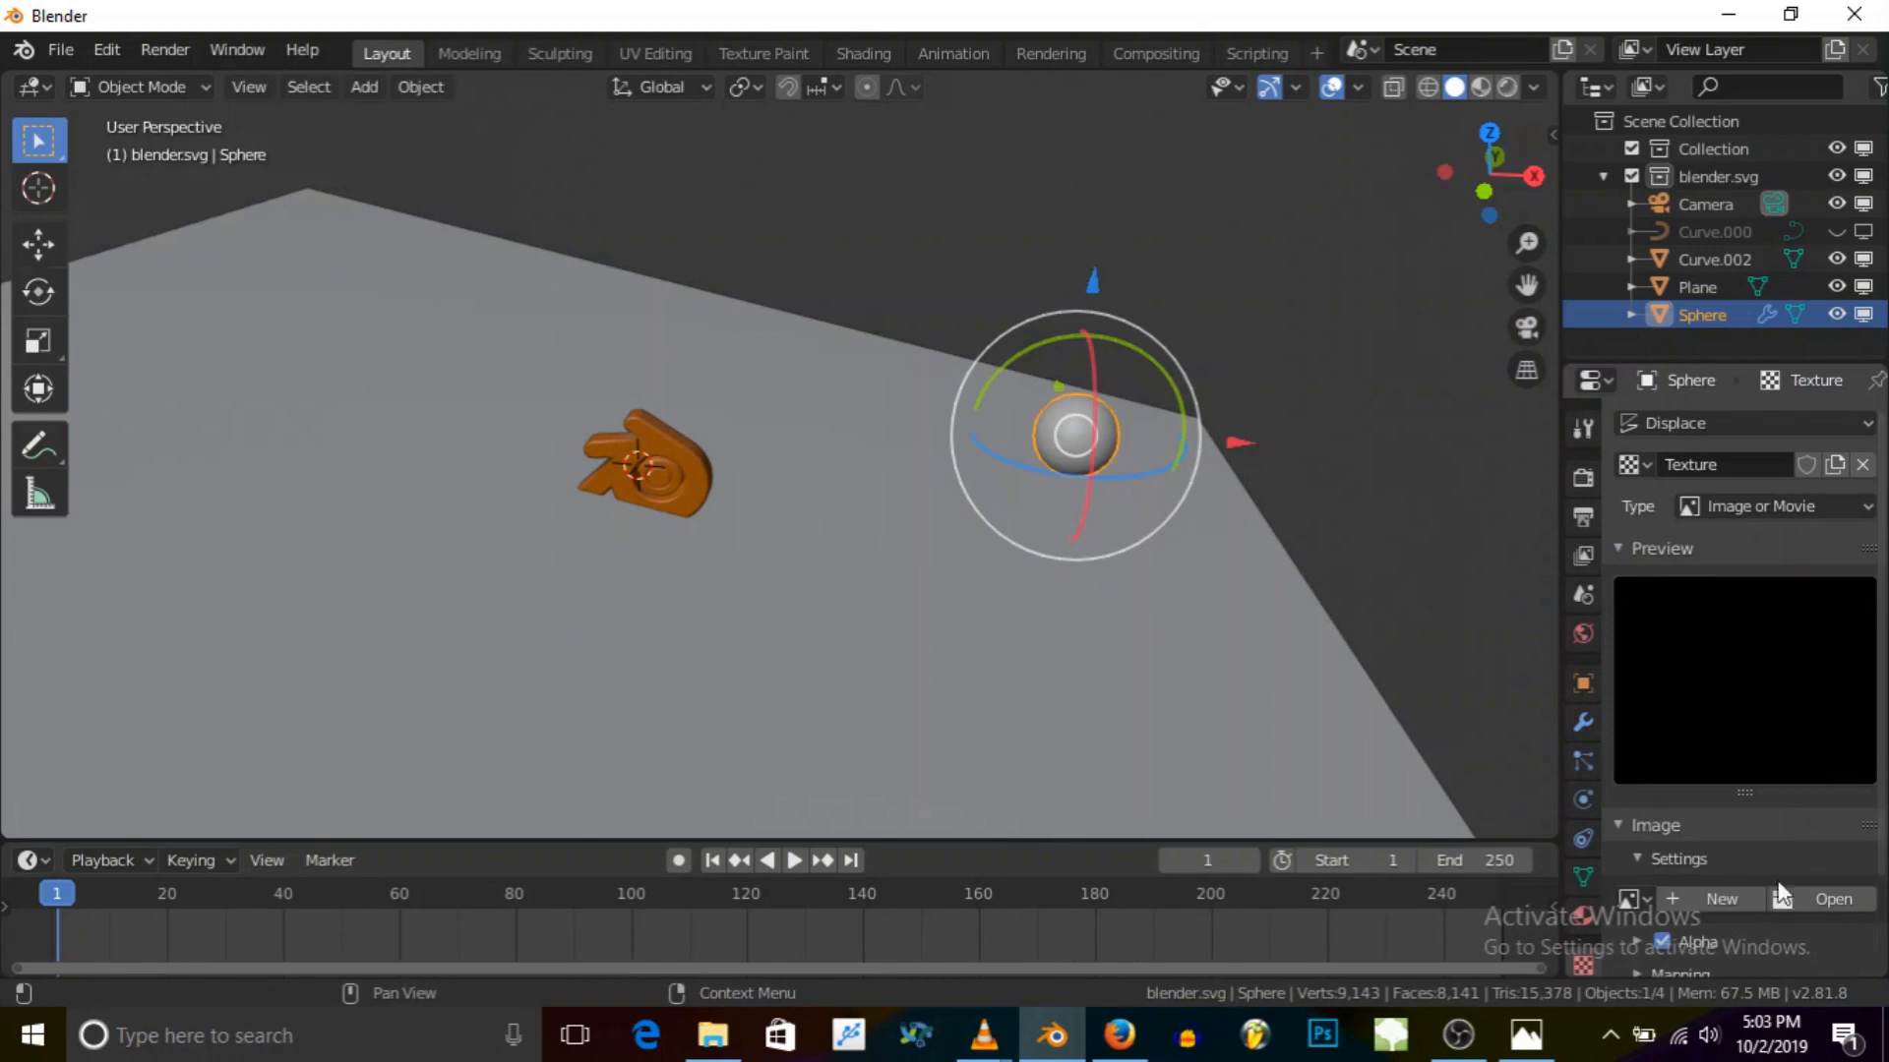
Step: Change the displacement texture's type to Clouds and set its size to 0.68
click(1725, 508)
click(1724, 594)
middle_drag(1137, 445, 1236, 468)
scroll(1668, 828, down, 2)
scroll(1672, 828, down, 2)
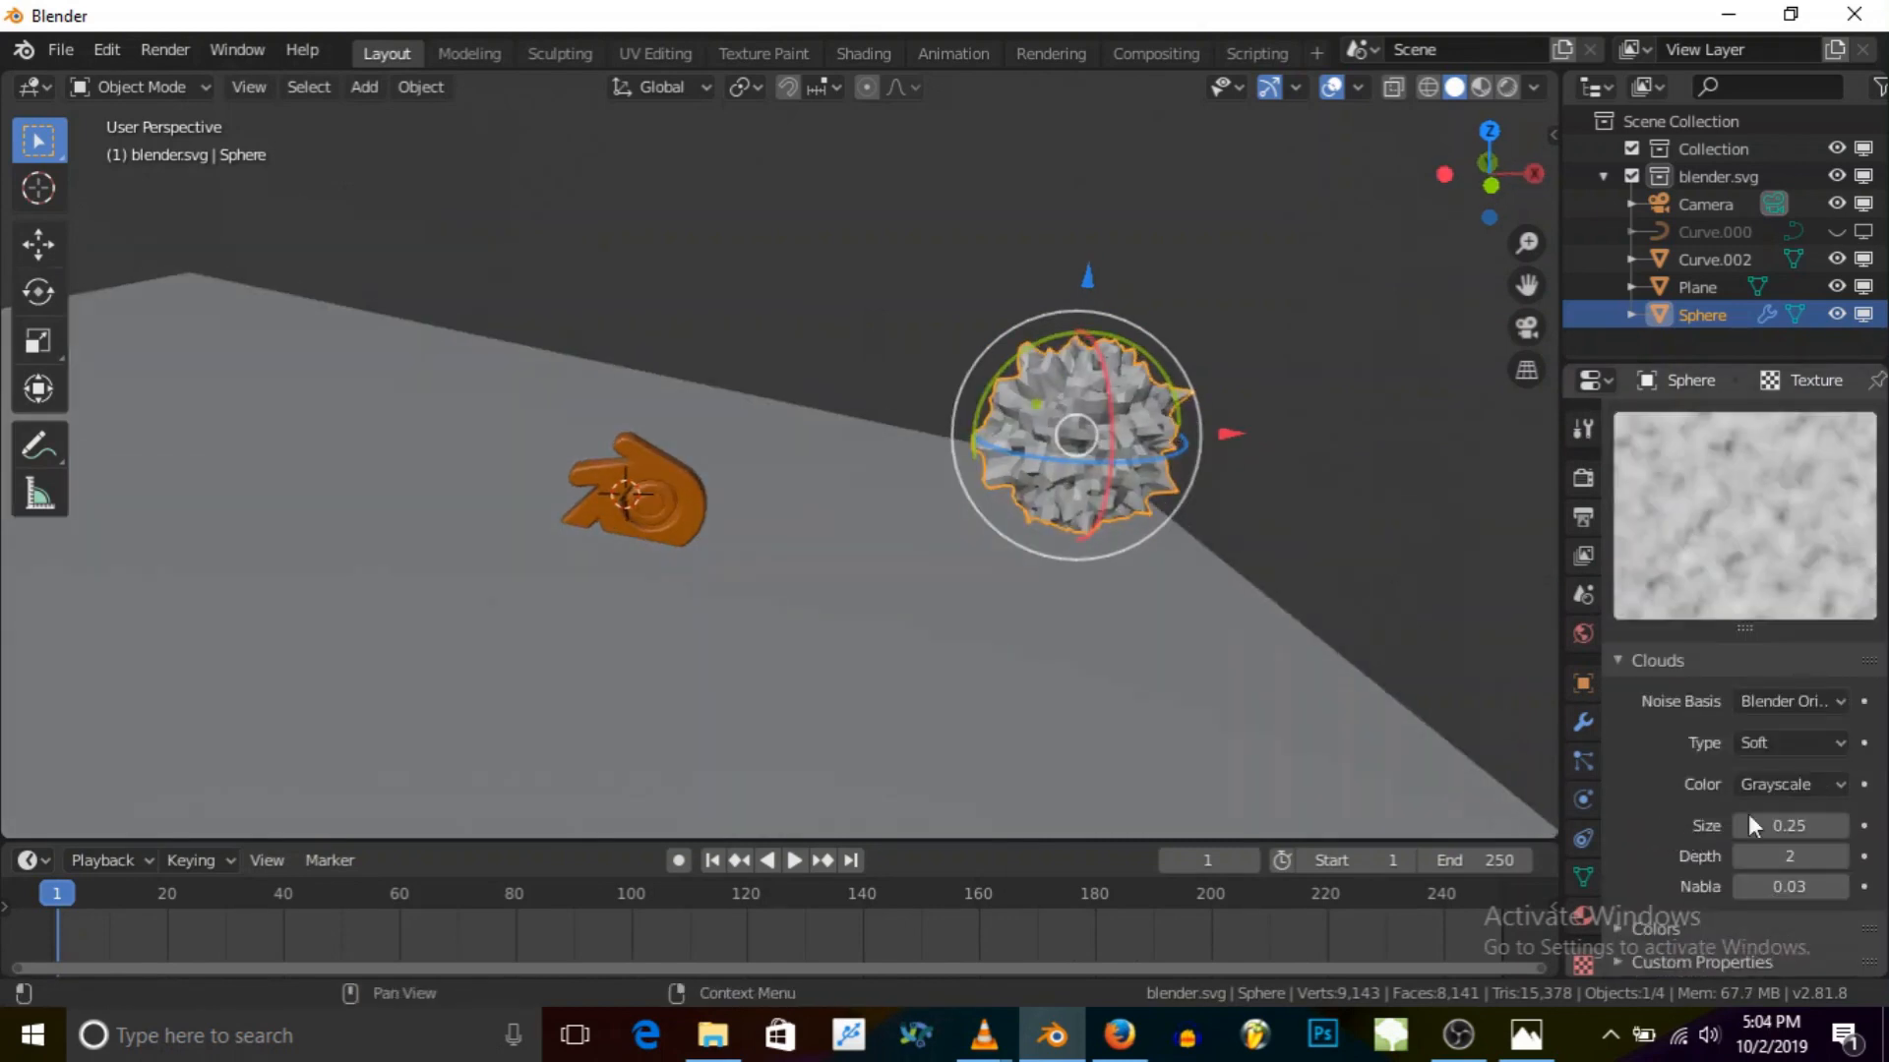
drag(1776, 825, 1837, 825)
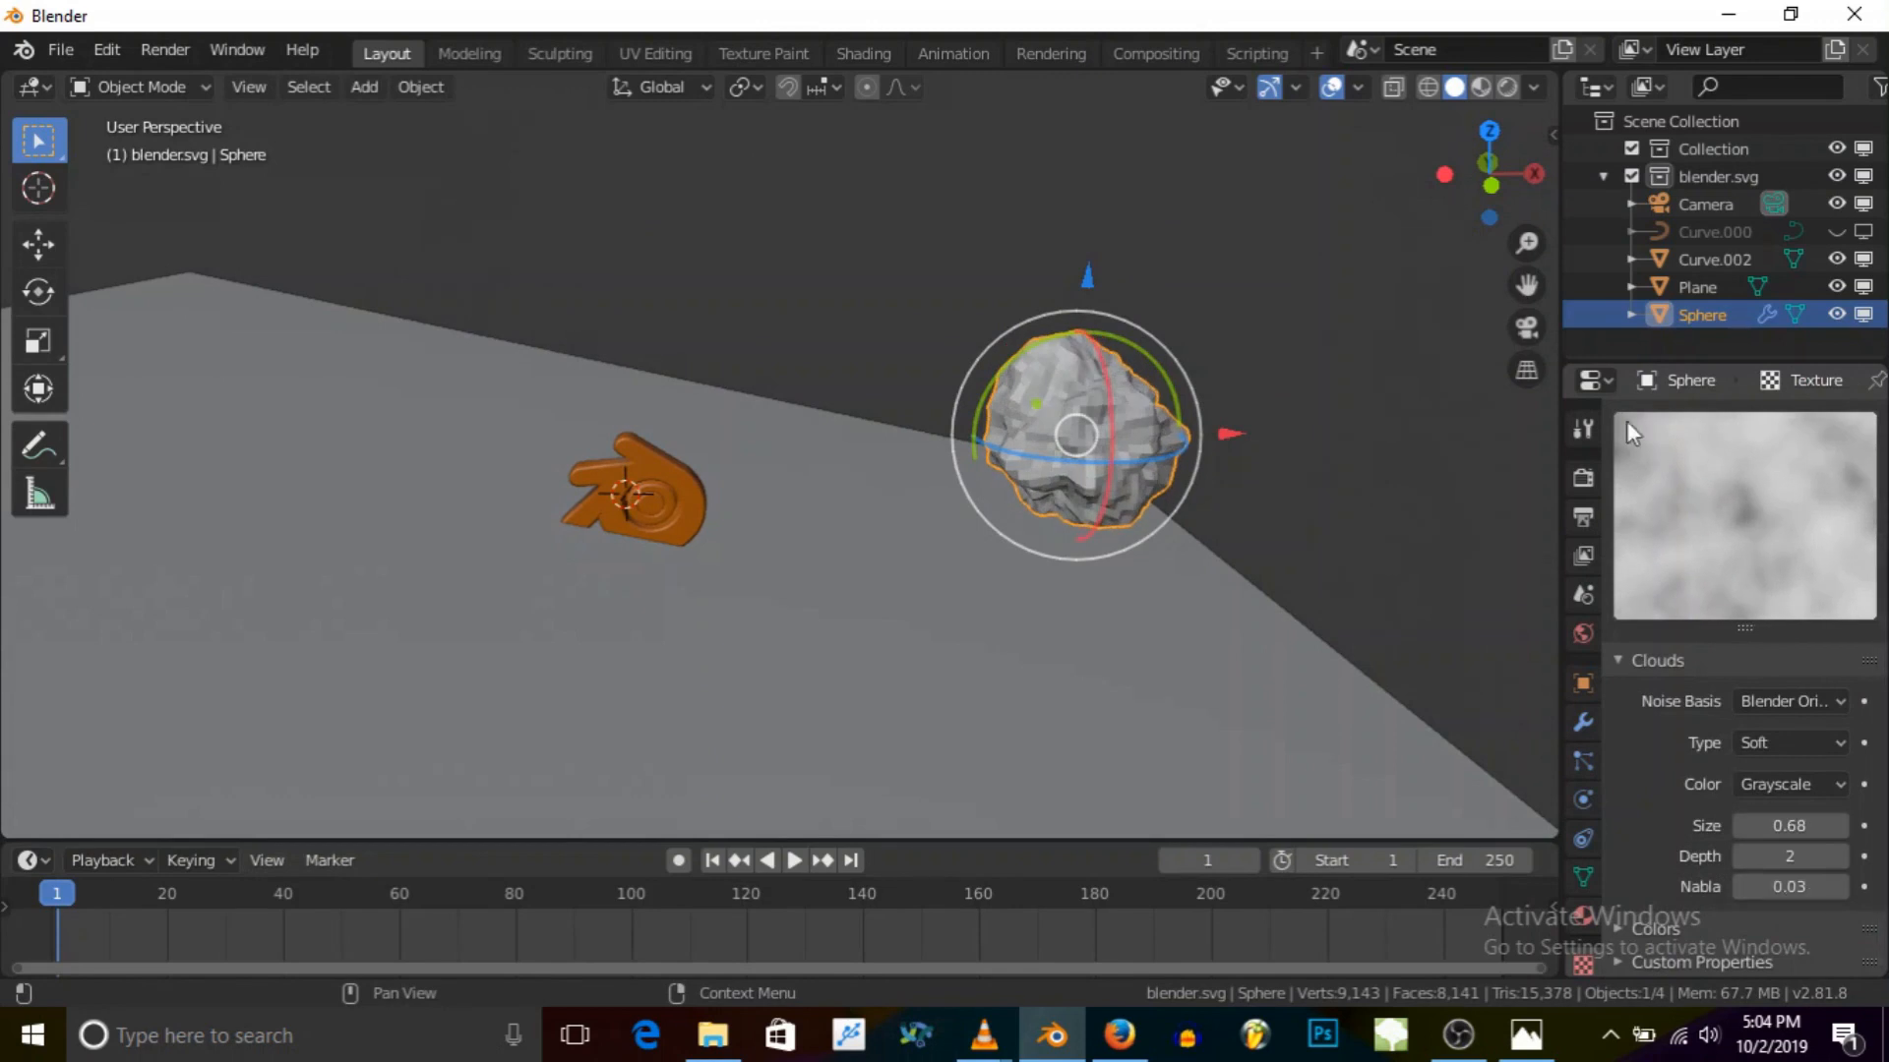
Step: Set the Displace modifier's texture coordinates to Global and lower its strength to 0.3
click(1583, 724)
scroll(1761, 883, down, 2)
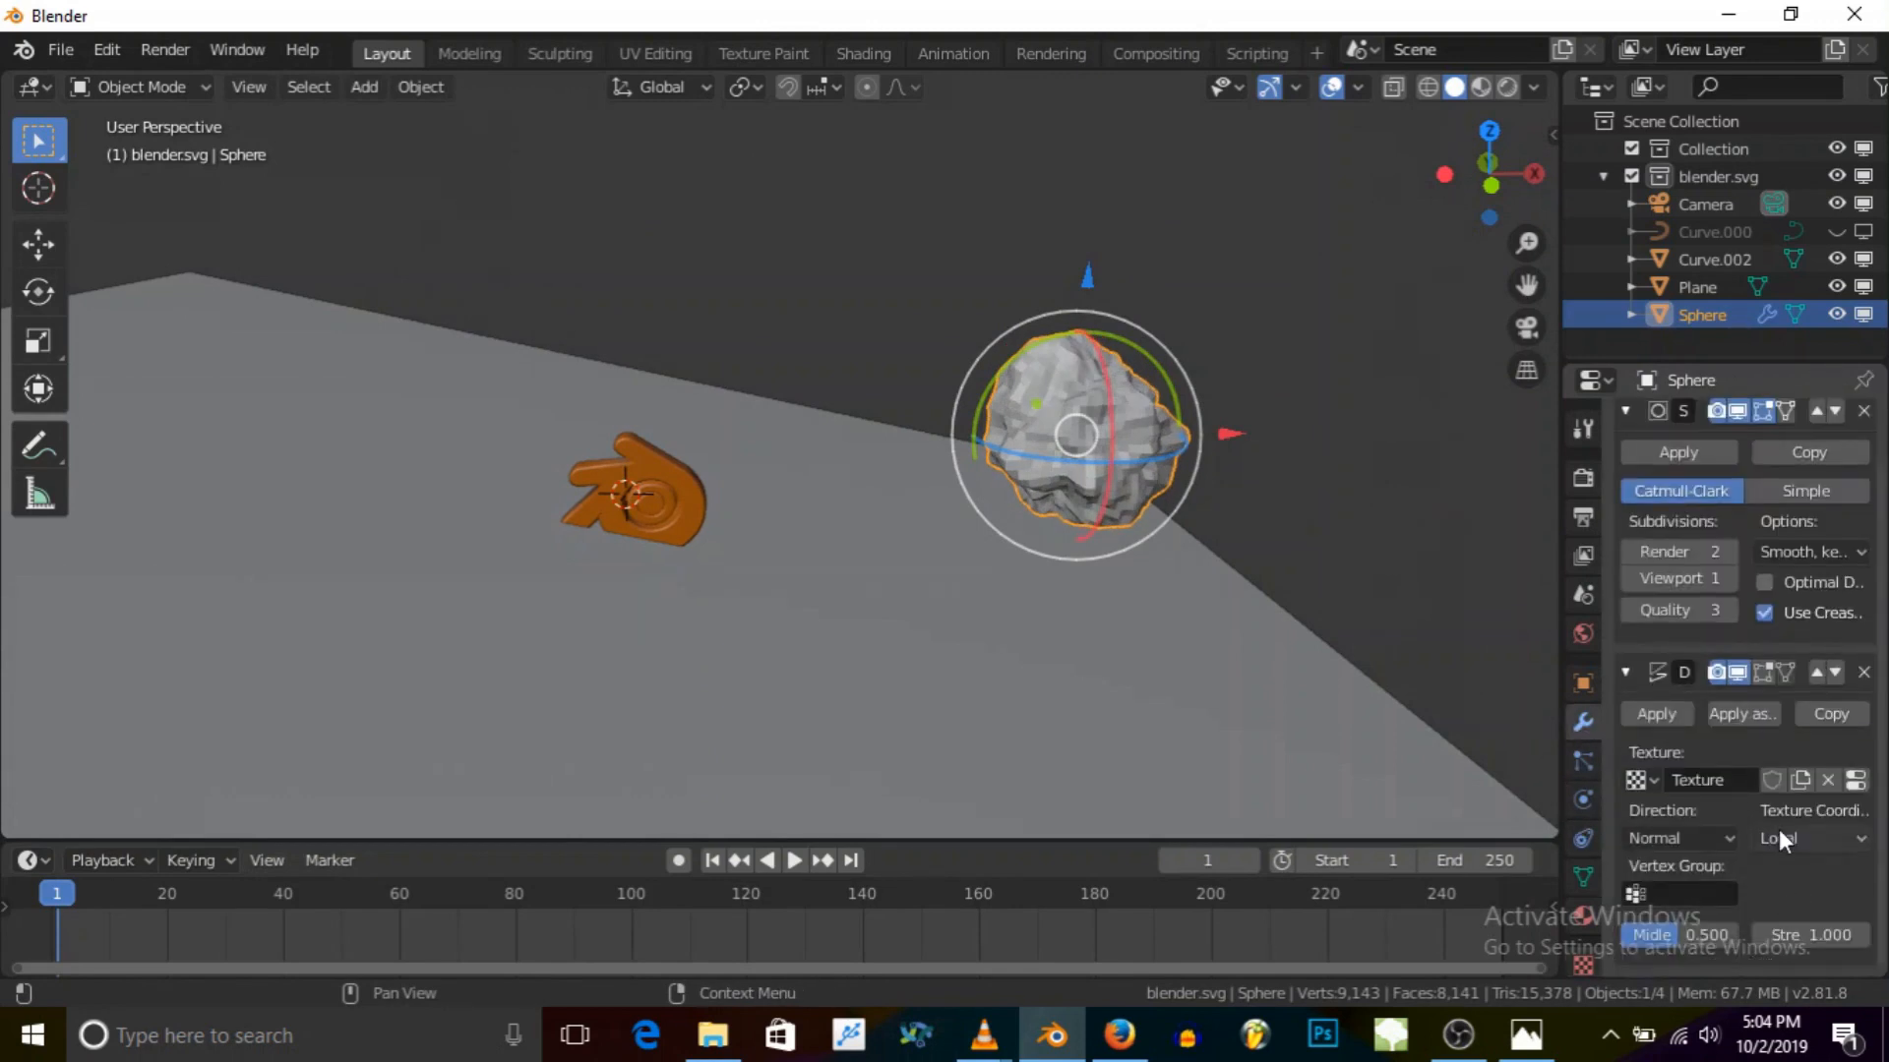
click(1778, 837)
click(1728, 772)
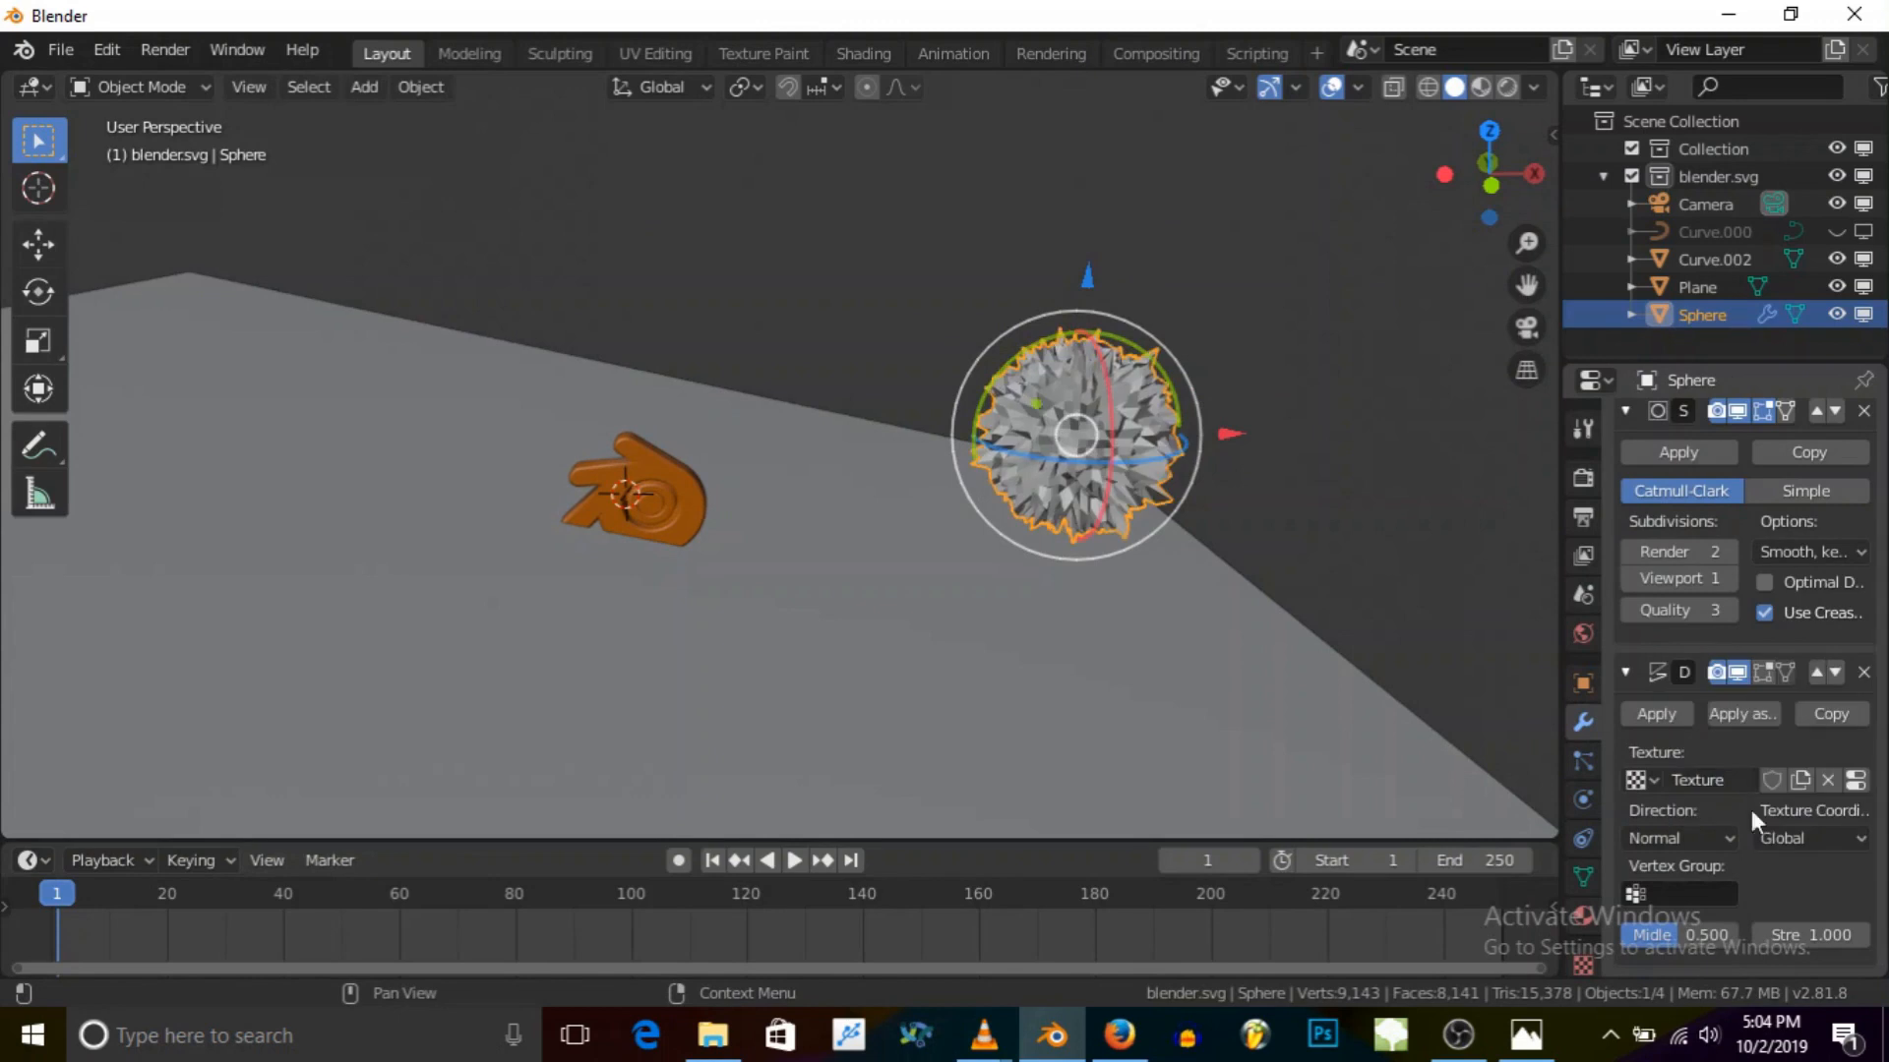
click(1766, 937)
click(1764, 934)
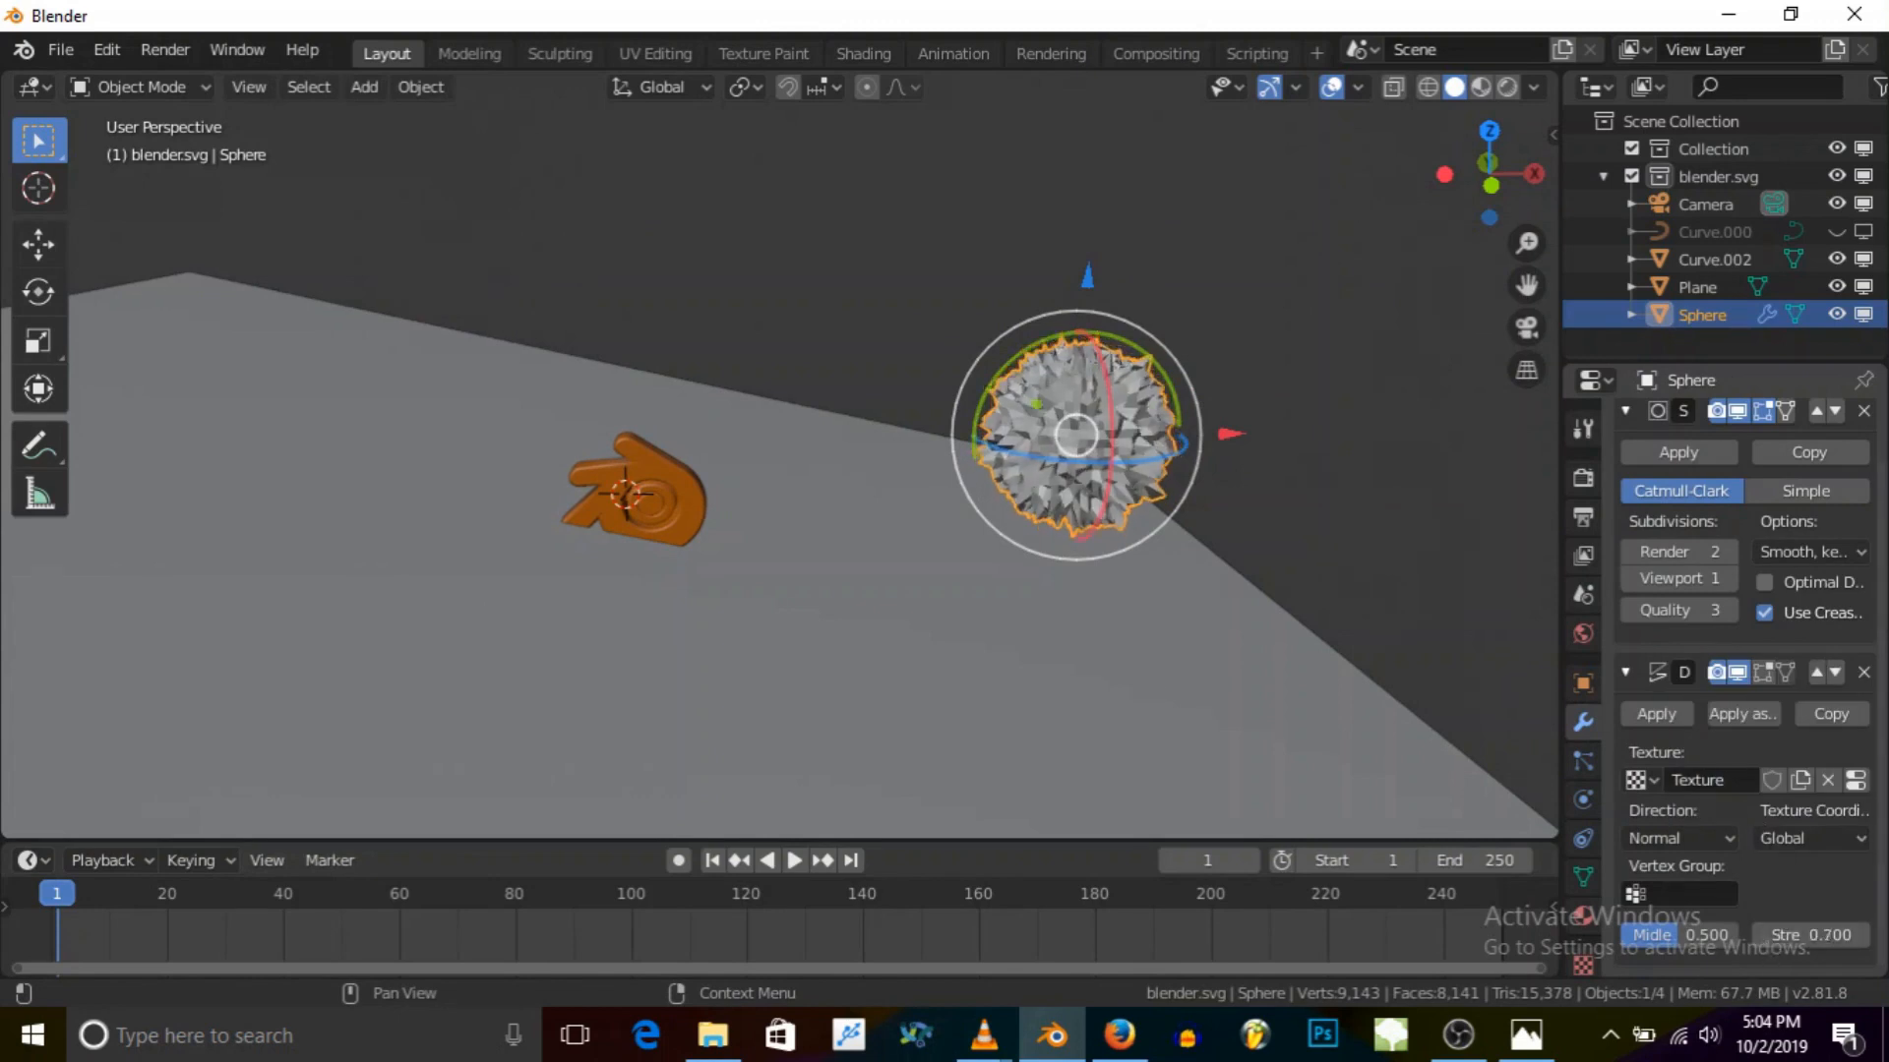
Step: Set the displacement texture's Clouds size to 2
click(1855, 780)
mouse_move(1773, 827)
mouse_down()
mouse_move(1736, 827)
mouse_move(1870, 839)
mouse_move(1774, 820)
mouse_up()
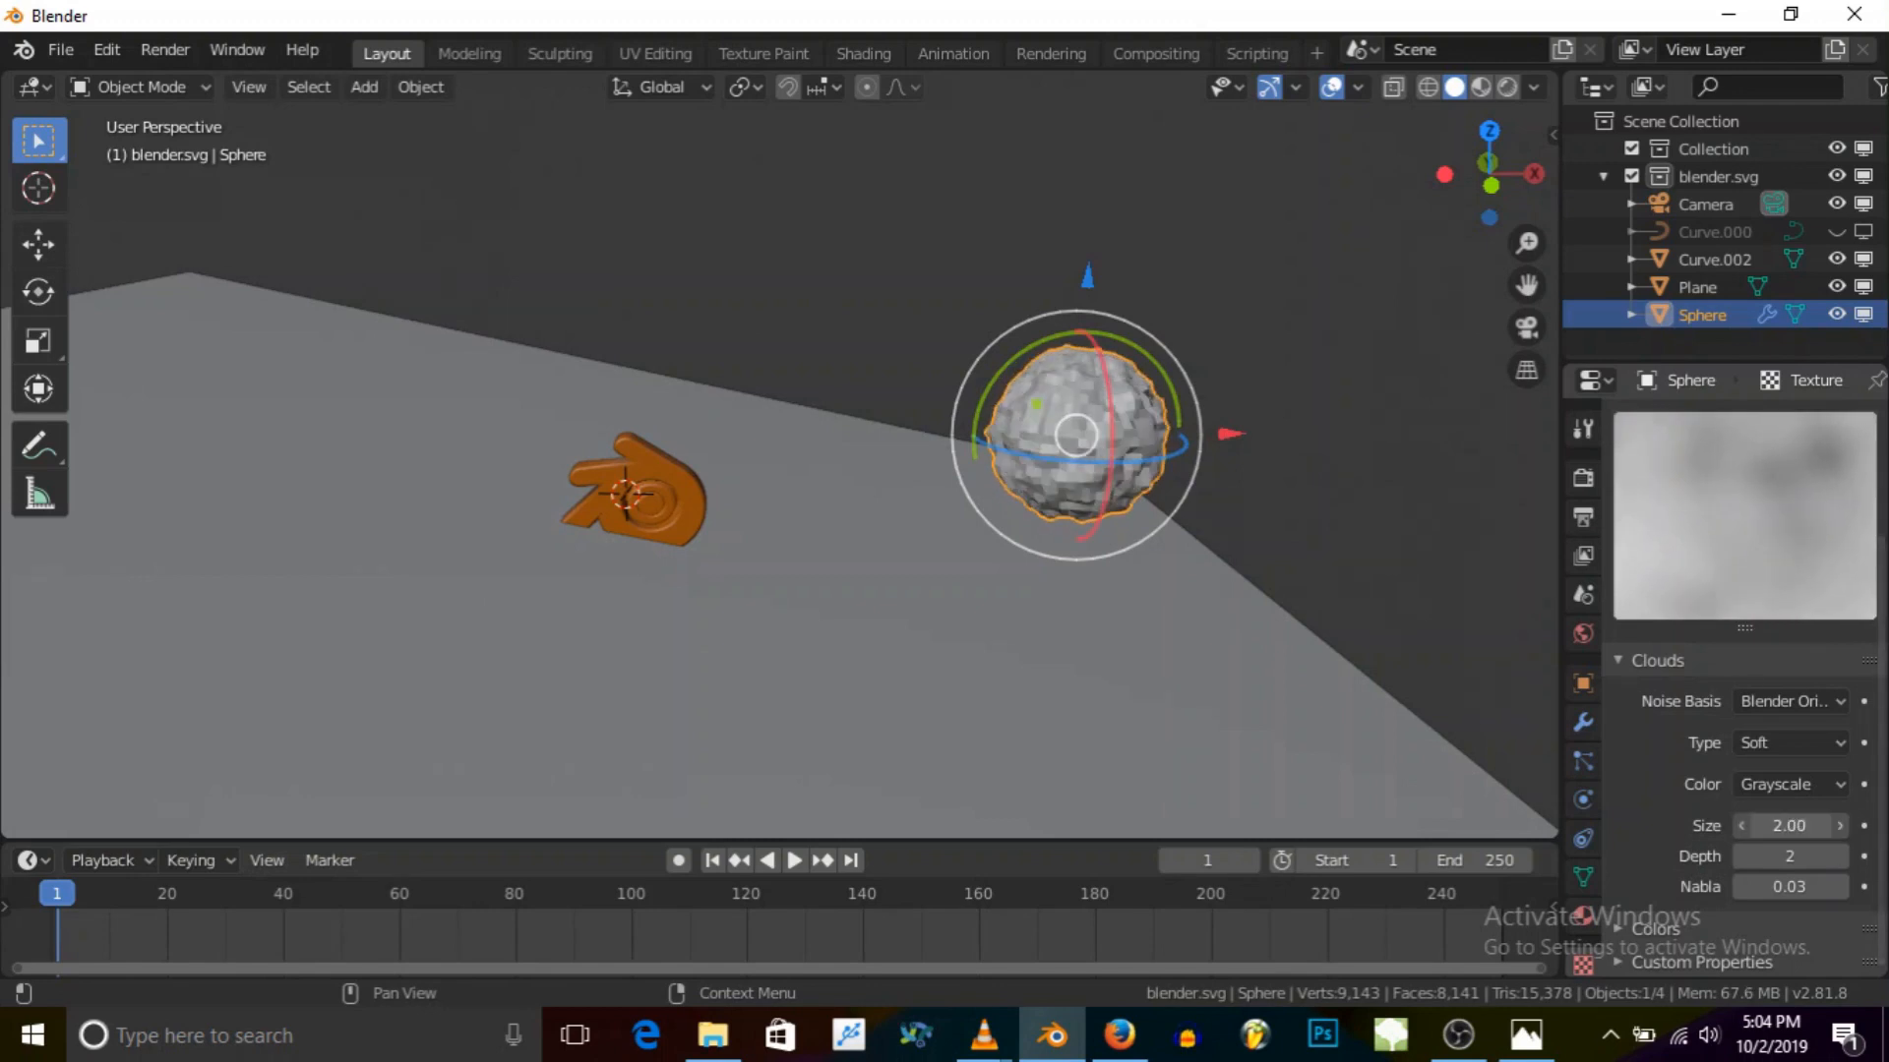
click(1788, 825)
click(1095, 466)
middle_drag(1031, 458, 1100, 455)
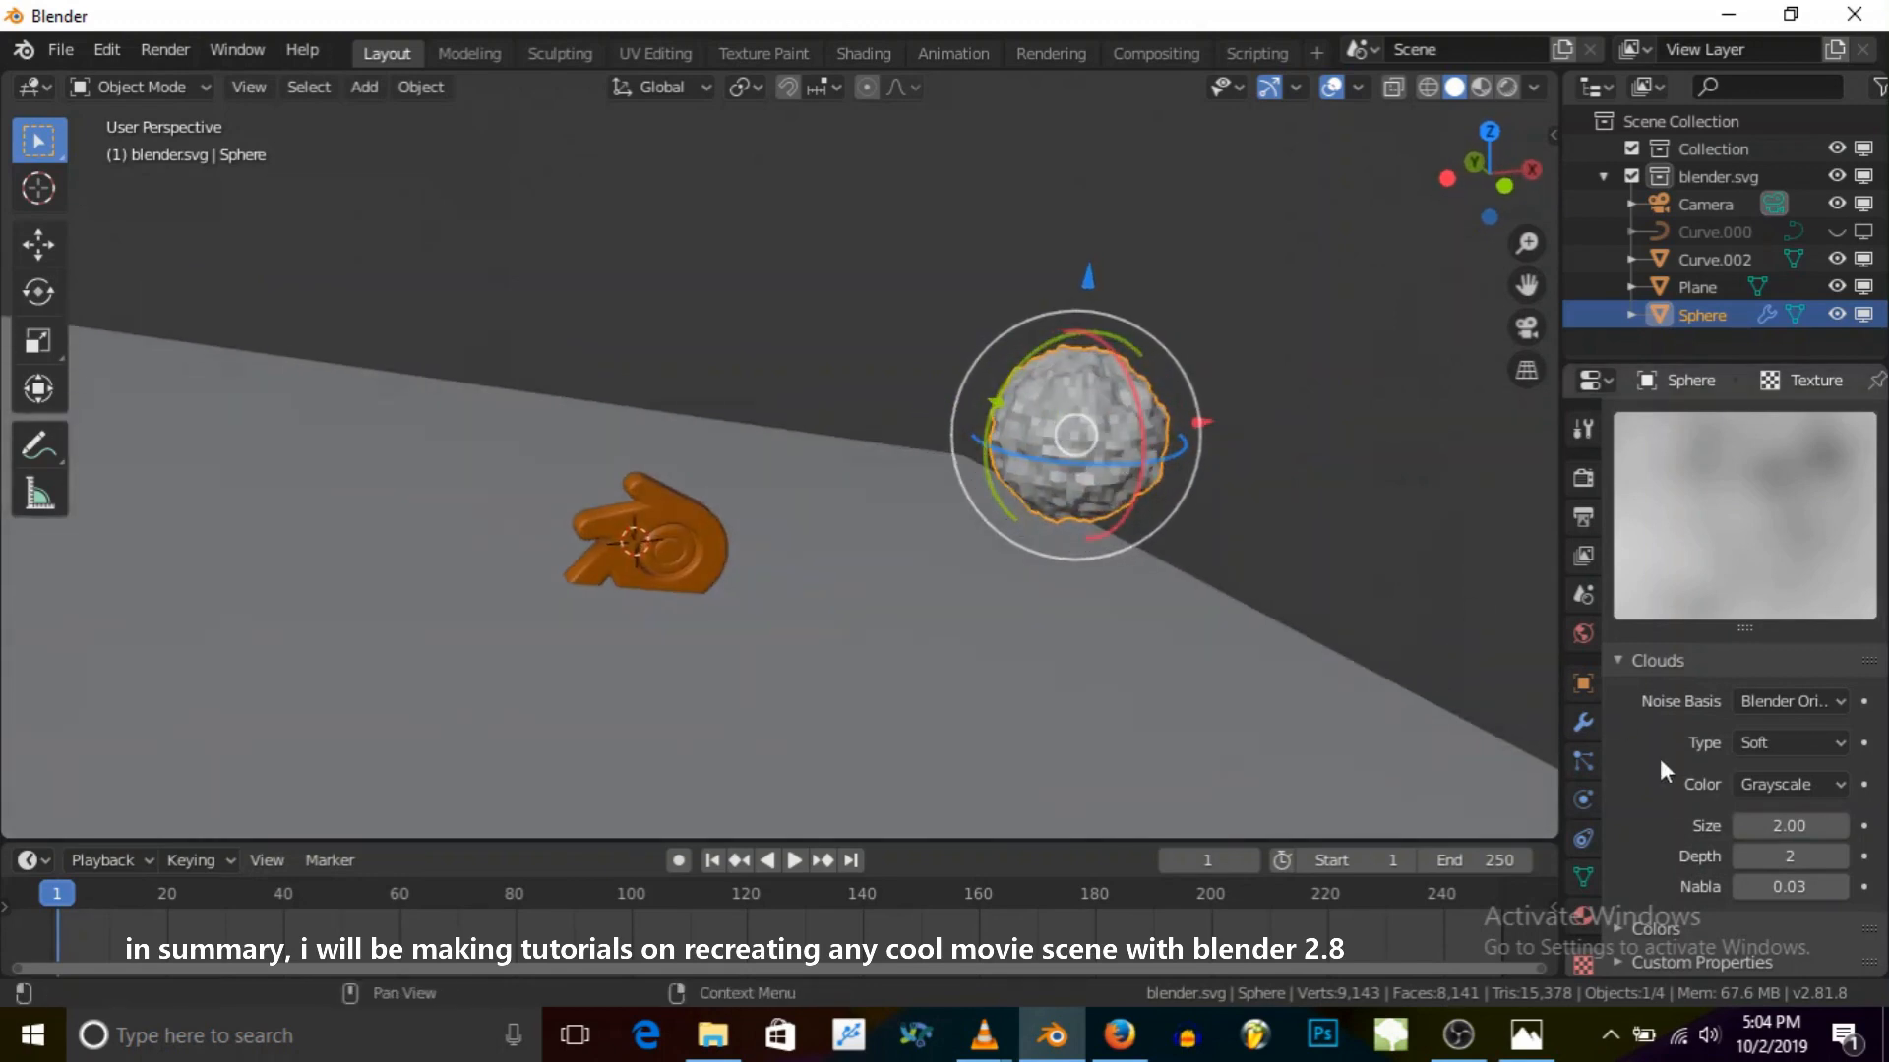
Step: Try Clouds depths of 0 and 2 on the displacement texture, and set the depth to 1
drag(1778, 856, 1741, 856)
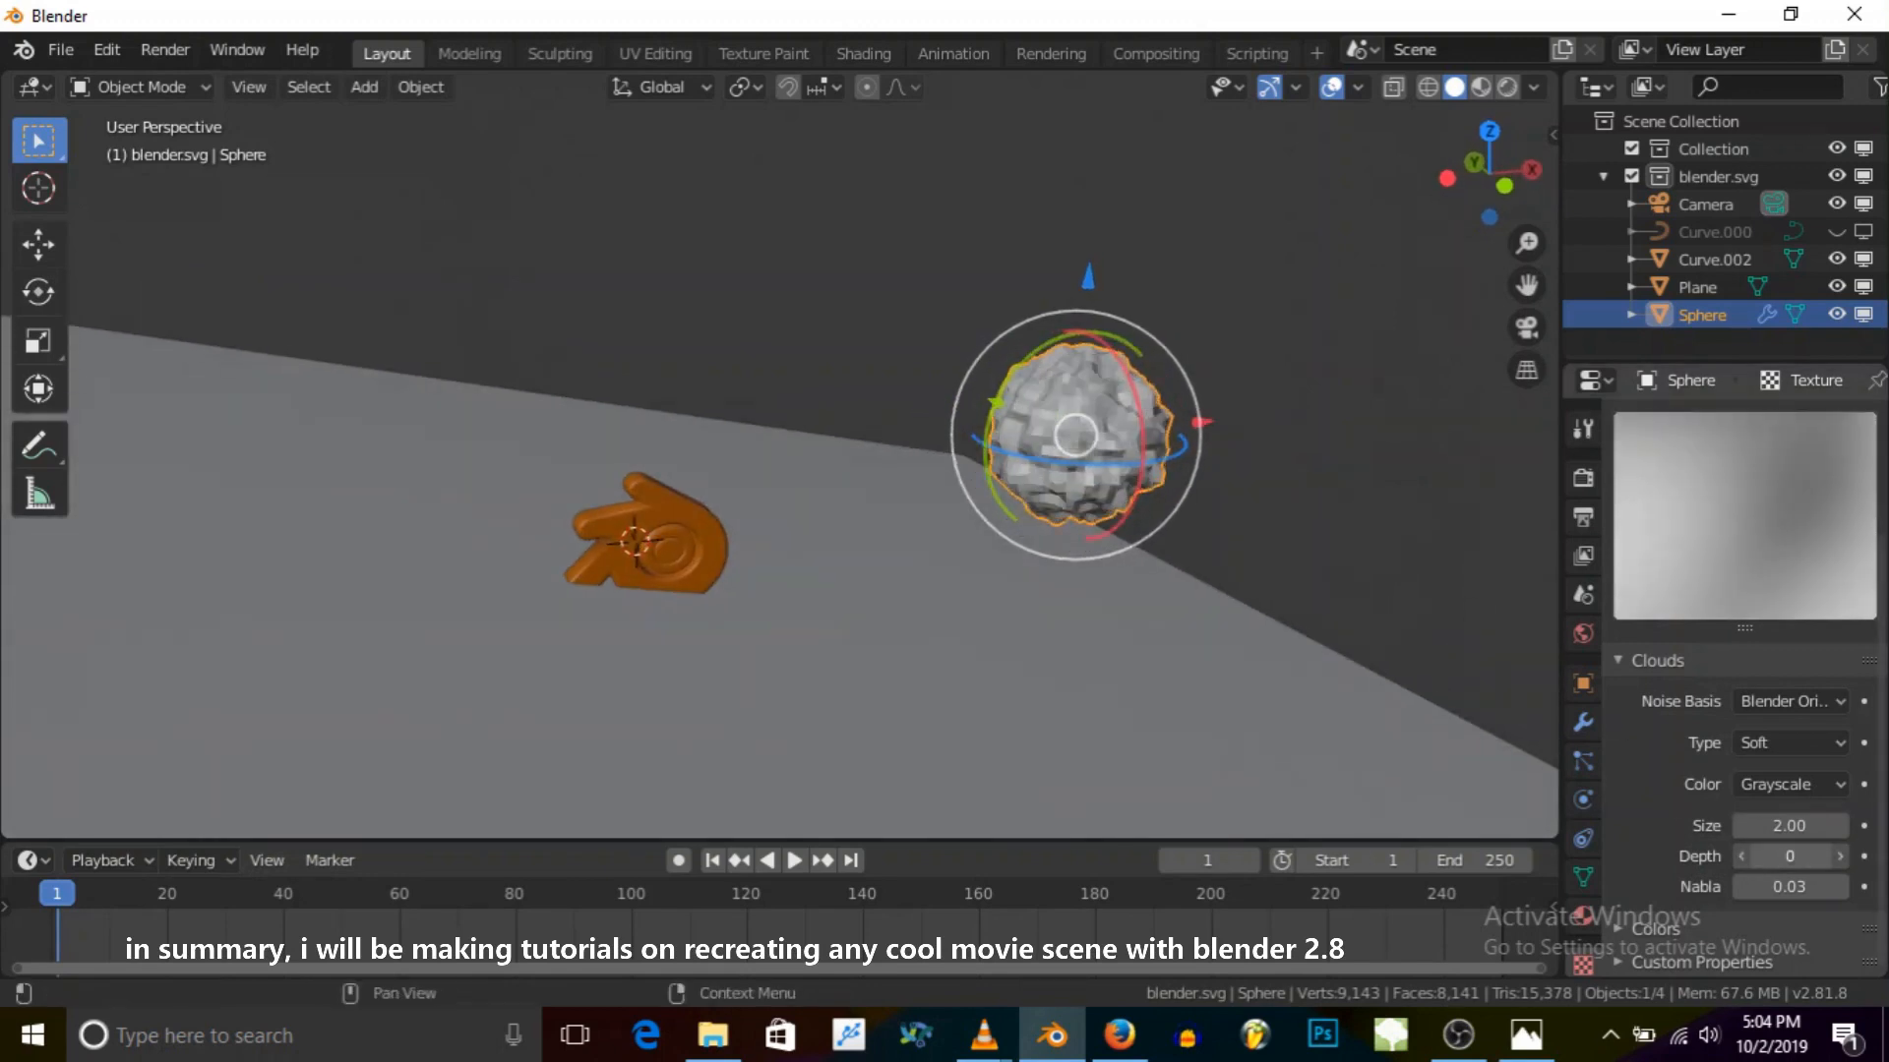
mouse_move(982, 491)
middle_down()
mouse_move(1052, 514)
mouse_move(1110, 476)
mouse_move(1009, 488)
middle_up()
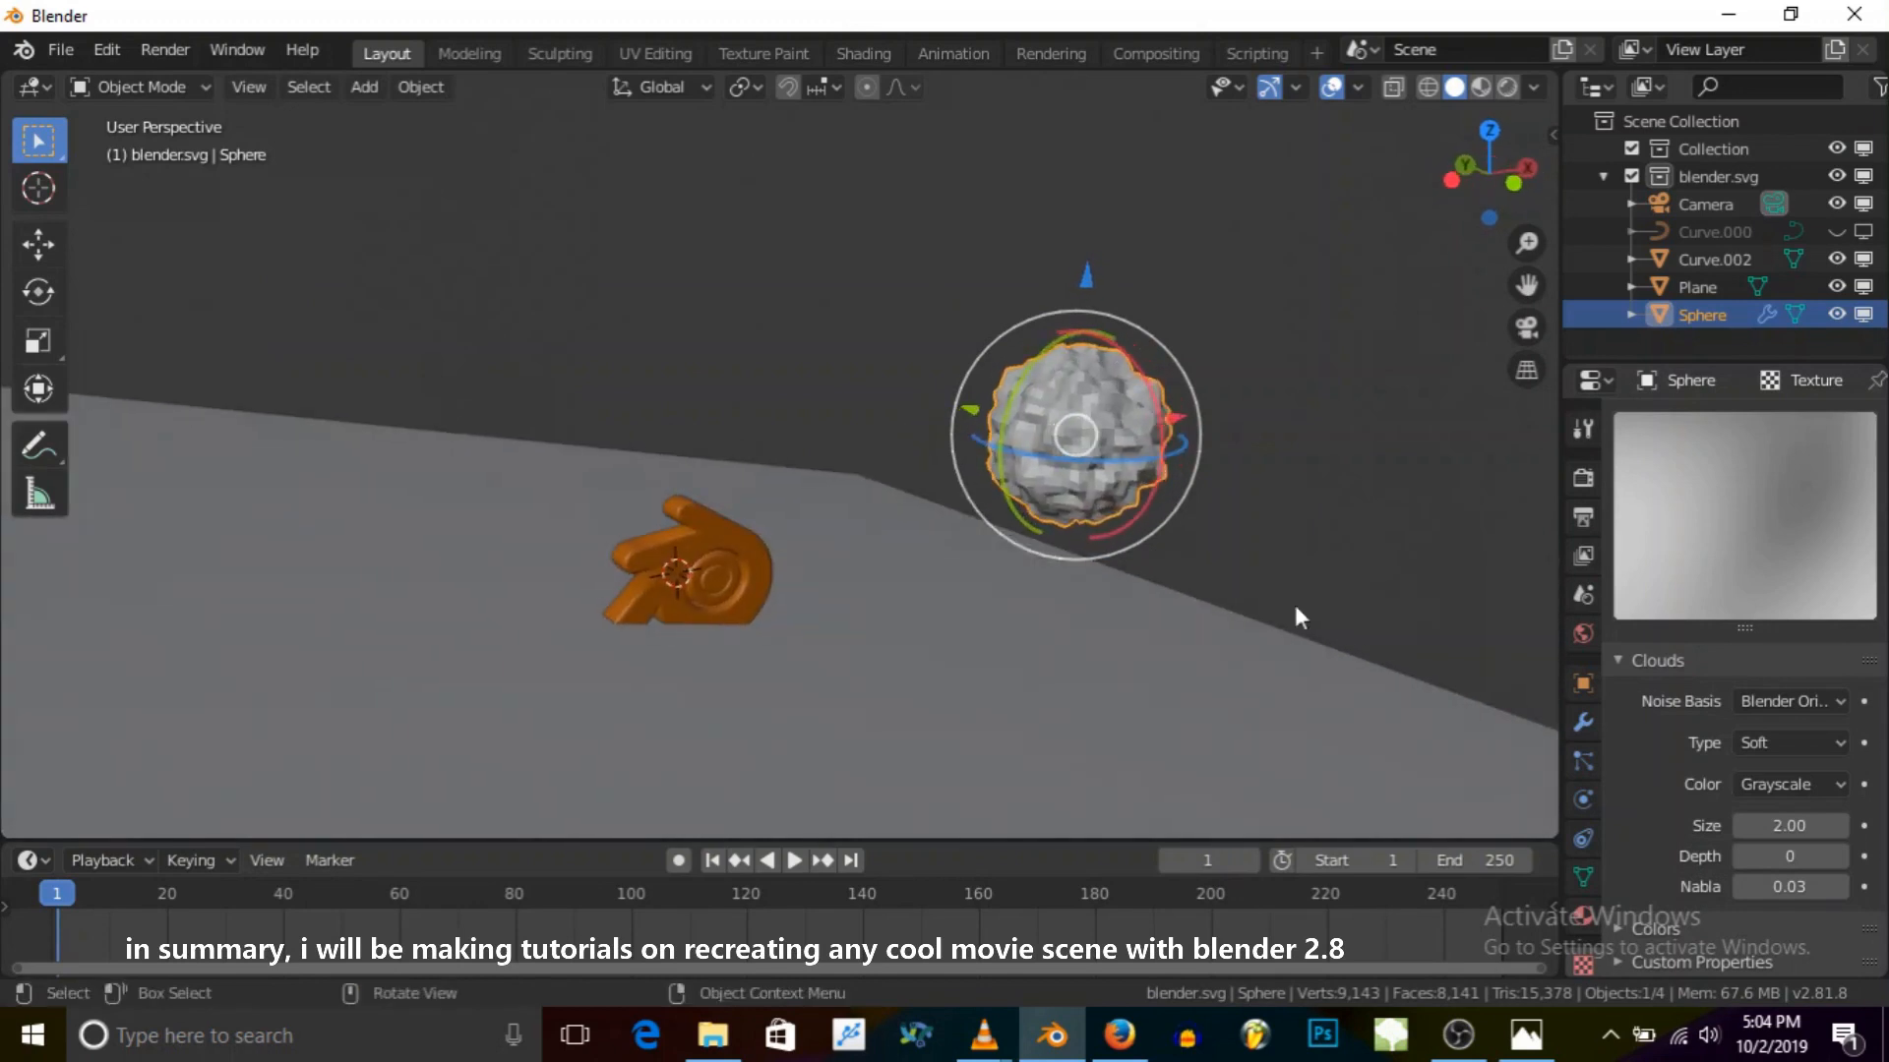
click(1837, 858)
click(1837, 858)
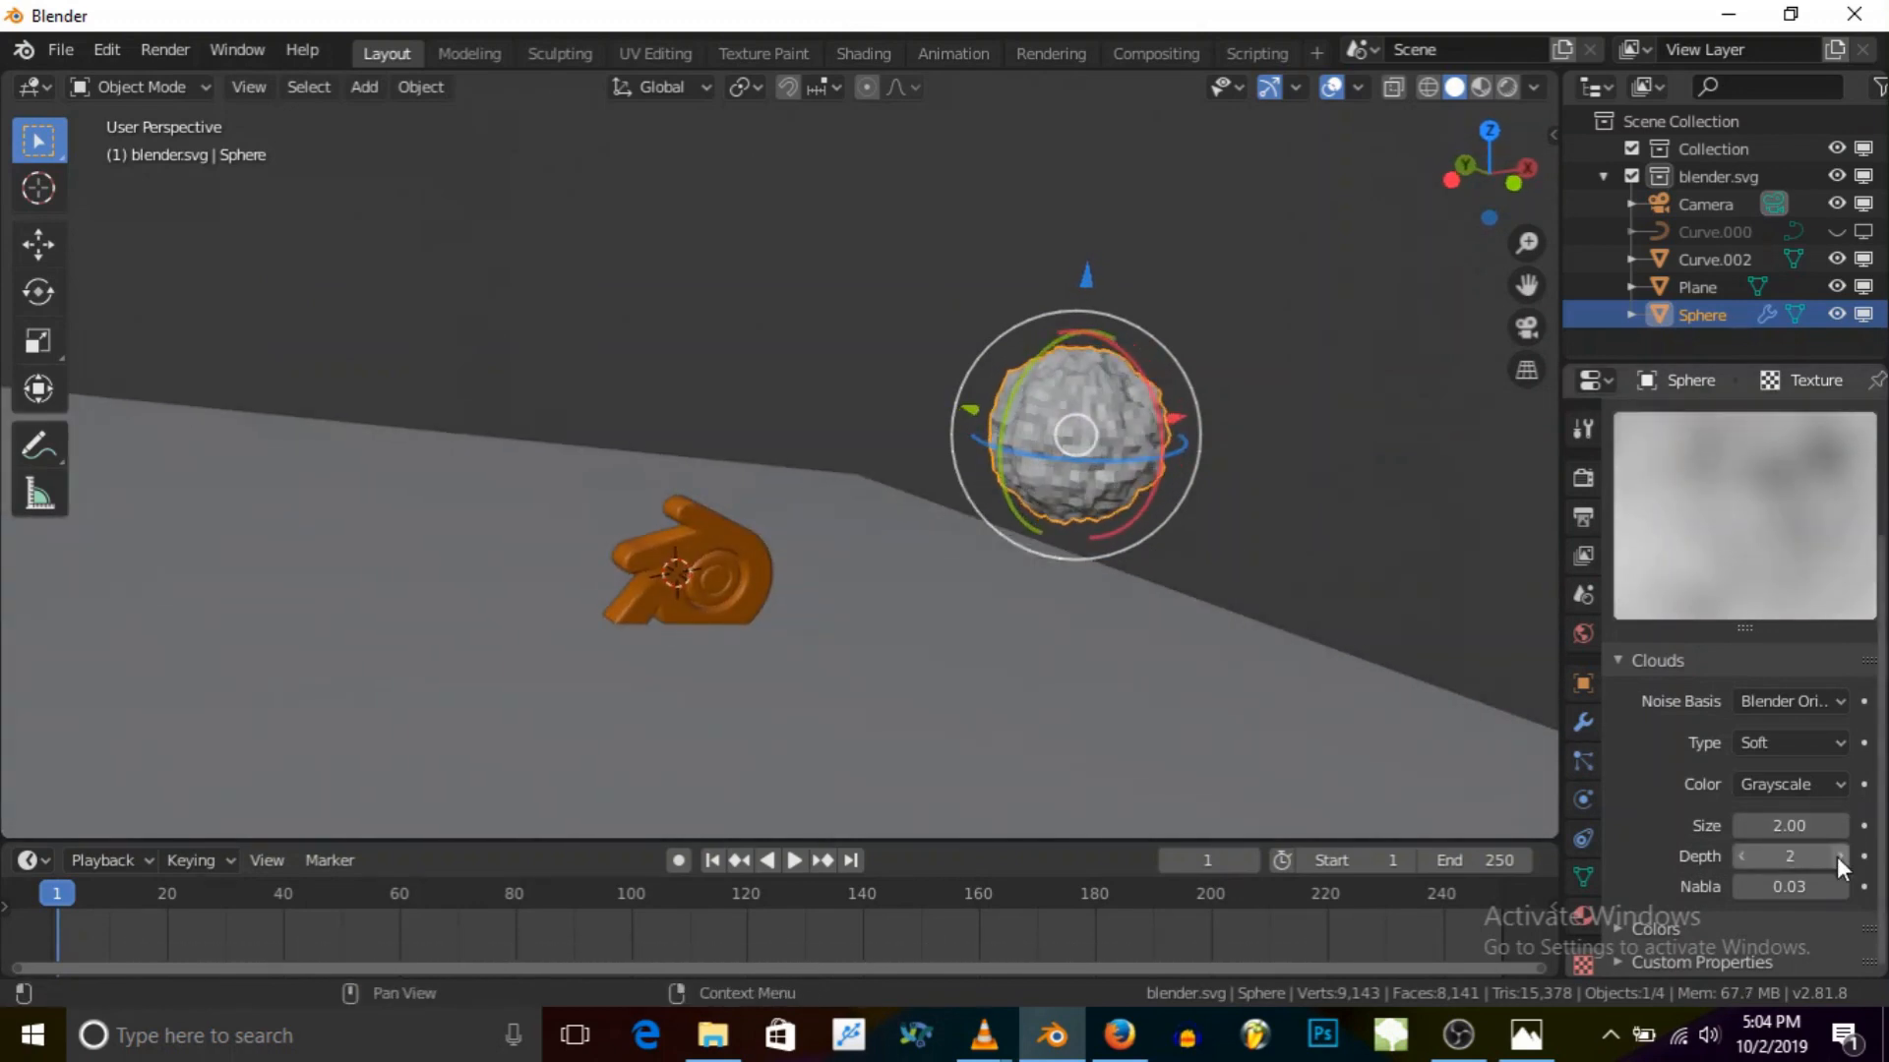
click(1743, 856)
Step: Try a Clouds size of 4 on the sphere's texture, and set the size to 3
click(1772, 824)
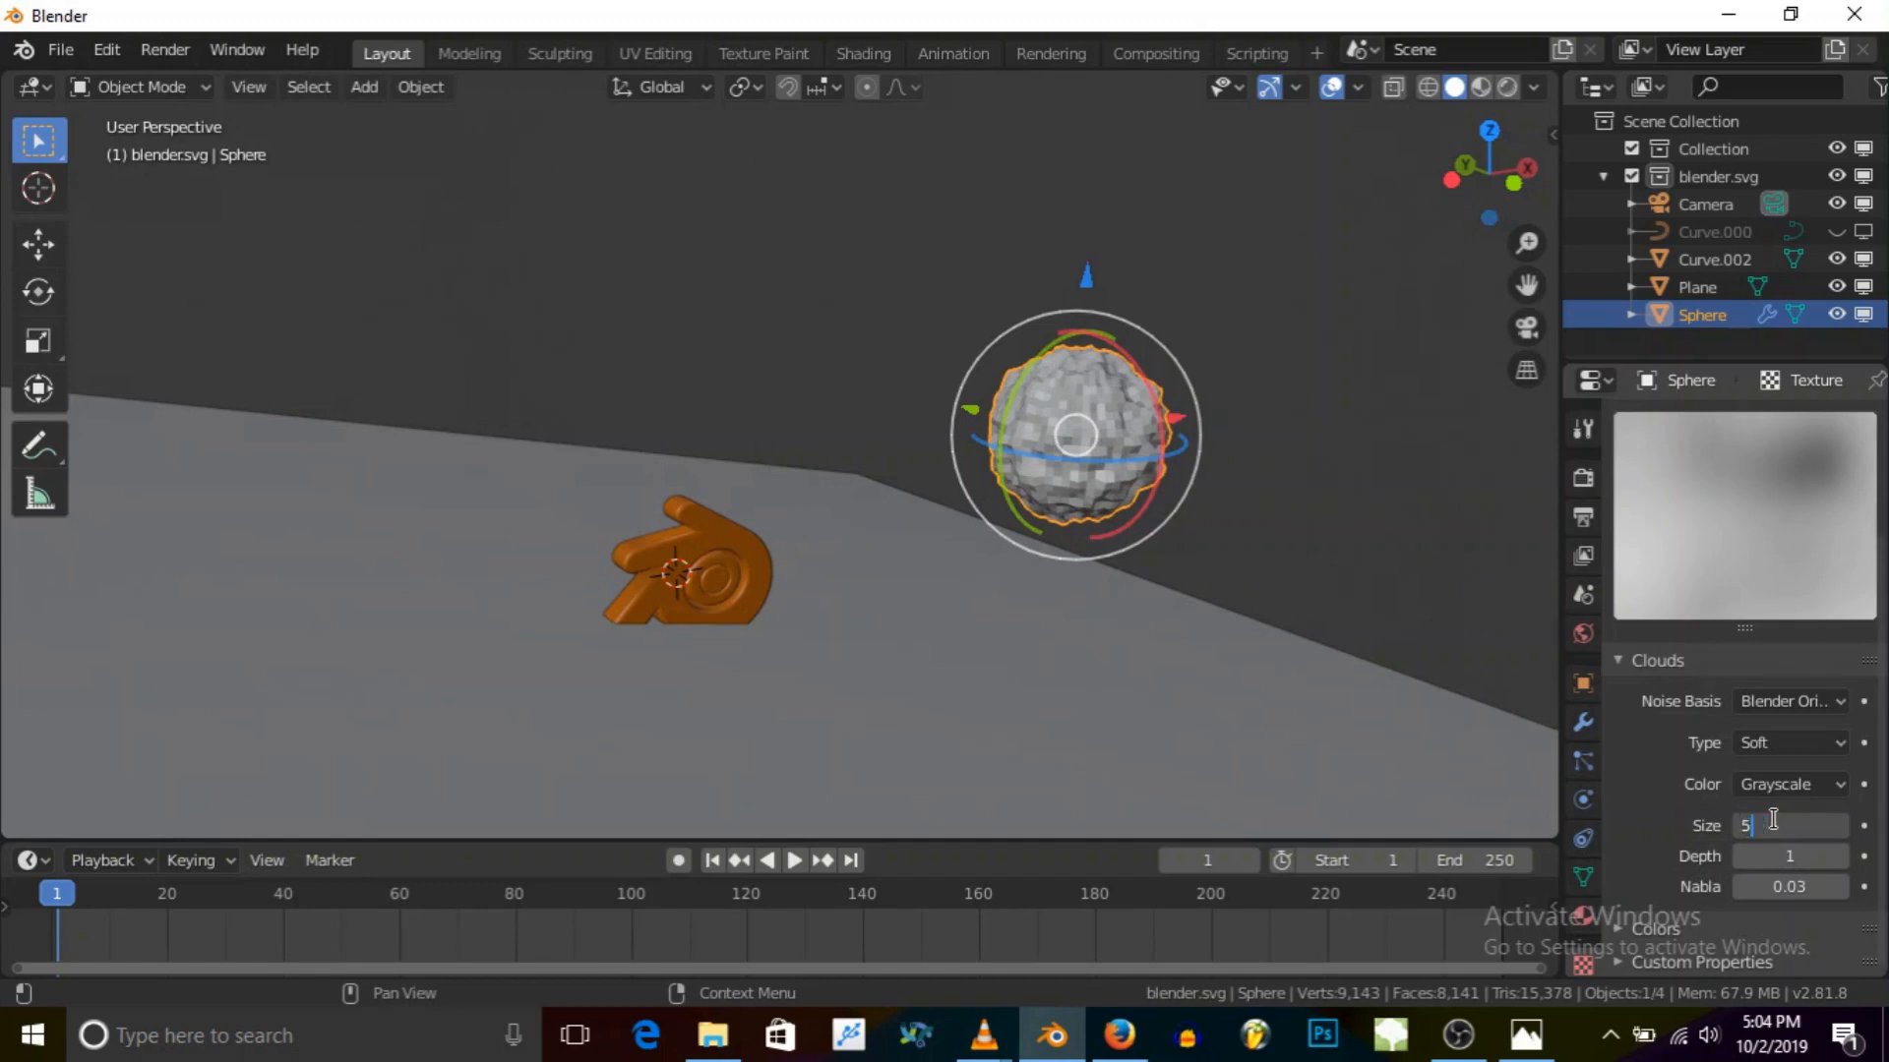
text(2.0)
key(Return)
middle_drag(1416, 683, 1314, 666)
click(1776, 824)
text(4)
key(Return)
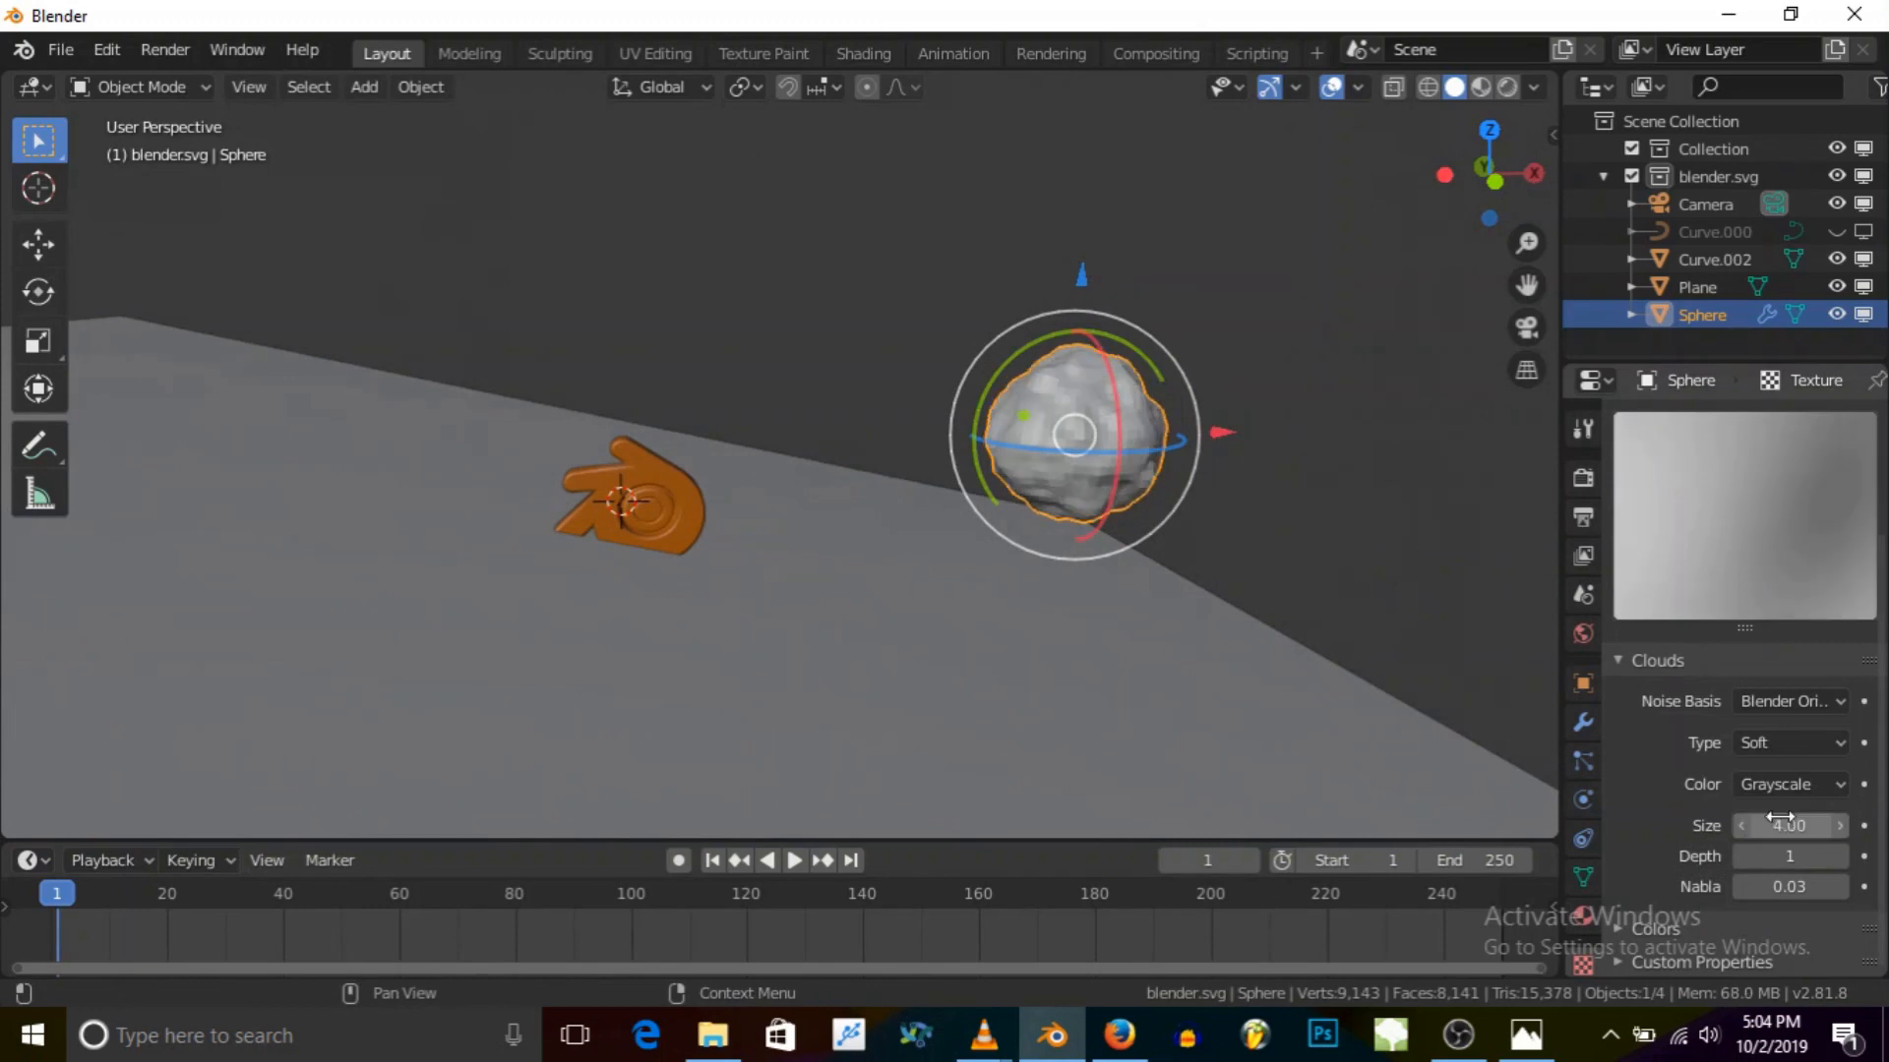
click(1780, 821)
text(3)
key(Return)
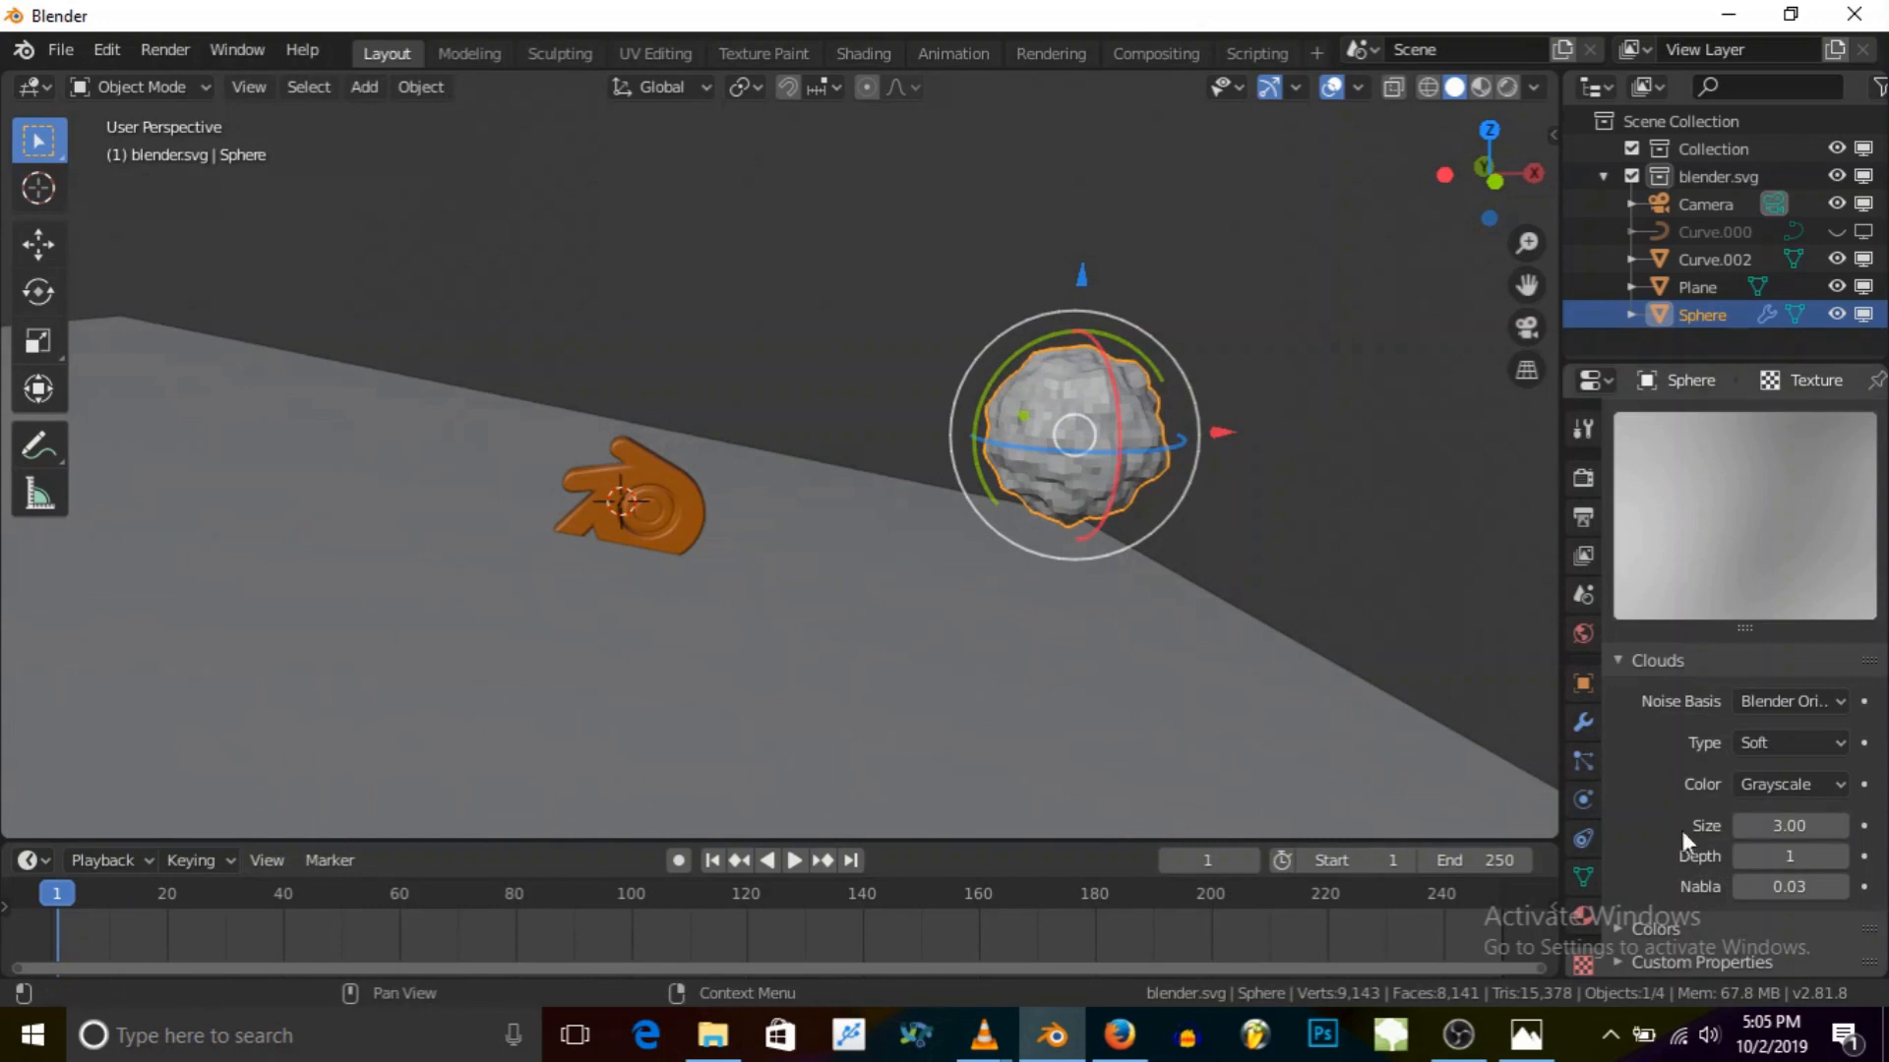
Step: Compare the Hard noise type with Soft, keep Soft, and lower the texture's Nabla to 0.00
click(1757, 742)
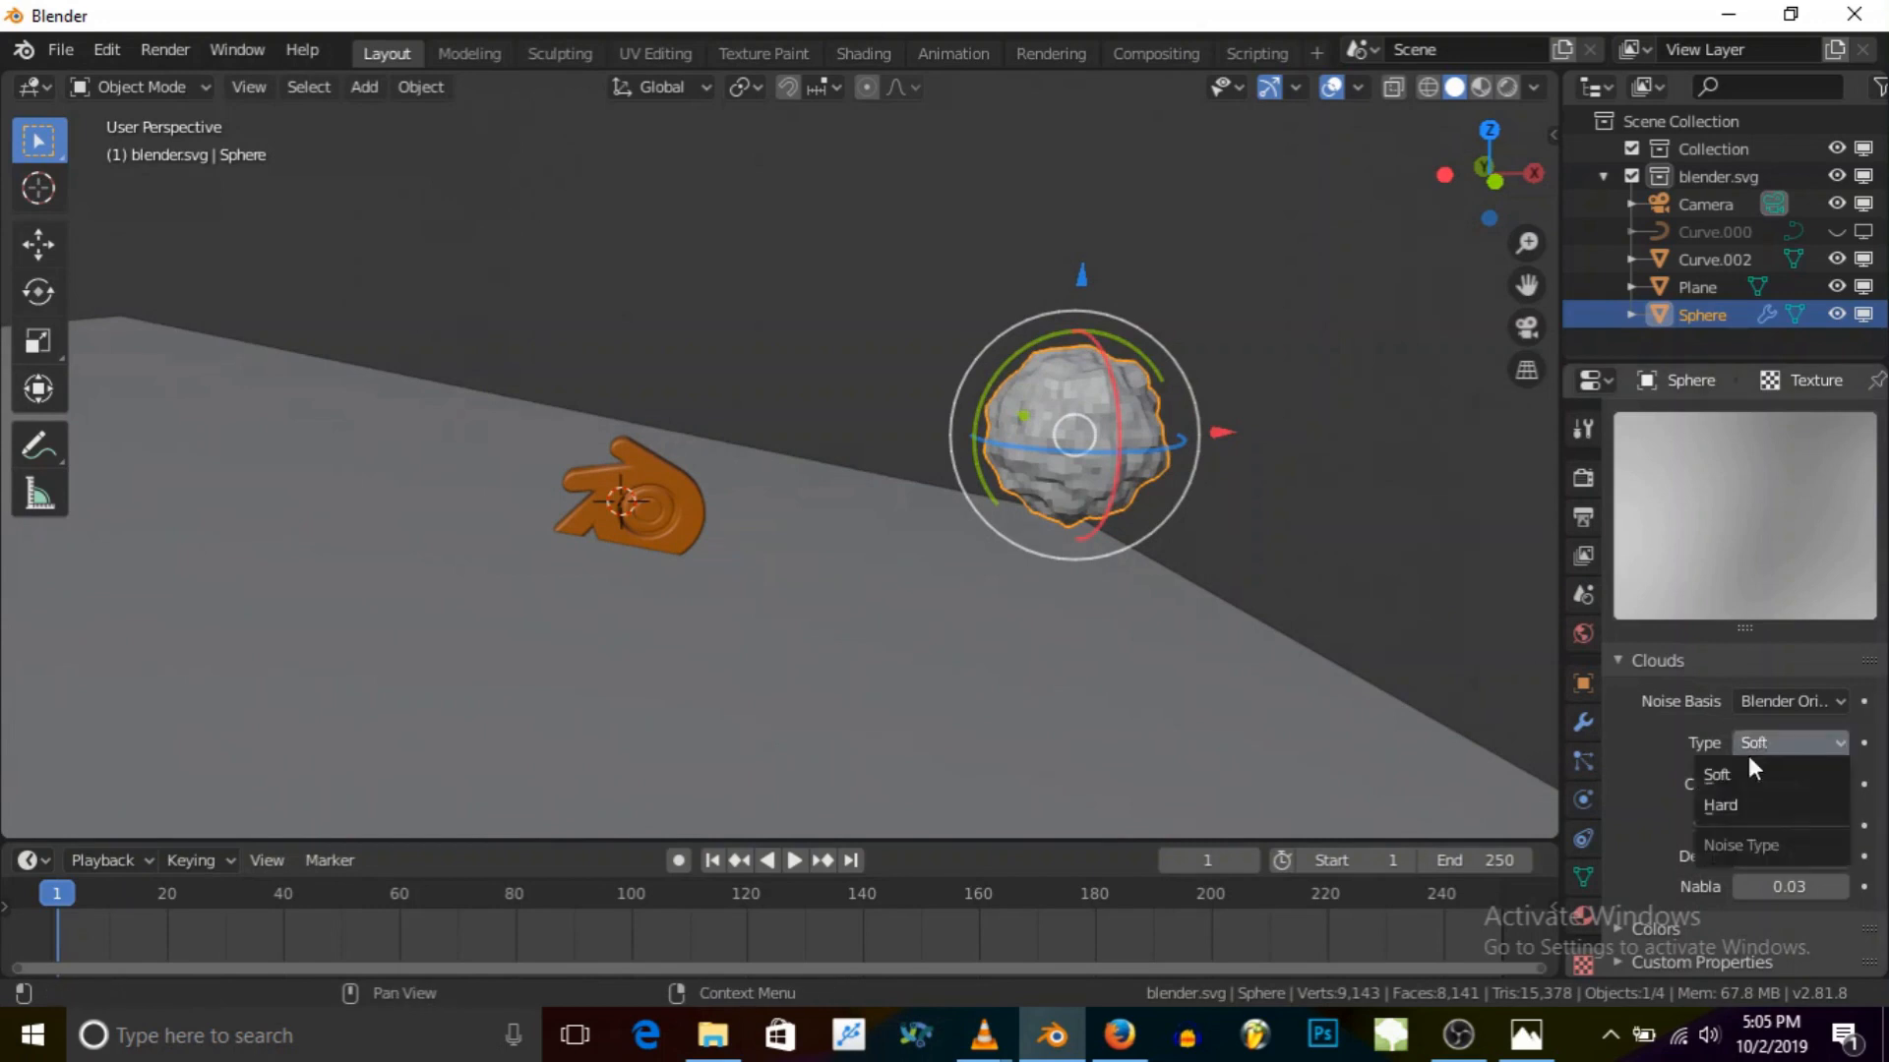
click(1731, 805)
middle_drag(1072, 501, 1572, 657)
click(1774, 740)
click(1749, 766)
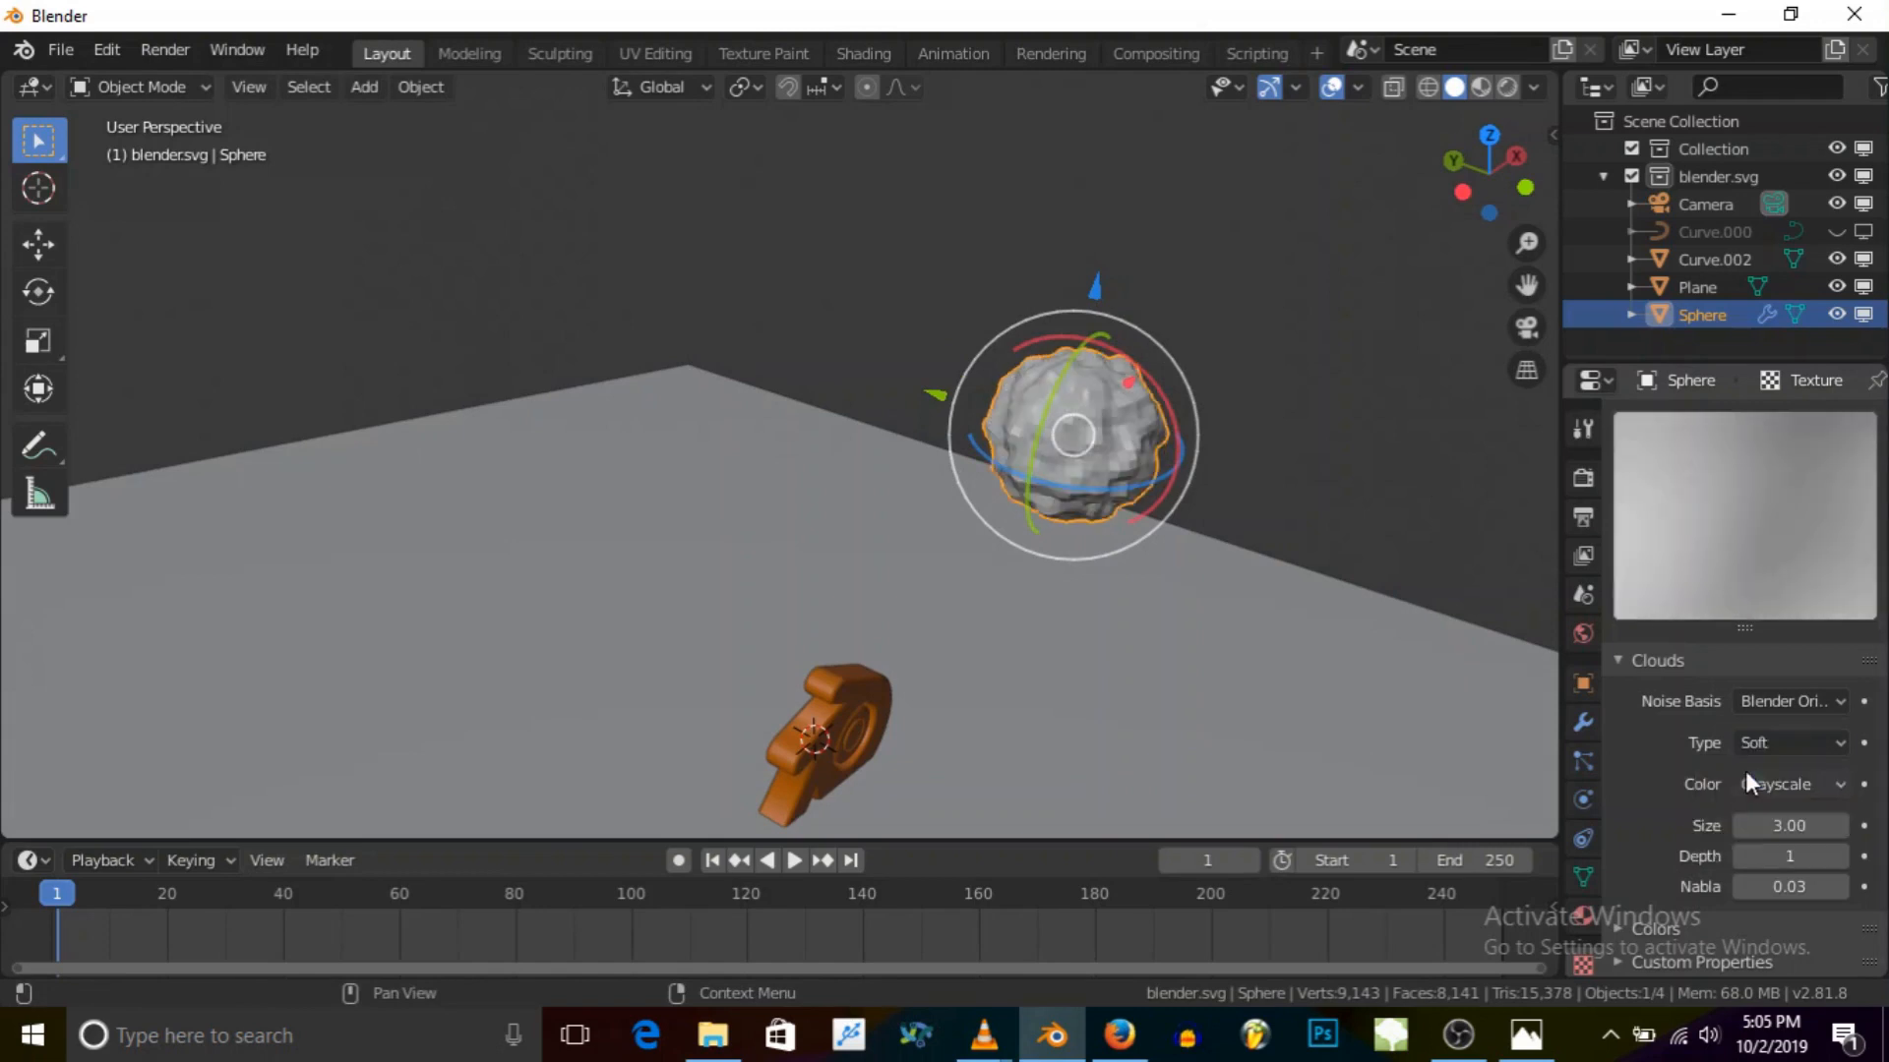
drag(1761, 885, 1701, 885)
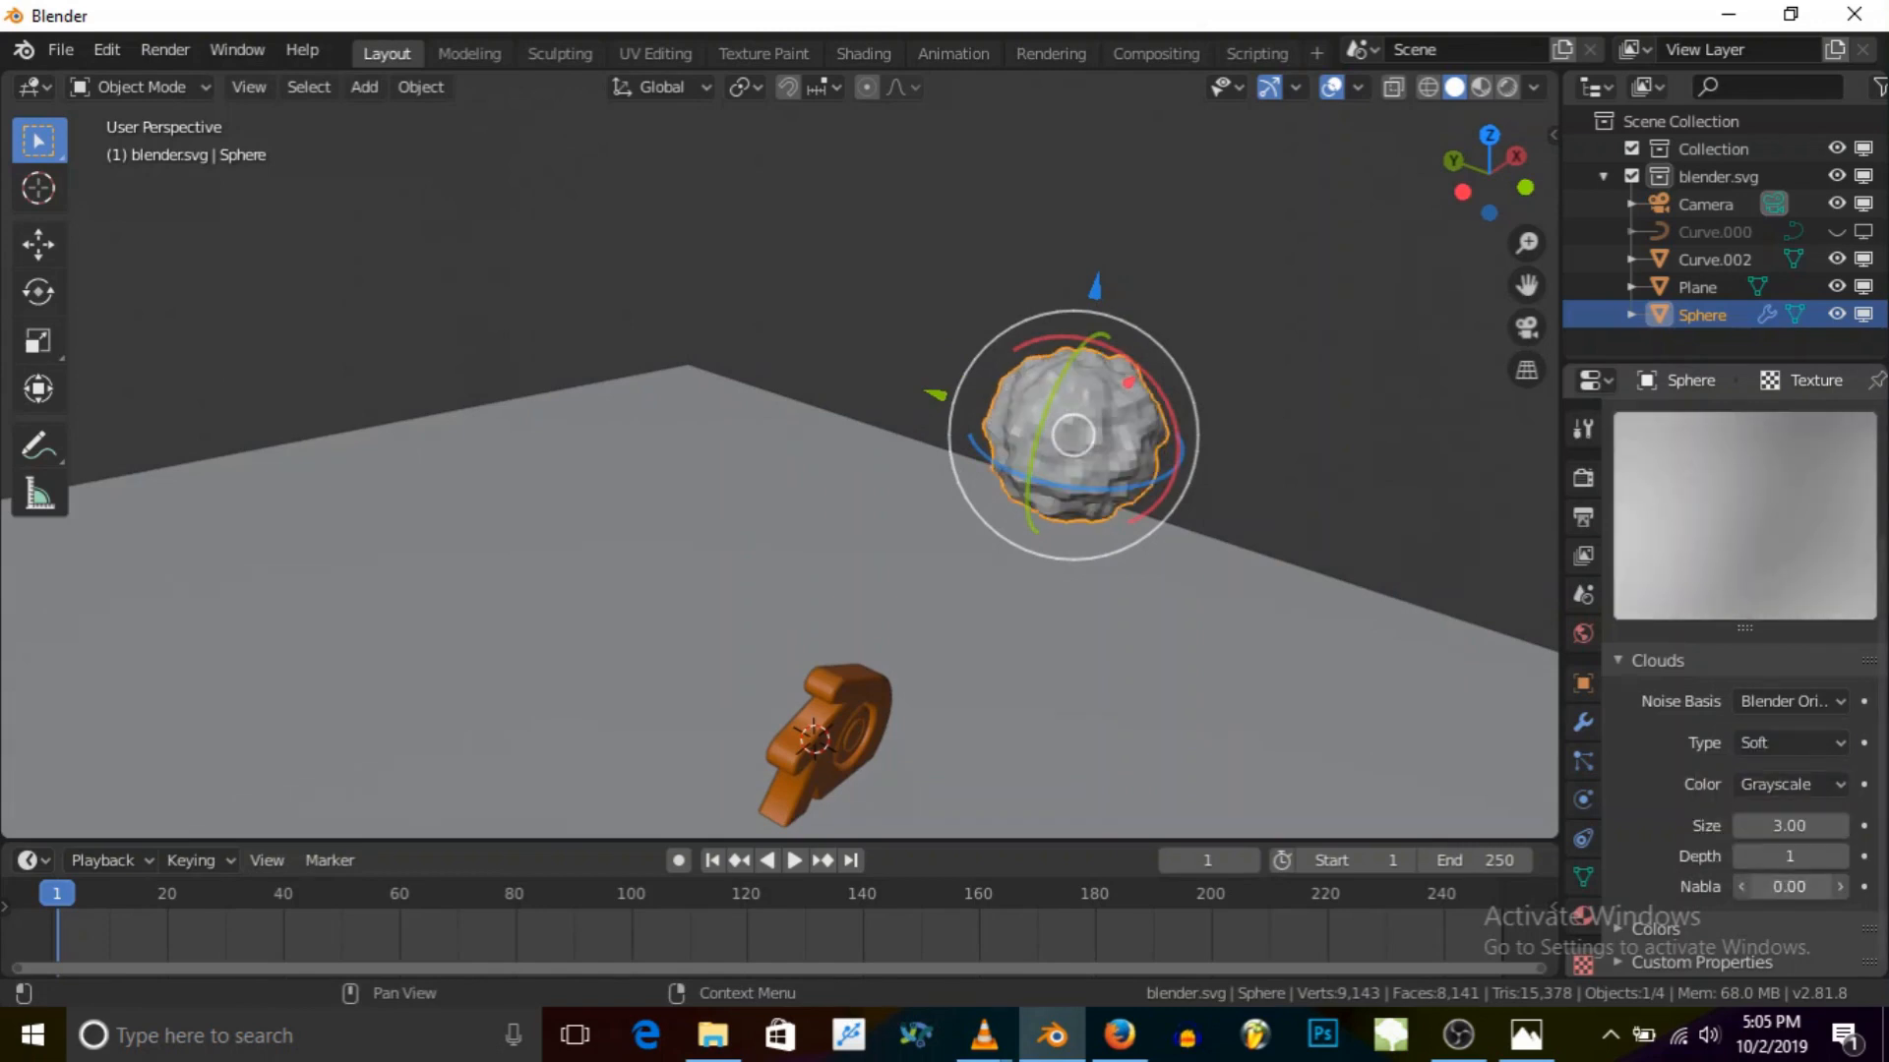
Step: Lower the Displace modifier's midlevel to 0.006
click(1583, 724)
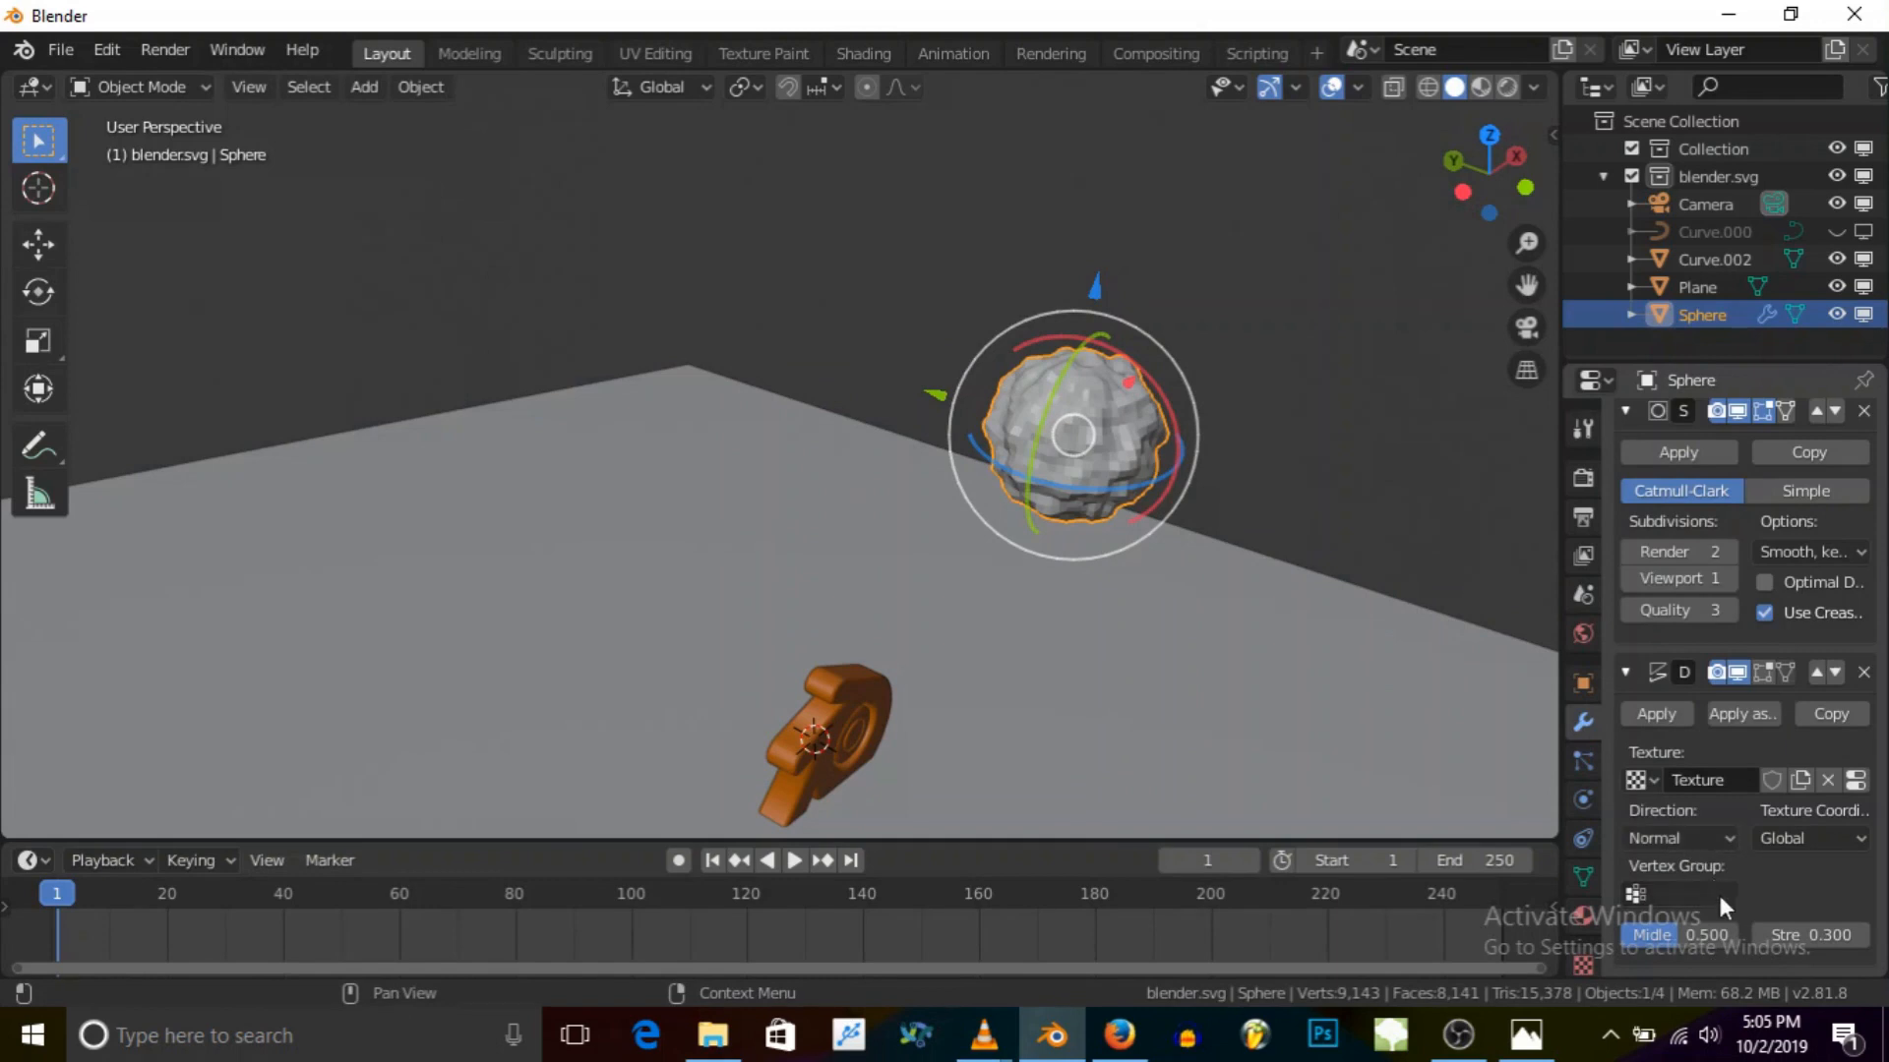
drag(1711, 934, 1653, 934)
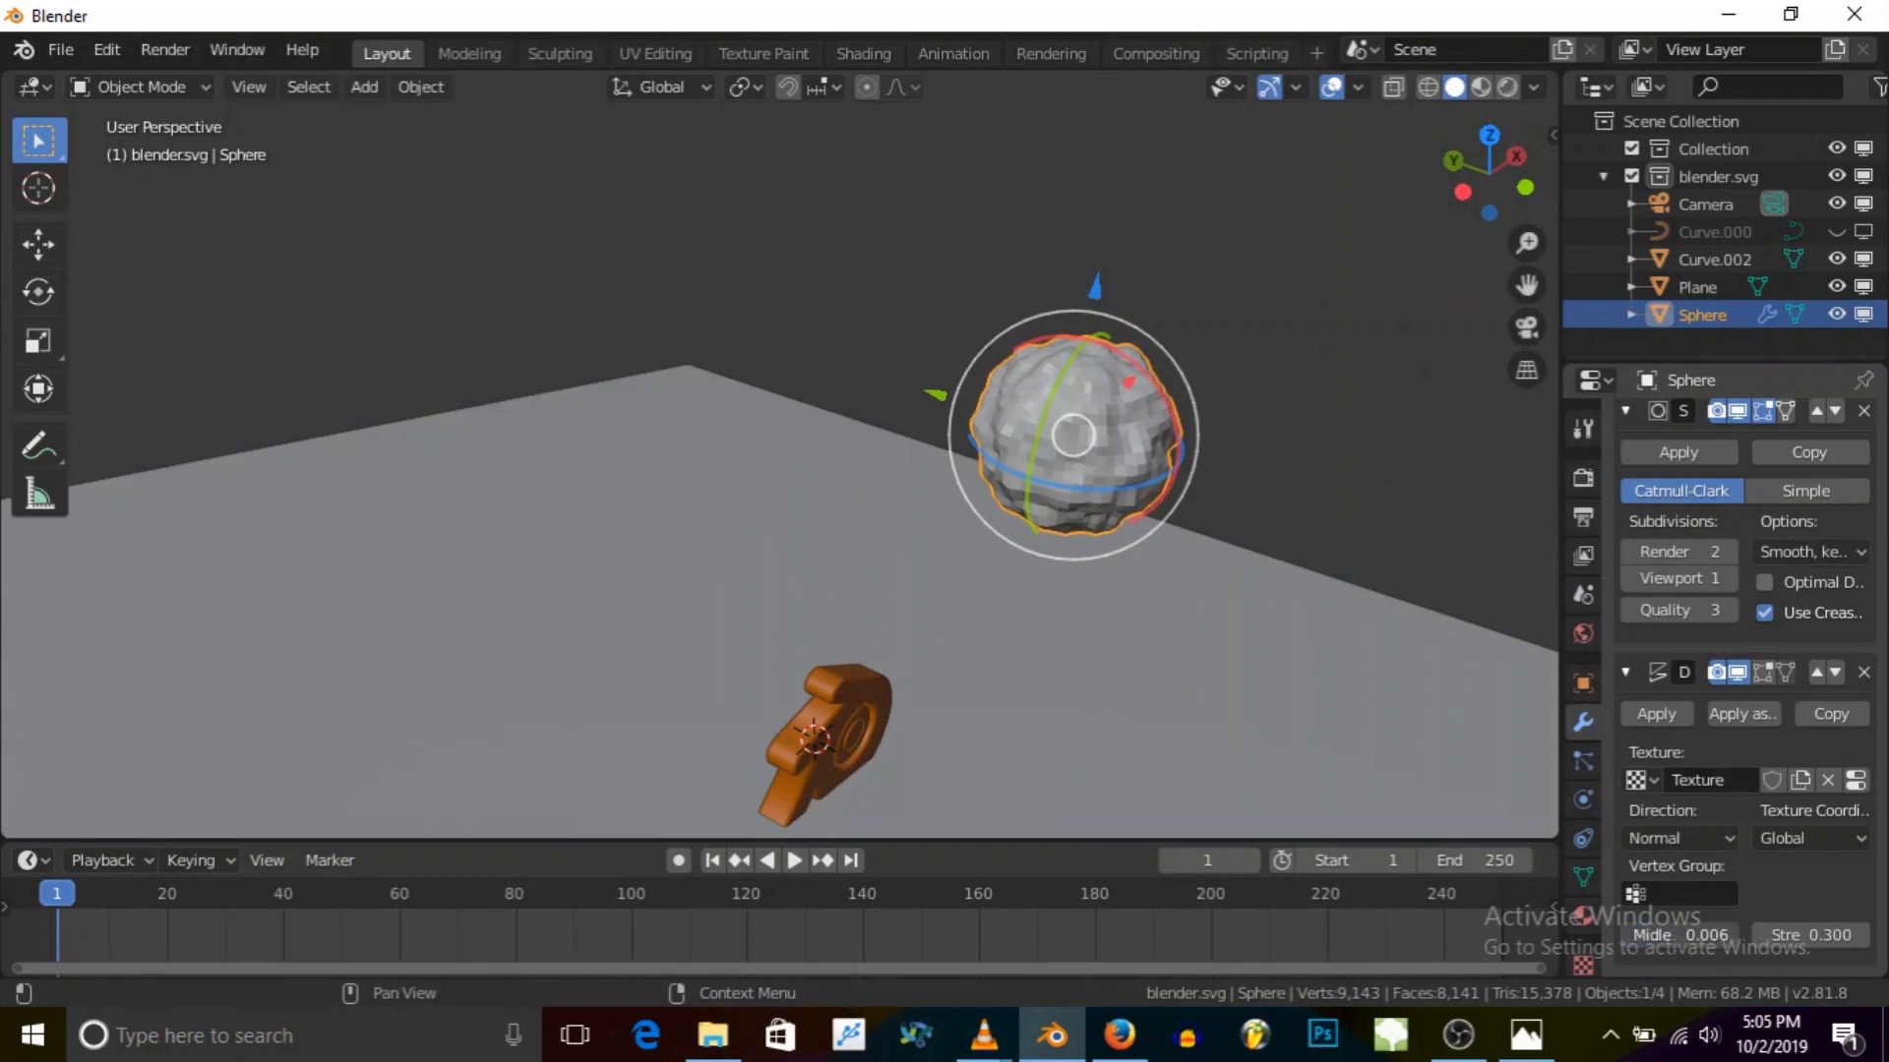
drag(1808, 934, 1859, 934)
middle_drag(1139, 626, 1021, 573)
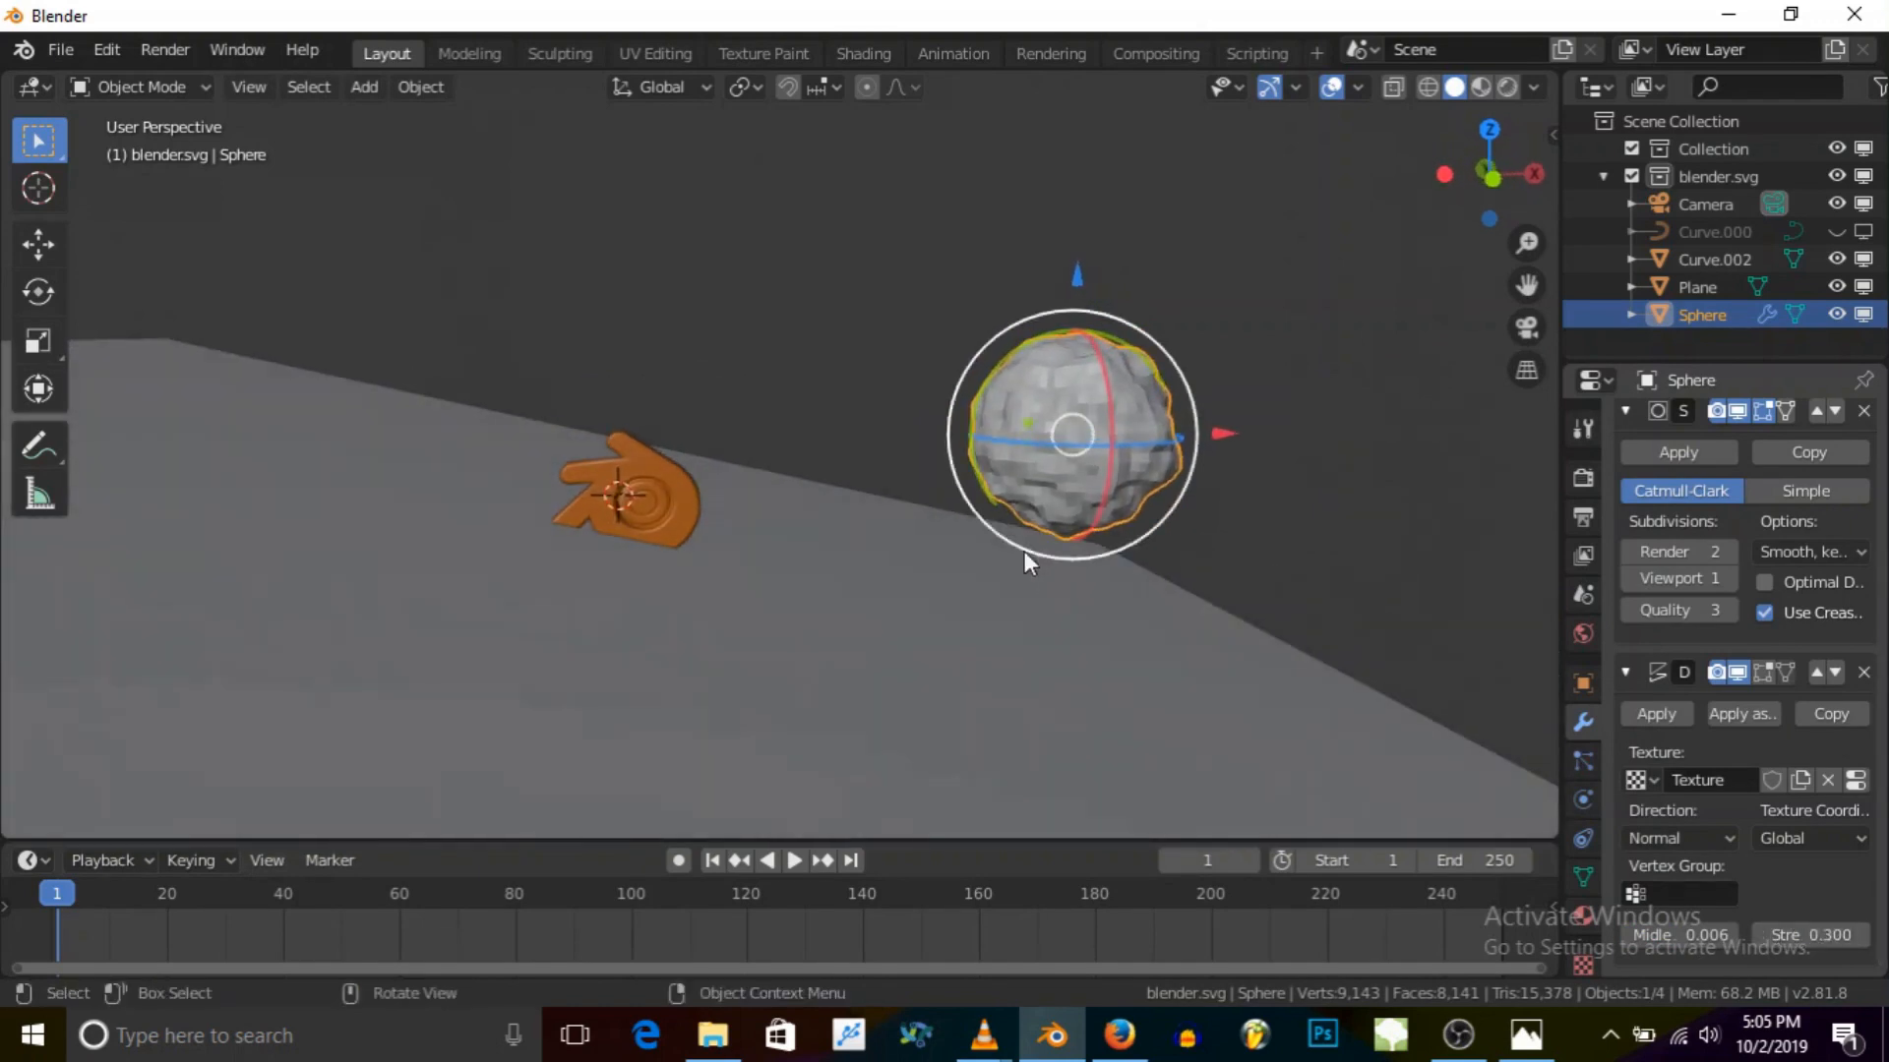
Step: In the camera view, move the sphere into the frame to the right of the logo and scale it down
click(38, 340)
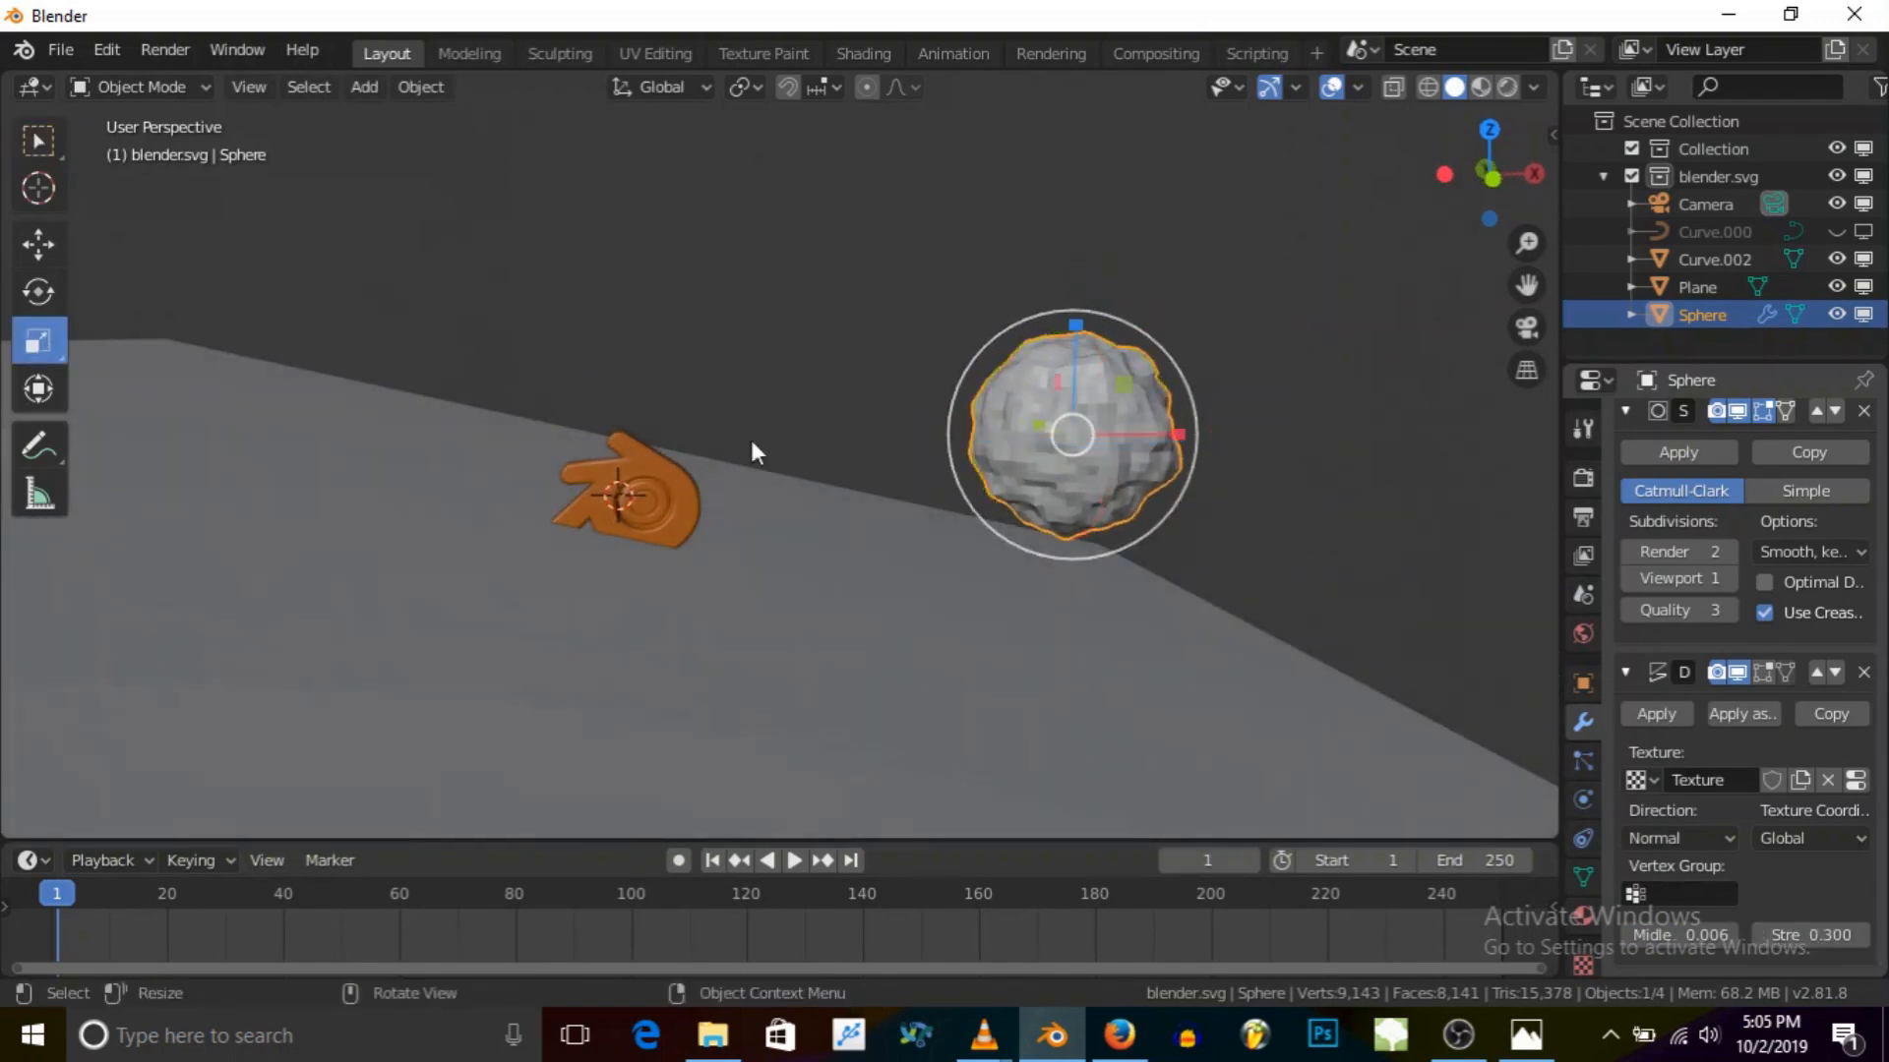
click(1527, 326)
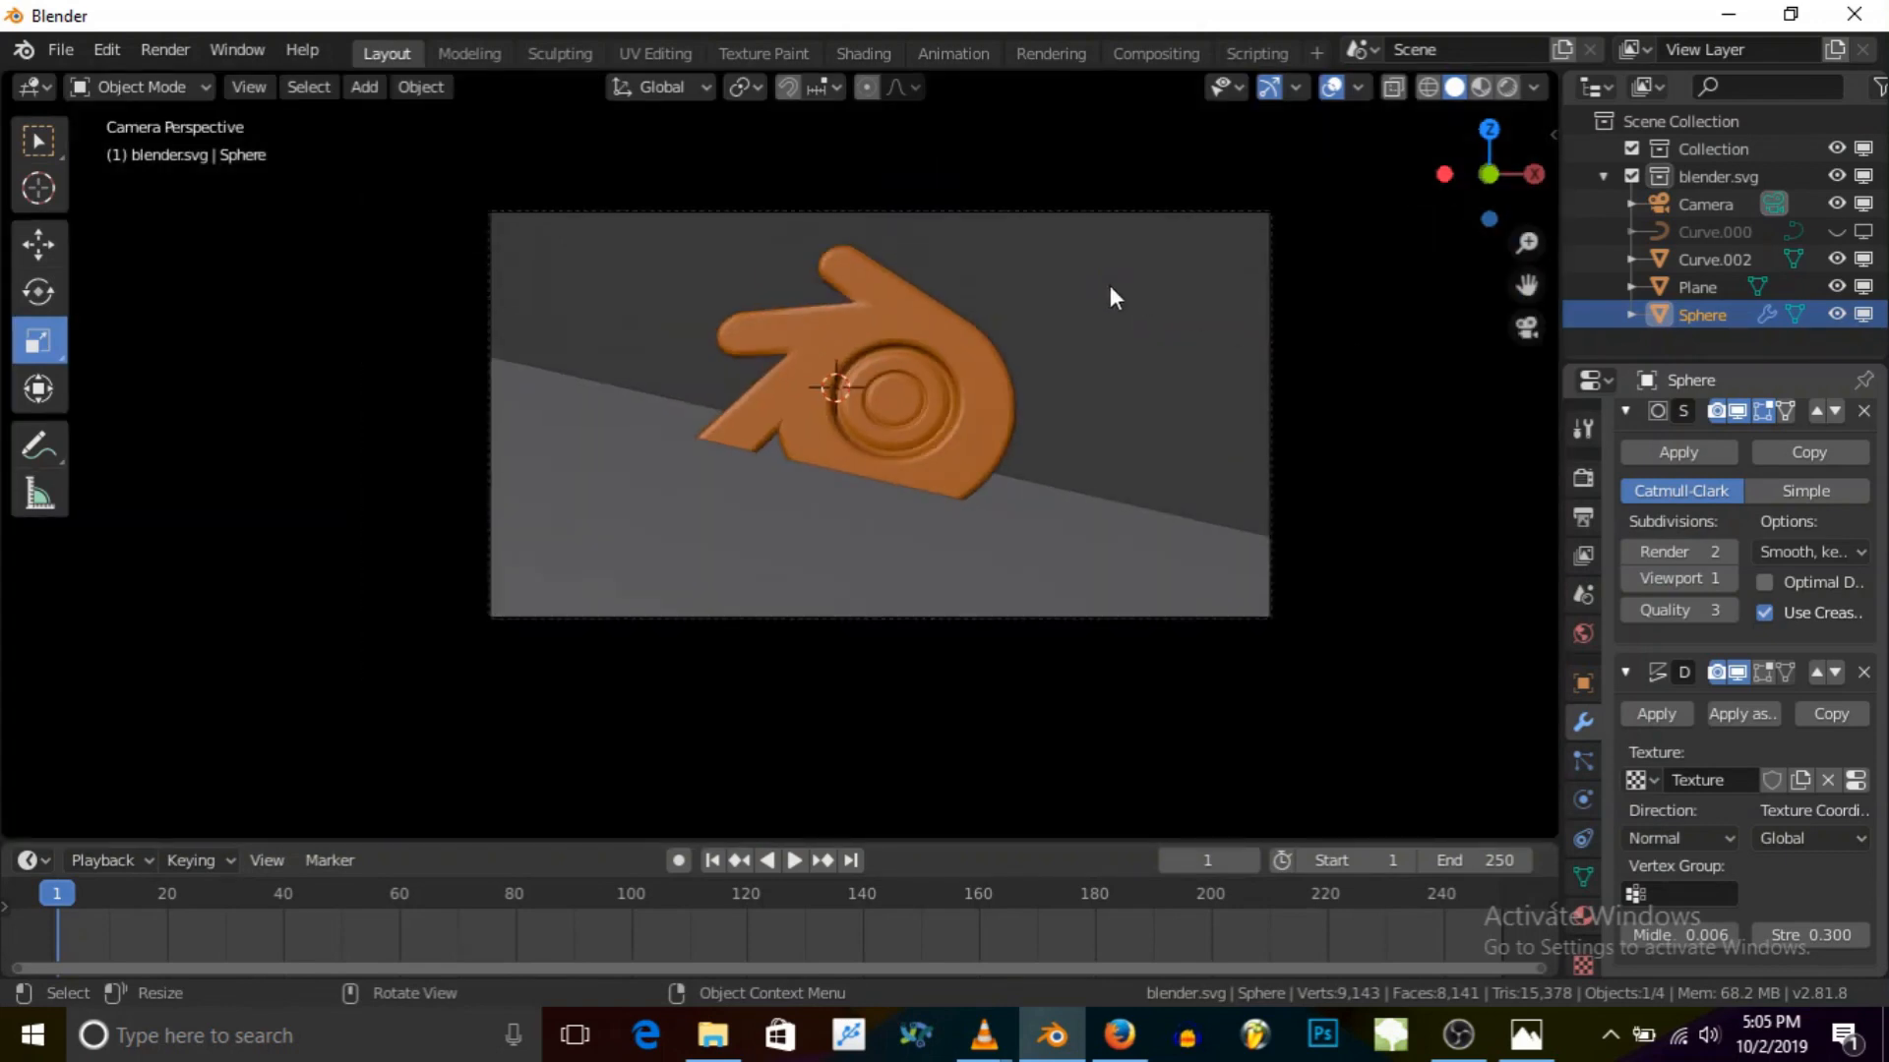
scroll(1279, 364, down, 1)
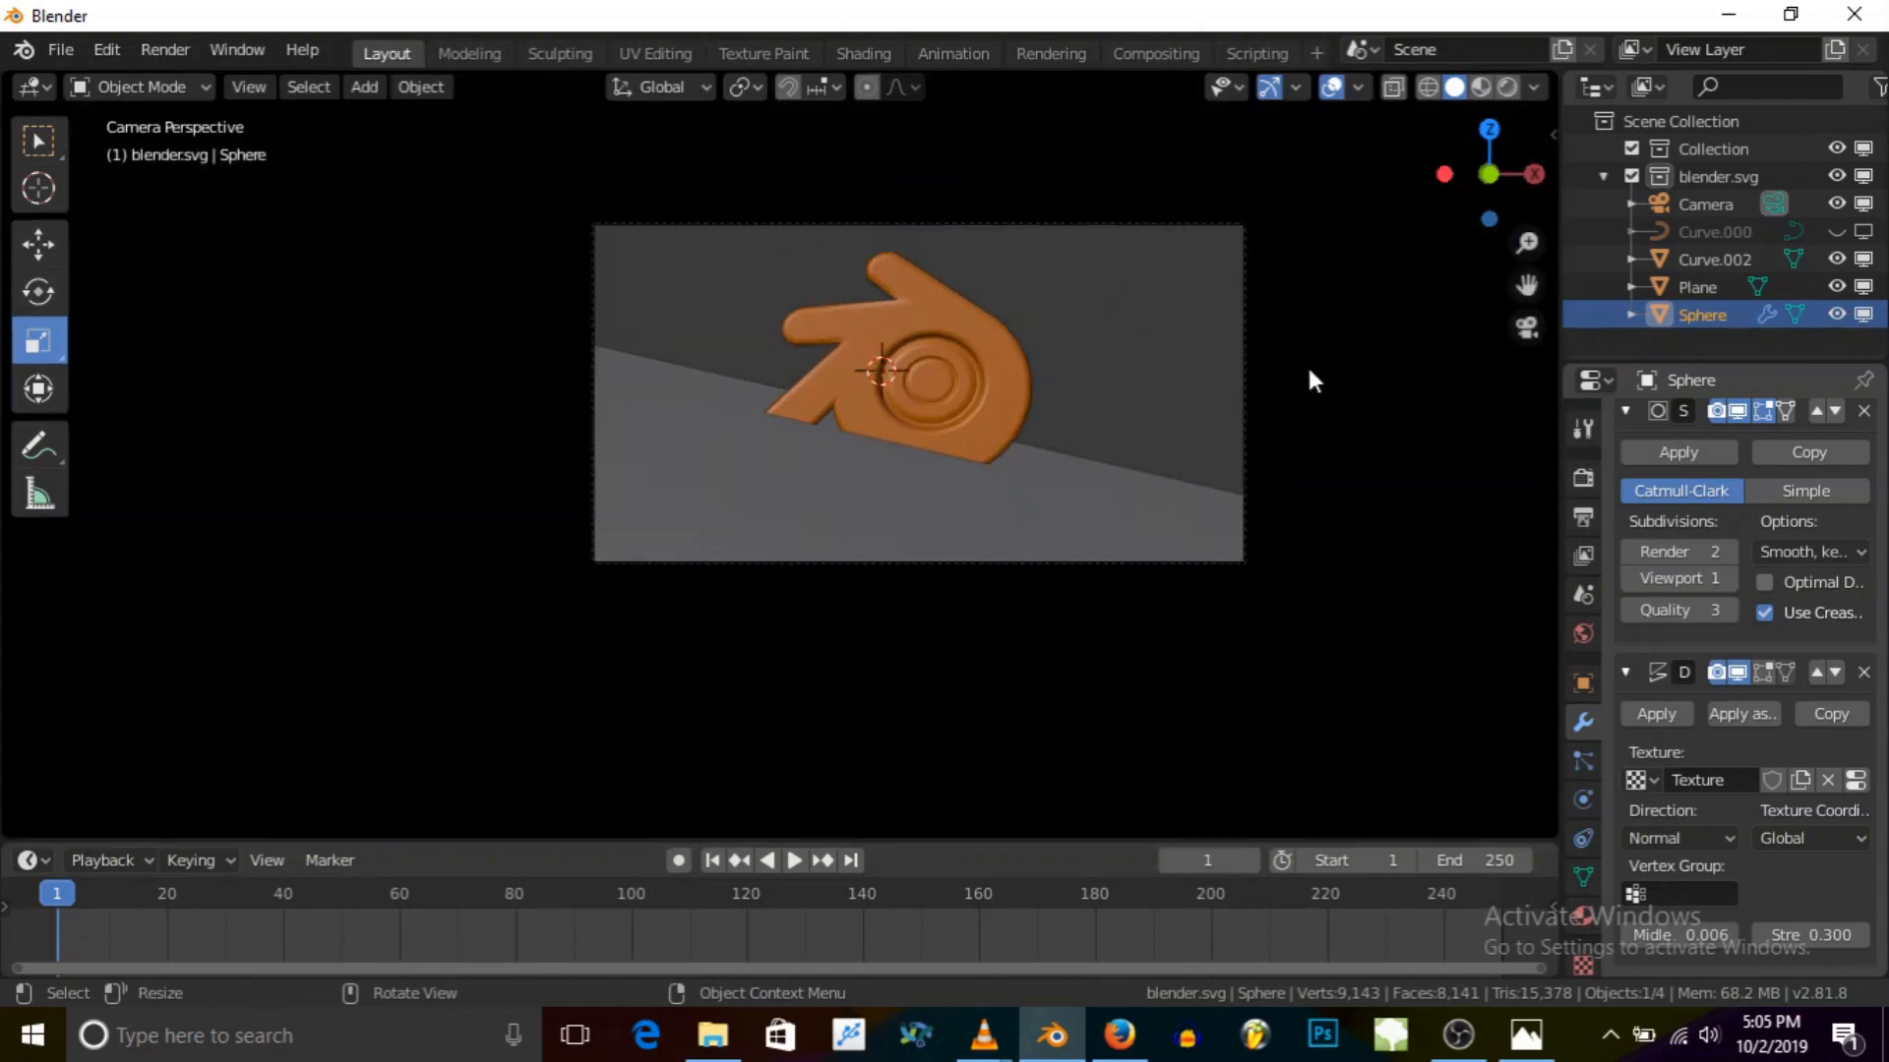
key(g)
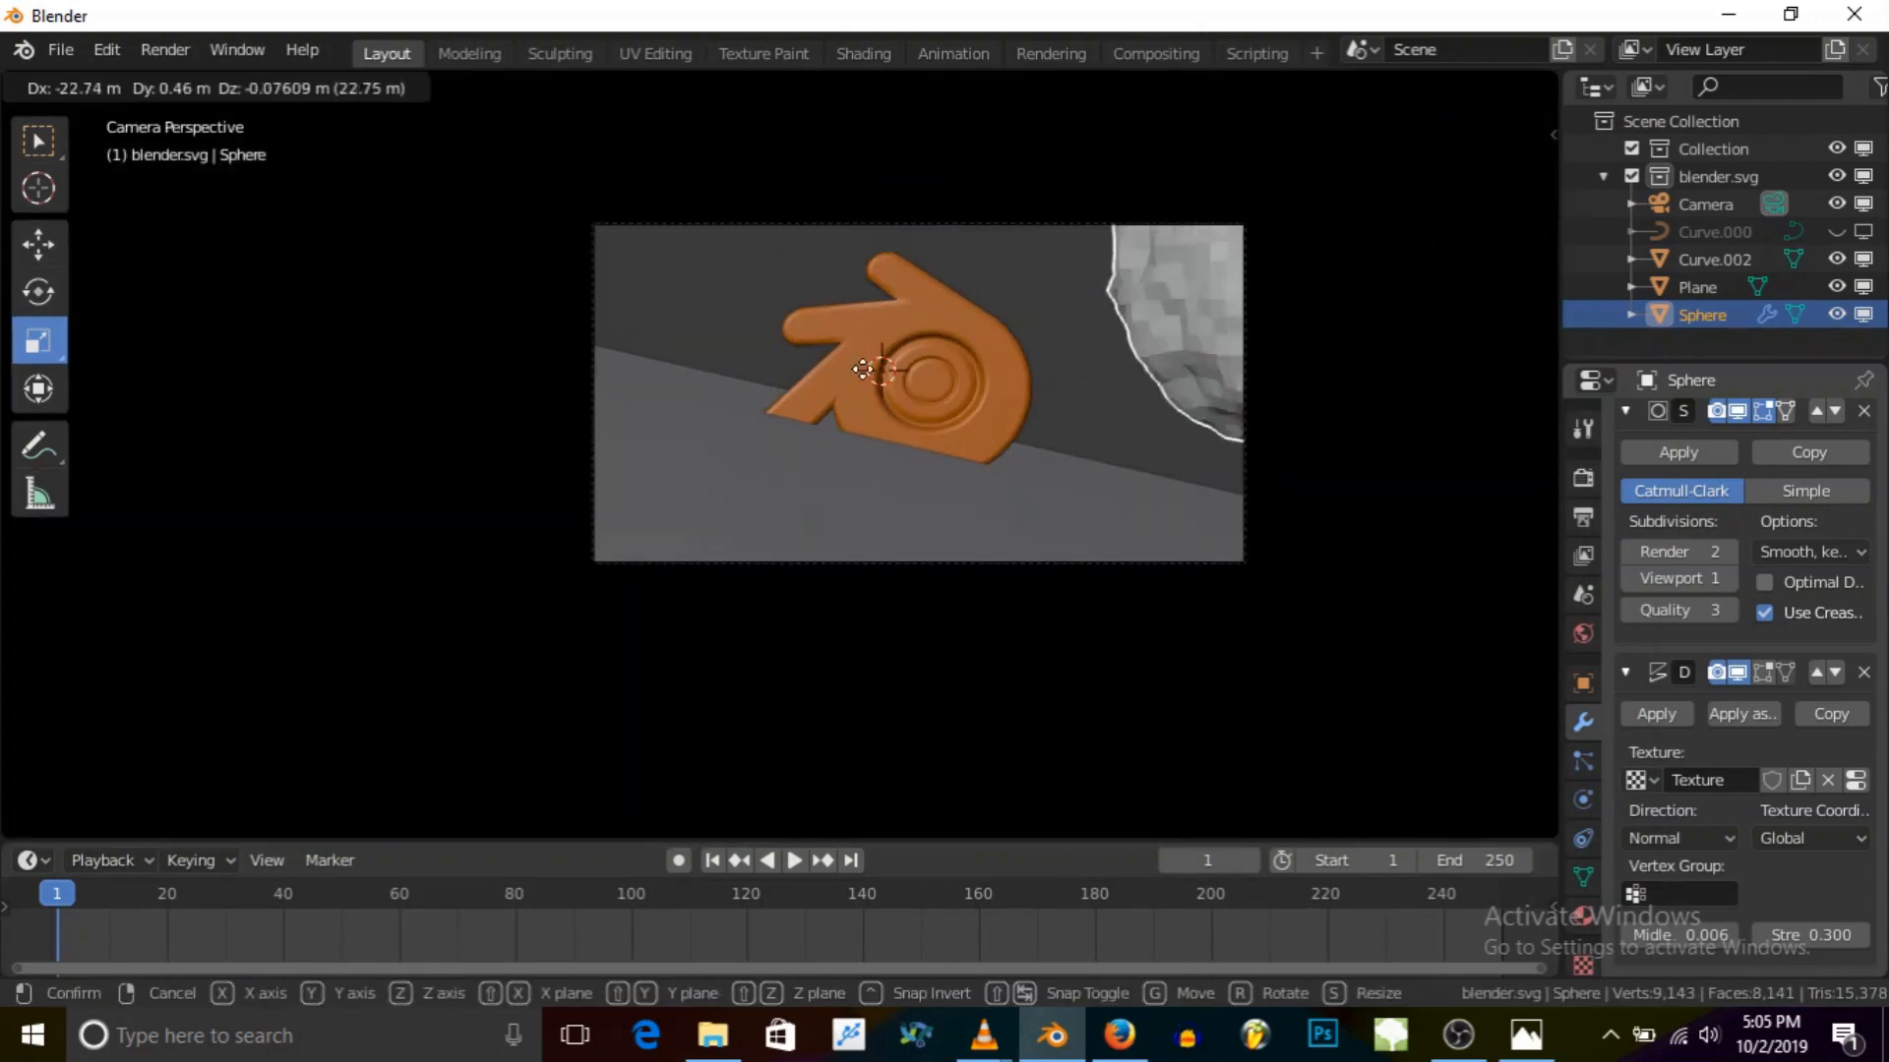
click(833, 442)
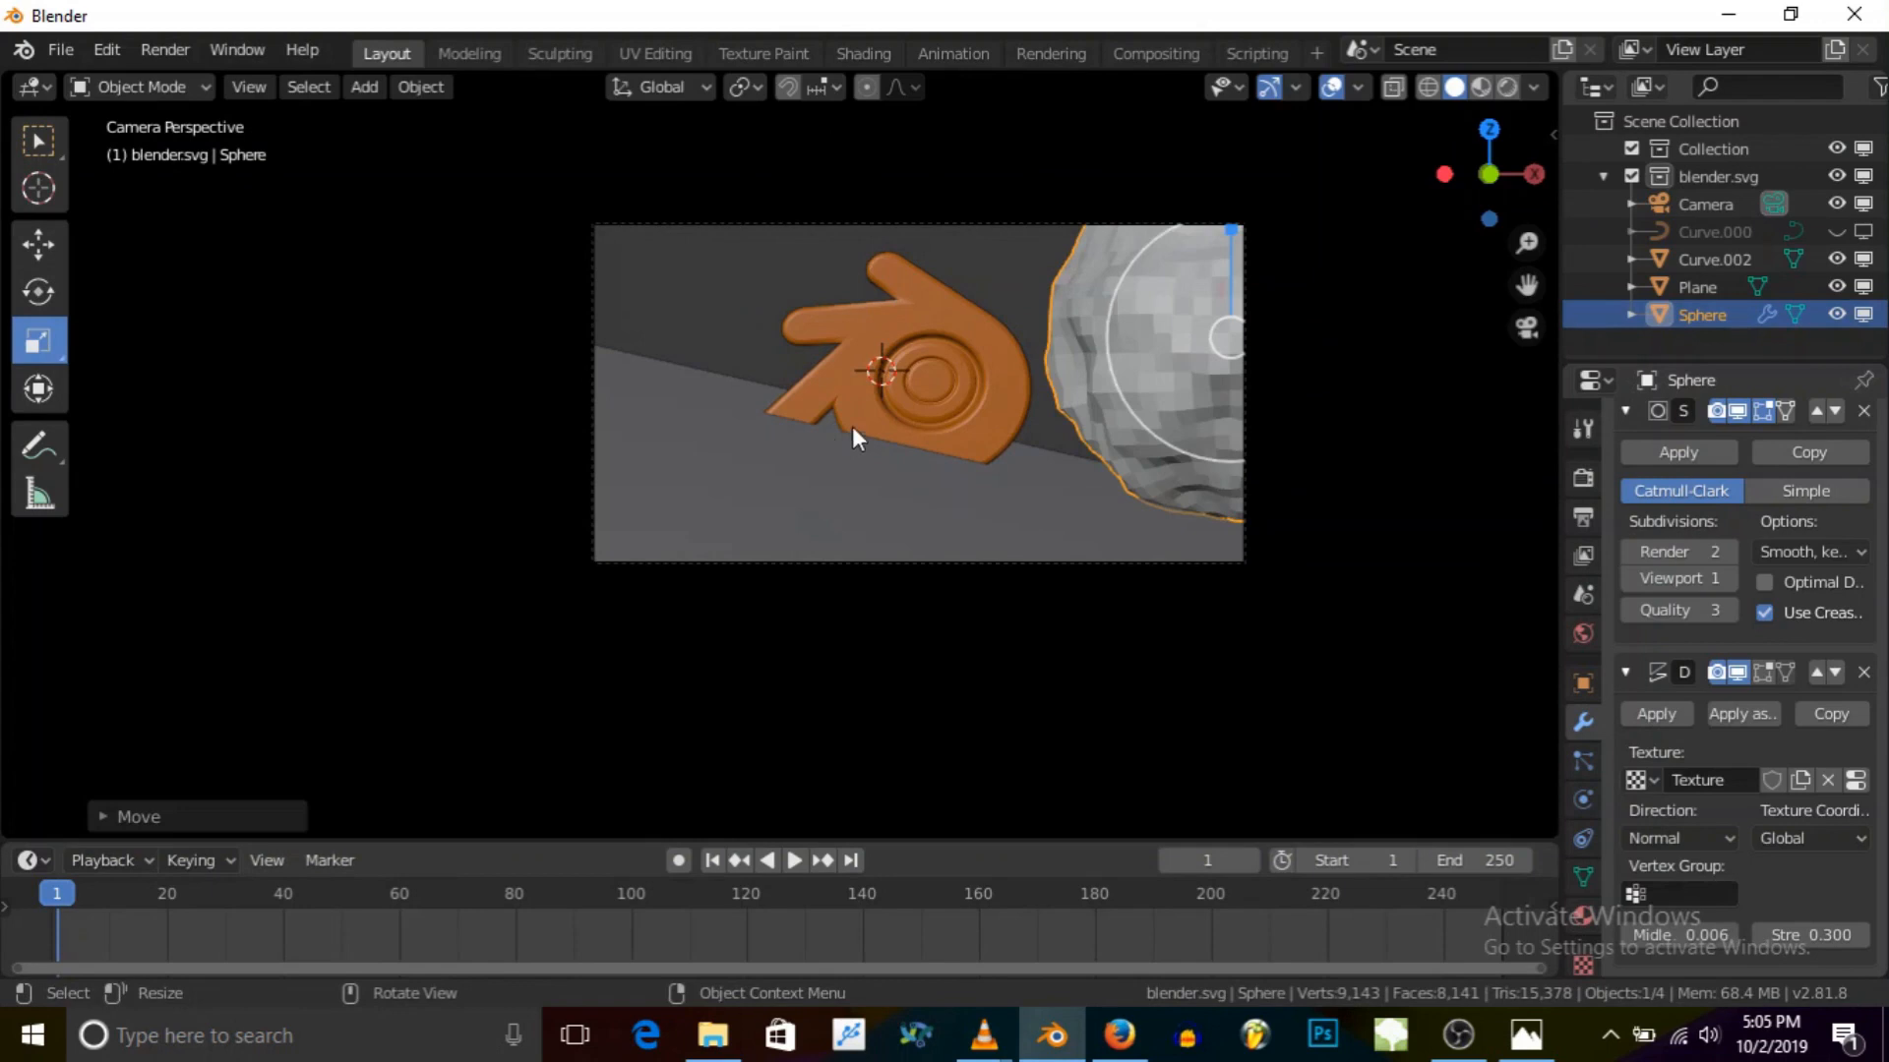
key(s)
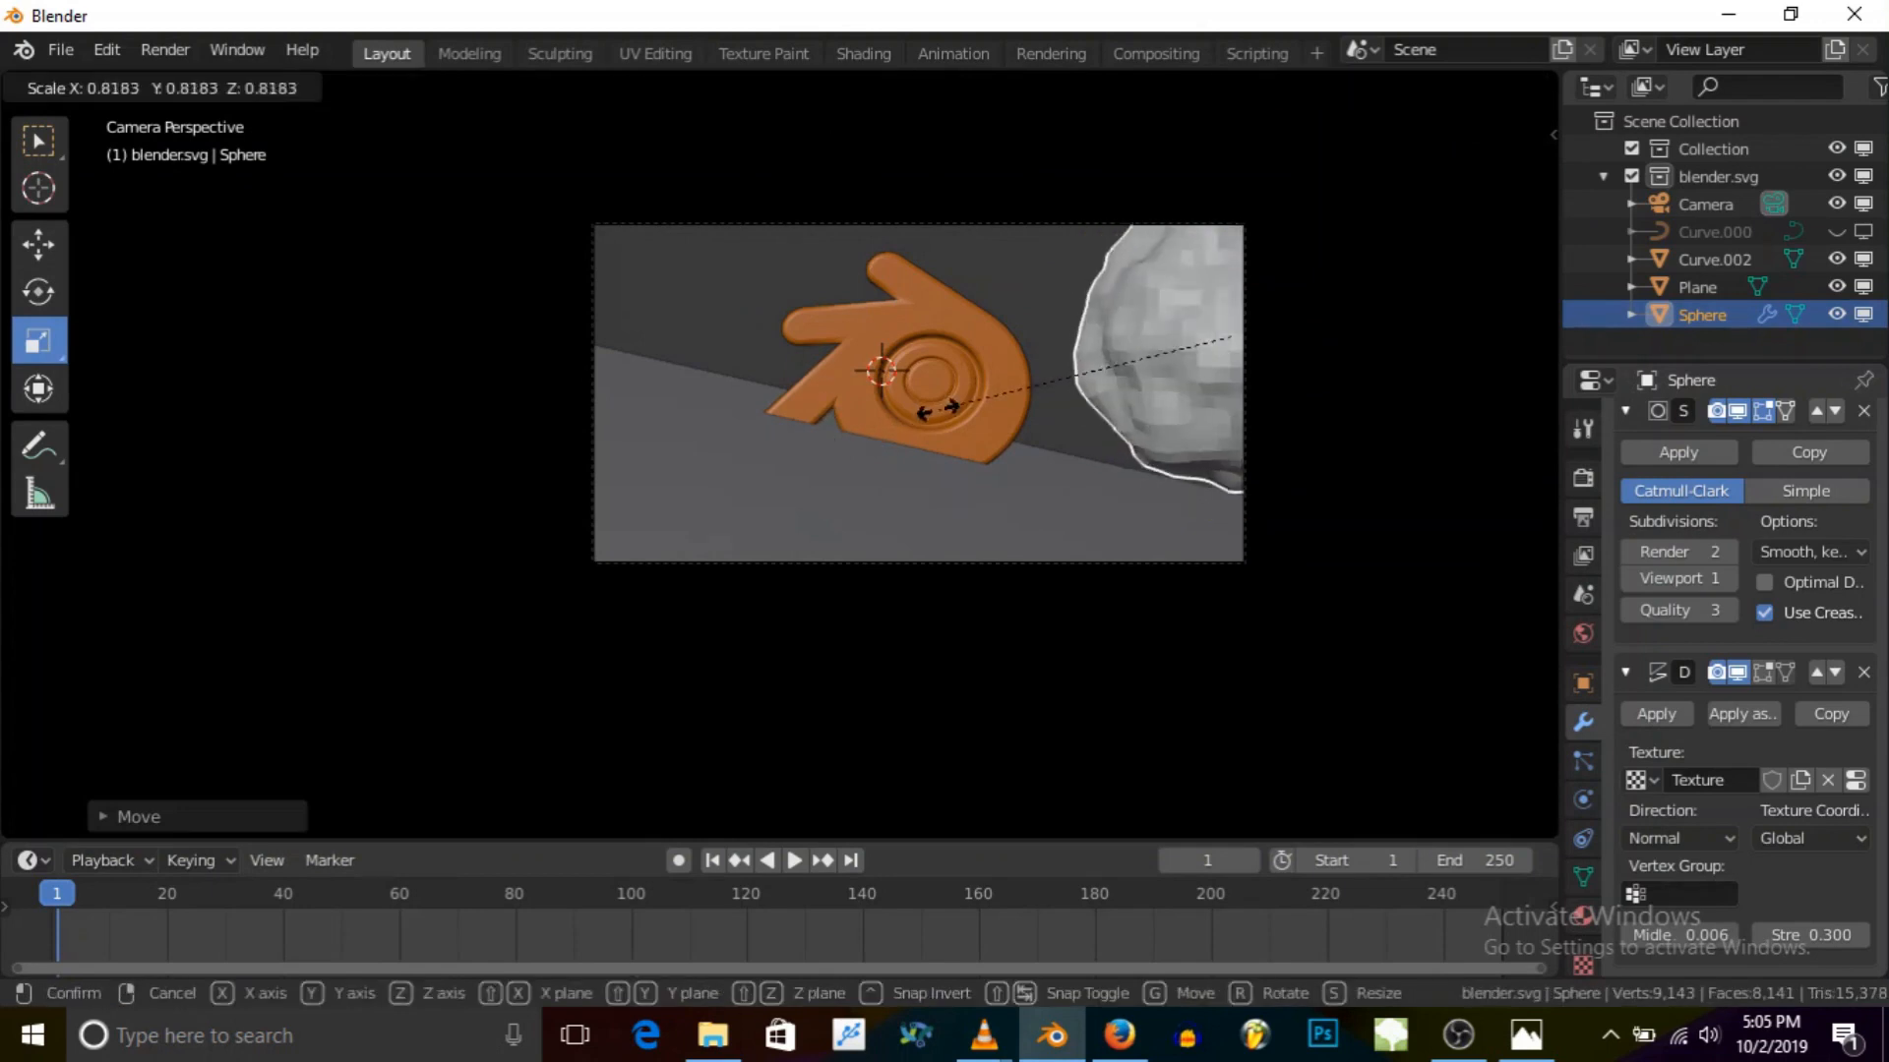
click(1076, 370)
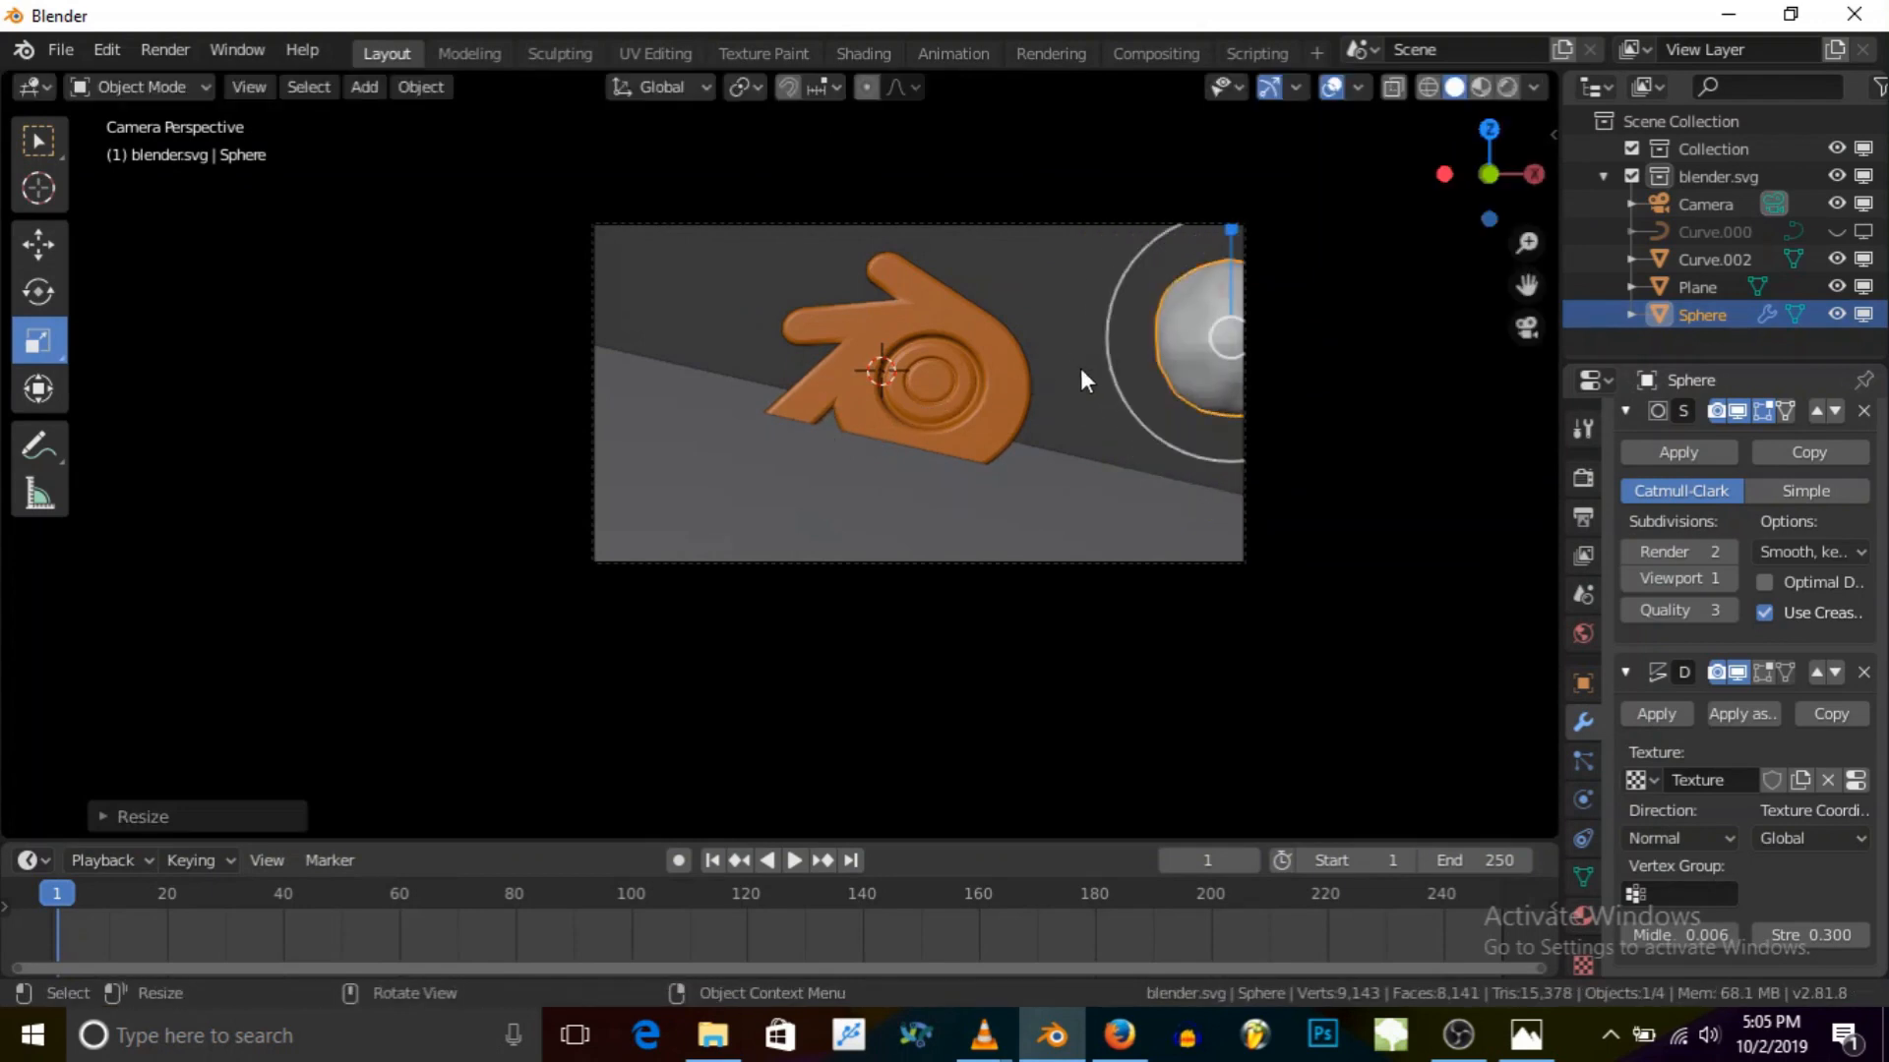
Step: Lower the sphere slightly beside the logo and enlarge it a little
key(g)
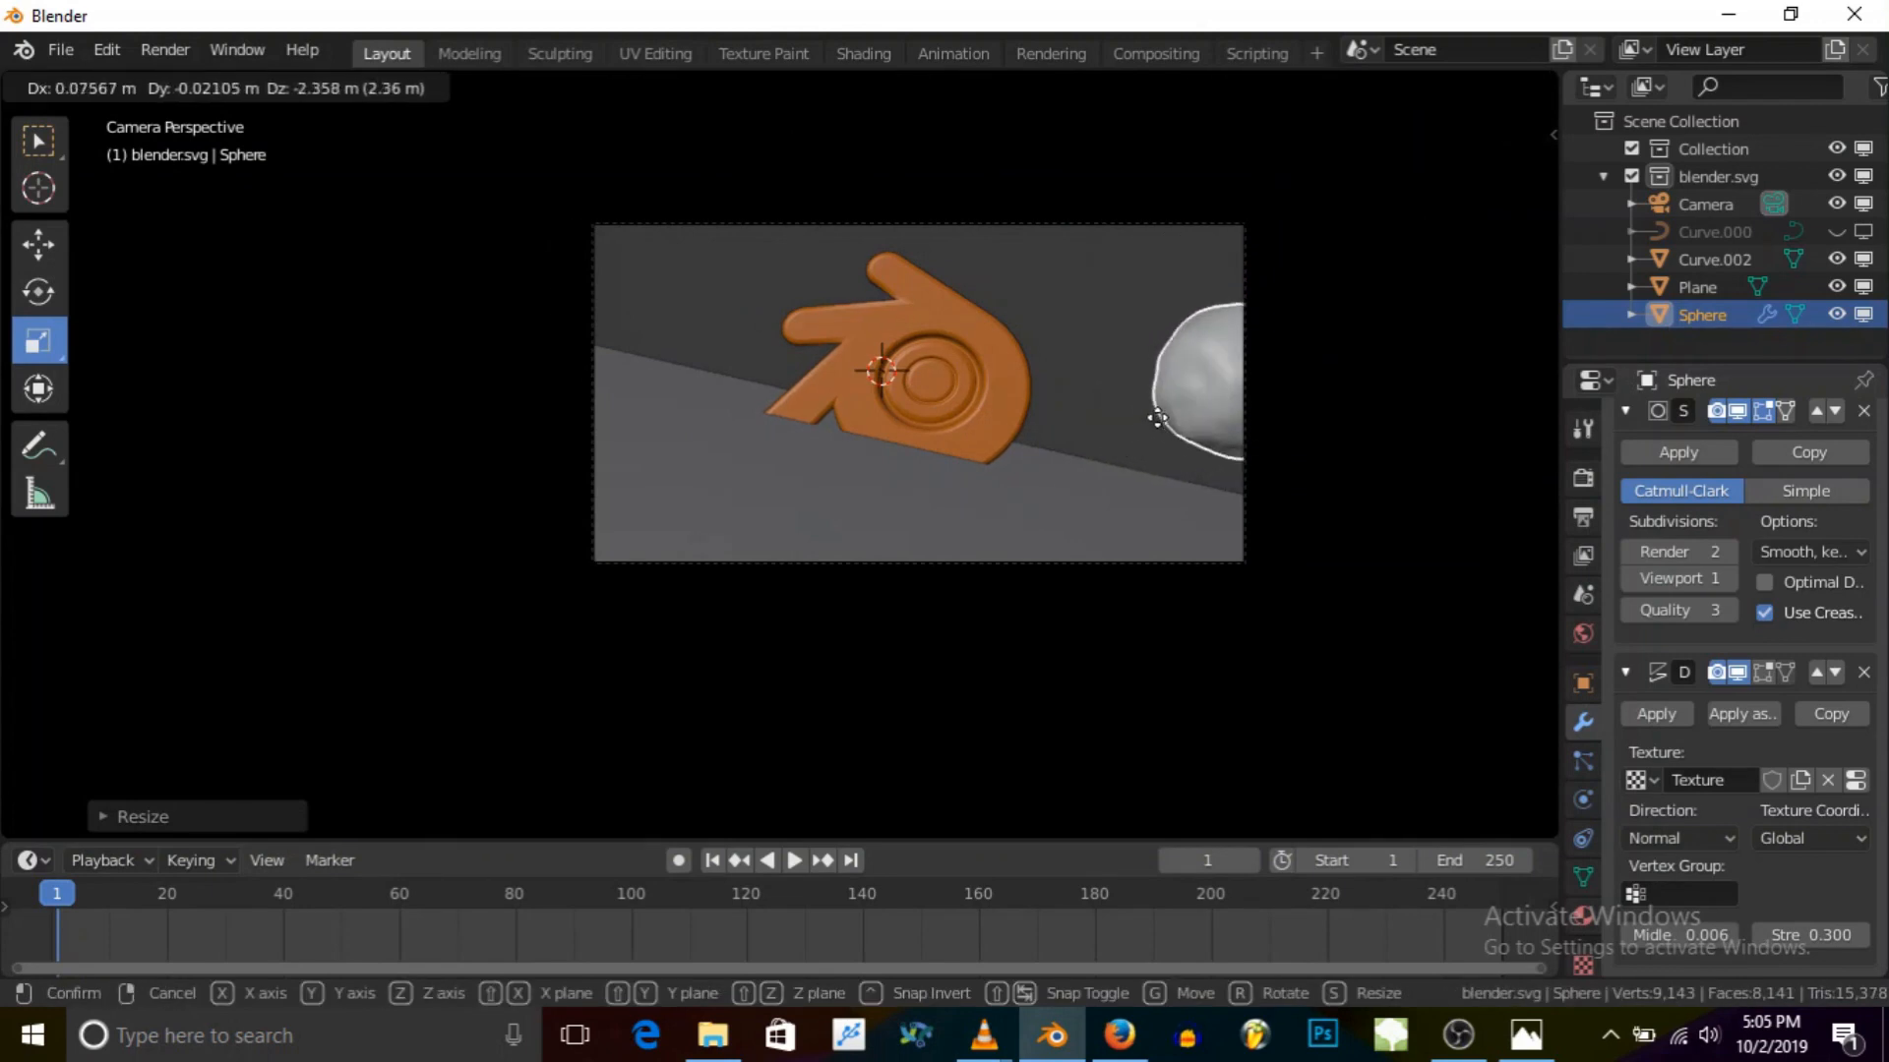
click(1188, 407)
key(s)
click(1111, 428)
middle_drag(1112, 428, 1177, 539)
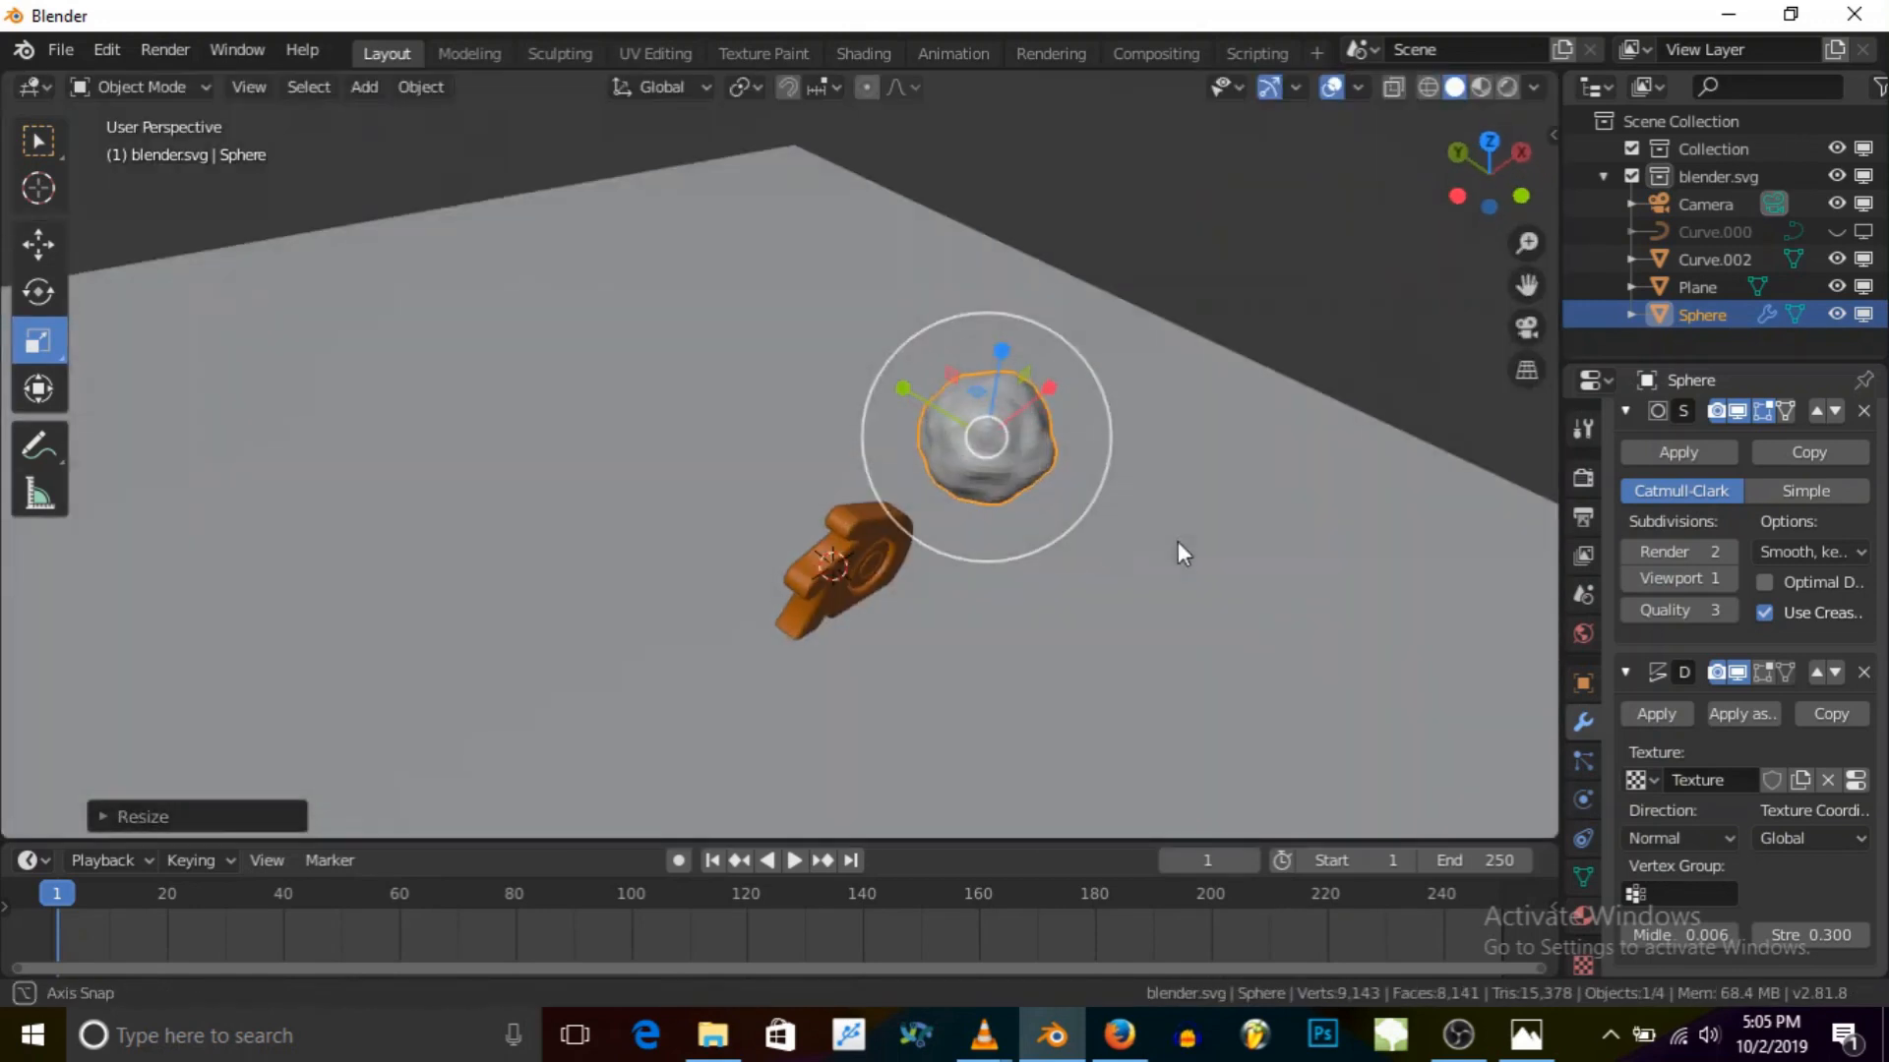
Step: Move the sphere along Y away from the camera and shift it along X toward the frame's right edge
click(39, 243)
drag(919, 392, 762, 252)
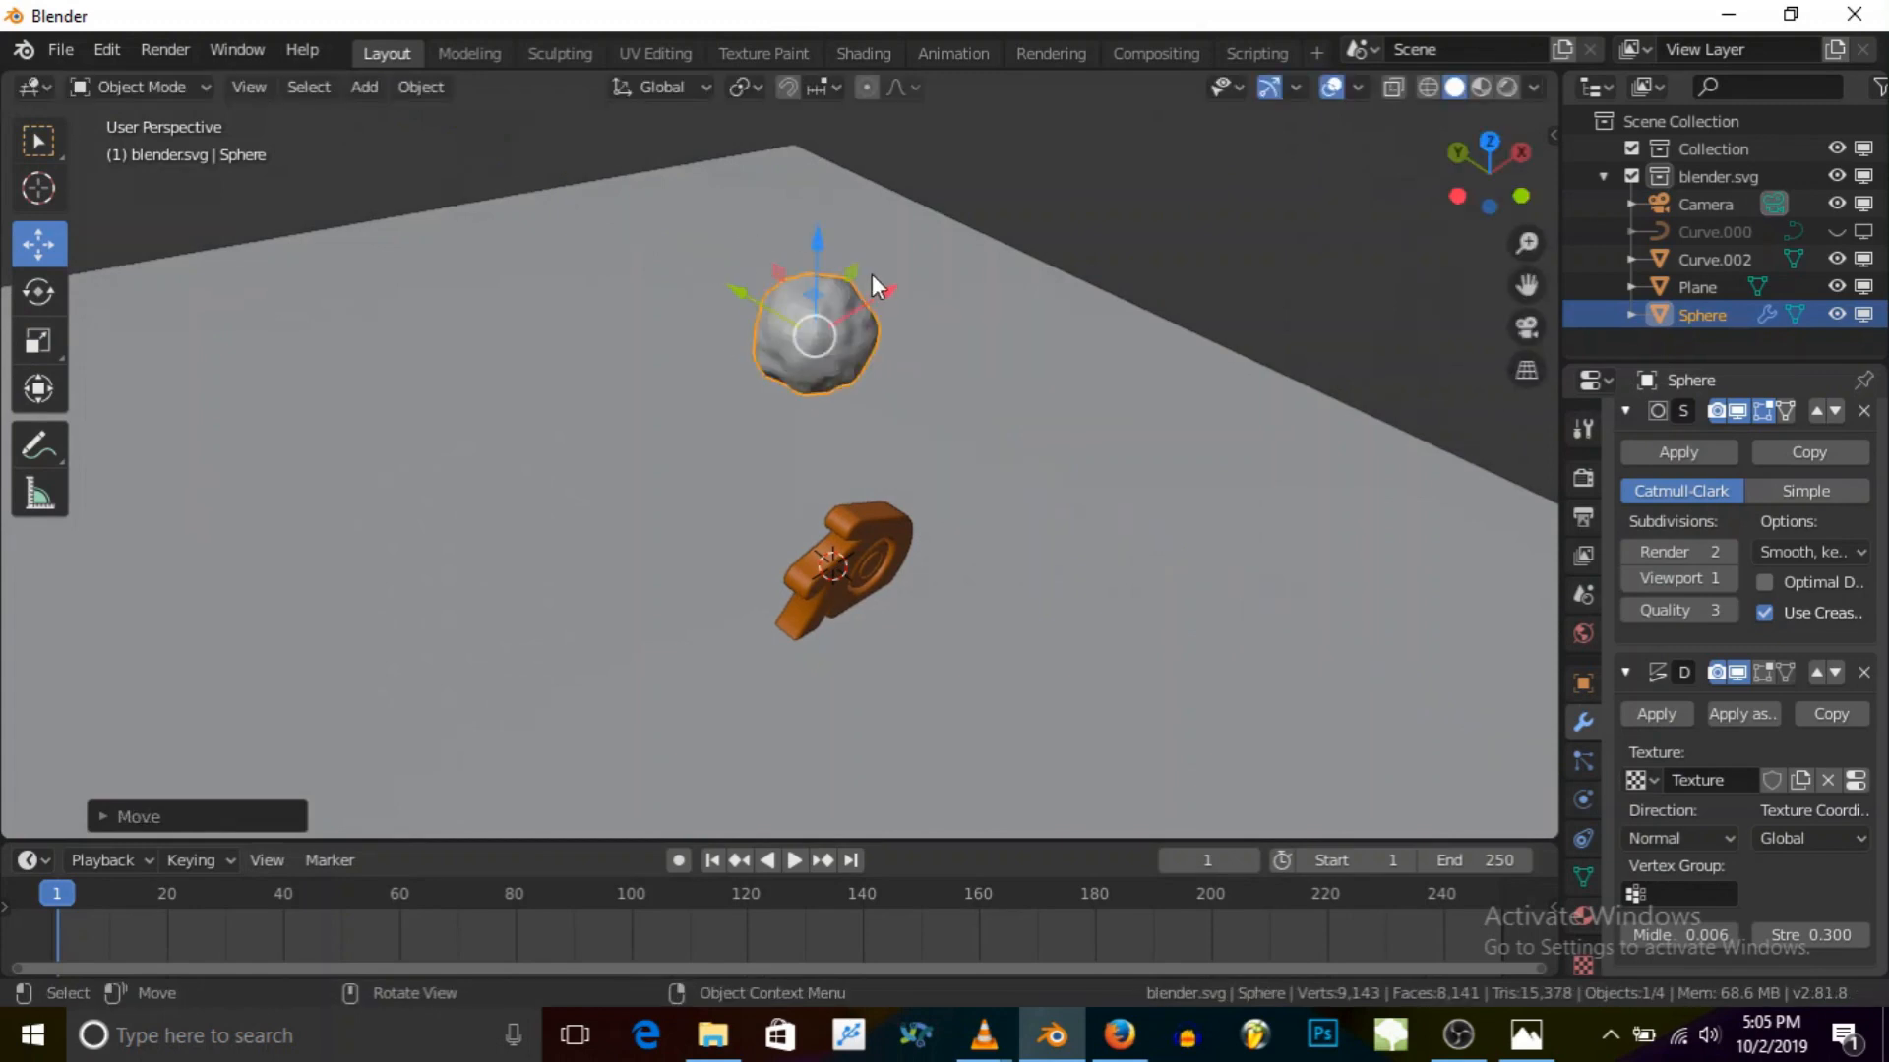
click(1524, 327)
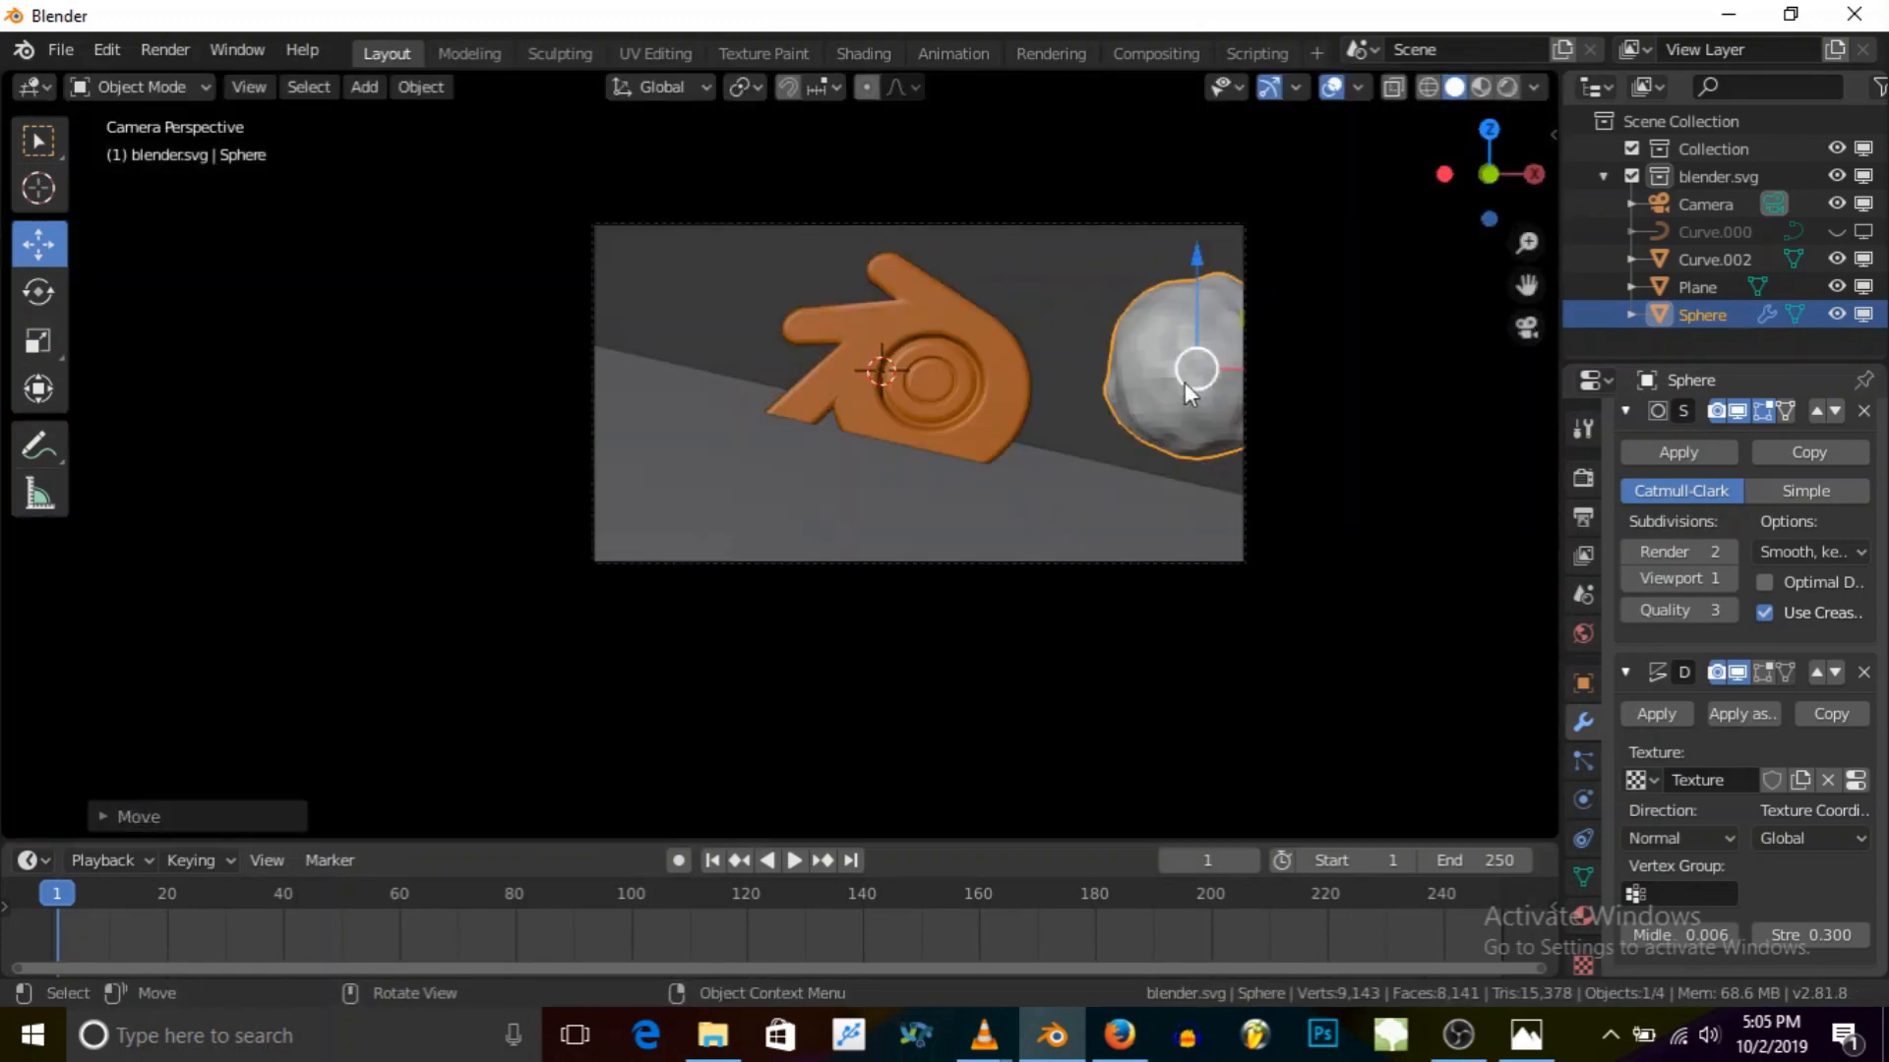
drag(1239, 375, 1304, 389)
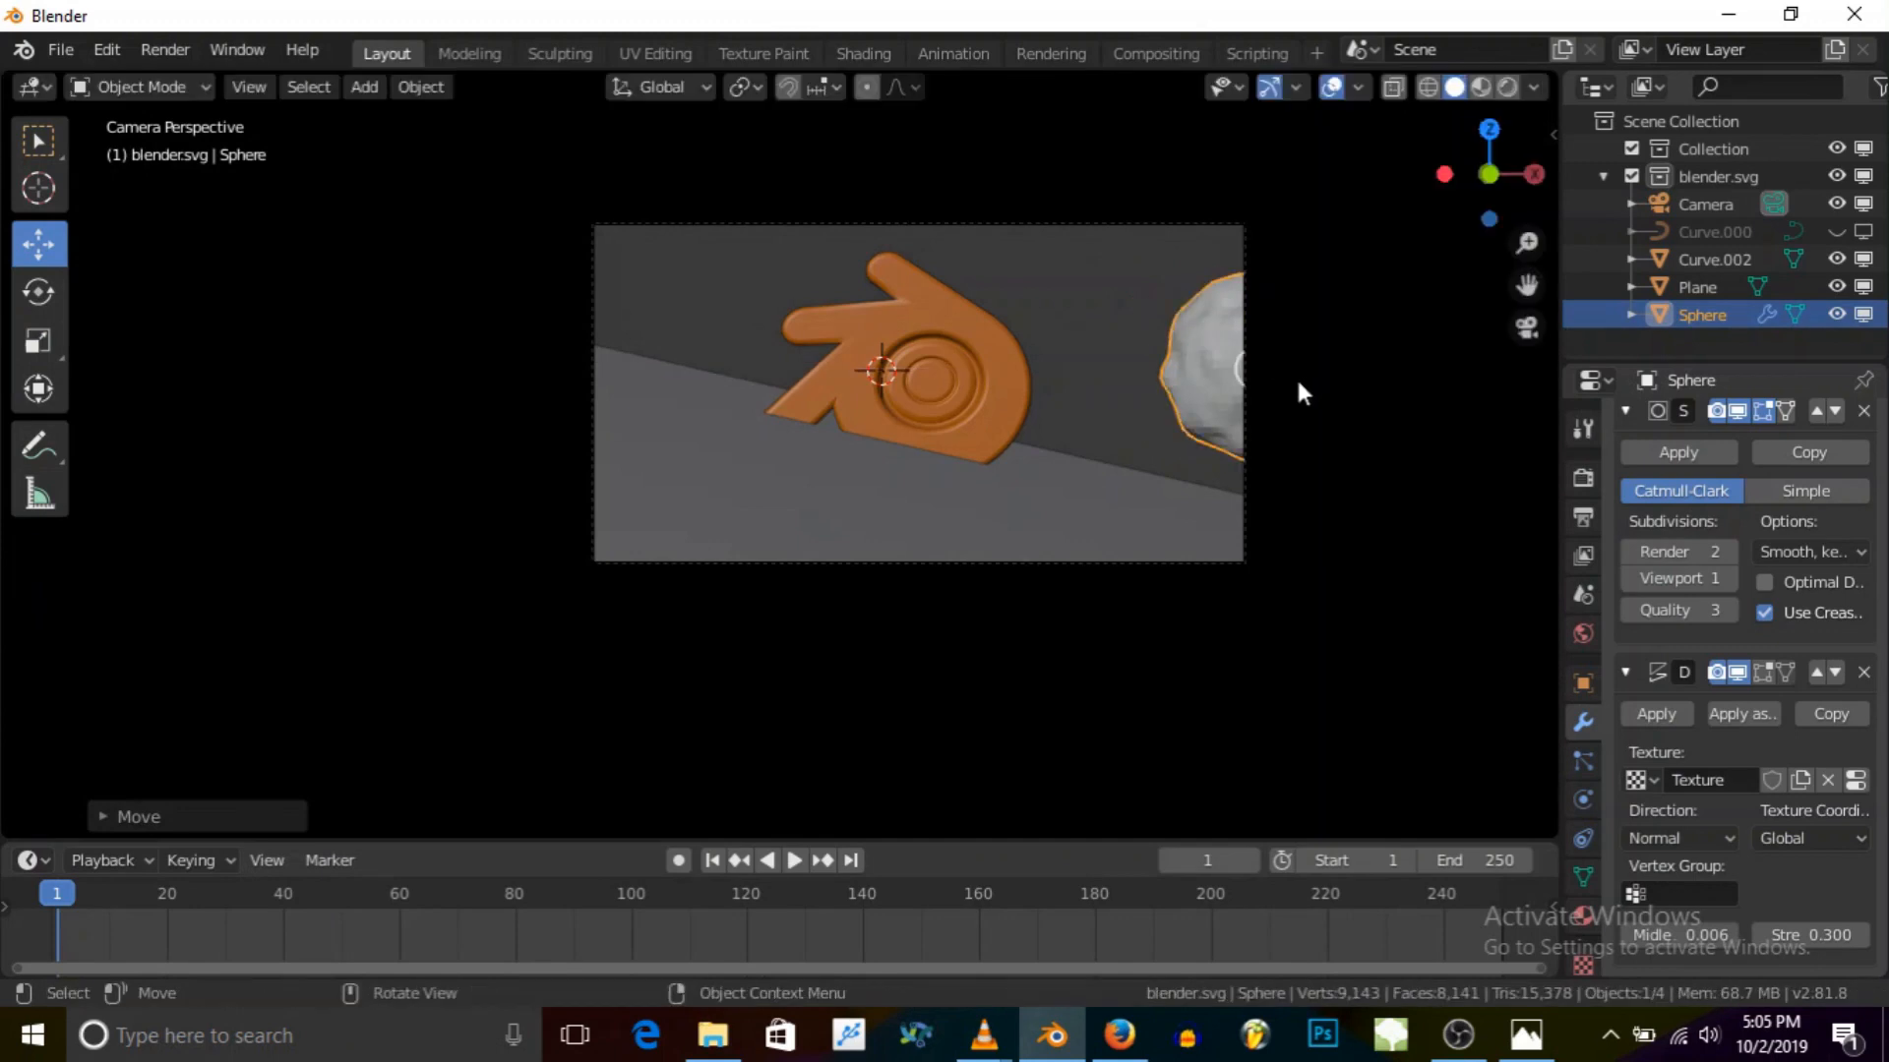
Step: Shrink the sphere and move it left and down toward the floor plane within the camera frame
key(s)
click(1279, 381)
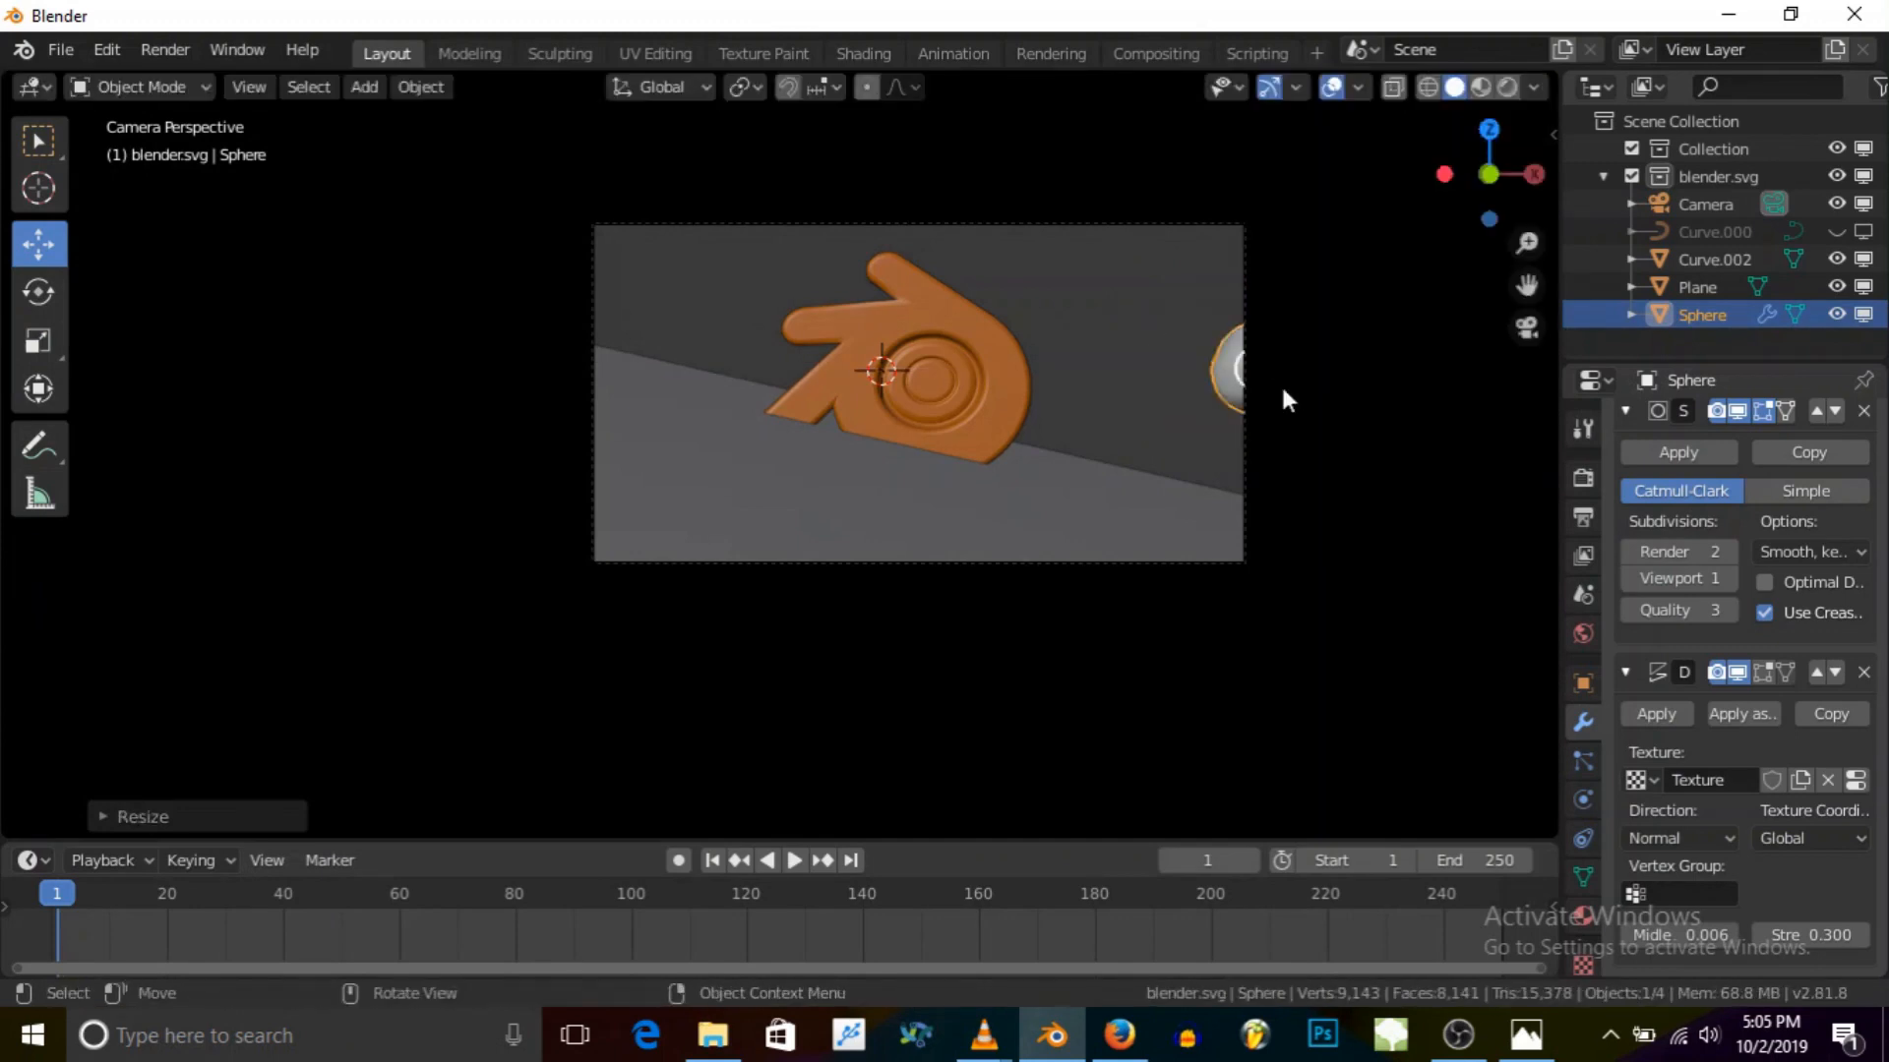
key(g)
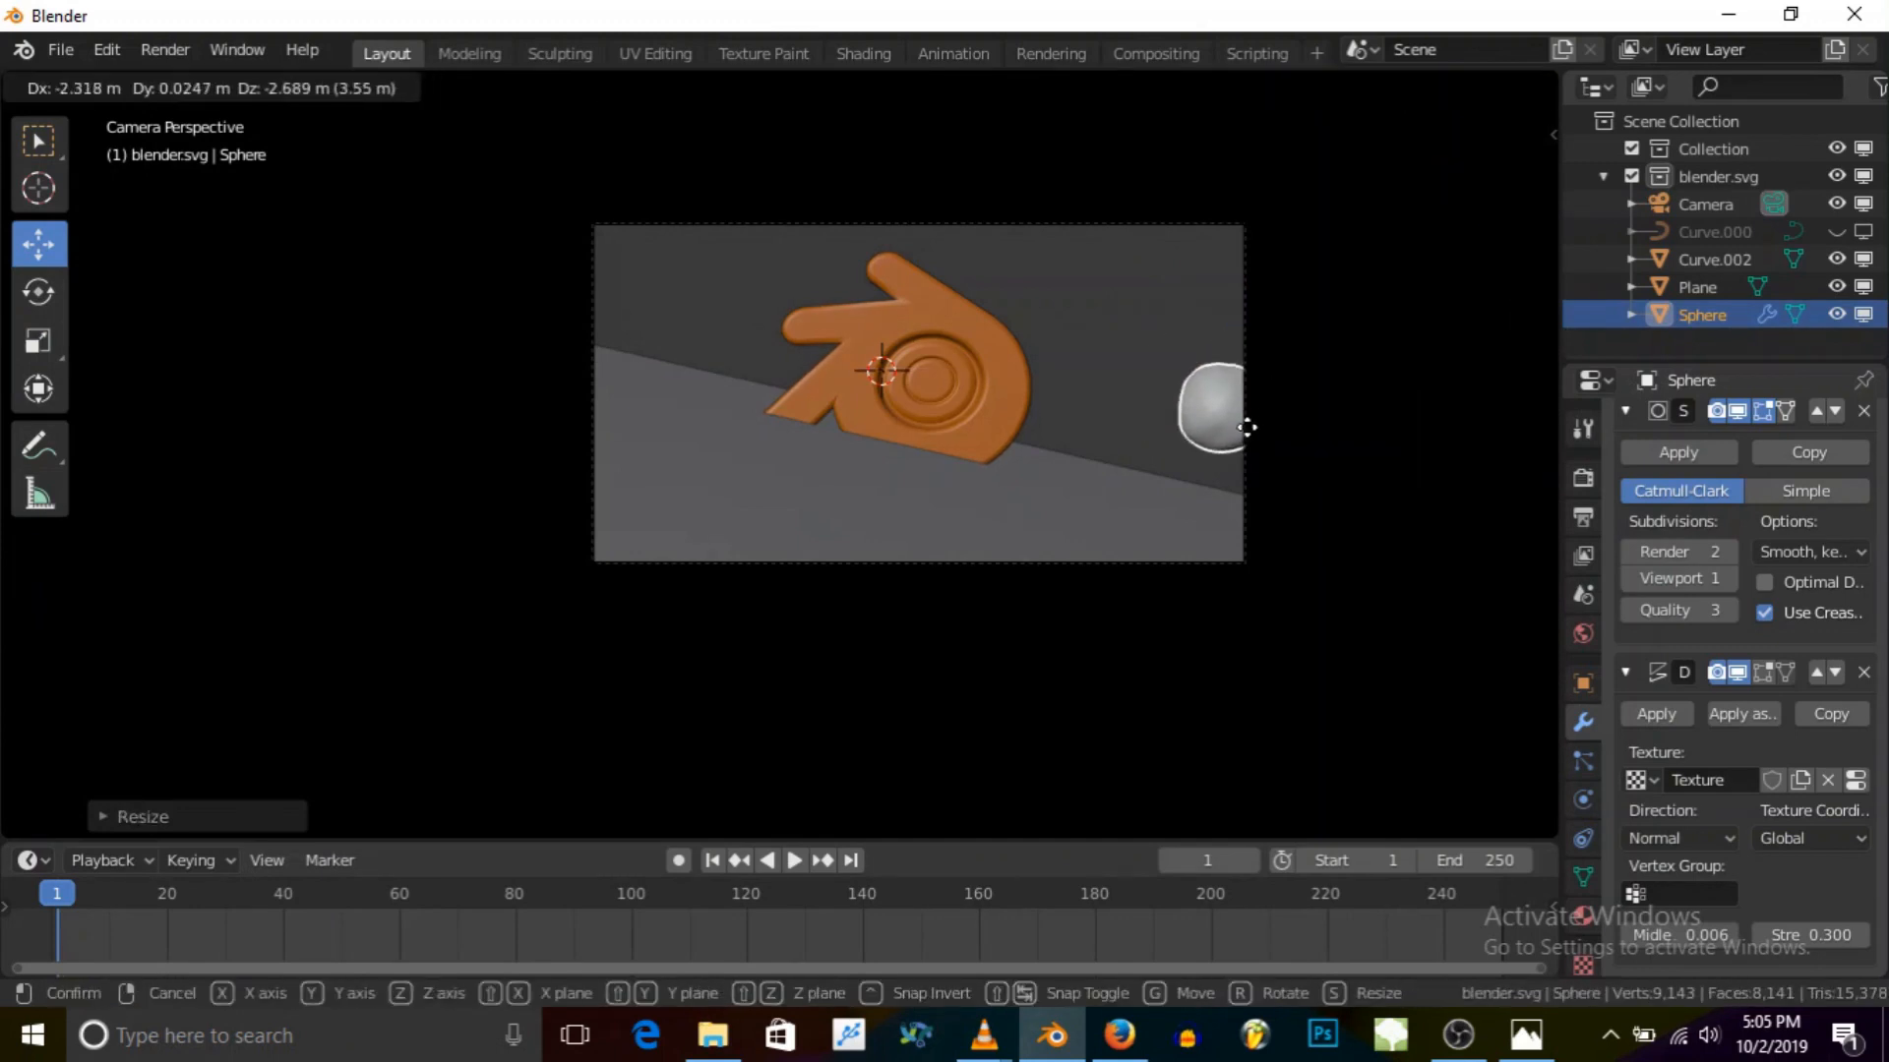
click(1279, 441)
Step: Enlarge the sphere slightly and stretch it along the X axis to about 1.5 times its width
key(s)
click(1301, 425)
key(s)
key(x)
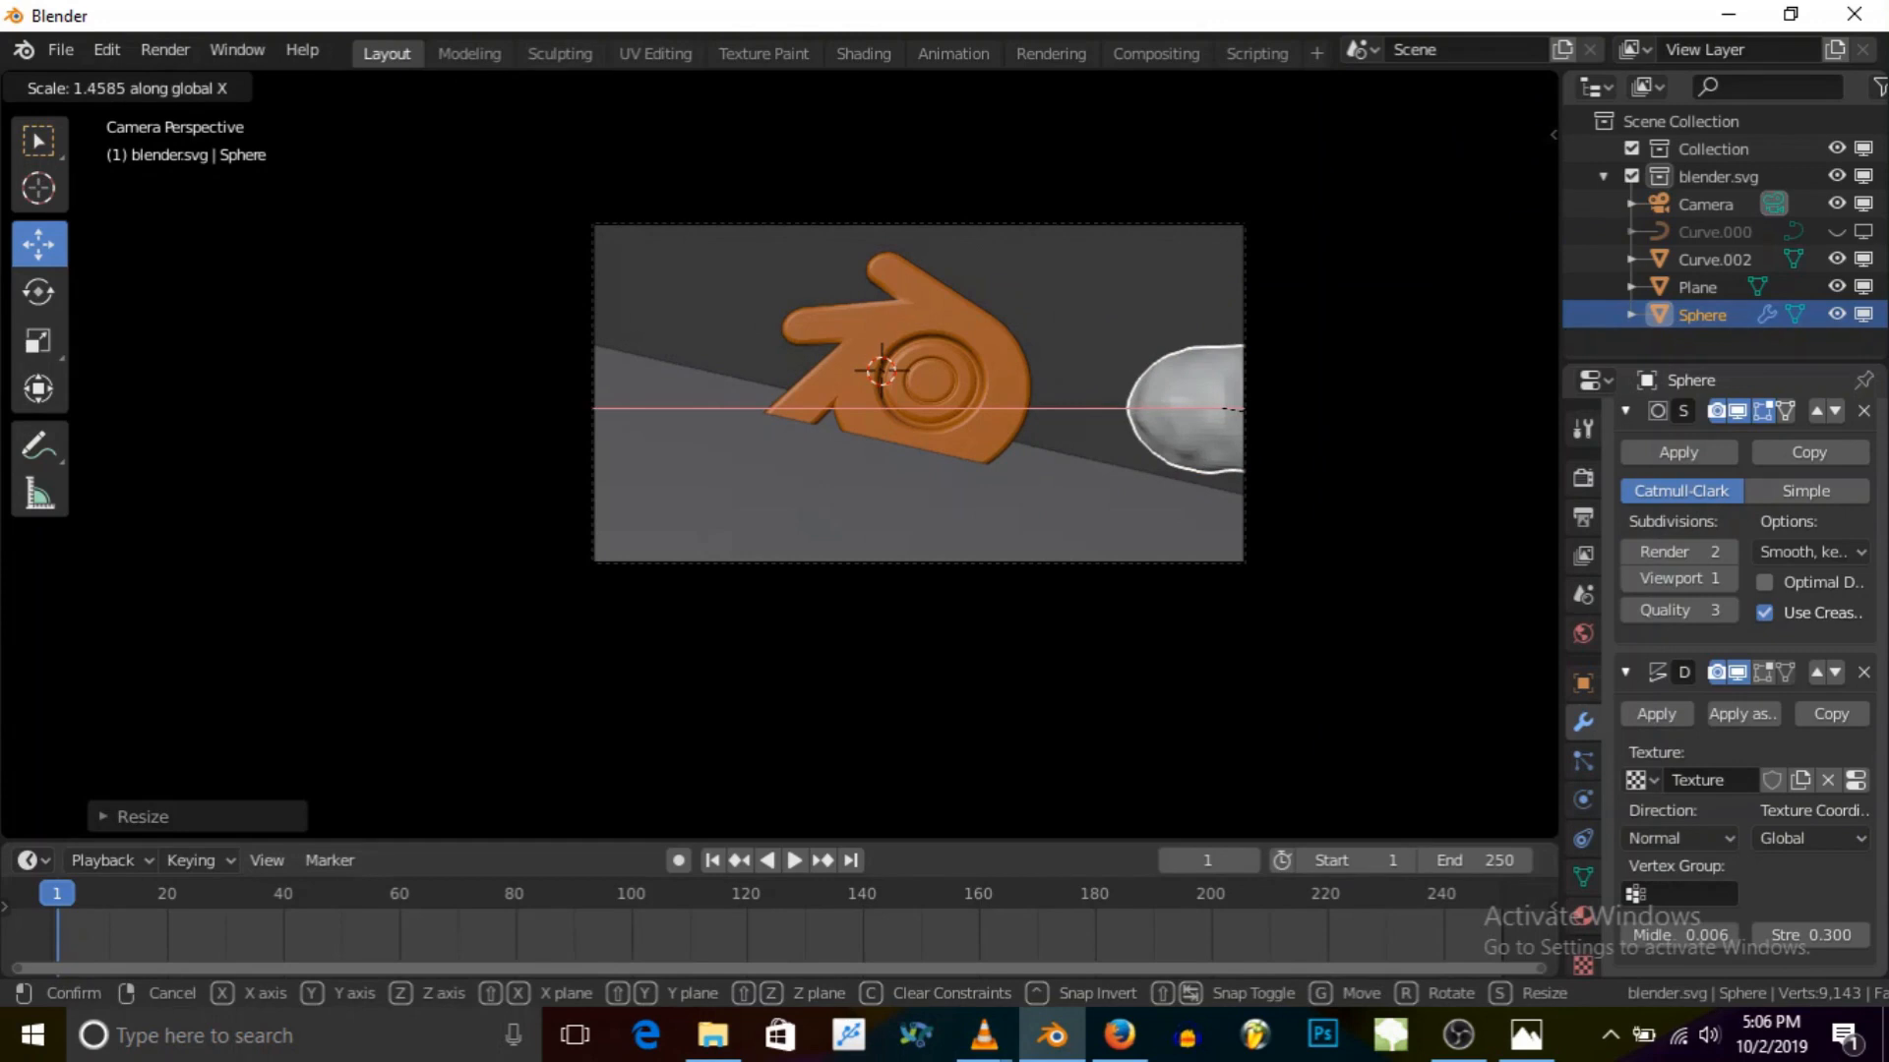
click(1334, 425)
Step: Raise the Displace modifier's strength to 1.0 and scale the rock down slightly
click(1859, 935)
click(1860, 935)
click(1860, 935)
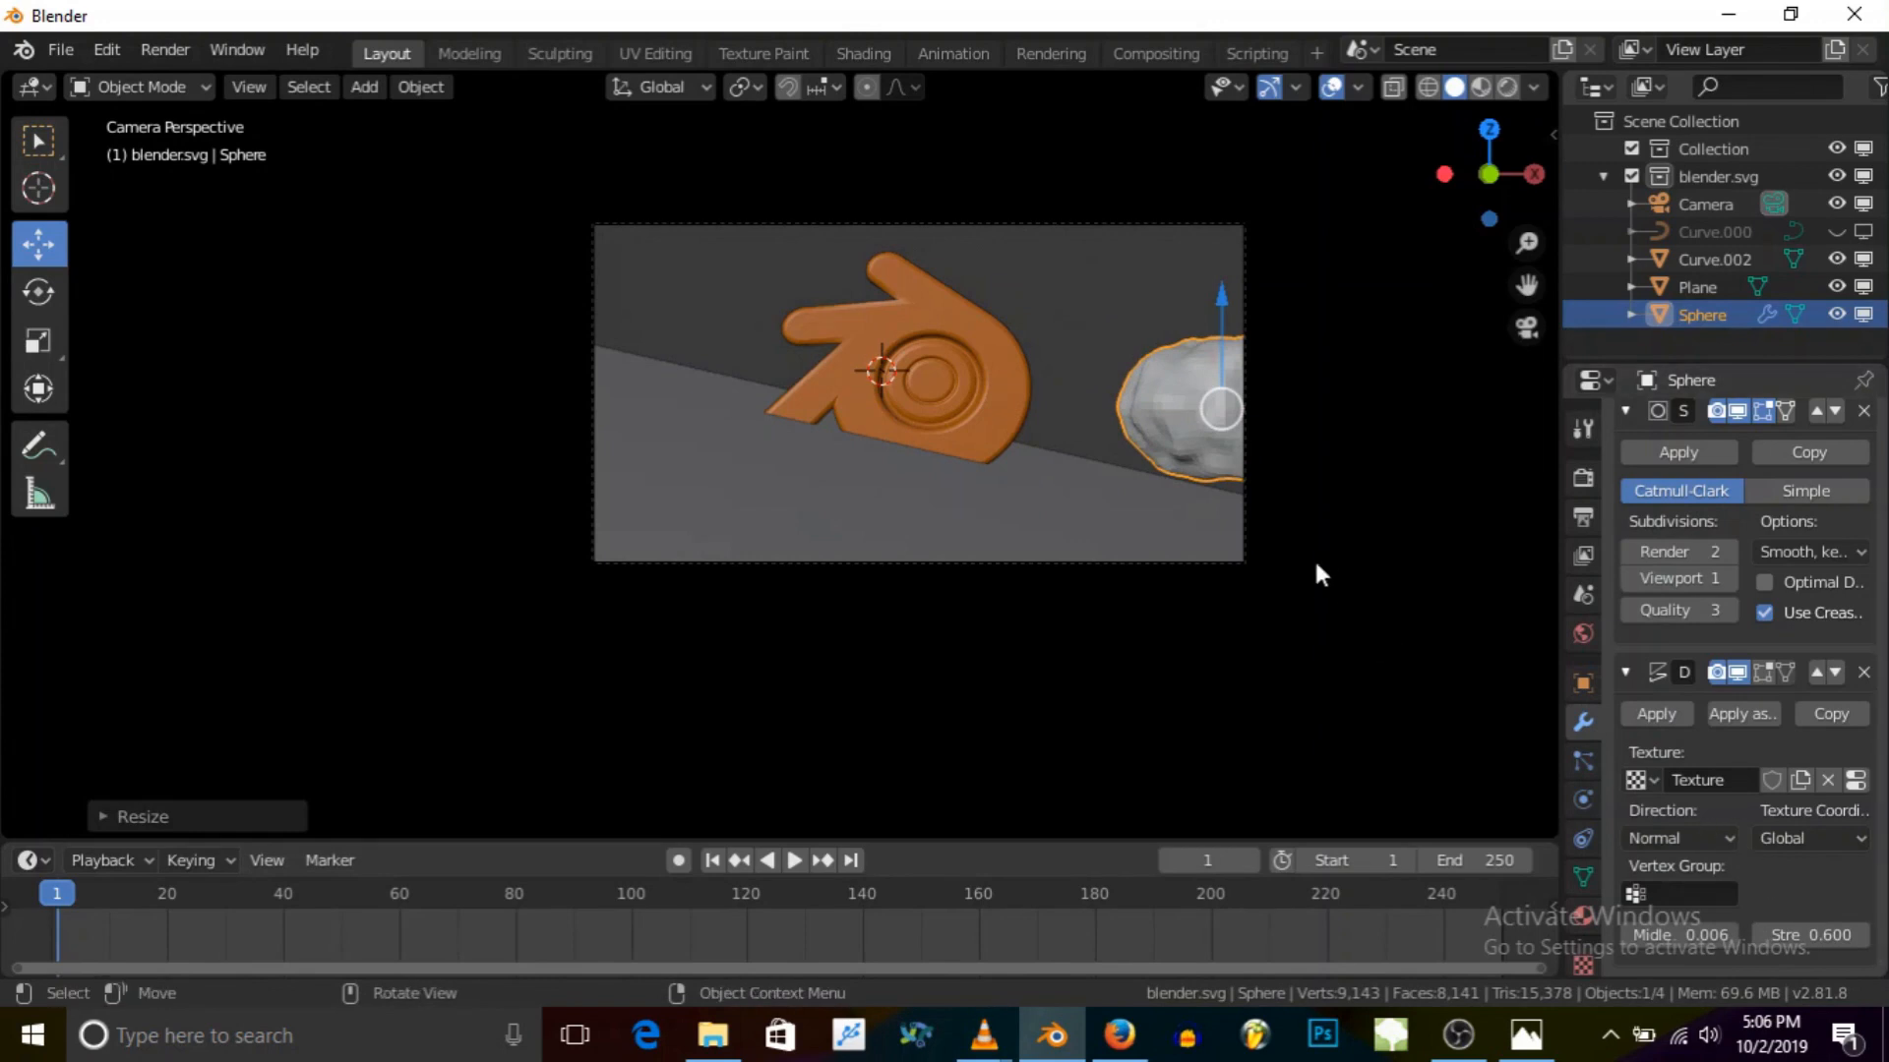
click(1859, 934)
click(1859, 934)
click(1859, 934)
click(1859, 934)
key(s)
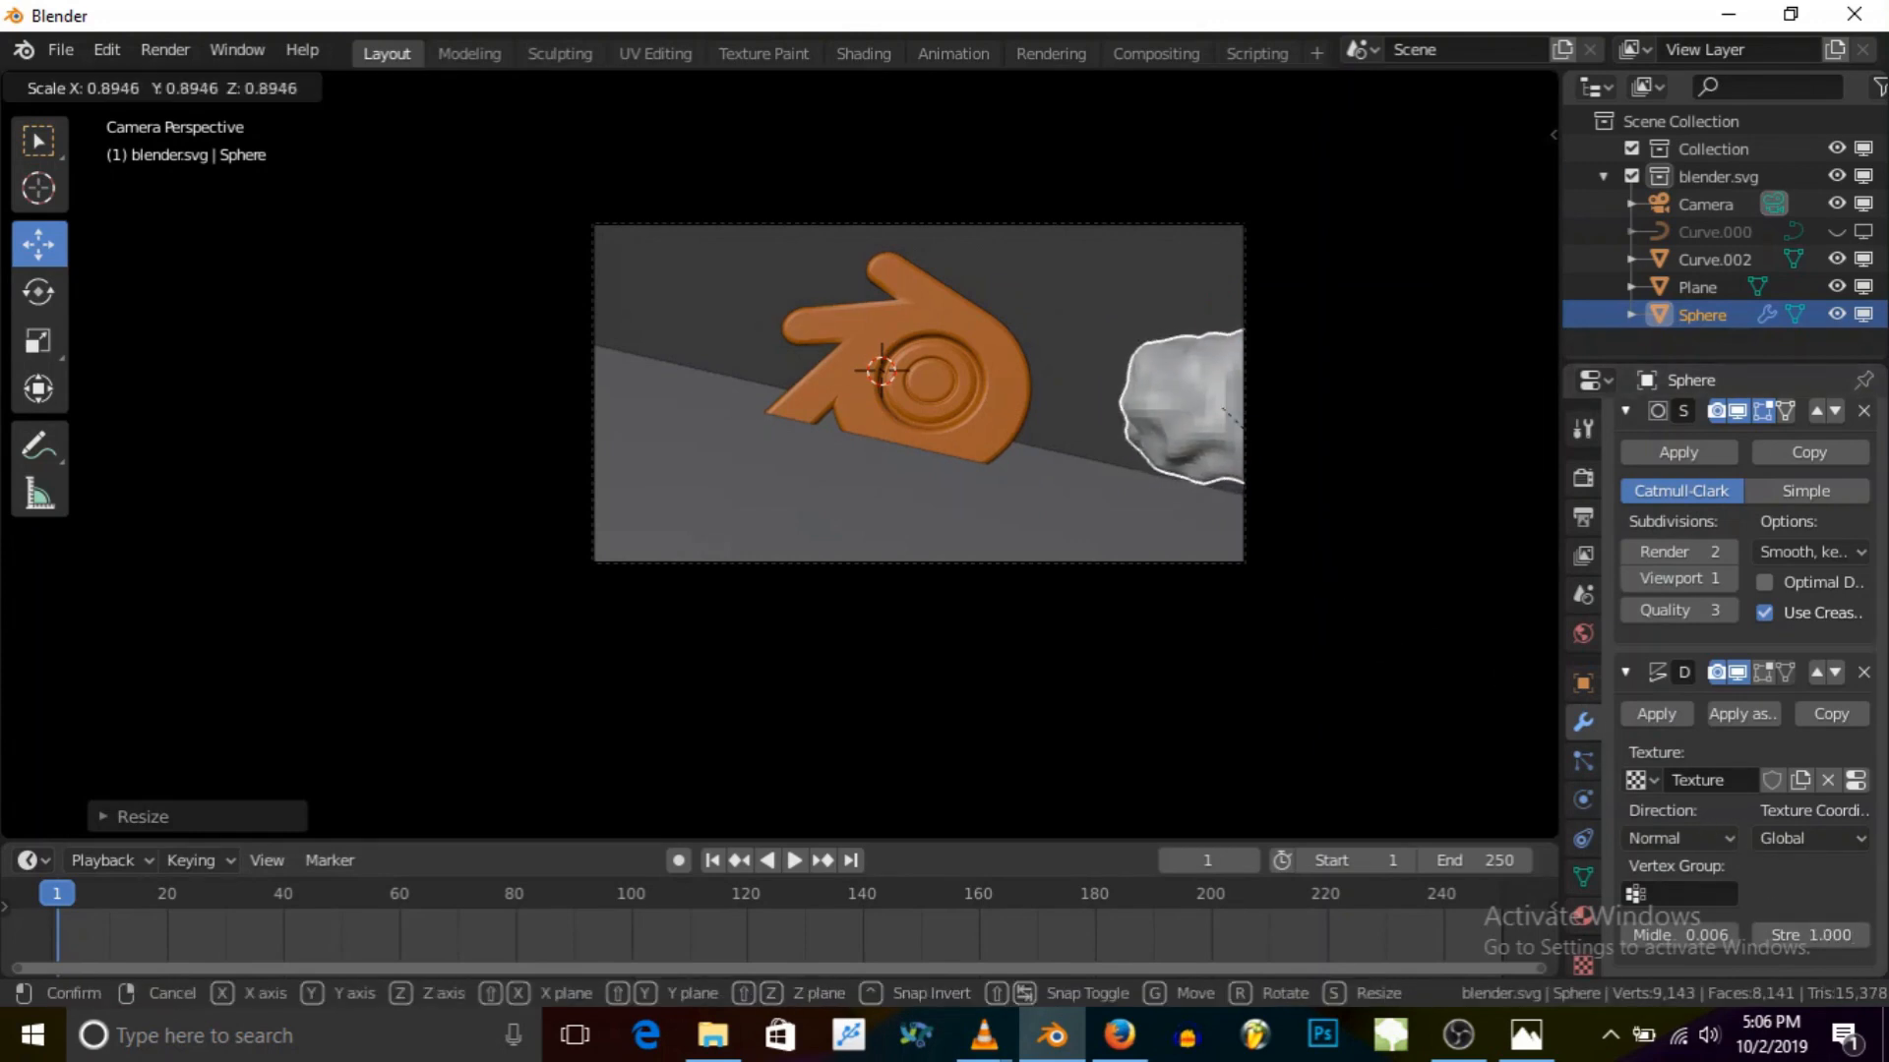
click(1363, 591)
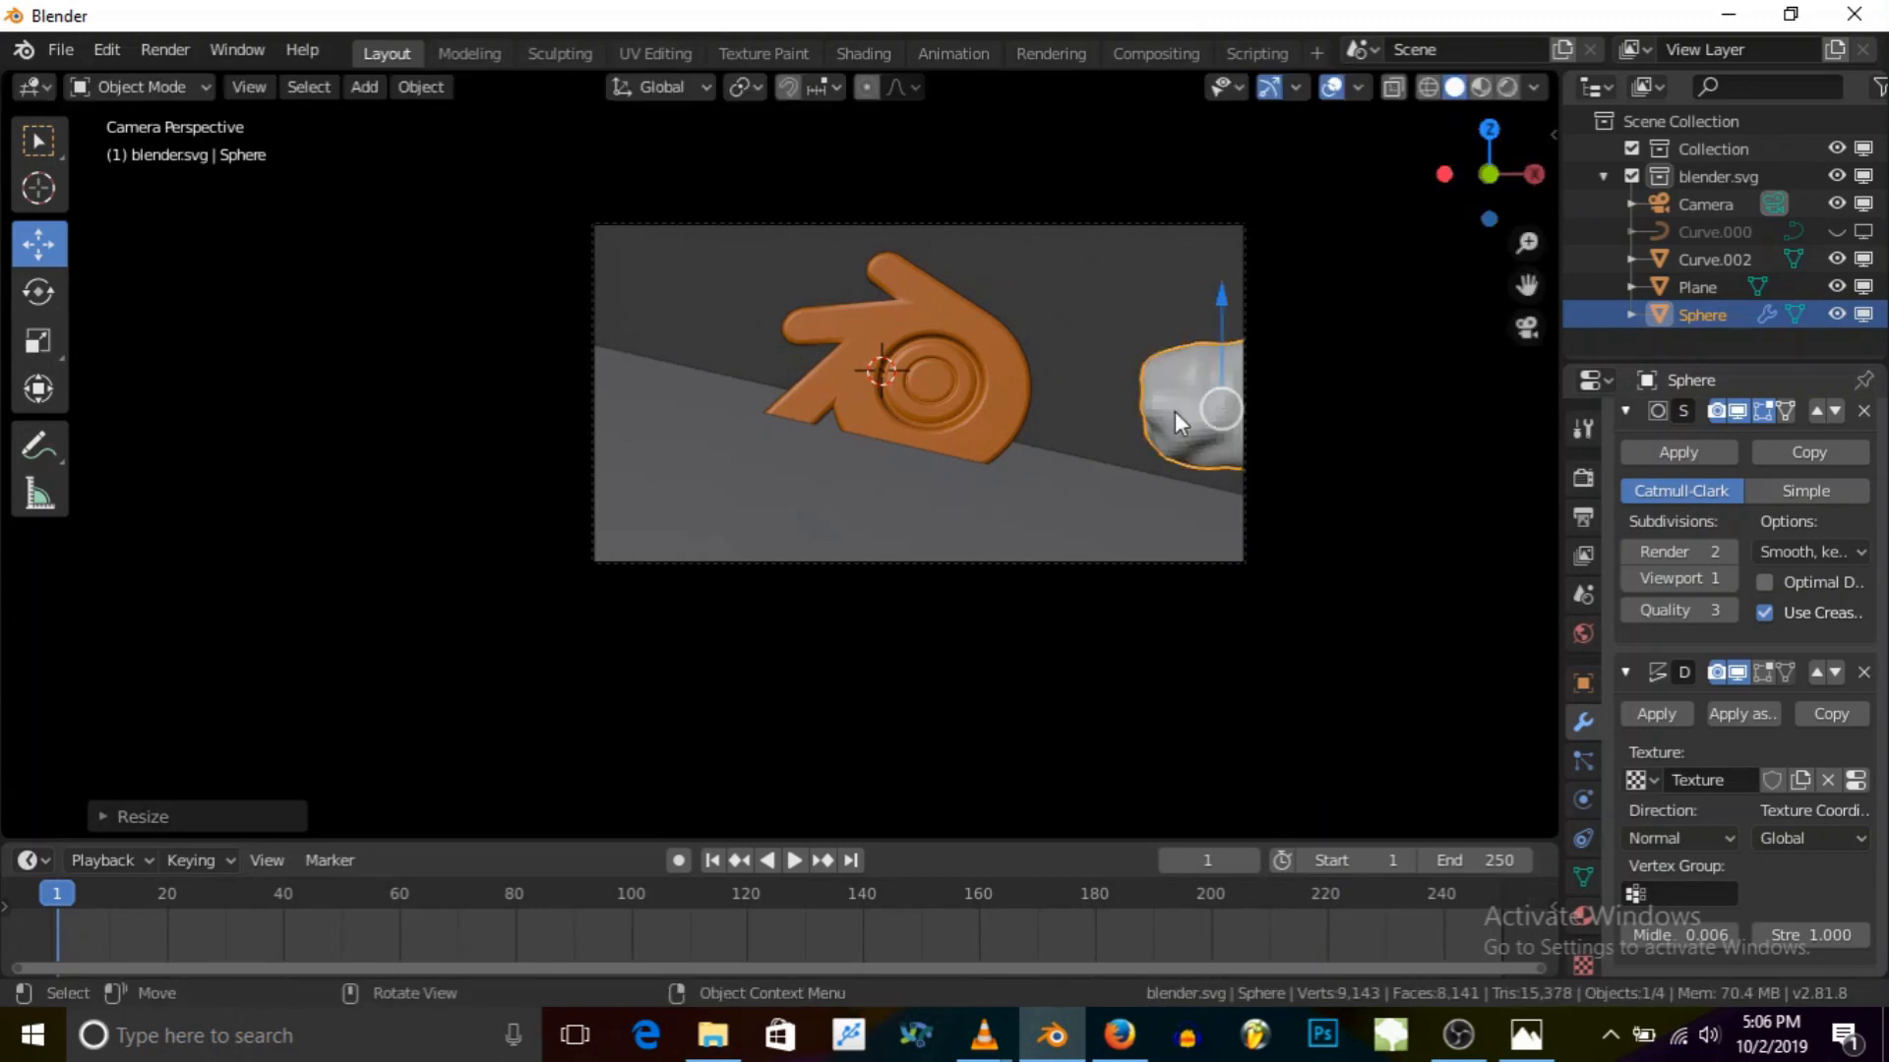
Step: Rotate the floor plane about the Y axis to a slightly steeper tilt in the camera view
middle_drag(1230, 480, 964, 480)
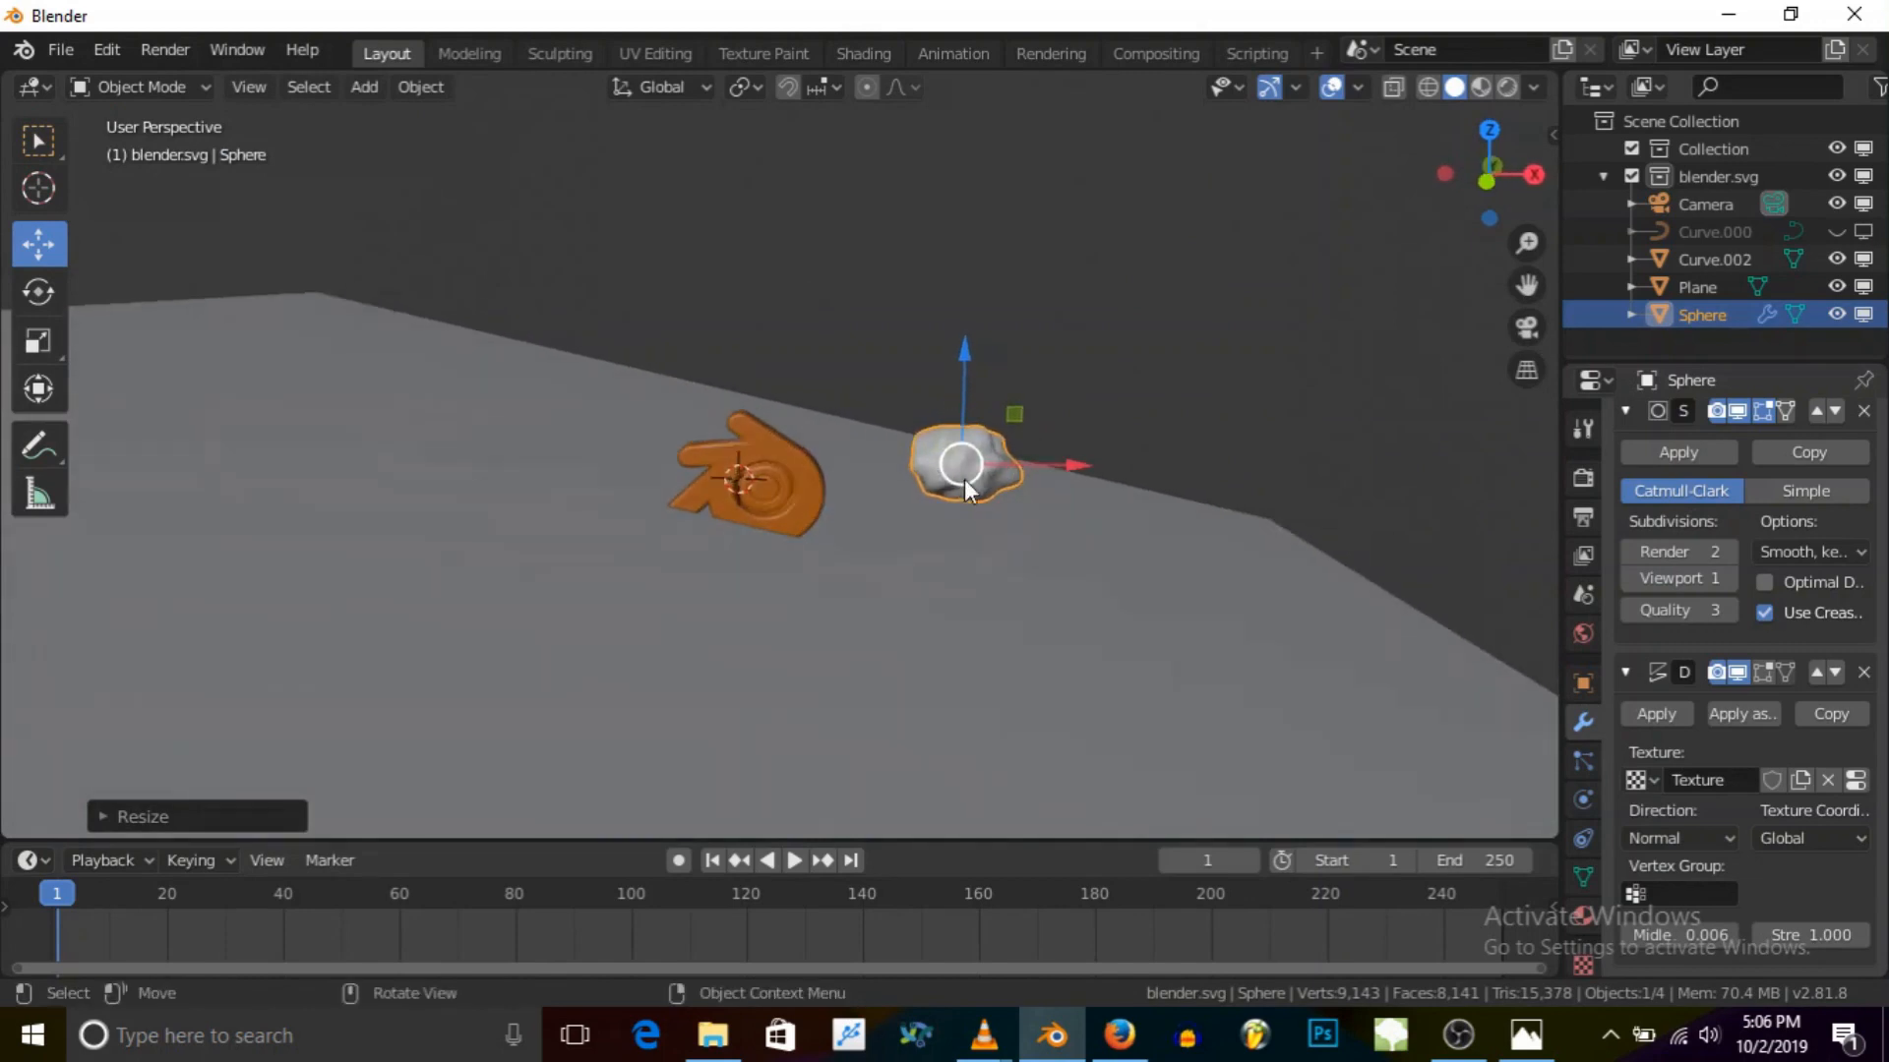
click(1527, 328)
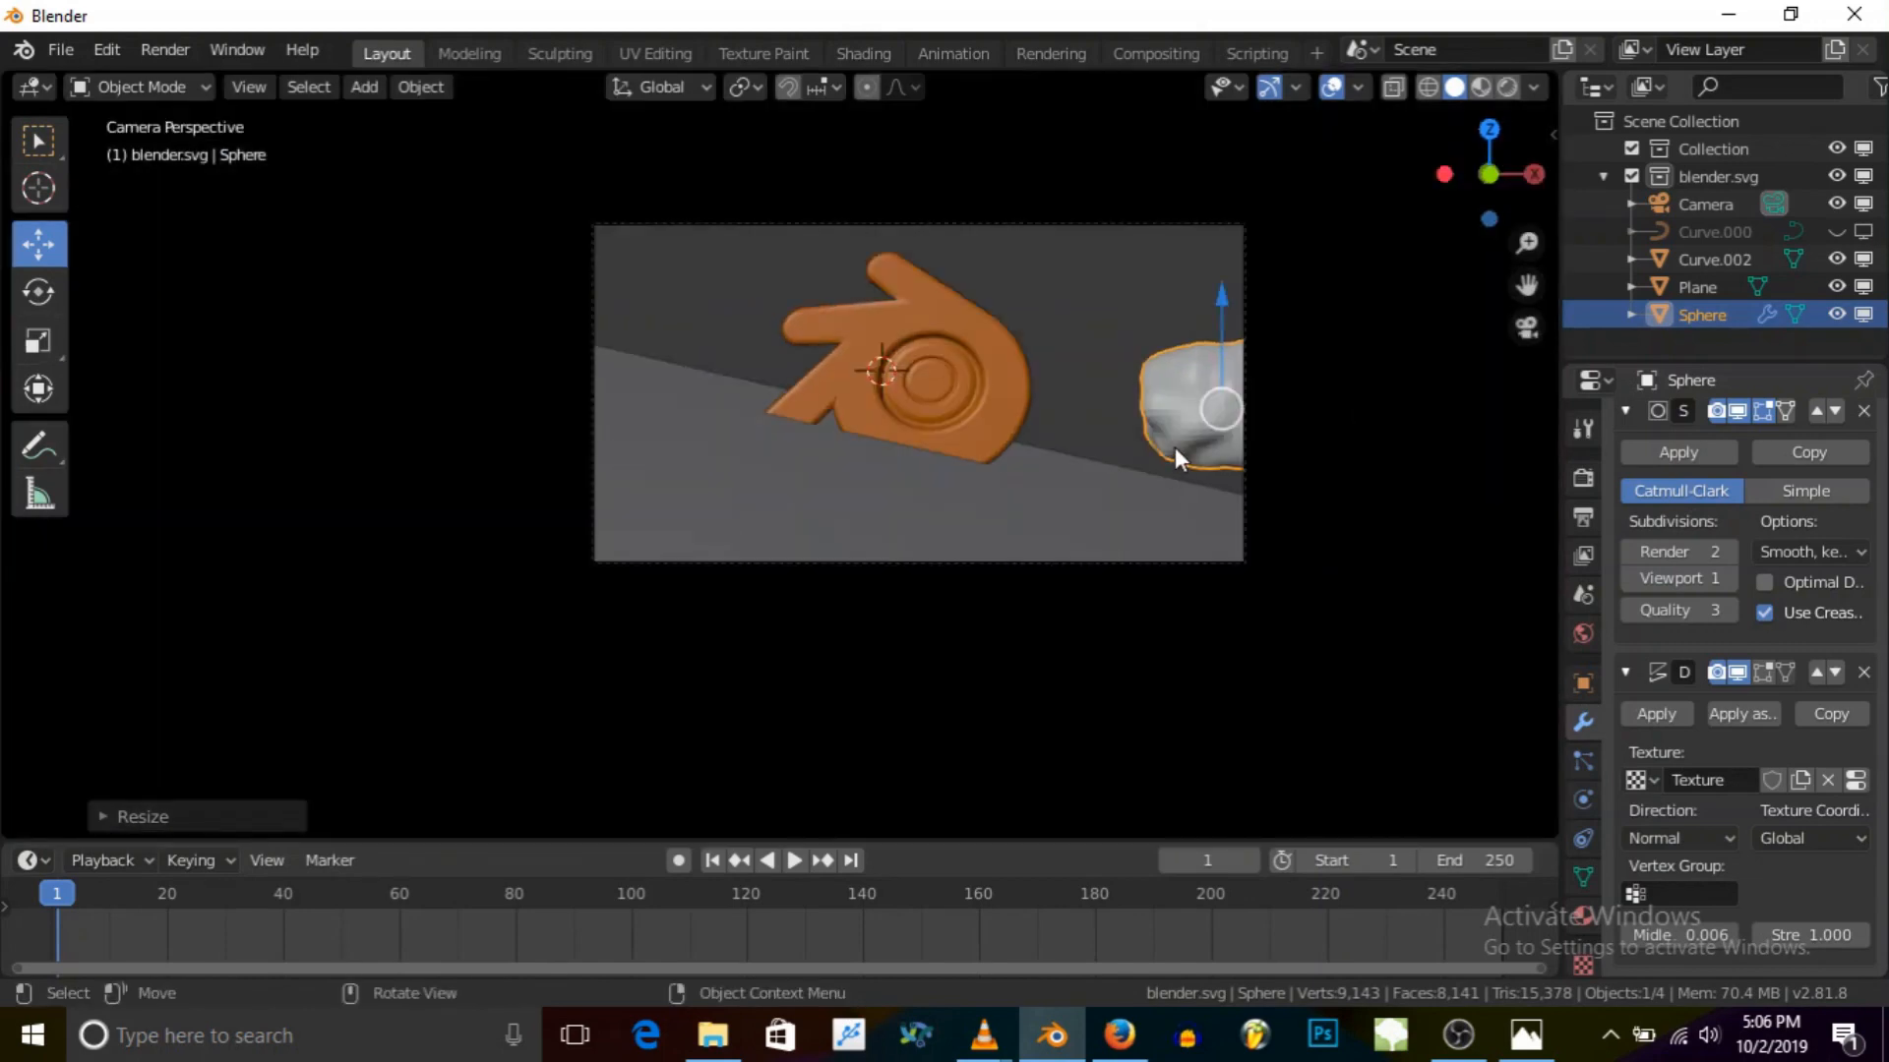
click(1112, 498)
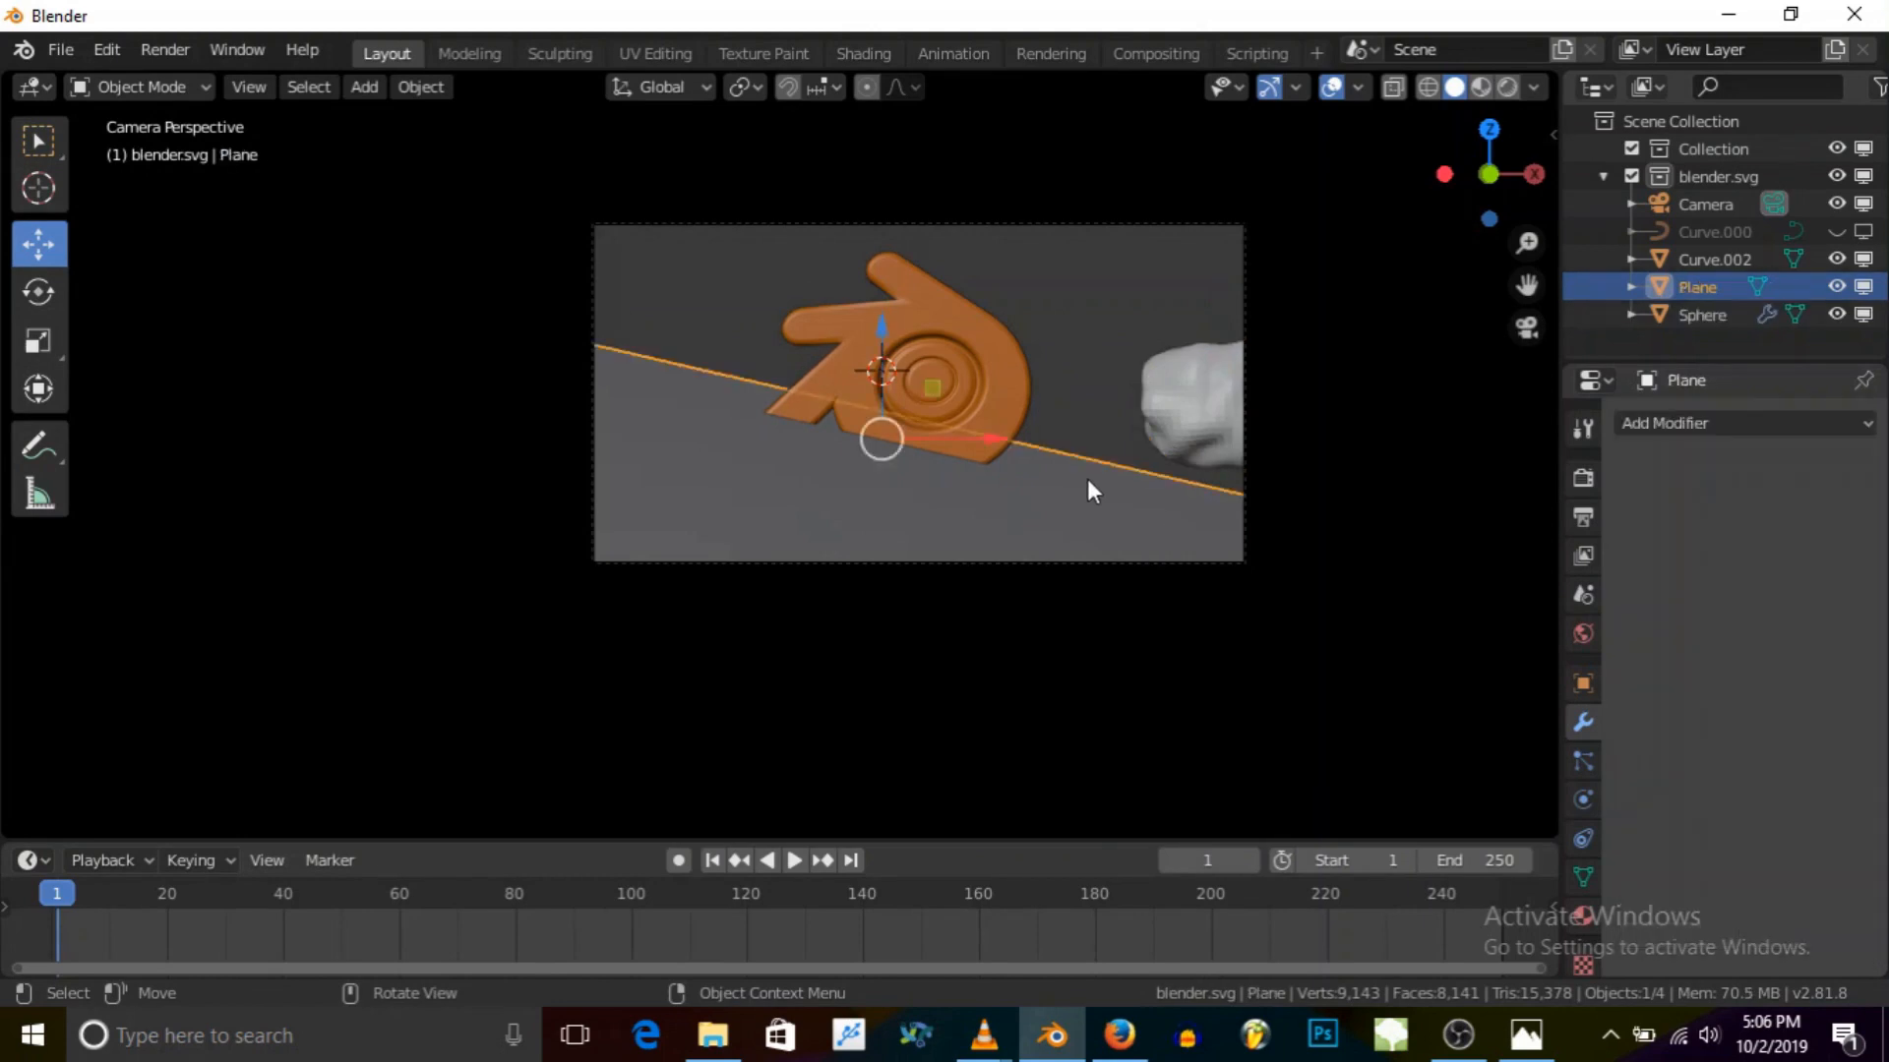
click(47, 303)
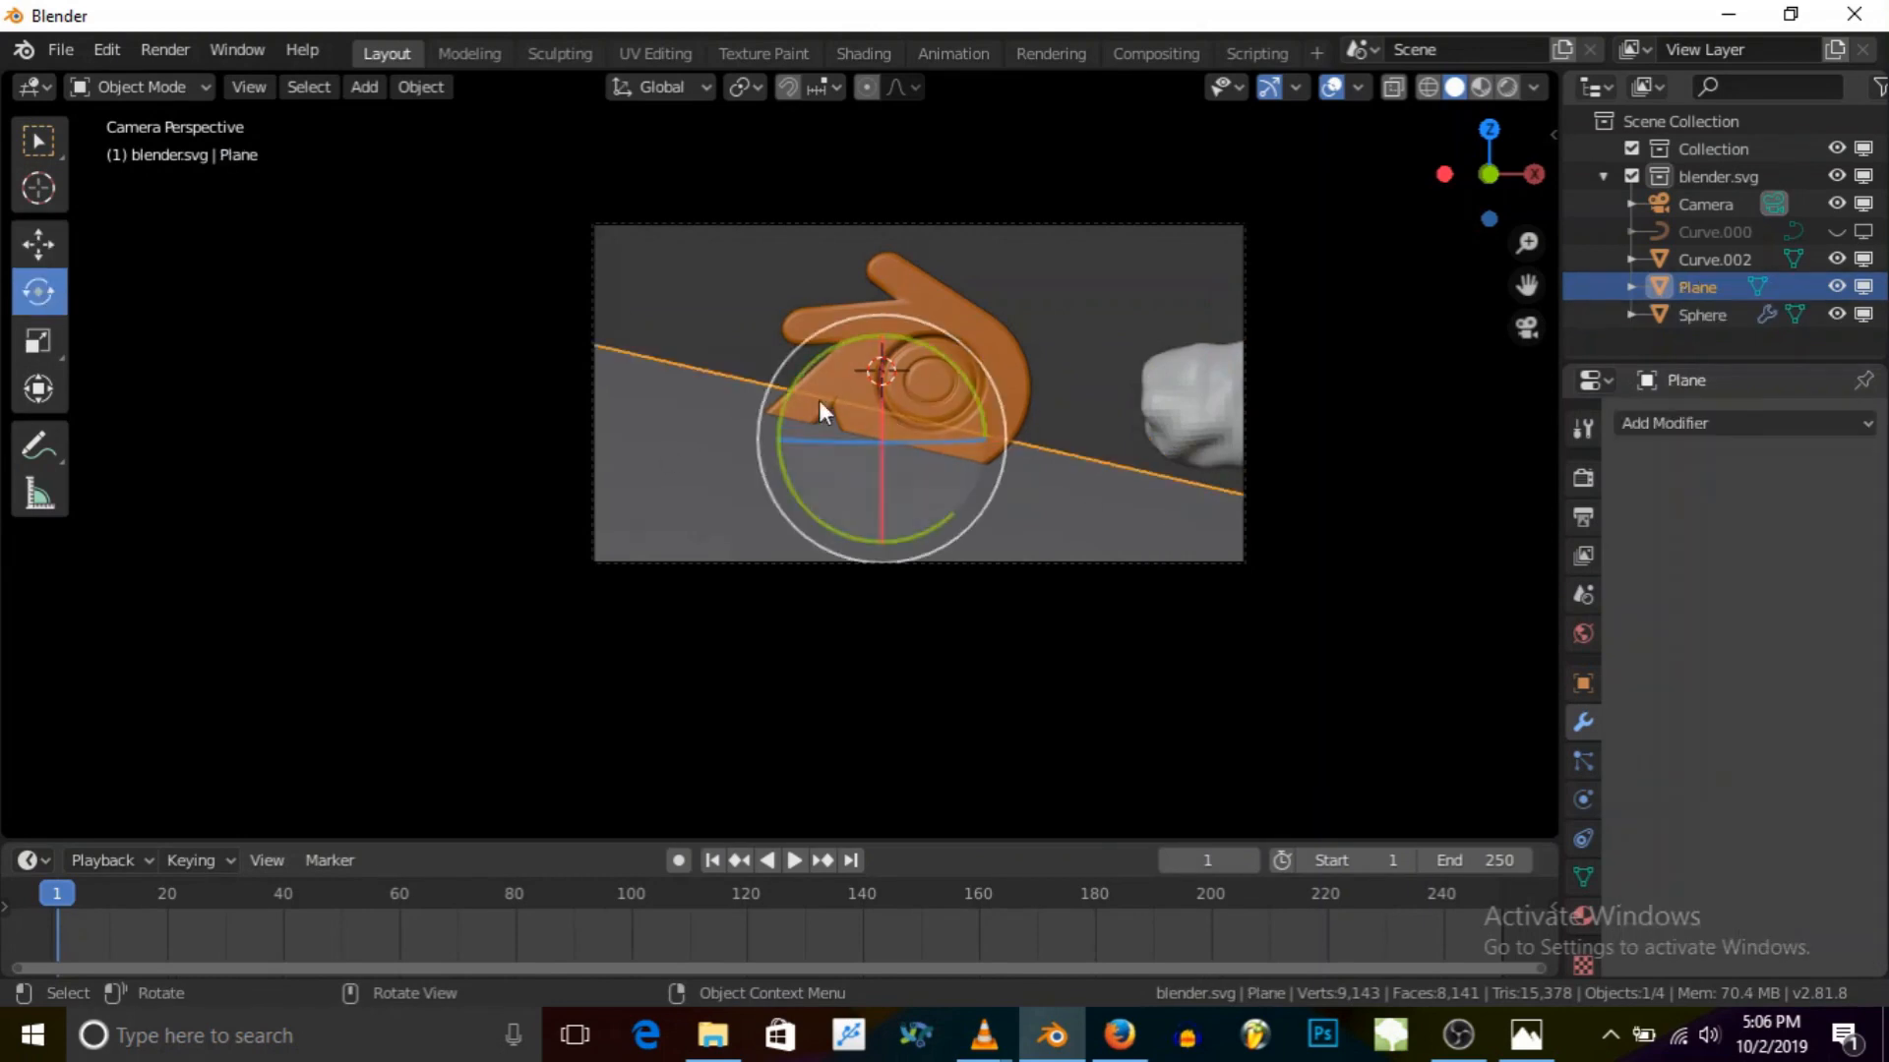
drag(953, 368, 960, 377)
Step: Scale up the rock at the camera frame's right edge slightly
click(1204, 395)
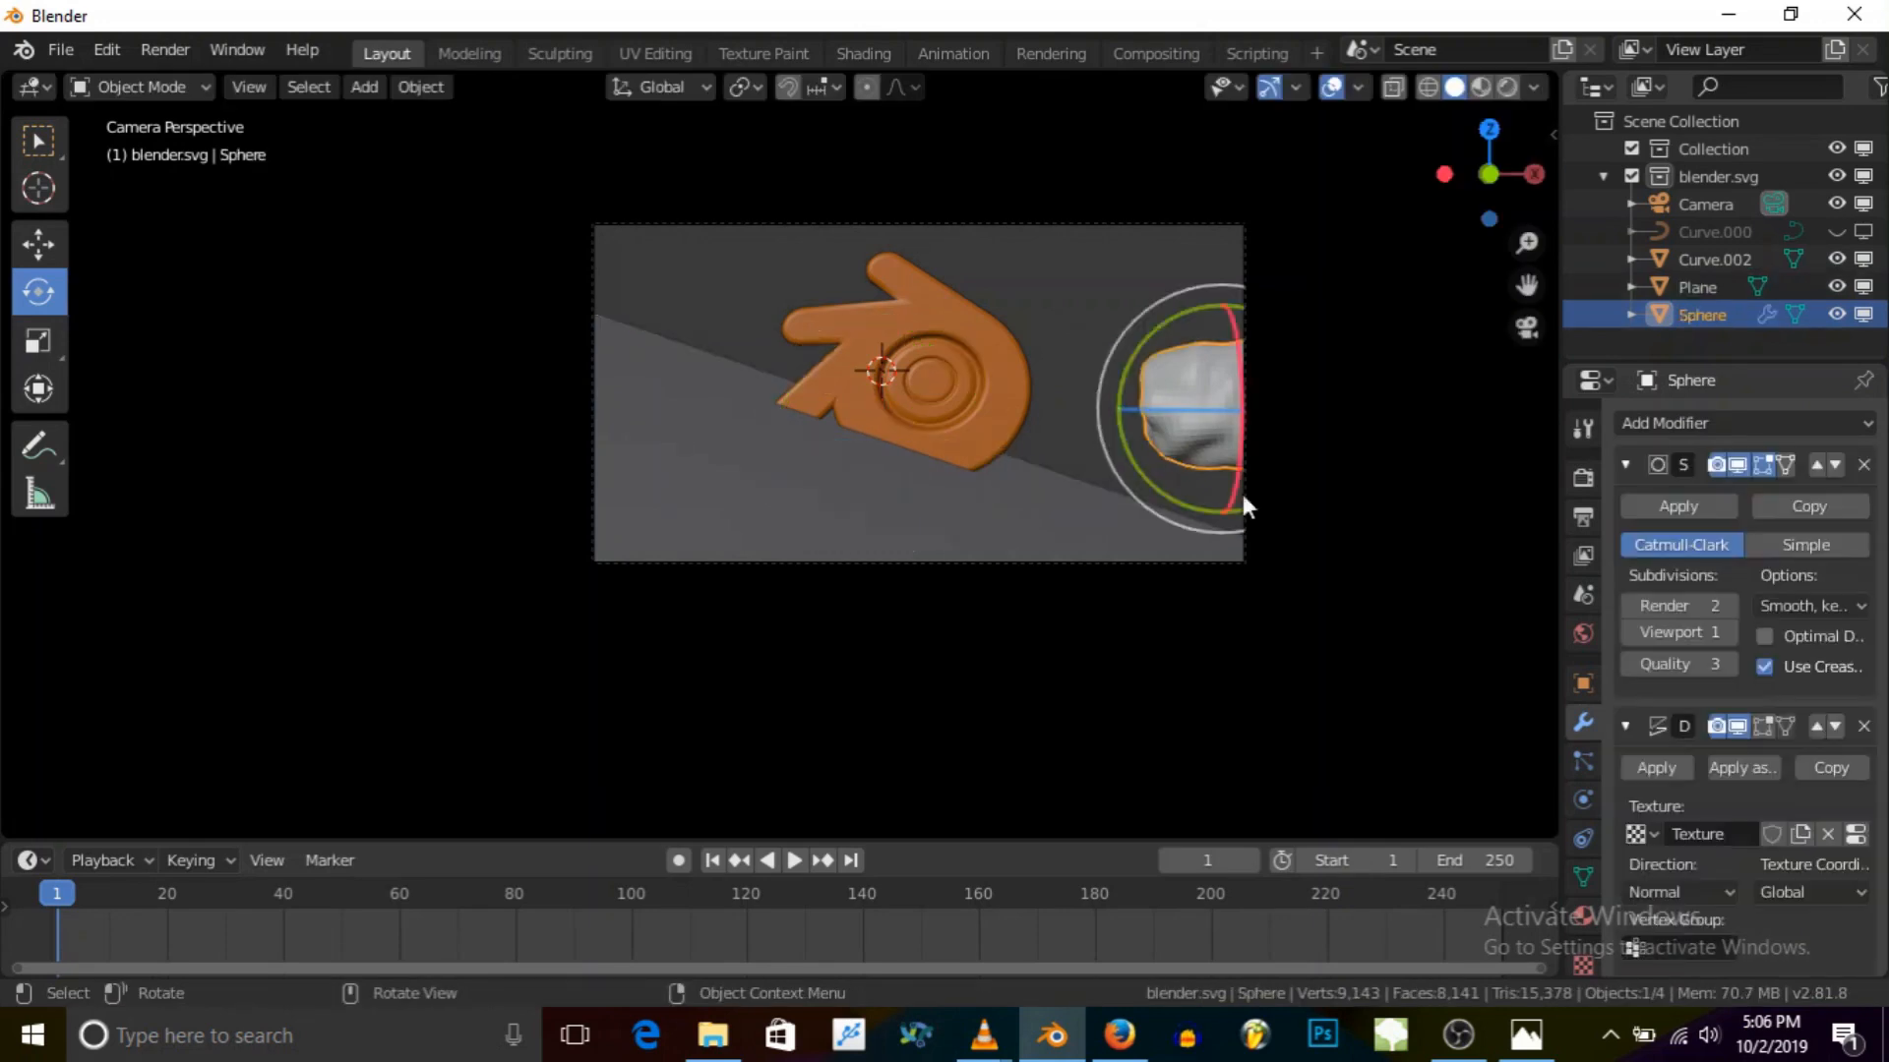
key(s)
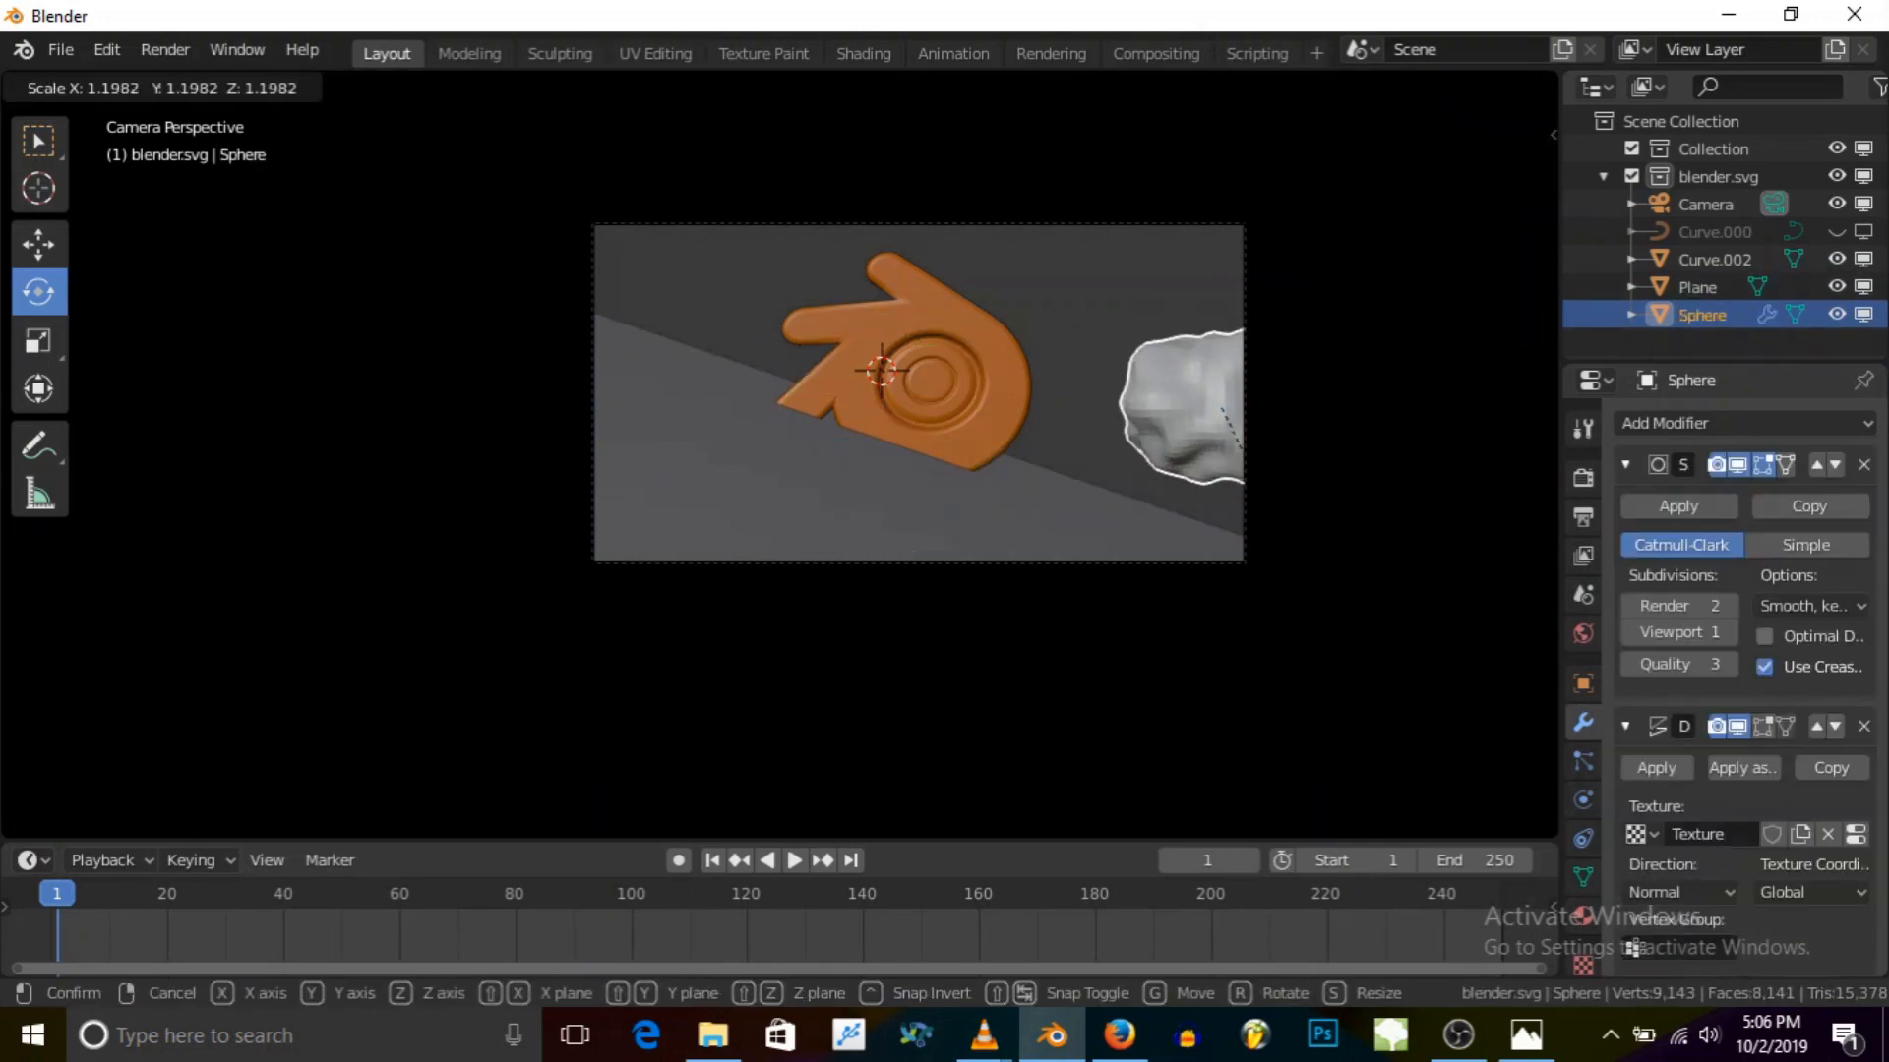
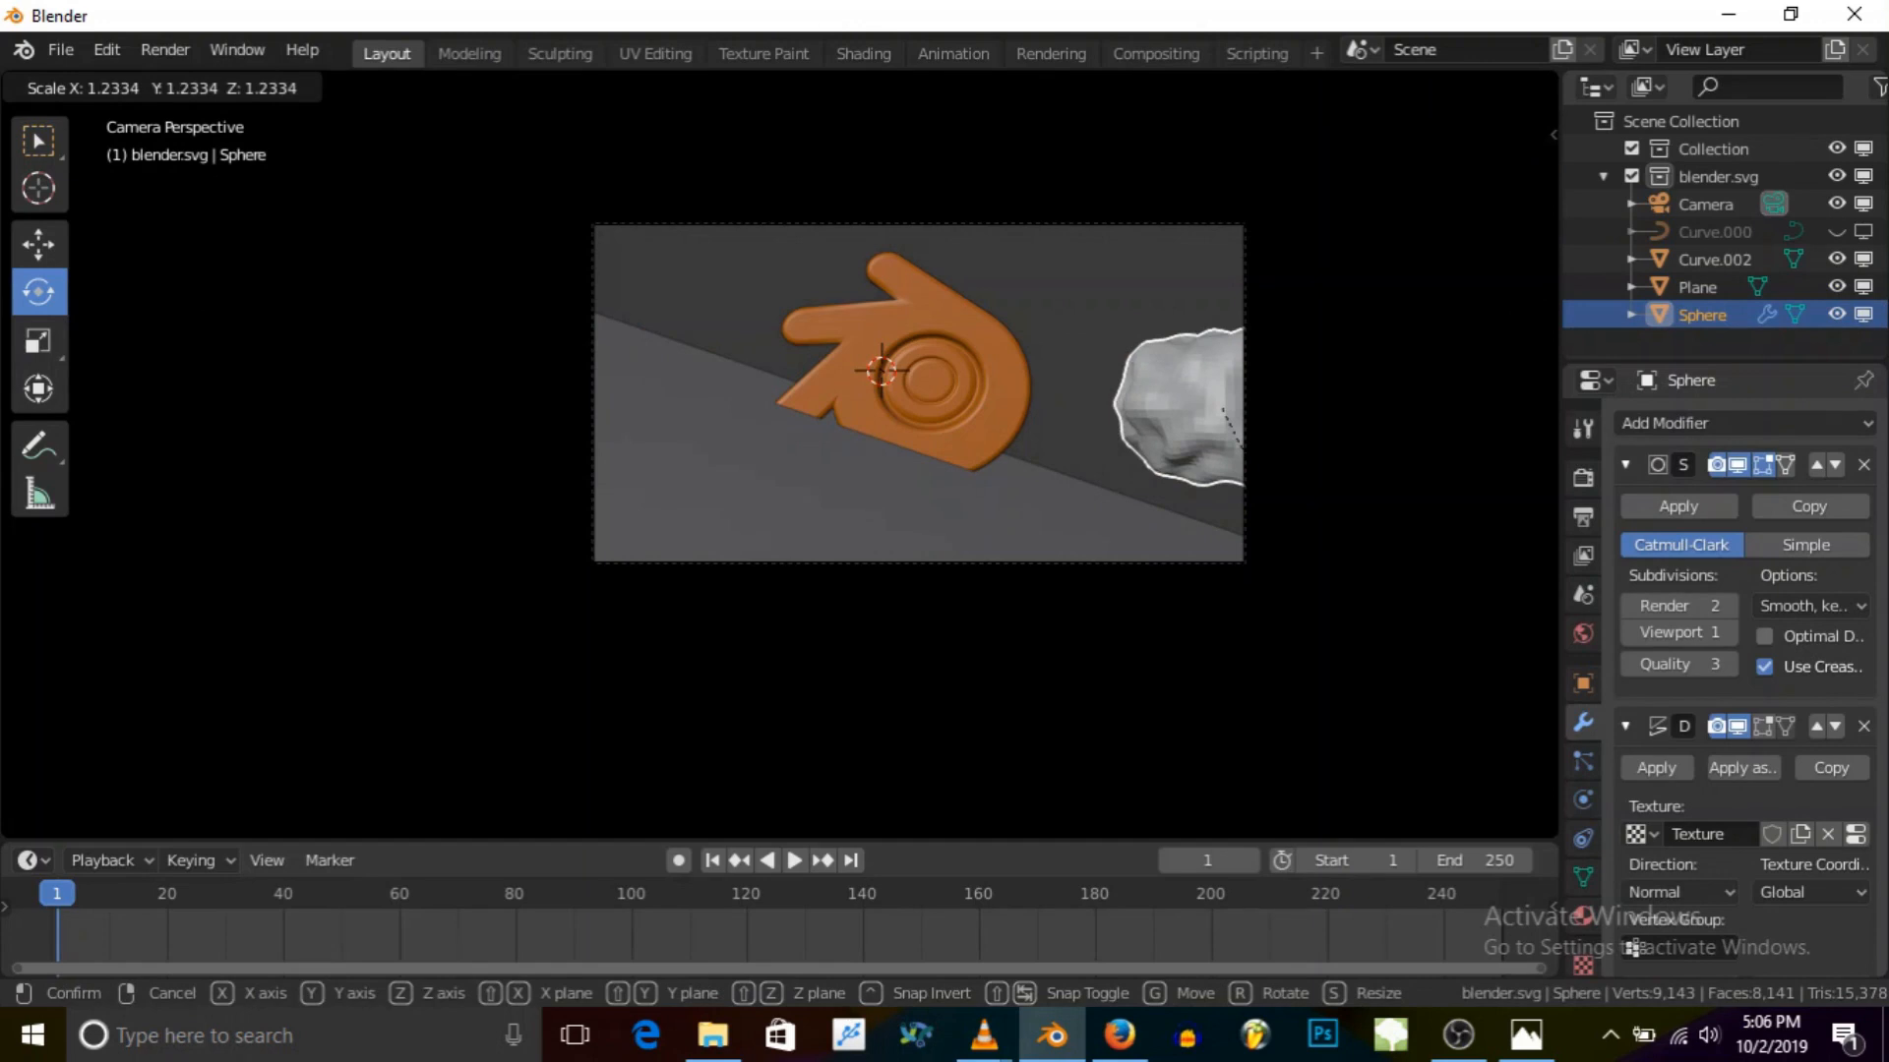
click(1245, 486)
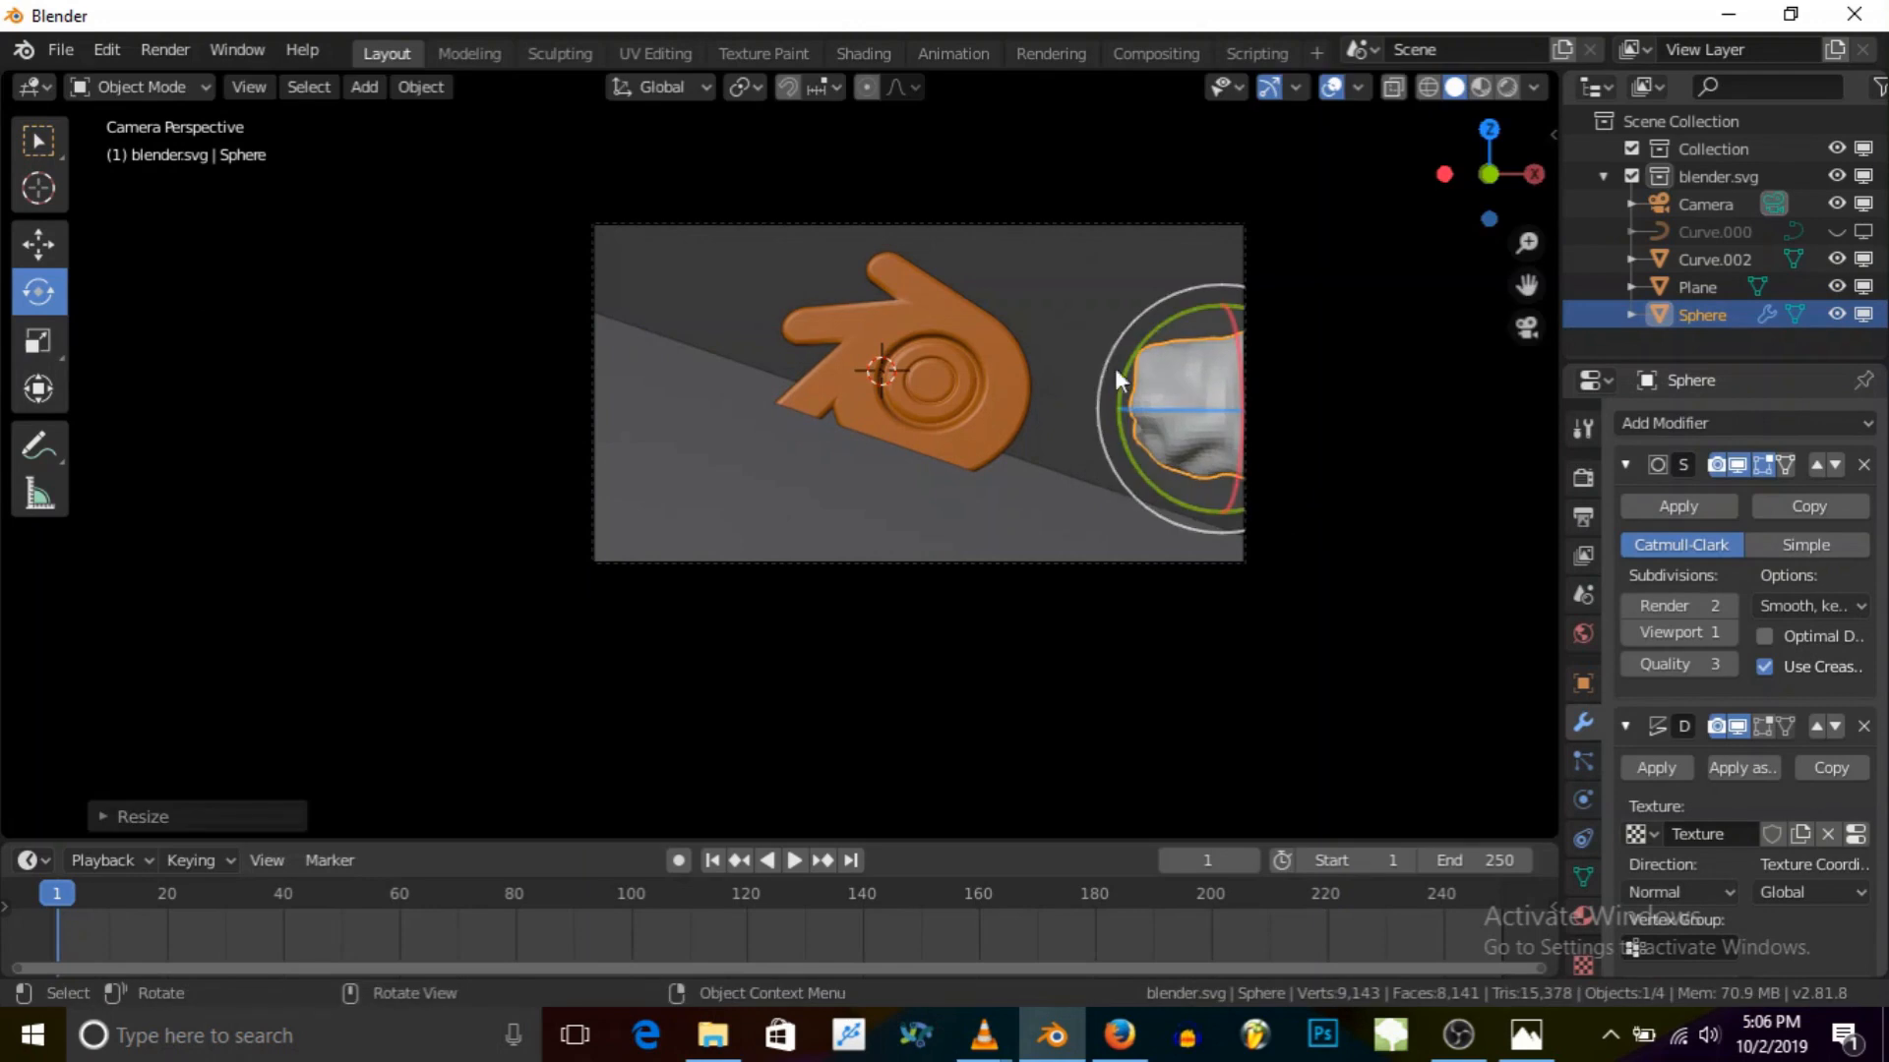
Step: Lower the rock along Z toward the floor plane and scale it down slightly
click(38, 243)
drag(1237, 316, 1226, 344)
key(s)
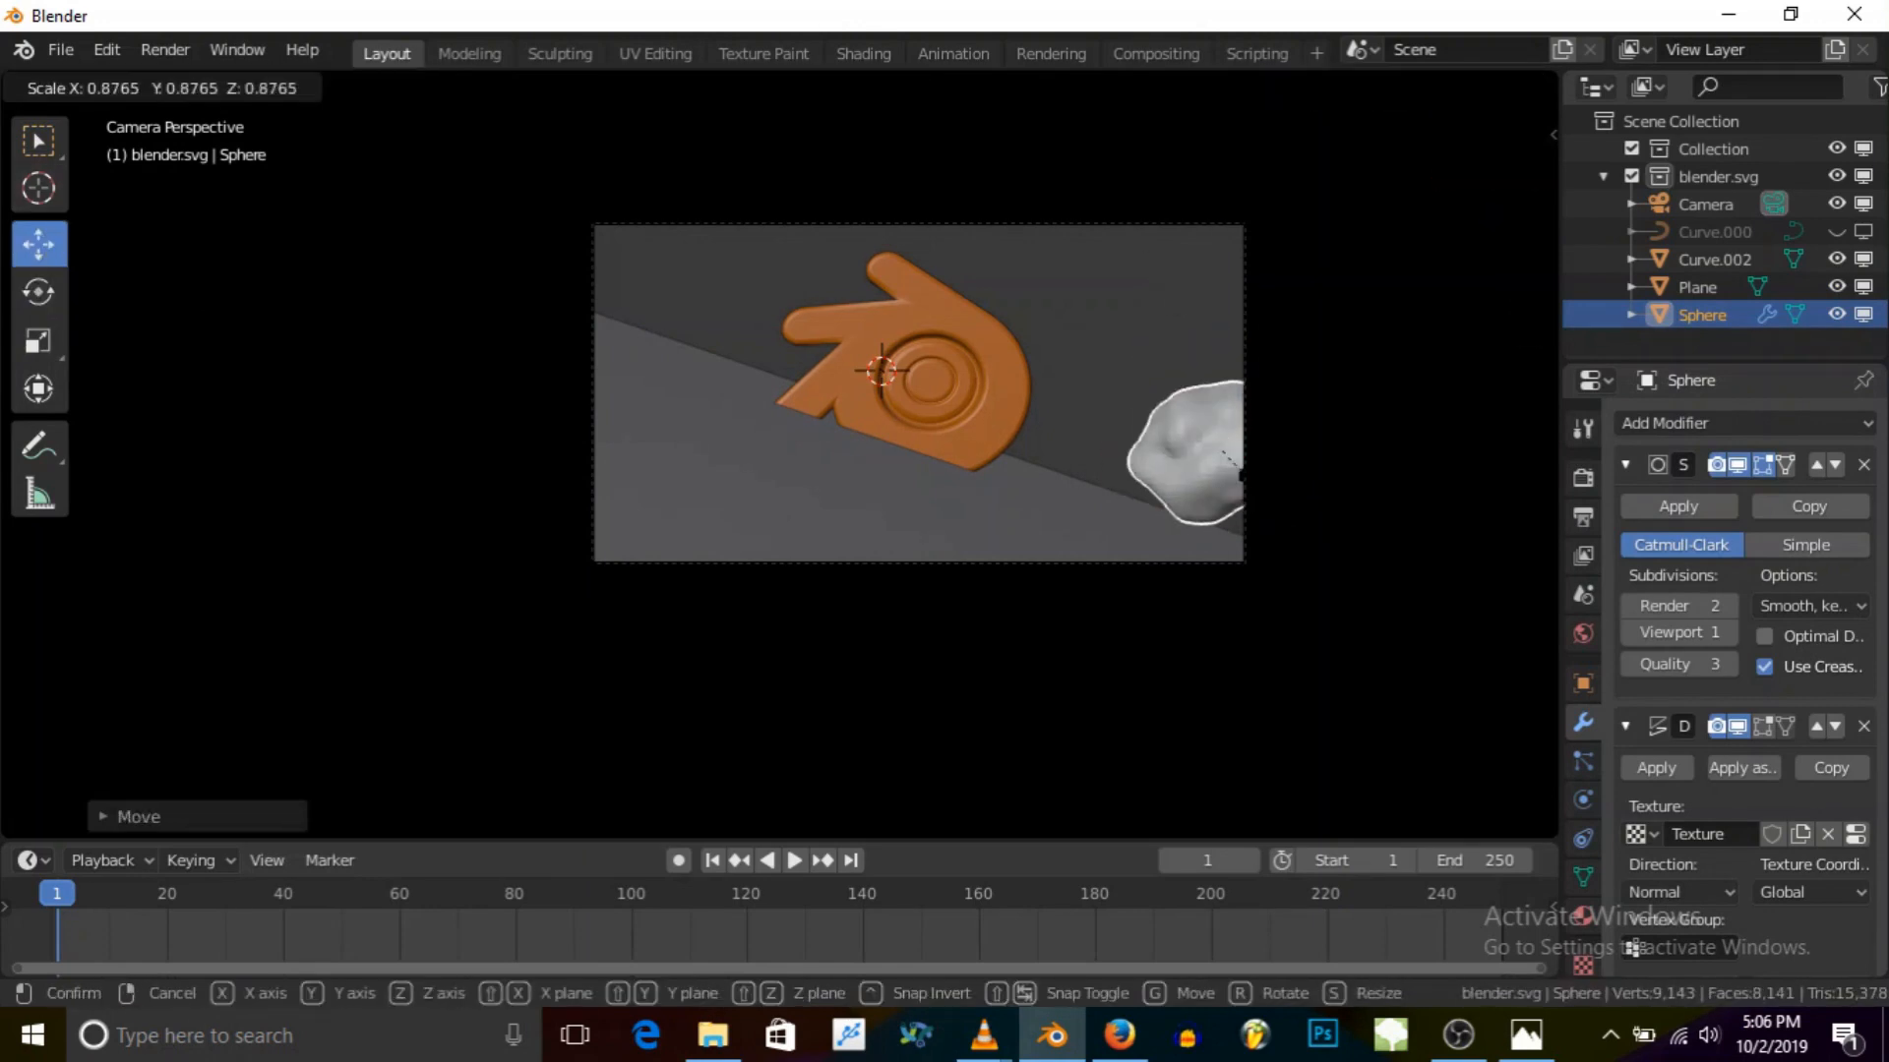
click(1251, 480)
Step: Reposition the rock horizontally so more of it falls inside the camera frame, and raise it slightly along Z
middle_drag(1255, 481, 969, 509)
drag(882, 433, 856, 406)
click(1526, 326)
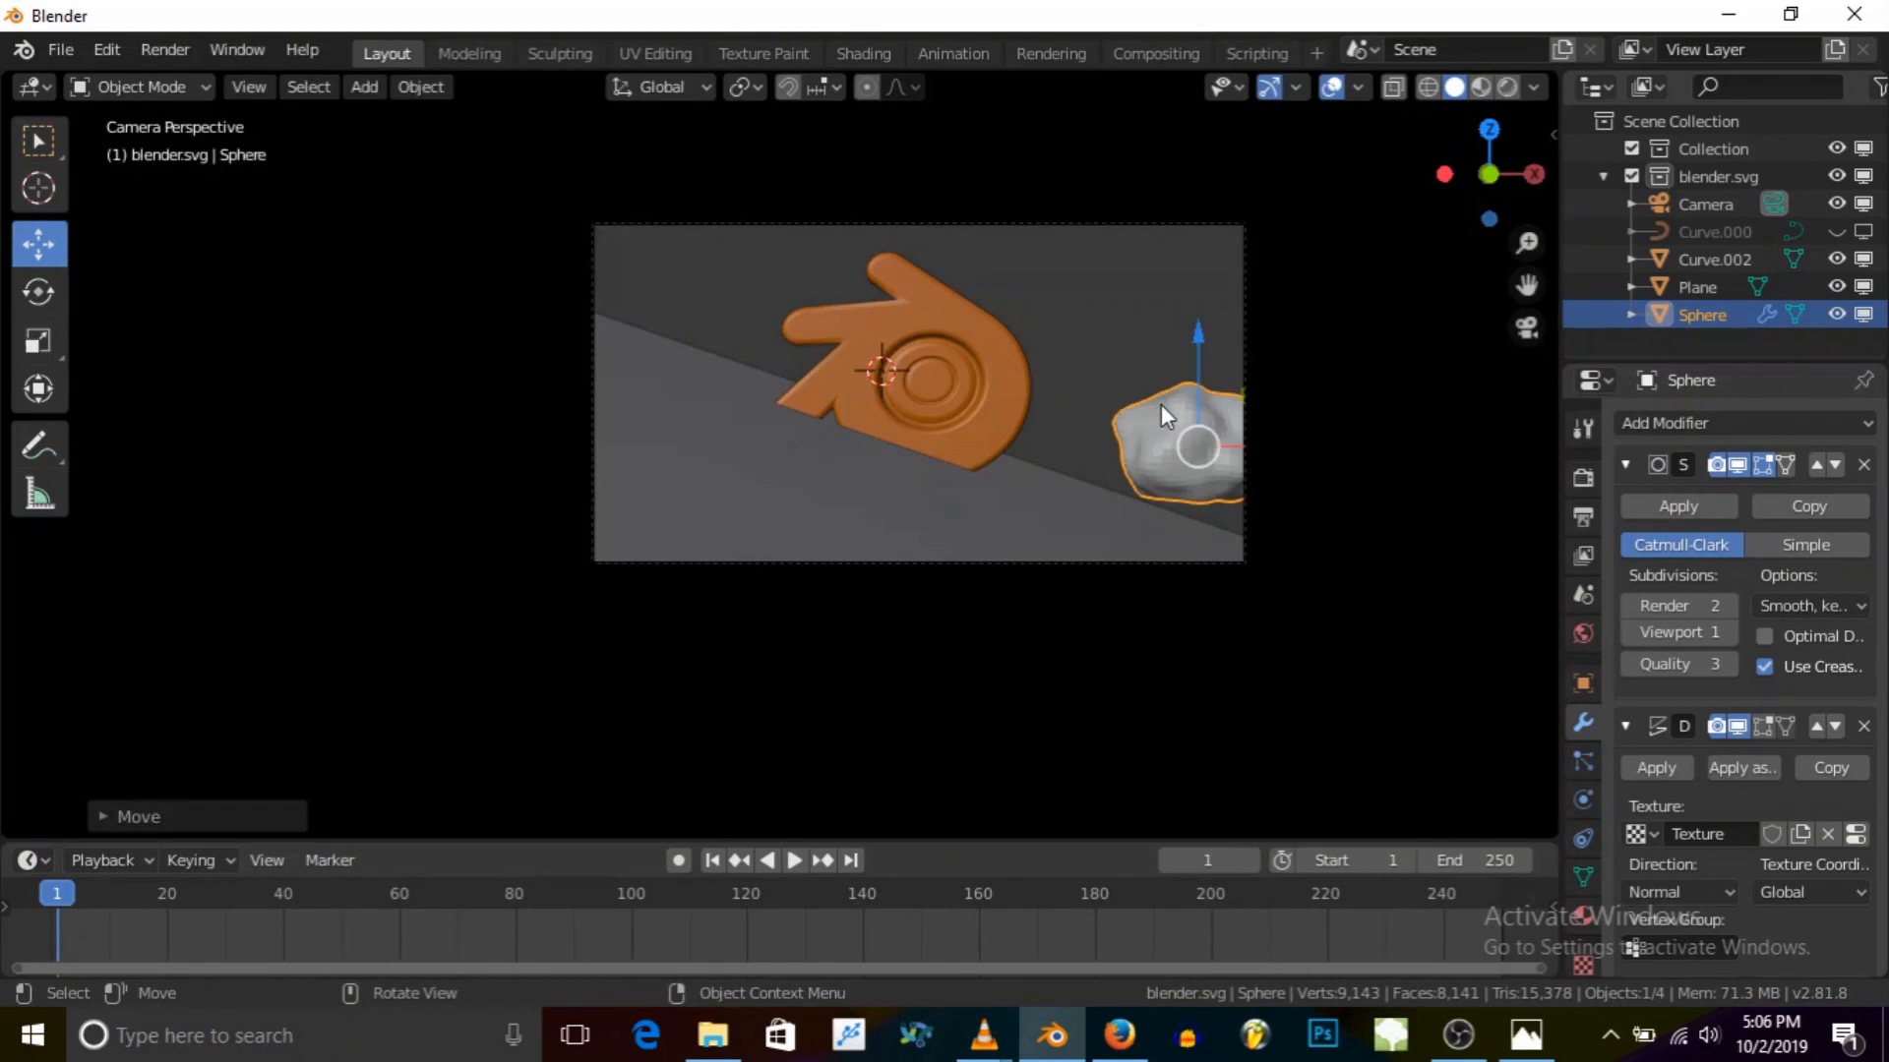
middle_drag(1159, 404, 1223, 517)
drag(899, 423, 918, 427)
click(1527, 326)
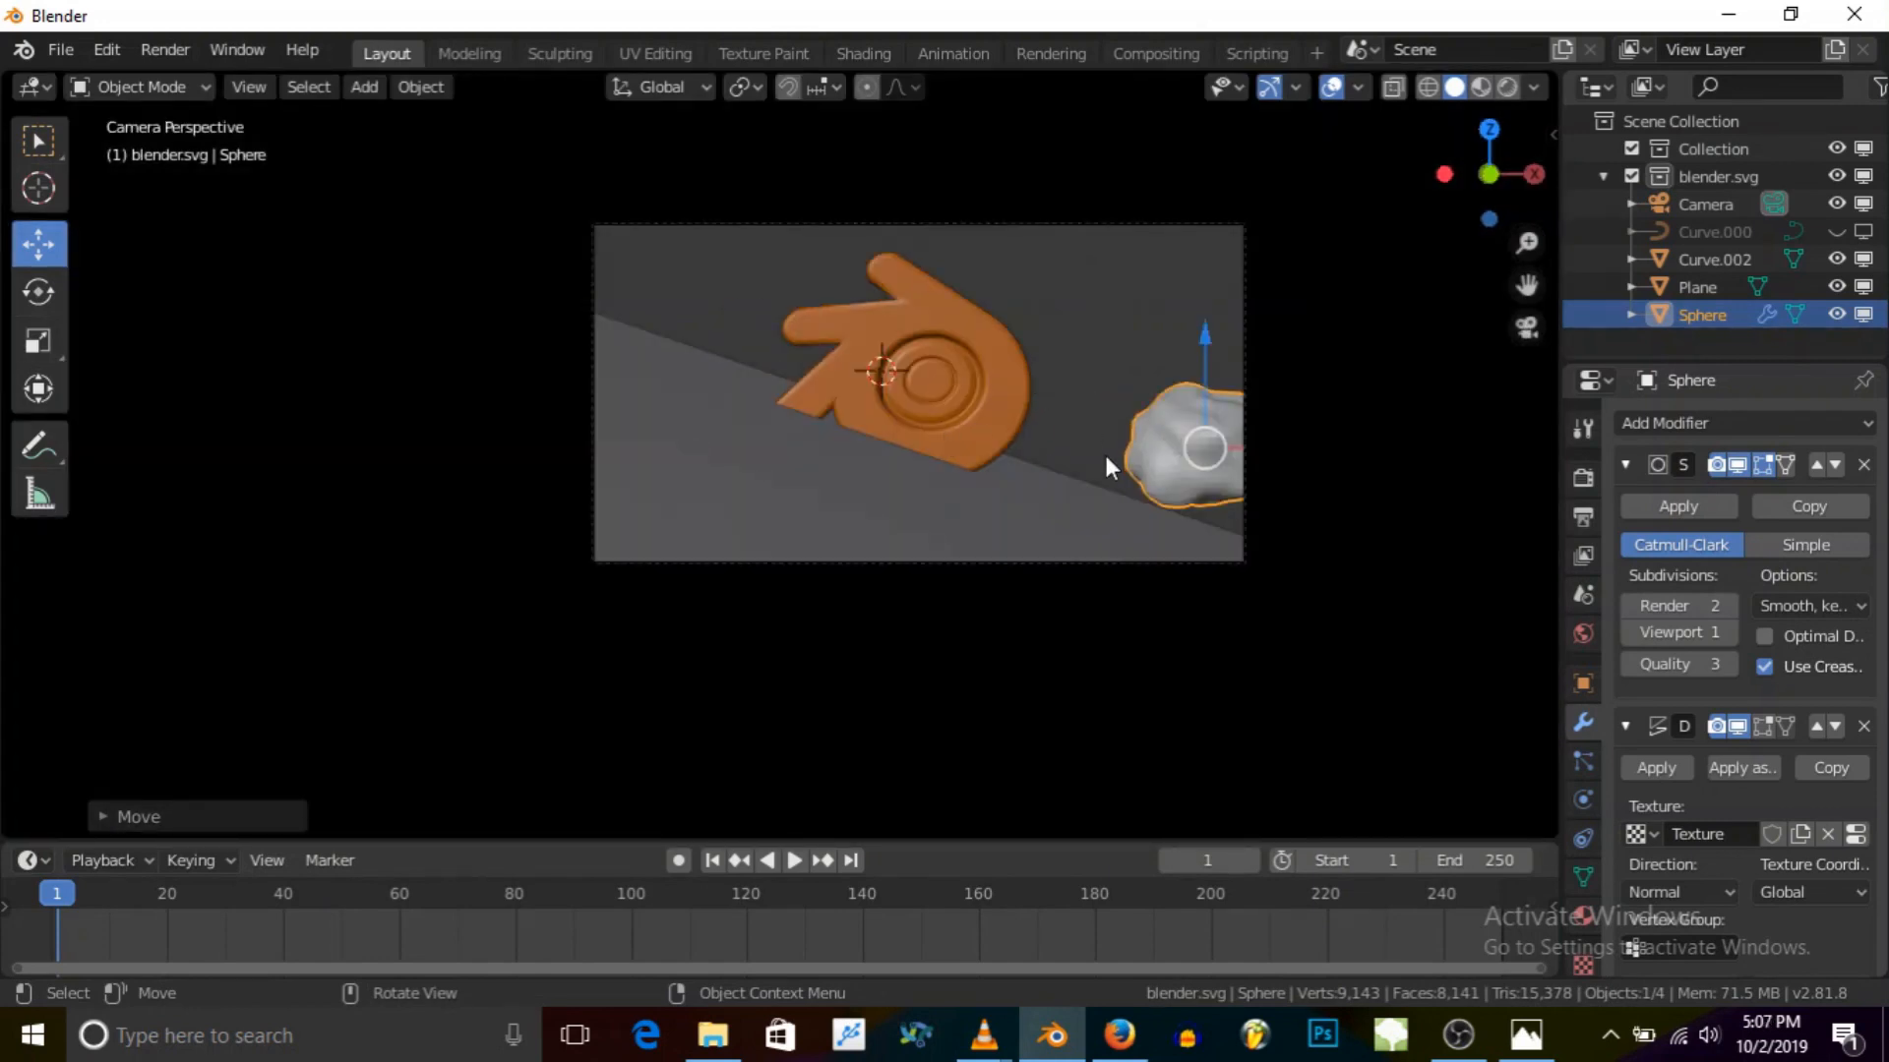
drag(1218, 352, 1212, 306)
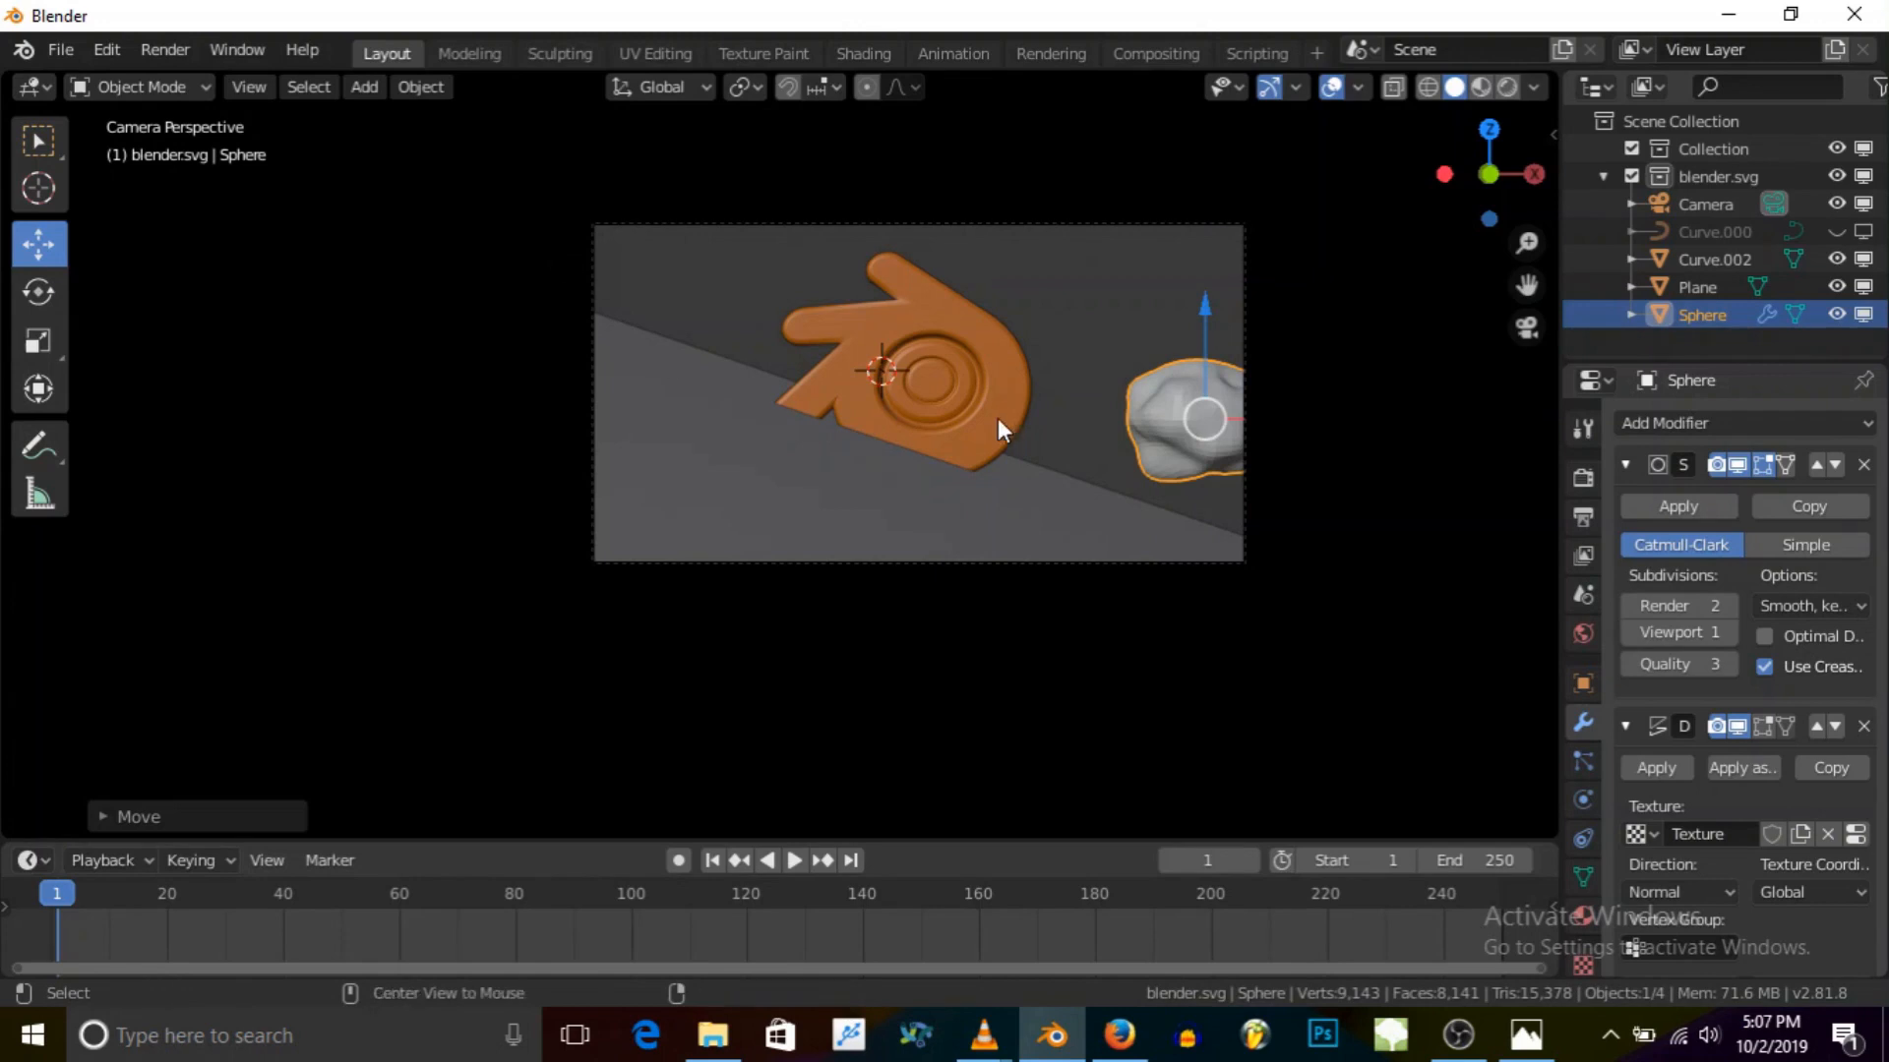
Step: Duplicate the rock to the camera frame's upper-left edge and stretch the copy about 1.4 times along Z
key(alt+d)
key(Escape)
drag(1248, 429, 594, 177)
click(688, 286)
key(s)
key(z)
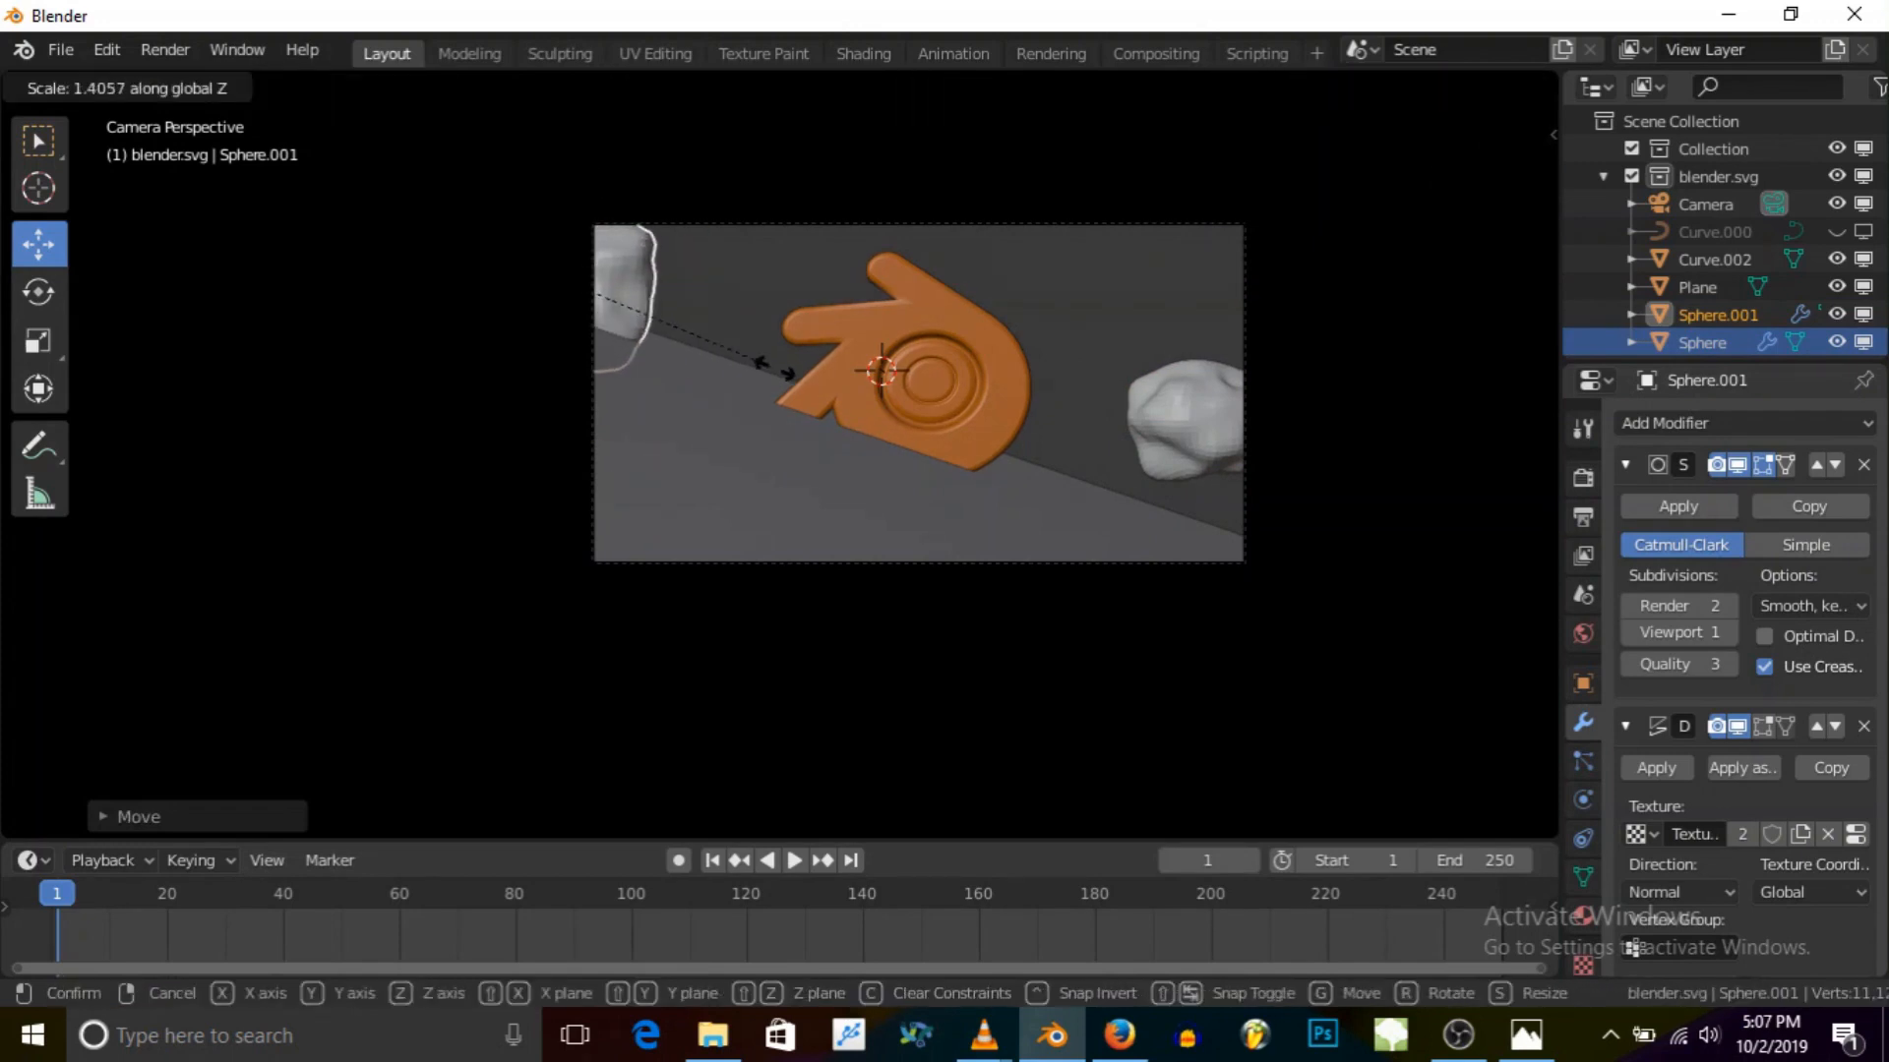
click(785, 378)
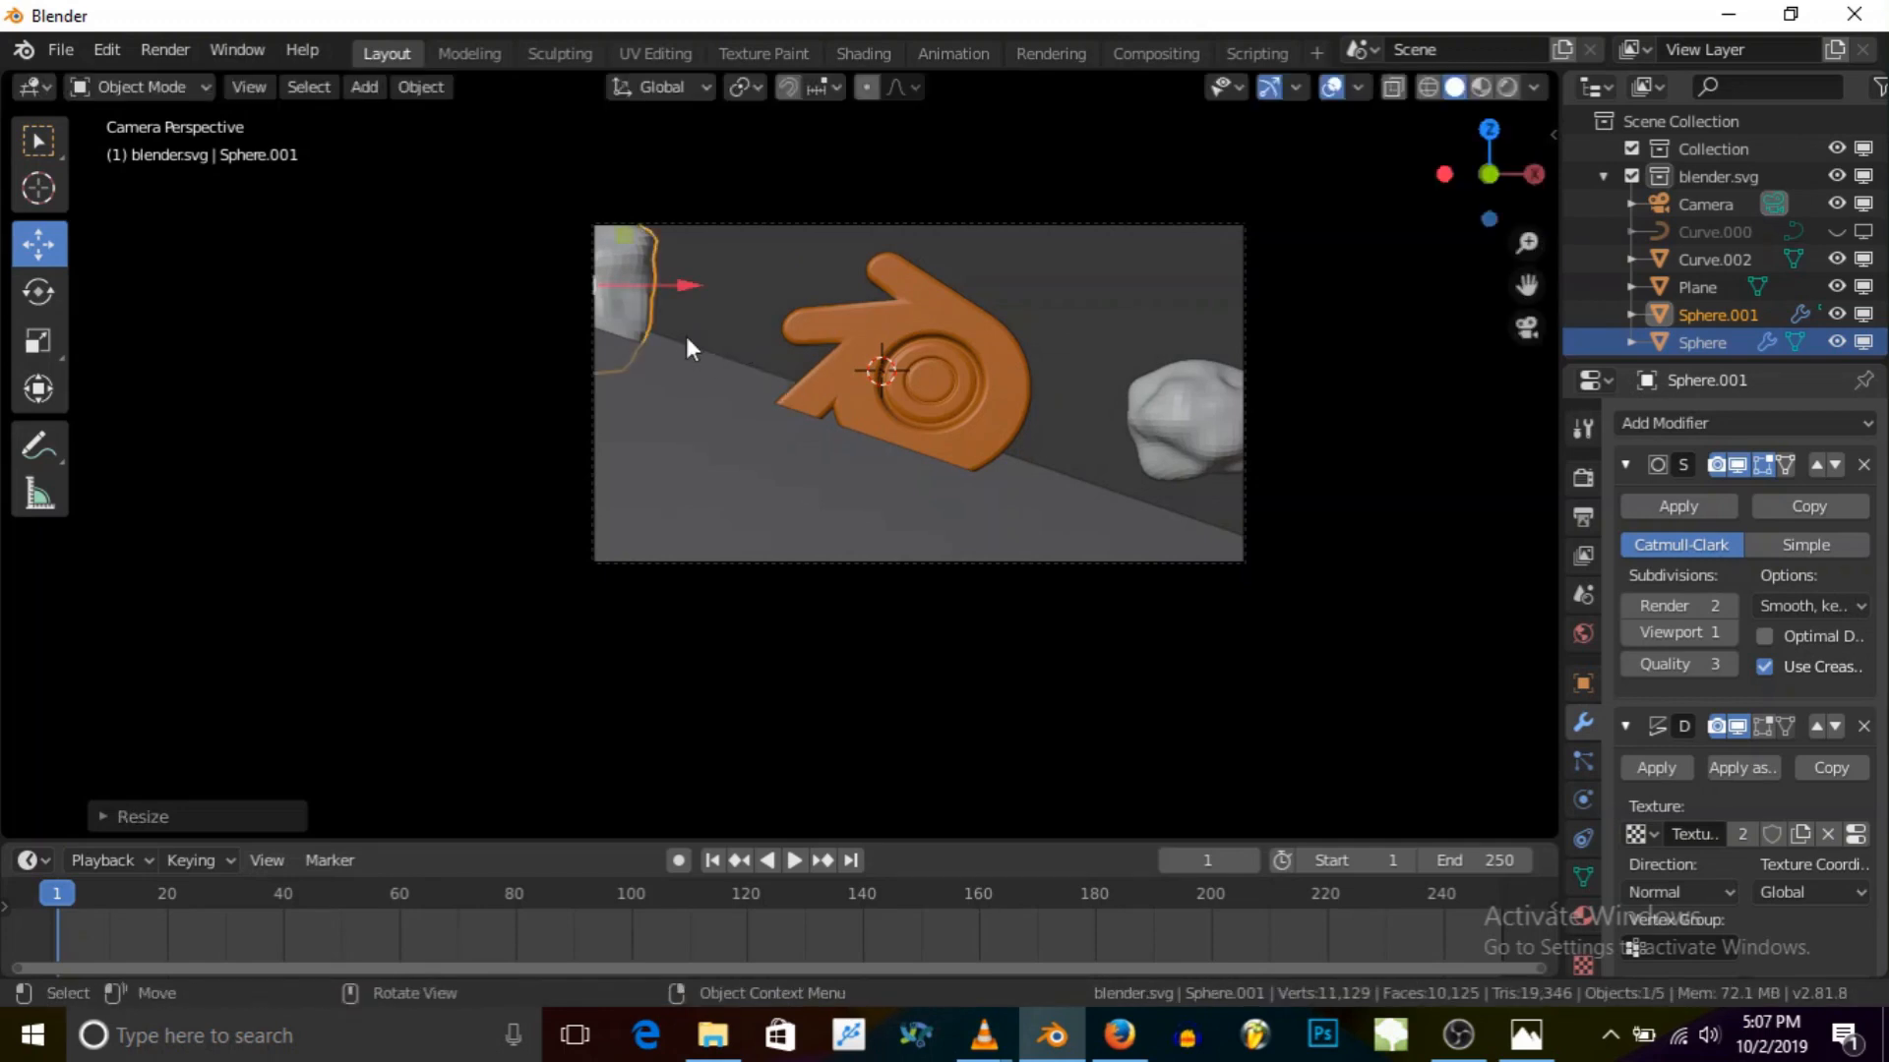
Step: Duplicate the upper-left rock, place the copy beside it on the floor plane, and enlarge the copy several times
middle_drag(689, 334, 729, 480)
middle_drag(624, 452, 600, 408)
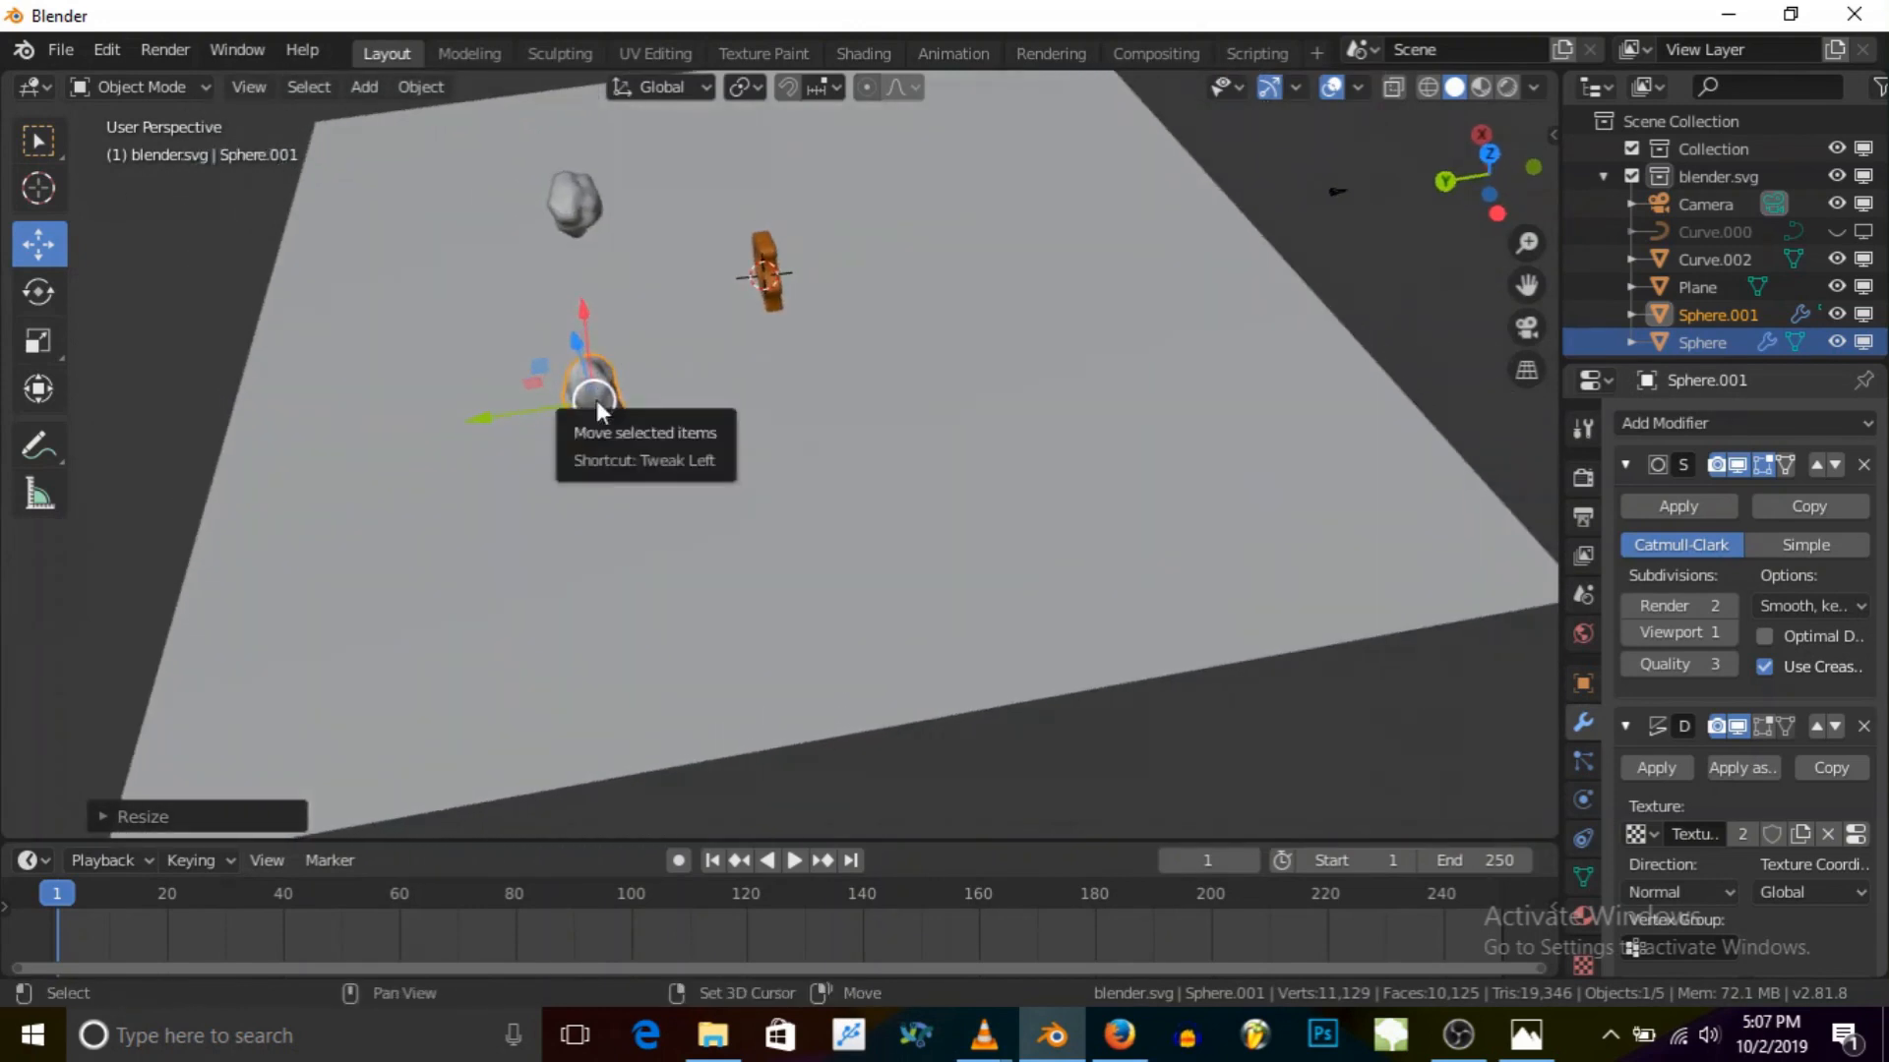
key(shift+d)
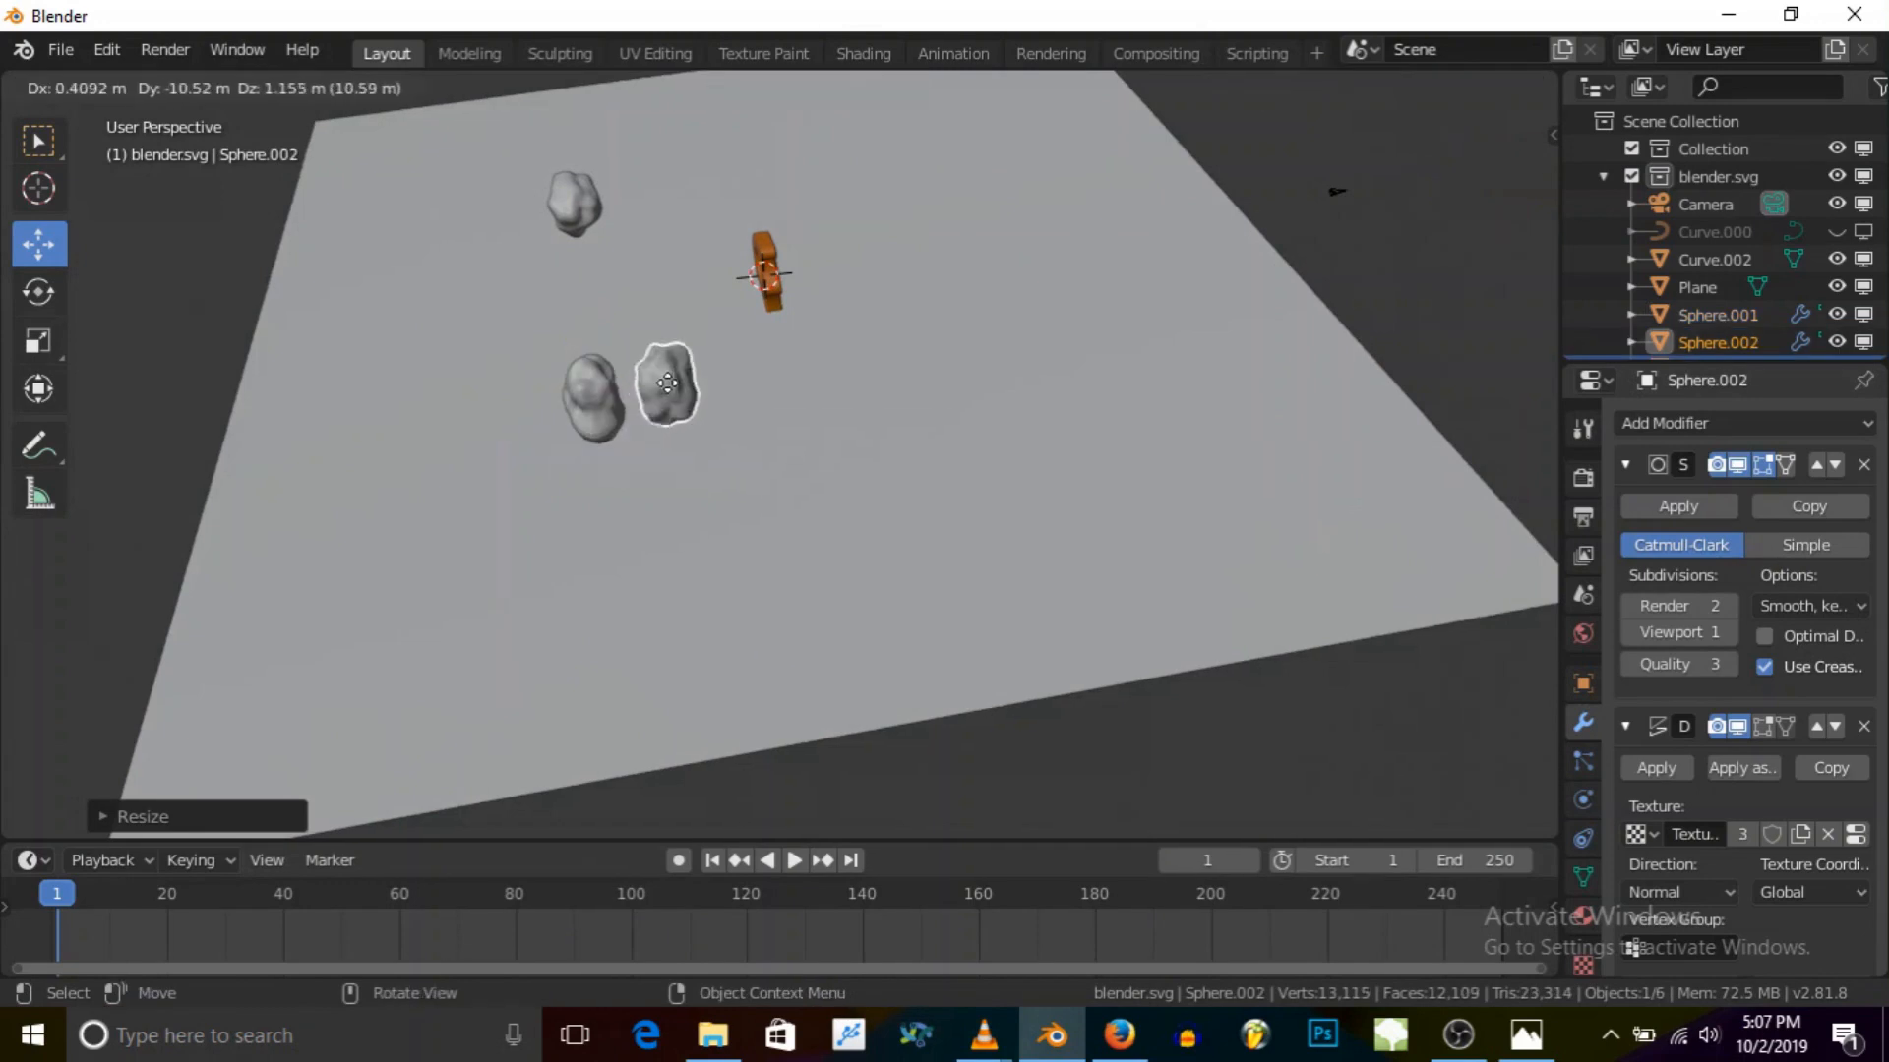
click(716, 439)
middle_drag(716, 438, 773, 470)
key(s)
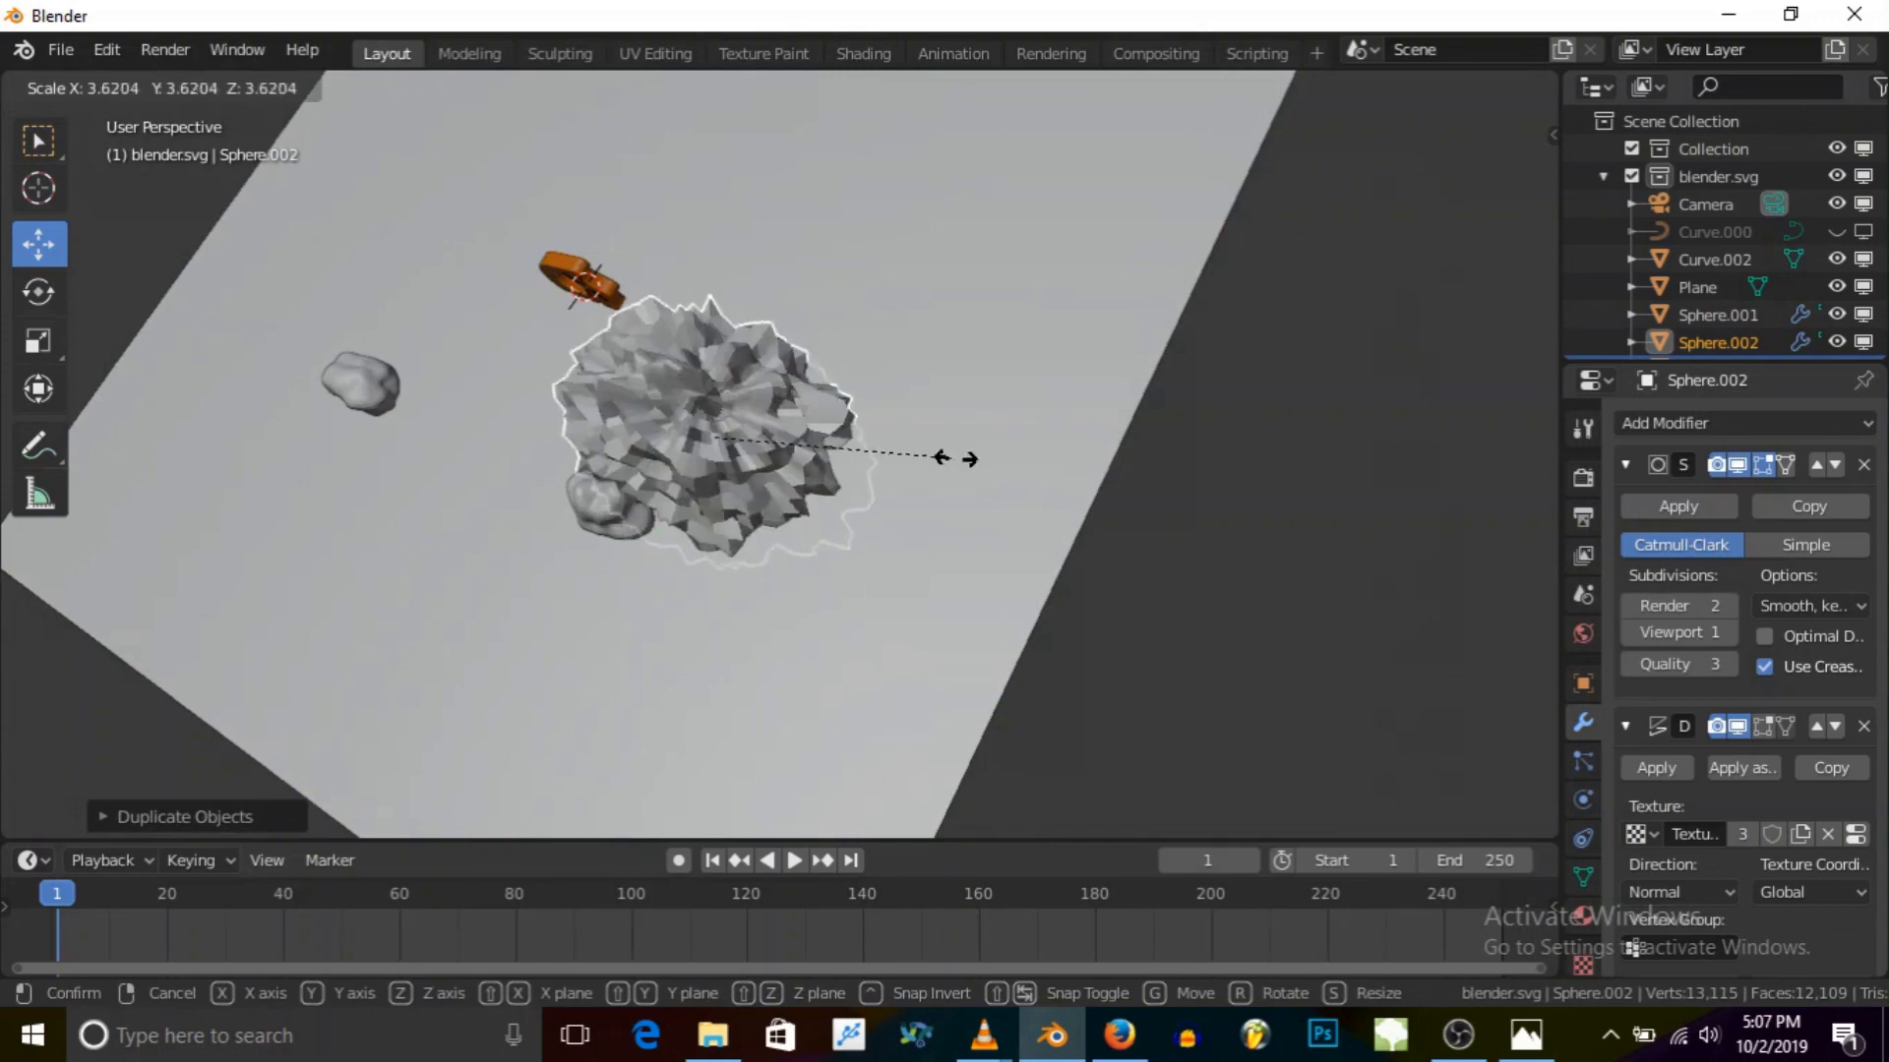
click(1013, 444)
Step: Move the enlarged rock away from the logo and the smaller rocks, and stretch it along Y
middle_drag(1017, 446, 640, 405)
drag(612, 420, 736, 401)
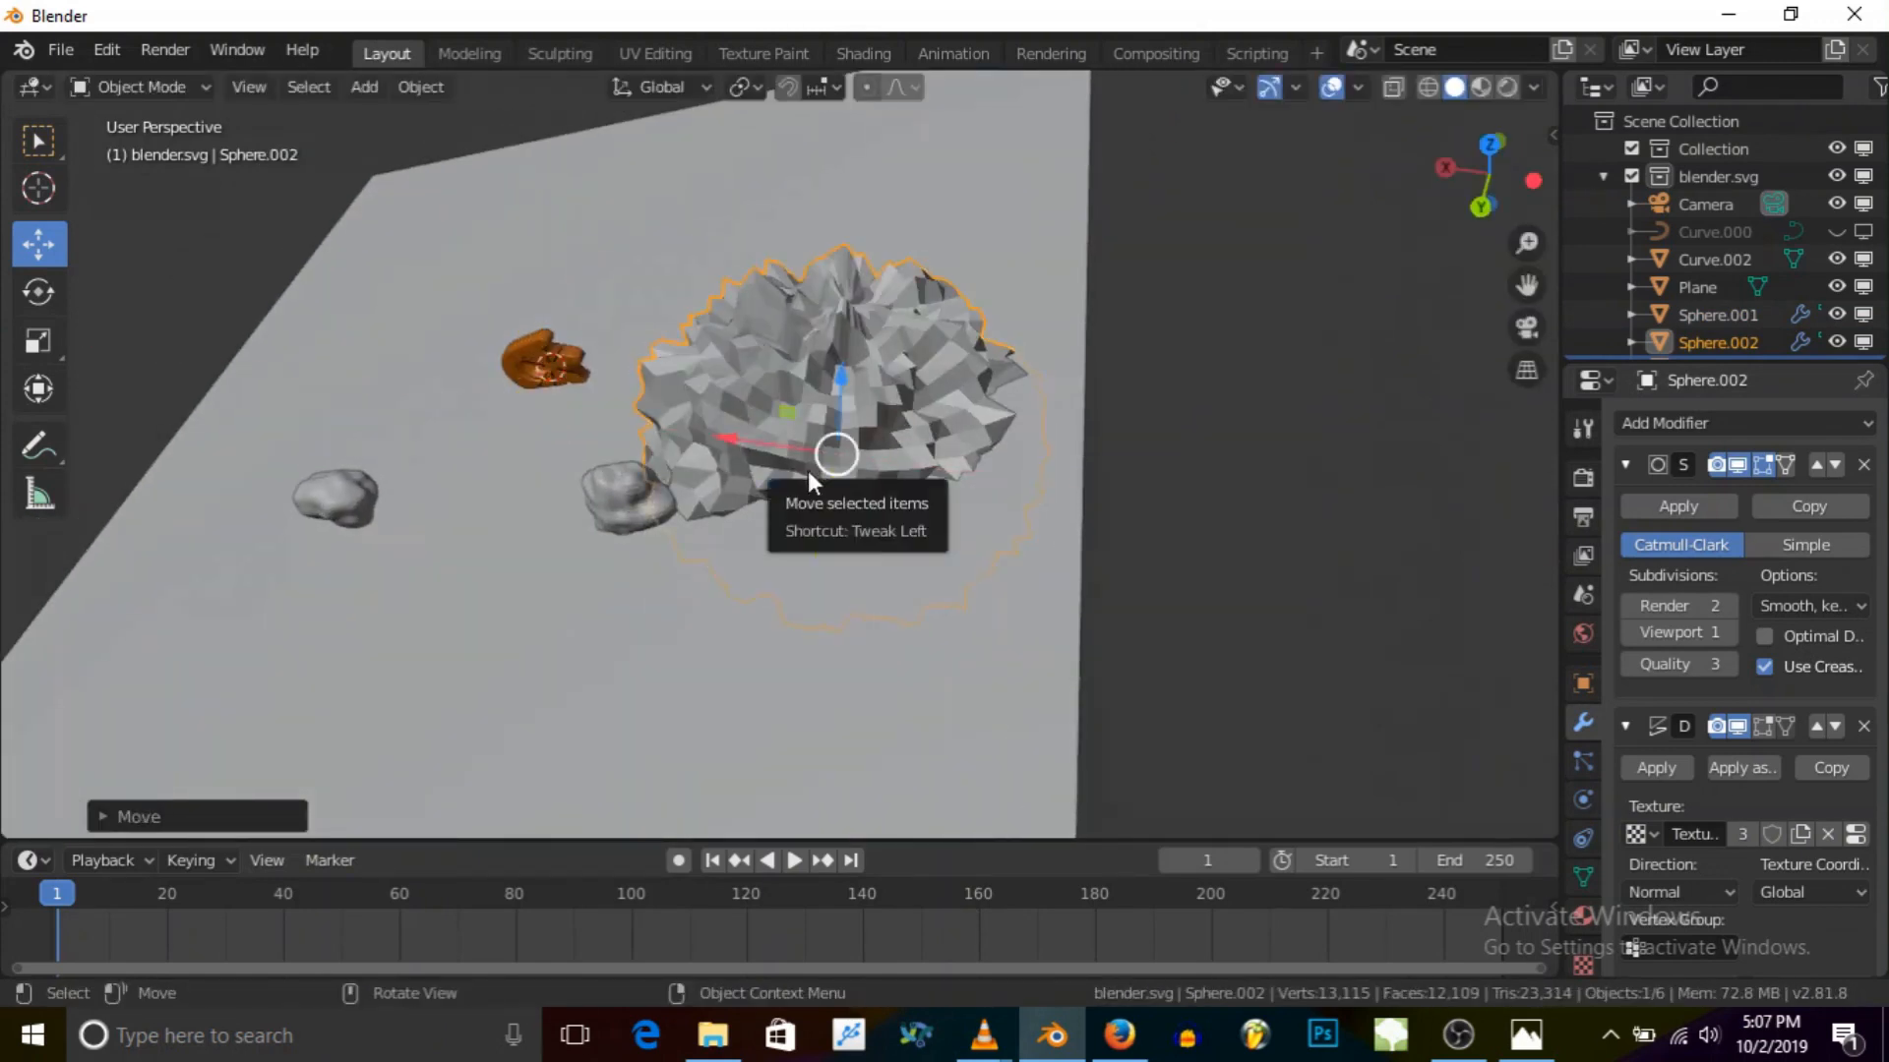
key(s)
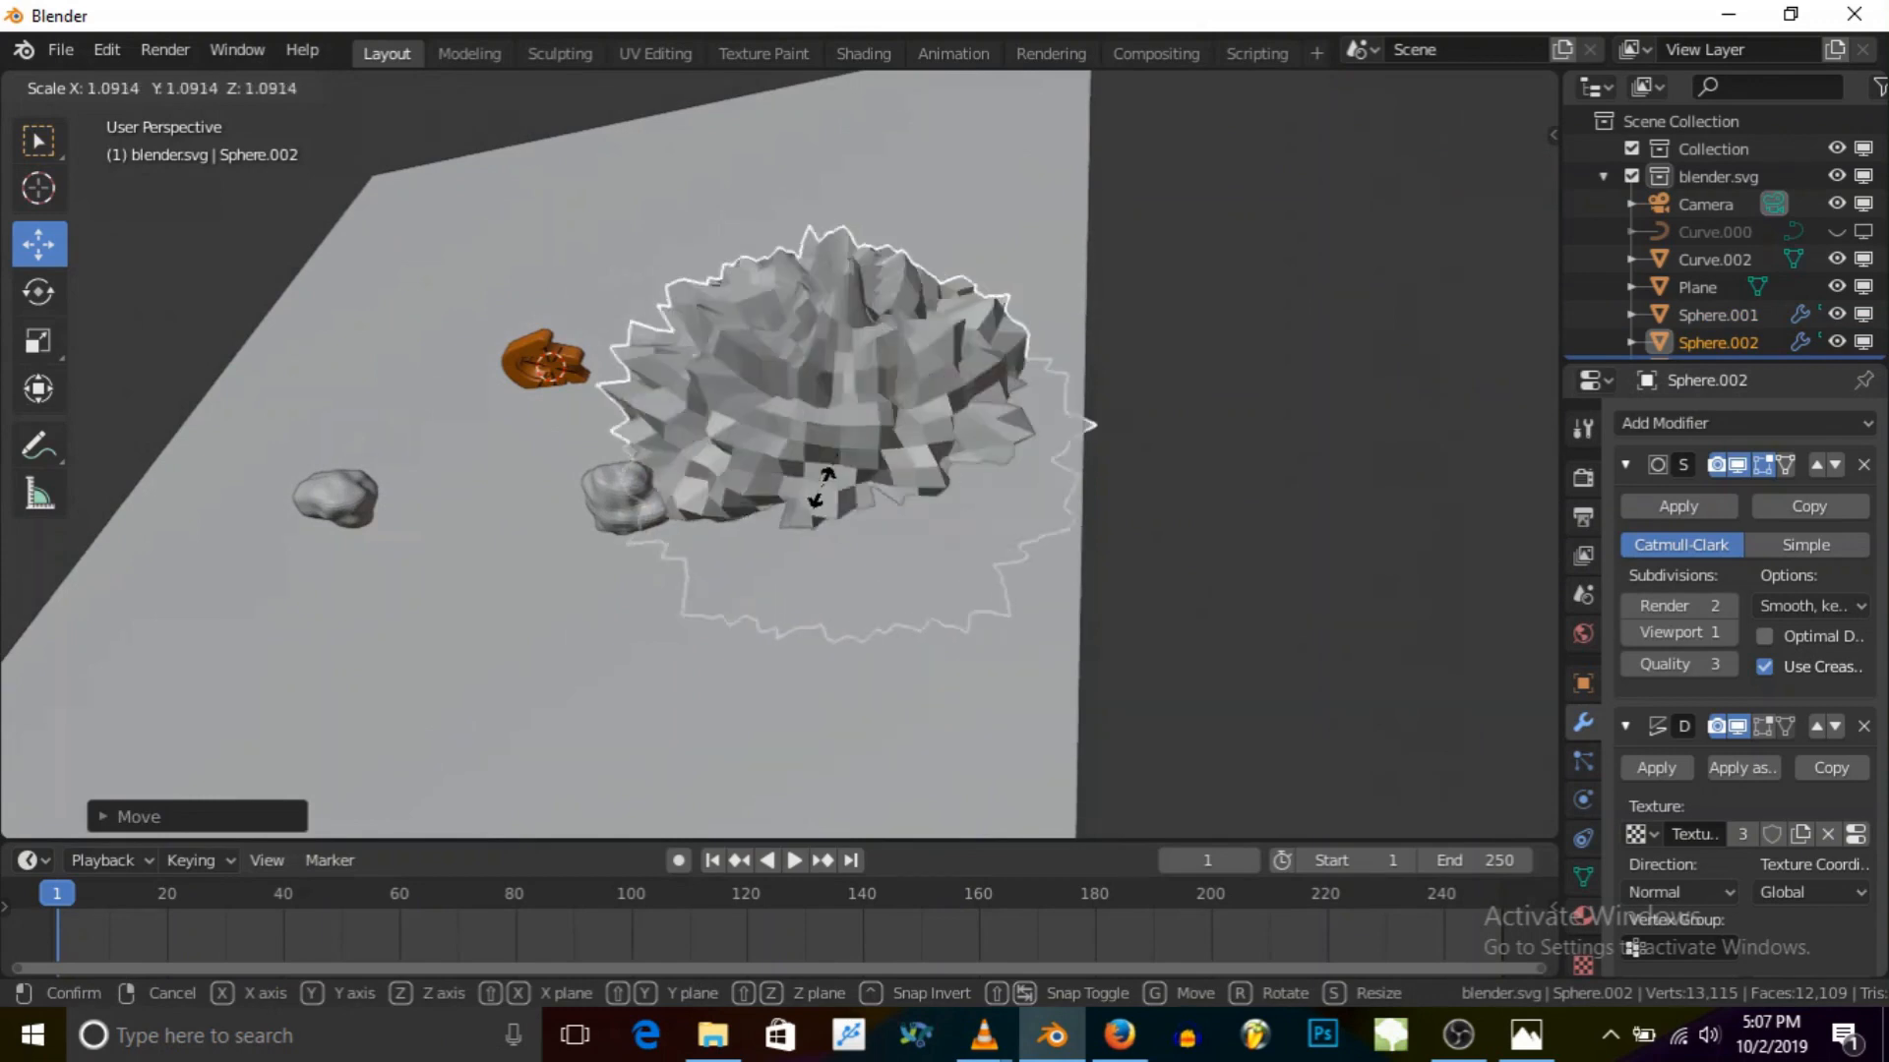
key(y)
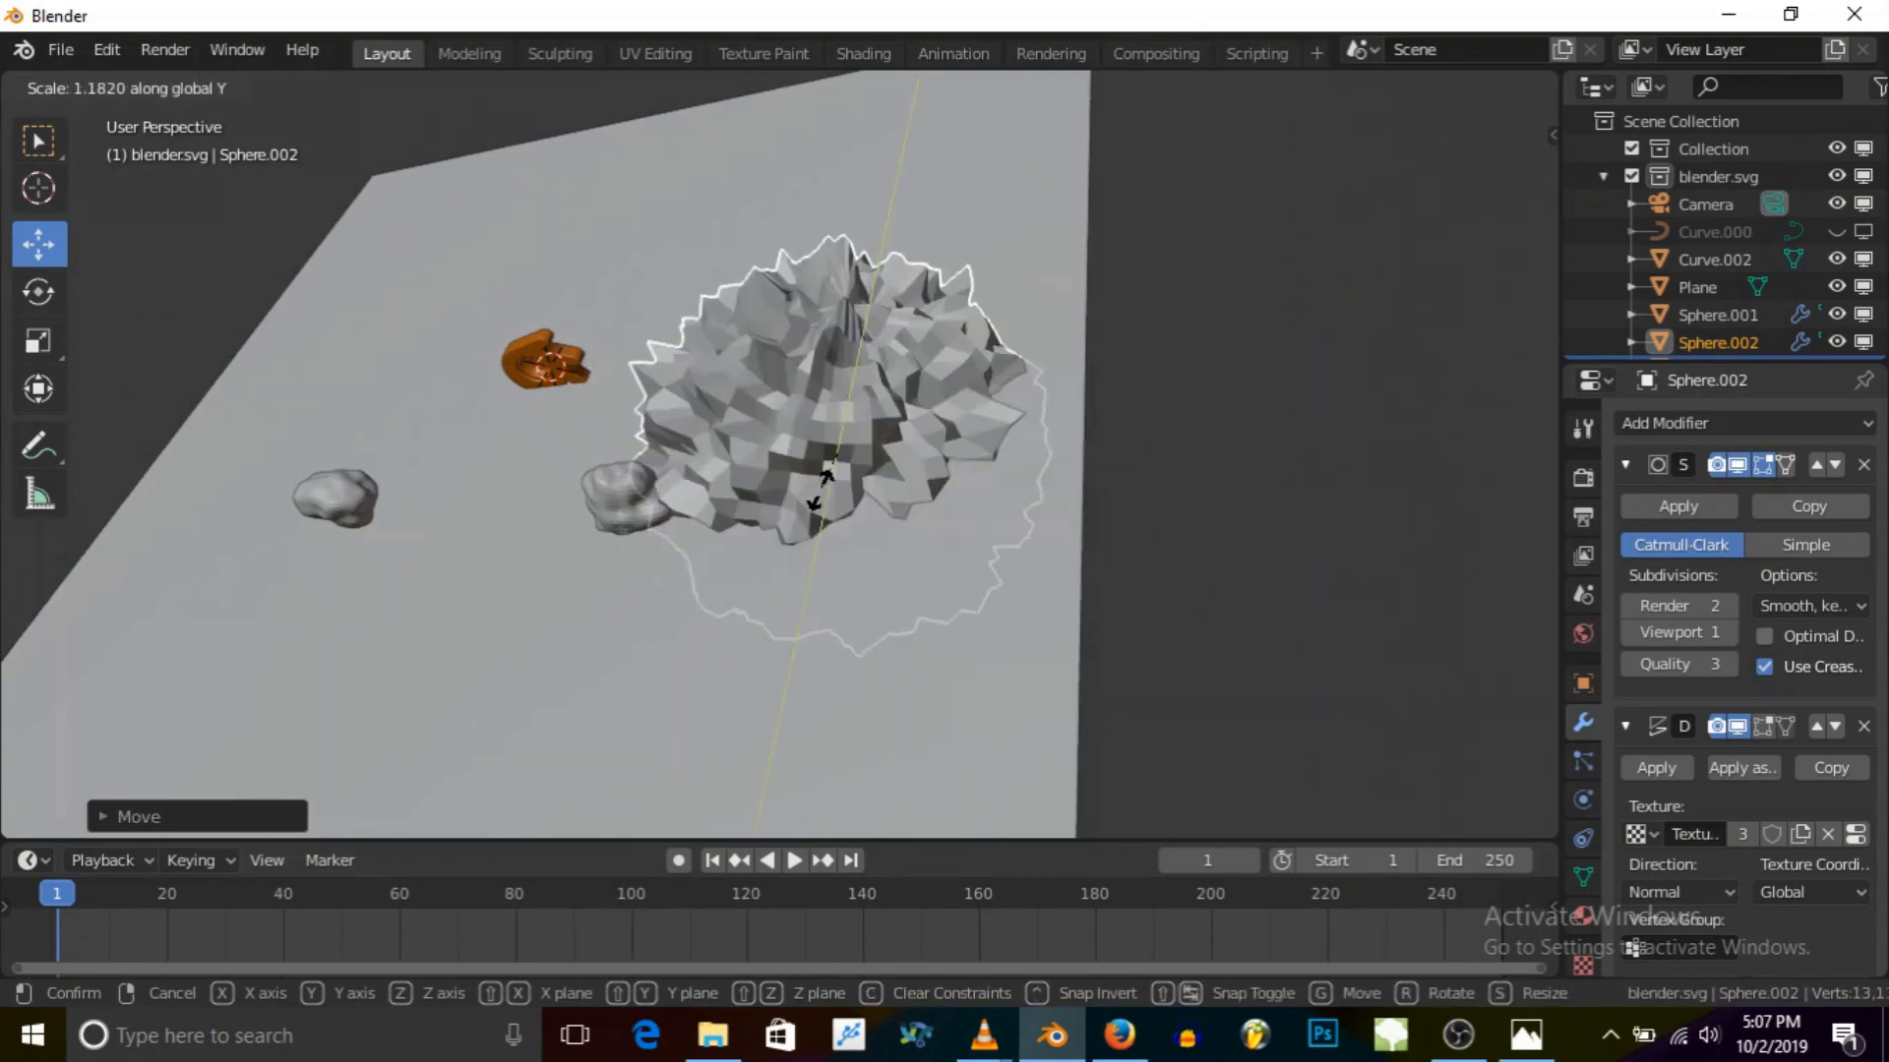
click(813, 532)
Step: Move the large rock backward along X and shift it sideways along Y on the floor plane
middle_drag(698, 492, 828, 502)
key(g)
key(x)
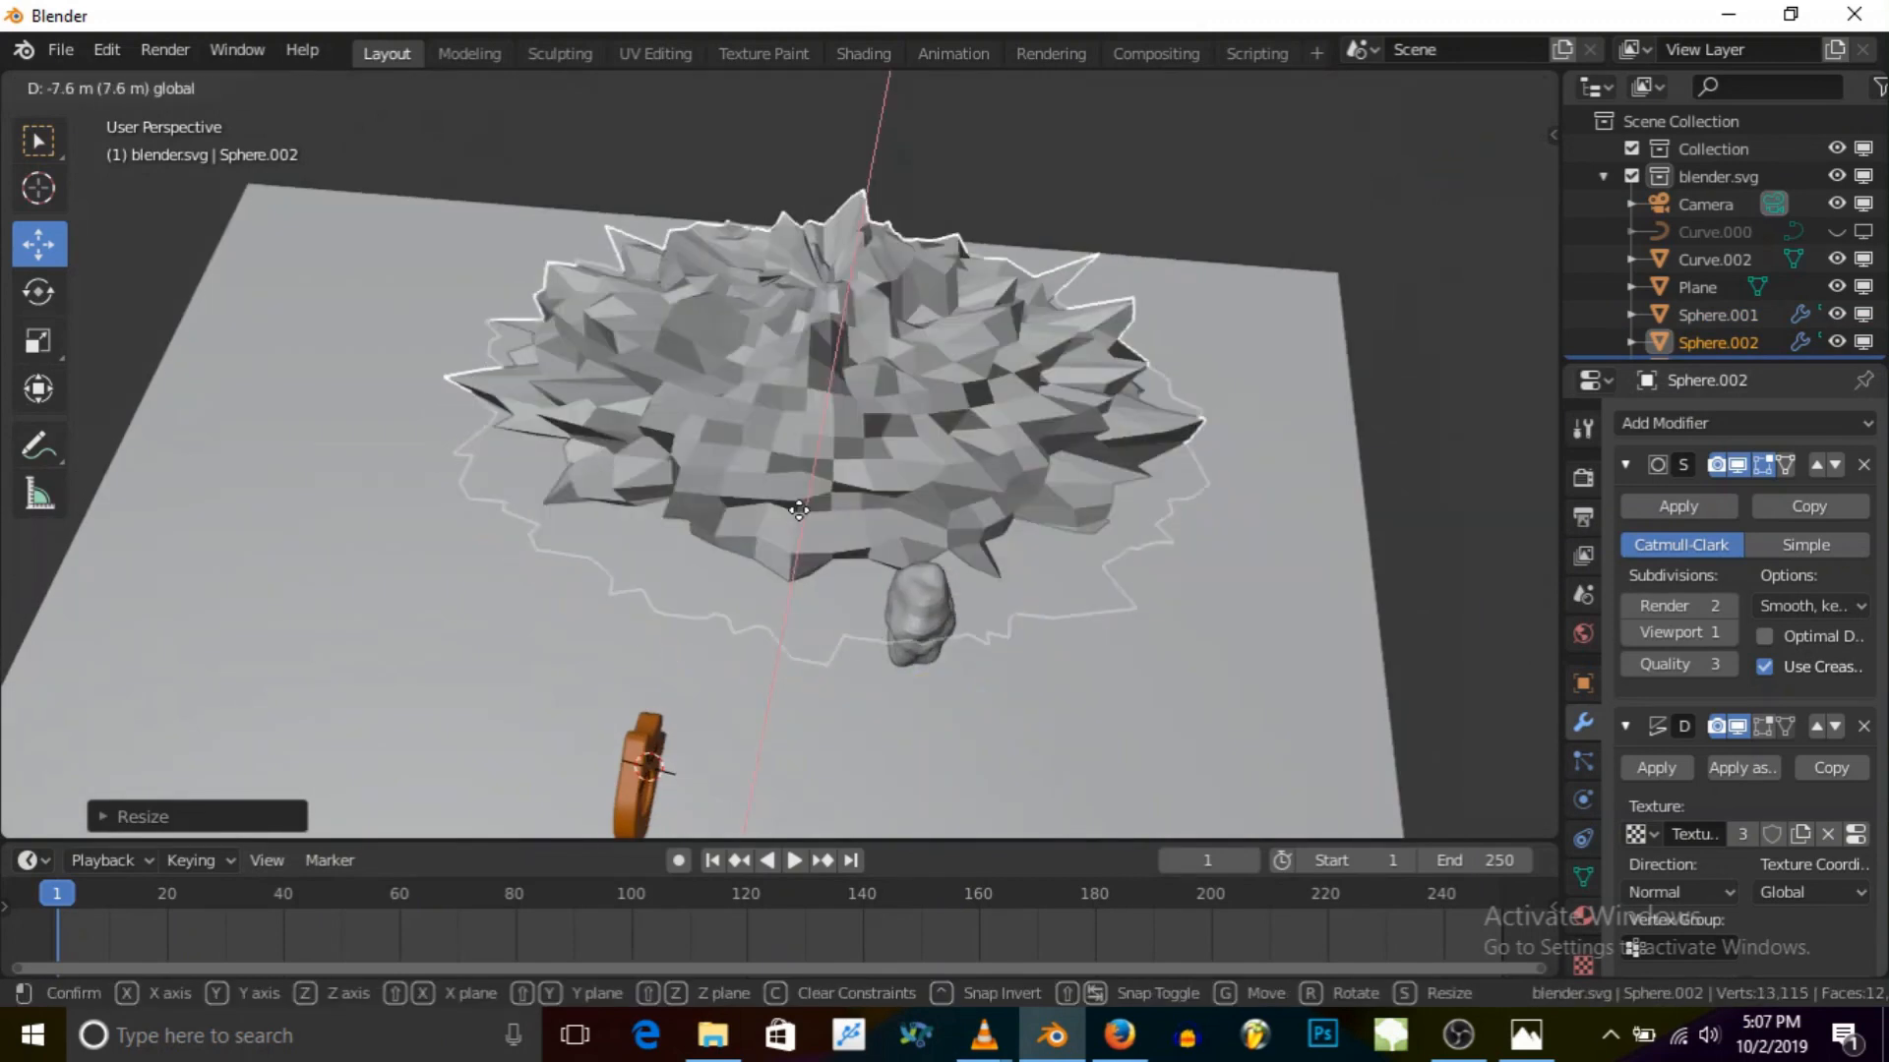
click(792, 530)
drag(940, 462, 848, 460)
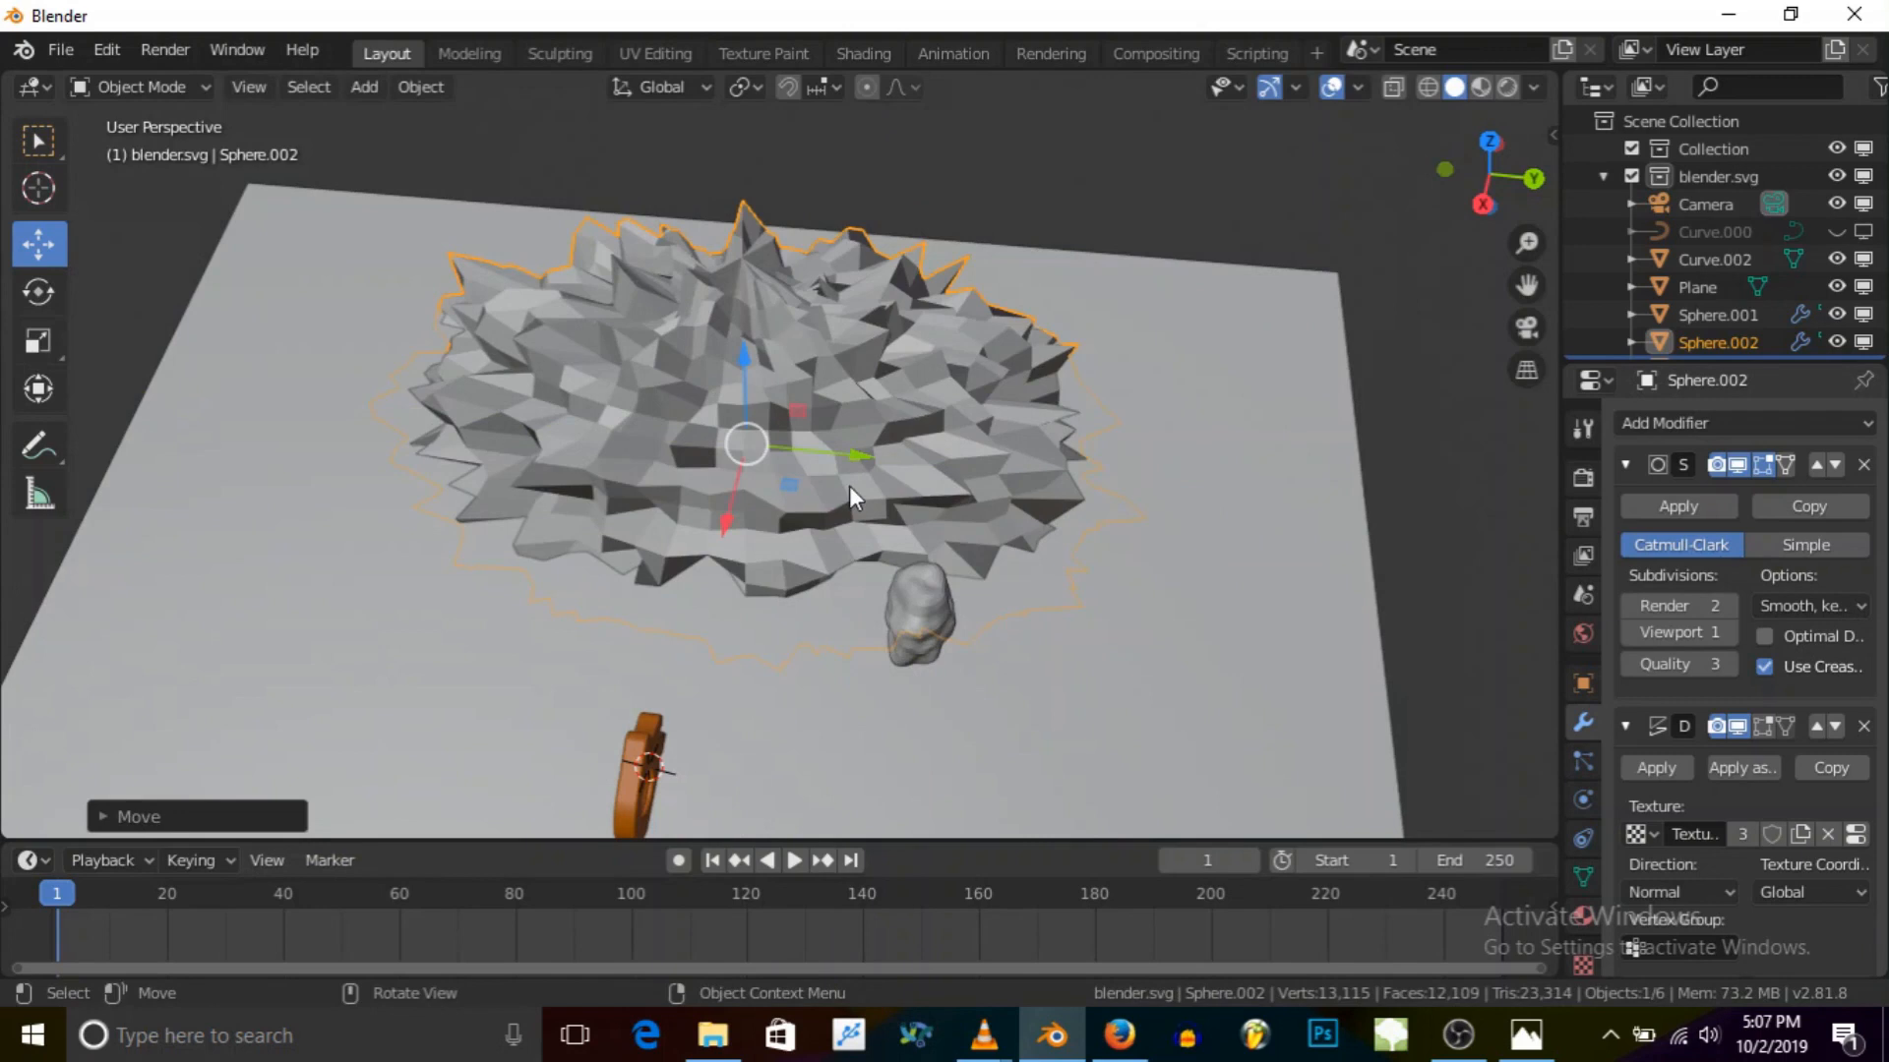
Step: Scale the large rock up further and stretch it again along Y
key(s)
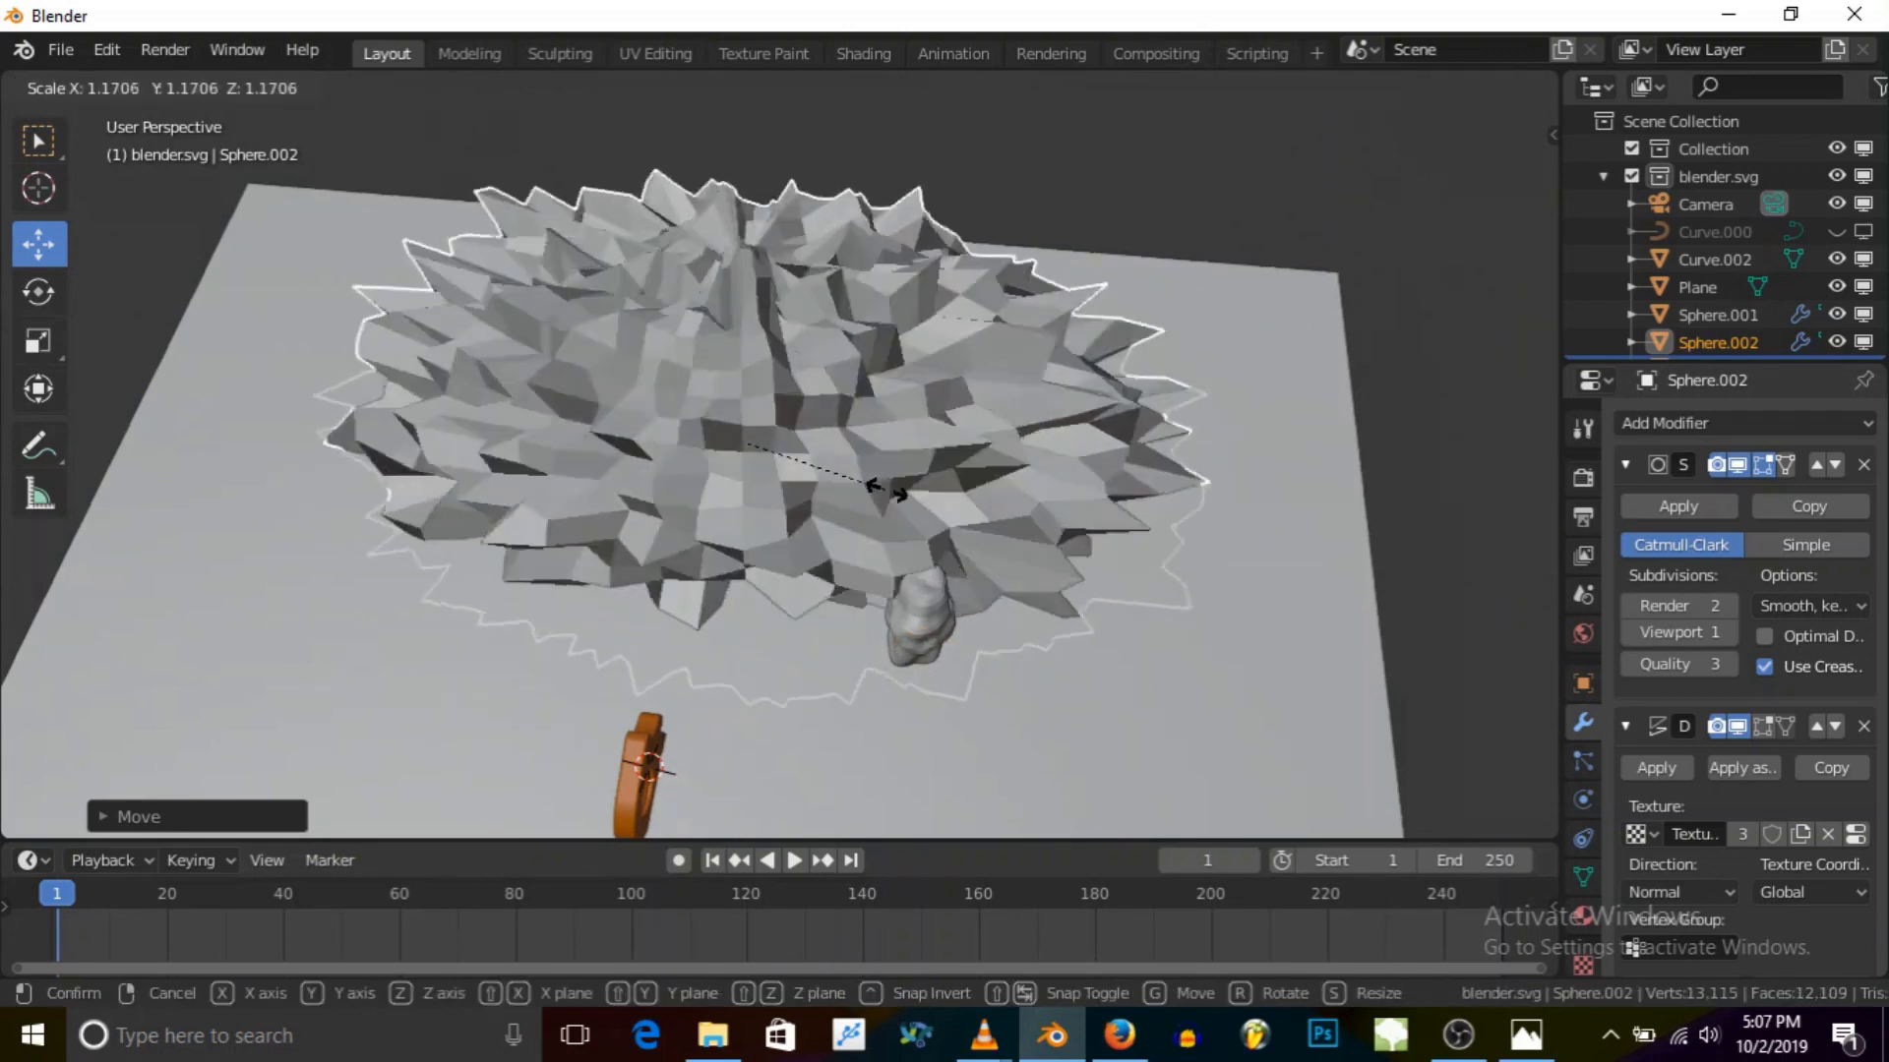
click(902, 500)
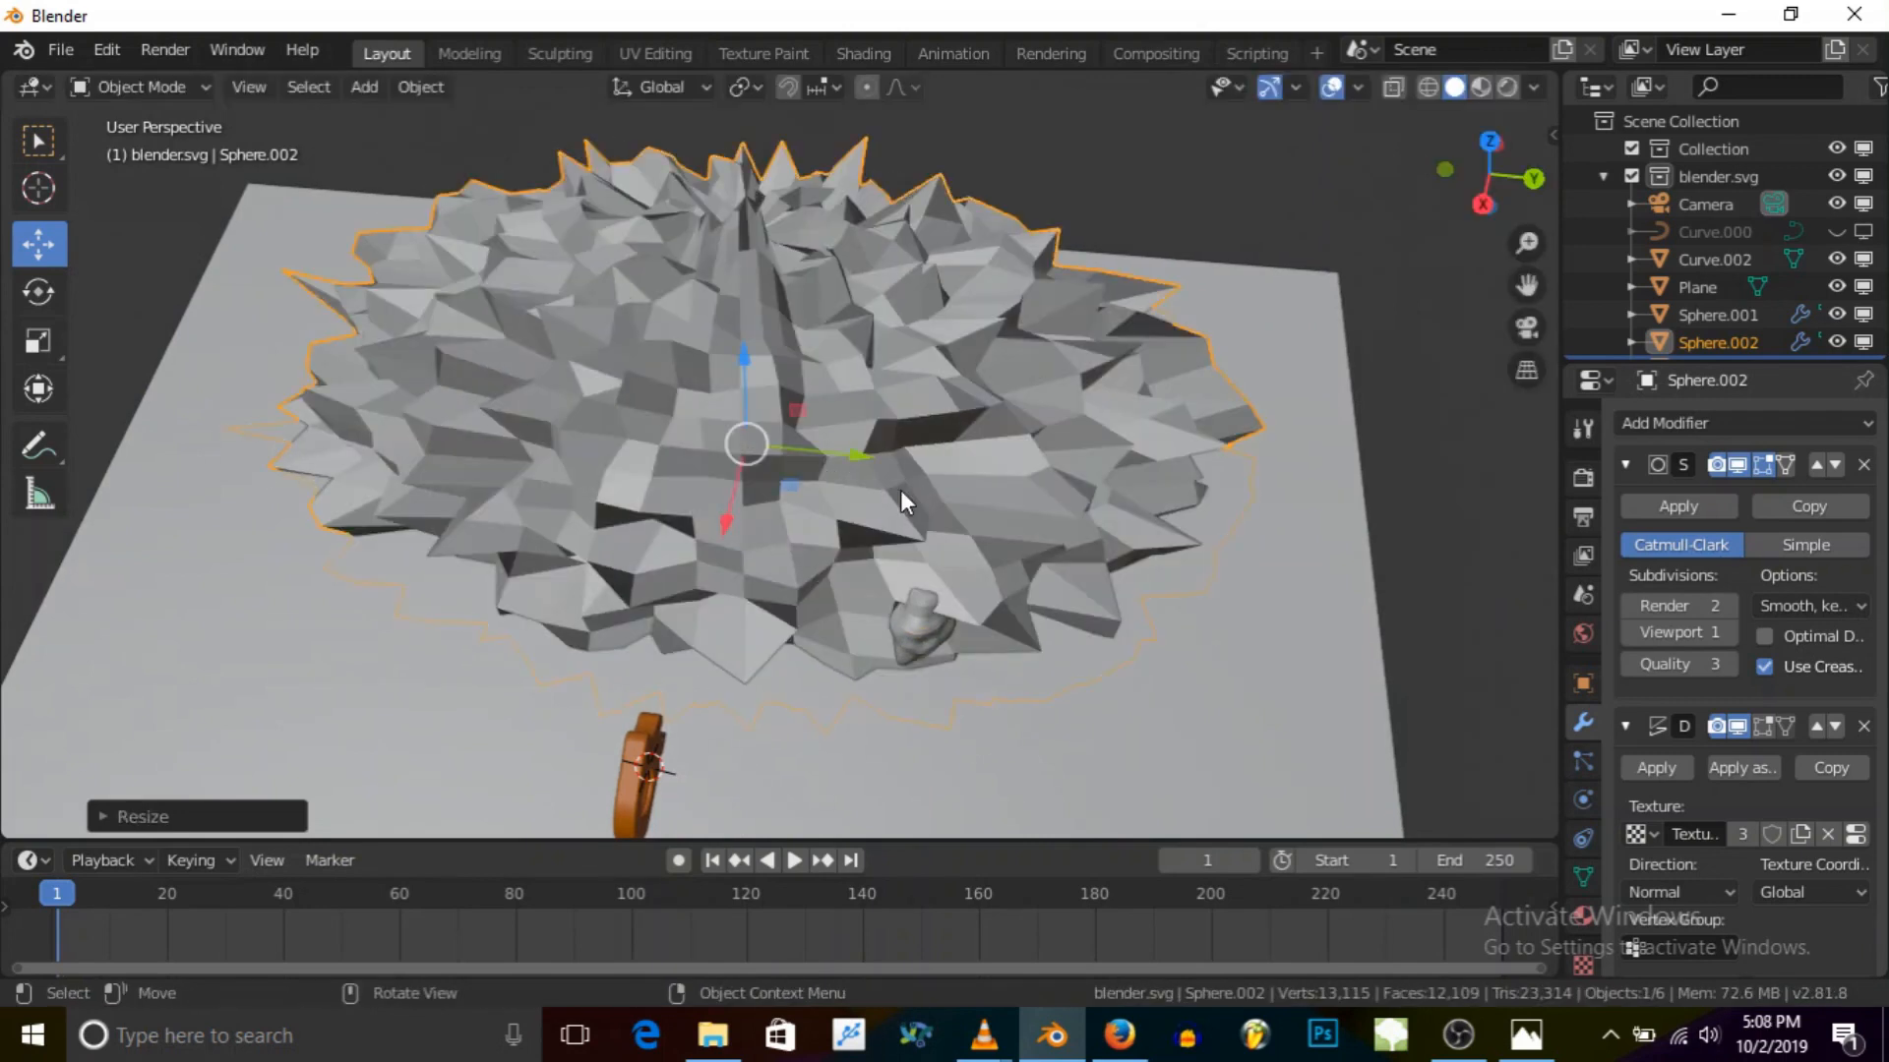
key(s)
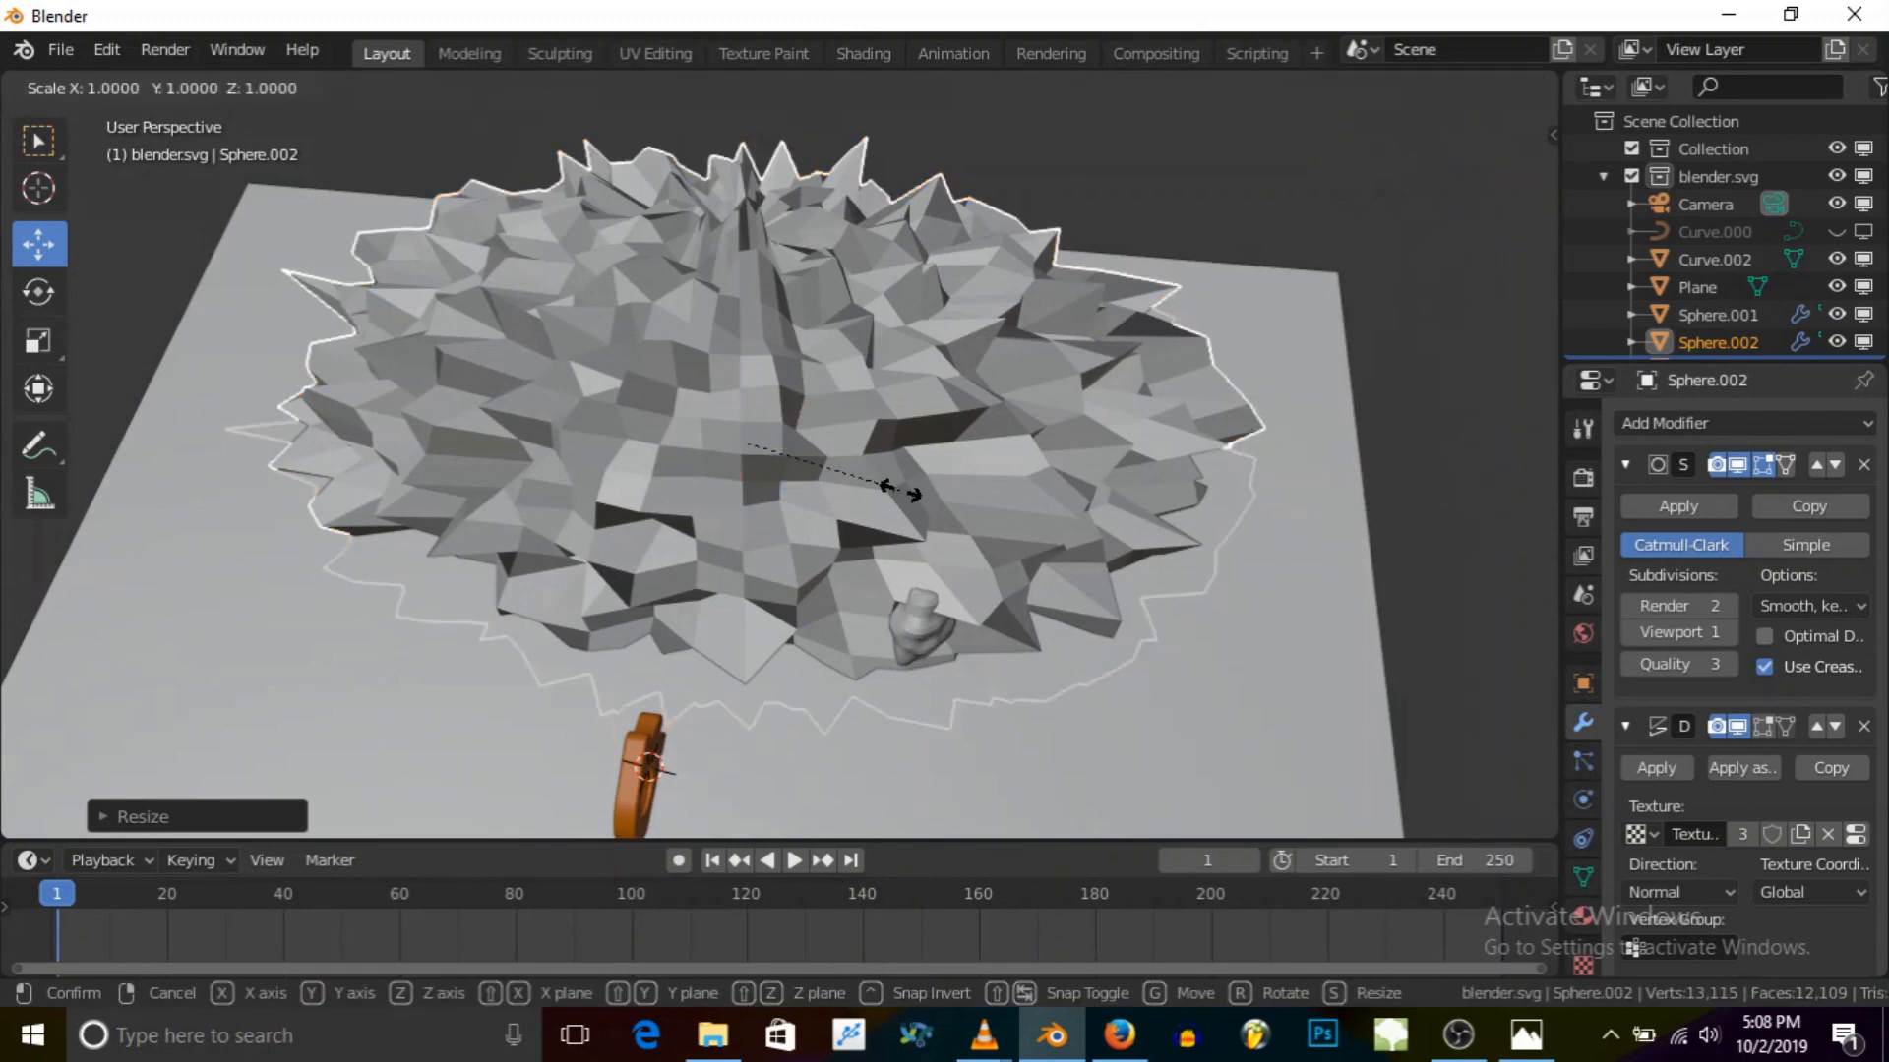
key(y)
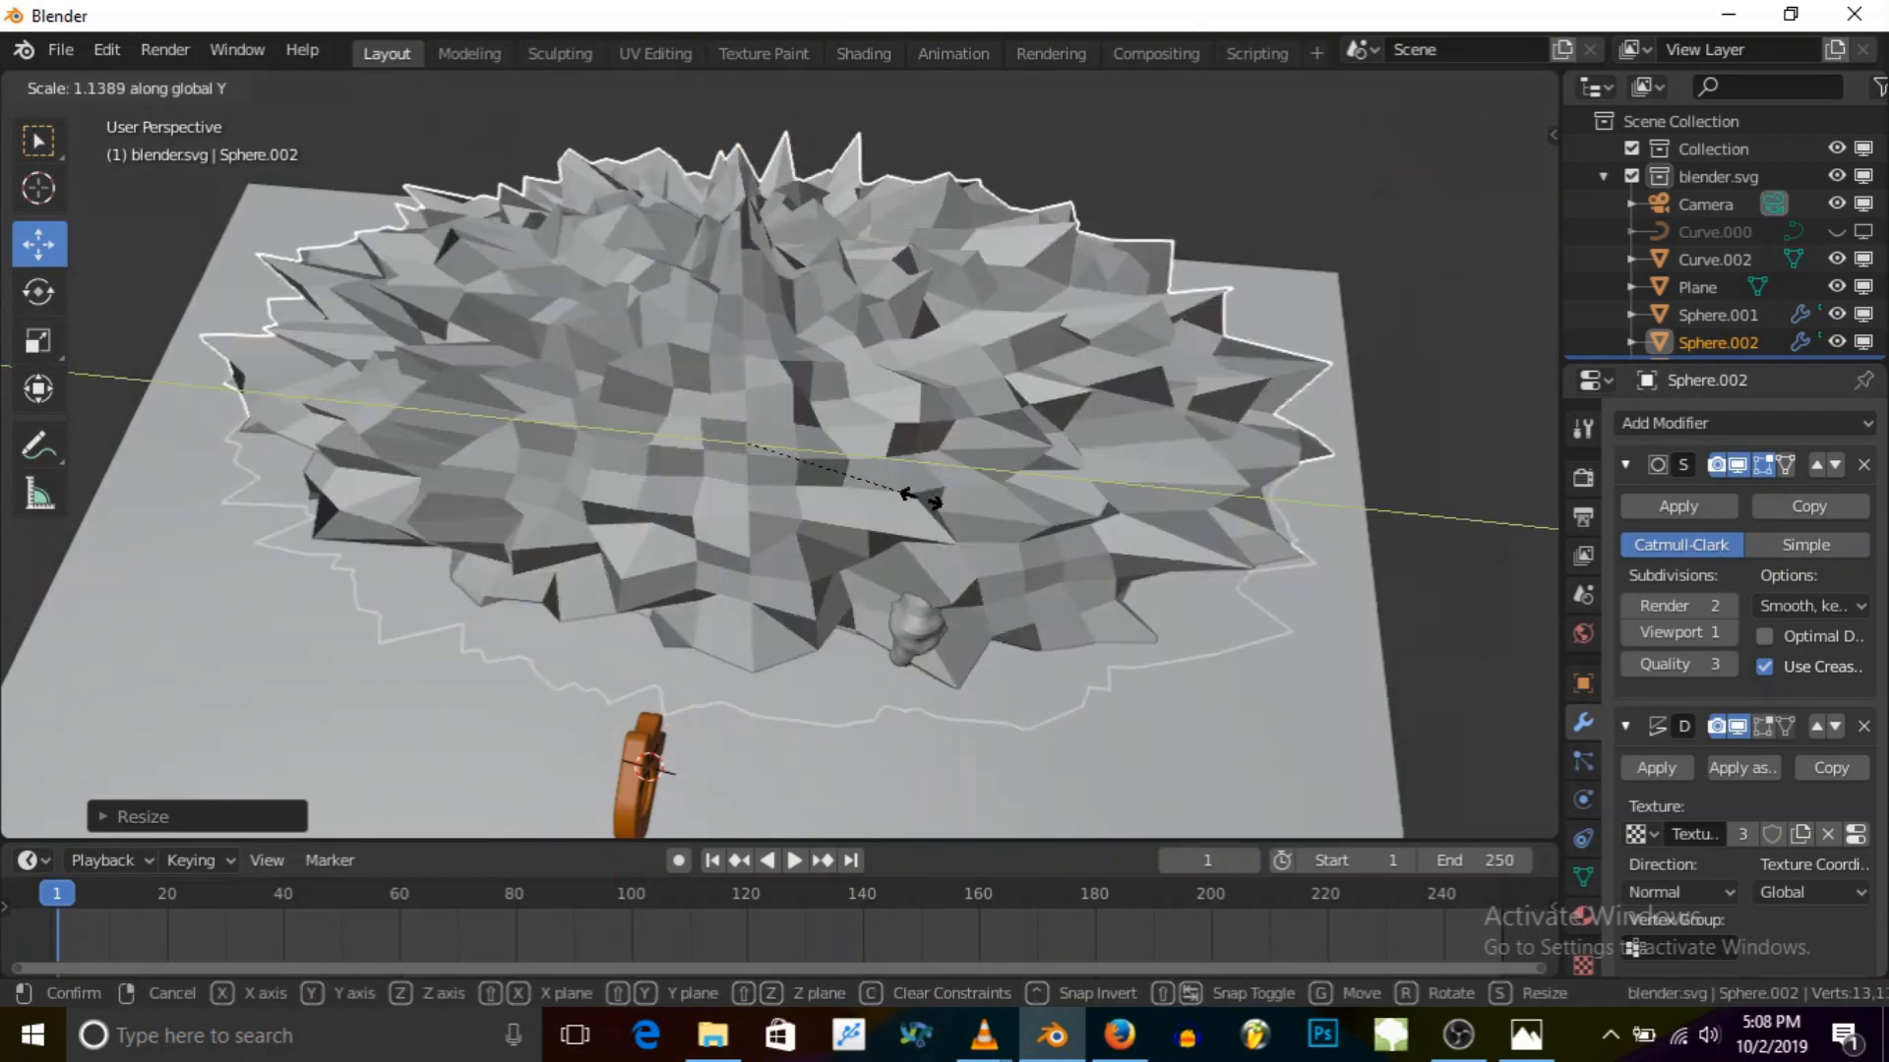
click(967, 505)
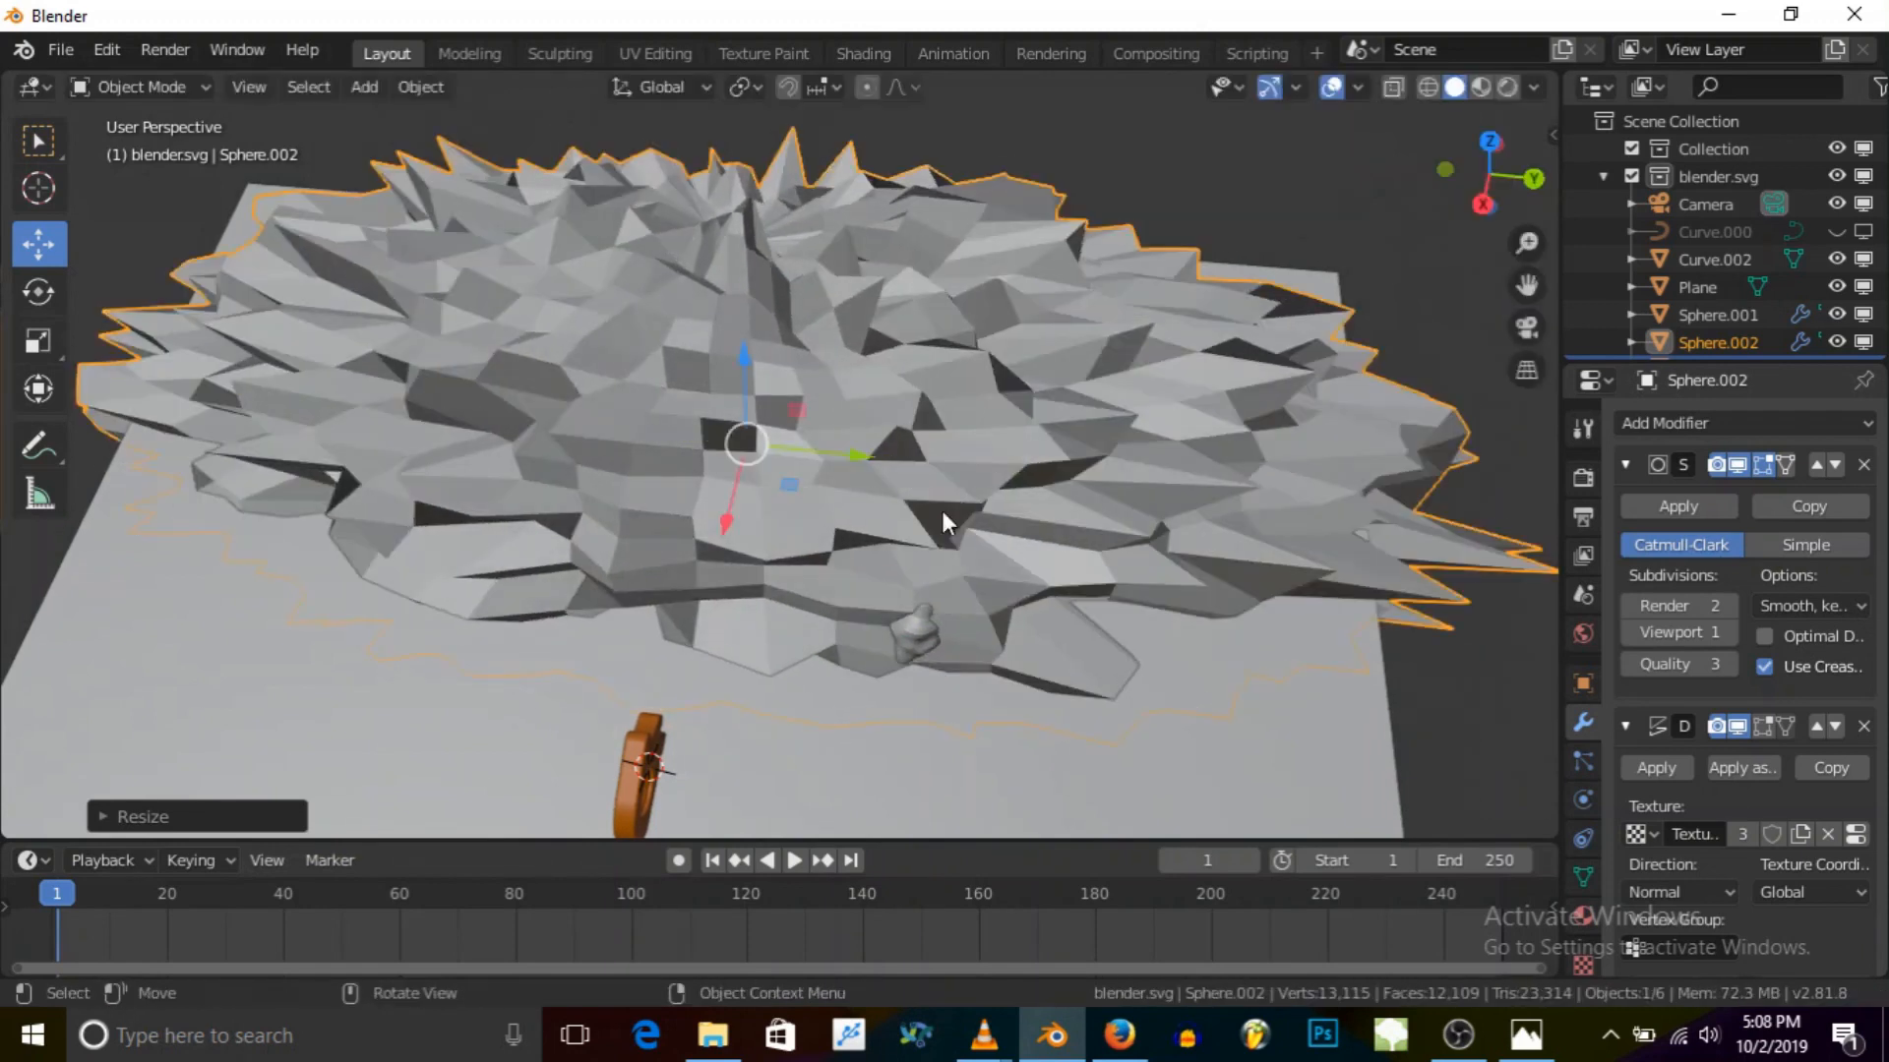
Step: Move the large rock over to the left part of the floor plane, clear of the logo
key(g)
click(753, 533)
middle_drag(753, 533, 730, 469)
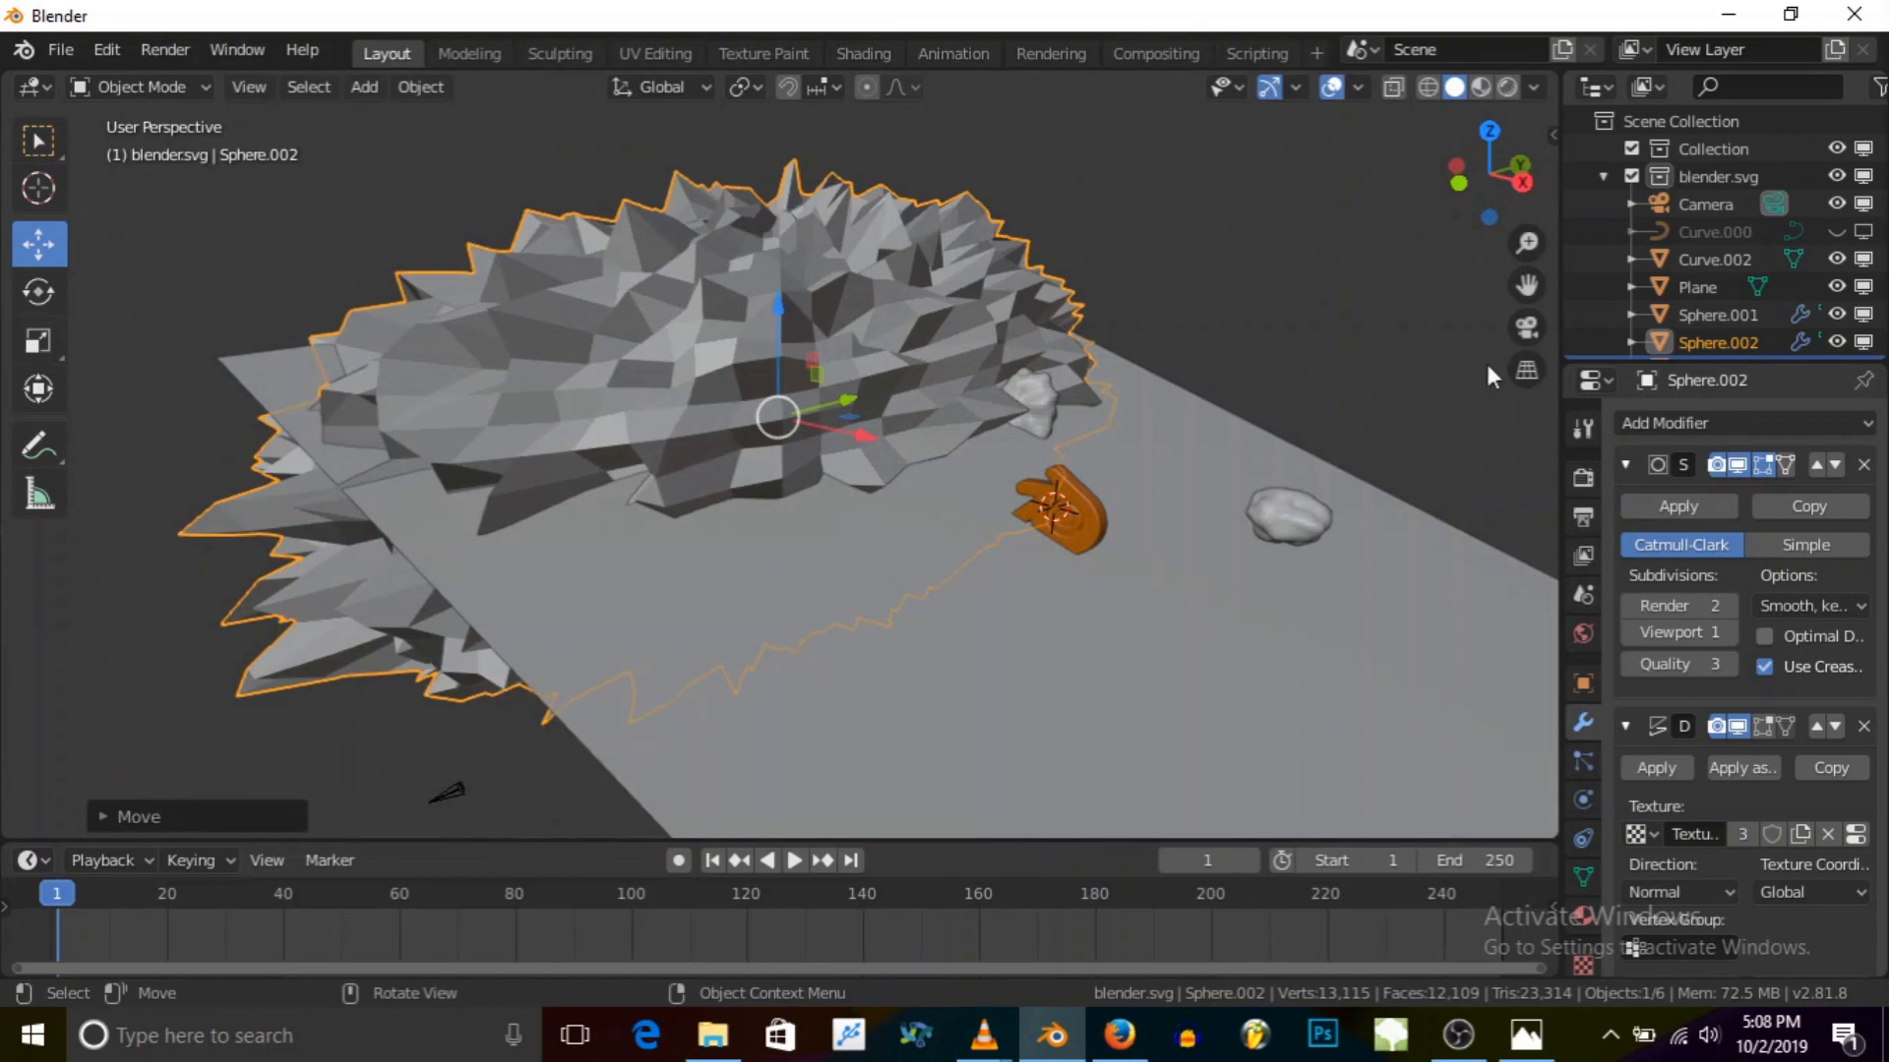
click(1525, 330)
click(1524, 330)
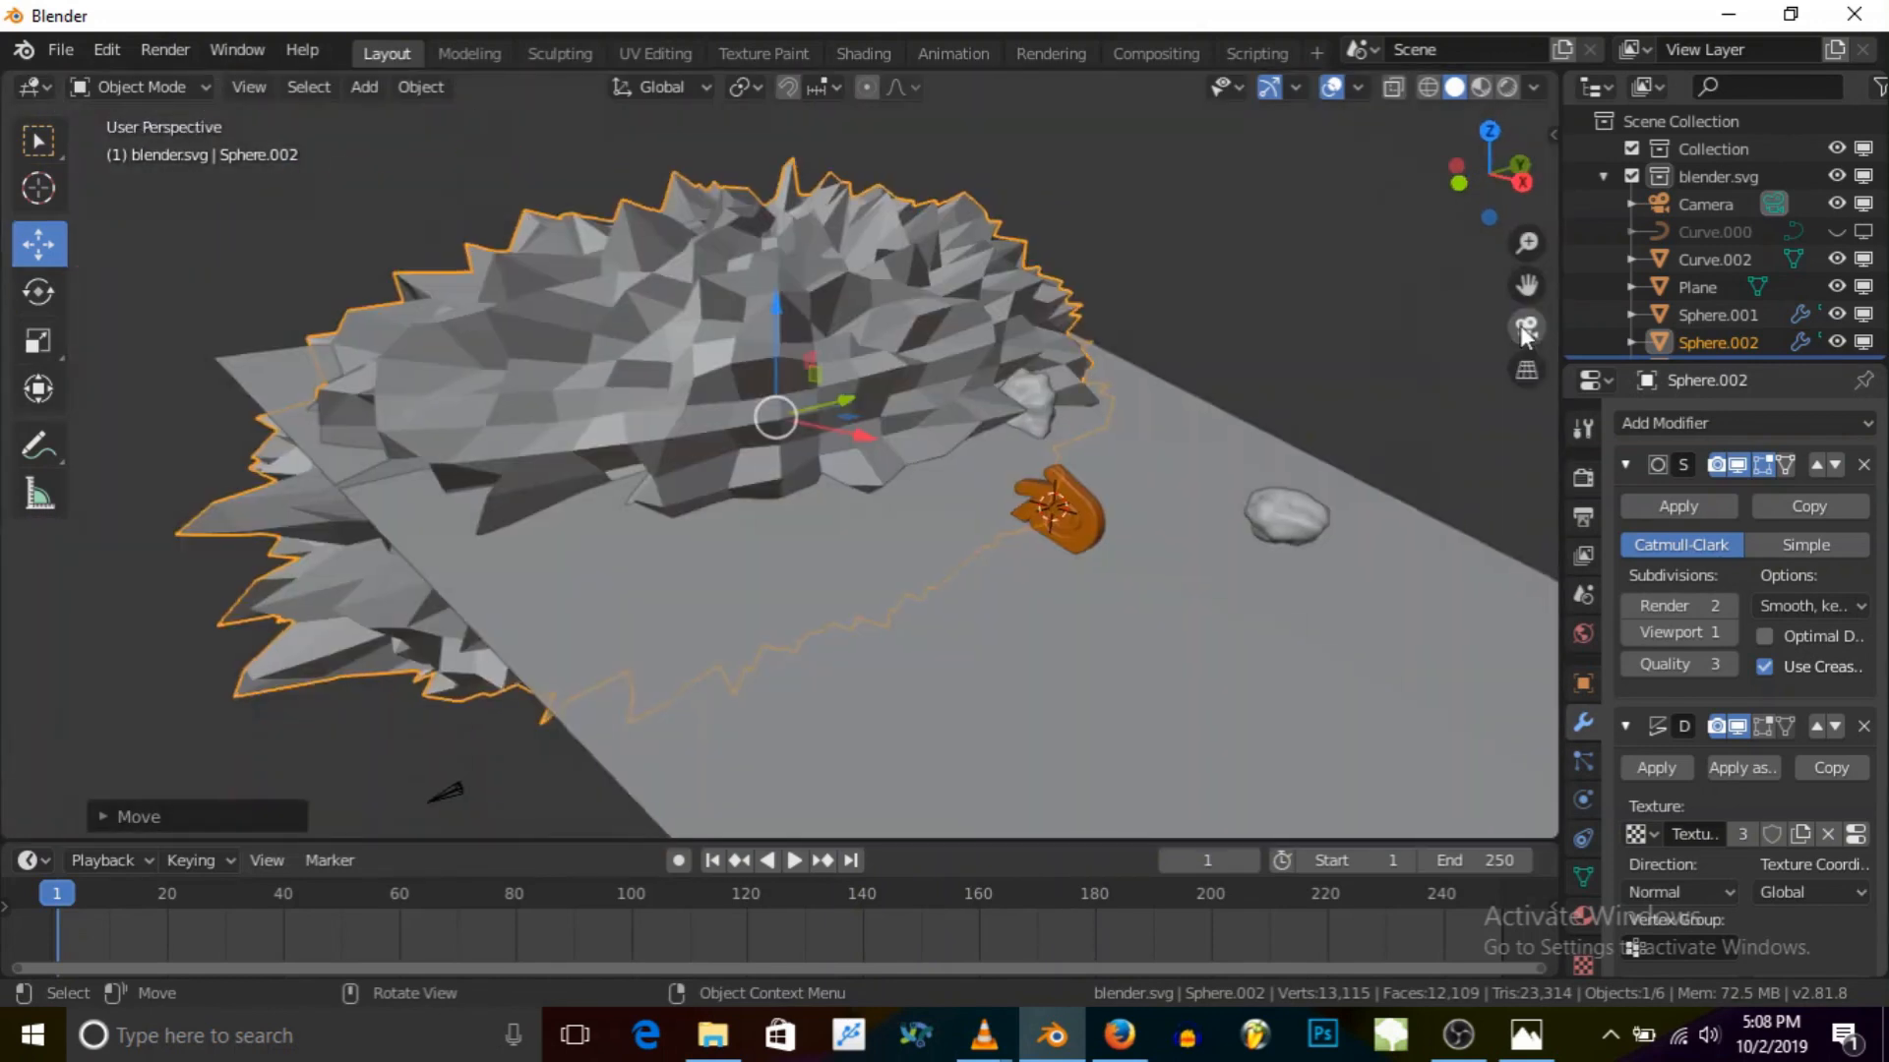
drag(883, 446, 838, 429)
Step: Set the large rock's Displace strength to 0.9 and its Subdivision Surface viewport level to 2
scroll(1738, 789, down, 1)
scroll(1754, 836, up, 1)
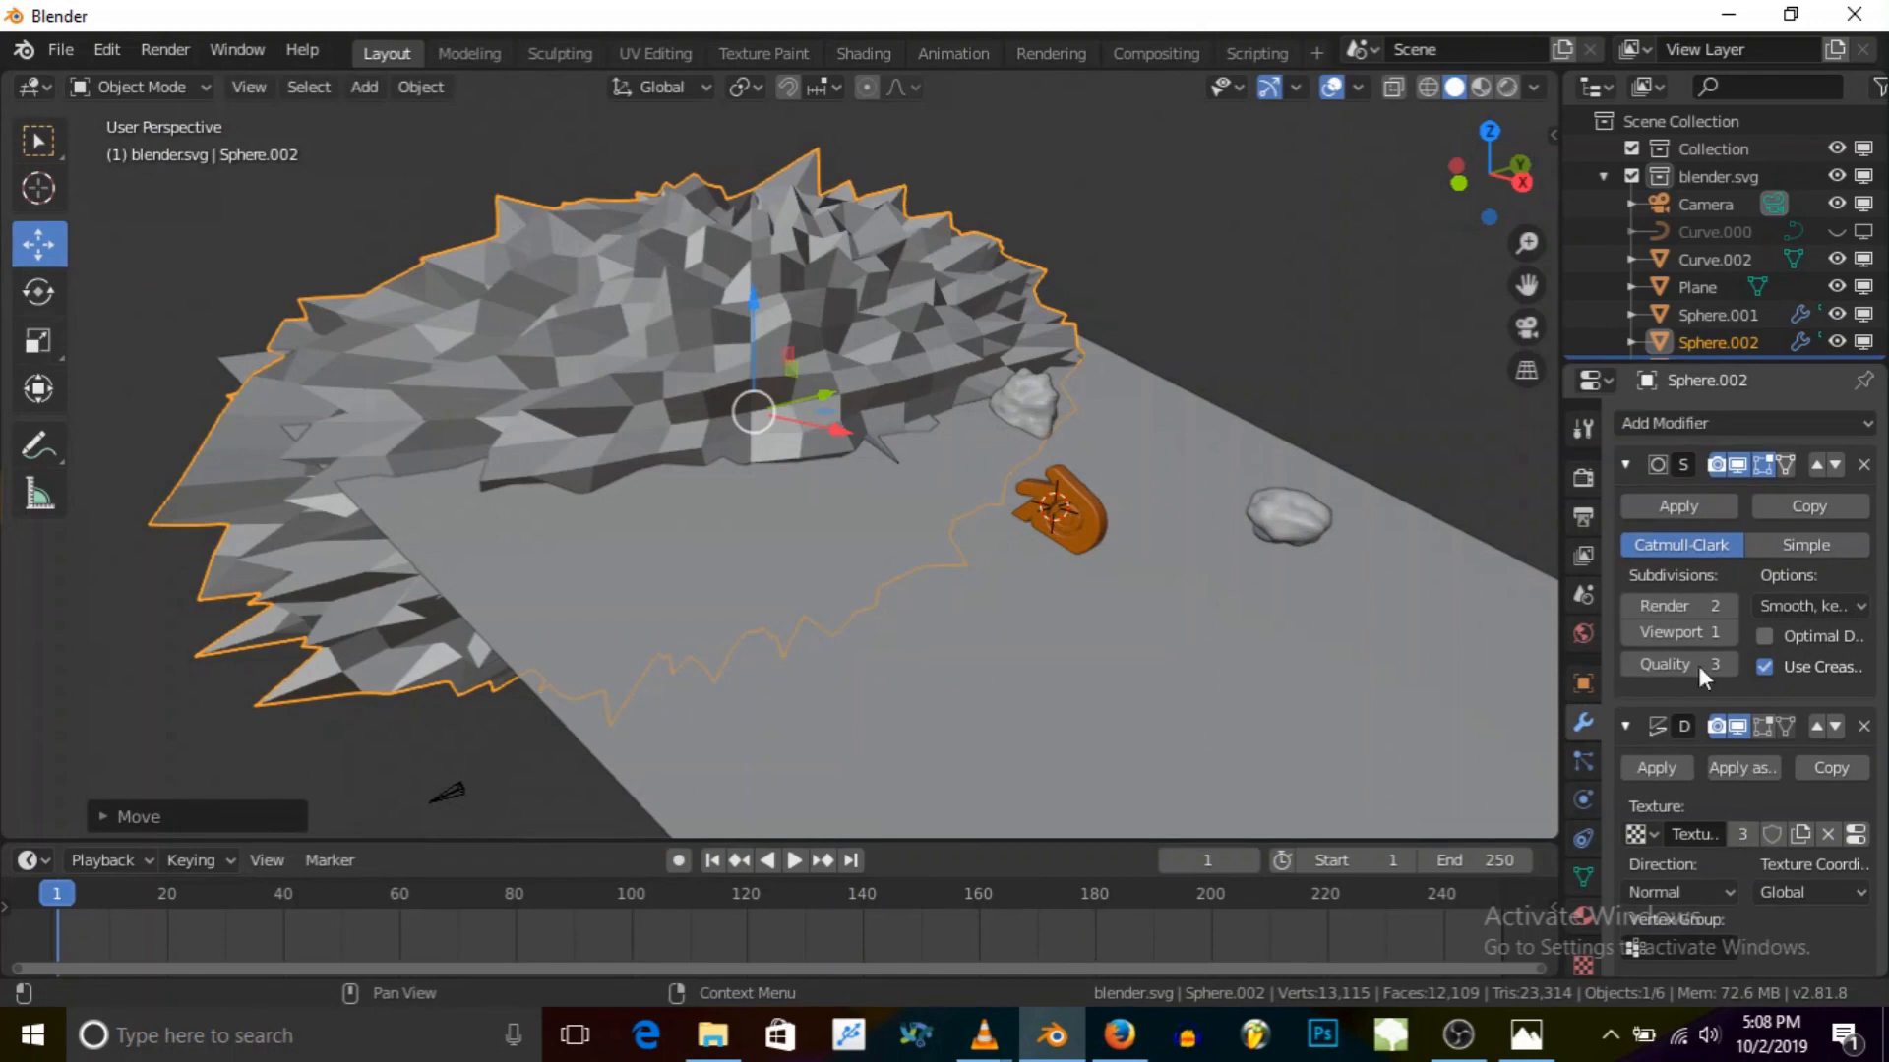
scroll(1763, 868, down, 1)
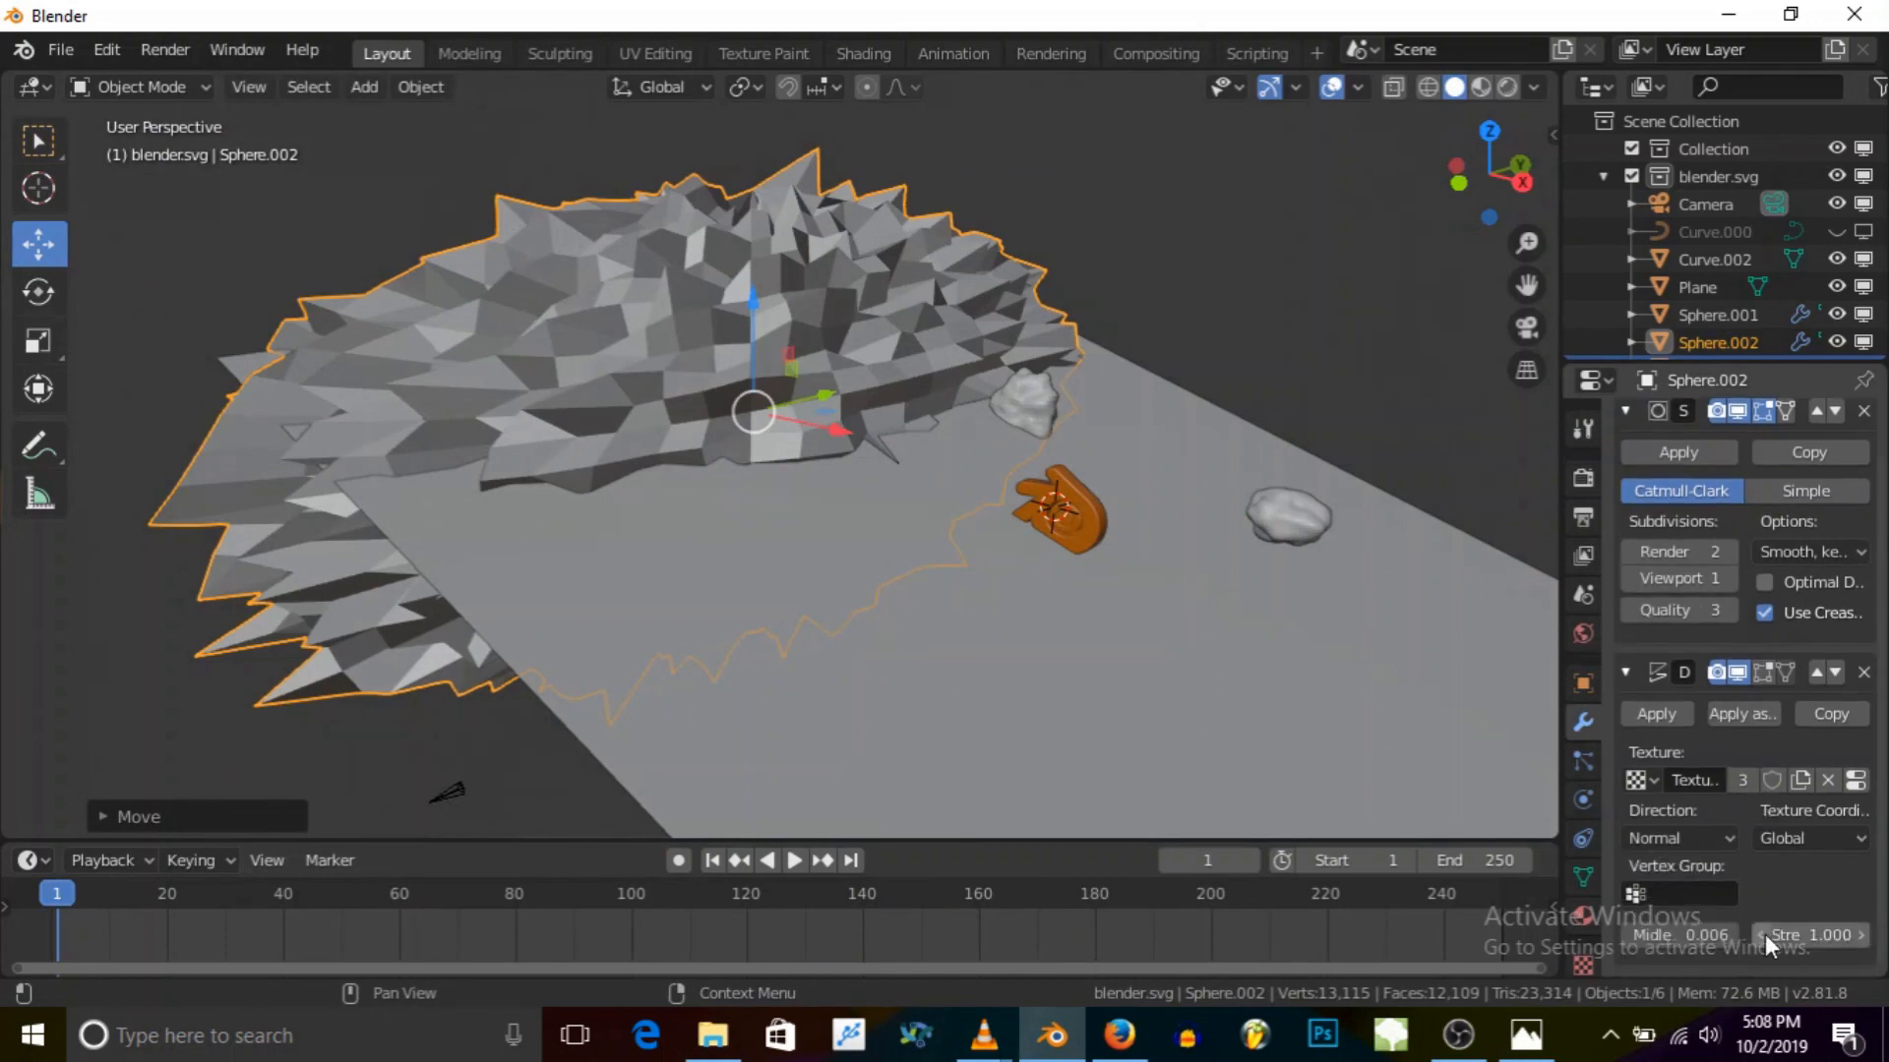
click(1763, 935)
click(1765, 935)
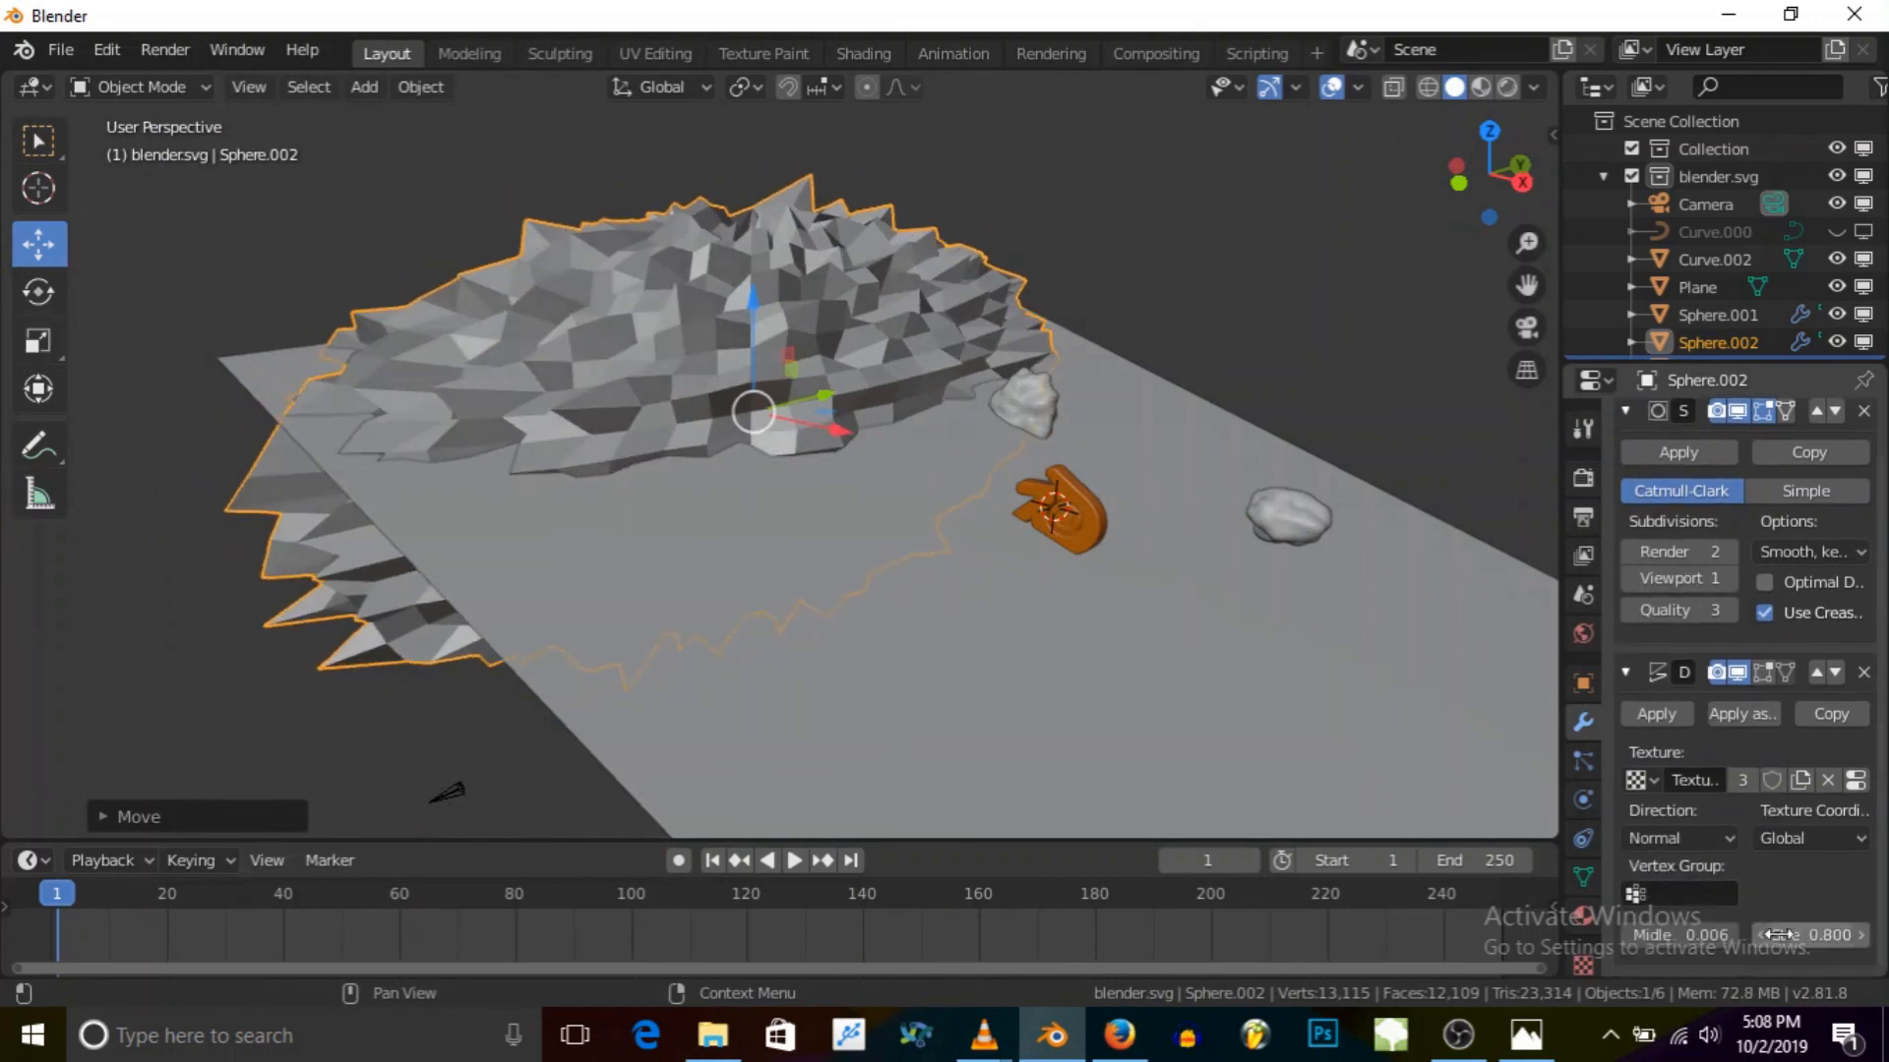
click(1859, 934)
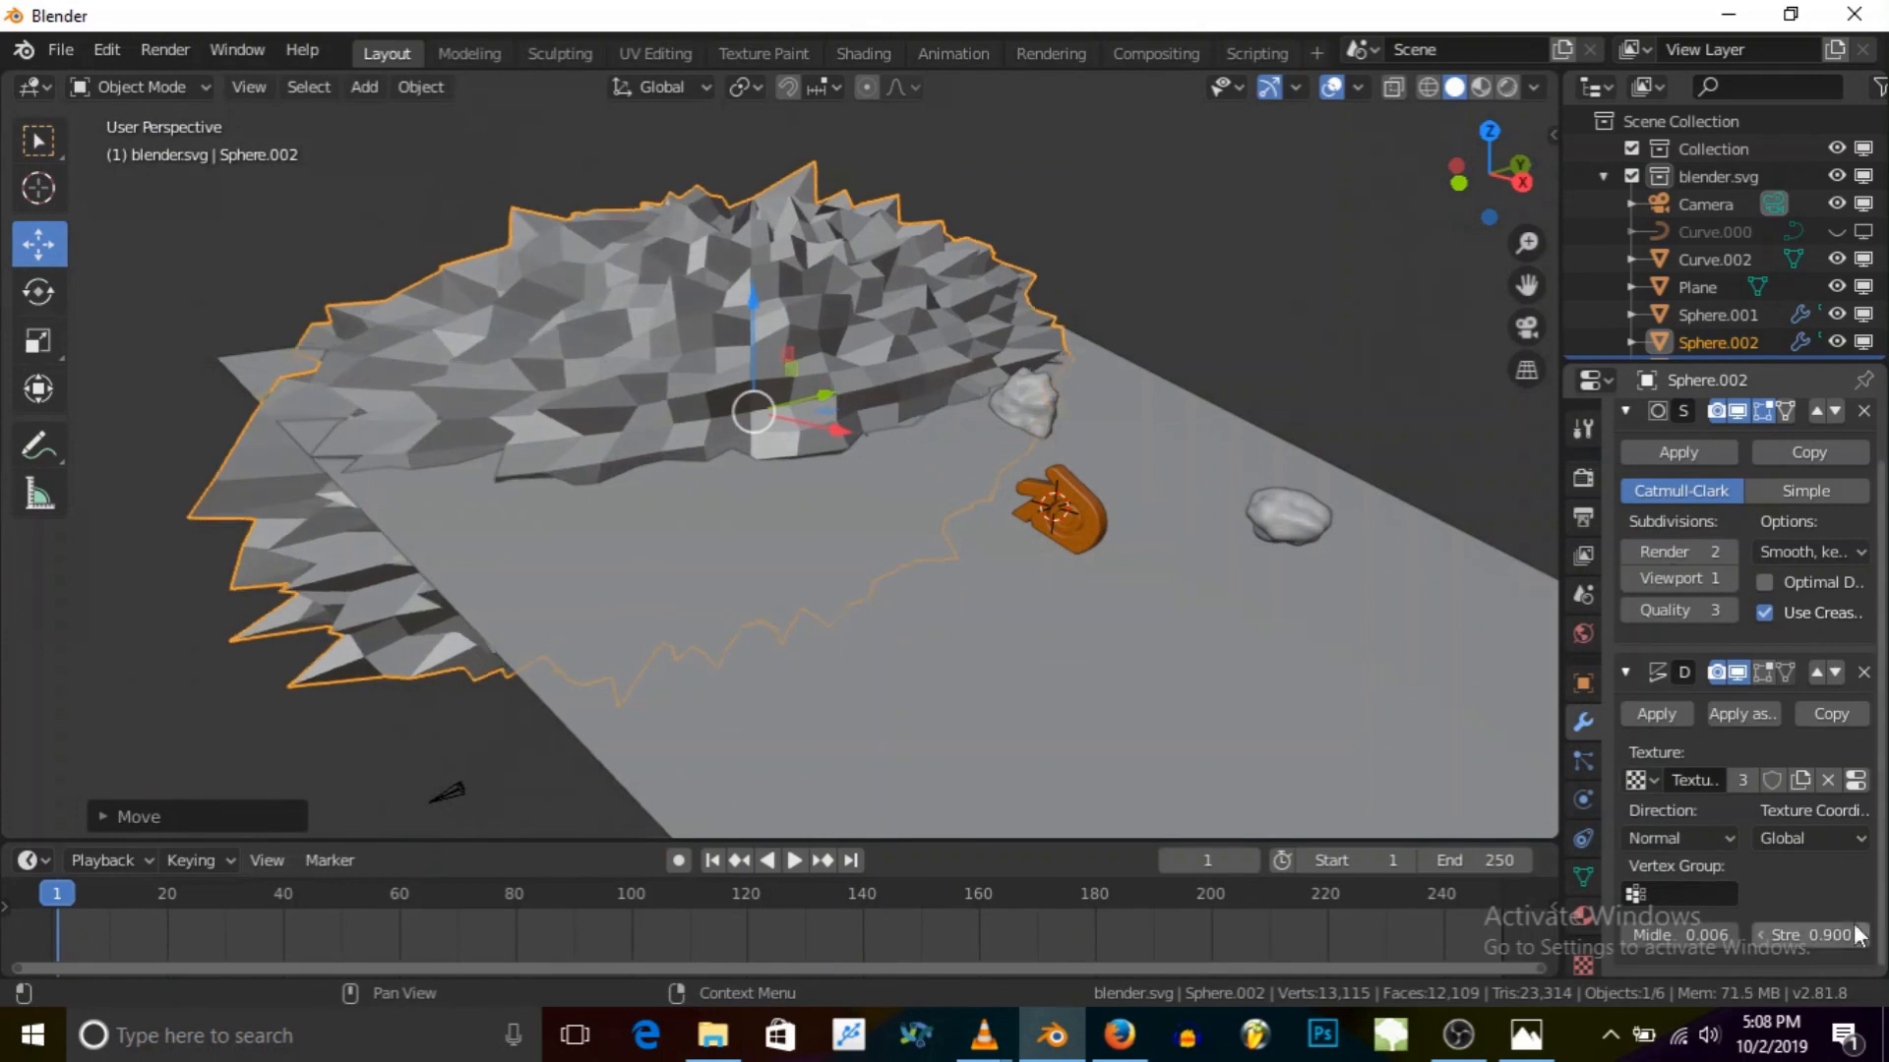
click(1727, 579)
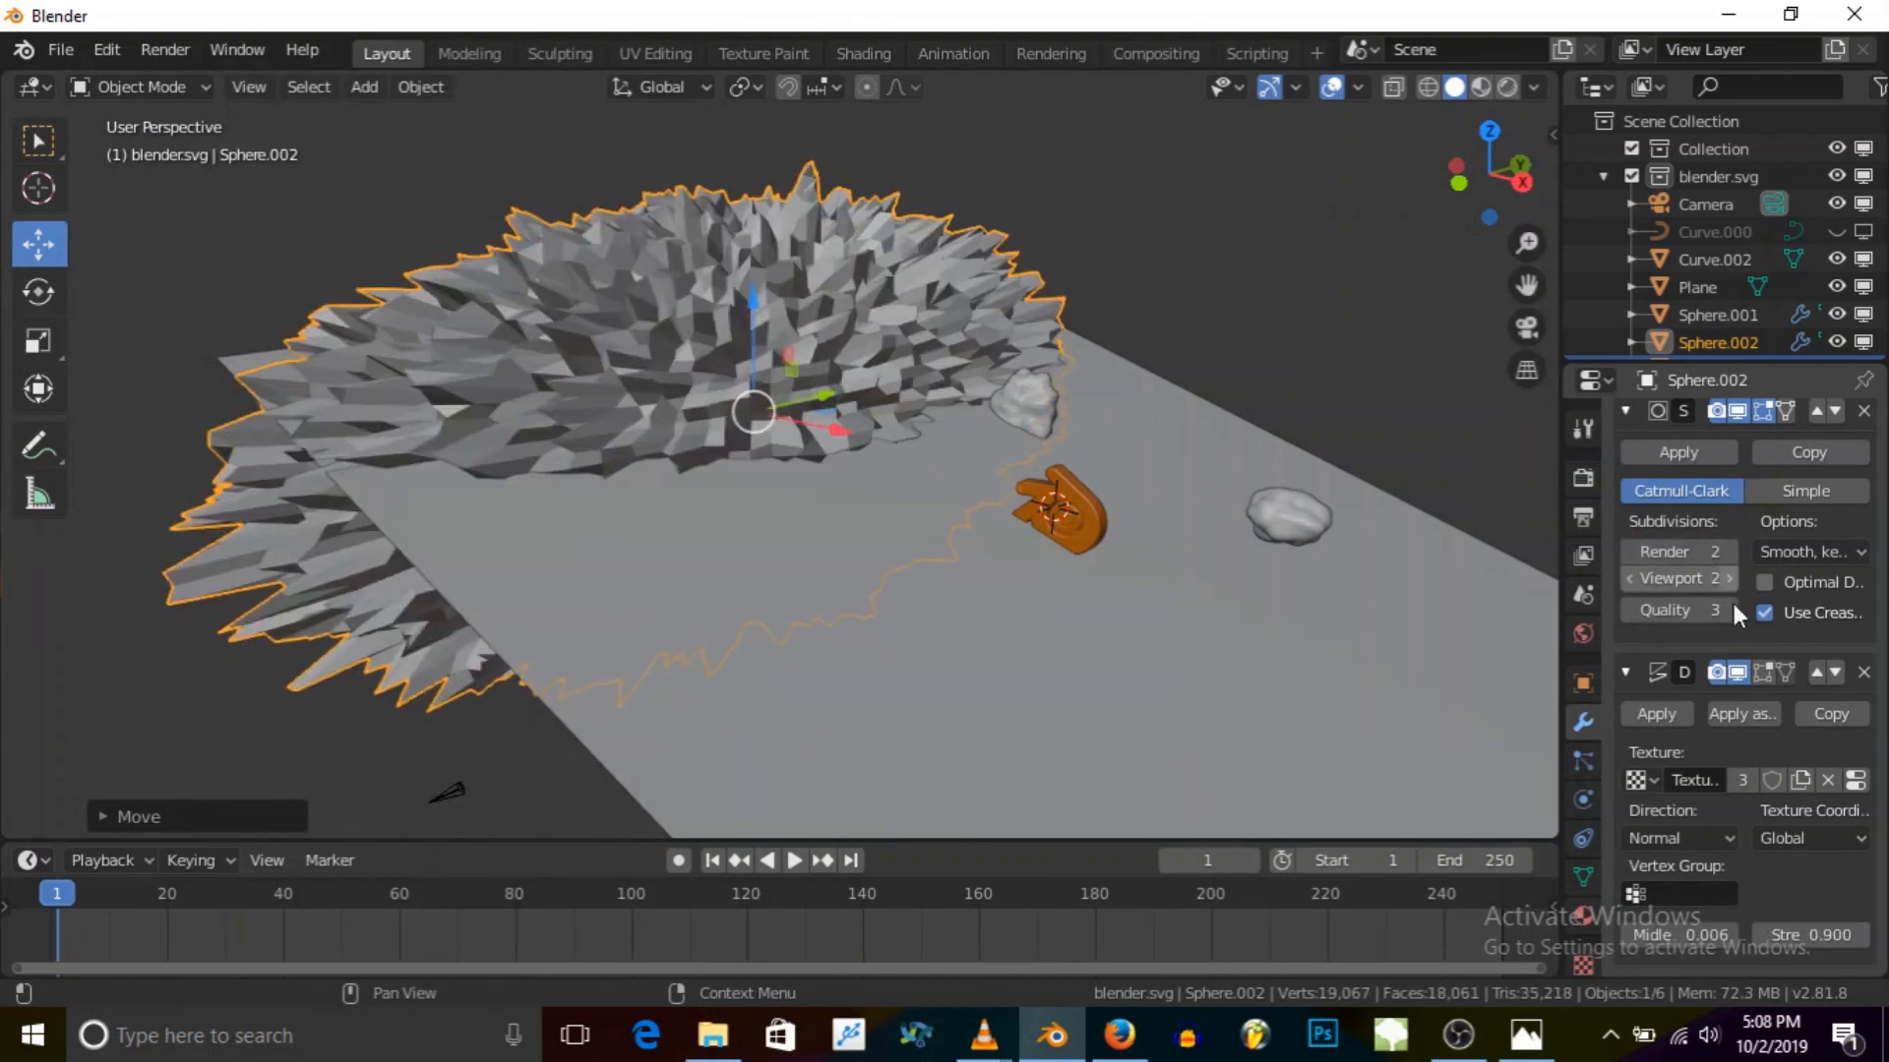
Step: Lower the large rock's Displace strength to 0.1
click(1767, 937)
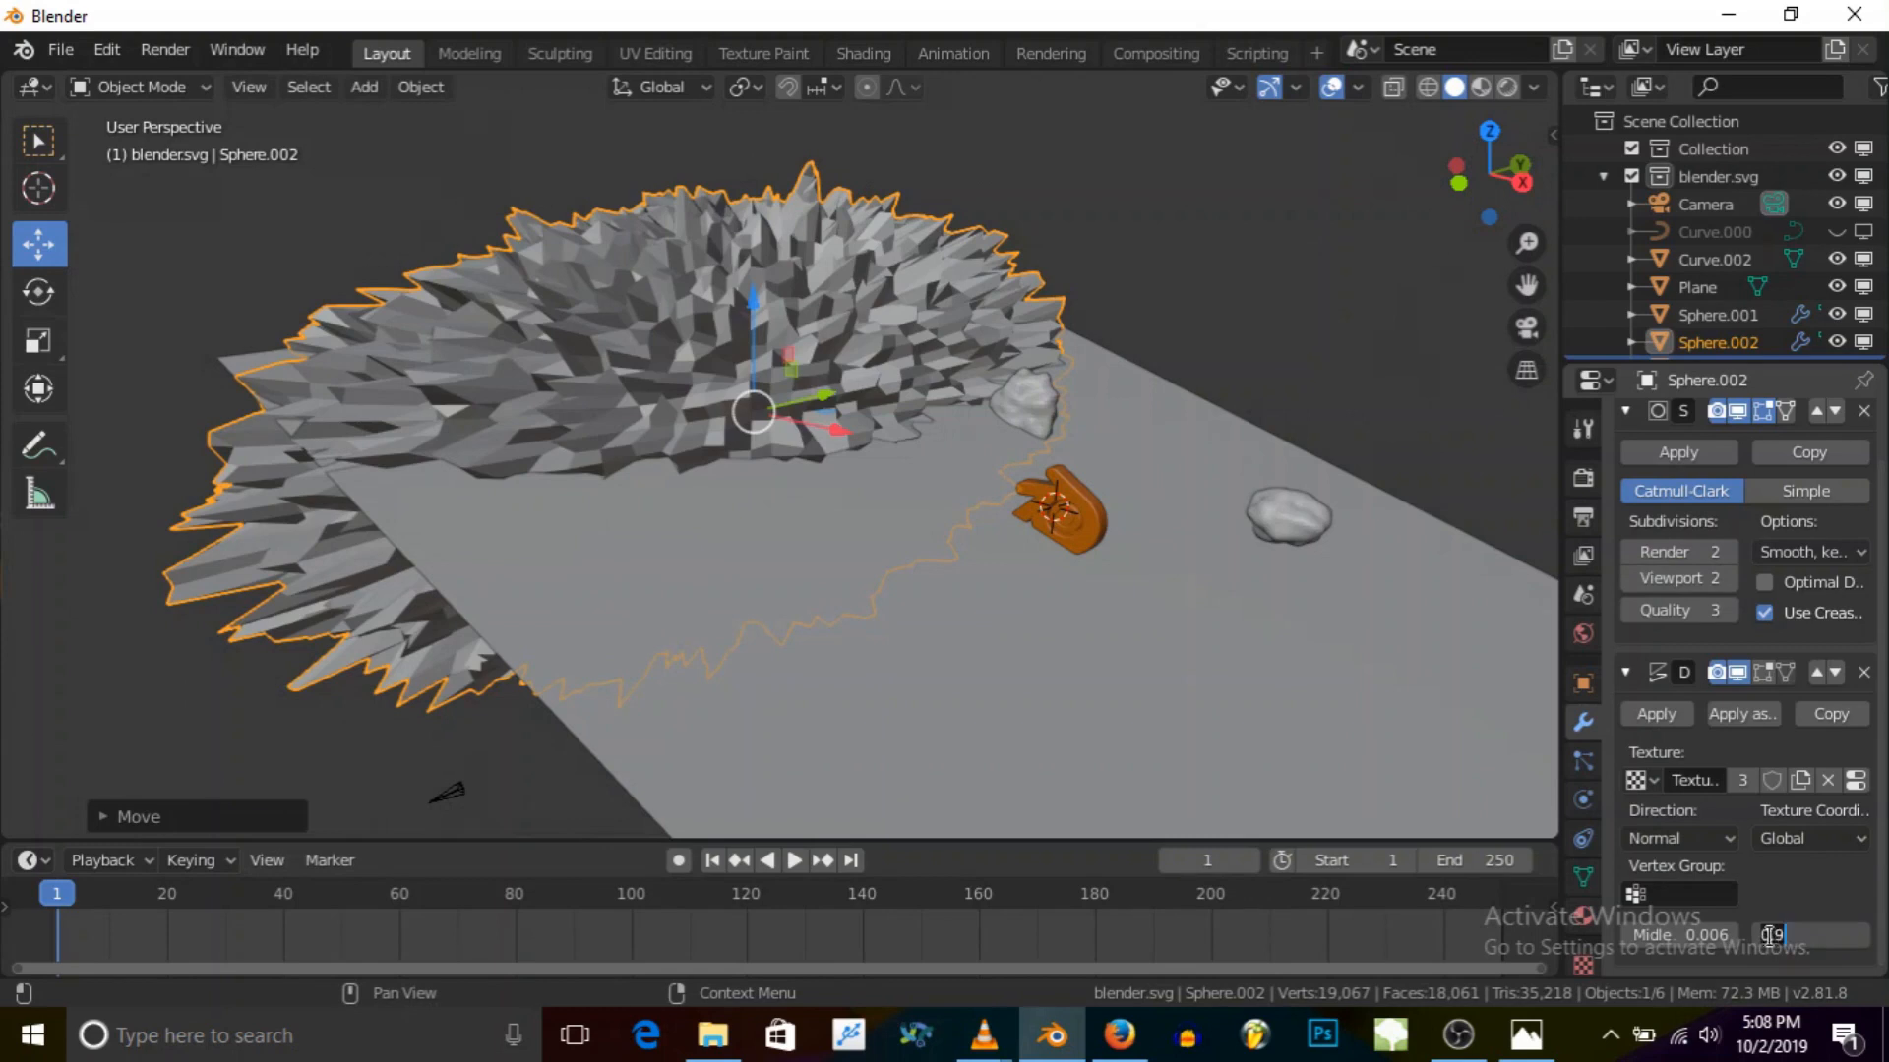
click(1767, 936)
click(1767, 936)
click(1767, 936)
click(1768, 935)
click(1768, 935)
click(1768, 935)
click(1768, 935)
click(1768, 935)
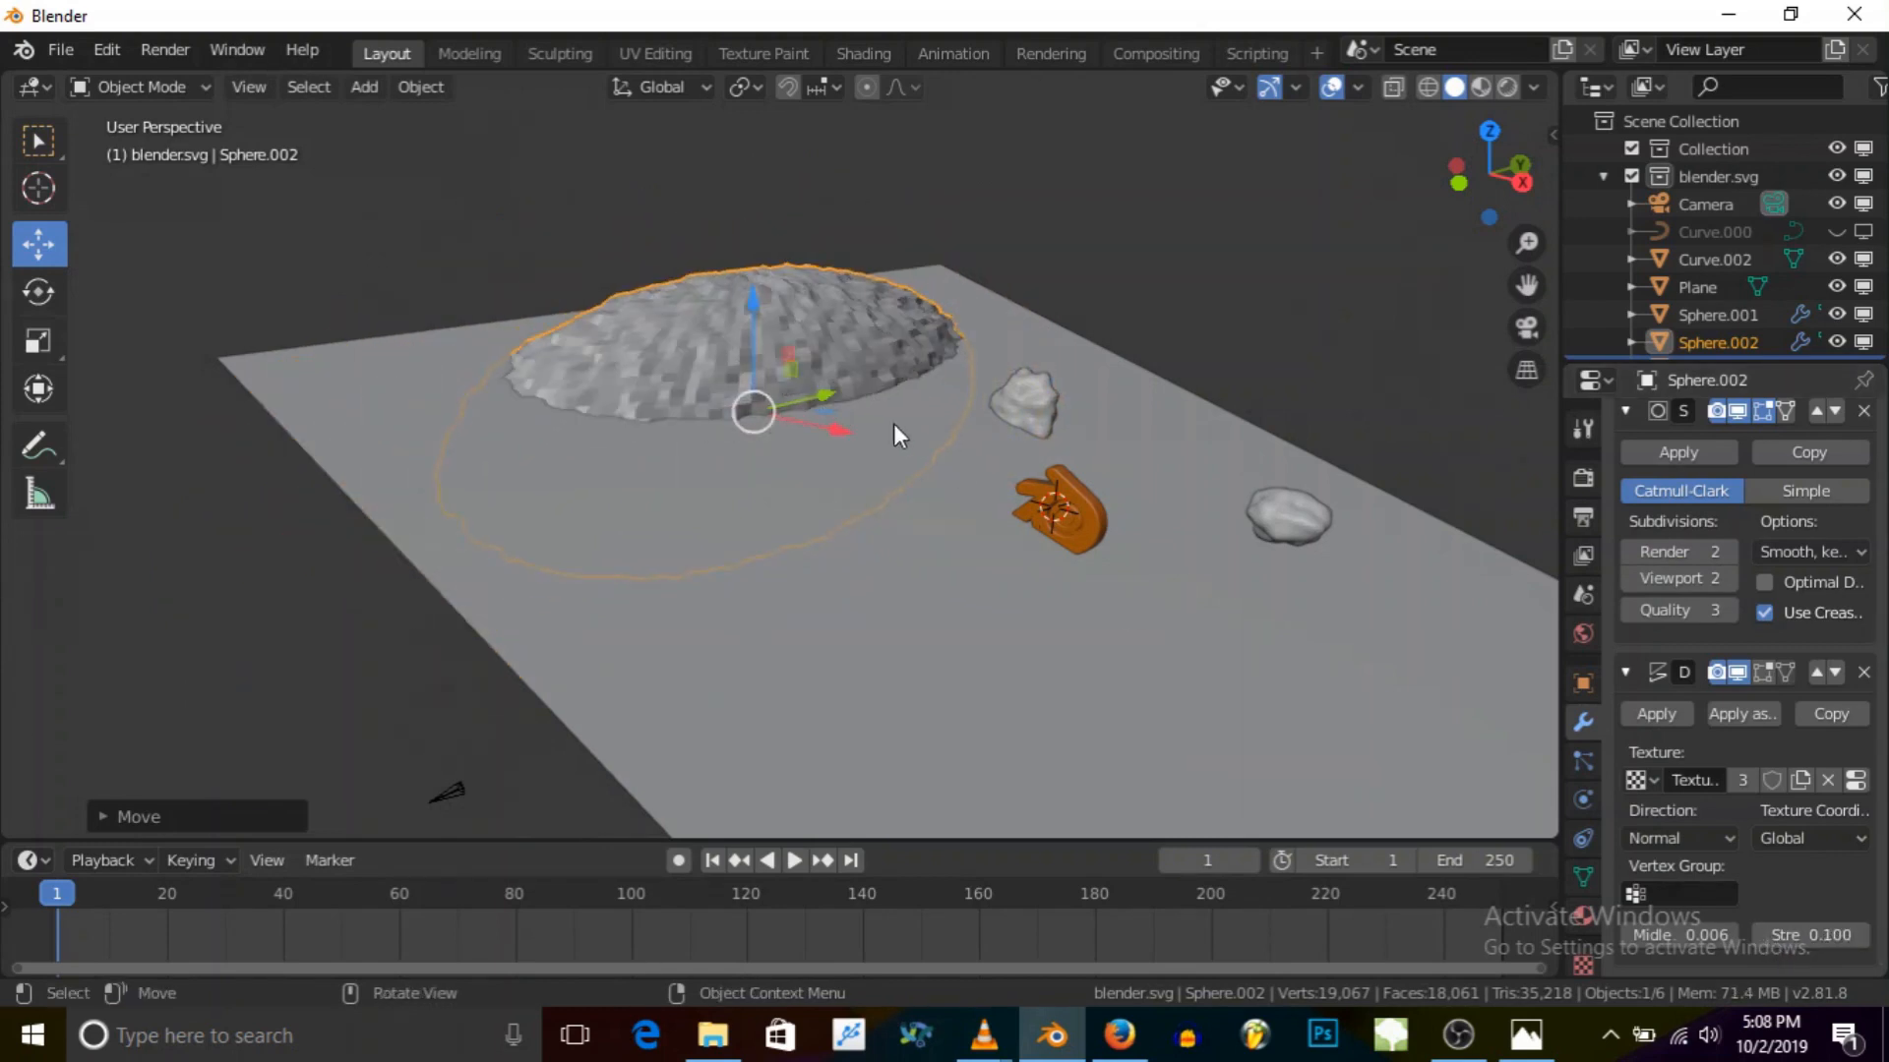
Step: Scale the large rock up by more than 1.5 times and set its Displace strength to 0.2
key(s)
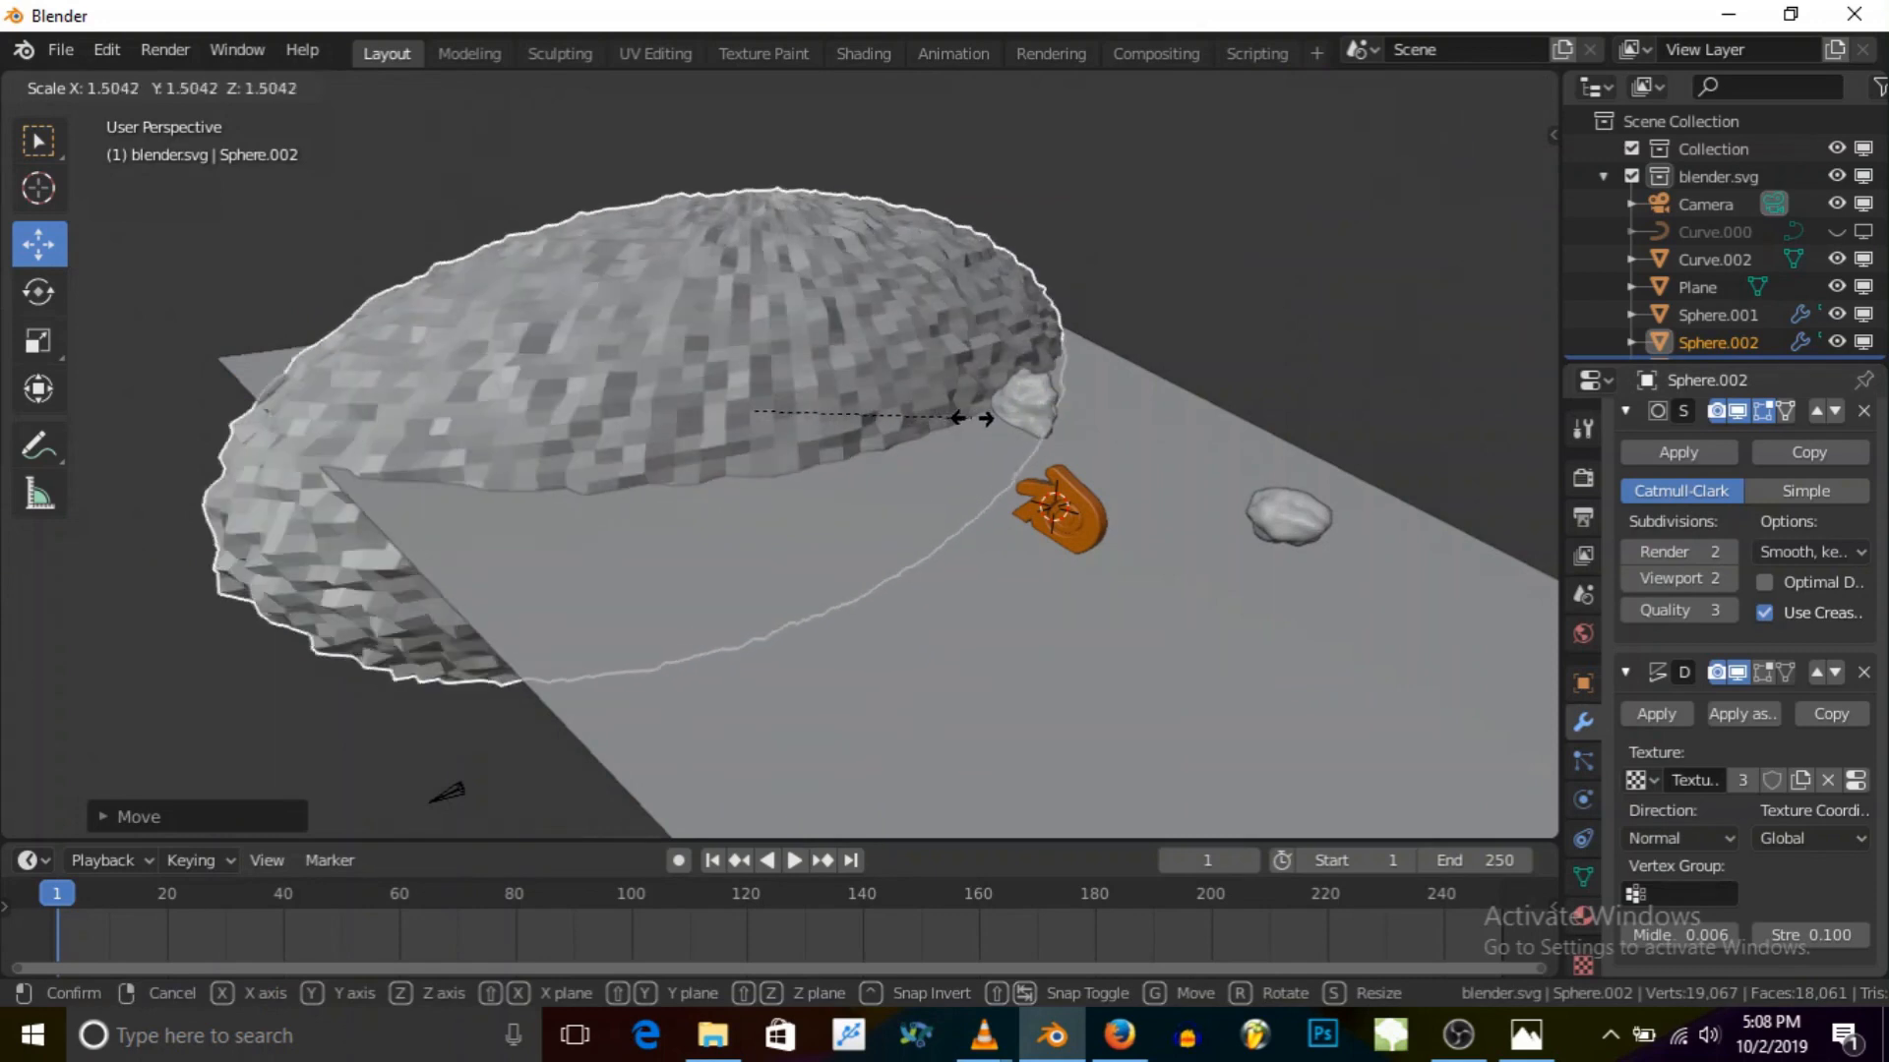
click(991, 417)
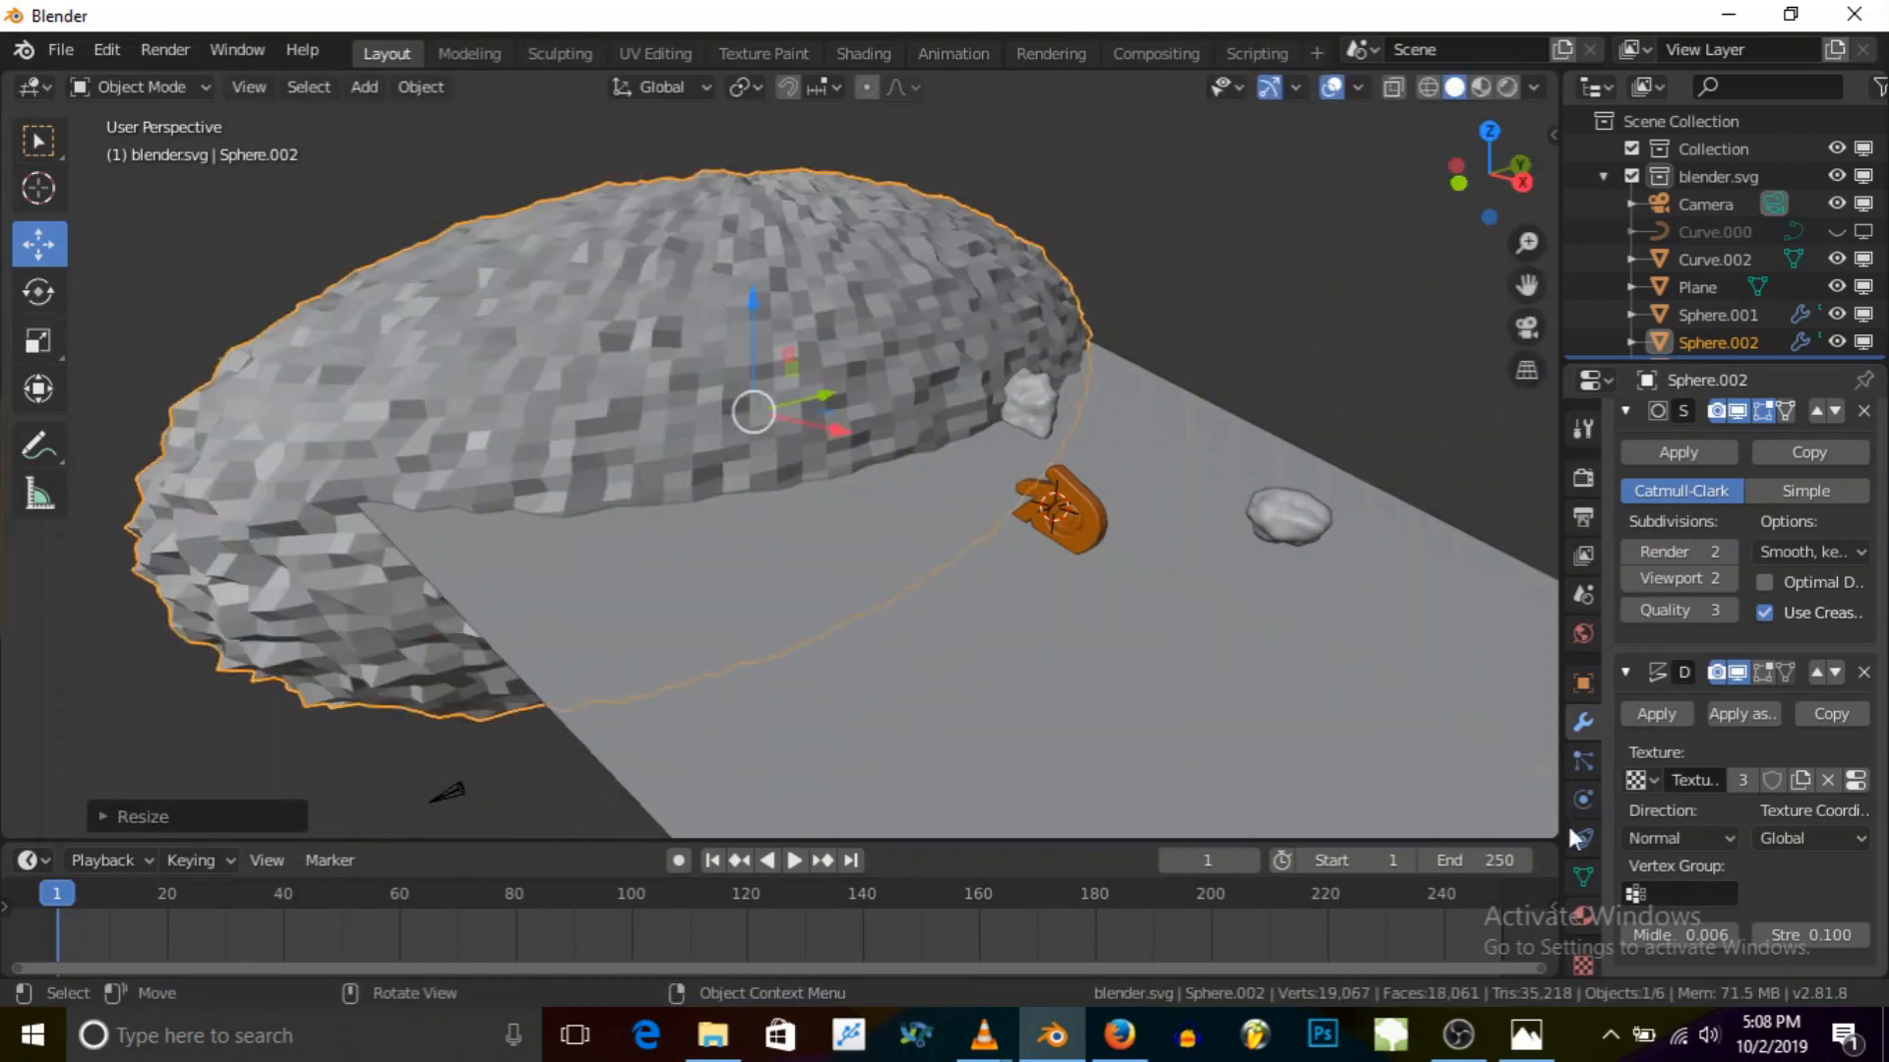
click(1860, 934)
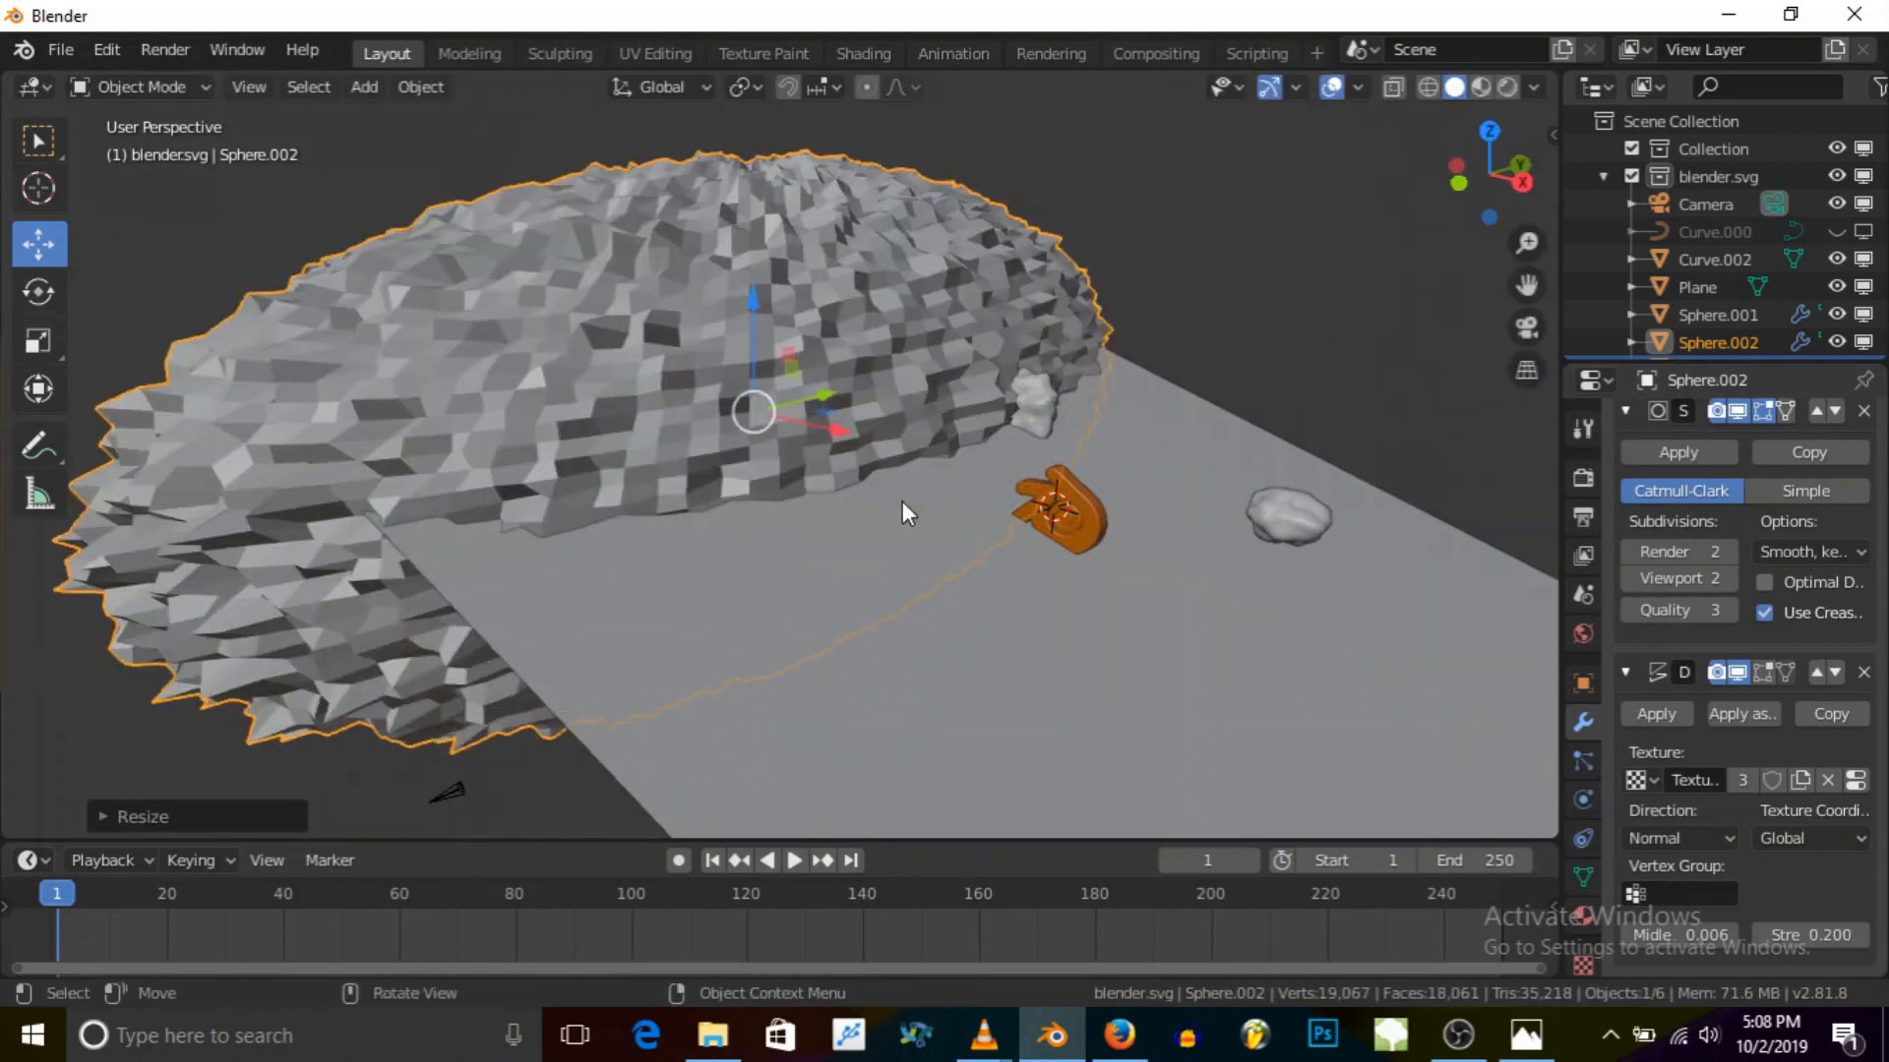
Step: Apply smooth shading to the large rock
right_click(832, 394)
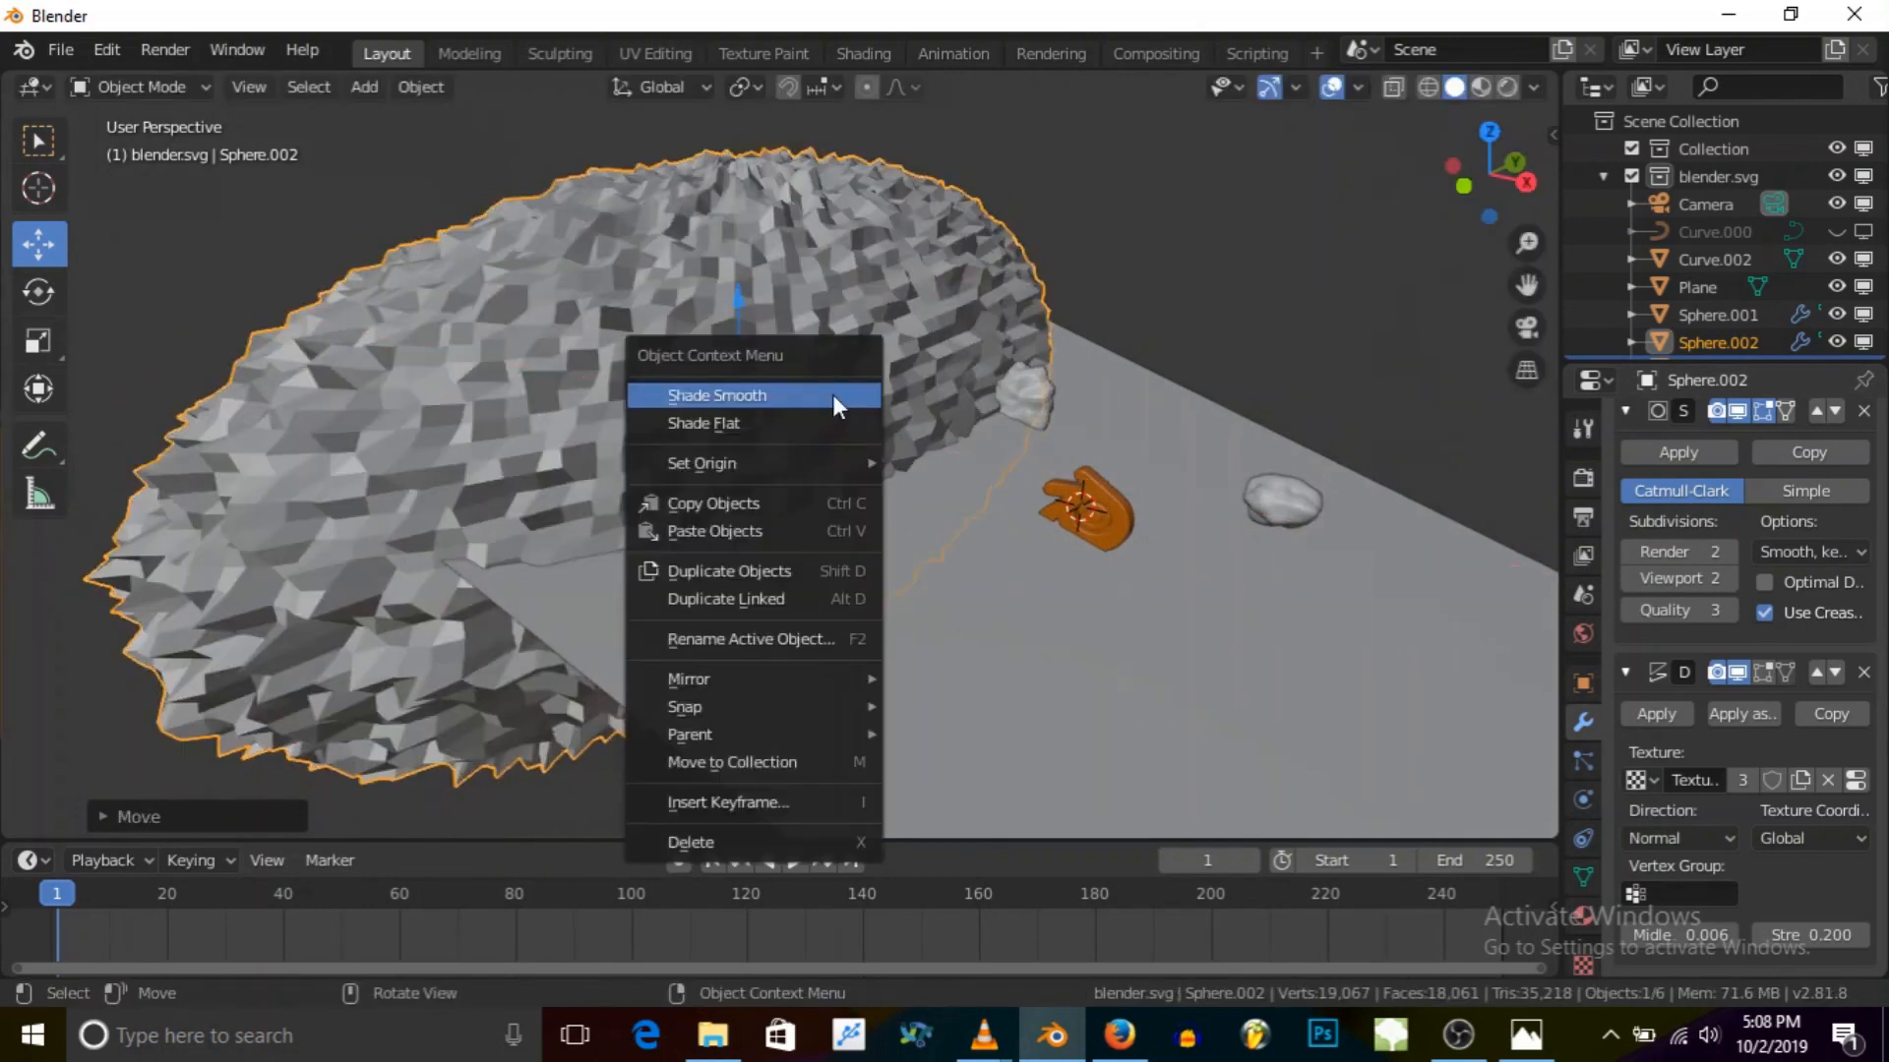
click(801, 402)
middle_drag(906, 458, 767, 470)
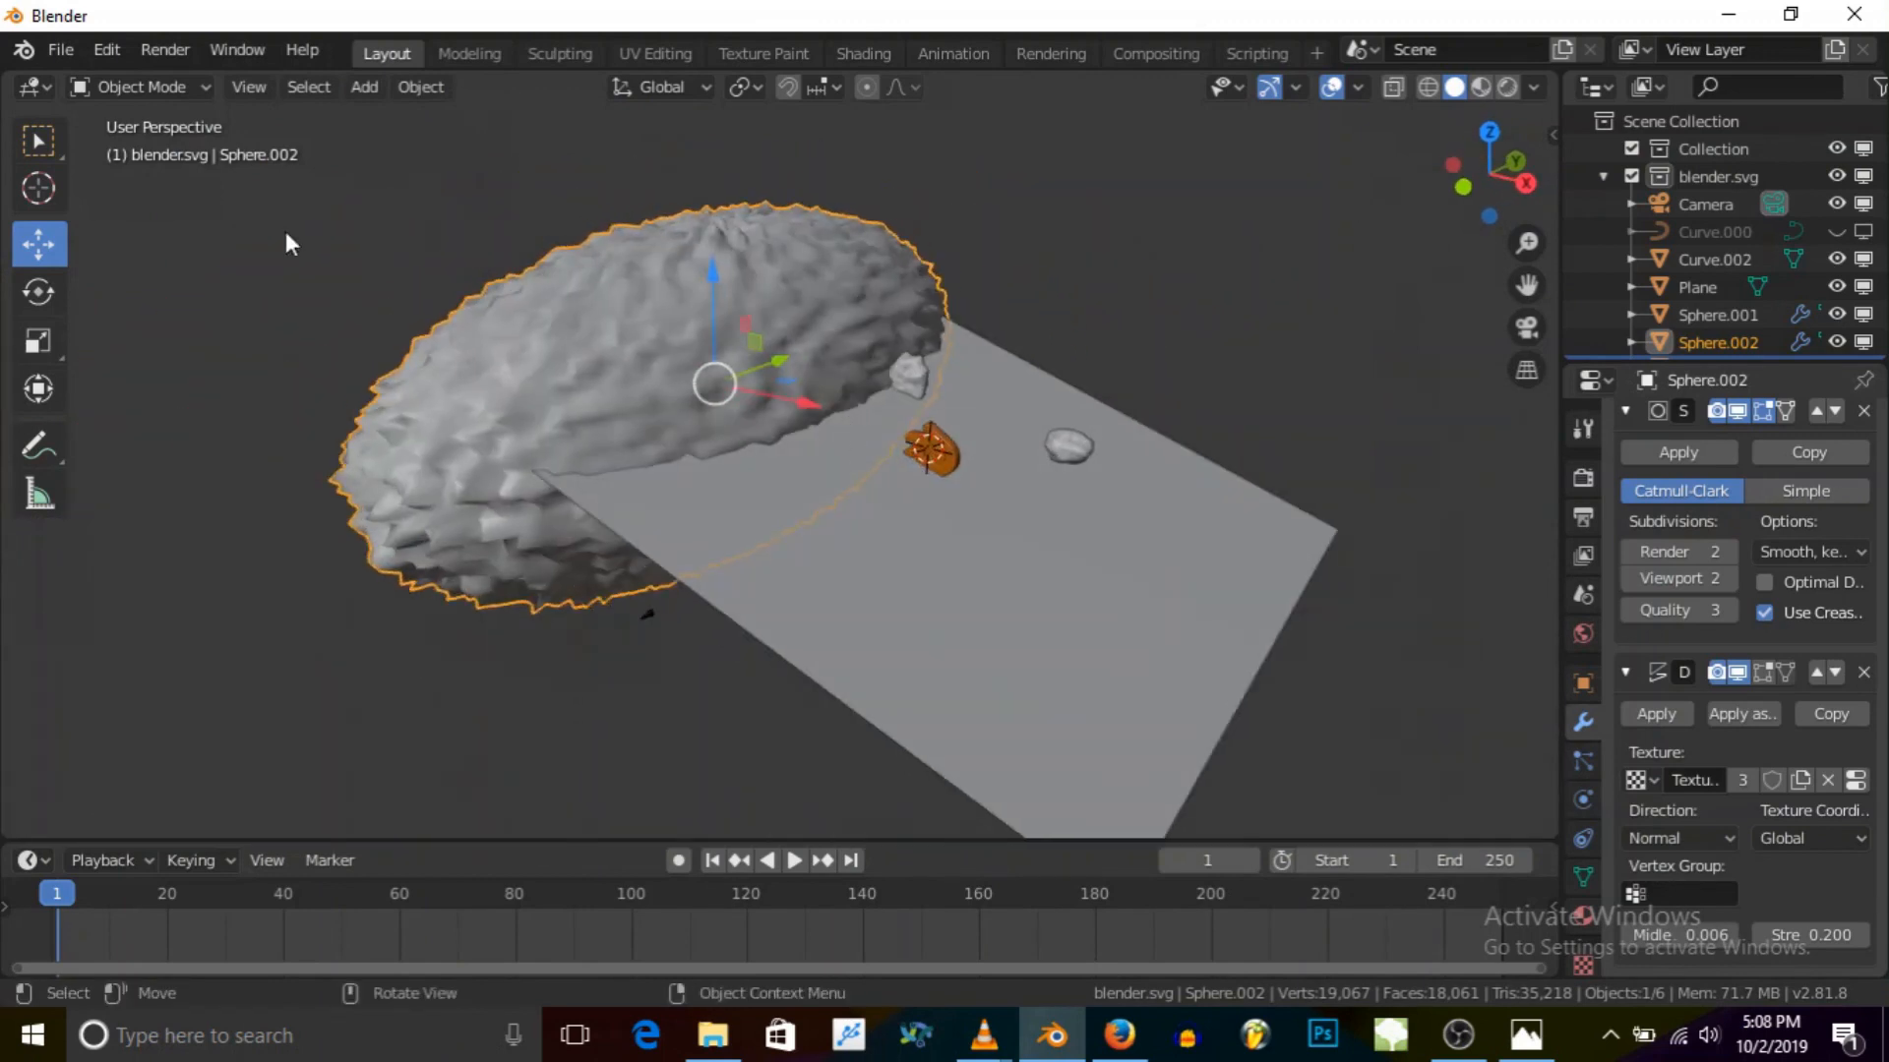
Step: Duplicate the floor plane, raise the copy along Z above the logo and clear its rotation so it lies level
click(922, 590)
key(shift+d)
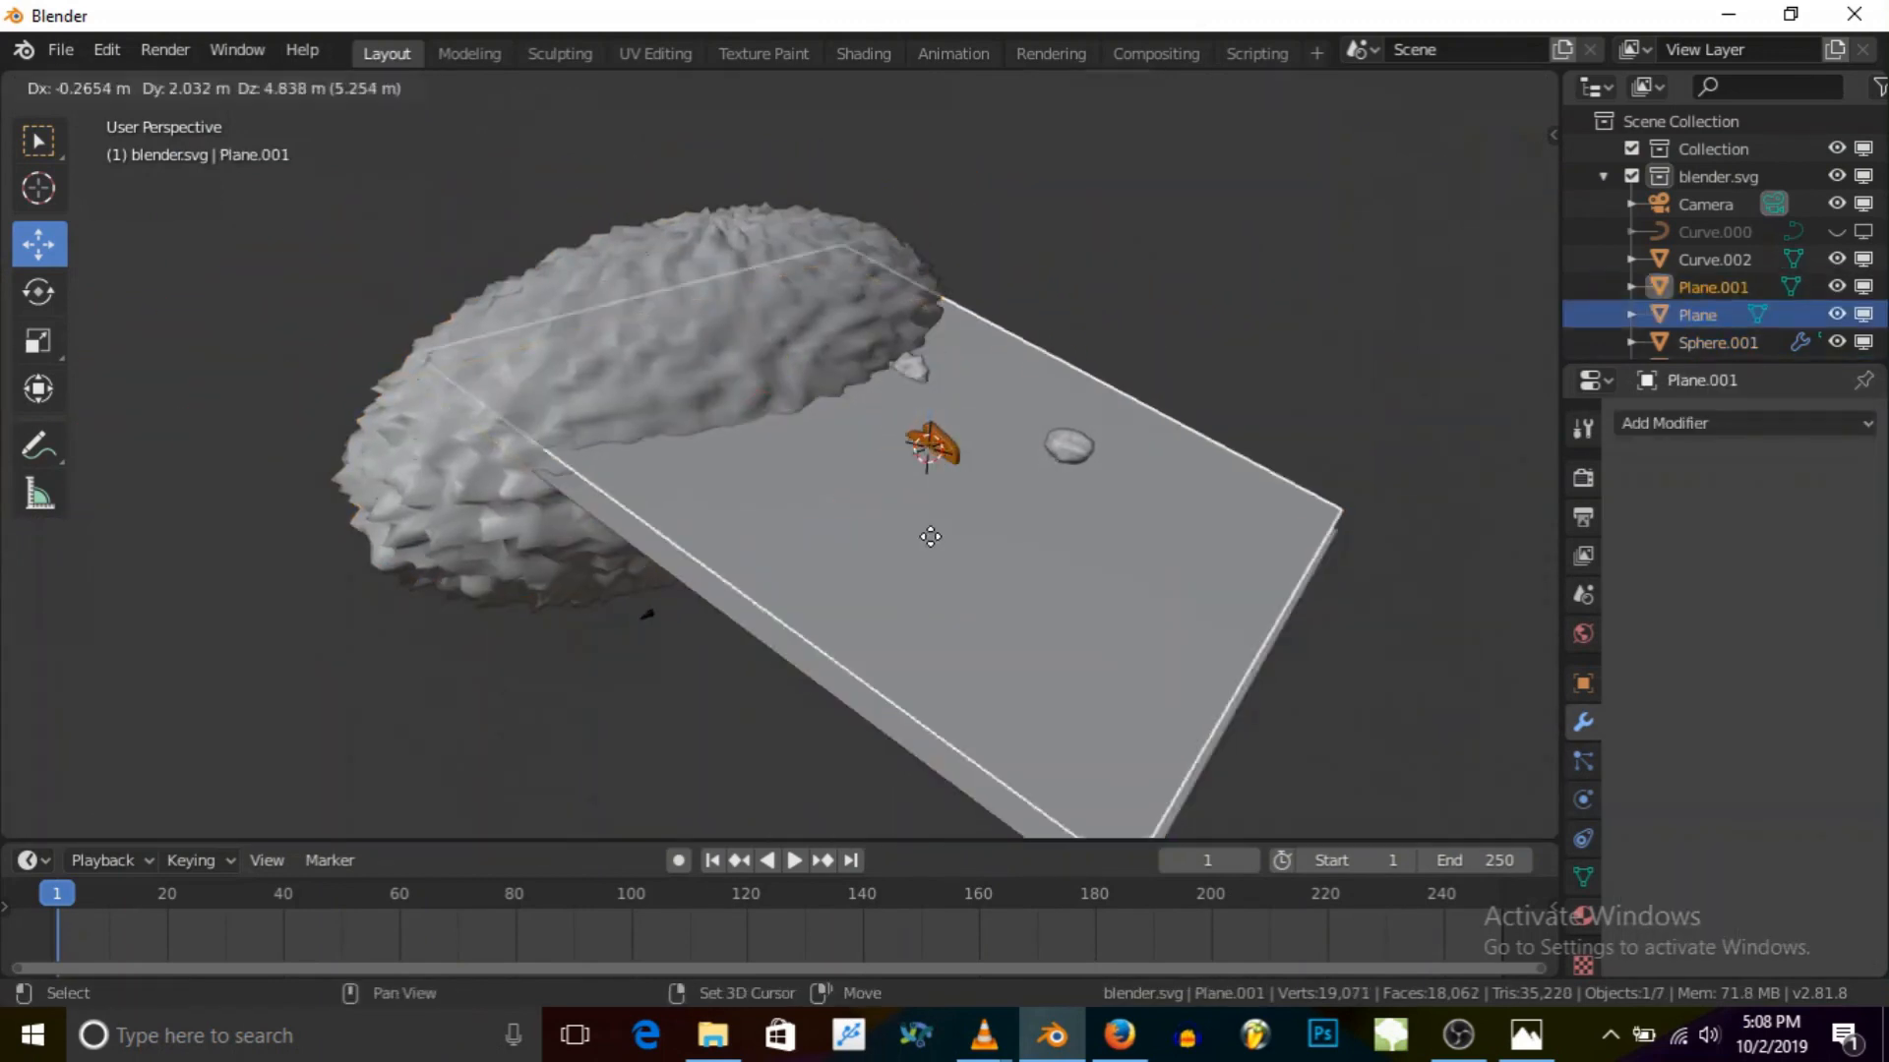
right_click(934, 531)
drag(927, 344, 927, 303)
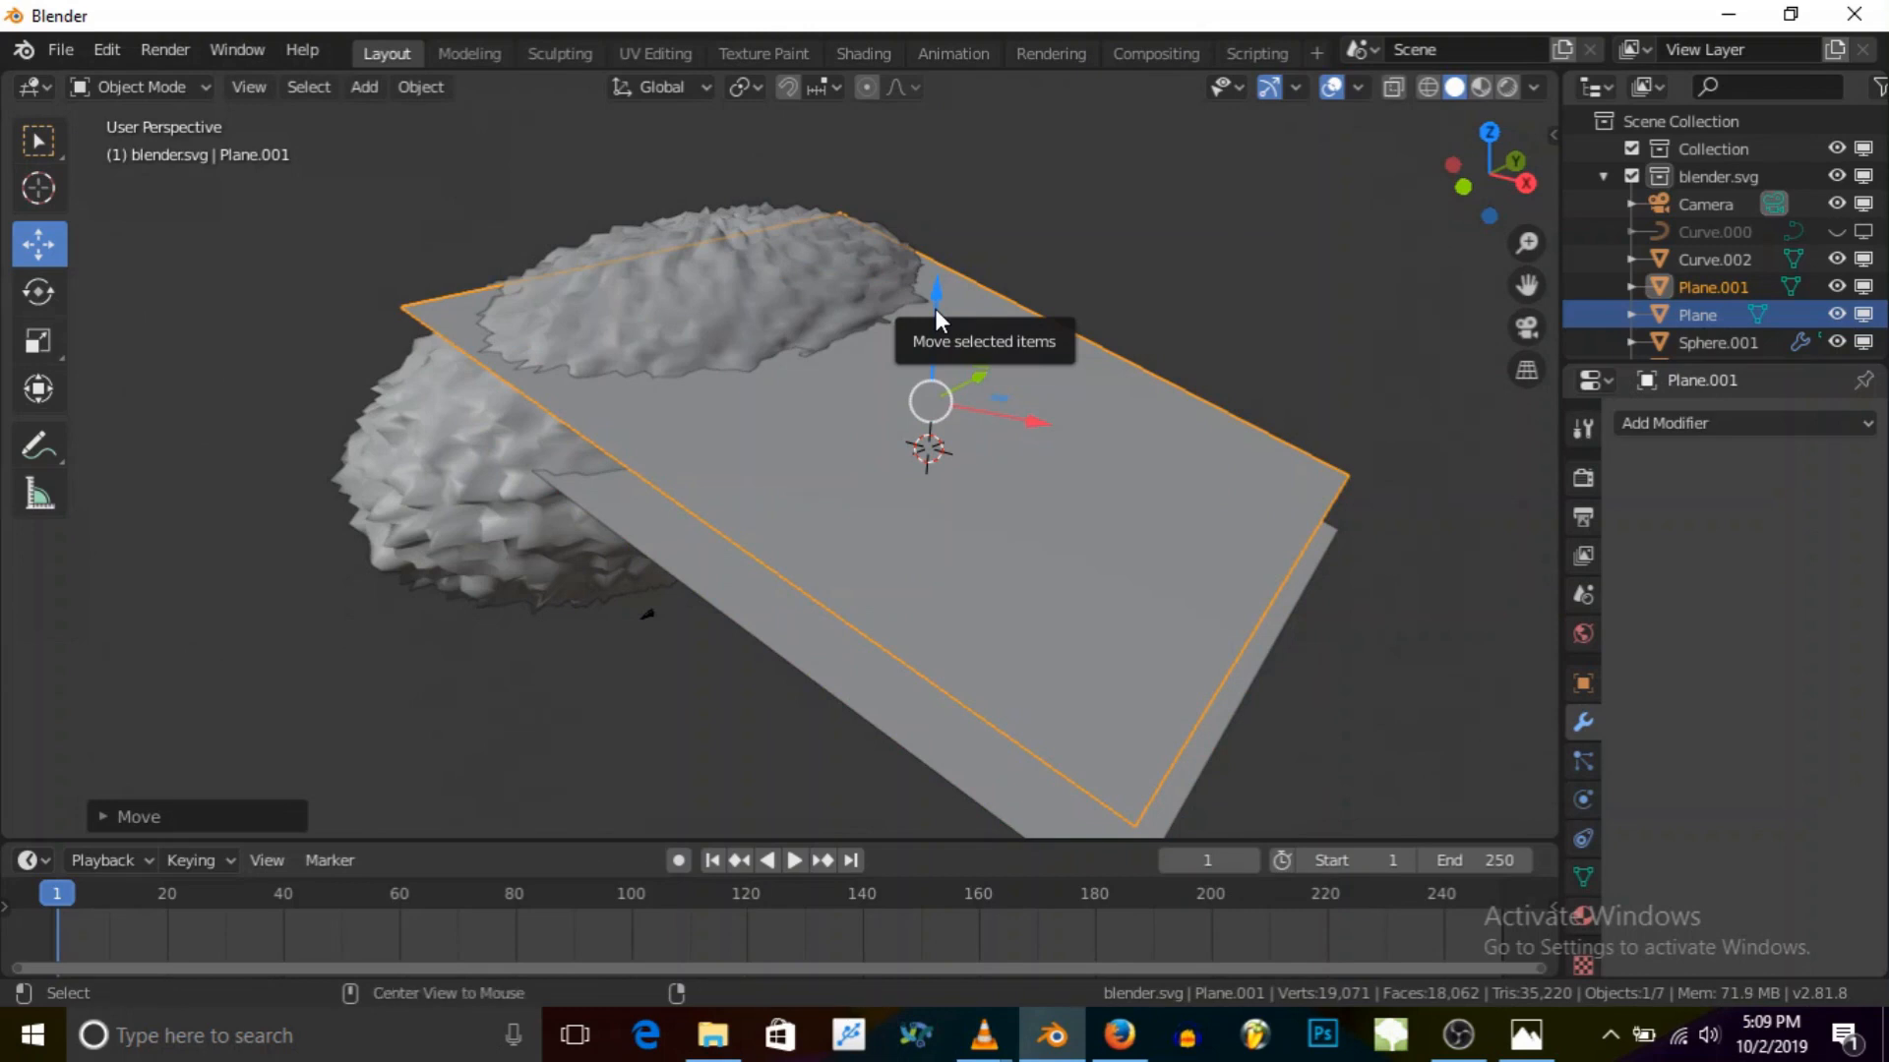
key(alt+r)
Step: Raise the level plane further along Z and shift it along negative Y until it mostly overhangs the floor's outer side
middle_drag(953, 402, 906, 303)
drag(937, 286, 925, 197)
middle_drag(940, 282, 986, 330)
drag(1036, 293, 598, 403)
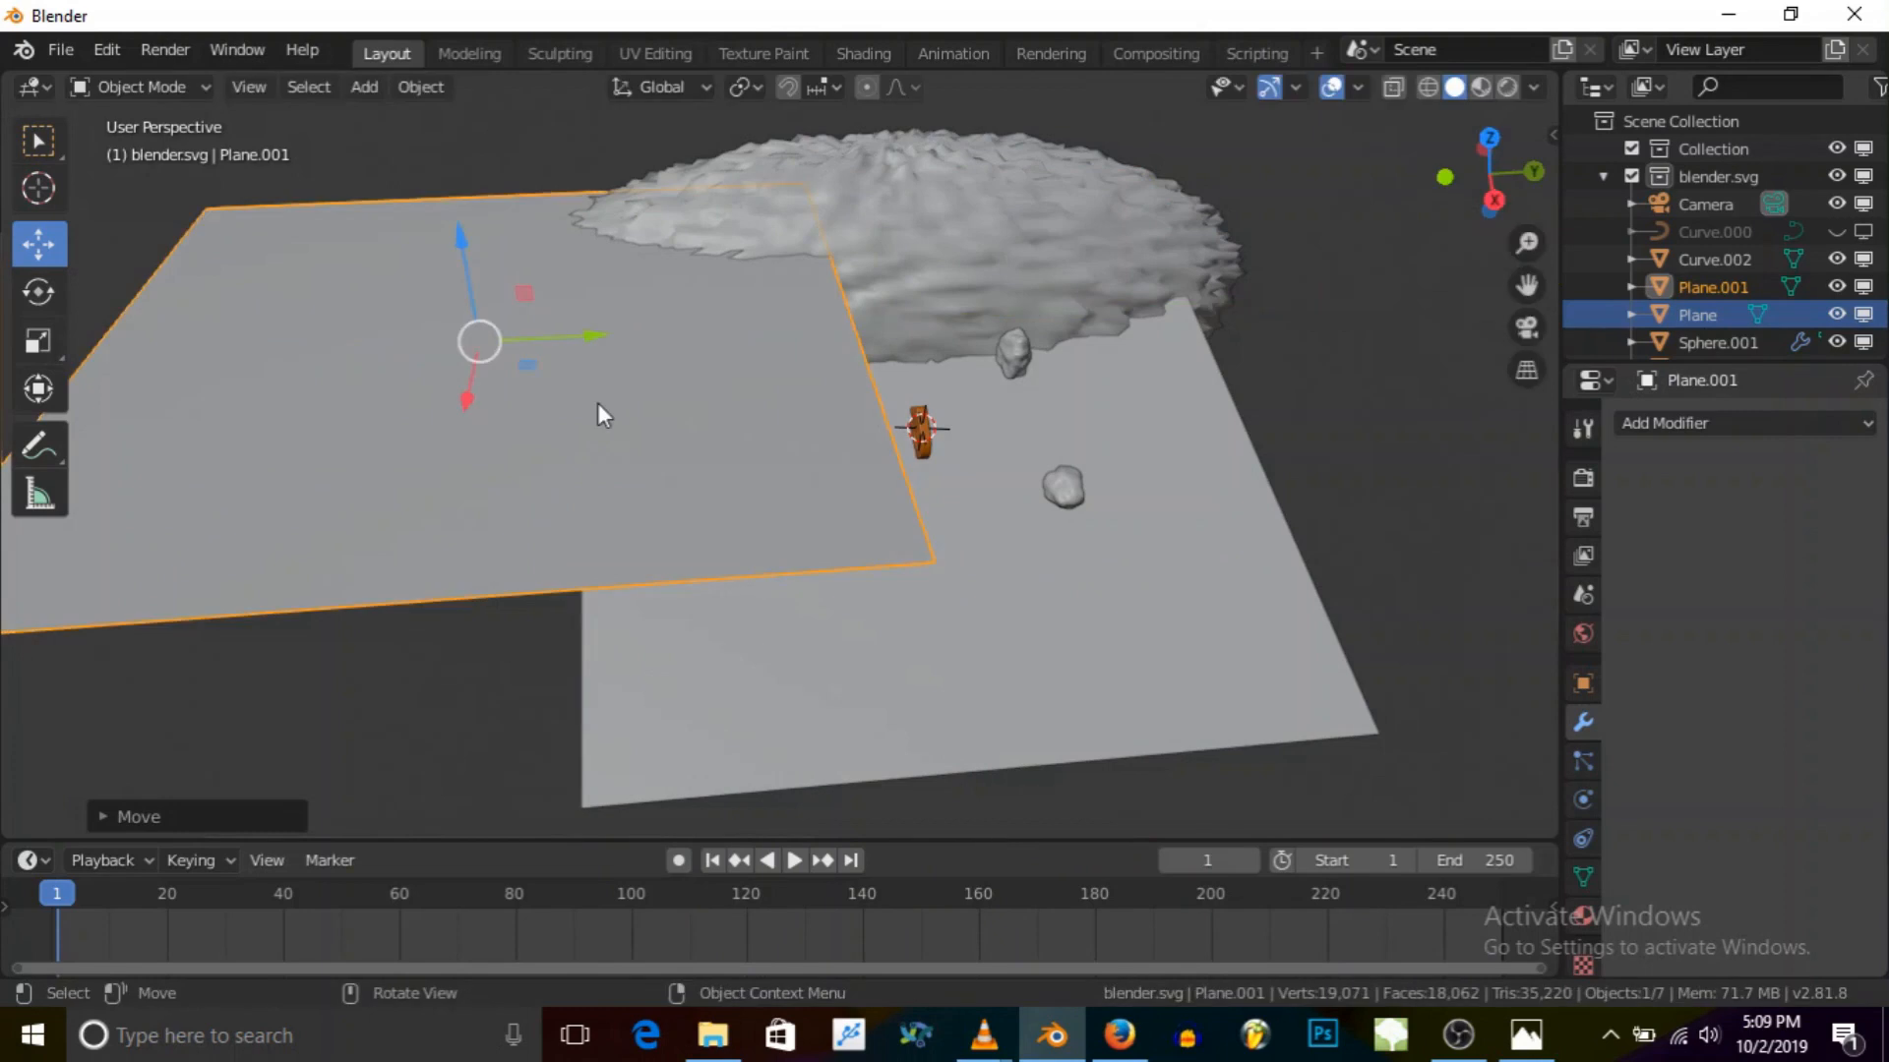
drag(588, 336, 624, 336)
middle_drag(674, 401, 509, 509)
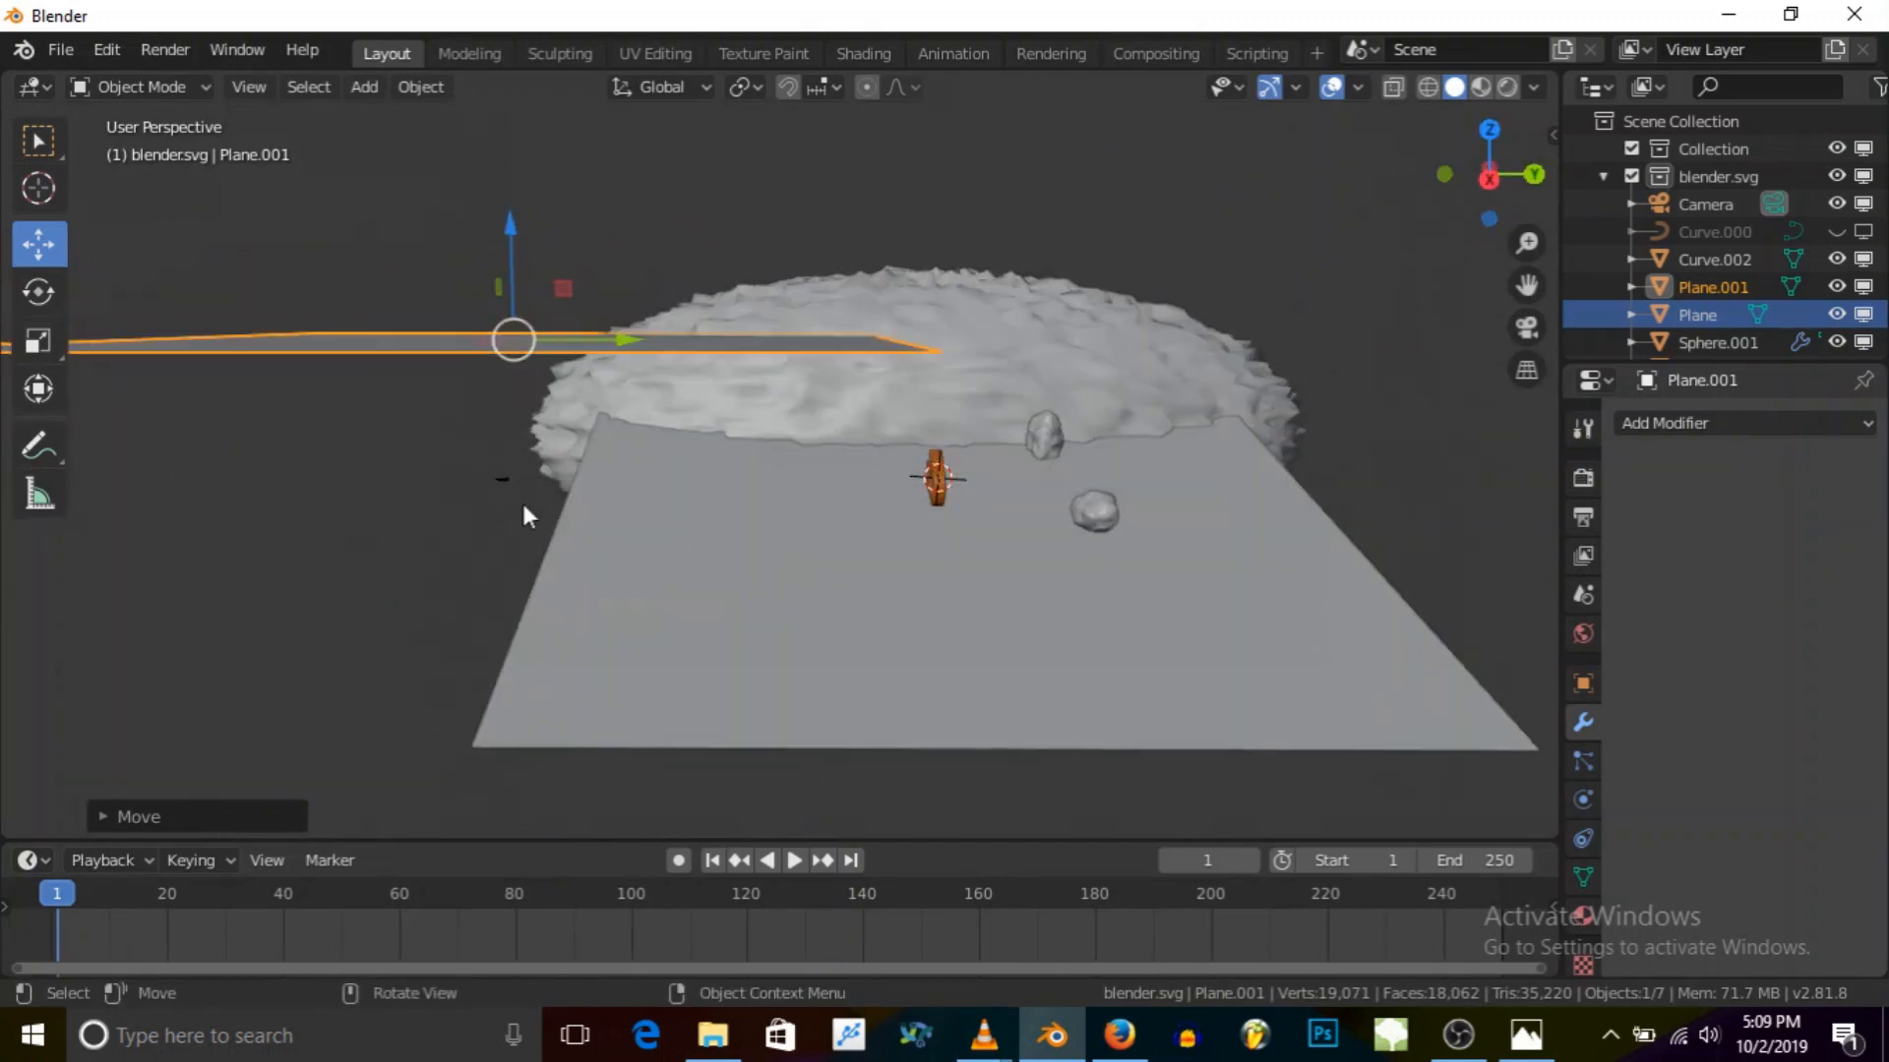
middle_drag(618, 604, 664, 605)
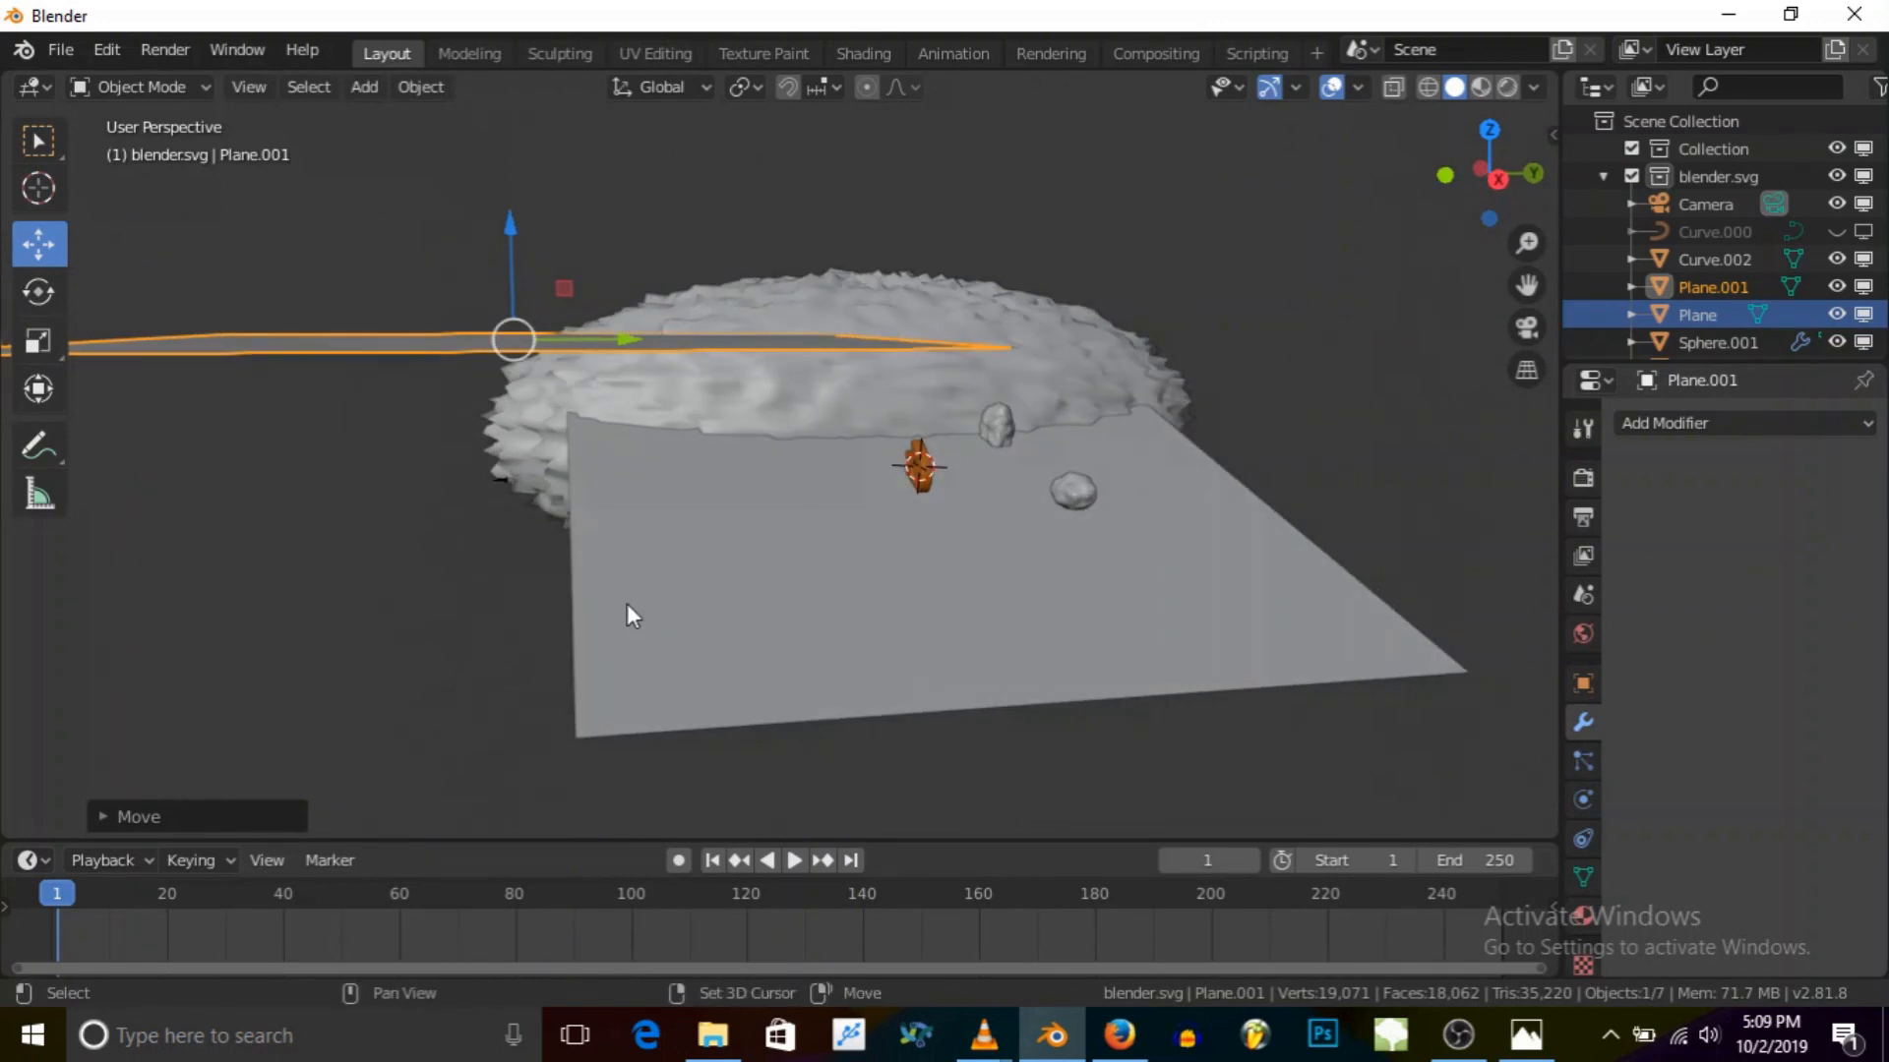
Step: Duplicate the overhead plane in place and rotate the copy about the X axis until it stands upright
key(shift+d)
right_click(676, 653)
key(r)
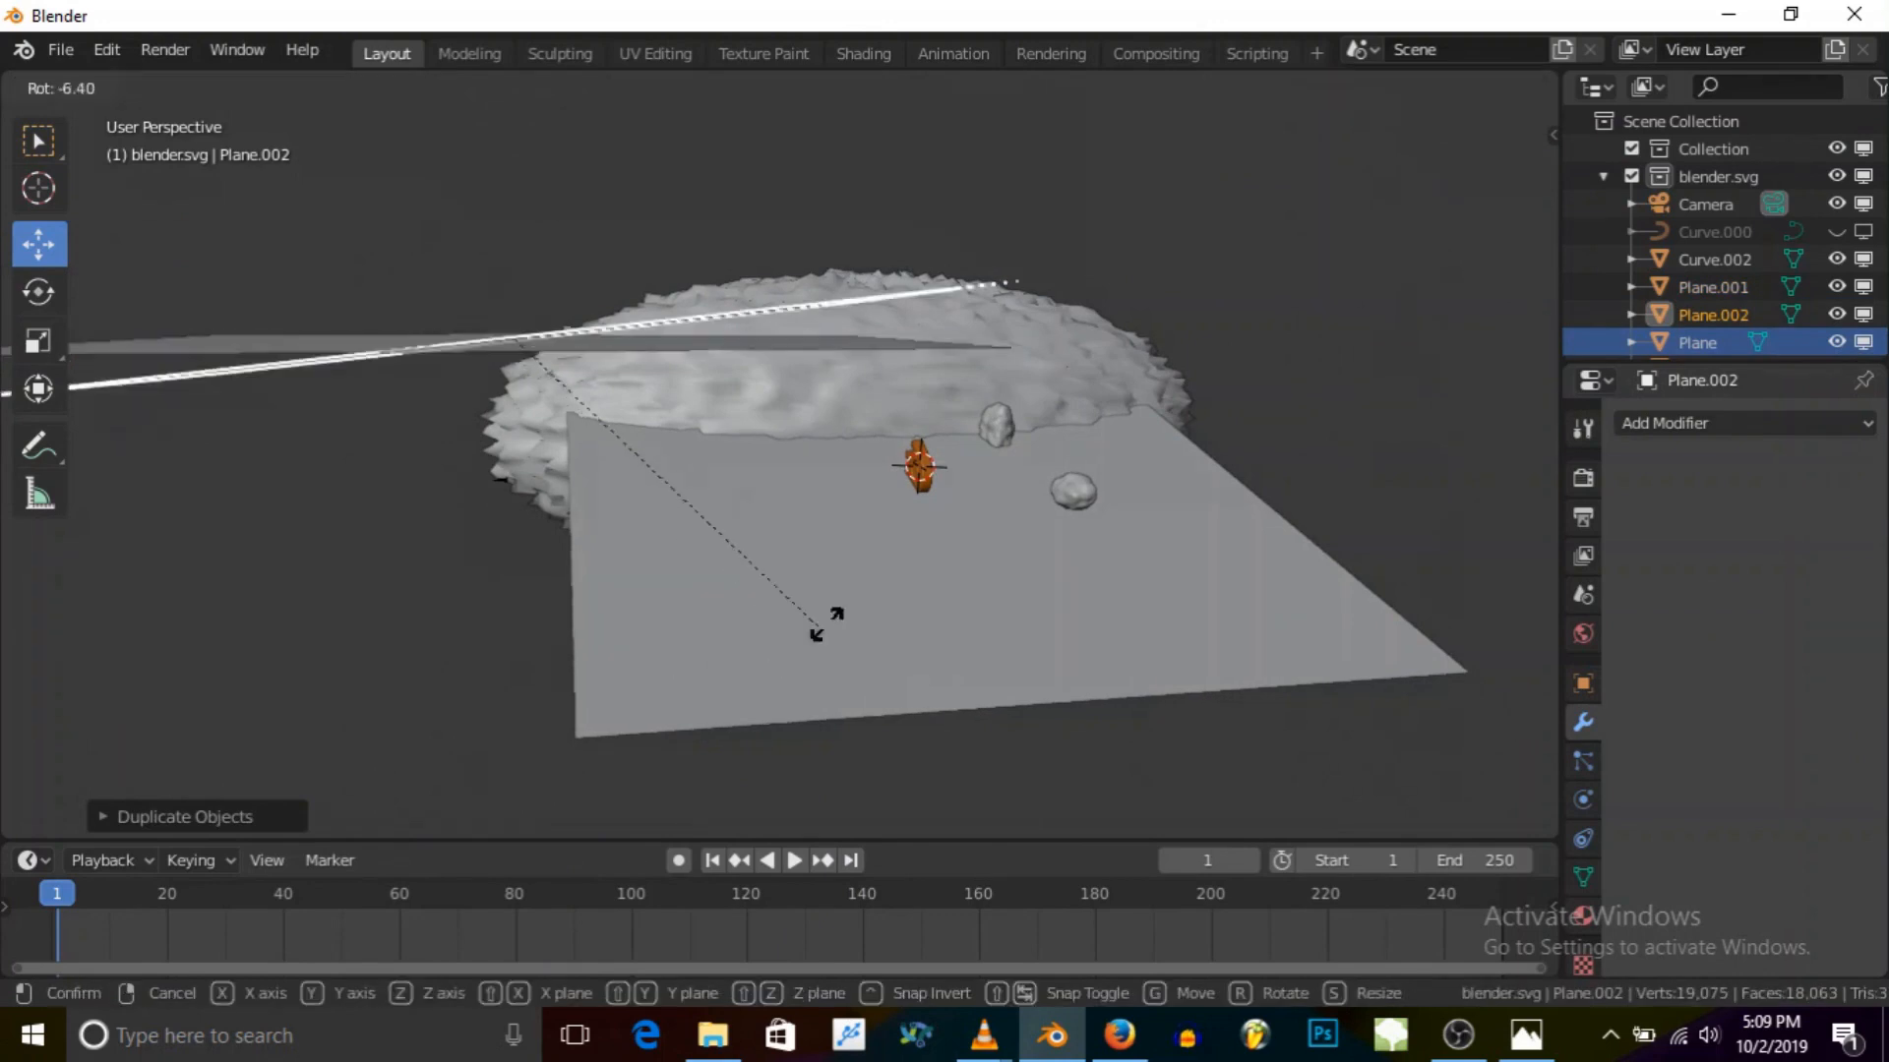
key(x)
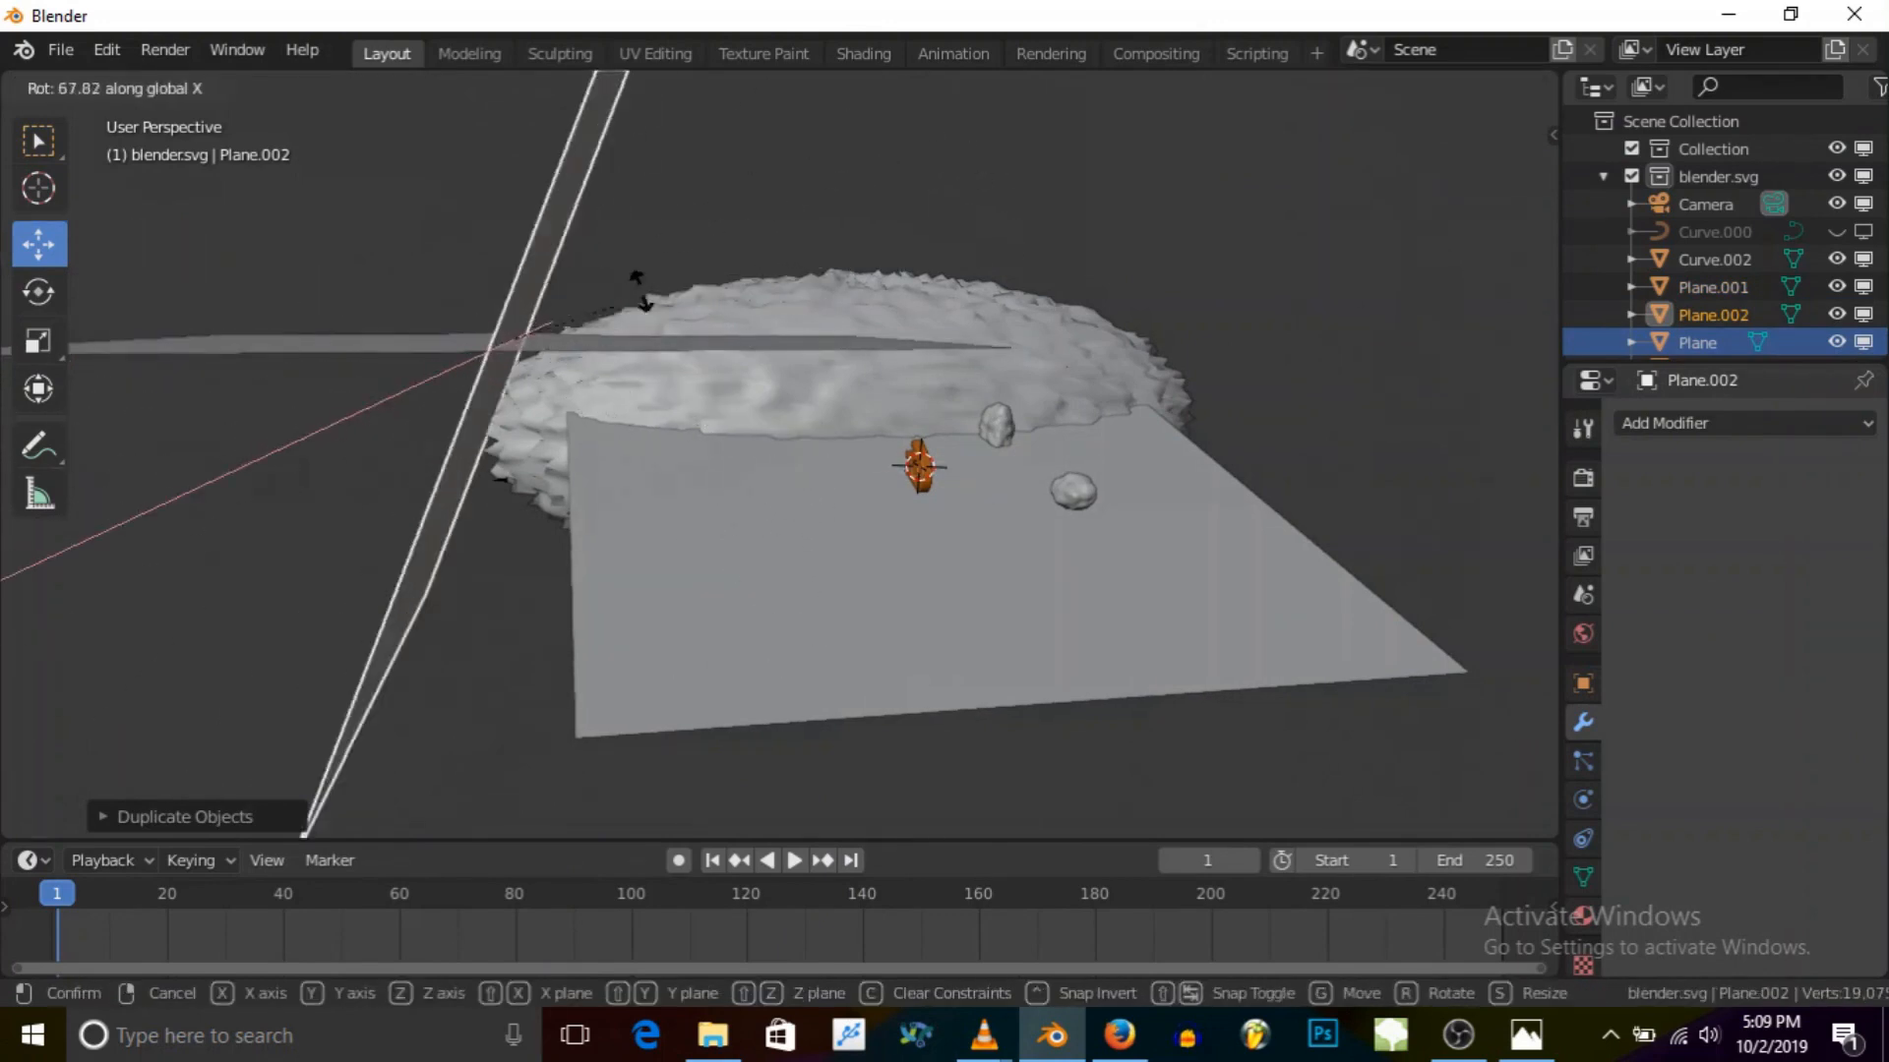
click(583, 288)
Step: Scale the upright plane down, lower it along Z and position it along Y just outside the floor plane's edge
key(g)
click(737, 348)
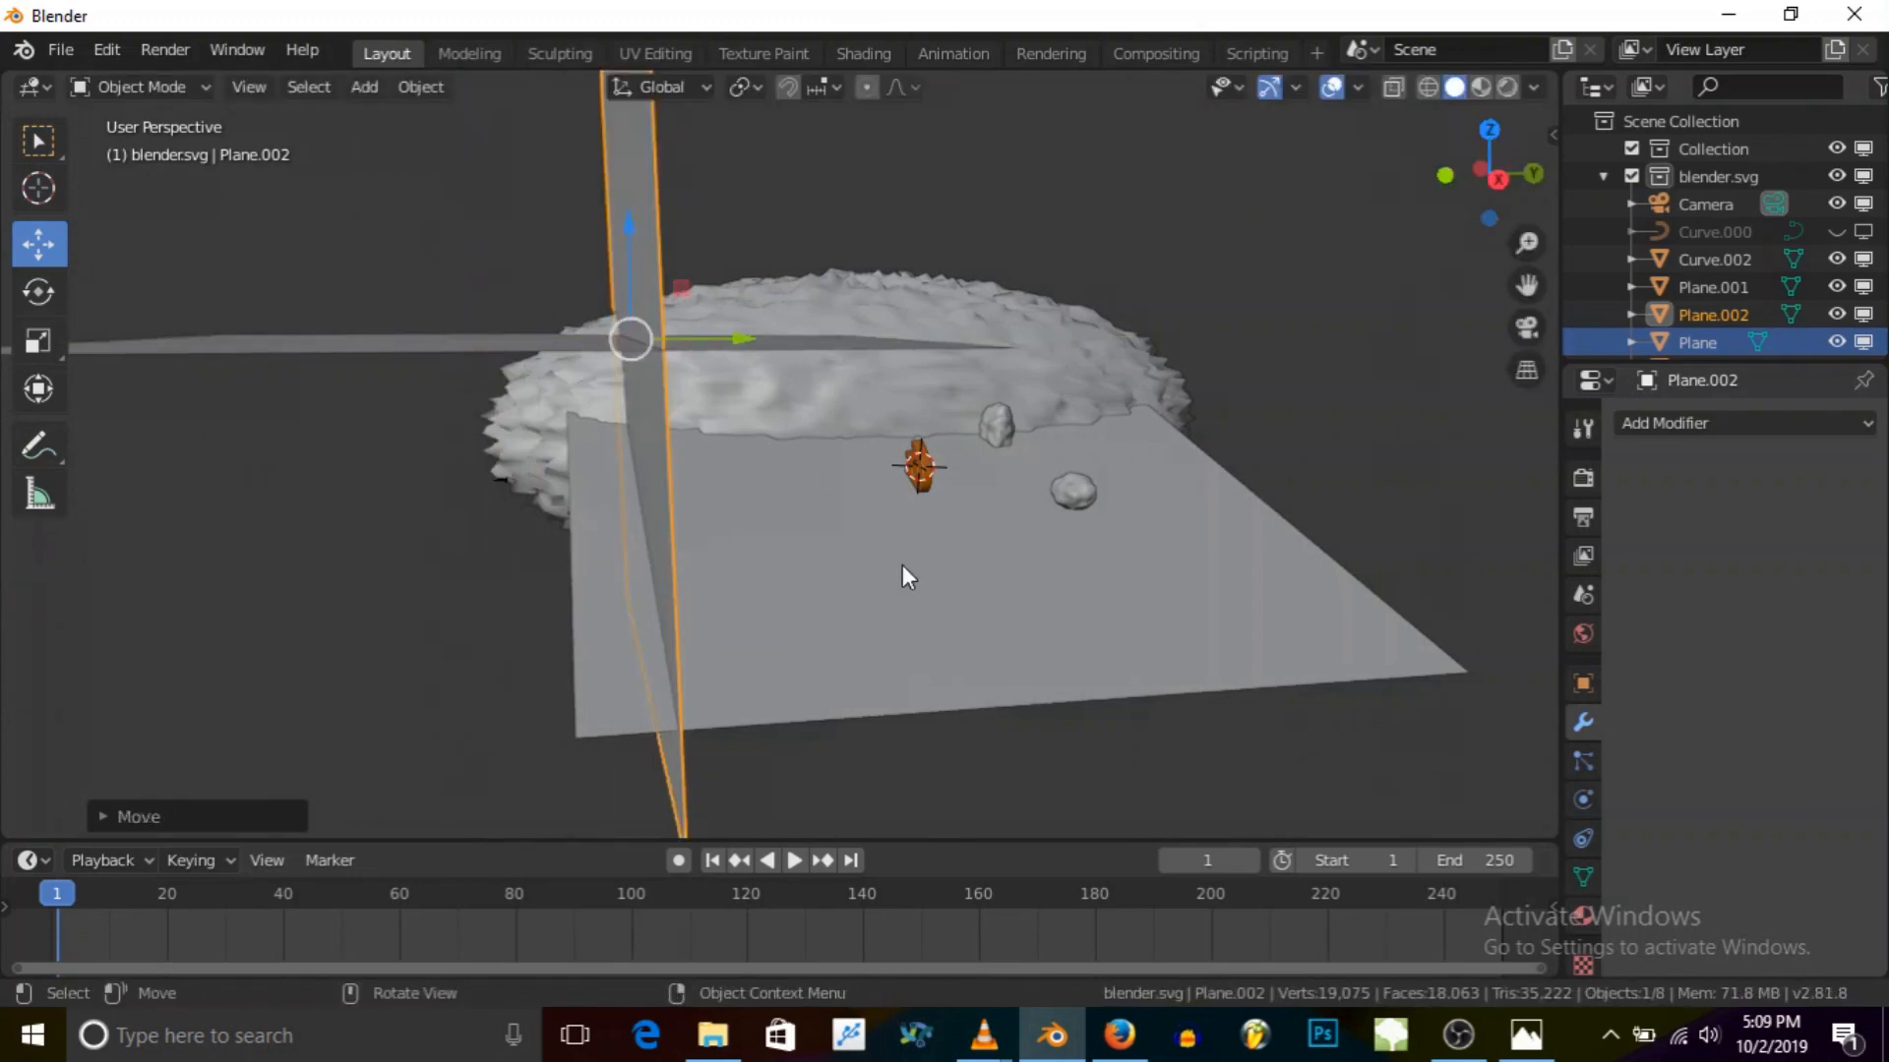
key(s)
click(722, 513)
middle_drag(722, 514, 701, 386)
drag(621, 257, 637, 313)
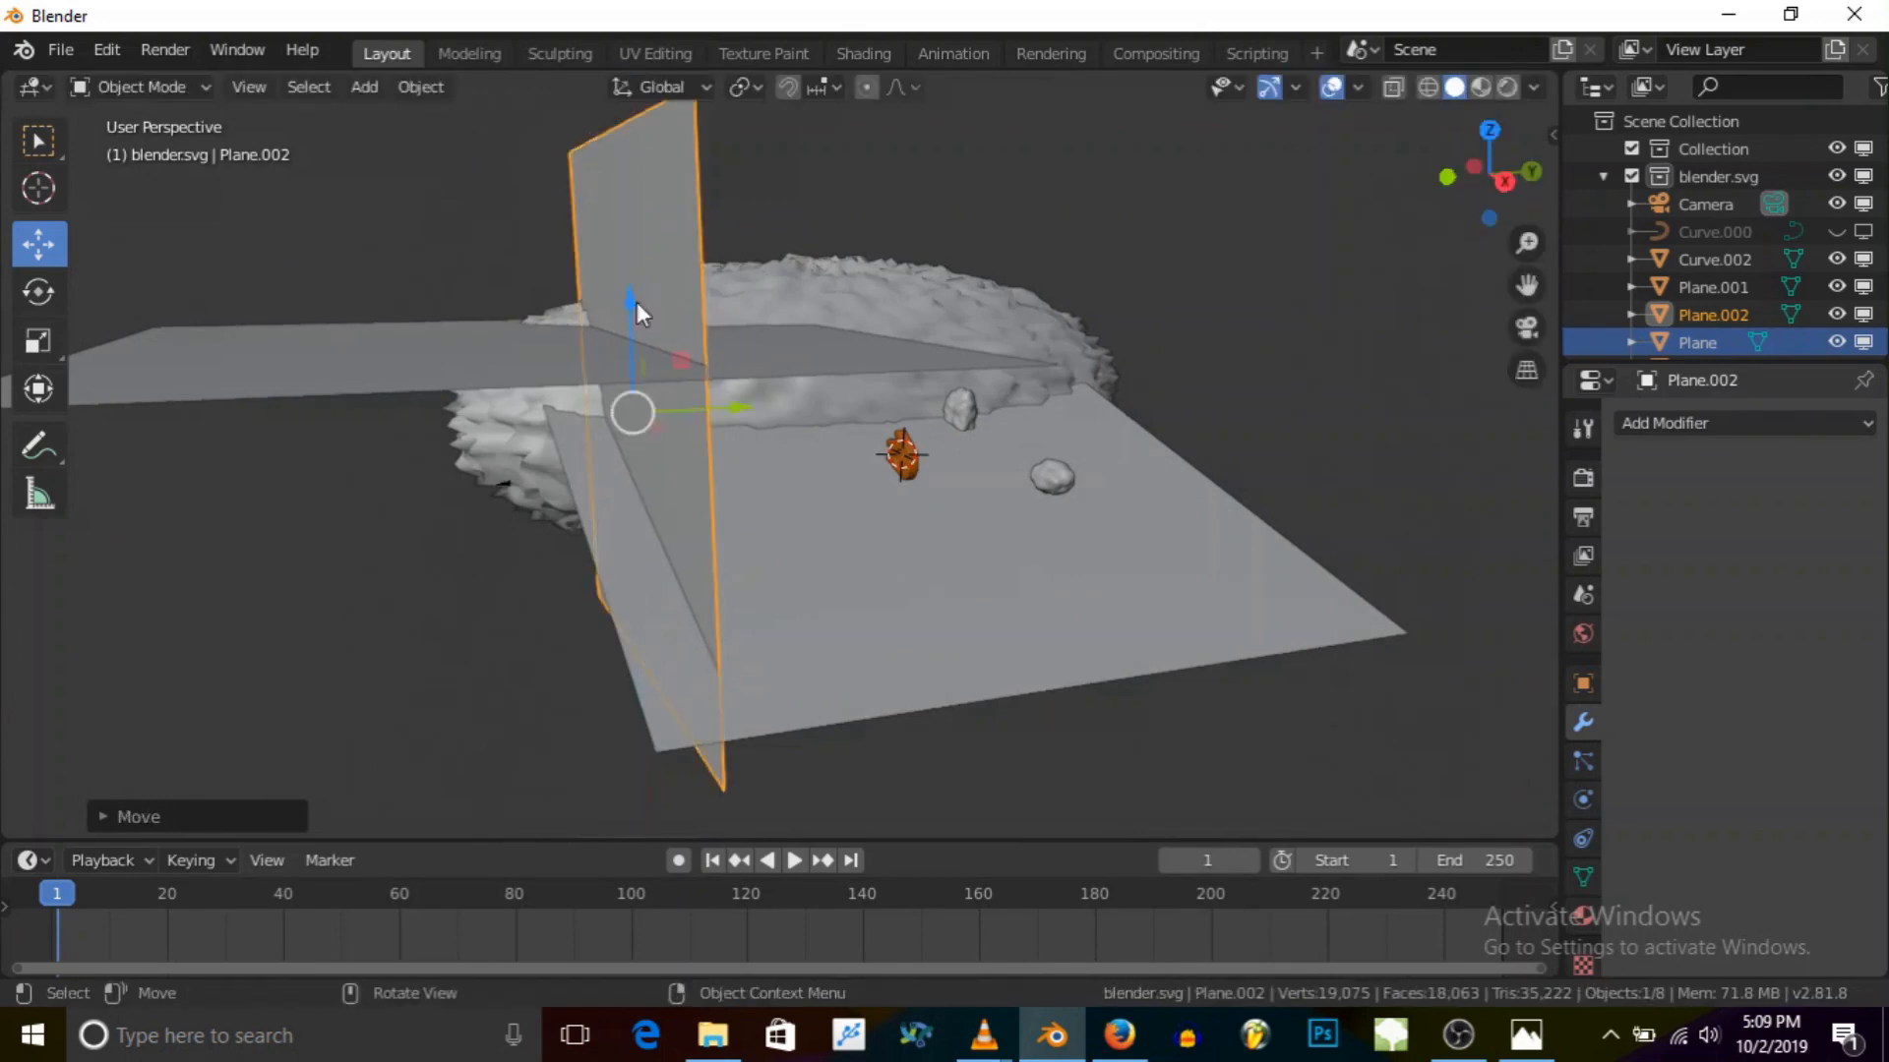
drag(746, 413, 576, 414)
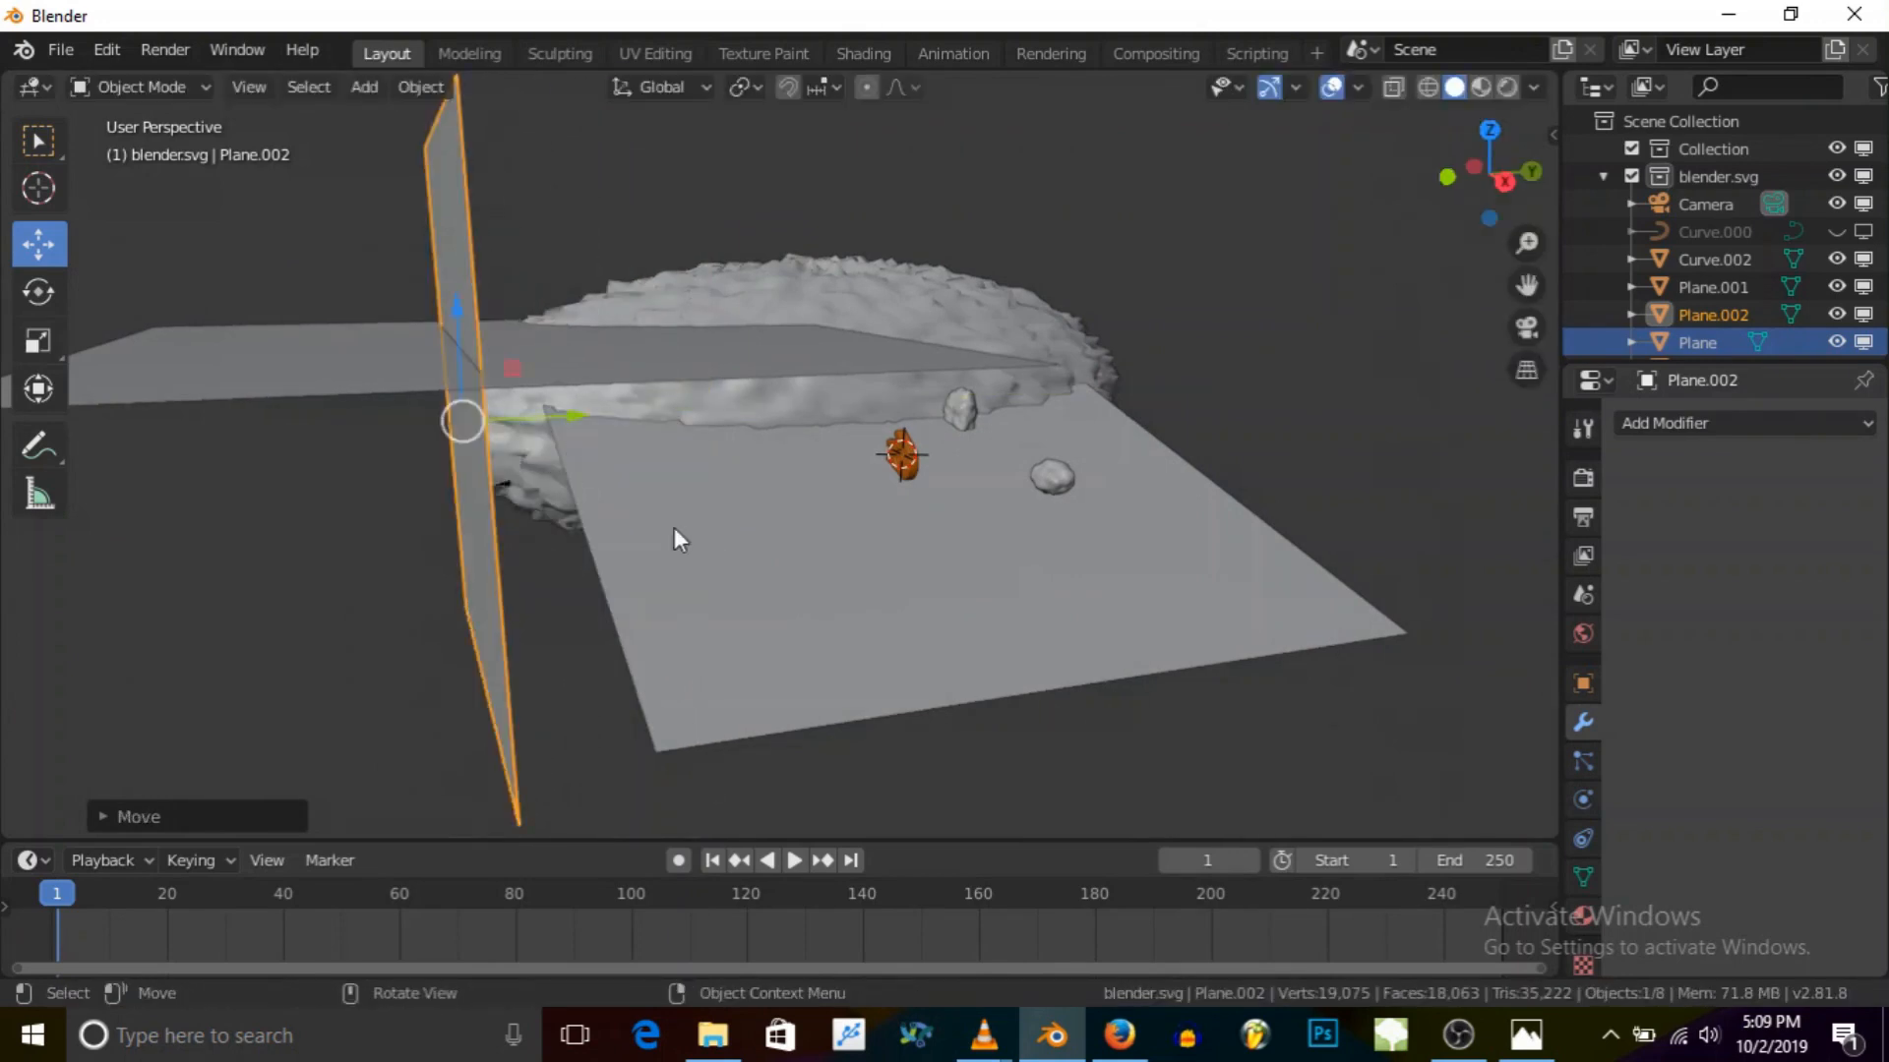
Step: Extend the floor plane along negative Y by moving its edge nearest the upright plane in Edit Mode, and return to Object Mode
click(699, 568)
middle_drag(699, 568, 620, 570)
click(165, 89)
click(143, 139)
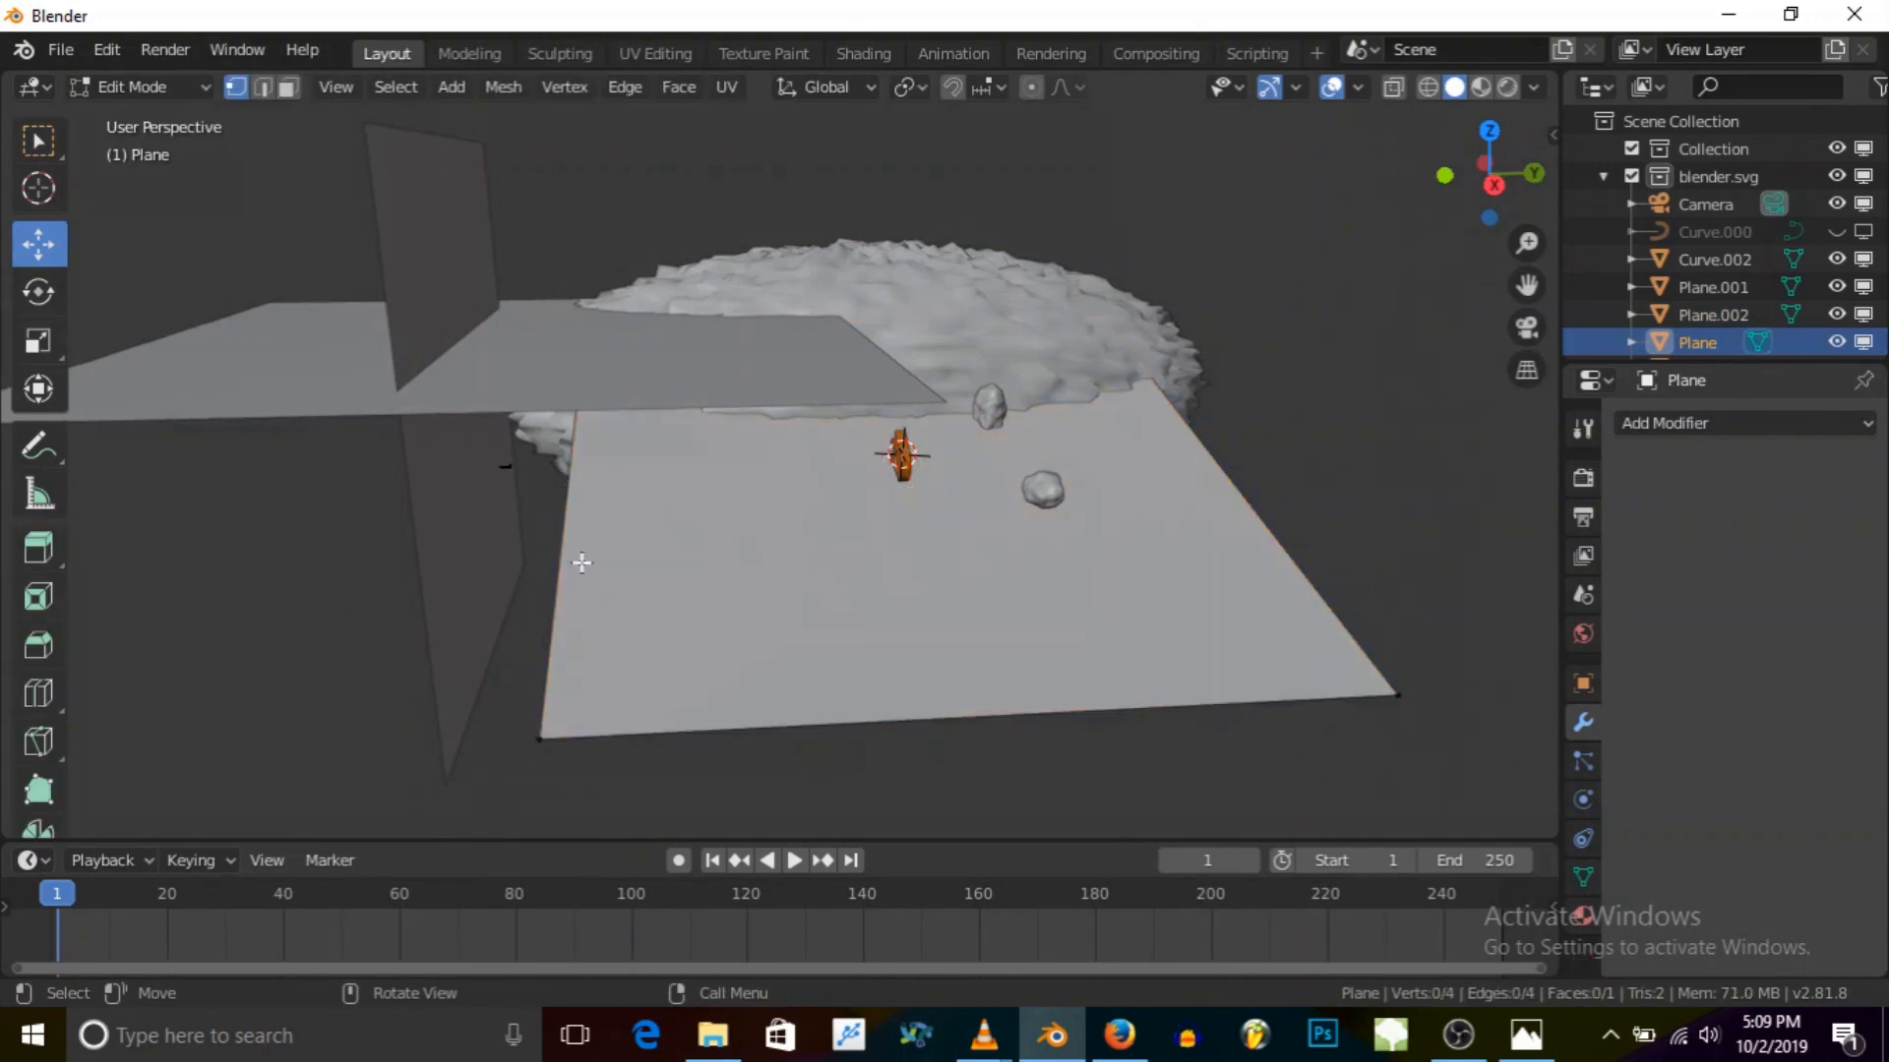
middle_drag(549, 733, 611, 669)
shift+click(575, 613)
drag(688, 640, 562, 641)
middle_drag(563, 641, 595, 540)
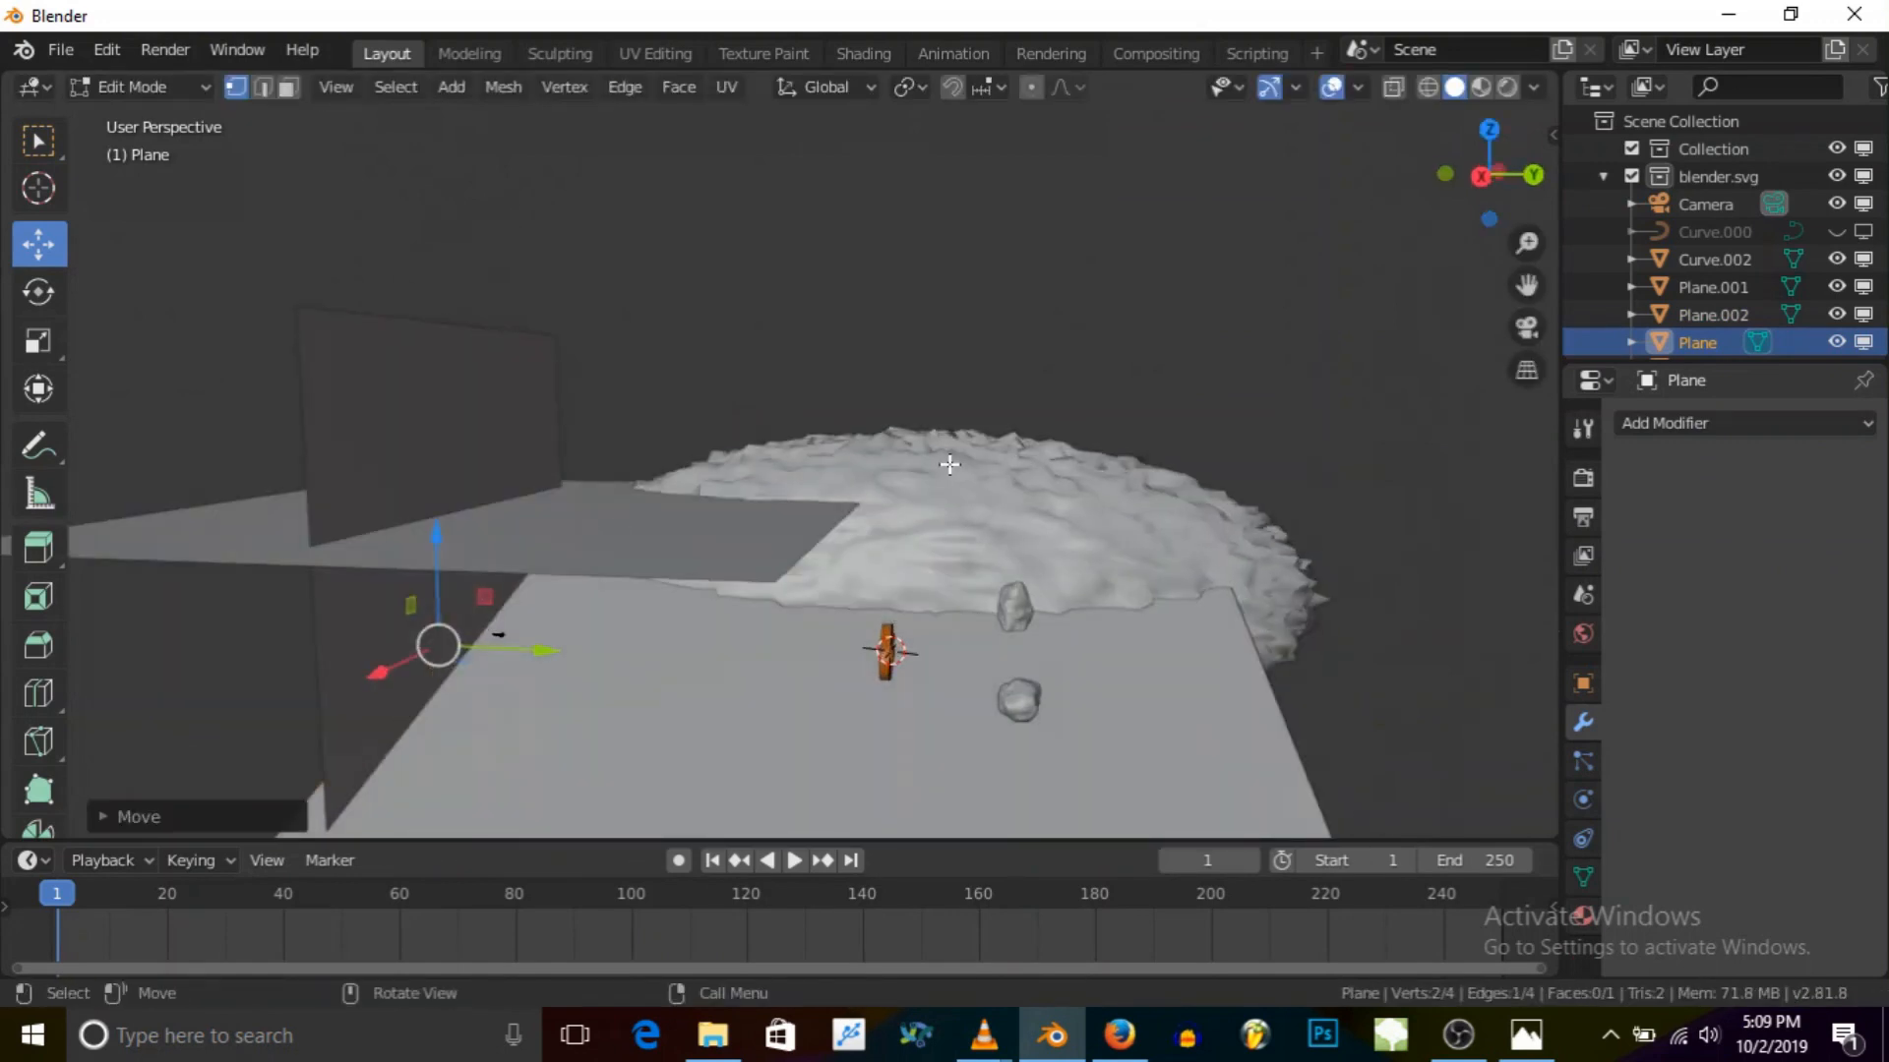
click(301, 261)
click(201, 92)
click(197, 116)
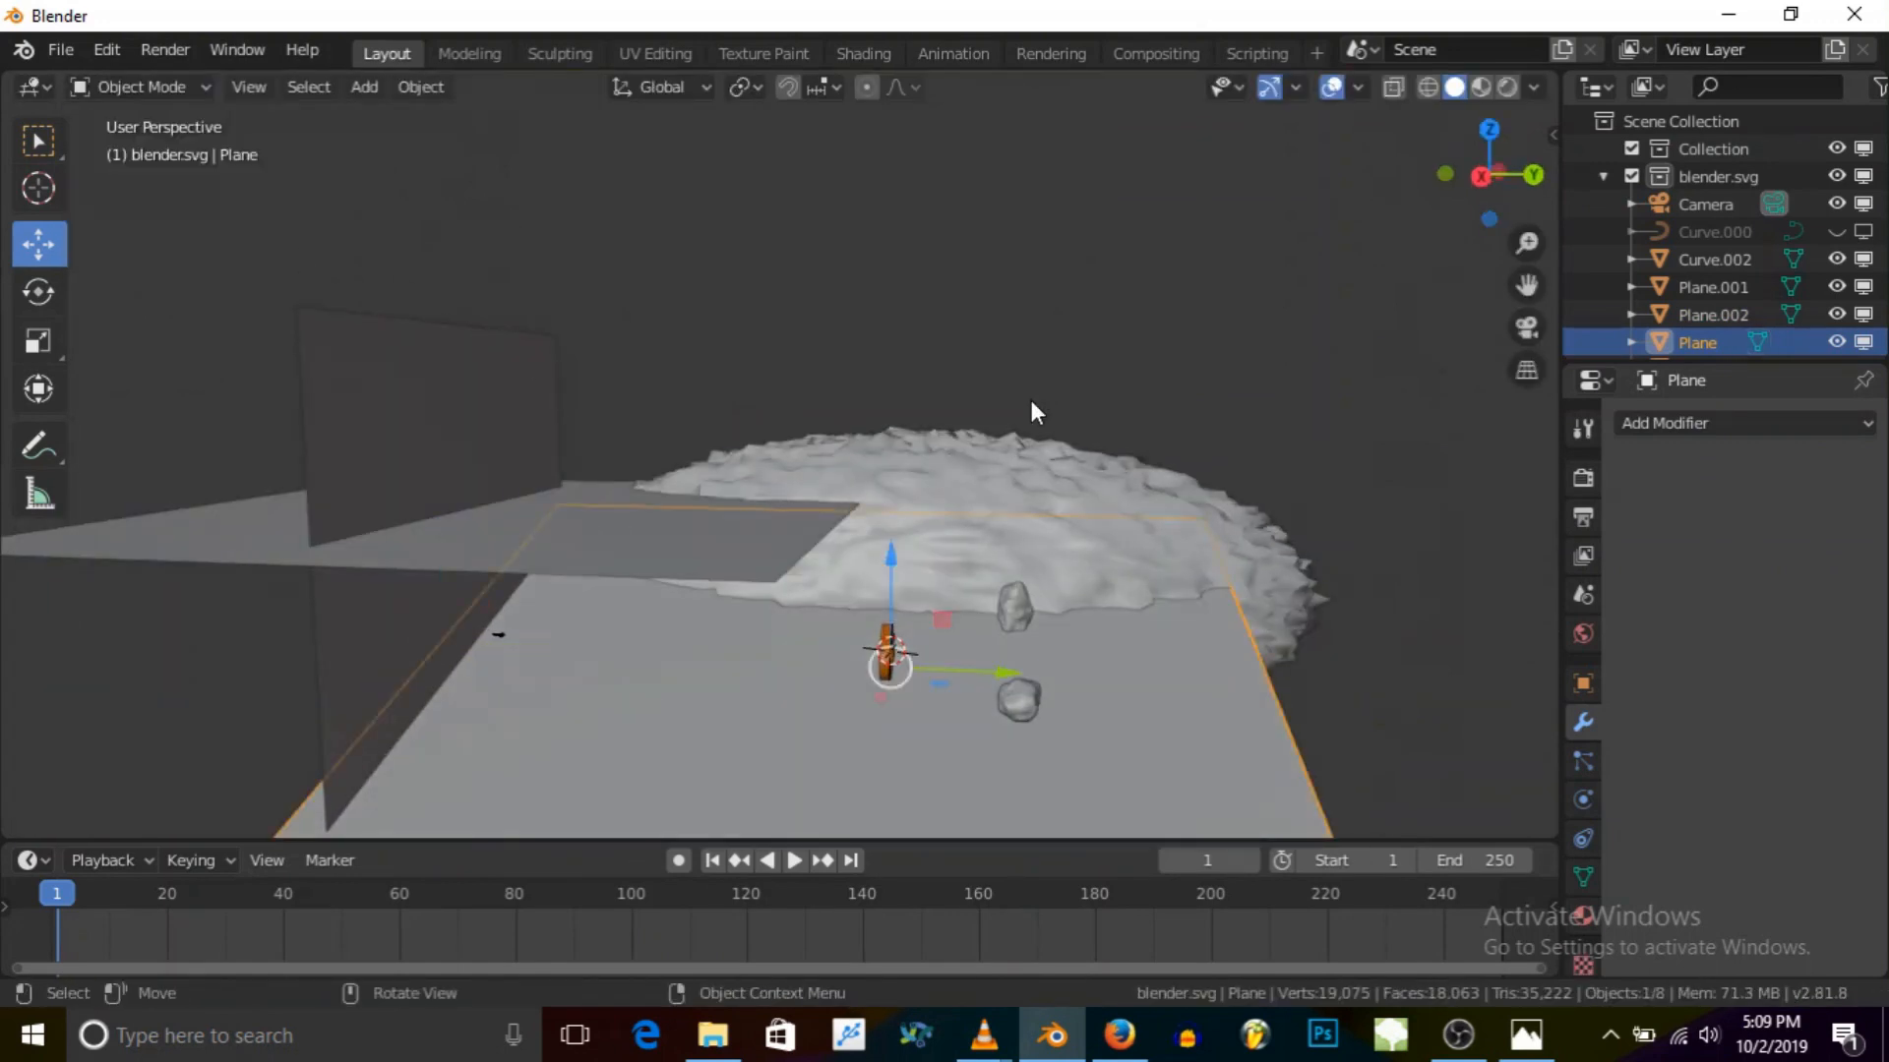
Step: Move the large rock along negative Y toward the upright plane
click(1024, 445)
key(g)
key(z)
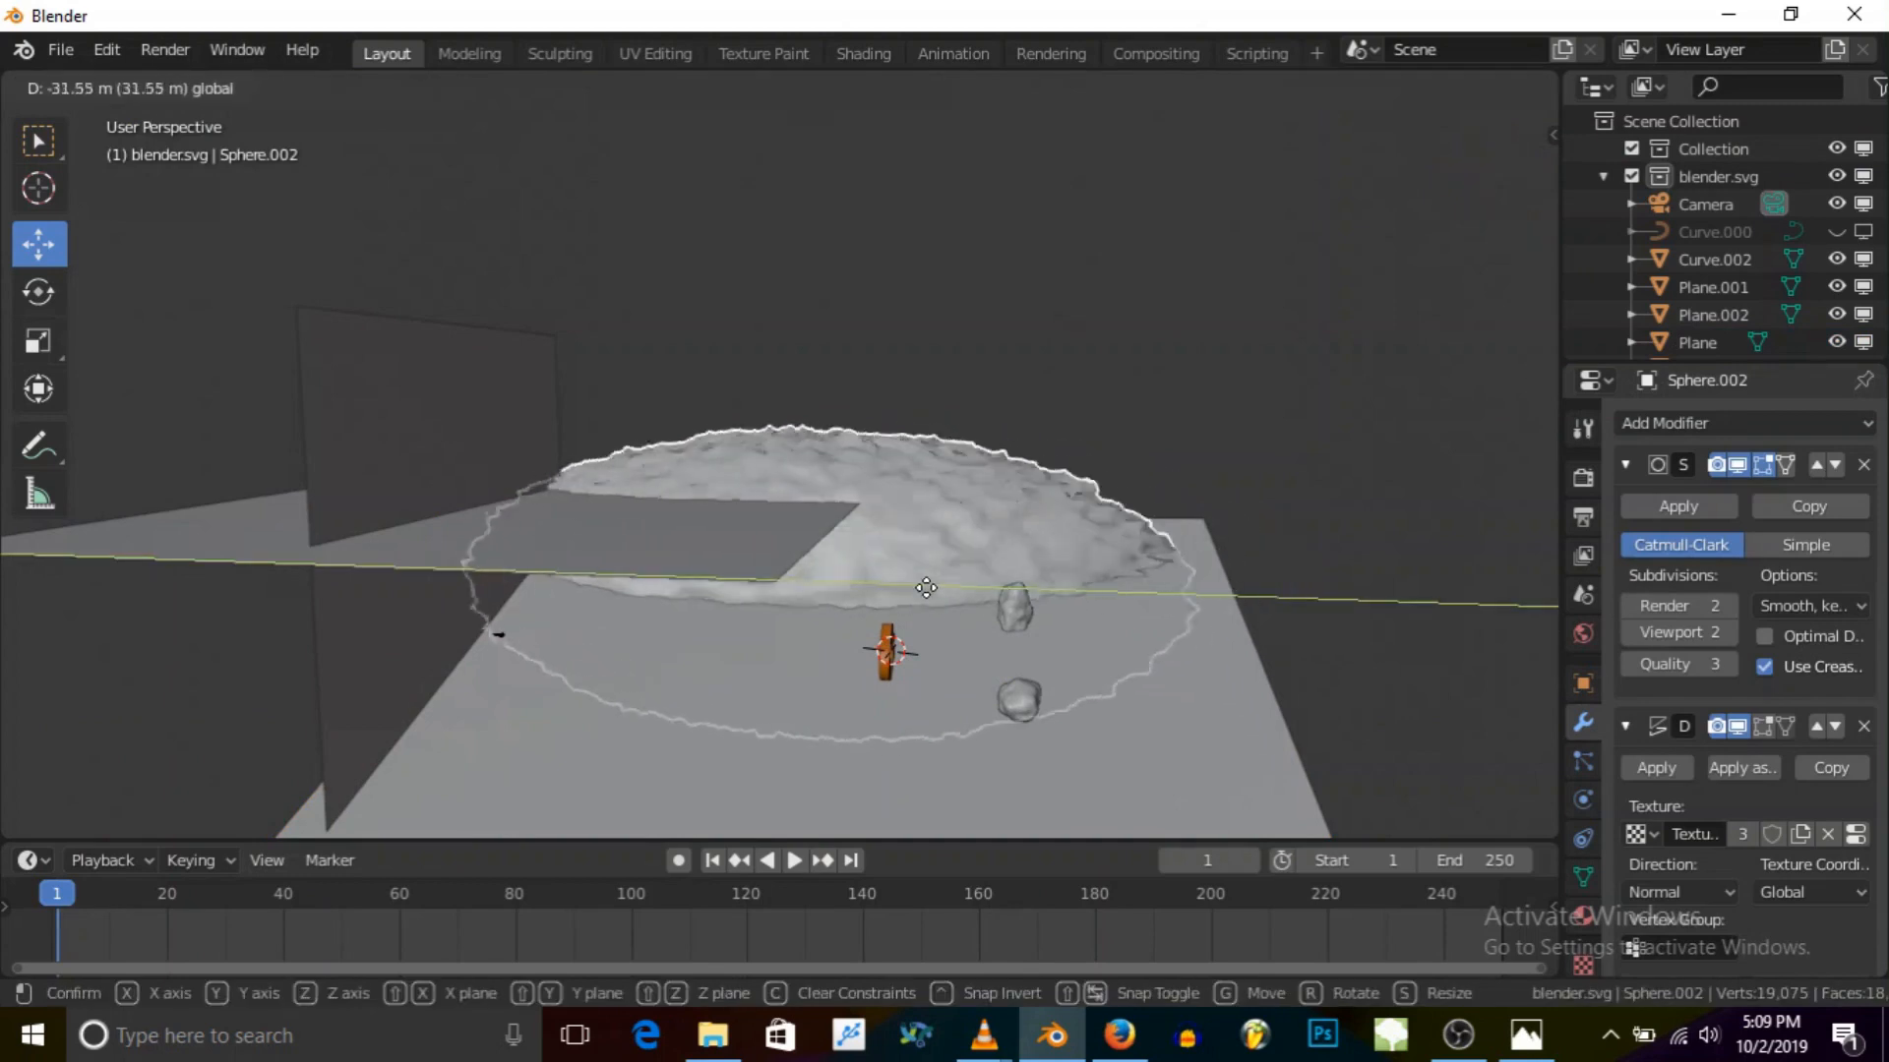
click(966, 594)
middle_drag(966, 594, 1069, 605)
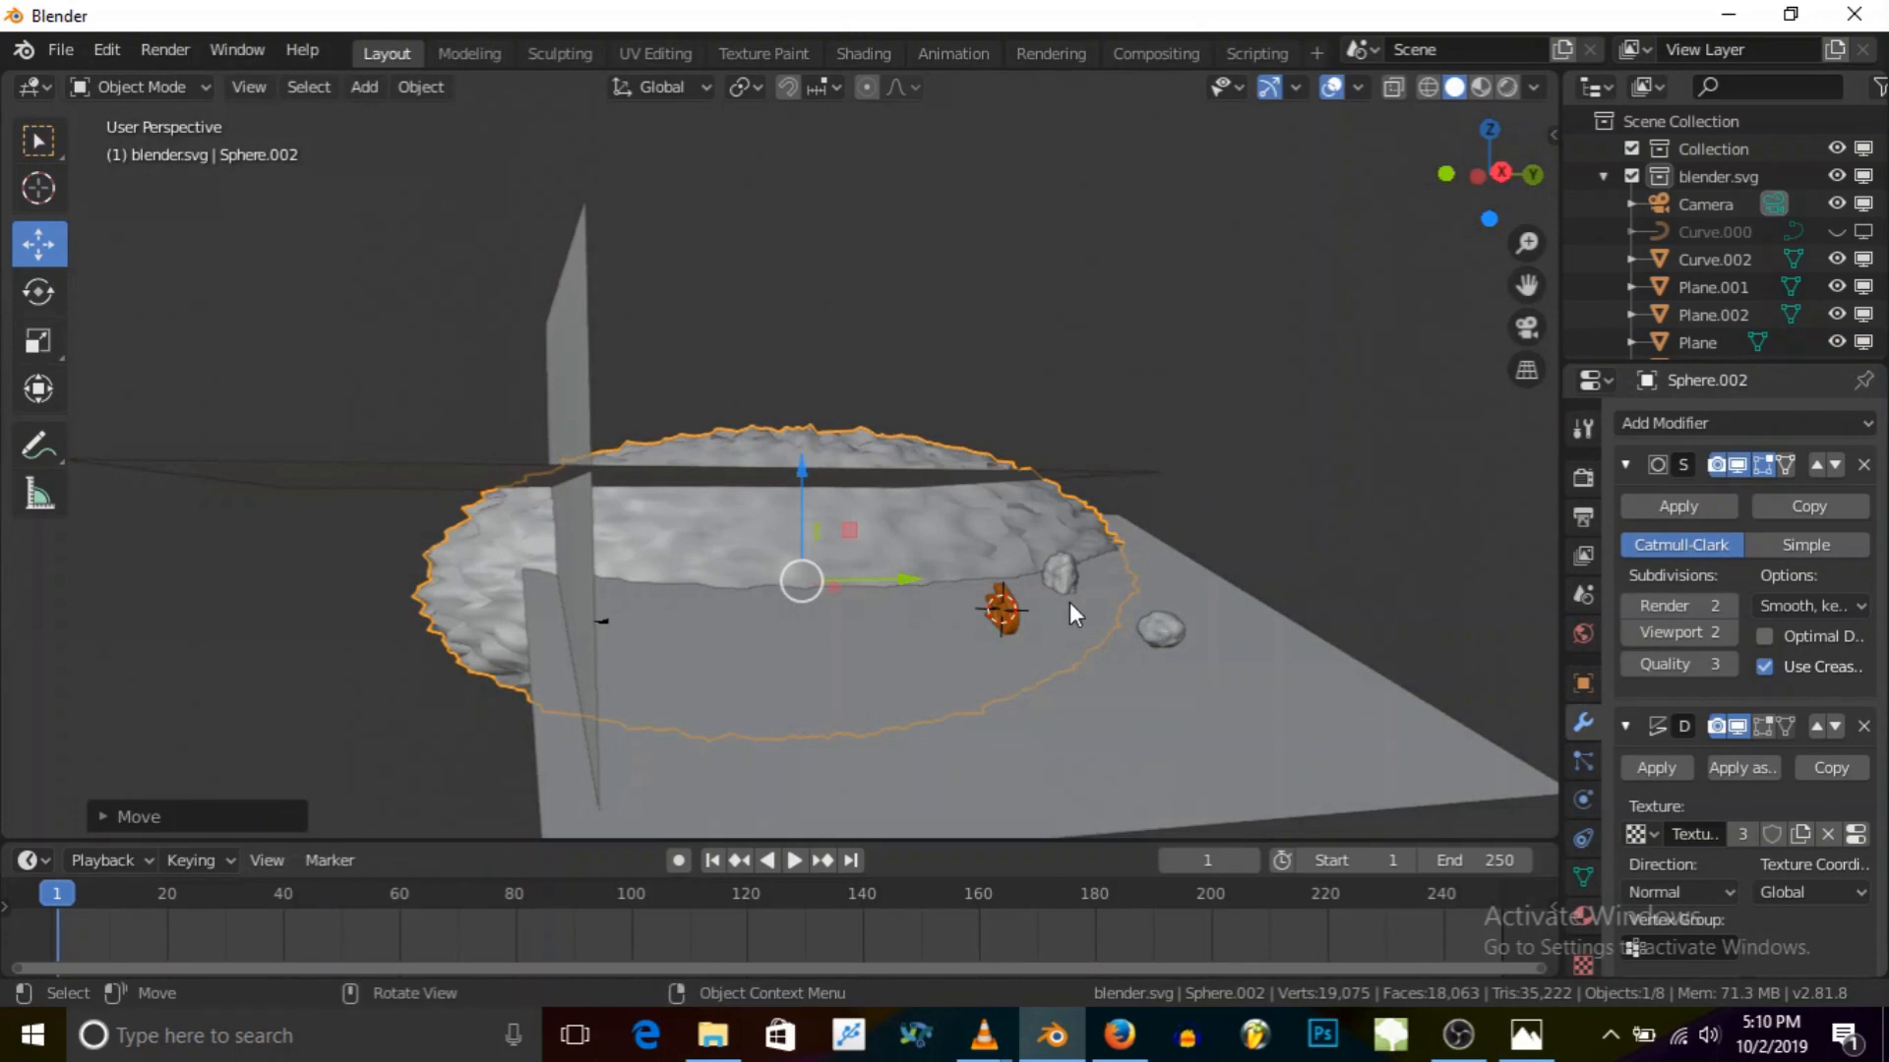
Step: Duplicate the large rock, move the copy to the opposite side of the scene and check it through the camera
middle_drag(791, 534, 794, 568)
key(alt+d)
right_click(731, 511)
middle_drag(731, 510, 708, 517)
drag(880, 611, 1111, 718)
middle_drag(1111, 718, 929, 610)
drag(1195, 699, 814, 669)
mouse_move(815, 669)
middle_down()
mouse_move(718, 629)
mouse_move(718, 504)
mouse_move(820, 586)
mouse_move(699, 592)
mouse_move(846, 611)
middle_up()
drag(600, 629, 531, 630)
click(1525, 327)
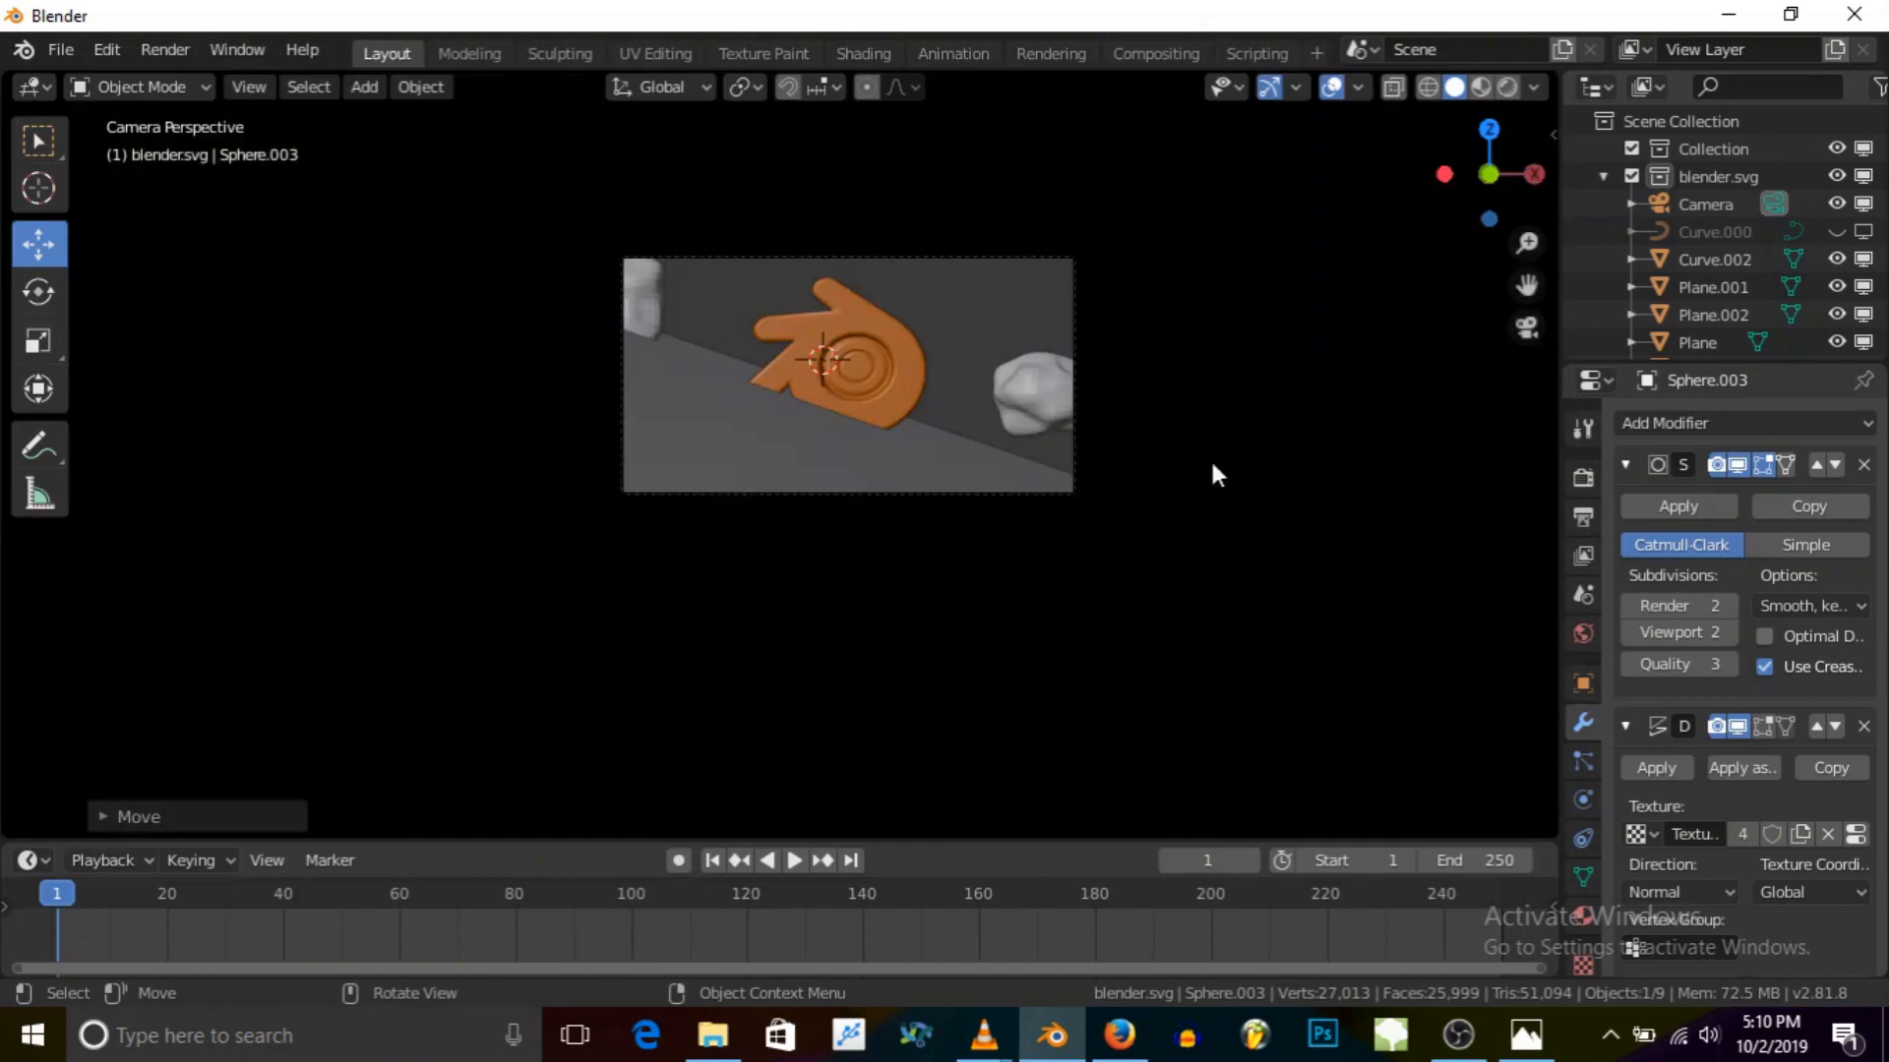
Step: Set the Subdivision Surface render and viewport levels to 1 on both the duplicated rock and the original large rock
middle_drag(1032, 463, 924, 474)
scroll(923, 474, down, 8)
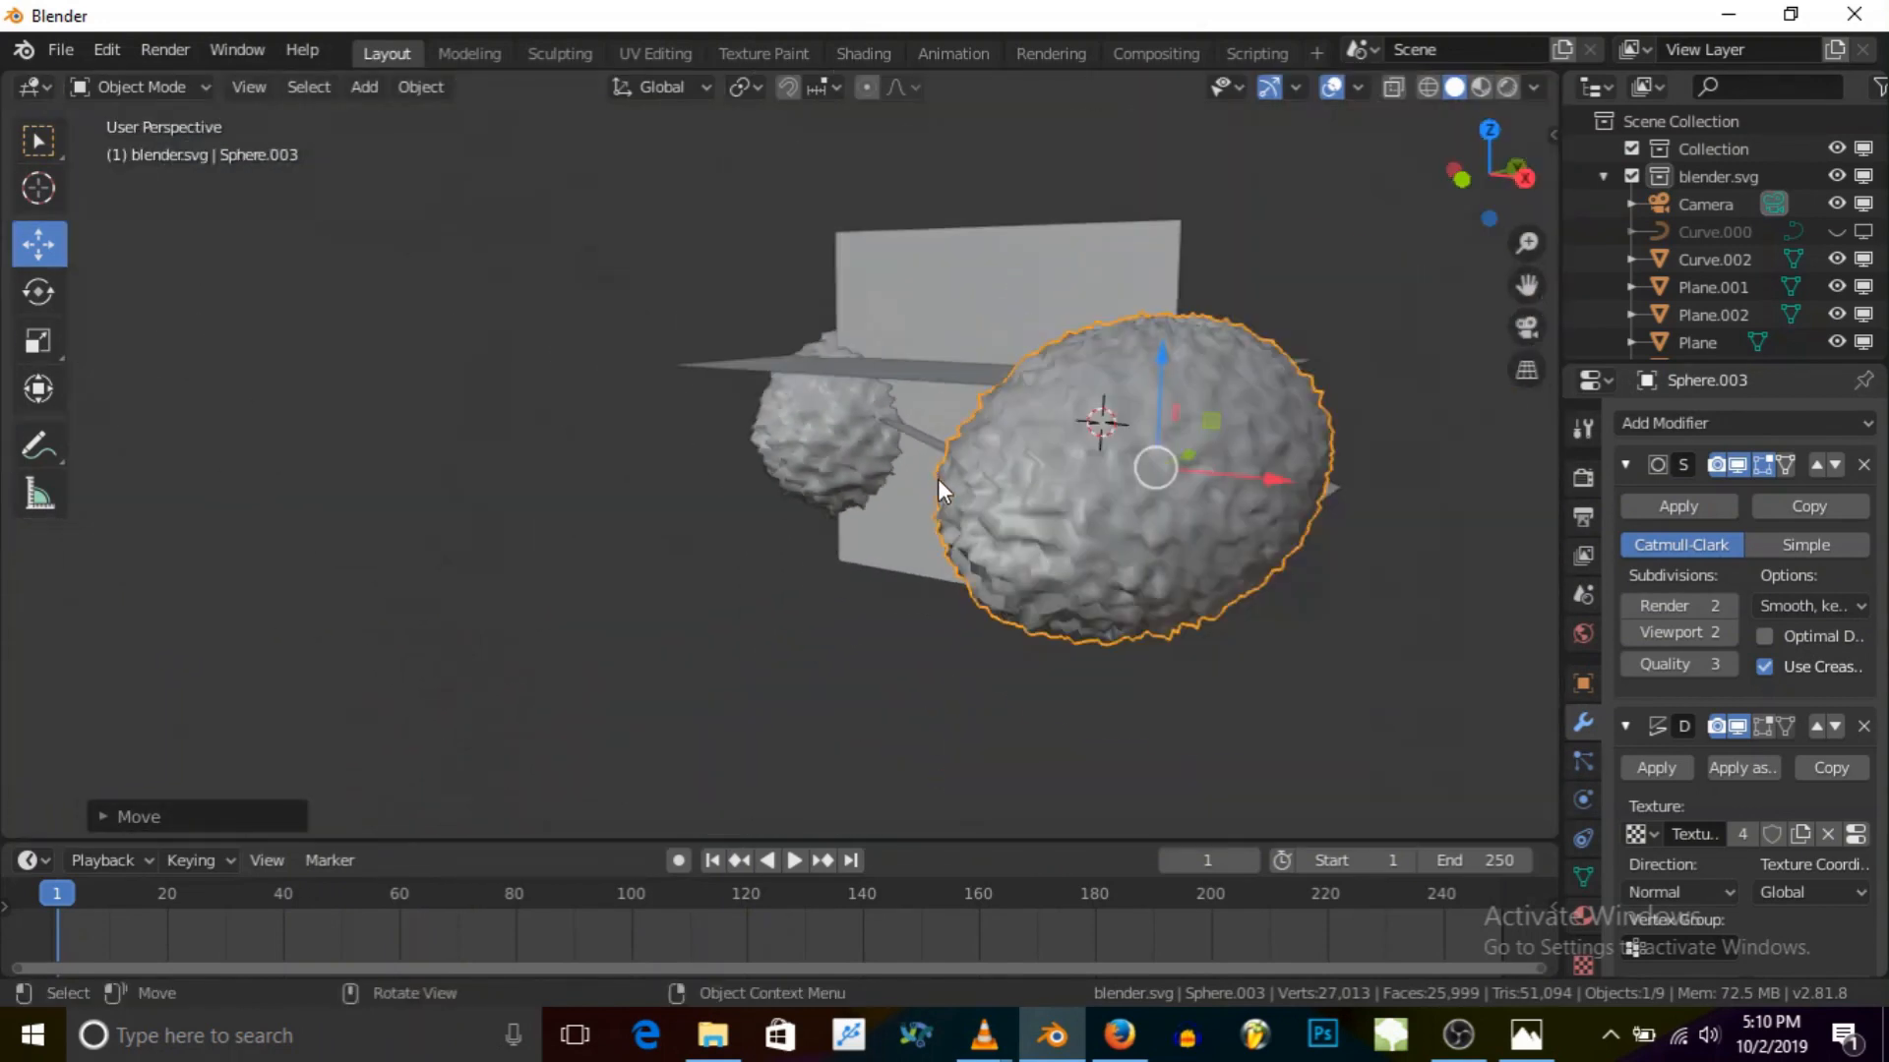
middle_drag(1251, 515, 1068, 490)
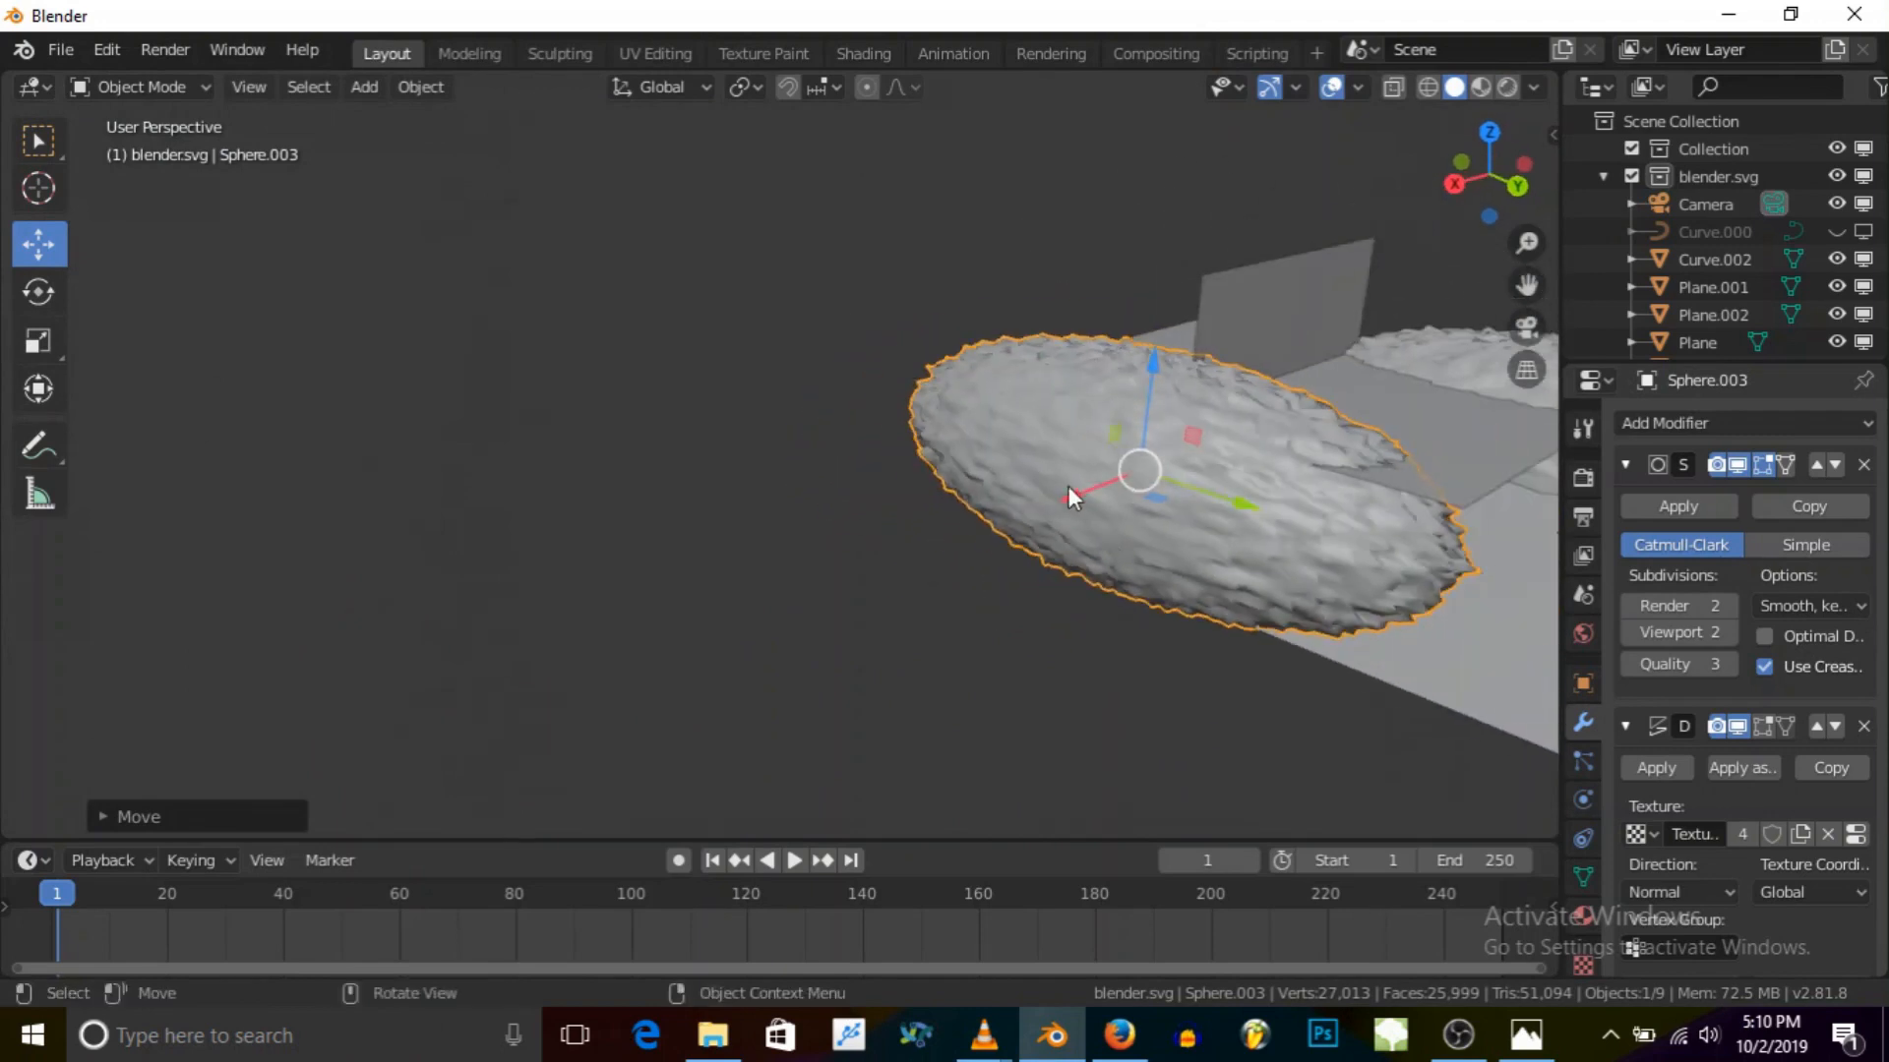
scroll(1364, 426, up, 3)
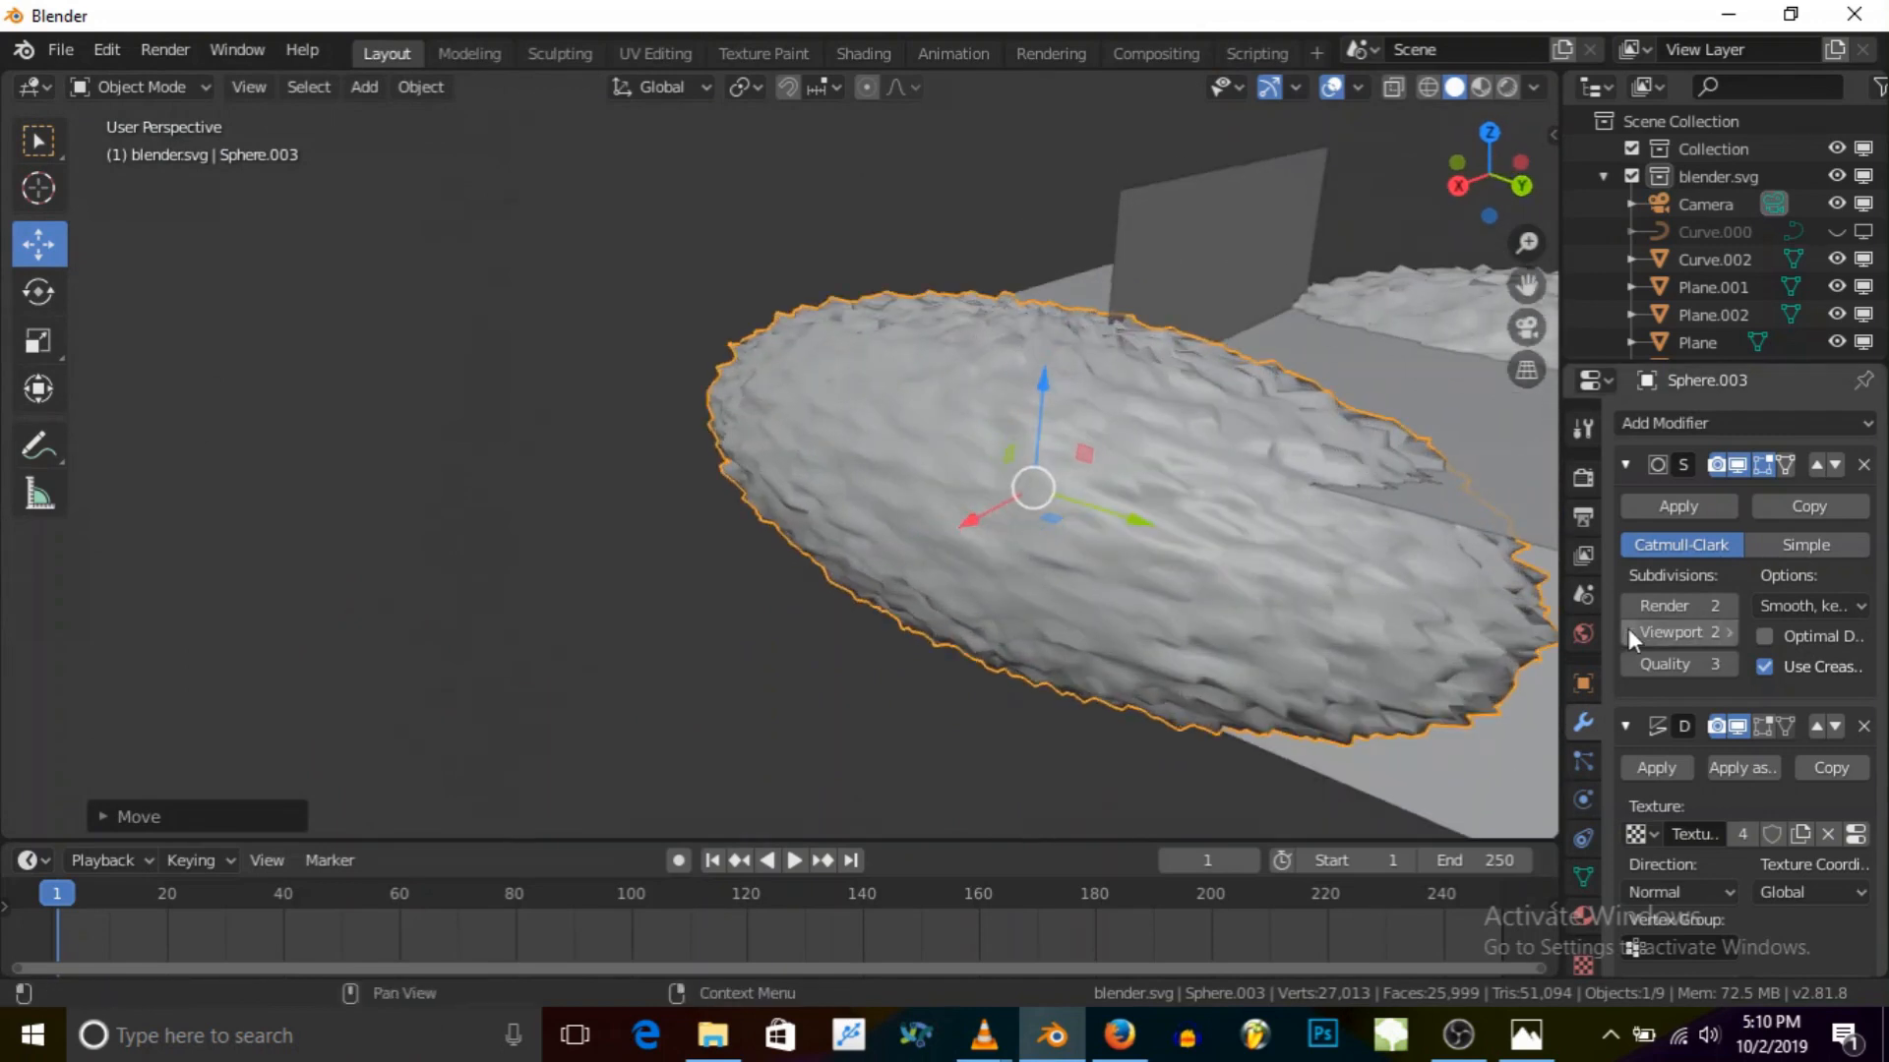
click(1628, 632)
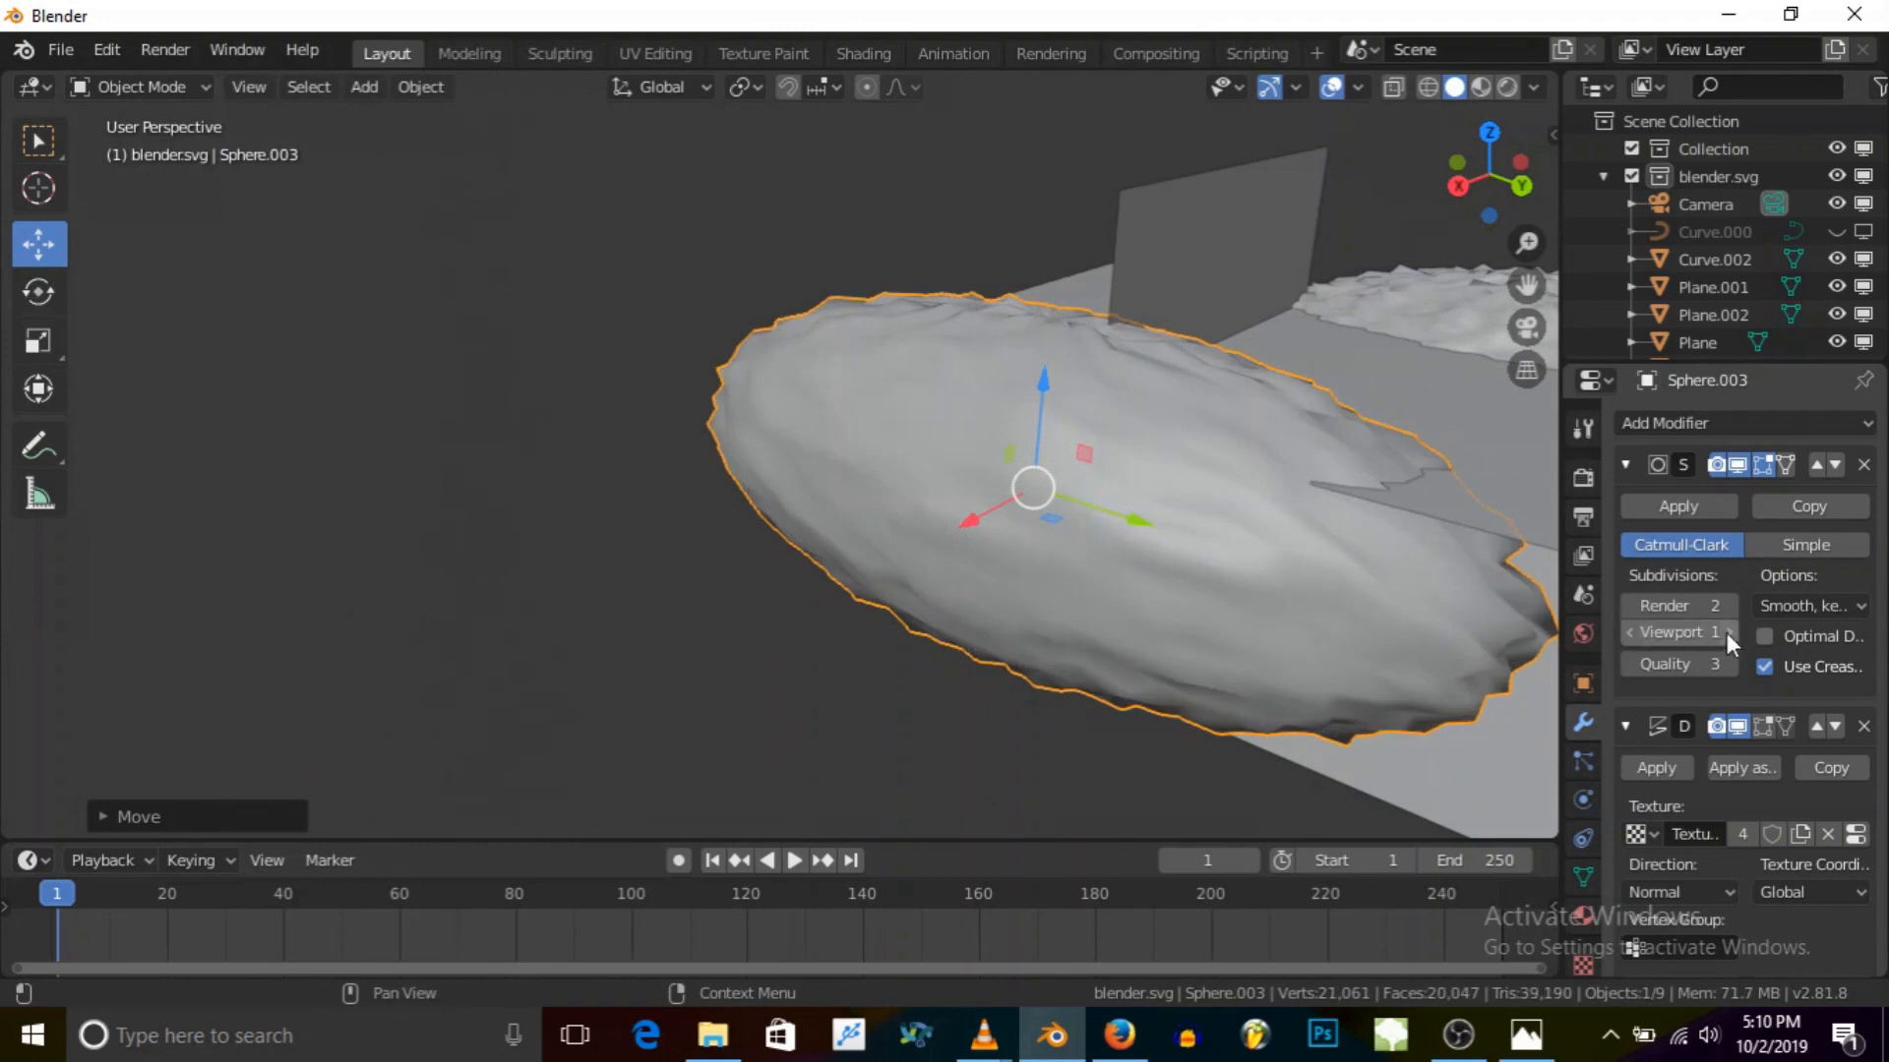
click(1623, 605)
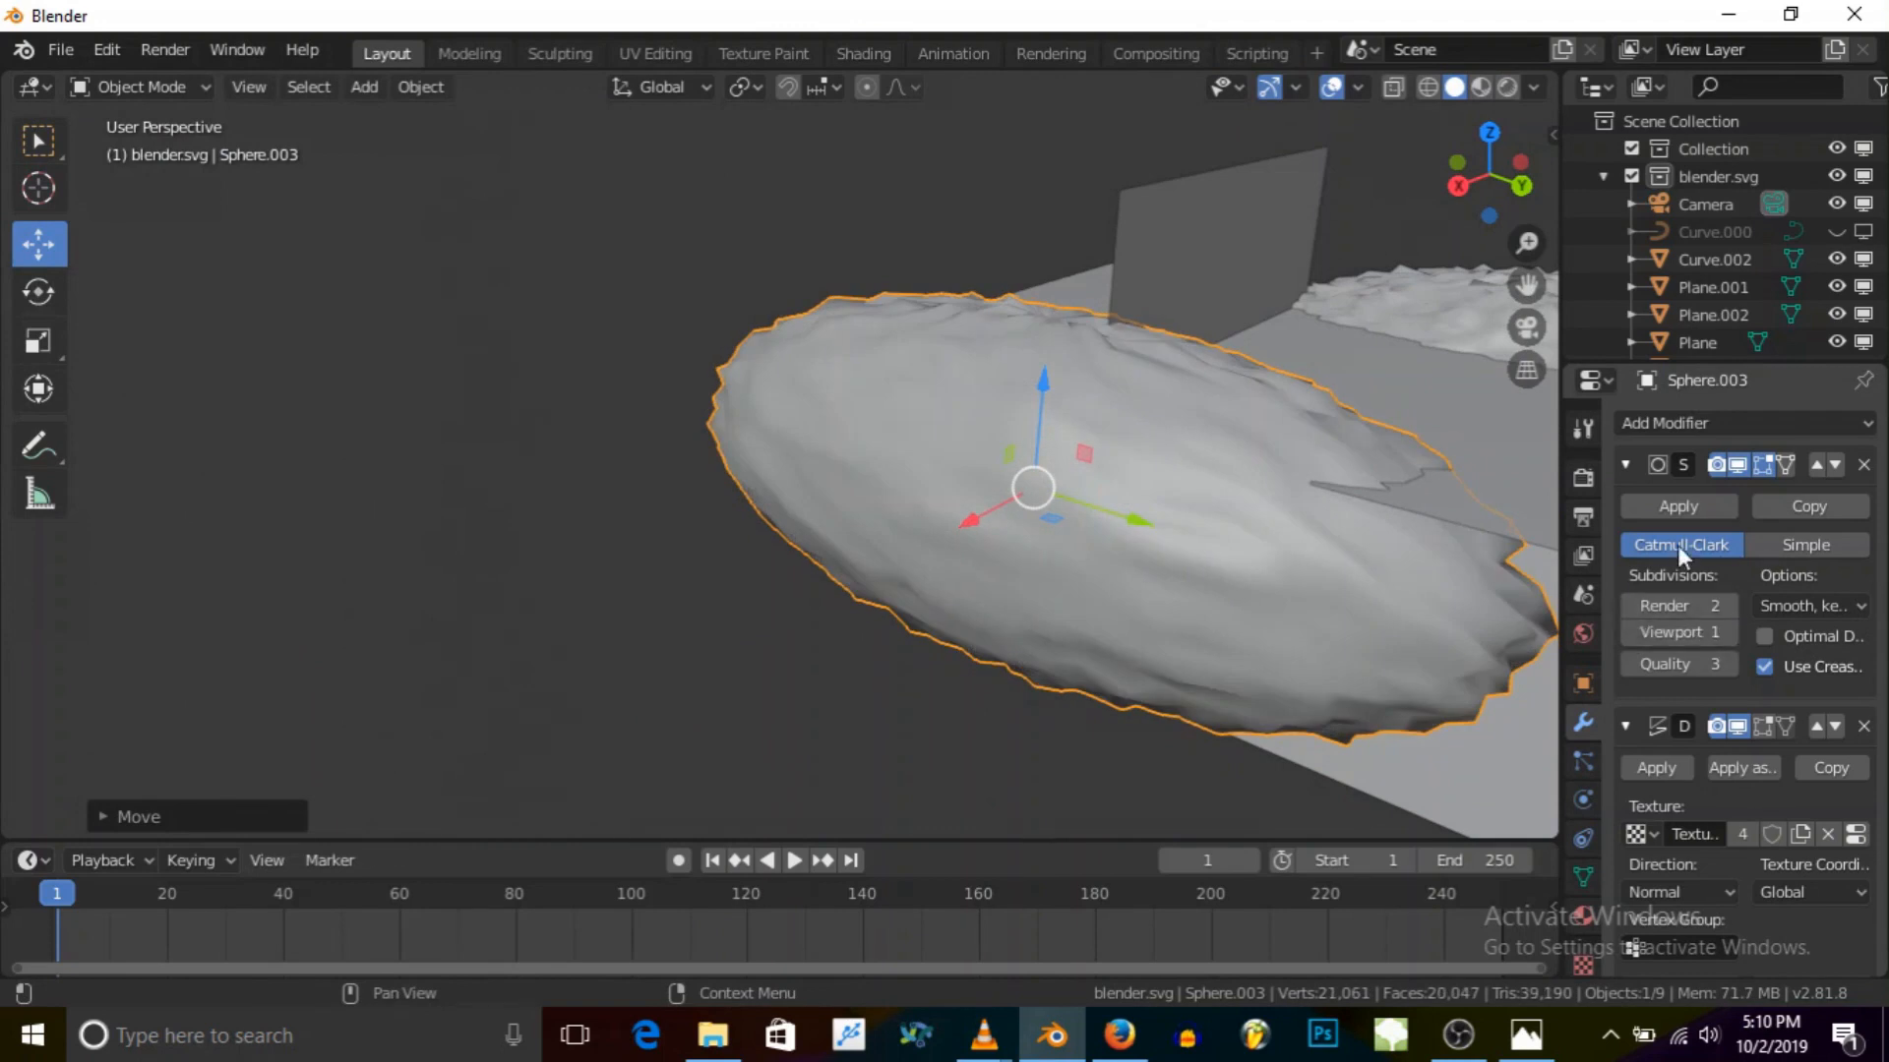
click(1629, 629)
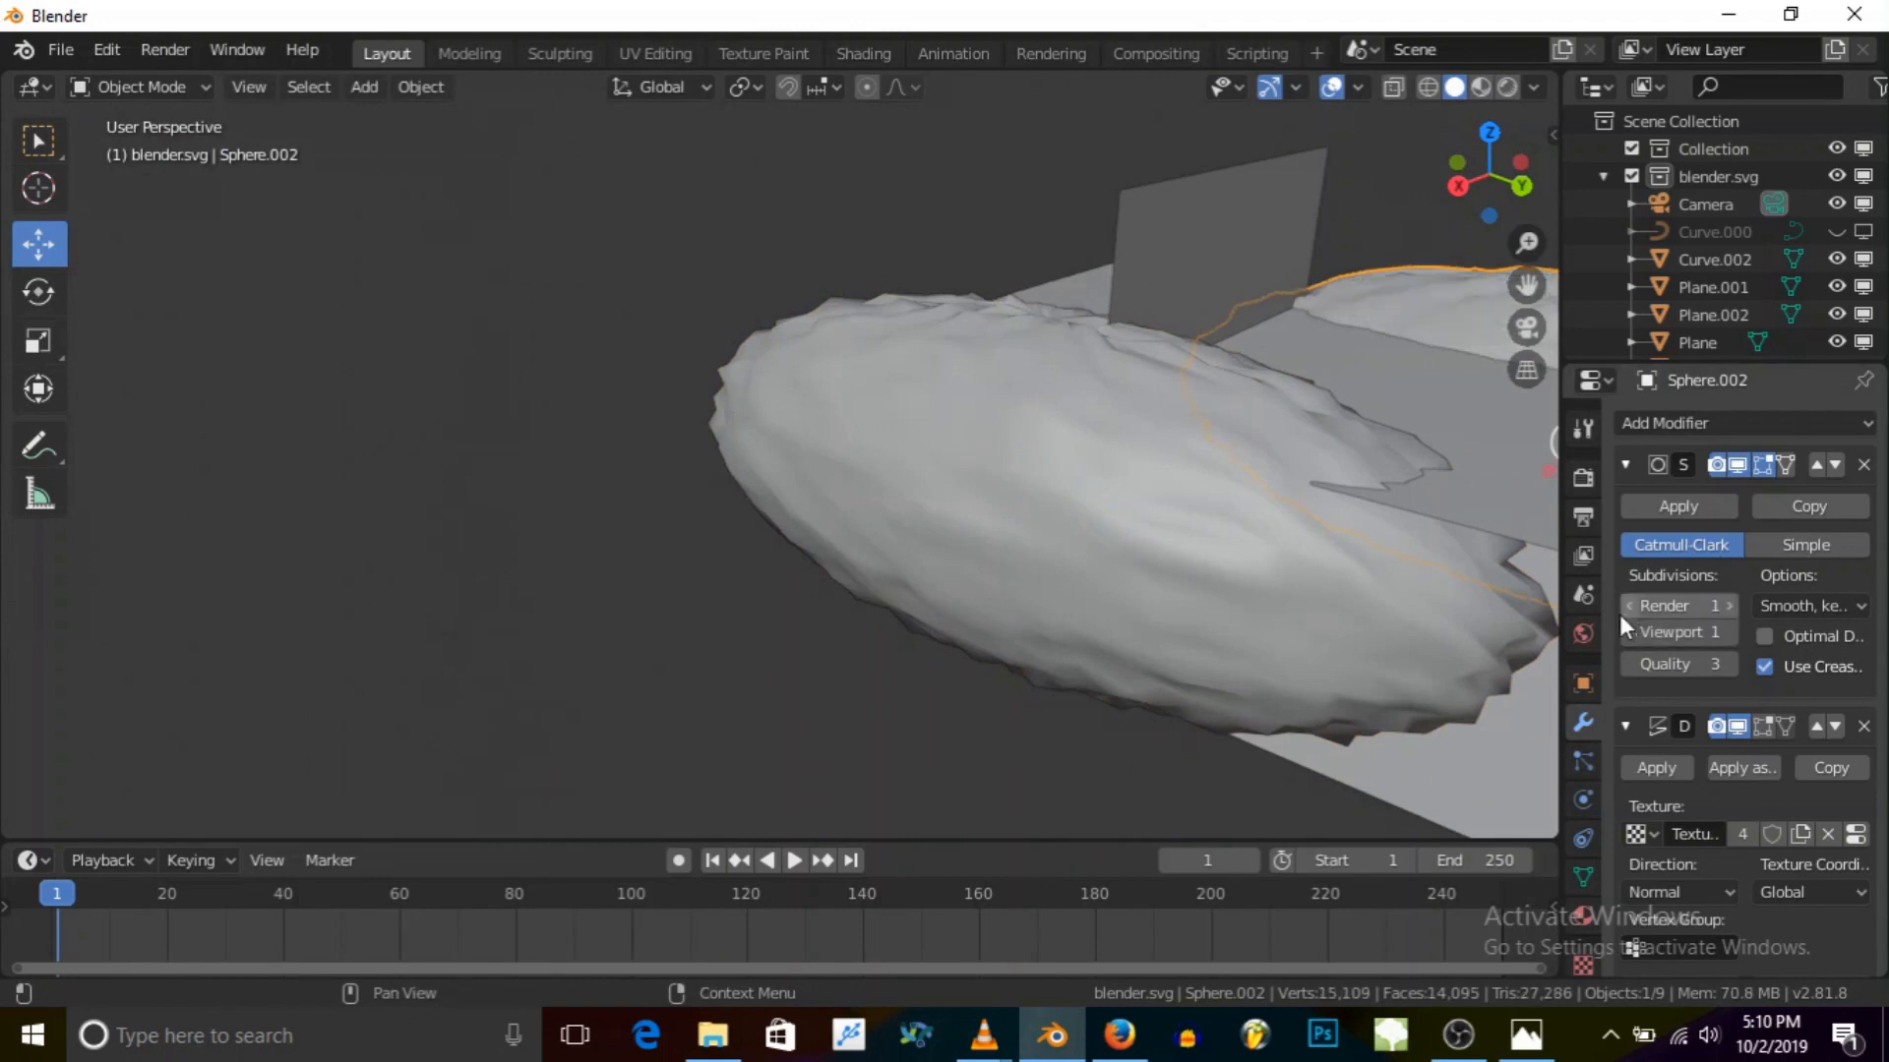
Step: Add a second Subdivision Surface modifier after the Displace modifier on the original large rock
click(1625, 464)
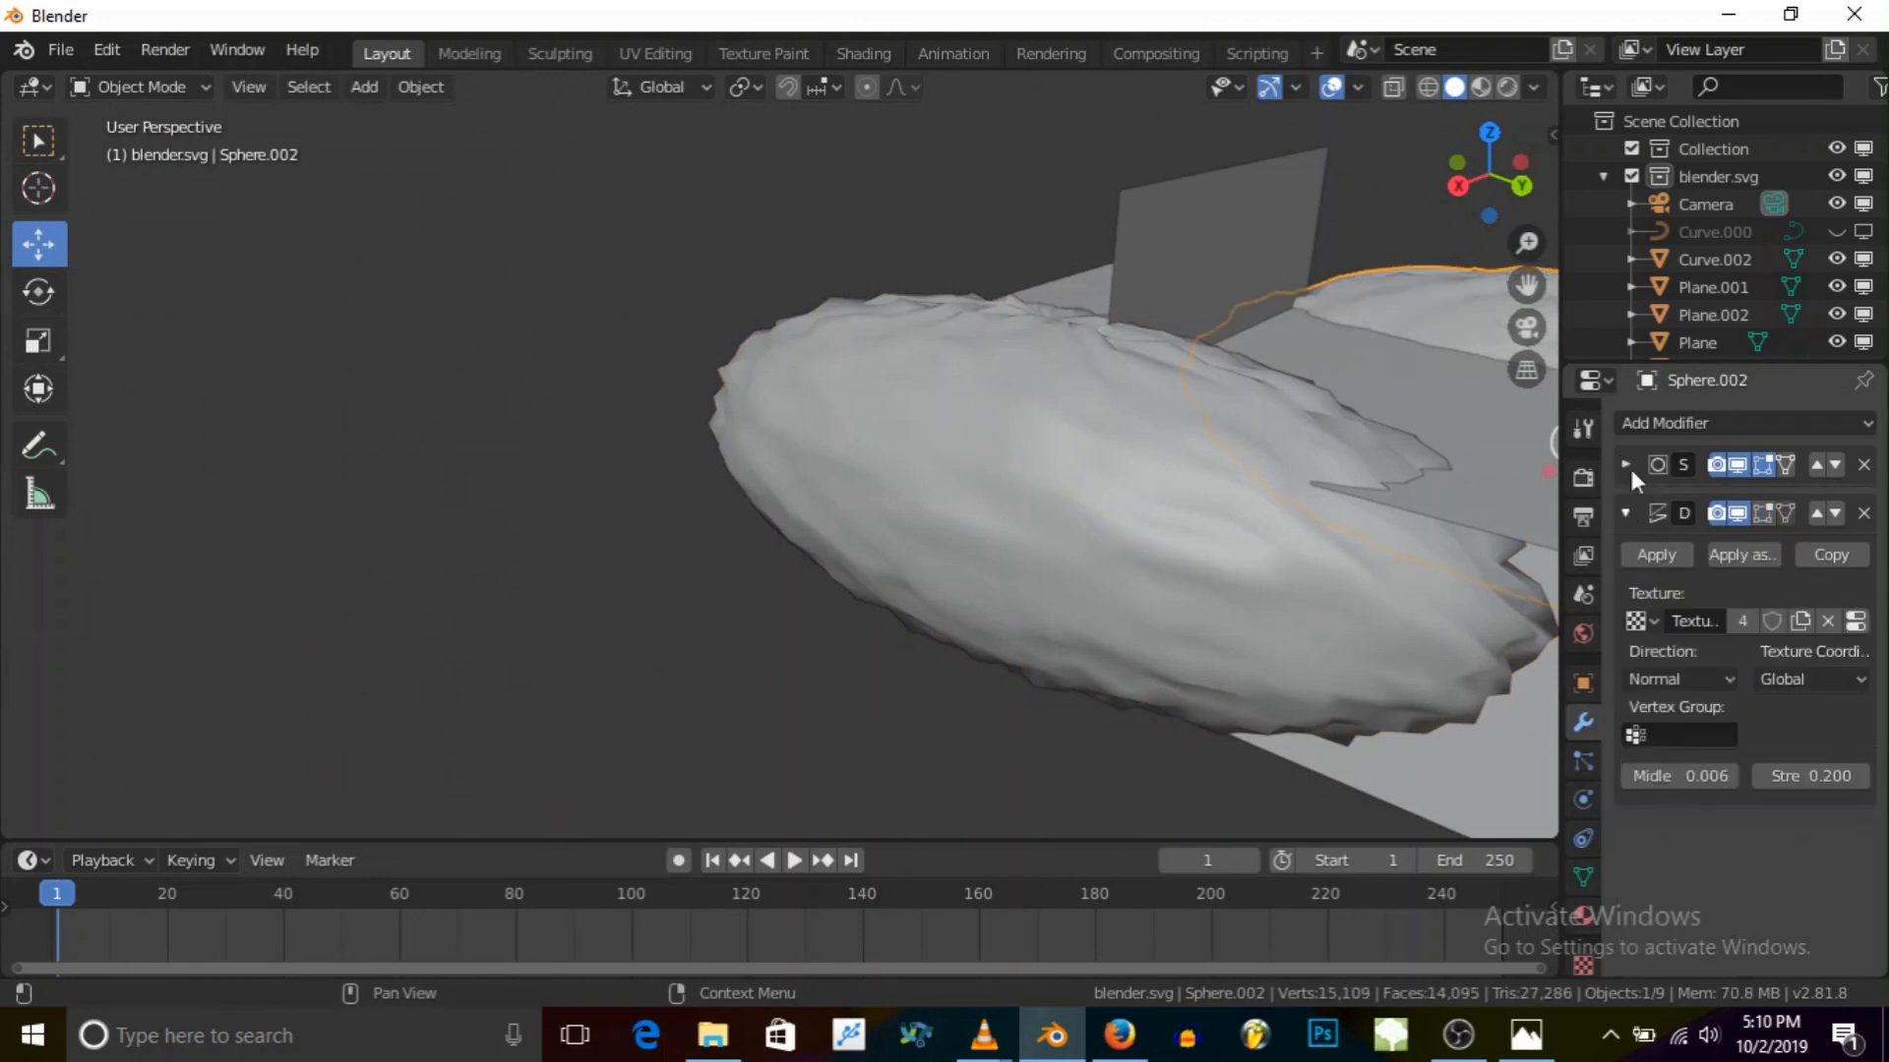
click(1663, 433)
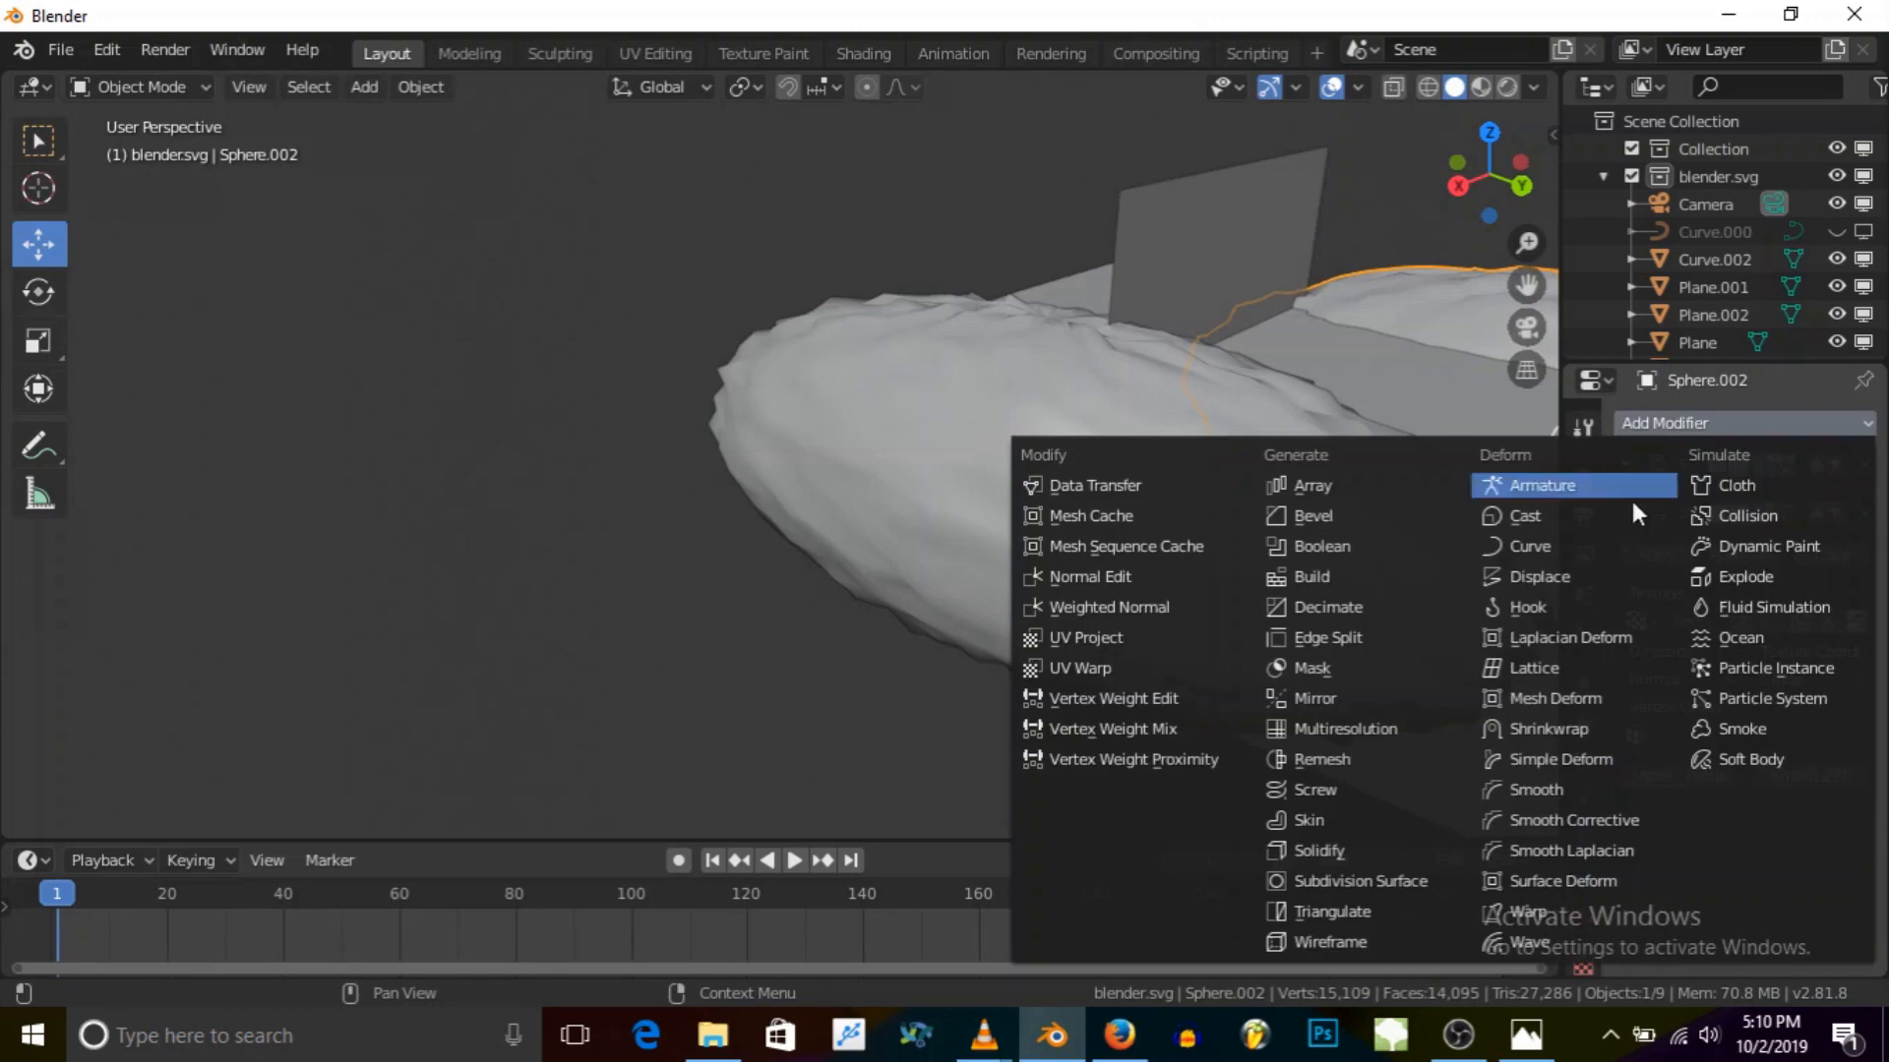
click(1390, 879)
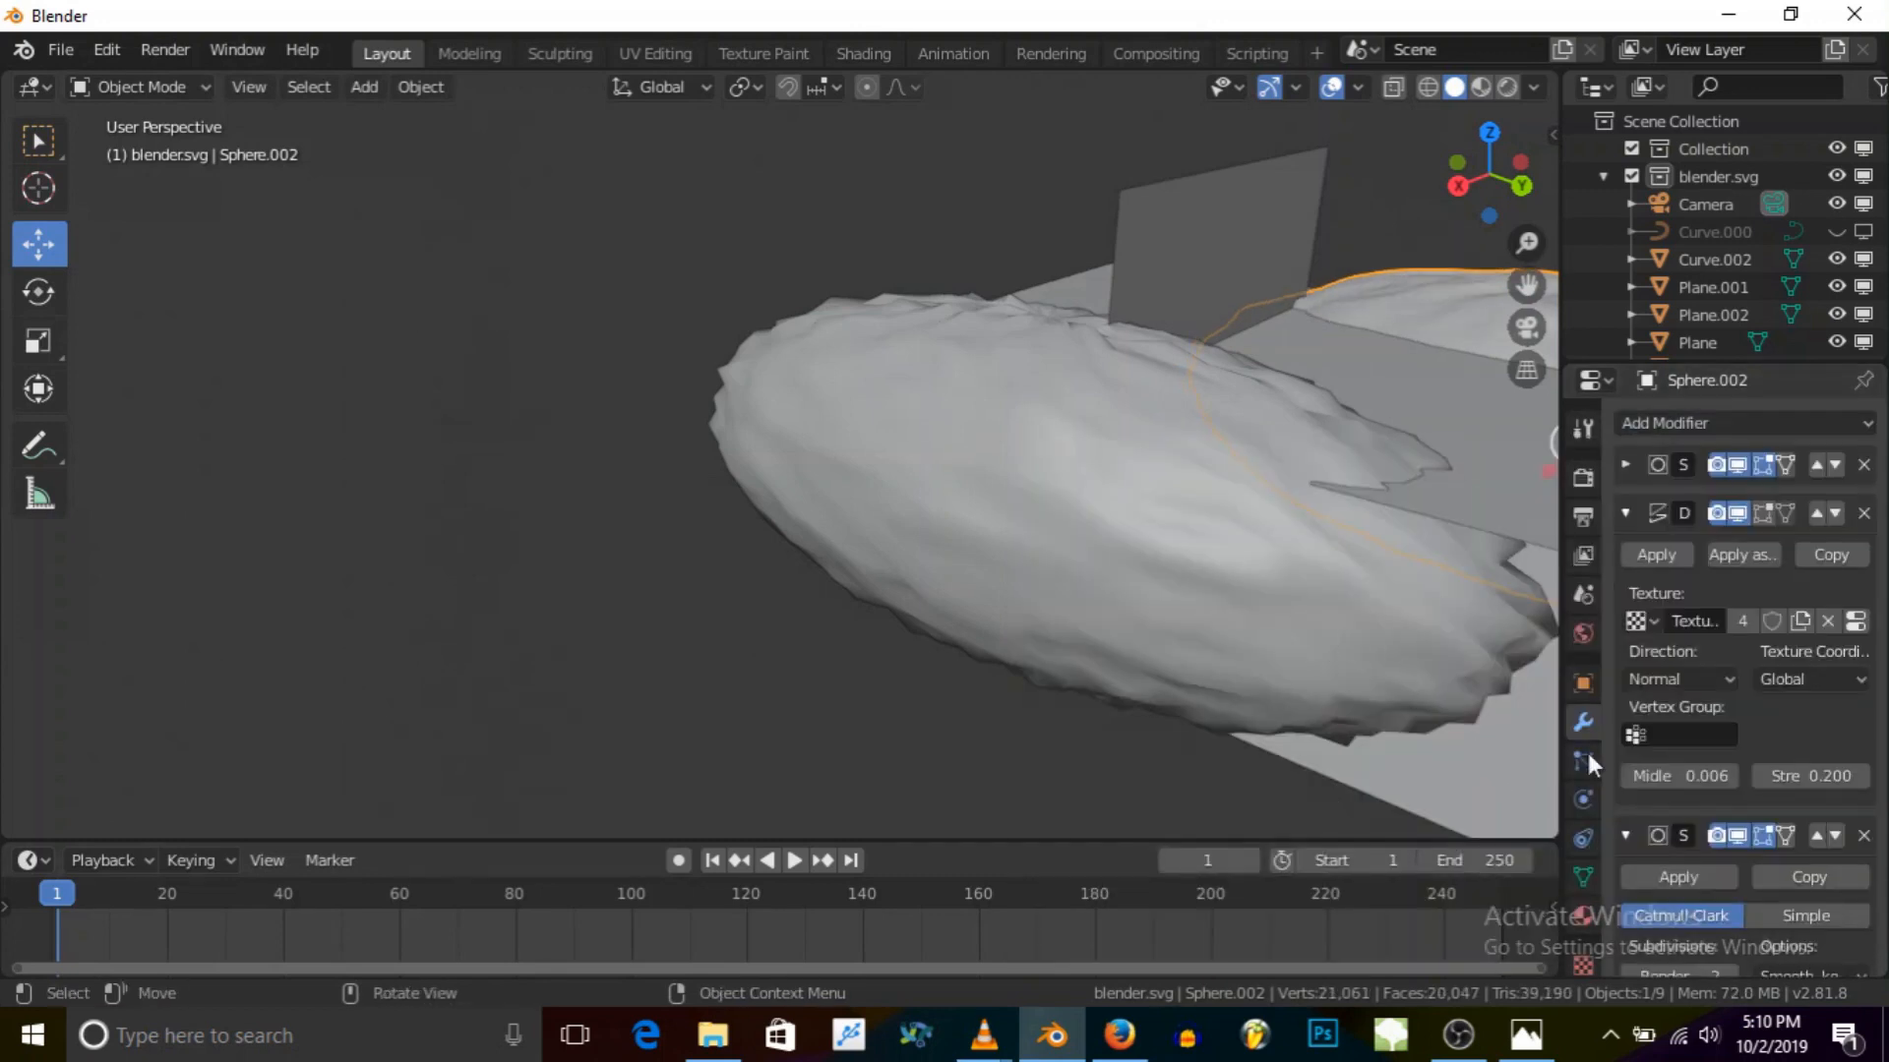
Step: Add a second Subdivision Surface modifier after Displace on the duplicated large rock and look at the scene through the camera
click(1171, 515)
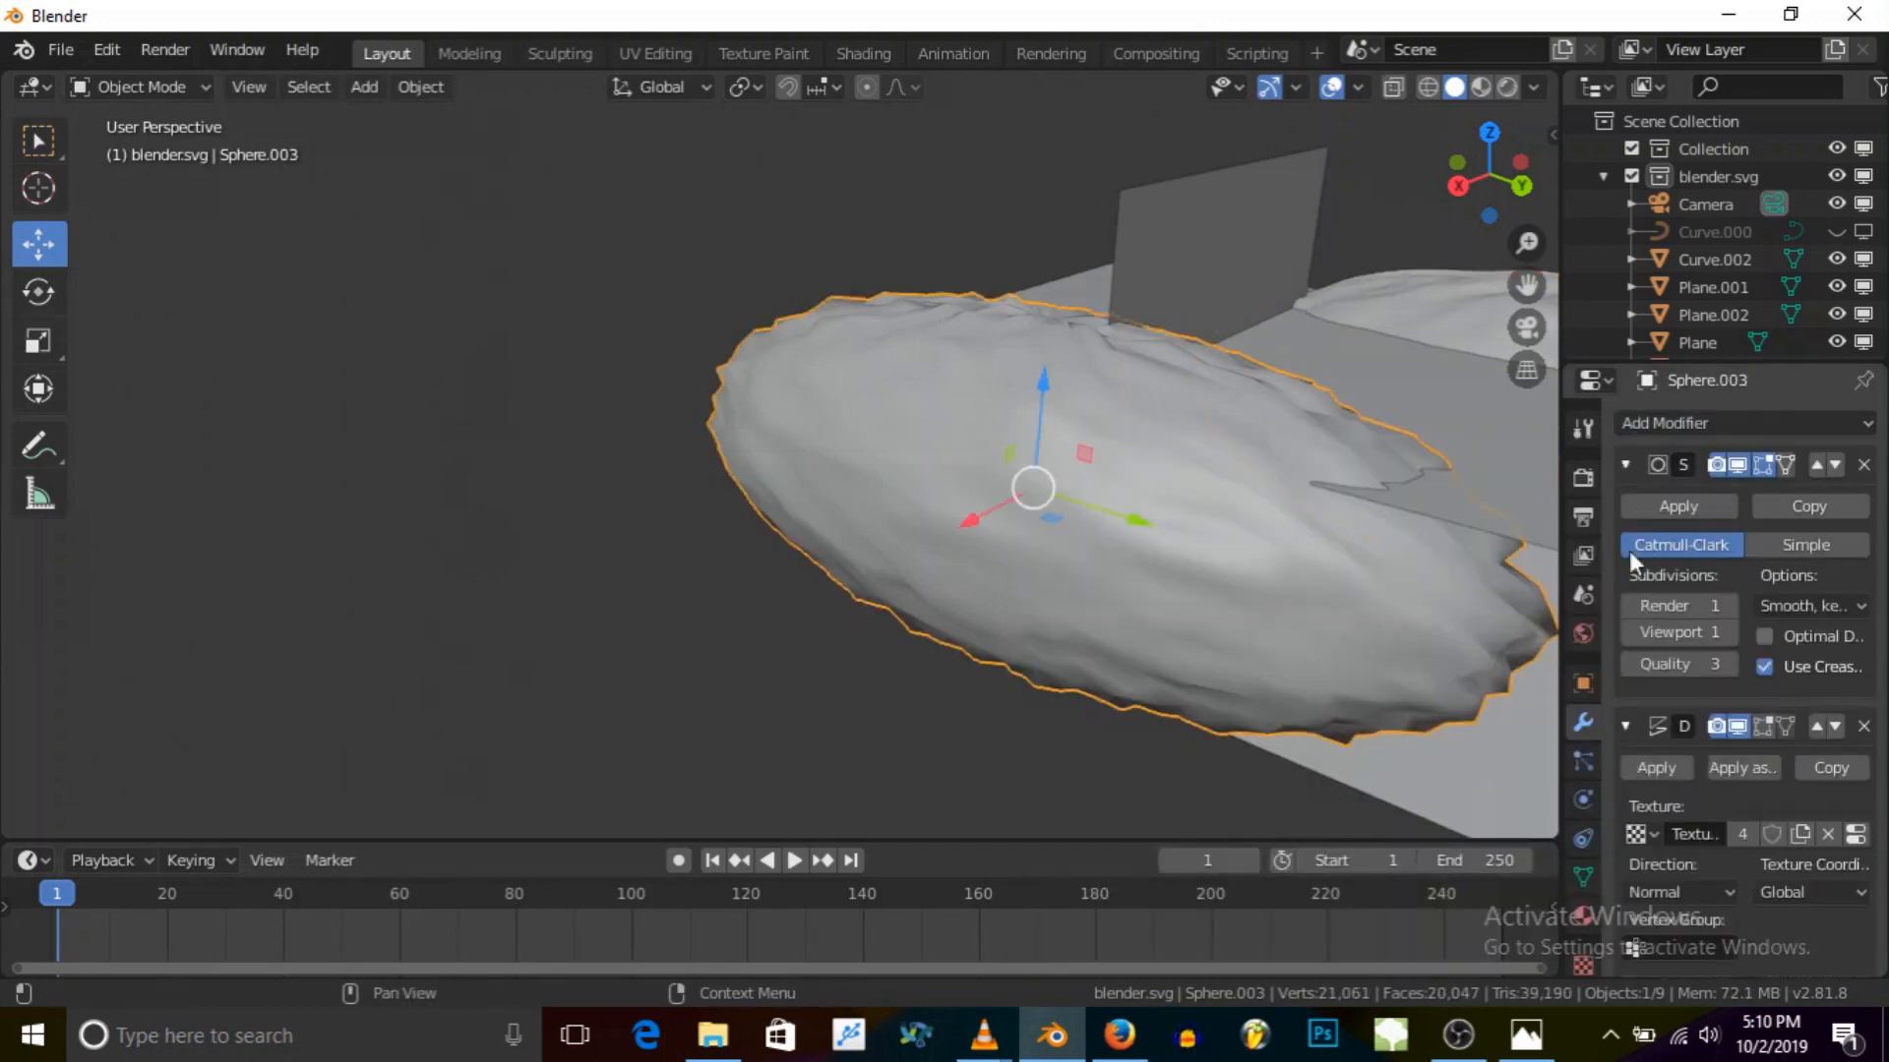
click(1625, 462)
click(1626, 514)
click(1643, 423)
click(1335, 879)
middle_drag(1095, 664, 1210, 647)
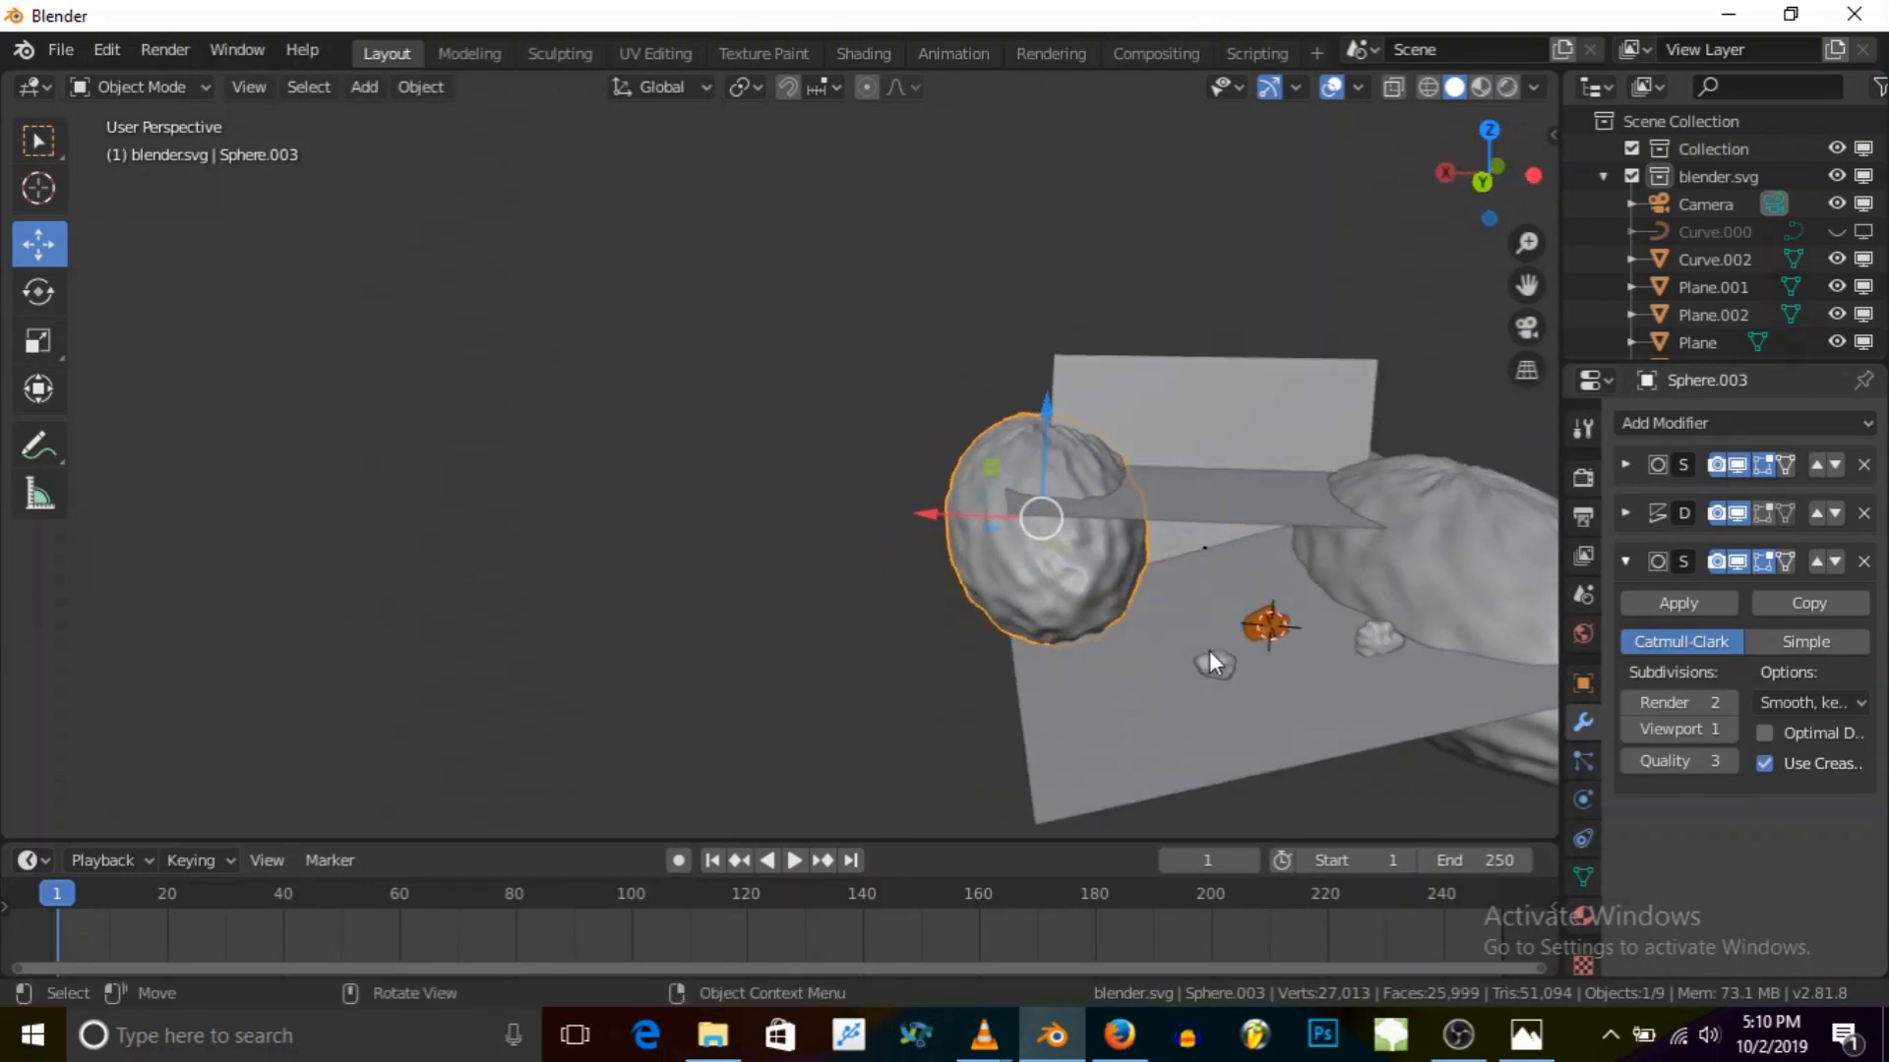
click(1527, 327)
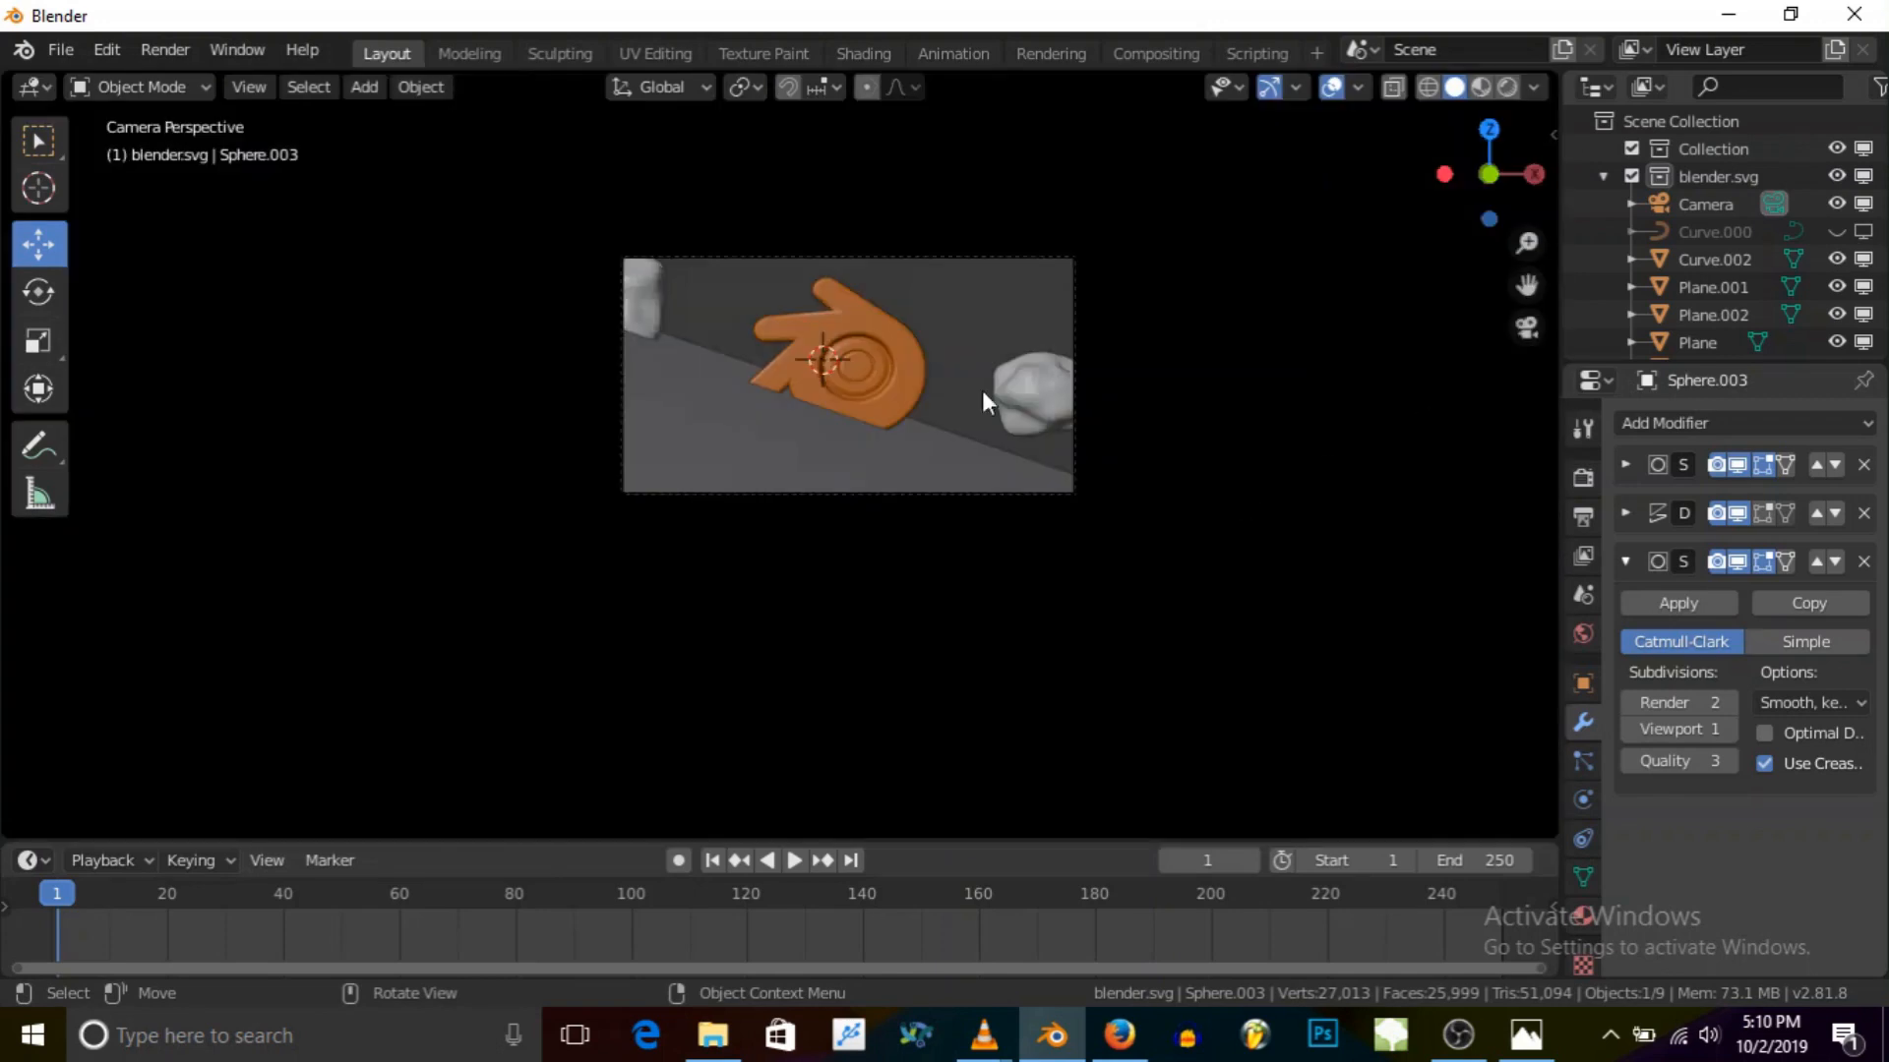
Step: Move the small rock beside the logo about 3.34 m along the X axis, farther from the logo in the camera view
scroll(830, 360, up, 5)
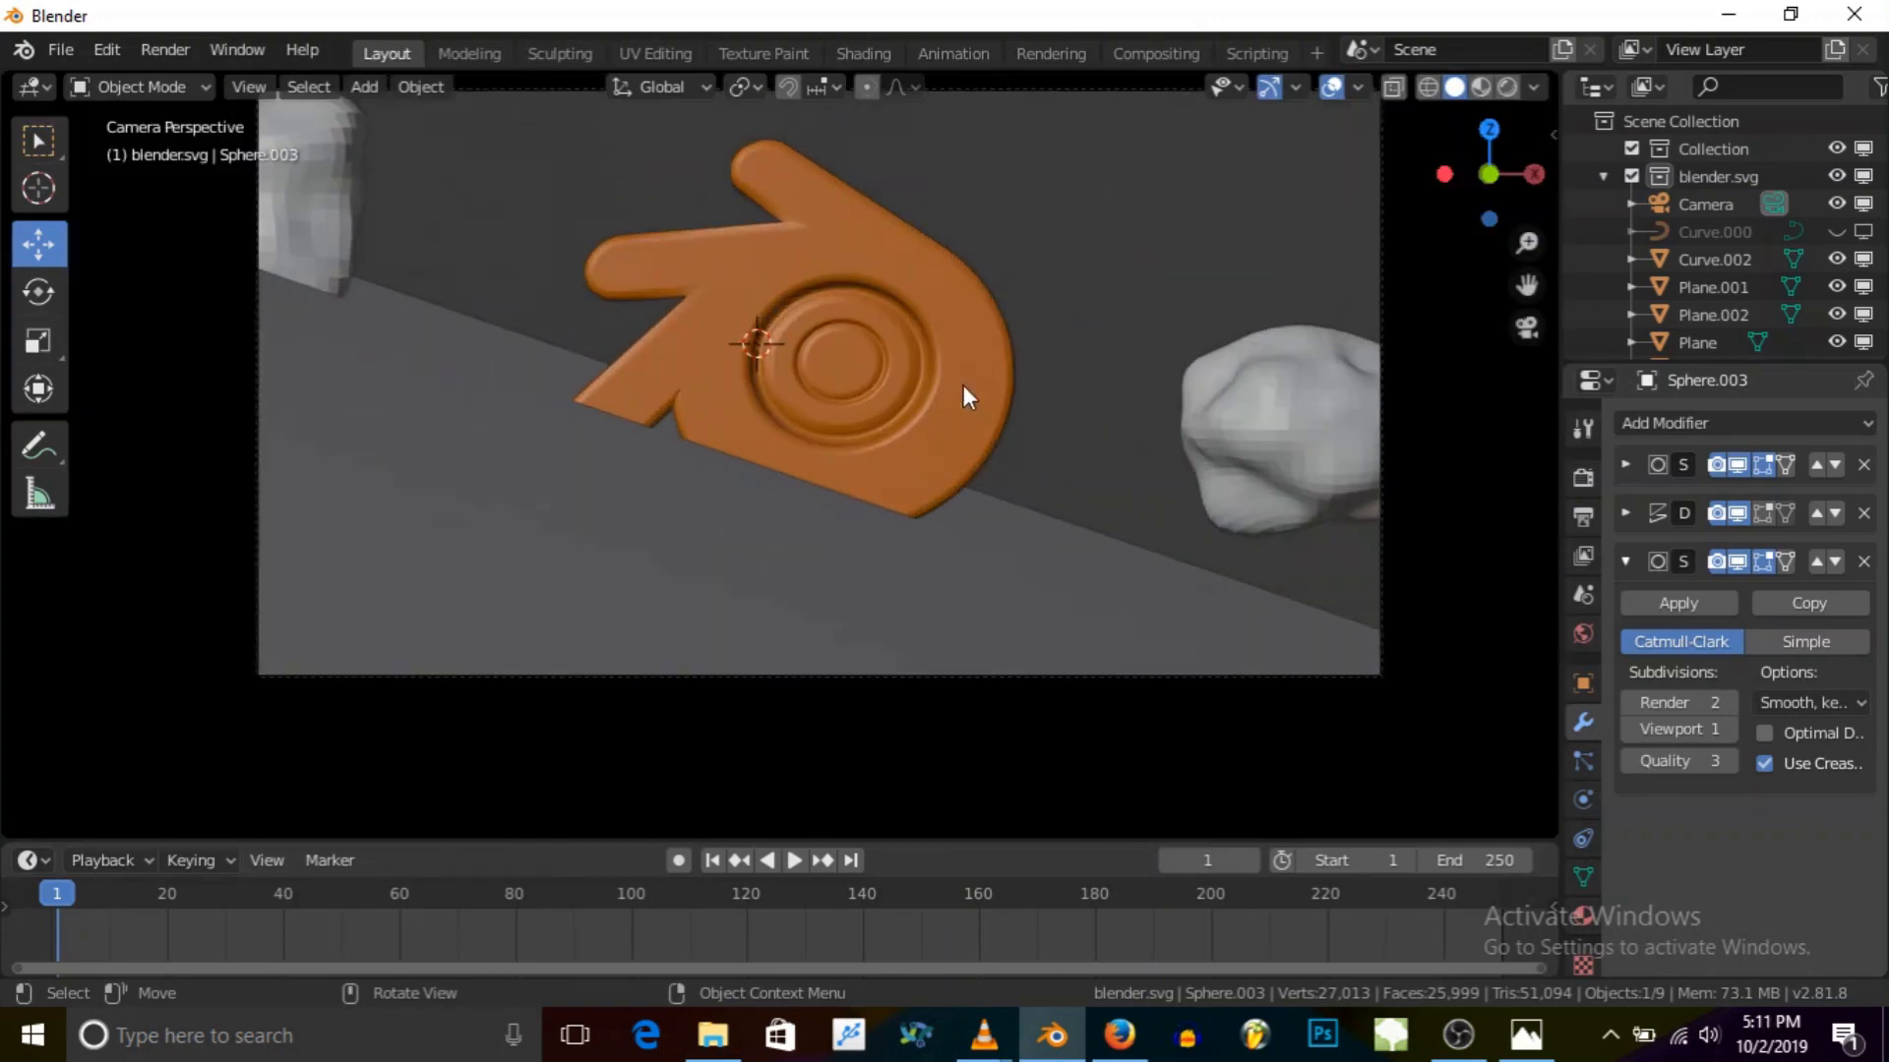
click(1314, 450)
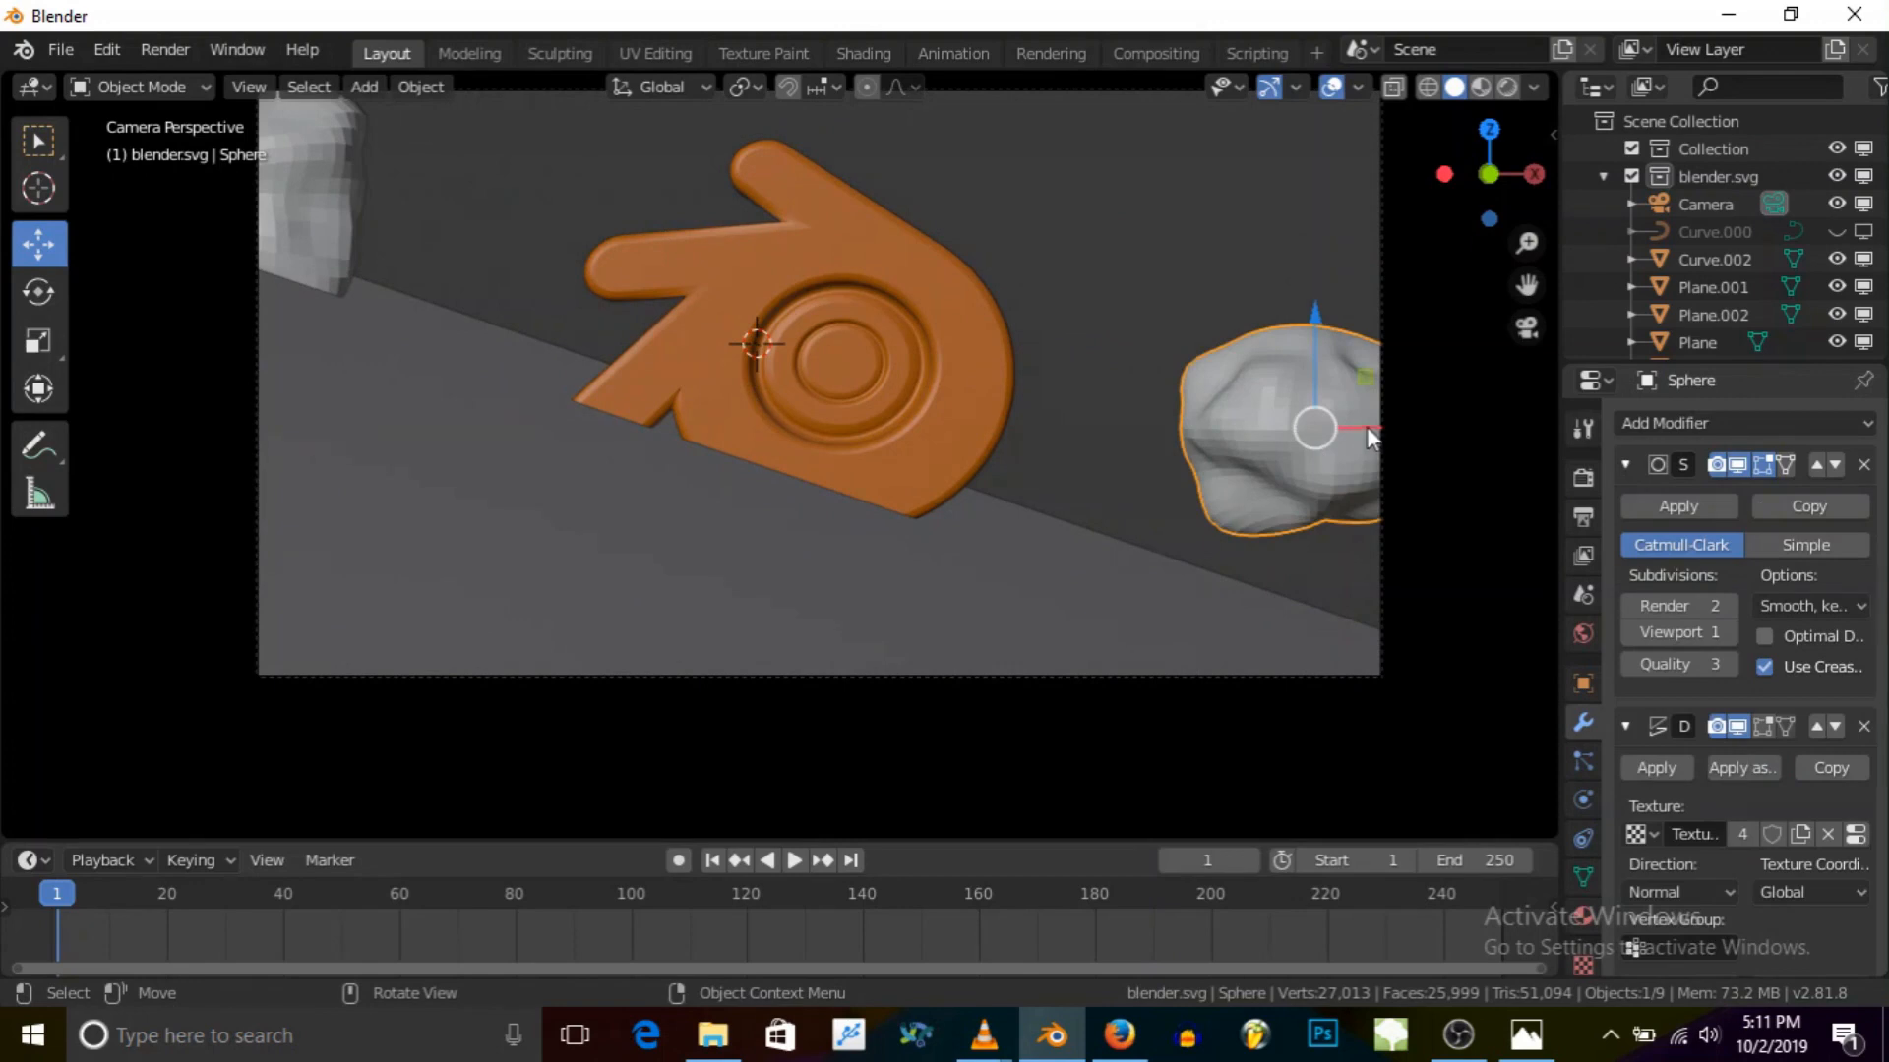
key(g)
key(x)
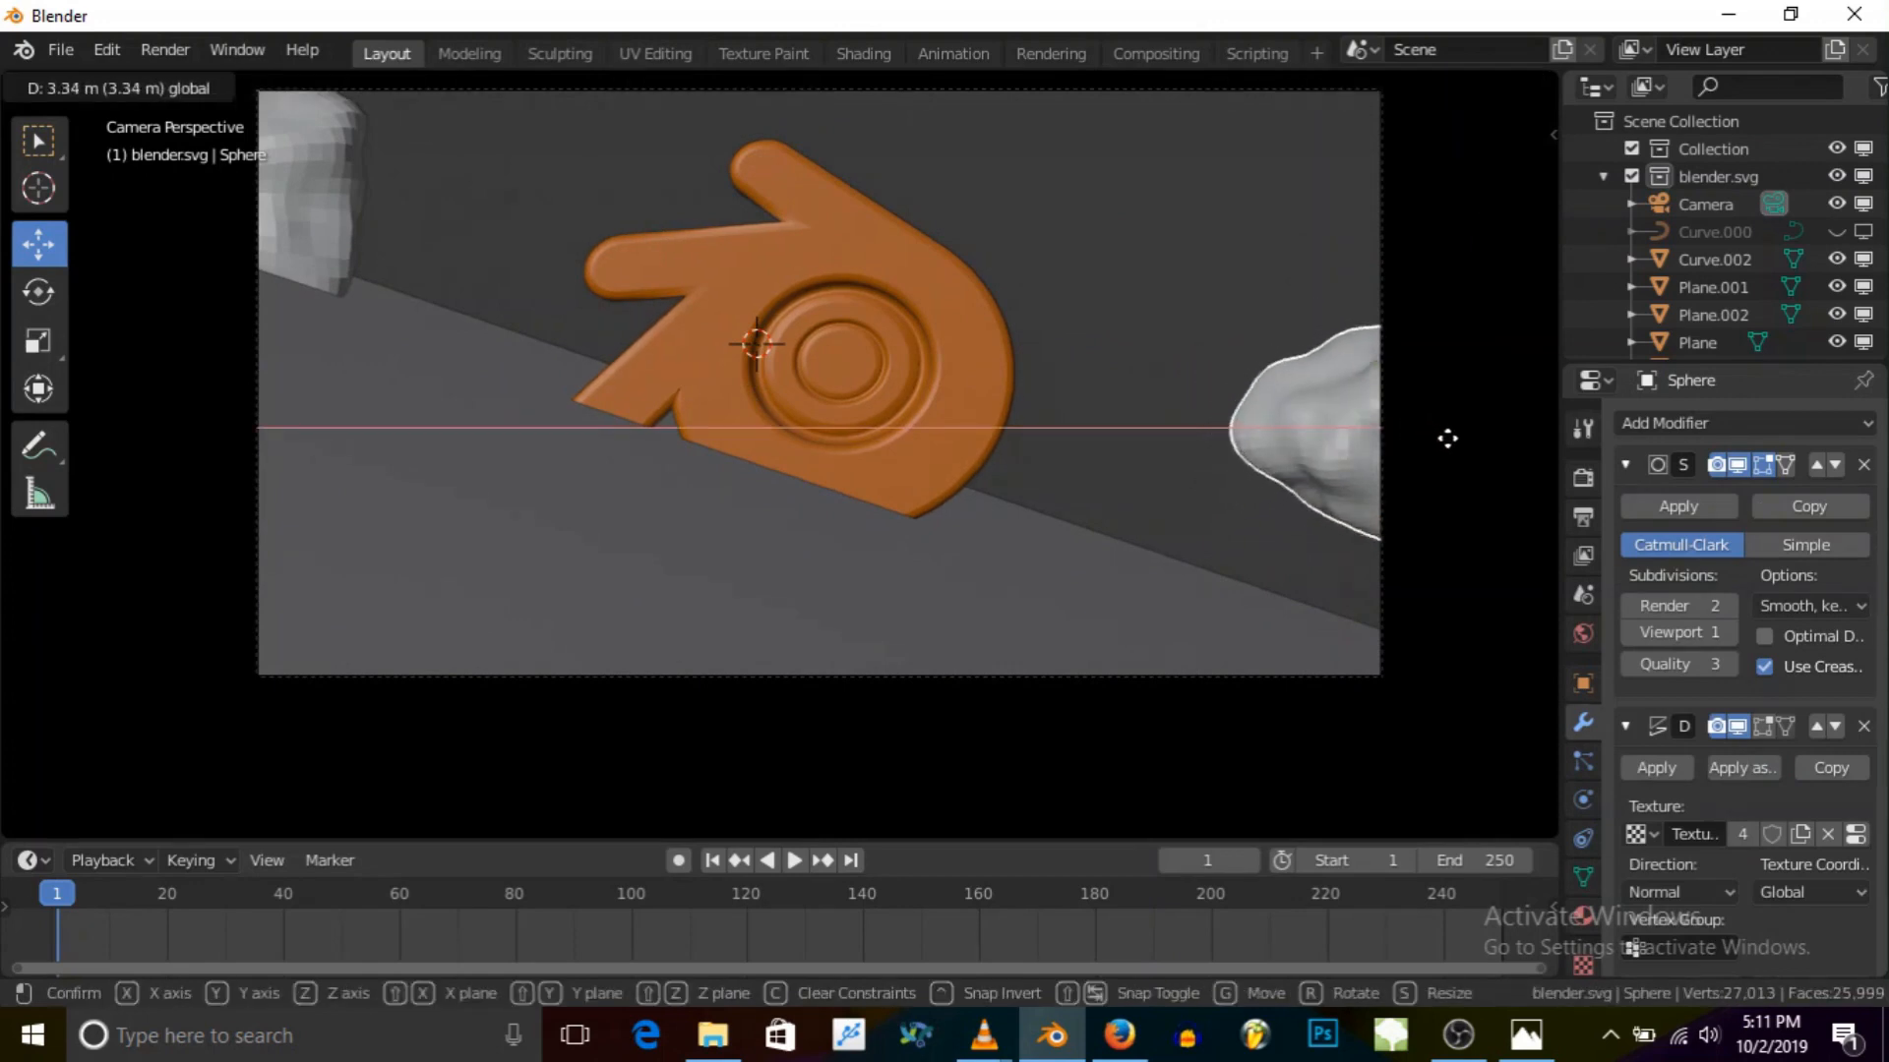
click(1446, 438)
scroll(1387, 475, down, 3)
scroll(1397, 372, up, 1)
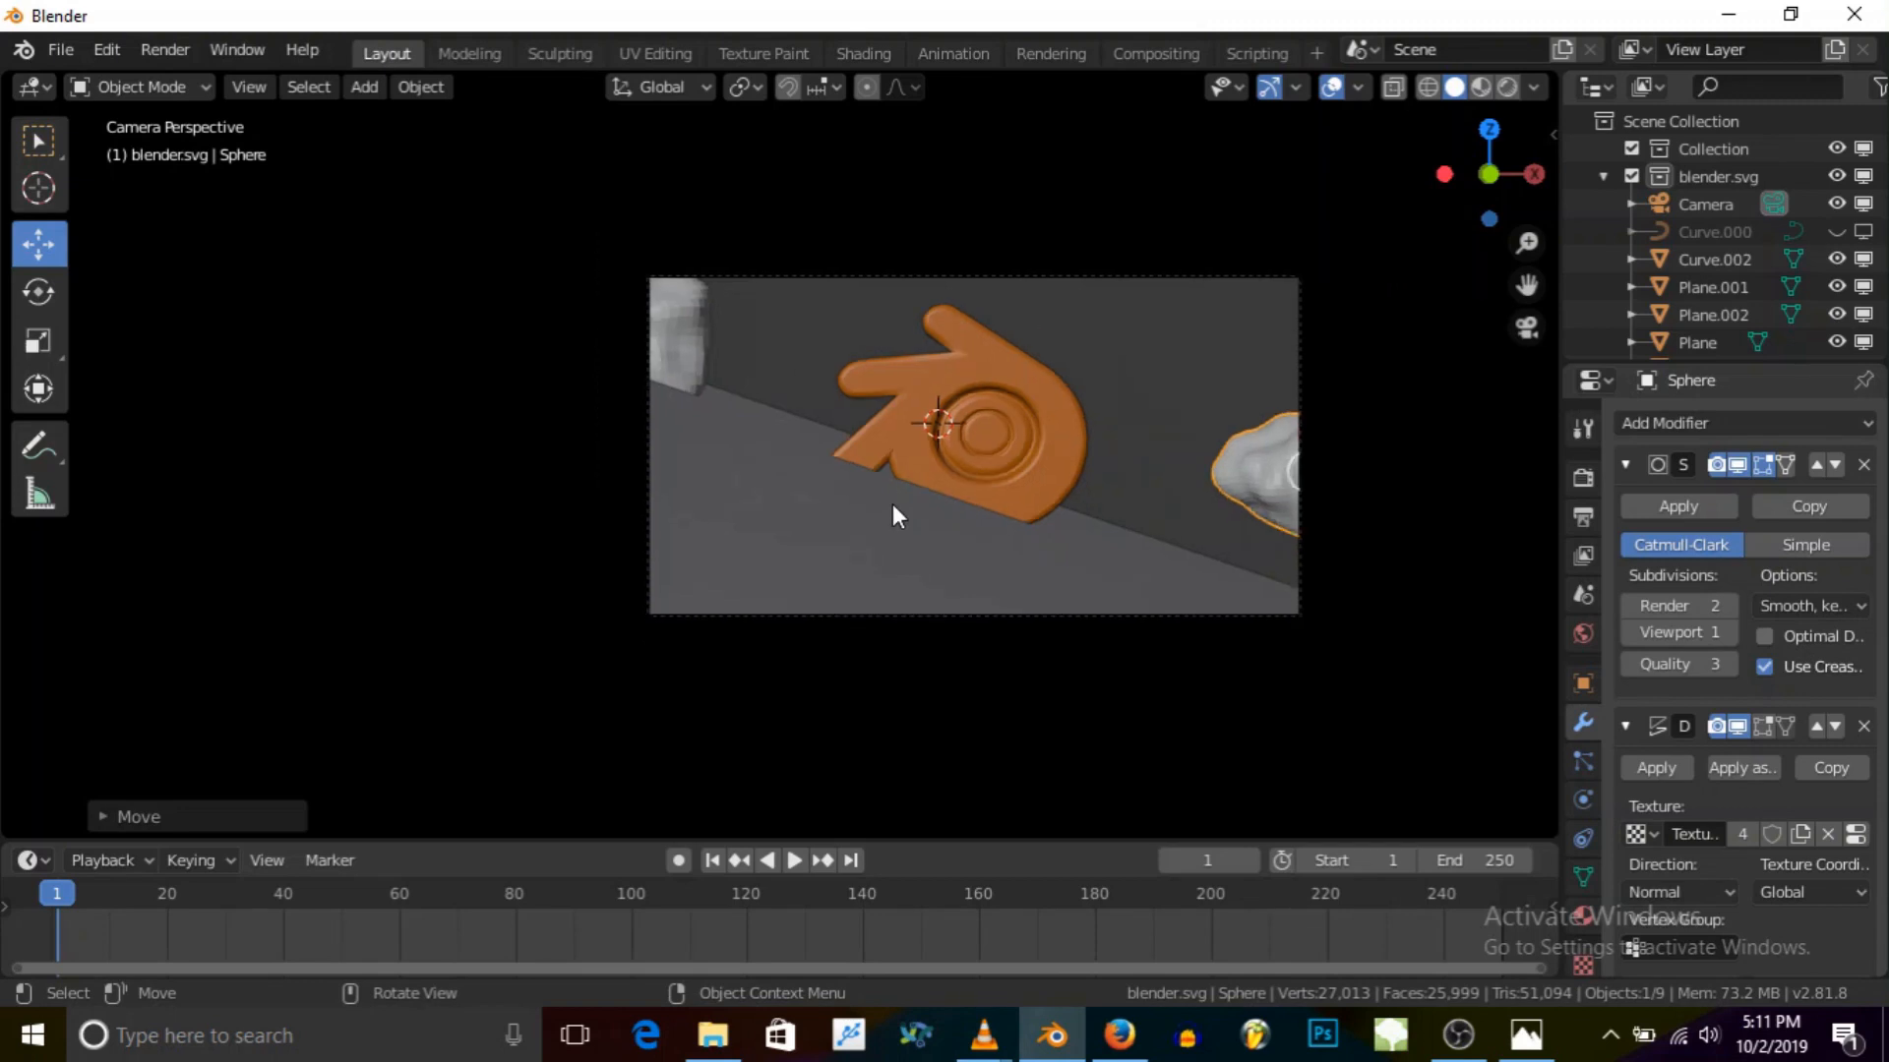
key(KP_Decimal)
scroll(948, 559, down, 8)
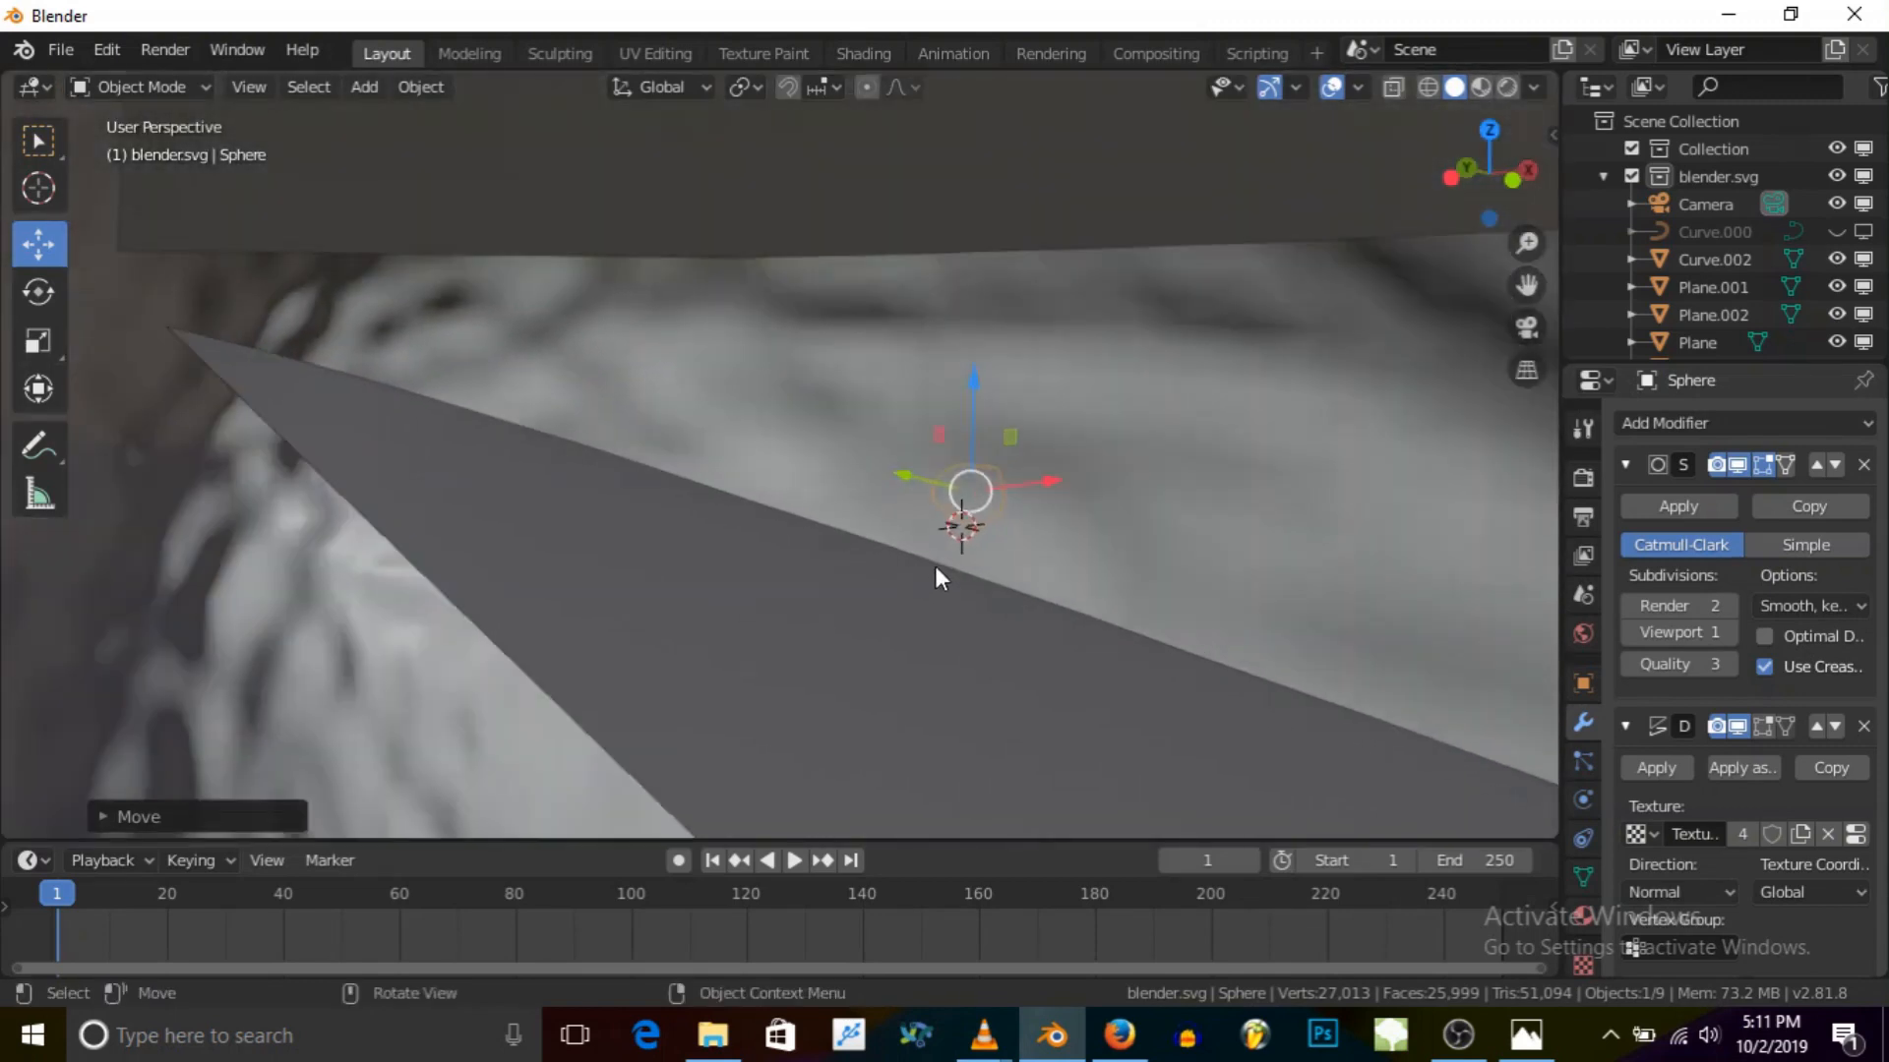
middle_drag(968, 497, 584, 441)
scroll(1001, 480, up, 5)
middle_drag(1094, 604, 1155, 610)
middle_drag(990, 555, 1017, 612)
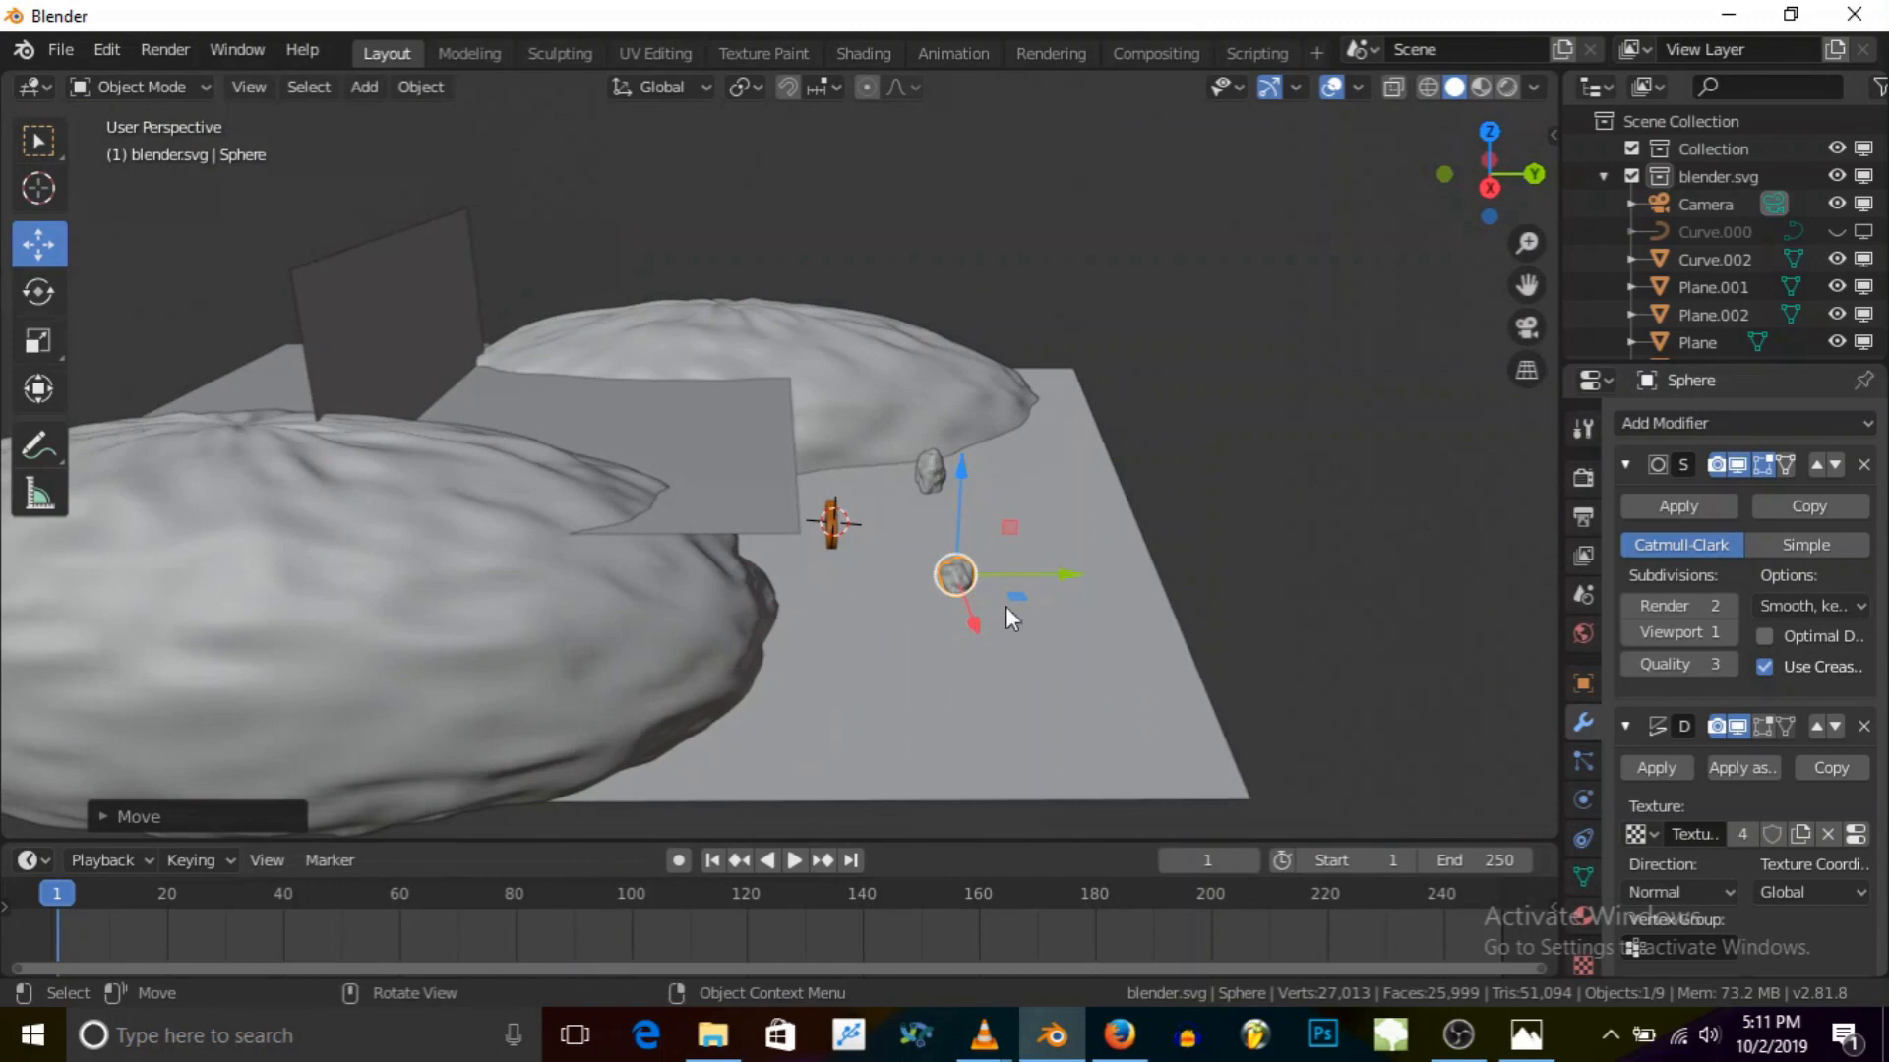
Step: Enable the Add Mesh: A.N.T.Landscape add-on in the preferences, found by searching for "lan", save the preferences and close them
click(59, 49)
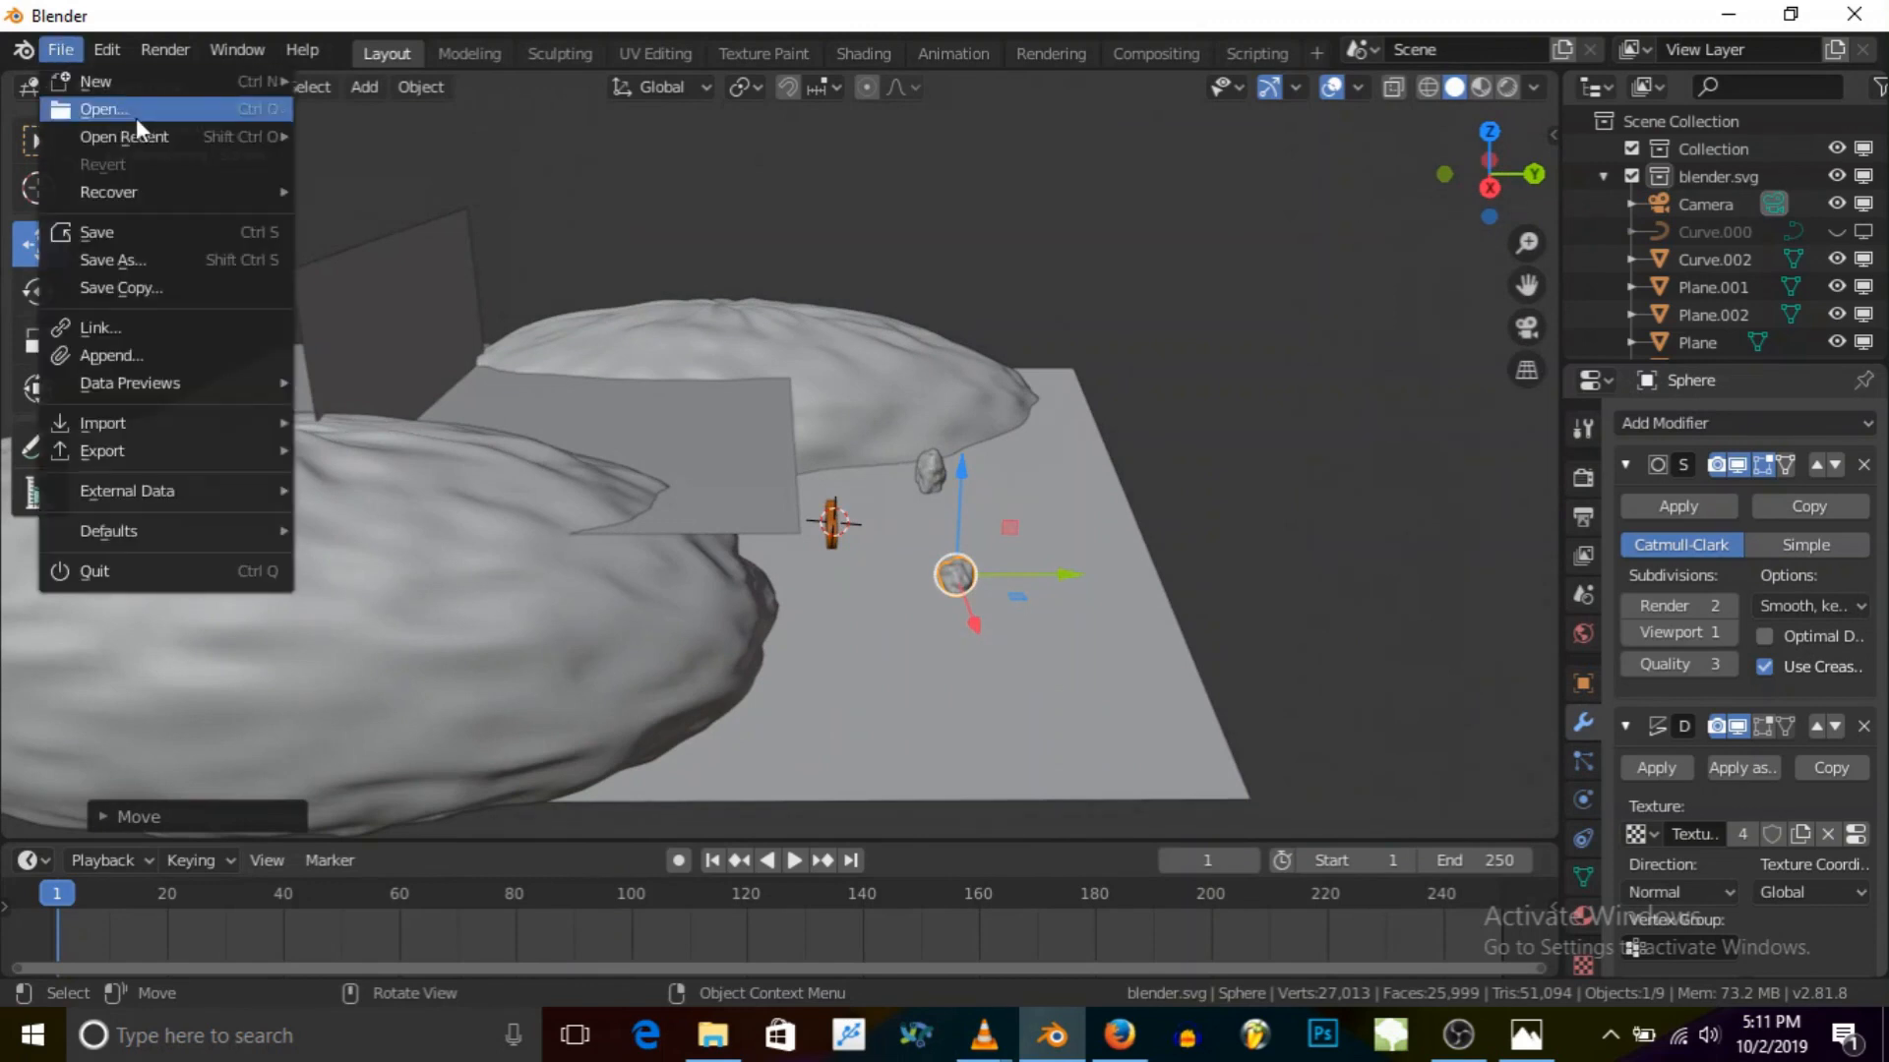
mouse_move(179, 147)
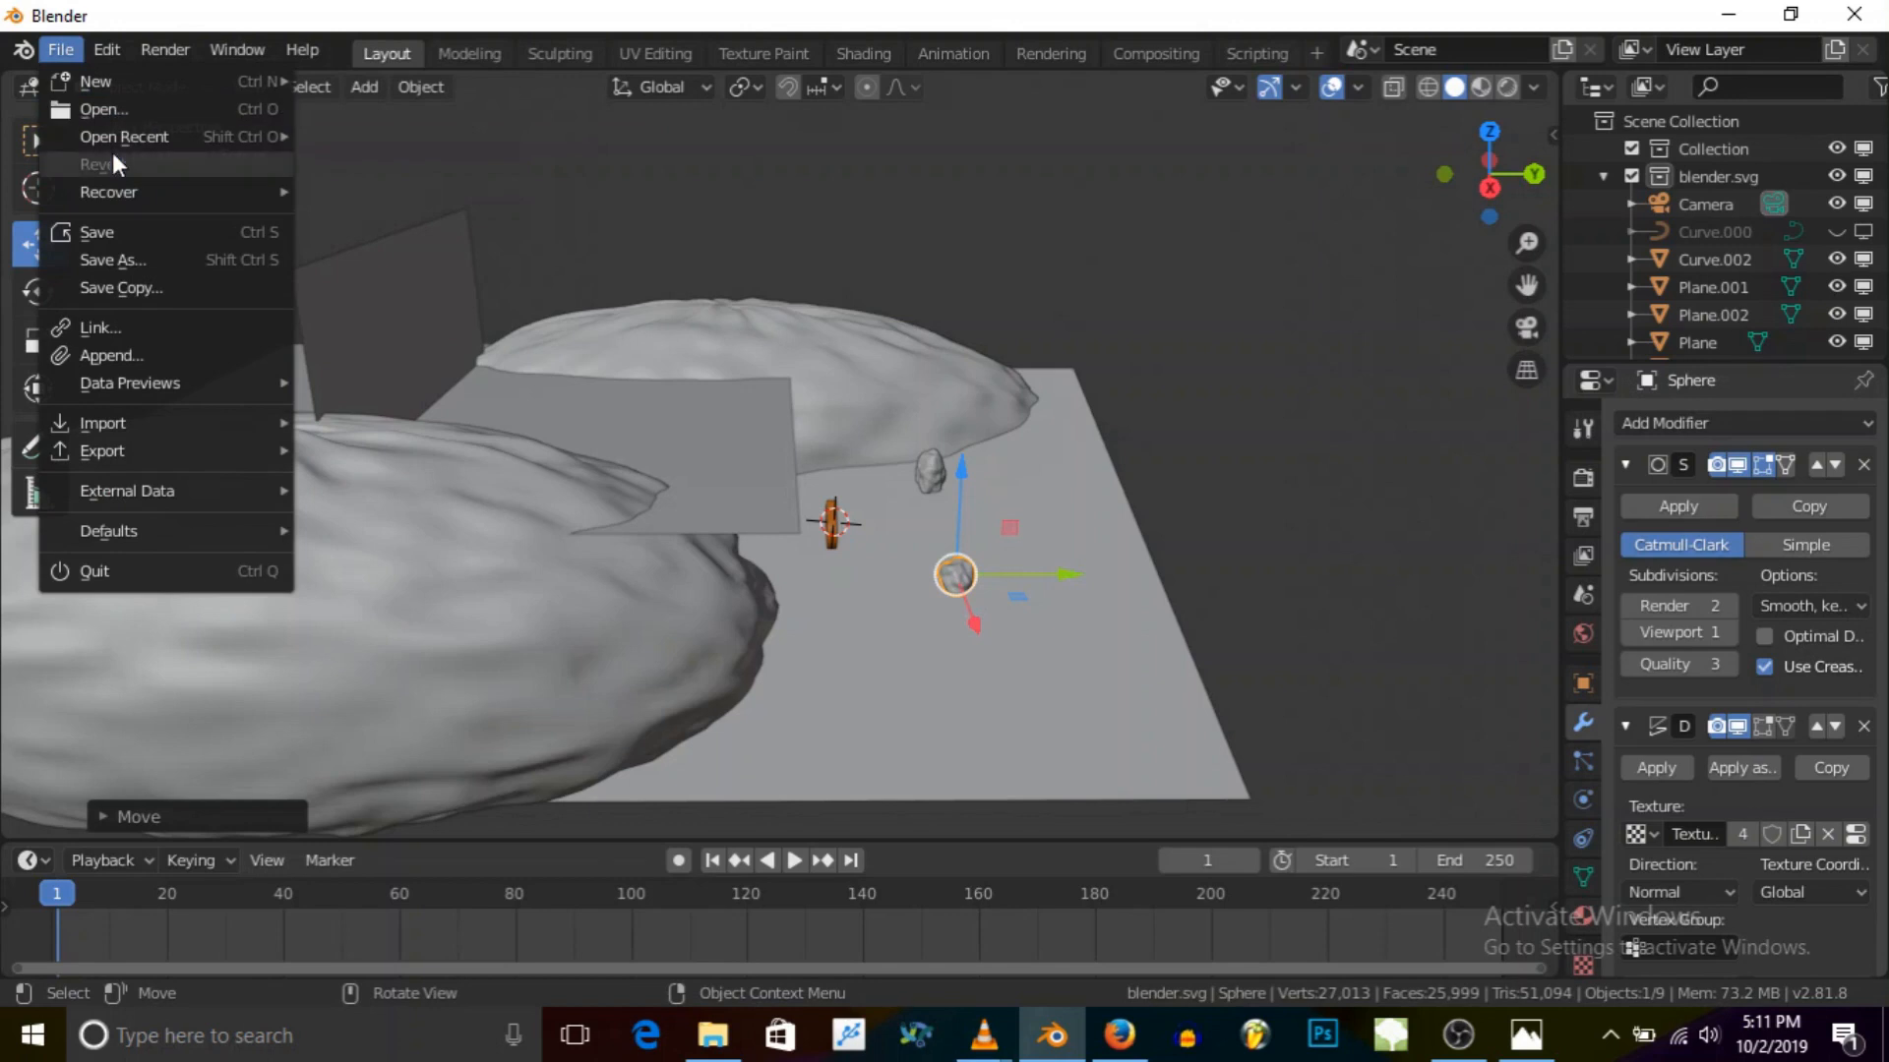
click(122, 44)
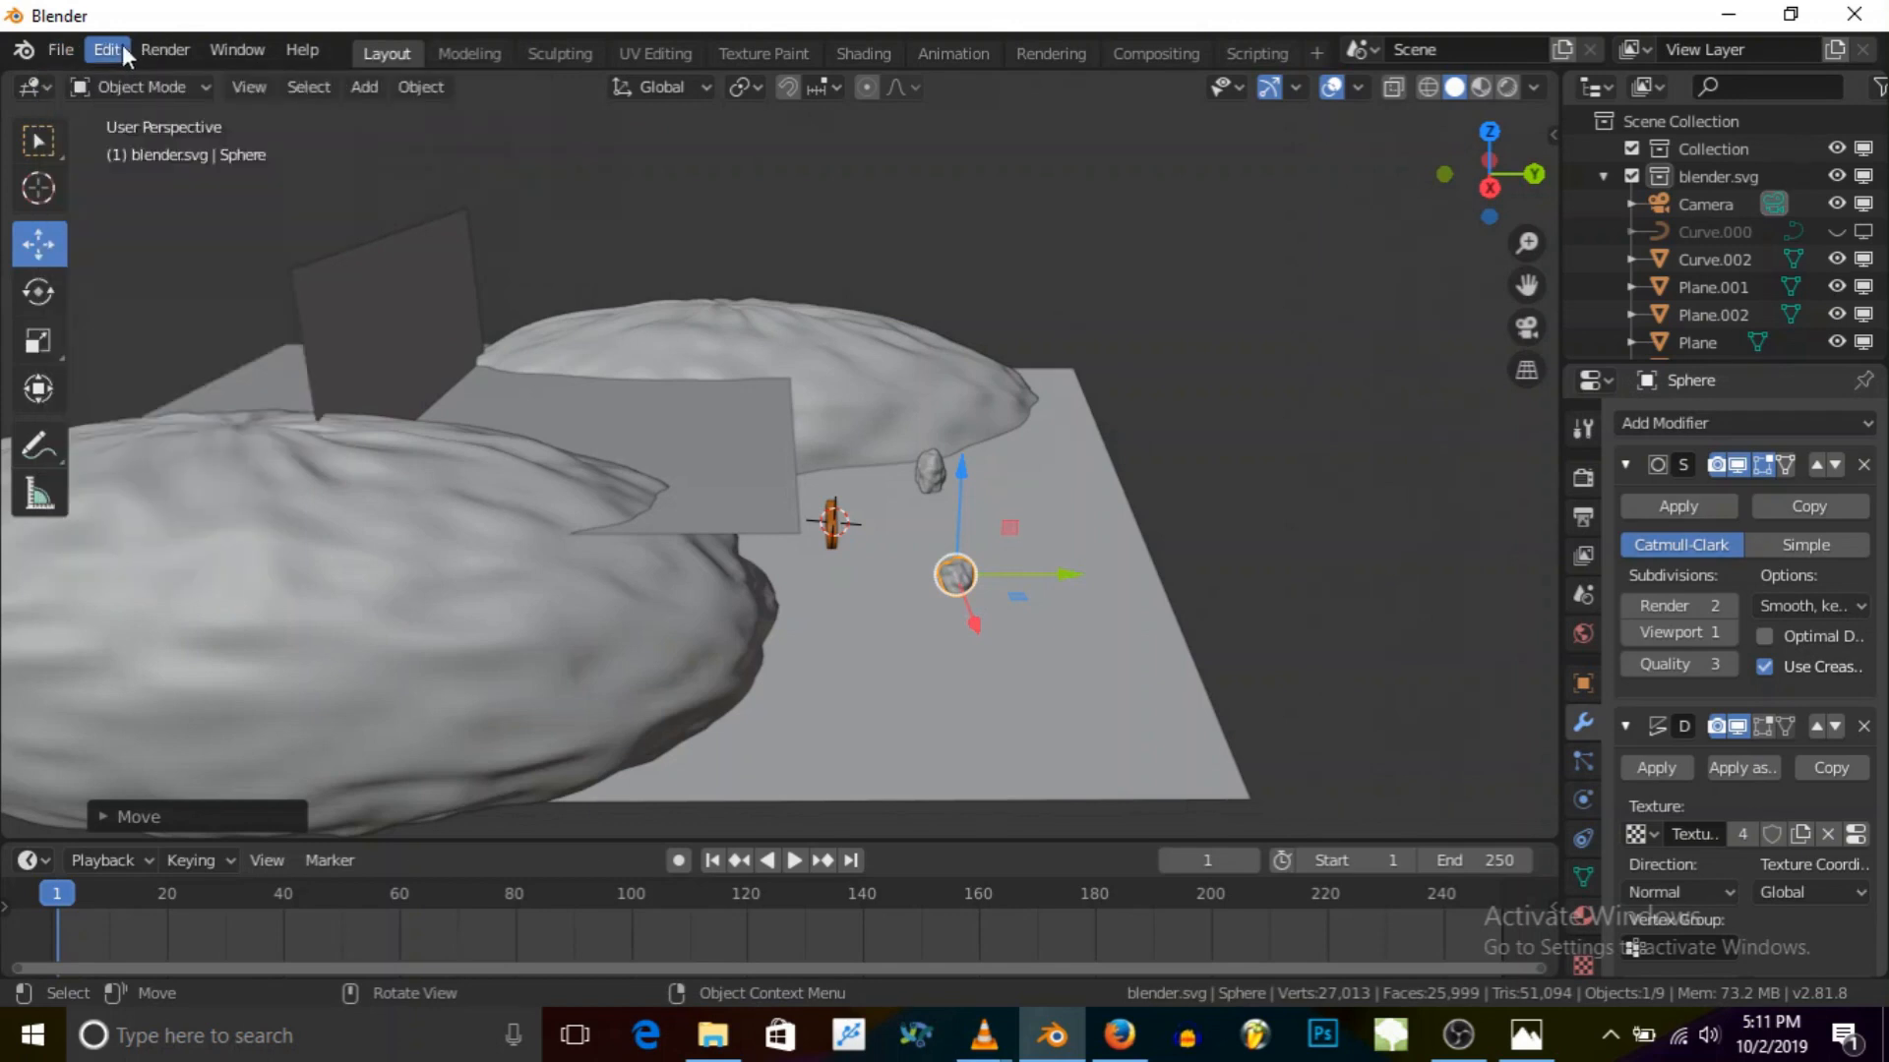
click(122, 44)
click(226, 442)
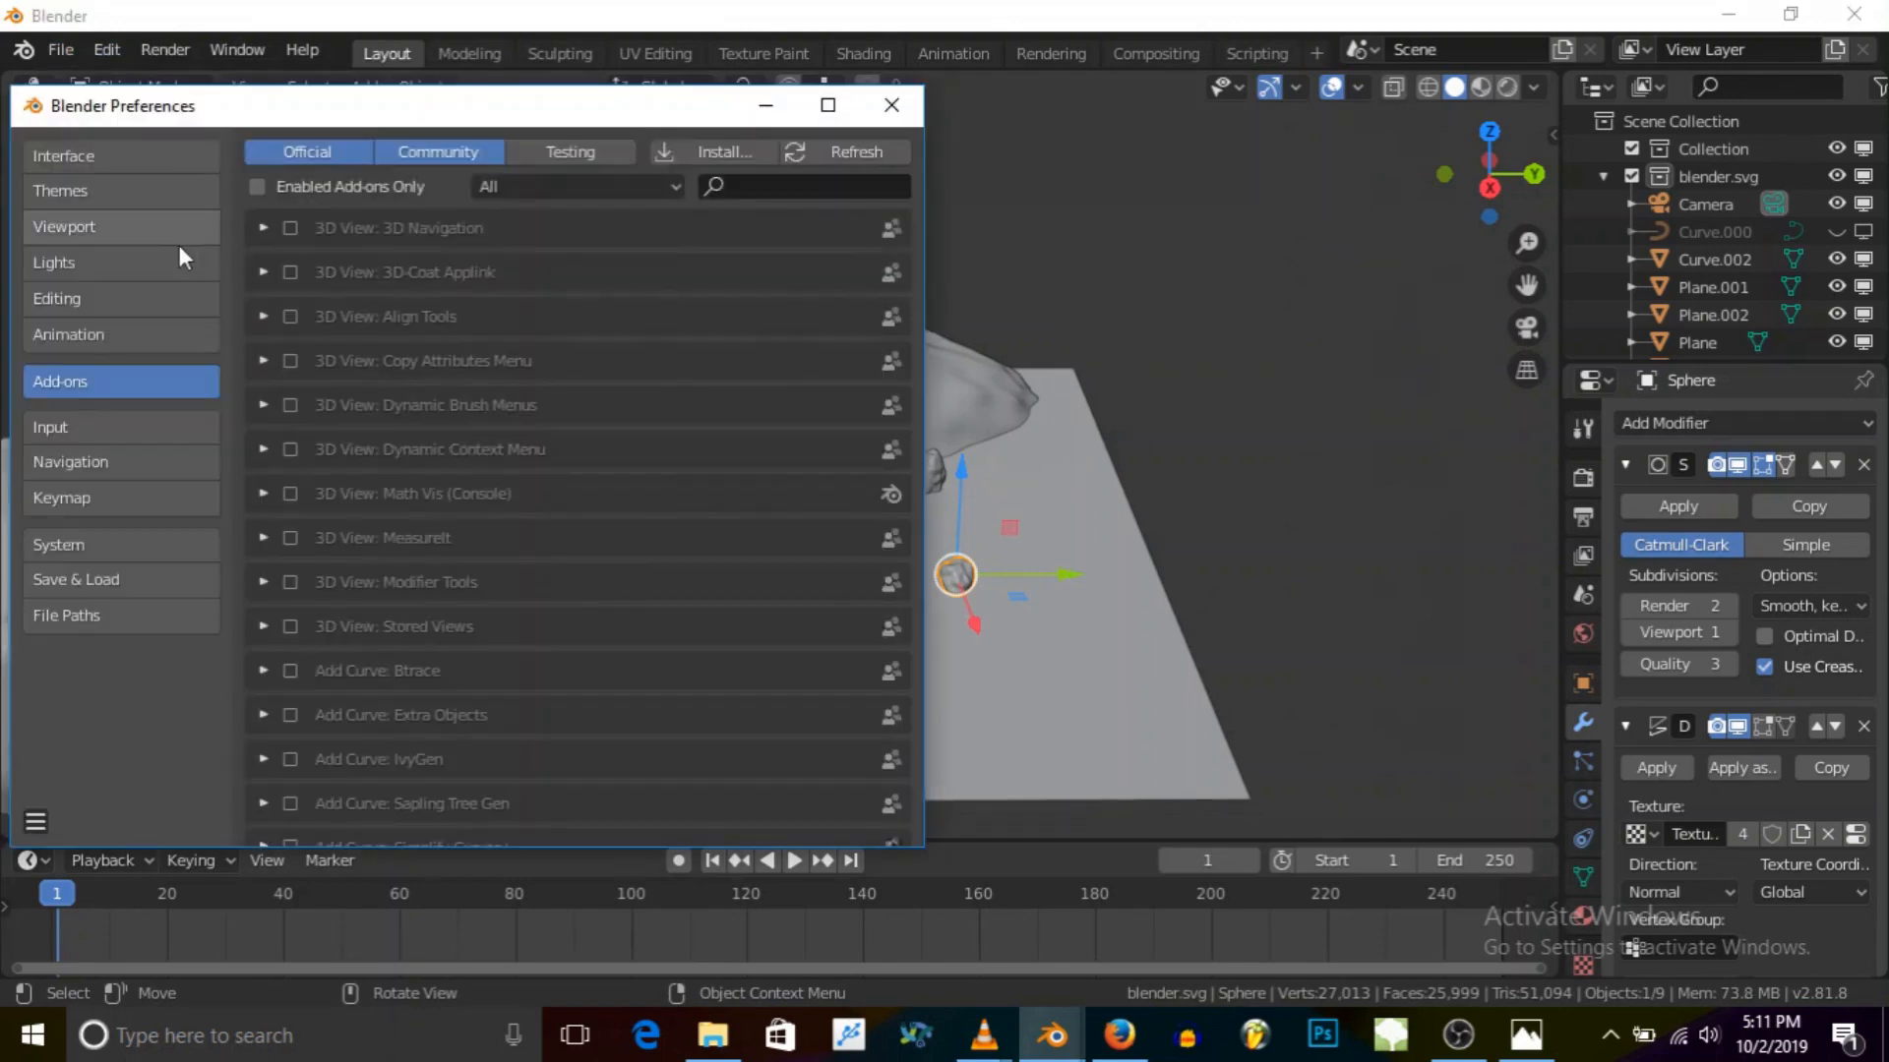
click(758, 185)
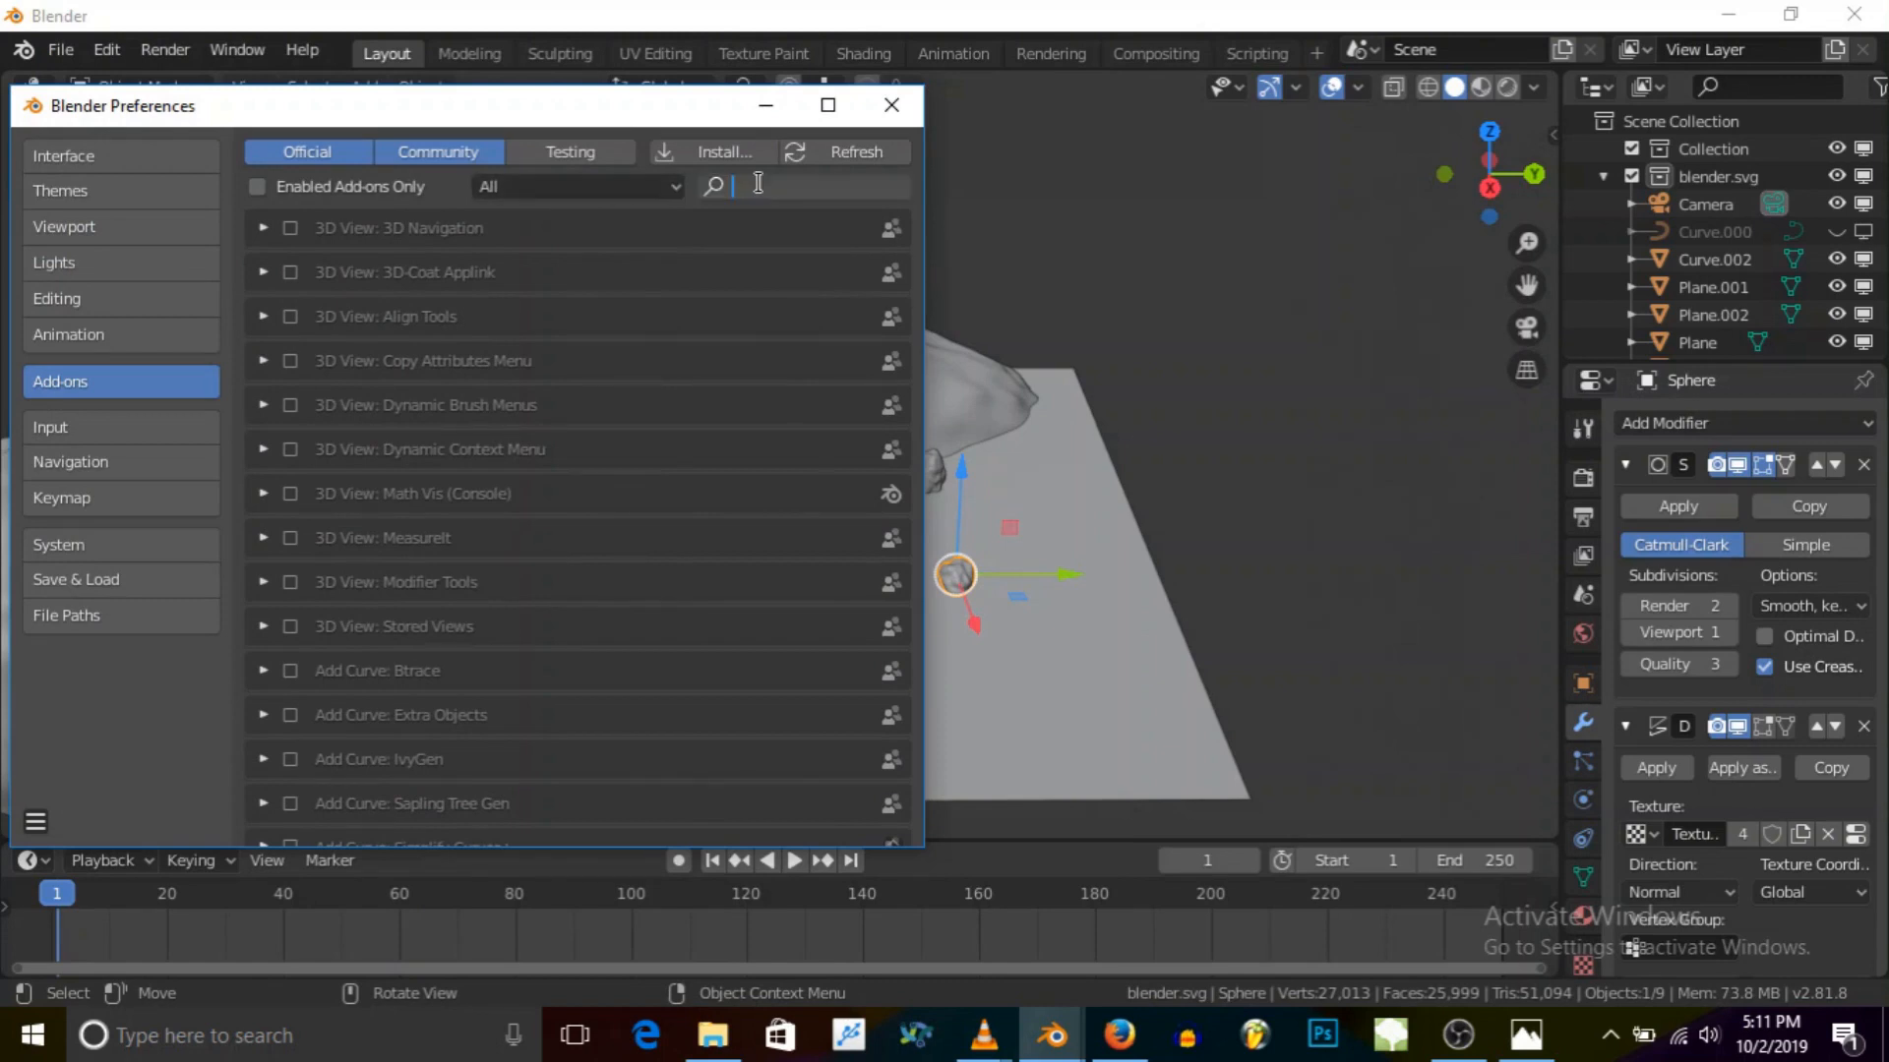
text(l)
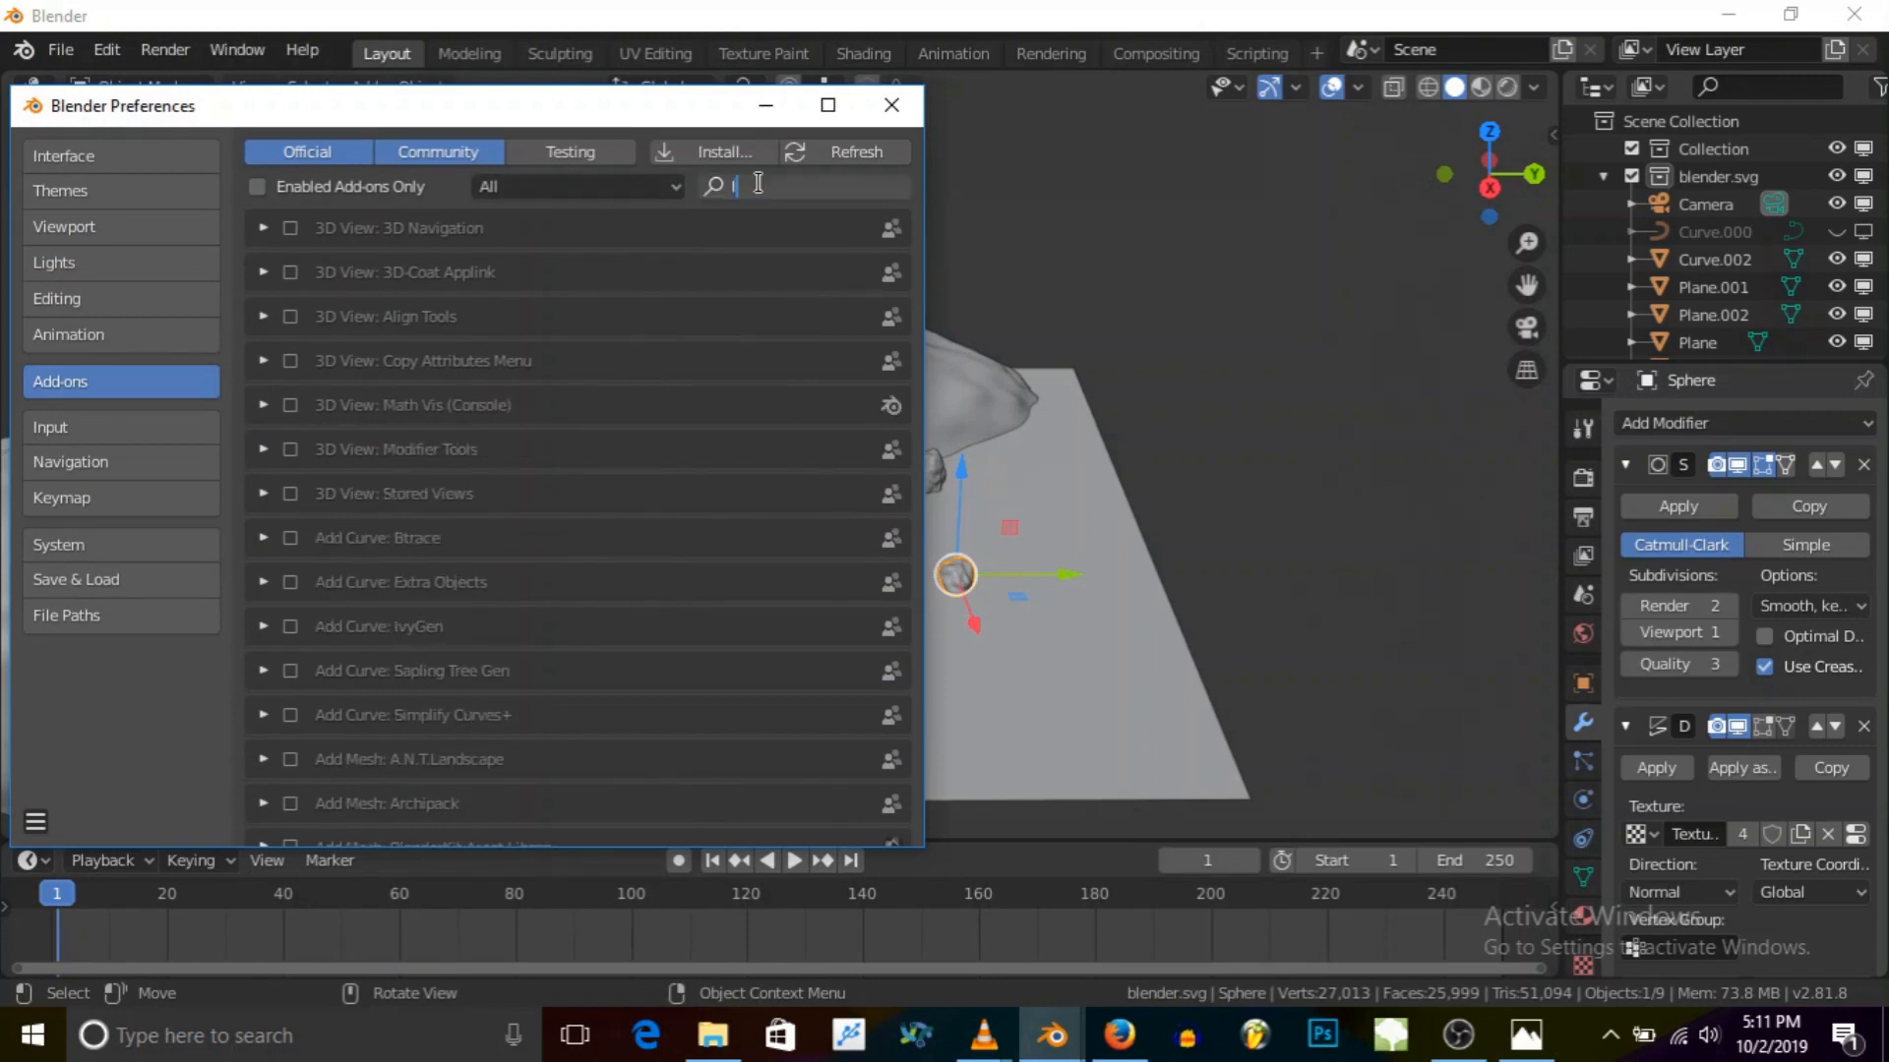
text(an)
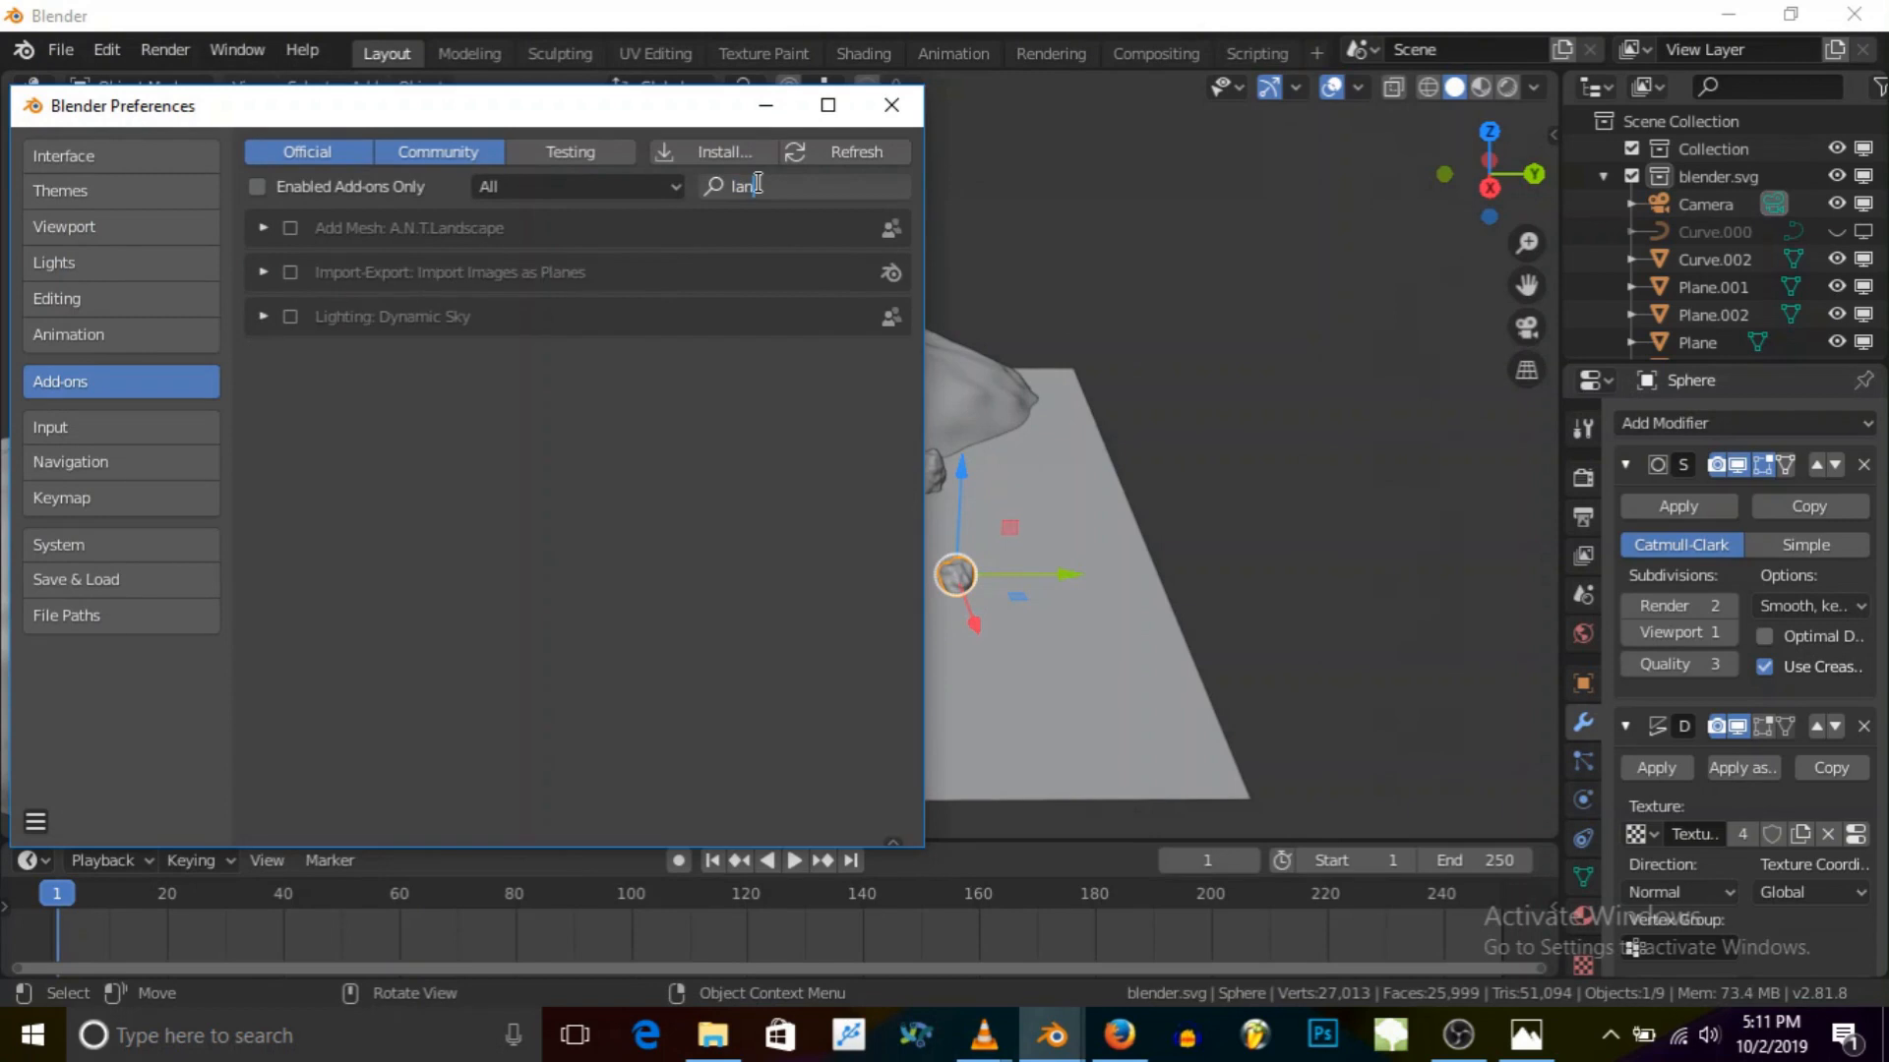
click(490, 228)
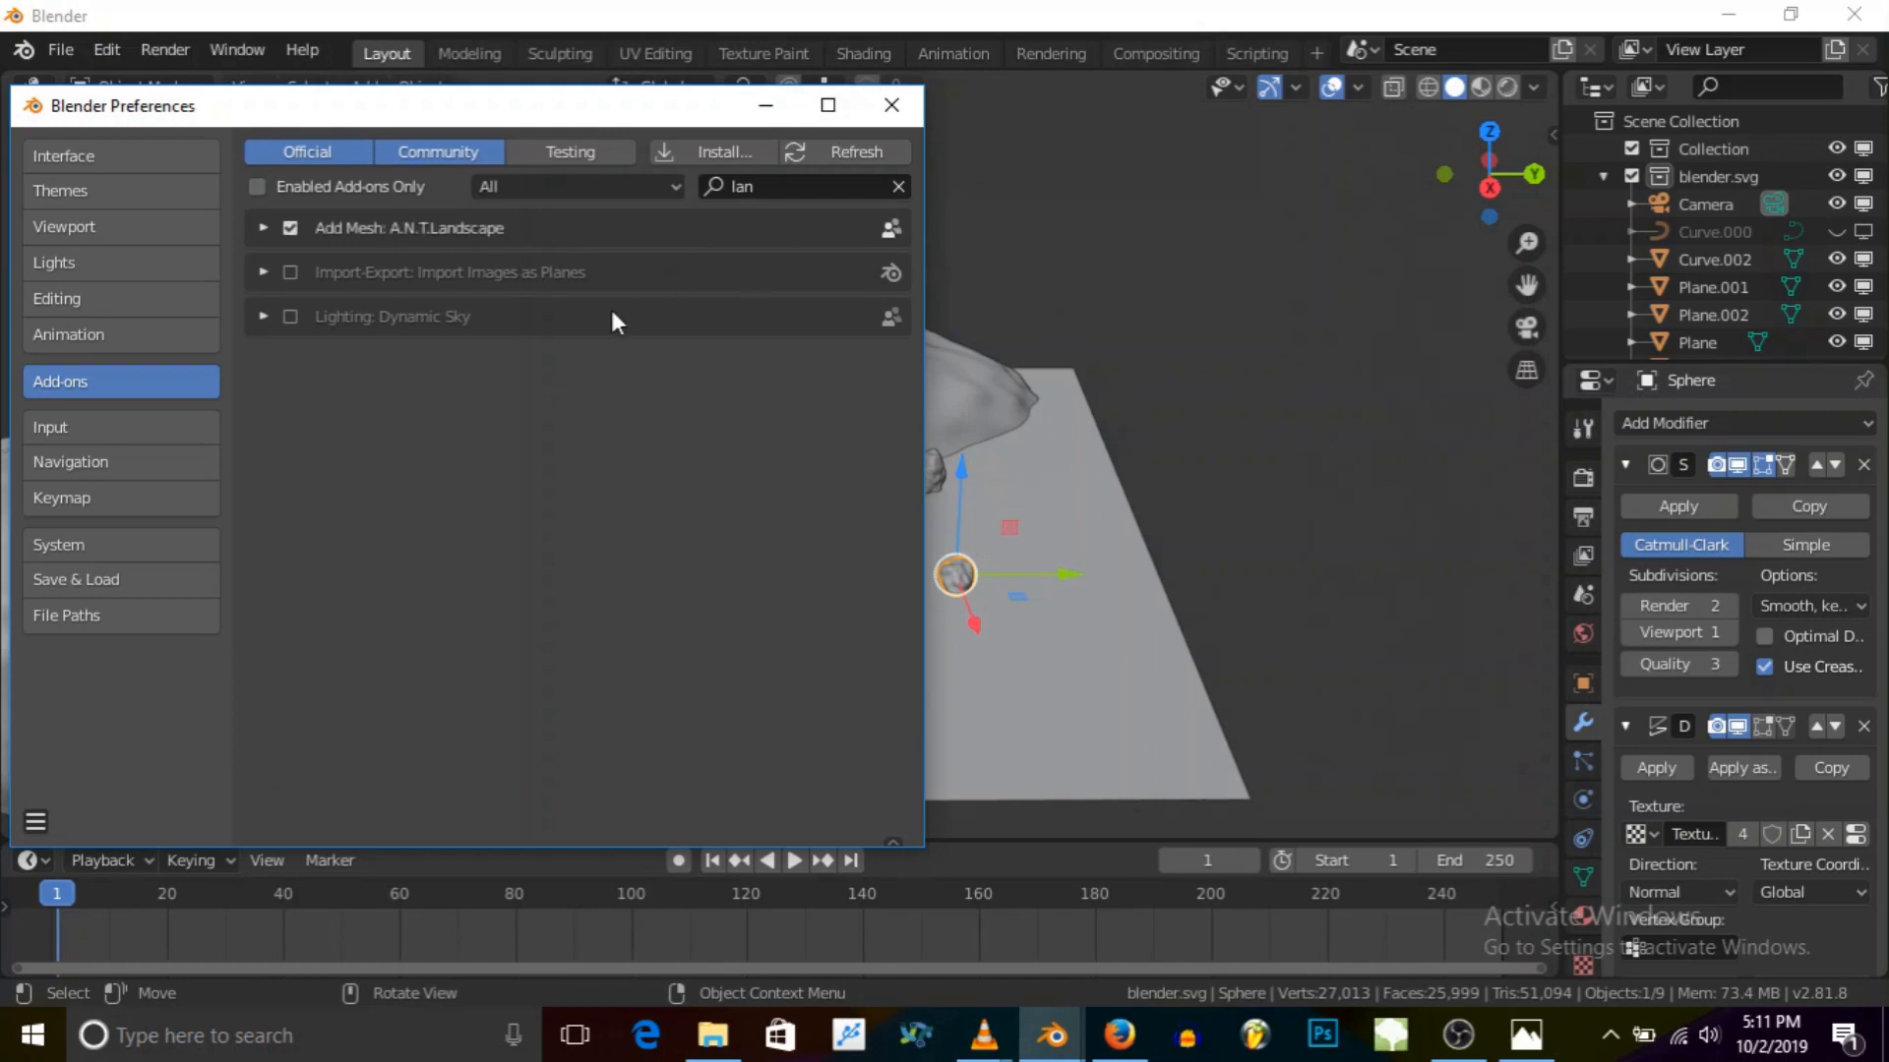
click(36, 821)
click(72, 759)
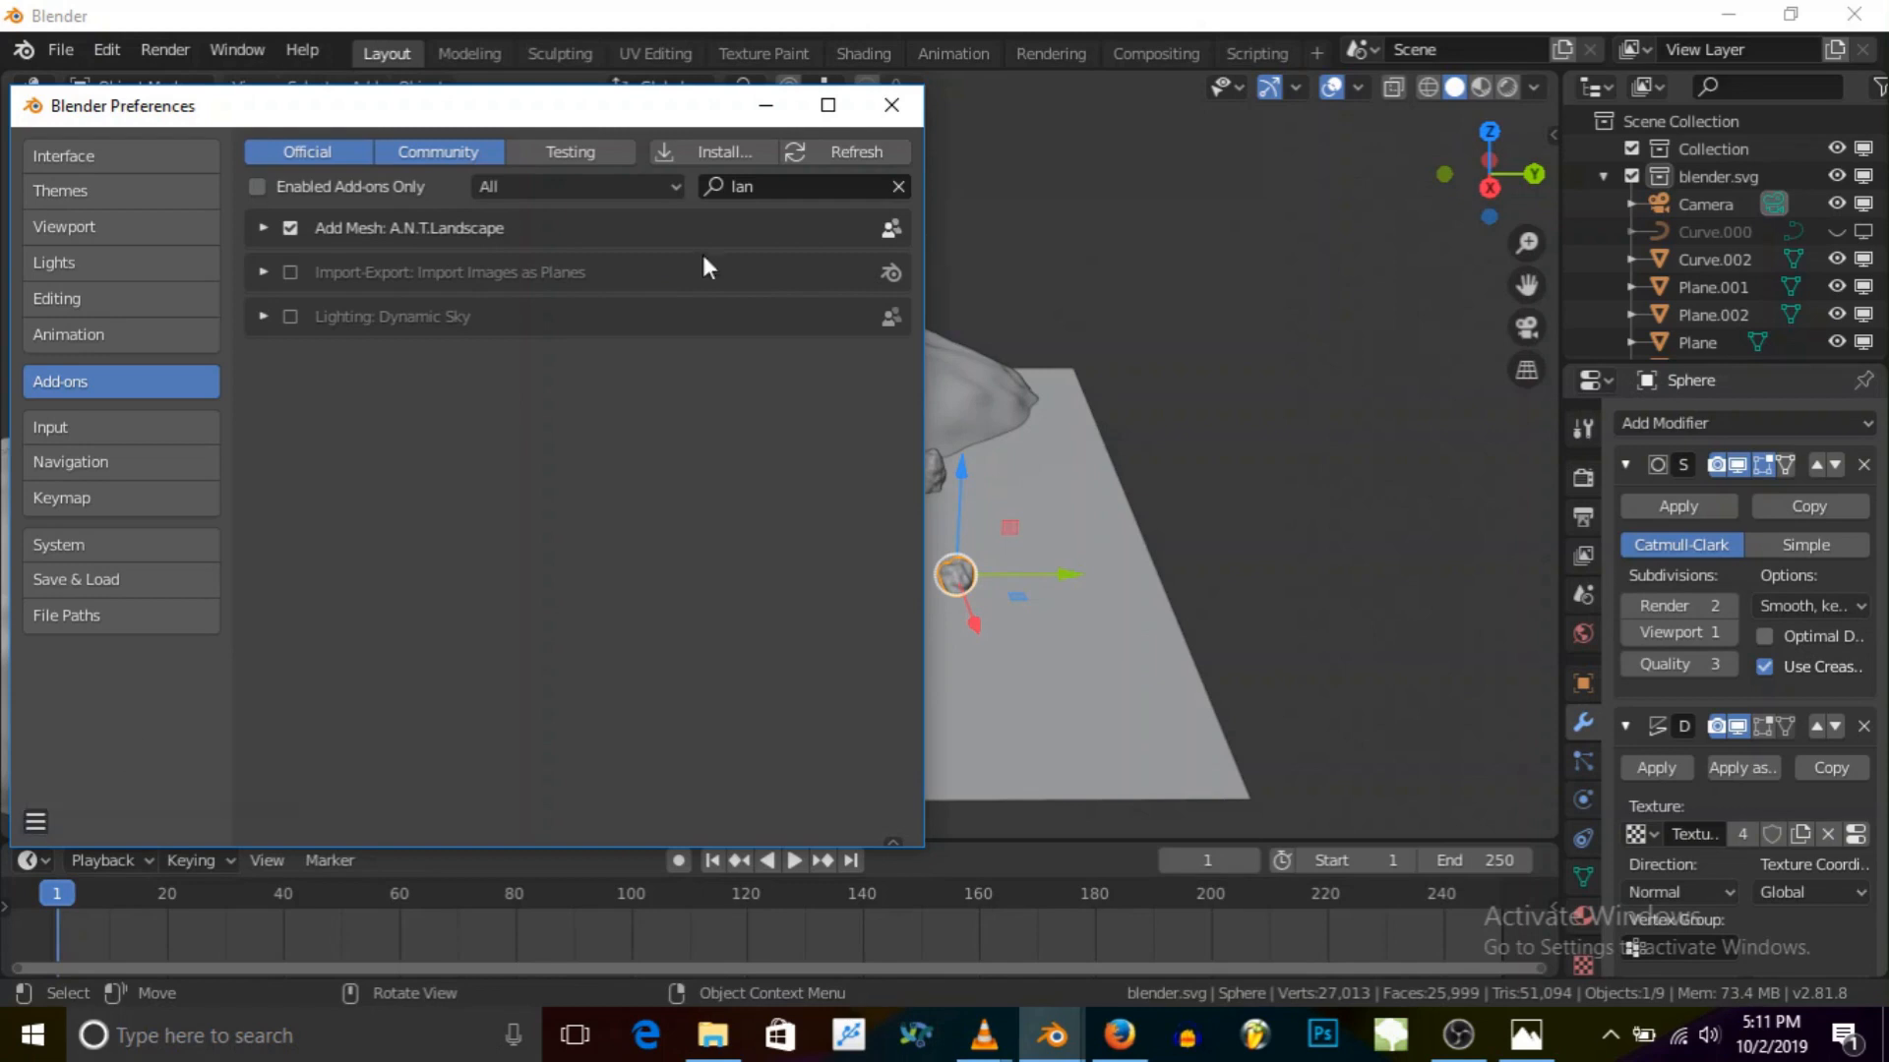
click(892, 104)
Step: Save the project in the Documents folder under the file name underwater scene
key(ctrl+s)
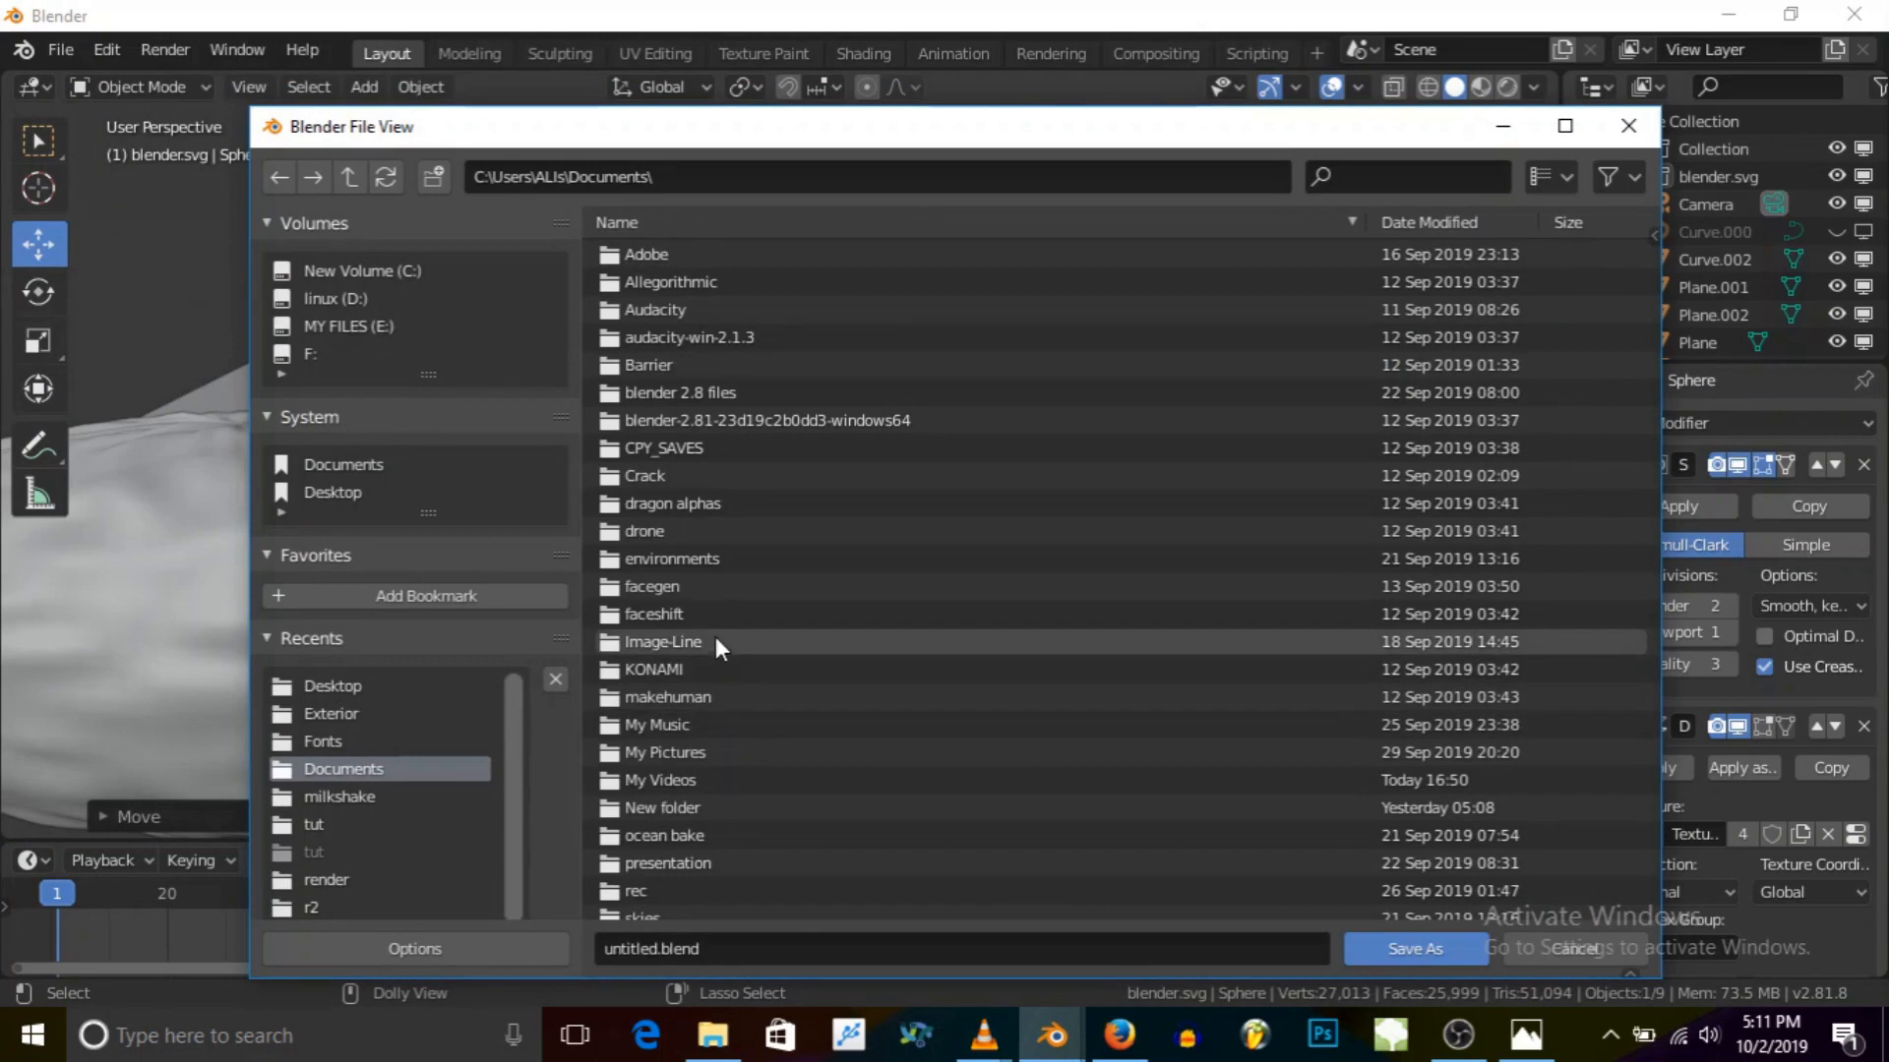
scroll(721, 738, down, 5)
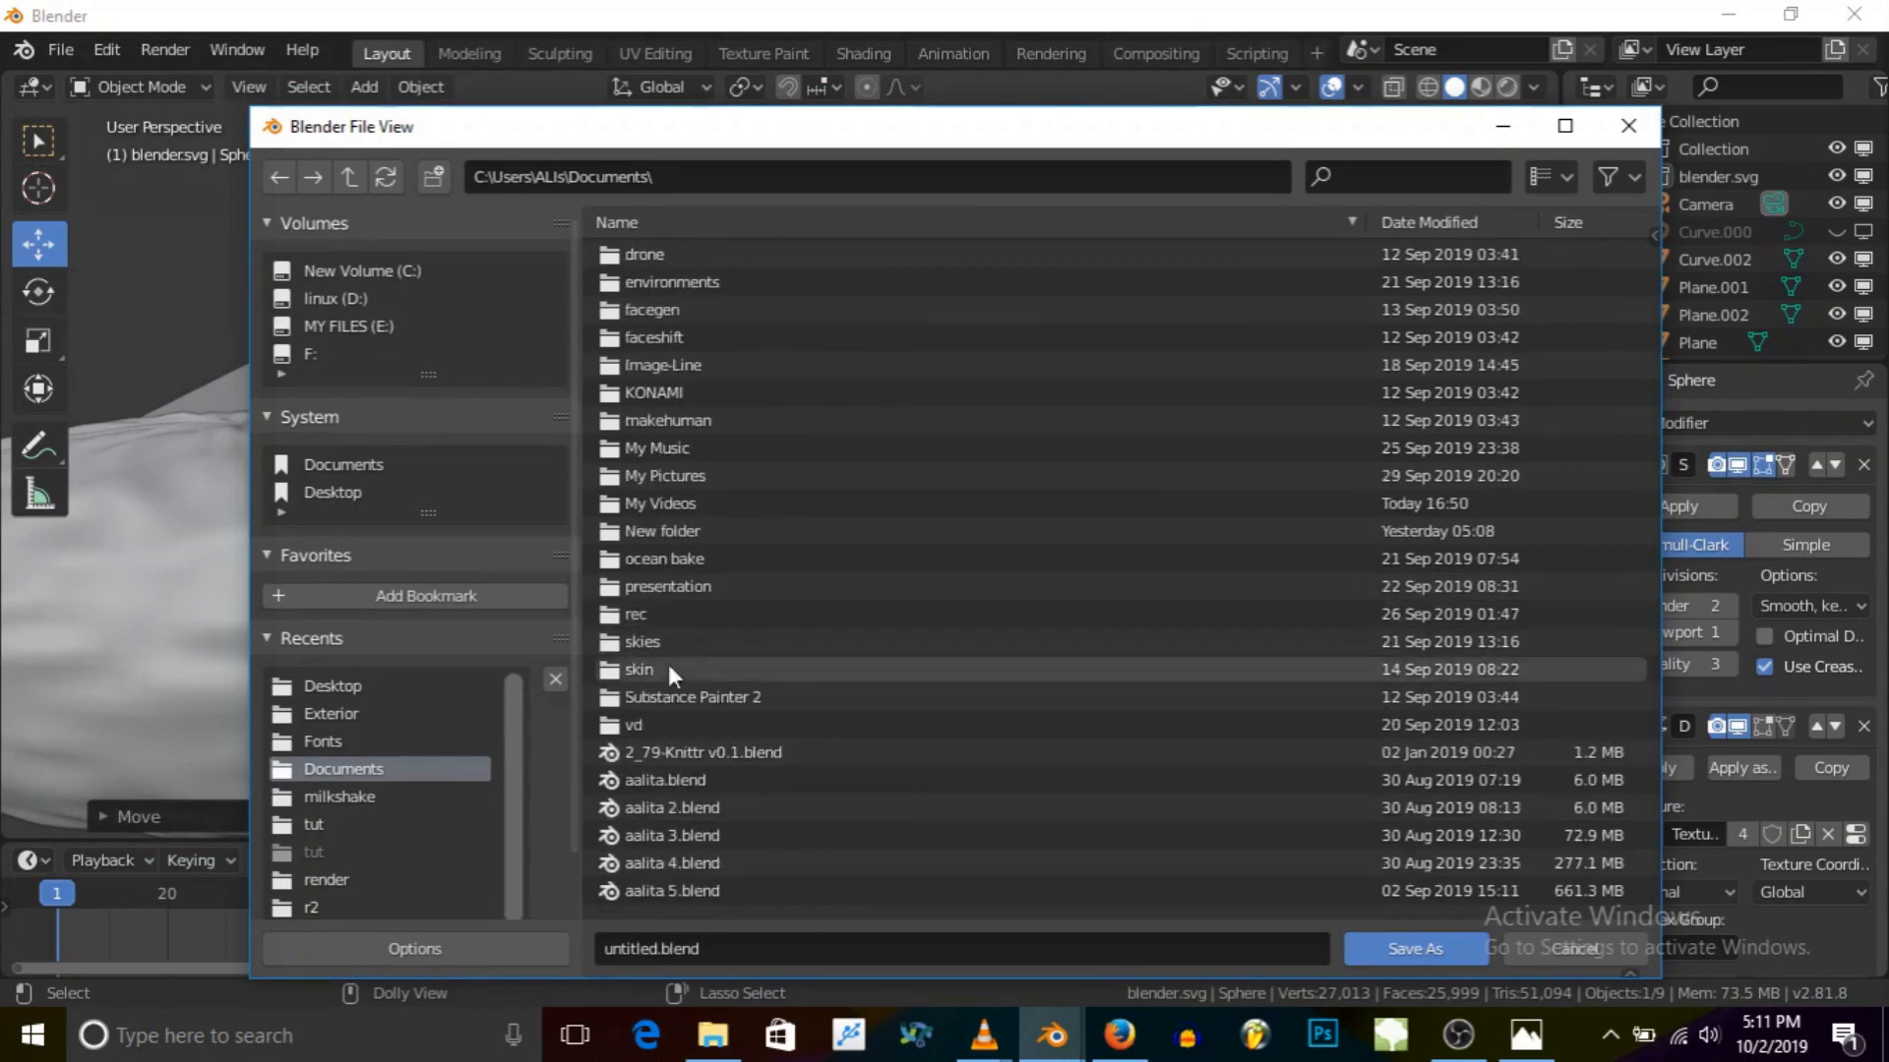
scroll(671, 718, down, 9)
scroll(675, 744, down, 6)
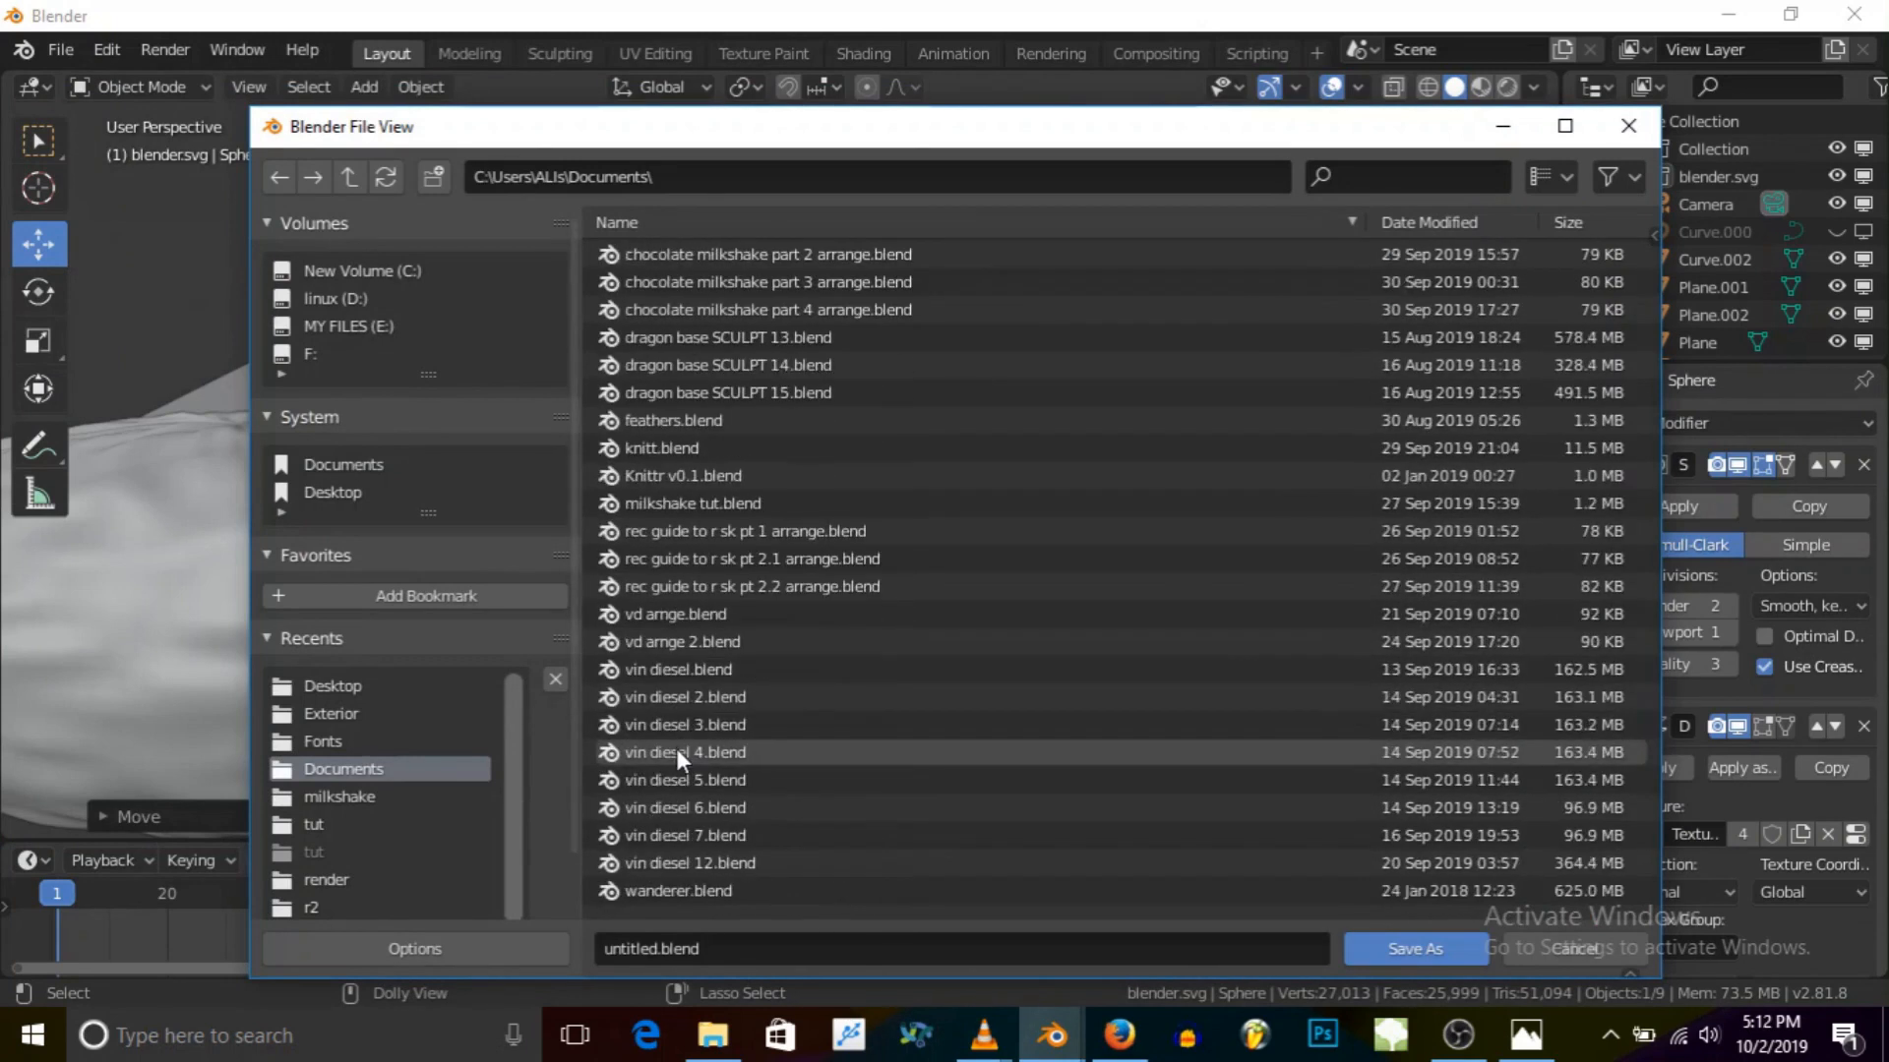
scroll(676, 750, up, 7)
scroll(676, 749, up, 4)
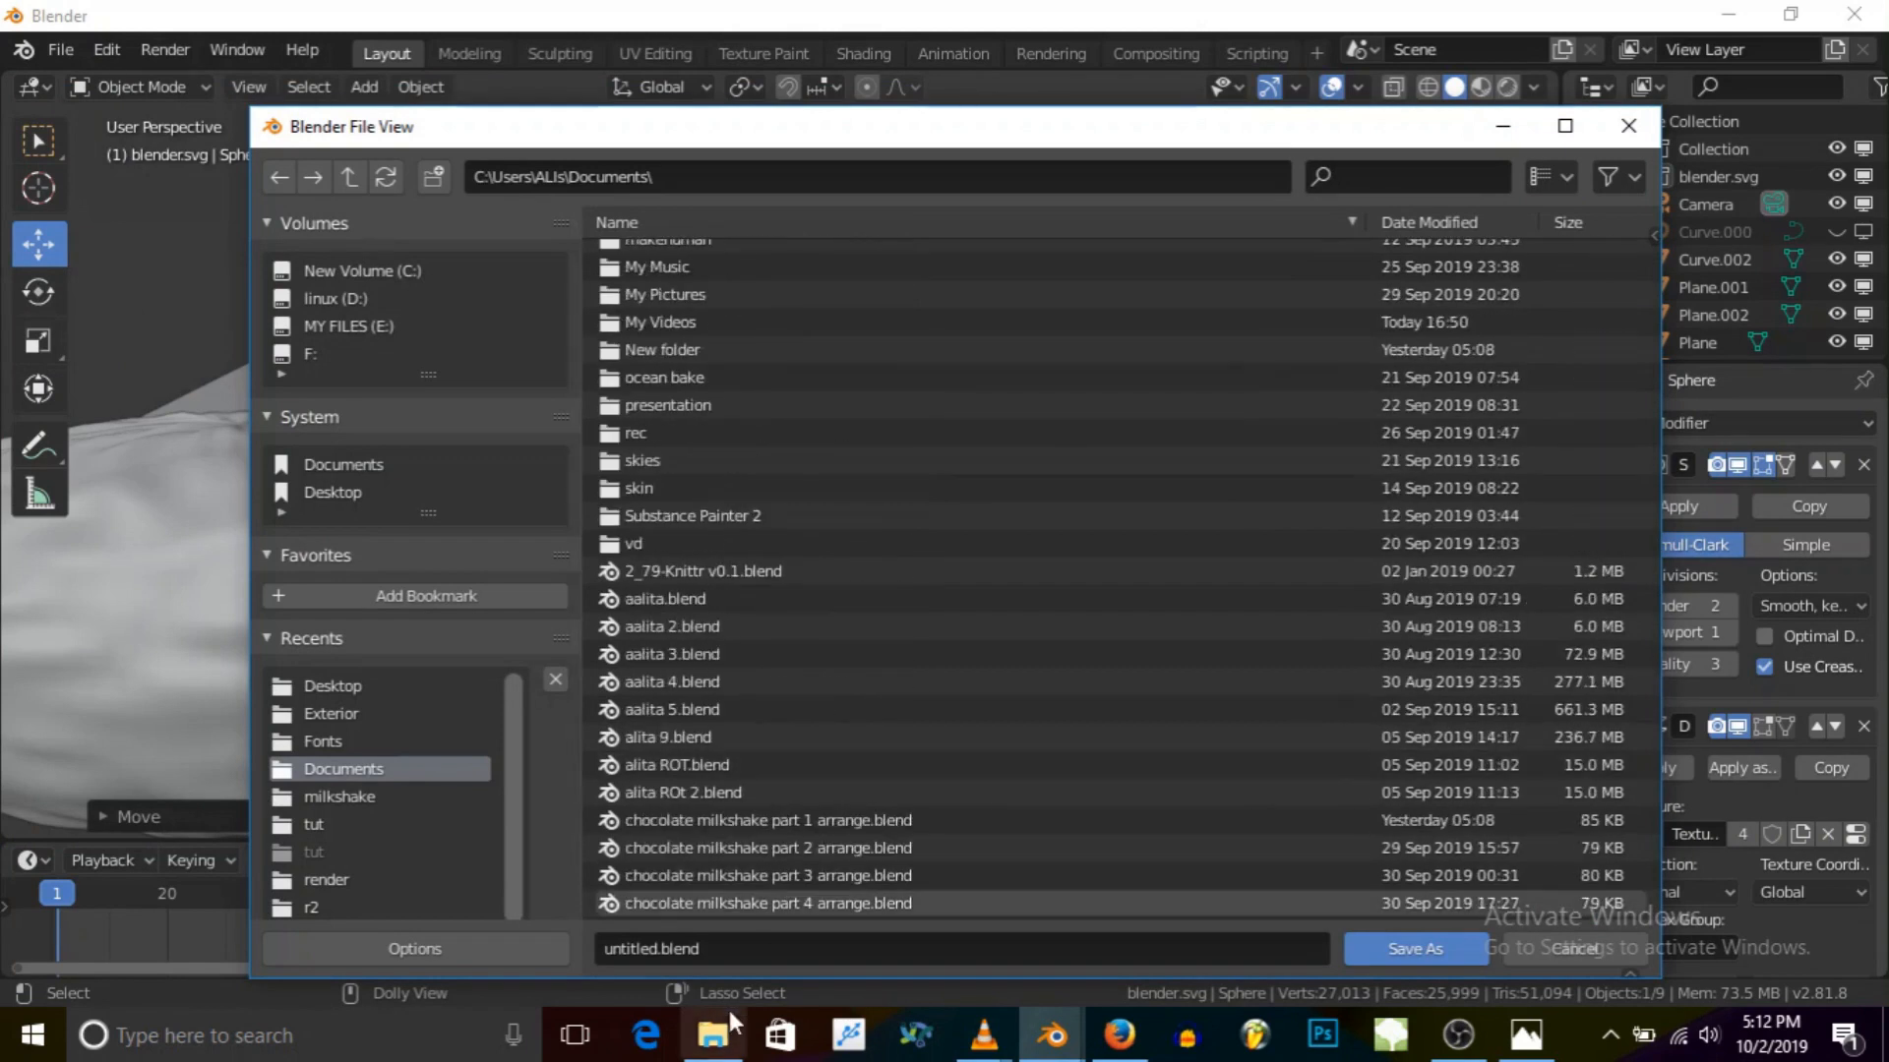
click(778, 937)
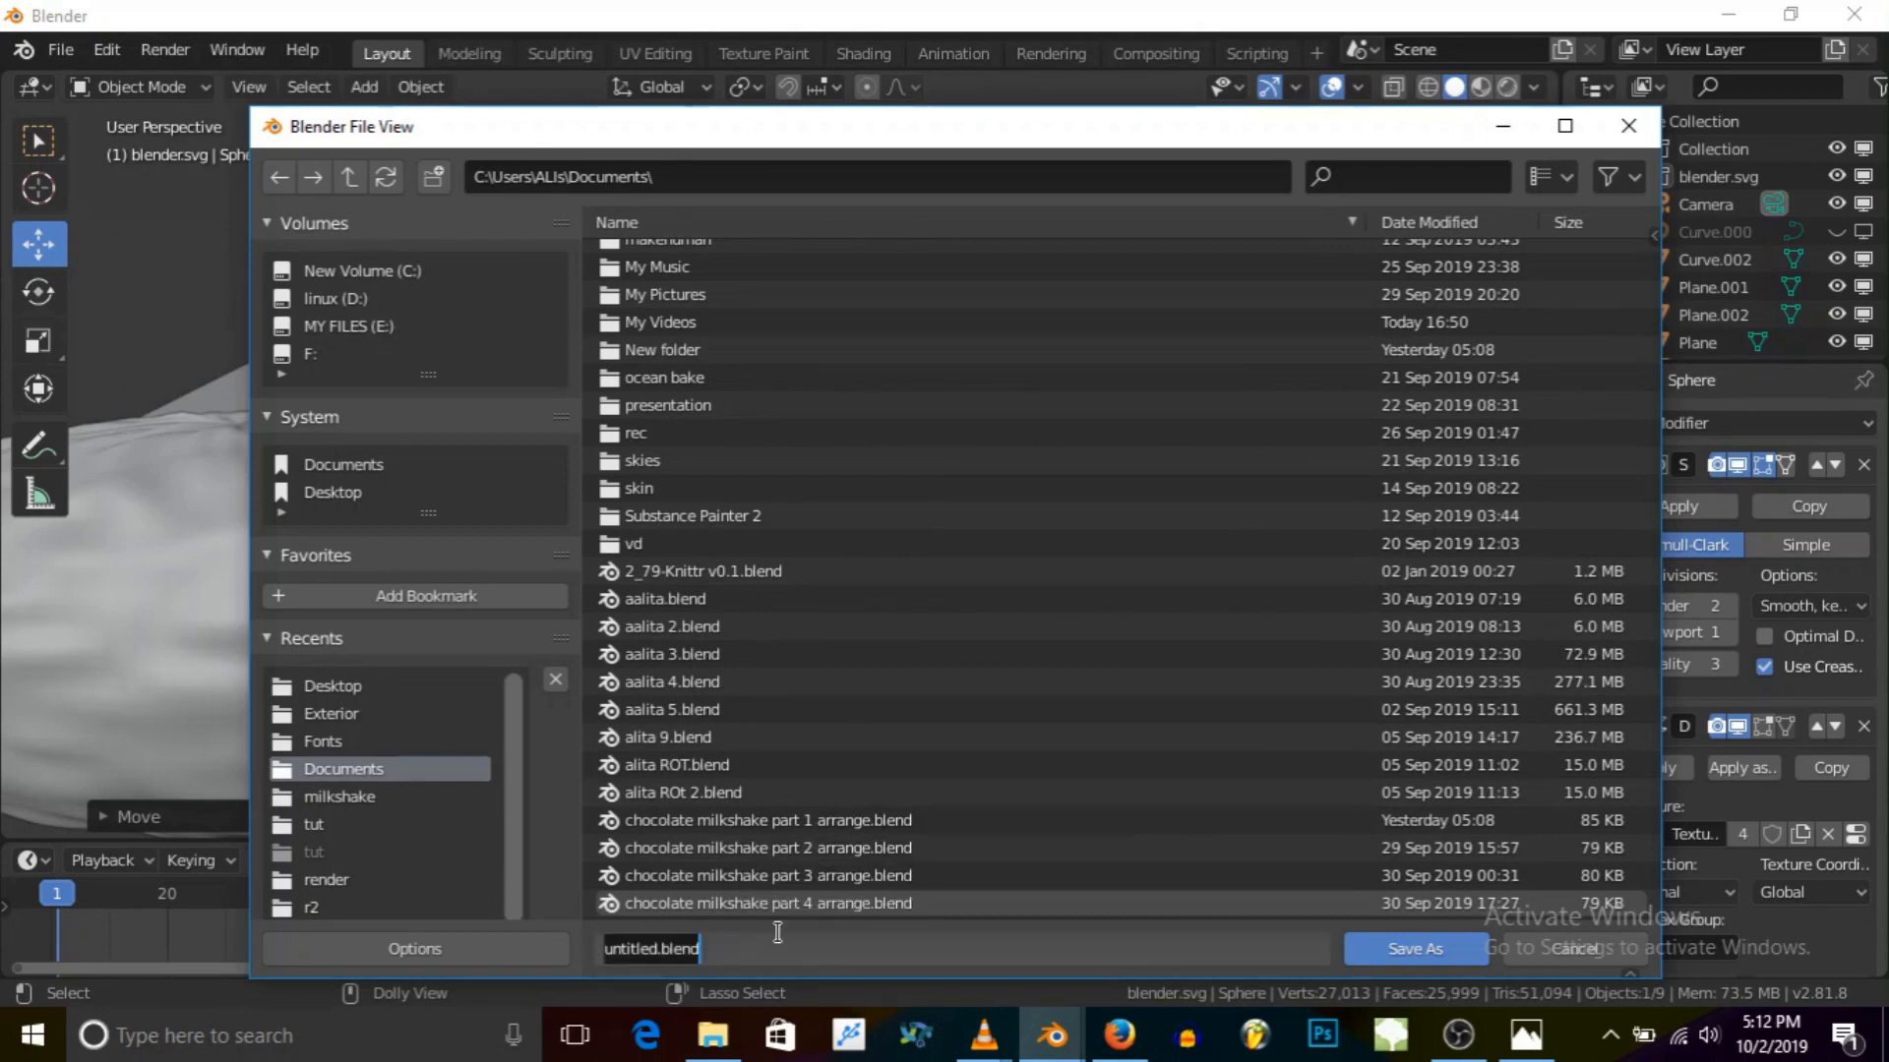
text(unde)
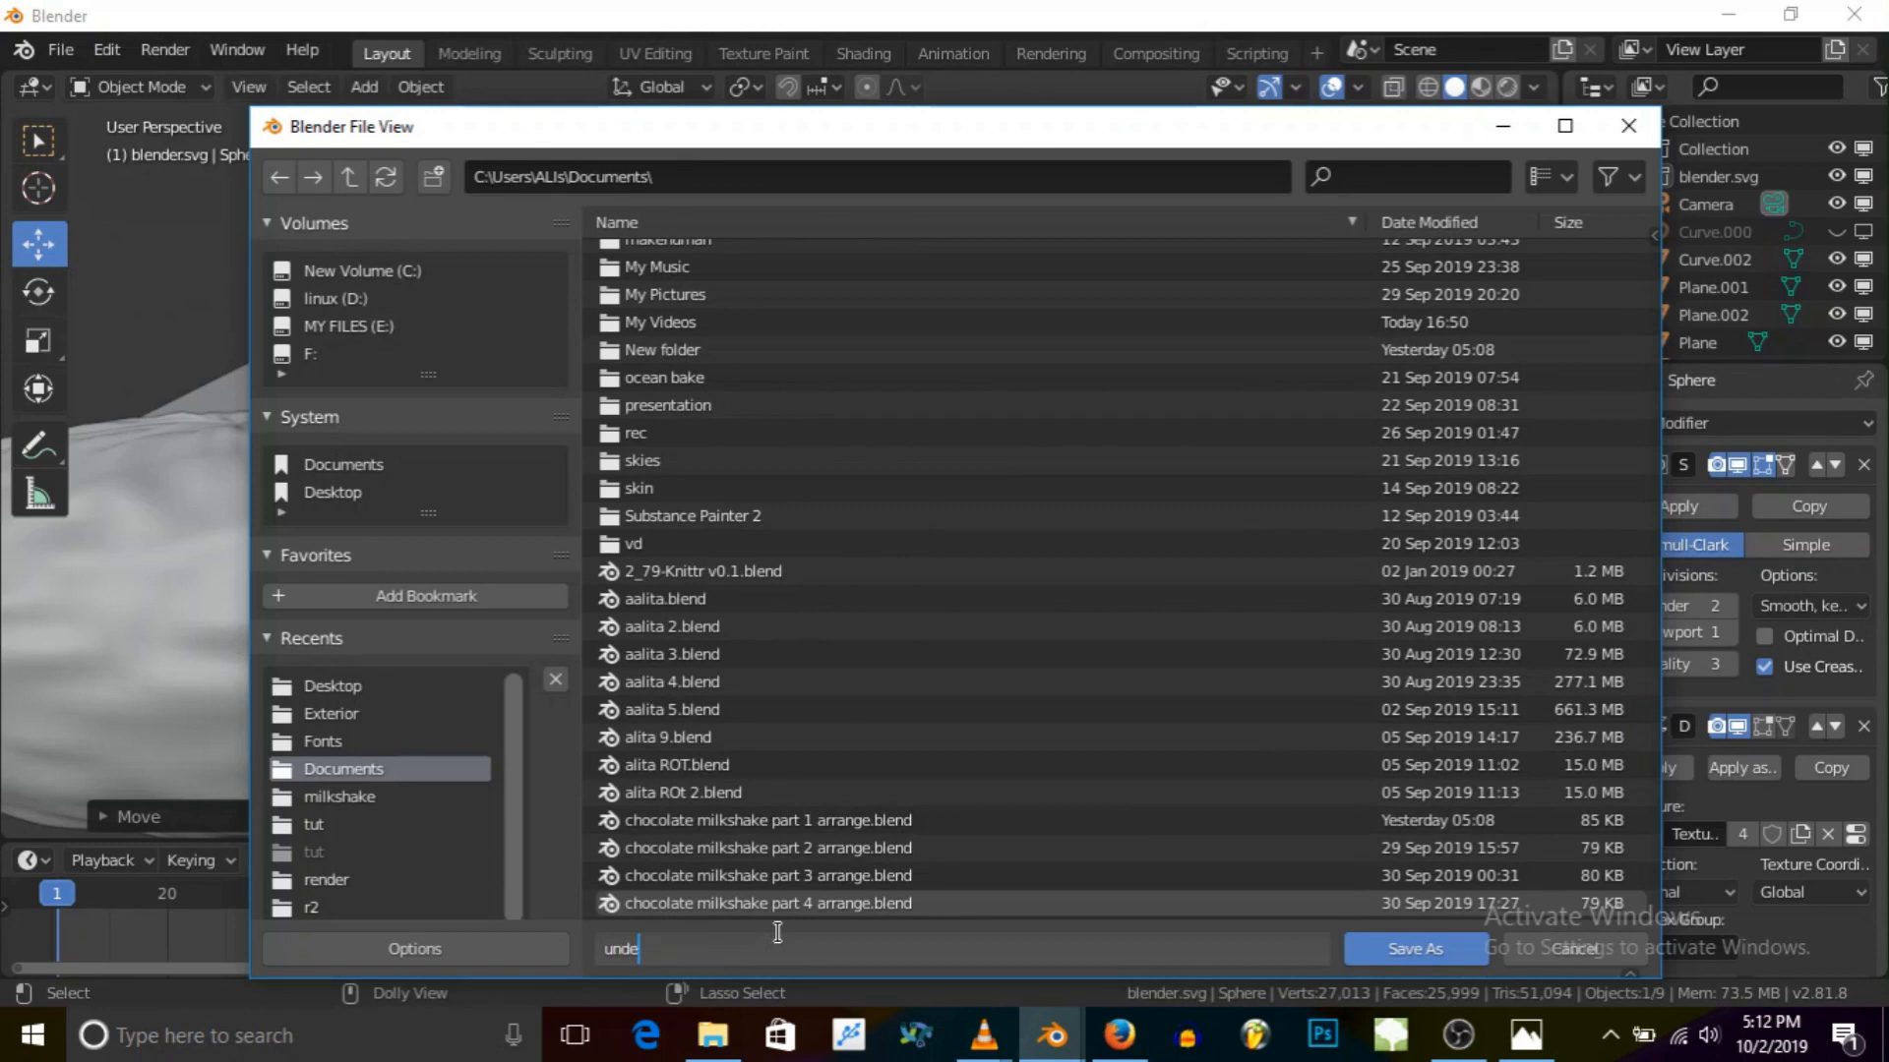
text(rwater scene)
click(1377, 948)
Step: Place the 3D cursor in the empty space just beyond the floor plane's edge, near the small rocks
scroll(854, 541, down, 1)
middle_drag(853, 541, 801, 531)
scroll(743, 517, down, 1)
scroll(992, 534, up, 1)
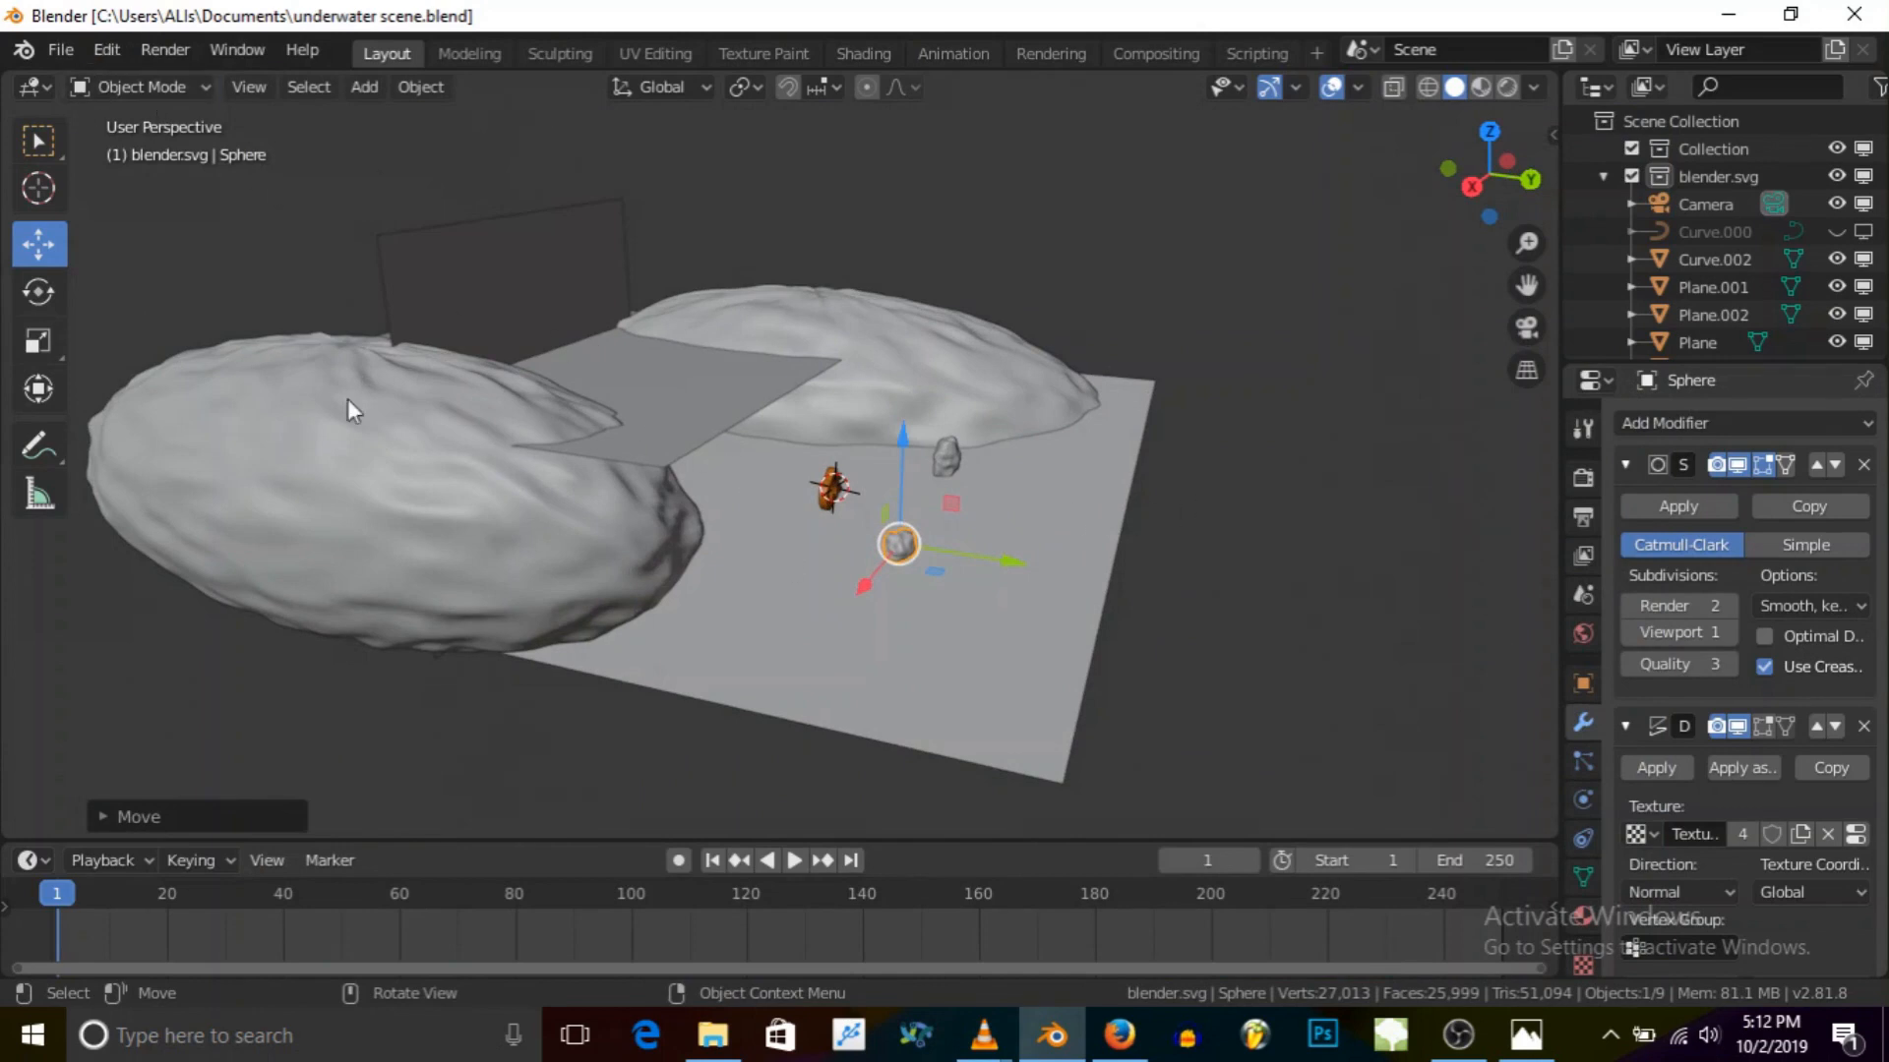
click(38, 188)
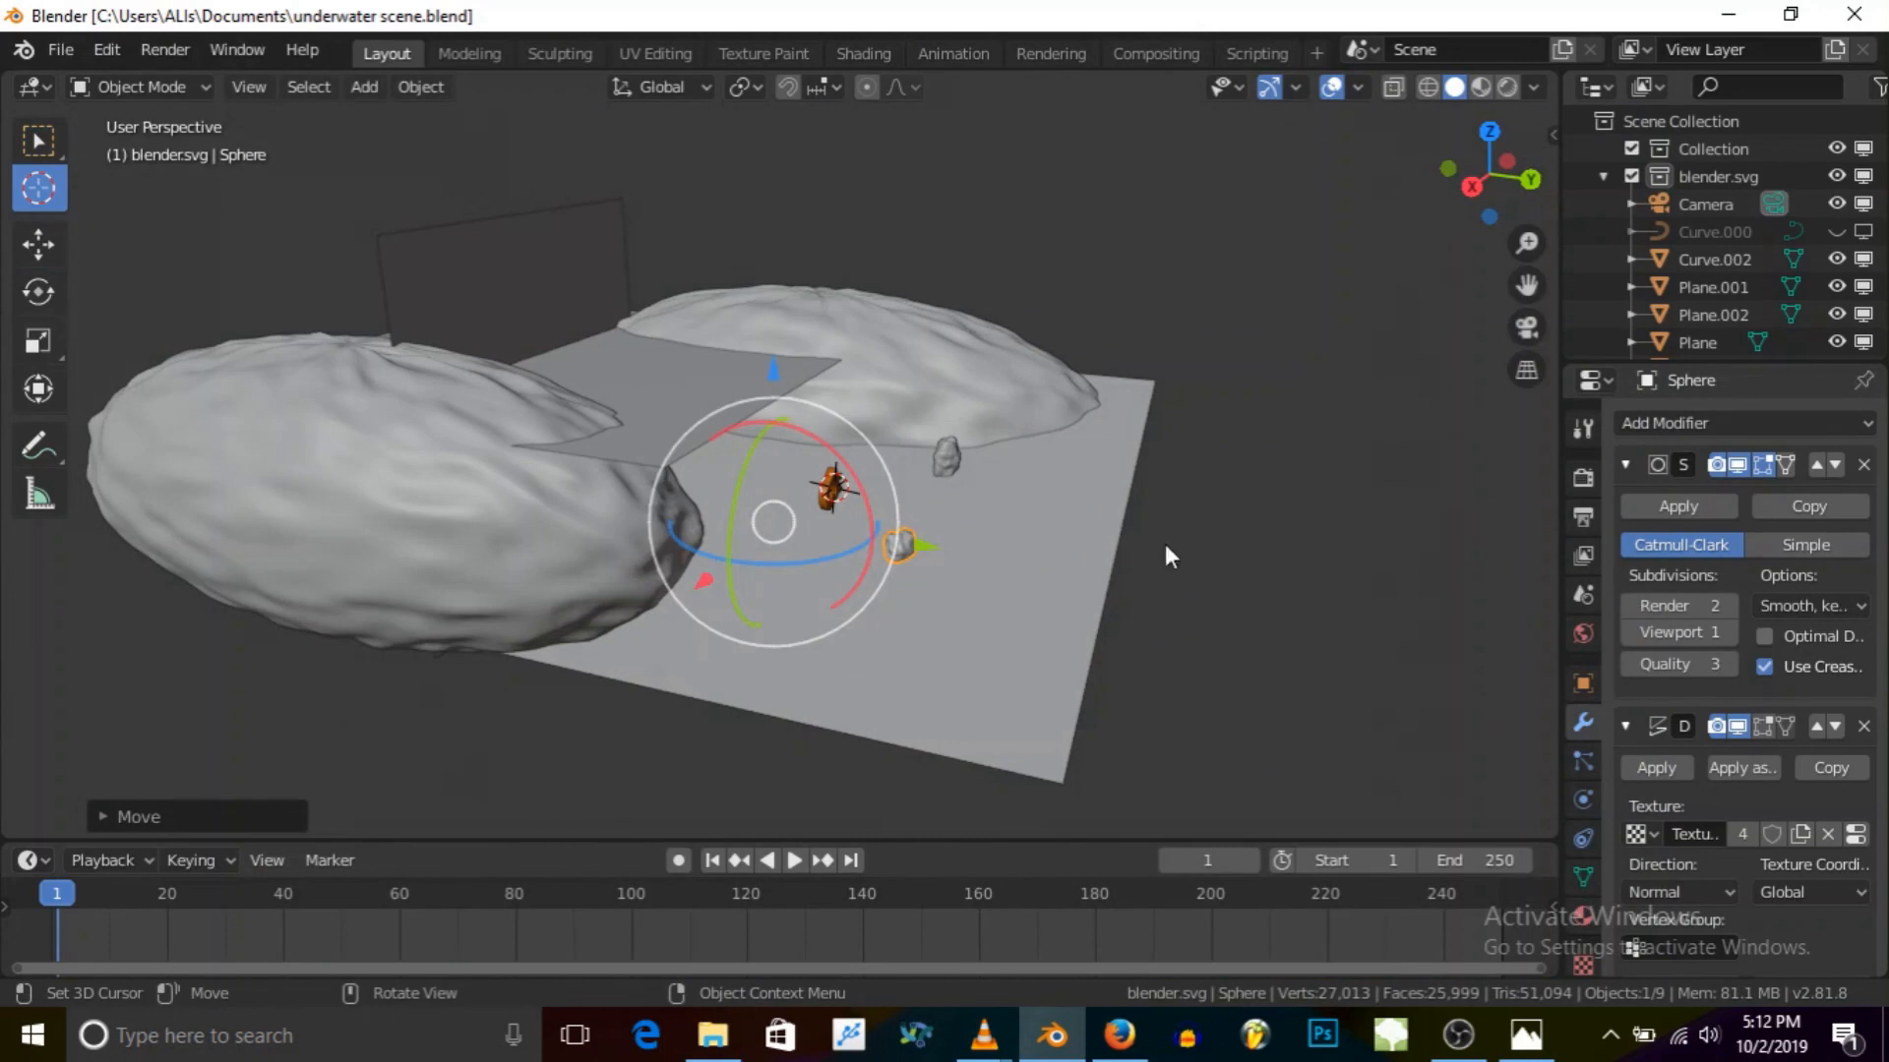
click(1121, 539)
middle_drag(1073, 541, 1023, 423)
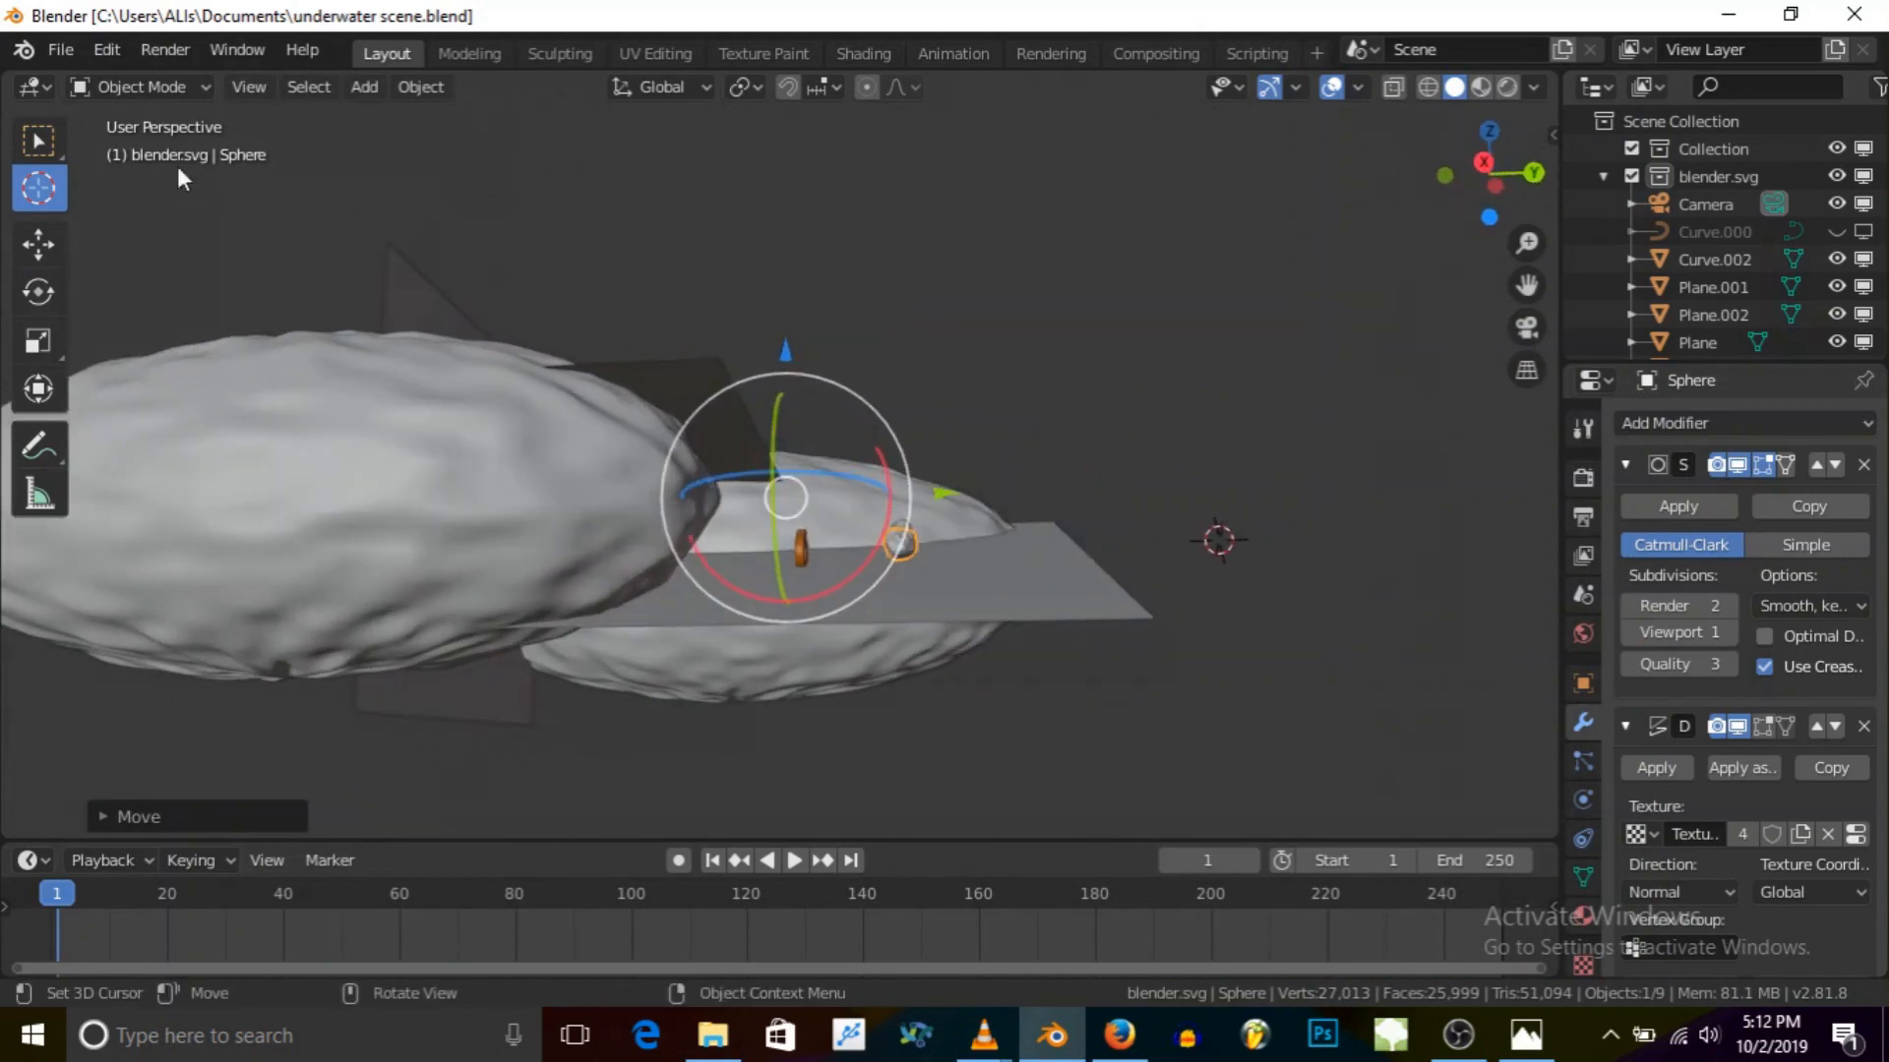
Step: Add an A.N.T. Landscape mesh at the 3D cursor and frame it in the view
click(61, 50)
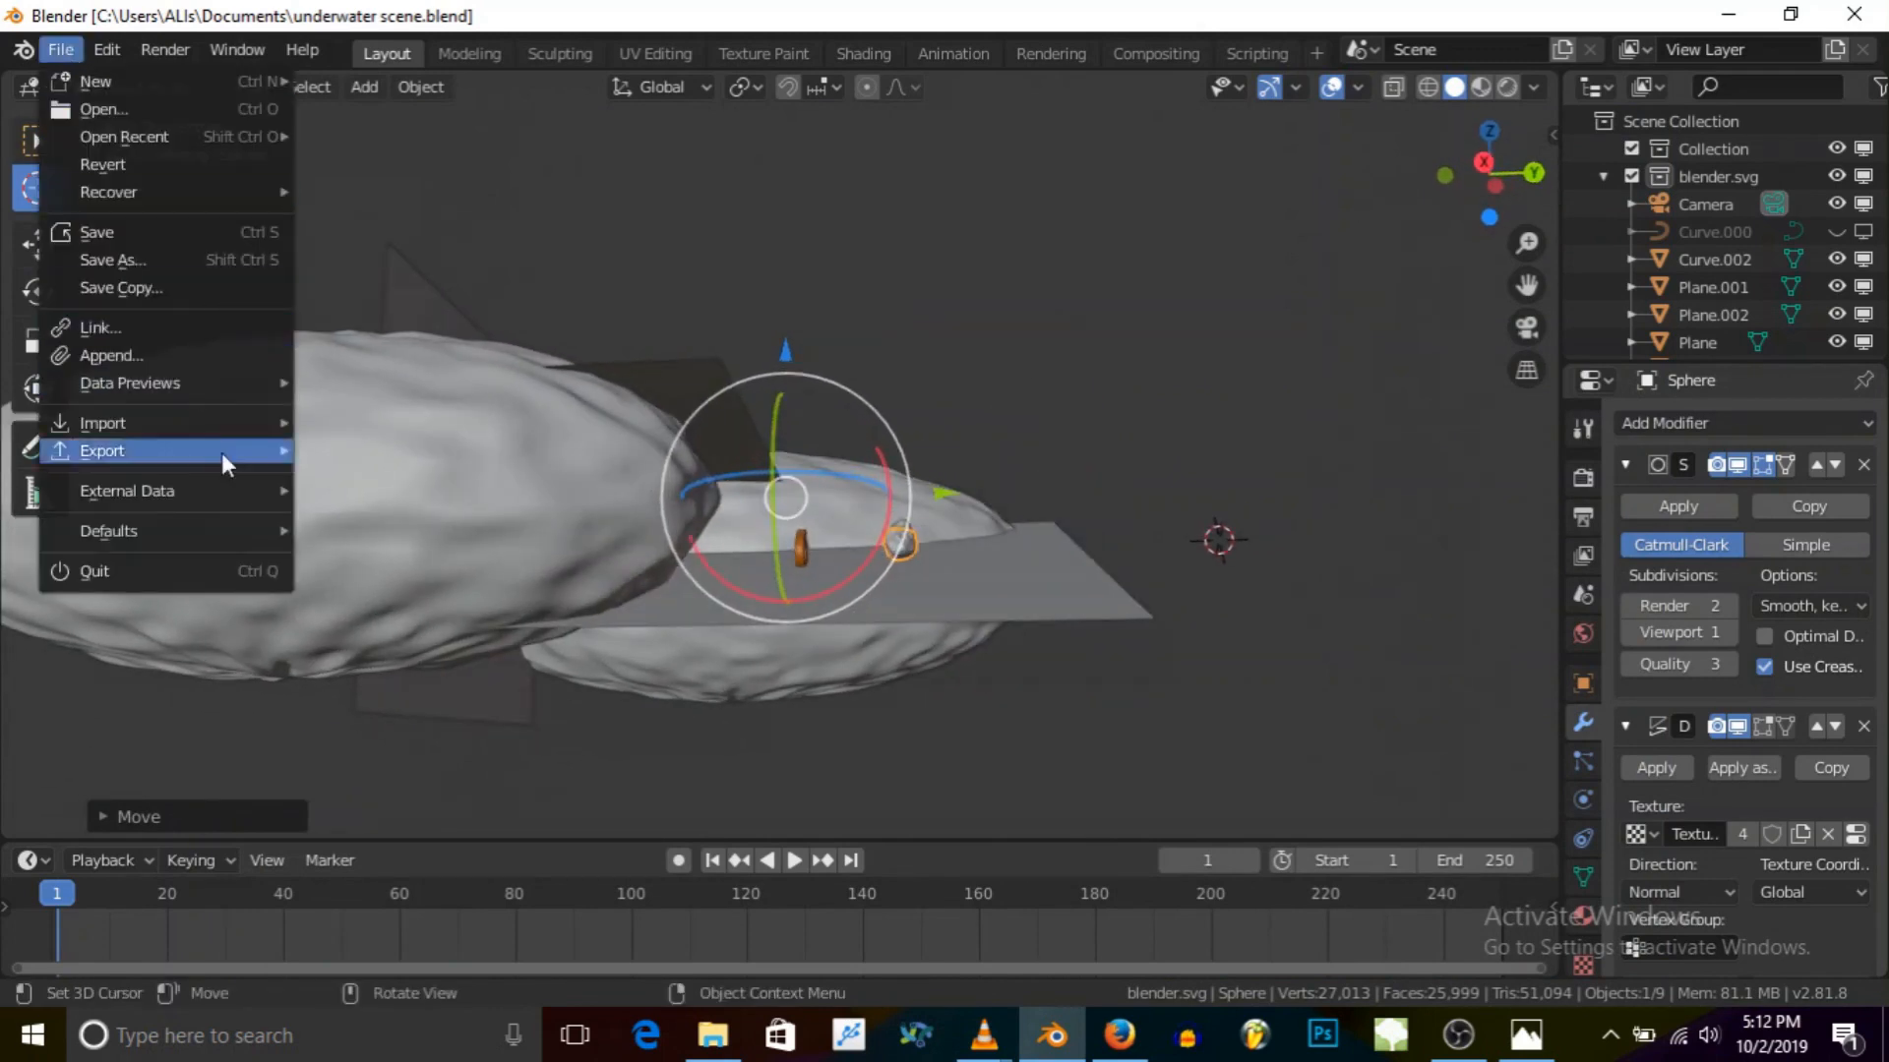
click(374, 86)
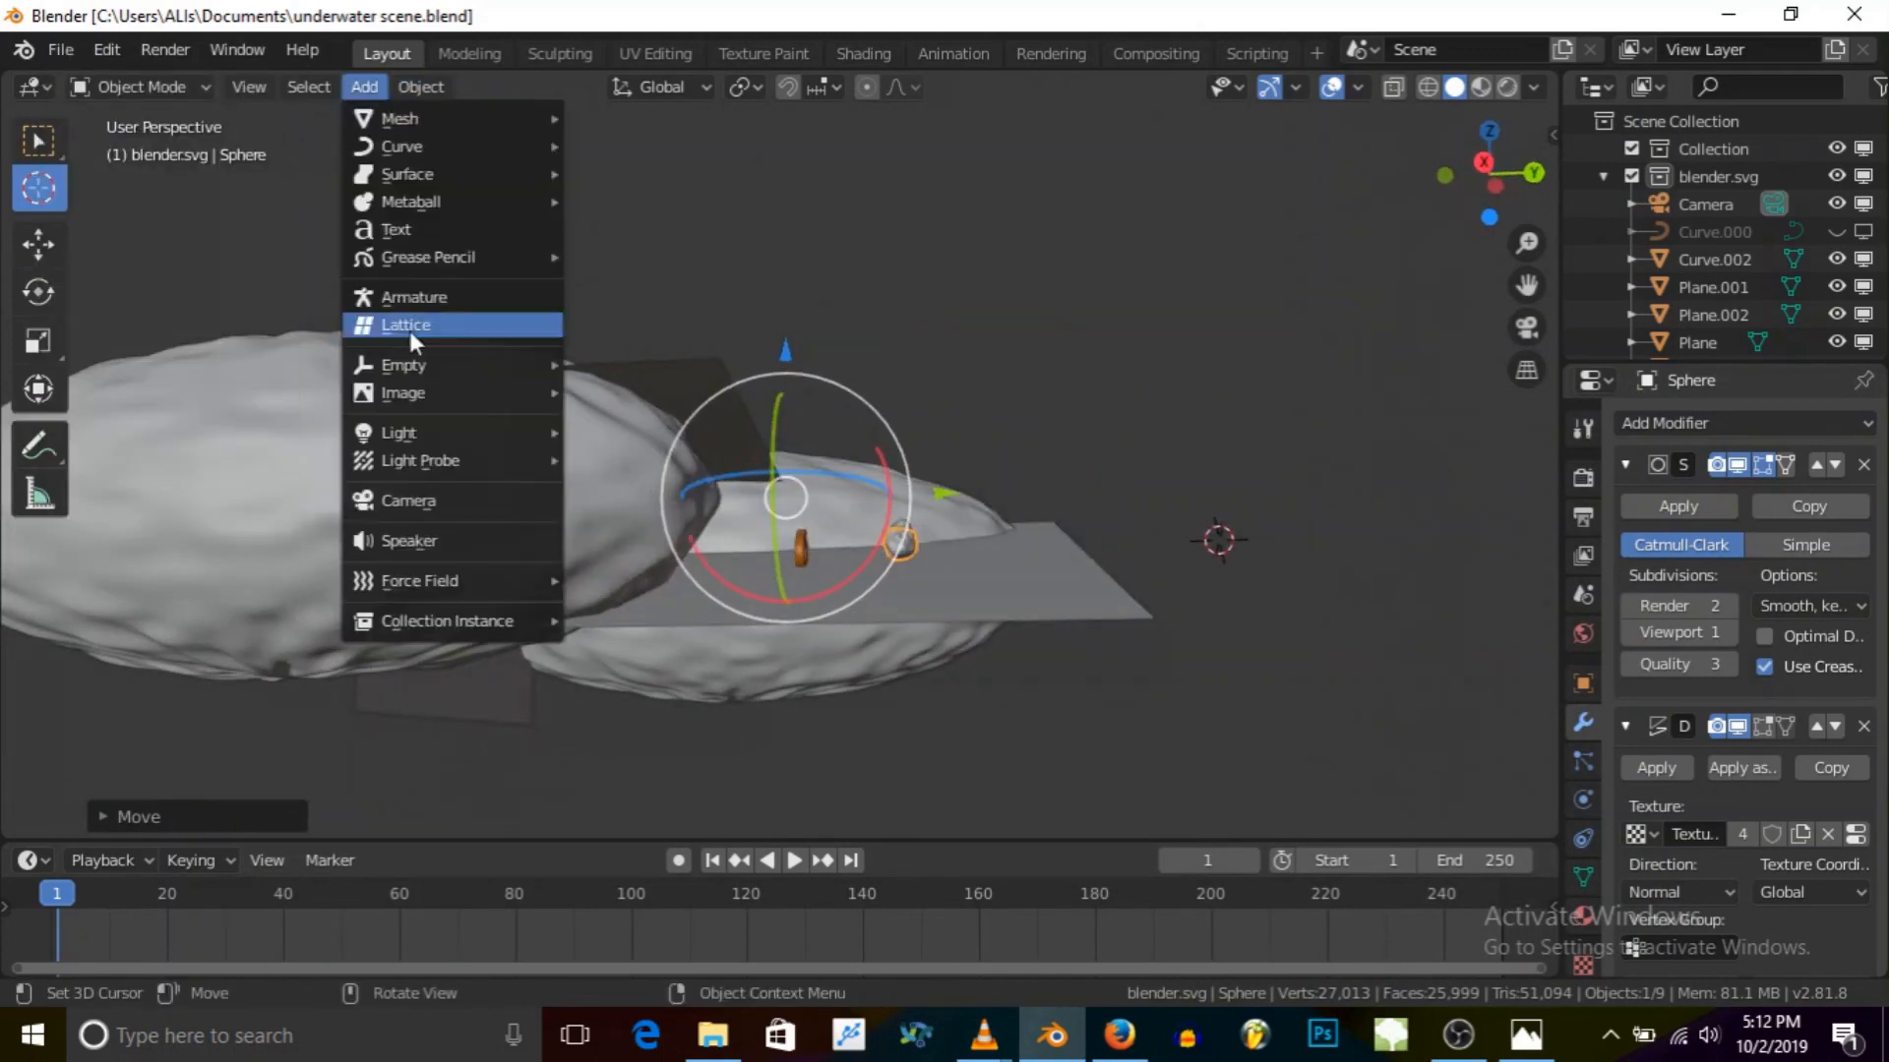
mouse_move(440, 115)
click(716, 679)
middle_drag(1229, 630, 1230, 581)
scroll(1234, 562, up, 5)
key(KP_Decimal)
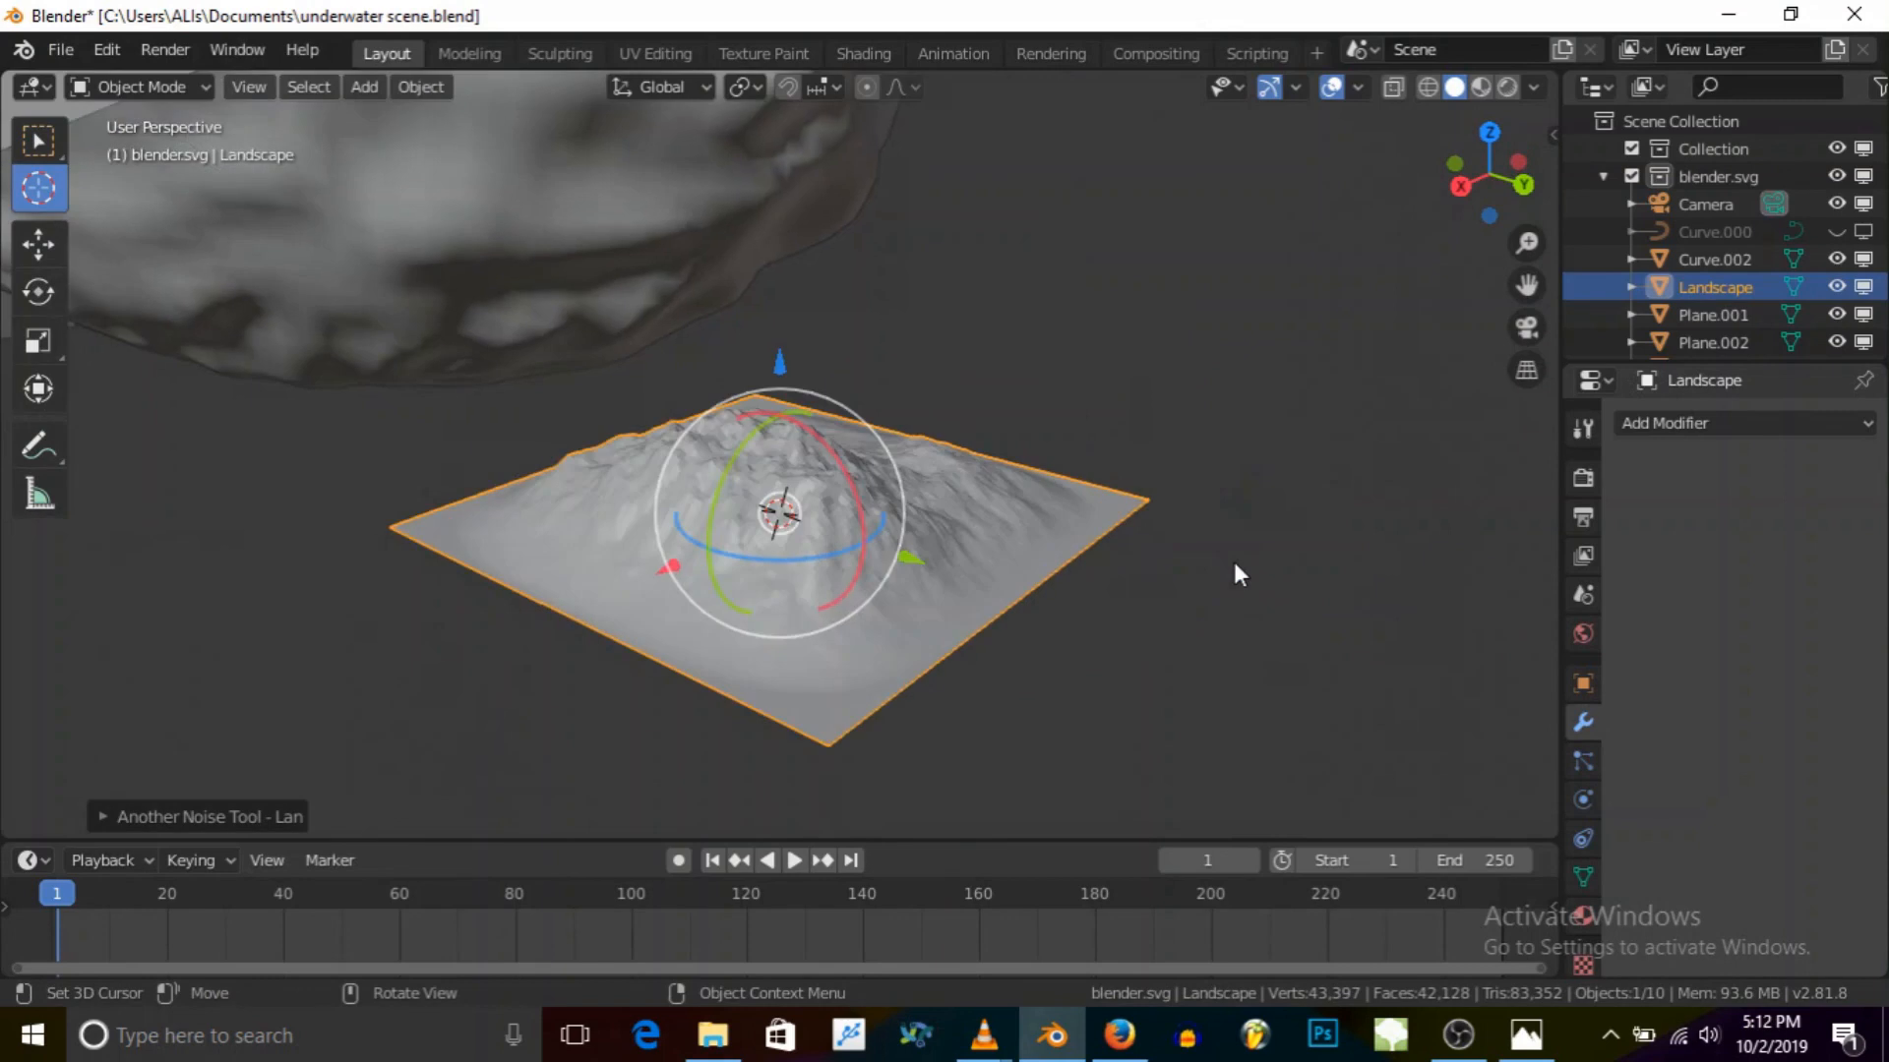
middle_drag(586, 423, 860, 454)
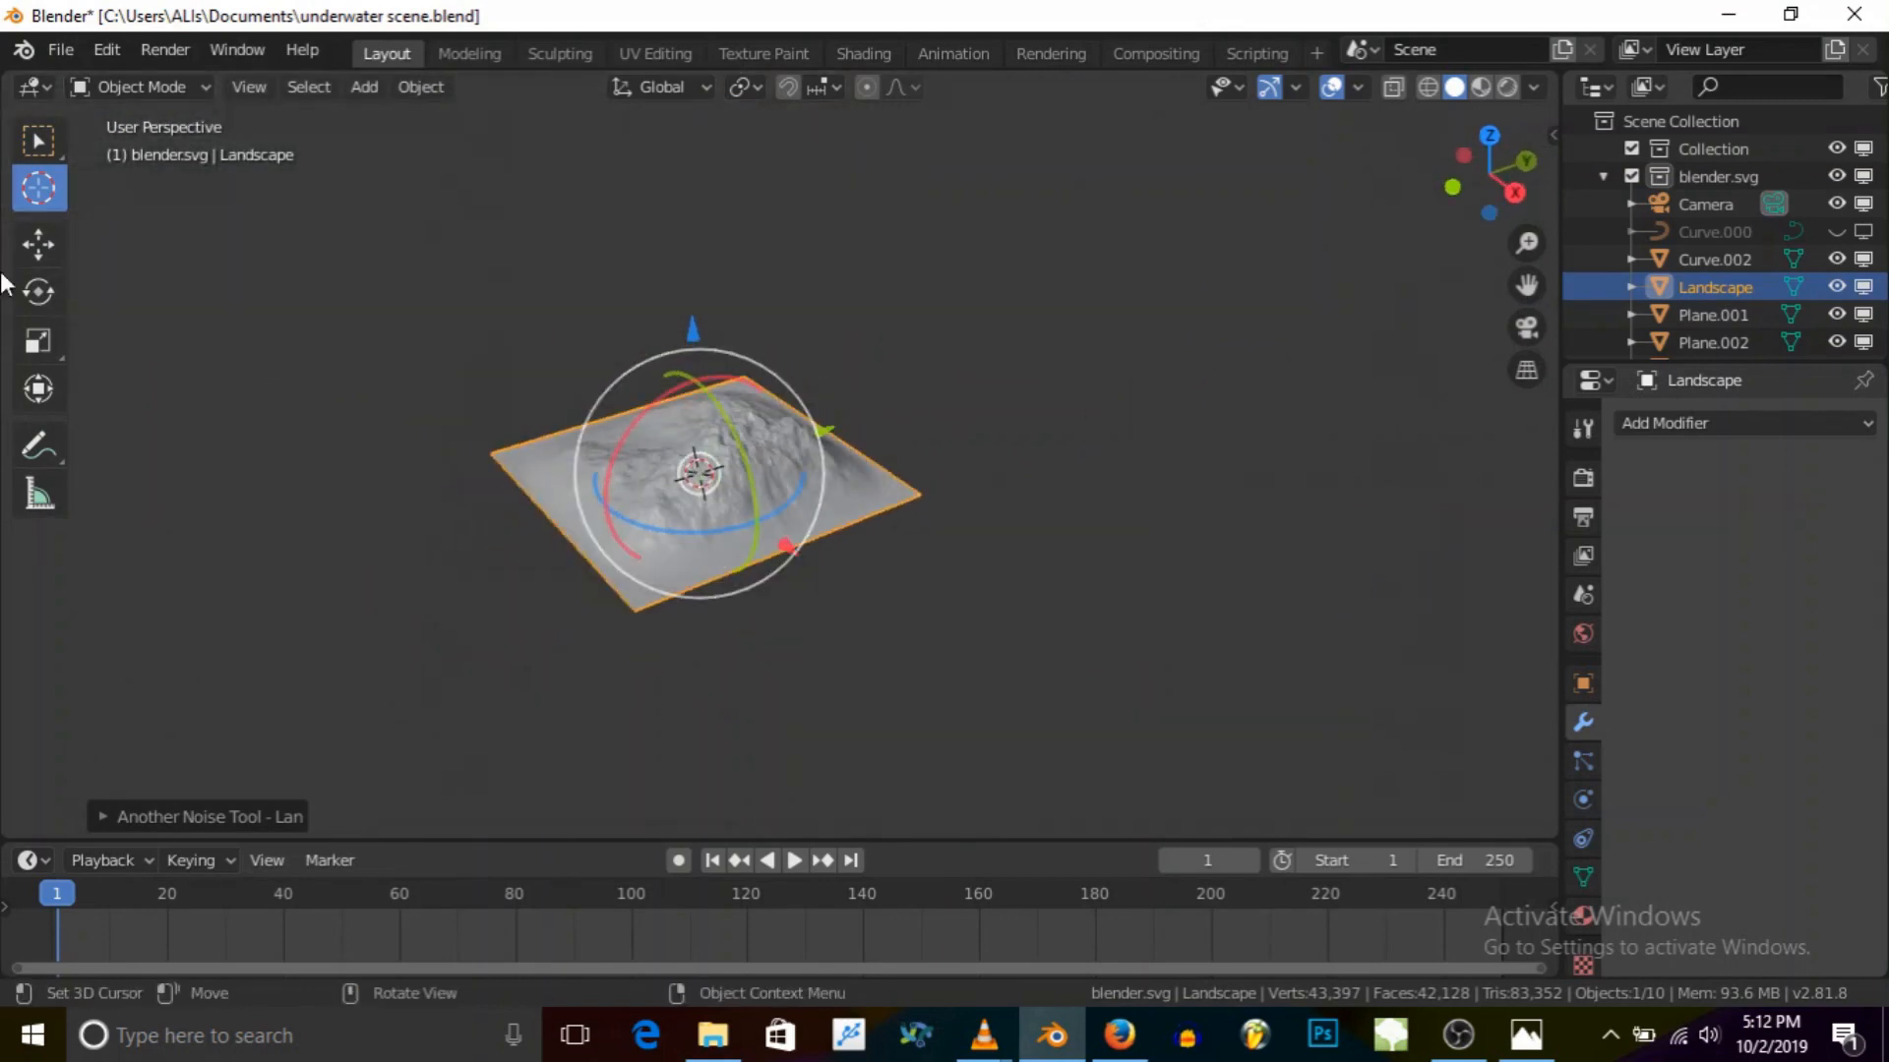
Step: Apply the Billow operator preset to the new landscape and collapse its settings
click(167, 817)
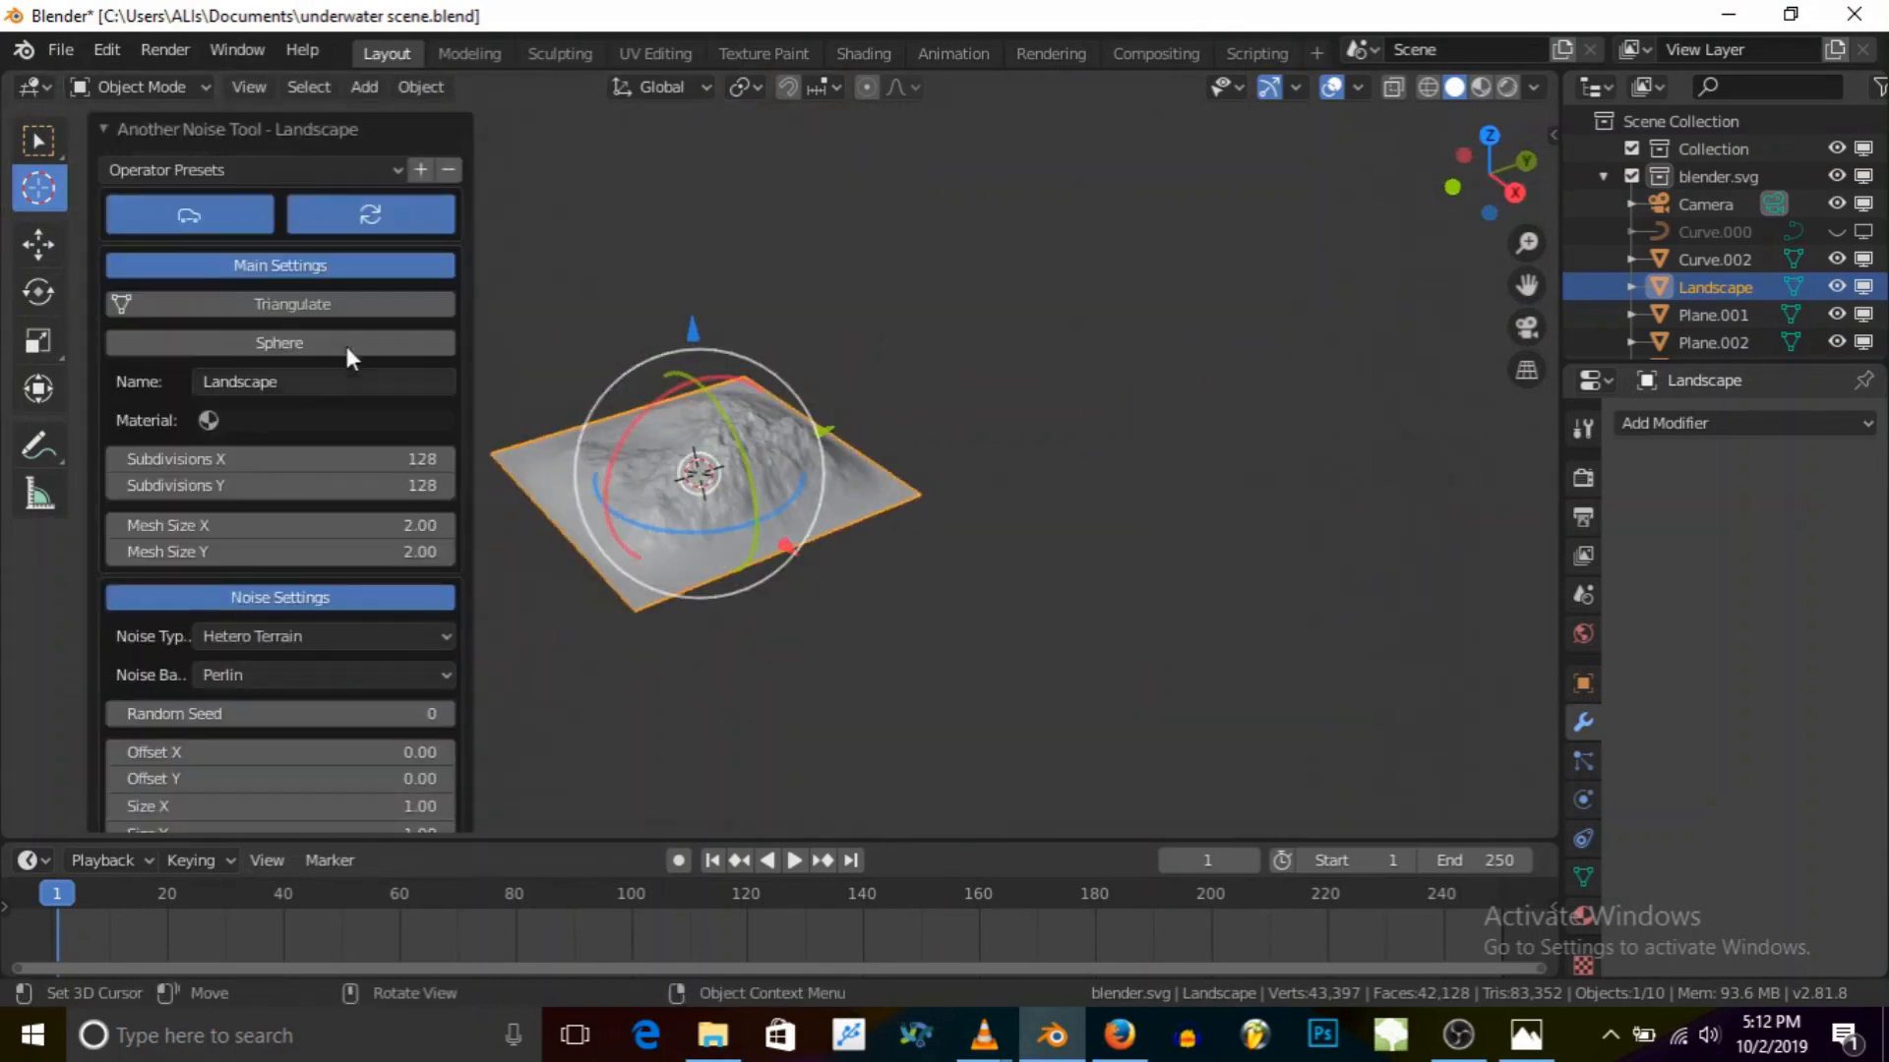
click(195, 171)
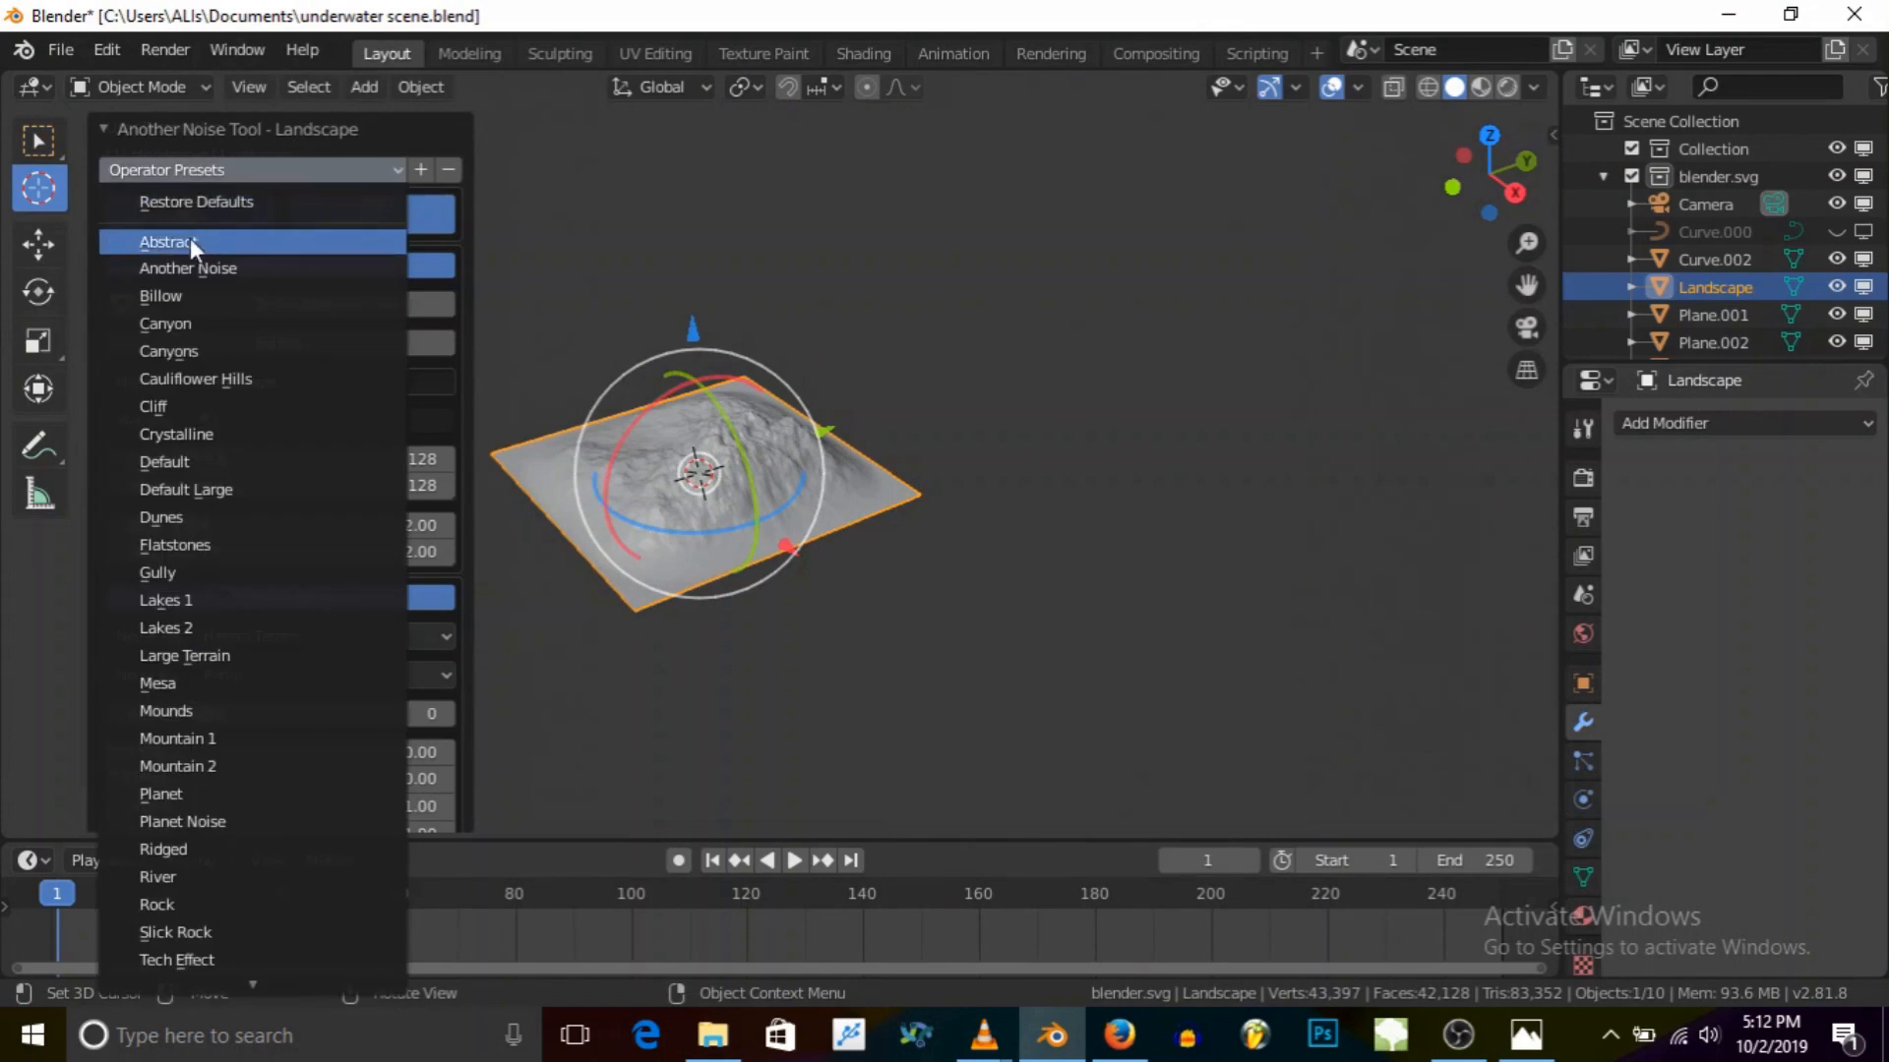
click(197, 297)
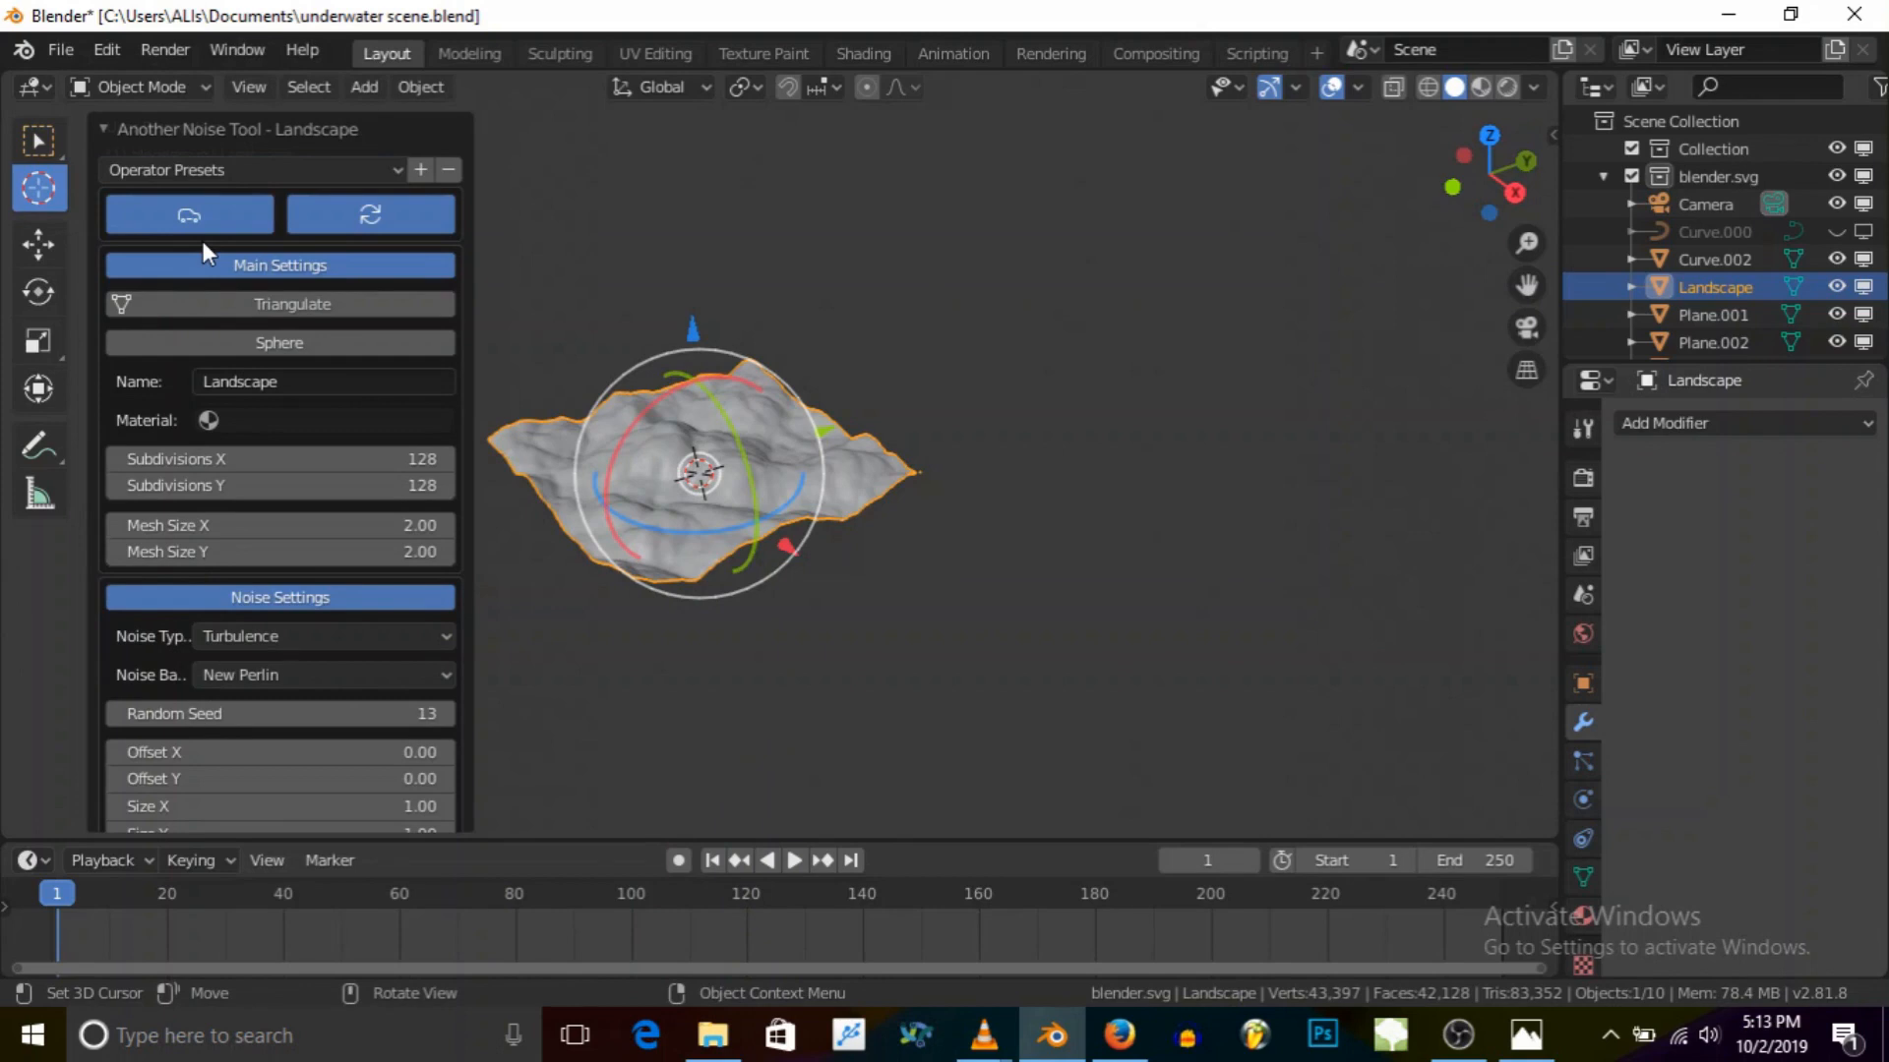
scroll(962, 553, down, 2)
middle_drag(788, 507, 834, 536)
click(109, 129)
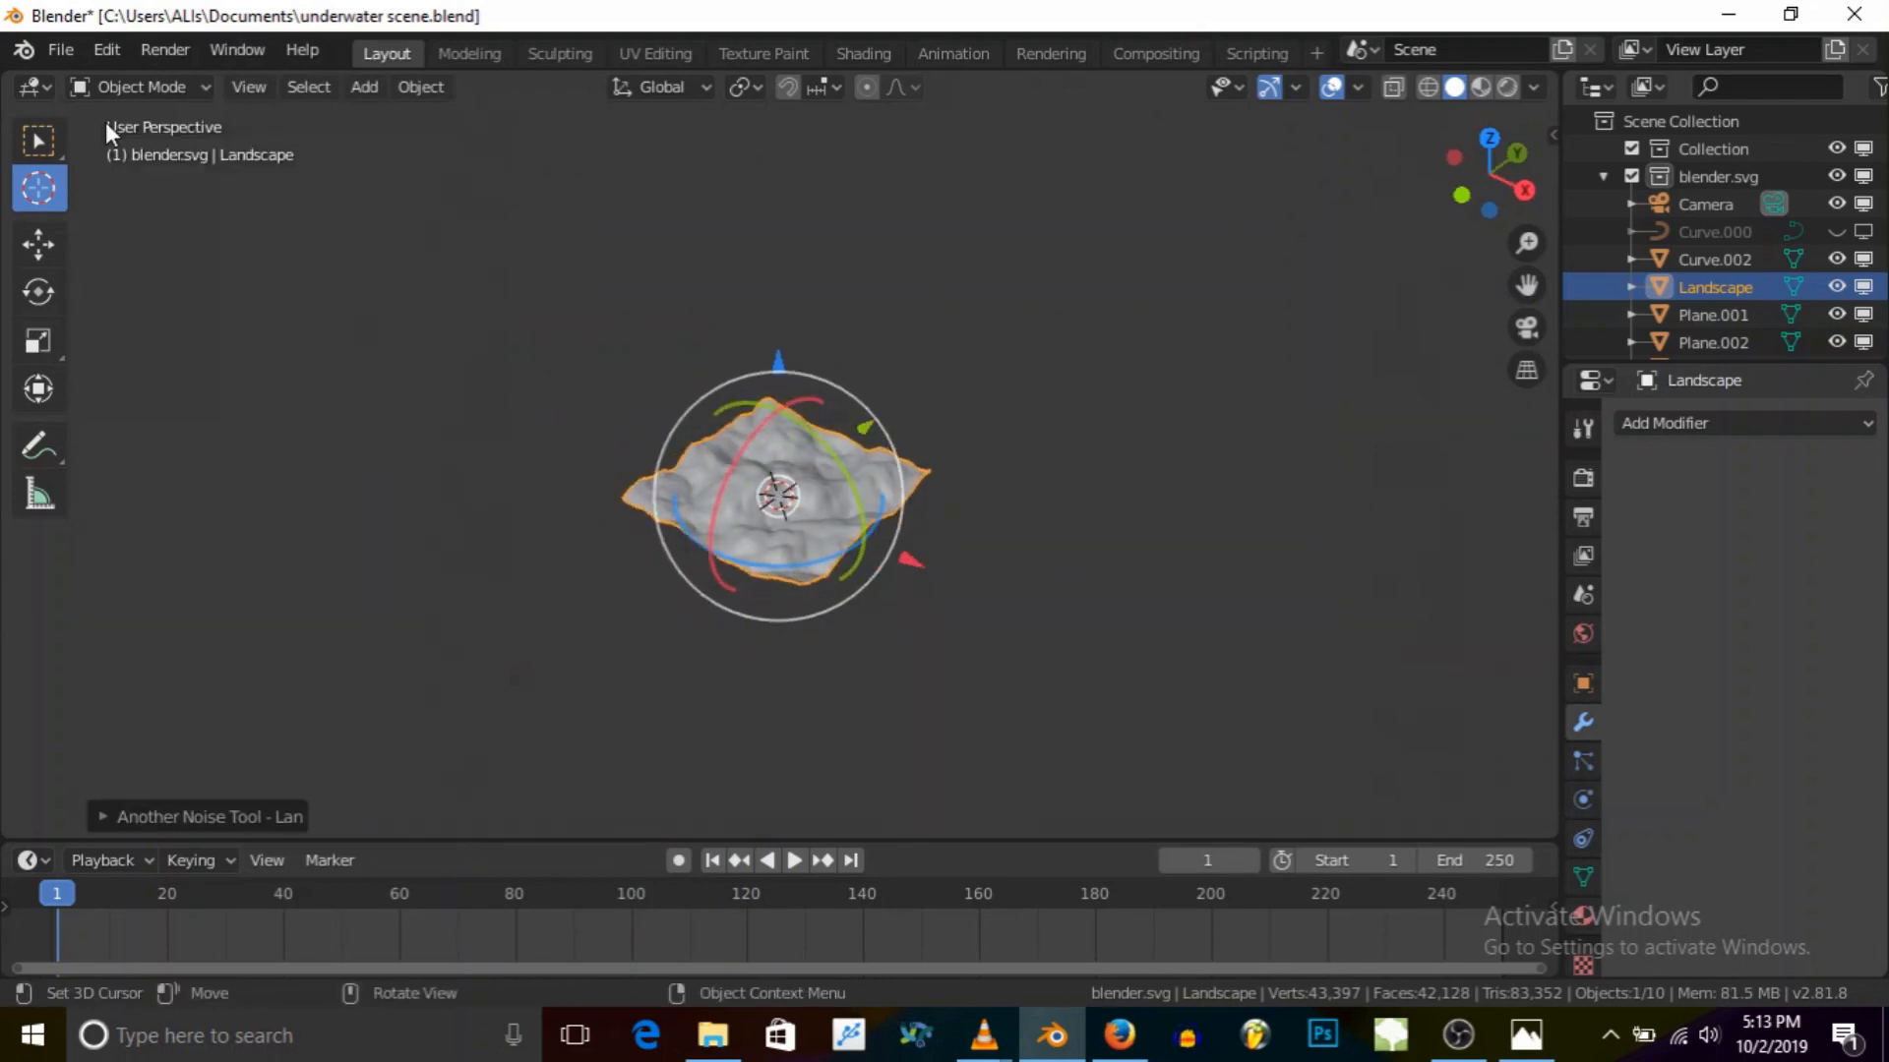
Step: Scale the new landscape up uniformly in several passes until it is large enough to overlap the floor plane's edge
scroll(757, 482, down, 3)
scroll(766, 470, up, 5)
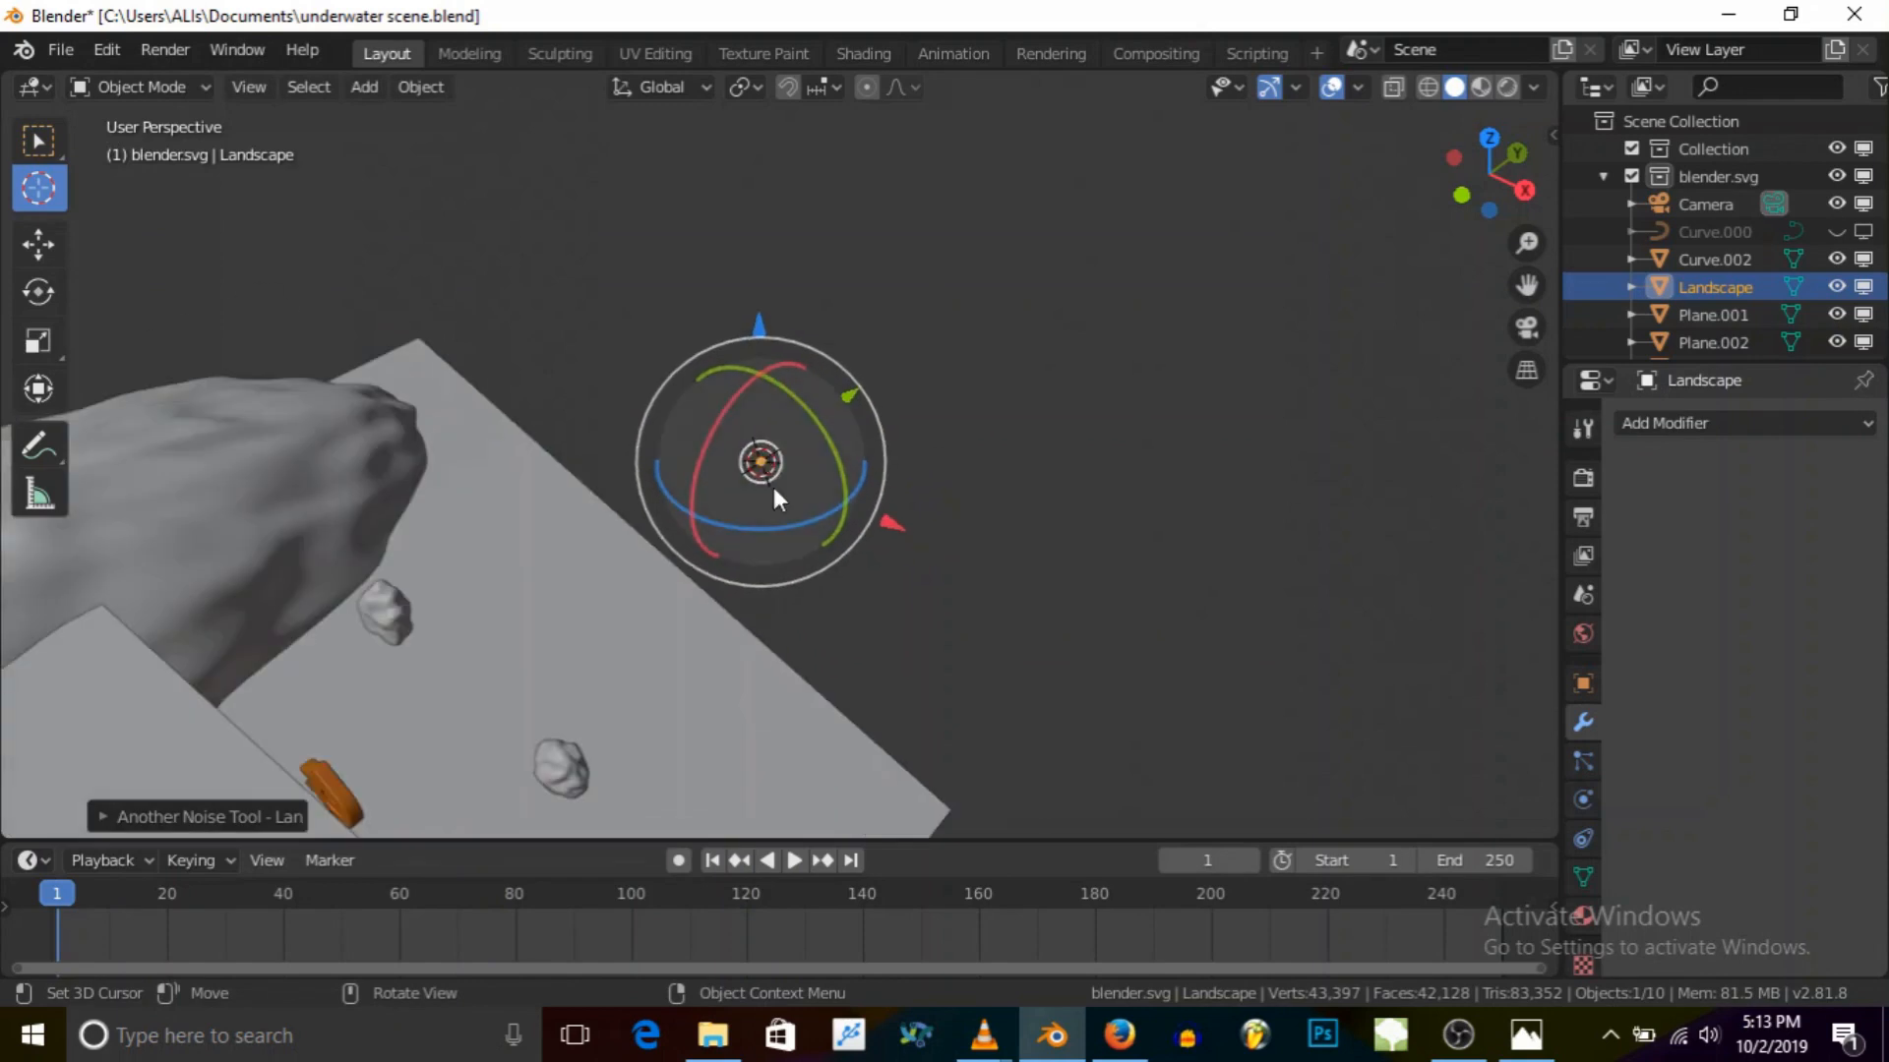
key(s)
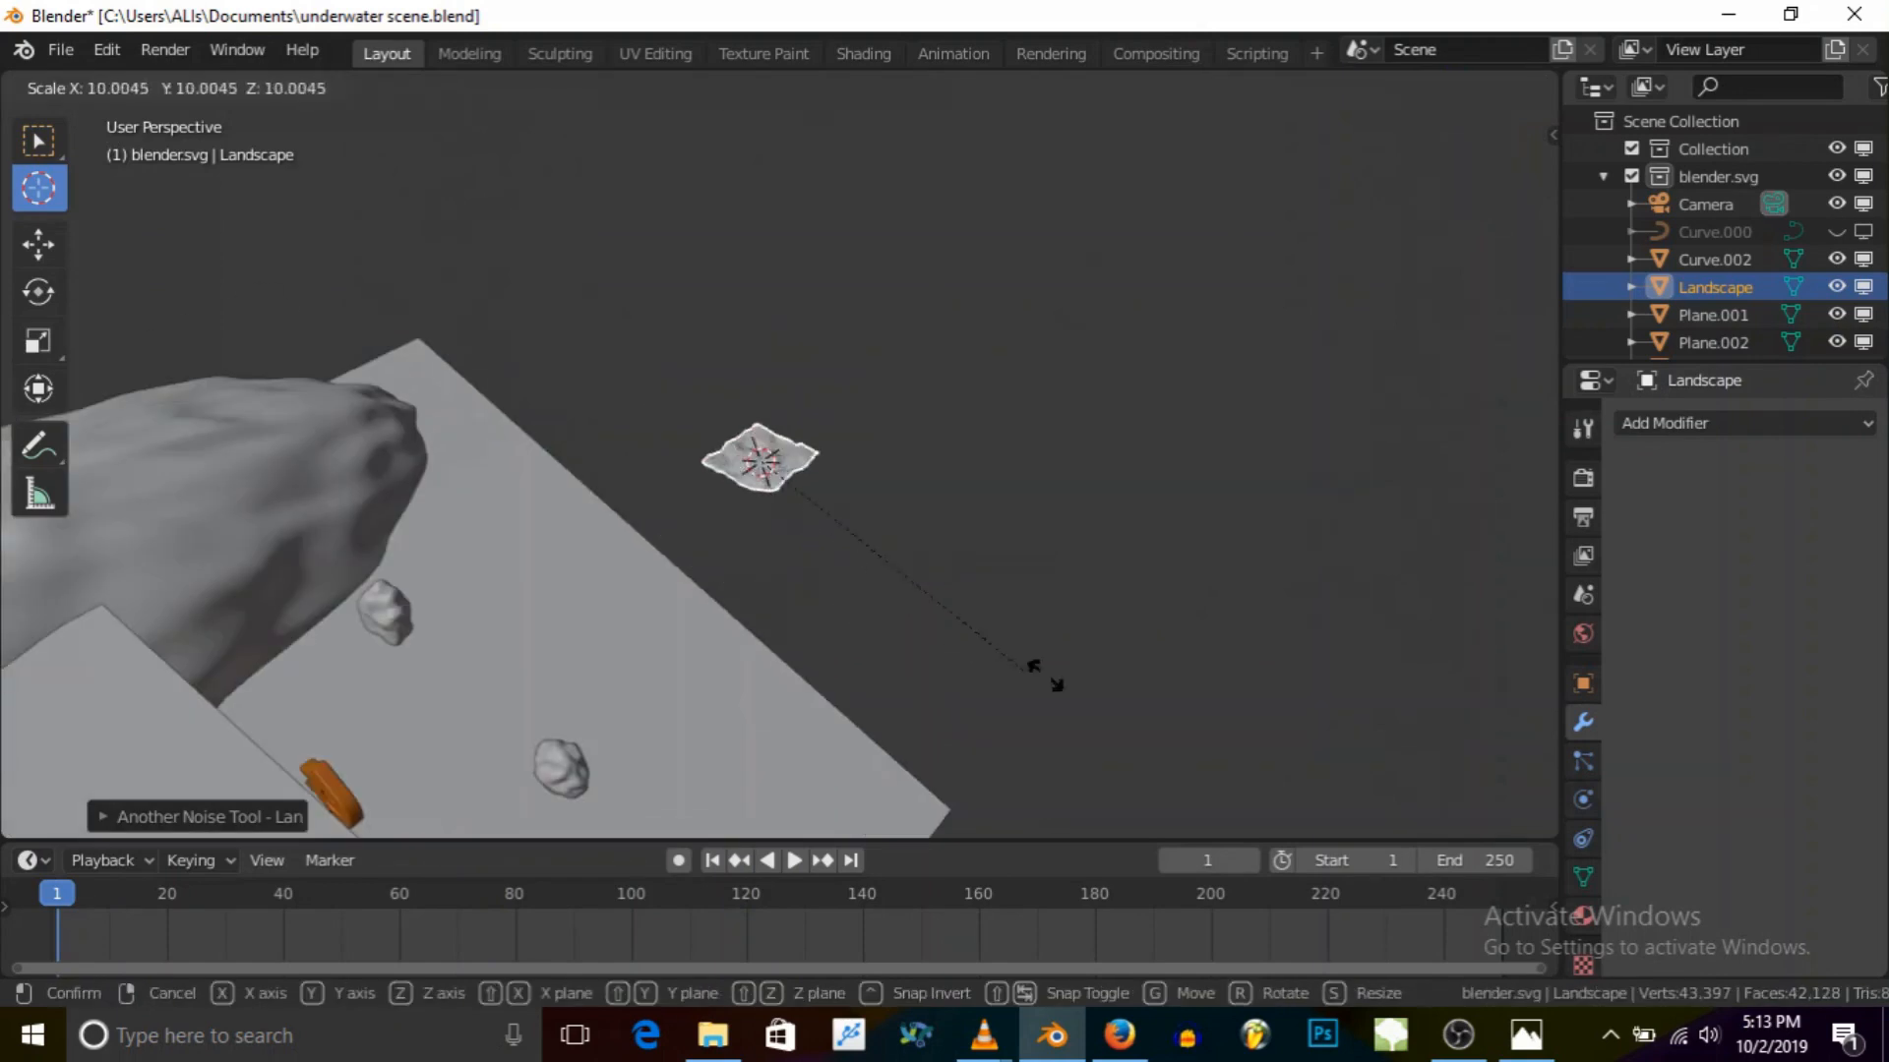
click(1332, 717)
key(s)
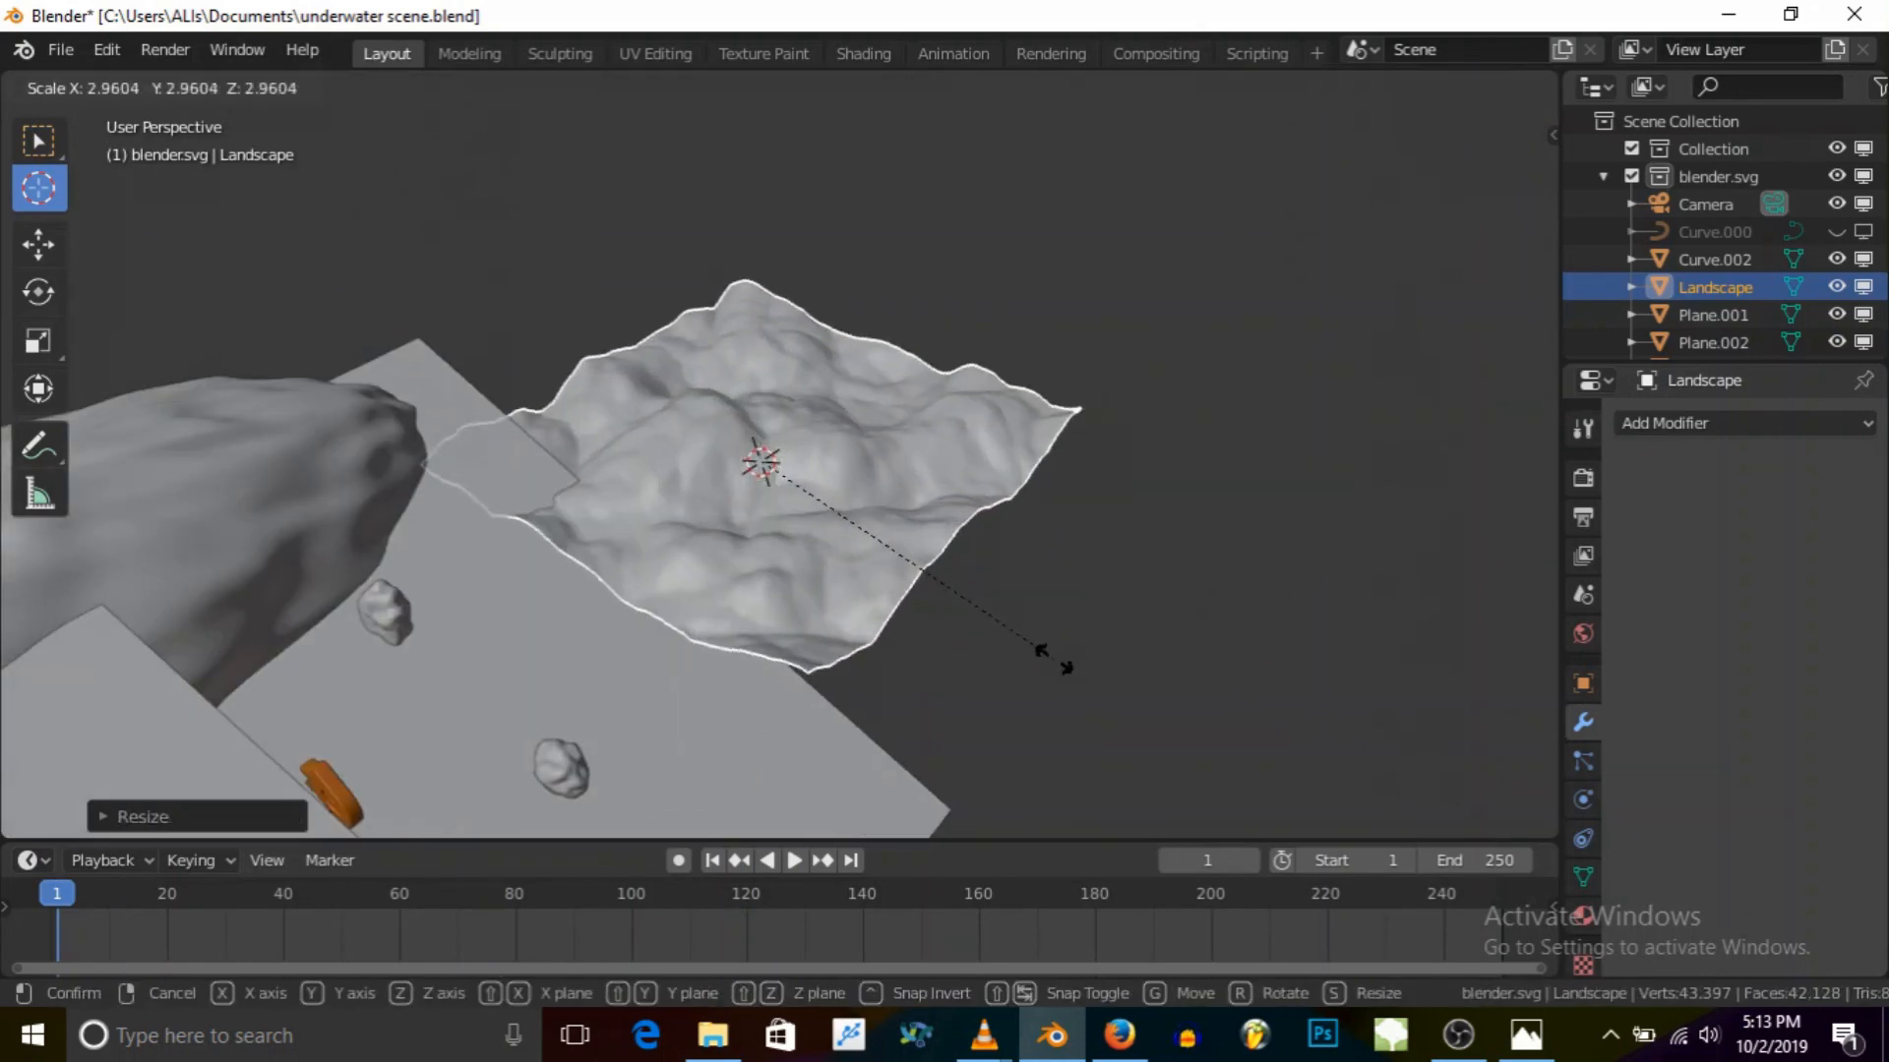
click(1053, 658)
middle_drag(987, 641, 877, 618)
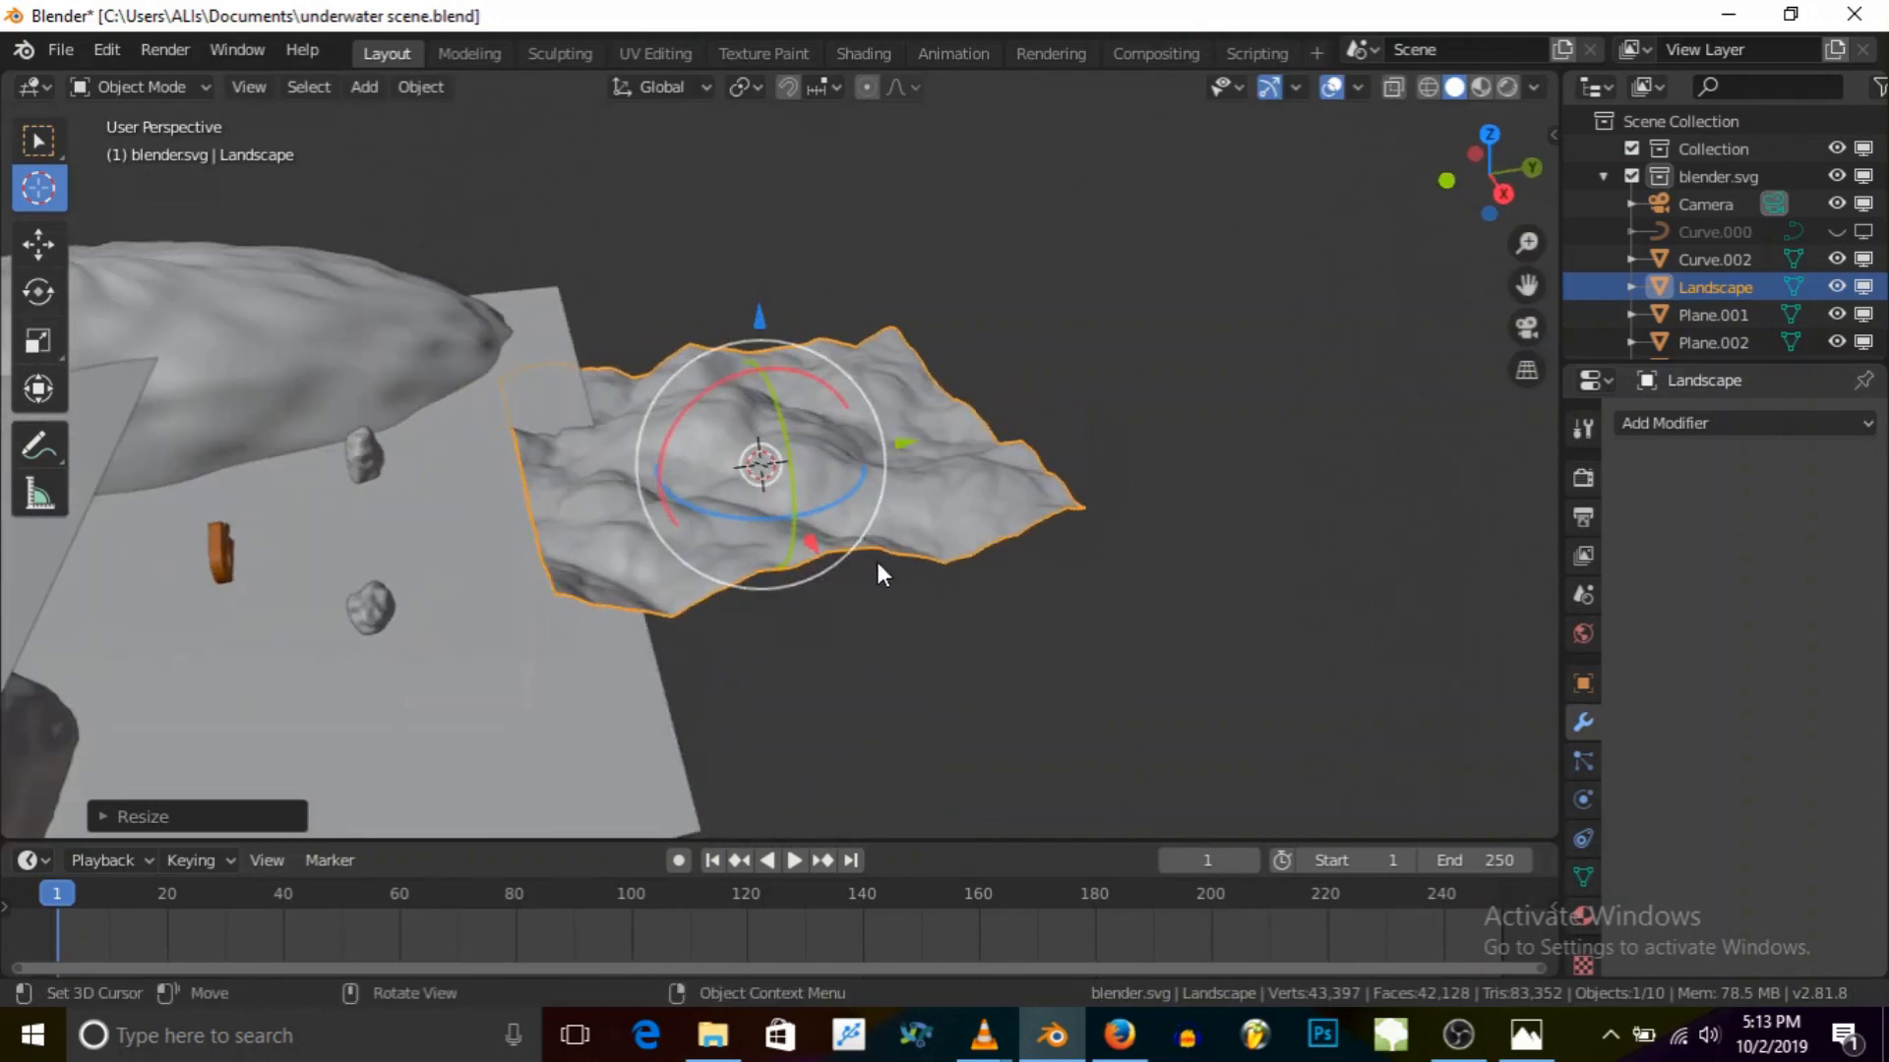
key(s)
click(892, 597)
middle_drag(841, 528, 828, 547)
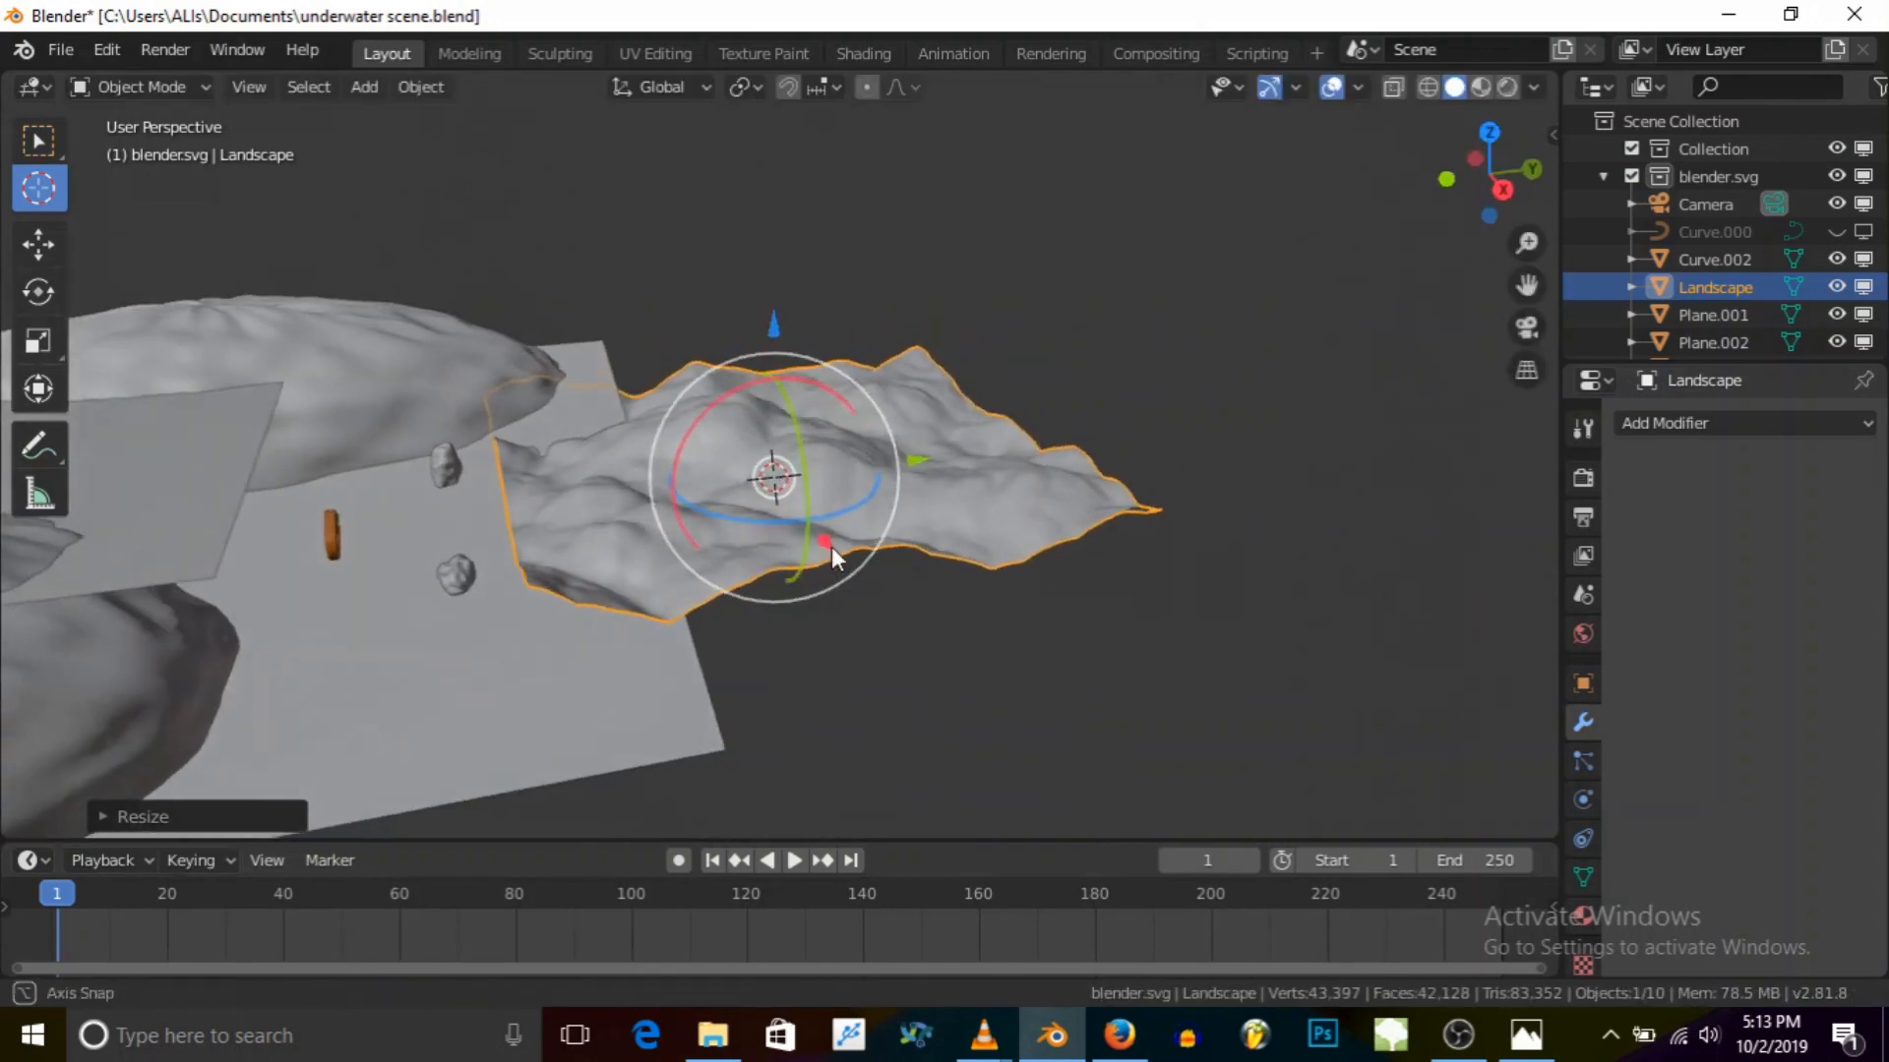
Step: Rotate the landscape about the Y axis so that it slopes like the tilted floor plane
key(r)
key(y)
click(785, 449)
Step: Enlarge the landscape further, then flatten it along the Z axis to a scale of about 0.36
key(s)
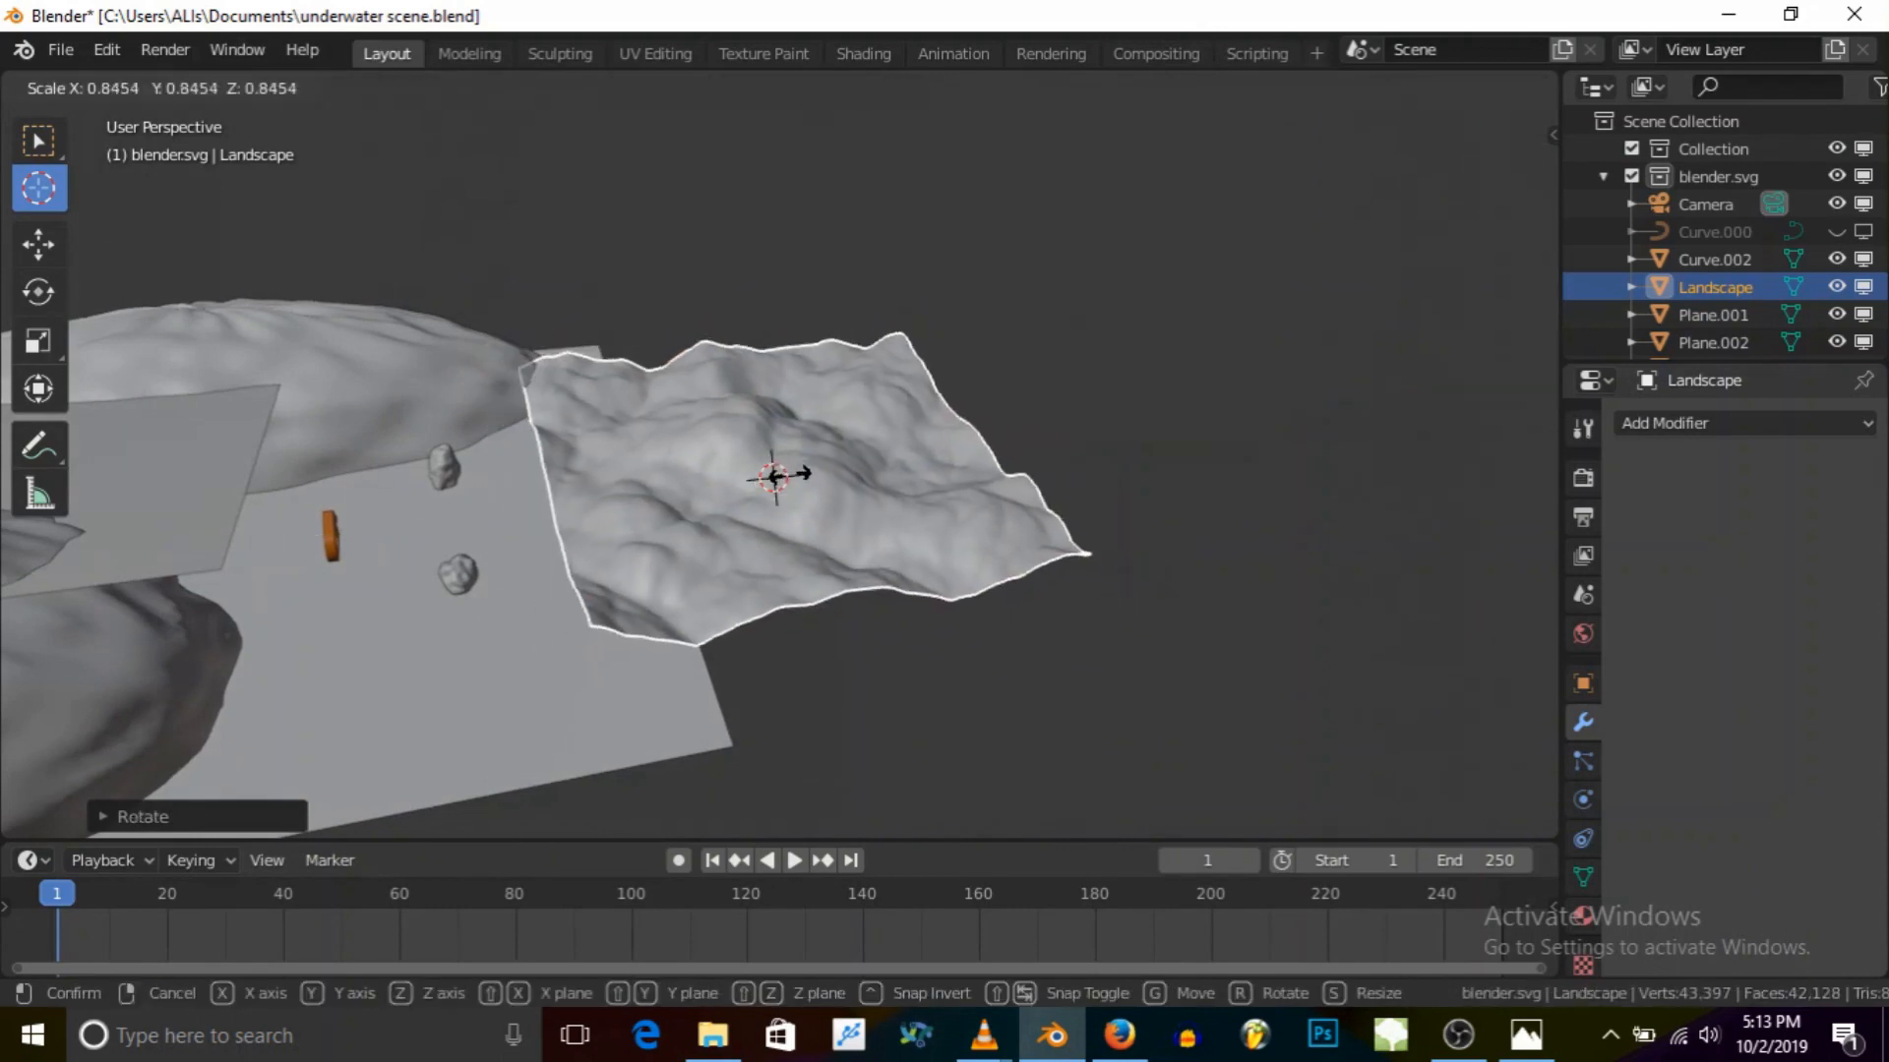
click(971, 593)
key(s)
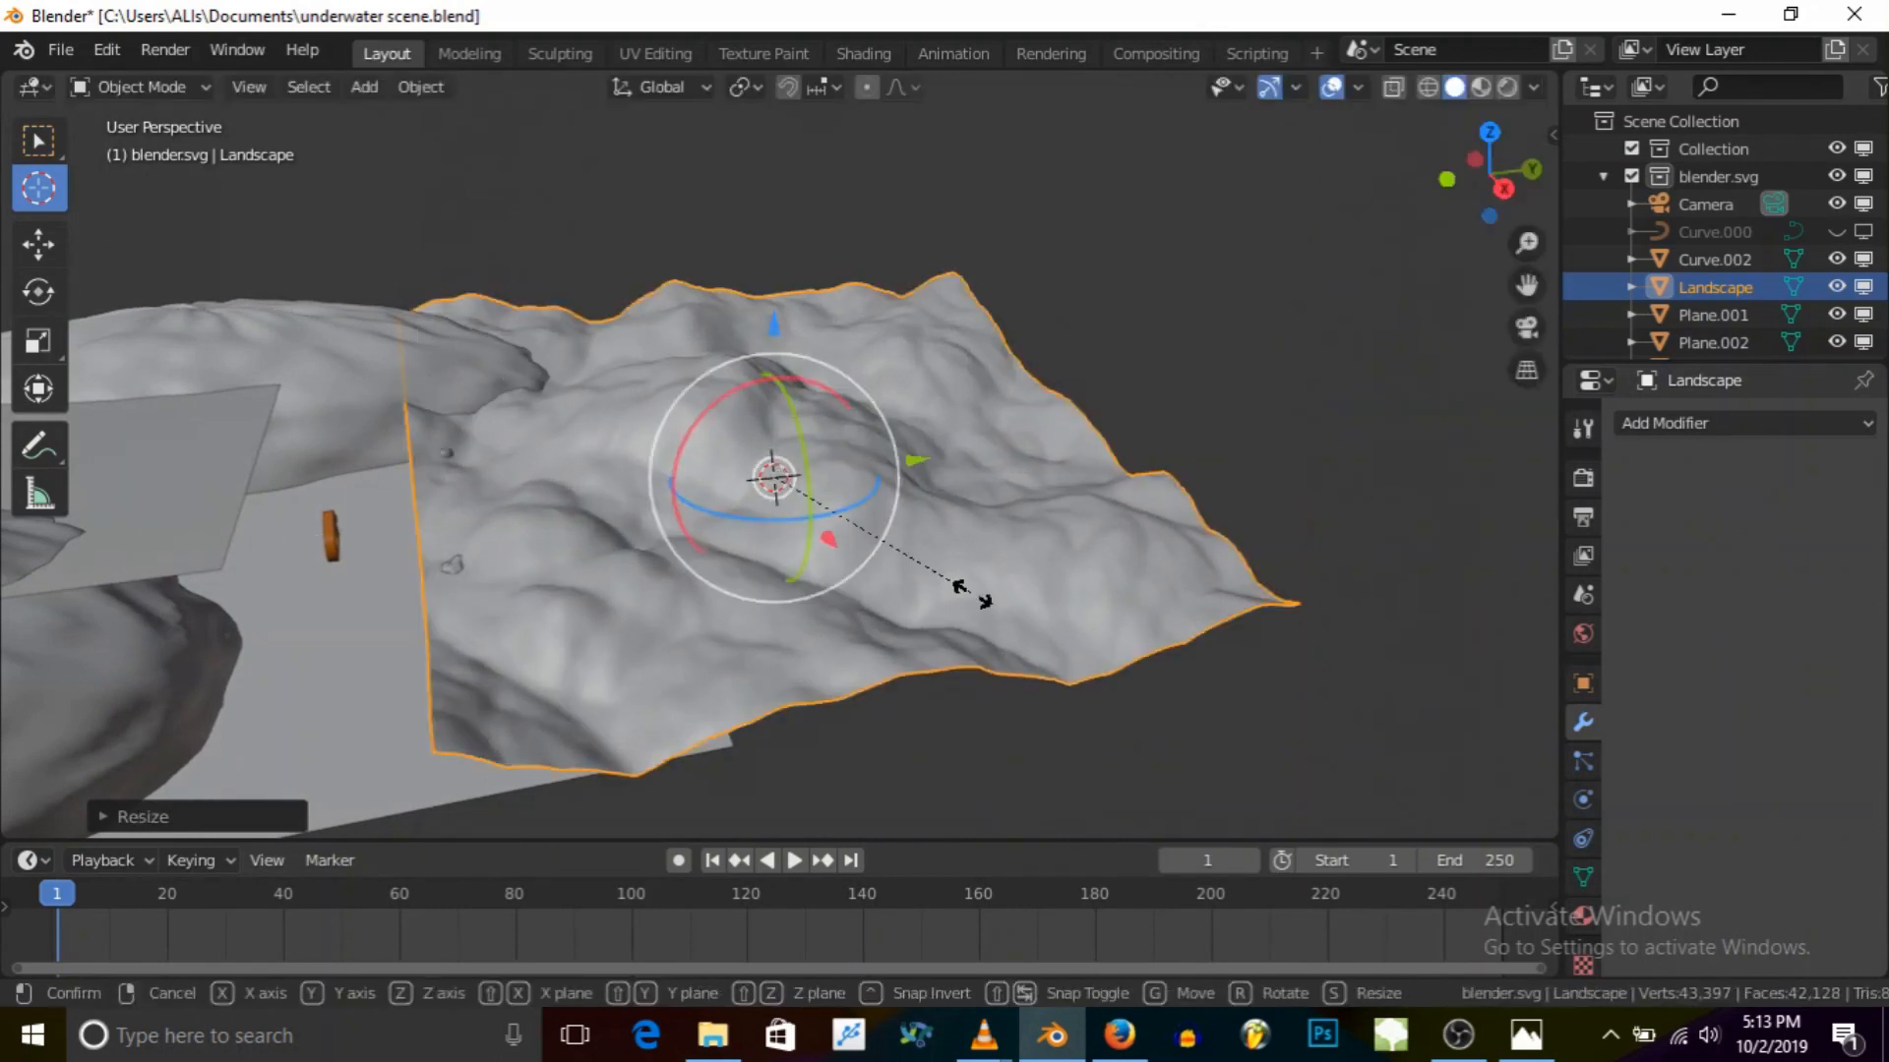
key(z)
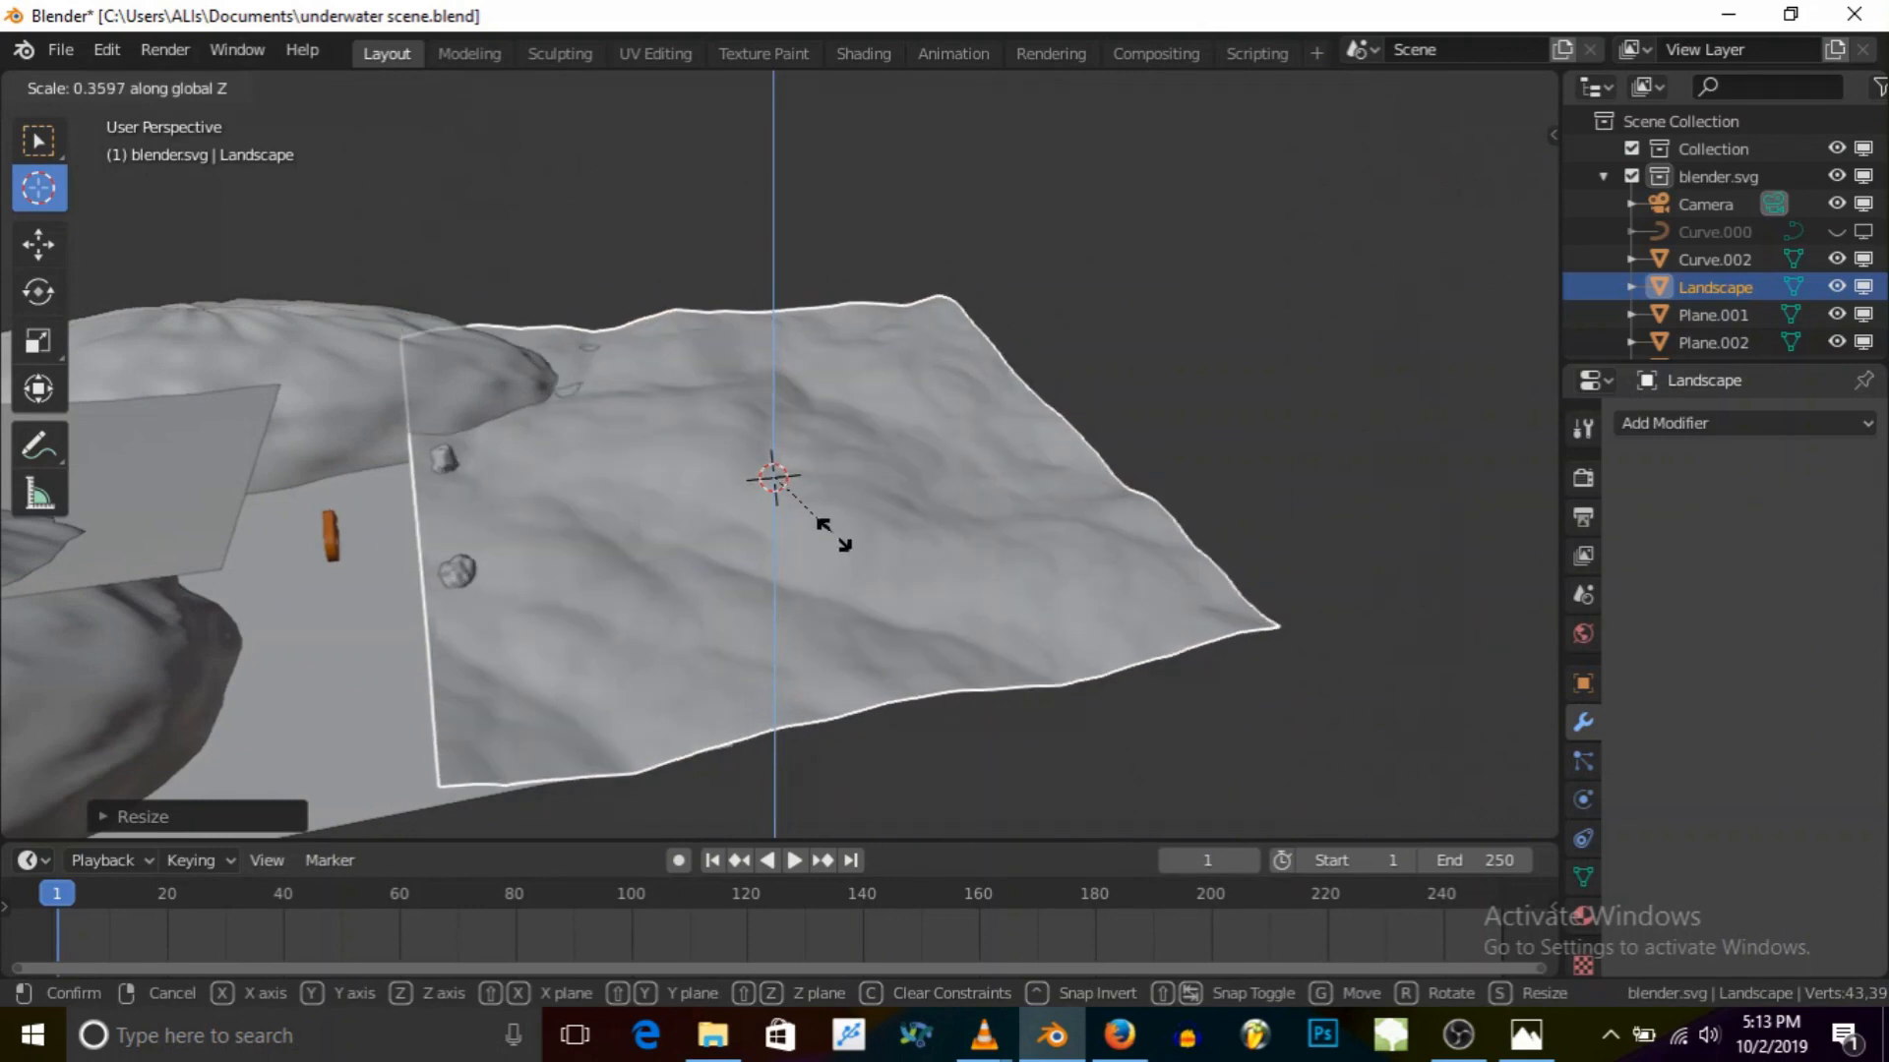
click(839, 536)
Step: Delete the original flat floor plane beneath the logo and rocks
middle_drag(841, 535, 394, 624)
click(394, 631)
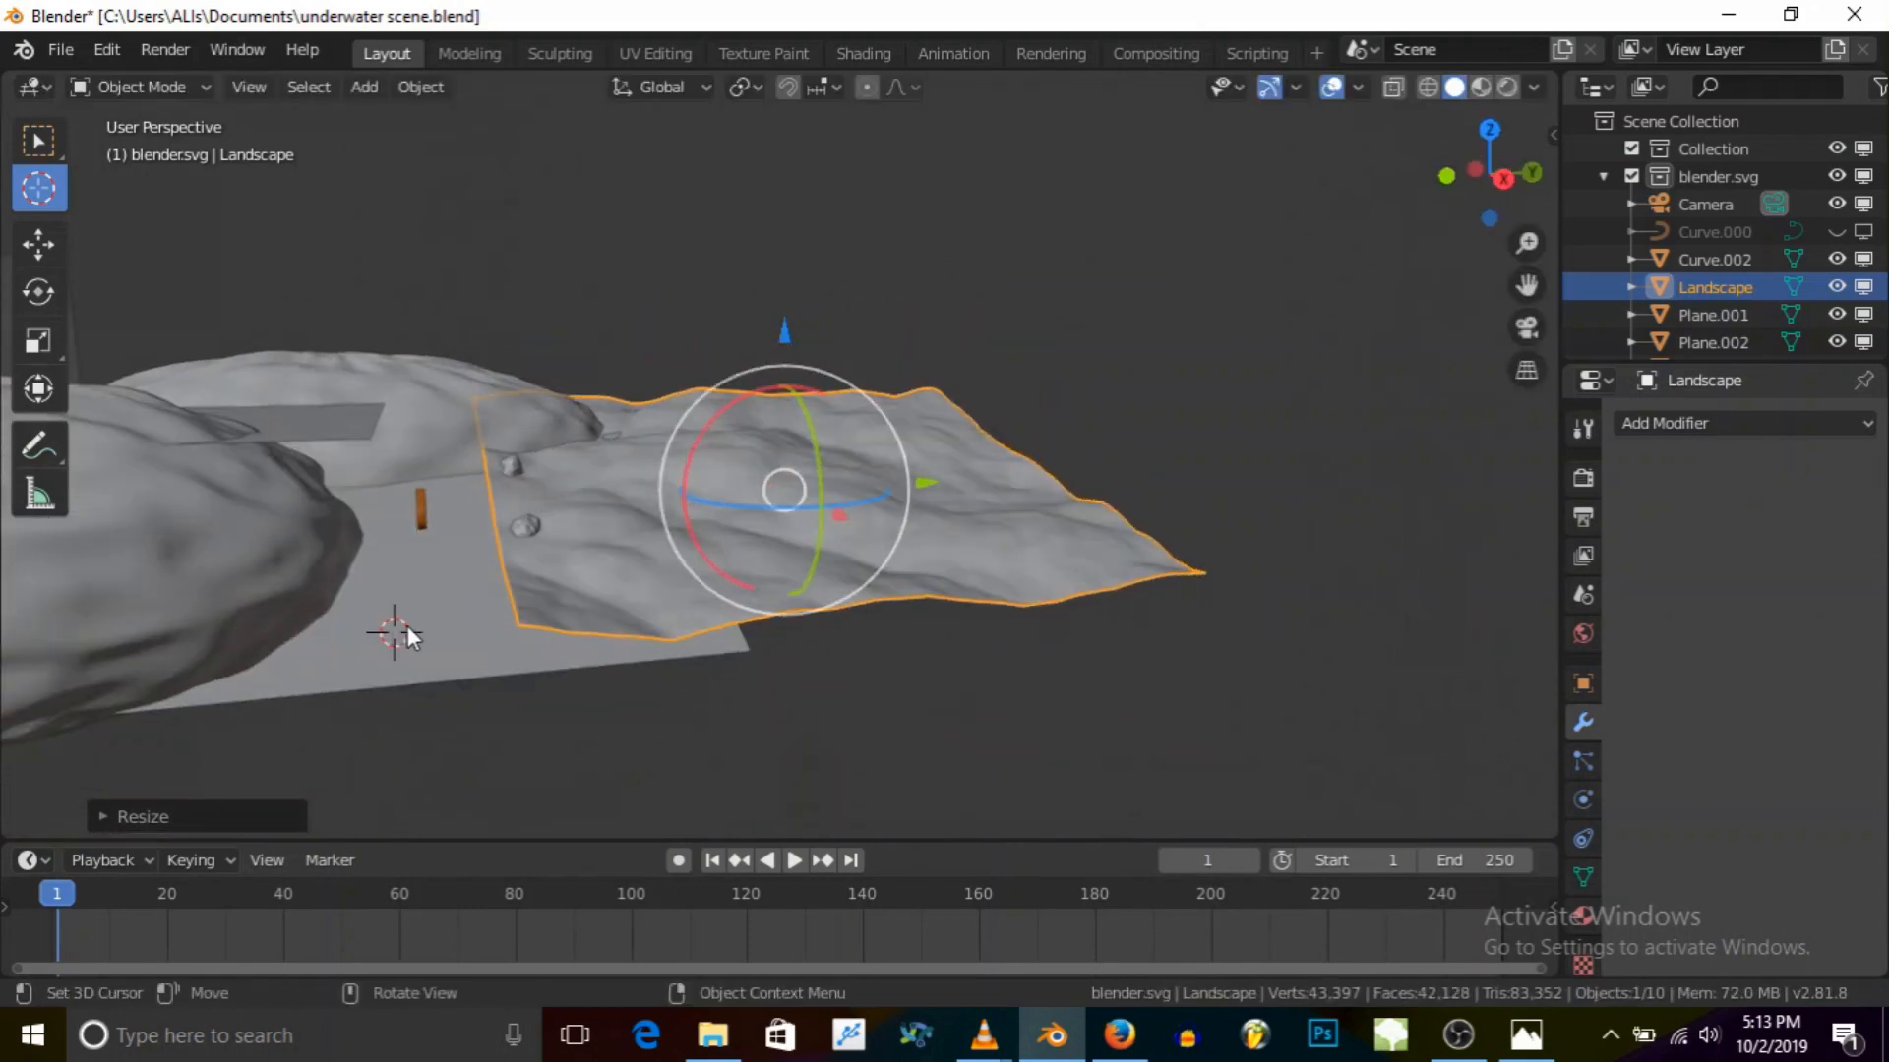
click(57, 140)
click(464, 626)
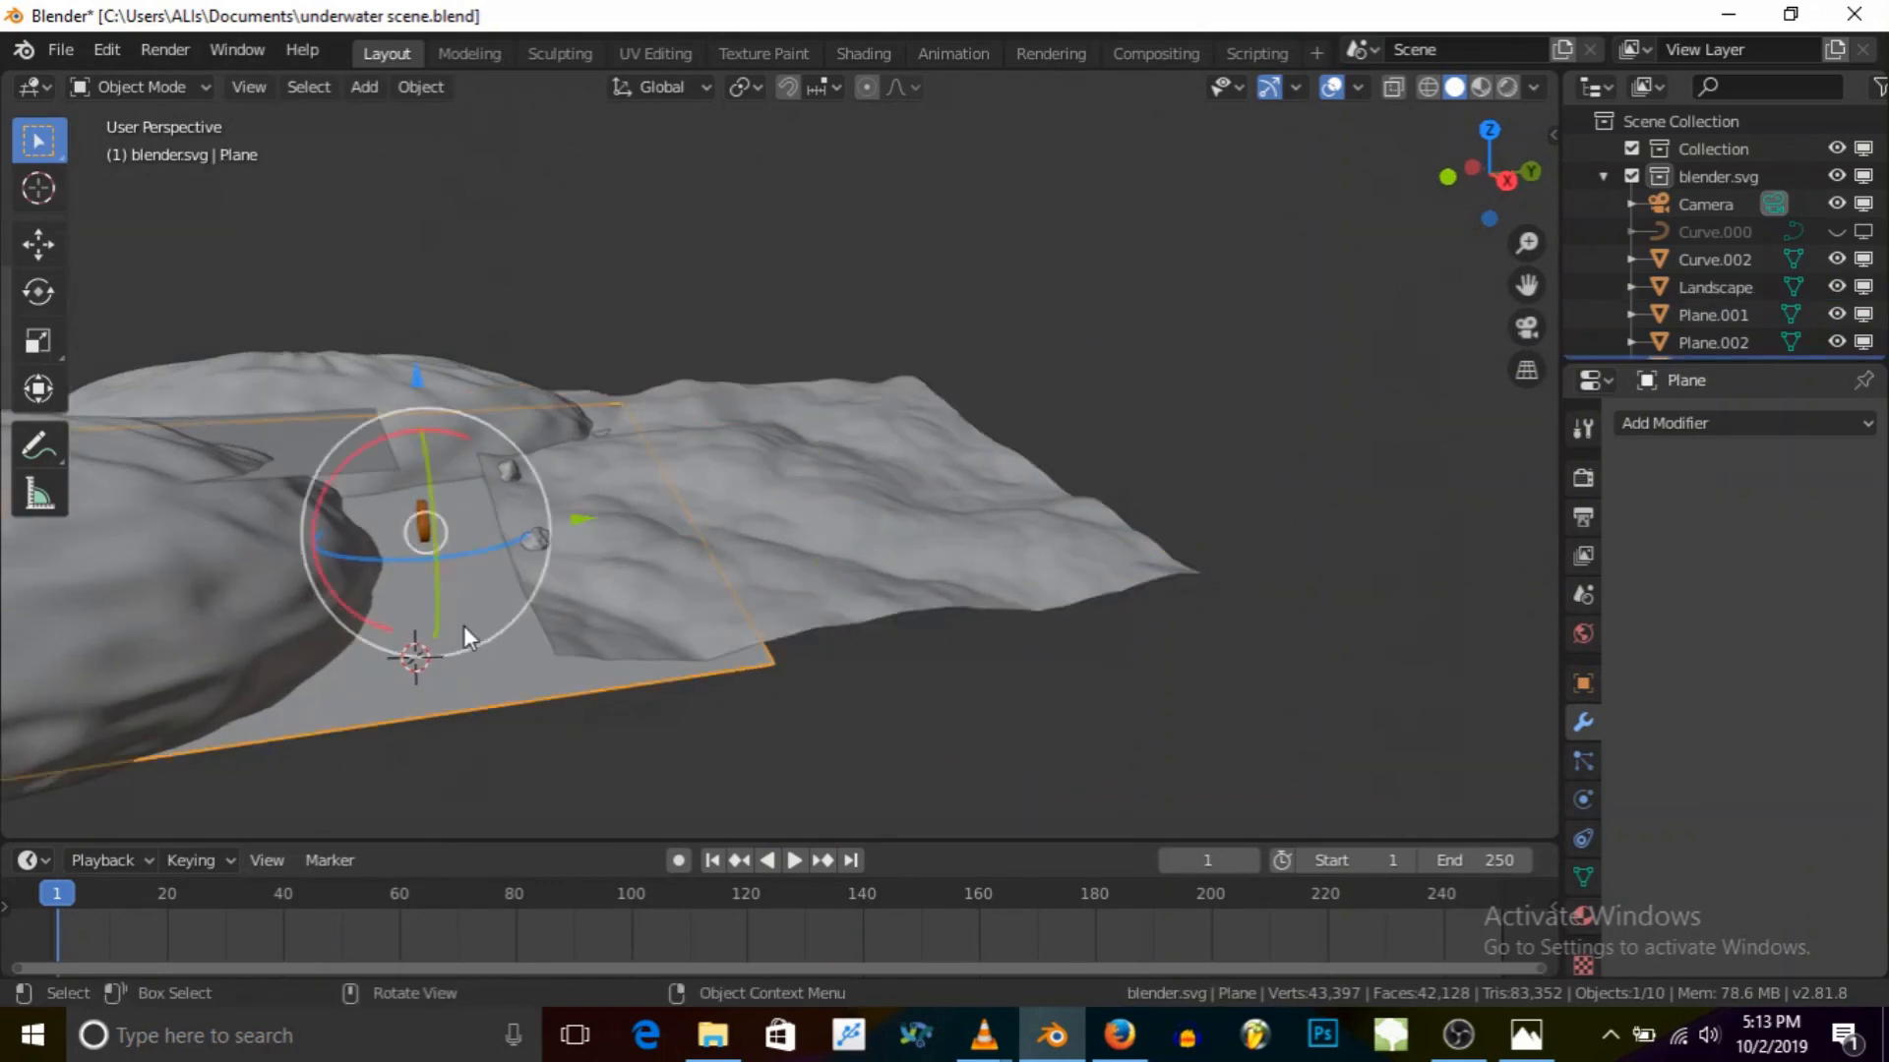
key(x)
click(463, 626)
Step: Move the landscape along the Y axis beneath the logo and rocks, and lower it slightly
click(787, 563)
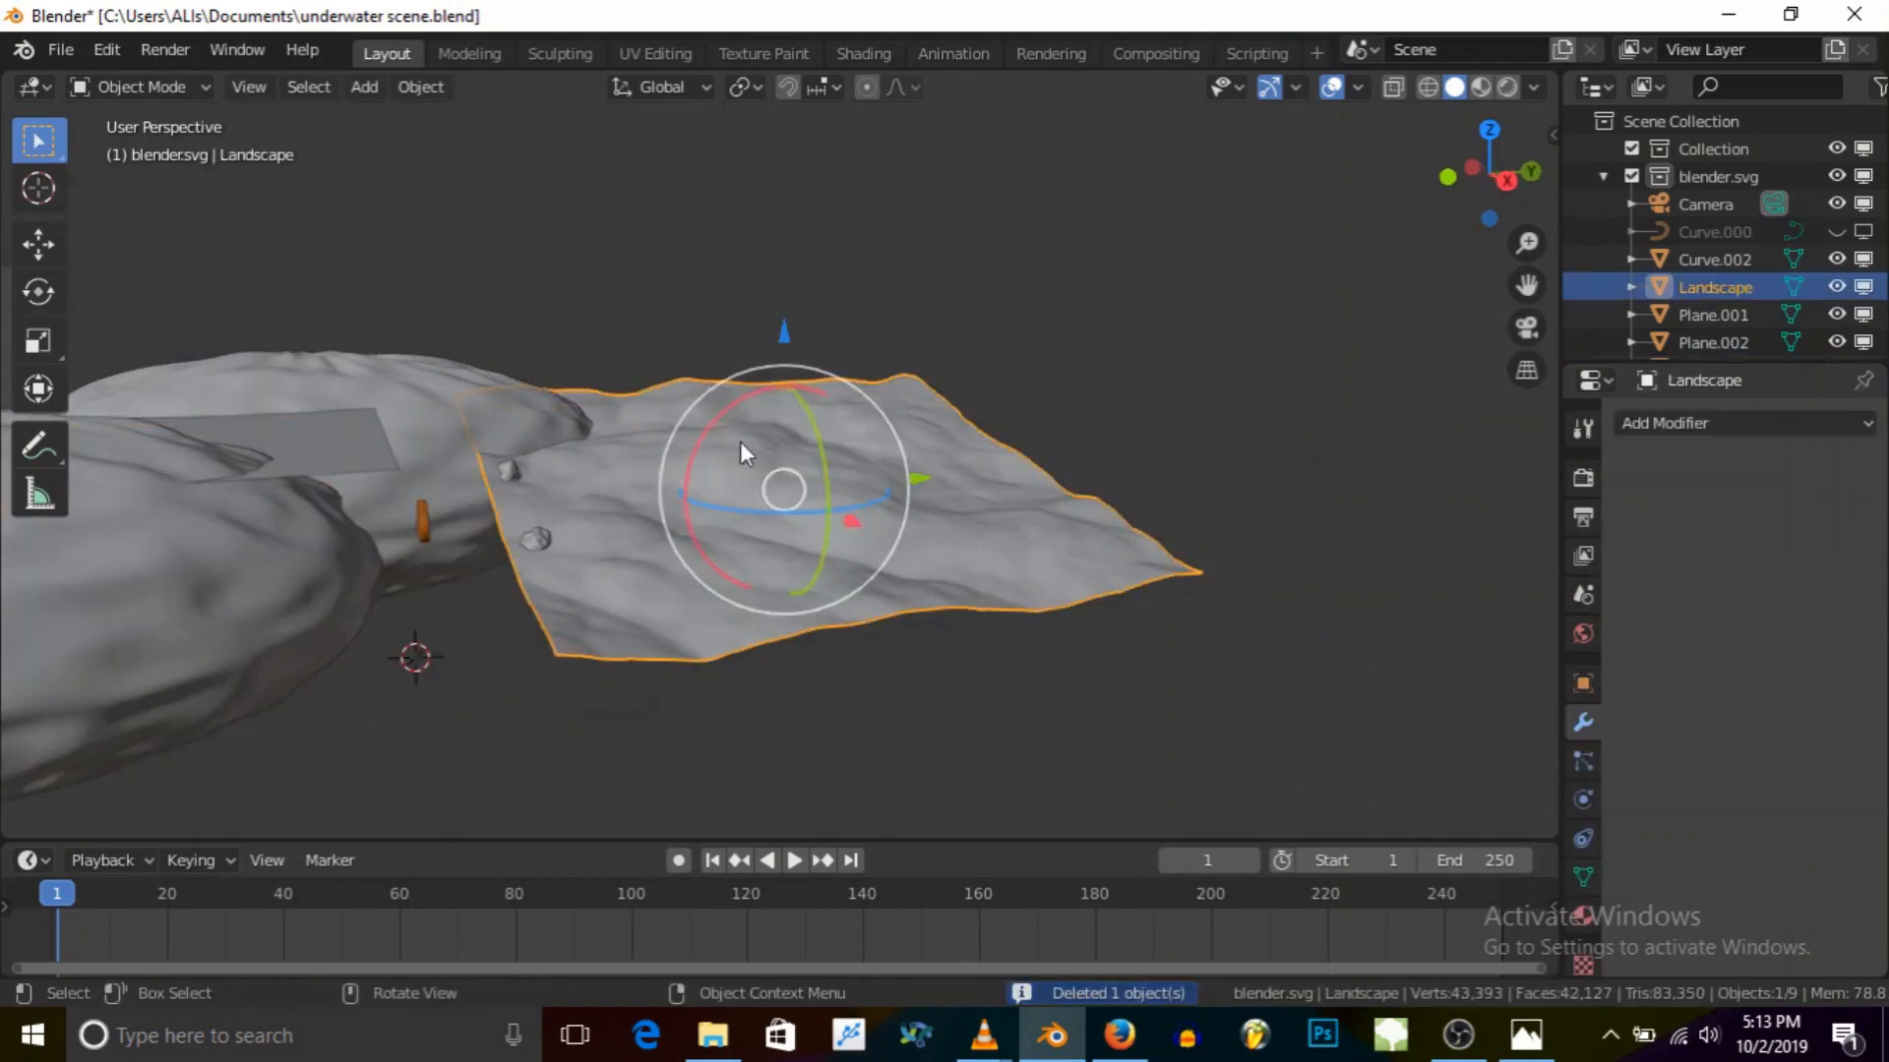
key(g)
key(y)
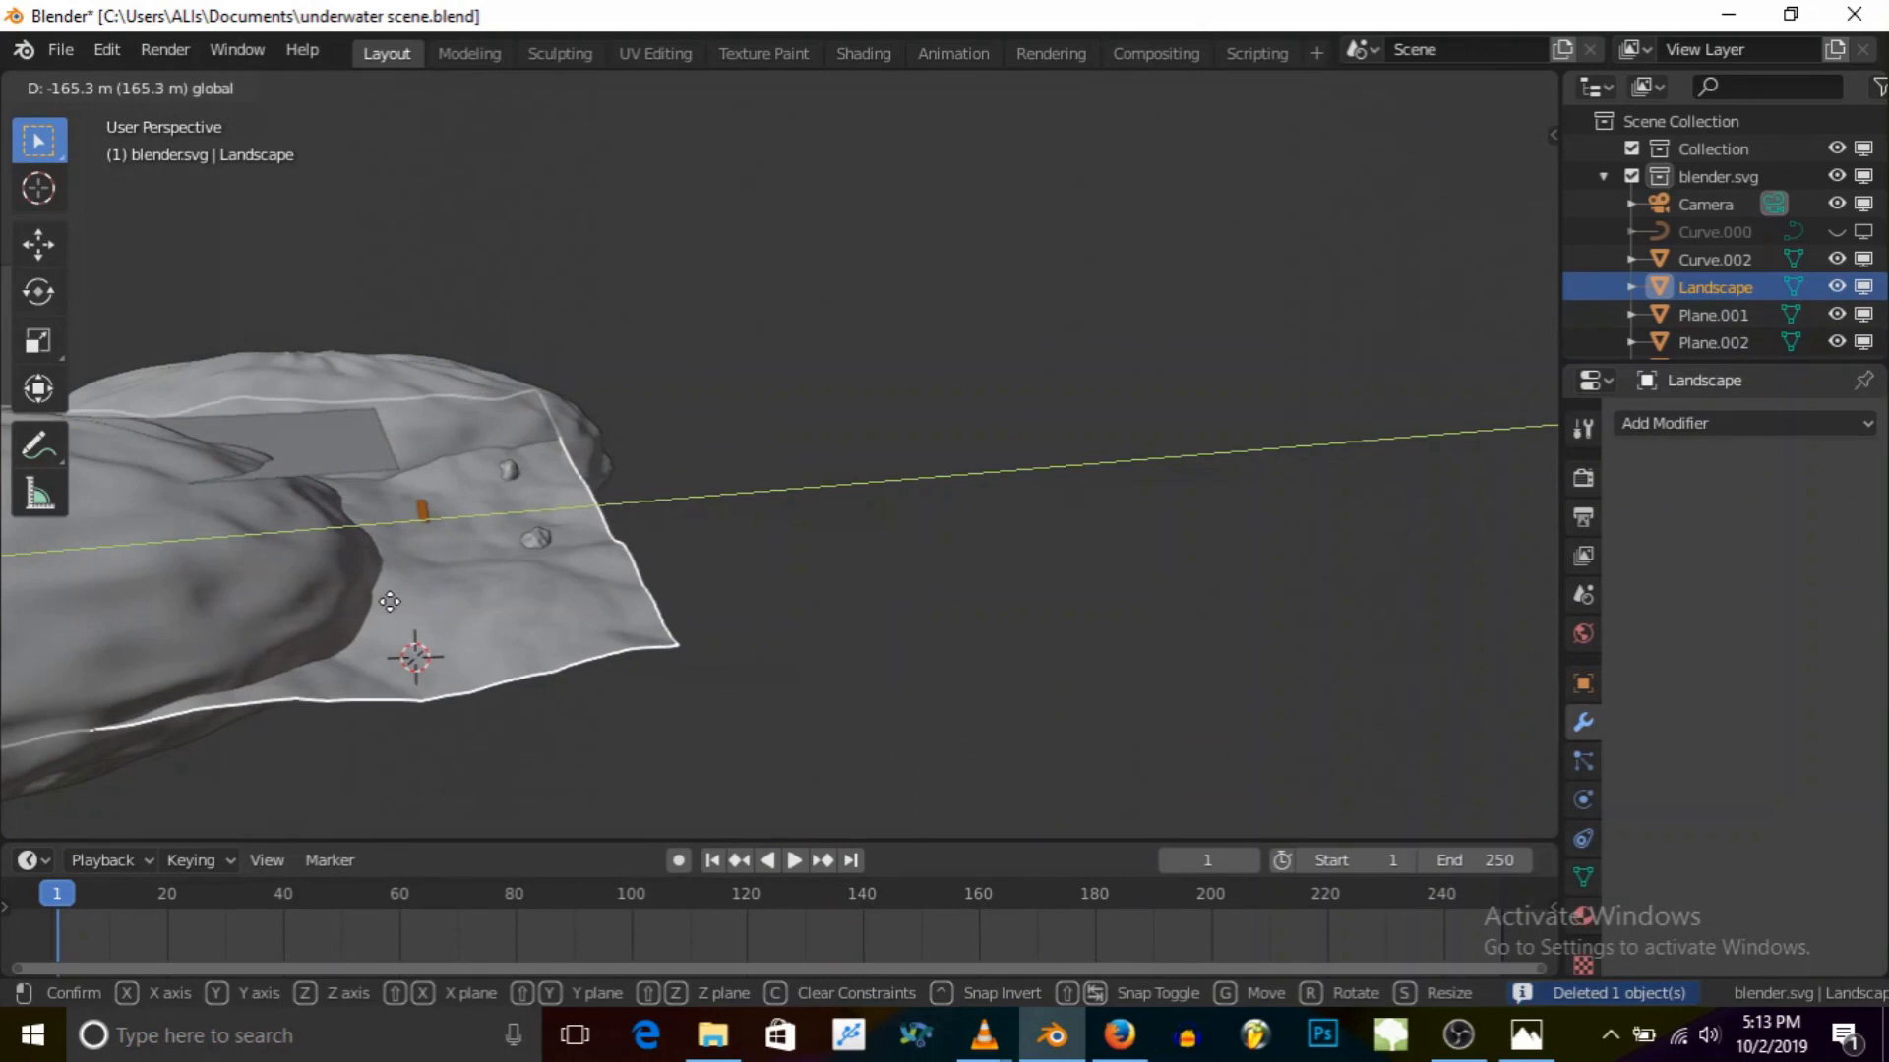
click(403, 605)
middle_drag(346, 504, 391, 370)
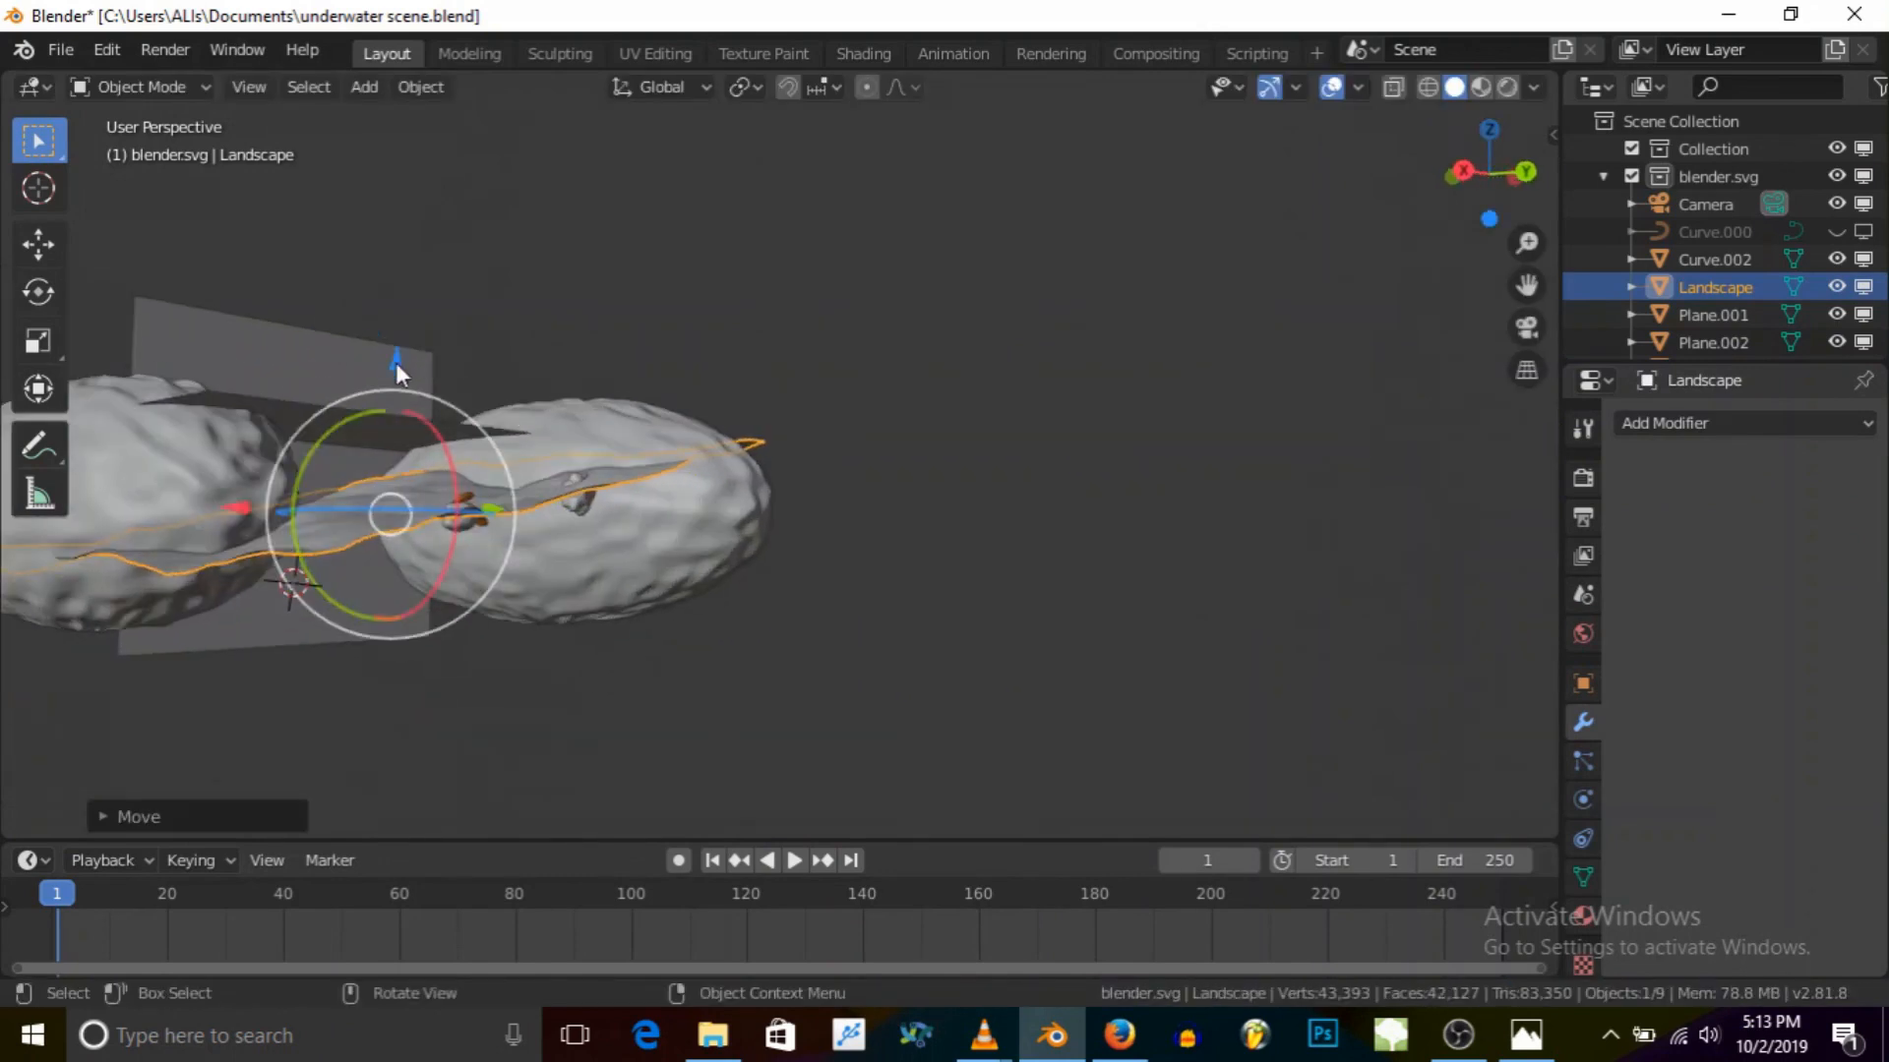
drag(395, 345, 396, 386)
middle_drag(434, 406, 970, 334)
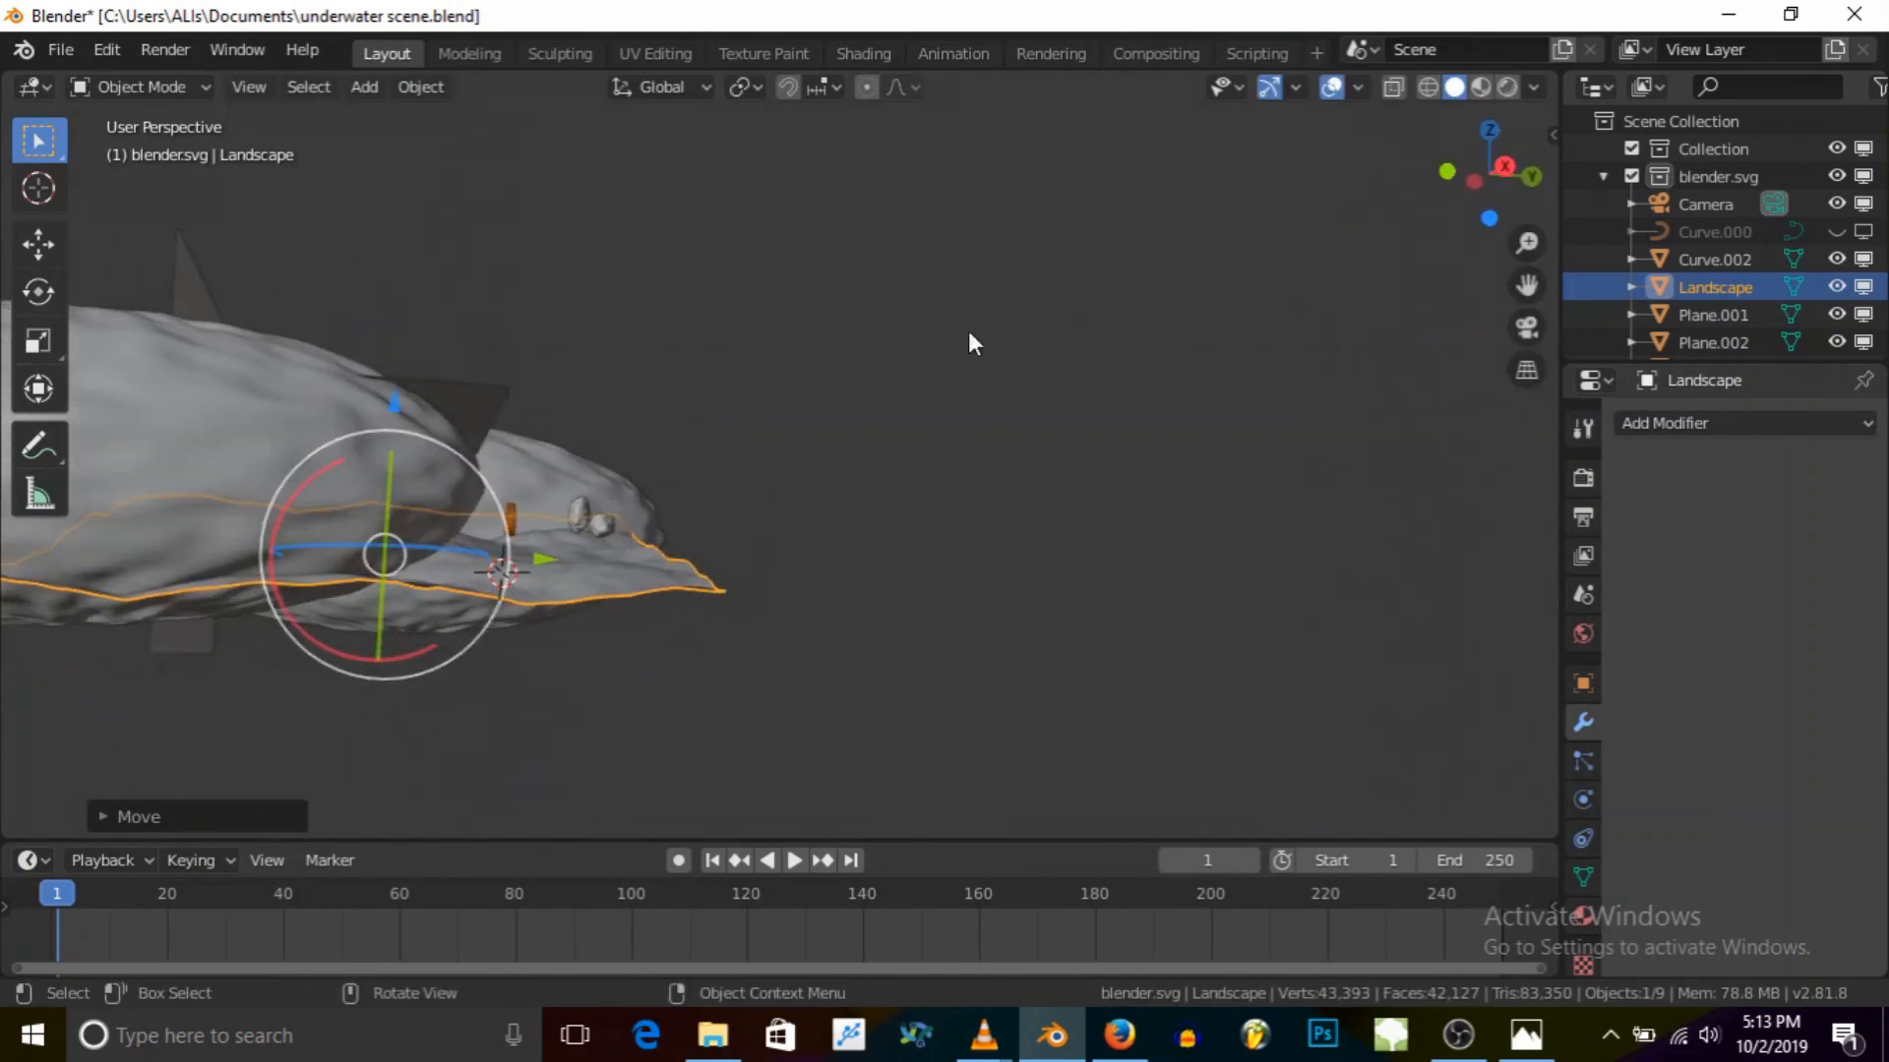
Step: Flatten the landscape further along the Z axis and adjust its height against the logo, checking through the camera
click(1526, 327)
drag(924, 565, 927, 531)
mouse_move(927, 531)
middle_down()
mouse_move(794, 574)
mouse_move(832, 438)
mouse_move(611, 375)
mouse_move(728, 482)
mouse_move(846, 535)
mouse_move(938, 529)
mouse_move(906, 516)
mouse_move(920, 533)
middle_up()
scroll(817, 510, up, 5)
key(s)
key(z)
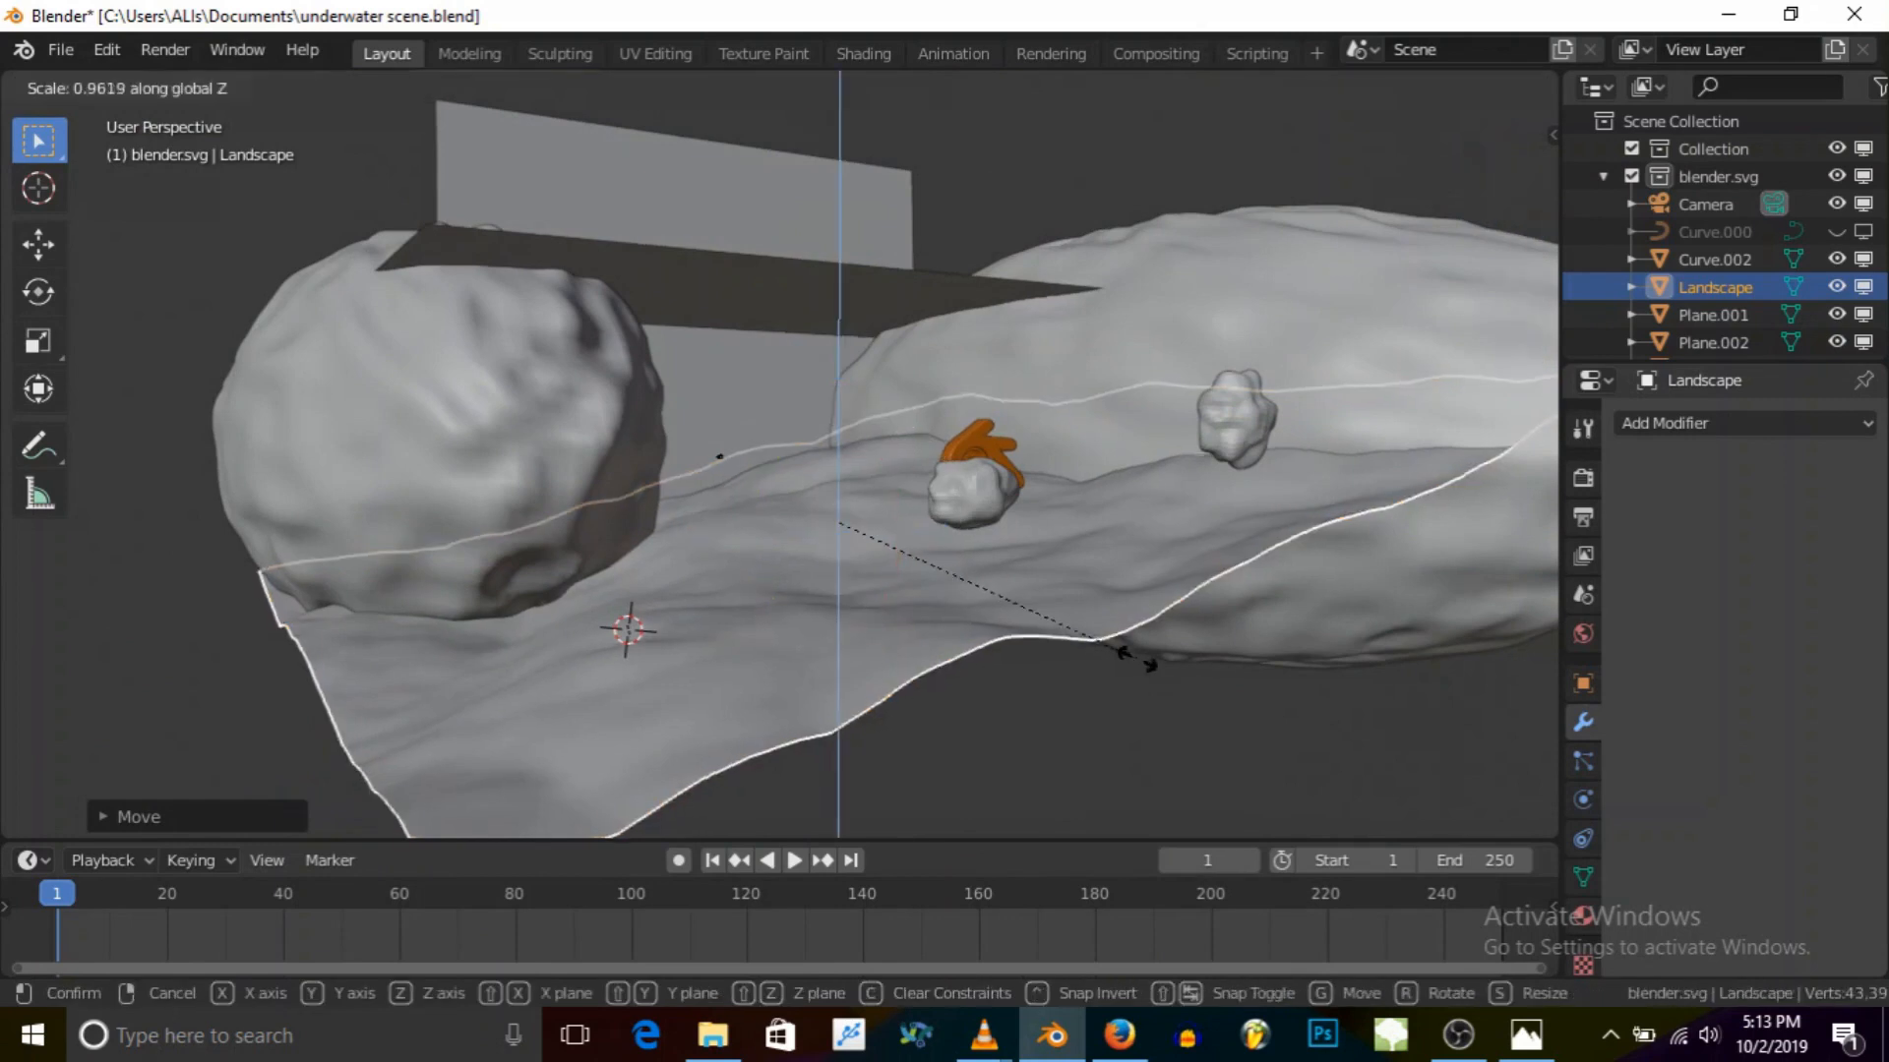
click(936, 563)
middle_drag(875, 600, 962, 612)
drag(842, 366, 895, 368)
click(1515, 326)
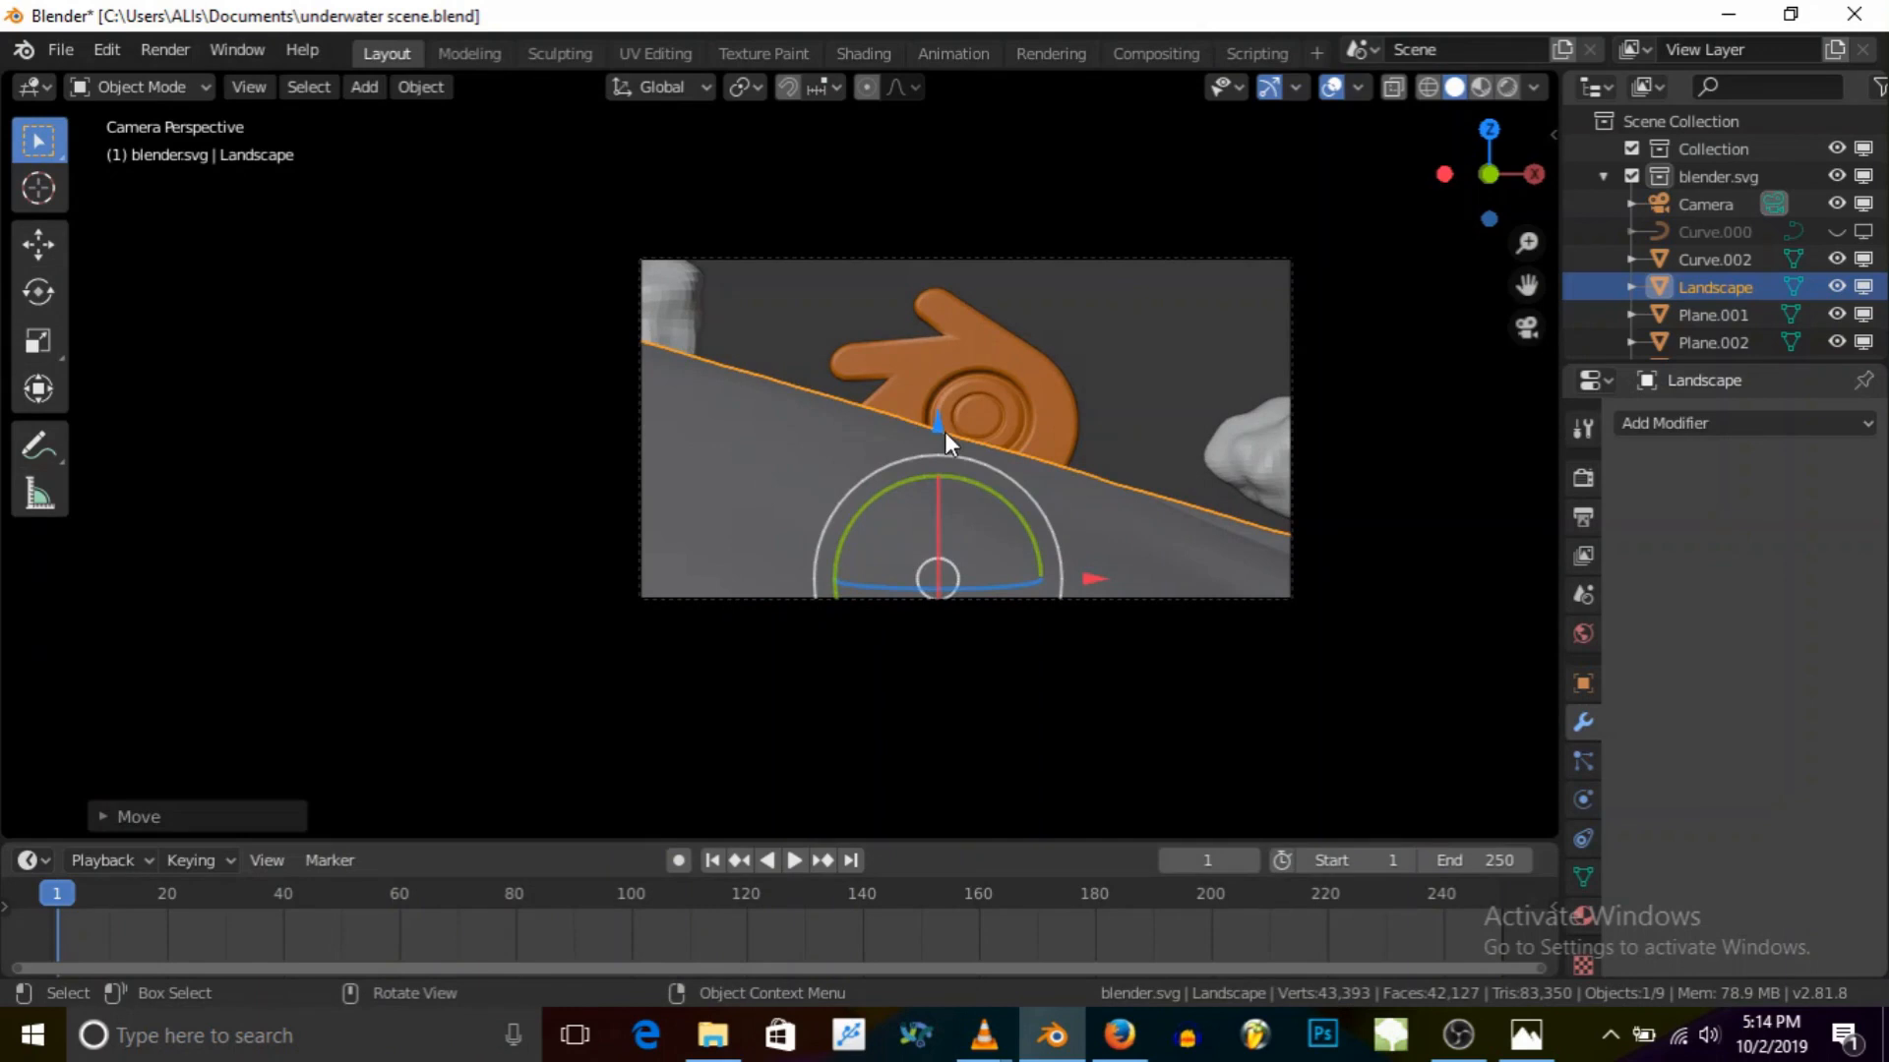
click(1005, 417)
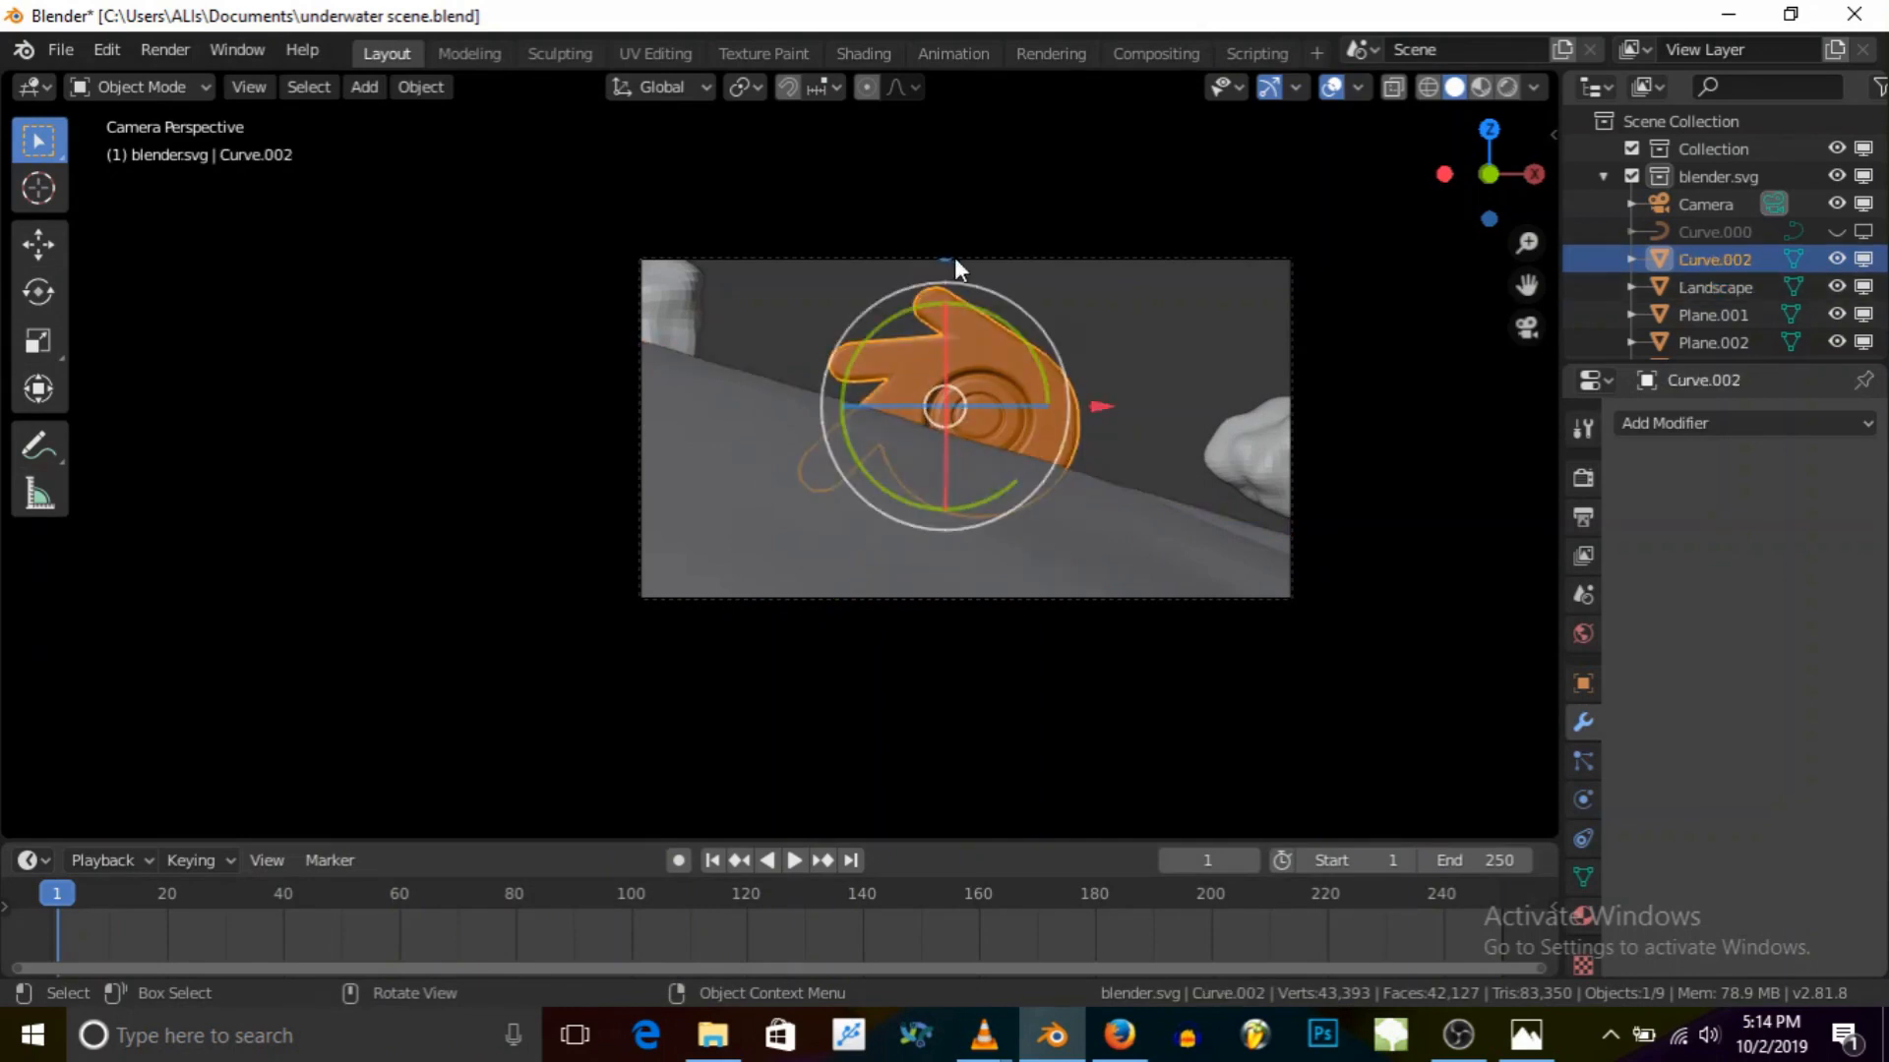
drag(944, 259, 951, 333)
right_click(950, 334)
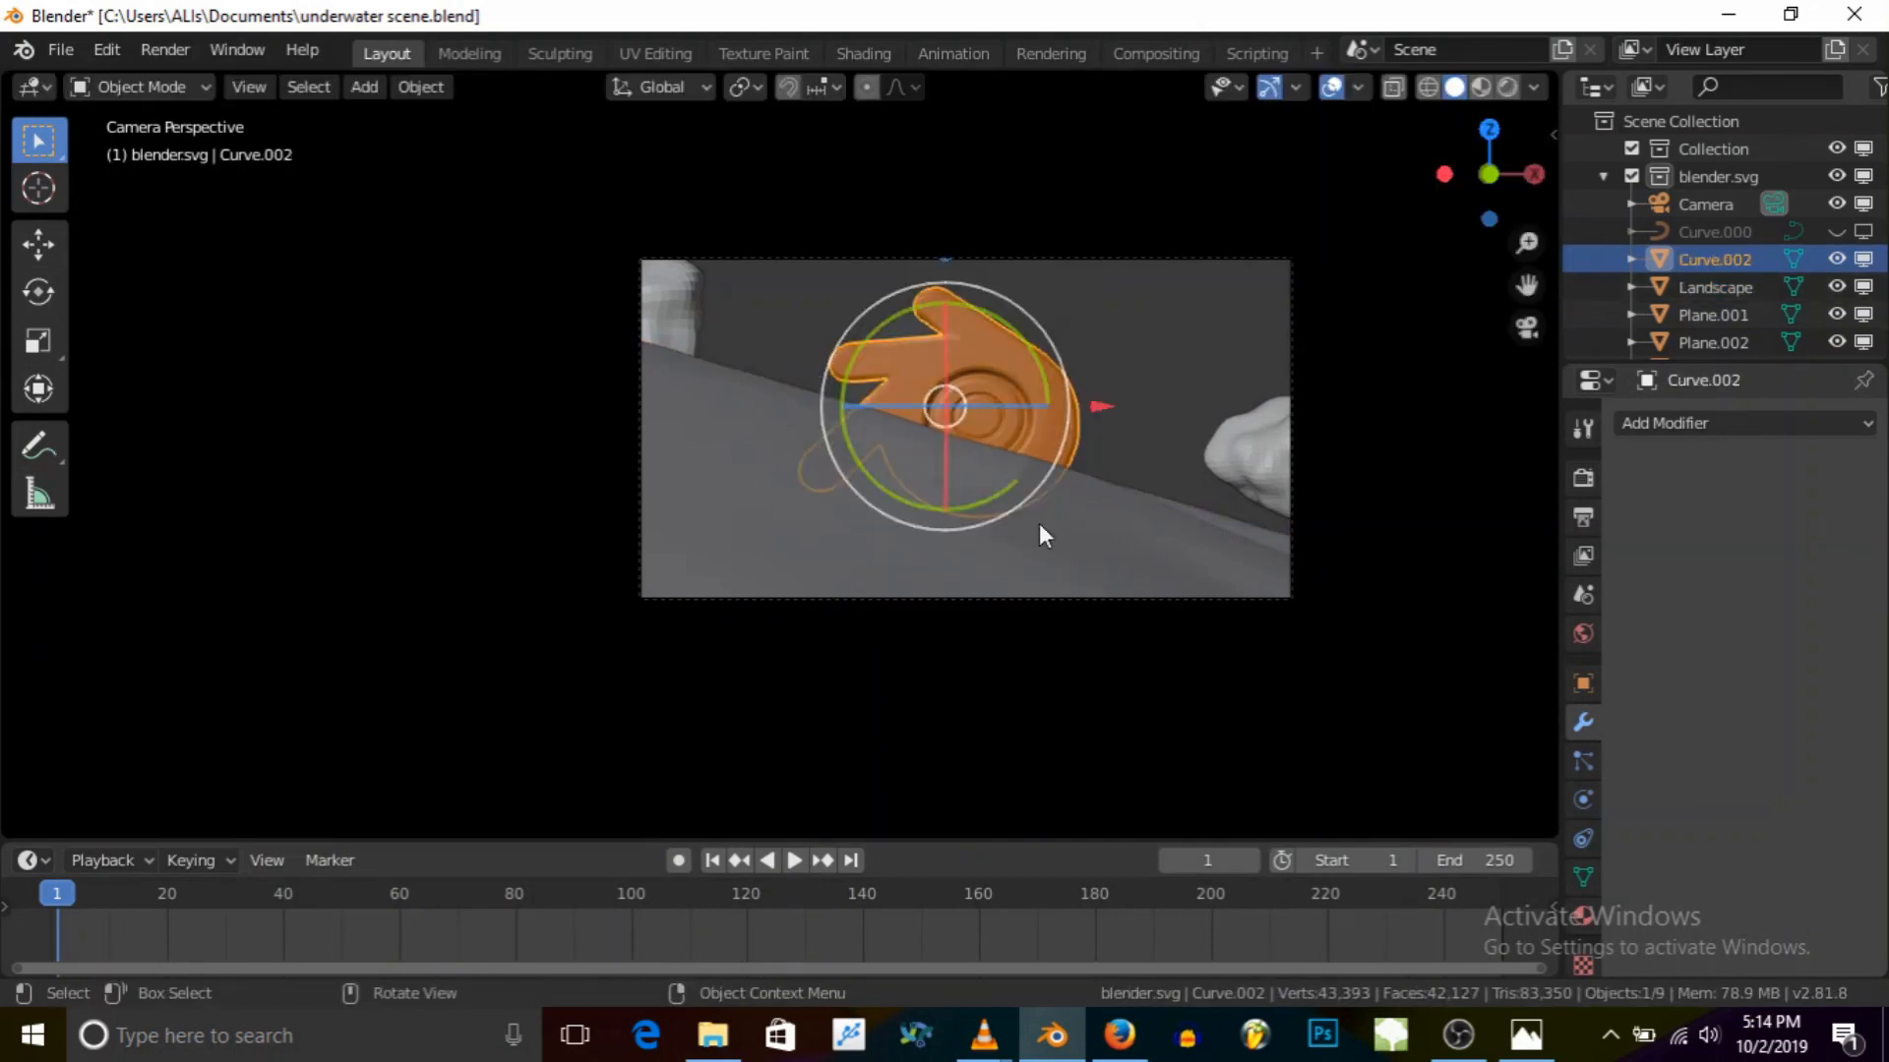
Step: Lower the landscape about 1.3 m along the Z axis to uncover the base of the logo
click(1131, 541)
key(g)
key(z)
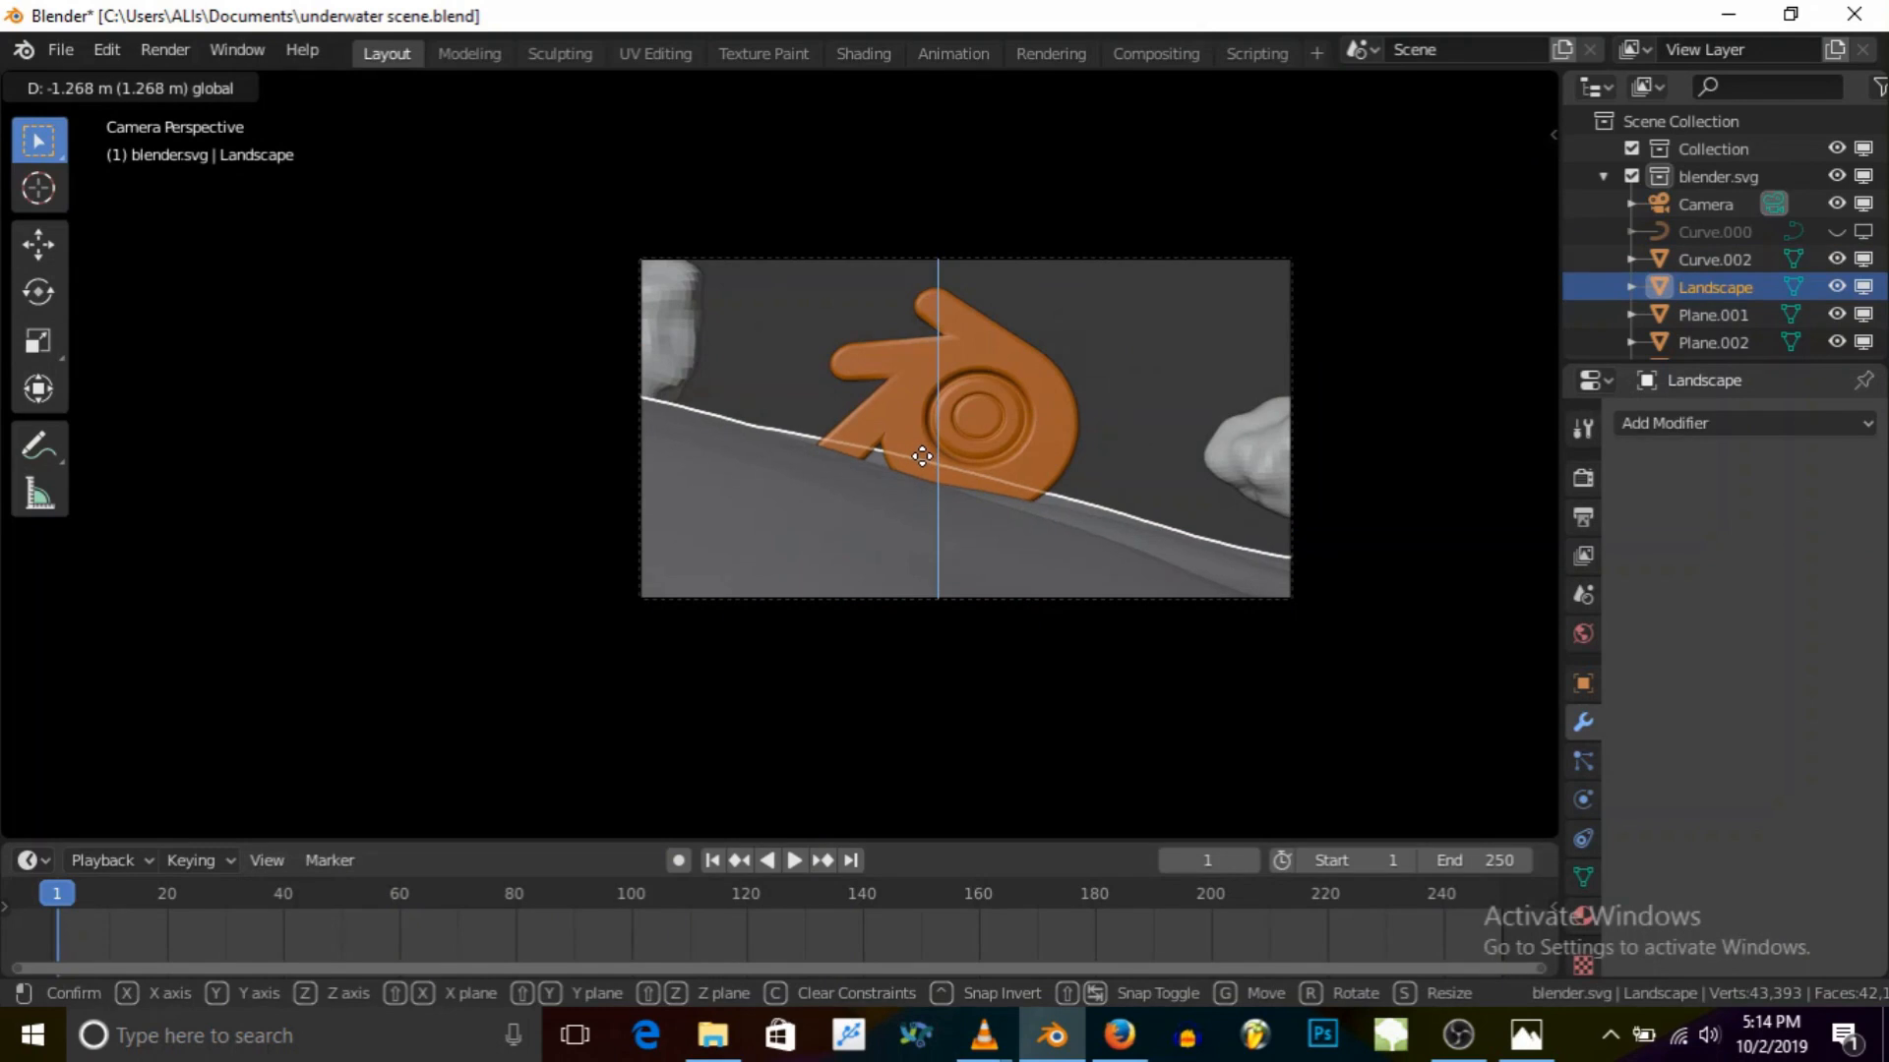
click(919, 454)
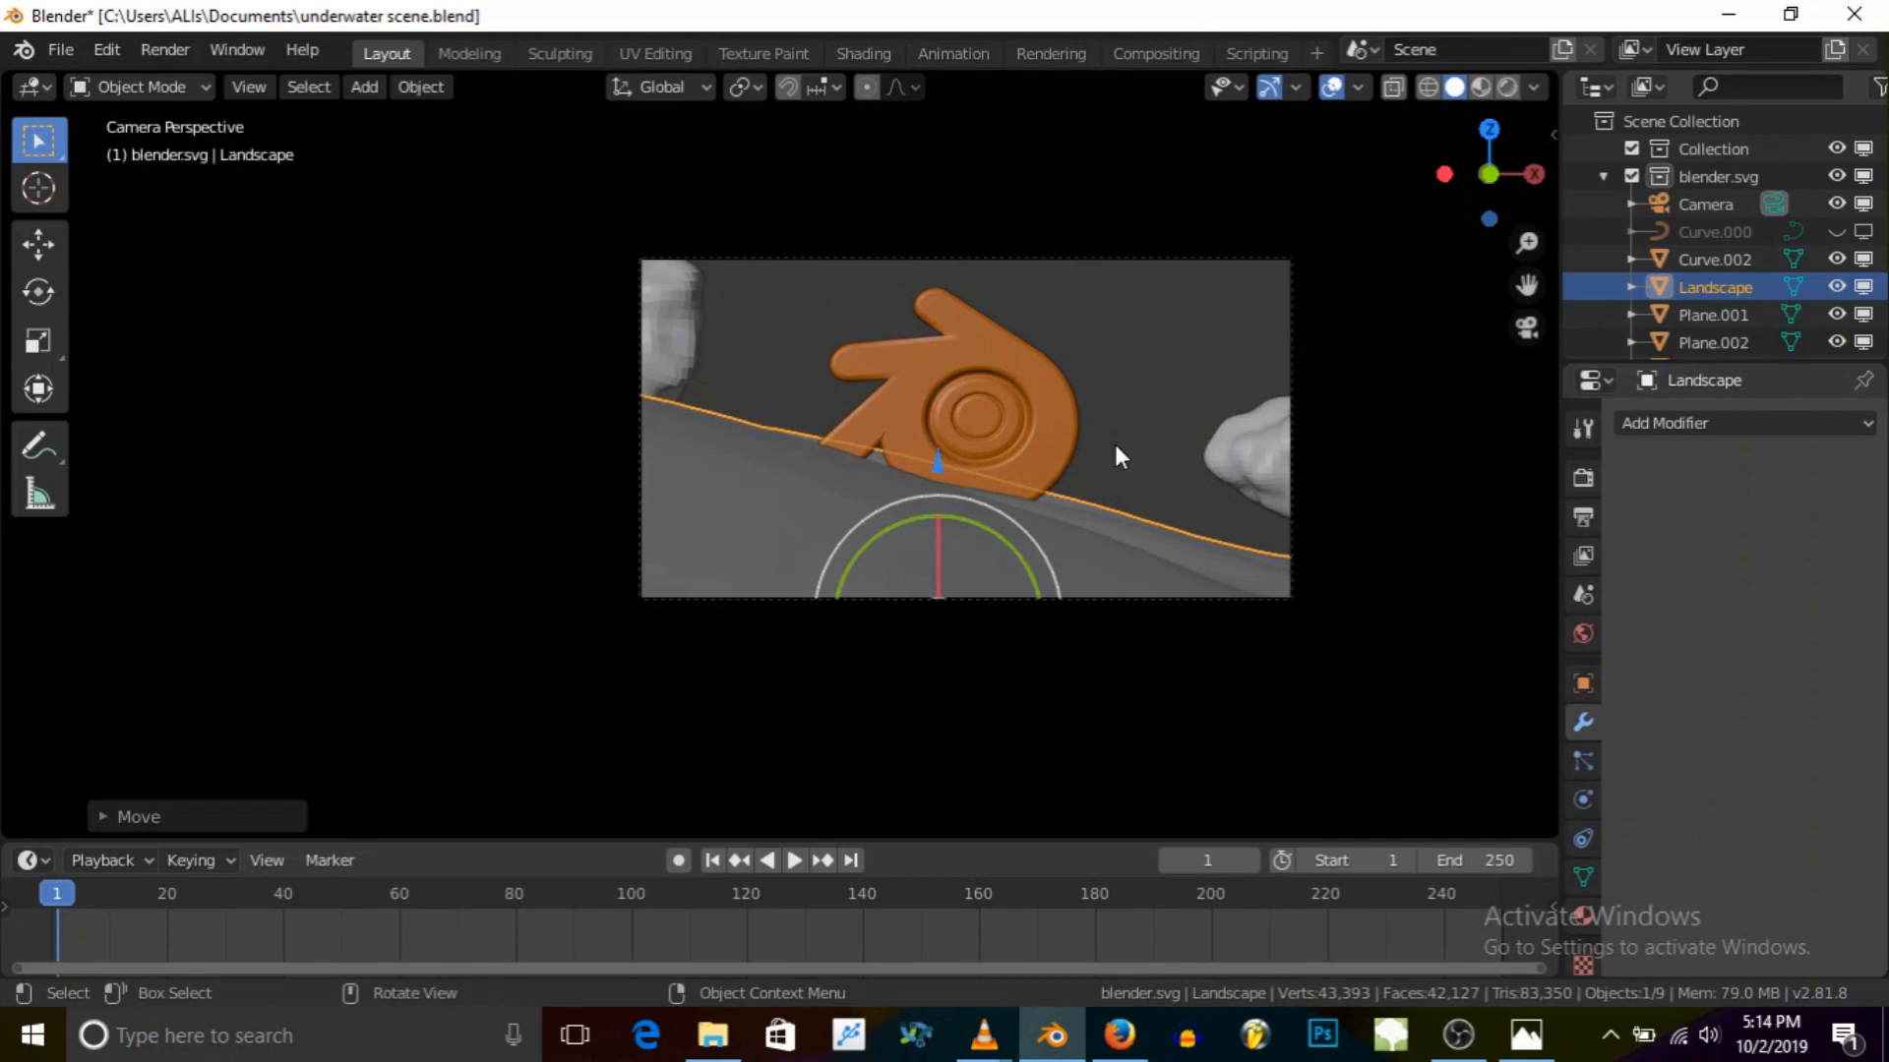
Step: Flatten the landscape along the Z axis to a scale of about 0.7
scroll(919, 585, up, 3)
key(s)
key(z)
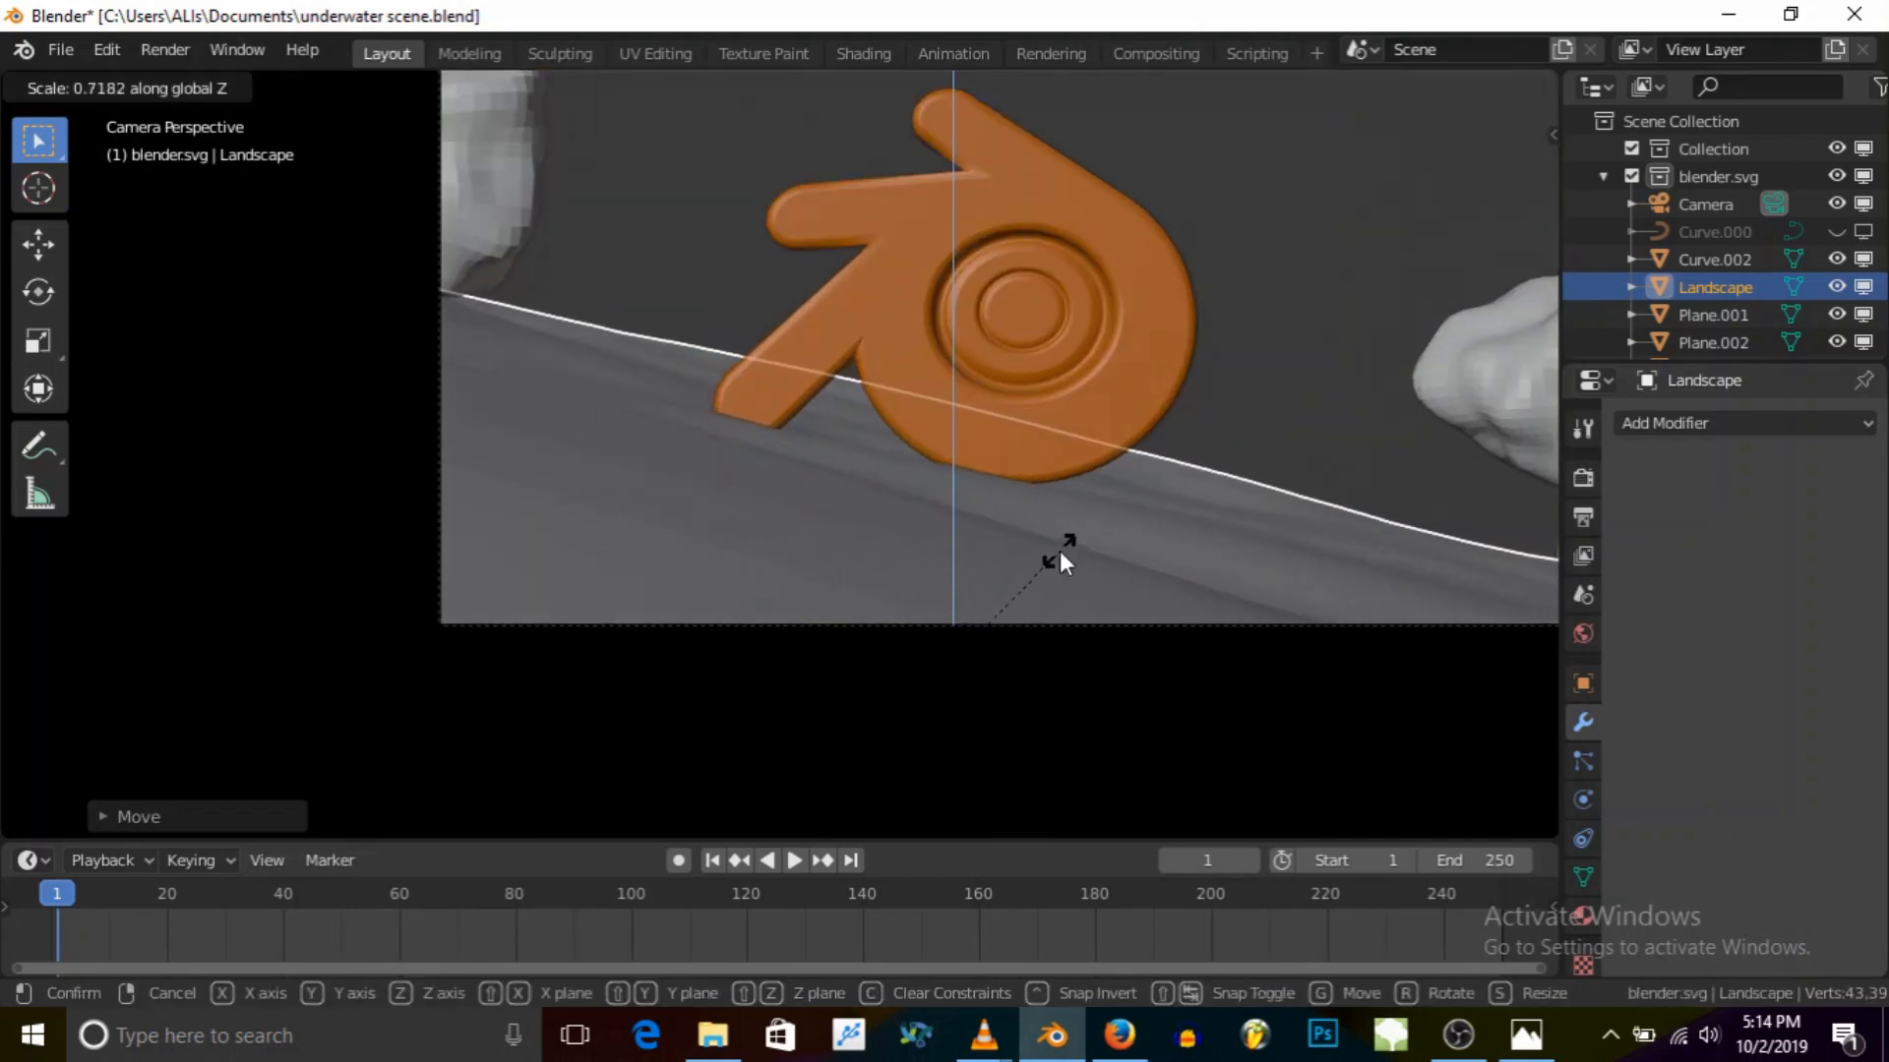
click(1056, 543)
scroll(1070, 468, down, 4)
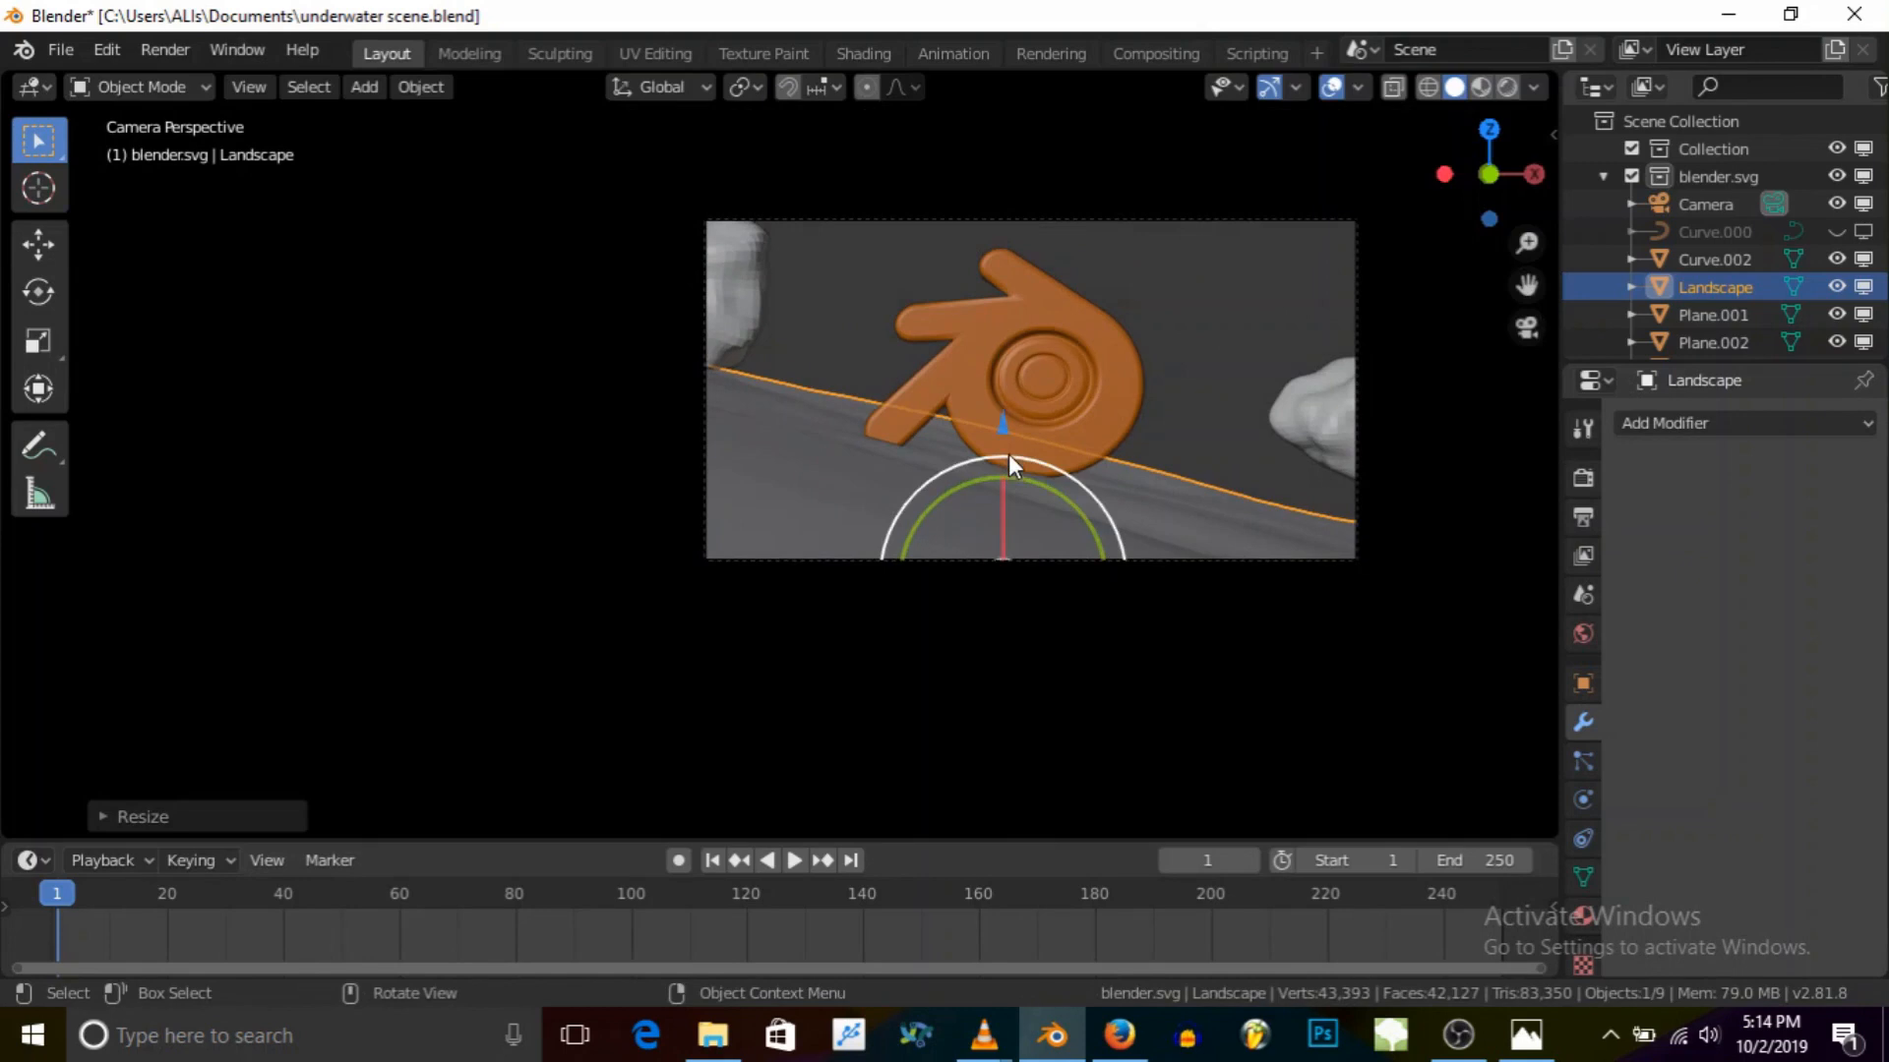
Step: Fine-tune the landscape's height along the Z axis until the logo's lower edge sits slightly buried in the terrain
key(g)
key(z)
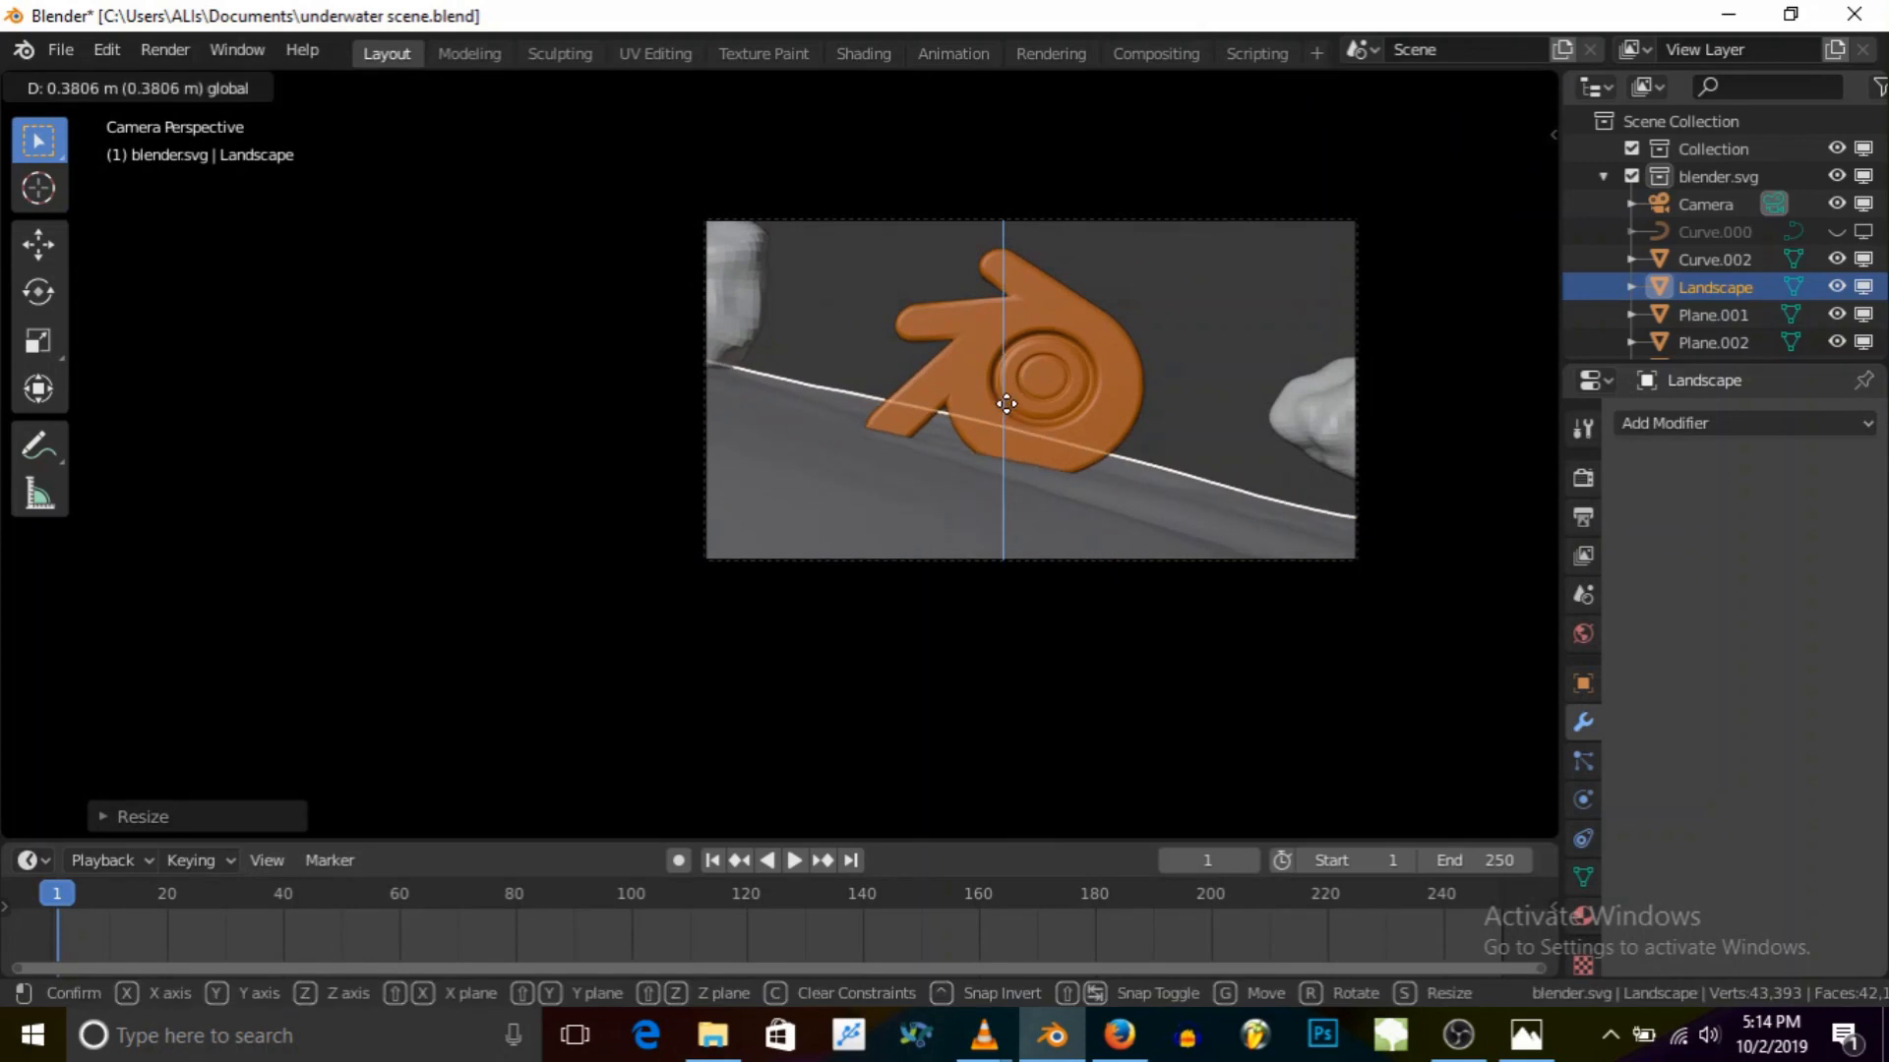
click(1023, 393)
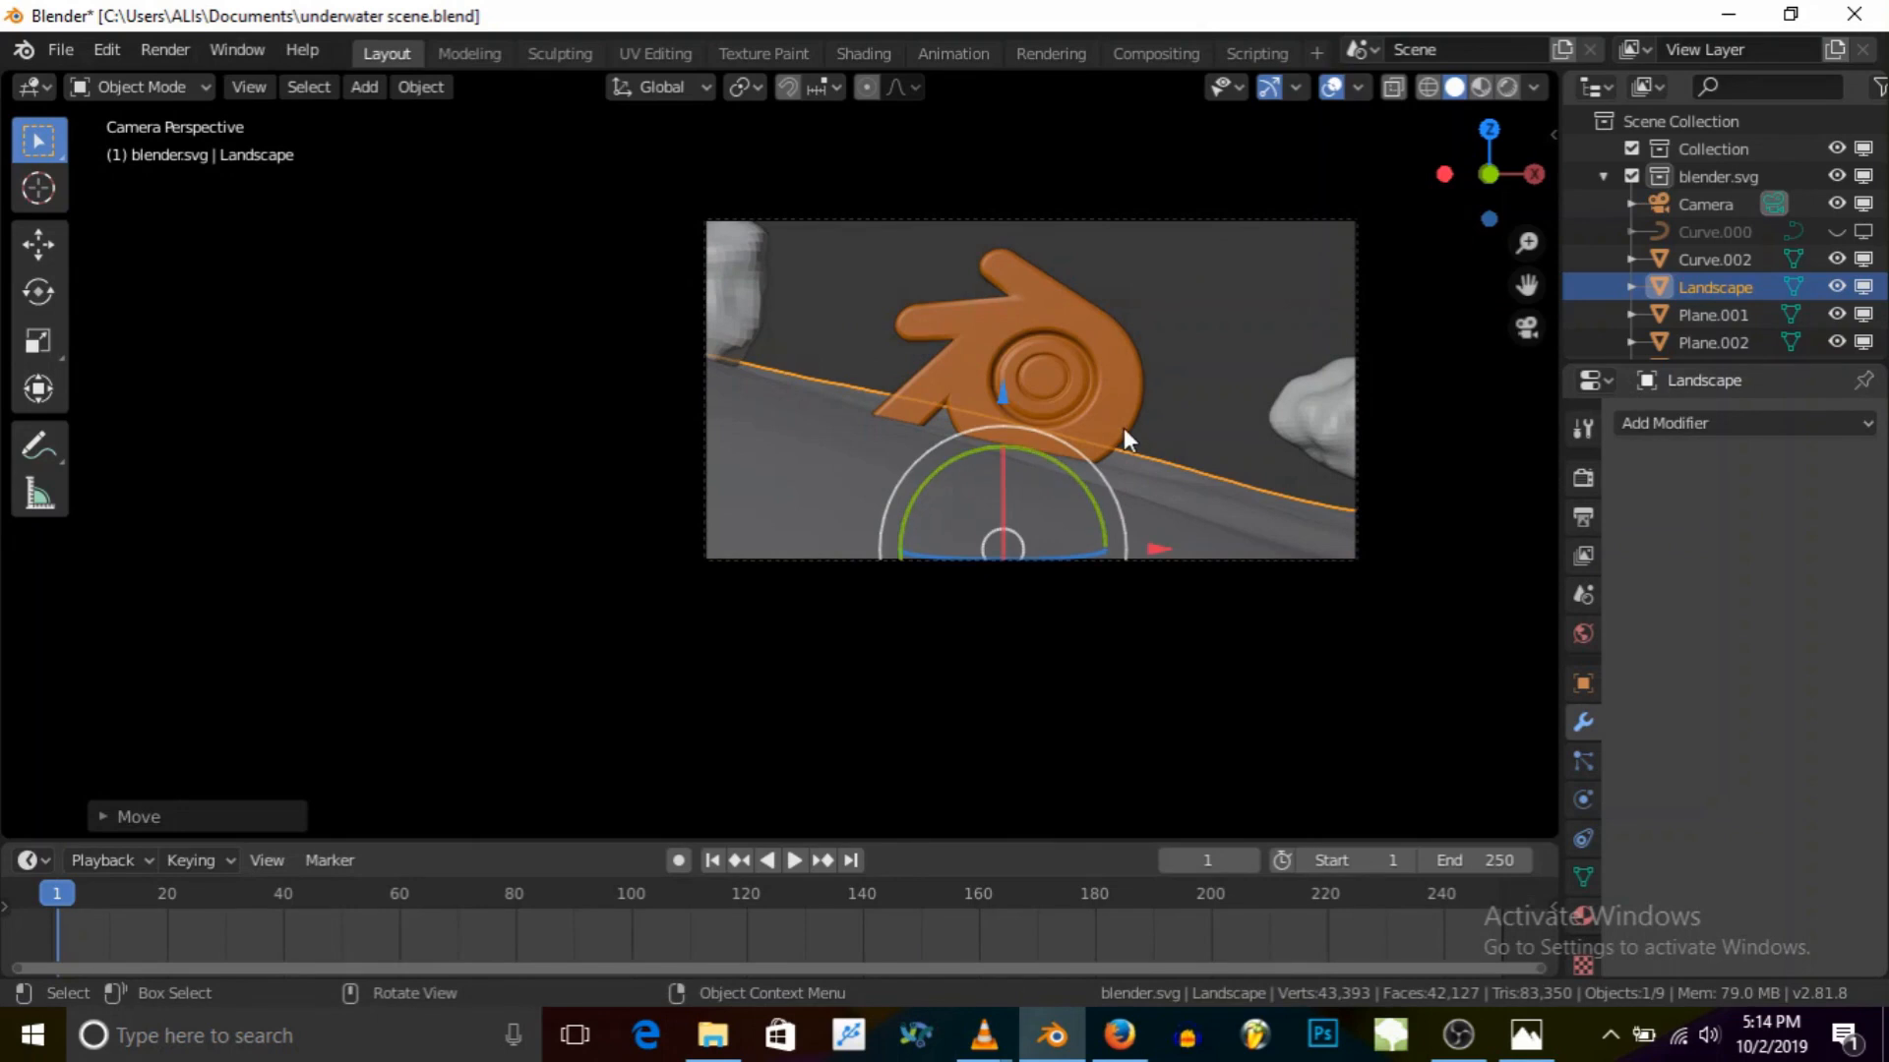
scroll(1015, 385, up, 1)
key(g)
key(z)
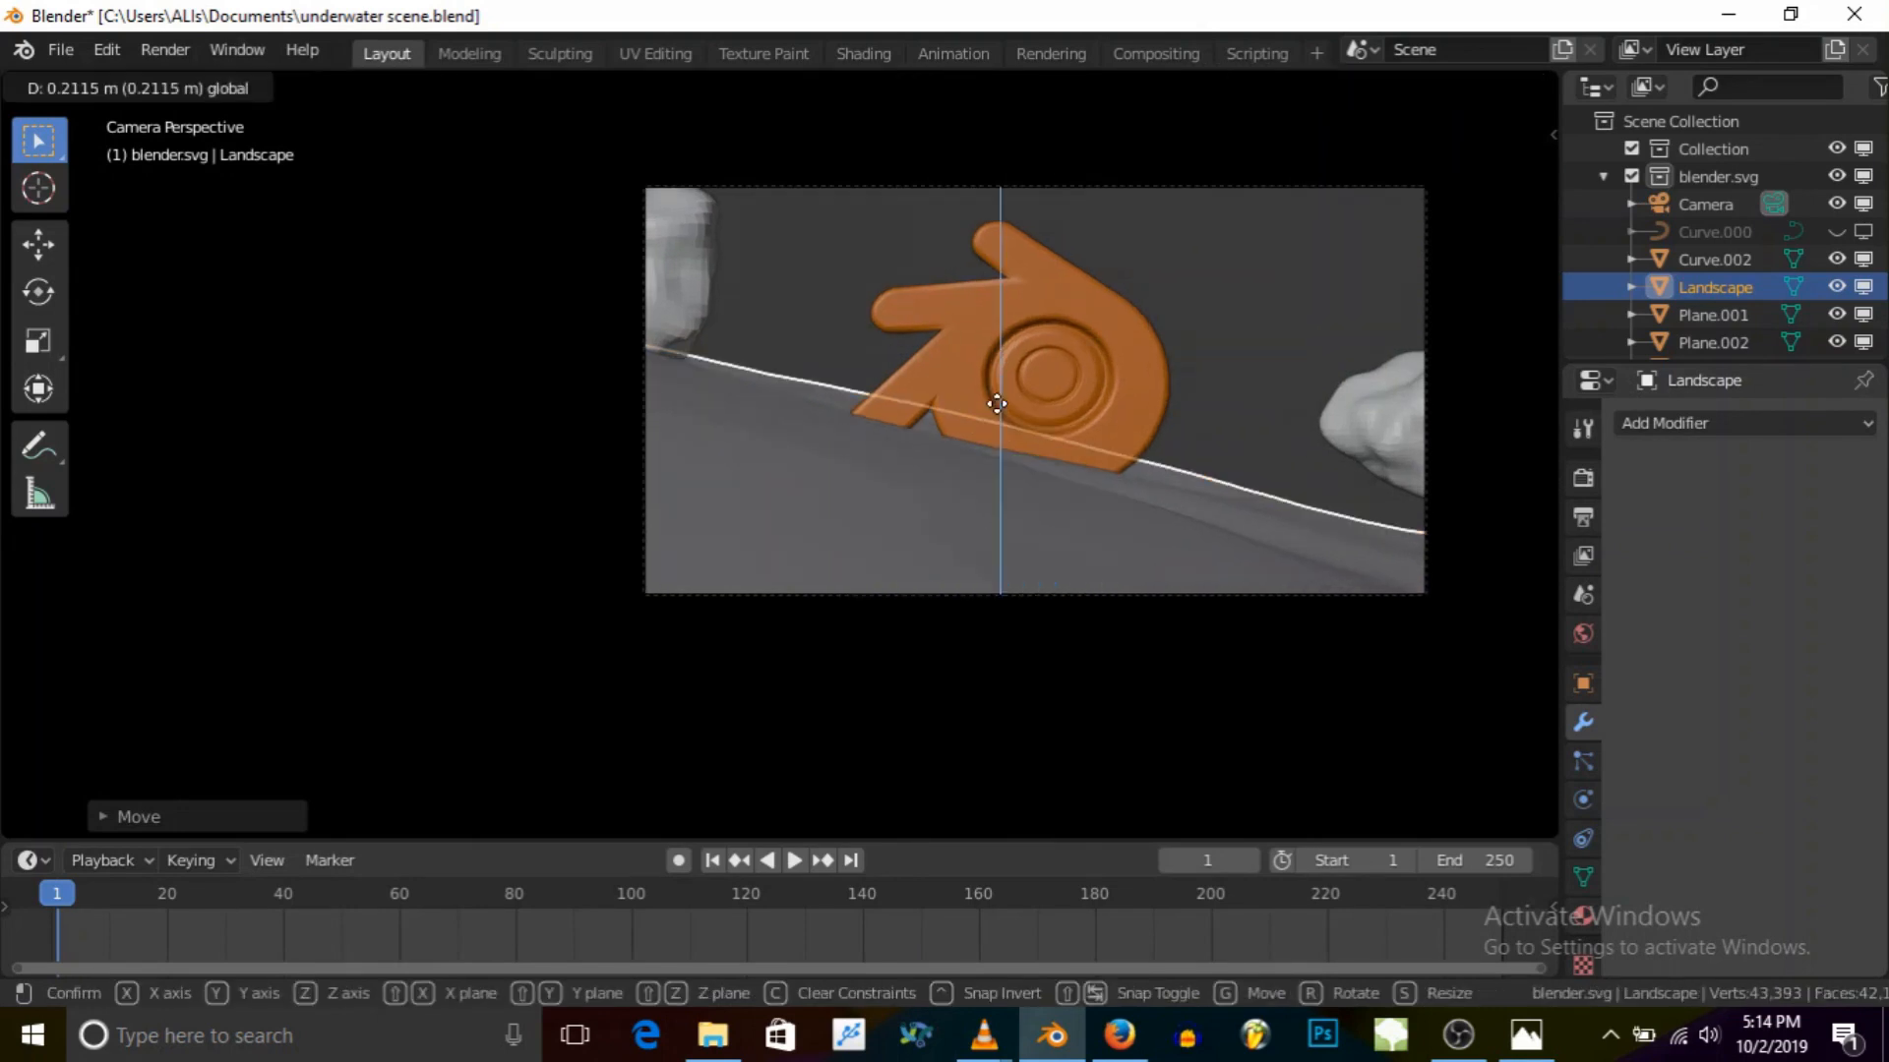
click(999, 403)
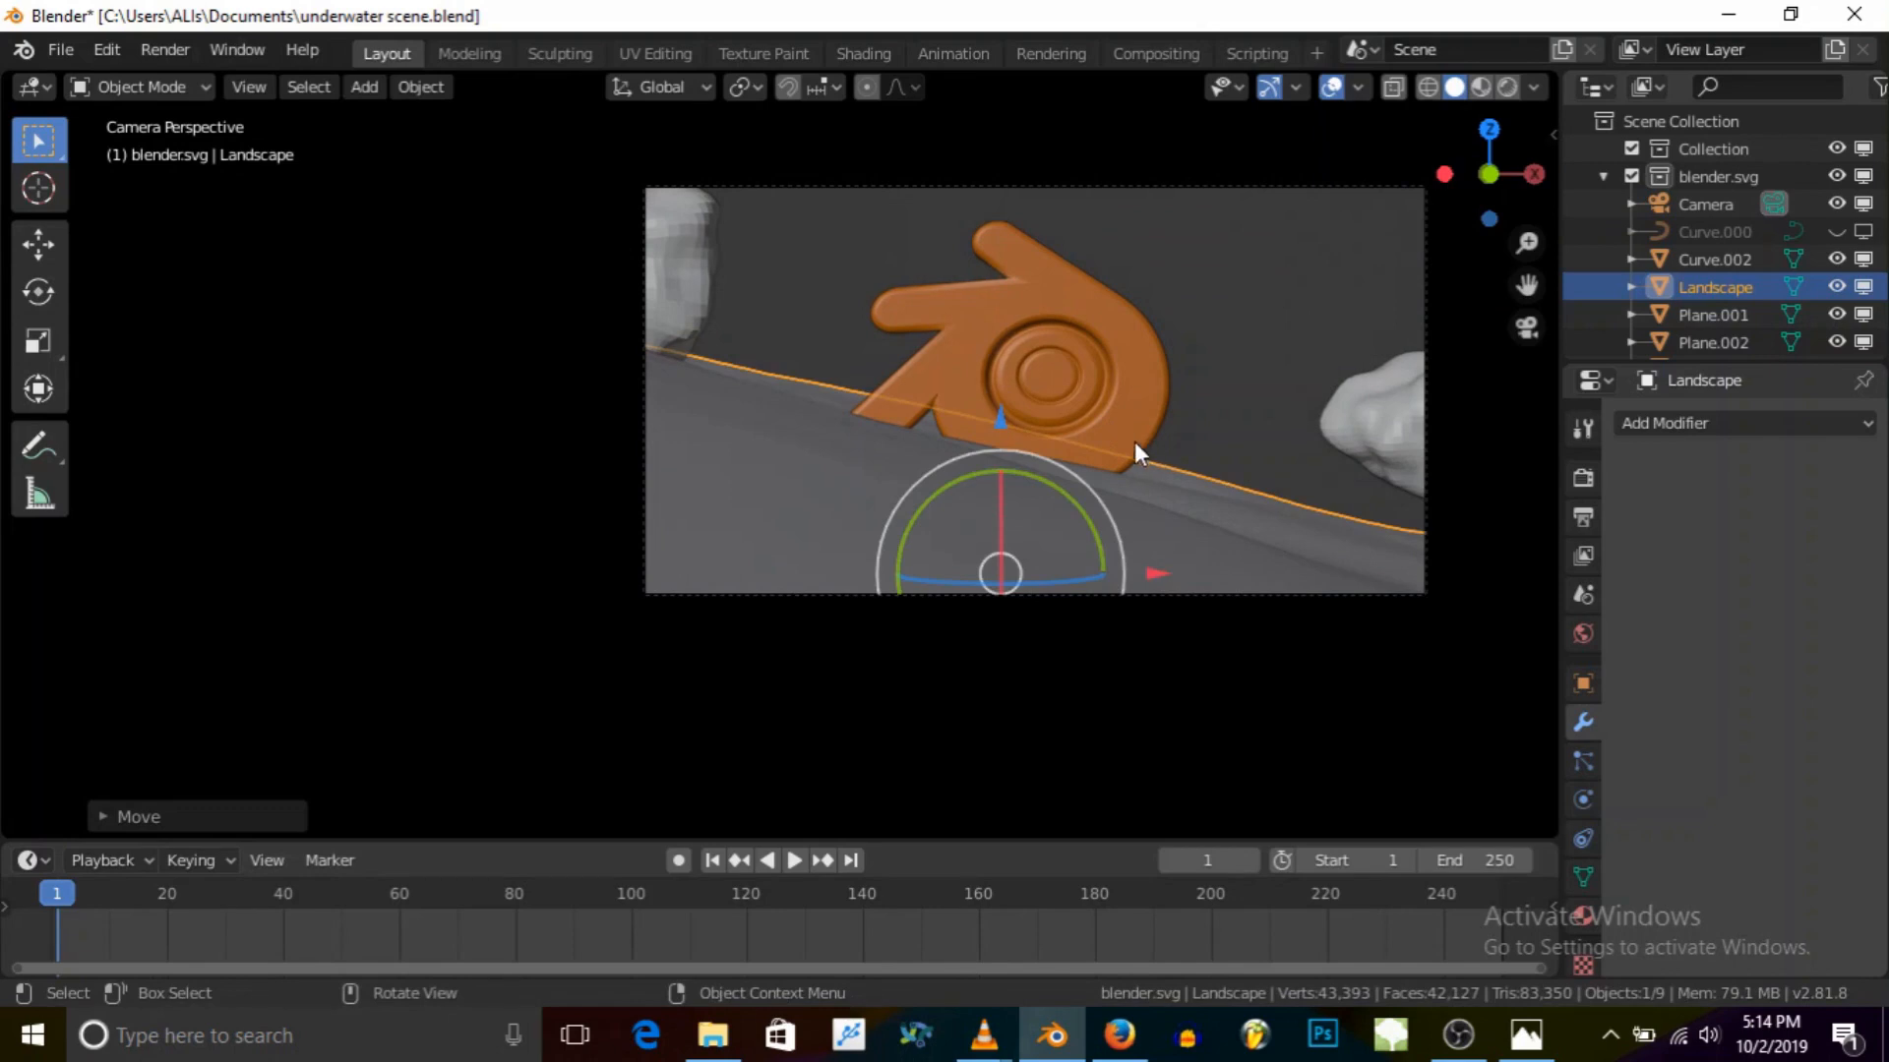
key(g)
key(z)
click(992, 405)
Step: Rescale the landscape along the Z axis and readjust its height beneath the logo
key(s)
key(z)
click(1024, 419)
key(g)
key(z)
click(1011, 375)
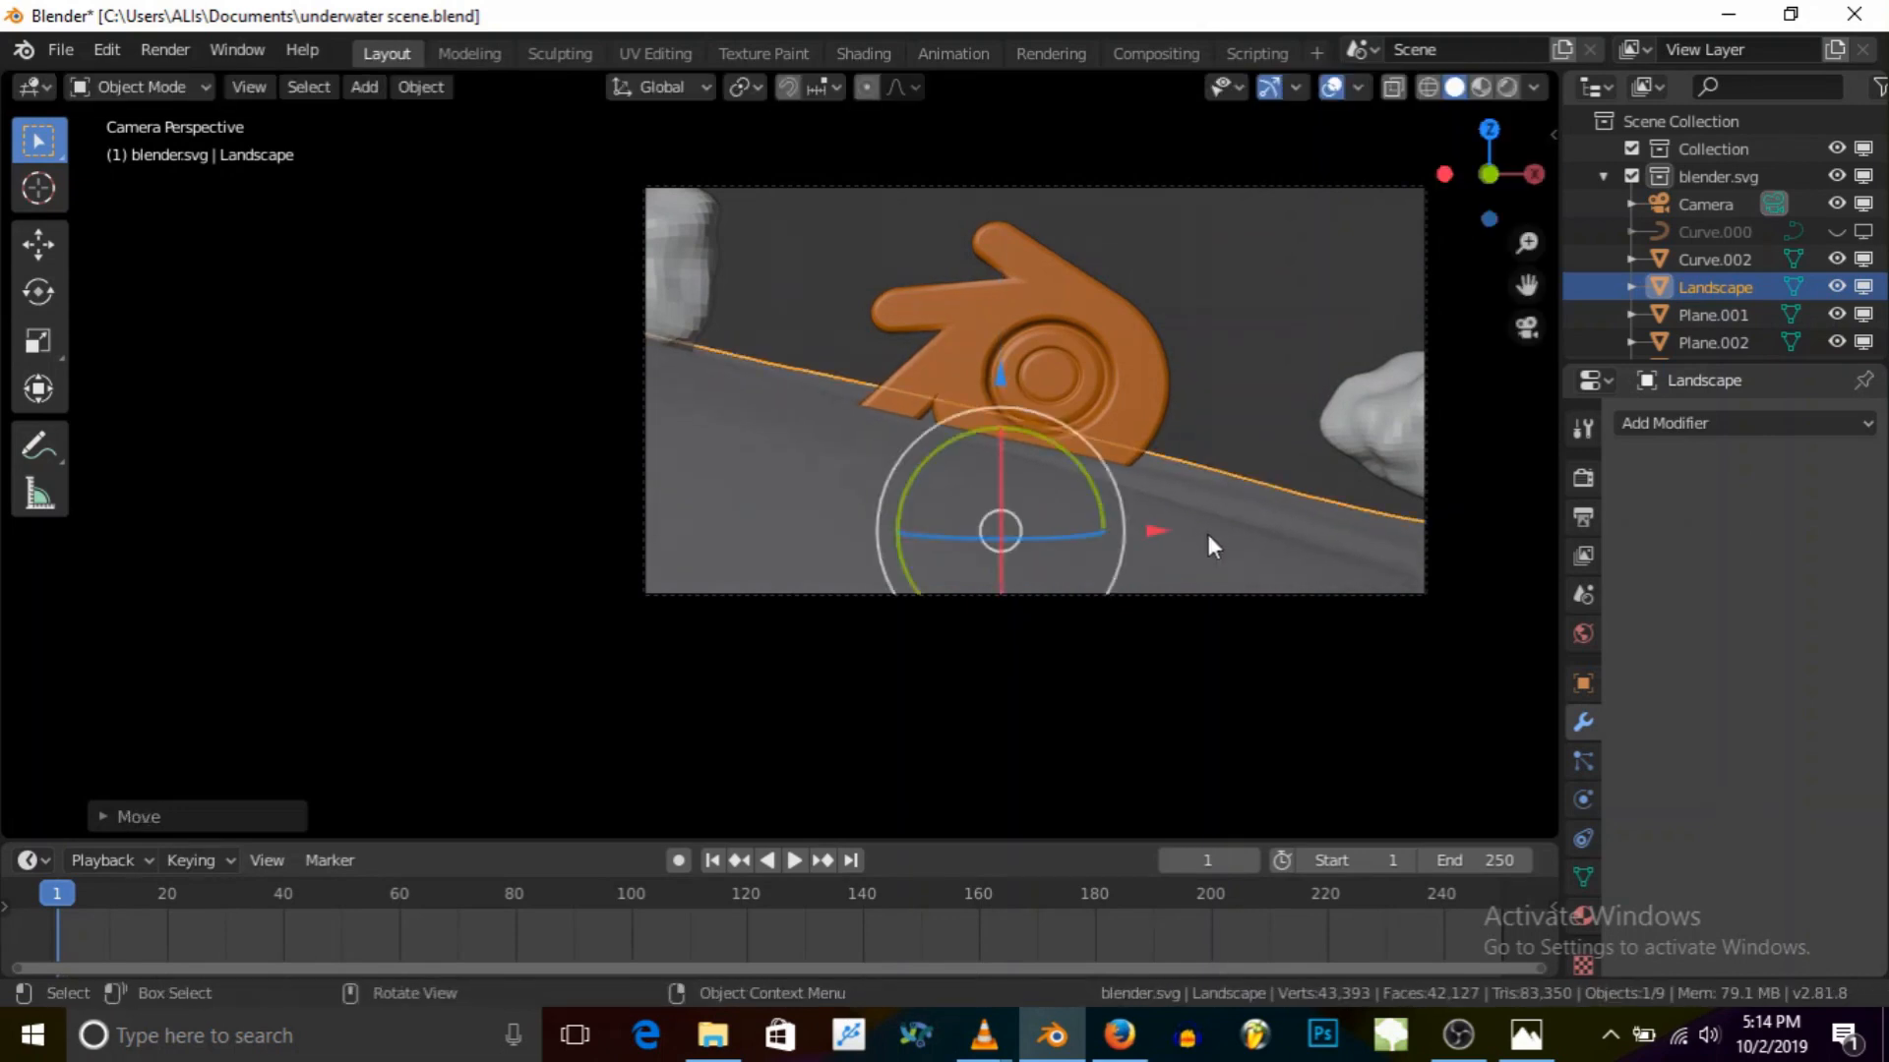
Step: Examine from several angles how the landscape sits beneath the logo, small rocks and large surrounding rocks
scroll(1230, 486, up, 1)
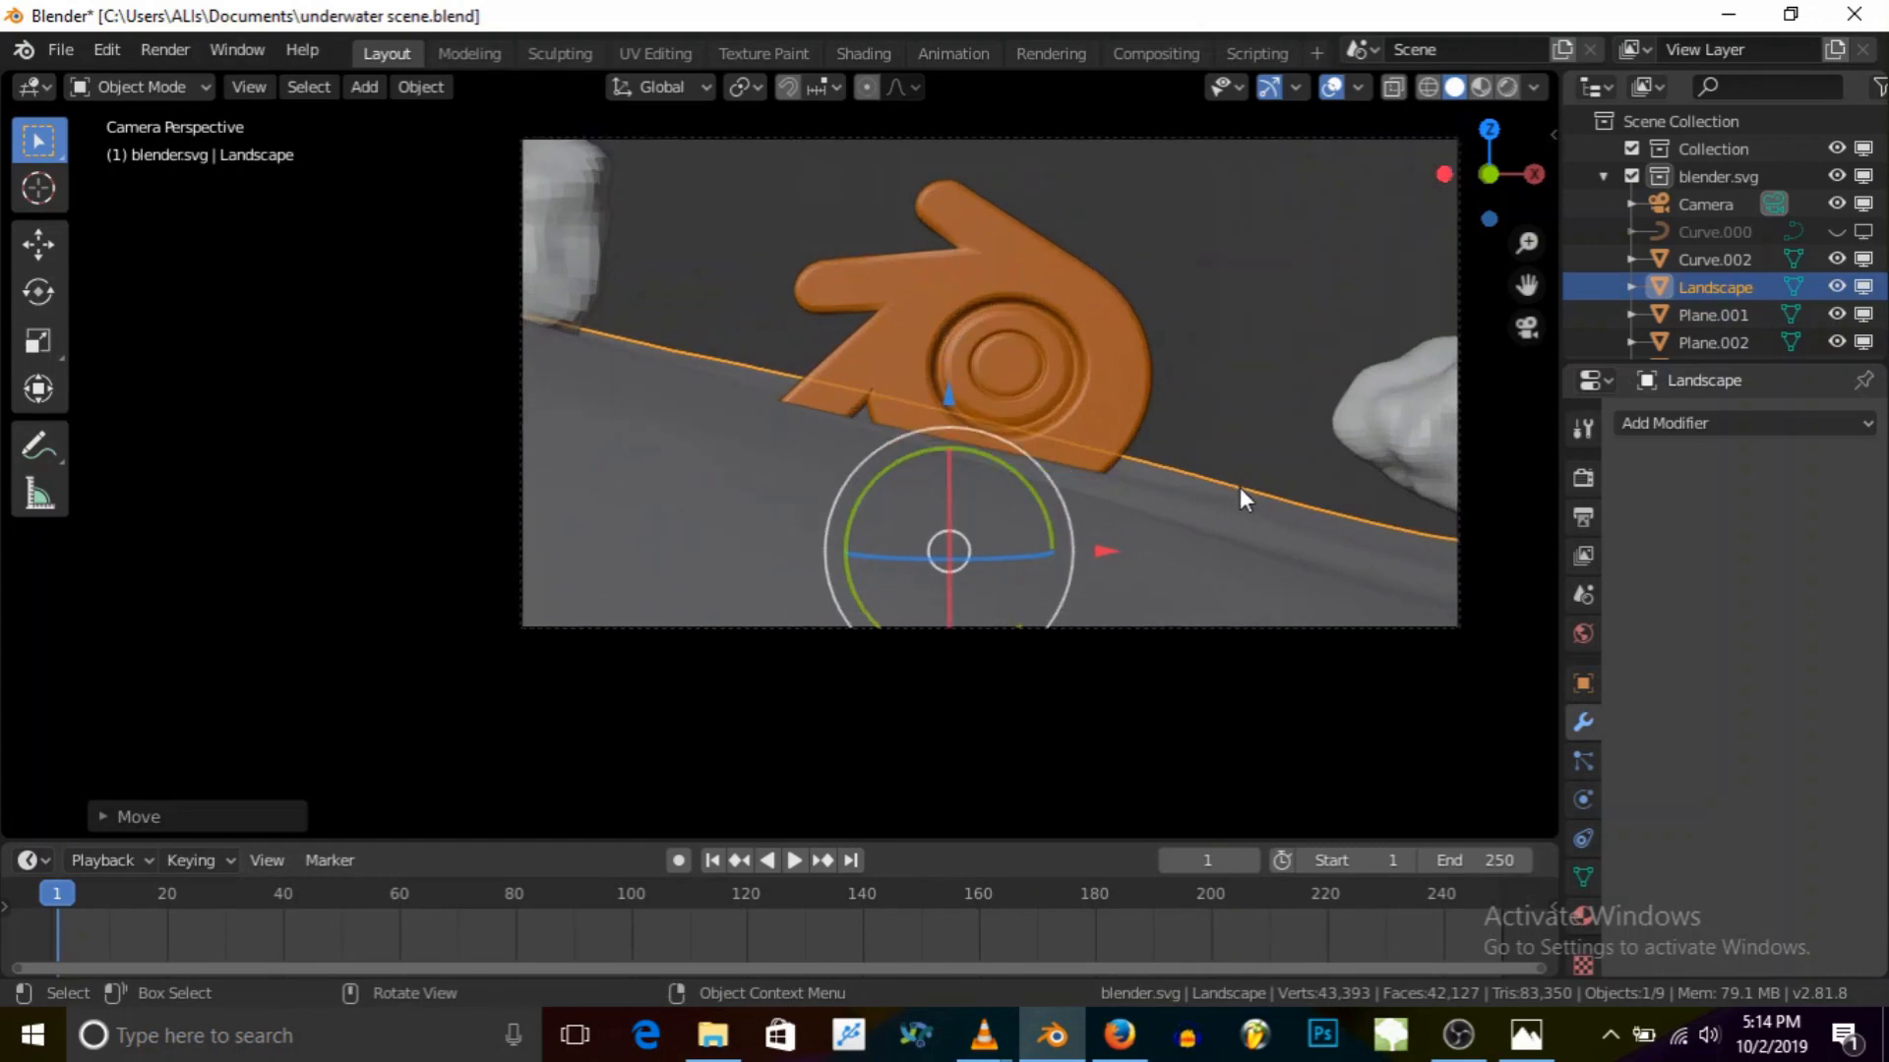
middle_drag(1240, 486, 917, 463)
scroll(1083, 476, down, 10)
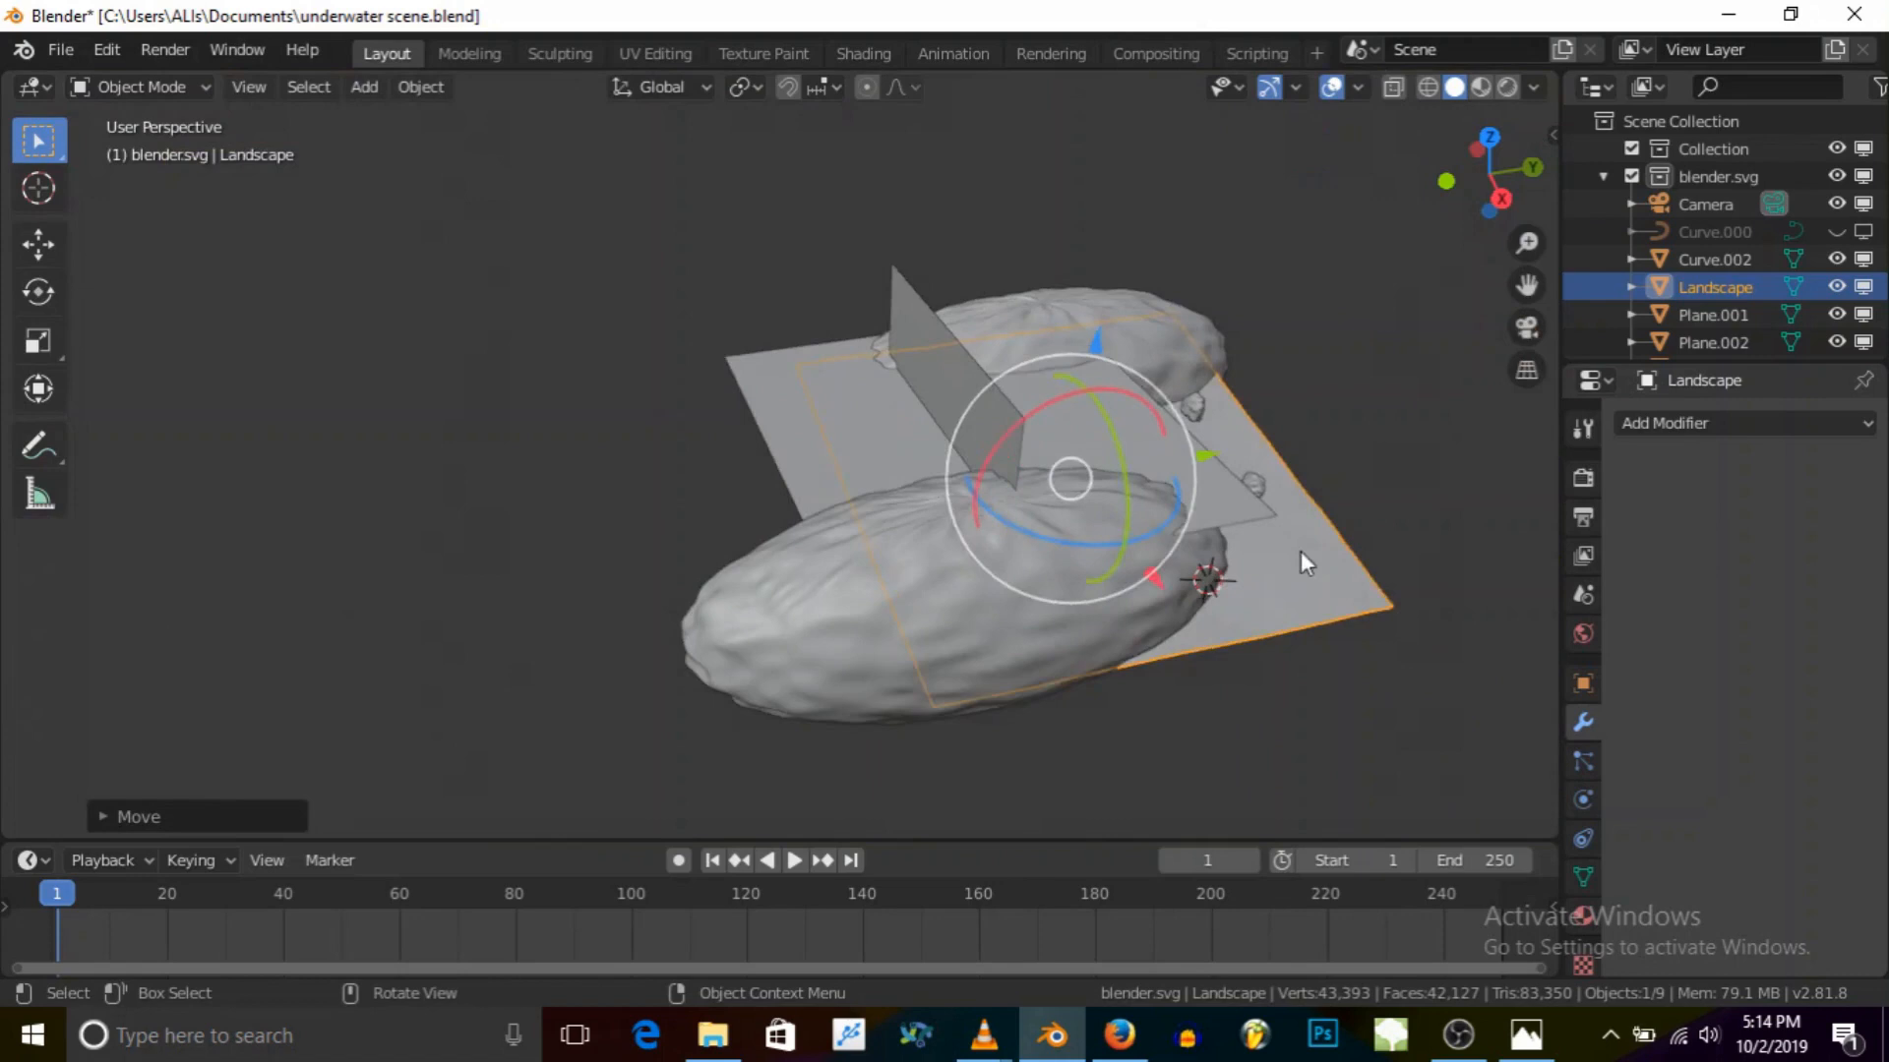
middle_drag(1300, 551, 1037, 476)
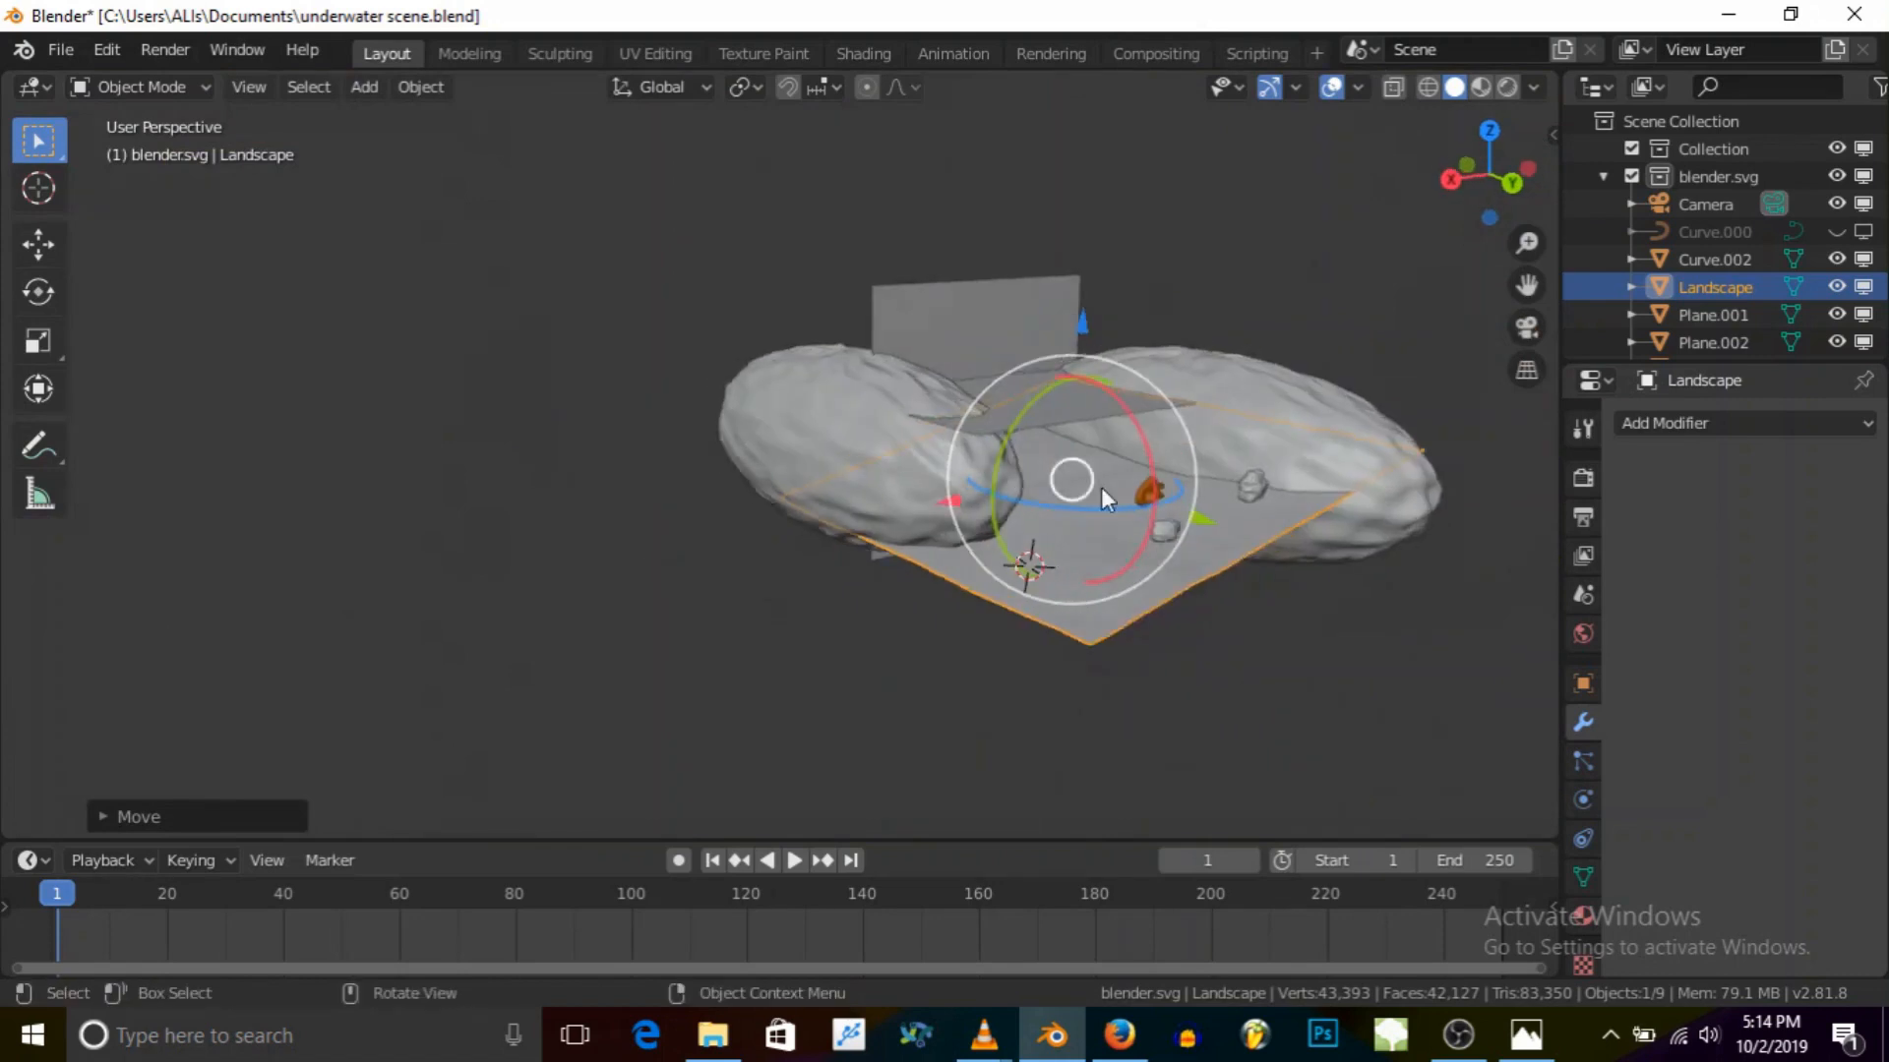
scroll(1167, 534, up, 6)
middle_drag(1171, 533, 1235, 563)
scroll(899, 448, down, 8)
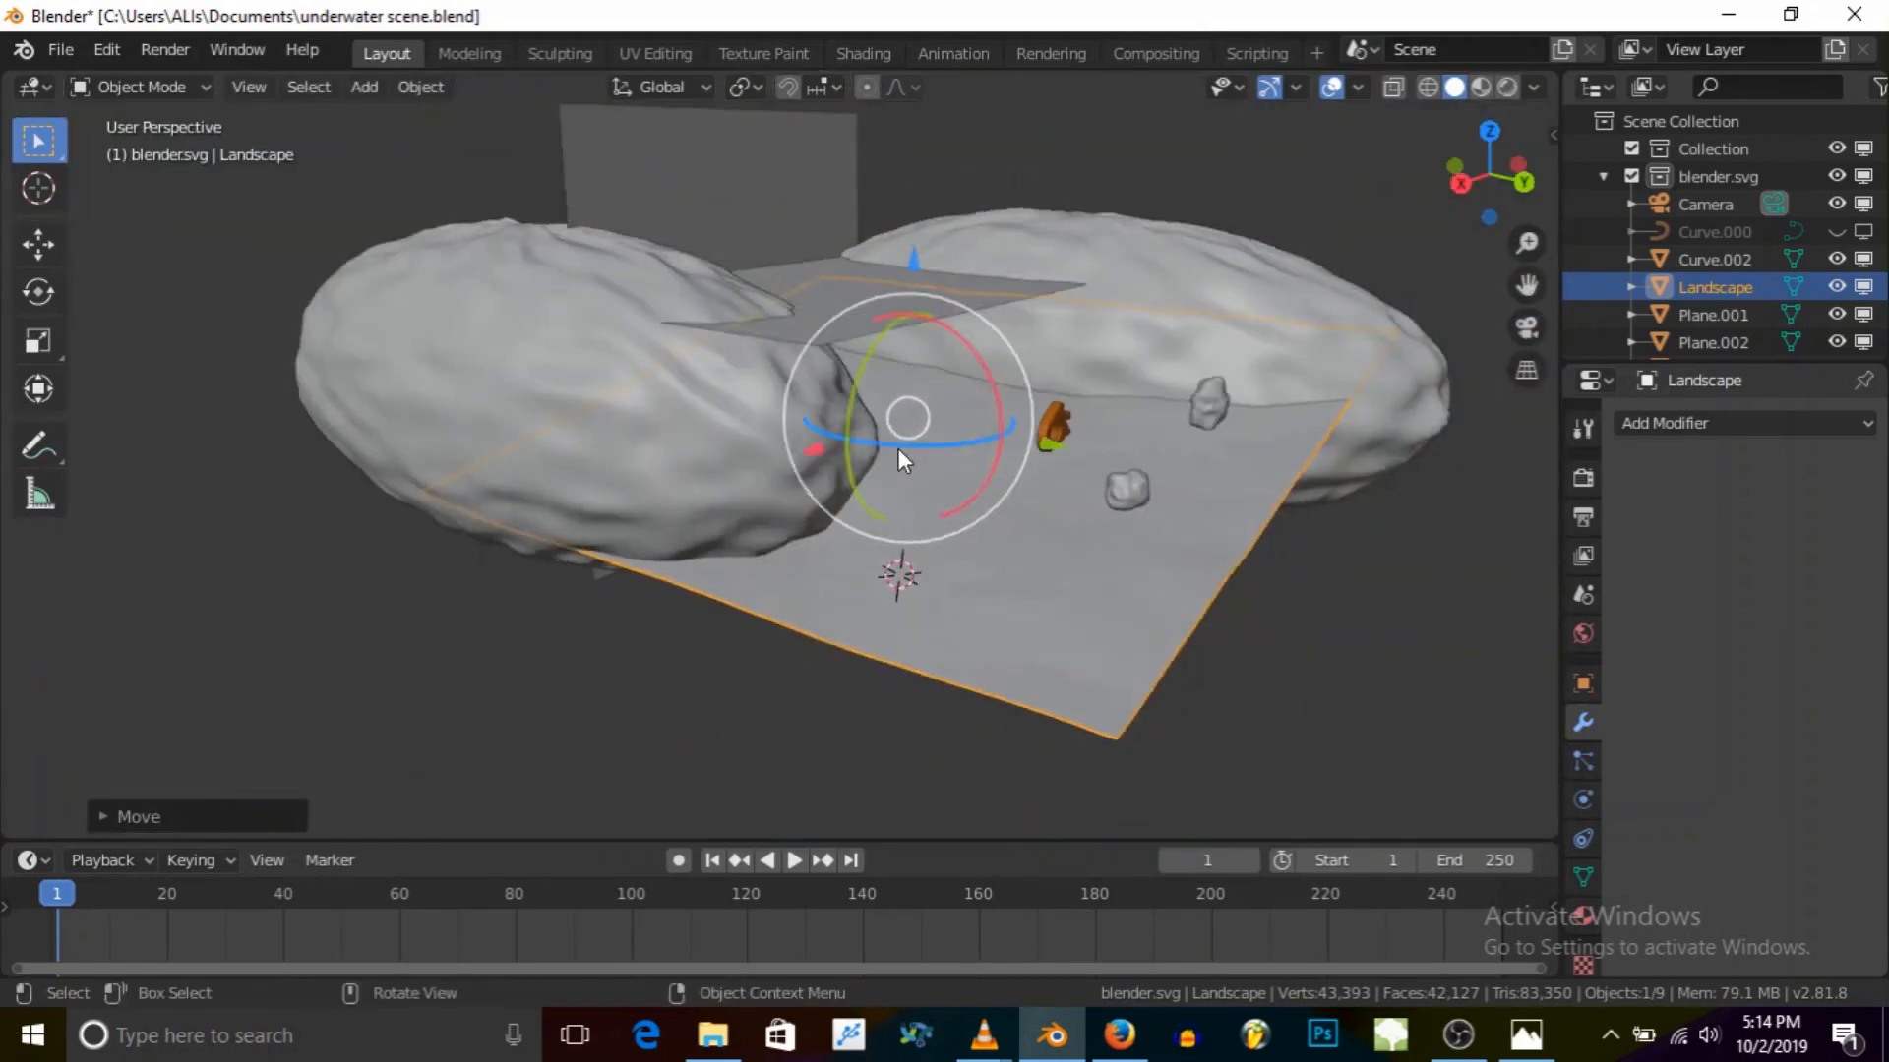
middle_drag(995, 517, 1120, 481)
scroll(1120, 475, up, 5)
scroll(1103, 461, up, 1)
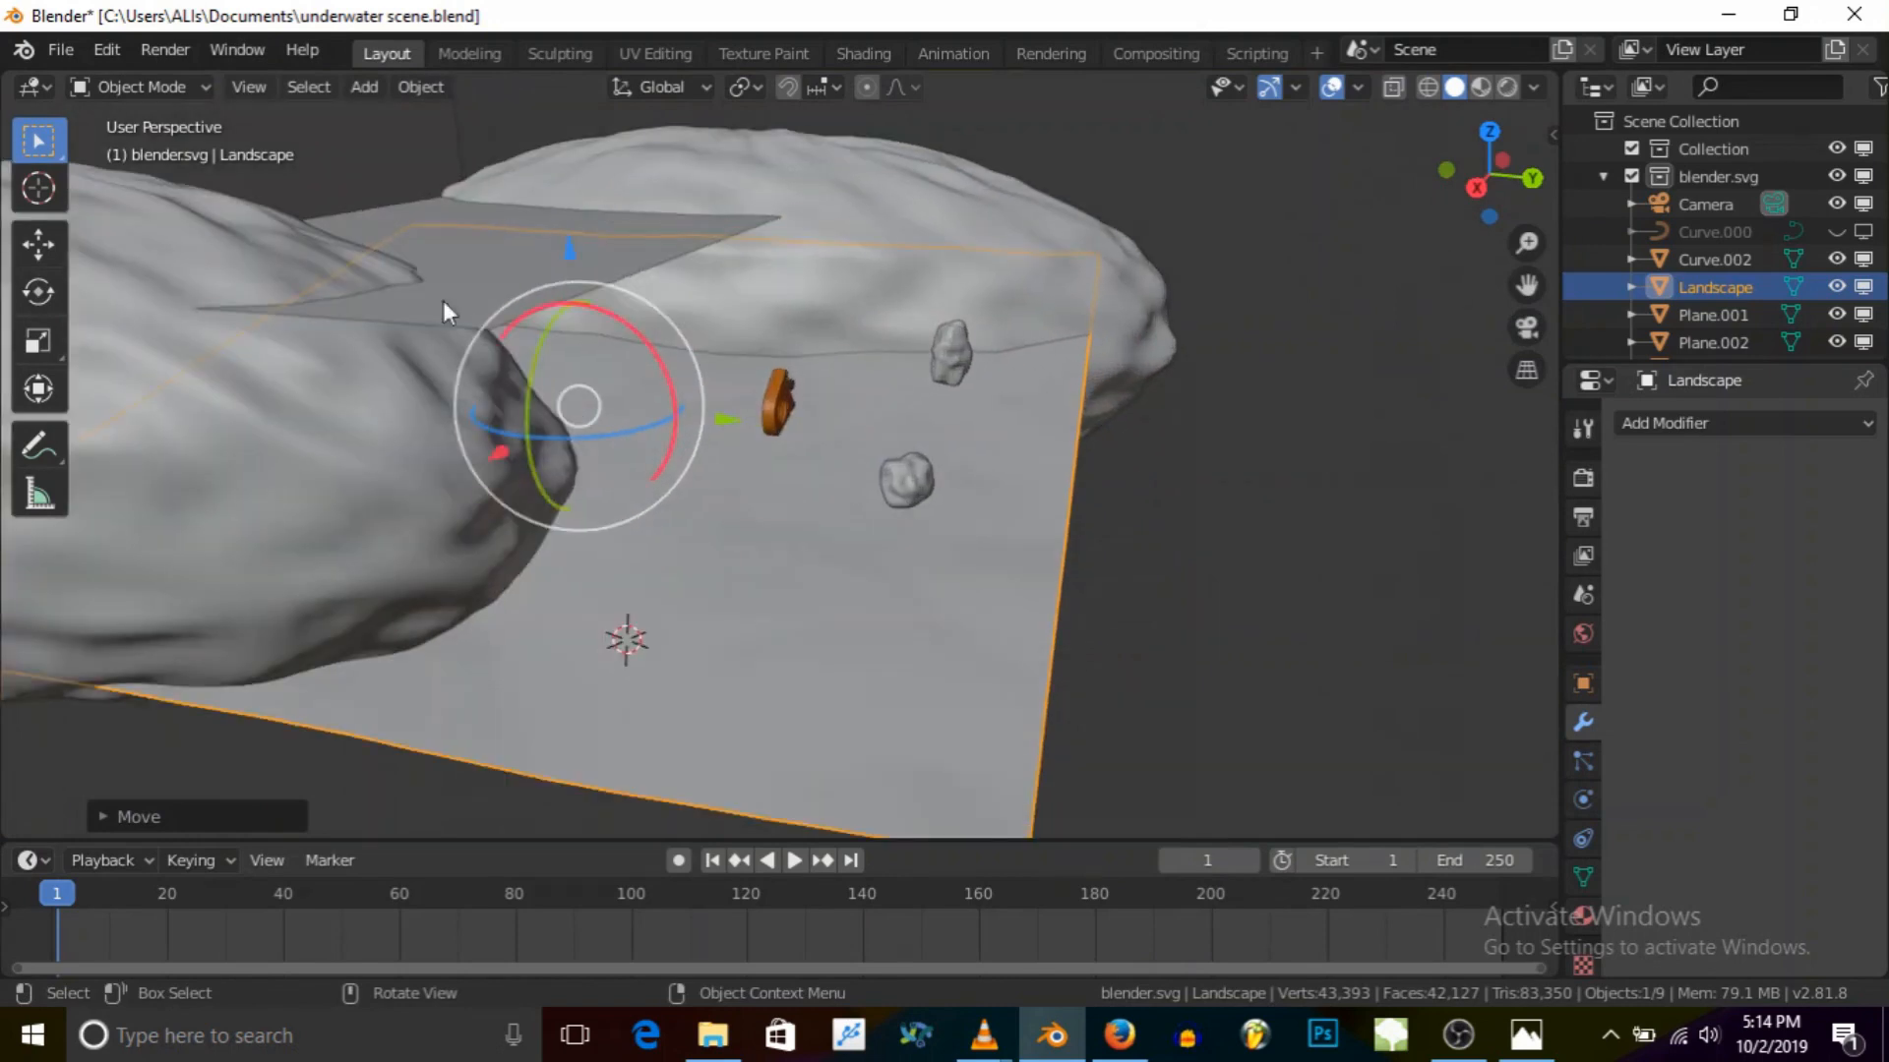
Step: Place the 3D cursor in the empty space beside the landscape, near the small rocks
click(38, 188)
click(1130, 488)
middle_drag(1010, 572, 1102, 497)
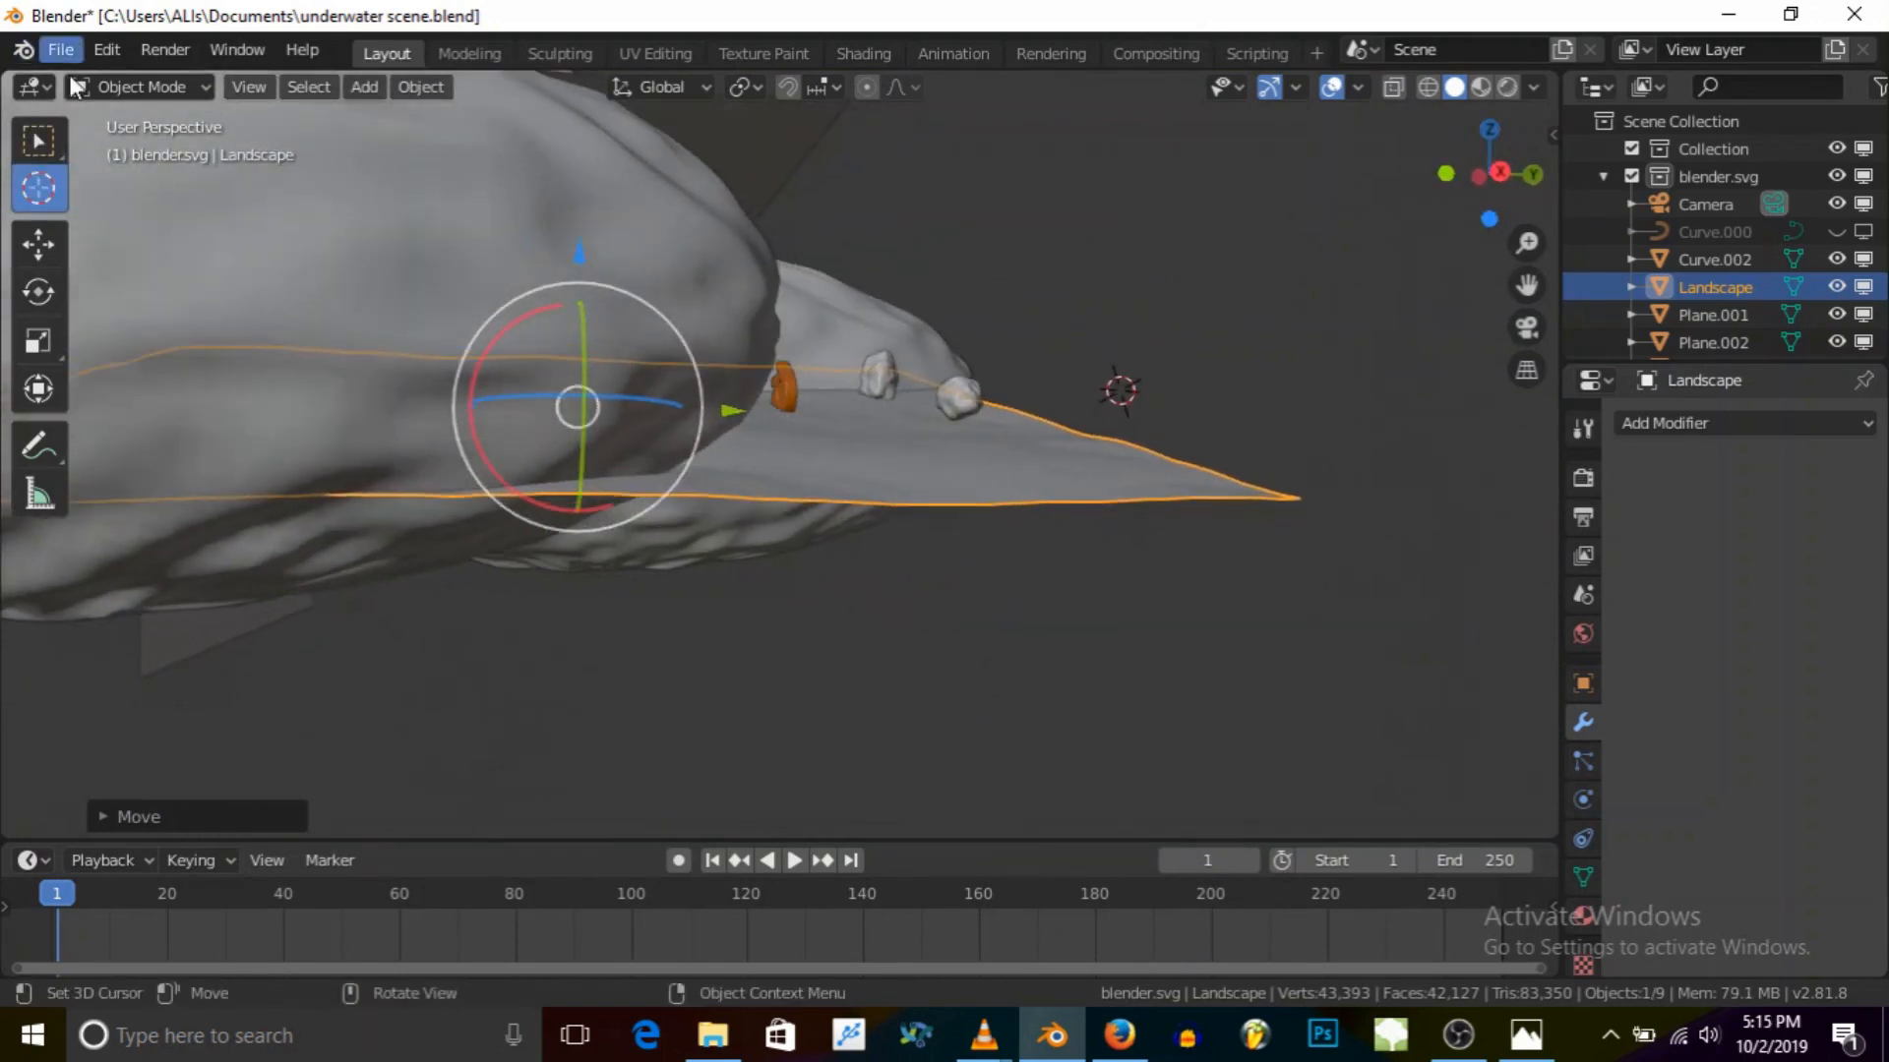
Step: Add a second A.N.T. Landscape mesh at the 3D cursor
click(364, 87)
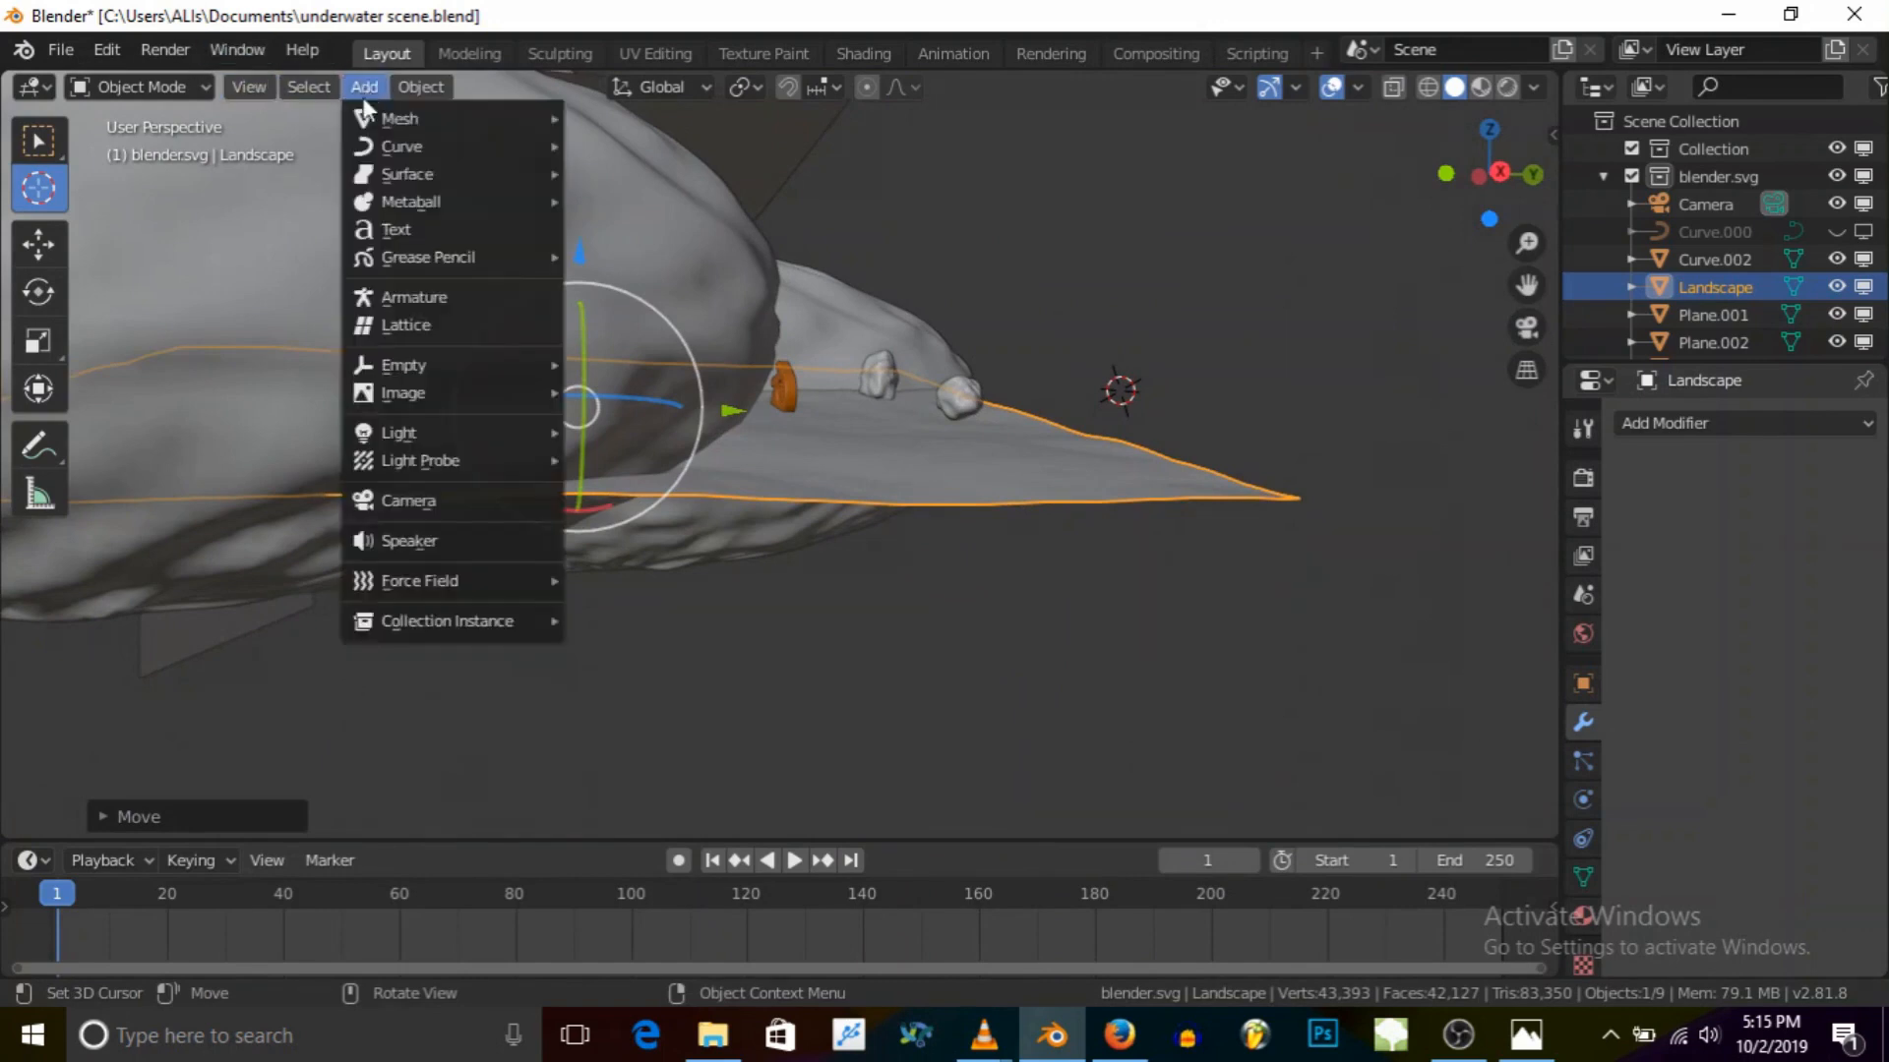
mouse_move(423, 120)
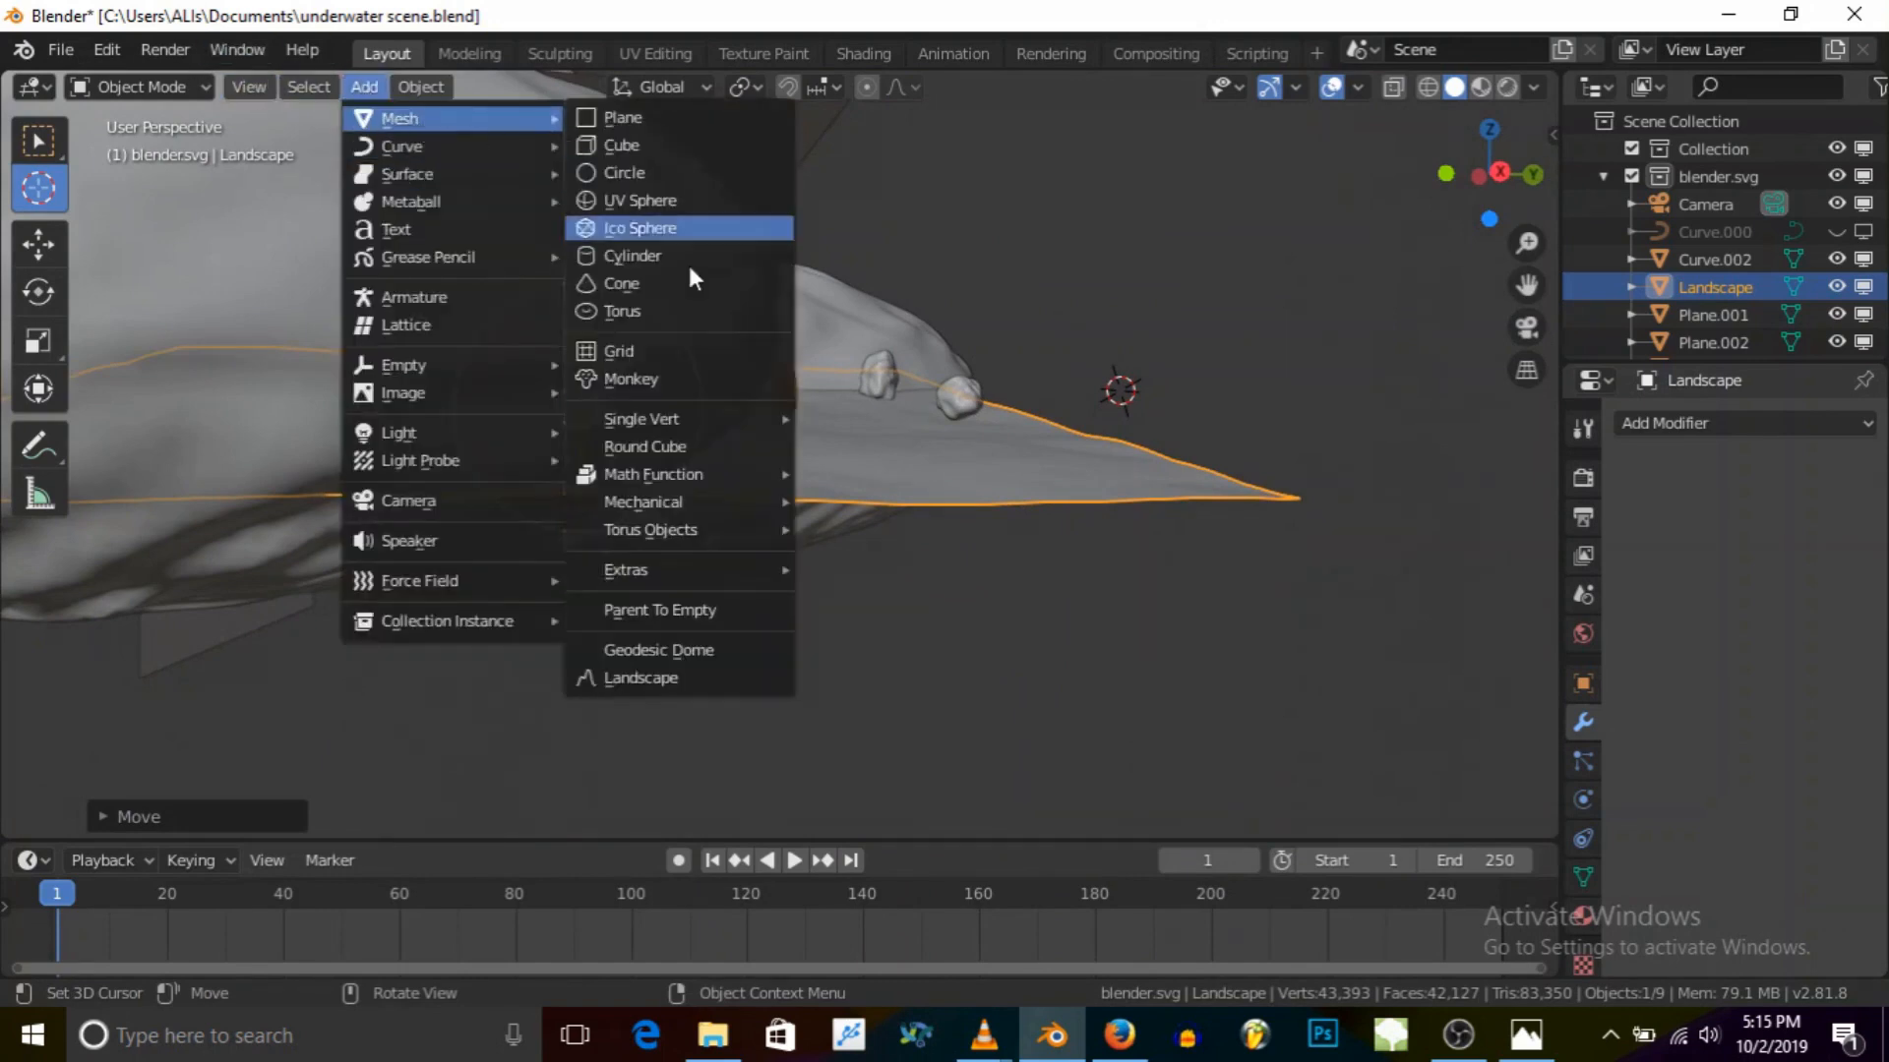
click(675, 679)
scroll(1155, 360, up, 2)
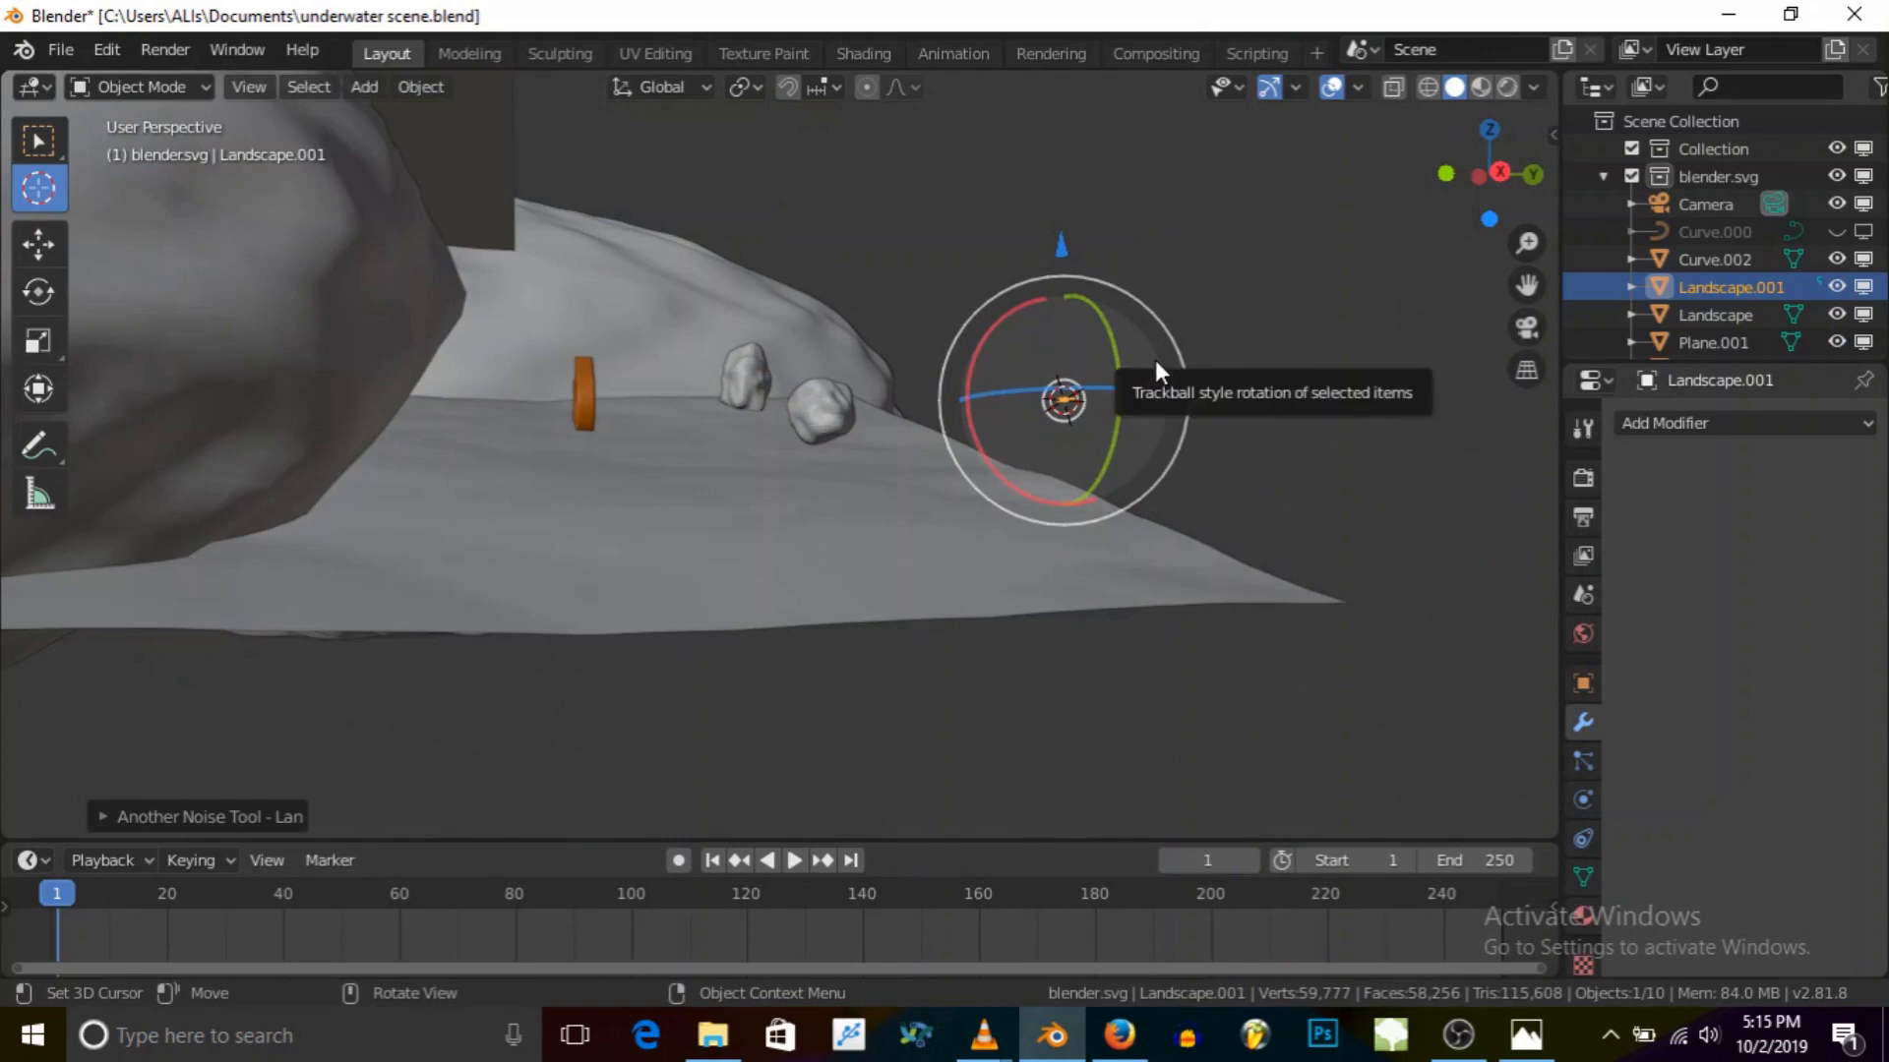
Step: Try the Cauliflower Hills preset on the newly added landscape, and settle on the Cliff preset
key(KP_Decimal)
middle_drag(1115, 353, 598, 443)
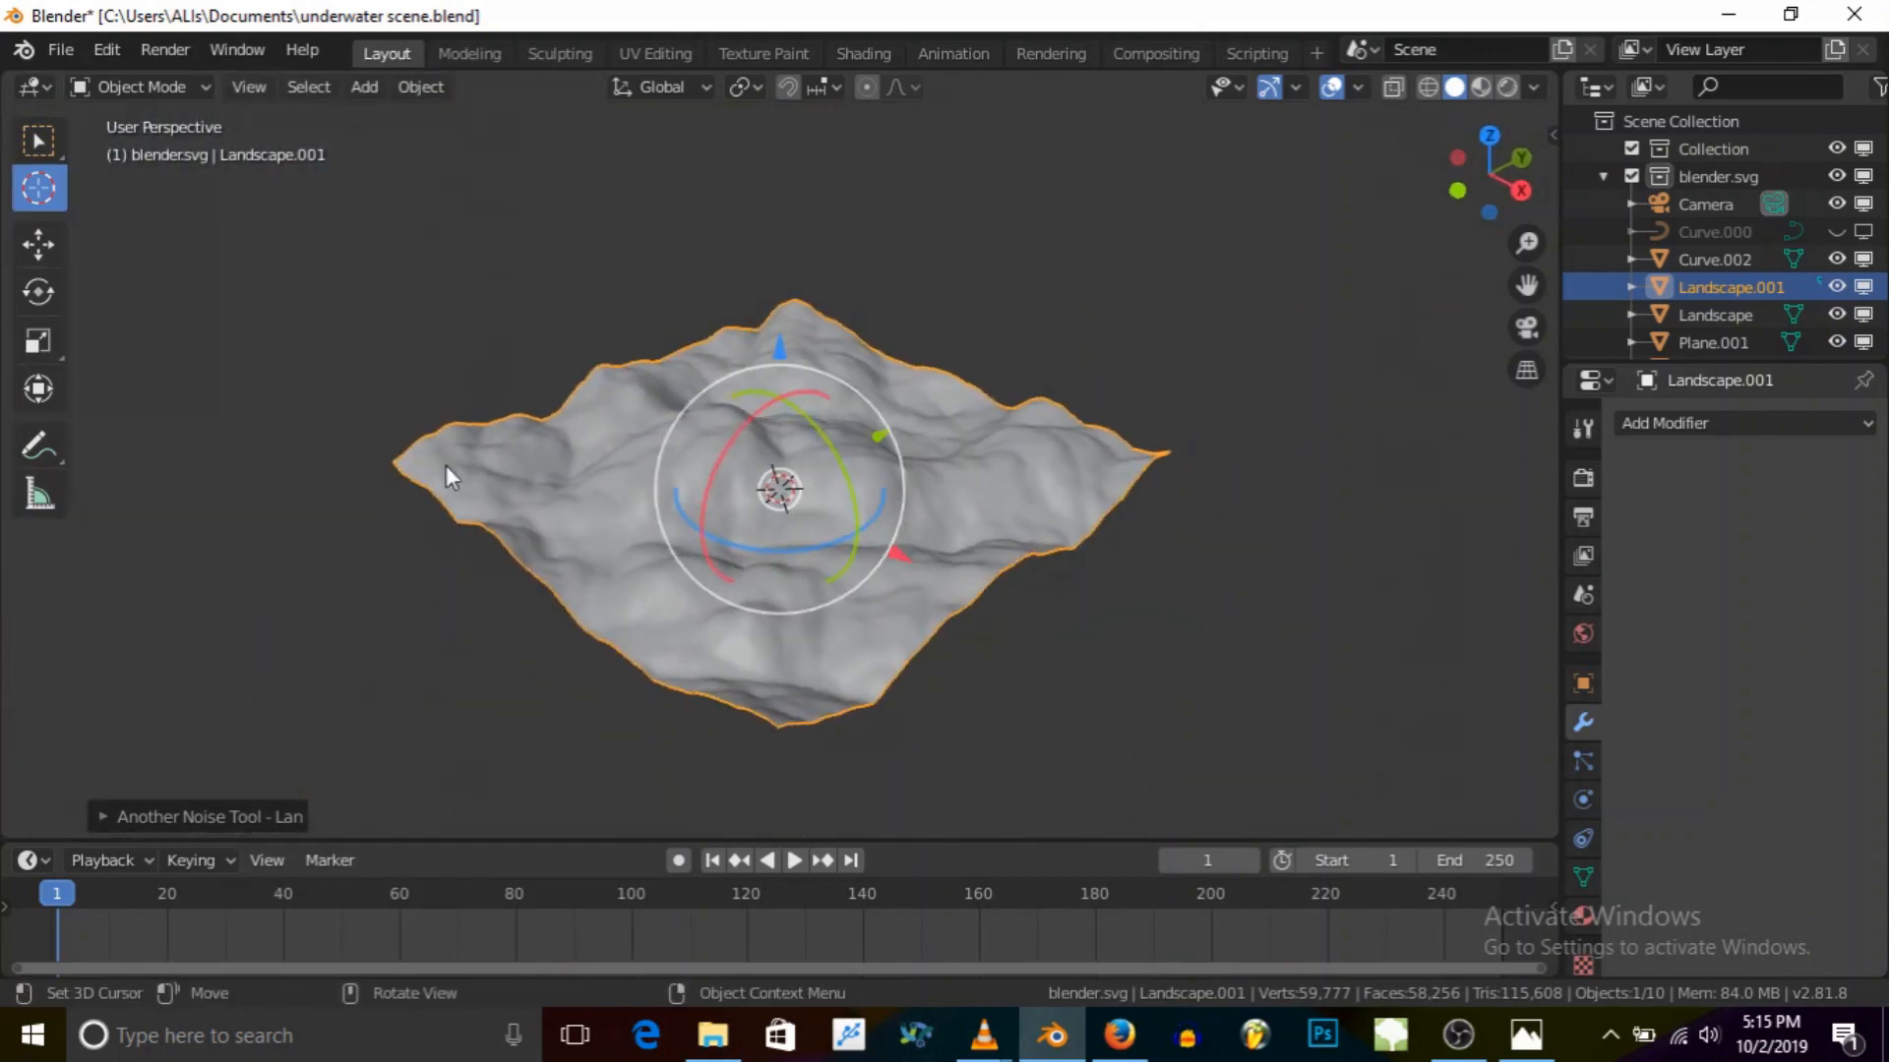
click(102, 814)
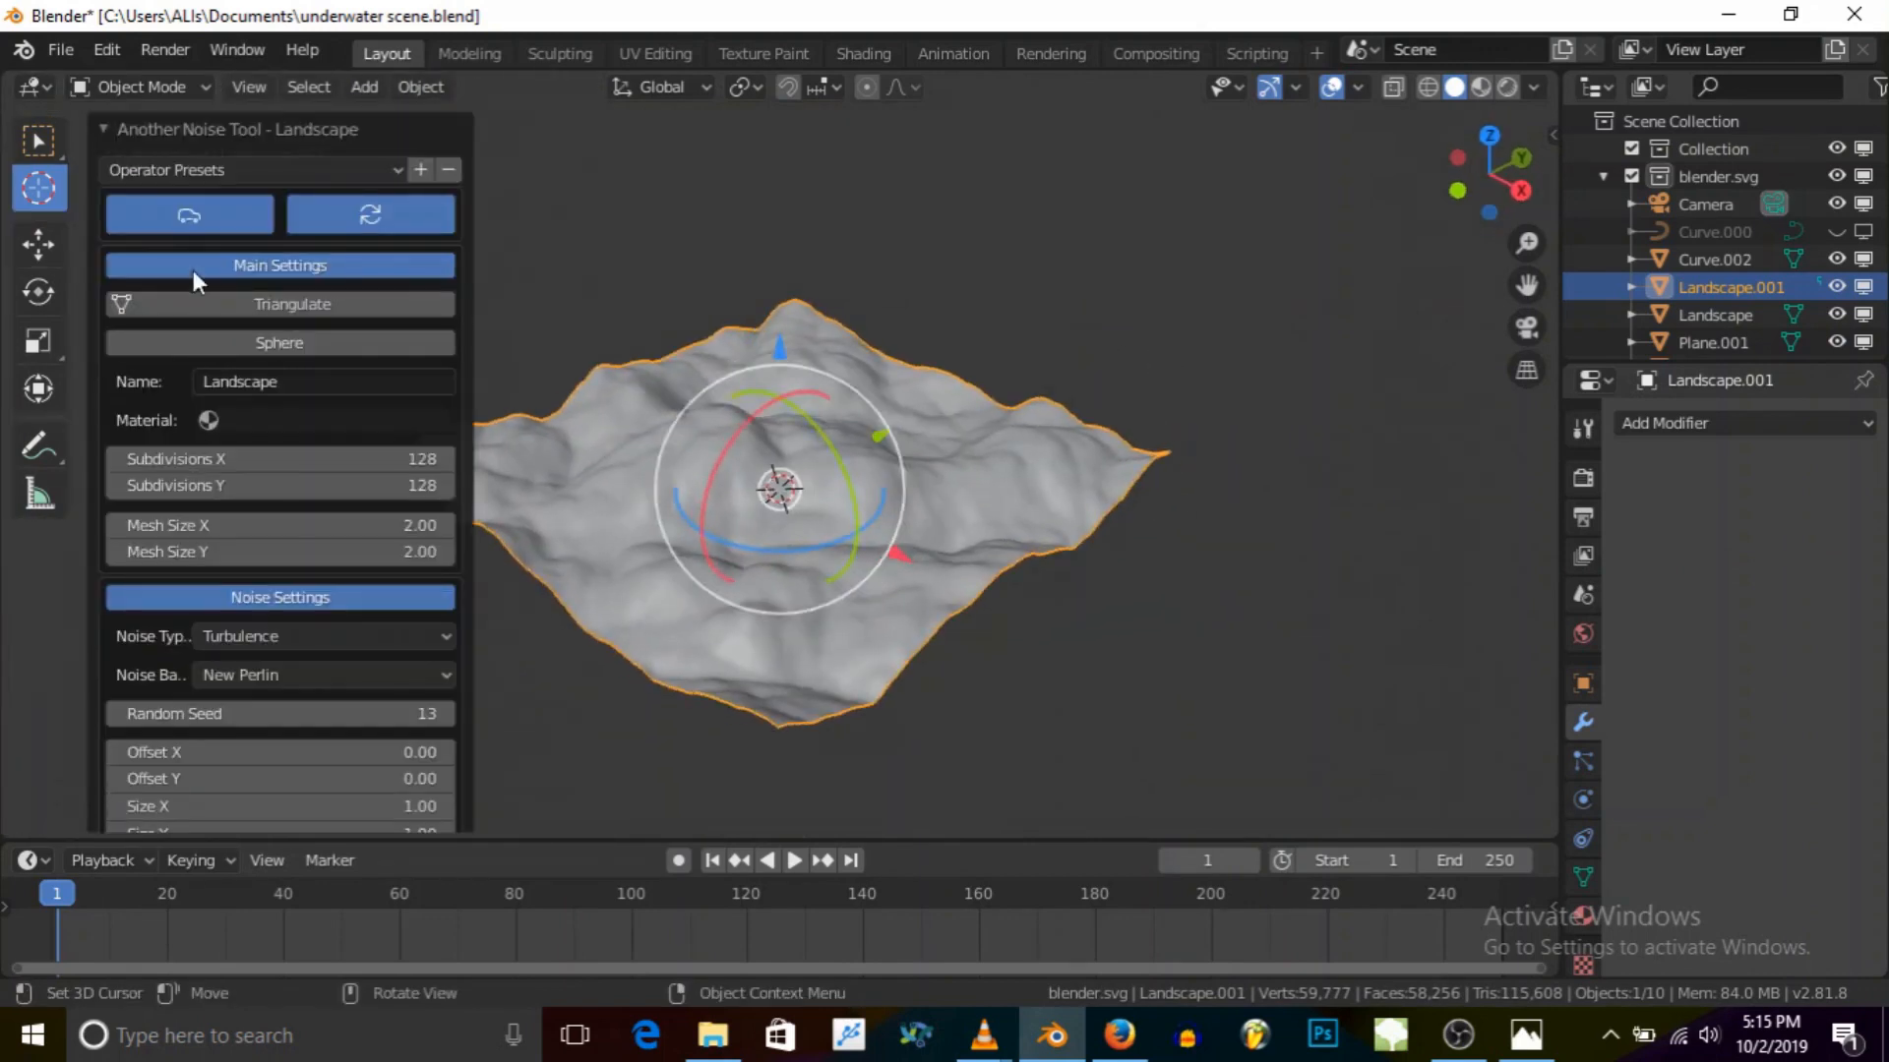
click(193, 171)
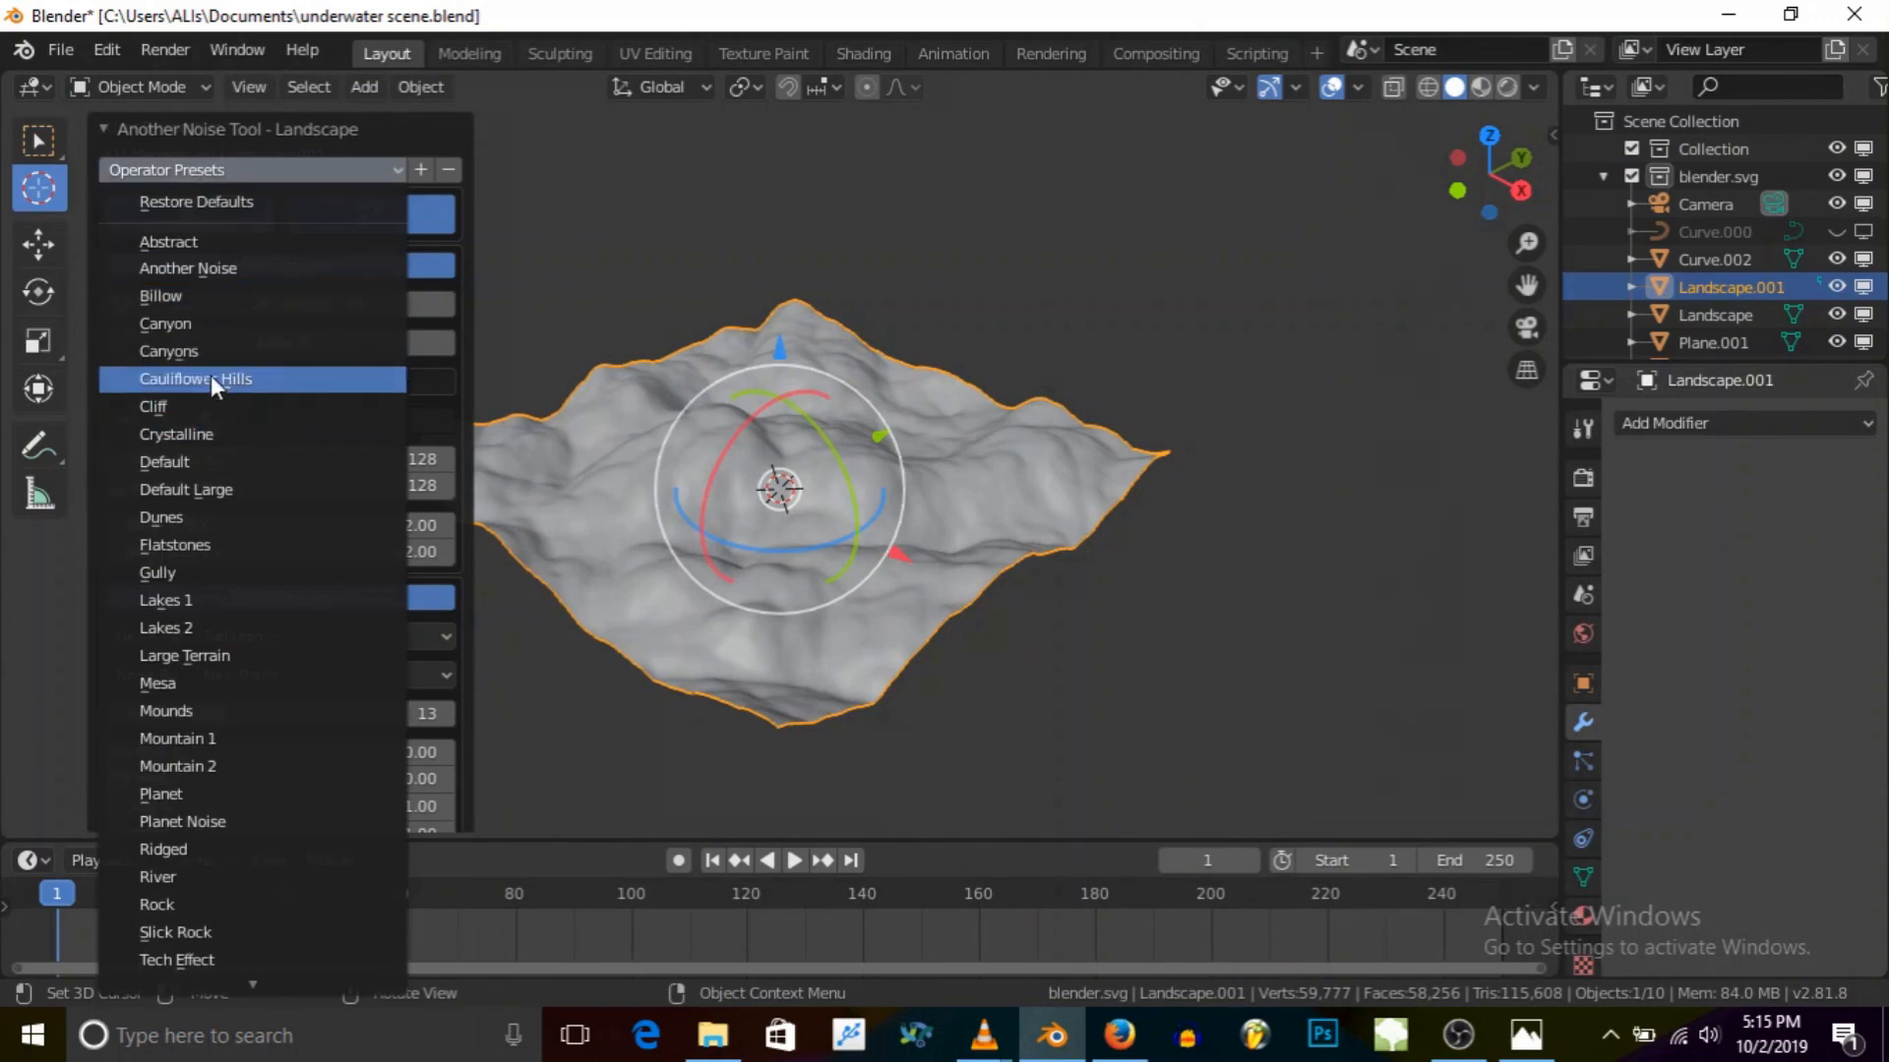
click(211, 378)
click(183, 172)
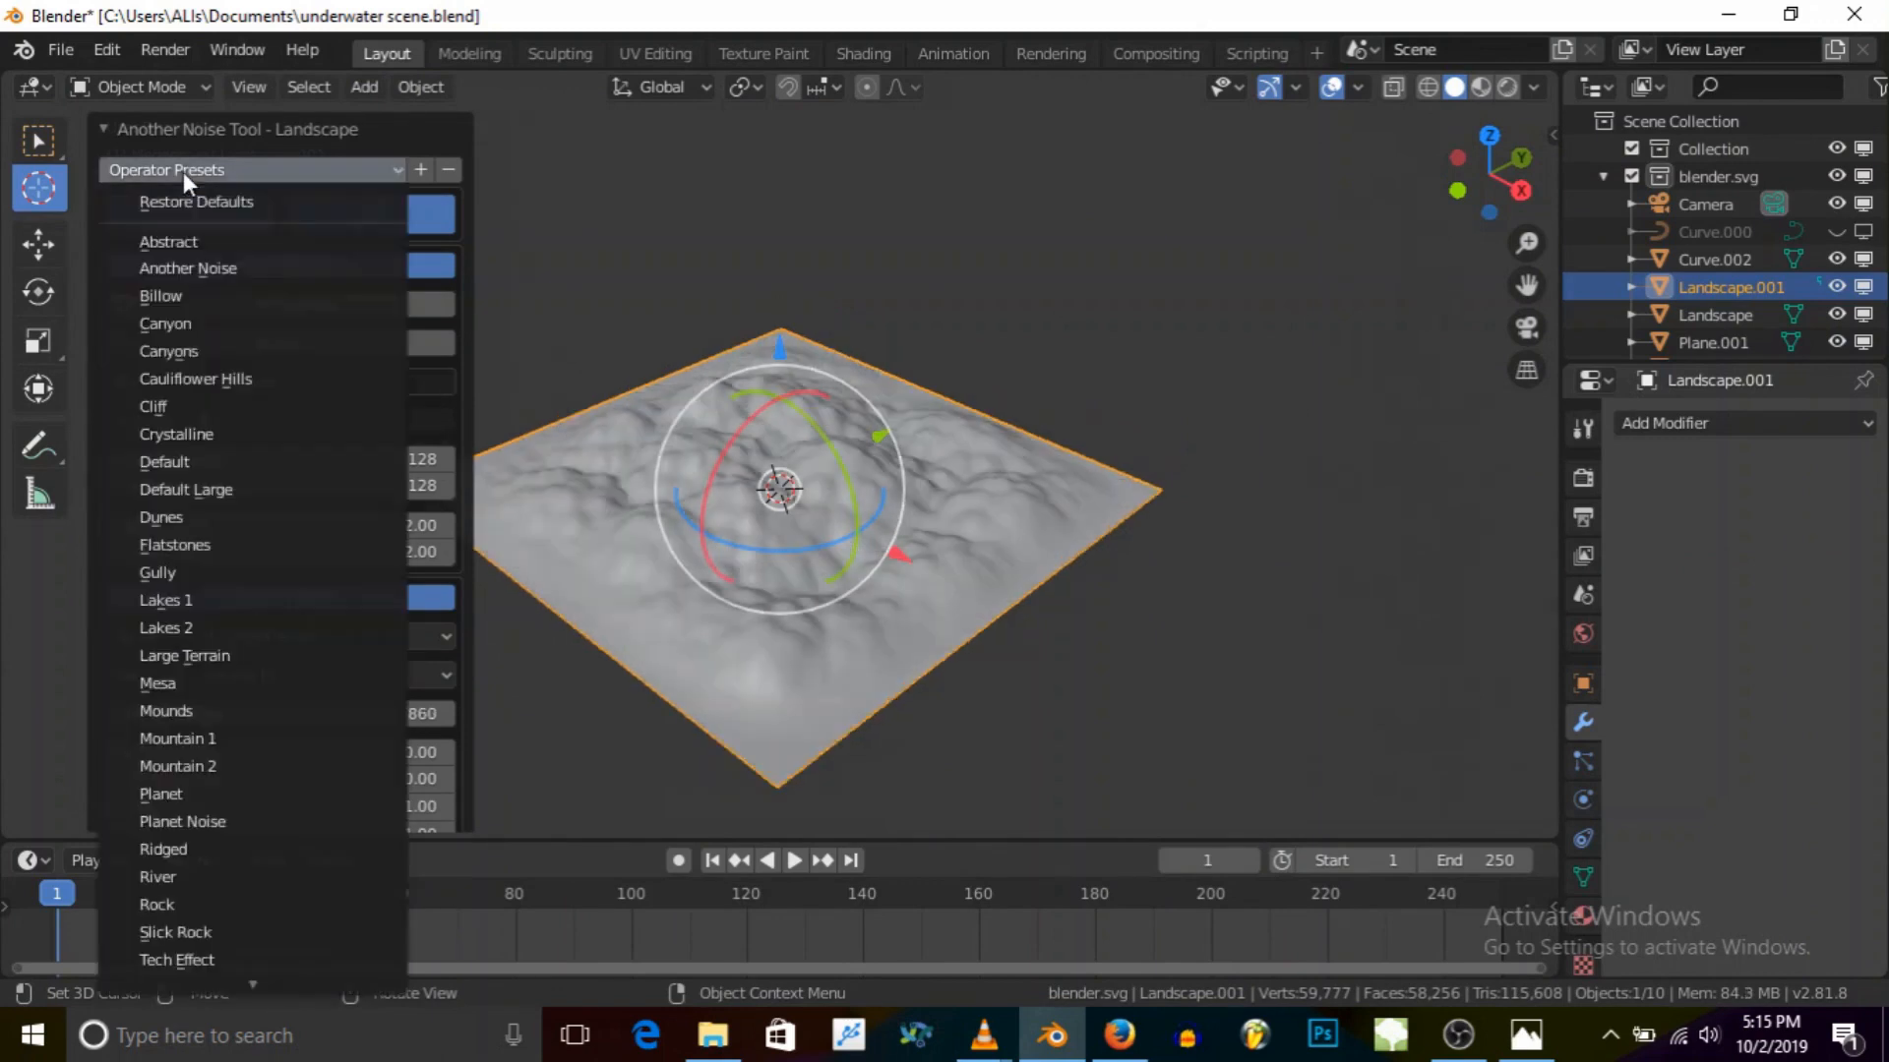
click(208, 409)
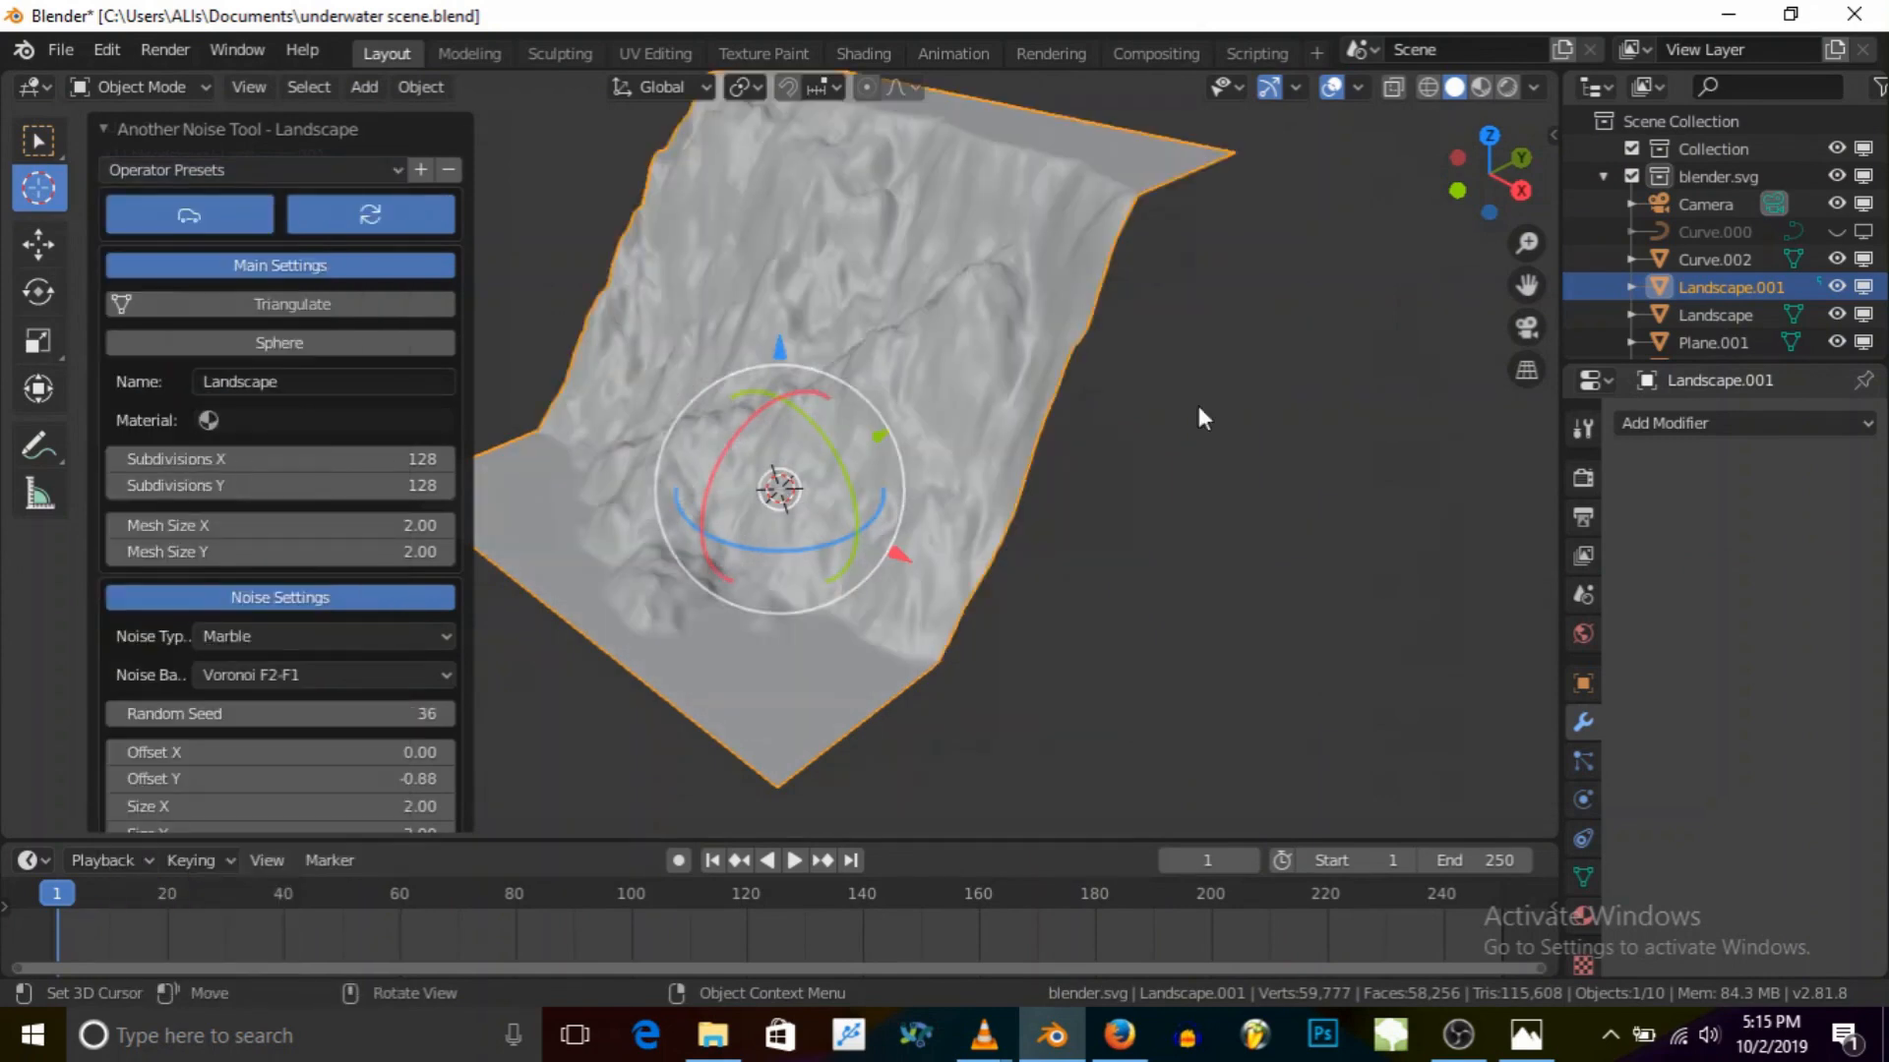
click(118, 129)
Step: Scale up the cliff landscape in two passes to bring it closer to the size of the rest of the scene
scroll(901, 480, down, 5)
middle_drag(880, 529, 811, 506)
key(s)
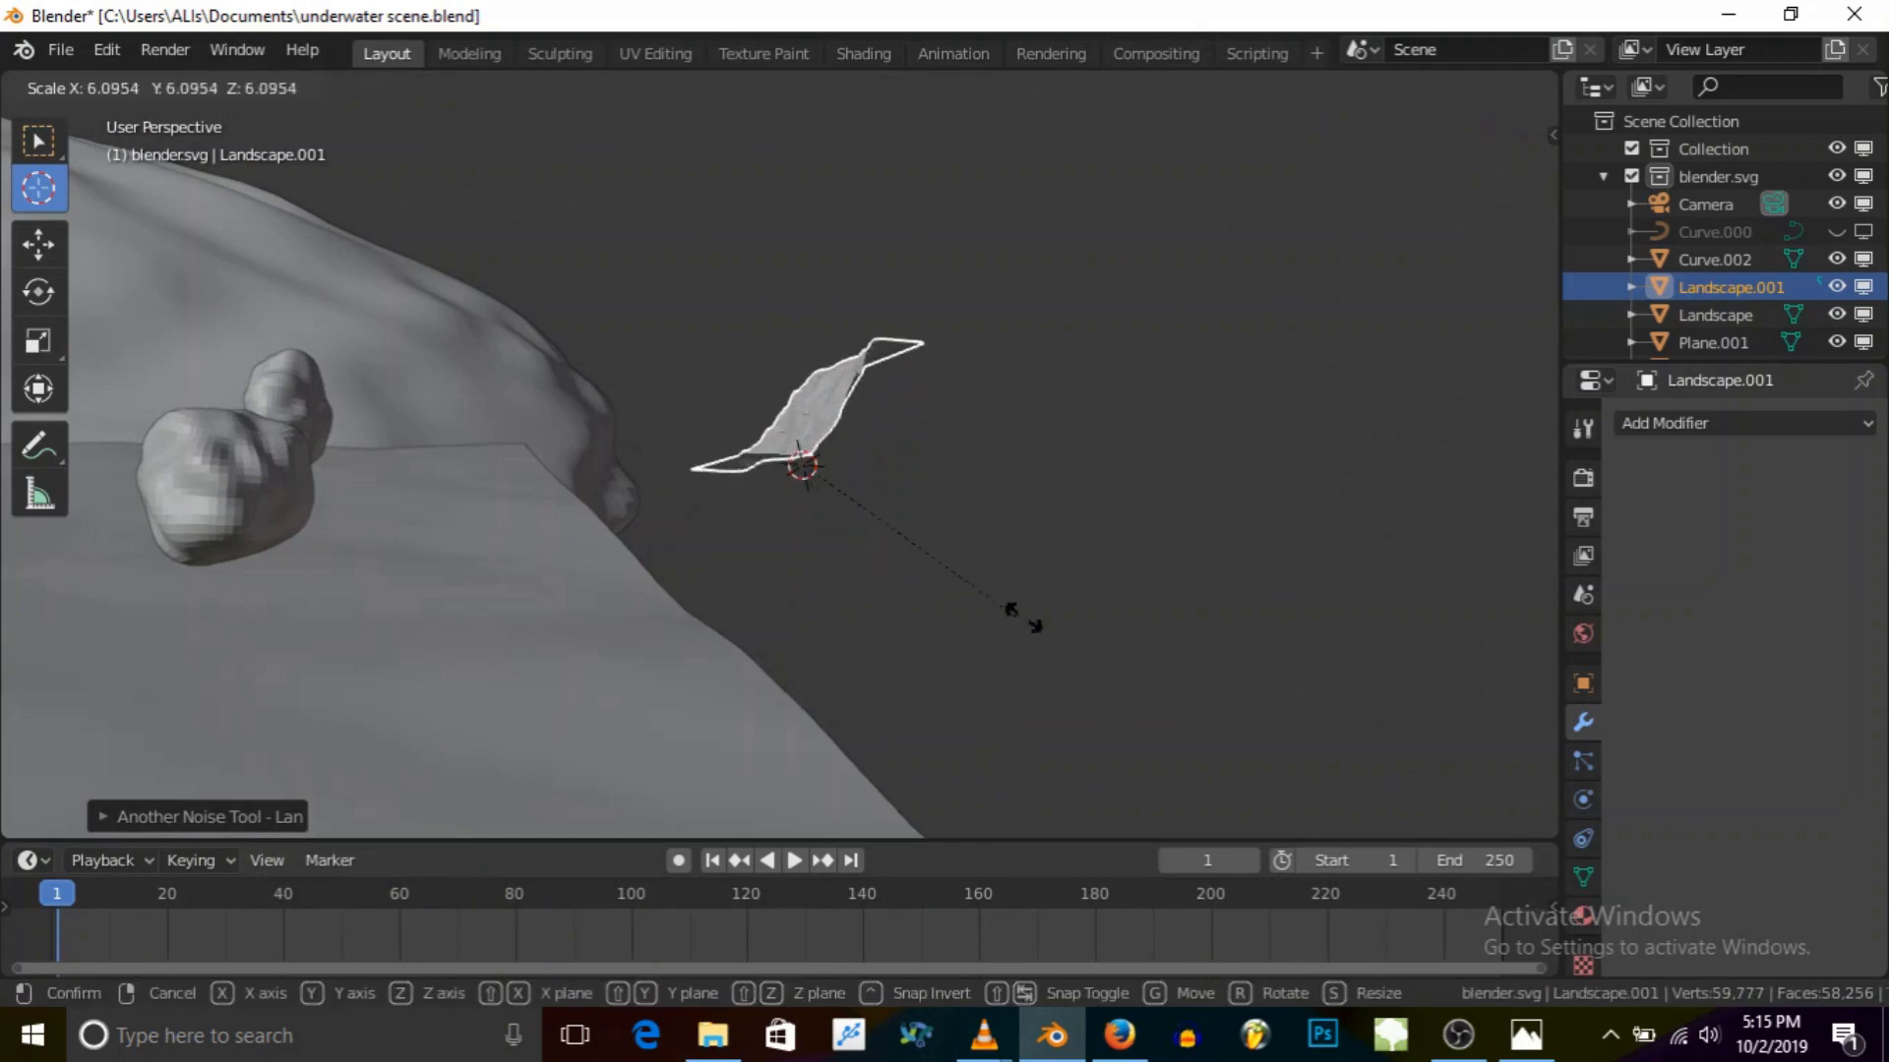
click(1294, 629)
scroll(863, 437, down, 4)
middle_drag(728, 462, 629, 507)
key(s)
click(285, 550)
Step: Reposition the cliff along Z and enlarge it uniformly to a scale of about 122
middle_drag(781, 389, 805, 258)
key(g)
key(z)
click(818, 322)
middle_drag(818, 323, 982, 497)
key(s)
click(853, 370)
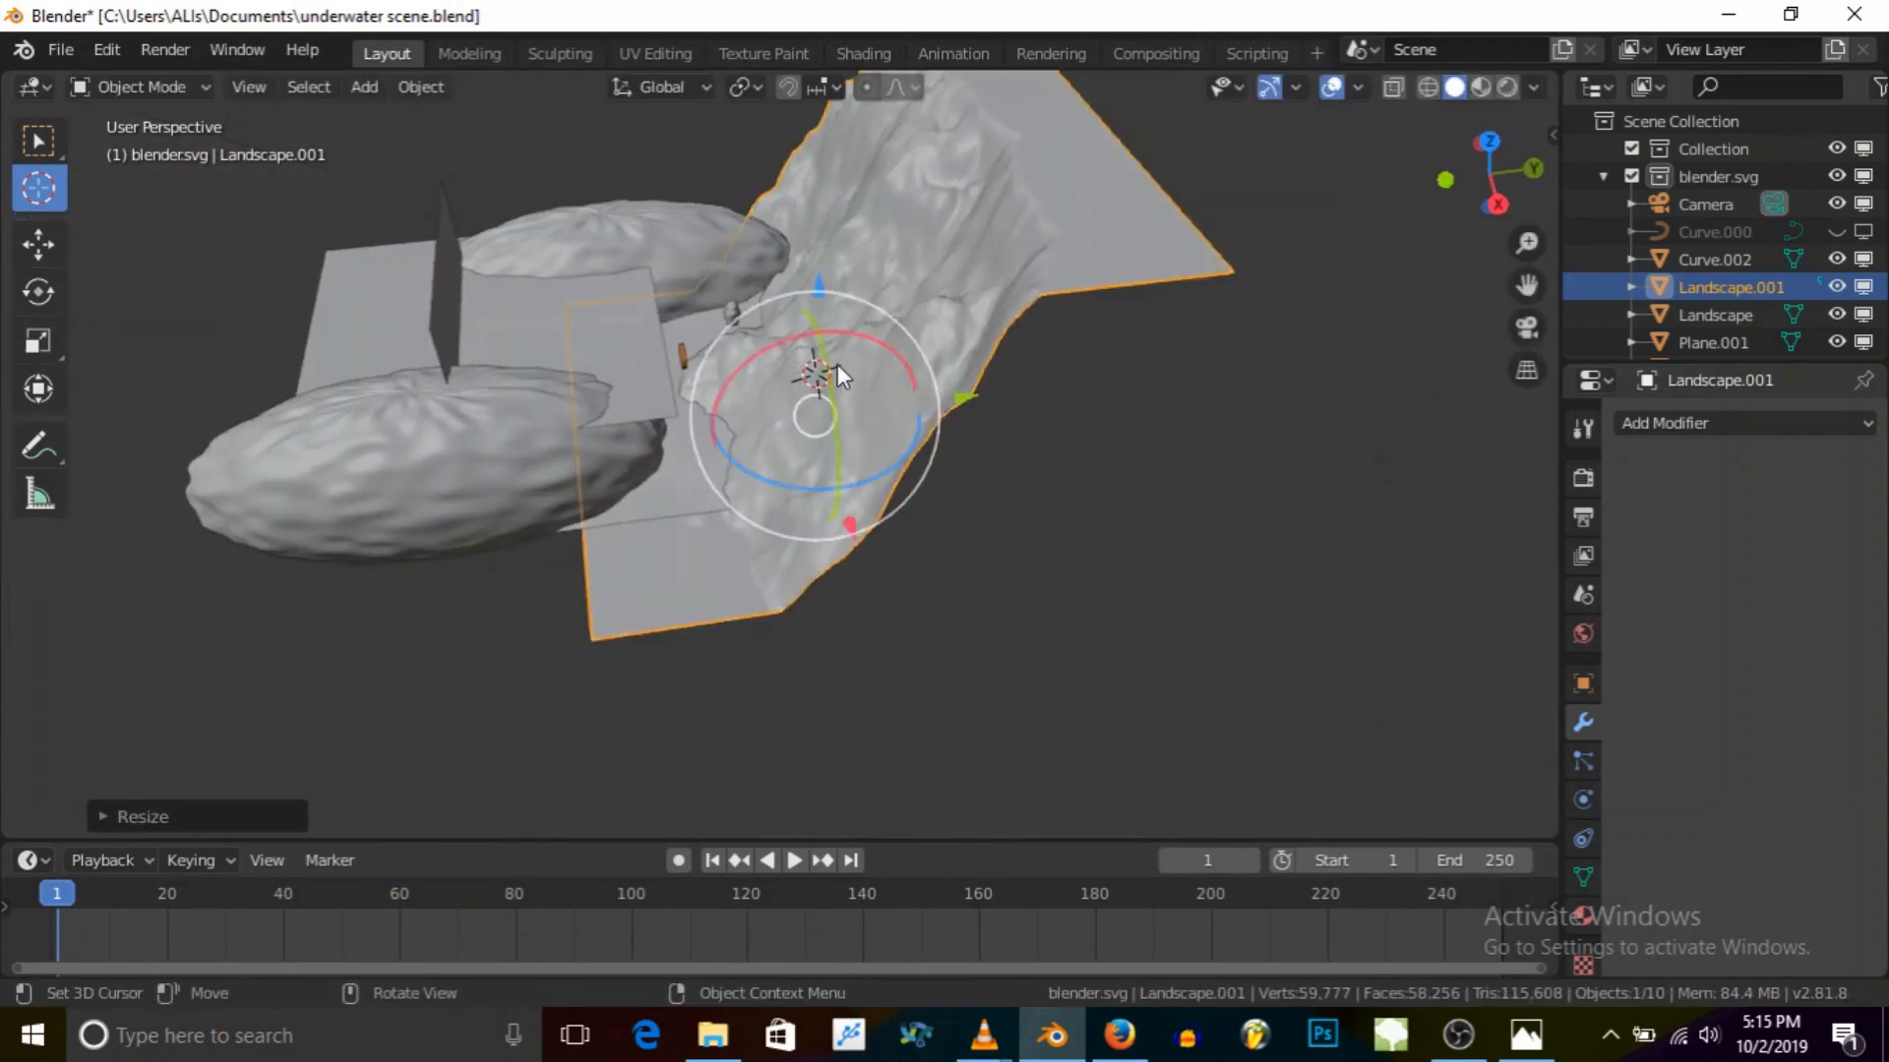
Step: Move the enlarged cliff behind the terrain and raise it along Z
key(g)
click(1011, 407)
middle_drag(1011, 408, 895, 293)
key(g)
key(z)
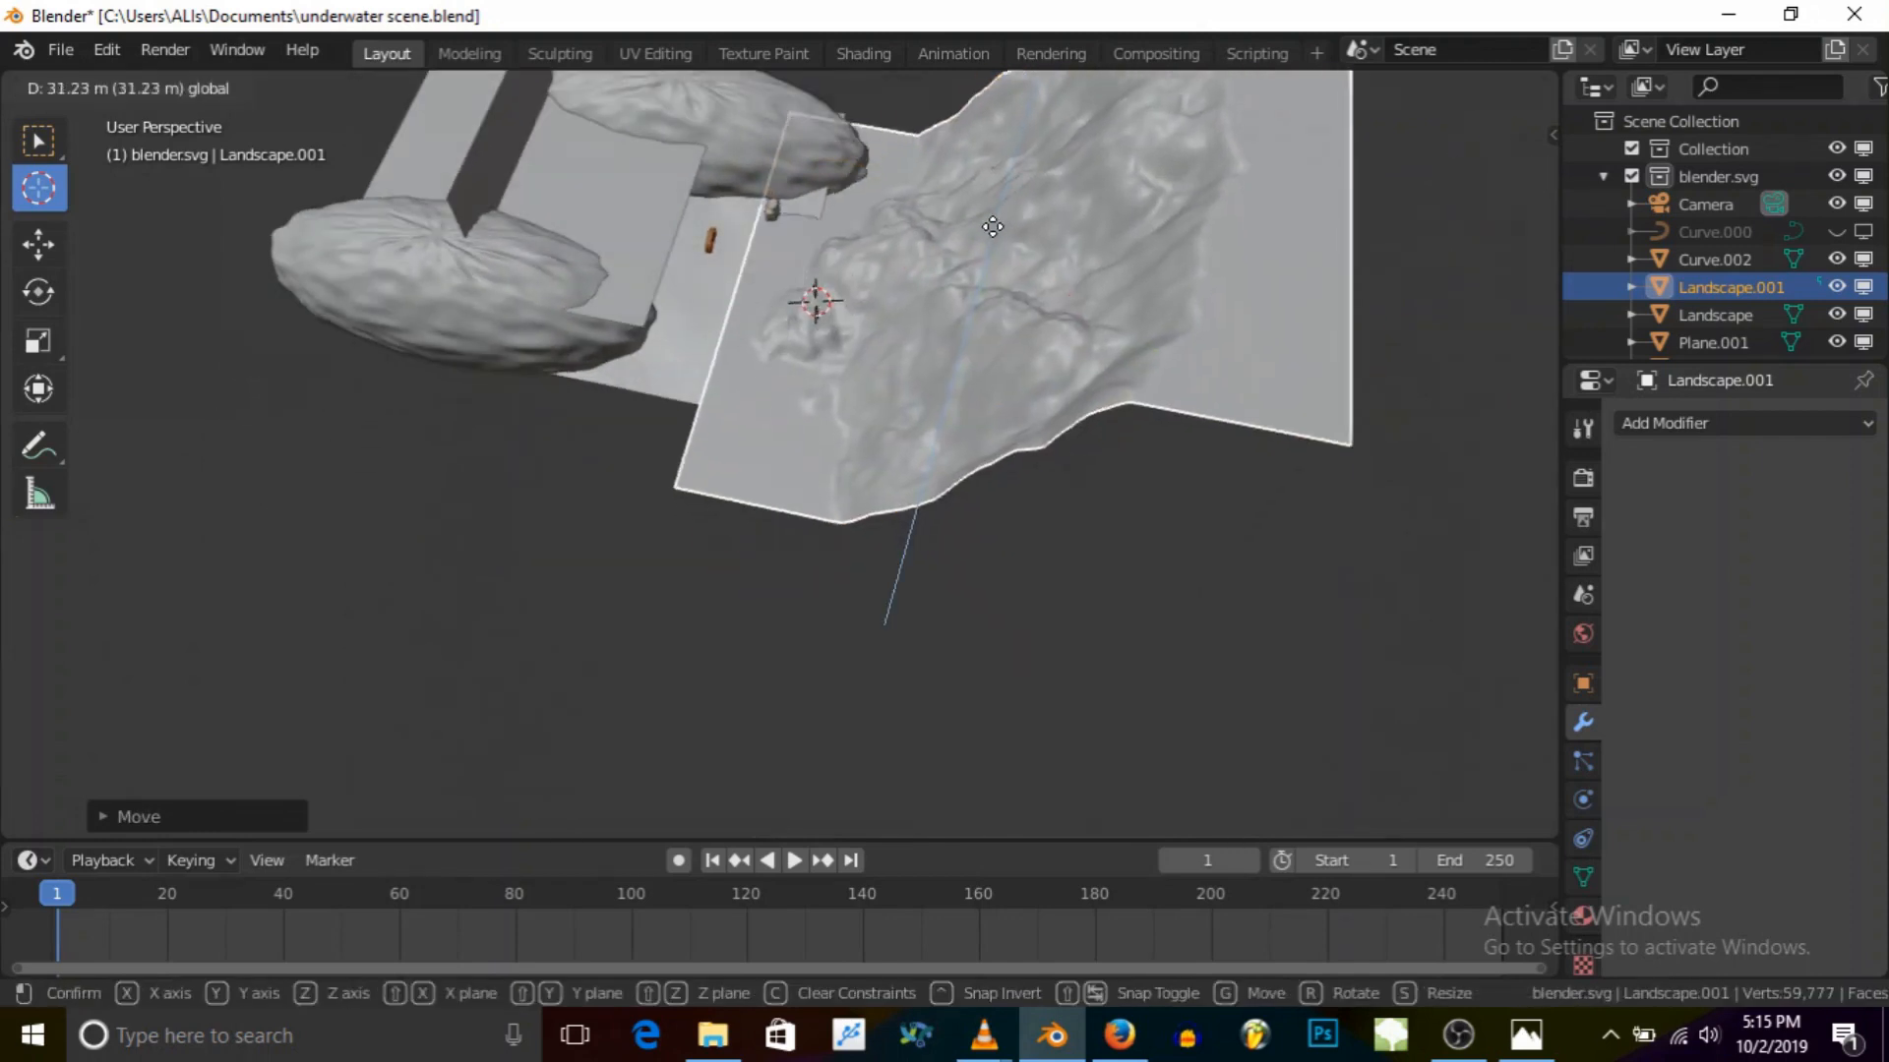
click(993, 232)
Step: Shift the cliff against the far end of the terrain and check its placement through the camera
middle_drag(1046, 293, 1194, 372)
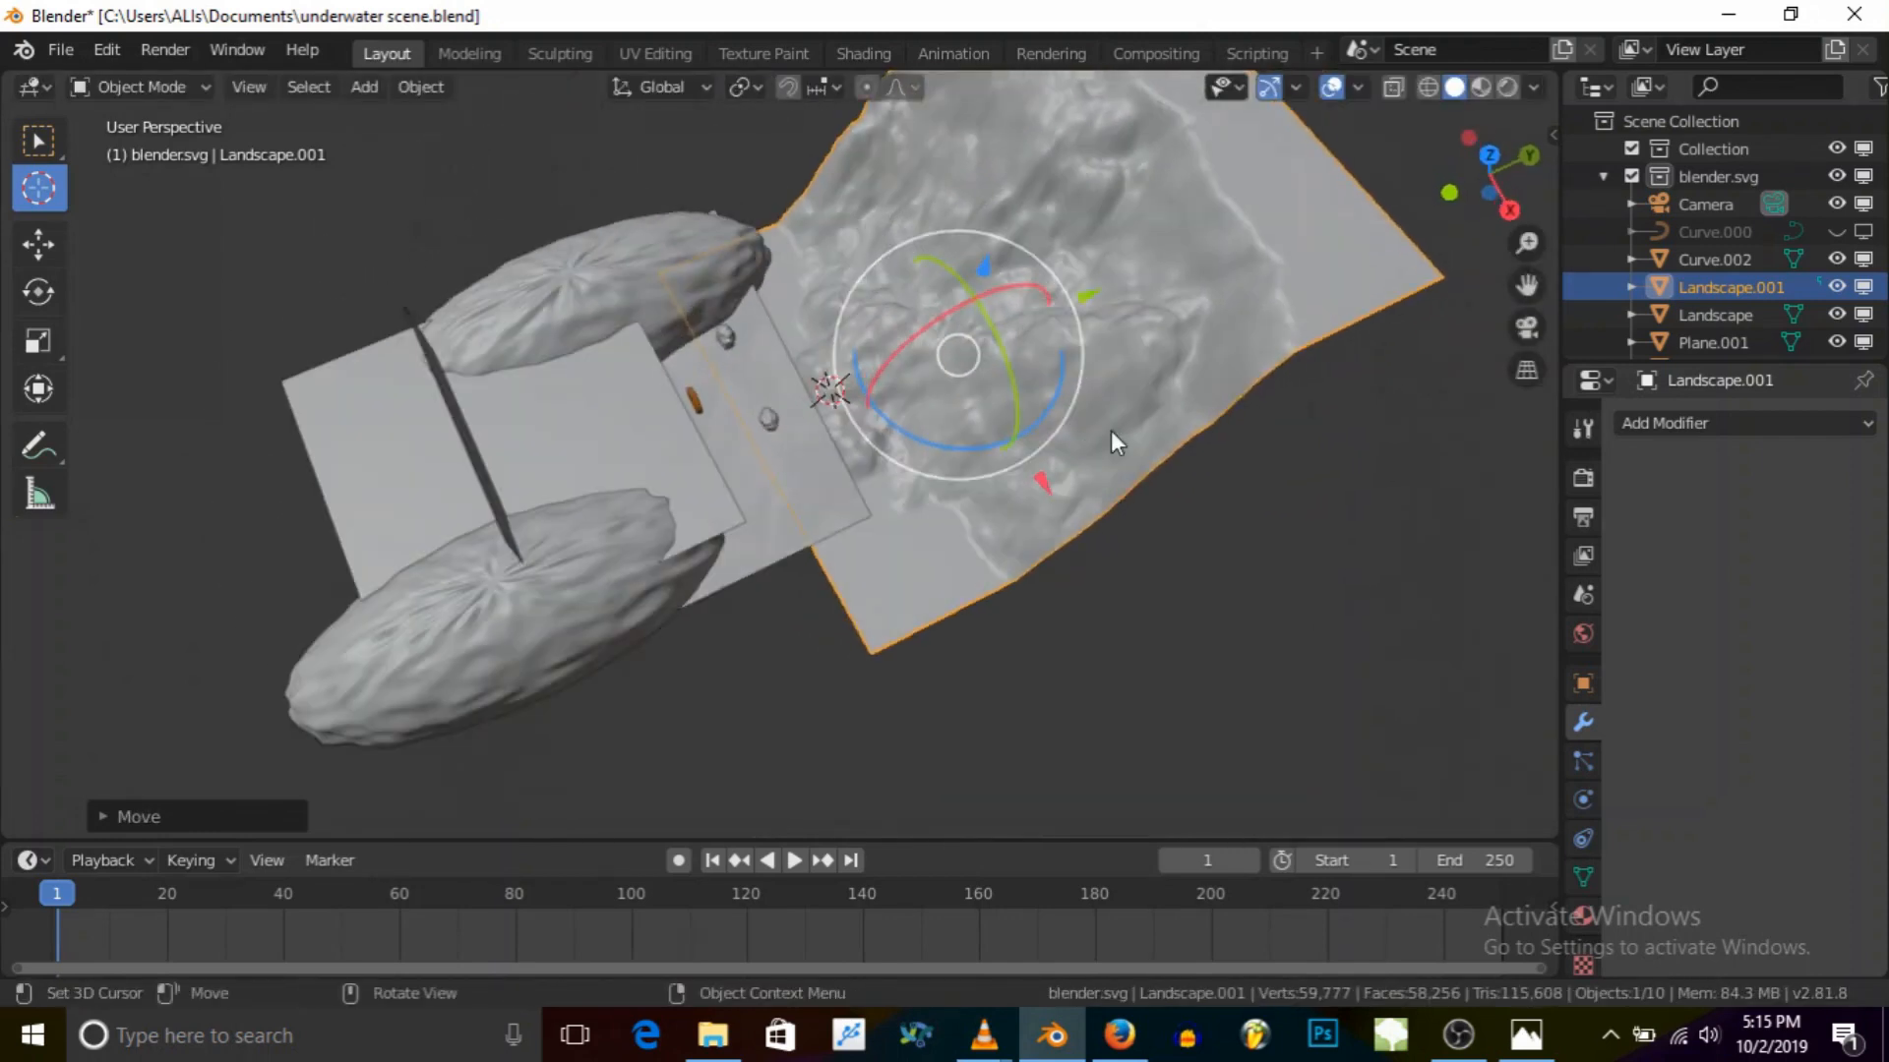
key(g)
click(1005, 474)
middle_drag(1005, 474, 1123, 327)
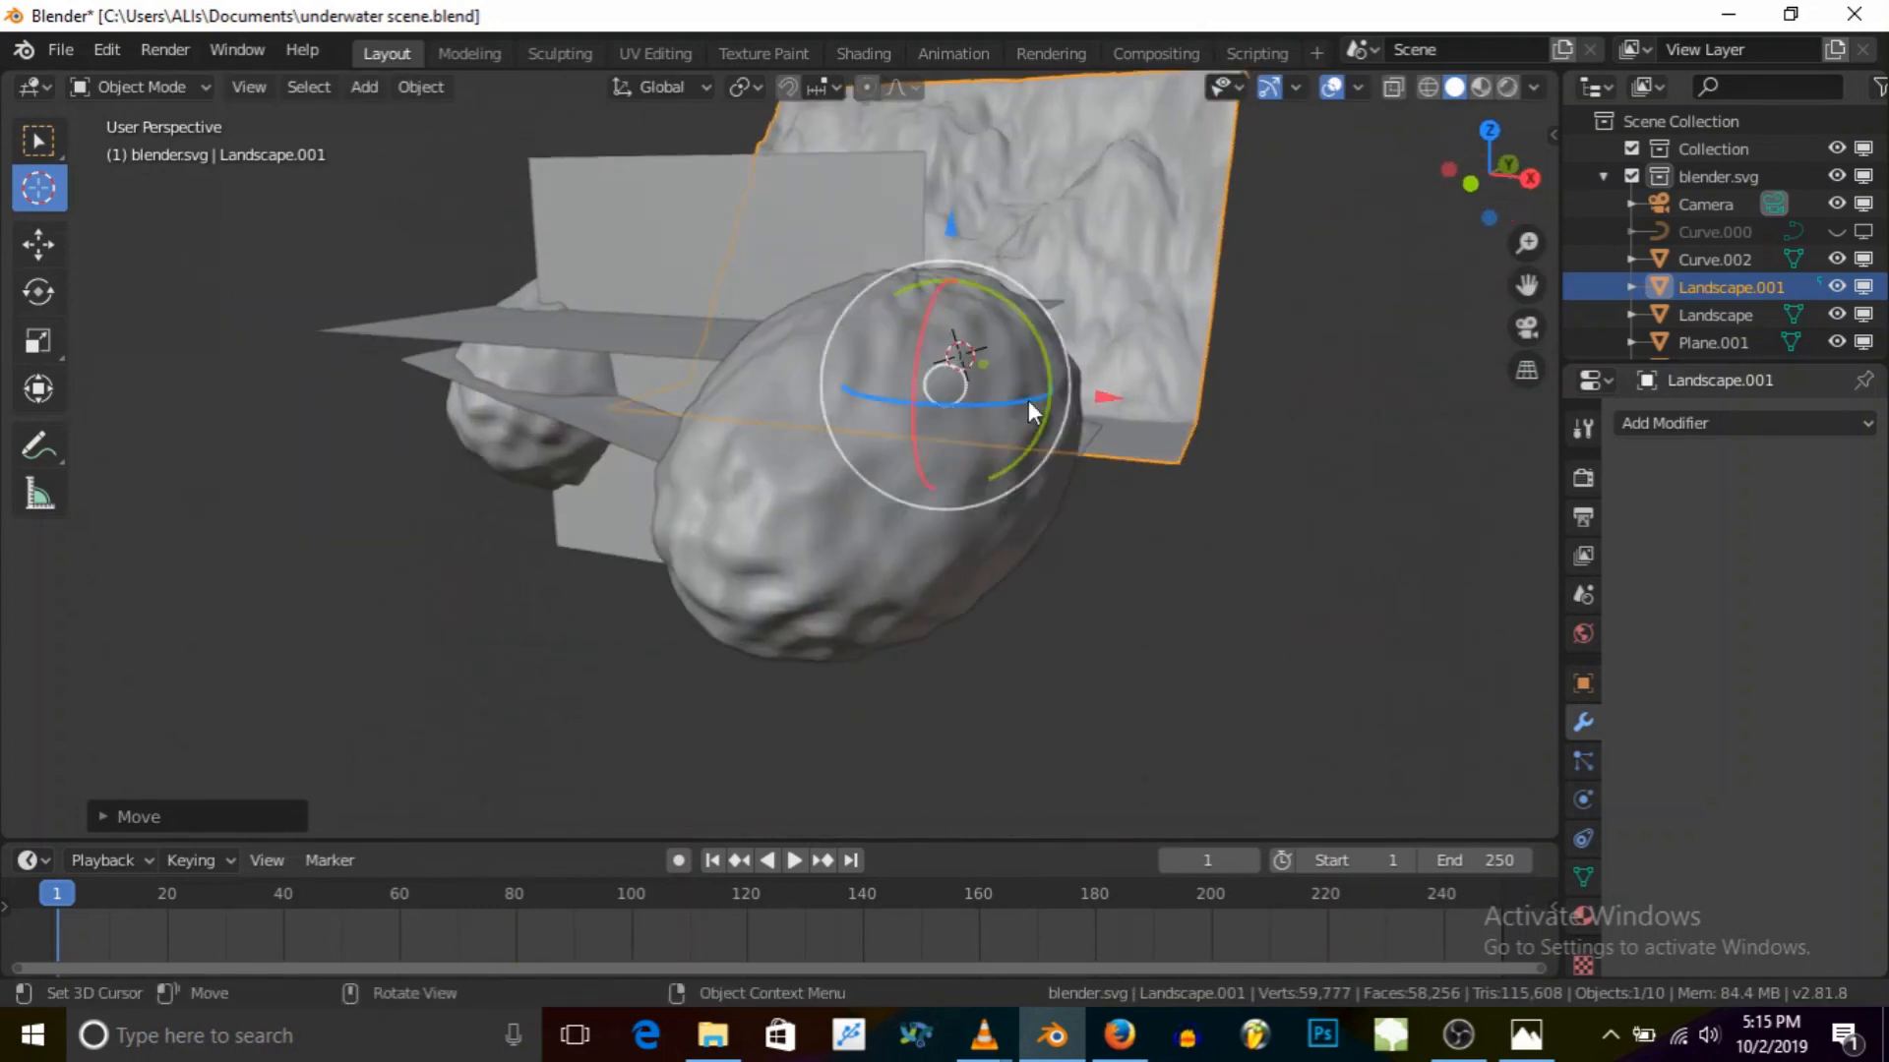
key(KP_0)
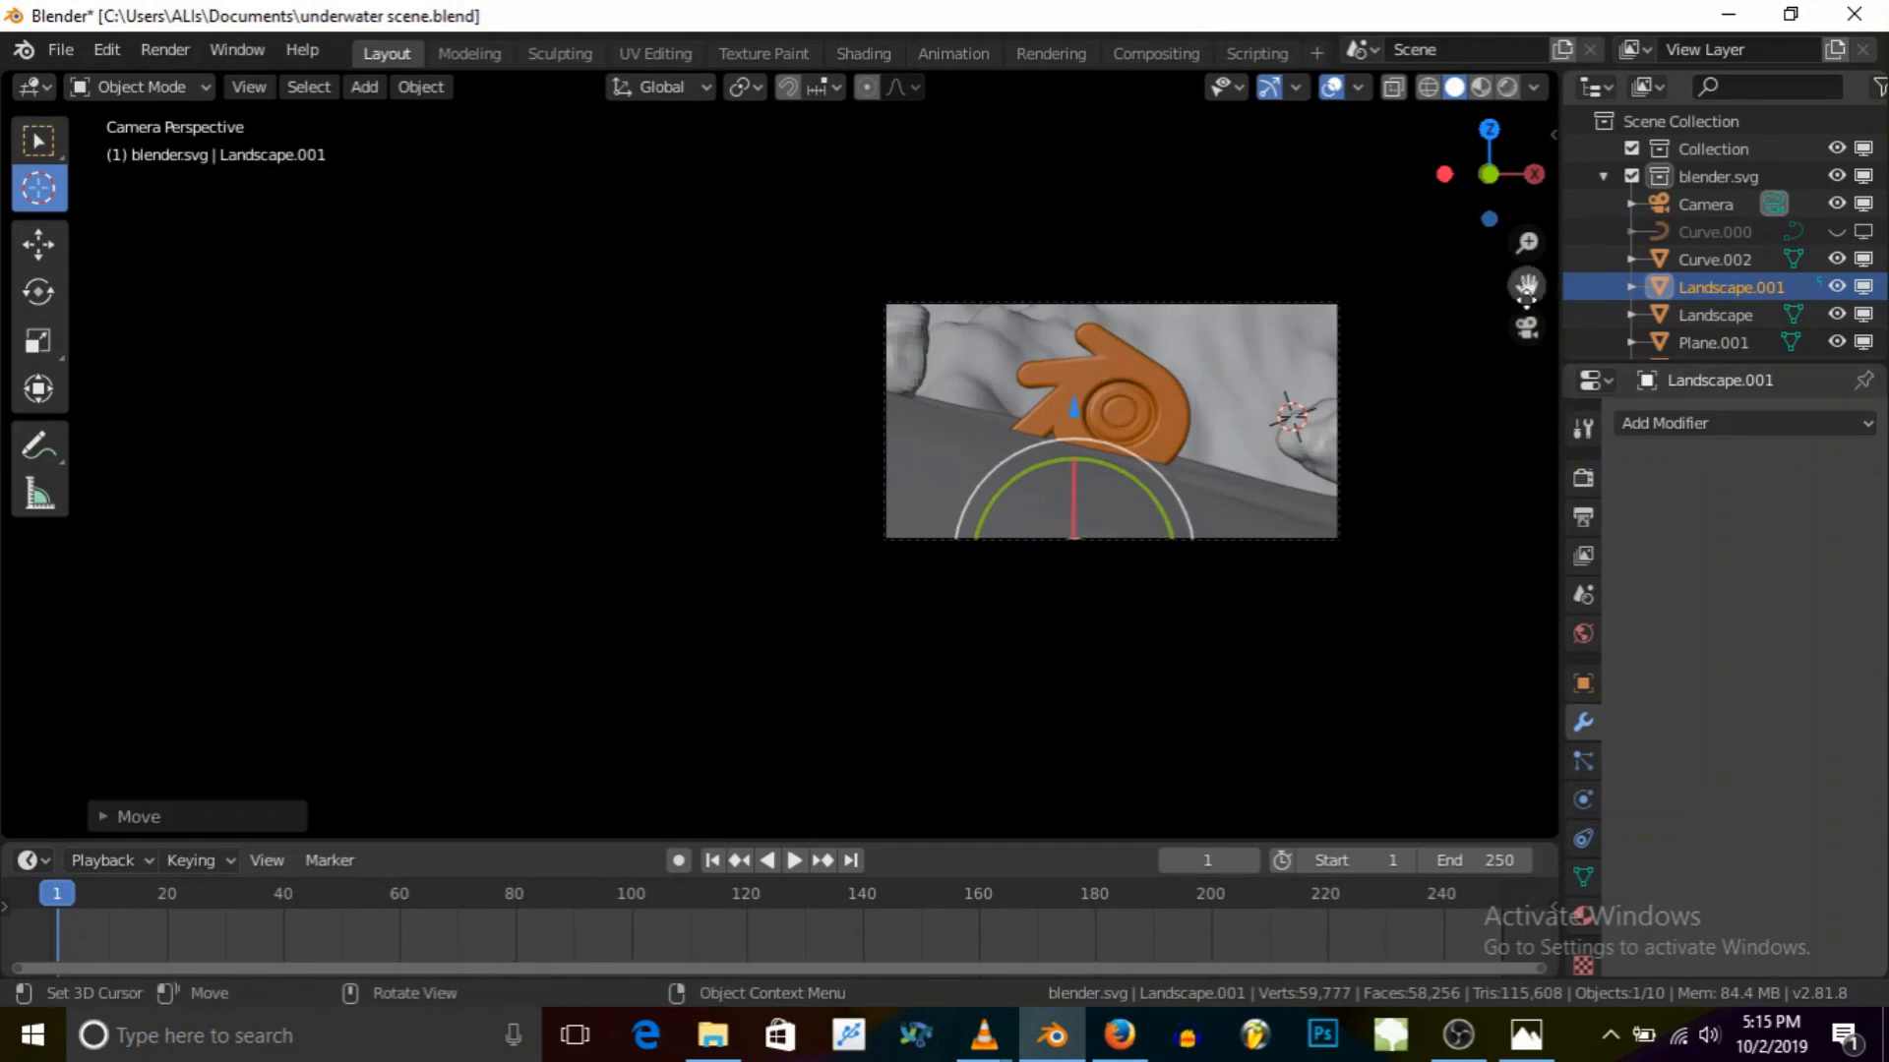
click(1527, 327)
Step: Move the cliff away from the terrain along Y to about 402 m and check it through the camera
middle_drag(1048, 331, 1179, 313)
key(KP_Decimal)
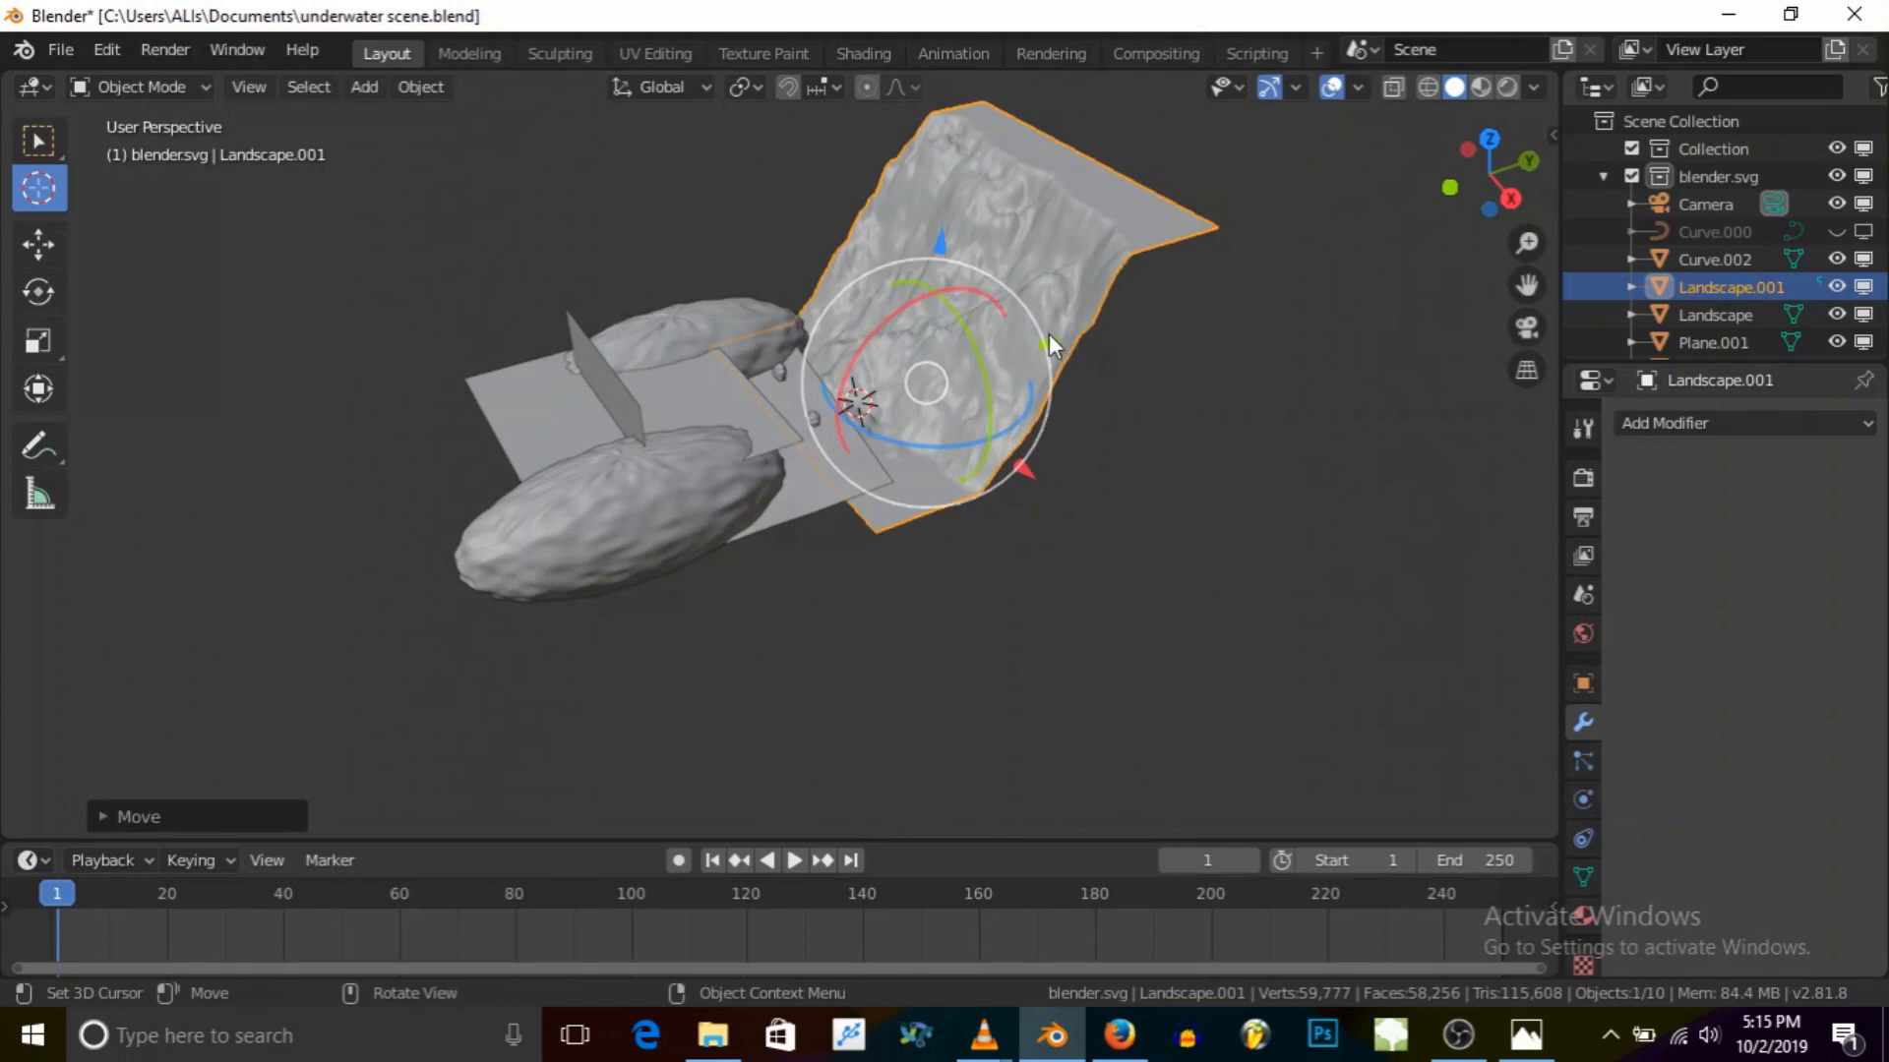
key(g)
key(y)
click(1495, 312)
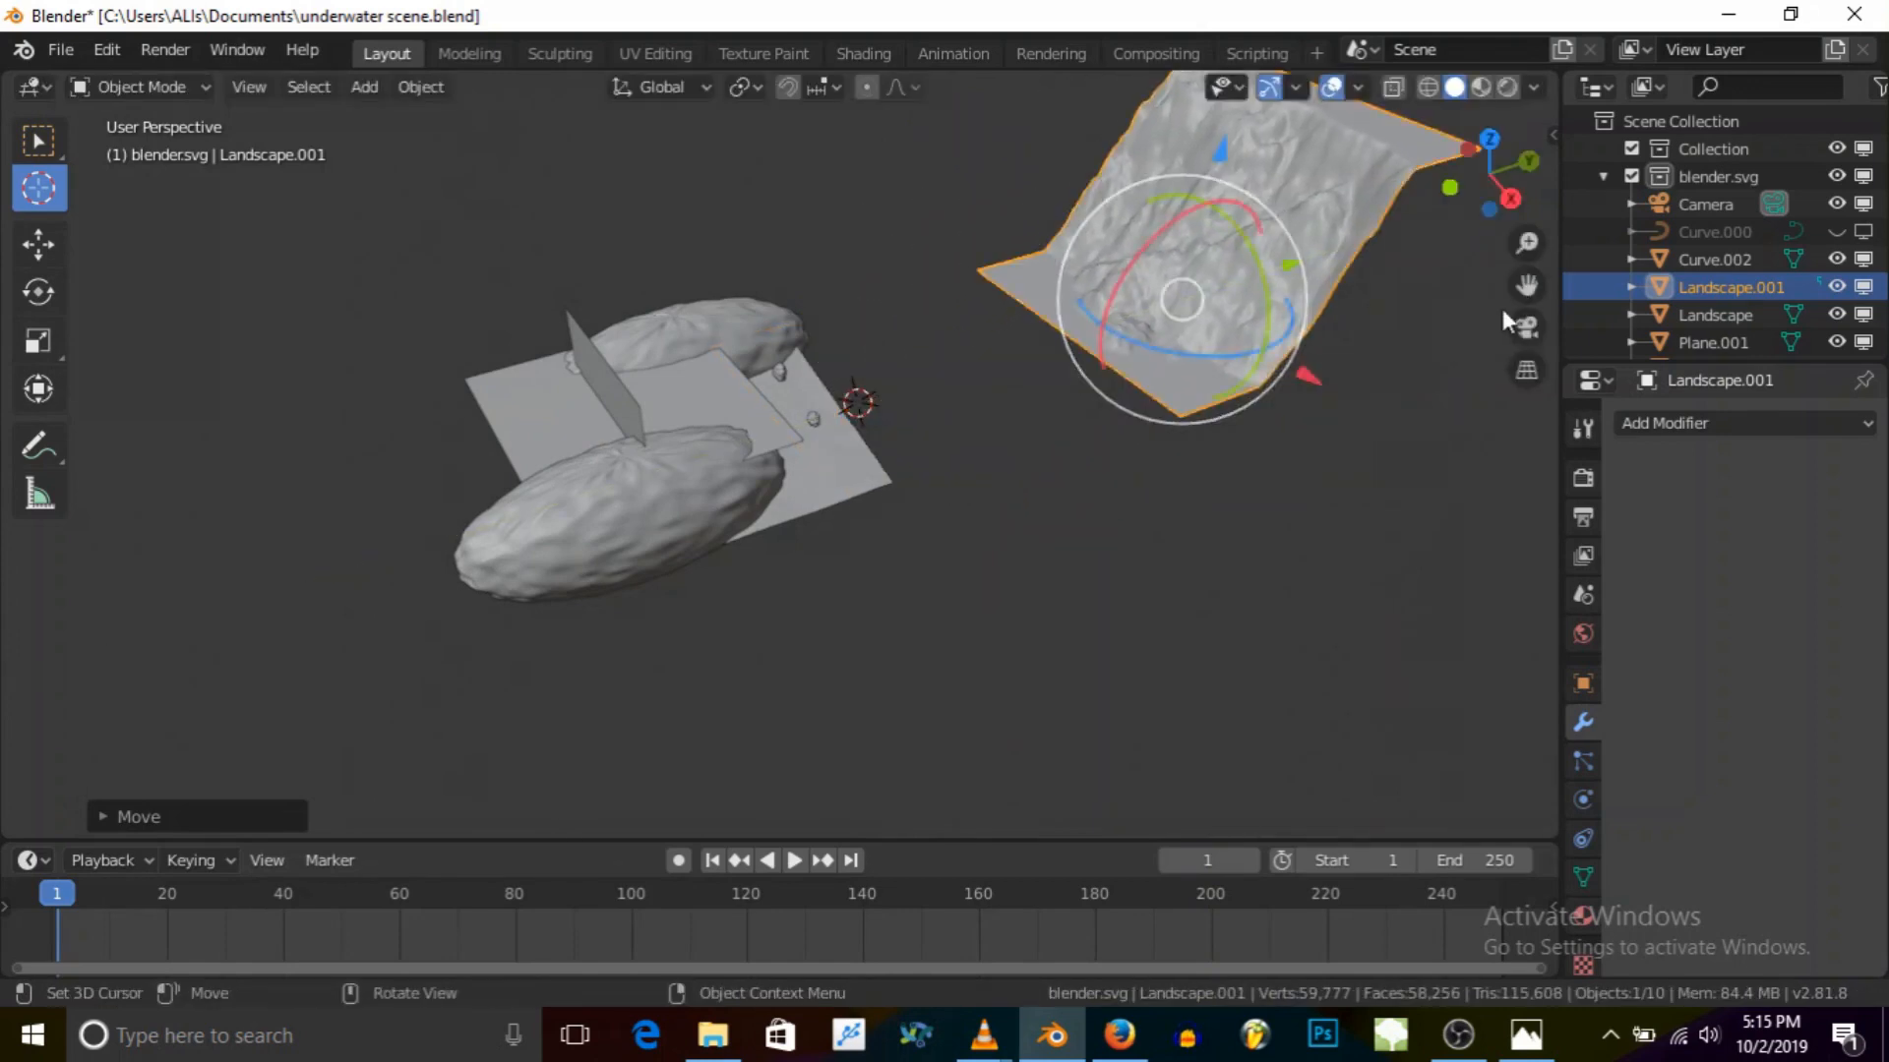
click(1527, 328)
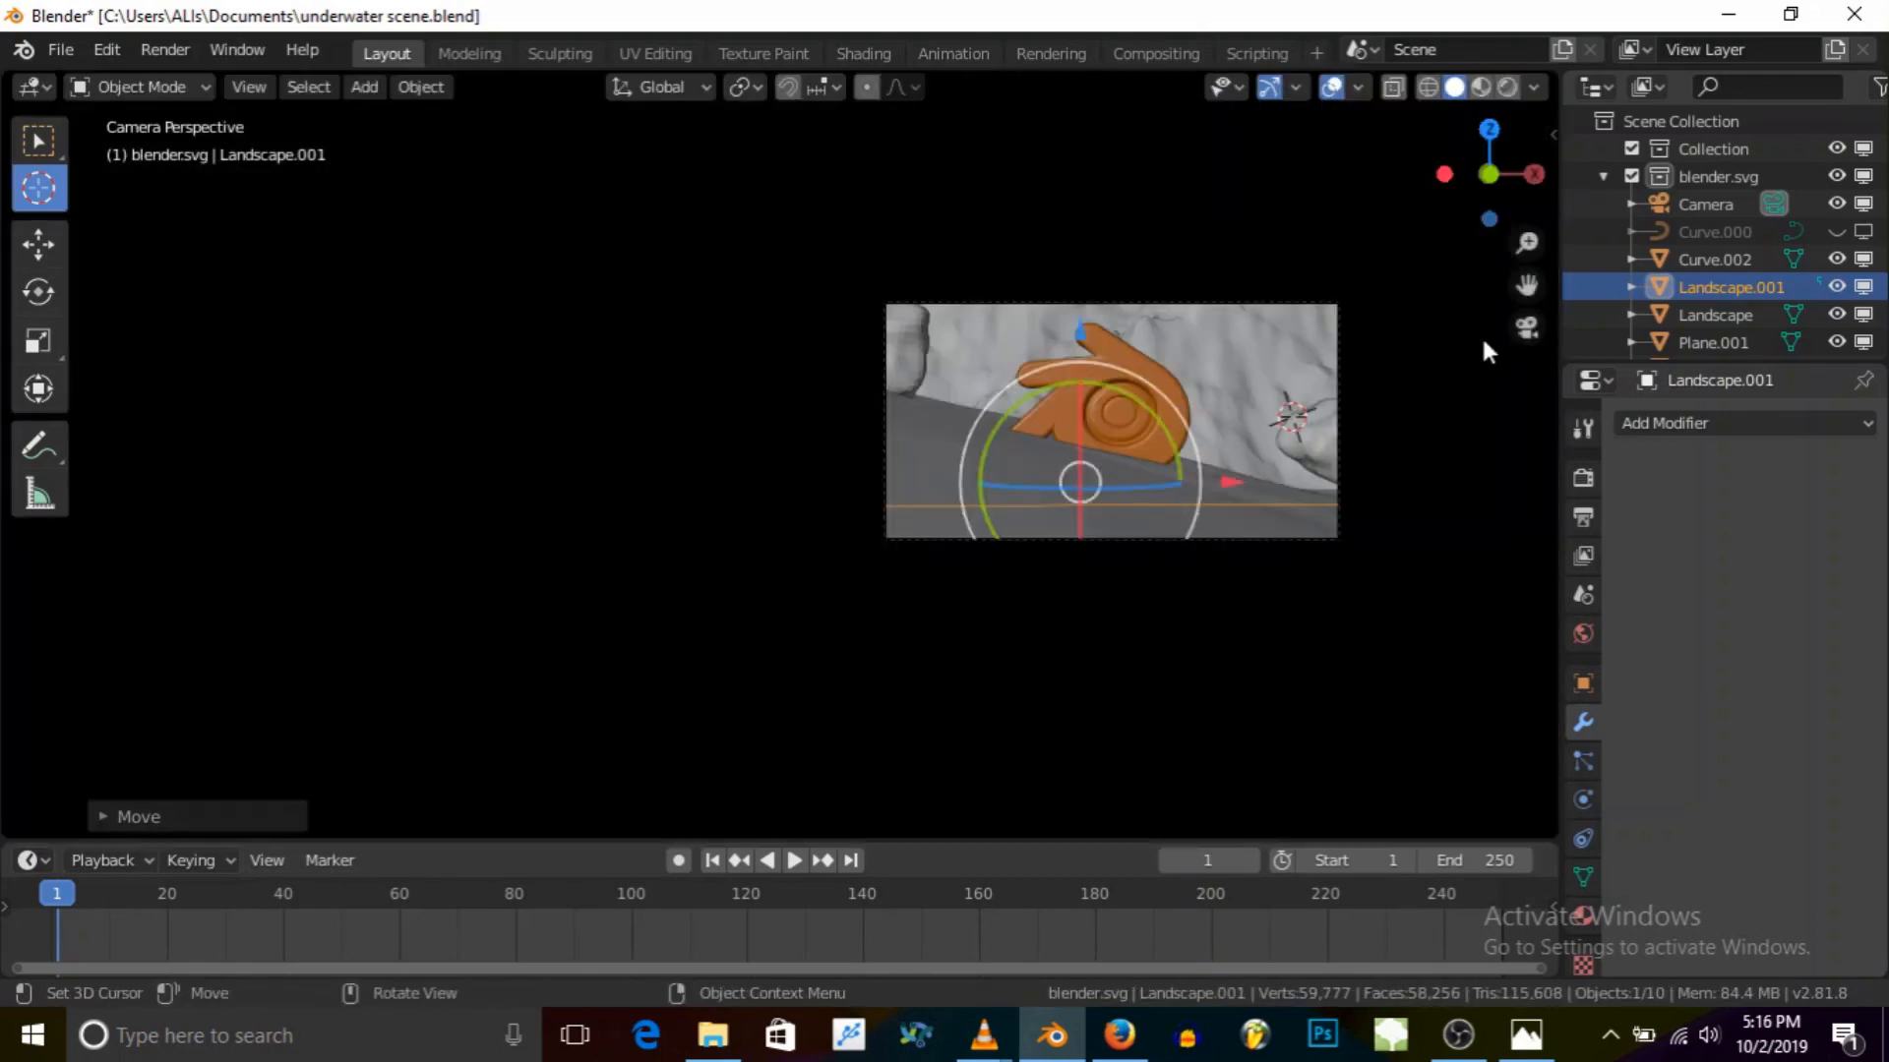
click(1529, 323)
Step: Set the viewport clipping end distance to about 3006 m so the distant cliff is not cut off
scroll(1165, 299, down, 2)
middle_drag(1164, 299, 1165, 291)
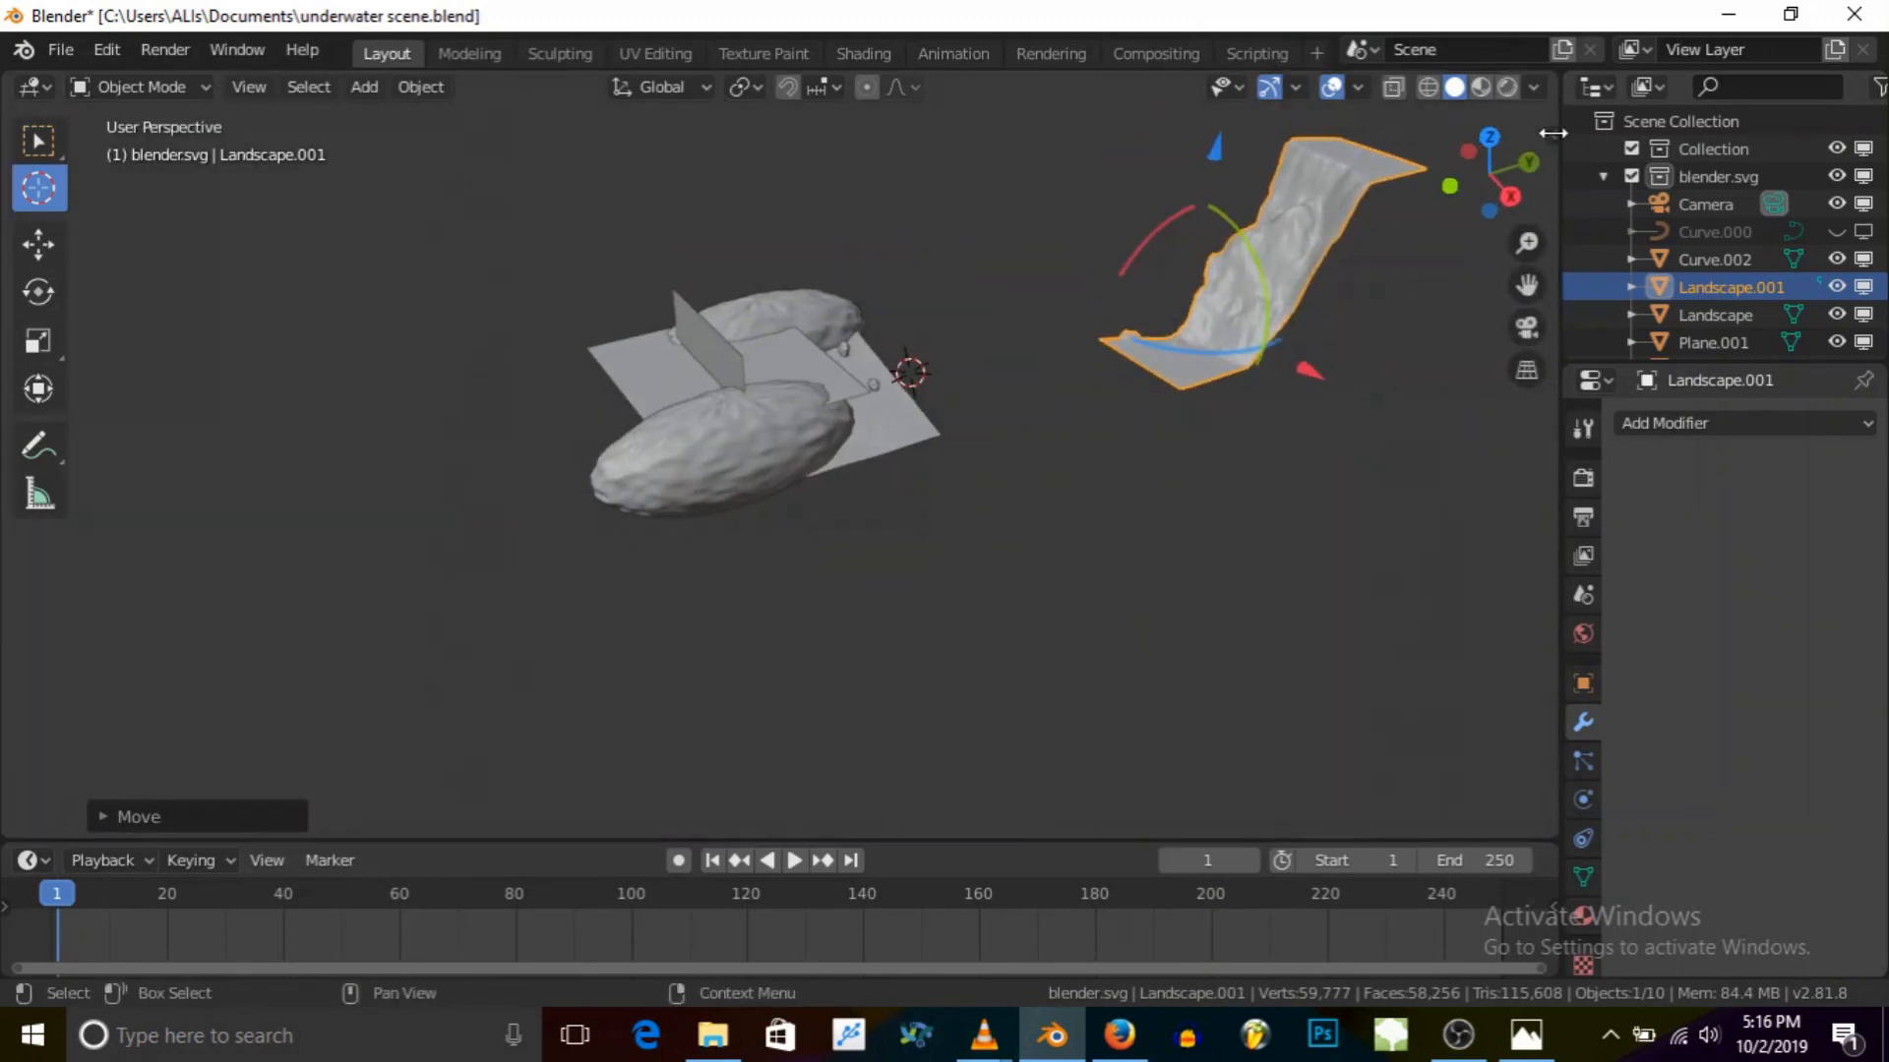
click(1553, 135)
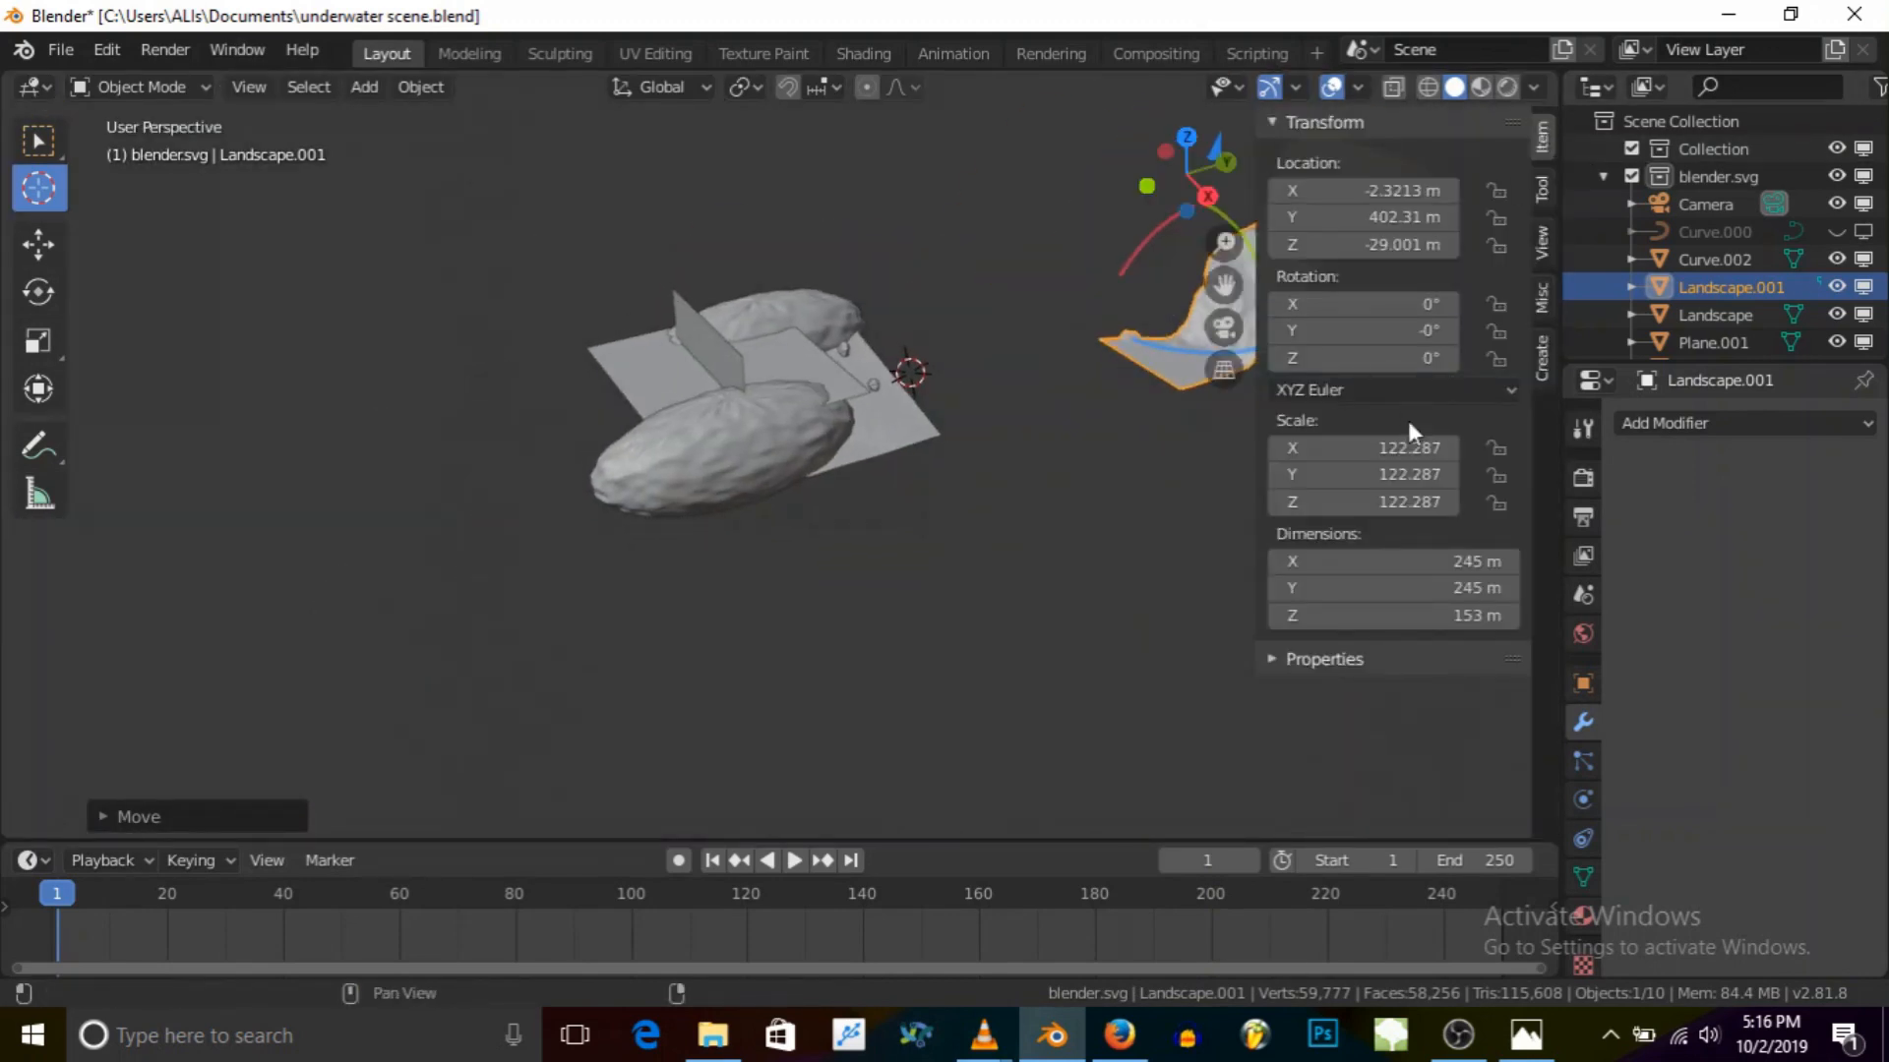
click(1542, 239)
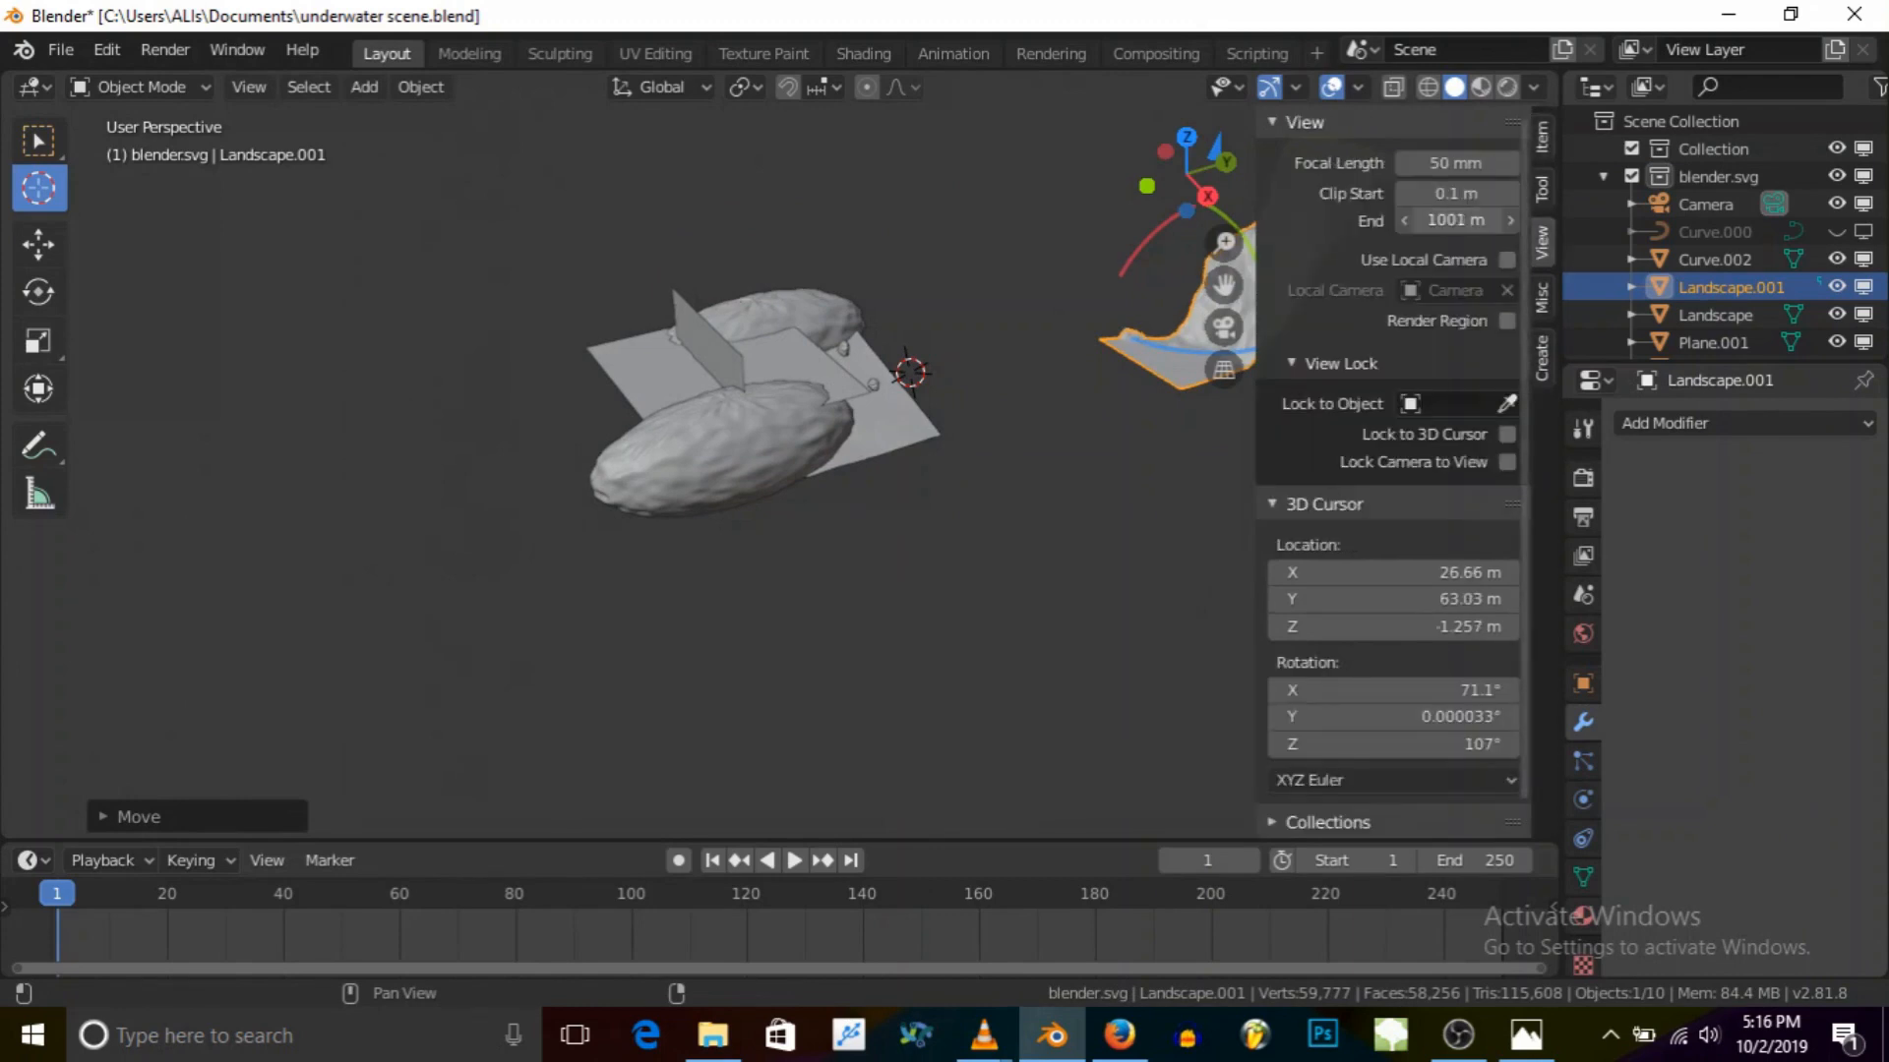
drag(1475, 216, 1482, 217)
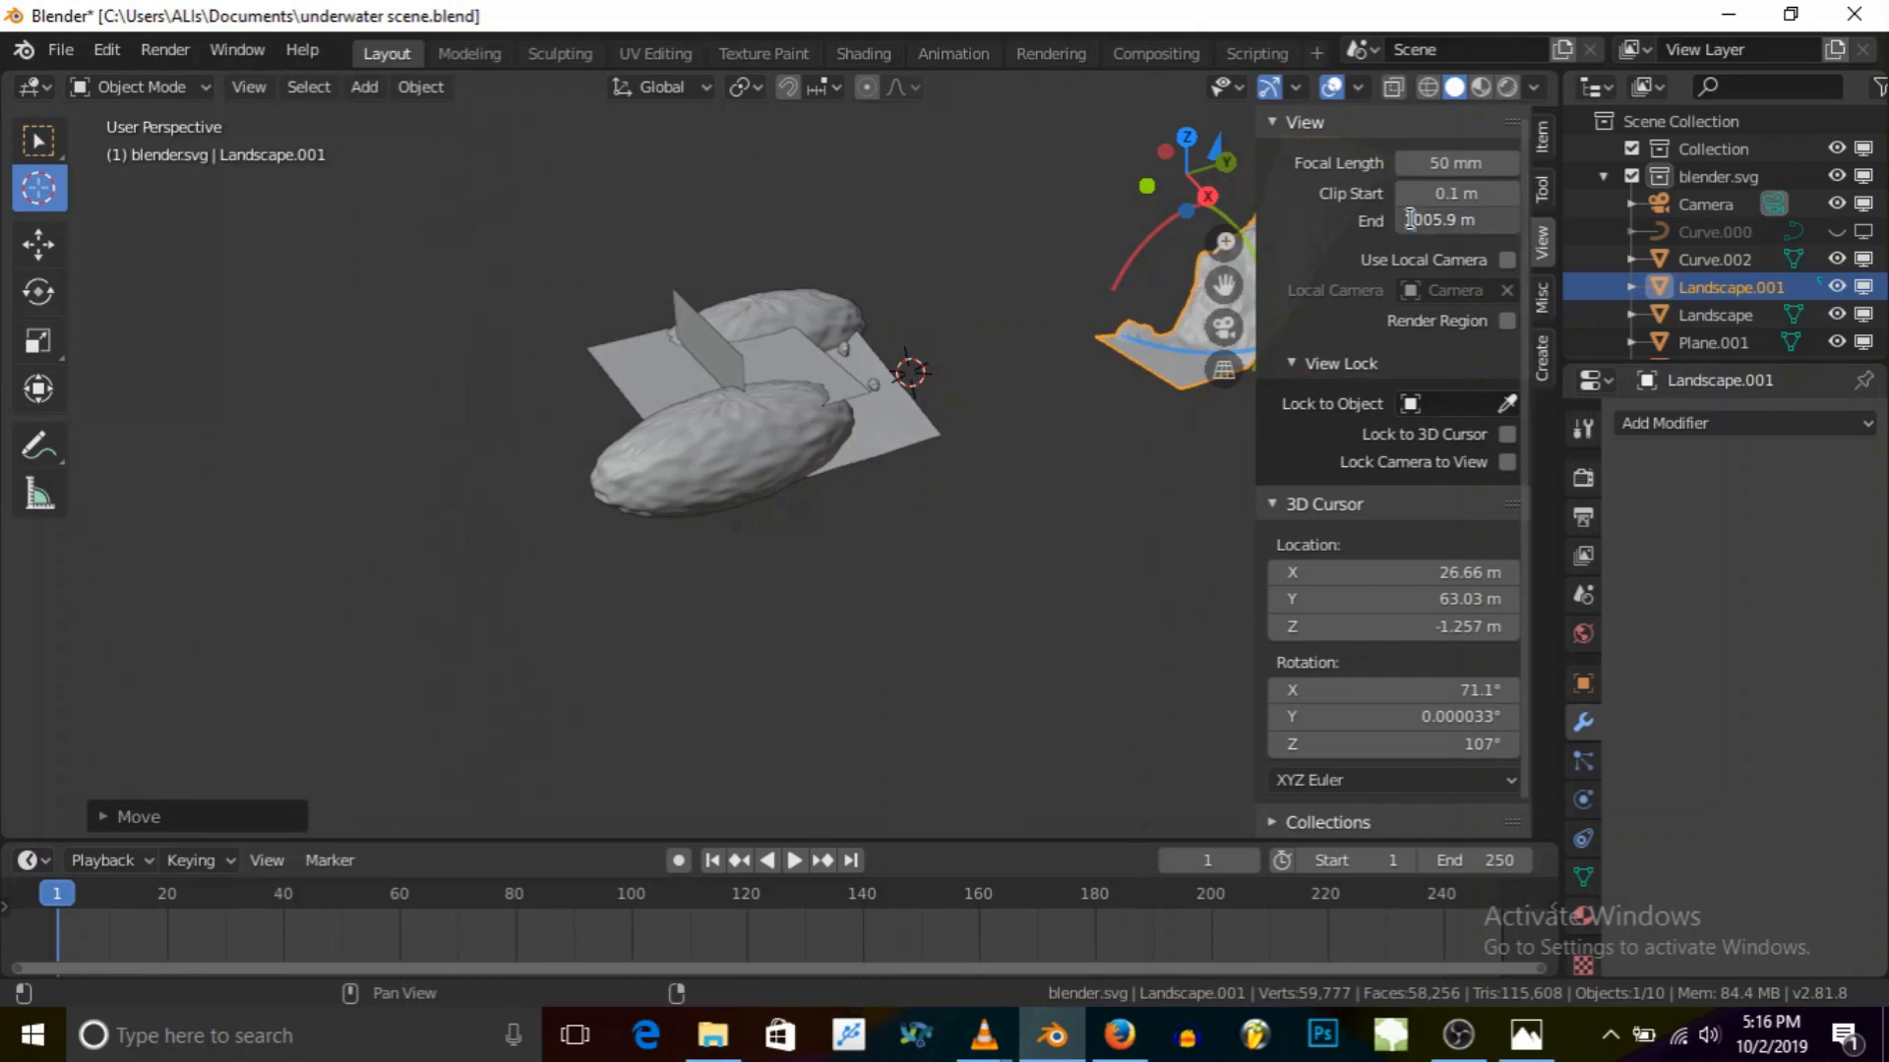
key(Return)
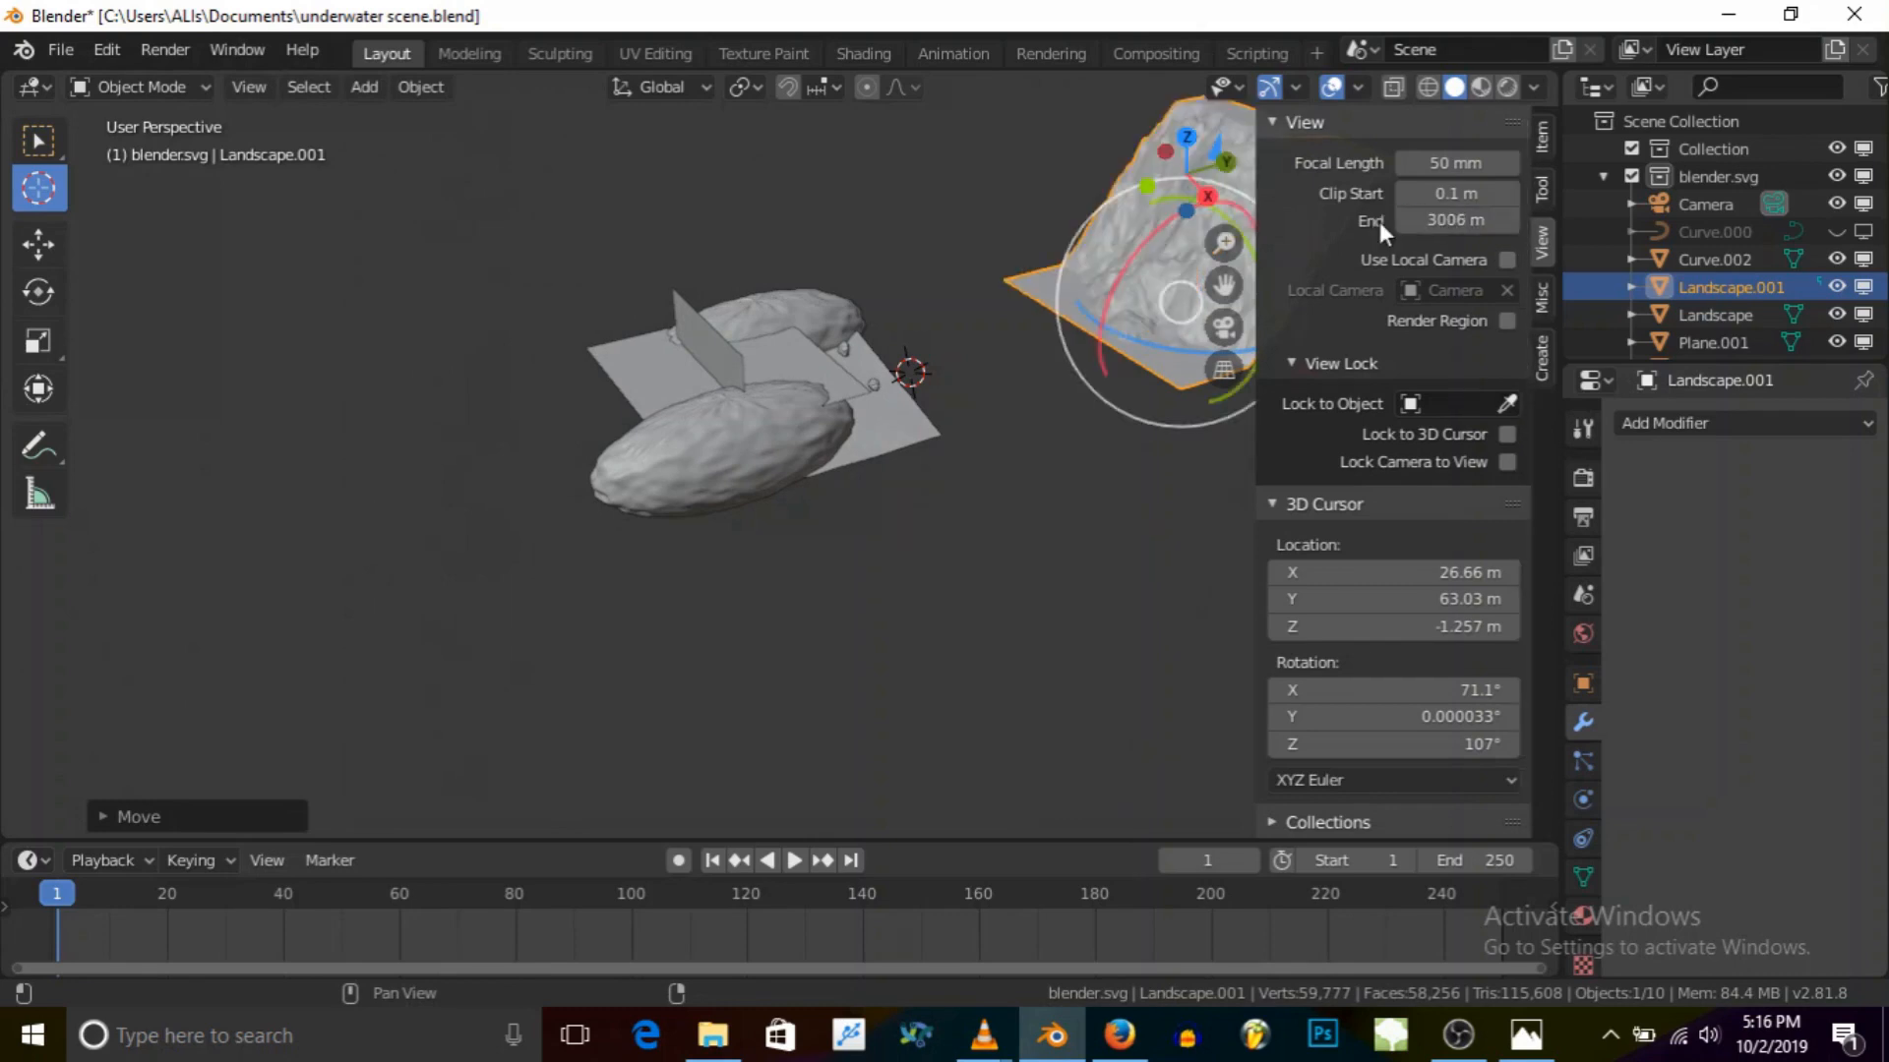
scroll(439, 339, down, 1)
scroll(557, 315, up, 3)
scroll(578, 308, up, 1)
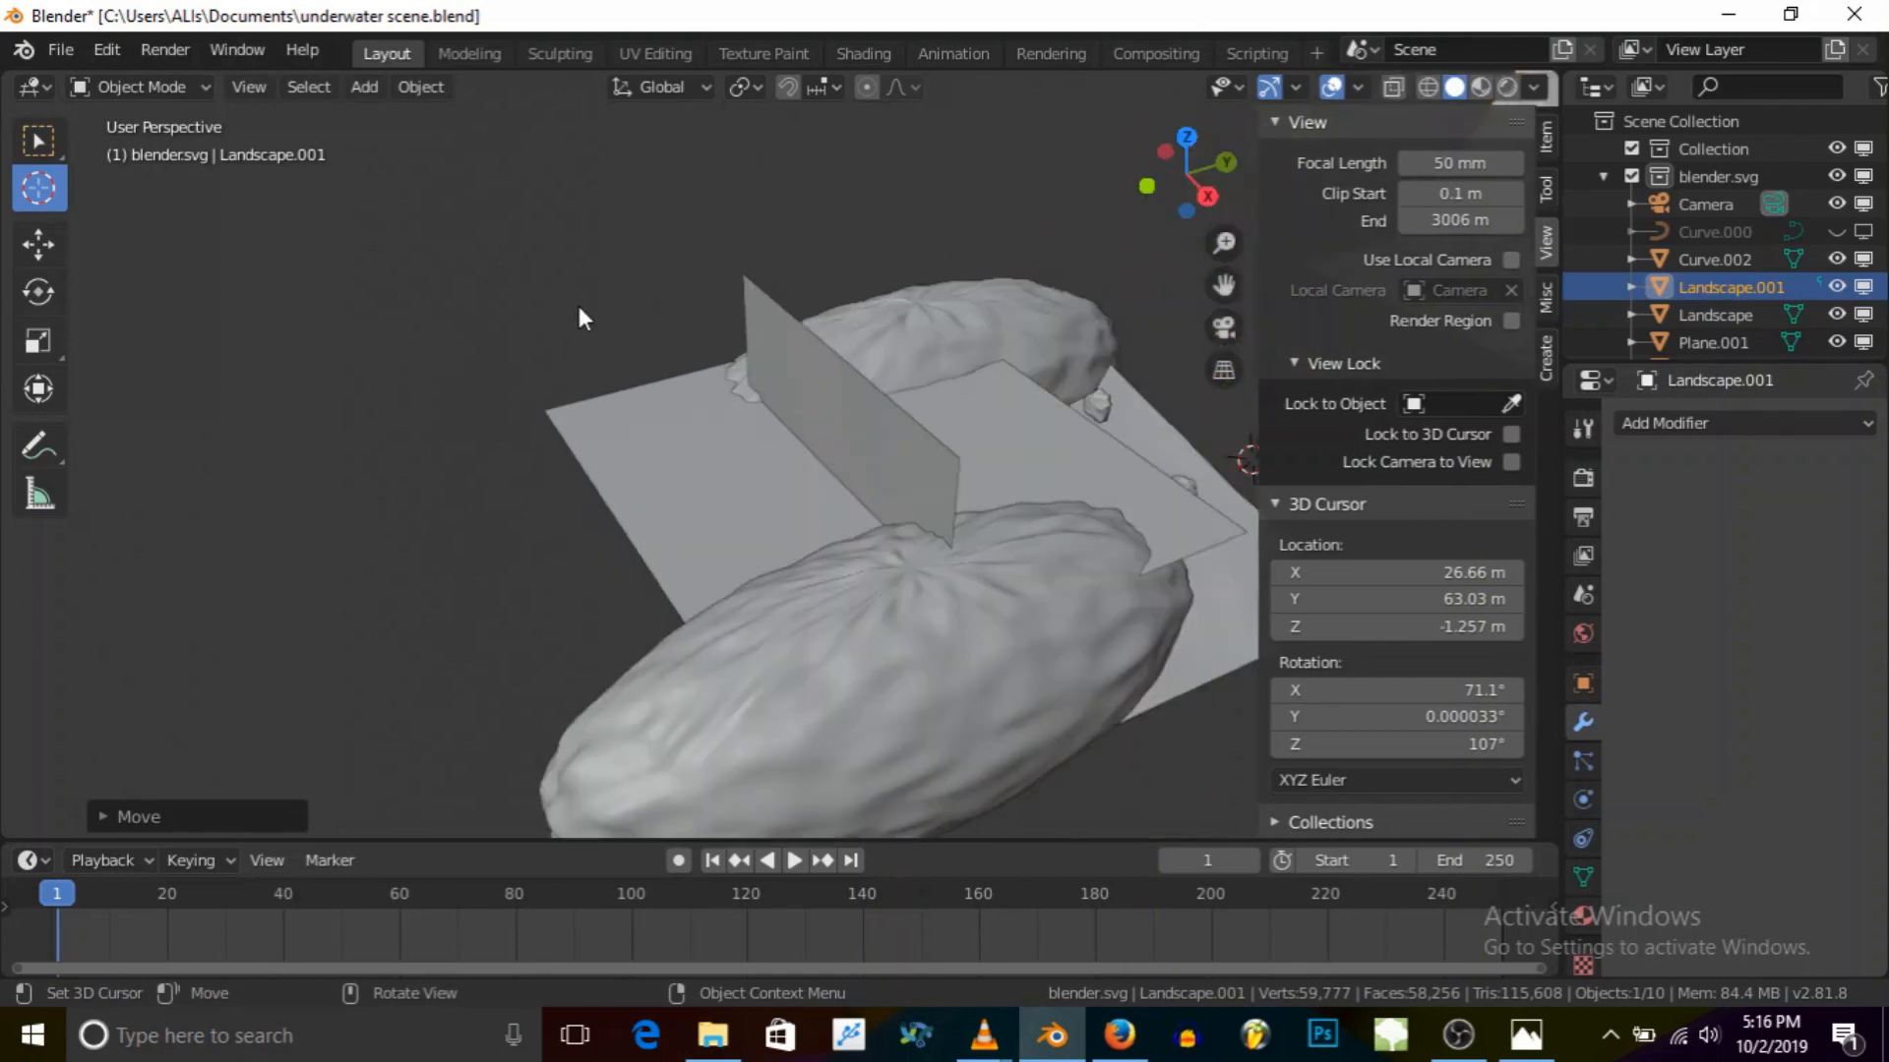
key(n)
Step: Enter Edit Mode on the cliff landscape and select the edge loop along its lower border facing the scene
scroll(578, 303, down, 5)
scroll(948, 252, up, 1)
drag(980, 283, 1123, 258)
scroll(983, 300, up, 1)
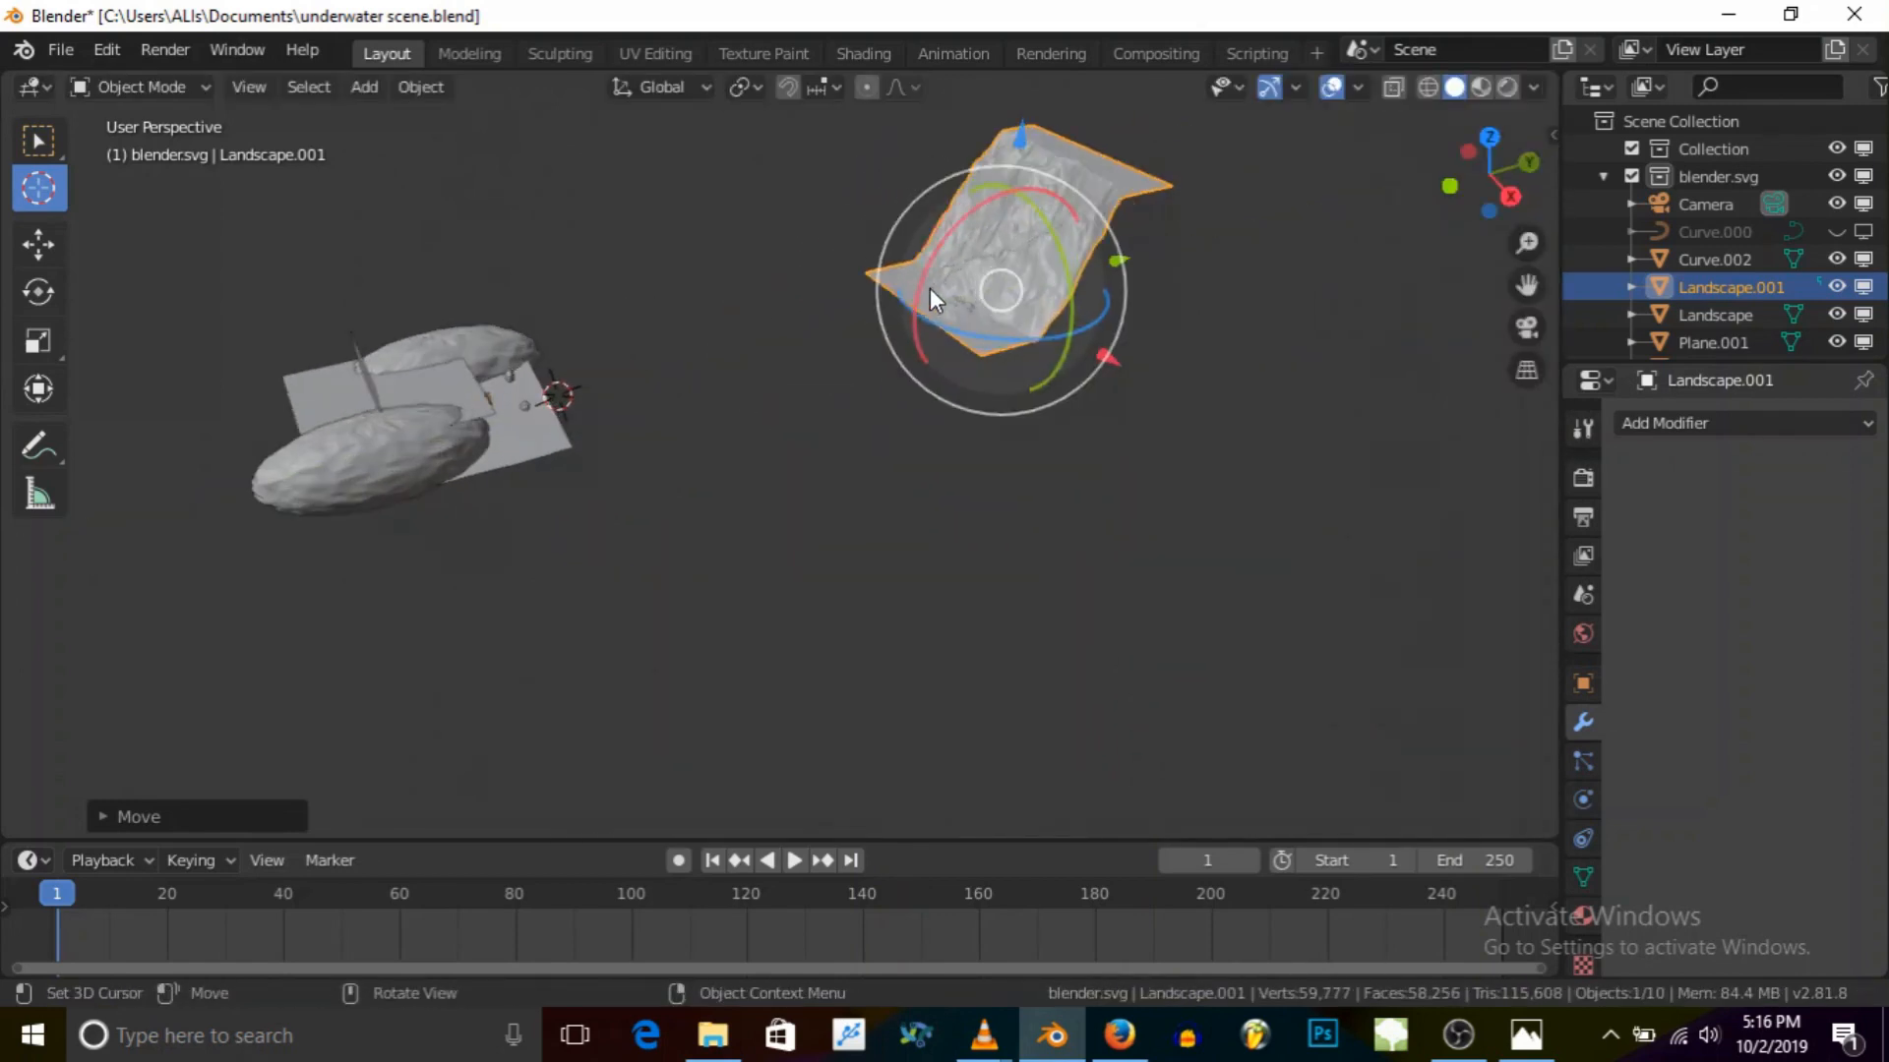
click(126, 84)
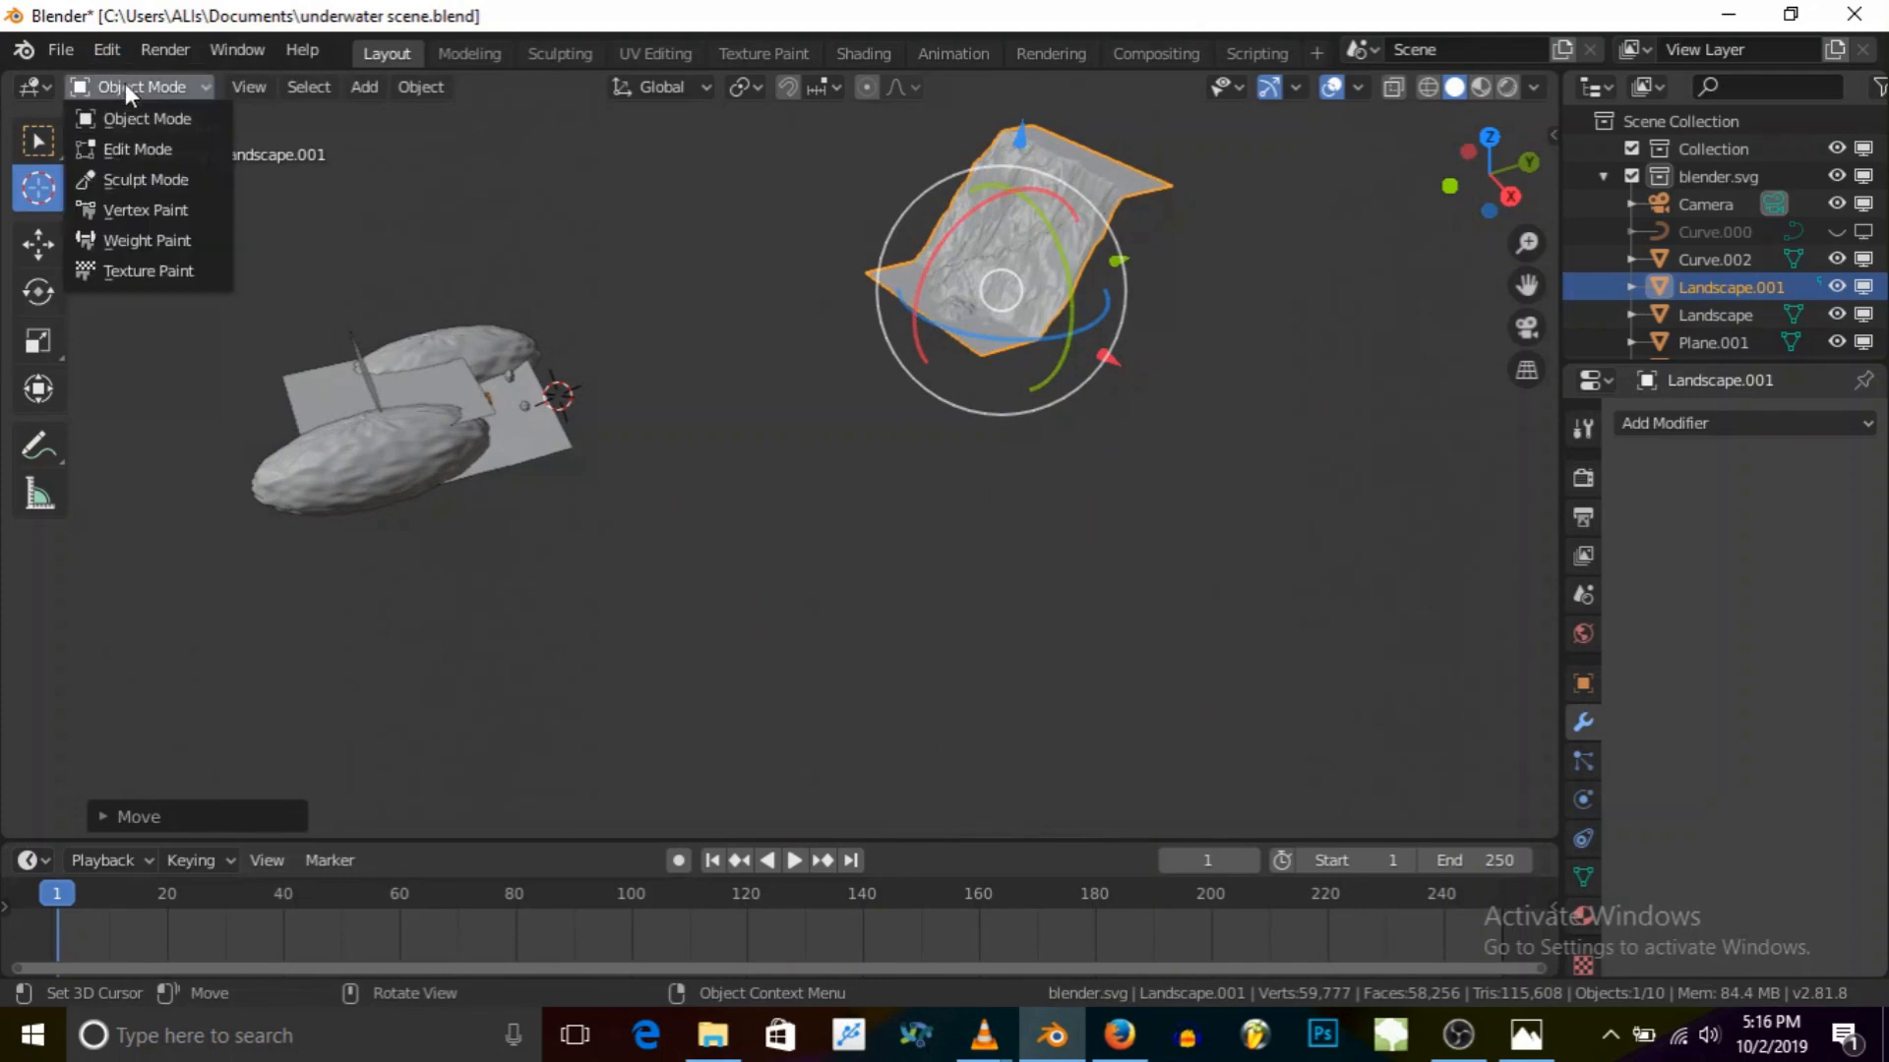
click(177, 142)
scroll(841, 260, up, 6)
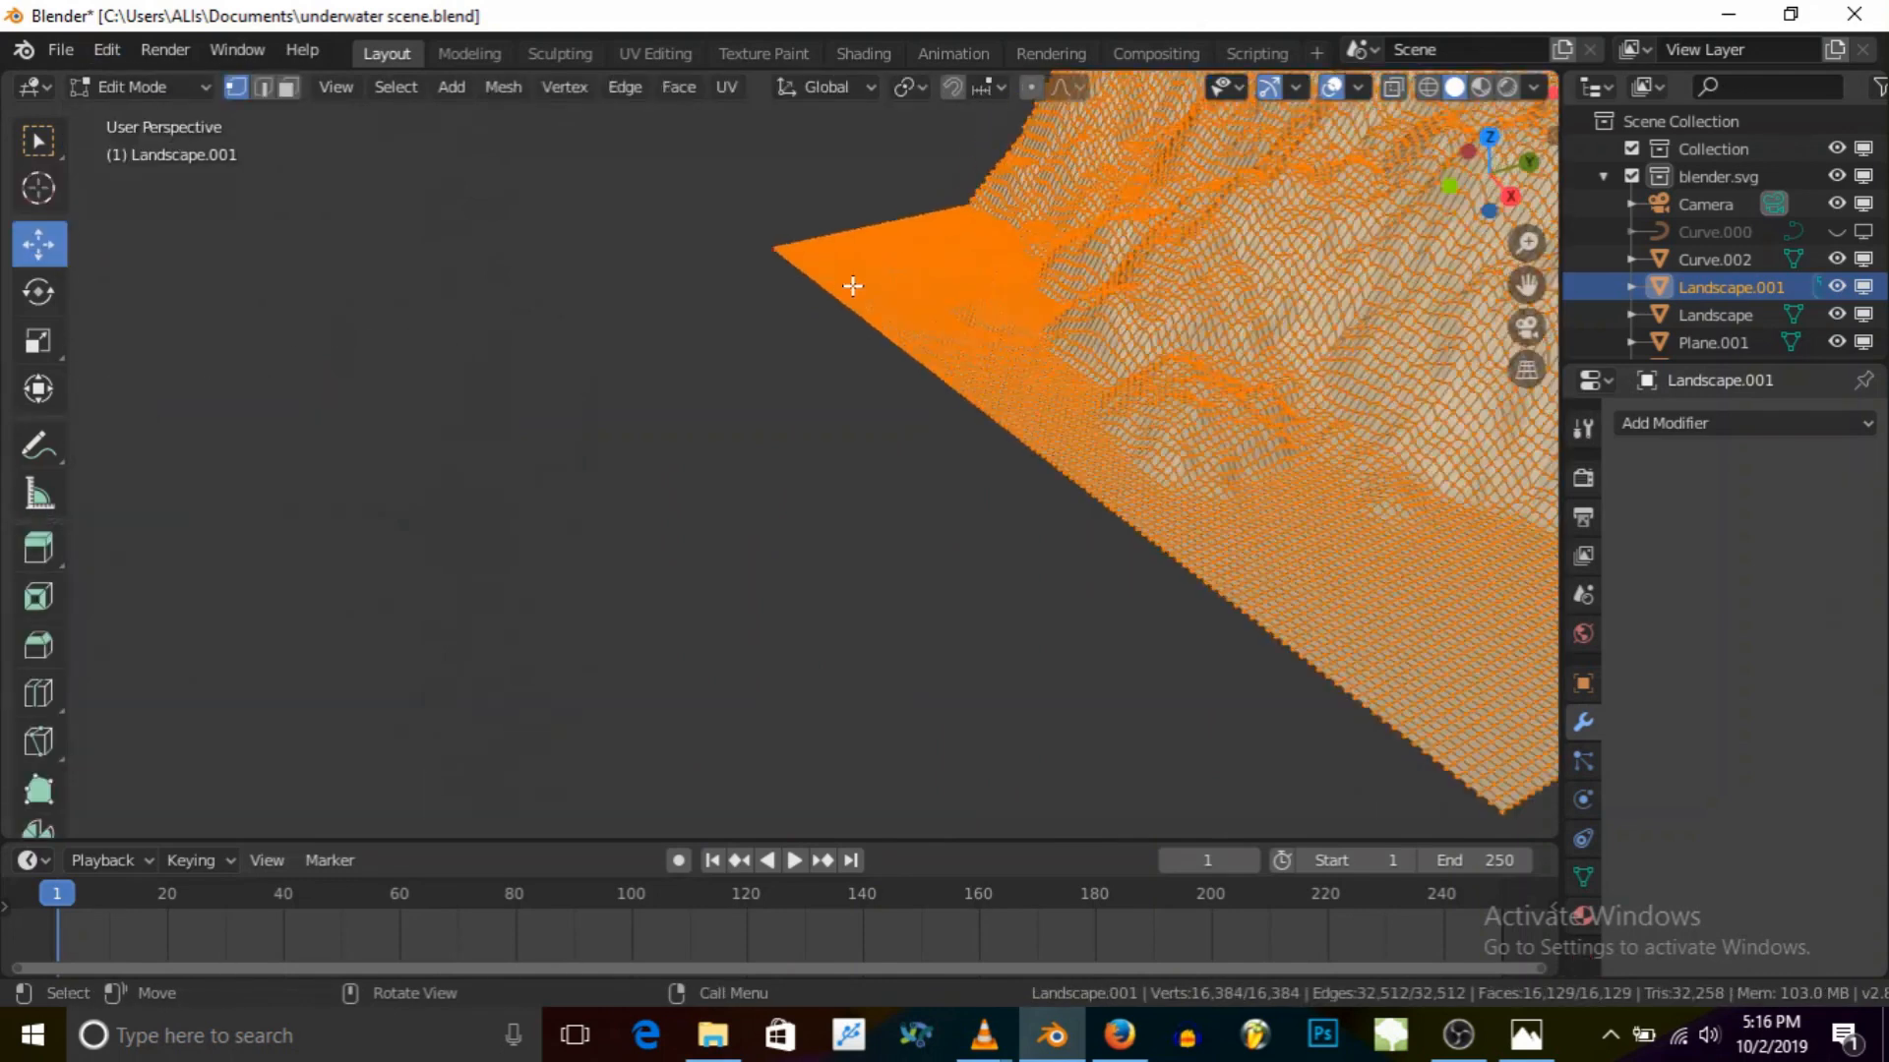
alt+click(830, 293)
alt+click(833, 298)
scroll(840, 278, down, 6)
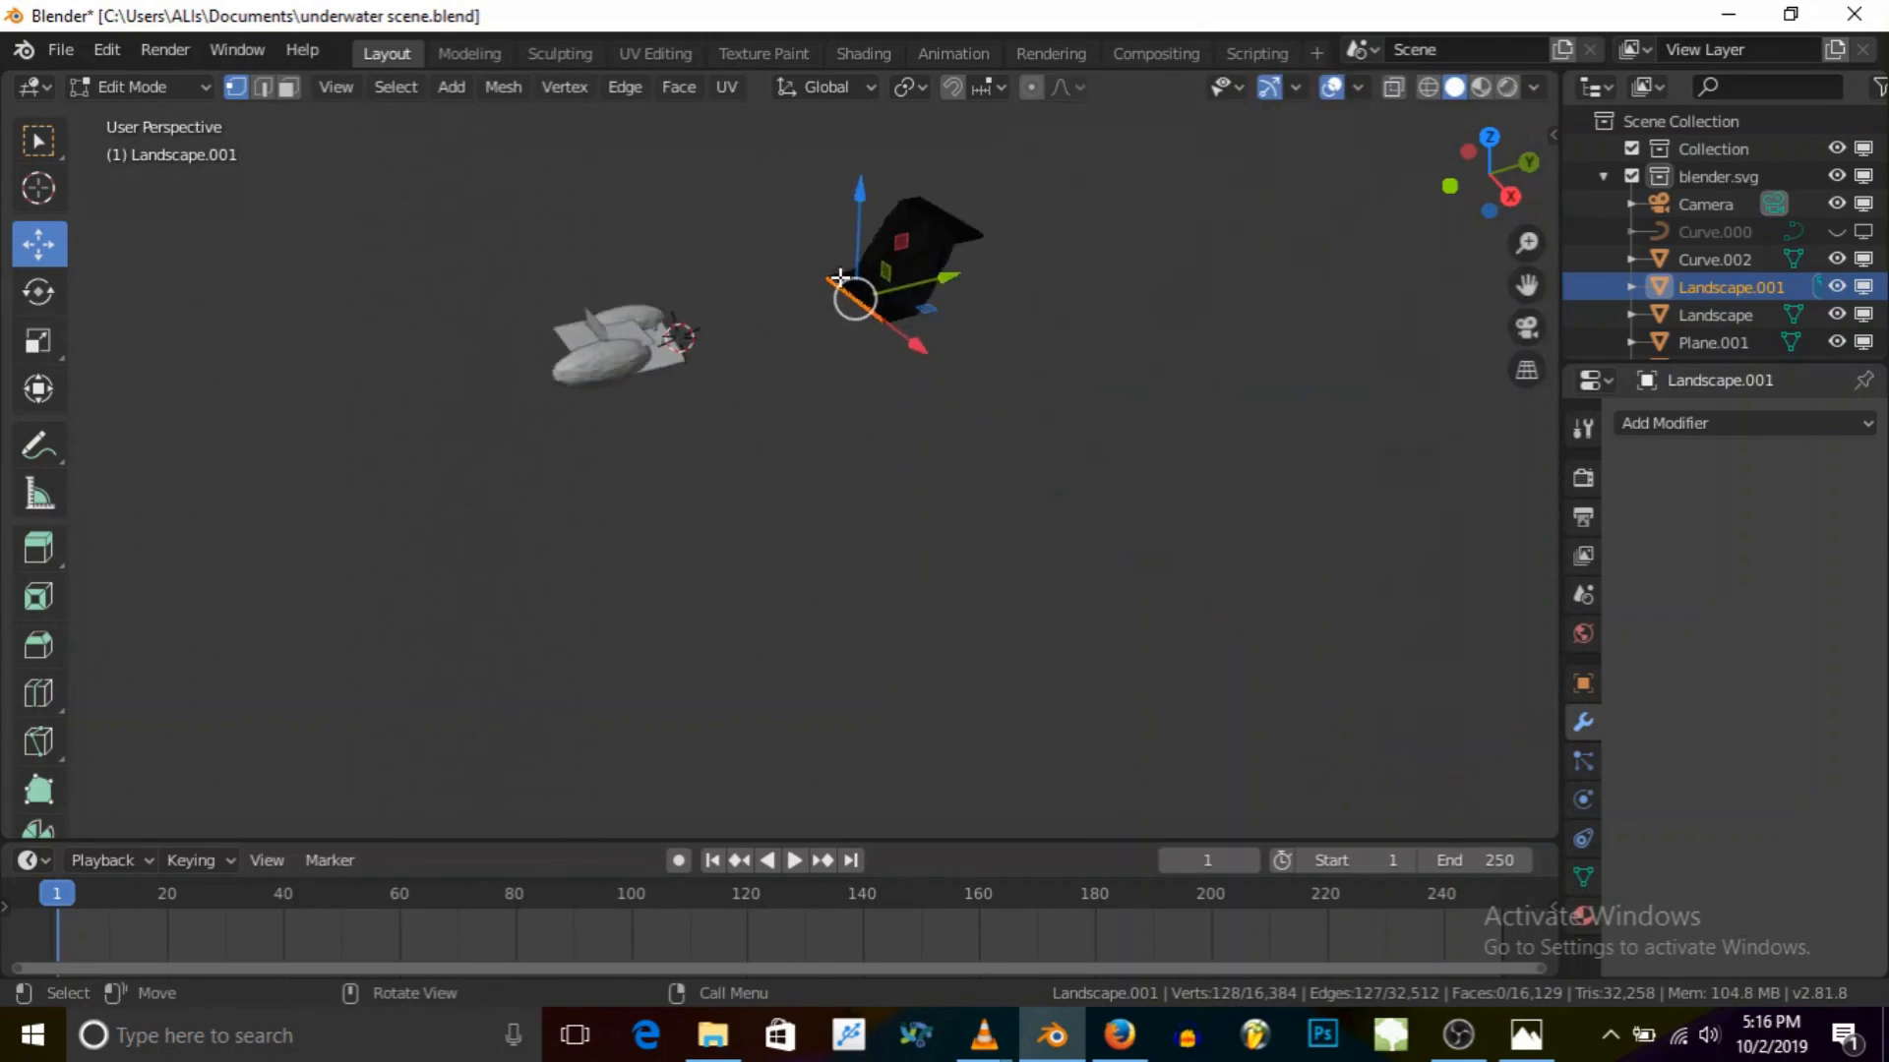
Step: Extrude the cliff's selected border edge along Y into a long floor reaching the terrain, and adjust its height
scroll(840, 279, up, 3)
key(e)
right_click(801, 286)
drag(959, 286, 770, 335)
drag(659, 252, 647, 296)
drag(777, 374, 649, 354)
Step: Extrude the floor's near edge upward into a short vertical wall and return to Object Mode
middle_drag(649, 354, 606, 362)
key(e)
right_click(587, 350)
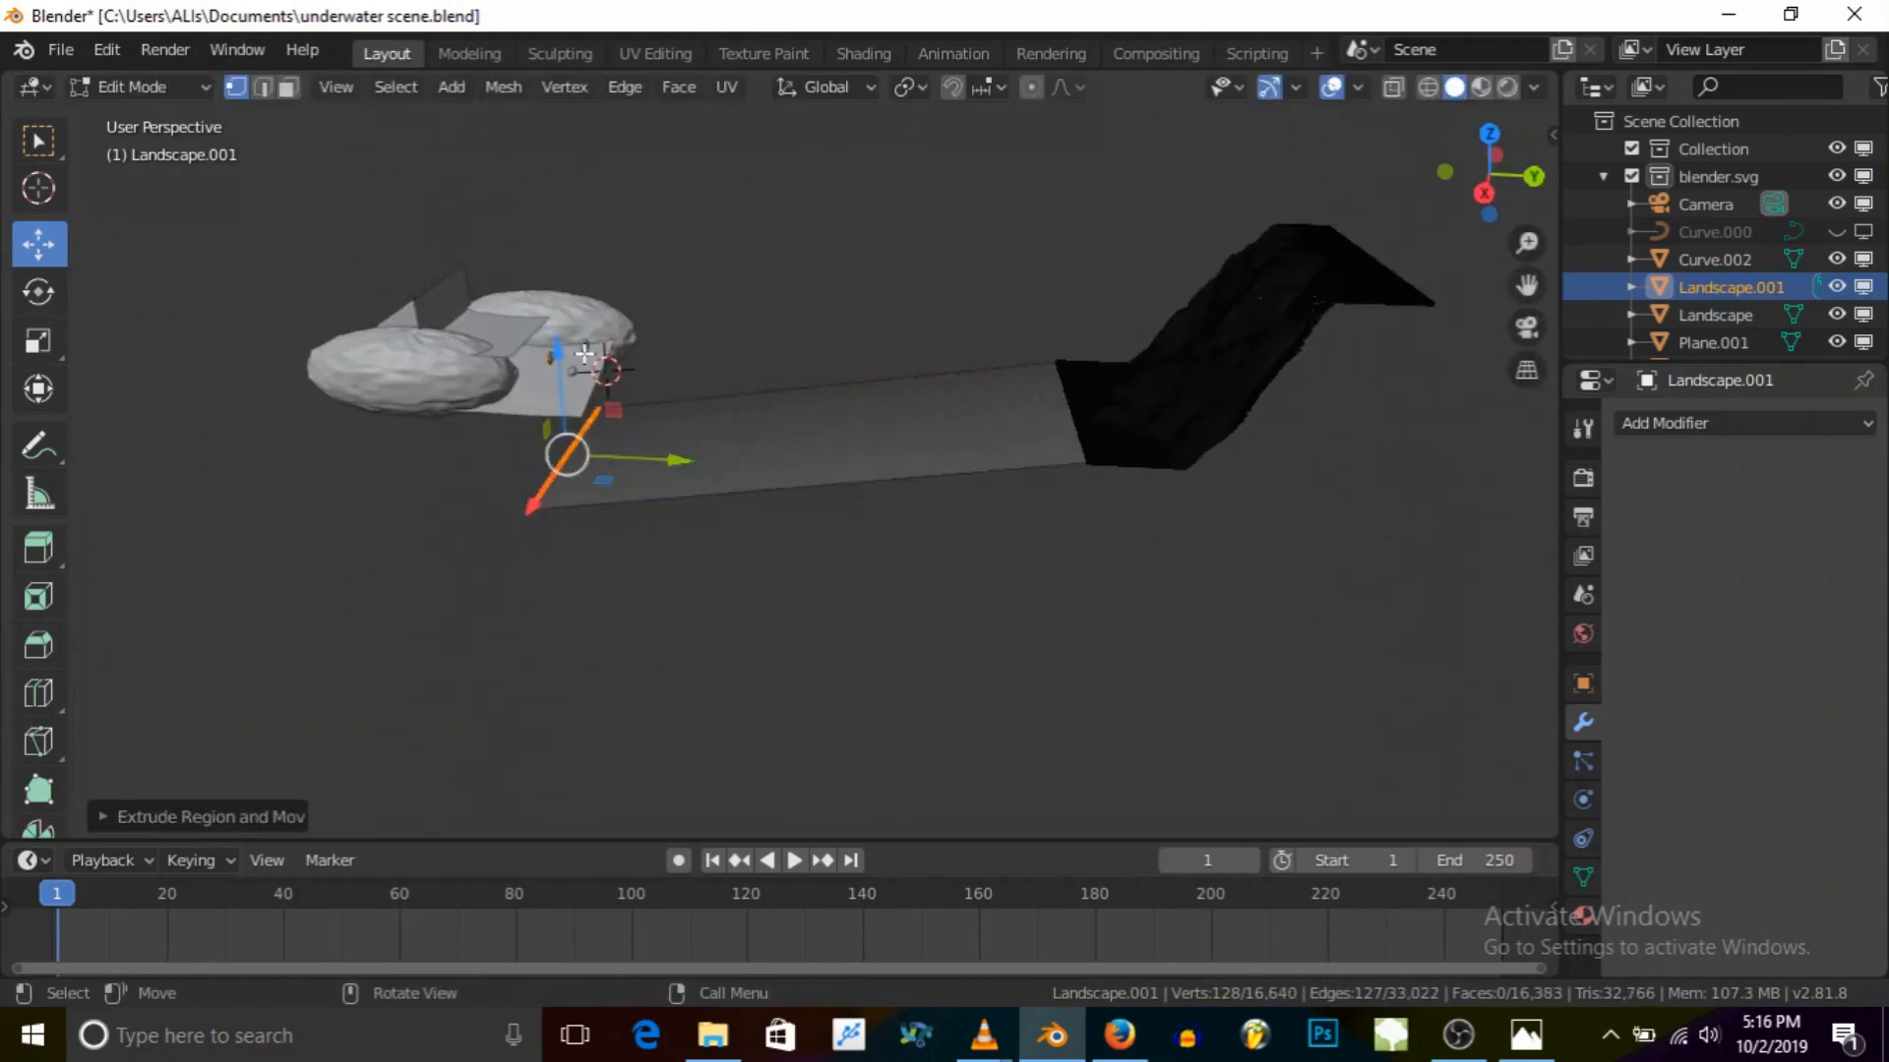
drag(549, 345, 556, 264)
middle_drag(646, 380, 843, 335)
click(177, 87)
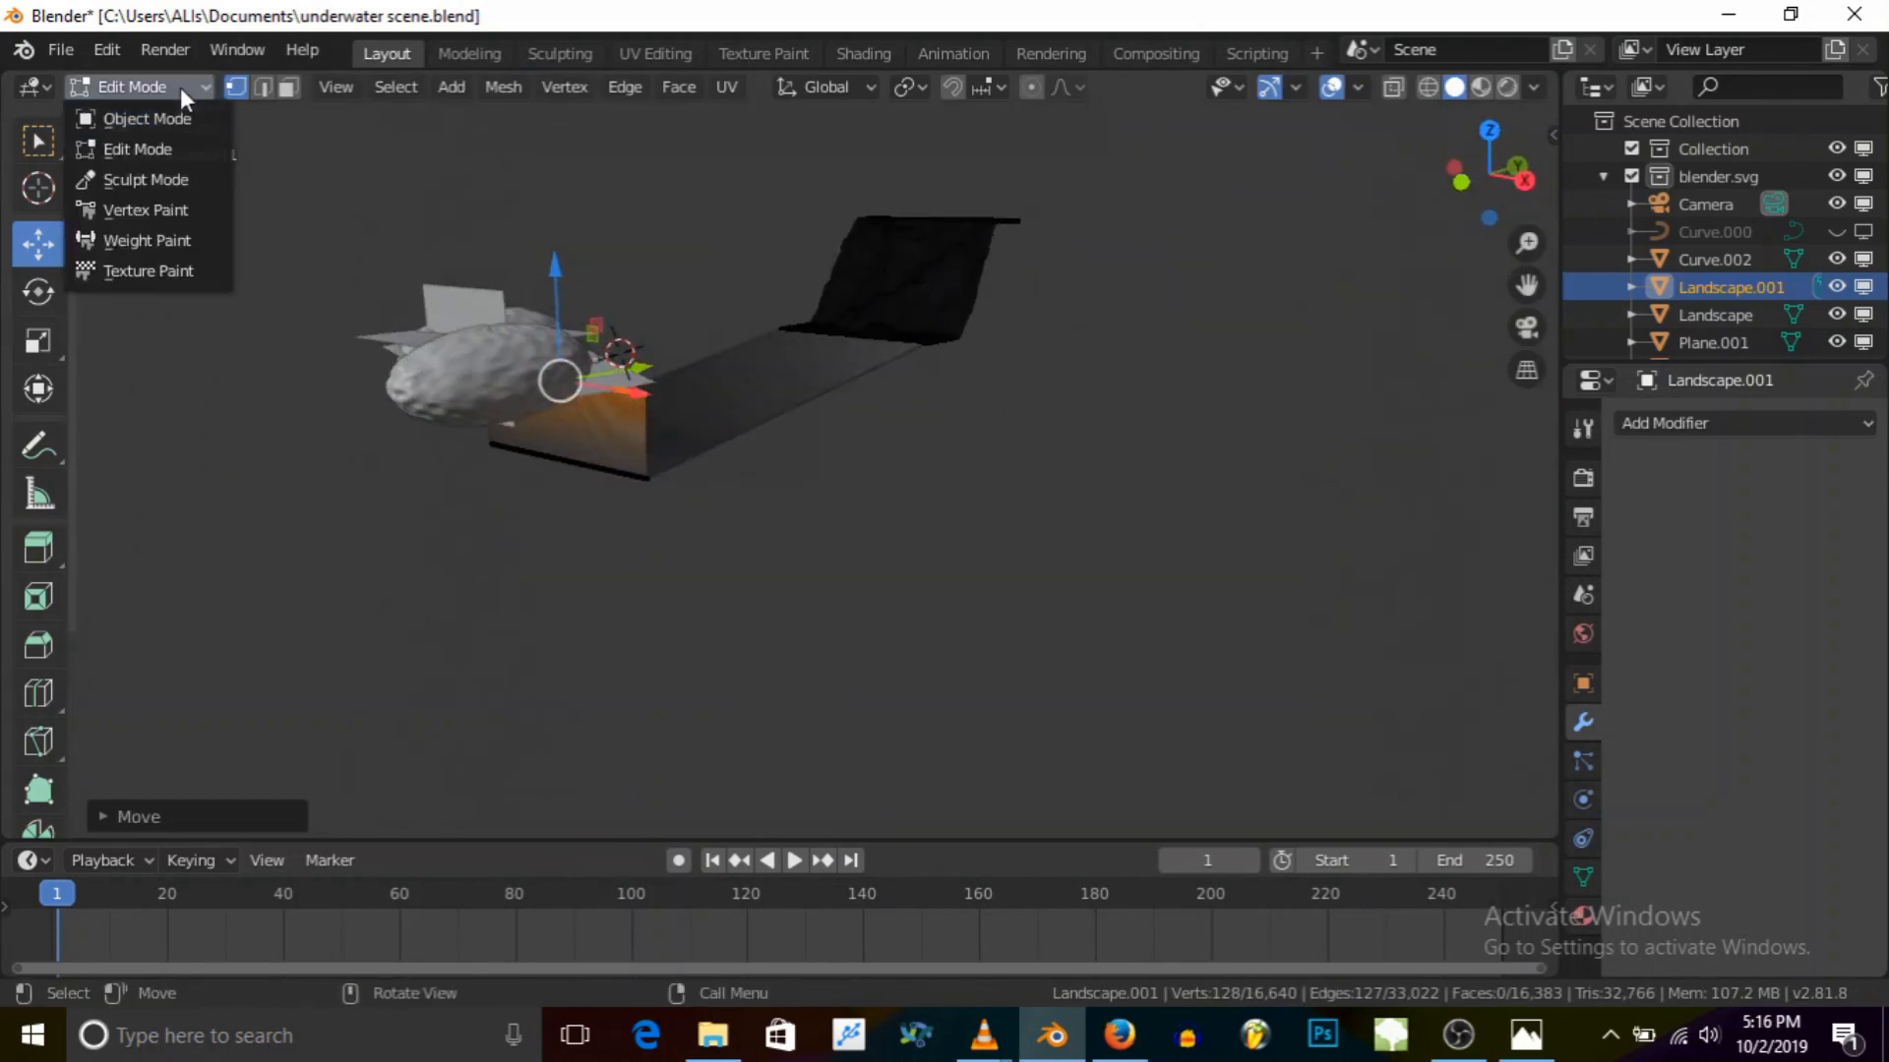
click(183, 118)
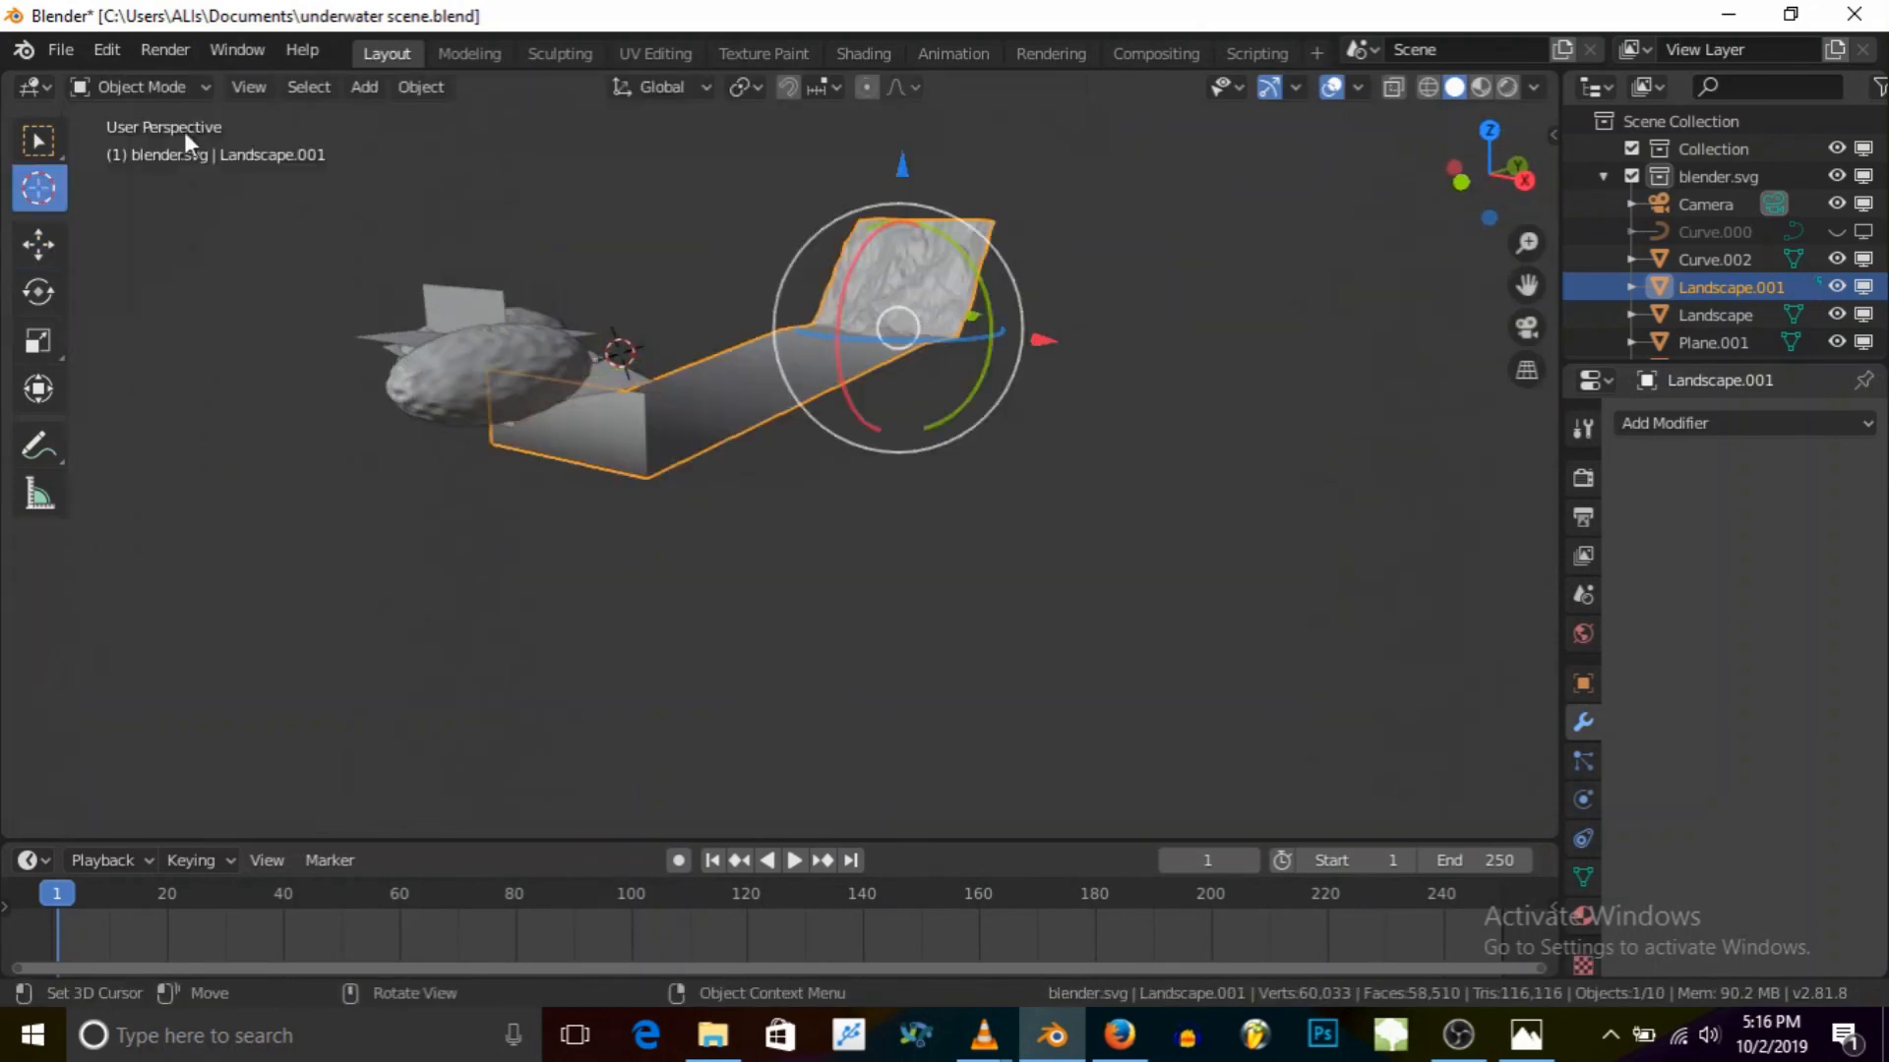
Step: Scale the cliff landscape along X by about 1.57 so it fills the background of the camera view
click(1526, 328)
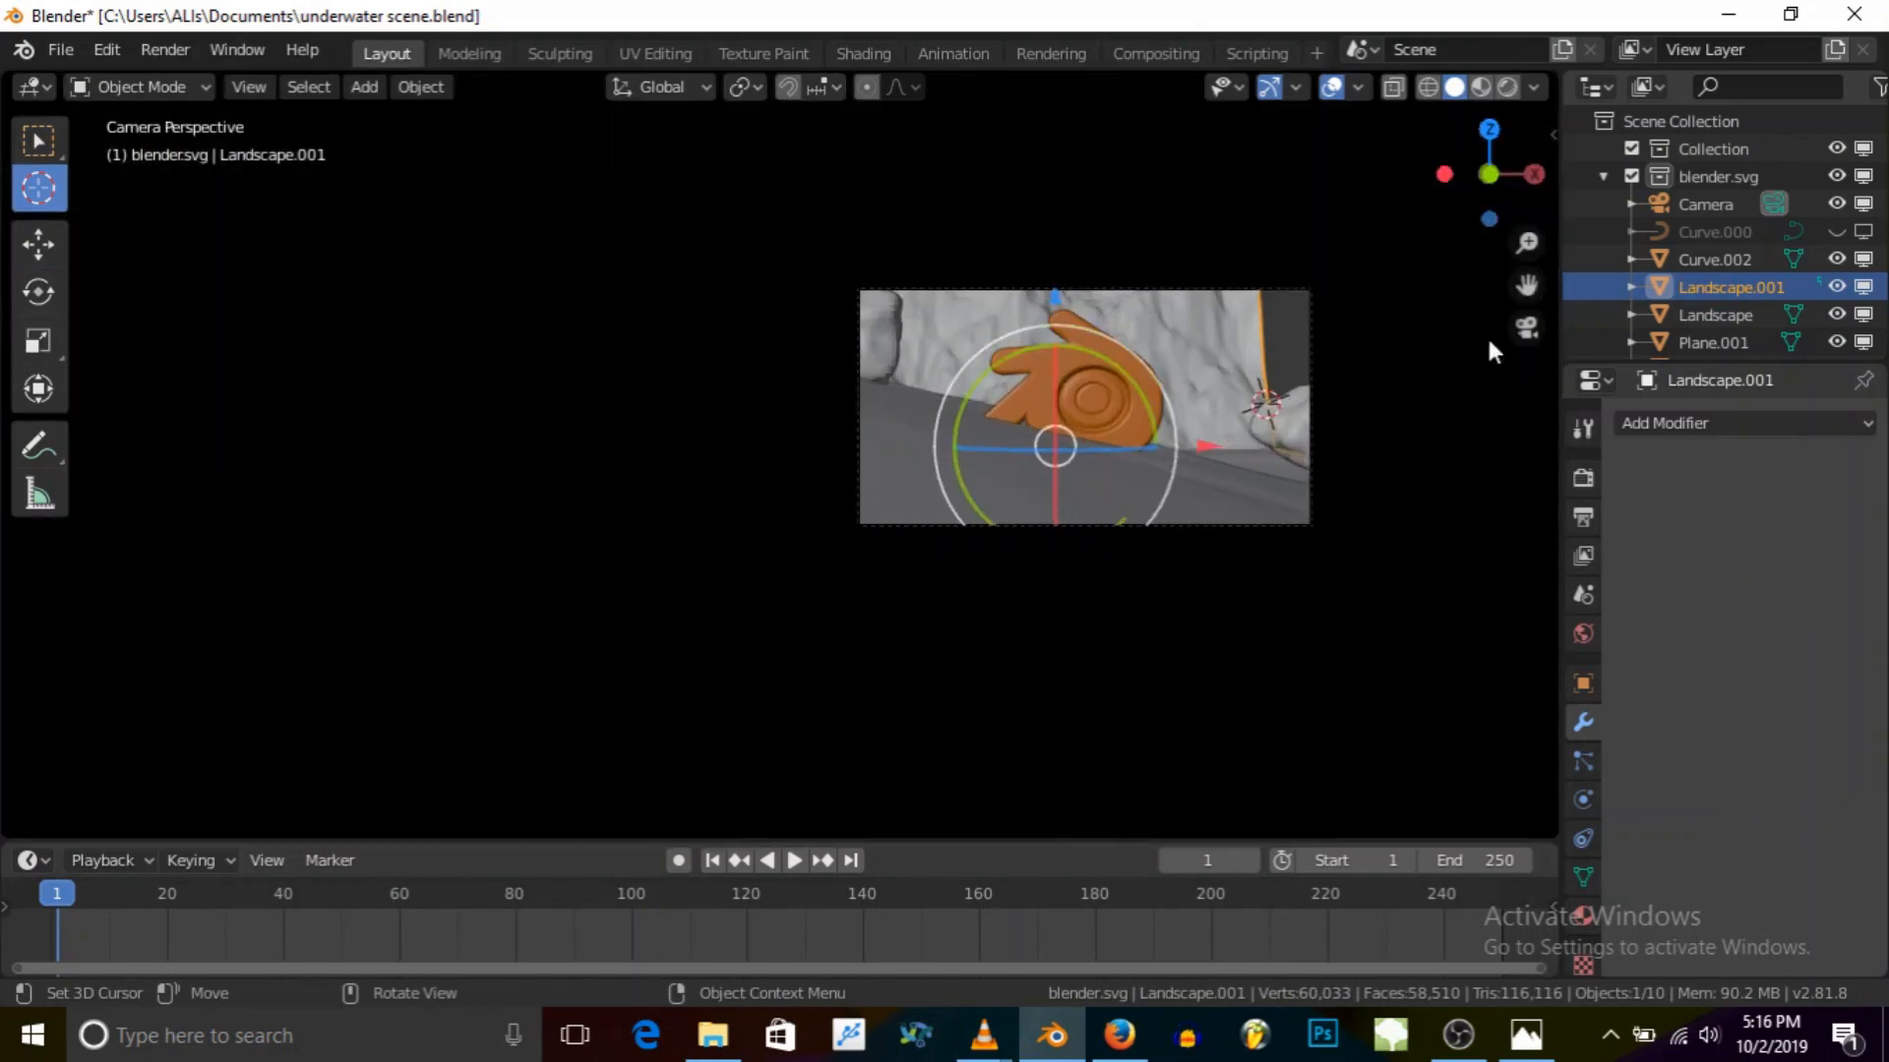
middle_drag(1527, 328, 1044, 286)
key(s)
key(x)
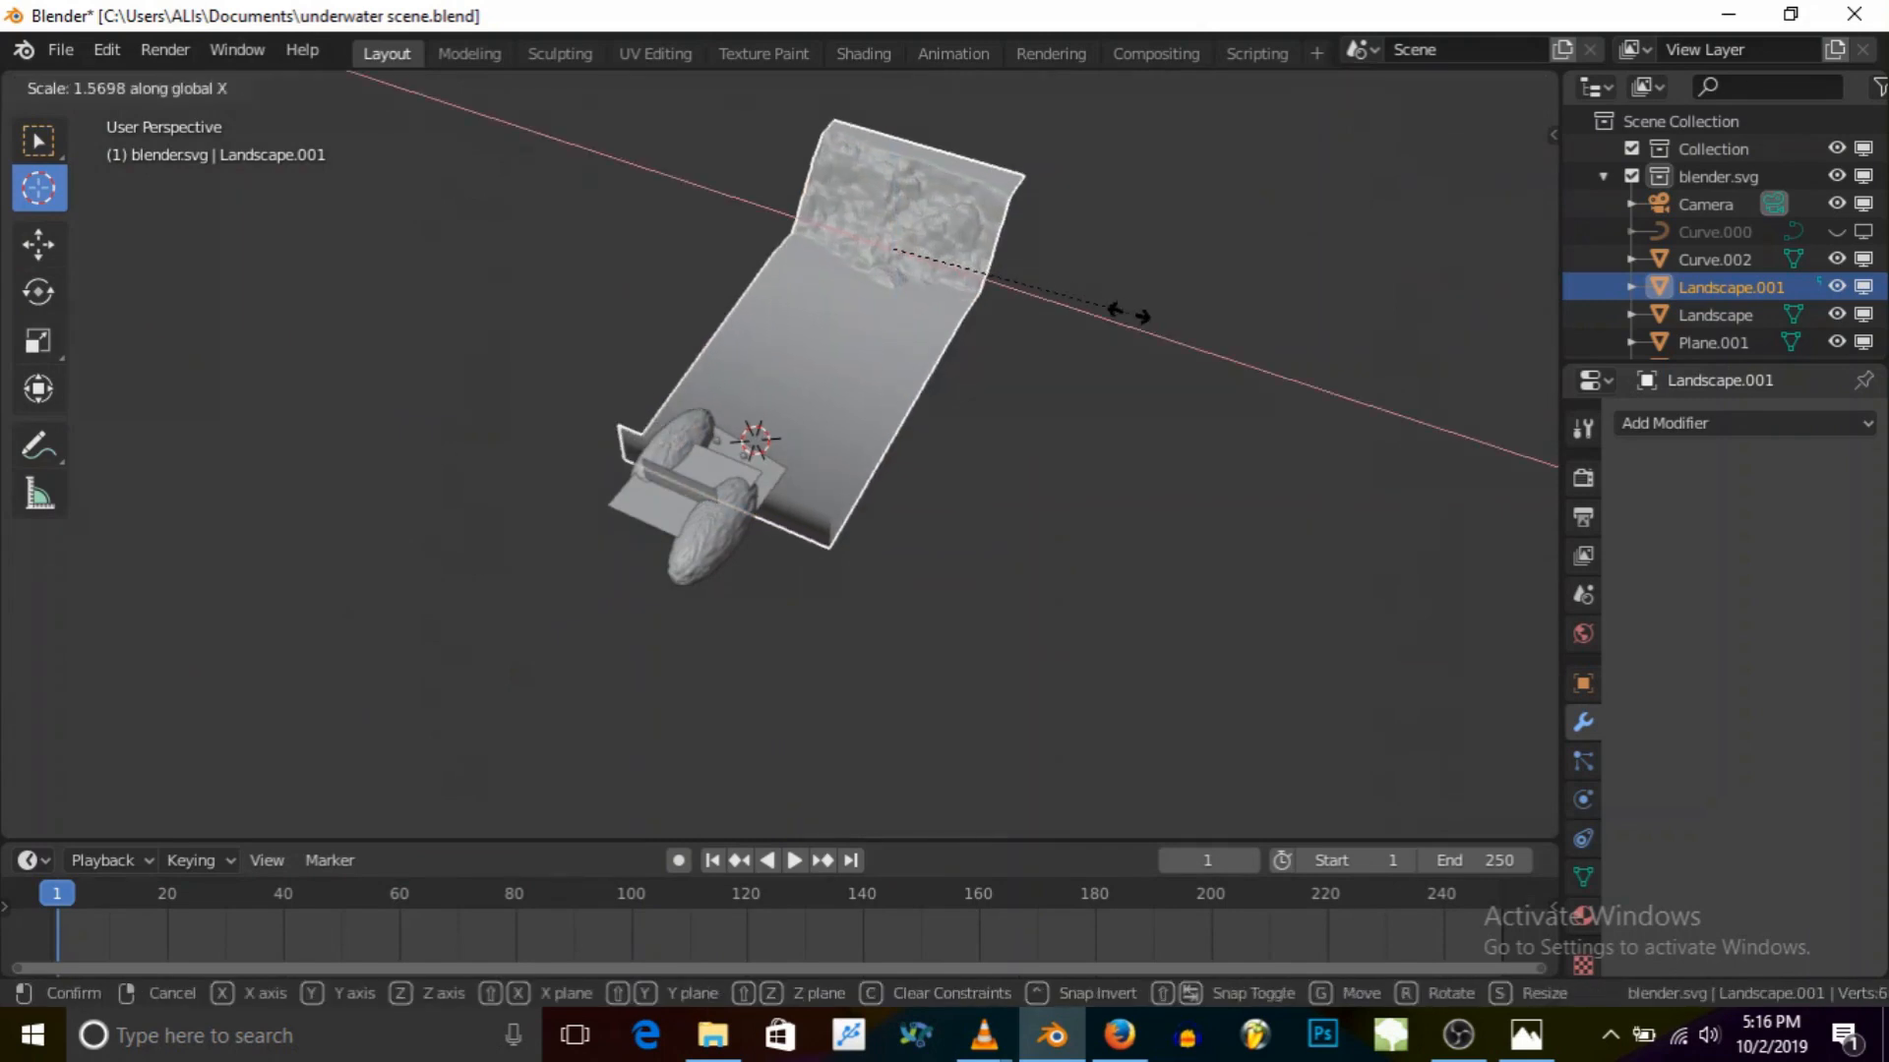
click(1131, 320)
click(1526, 328)
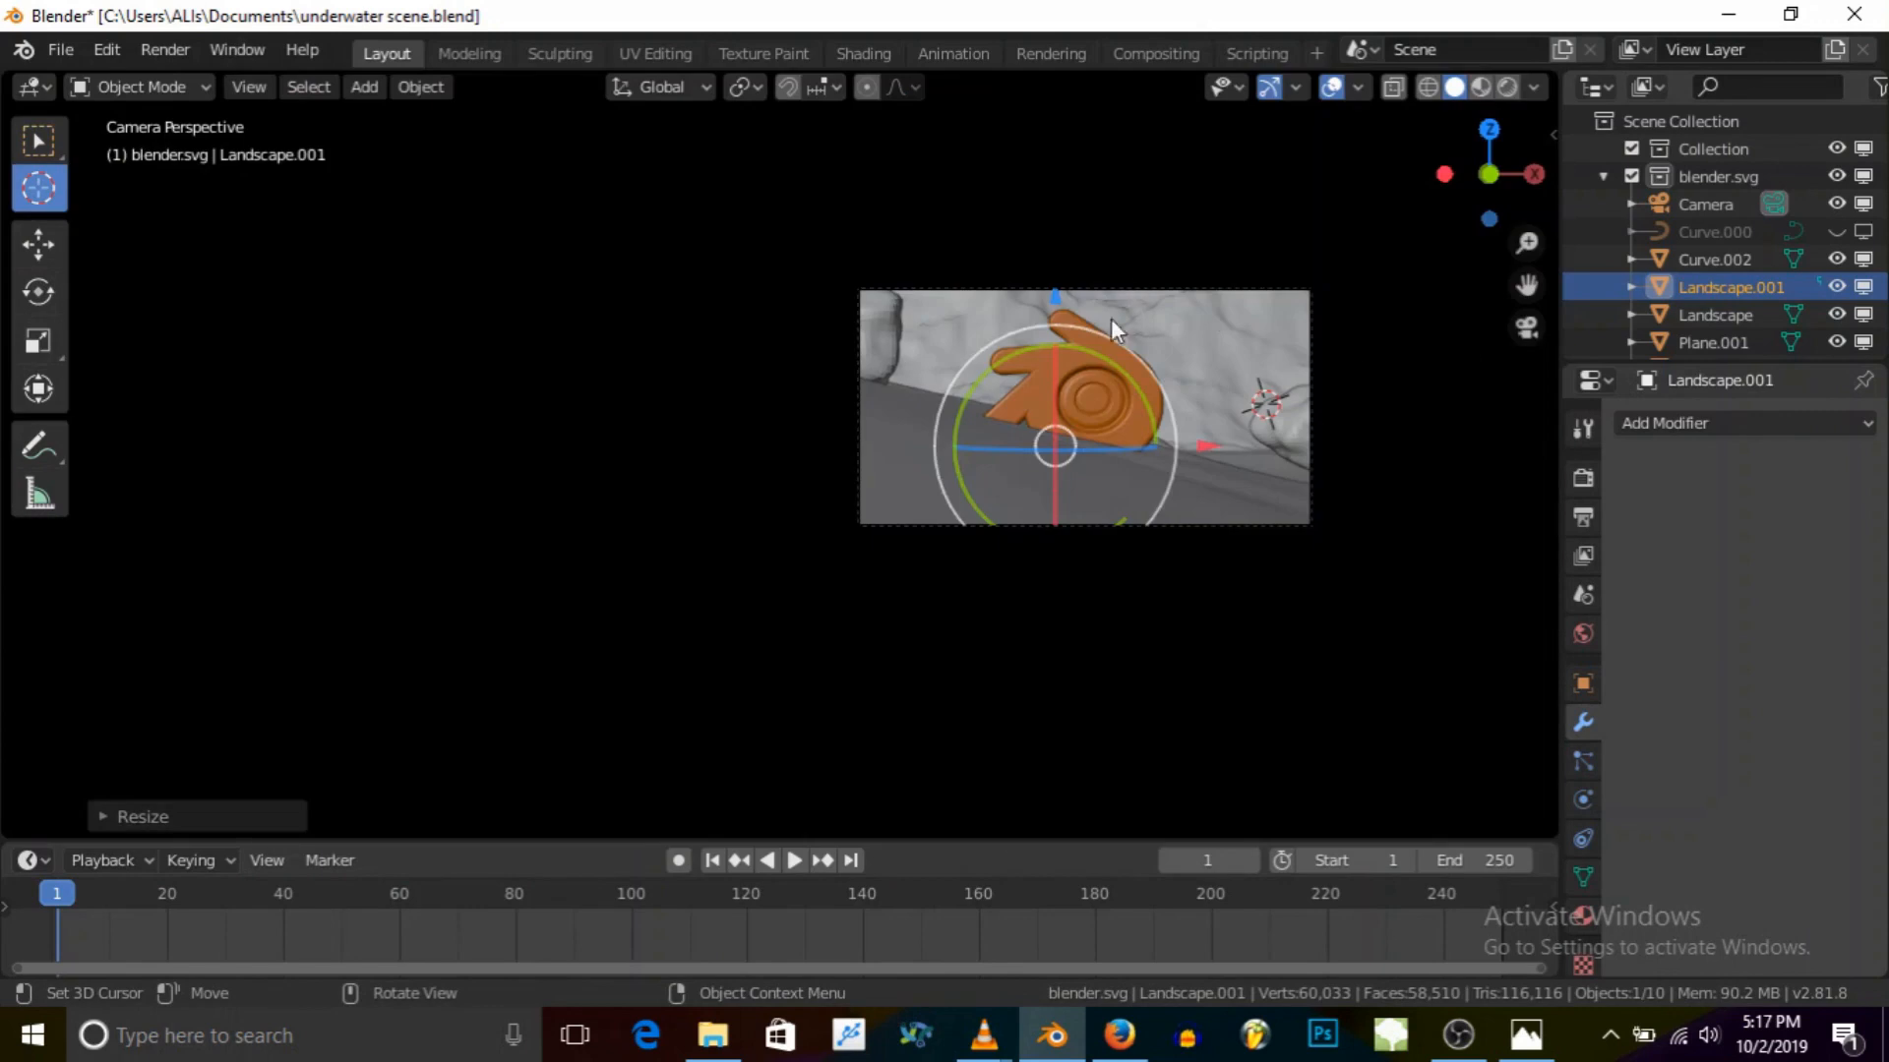
scroll(1248, 340, up, 3)
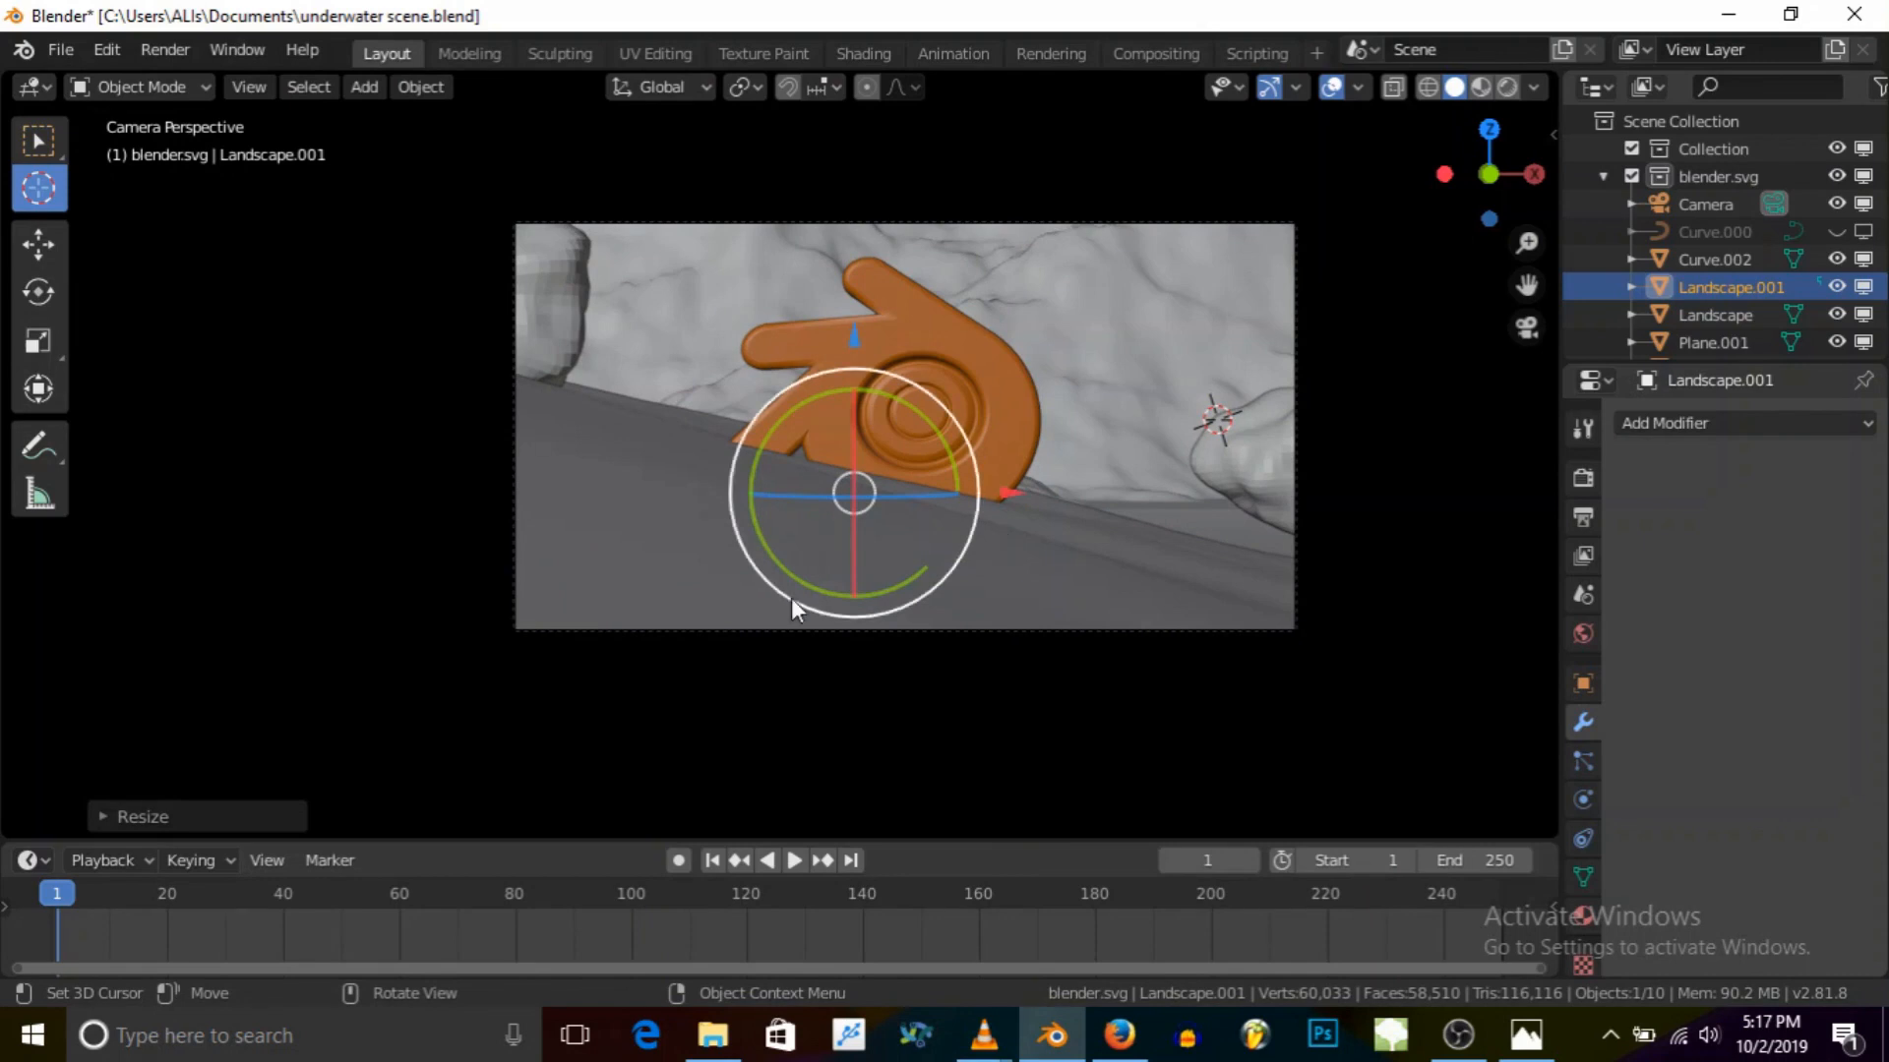
scroll(791, 598, down, 1)
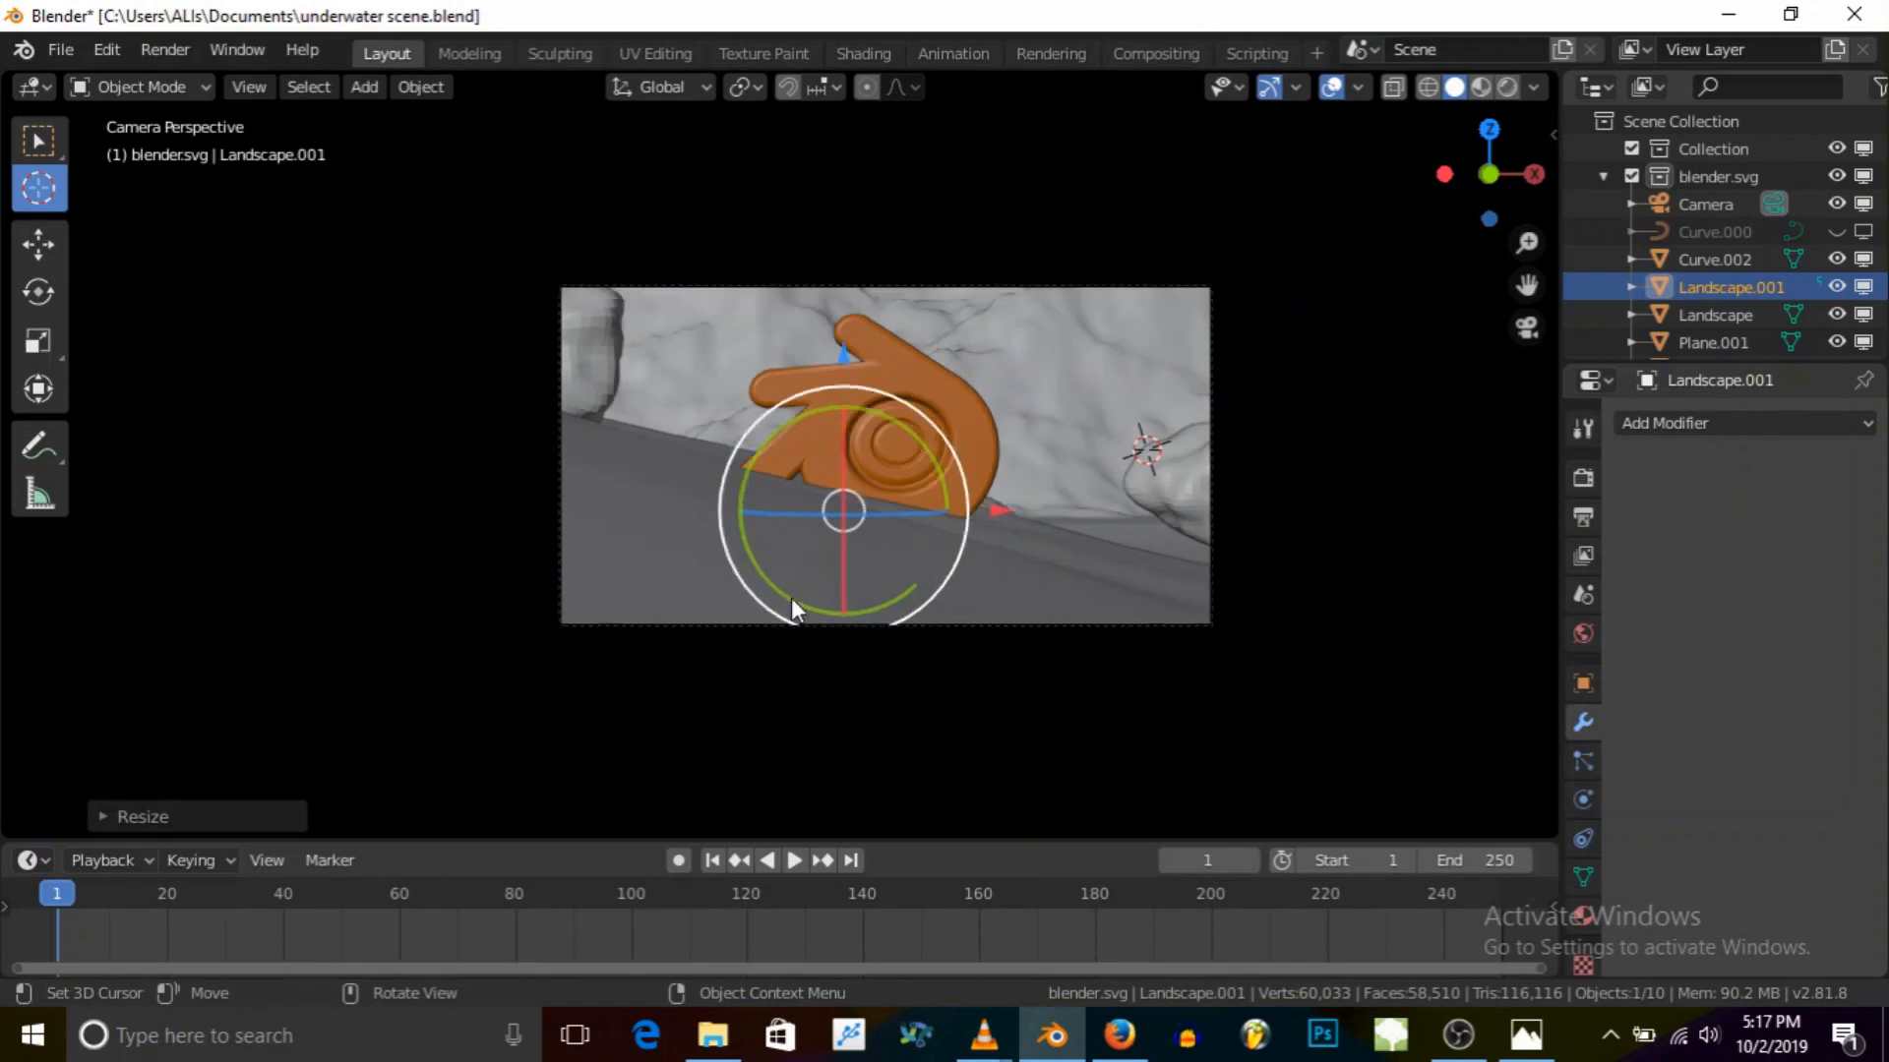
Step: Select the faceted rock at the left of the camera frame and apply Shade Smooth to it
right_click(592, 333)
click(592, 334)
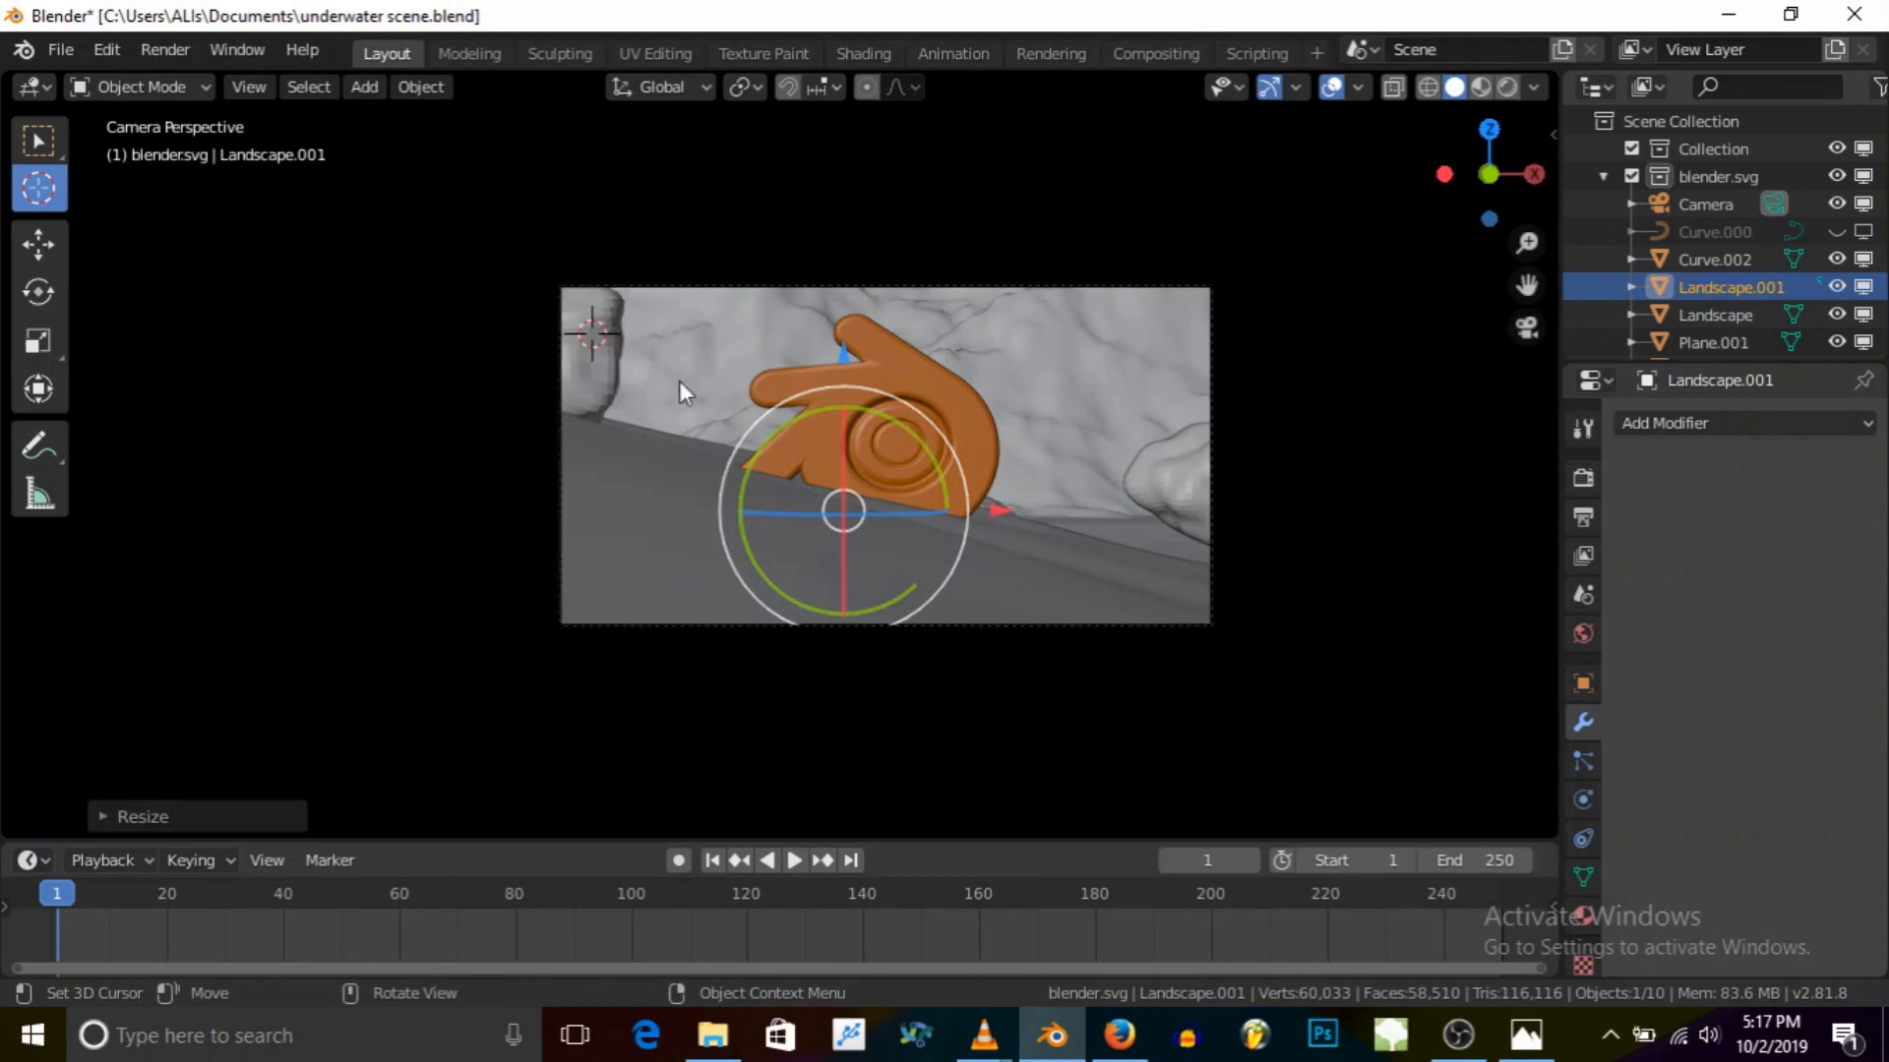
click(34, 144)
click(586, 358)
right_click(586, 358)
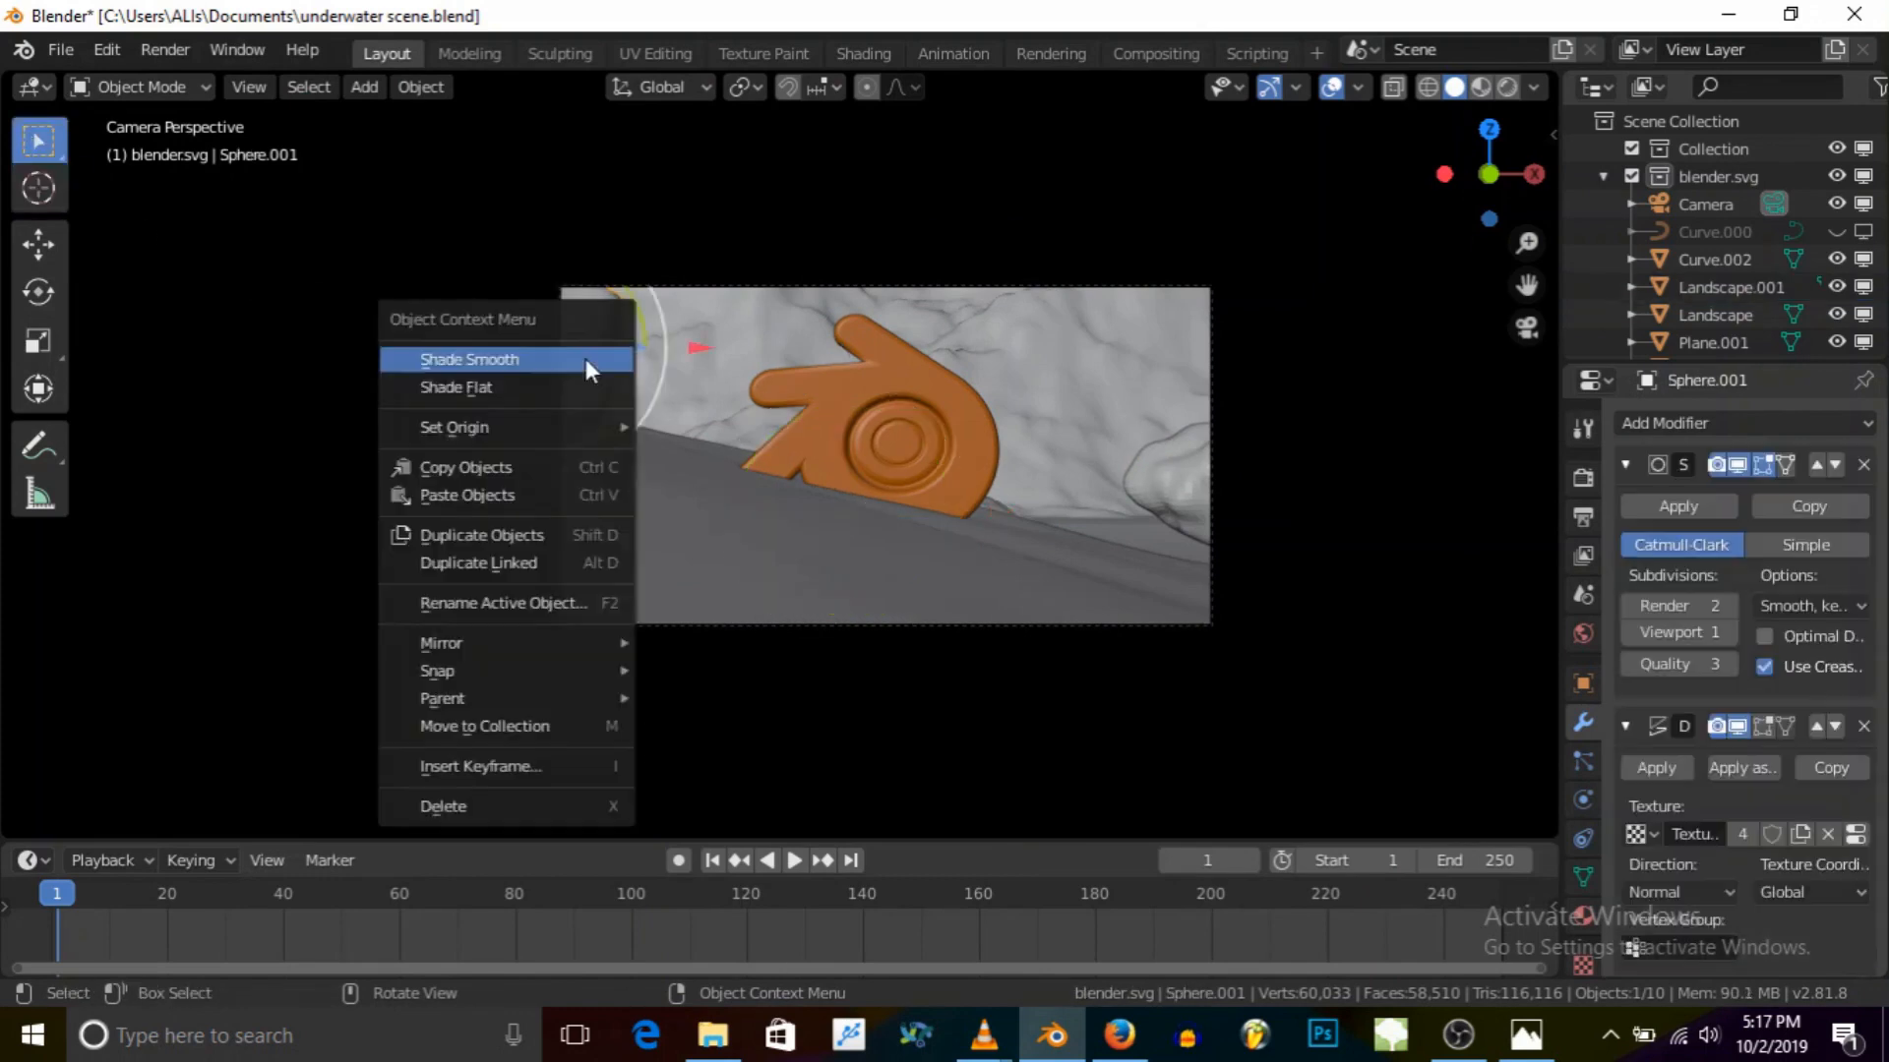
click(1211, 481)
click(1166, 476)
click(971, 547)
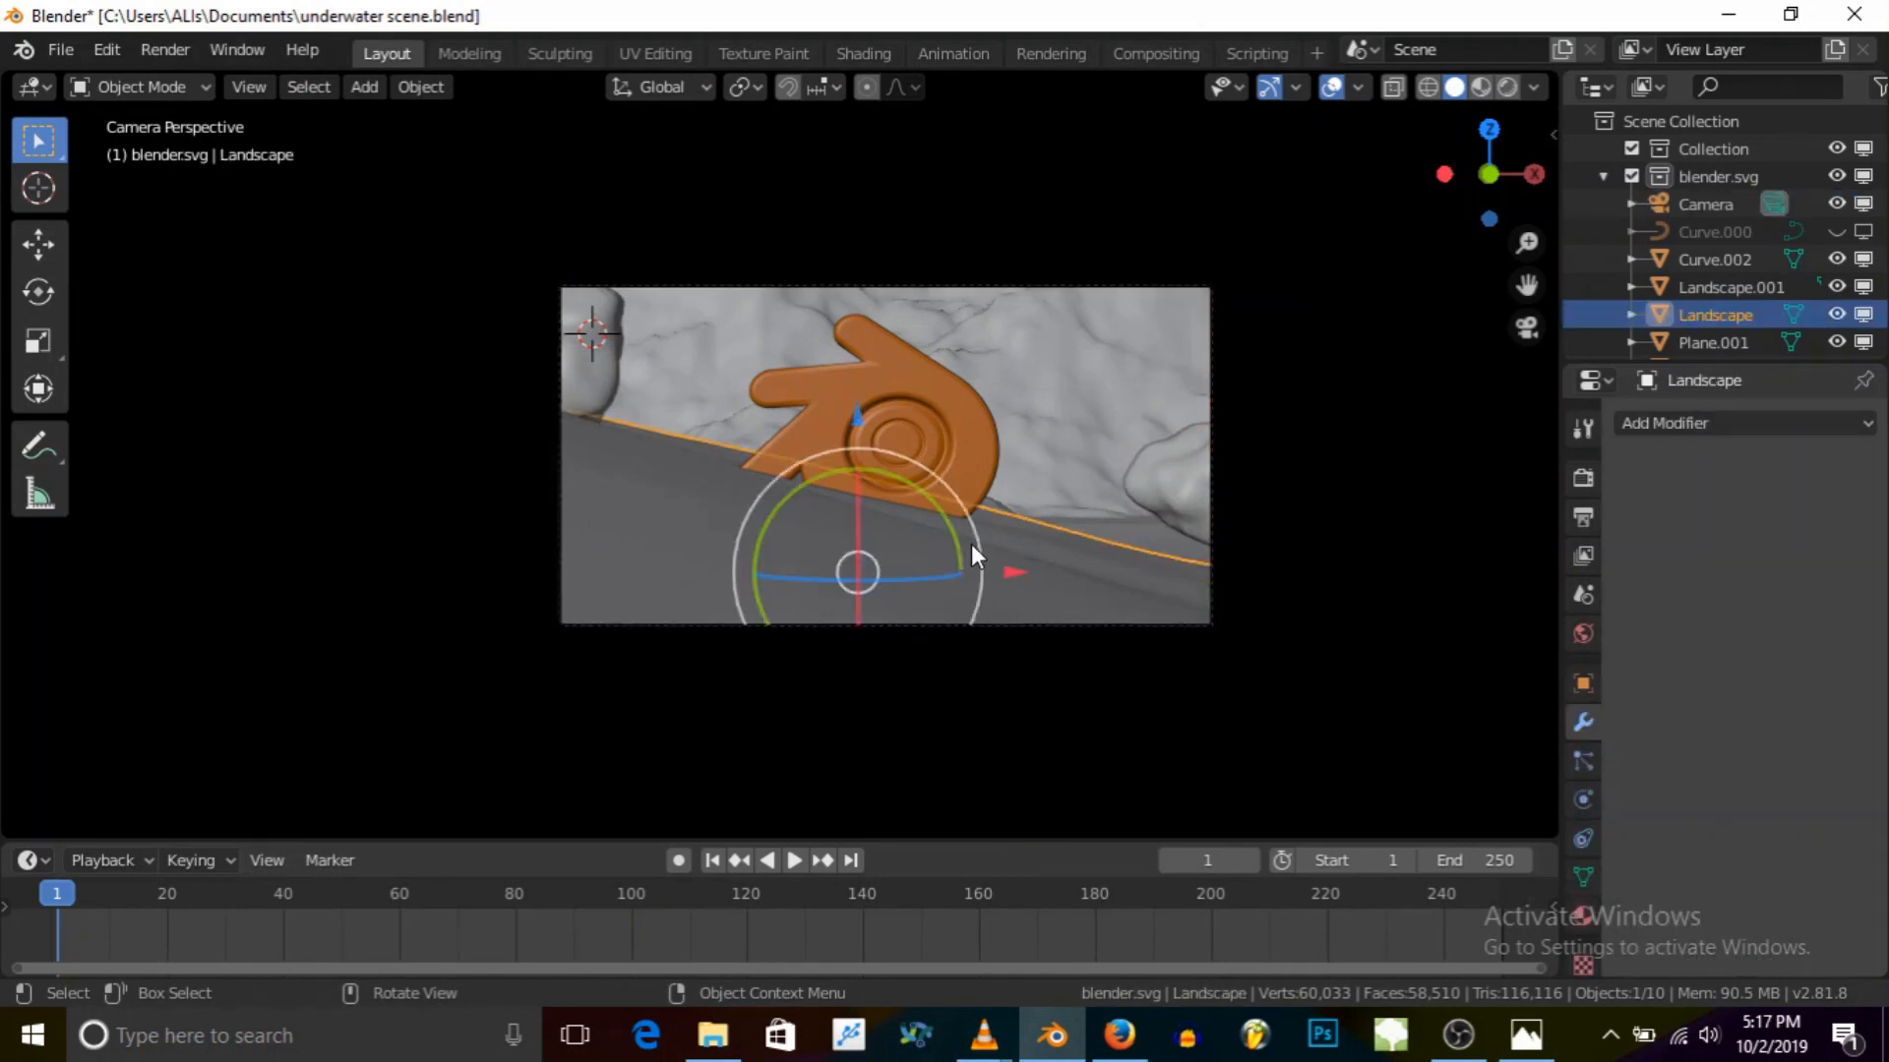
right_click(1033, 497)
key(Escape)
click(999, 388)
right_click(1000, 388)
key(Escape)
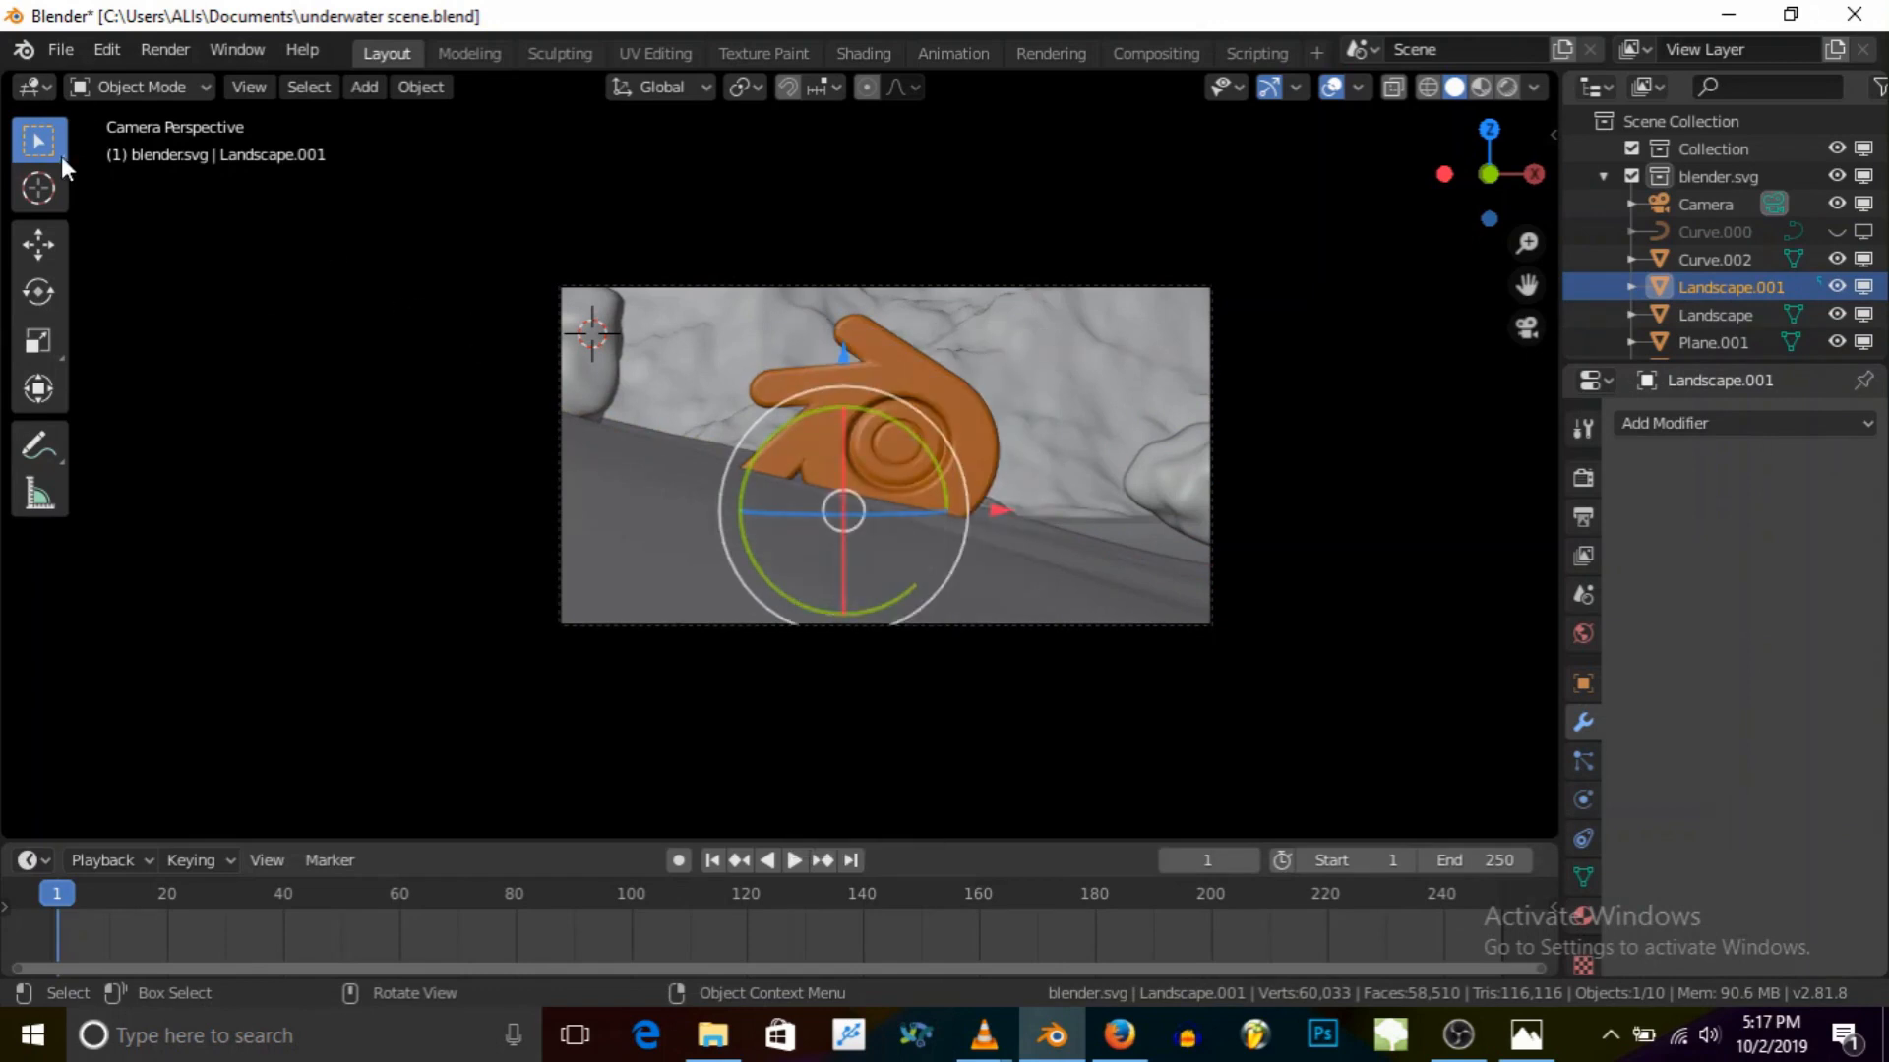
click(581, 362)
scroll(362, 407, down, 1)
scroll(825, 524, up, 1)
scroll(699, 424, up, 1)
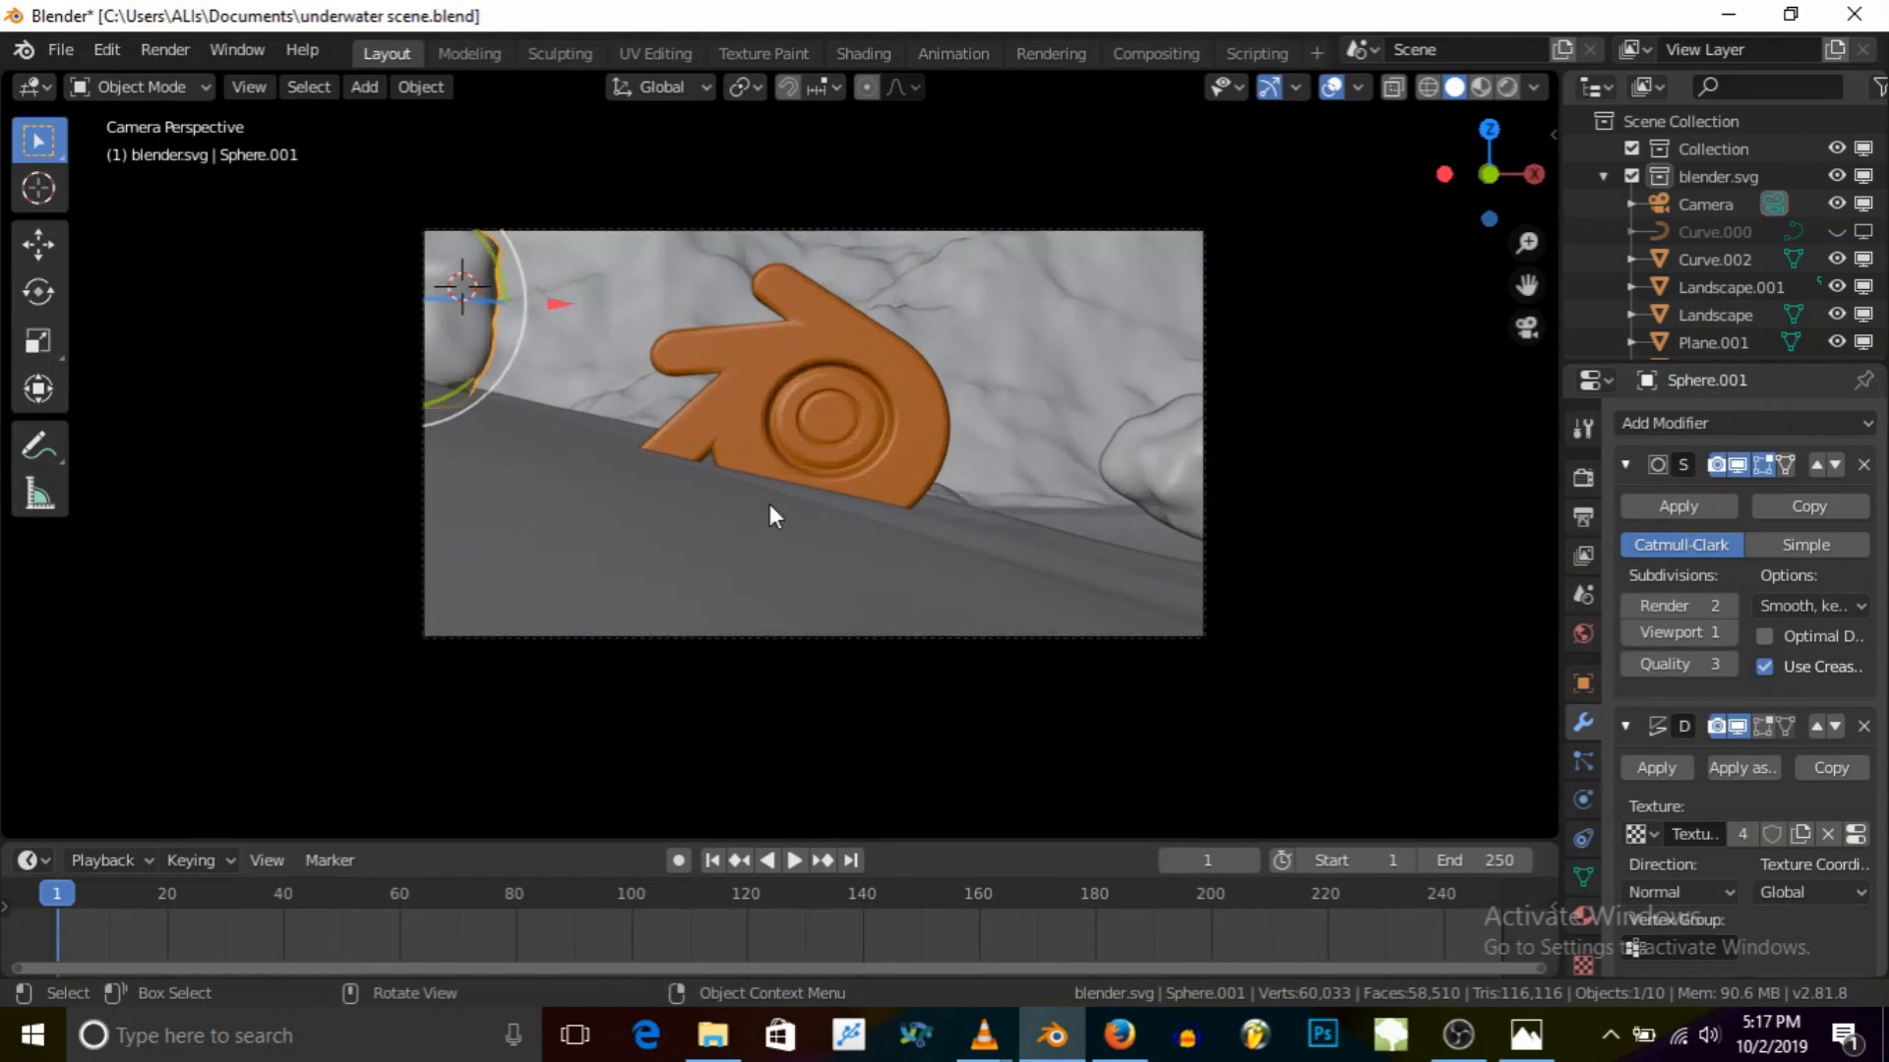
scroll(775, 512, down, 1)
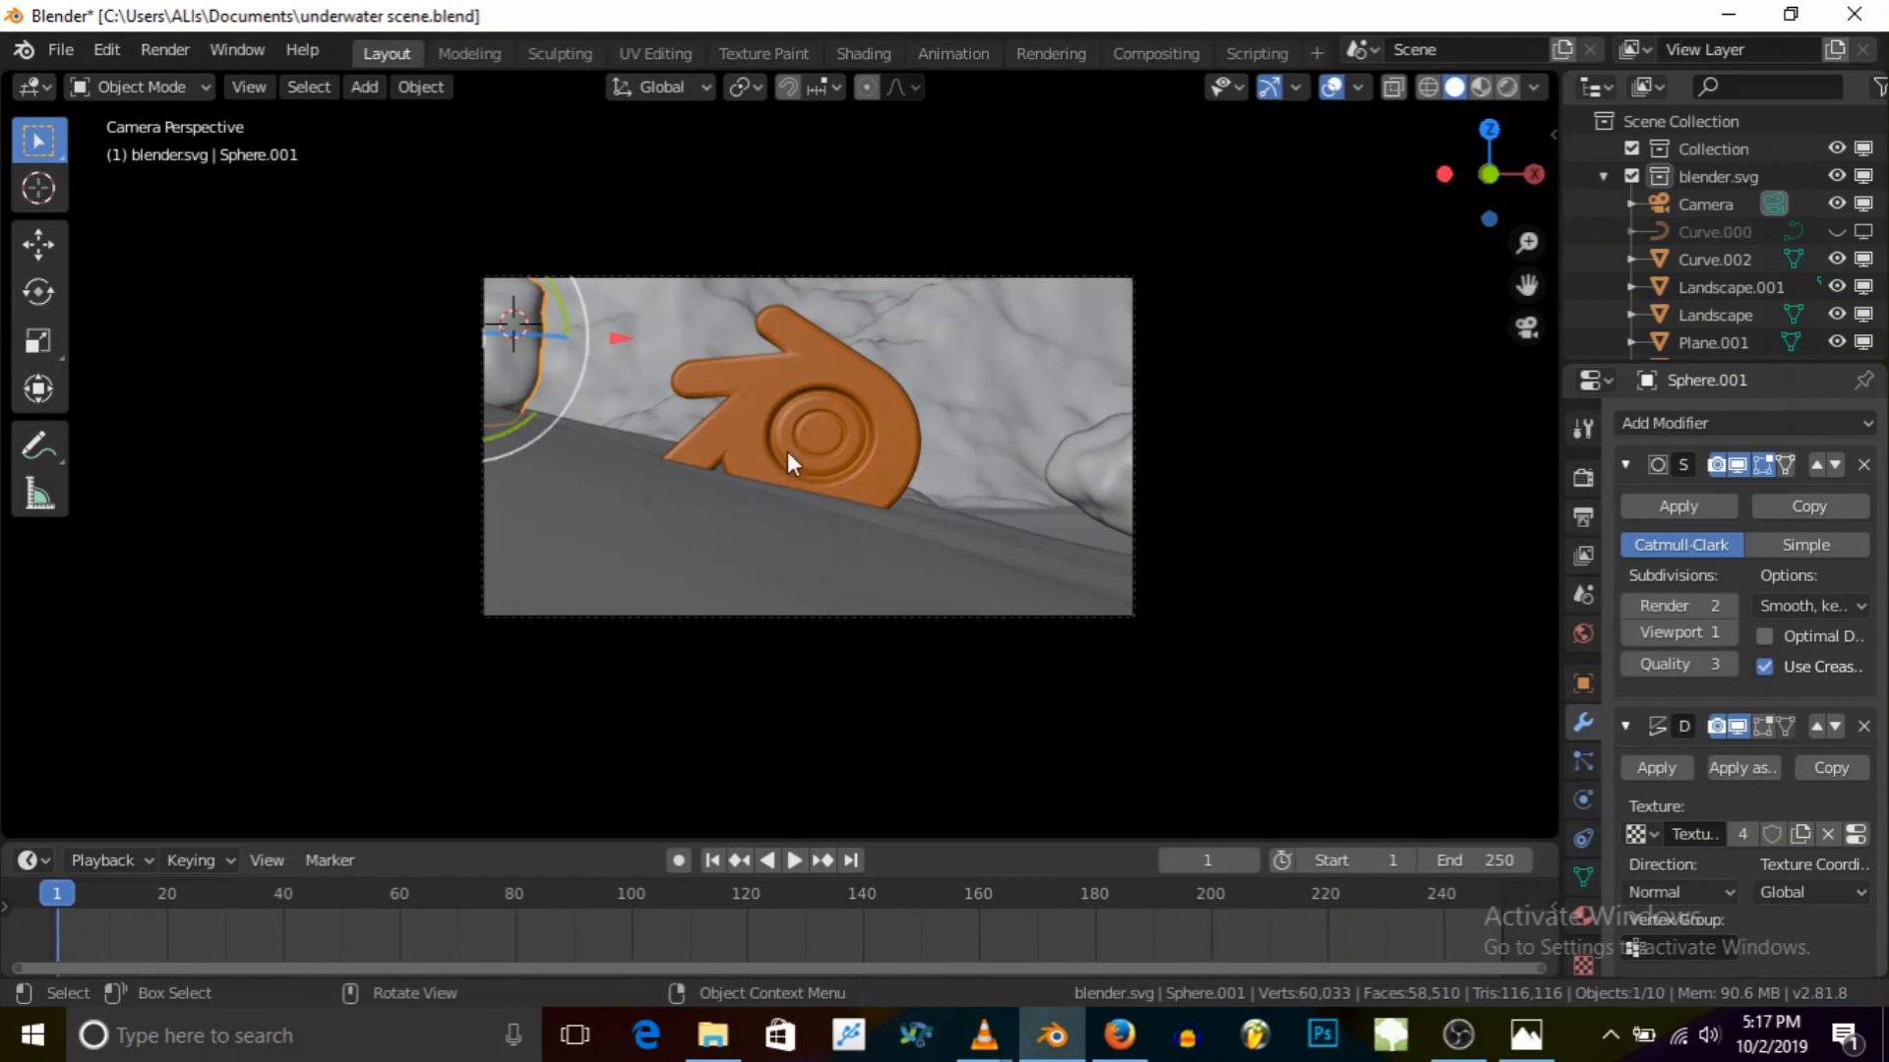
Step: Add a new Landscape mesh to the scene, to serve as a side cliff
scroll(787, 452, up, 1)
middle_drag(954, 570, 586, 640)
scroll(712, 427, down, 10)
middle_drag(736, 429, 636, 396)
scroll(635, 396, down, 2)
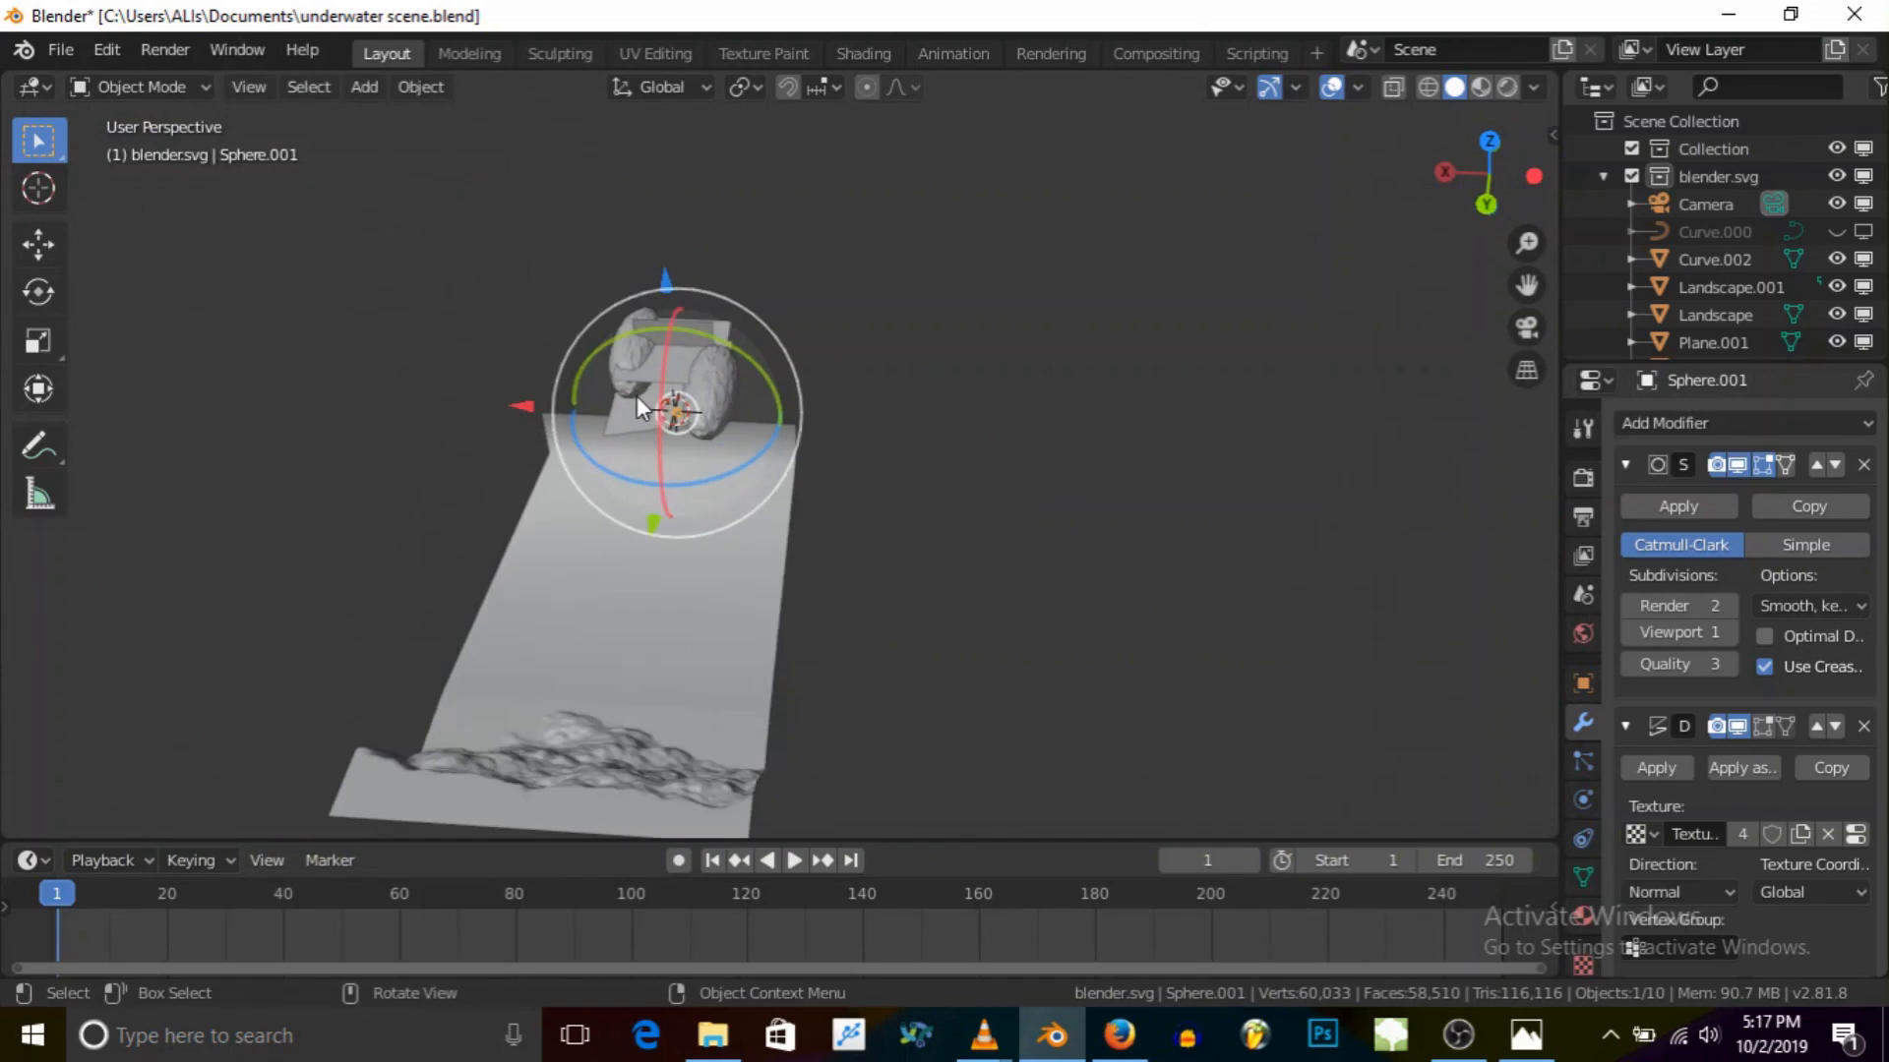
middle_drag(788, 475, 704, 446)
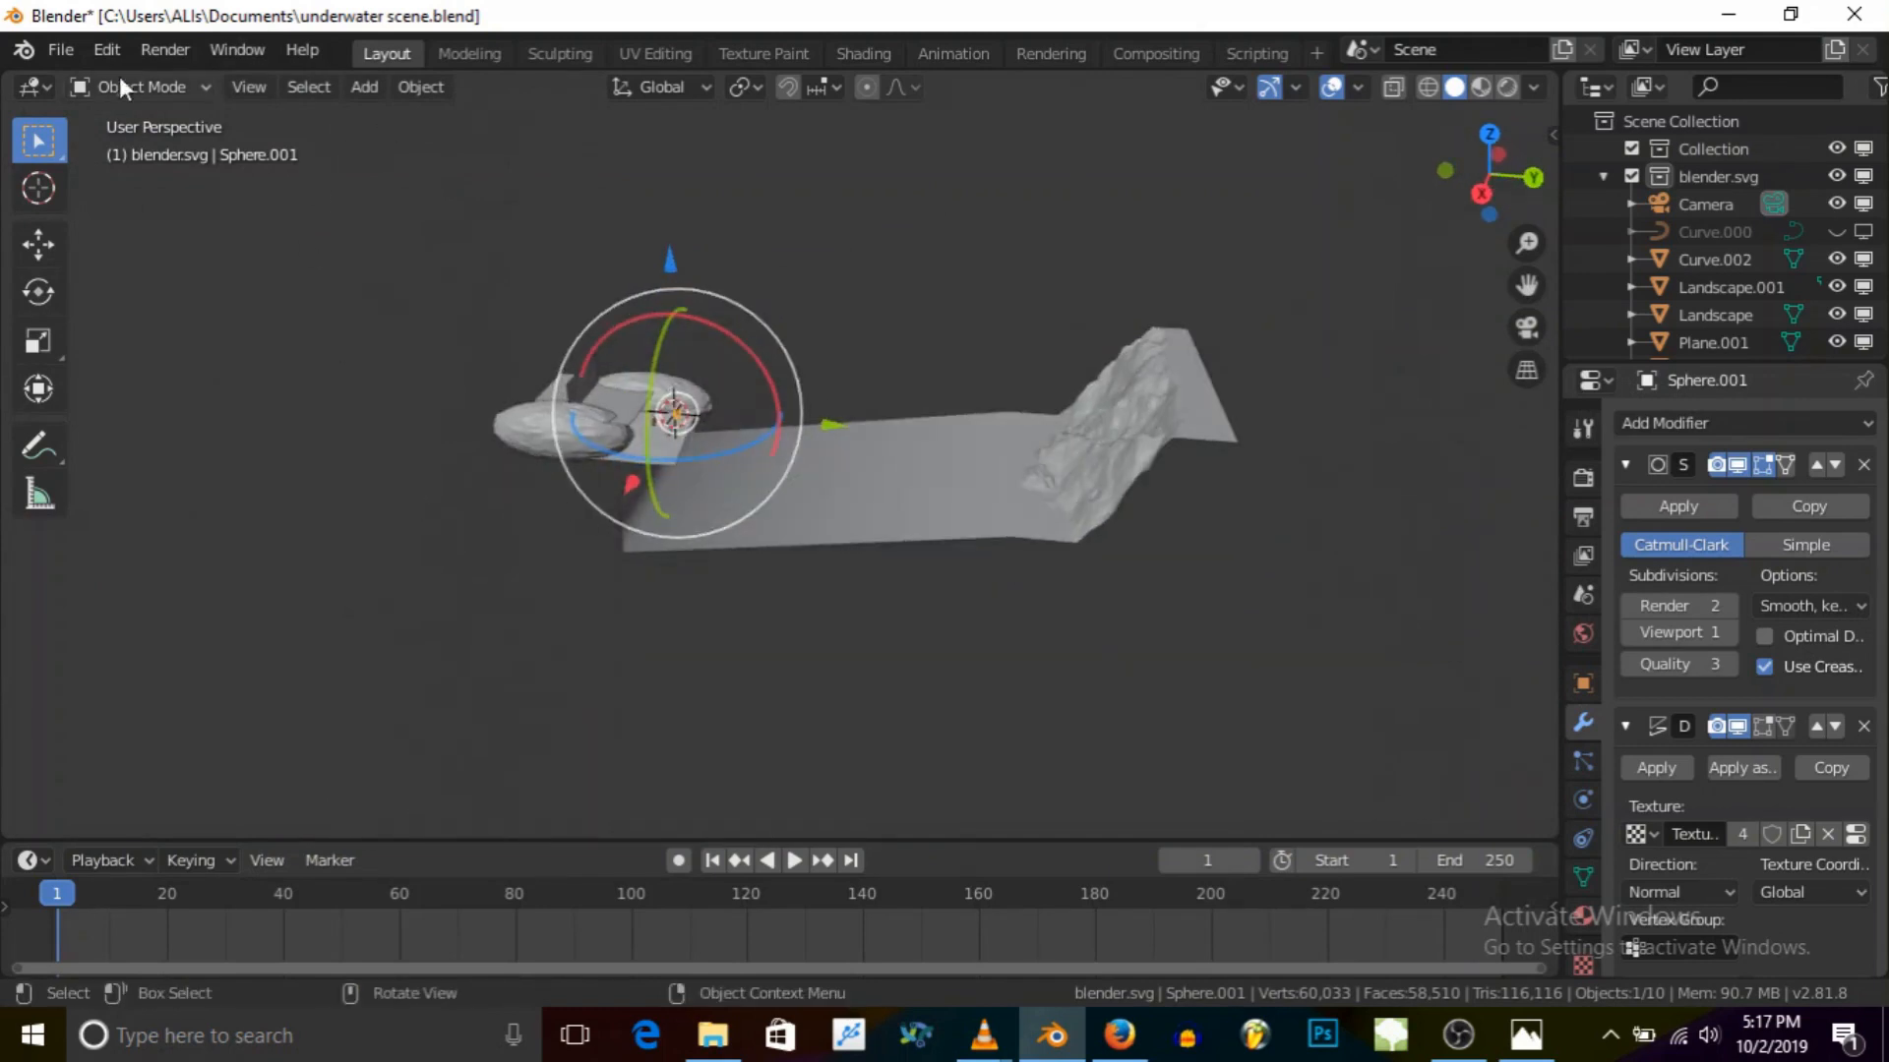
click(364, 87)
mouse_move(388, 118)
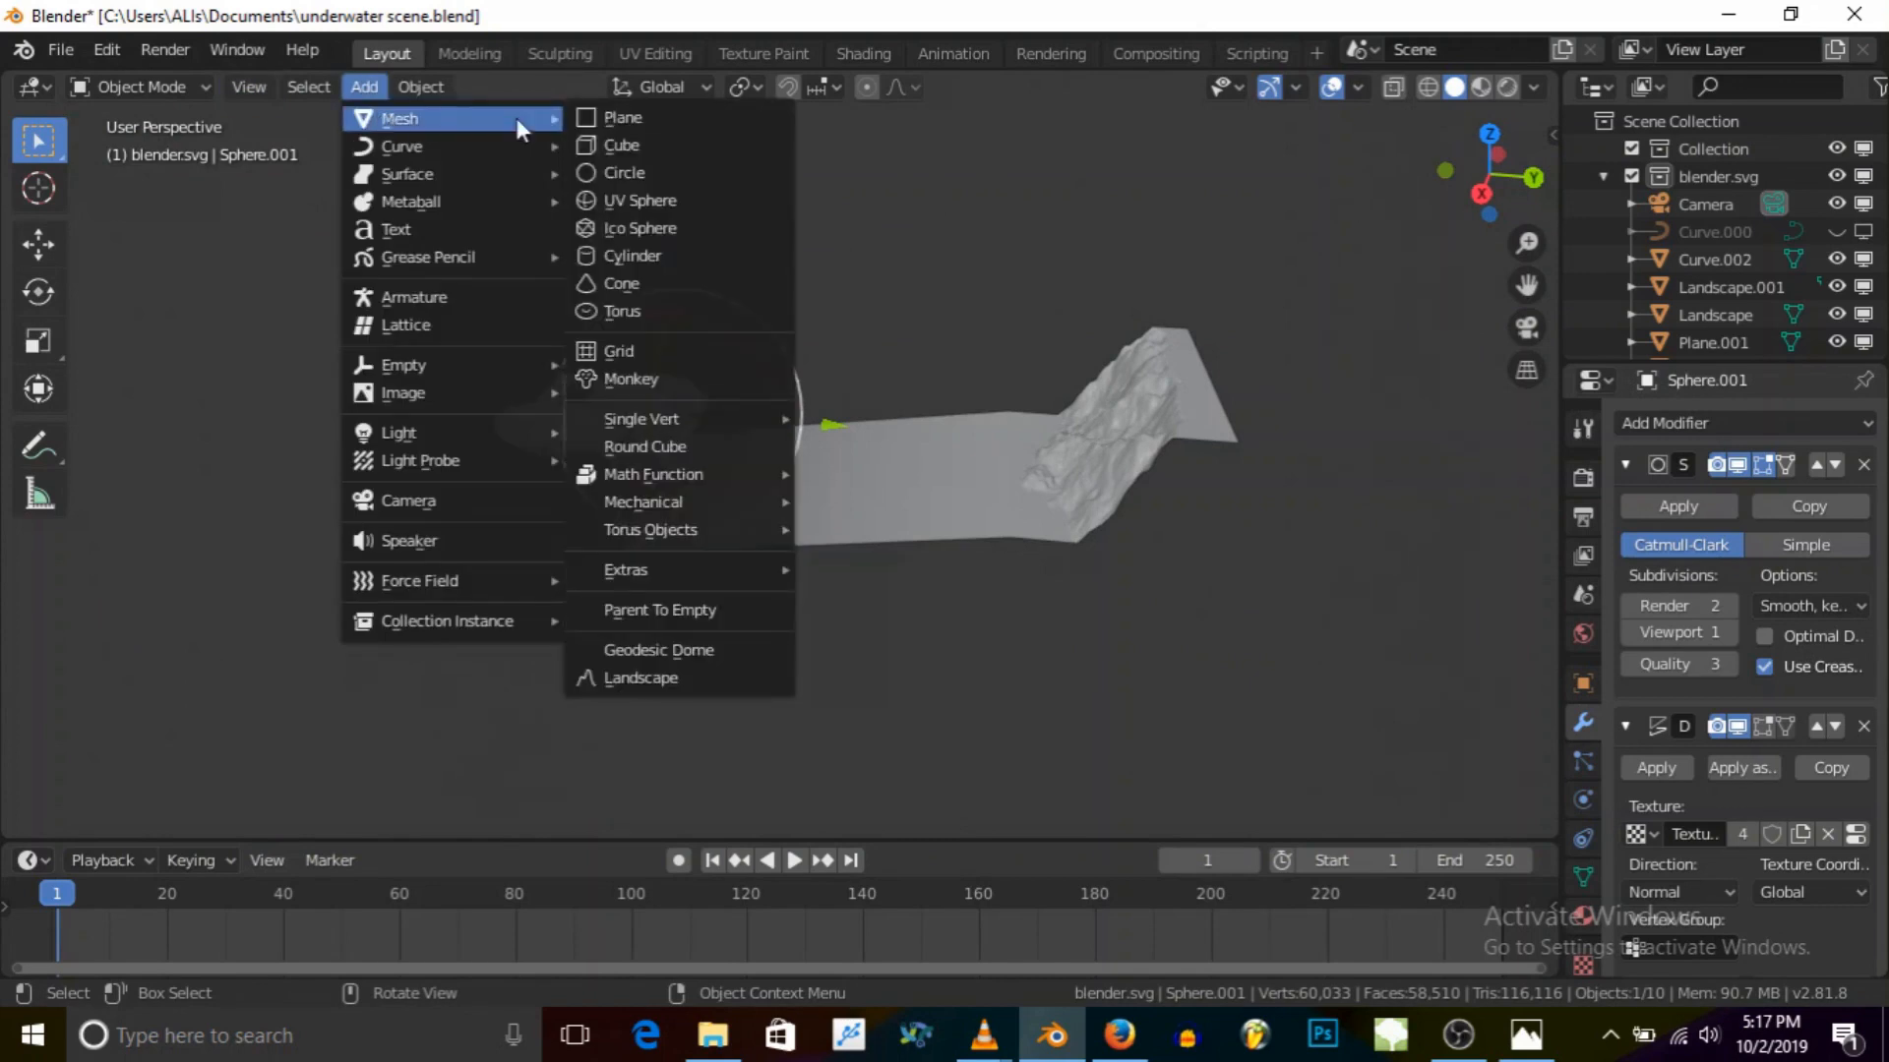
click(675, 678)
middle_drag(658, 427, 708, 440)
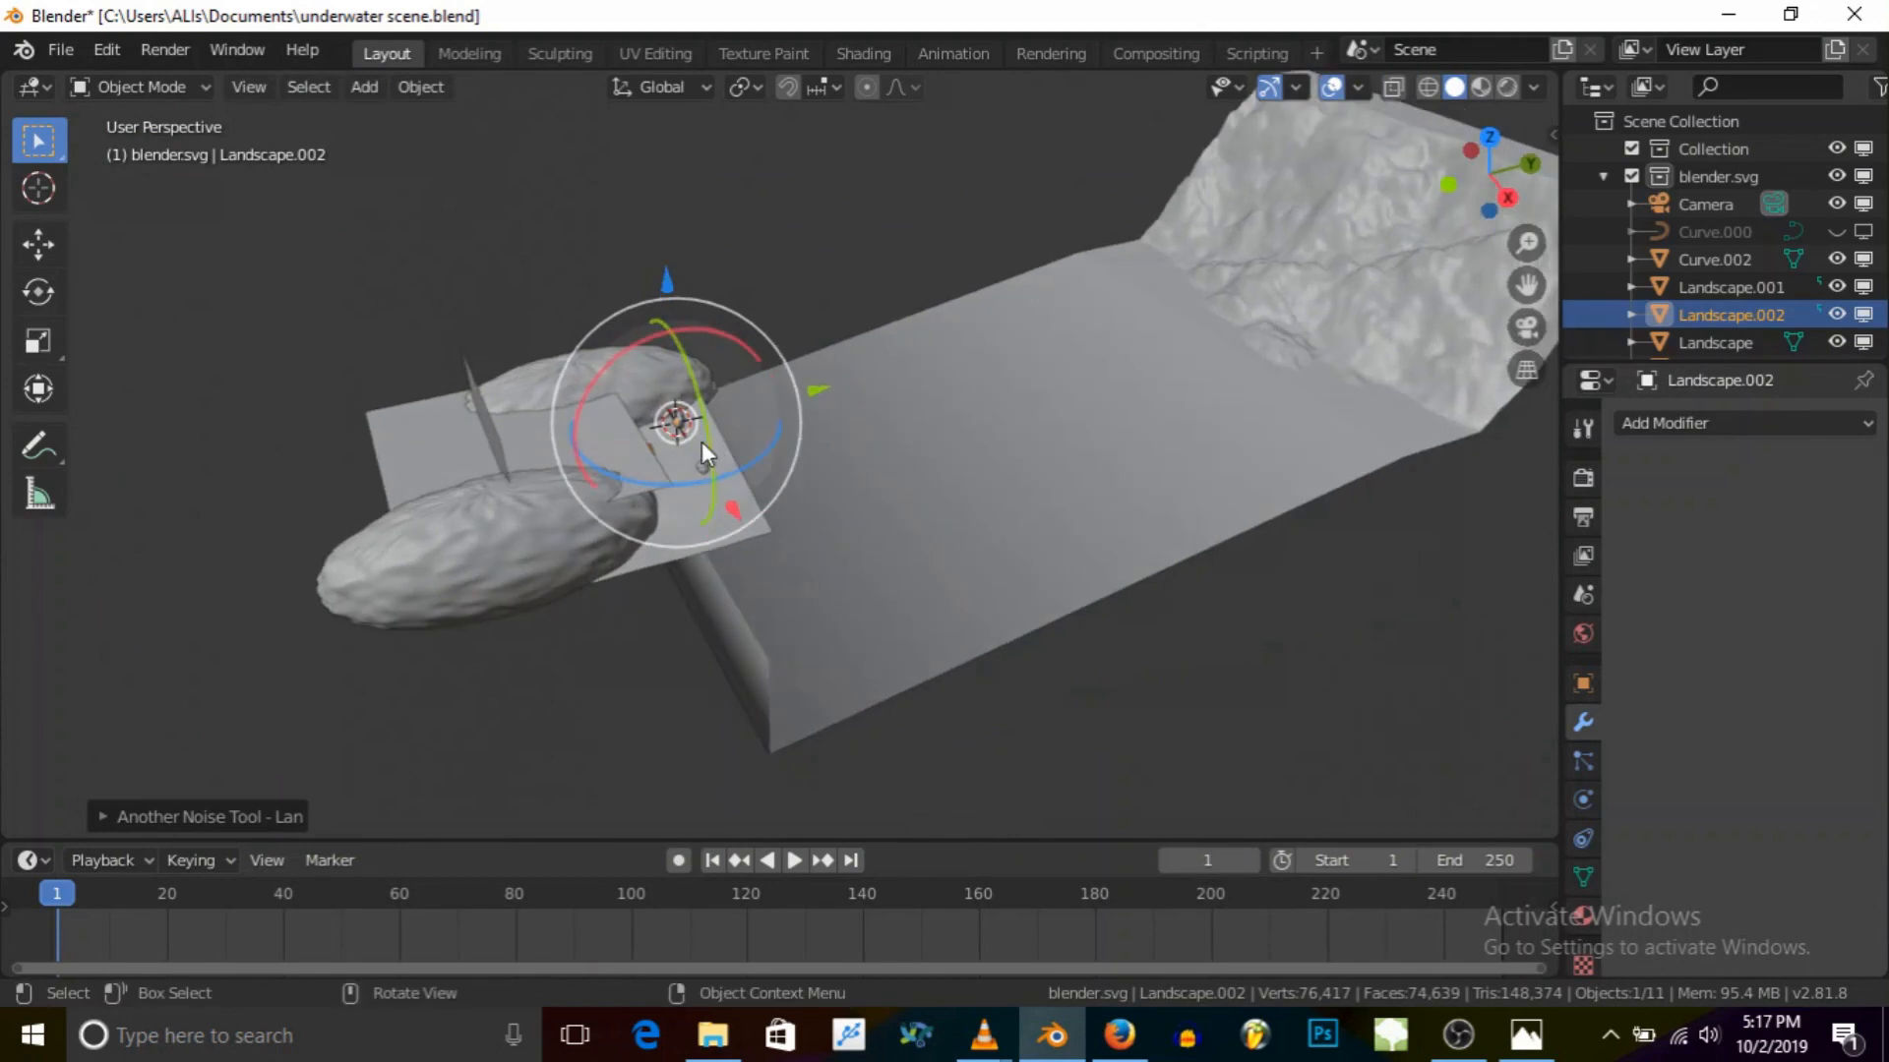
scroll(700, 440, up, 5)
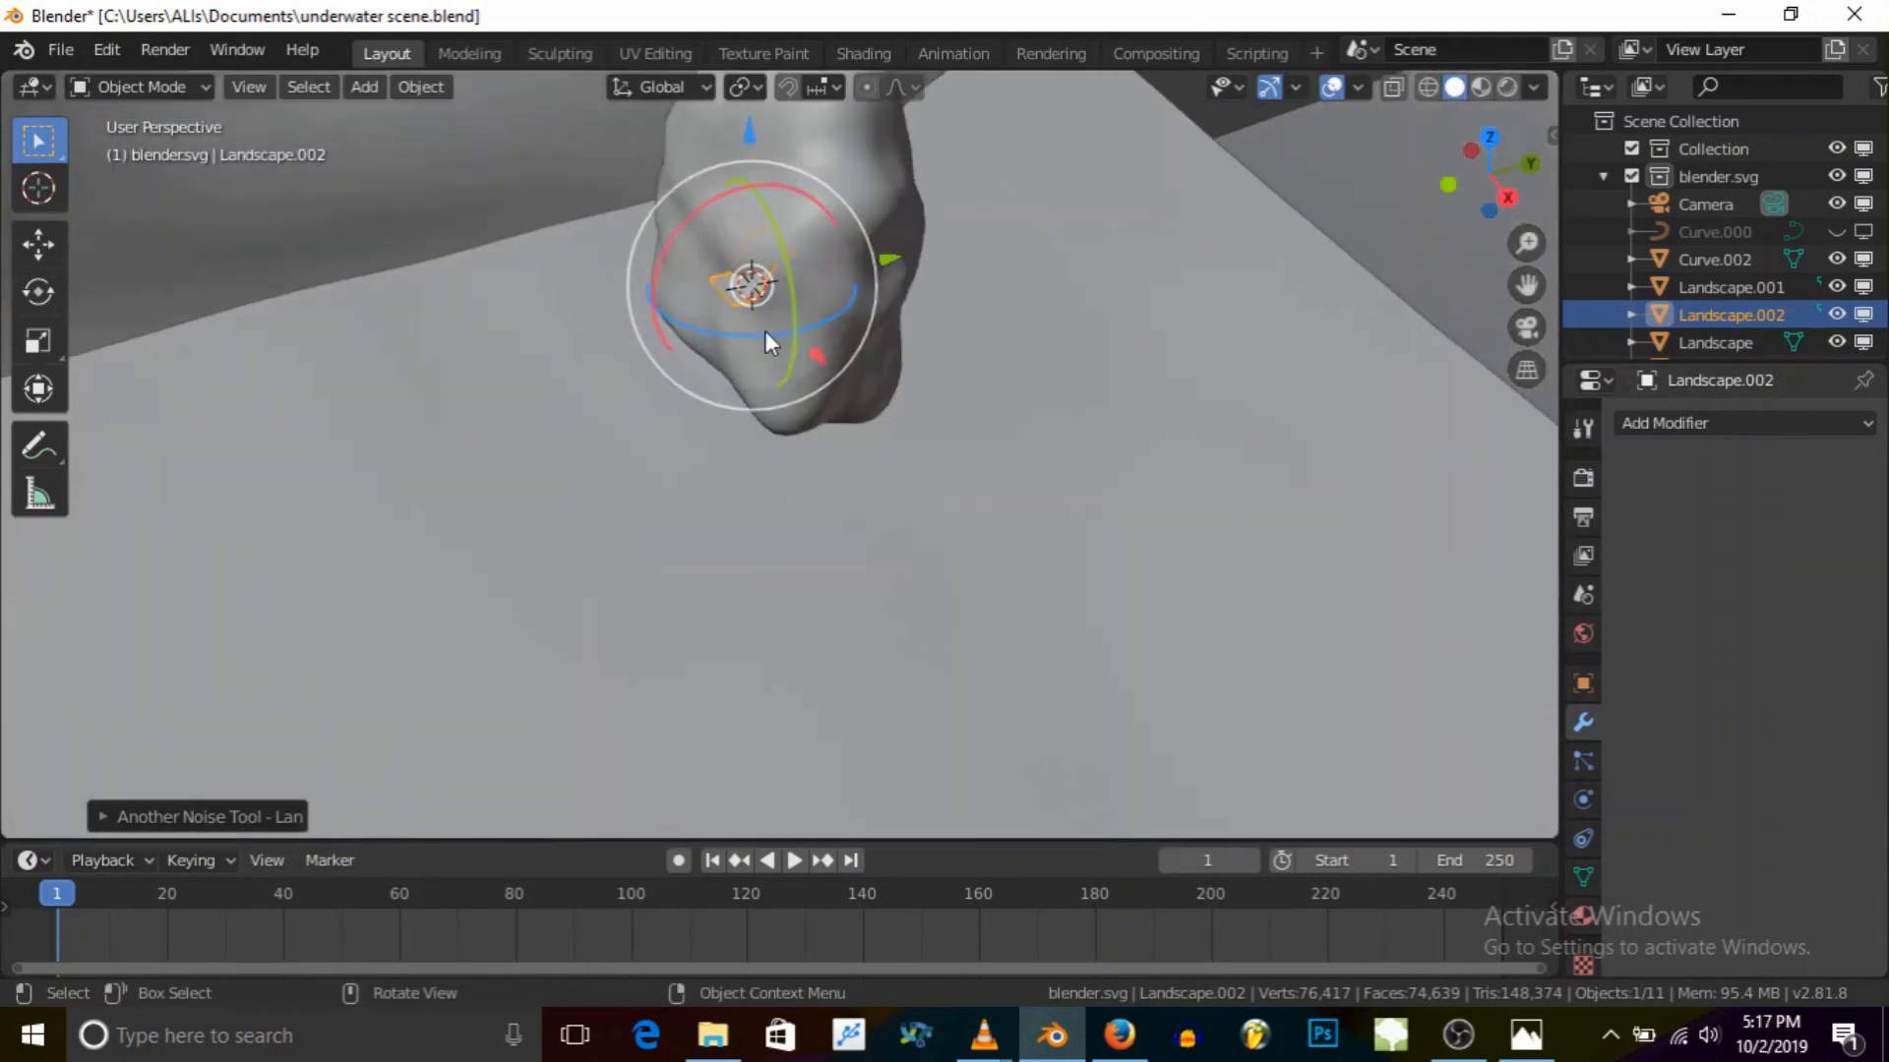
Step: Scale the new landscape up uniformly until it is a cliff far larger than the rocks
scroll(776, 348, down, 8)
key(s)
click(876, 425)
key(s)
click(1030, 496)
key(s)
key(Escape)
key(s)
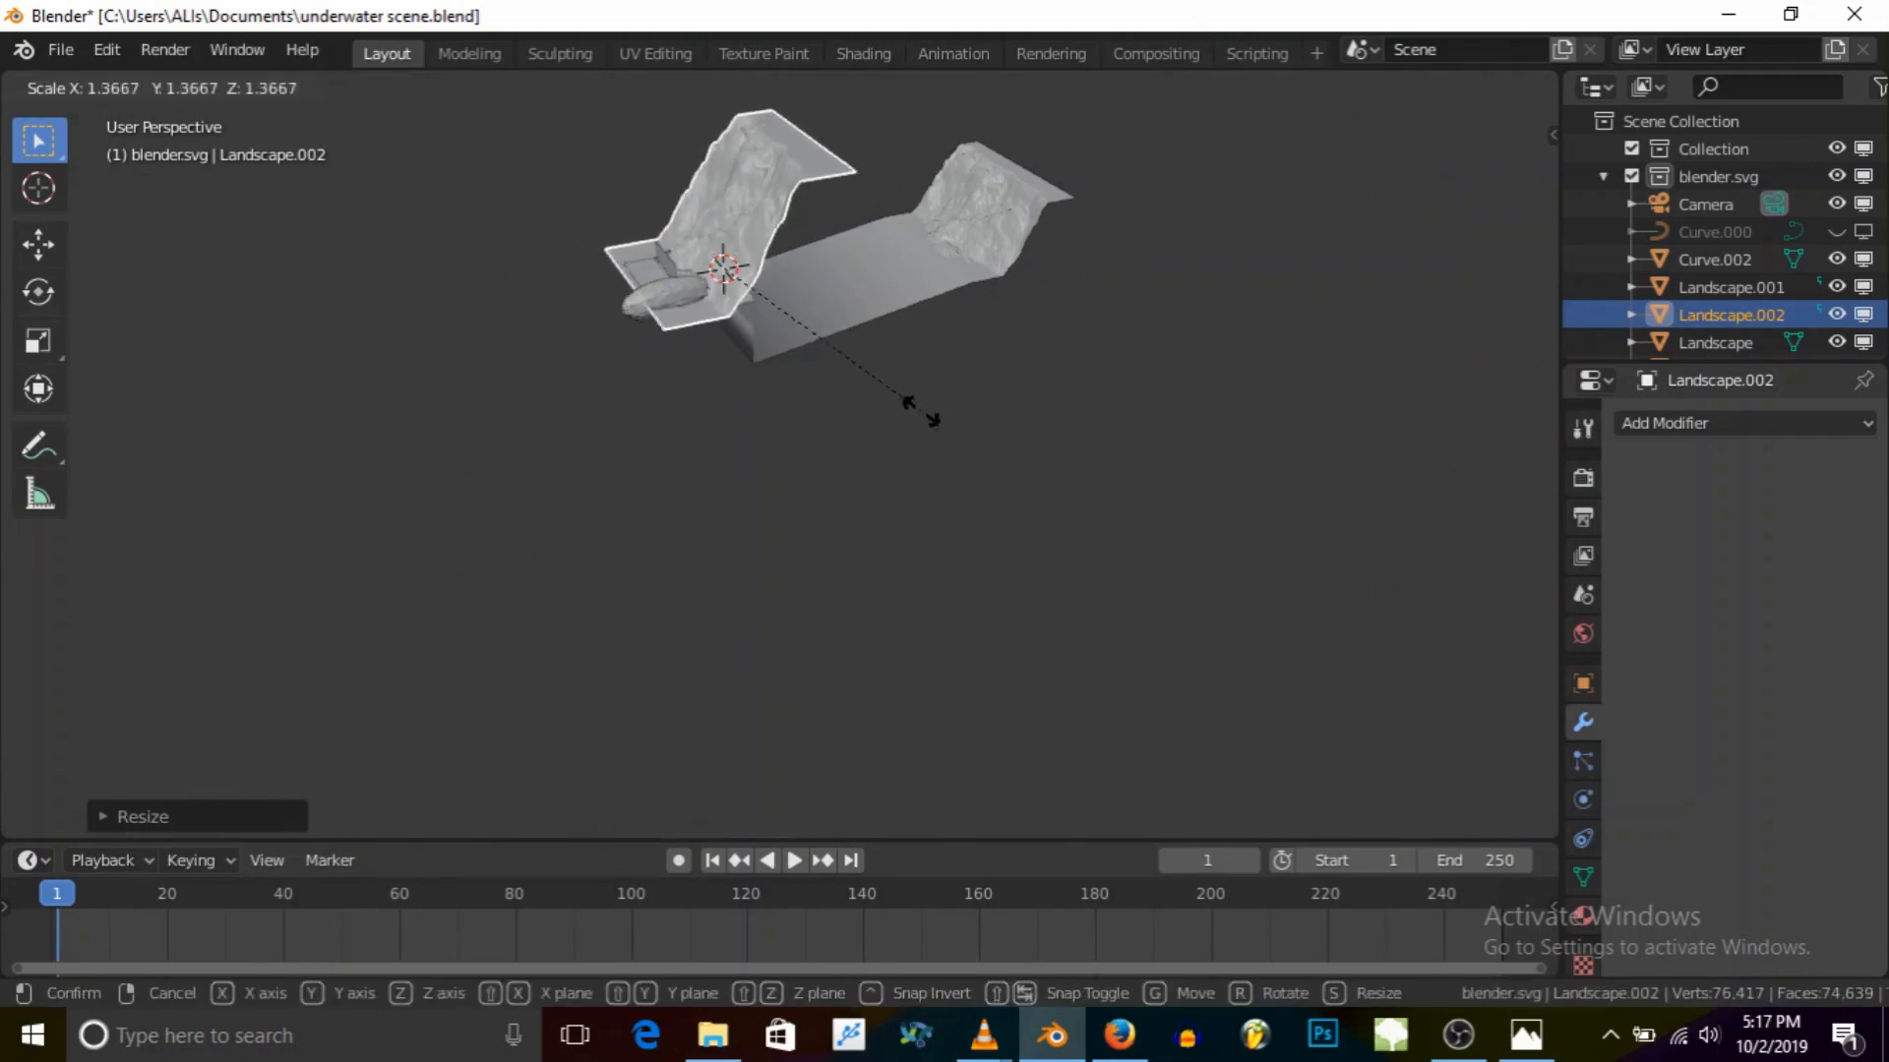
click(875, 384)
Step: Rotate the new cliff about the vertical axis to face sideways and move it along X beside the rocks
middle_drag(781, 301, 879, 399)
key(r)
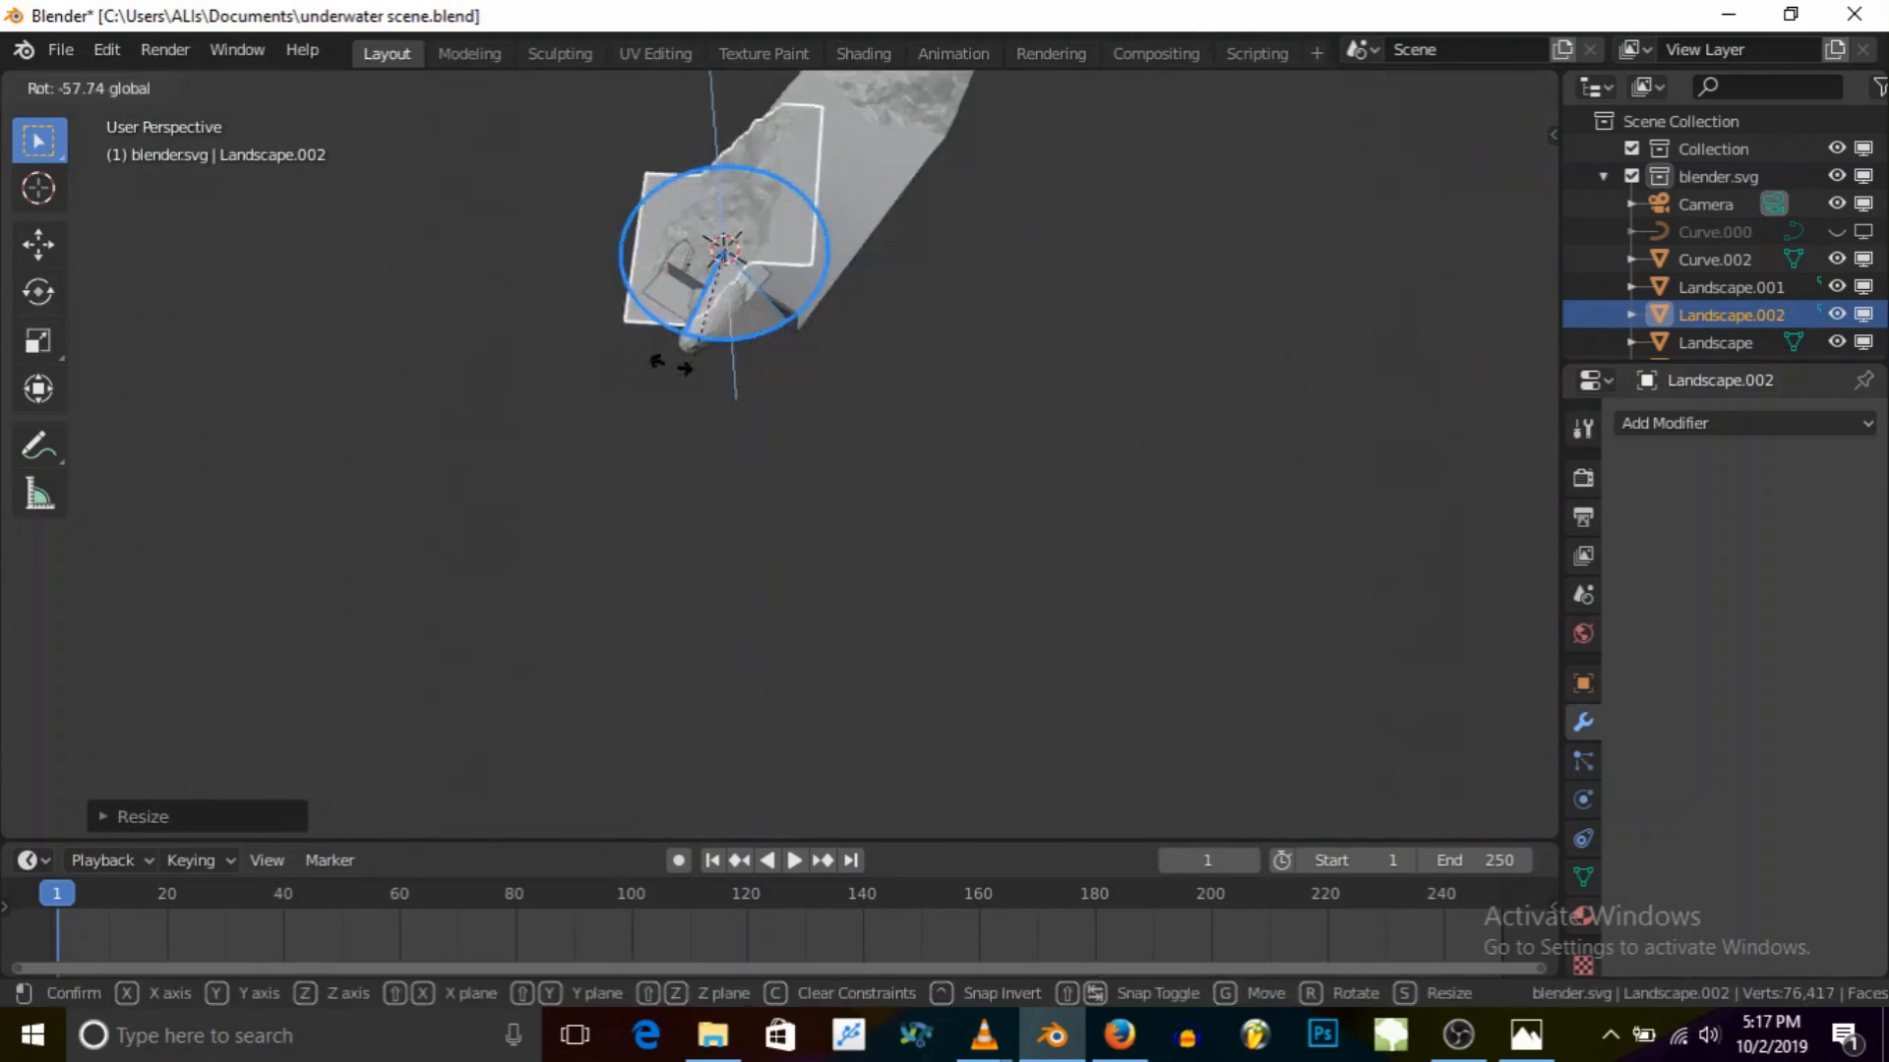
click(589, 344)
middle_drag(588, 344, 783, 281)
key(g)
key(x)
click(1018, 330)
middle_drag(1011, 335, 1044, 285)
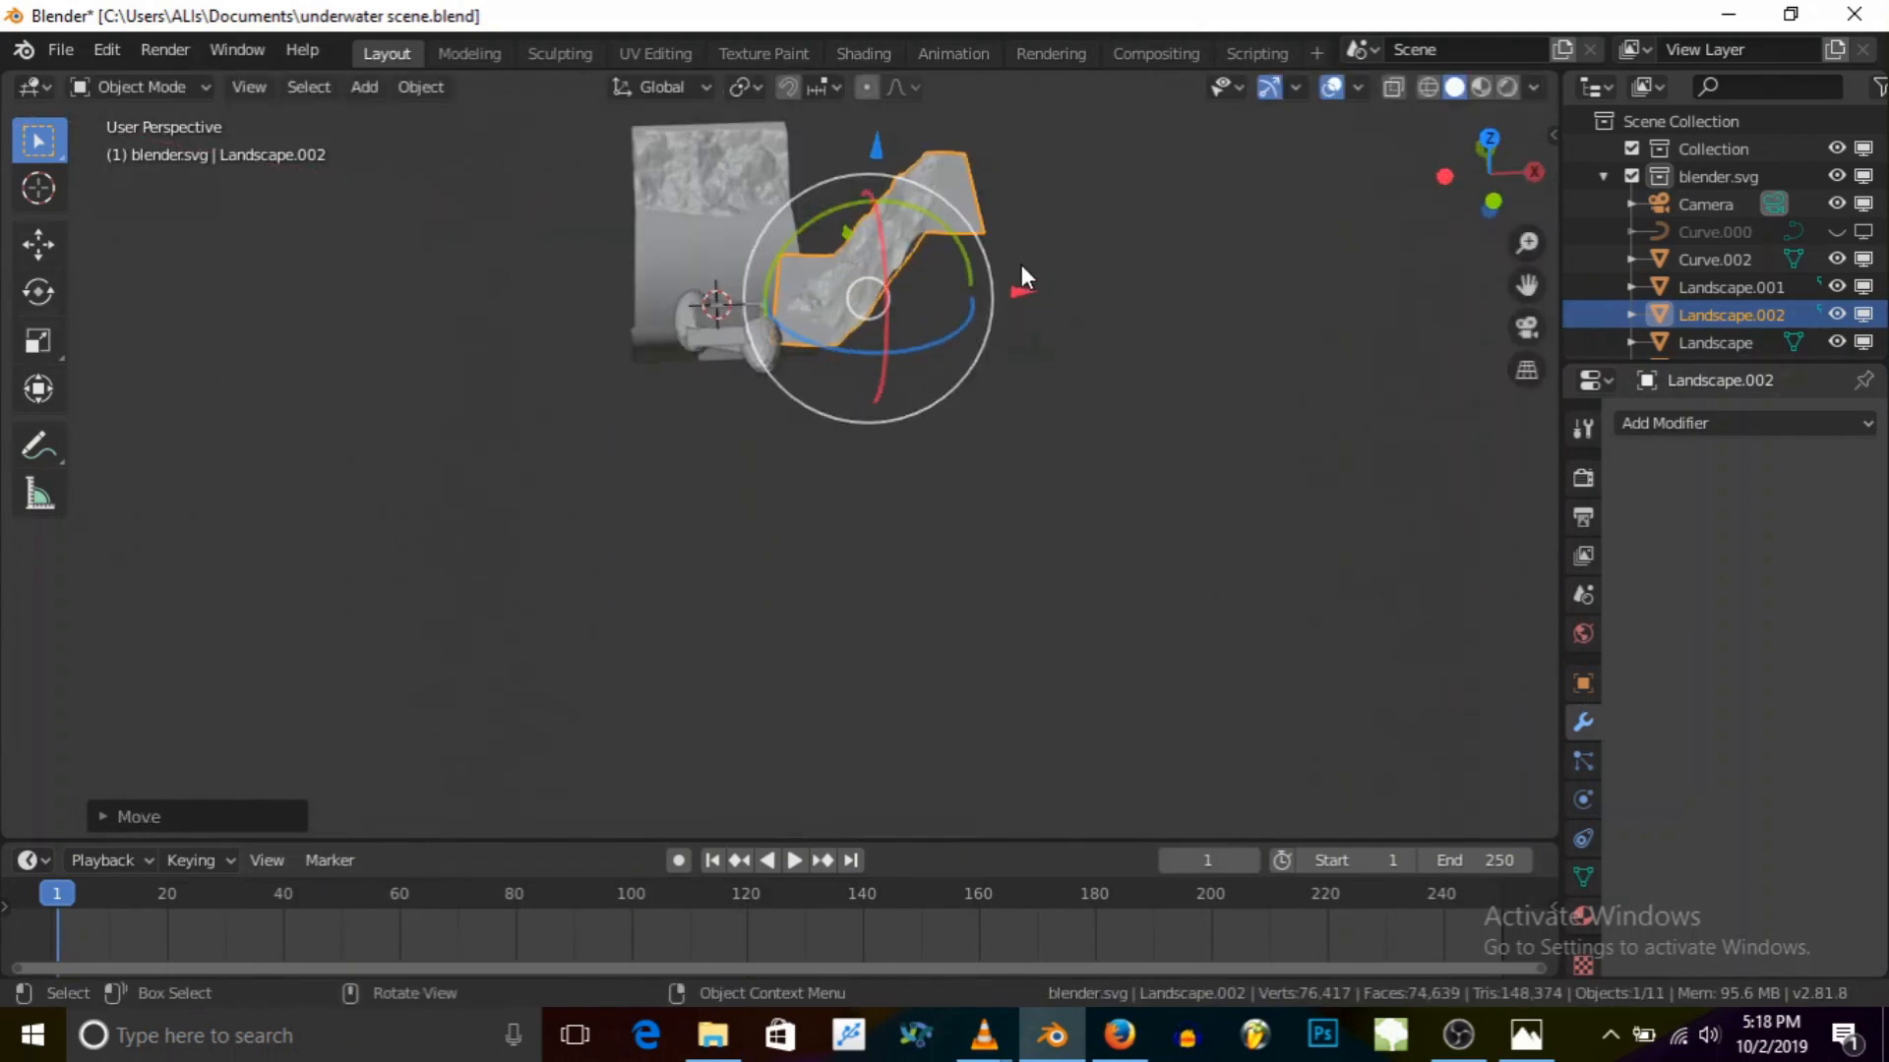
Step: Lower the side cliff along Z and adjust its X position so it stands along the edge of the long floor
drag(947, 228, 1033, 821)
drag(1025, 285, 974, 282)
middle_drag(974, 282, 976, 200)
drag(769, 143, 769, 185)
middle_drag(770, 185, 829, 344)
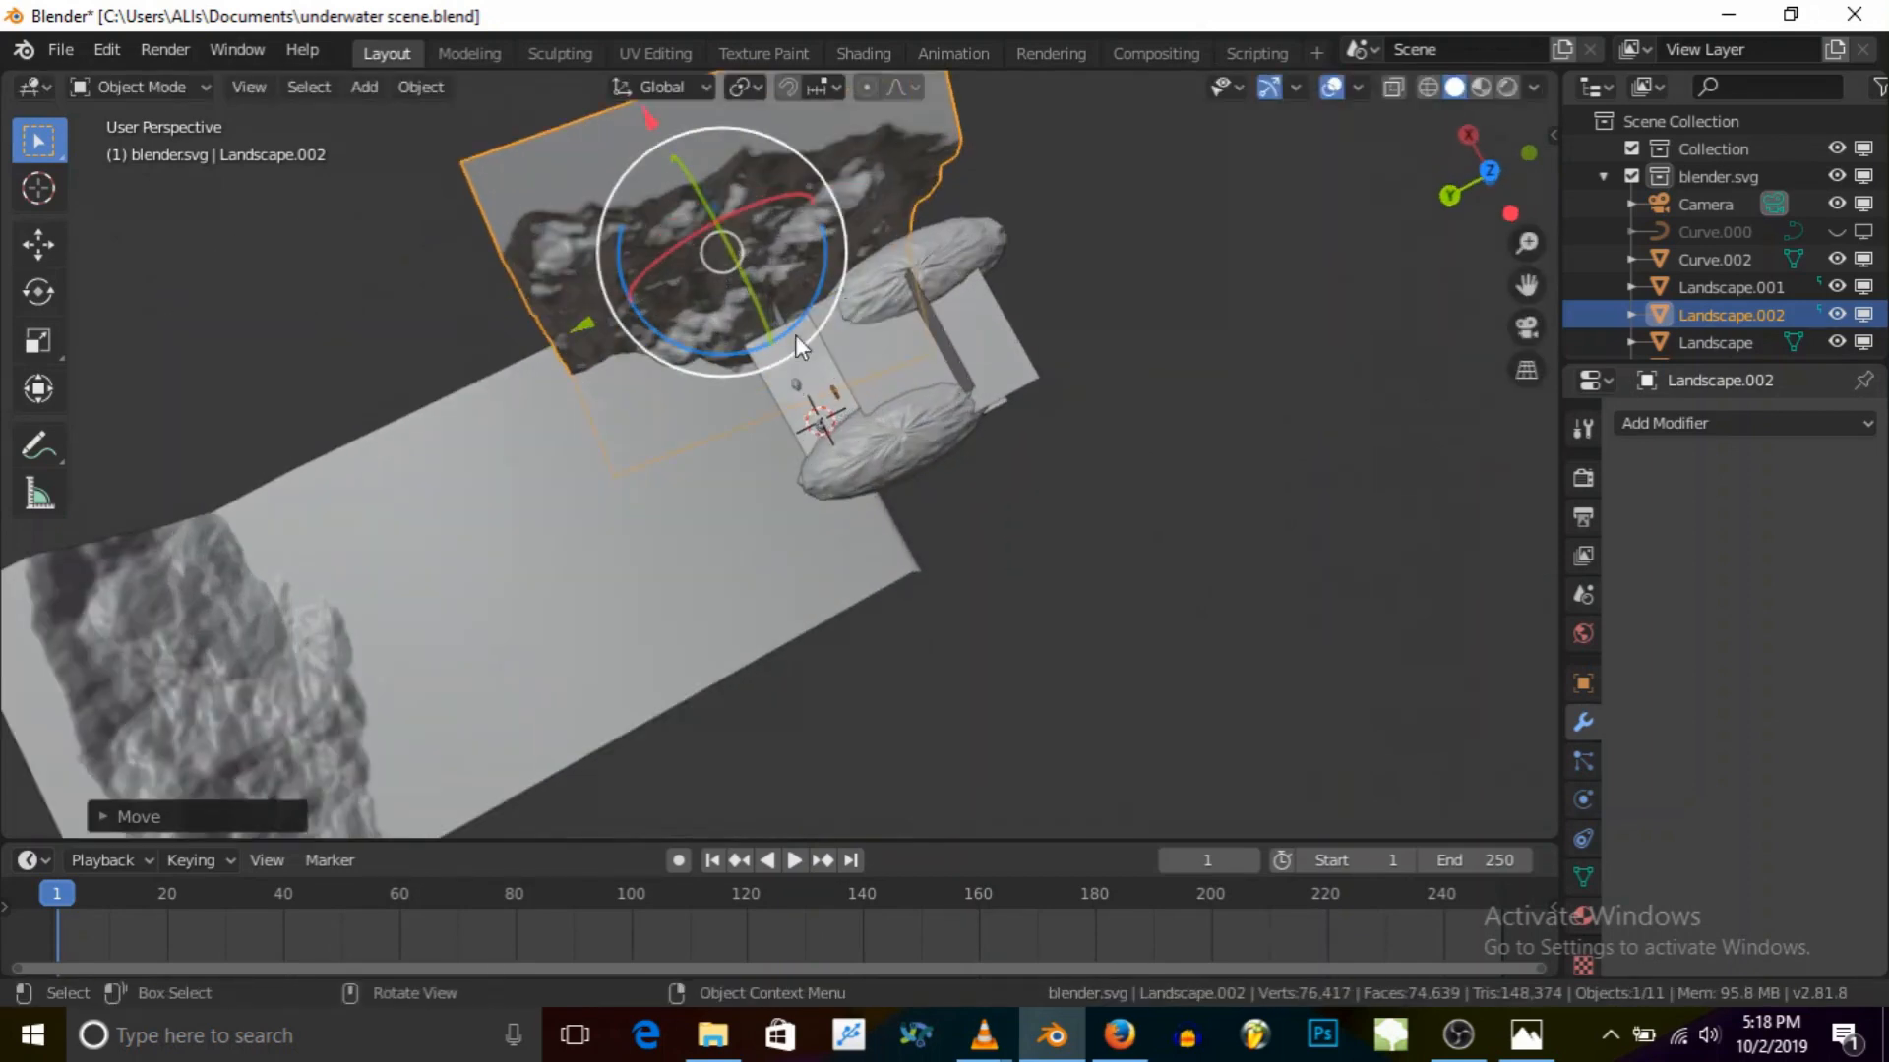
key(g)
key(x)
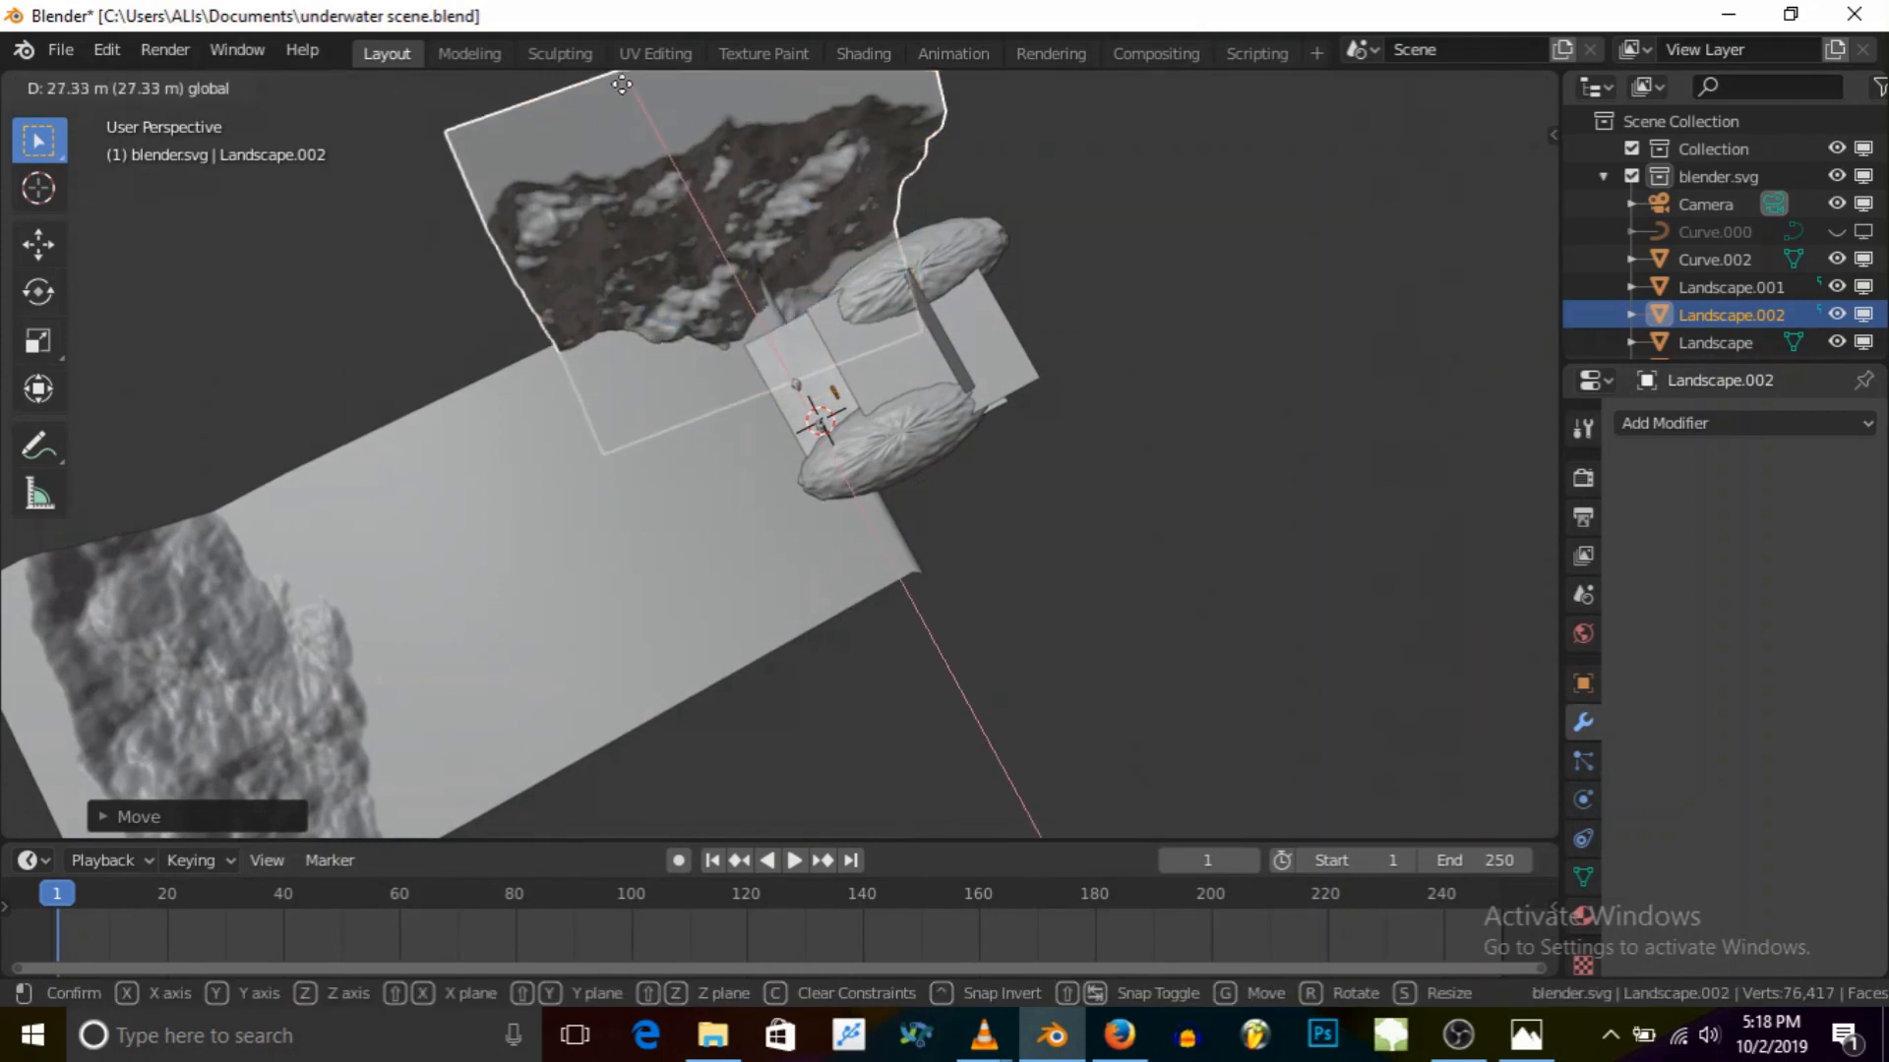
click(655, 140)
Step: Scale the side cliff along Y by about 3 and shift it along Y to run the length of the floor
scroll(716, 322, down, 2)
key(s)
key(y)
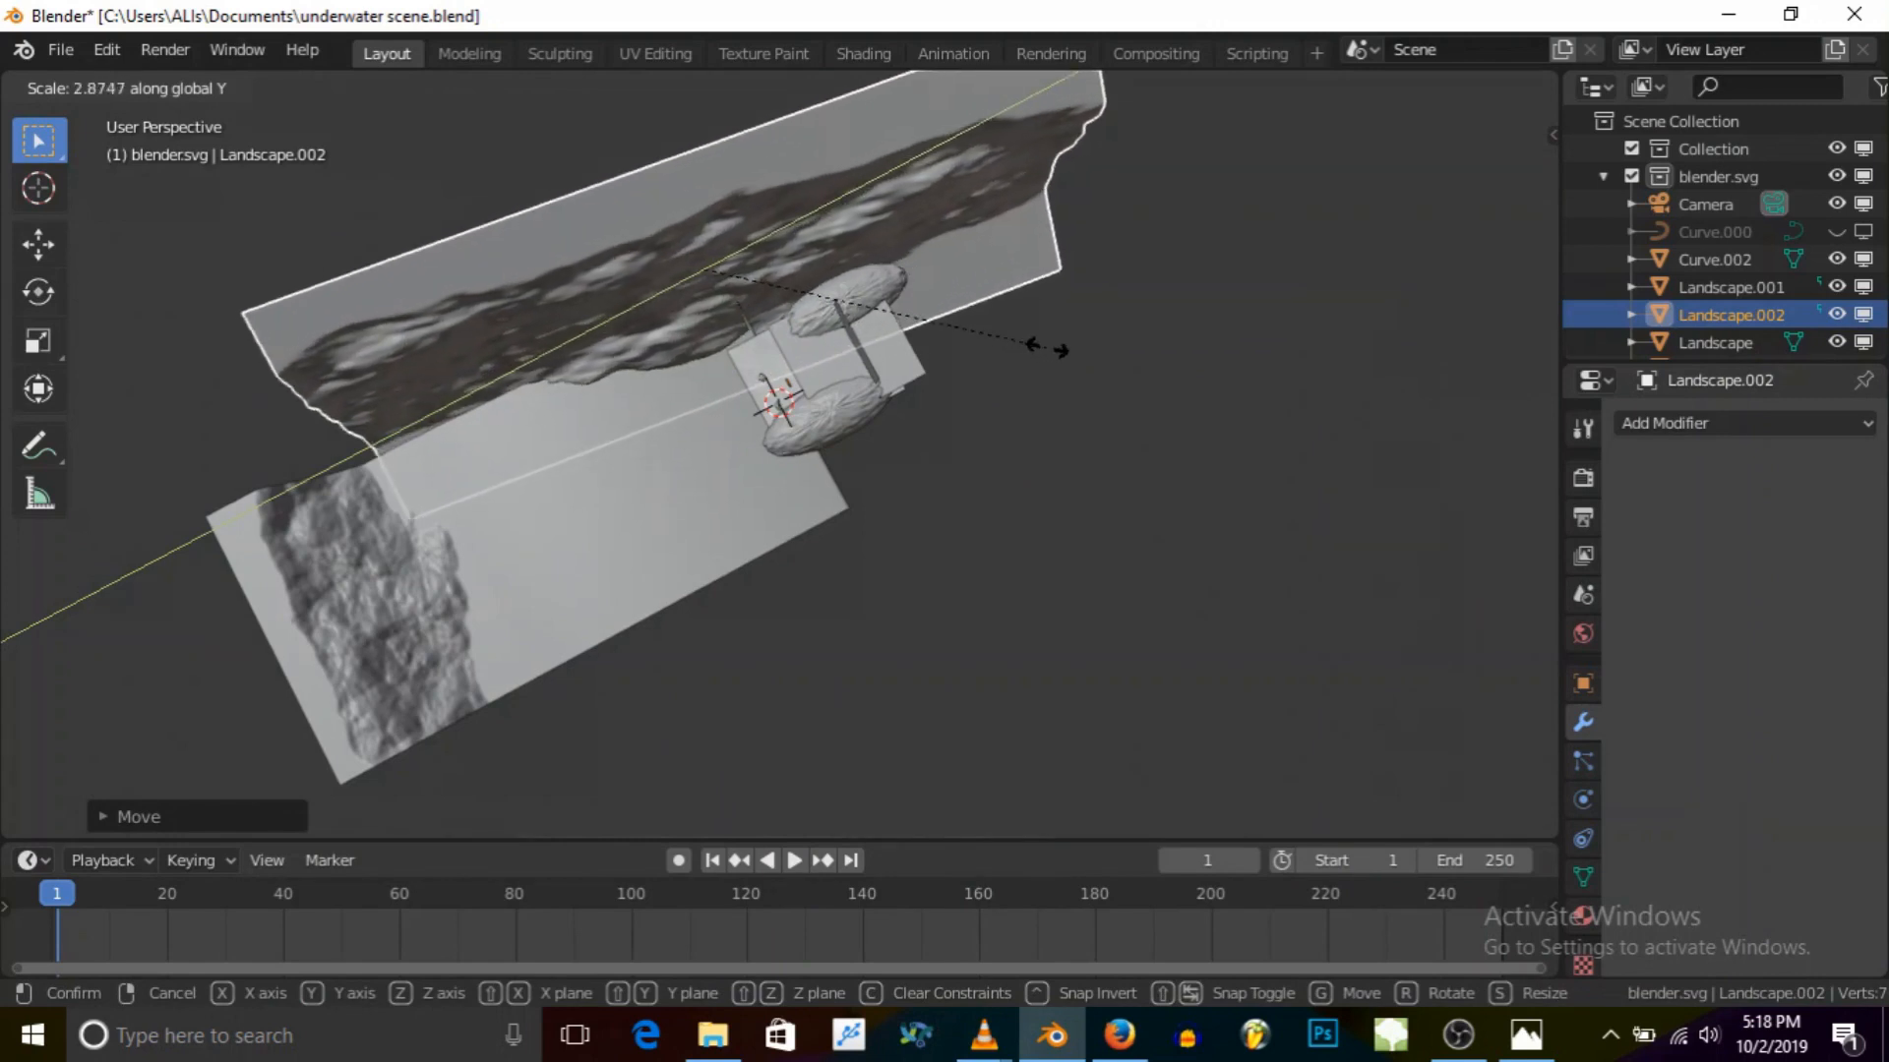
click(919, 304)
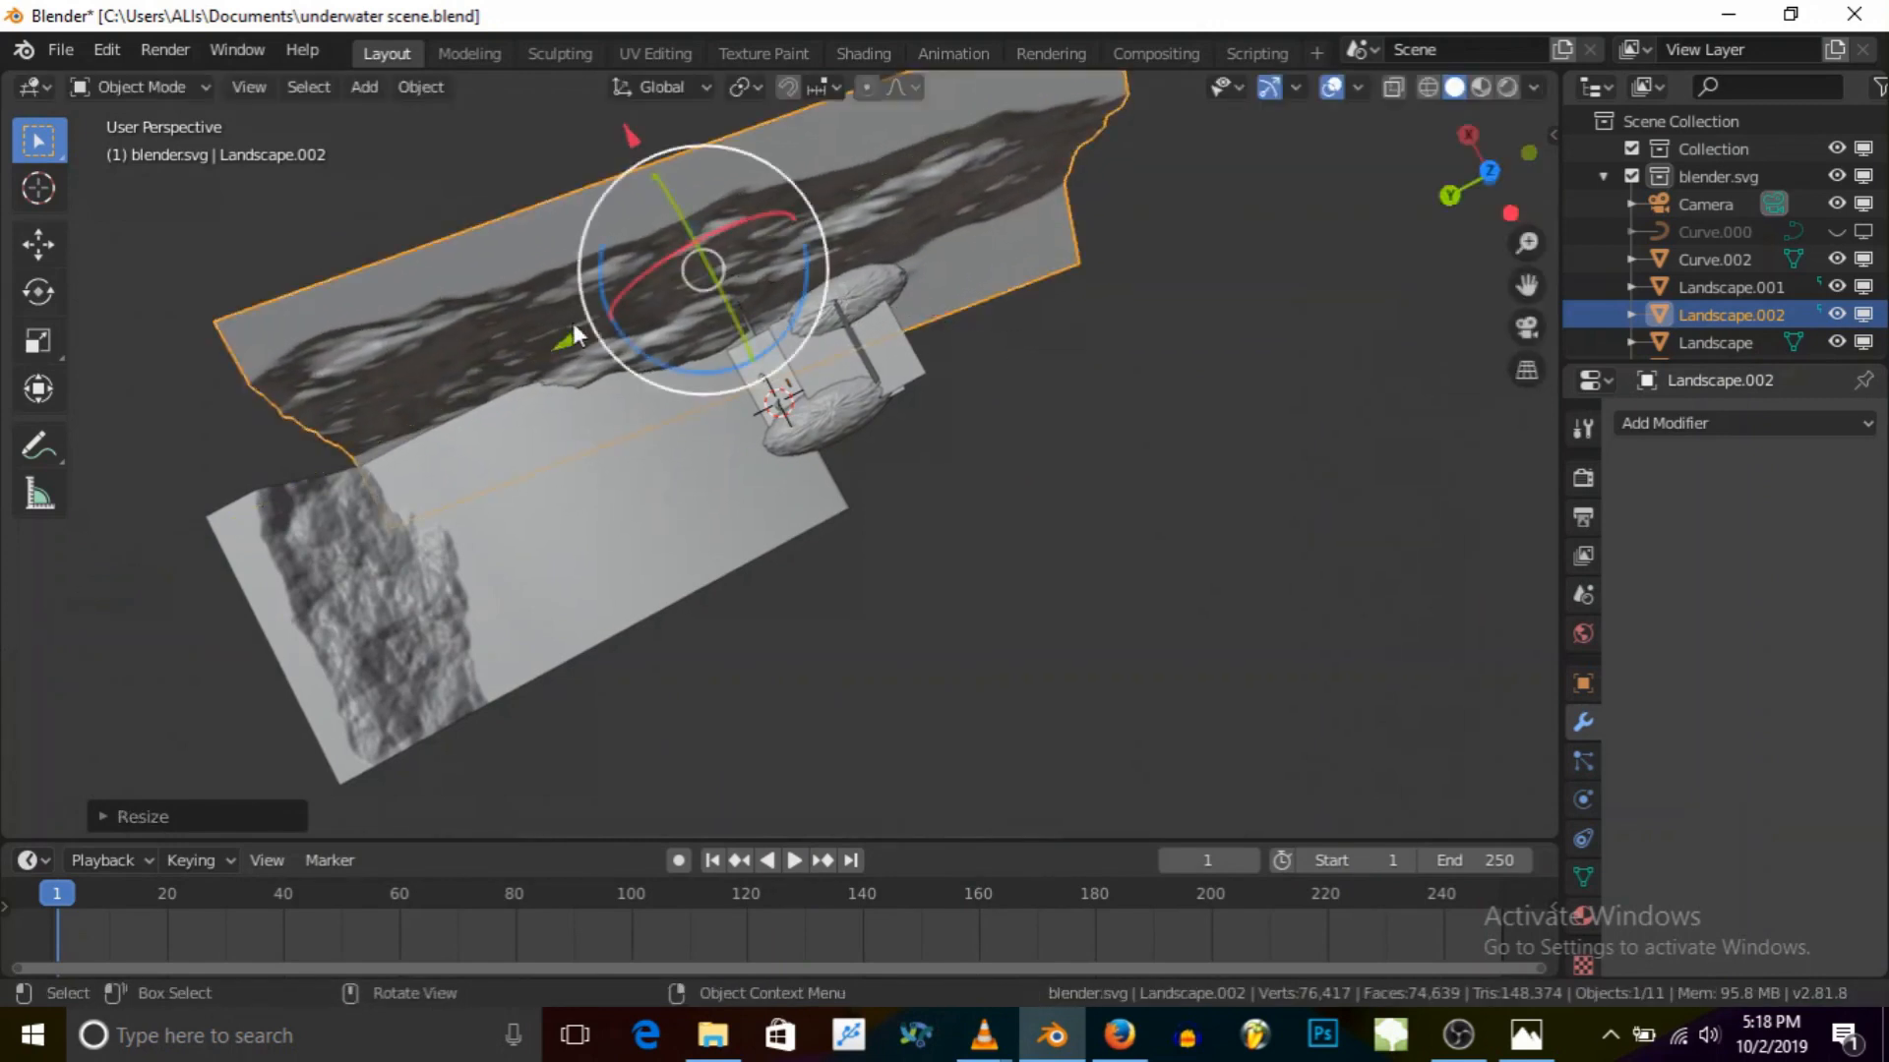
key(g)
key(y)
click(532, 423)
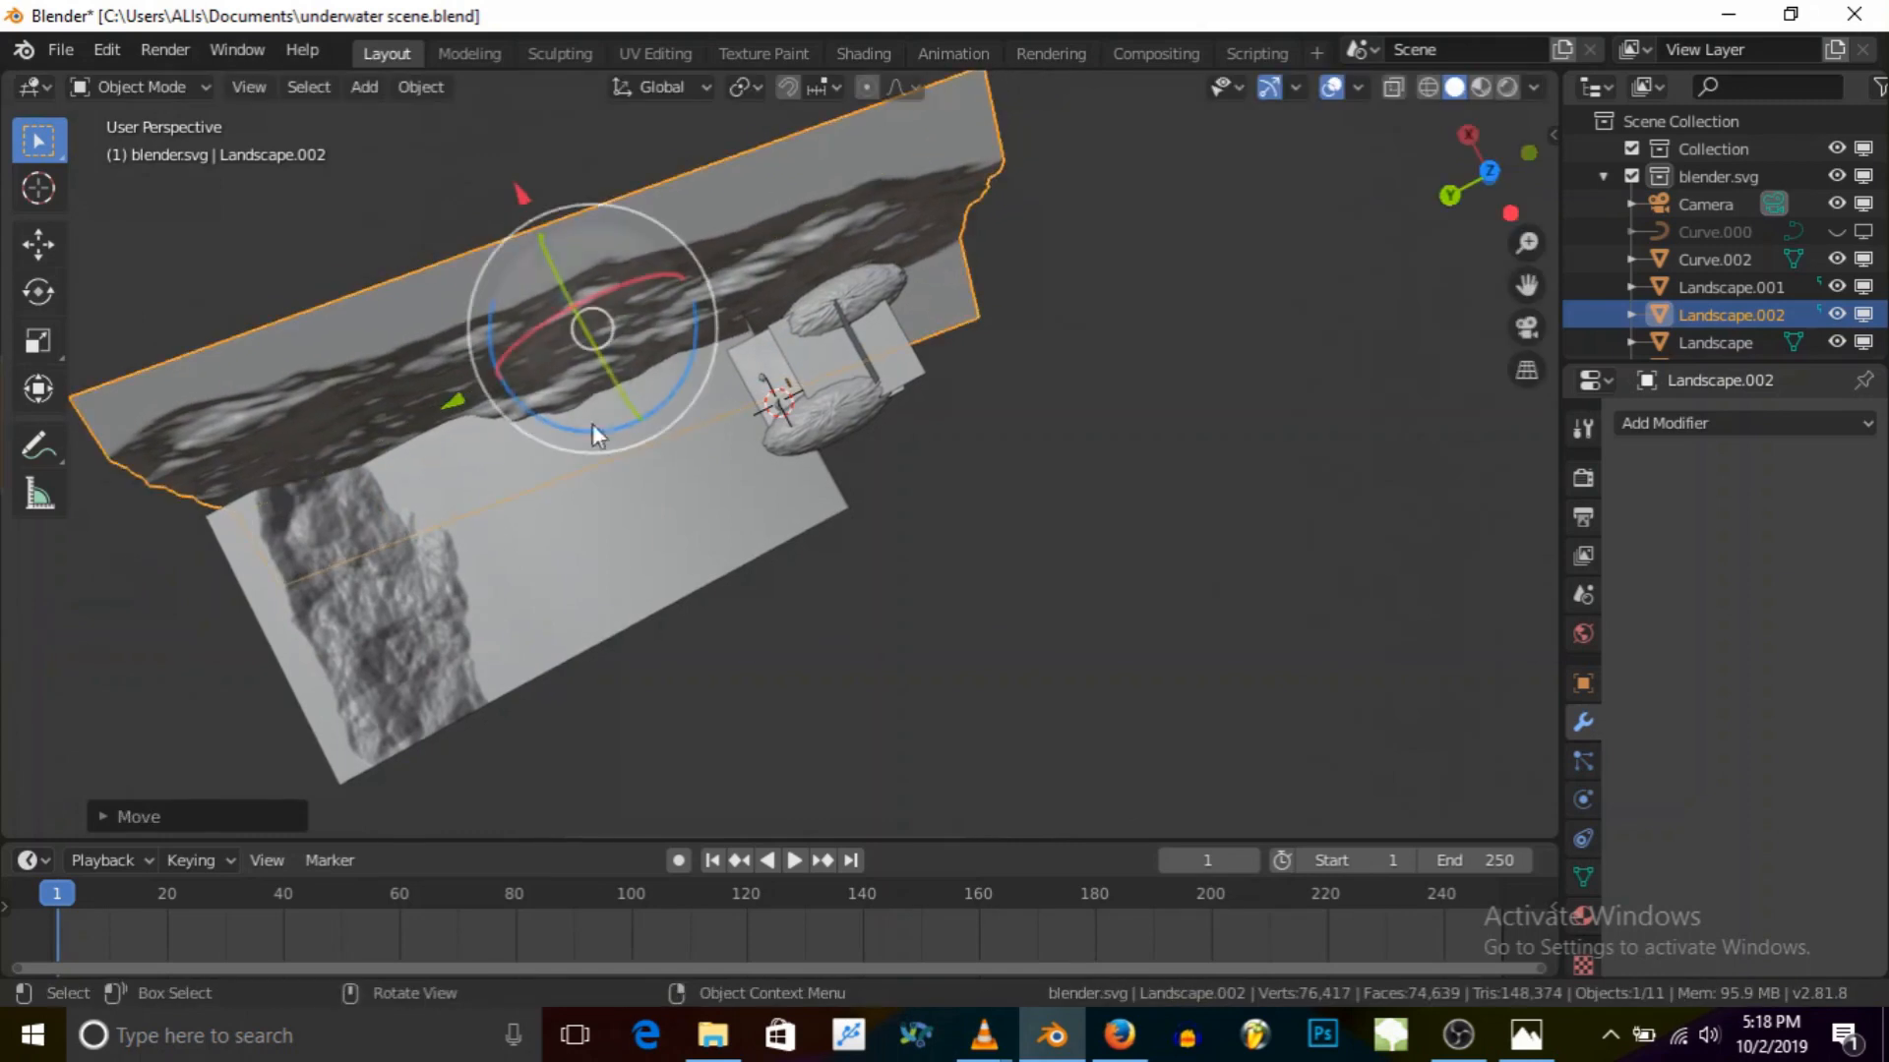
Step: Rotate the side cliff about 7° around Z to align with the floor, and check it through the camera
key(r)
key(z)
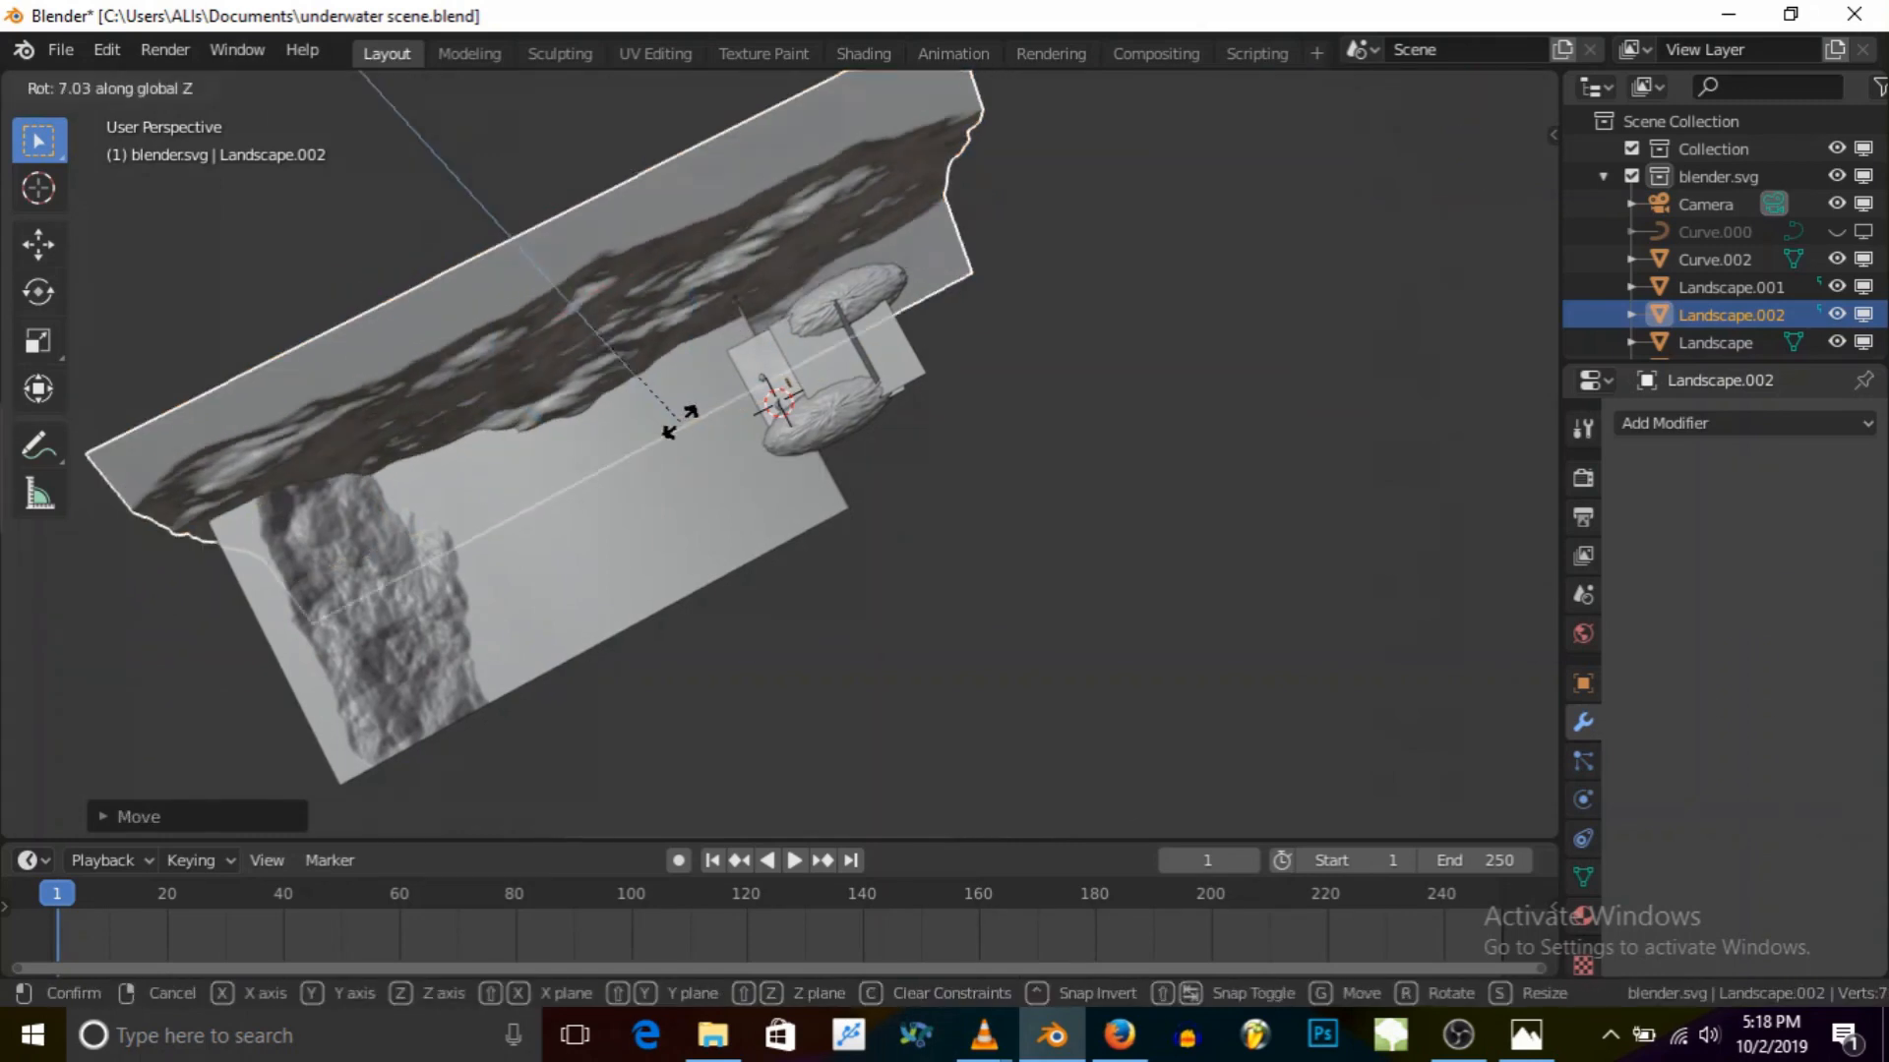
click(682, 420)
middle_drag(682, 421, 630, 379)
middle_drag(1174, 328, 1391, 379)
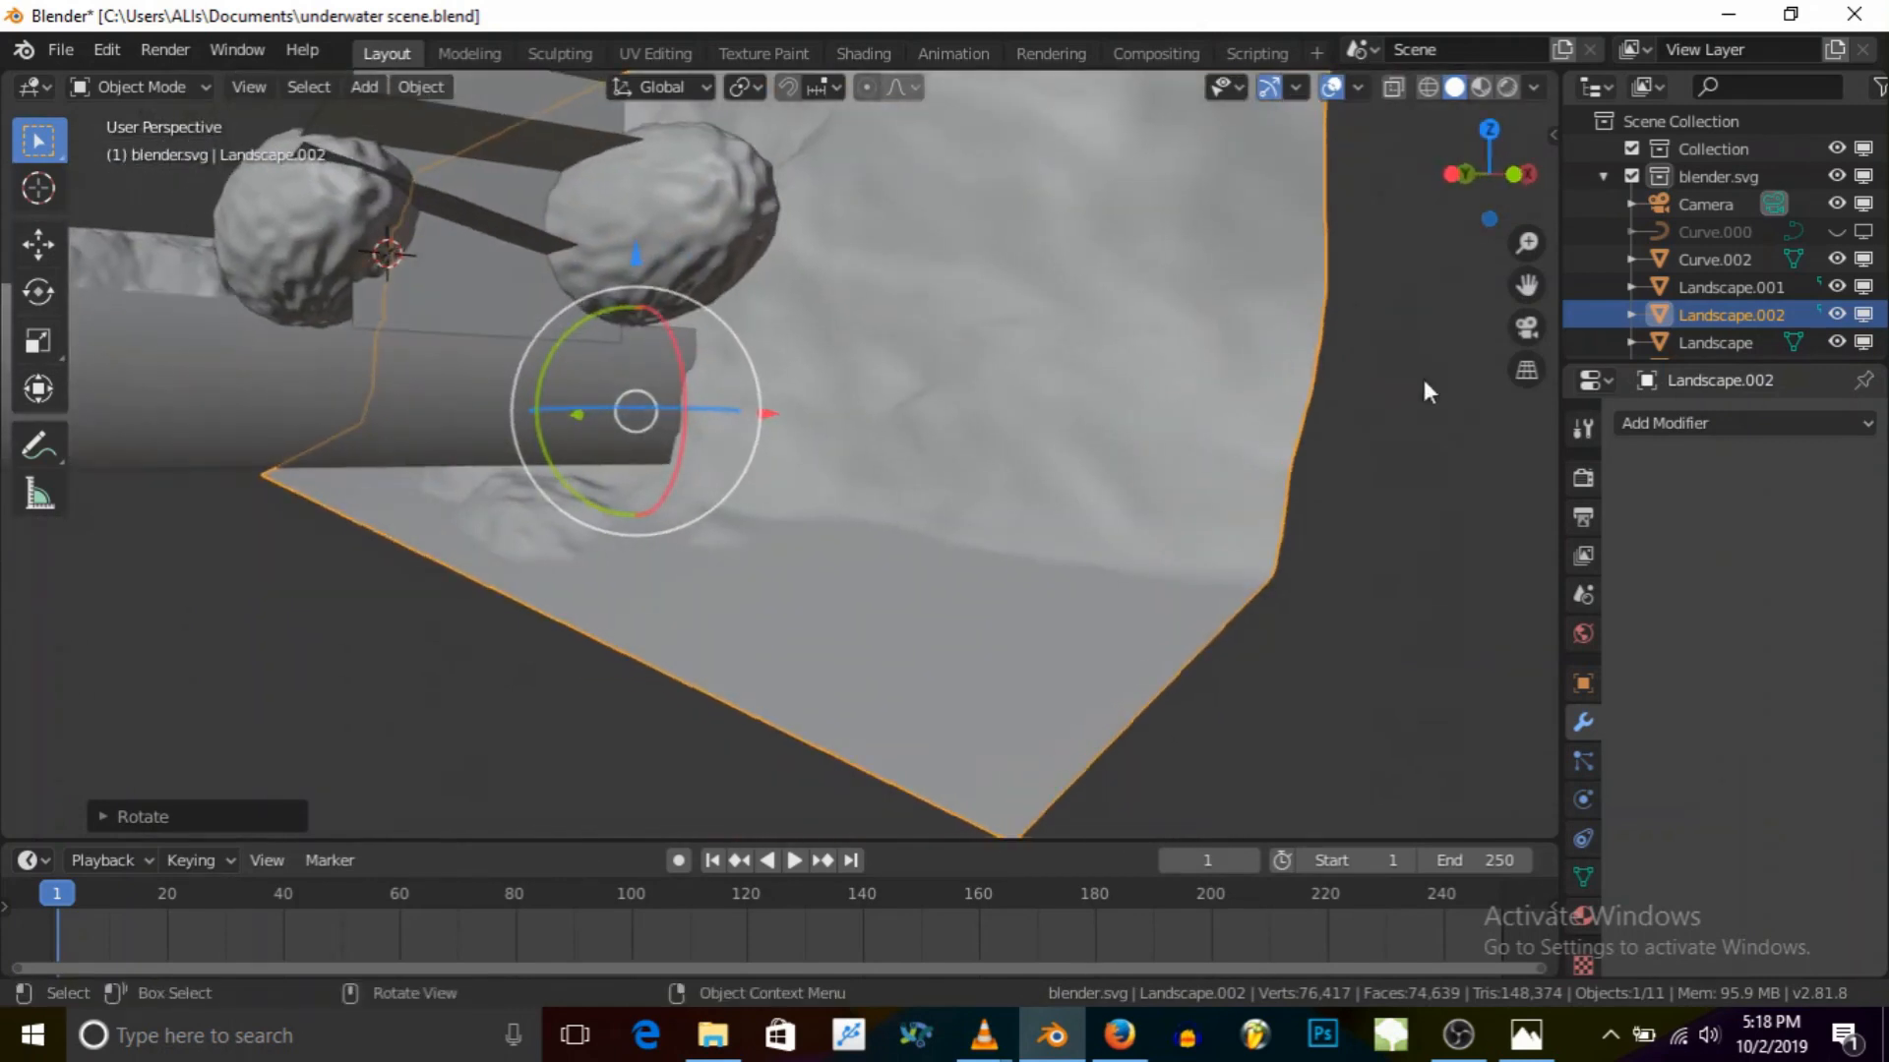
click(1526, 325)
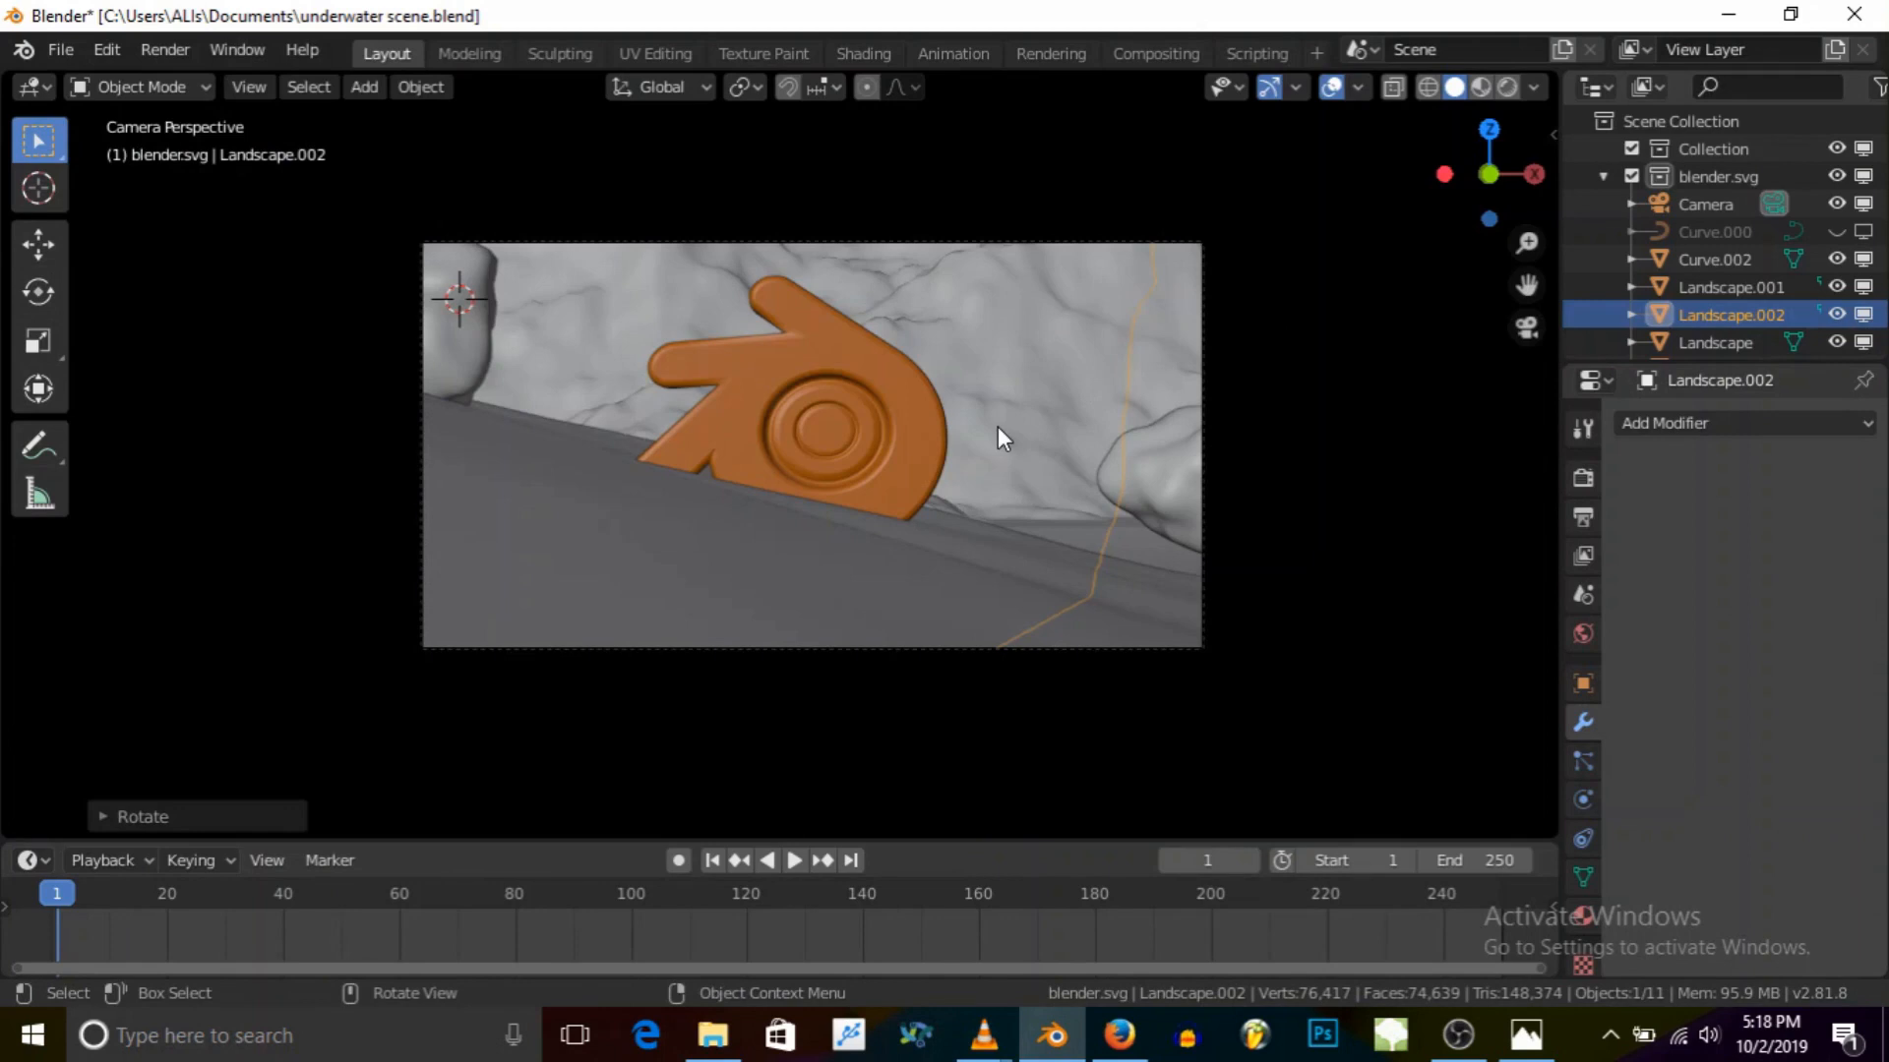
Step: Move the side cliff inward along X until its rock face enters the right part of the camera frame
middle_drag(1527, 324, 973, 425)
mouse_move(586, 435)
mouse_down()
mouse_move(559, 429)
mouse_move(571, 439)
mouse_up()
middle_drag(571, 439, 858, 360)
scroll(905, 319, up, 3)
scroll(858, 360, down, 2)
drag(470, 444, 548, 463)
middle_drag(735, 518, 627, 505)
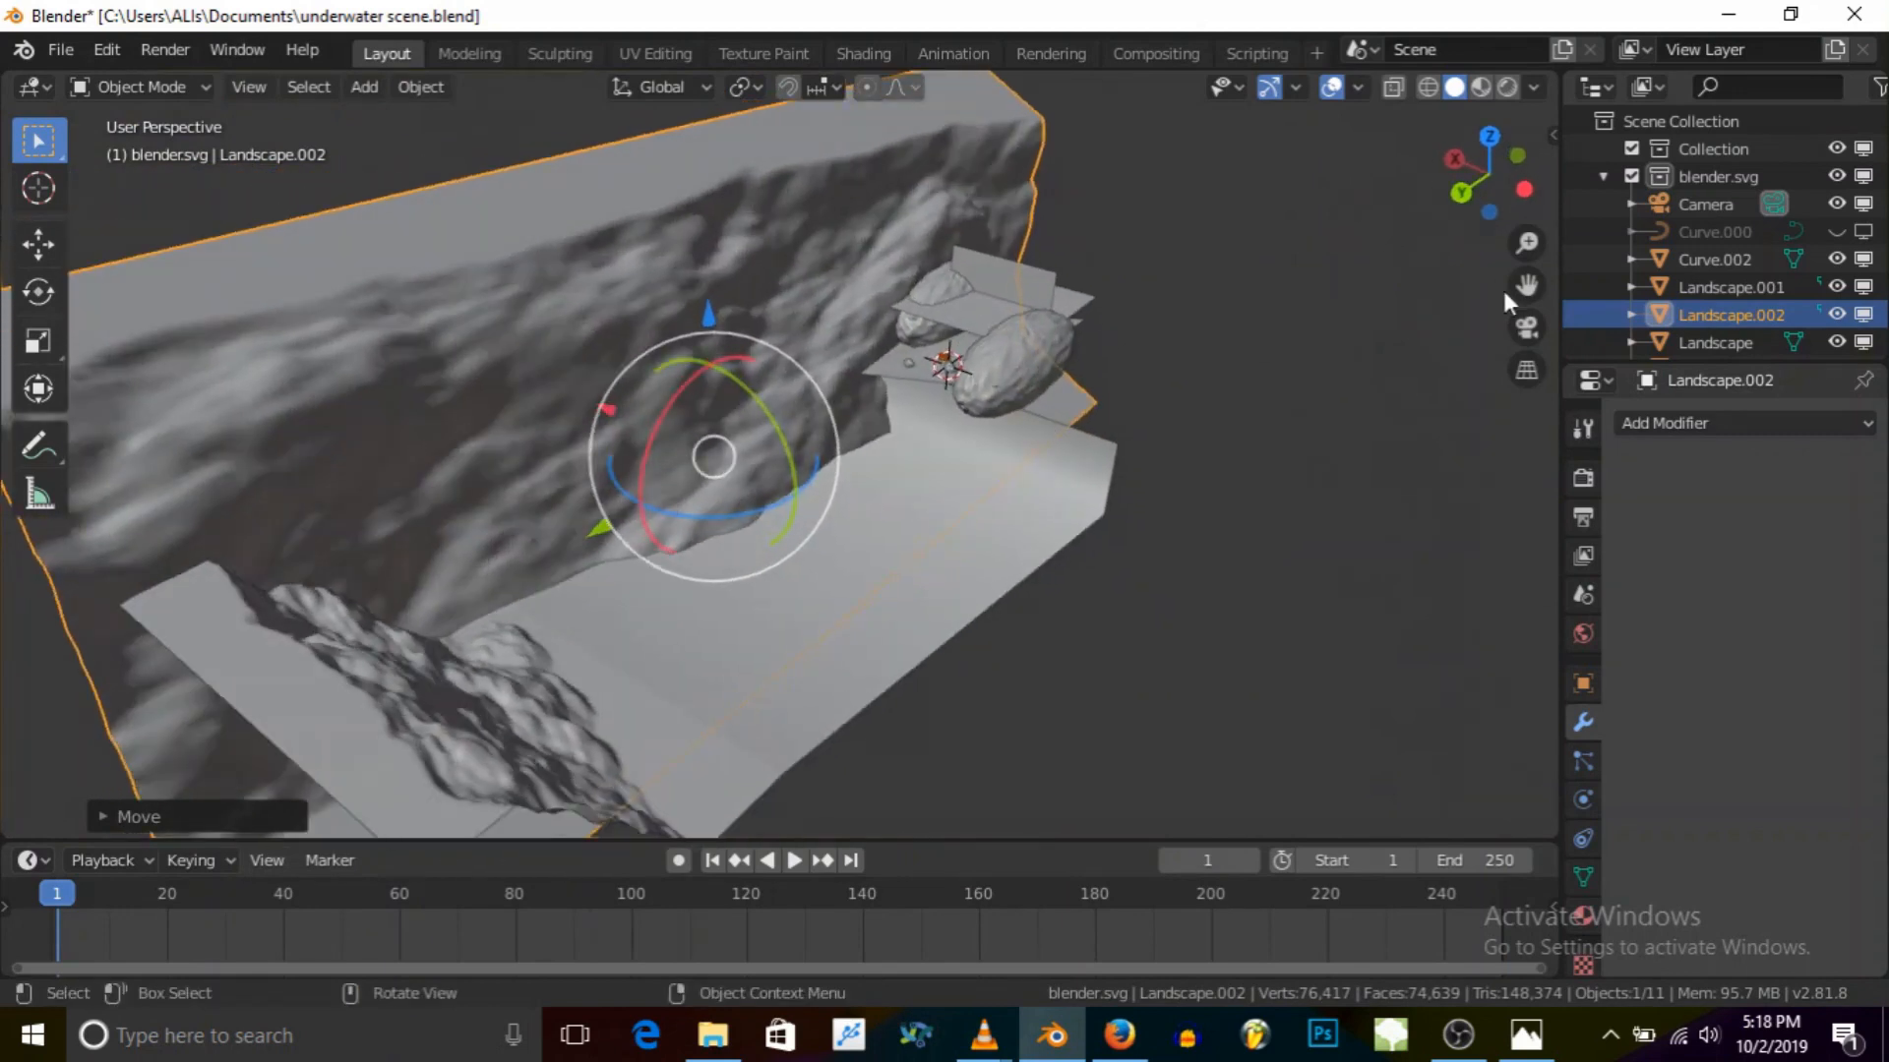
click(1516, 320)
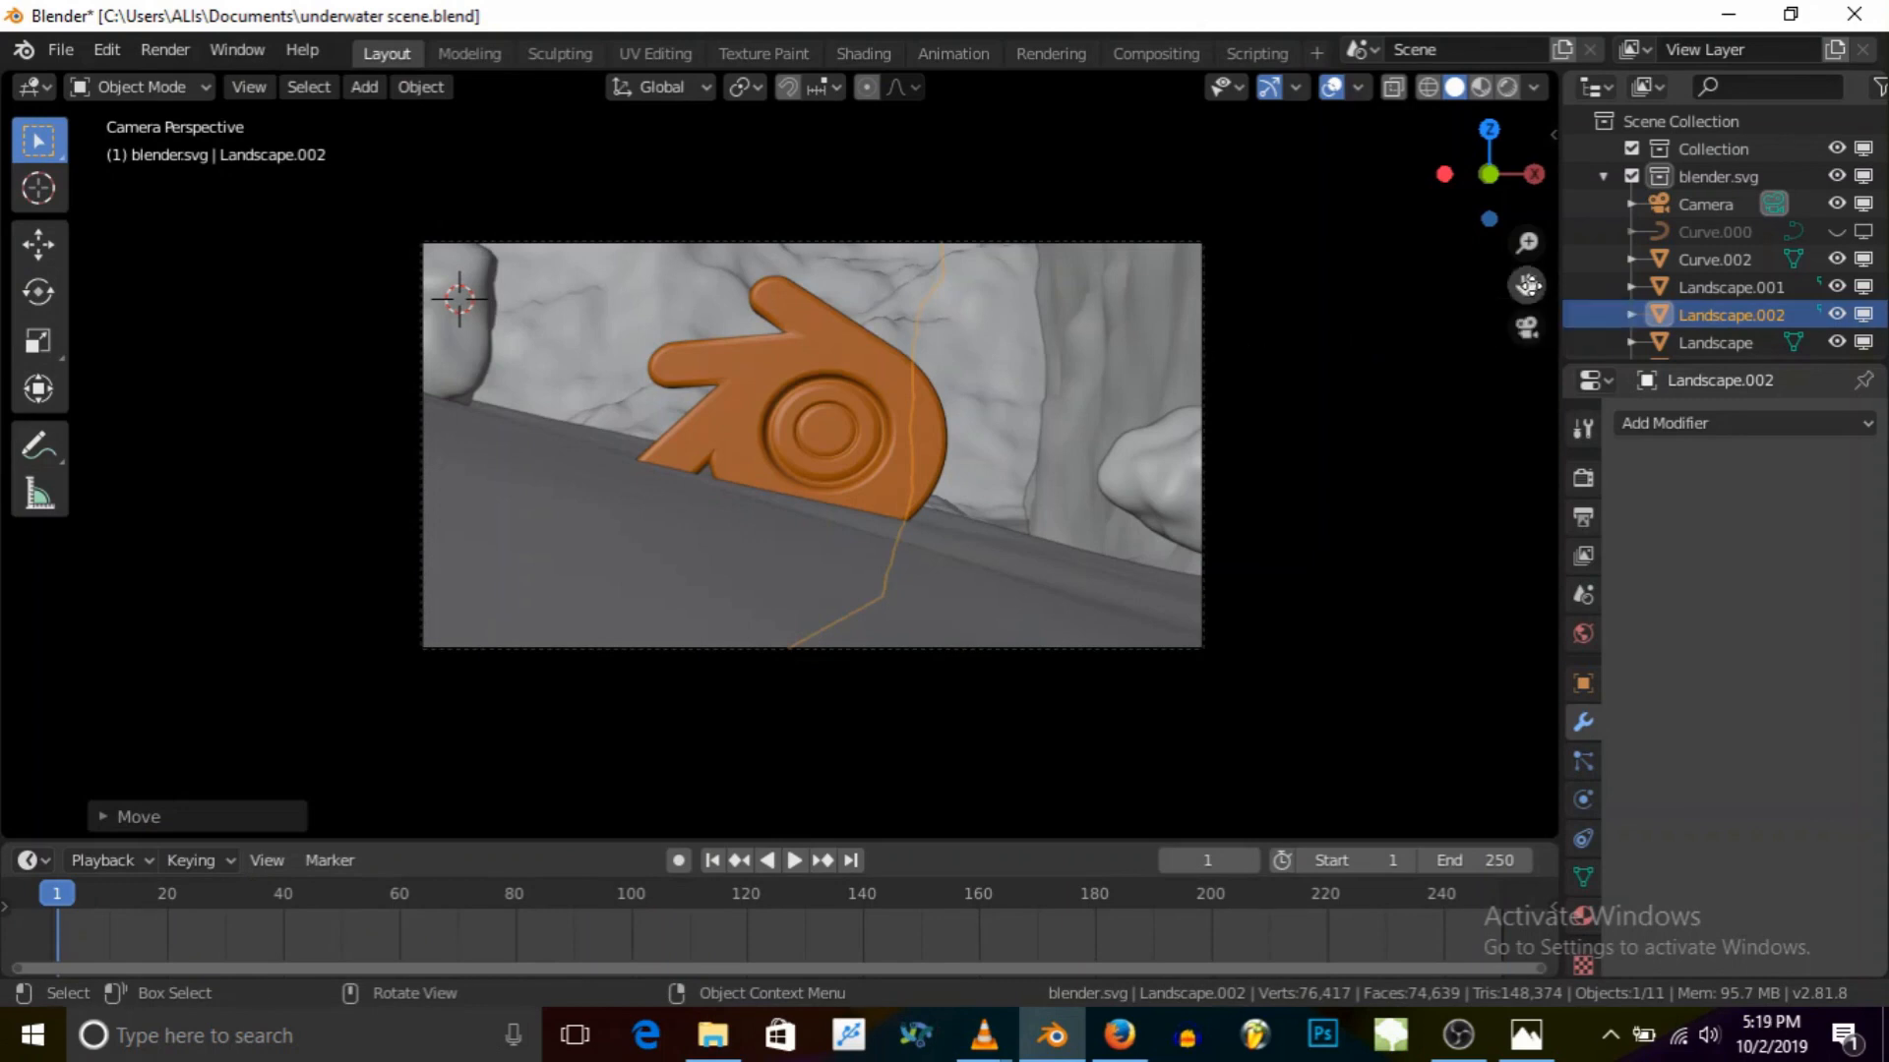
click(1525, 325)
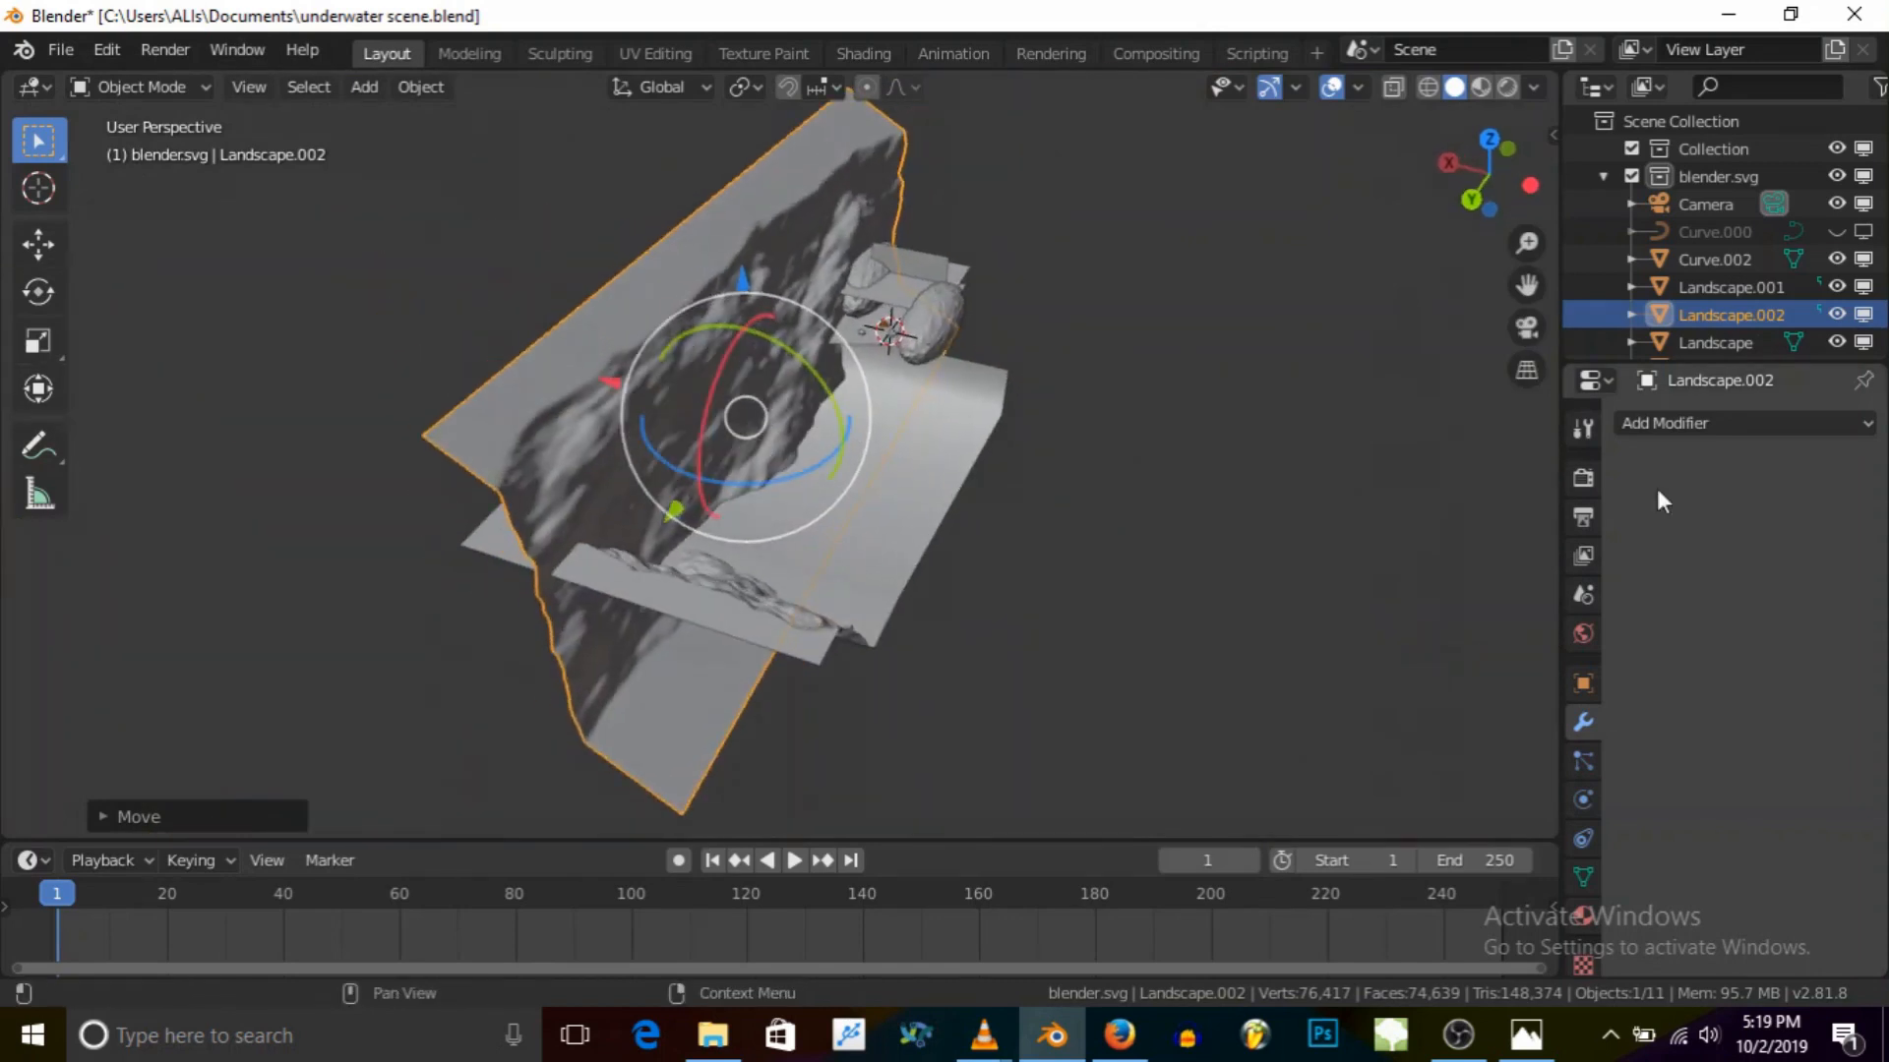
Step: Add a Mirror modifier on the X axis to the side cliff, with Landscape.001 as the mirror object
click(1672, 424)
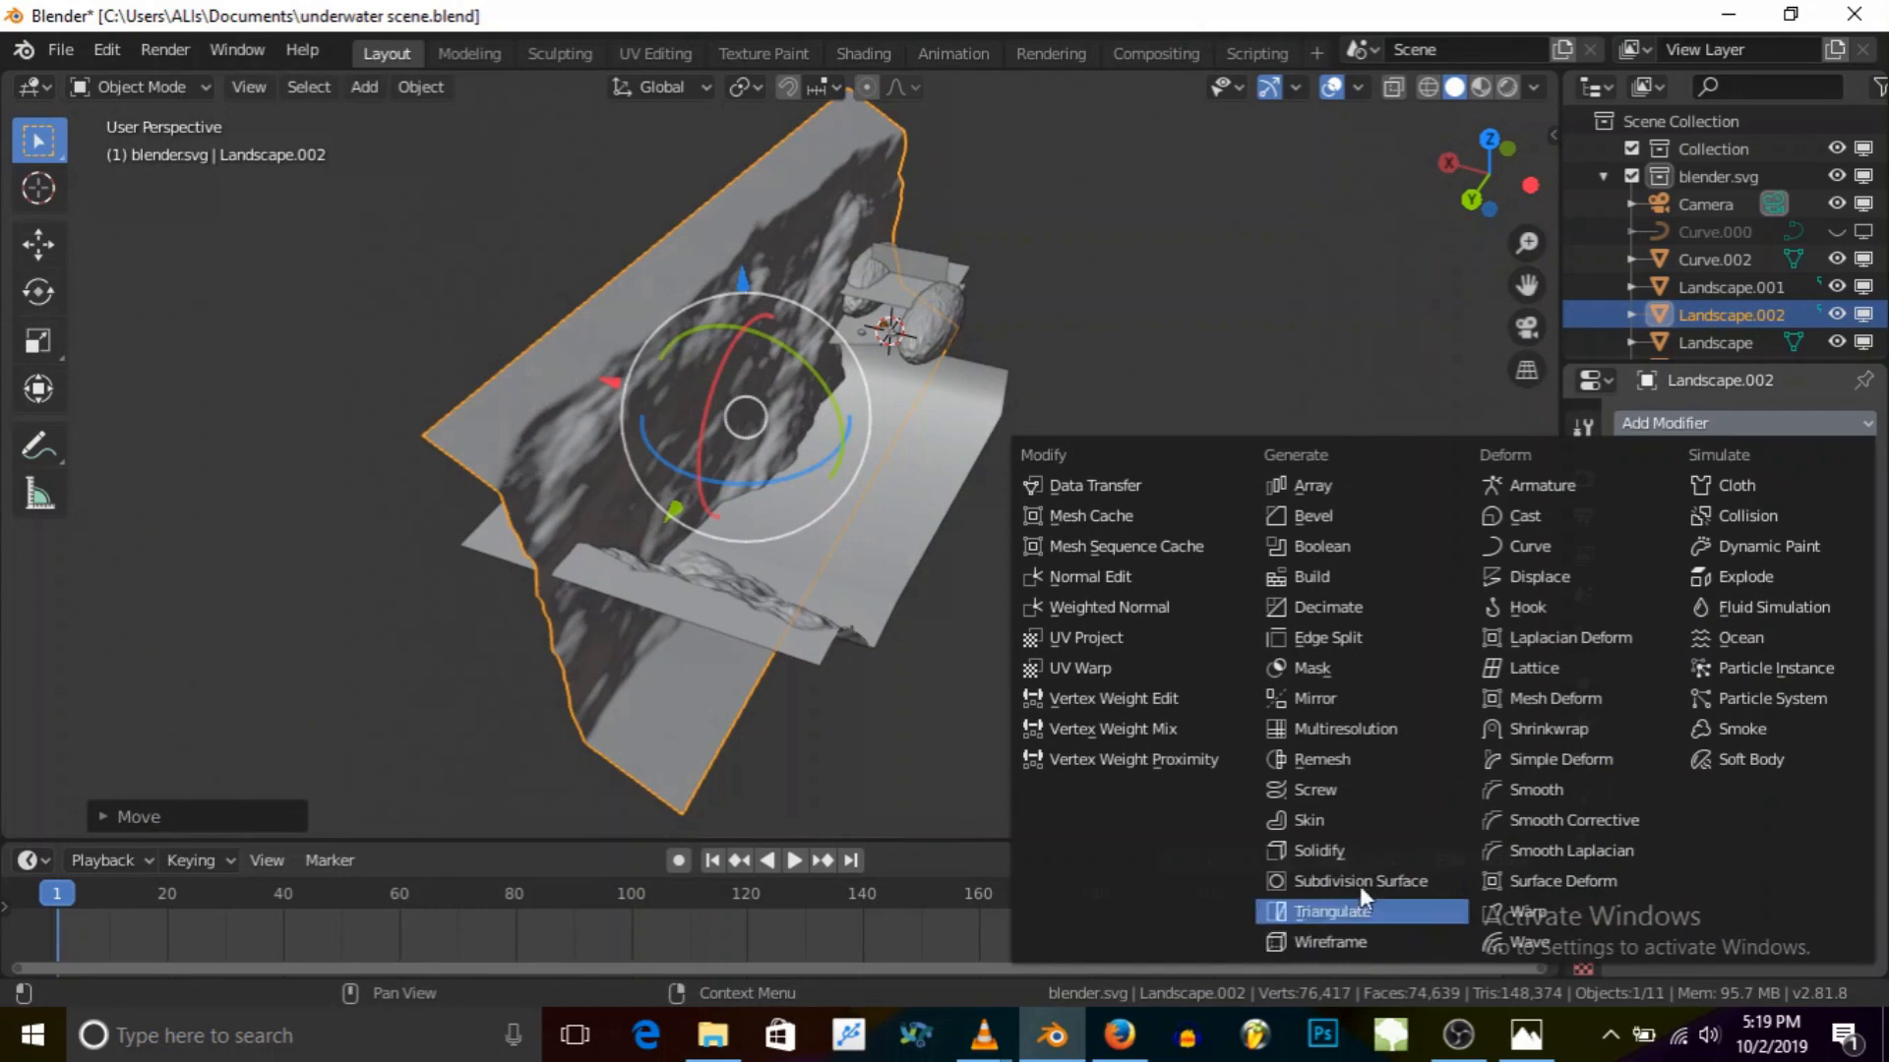
click(1413, 700)
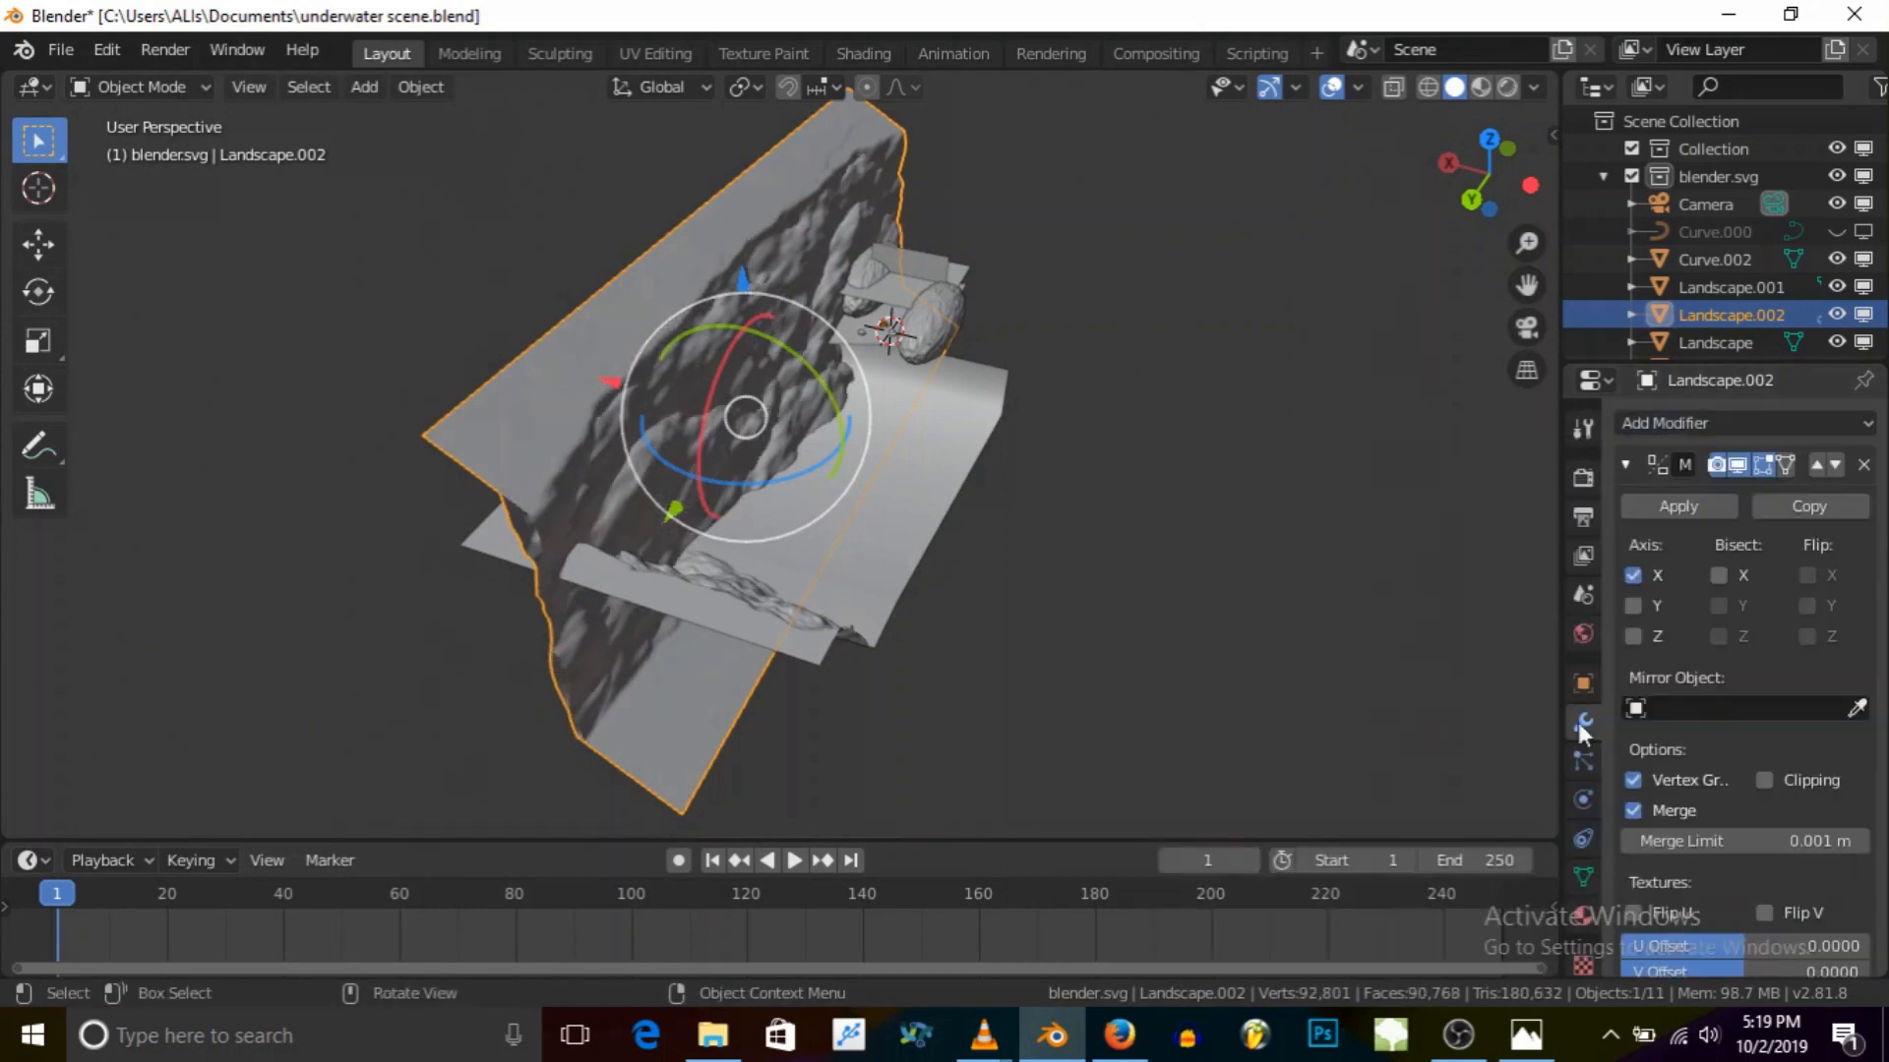
click(1858, 710)
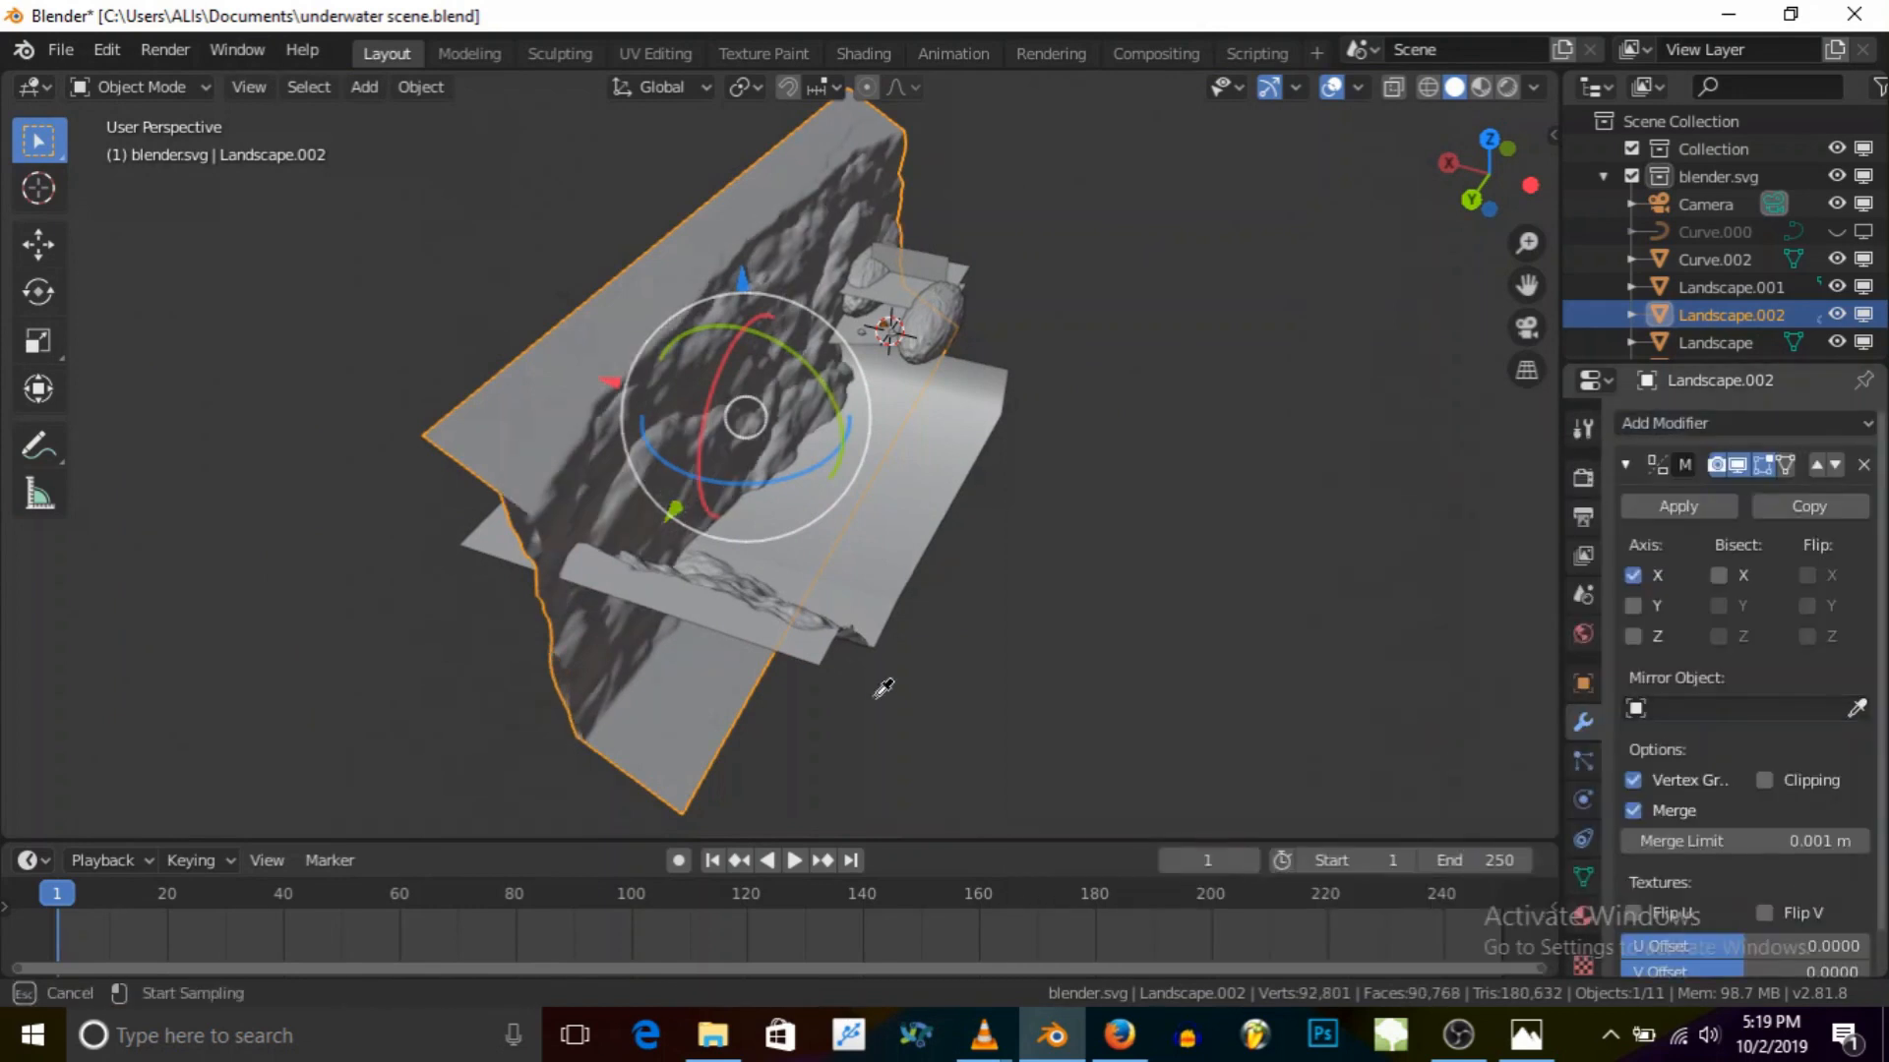
click(925, 553)
middle_drag(943, 568, 801, 404)
click(1524, 326)
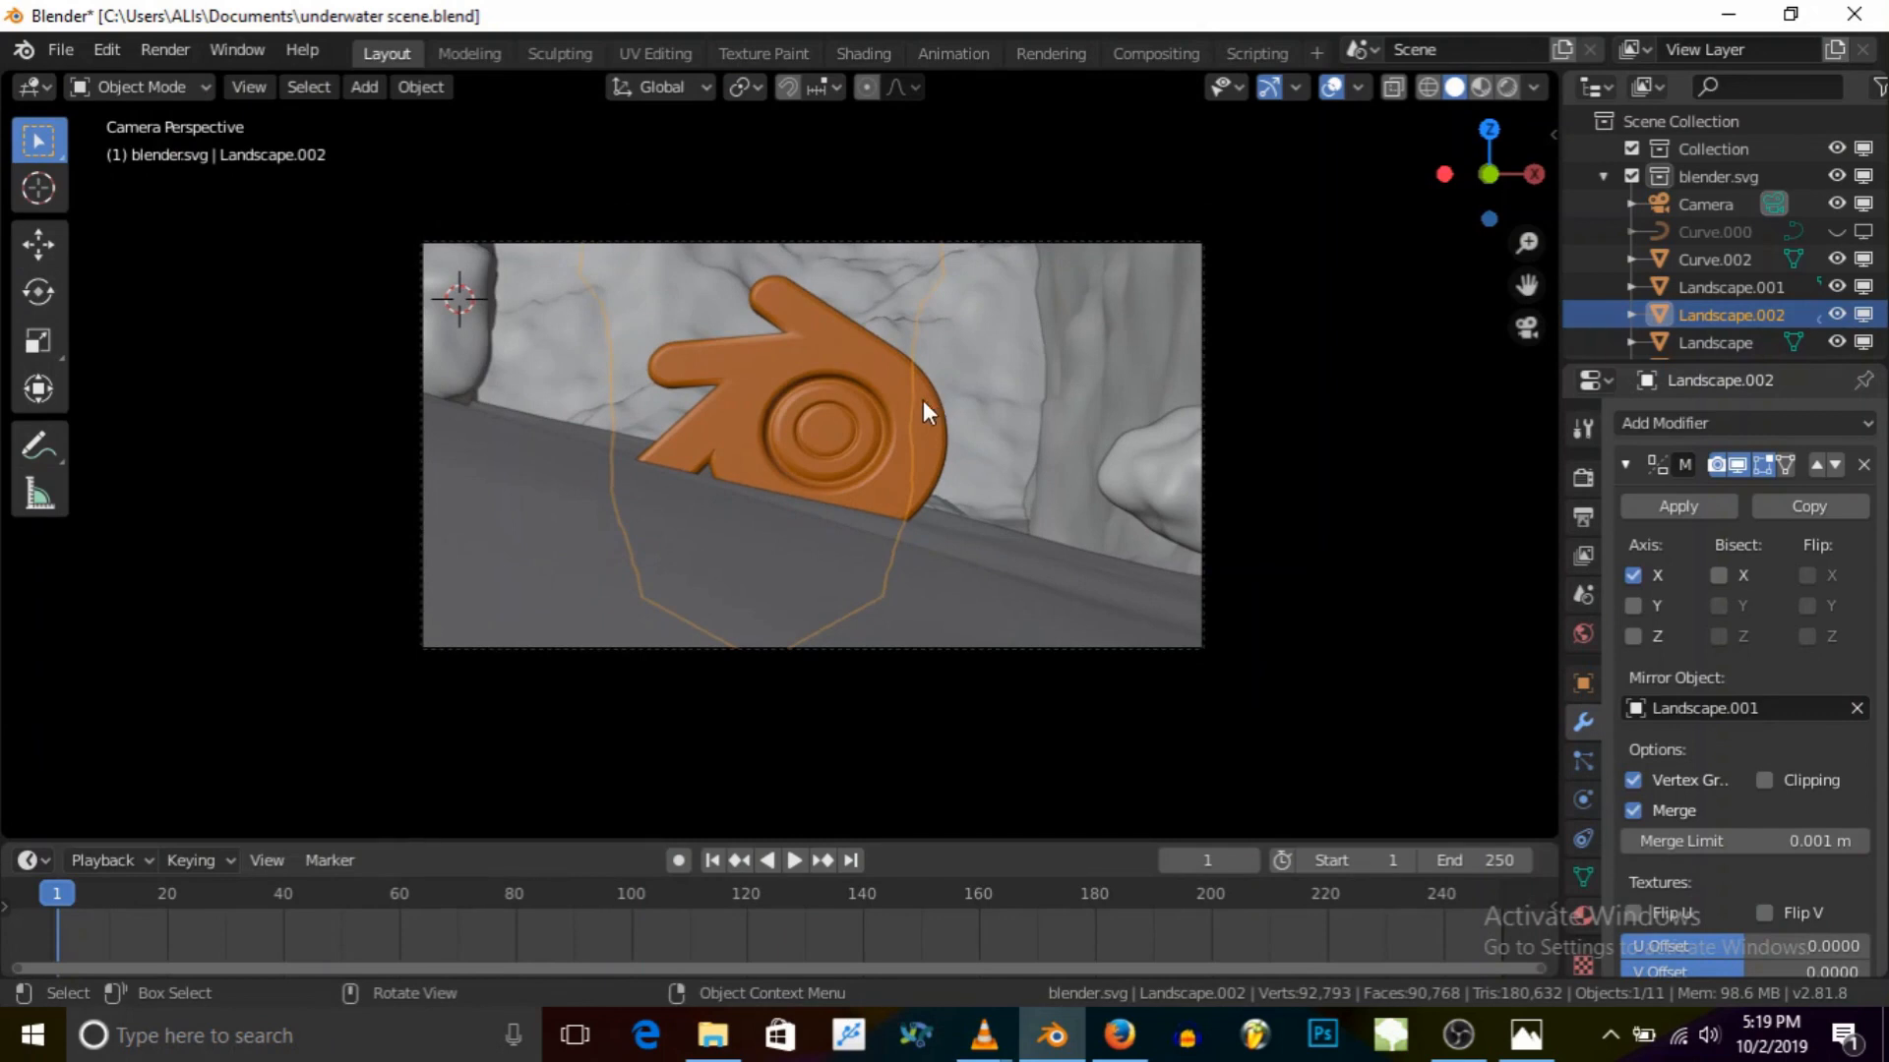
Step: Select the logo and hide the viewport overlays and gizmos for a clean camera view
click(880, 376)
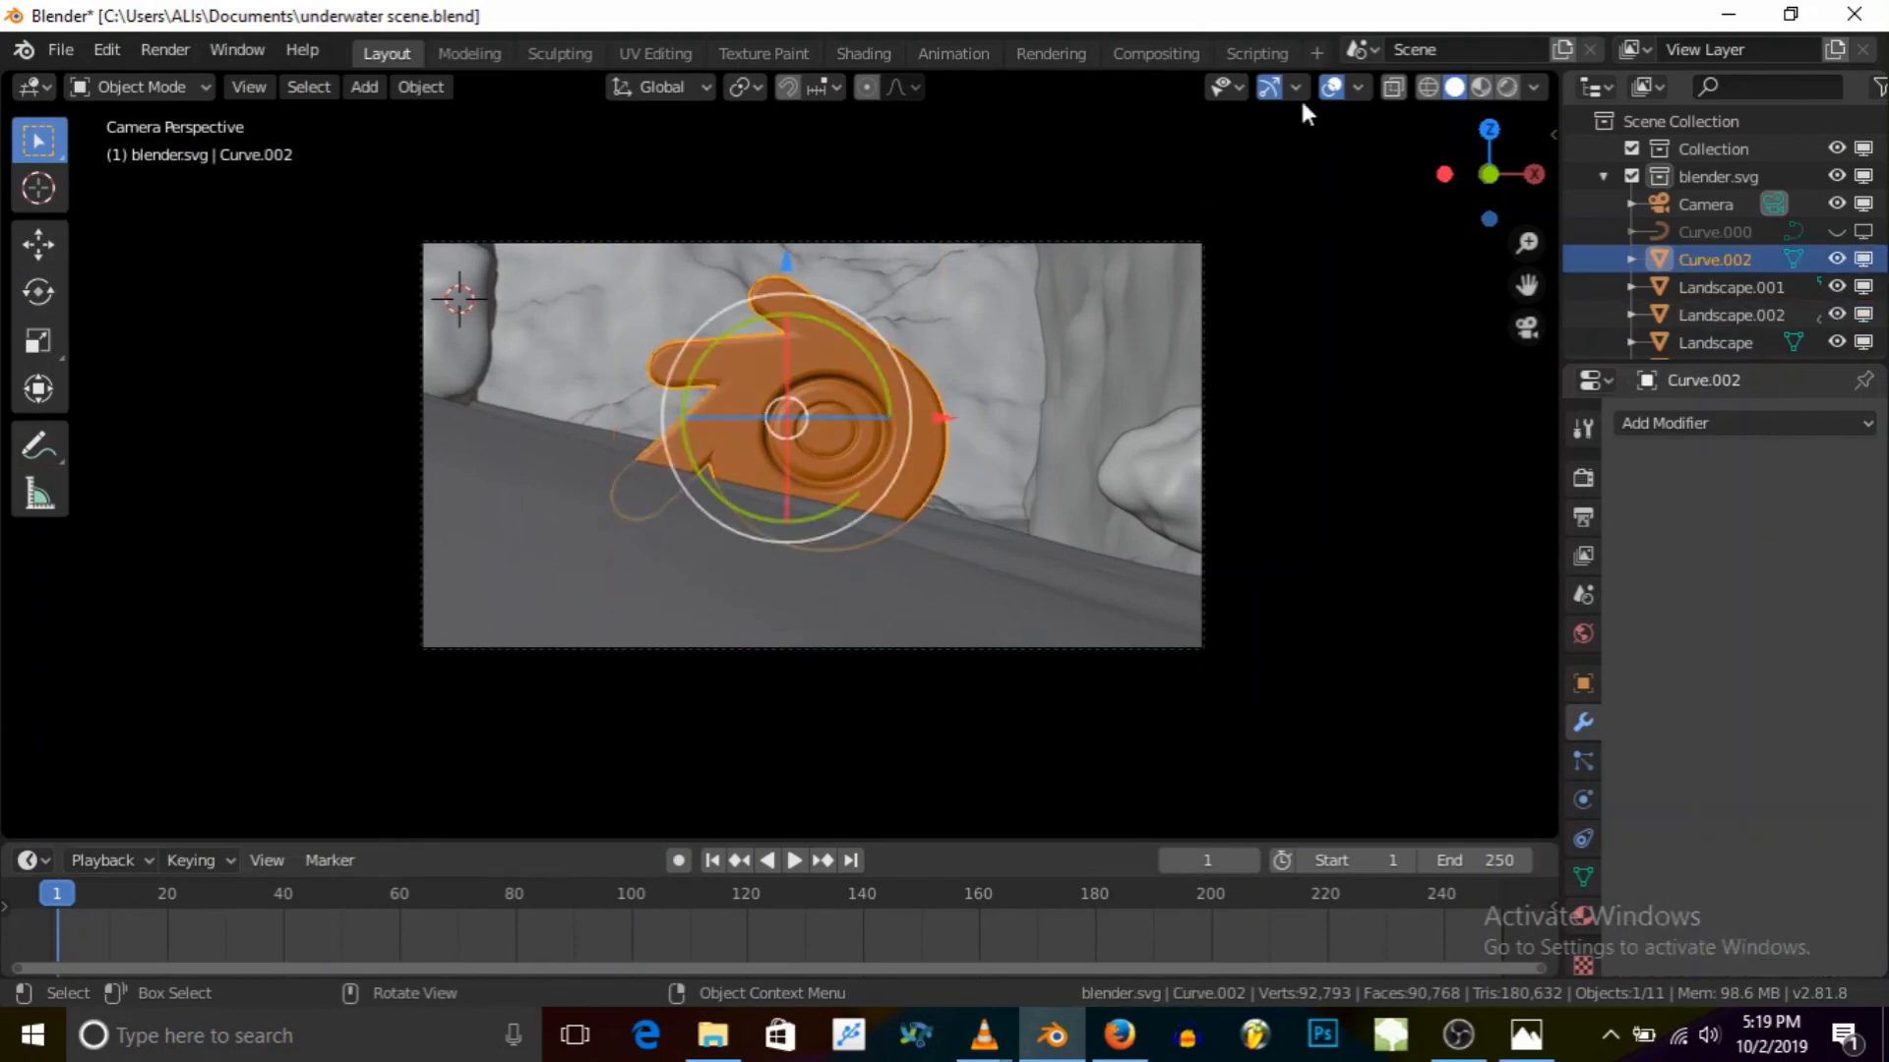
click(1323, 85)
scroll(907, 493, up, 3)
click(1268, 86)
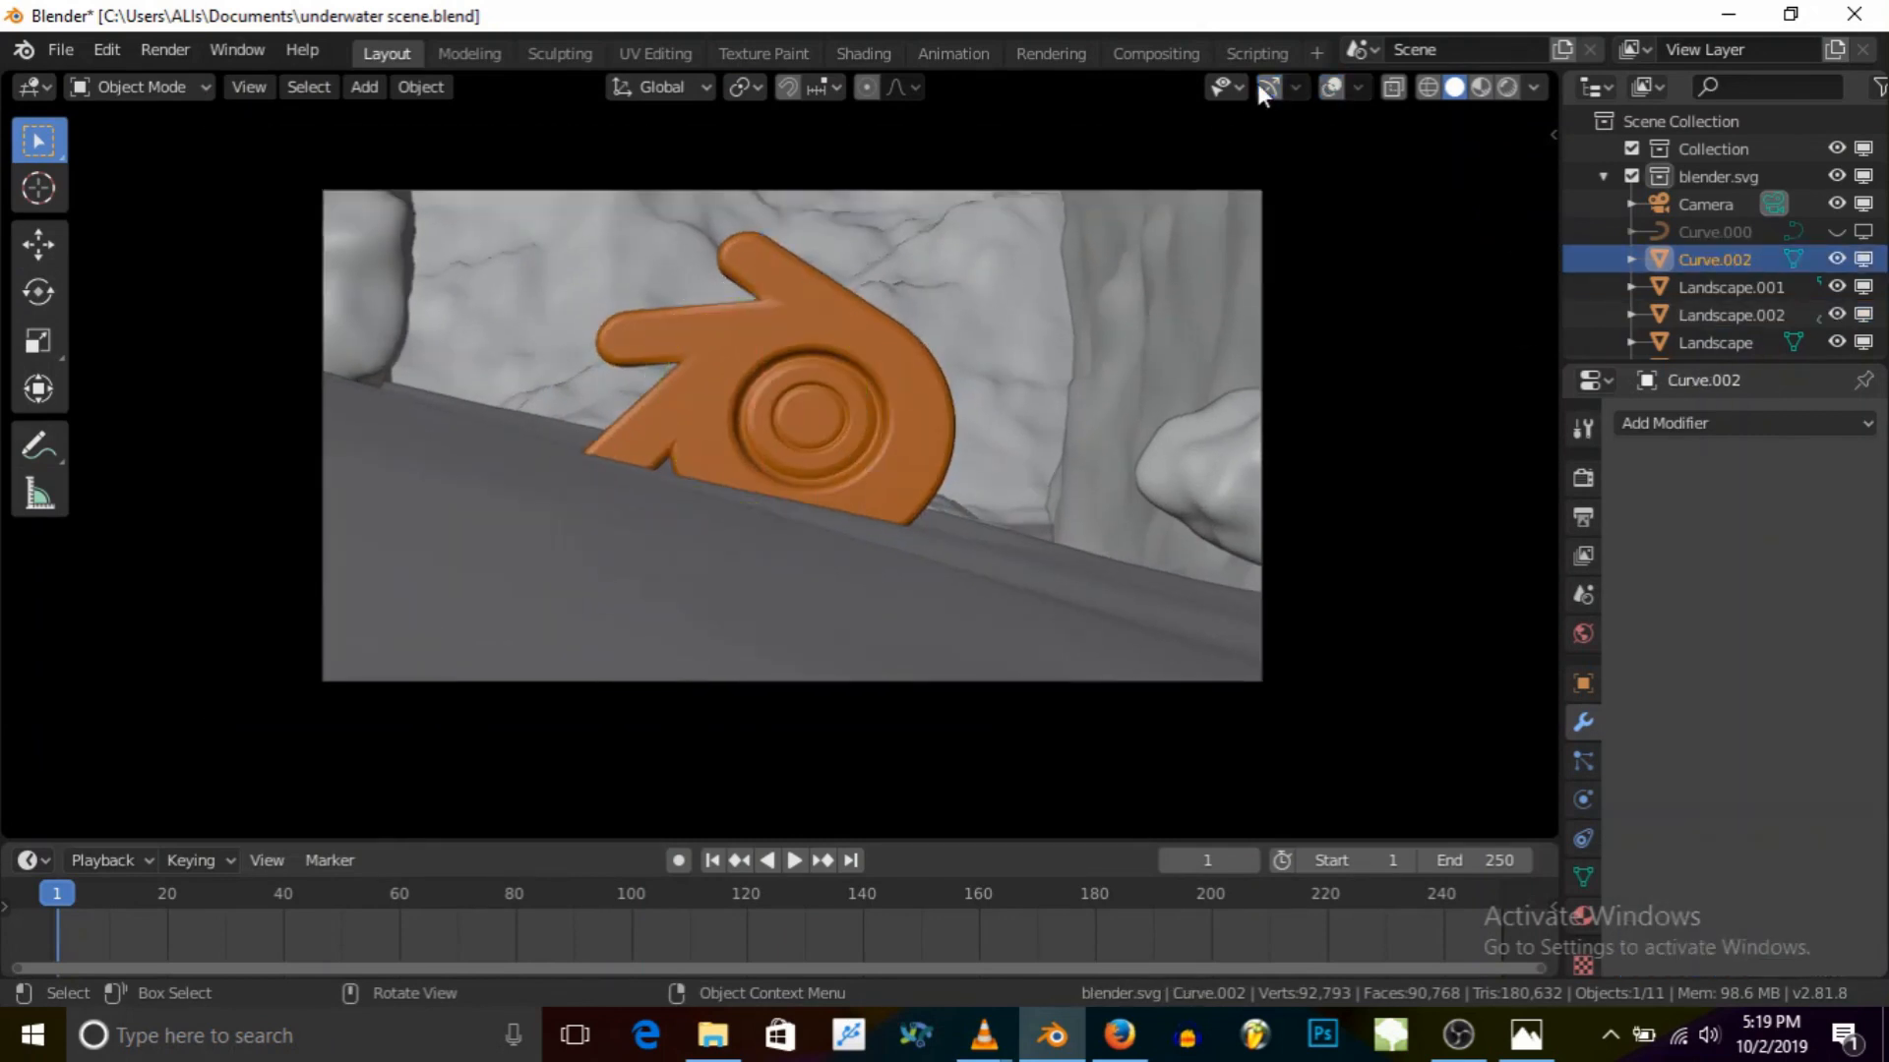
scroll(703, 506, down, 2)
scroll(749, 443, up, 2)
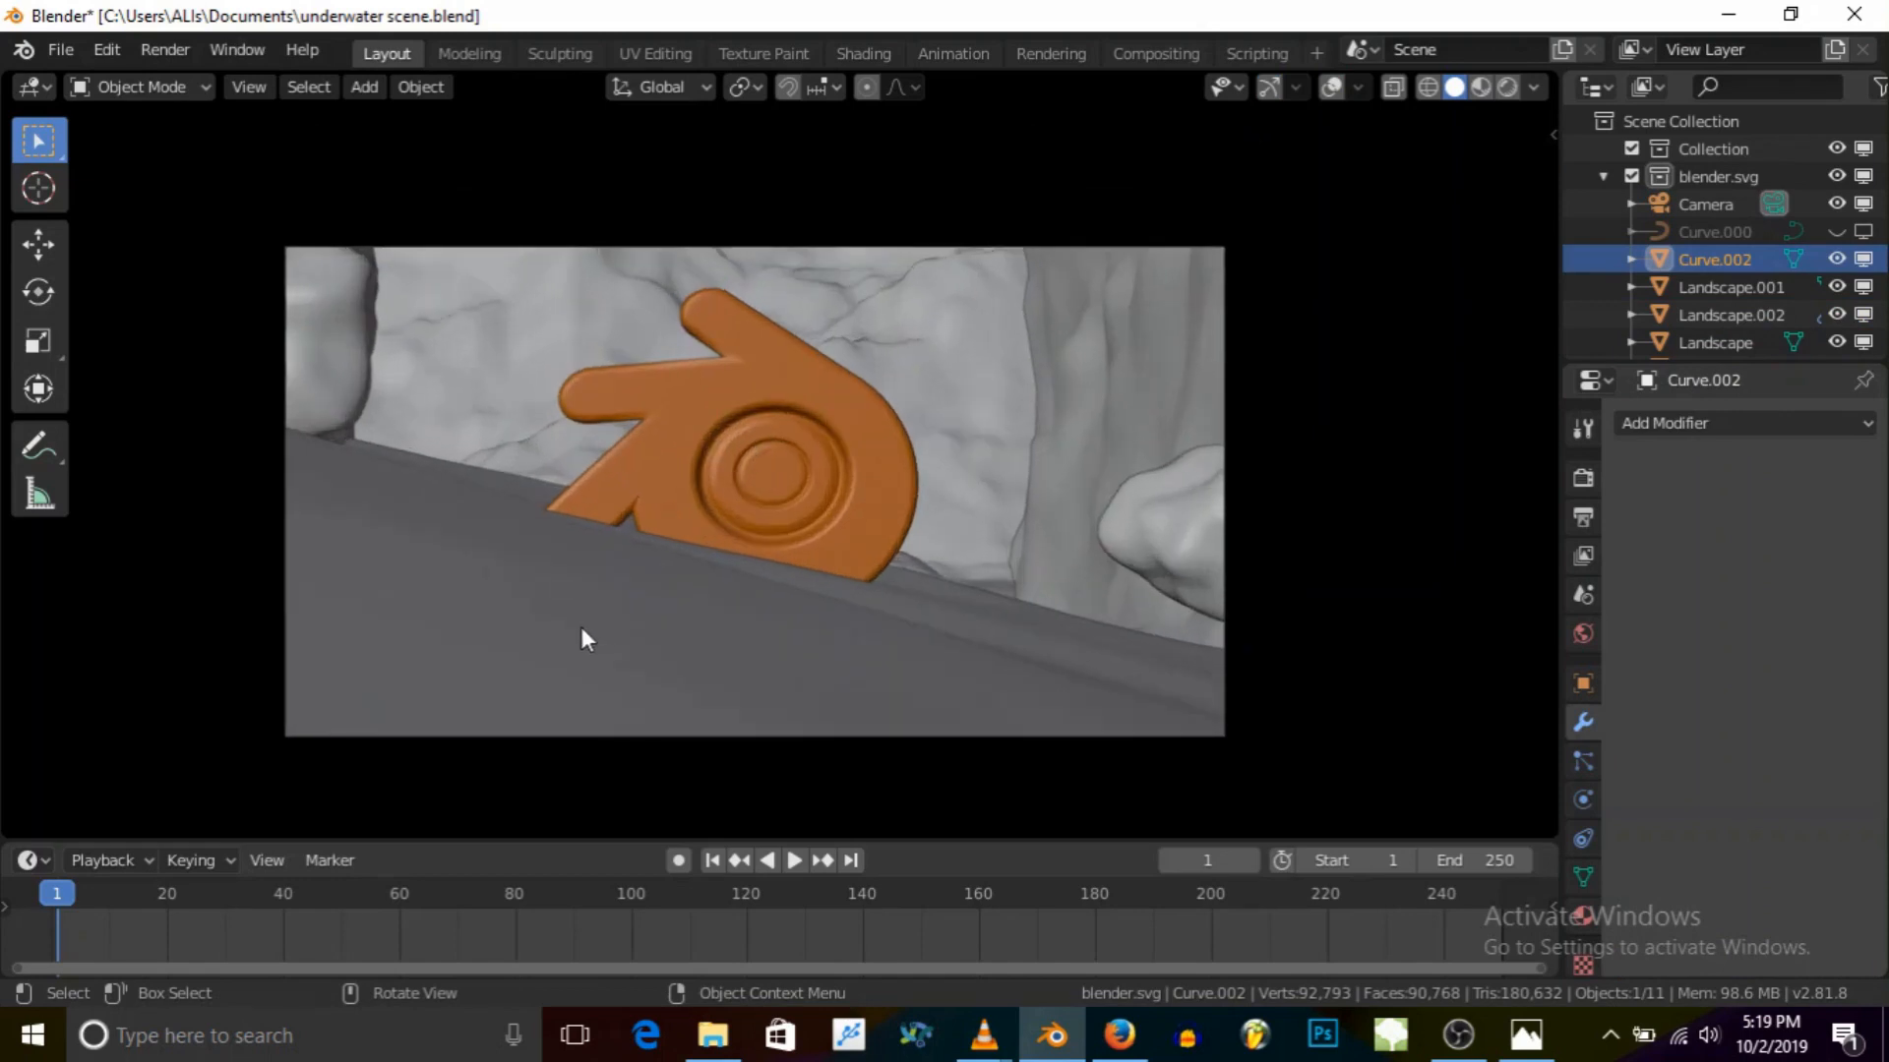
Step: Scale the logo up to about 1.11 times its size in the camera view
scroll(589, 637, up, 1)
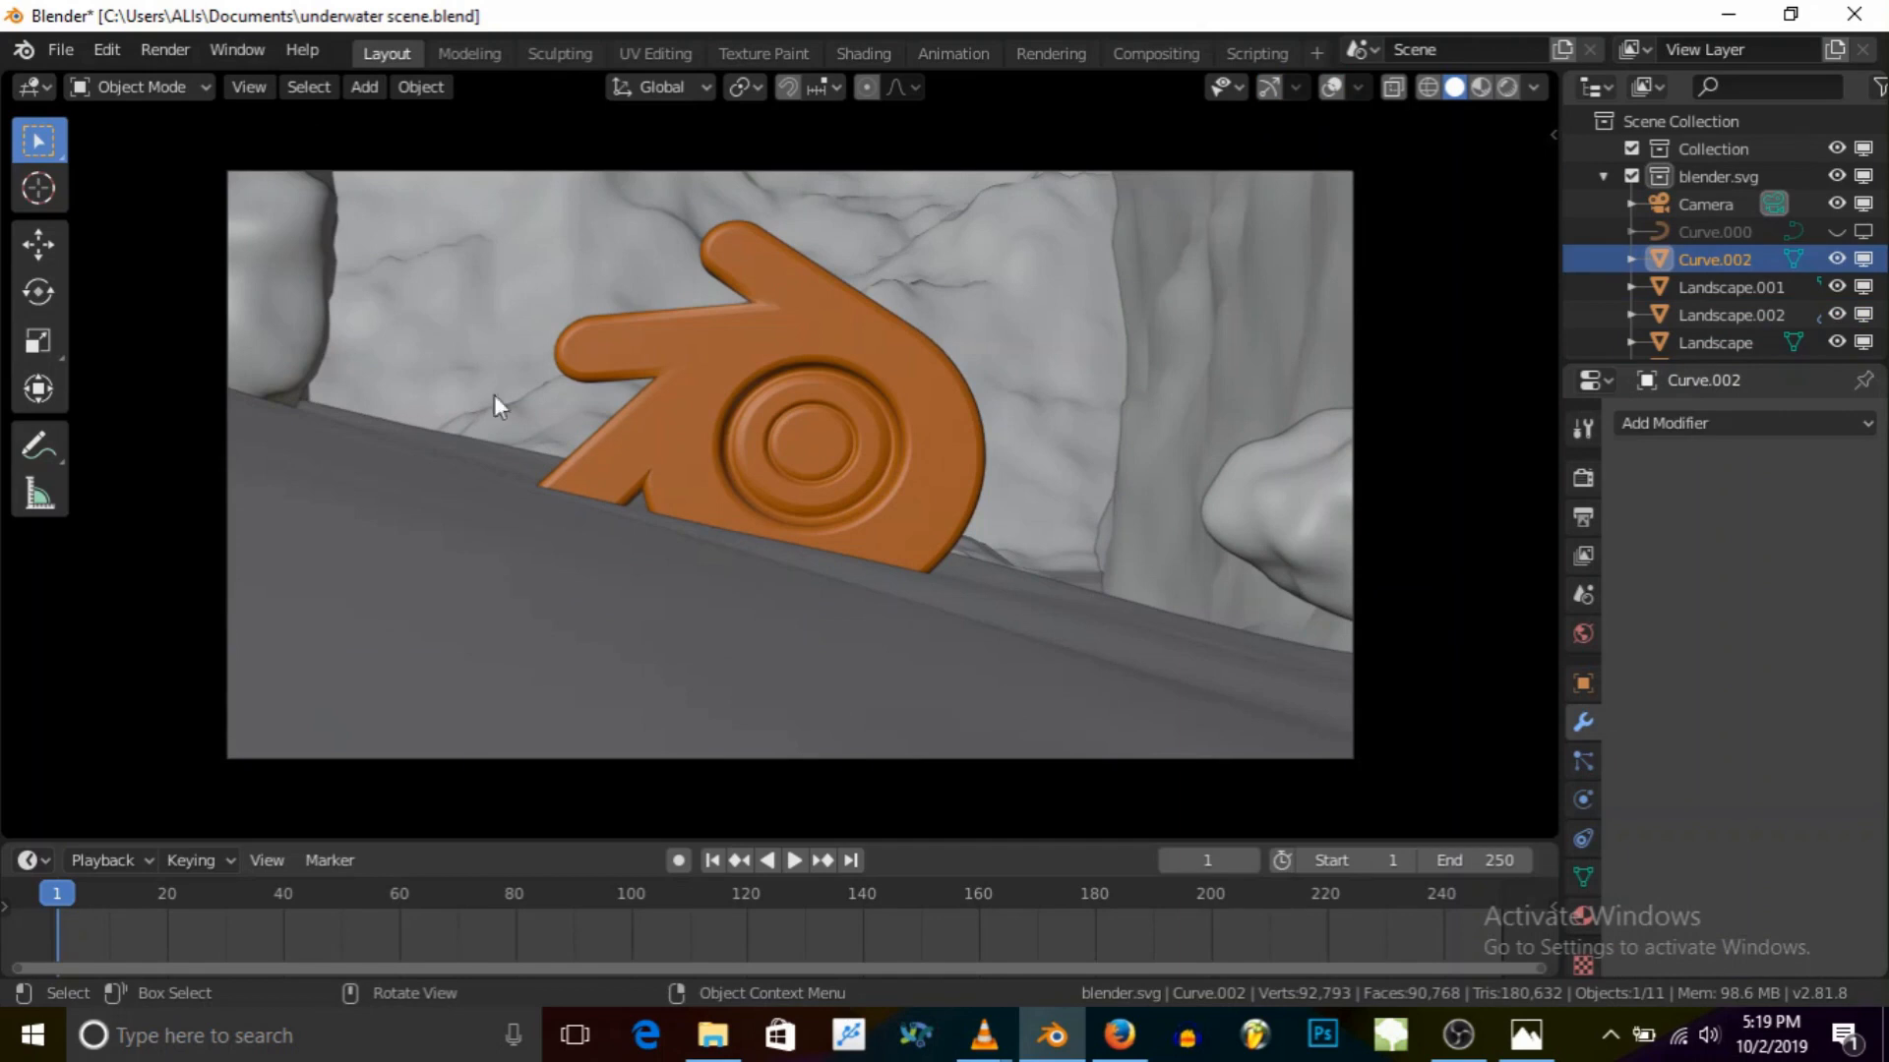
scroll(363, 352, up, 1)
scroll(901, 527, down, 1)
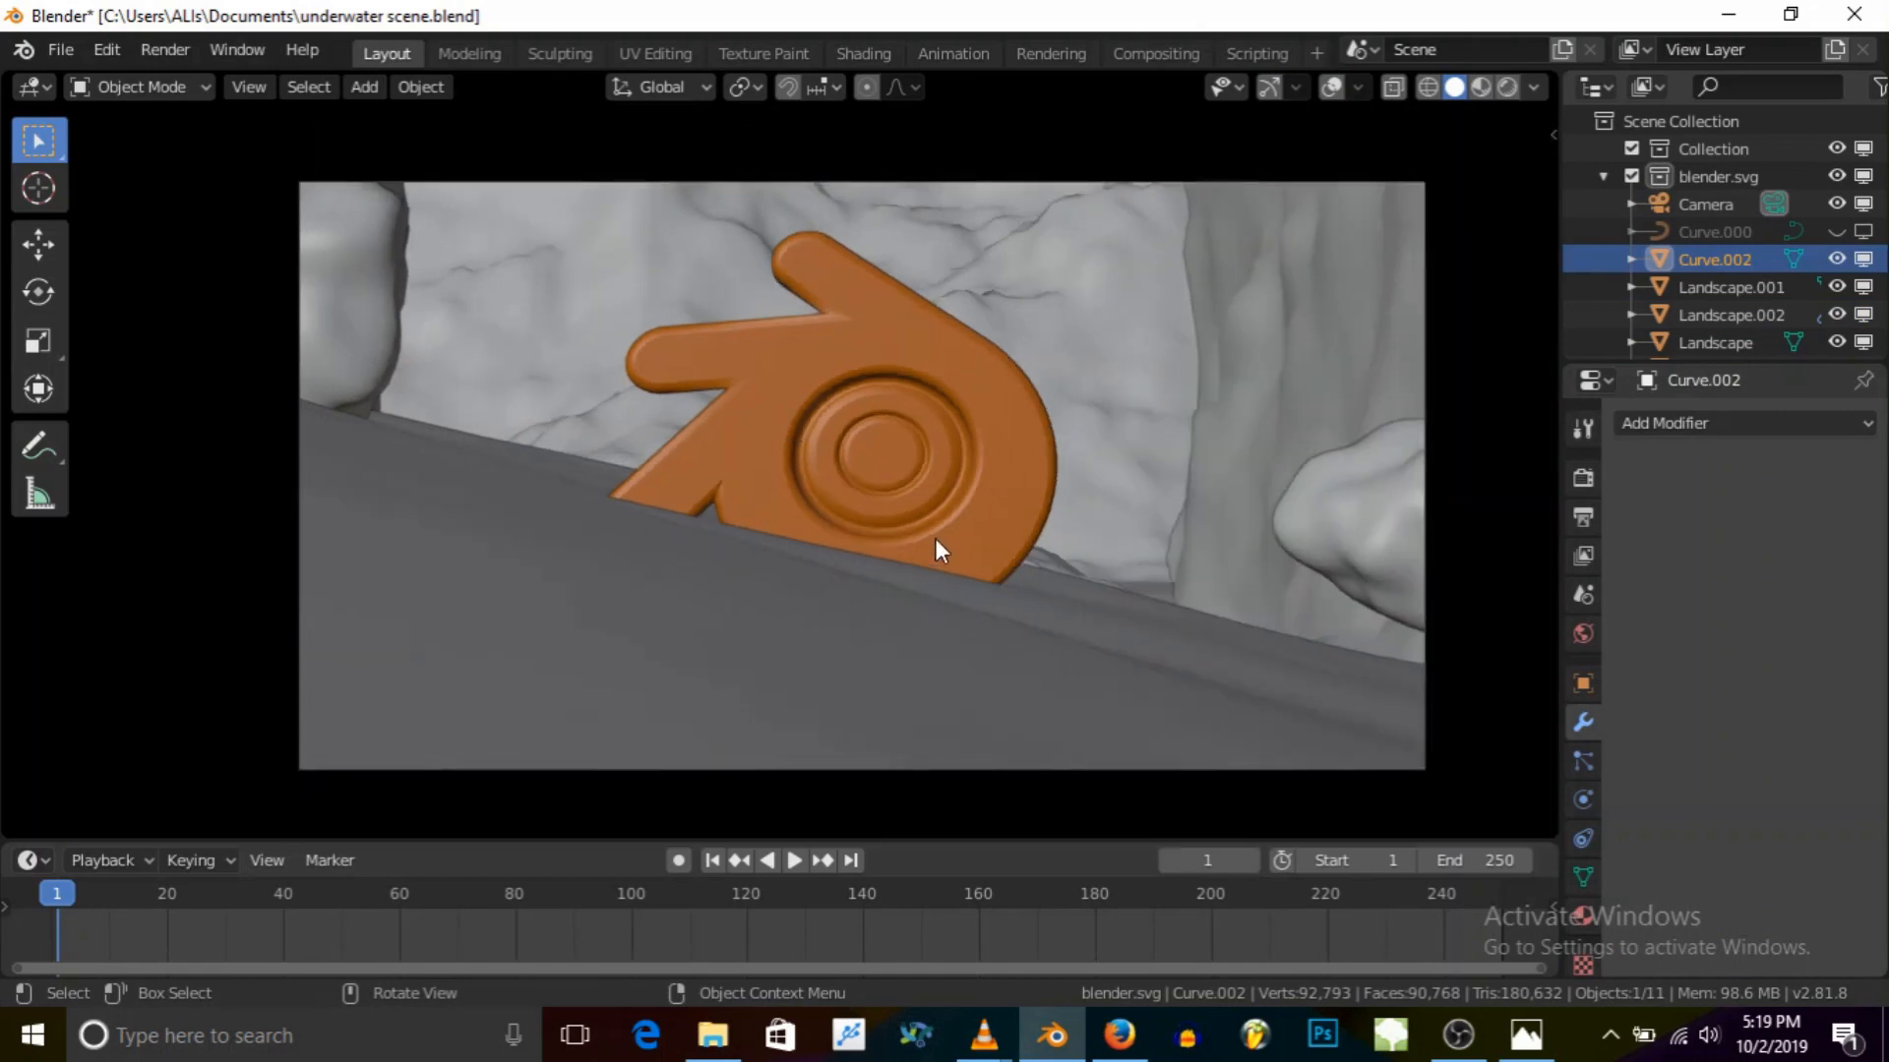
scroll(934, 539, down, 2)
scroll(1202, 580, up, 1)
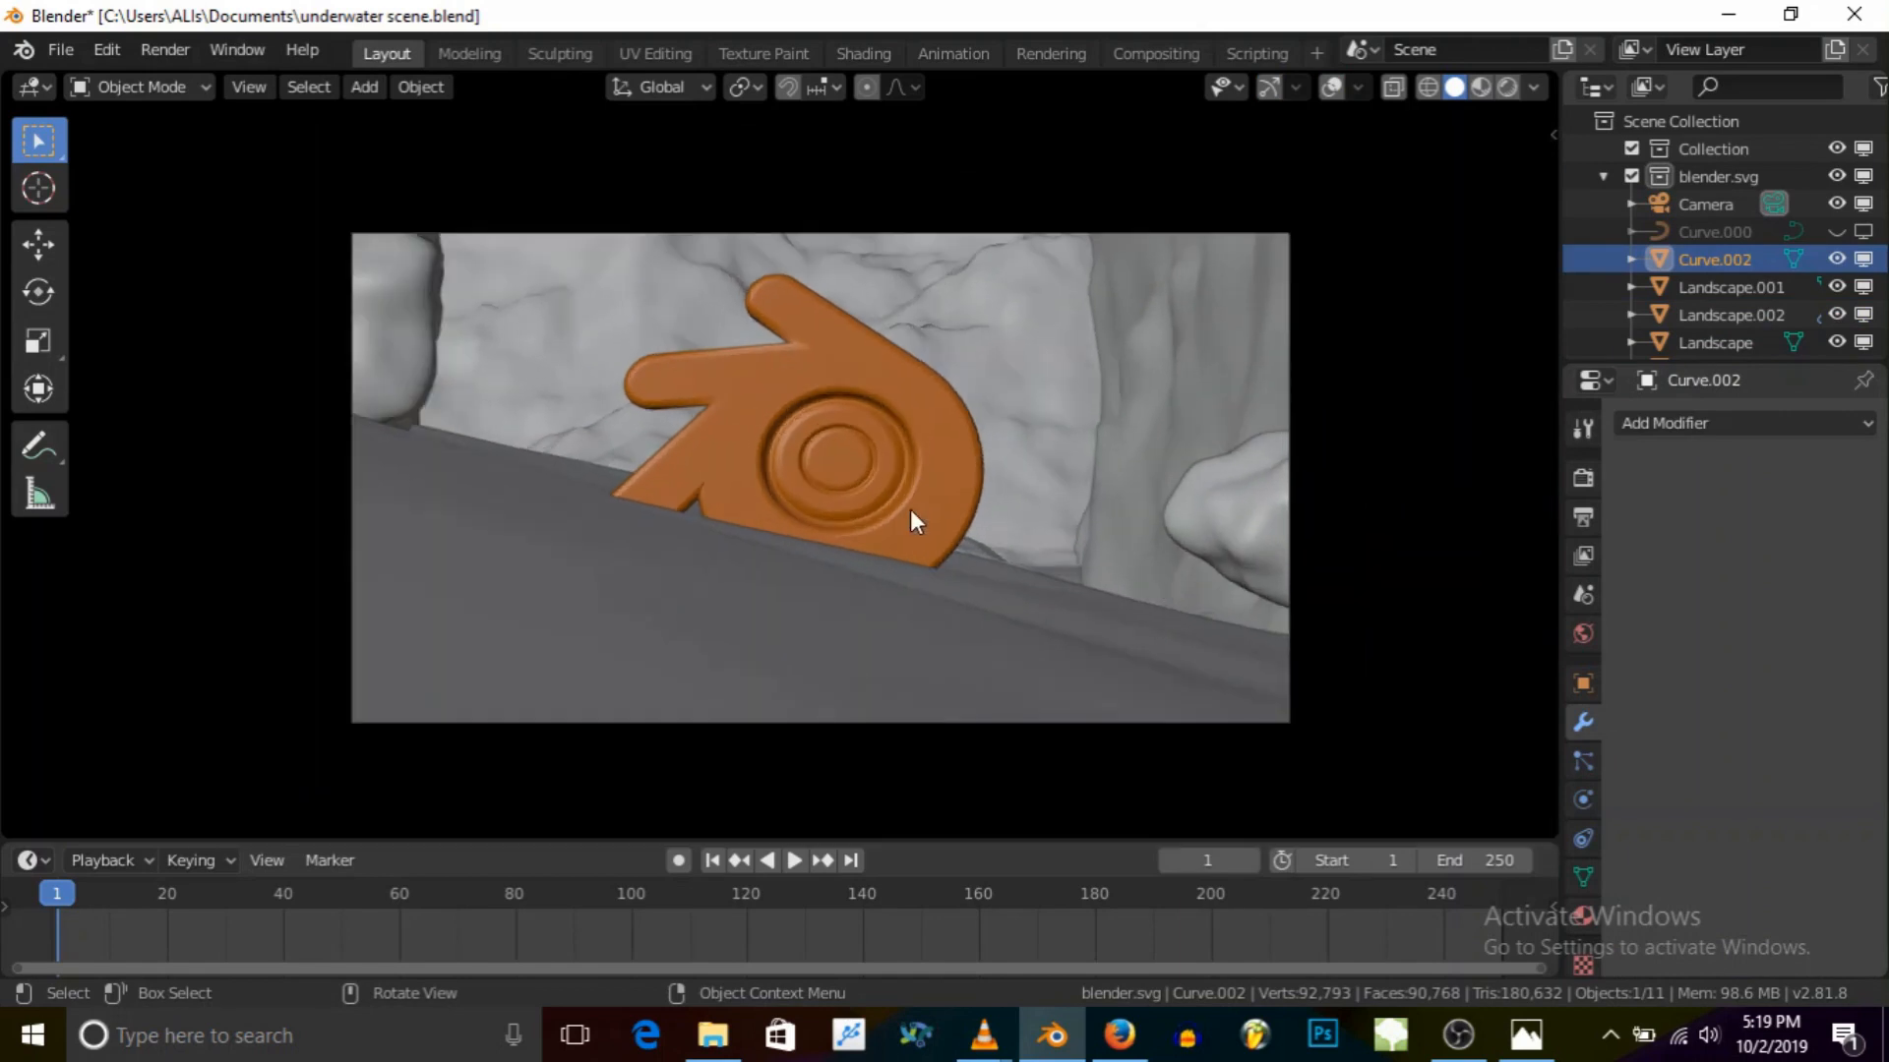
scroll(915, 519, up, 1)
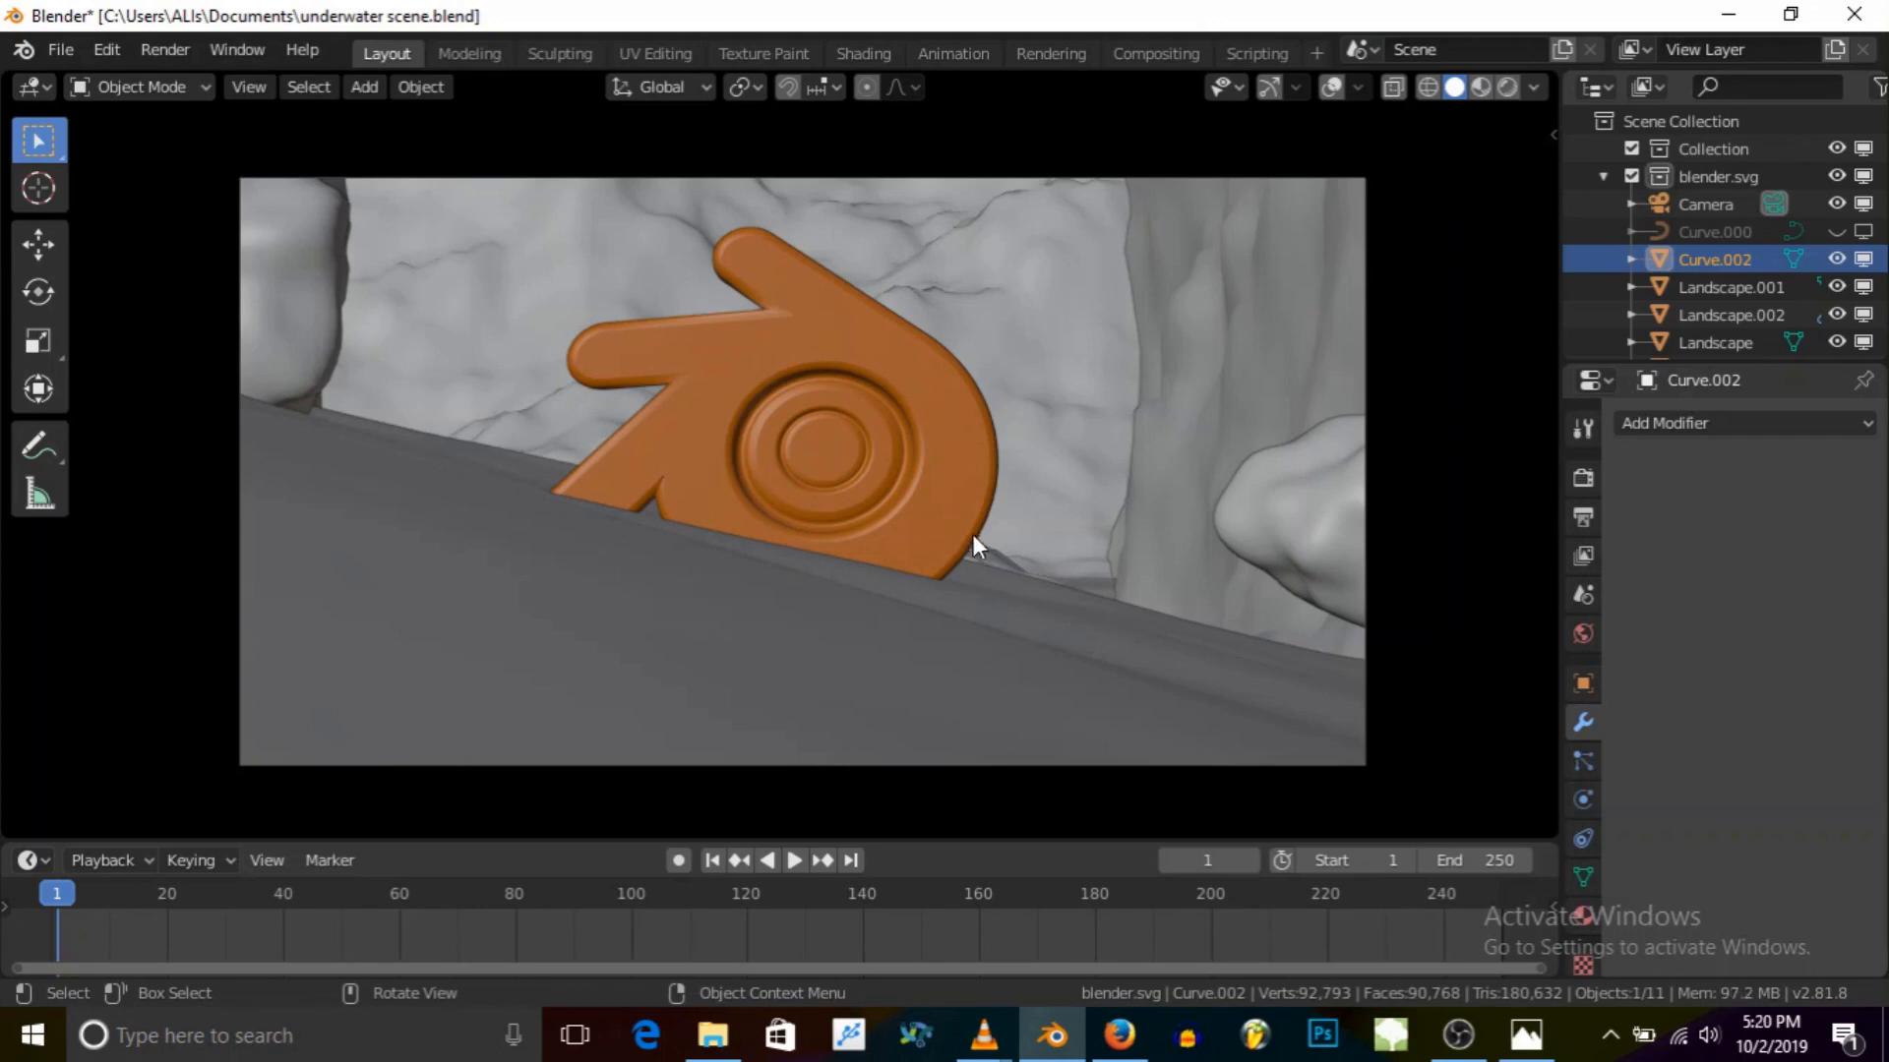
key(s)
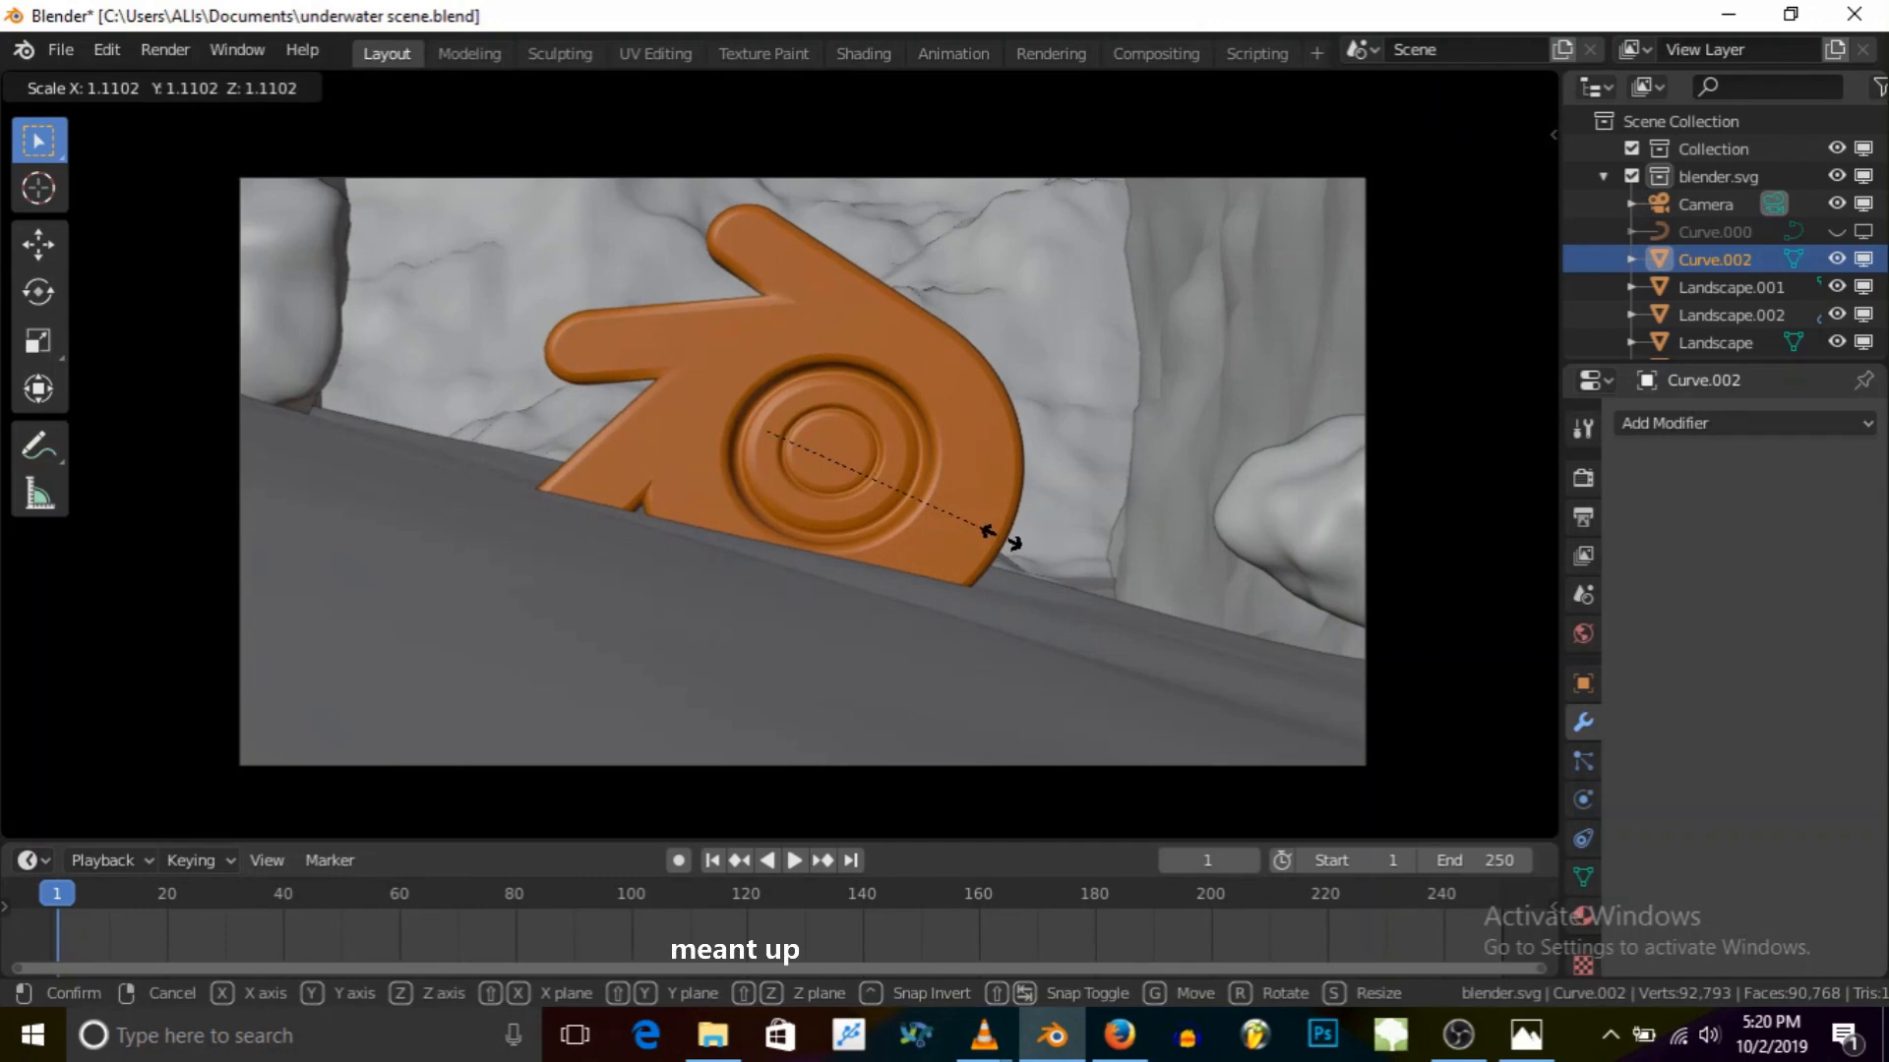
click(1000, 537)
scroll(954, 528, down, 2)
scroll(960, 529, up, 1)
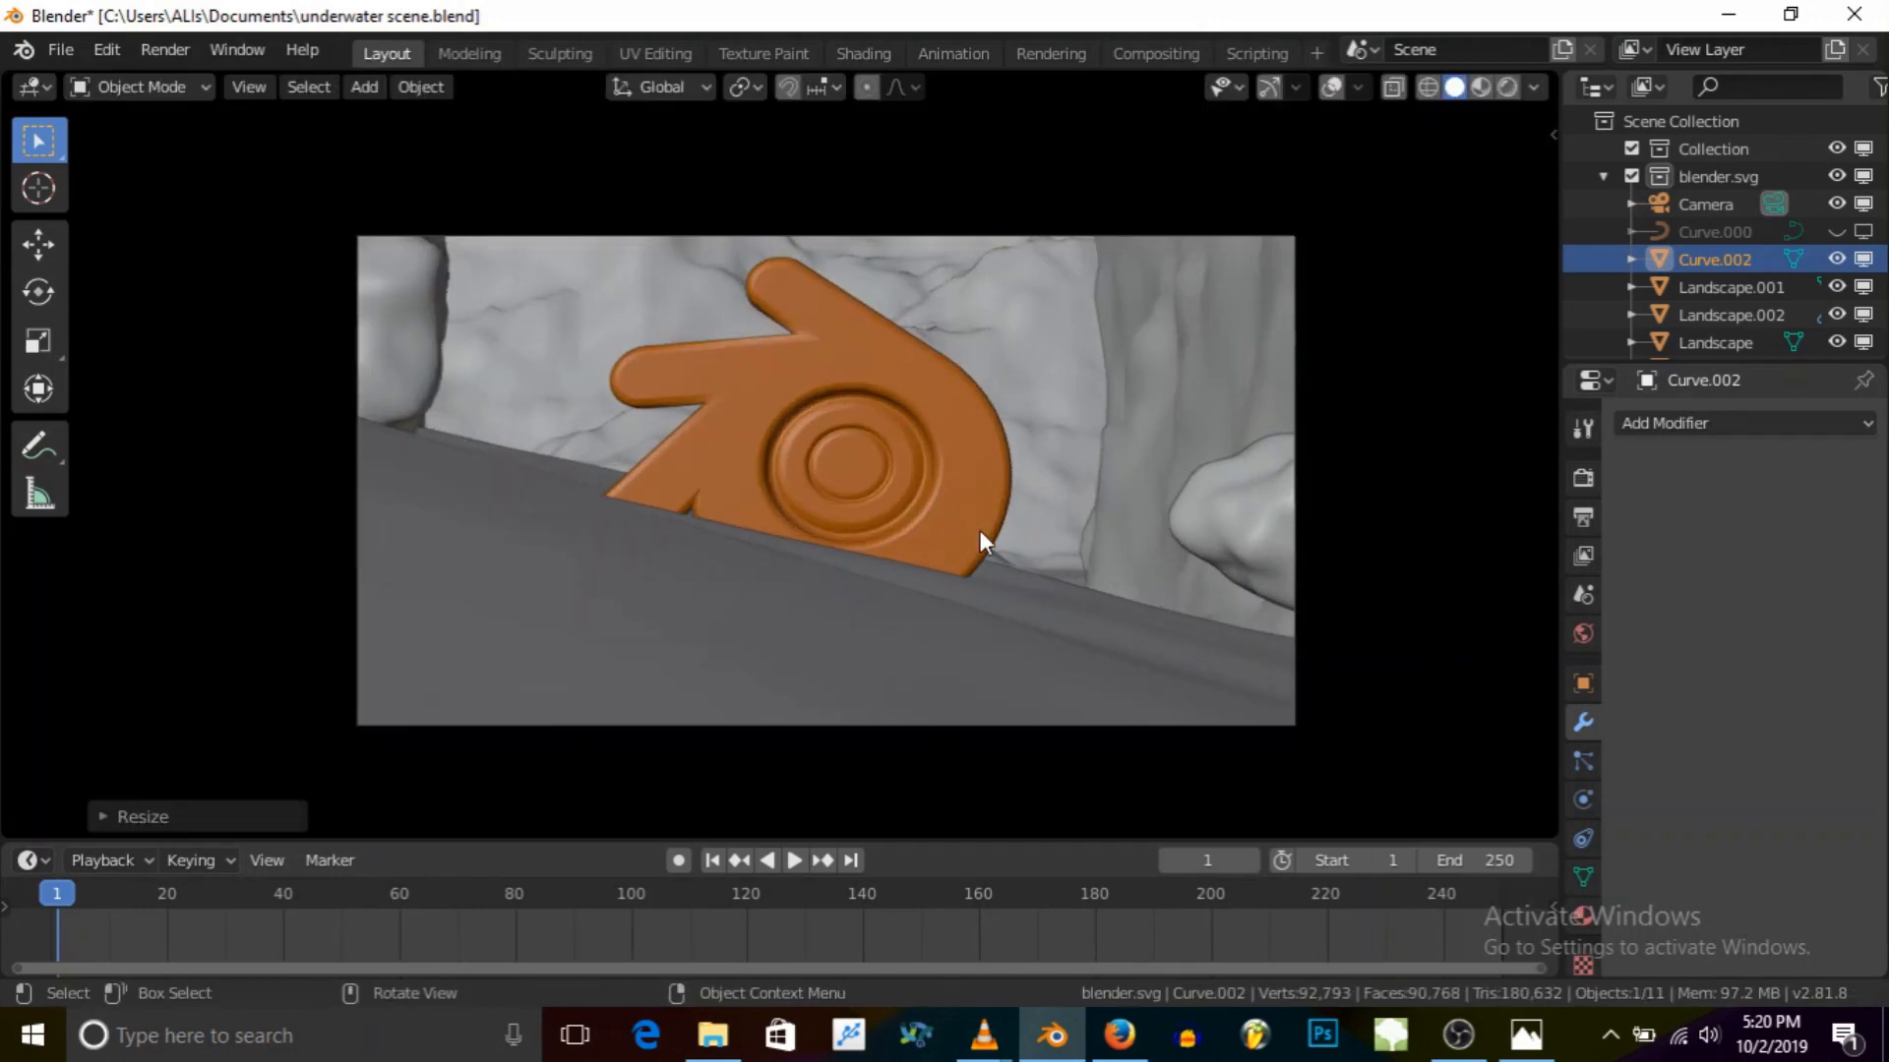
Step: Rotate the logo about -13° around the global Z axis, and save the file
key(r)
key(z)
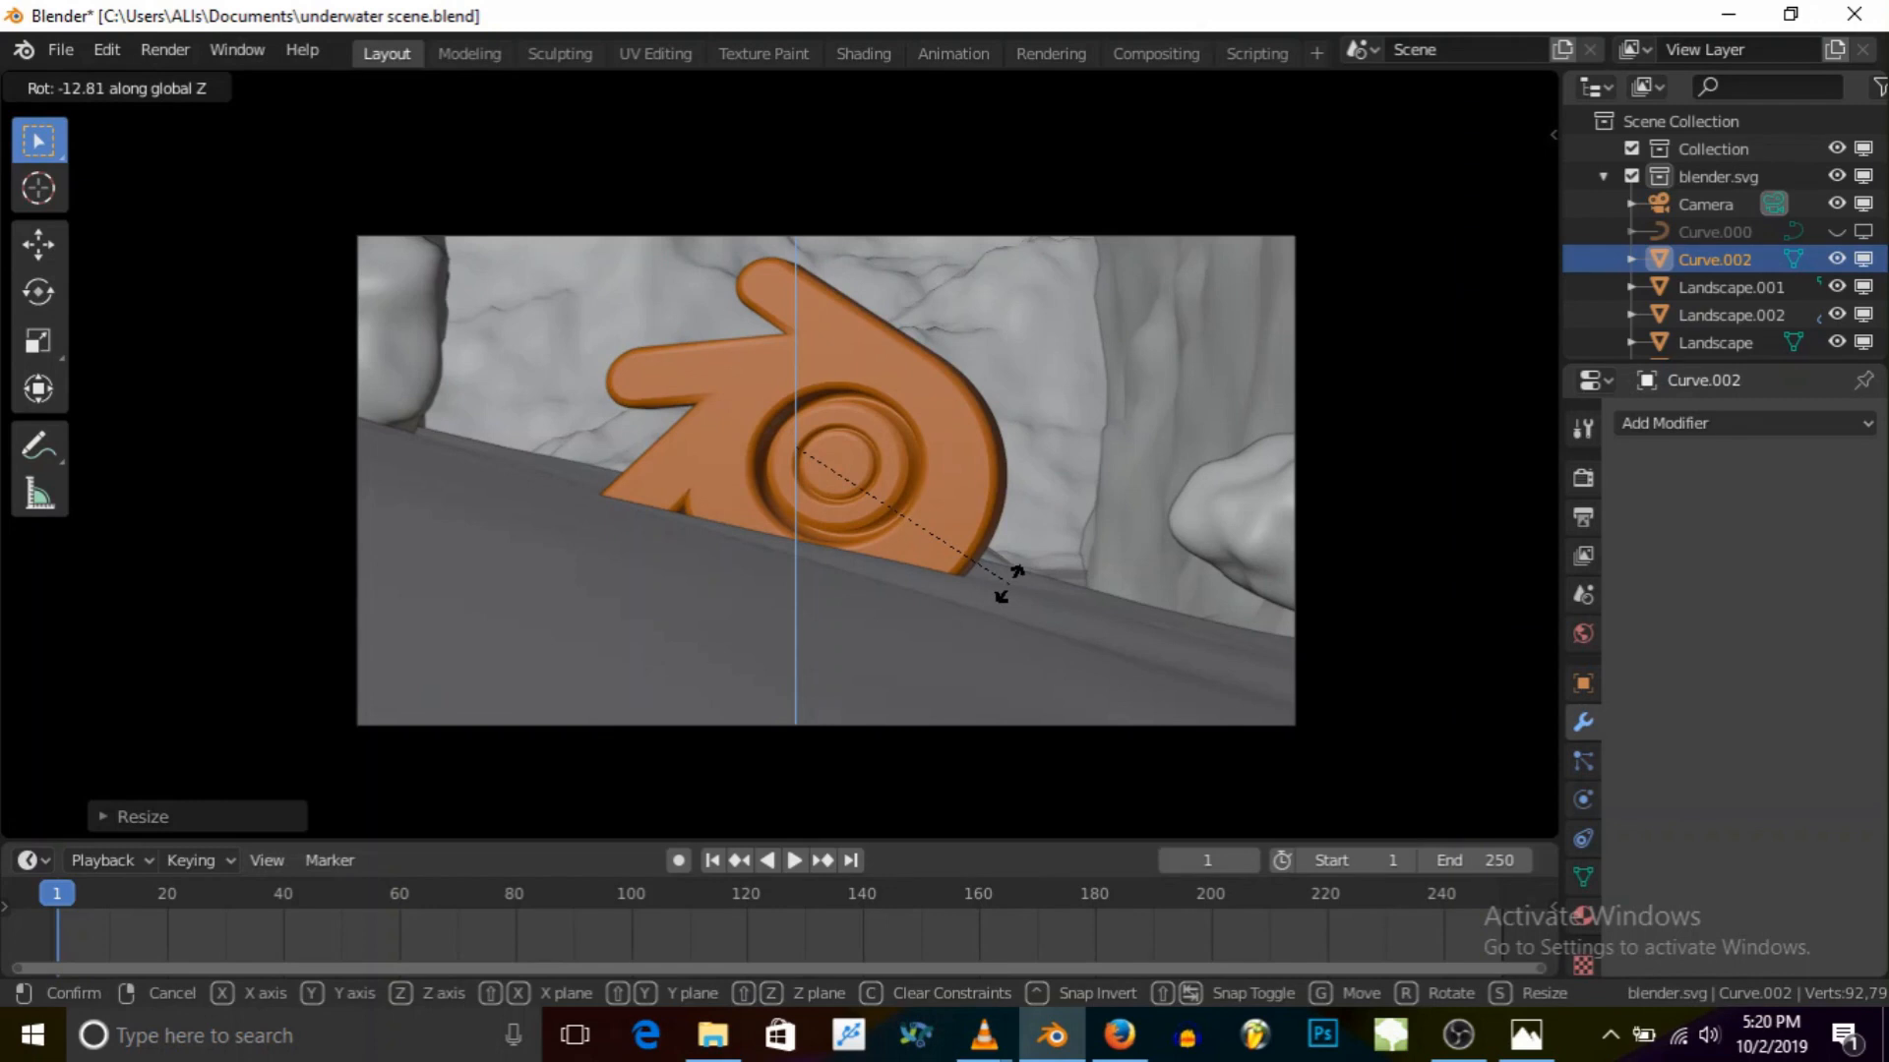
click(1017, 576)
scroll(1017, 576, down, 1)
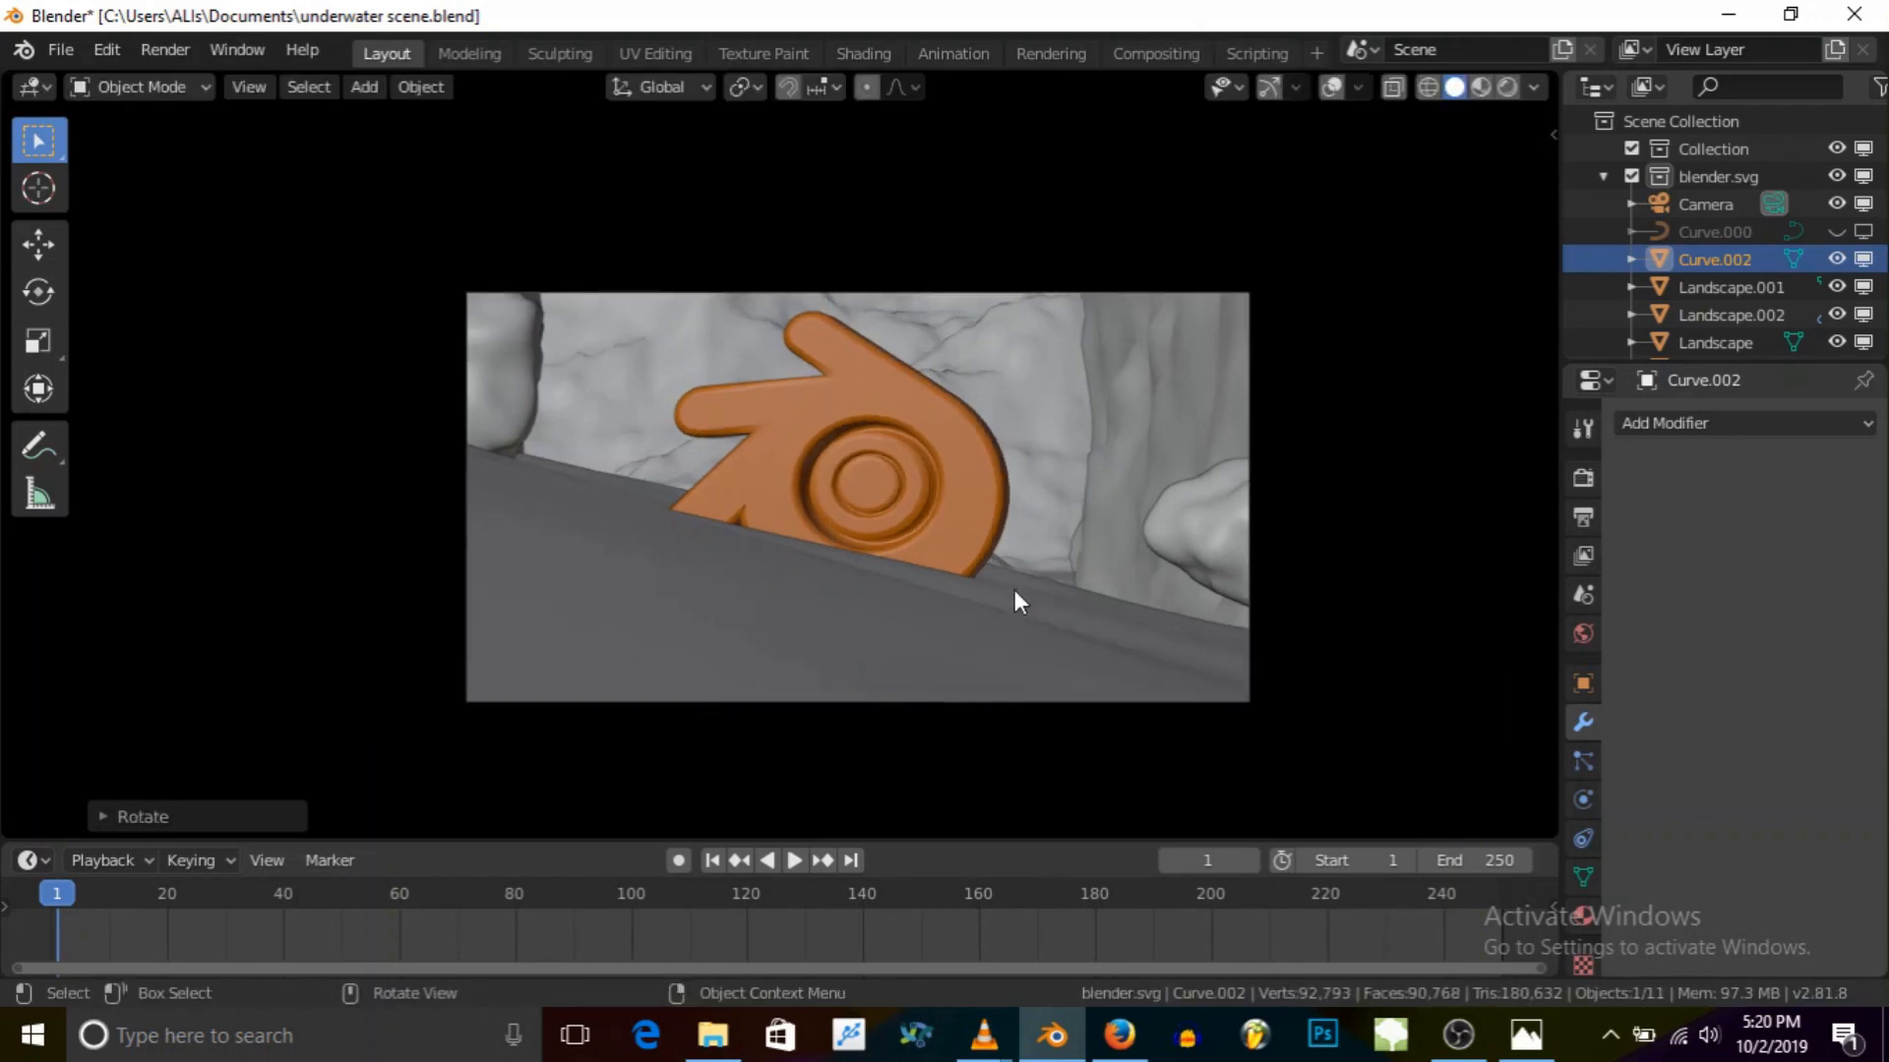
scroll(967, 570, up, 1)
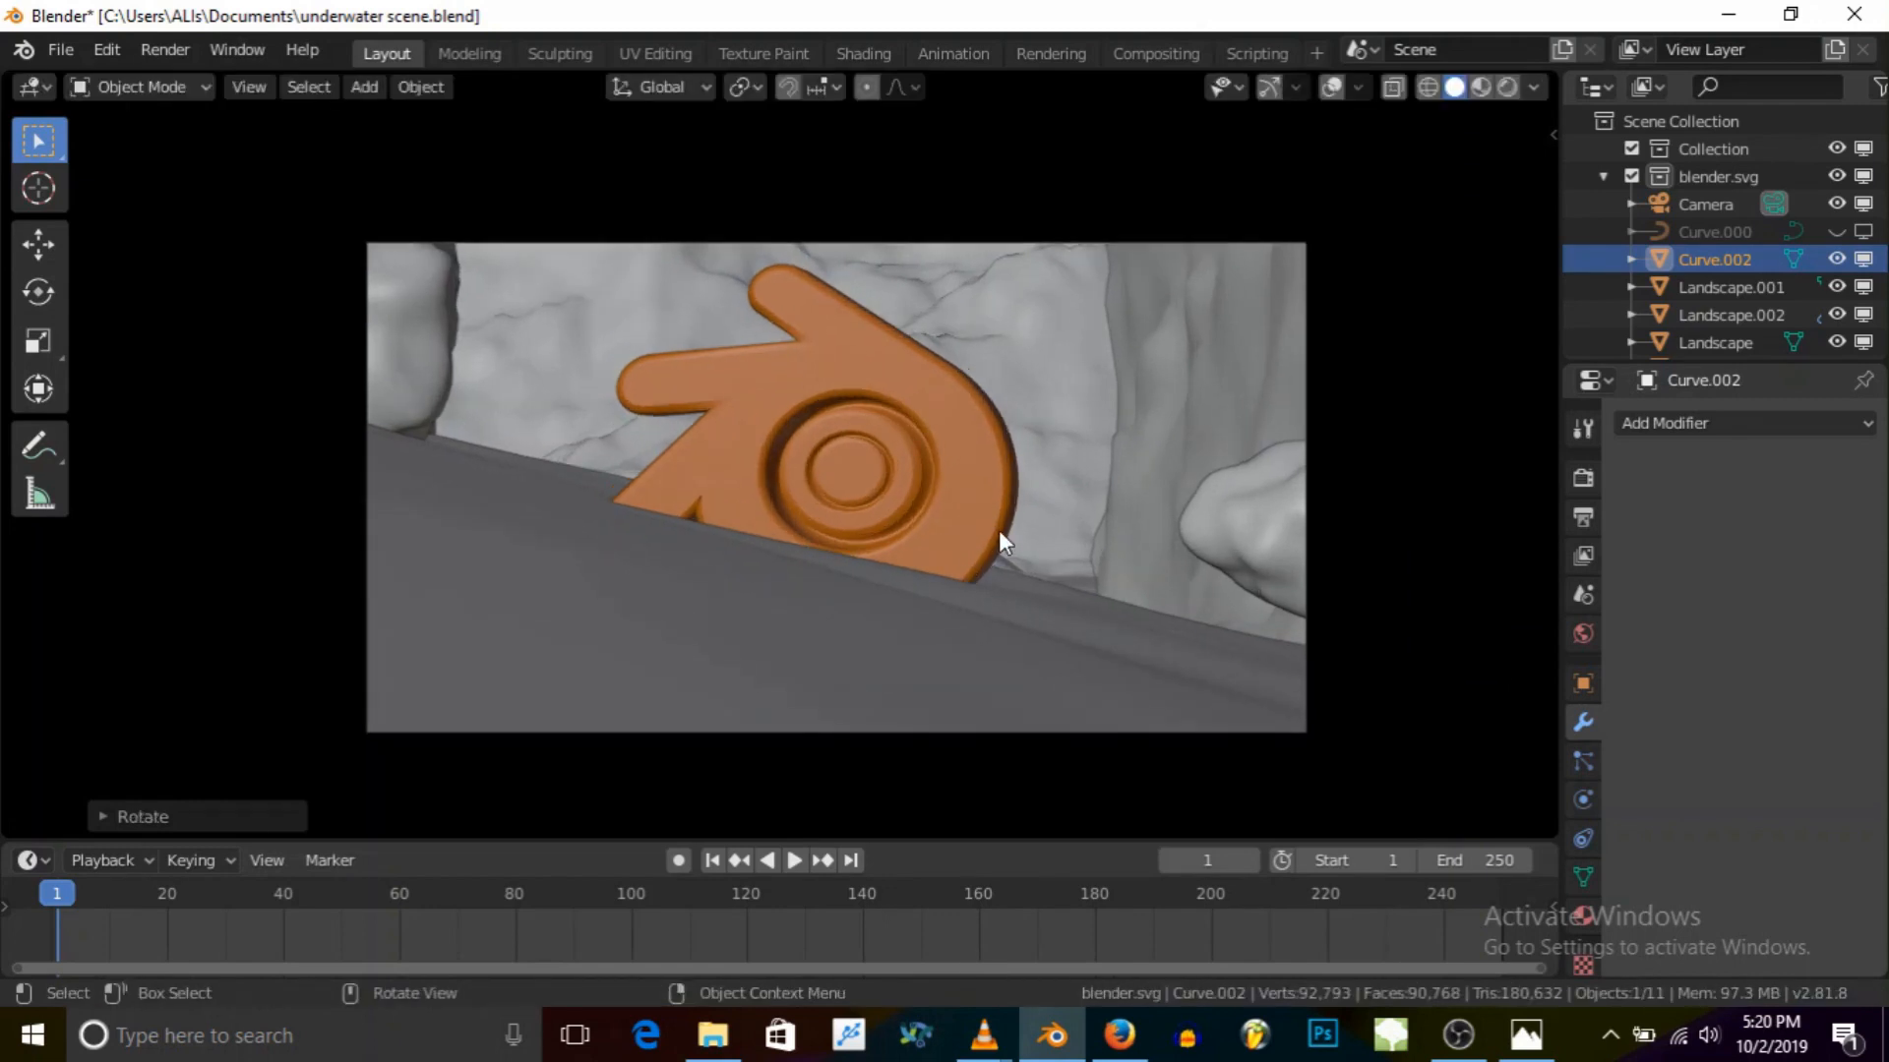
scroll(999, 539, up, 1)
click(61, 49)
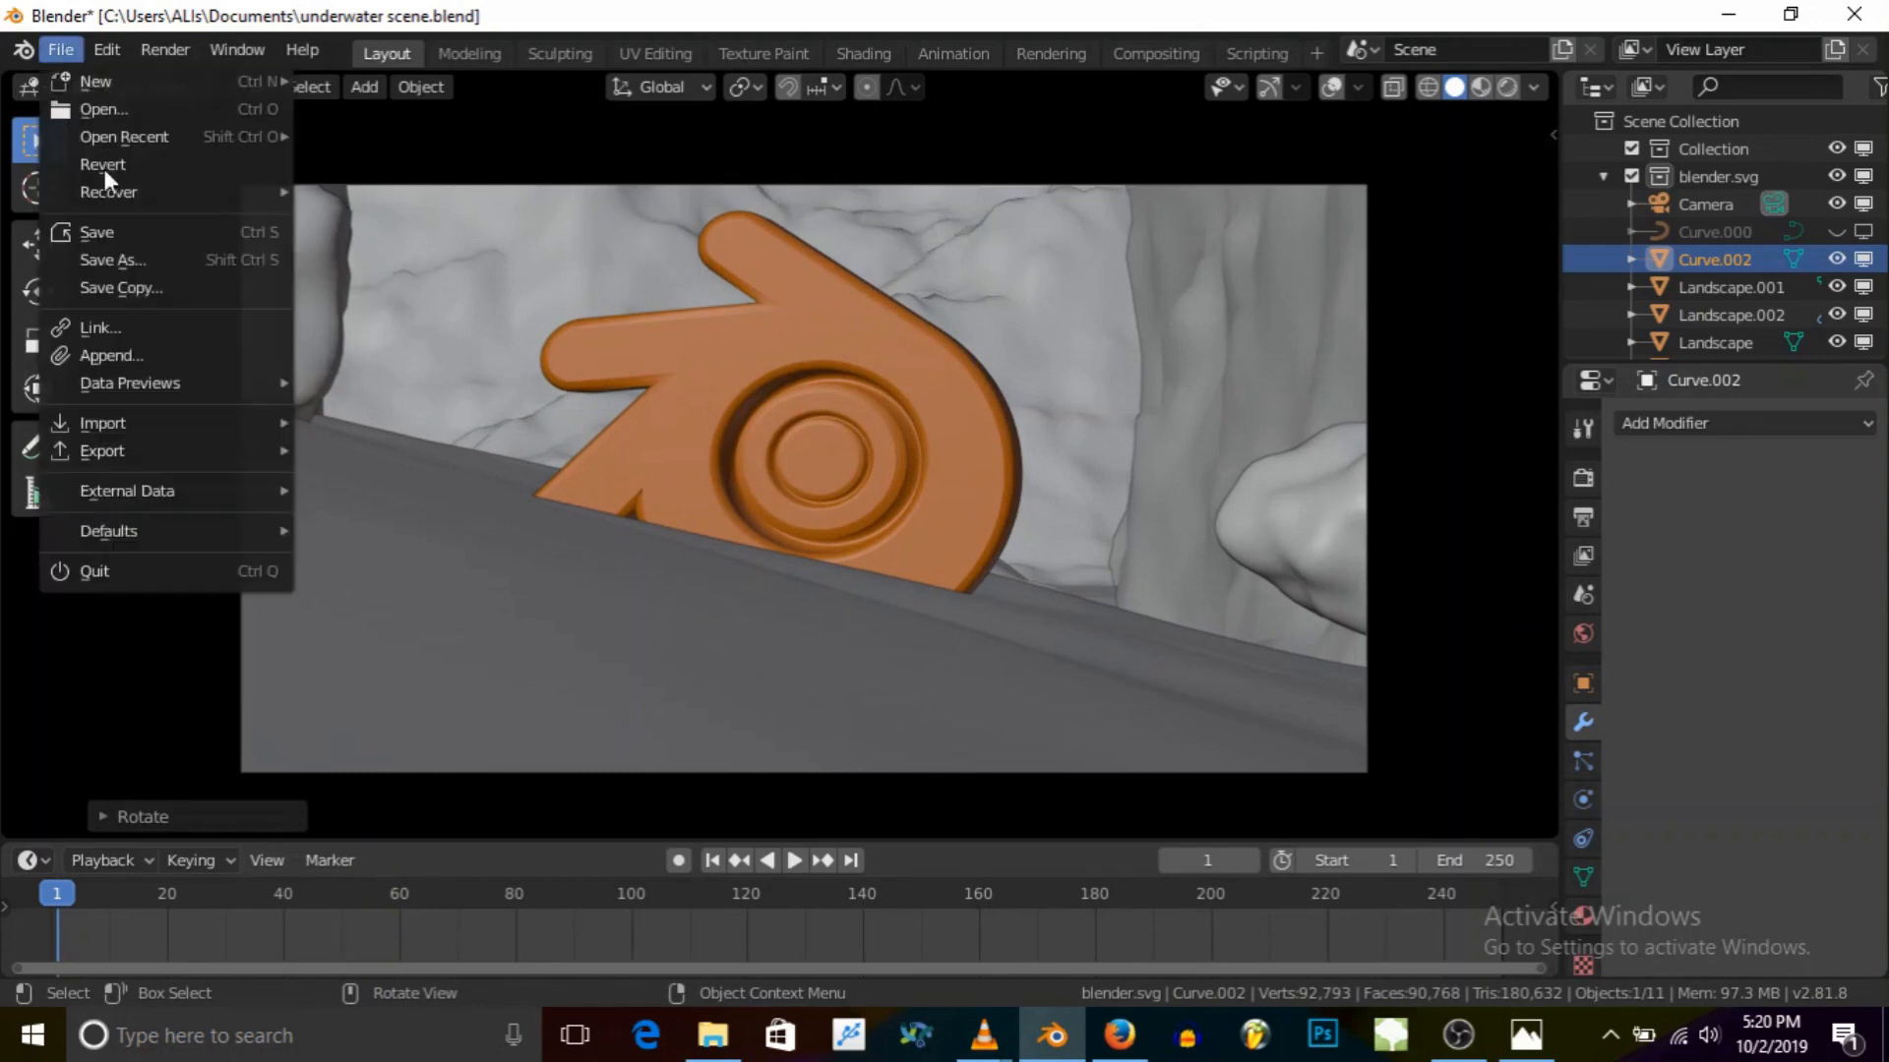
click(143, 236)
Step: Select the Landscape floor outside the camera view, inspect it alone in local view, and return to the full scene
middle_drag(648, 446, 698, 351)
click(701, 423)
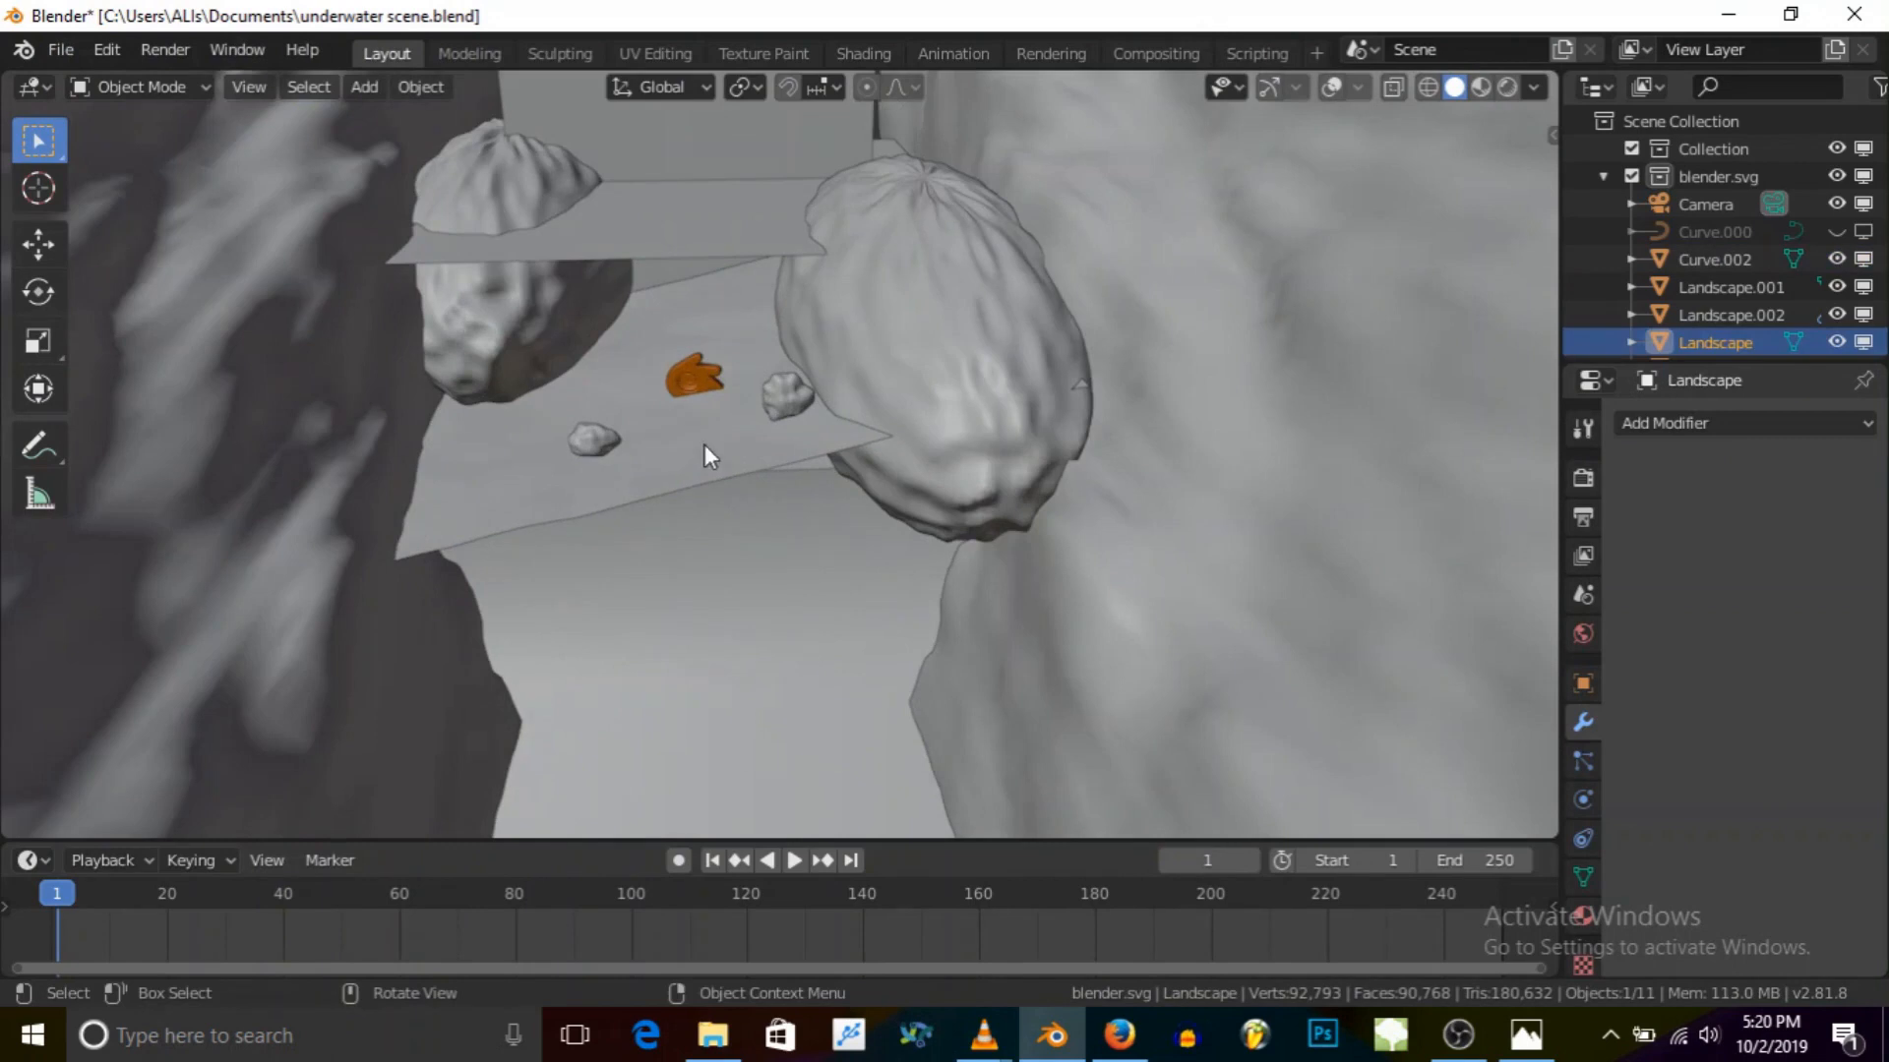
scroll(681, 441, up, 3)
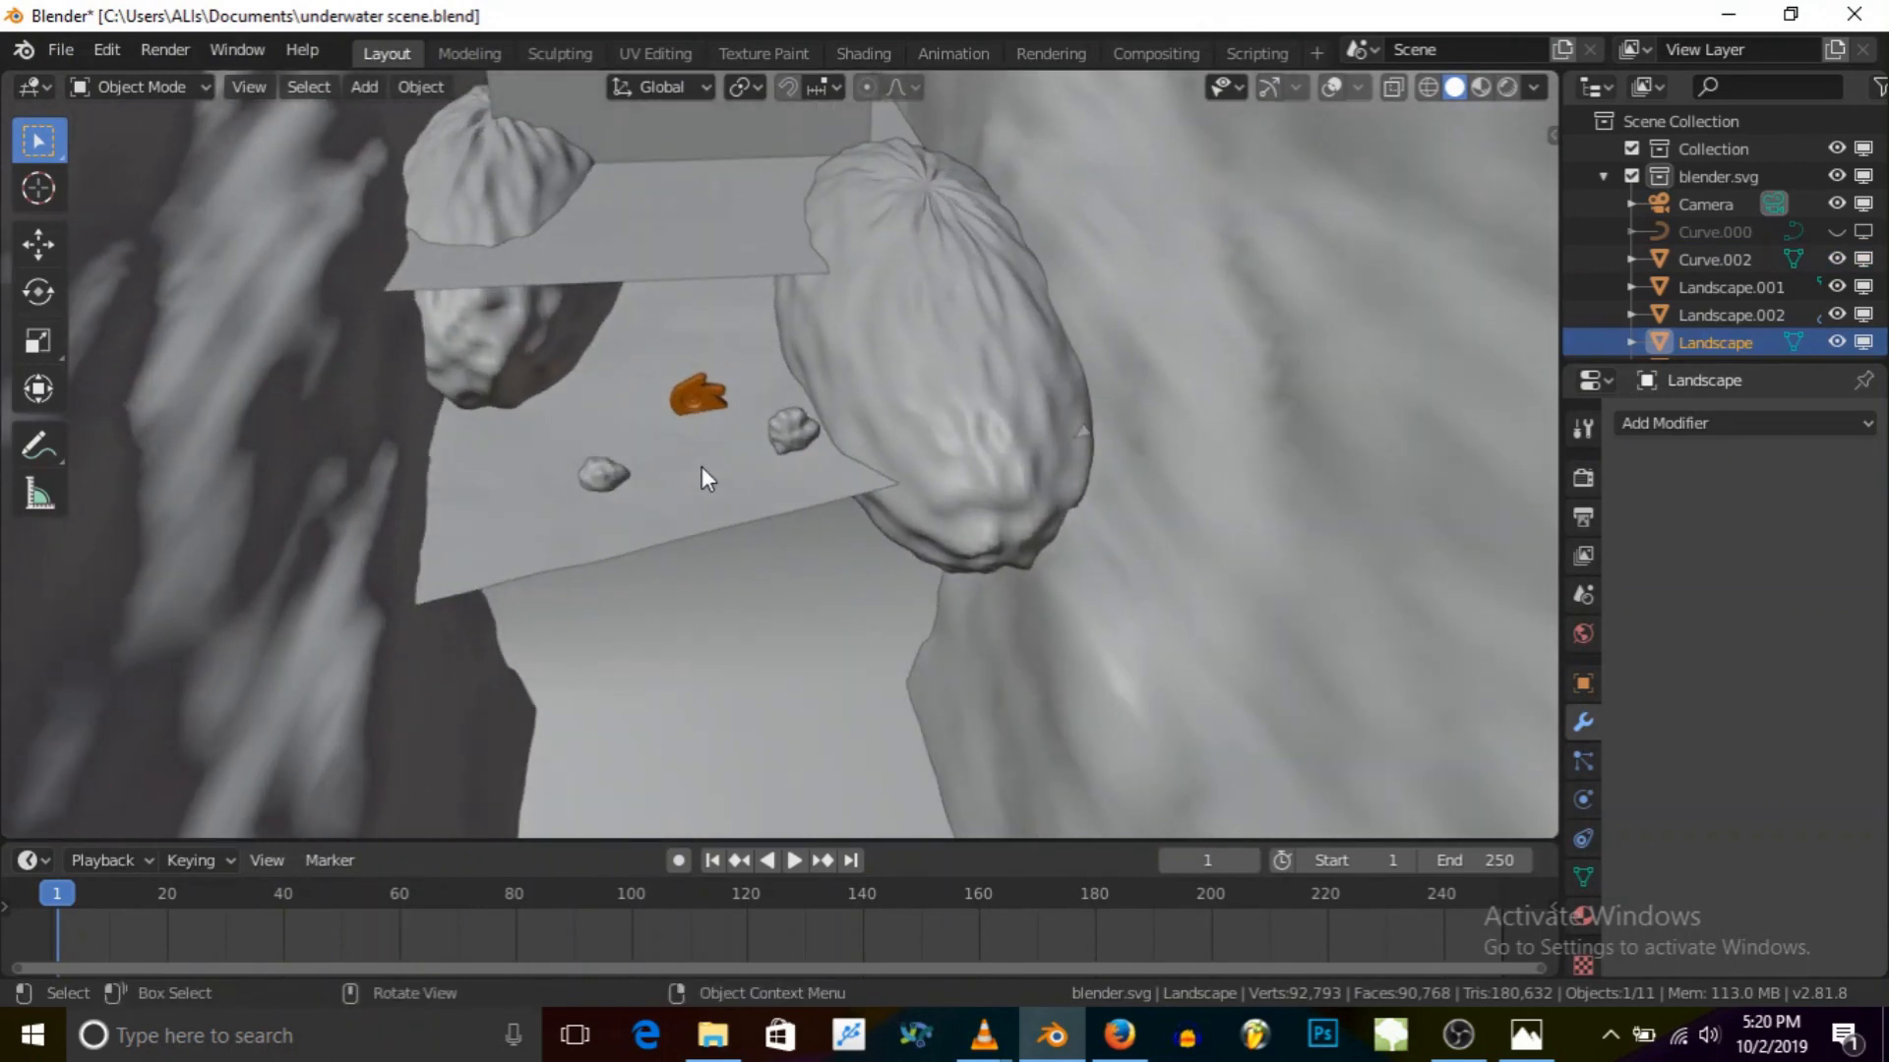
key(KP_Divide)
middle_drag(425, 617, 848, 444)
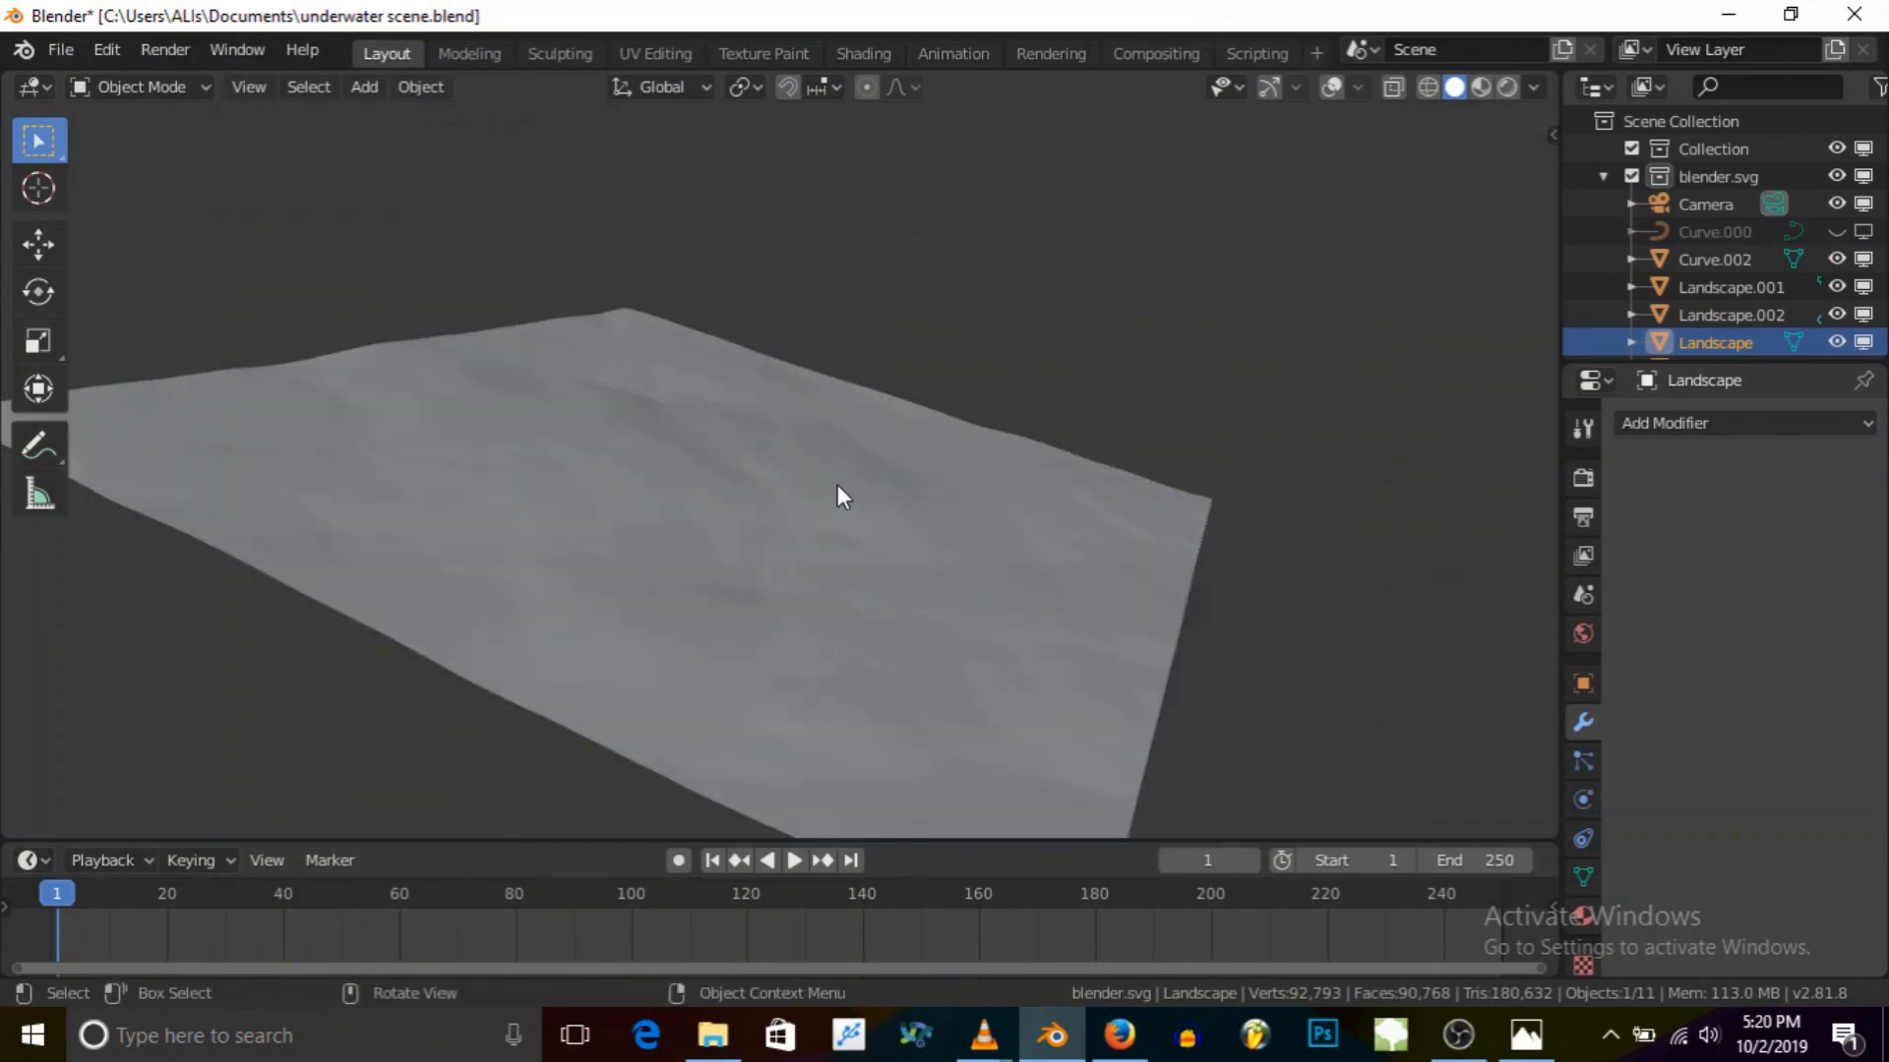
key(KP_Divide)
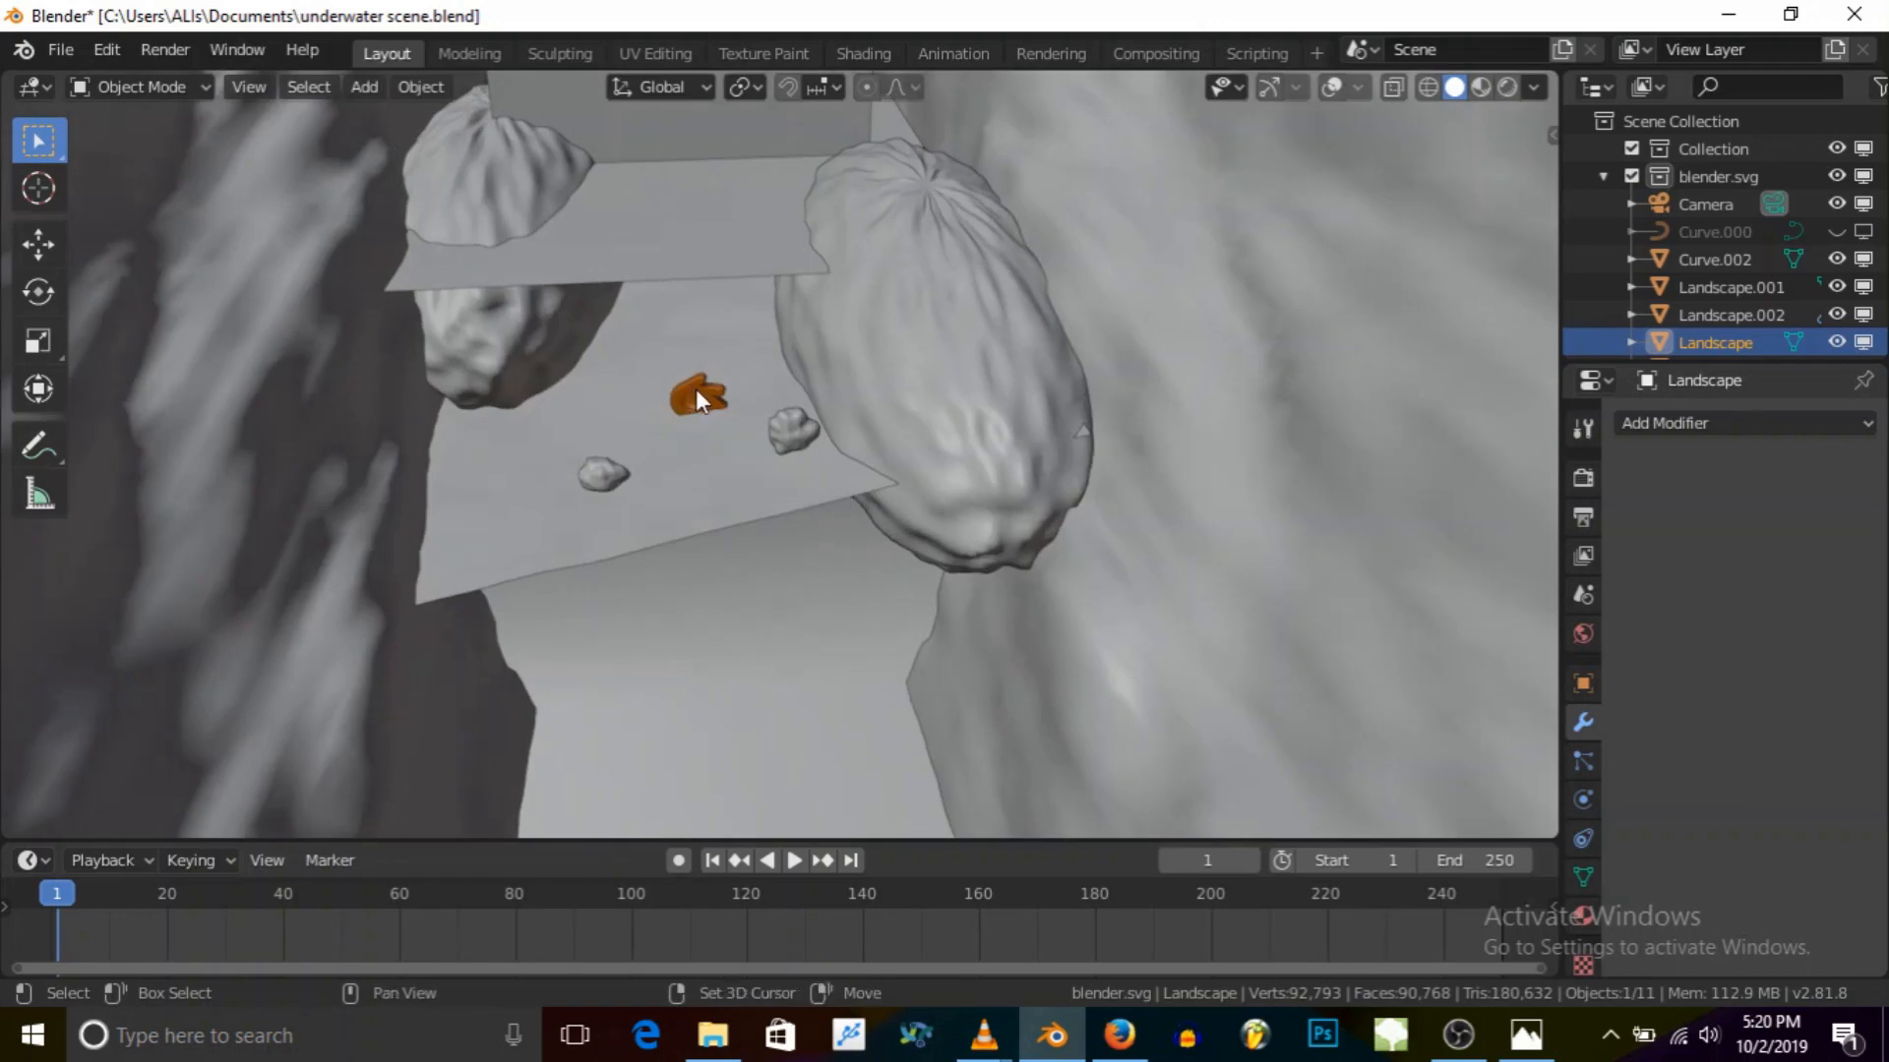
Step: Add the logo to the selection, show the viewport overlays, and isolate the floor and logo together in local view
shift+click(687, 401)
click(1333, 88)
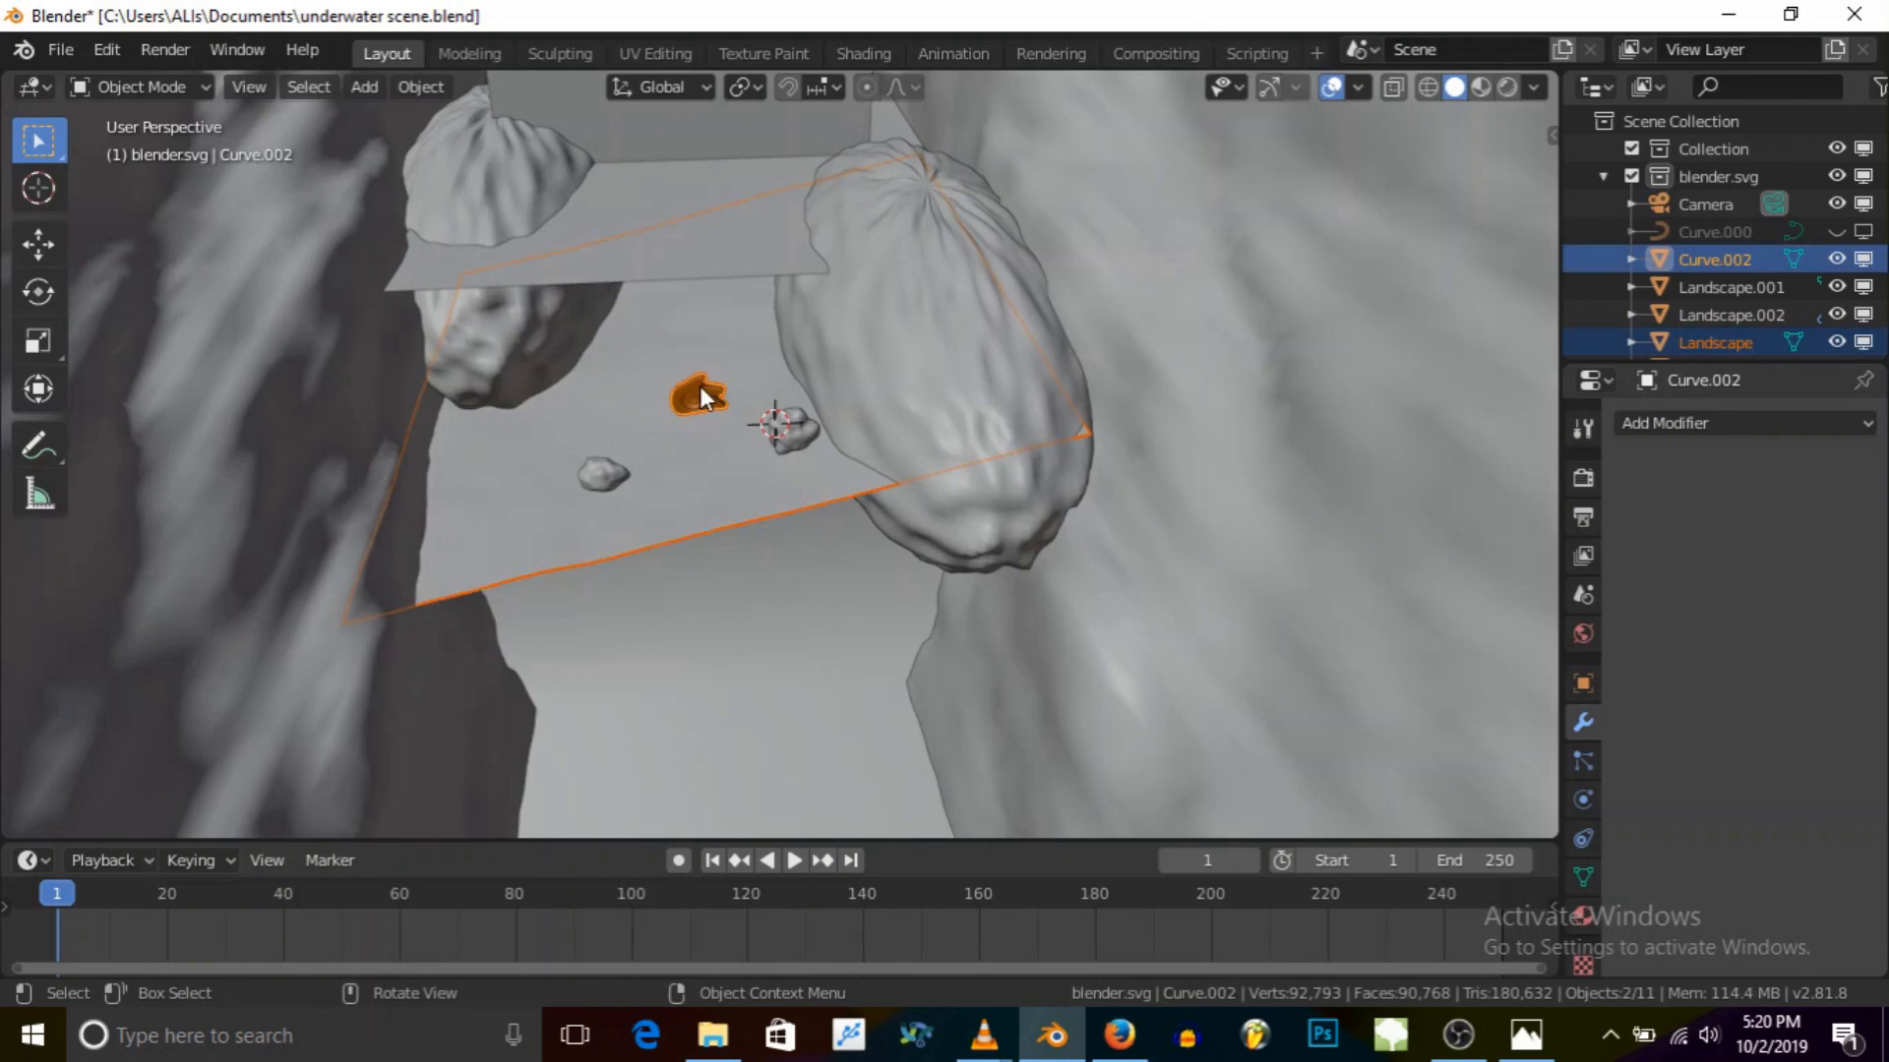
key(KP_Divide)
middle_drag(699, 385, 893, 498)
Step: Add a Displace modifier to the Landscape floor with a new Clouds texture, and reduce the texture's noise size
click(663, 532)
scroll(895, 521, up, 3)
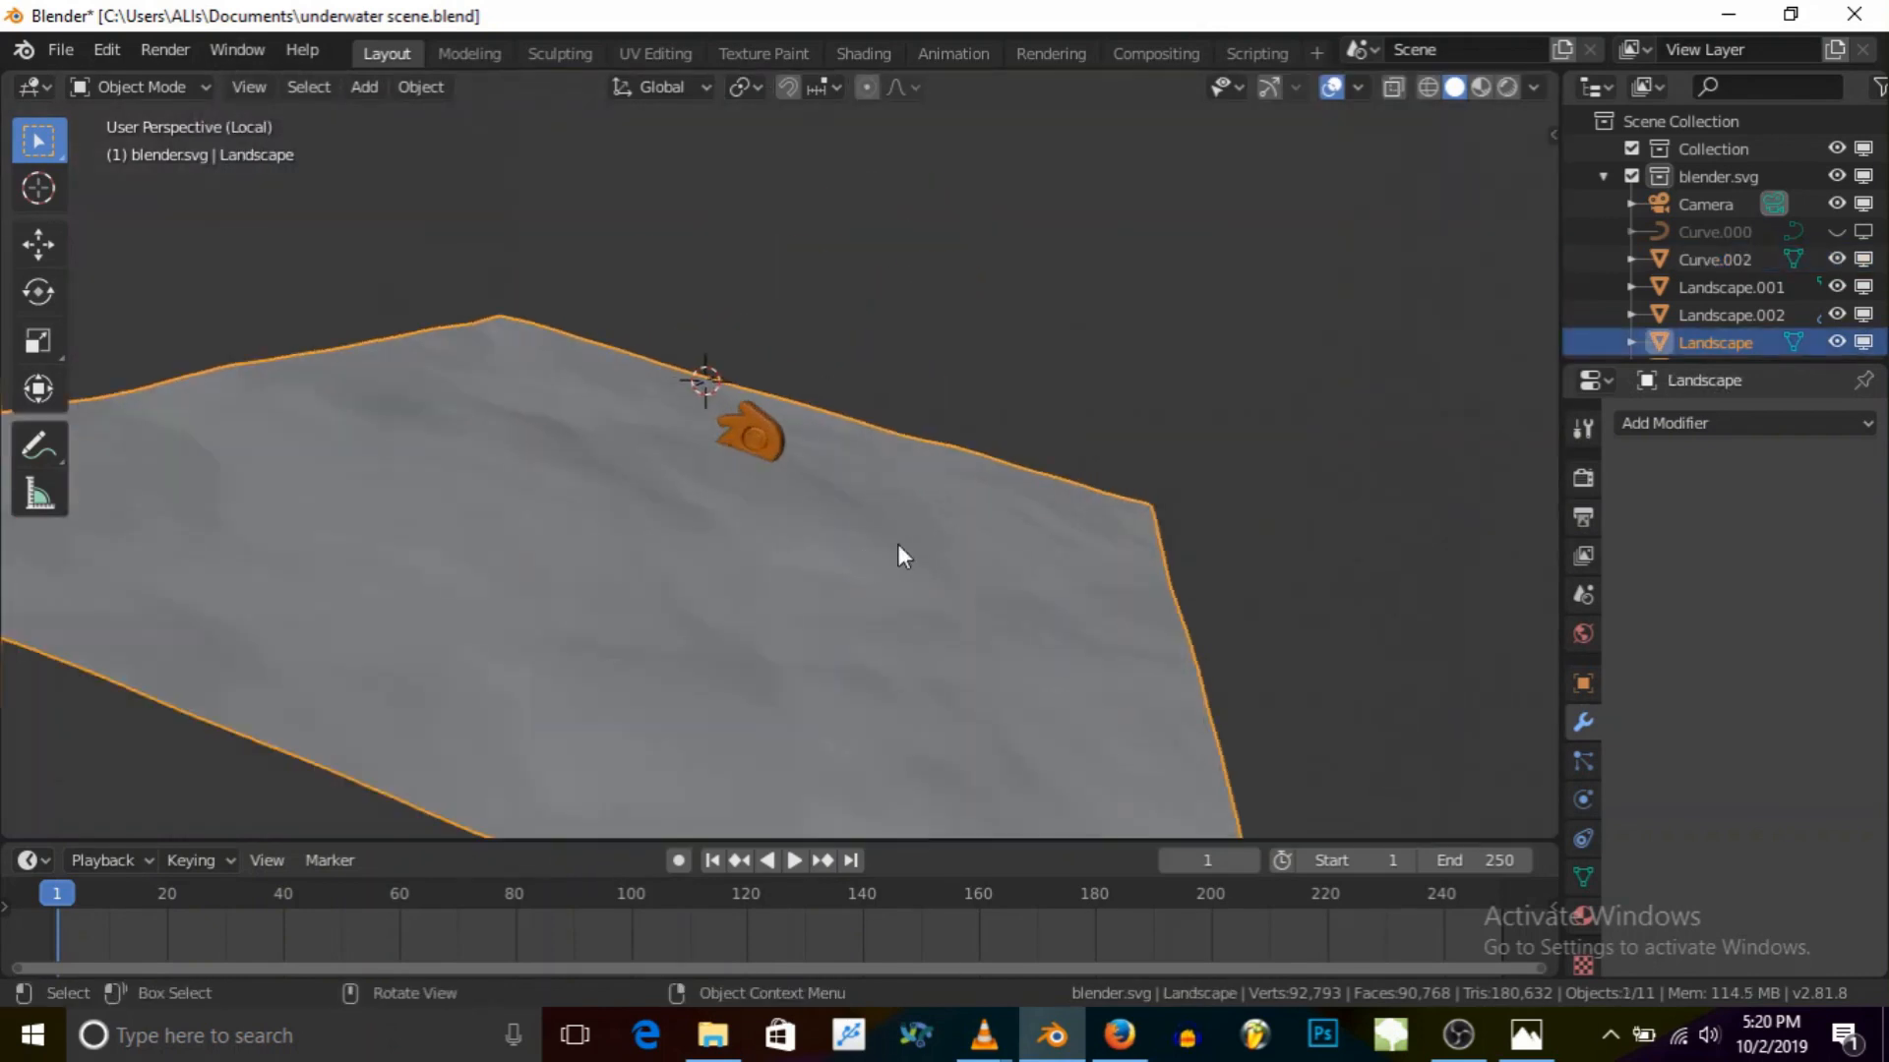
click(1672, 423)
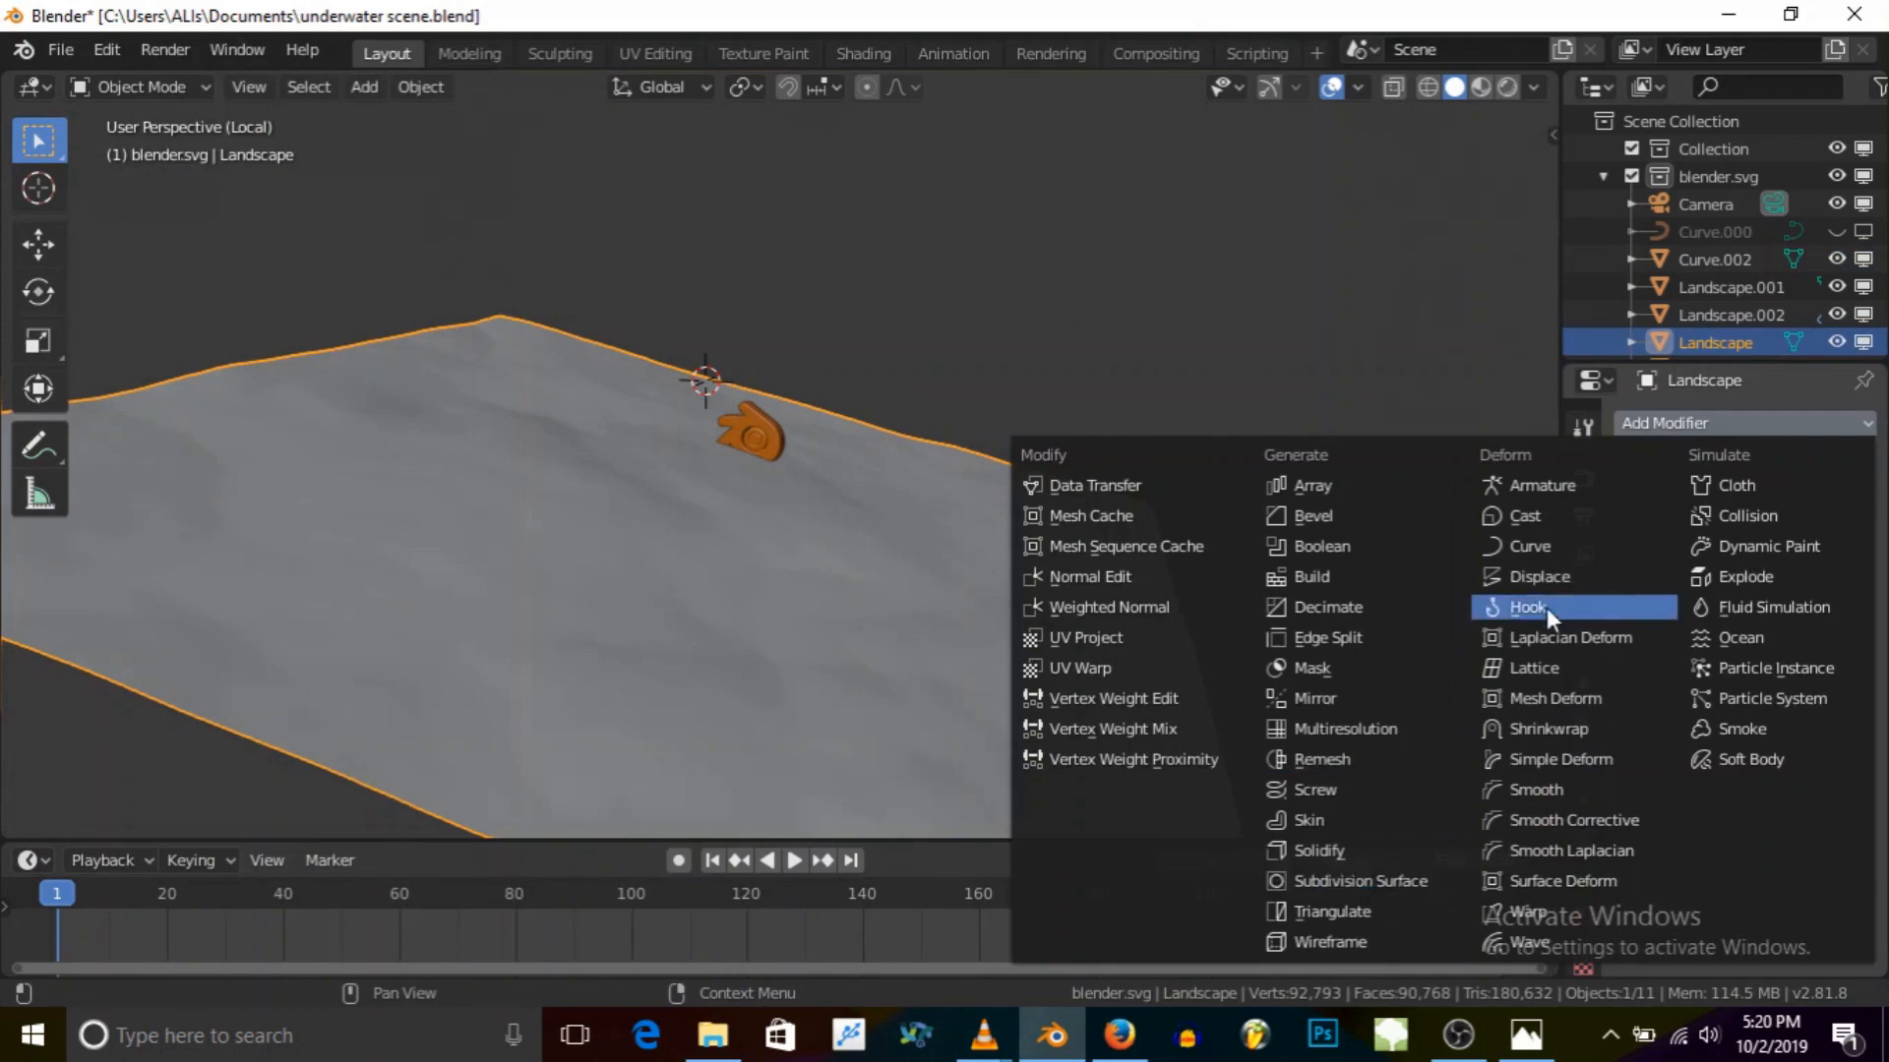
click(1537, 577)
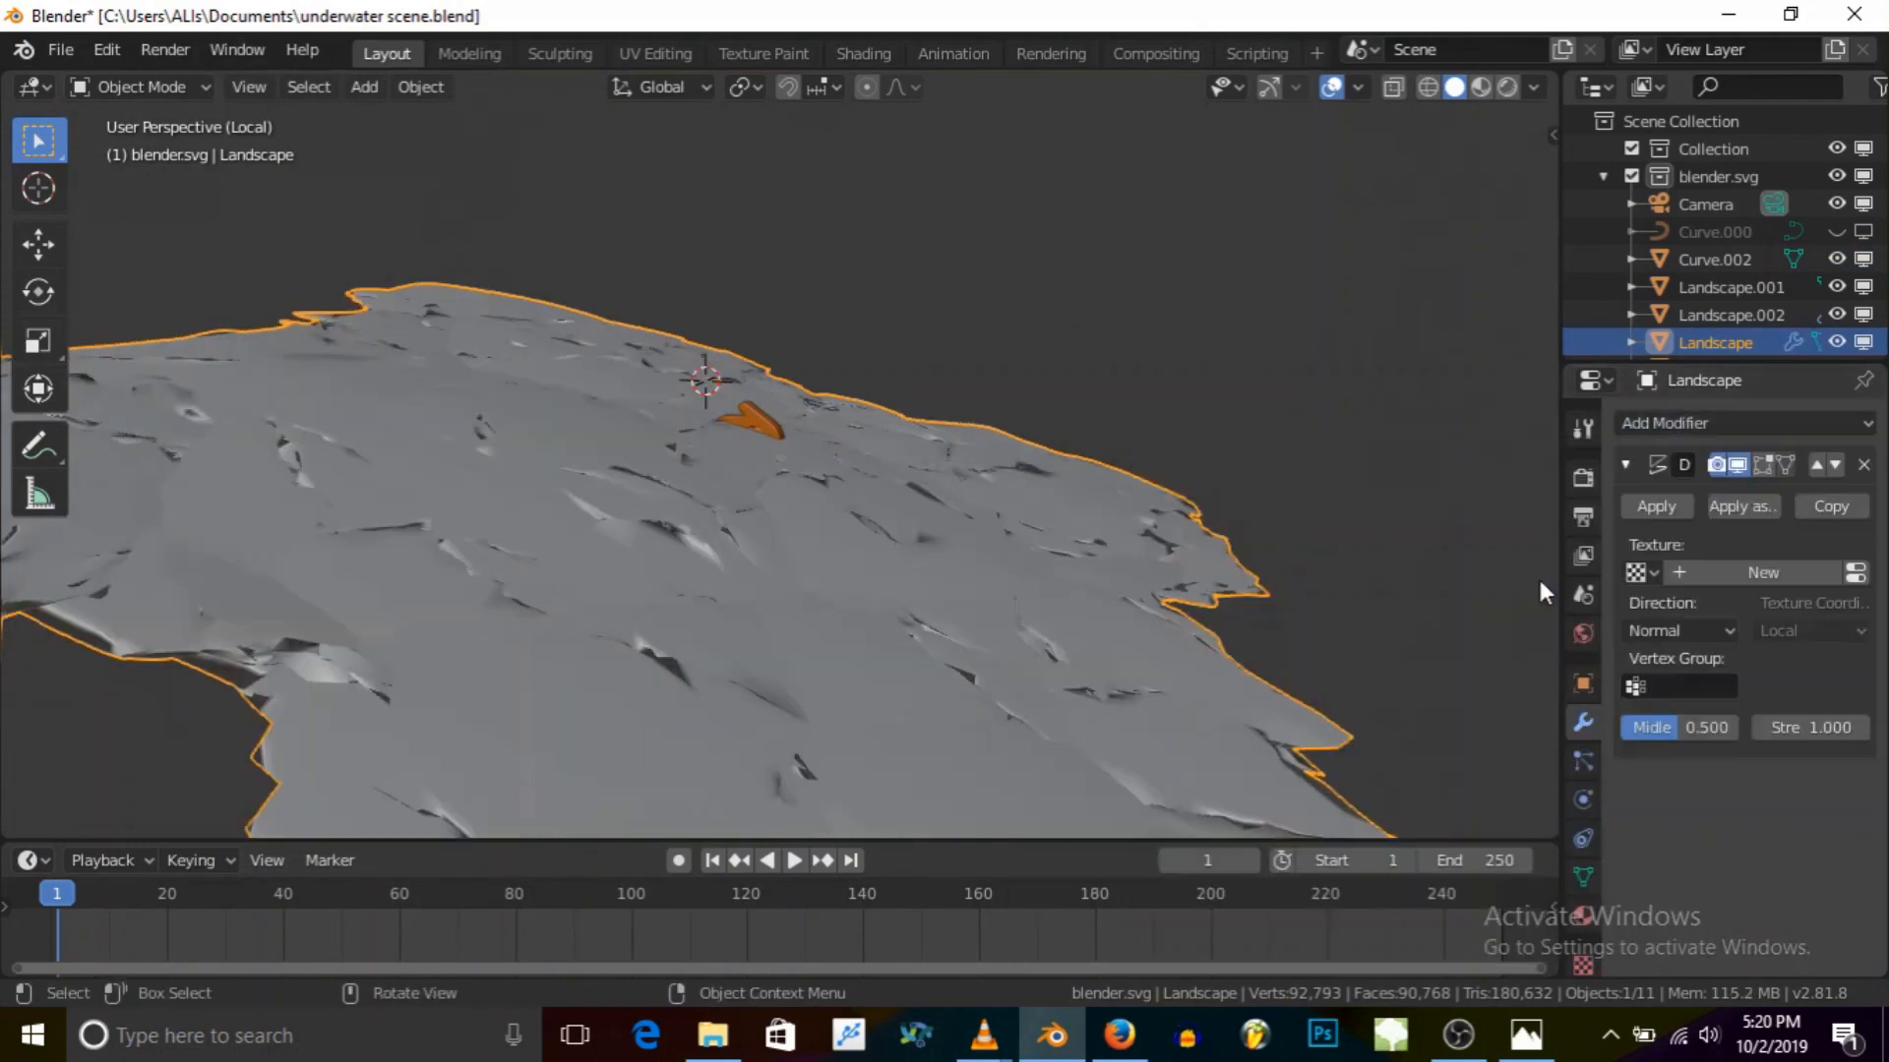
click(1849, 572)
click(1676, 458)
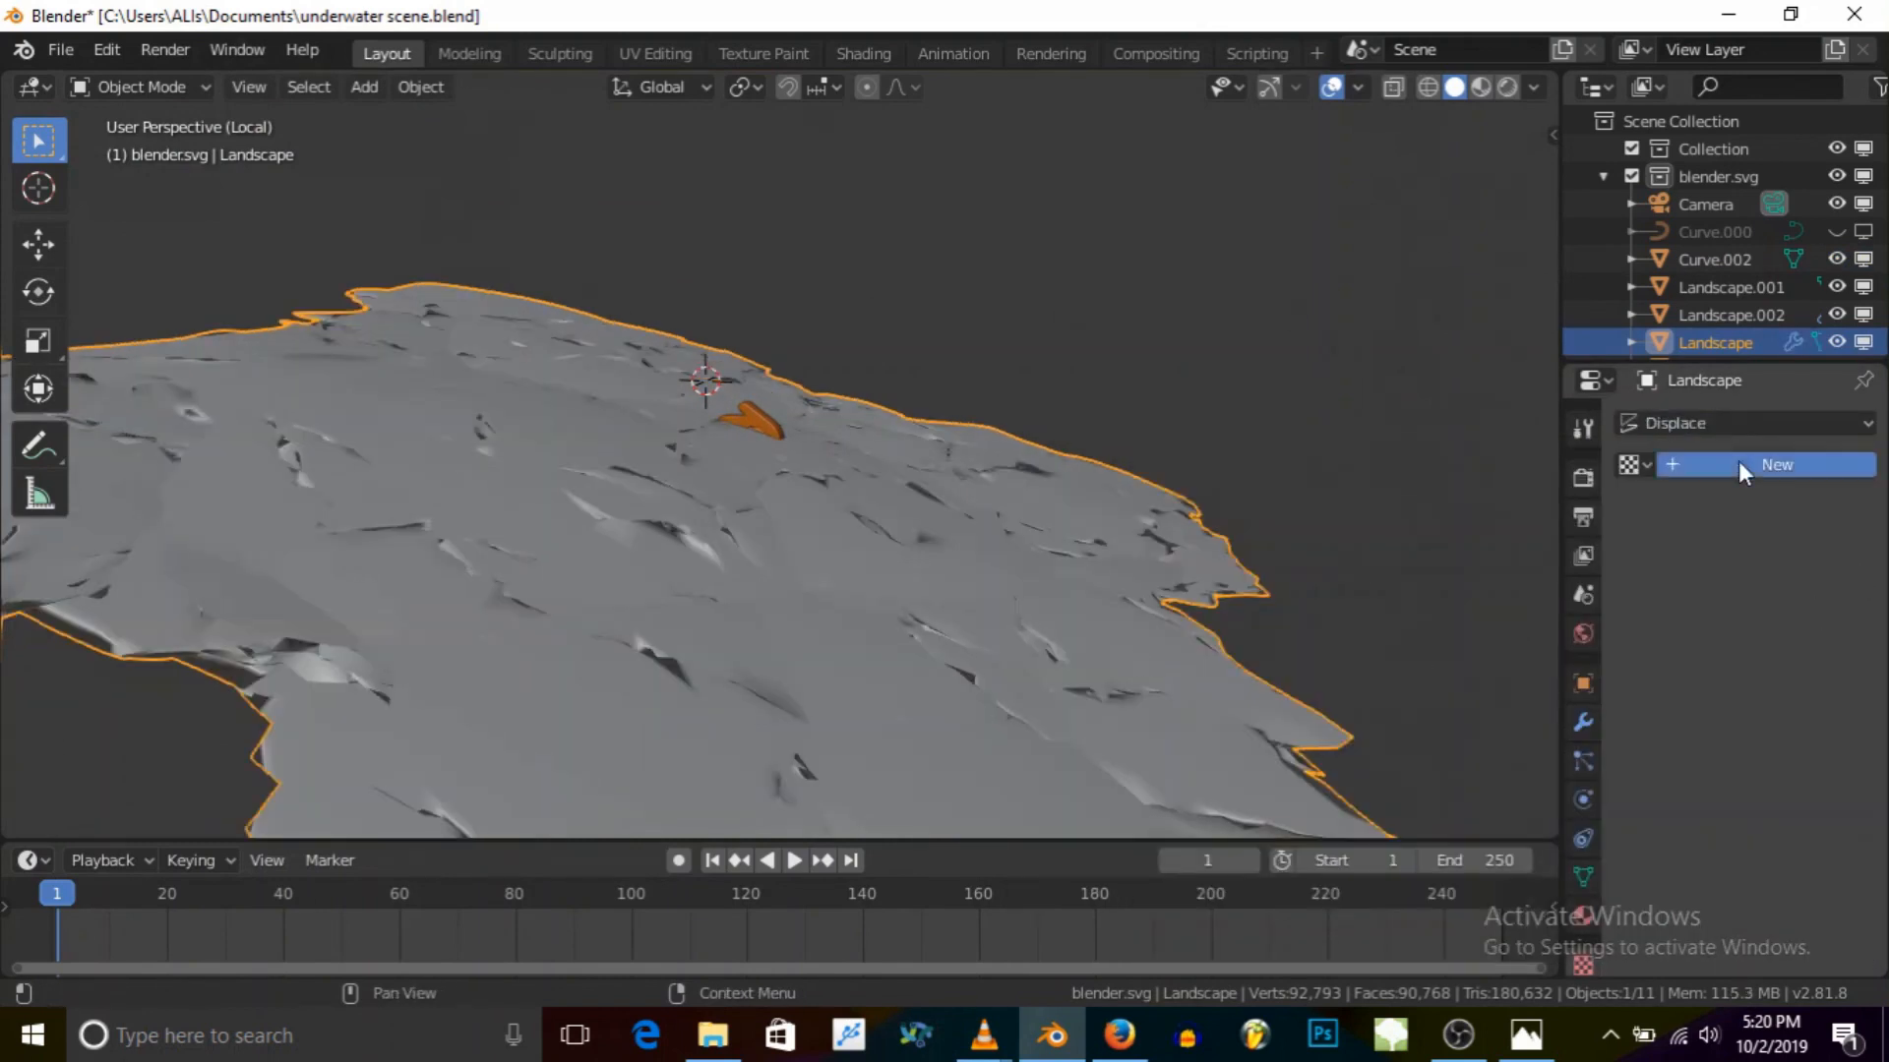
click(1731, 504)
click(1725, 589)
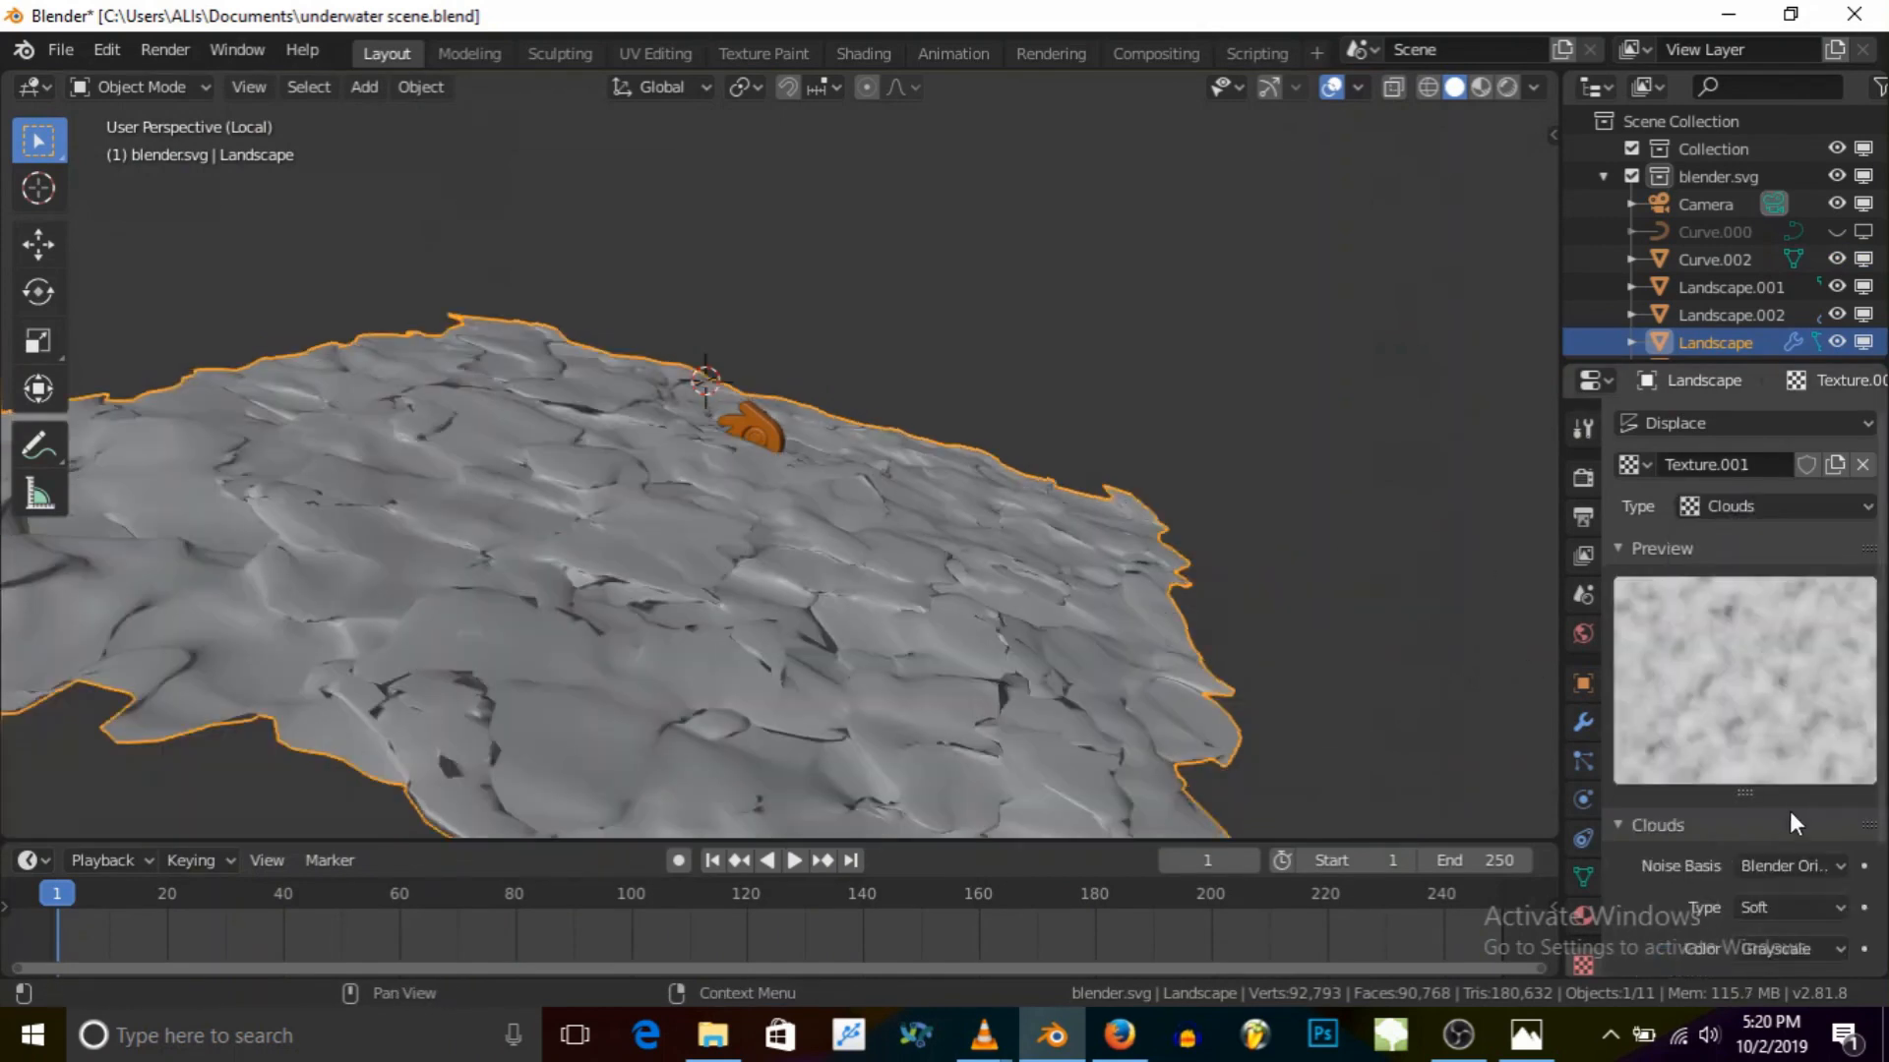
scroll(1782, 828, down, 3)
drag(1776, 880, 1623, 880)
Step: Set the floor's Displace modifier strength to 0.2
click(1582, 722)
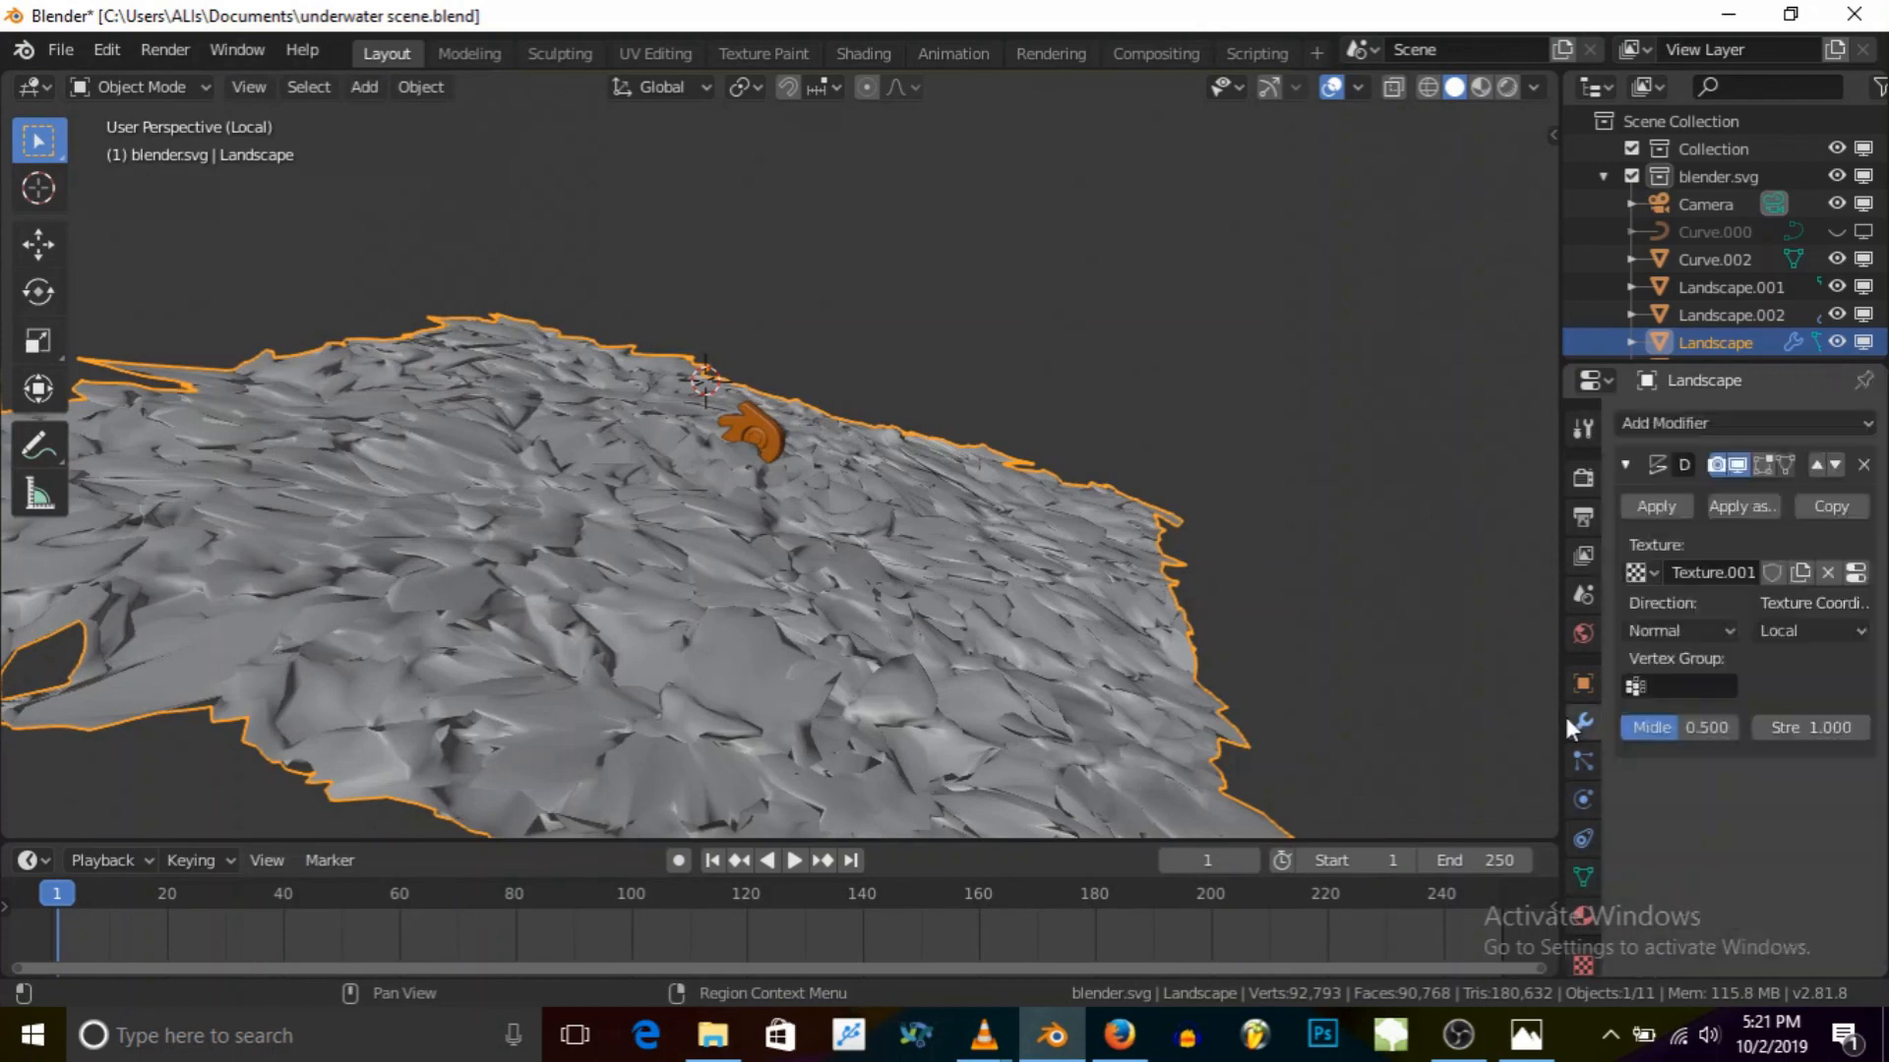
click(1757, 728)
click(1754, 728)
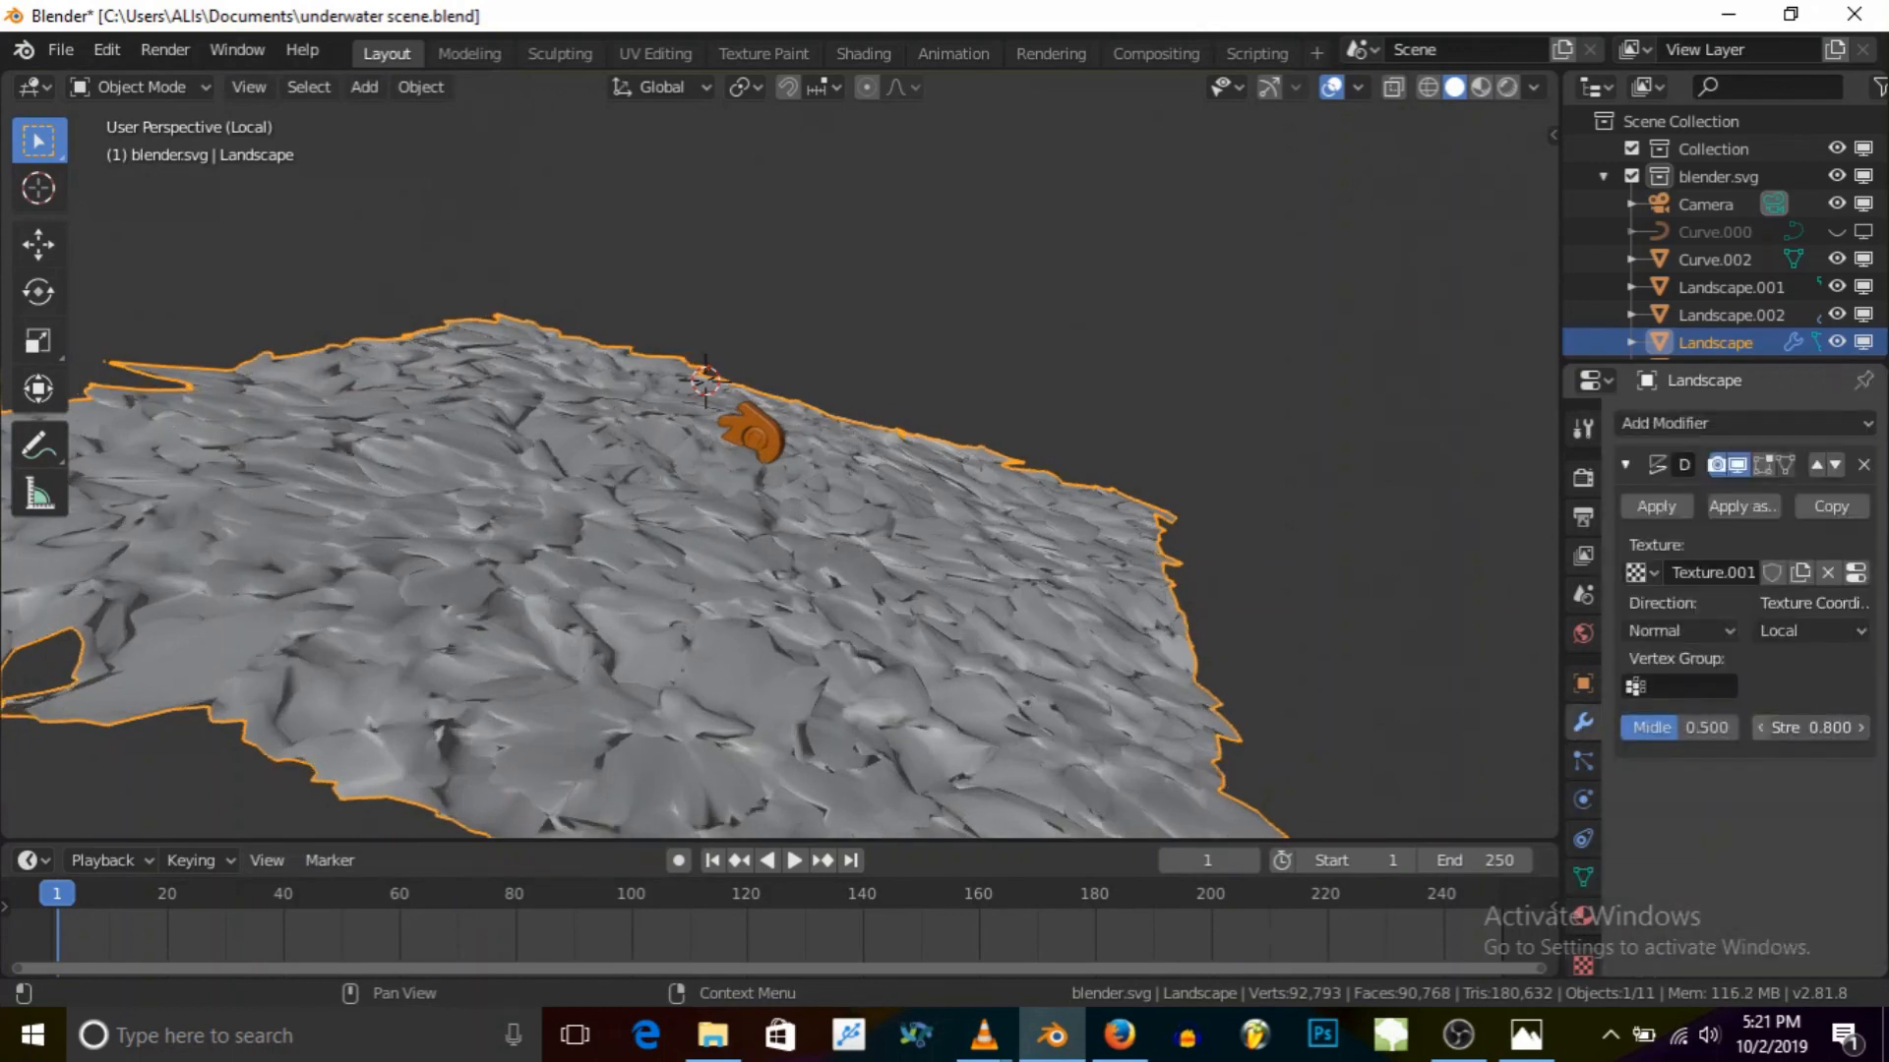
click(1755, 728)
click(1754, 728)
click(1755, 728)
click(1755, 728)
click(1755, 728)
click(1755, 728)
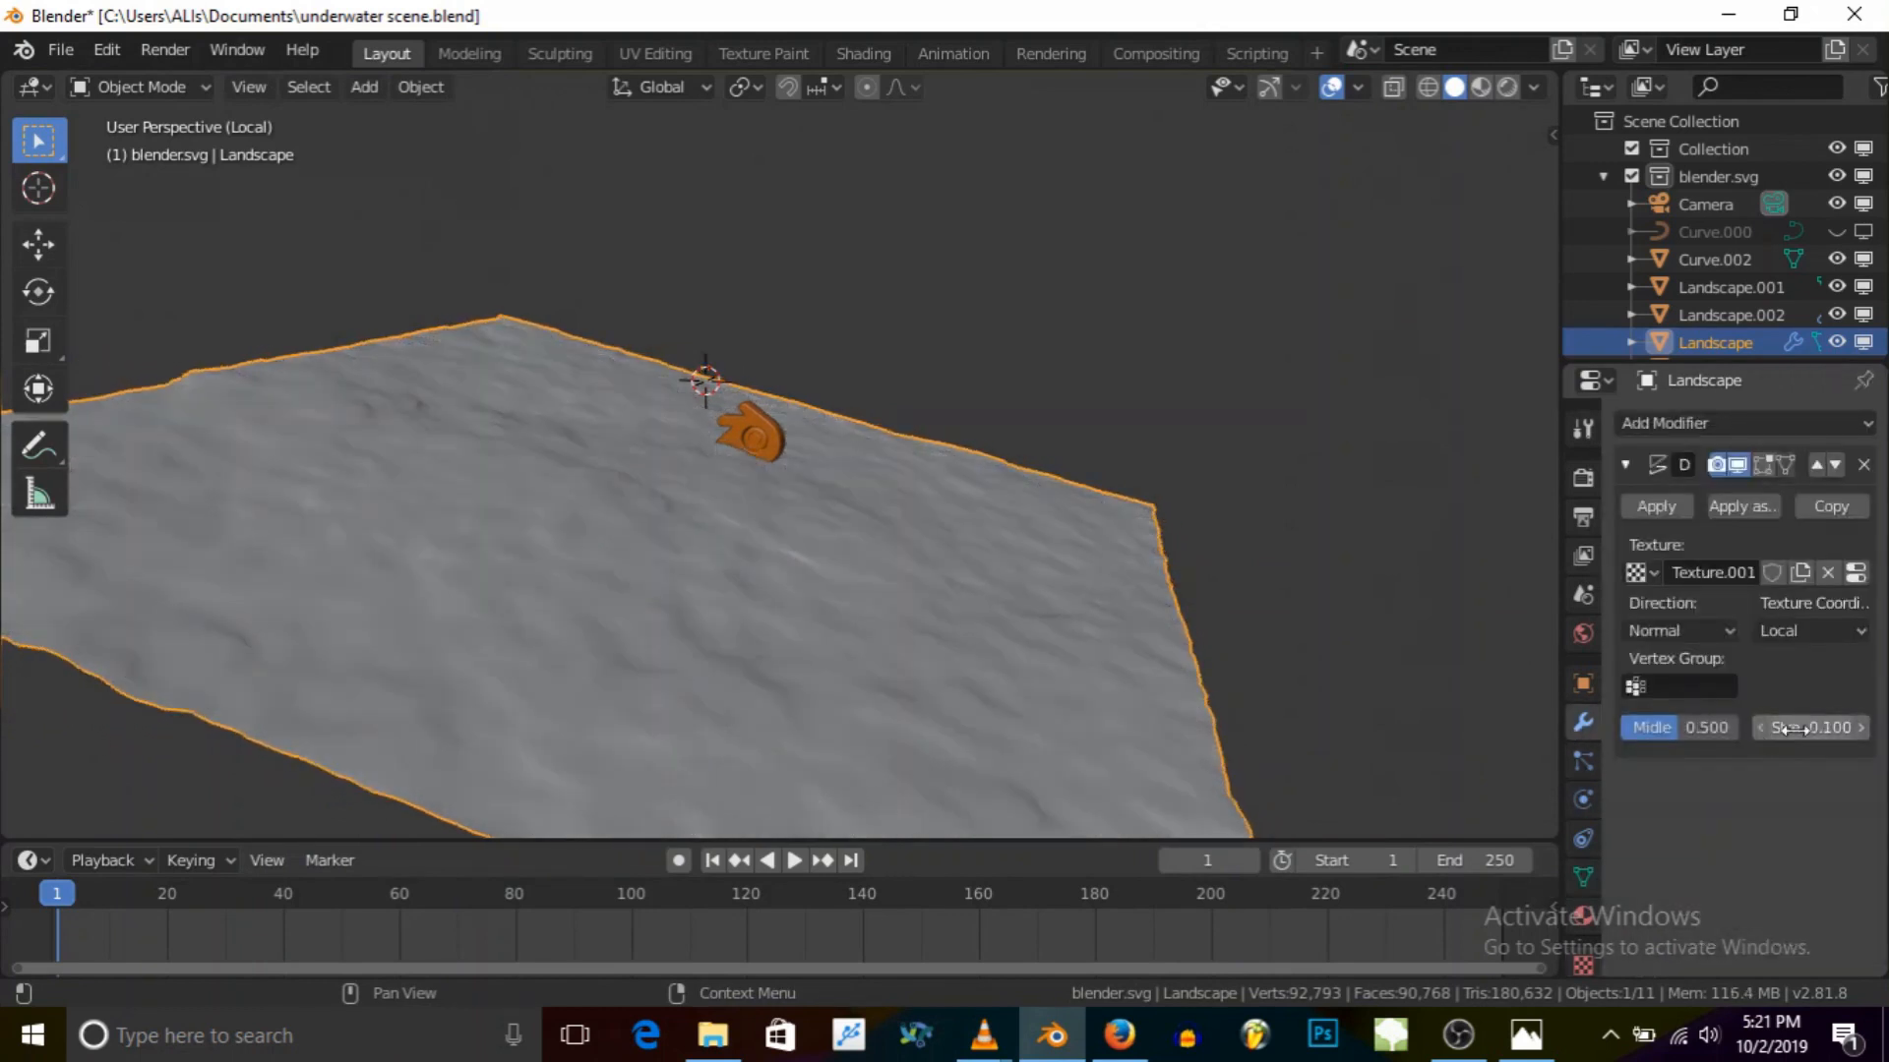
click(1857, 728)
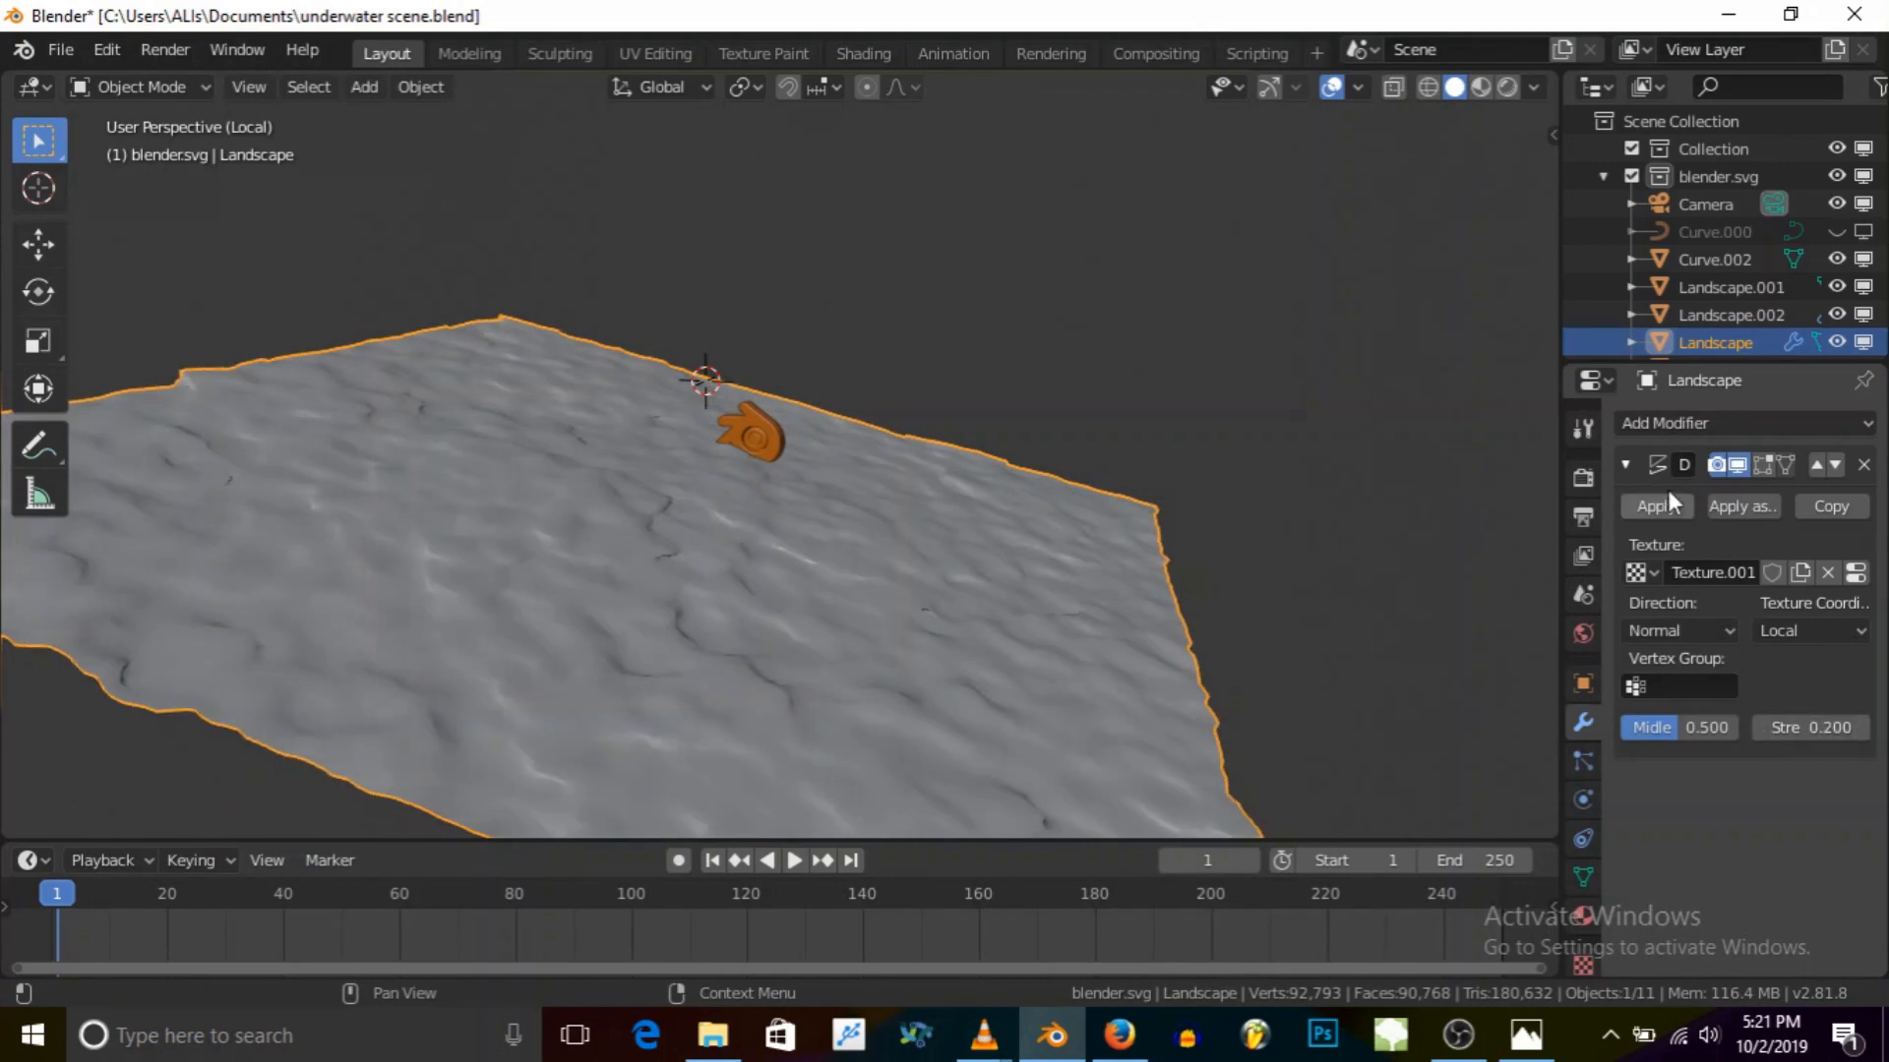
Step: Add a Subdivision Surface modifier to the floor, show the gizmos again, and check the surface through the camera
click(1643, 423)
click(1392, 878)
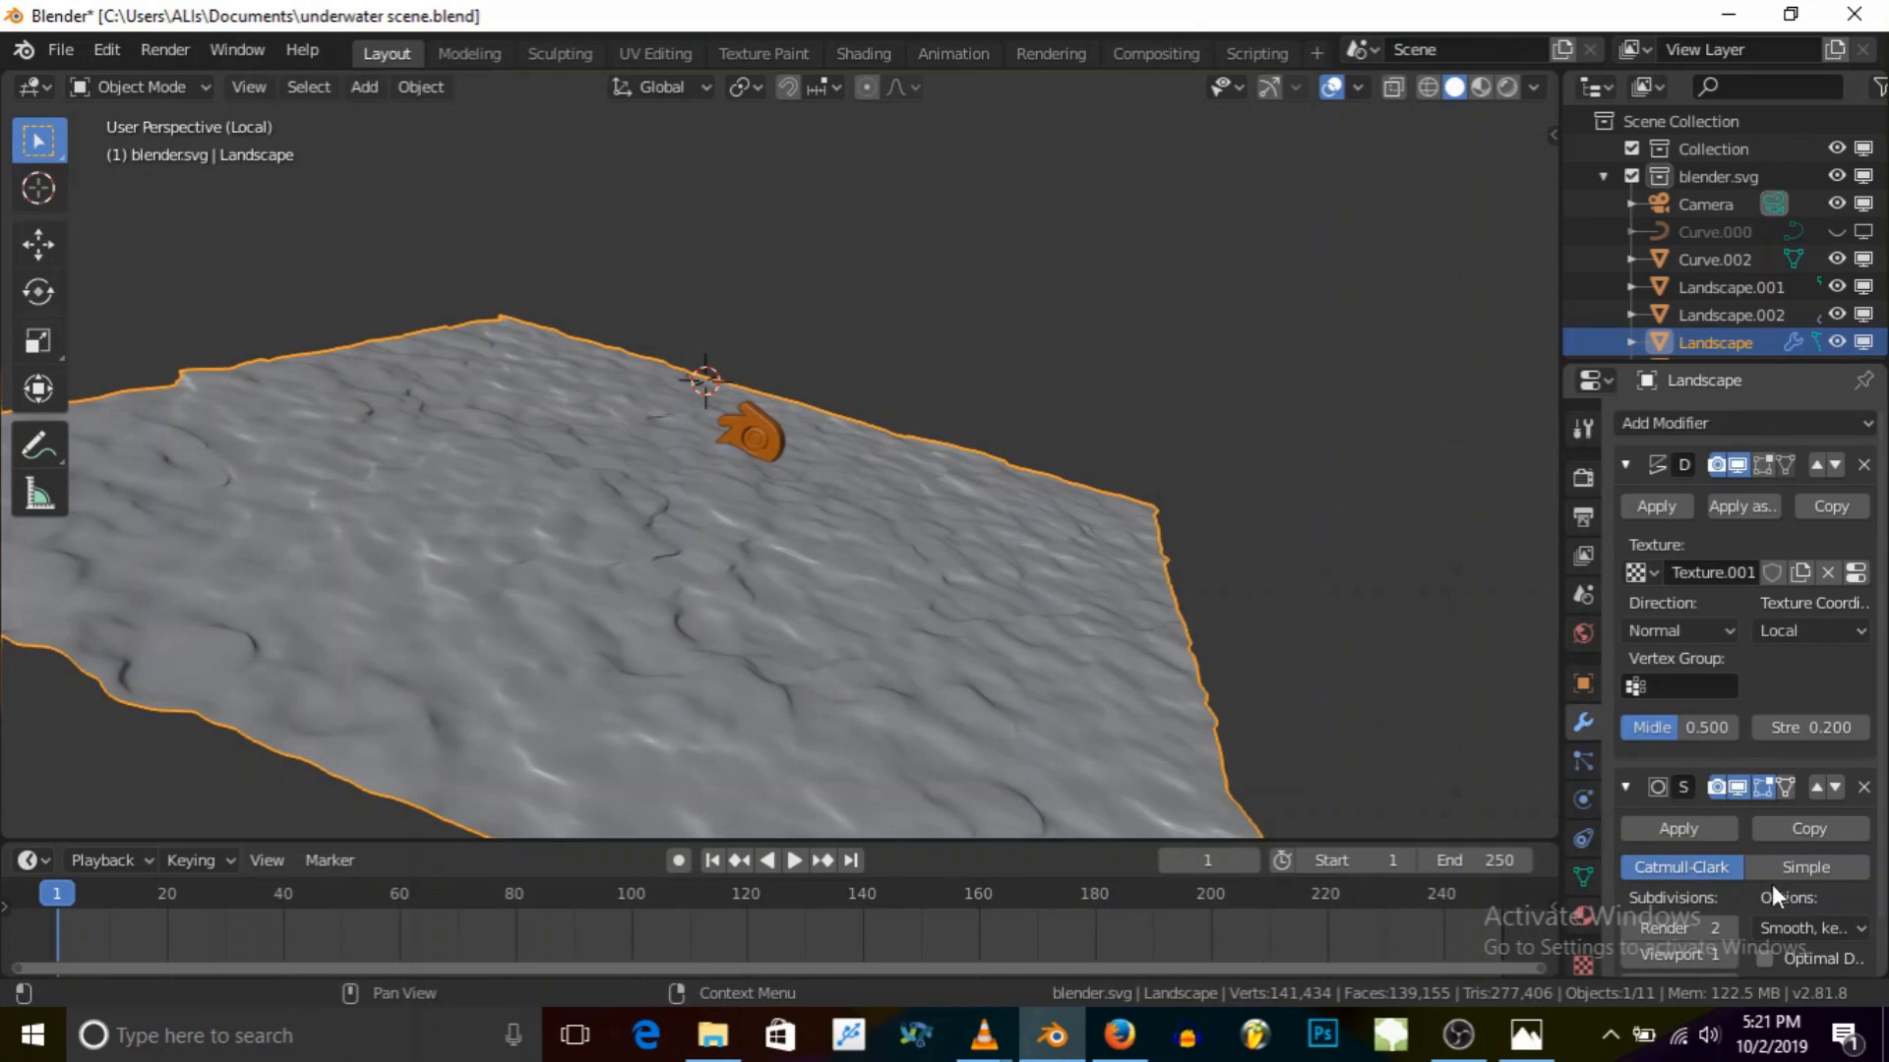
middle_drag(633, 630, 724, 602)
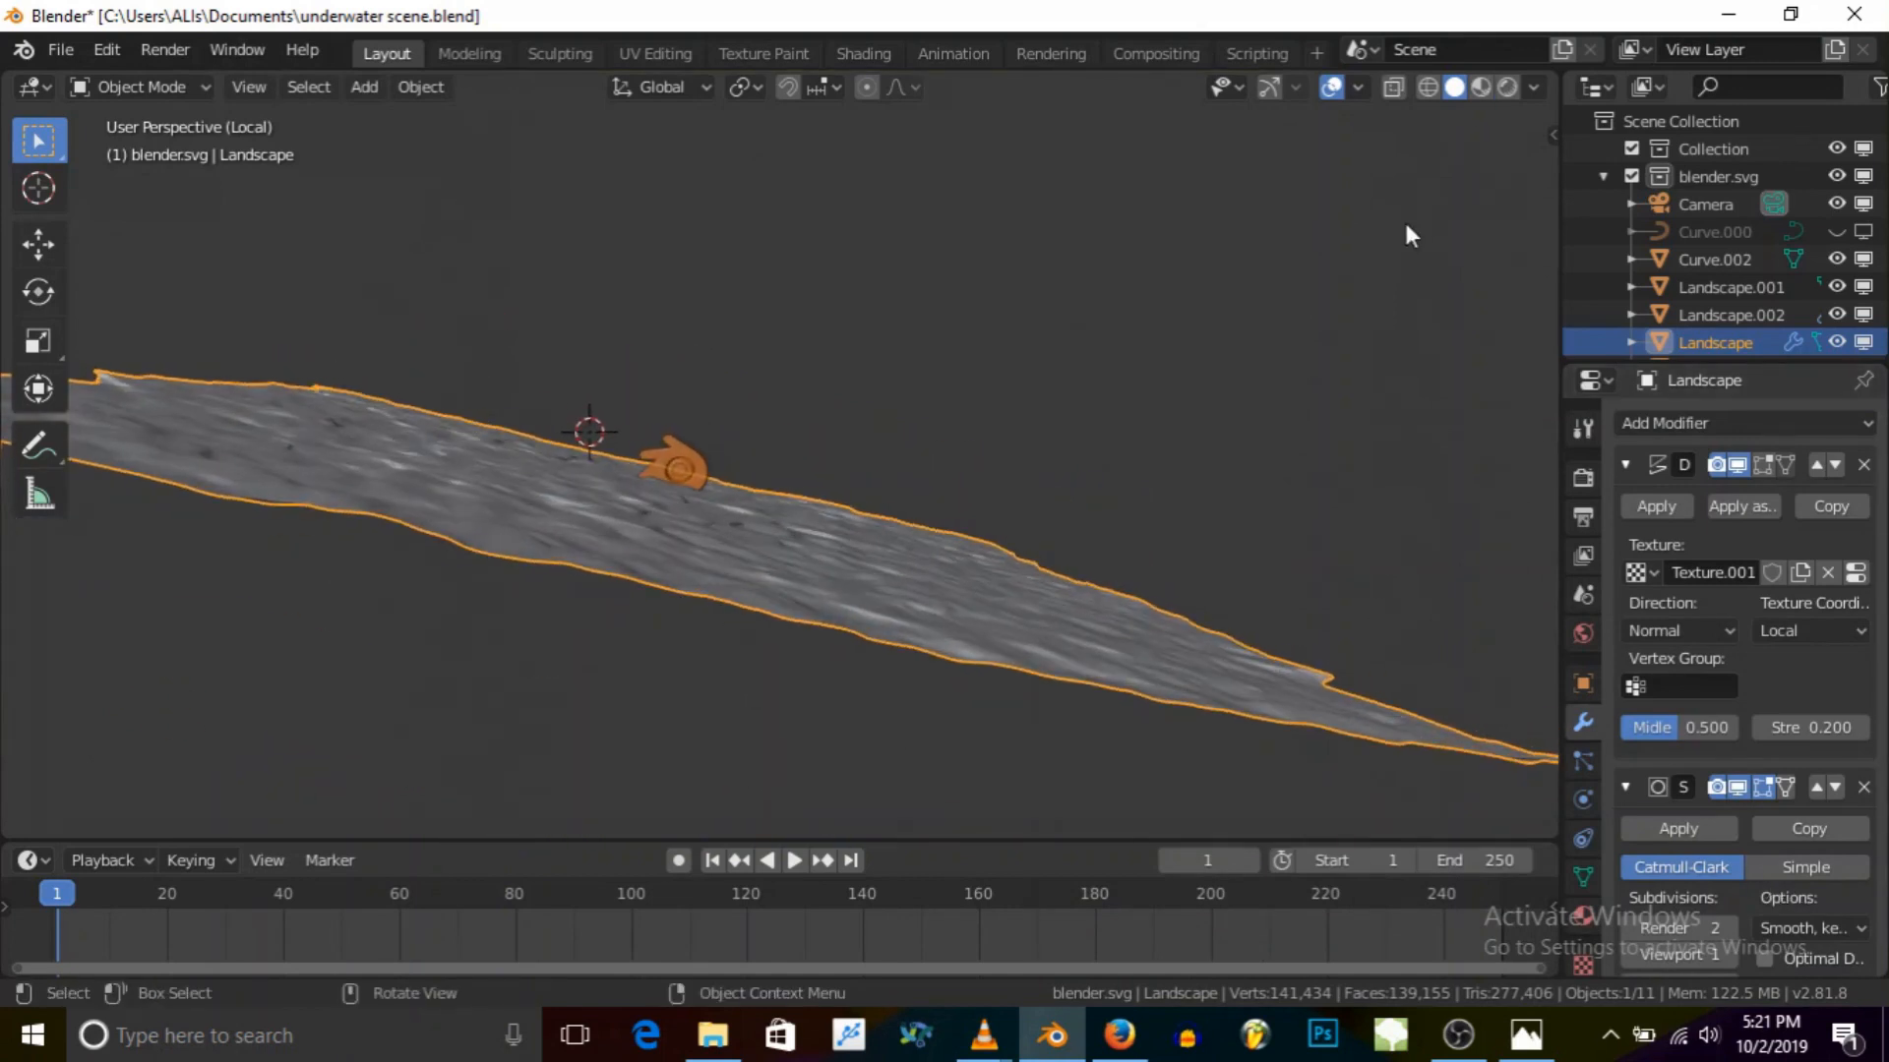
click(1267, 88)
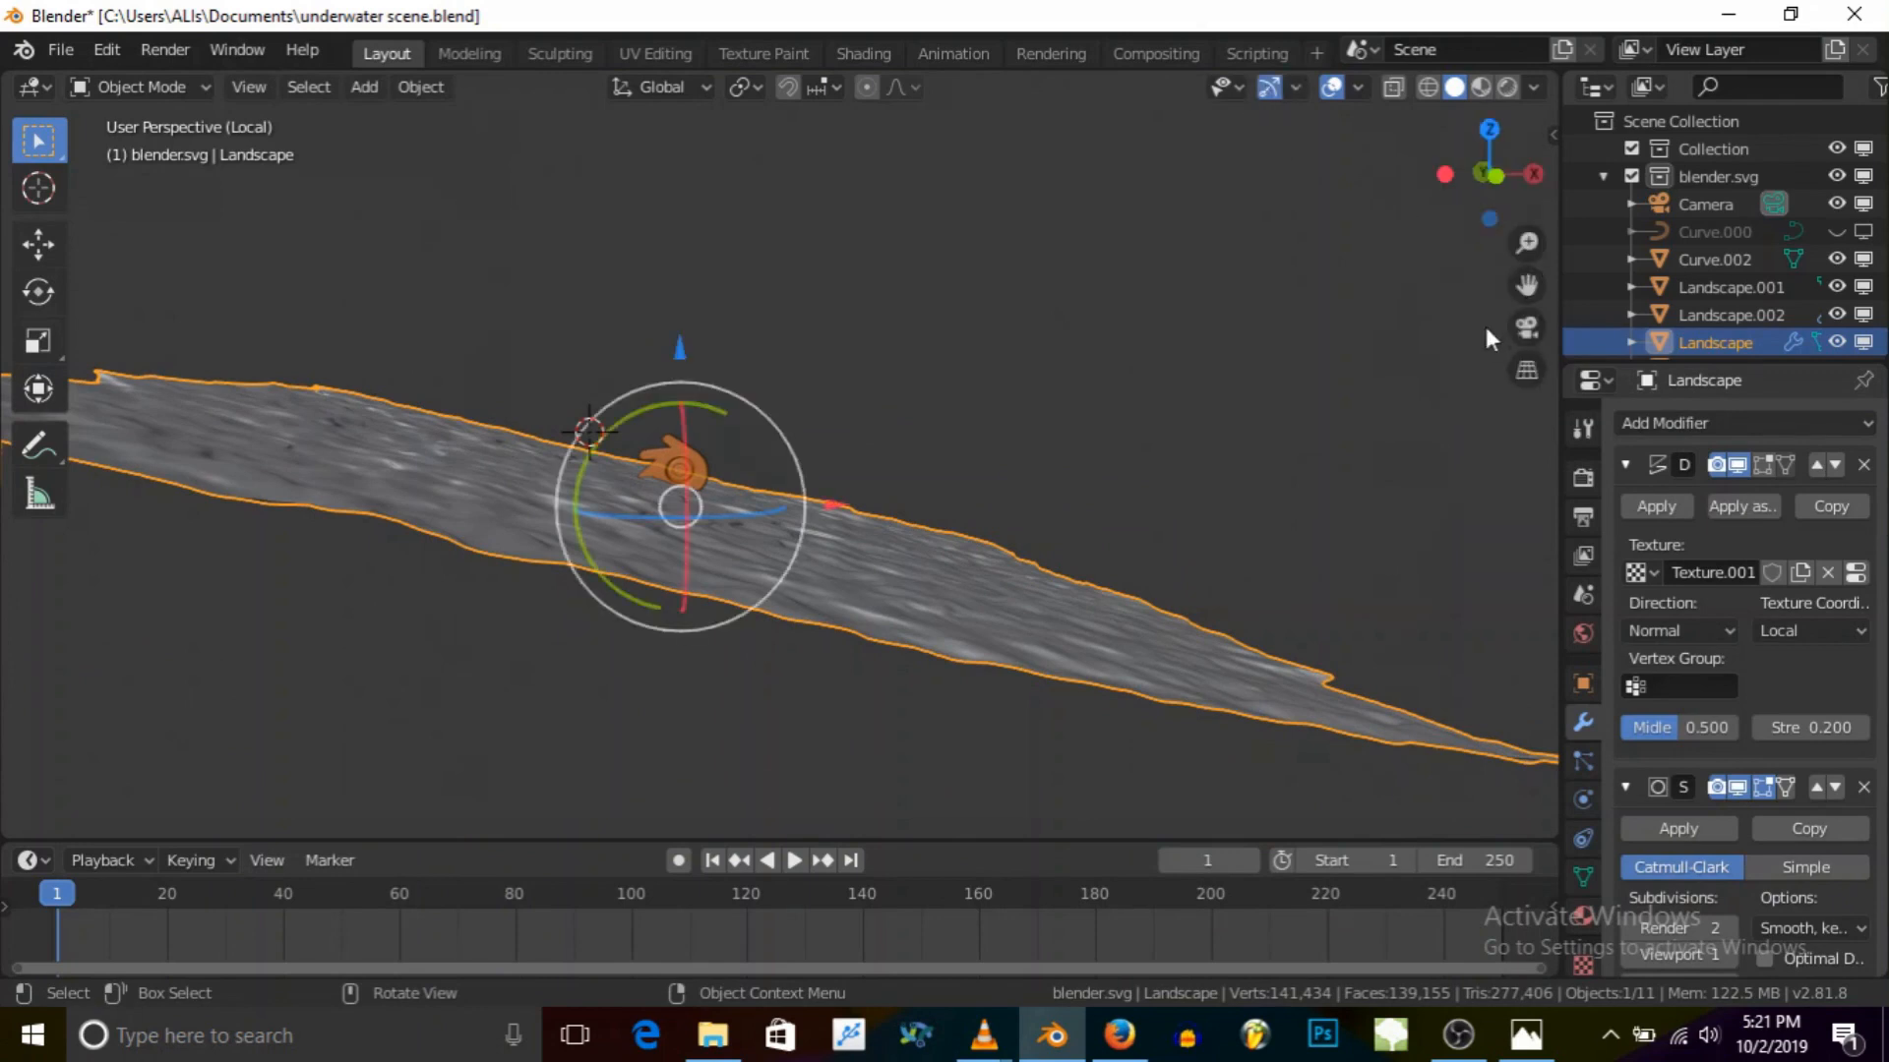
click(1527, 327)
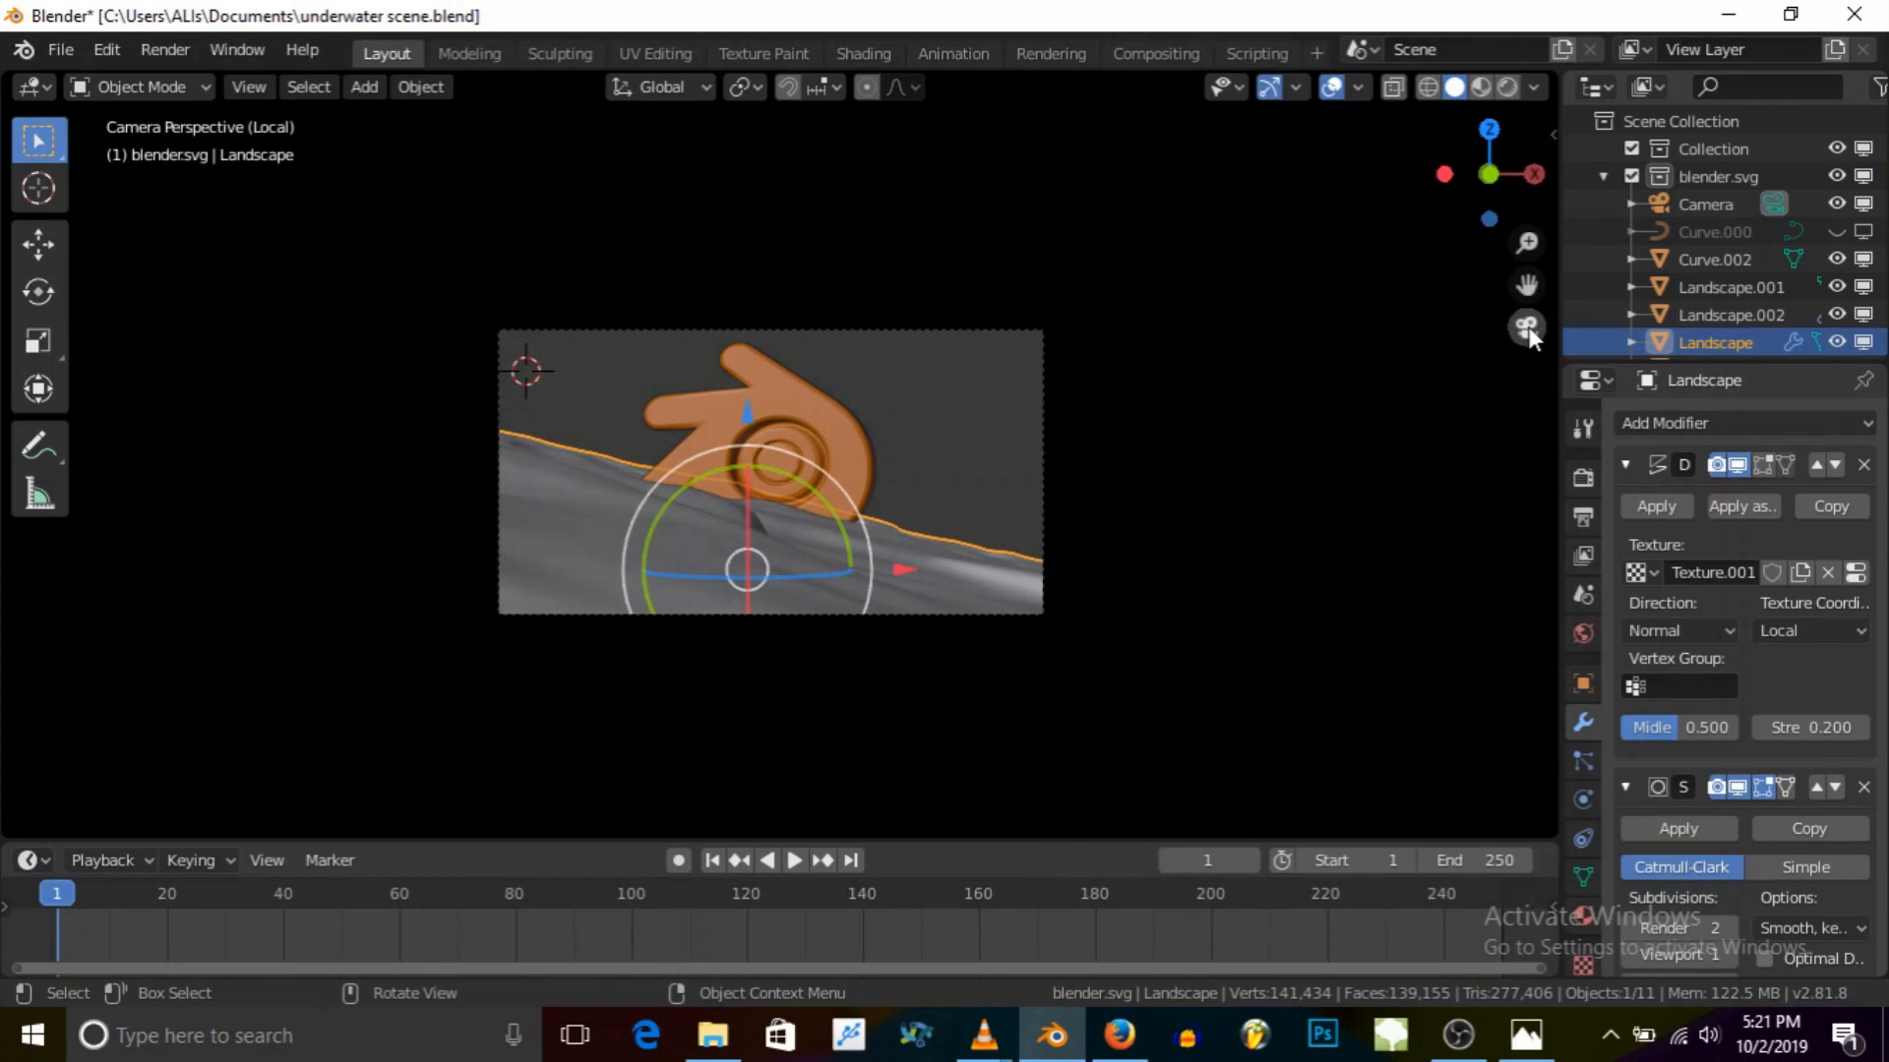
click(1527, 328)
middle_drag(836, 453, 623, 476)
Step: Place the Subdivision Surface modifier above Displace, comparing both orders, and set its render subdivisions to 1
scroll(1808, 913, down, 2)
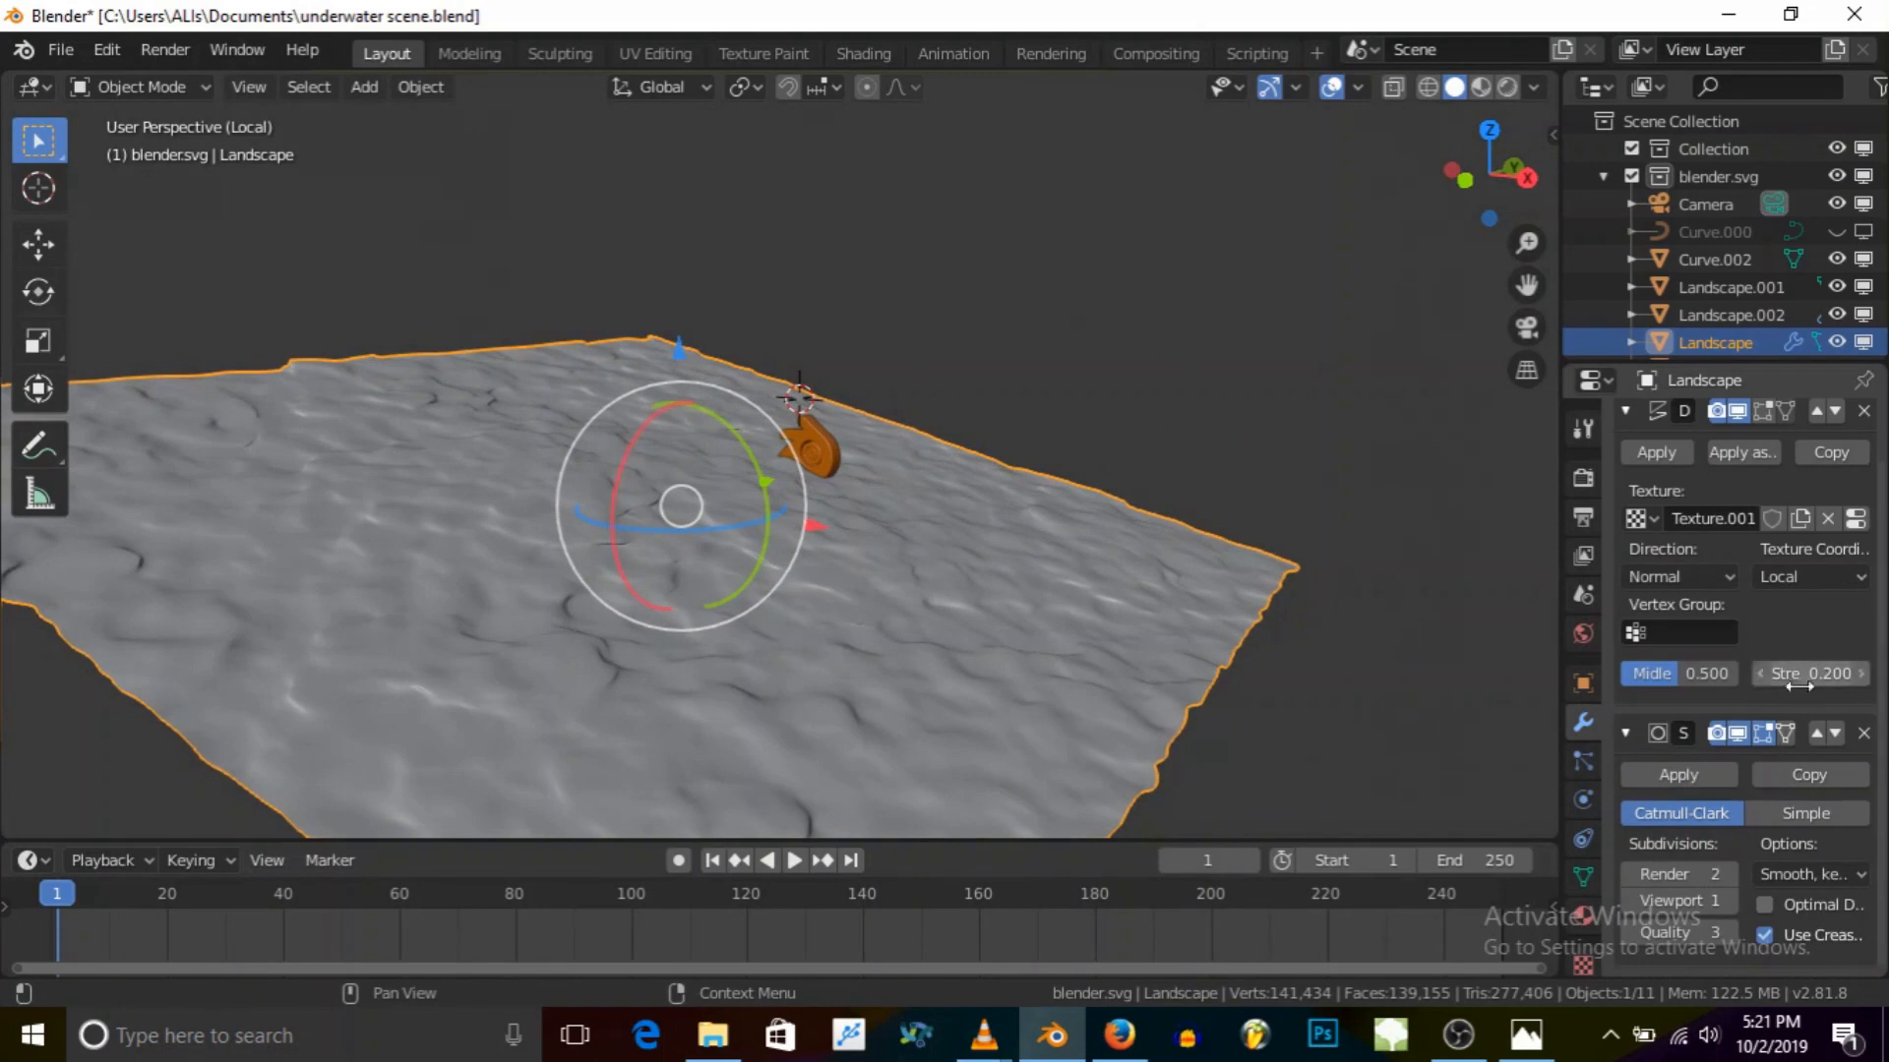
click(1816, 733)
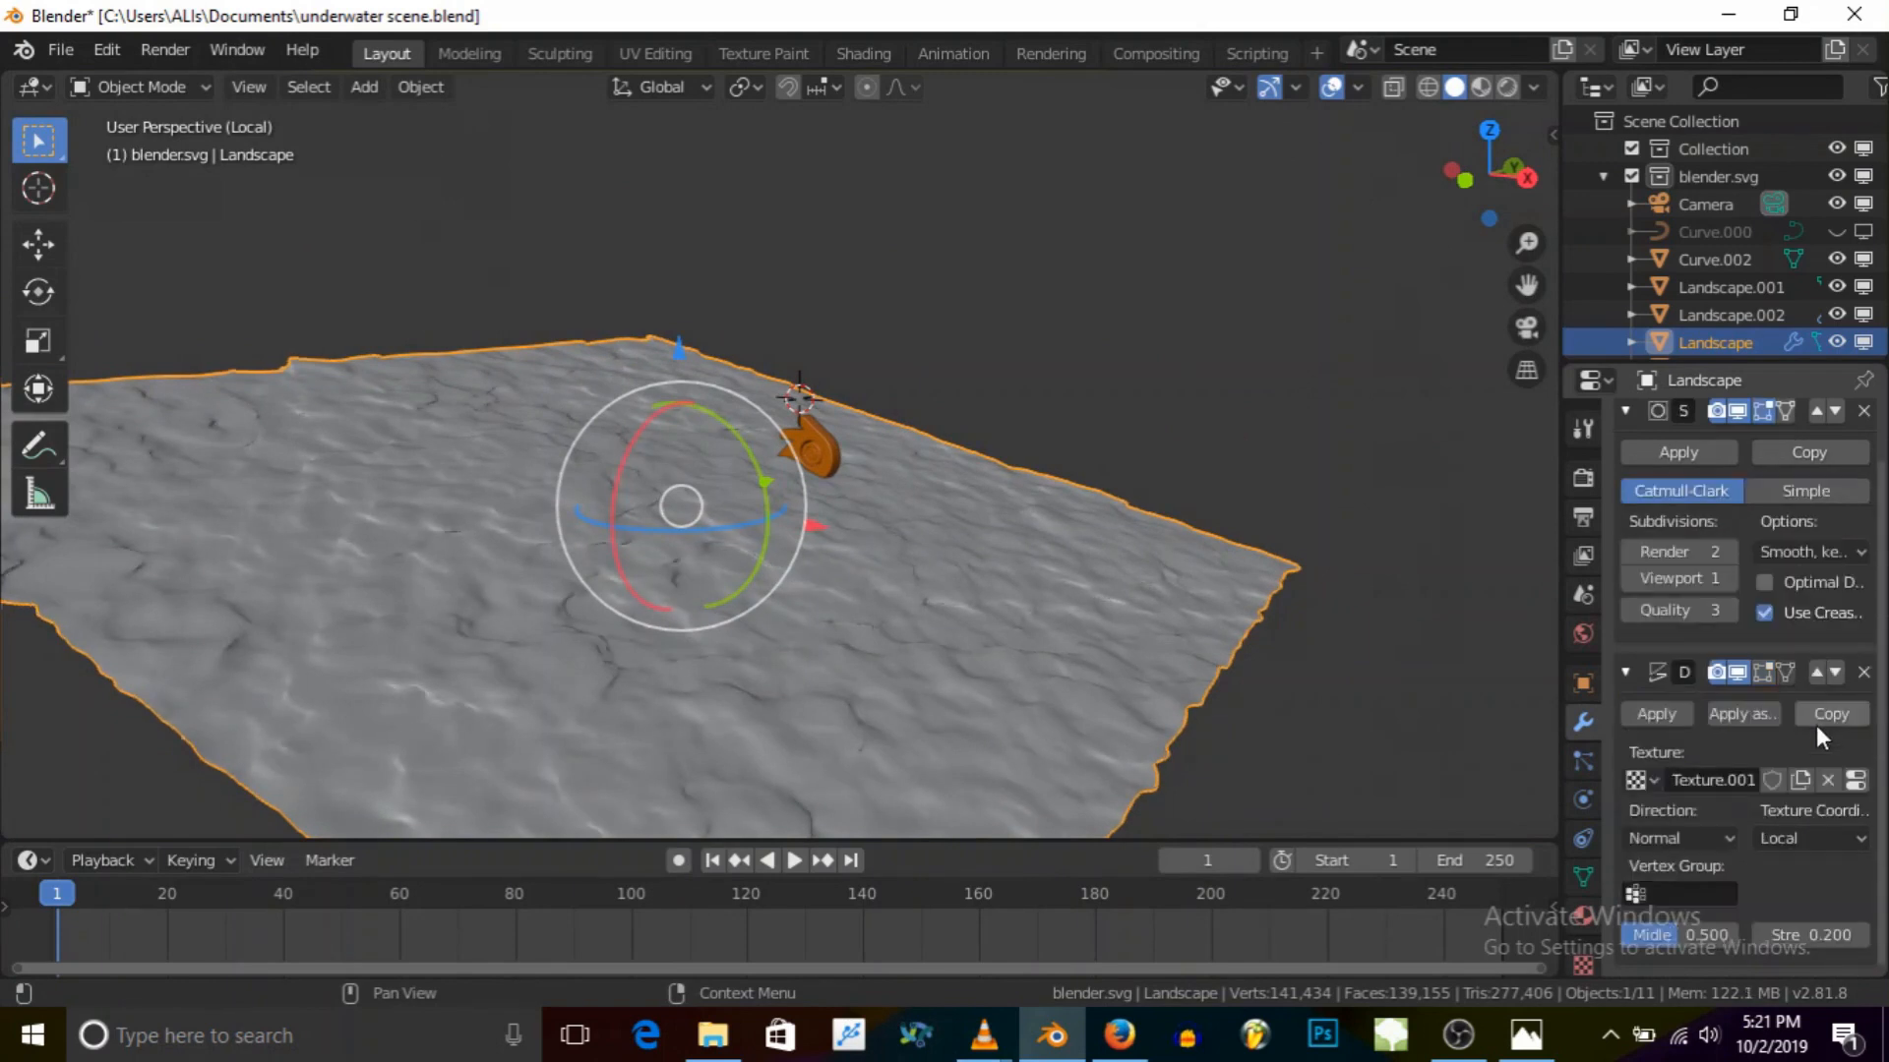
middle_drag(876, 664, 943, 693)
click(1830, 407)
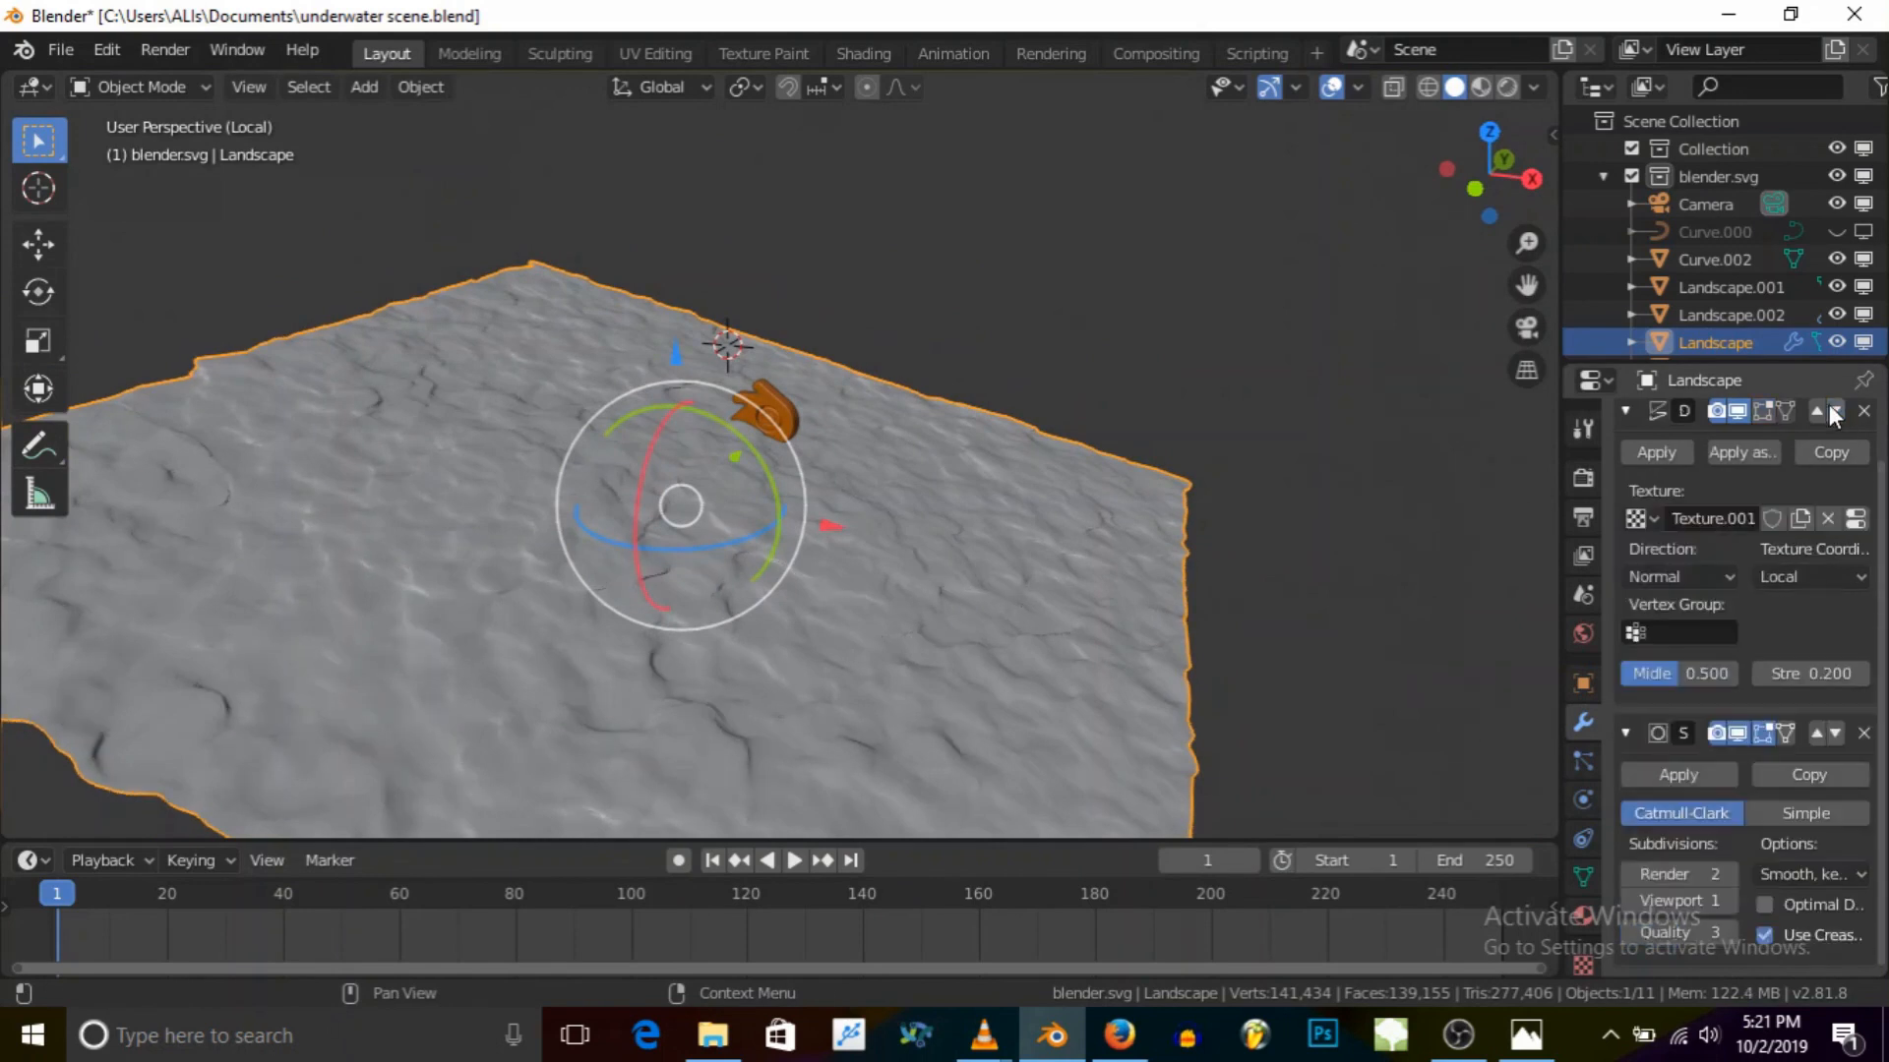
click(1815, 734)
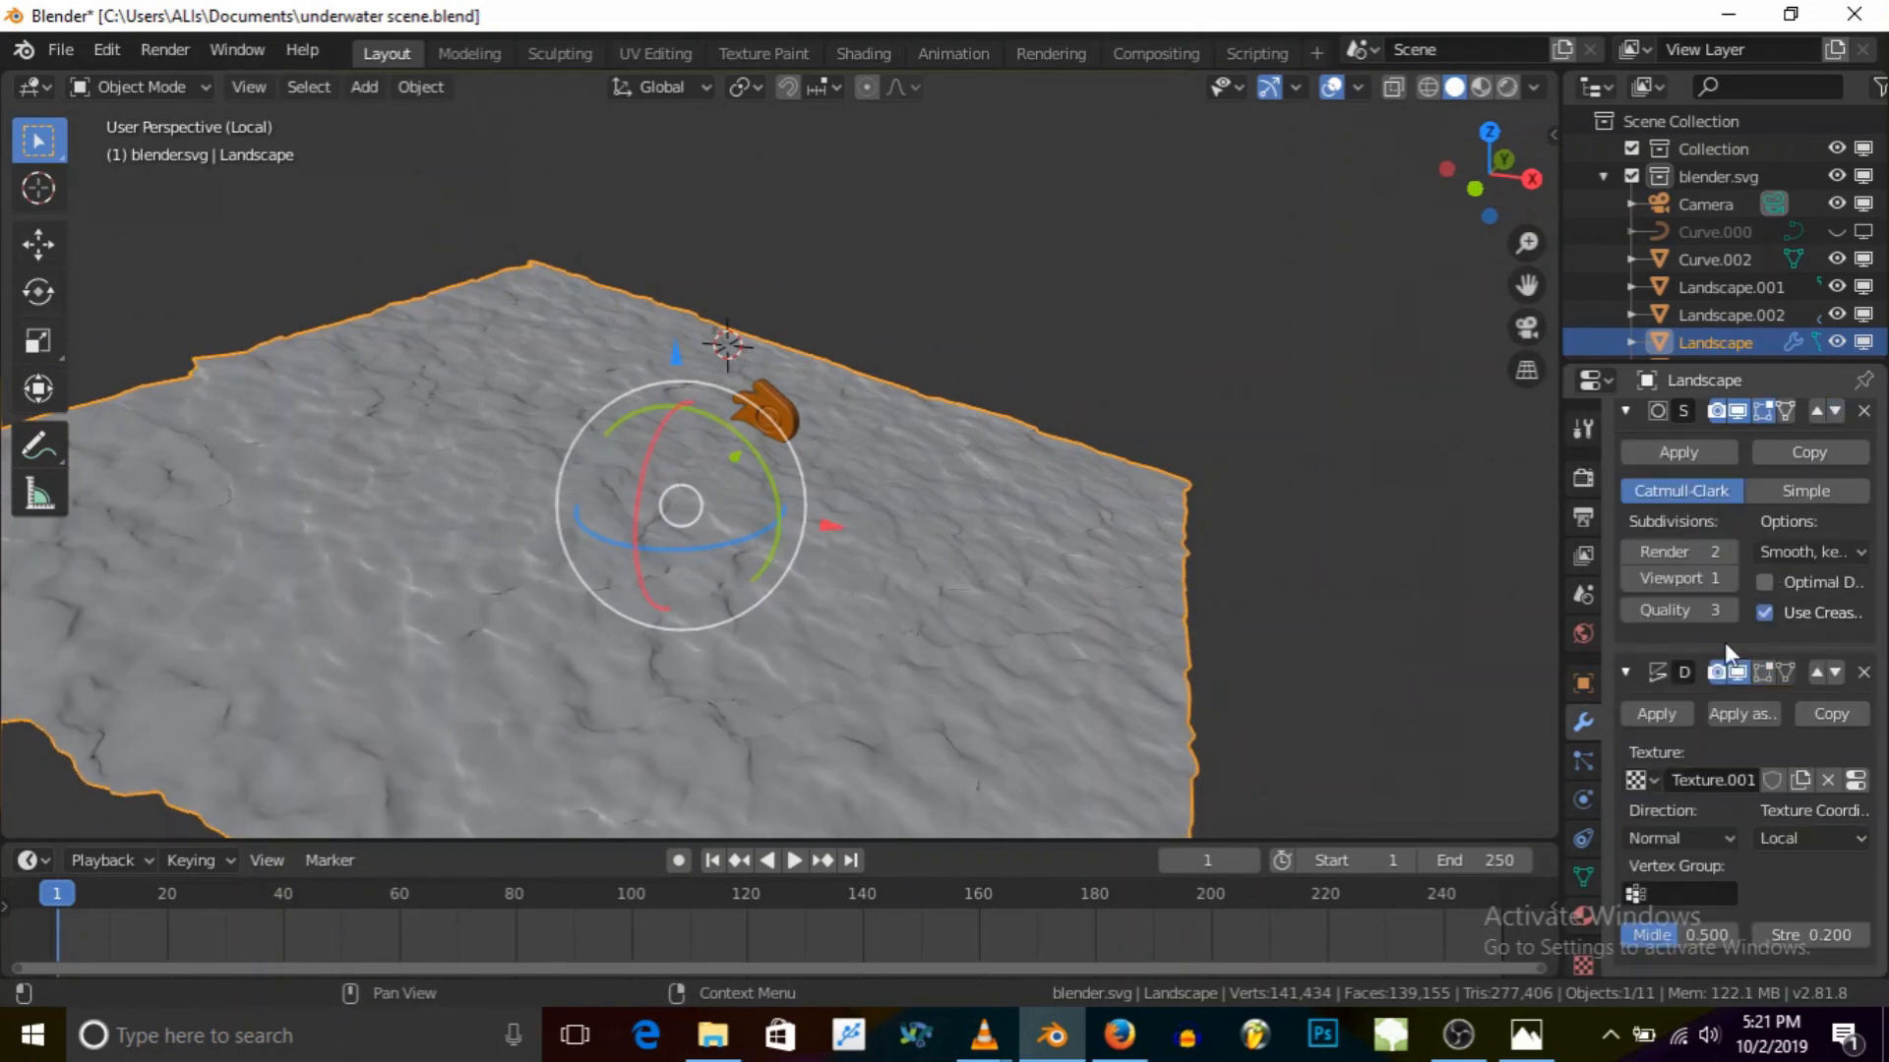
click(1631, 552)
Step: Inspect the floor surface near the logo, and set the Displace strength to 0.15
middle_drag(801, 640, 869, 525)
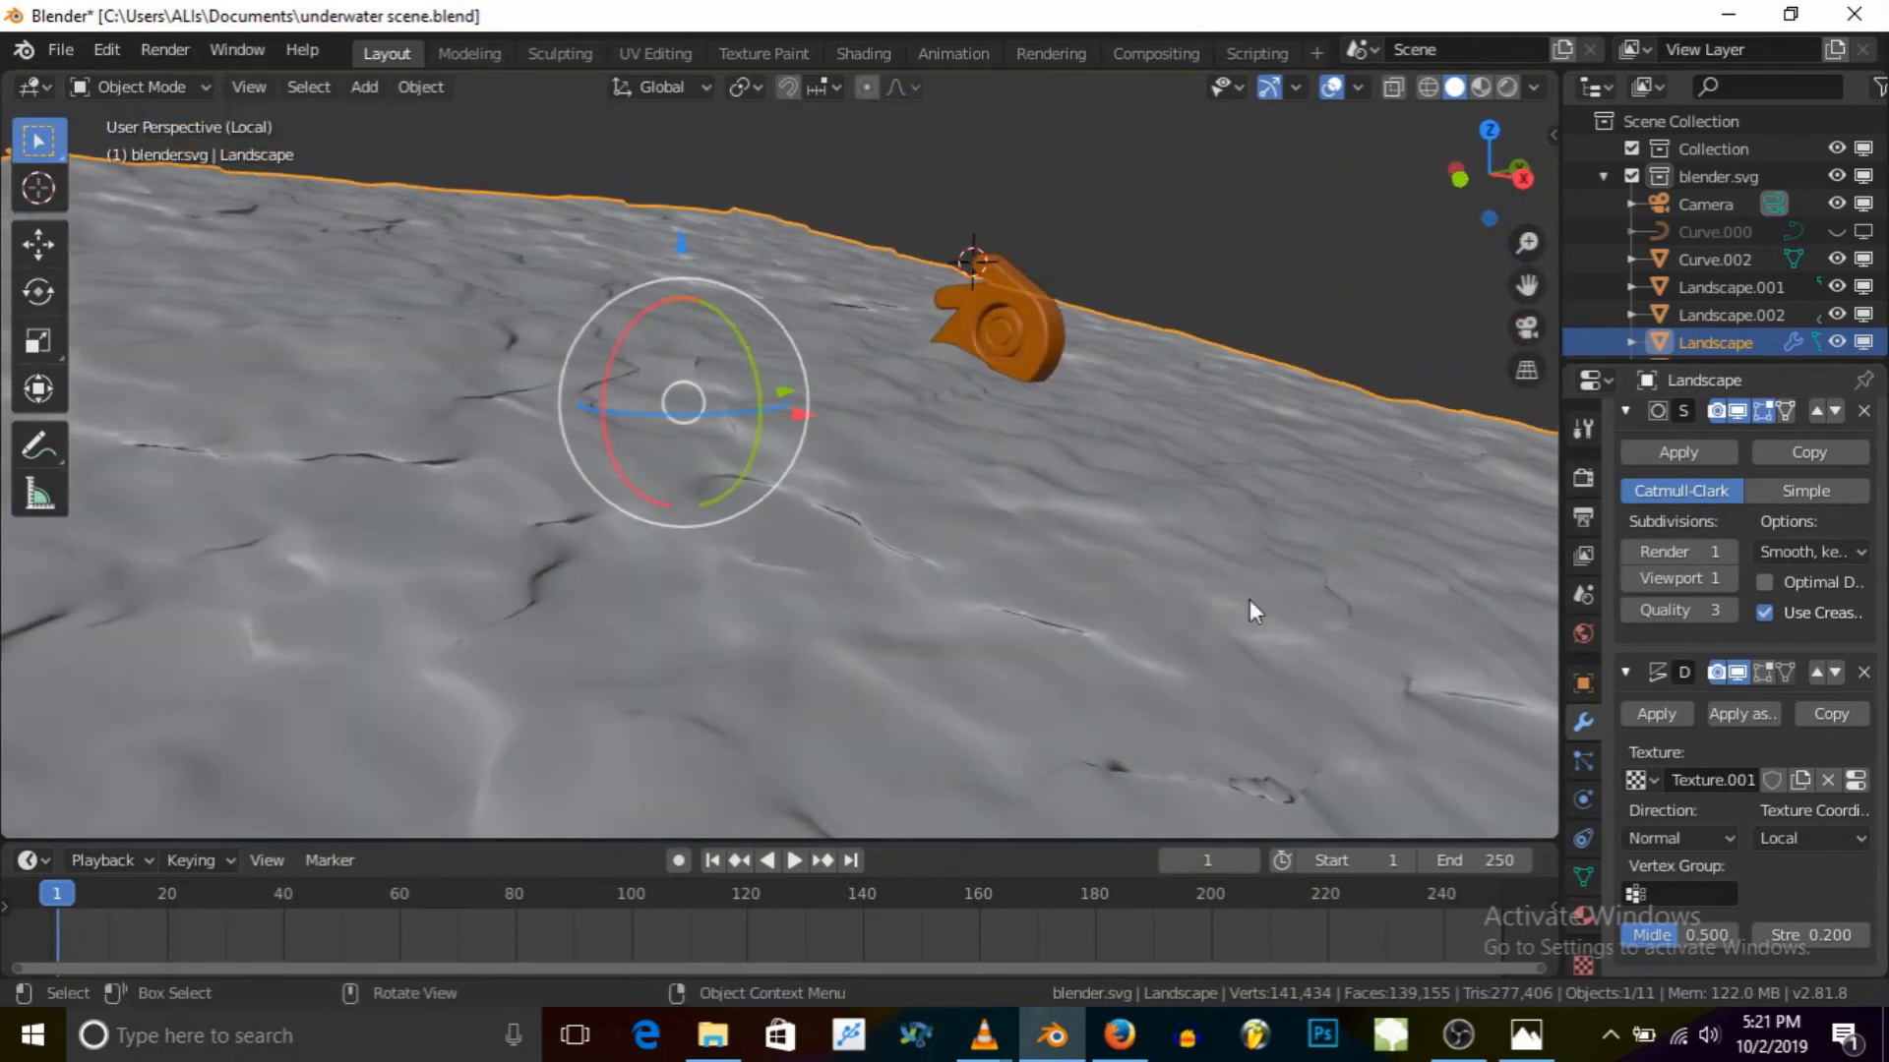
click(1758, 931)
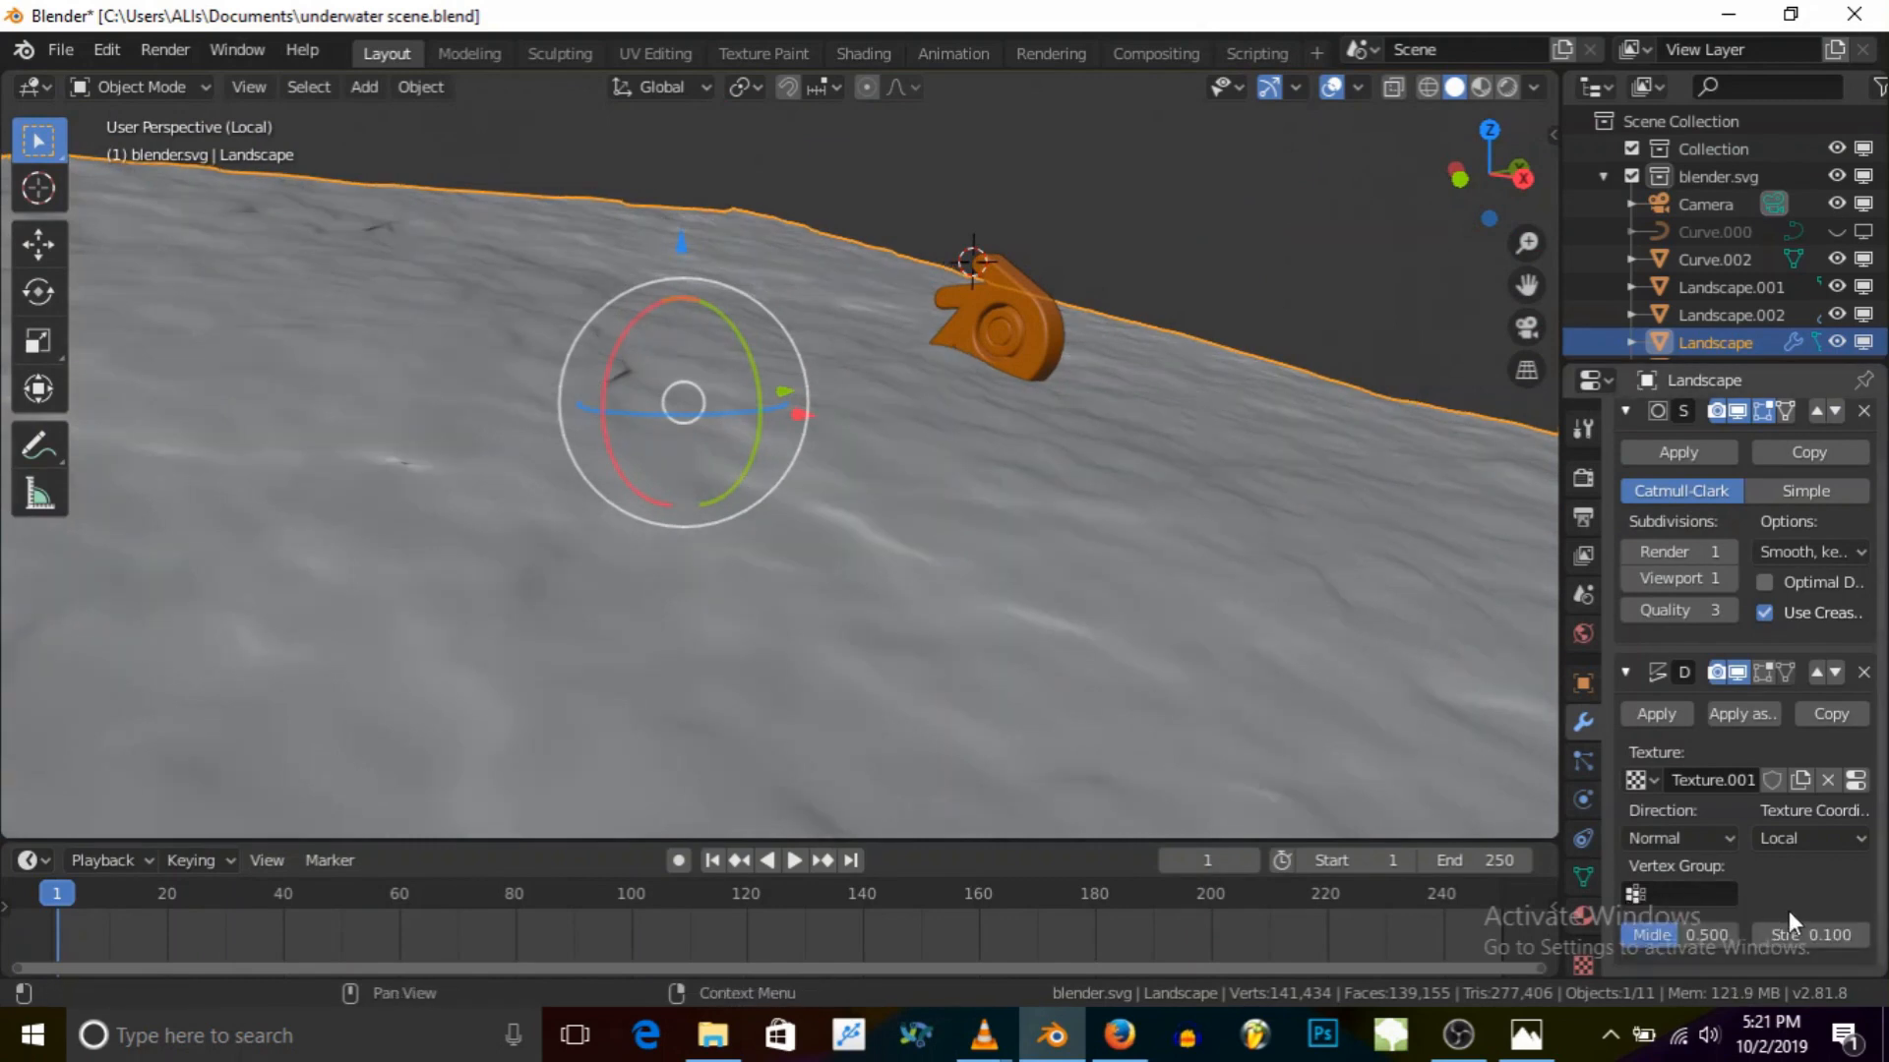
click(1812, 920)
text(0.15)
key(Return)
Step: Compare the floor with and without the Displace modifier in the viewport, leaving the modifier shown
middle_drag(990, 653, 929, 453)
click(1739, 671)
click(1741, 673)
click(1741, 673)
click(1737, 672)
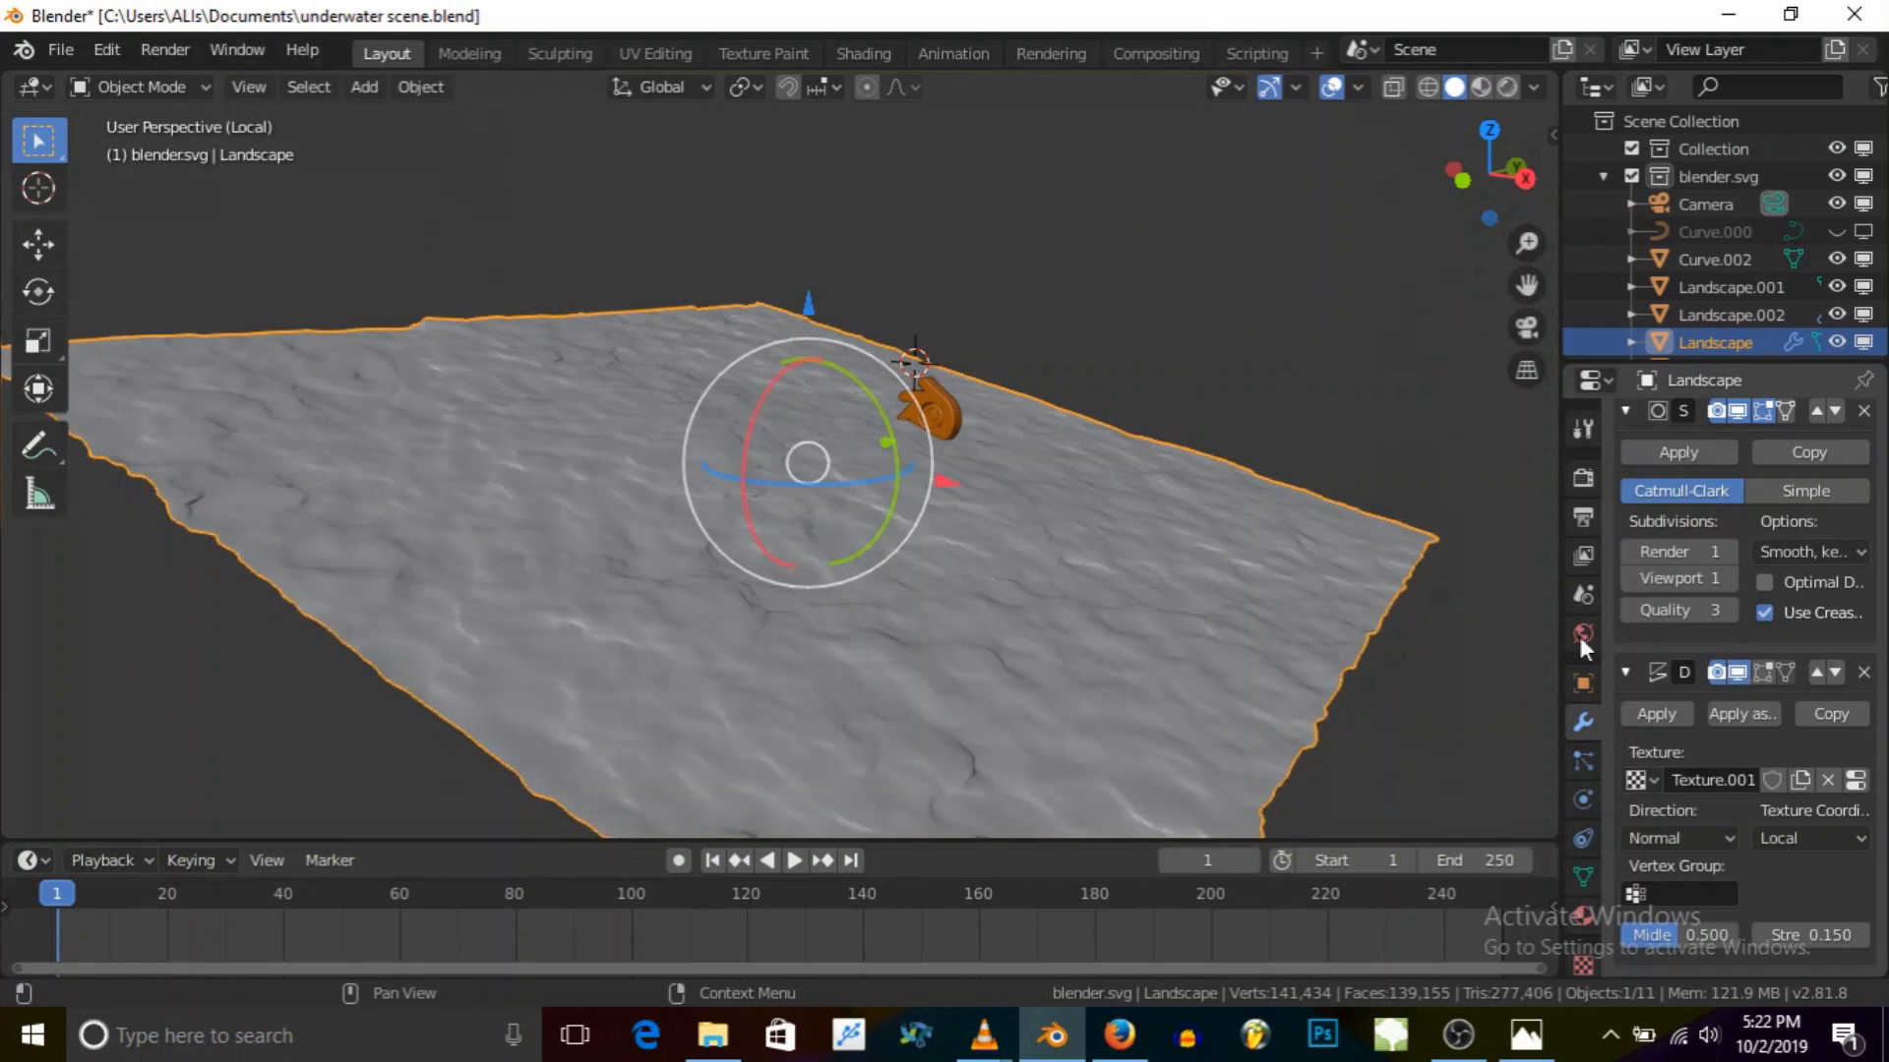
Step: Lower the floor by about 0.35 m along Z while looking through the camera
middle_drag(826, 513, 858, 528)
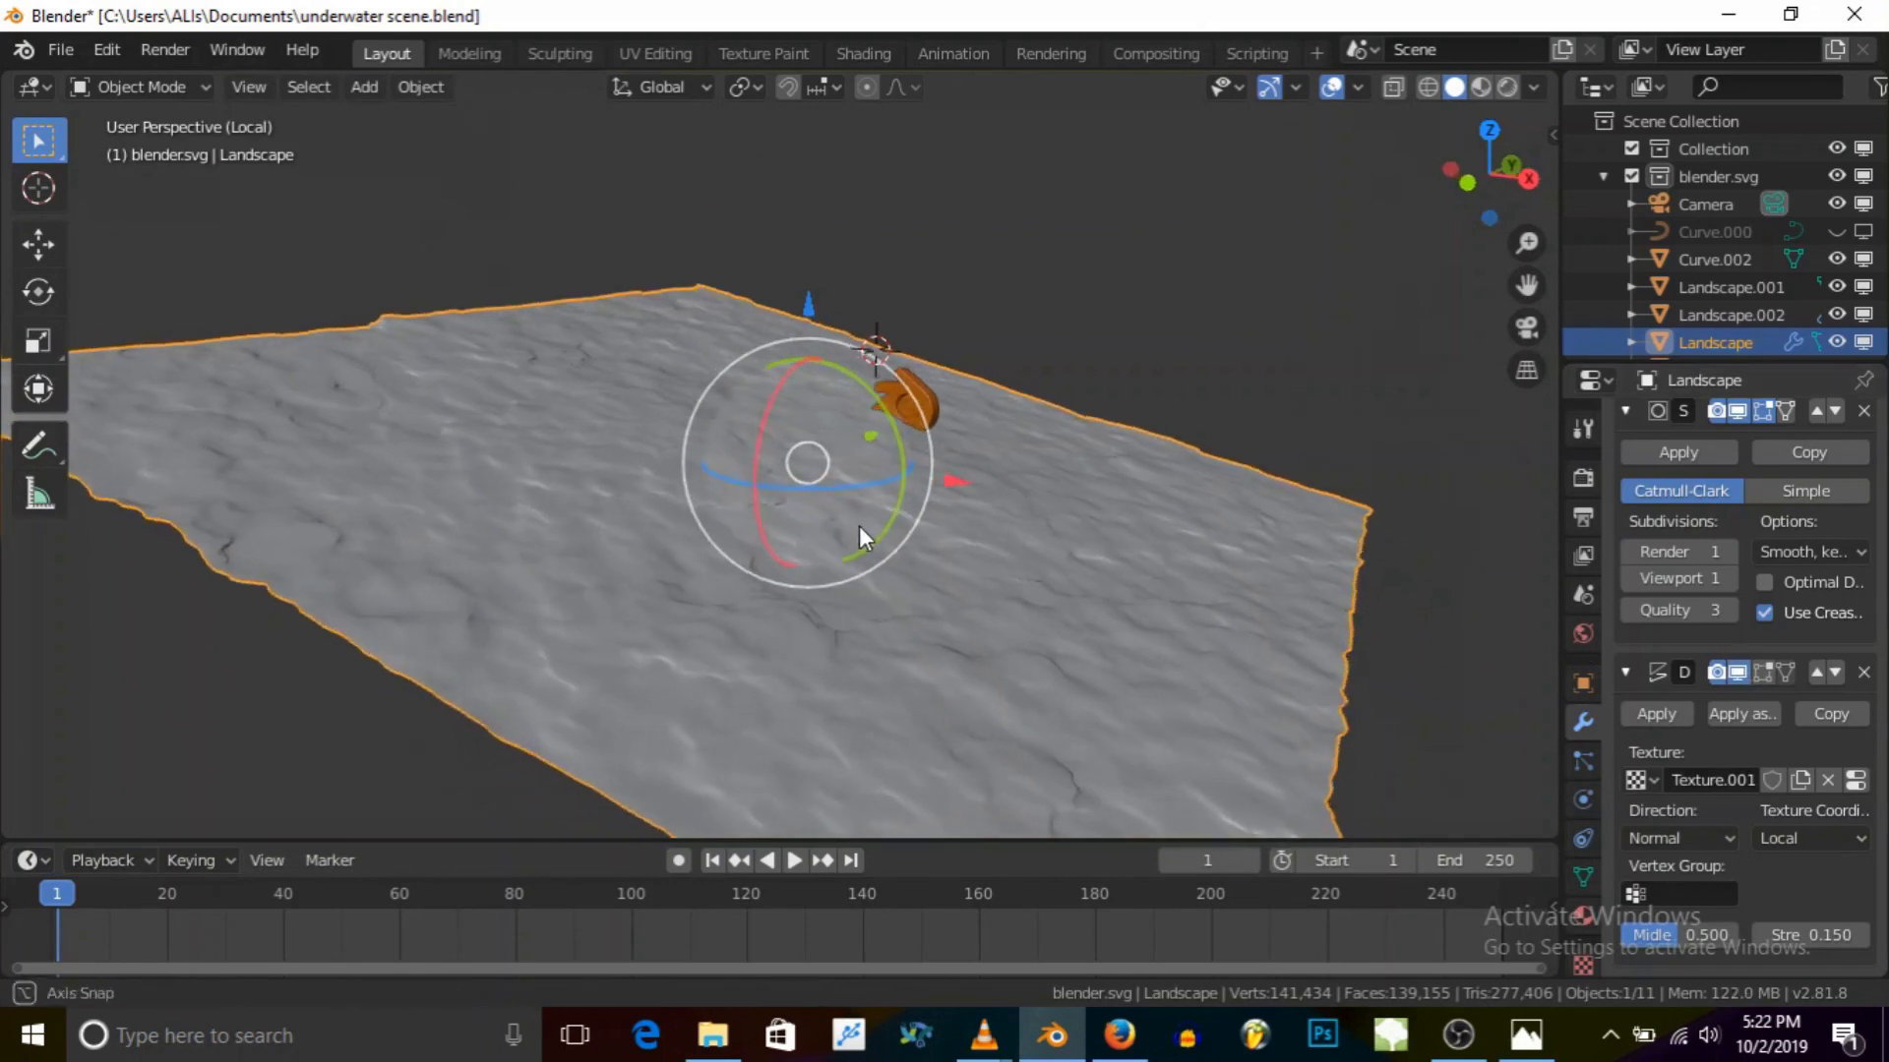
click(1522, 327)
scroll(914, 497, up, 2)
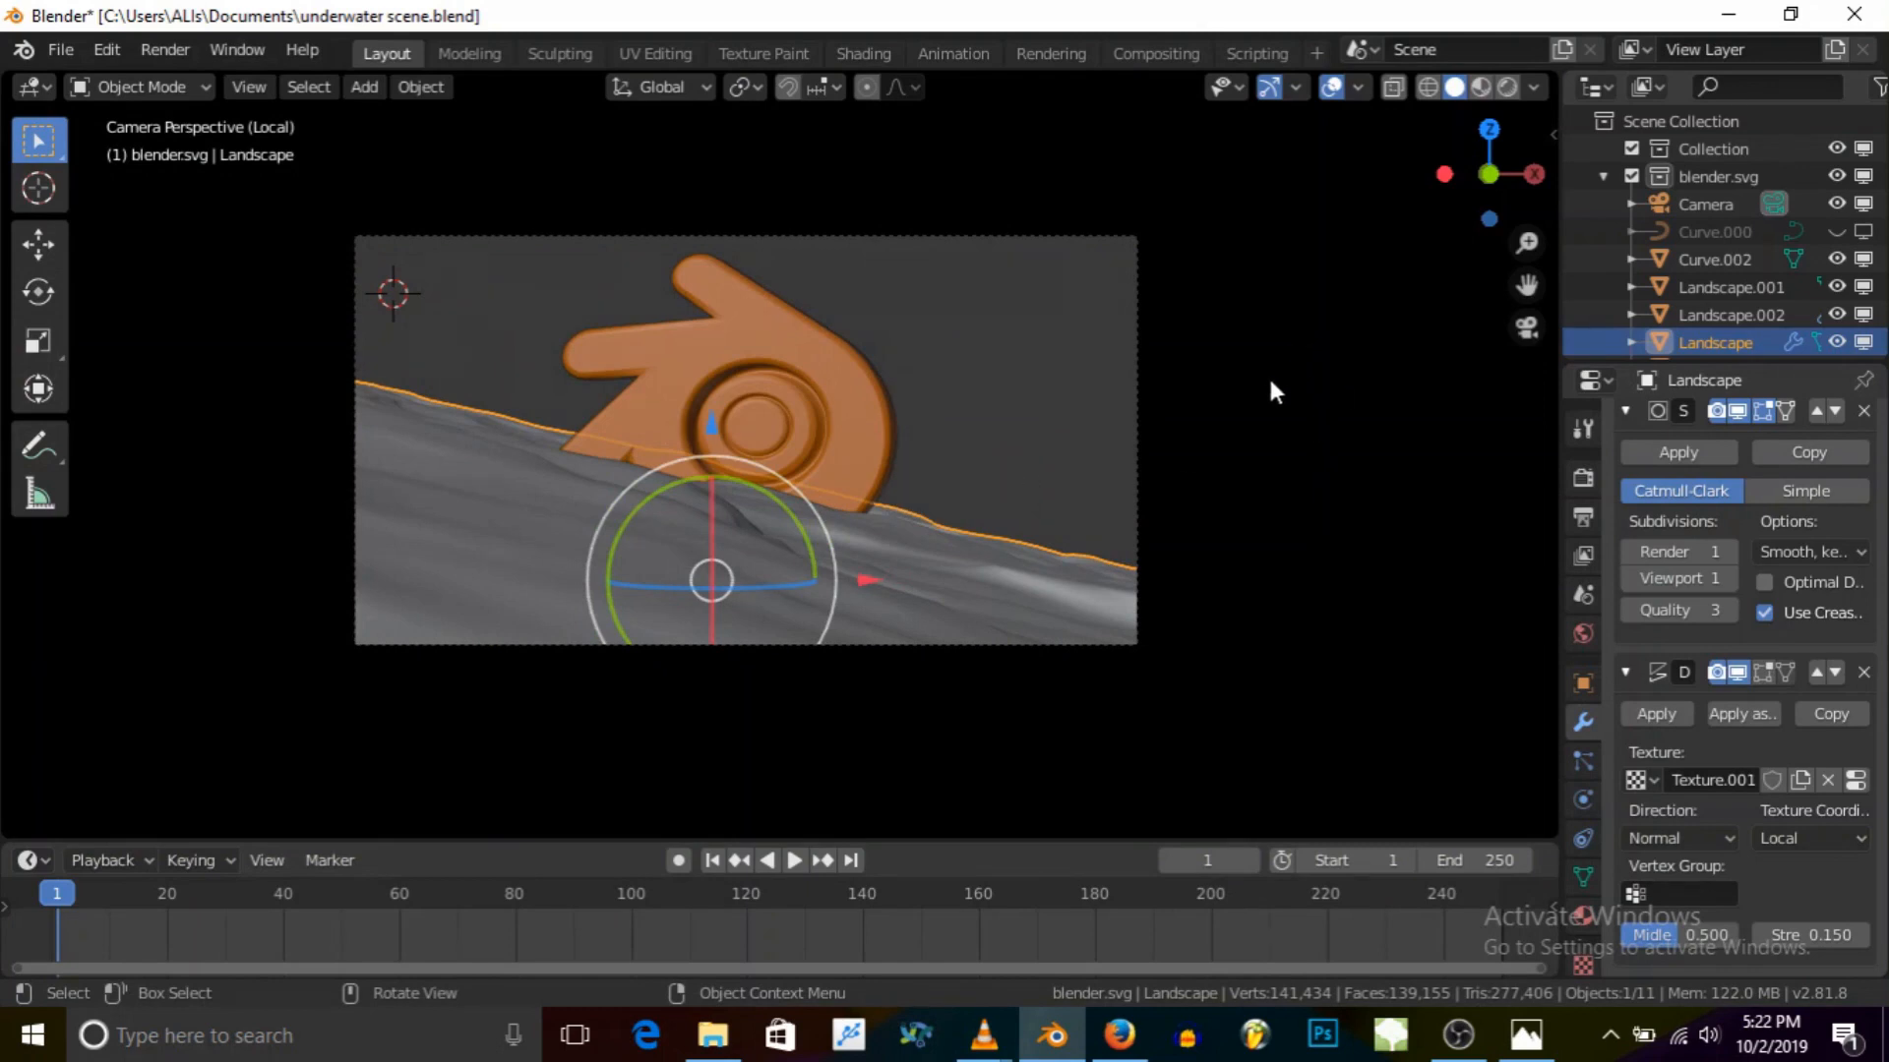
key(g)
key(z)
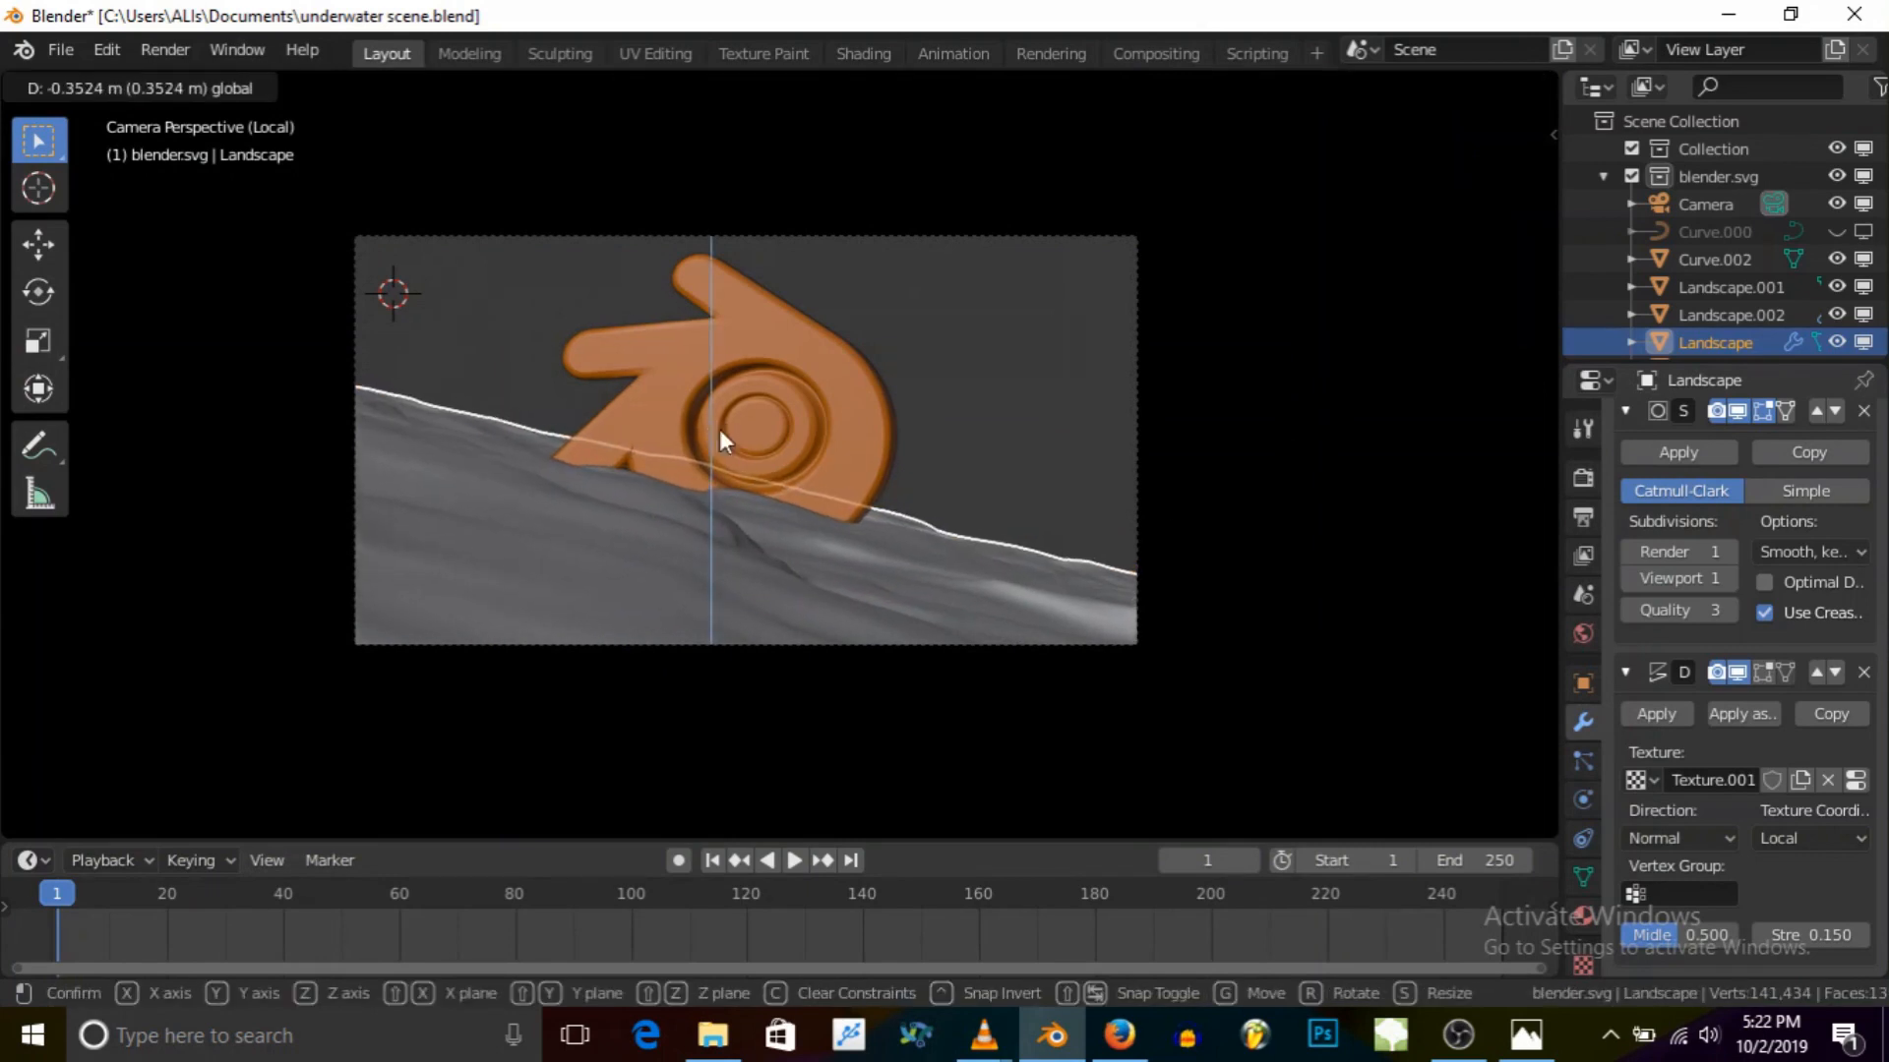
click(718, 429)
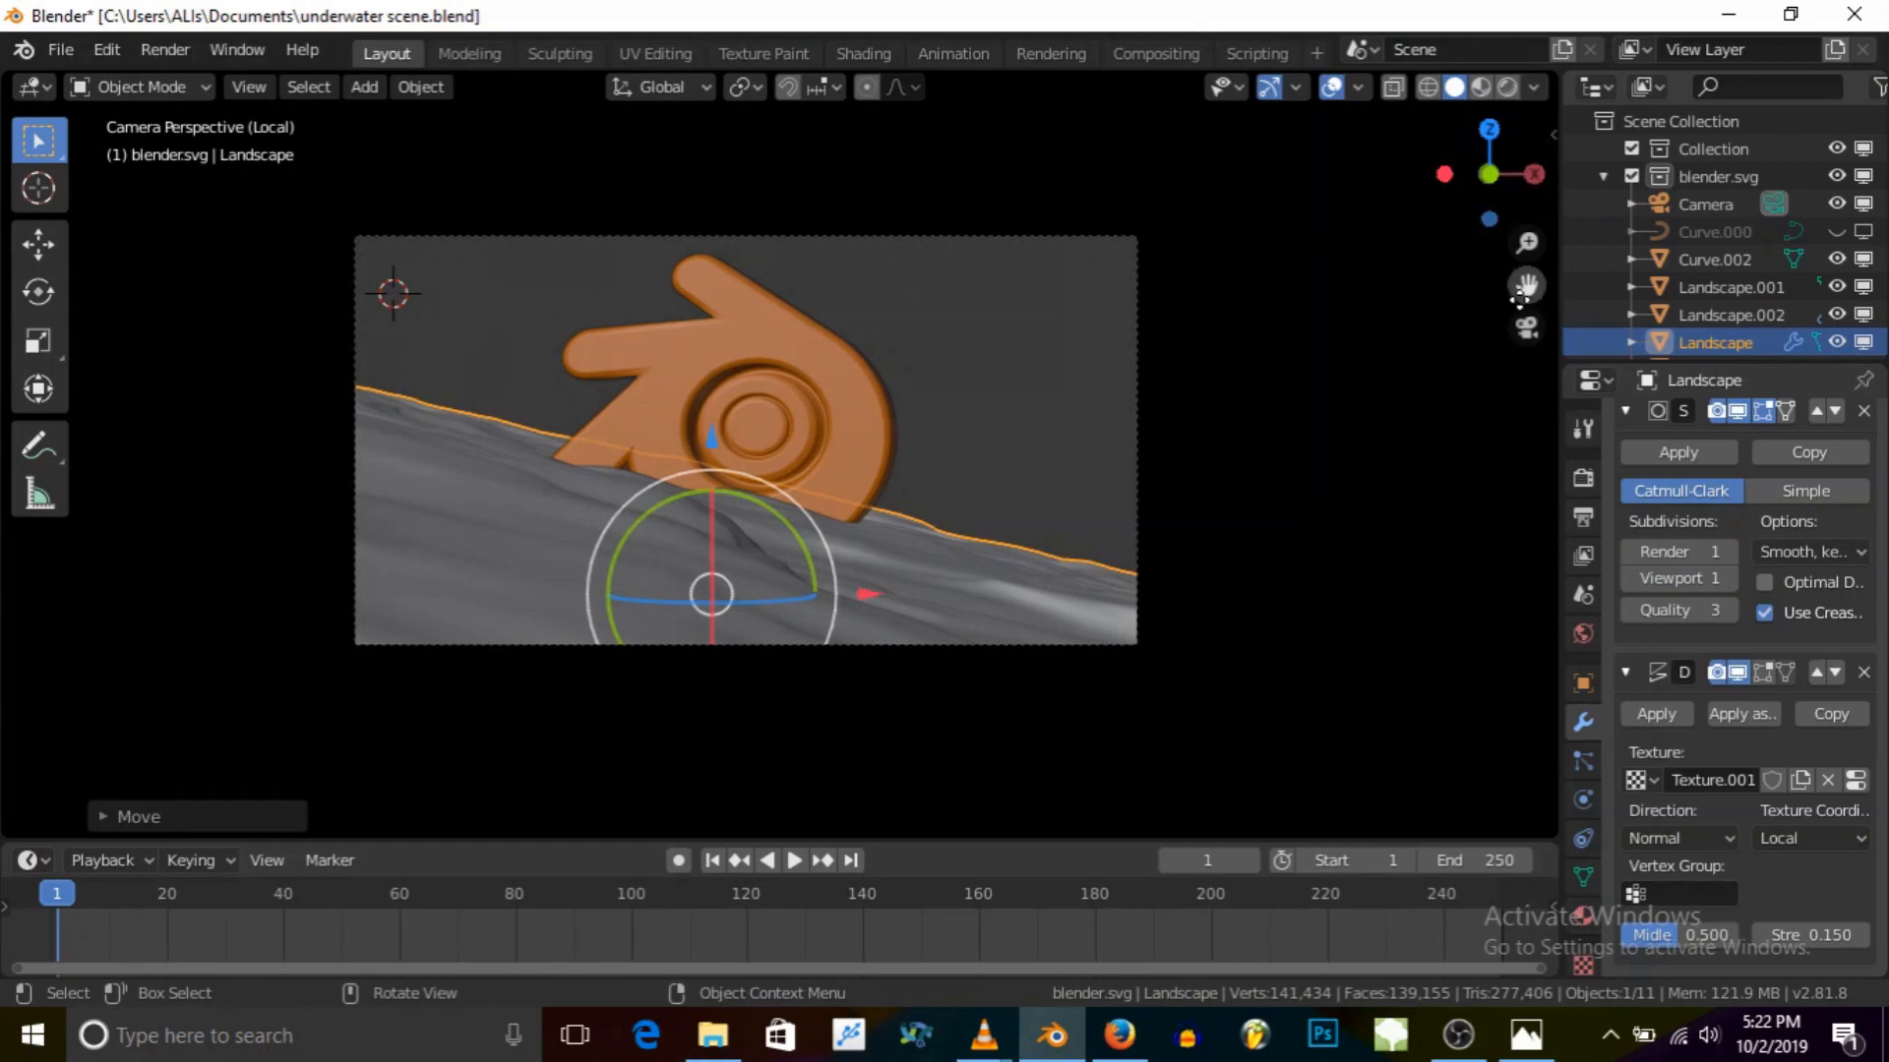
Step: Collapse the floor's existing modifiers and add a second Displace modifier with a new texture, checking its texture settings
middle_drag(1181, 450, 799, 535)
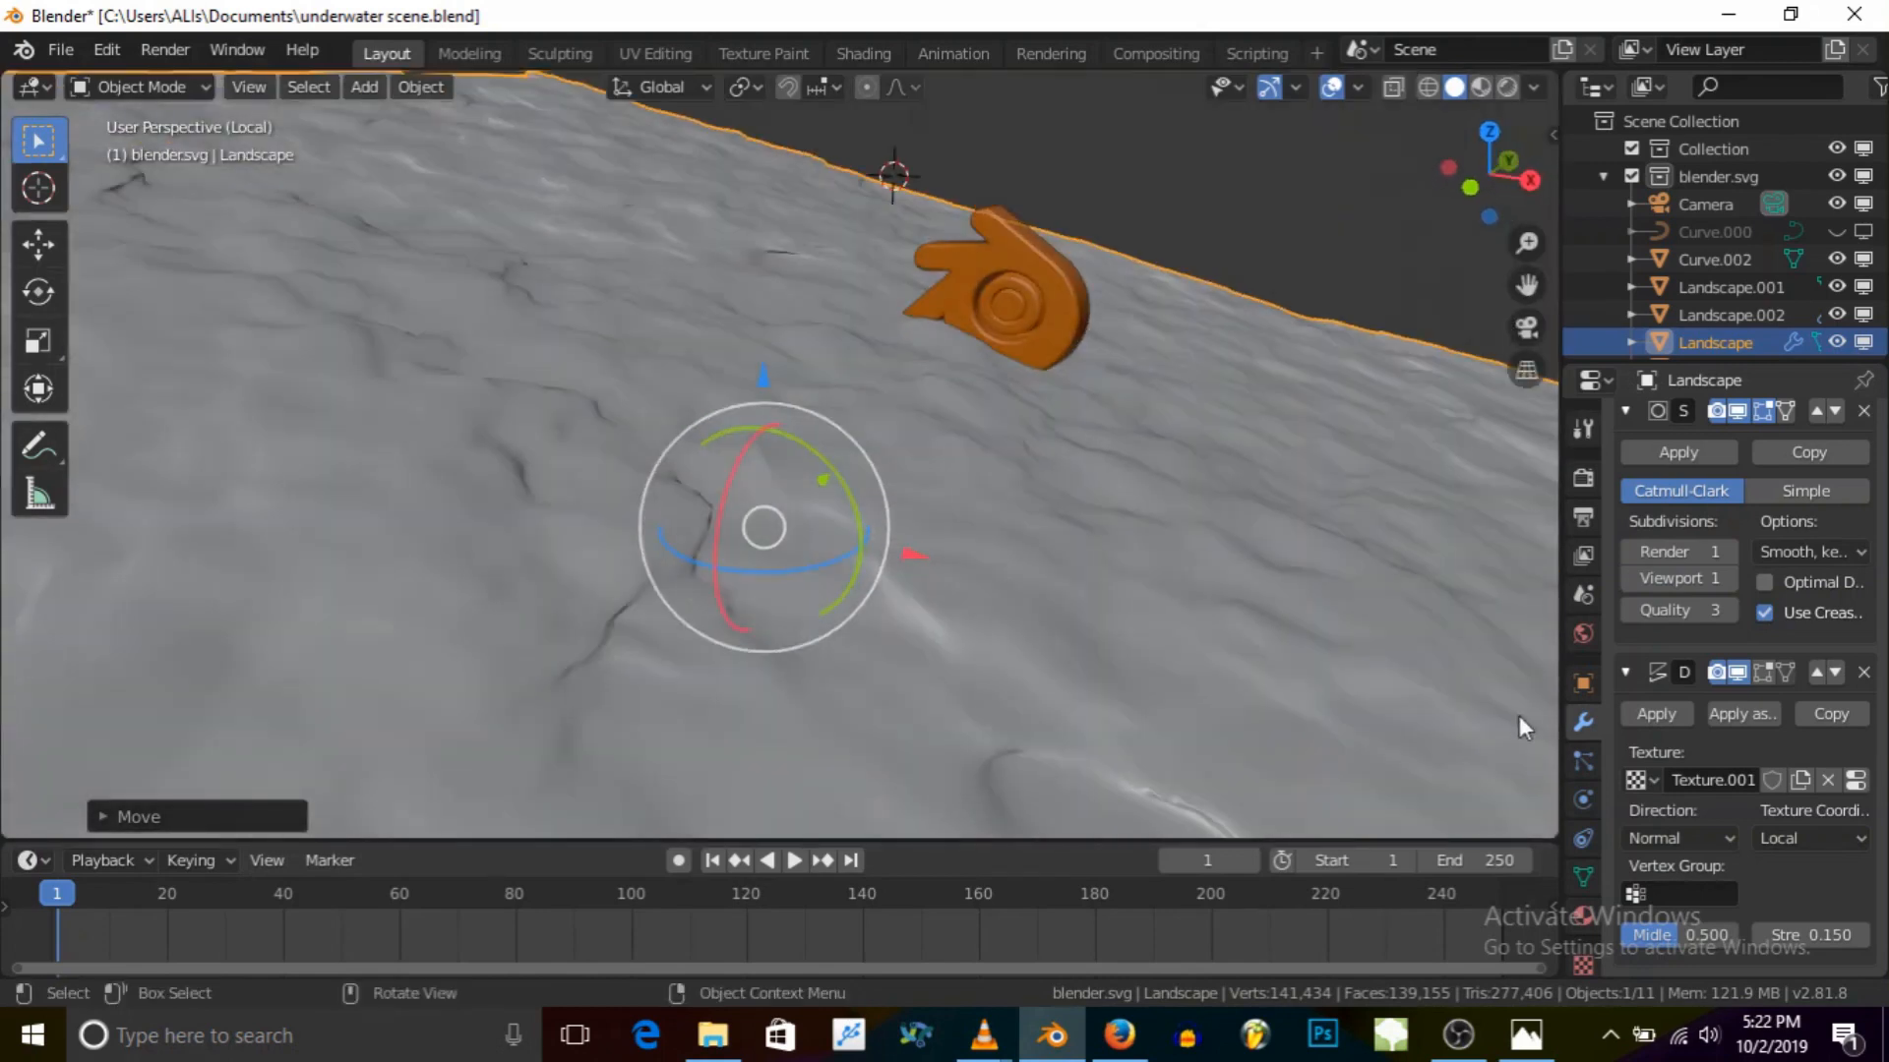
click(1629, 672)
click(1626, 467)
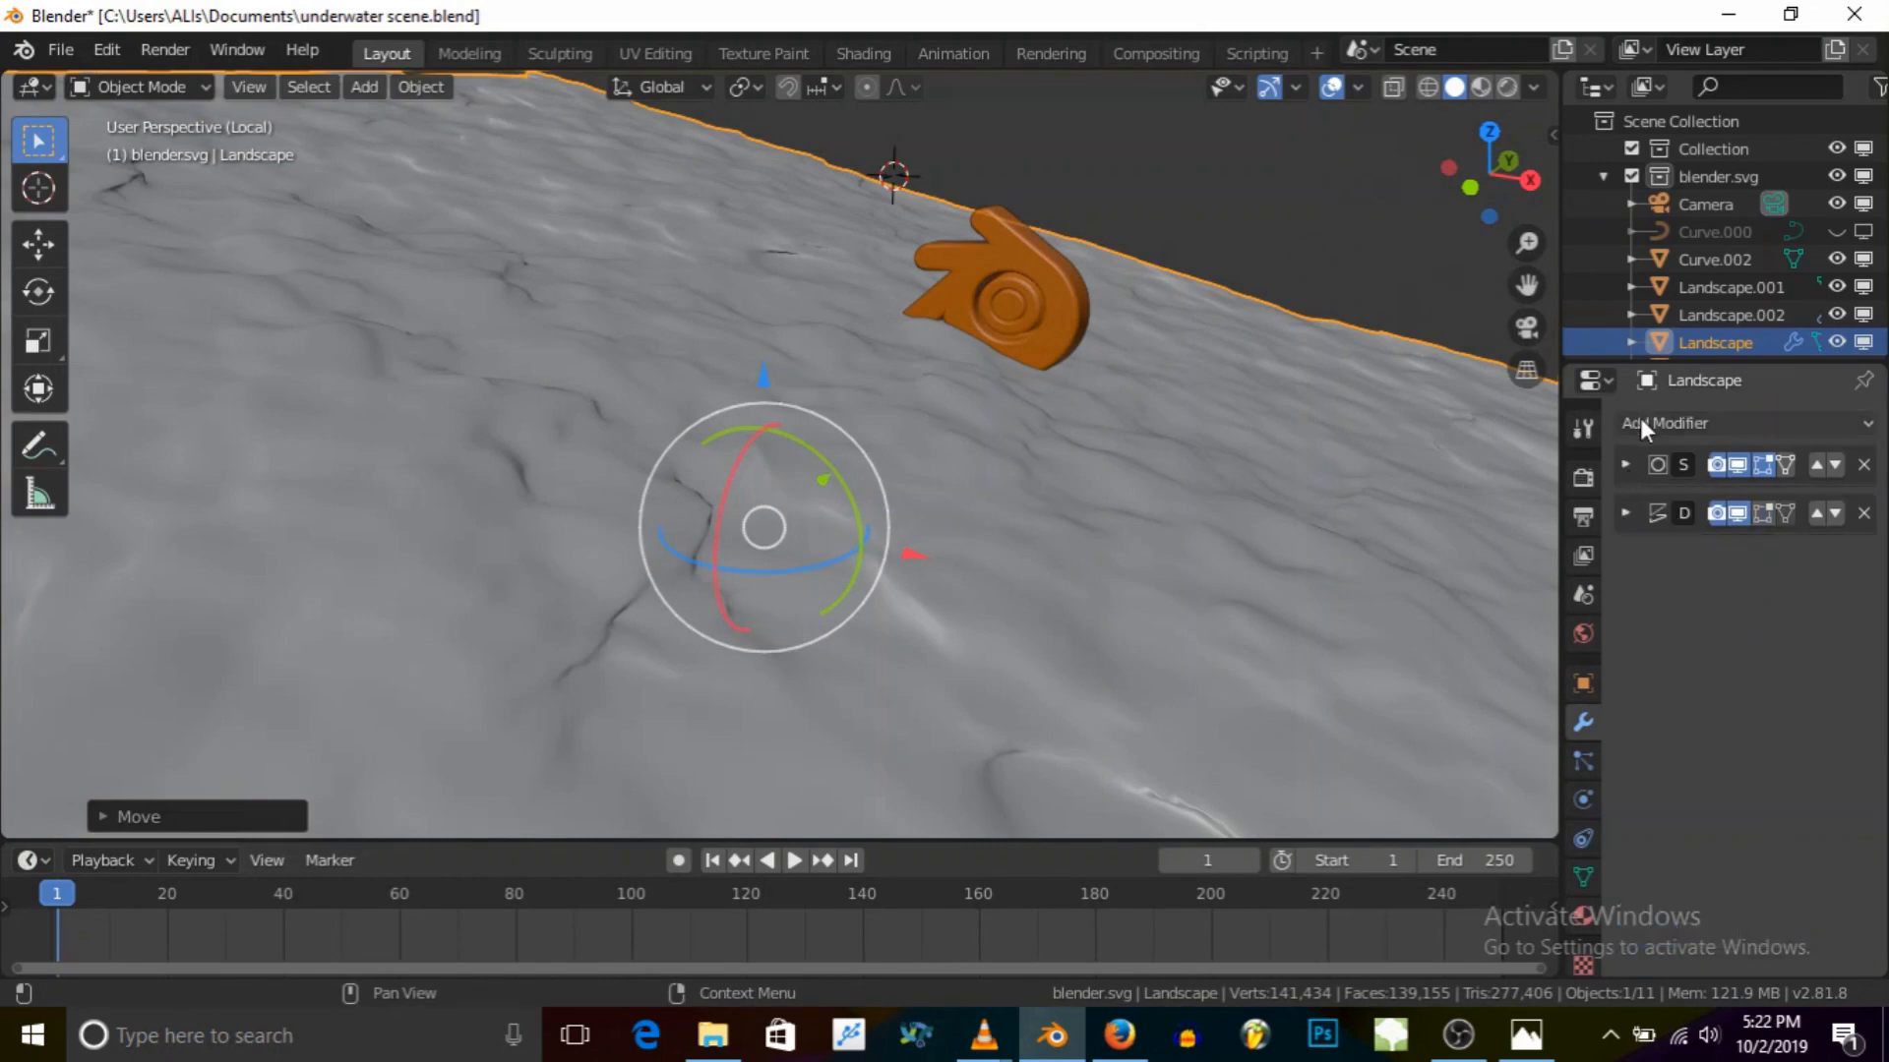
click(1655, 429)
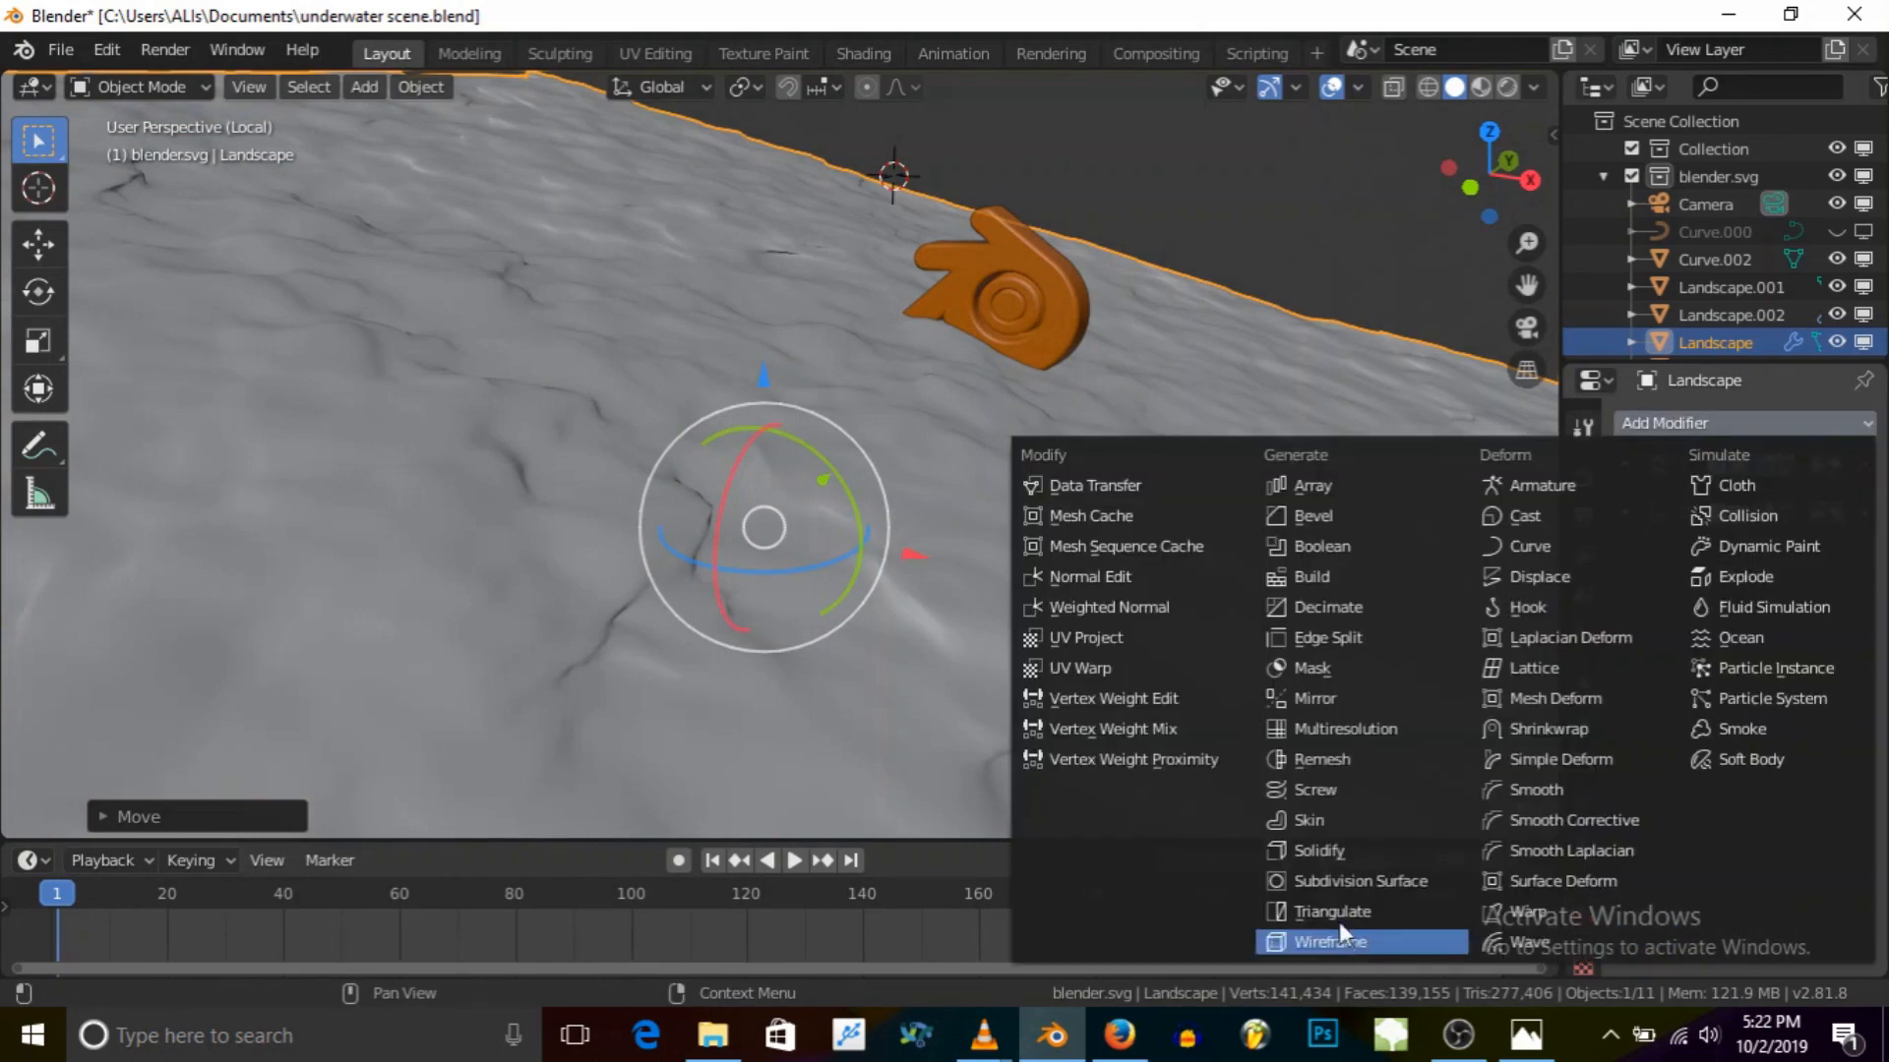
click(1533, 577)
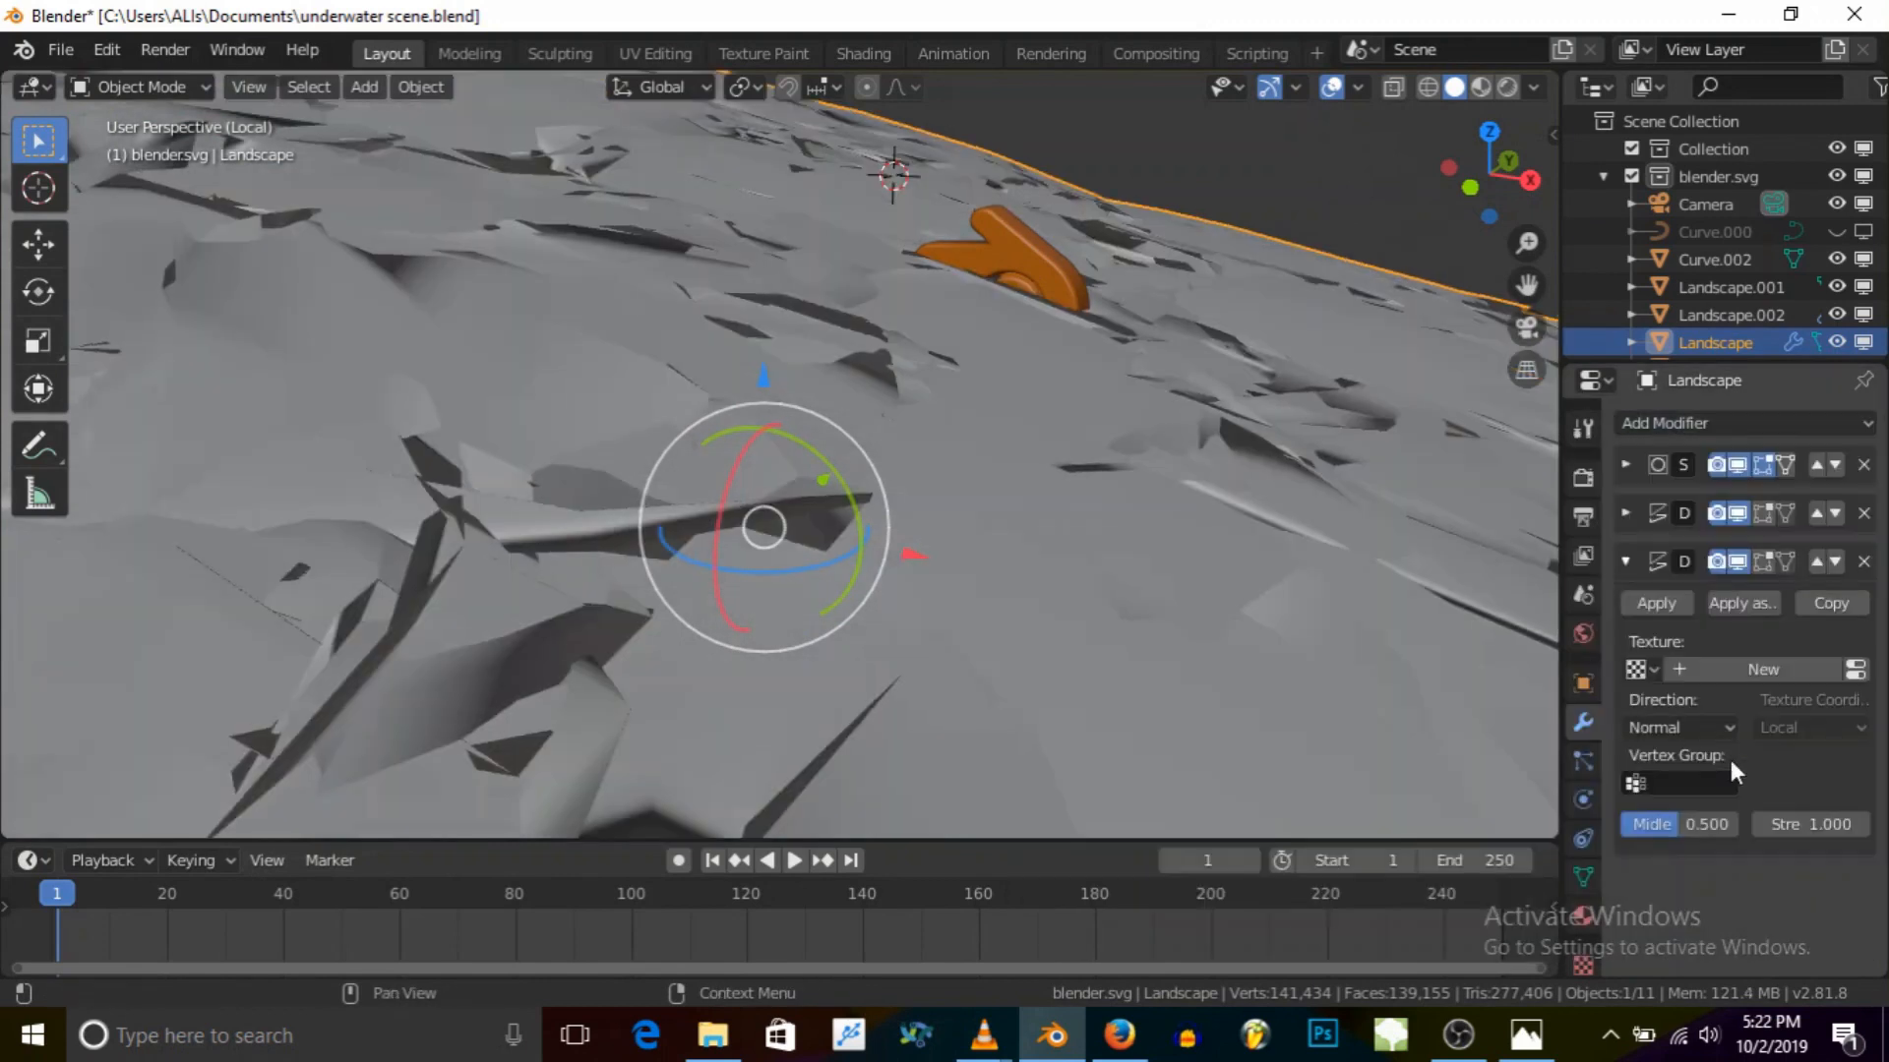
click(1804, 665)
click(1855, 669)
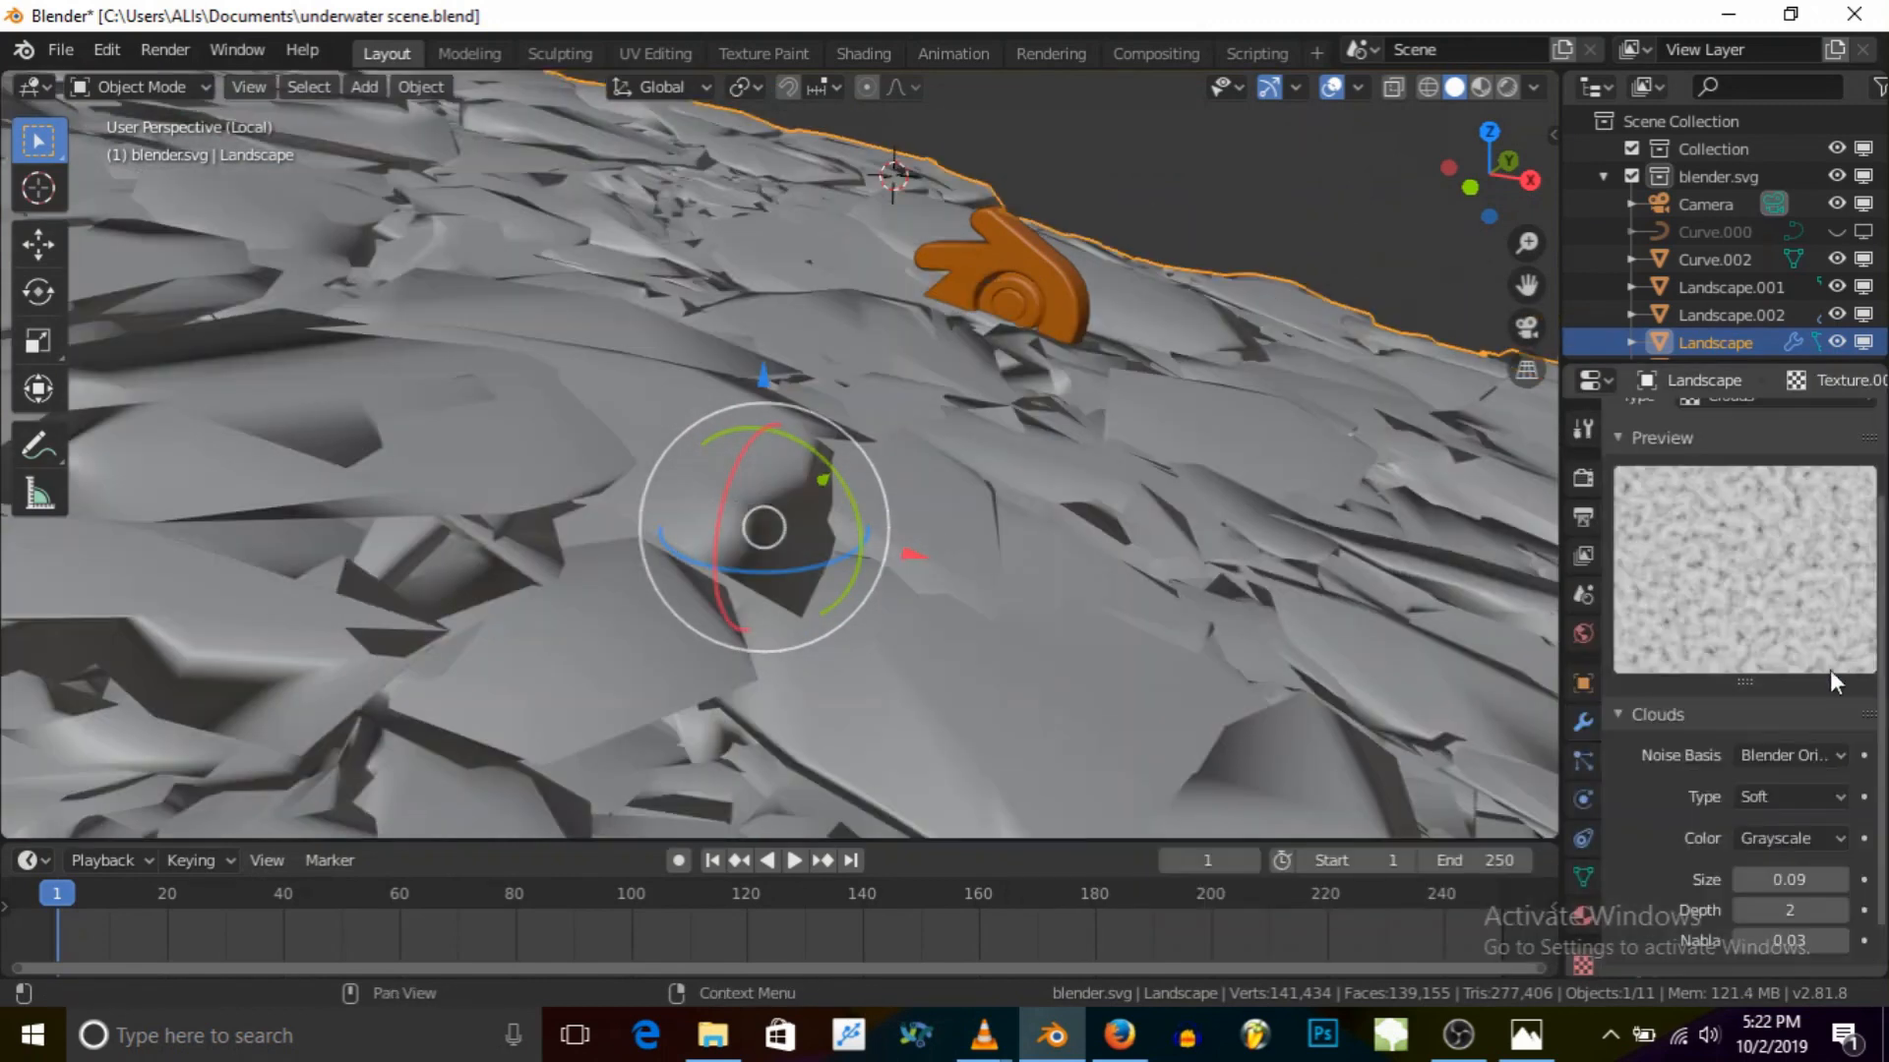
scroll(1245, 521, down, 5)
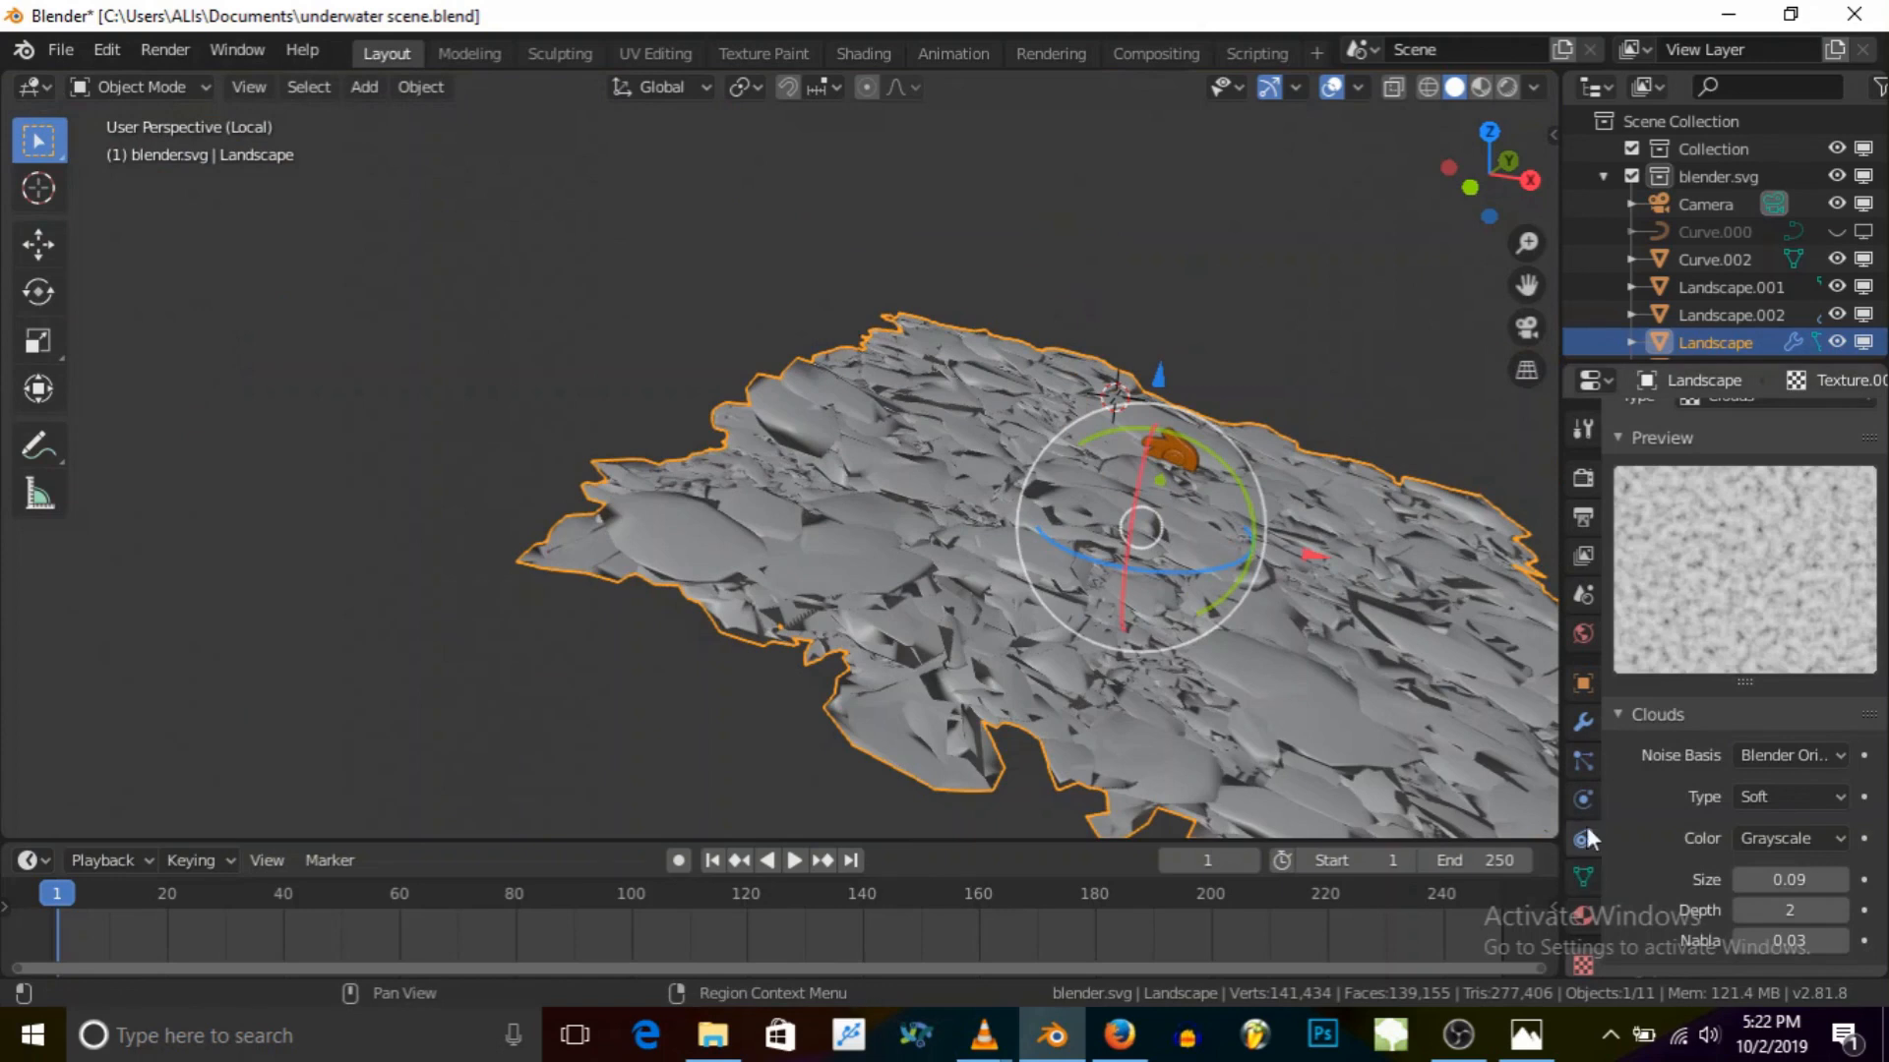
Step: Set the second Displace modifier's strength to 0.2 and check its texture coordinate options
click(1581, 723)
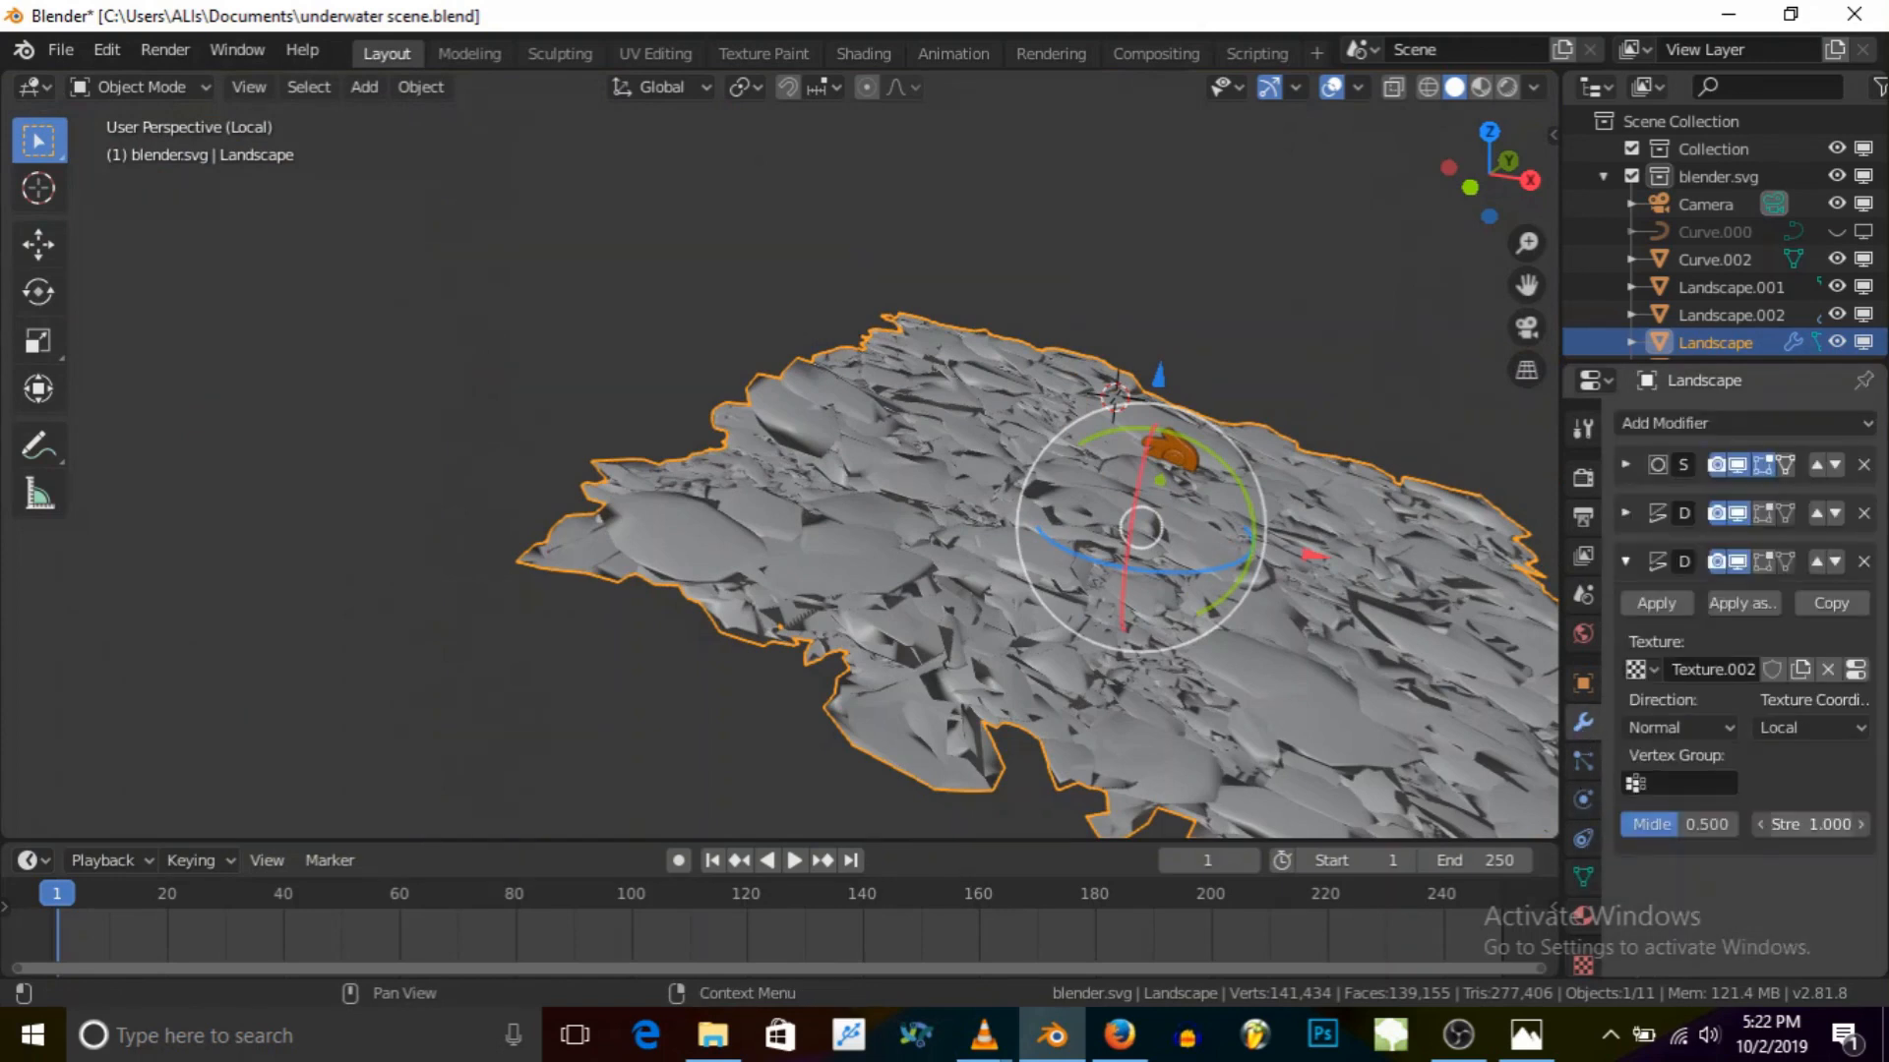
drag(1810, 824, 1741, 824)
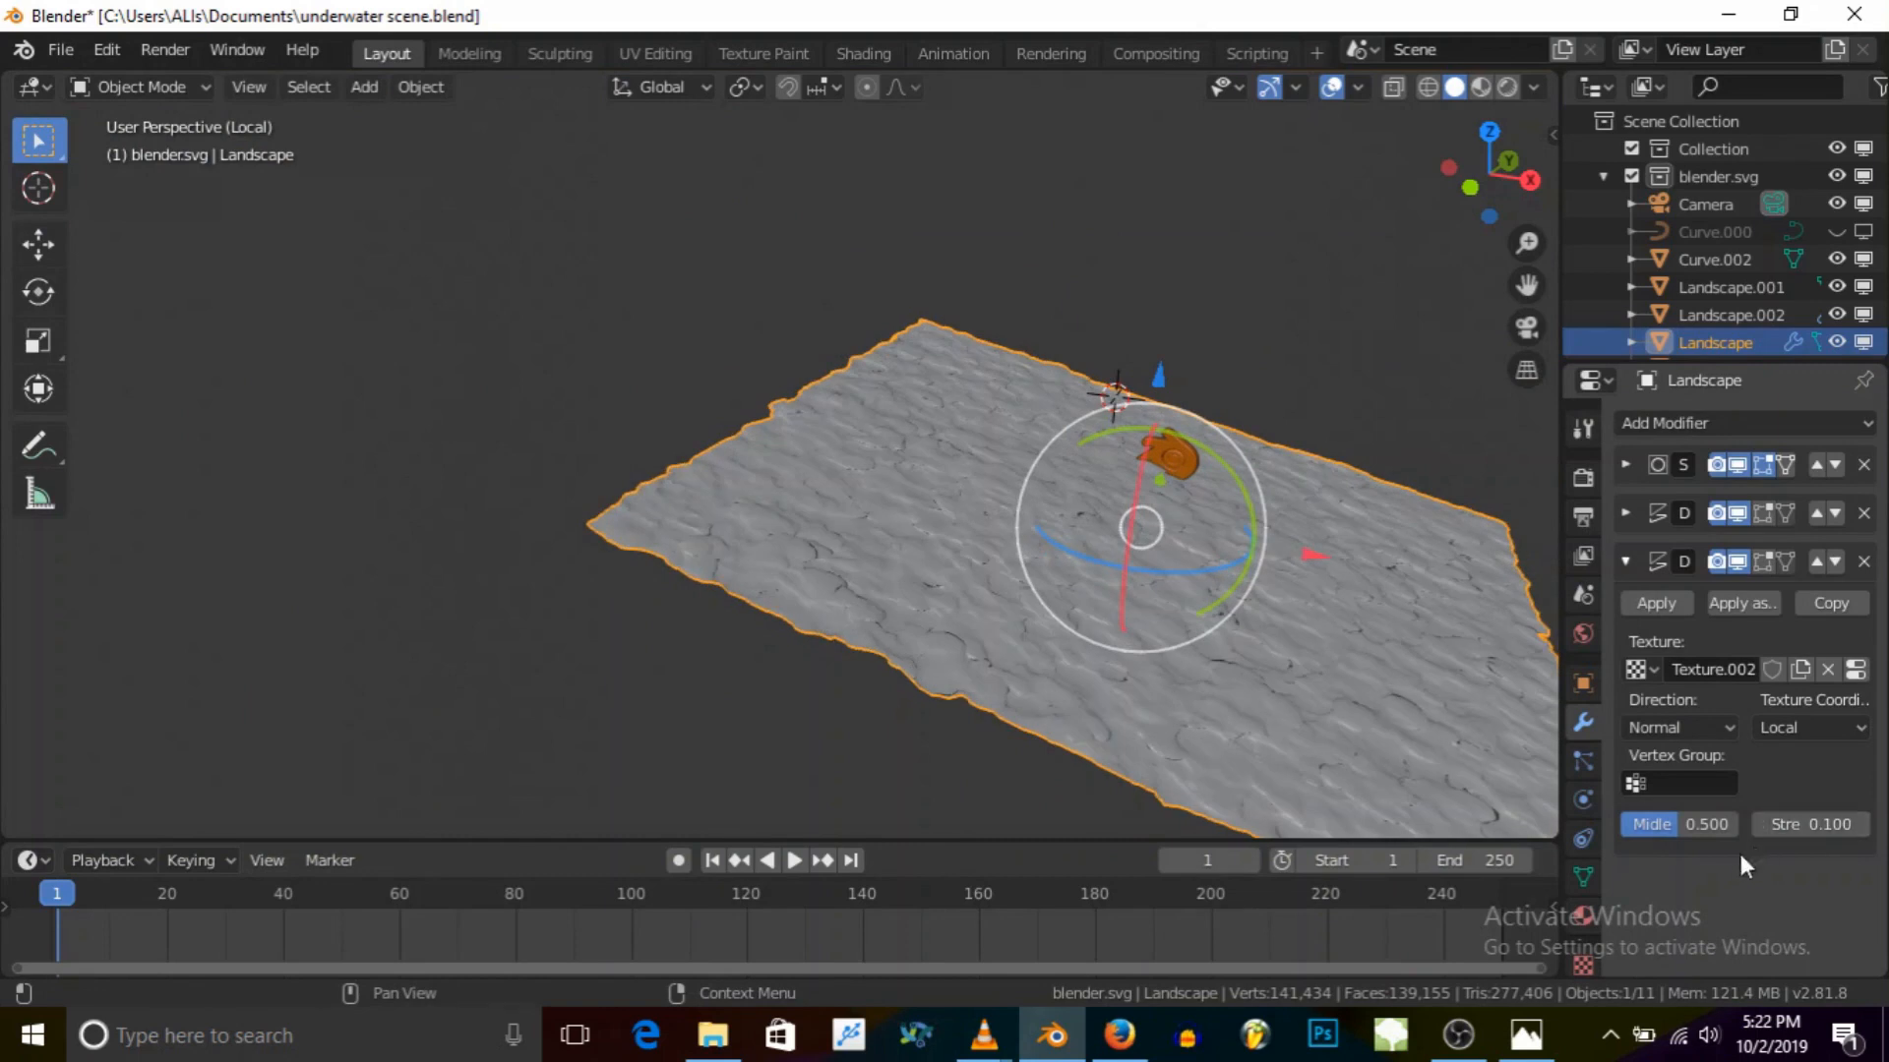
click(1858, 826)
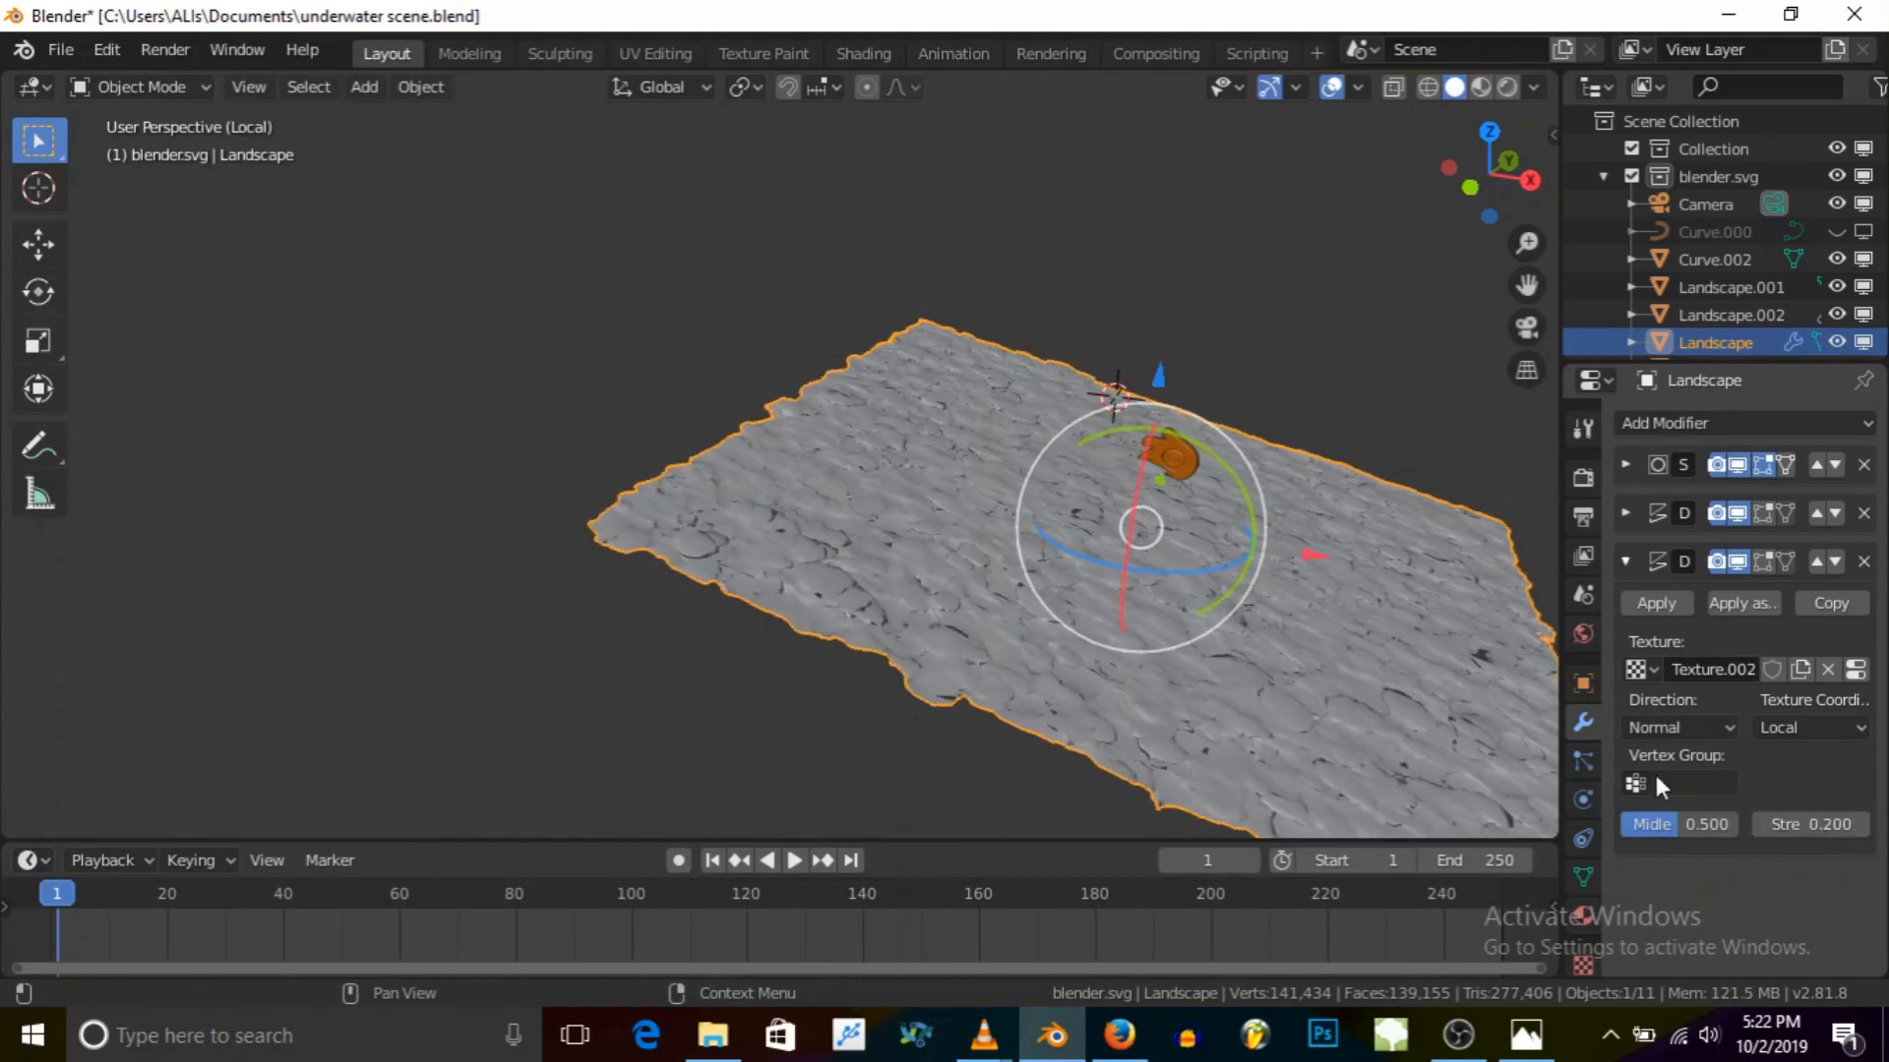
click(1823, 727)
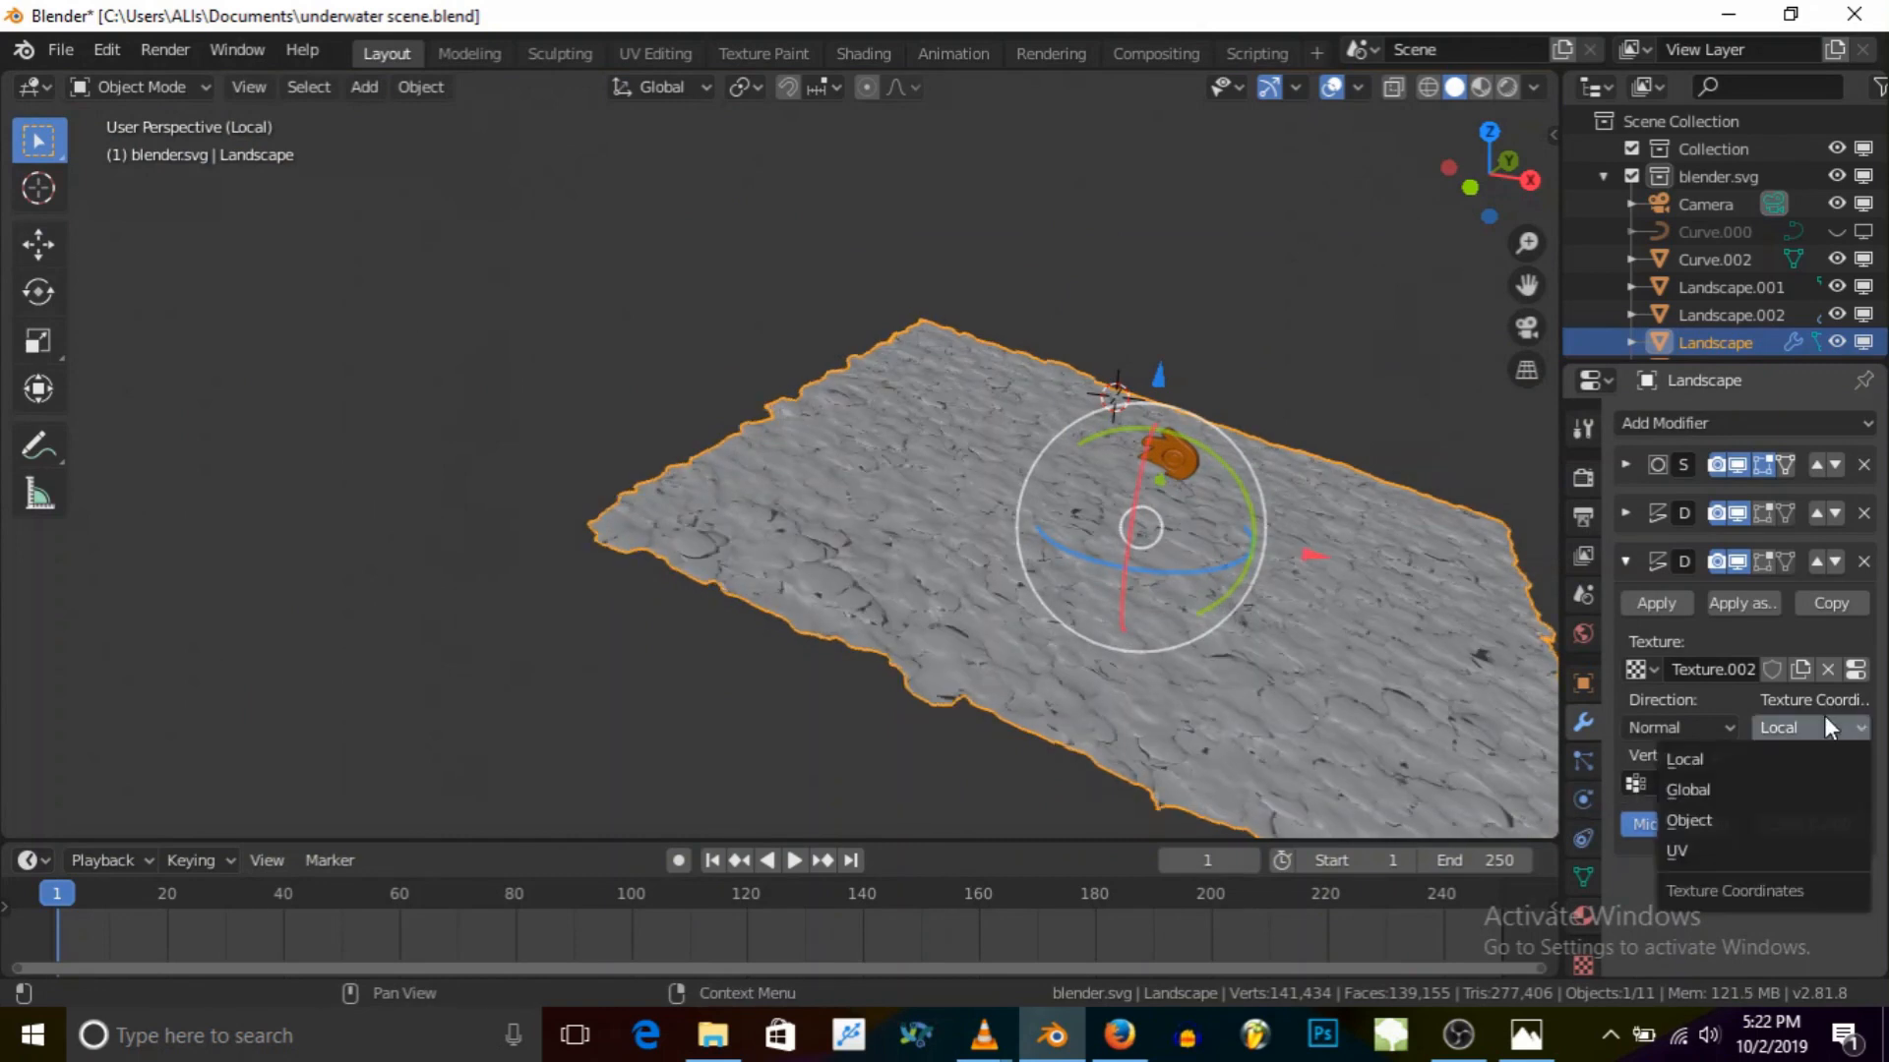
click(1824, 718)
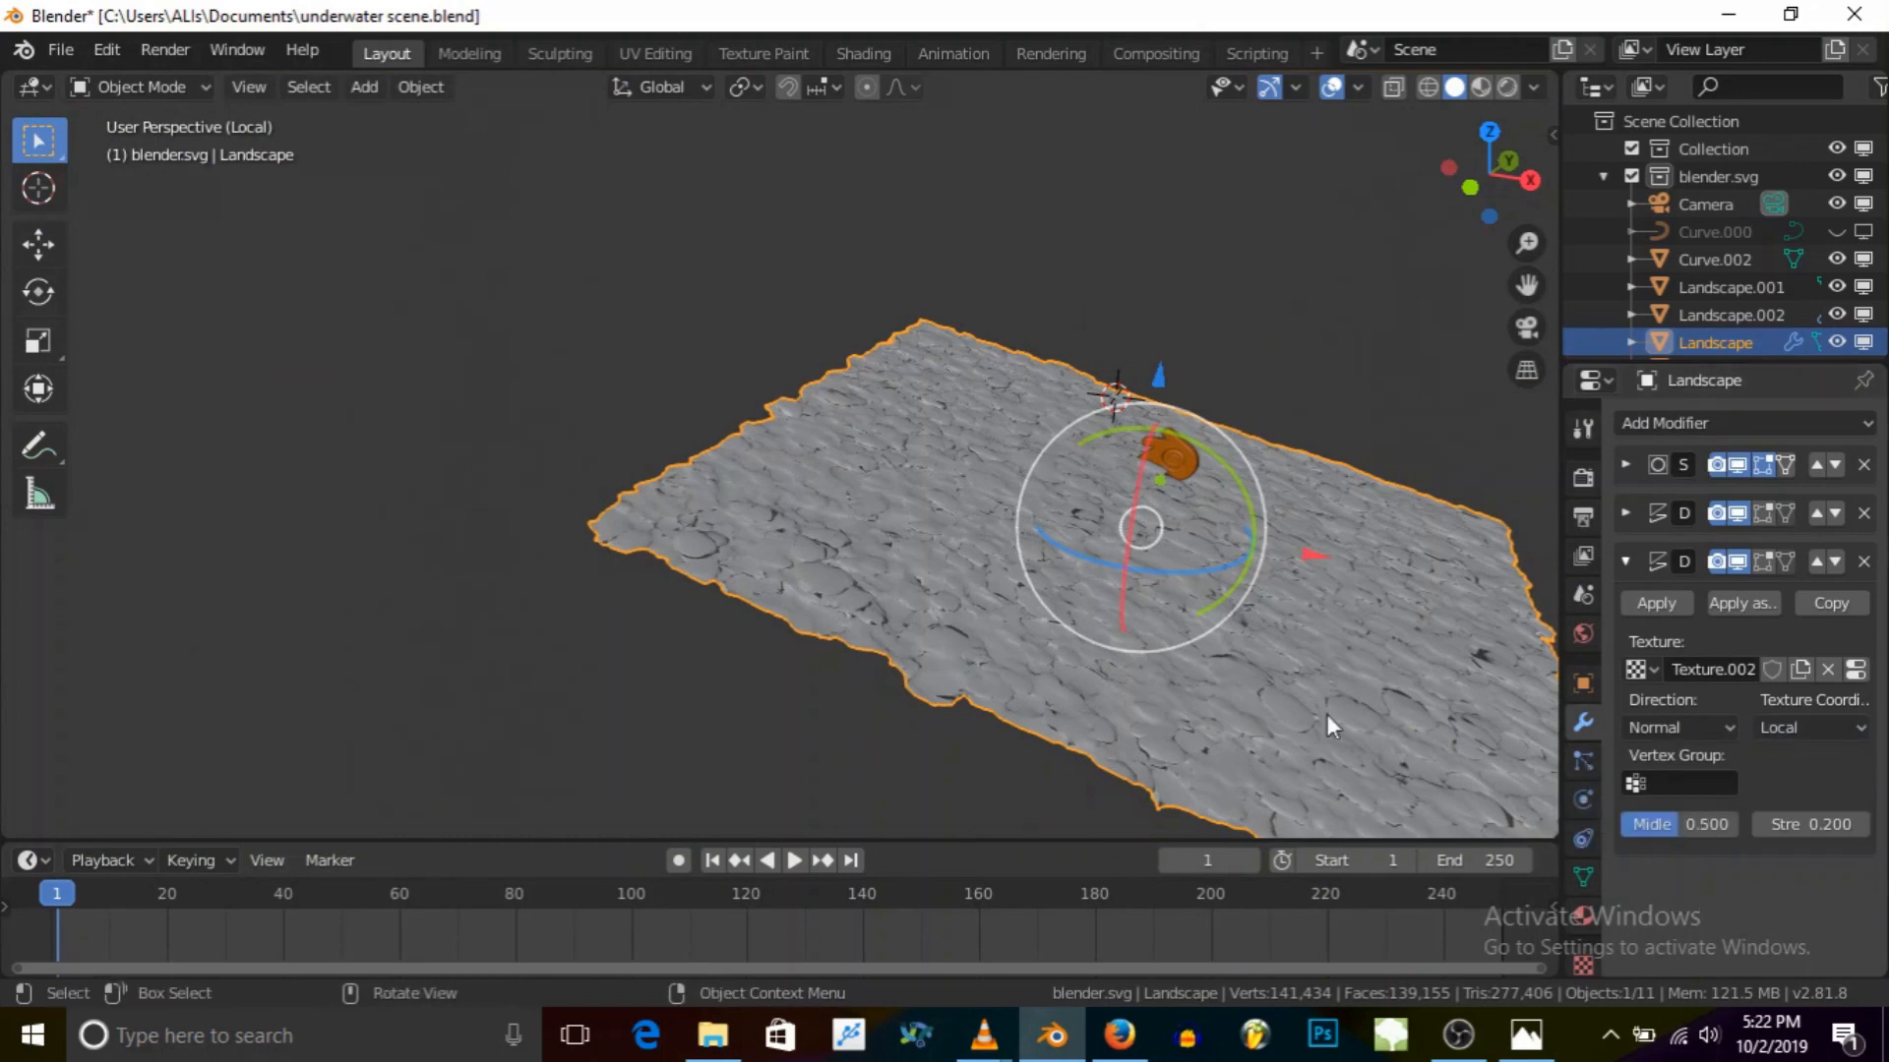
scroll(1271, 717, up, 4)
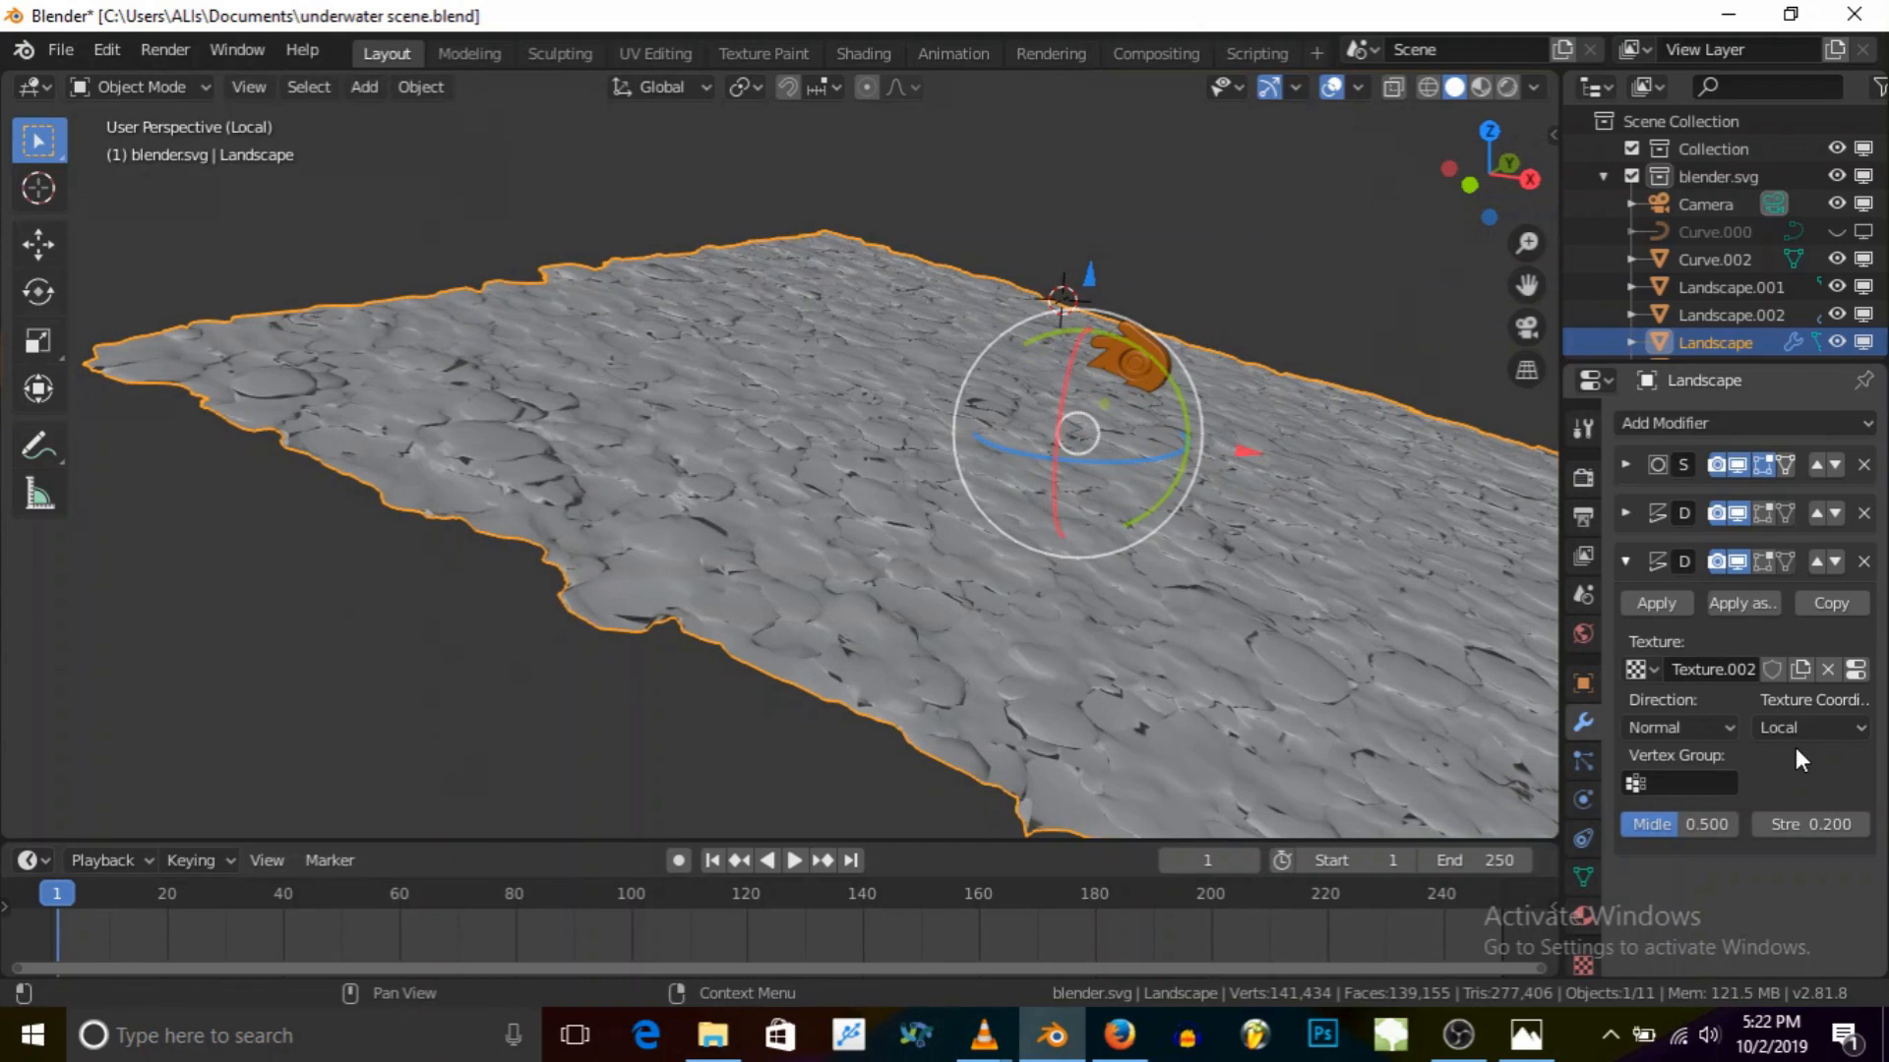
Step: Enter Edit Mode on the floor and unwrap its whole mesh with the standard Unwrap
click(87, 80)
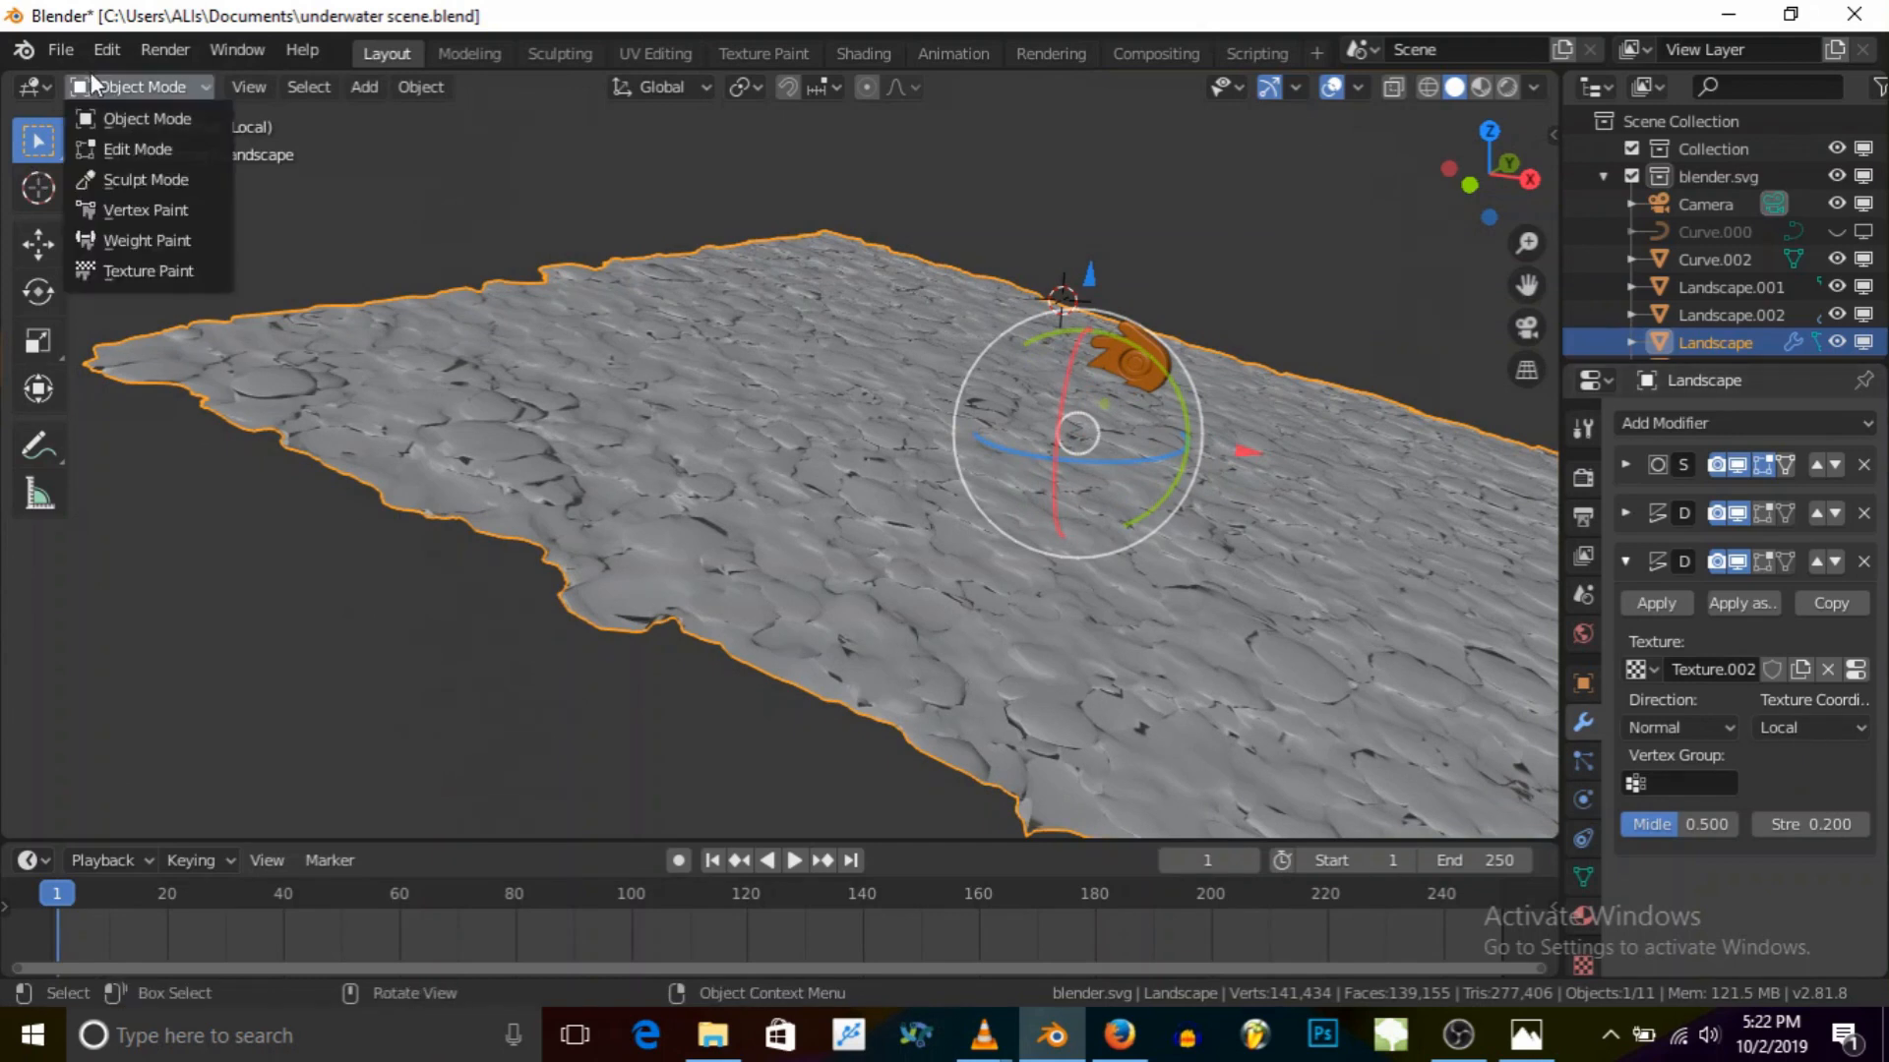
click(129, 147)
scroll(787, 373, down, 2)
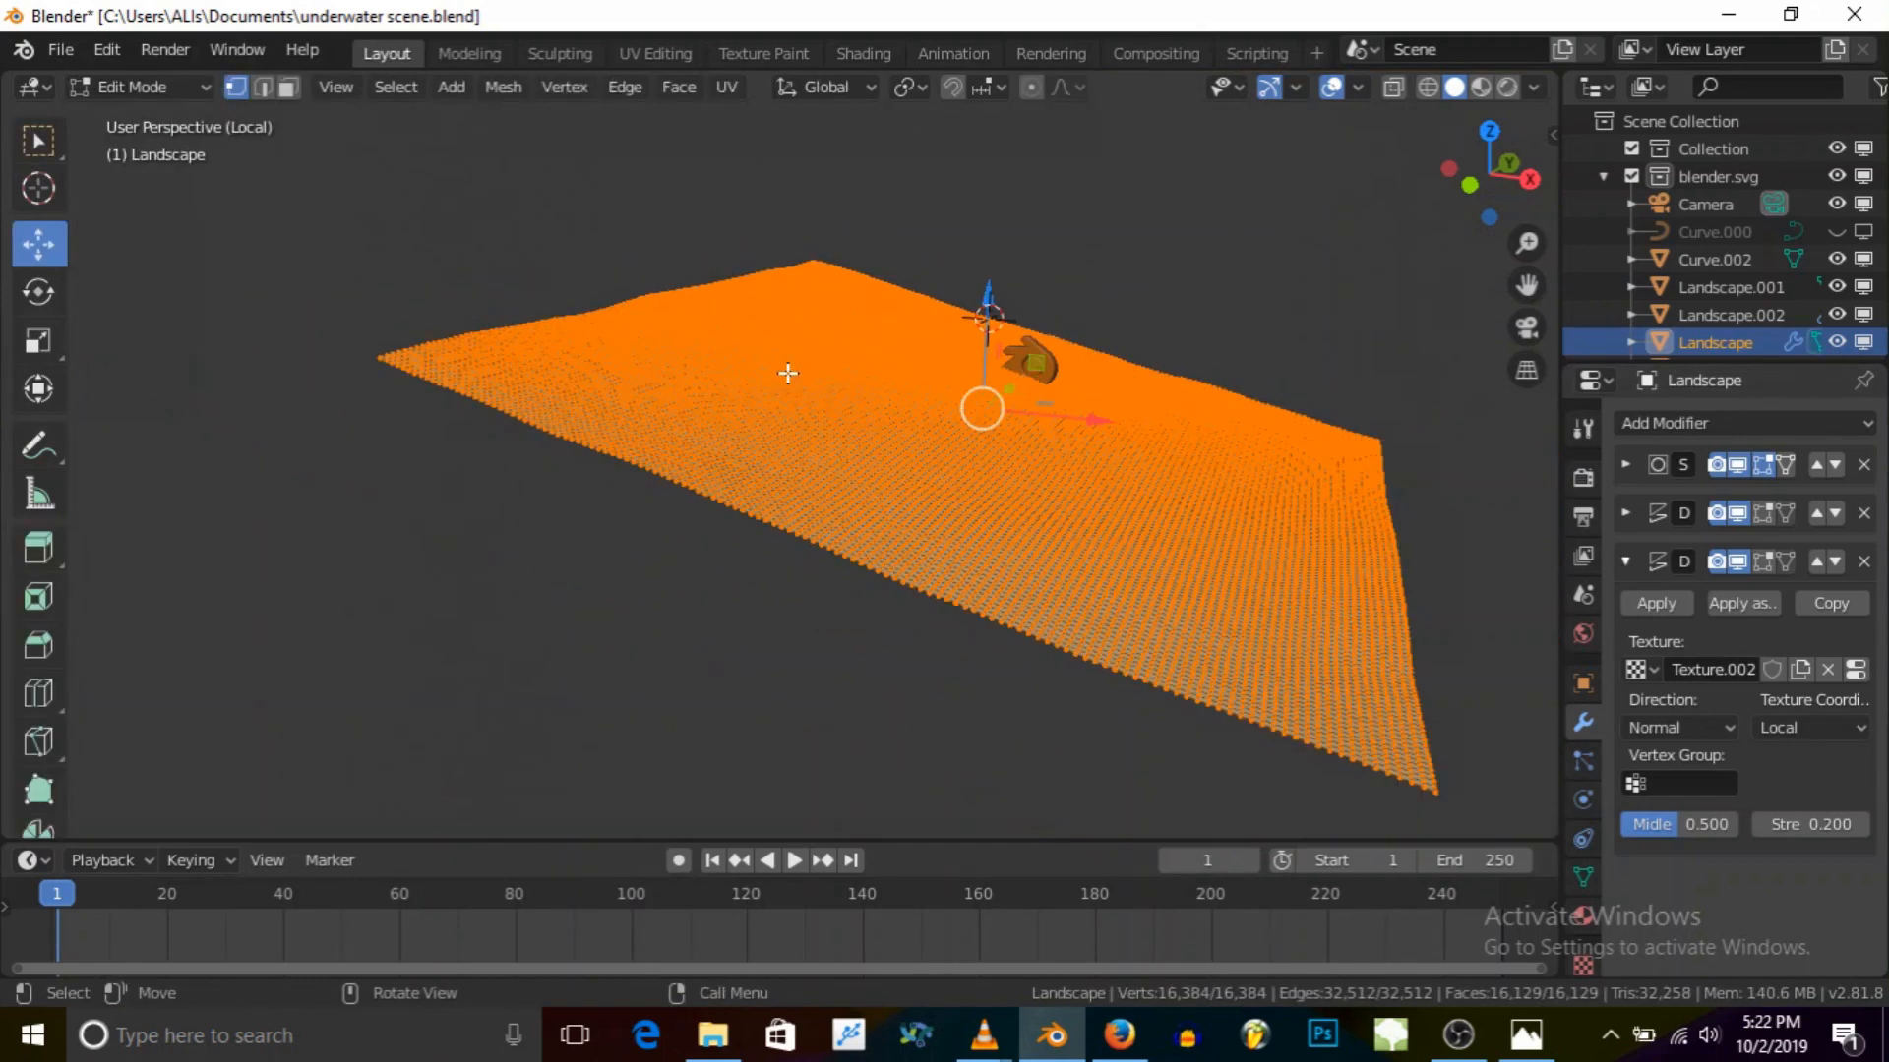
key(KP_7)
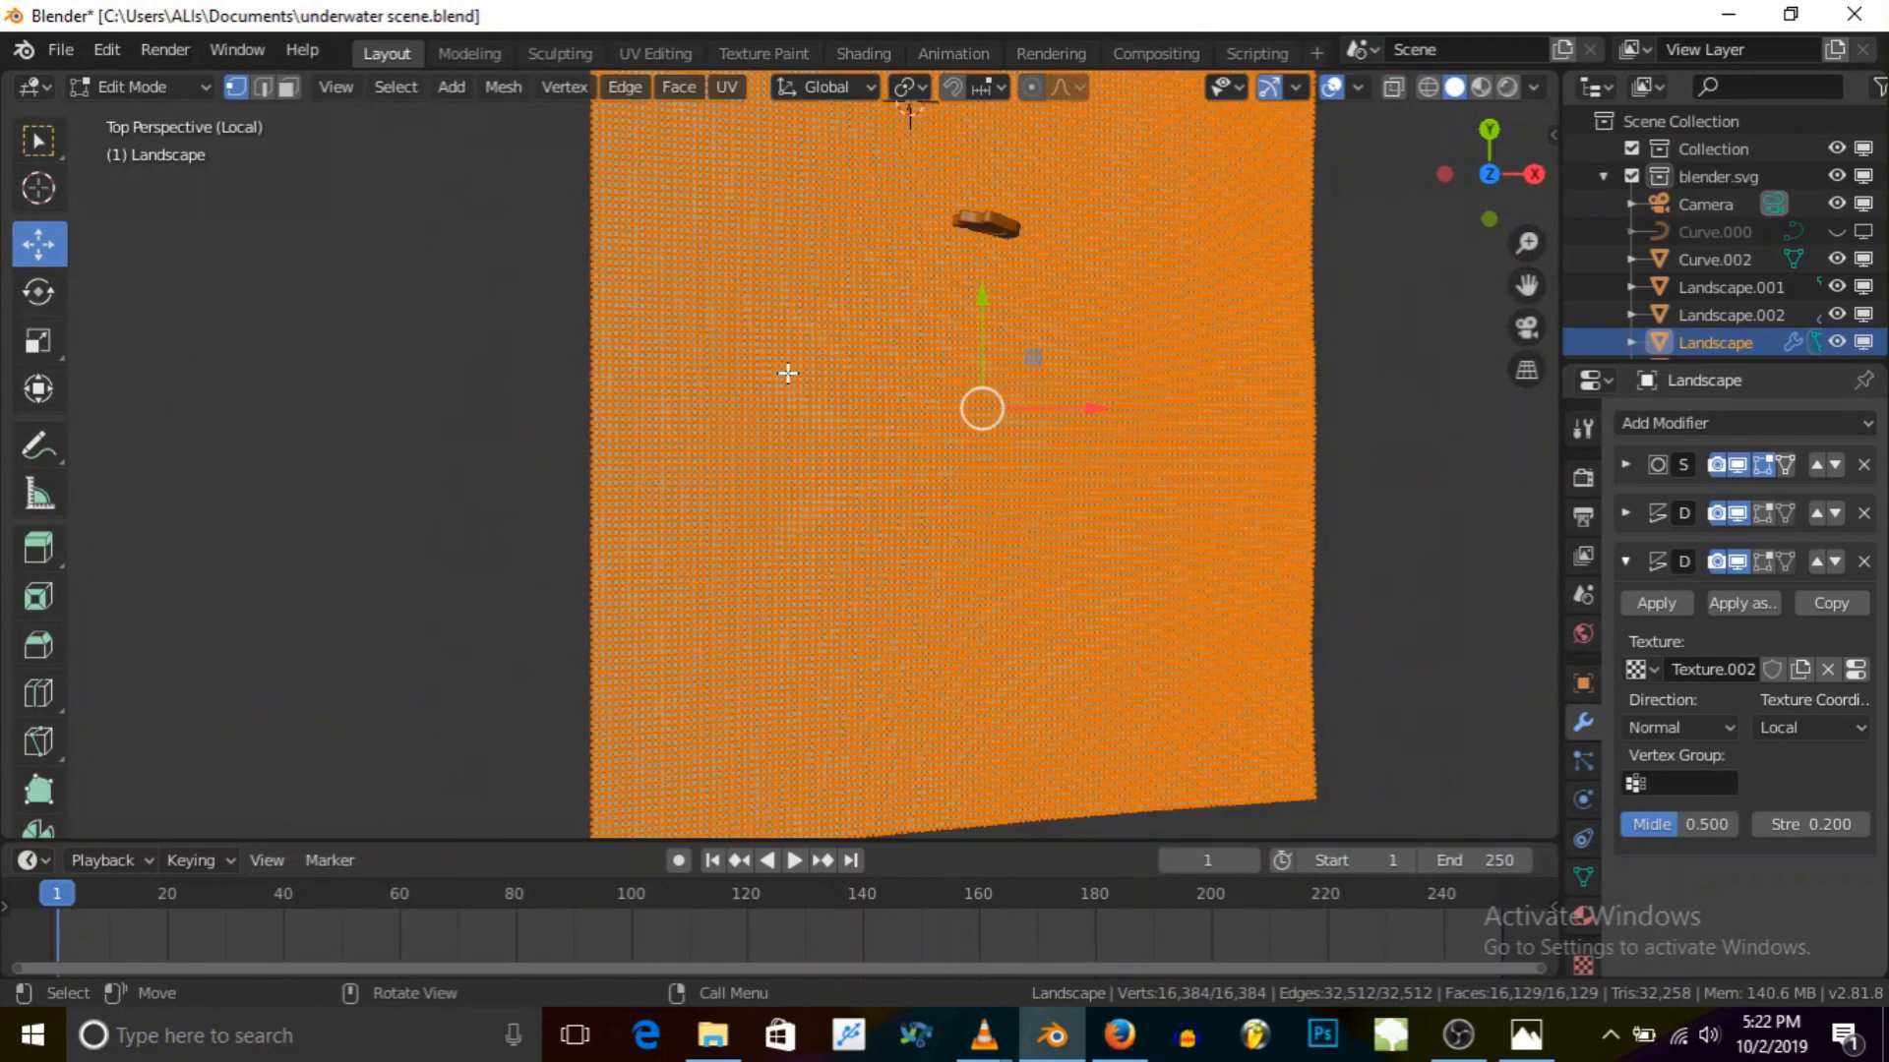
key(u)
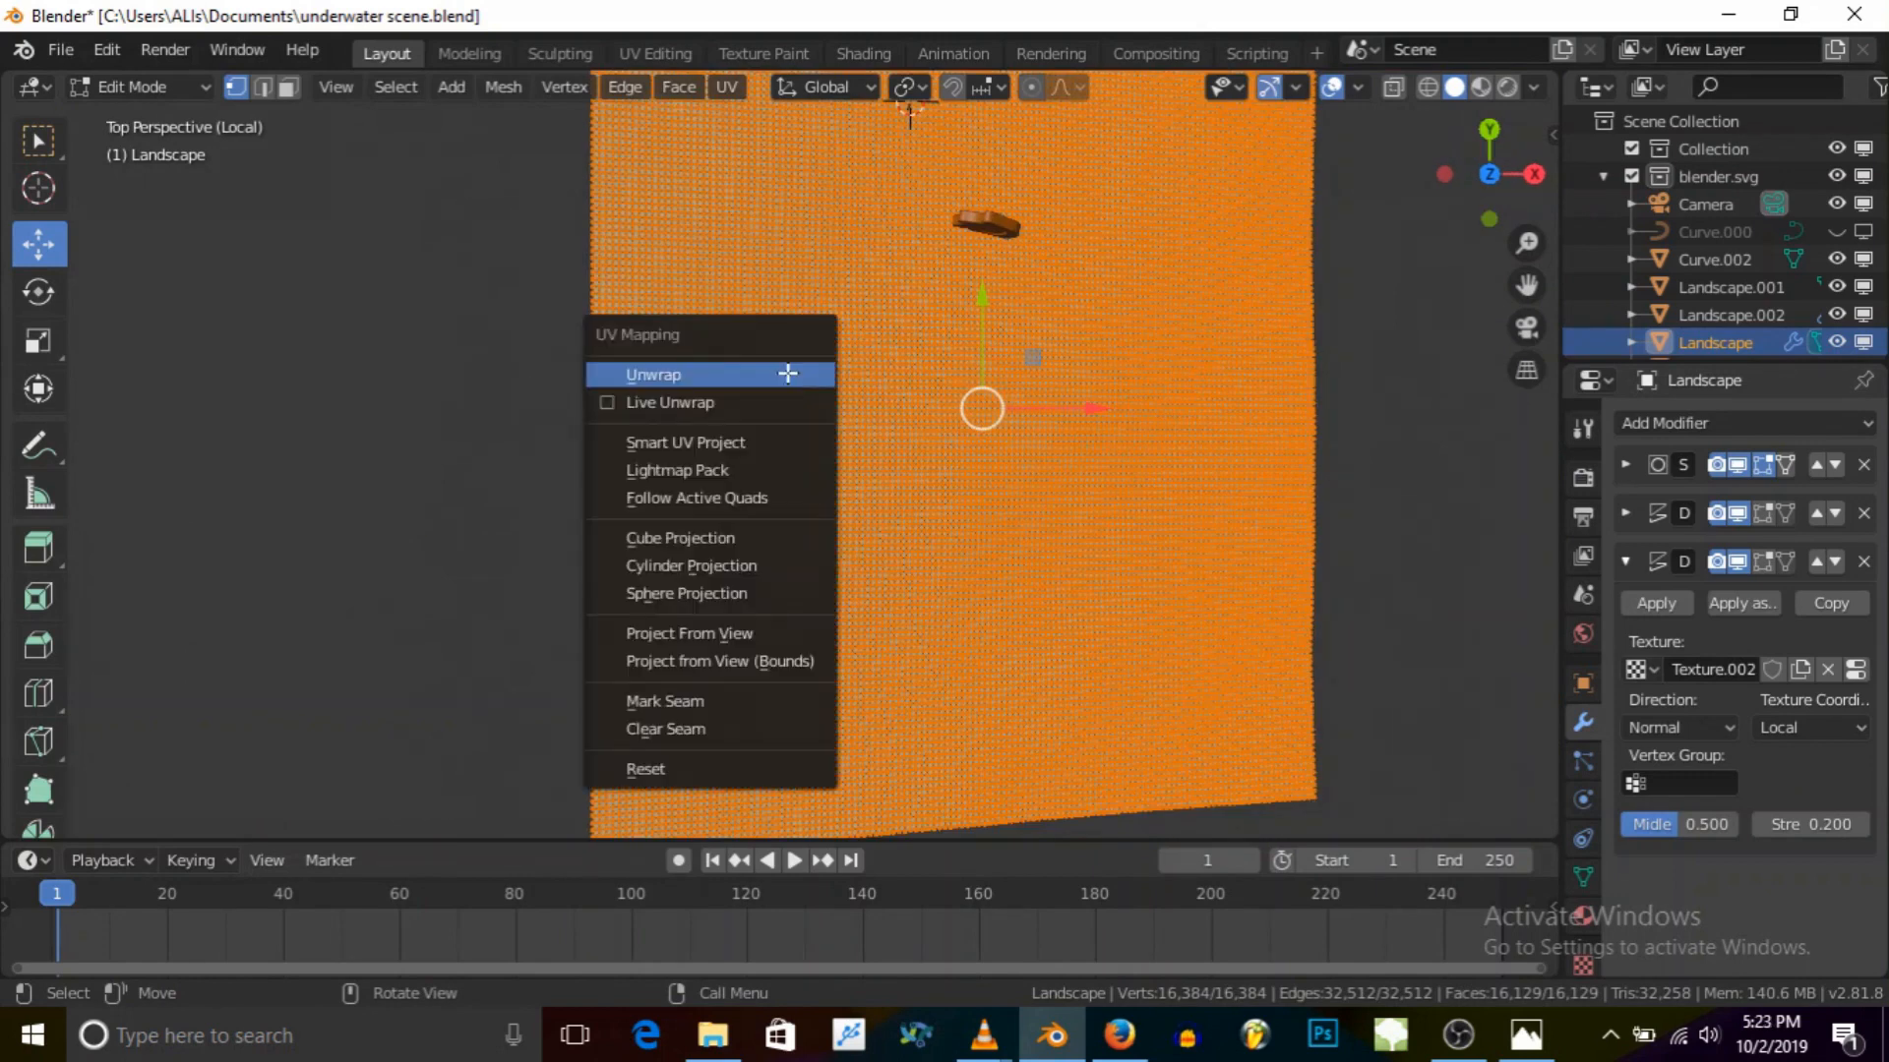
click(788, 373)
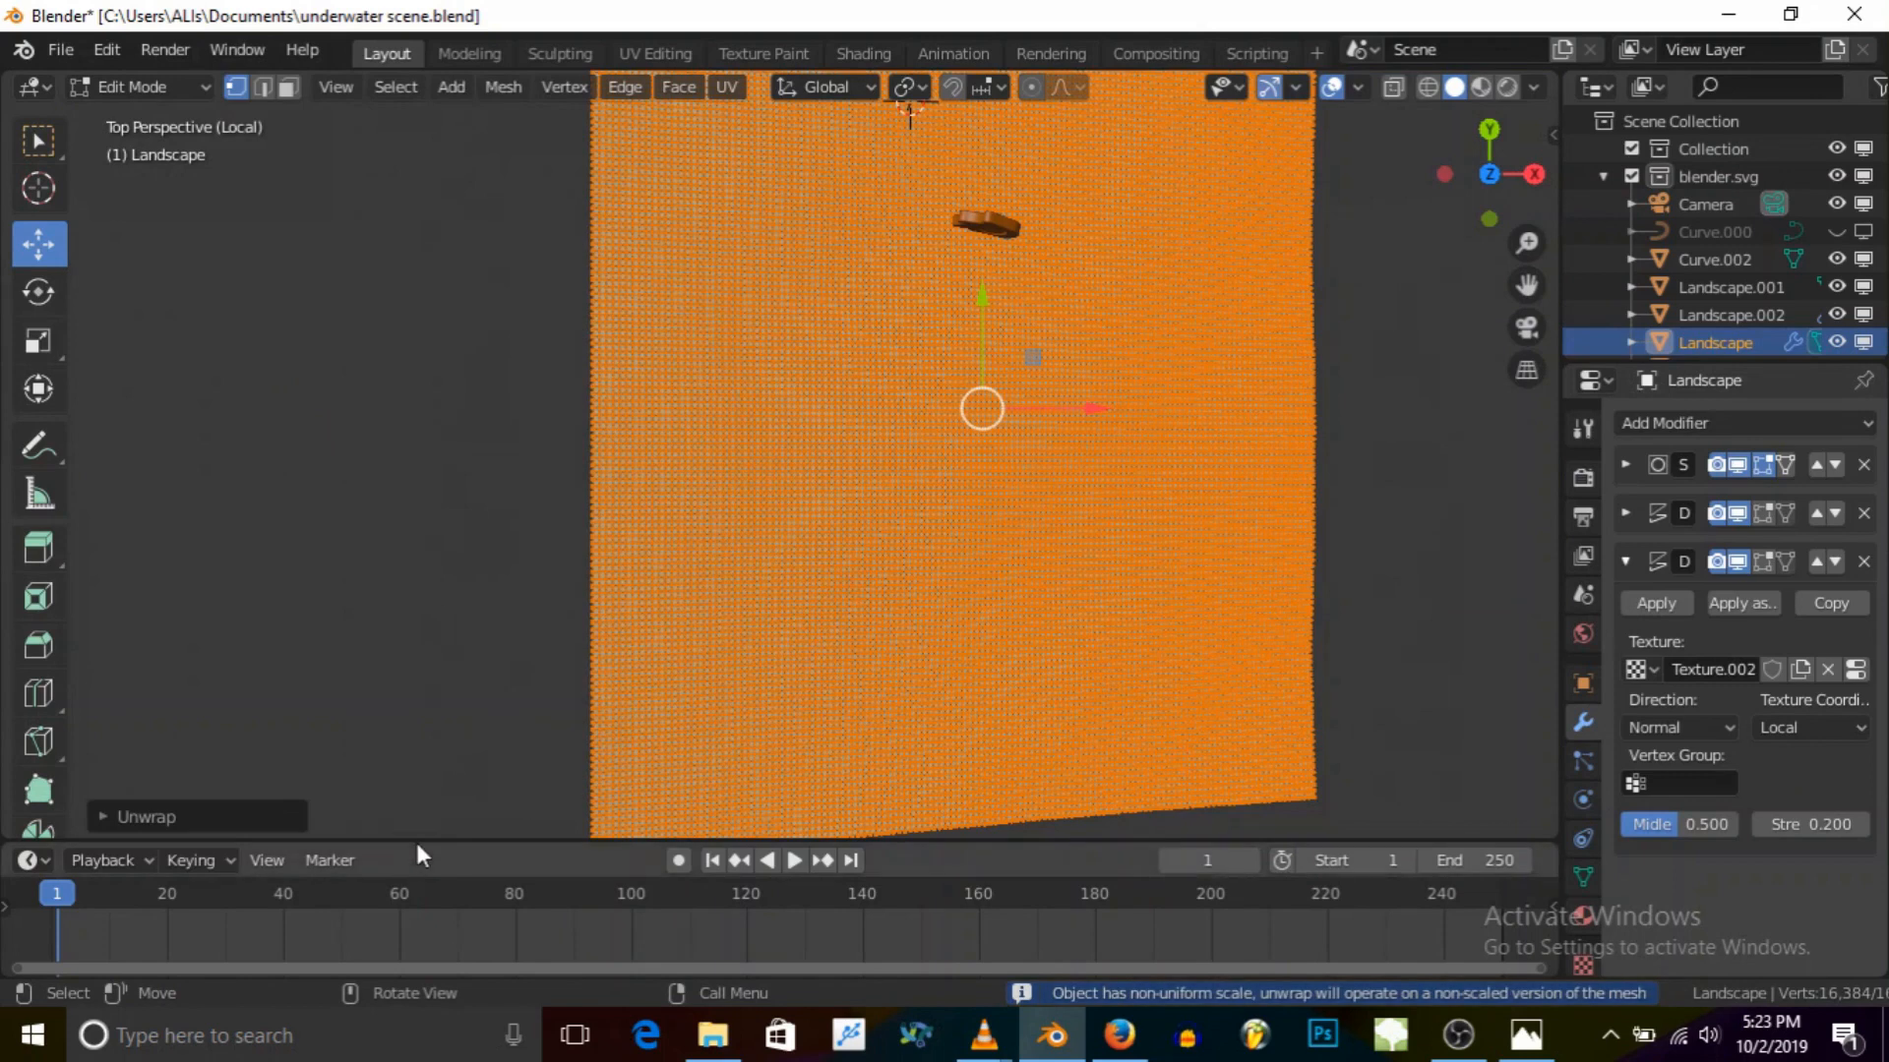
Step: Examine the floor's unwrapped layout in an enlarged UV Editor, then restore the Timeline to its former size
drag(414, 840, 410, 632)
click(34, 650)
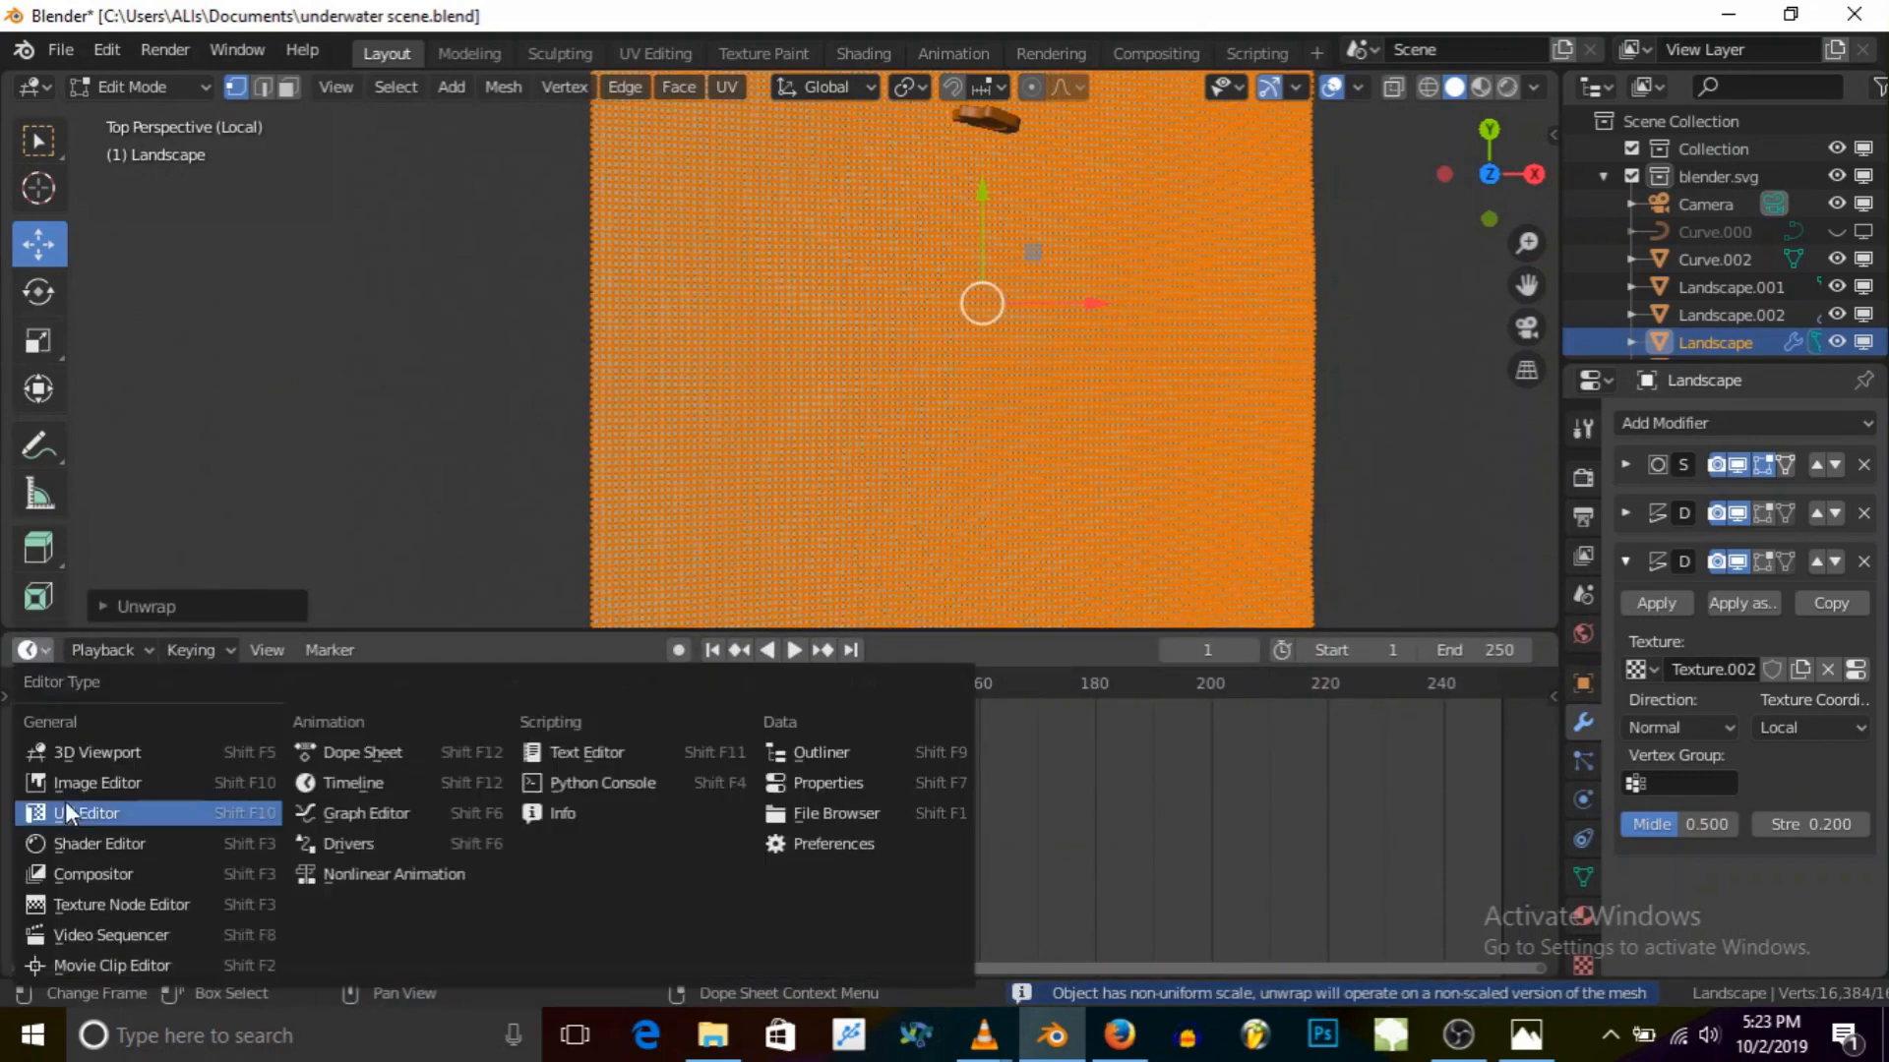
click(99, 809)
scroll(594, 812, down, 2)
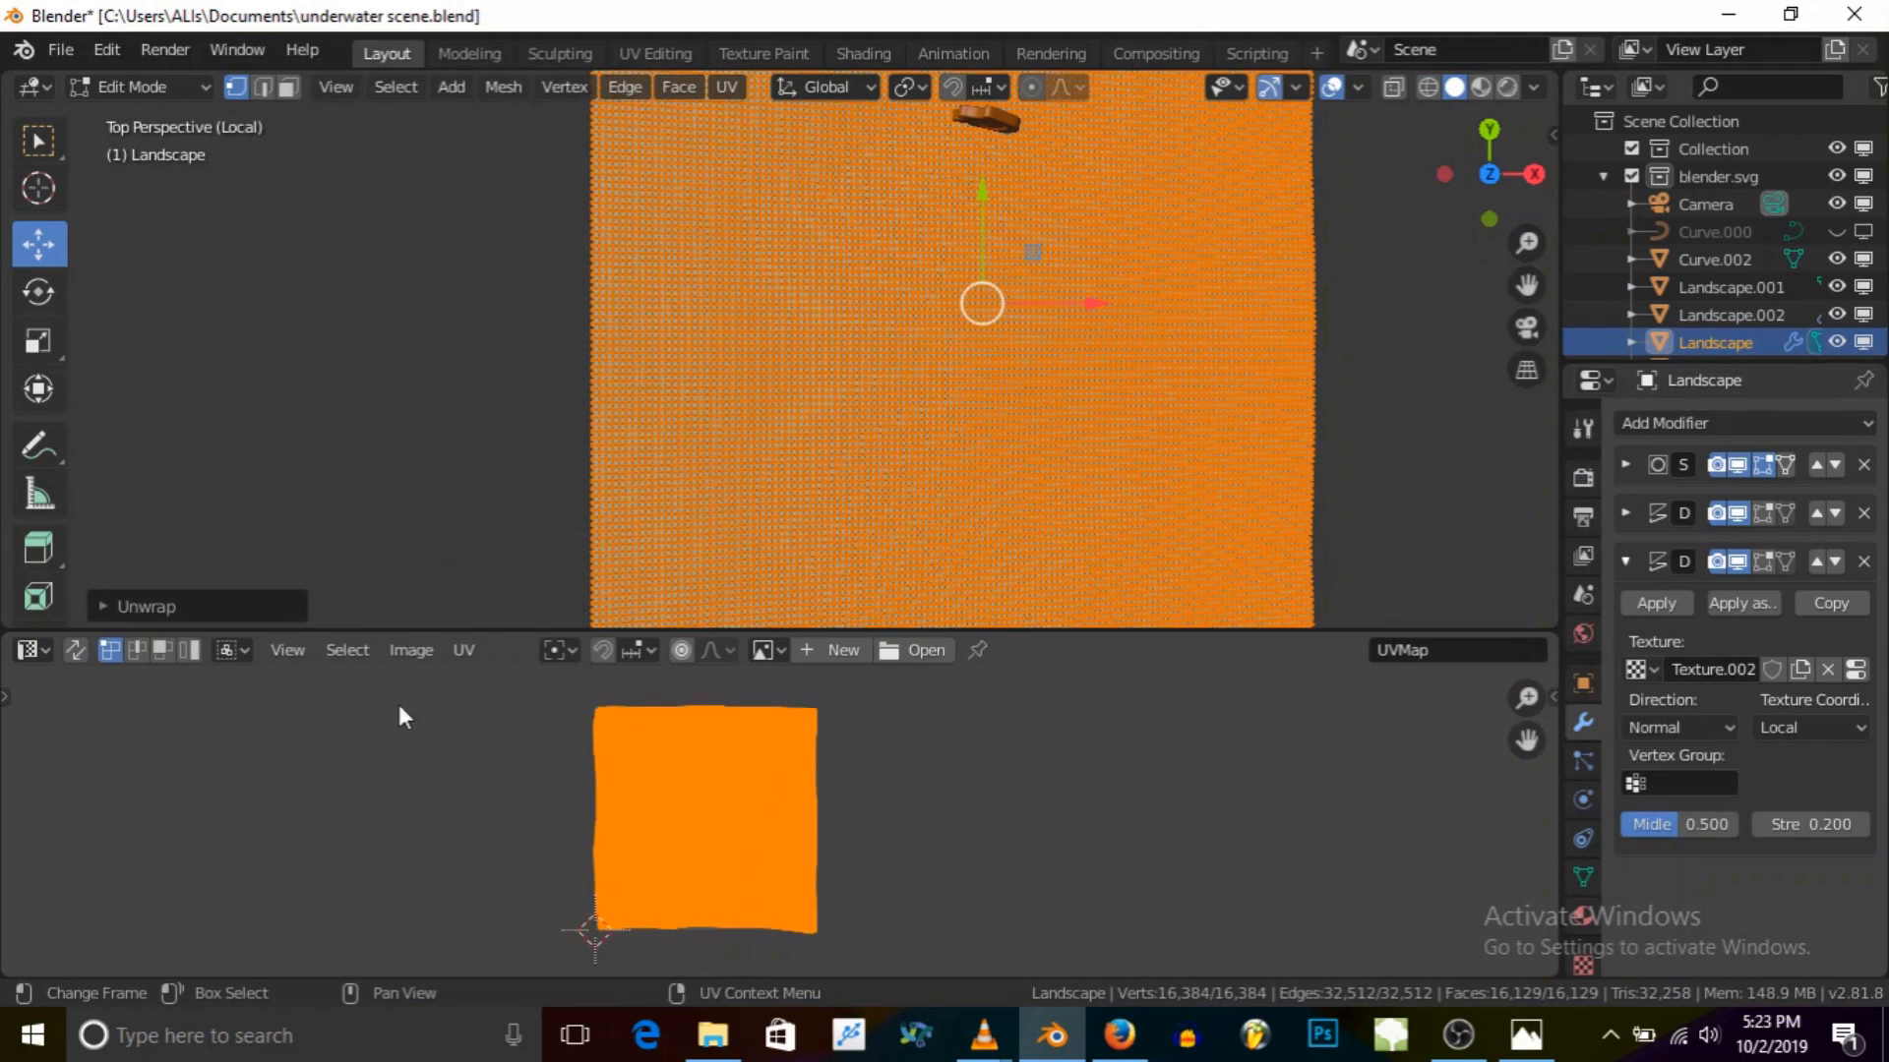
click(32, 650)
click(338, 784)
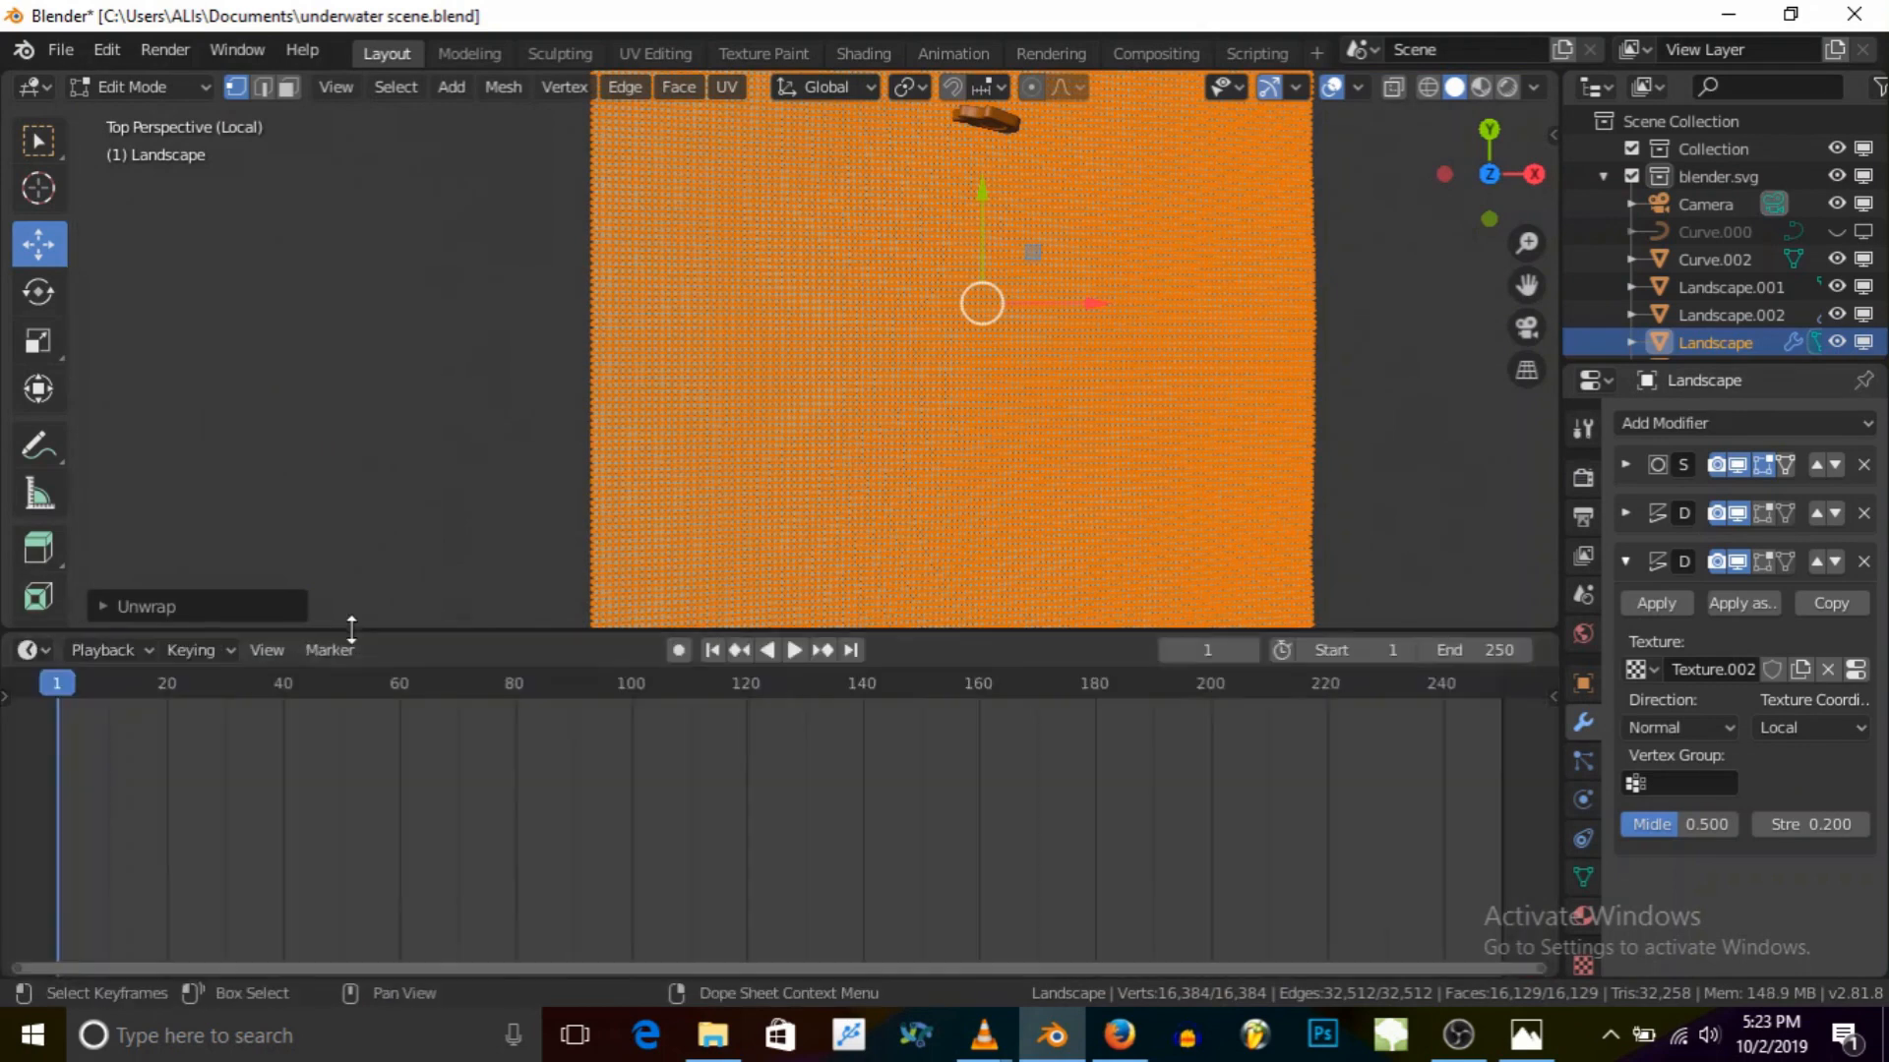
drag(346, 634, 345, 836)
Step: Return to Object Mode and set the second Displace modifier's texture coordinates to UV
click(136, 90)
click(136, 116)
middle_drag(1052, 580, 1562, 623)
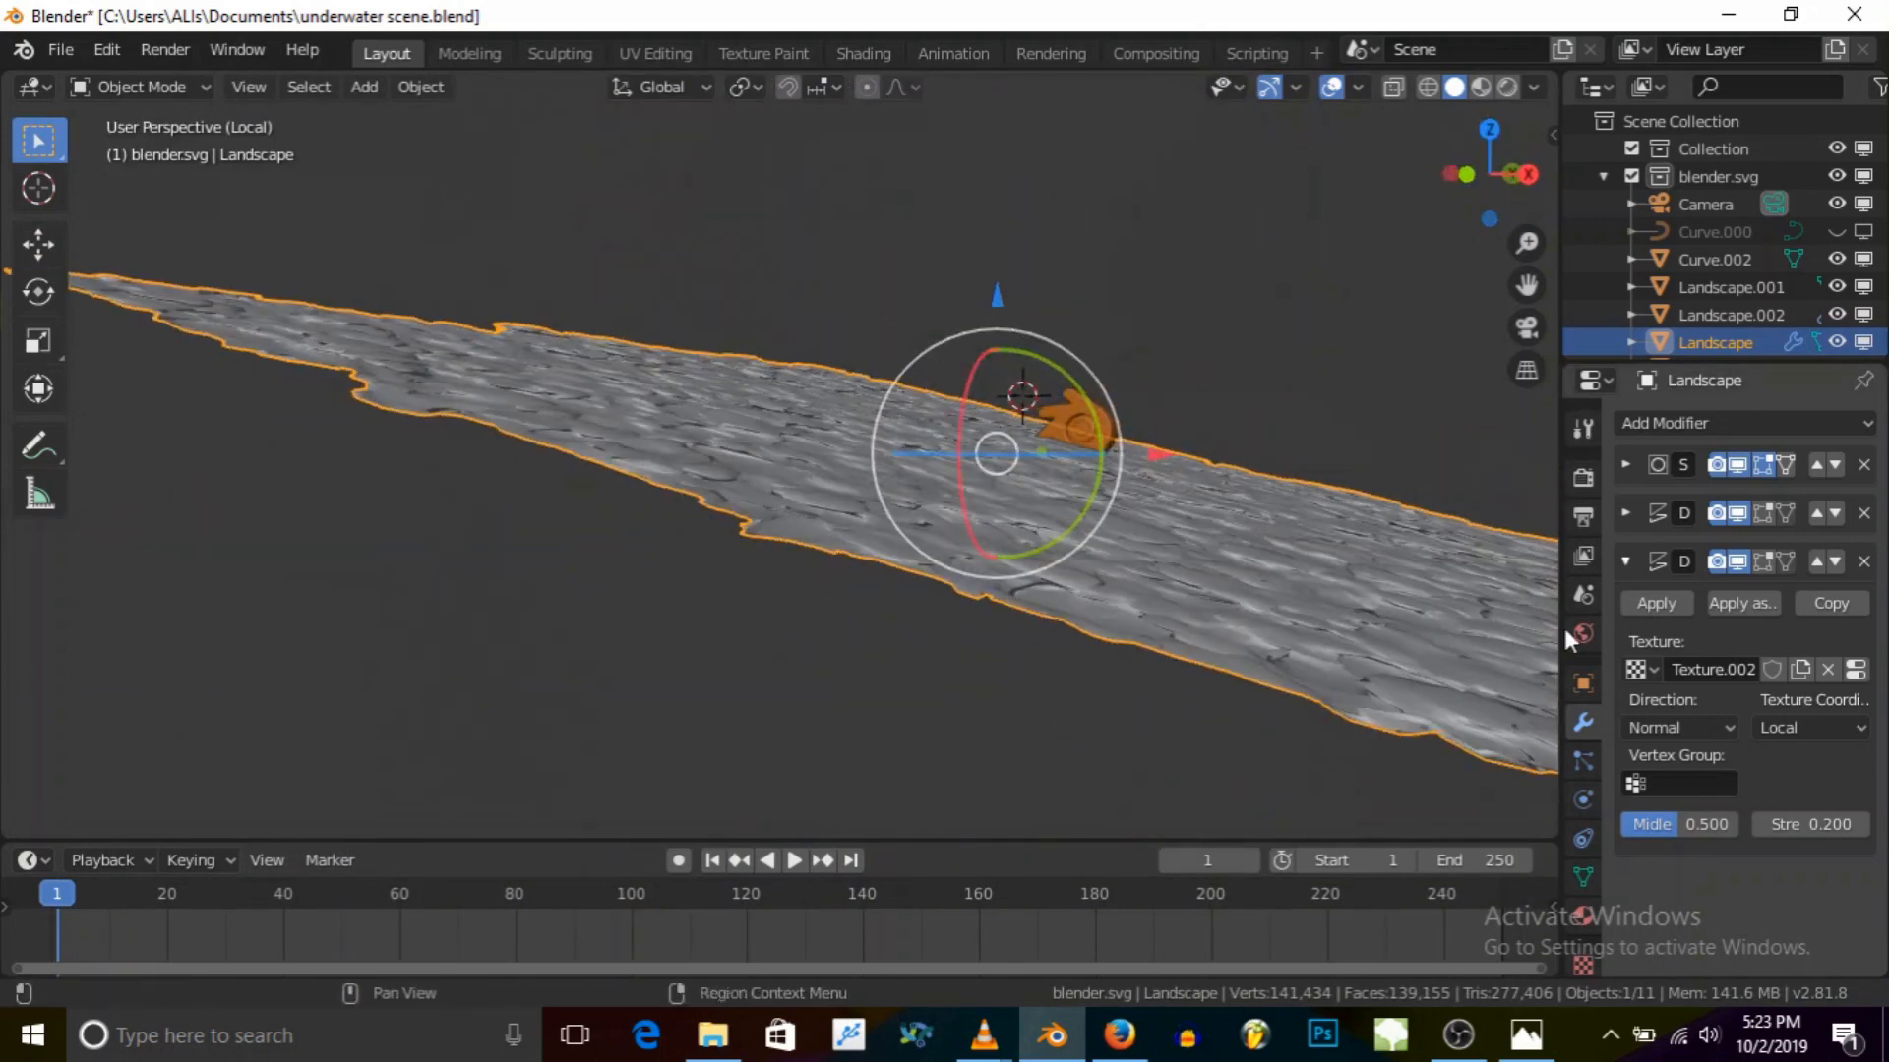
click(1810, 727)
click(1718, 844)
middle_drag(1013, 398, 1156, 622)
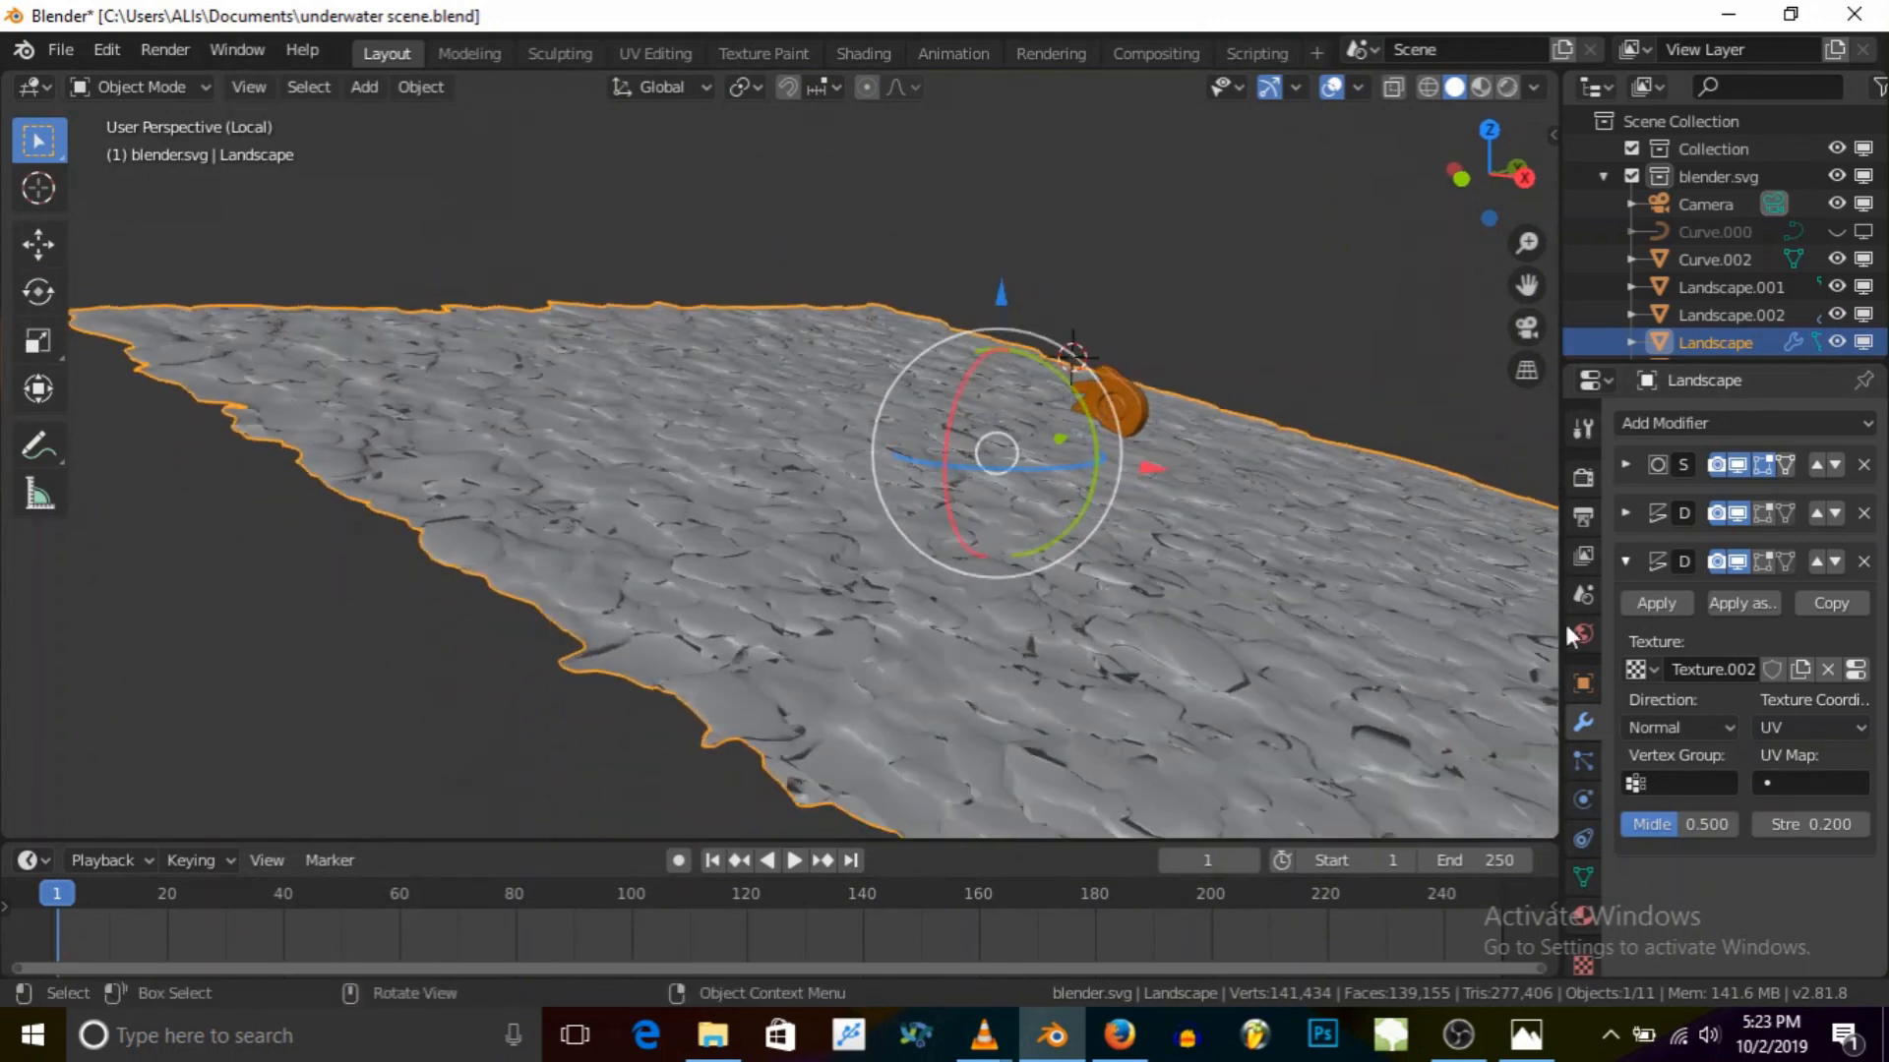
Step: Hide the first Displace modifier in the viewport and set the second one's strength to 0.4
click(1737, 512)
middle_drag(1037, 570, 1025, 563)
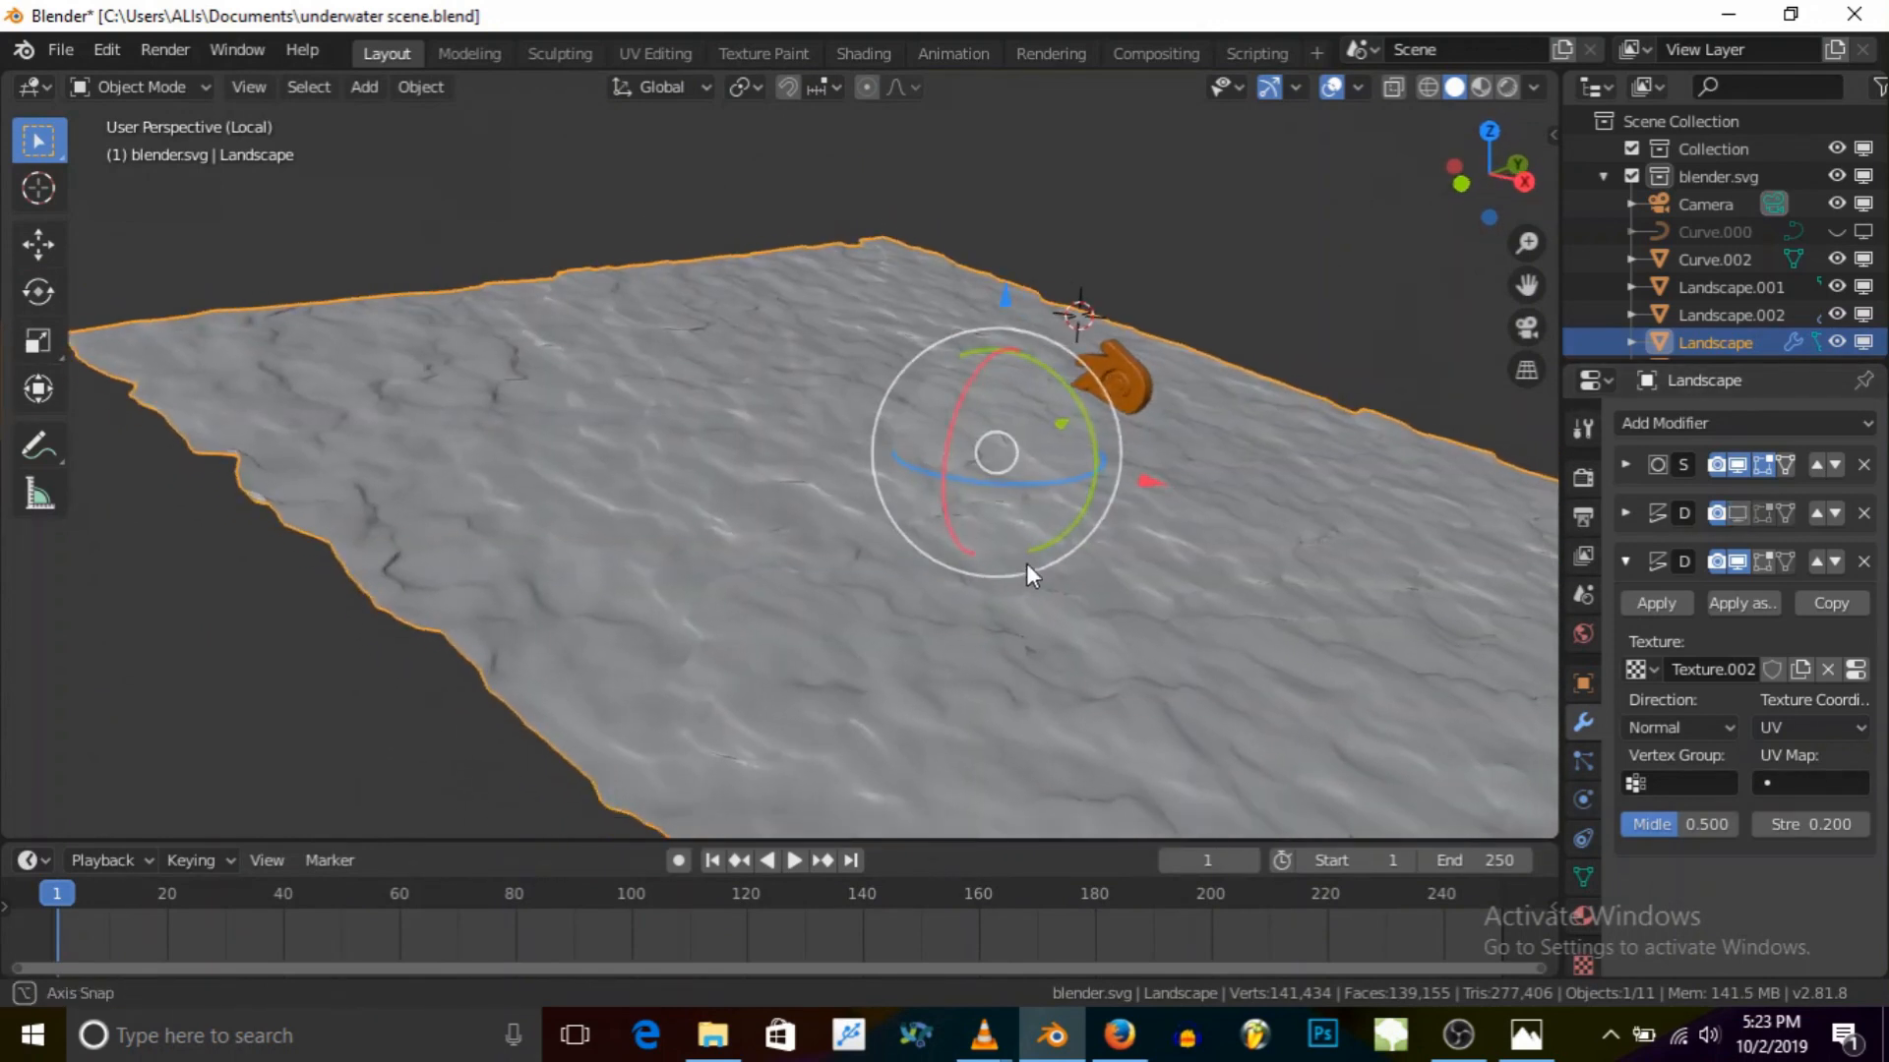
click(1857, 824)
click(1857, 823)
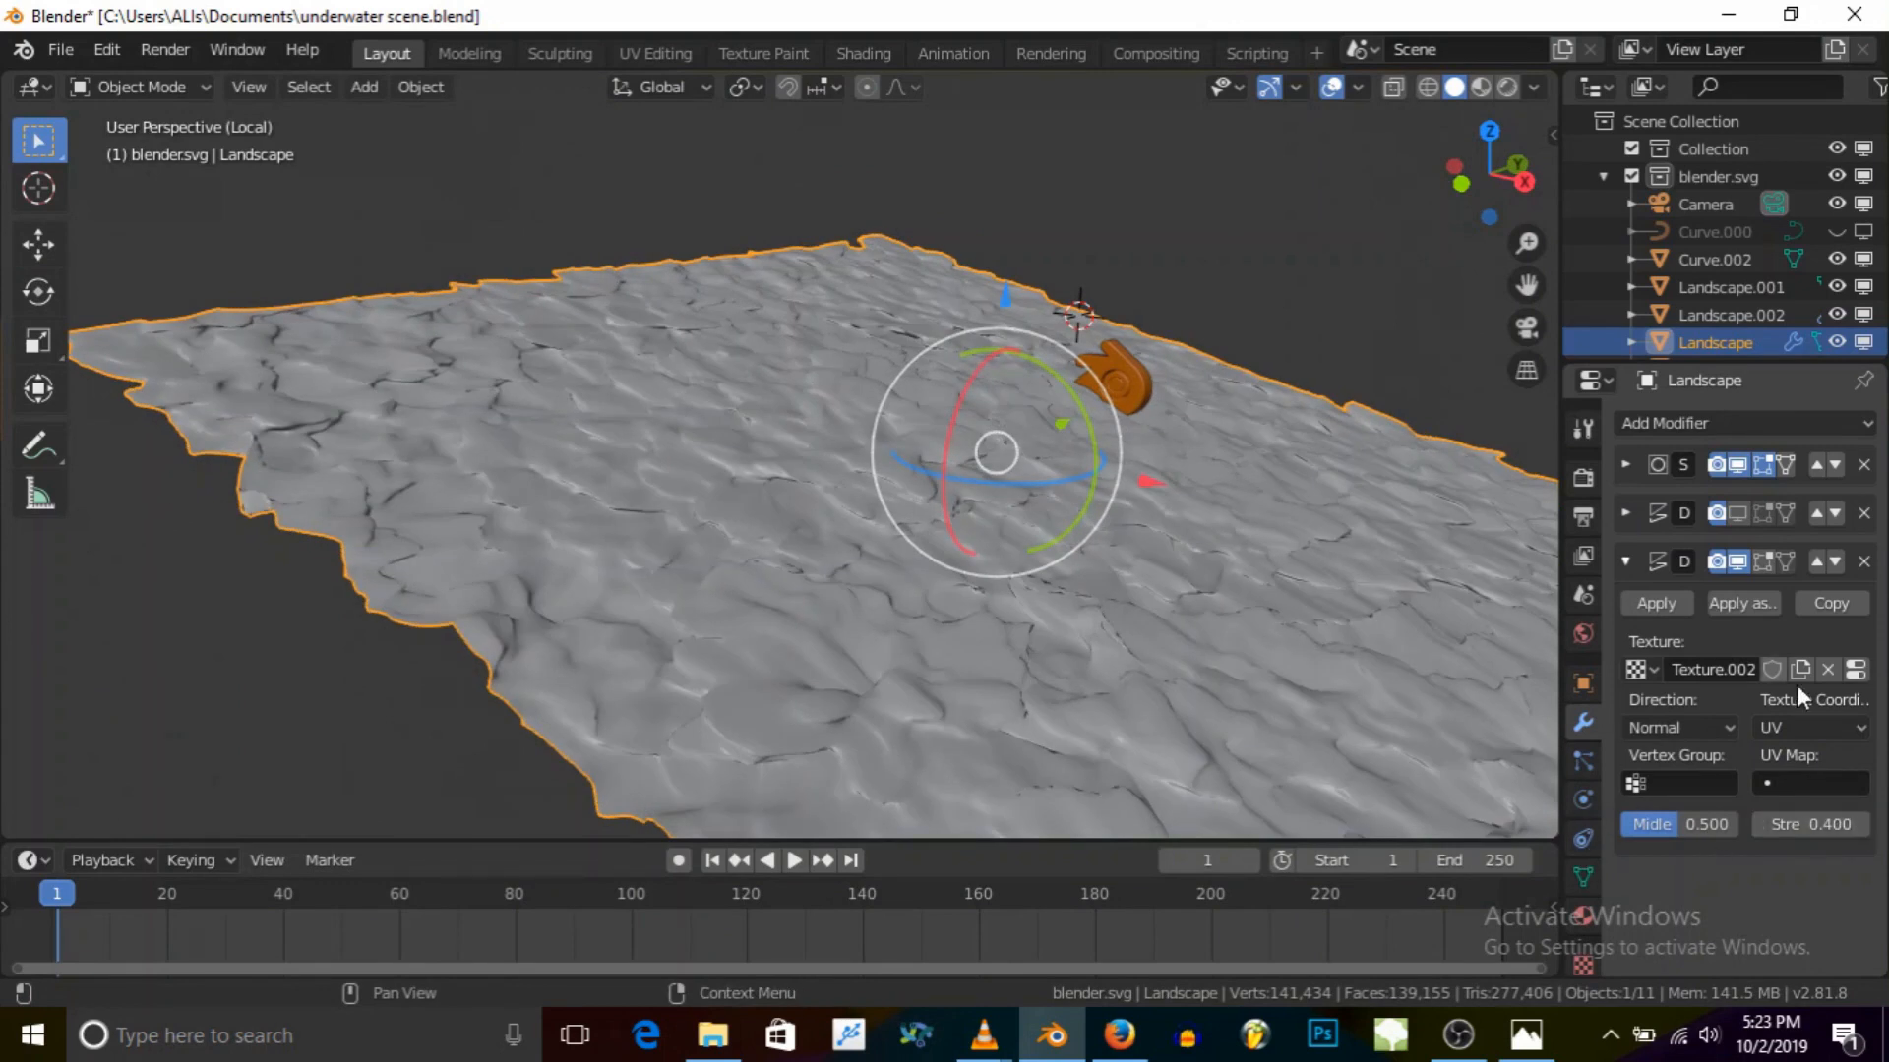
Step: Reduce the second Displace modifier's Clouds texture size to 0.01
click(1855, 670)
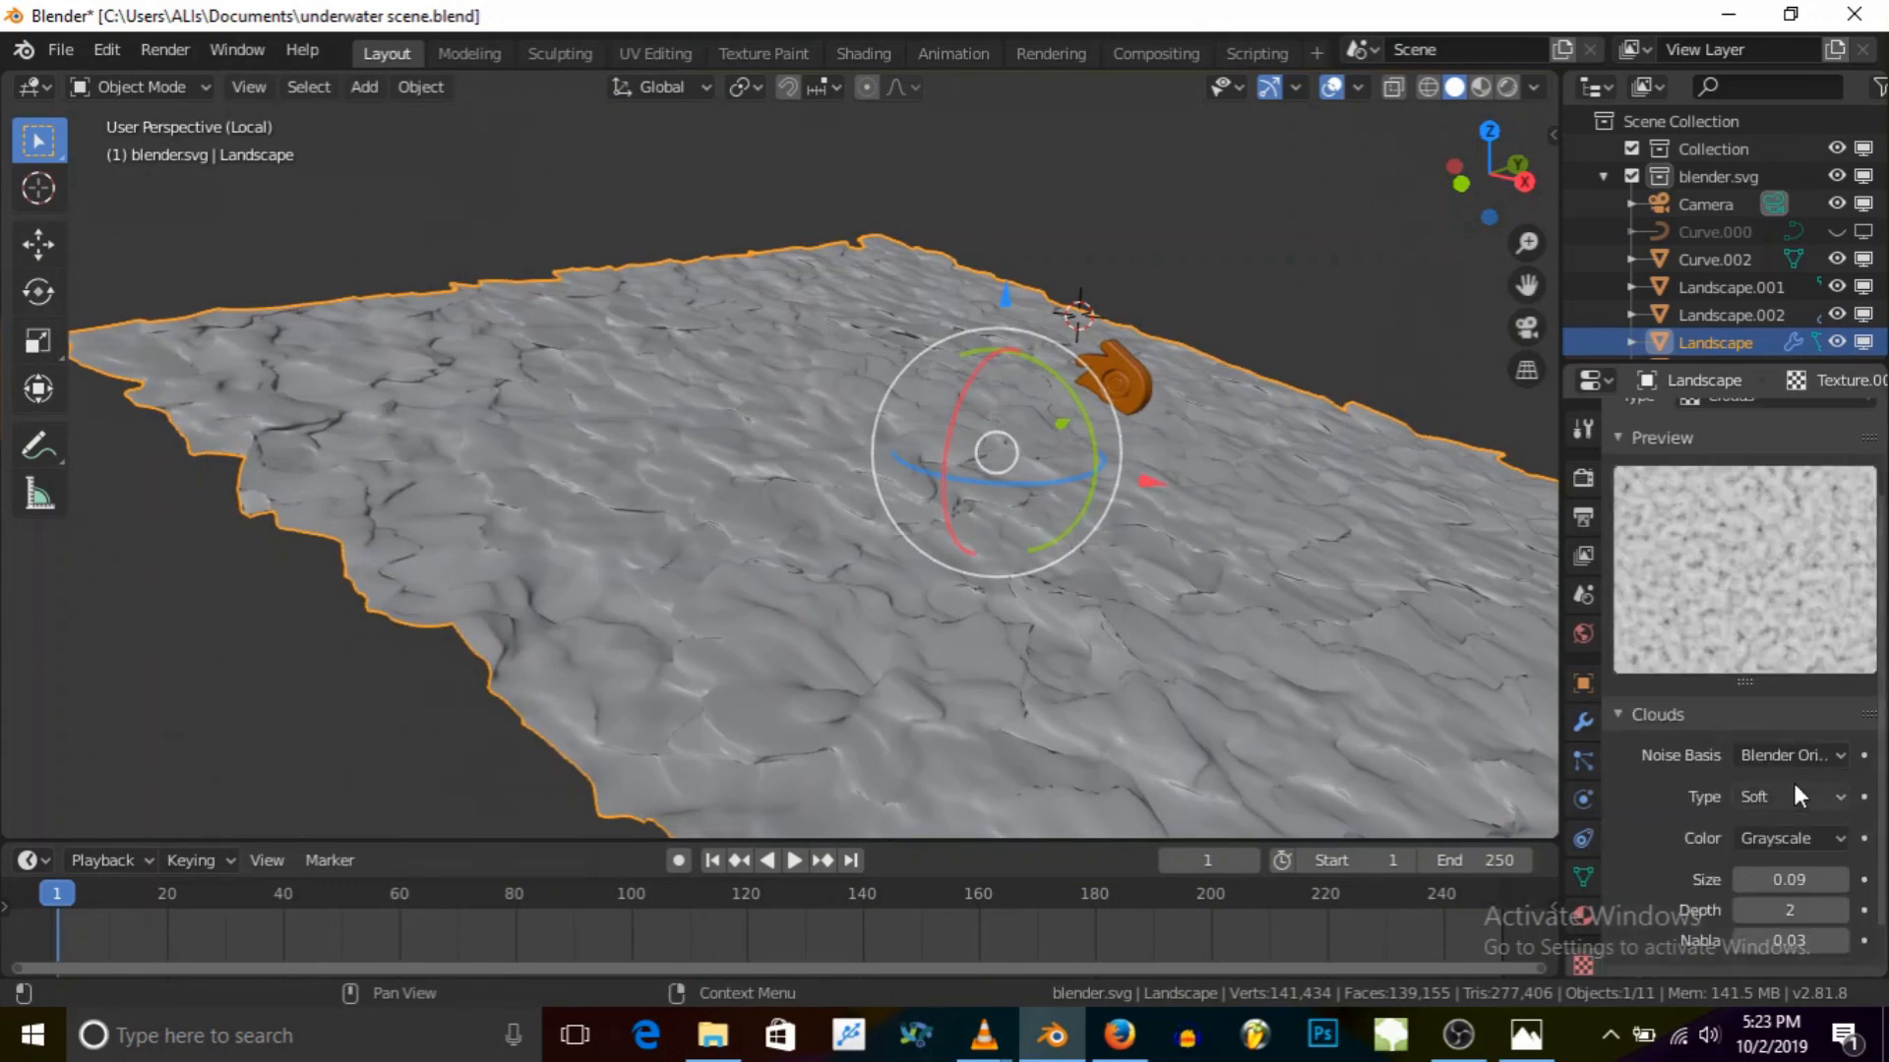
click(1742, 879)
click(1742, 879)
click(1742, 879)
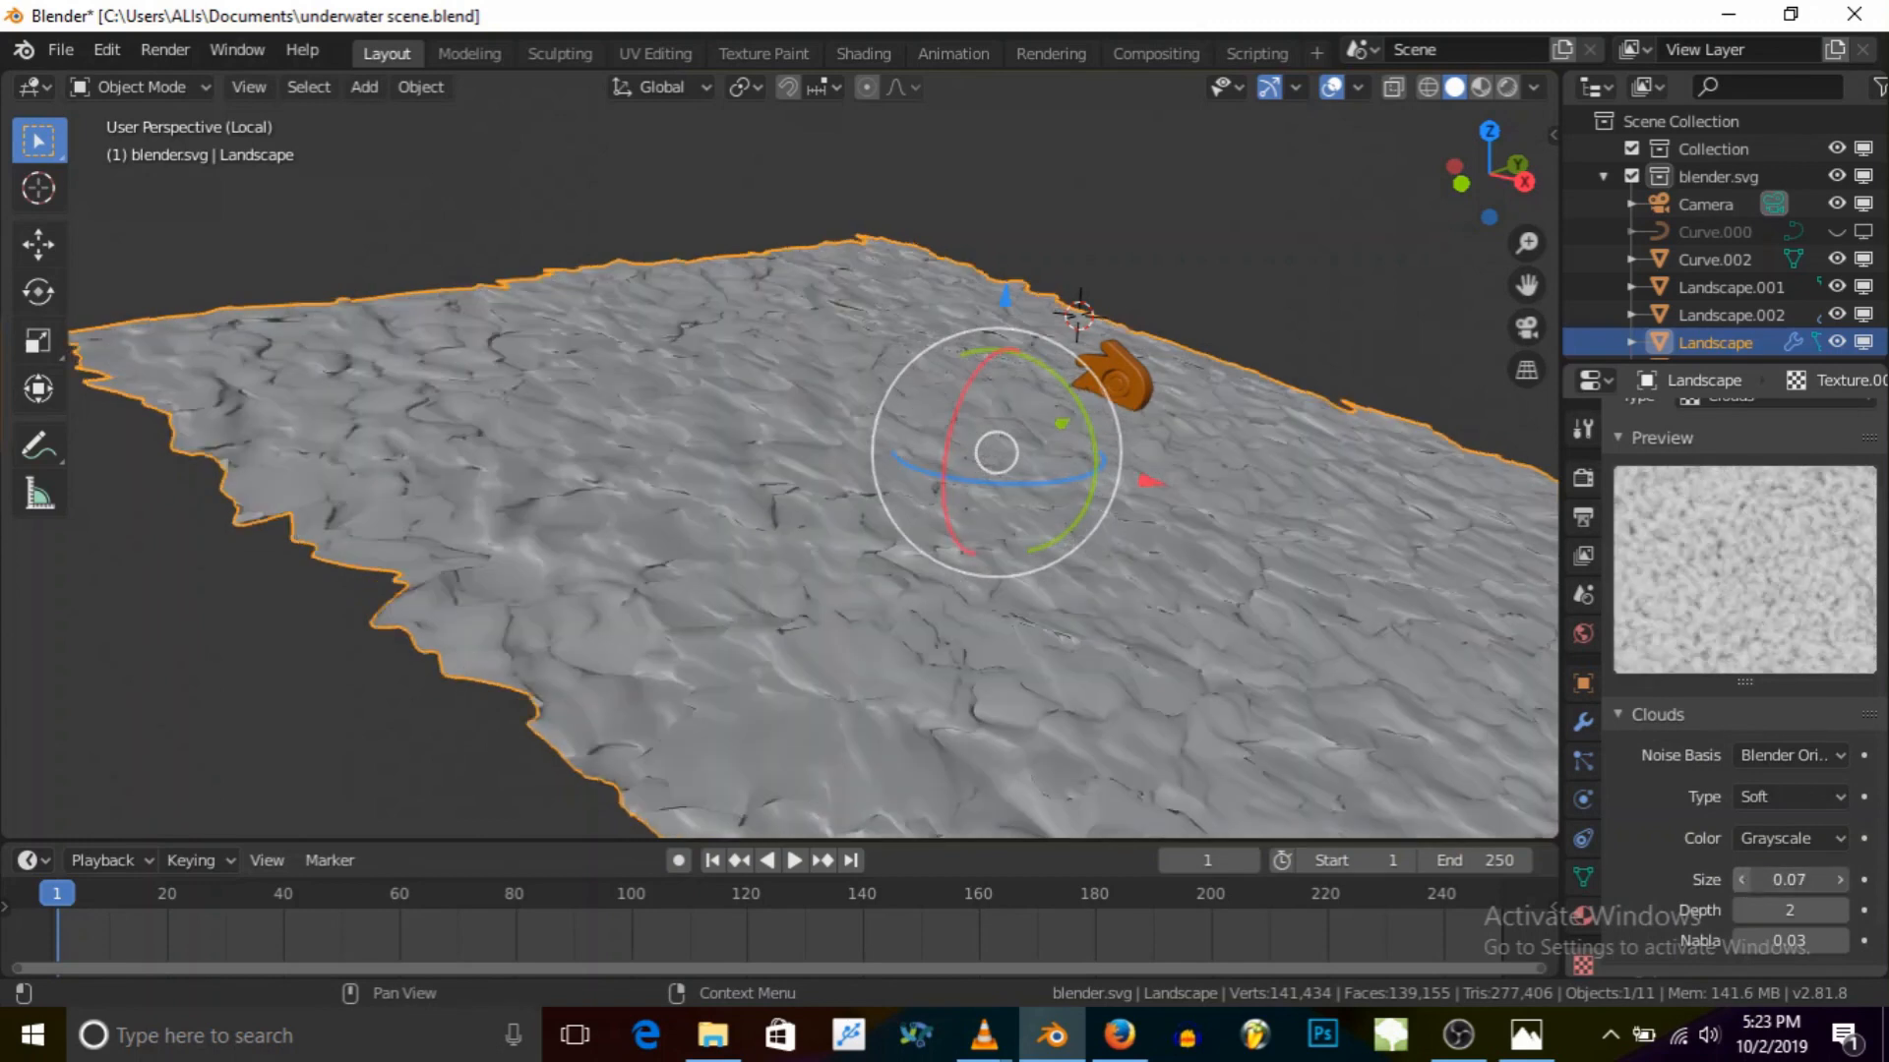
click(1742, 880)
click(1742, 879)
click(1742, 879)
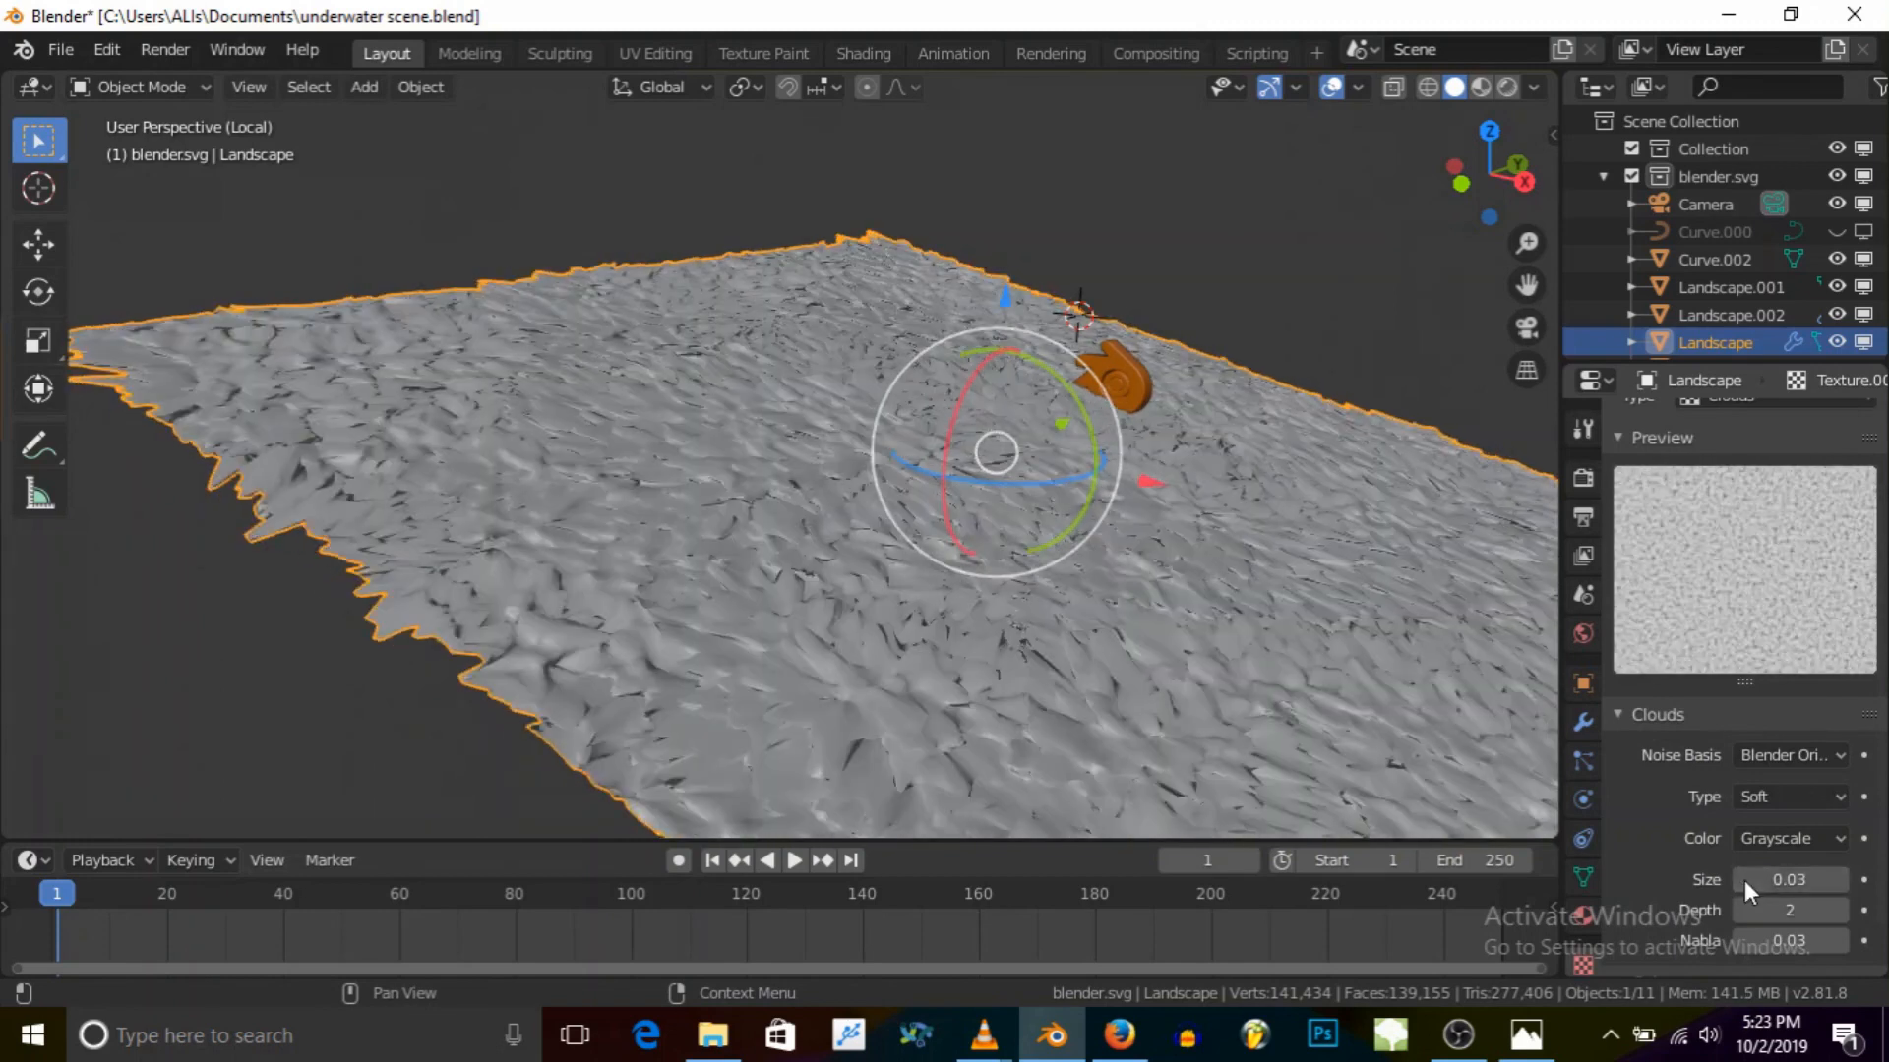
click(1744, 882)
click(1744, 882)
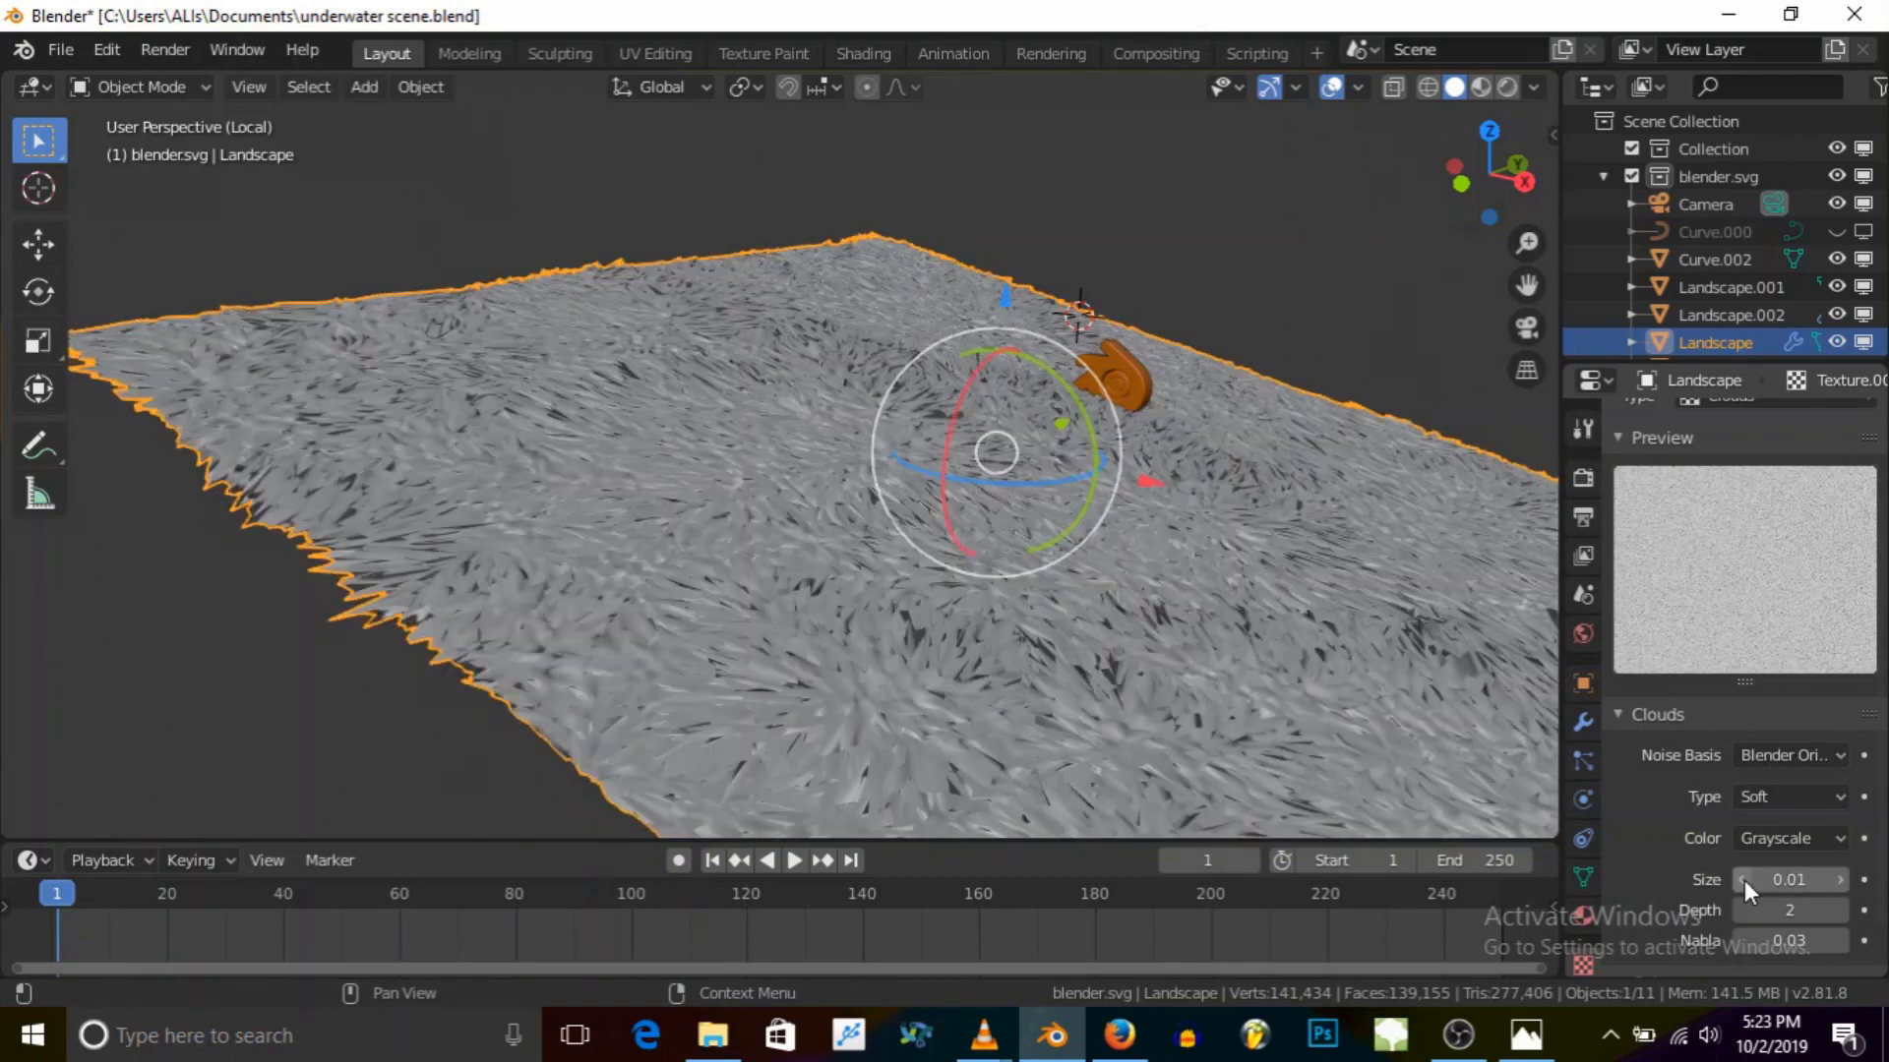
Step: Set the floor's Subdivision Surface viewport subdivisions to 2
click(1582, 722)
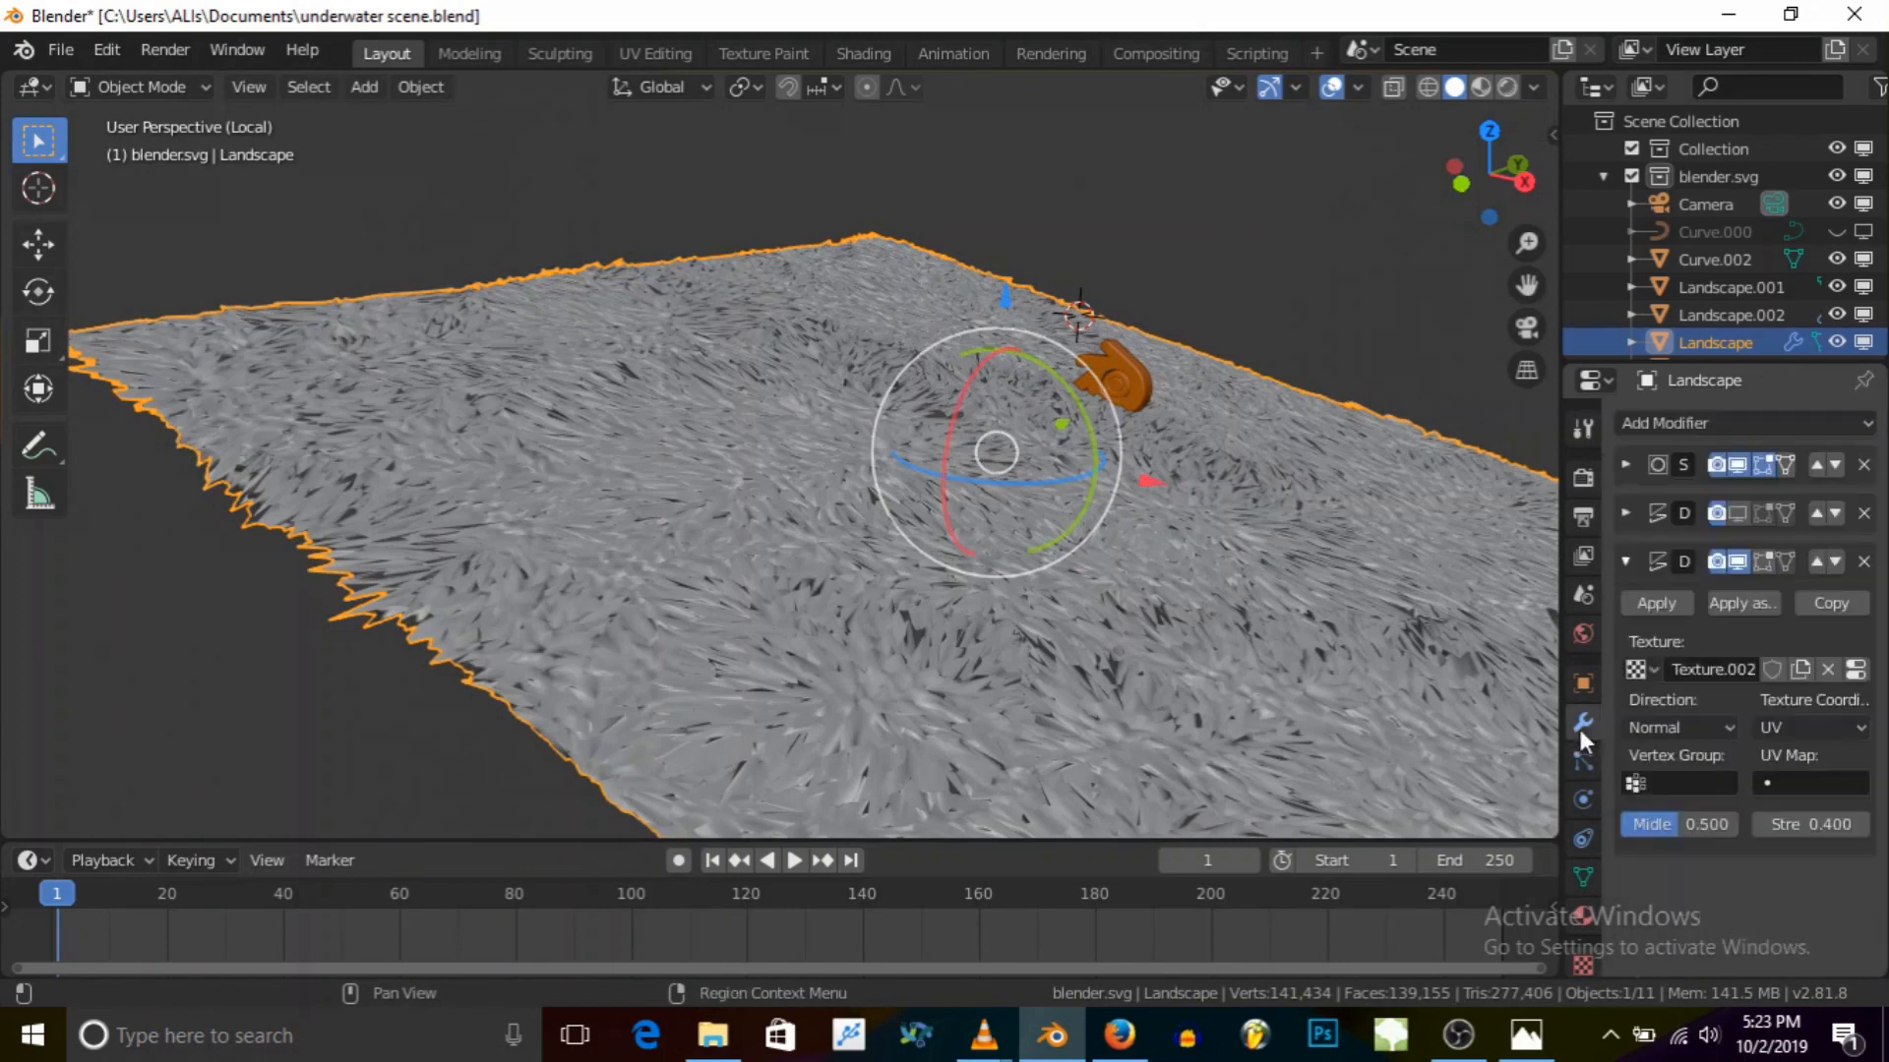
click(1626, 465)
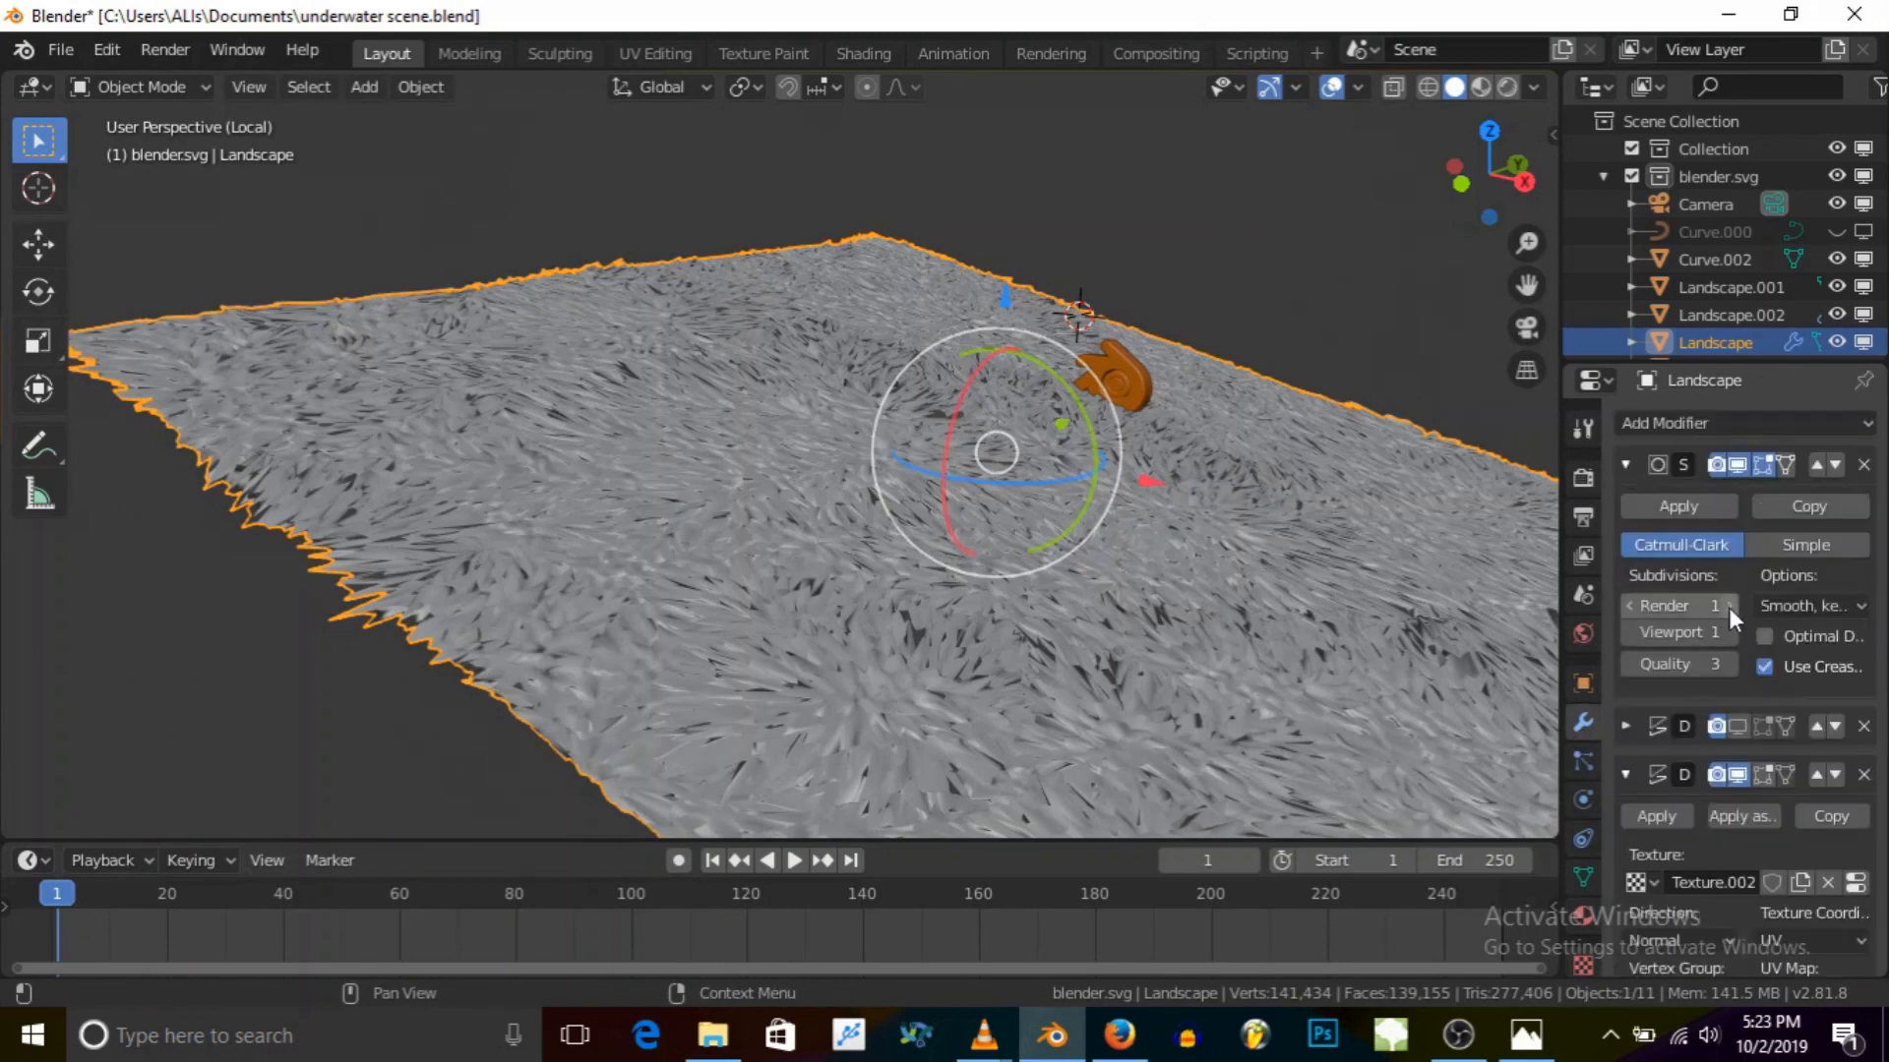
click(1731, 633)
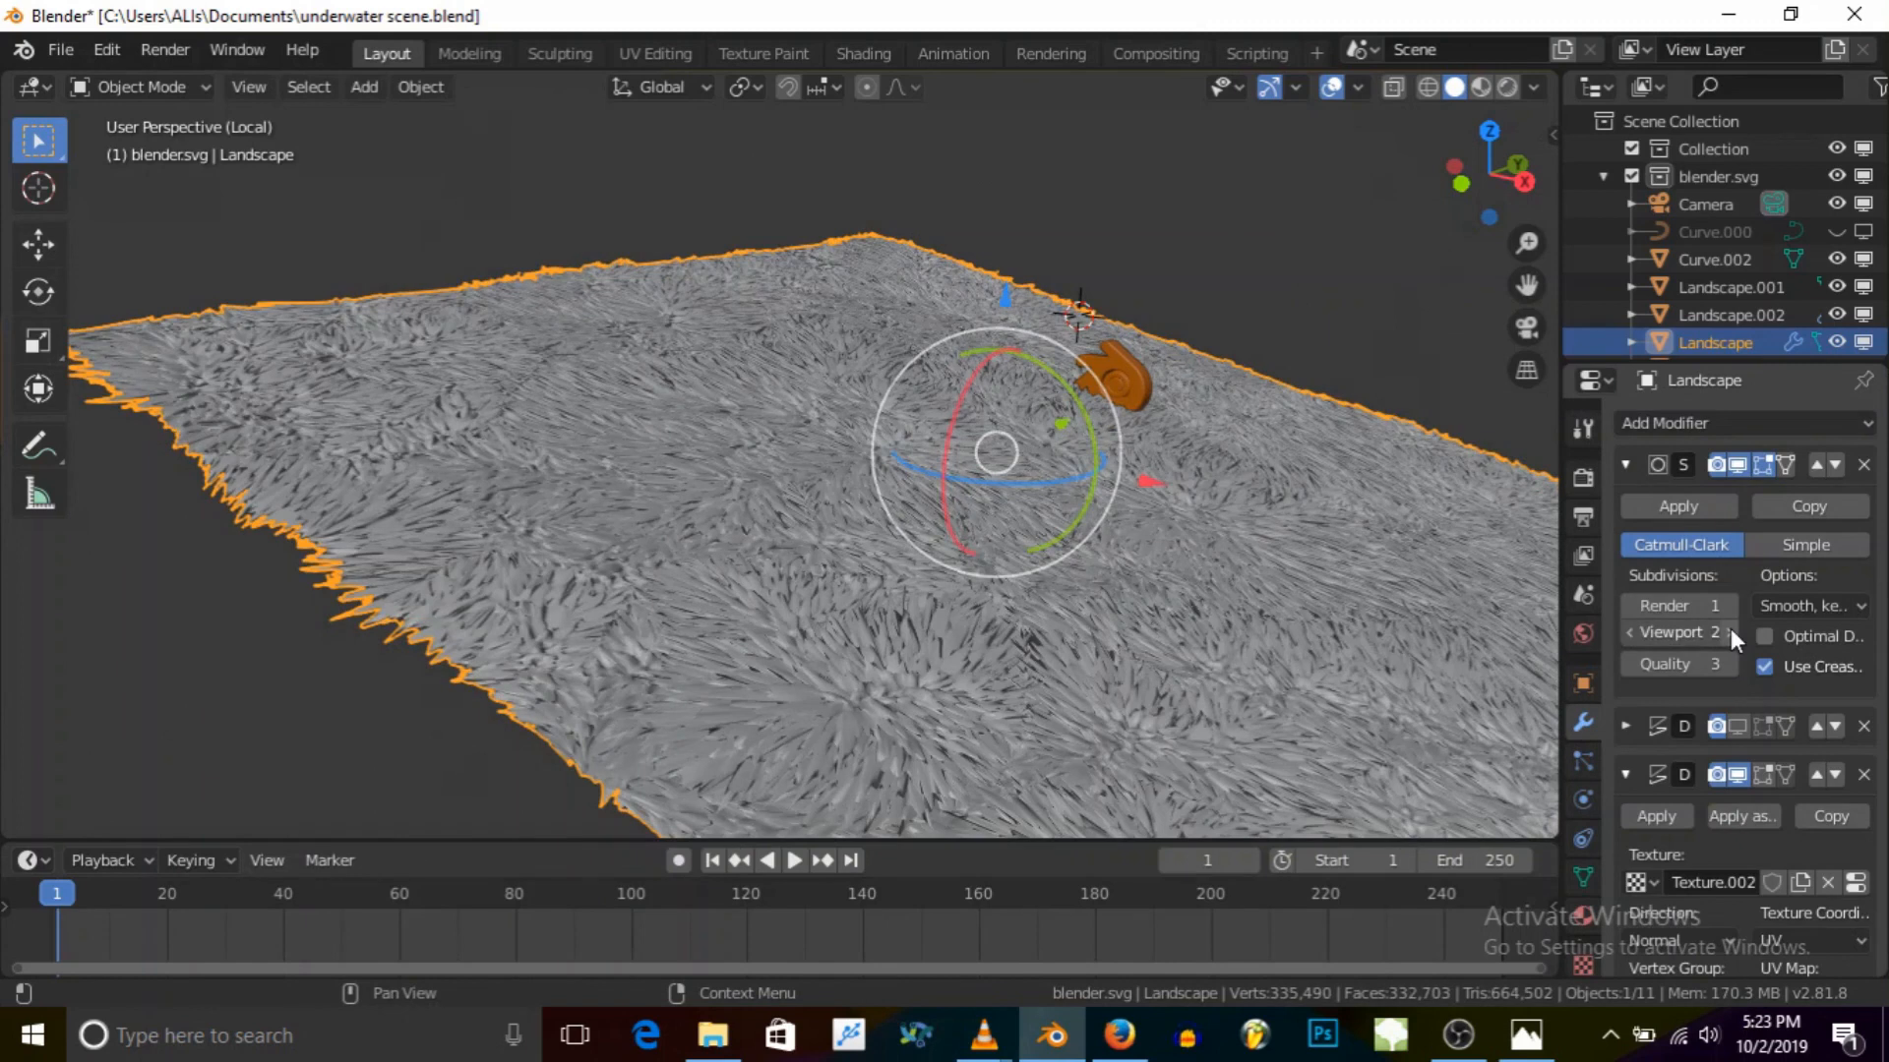
Step: Set the floor's Subdivision Surface viewport subdivisions to 3
click(1732, 632)
scroll(885, 649, up, 3)
scroll(919, 686, up, 3)
scroll(919, 685, down, 4)
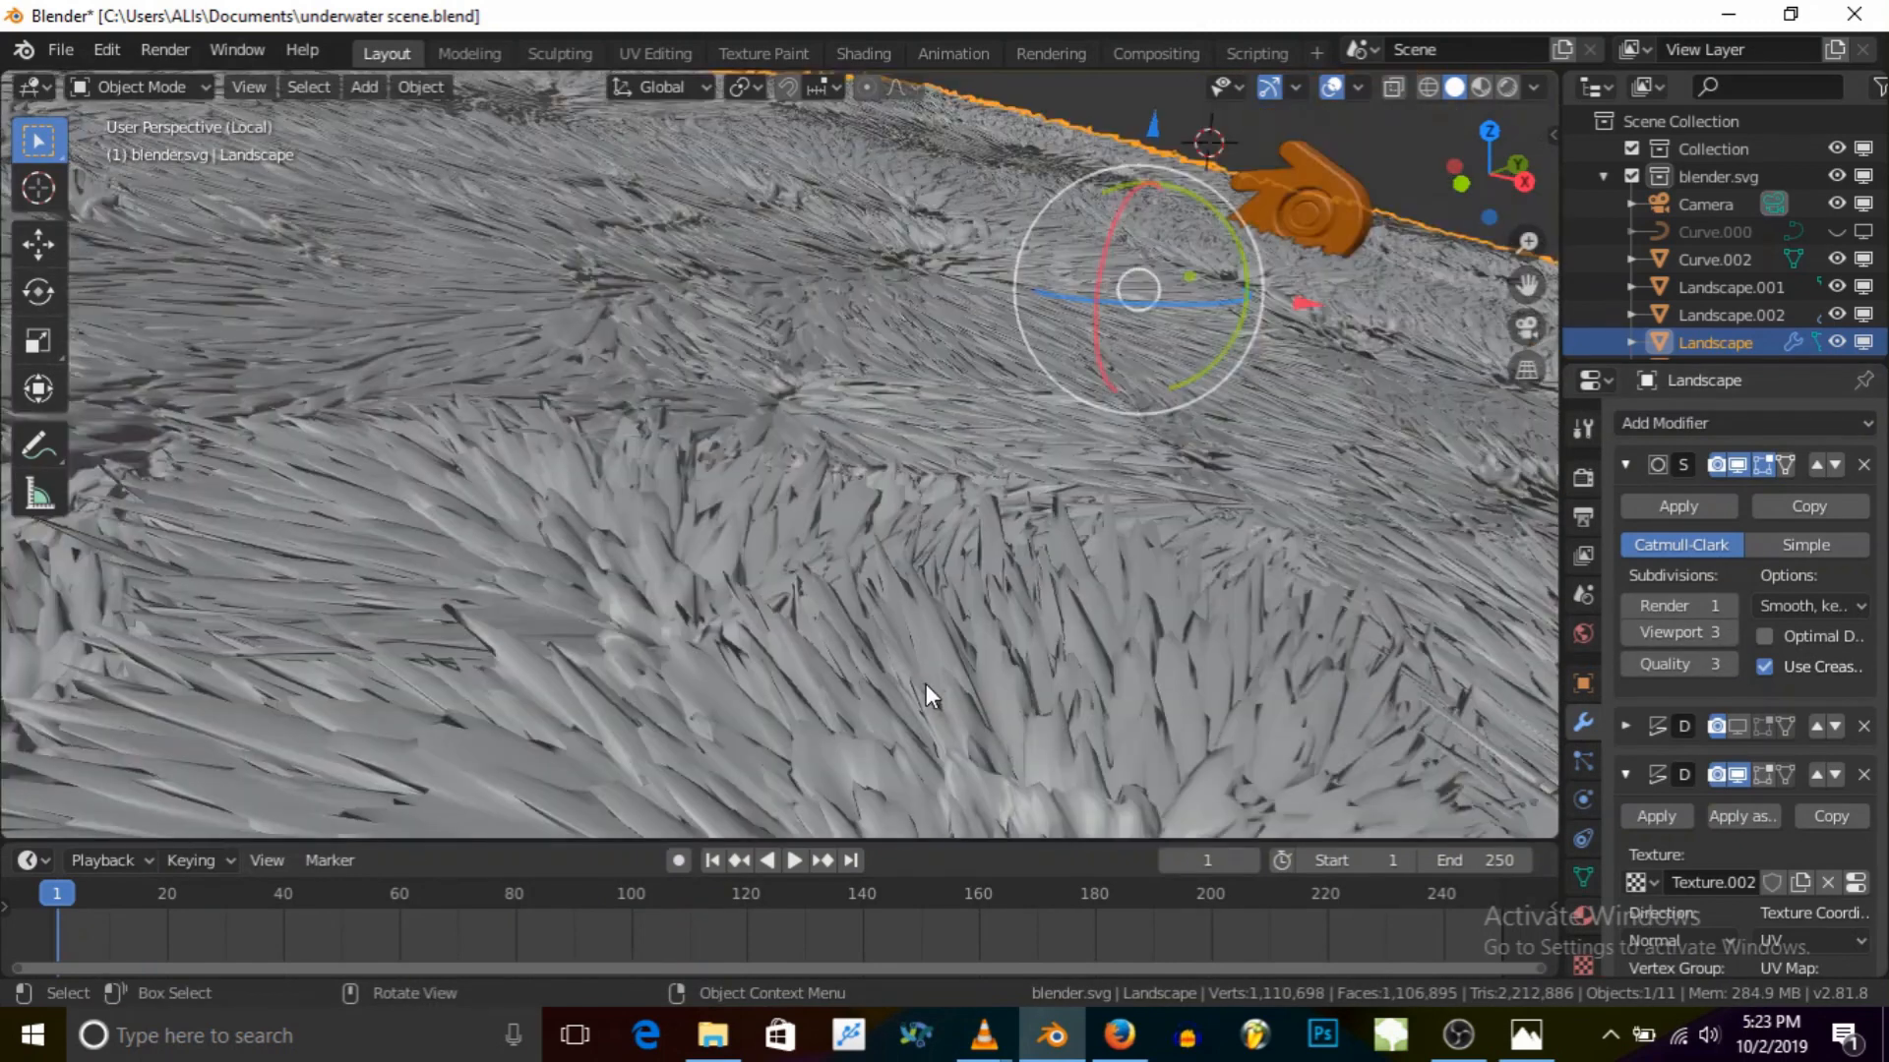
middle_drag(925, 683, 943, 653)
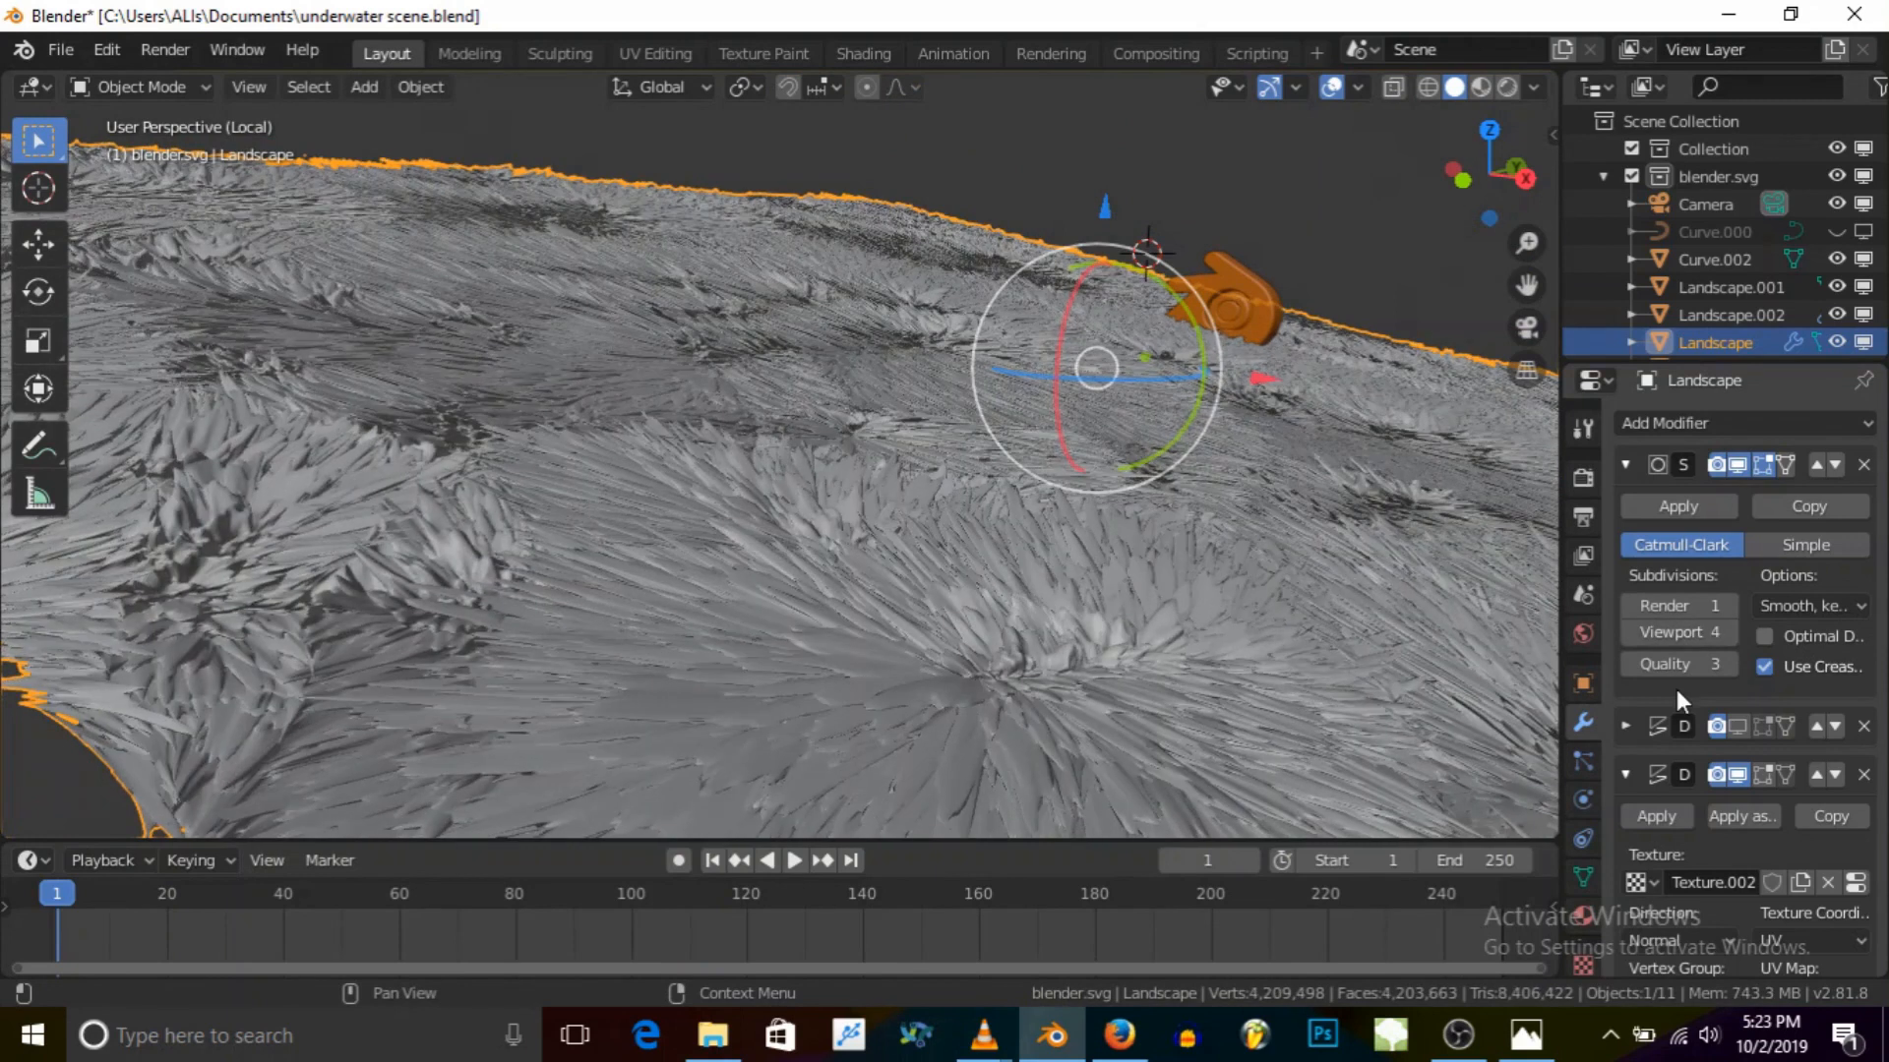
scroll(972, 513, down, 5)
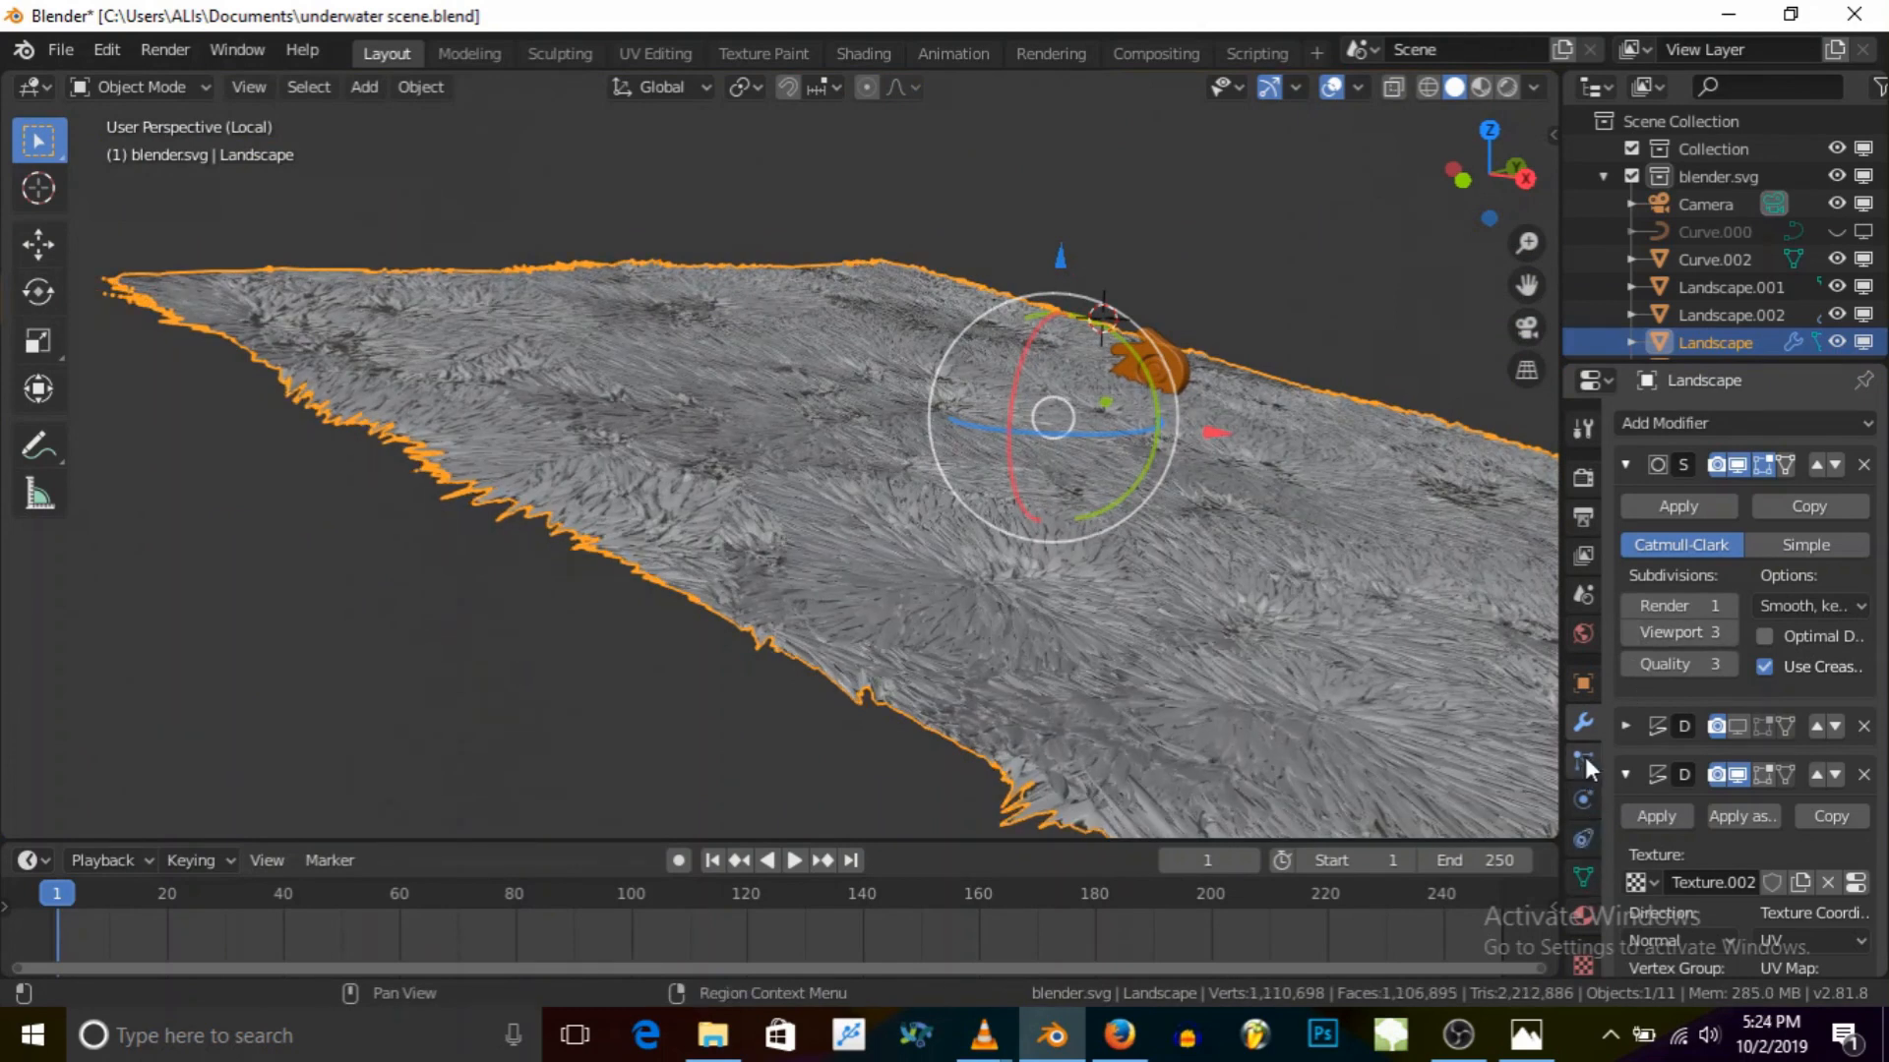
Step: Reduce the second Displace modifier's strength to 0.1 and check the floor up close
scroll(1687, 797, down, 1)
scroll(1660, 759, down, 1)
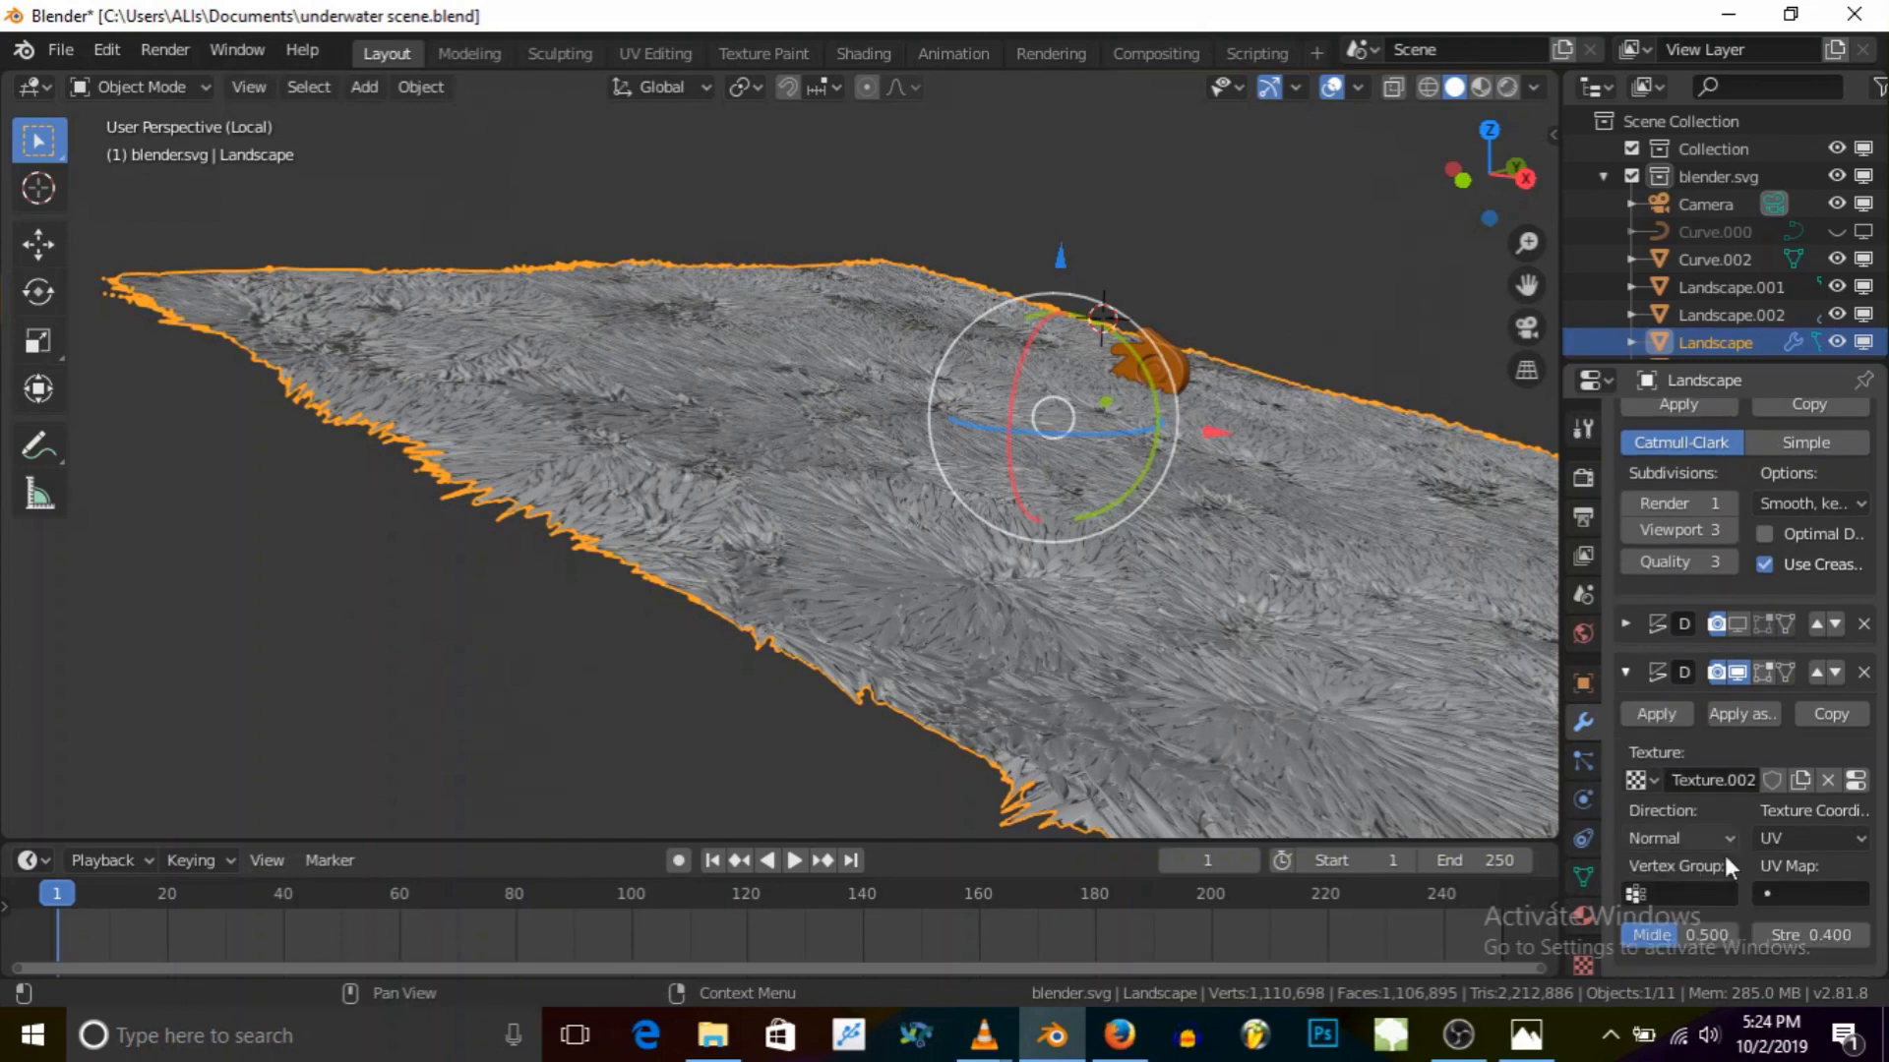
click(1762, 937)
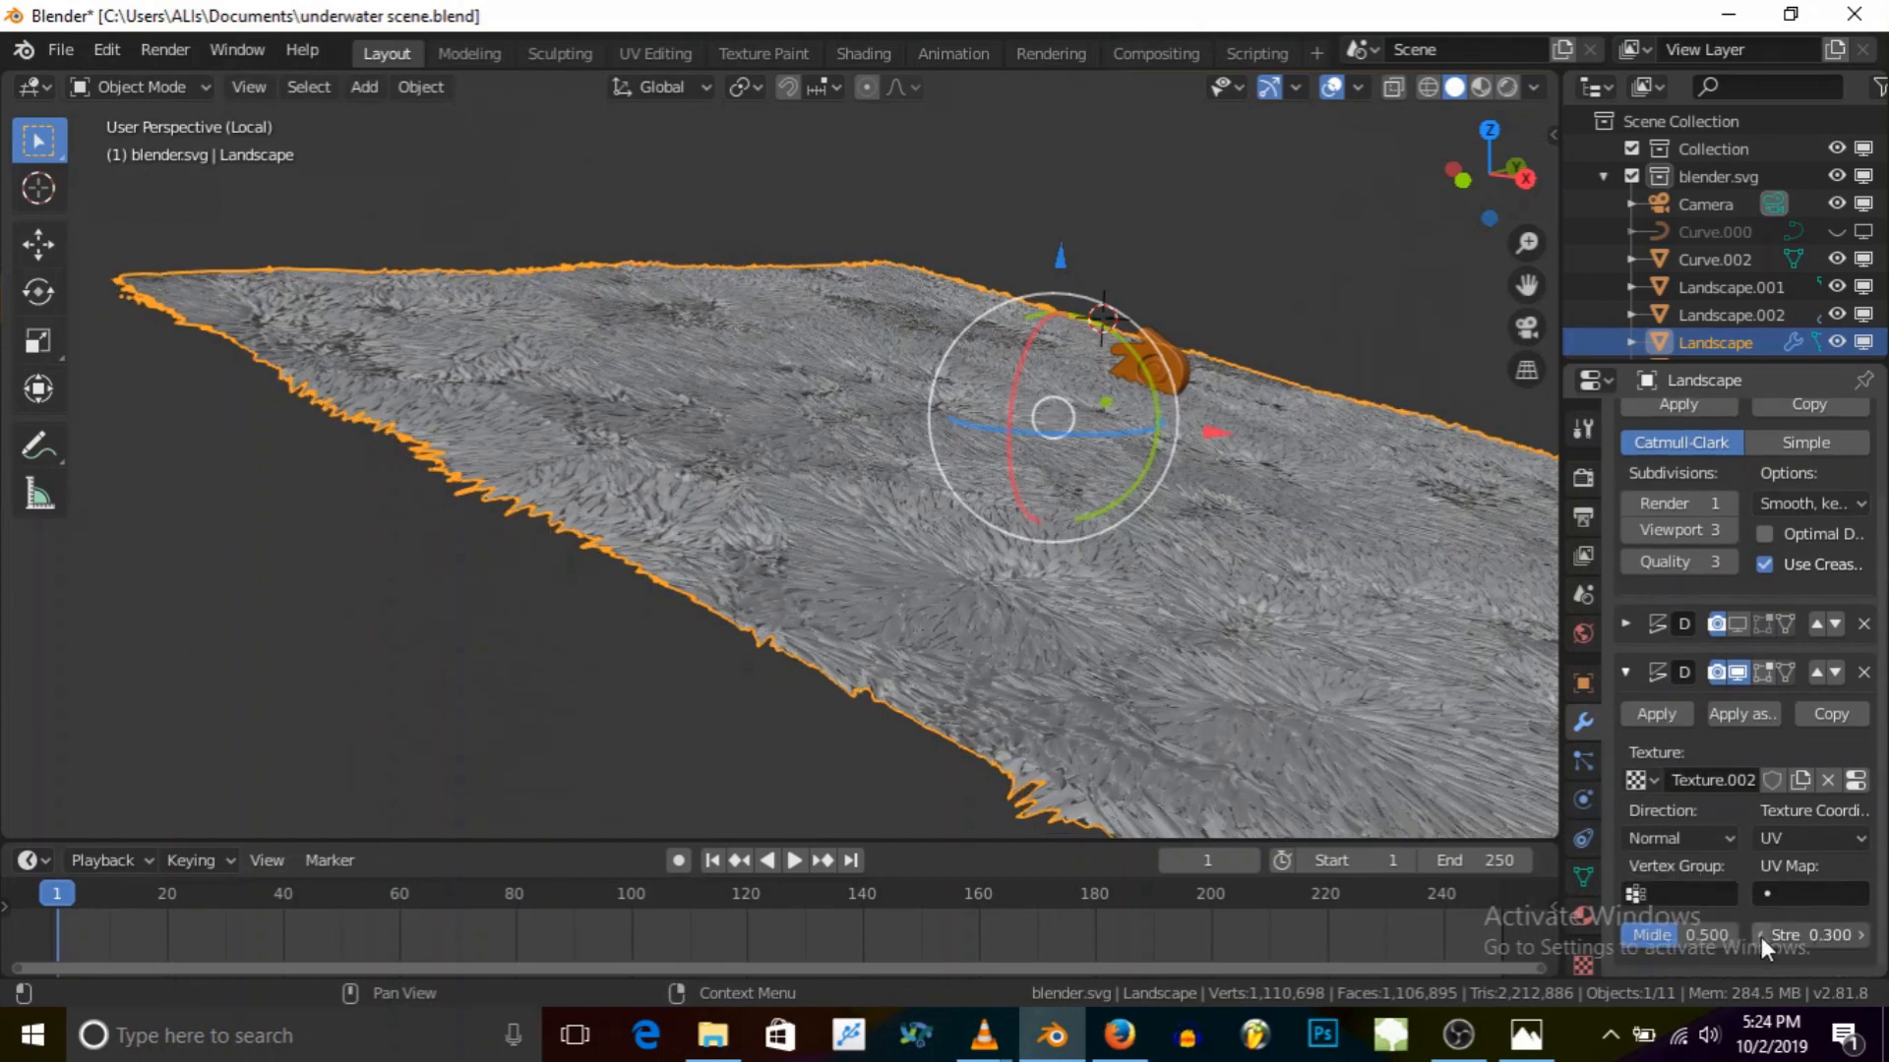
click(1760, 935)
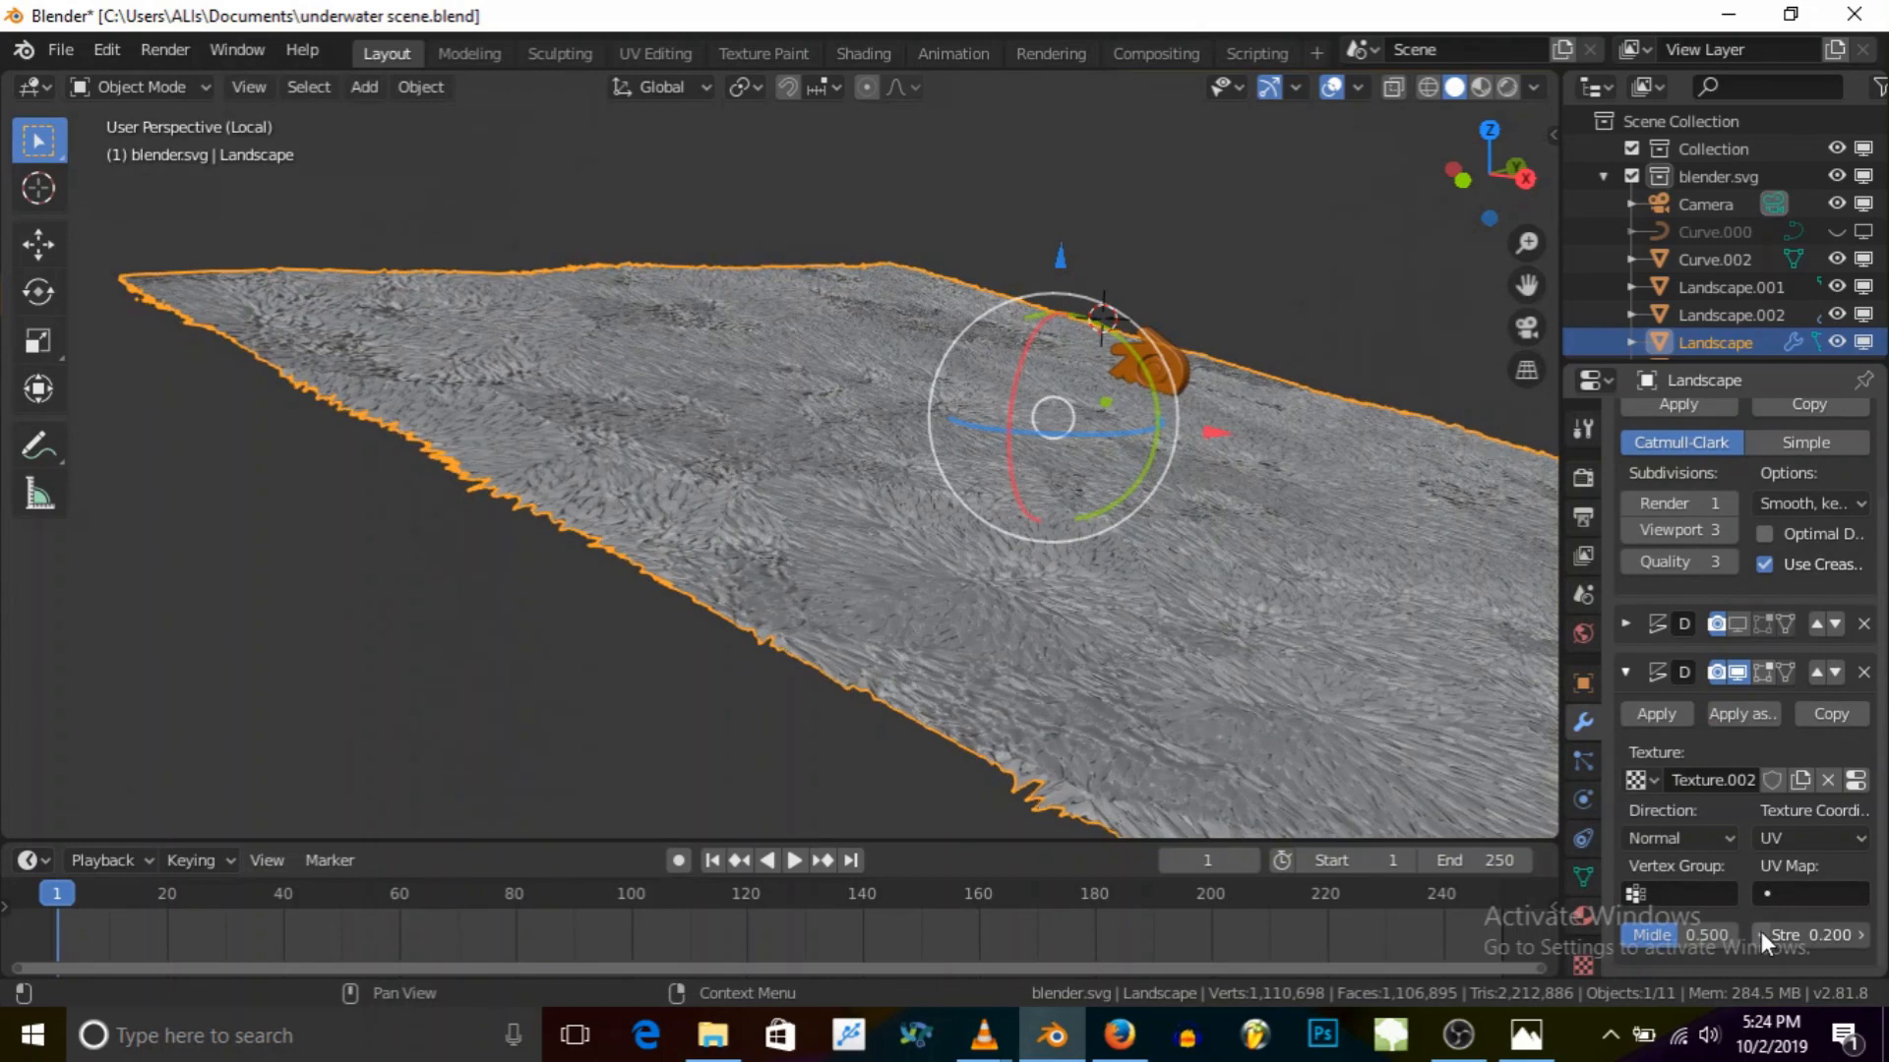
click(1760, 934)
scroll(1002, 561, up, 2)
scroll(1001, 561, up, 1)
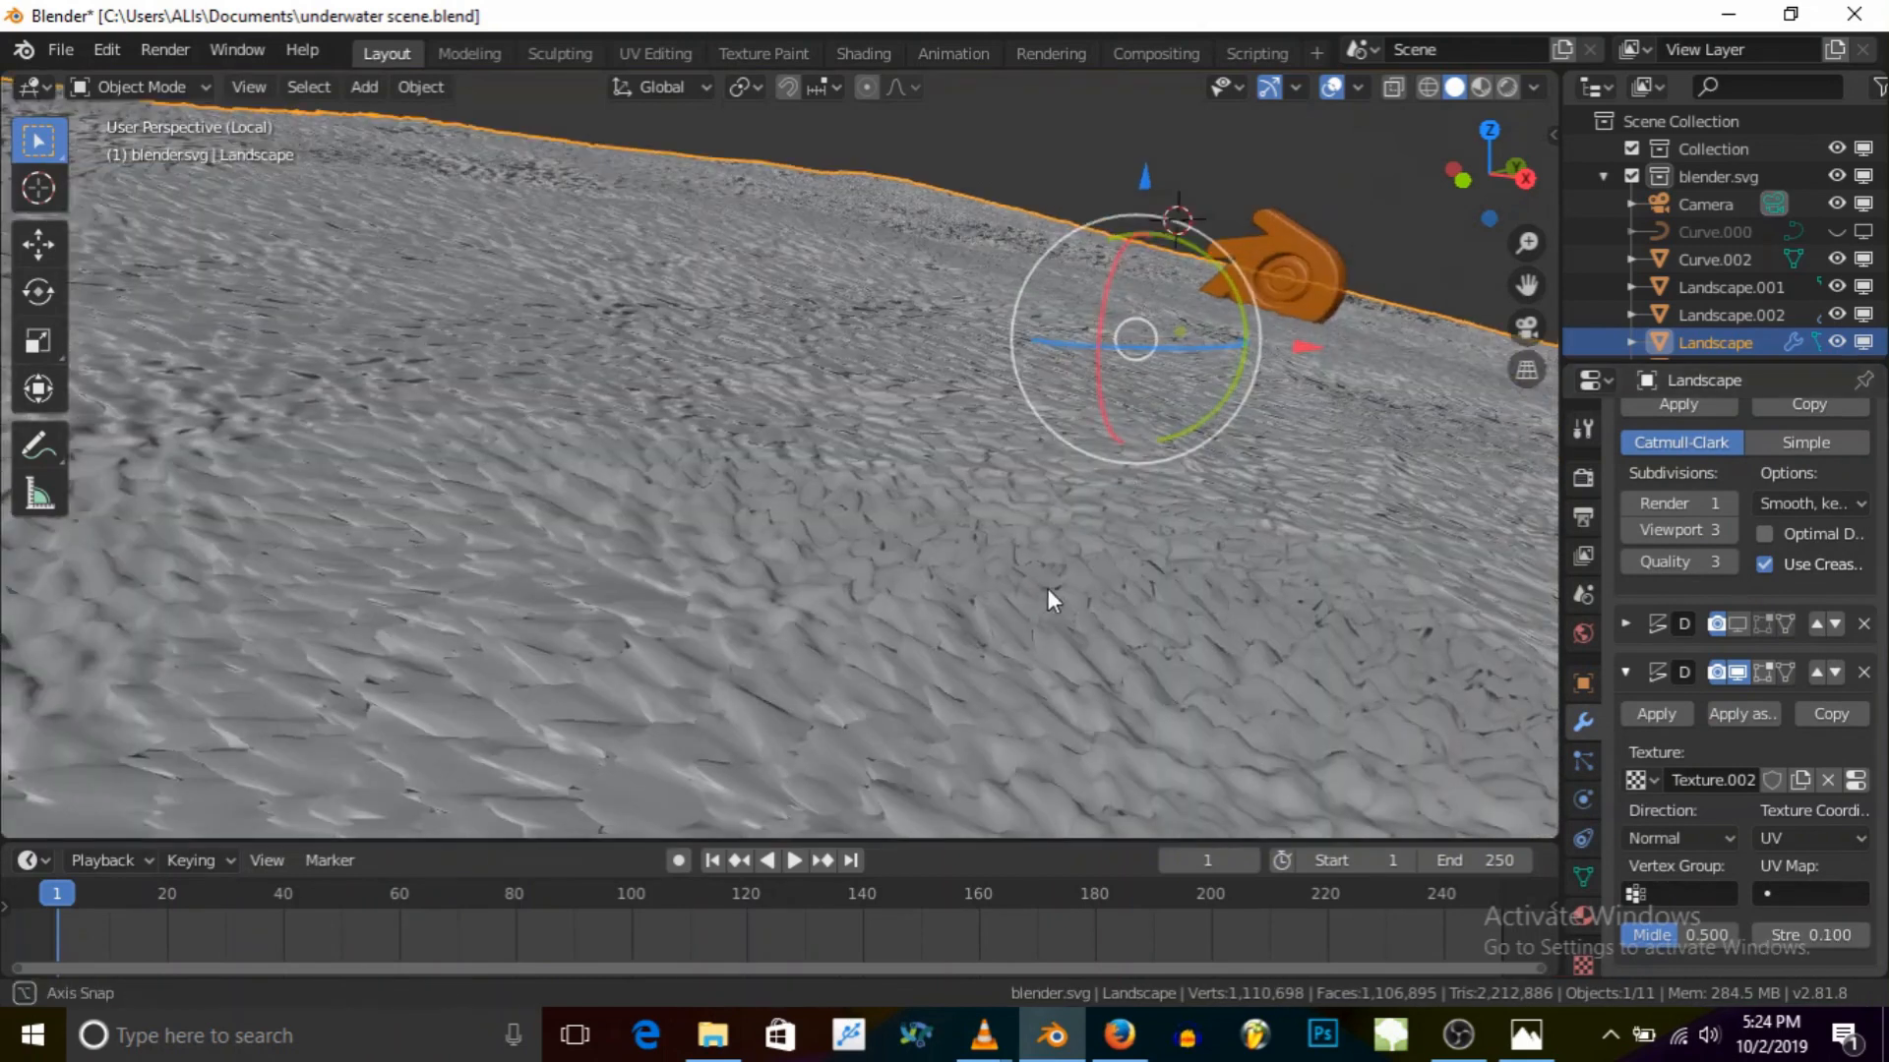
middle_drag(1043, 590, 1052, 586)
Step: Look through the camera and set the second Displace modifier's strength to 0.06
click(1528, 327)
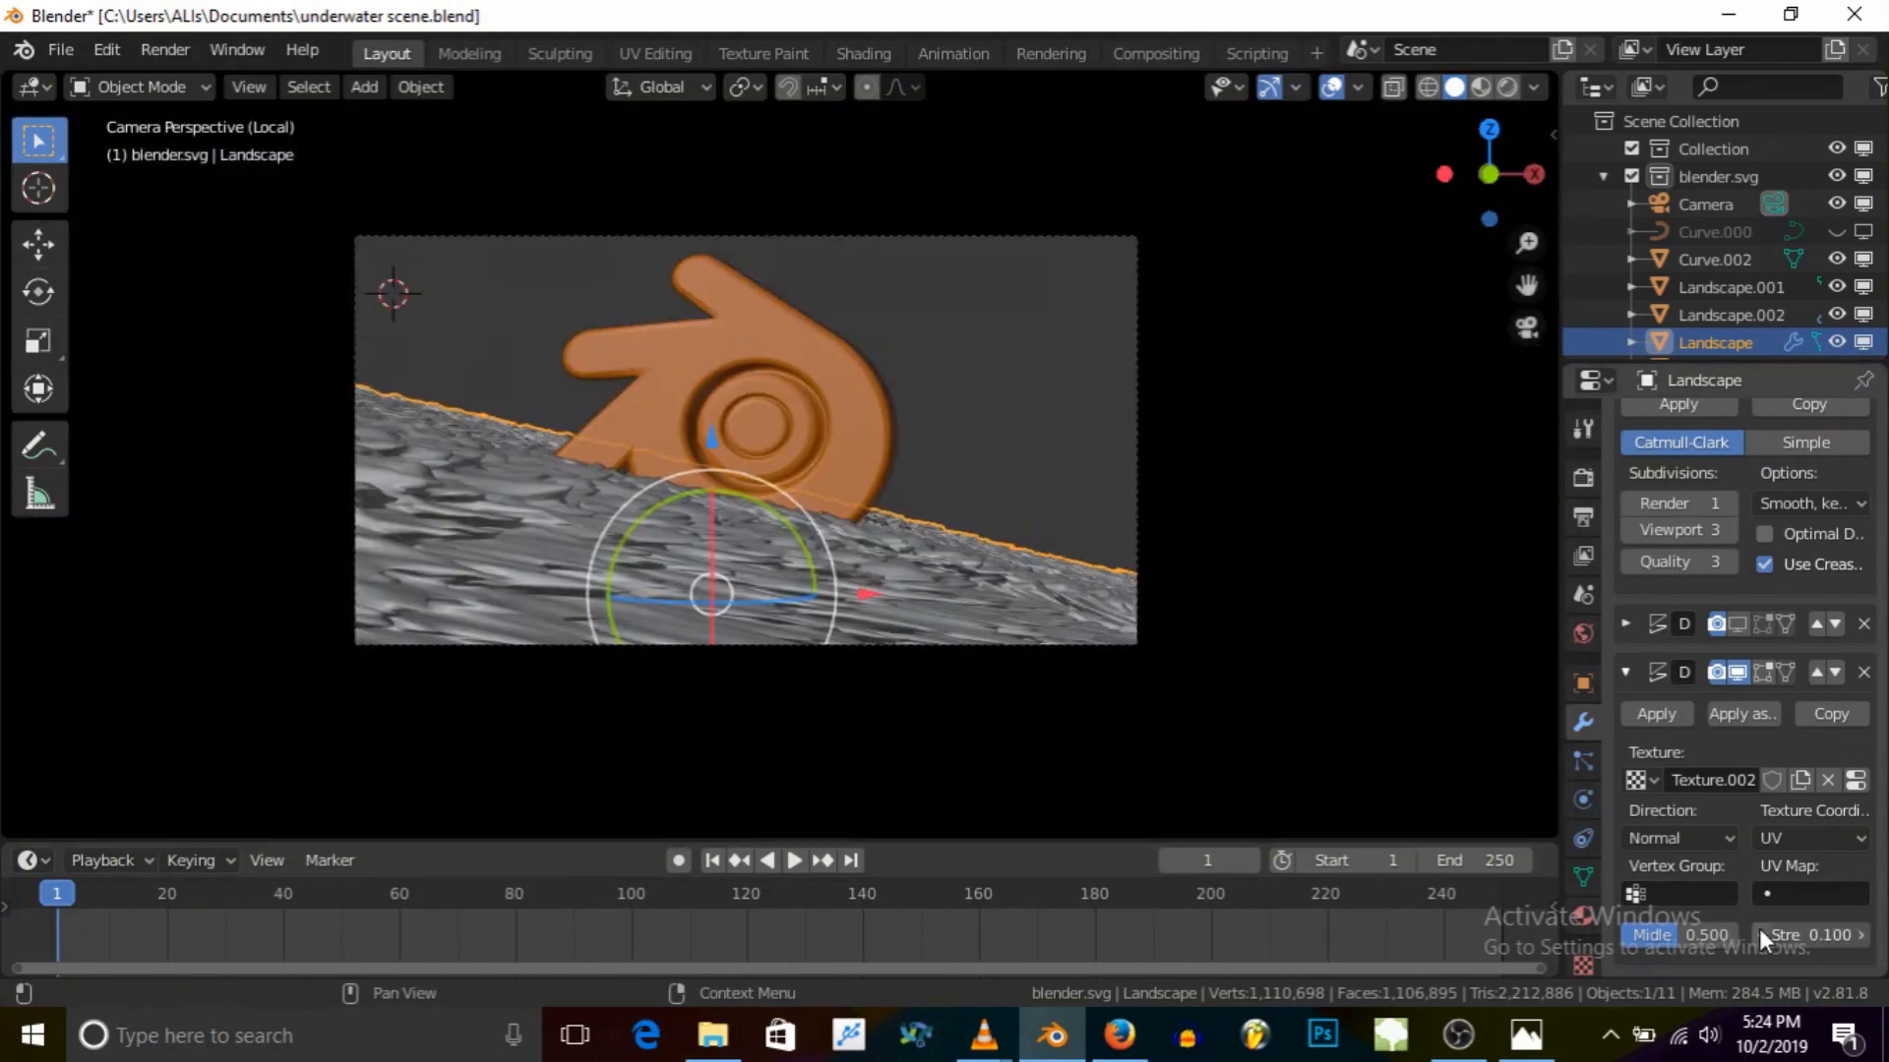
click(1759, 932)
double_click(1803, 925)
drag(1856, 927, 1670, 913)
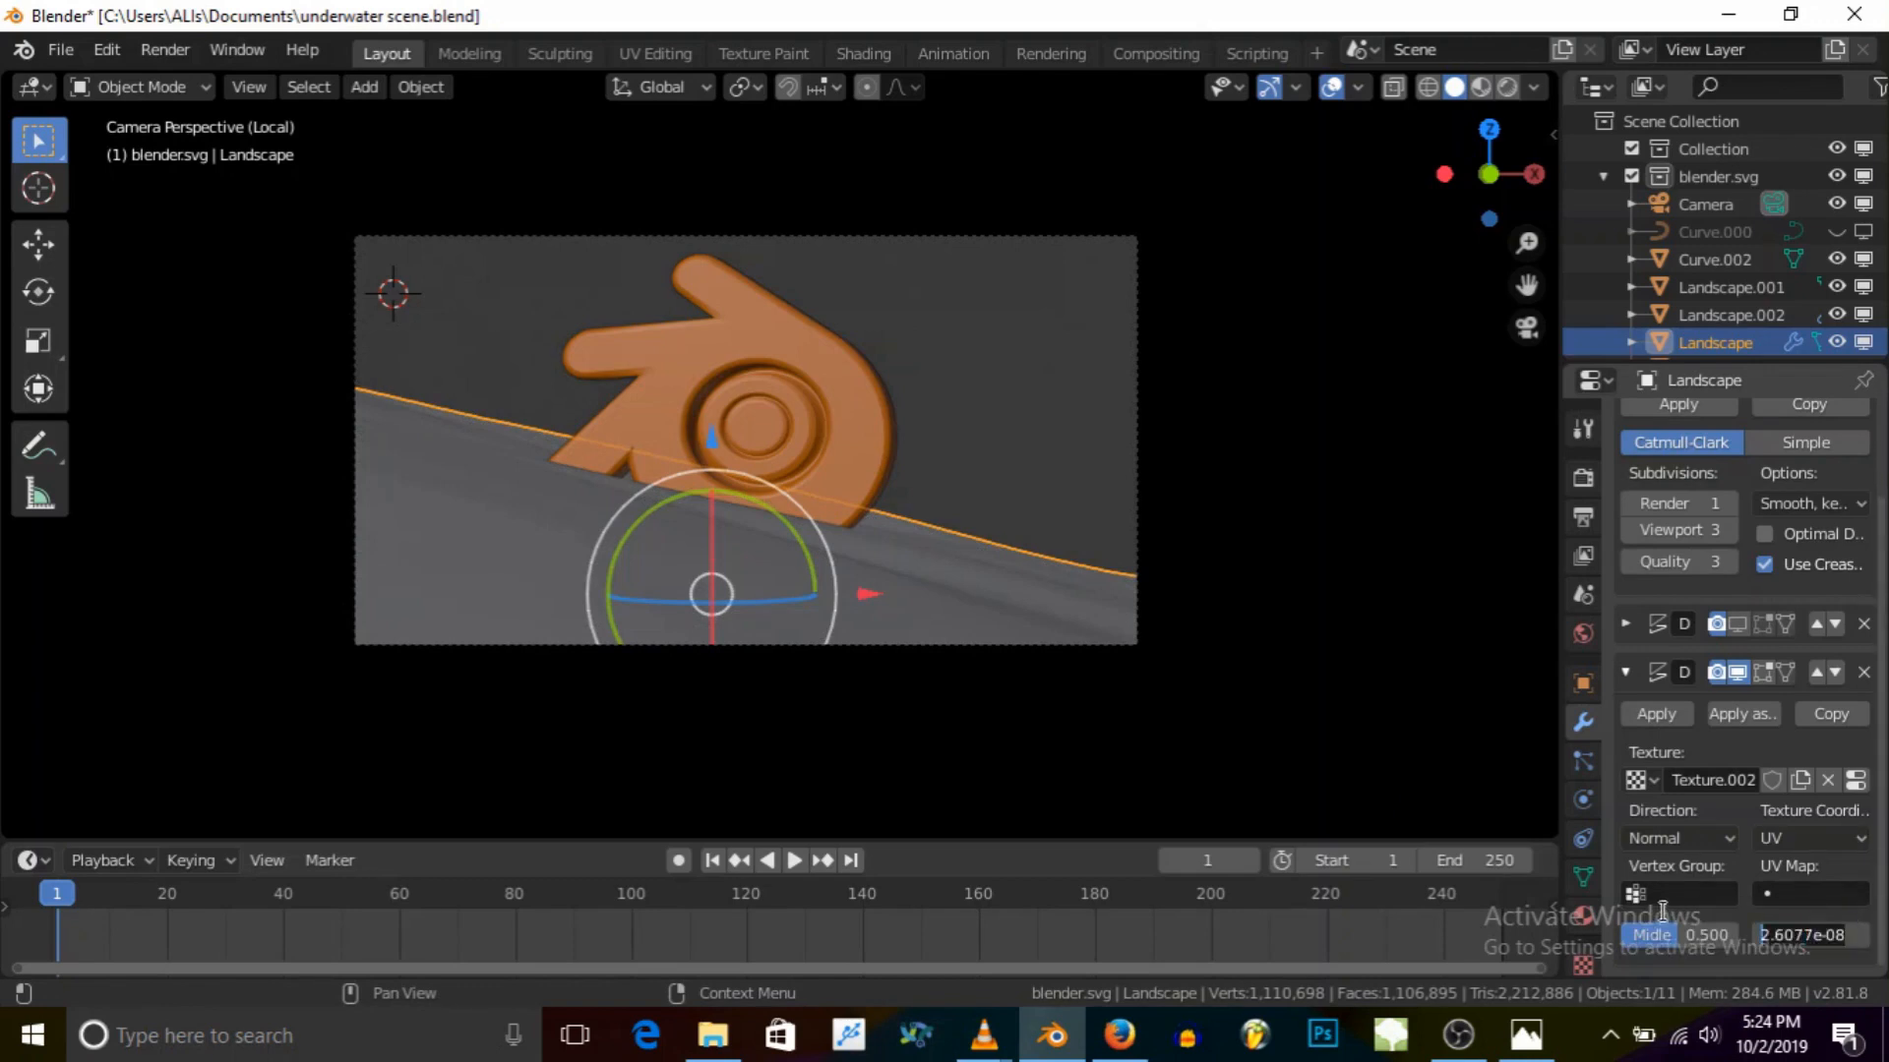
key(BackSpace)
text(.06)
key(Return)
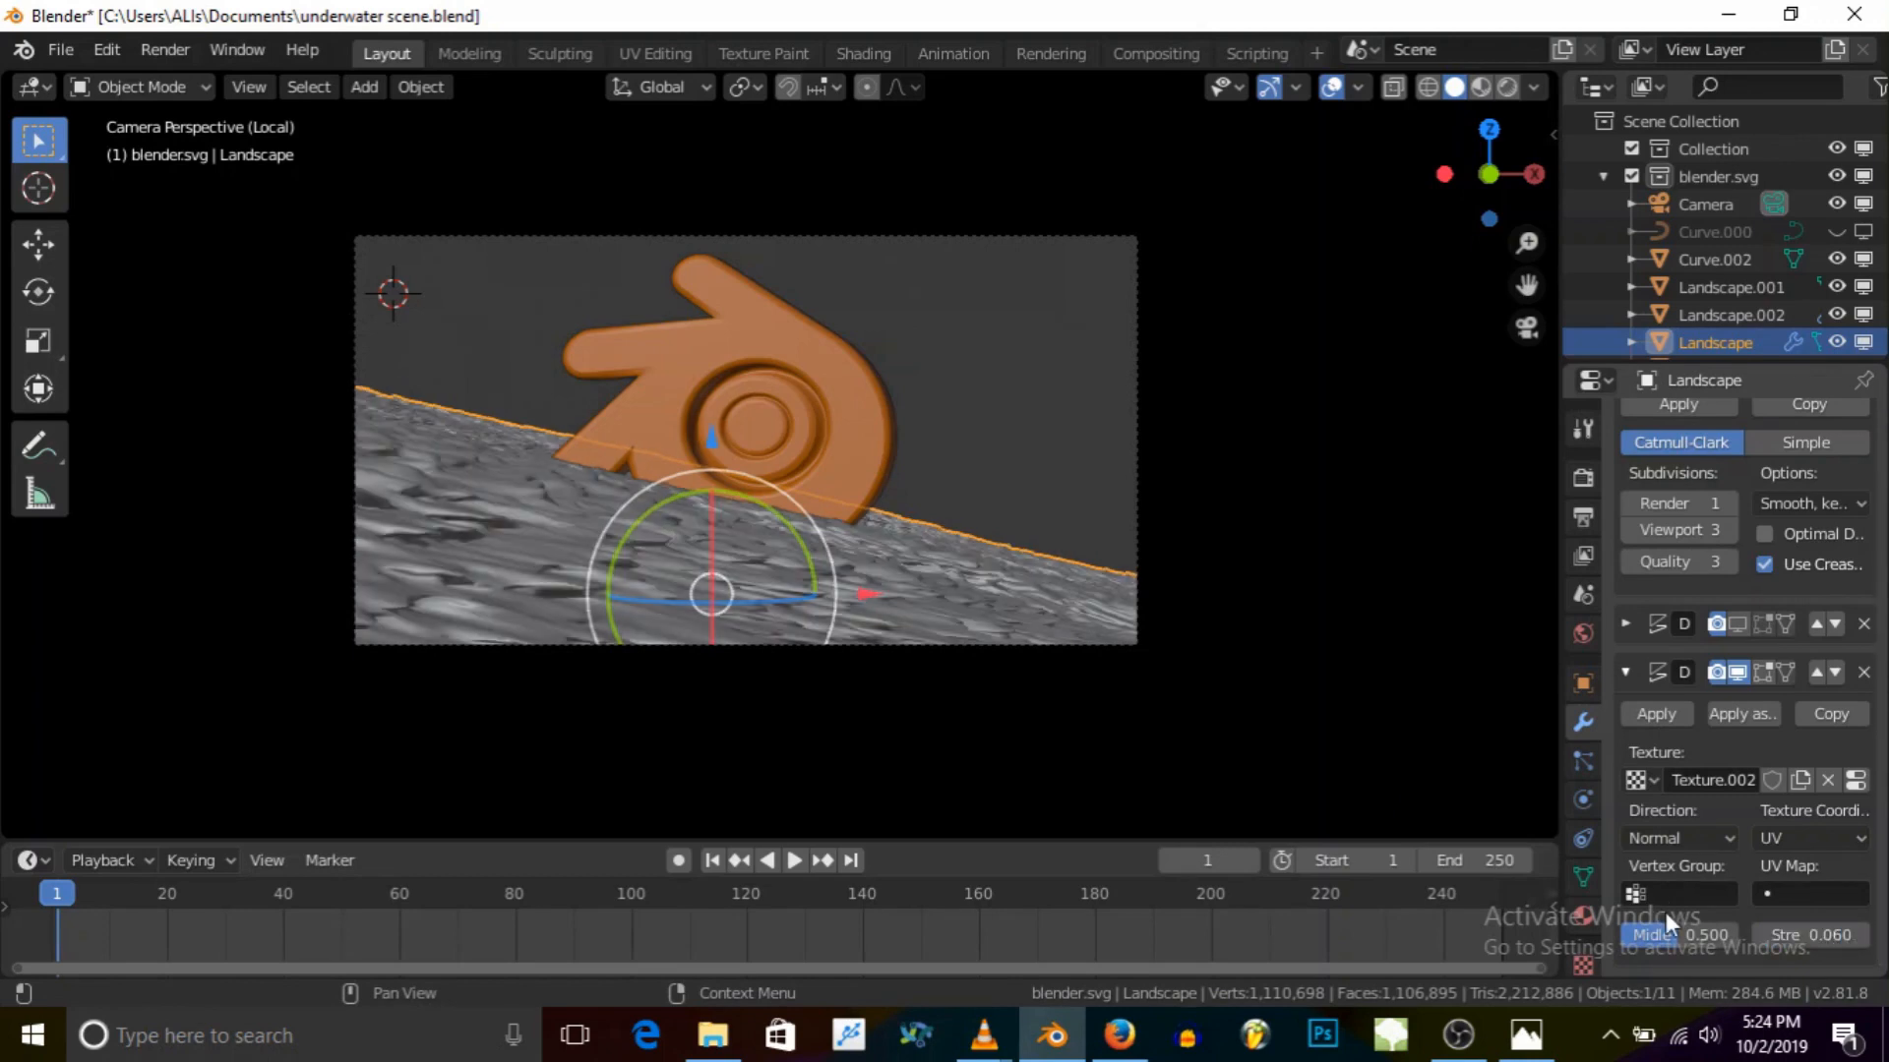
Step: Lower the second Displace modifier's strength to 0.03
click(1808, 935)
key(BackSpace)
text(3)
key(Return)
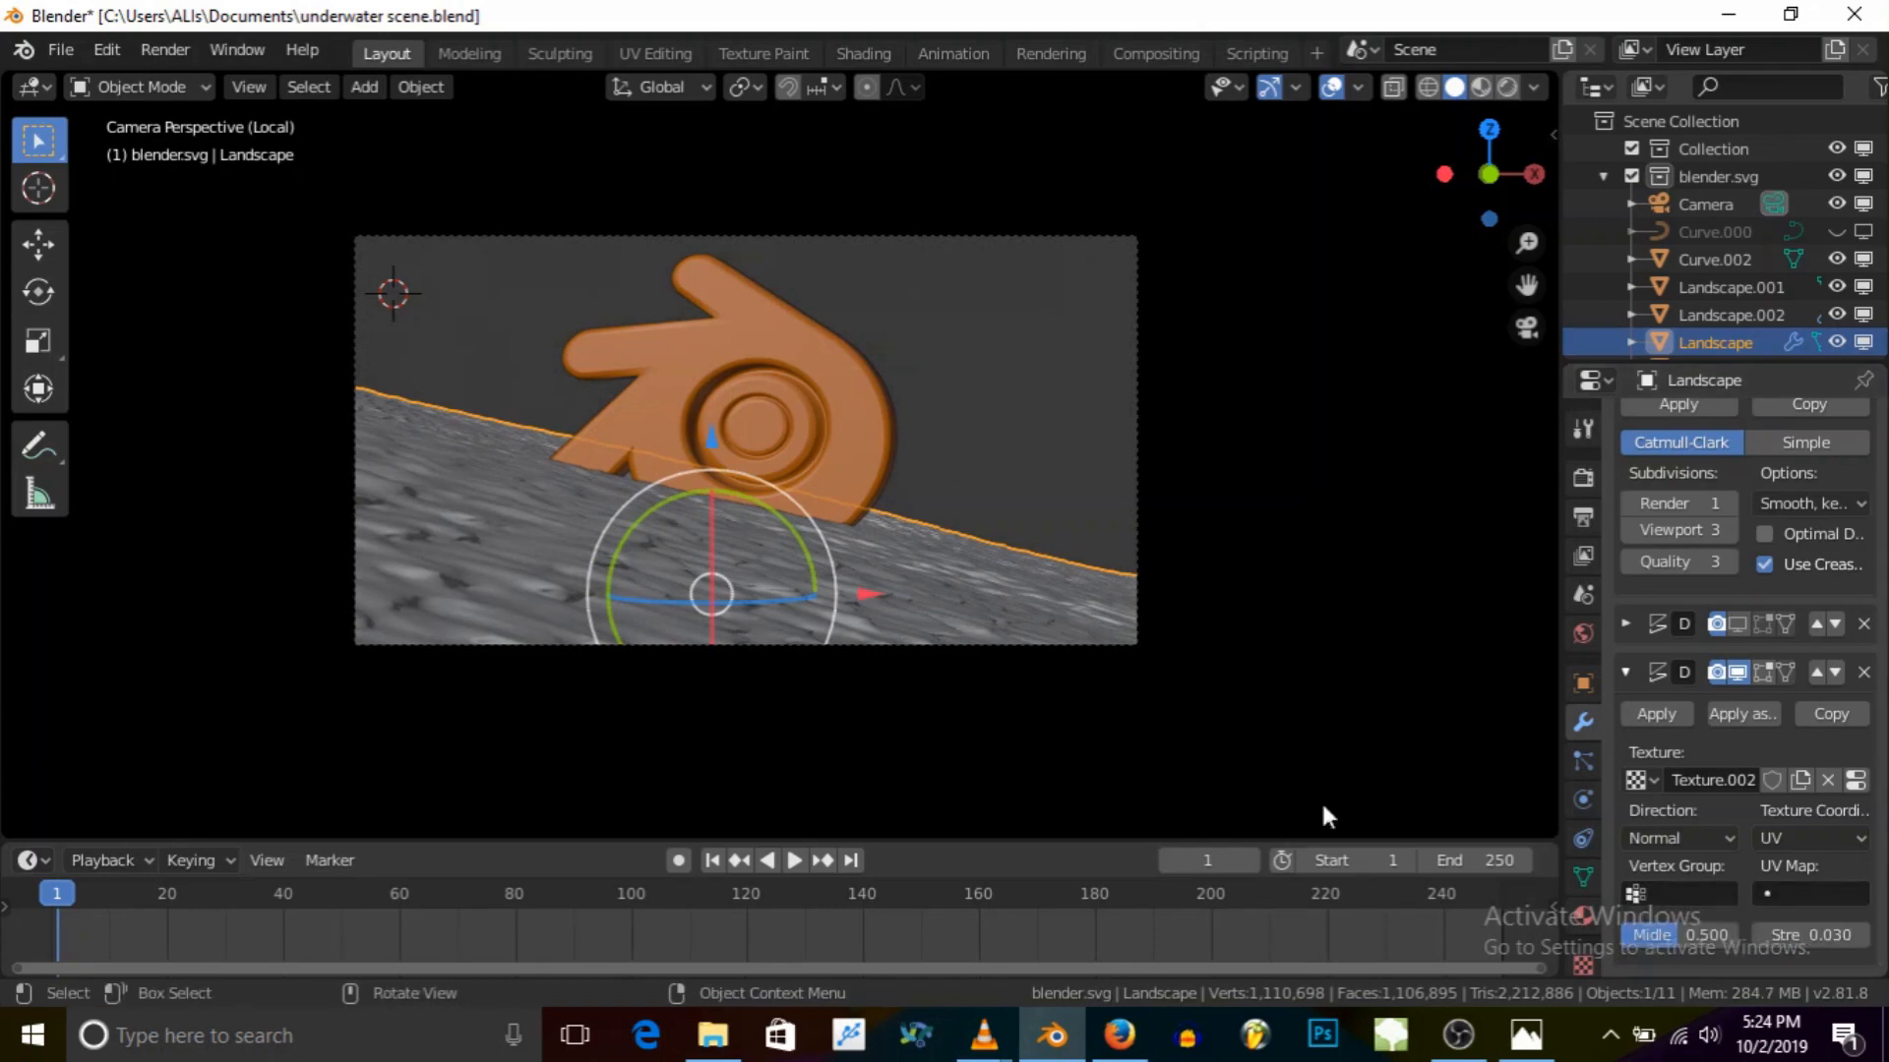
Step: Set the second Displace modifier's direction to Z and its strength to 0.13
click(1690, 841)
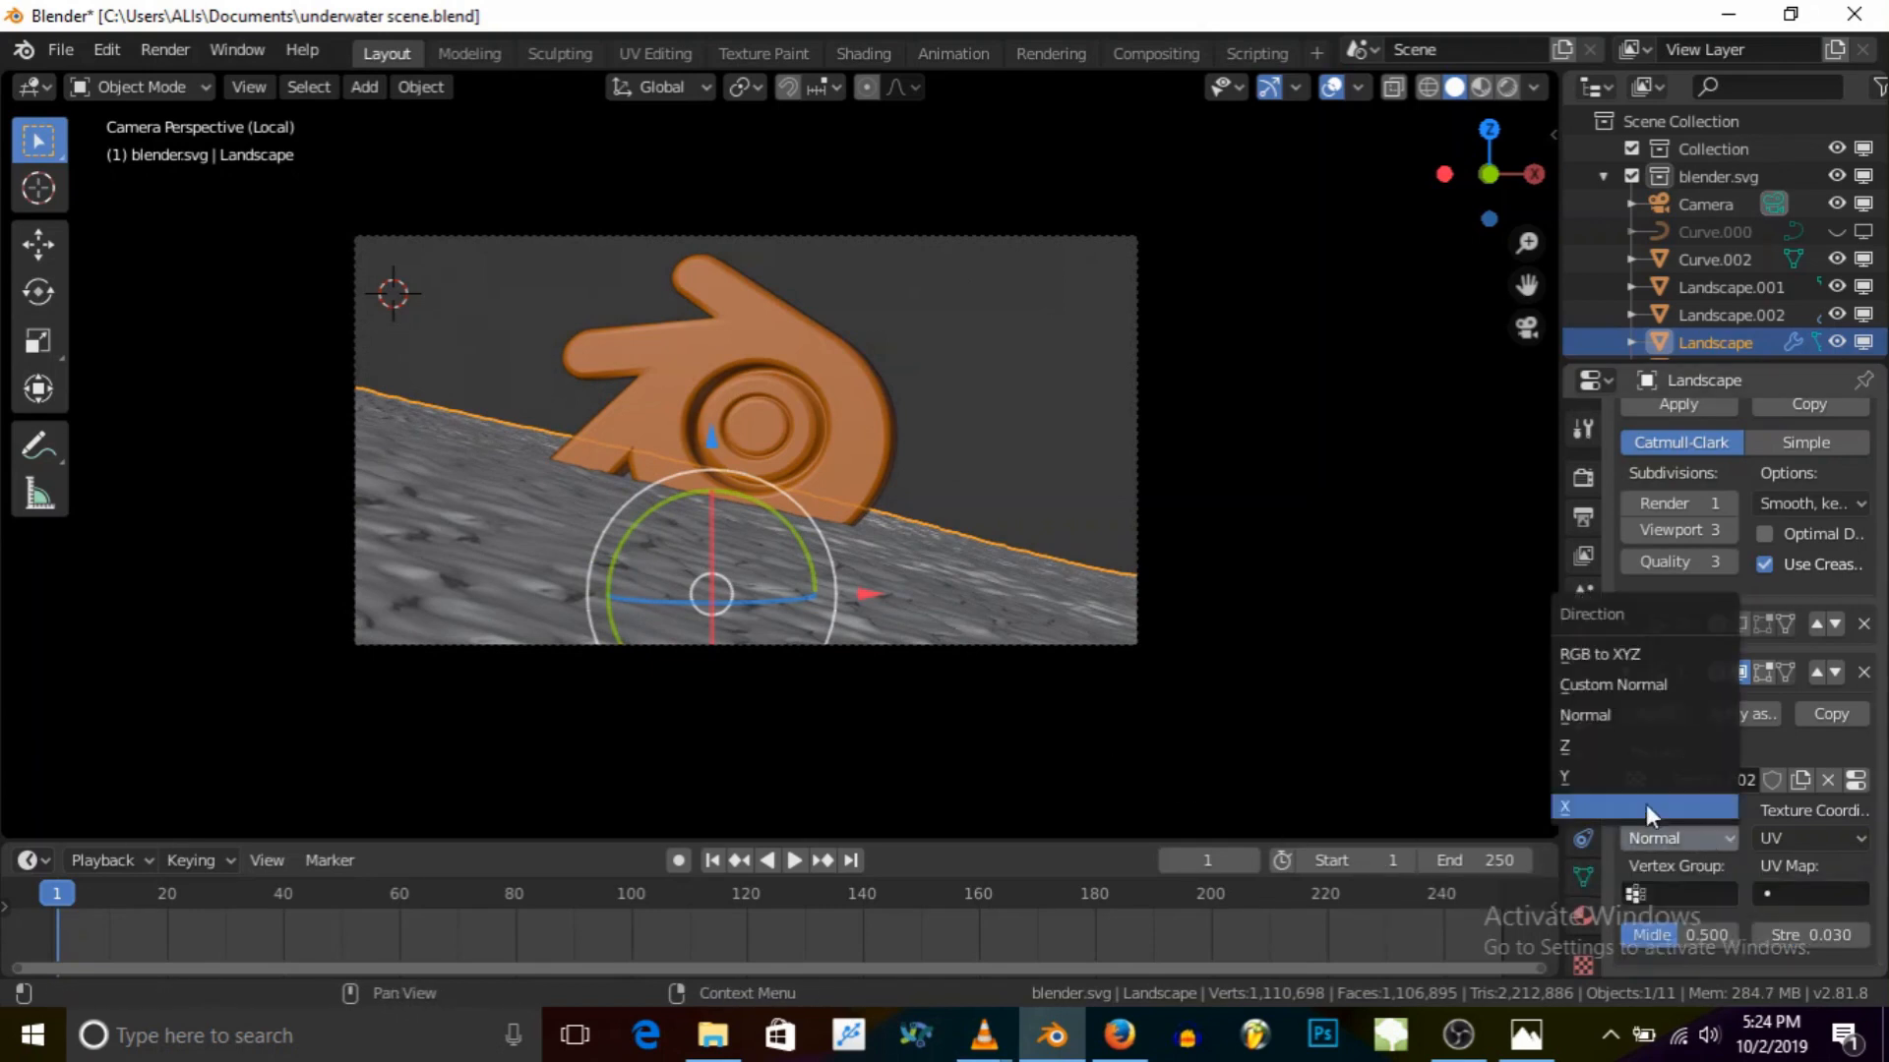
click(1643, 747)
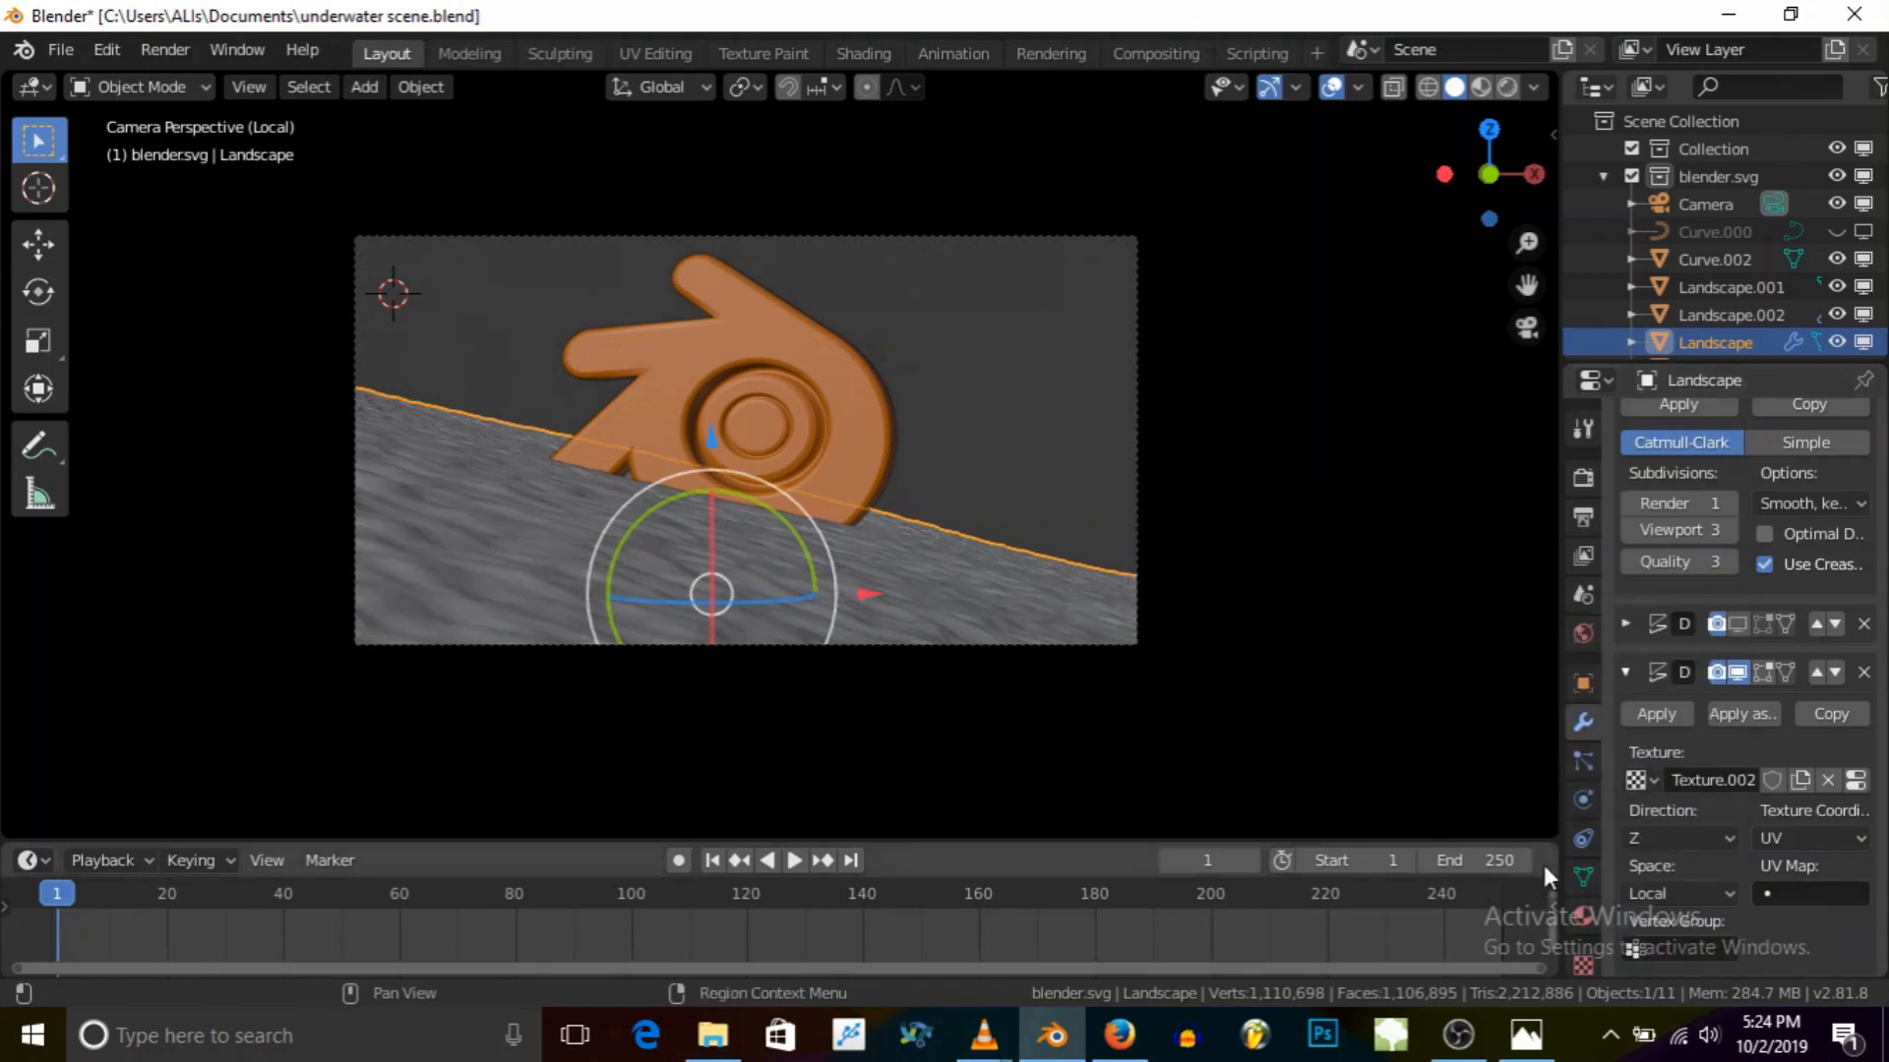
scroll(1737, 912, down, 2)
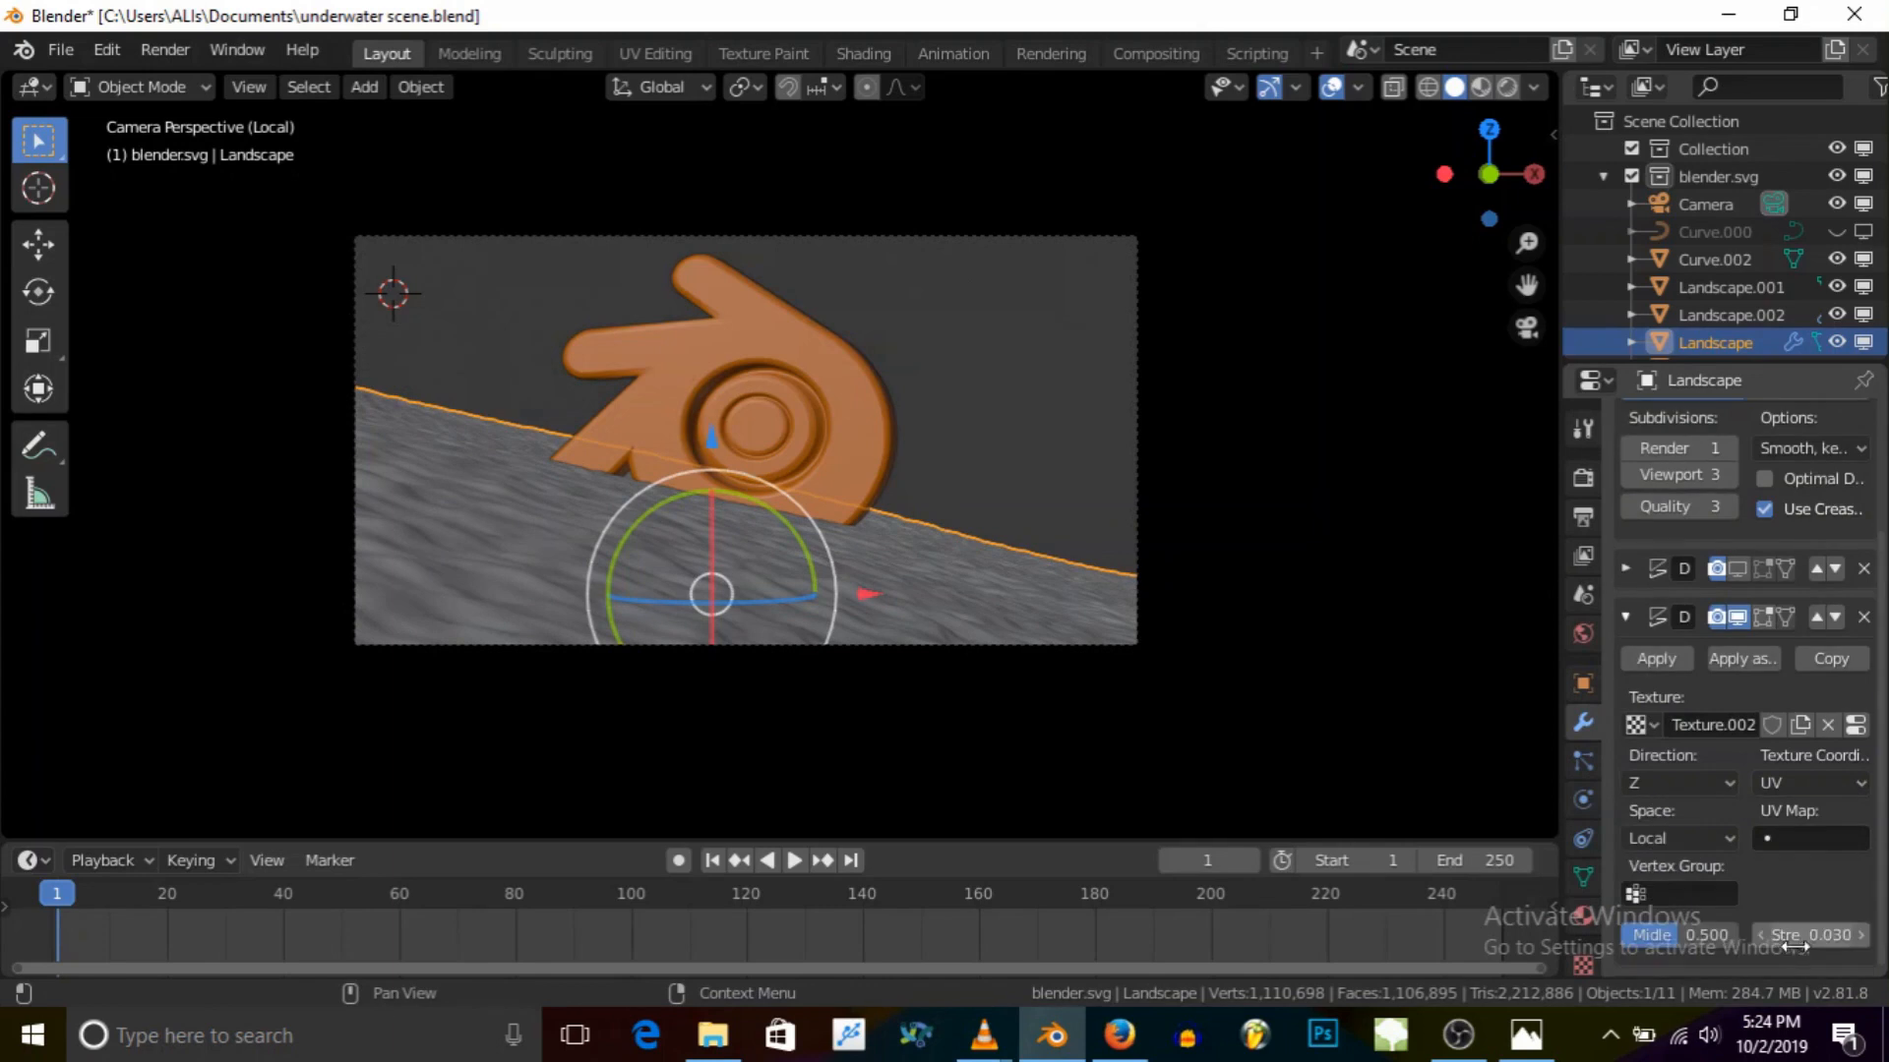
click(1859, 937)
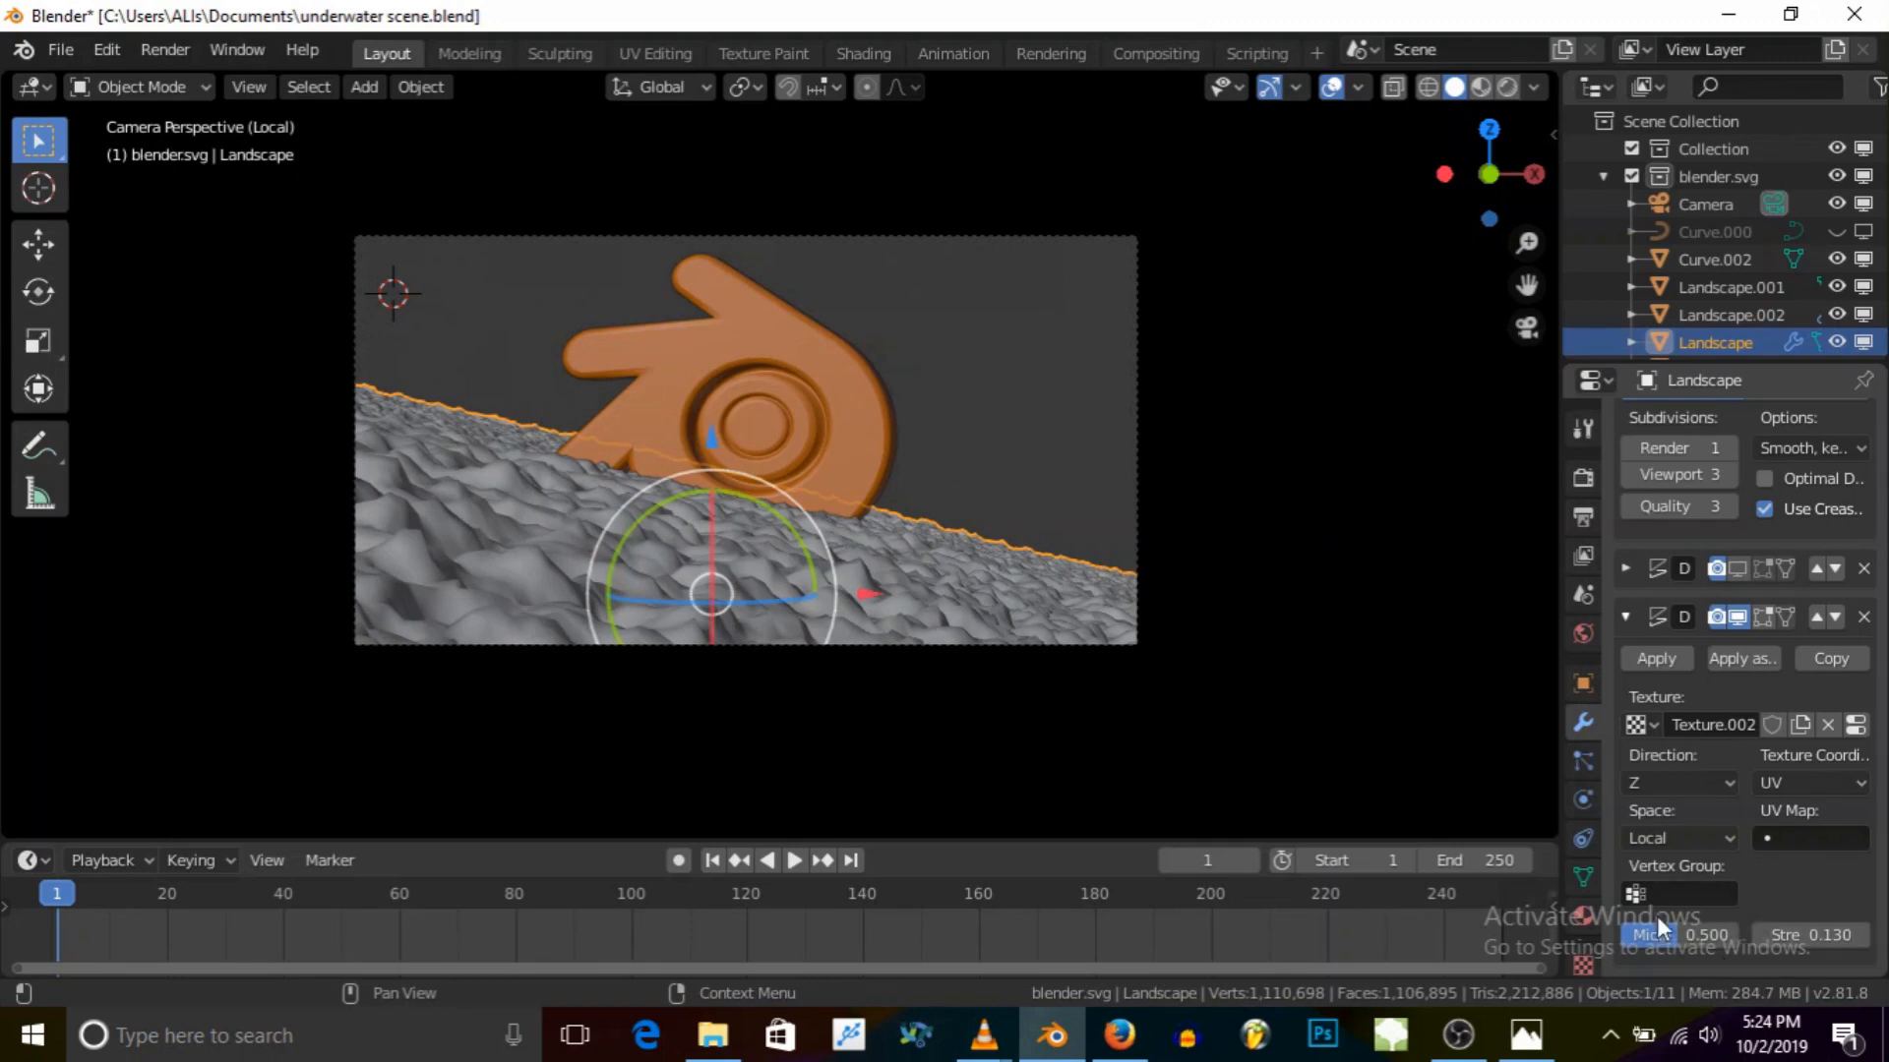
Step: Show the first Displace modifier in the viewport again and return to the camera view
mouse_move(889, 582)
middle_down()
mouse_move(908, 612)
mouse_move(913, 537)
mouse_move(917, 570)
middle_up()
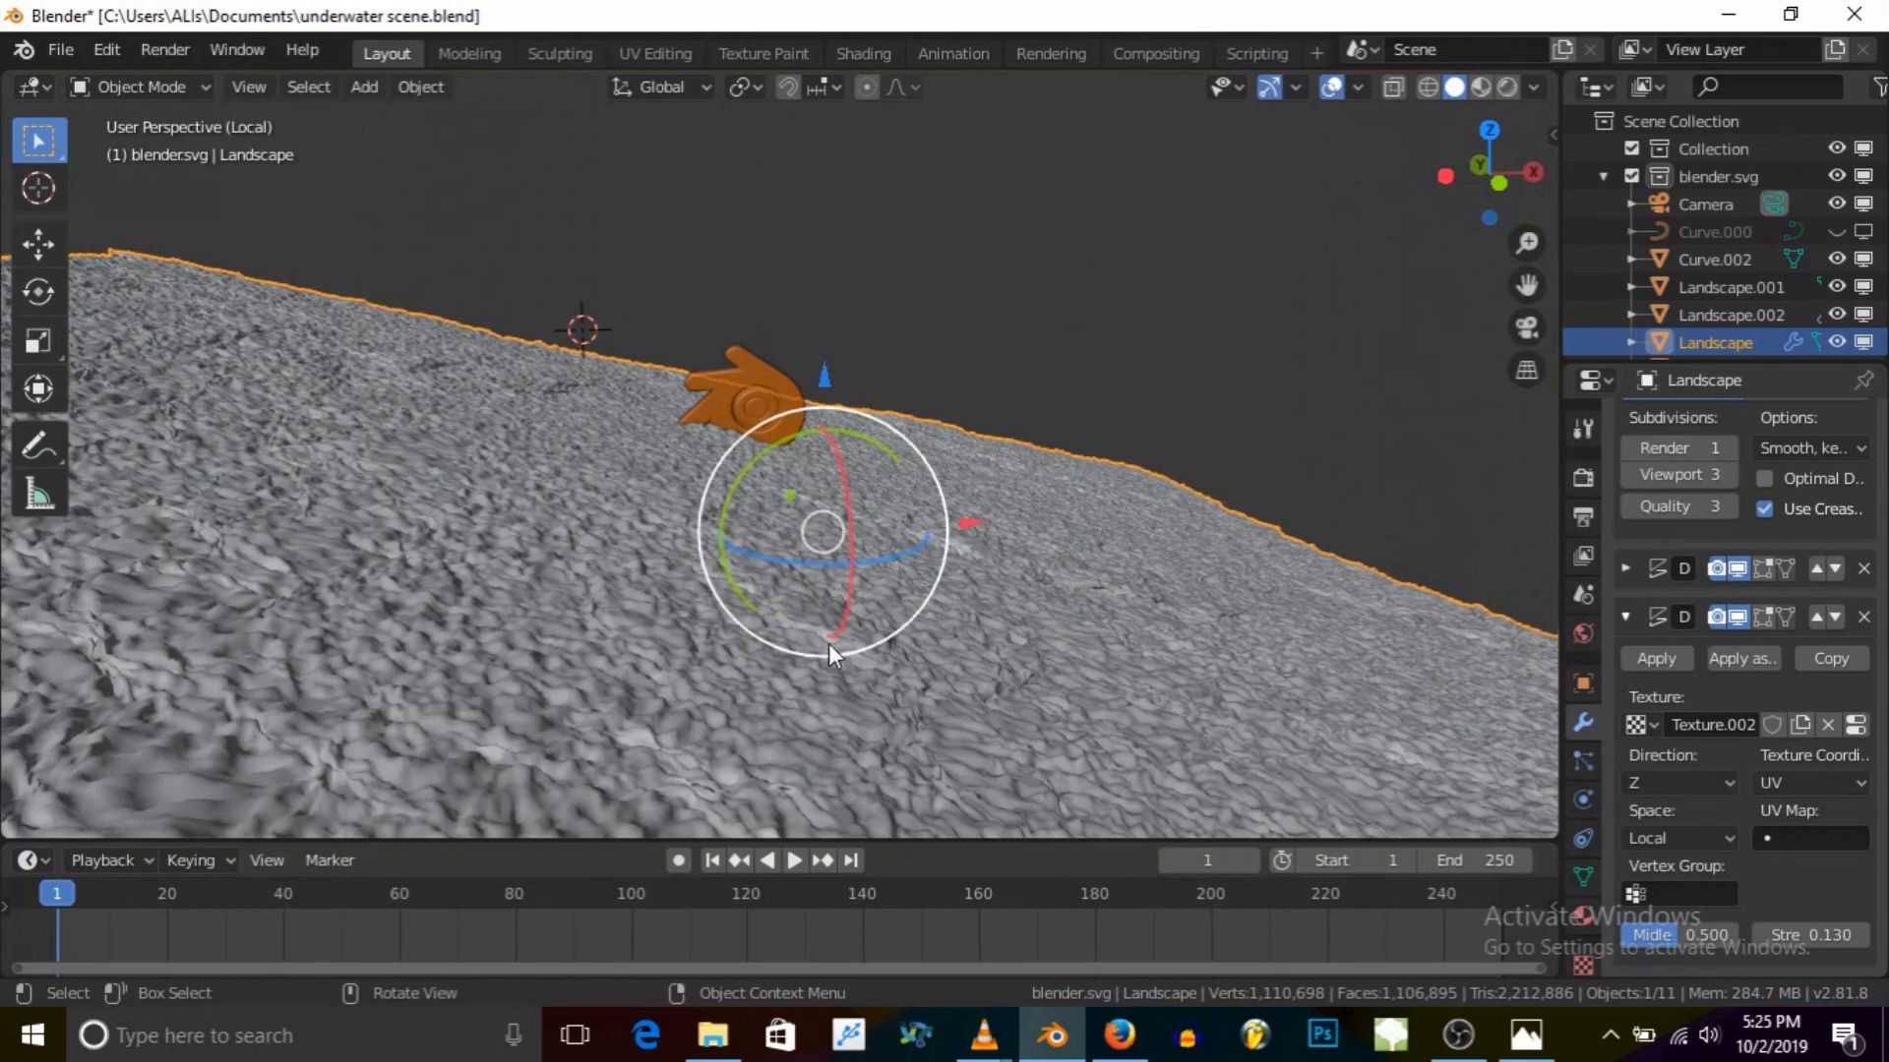
middle_drag(862, 739, 800, 669)
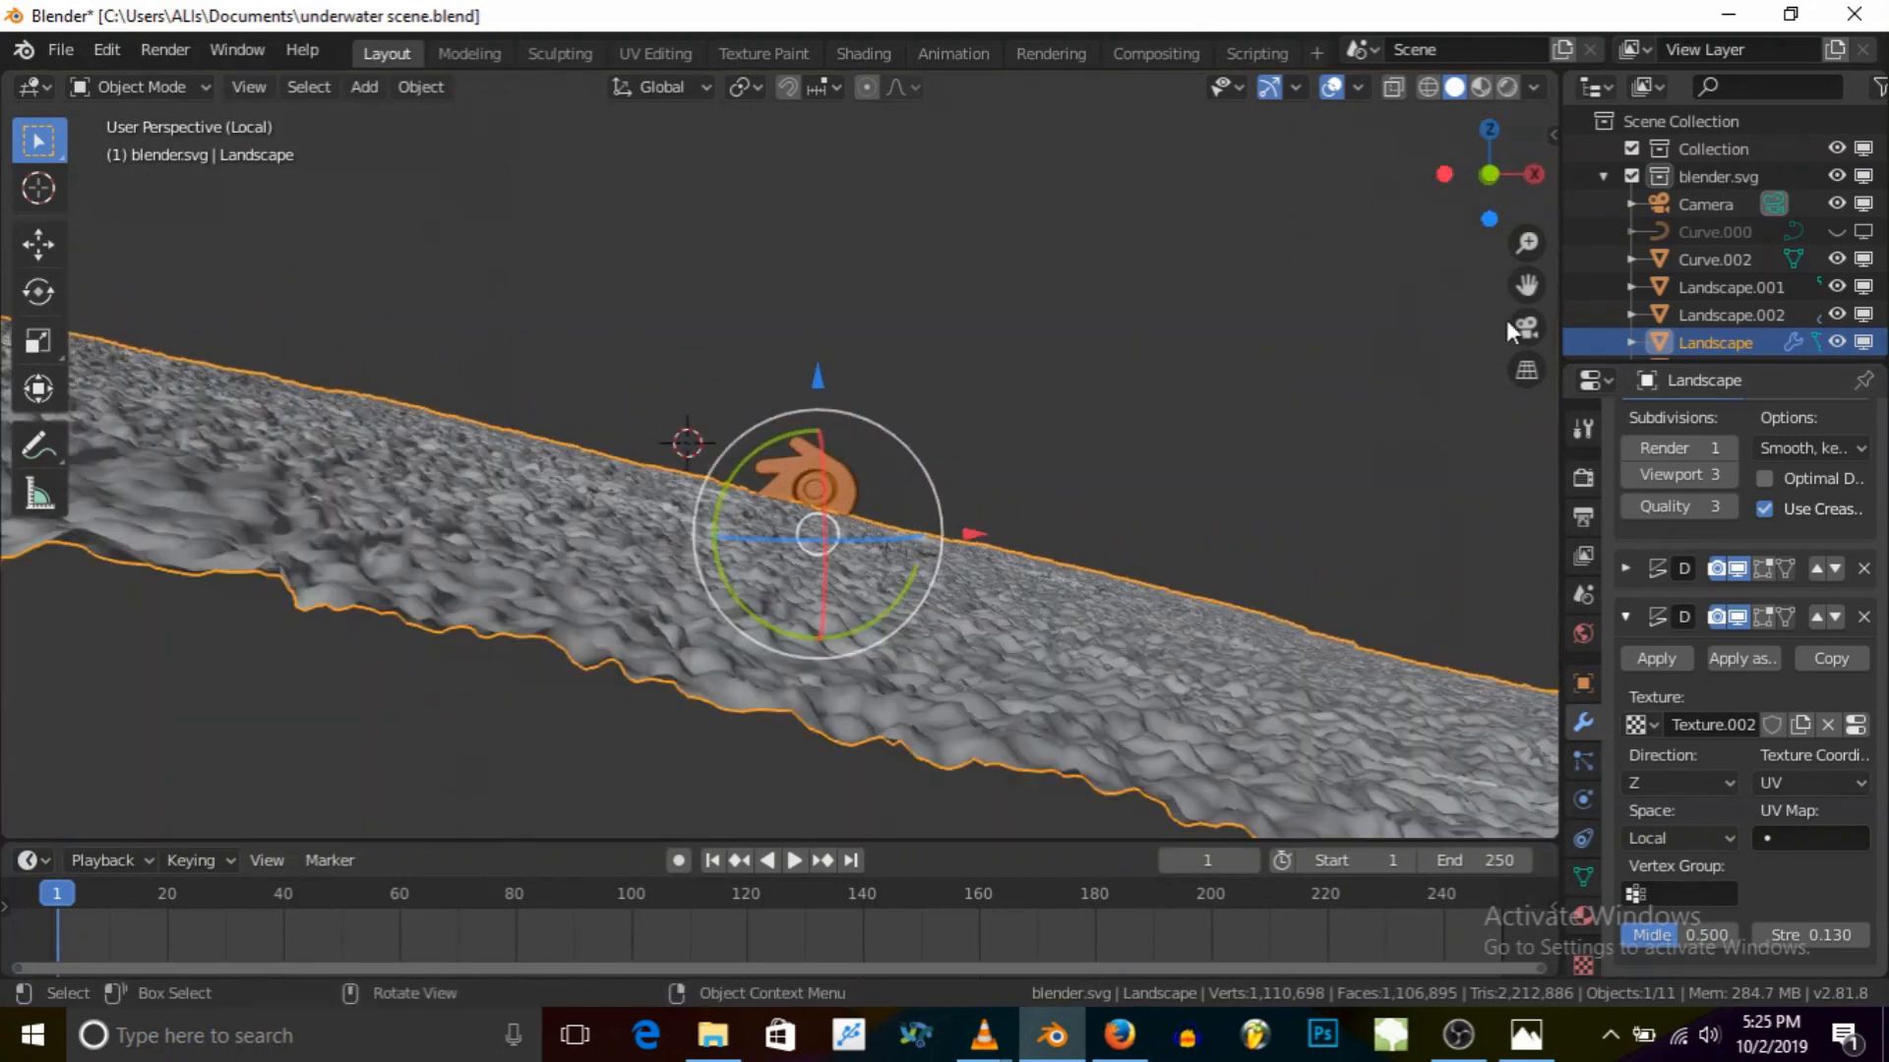
click(1505, 320)
click(1516, 322)
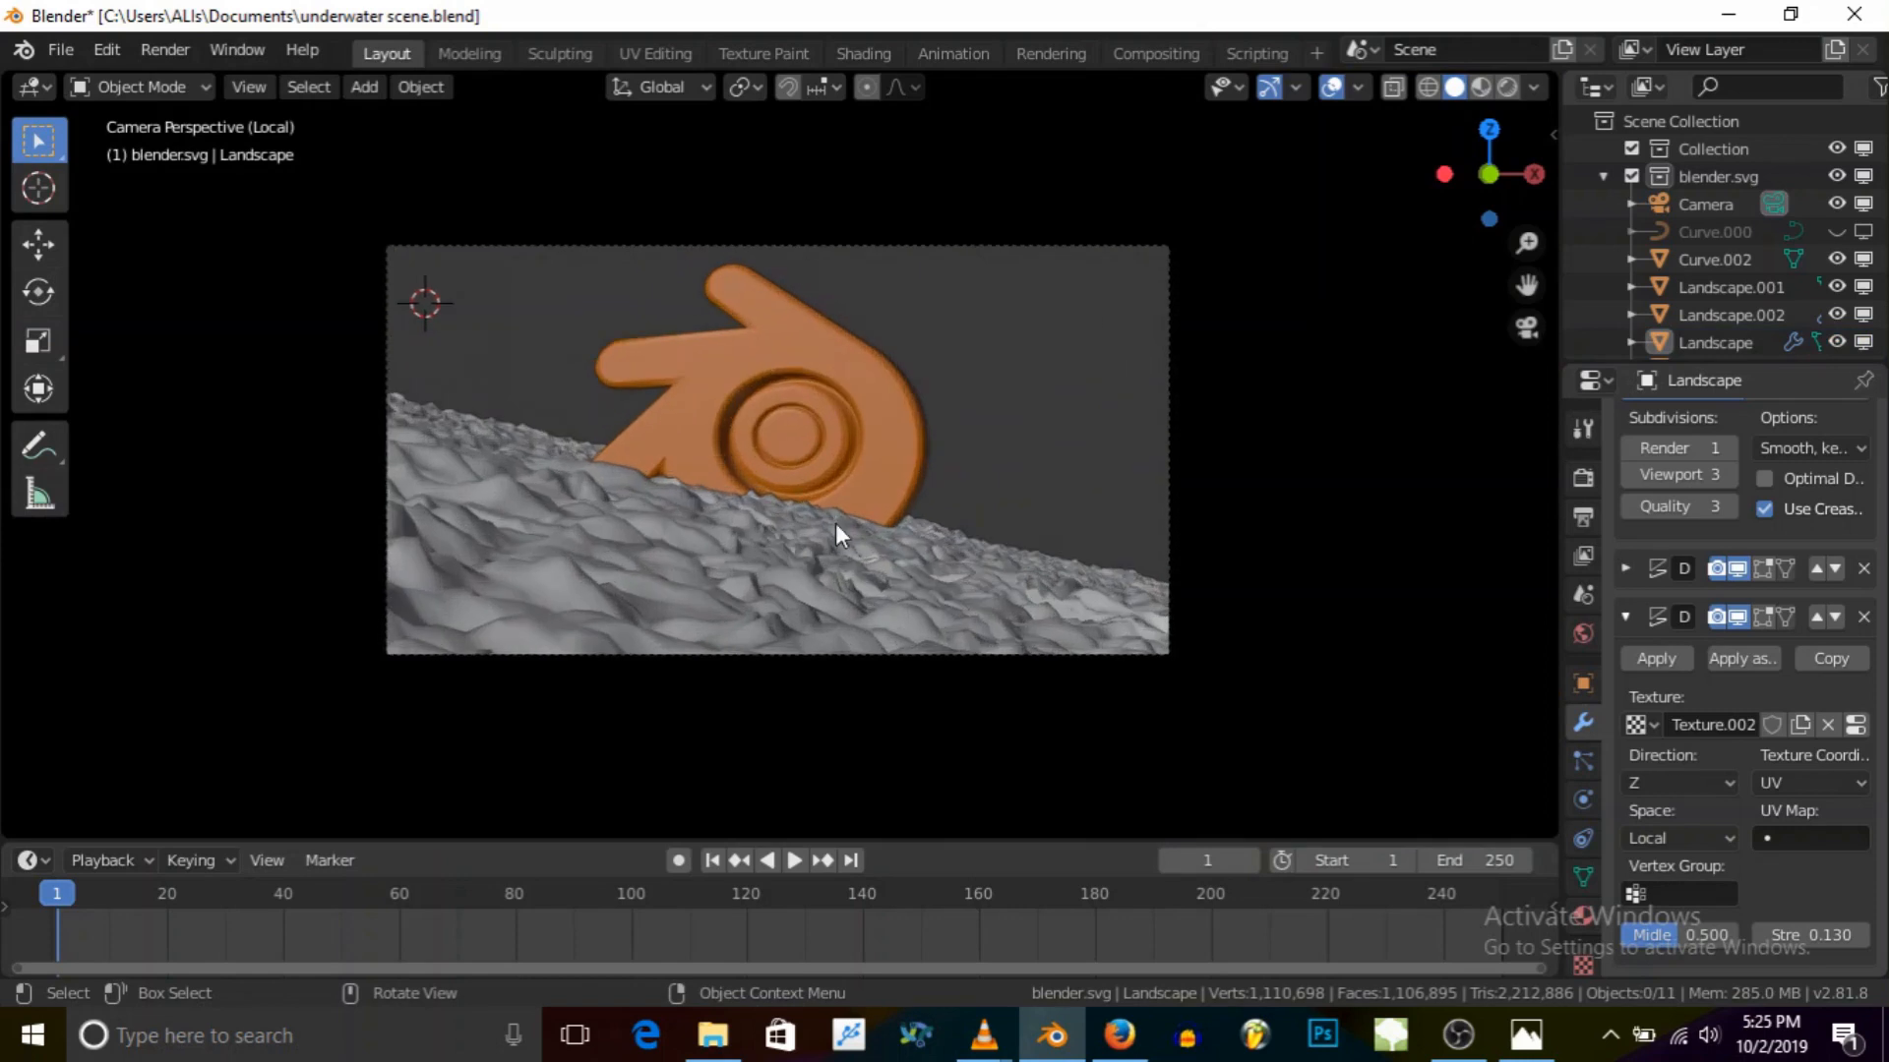
Step: Set the second Displace modifier's strength to 0.03 and reduce its Clouds texture size to 0.000
click(1754, 934)
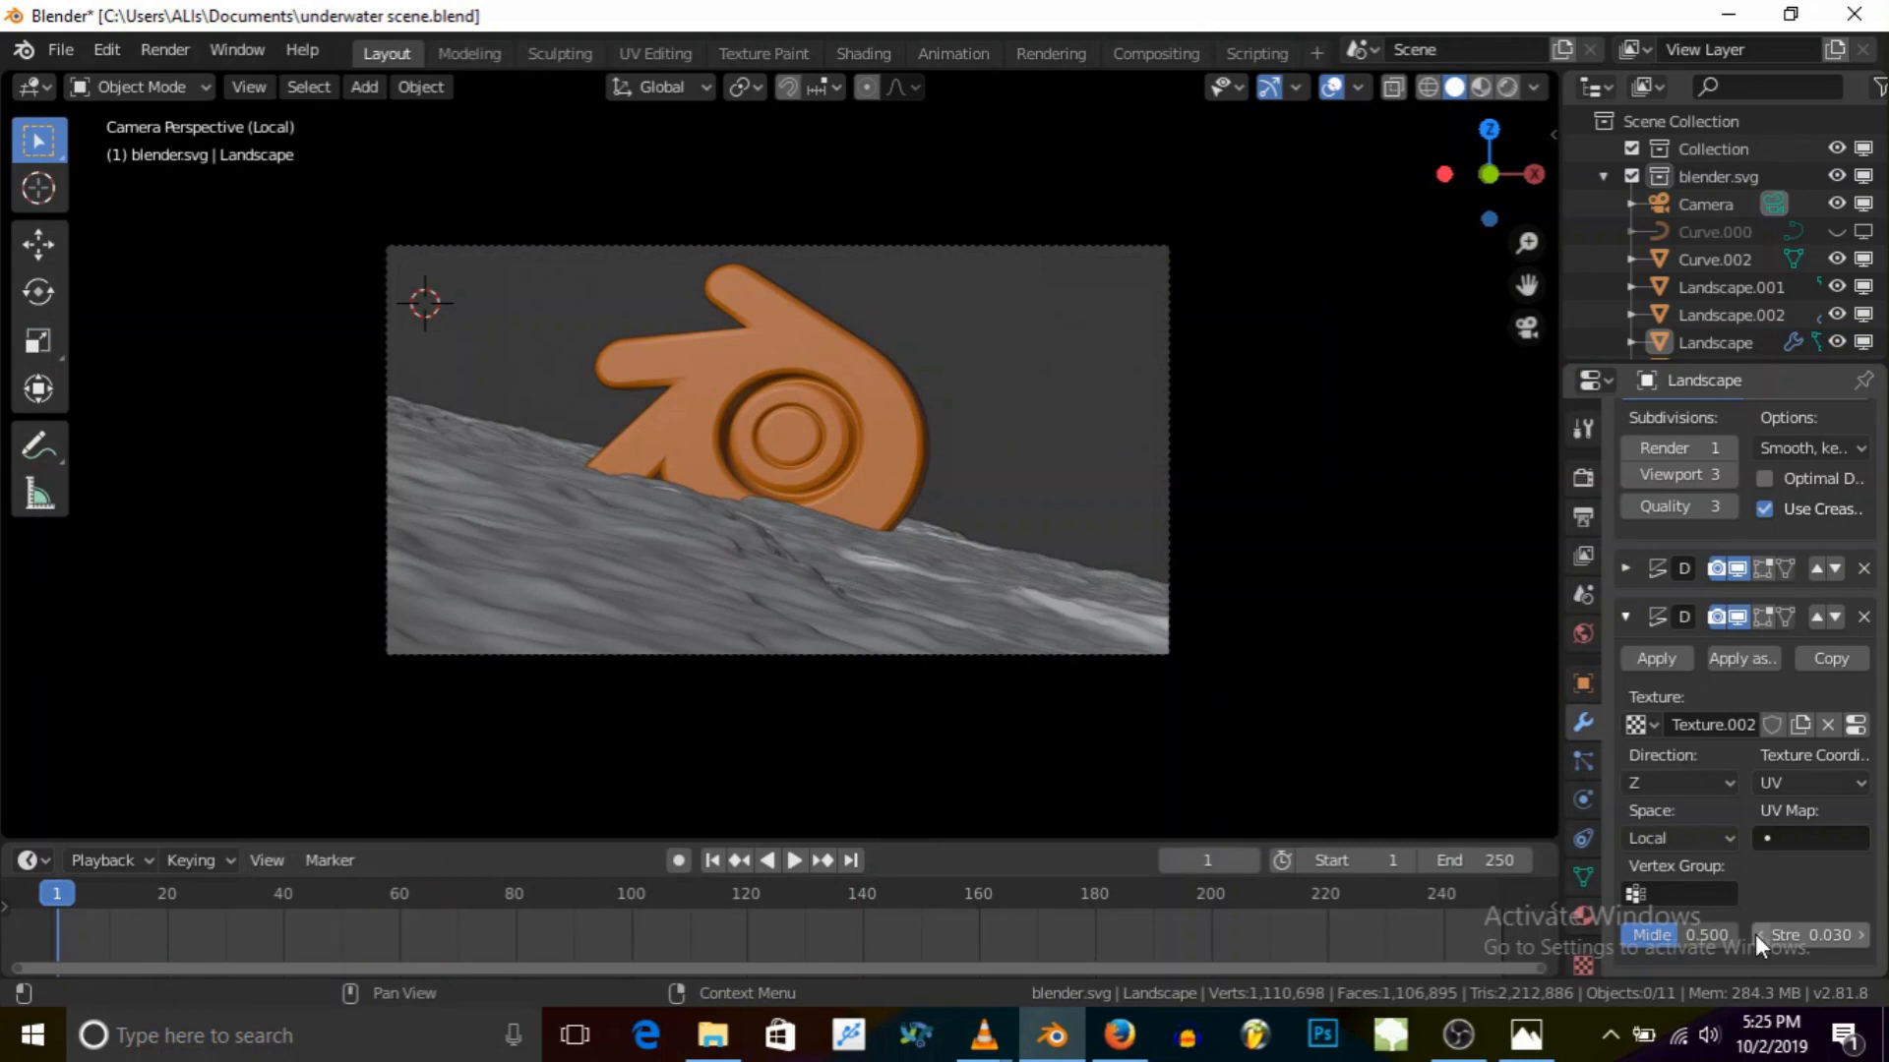
click(1855, 725)
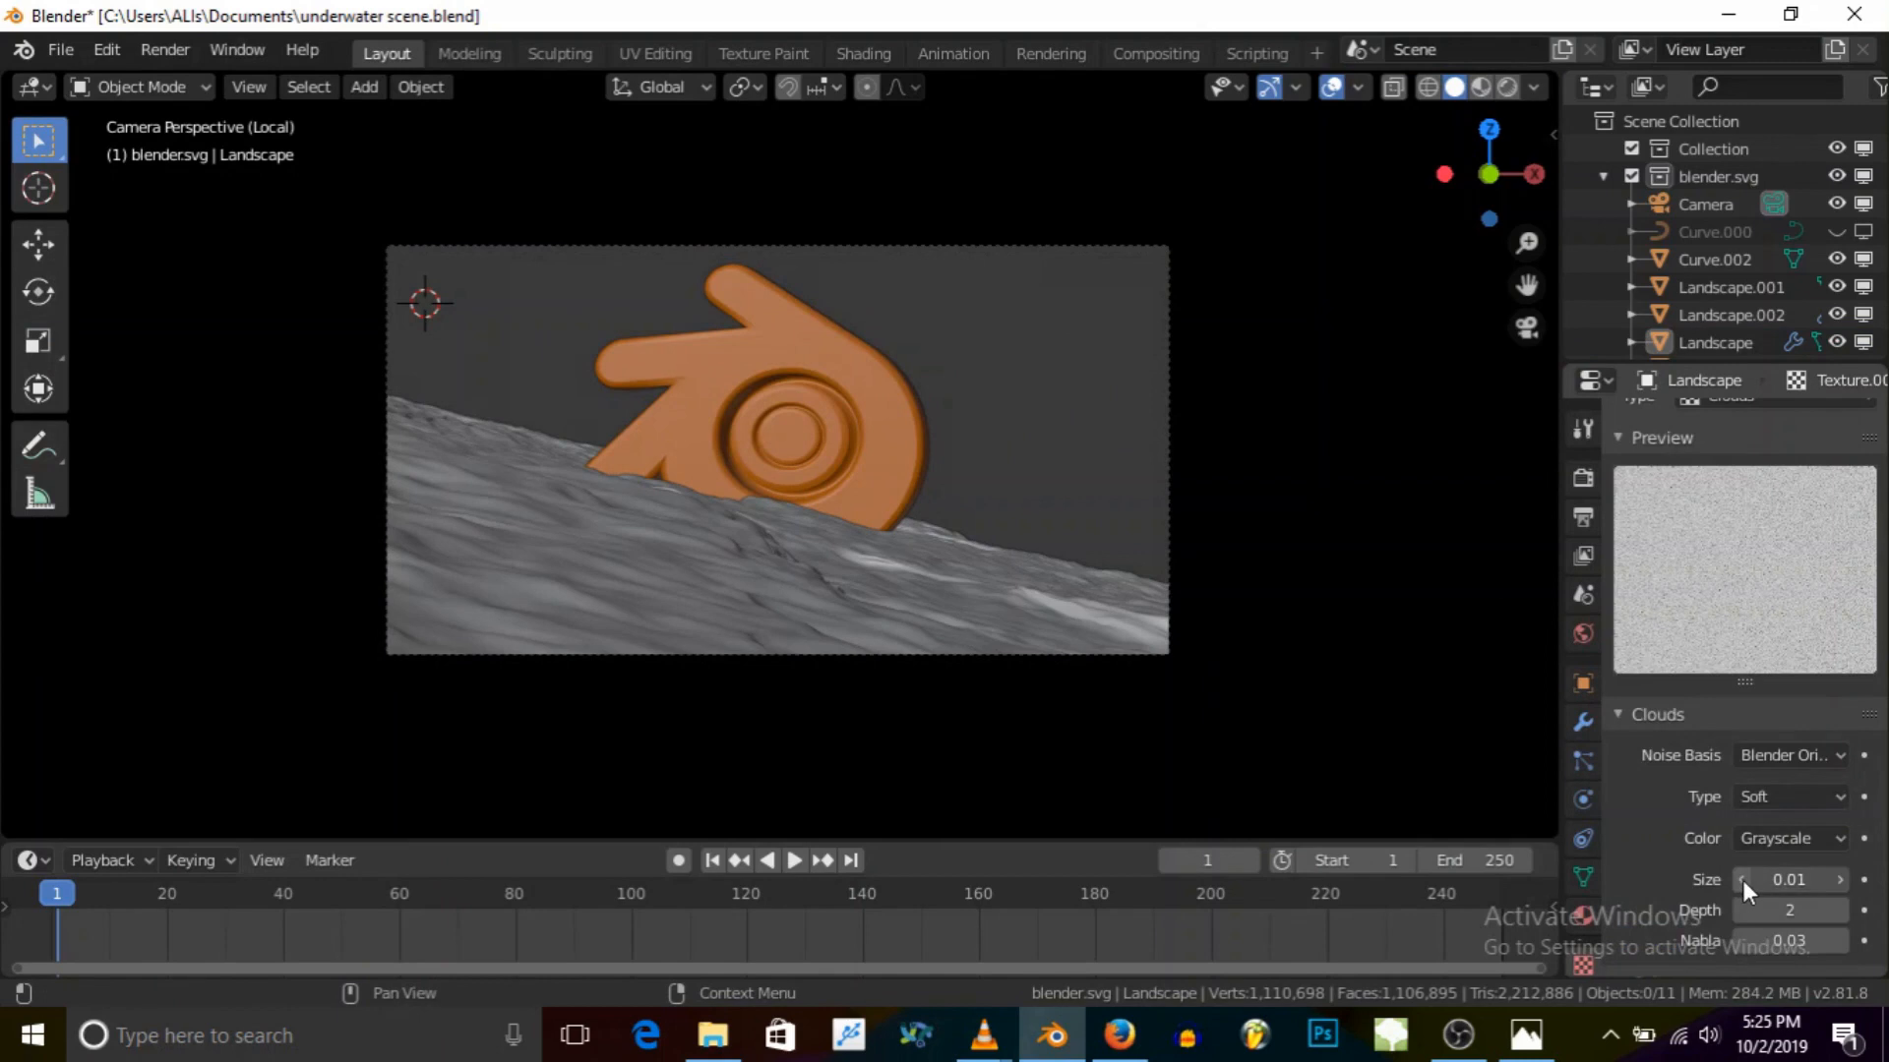
click(1743, 880)
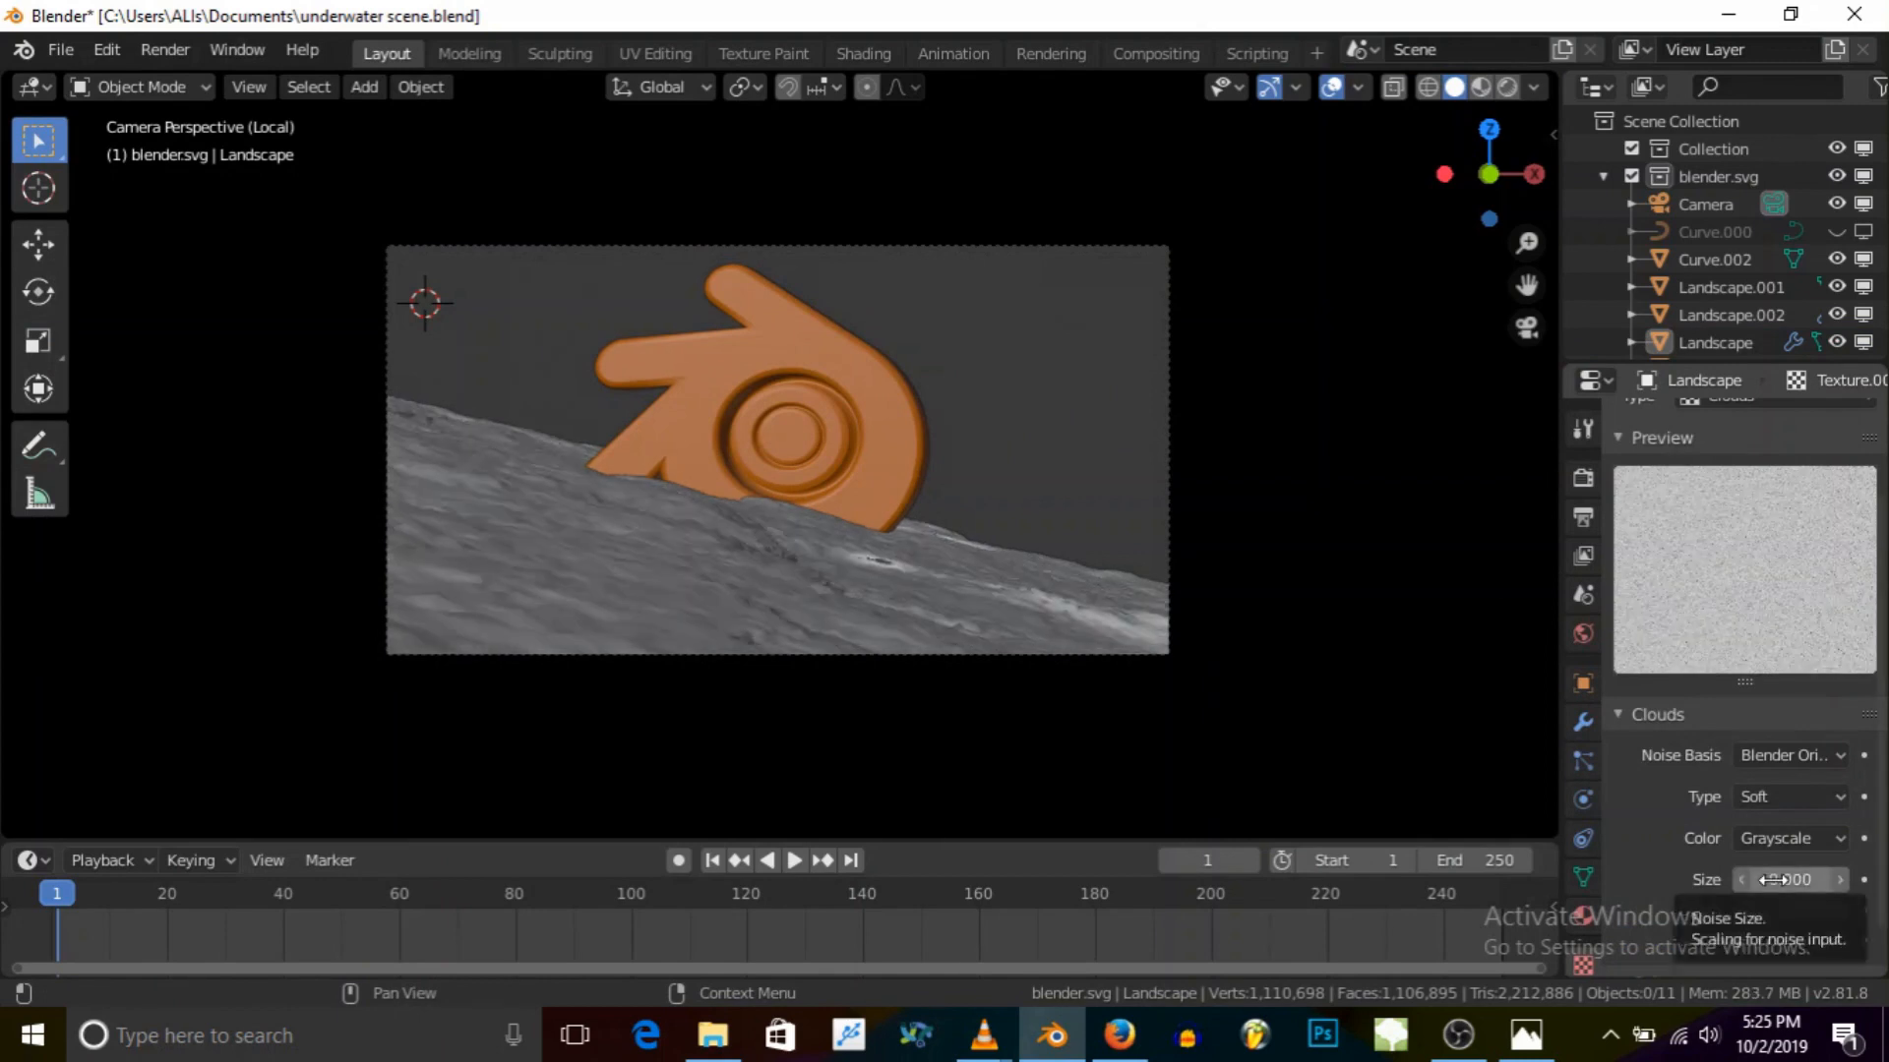
scroll(563, 543, up, 3)
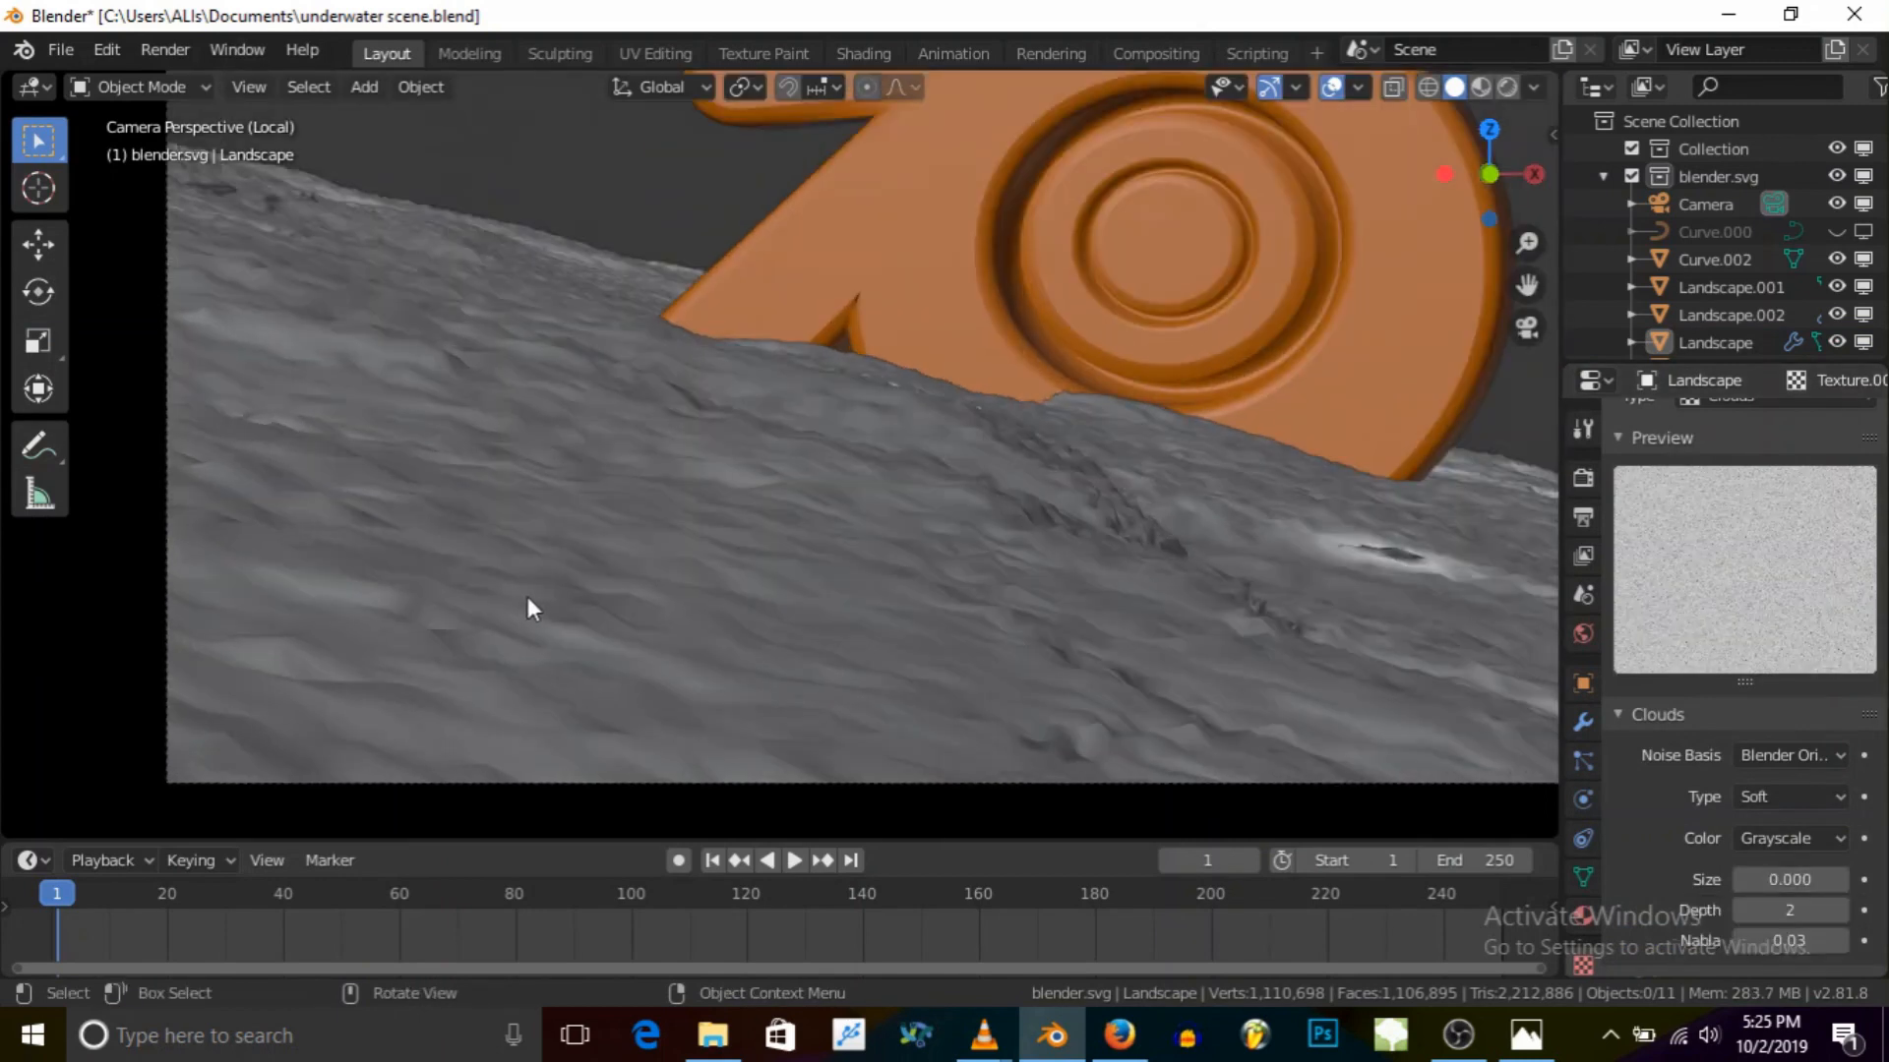
scroll(528, 607, down, 3)
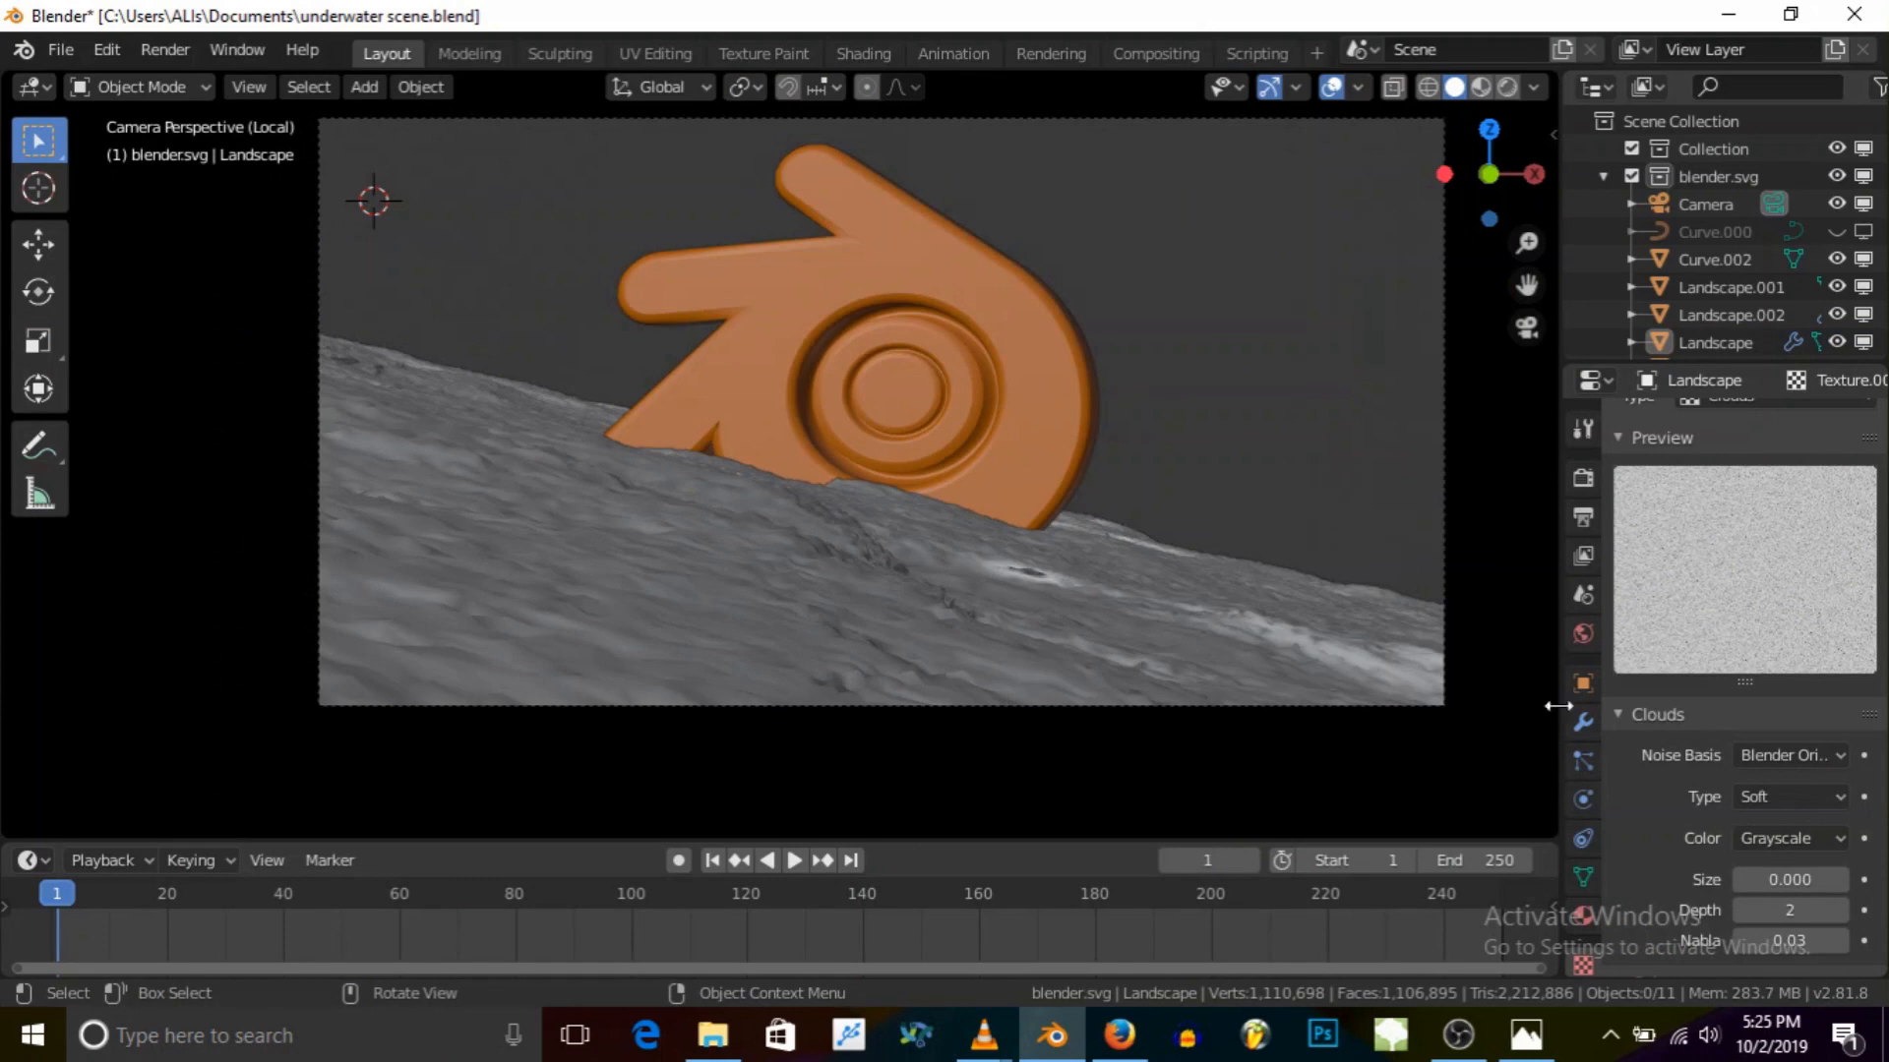
Step: Set the second Displace modifier's strength to 0.05 and collapse the modifier
click(1581, 720)
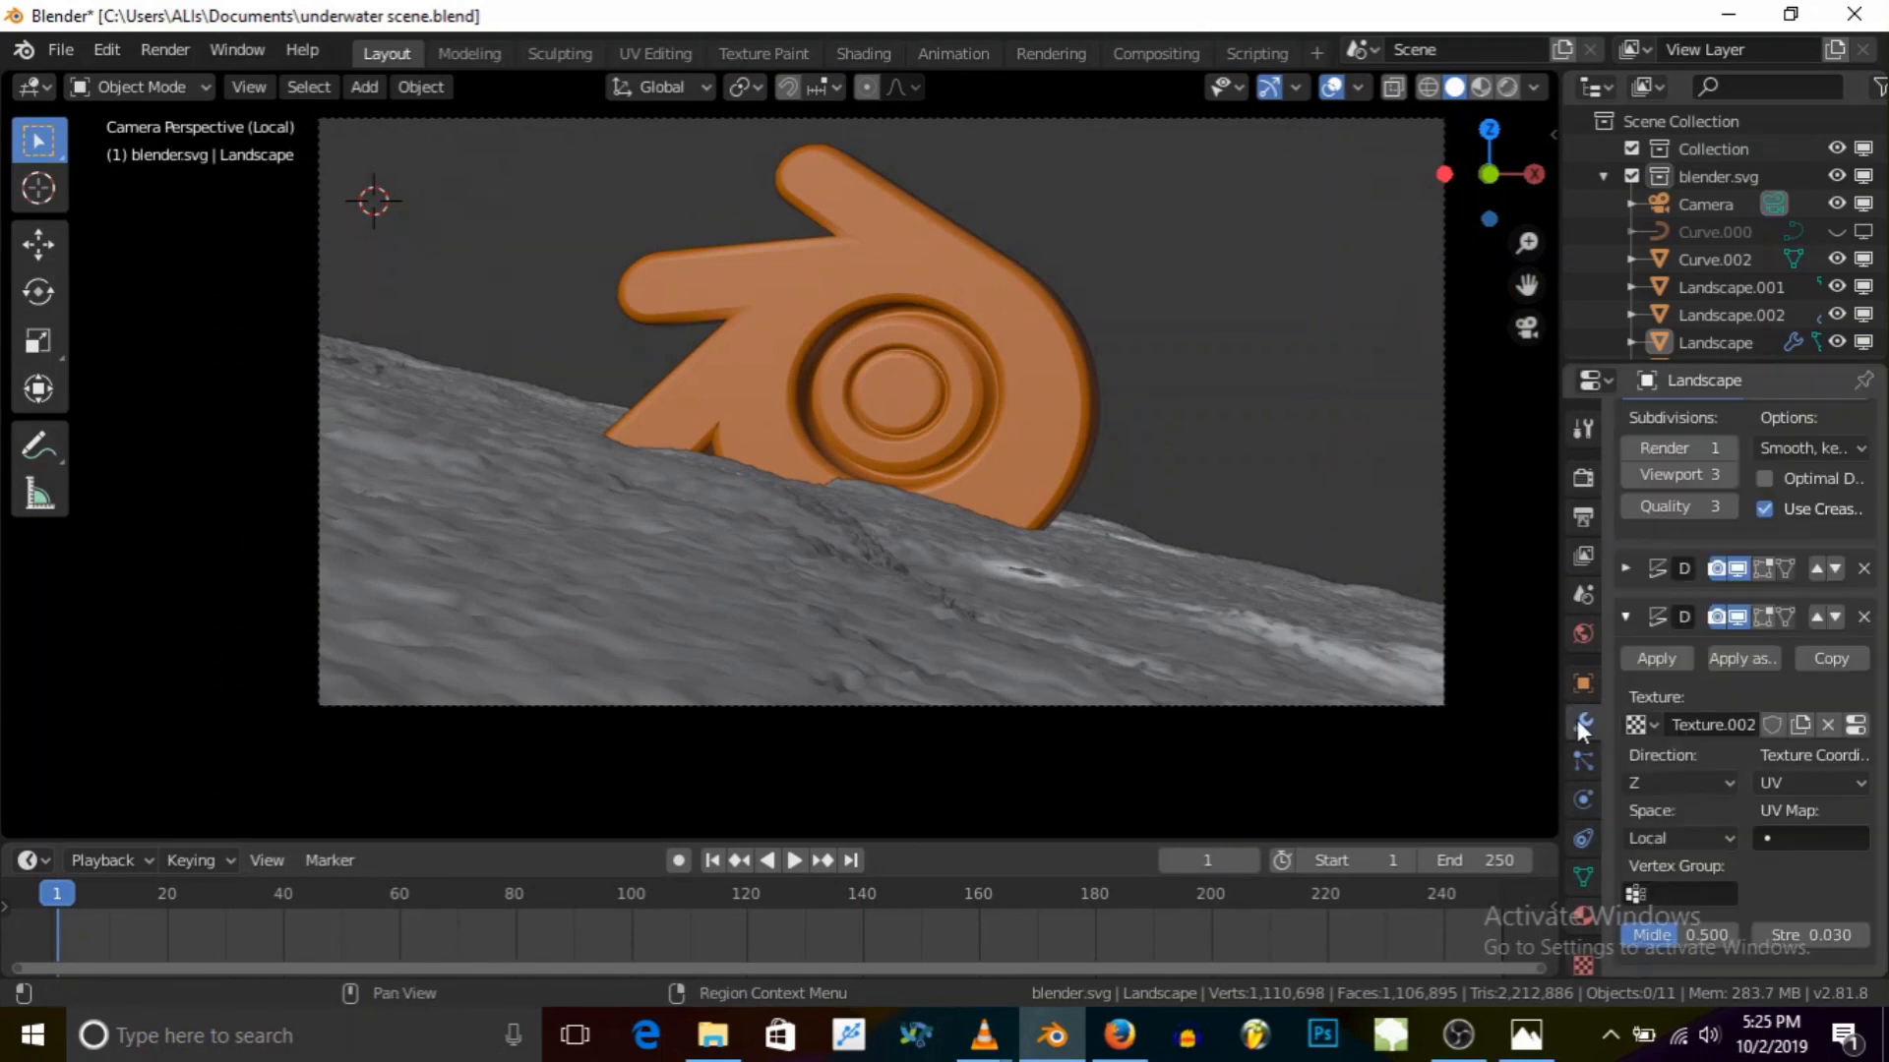
click(1812, 937)
click(1824, 935)
key(BackSpace)
text(5)
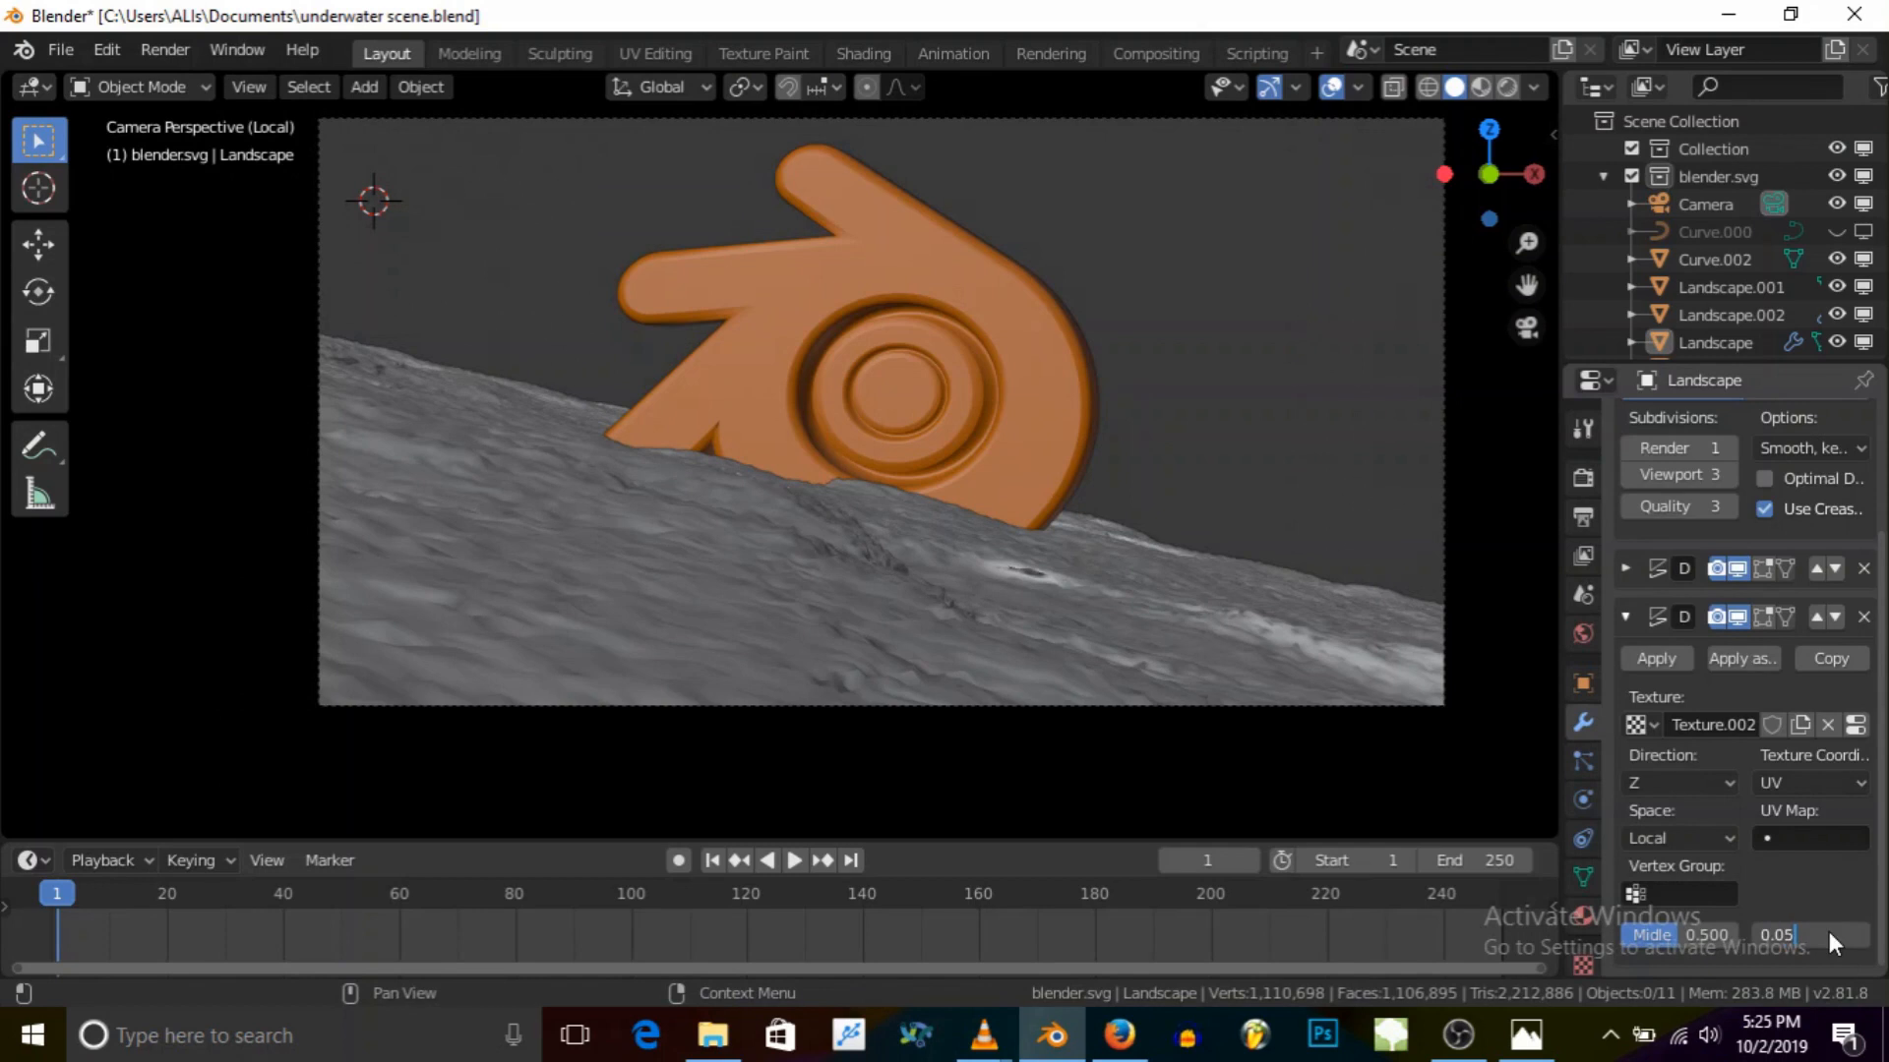
key(Return)
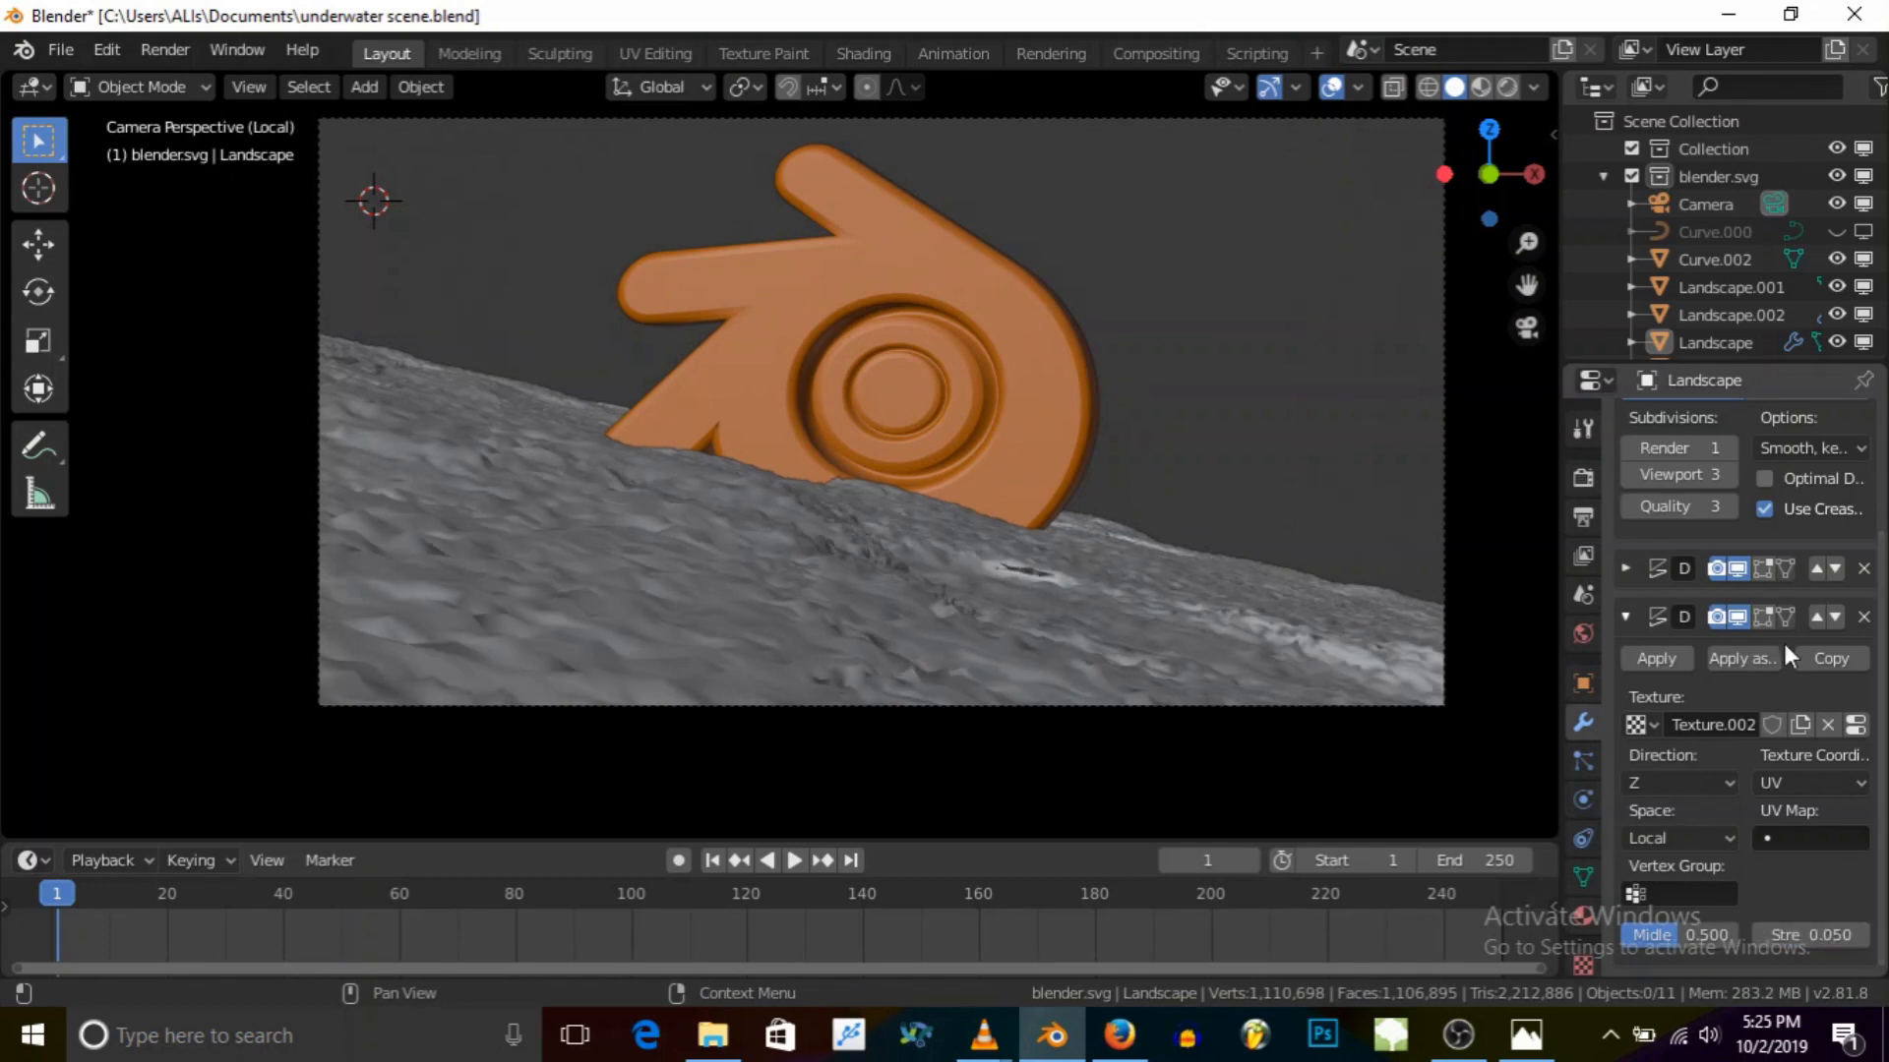
click(1625, 617)
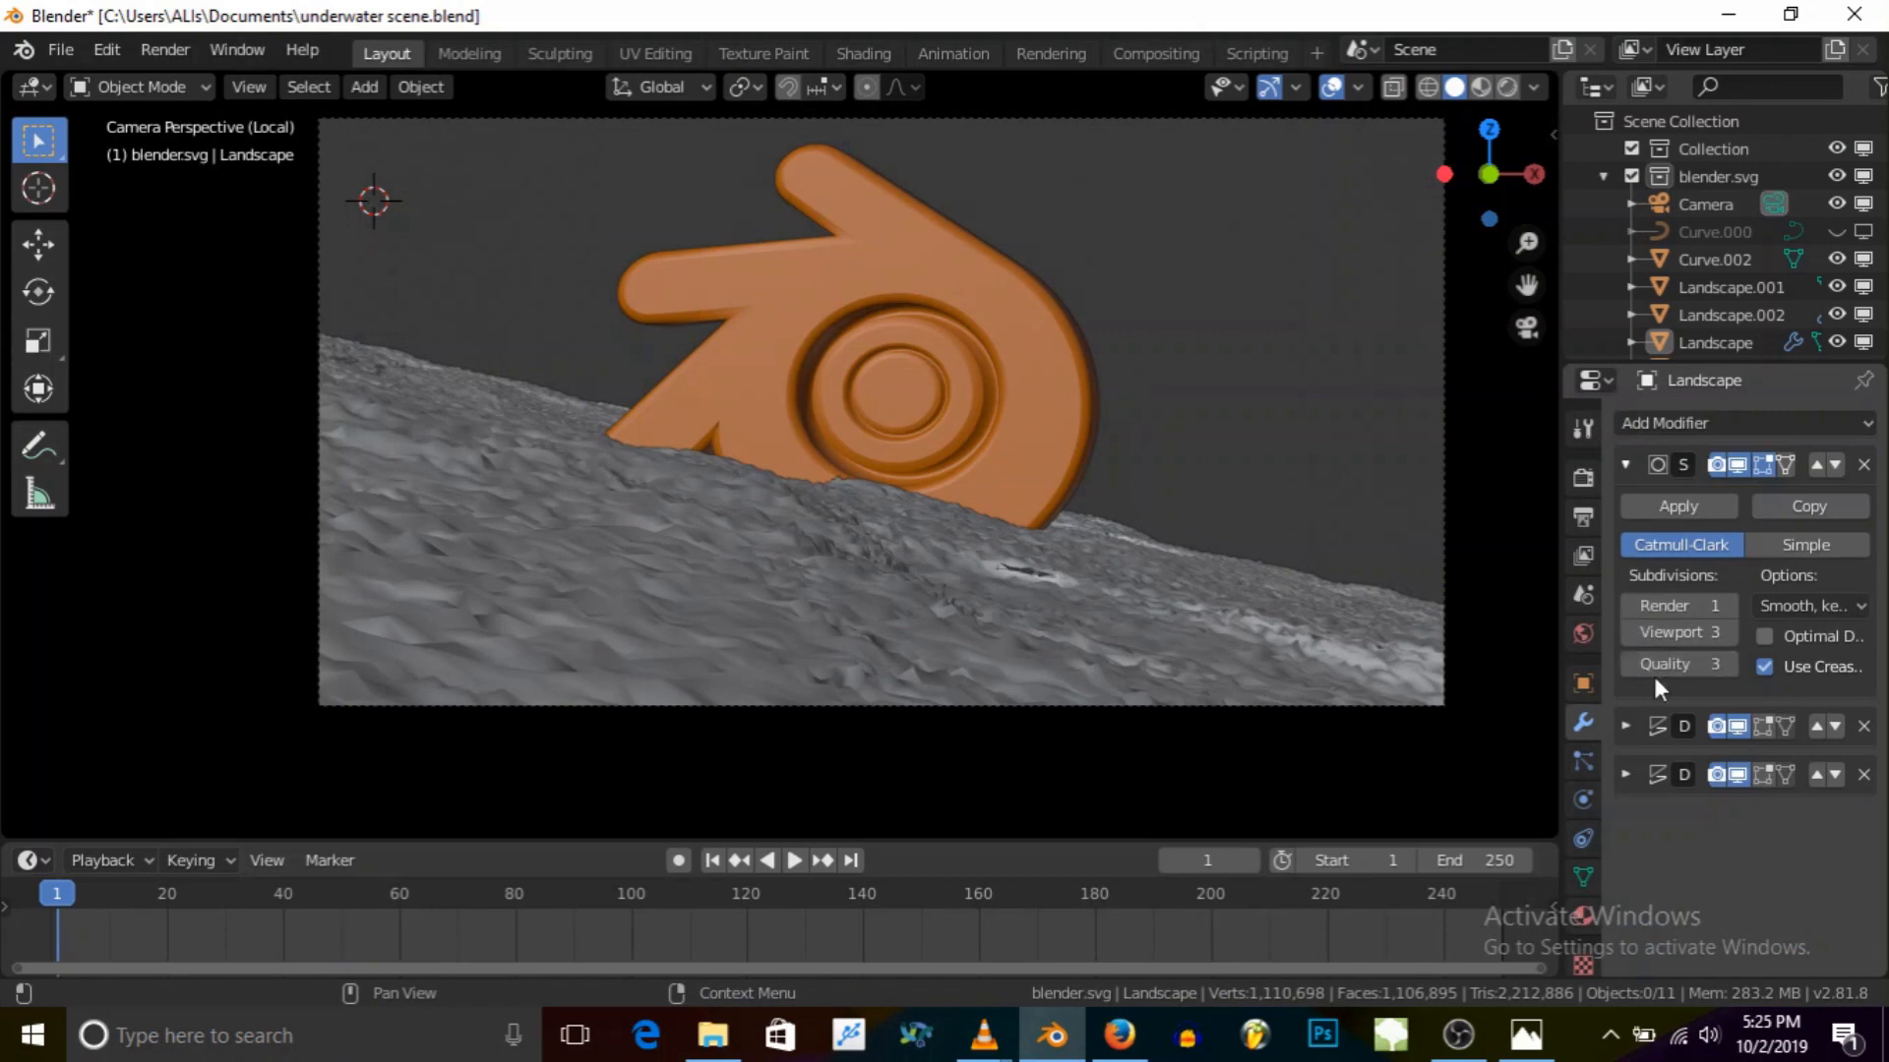
Step: Try 2 viewport subdivisions on the floor's Subdivision Surface modifier, undo that, and edit its render subdivisions
click(1627, 630)
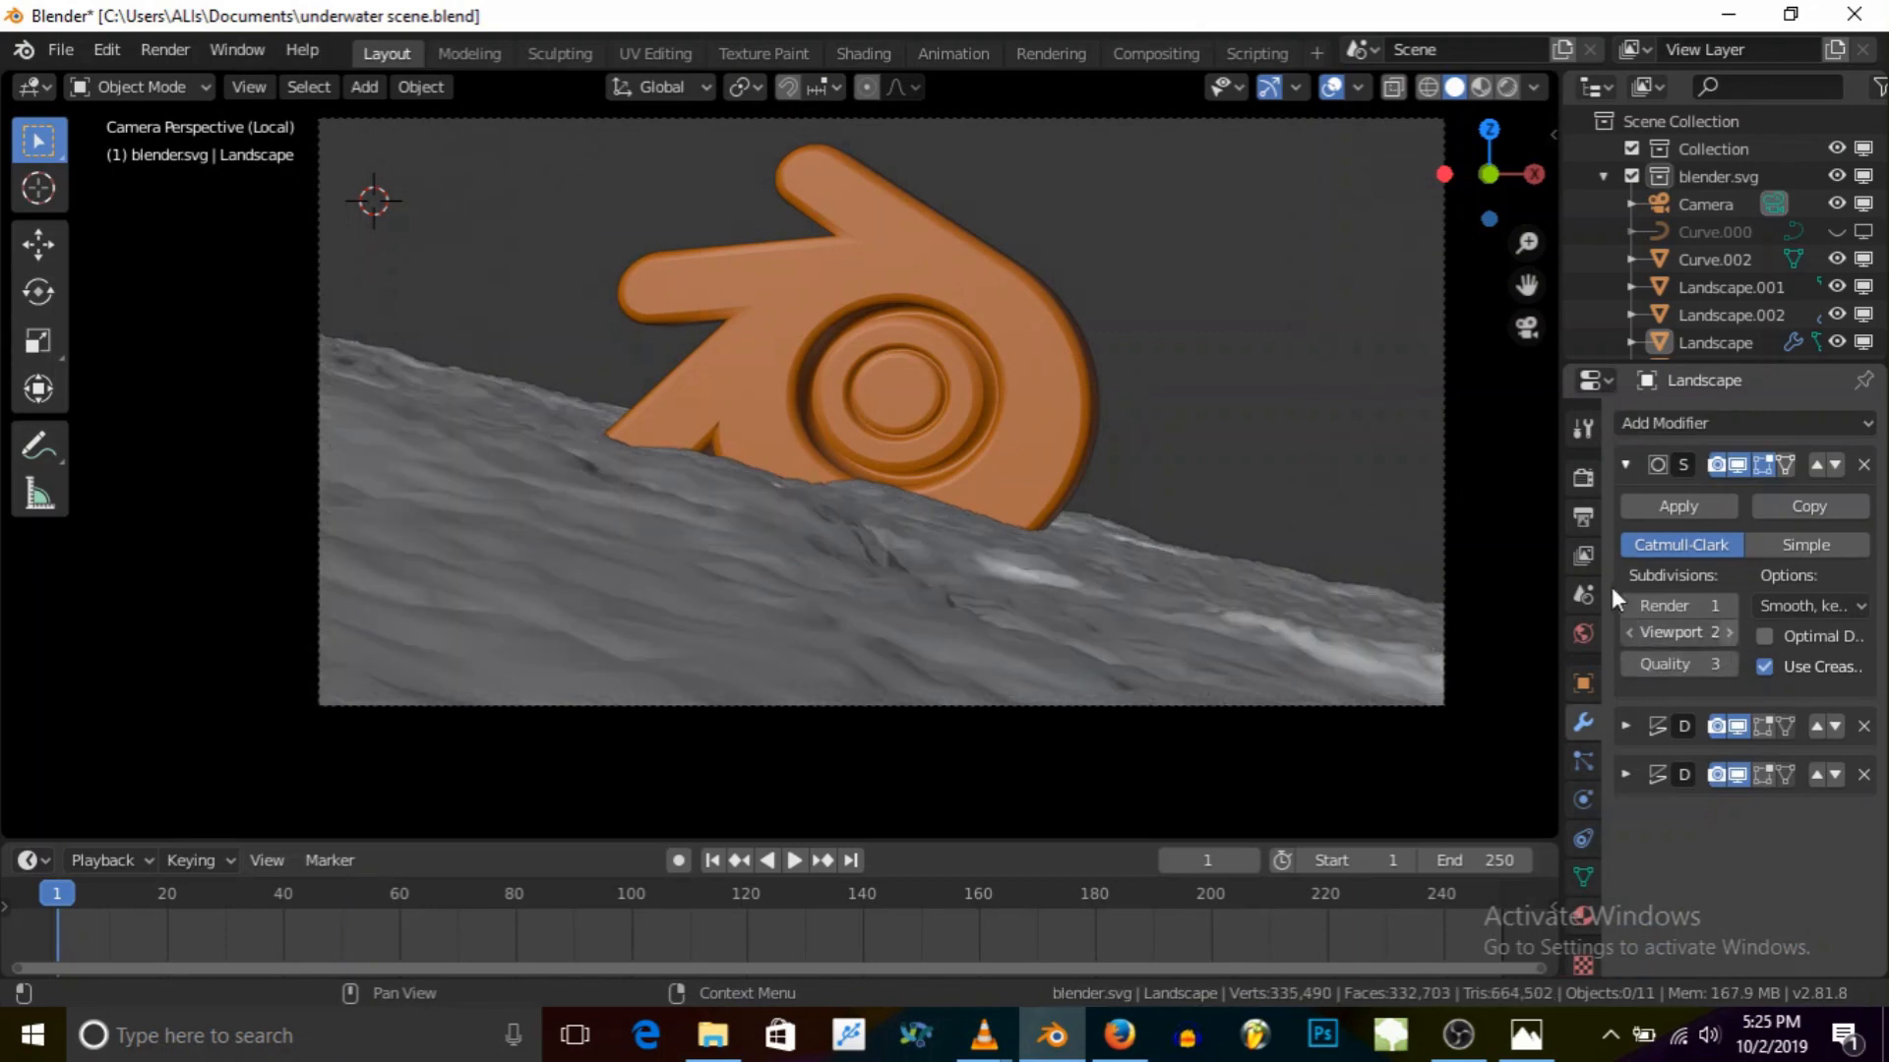
key(ctrl+z)
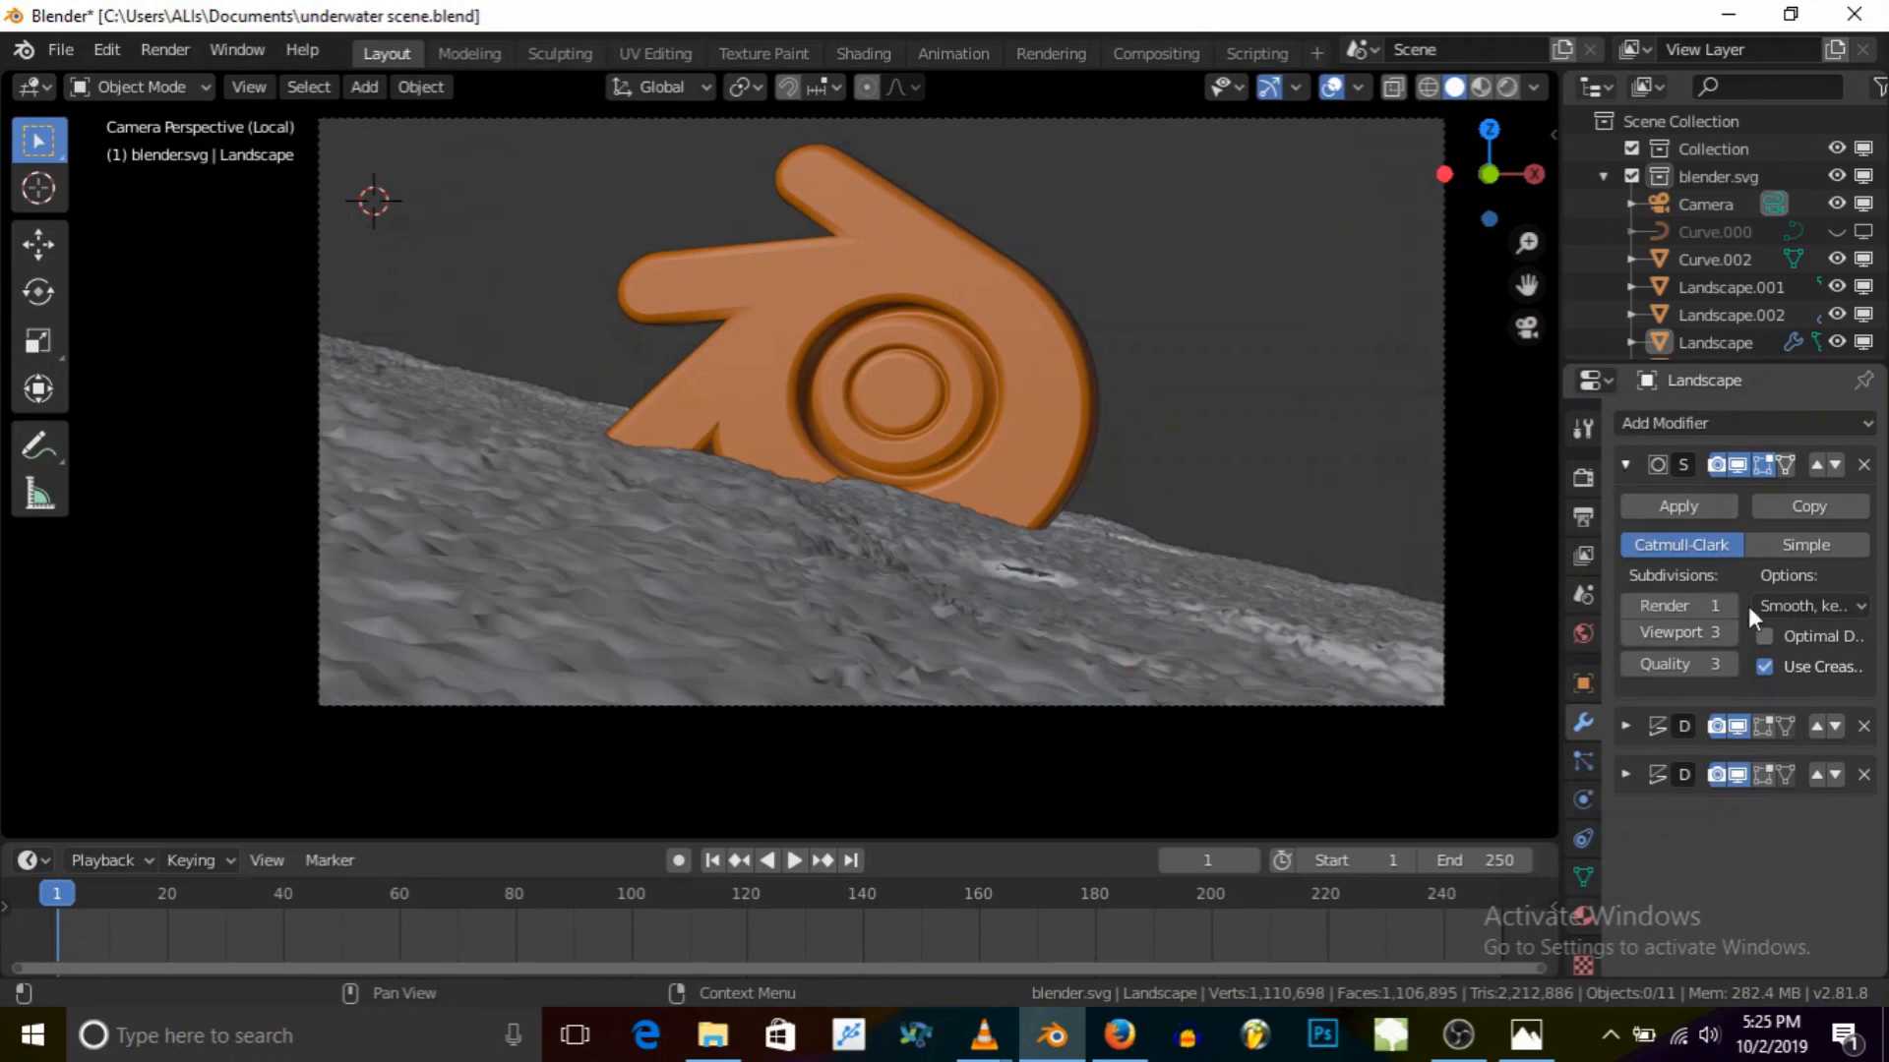
click(1720, 605)
key(Return)
Step: Collapse the Subdivision Surface modifier and add a second one after the Displace modifiers, checking the floor's surface
click(1625, 464)
click(1660, 424)
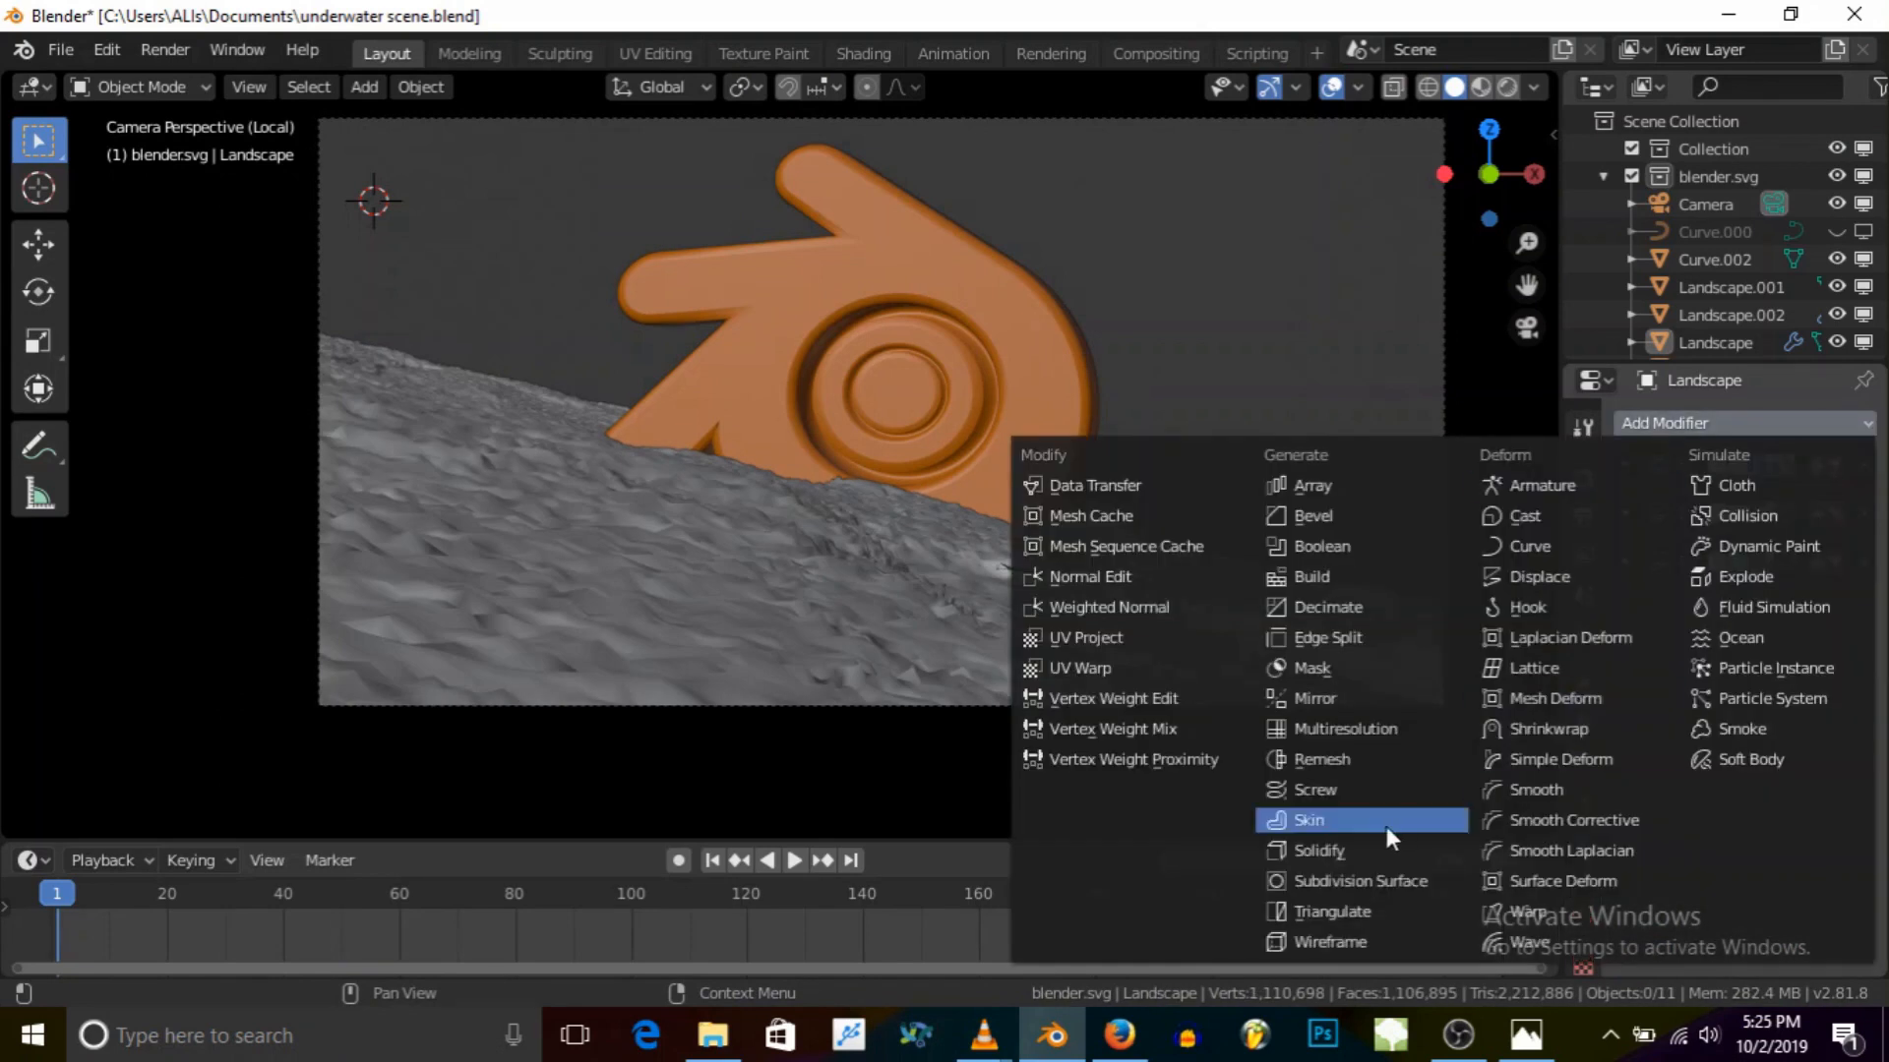
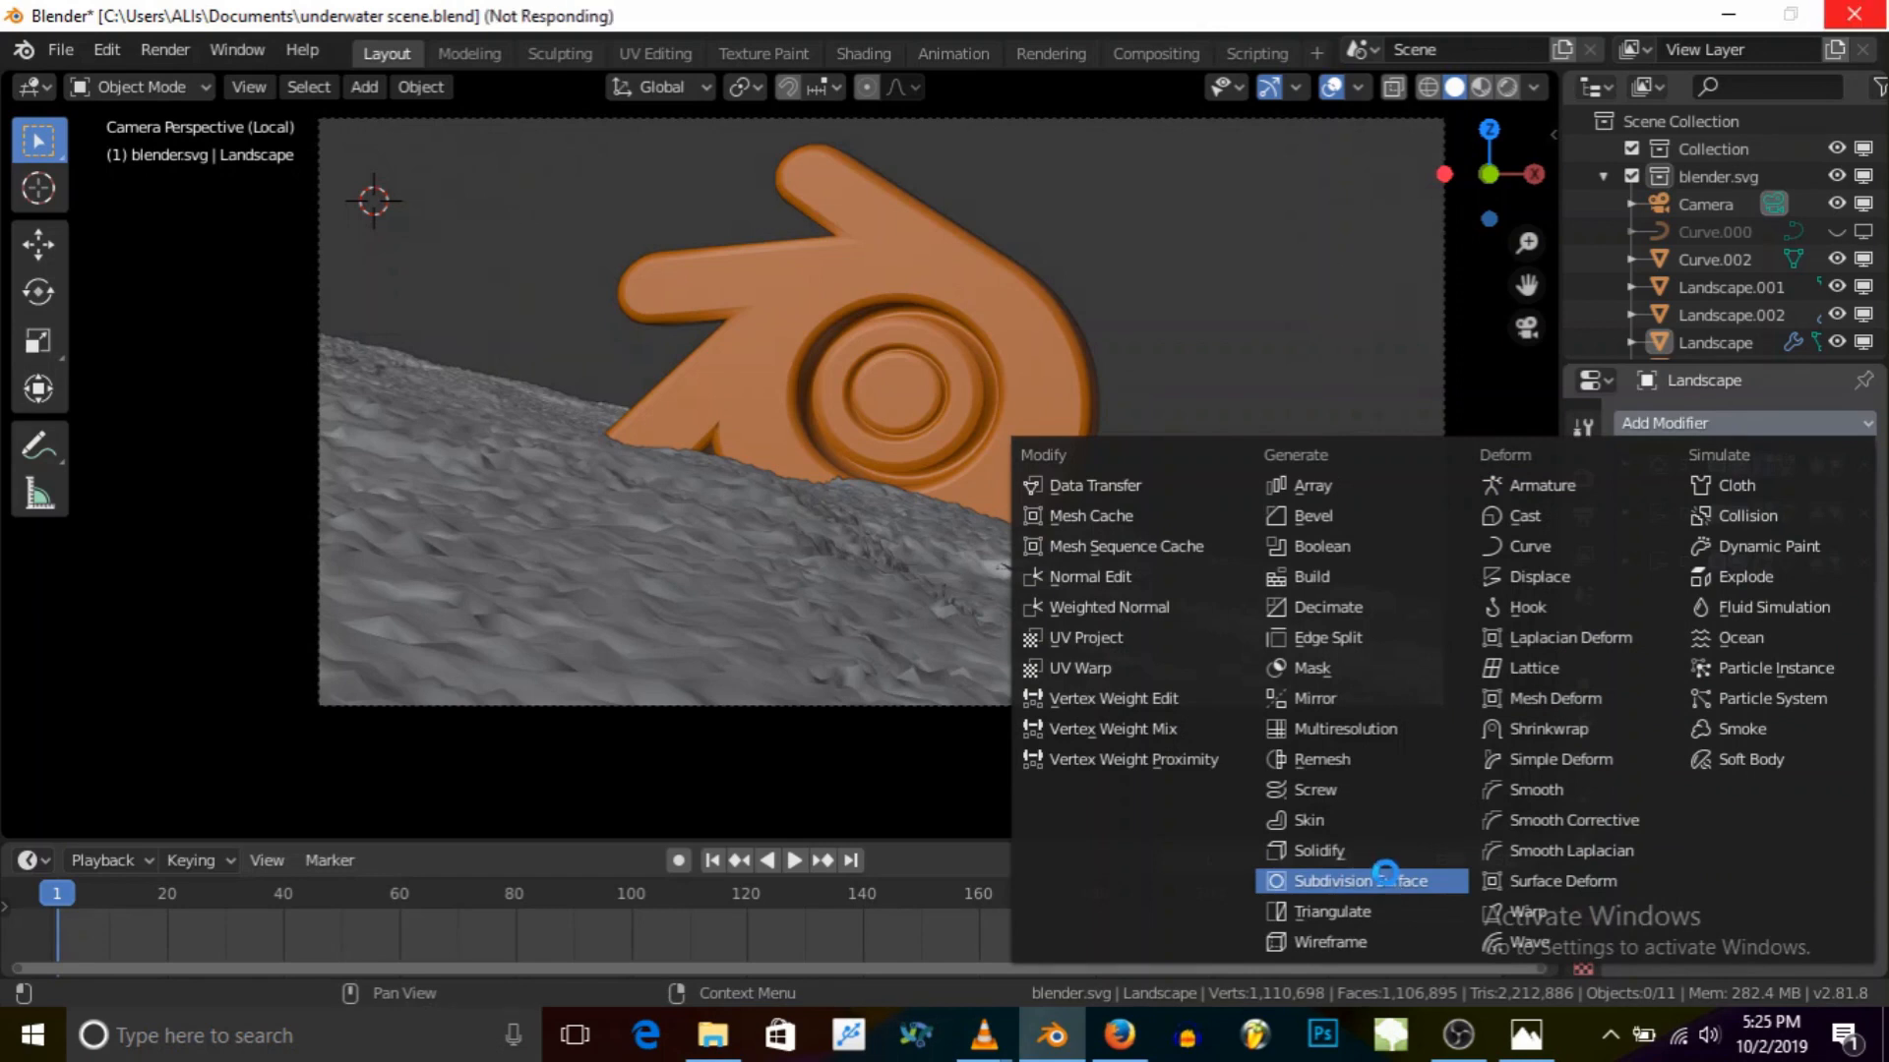
scroll(1091, 701, down, 3)
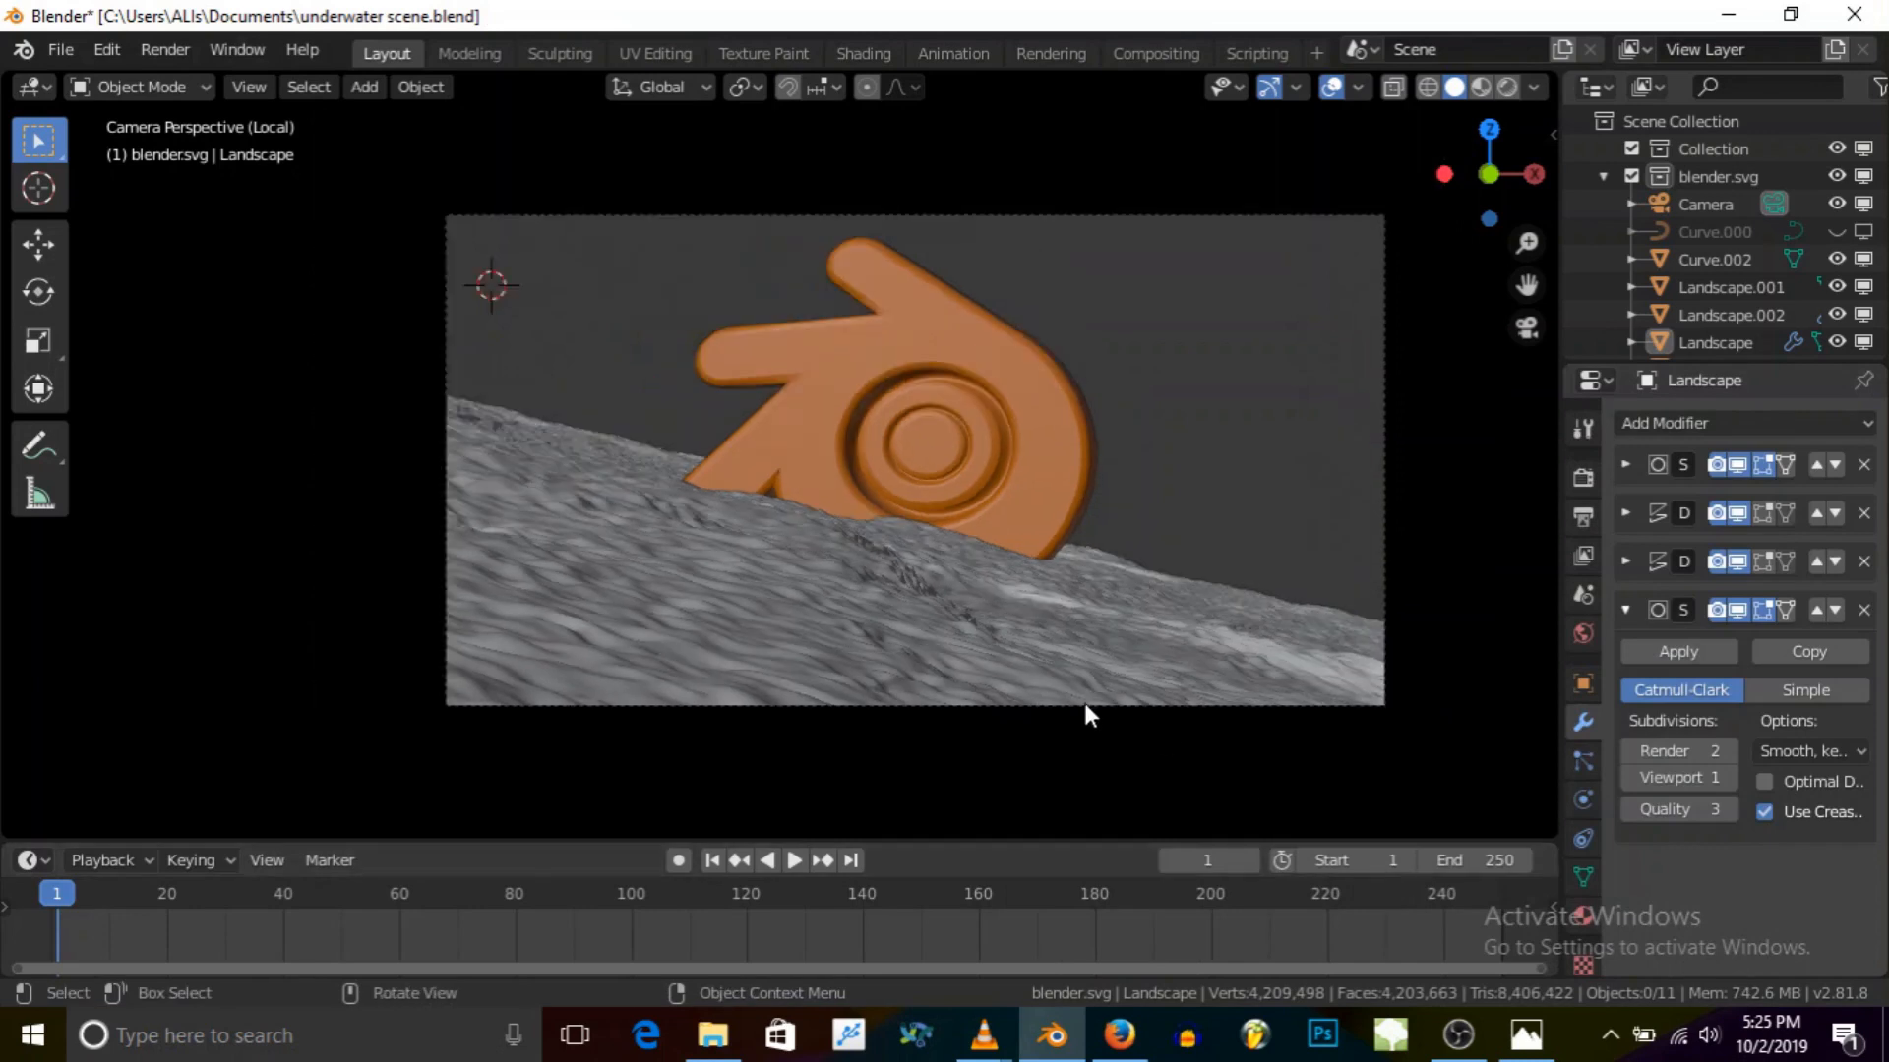
scroll(1251, 732, up, 2)
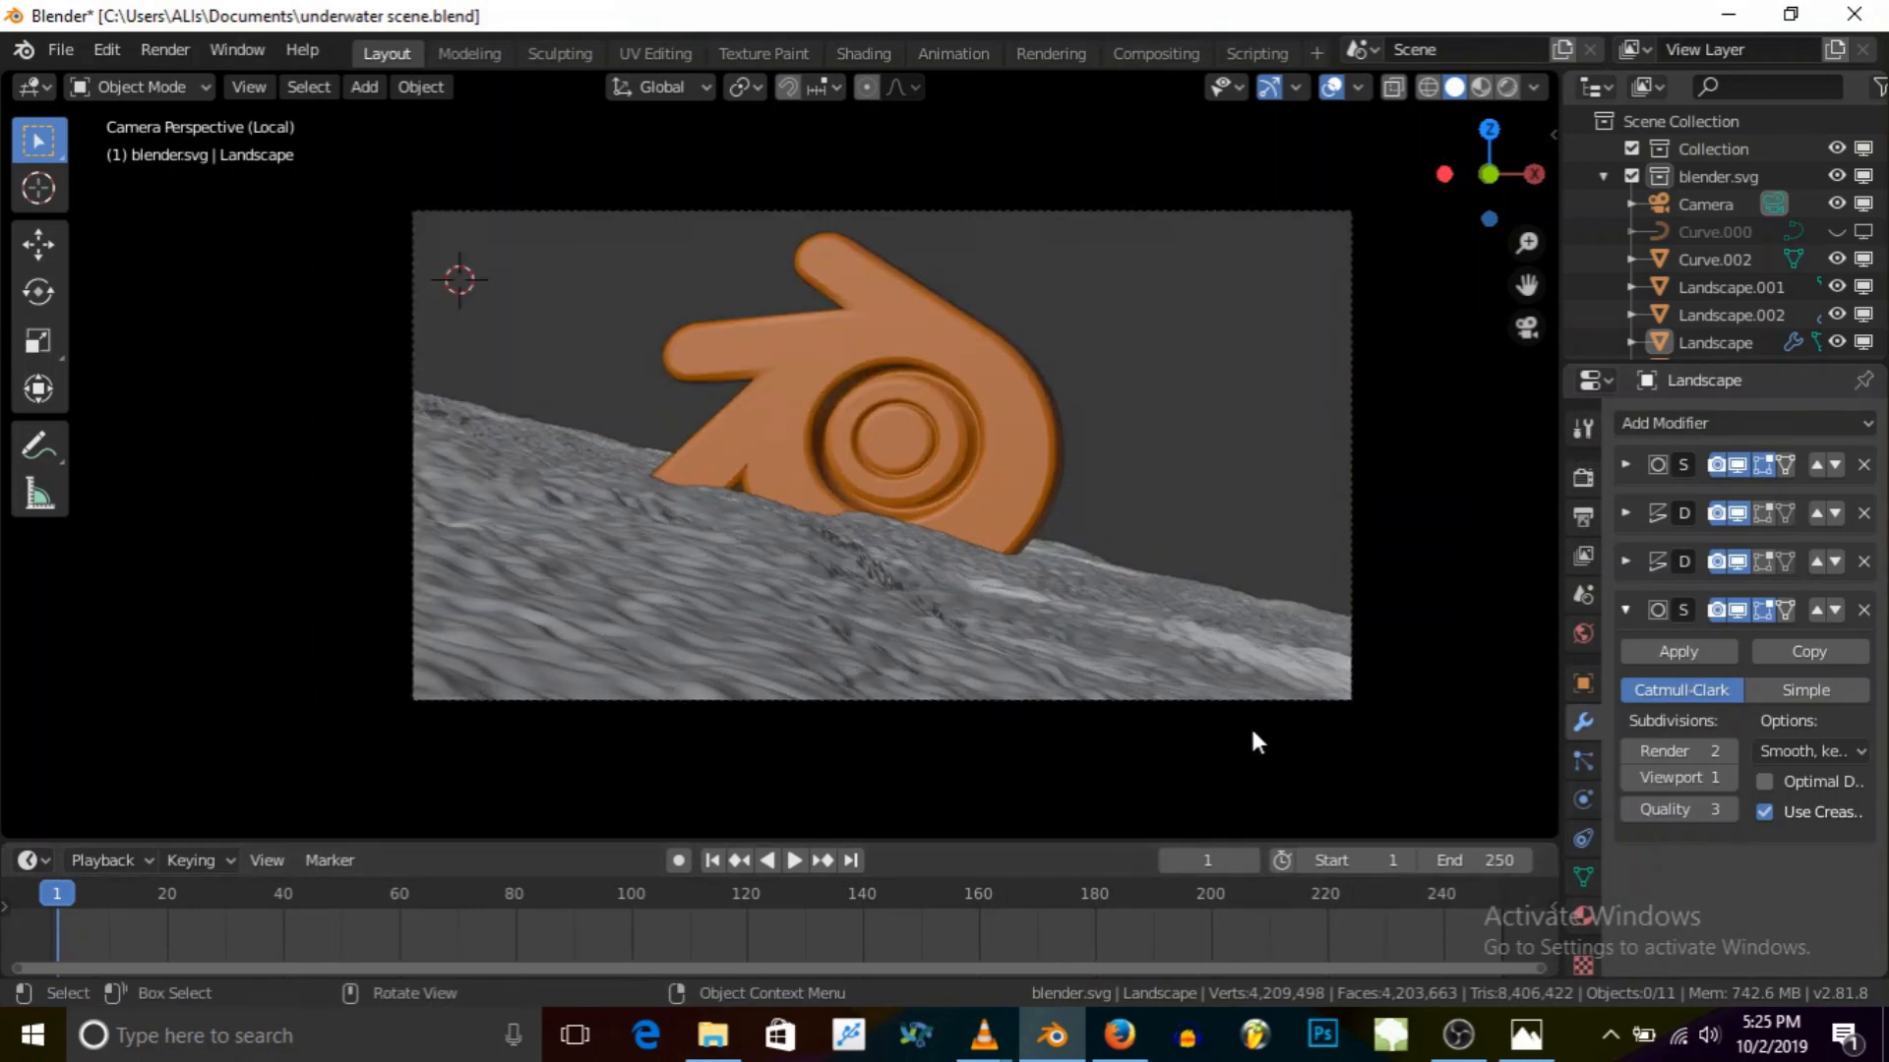
scroll(1019, 413, up, 3)
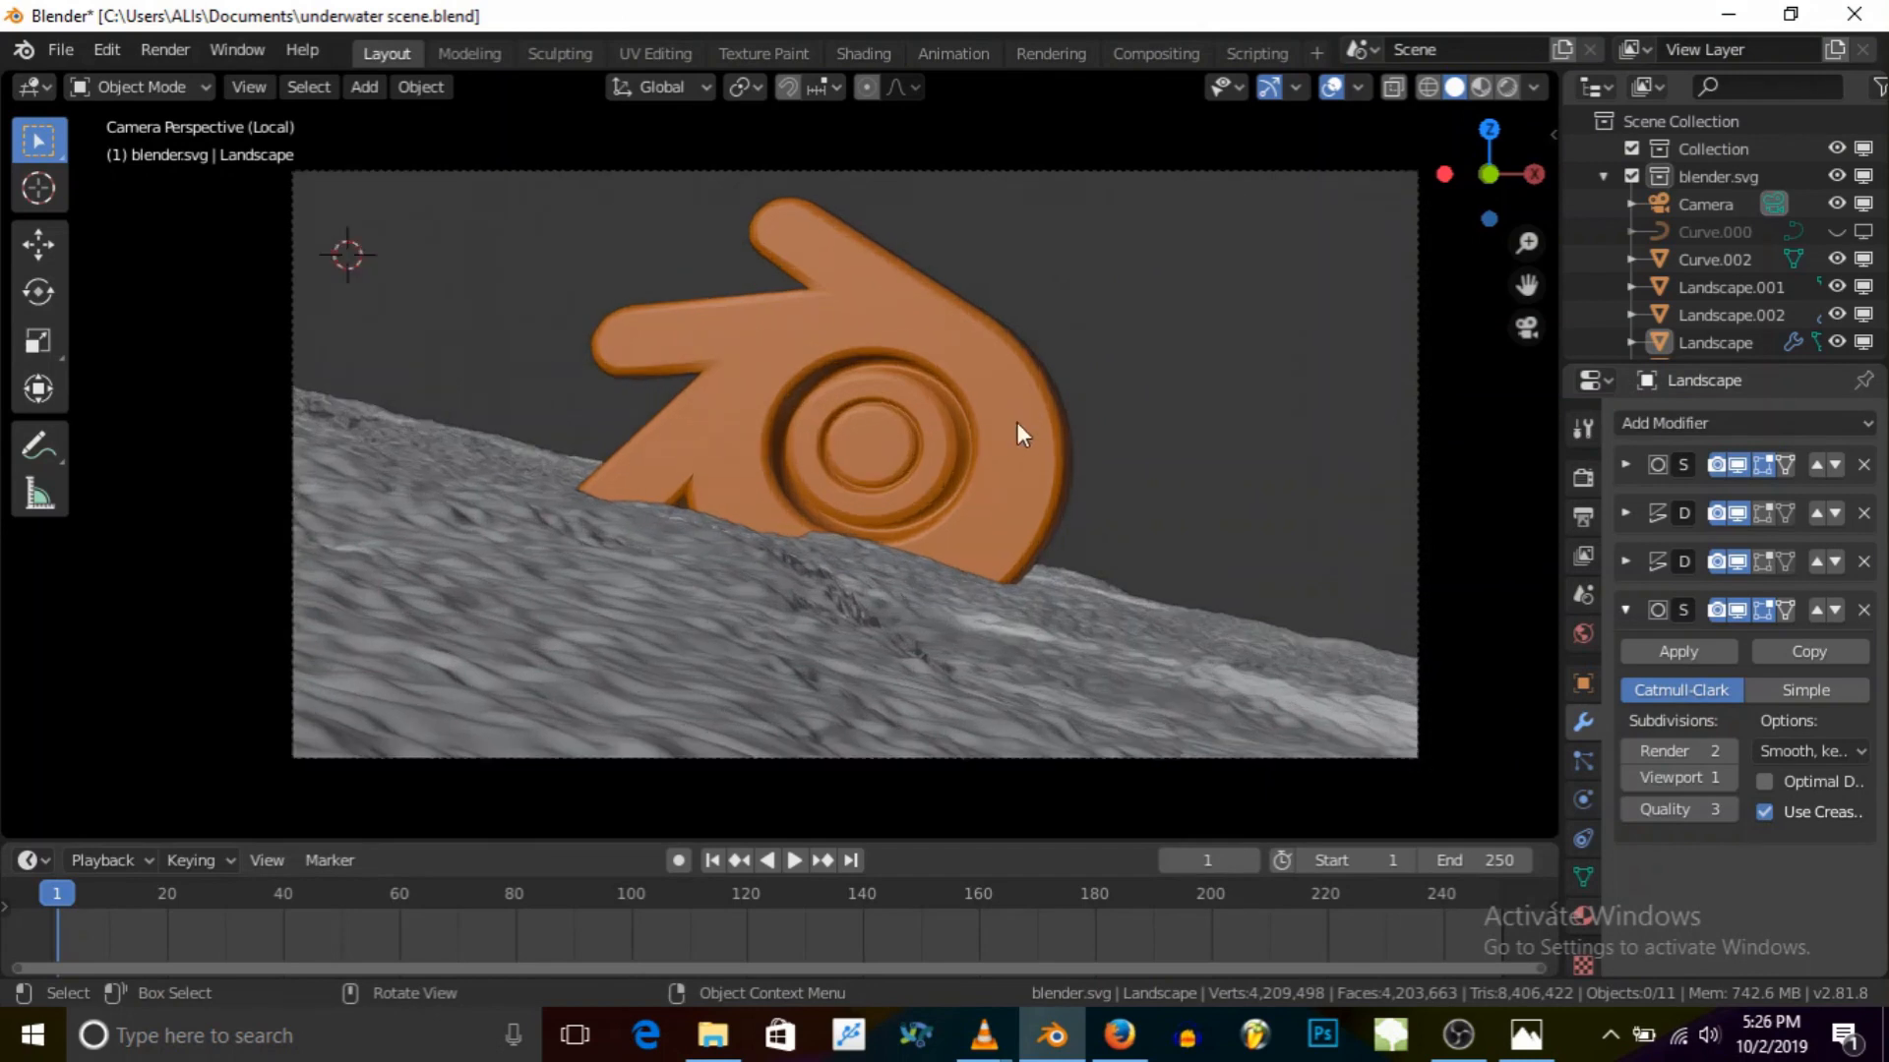
scroll(1092, 580, down, 4)
middle_drag(1100, 589, 954, 646)
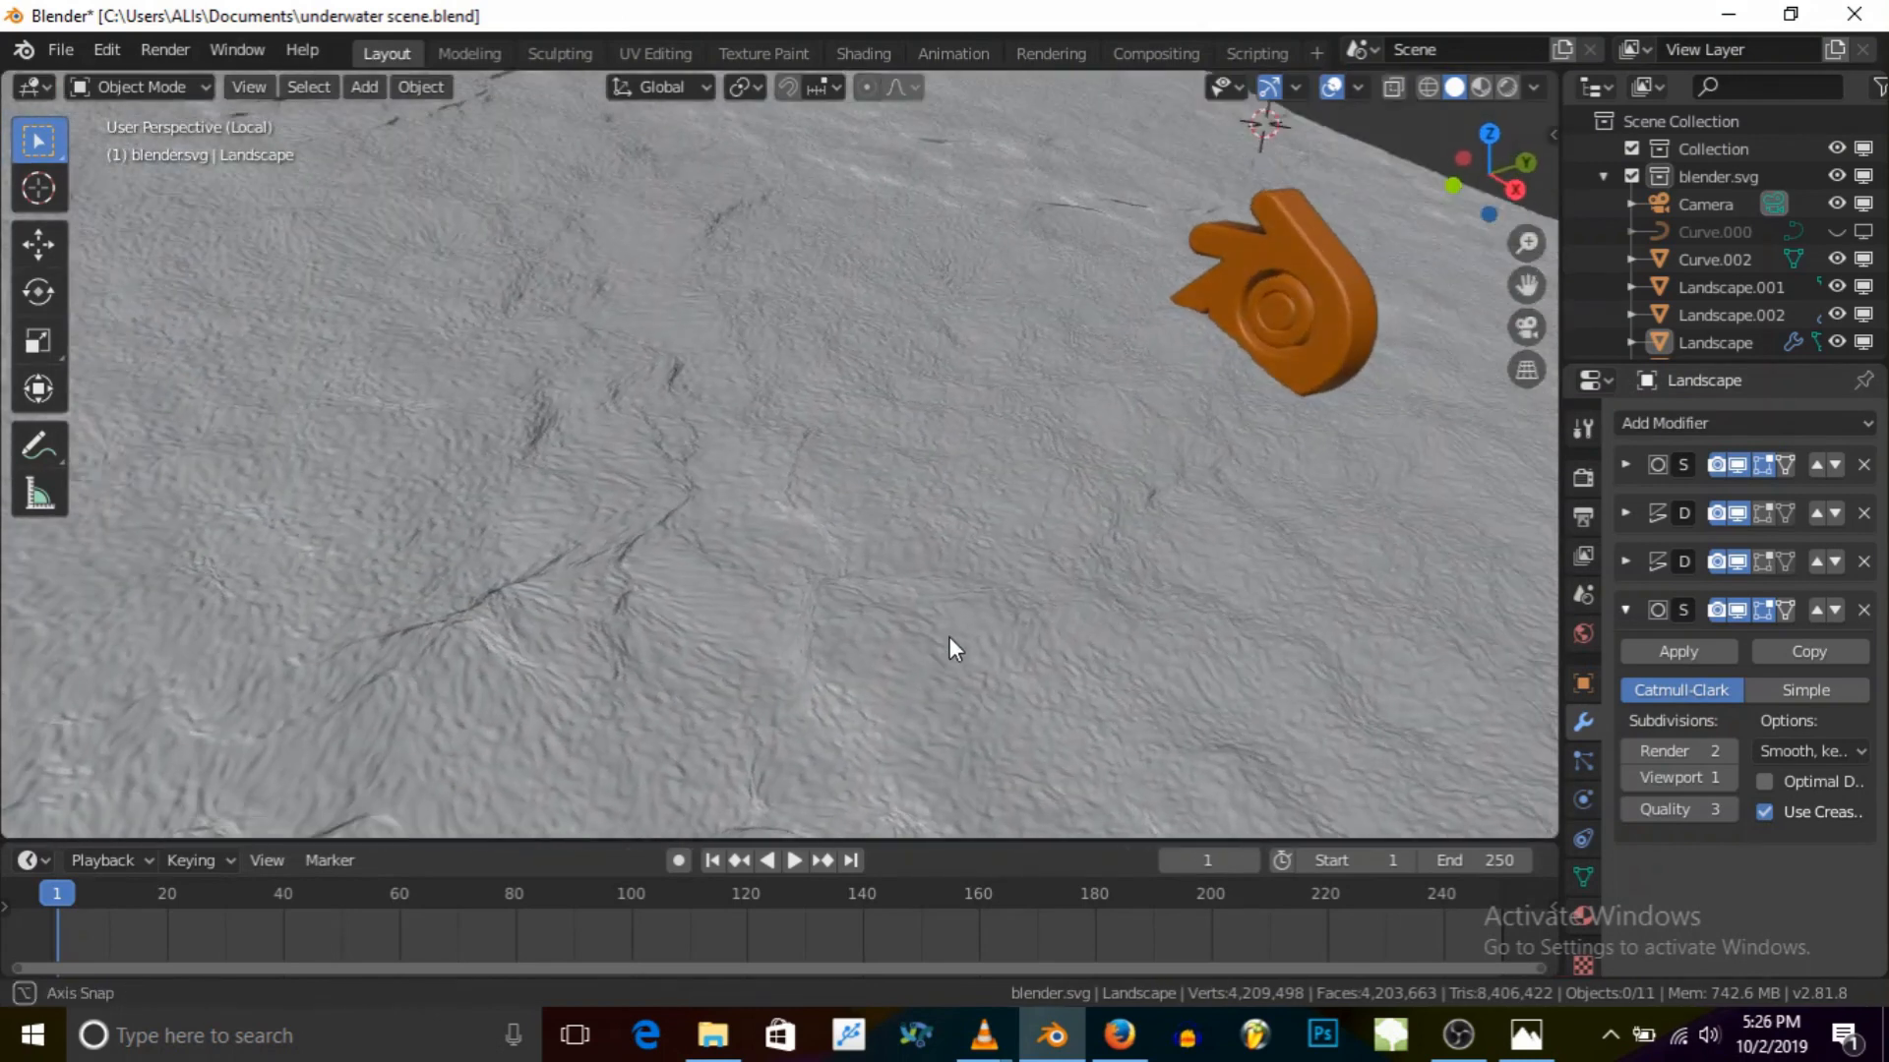
Step: Set the floor's first Displace modifier strength to 0.17, check it through the camera, and save the file
middle_drag(1168, 632, 960, 657)
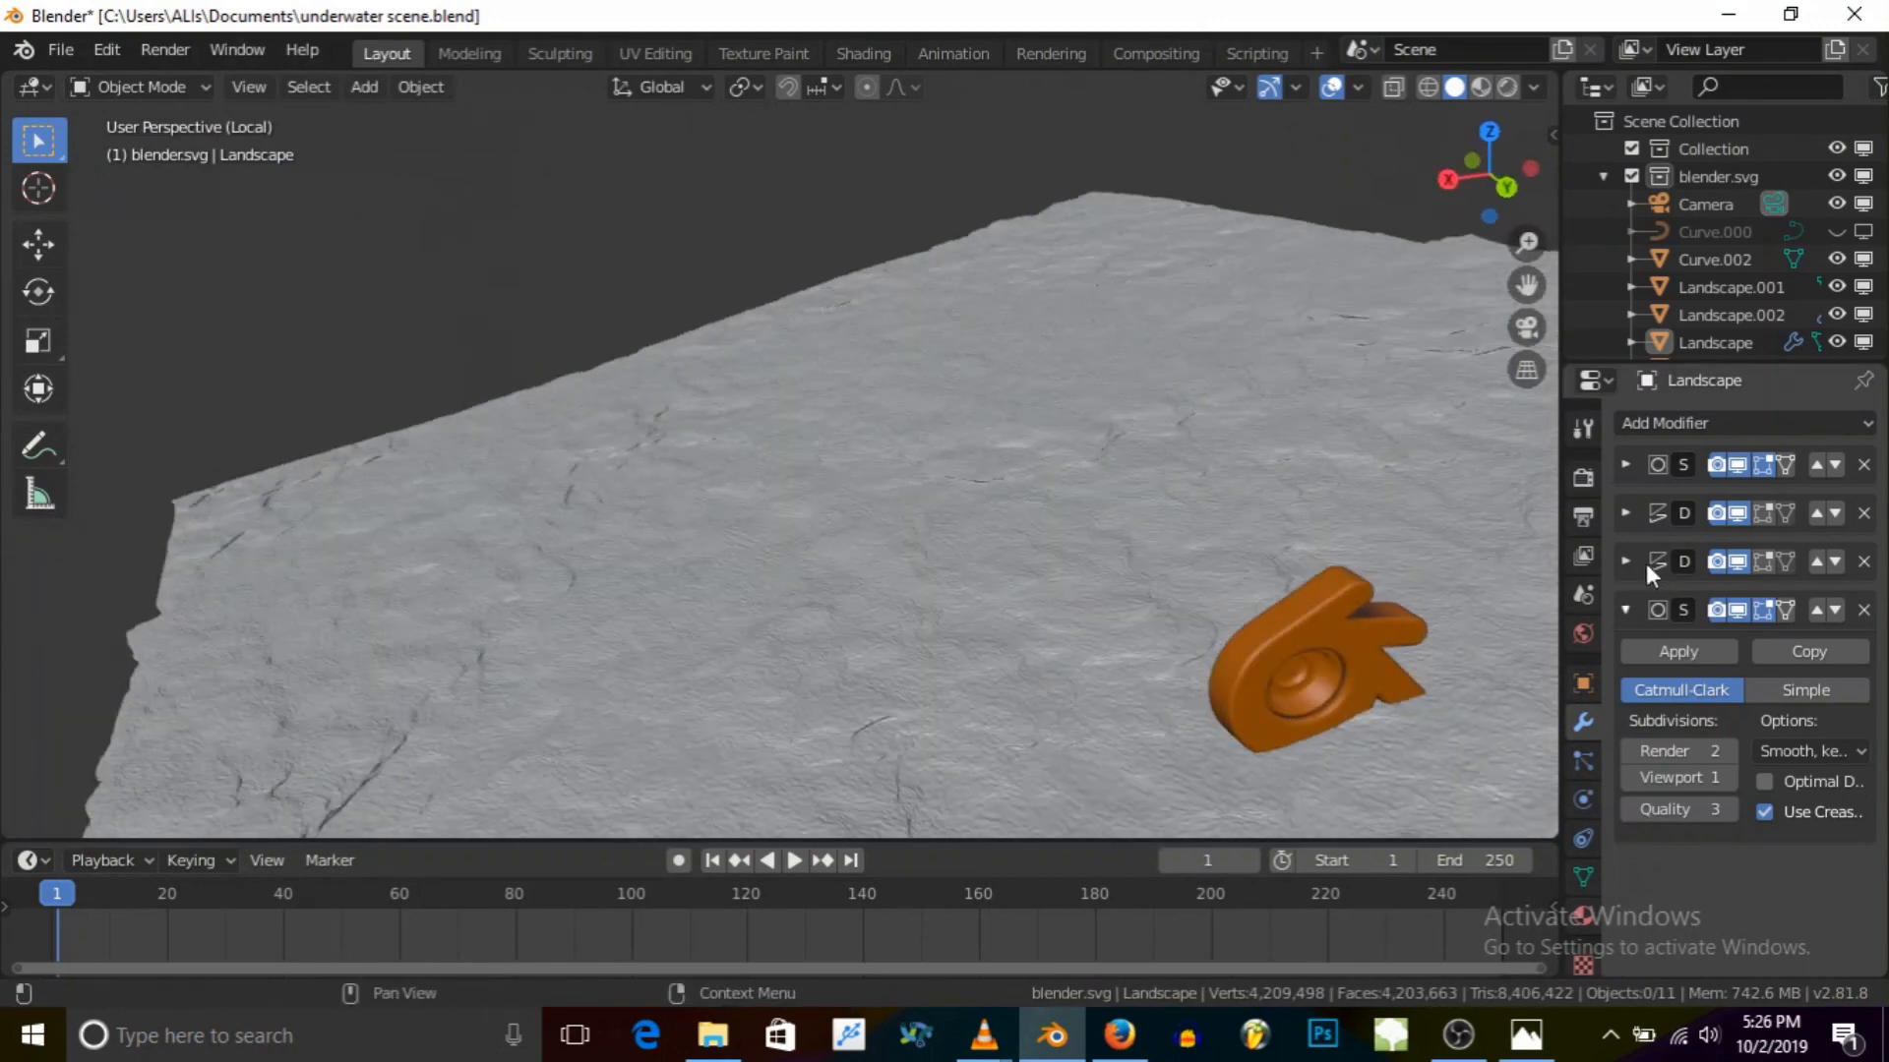
click(1625, 512)
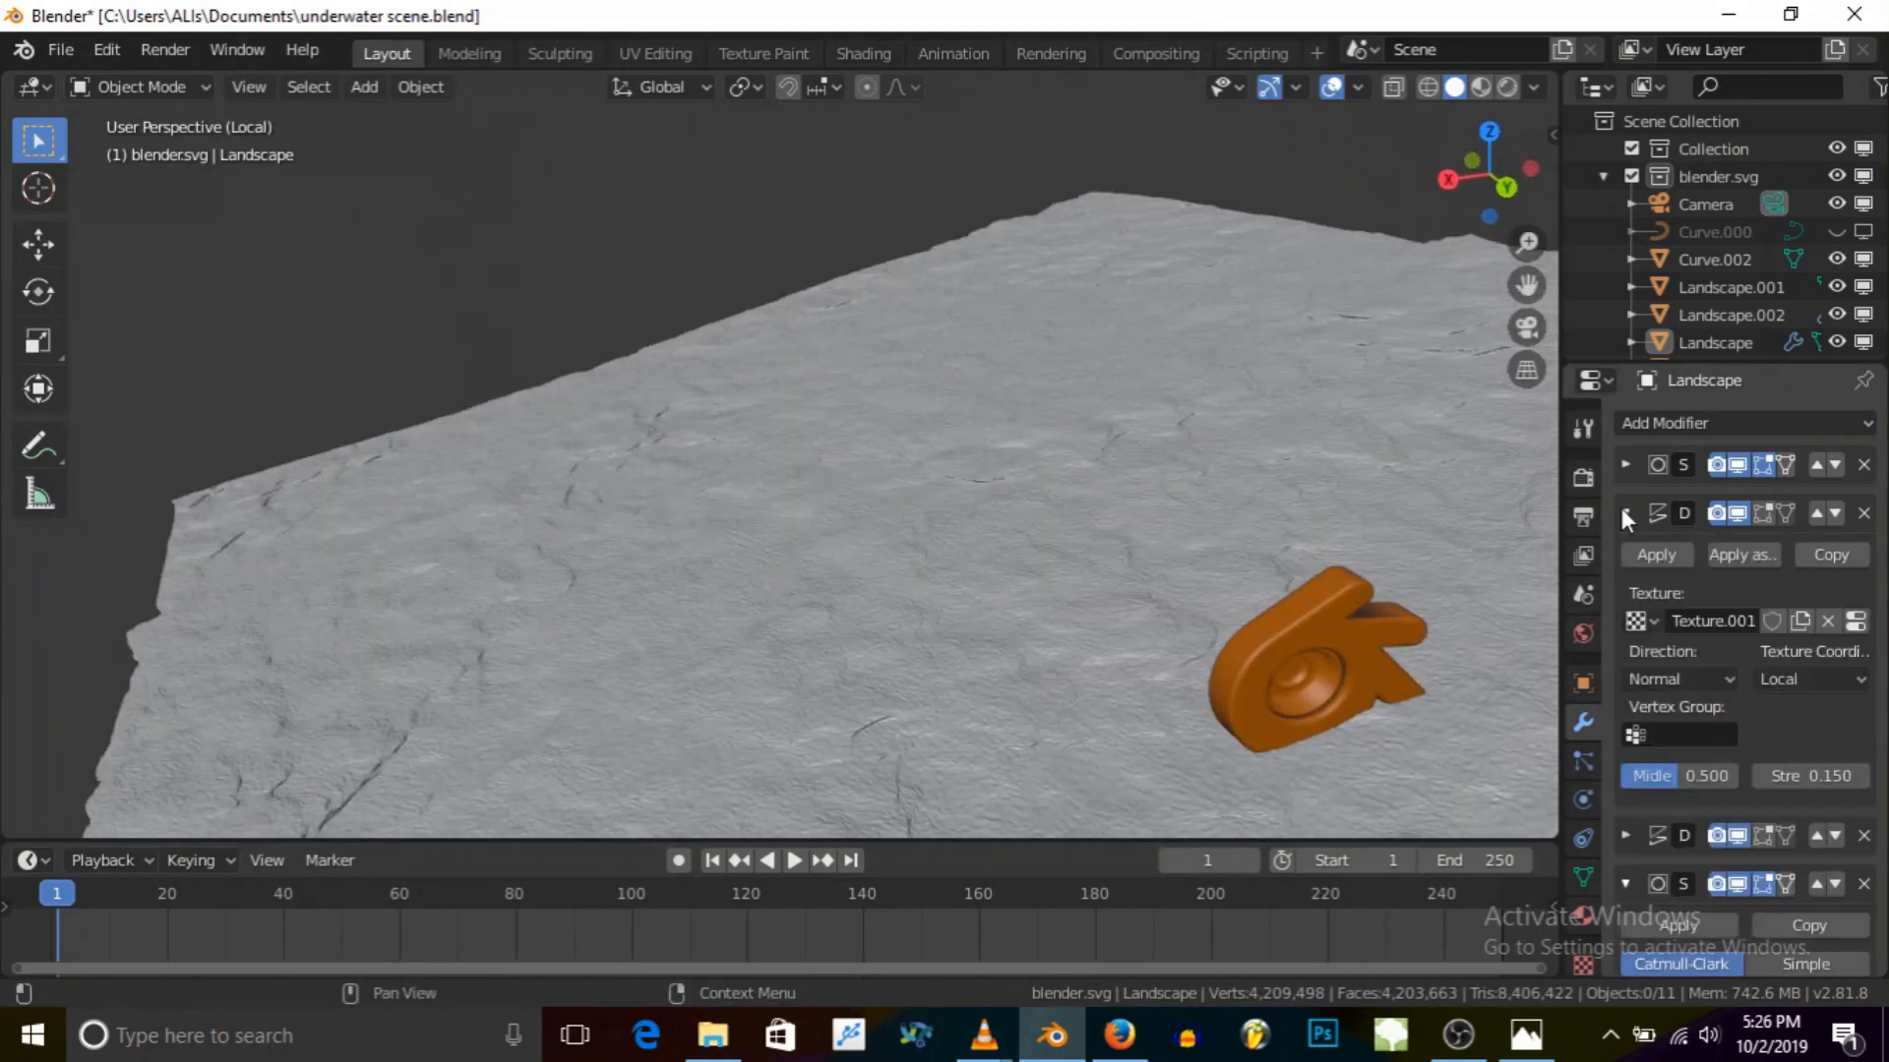
click(1809, 776)
click(1814, 773)
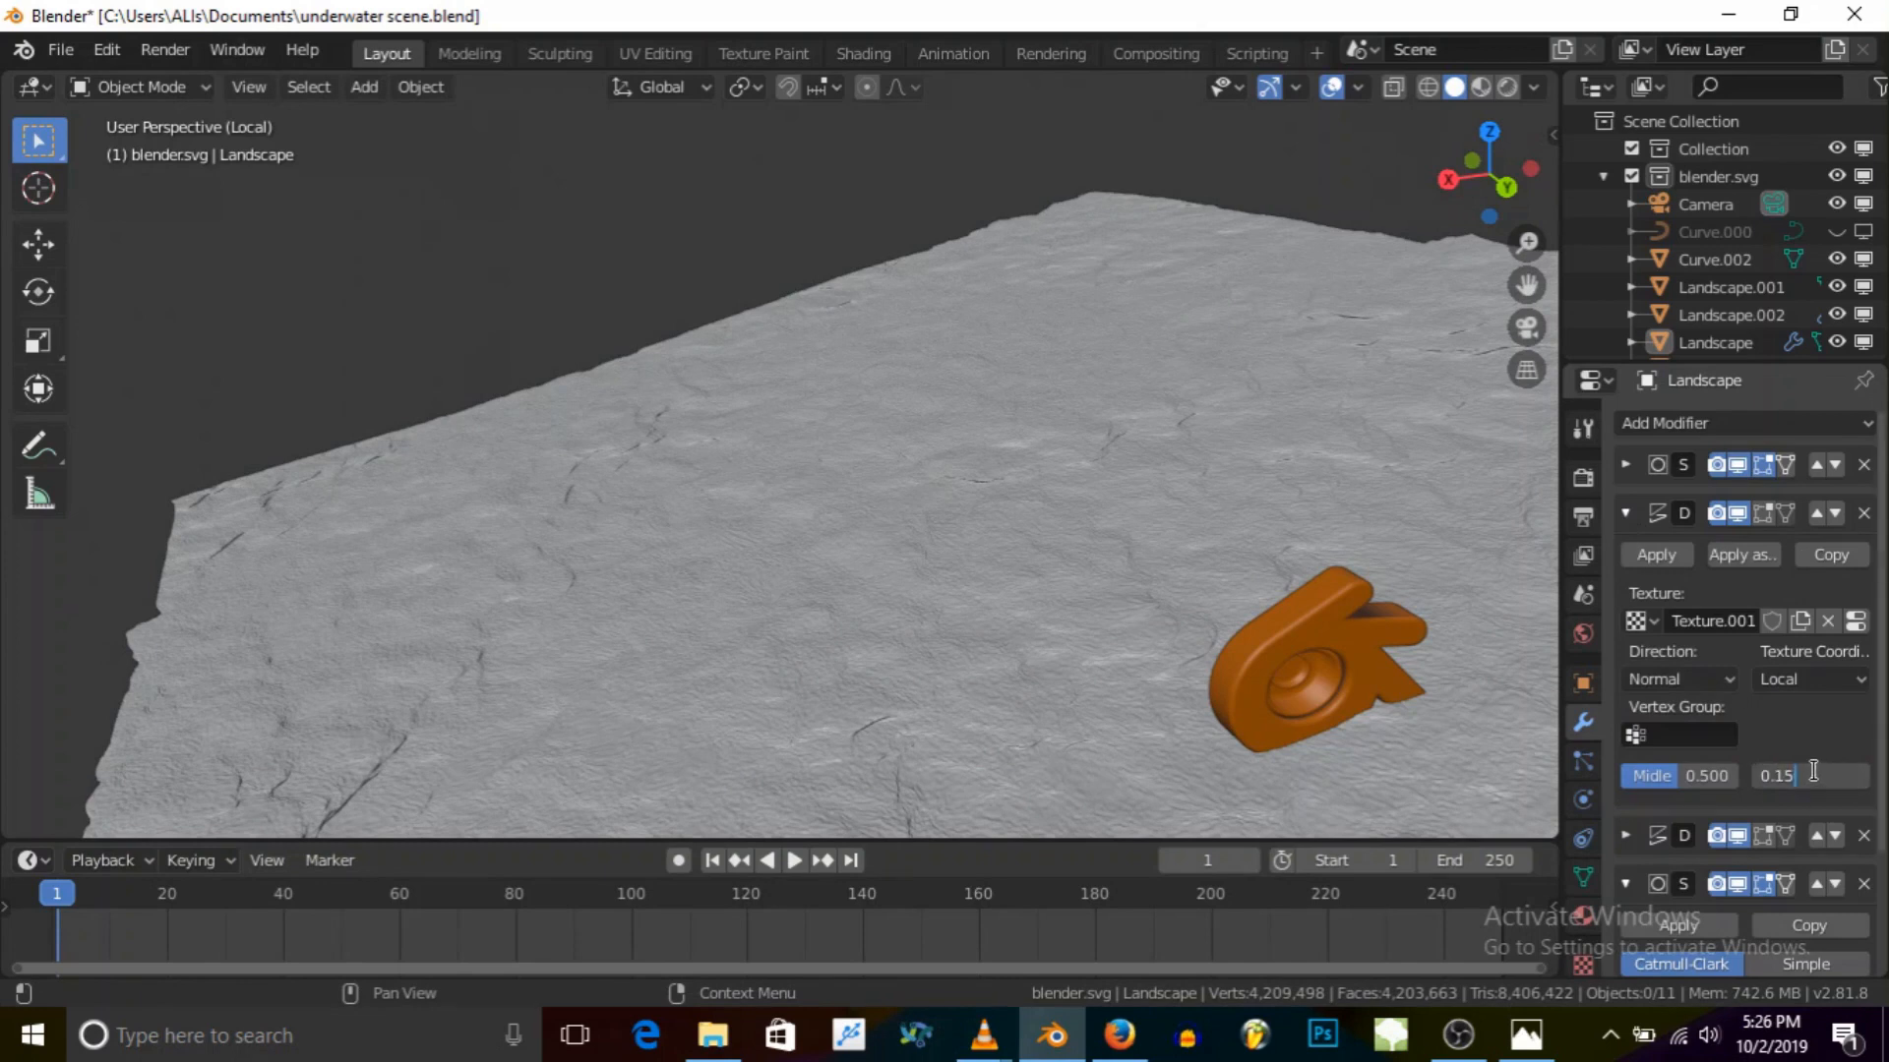
key(BackSpace)
text(70)
click(1527, 327)
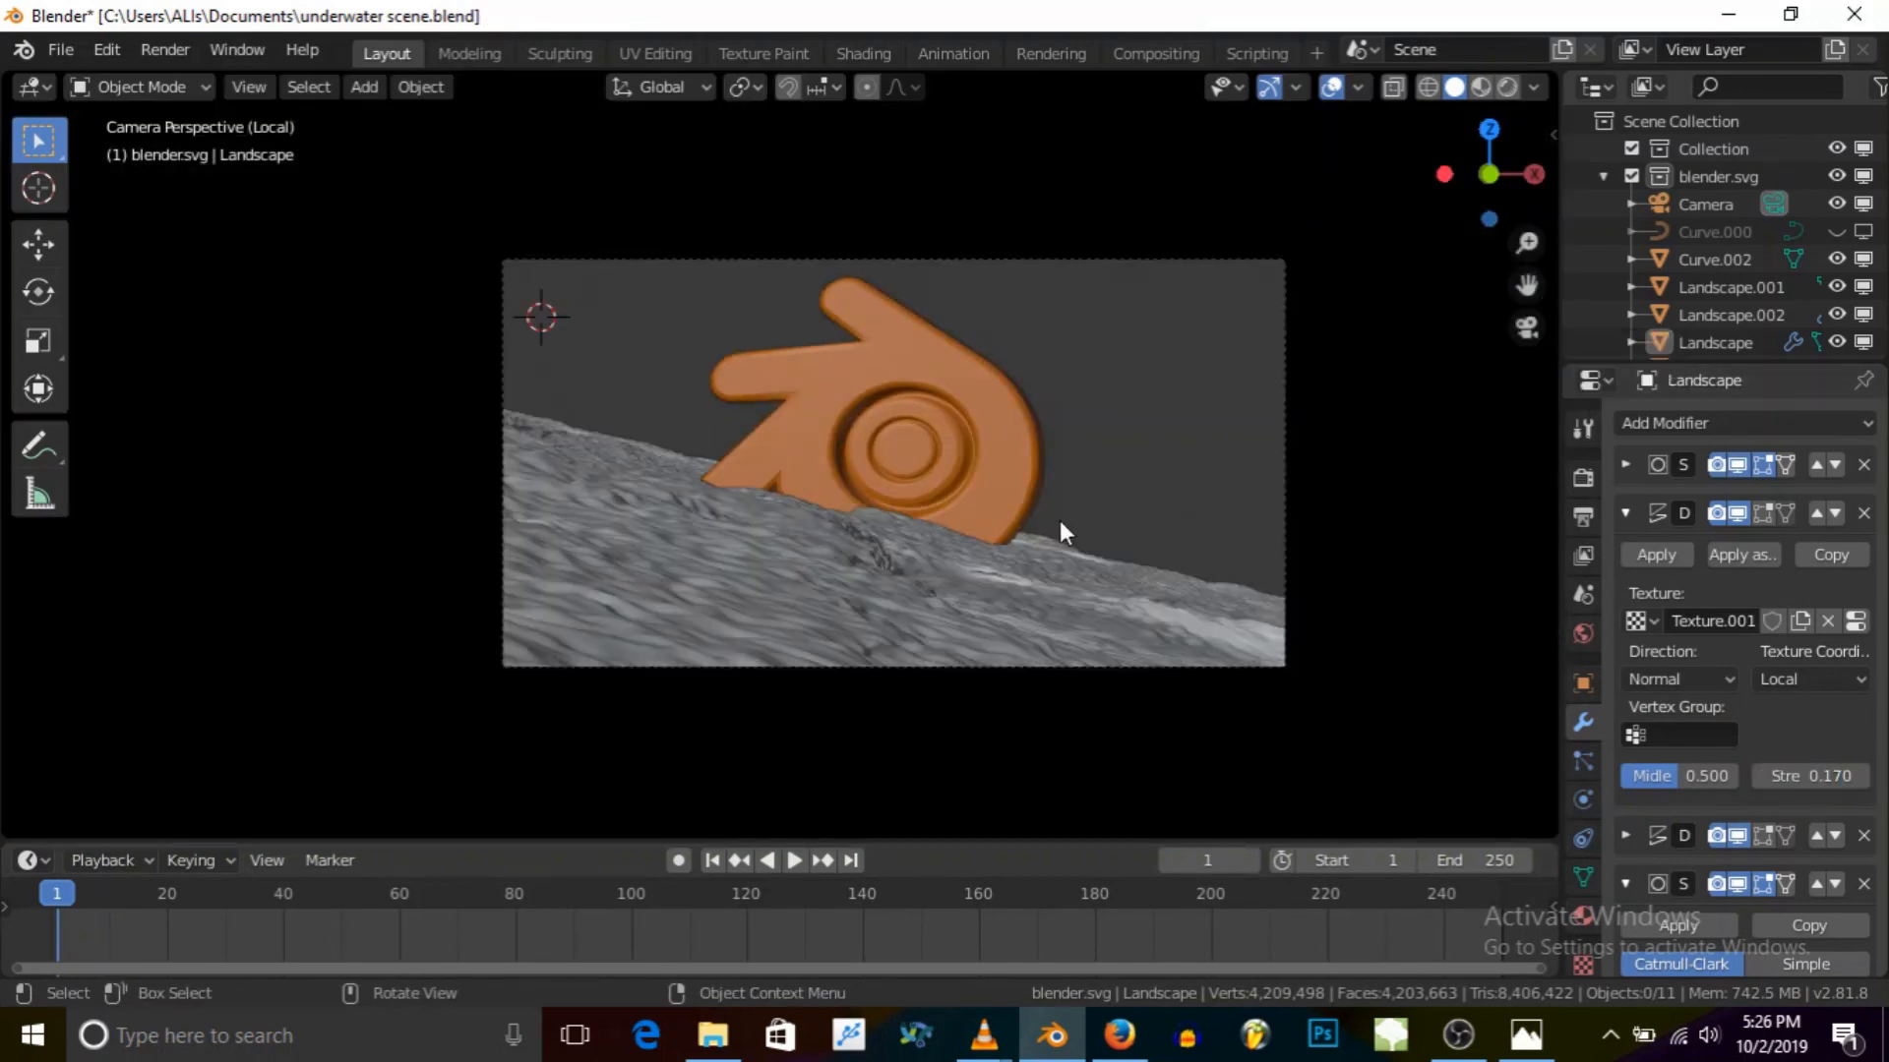
scroll(1056, 537, up, 1)
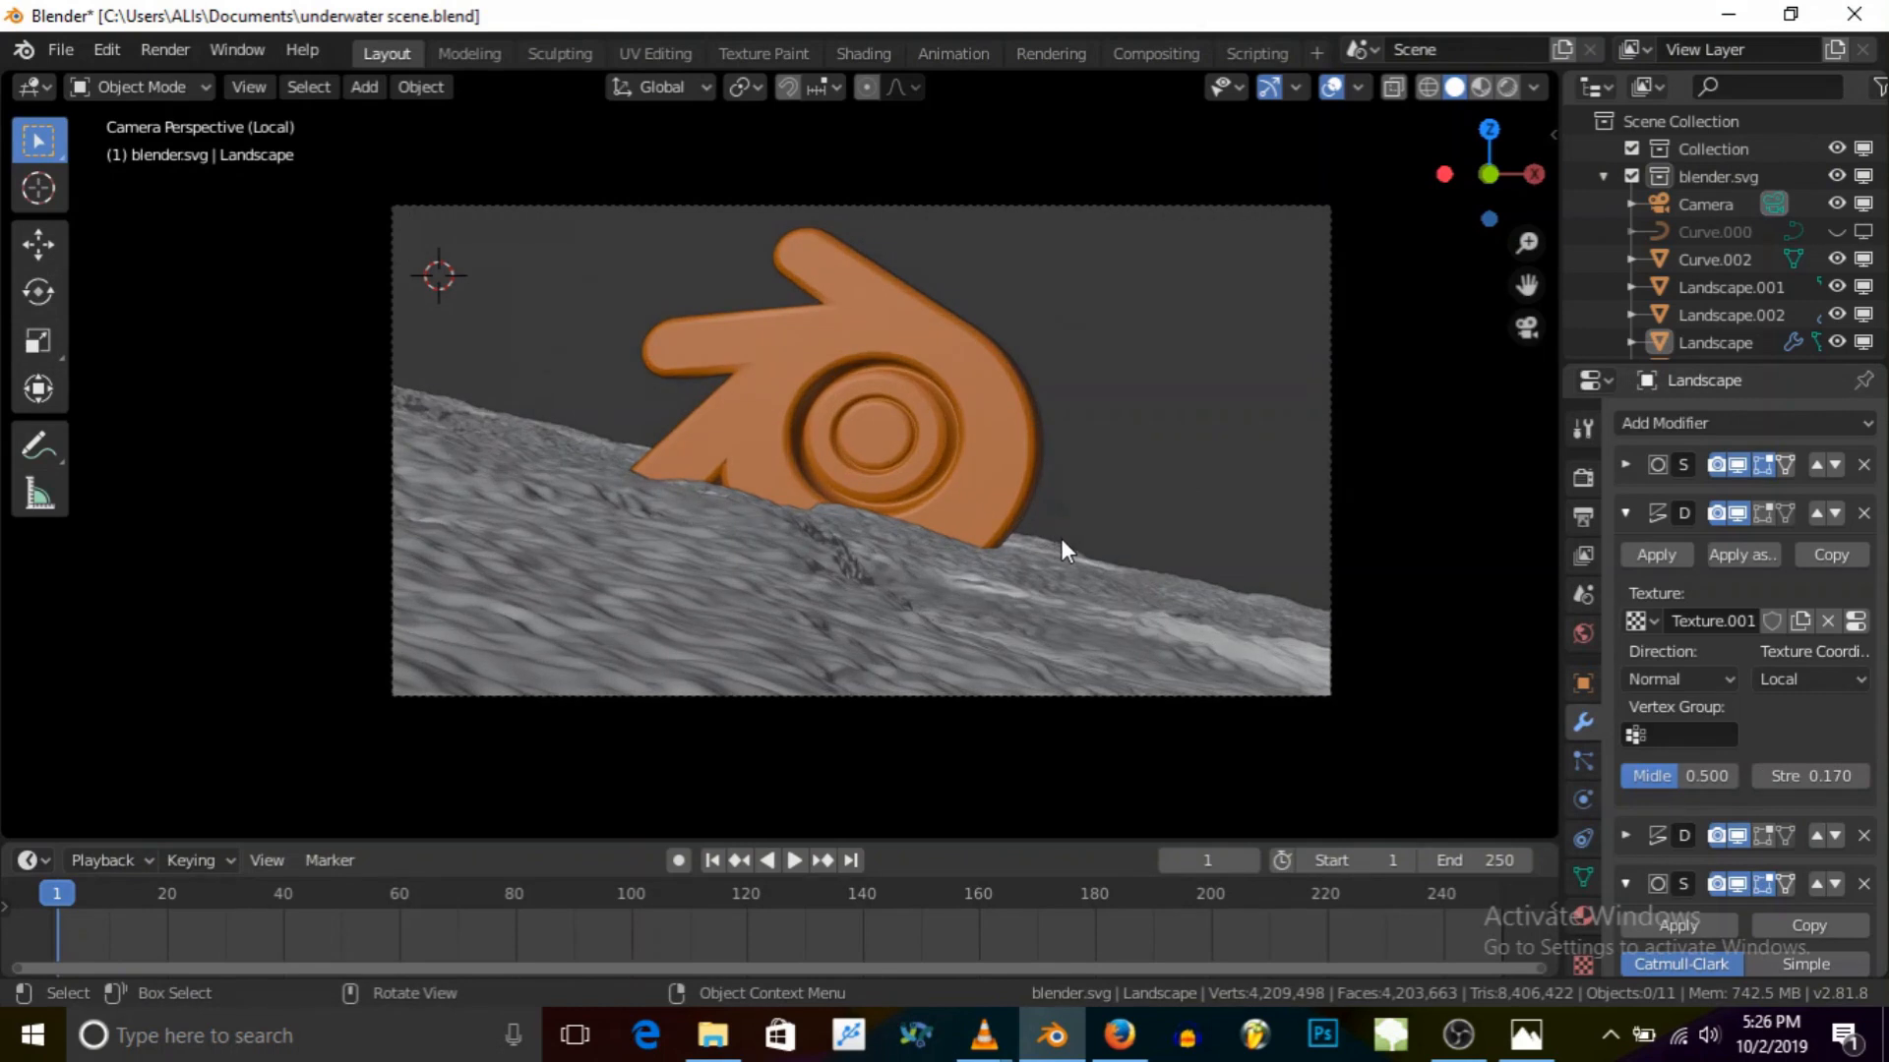
key(ctrl)
key(ctrl+s)
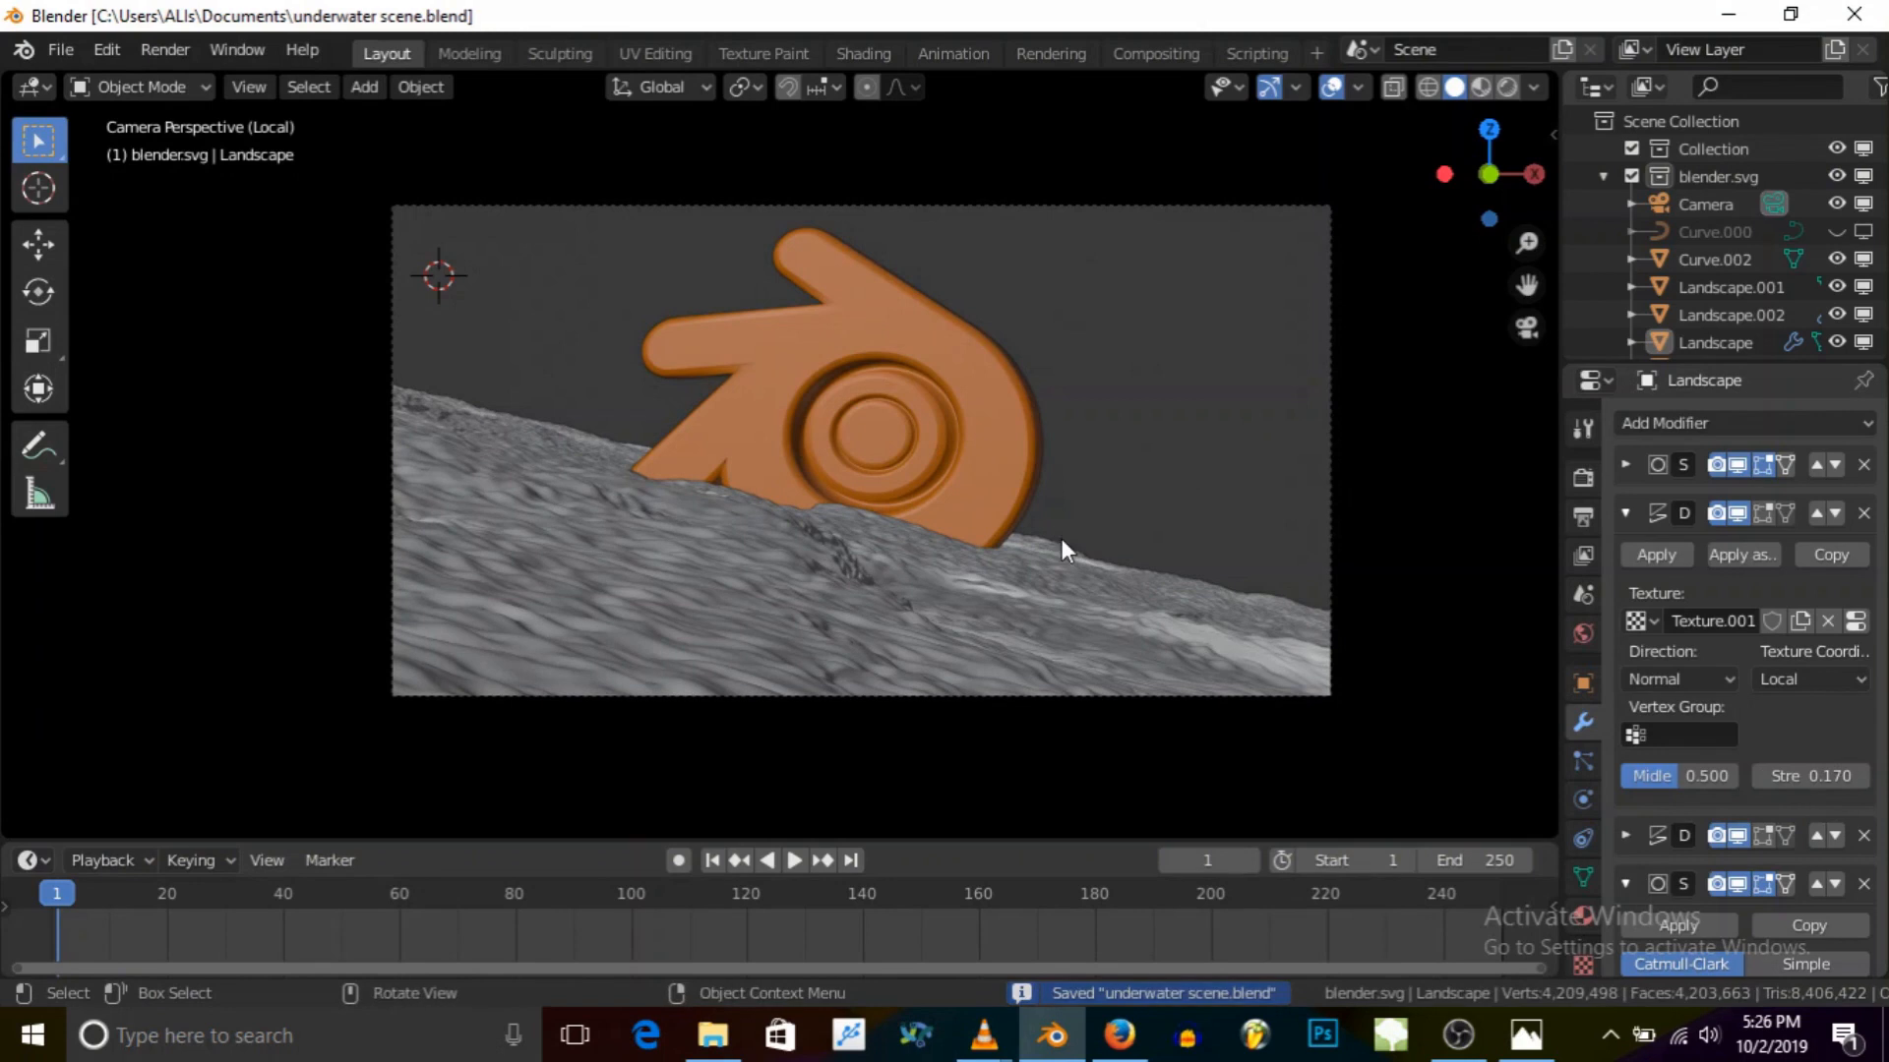
Step: Set the last Subdivision Surface modifier's render subdivisions to 1 and collapse the expanded modifiers
scroll(1766, 864, down, 3)
click(1623, 876)
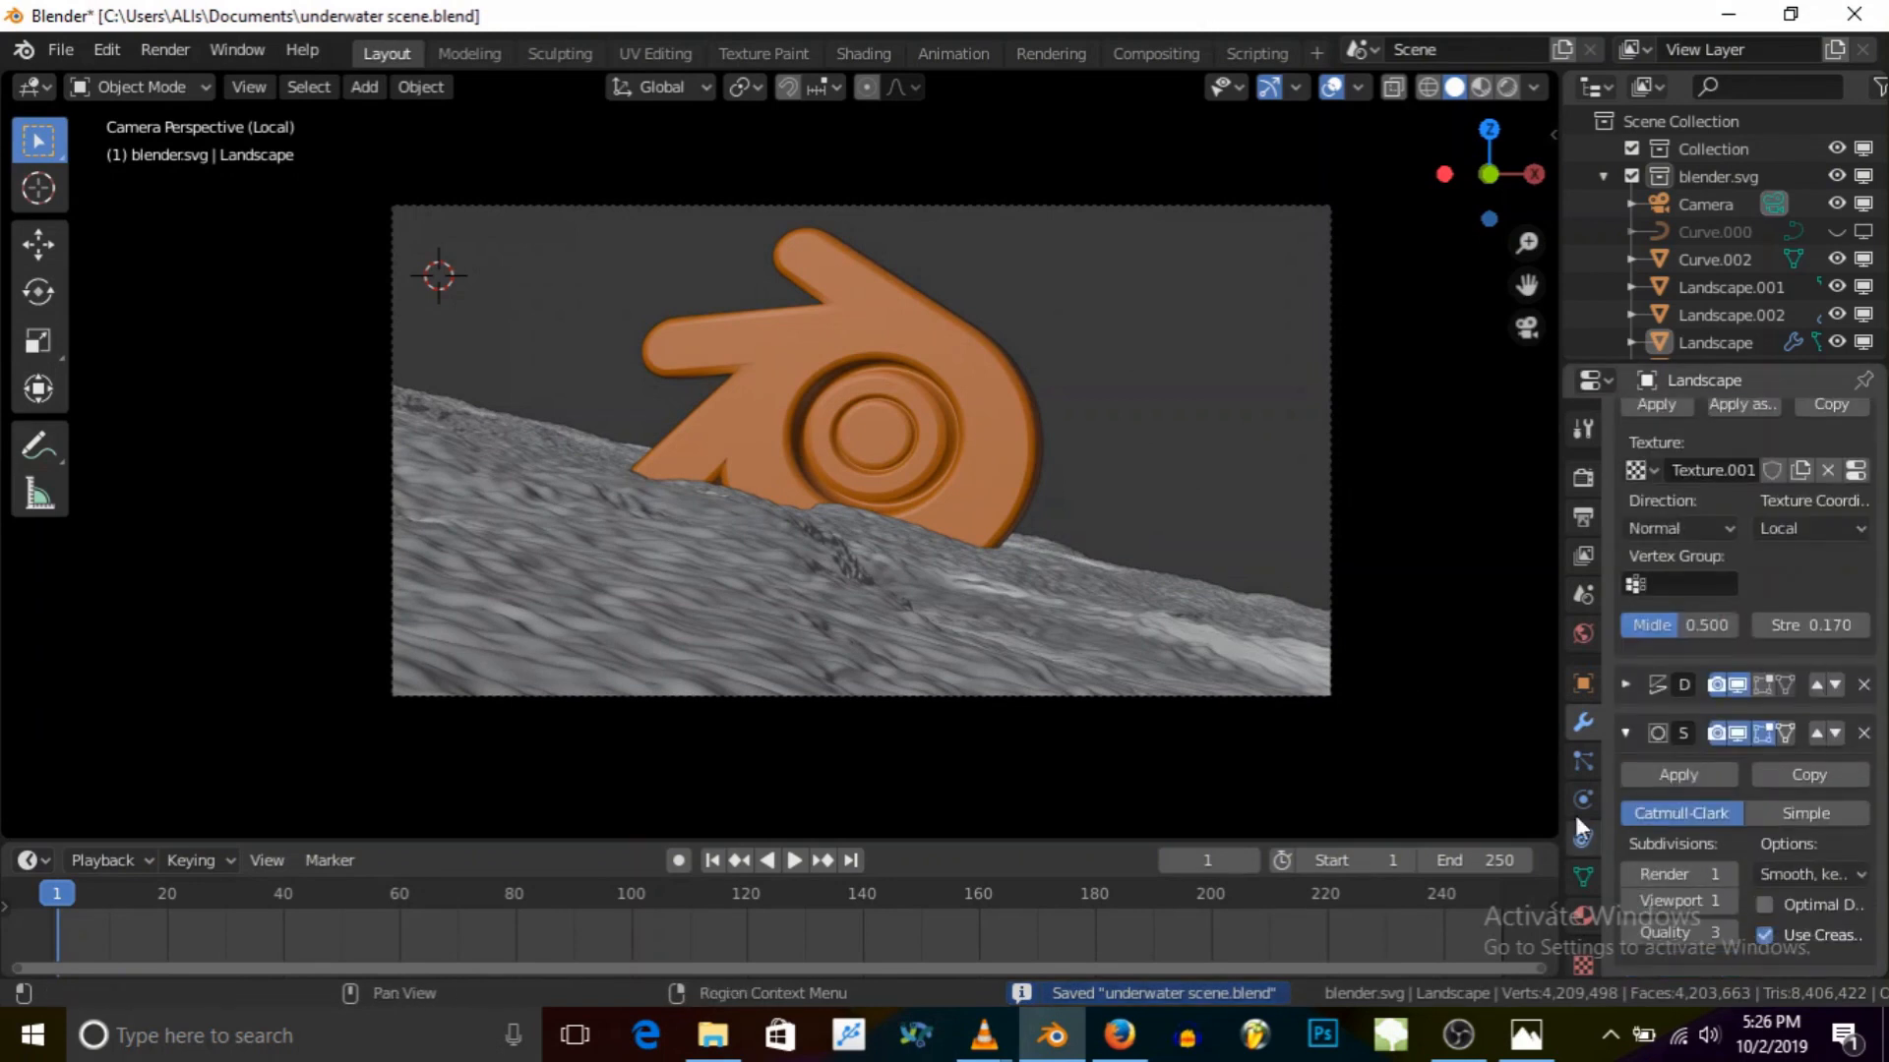
click(1624, 733)
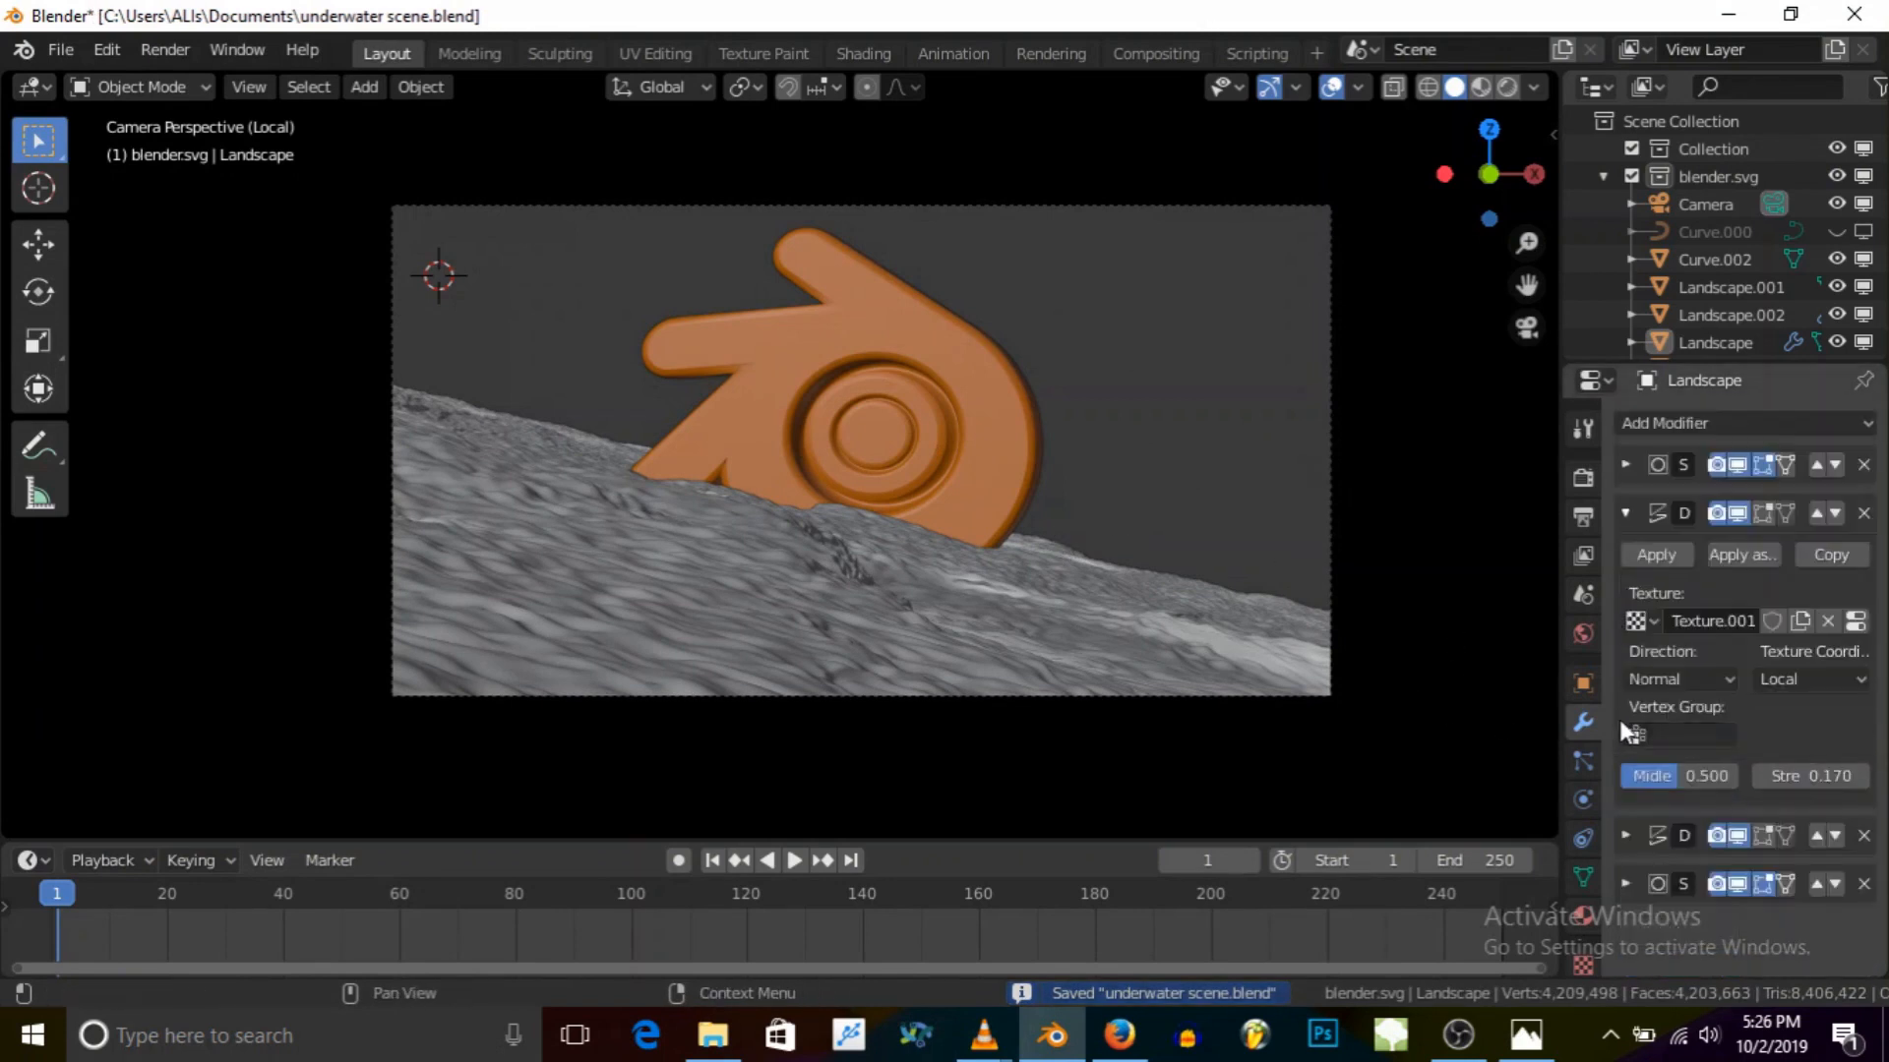
click(1628, 512)
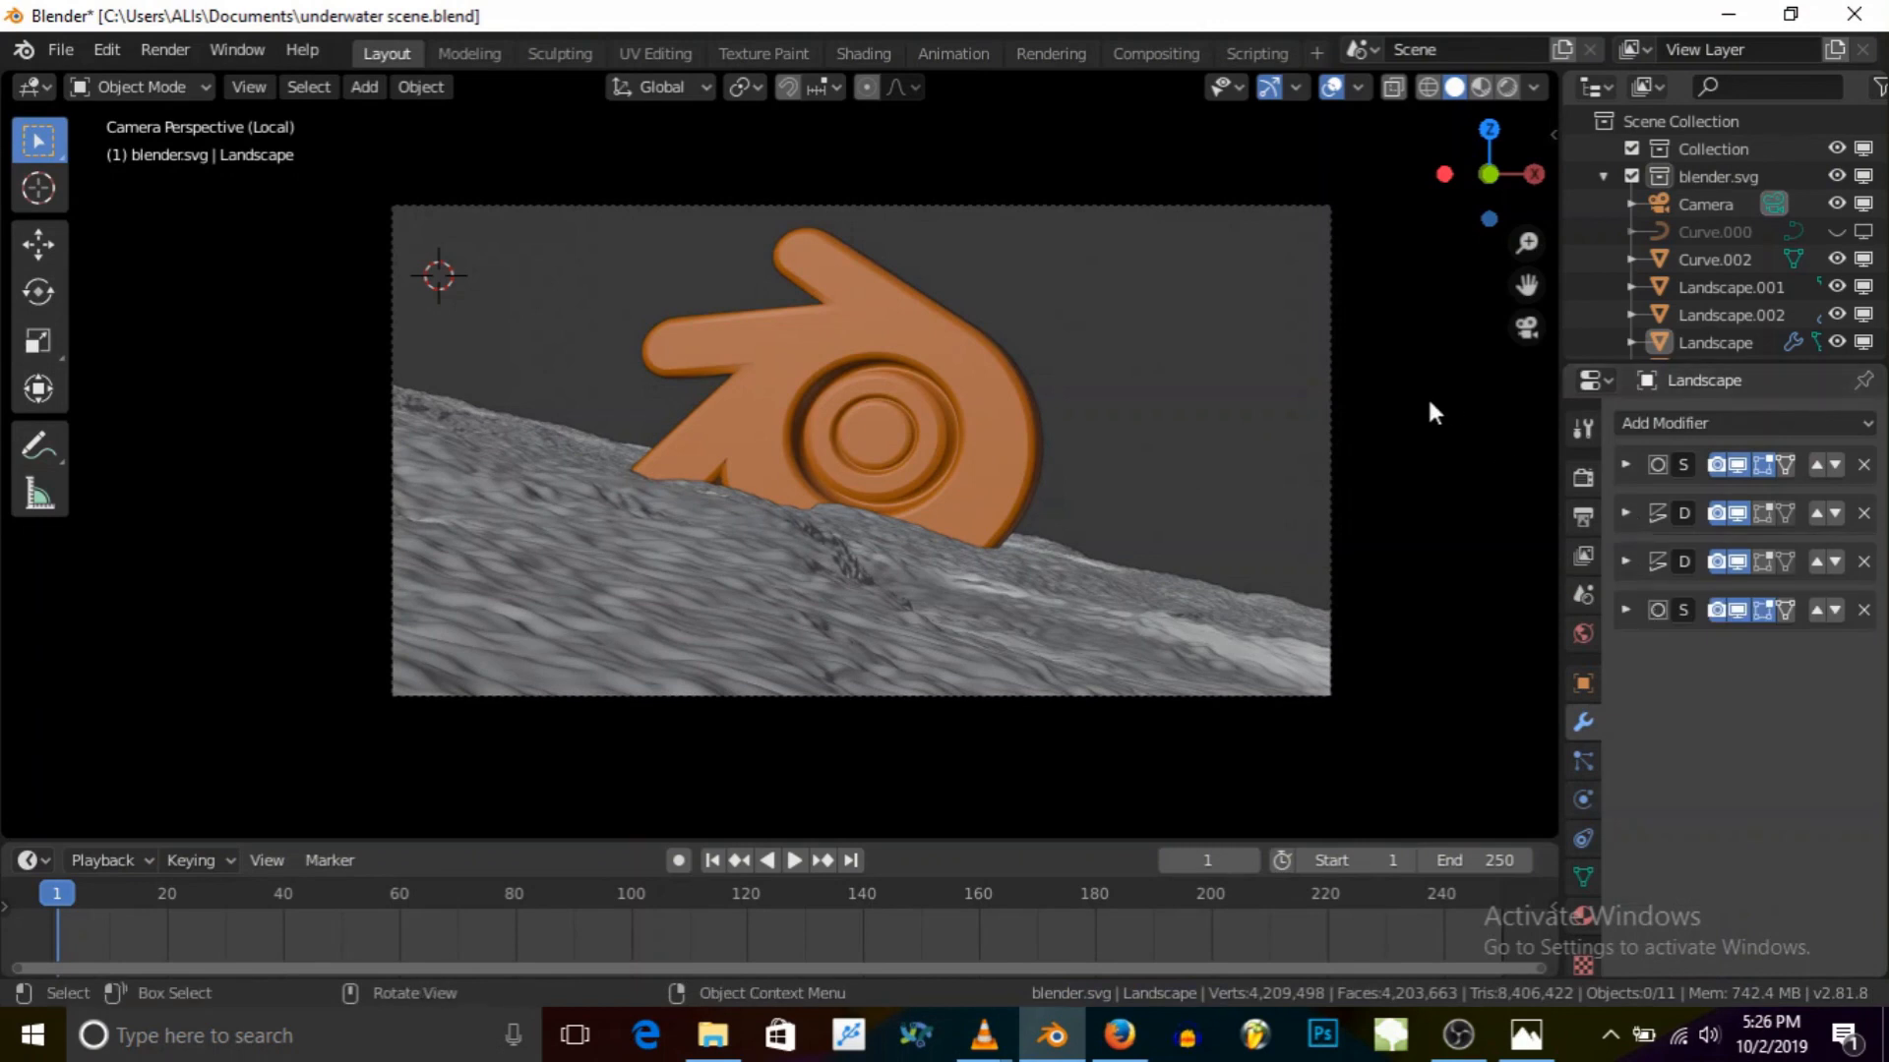
Step: Exit local view to bring back the whole scene and check the composition through the camera
middle_drag(1314, 362, 974, 413)
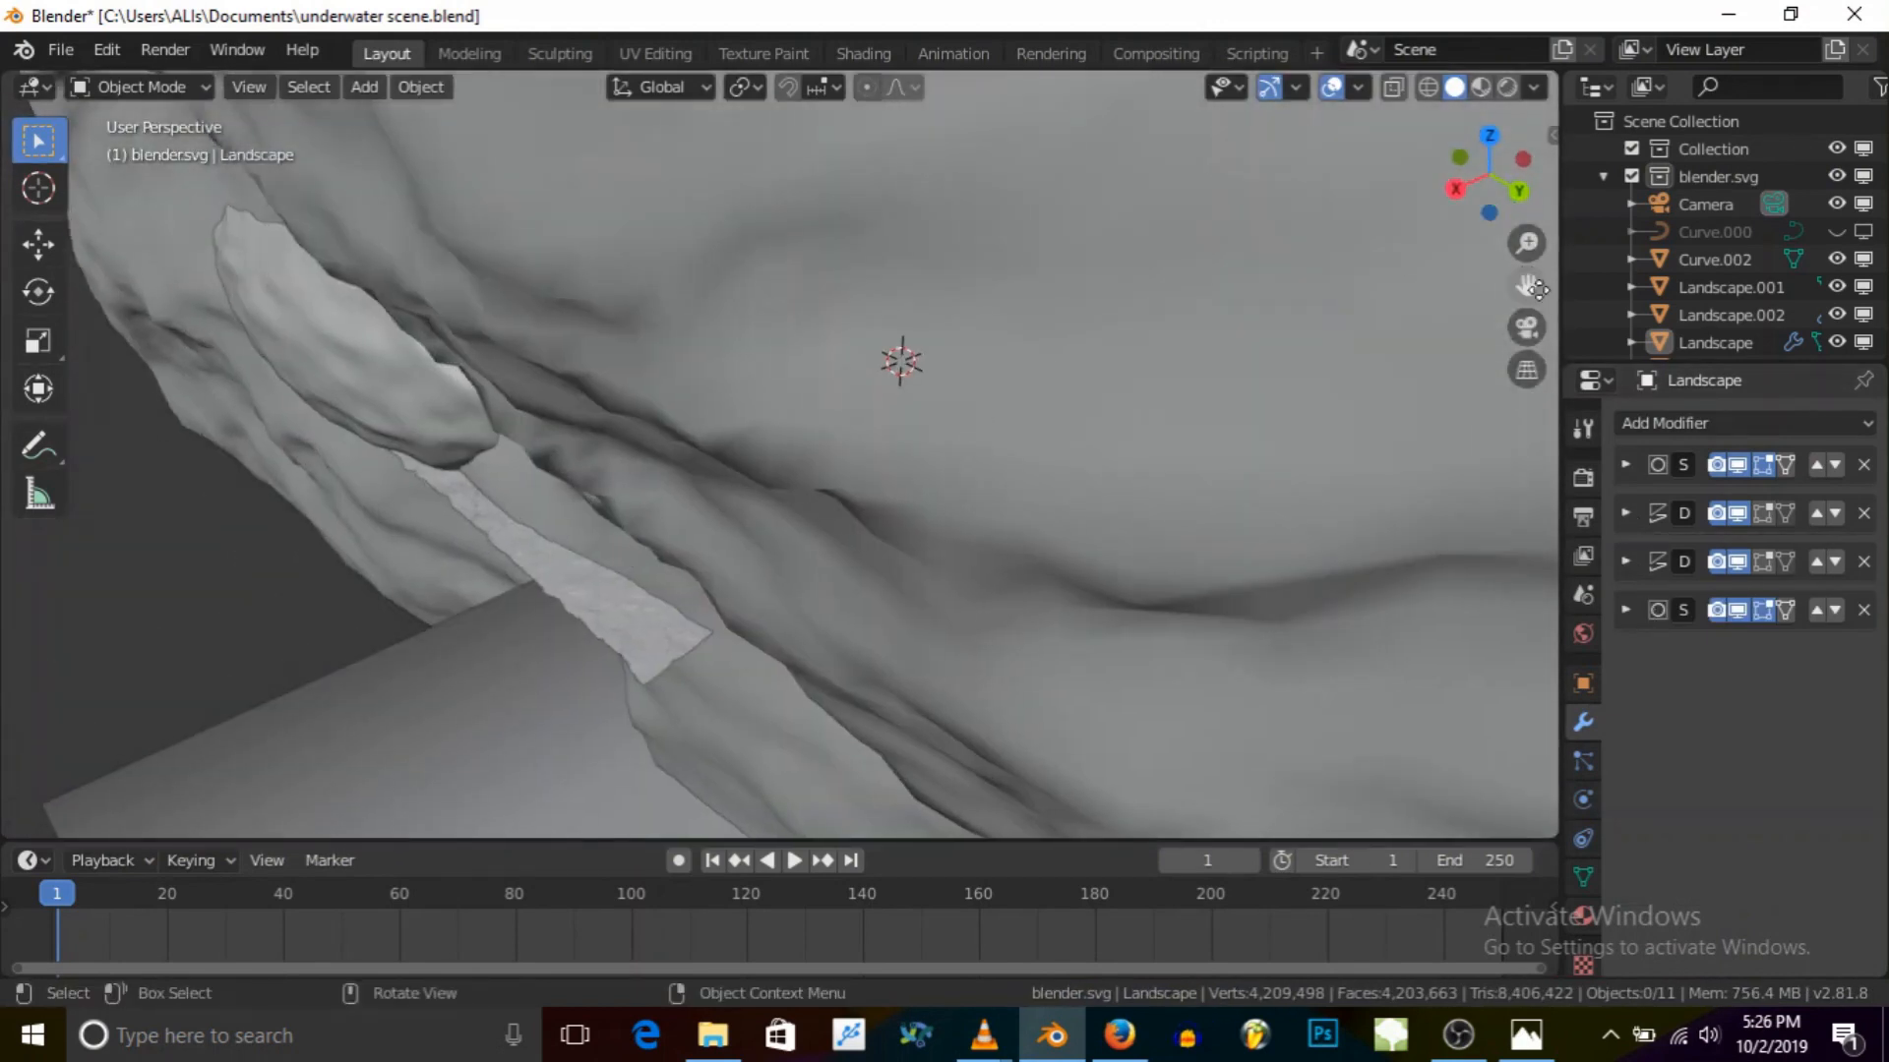
click(1526, 325)
scroll(973, 428, up, 3)
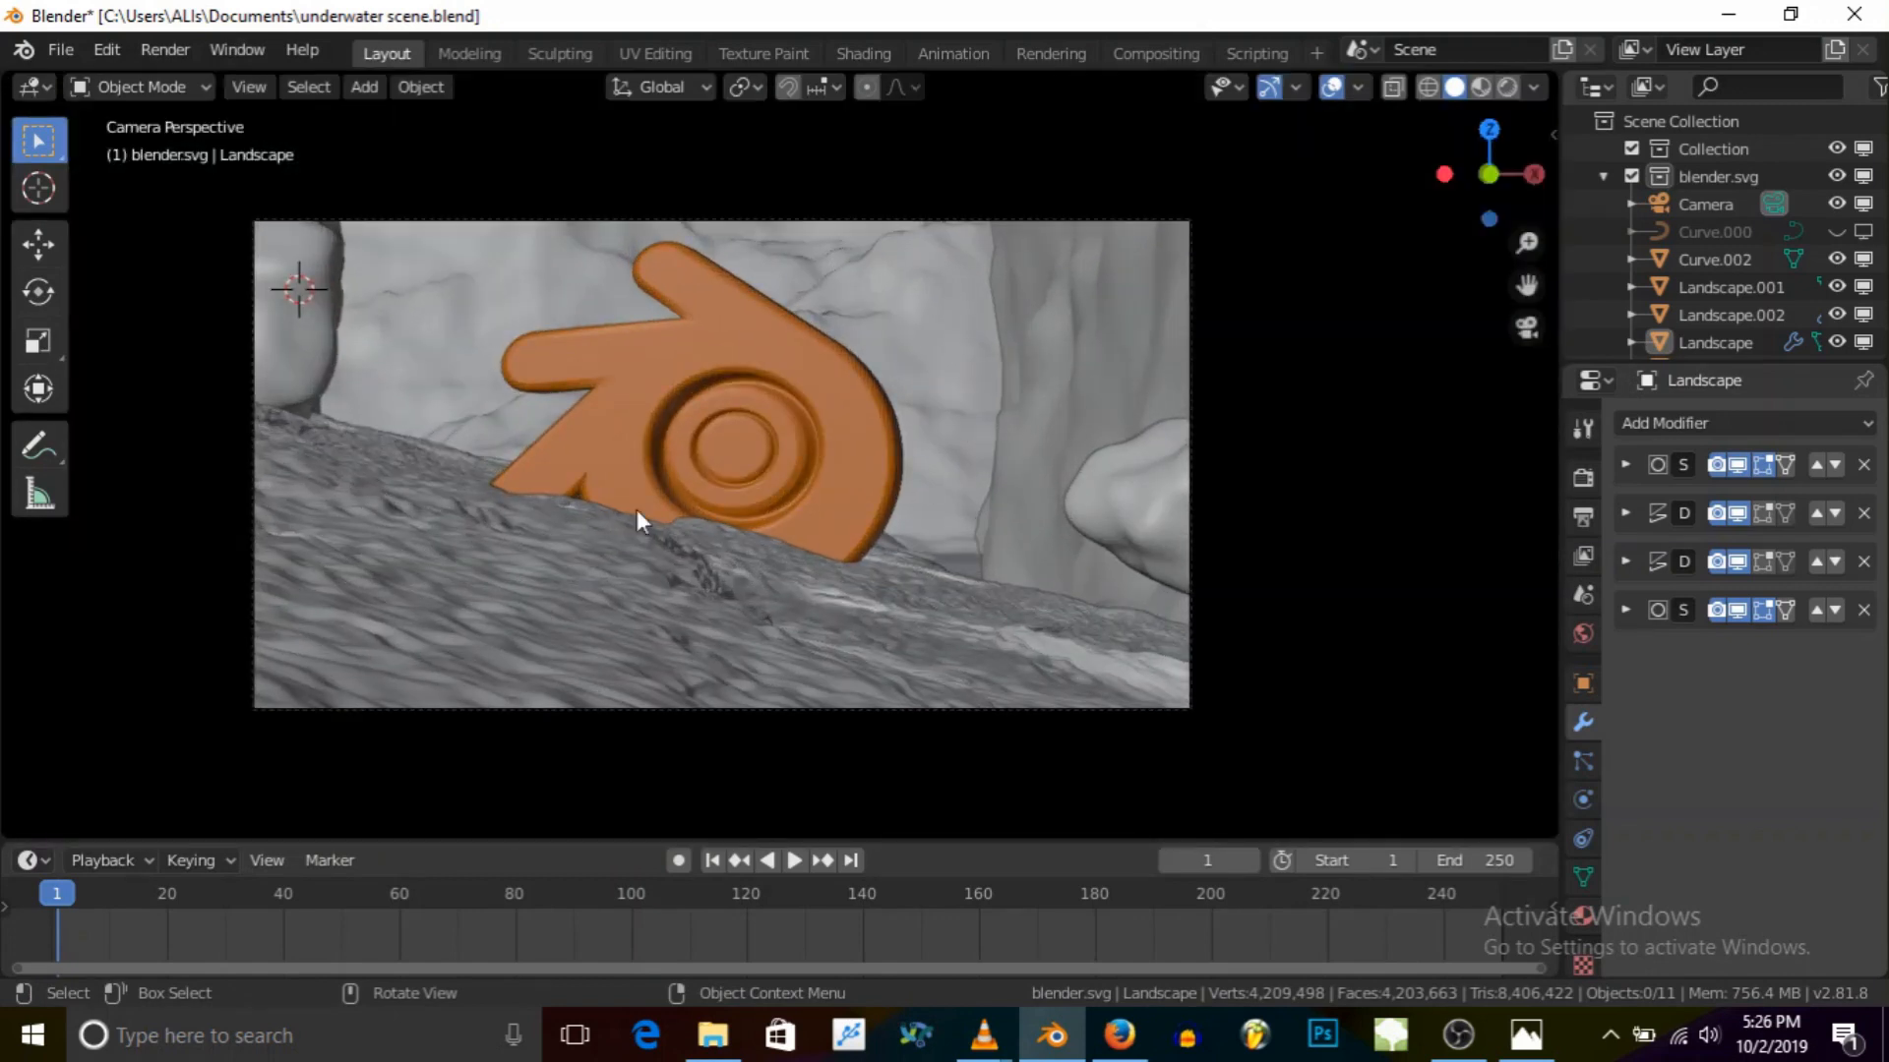
scroll(793, 586, down, 1)
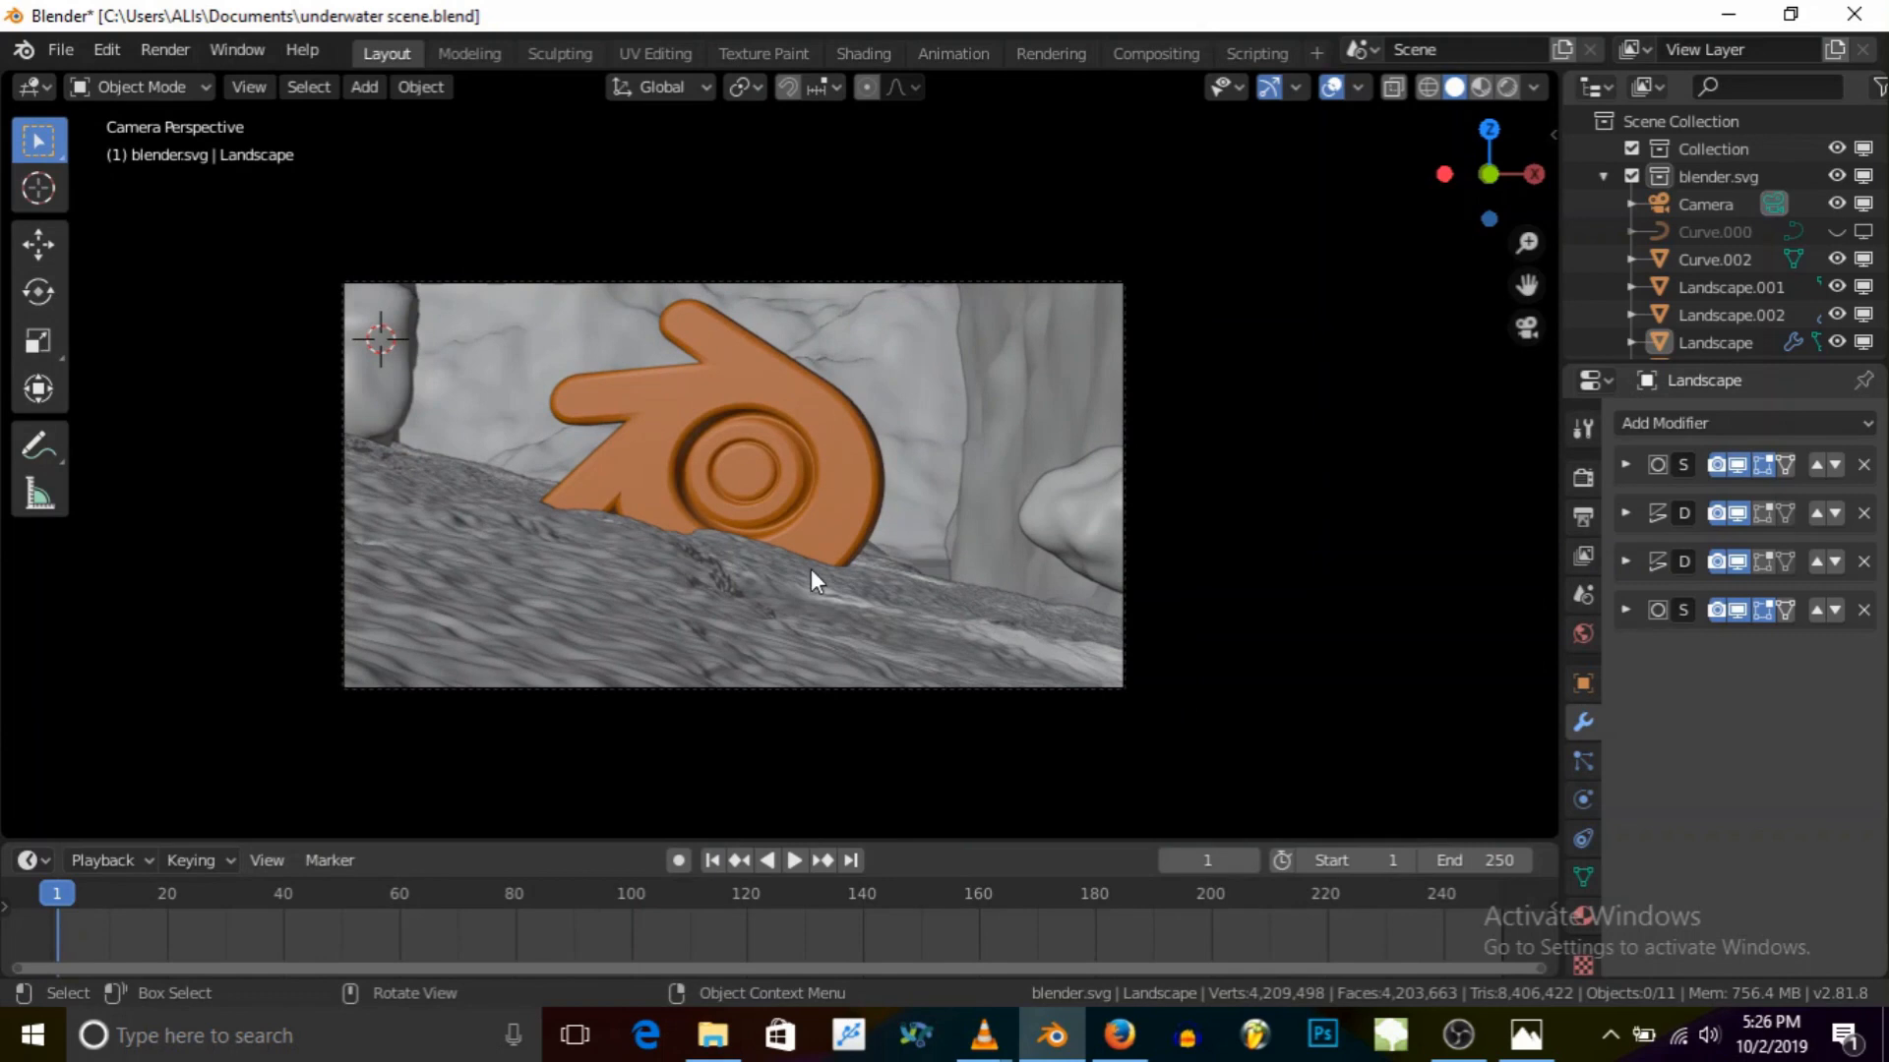
scroll(629, 596, up, 1)
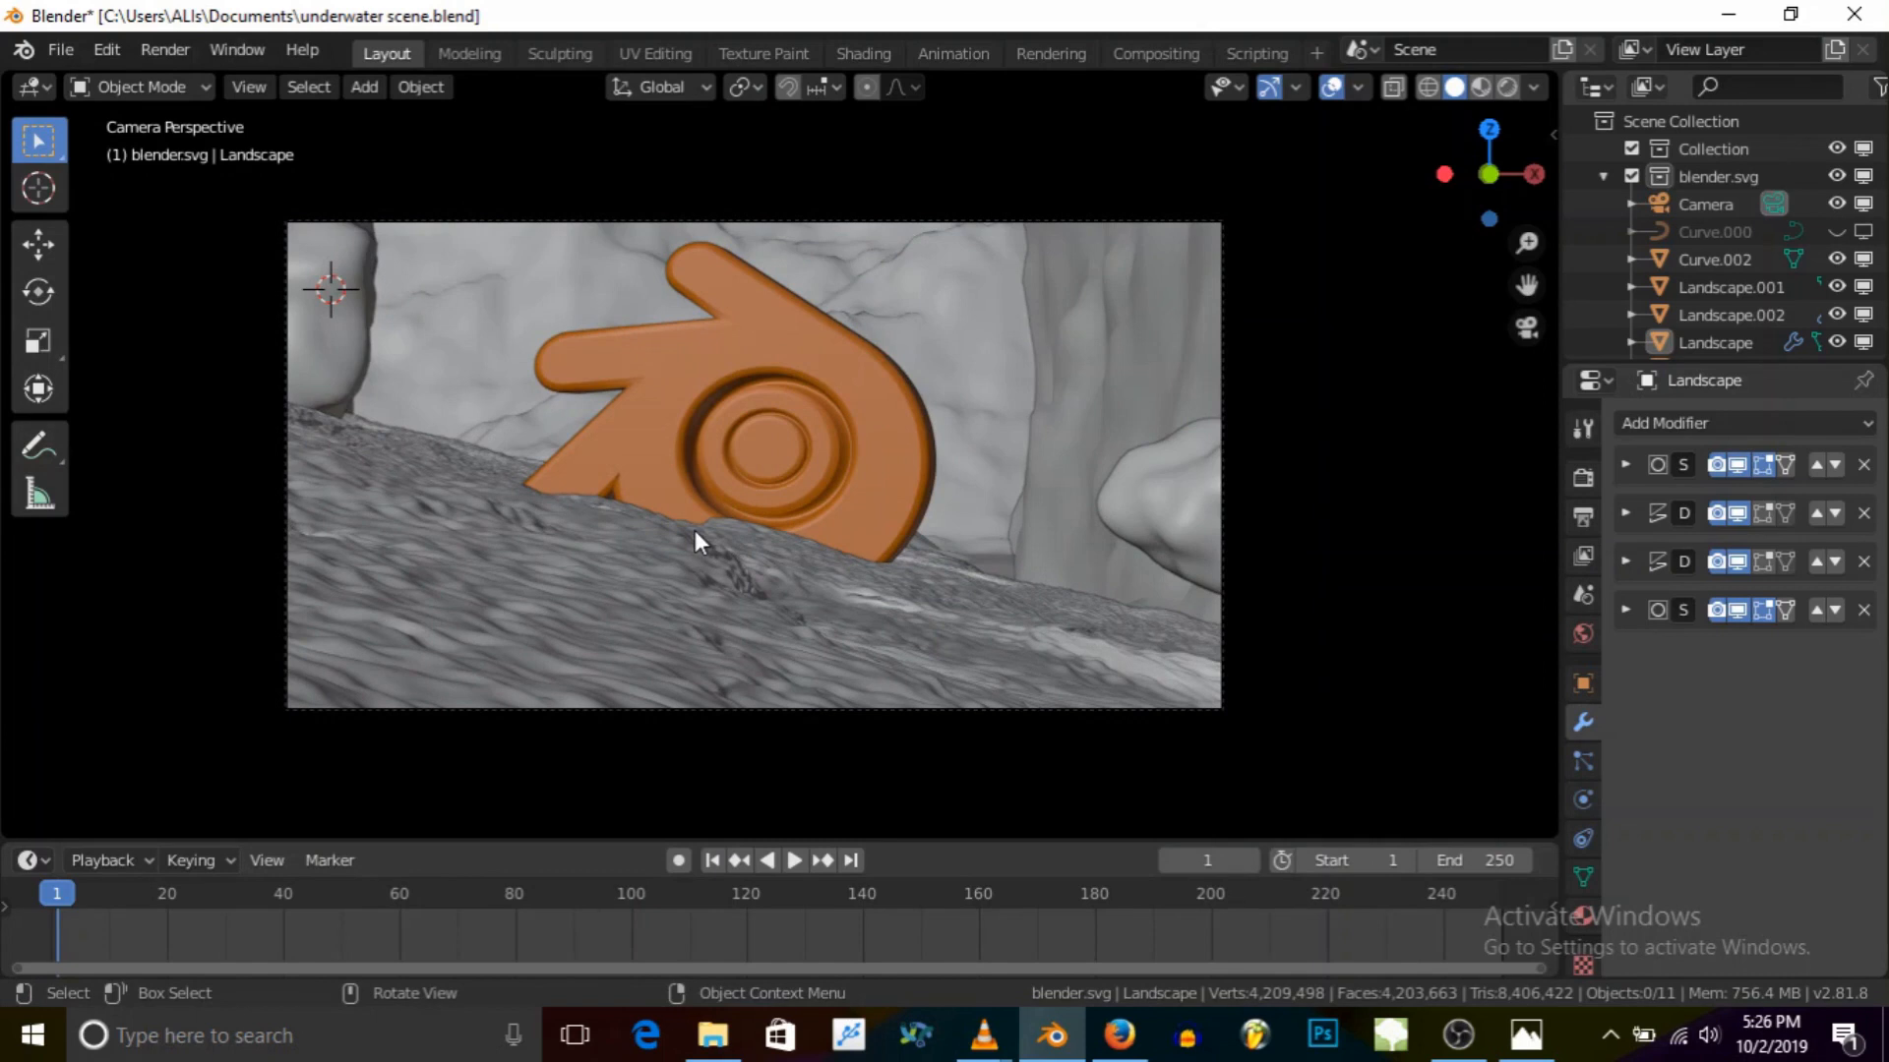
scroll(694, 531, down, 1)
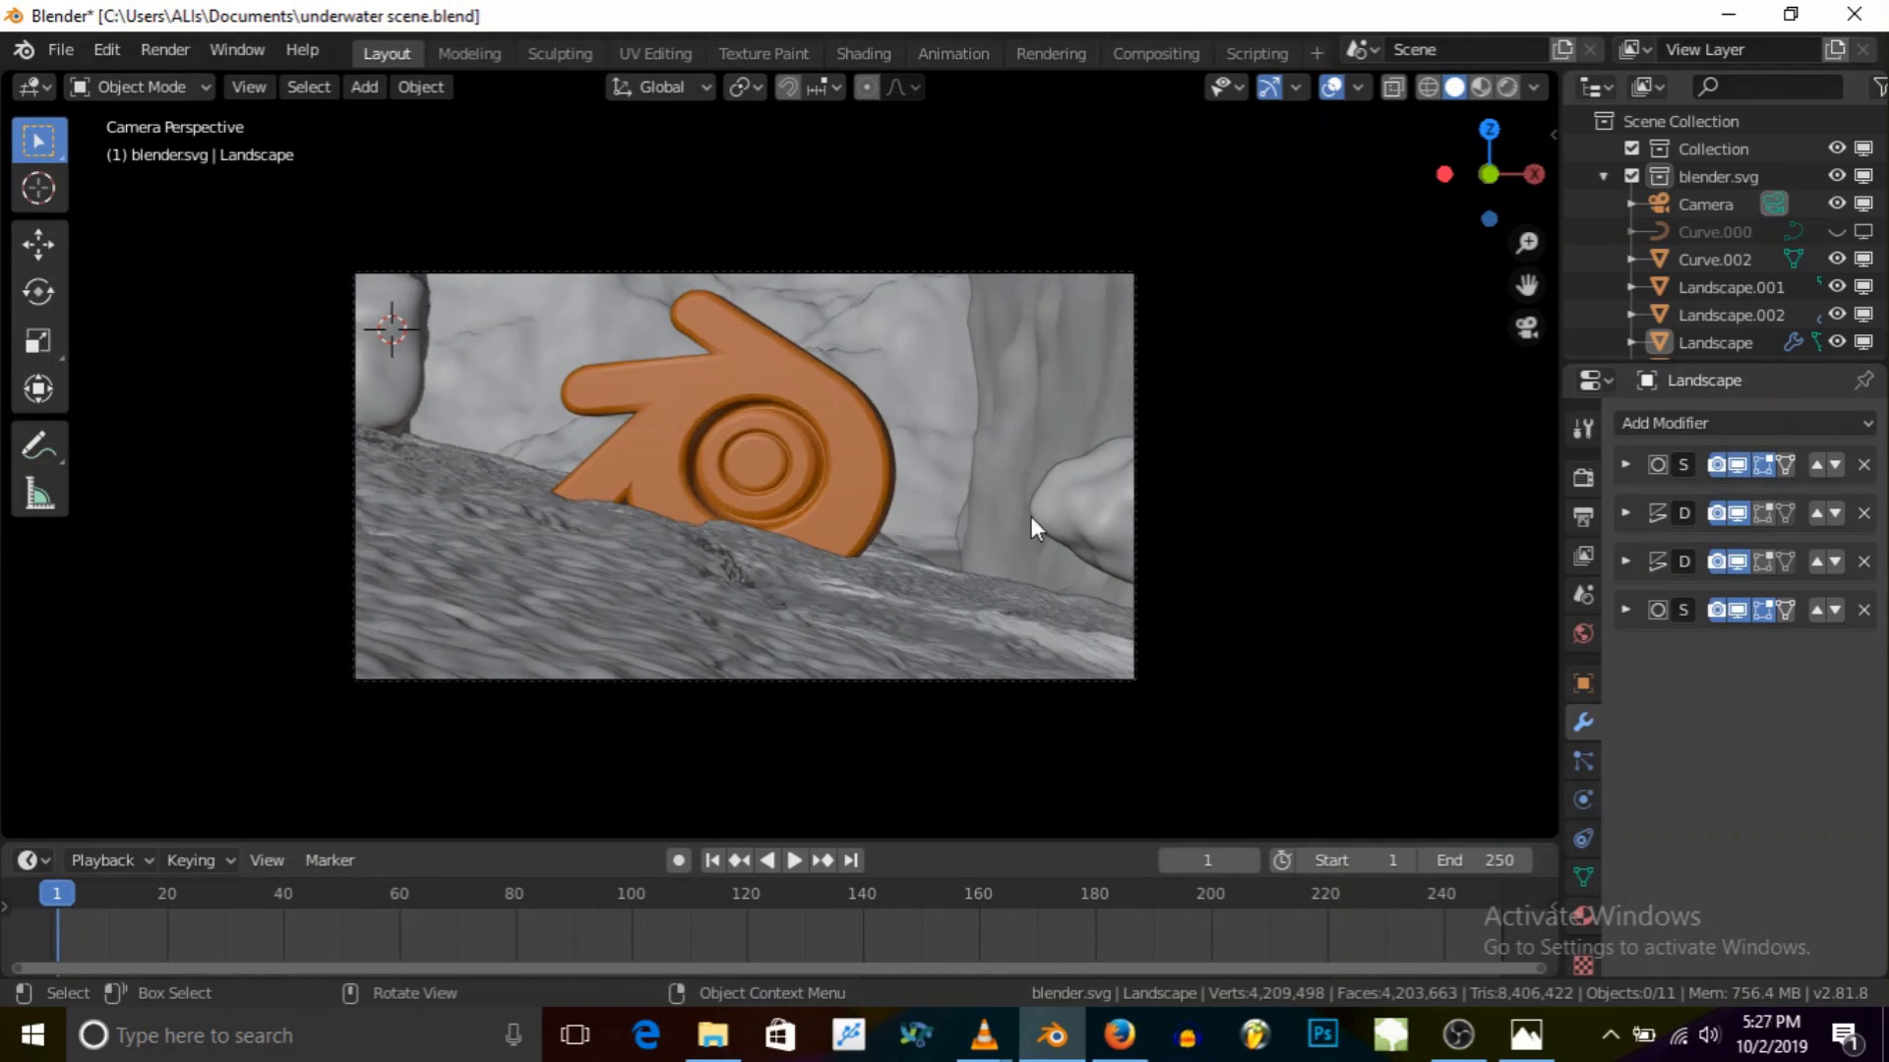
scroll(1133, 508, up, 1)
scroll(964, 685, down, 1)
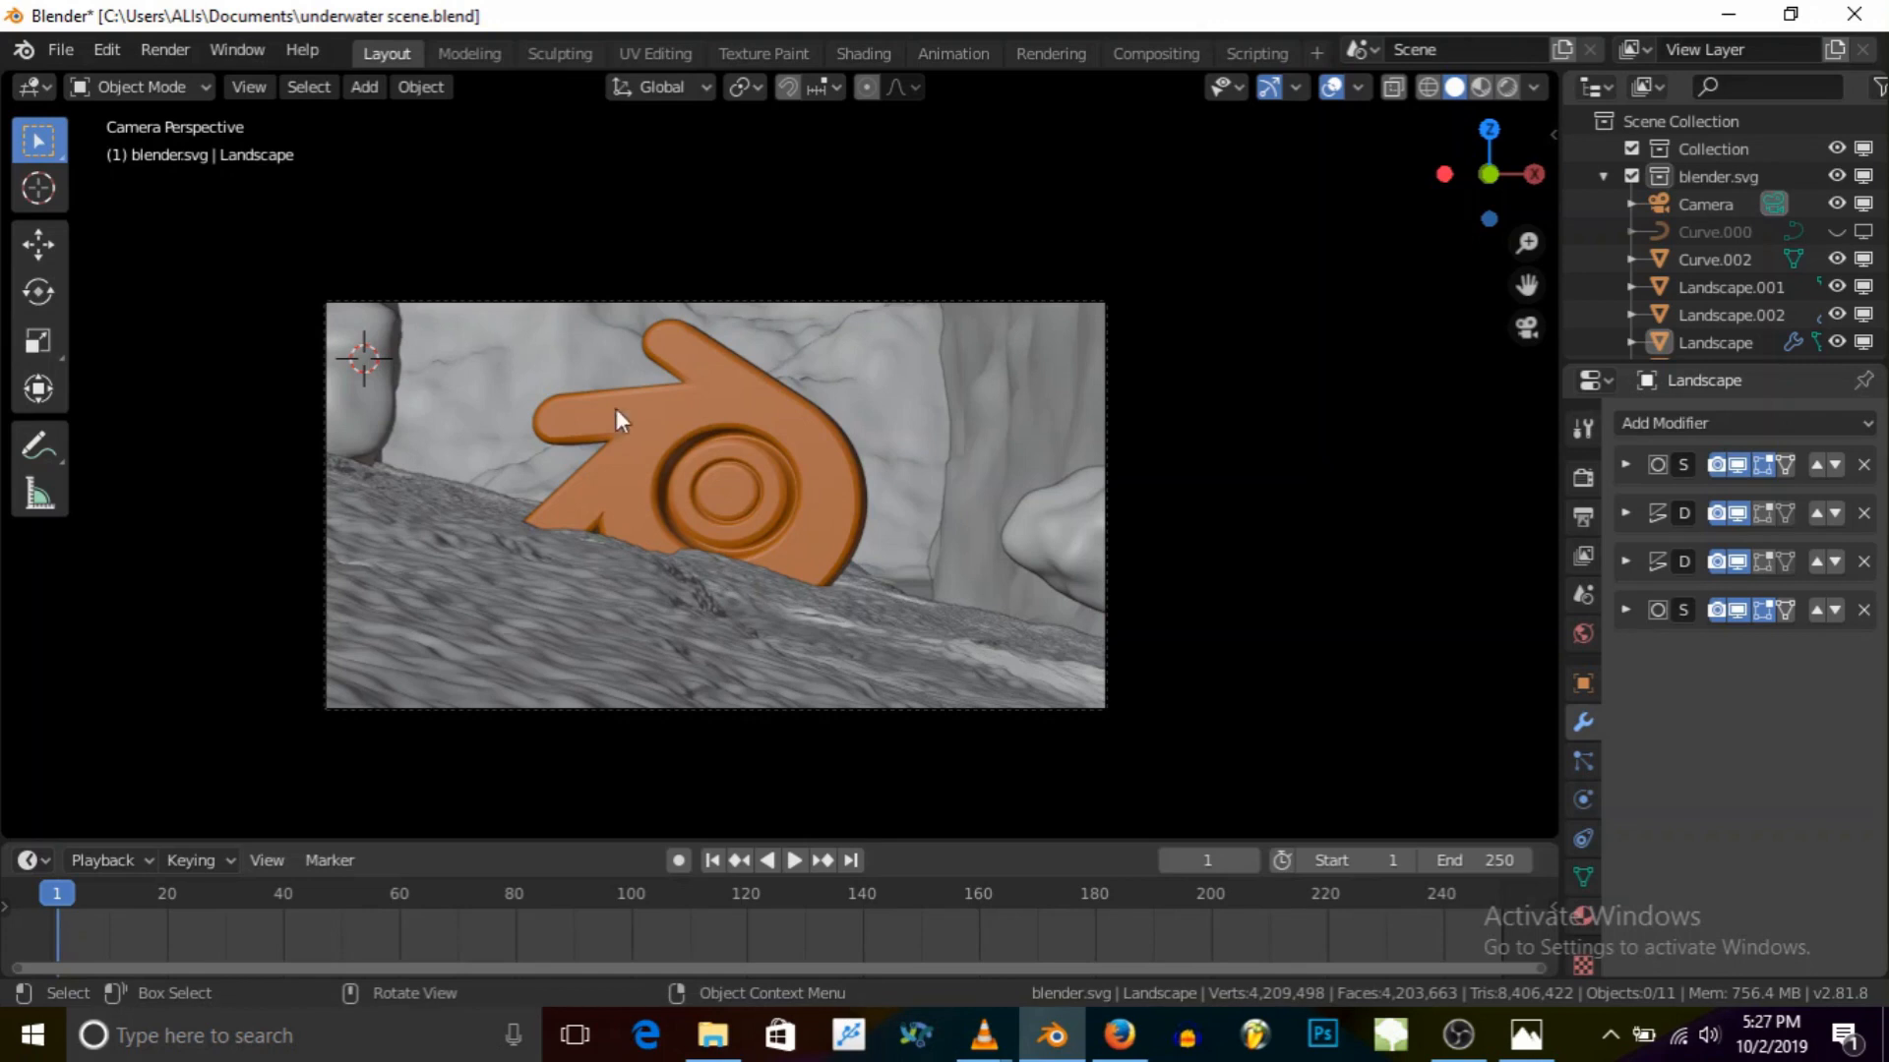
Step: Move the flat plane above the floor about -6.2 m along the global Y axis
scroll(657, 419, down, 2)
middle_drag(579, 413, 483, 519)
scroll(605, 447, down, 5)
scroll(483, 519, up, 1)
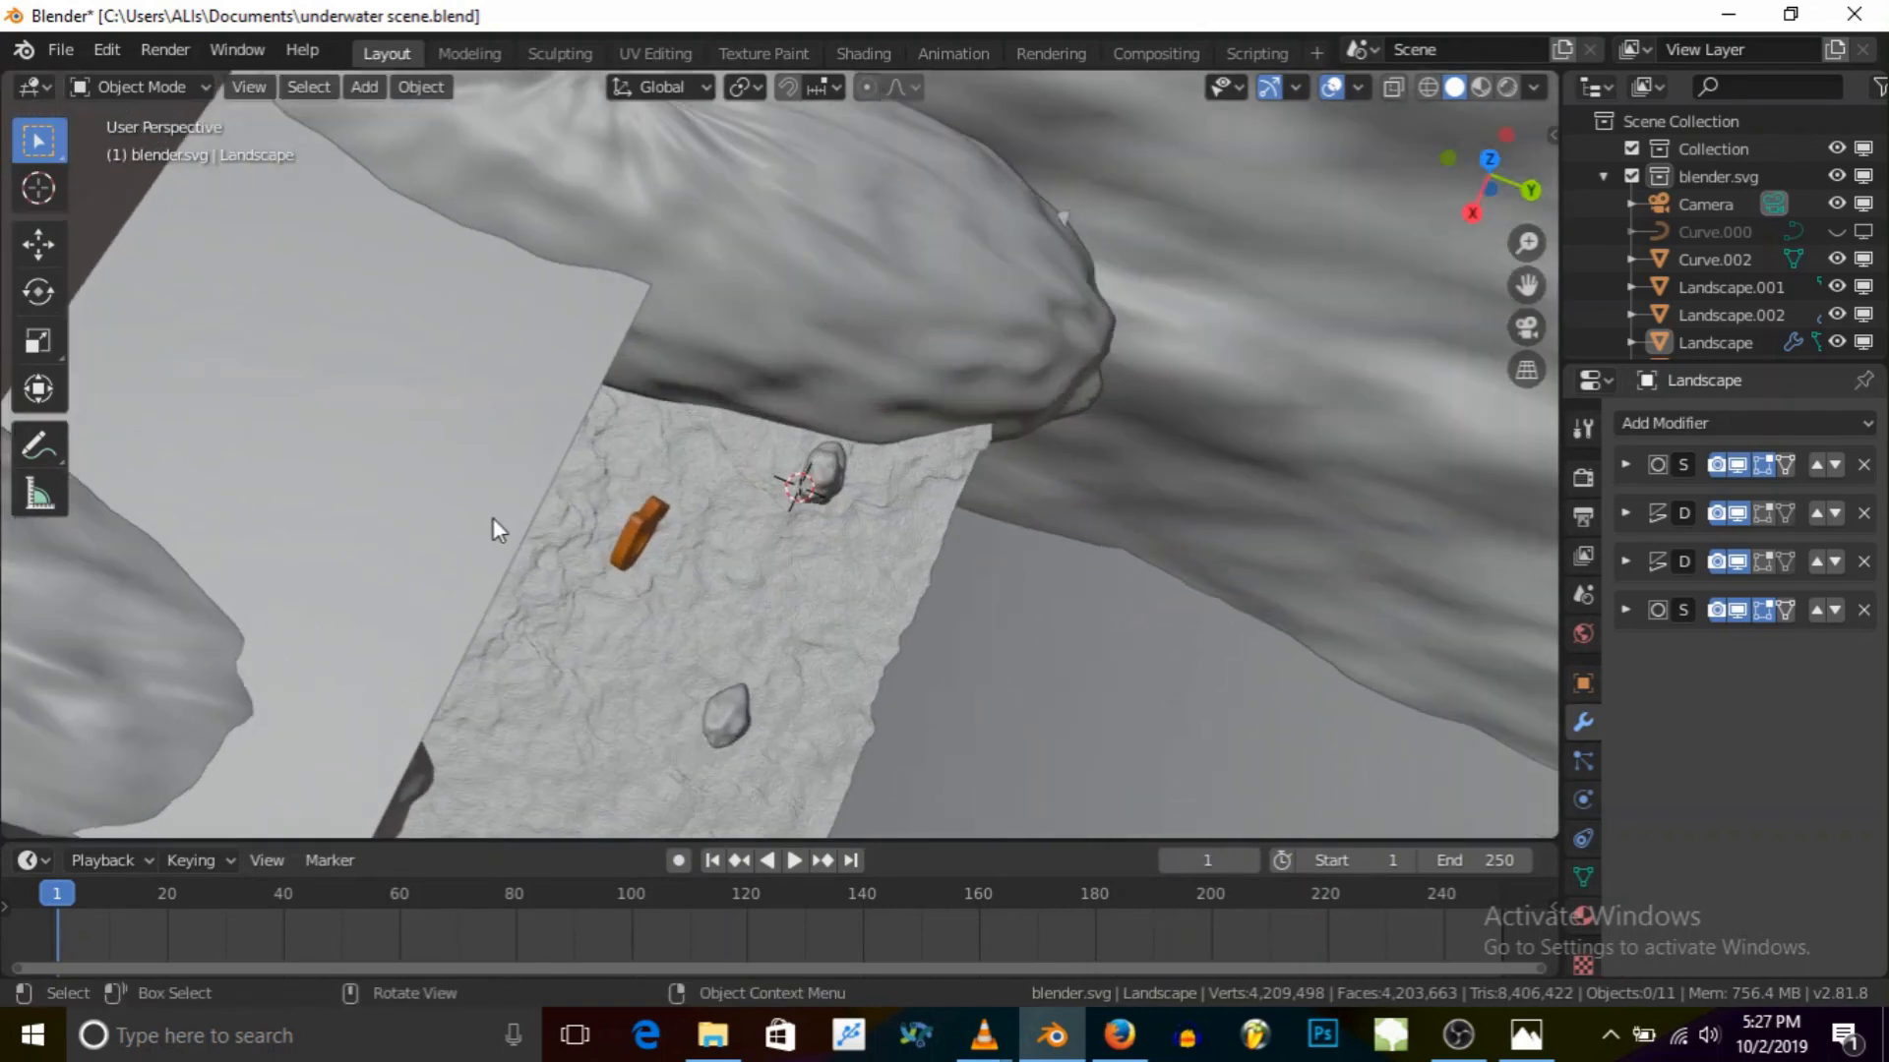
click(497, 506)
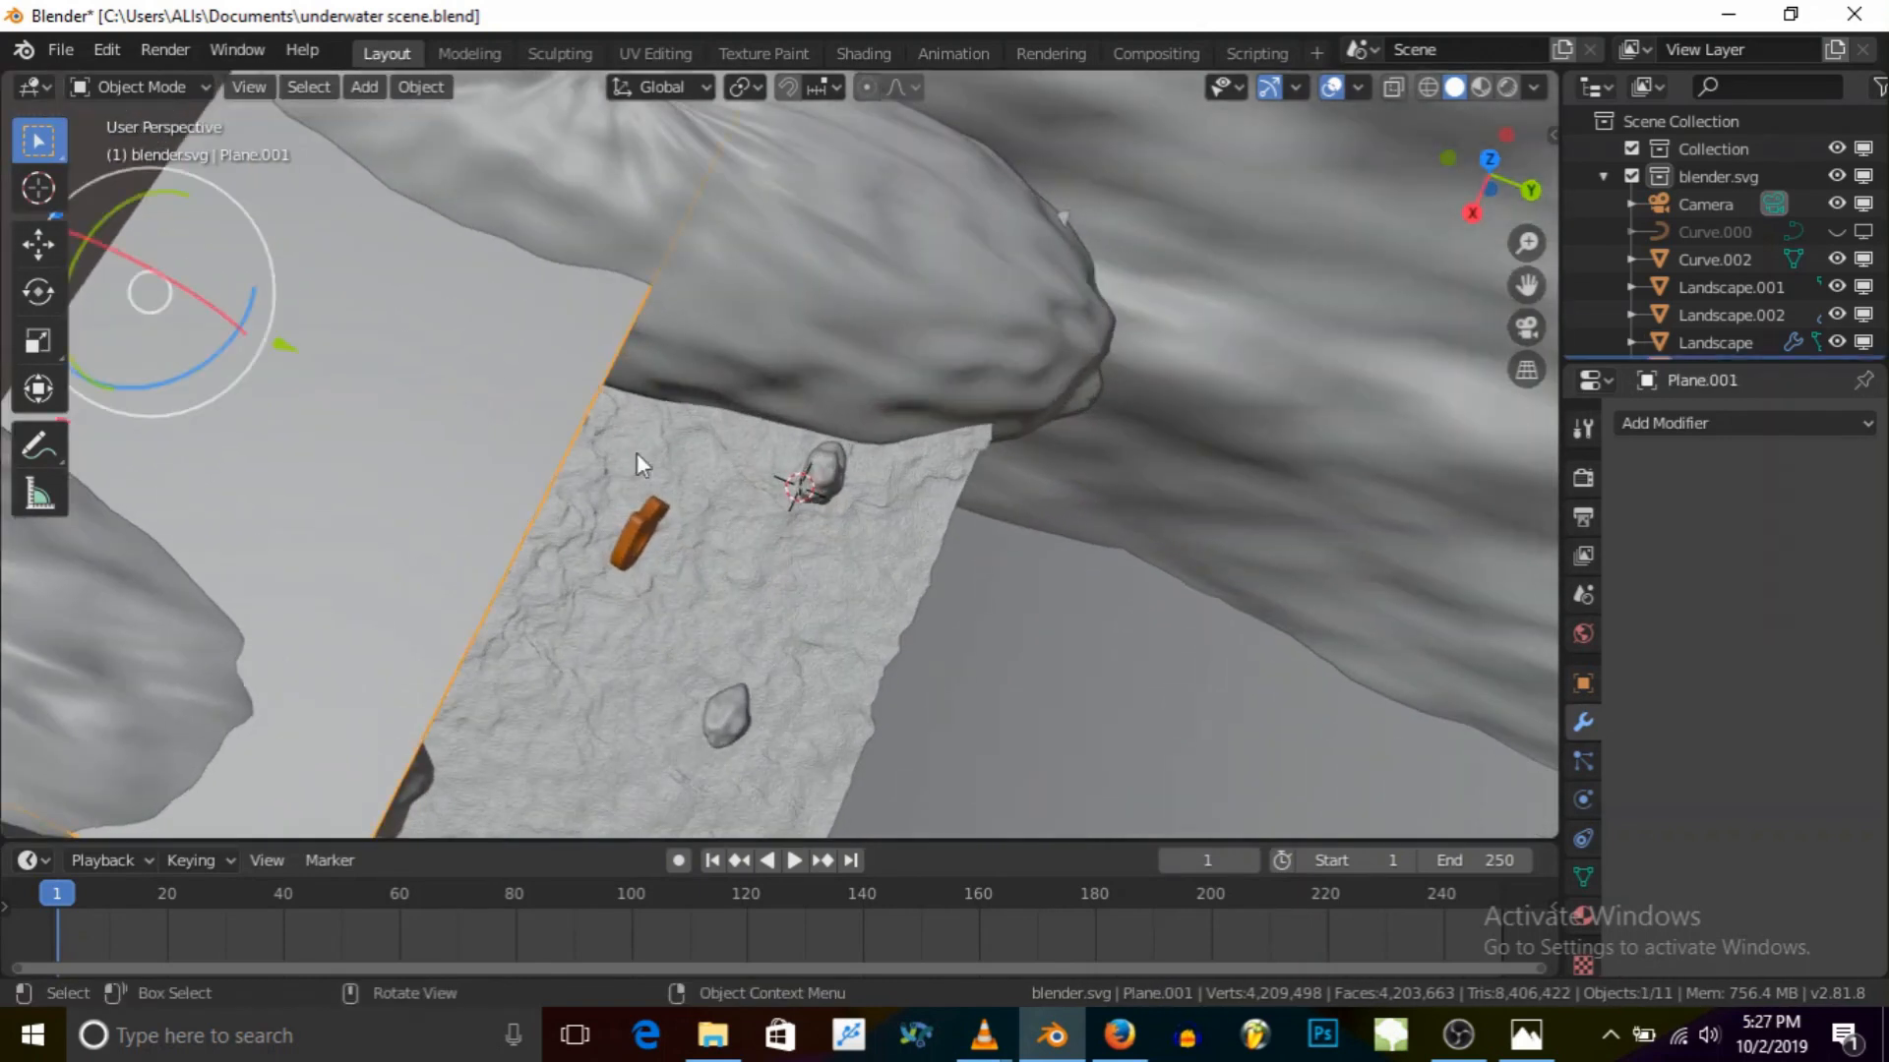
key(g)
key(y)
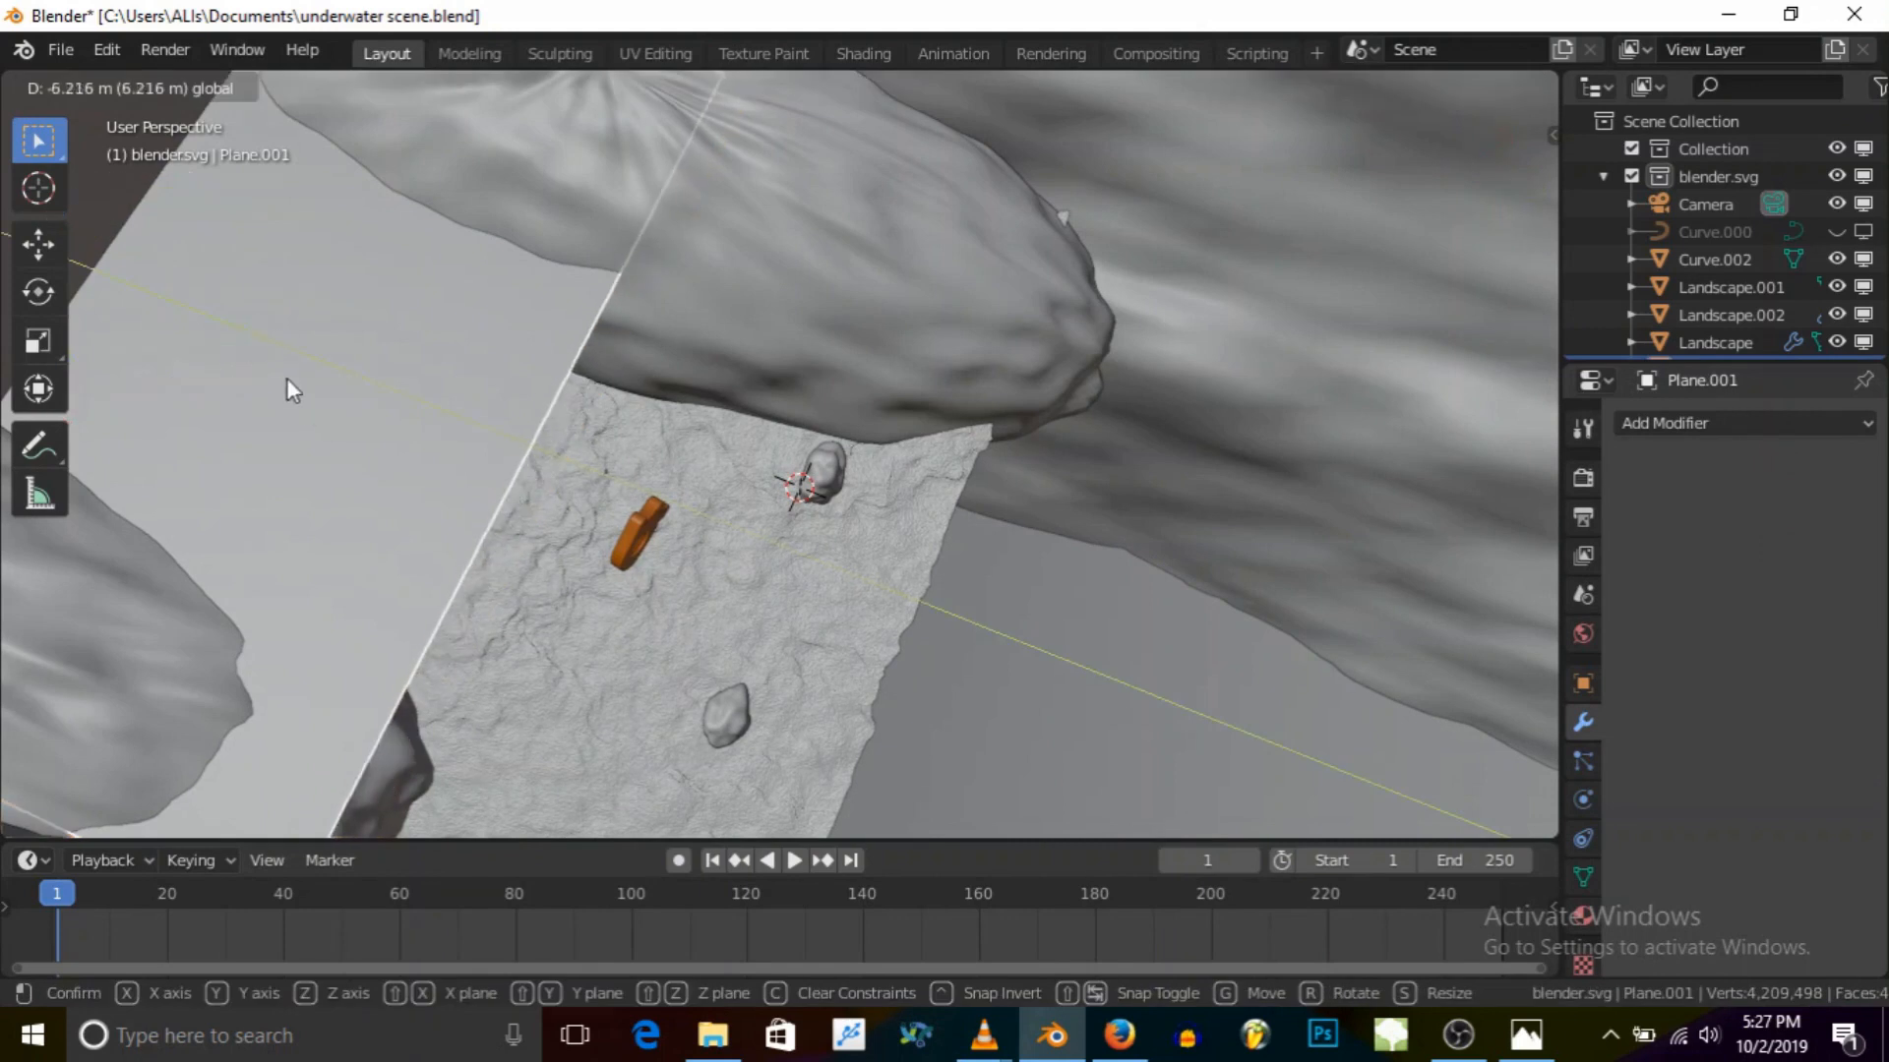
click(252, 339)
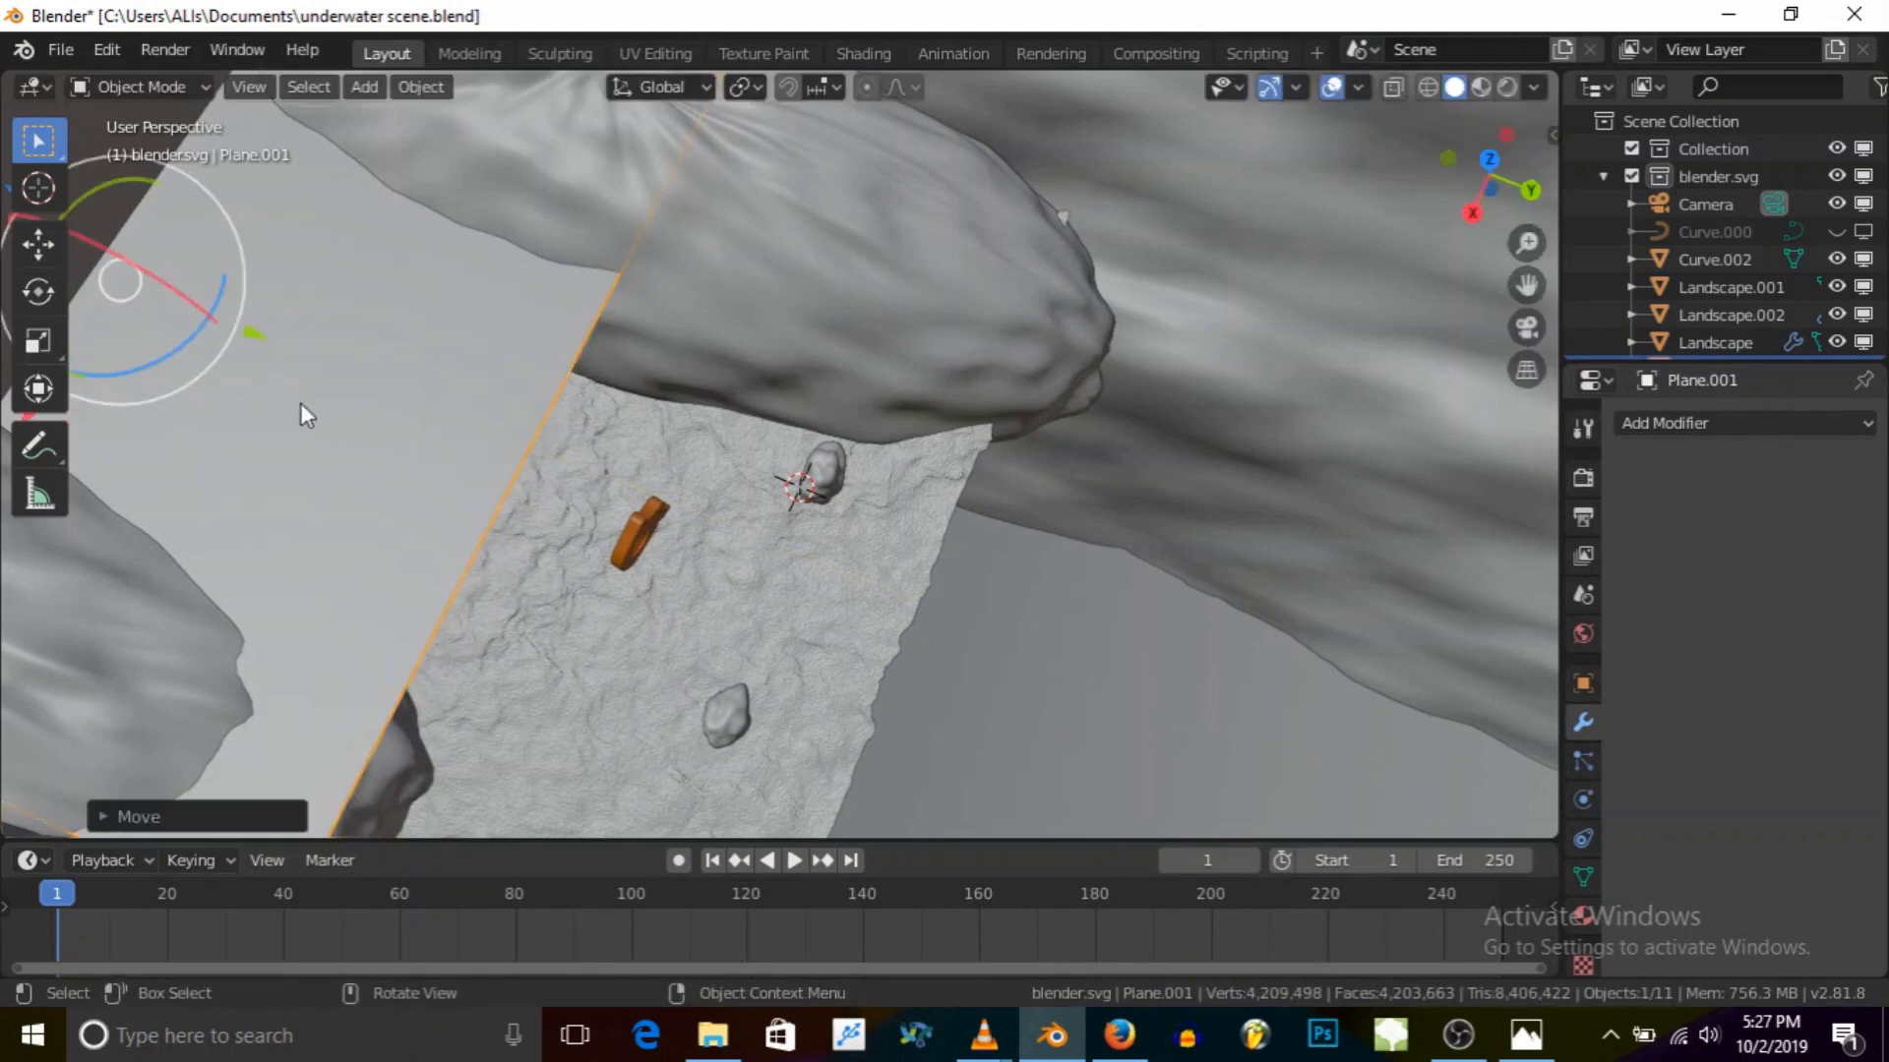
Step: Examine the framing of the logo, floor and rocks through the camera
click(1524, 325)
scroll(747, 344, up, 1)
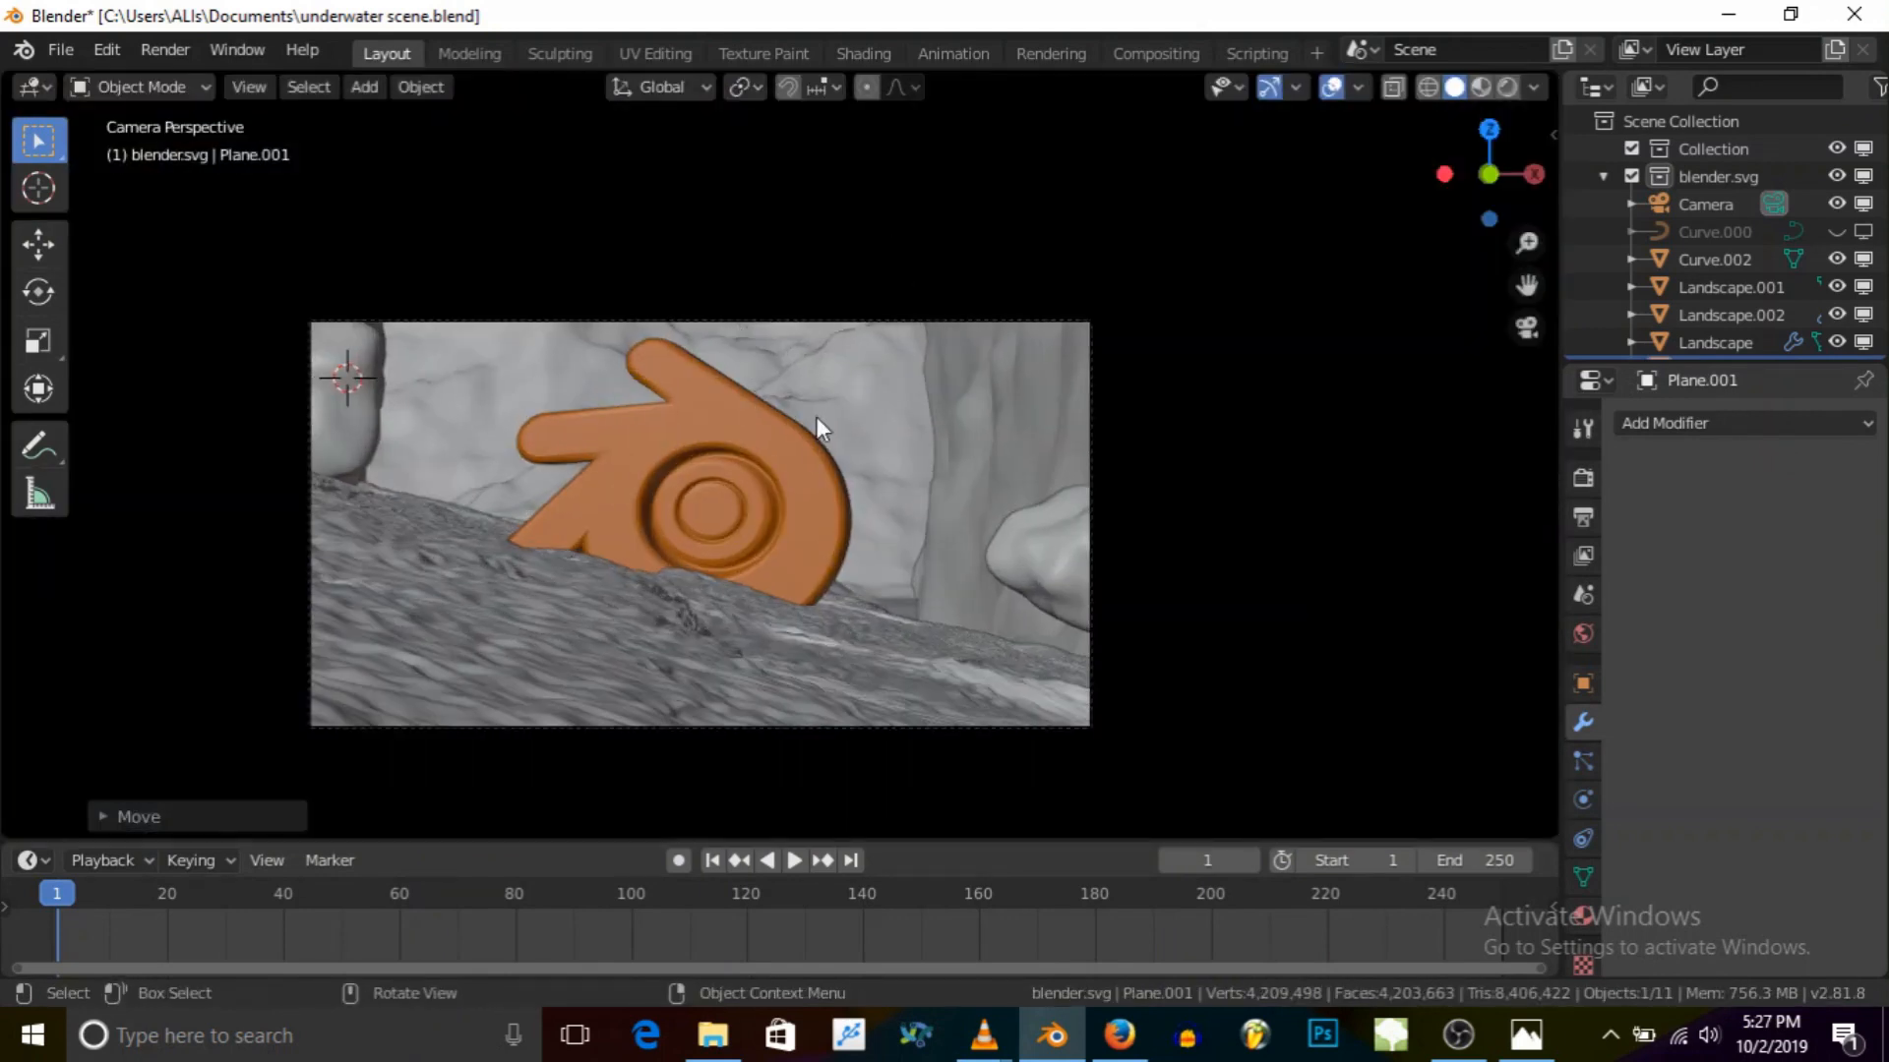
scroll(789, 659, up, 1)
scroll(403, 610, up, 1)
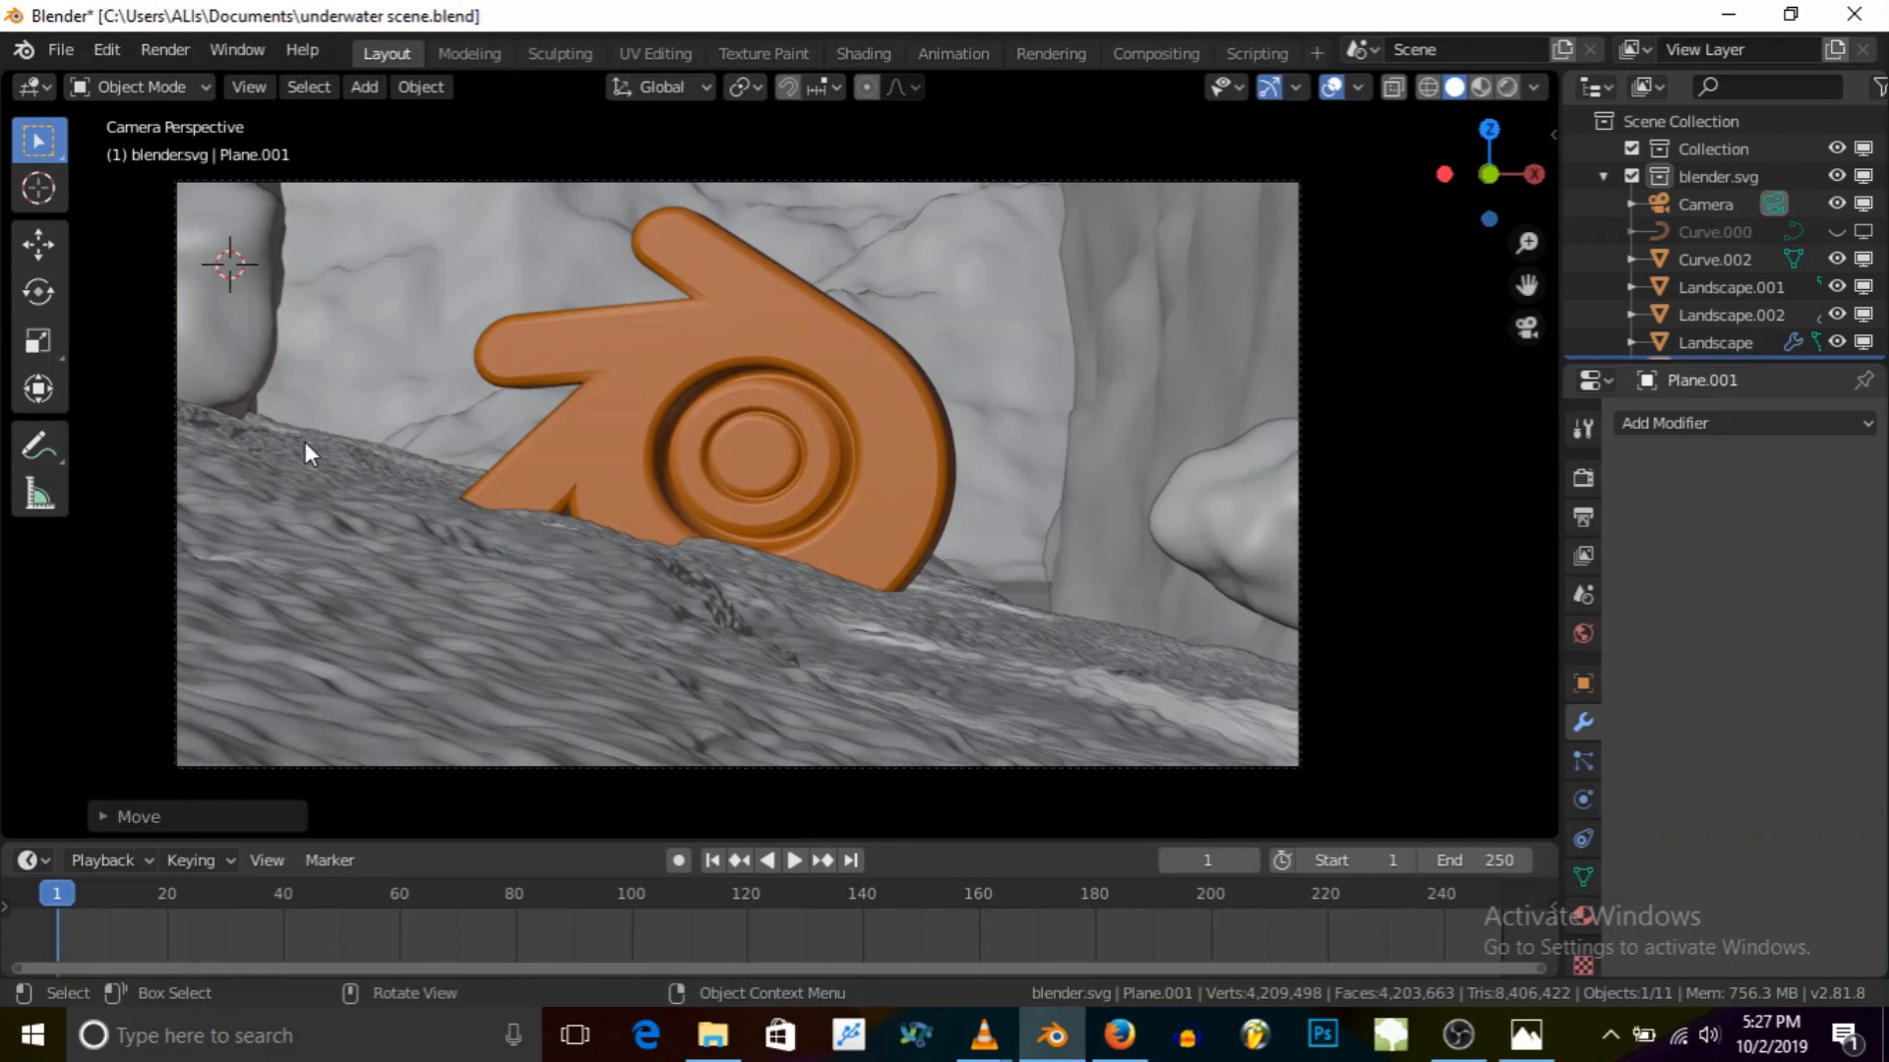
scroll(516, 493, down, 1)
scroll(582, 476, up, 1)
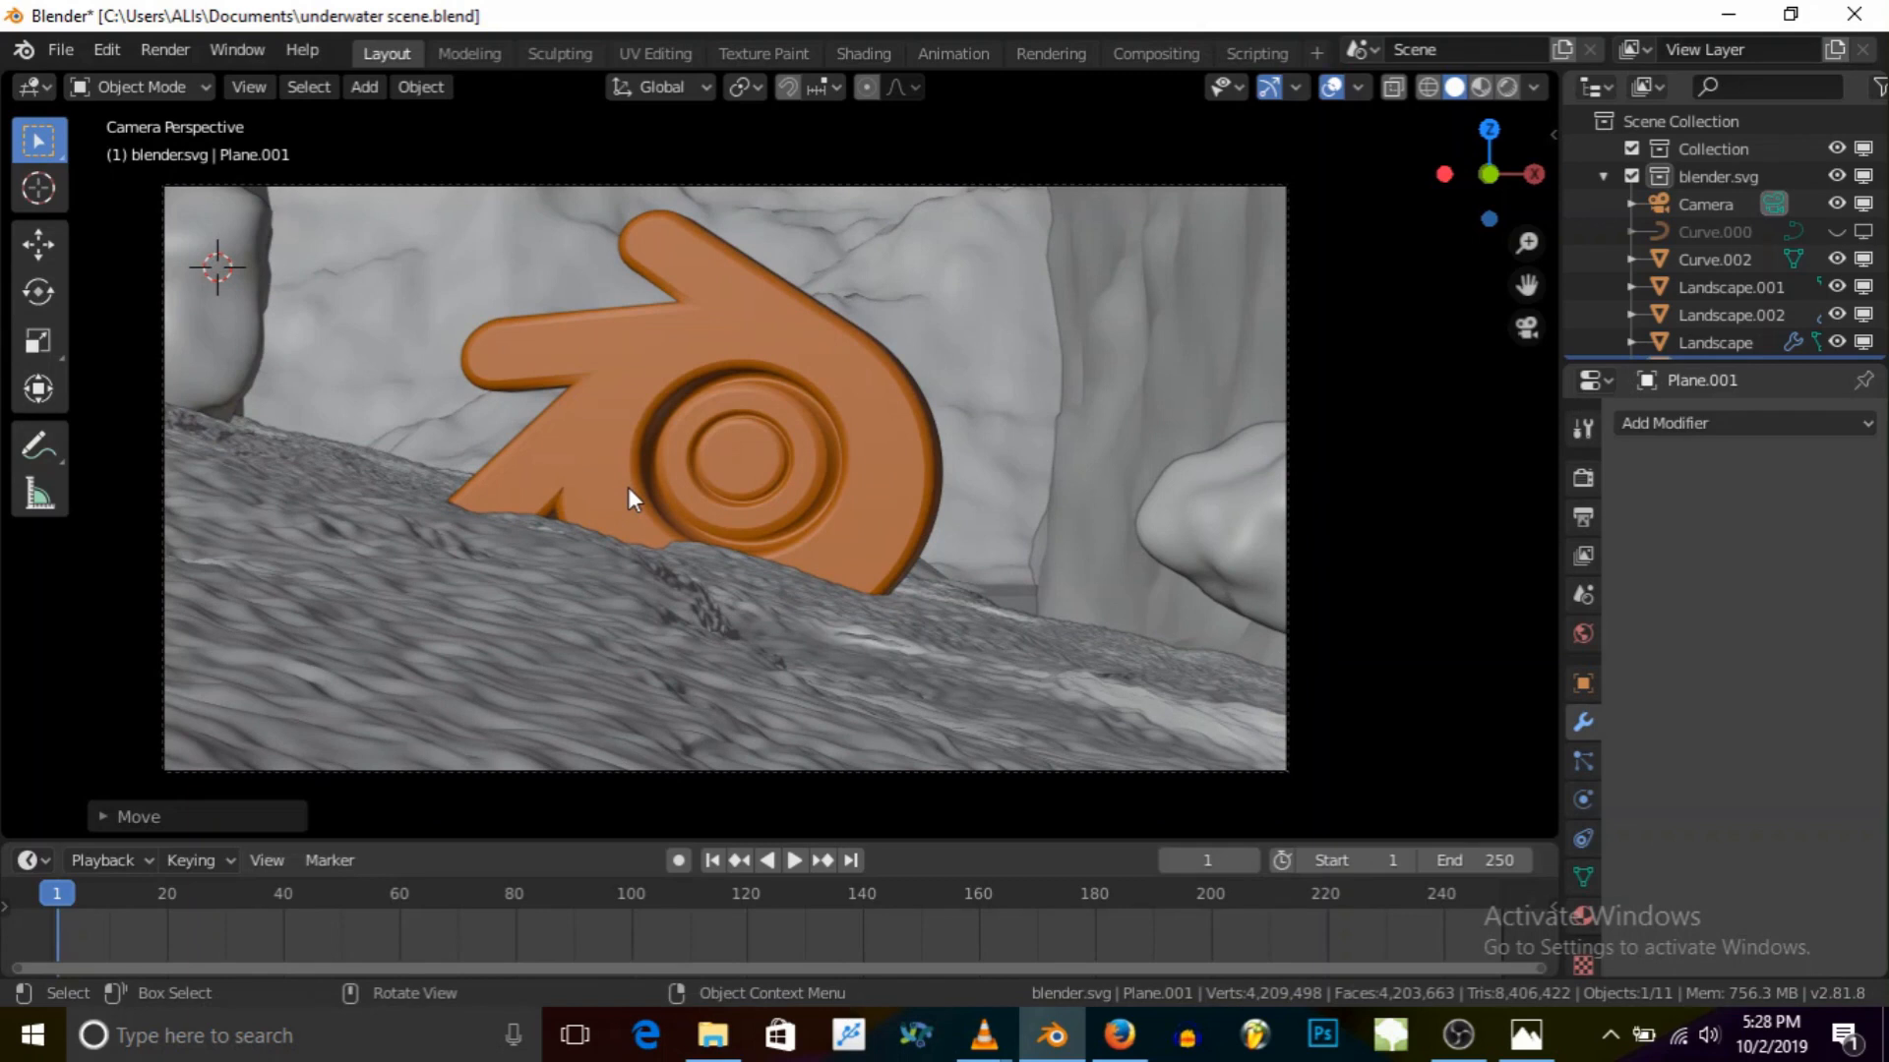
scroll(639, 490, down, 2)
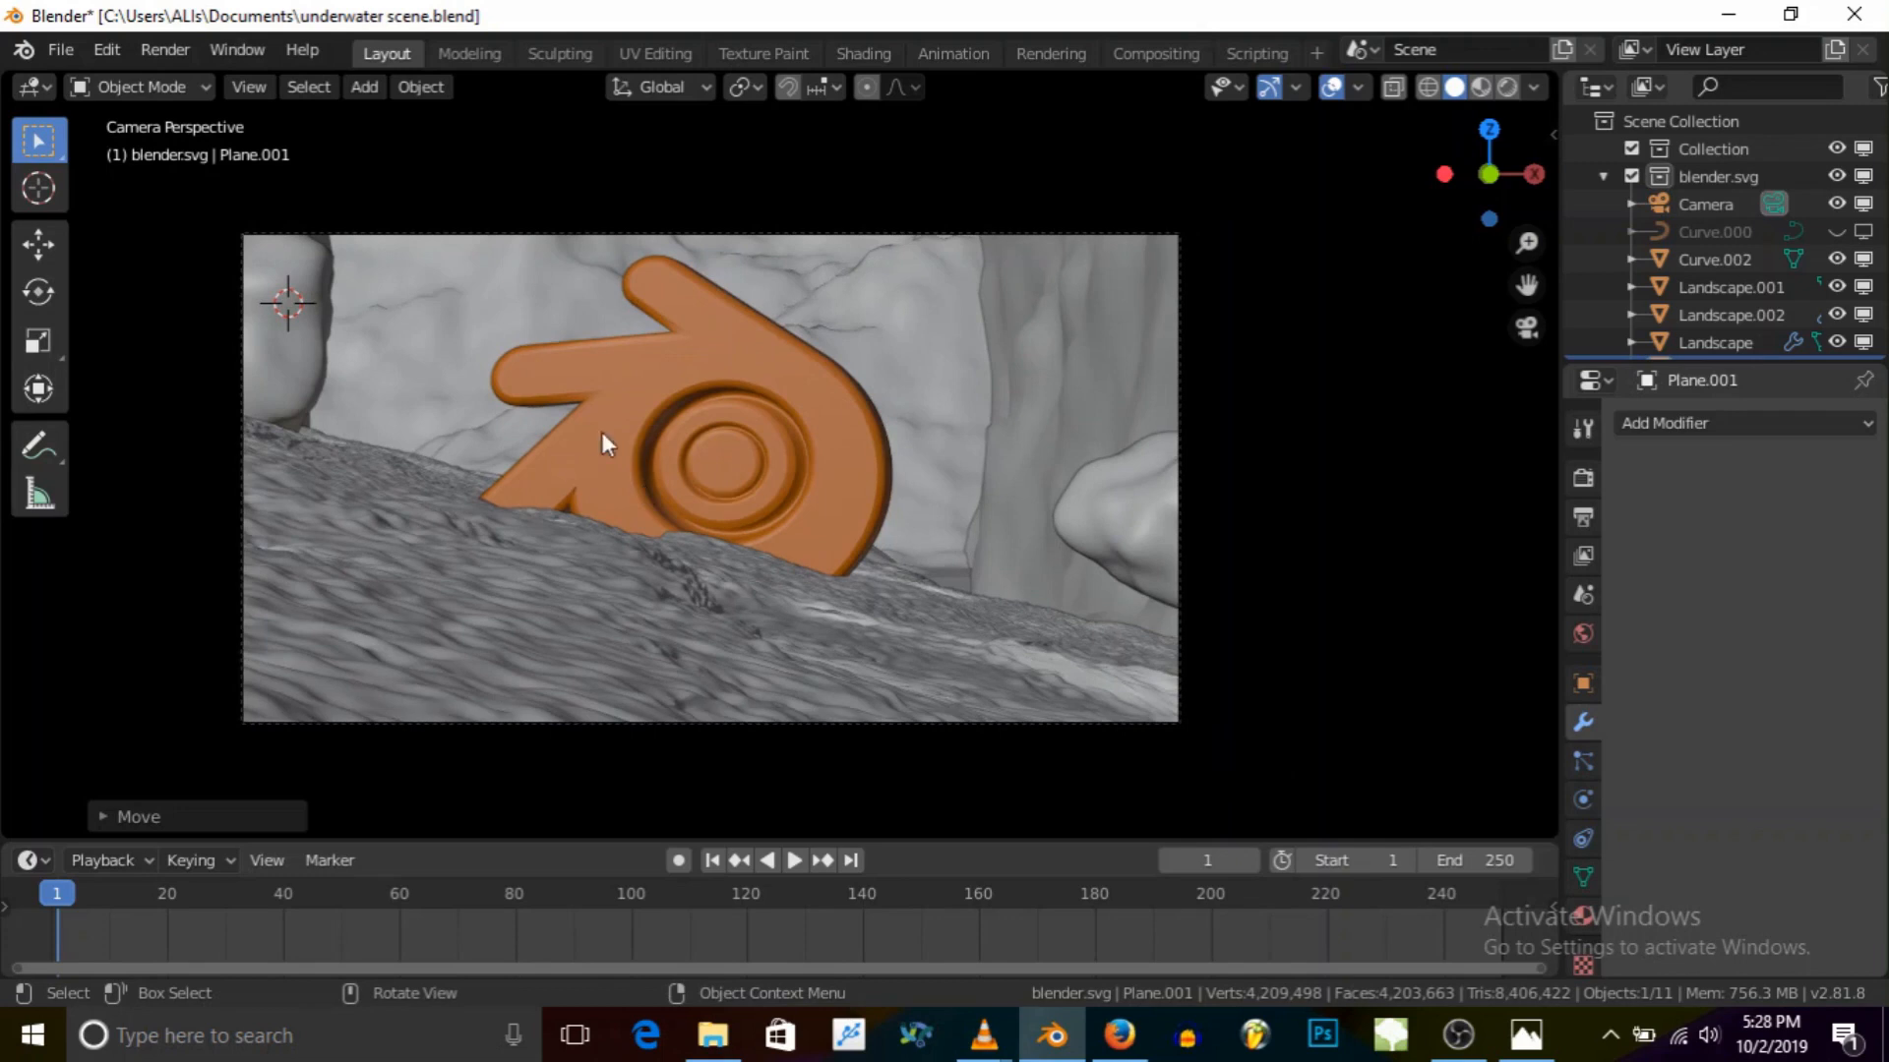
scroll(620, 440, up, 2)
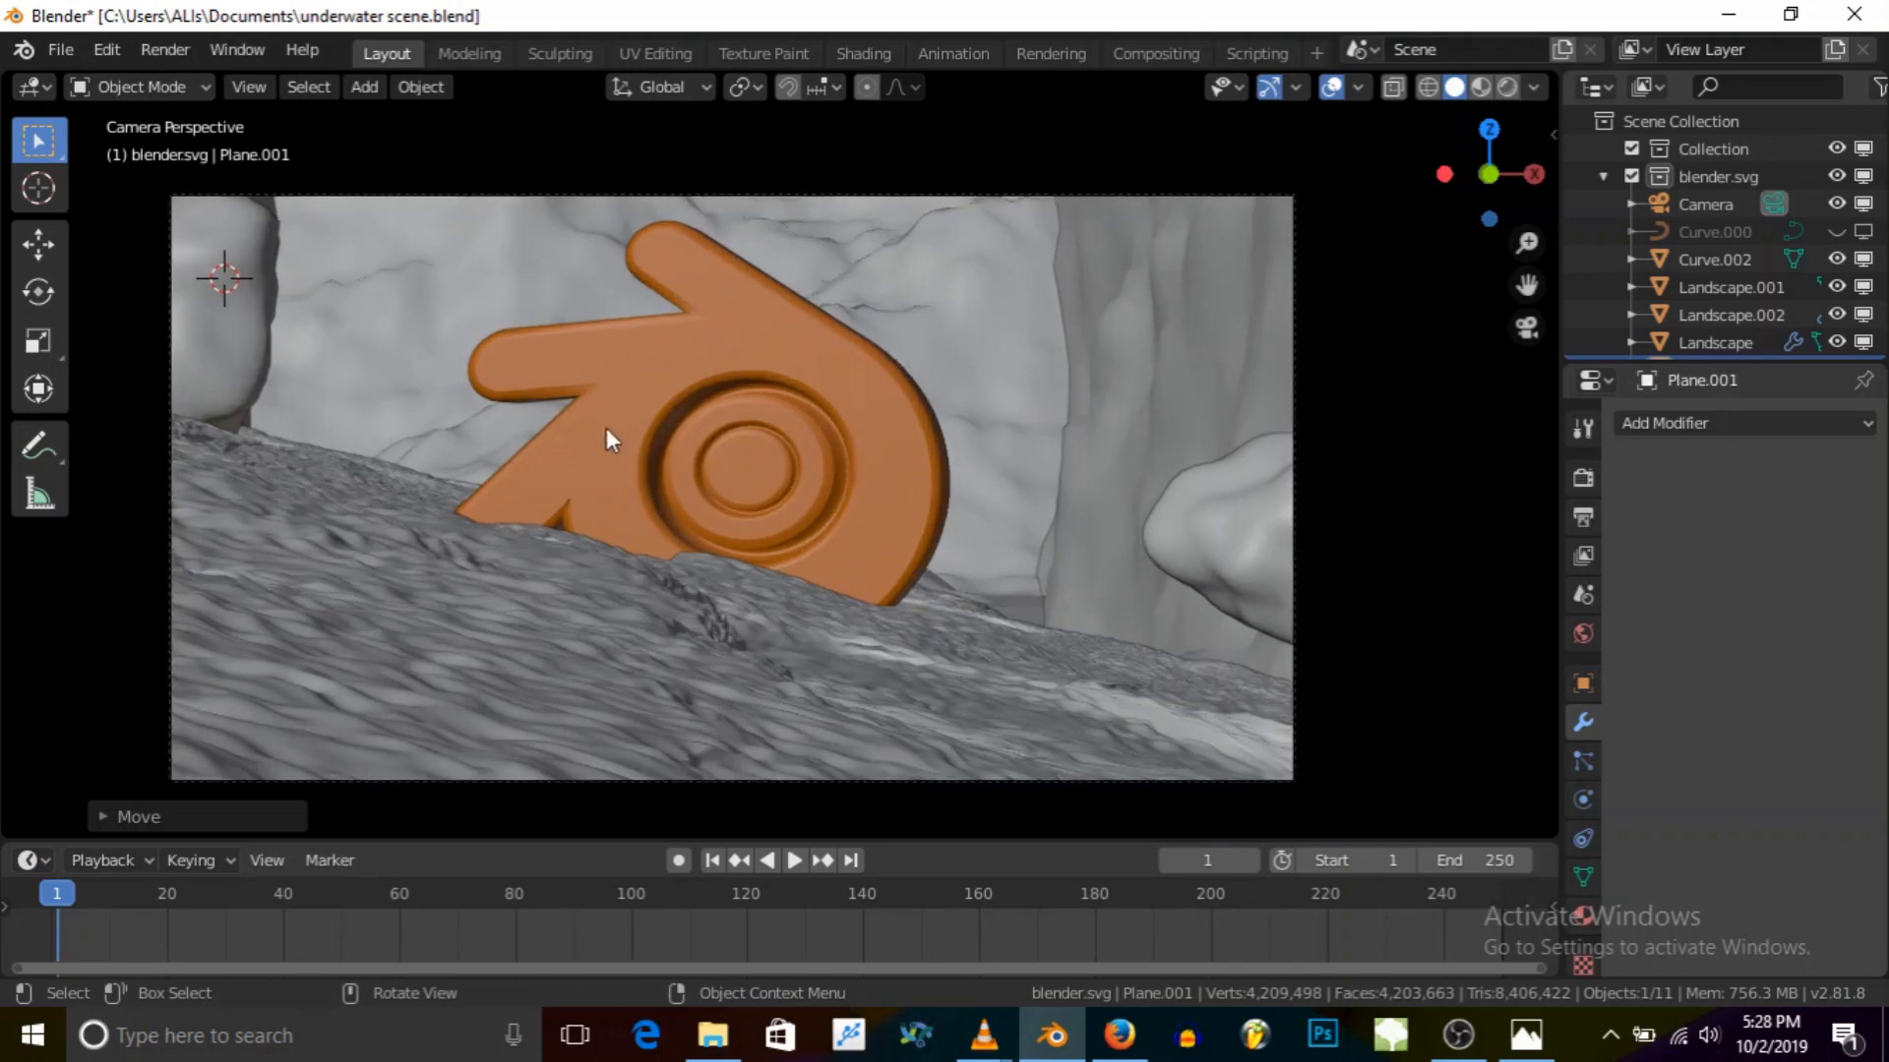
scroll(606, 439, down, 2)
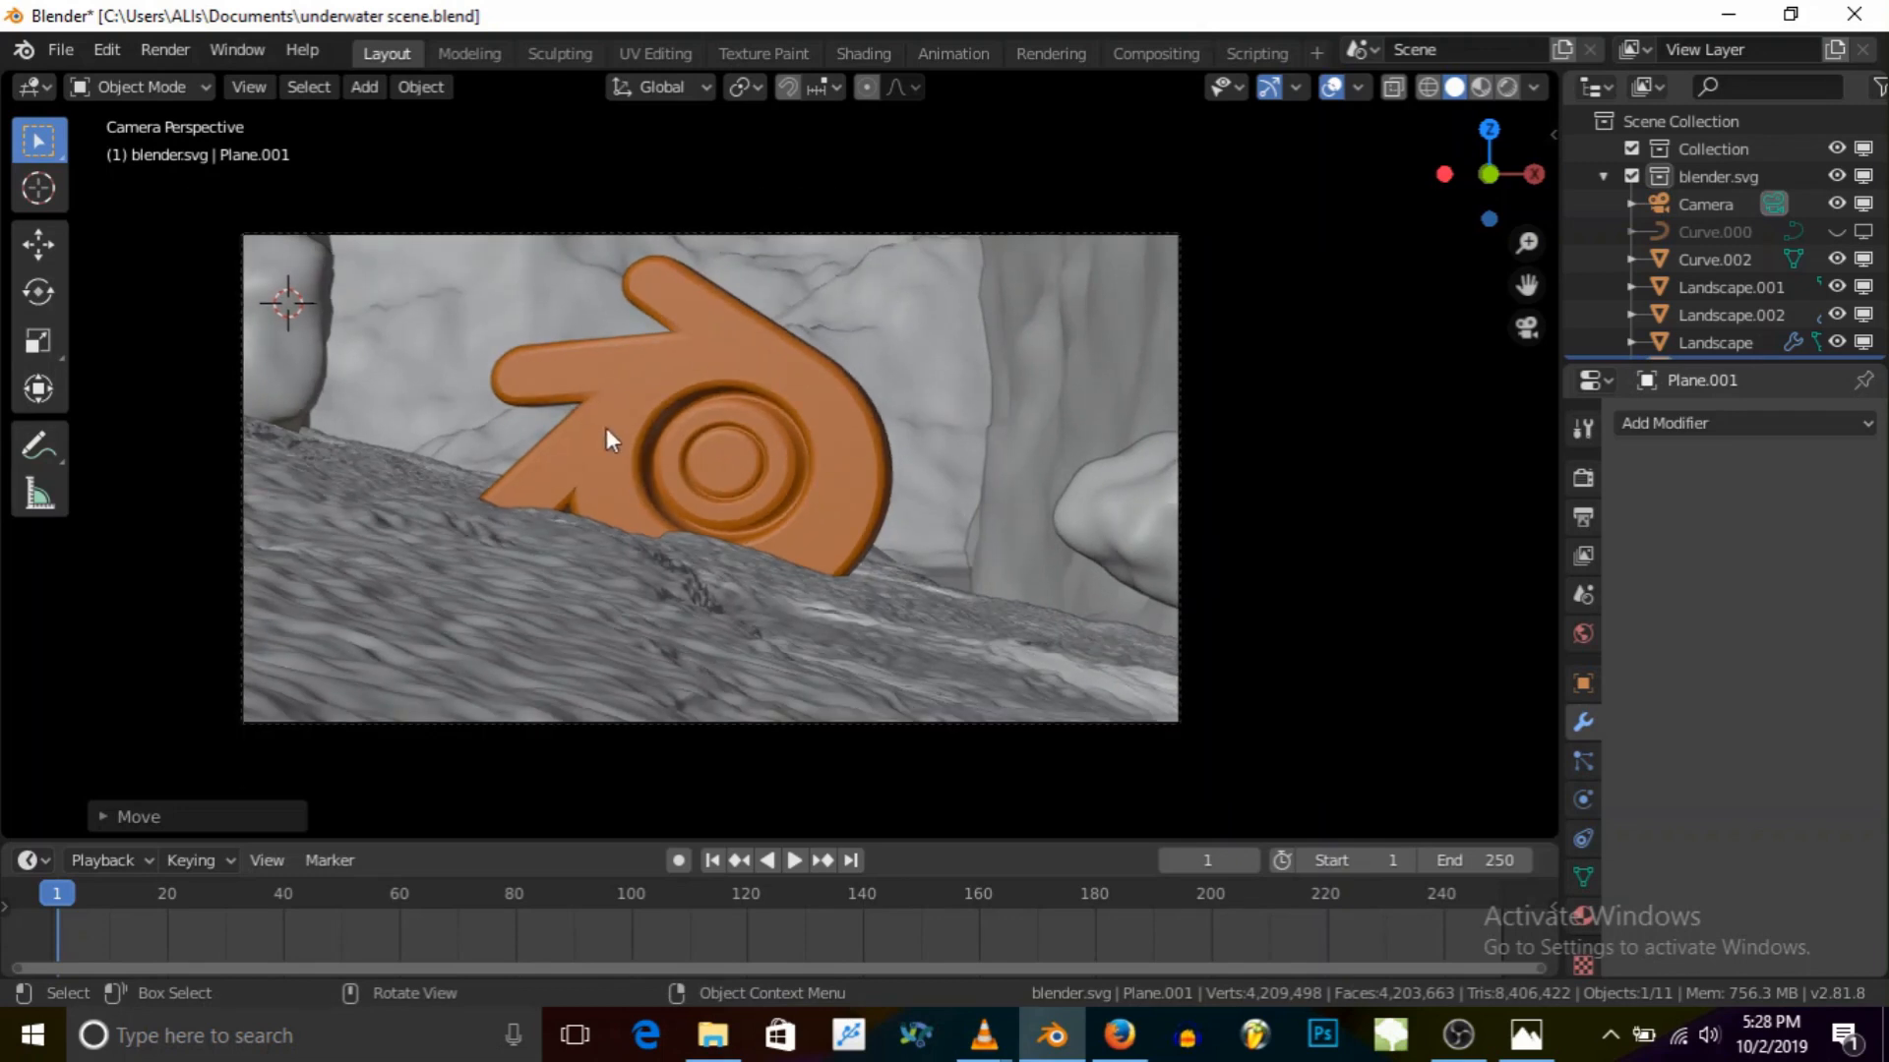
Step: Snap the 3D cursor to the selected overhead plane
scroll(606, 430, down, 2)
middle_drag(606, 430, 697, 418)
key(KP_Decimal)
scroll(713, 454, up, 7)
scroll(765, 444, down, 5)
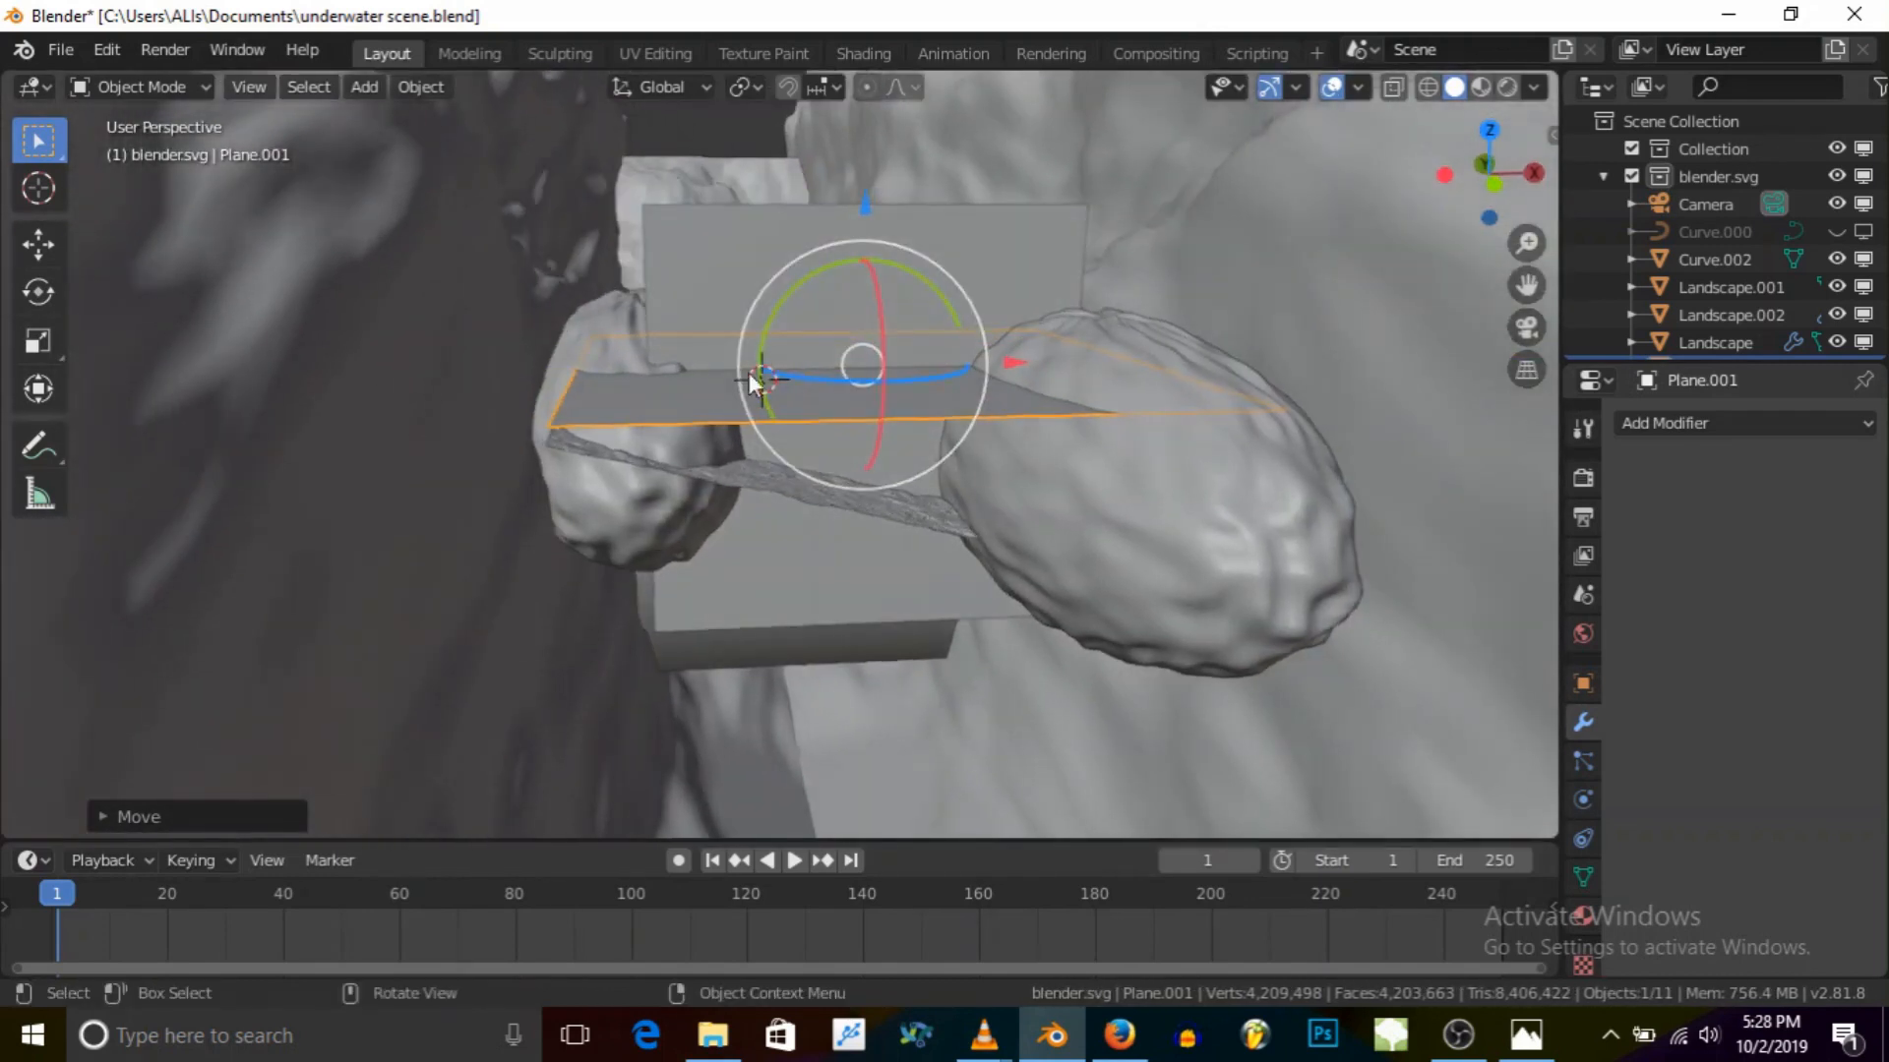
key(shift+s)
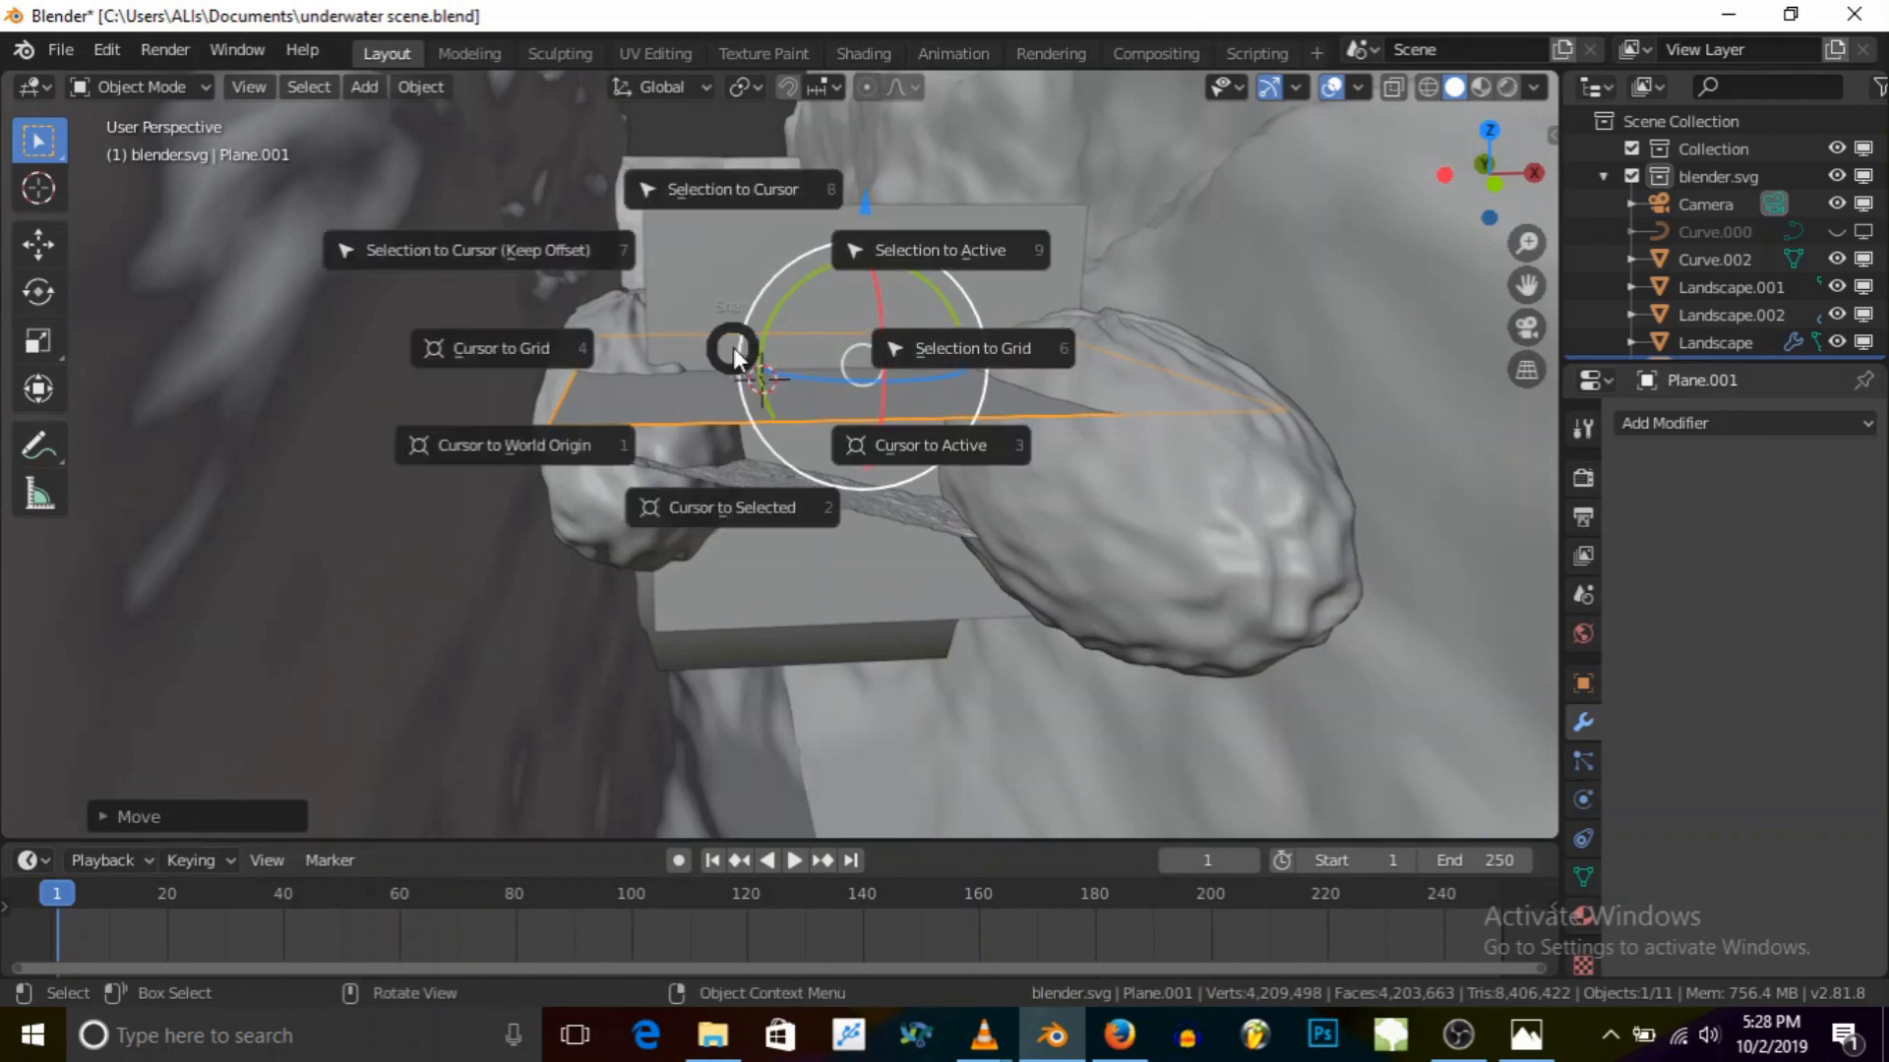
click(718, 507)
Step: Hide the Landscape.002 cliff in the viewport while keeping Landscape.001 shown
middle_drag(875, 406, 640, 392)
scroll(644, 392, down, 3)
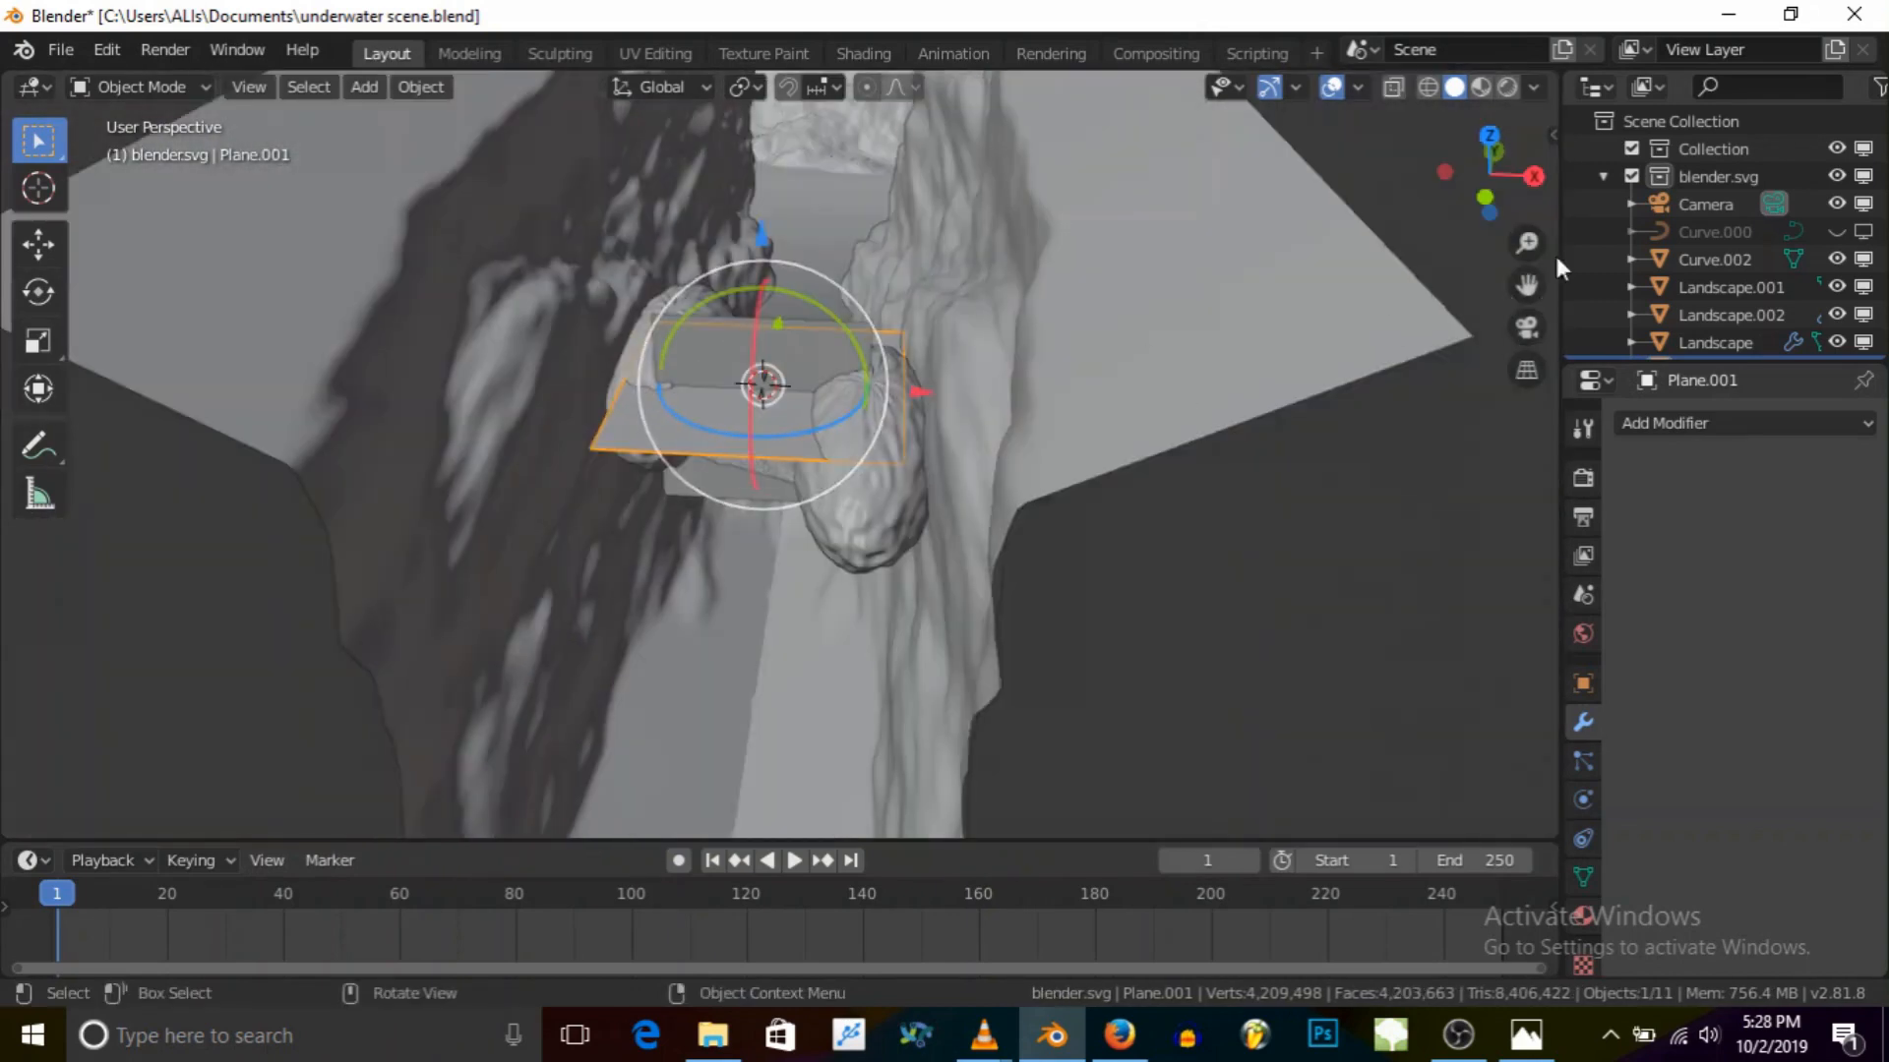
click(1834, 283)
click(1834, 285)
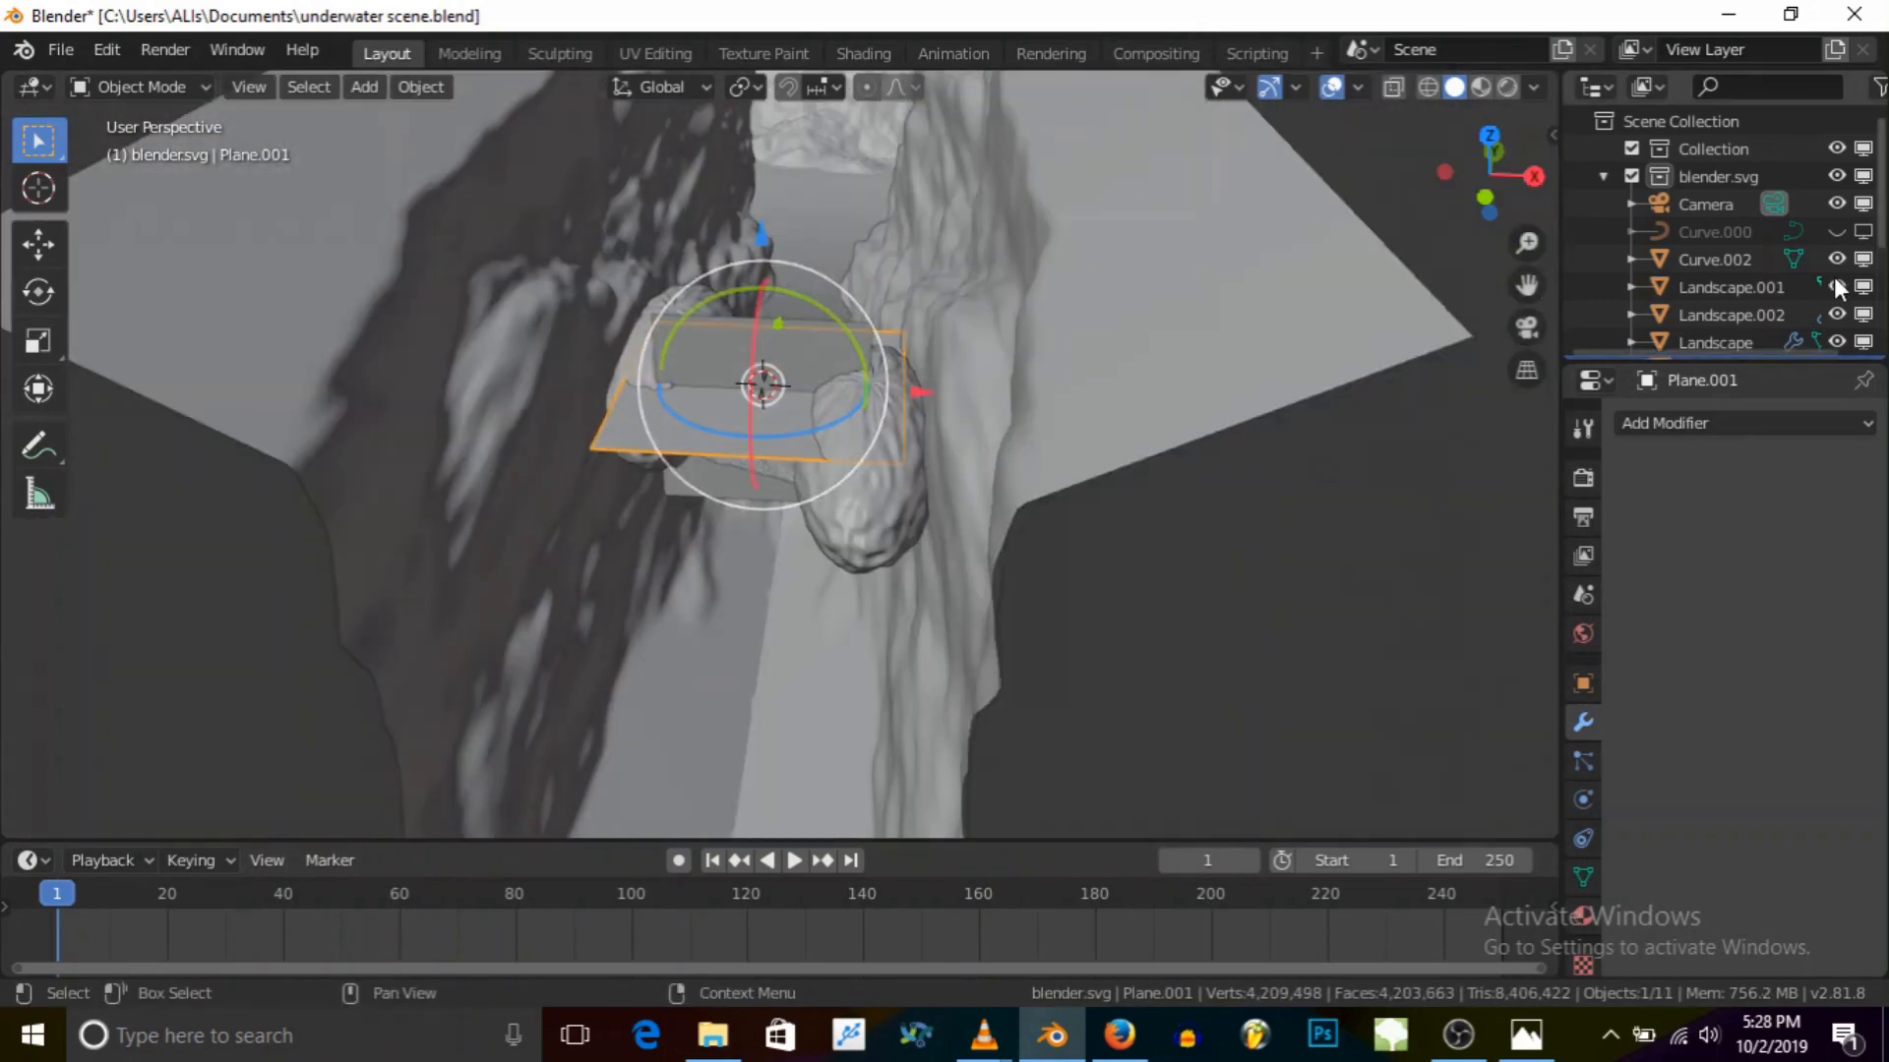
click(1836, 314)
Step: Add a cube at the 3D cursor and scale it up until it spans the gap between the two large rocks
middle_drag(1229, 324, 836, 407)
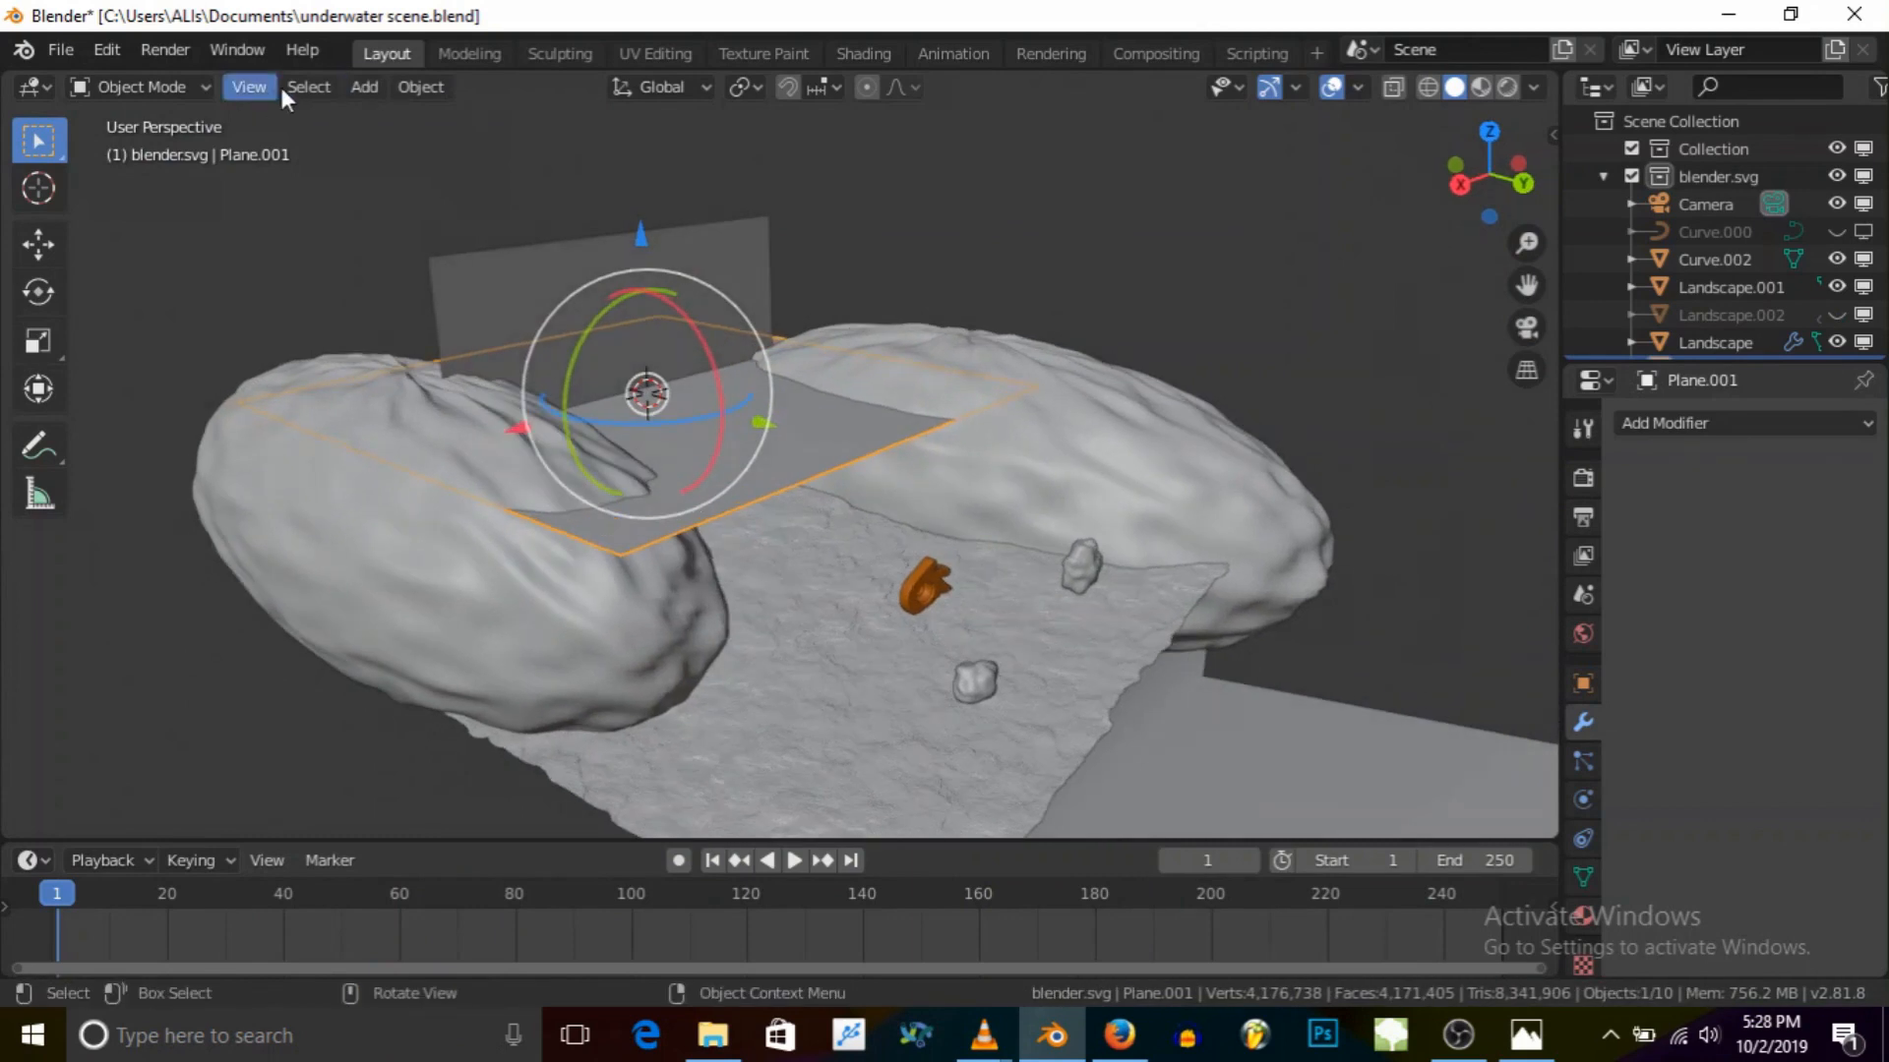
click(364, 89)
mouse_move(451, 120)
click(624, 145)
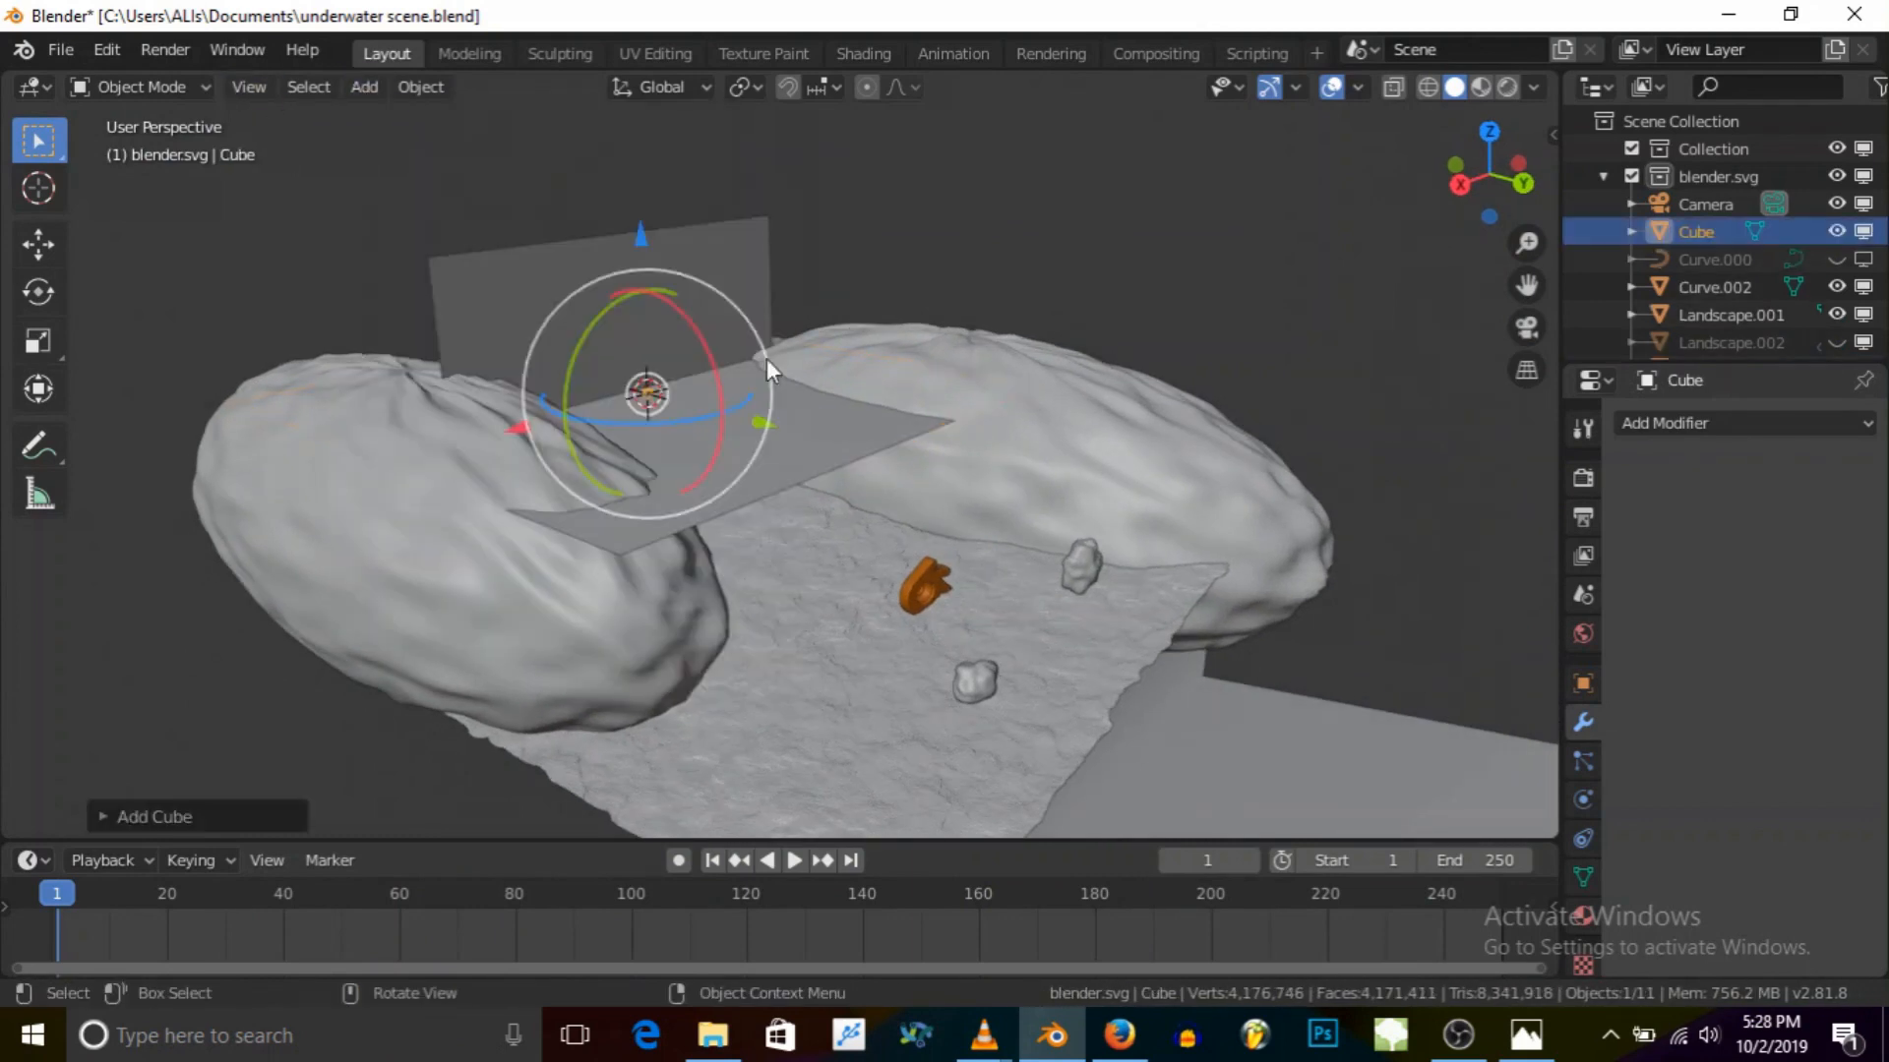
key(s)
click(1060, 476)
key(s)
click(867, 476)
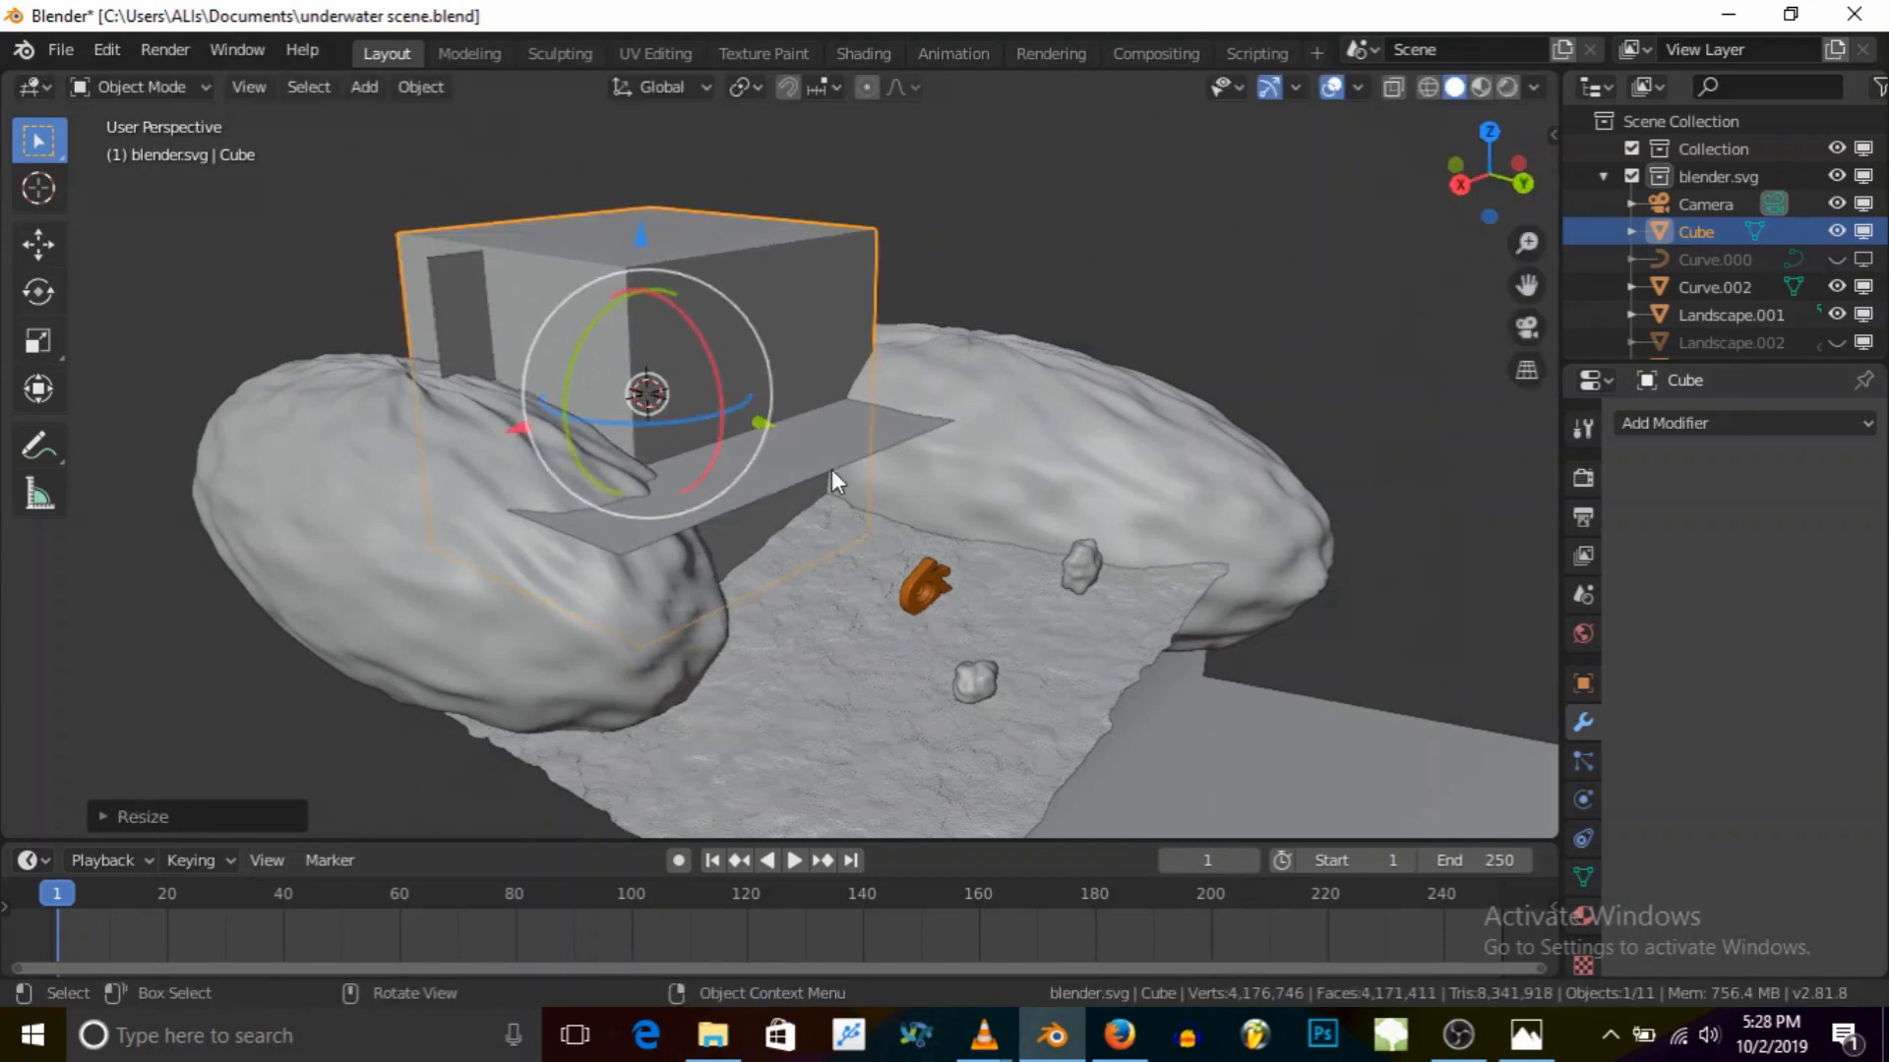
key(s)
click(972, 503)
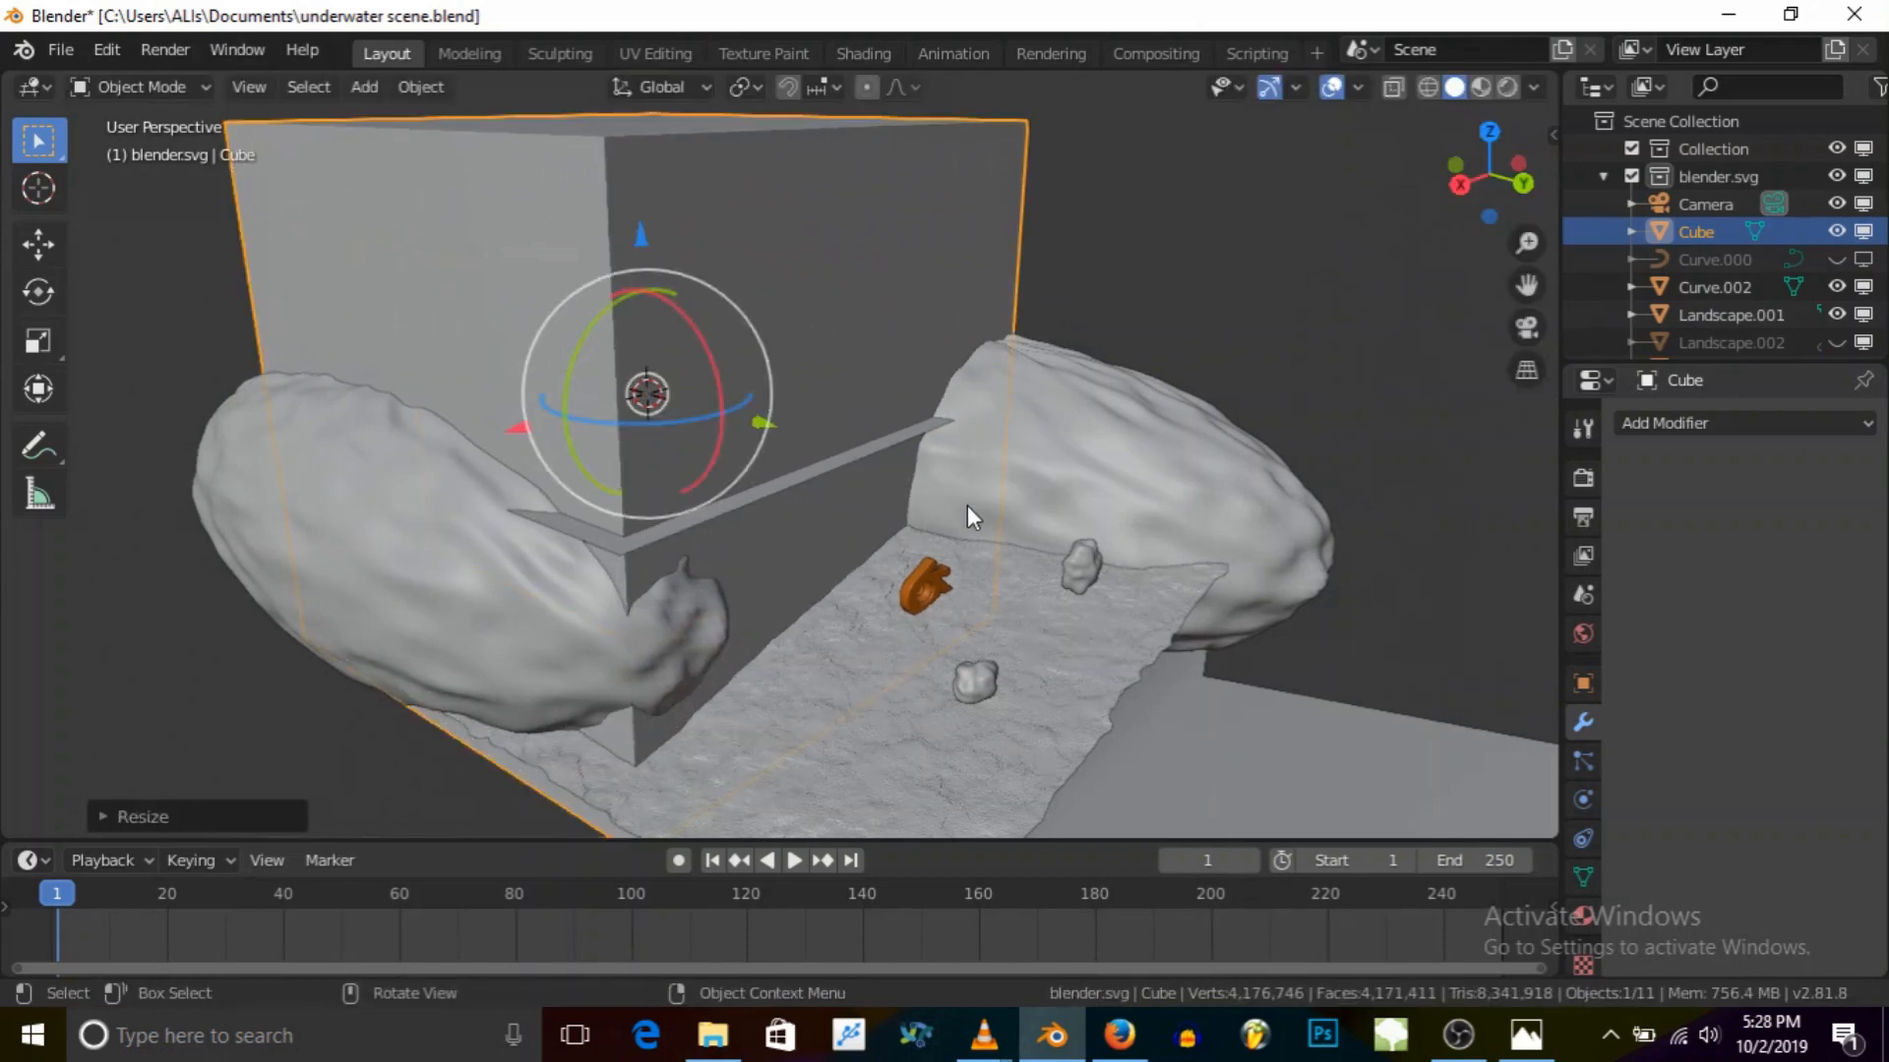
Step: Flatten the cube by scaling it down along the global Z axis
key(s)
key(z)
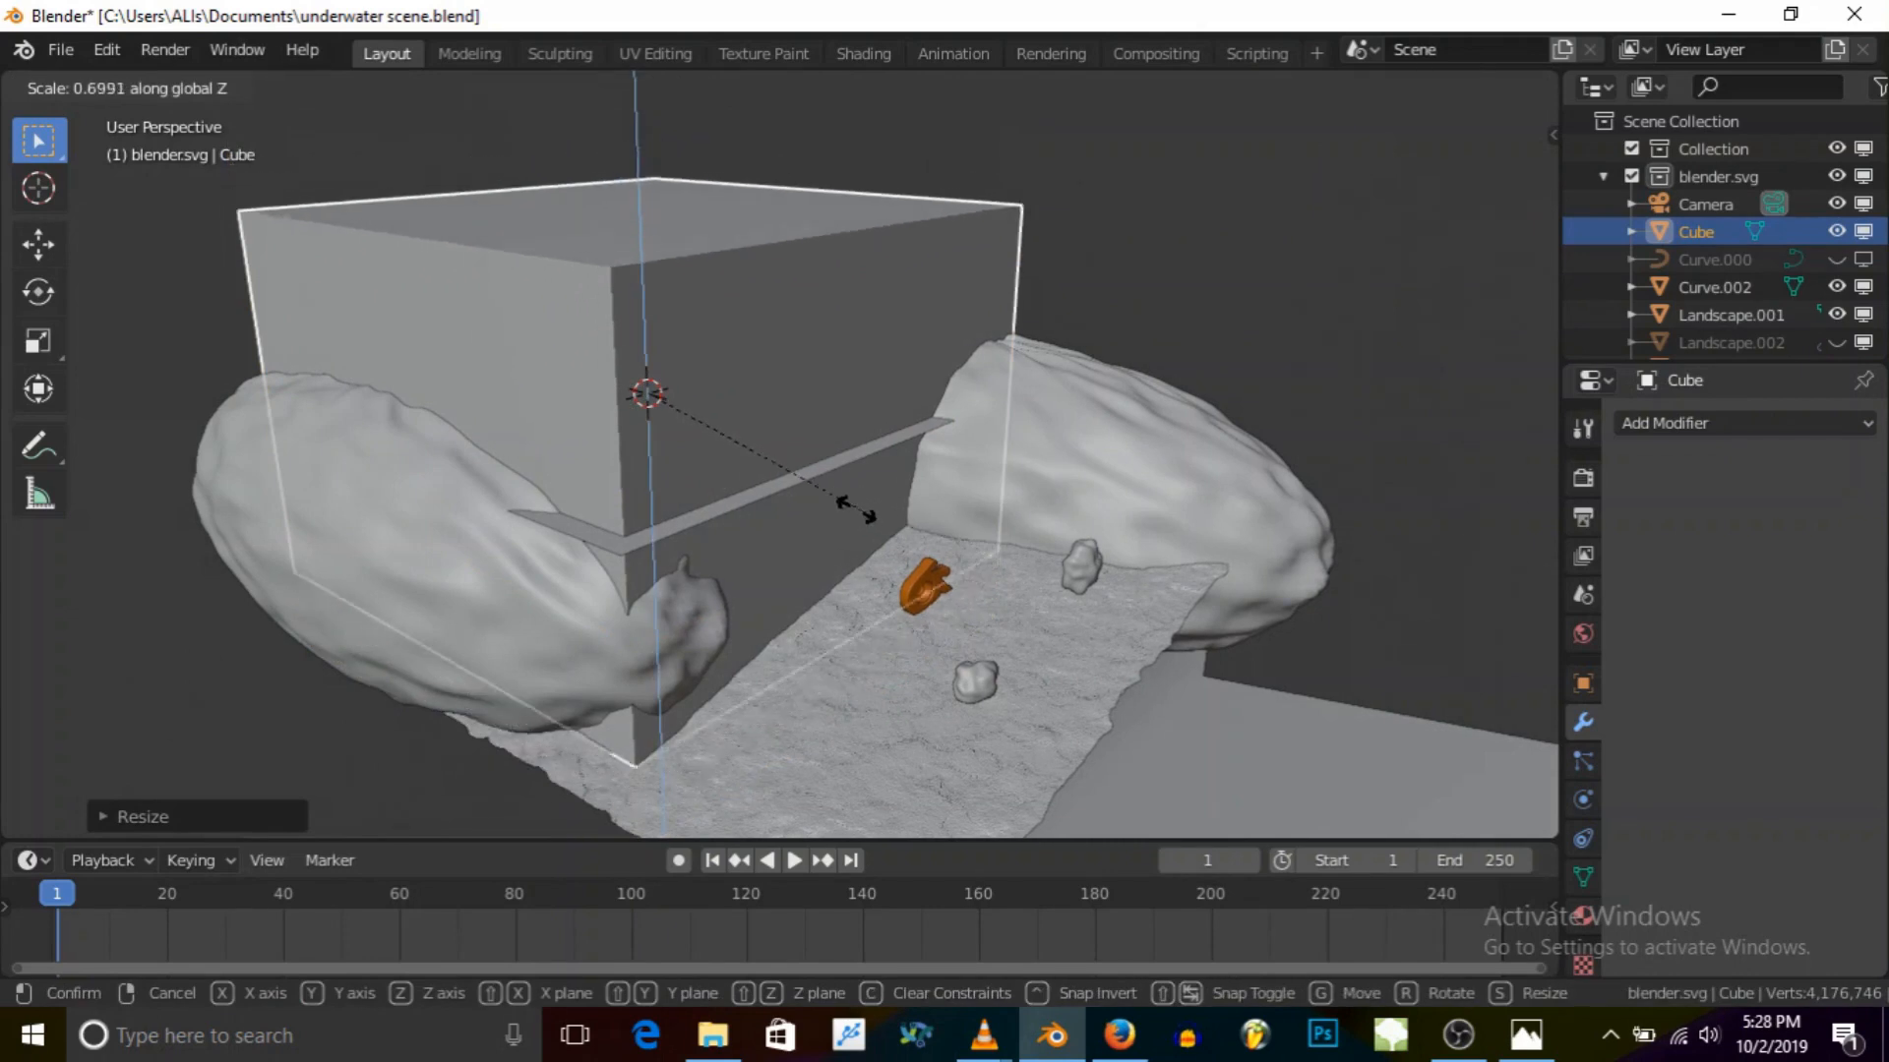
click(751, 415)
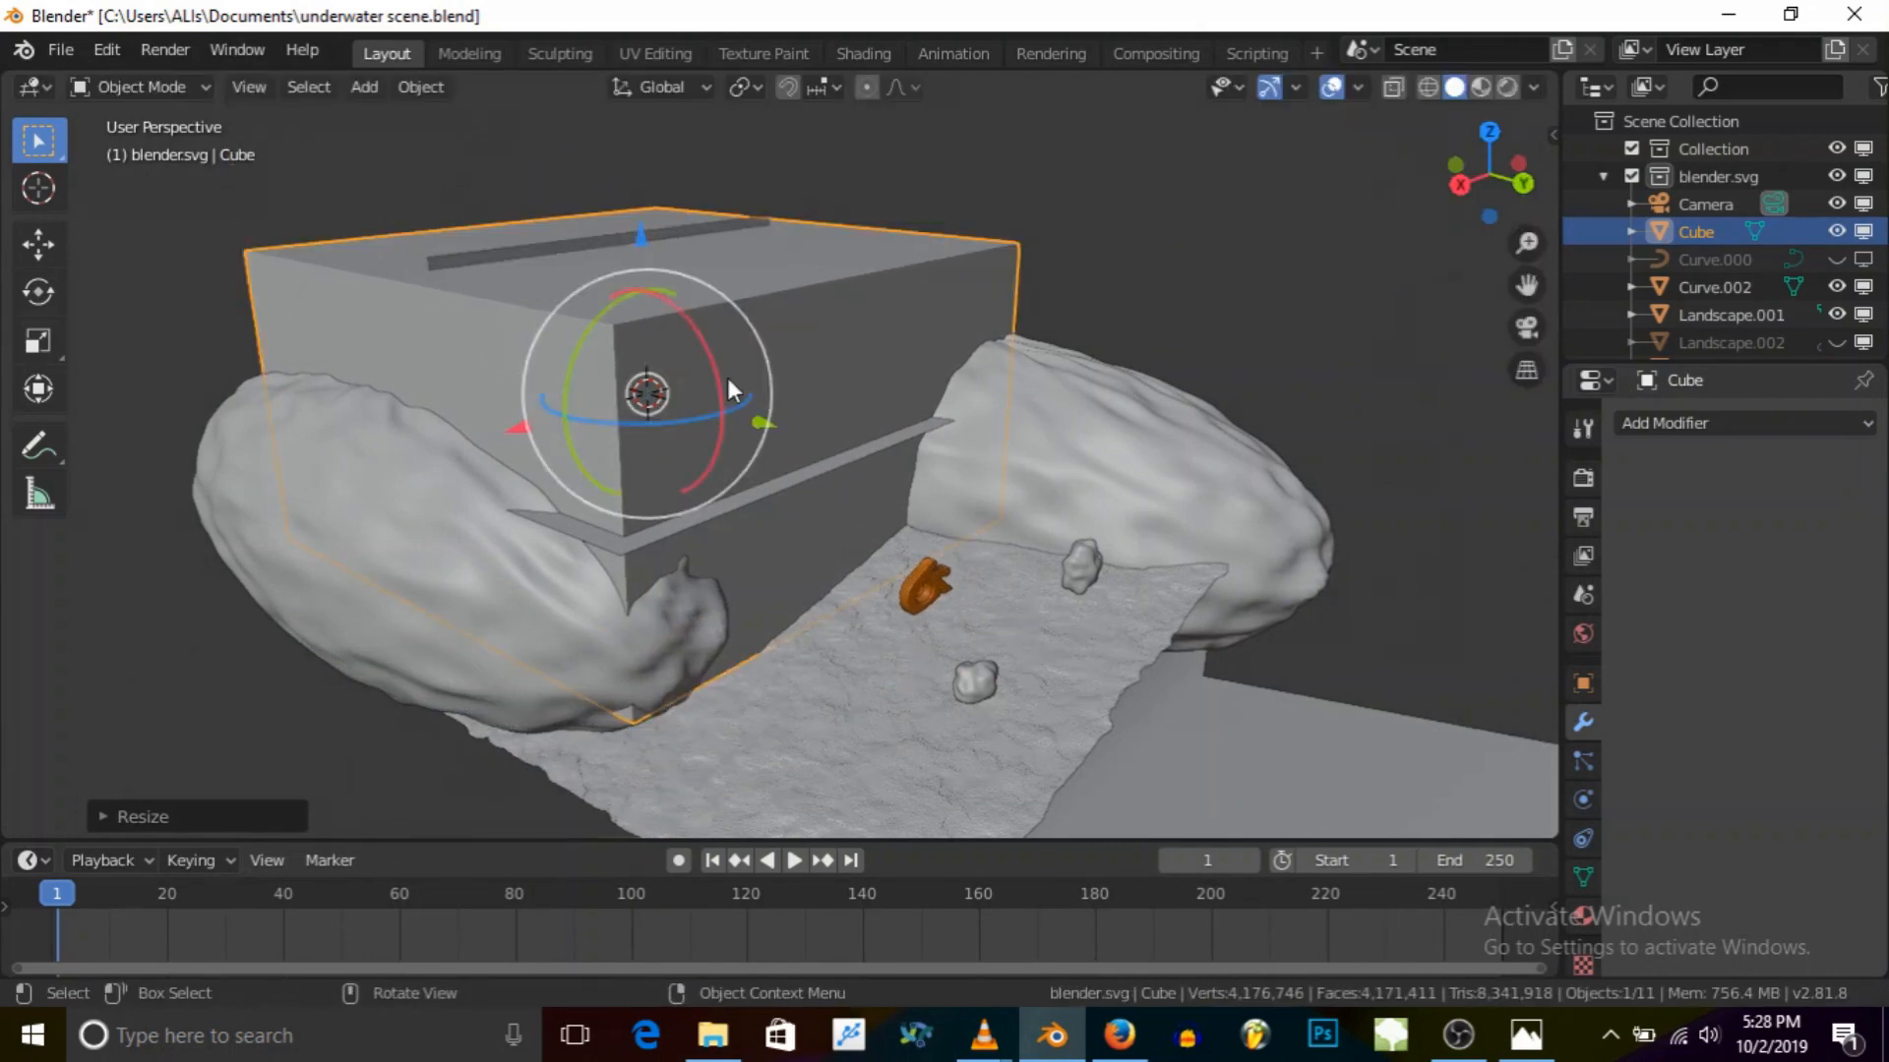
Step: Lower the cube and shift it along the Y axis so it covers the floor between the two large rocks
drag(635, 236, 644, 320)
drag(770, 524, 959, 586)
middle_drag(726, 482, 913, 541)
key(s)
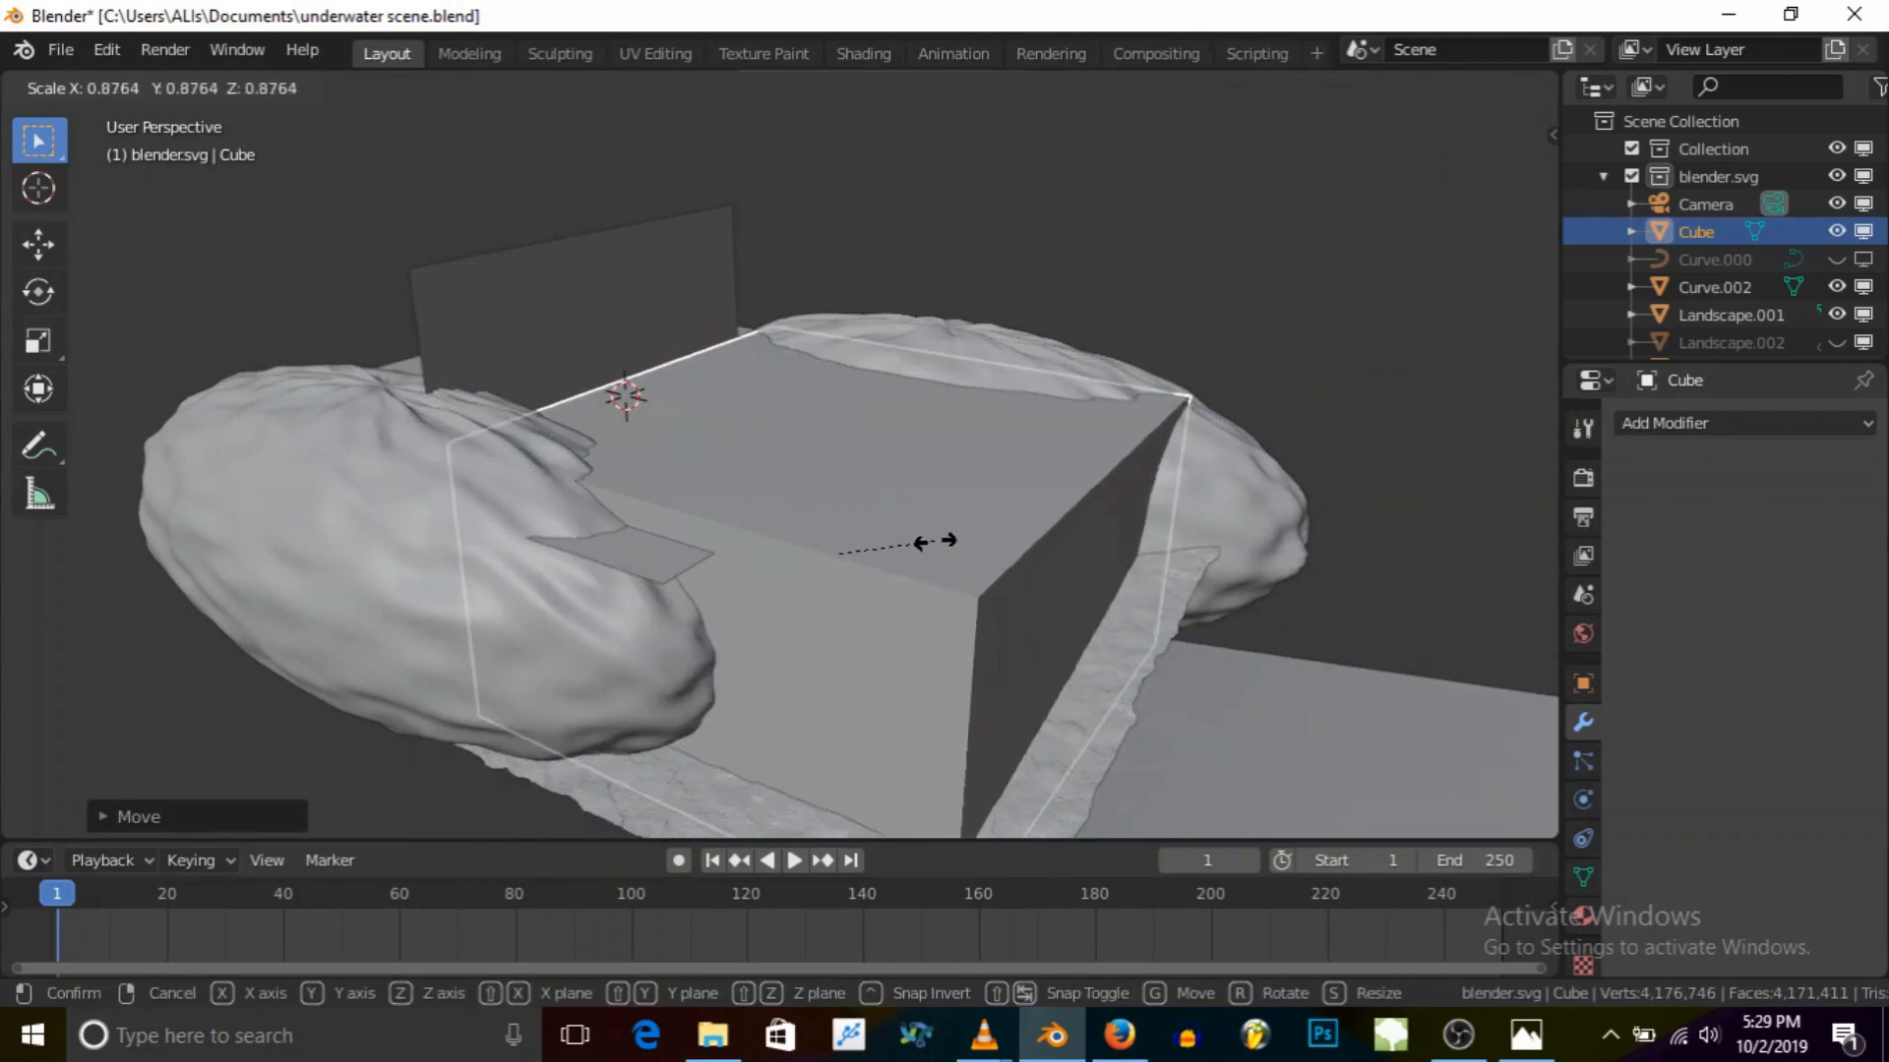
click(932, 541)
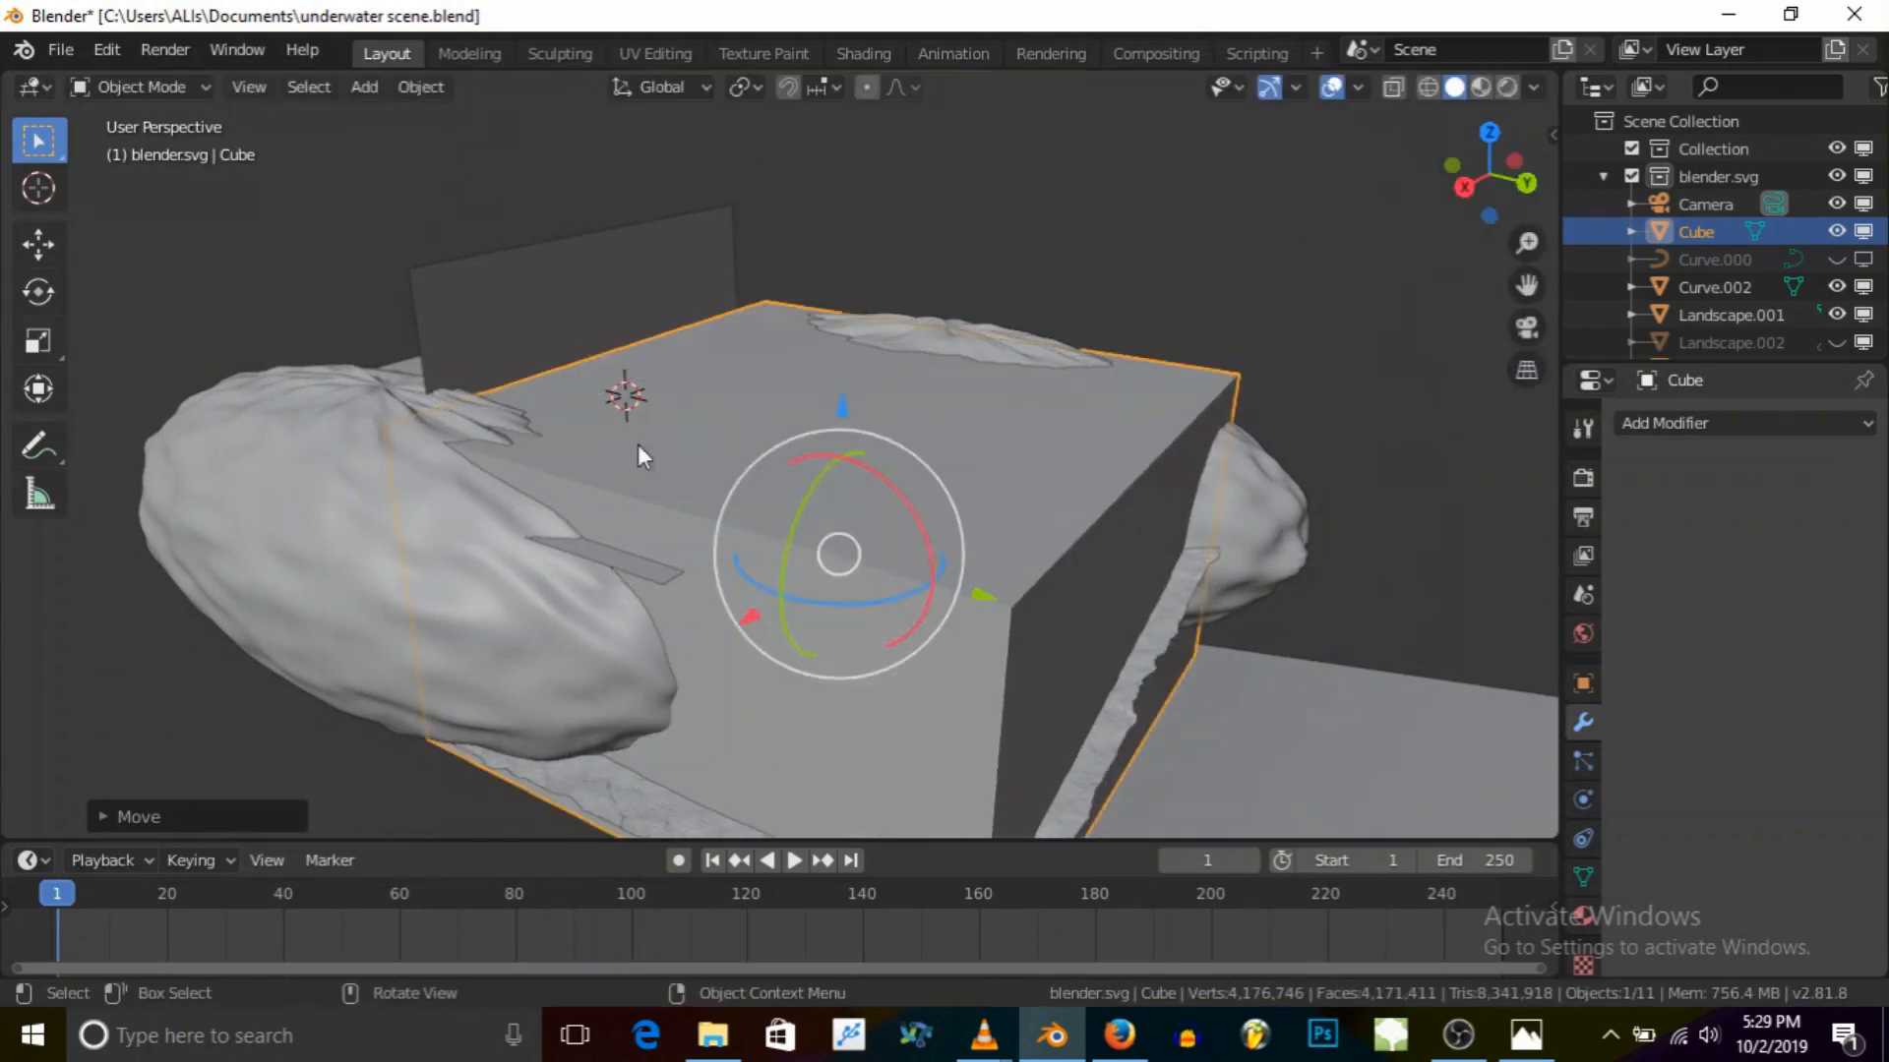
Step: Adjust the cube's position along the global Y axis so it encloses the rocky floor
scroll(689, 492, down, 4)
key(g)
key(y)
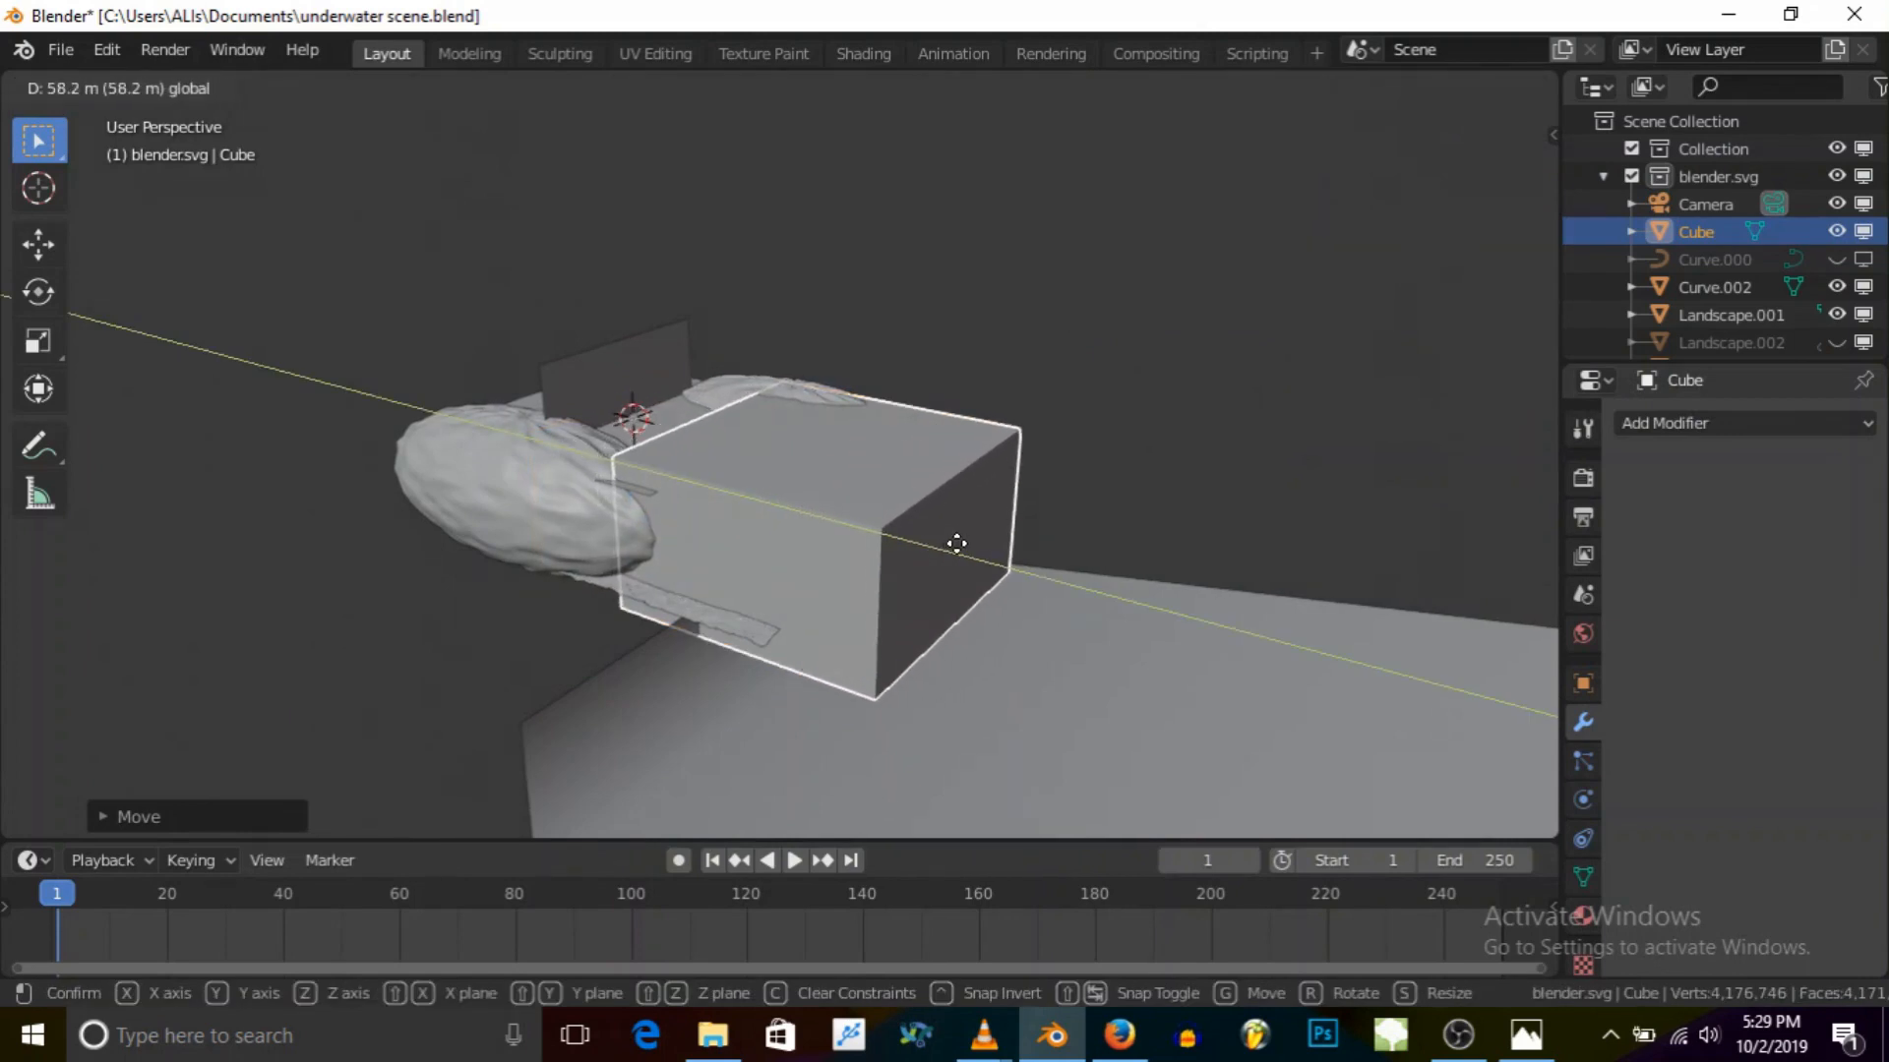
click(889, 535)
scroll(764, 517, up, 3)
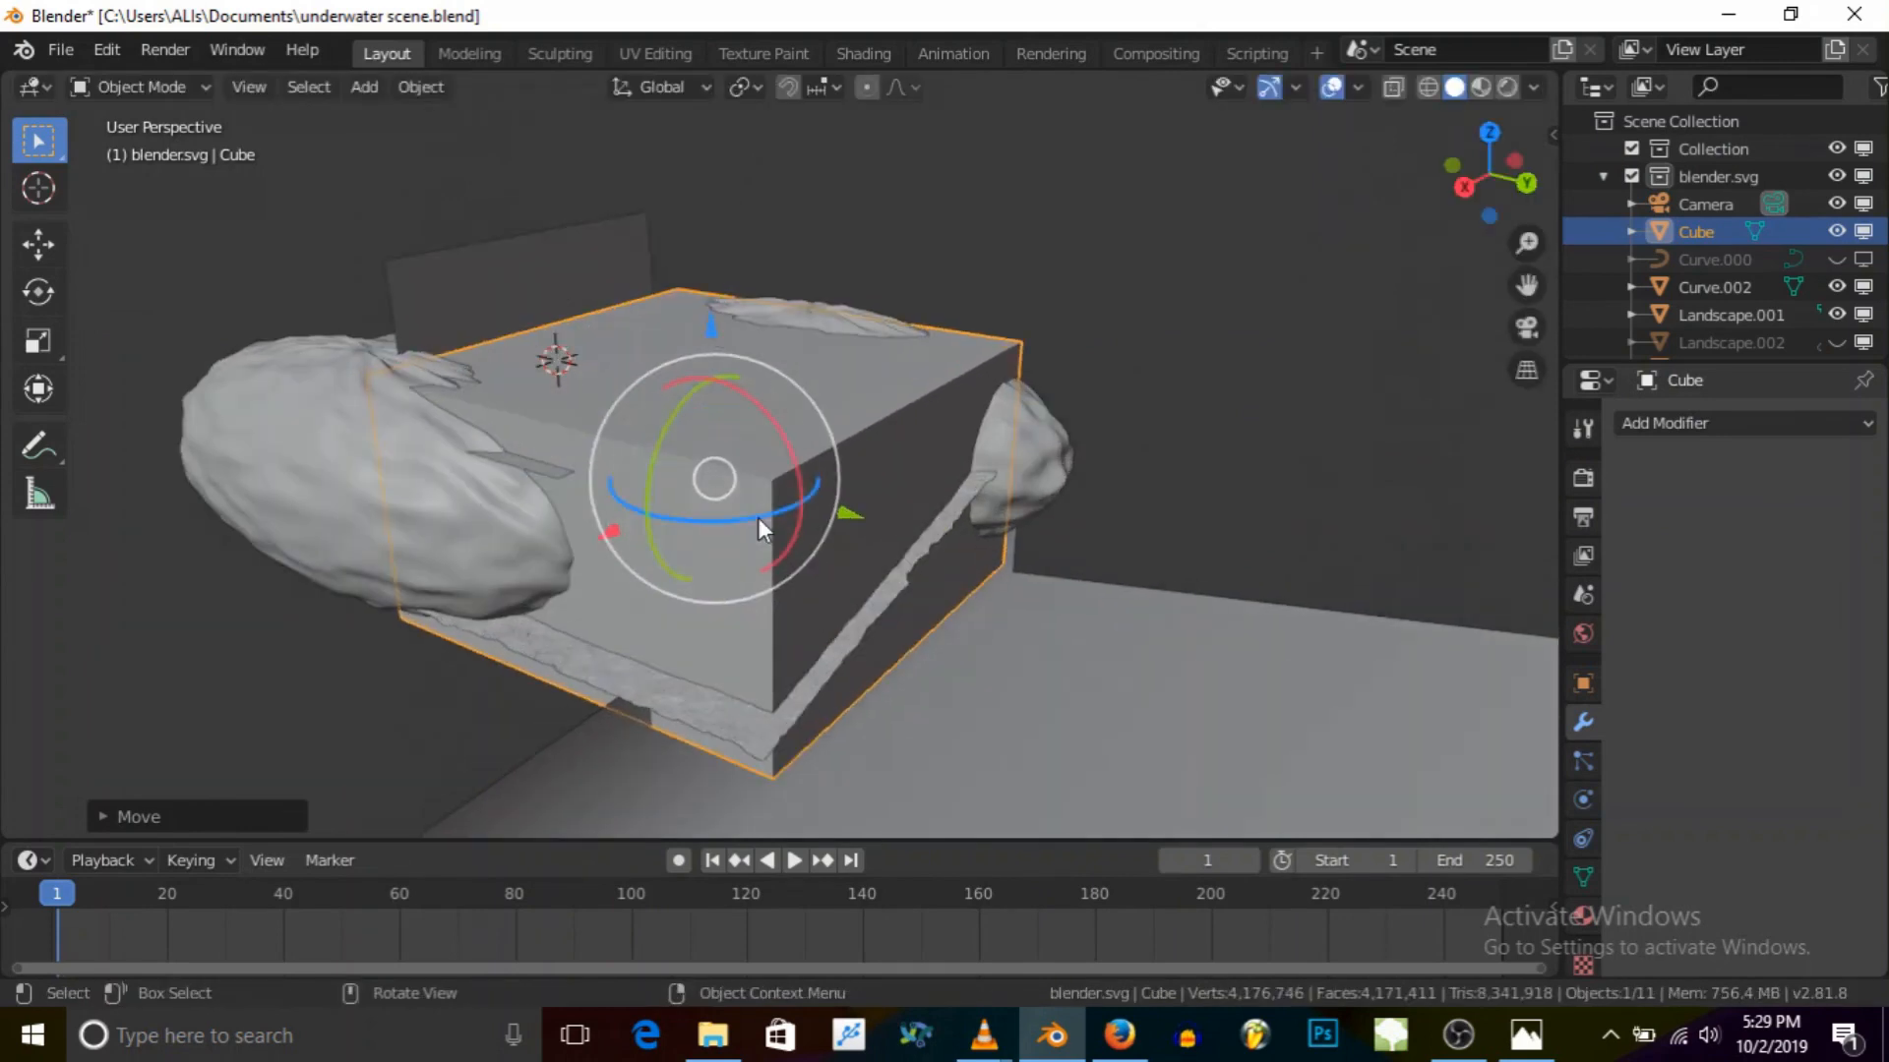
middle_drag(810, 528, 888, 545)
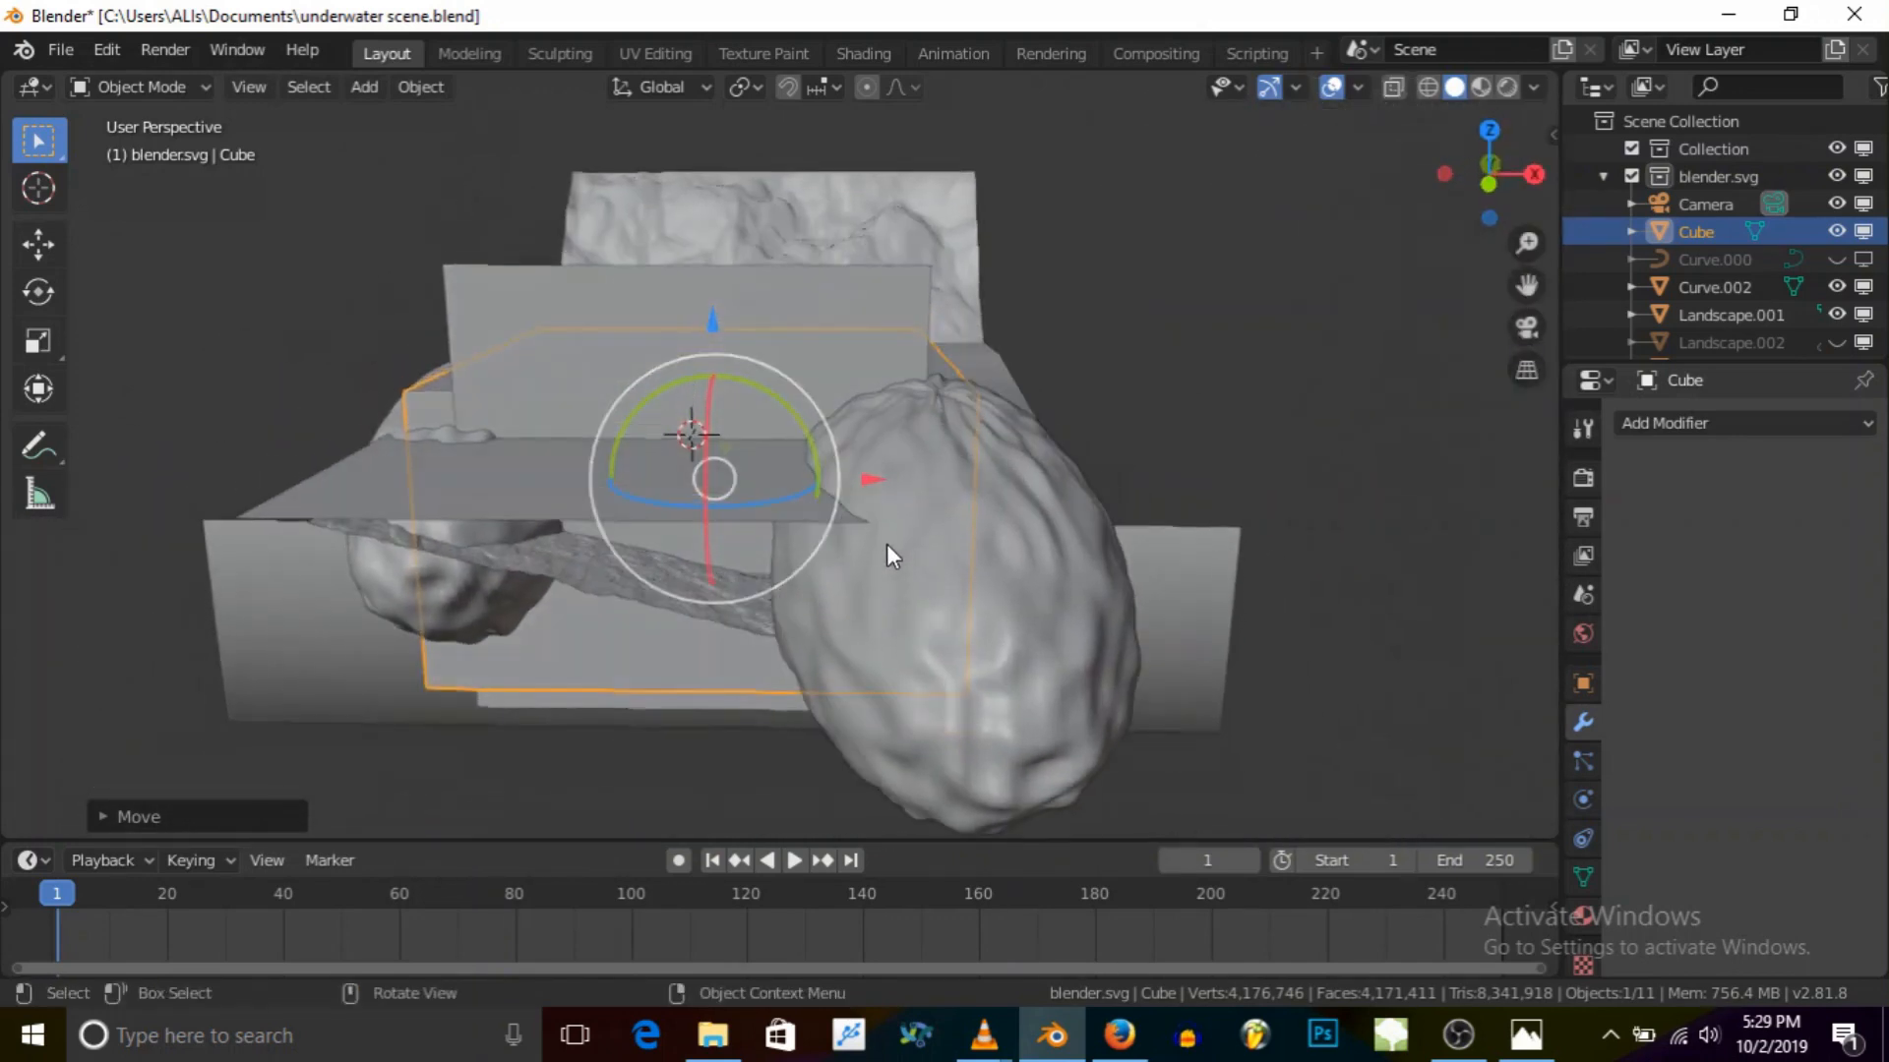
Step: Check how the cube surrounds the logo, rocks and floor from the camera view and from inside the cube
click(1530, 326)
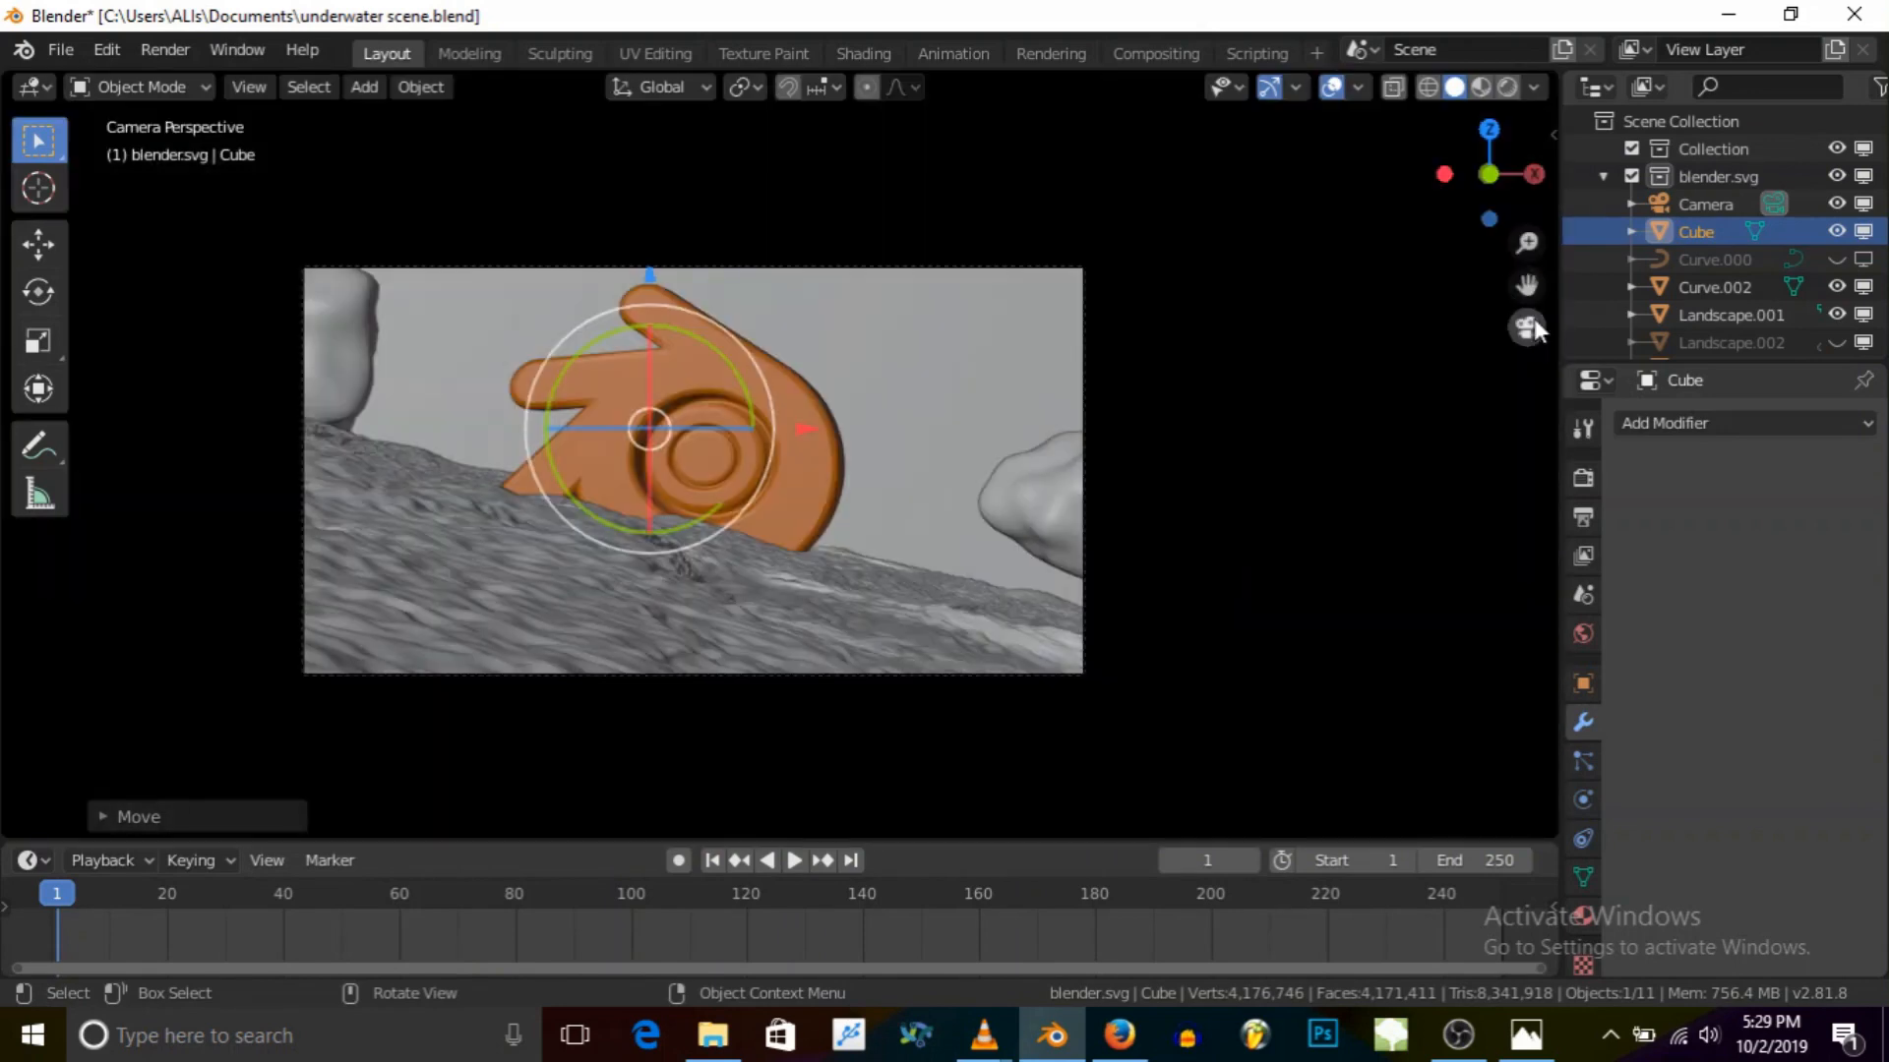
scroll(1084, 385, down, 3)
middle_drag(1137, 381, 1141, 433)
scroll(1139, 433, up, 8)
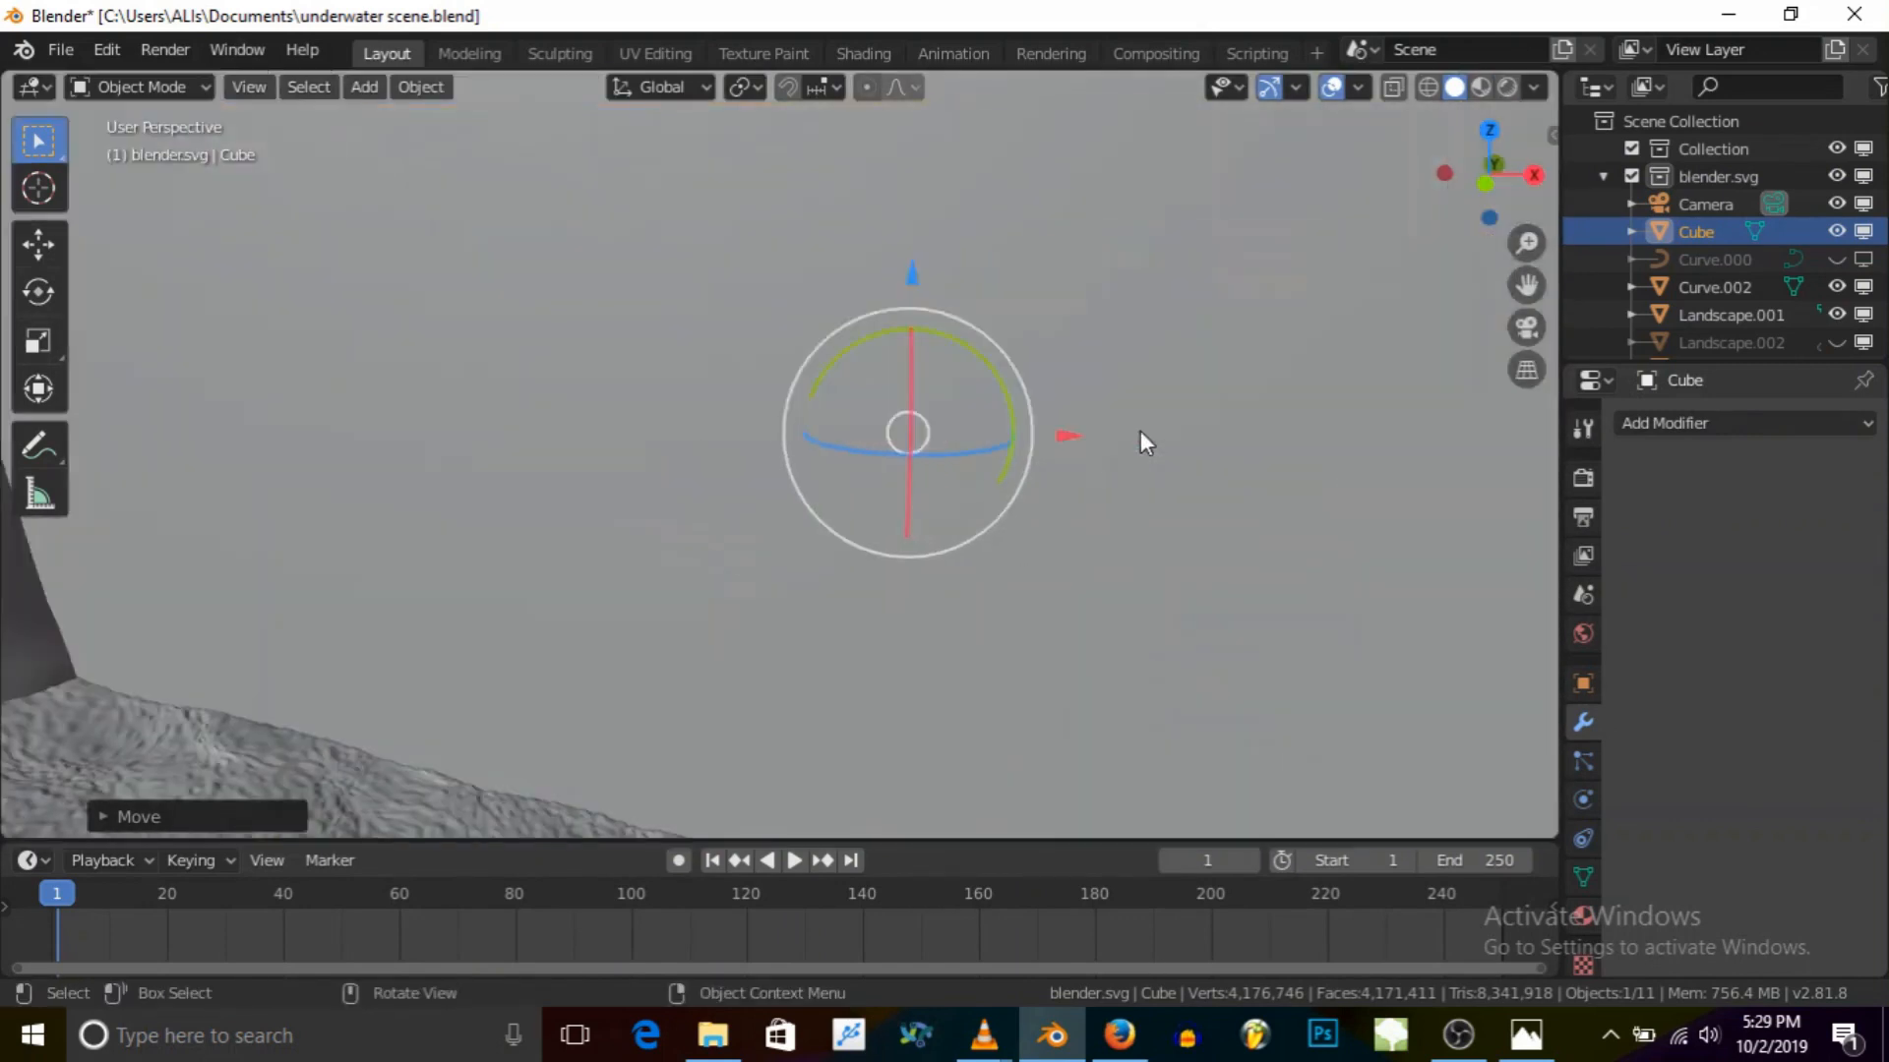
scroll(1141, 443, down, 5)
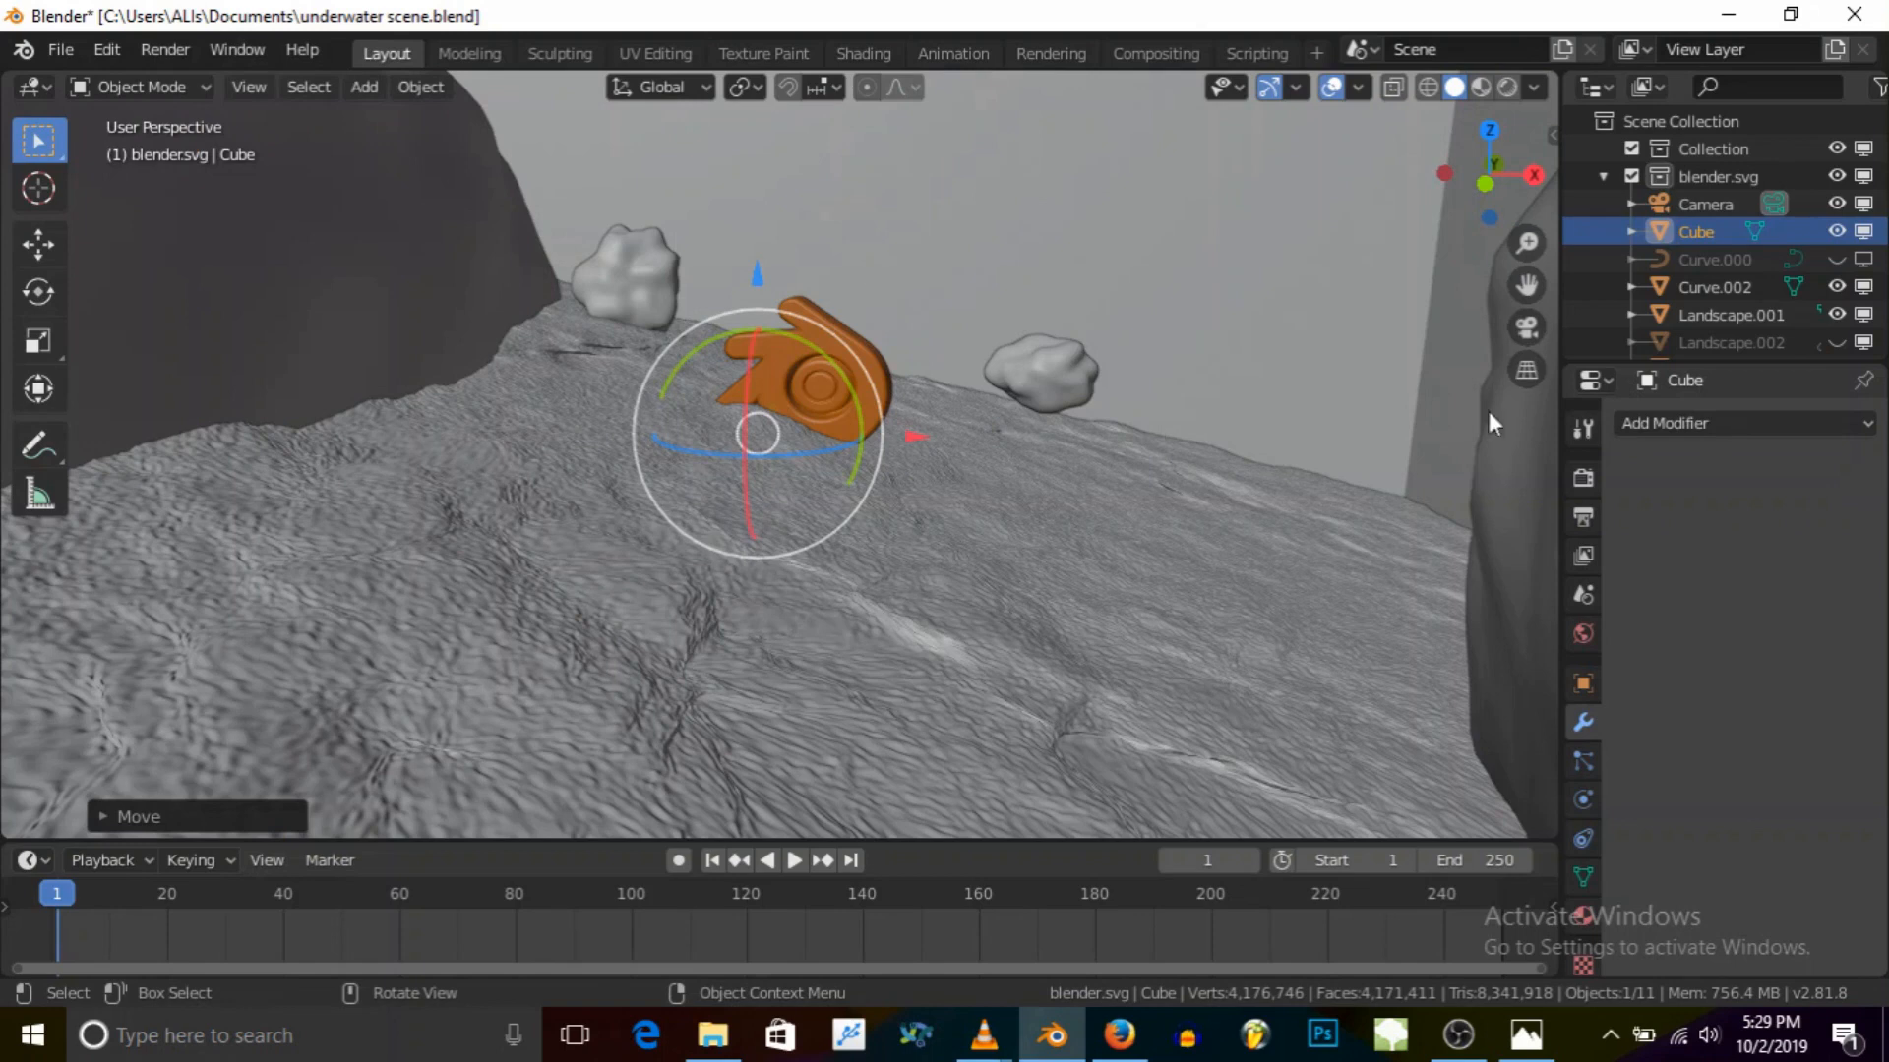
click(1527, 370)
scroll(795, 517, up, 3)
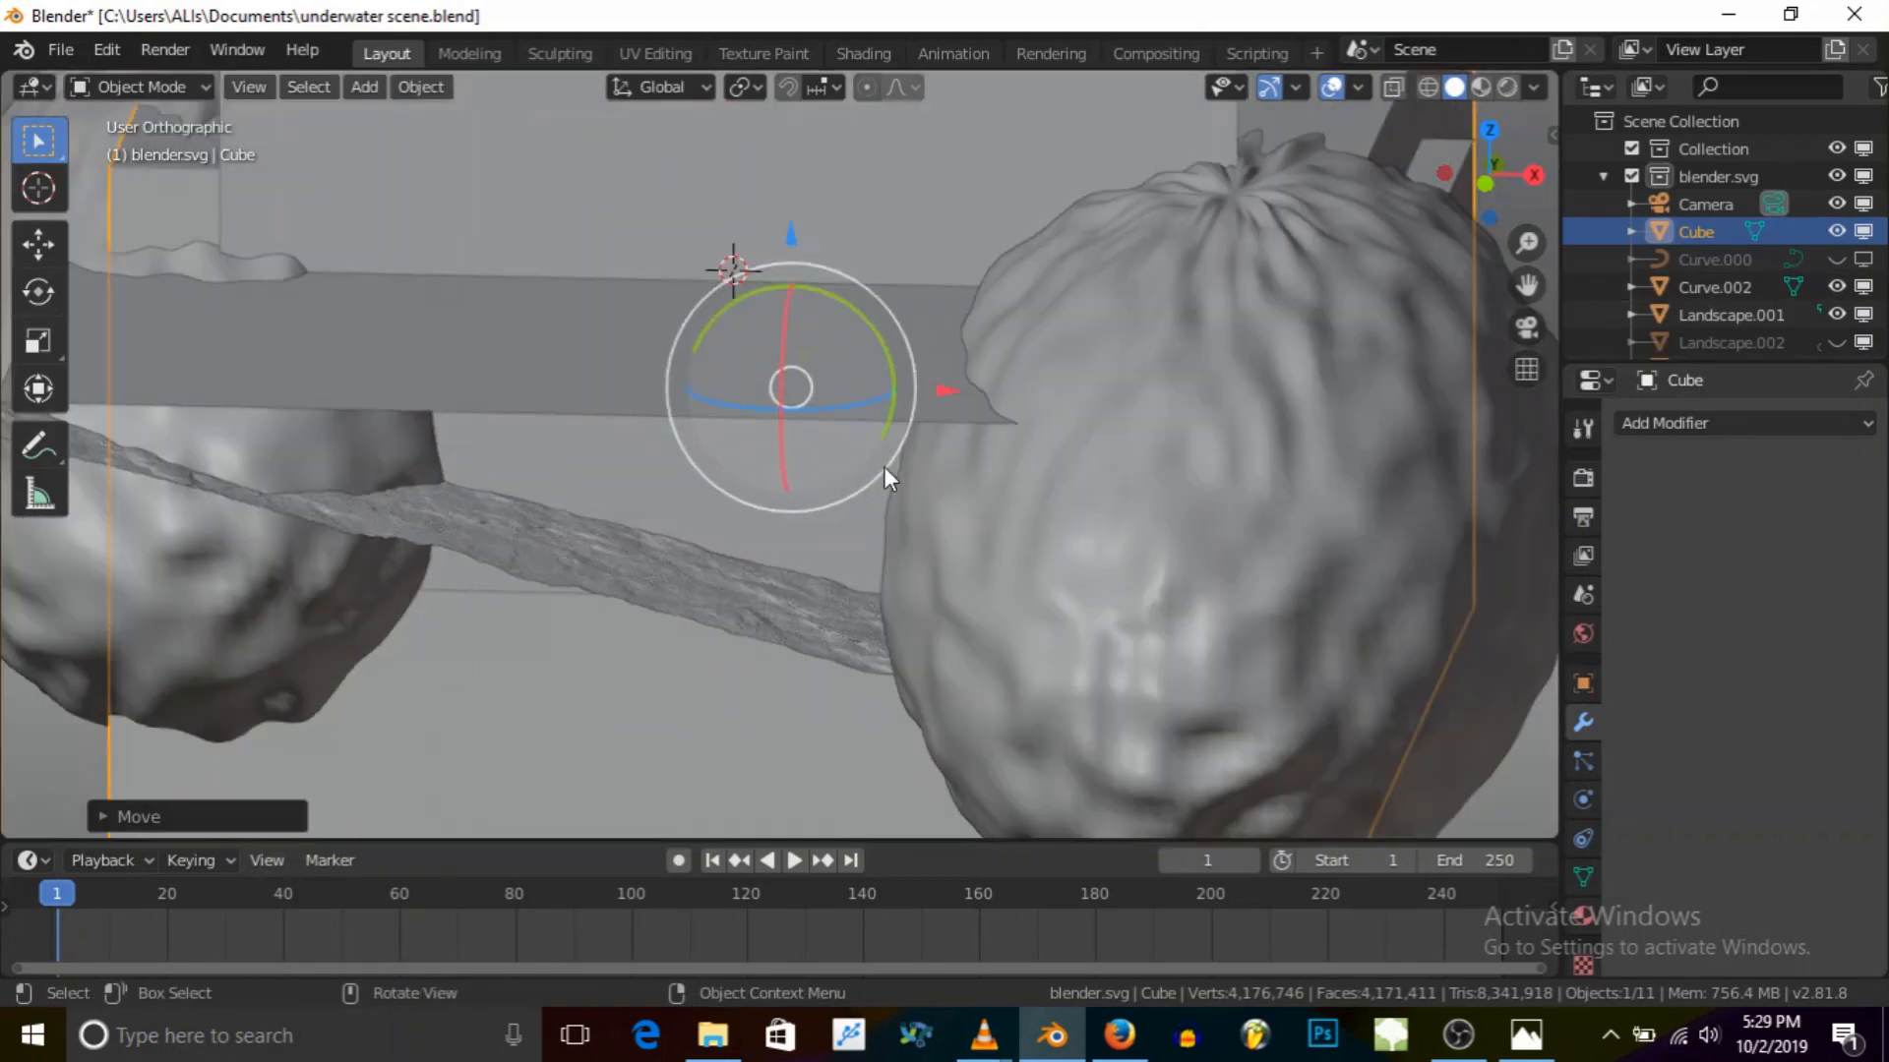
click(1527, 370)
scroll(811, 410, up, 2)
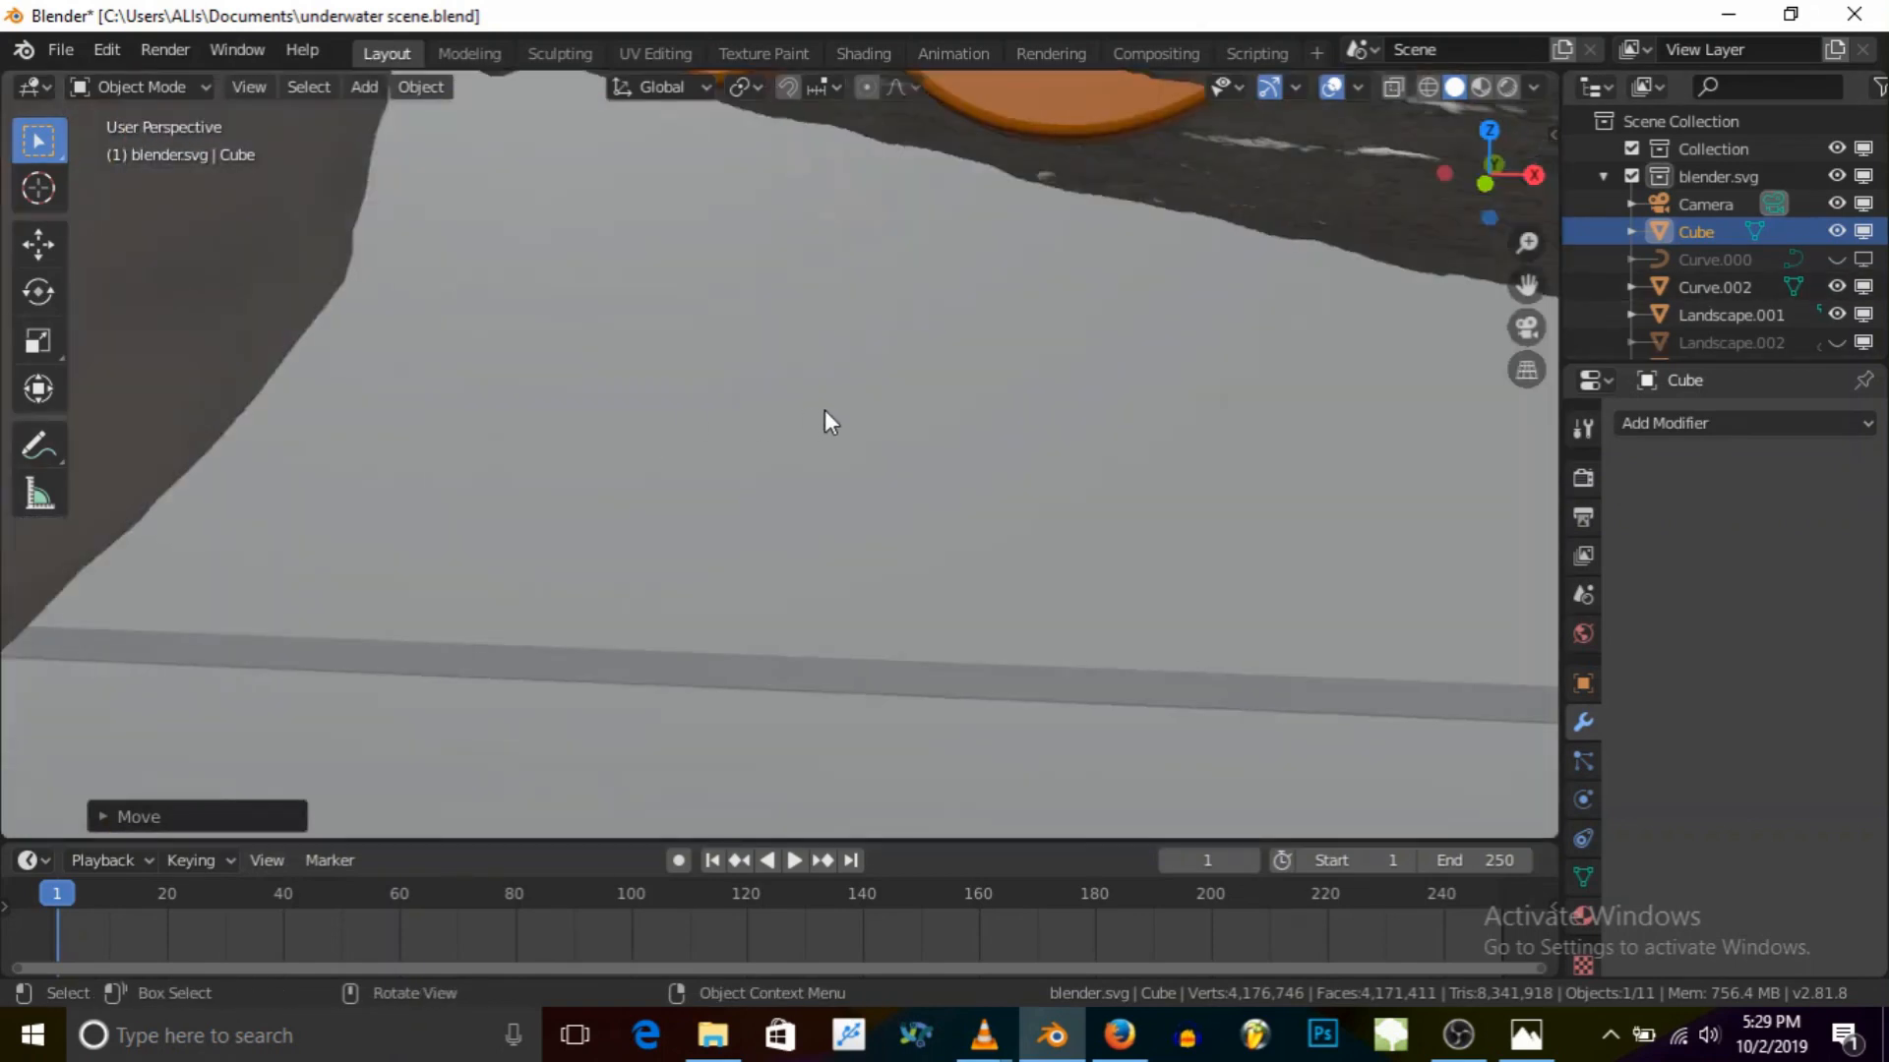
scroll(824, 409, down, 6)
scroll(861, 429, up, 5)
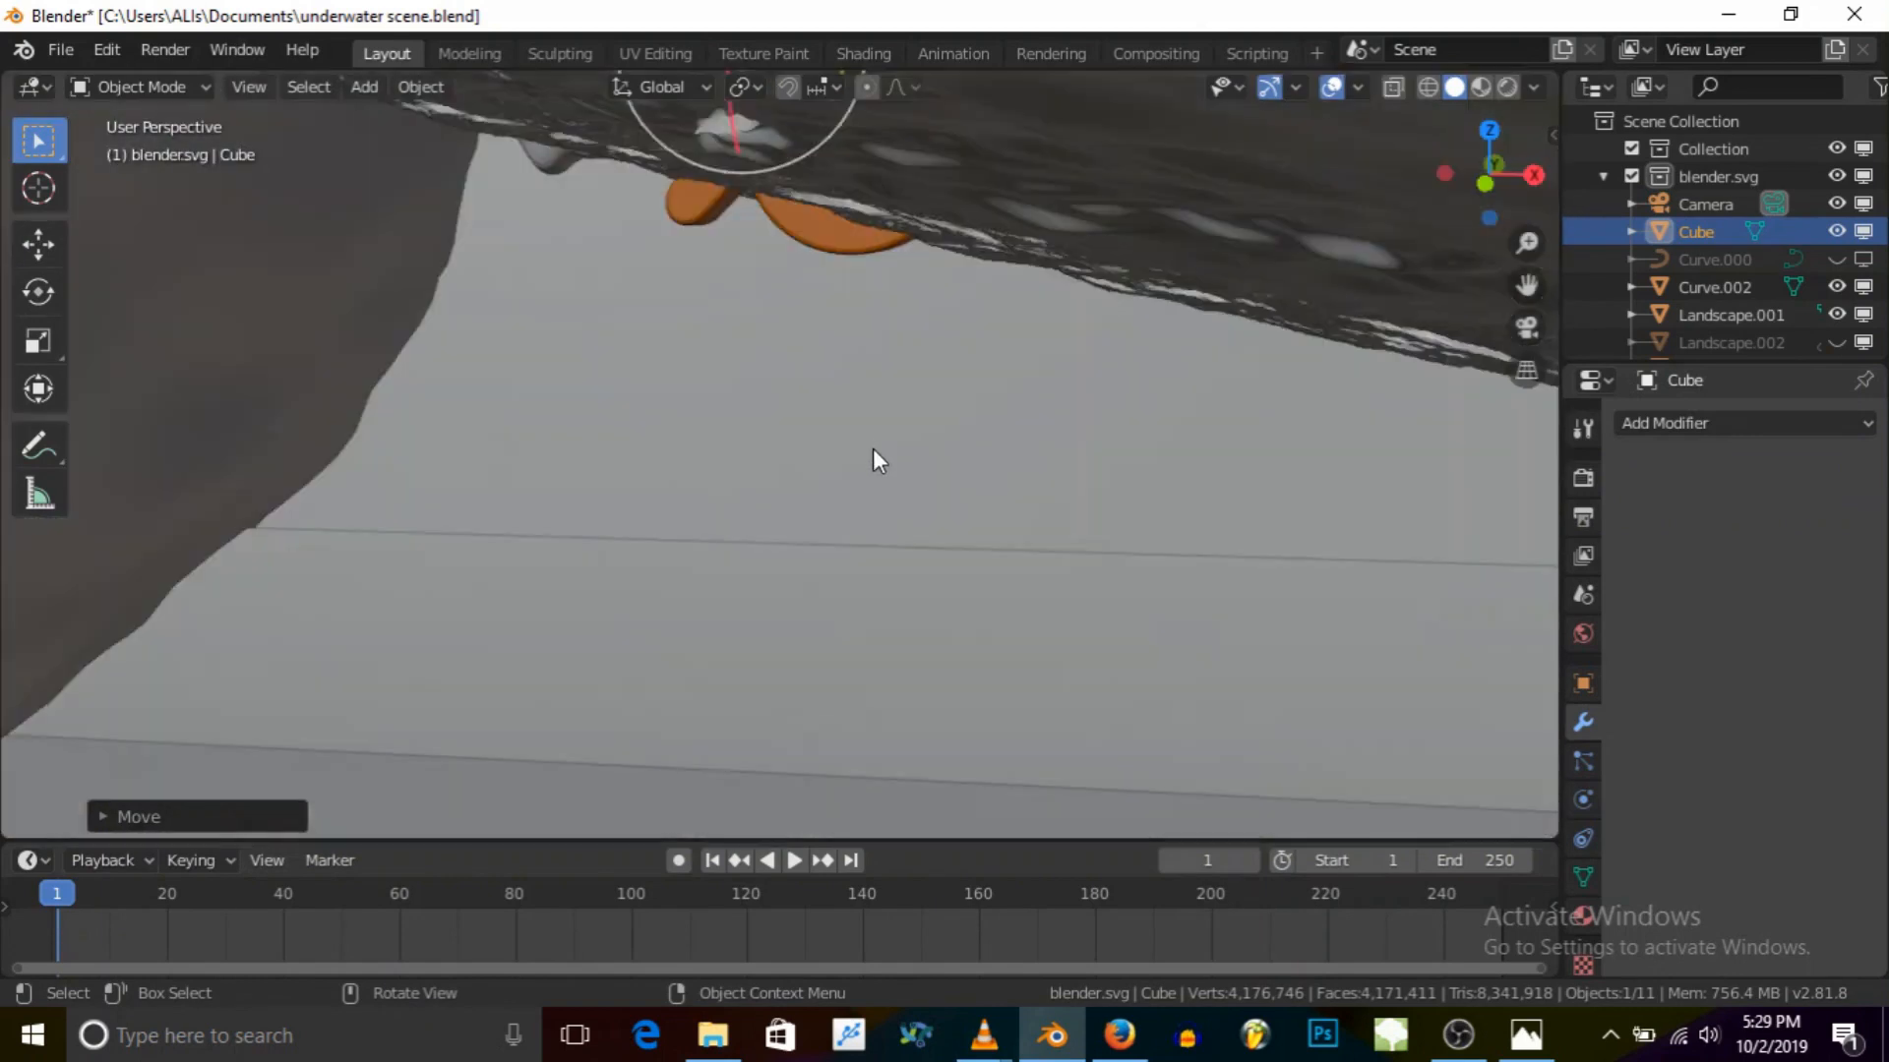
scroll(870, 446, down, 4)
shift+middle_drag(905, 463, 905, 513)
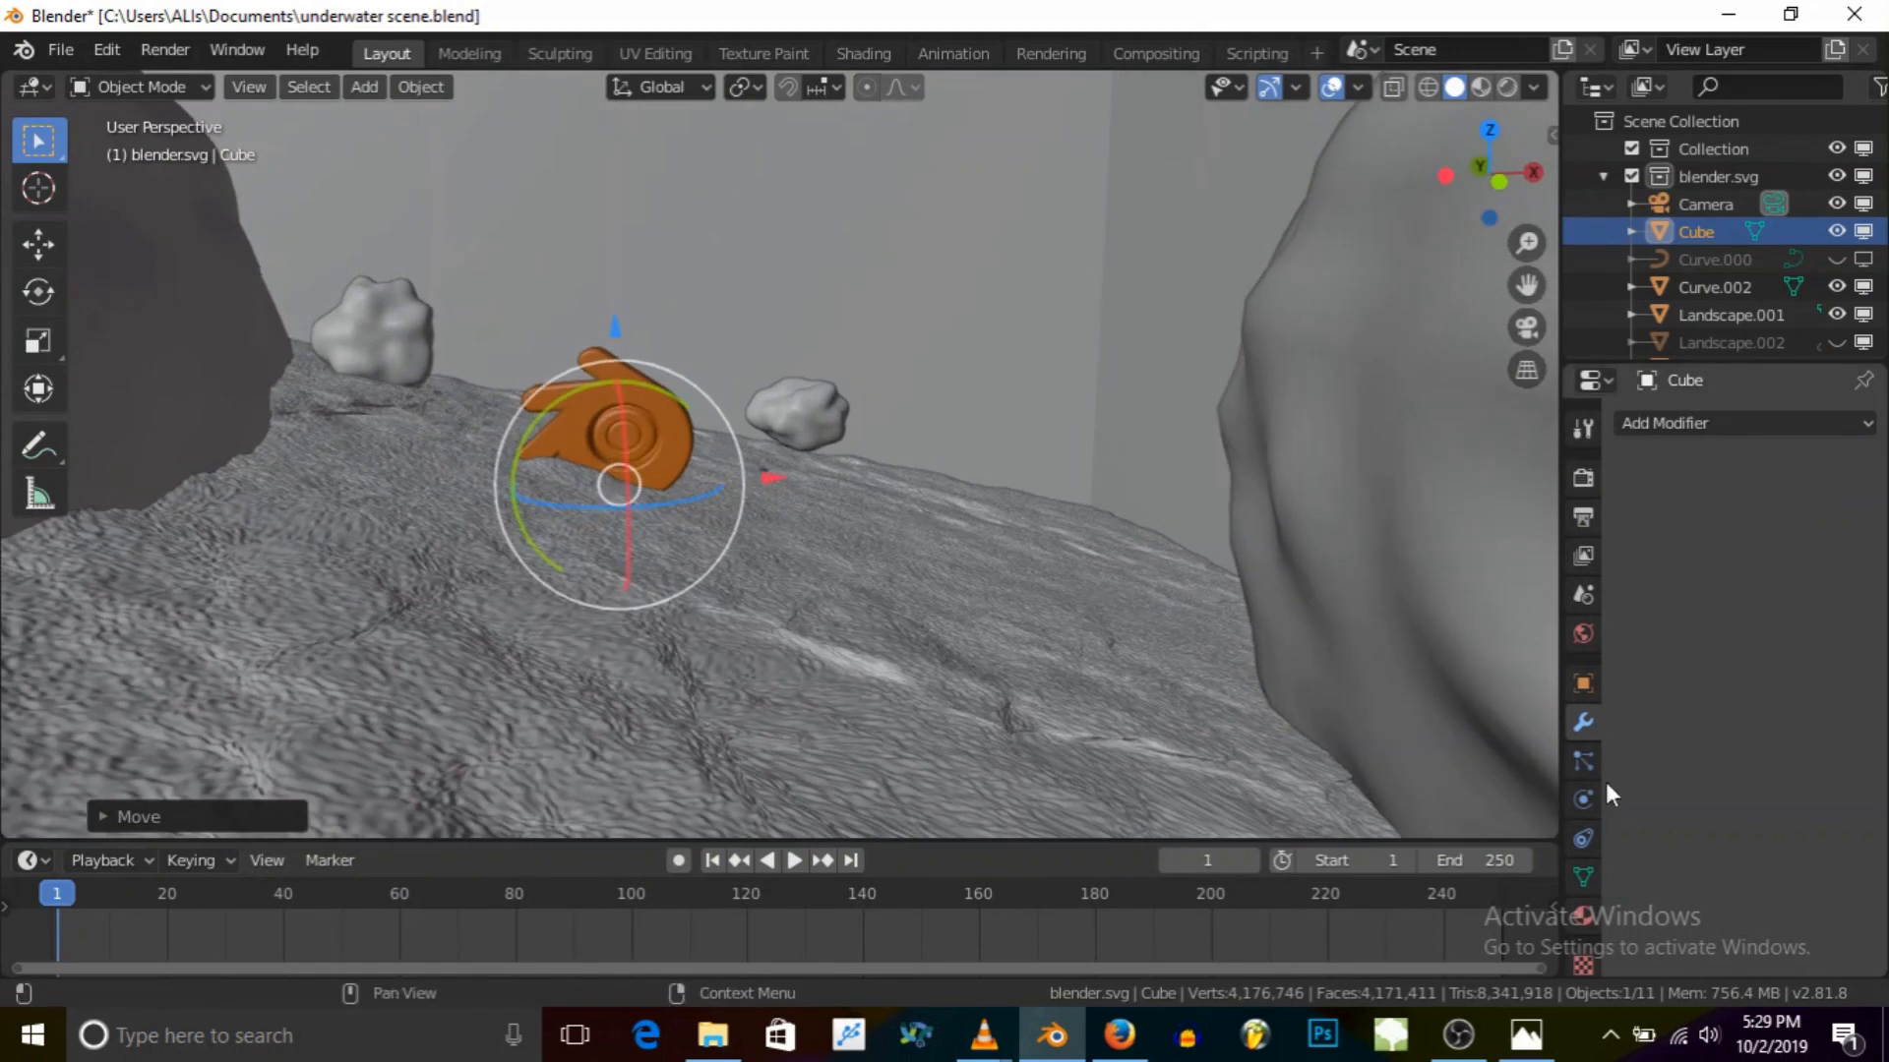
Step: Save the file and add a particle system to the cube
click(1577, 846)
click(1583, 876)
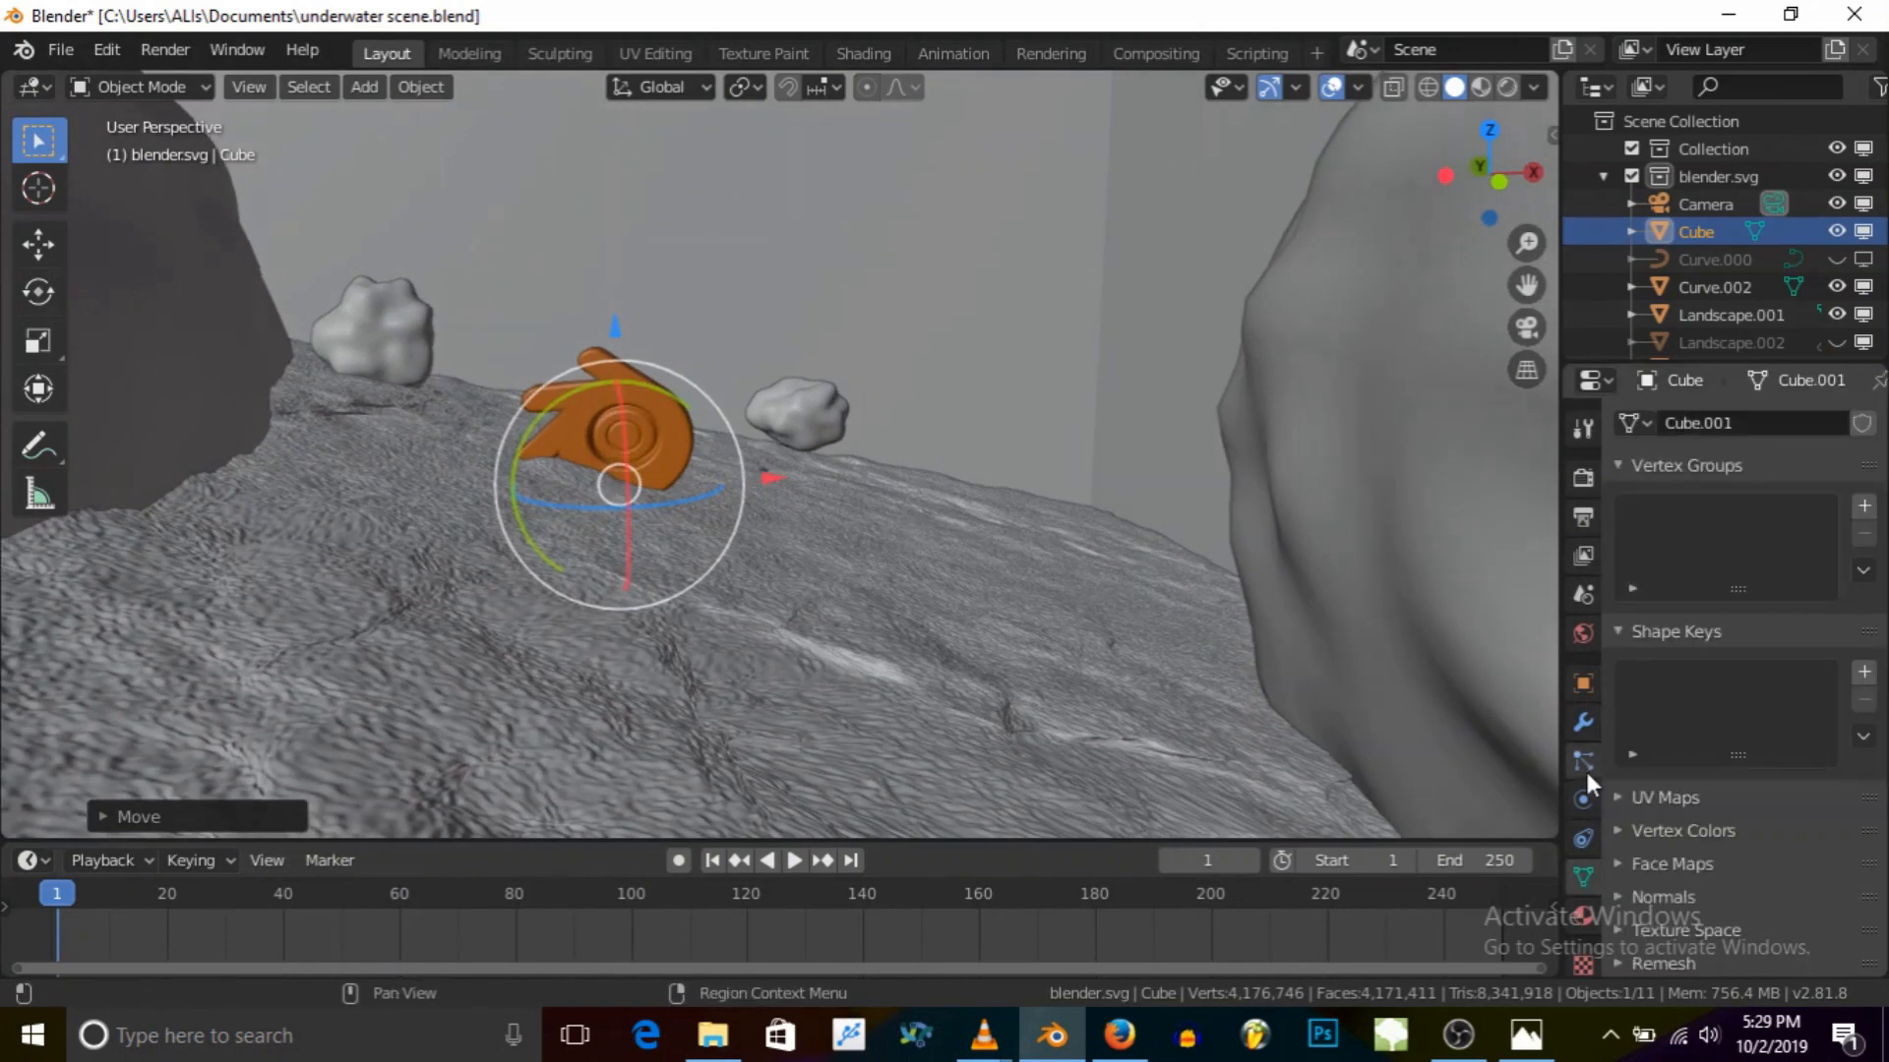
click(1584, 766)
key(ctrl+s)
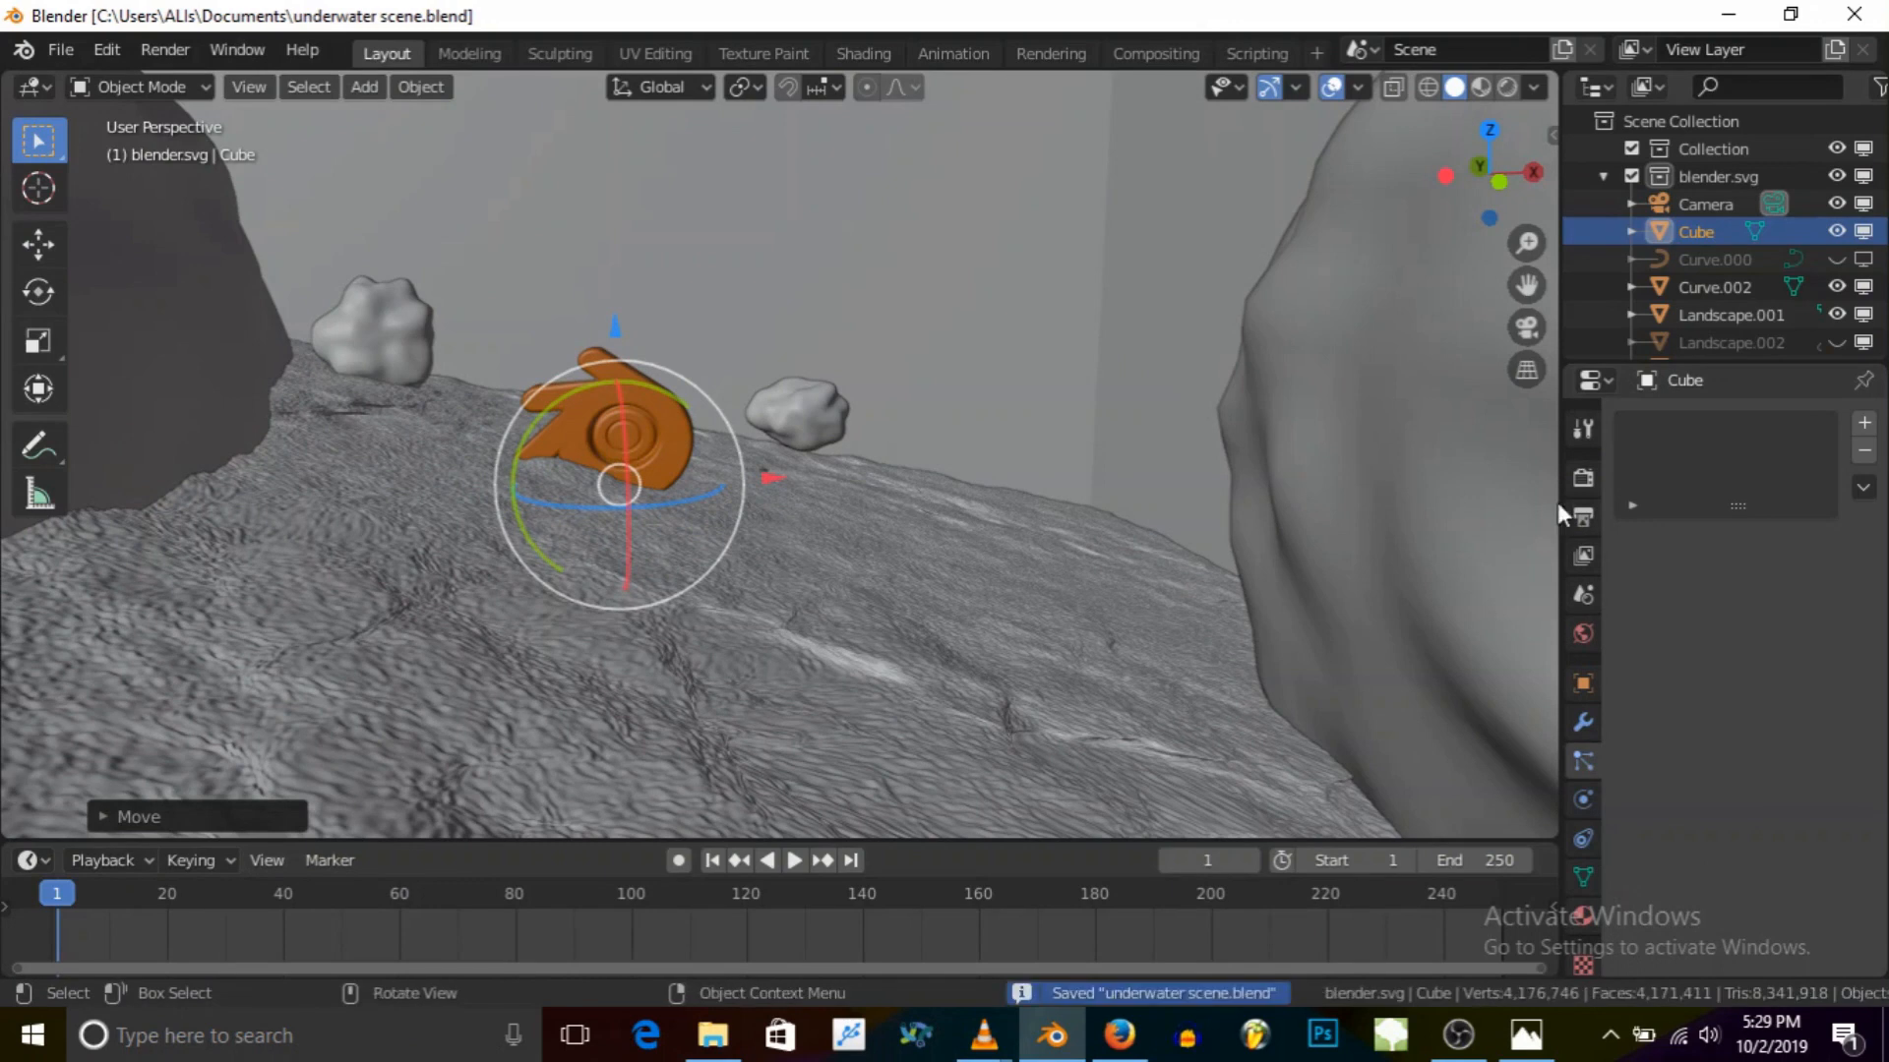
click(1864, 425)
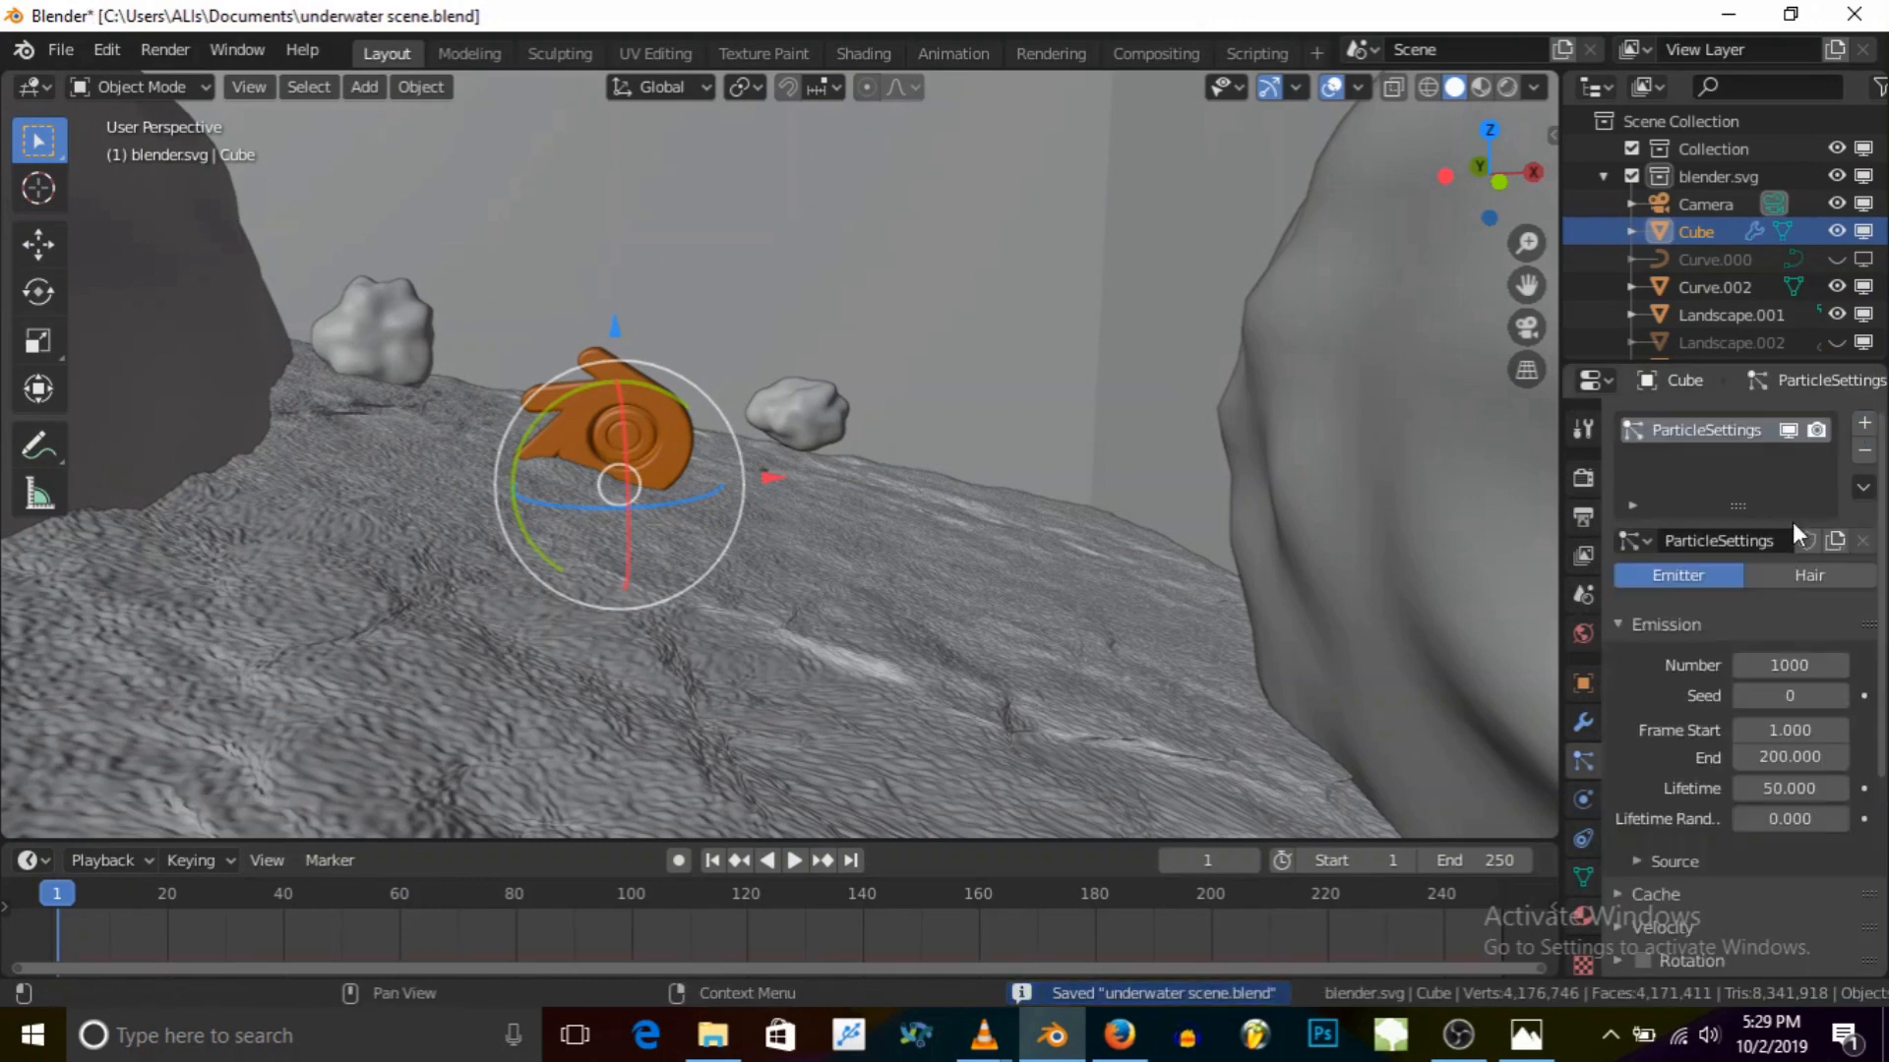
Step: Set the particle emission's End frame to 2 and advance the timeline to frame 3
click(1775, 756)
text(2000)
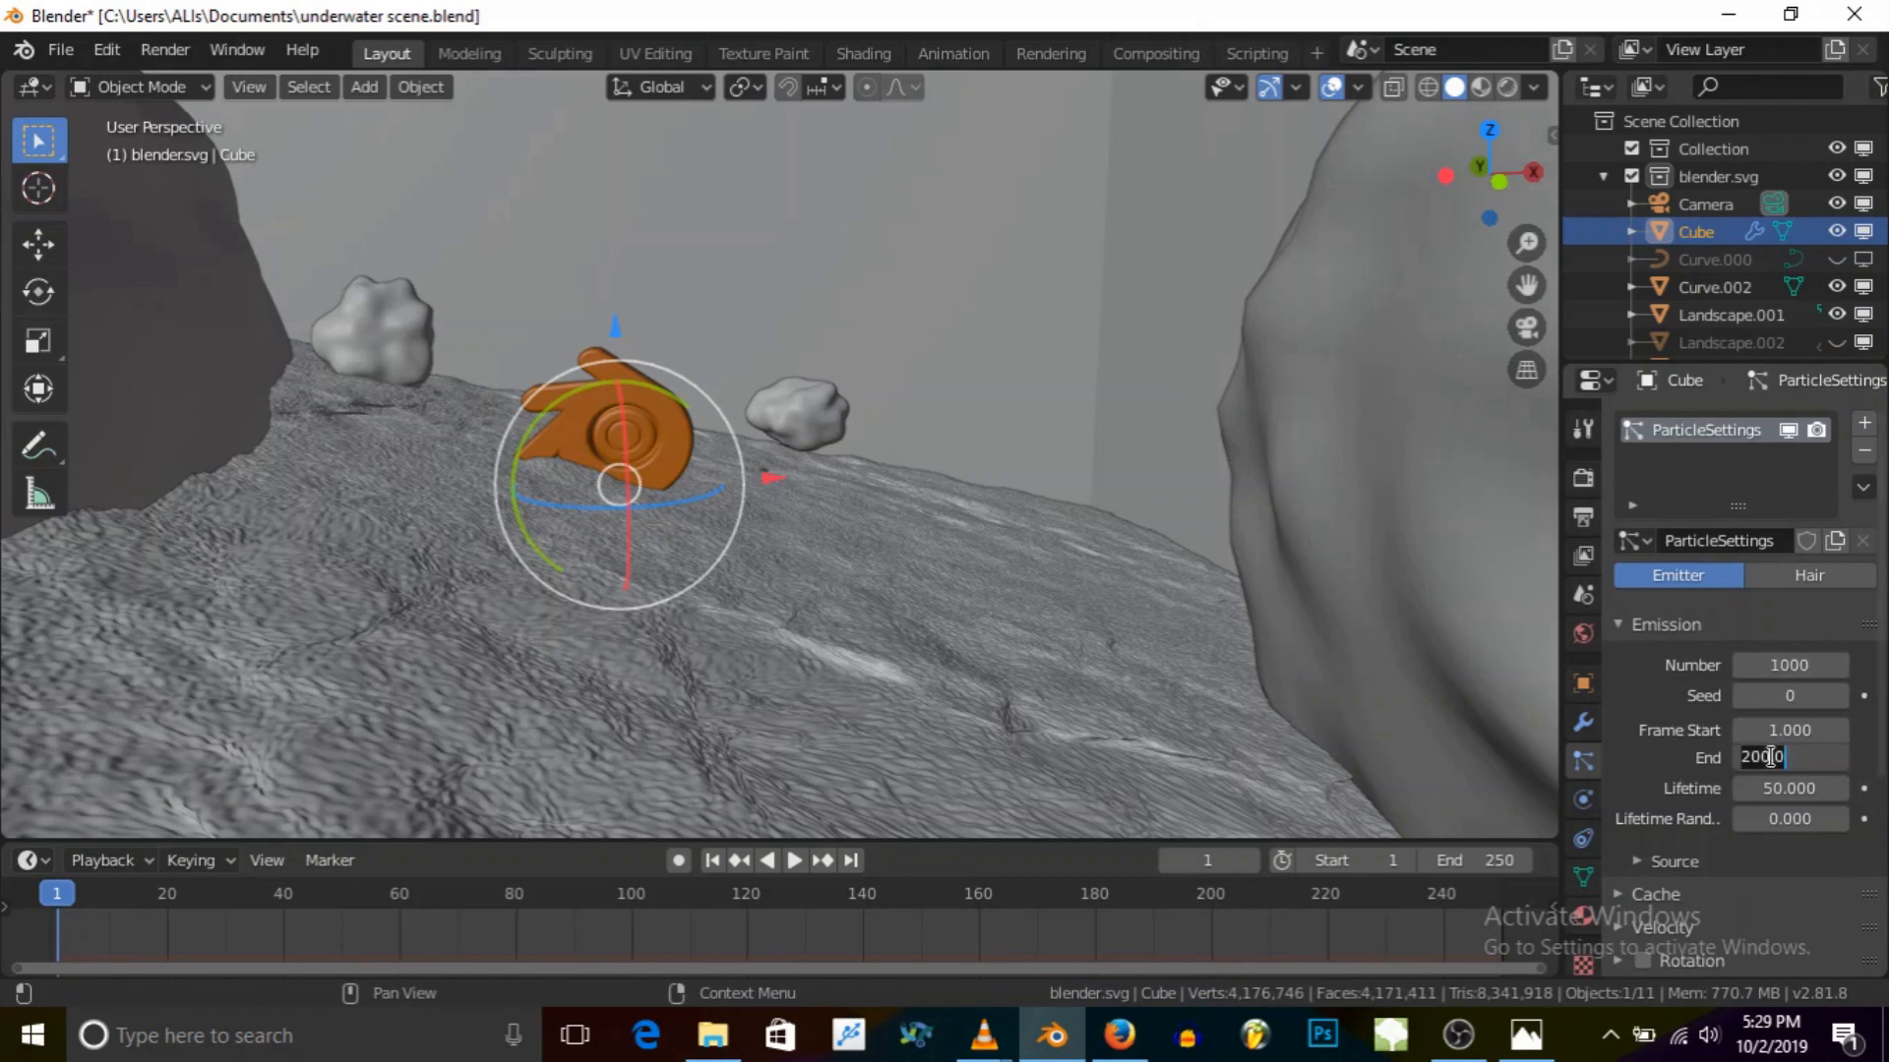
text(12)
key(Return)
click(1771, 757)
text(2)
key(Return)
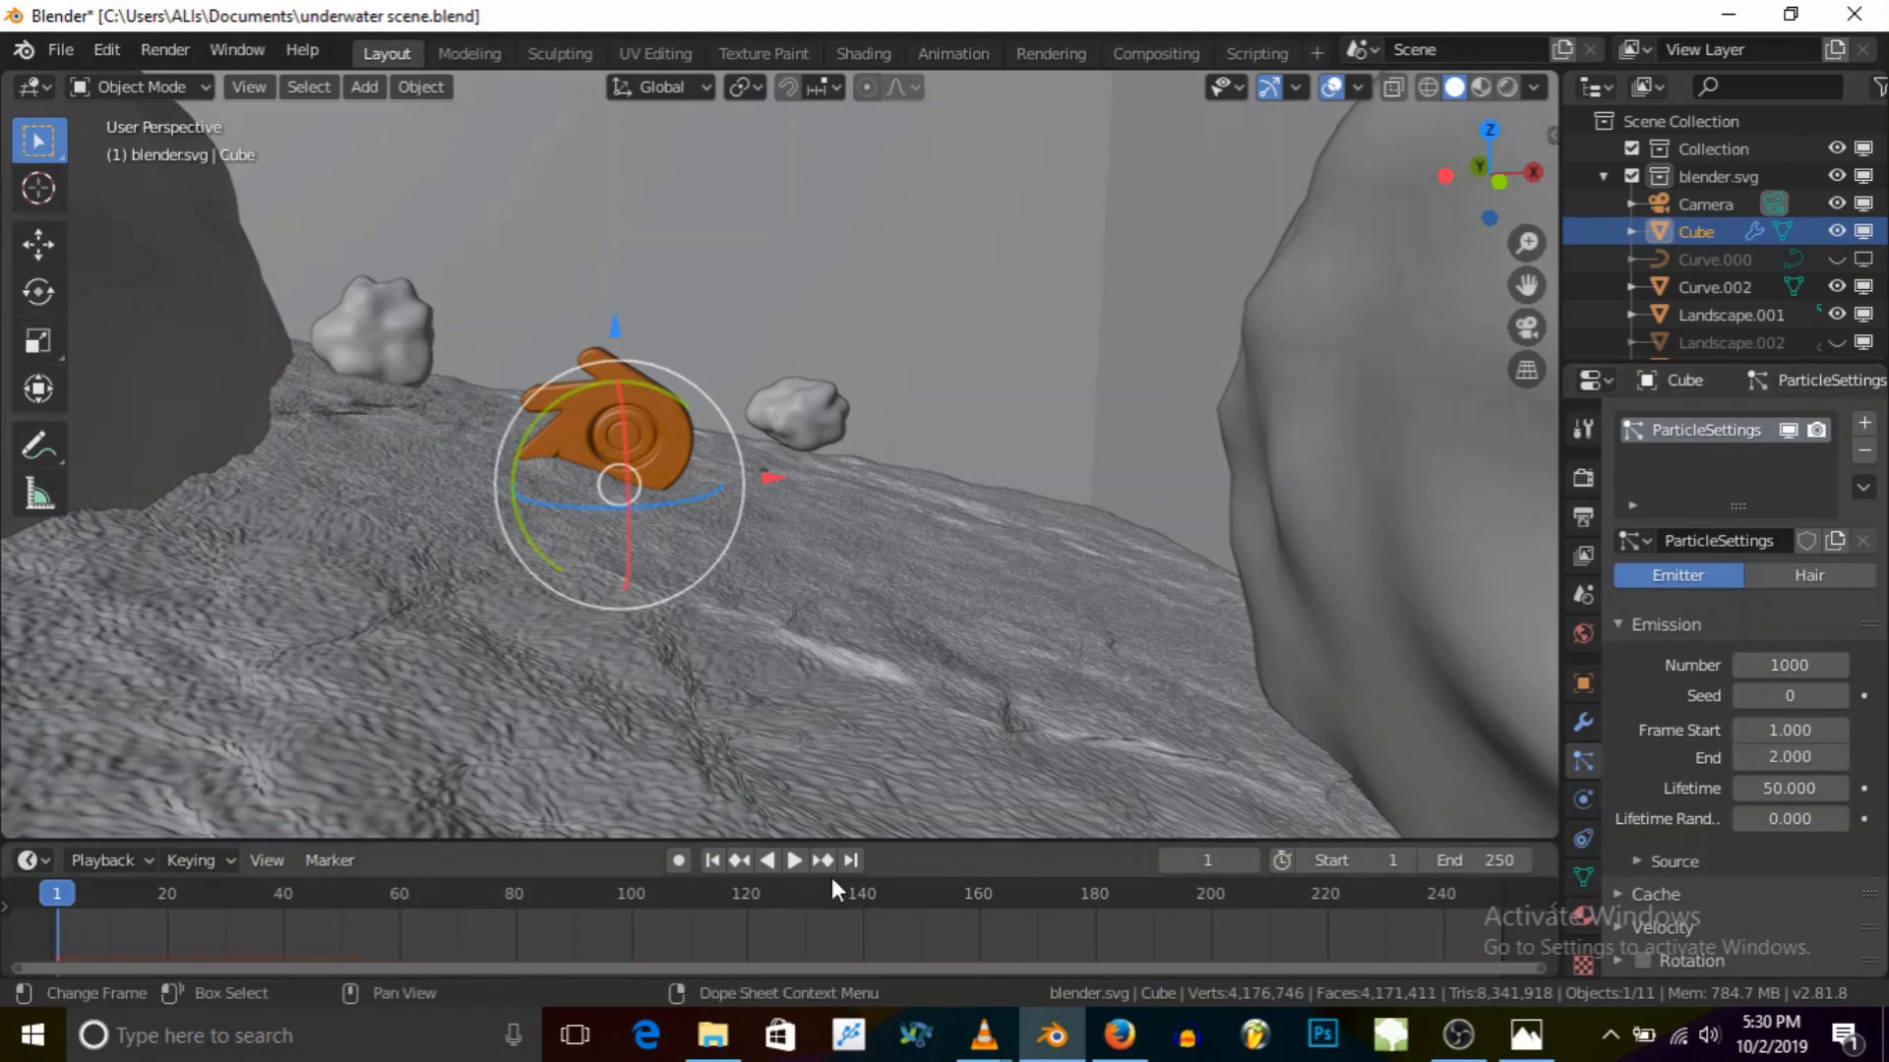
click(1247, 852)
click(1247, 852)
scroll(1684, 807, down, 5)
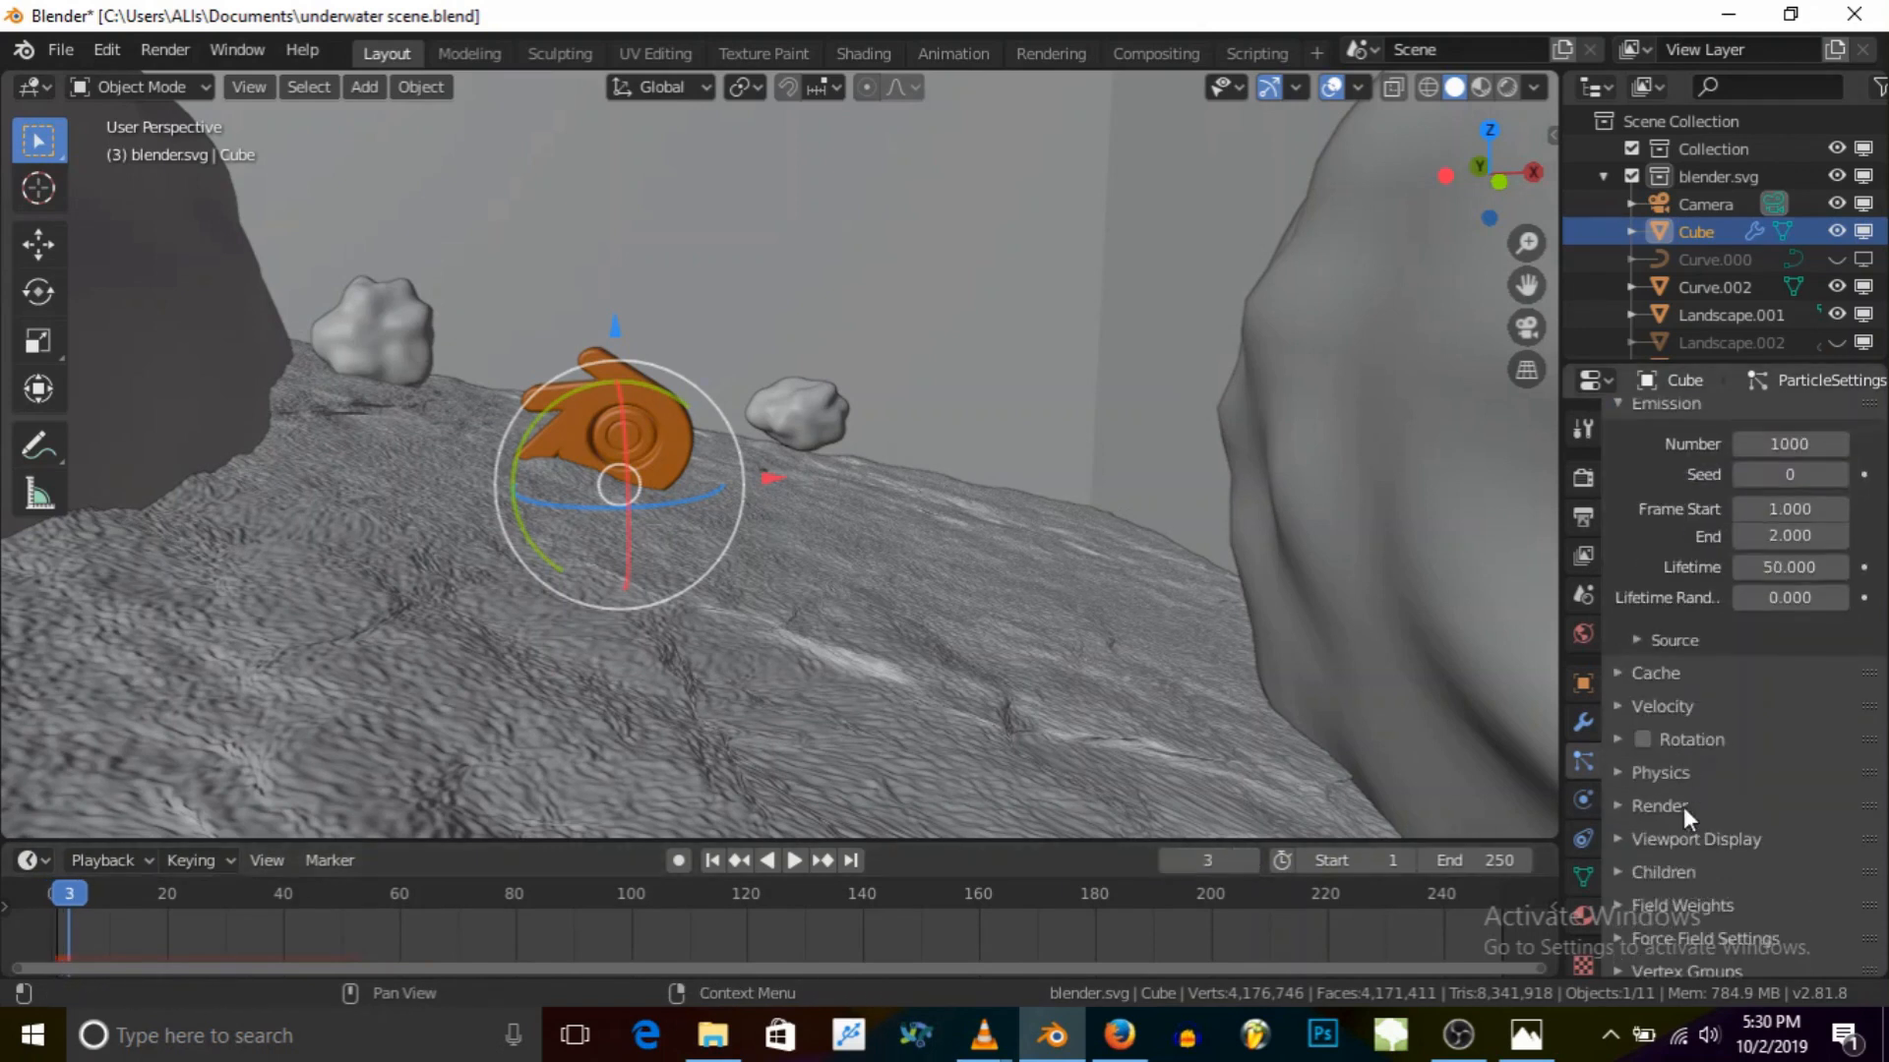
scroll(1660, 678, up, 4)
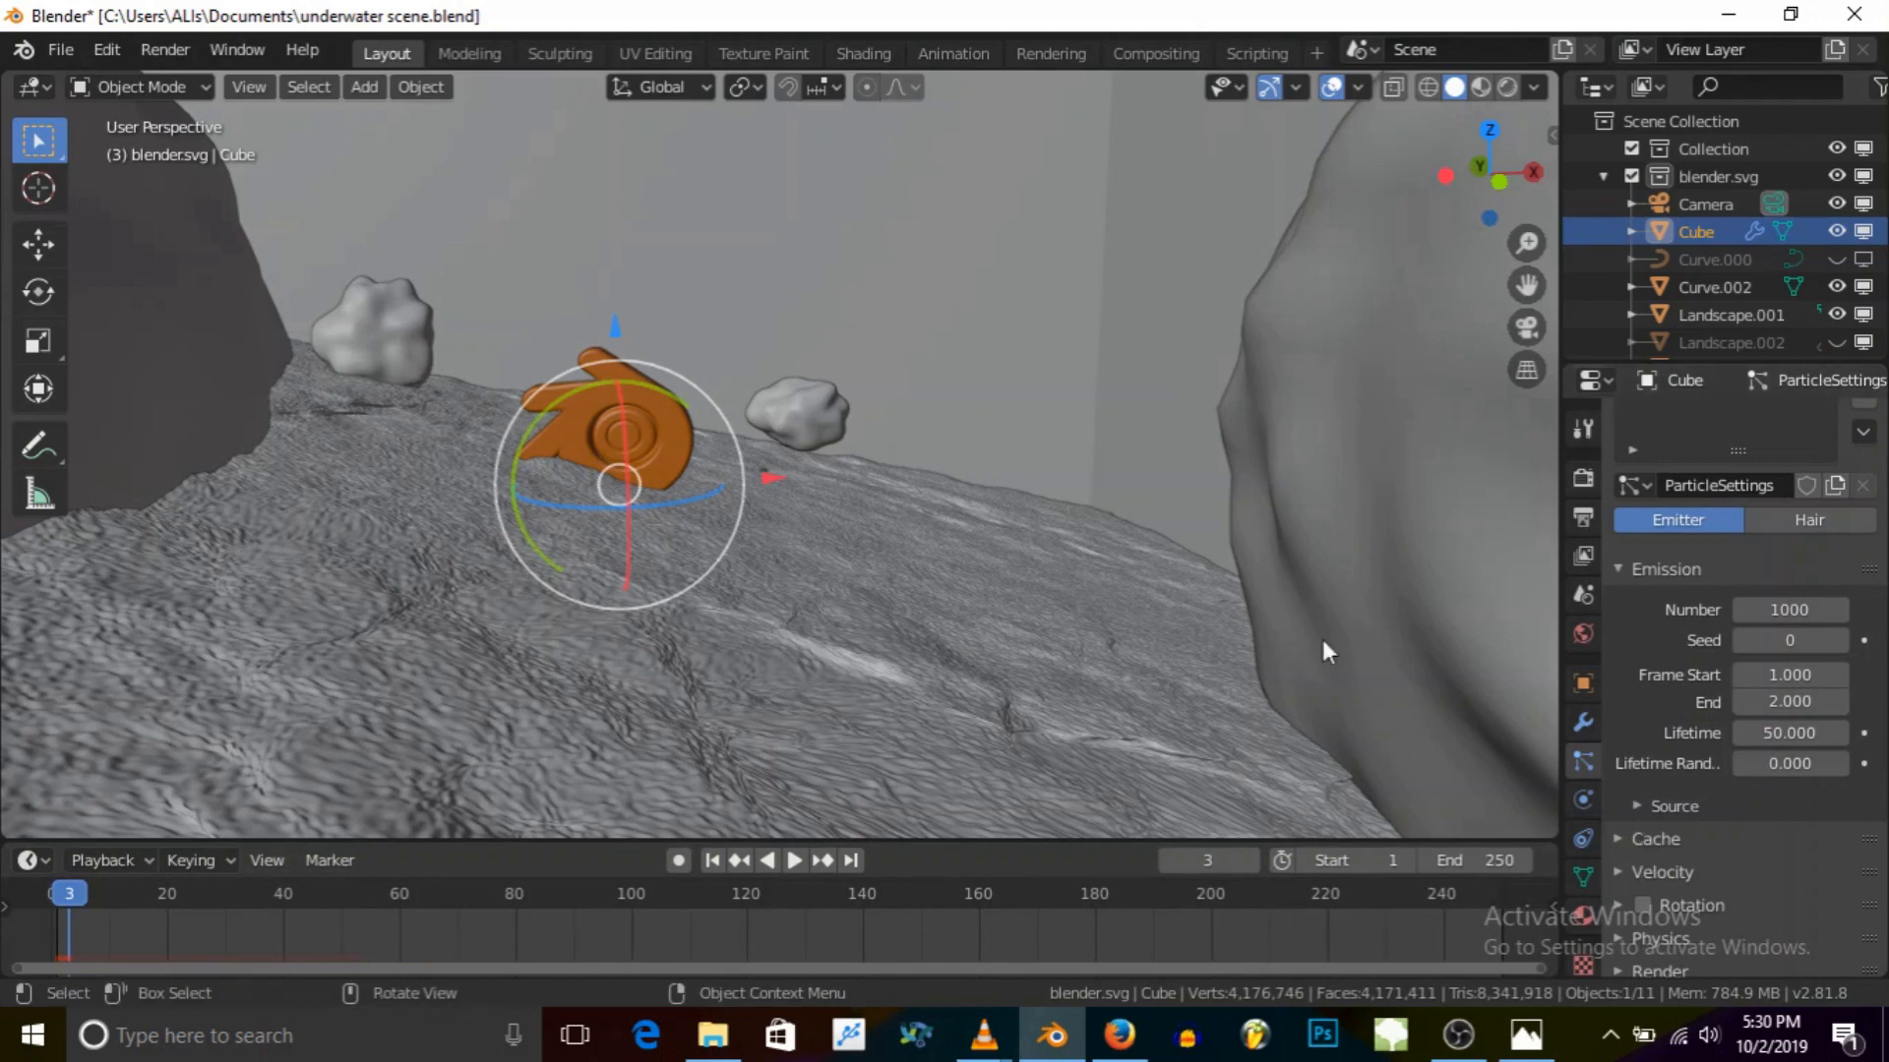
Step: Isolate the cube in local view, with the timeline at frame 15 and X-ray display turned on
key(KP_Divide)
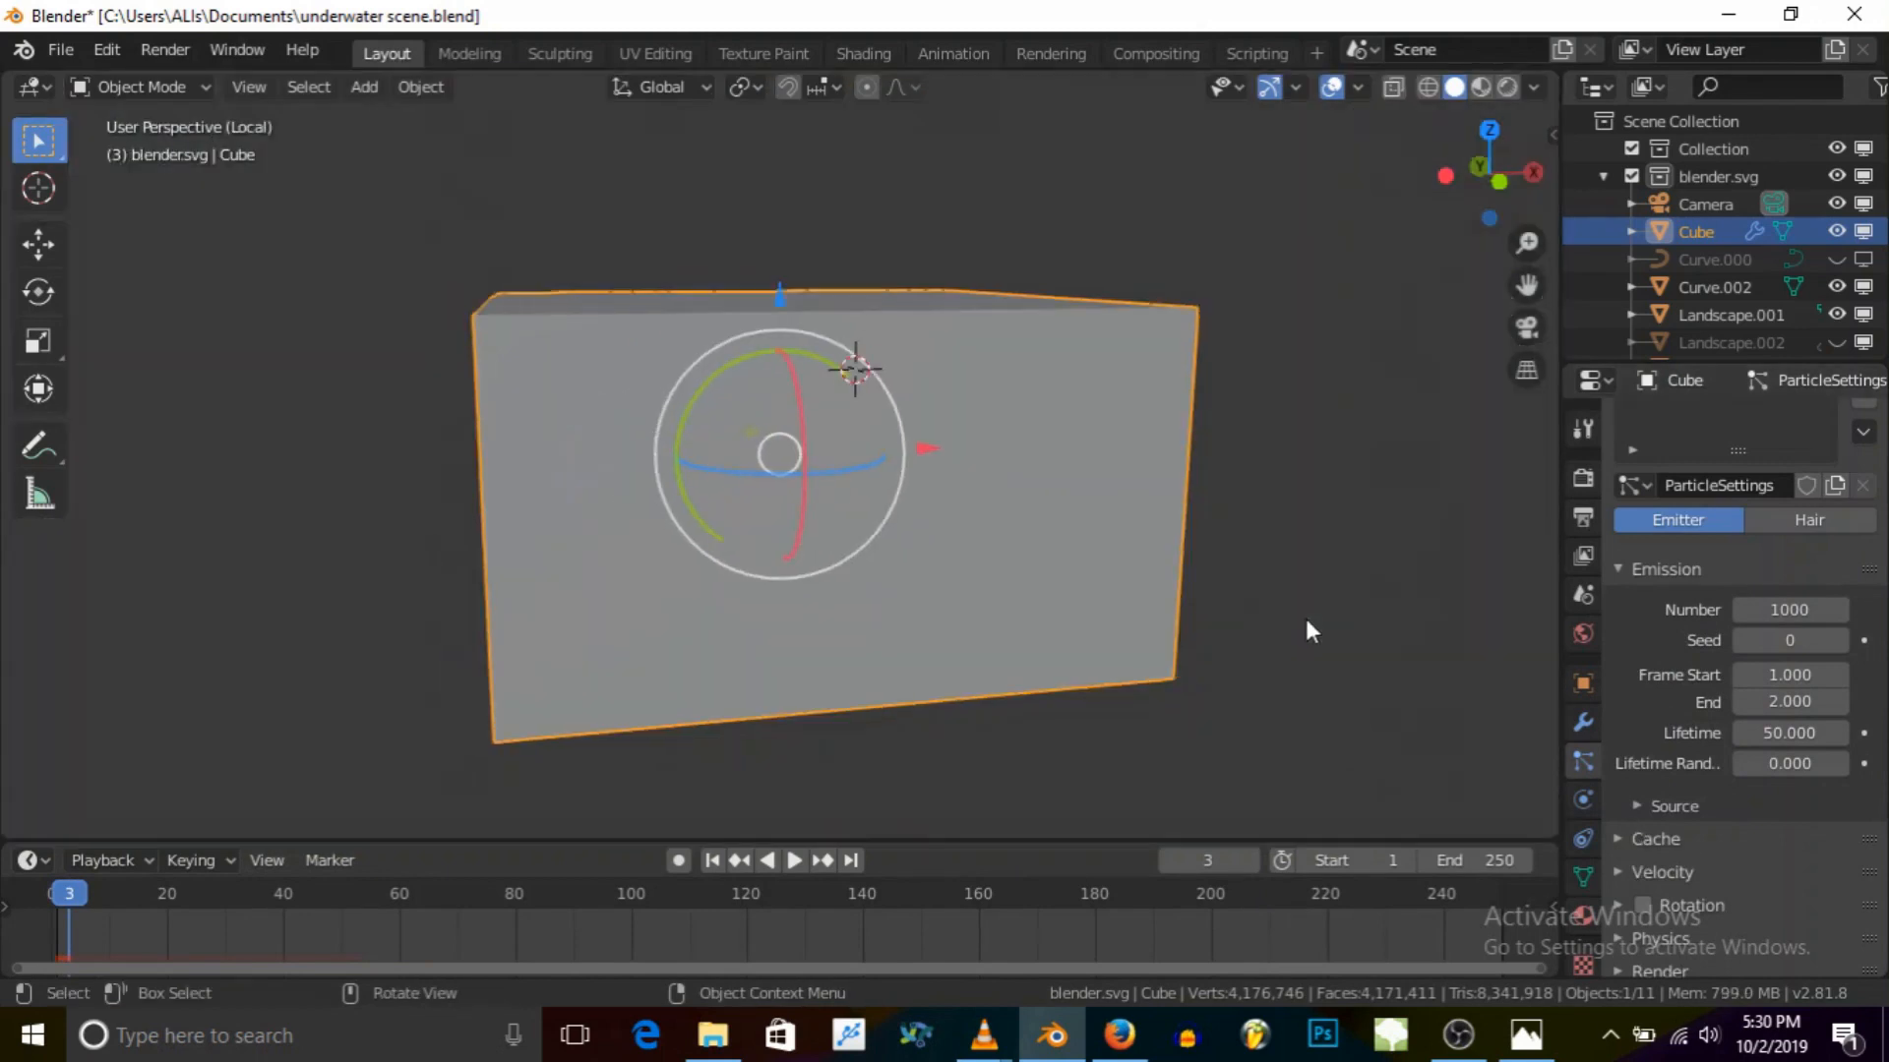
middle_drag(1076, 649, 1089, 570)
middle_drag(860, 551, 842, 587)
drag(61, 905, 140, 891)
key(z)
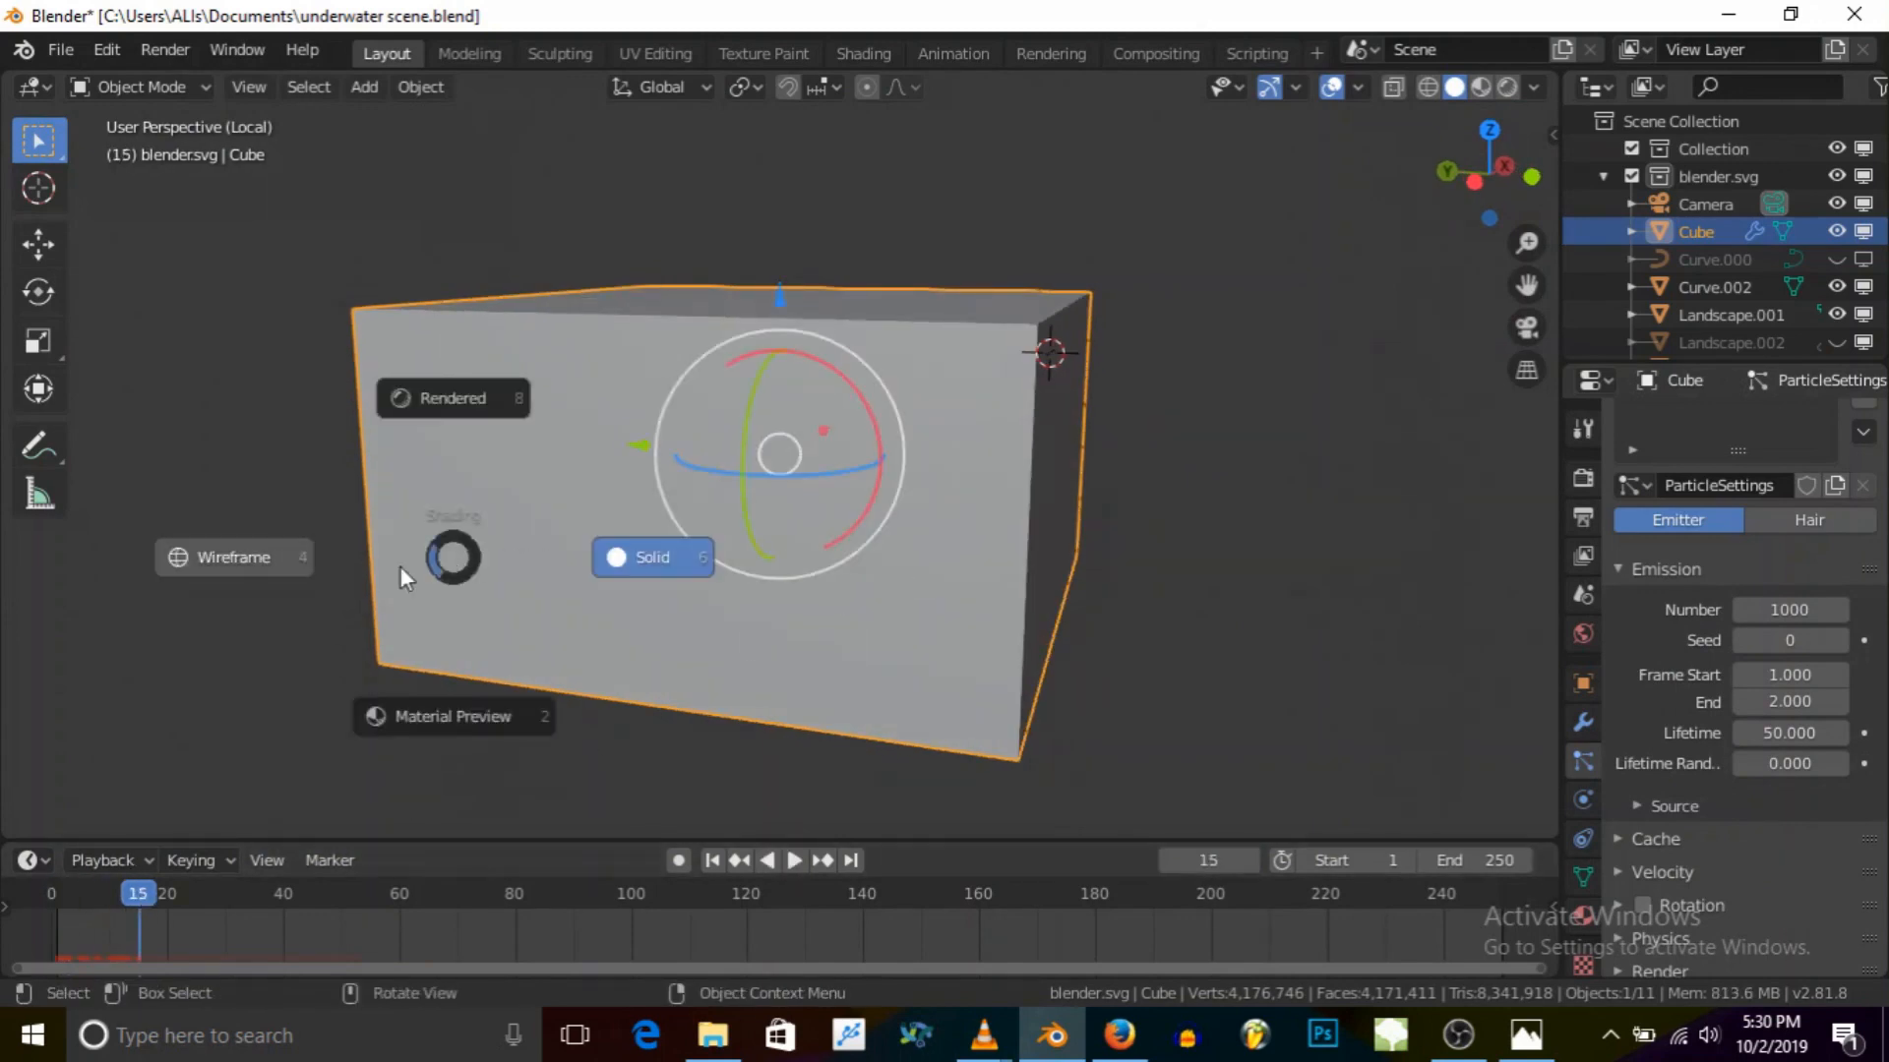
click(1392, 87)
mouse_move(787, 512)
middle_down()
mouse_move(879, 481)
mouse_move(915, 496)
middle_up()
scroll(1731, 830, down, 3)
scroll(1731, 830, up, 3)
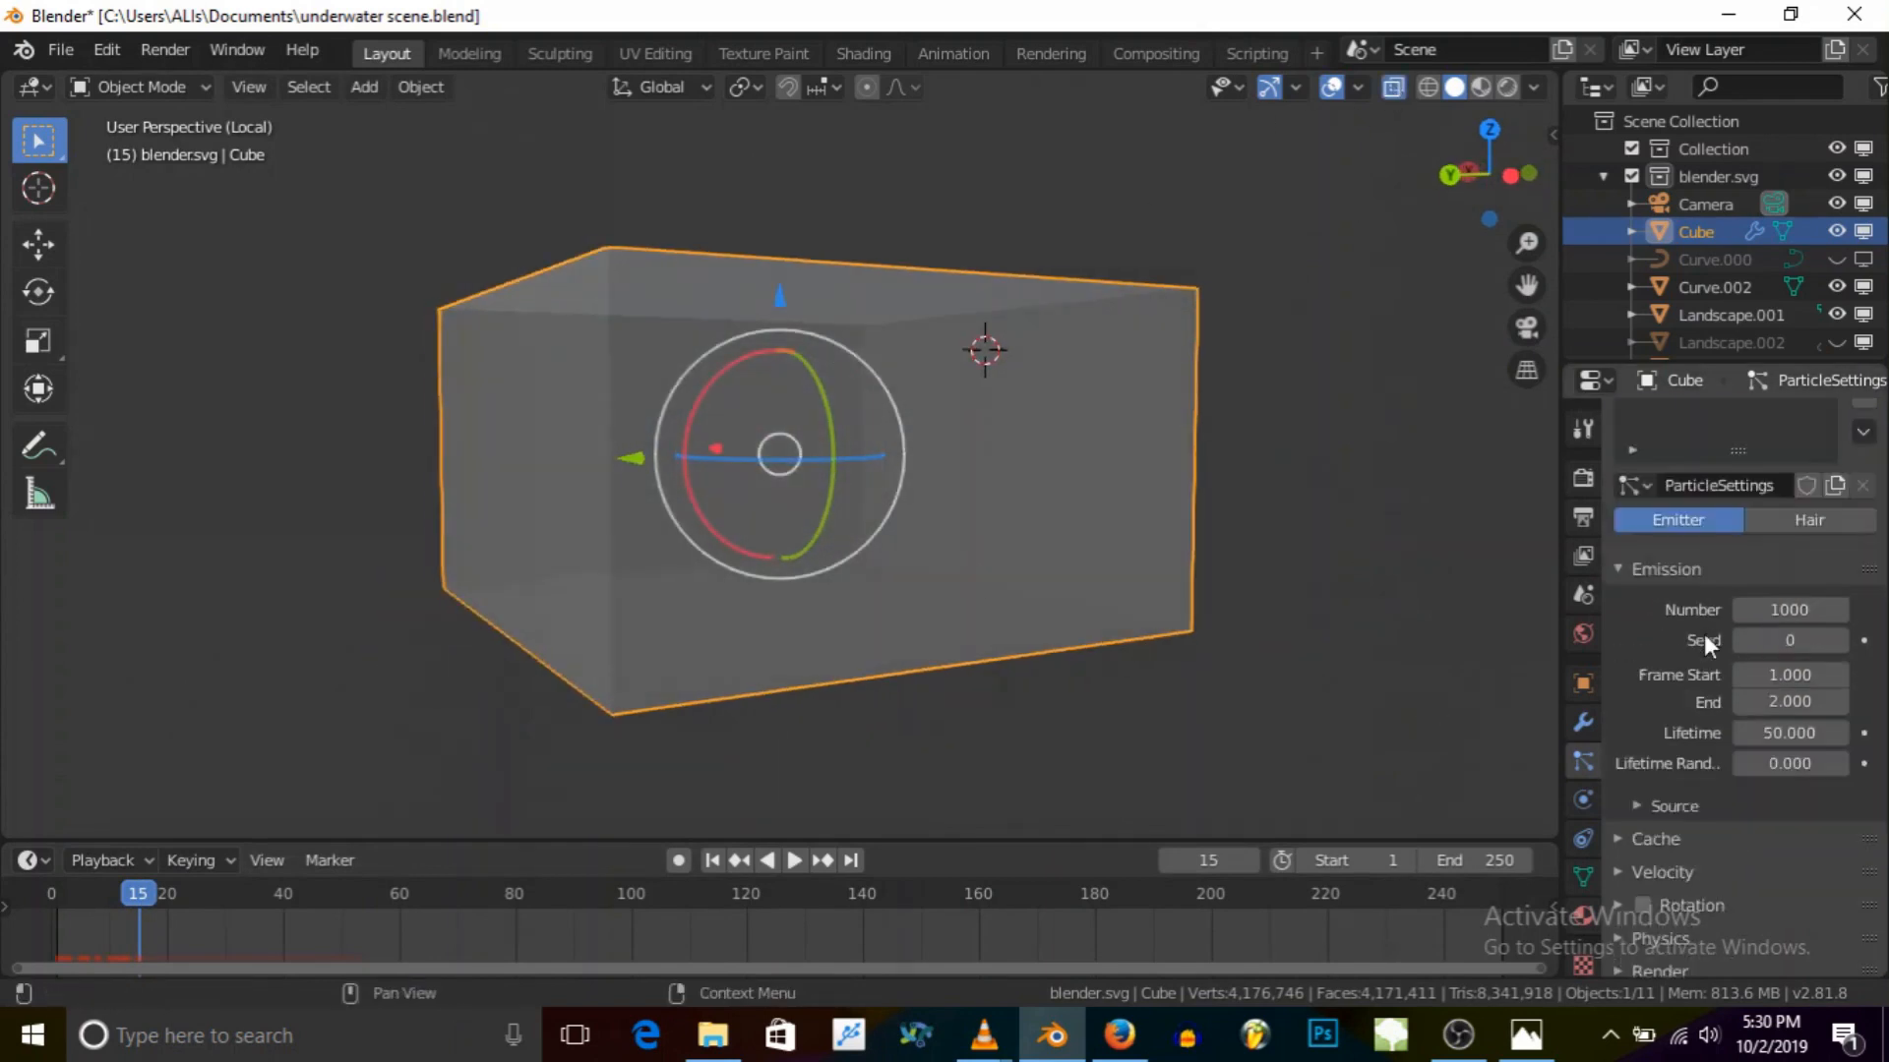
Step: Set the particle system's emission source to Volume
scroll(1721, 703, down, 2)
click(1647, 742)
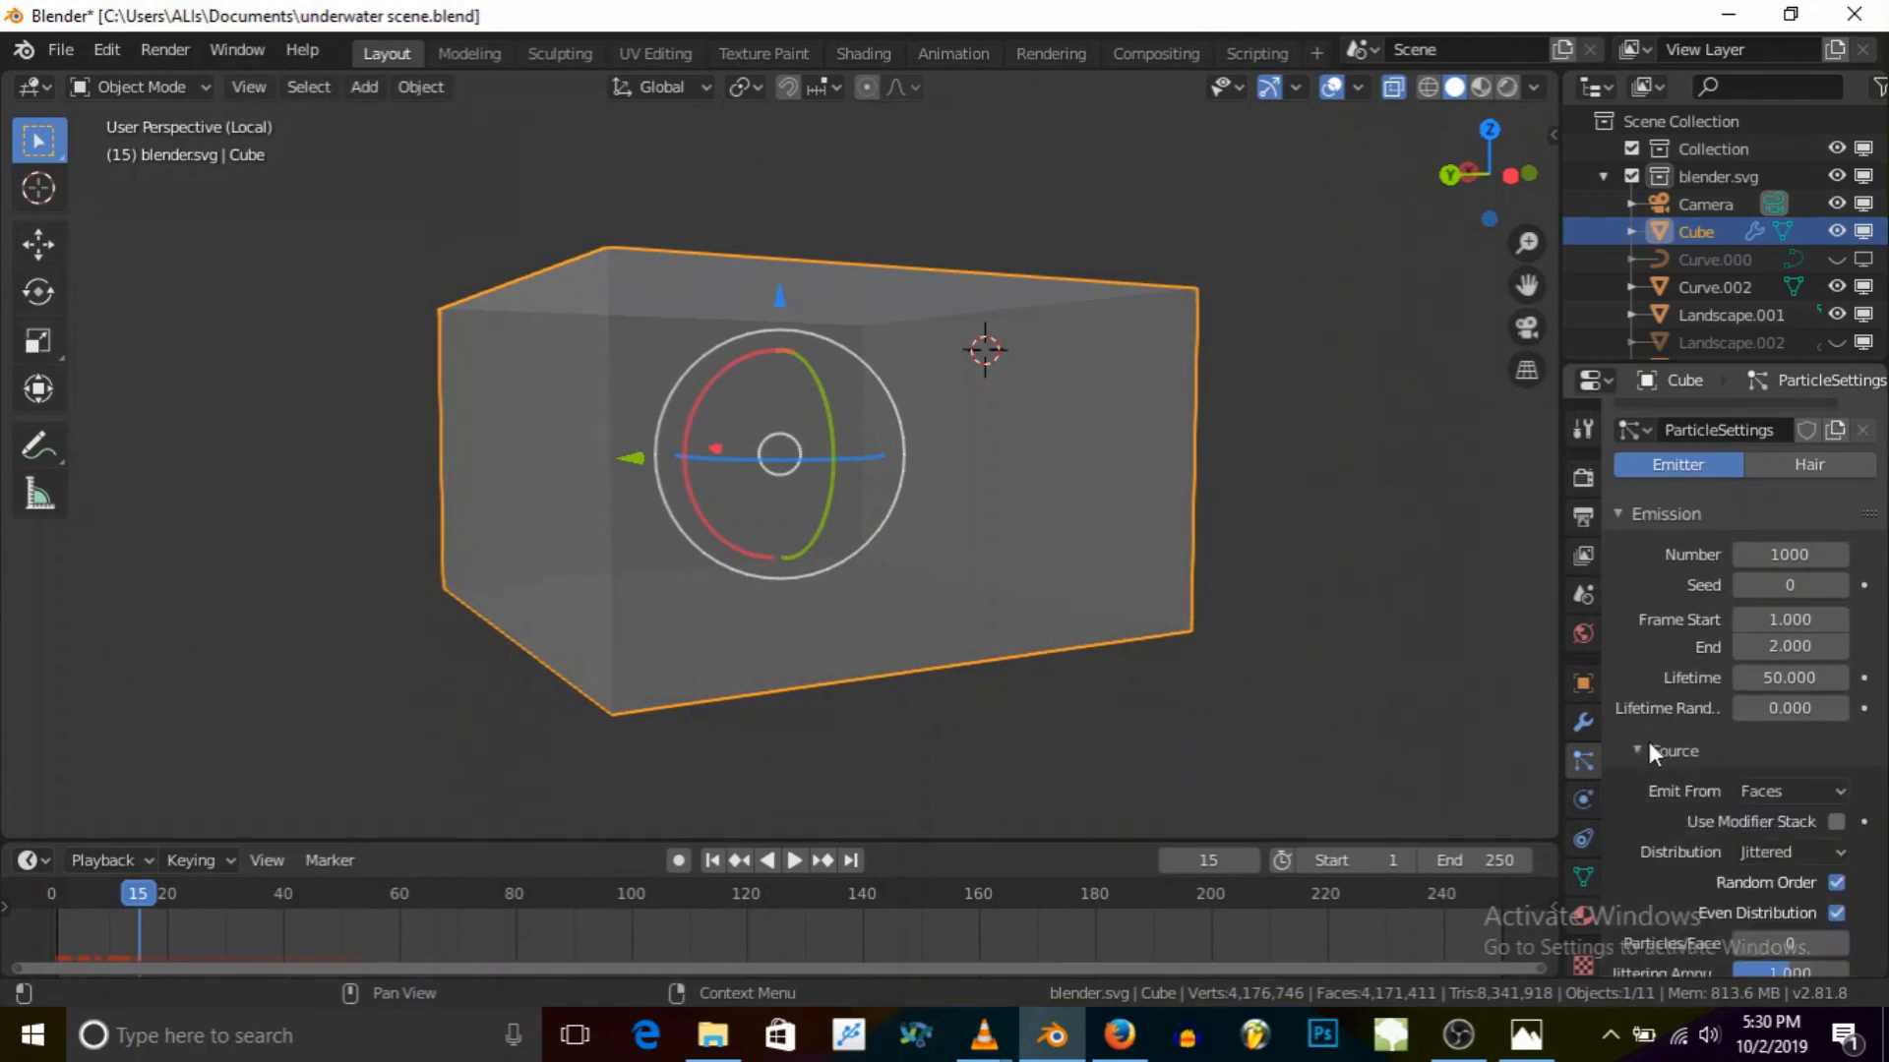
scroll(1761, 728, down, 2)
click(1788, 736)
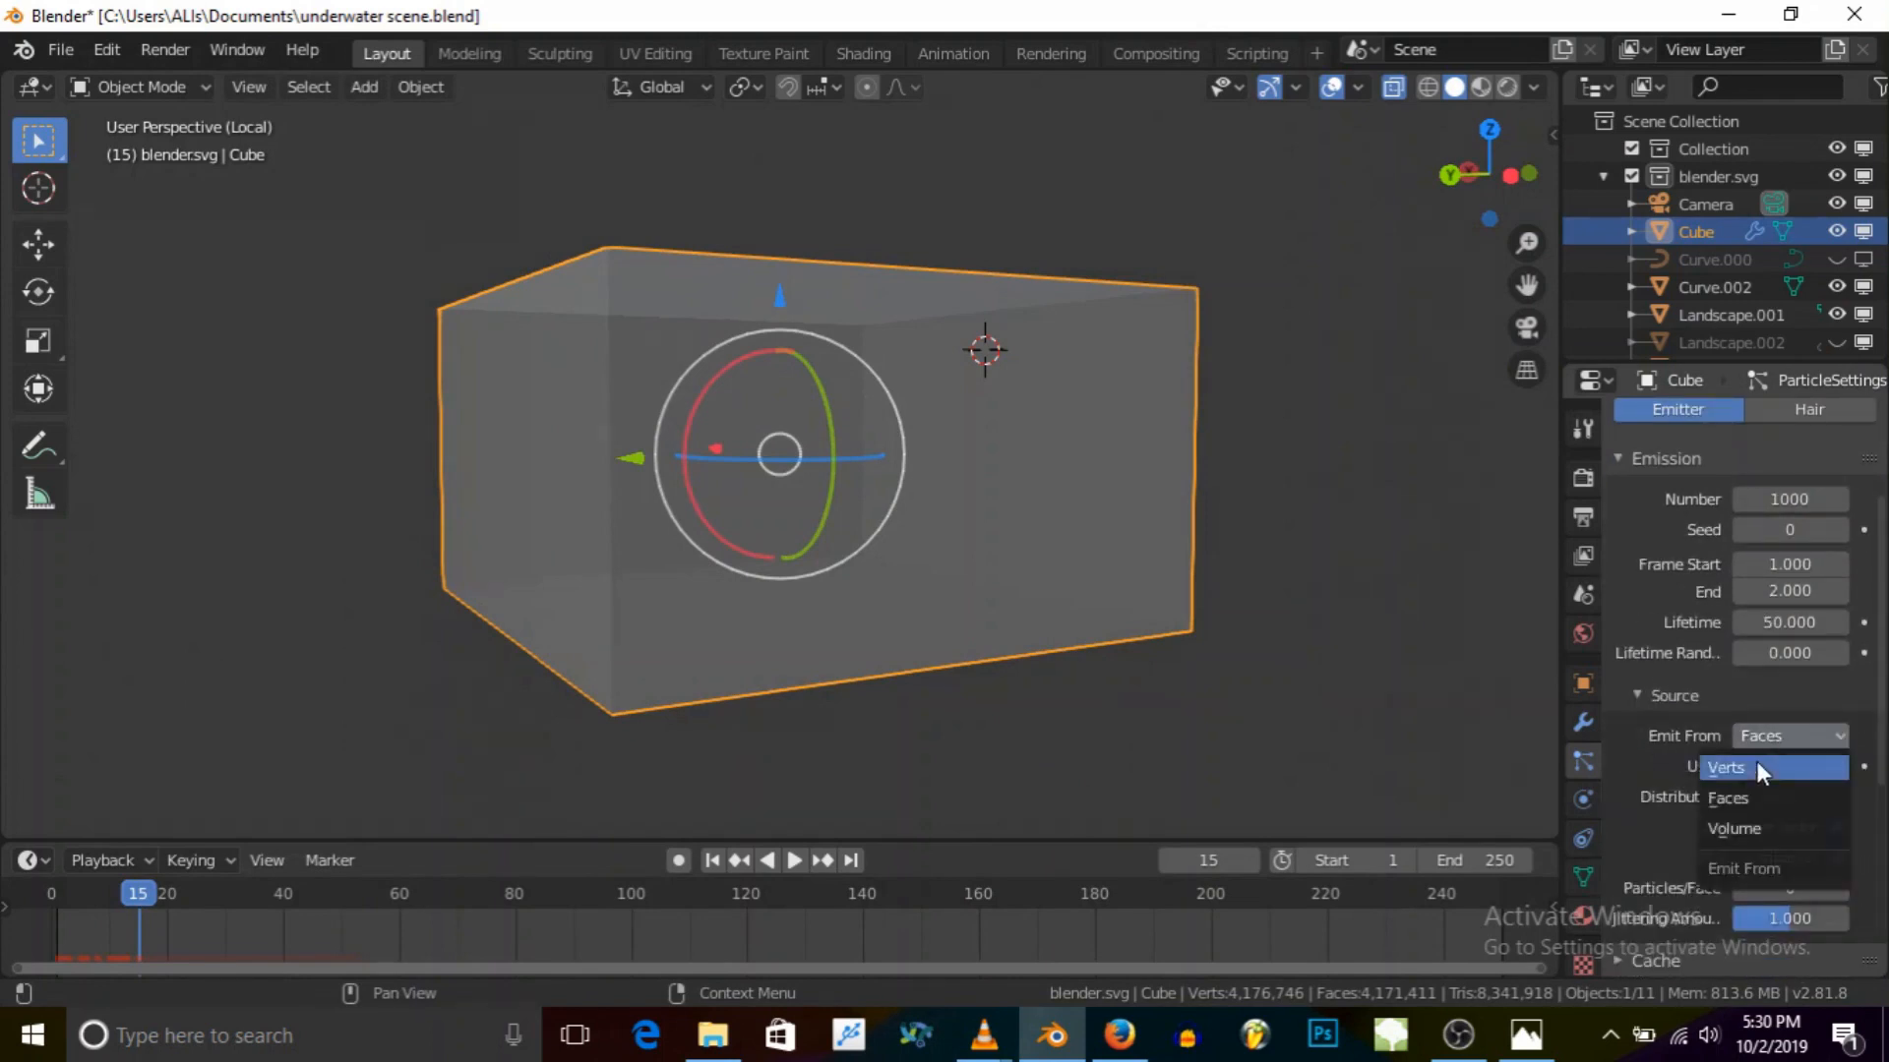
click(1746, 826)
Step: Scrub and play the timeline, inspecting the cube from several sides for emitted particles
drag(159, 889, 680, 918)
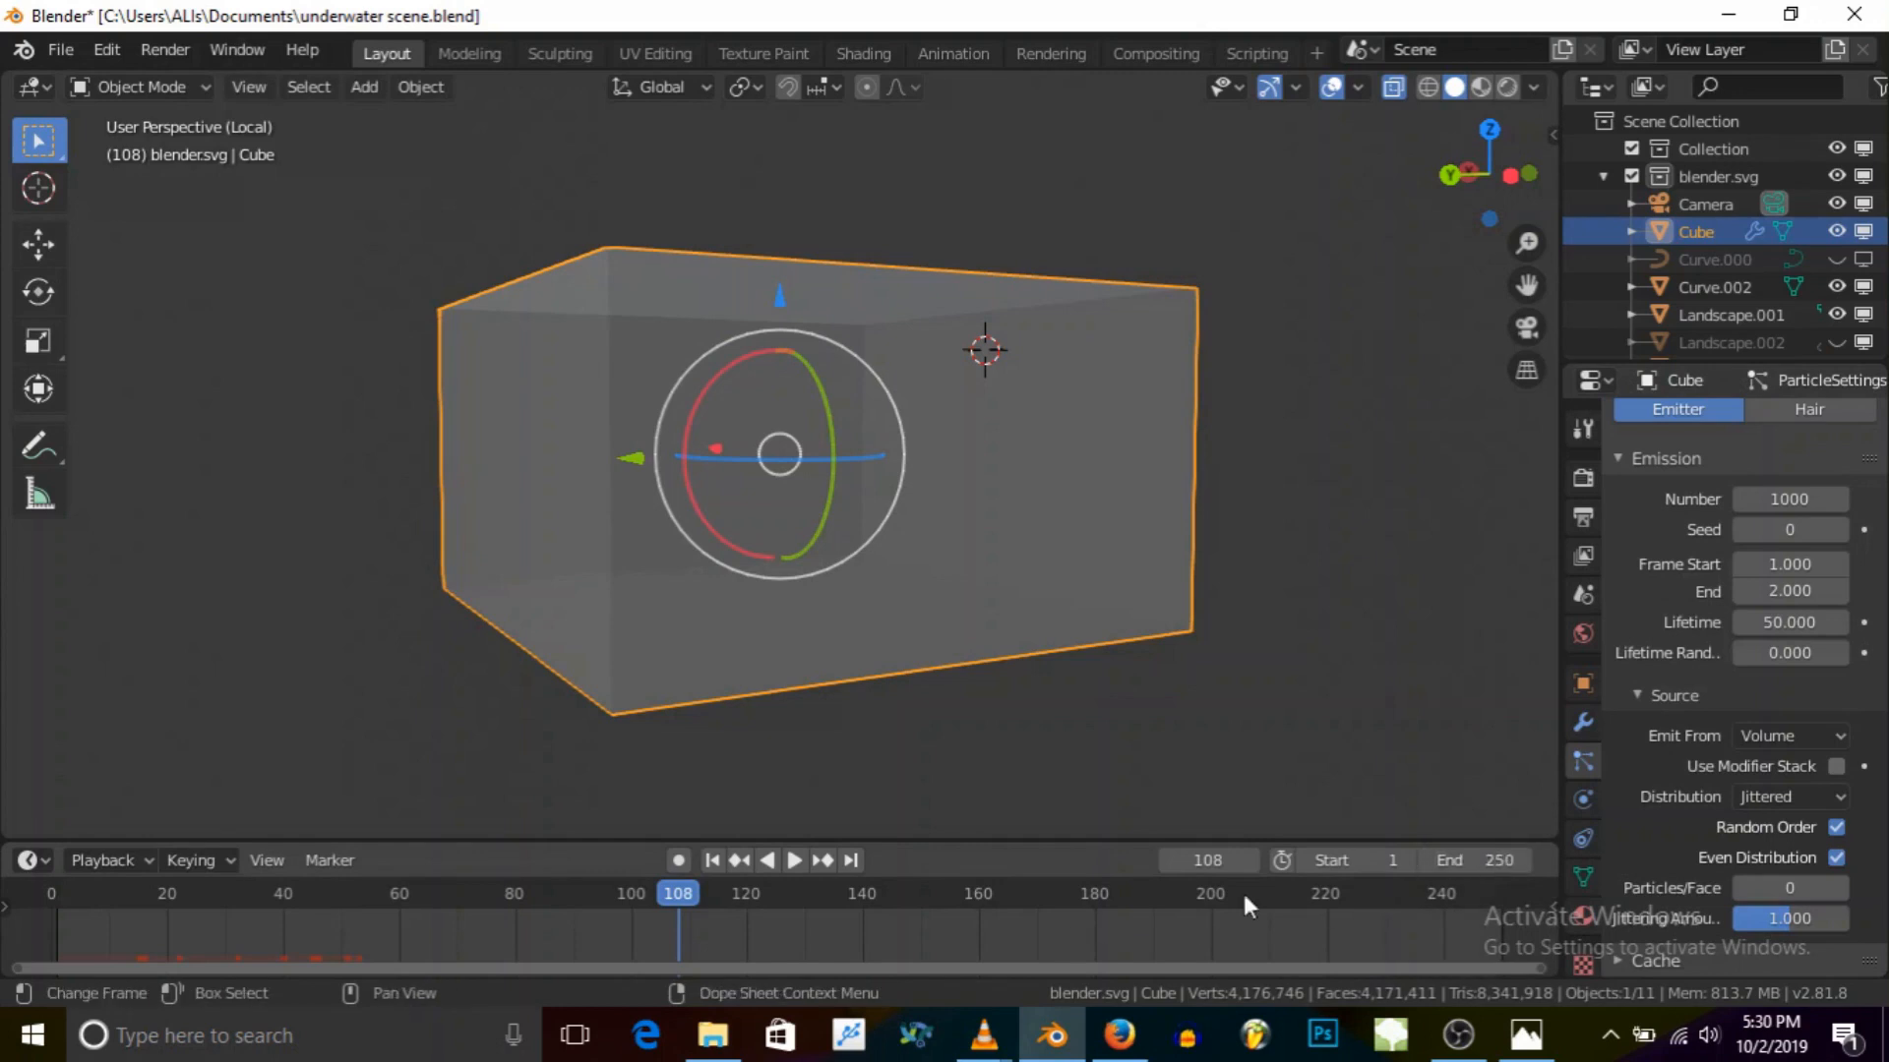
click(1489, 891)
drag(1448, 888, 1507, 893)
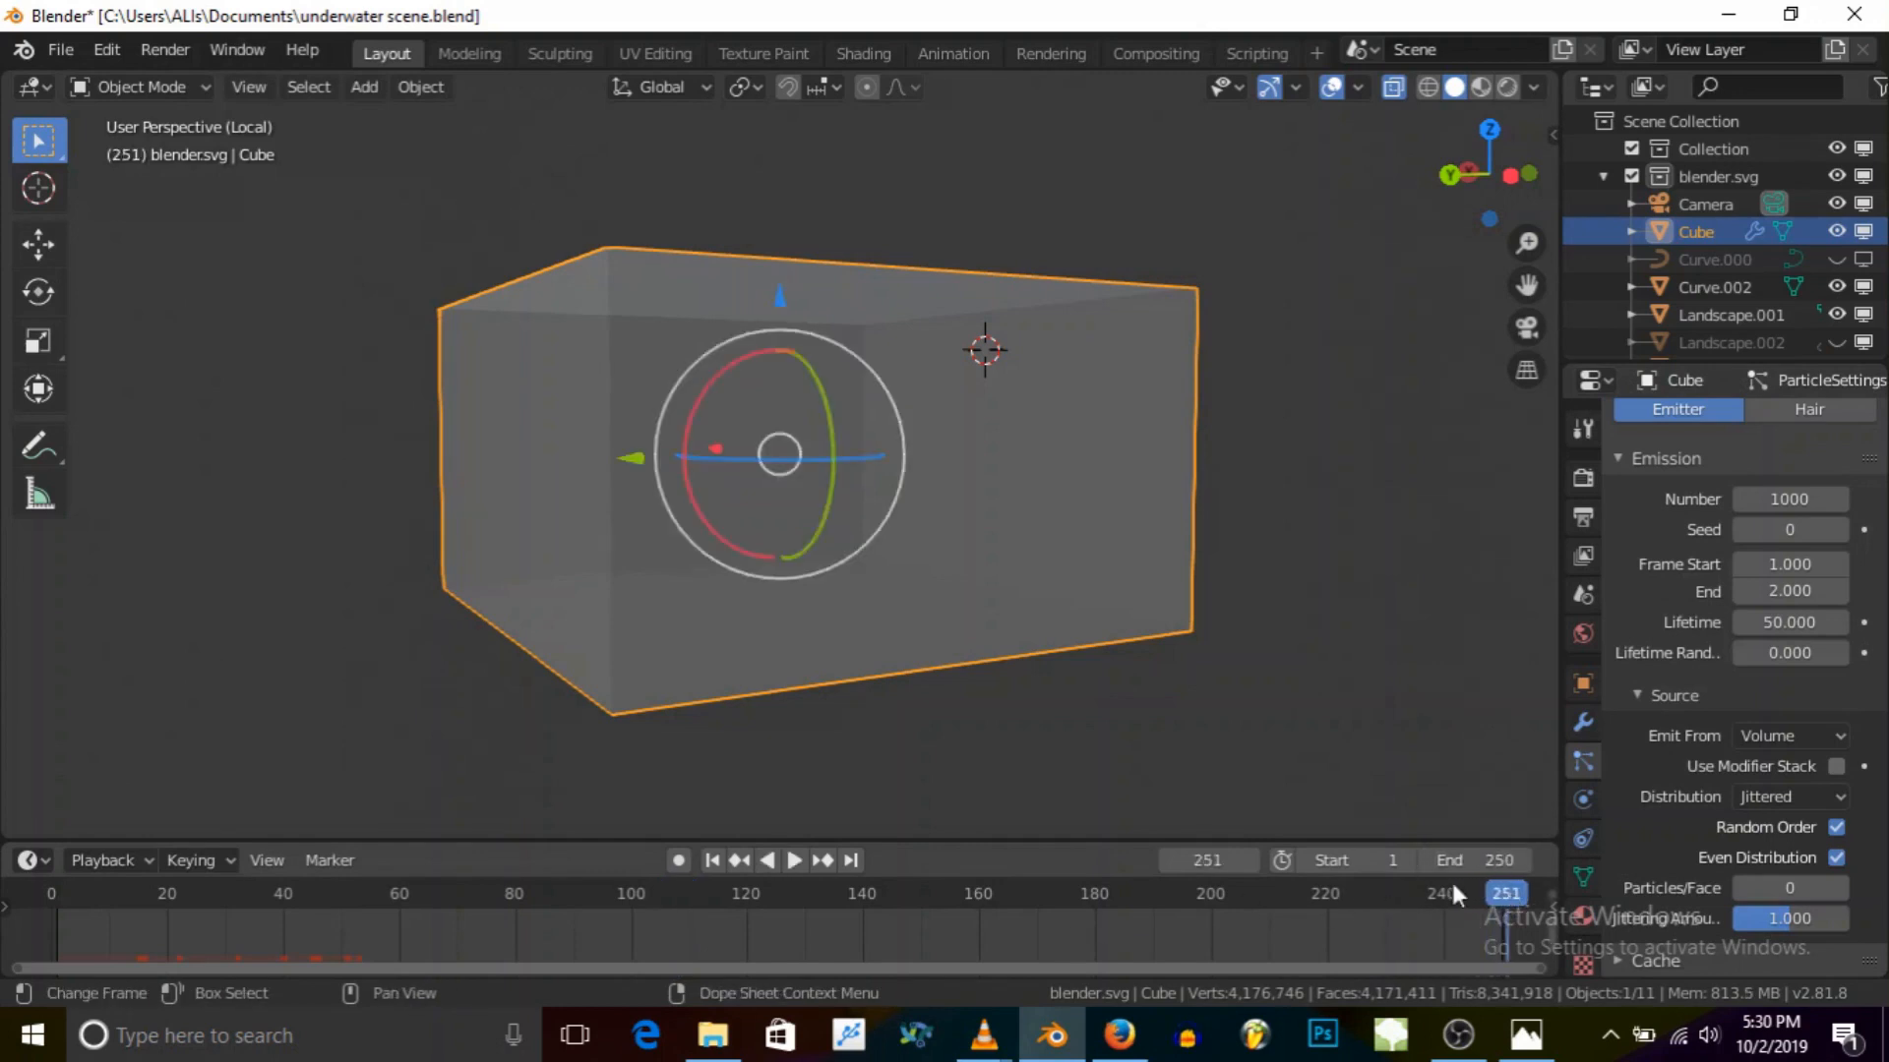
click(793, 863)
click(779, 858)
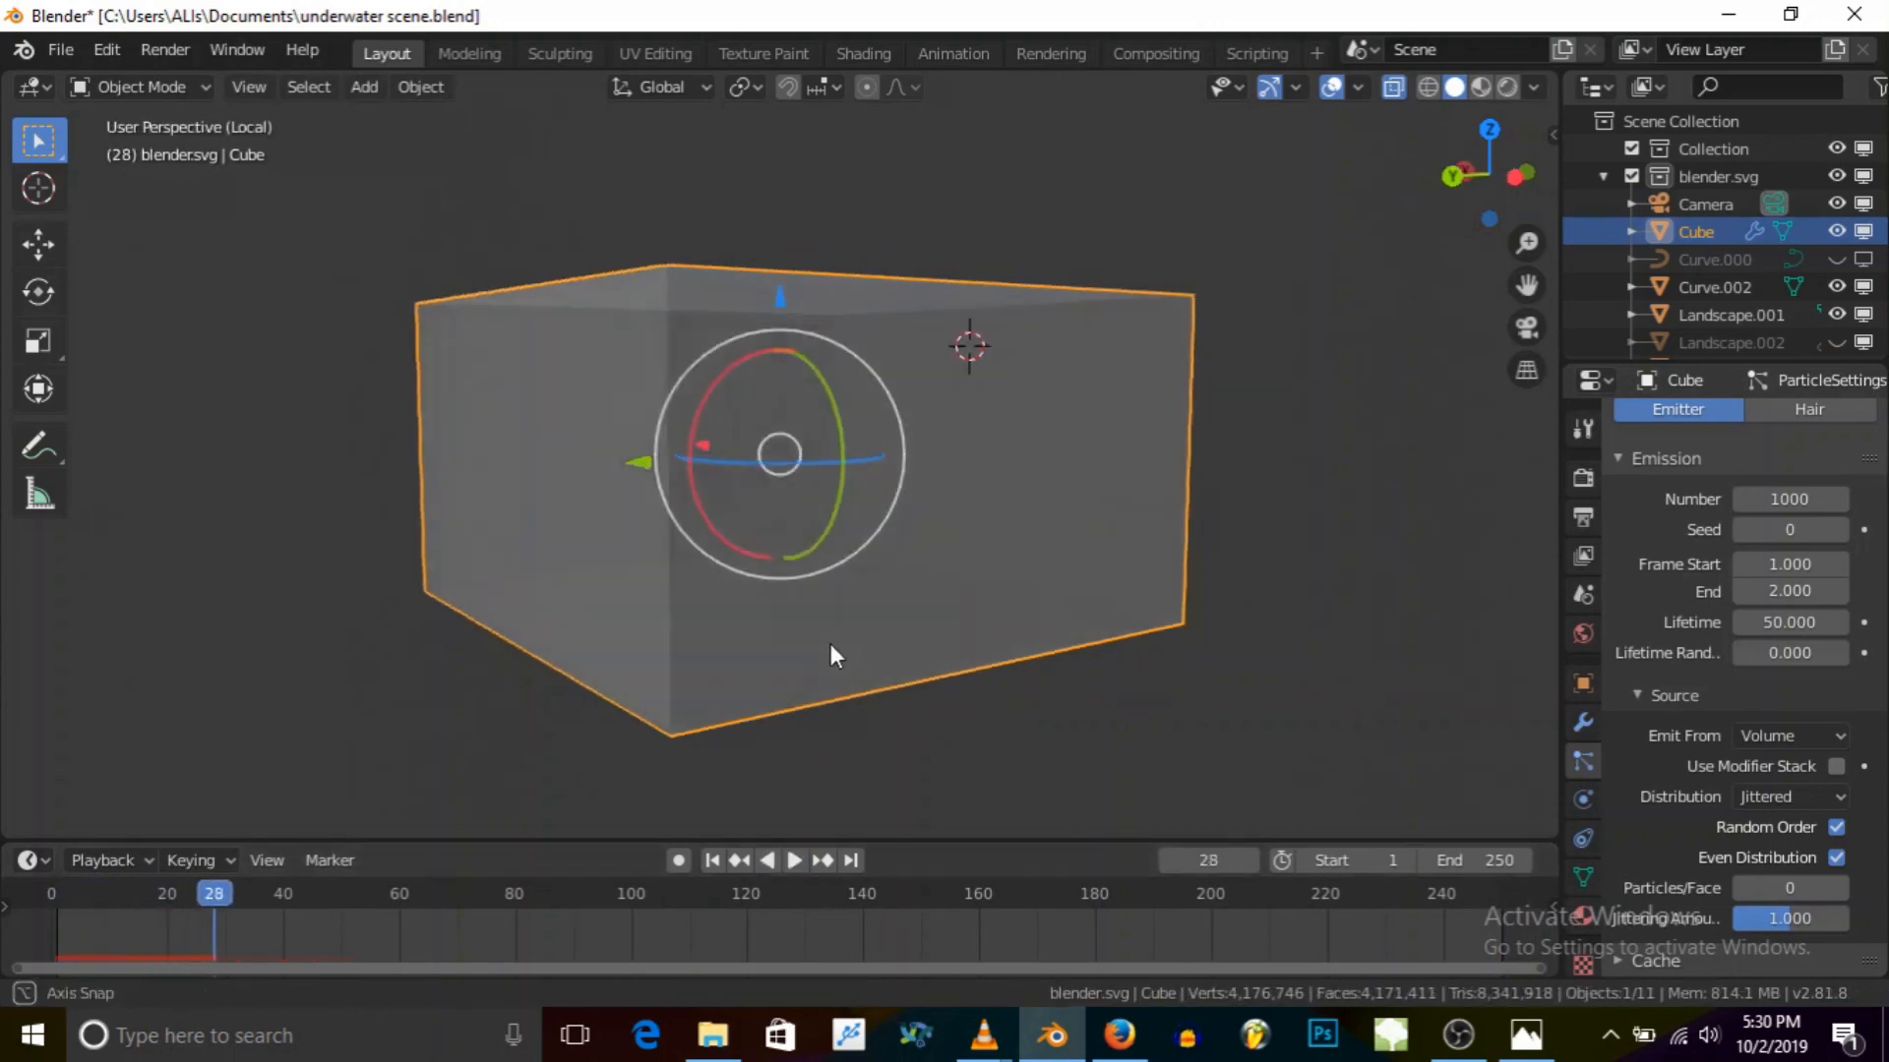
scroll(768, 556, up, 5)
middle_drag(765, 557, 98, 191)
scroll(492, 754, down, 4)
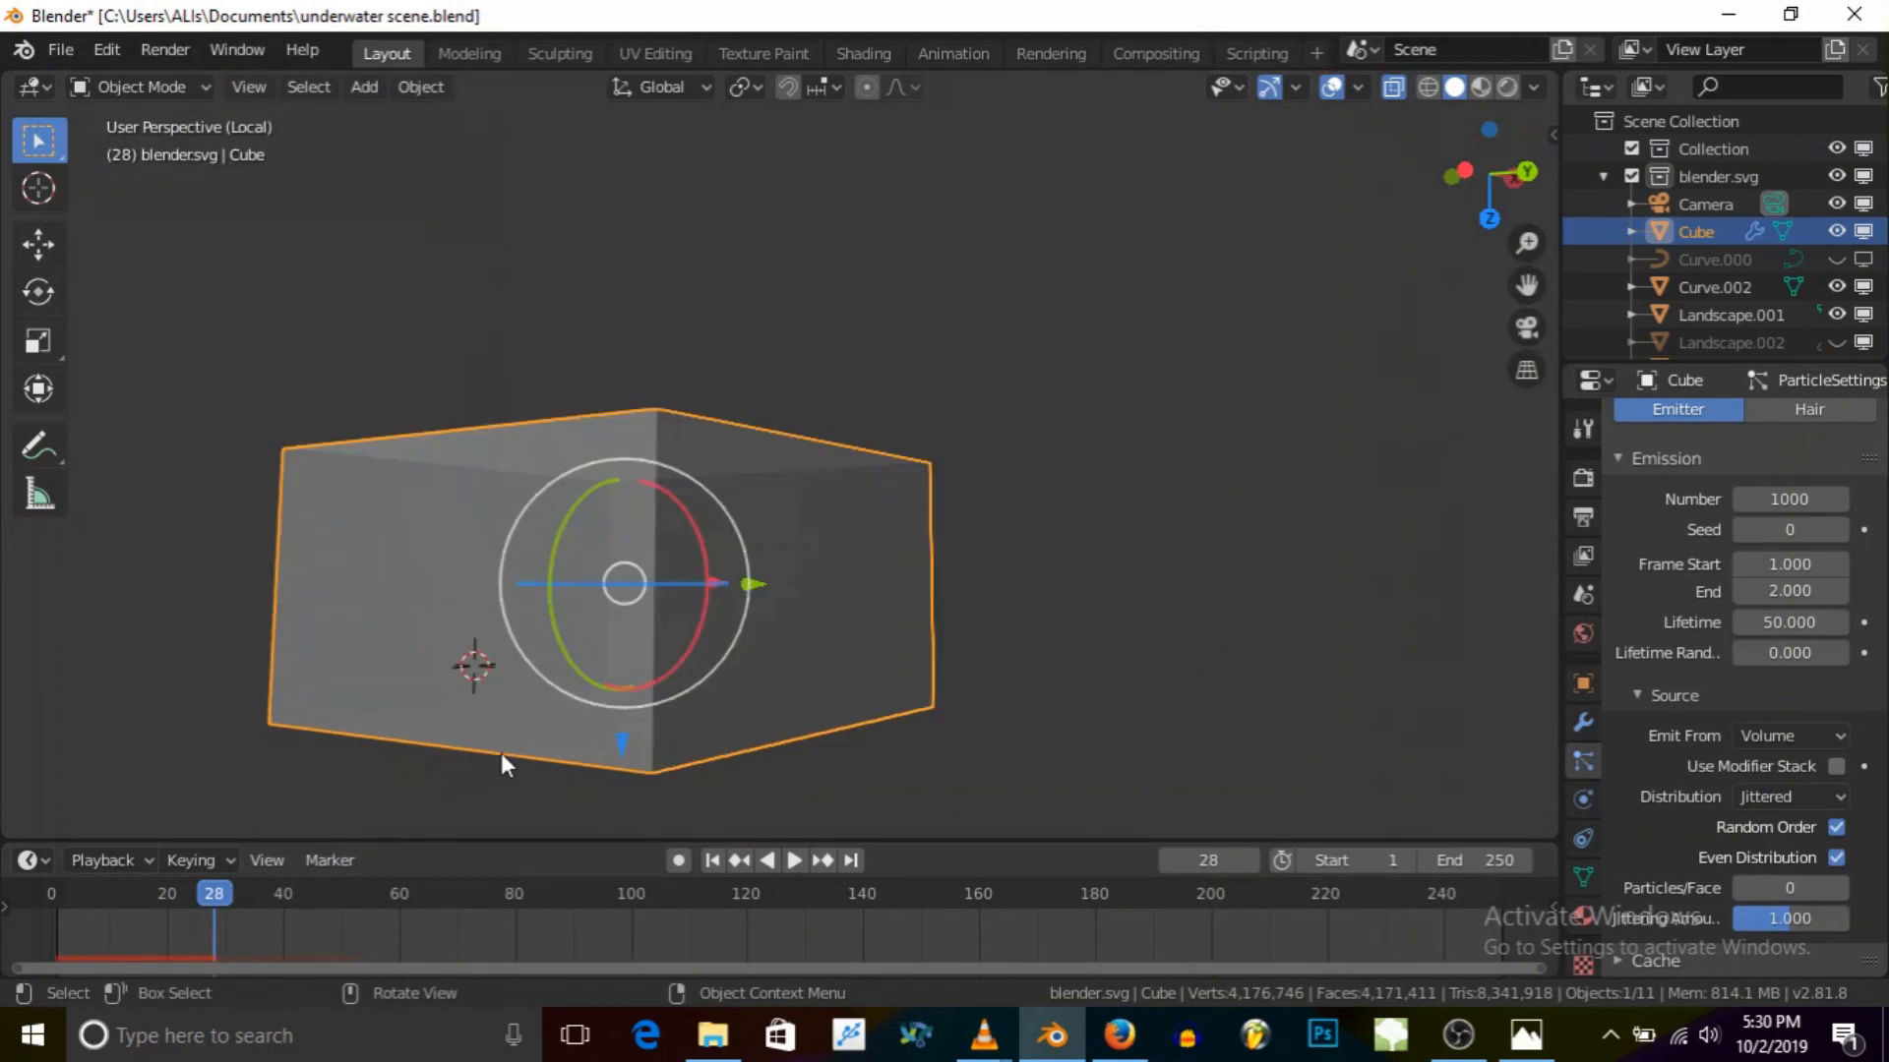
middle_drag(526, 745, 442, 667)
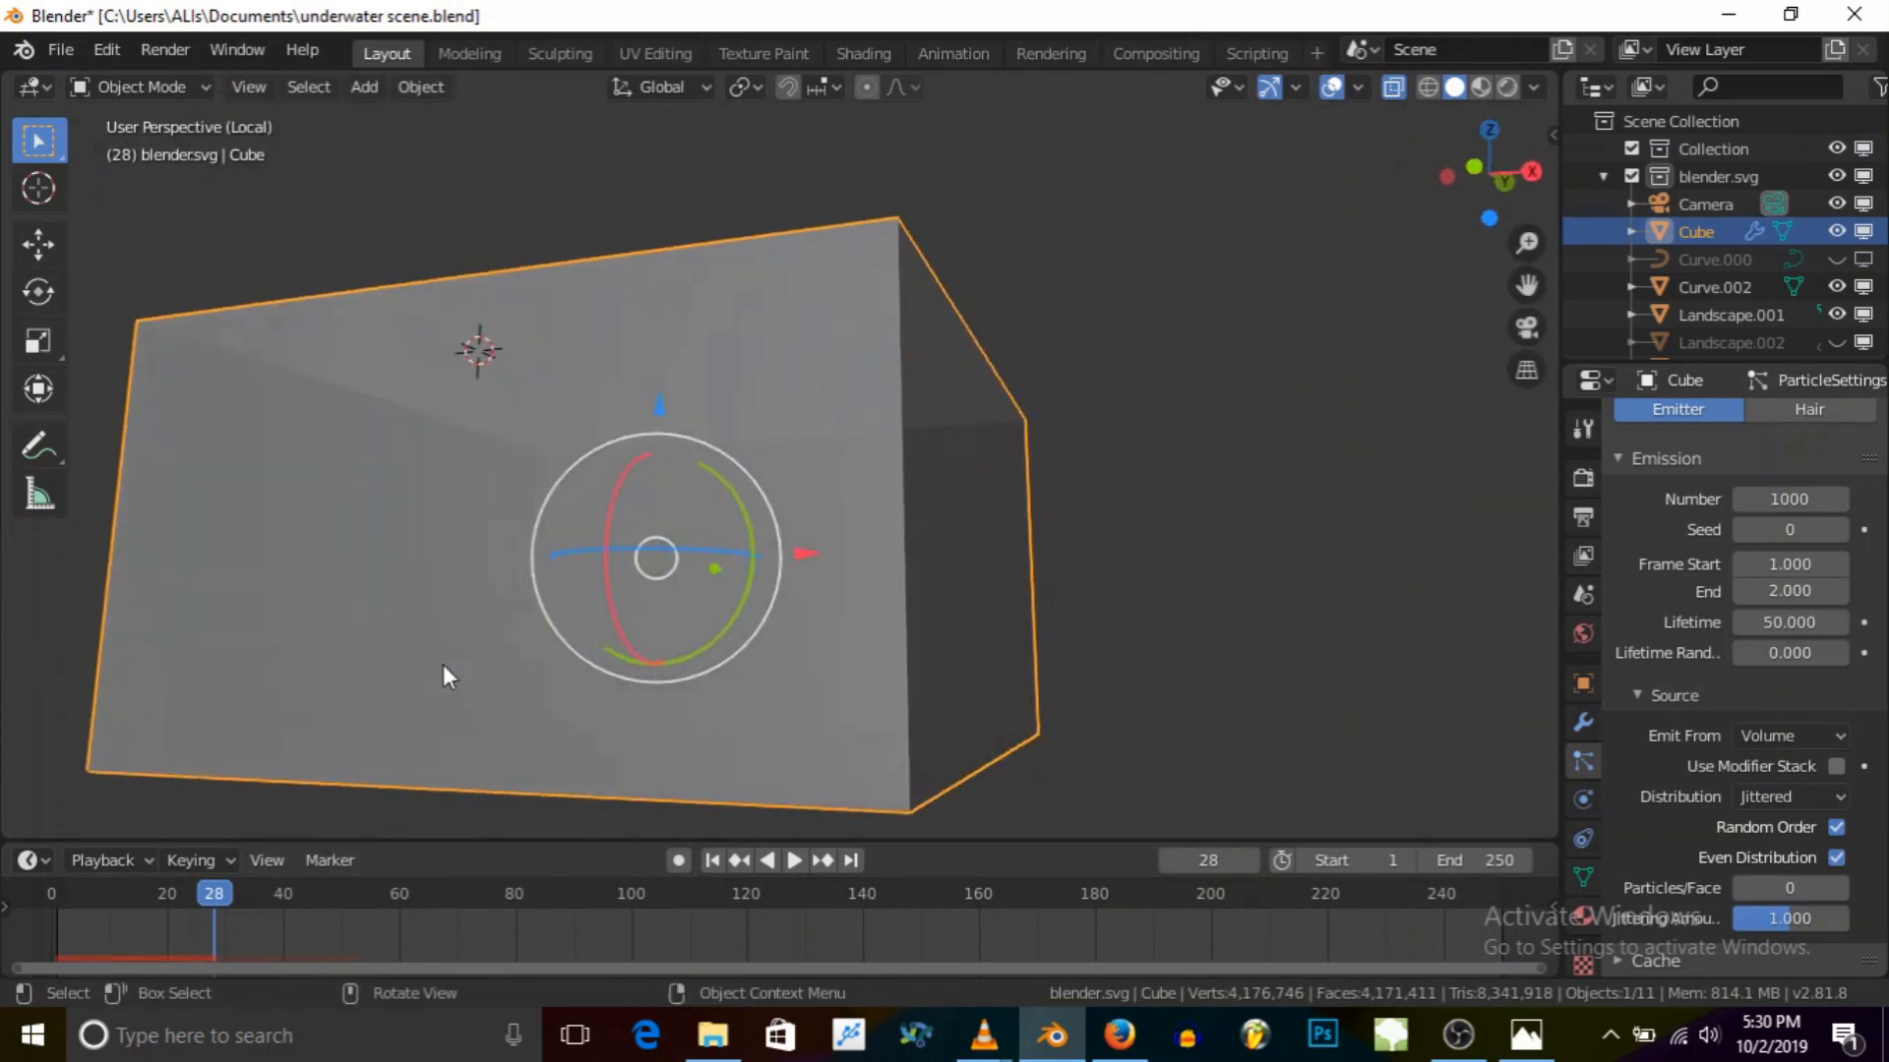
middle_drag(853, 655, 675, 623)
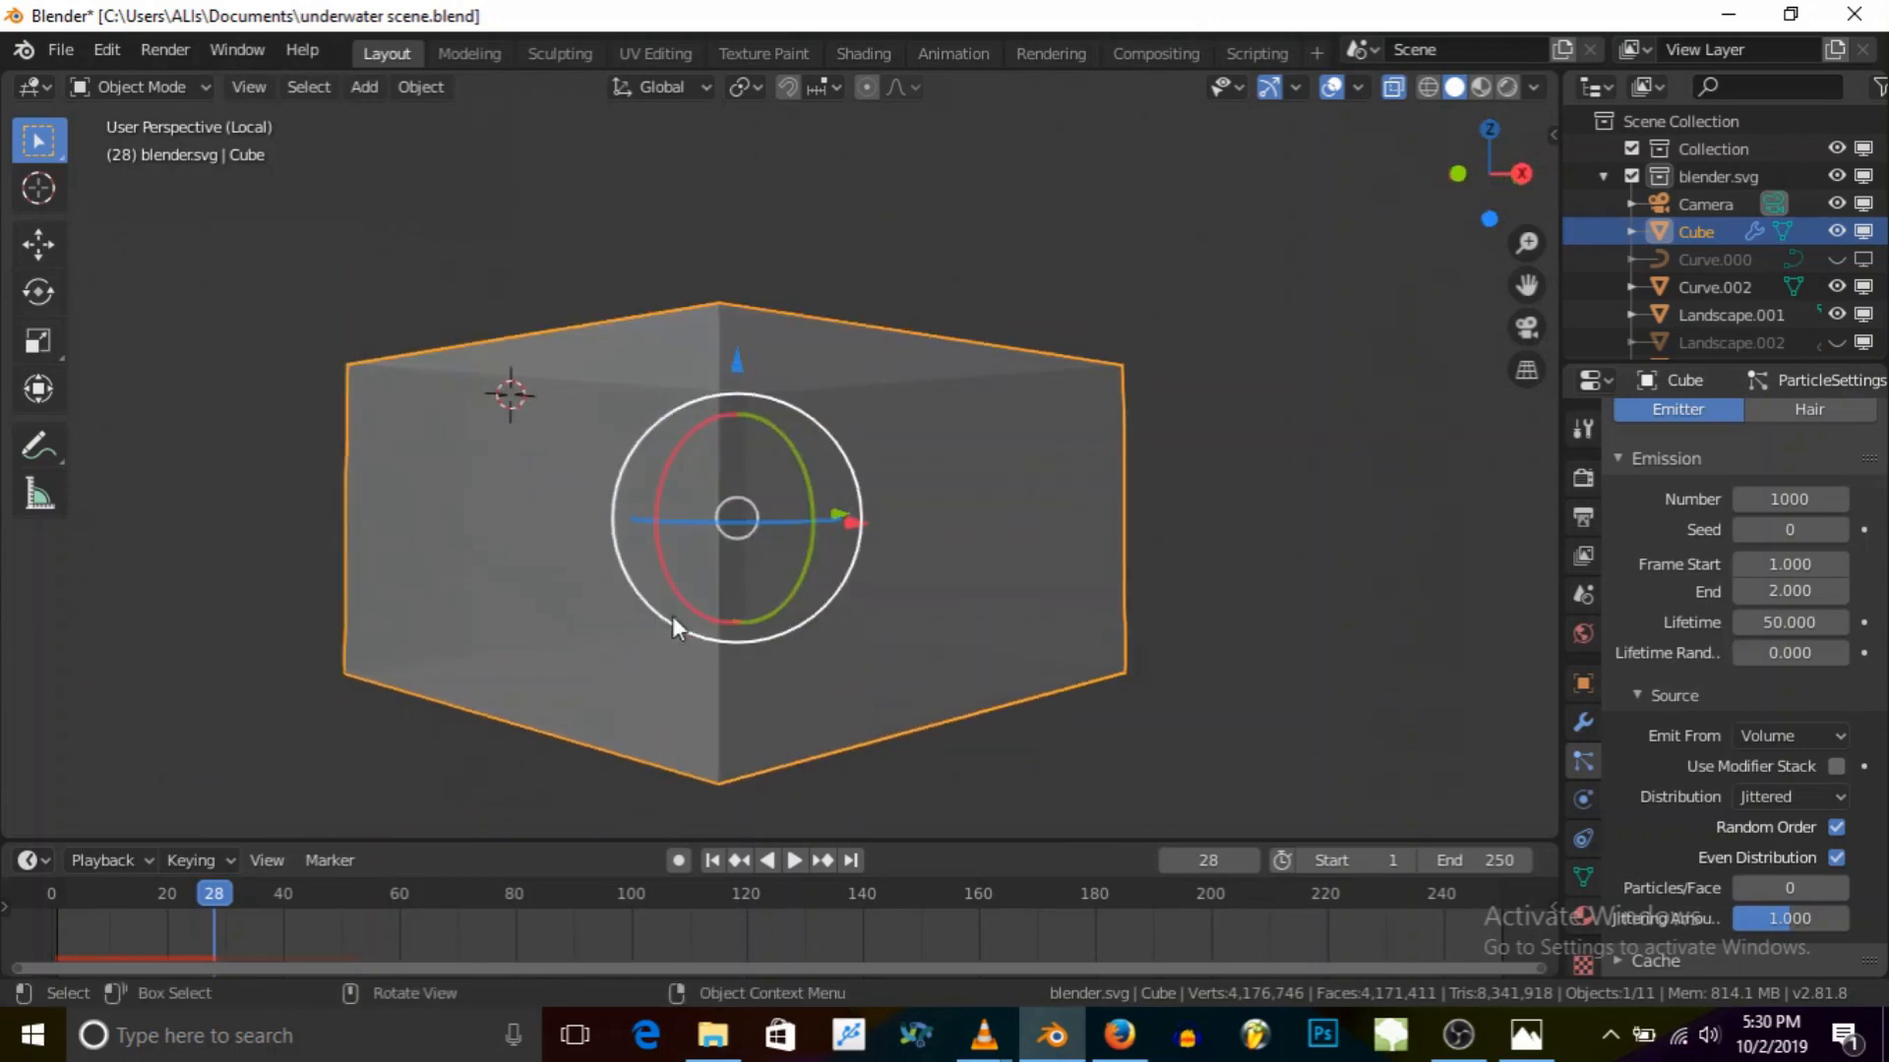
Step: Add a plane and move it along the X axis until it lies outside the cube
click(364, 86)
mouse_move(413, 118)
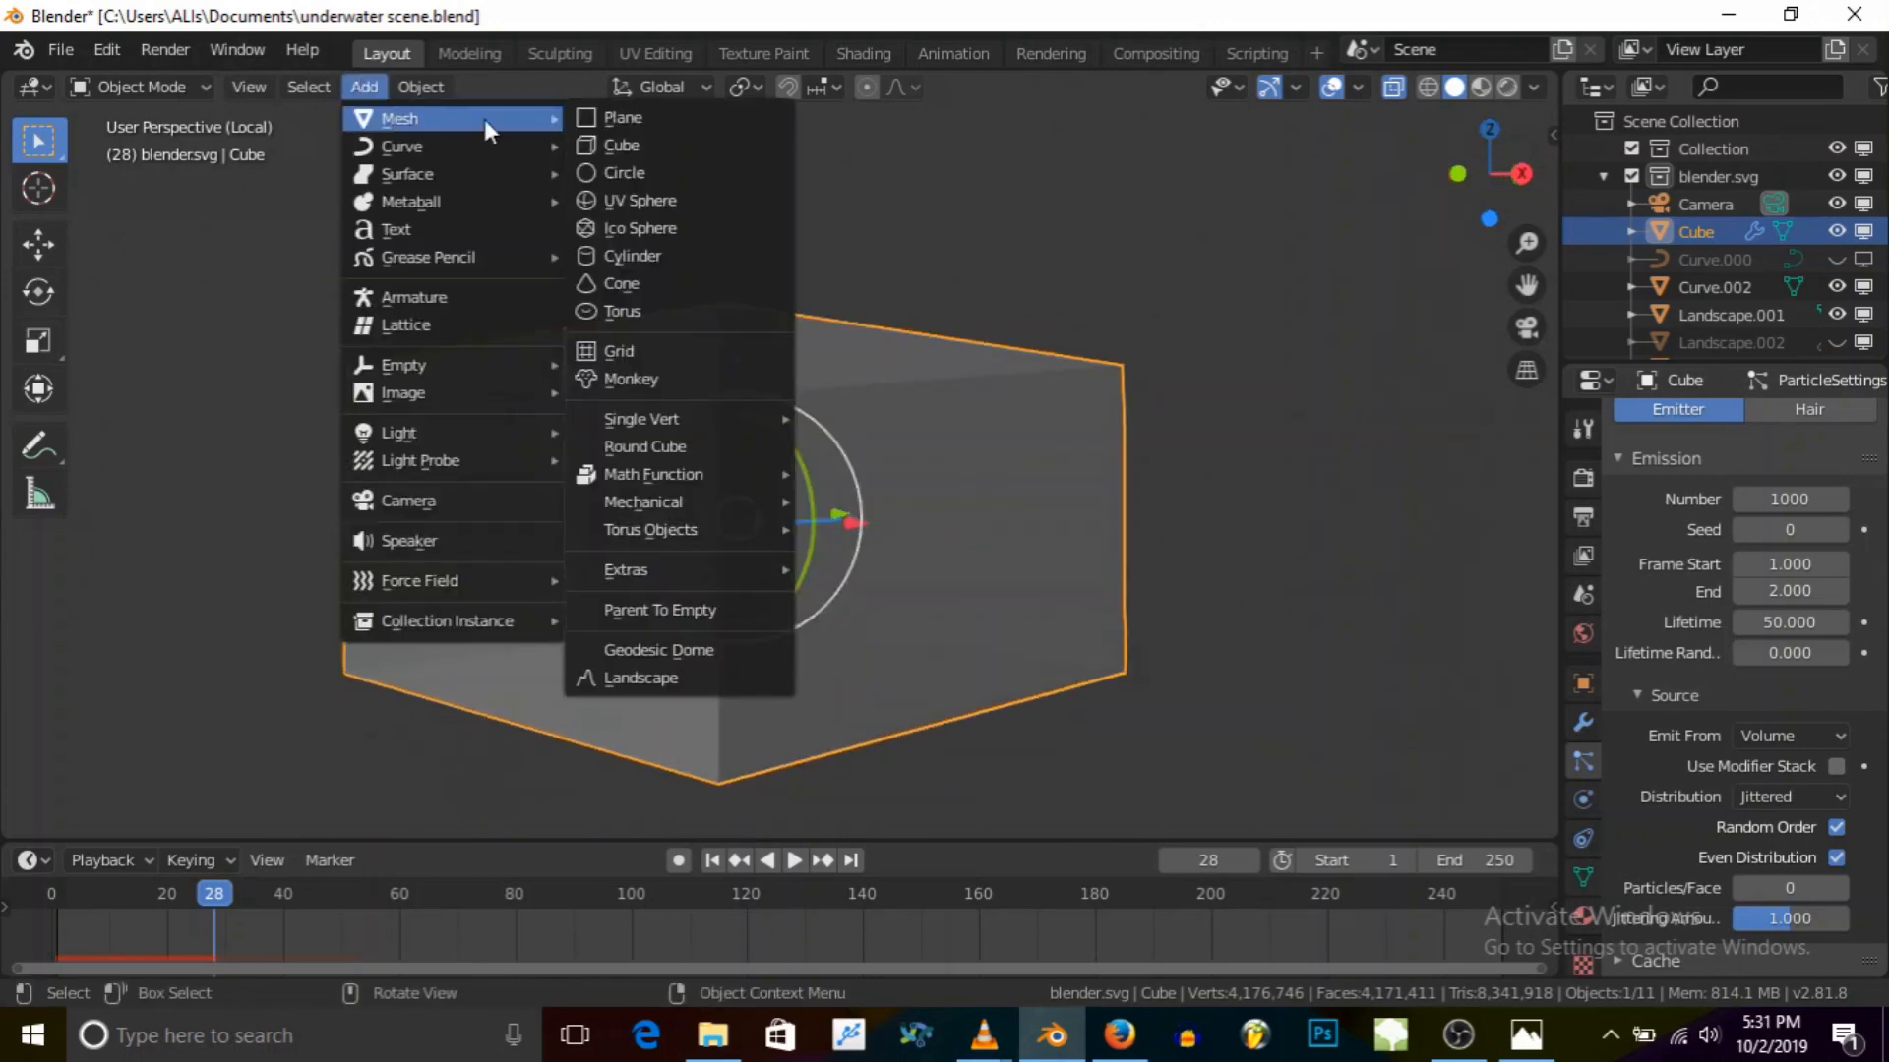
click(643, 120)
middle_drag(589, 369, 716, 404)
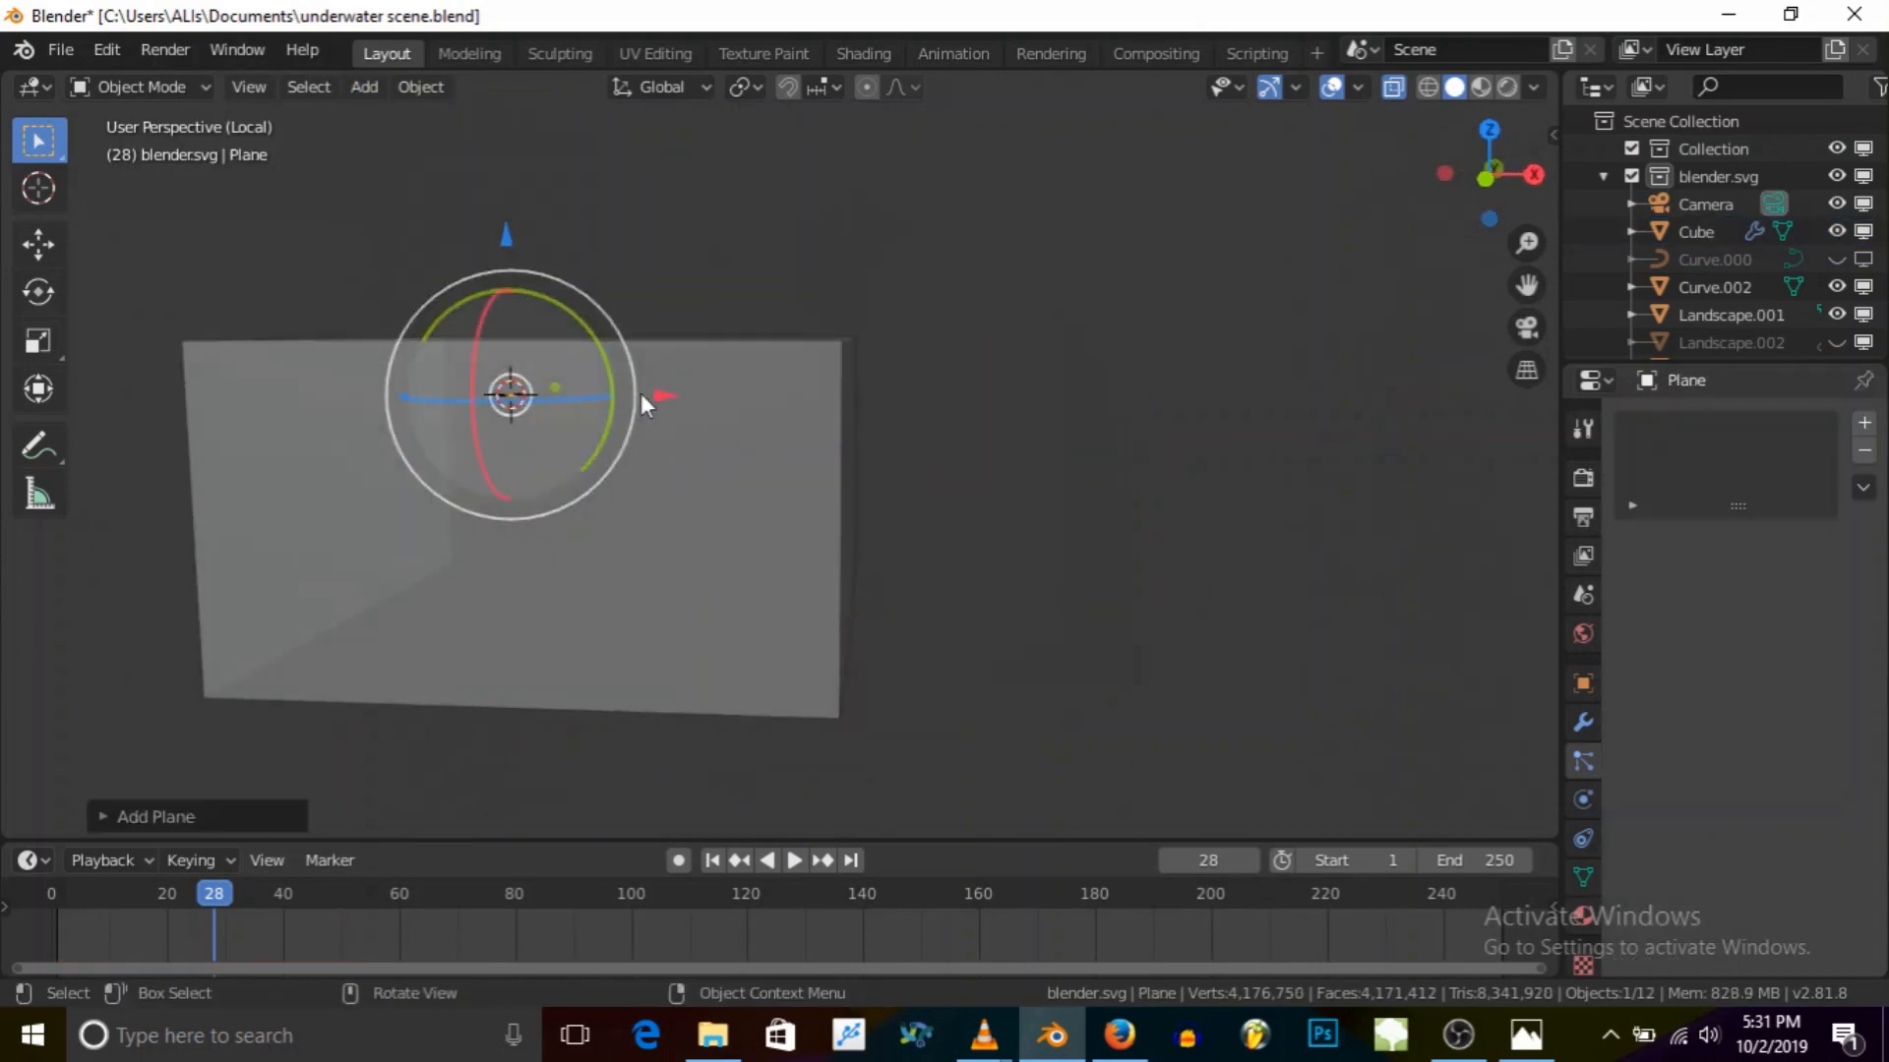
key(g)
key(x)
click(1070, 411)
Step: Raise the plane along Z above the cube's top and move it along X back to the cube's upper corner
middle_drag(1070, 411, 1054, 488)
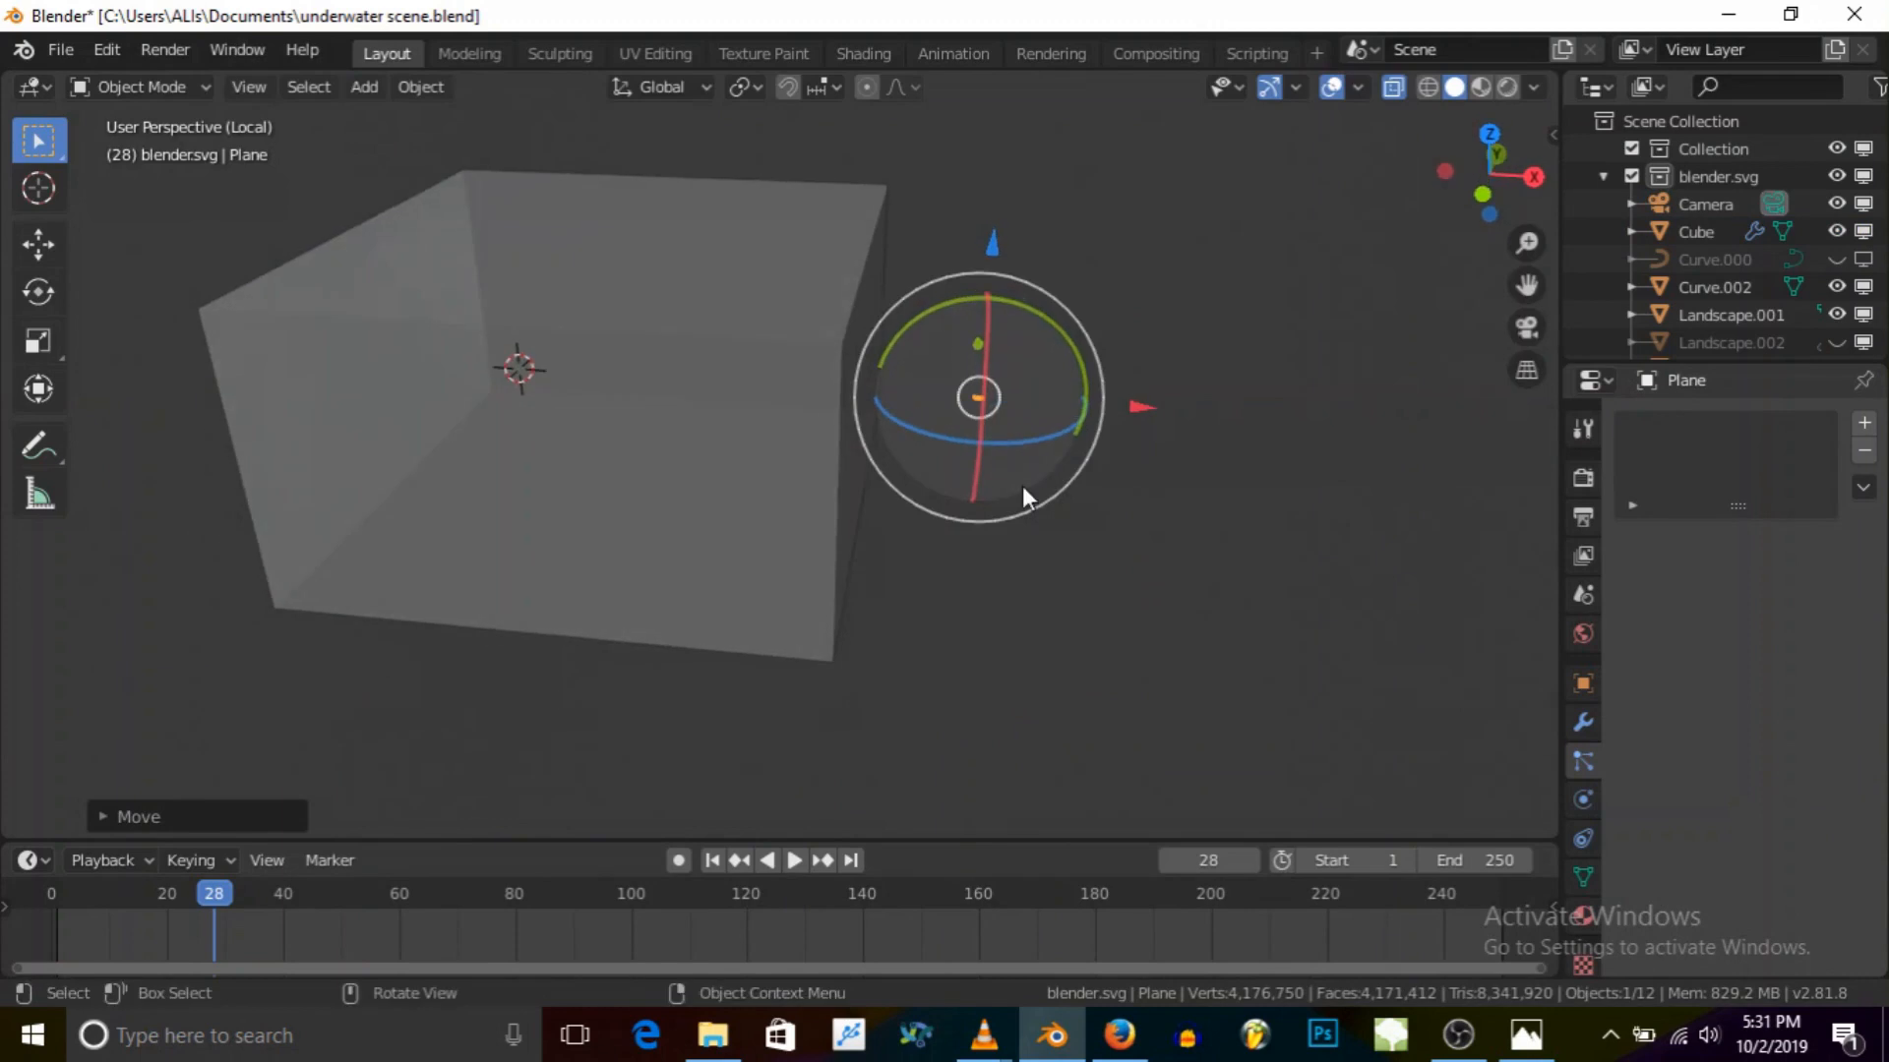
key(g)
key(z)
click(1018, 129)
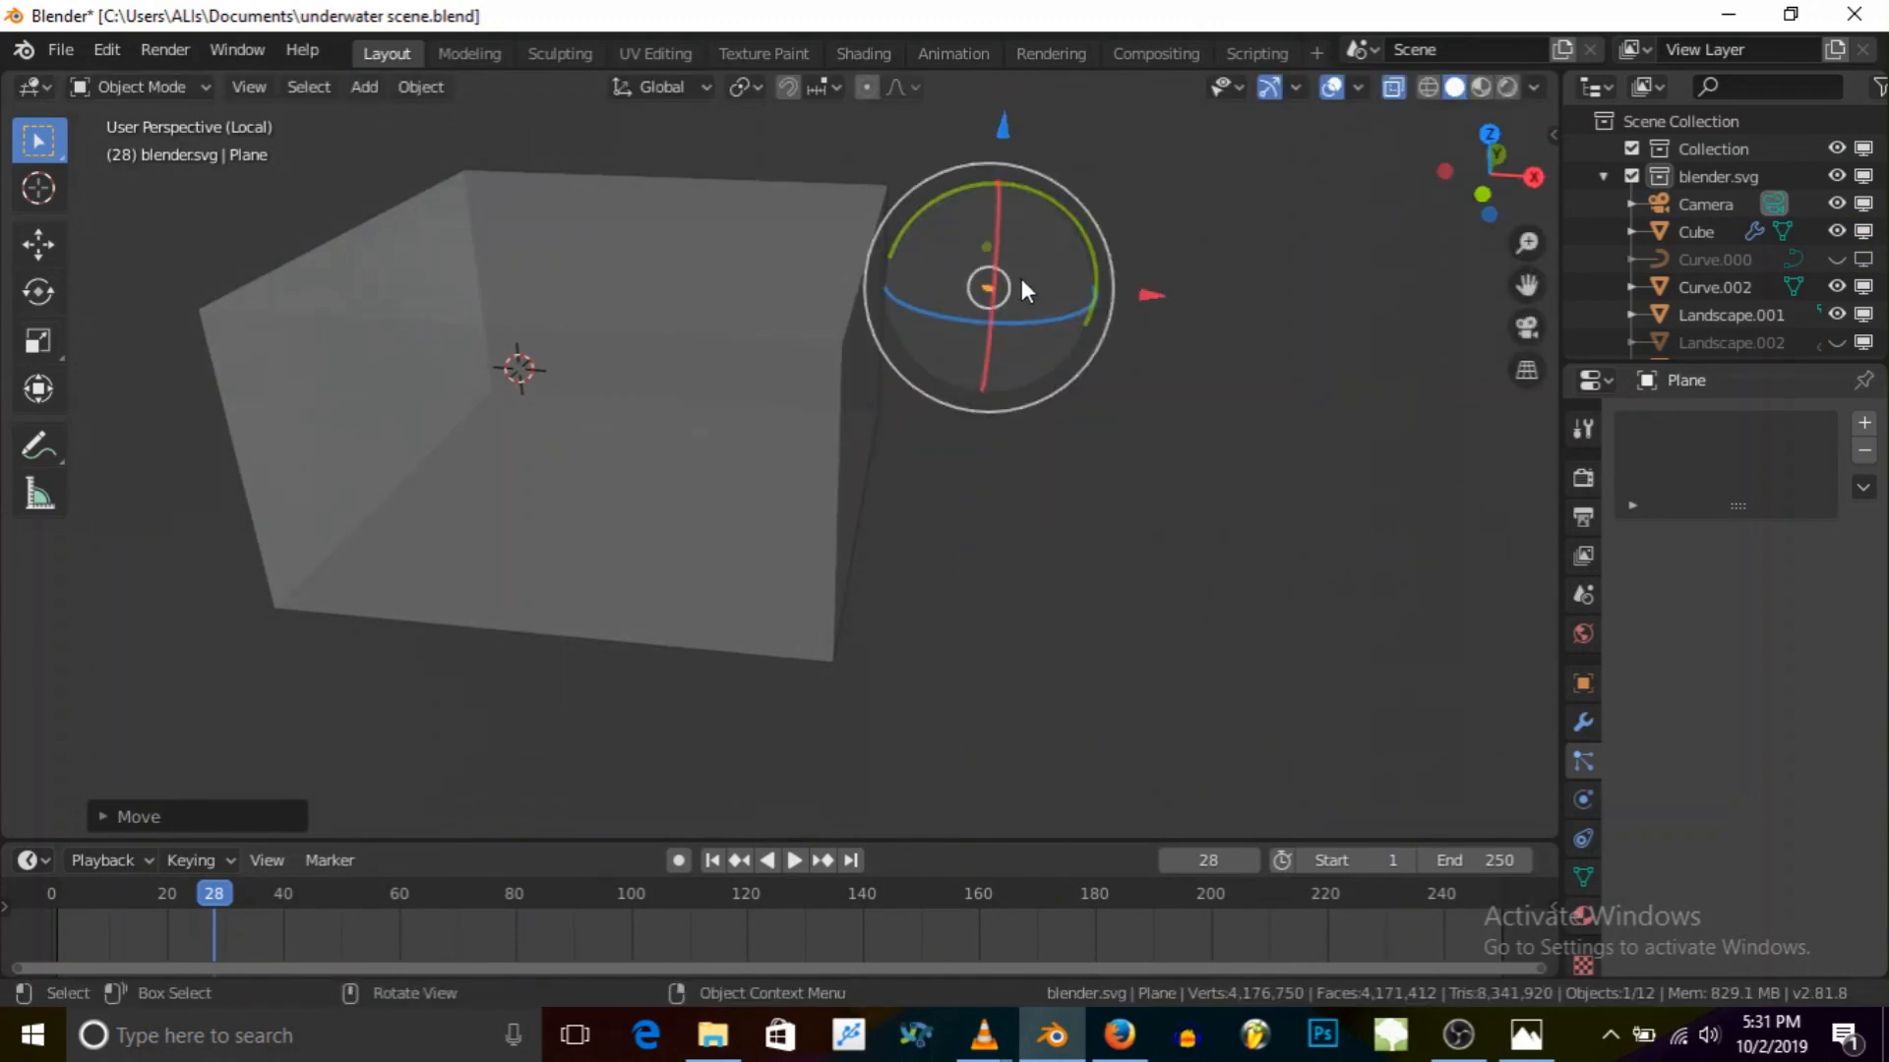
middle_drag(1017, 275, 1137, 242)
key(g)
key(x)
click(970, 291)
scroll(826, 282, up, 6)
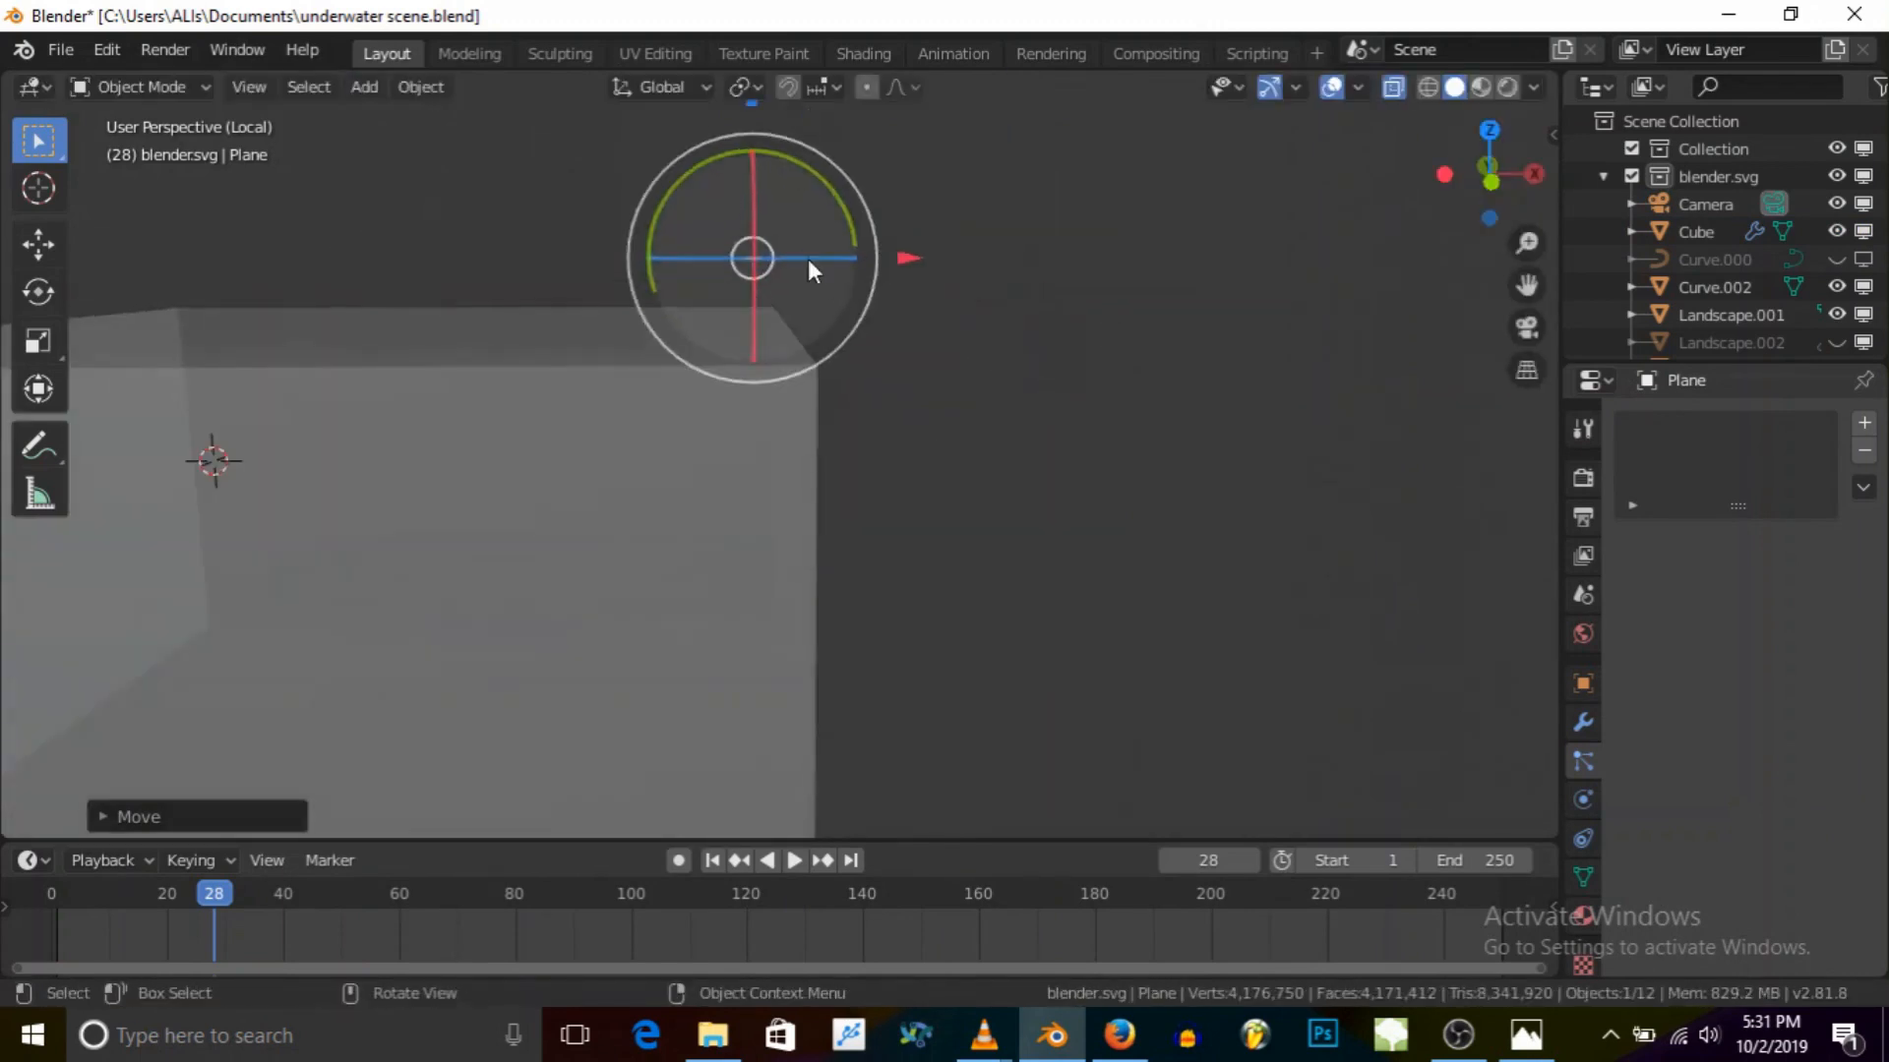
Step: Switch the small plane at the cube's upper edge to Edit Mode
middle_drag(755, 284, 843, 540)
scroll(752, 276, up, 4)
scroll(758, 286, down, 5)
click(158, 84)
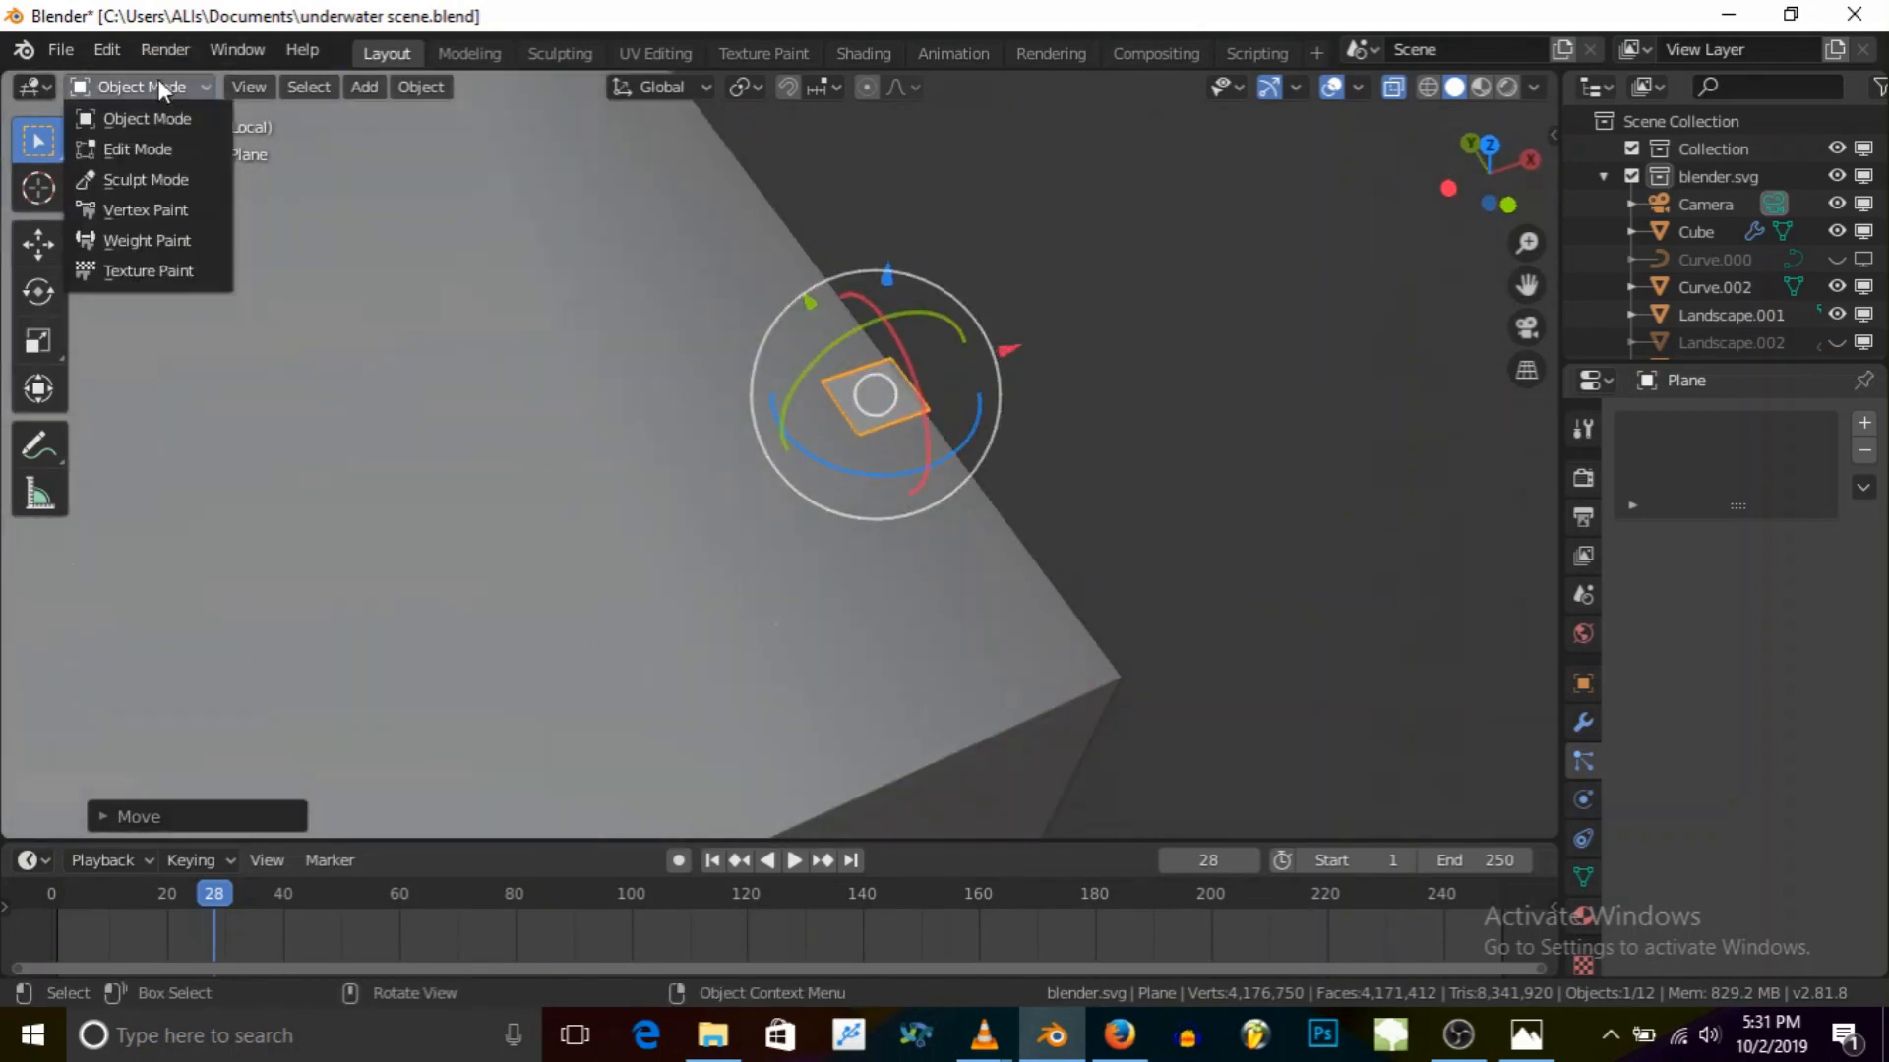
click(139, 144)
middle_drag(603, 346, 796, 391)
scroll(797, 392, up, 5)
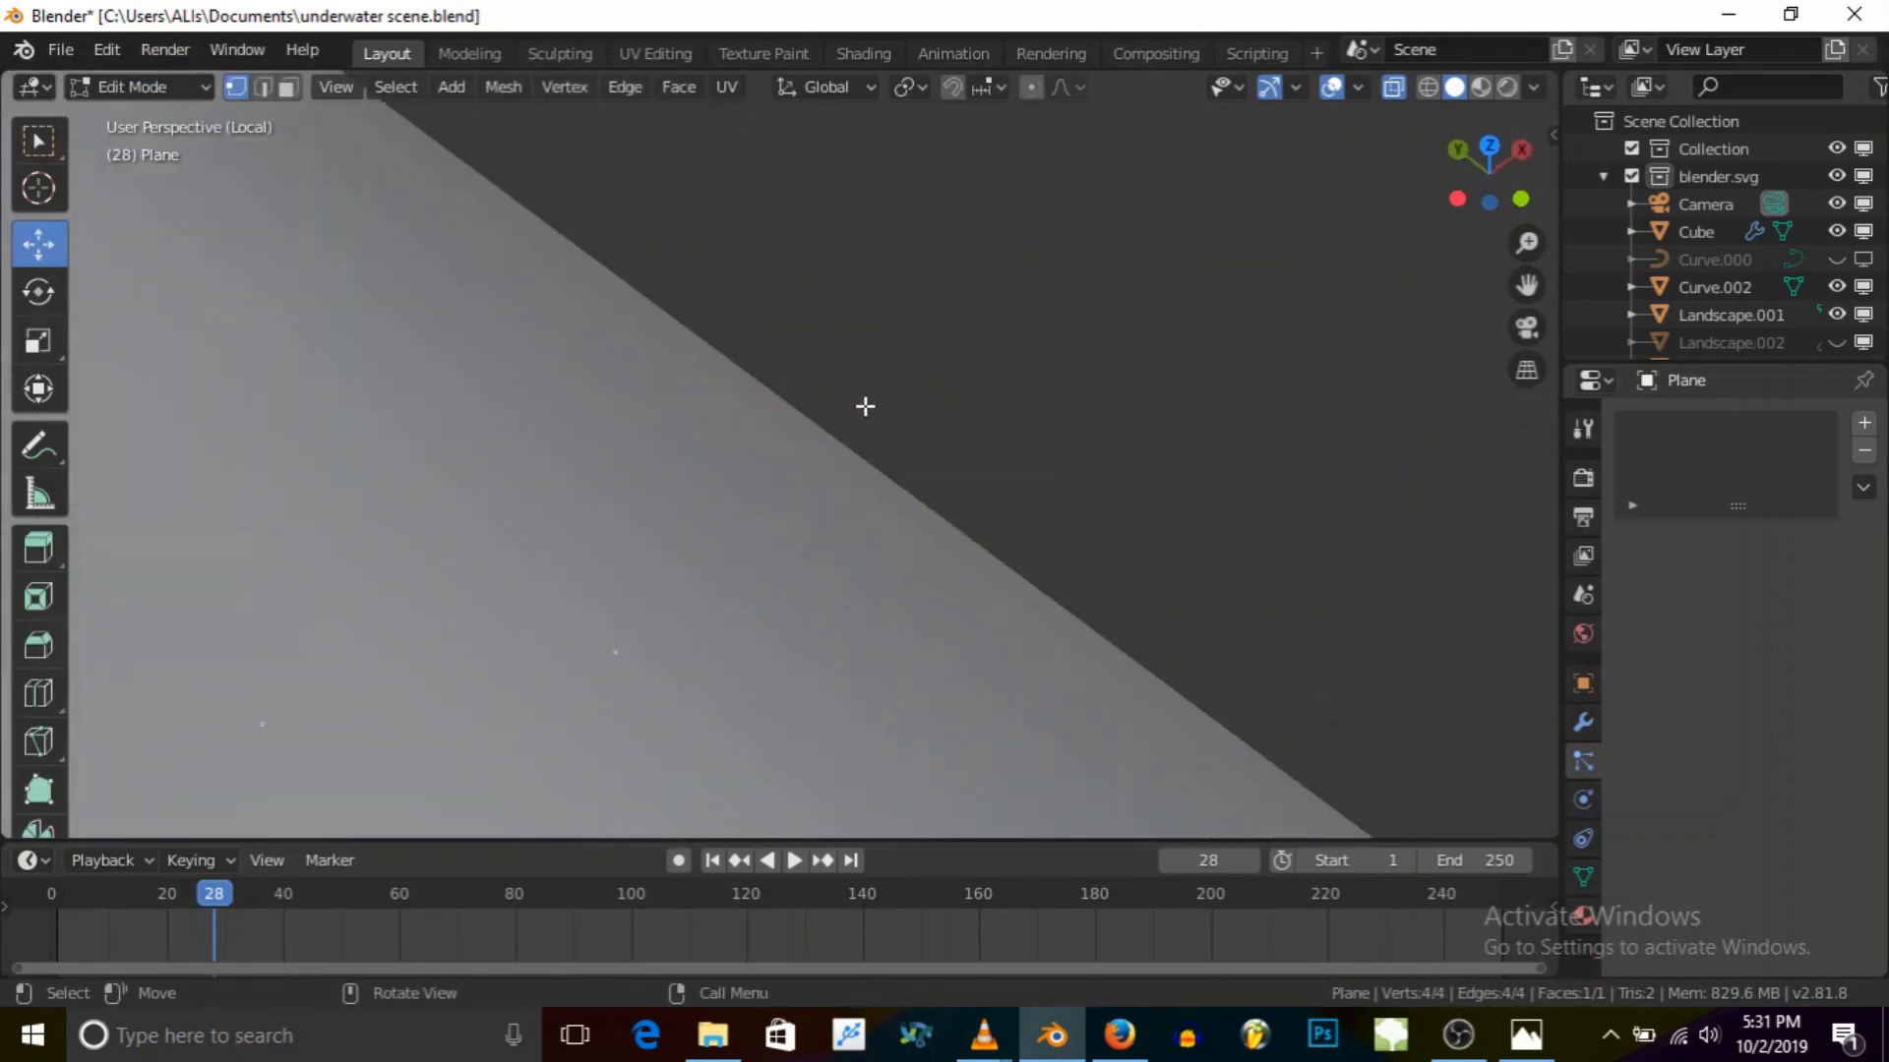
scroll(865, 405, down, 3)
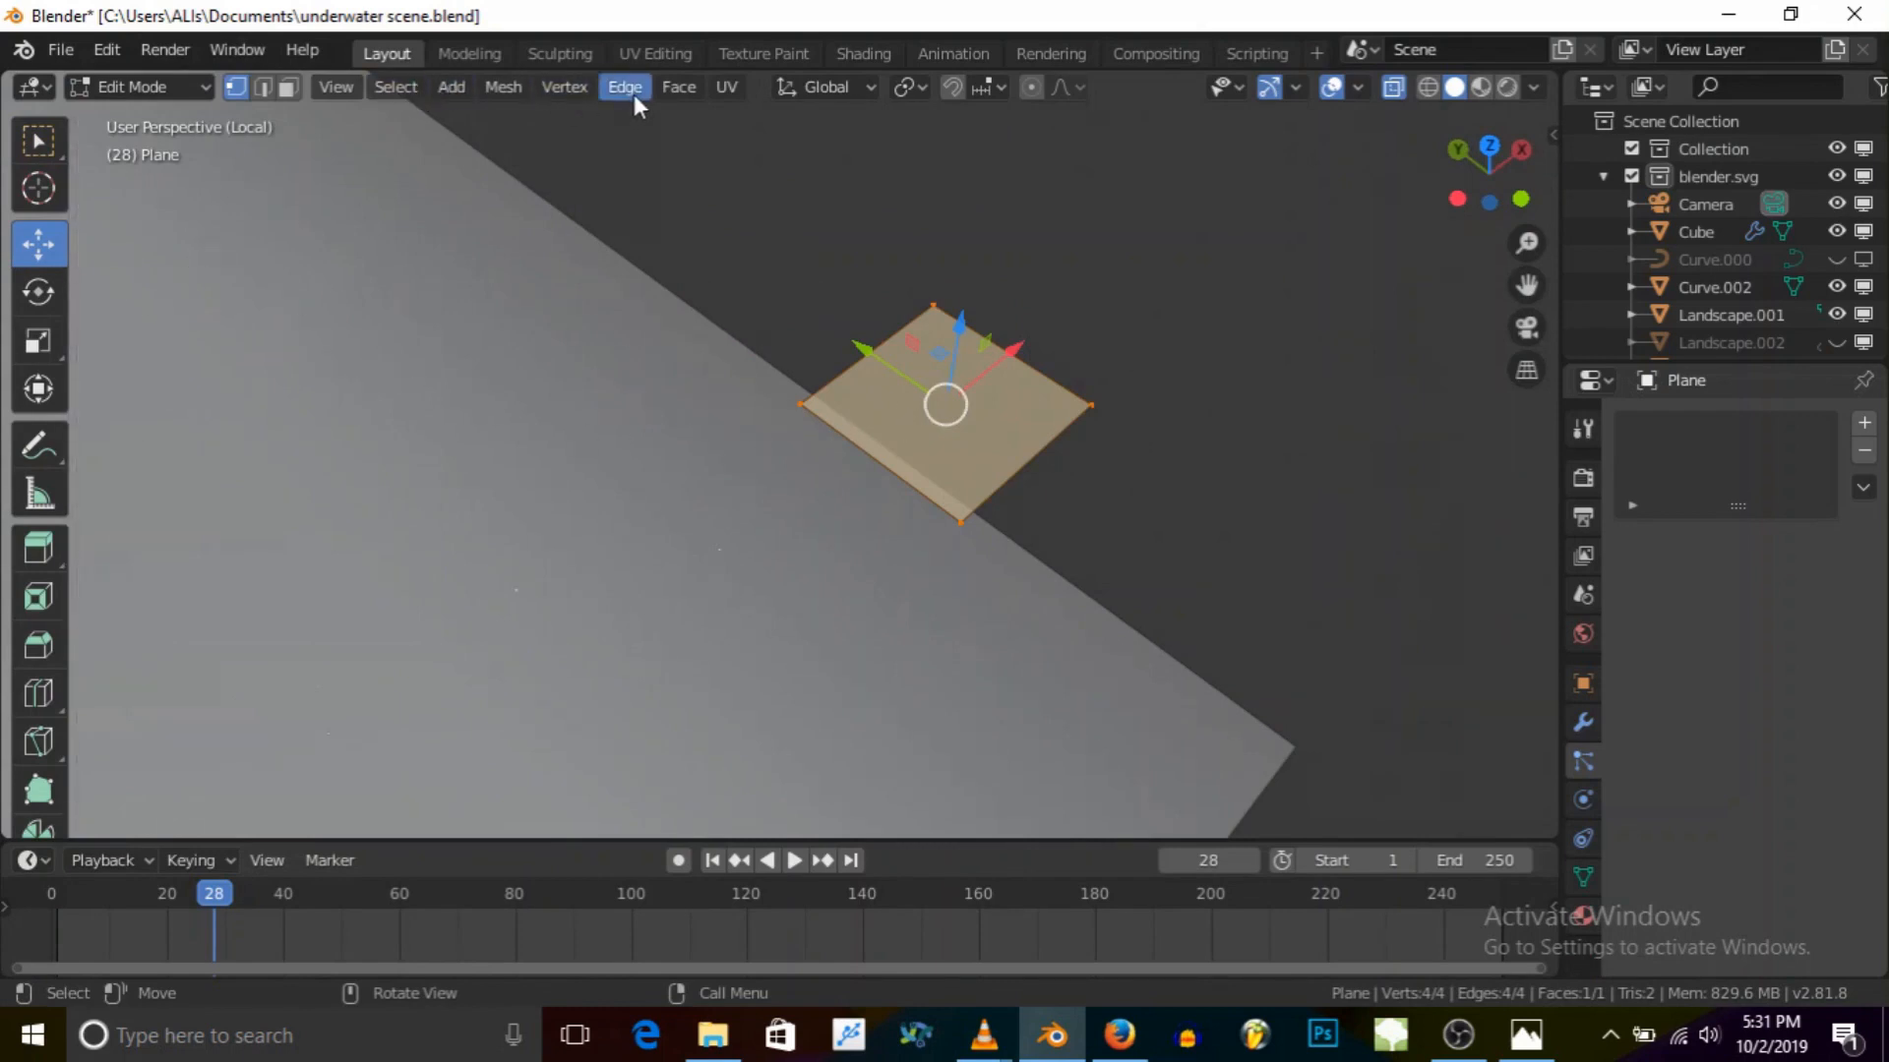
Step: Cut two parallel edge loops into the plane, sliding each one toward one of two opposite sides
click(530, 87)
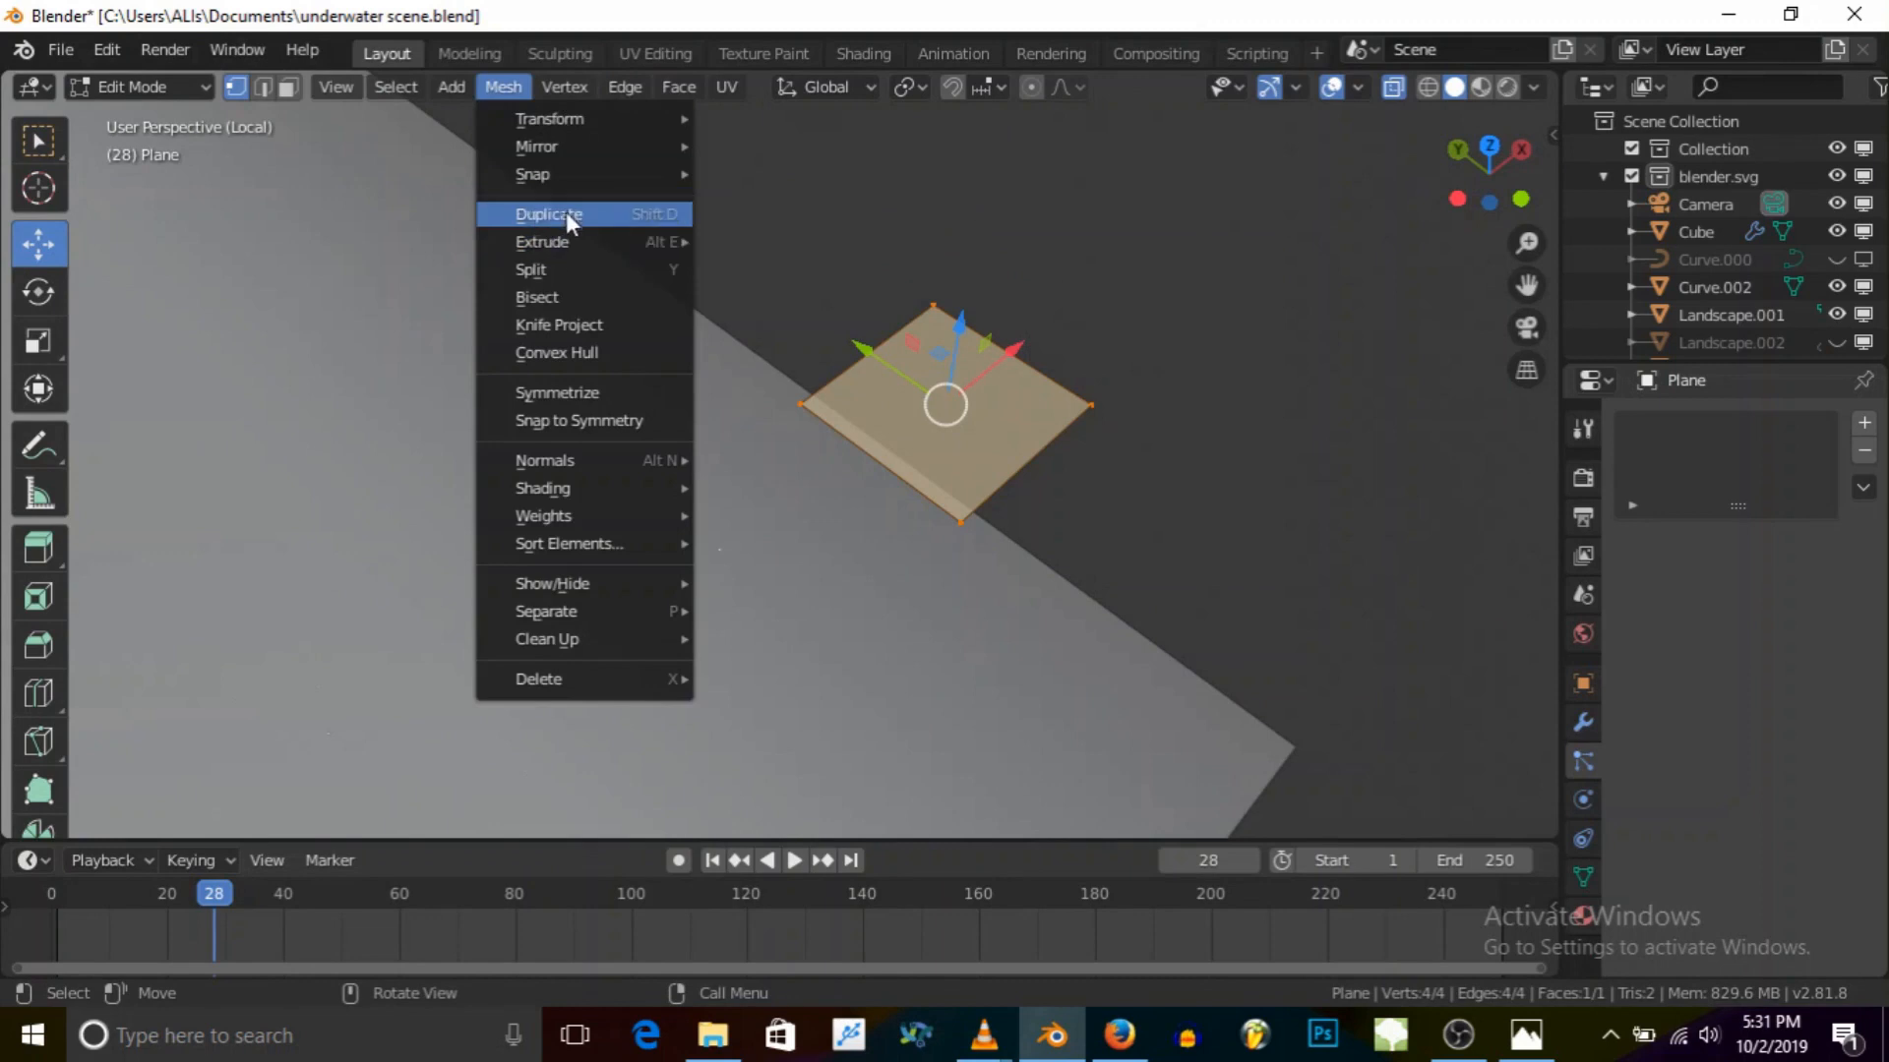
mouse_move(605, 488)
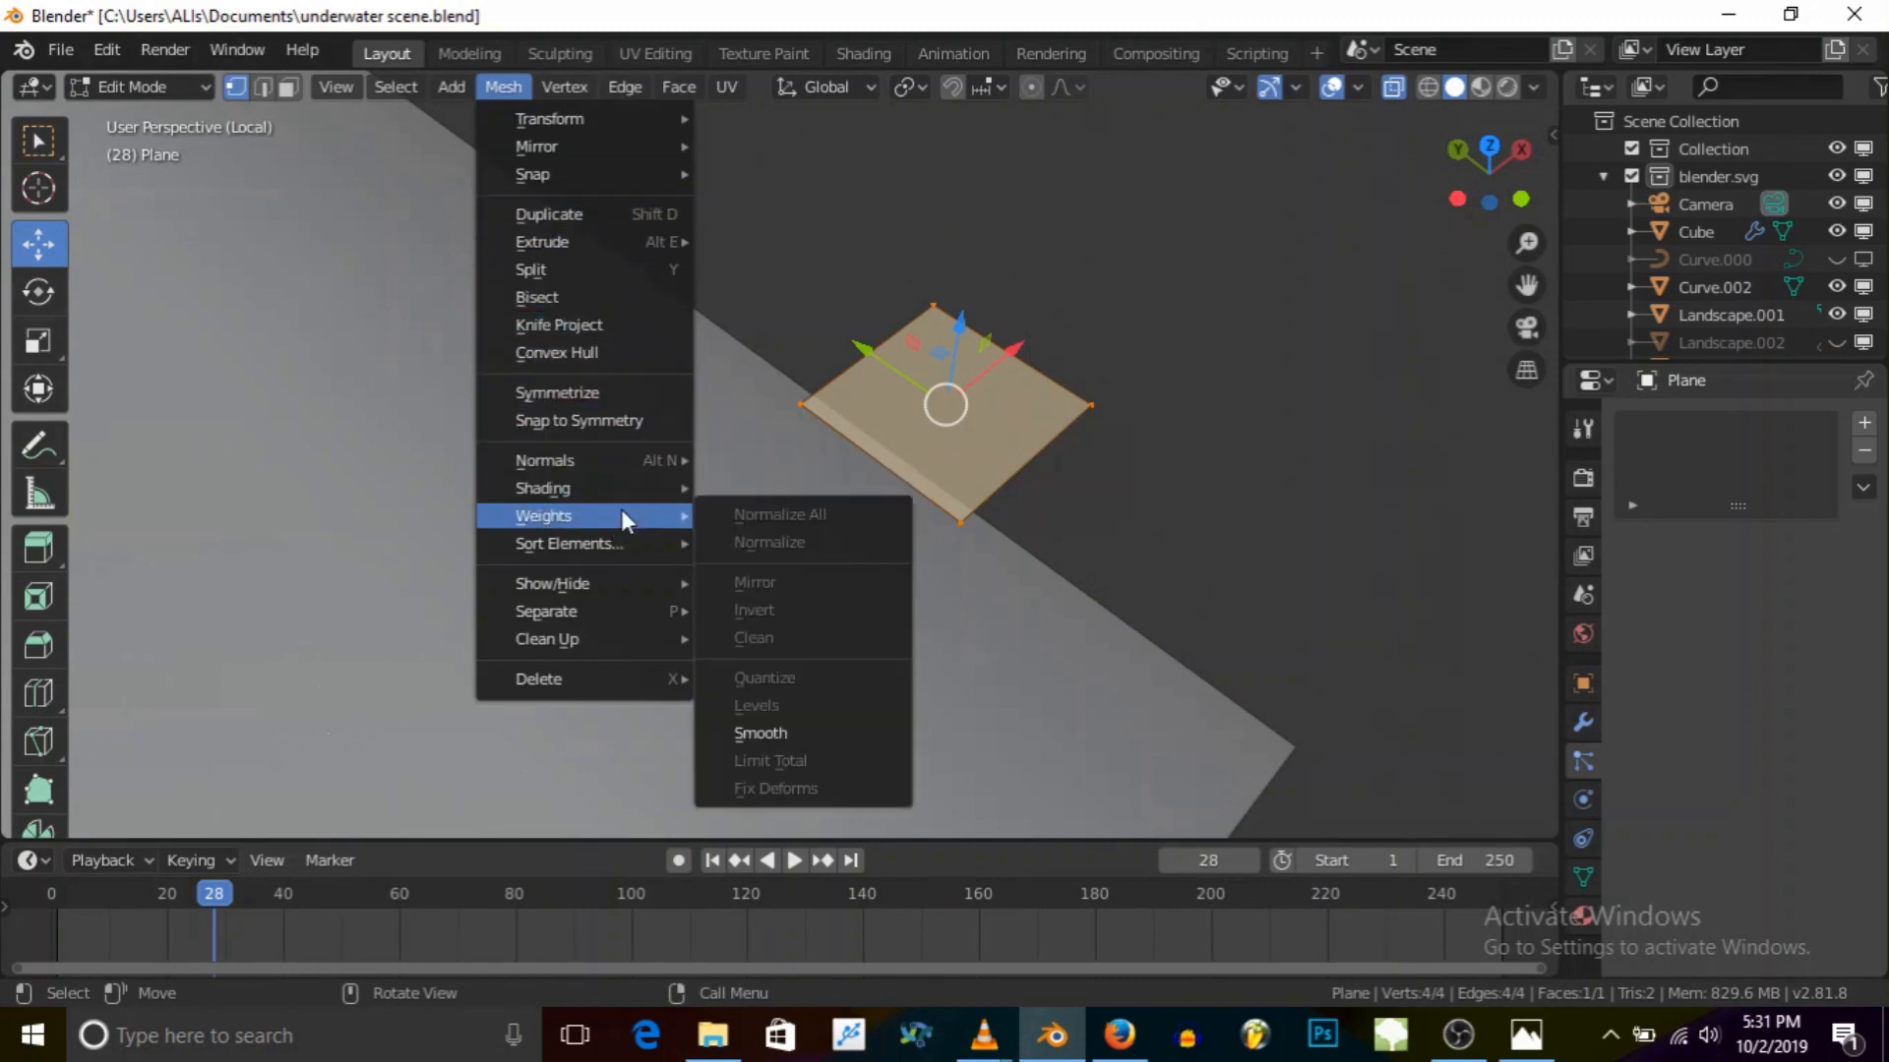
key(ctrl+r)
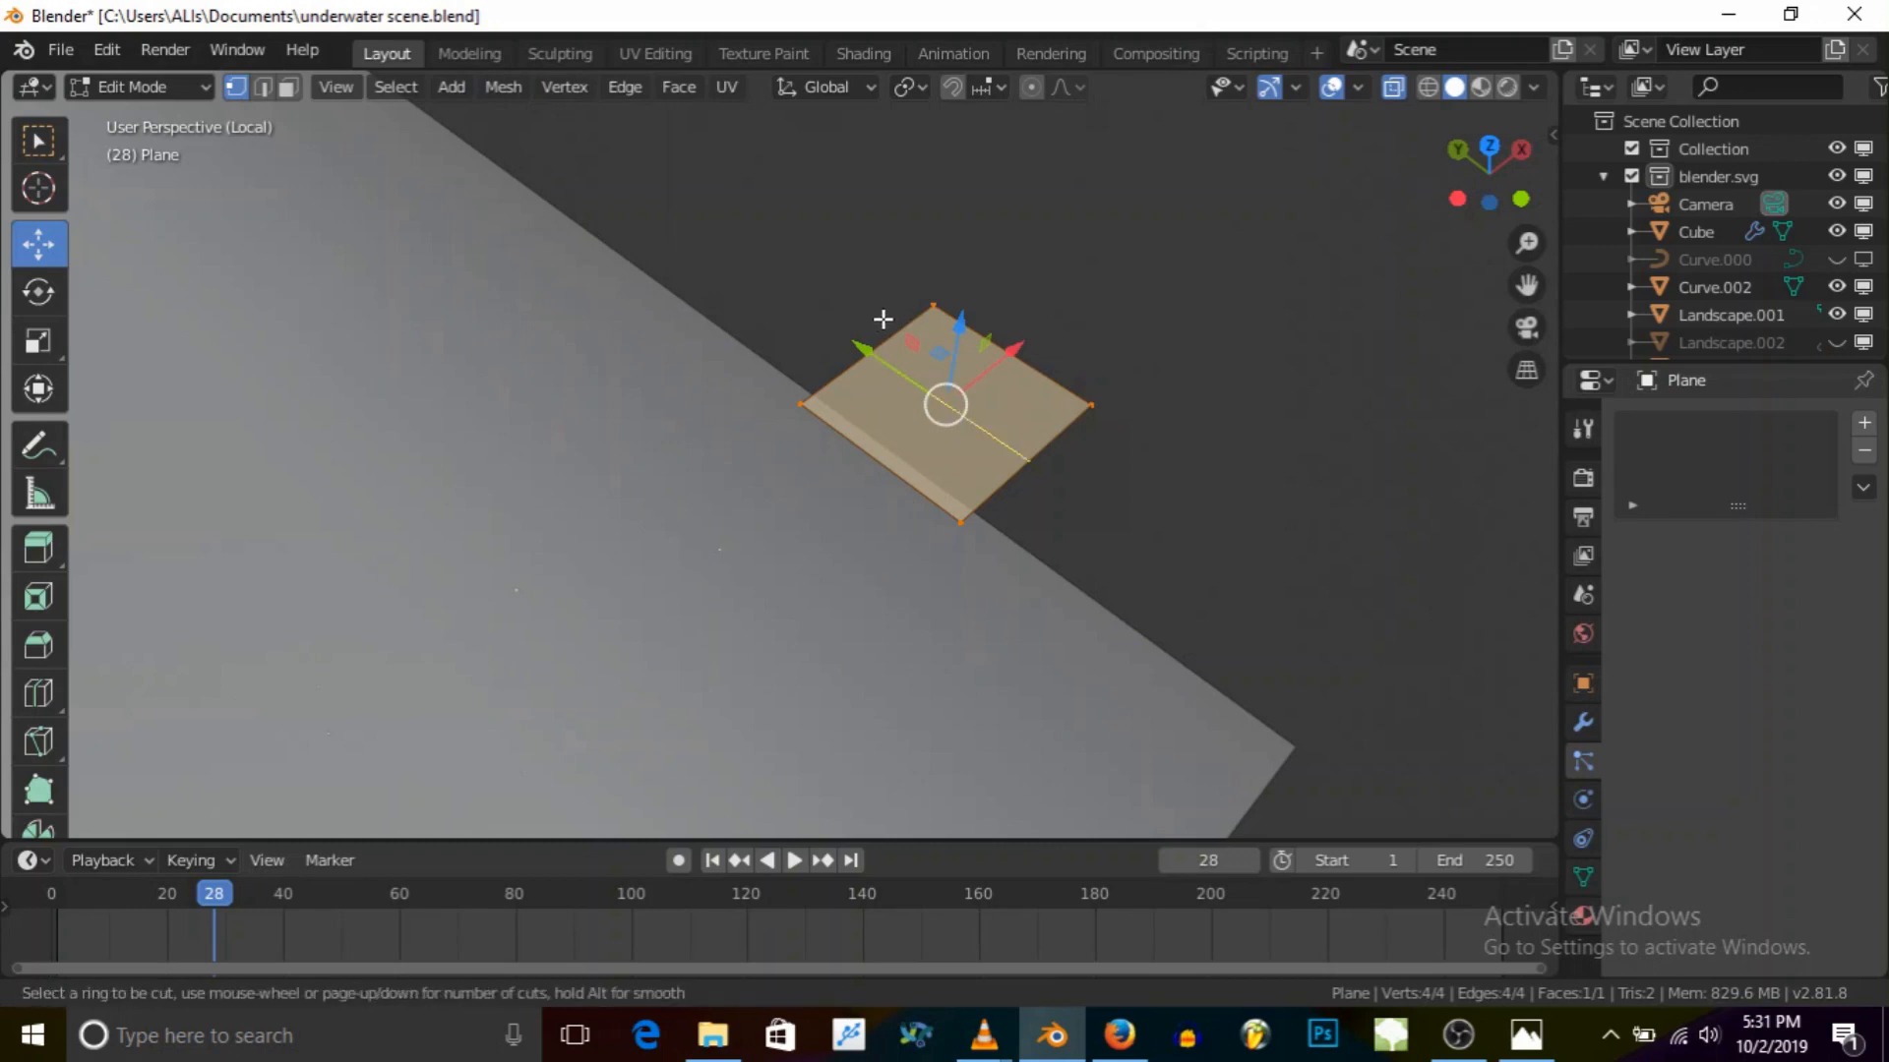
click(883, 328)
click(863, 339)
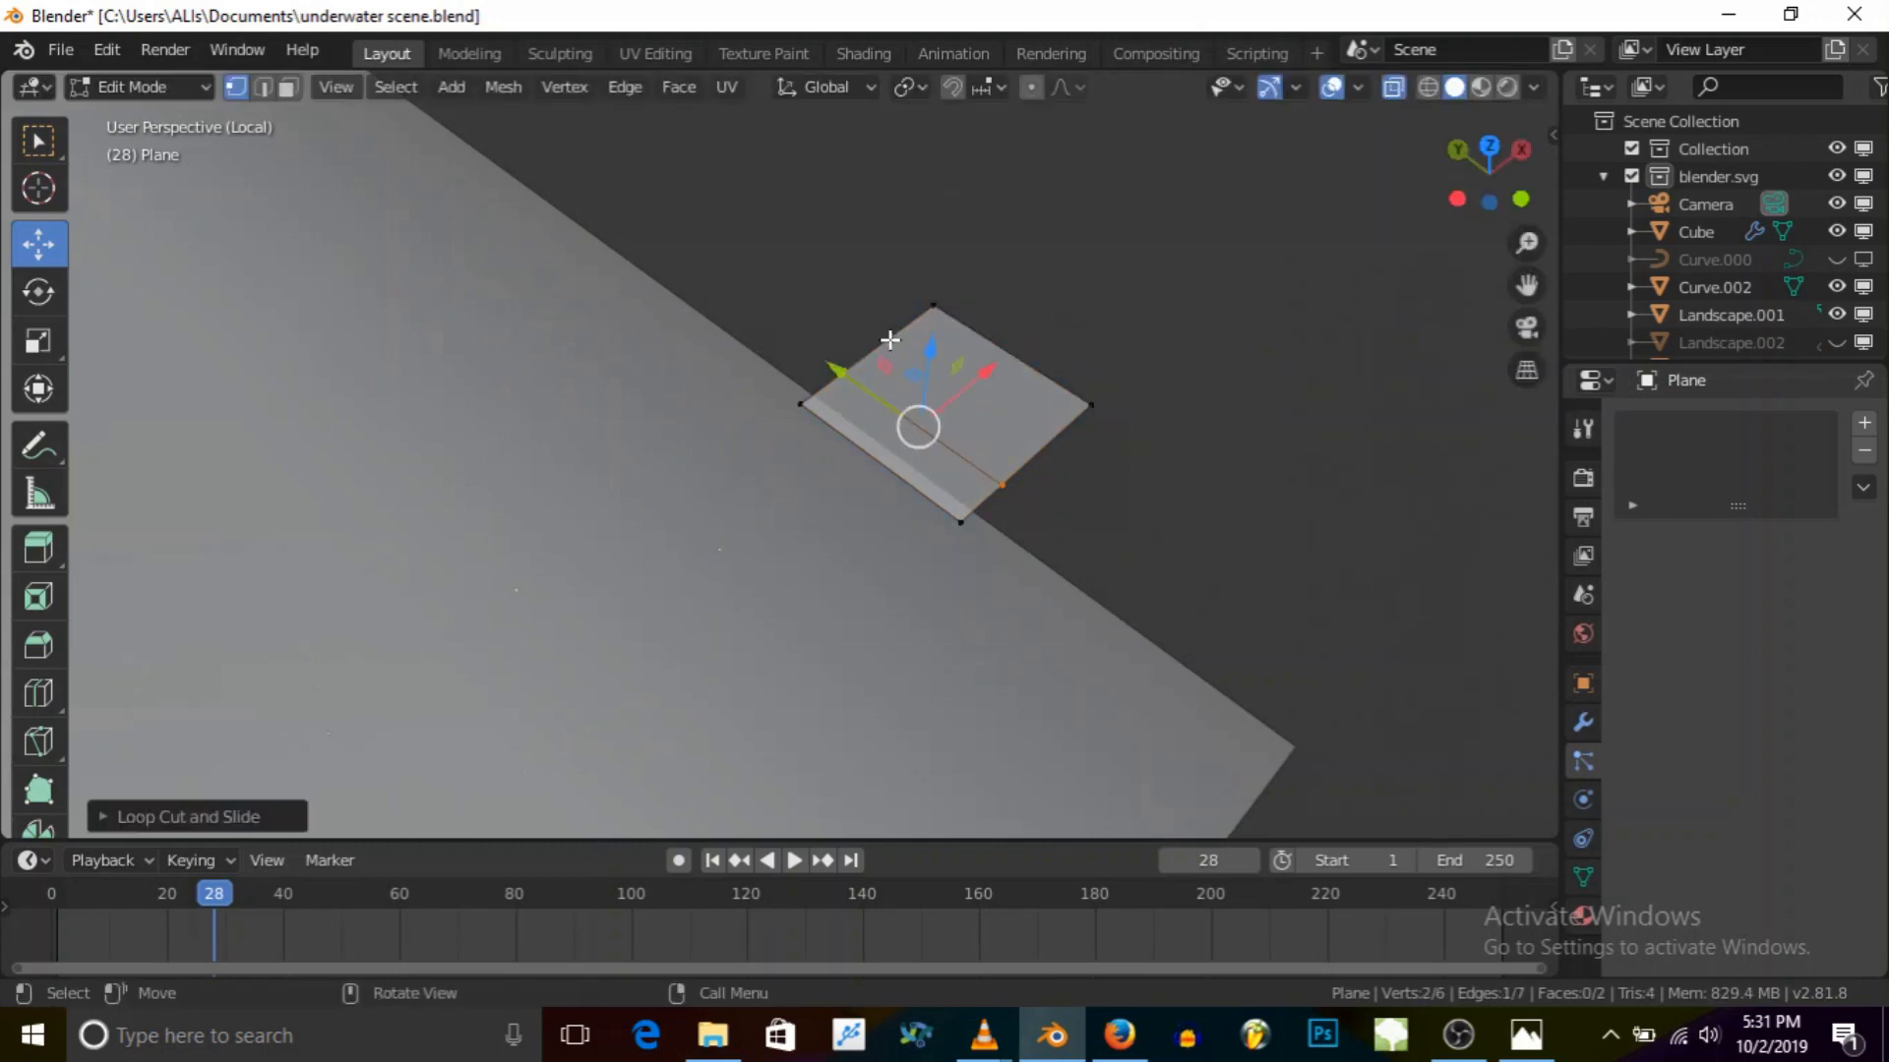
key(ctrl+r)
click(906, 339)
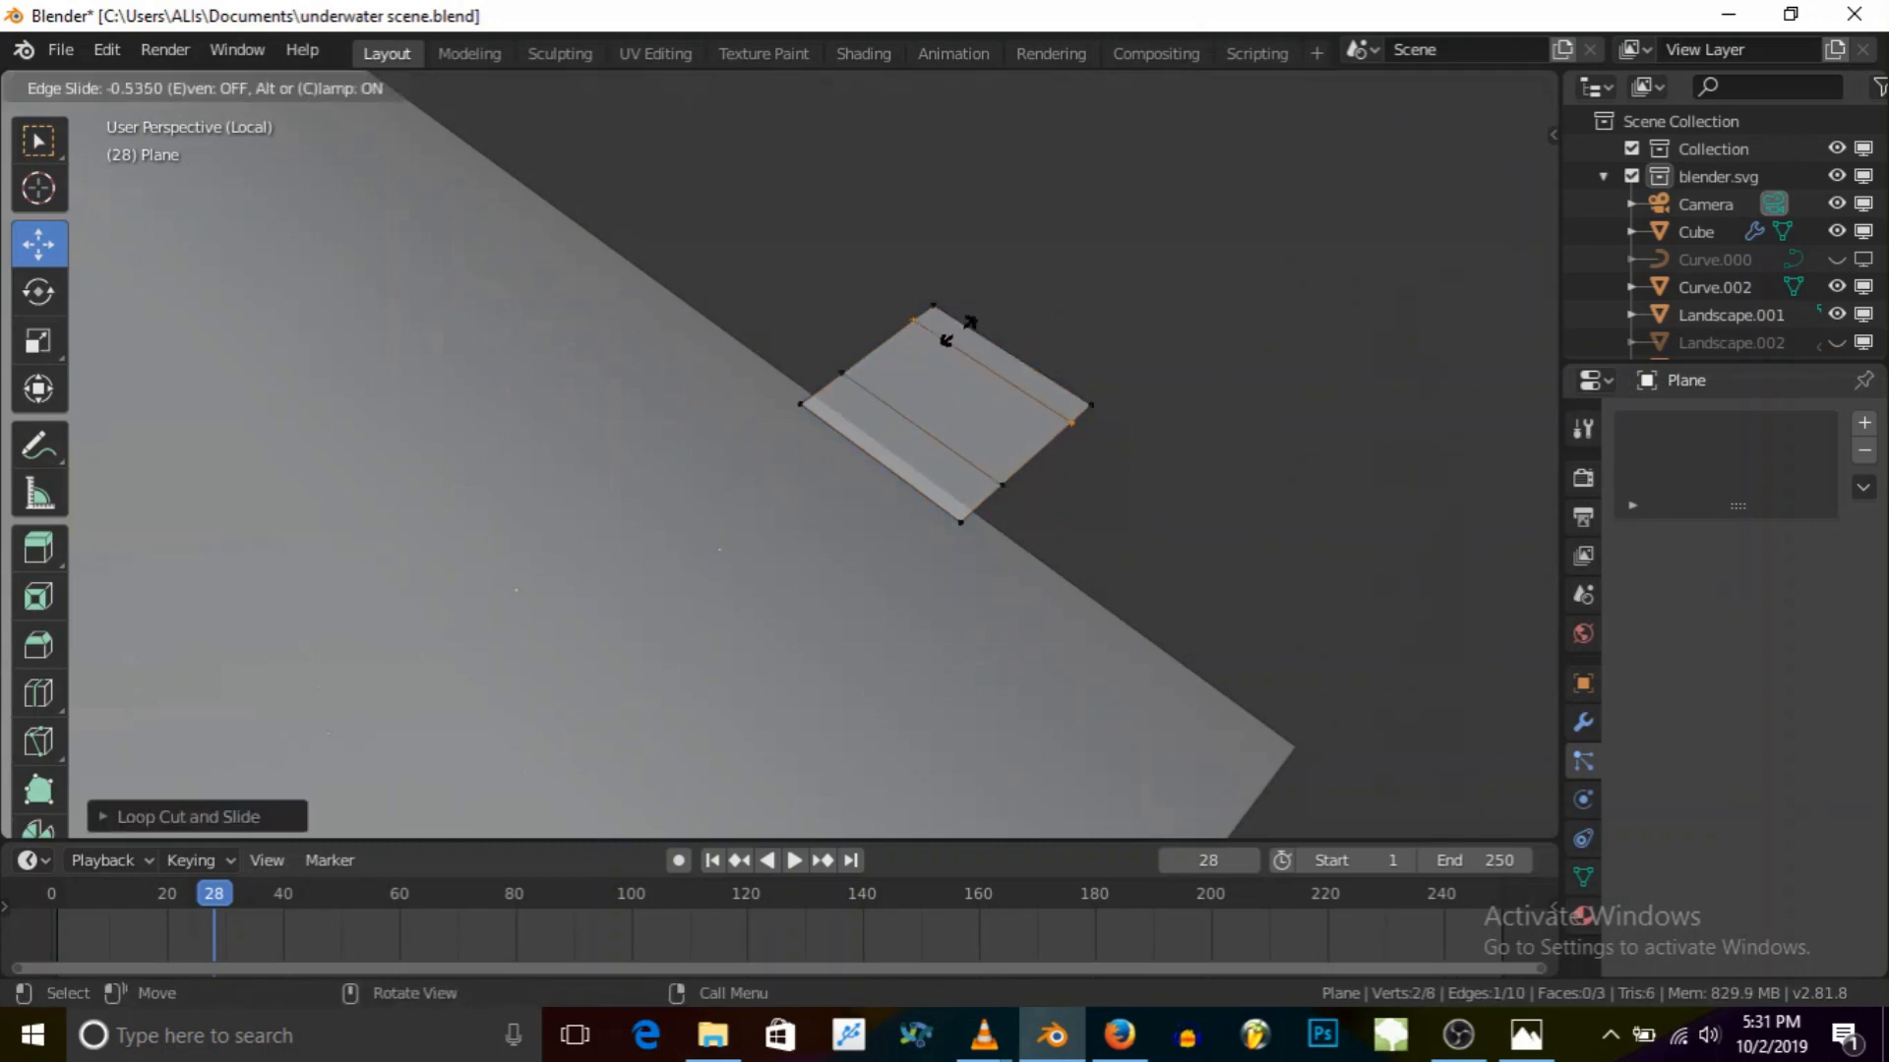
click(942, 339)
Step: Cut two more edge loops crosswise to the first pair, each slid close to one of the remaining sides
key(ctrl+r)
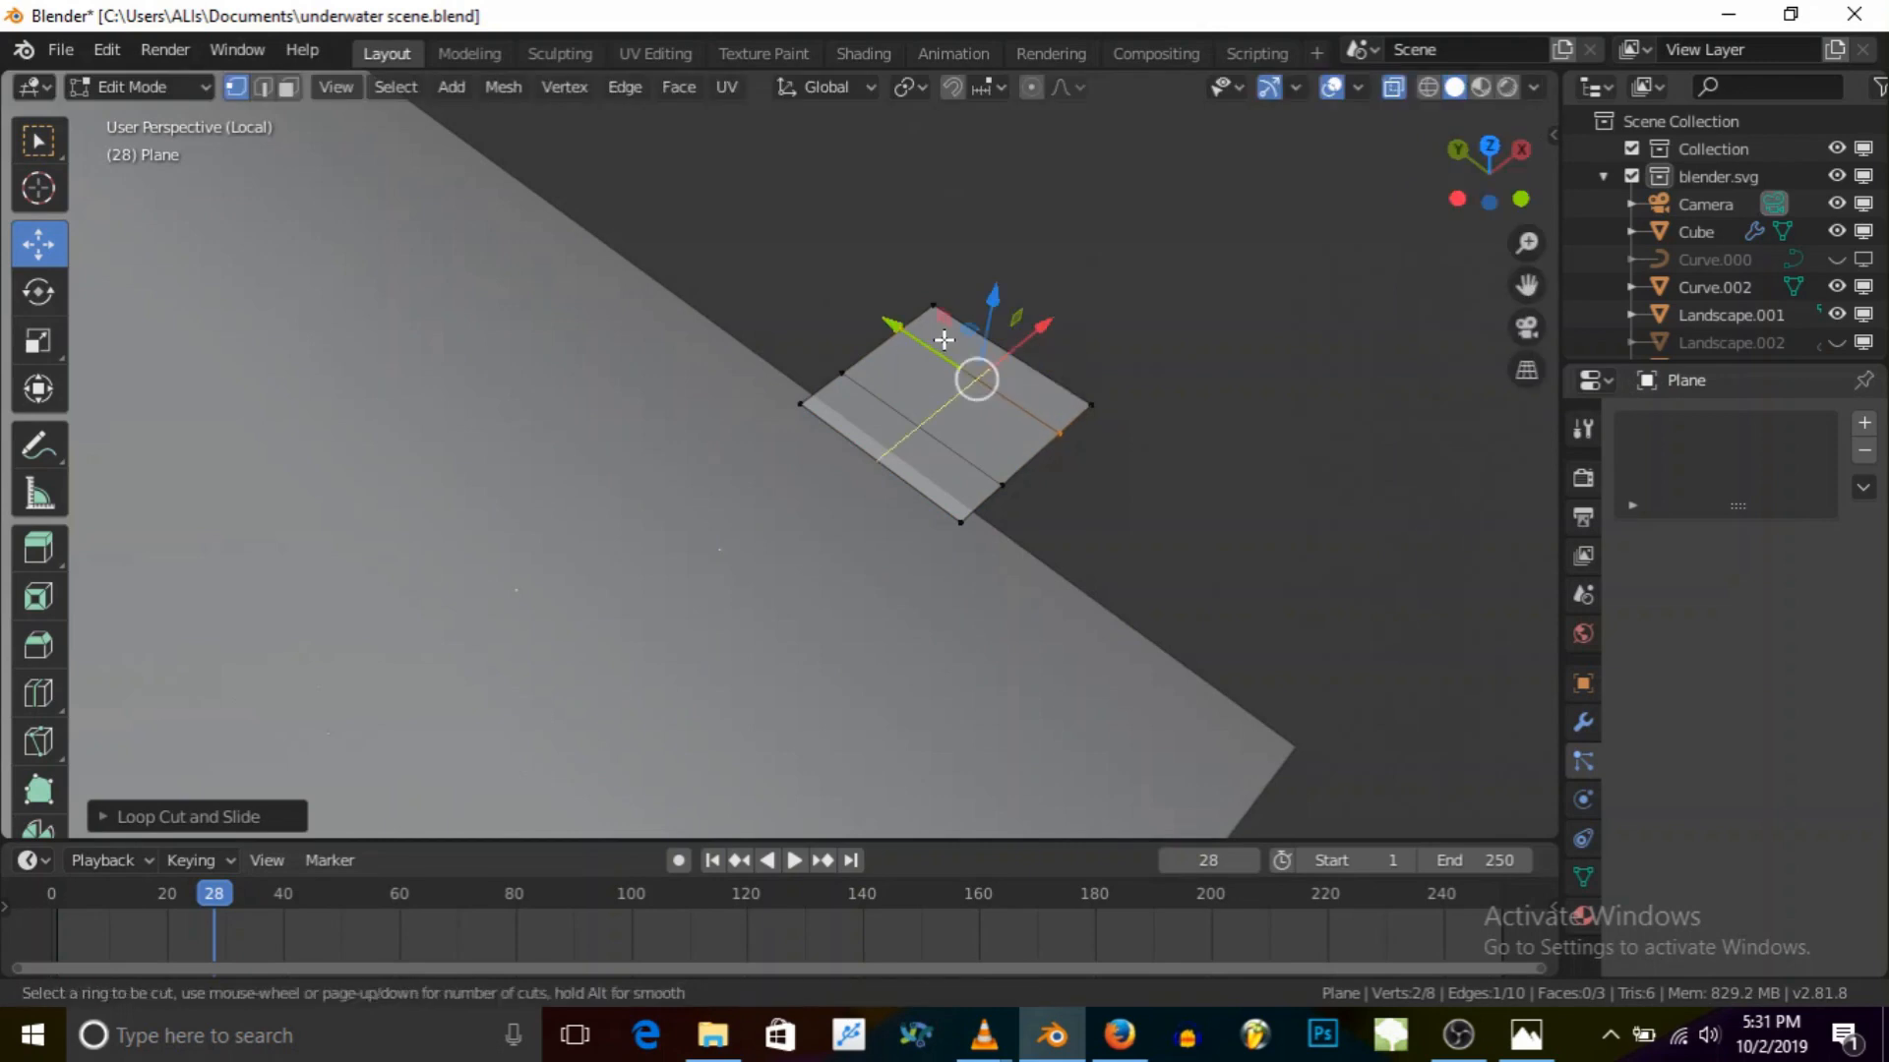
click(923, 332)
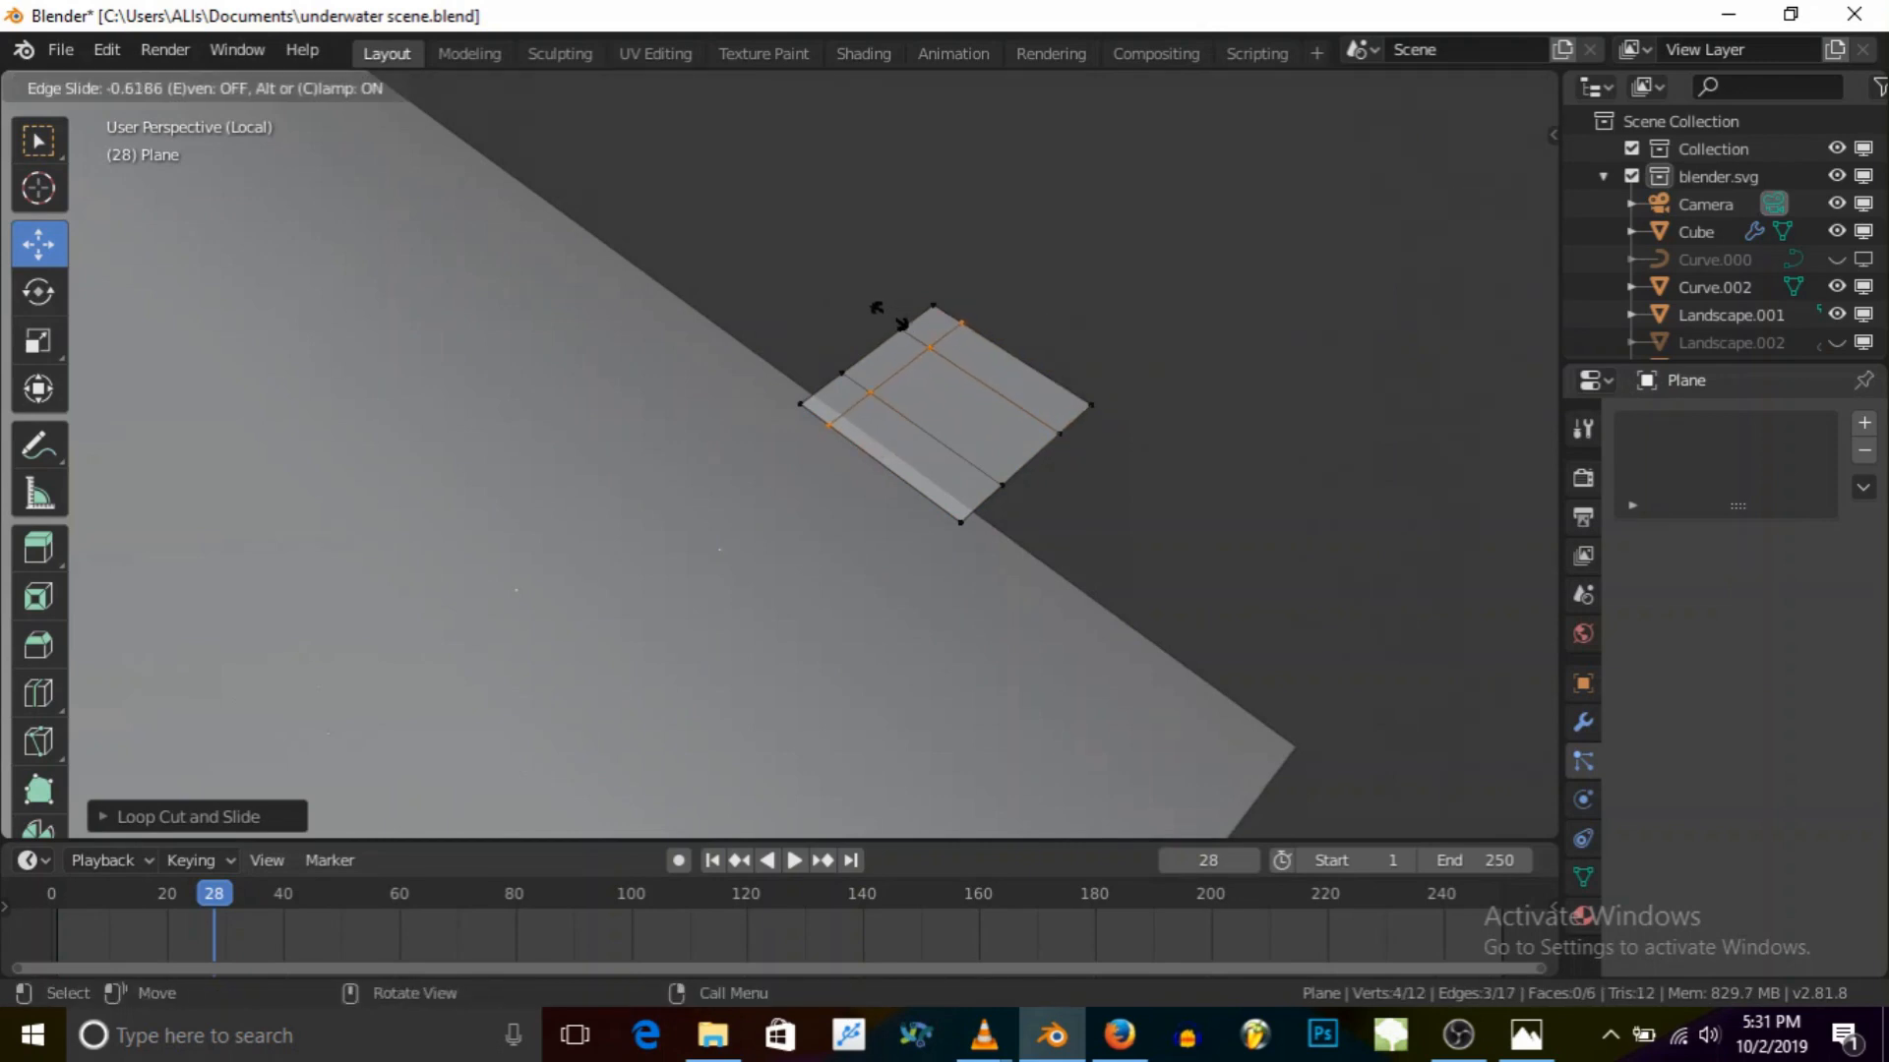
click(889, 316)
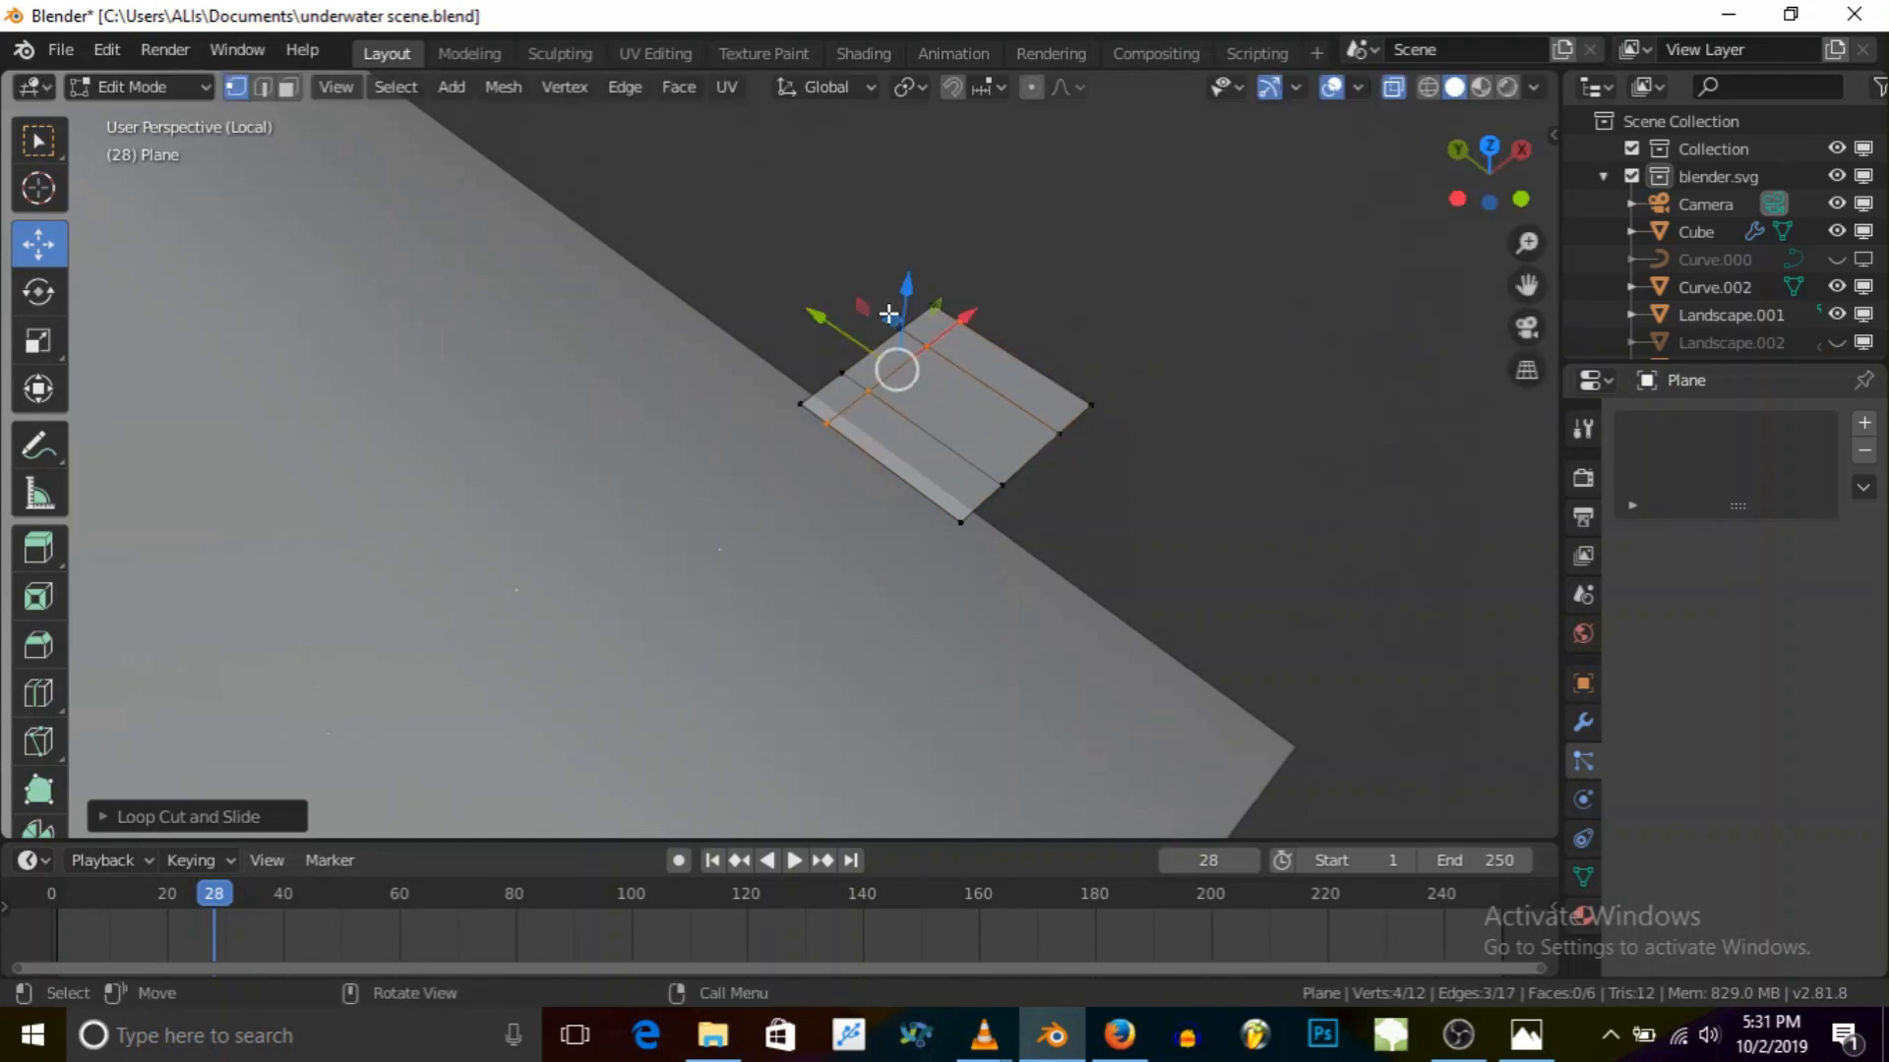
click(950, 363)
click(977, 392)
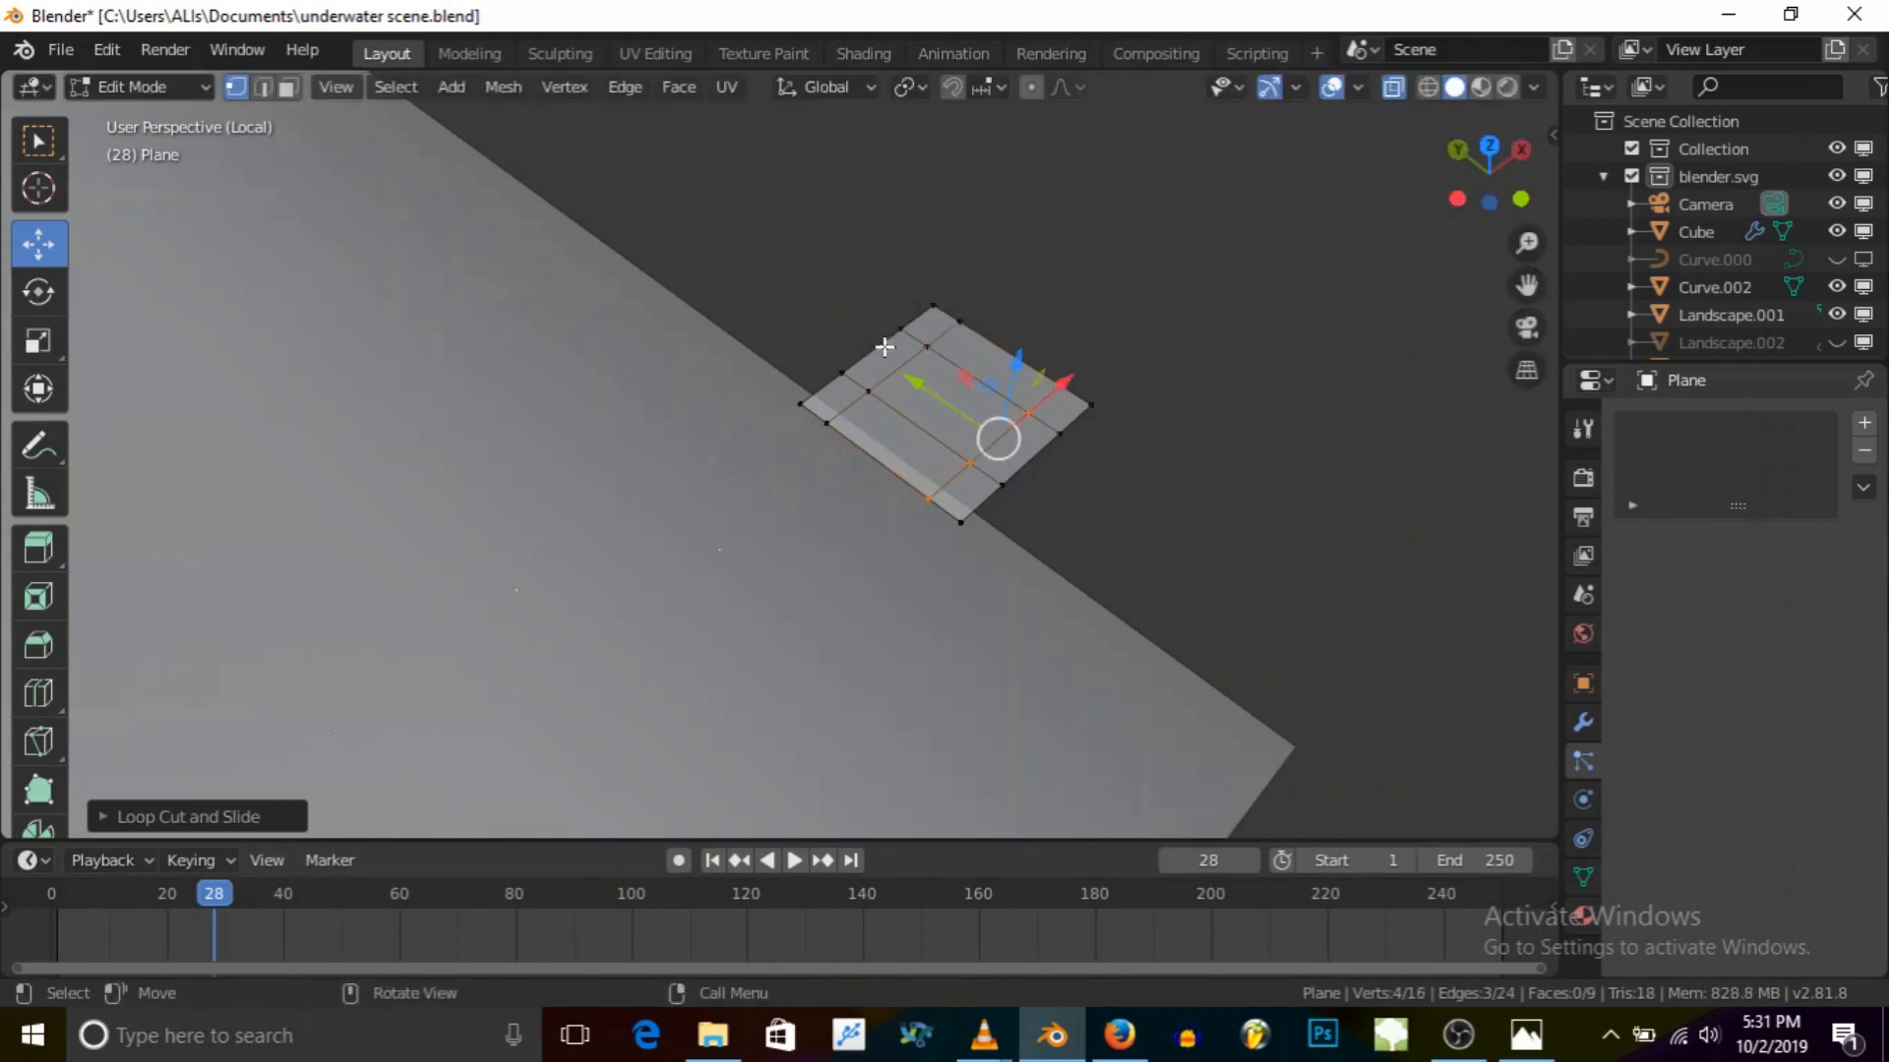
Step: Move the middle vertex pair of each of the plane's four sides outward so the outline becomes roughly circular
click(900, 328)
shift+click(843, 368)
drag(792, 303, 770, 286)
click(1055, 431)
shift+click(1010, 464)
drag(1018, 449, 930, 423)
click(827, 423)
shift+click(928, 499)
click(964, 317)
shift+click(1060, 384)
drag(1043, 311, 1105, 282)
Step: Add a centred edge loop across the rounded plane and scale its two end vertices slightly outward
middle_drag(1032, 329, 846, 480)
key(ctrl+r)
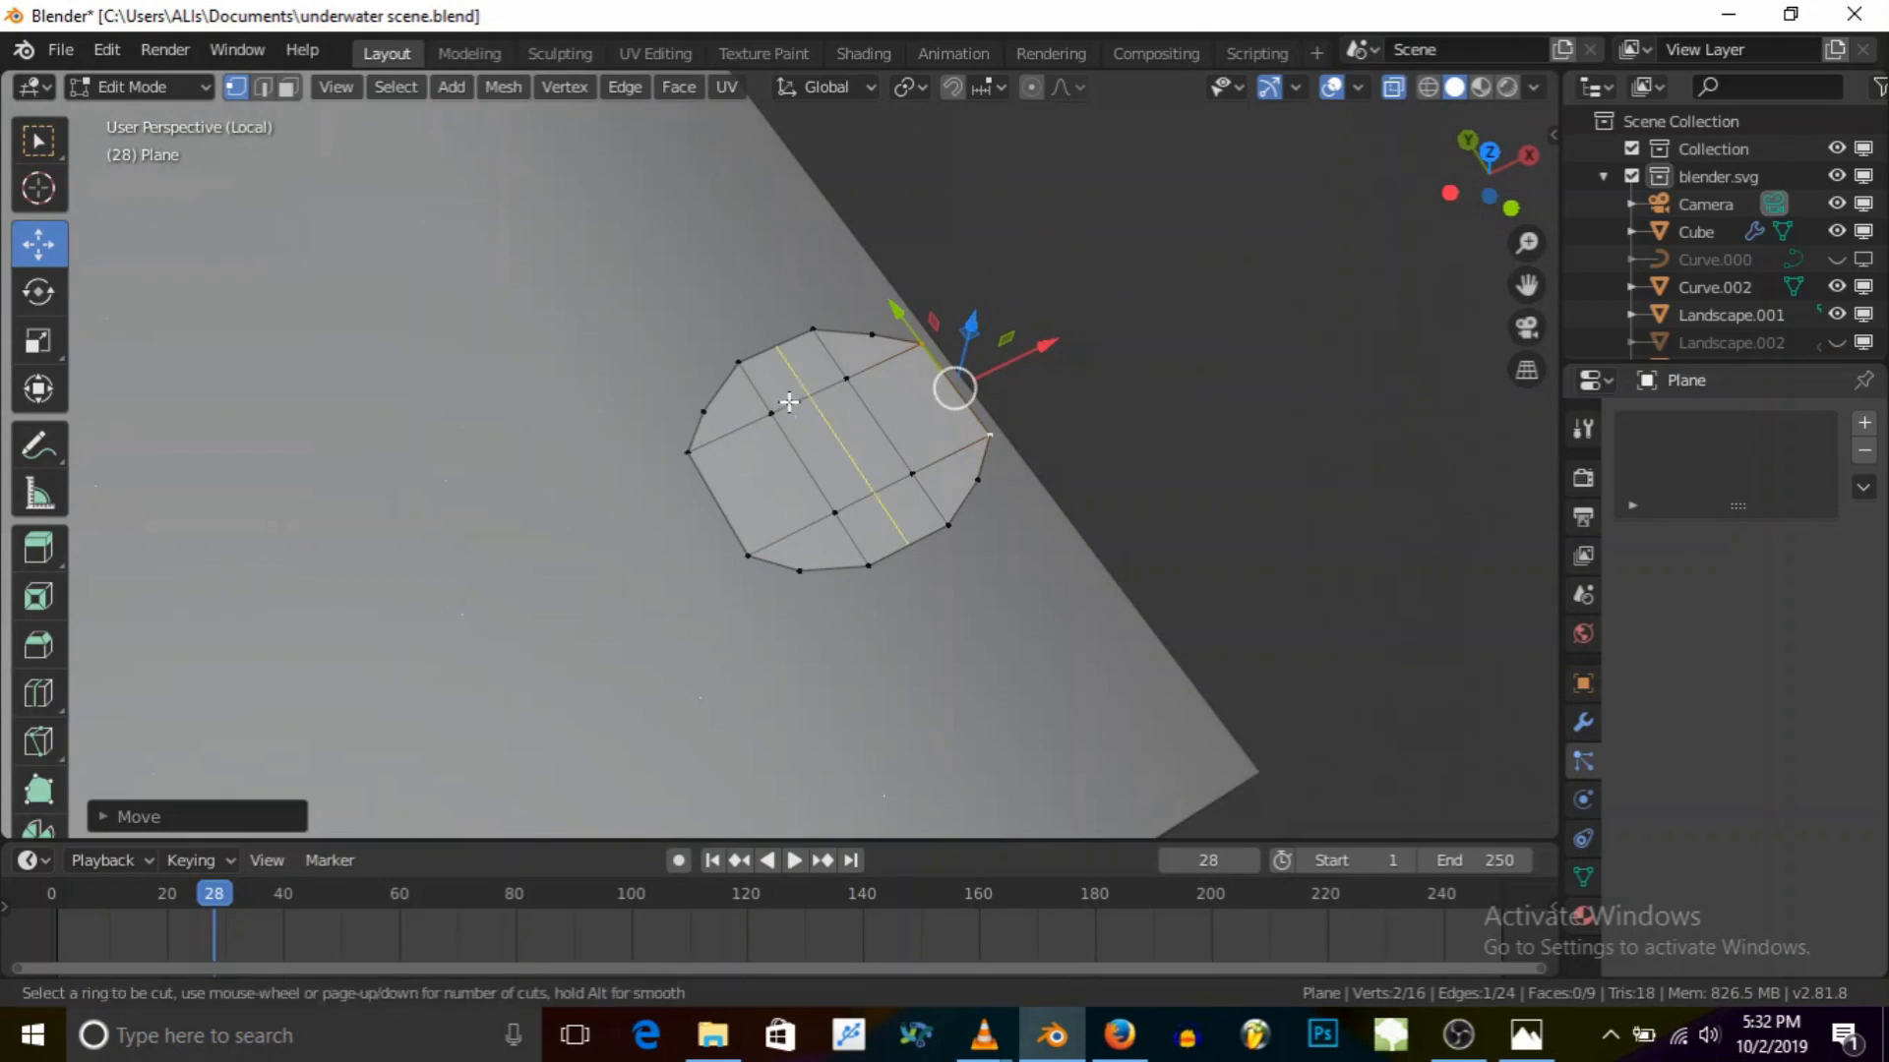
click(781, 422)
right_click(792, 440)
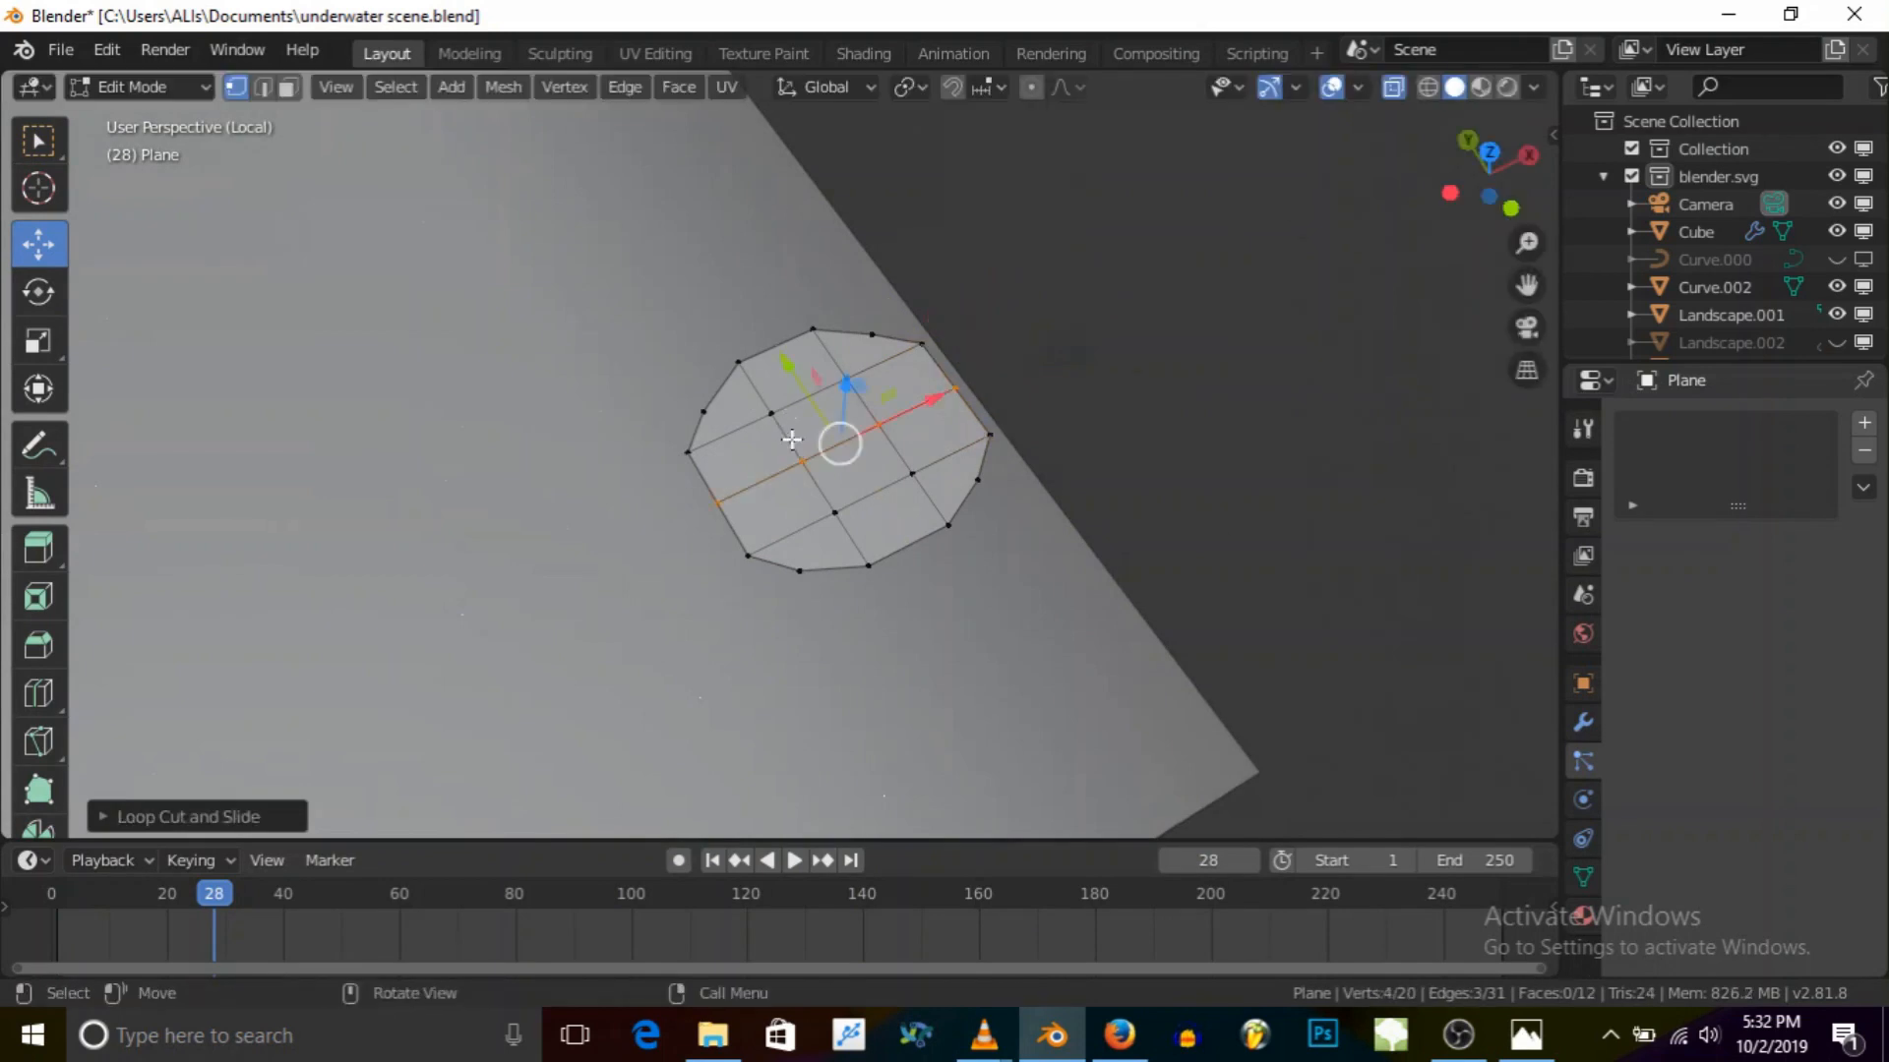
click(717, 505)
shift+click(957, 398)
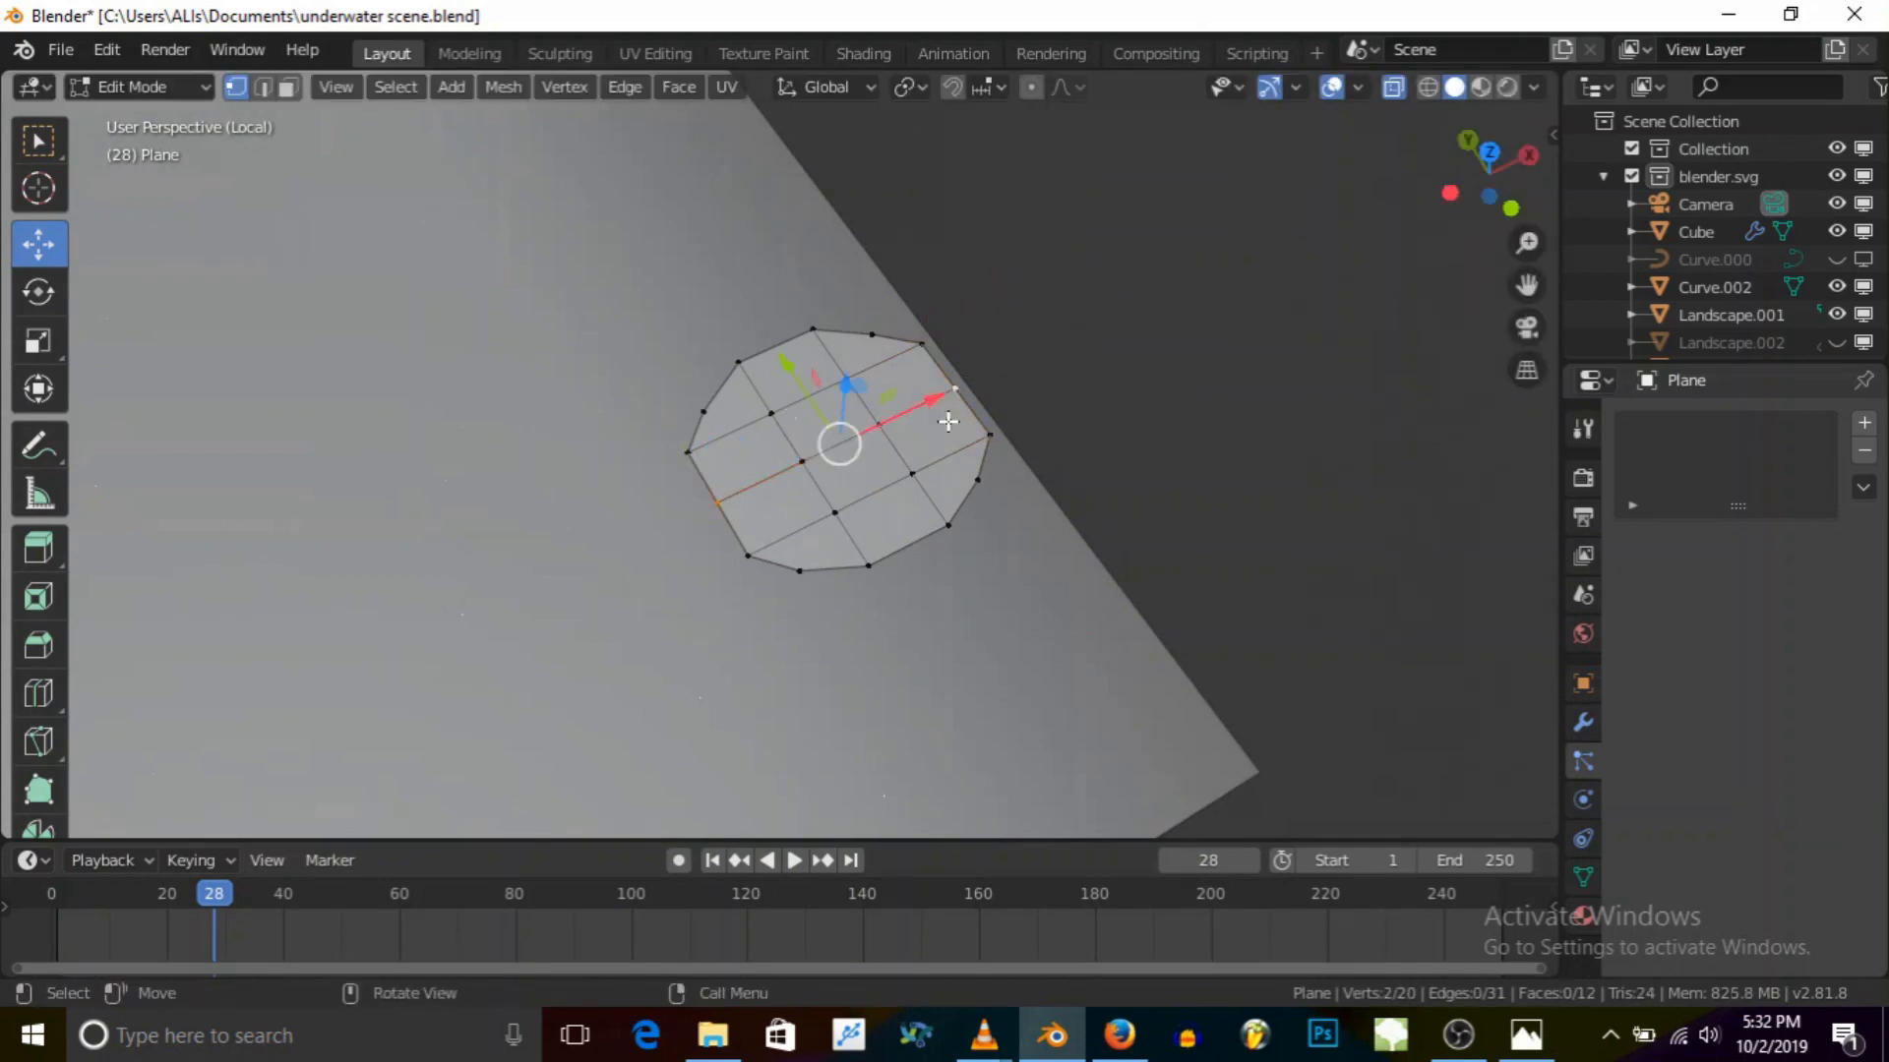
key(s)
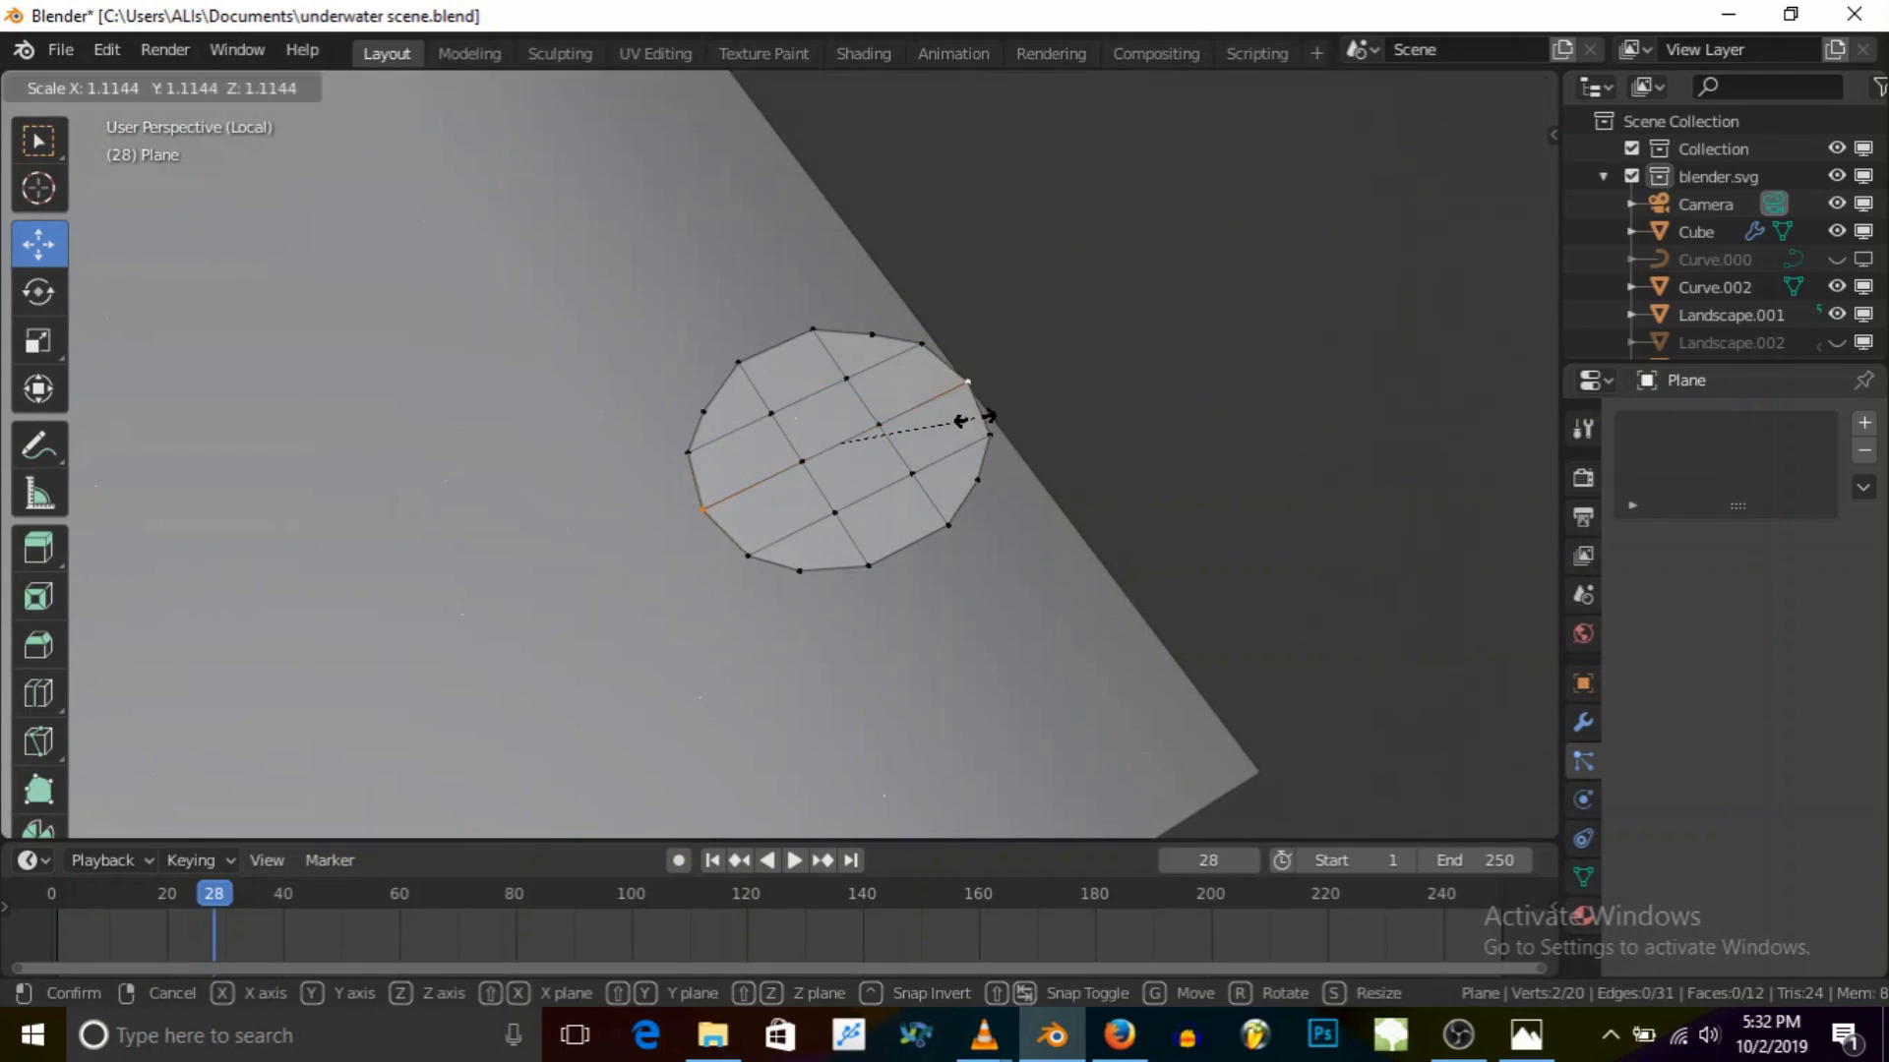
click(962, 424)
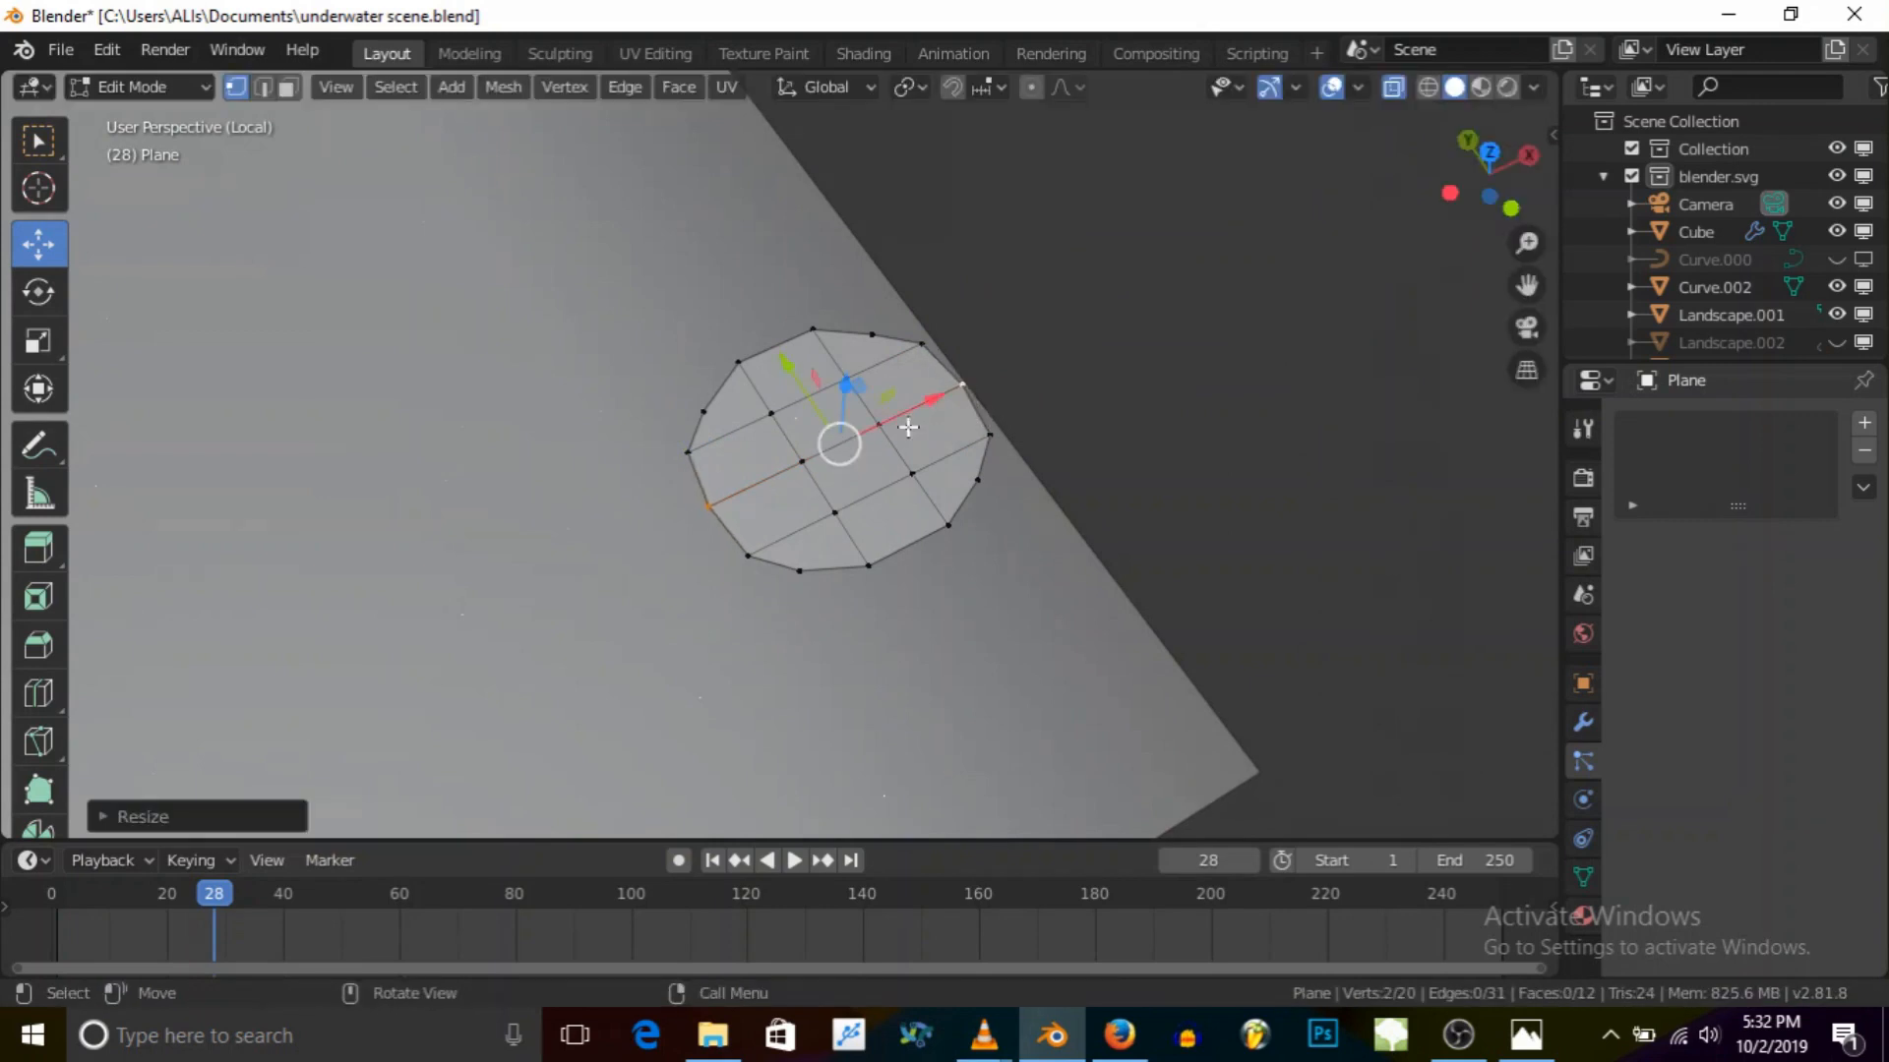
Step: Add another centred edge loop perpendicular to the last one and scale the new loop
key(ctrl+r)
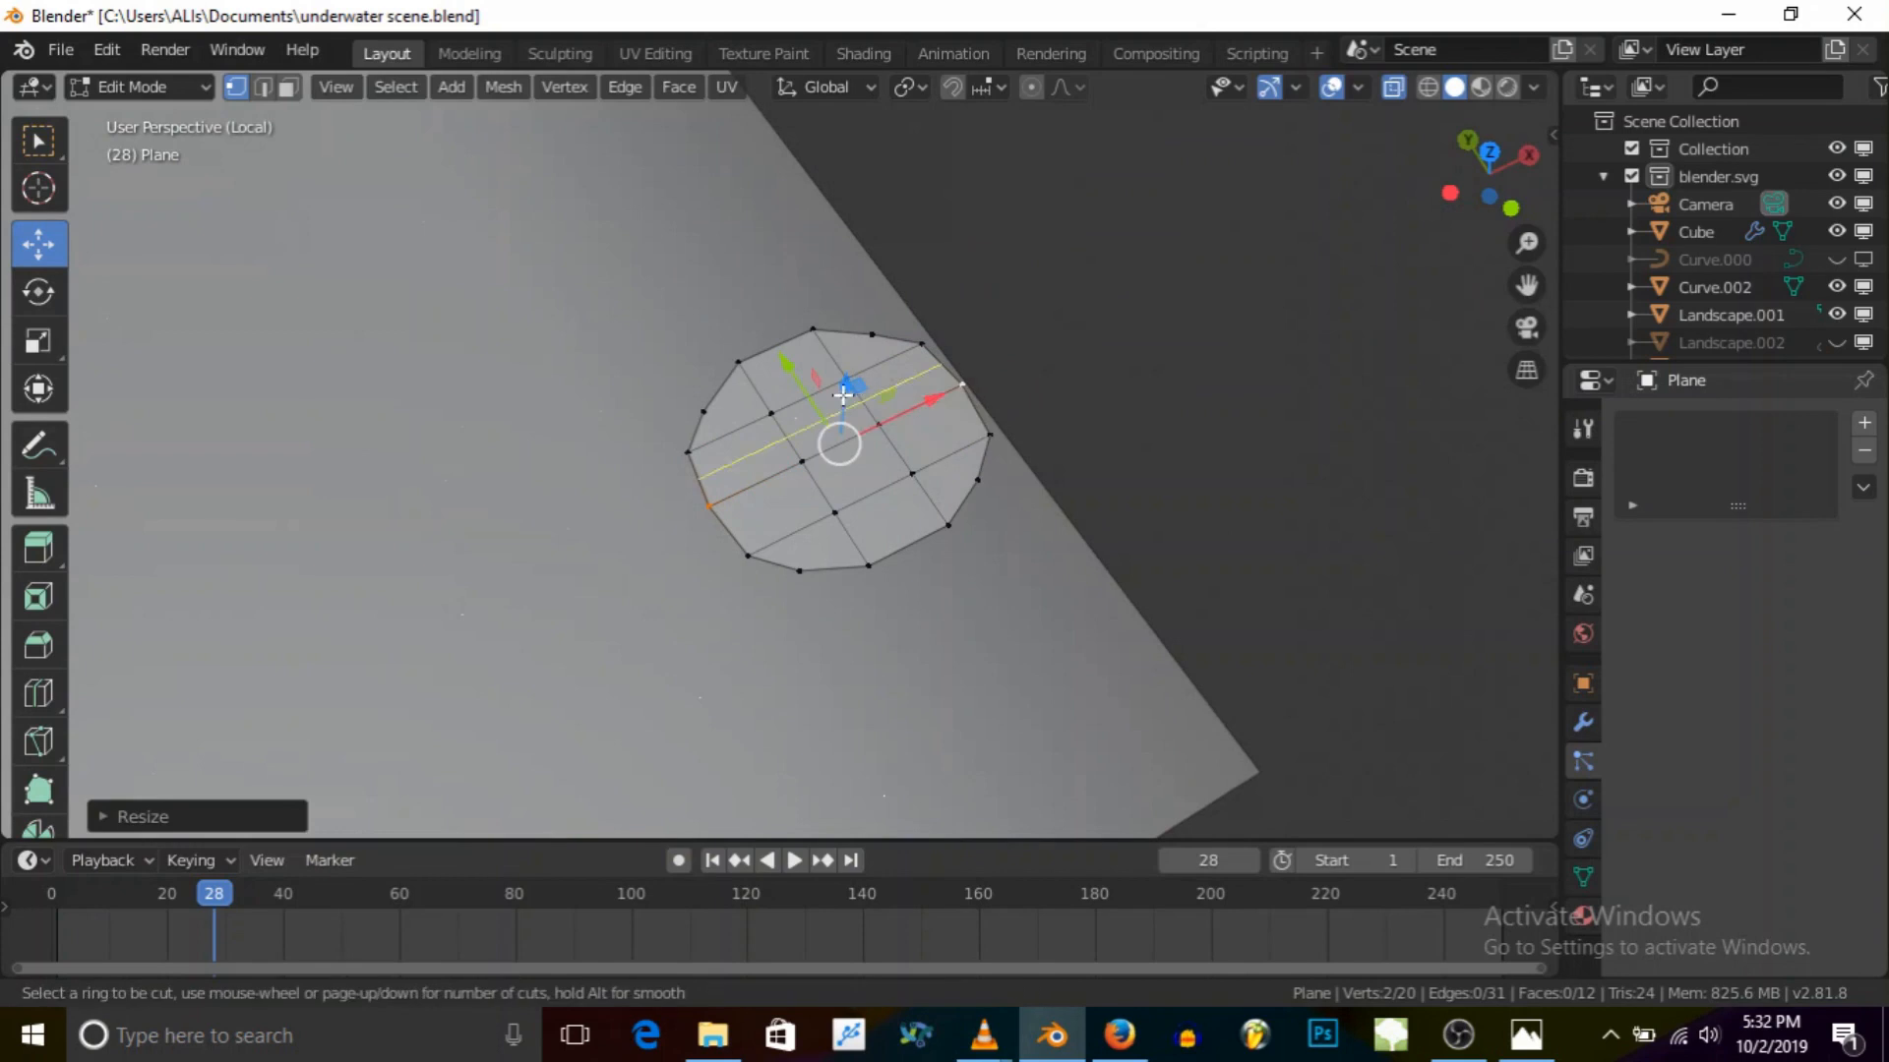
click(813, 374)
click(817, 371)
key(s)
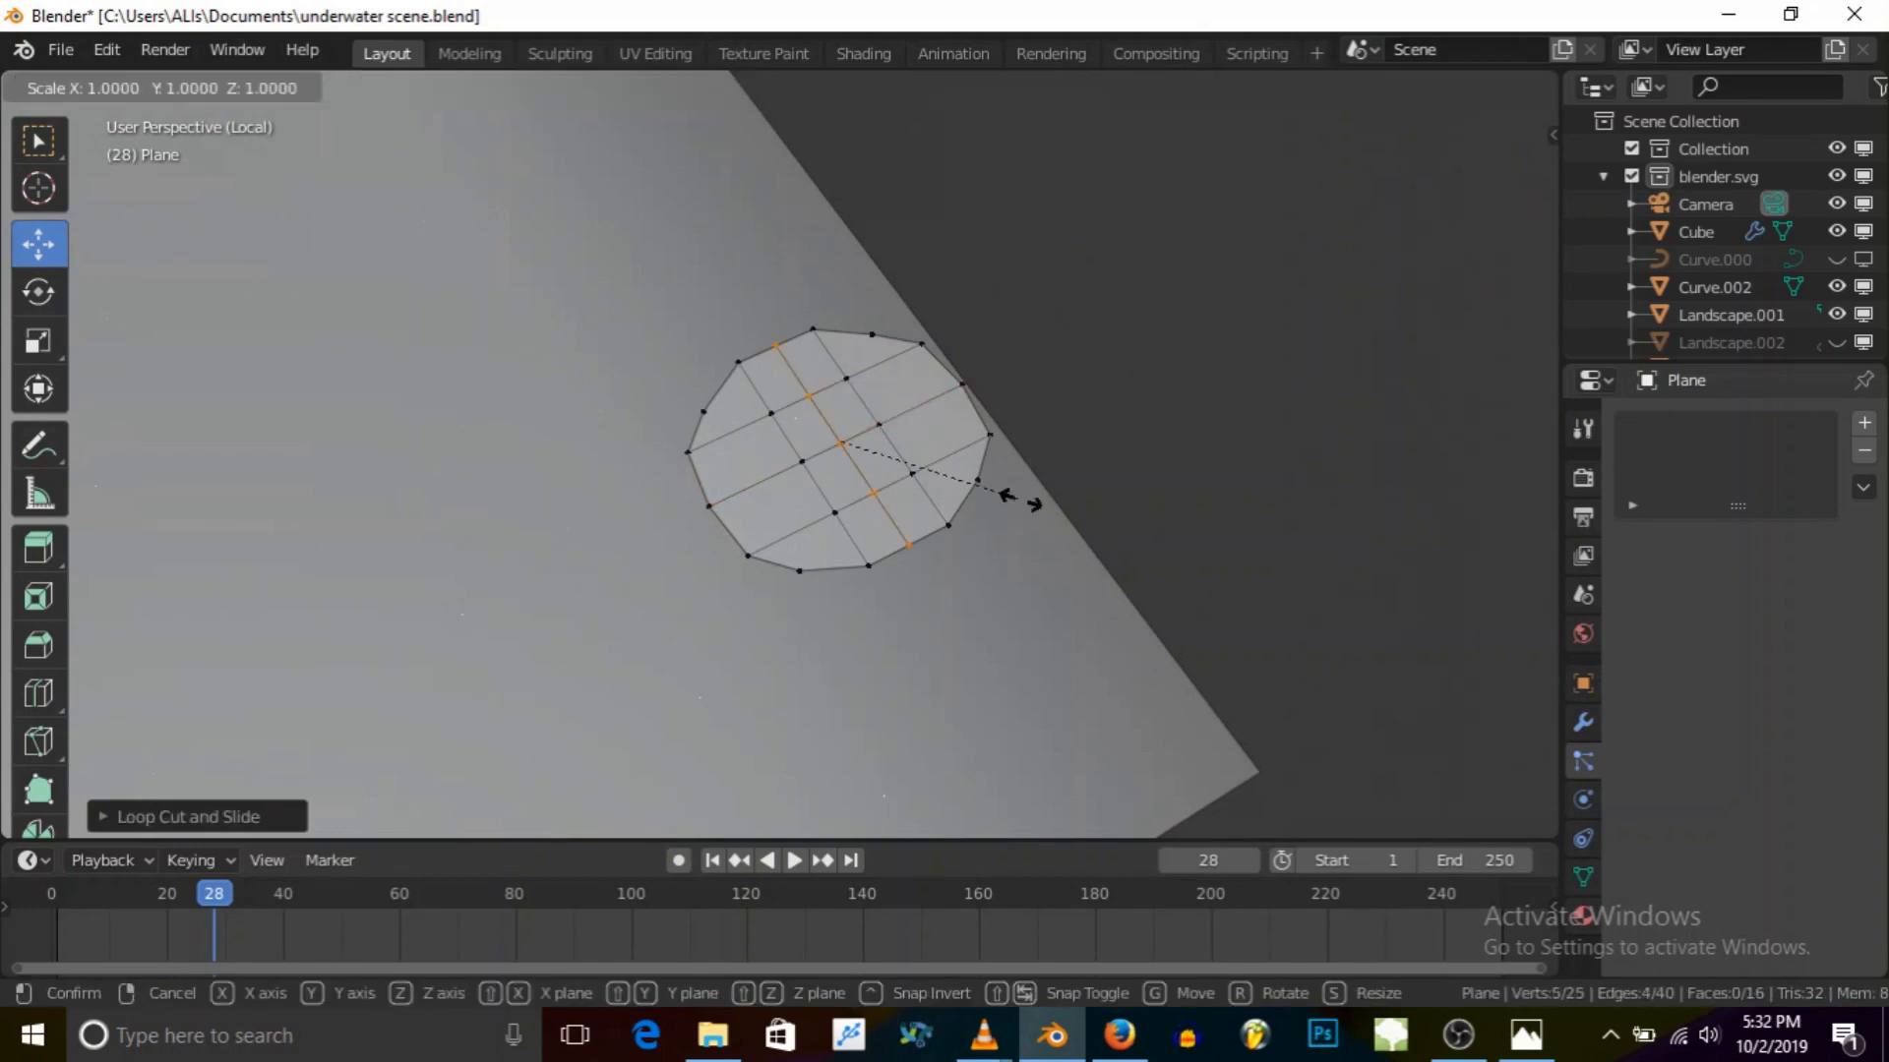
click(1028, 506)
Step: Deselect the mesh and return the rounded plane to Object Mode
middle_drag(1028, 507, 814, 531)
click(133, 87)
key(alt+a)
click(107, 87)
click(121, 116)
Step: Duplicate the rounded plane three times, moving the copies along X and Y to form a two-by-two group
middle_drag(671, 392, 718, 429)
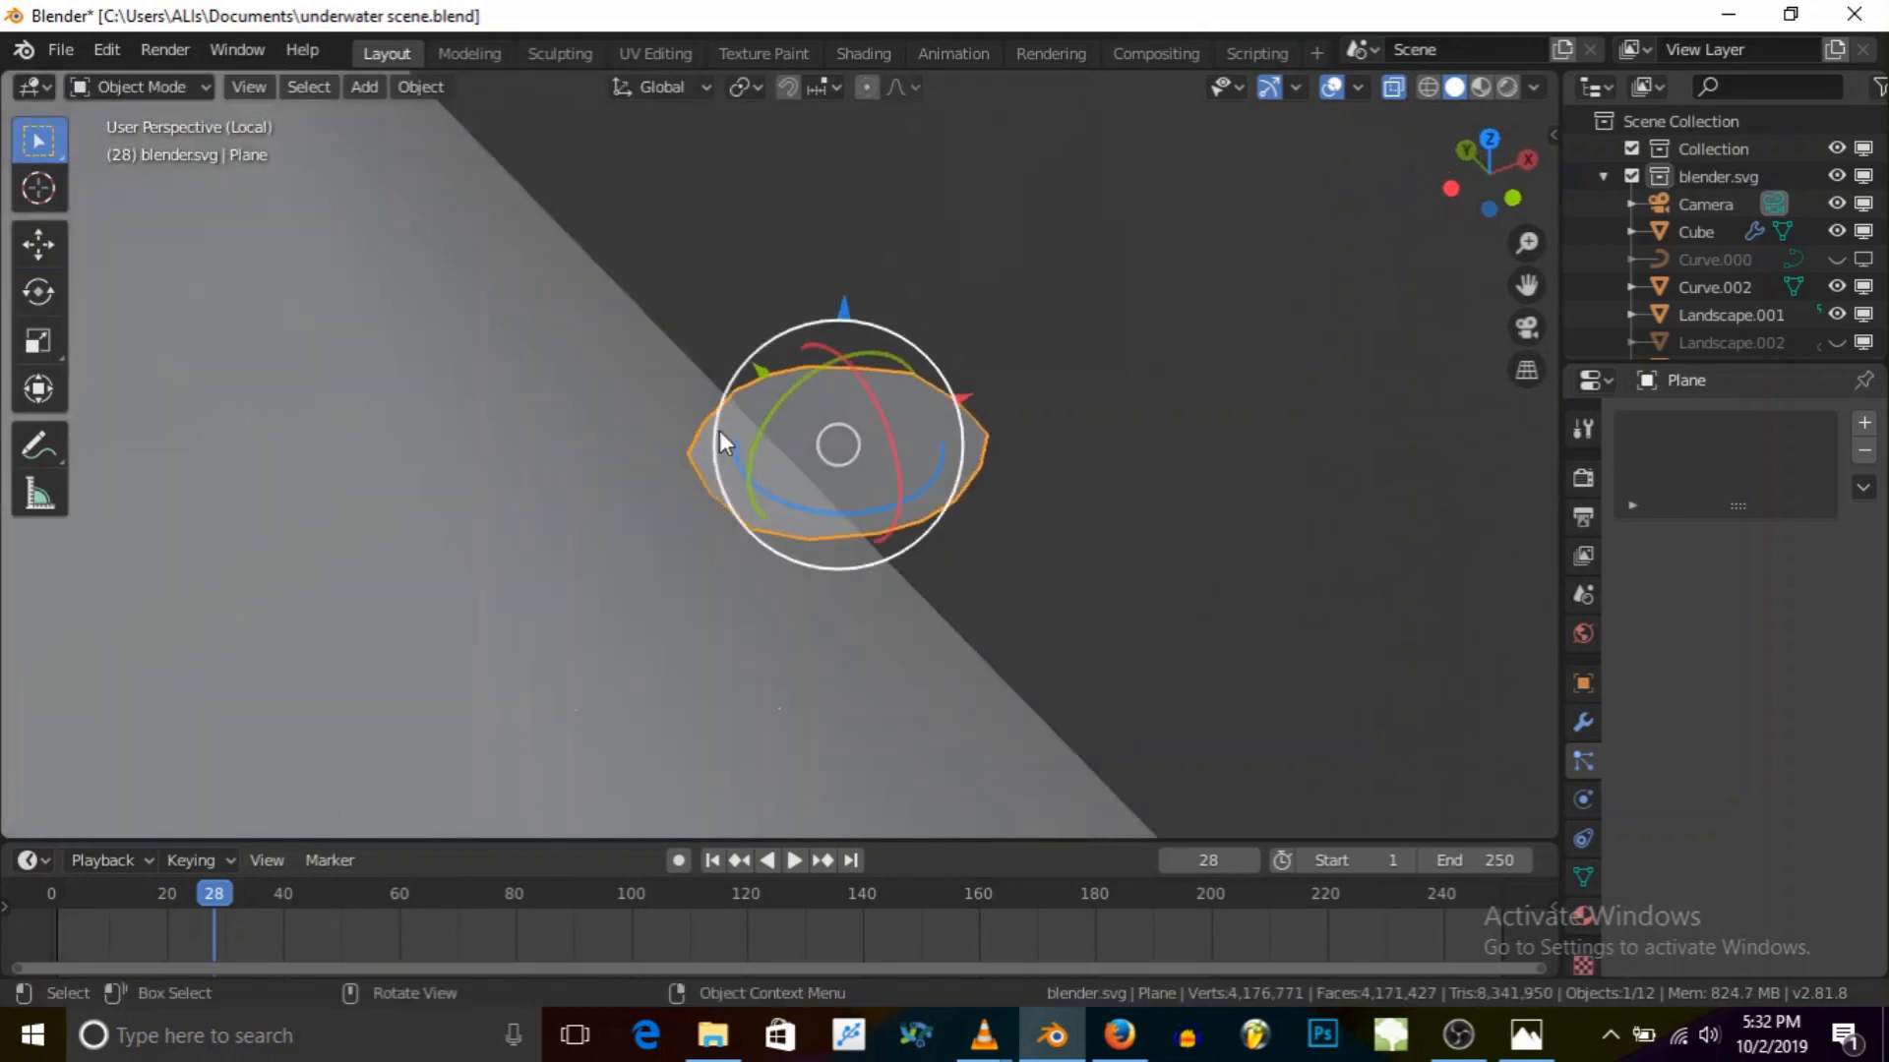
key(shift+d)
right_click(925, 438)
drag(970, 396, 1176, 363)
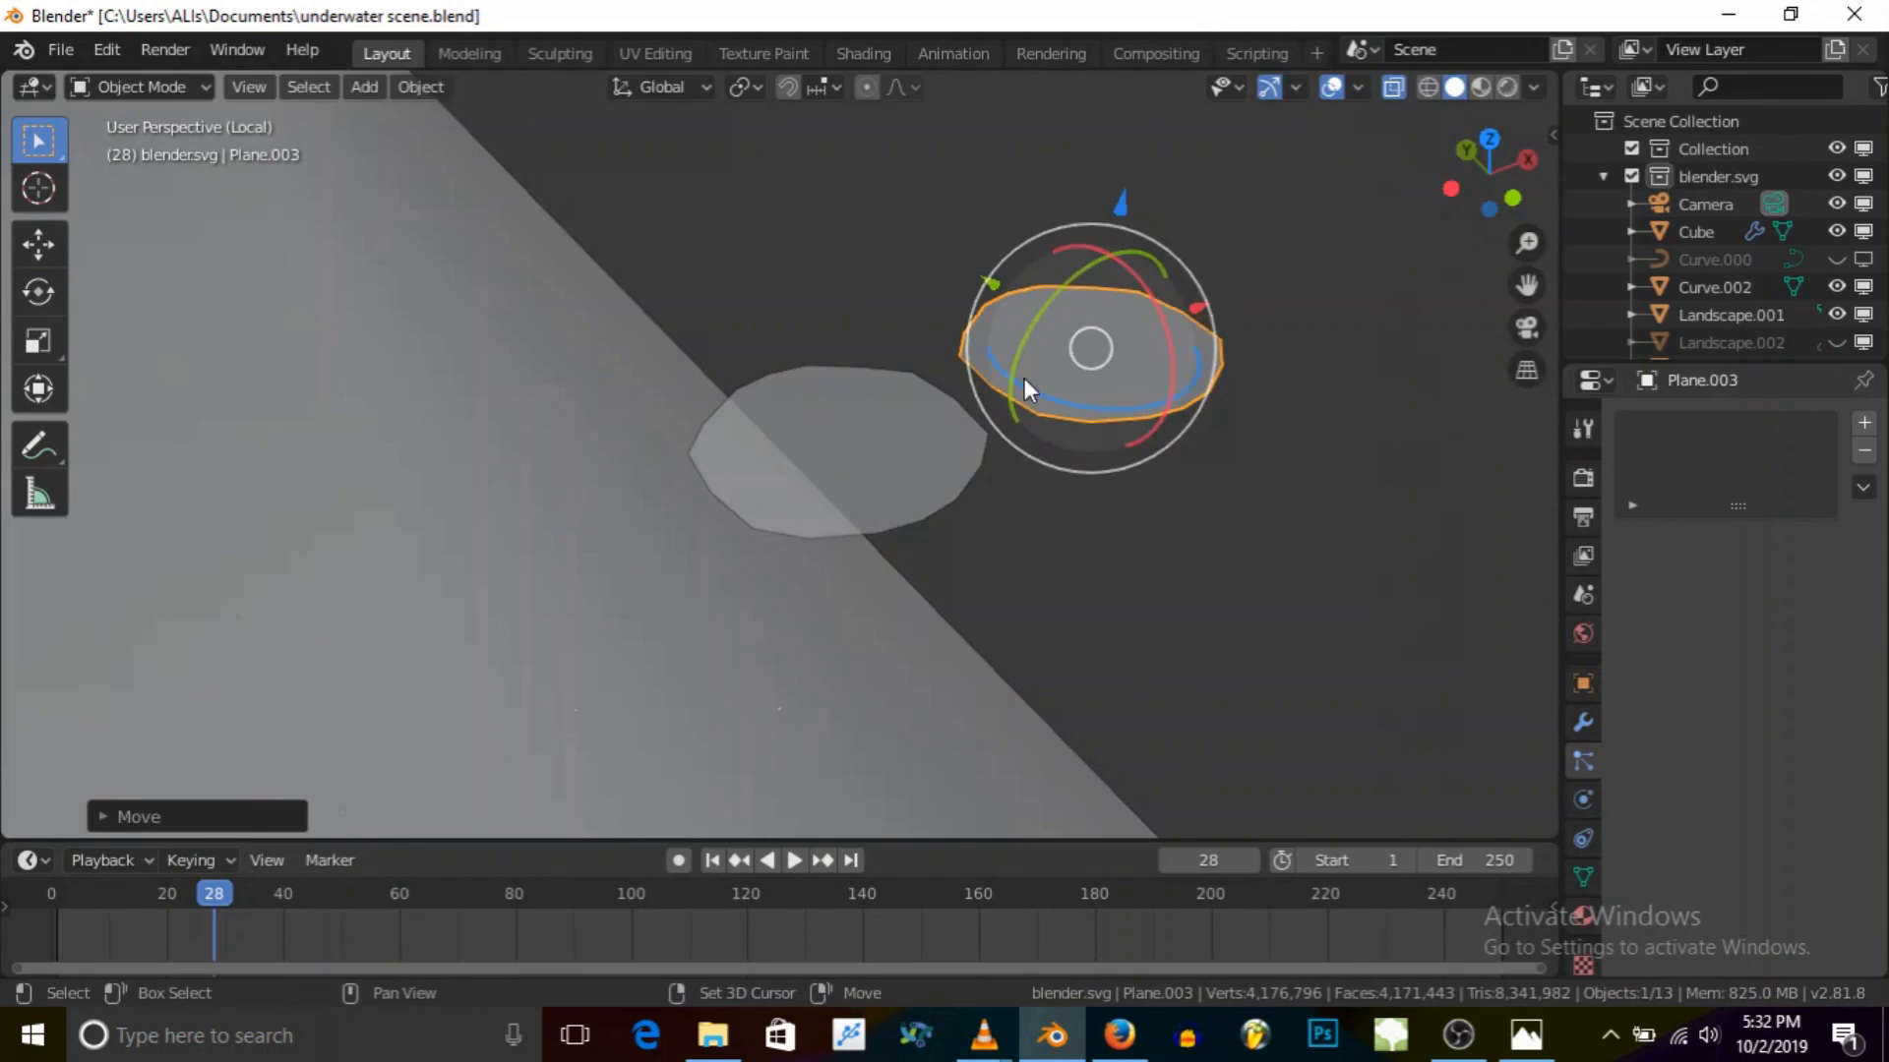
key(shift+d)
right_click(993, 320)
drag(994, 285, 1161, 470)
key(shift+d)
right_click(1322, 480)
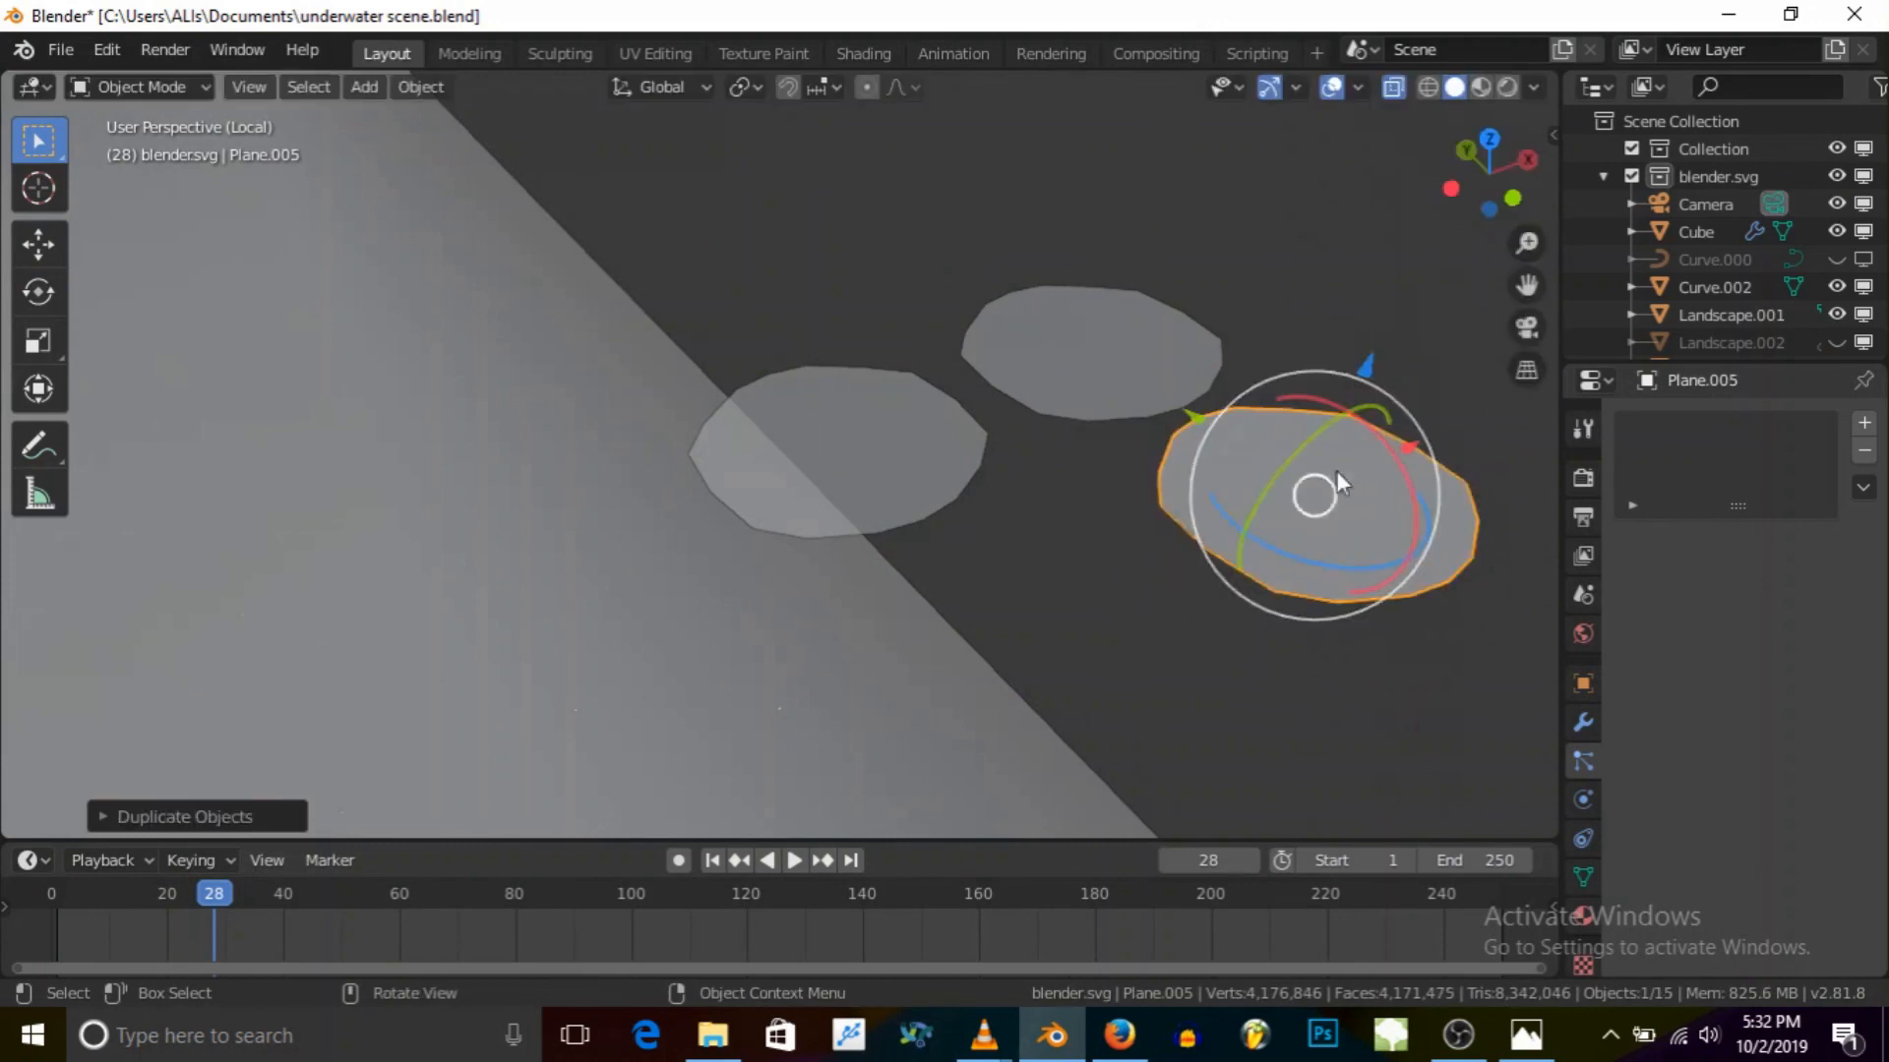
drag(1407, 445, 1067, 529)
Step: In Edit Mode on the newest copy, scale the two end vertices of its middle row inward to about 0.9
click(106, 83)
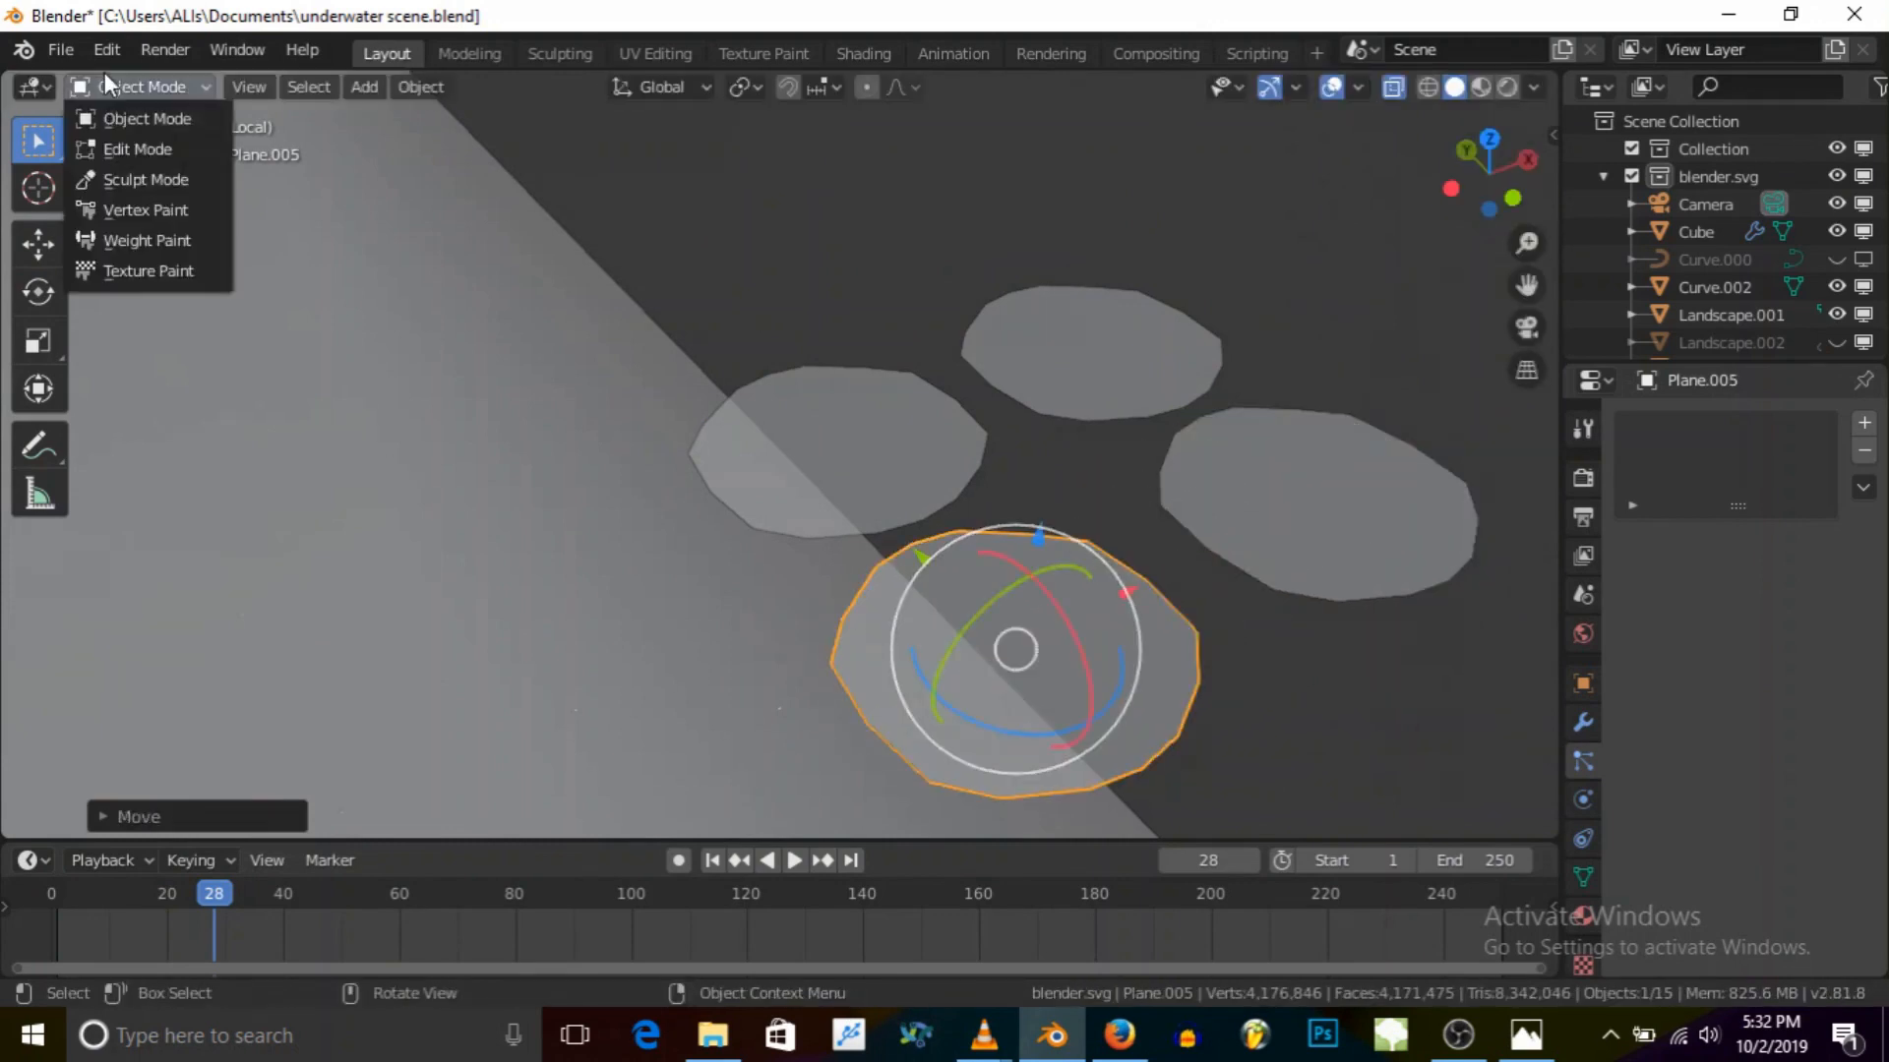
click(118, 150)
scroll(968, 446, down, 9)
middle_drag(987, 548, 935, 551)
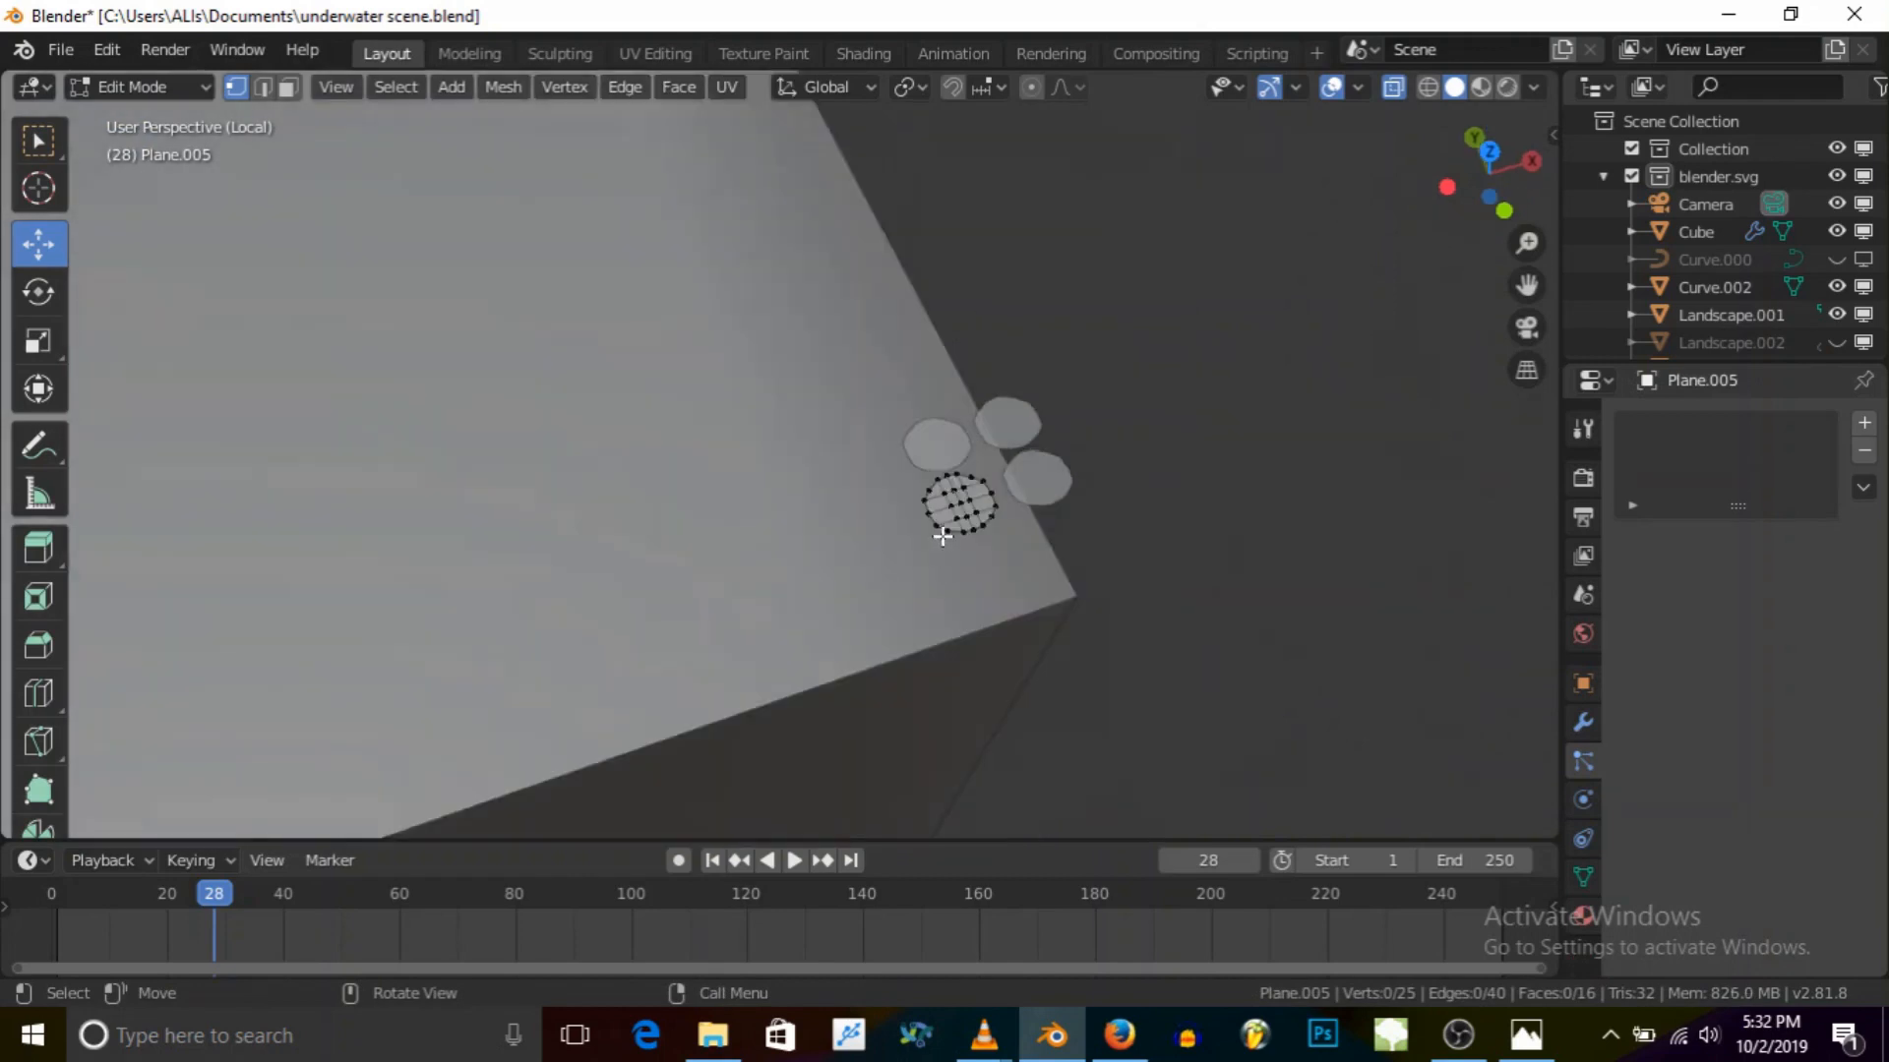
scroll(947, 528, up, 8)
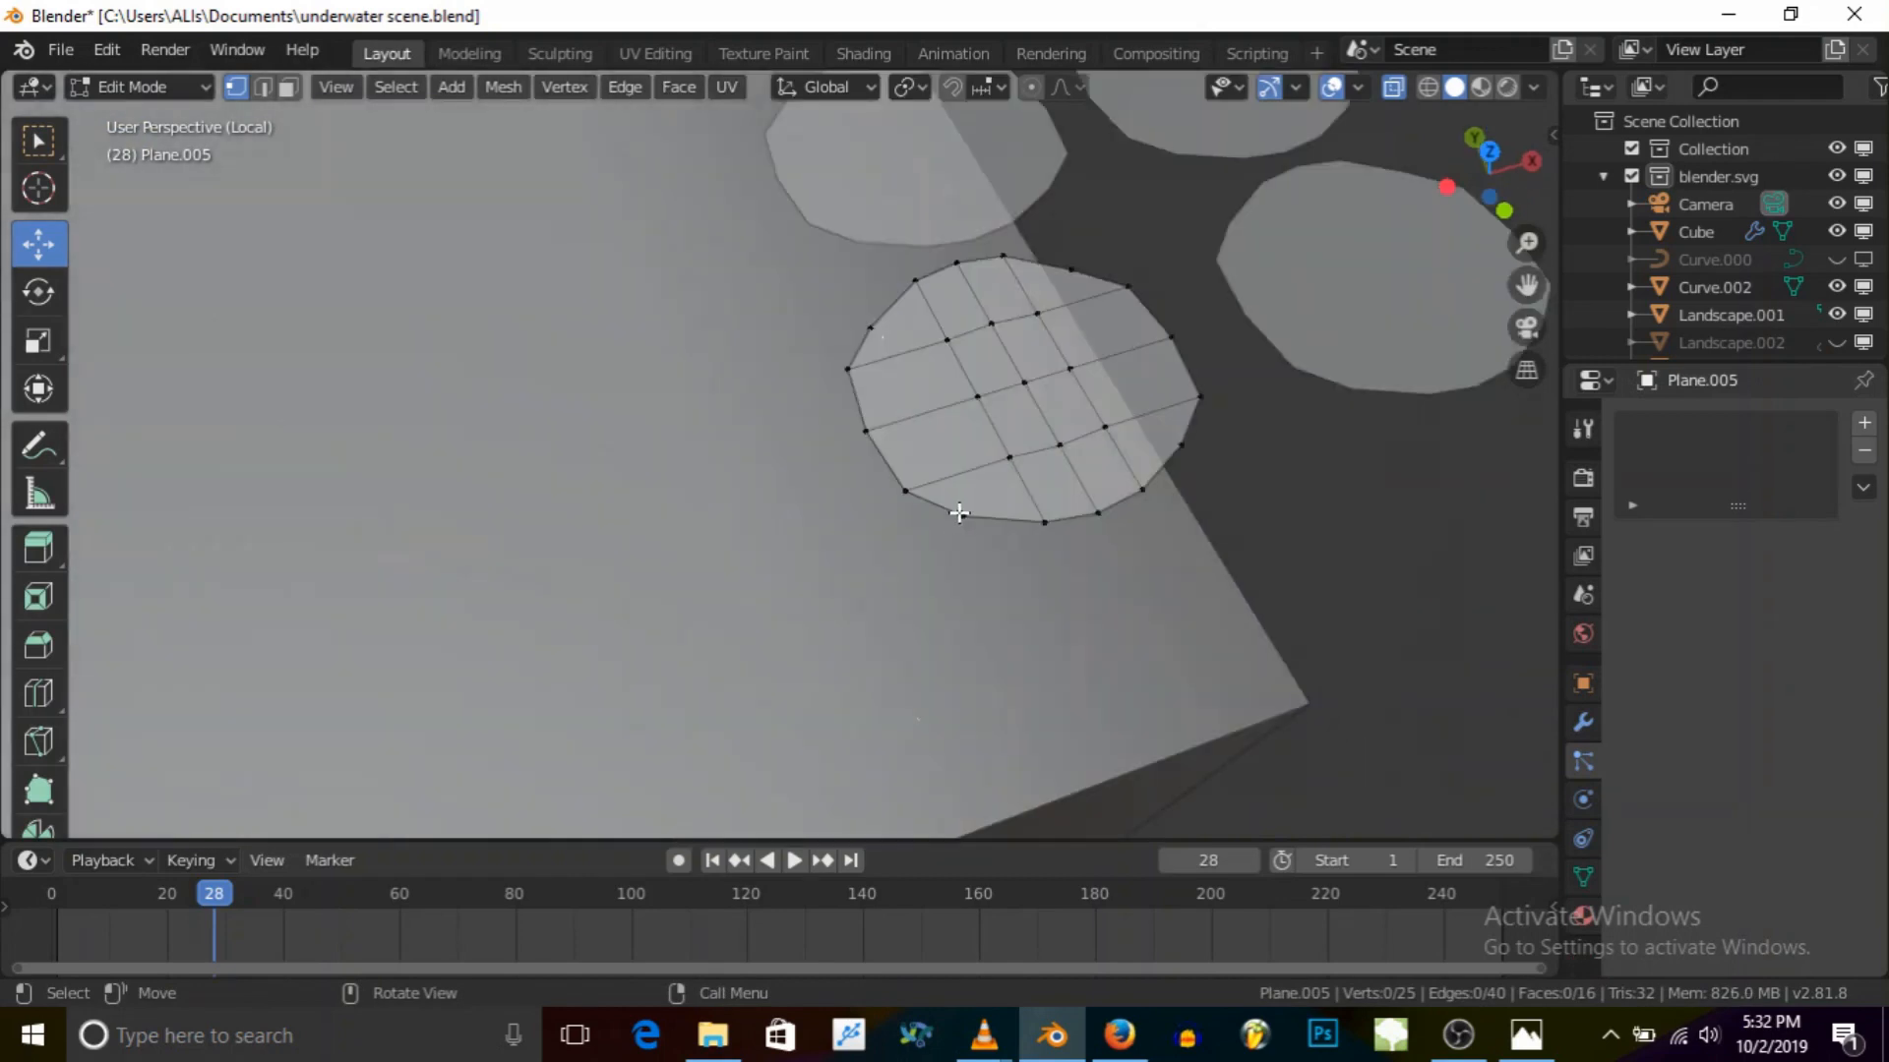
right_click(1168, 347)
click(866, 429)
shift+click(1171, 337)
key(s)
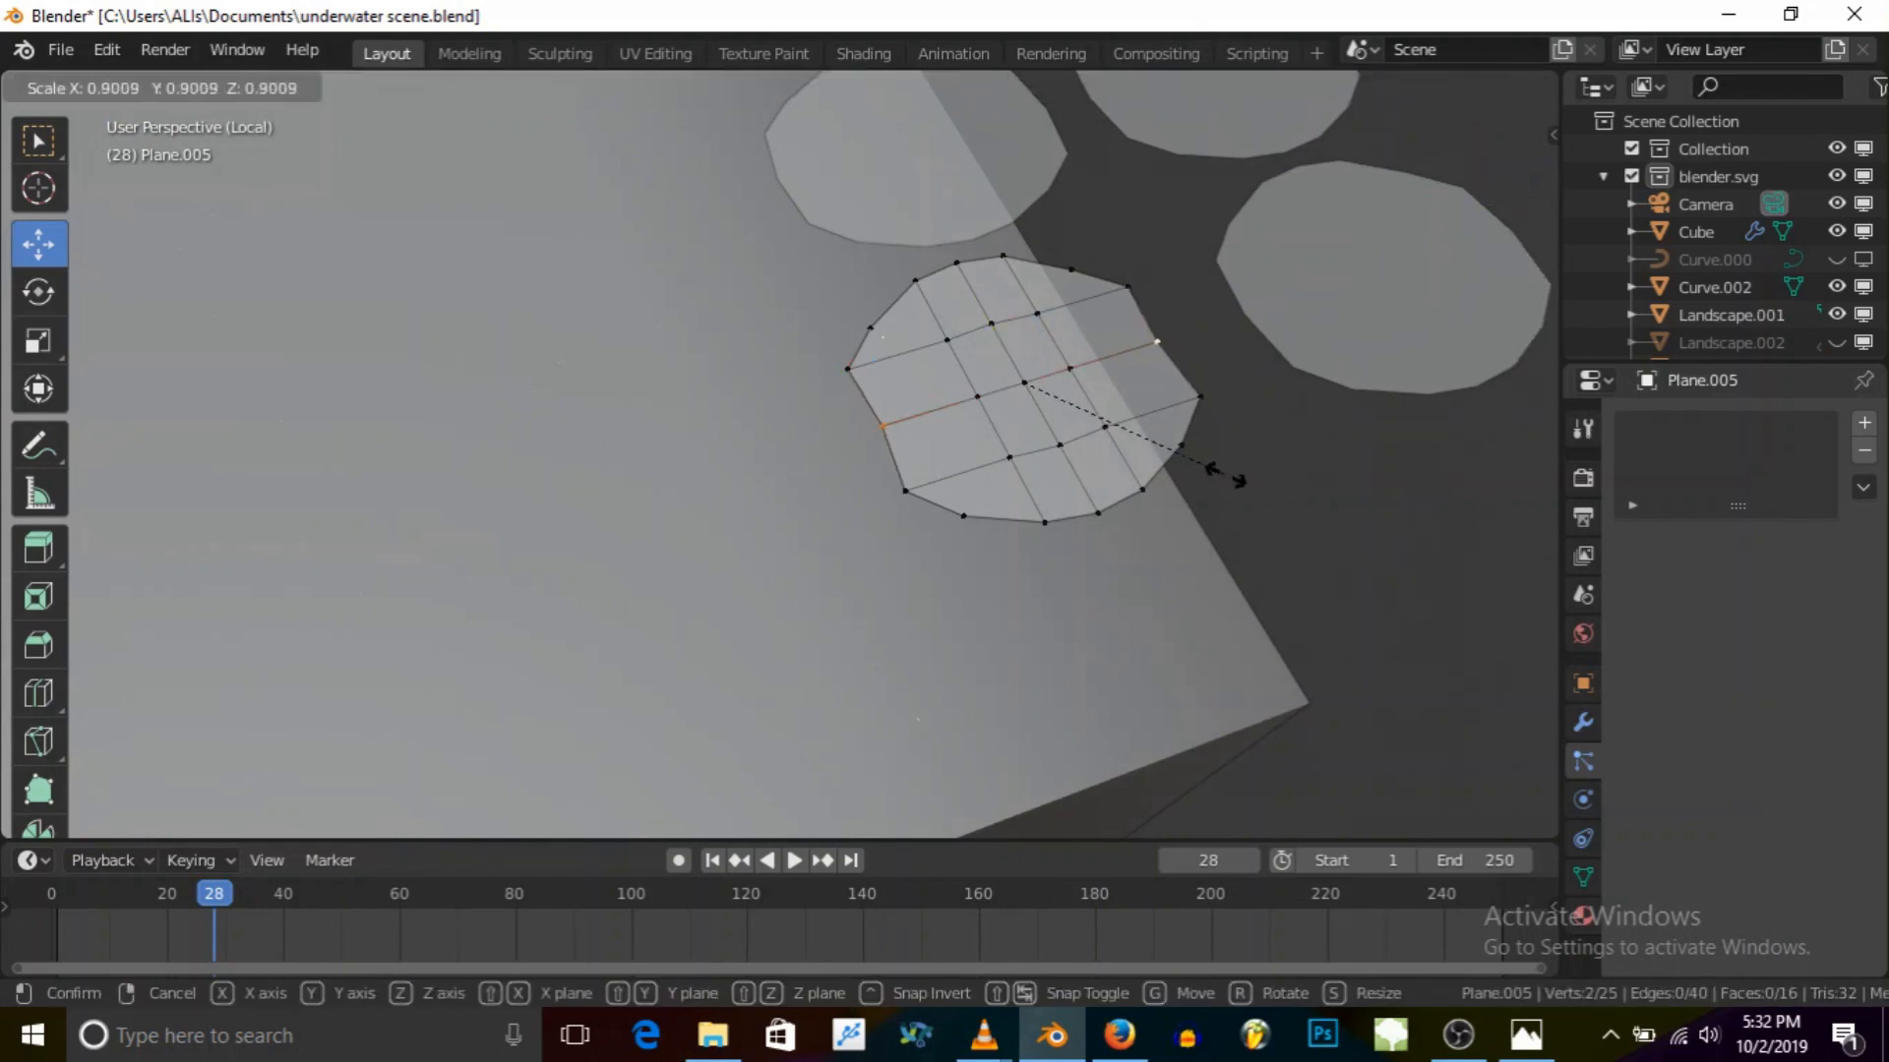
click(1225, 475)
Step: Scale the end vertices of the copy's adjacent row inward and return to Object Mode
click(843, 365)
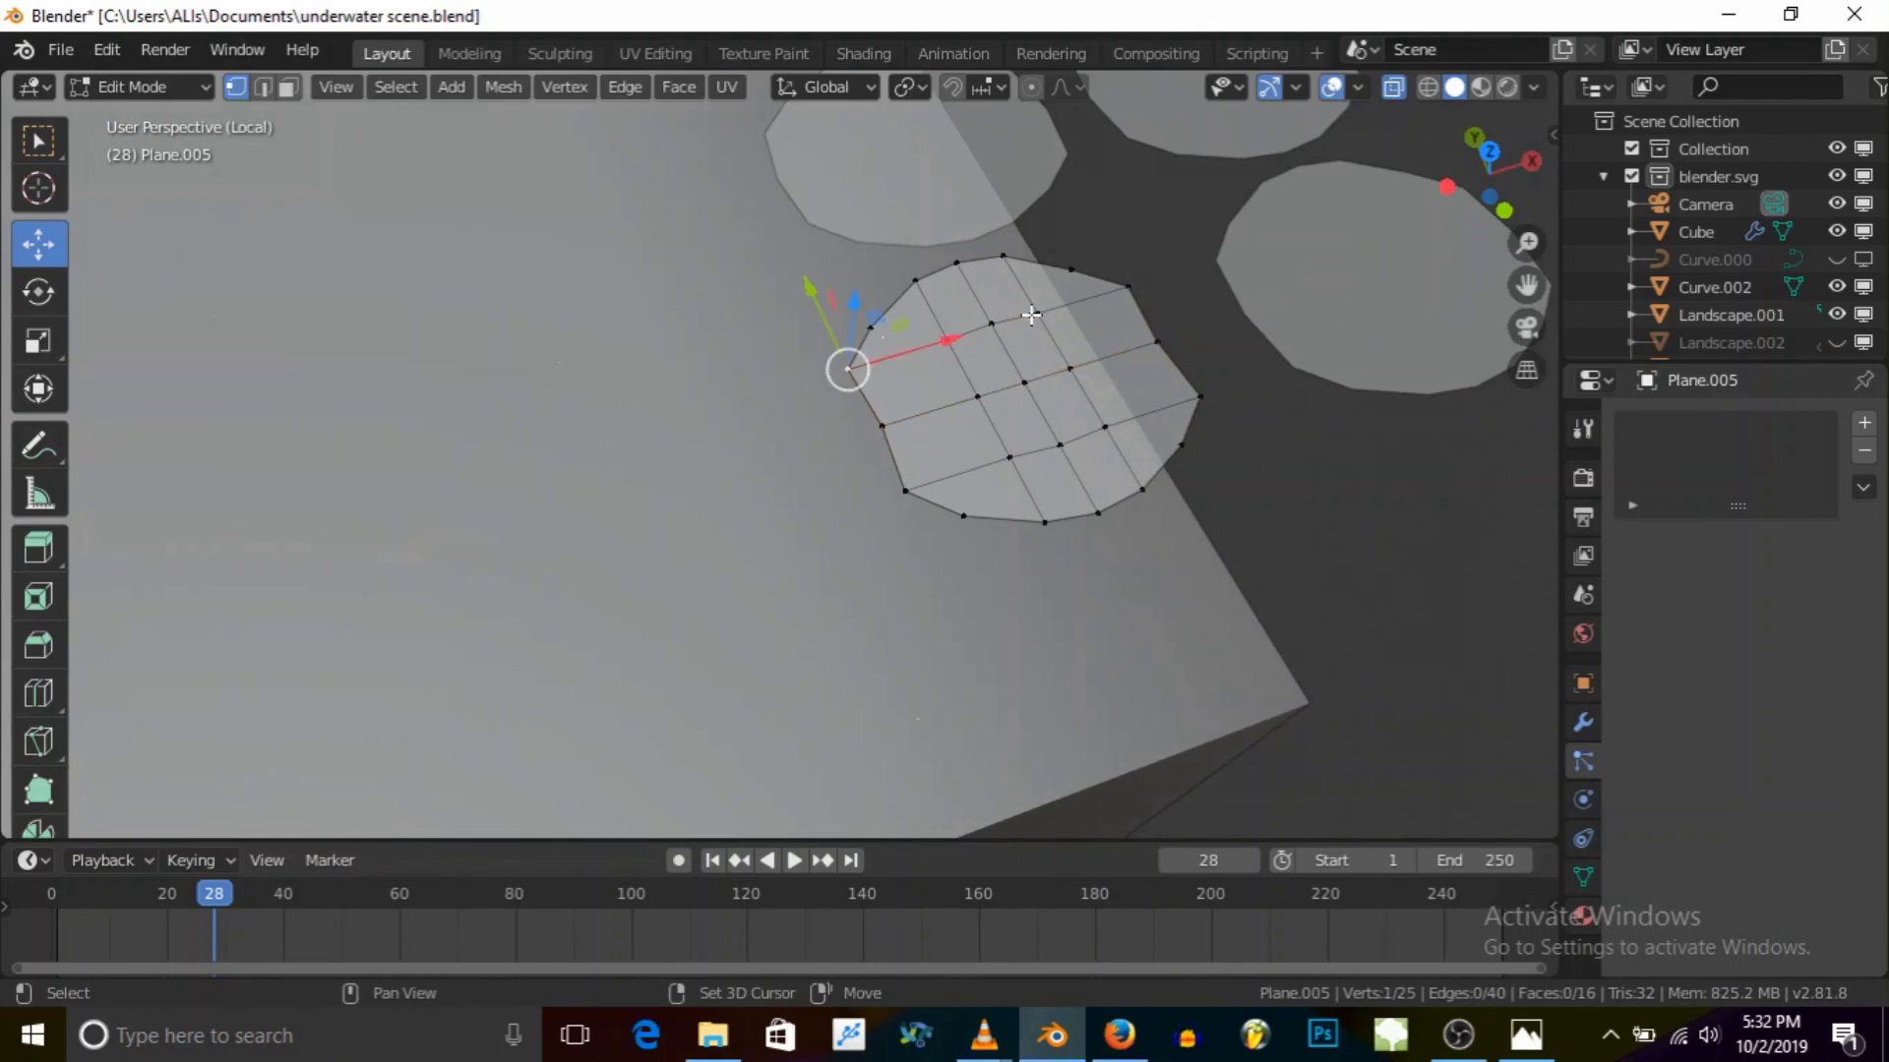
shift+click(1112, 282)
key(s)
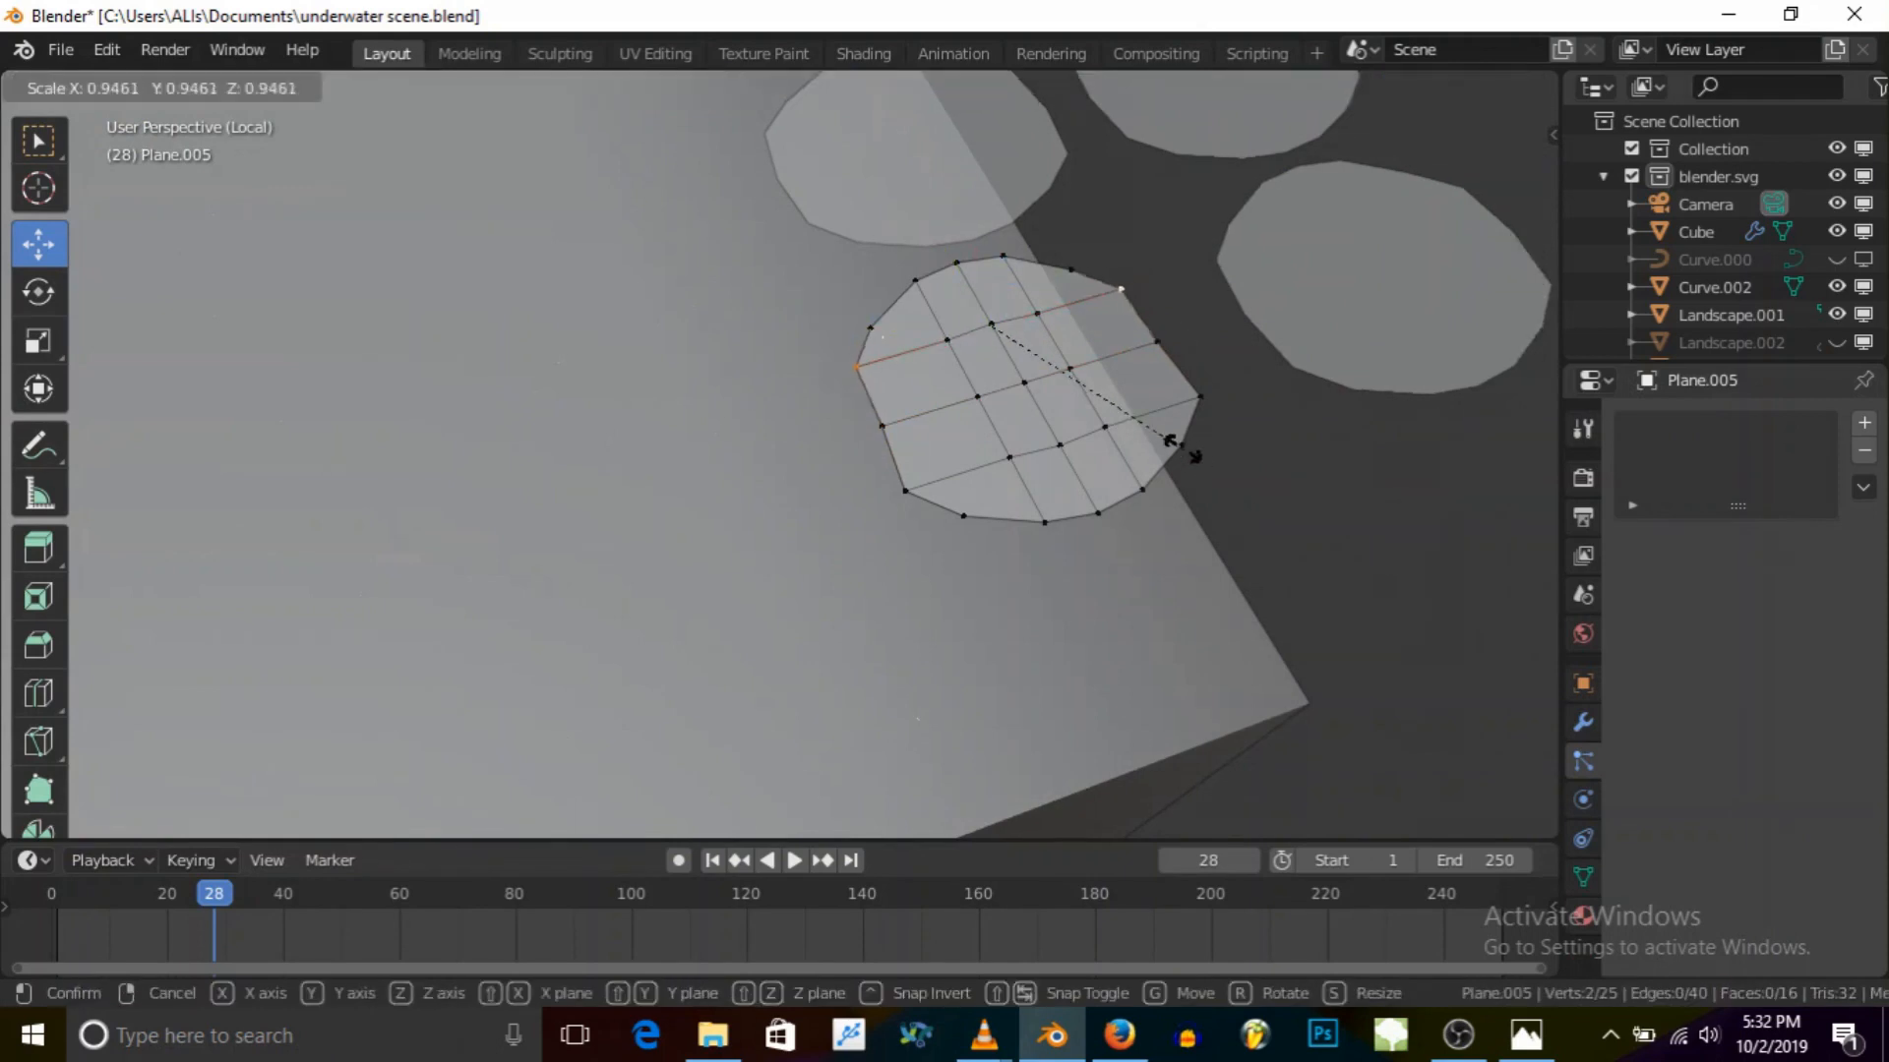
click(1170, 438)
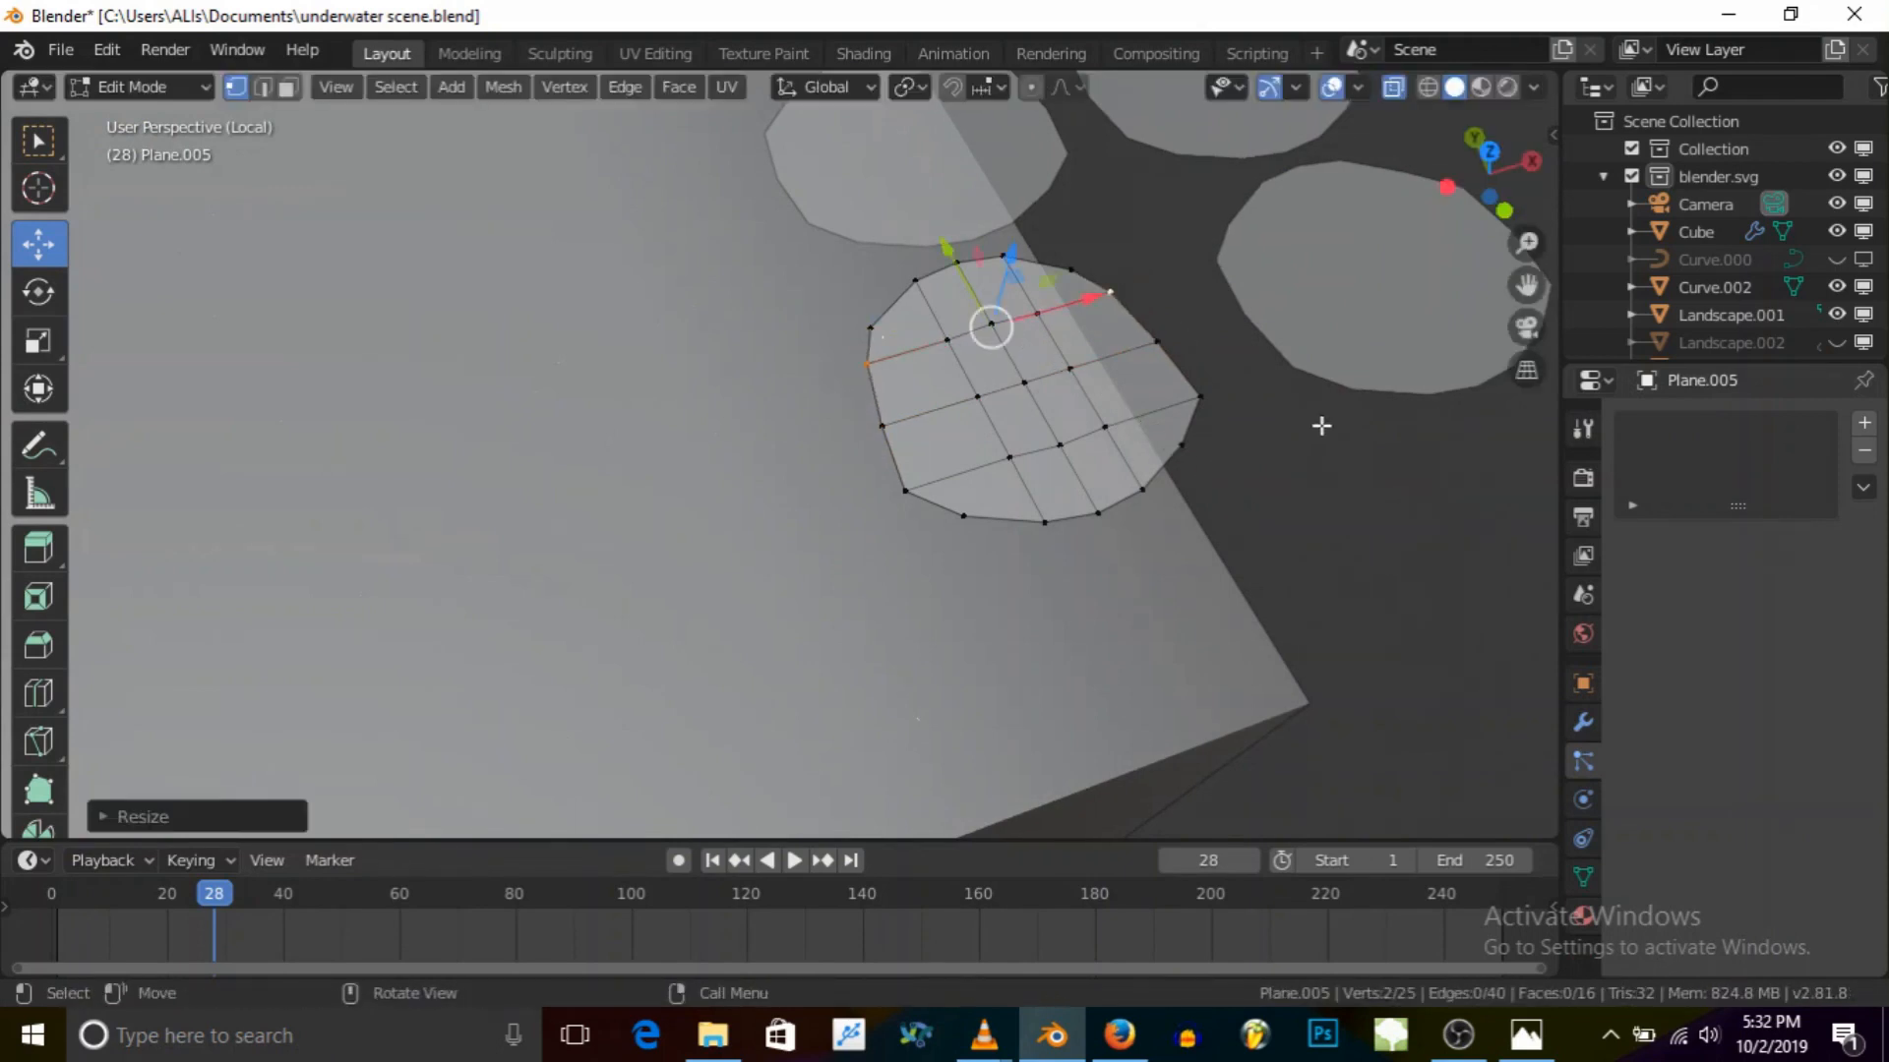
click(138, 86)
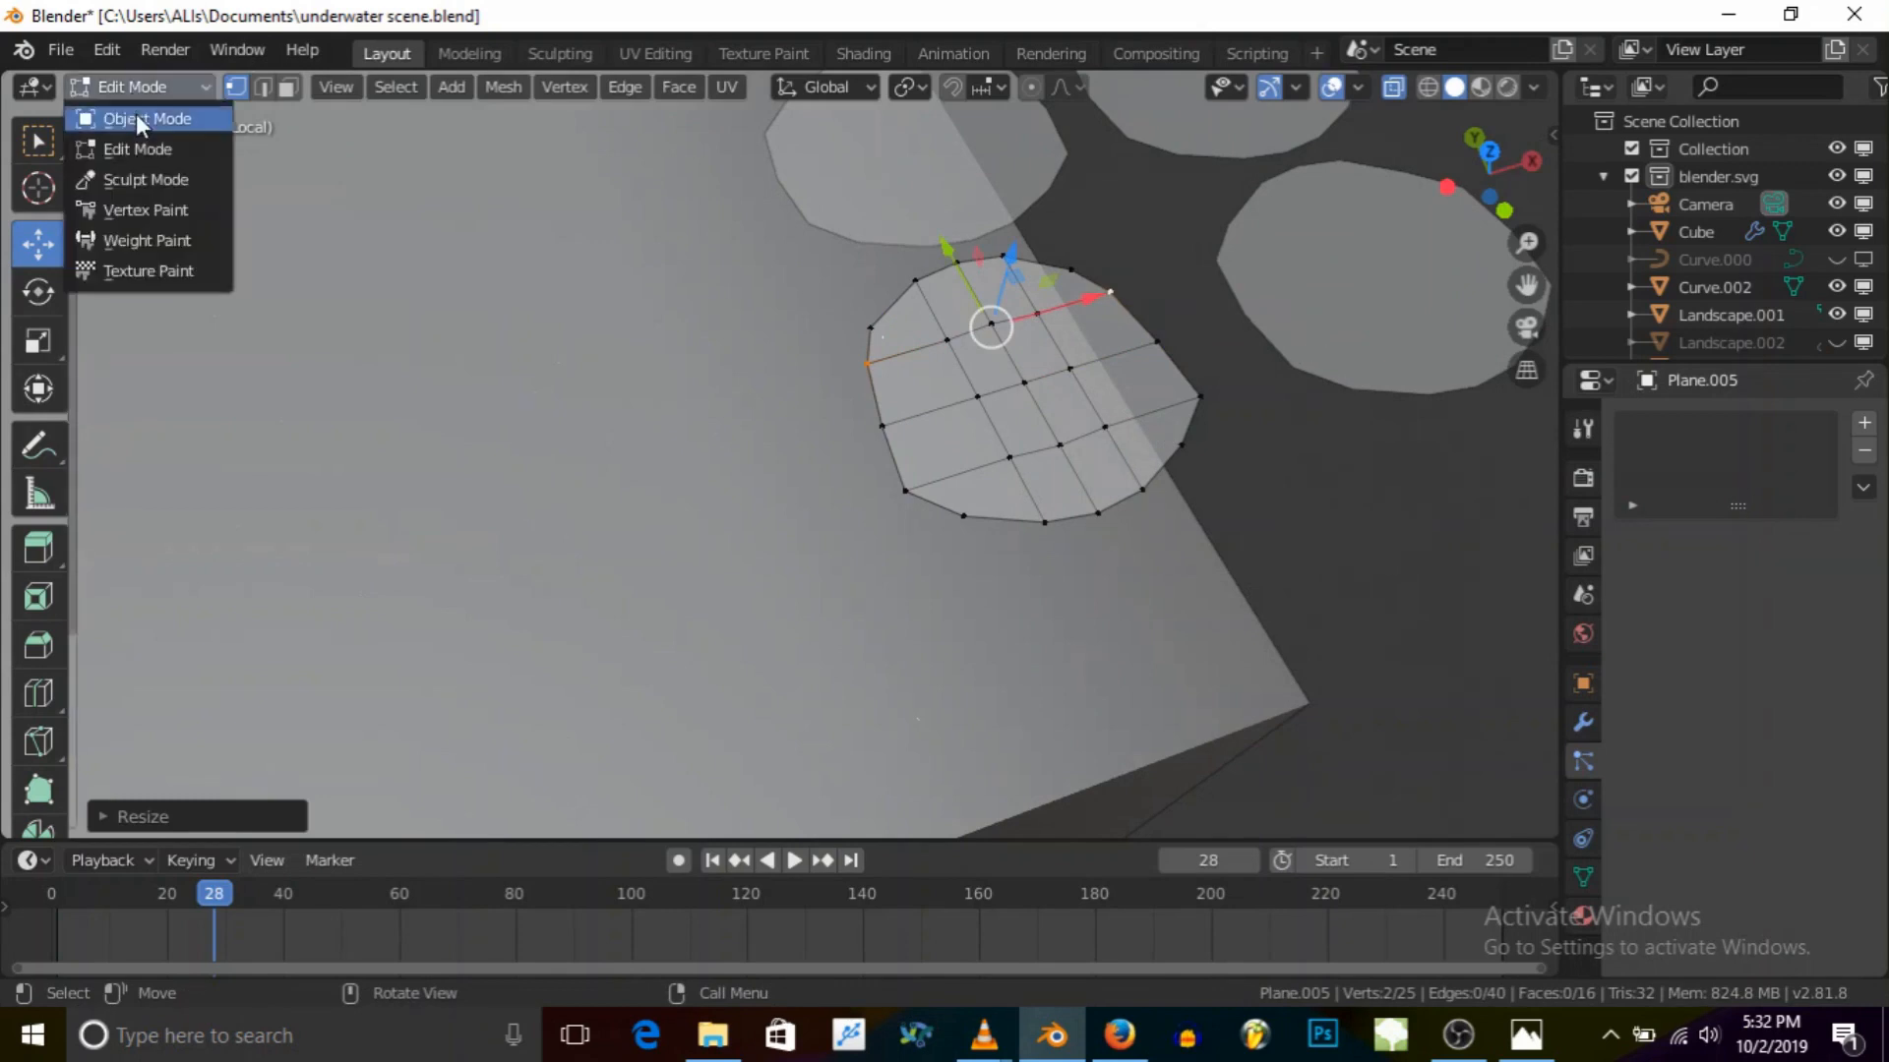
click(133, 114)
Step: In Edit Mode on Plane.004, scale six outline vertices at the two ends of its upper rows inward to about 0.83
click(1396, 297)
key(KP_Decimal)
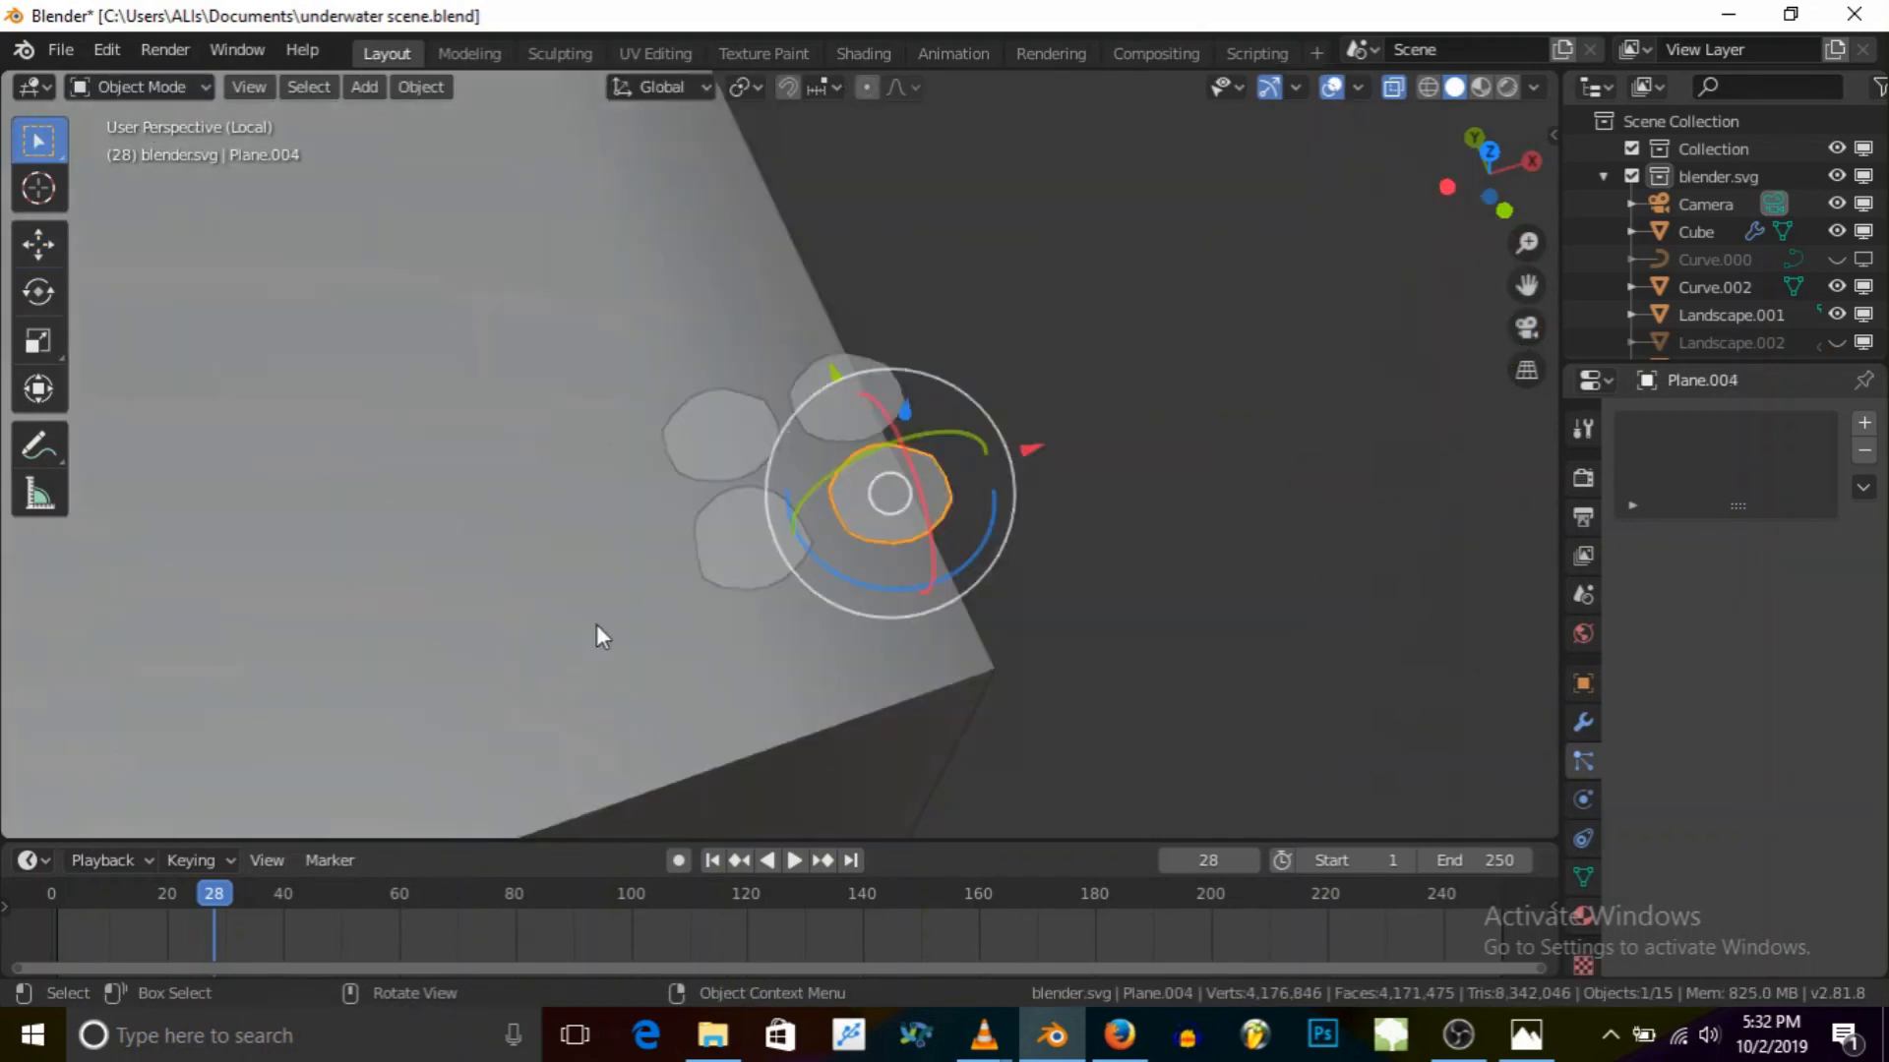
click(138, 86)
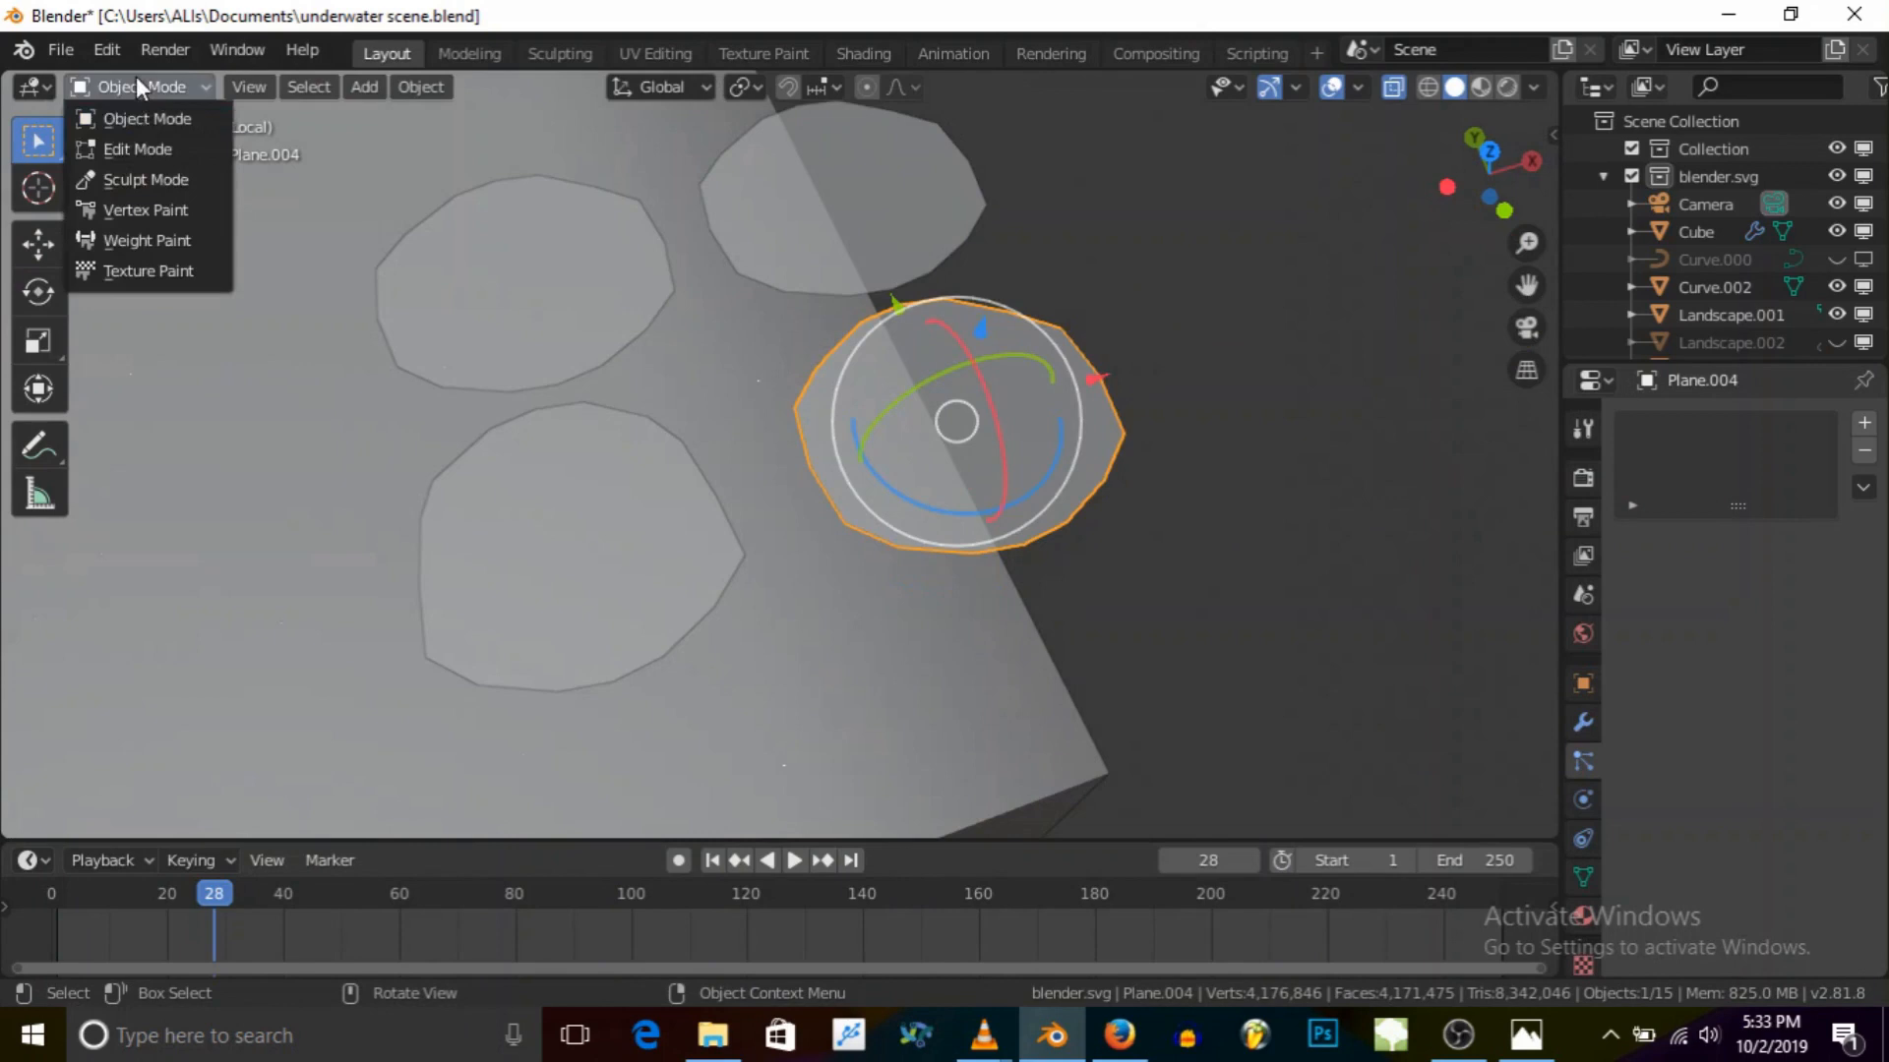
click(128, 145)
click(797, 413)
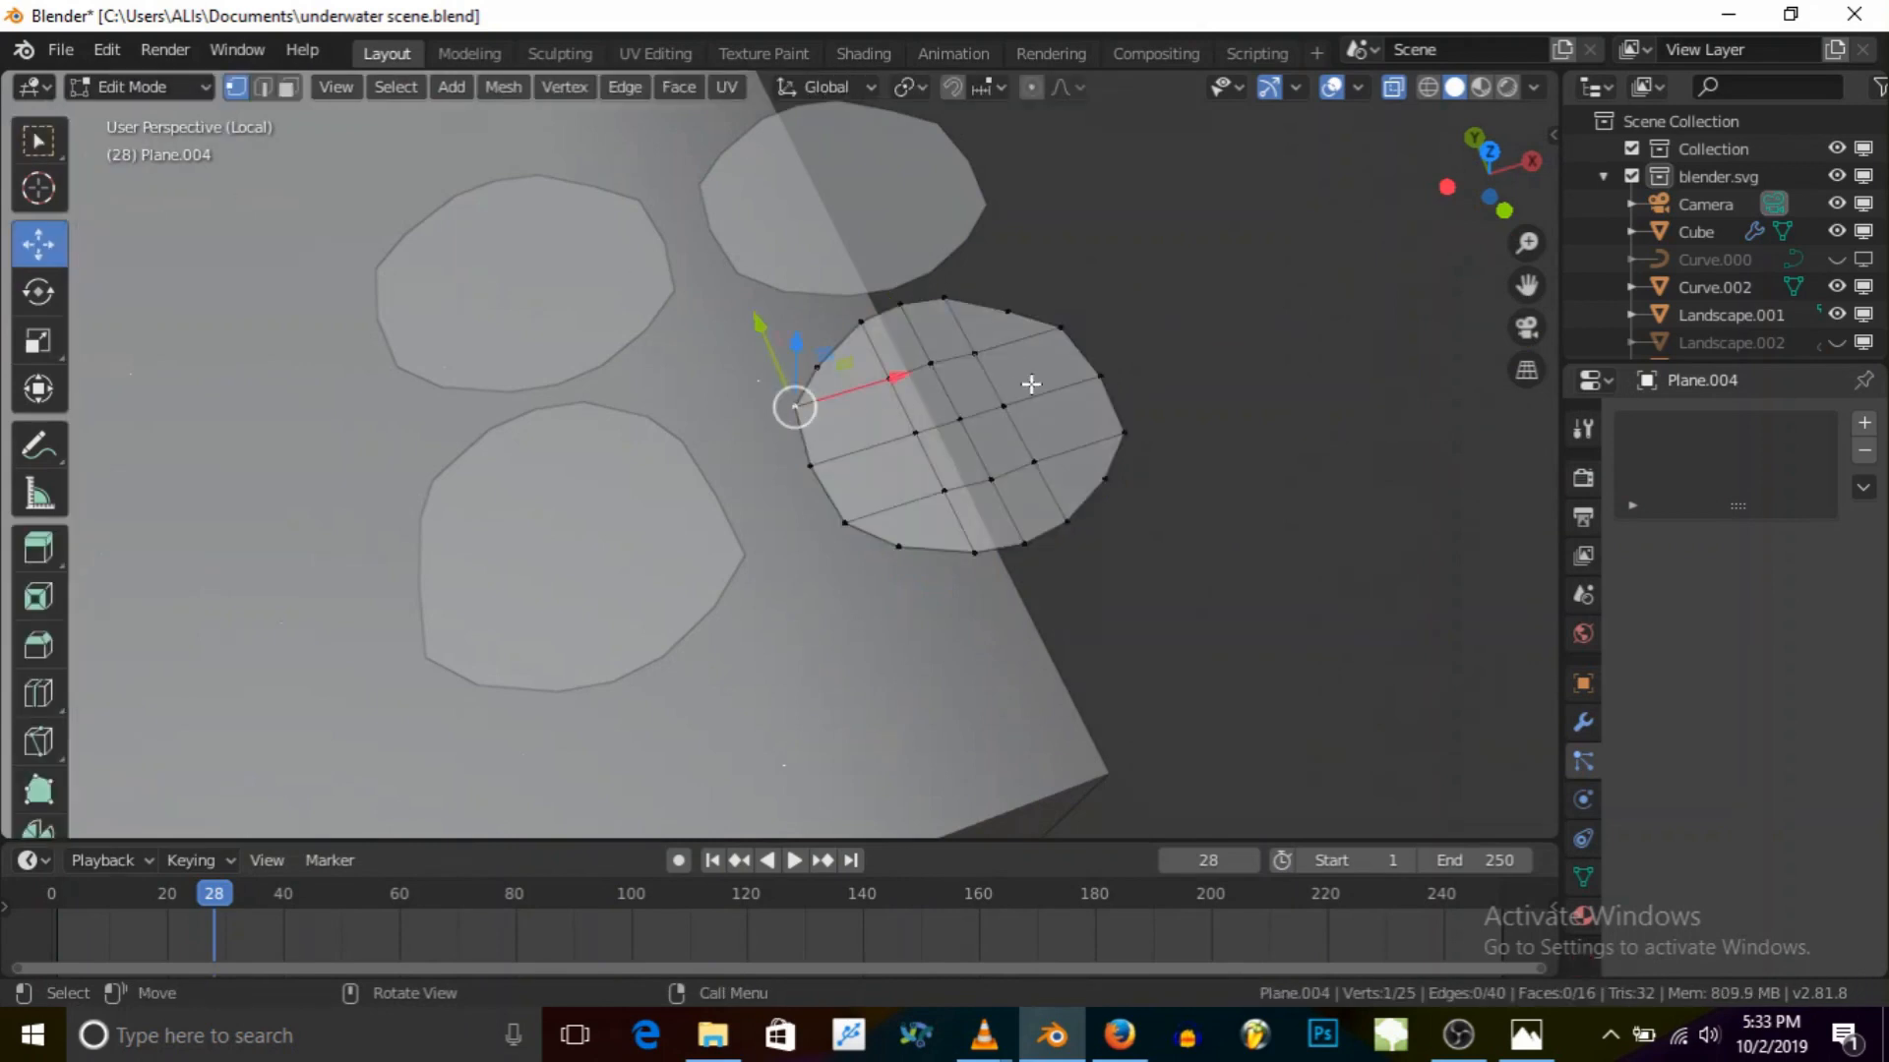
shift+click(1101, 376)
shift+click(1061, 328)
shift+click(810, 465)
shift+click(816, 369)
shift+click(1023, 302)
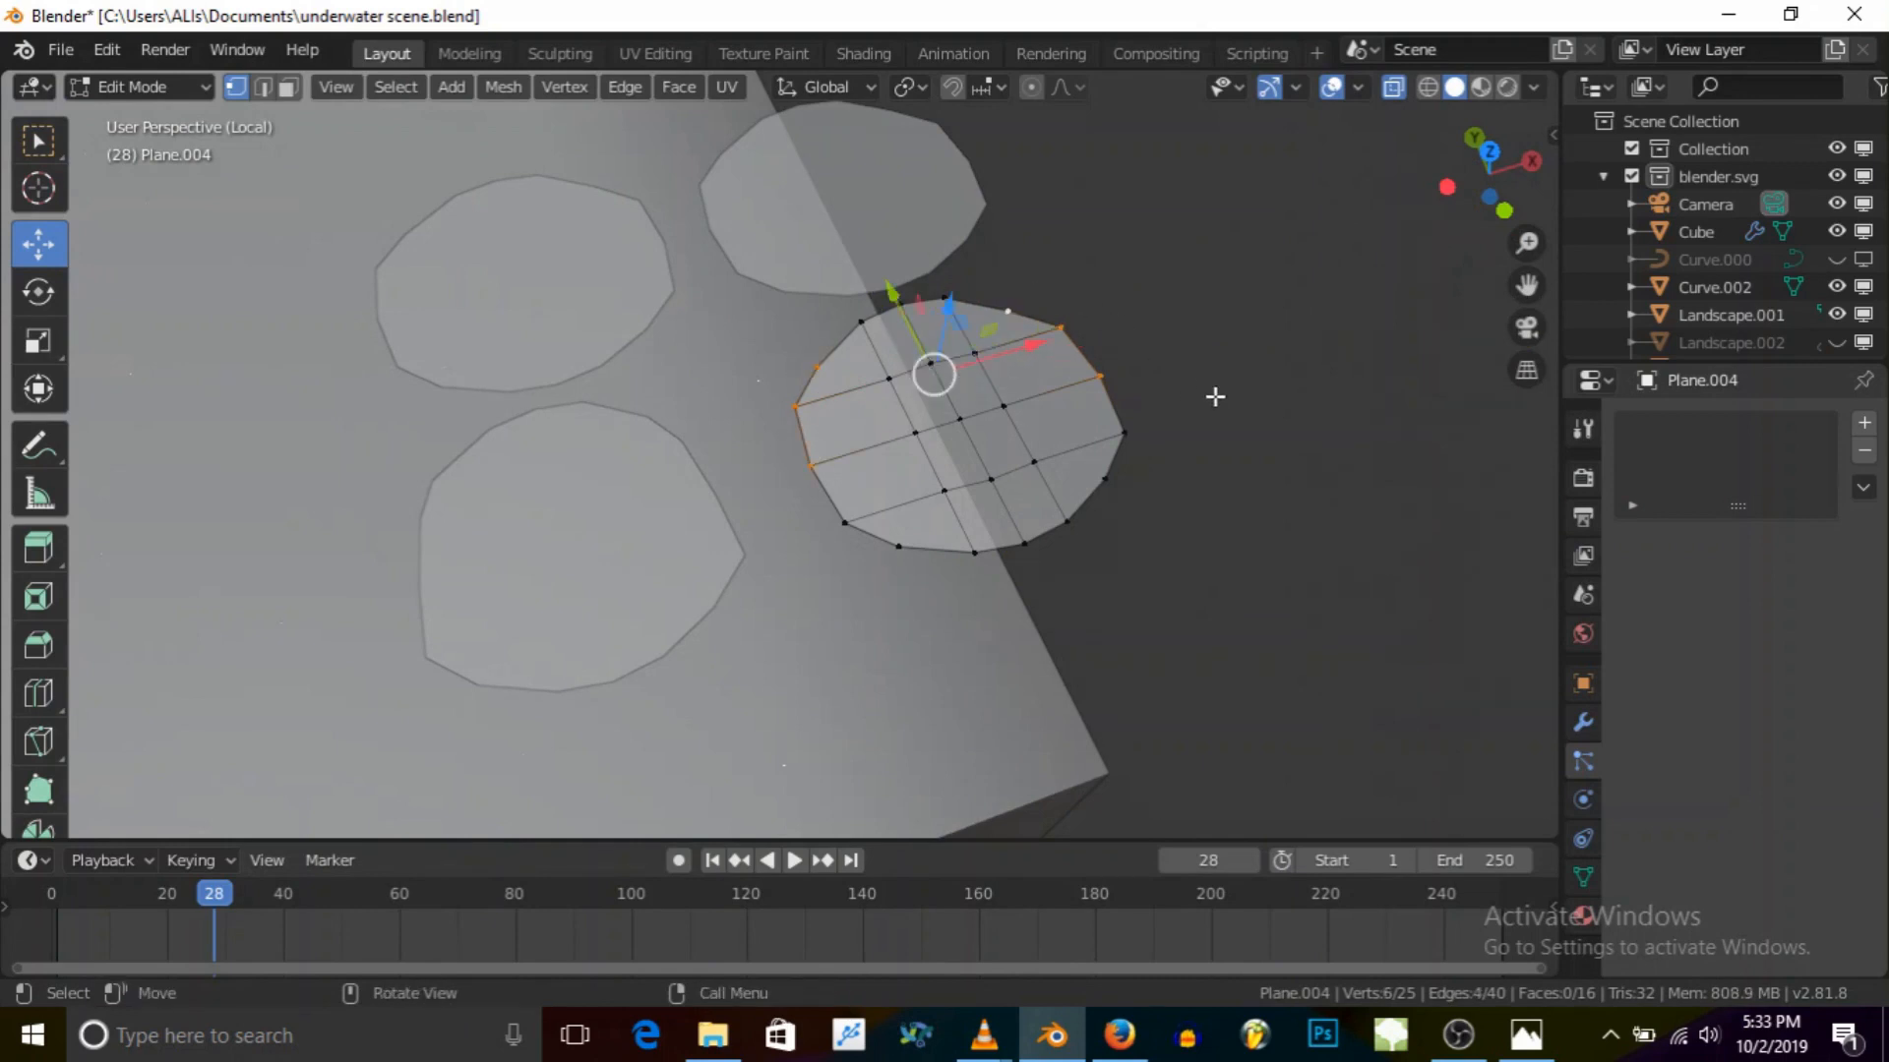
key(s)
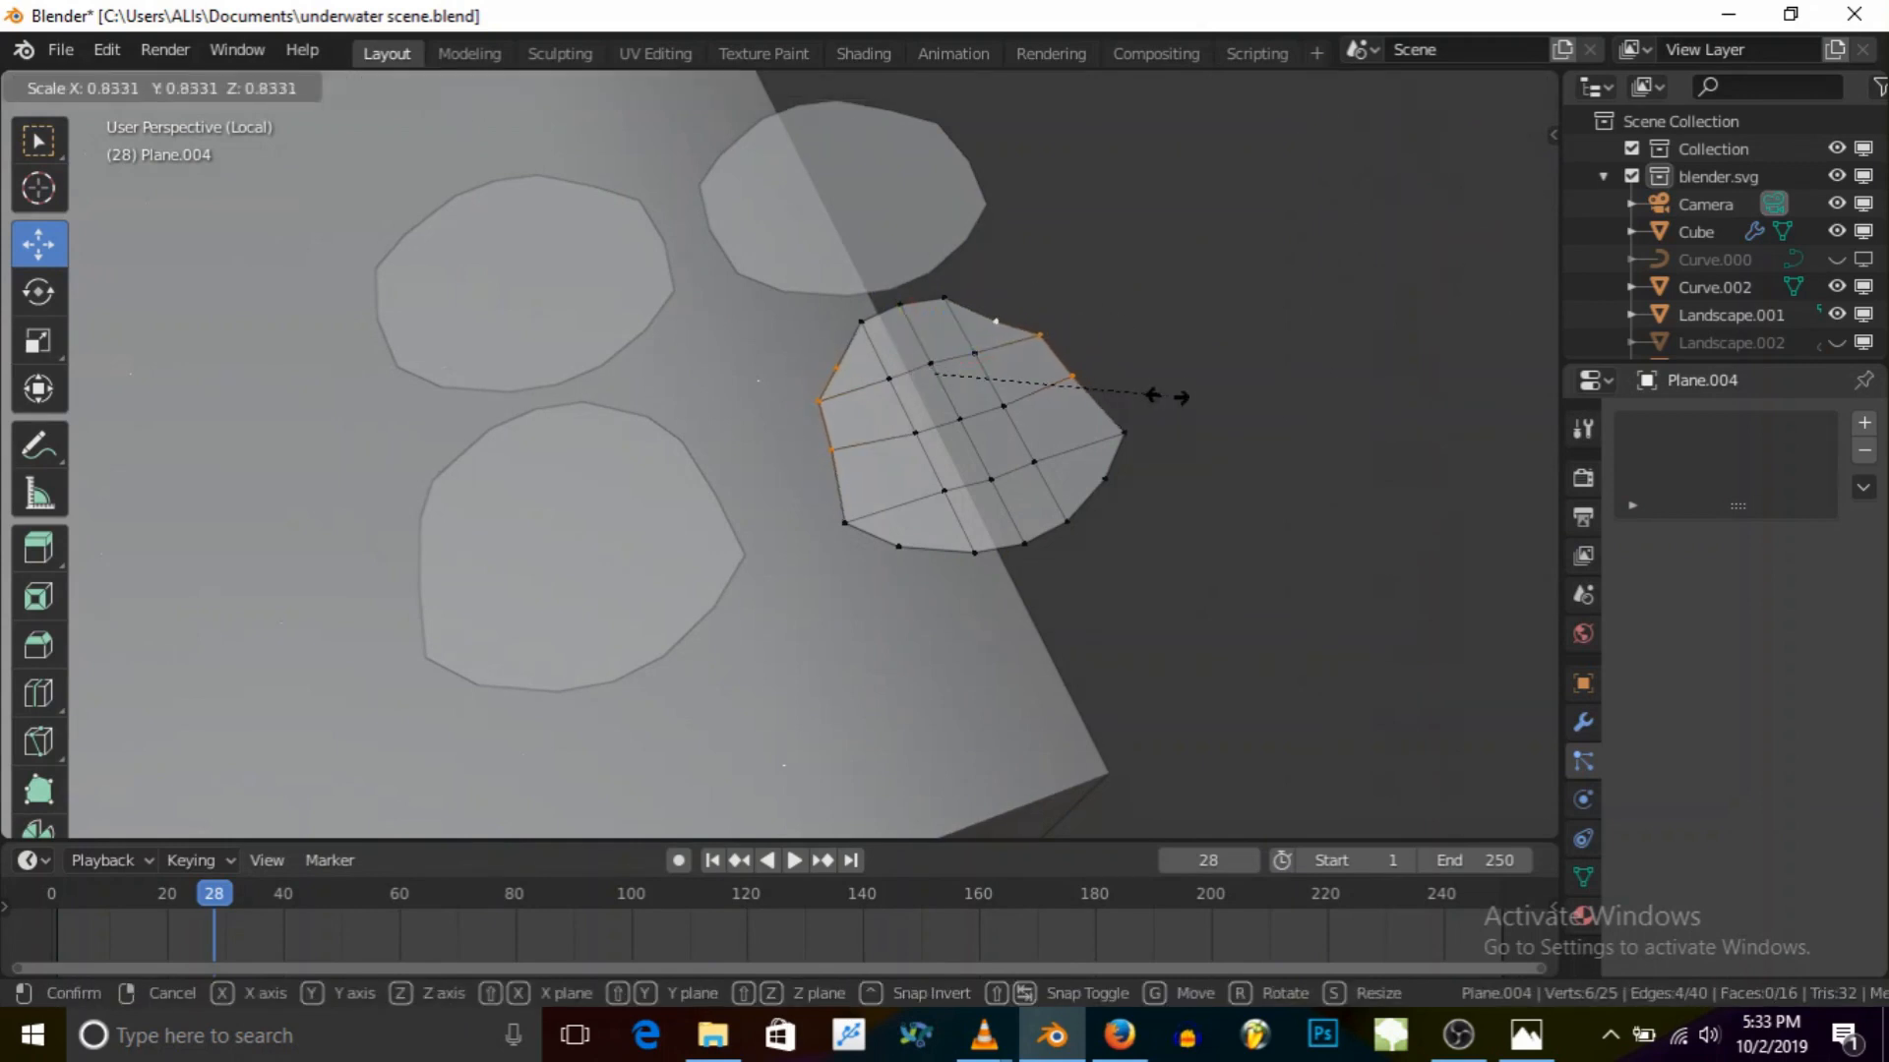
click(1162, 394)
Step: Scale the vertices along the lower edge of Plane.004 toward each other, to about 0.74
click(997, 554)
scroll(1080, 547, up, 3)
scroll(1073, 552, down, 3)
key(s)
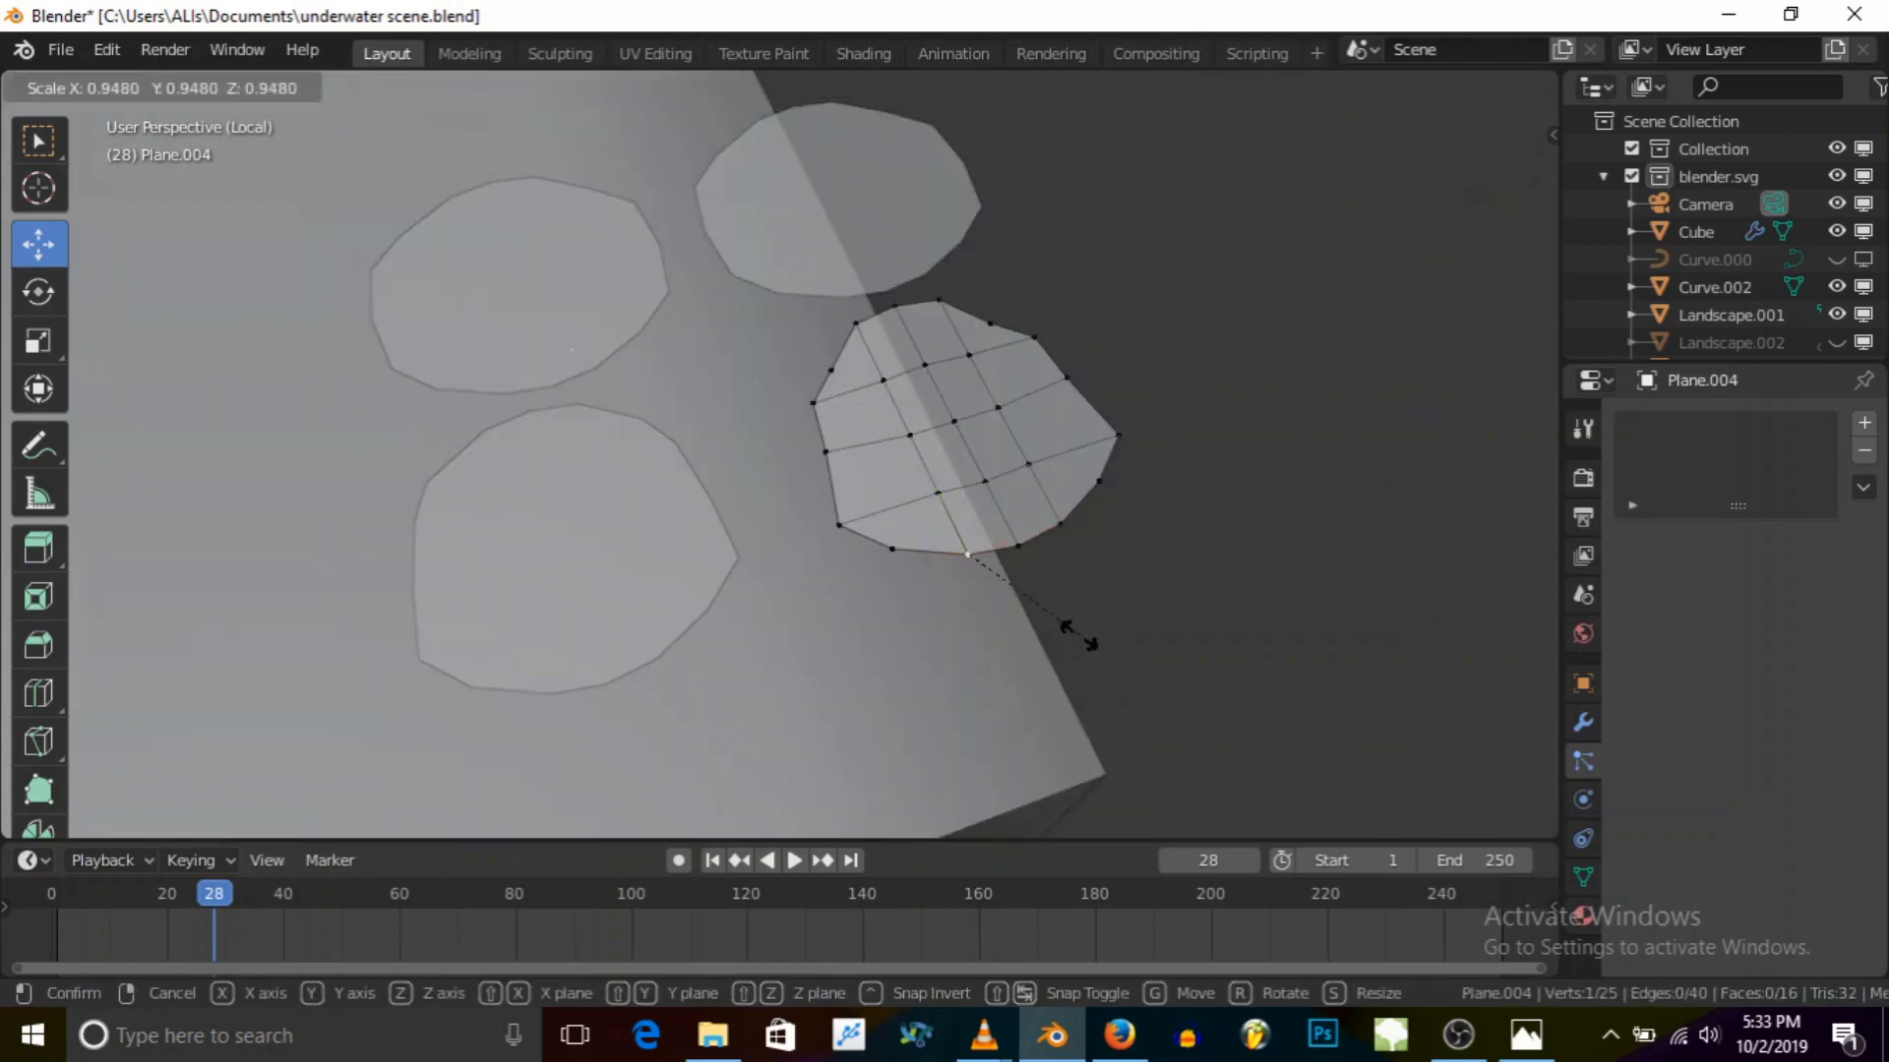
click(1049, 599)
shift+click(1076, 543)
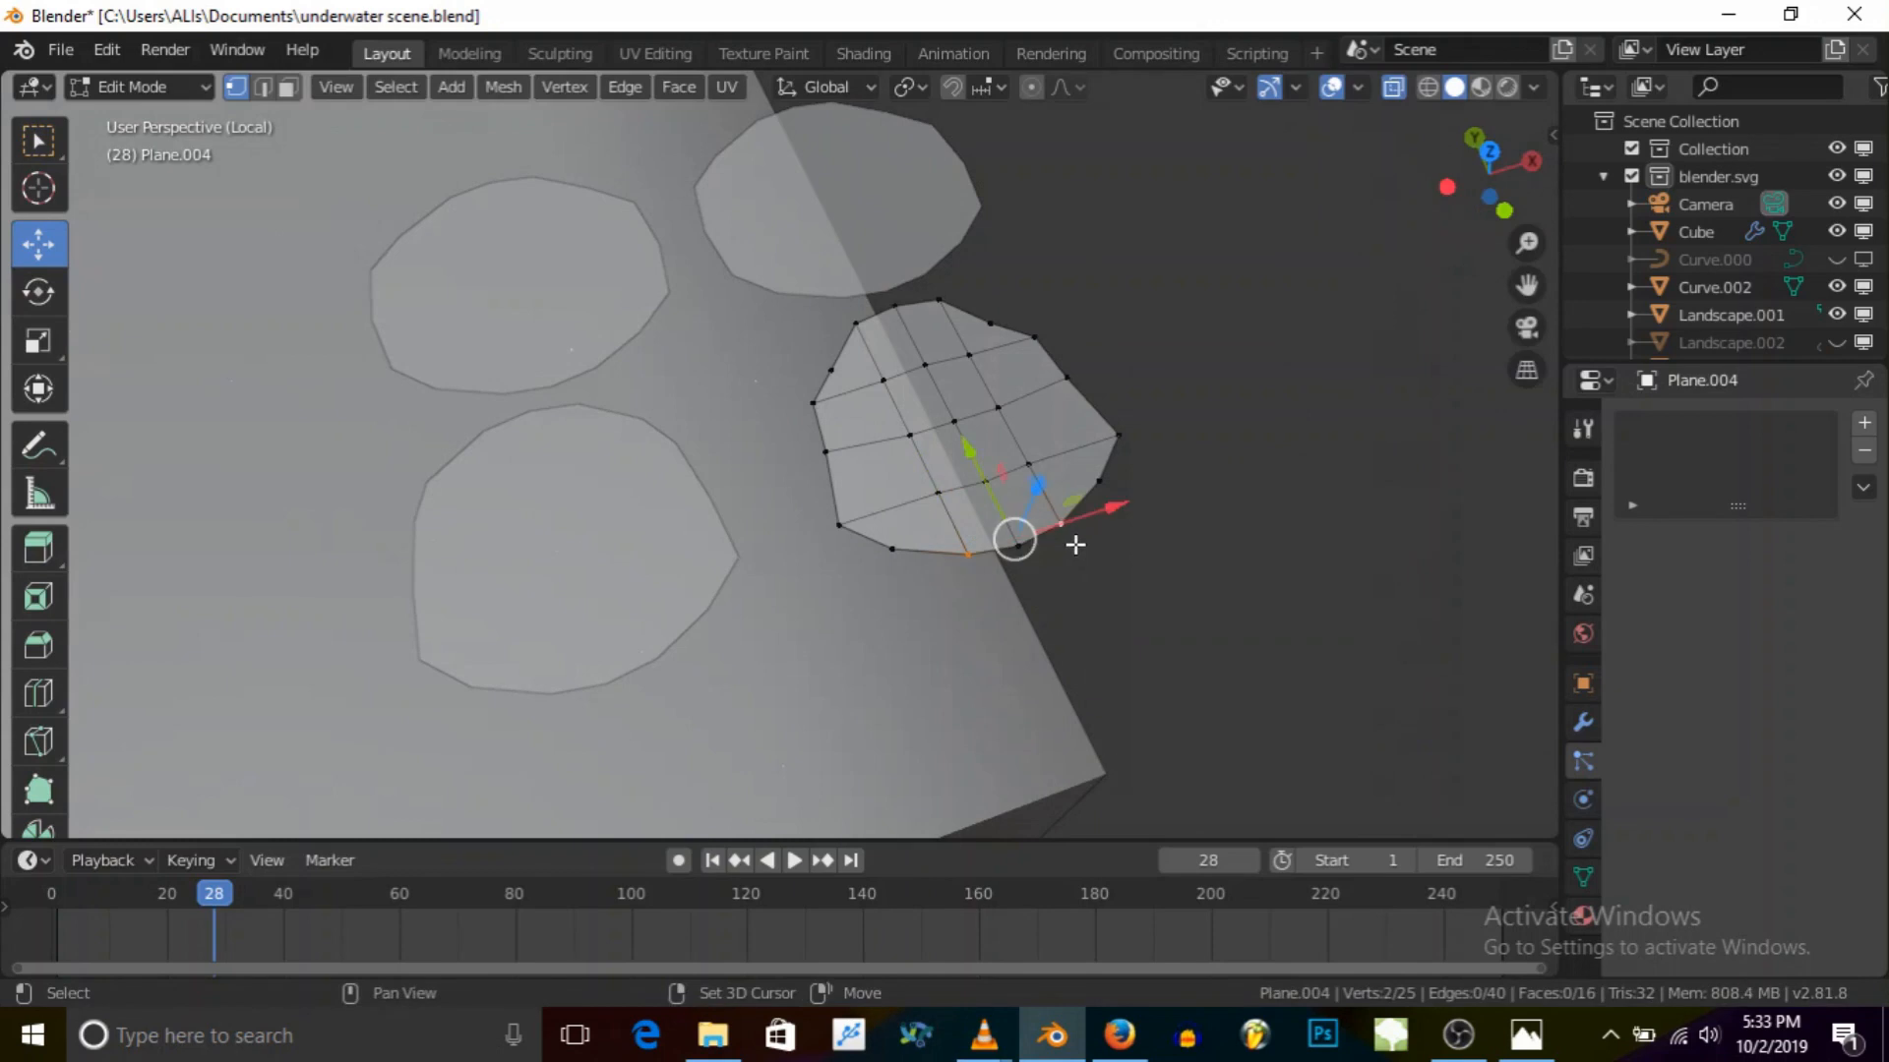
key(s)
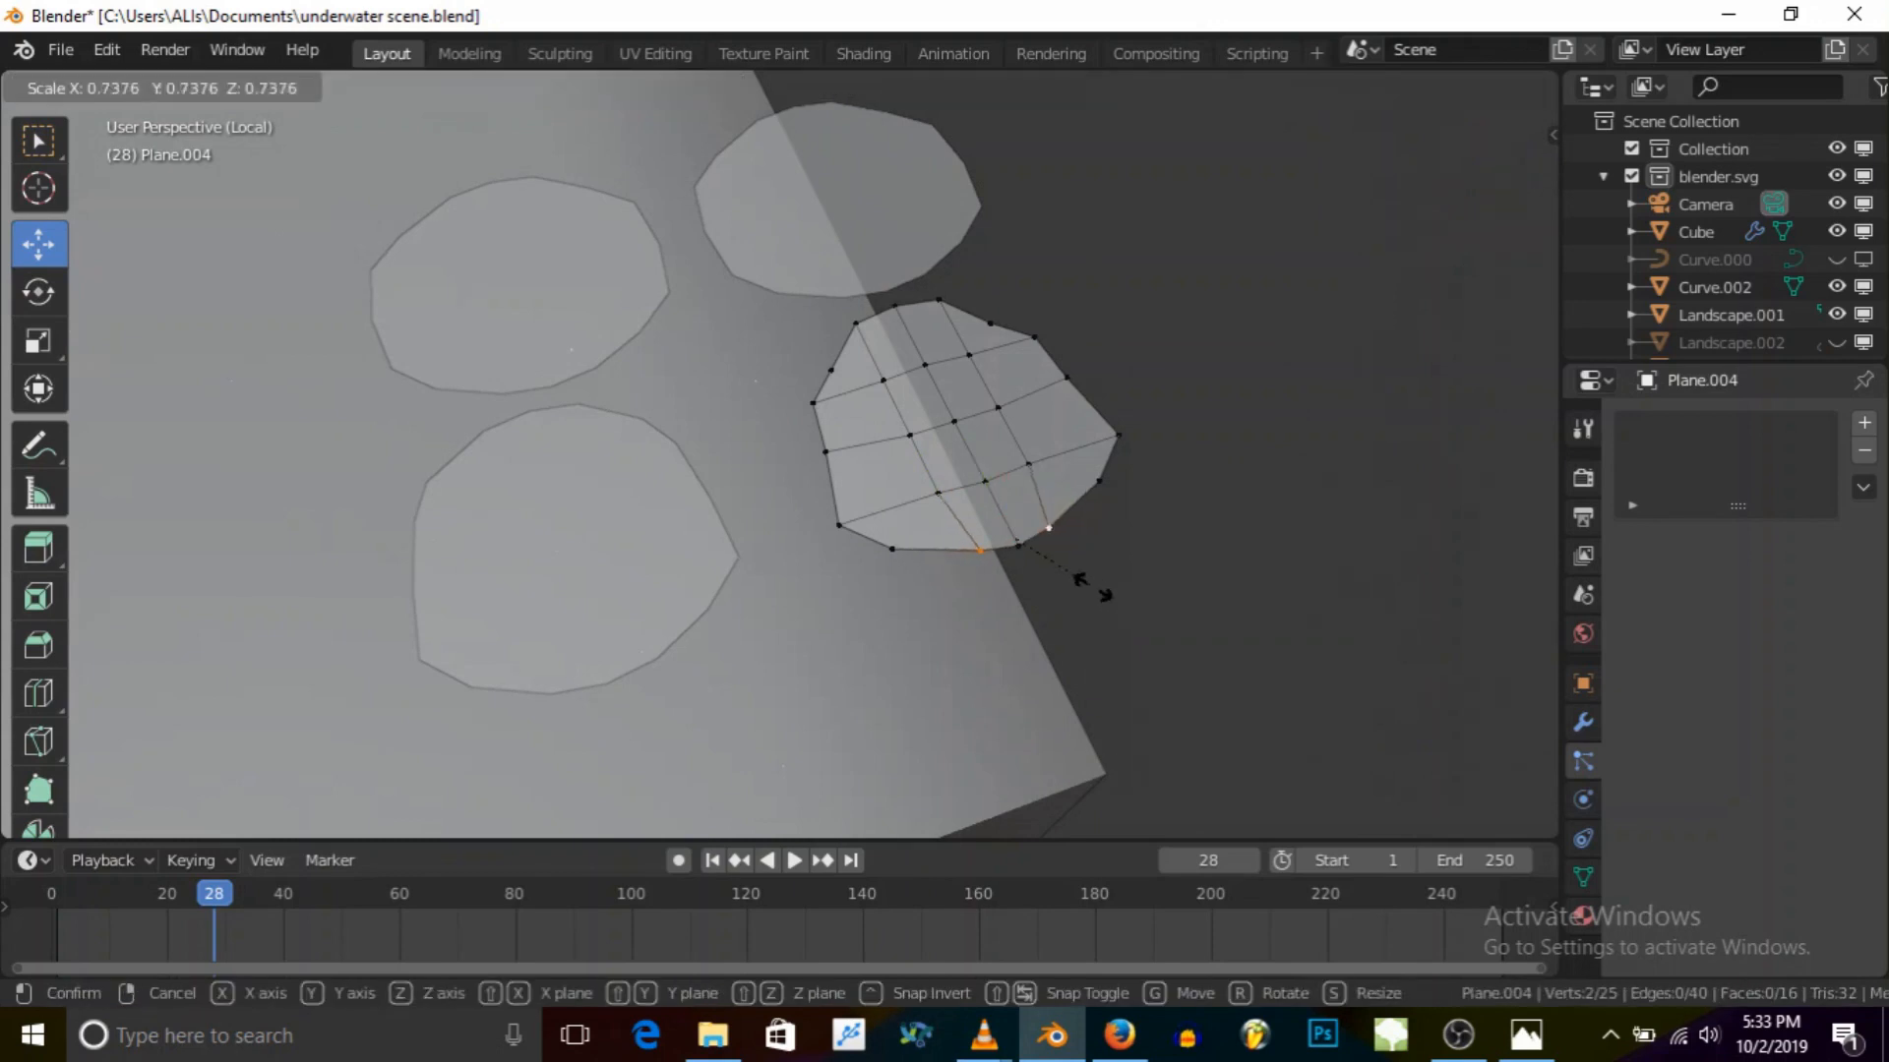
click(1064, 596)
key(s)
click(1073, 592)
Step: Move the three lower-edge vertices about 0.12 m along Y and return Plane.004 to Object Mode
key(g)
key(y)
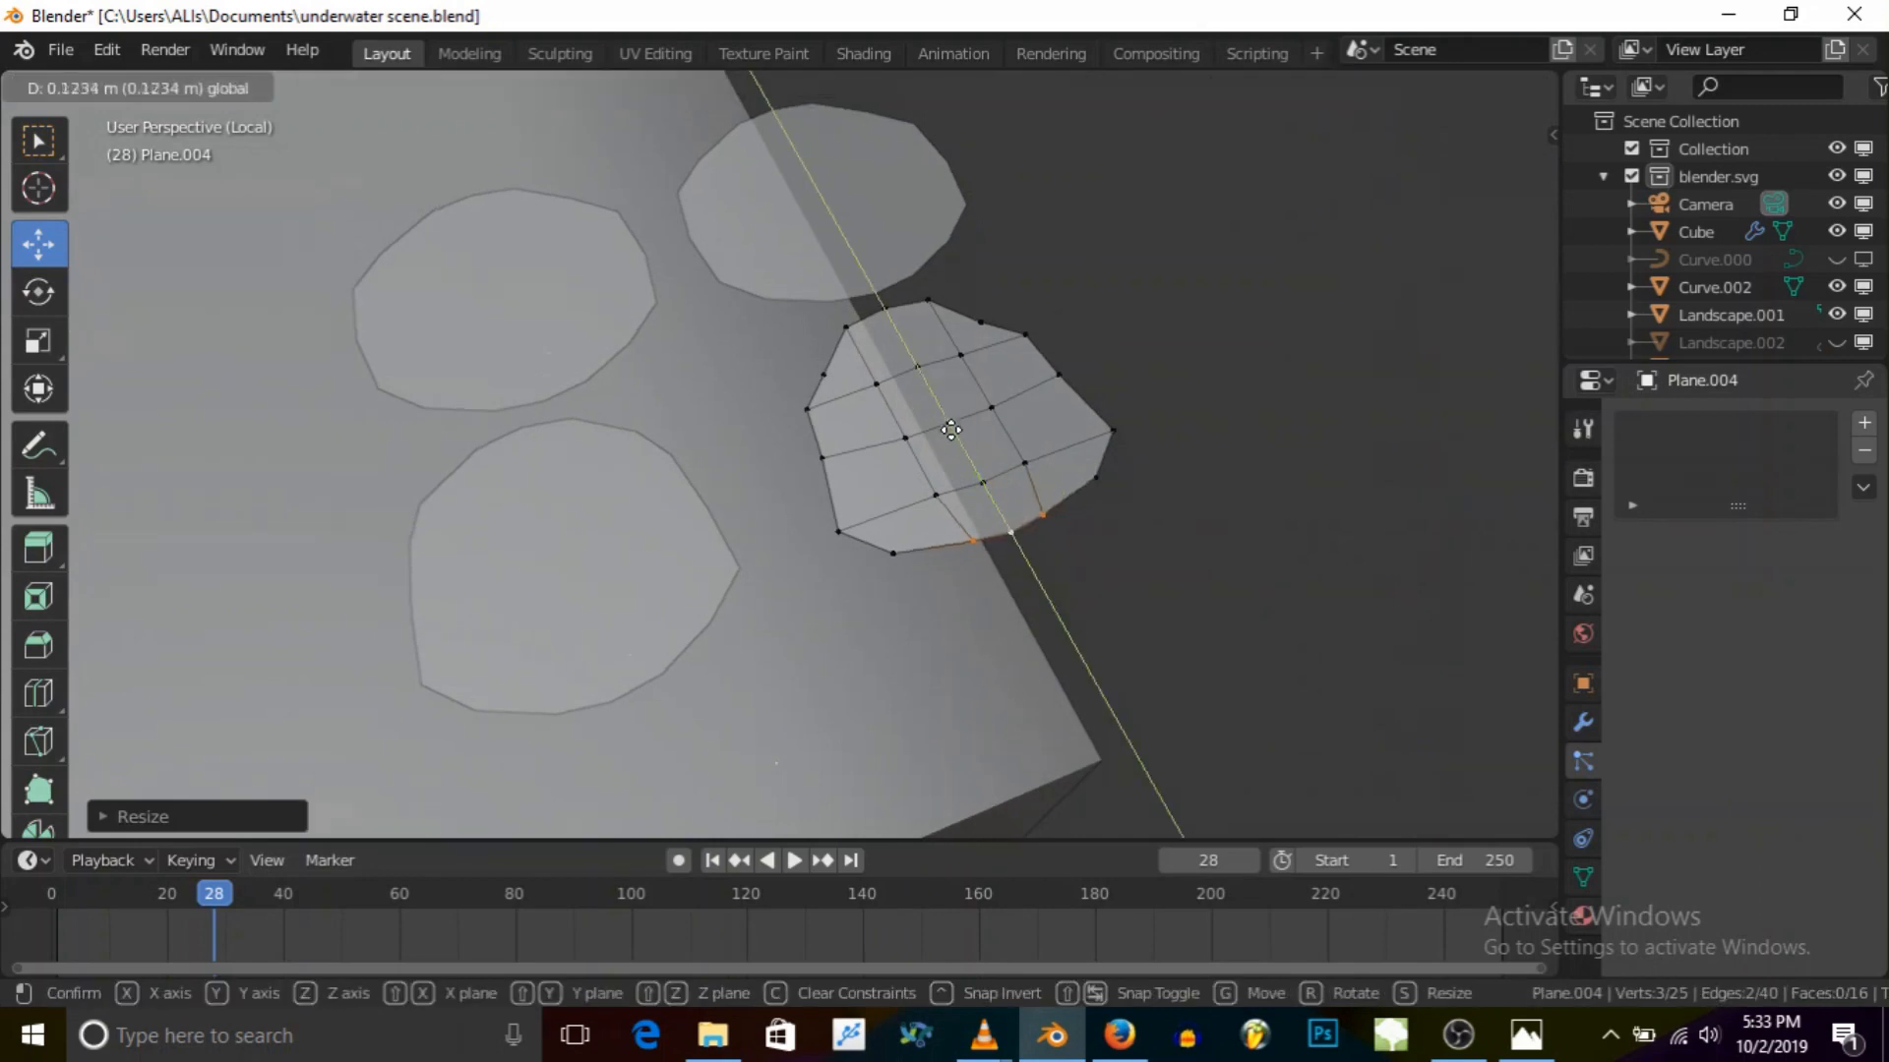
click(949, 423)
scroll(1100, 528, down, 5)
middle_drag(1104, 535, 1040, 590)
scroll(1037, 405, up, 5)
click(141, 87)
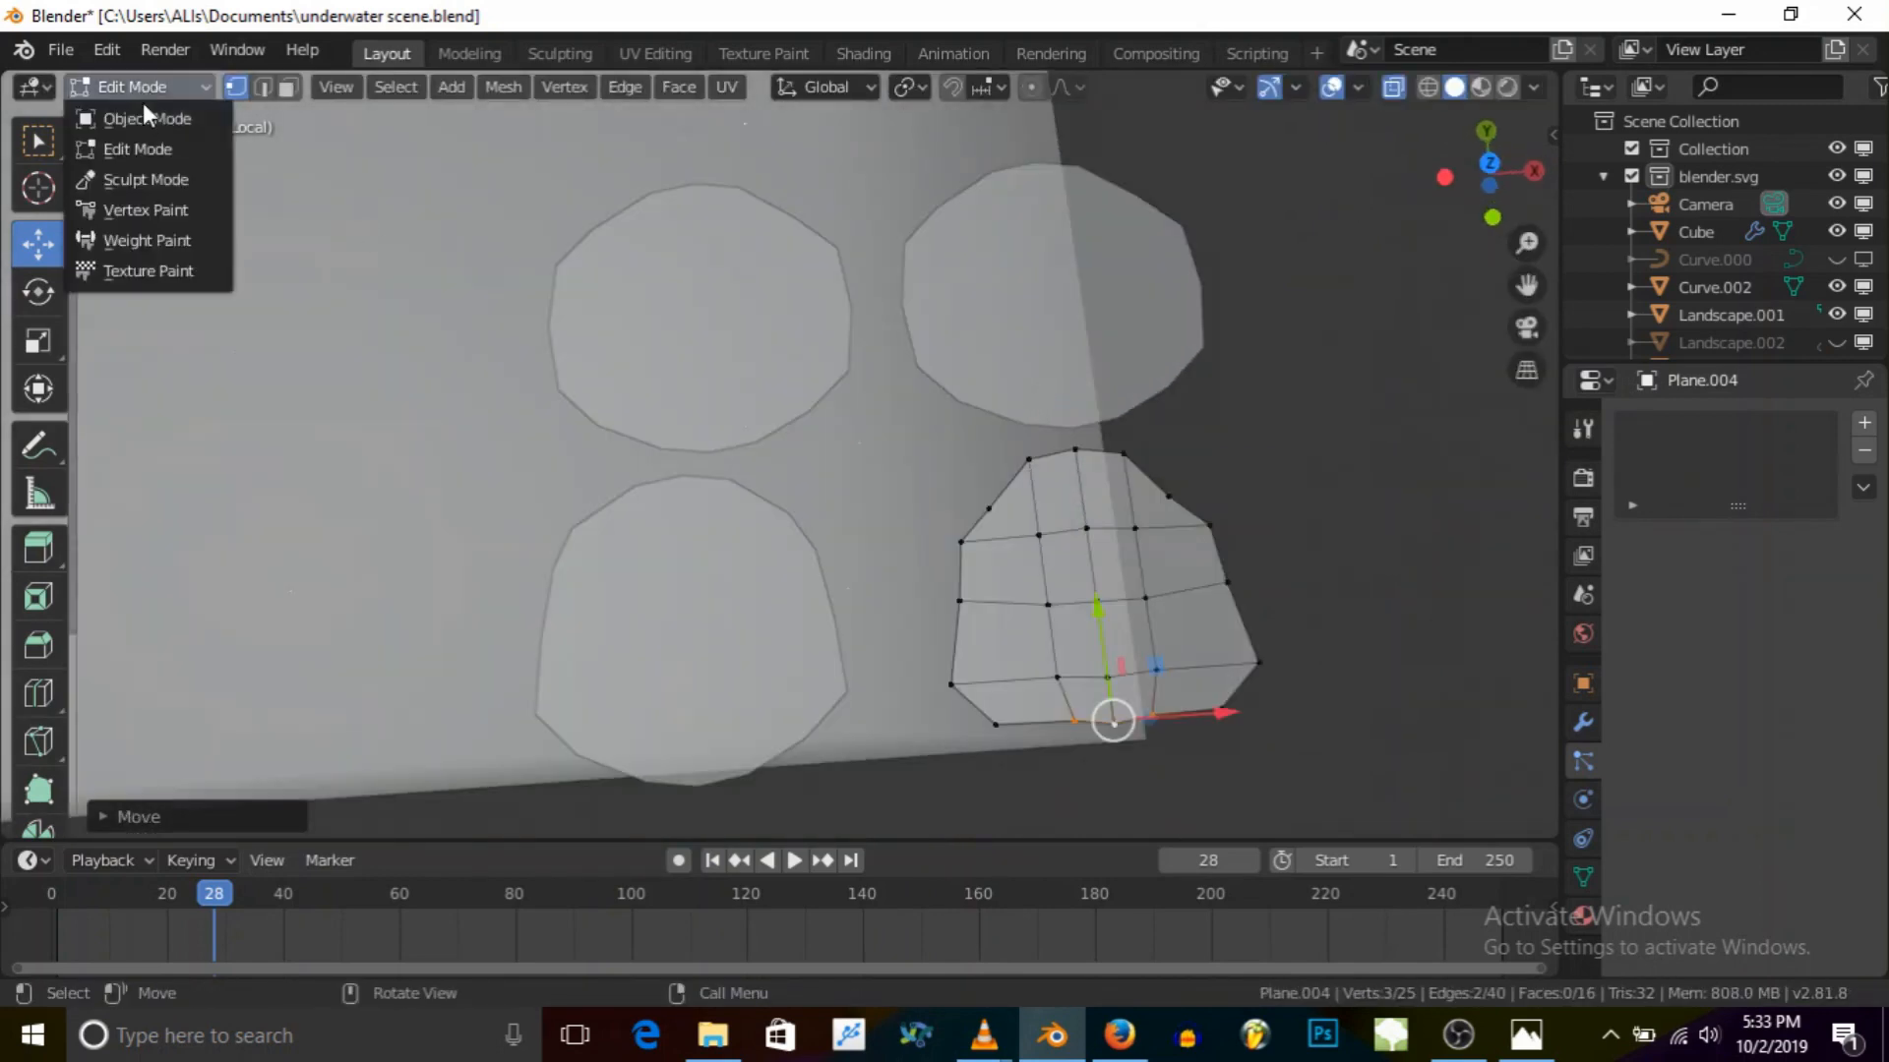
click(148, 115)
Step: In Edit Mode on Plane.003, scale eight outline vertices on two opposite sides inward to about 0.77, and return to Object Mode
click(965, 244)
click(937, 303)
middle_drag(937, 303, 953, 377)
click(135, 87)
click(136, 144)
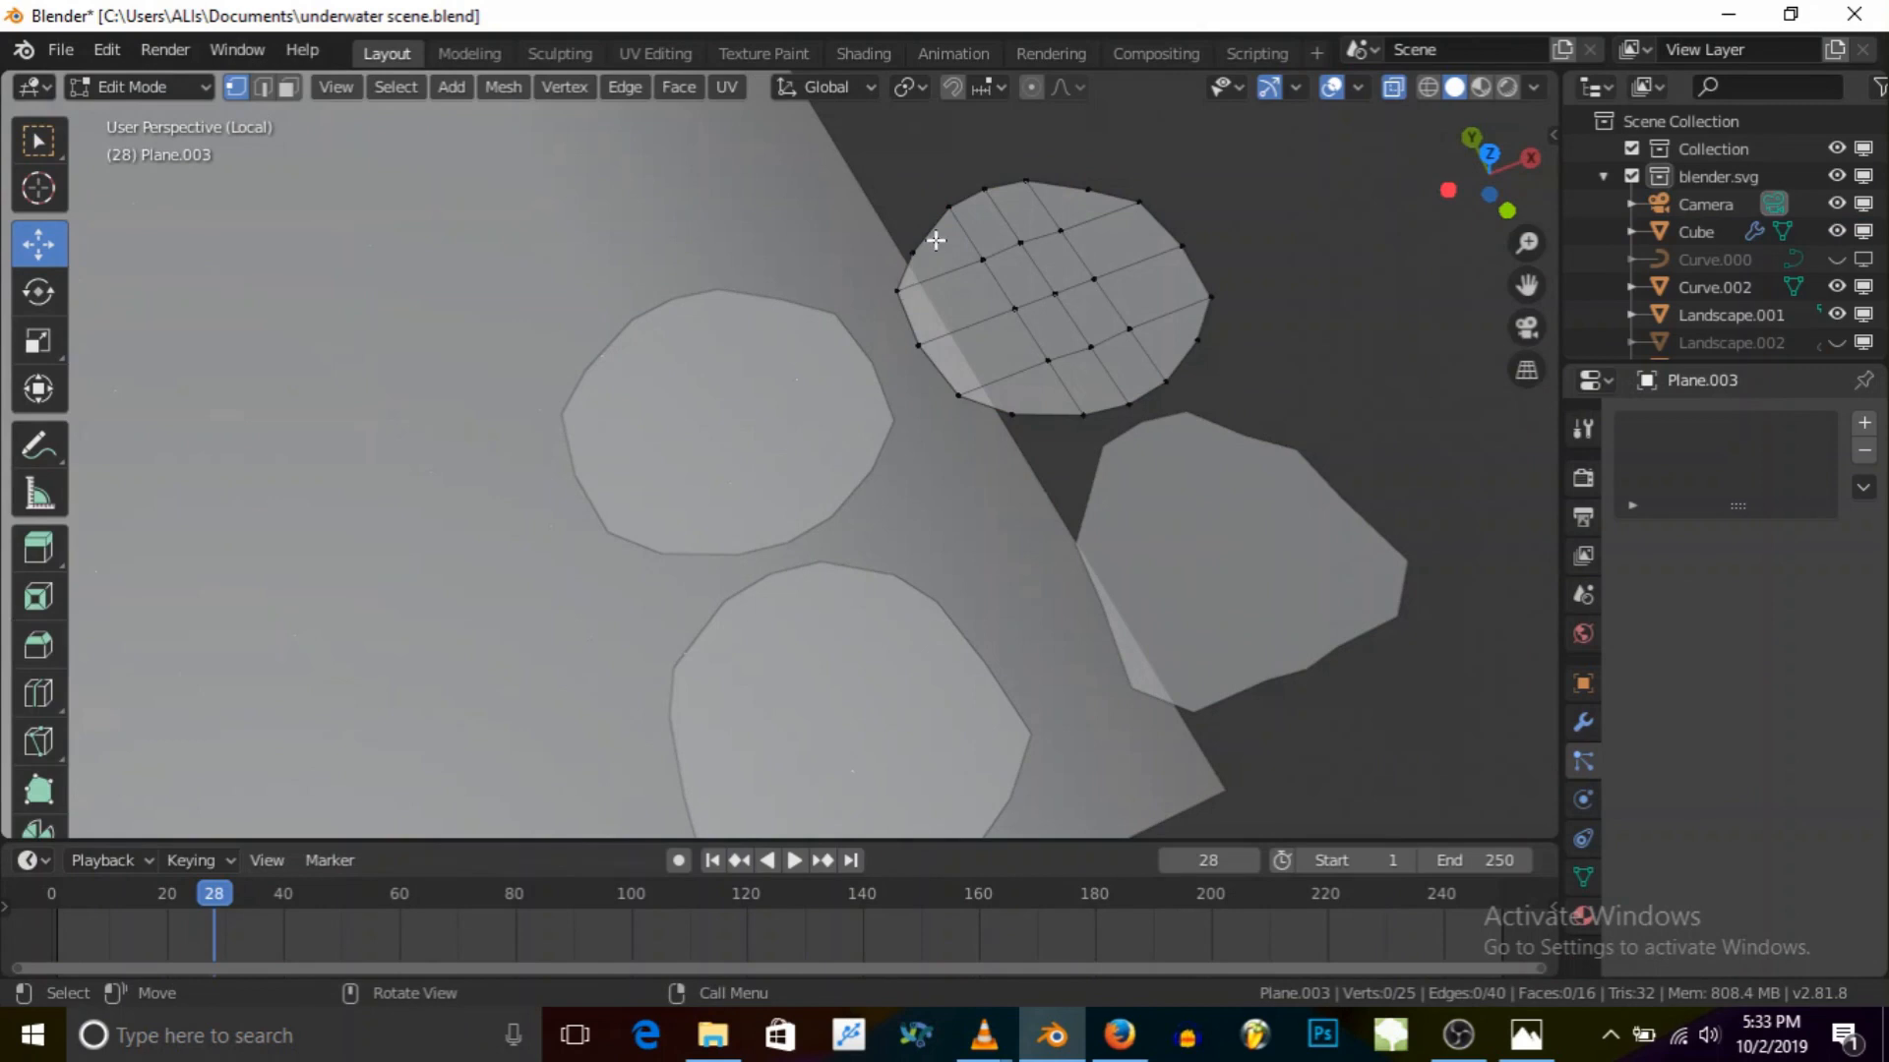
click(949, 204)
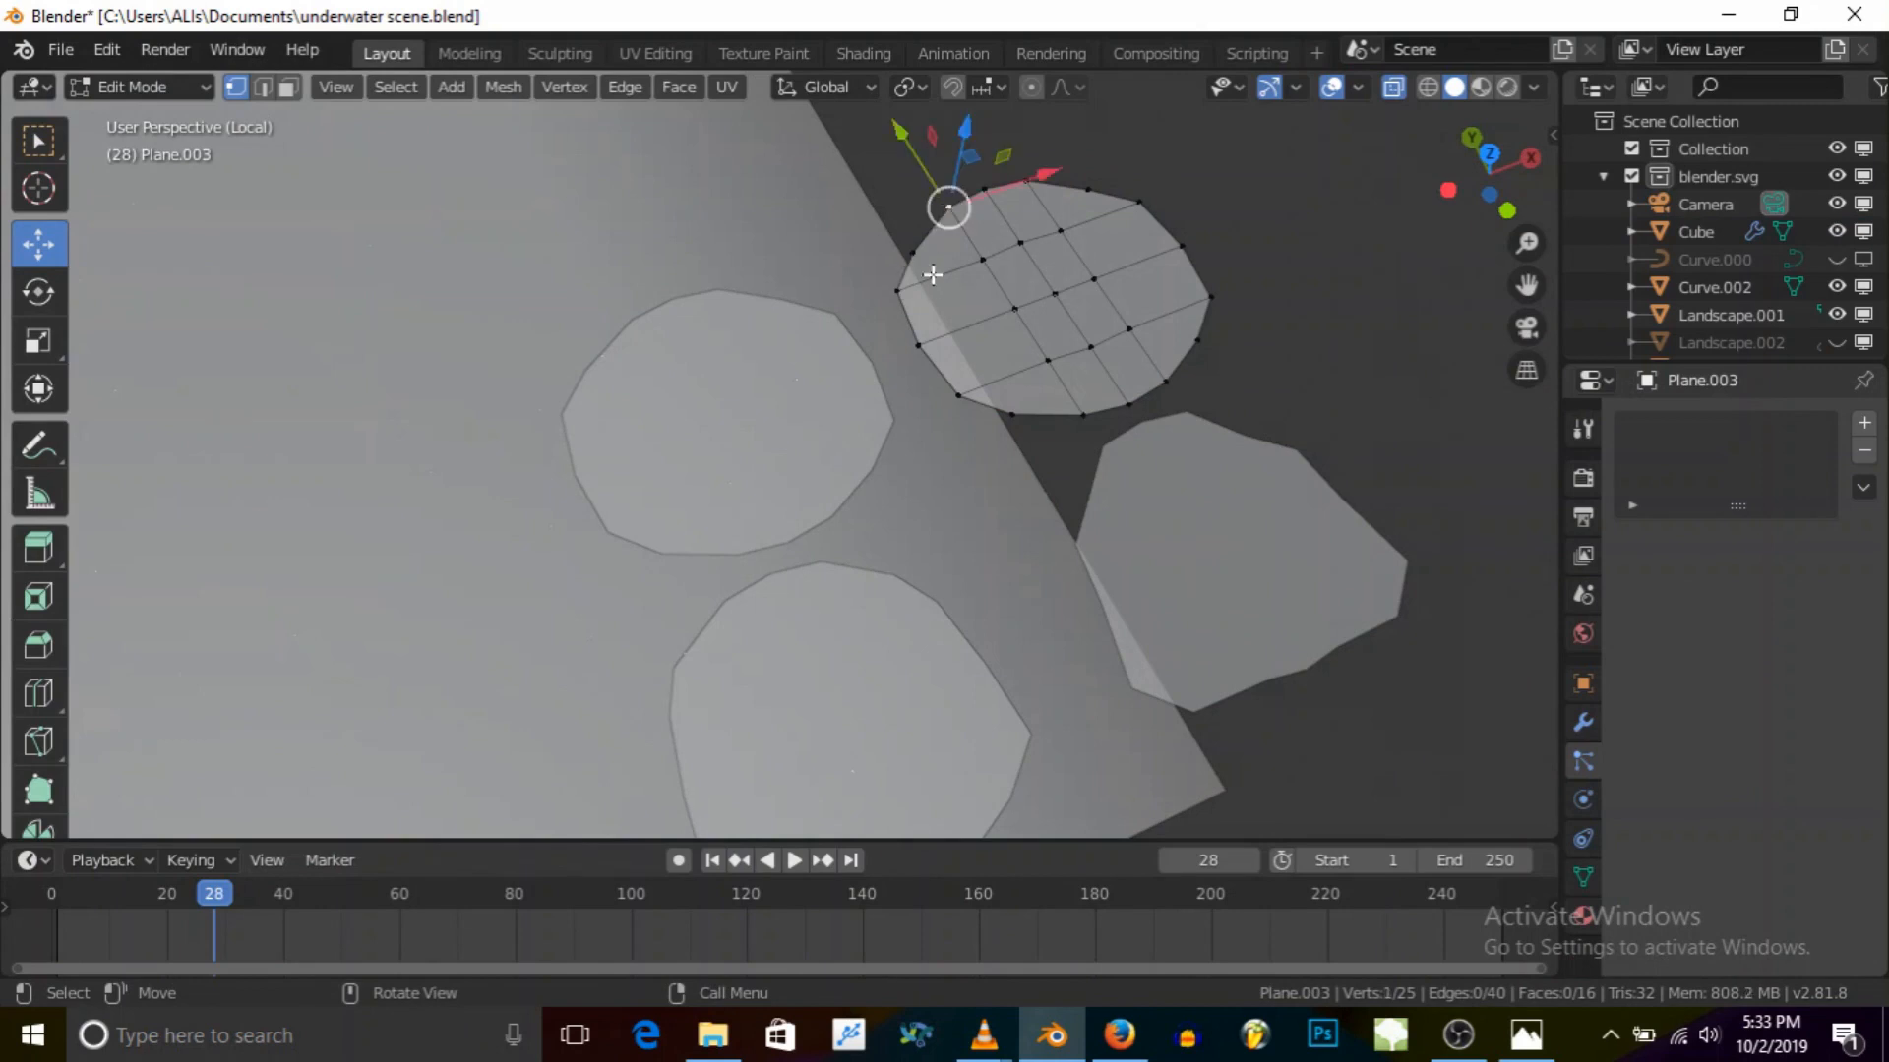
click(1139, 202)
shift+click(1179, 246)
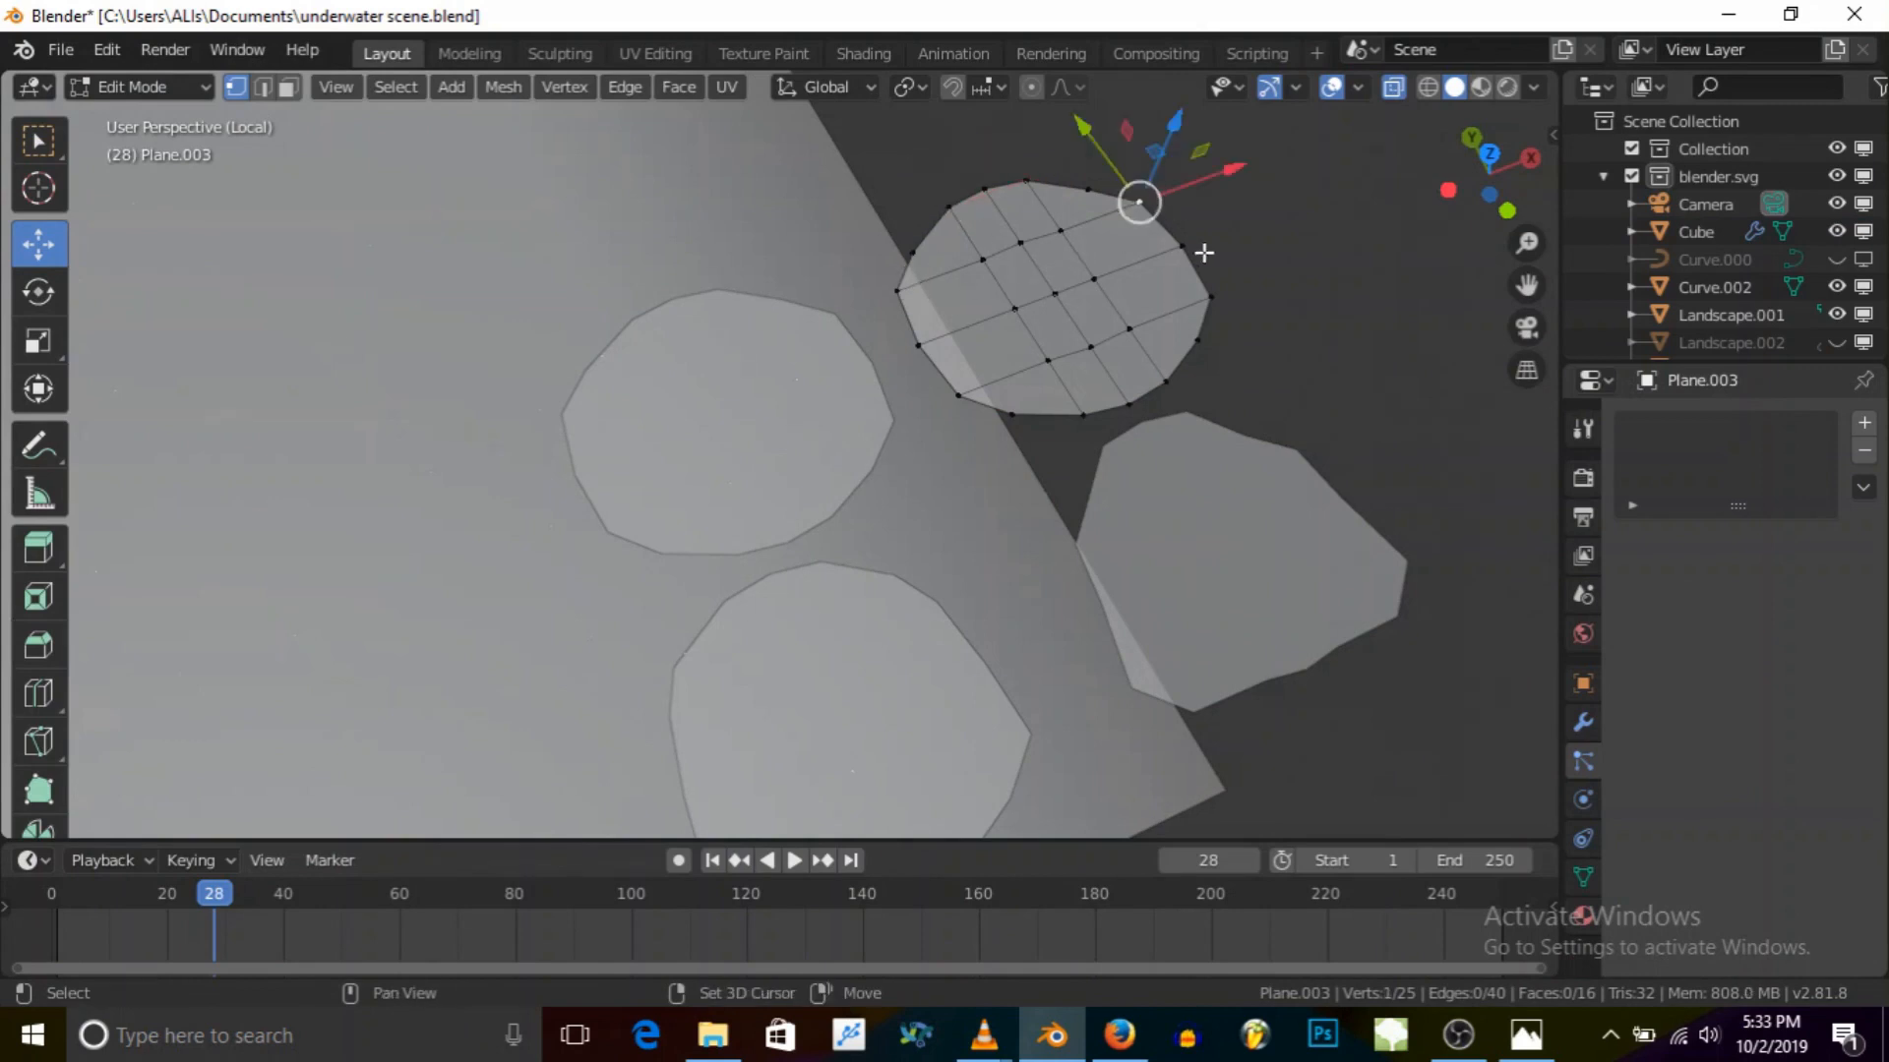
shift+click(1210, 297)
shift+click(897, 292)
shift+click(918, 345)
shift+click(957, 394)
shift+click(1000, 416)
shift+click(895, 290)
key(s)
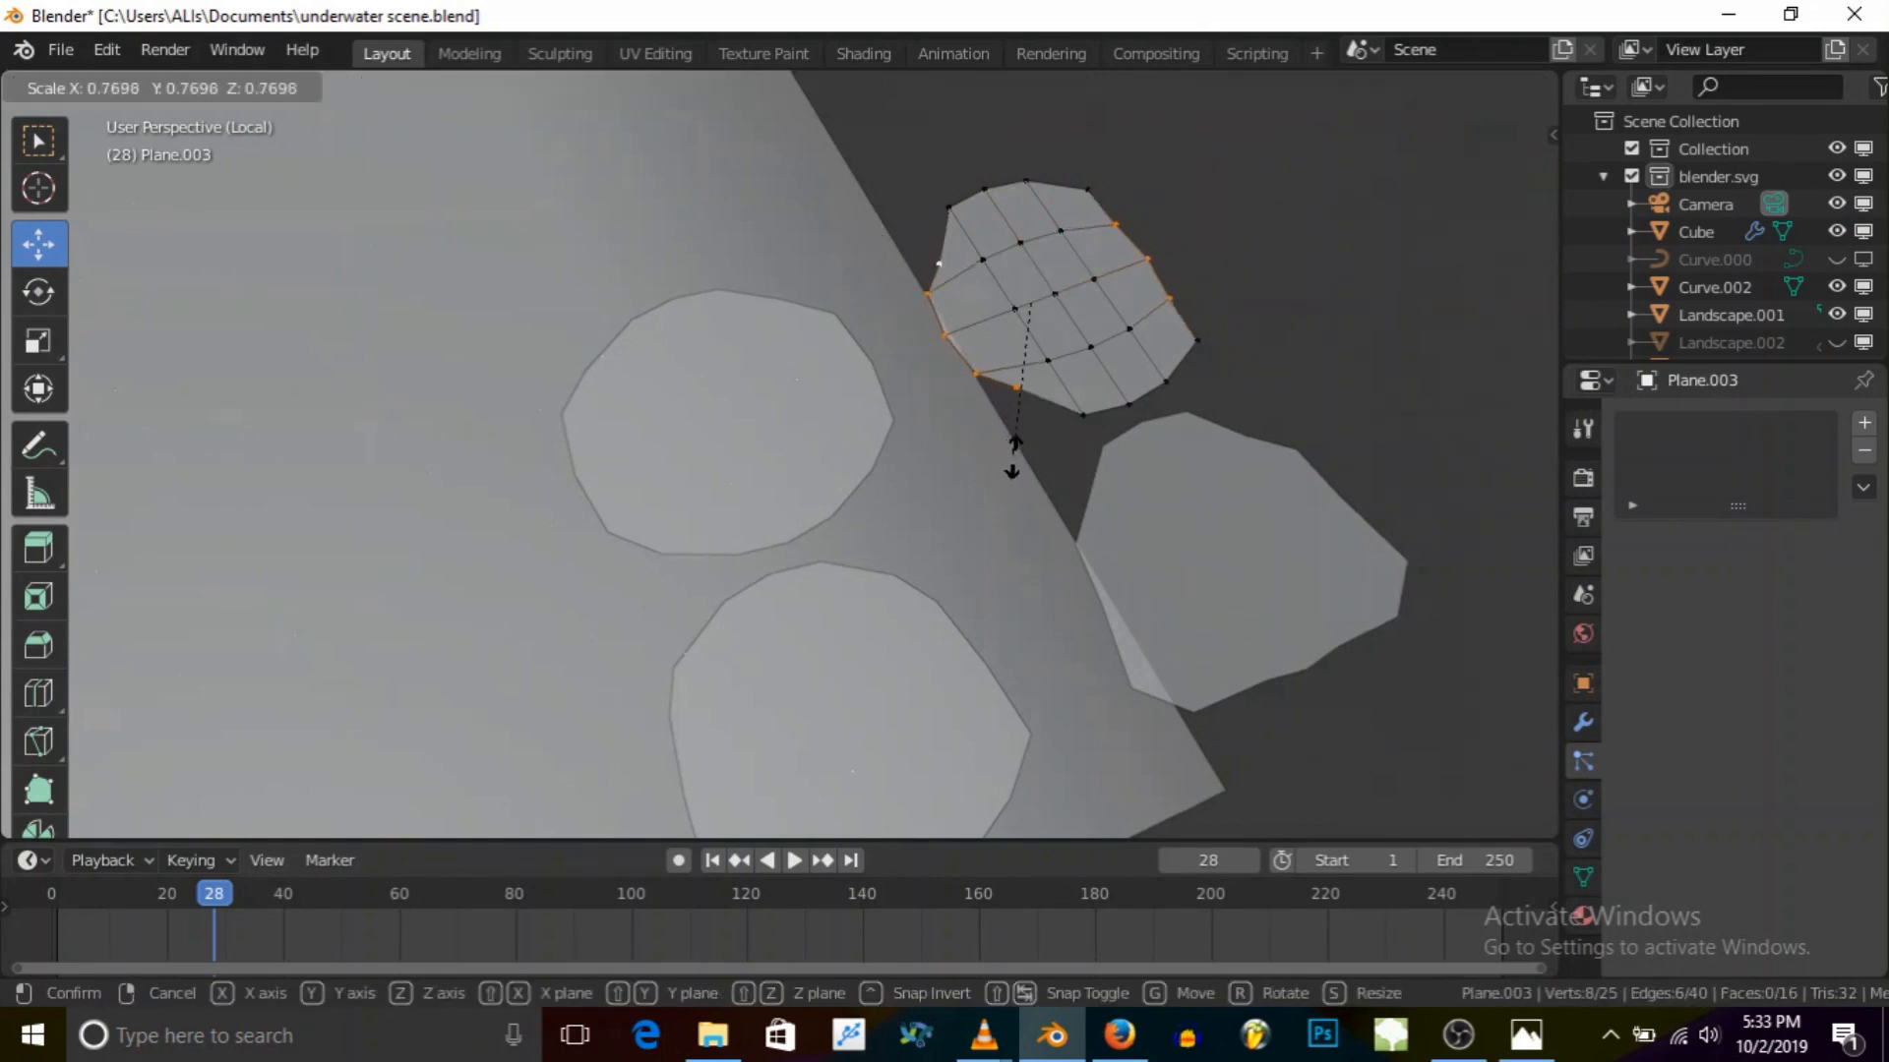
click(1012, 454)
mouse_move(1012, 454)
middle_down()
mouse_move(994, 469)
mouse_move(999, 408)
mouse_move(1005, 423)
middle_up()
scroll(1004, 432, down, 4)
click(151, 89)
click(157, 116)
middle_drag(630, 325, 661, 232)
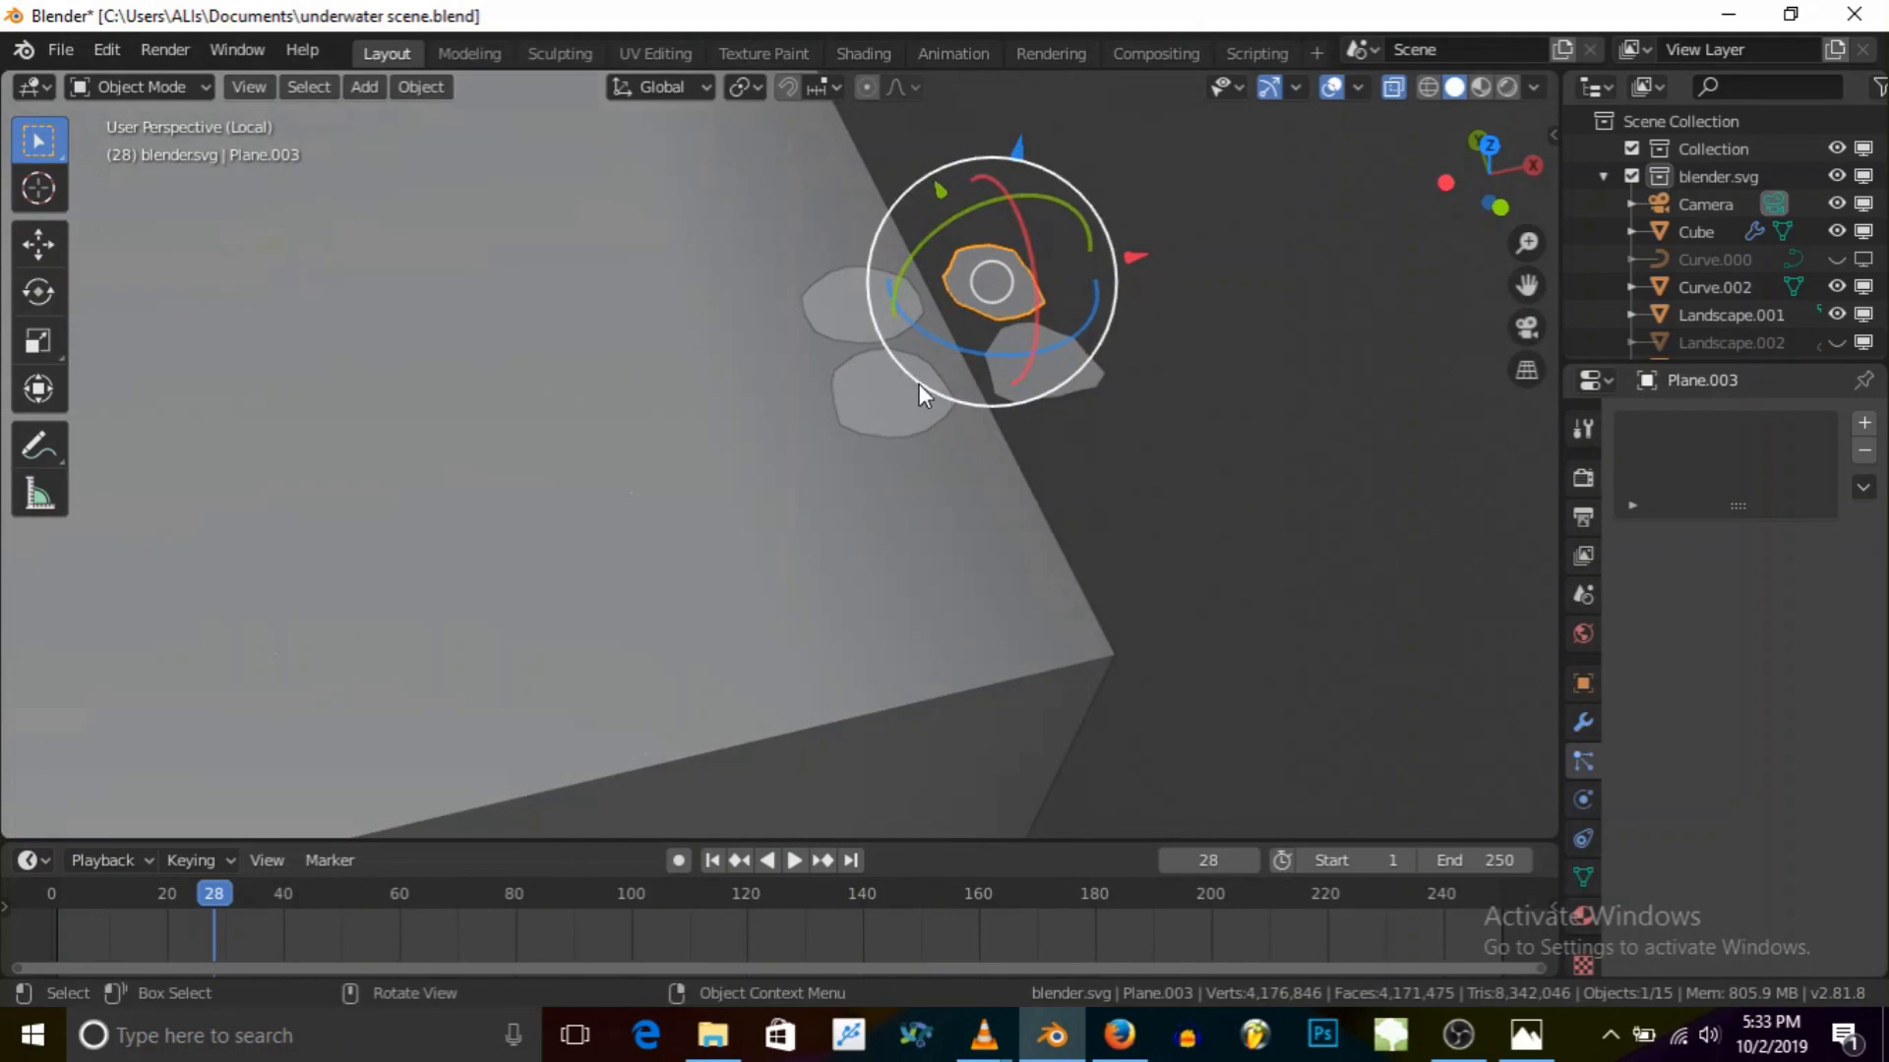
drag(913, 382, 871, 409)
middle_drag(822, 421, 922, 268)
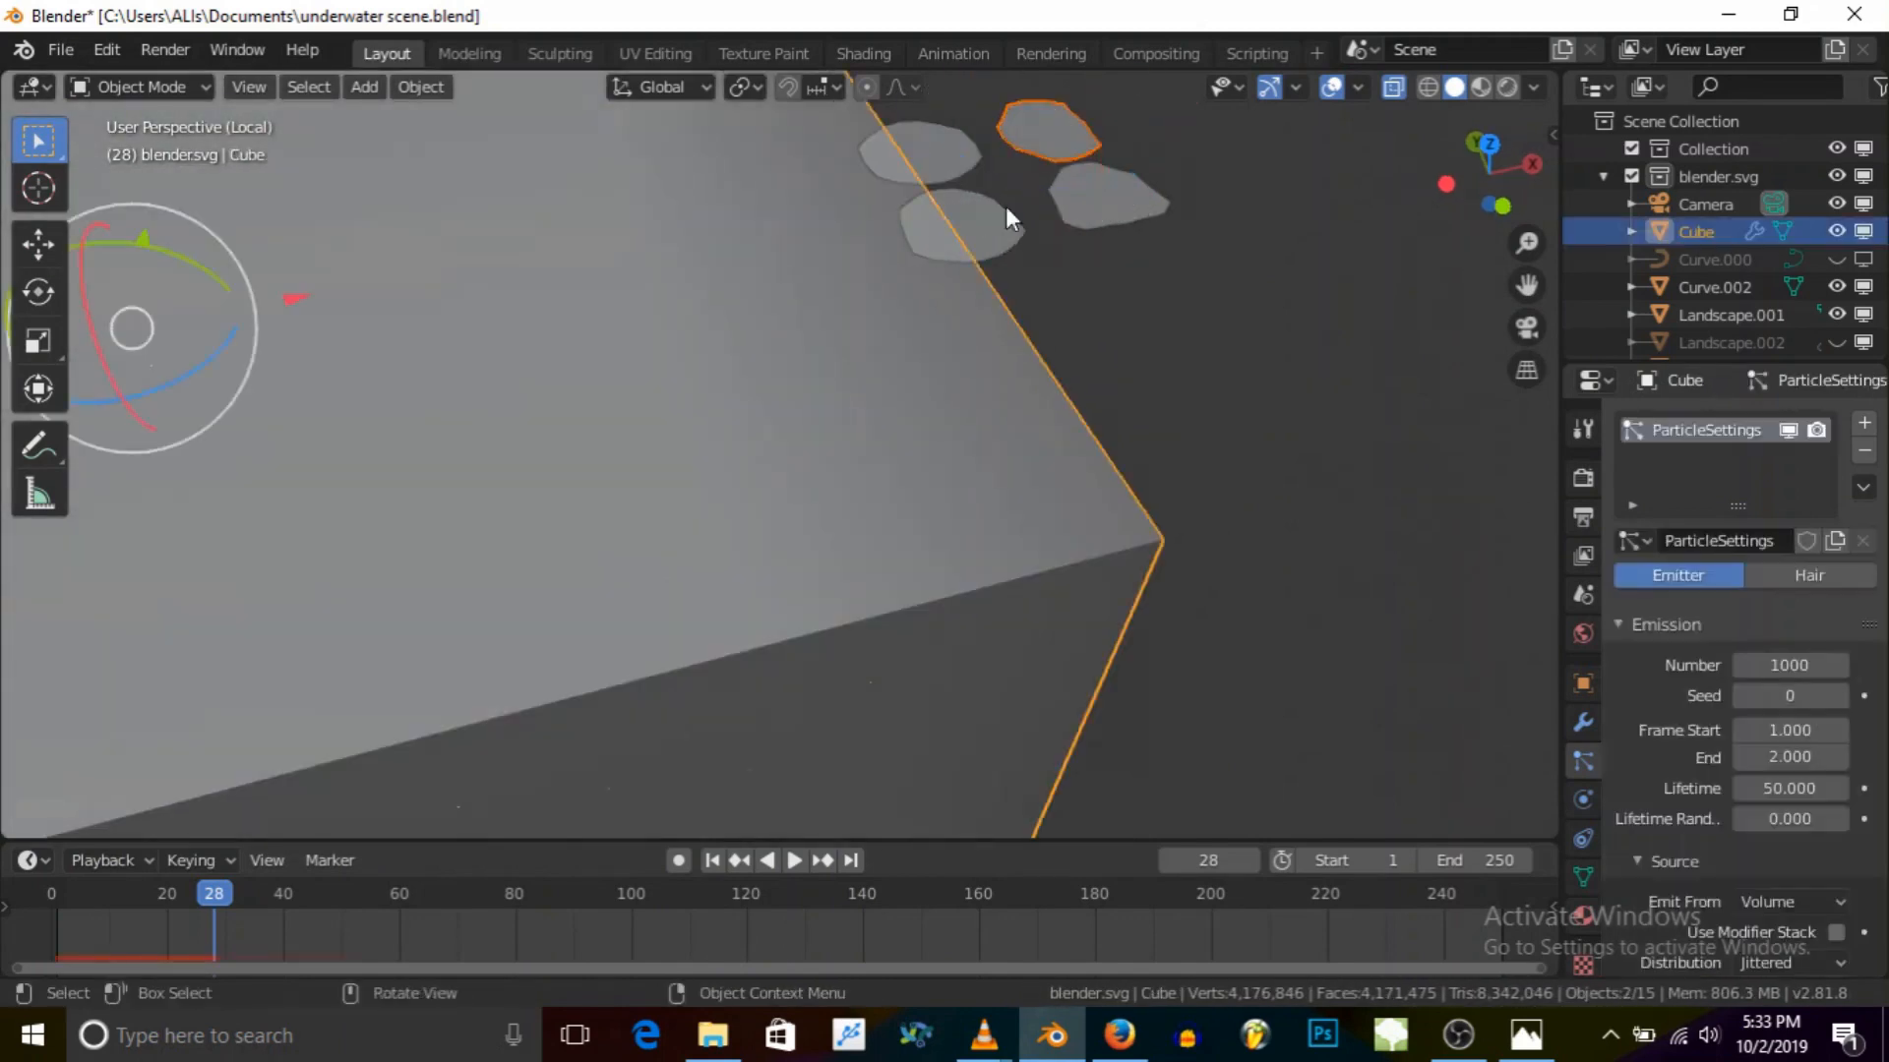
click(1060, 201)
shift+click(897, 196)
shift+click(921, 230)
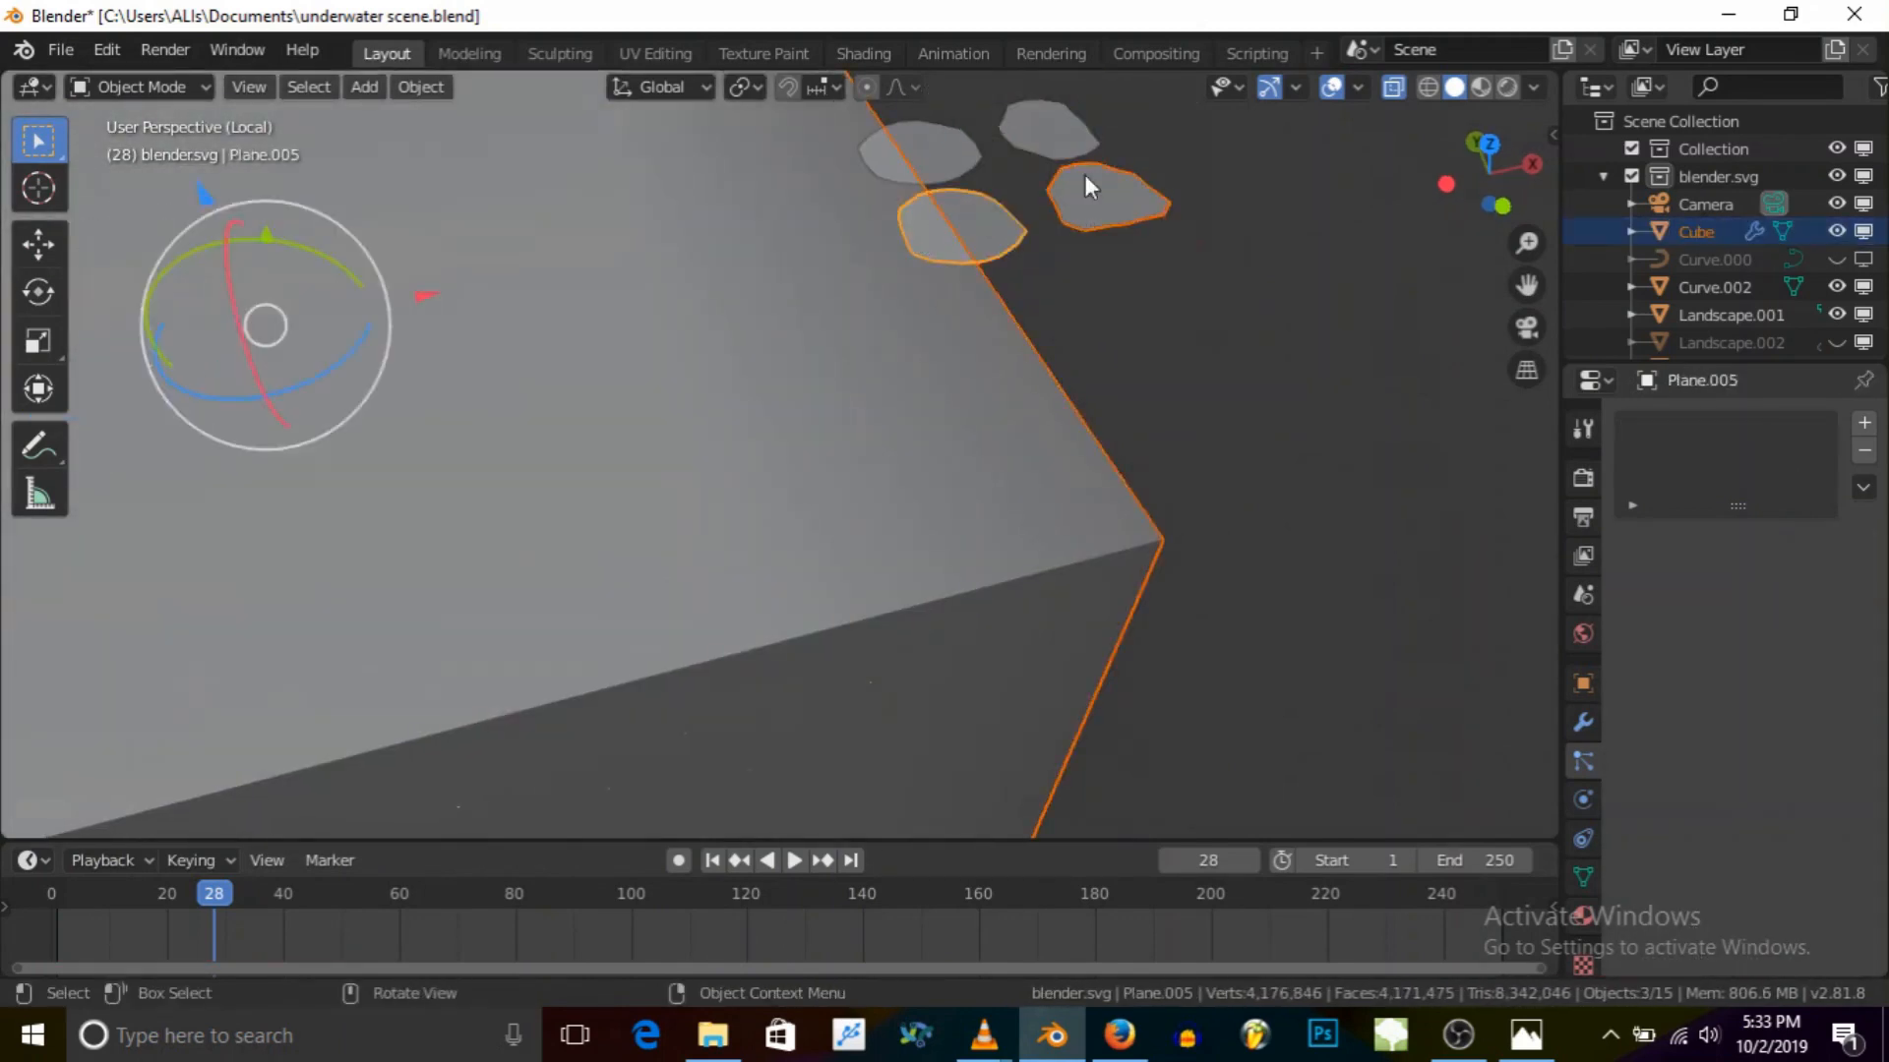
scroll(1121, 169, up, 6)
click(1080, 205)
shift+click(950, 144)
shift+click(604, 156)
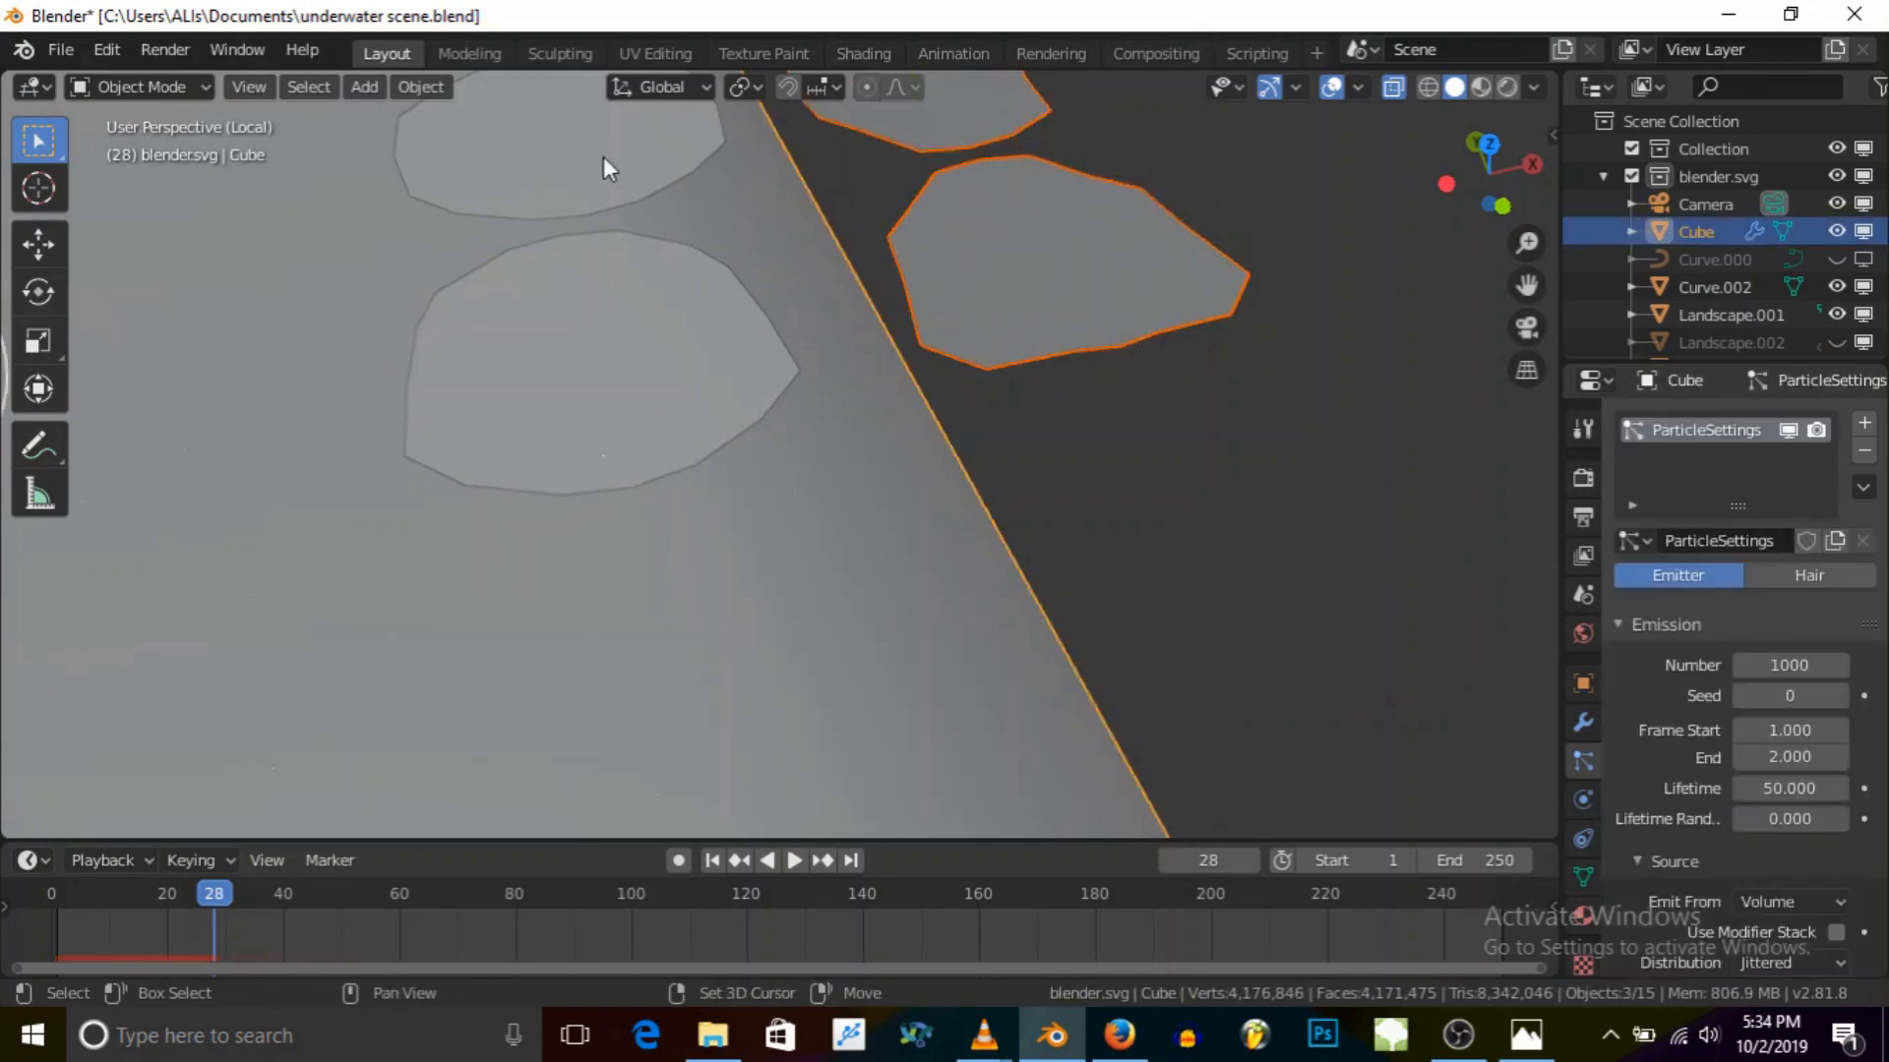
Step: Select all four rounded planes and group them into a new collection named paeticles
click(610, 286)
scroll(624, 350, down, 4)
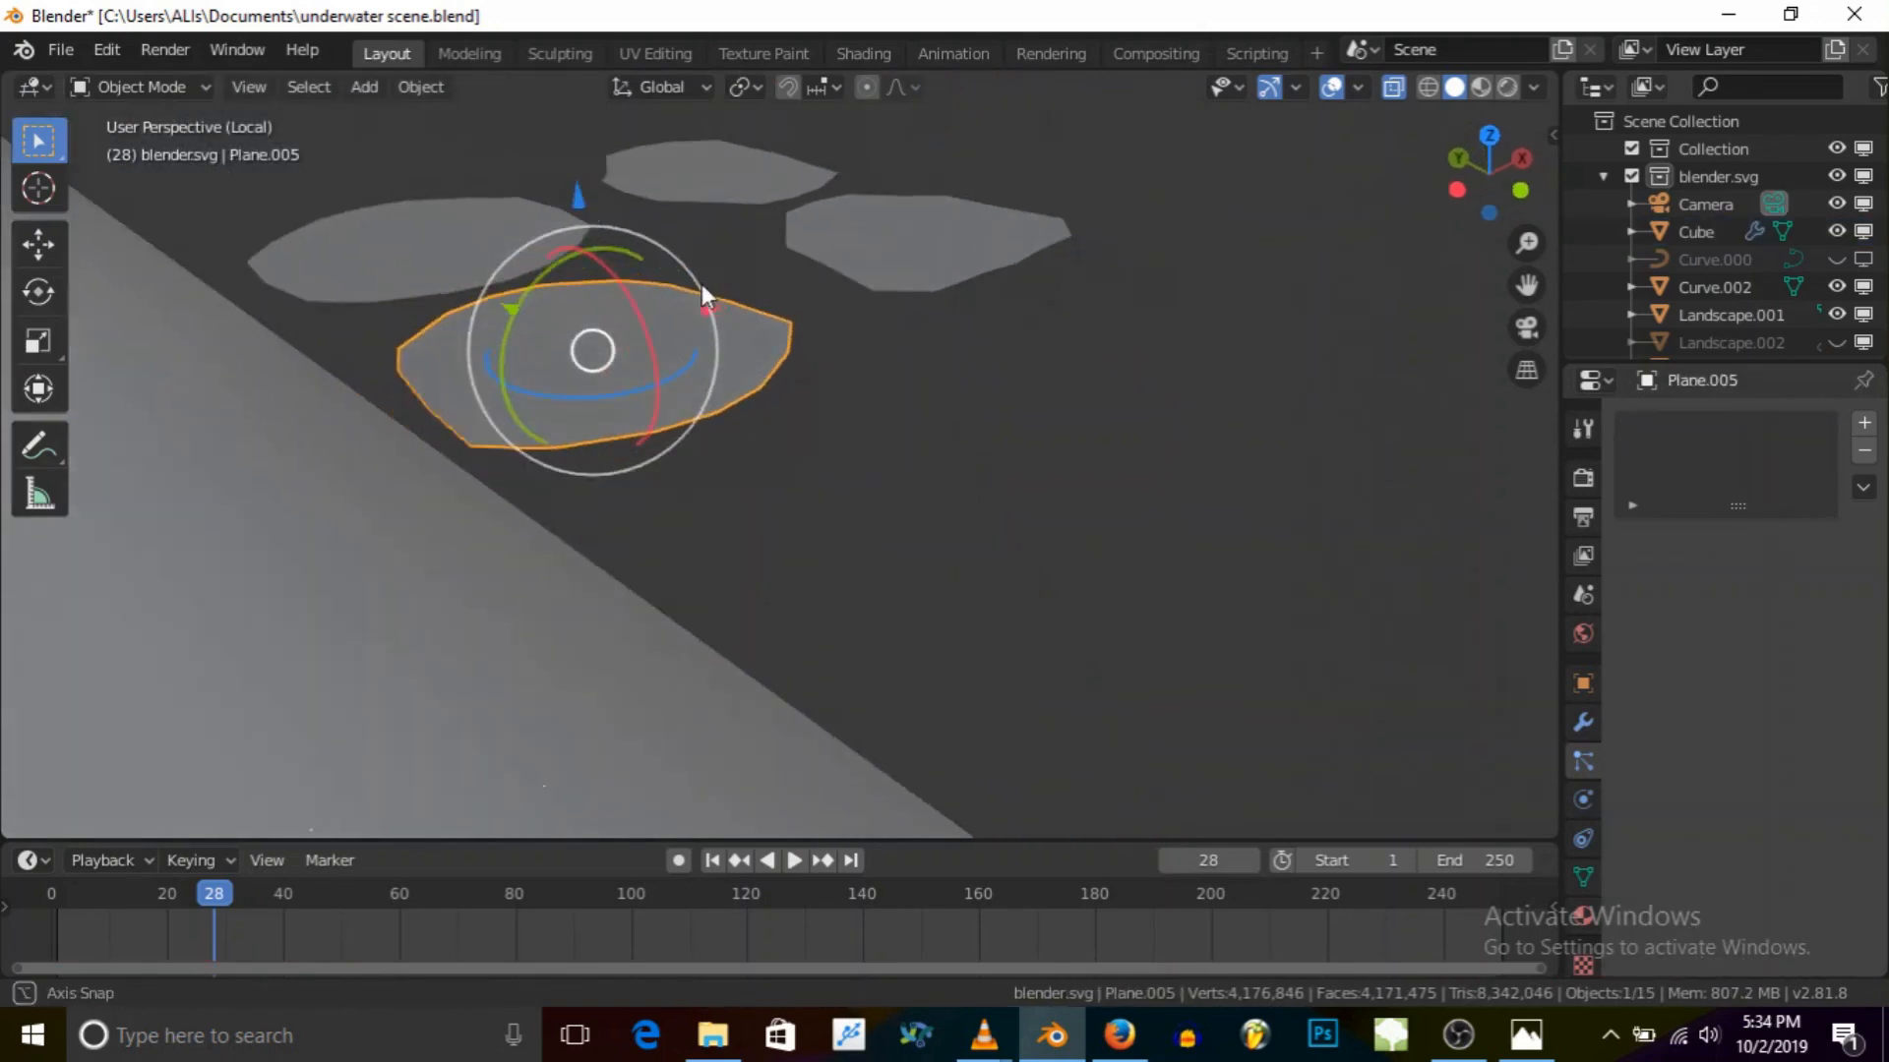
shift+click(356, 207)
shift+click(704, 165)
shift+click(871, 245)
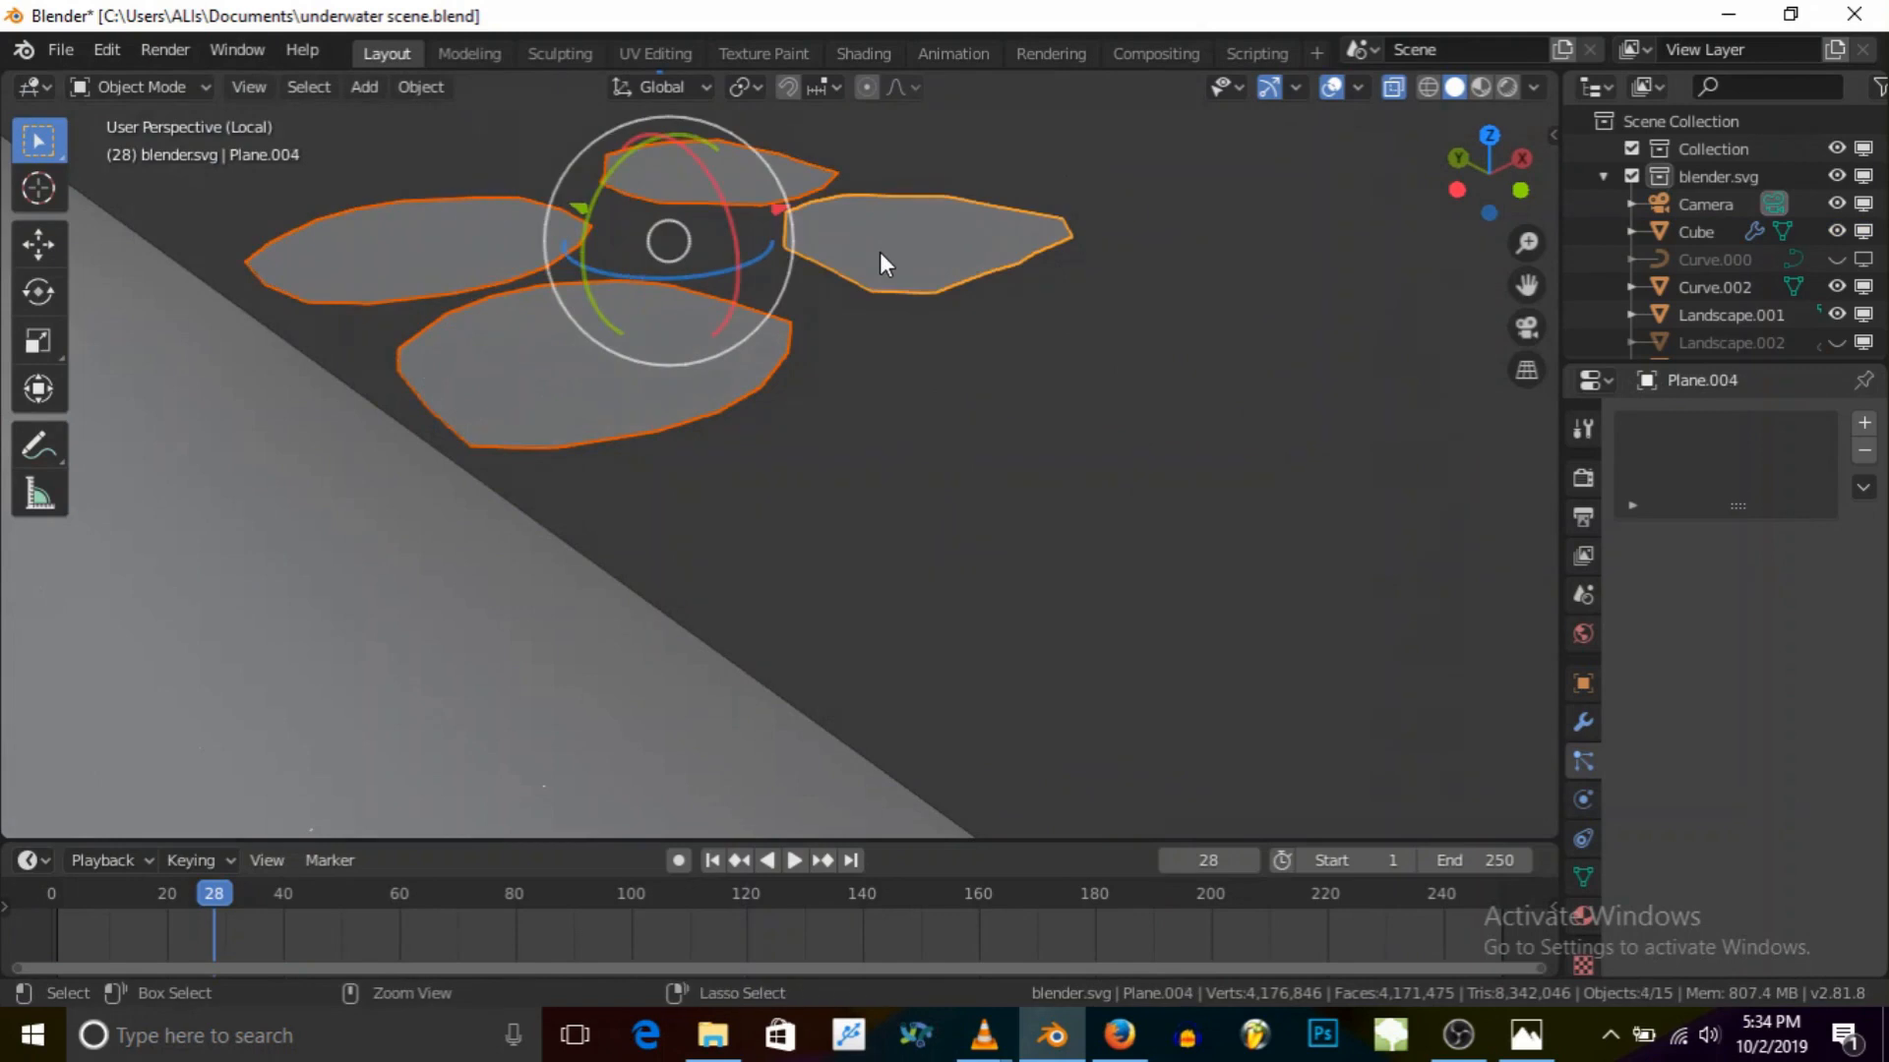
key(ctrl+g)
scroll(879, 252, down, 5)
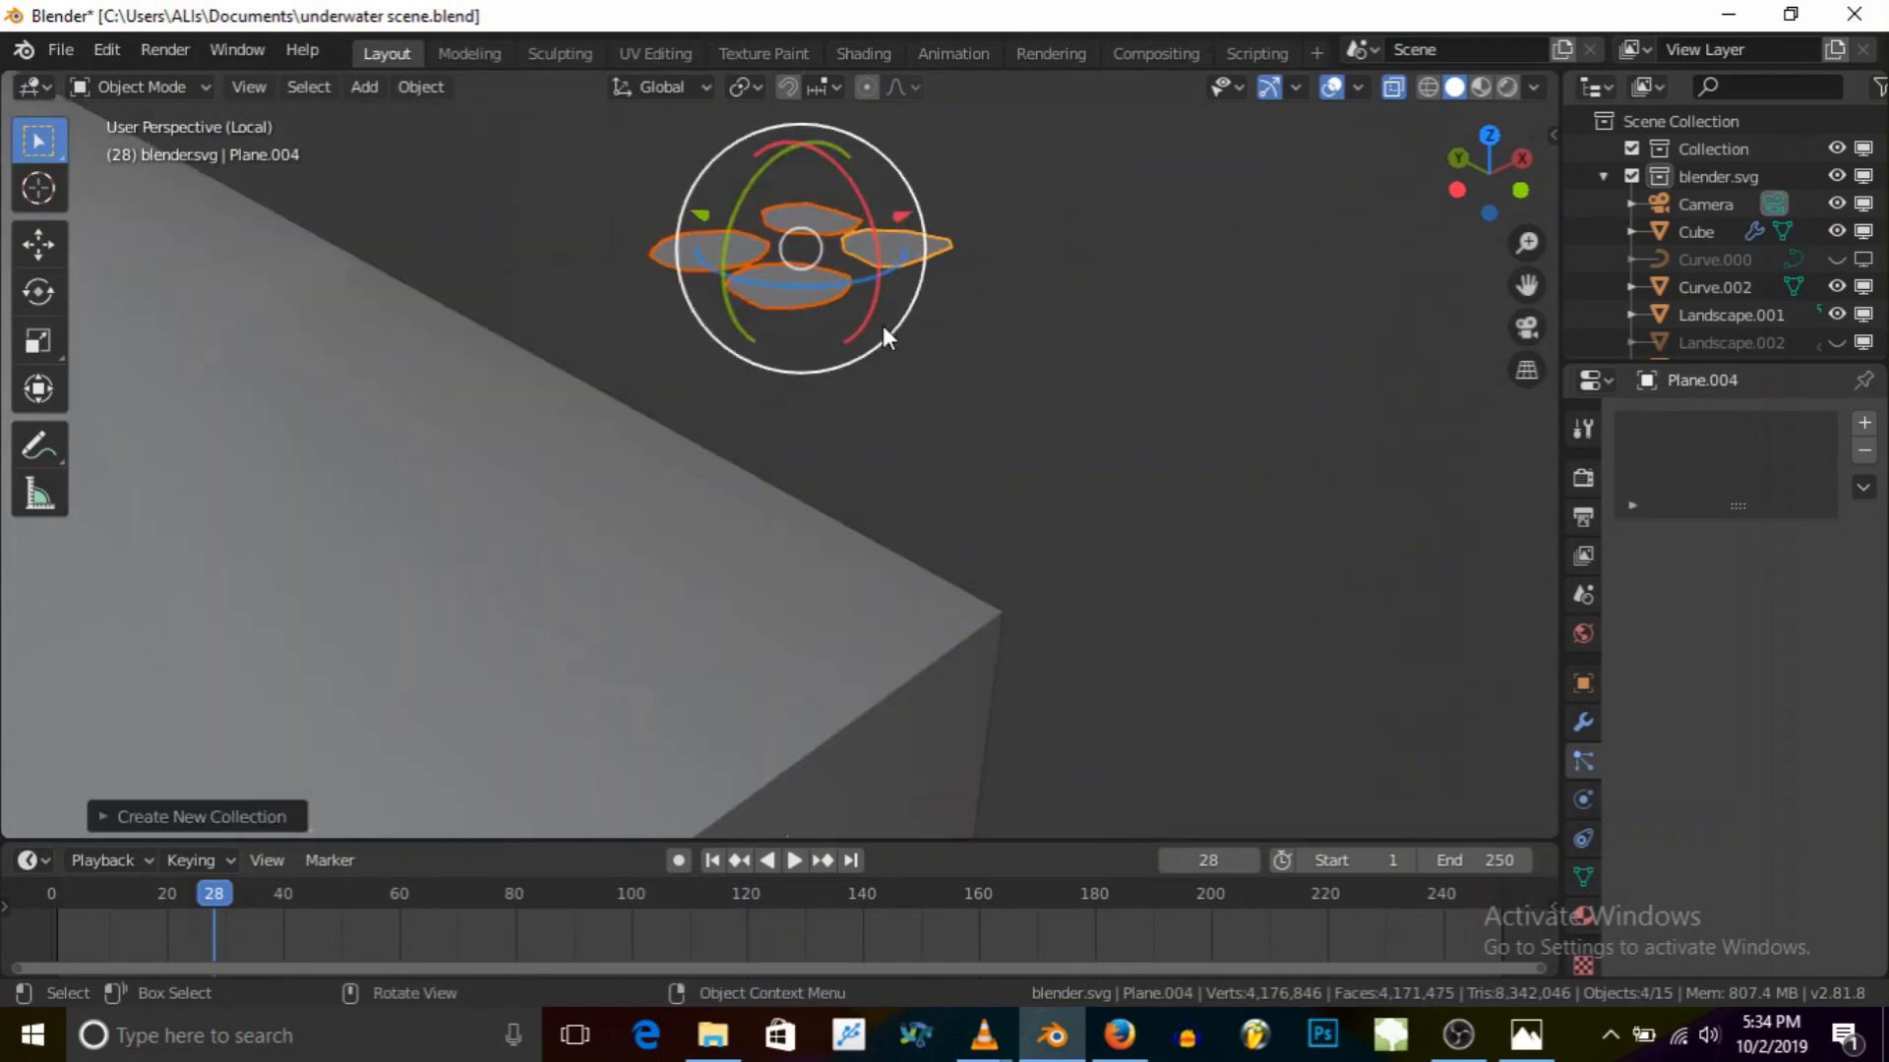
click(112, 816)
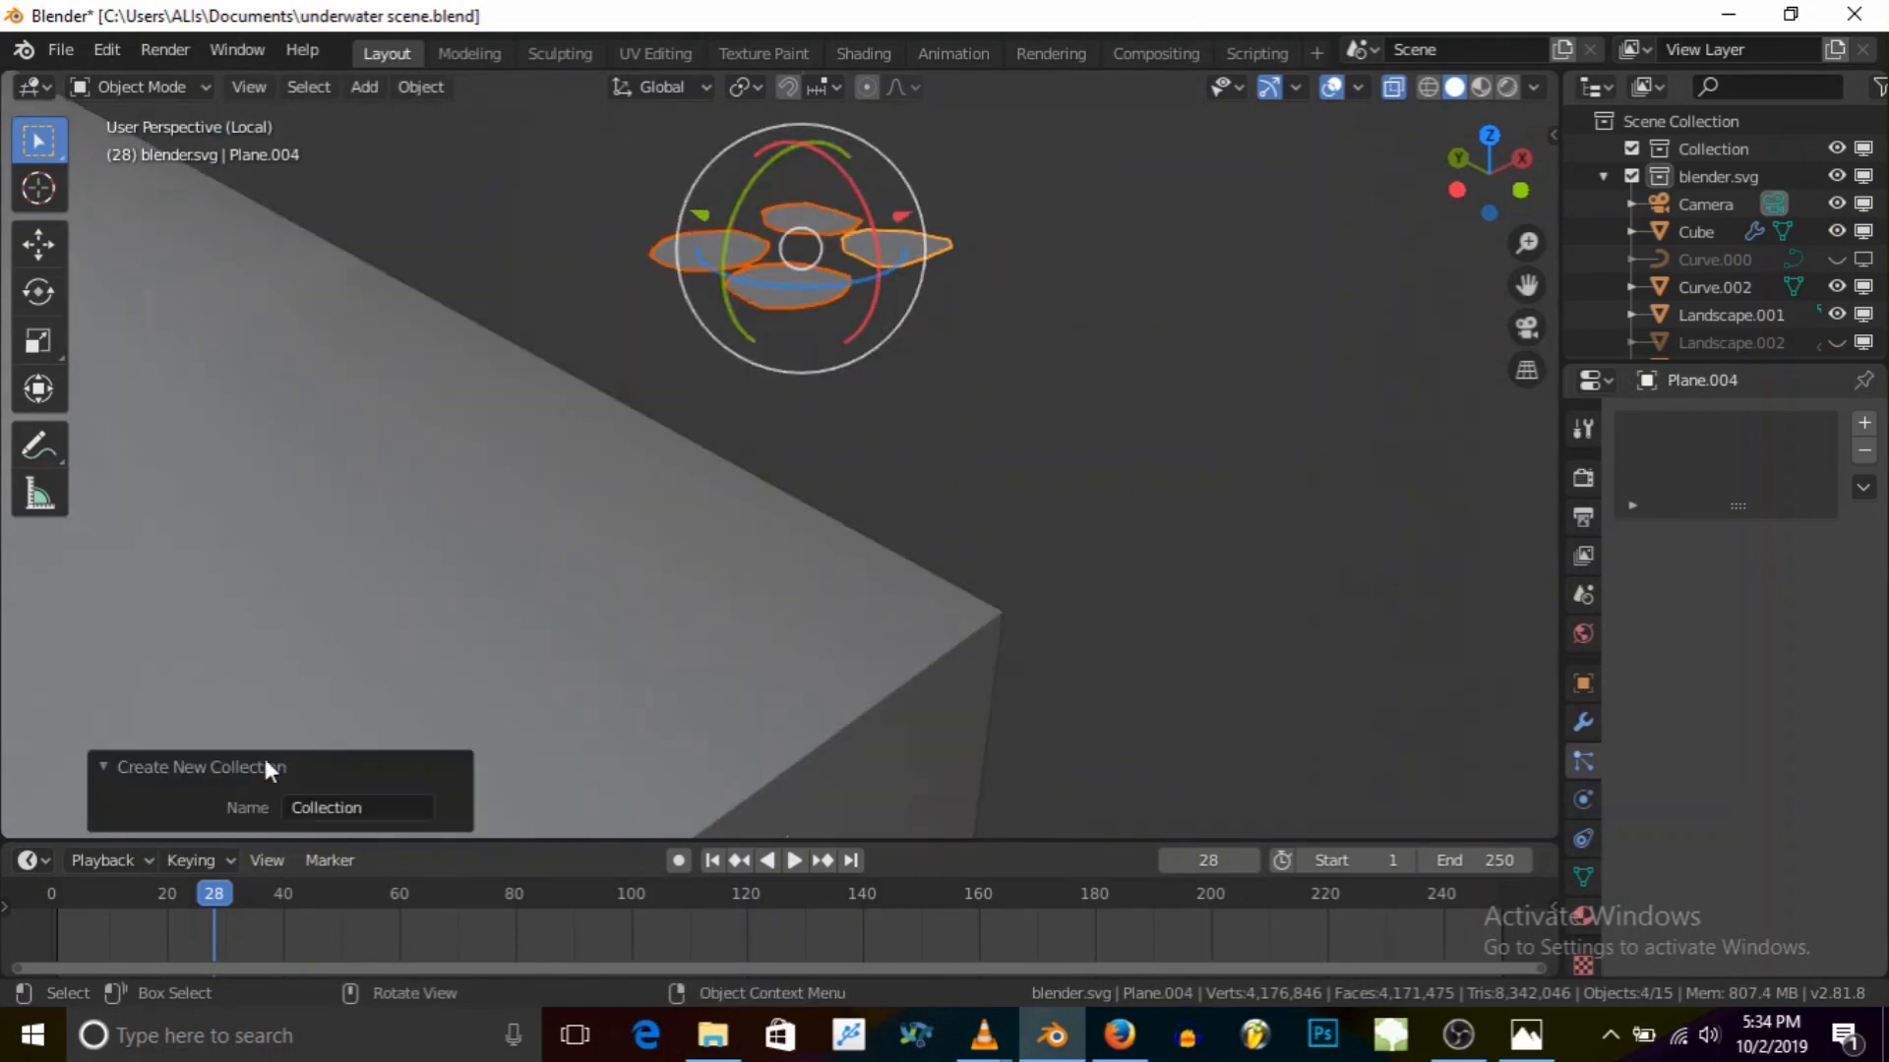
click(363, 805)
text(paeticles)
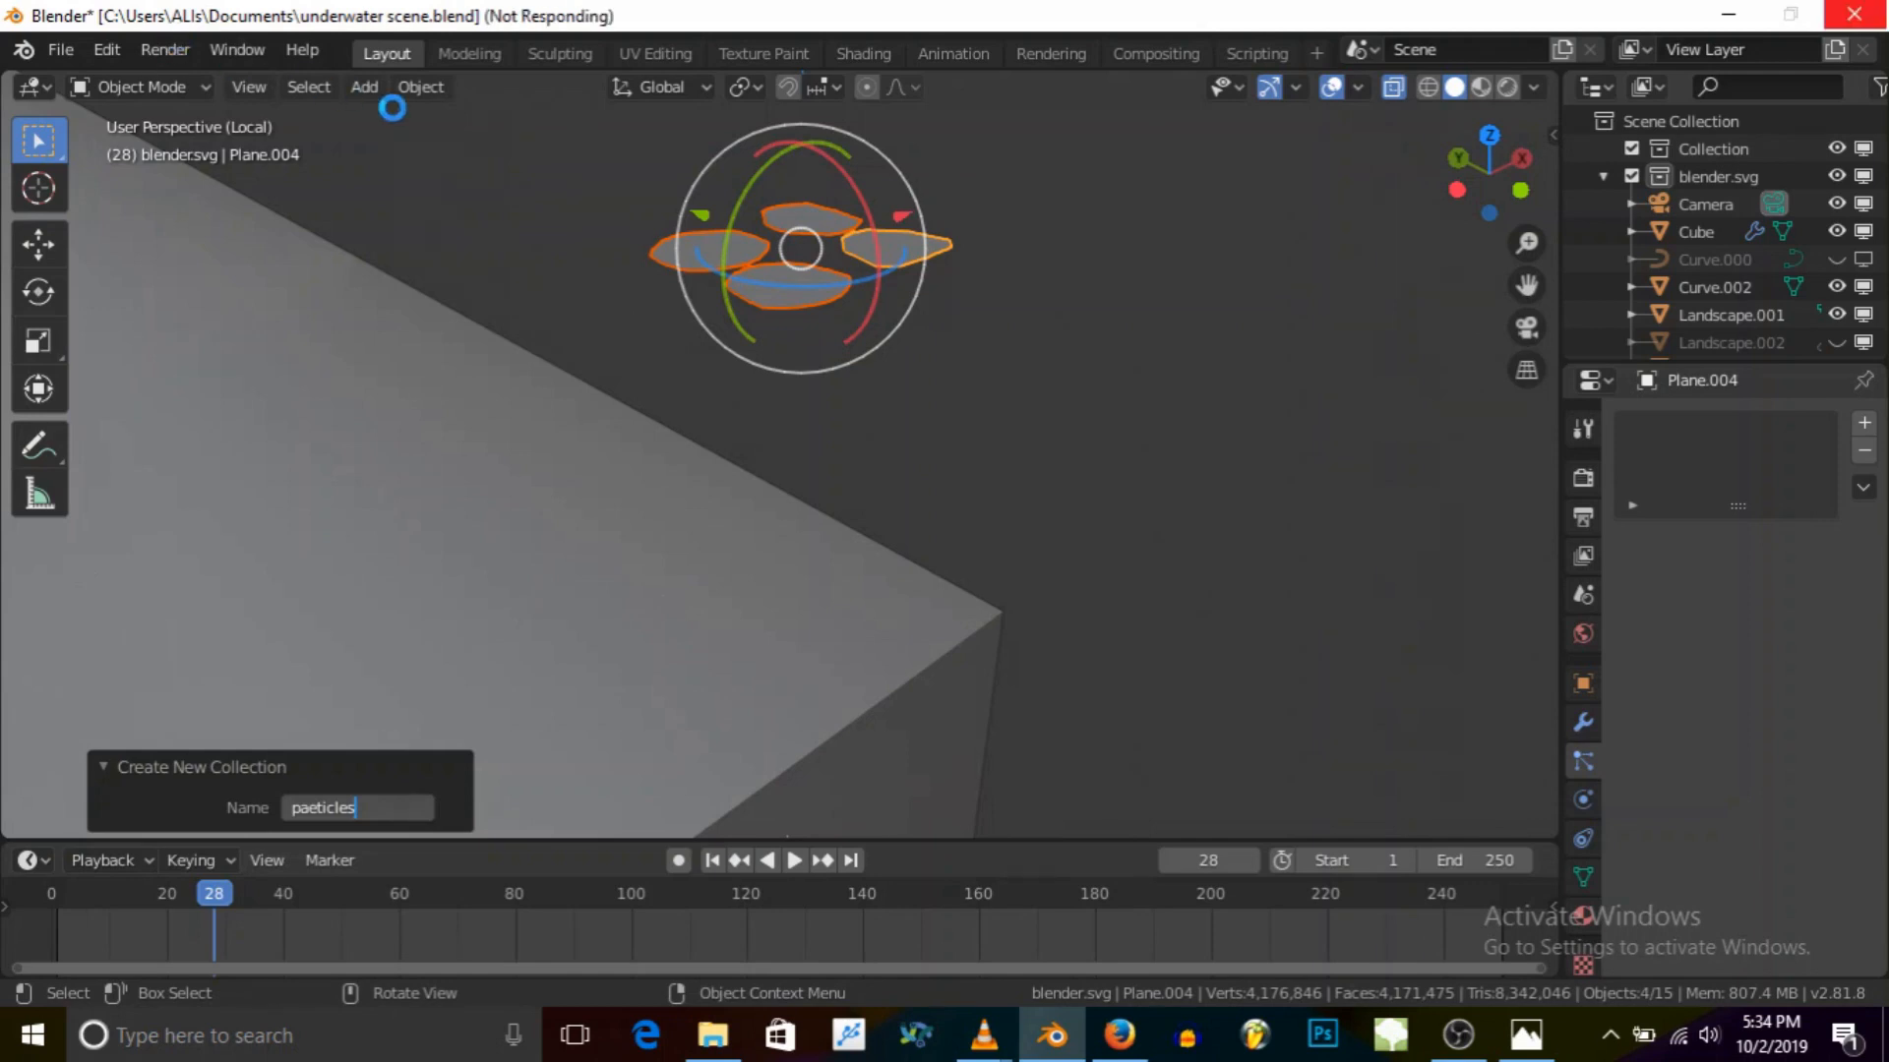
Step: Set the cube's particle system to render as Collection, with paeticles as the instance collection
middle_drag(887, 364, 805, 321)
click(539, 485)
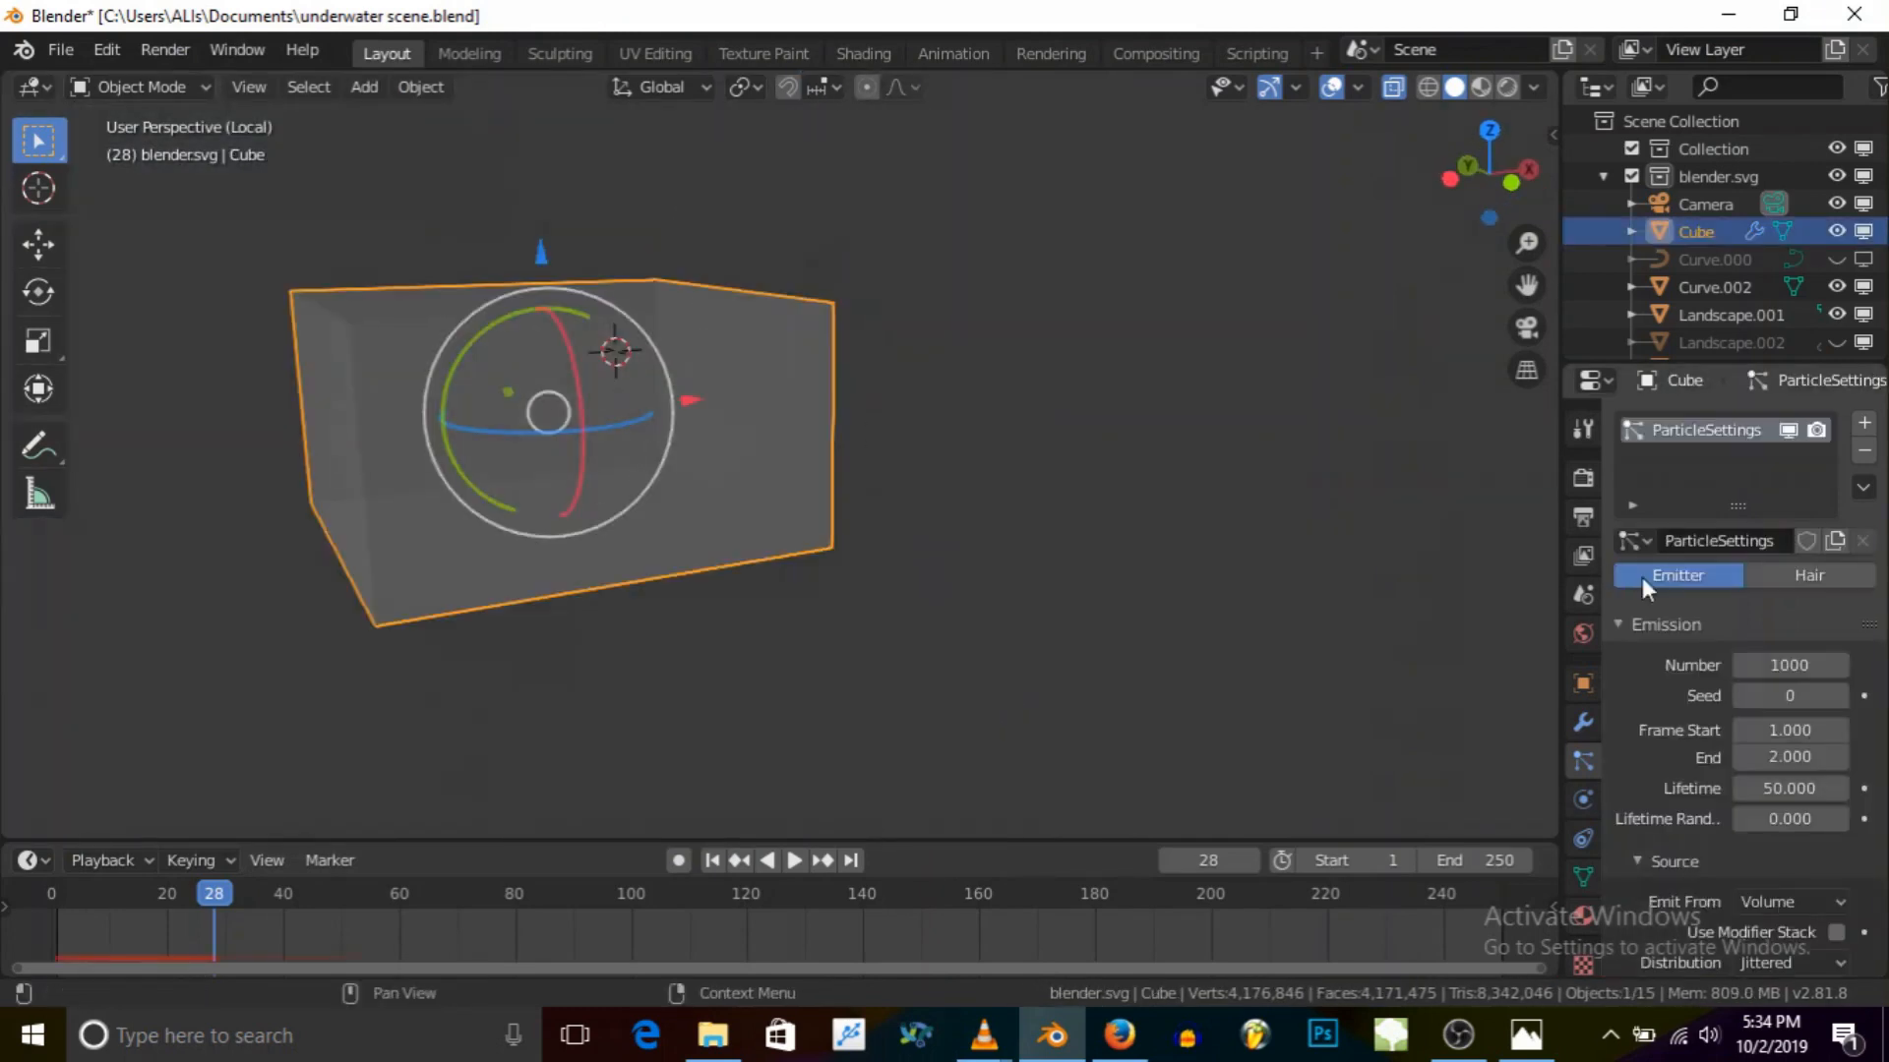
scroll(1761, 689, down, 6)
scroll(1637, 806, down, 3)
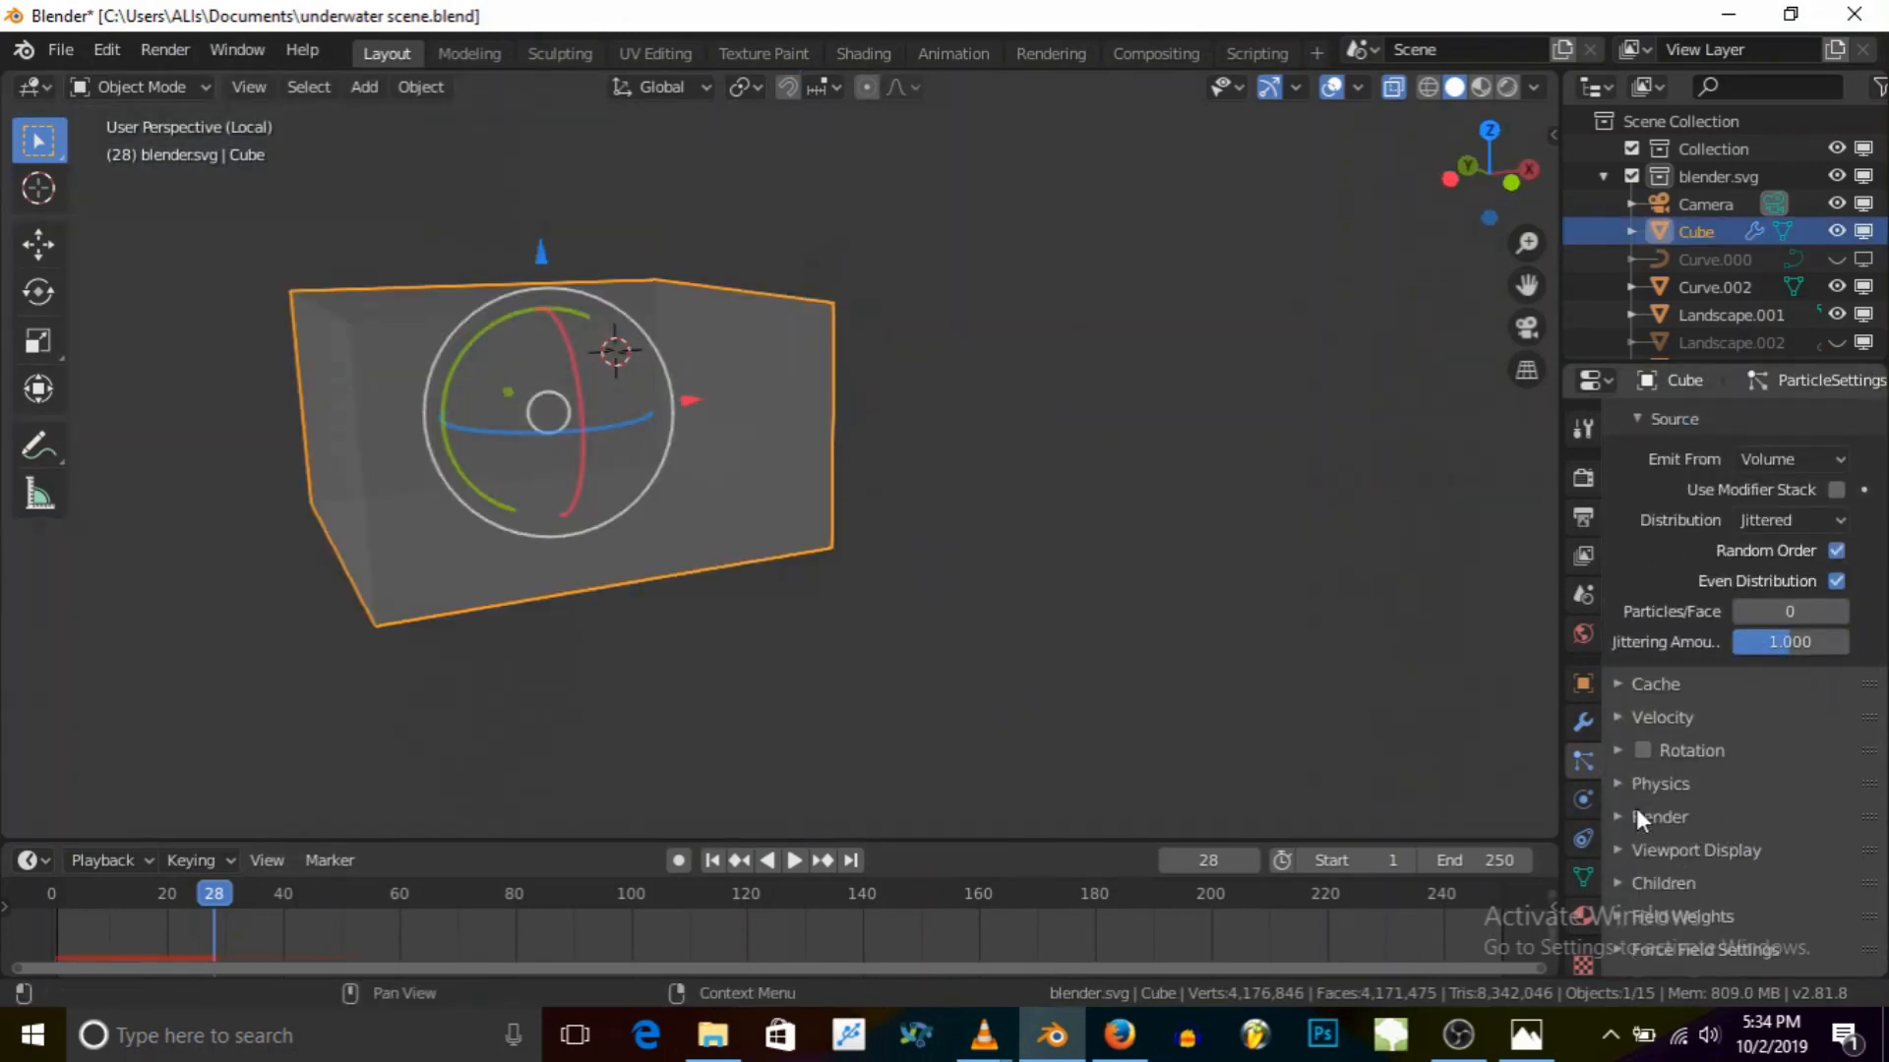
click(1661, 812)
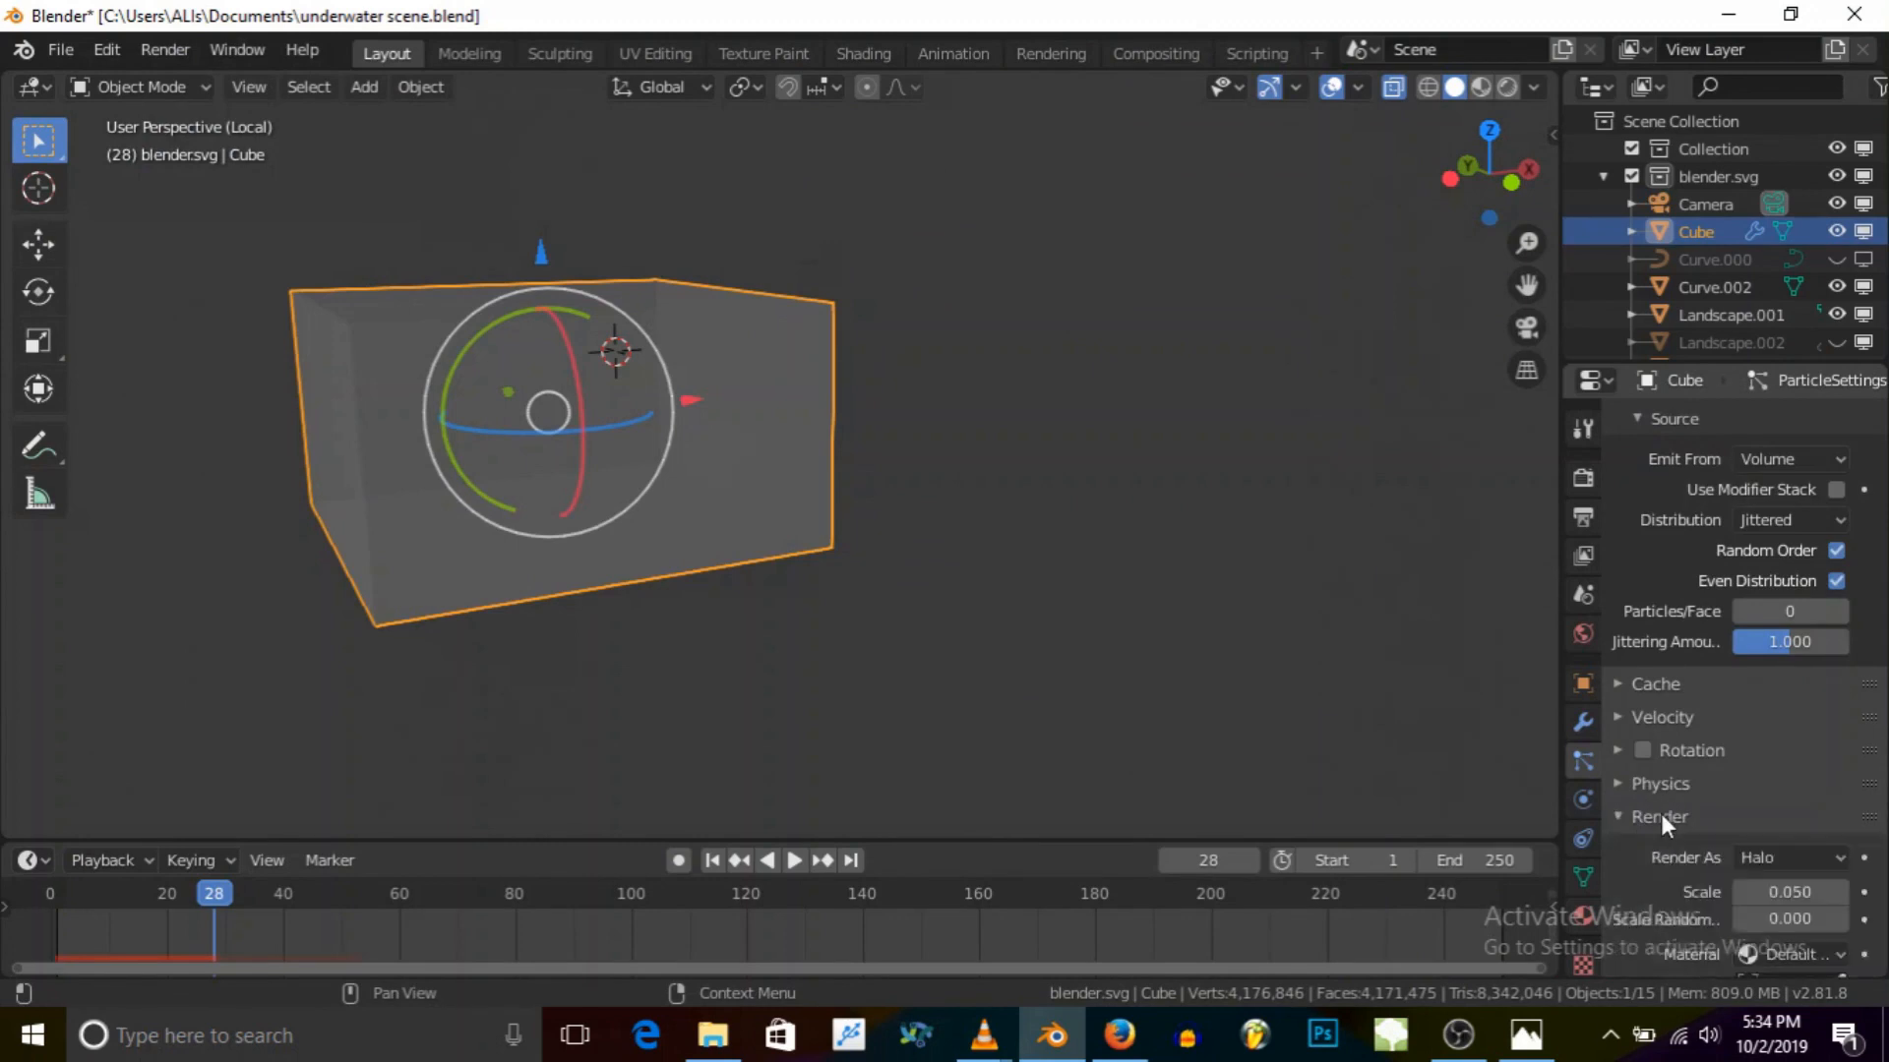
scroll(1660, 817, down, 3)
click(1802, 750)
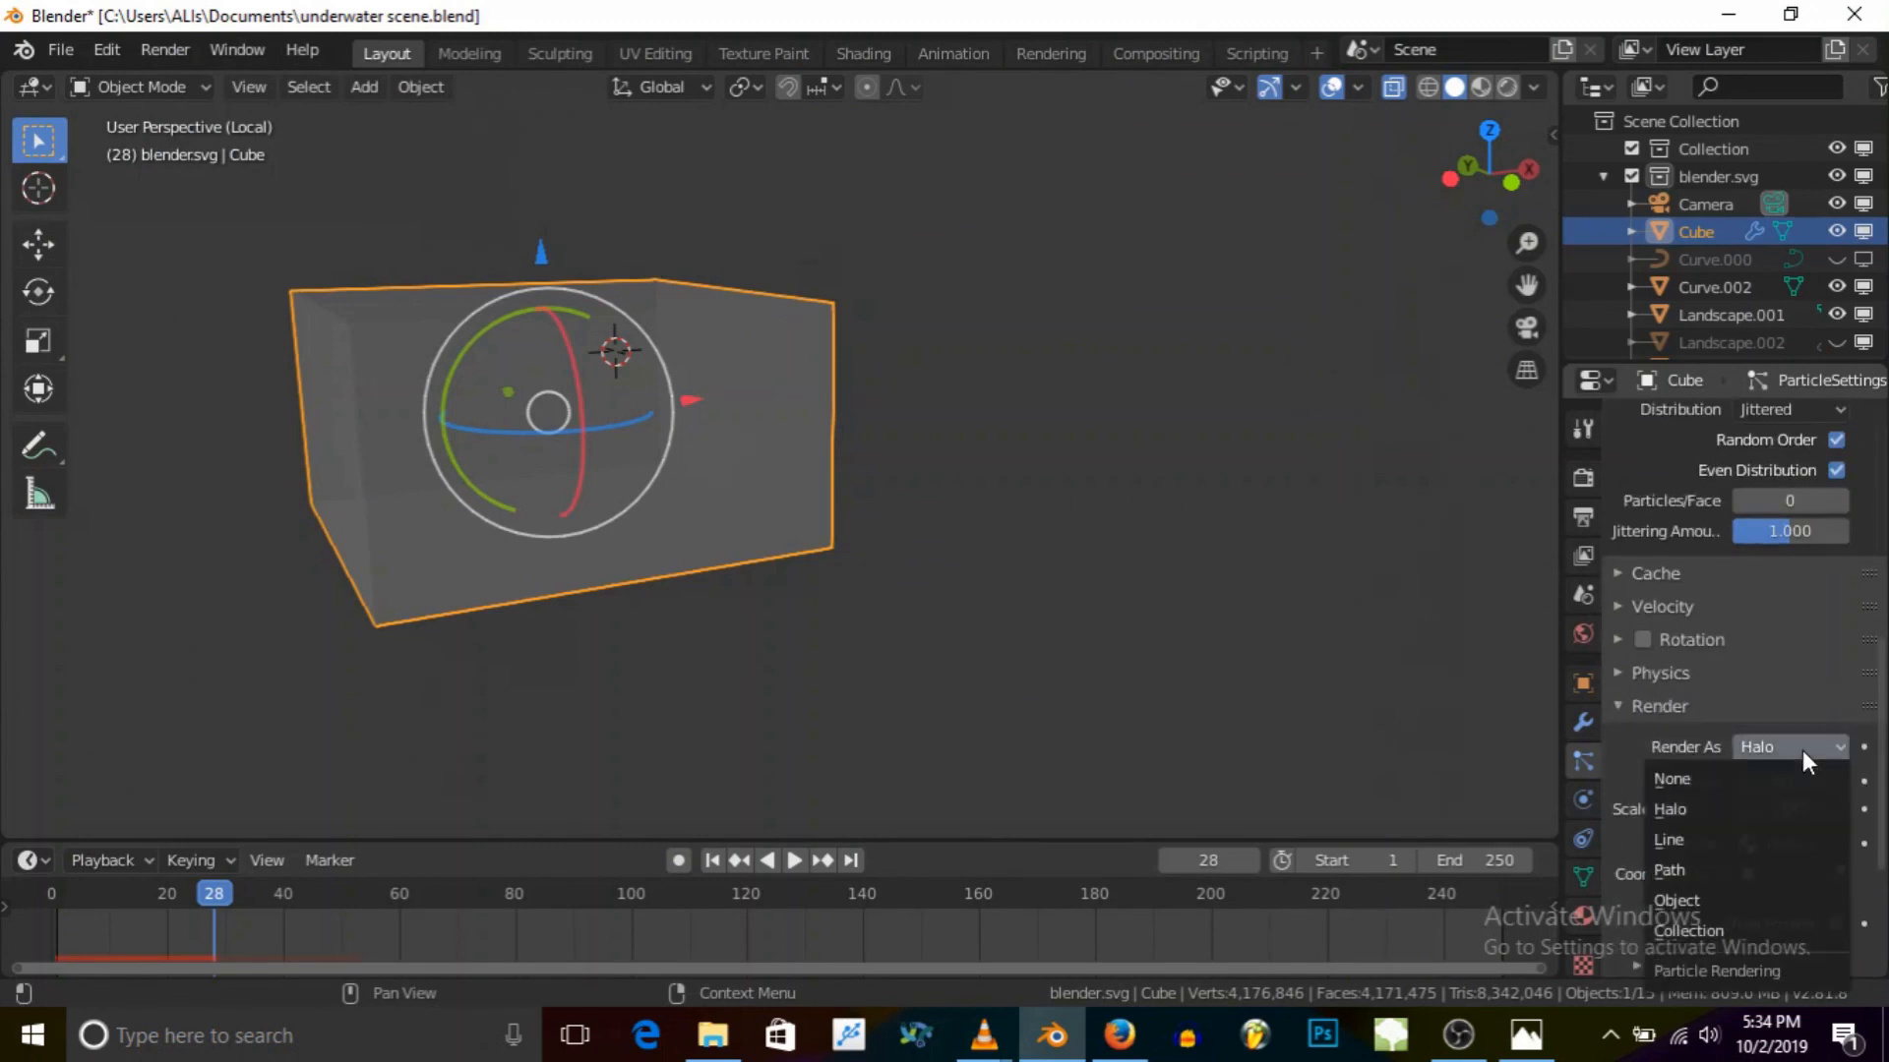
click(1689, 930)
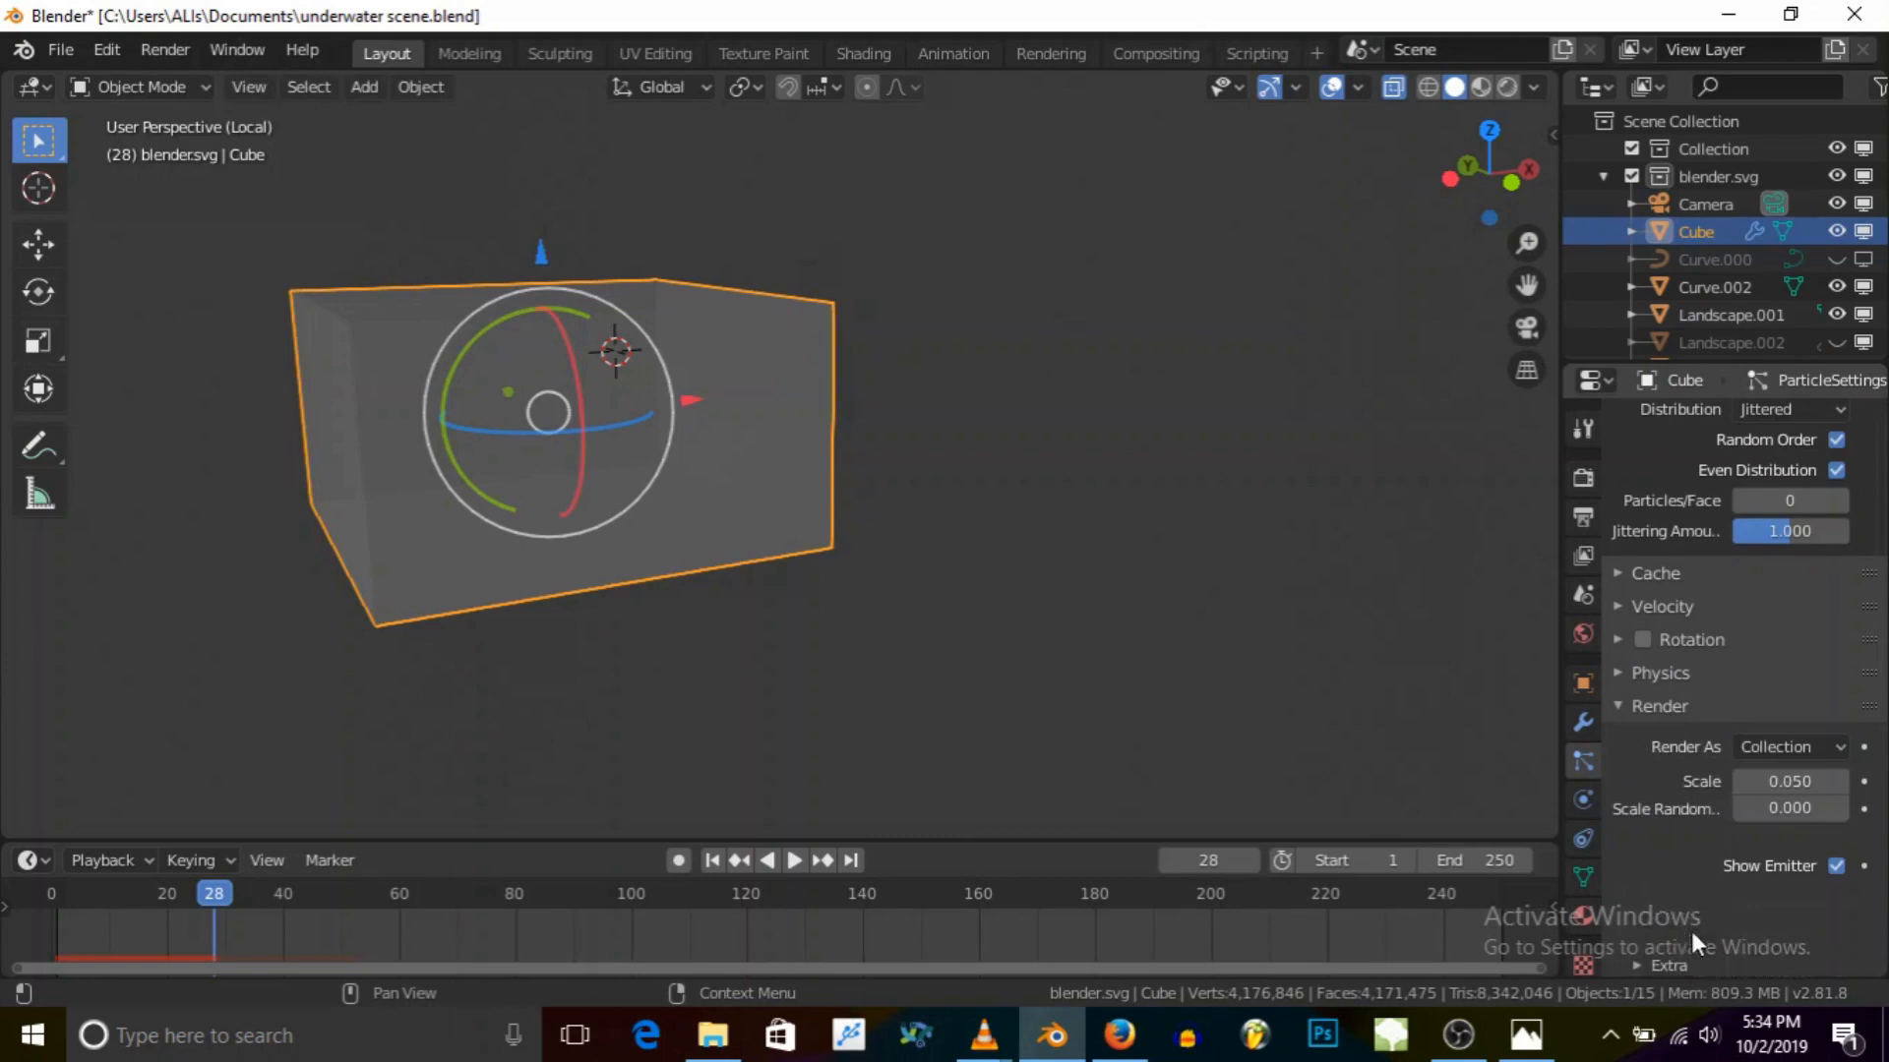
scroll(1759, 871, down, 5)
click(1774, 786)
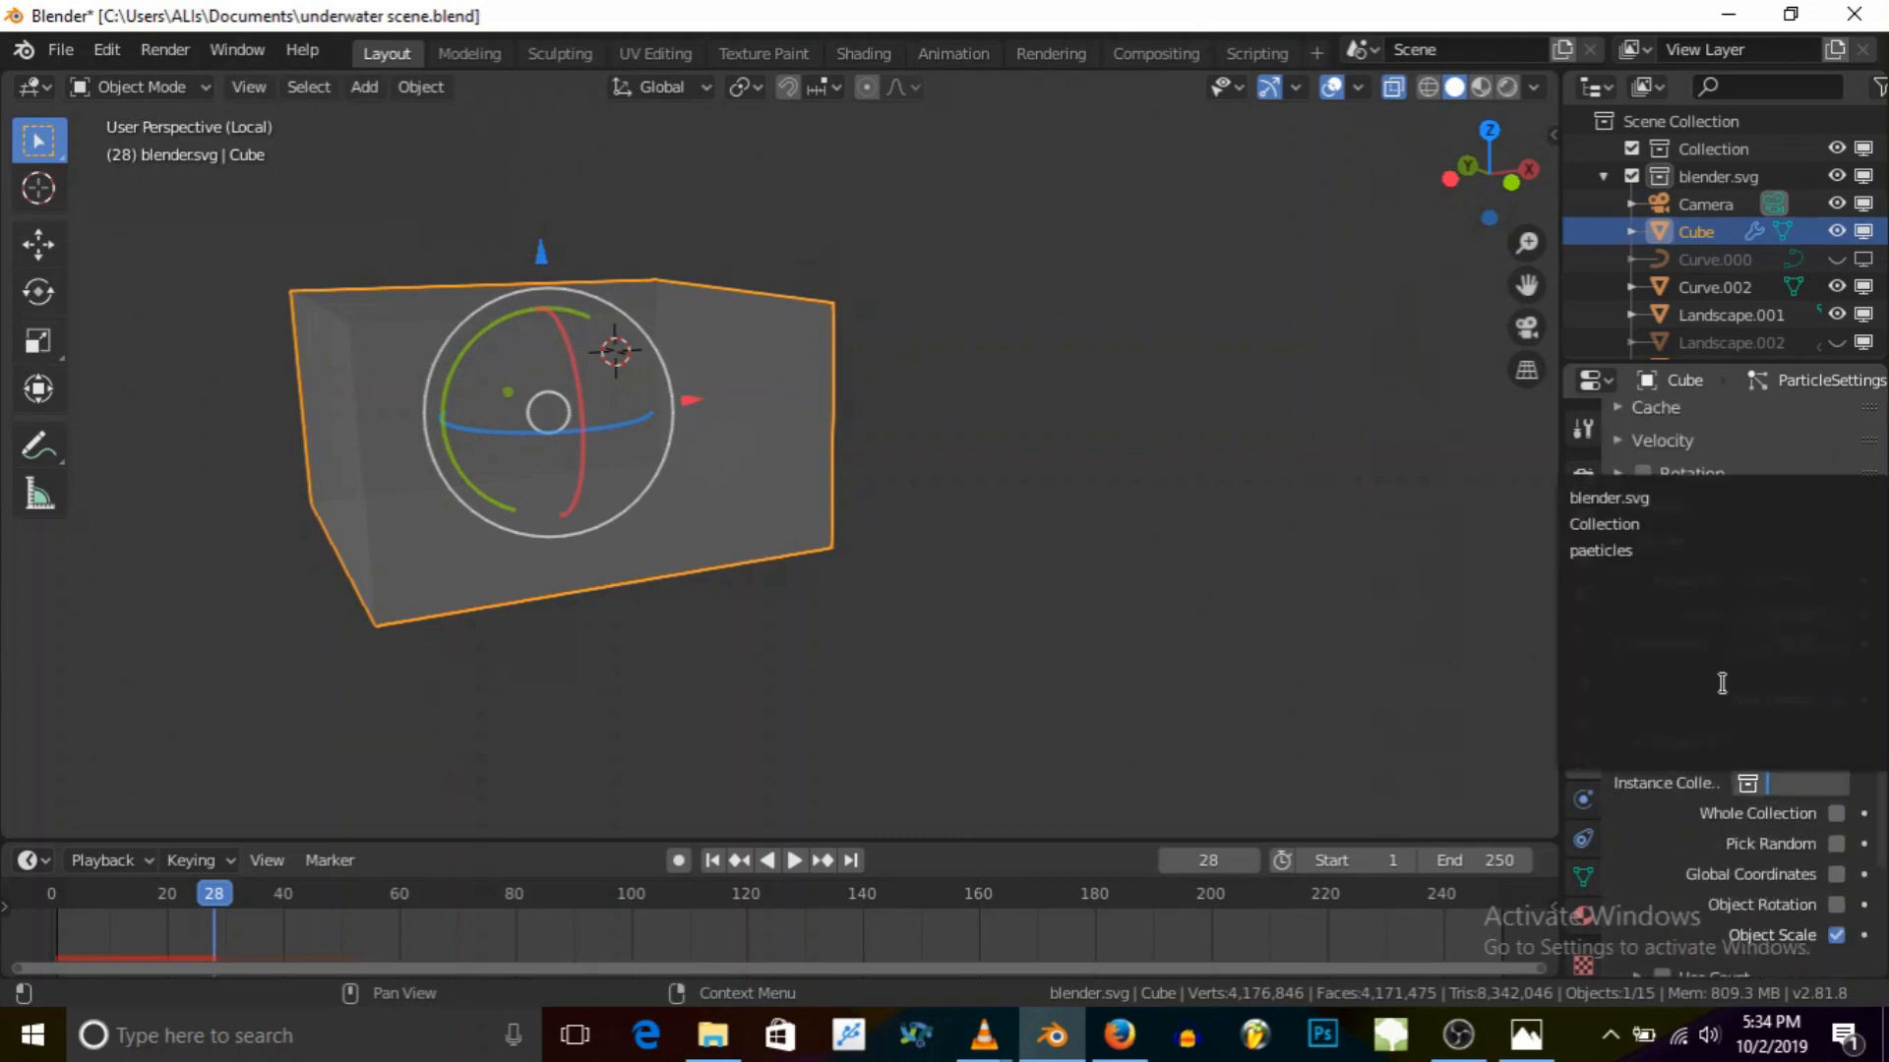
click(1673, 556)
Step: Check the display mode options in the particle system's viewport display settings
scroll(1652, 782, down, 8)
click(1654, 767)
scroll(1672, 782, down, 3)
click(1809, 694)
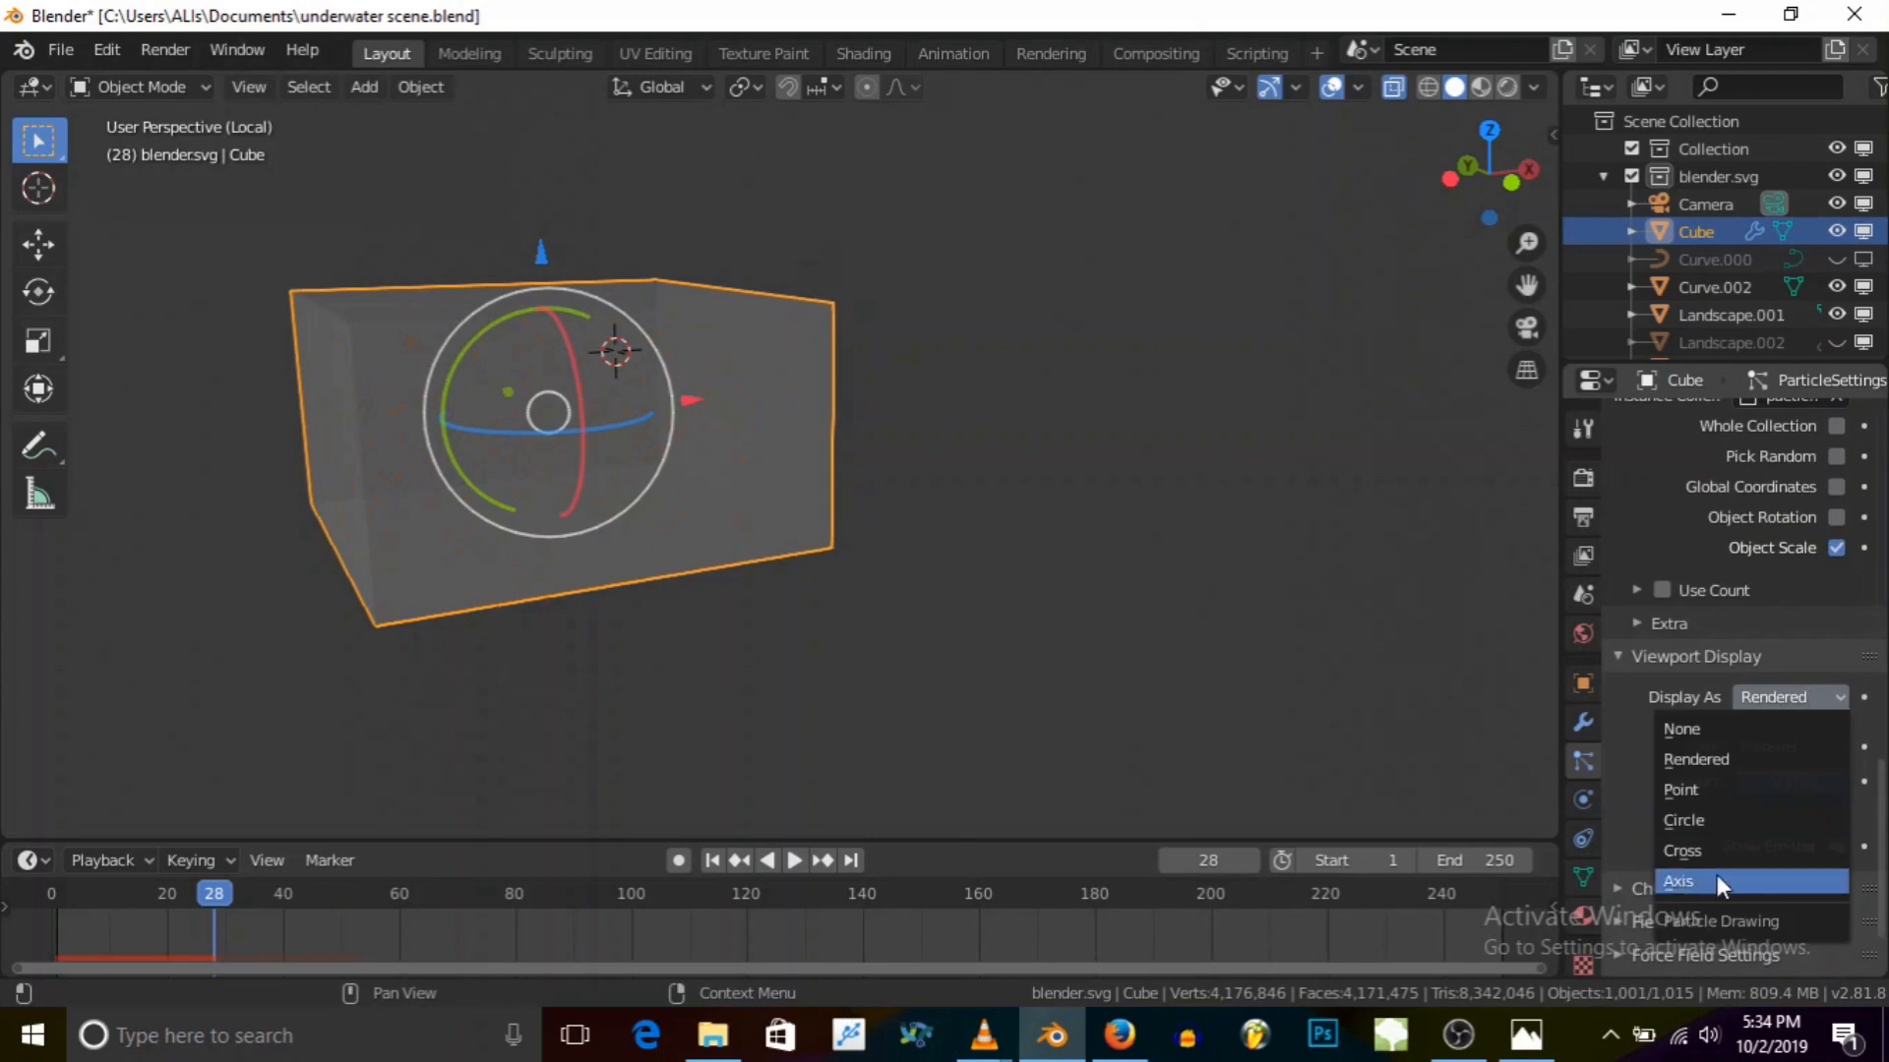
scroll(1672, 787, up, 1)
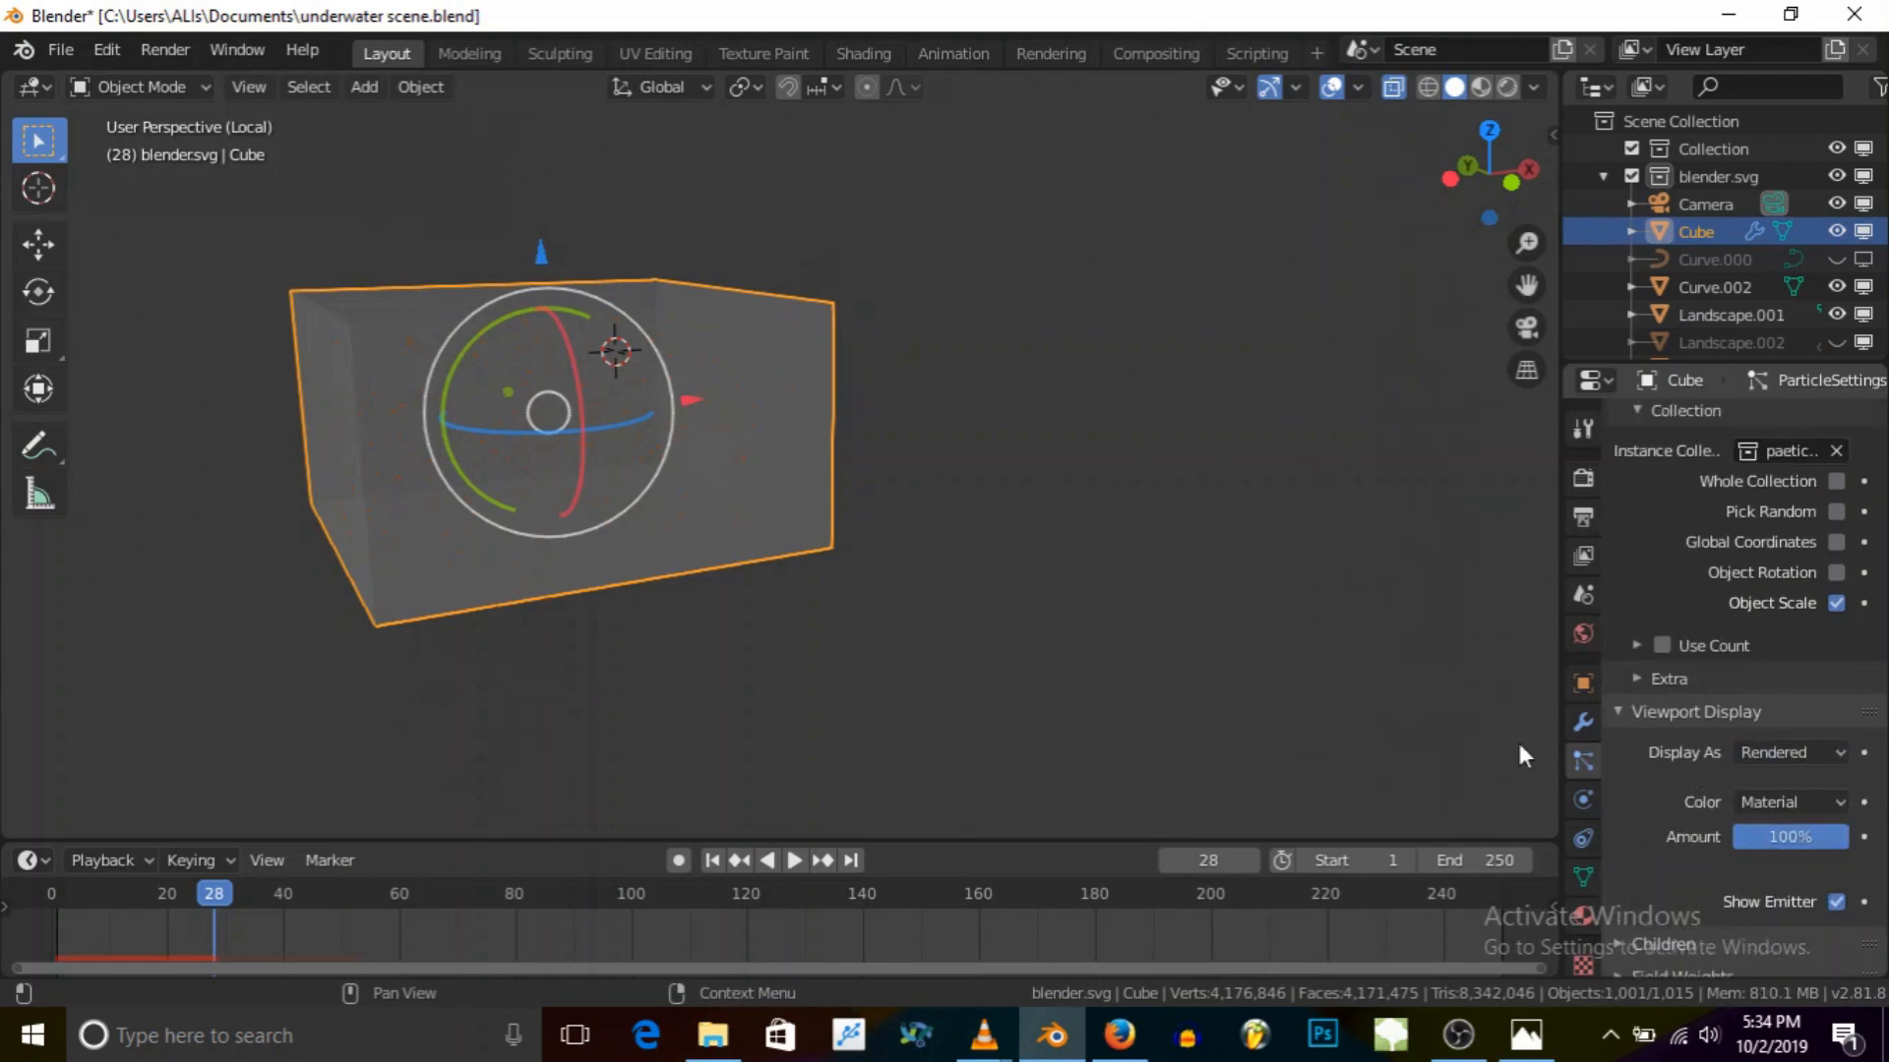
Step: Examine the distribution and size of the particle planes through the scene camera
middle_drag(651, 459, 710, 524)
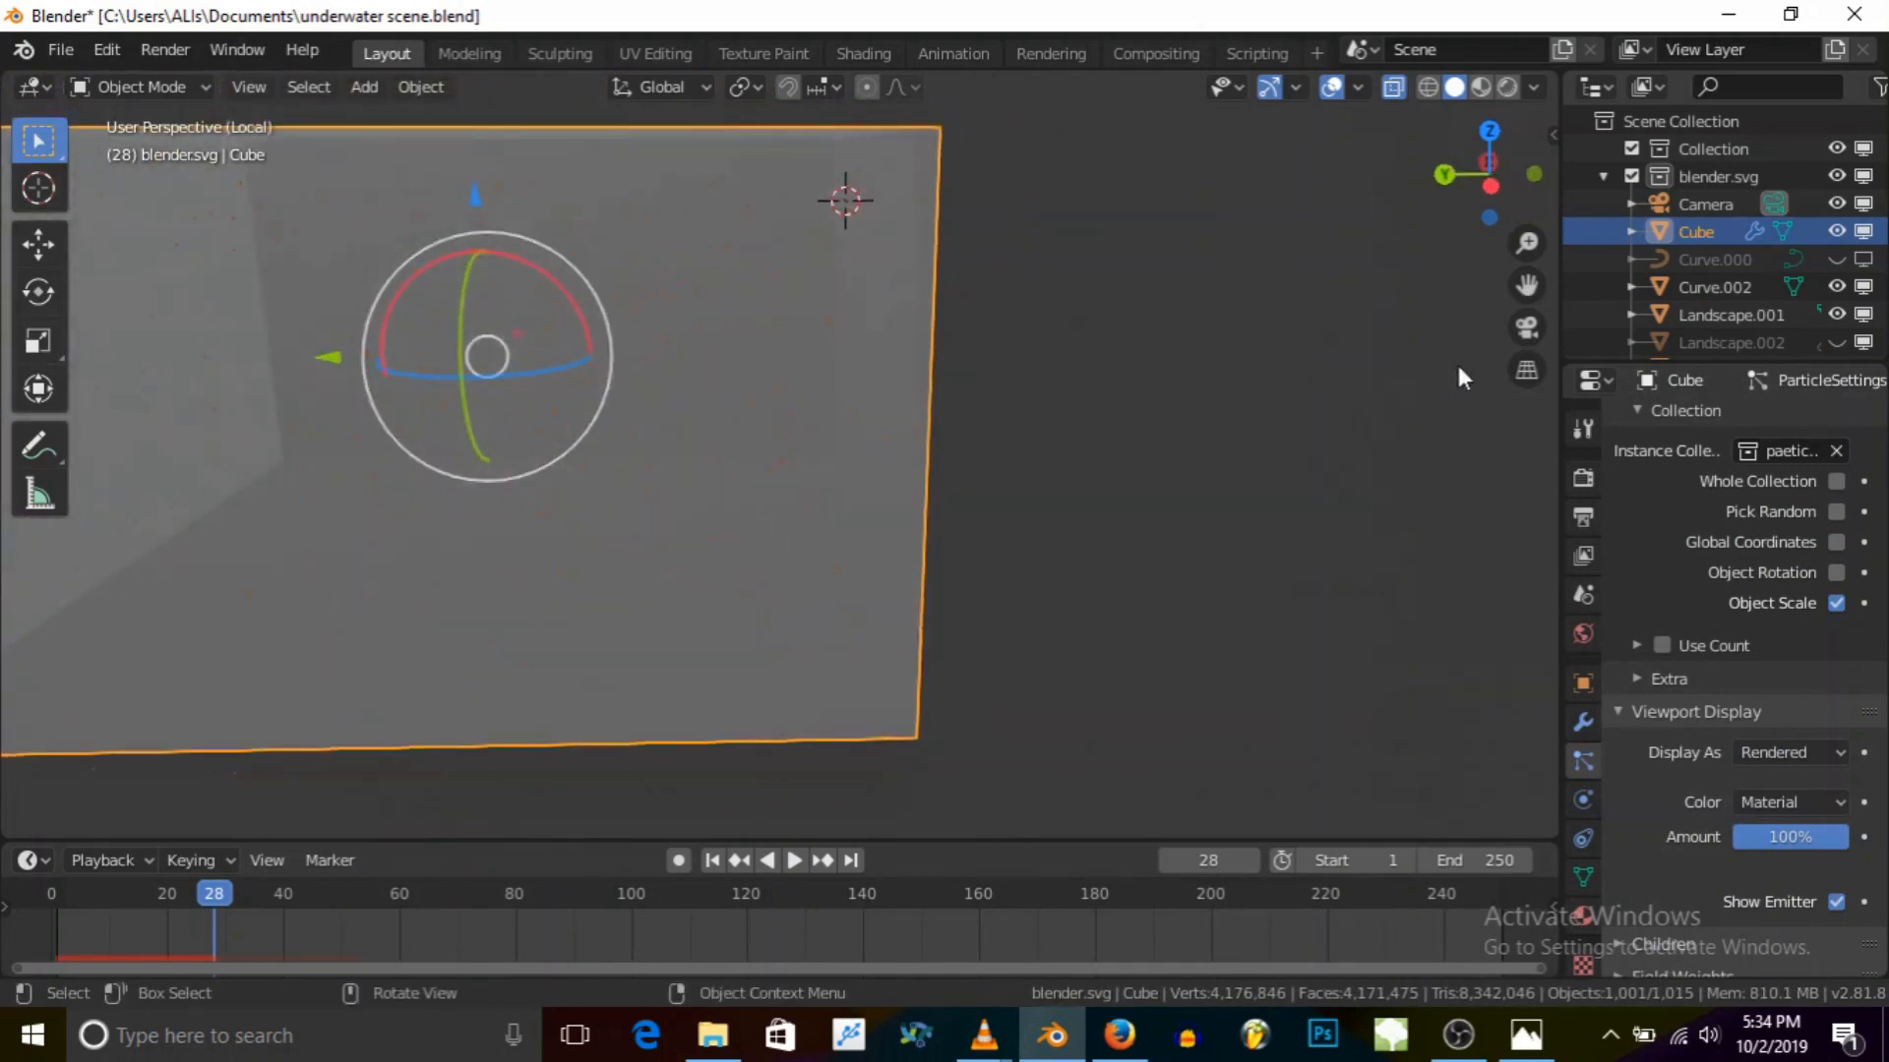
click(1527, 325)
scroll(1081, 497, up, 2)
scroll(1119, 472, down, 4)
scroll(455, 329, up, 1)
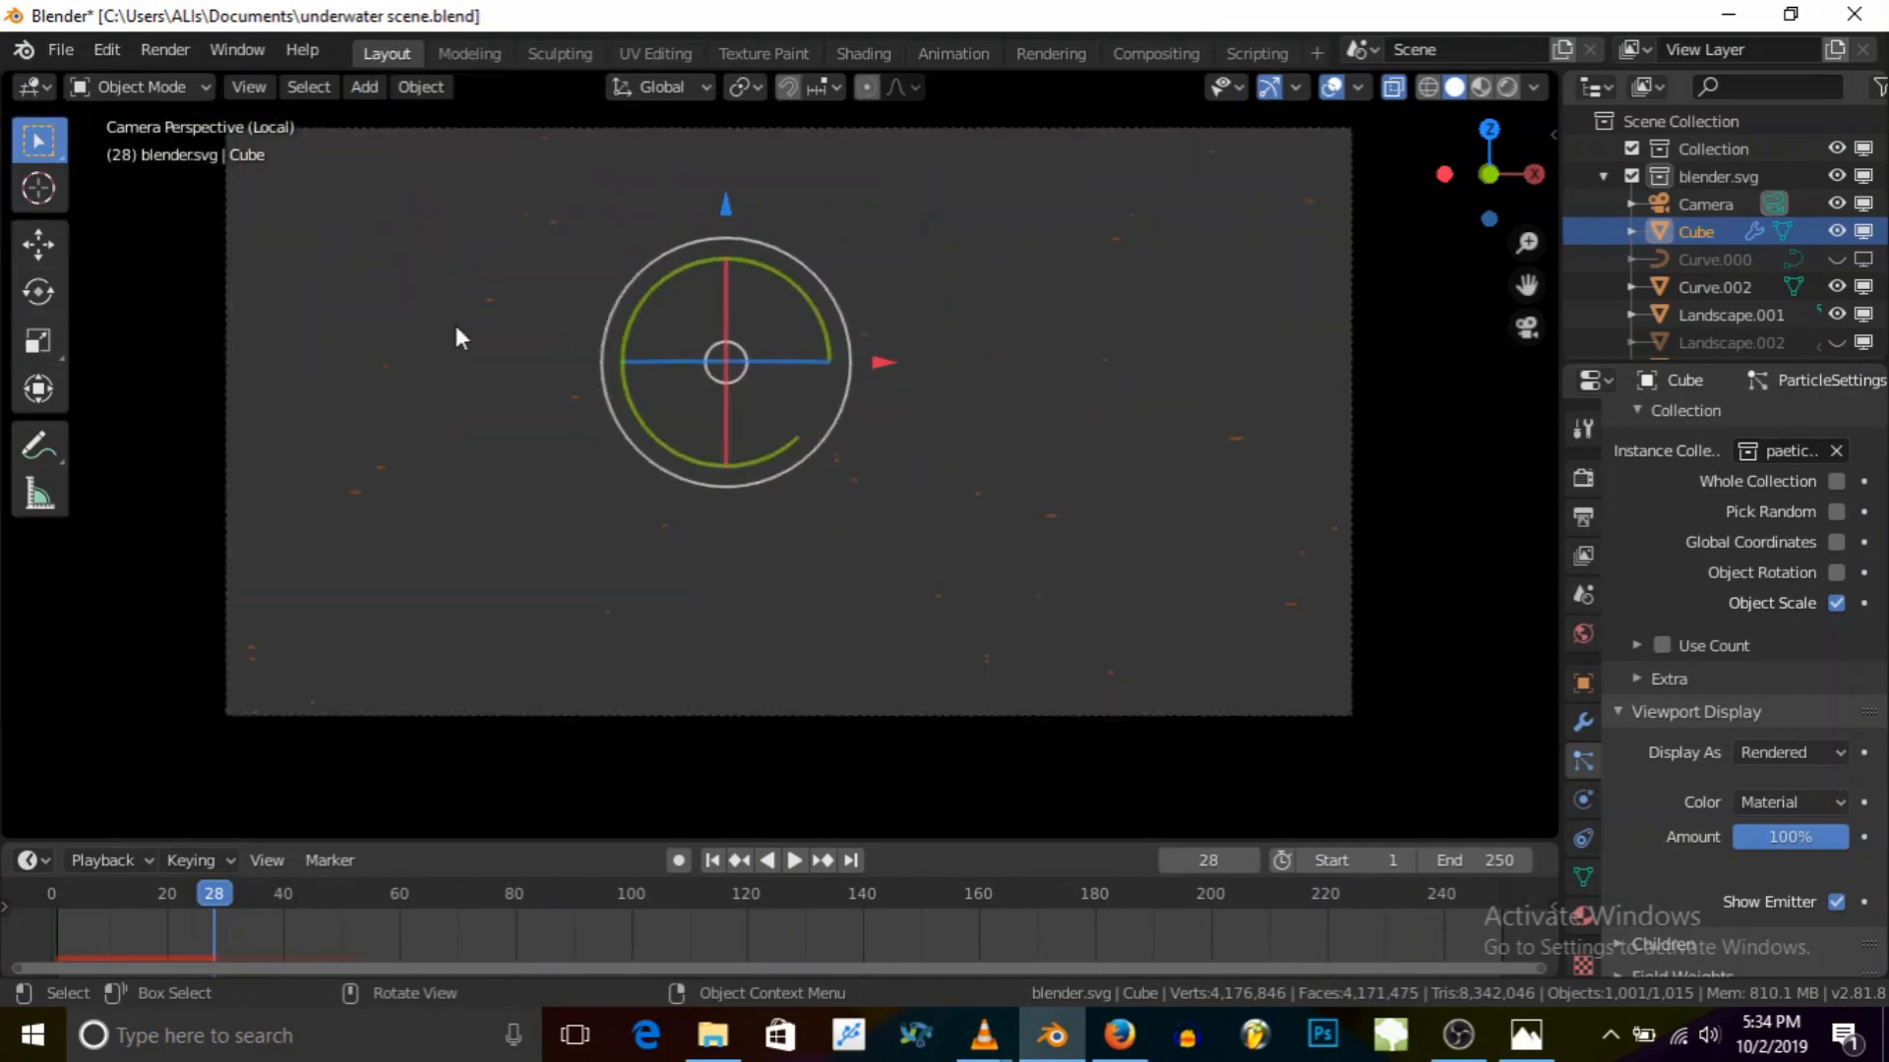
scroll(455, 329, up, 1)
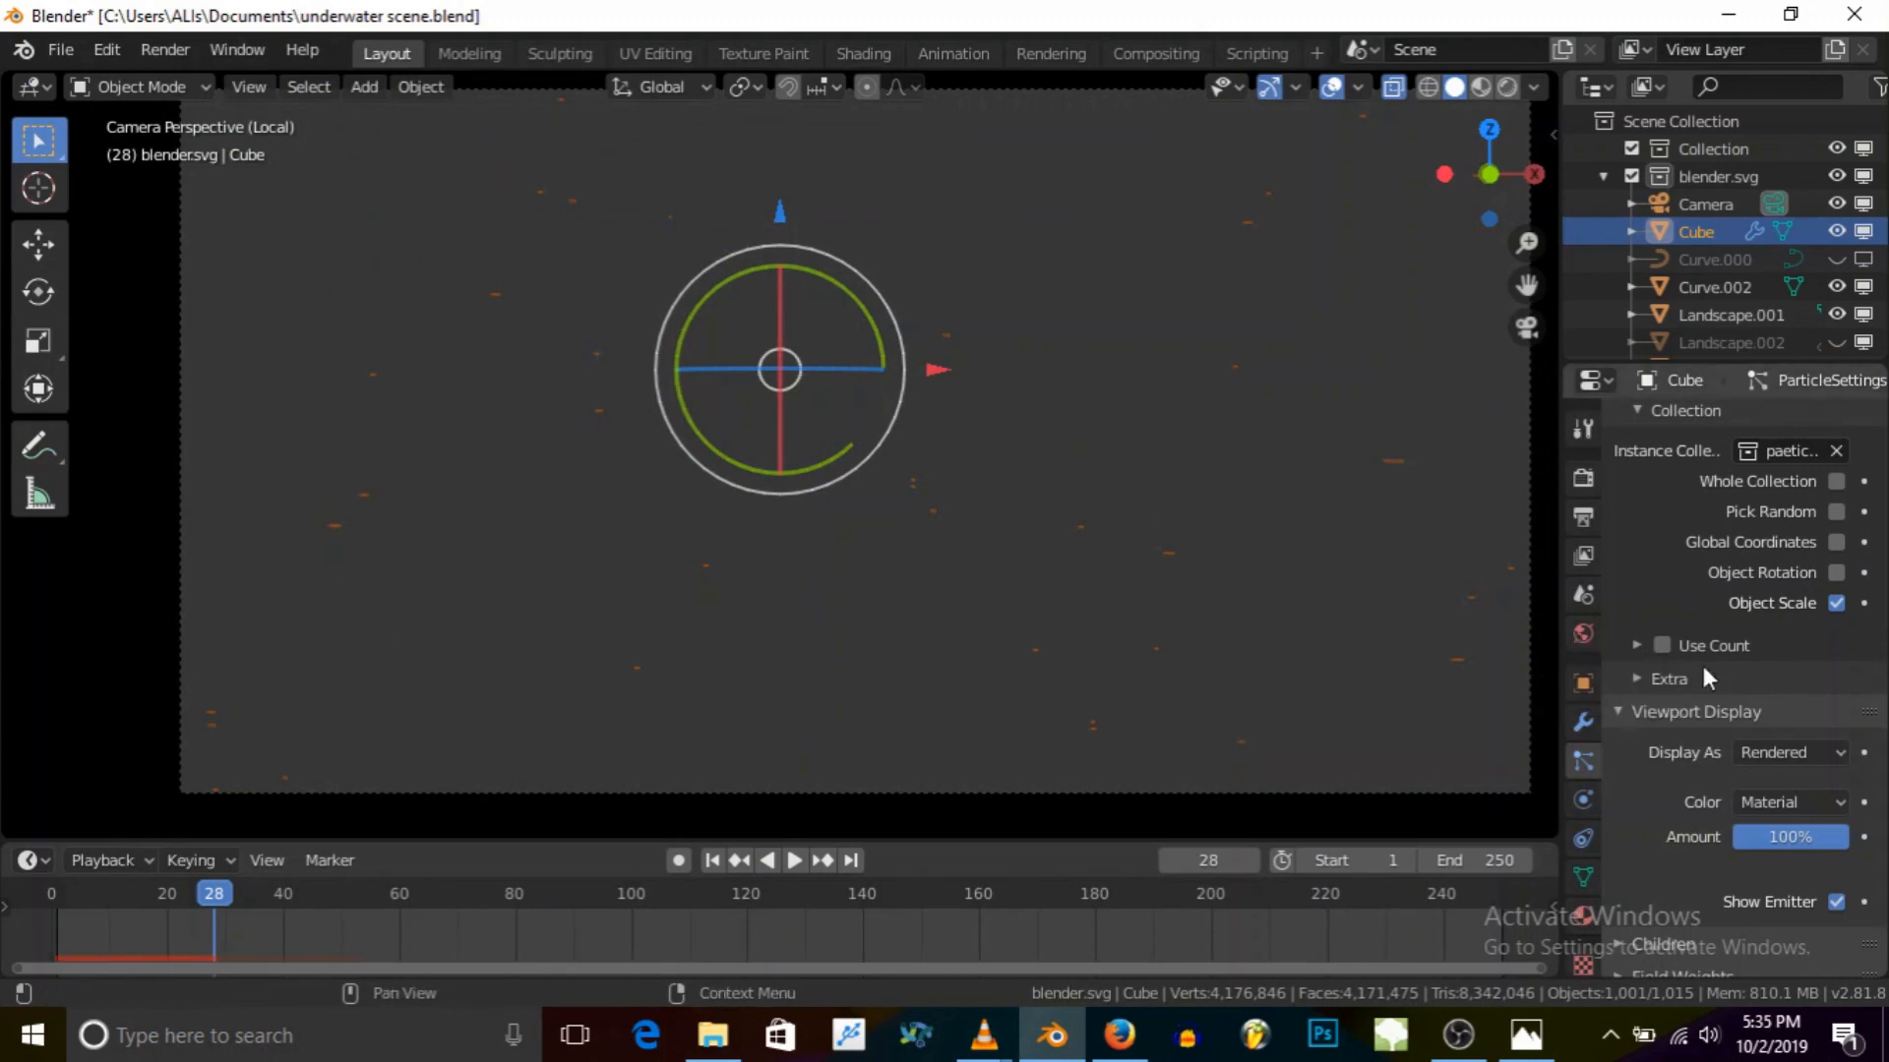
scroll(1759, 787, down, 3)
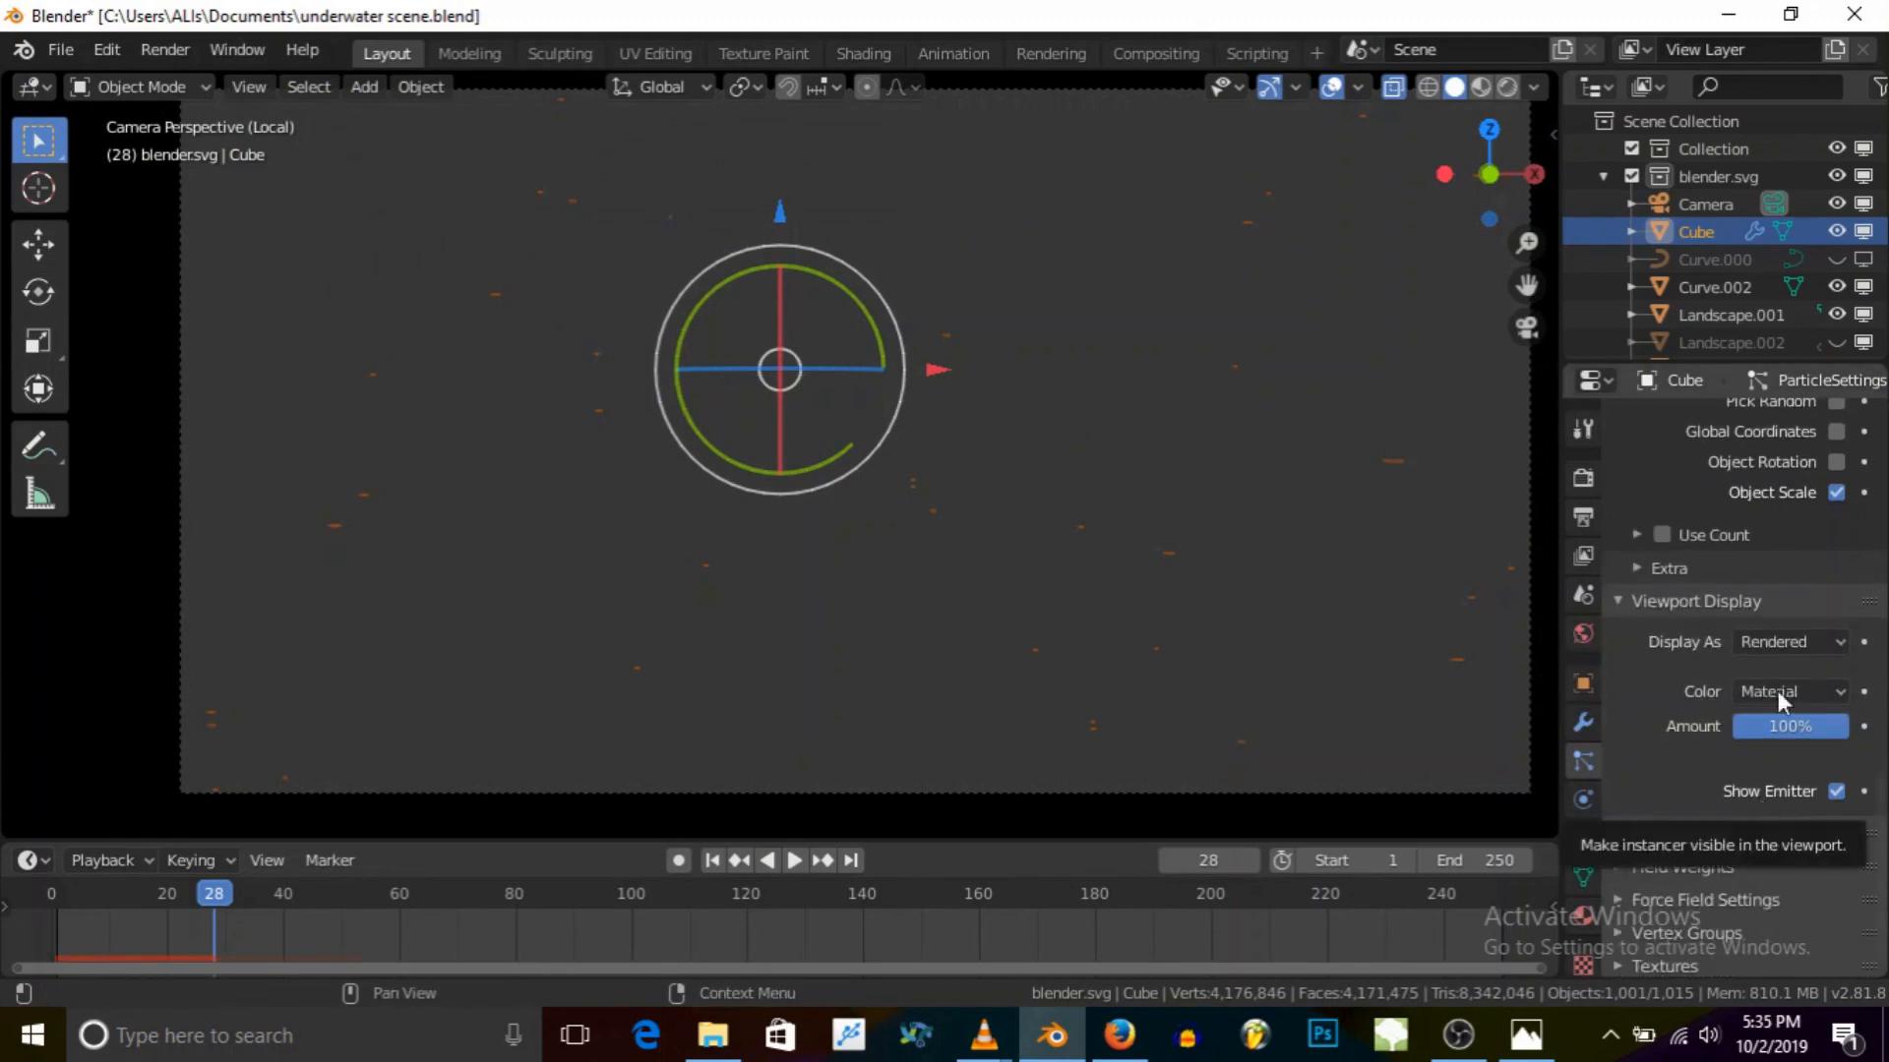
Step: Review the cube's particle settings for viewport display, collection instancing, physics and velocity
click(1781, 643)
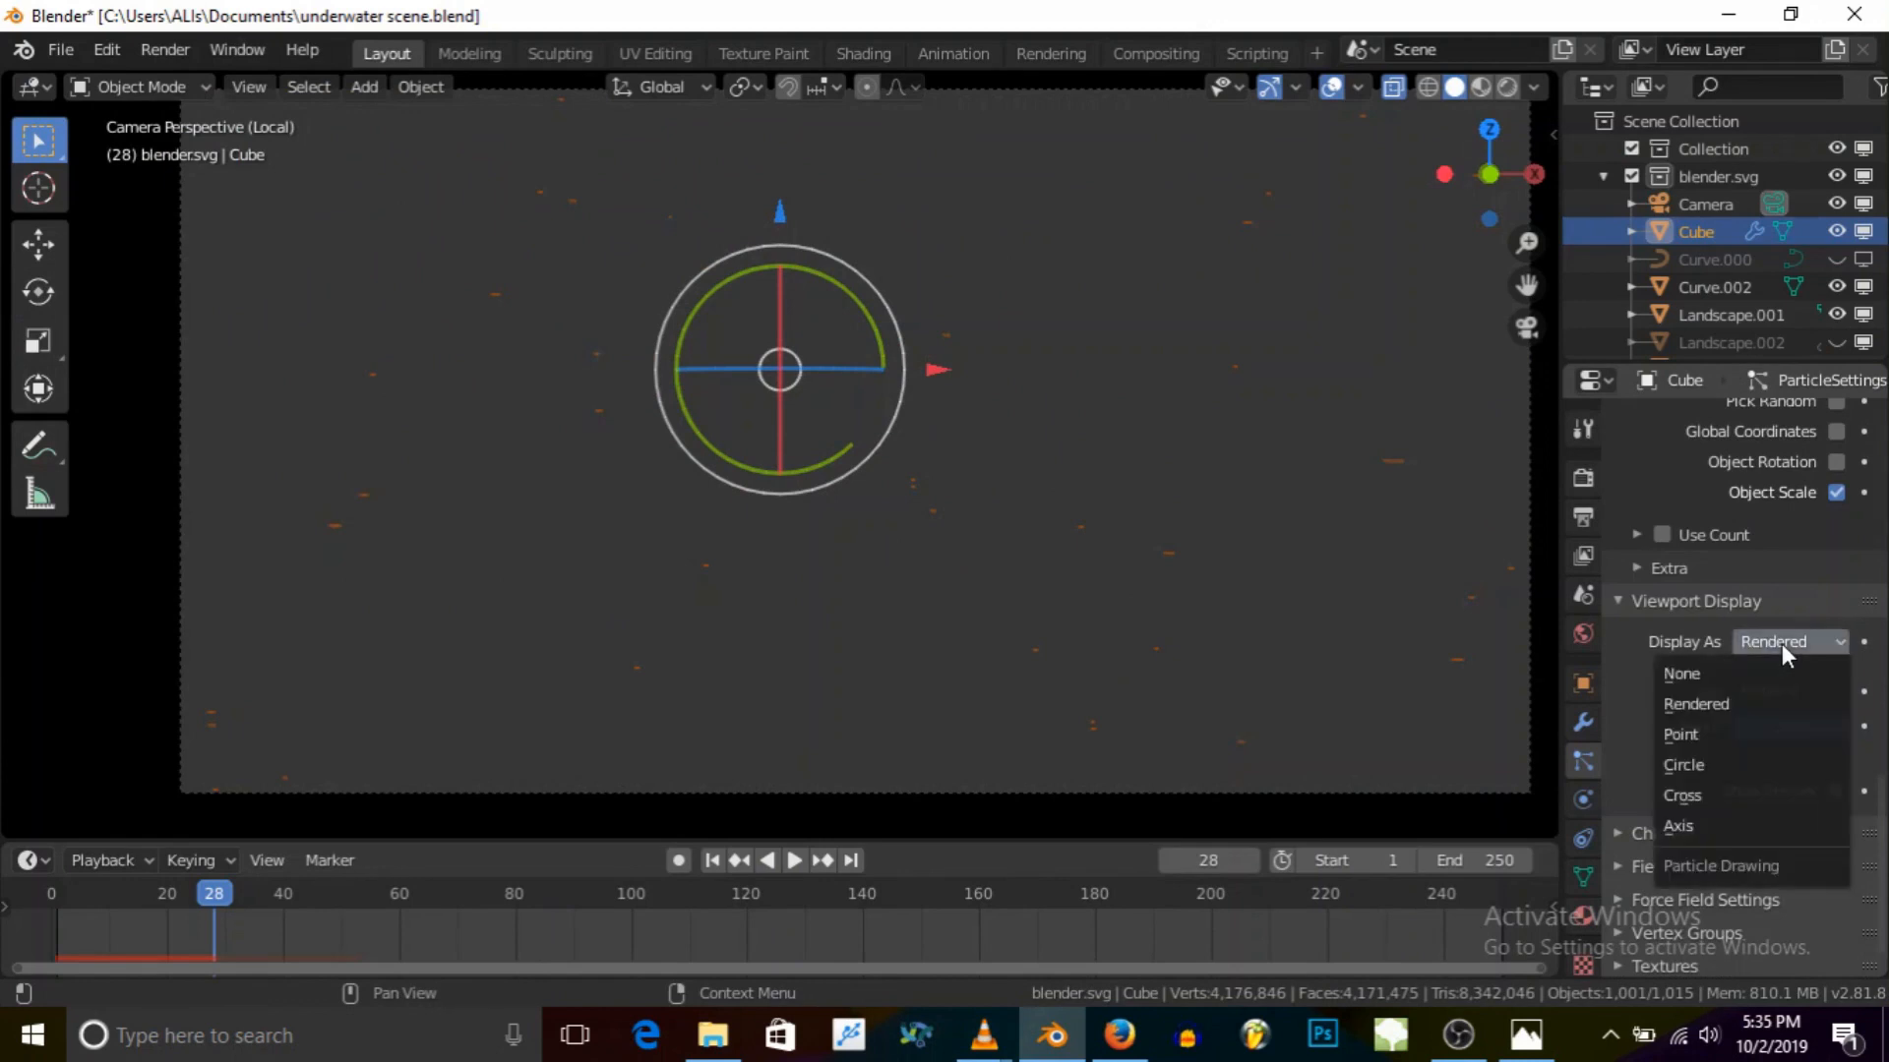
click(1780, 643)
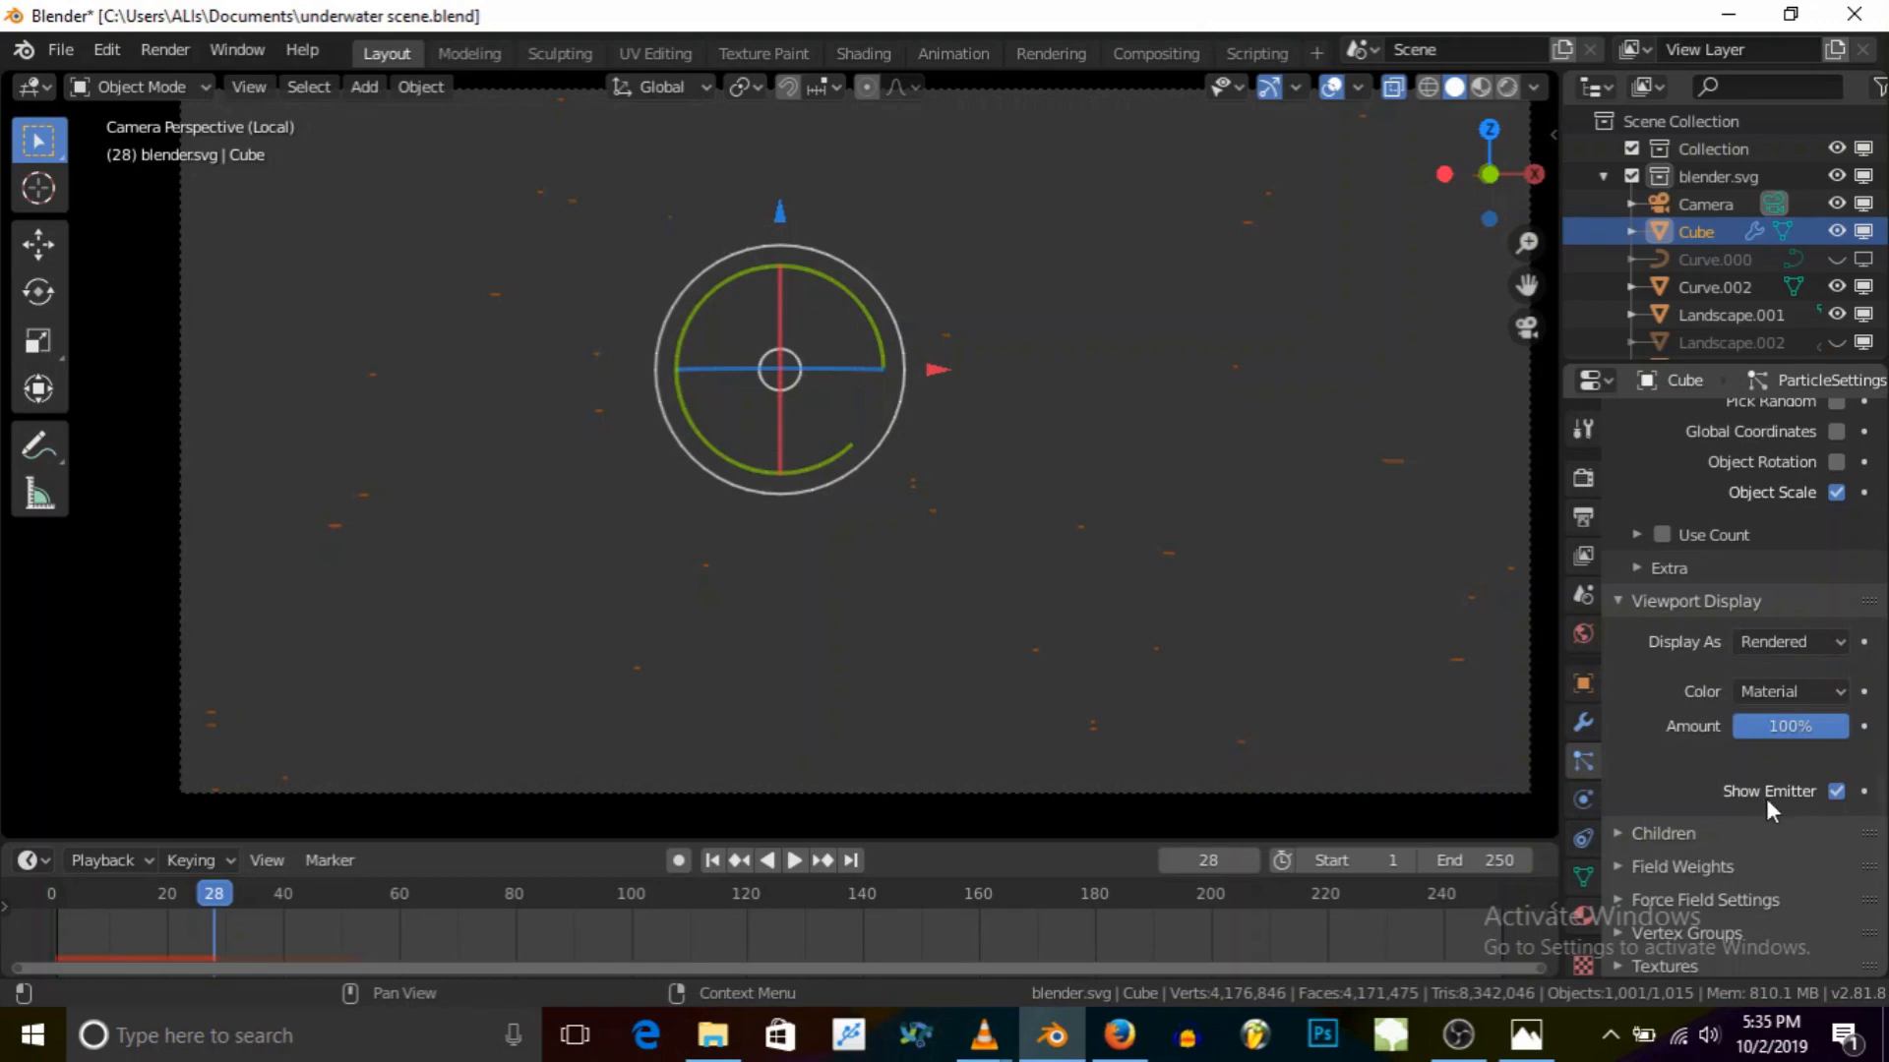
scroll(1775, 779, up, 3)
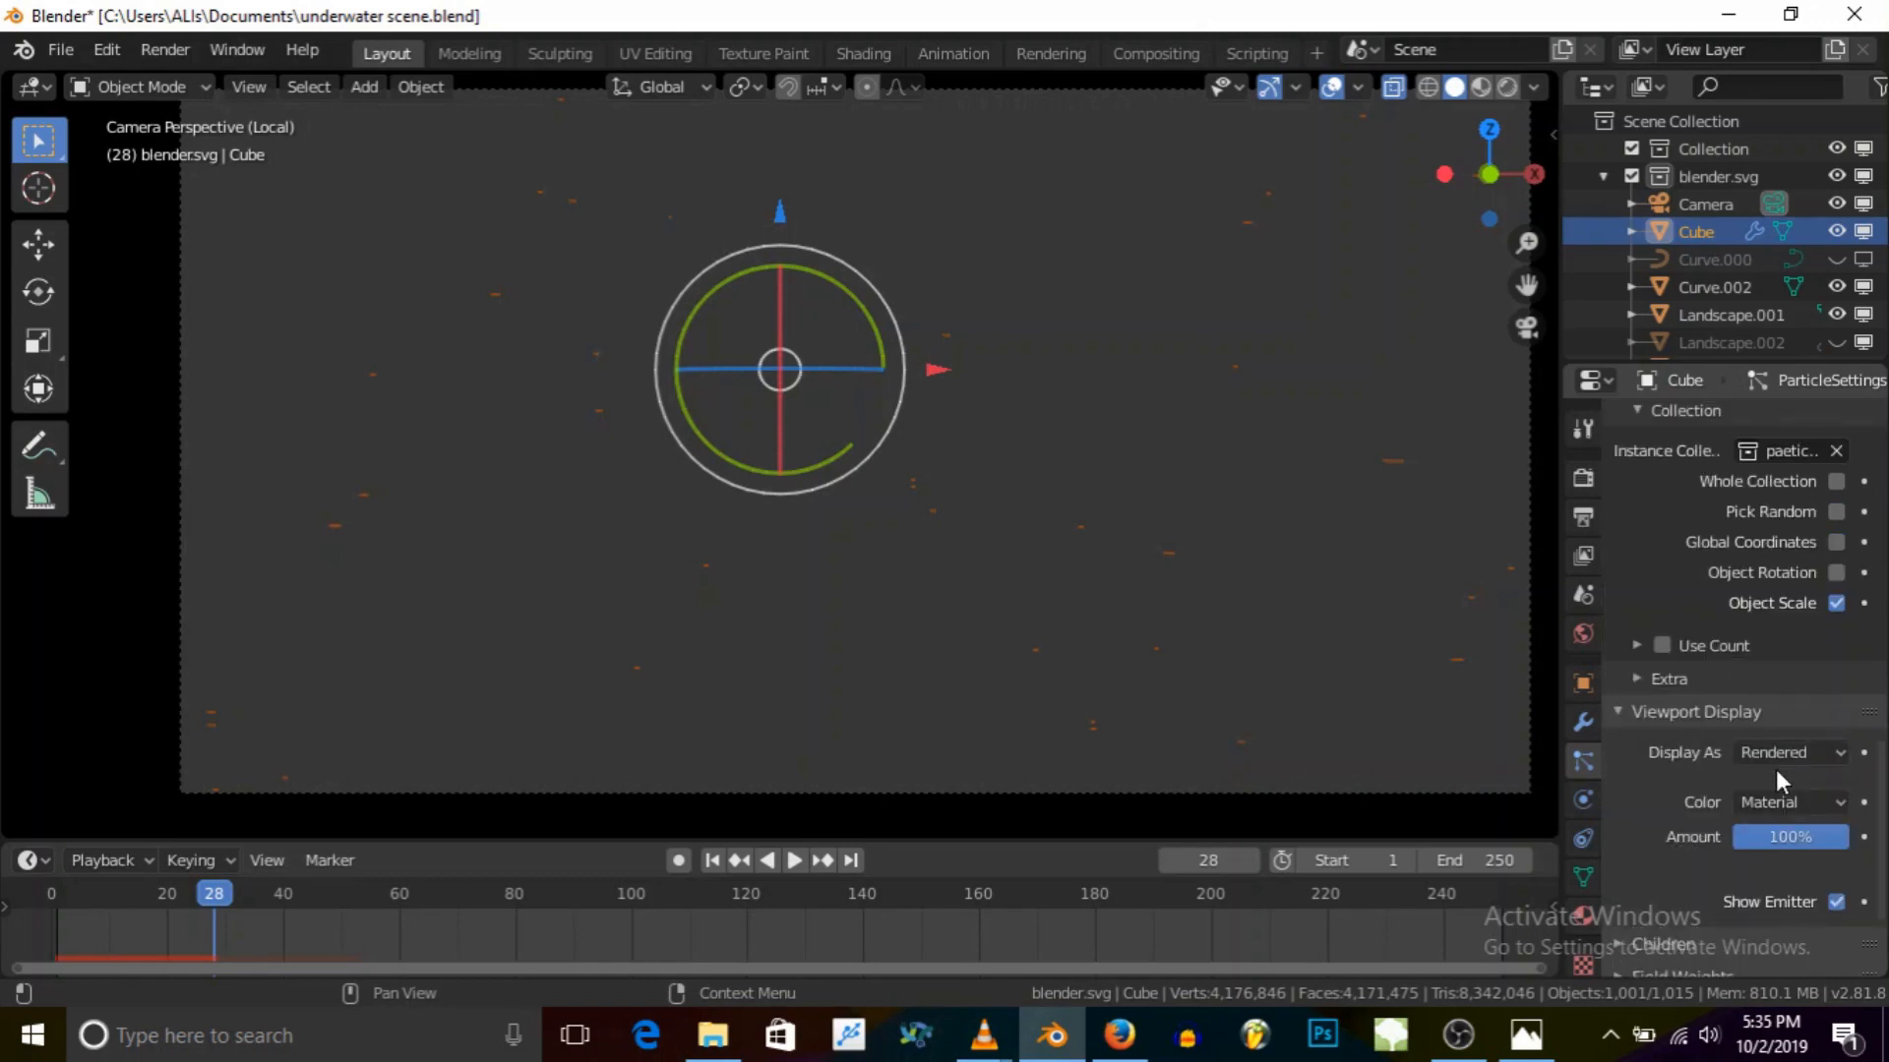
scroll(1777, 773, down, 2)
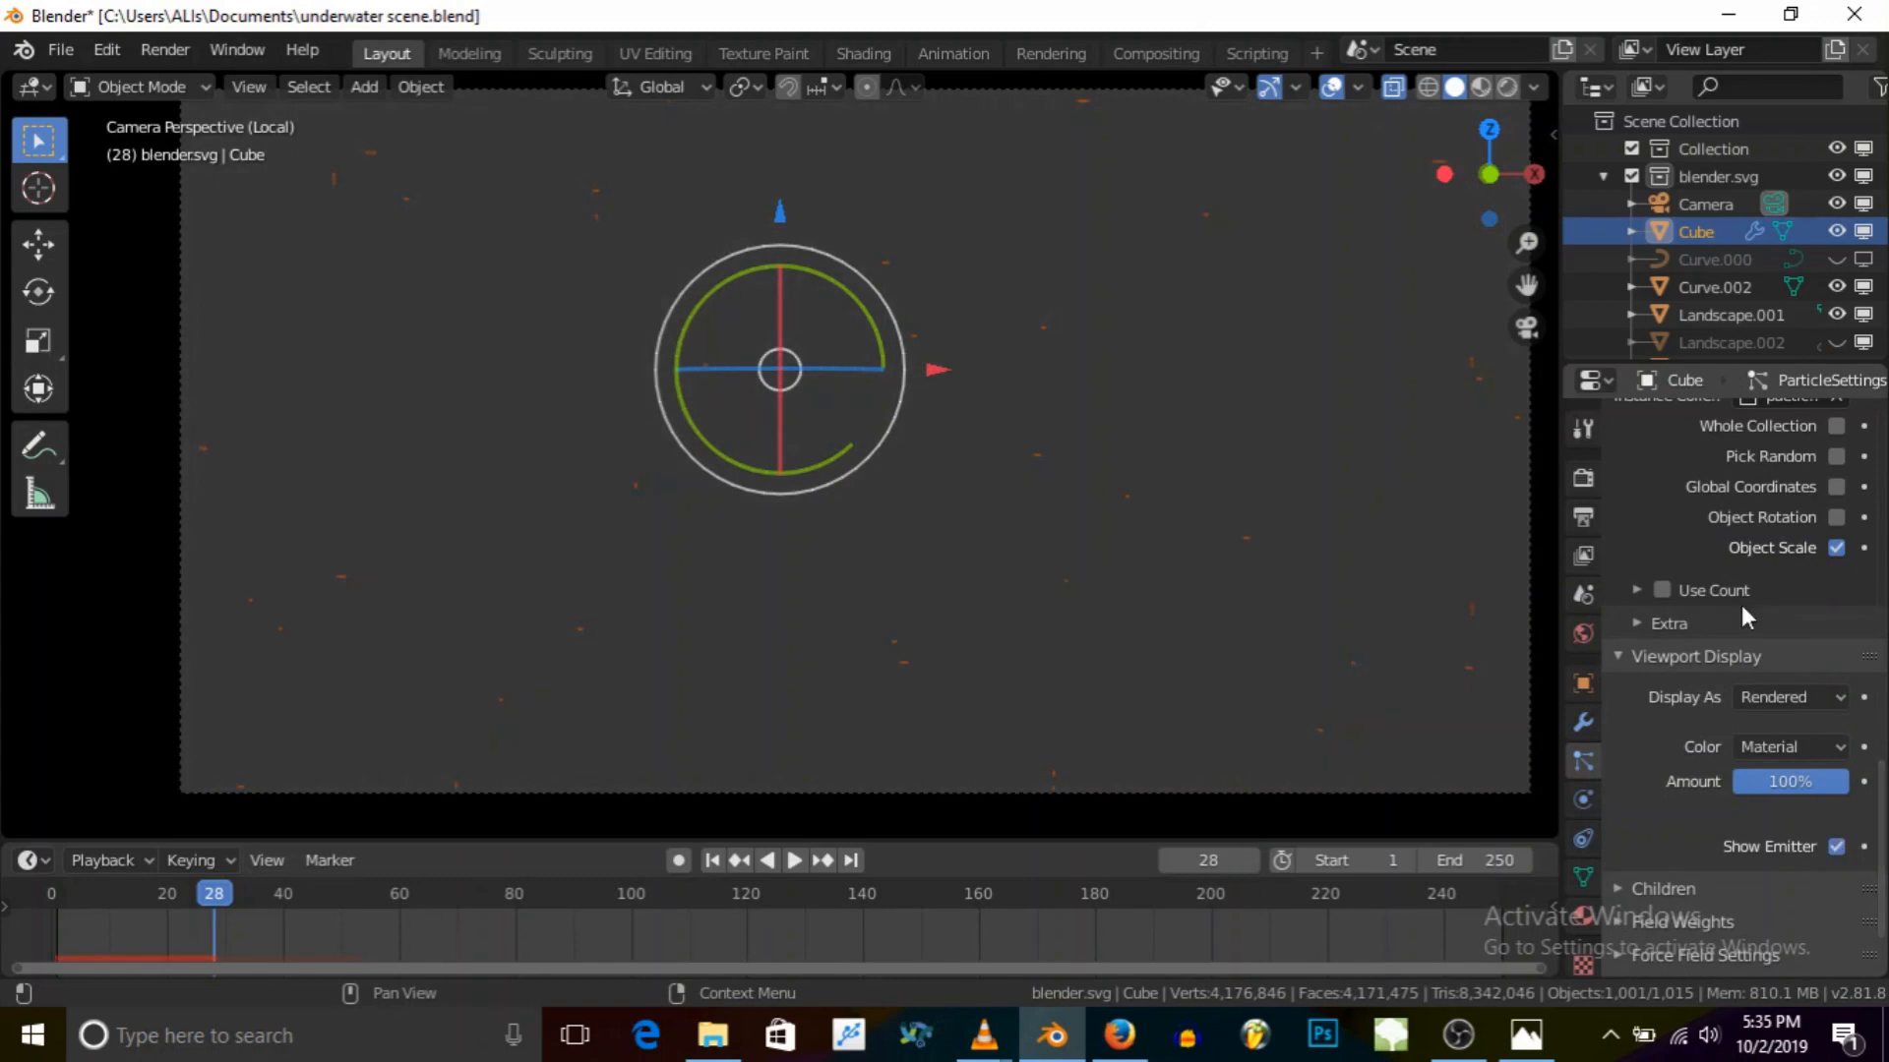
scroll(1782, 610, up, 4)
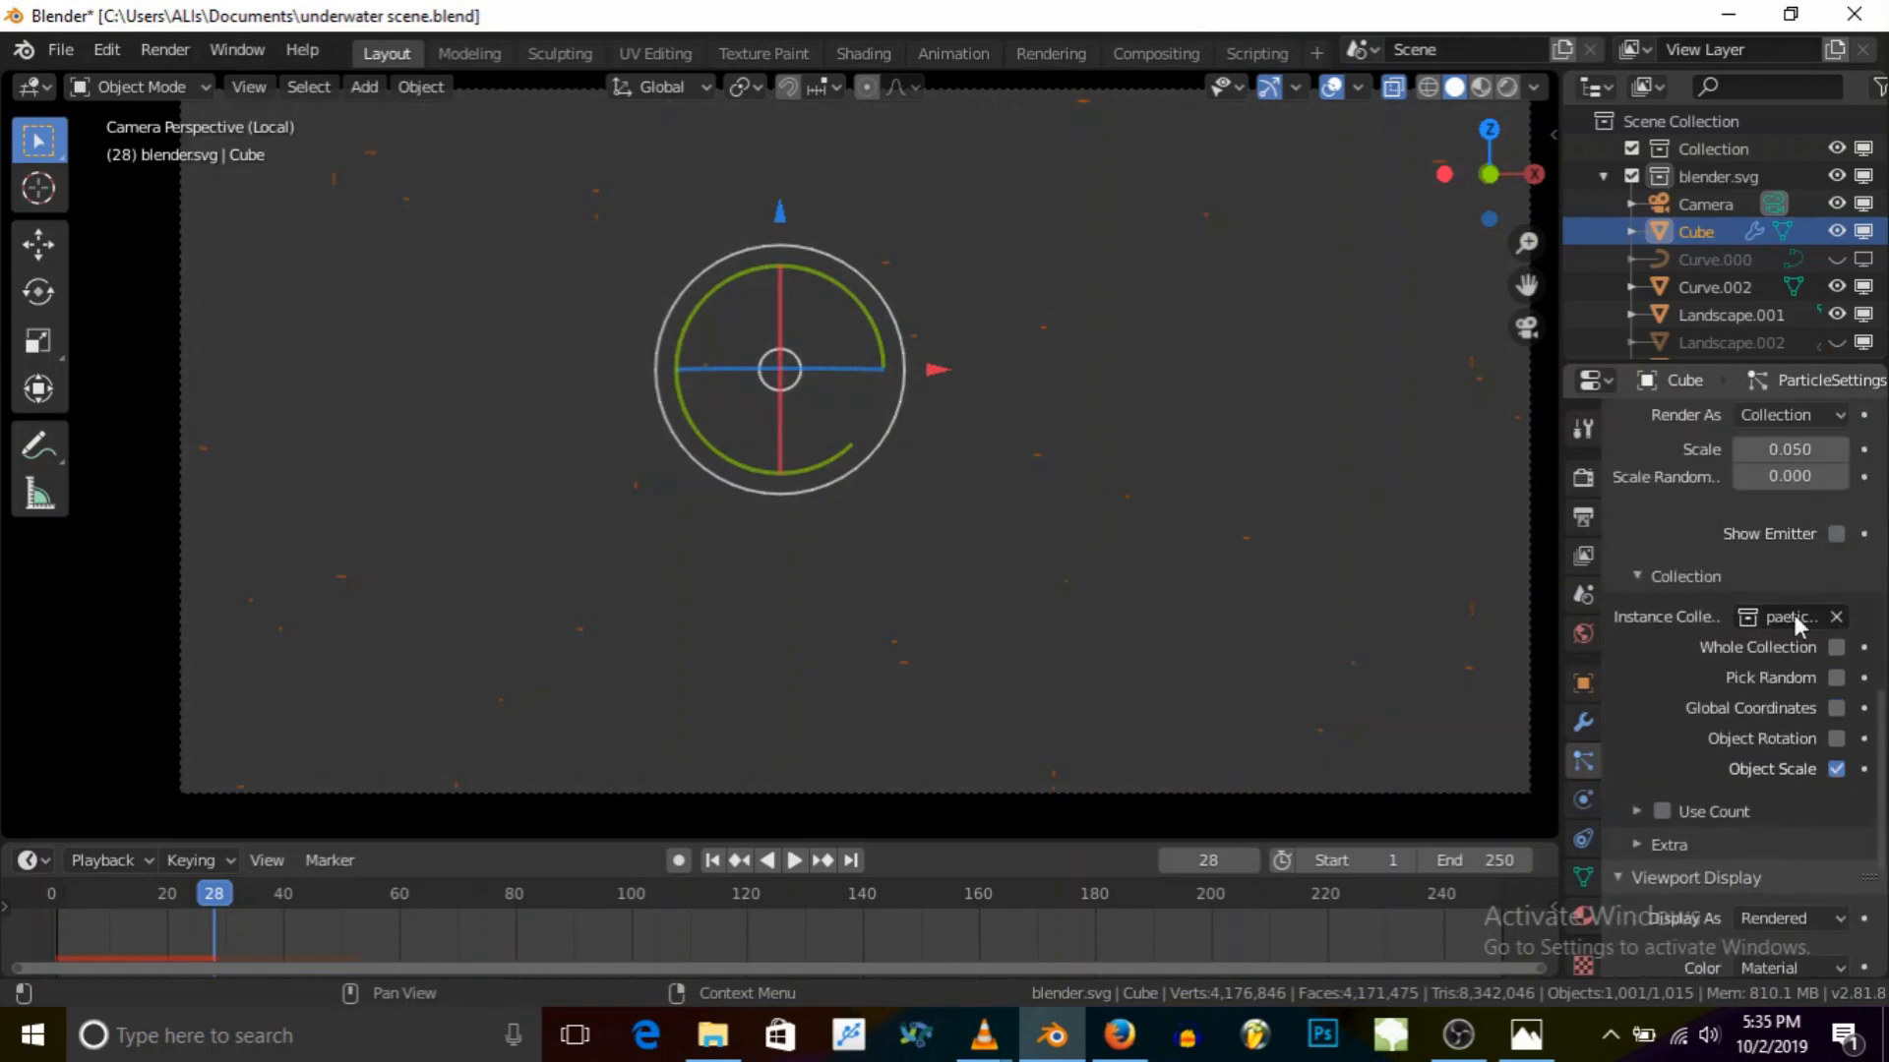
scroll(1771, 753, up, 4)
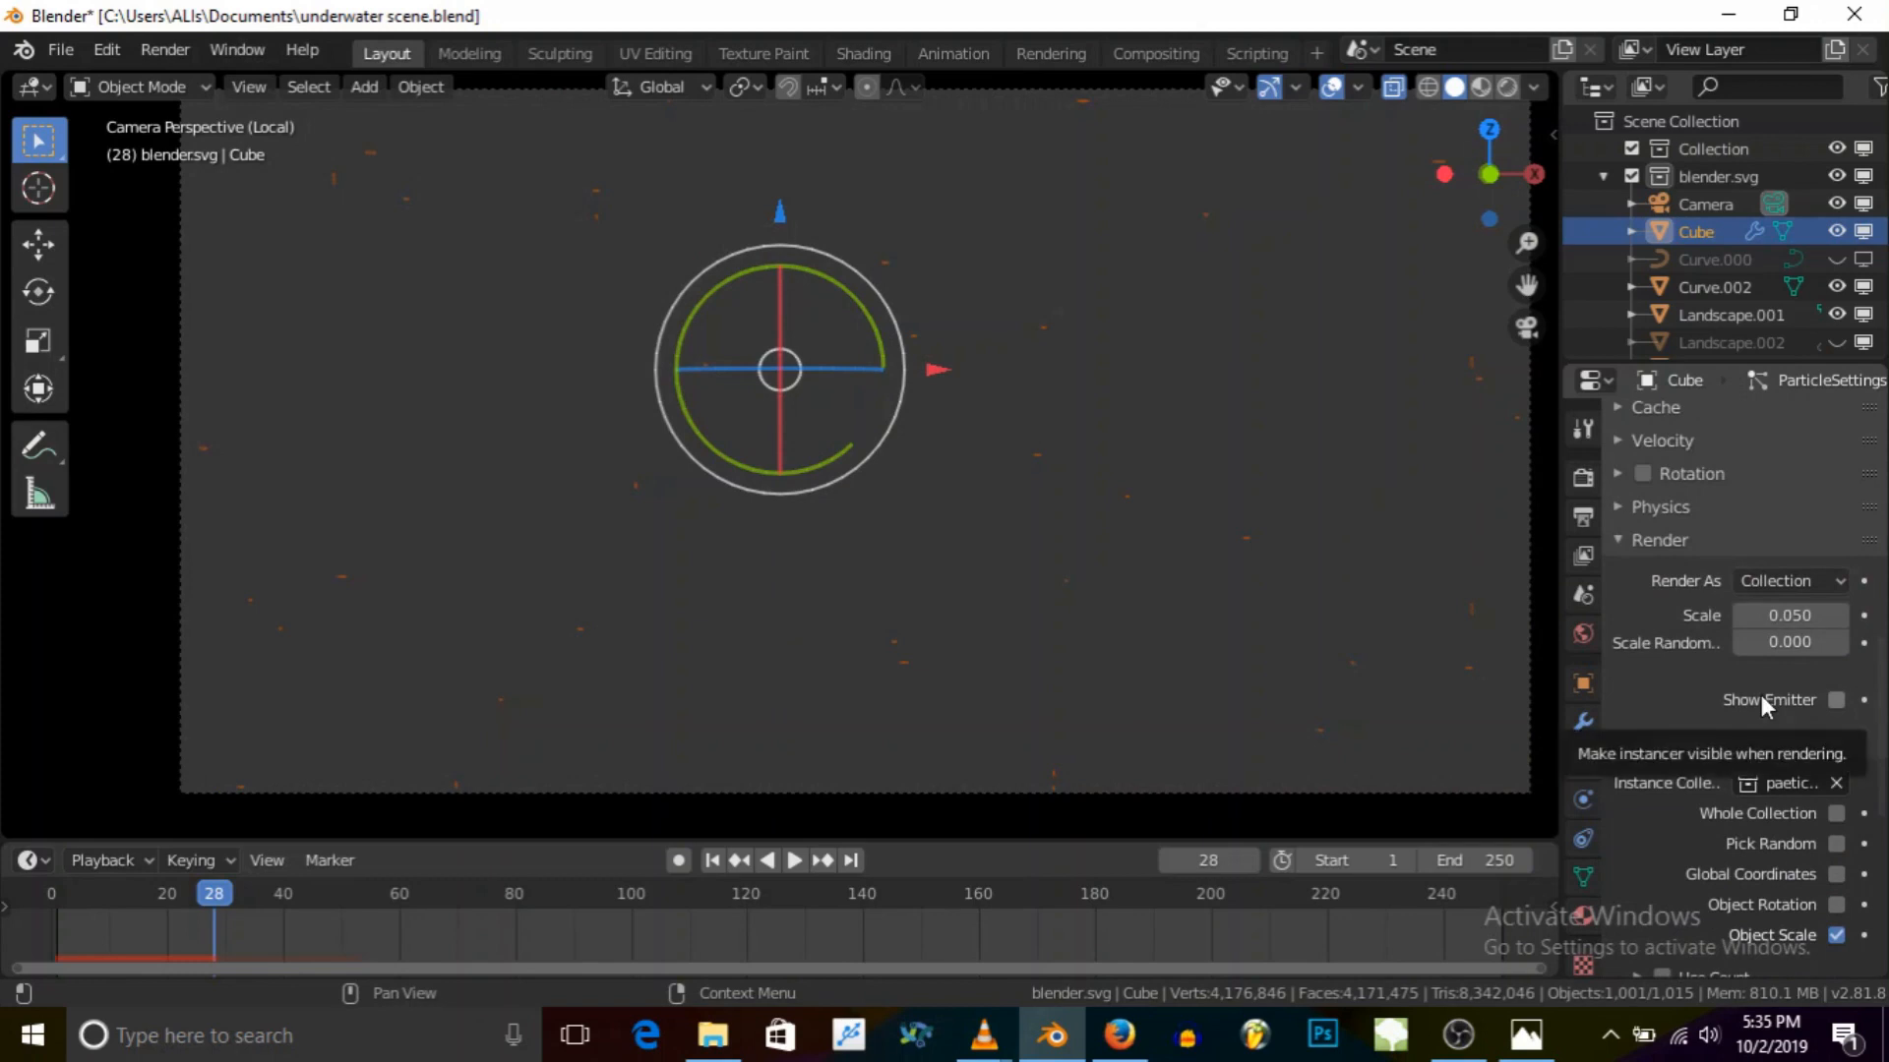
scroll(1761, 694, up, 4)
click(1639, 672)
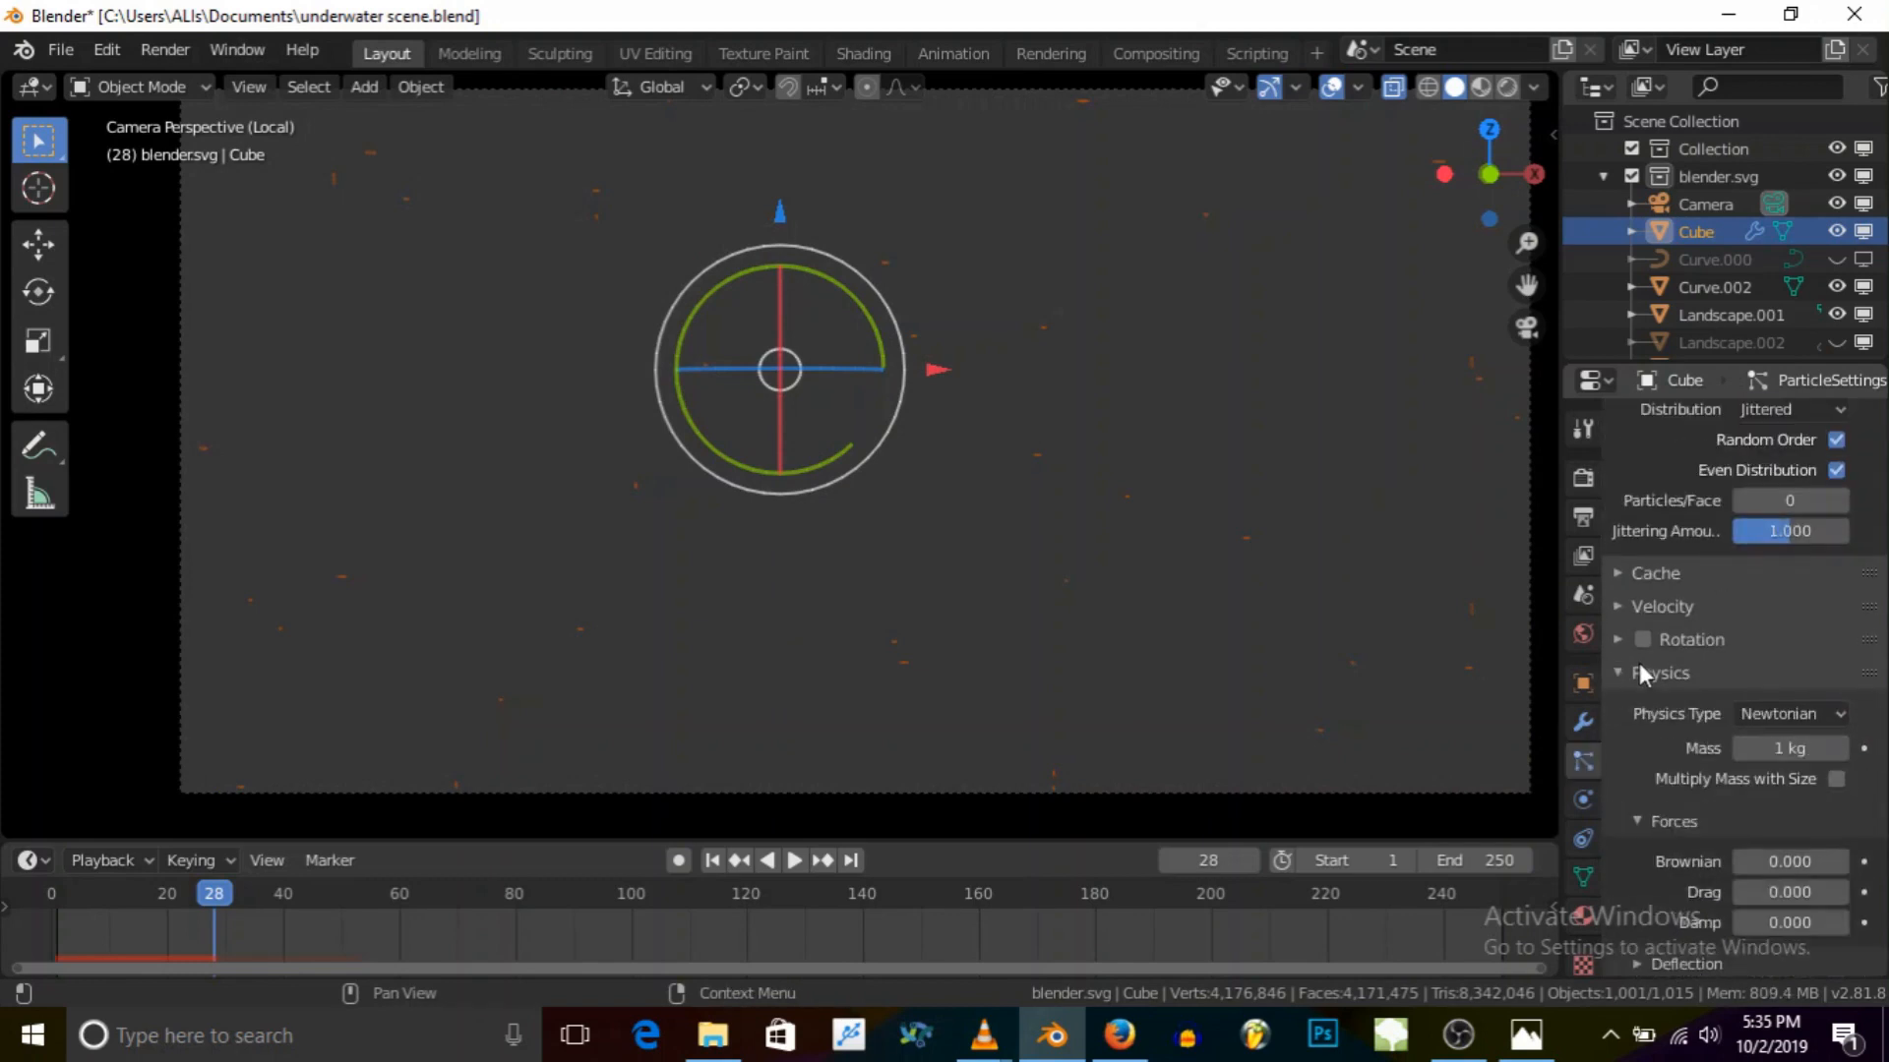
click(1639, 669)
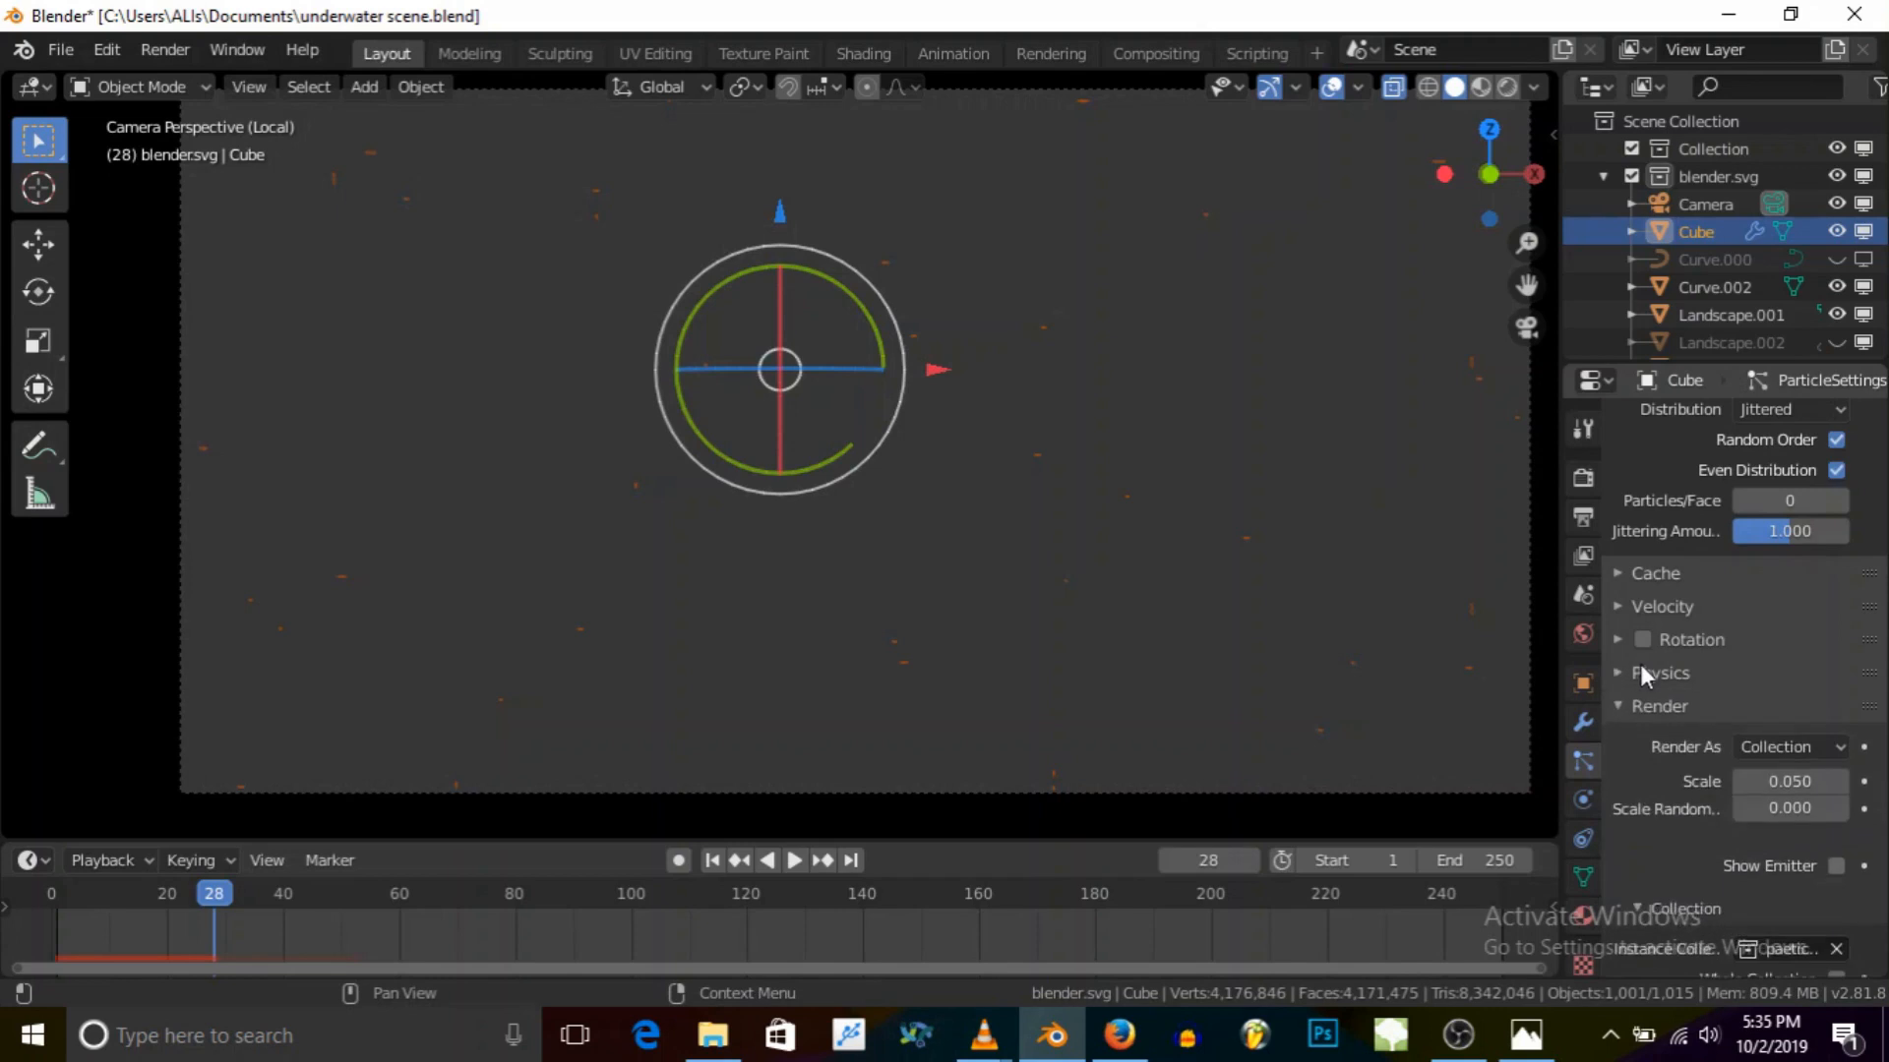
click(1623, 609)
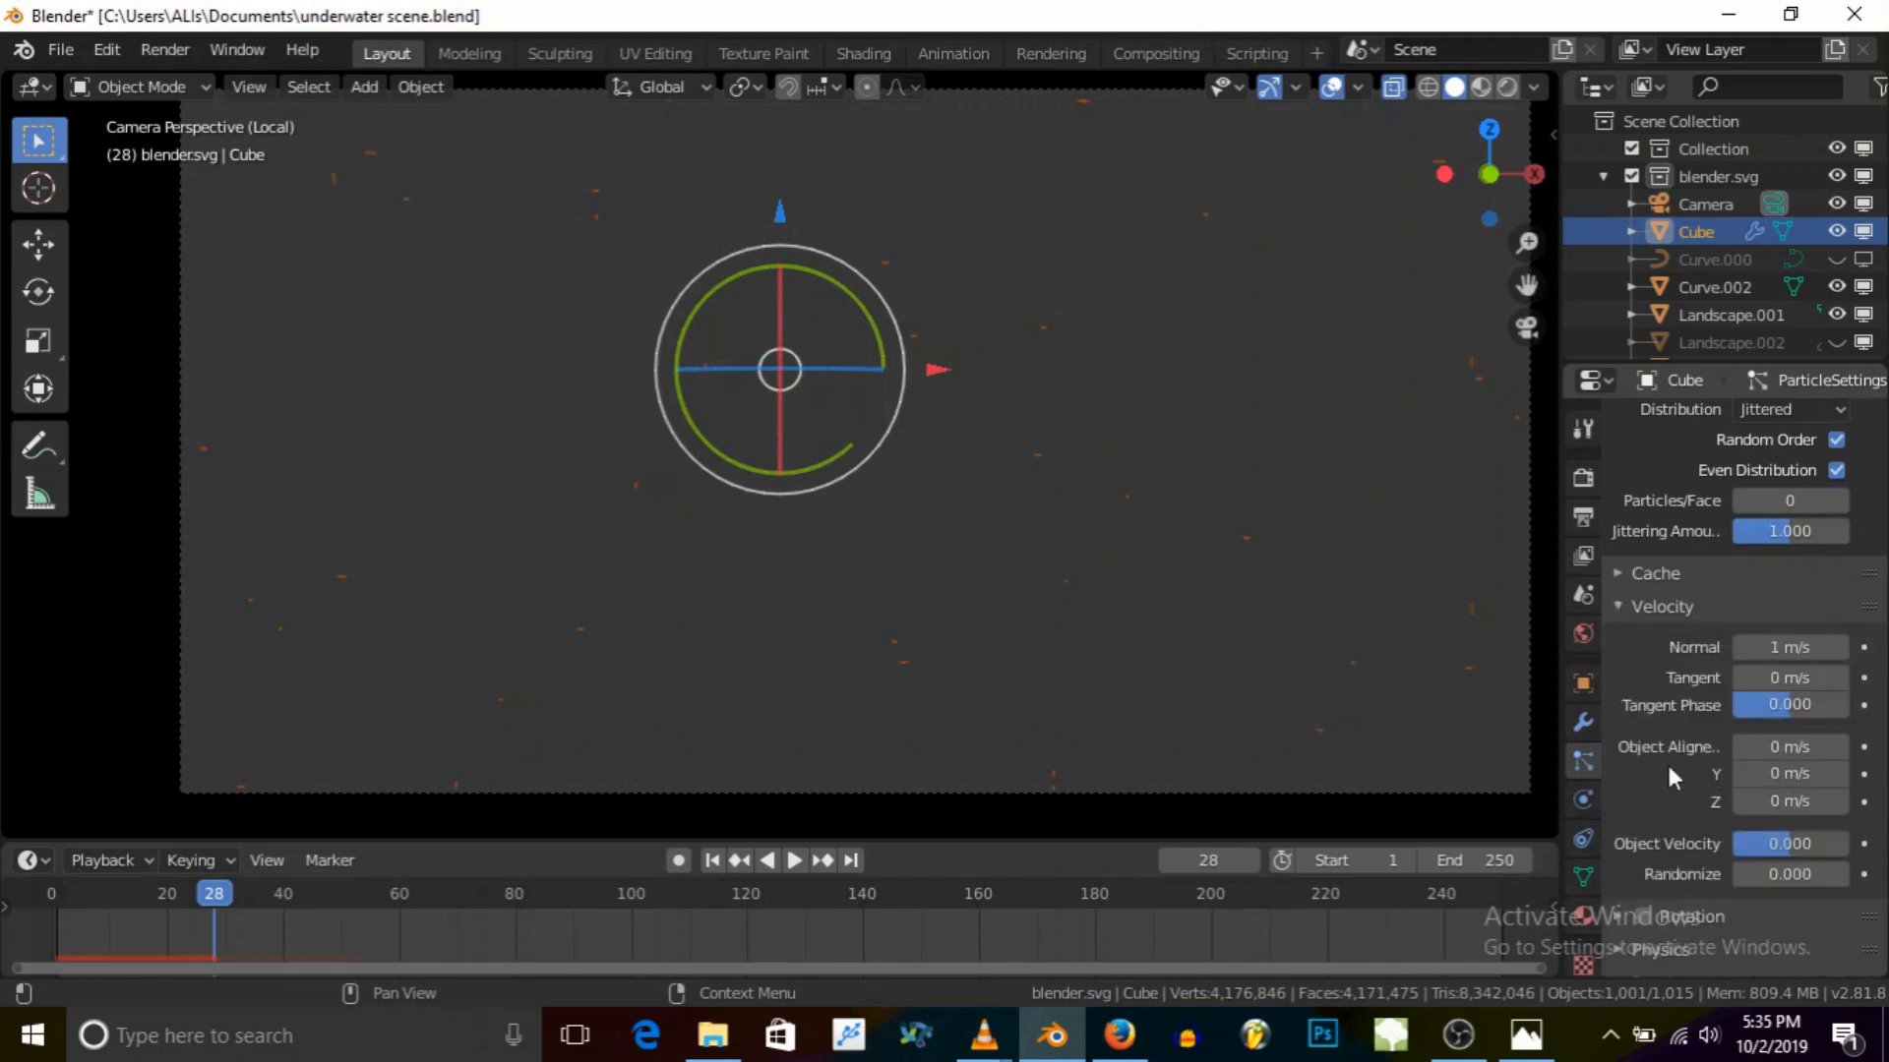
Step: Try a normal velocity of 0.69 m/s for the particles, and restore the default value
scroll(1669, 775, down, 2)
mouse_move(1789, 819)
mouse_down()
mouse_move(1833, 818)
mouse_move(1760, 818)
mouse_move(1733, 788)
mouse_move(1791, 788)
mouse_up()
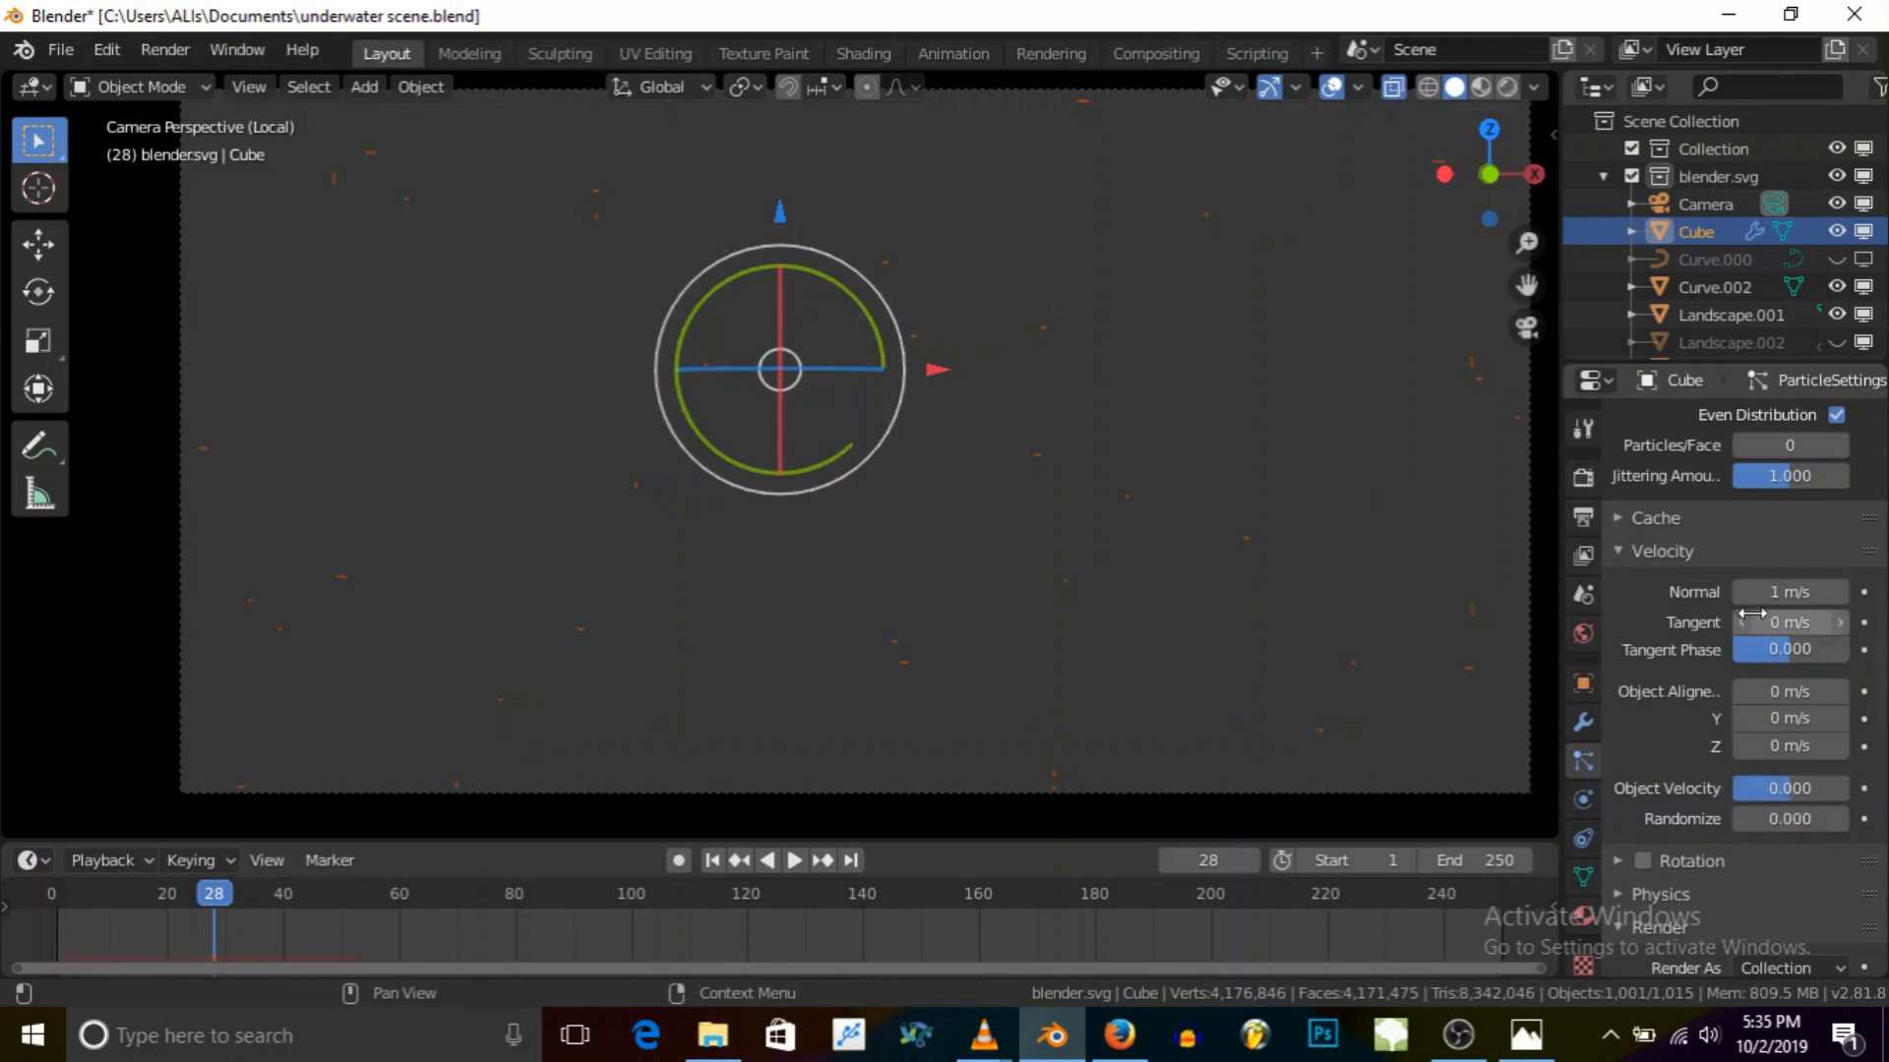
drag(1770, 591, 1788, 591)
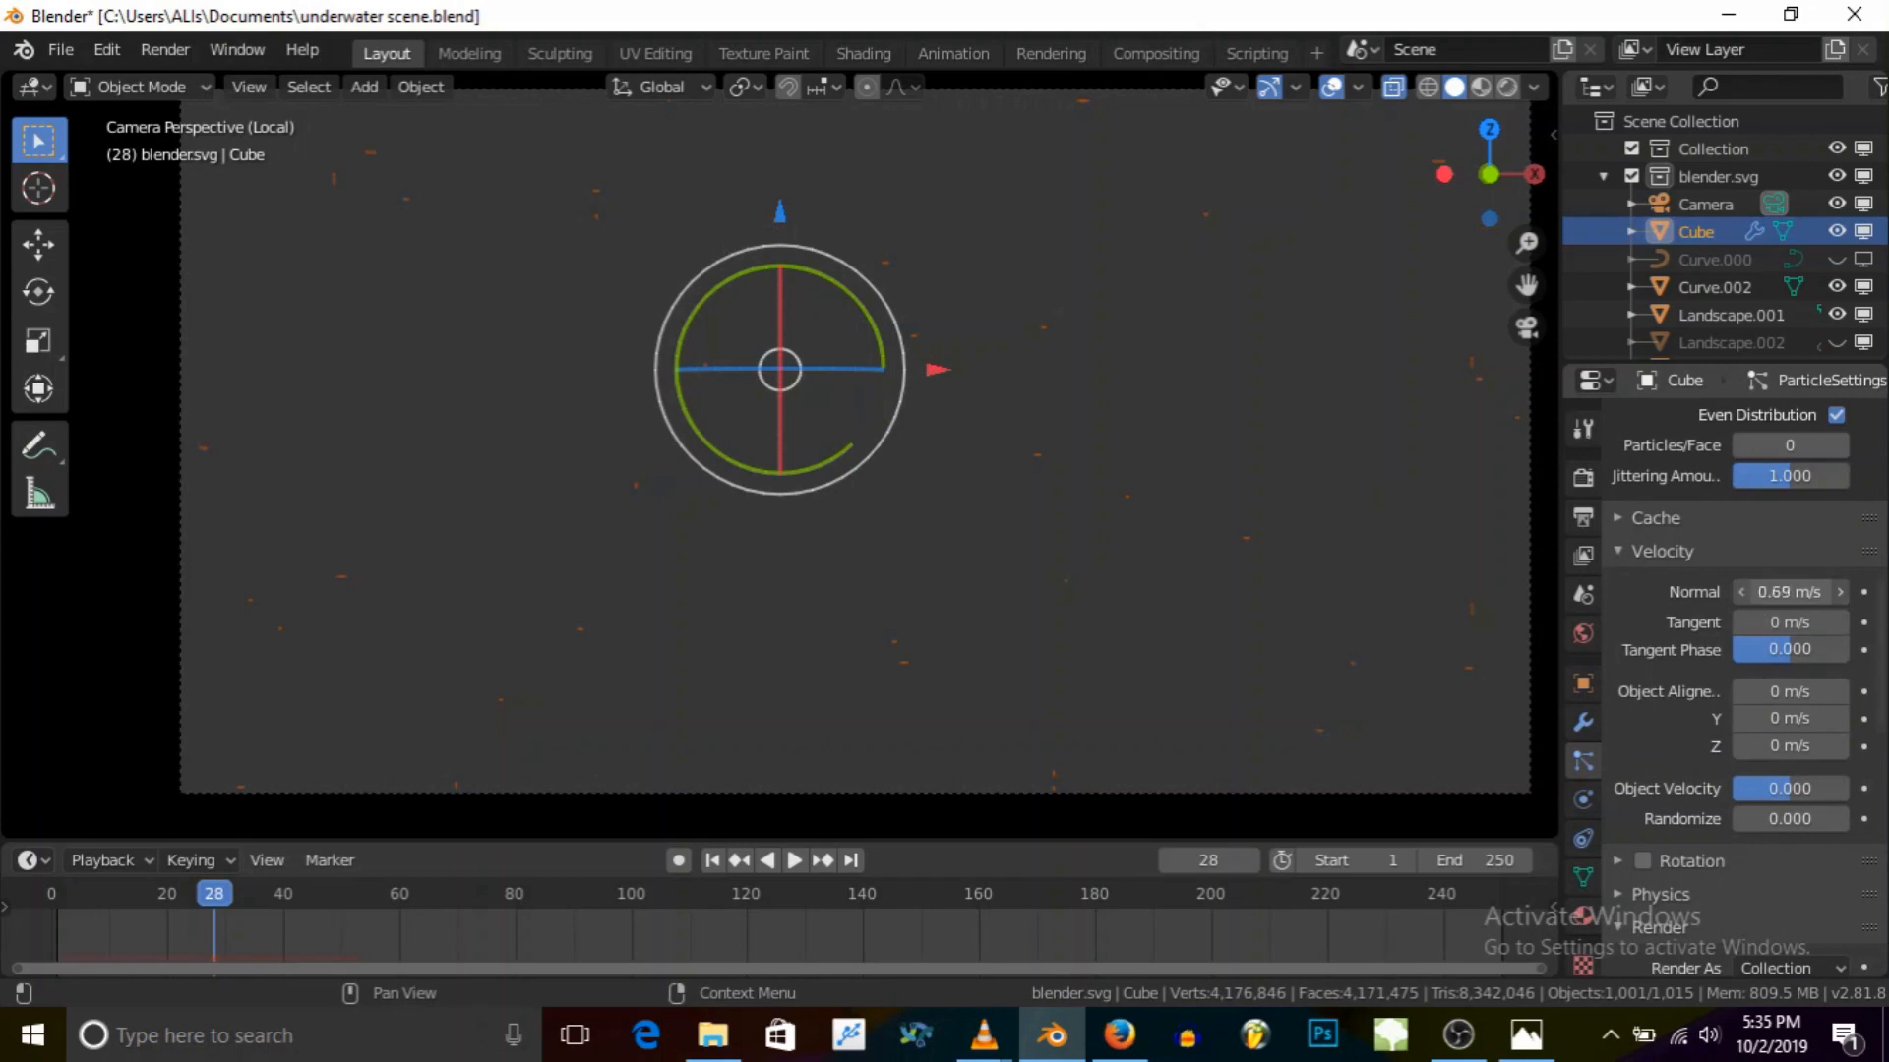
mouse_move(1774, 642)
mouse_down()
mouse_move(1810, 641)
mouse_move(1759, 650)
mouse_up()
key(ctrl+z)
key(BackSpace)
Step: Enable particle rotation with Randomize 0.663, Phase 0.163 and Randomize Phase 1.372, leaving Dynamic off
scroll(1751, 680, down, 2)
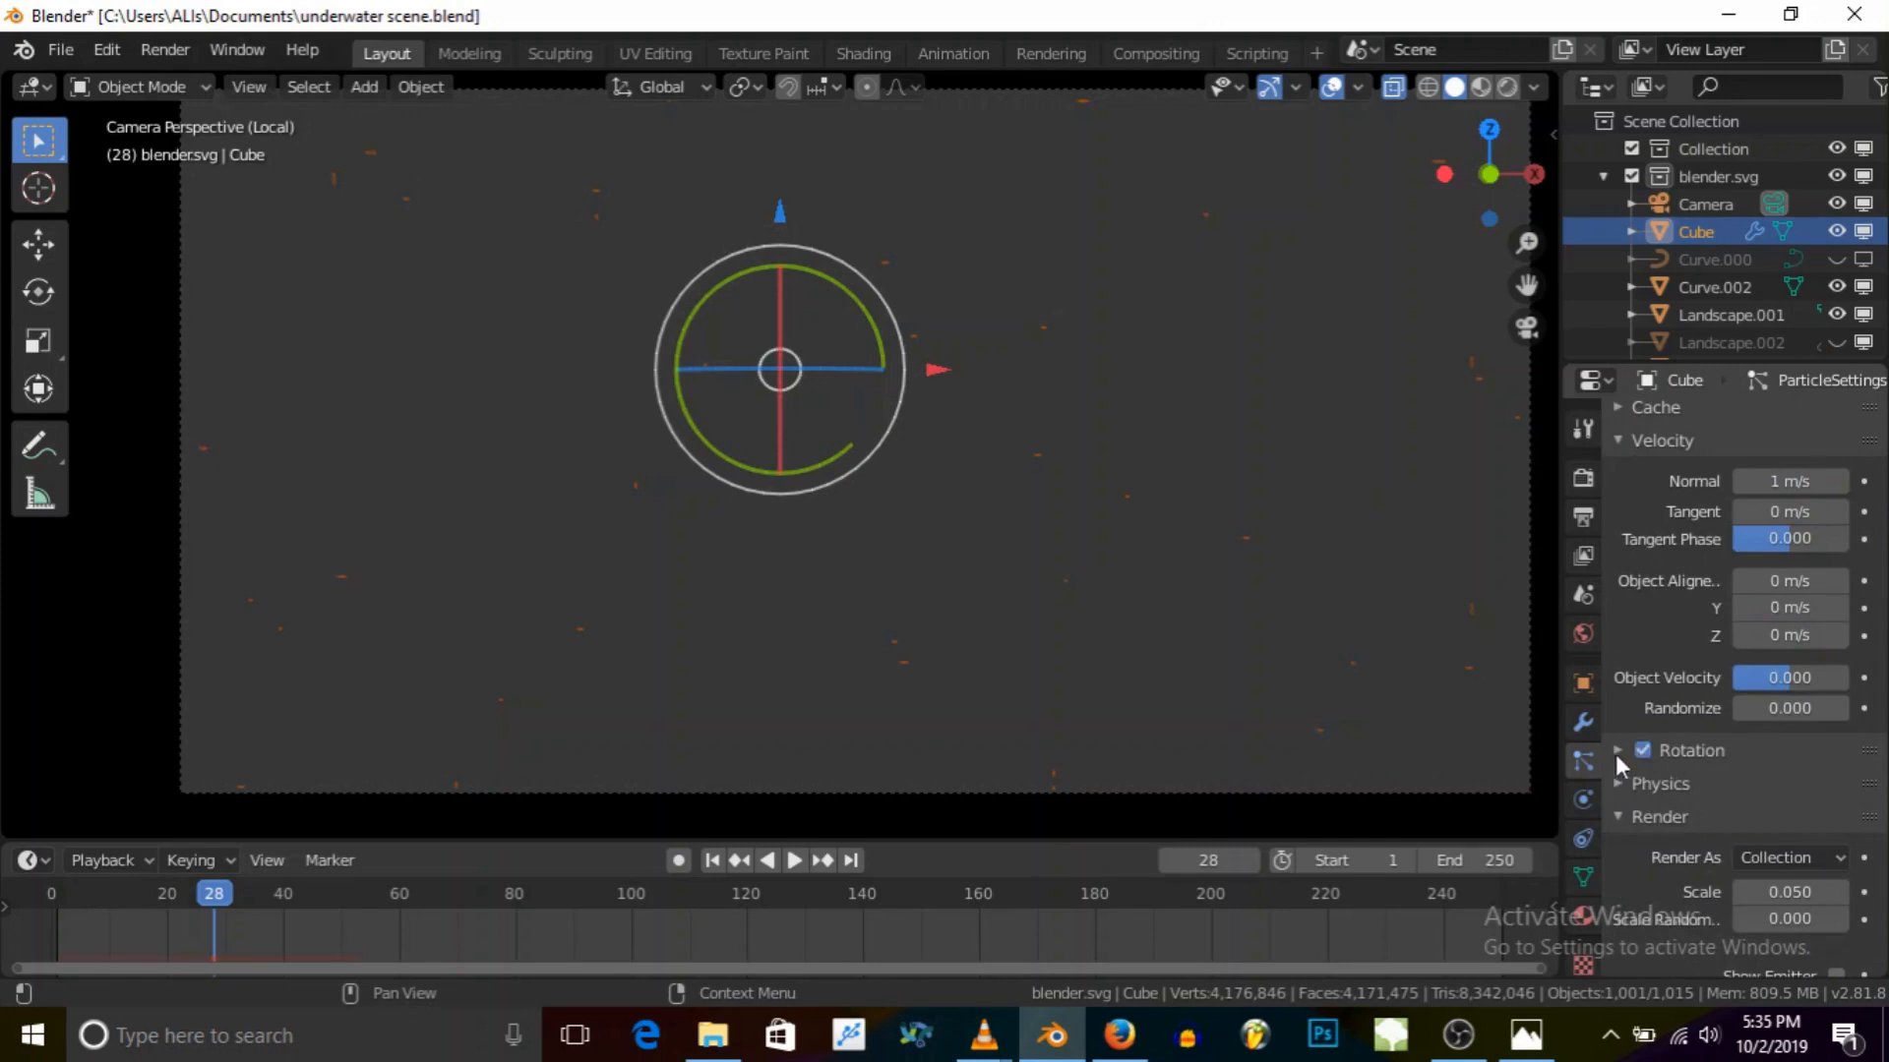
scroll(1693, 801, down, 8)
scroll(1737, 753, up, 1)
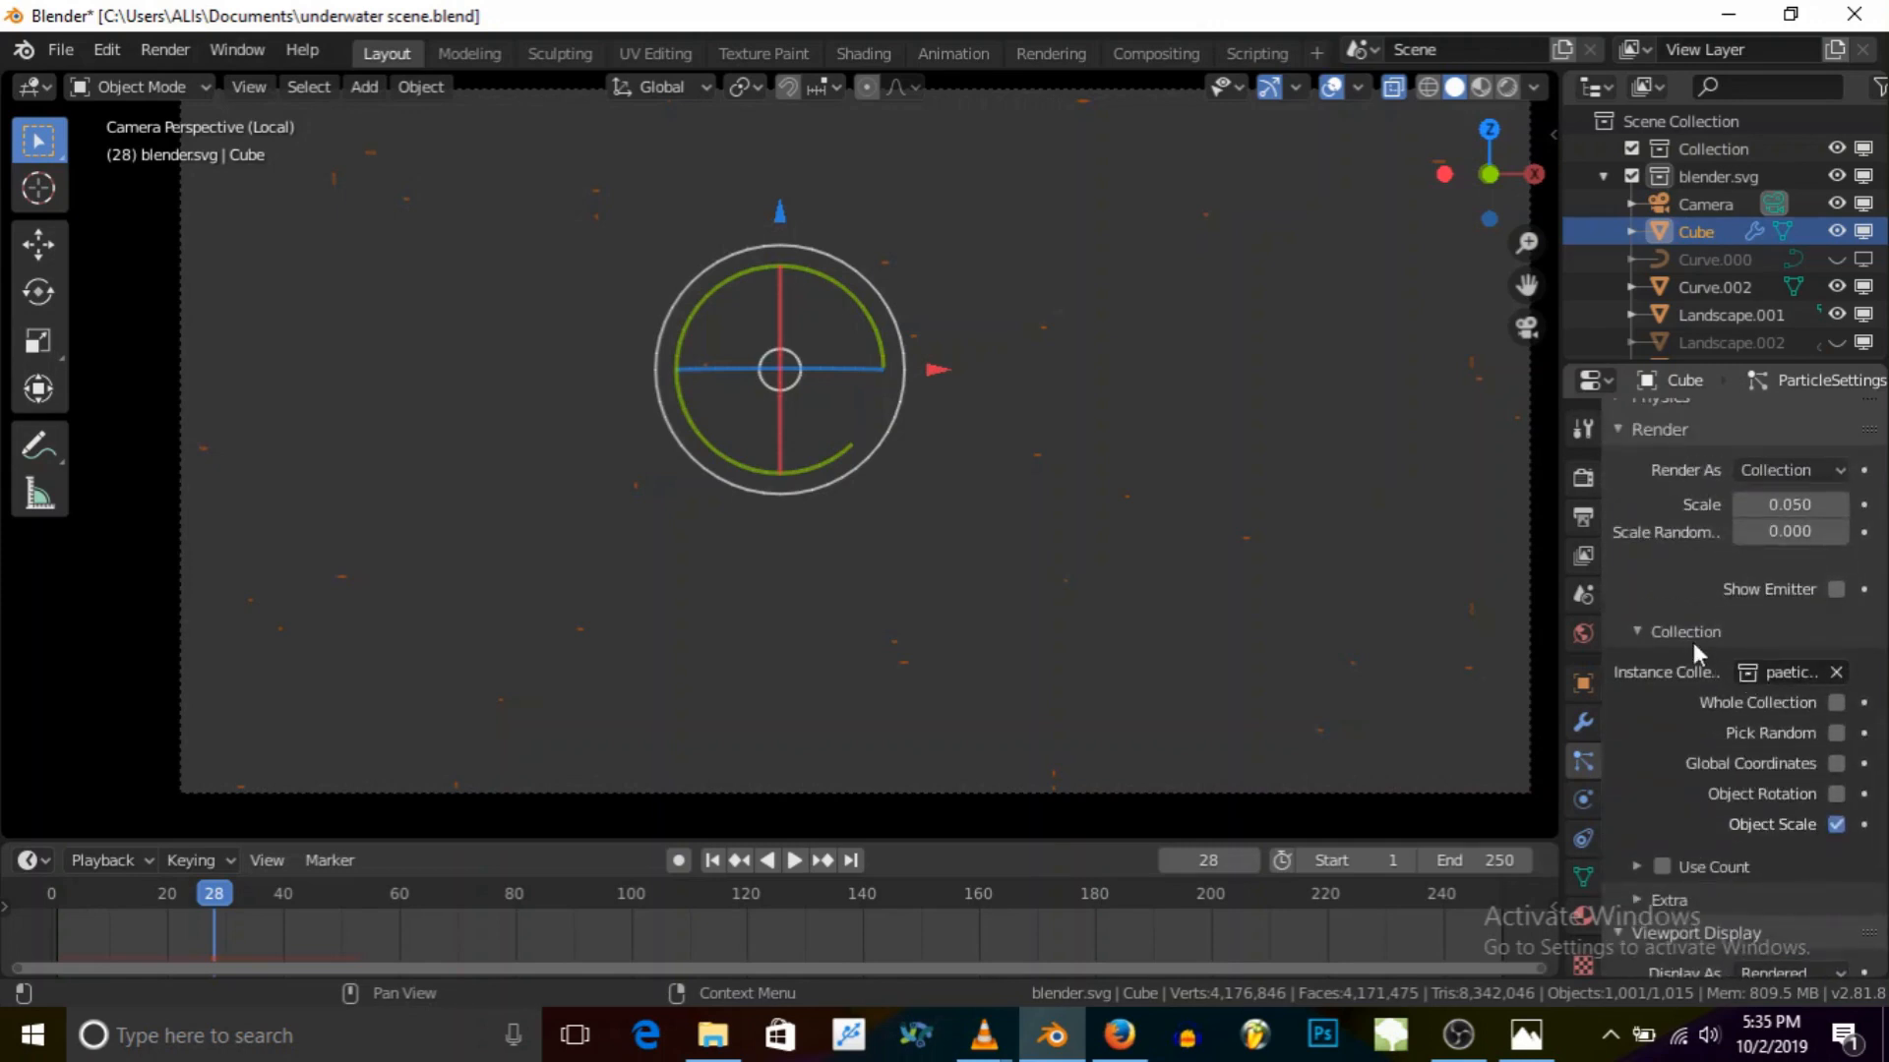
scroll(1704, 648, up, 2)
scroll(1690, 588, up, 4)
click(1621, 580)
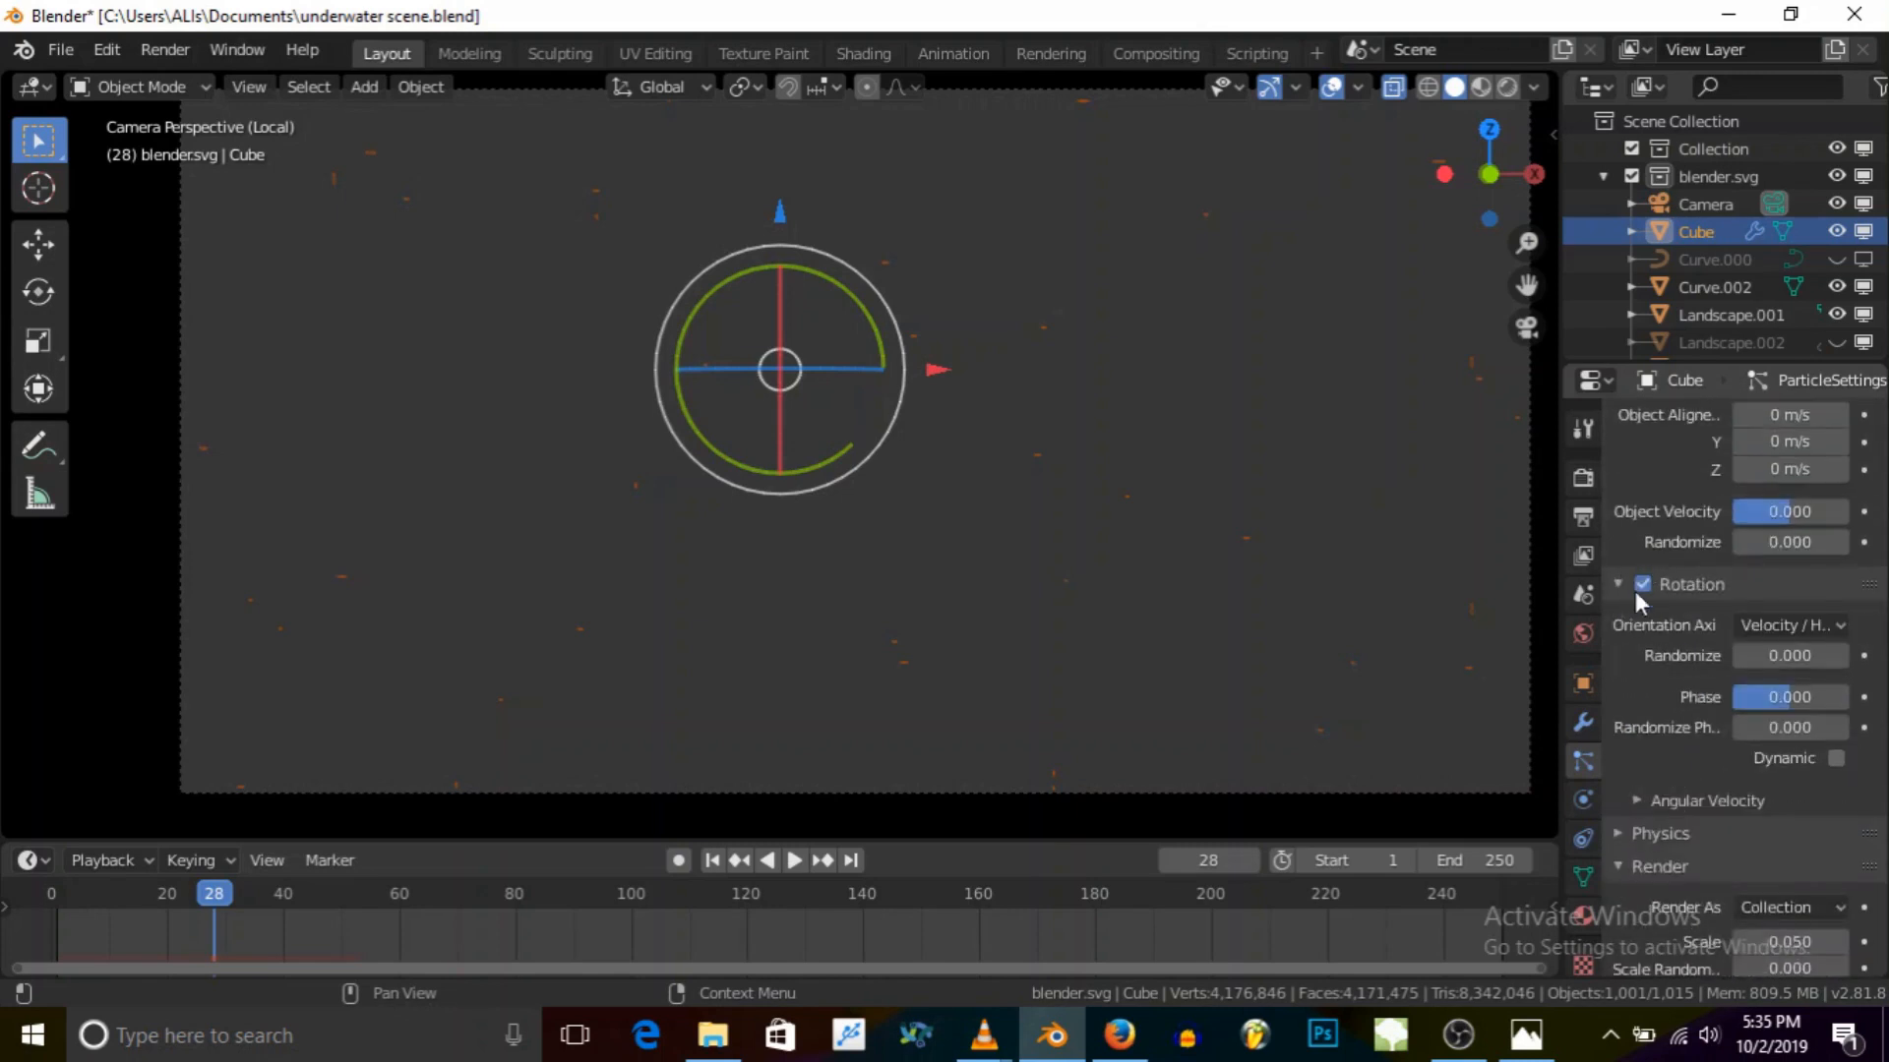
drag(1751, 655, 1800, 655)
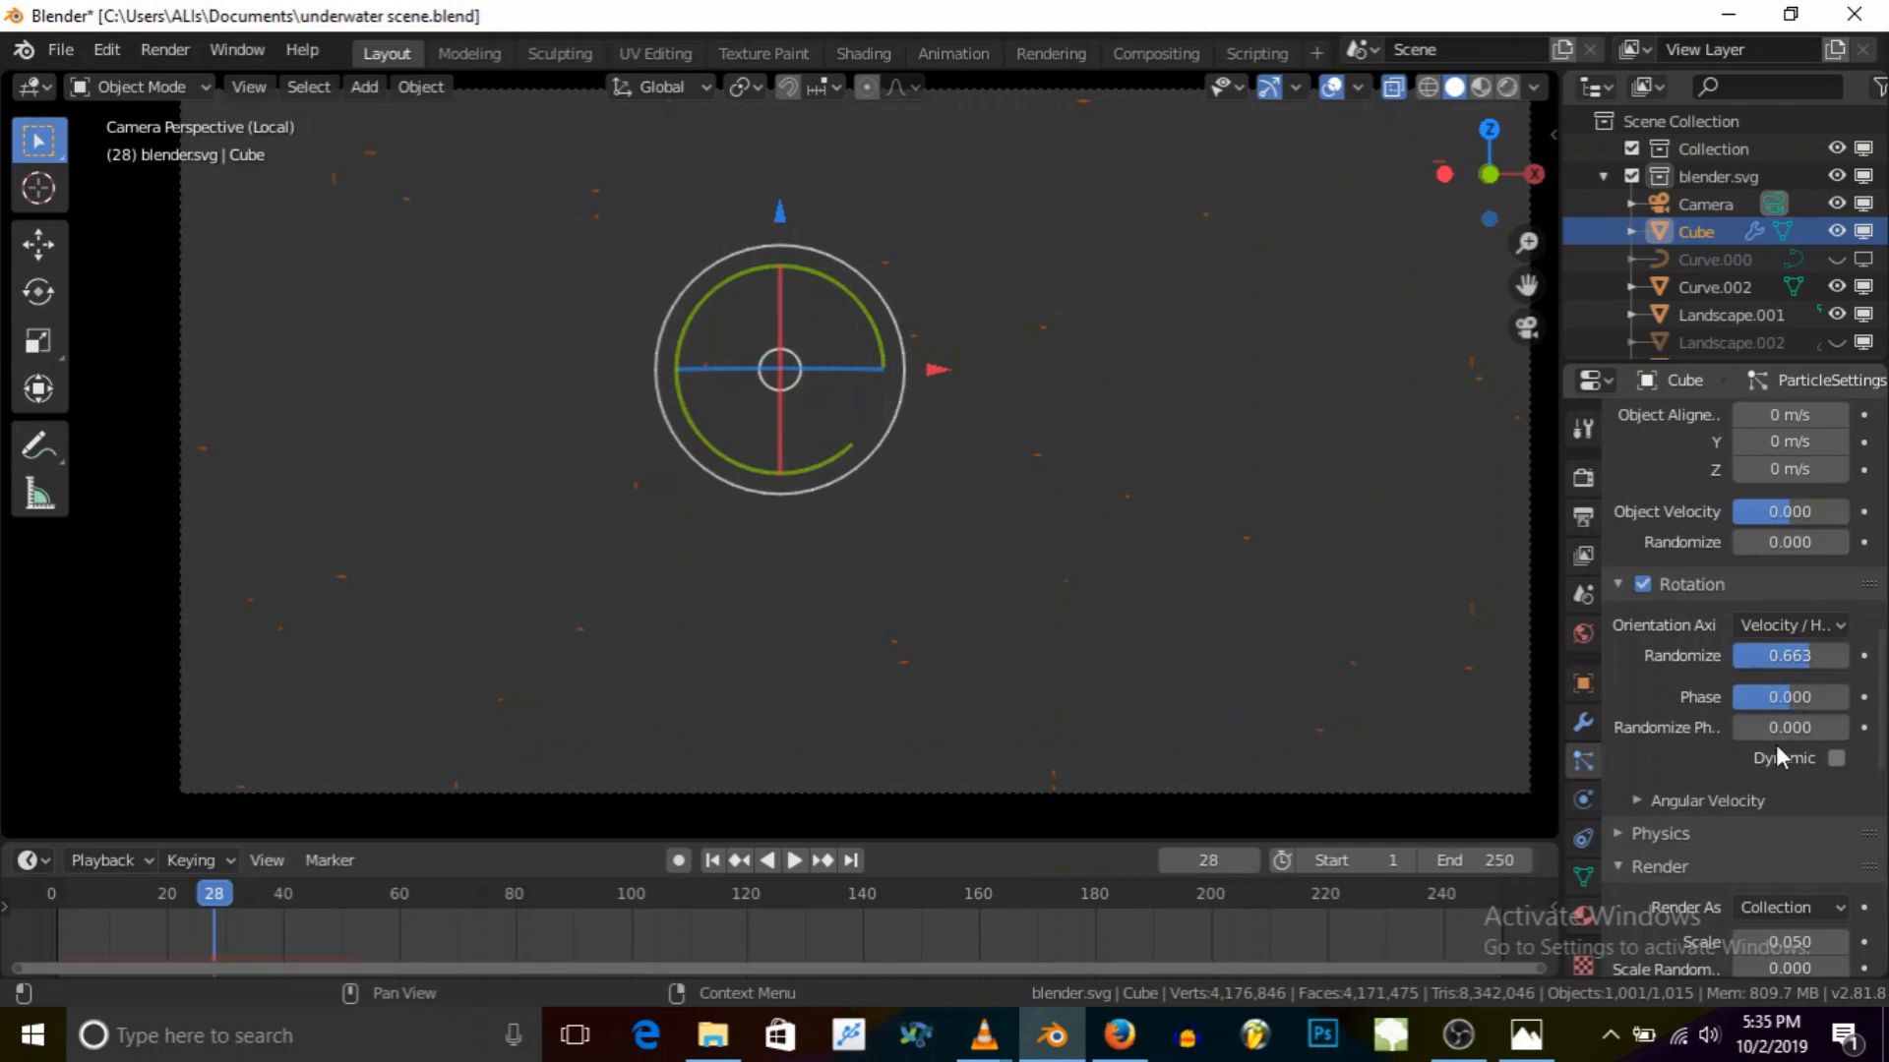
drag(1767, 701, 1778, 655)
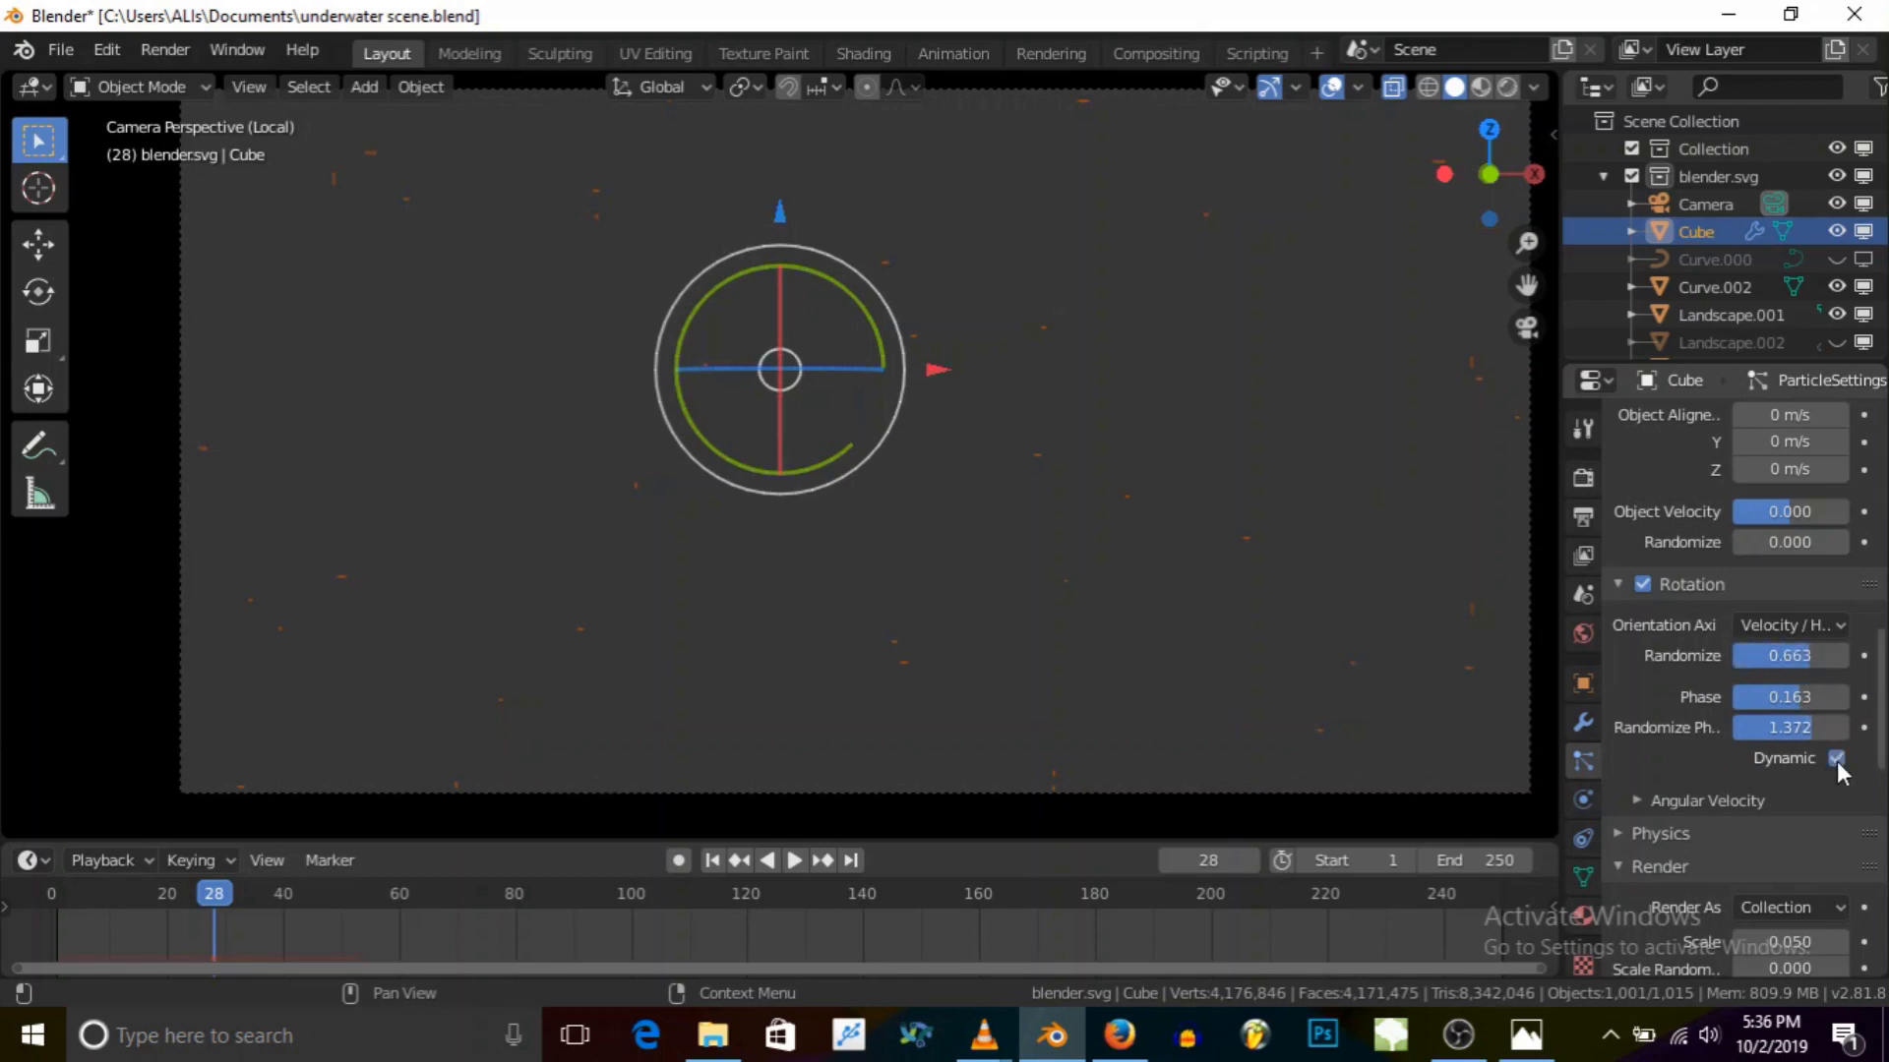
Step: Step the timeline frame by frame up to frame 43 to check how the rotated particles behave
click(1172, 854)
click(1255, 868)
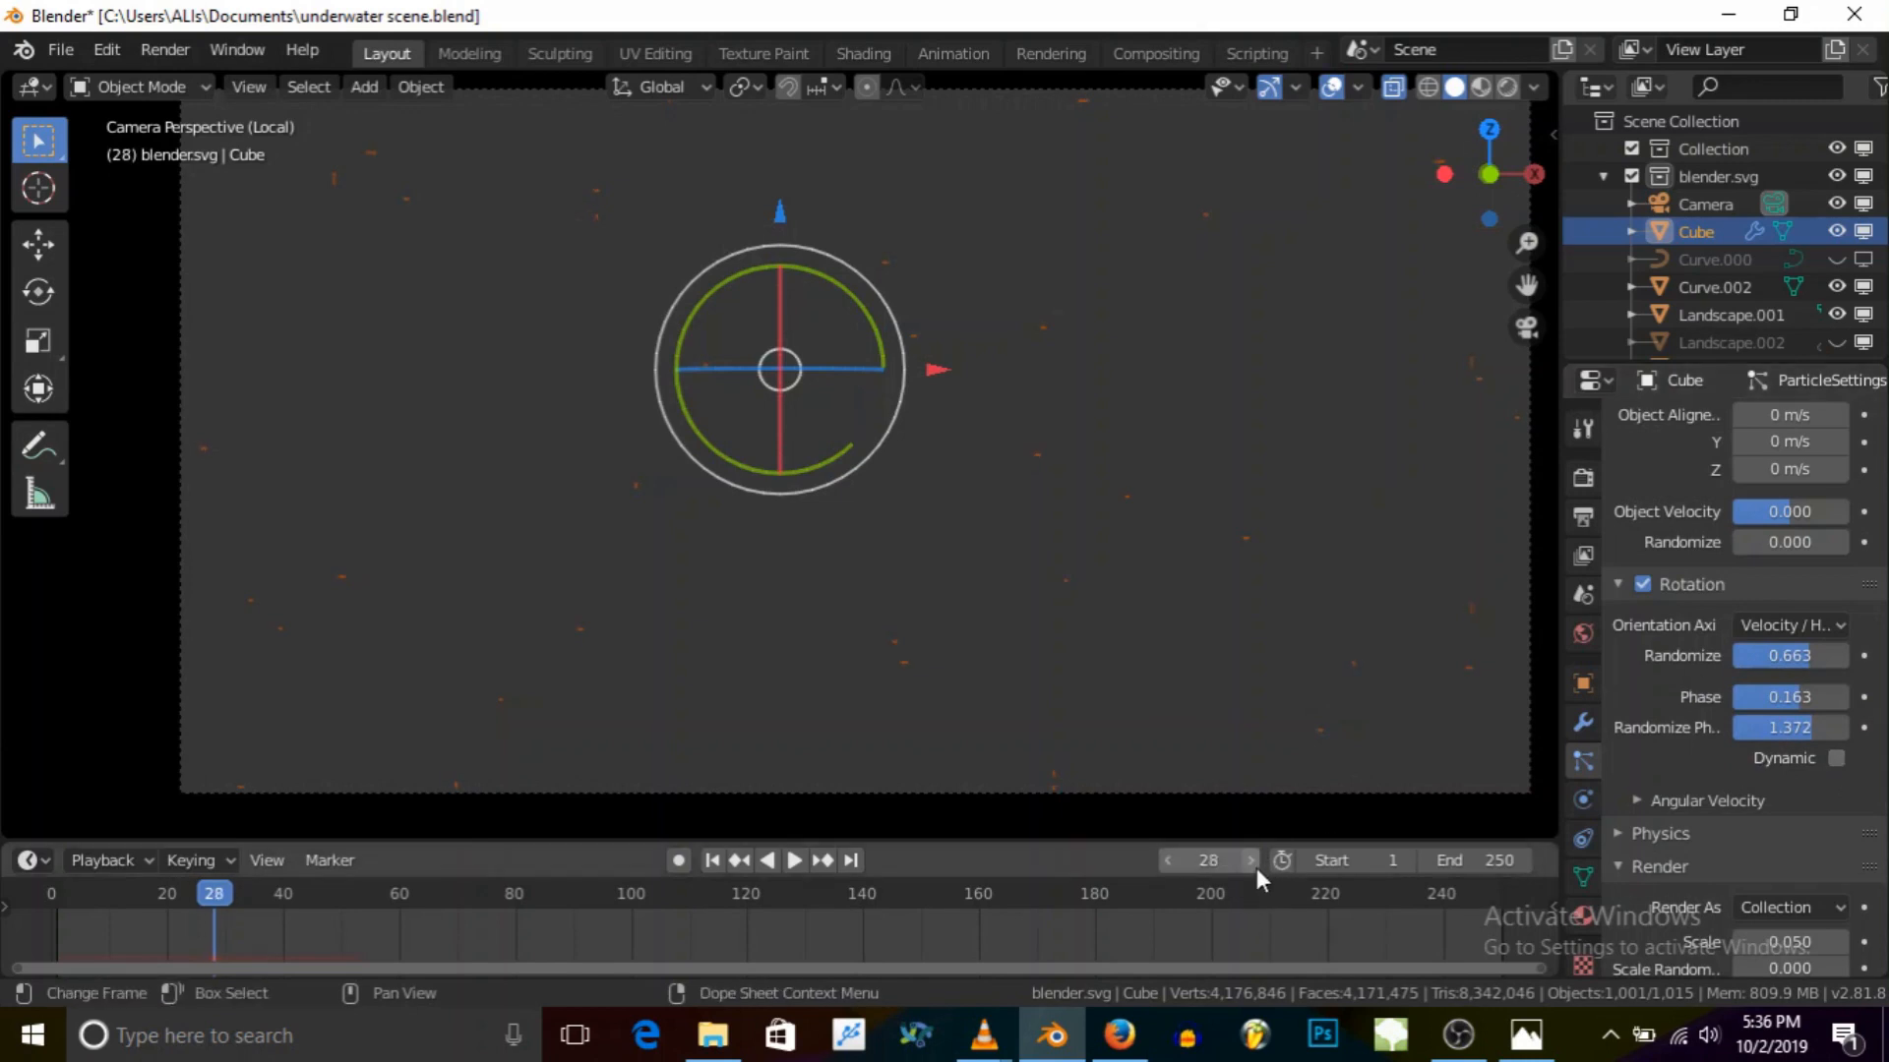
click(1171, 861)
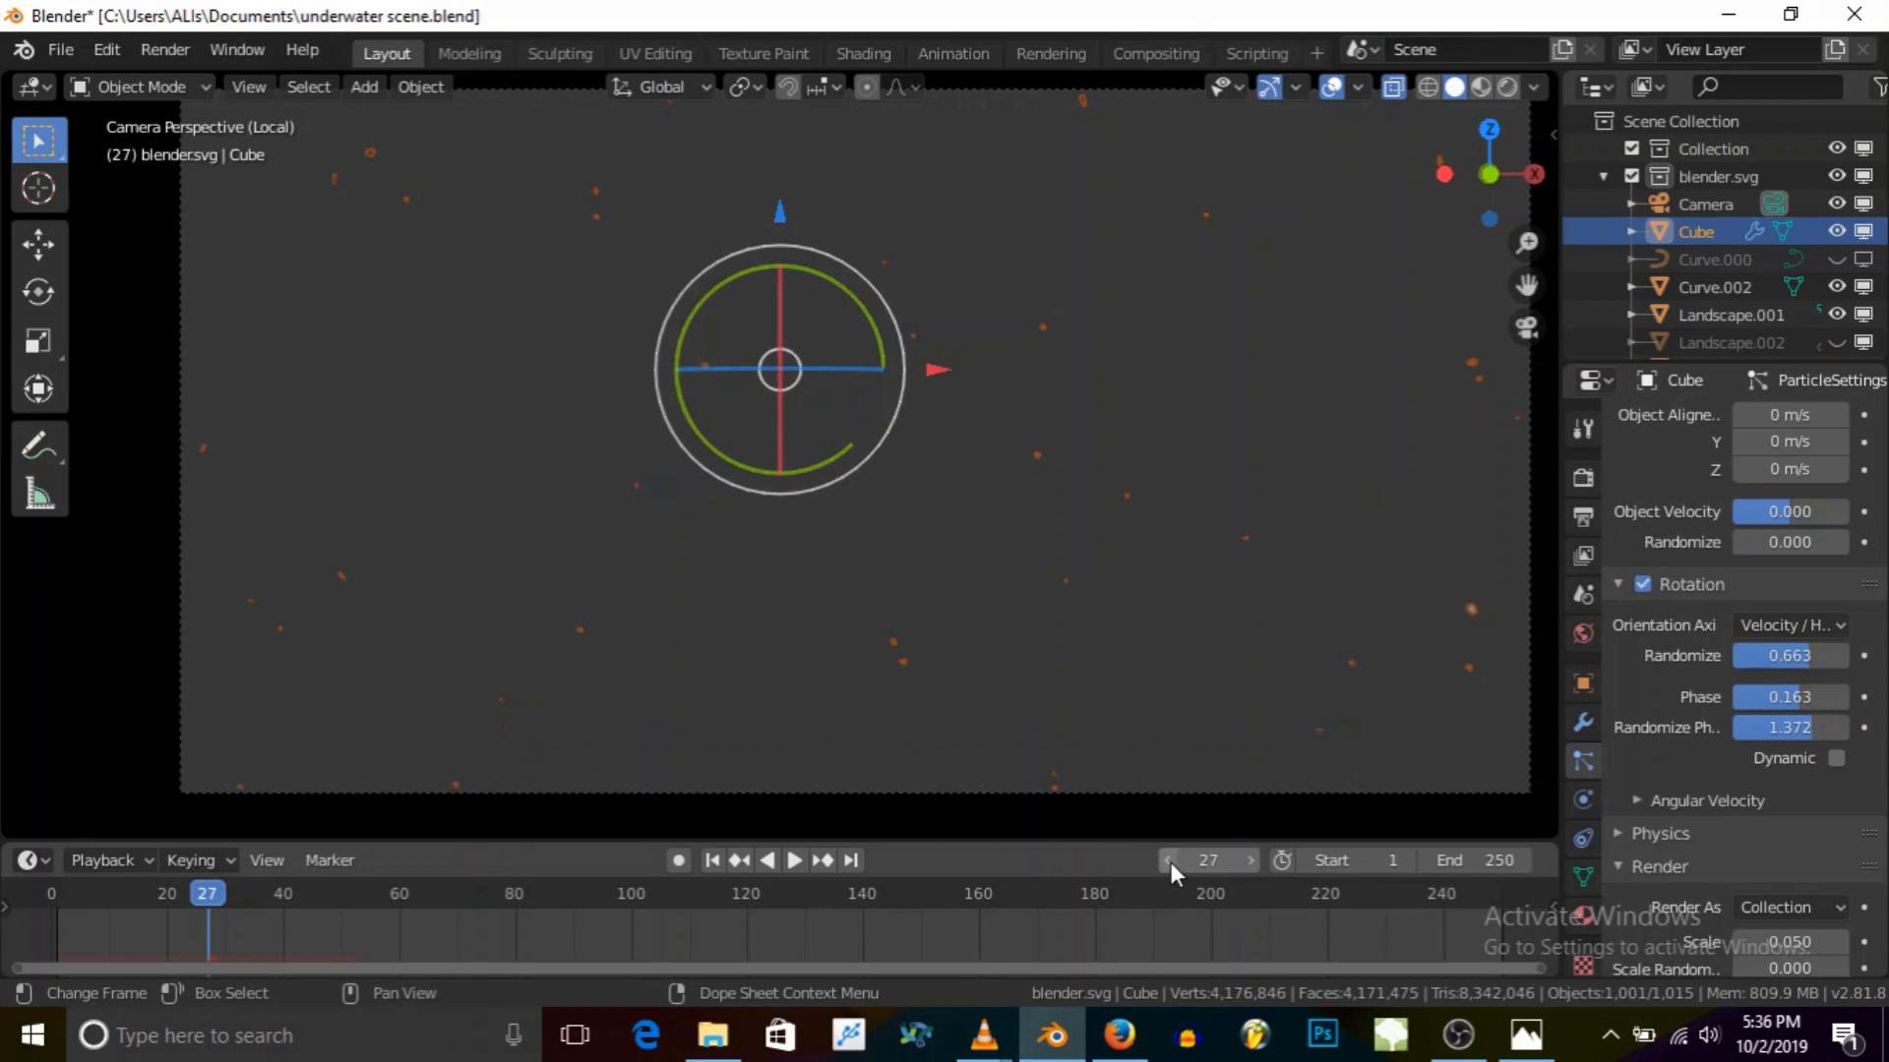
click(1237, 862)
click(1249, 862)
click(1181, 861)
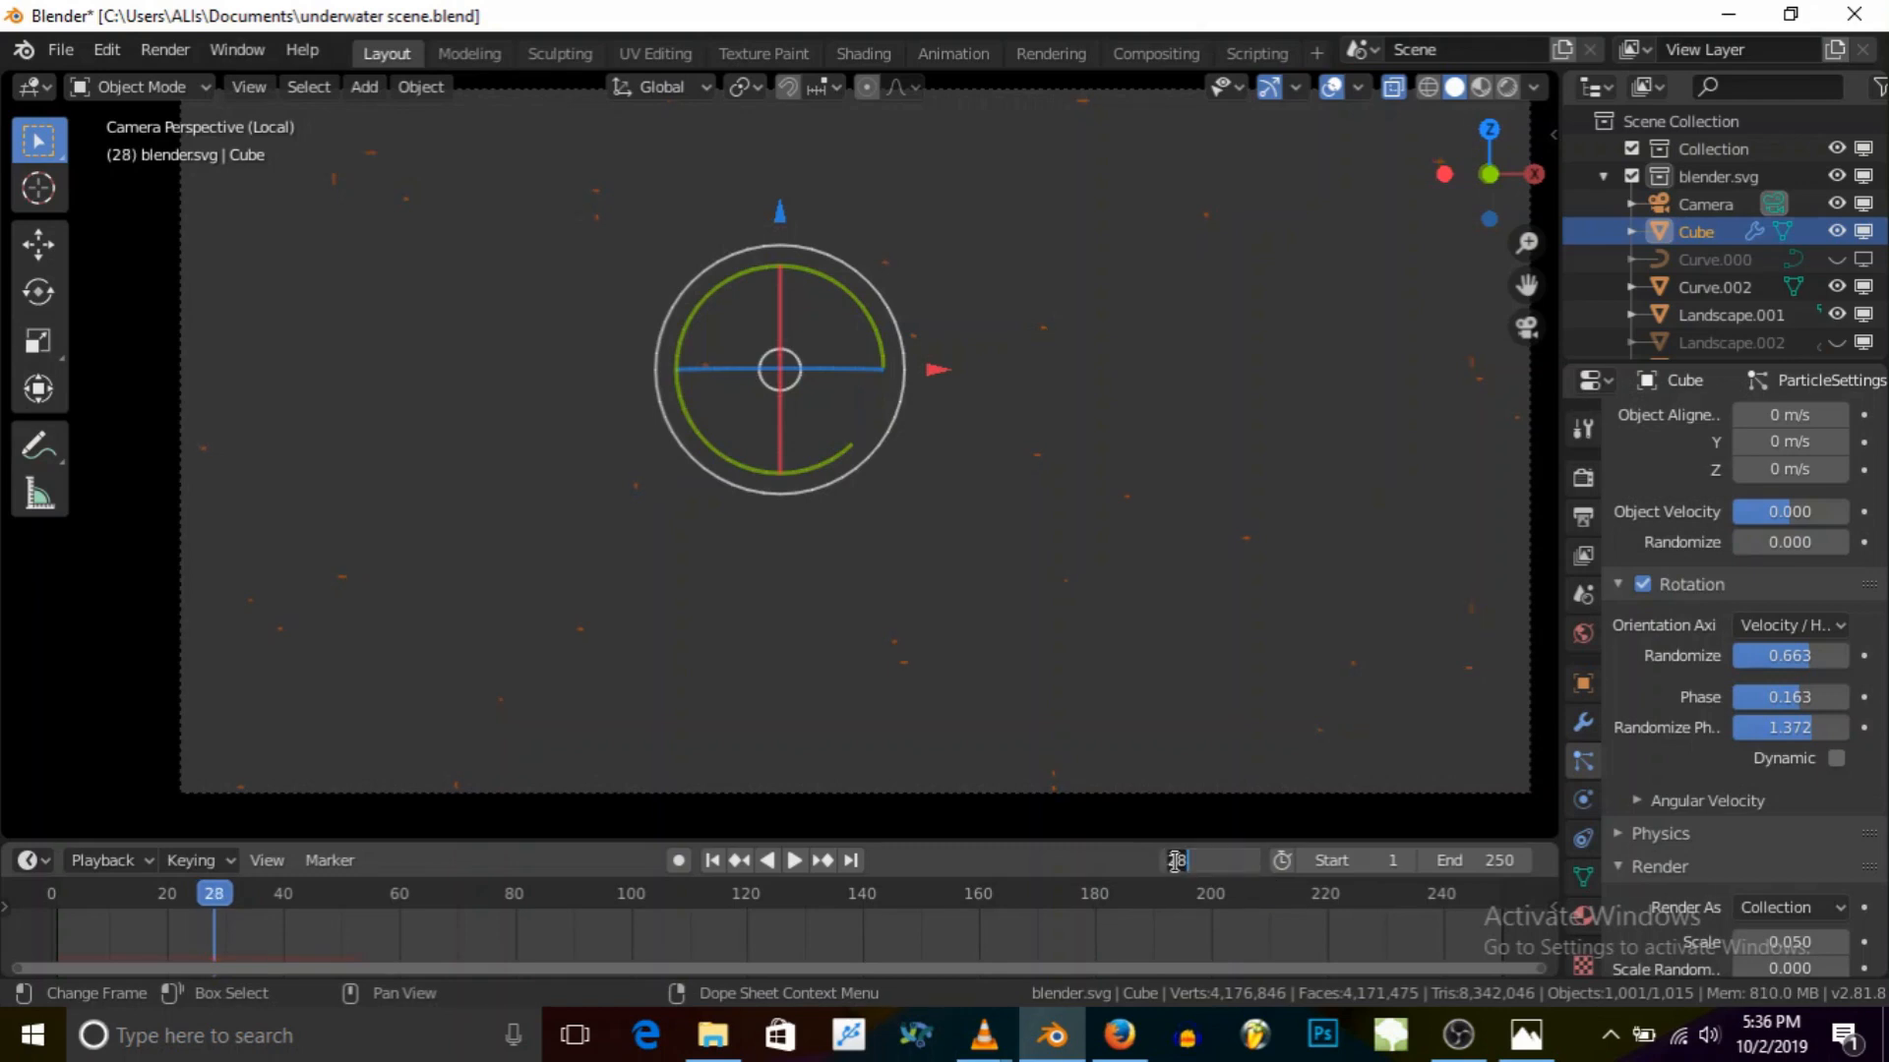
click(1251, 866)
drag(1253, 865, 1283, 865)
click(1250, 863)
click(1249, 864)
click(1249, 863)
click(1250, 863)
click(1249, 864)
click(1249, 864)
click(1250, 864)
click(1249, 864)
Step: Set the All influence in the particle system's field weights to 0
scroll(1756, 870, down, 15)
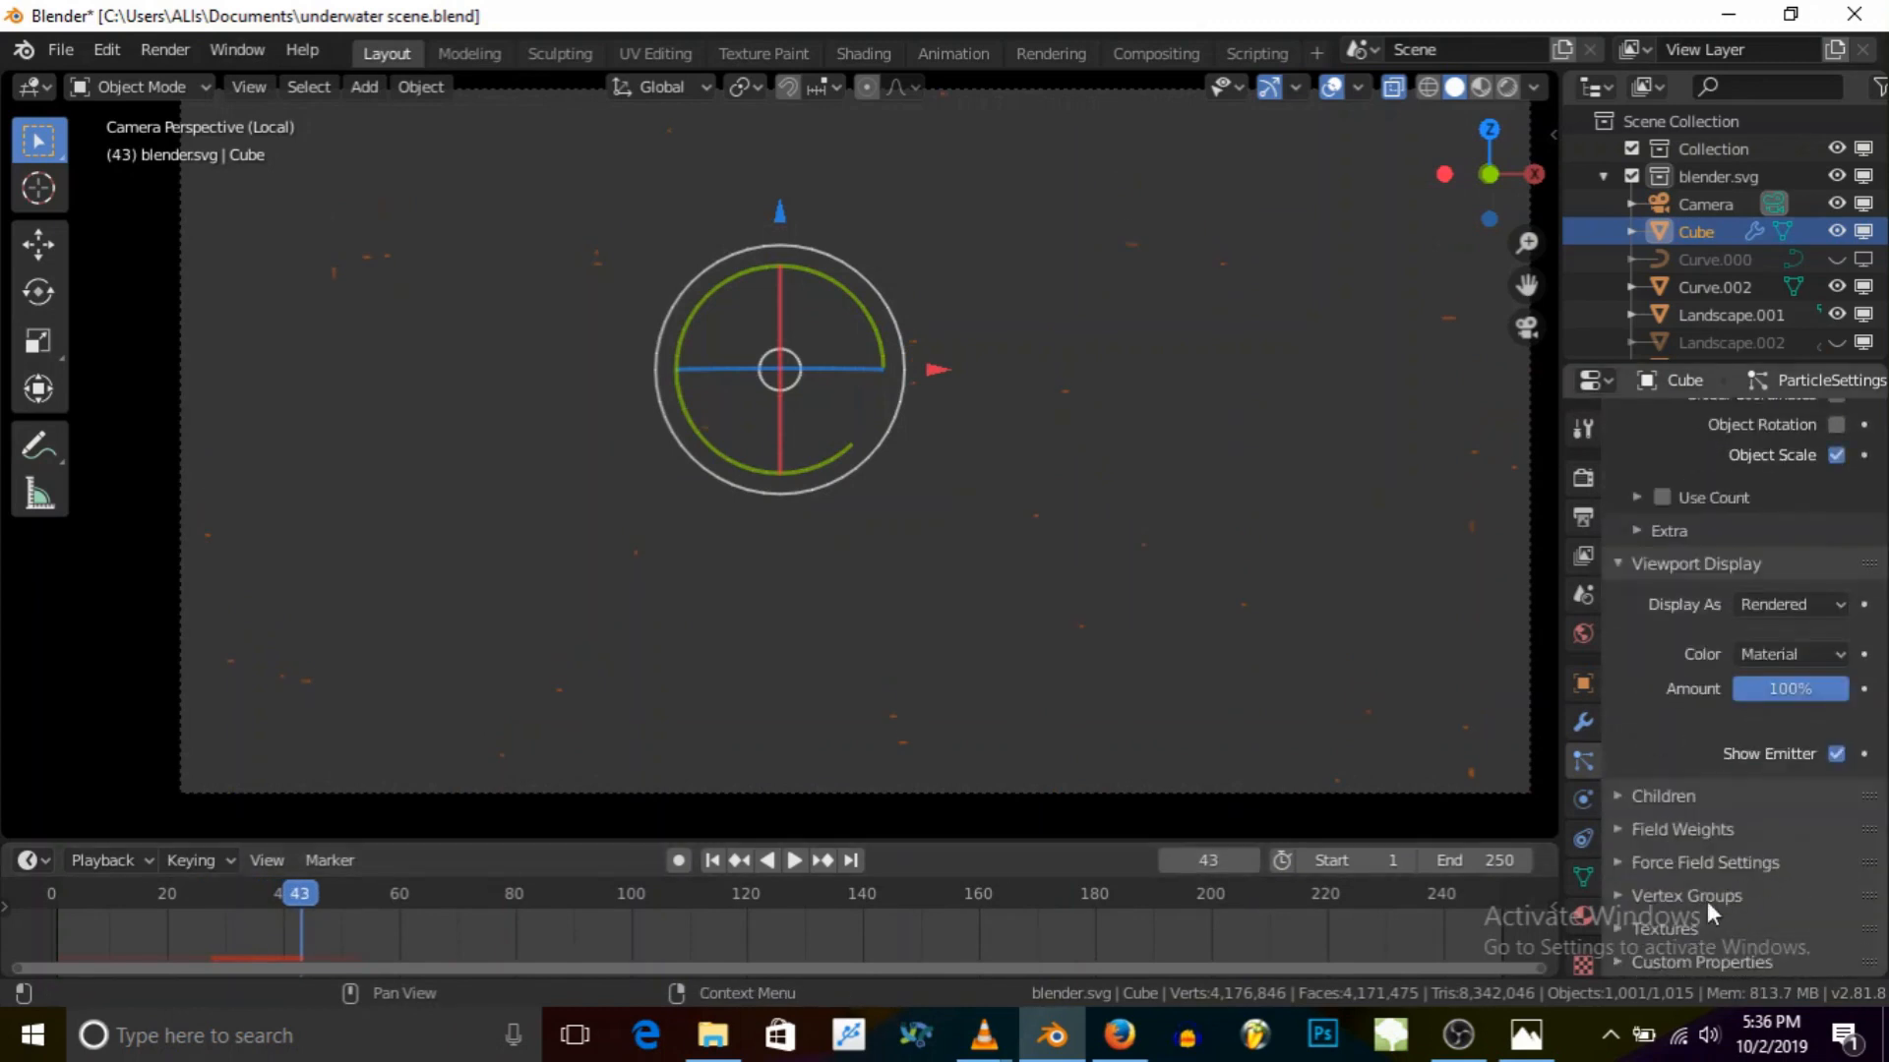
click(1635, 829)
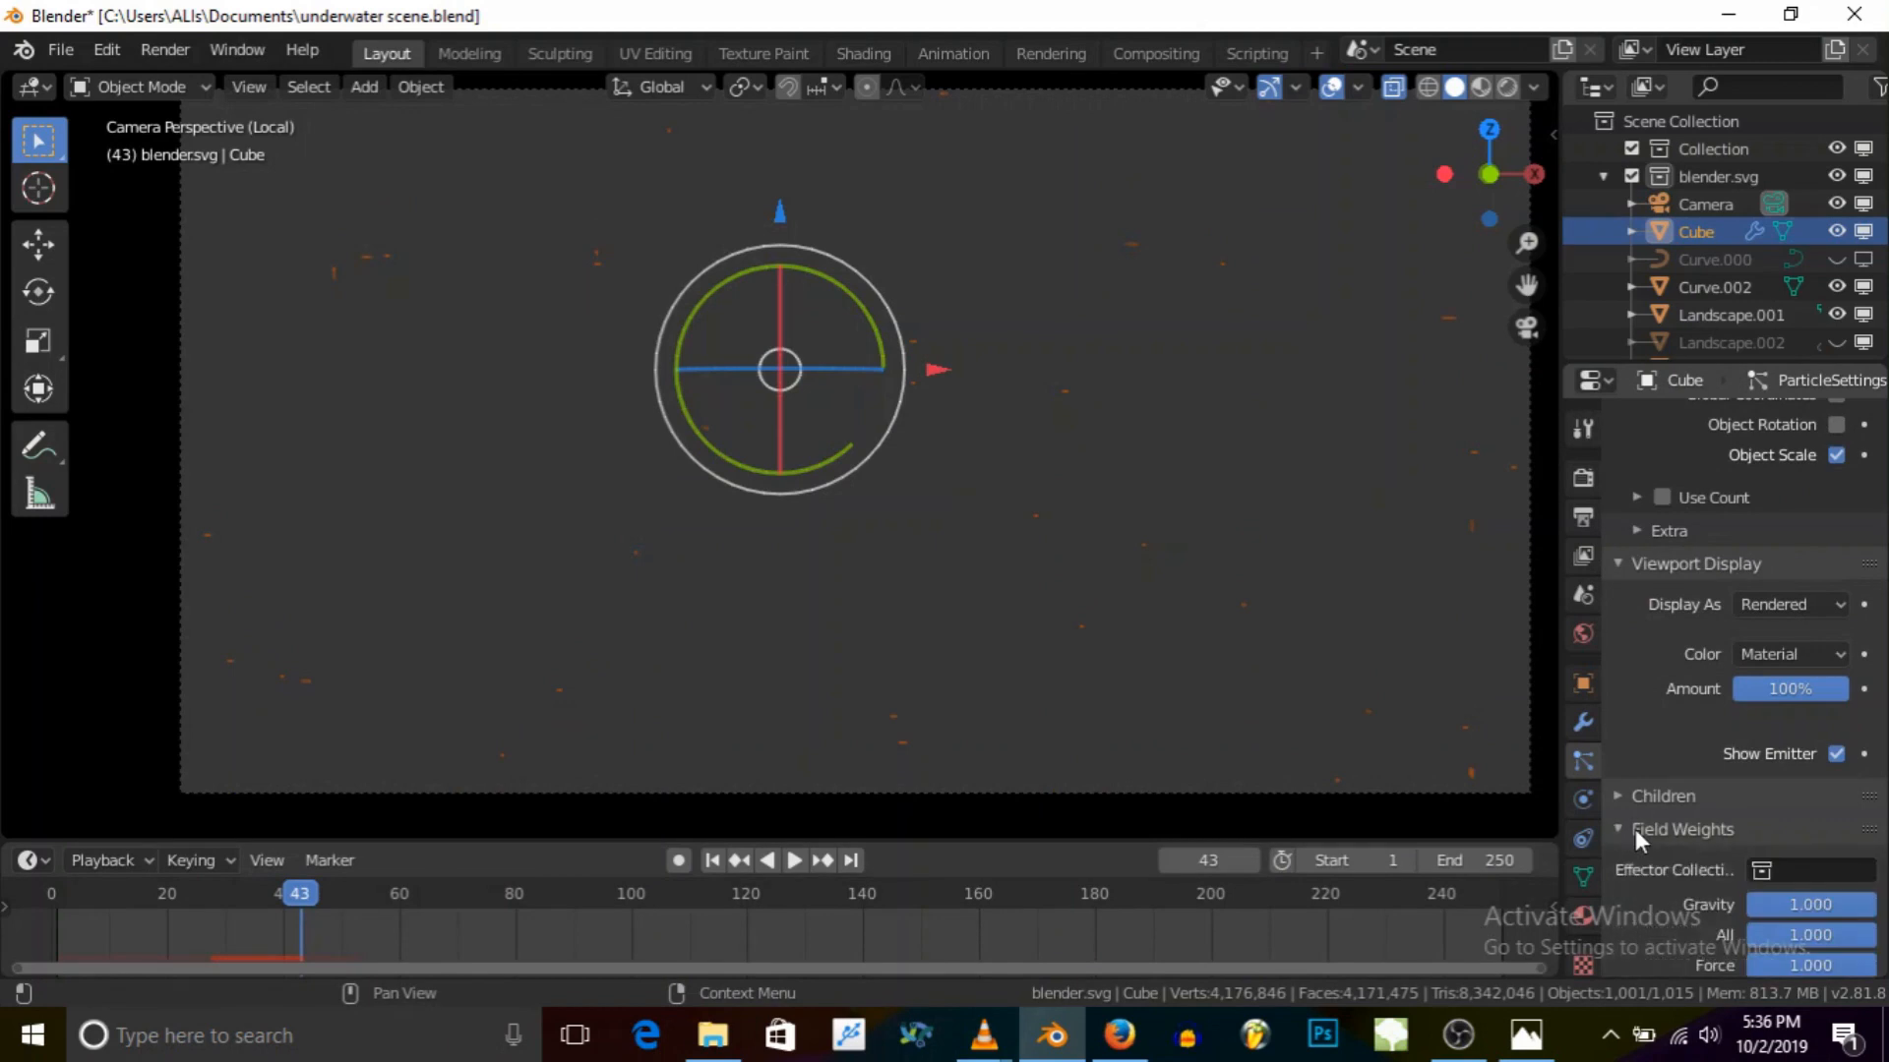
scroll(1661, 853, down, 3)
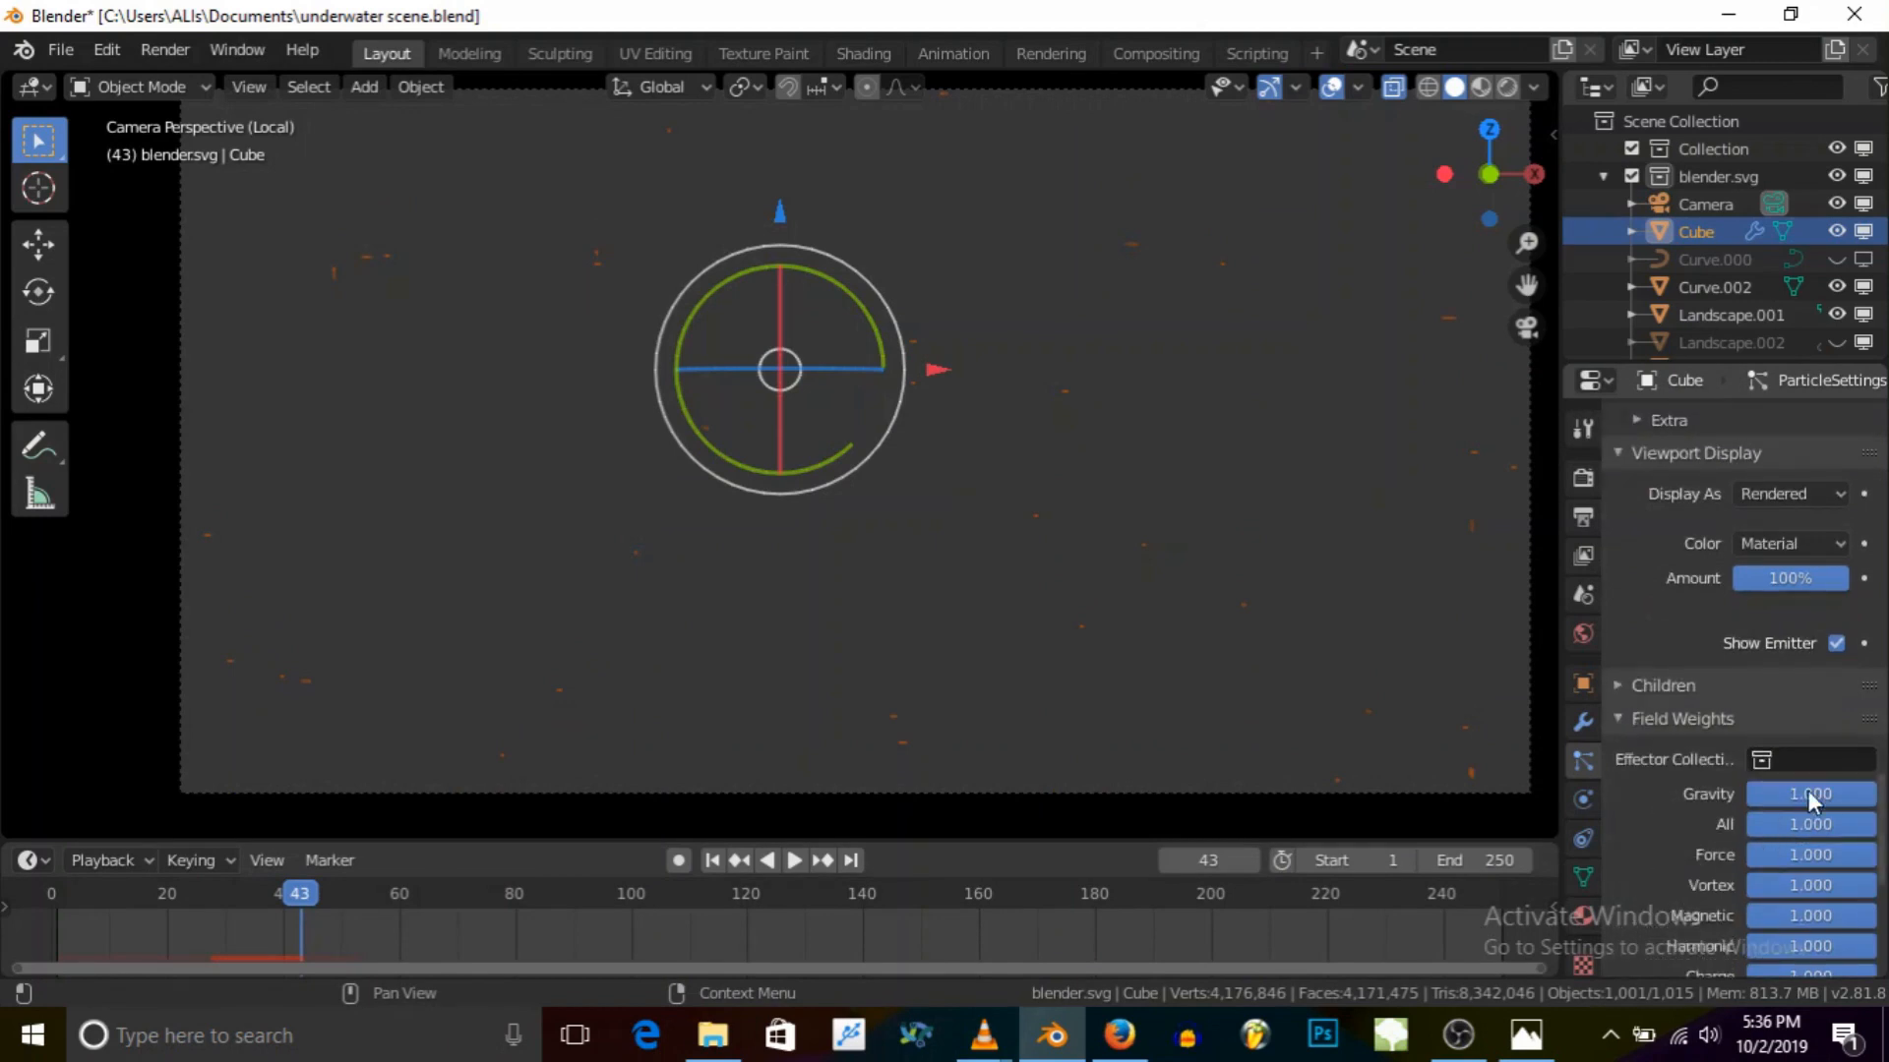
drag(1820, 824, 1702, 806)
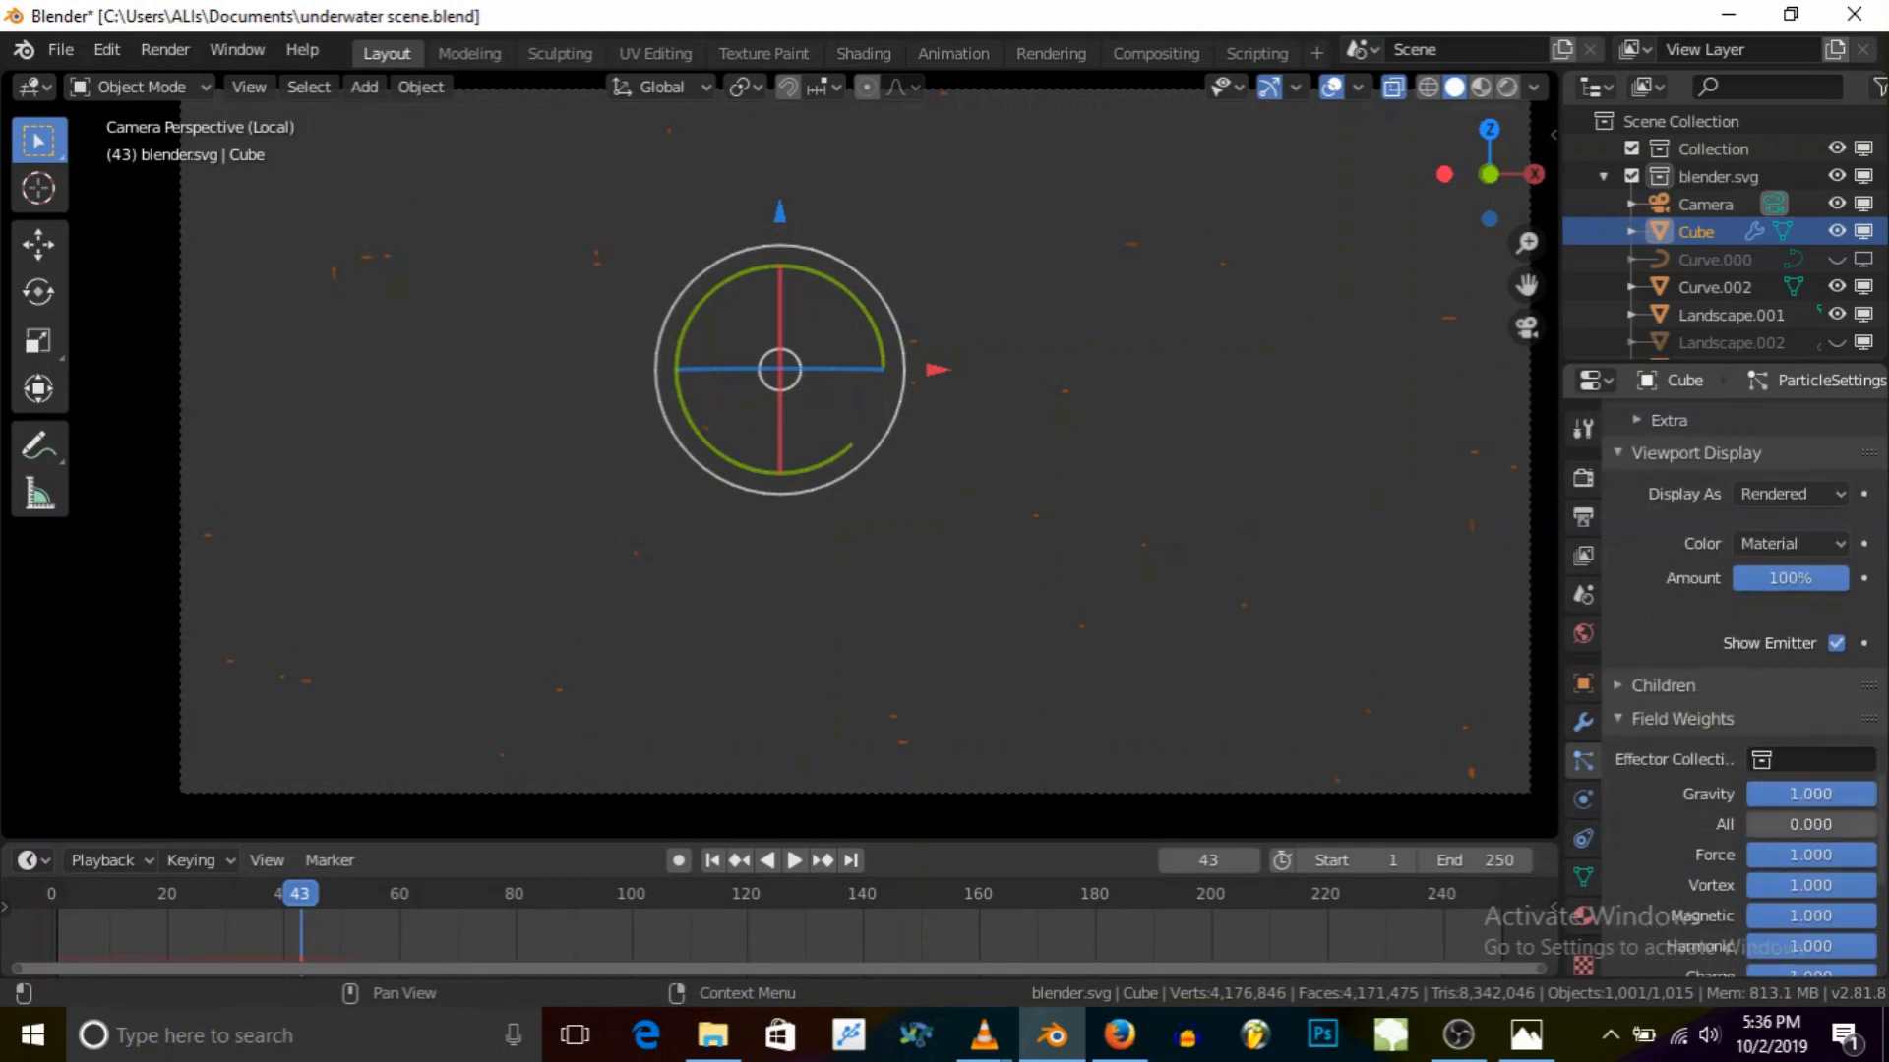
Step: Play the animation through the scene camera to check the particles' movement, and stop it
scroll(1649, 732, up, 9)
scroll(1648, 731, up, 2)
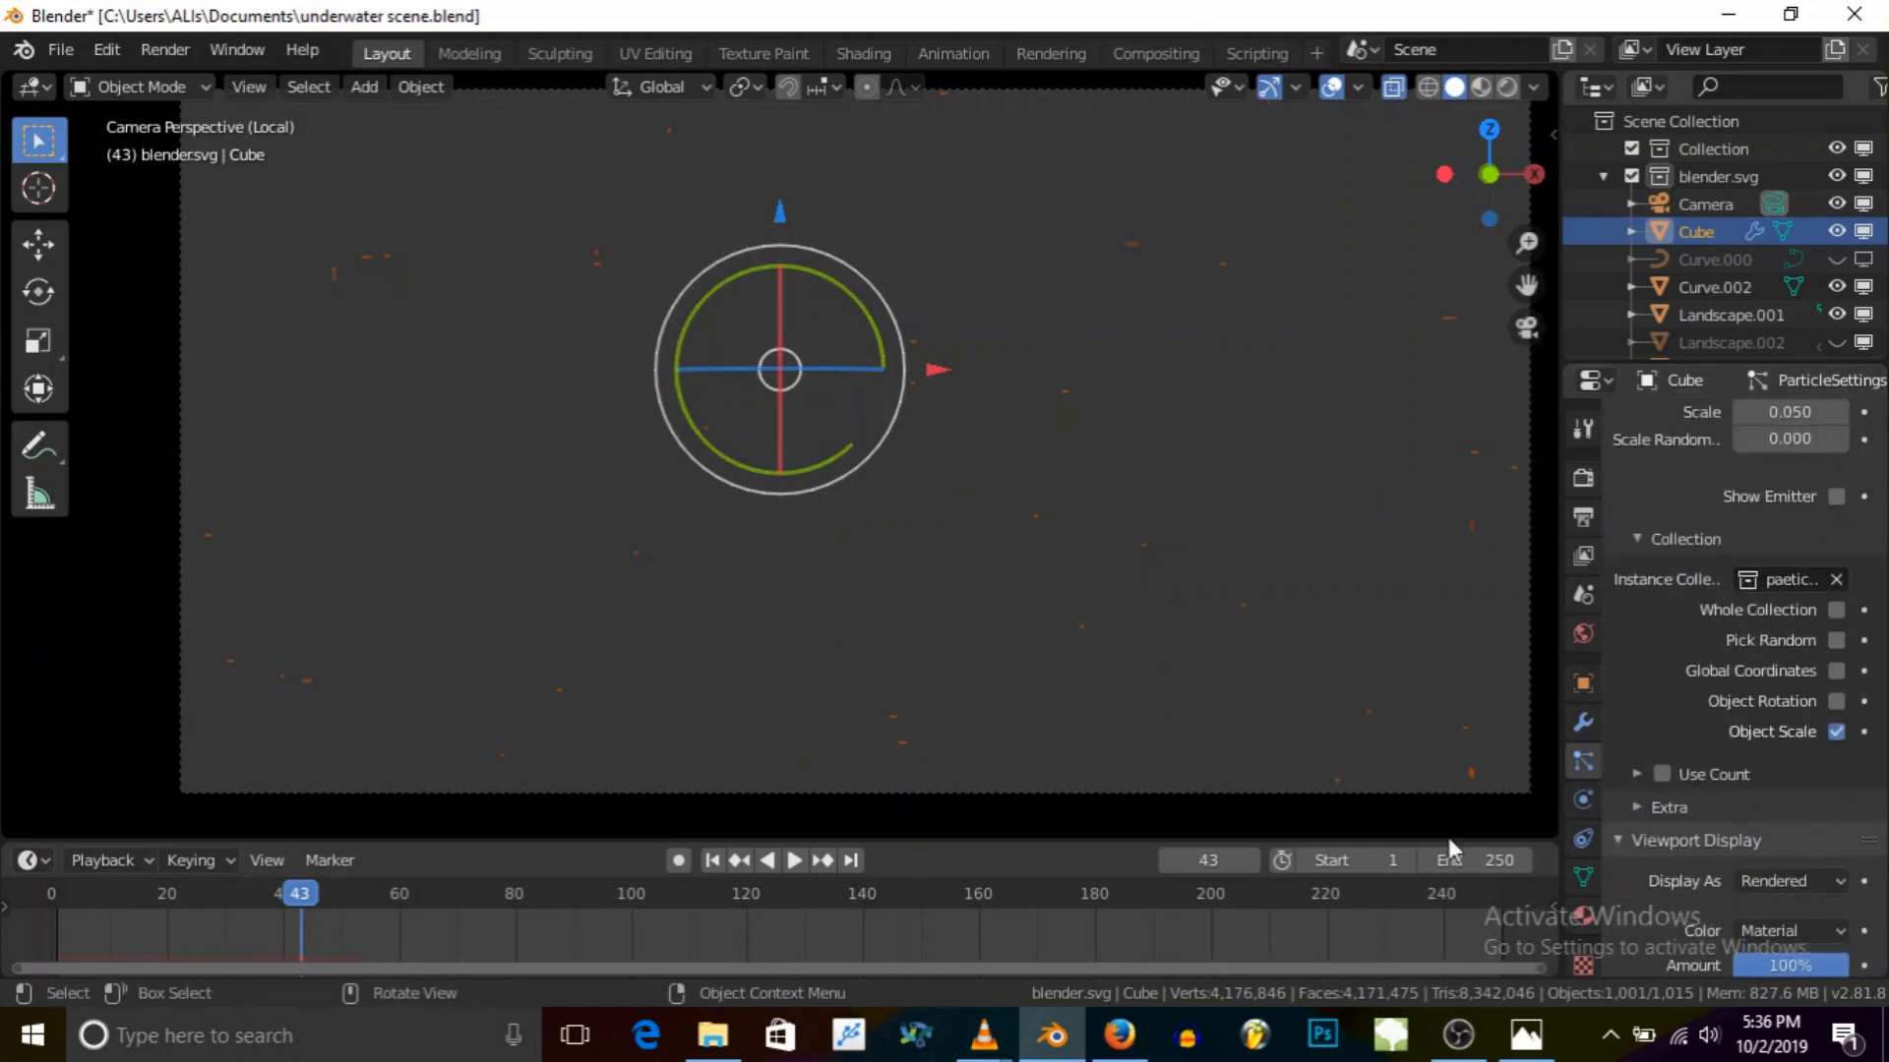
click(853, 860)
click(793, 858)
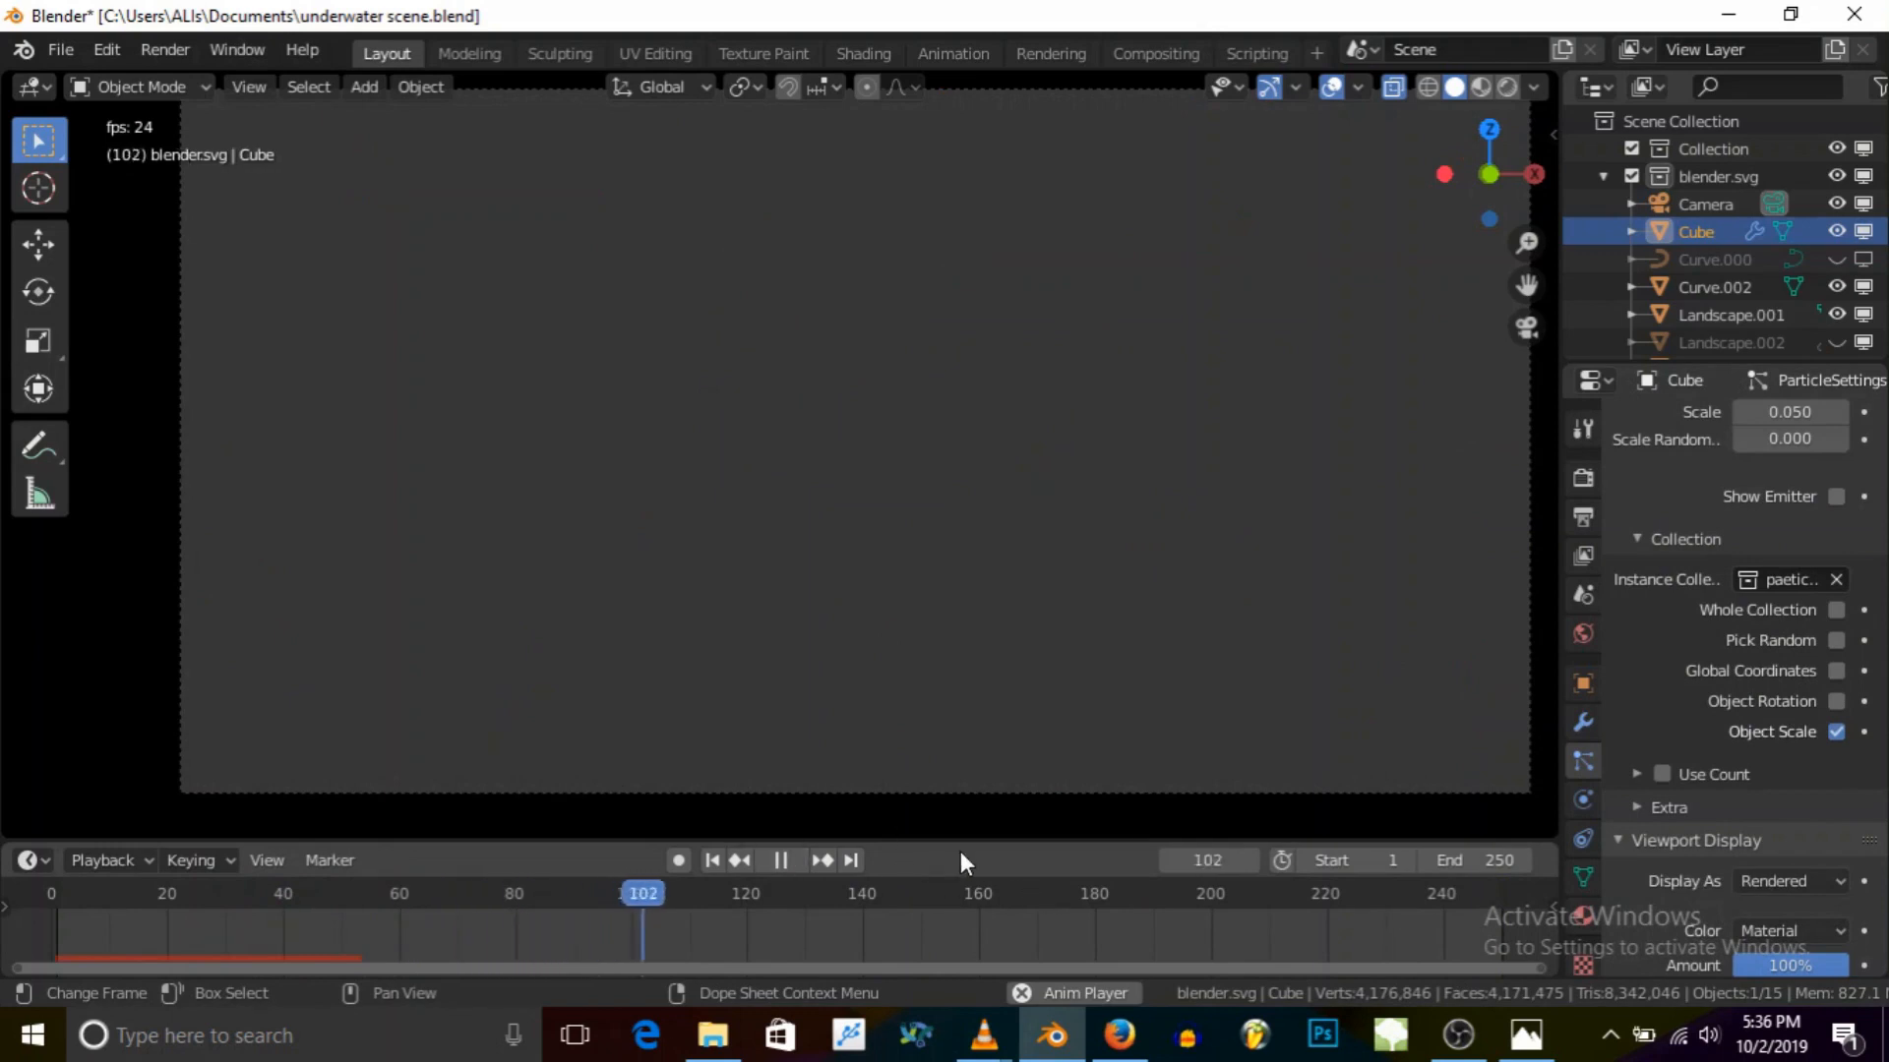
key(Escape)
Step: Set the particle lifetime to 250 frames and start playing the animation
scroll(1683, 700, up, 15)
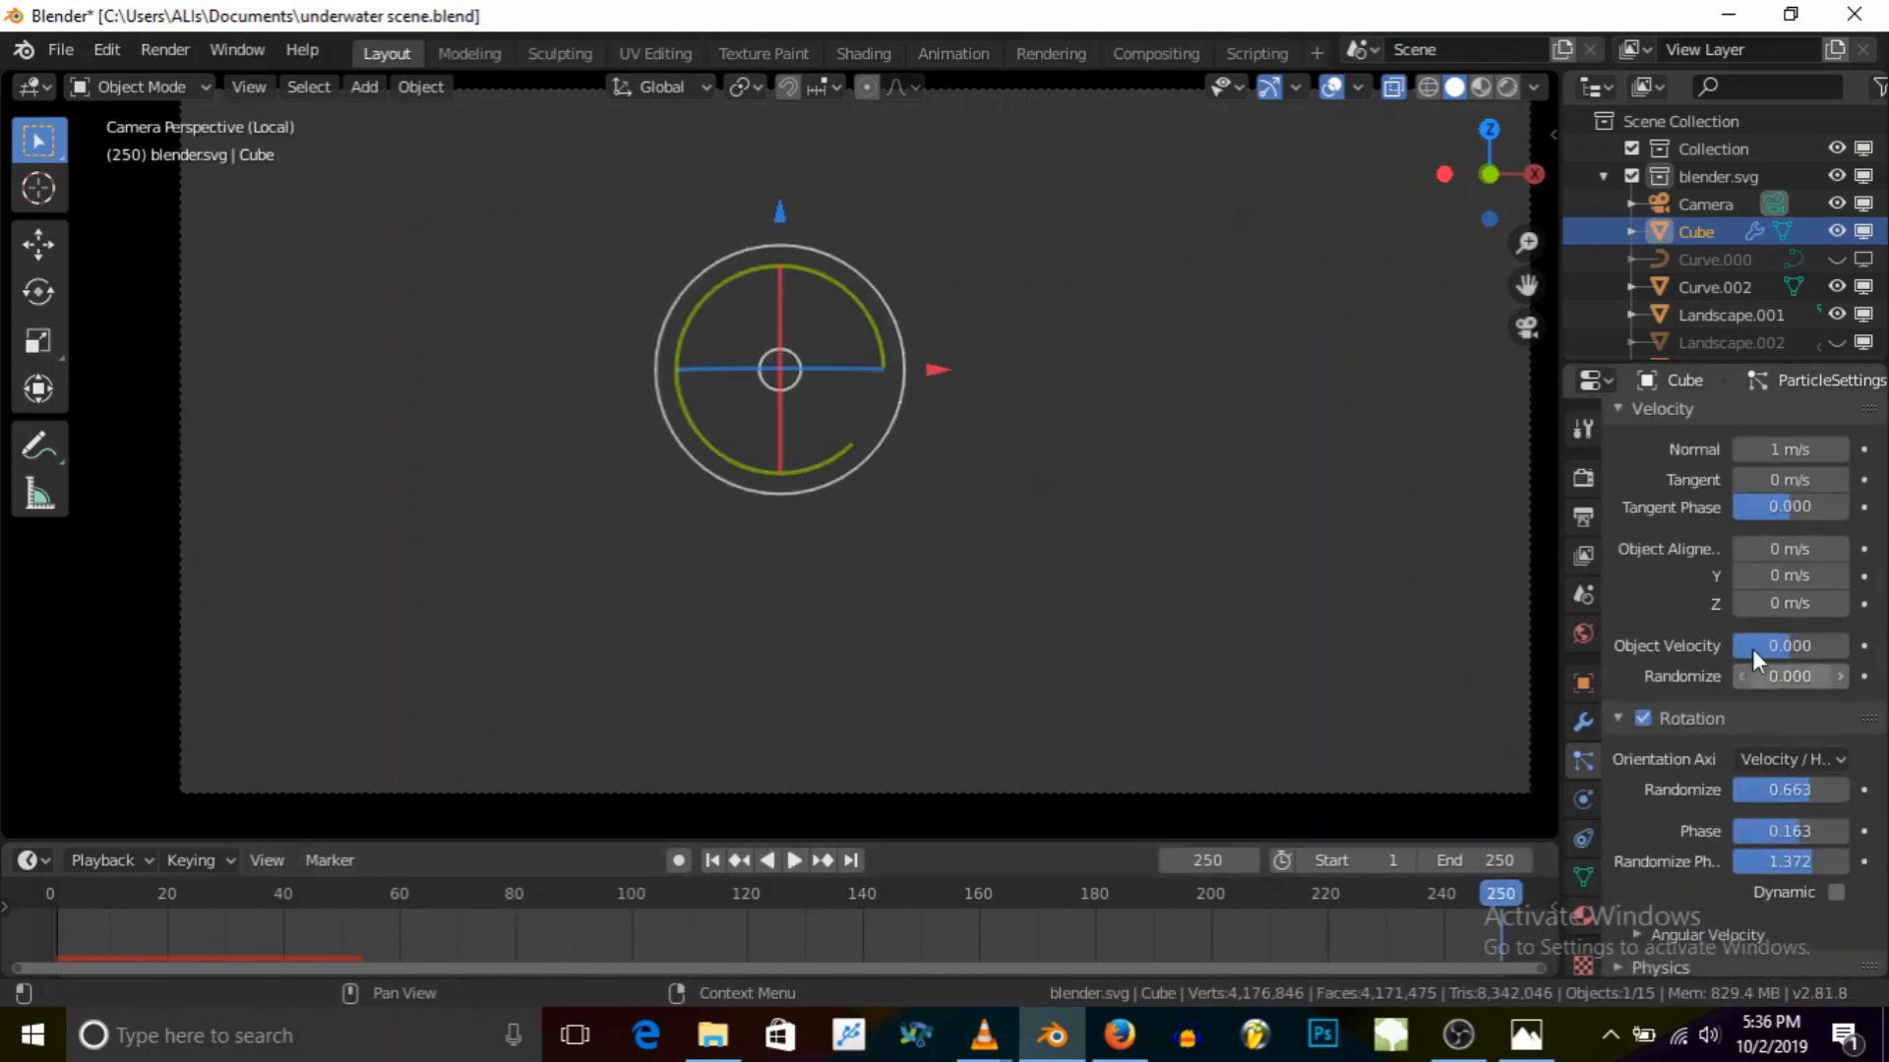
scroll(1757, 616, up, 5)
double_click(1749, 700)
text(250.0)
key(Return)
click(795, 858)
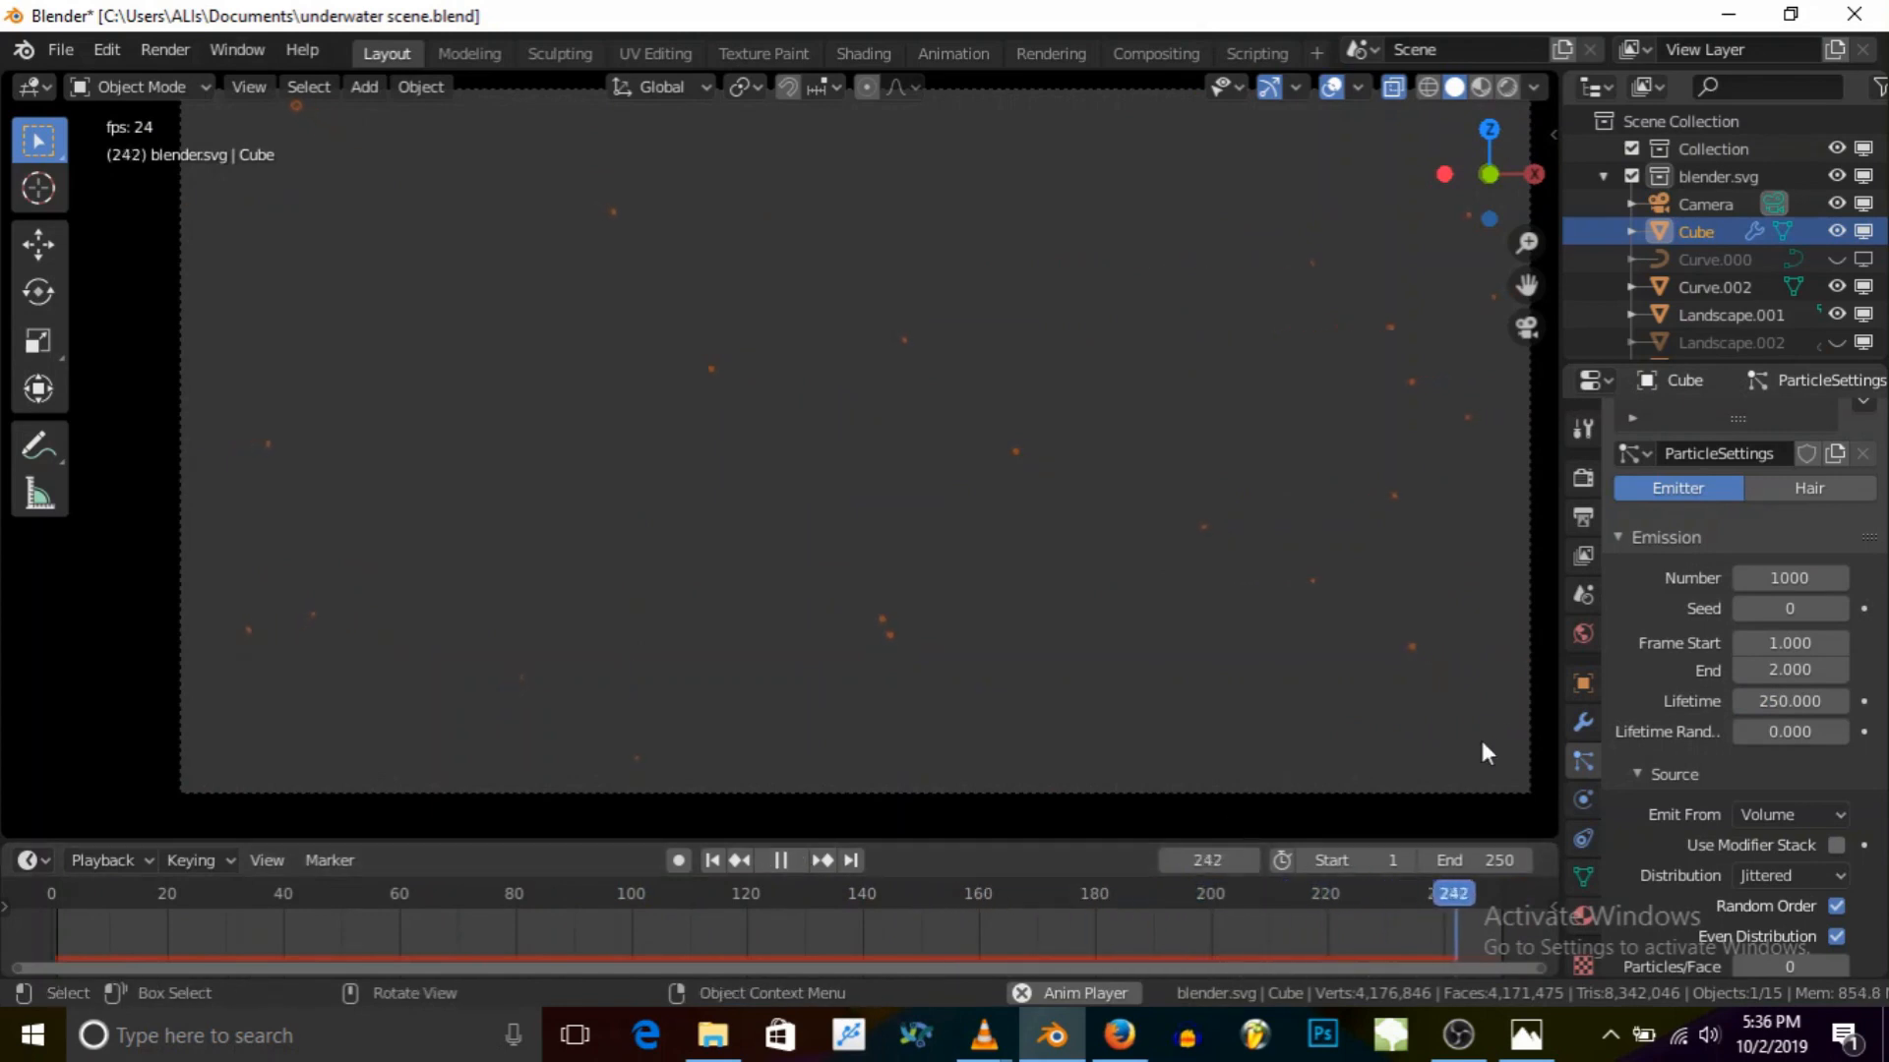
Step: Set the number of emitted particles to 3000
click(1770, 577)
drag(1750, 577, 1696, 588)
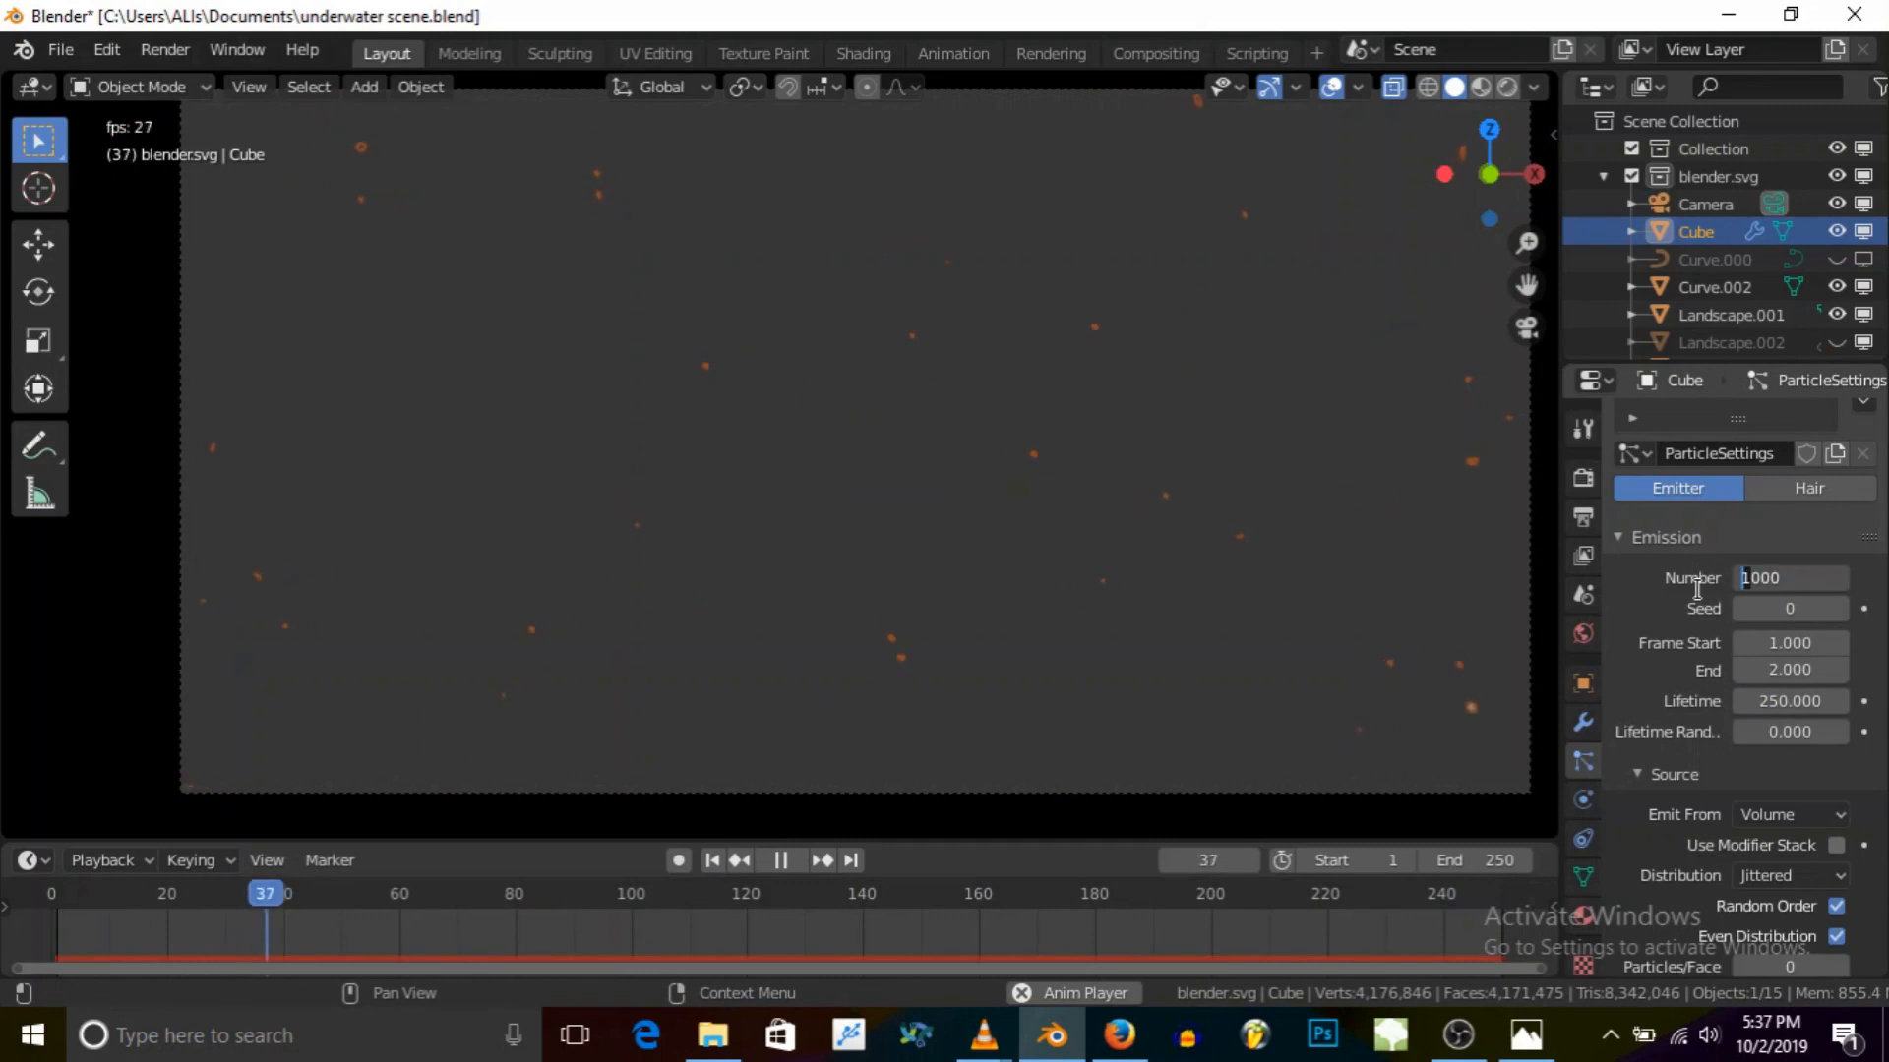
text(3)
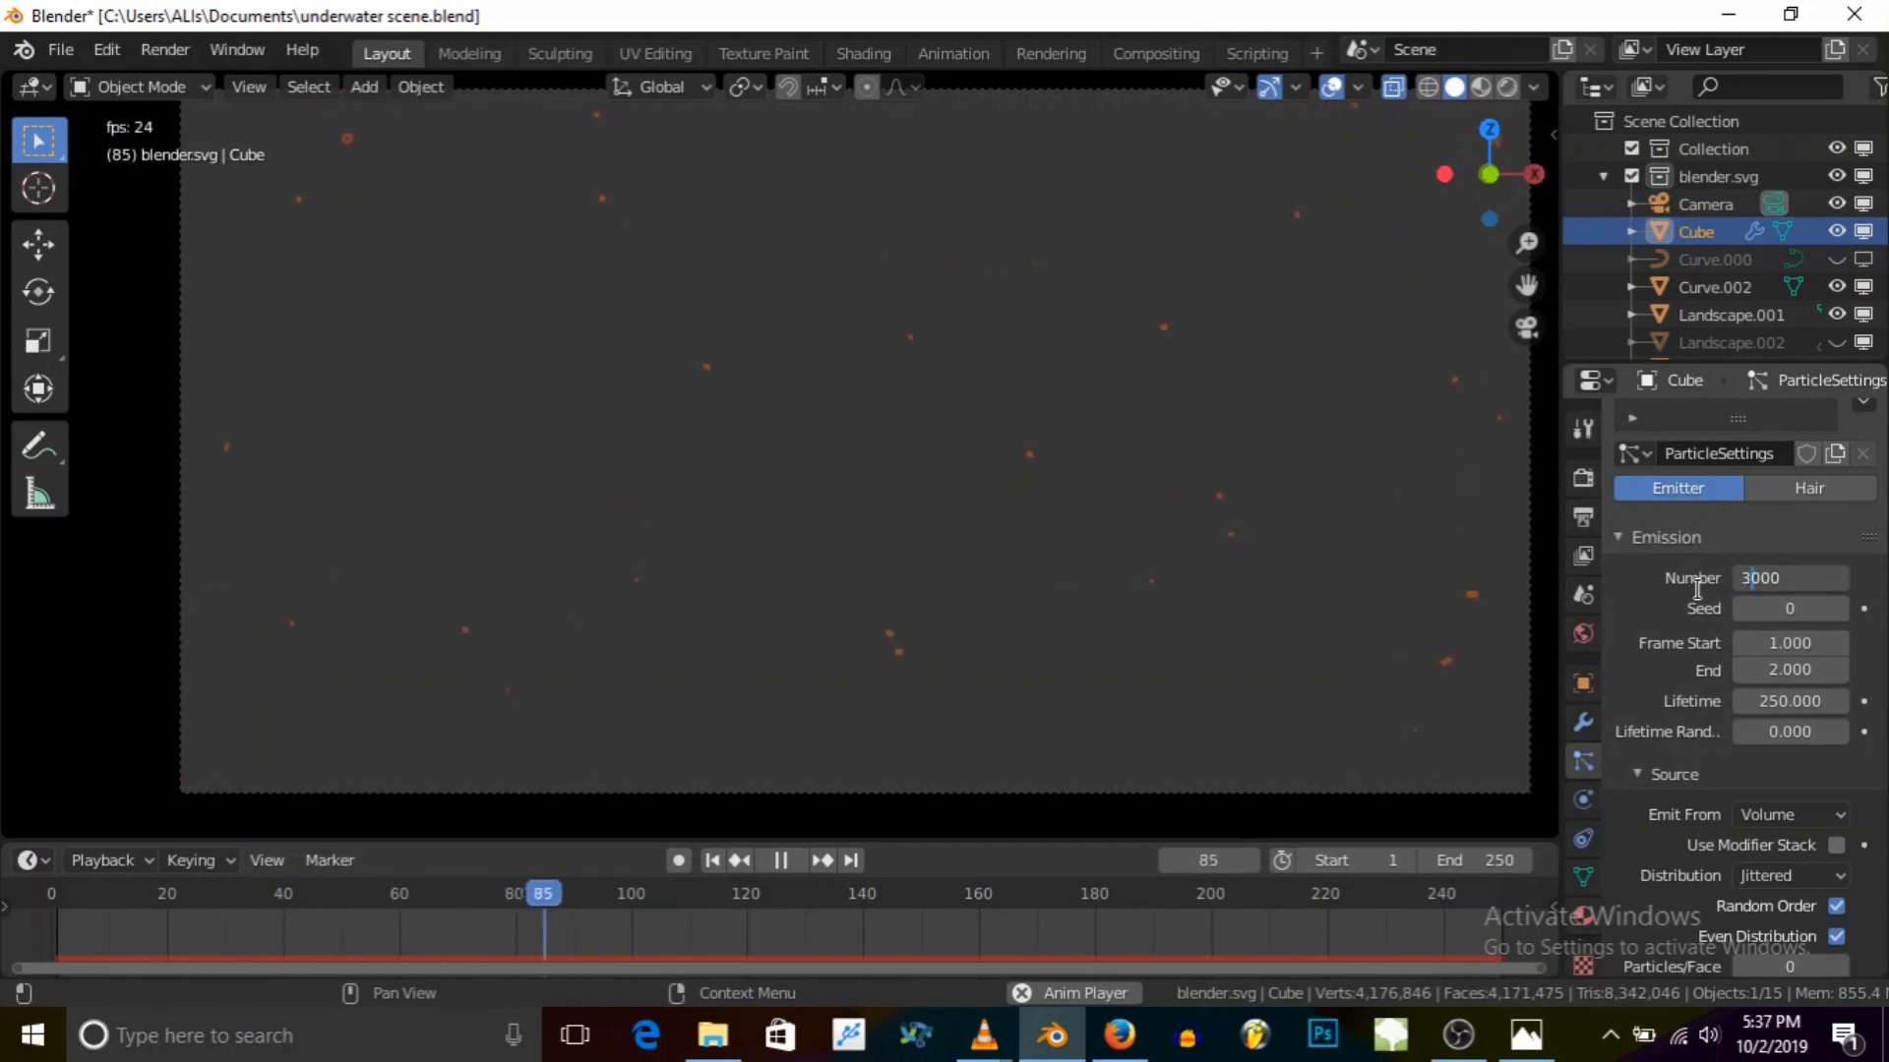
key(Return)
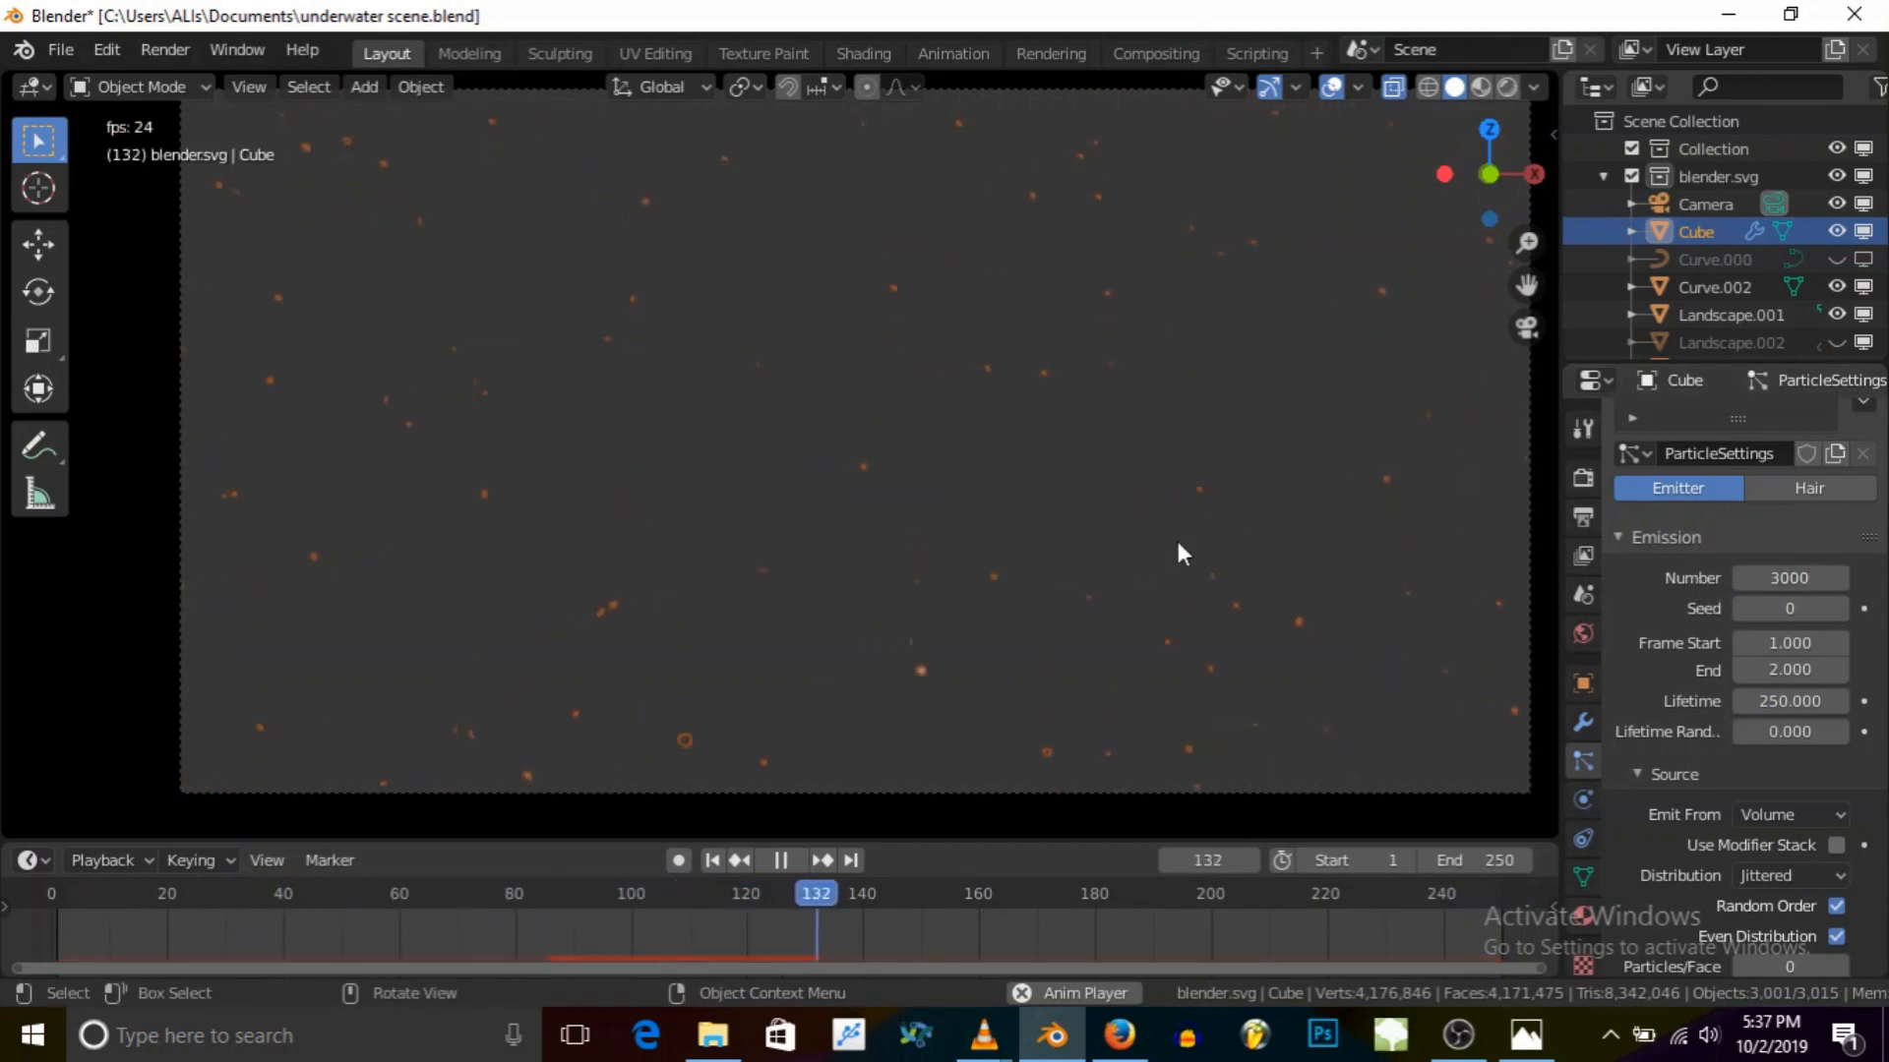
Step: Increase the number of emitted particles to 5000
click(1760, 578)
text(5000)
key(Return)
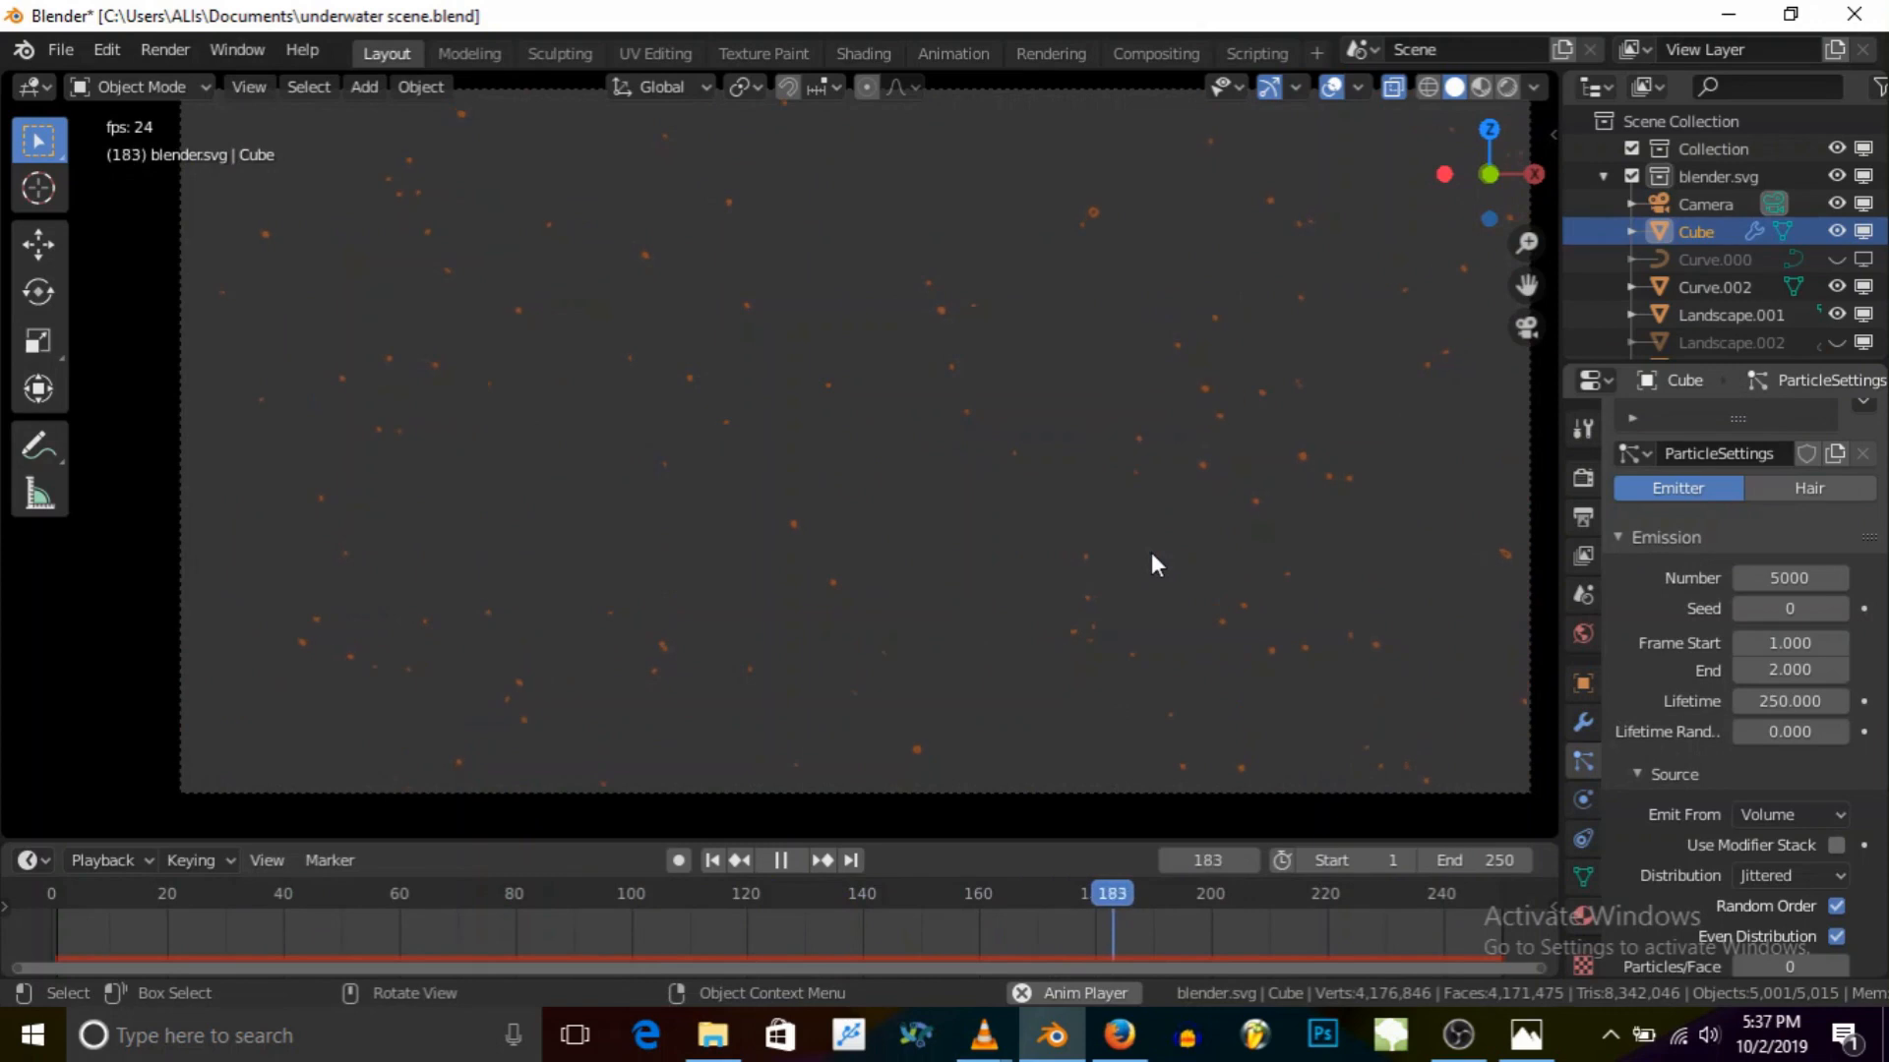
Step: Change the particle emission source's distribution to Random
scroll(1707, 657, down, 5)
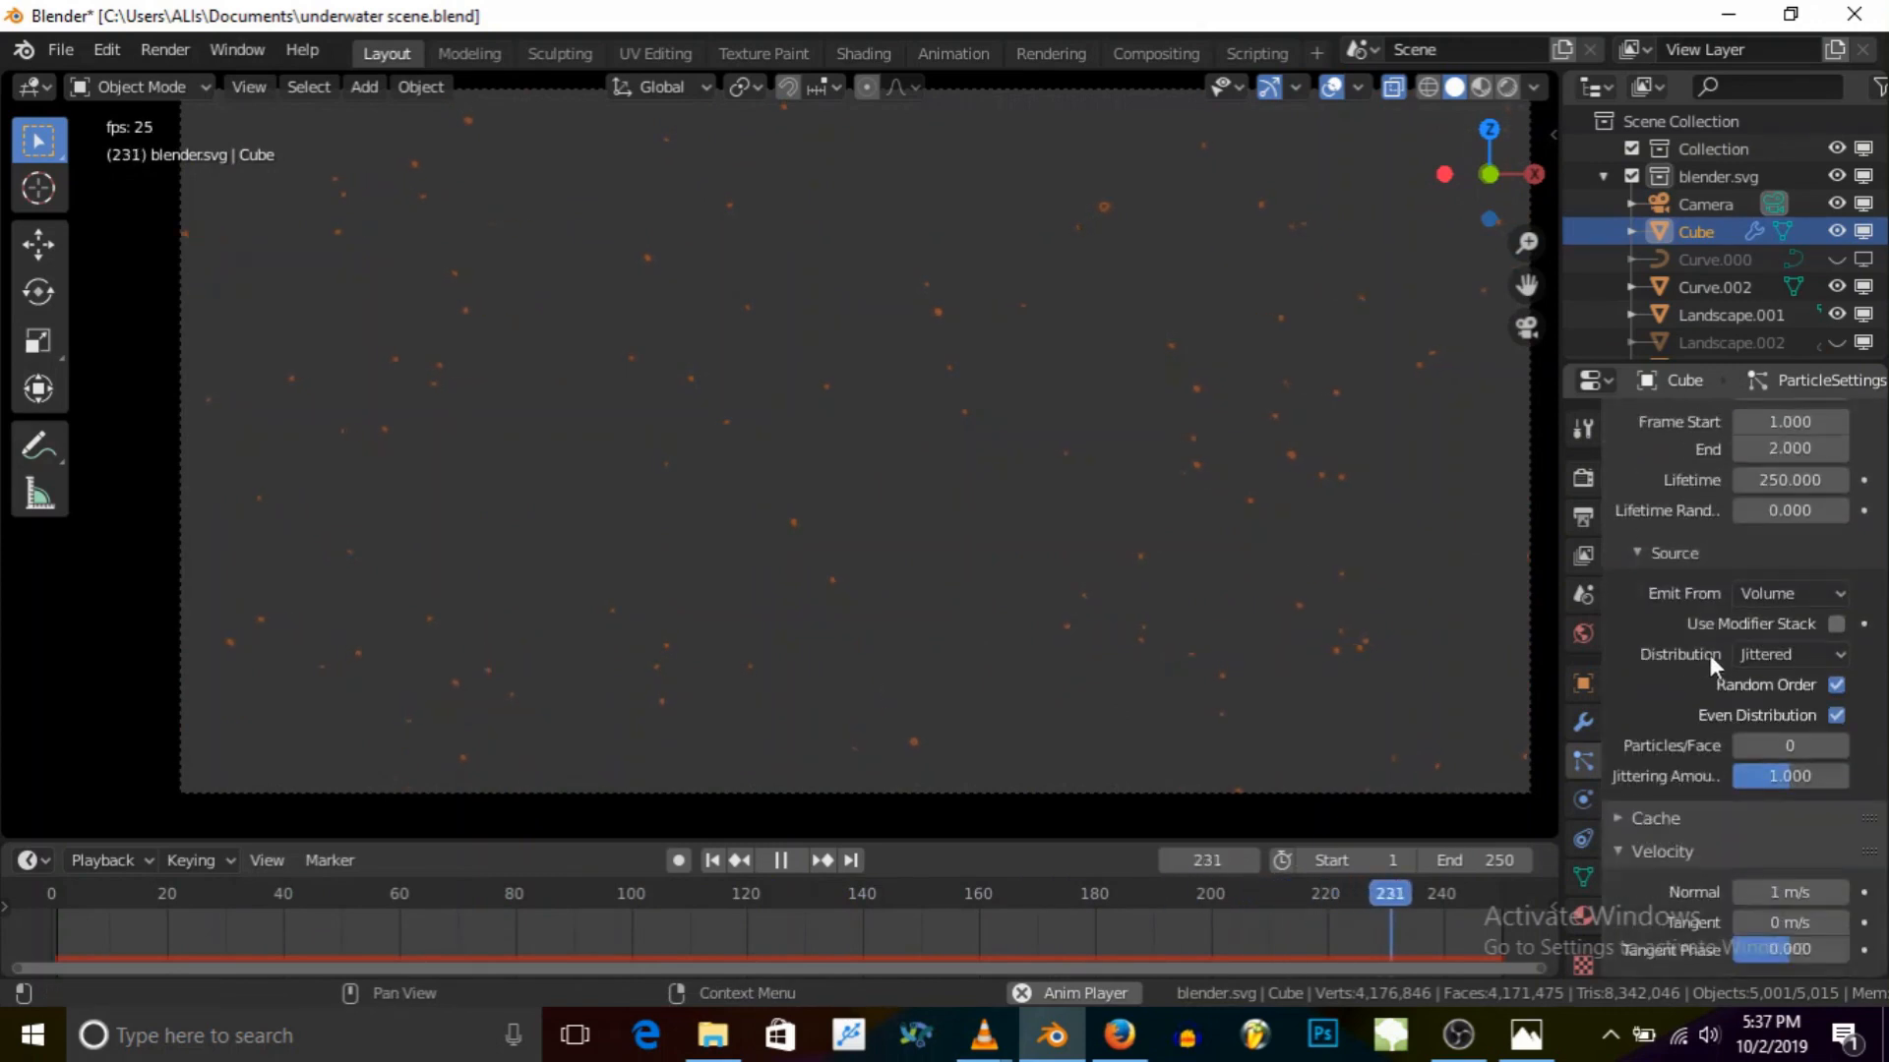
scroll(1709, 654, down, 4)
click(1768, 486)
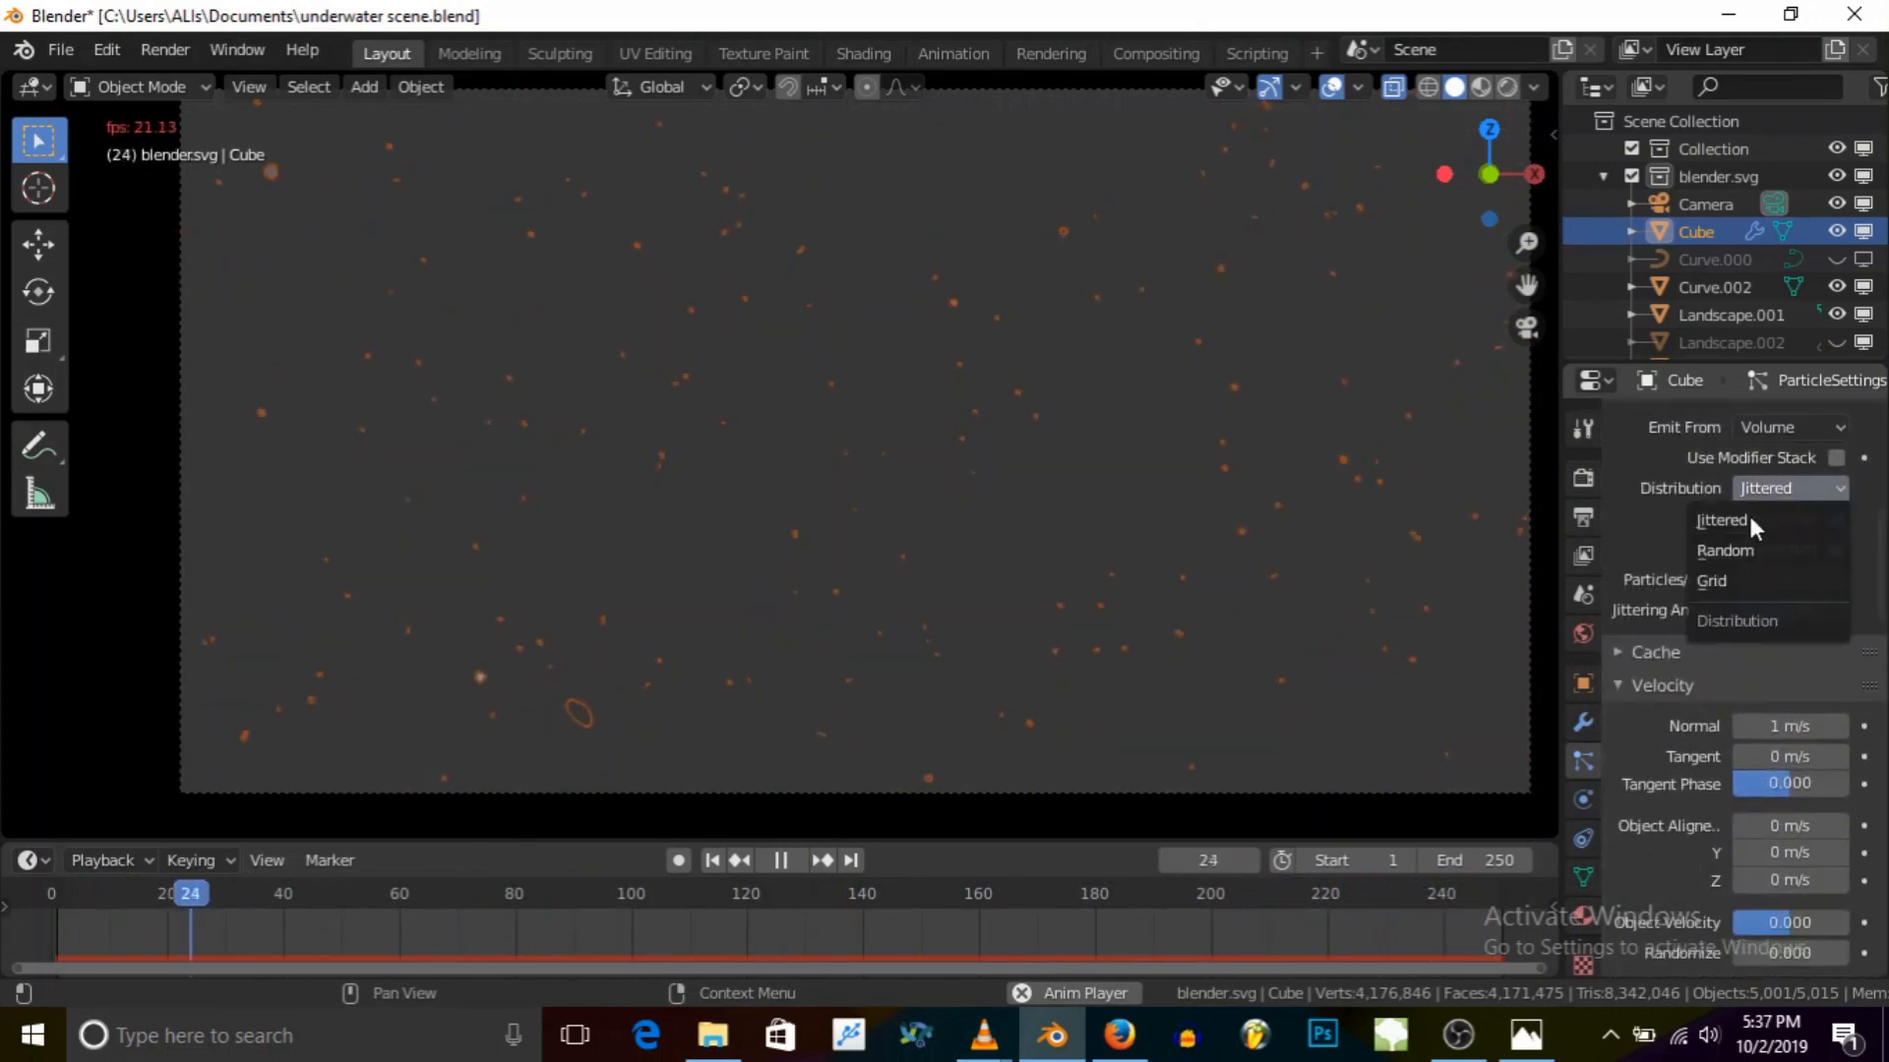
click(1737, 550)
Step: Set the render scale of the cube's particles to 0.04
scroll(1694, 569, down, 4)
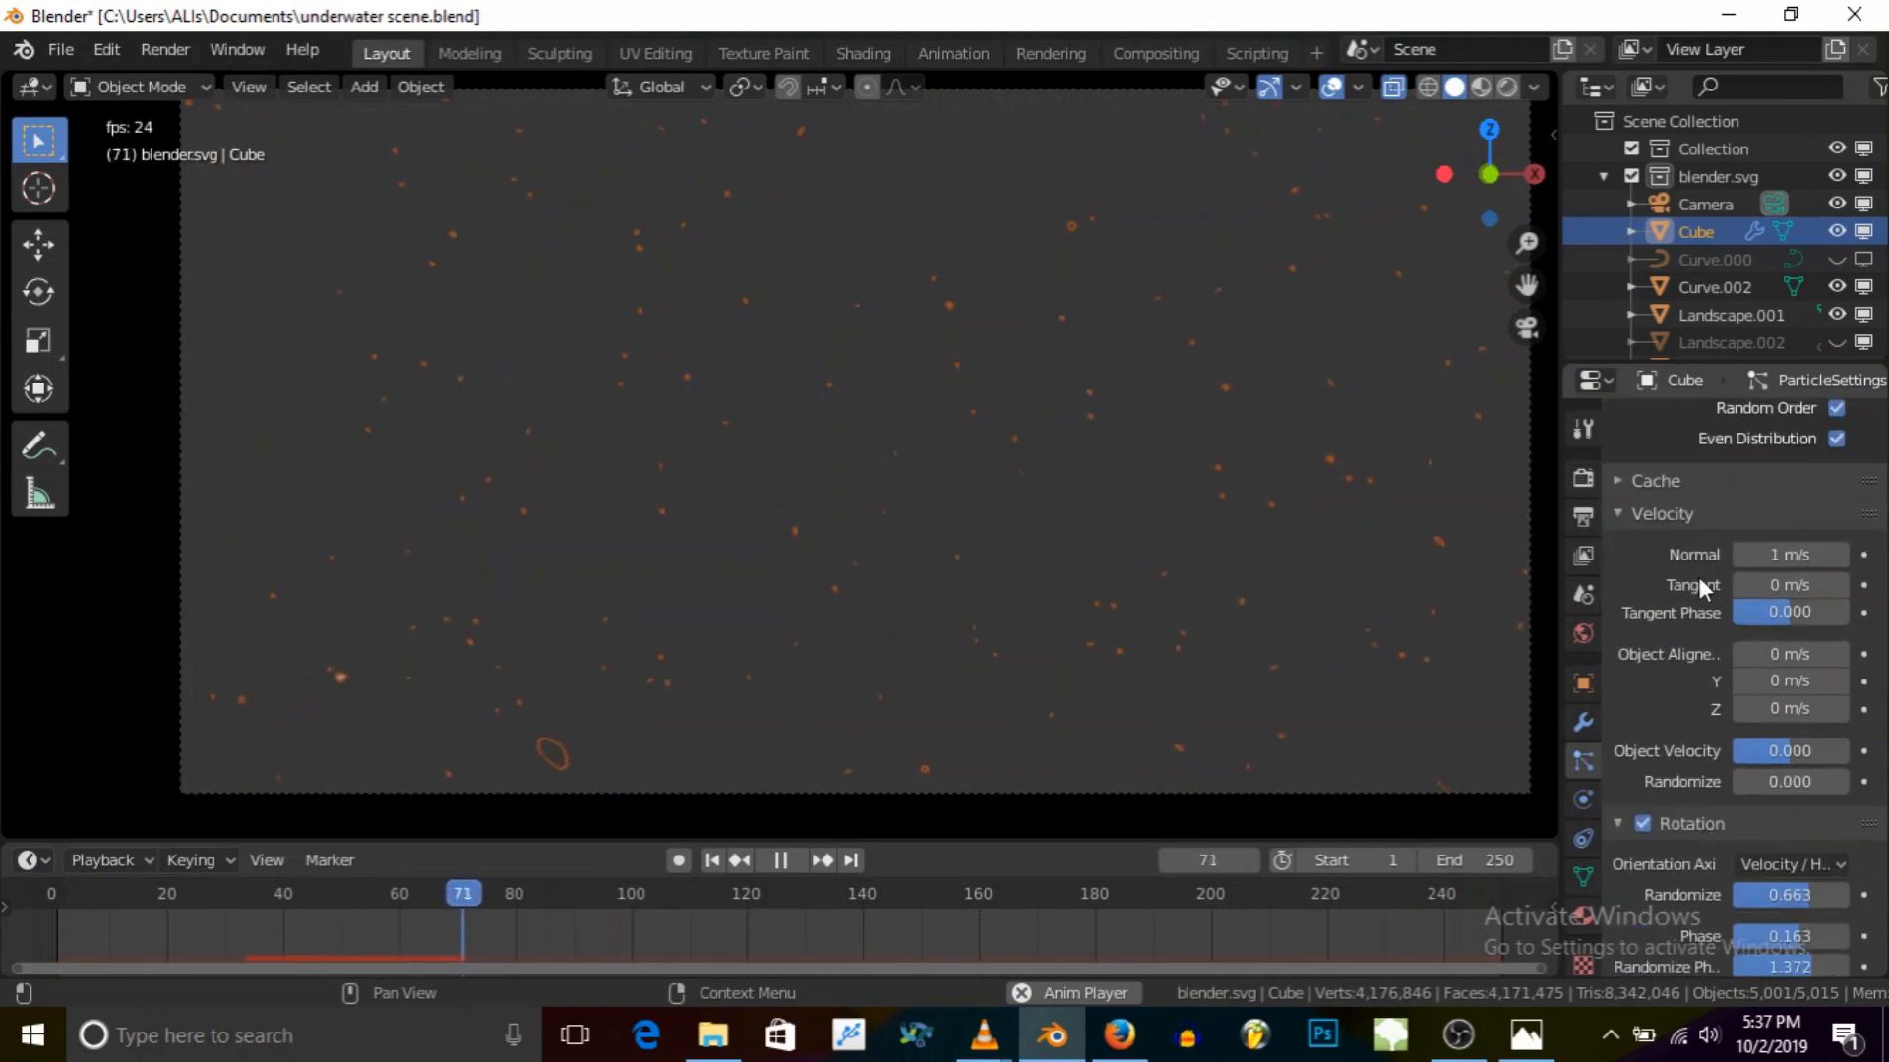
scroll(1697, 577, down, 3)
scroll(1697, 576, down, 5)
scroll(1698, 577, down, 7)
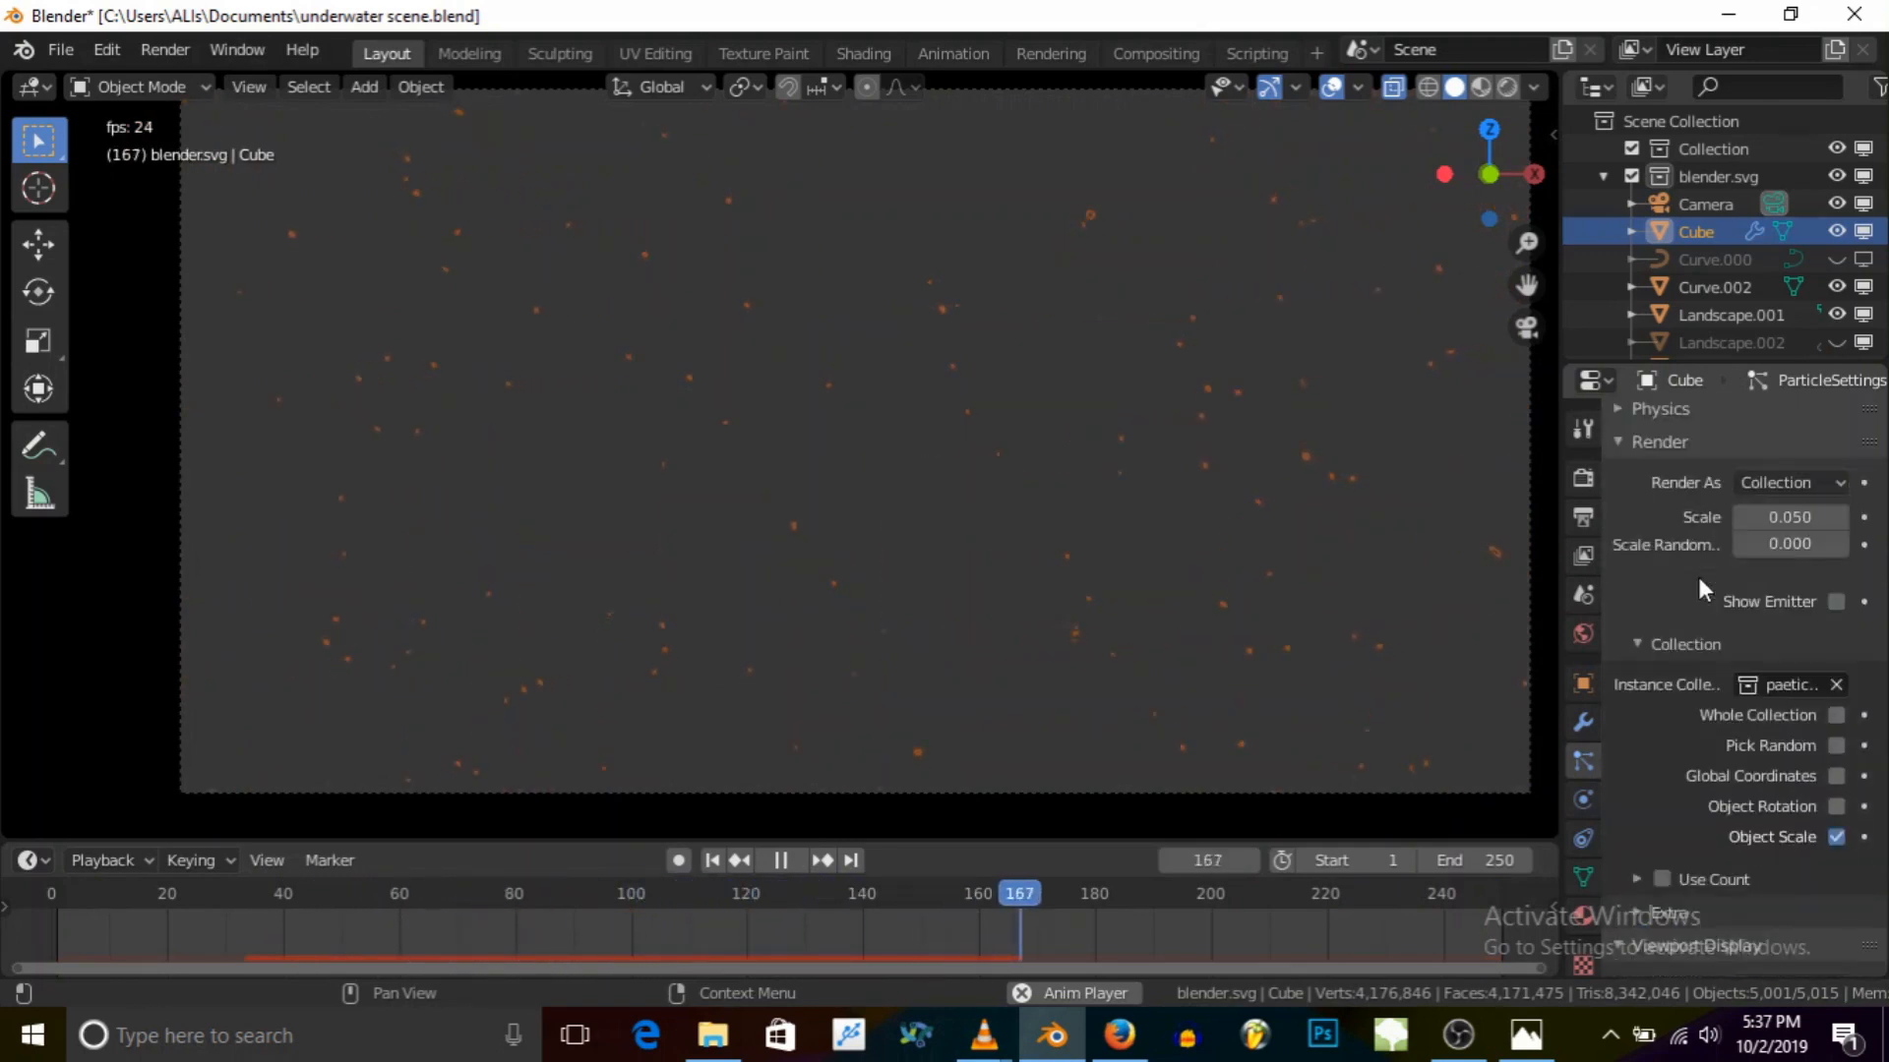
scroll(1698, 577, down, 3)
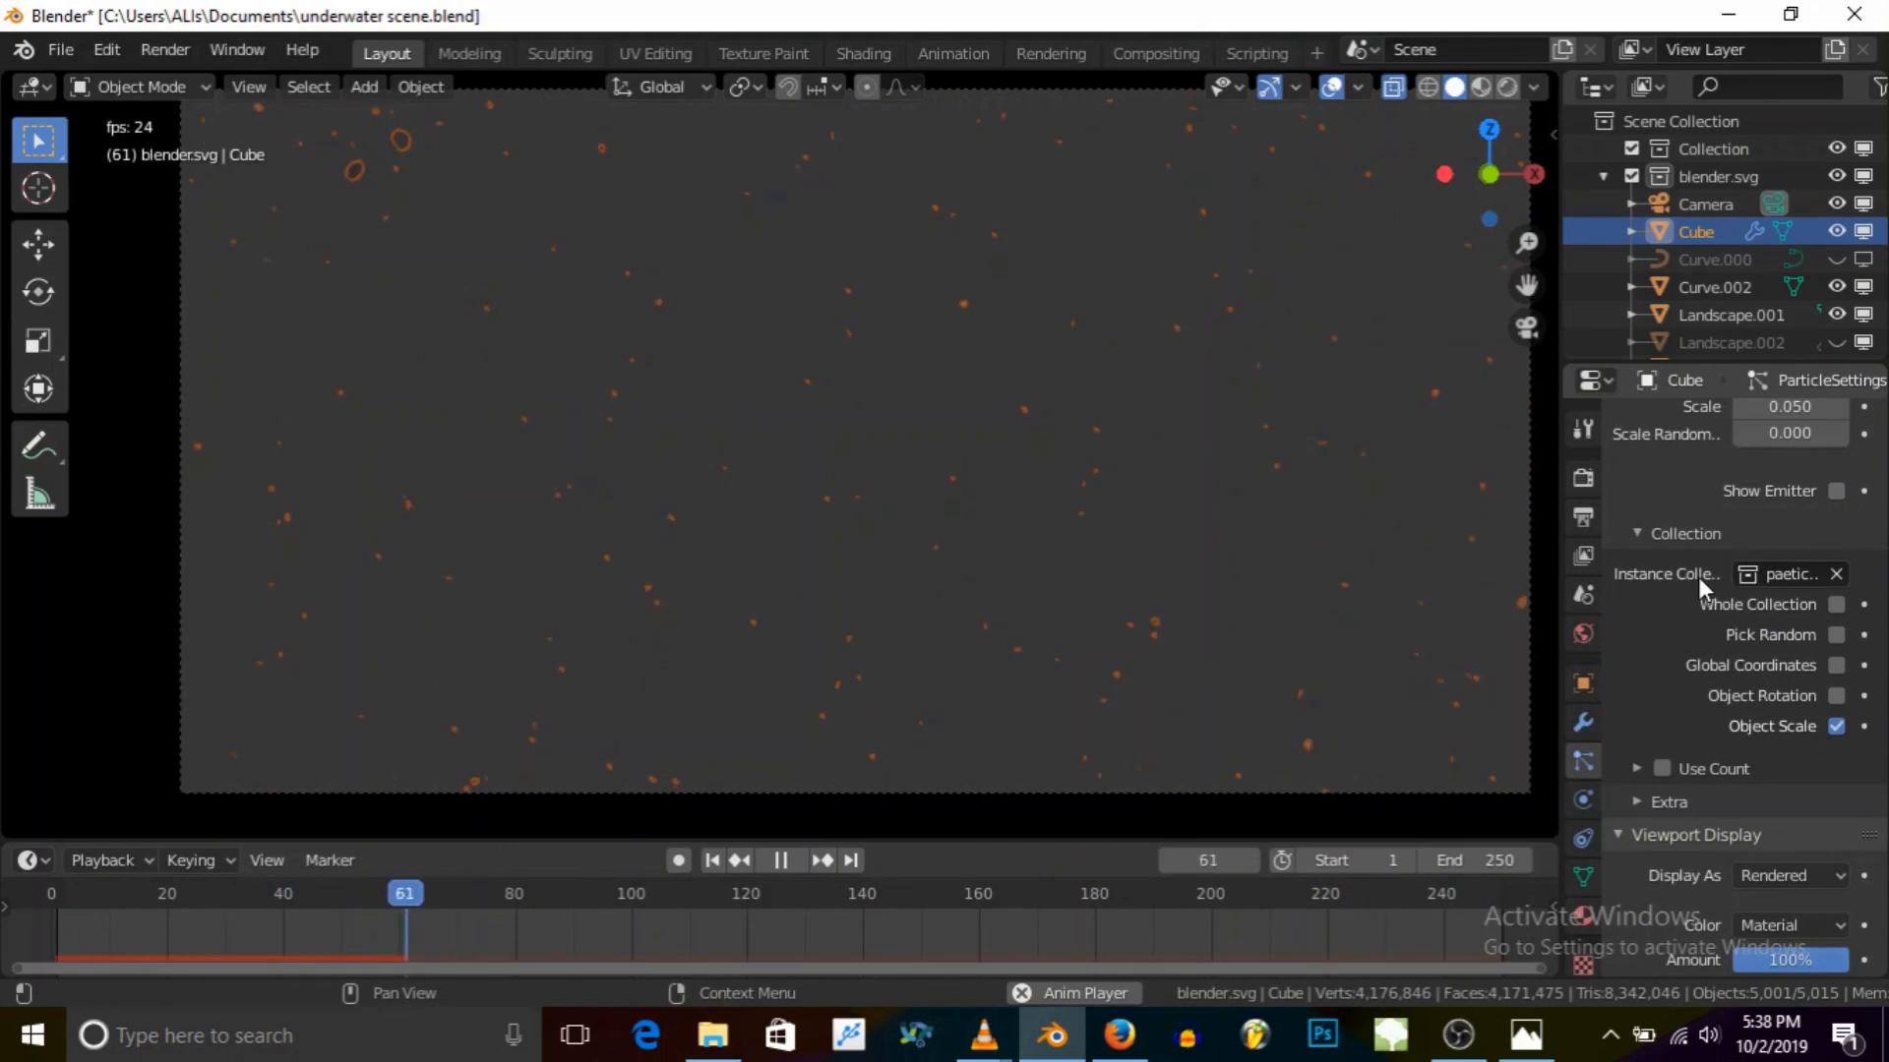
scroll(1711, 499, up, 3)
click(1776, 516)
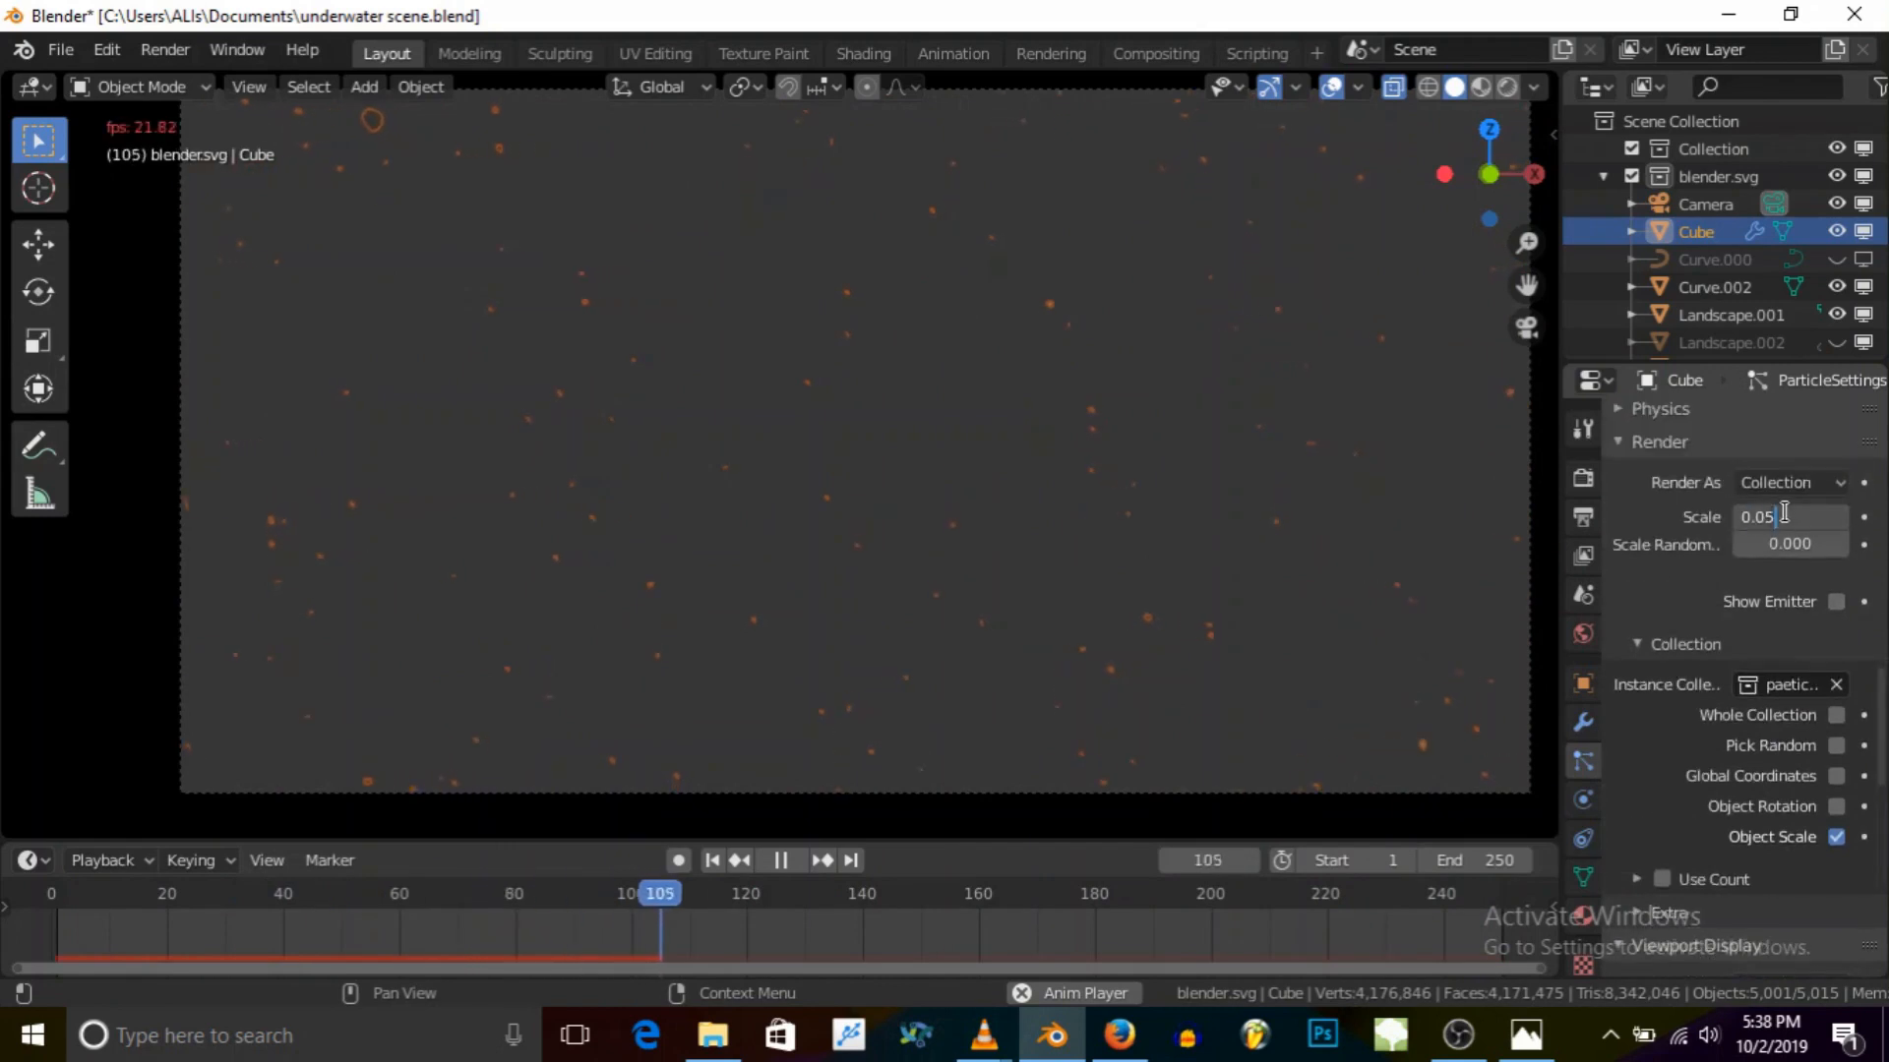
key(BackSpace)
text(4)
key(Return)
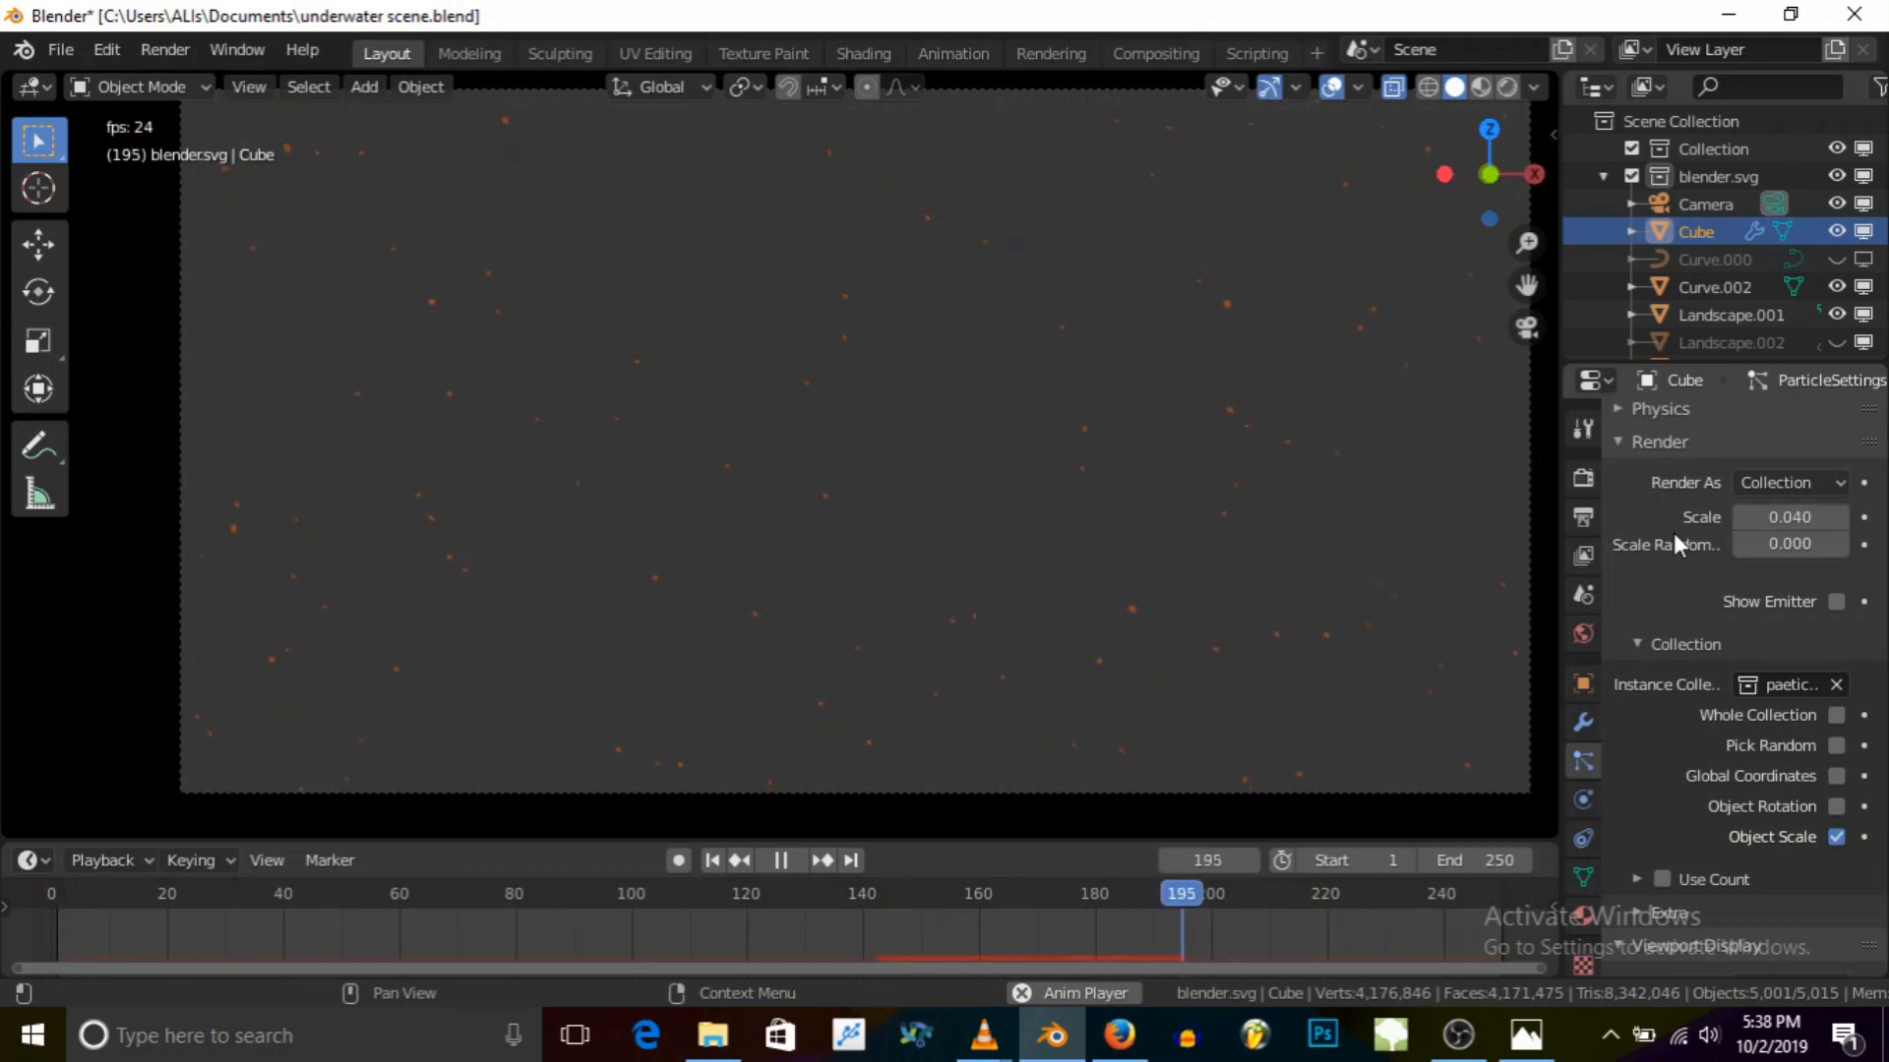
Step: Raise the particle render scale to 0.06 and set the scale randomness to about 0.849
click(1839, 515)
click(1839, 515)
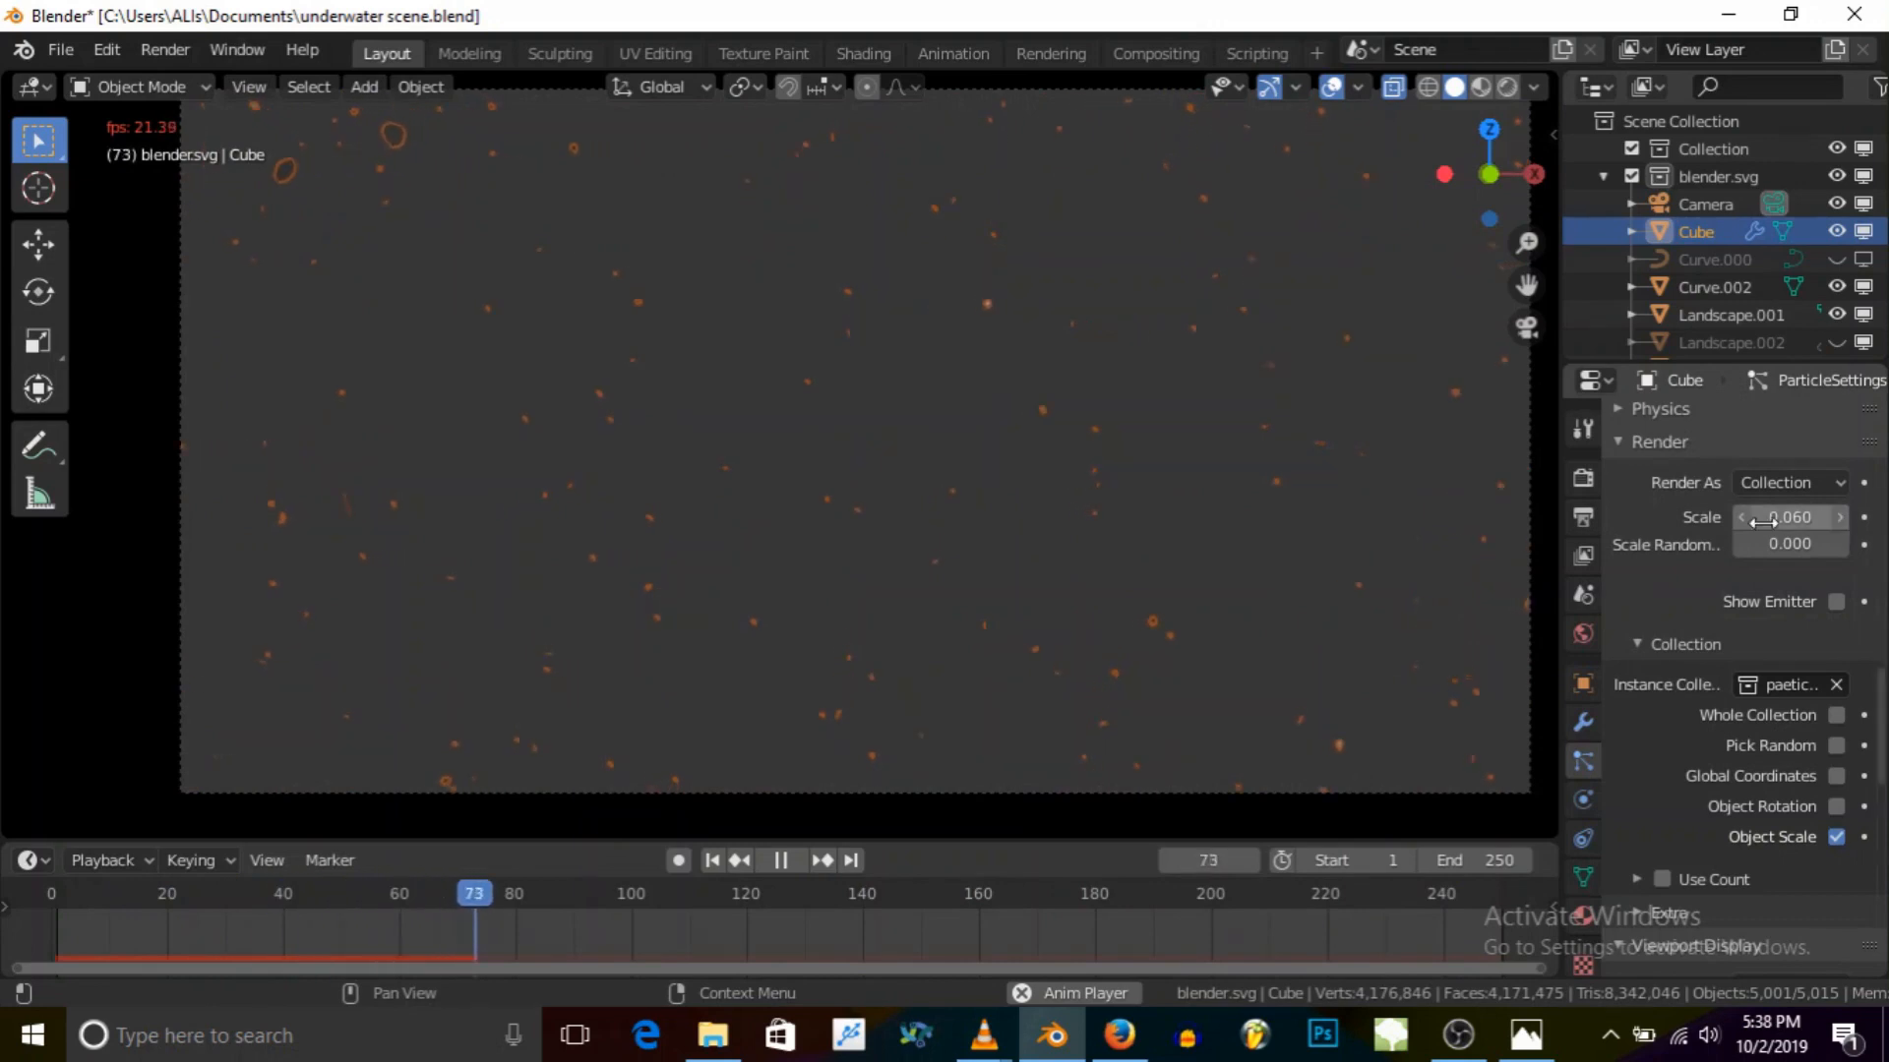
drag(1778, 547, 1825, 545)
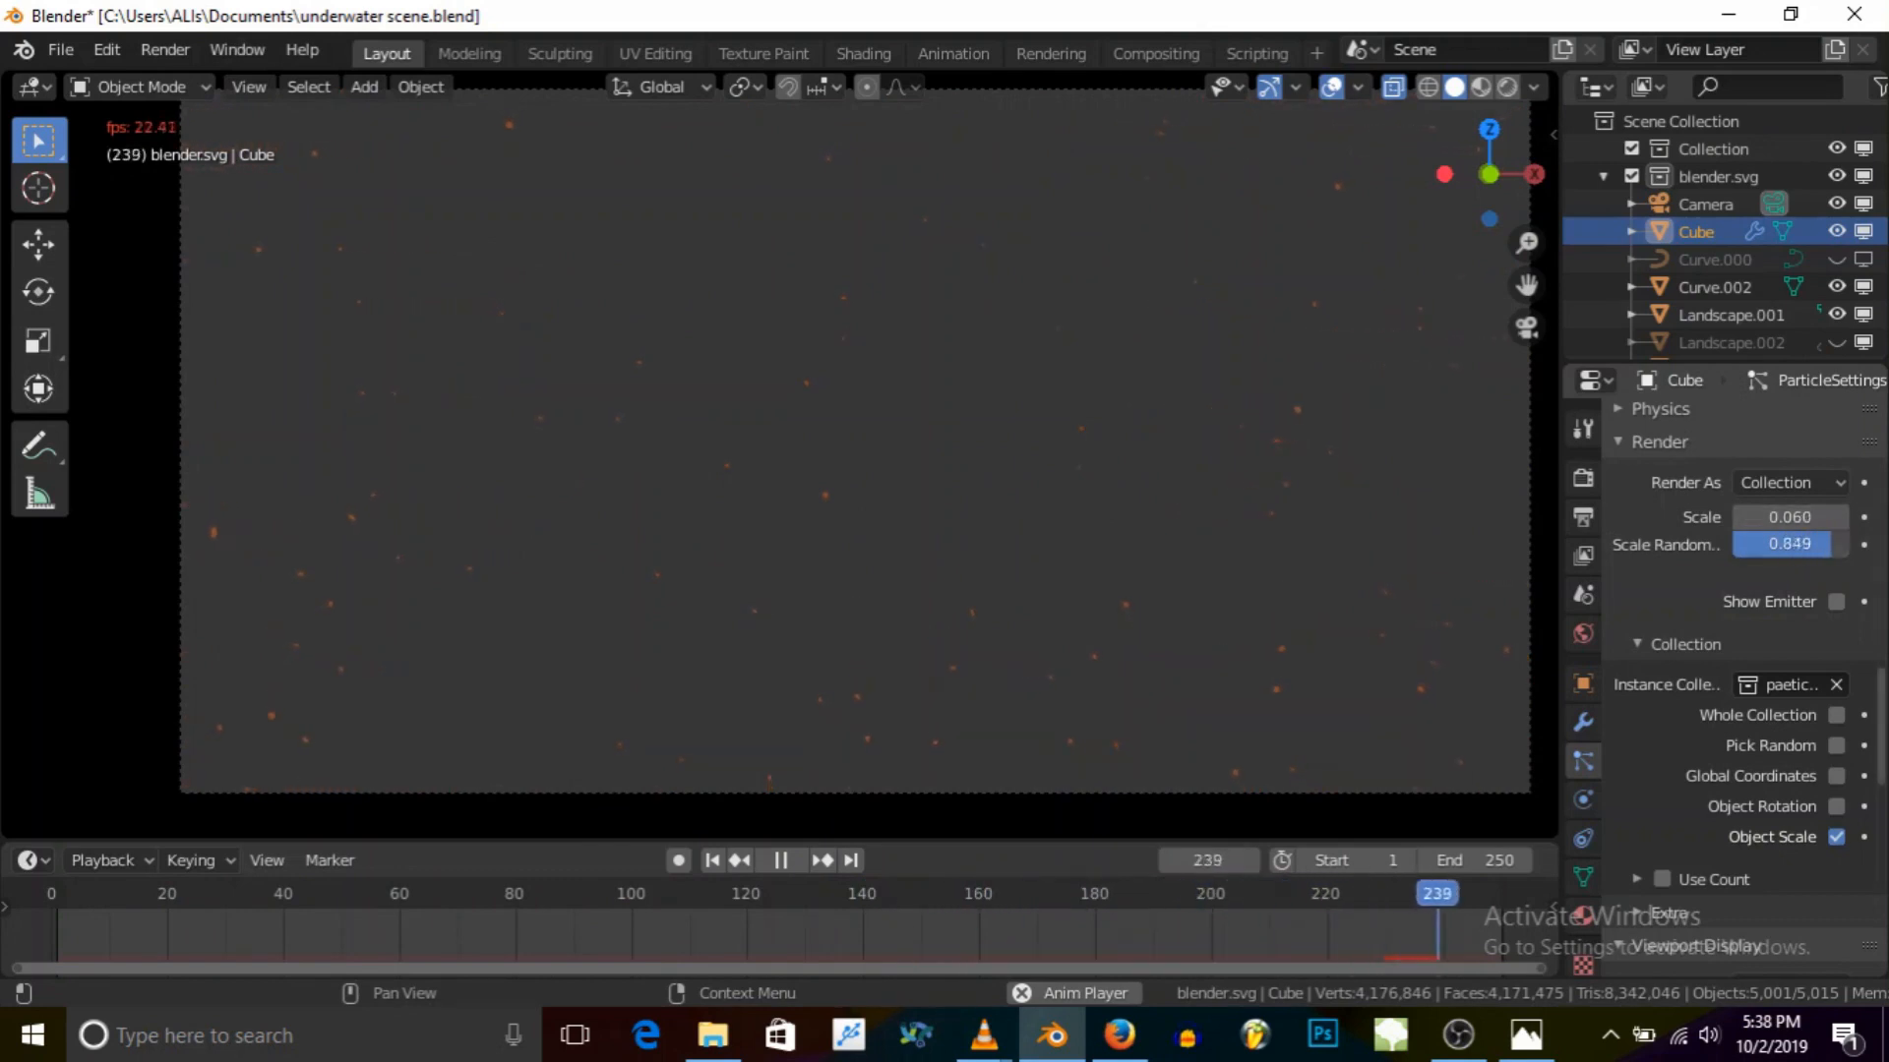
Step: Set the particle render scale to 0.08 and the scale randomness to about 0.814
click(1837, 524)
click(1837, 523)
click(1837, 523)
click(1838, 523)
mouse_move(1815, 547)
mouse_down()
mouse_move(1836, 553)
mouse_move(1791, 541)
mouse_up()
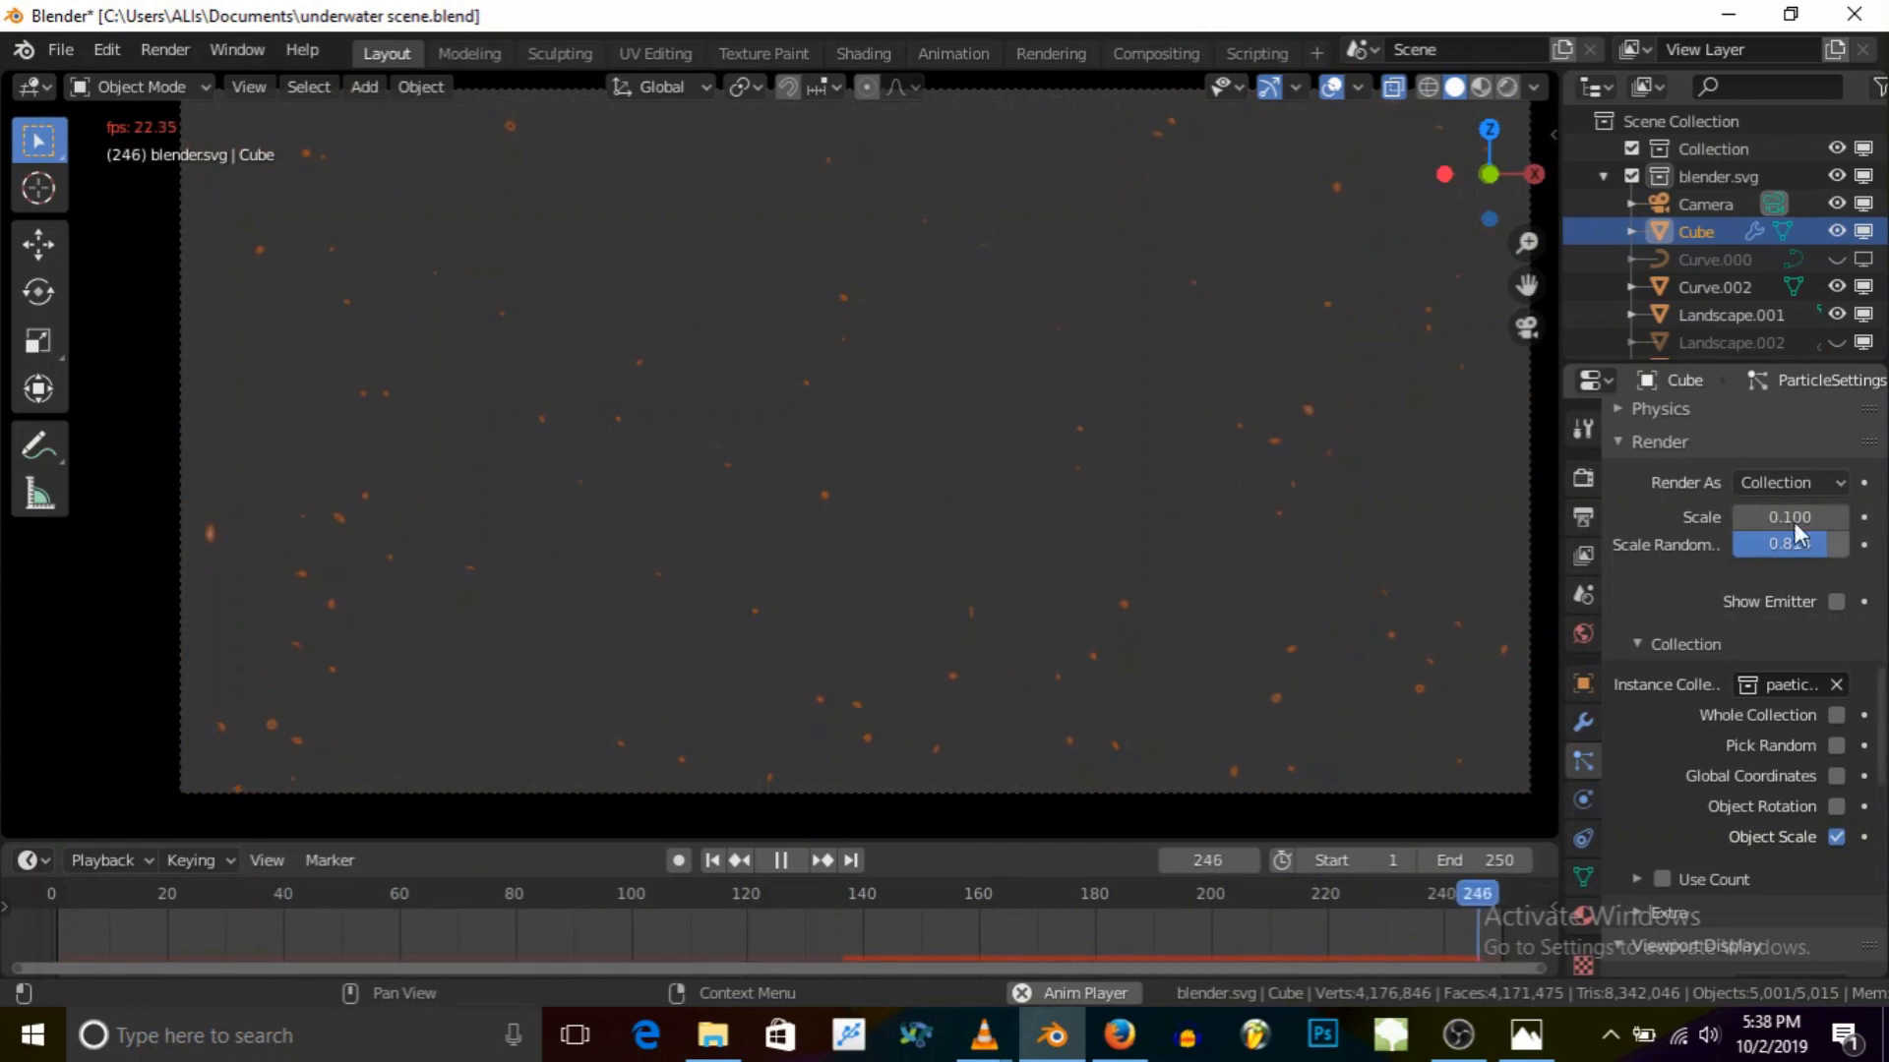
click(1743, 519)
click(1743, 519)
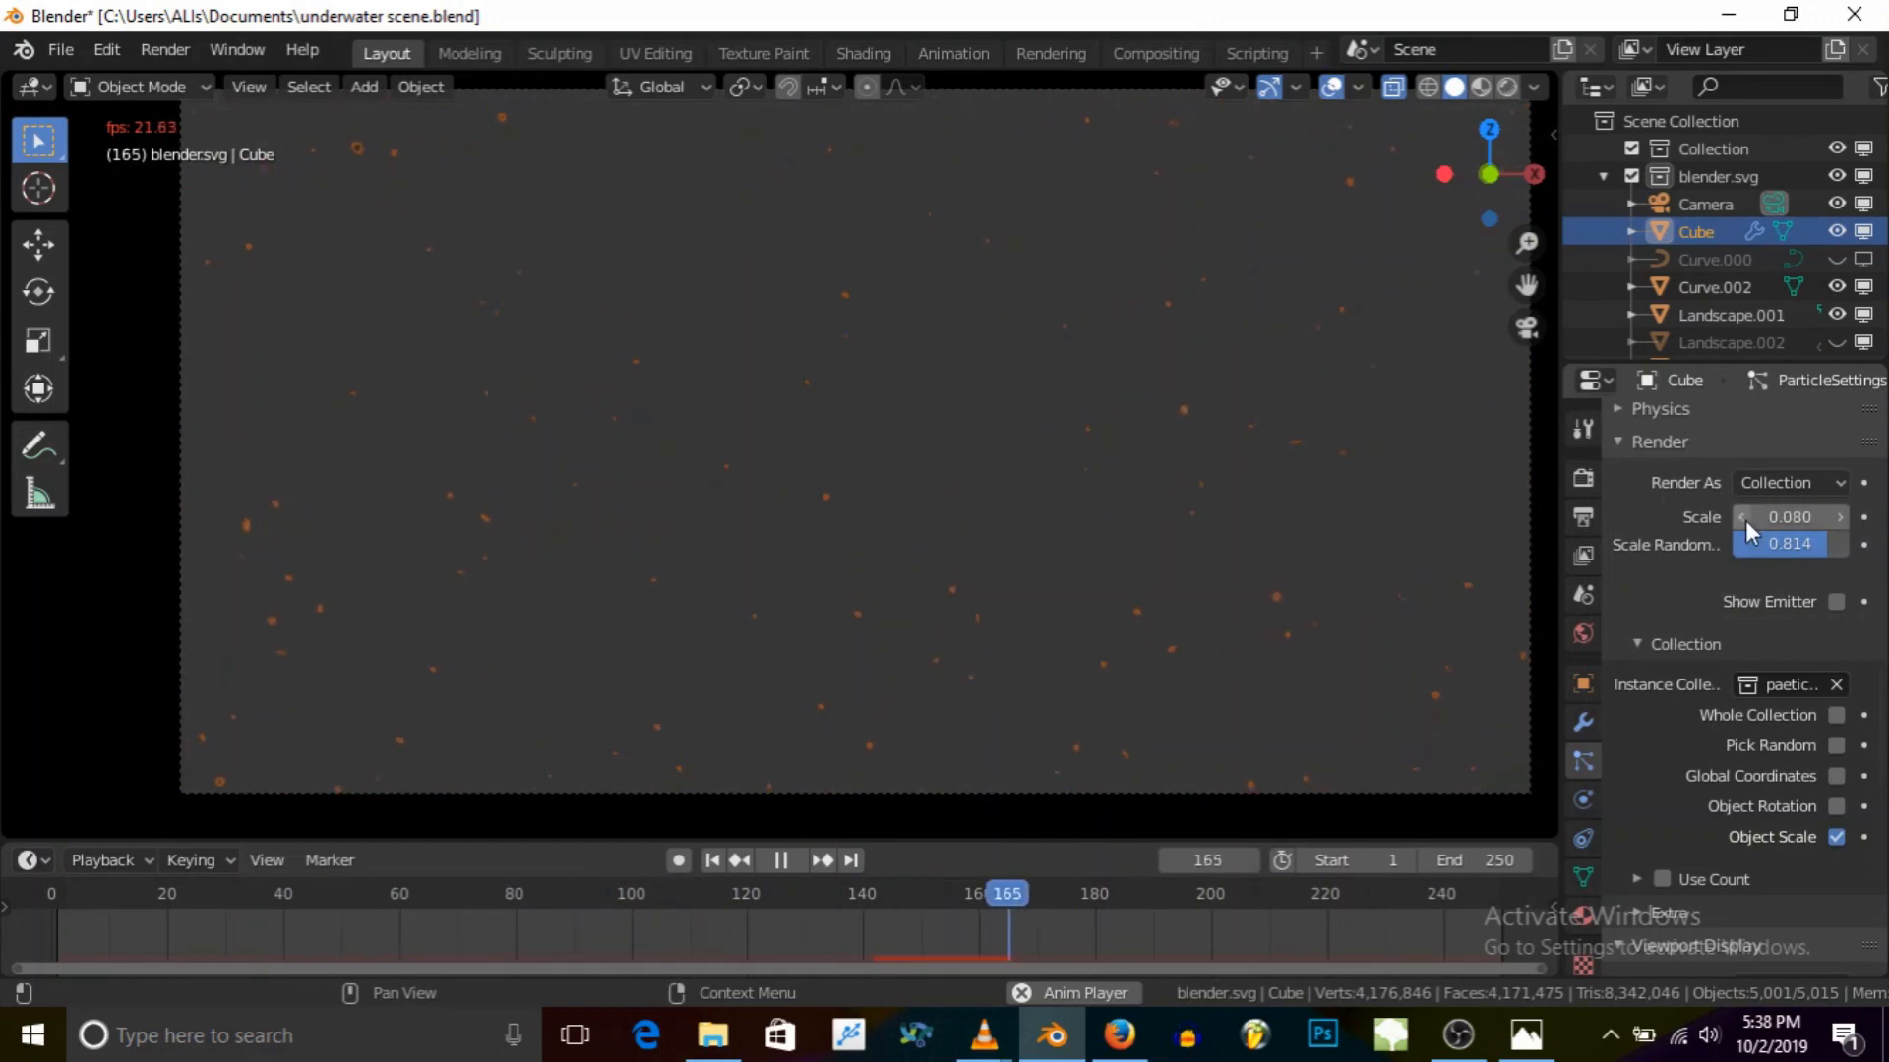
Step: Set the number of emitted particles to 7000
scroll(1755, 547, up, 10)
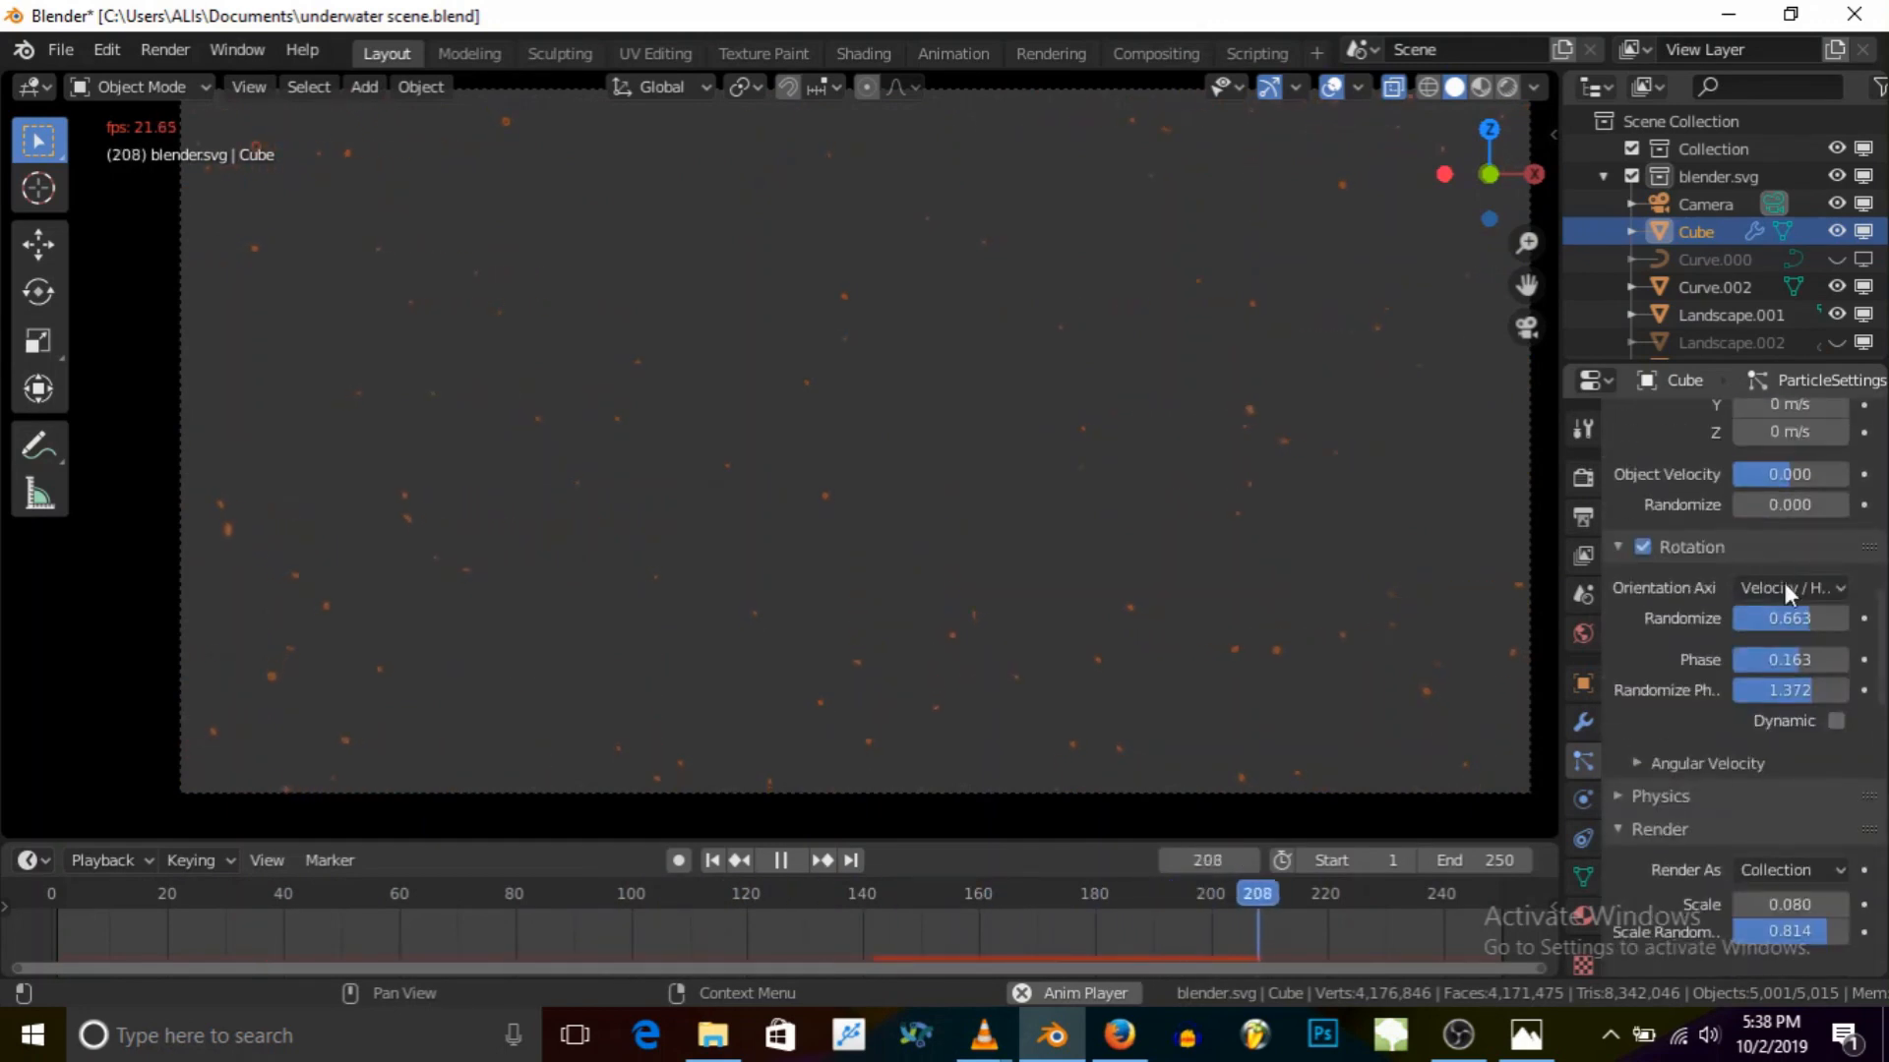
scroll(1778, 614, up, 8)
click(1760, 664)
drag(1750, 665, 1692, 672)
text(7000)
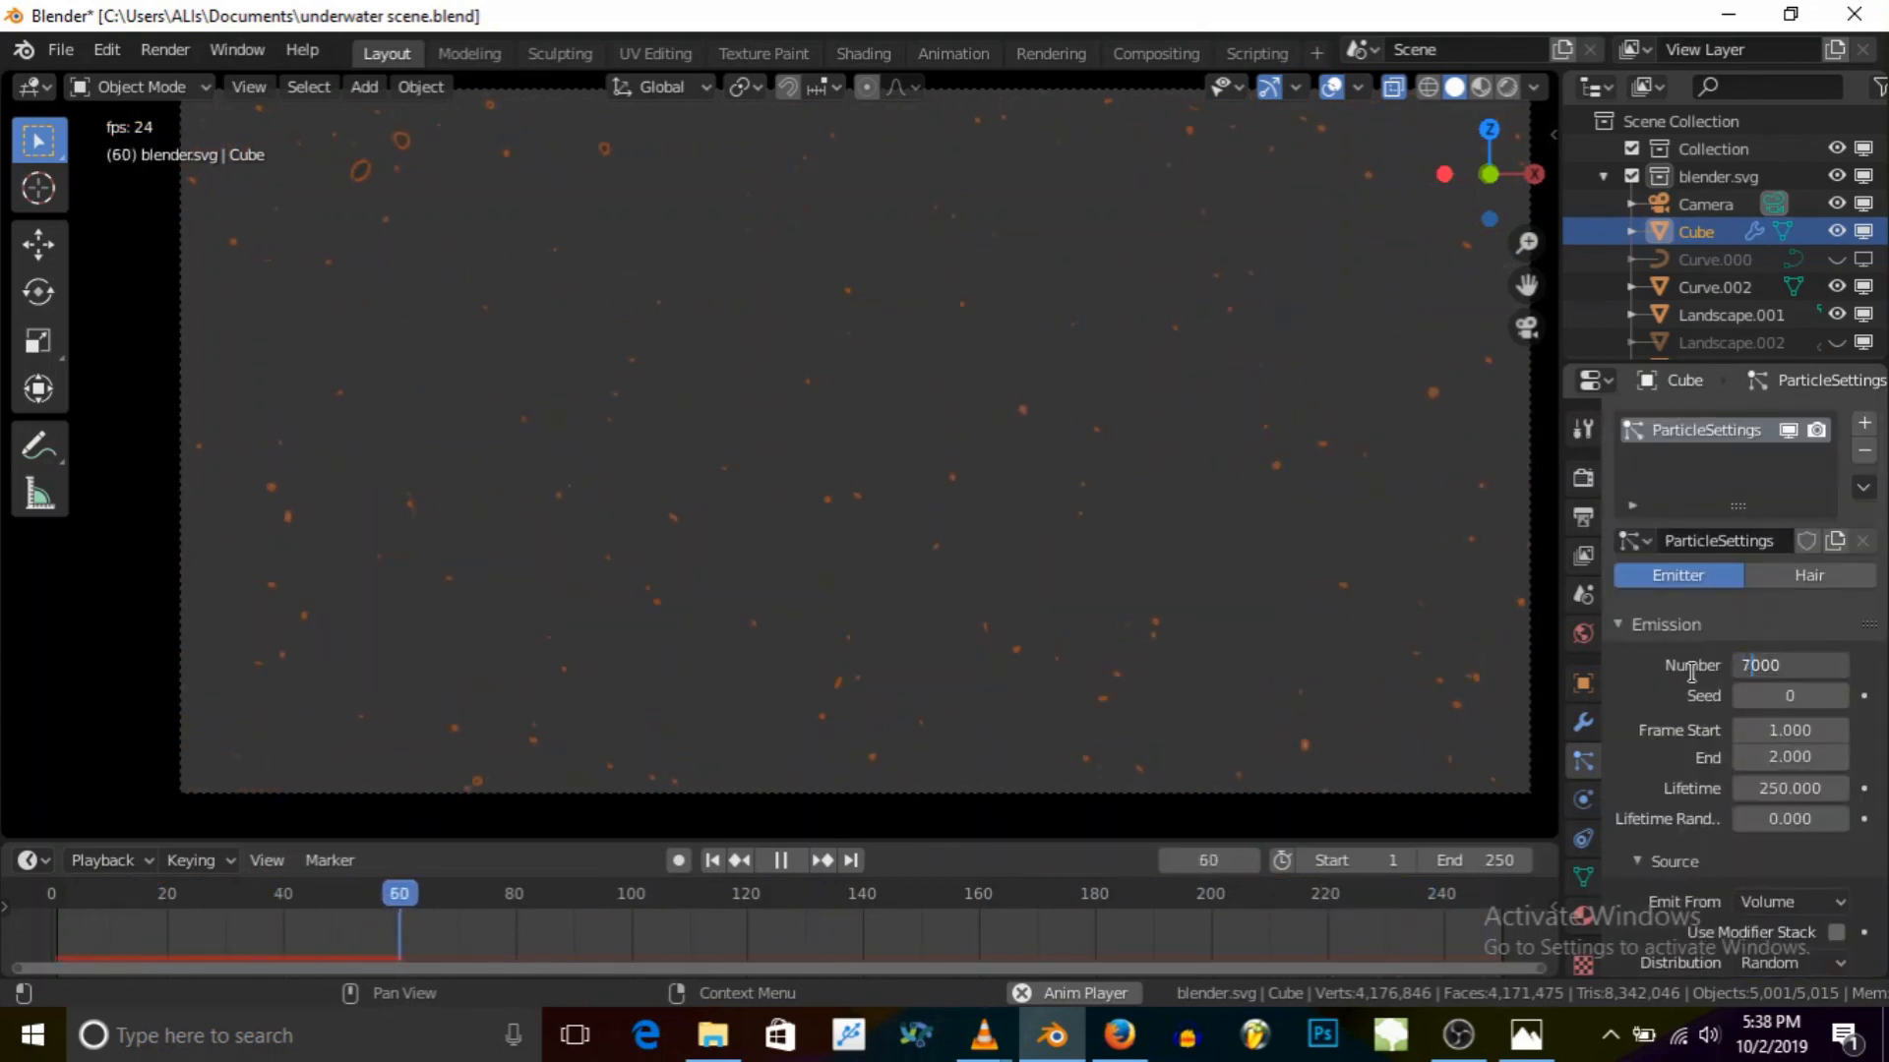
key(Return)
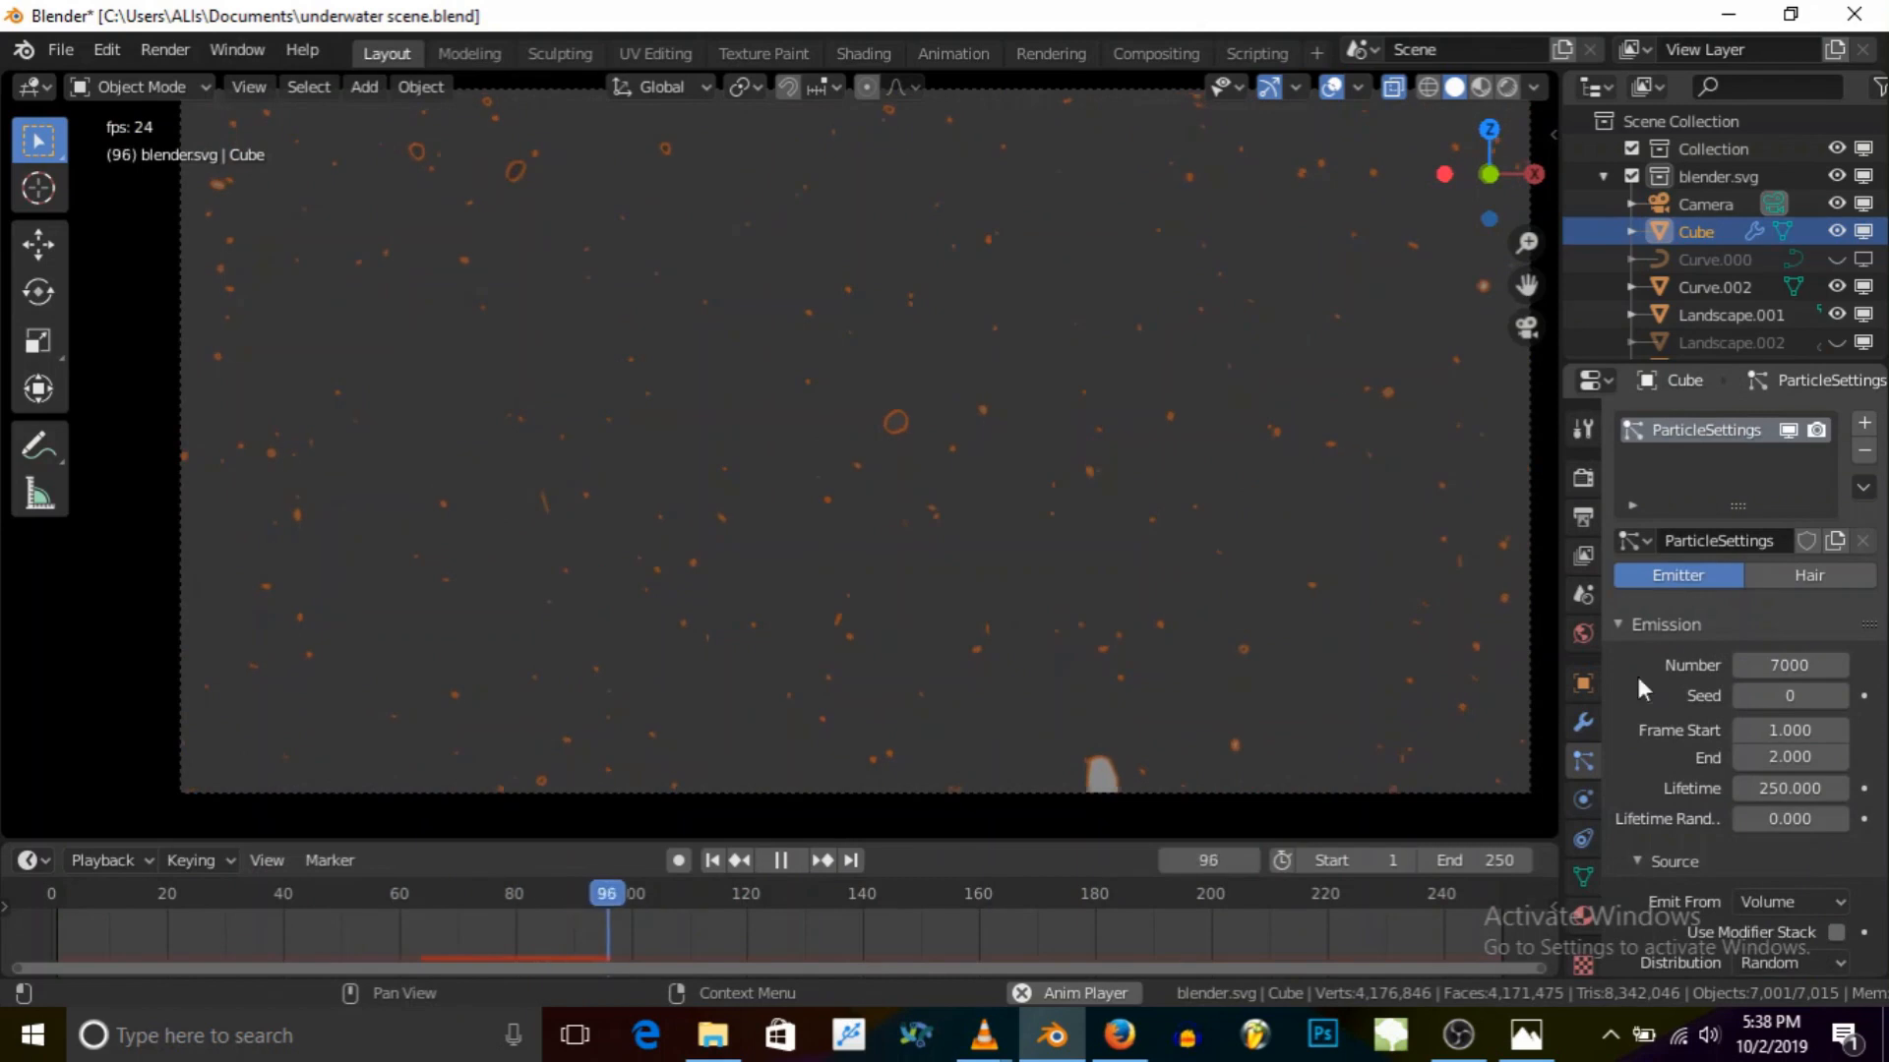
Step: Set the particle emission seed to 1 and stop the animation playback
click(850, 862)
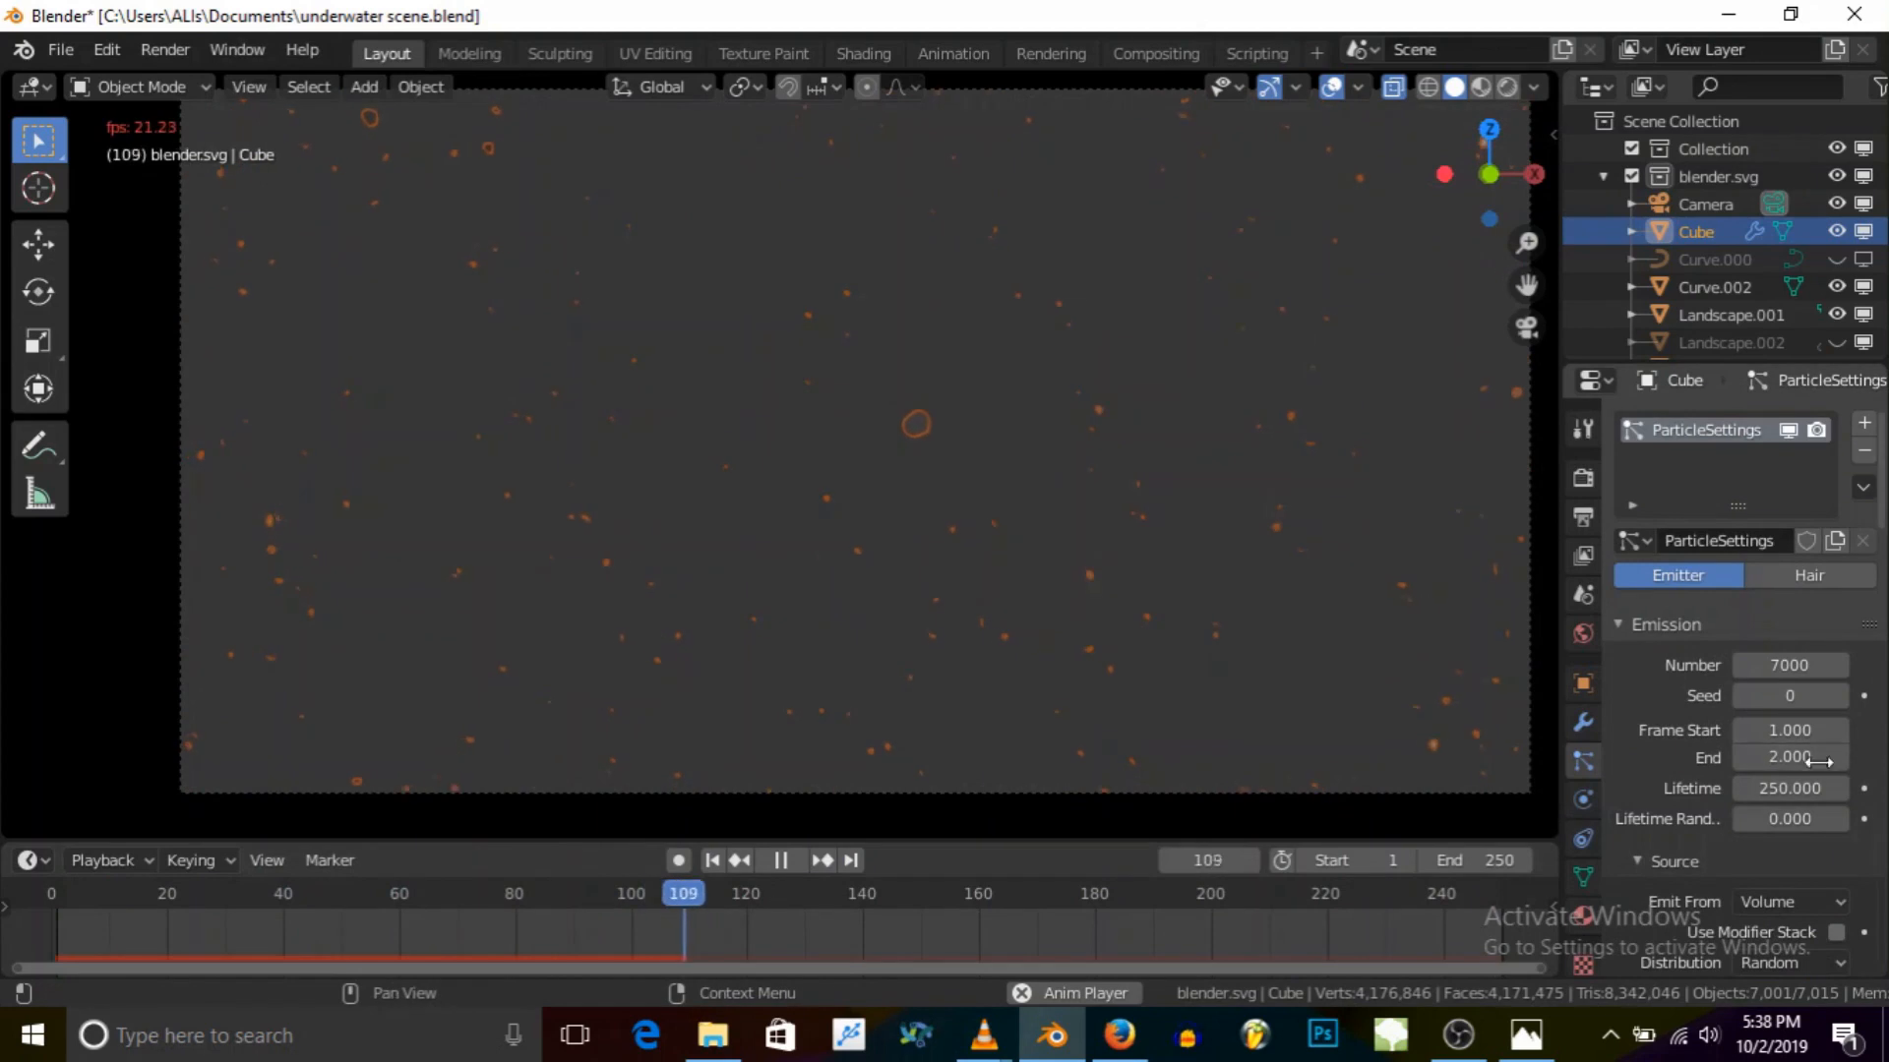
click(1838, 699)
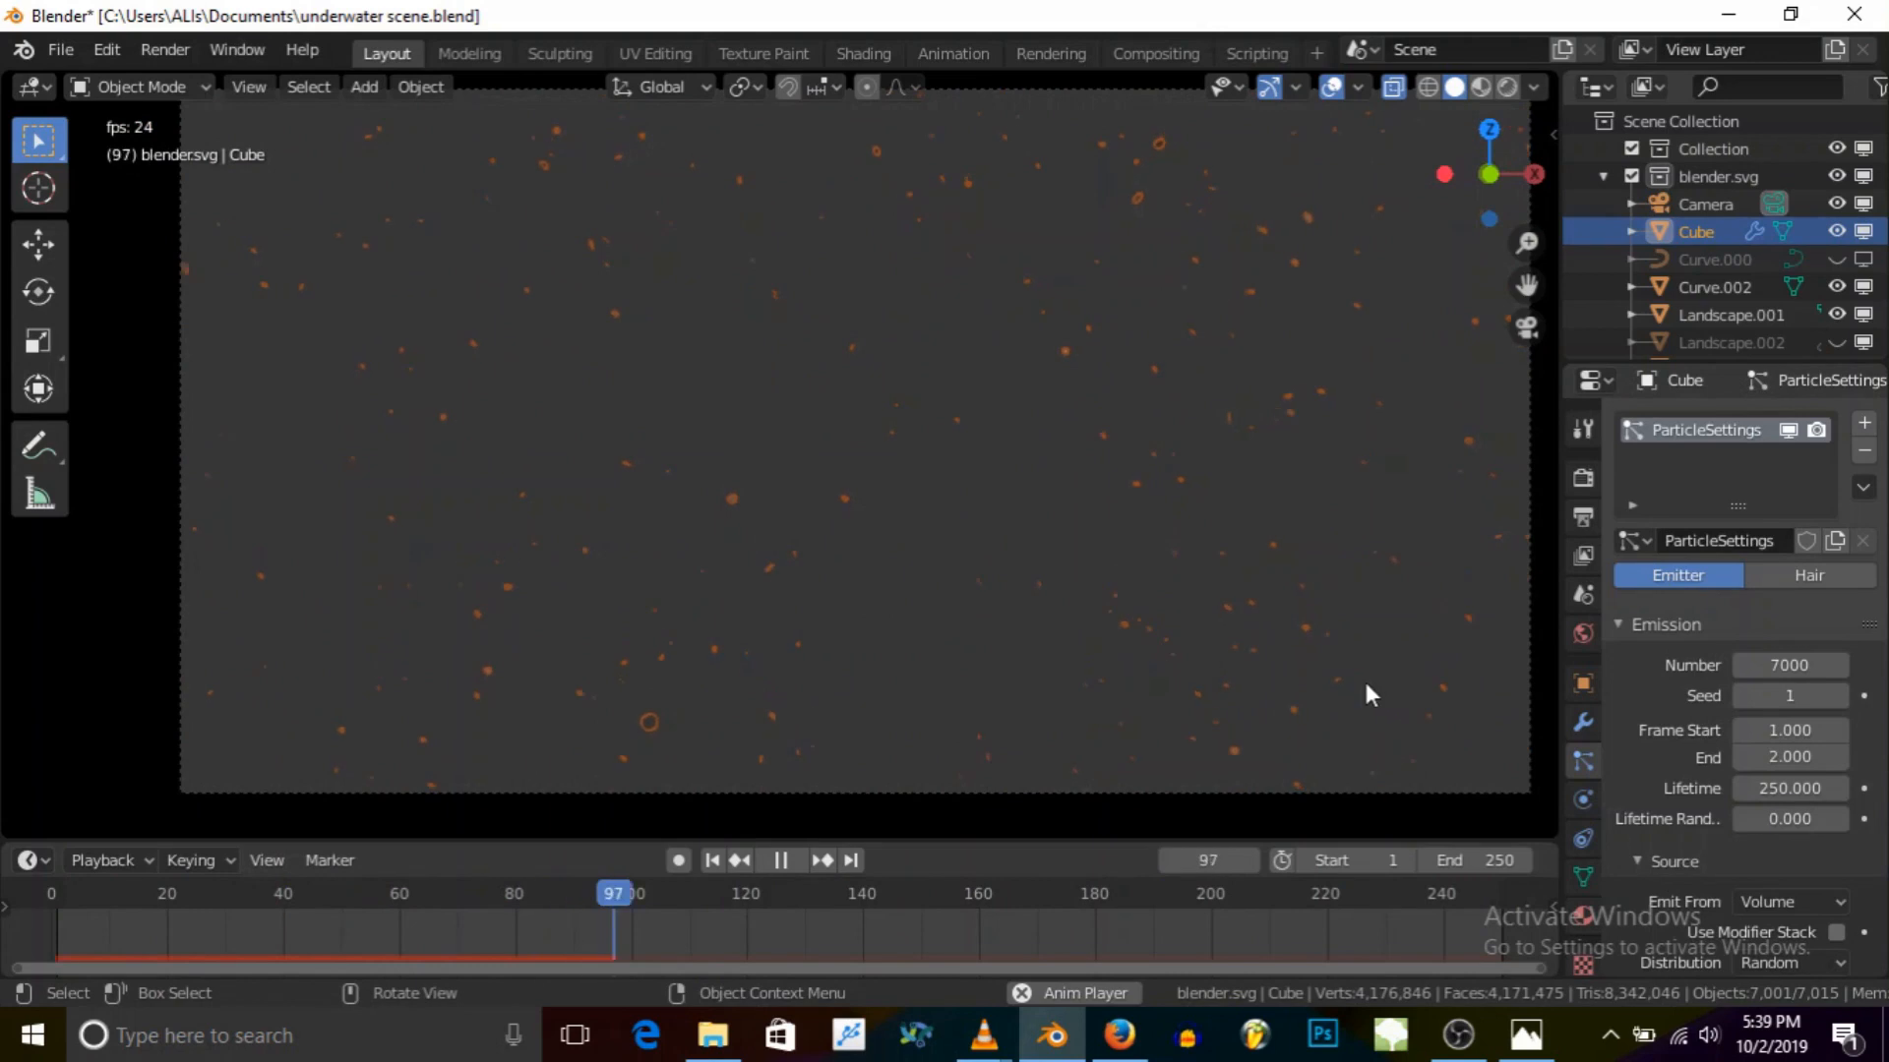
key(Escape)
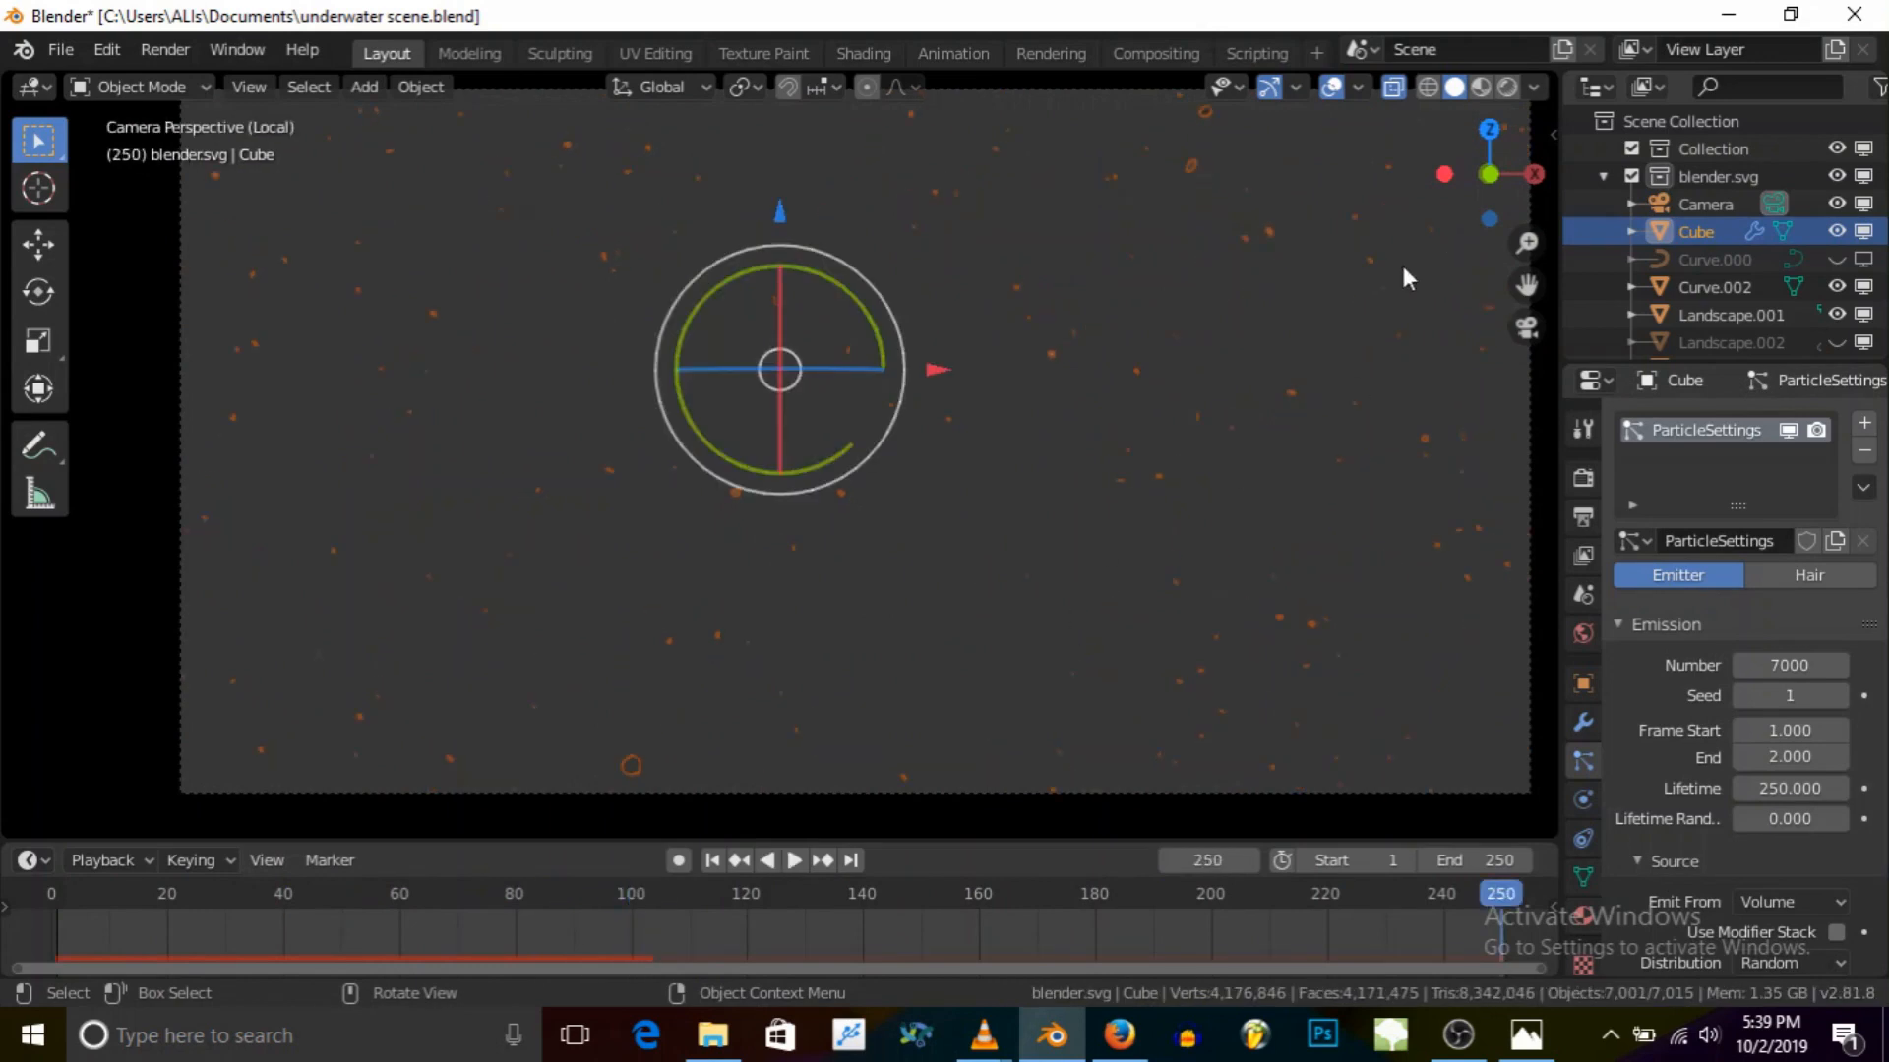
Step: Leave local view to show the whole scene and select the landscape floor
middle_drag(1454, 322, 1045, 374)
scroll(1045, 374, down, 2)
scroll(1045, 374, up, 5)
scroll(1044, 374, down, 3)
scroll(1044, 374, up, 3)
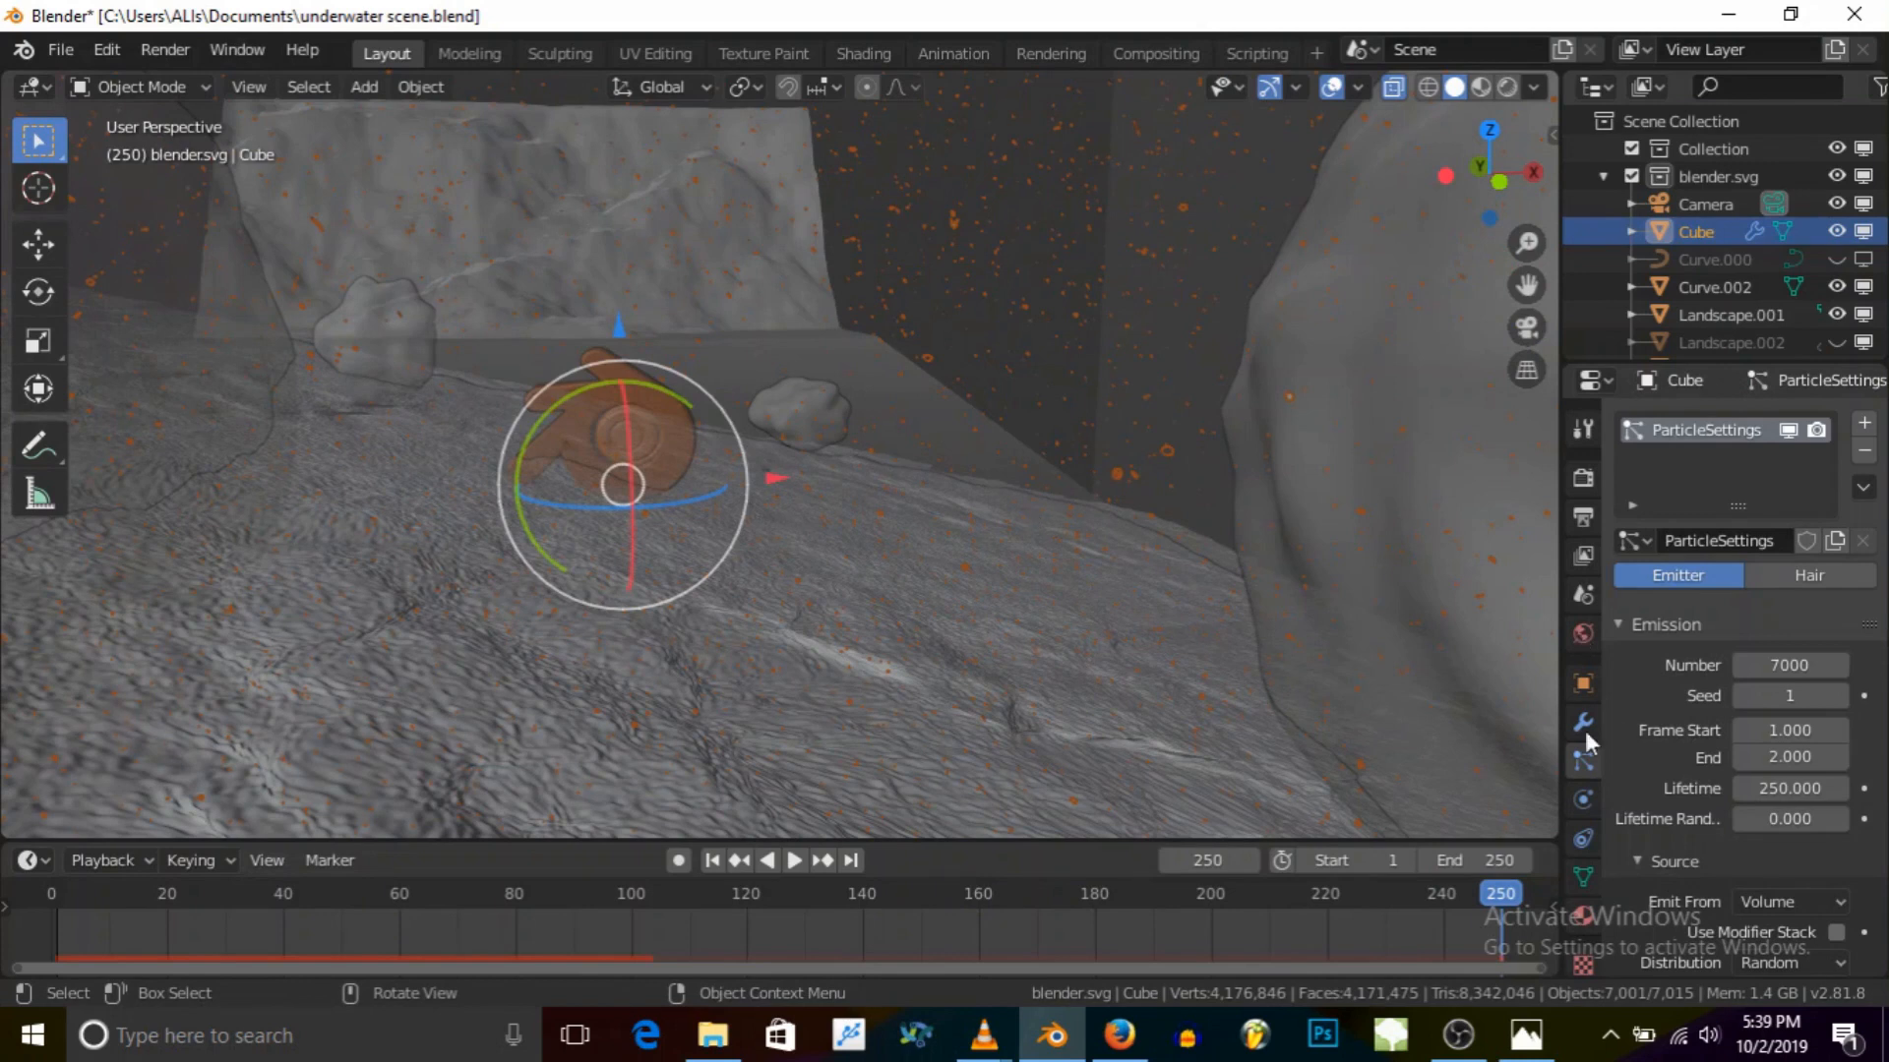
click(973, 574)
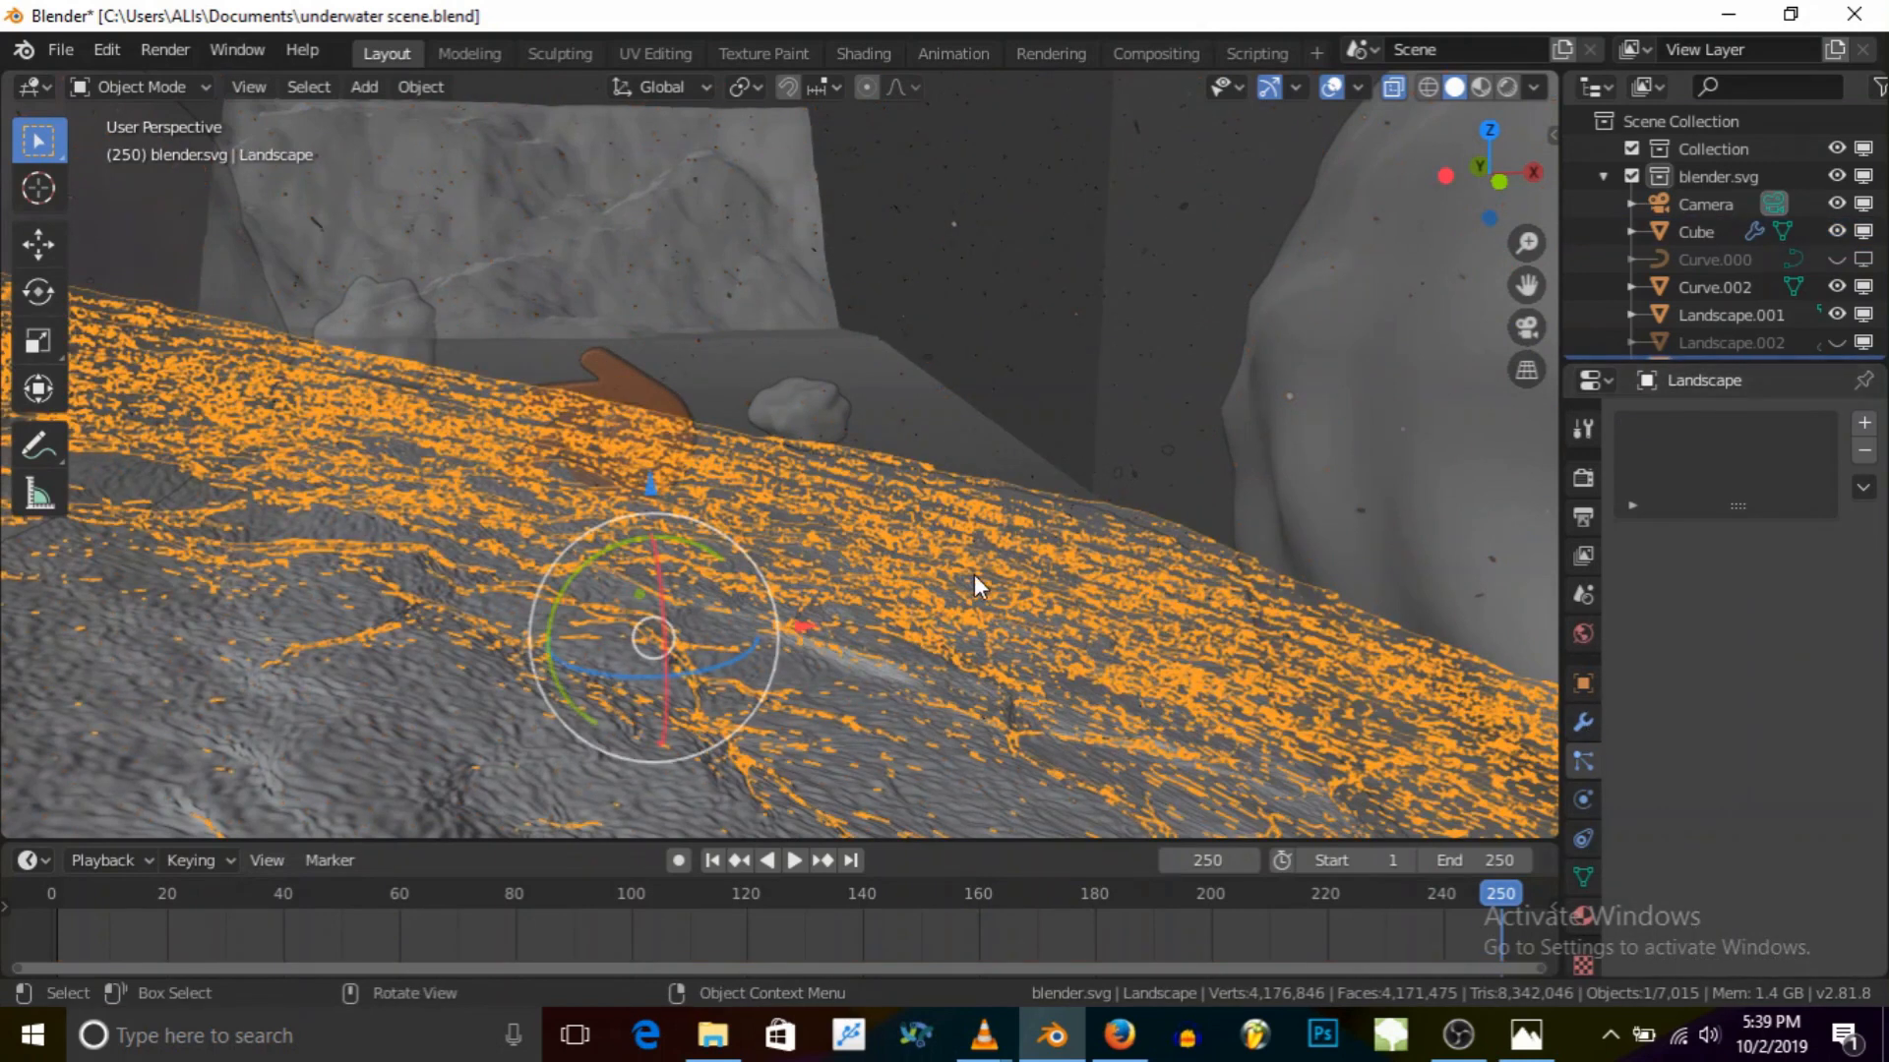
scroll(973, 575, down, 1)
scroll(974, 575, up, 1)
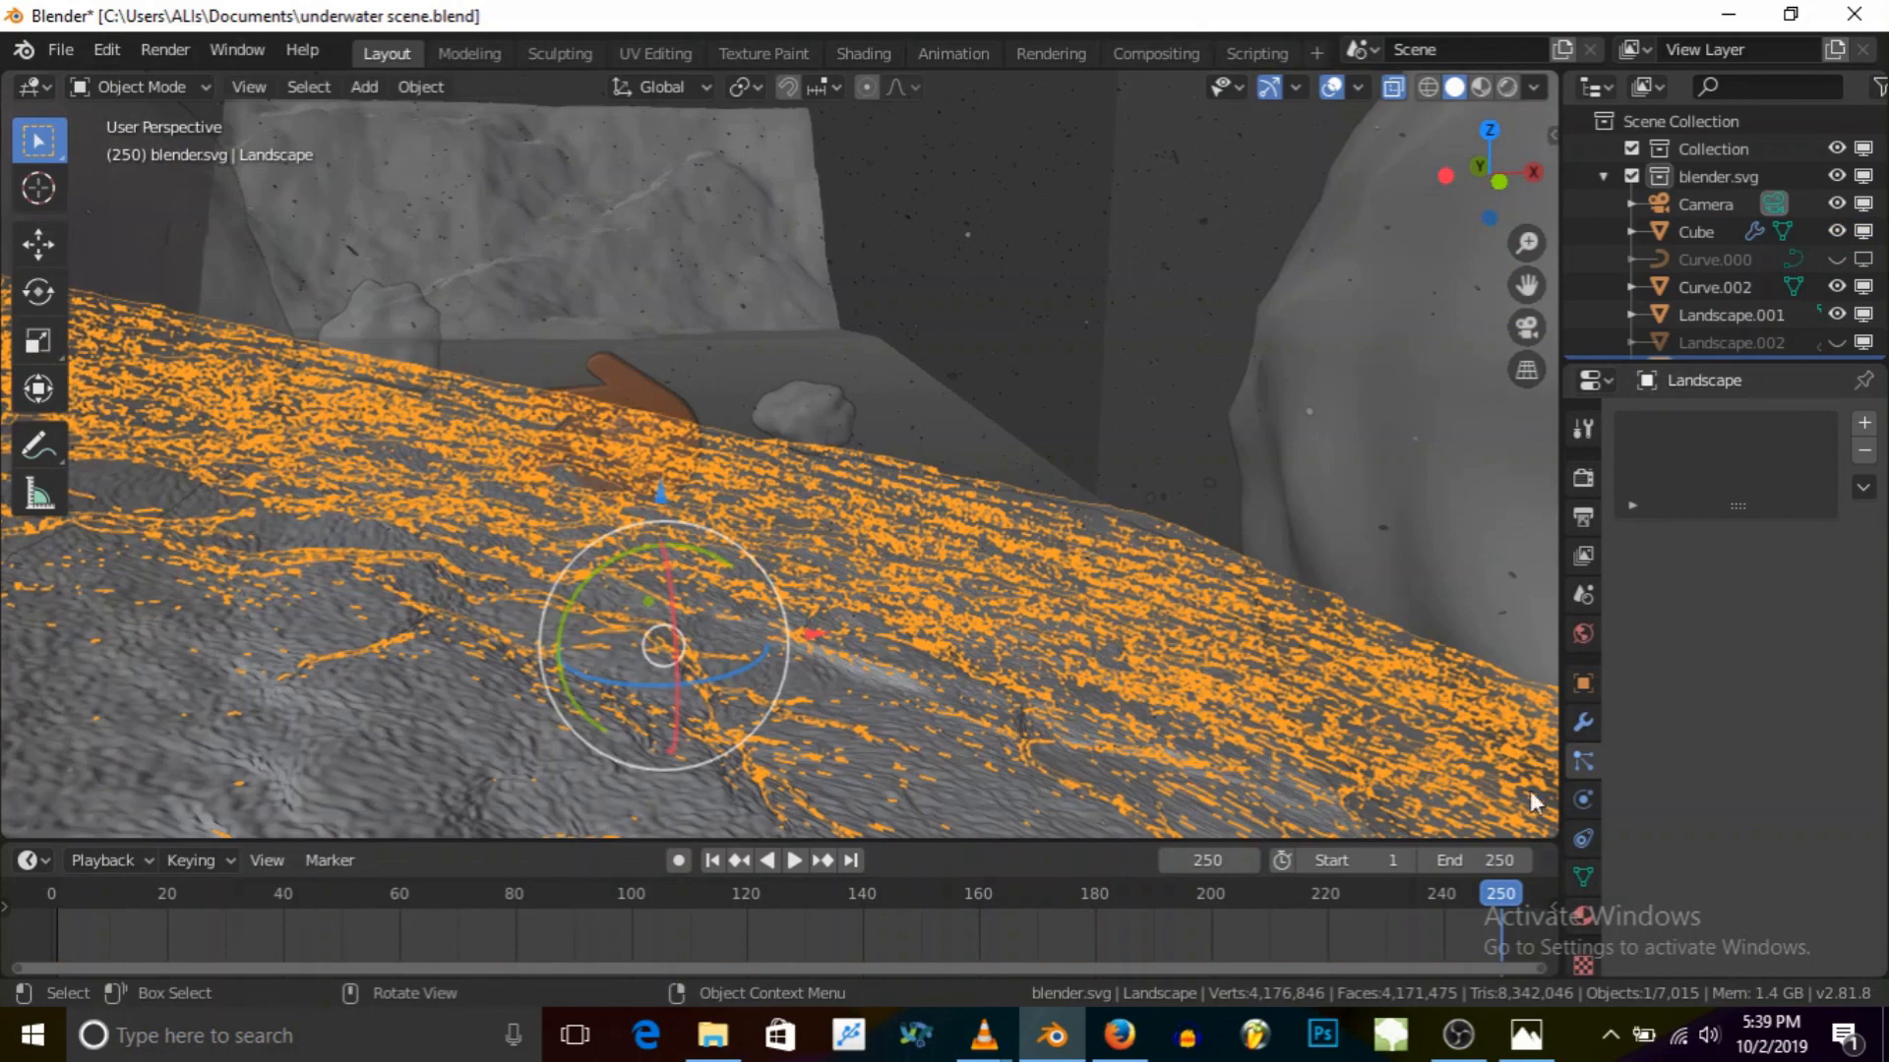
Step: Check the landscape's last Subdivision Surface modifier and turn off X-ray display
click(1571, 723)
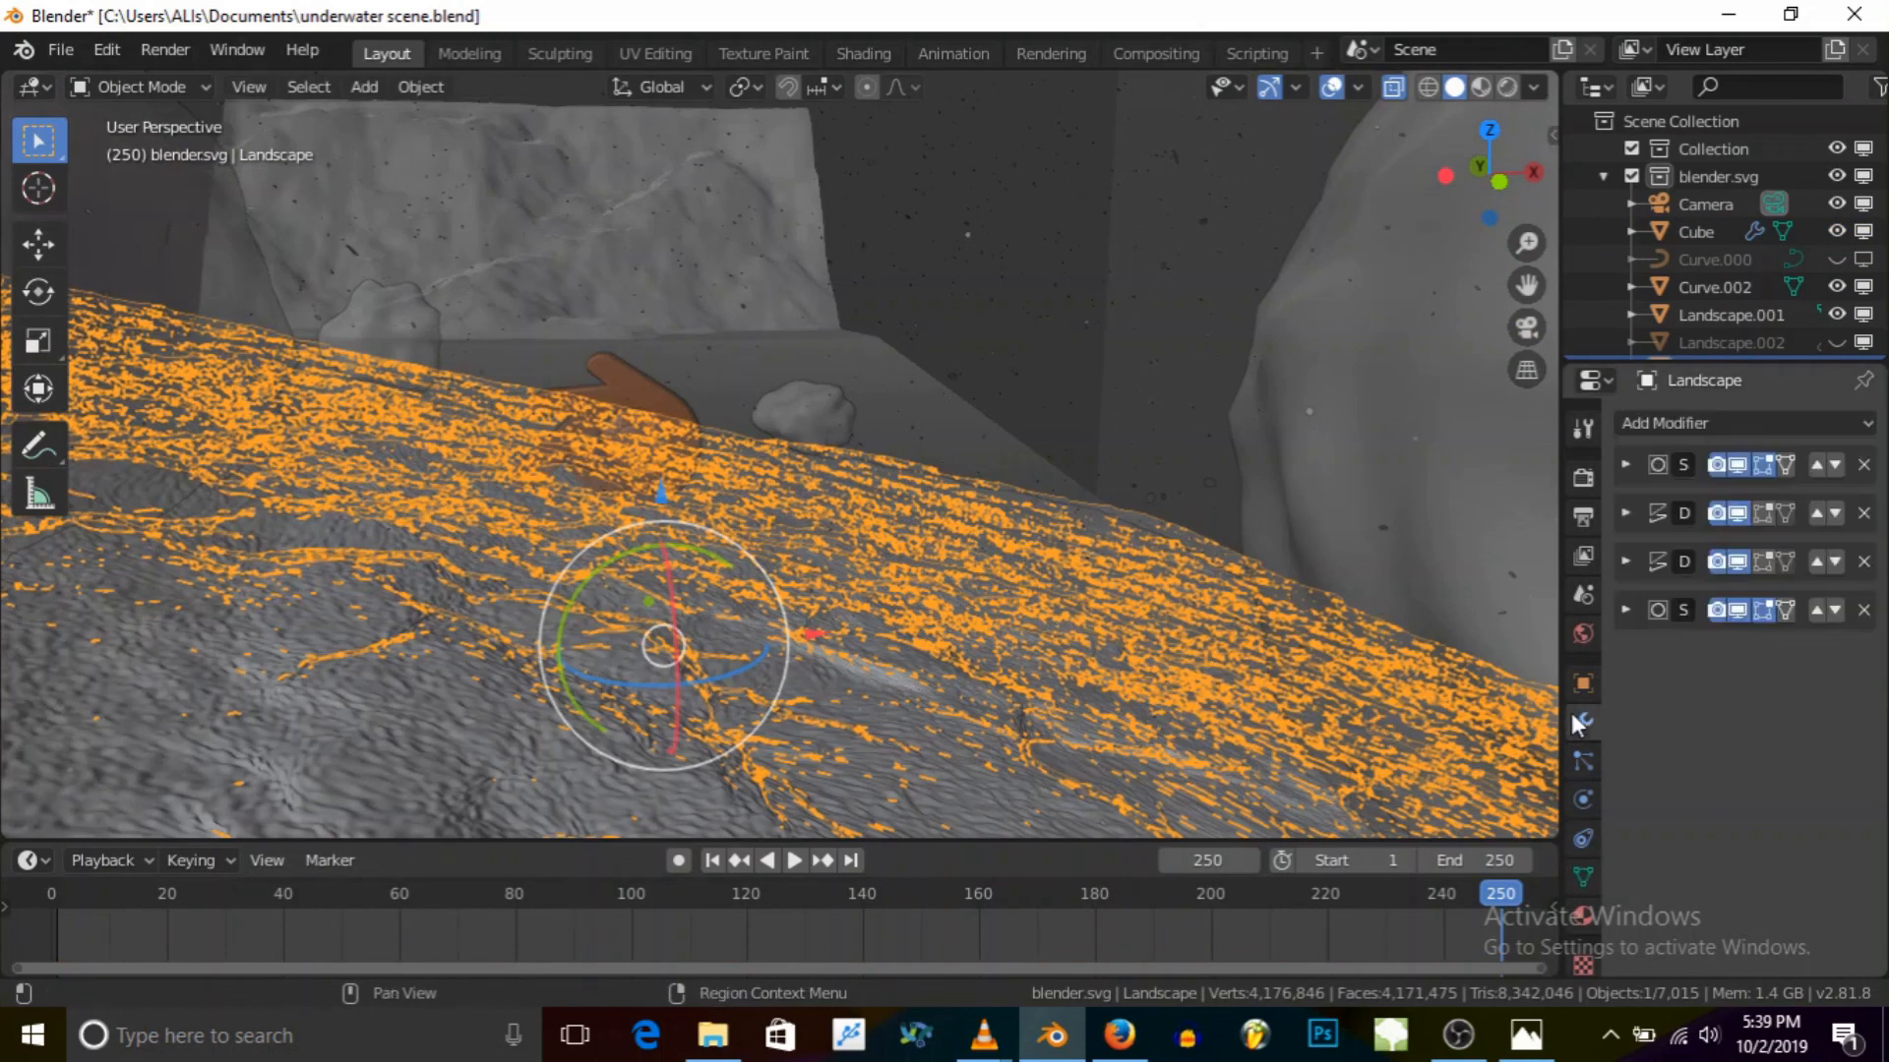
click(1625, 610)
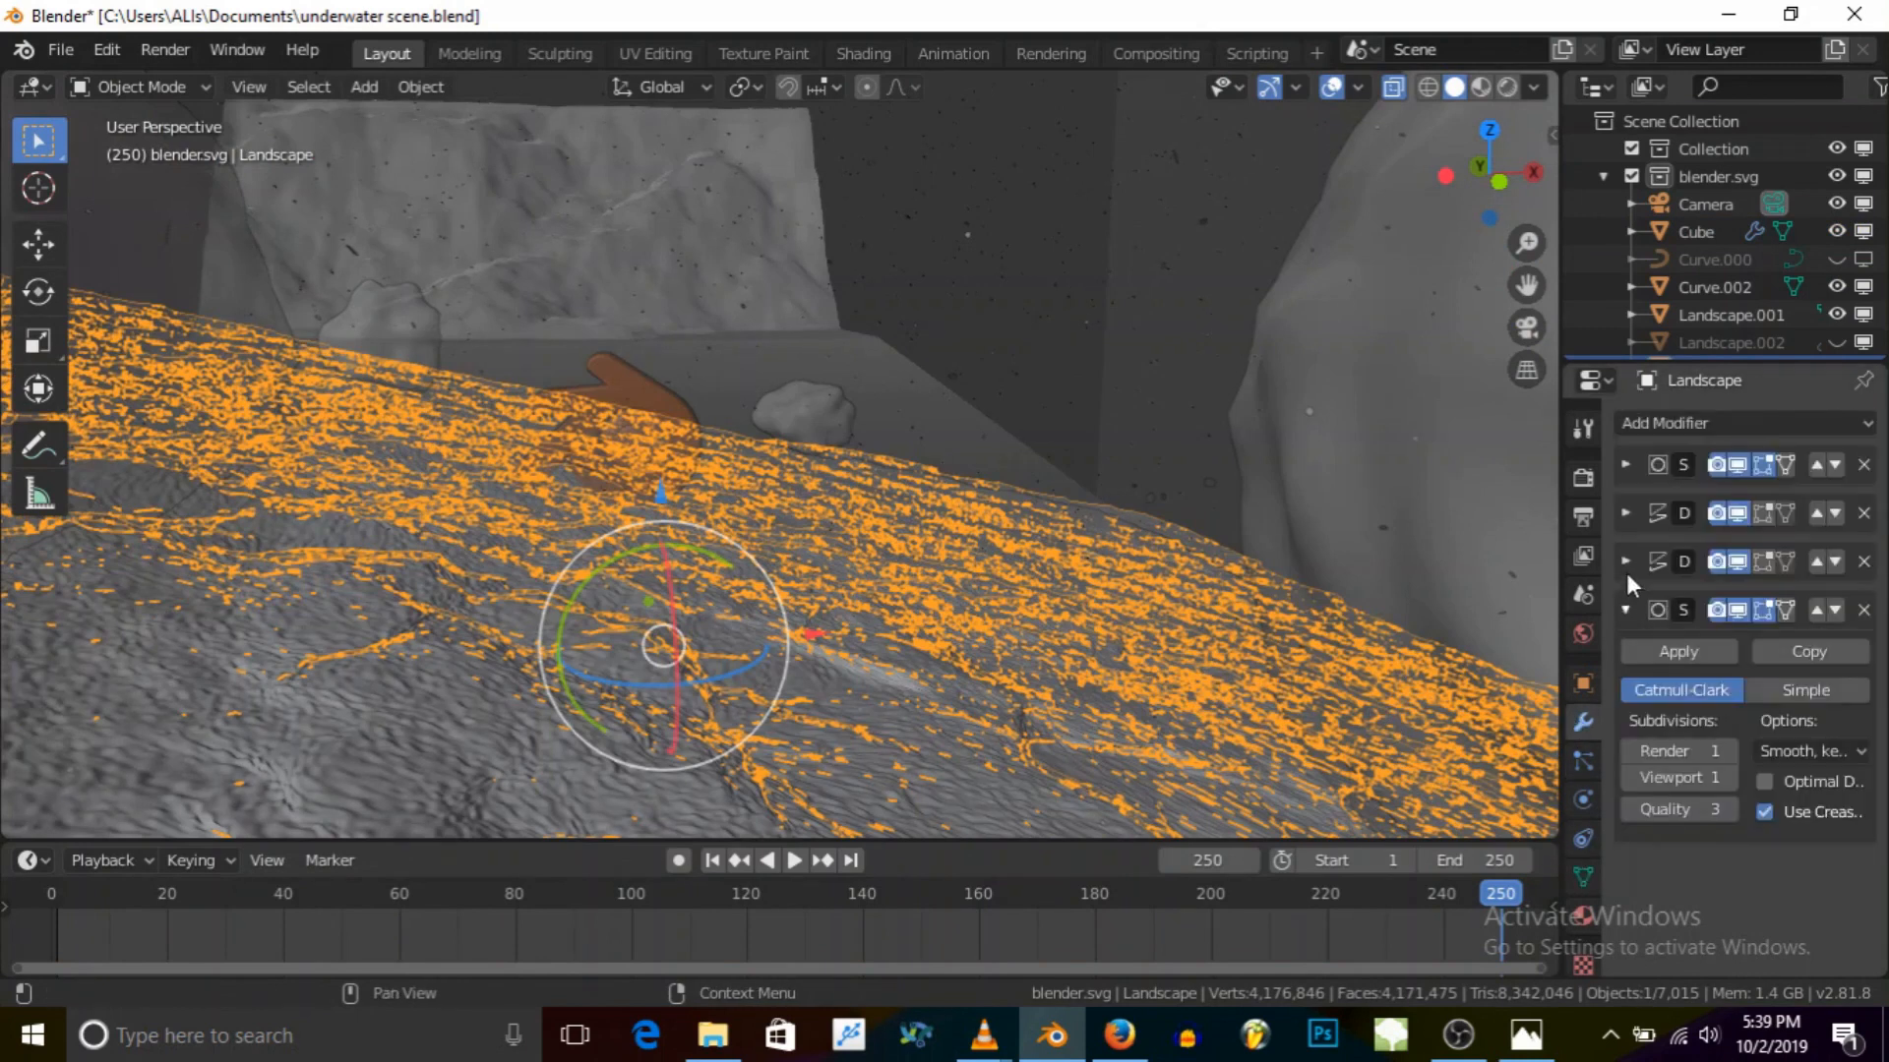
click(1393, 88)
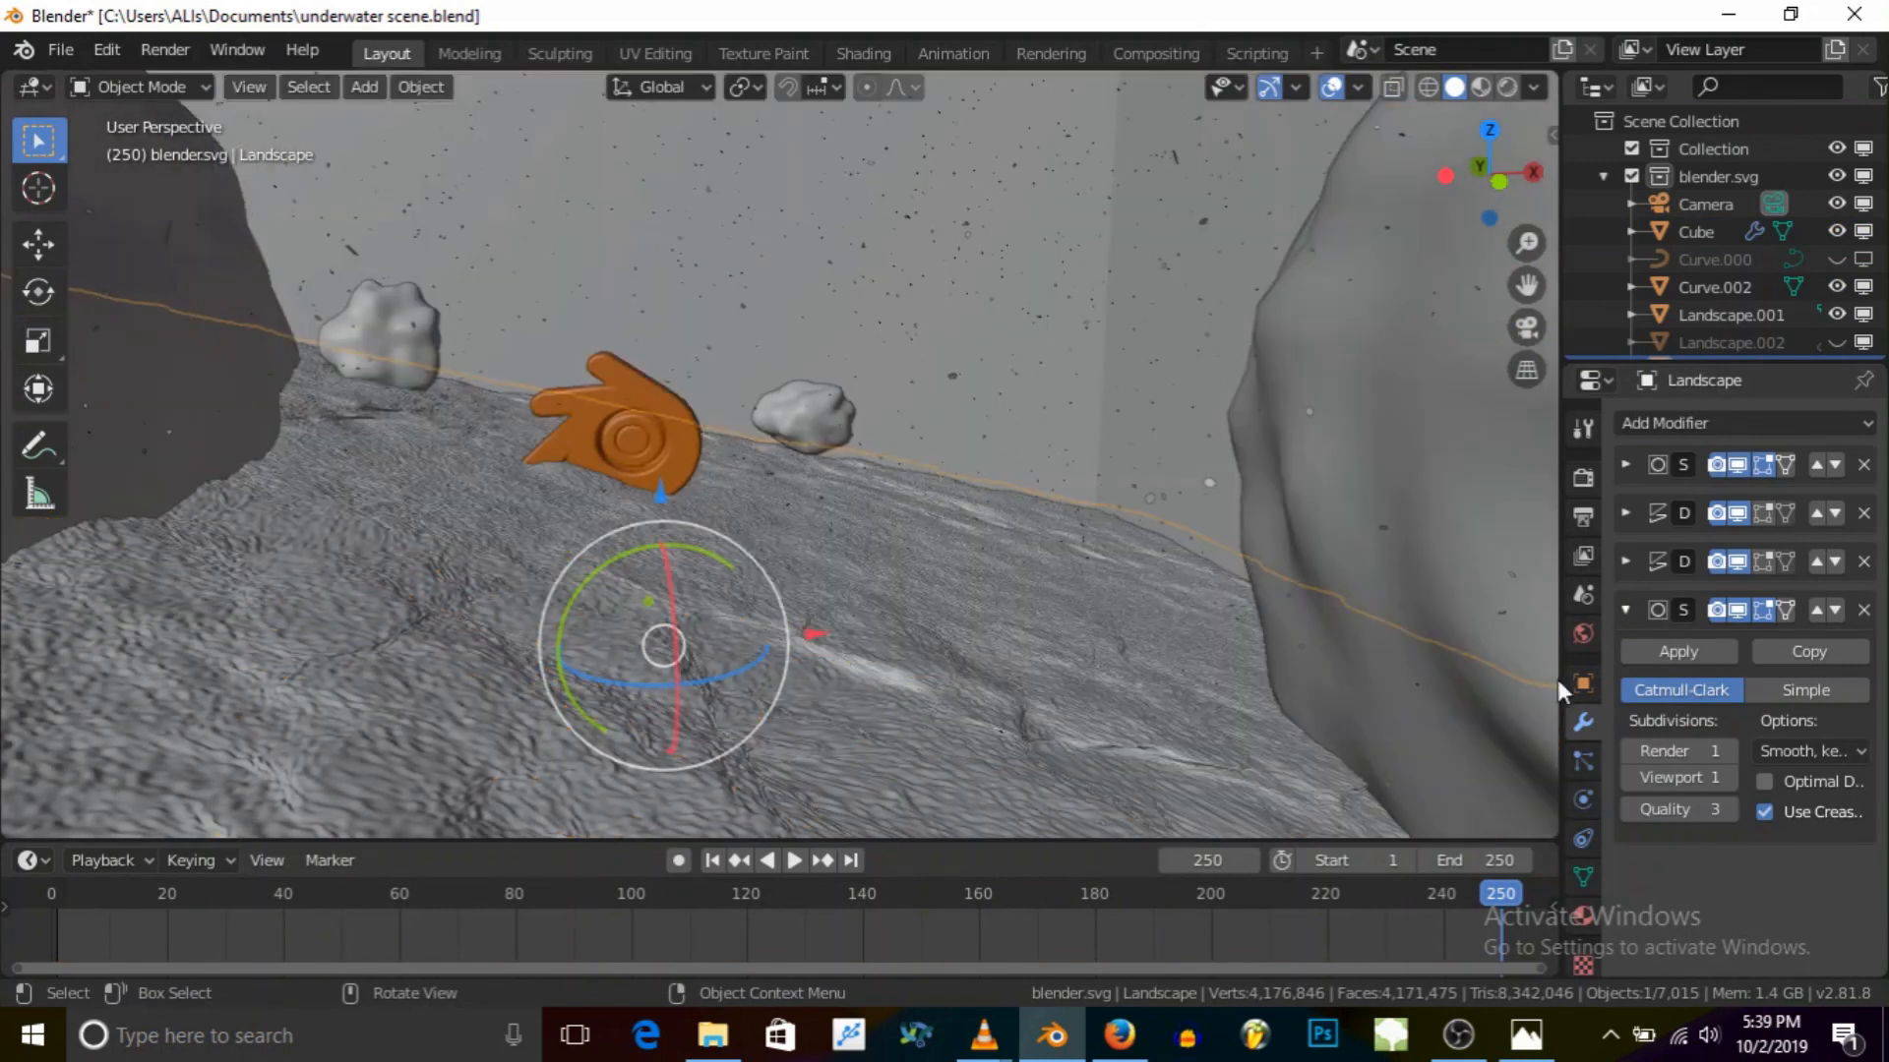
click(1625, 609)
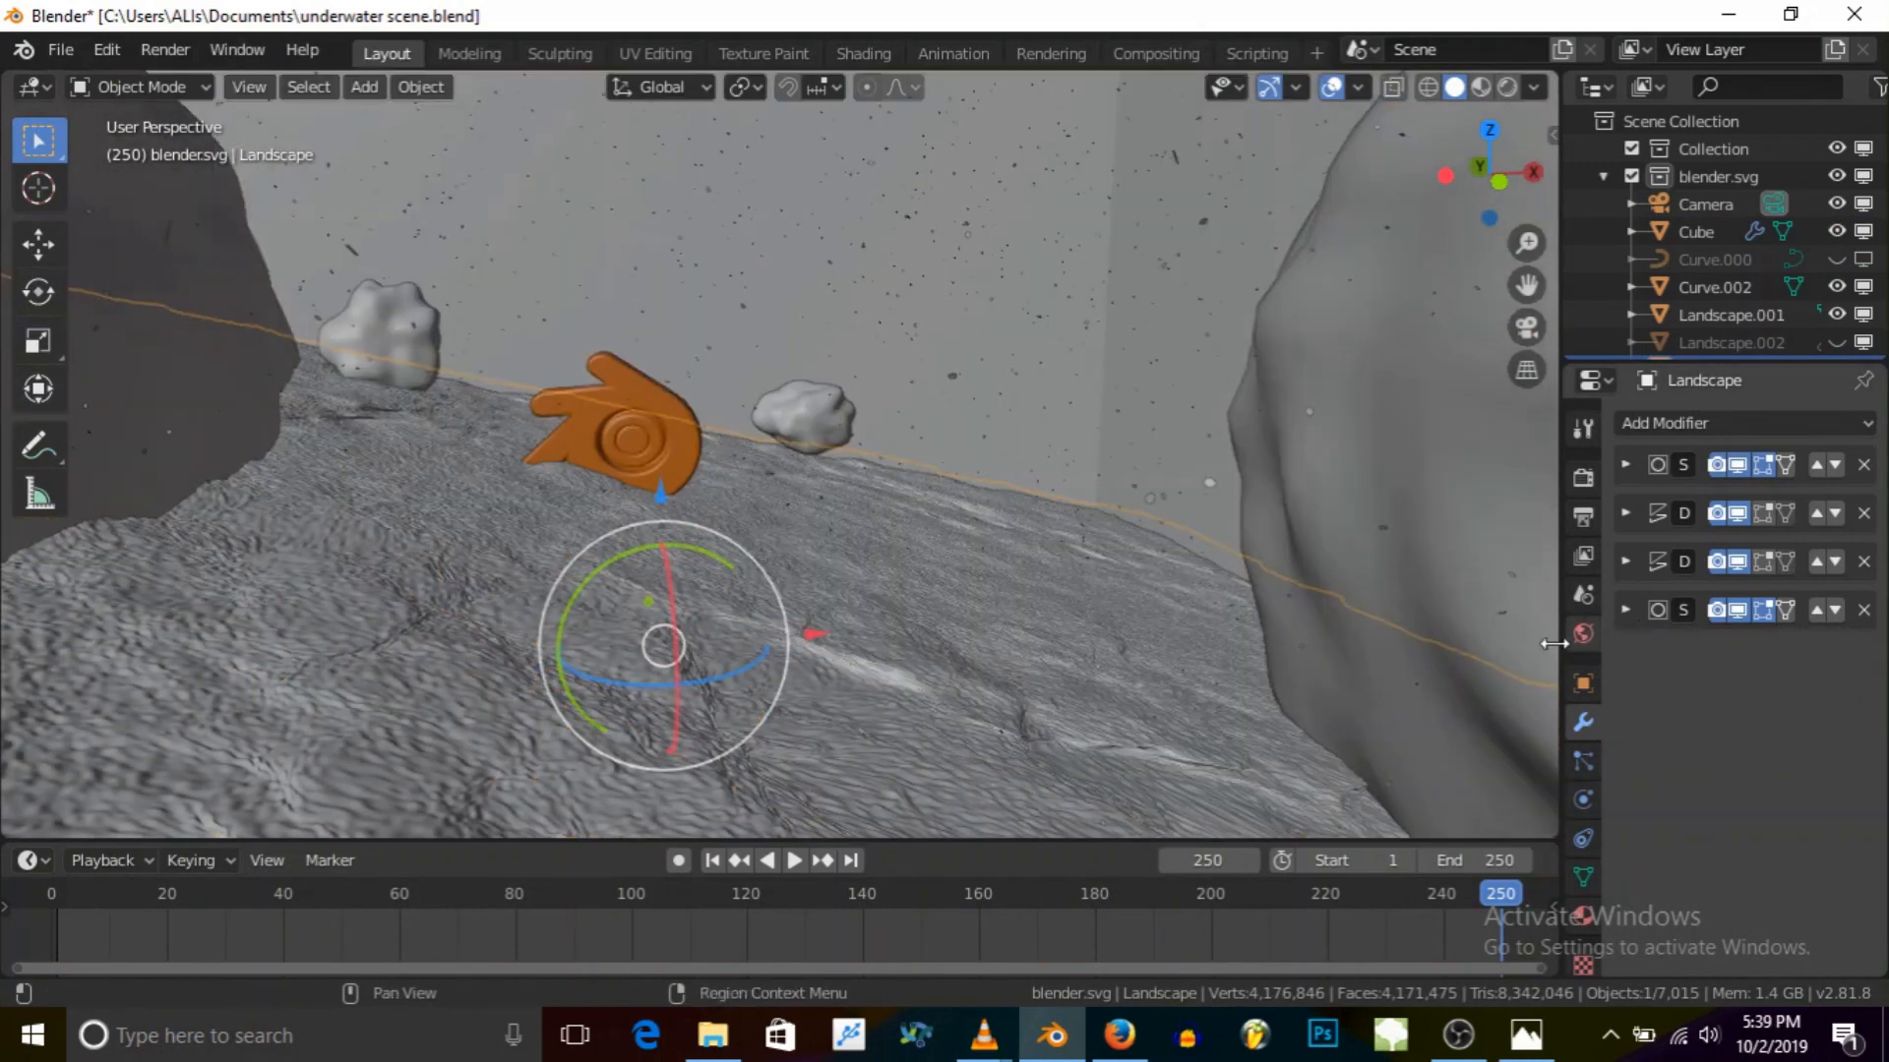
middle_drag(811, 600, 948, 594)
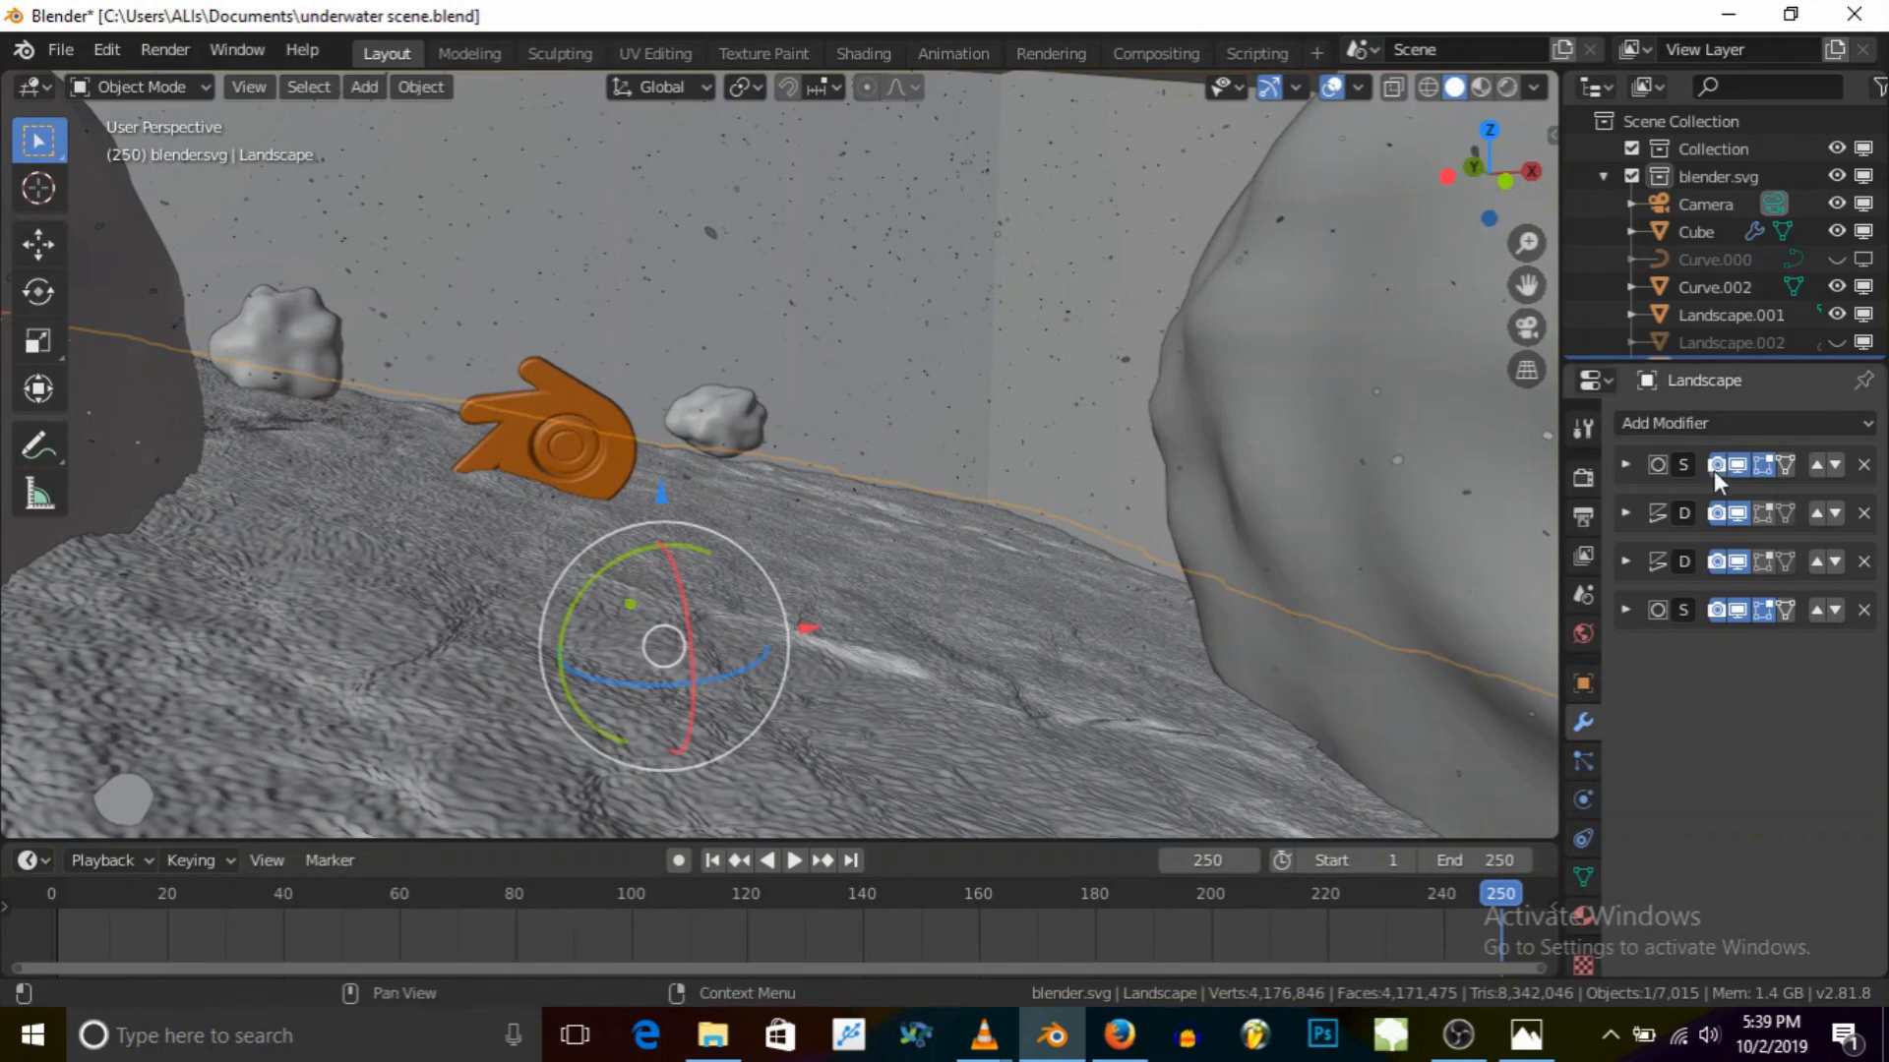
Step: Set the landscape's first Subdivision Surface modifier to 2 viewport and 2 render subdivisions
click(1630, 463)
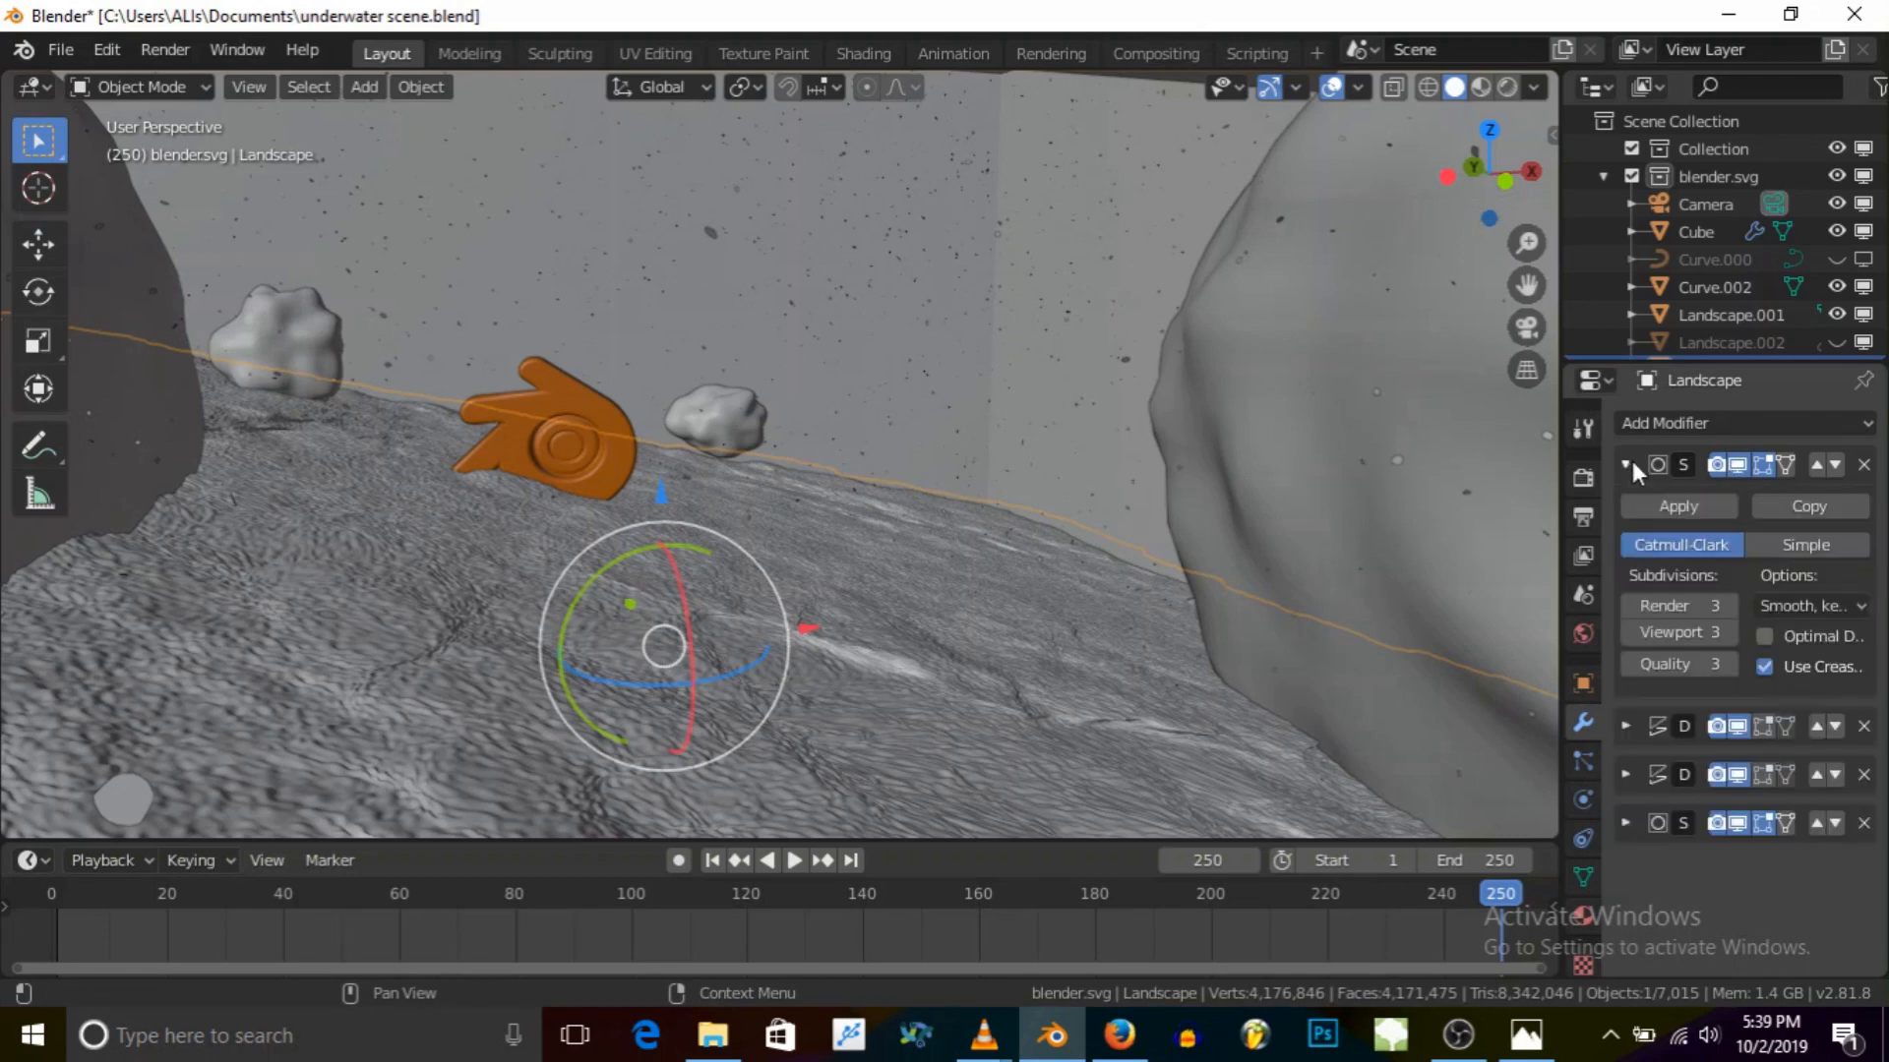
click(1626, 618)
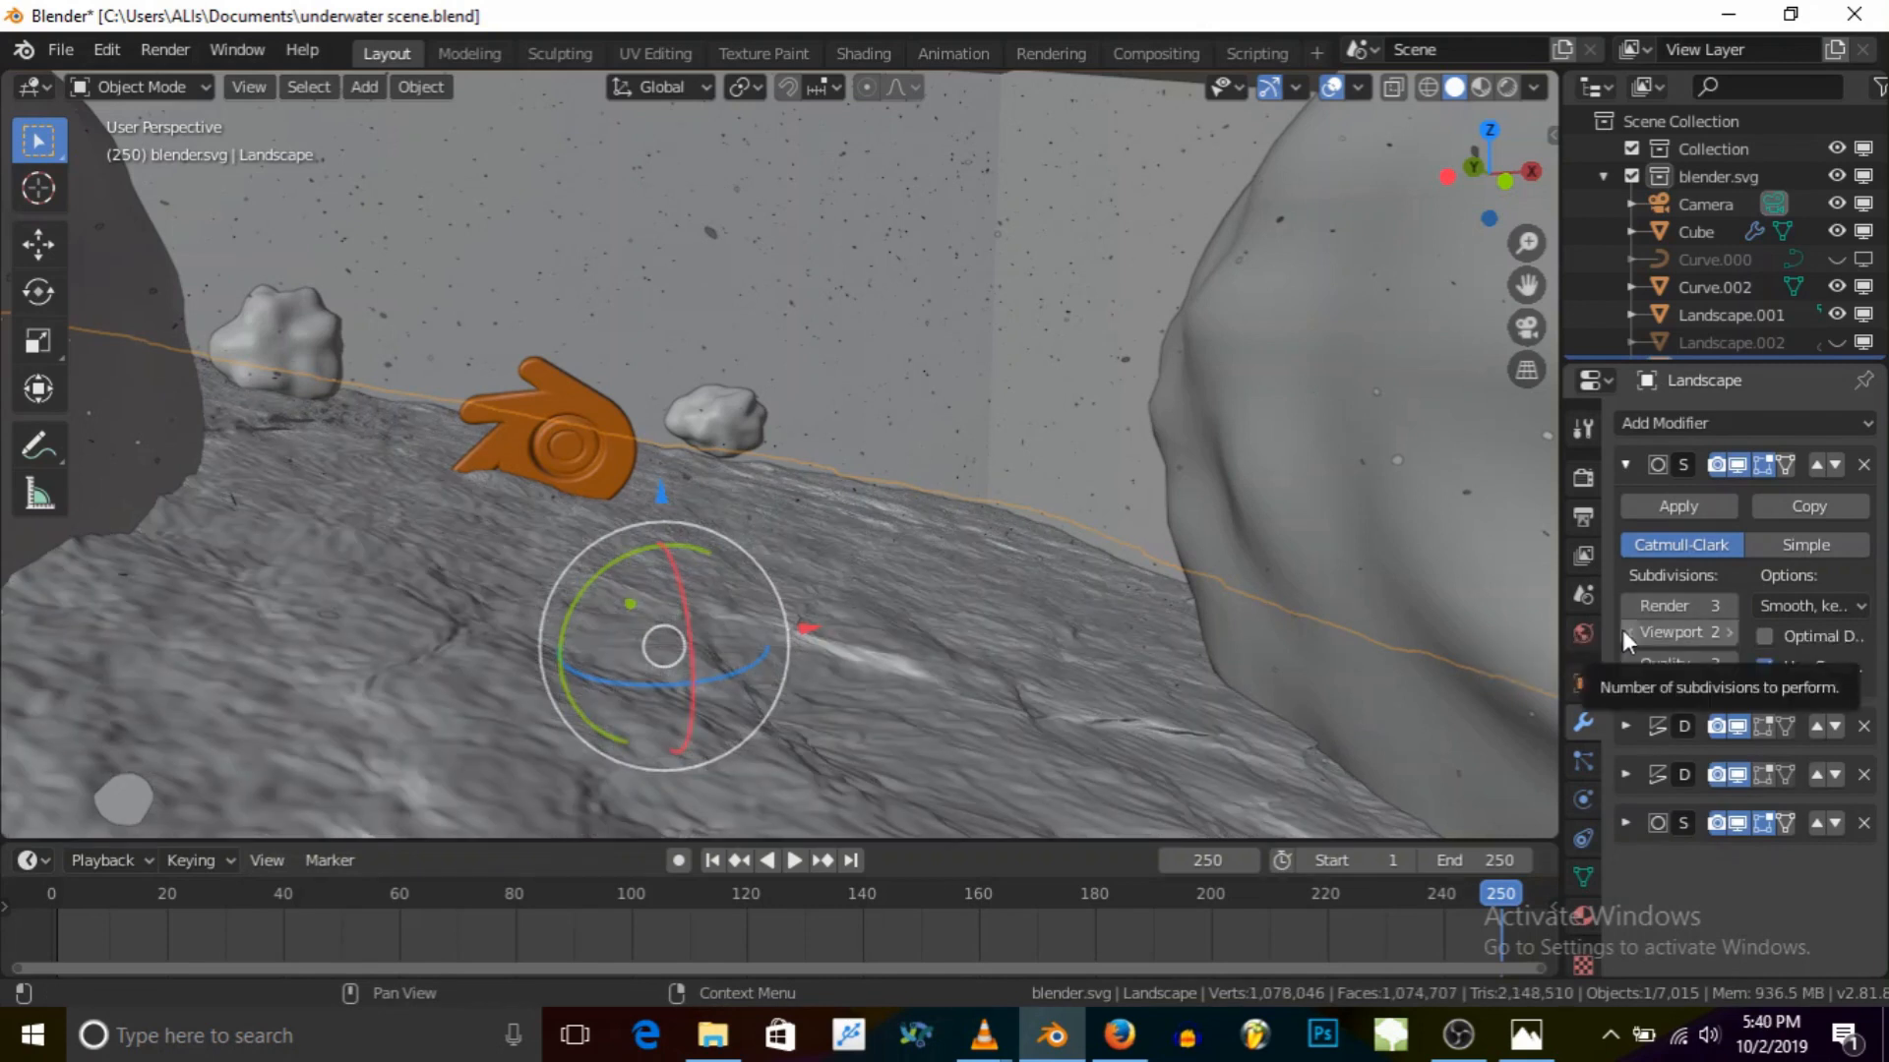
click(1625, 606)
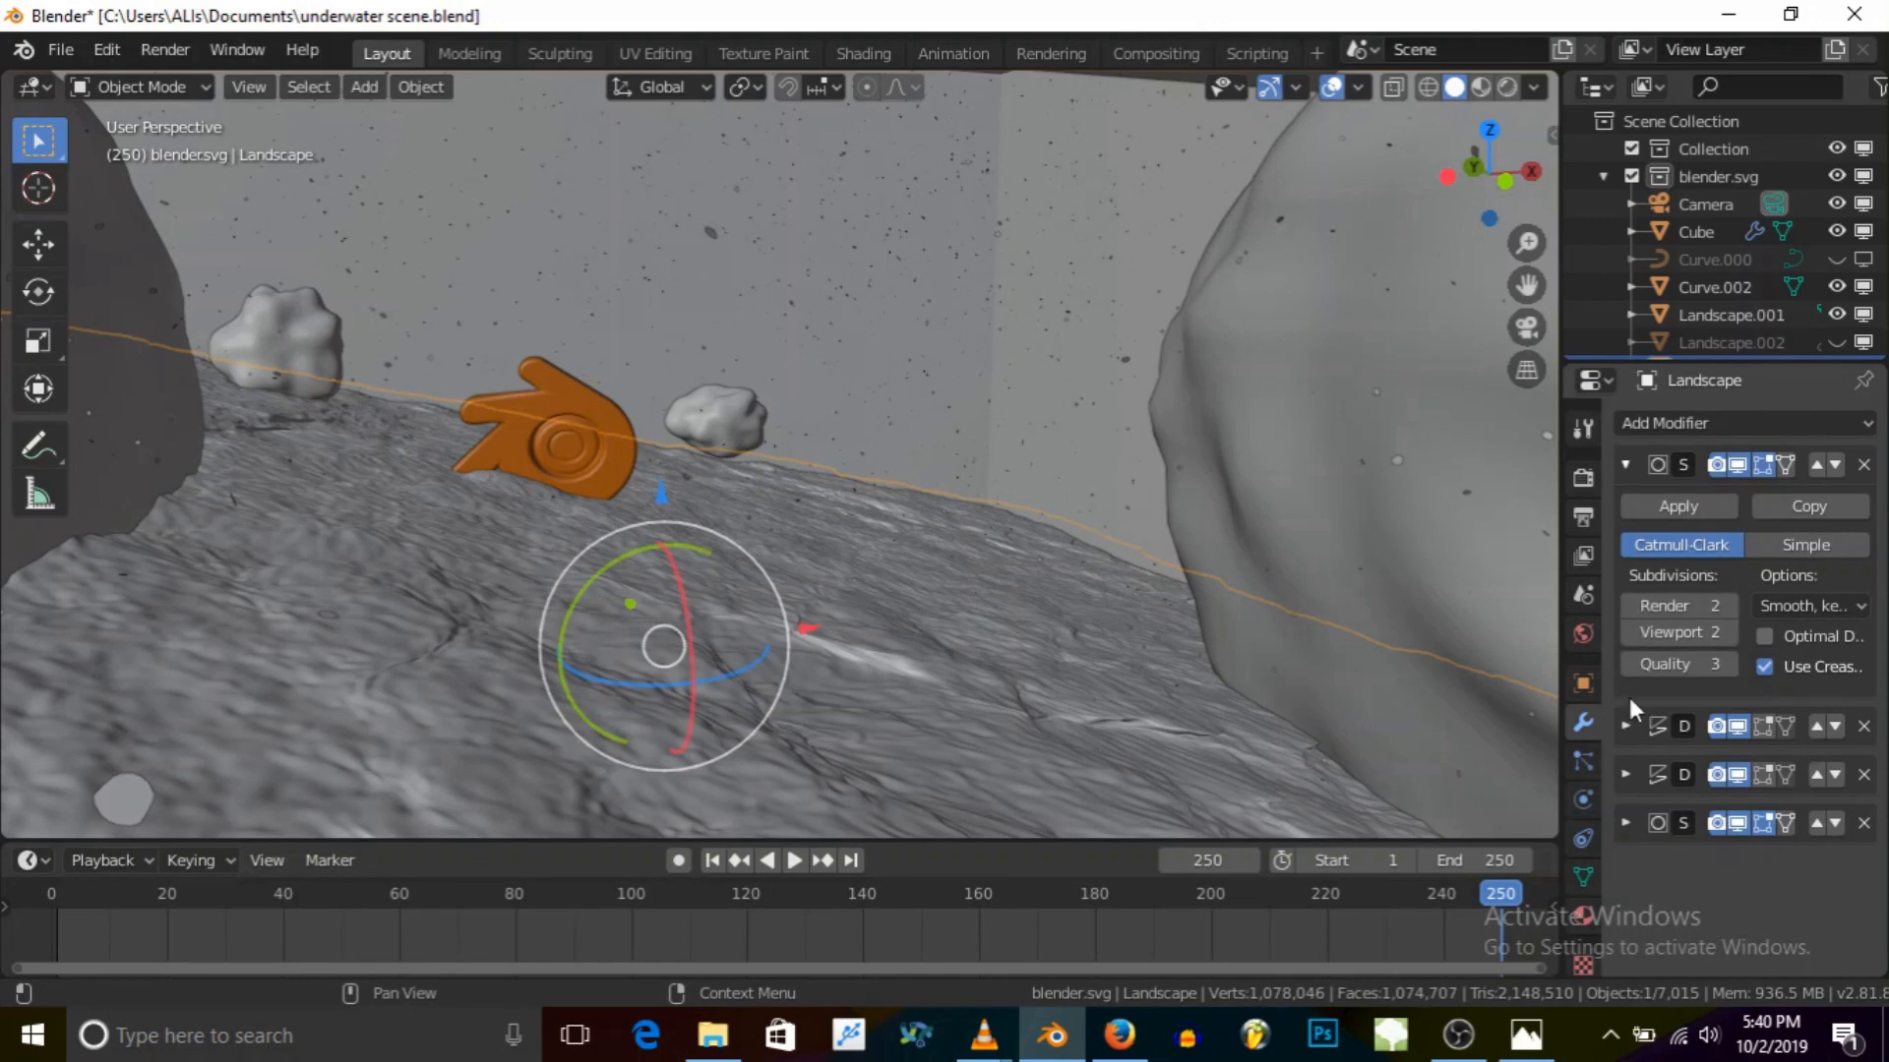
Step: Return to the camera view and set the first Subdivision Surface modifier's viewport subdivisions to 3
click(1526, 328)
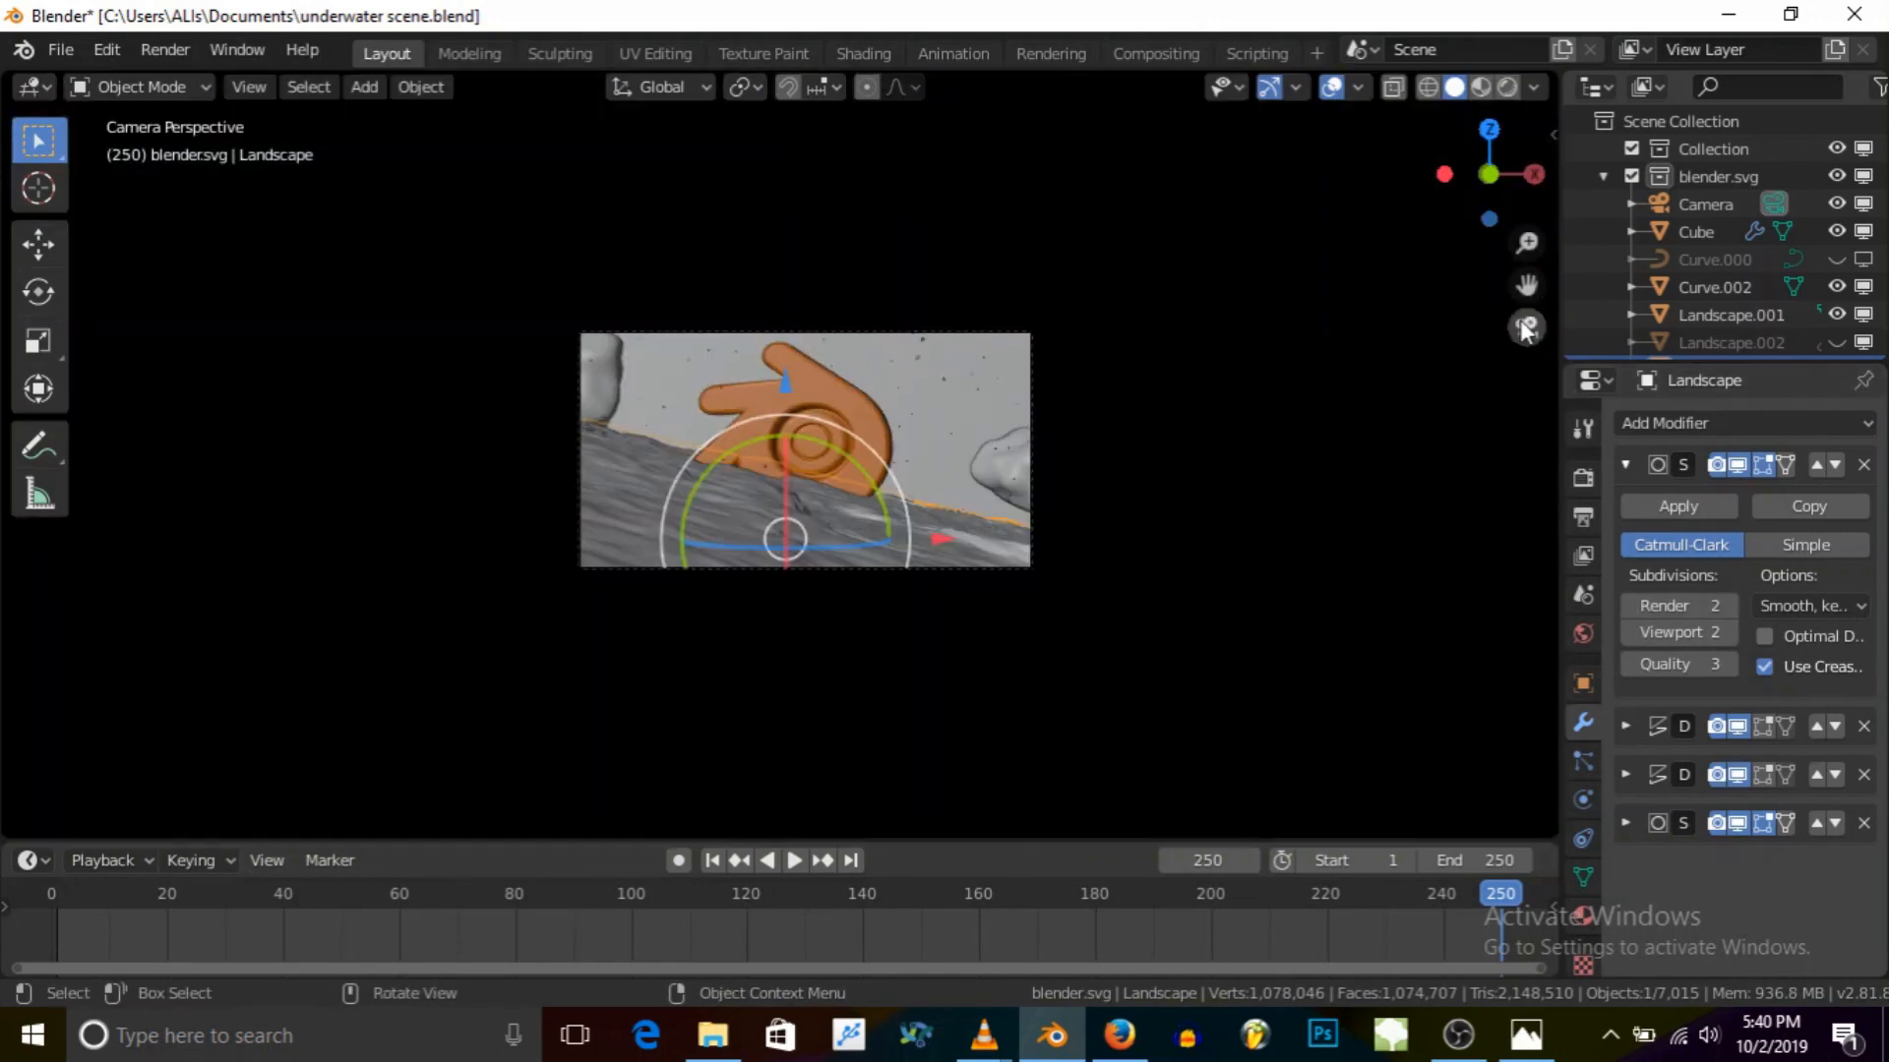
scroll(778, 531, up, 2)
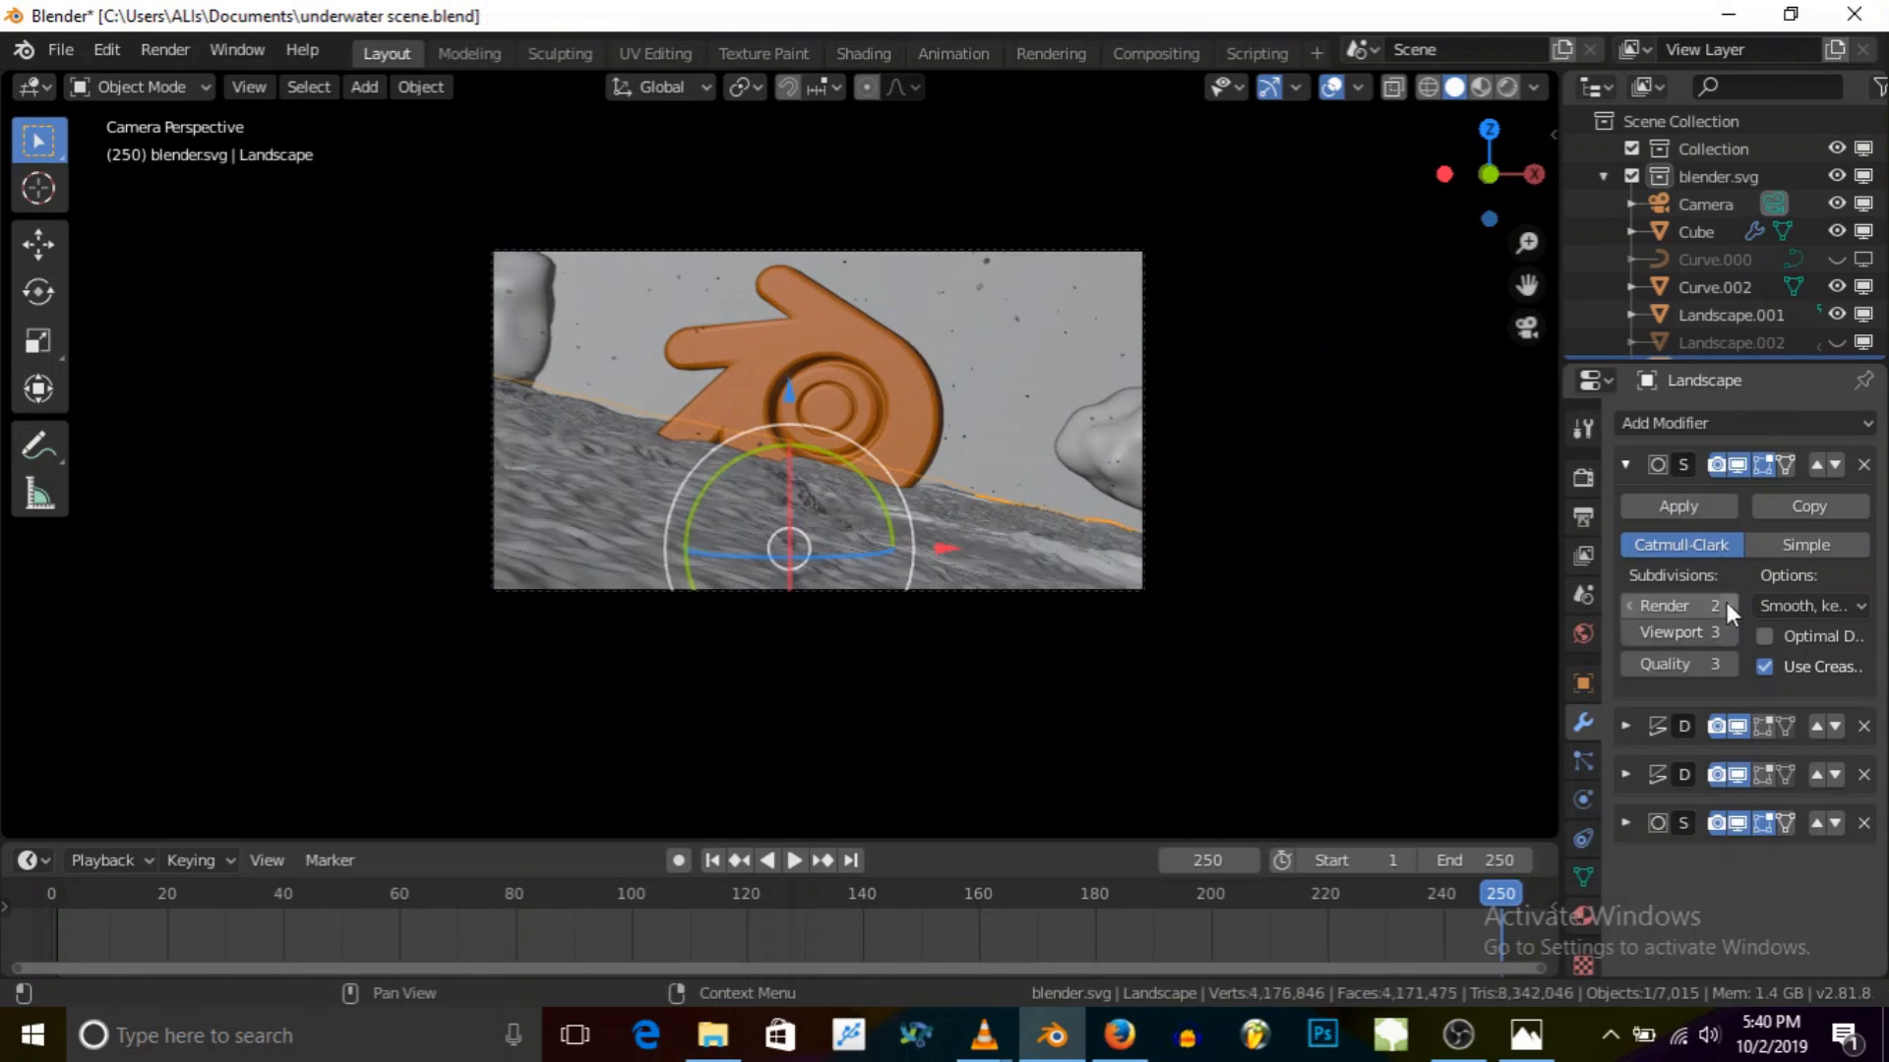
click(1625, 464)
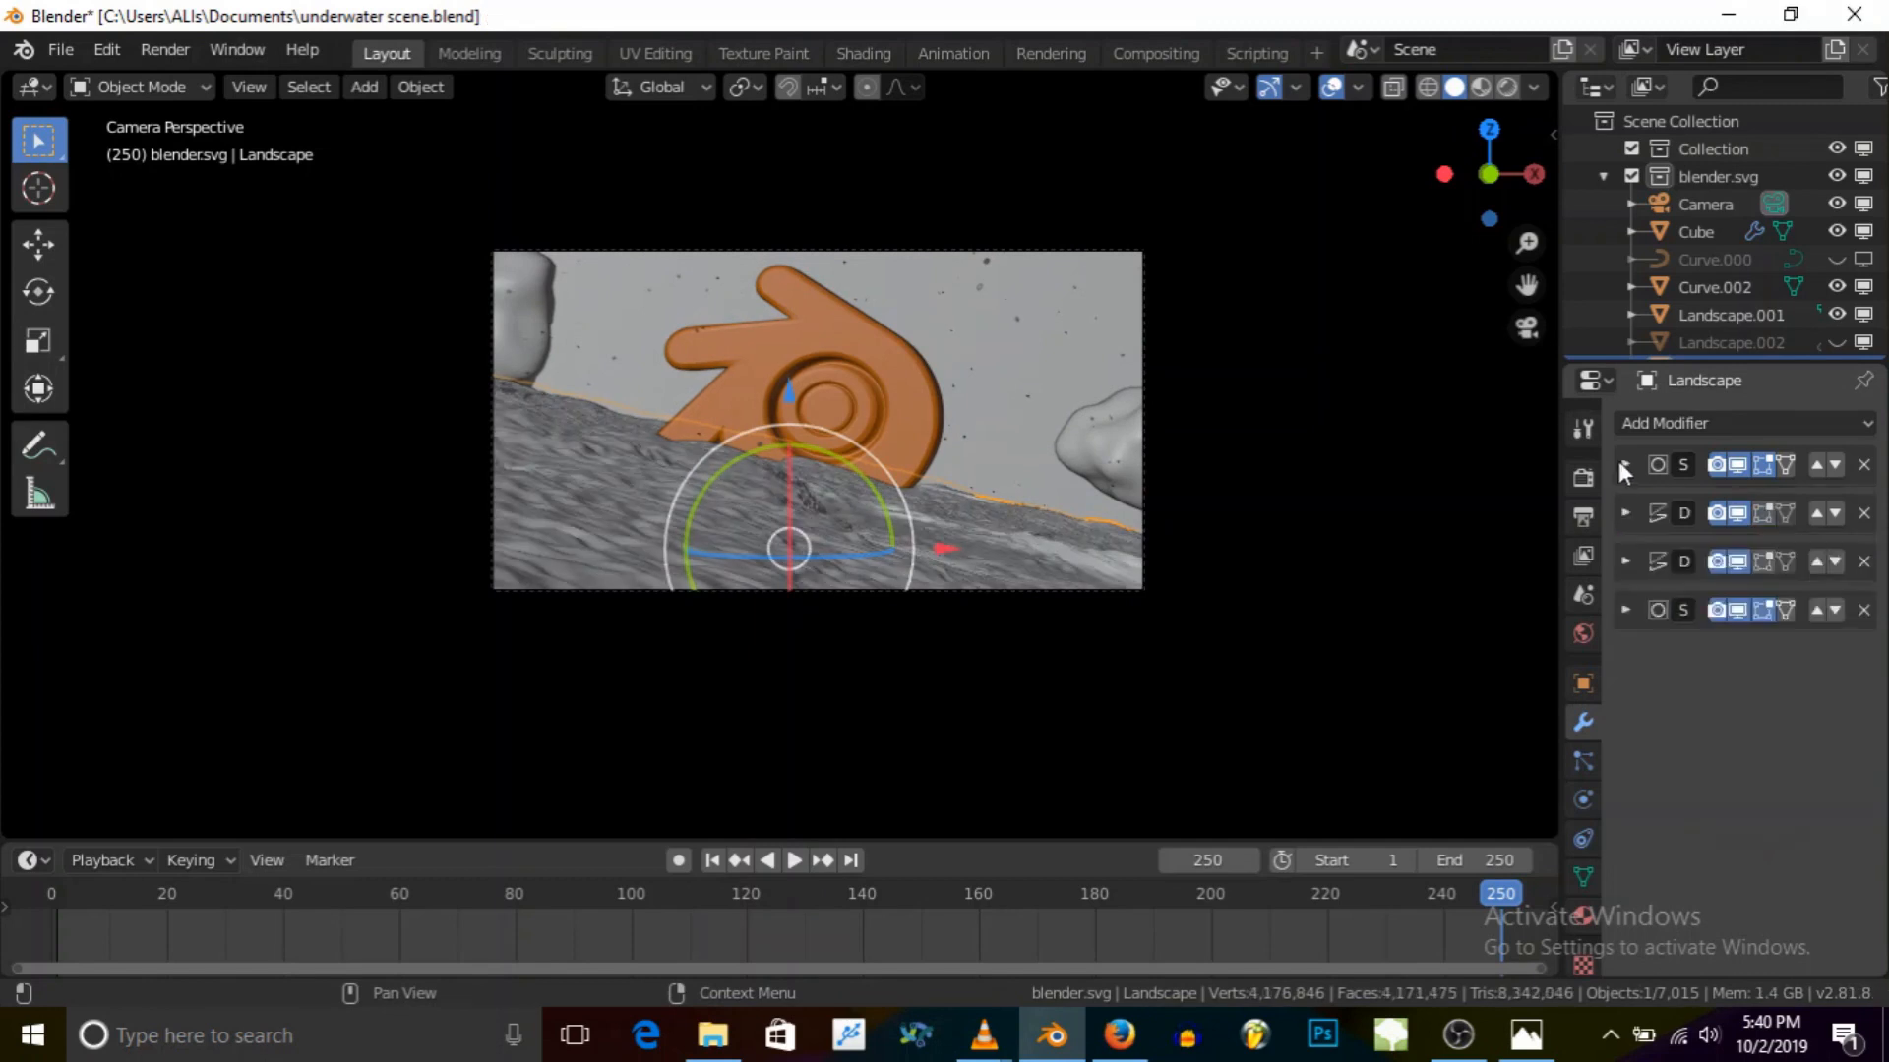
Step: Add a Collision modifier to the landscape and open its physics settings
click(1633, 423)
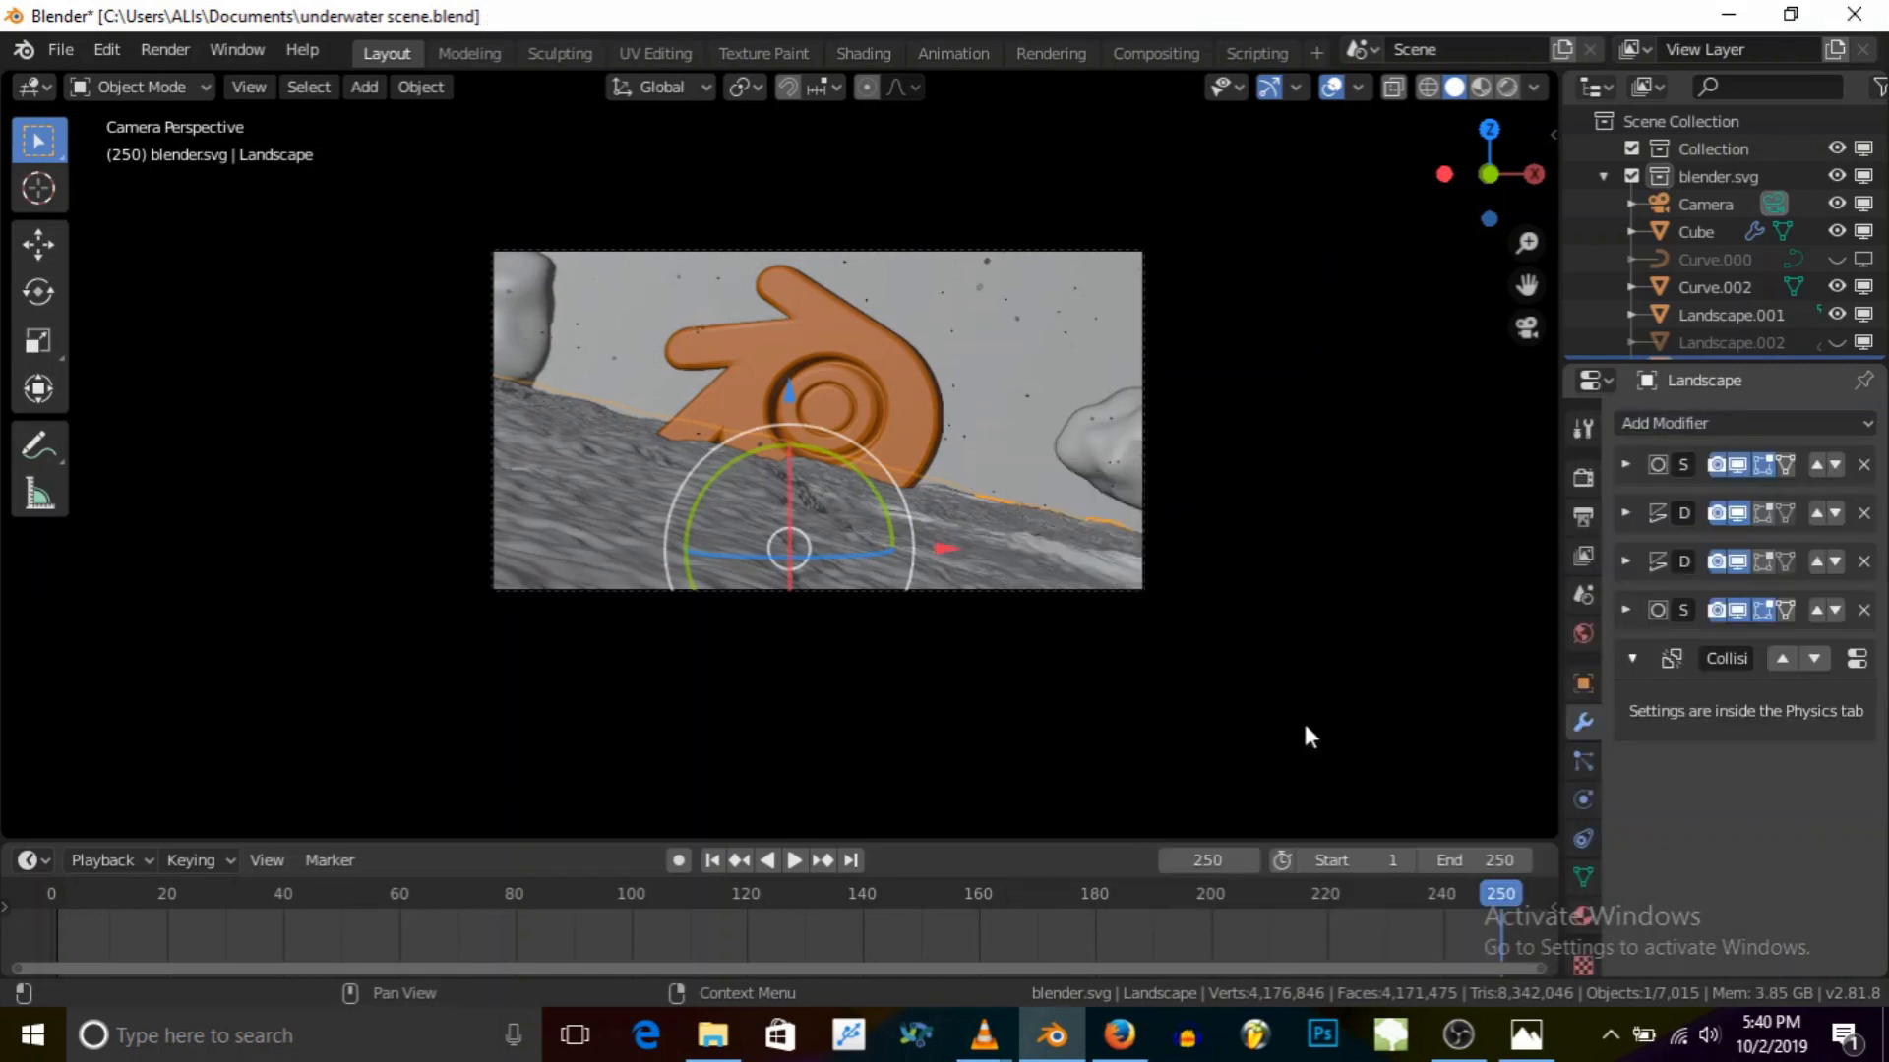
click(1853, 658)
Step: Examine the landscape's collision physics options for particles, soft bodies and cloth
scroll(1716, 728, down, 5)
scroll(1711, 779, down, 1)
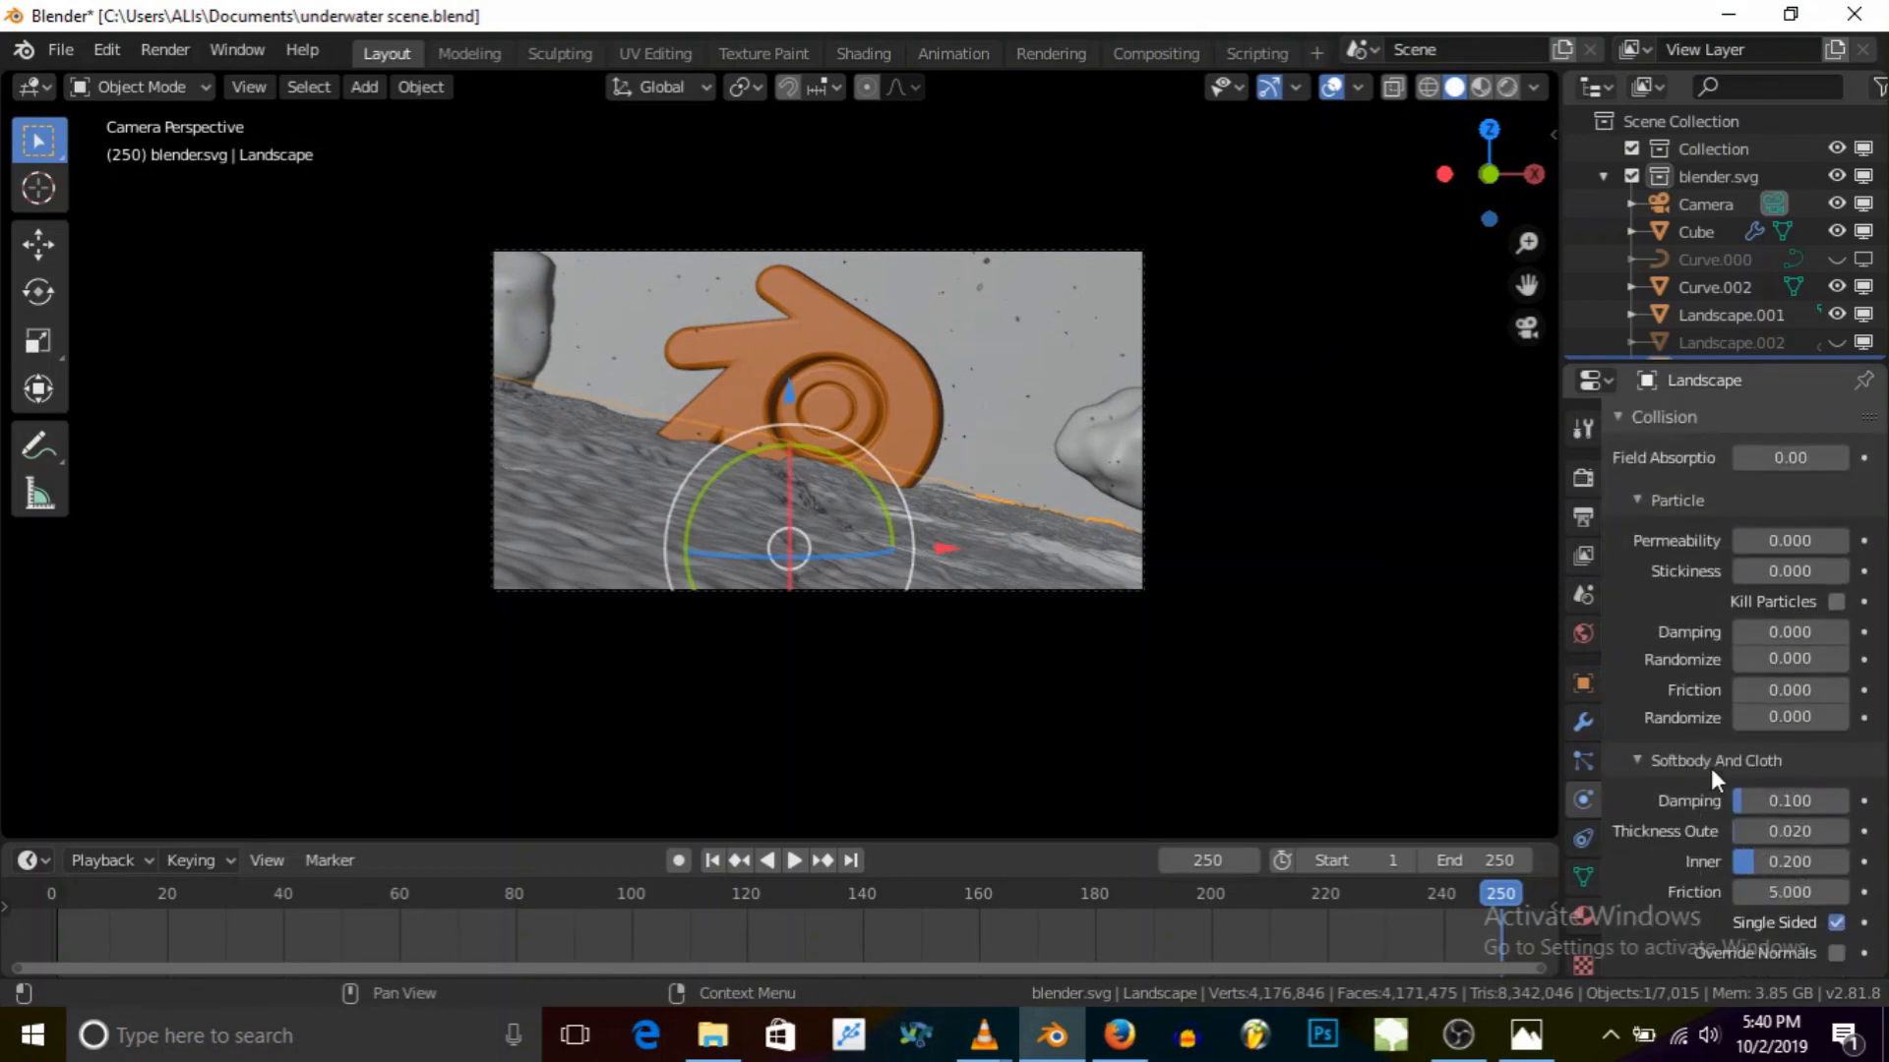
scroll(1674, 651, up, 6)
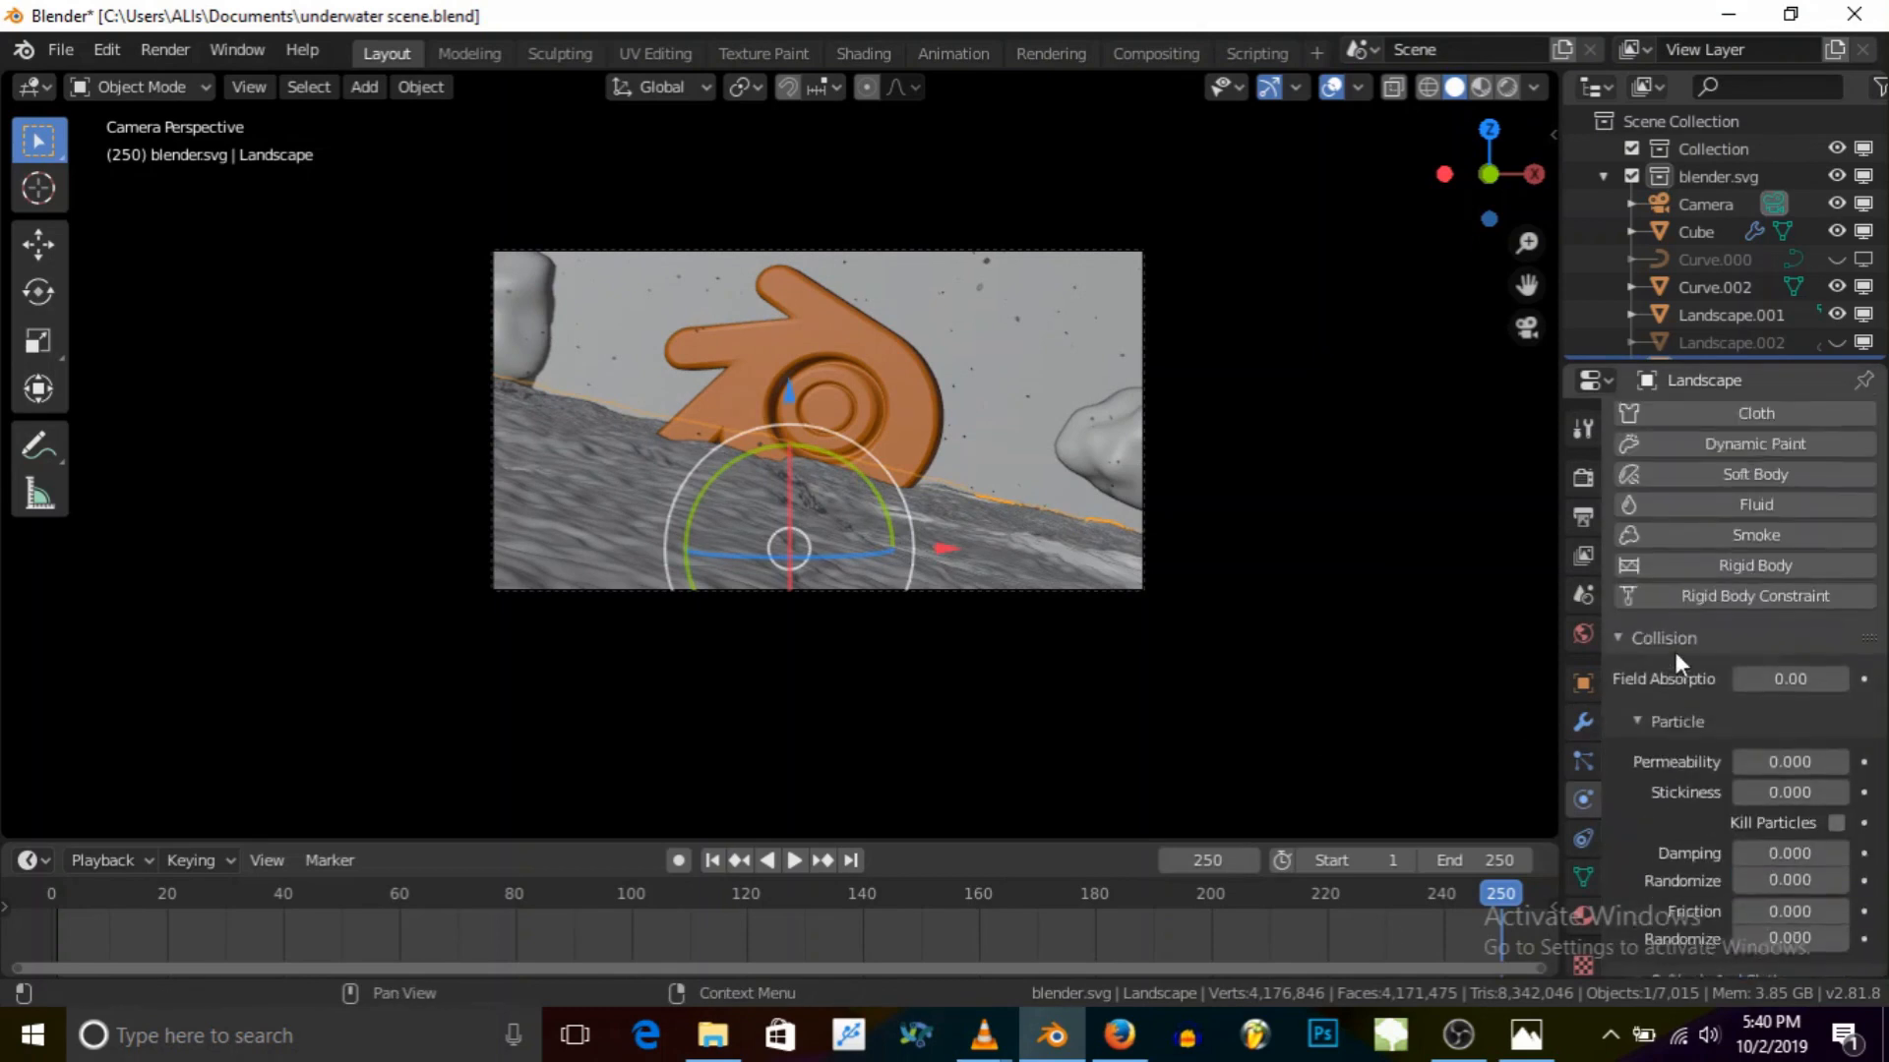
scroll(1671, 576, up, 1)
scroll(1712, 708, down, 3)
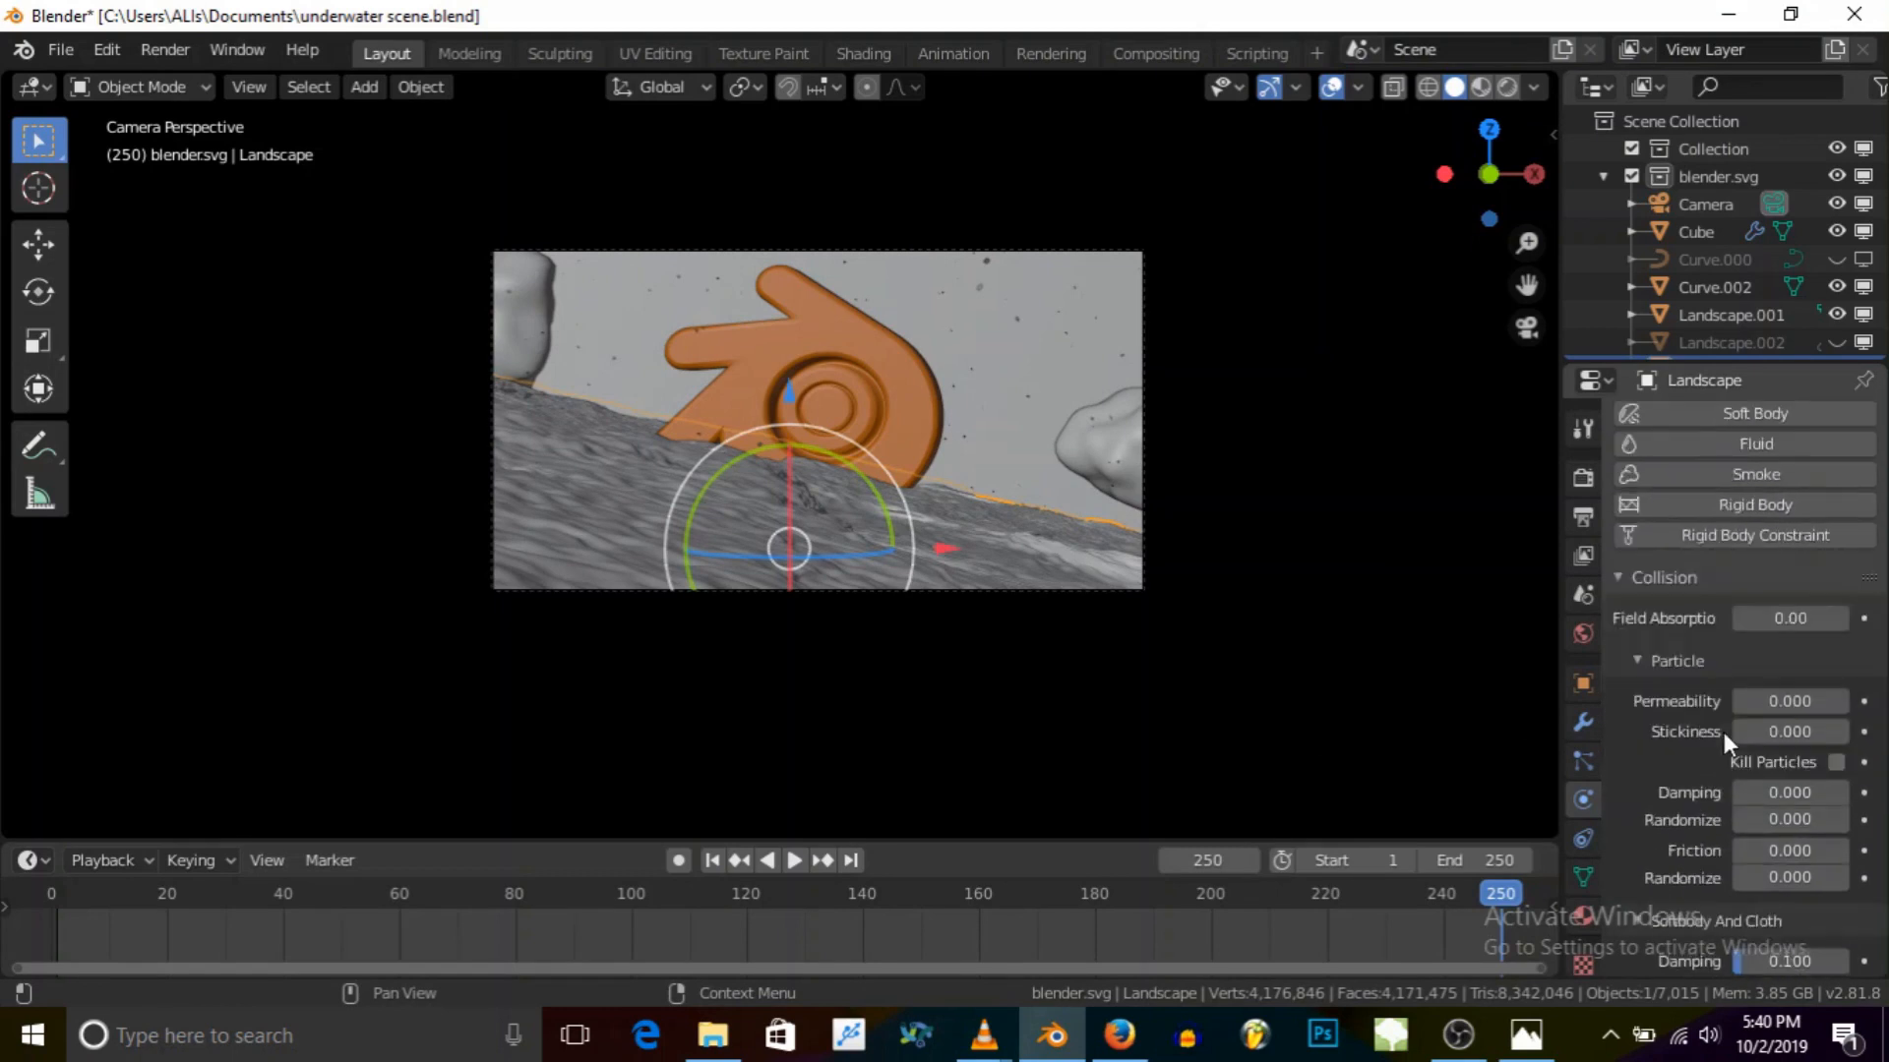
scroll(1724, 734, down, 1)
scroll(1724, 734, down, 1)
scroll(1724, 734, down, 1)
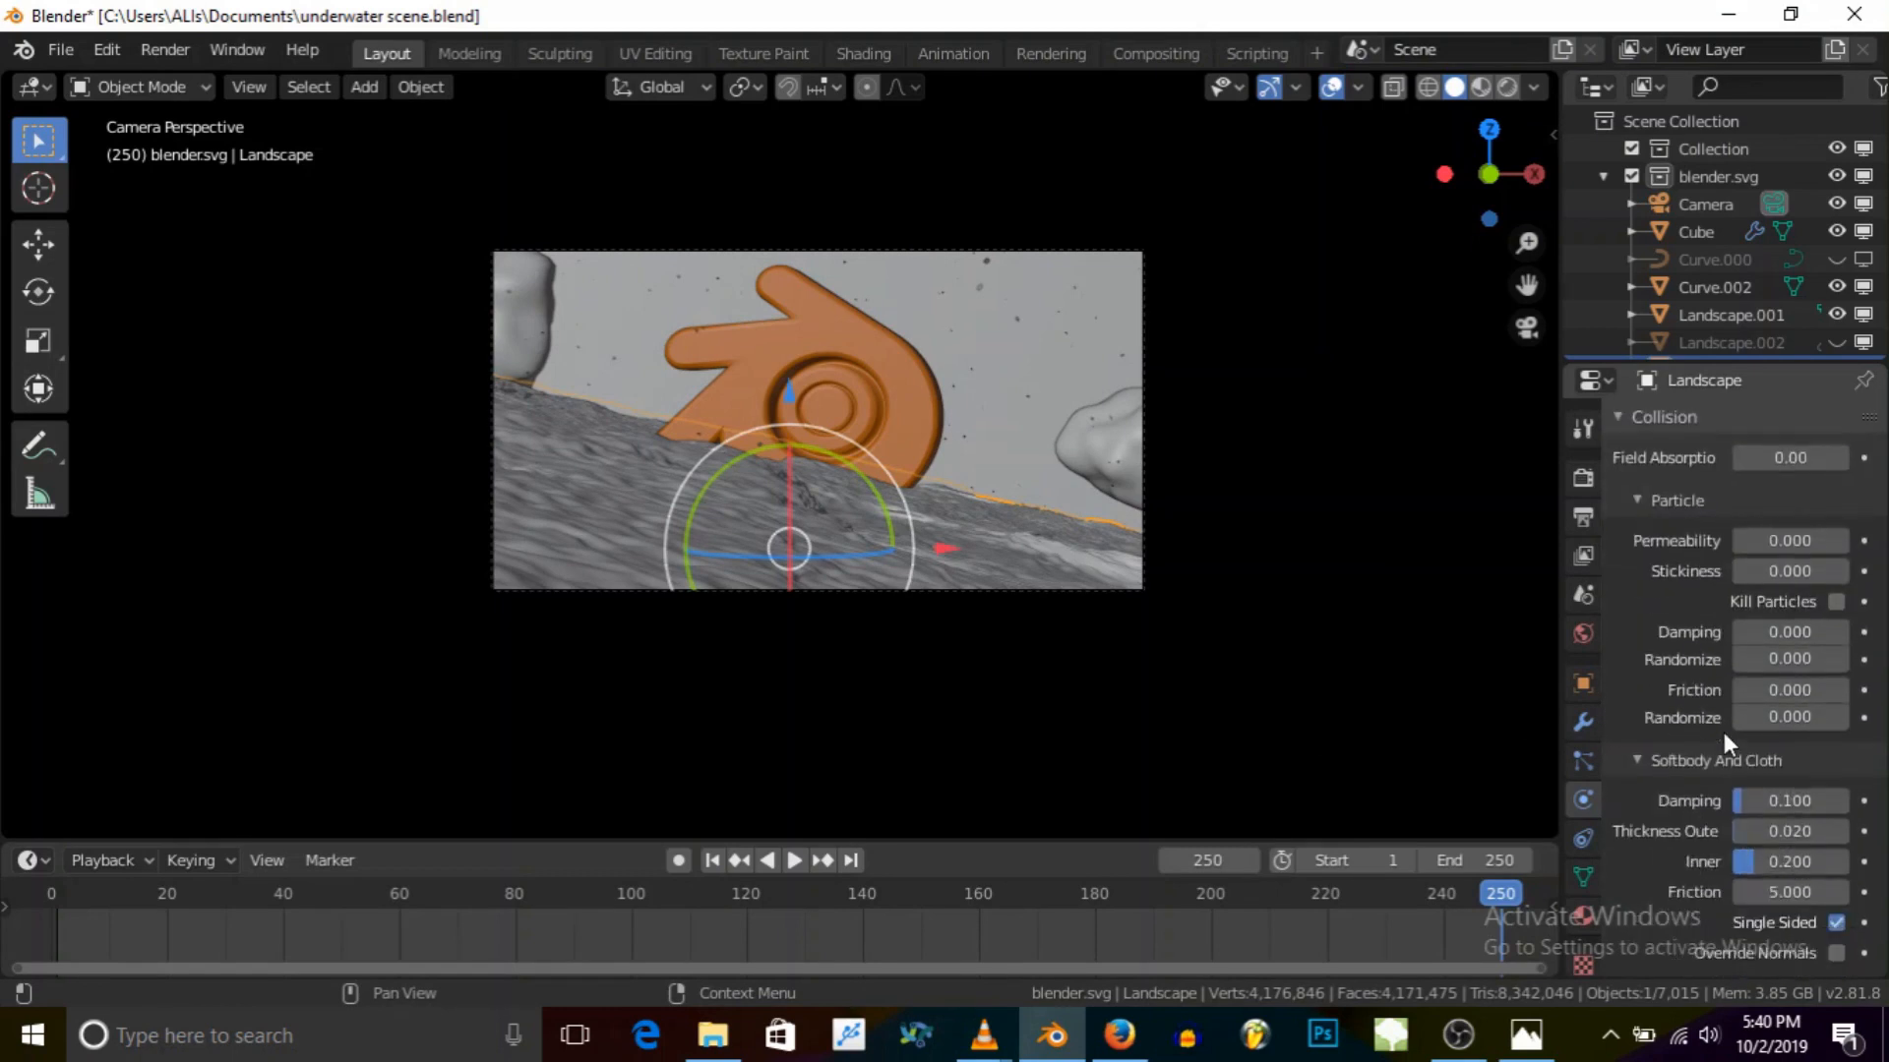
scroll(1723, 732, up, 5)
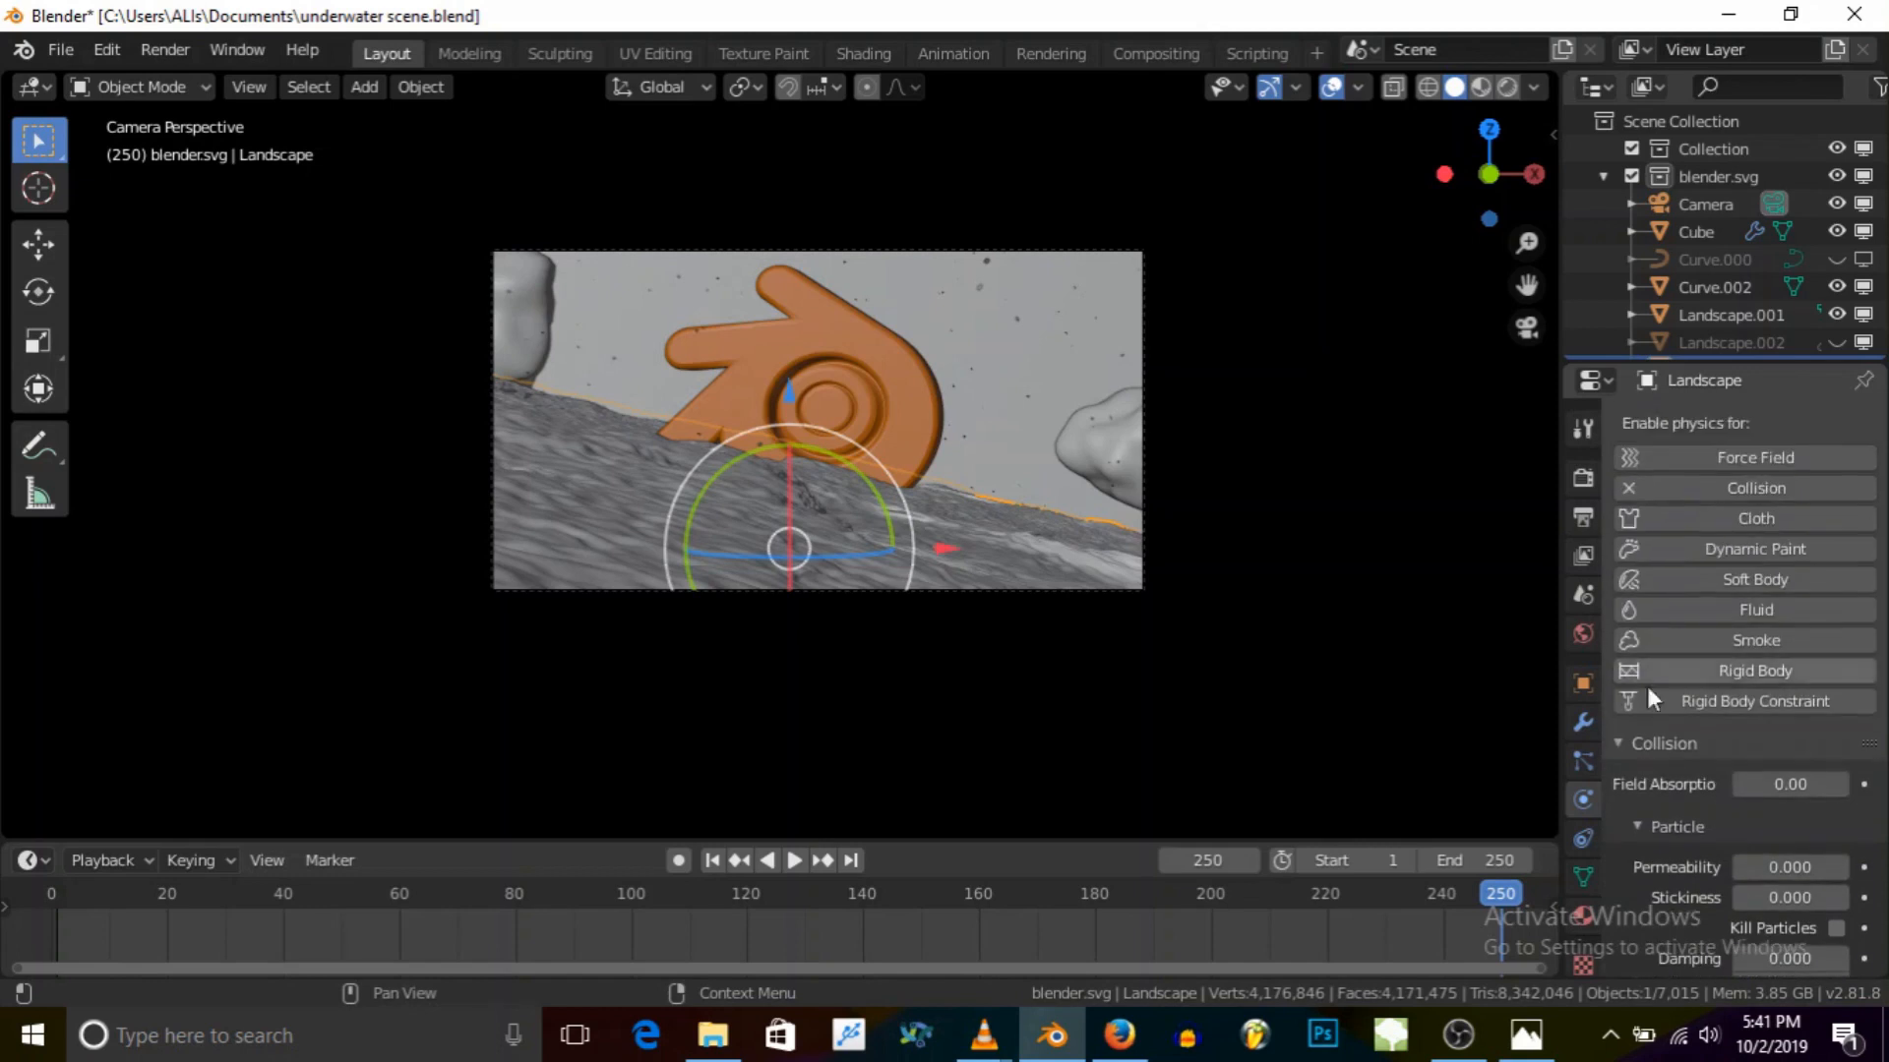
Step: Show the landscape's modifiers, leave the camera view and select the particle-emitting cube surrounding the scene
click(1583, 720)
scroll(836, 415, up, 3)
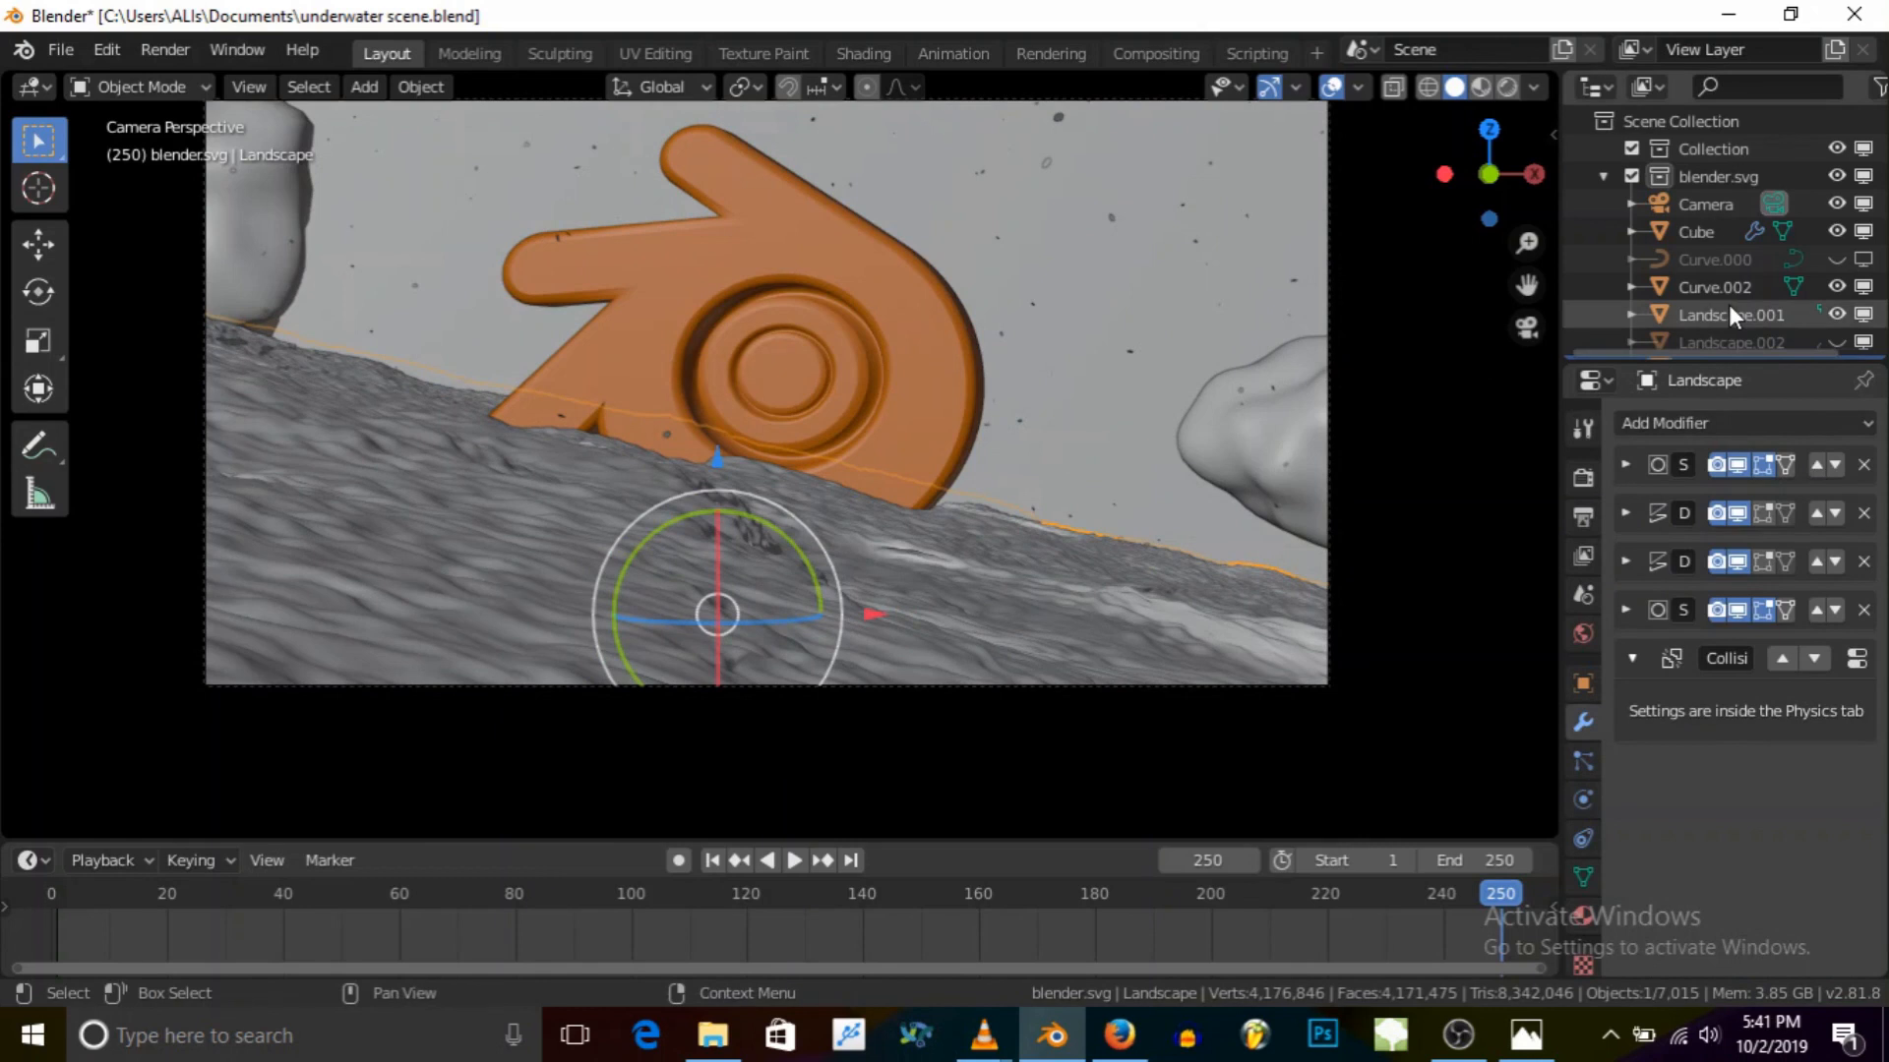
scroll(1148, 304, down, 3)
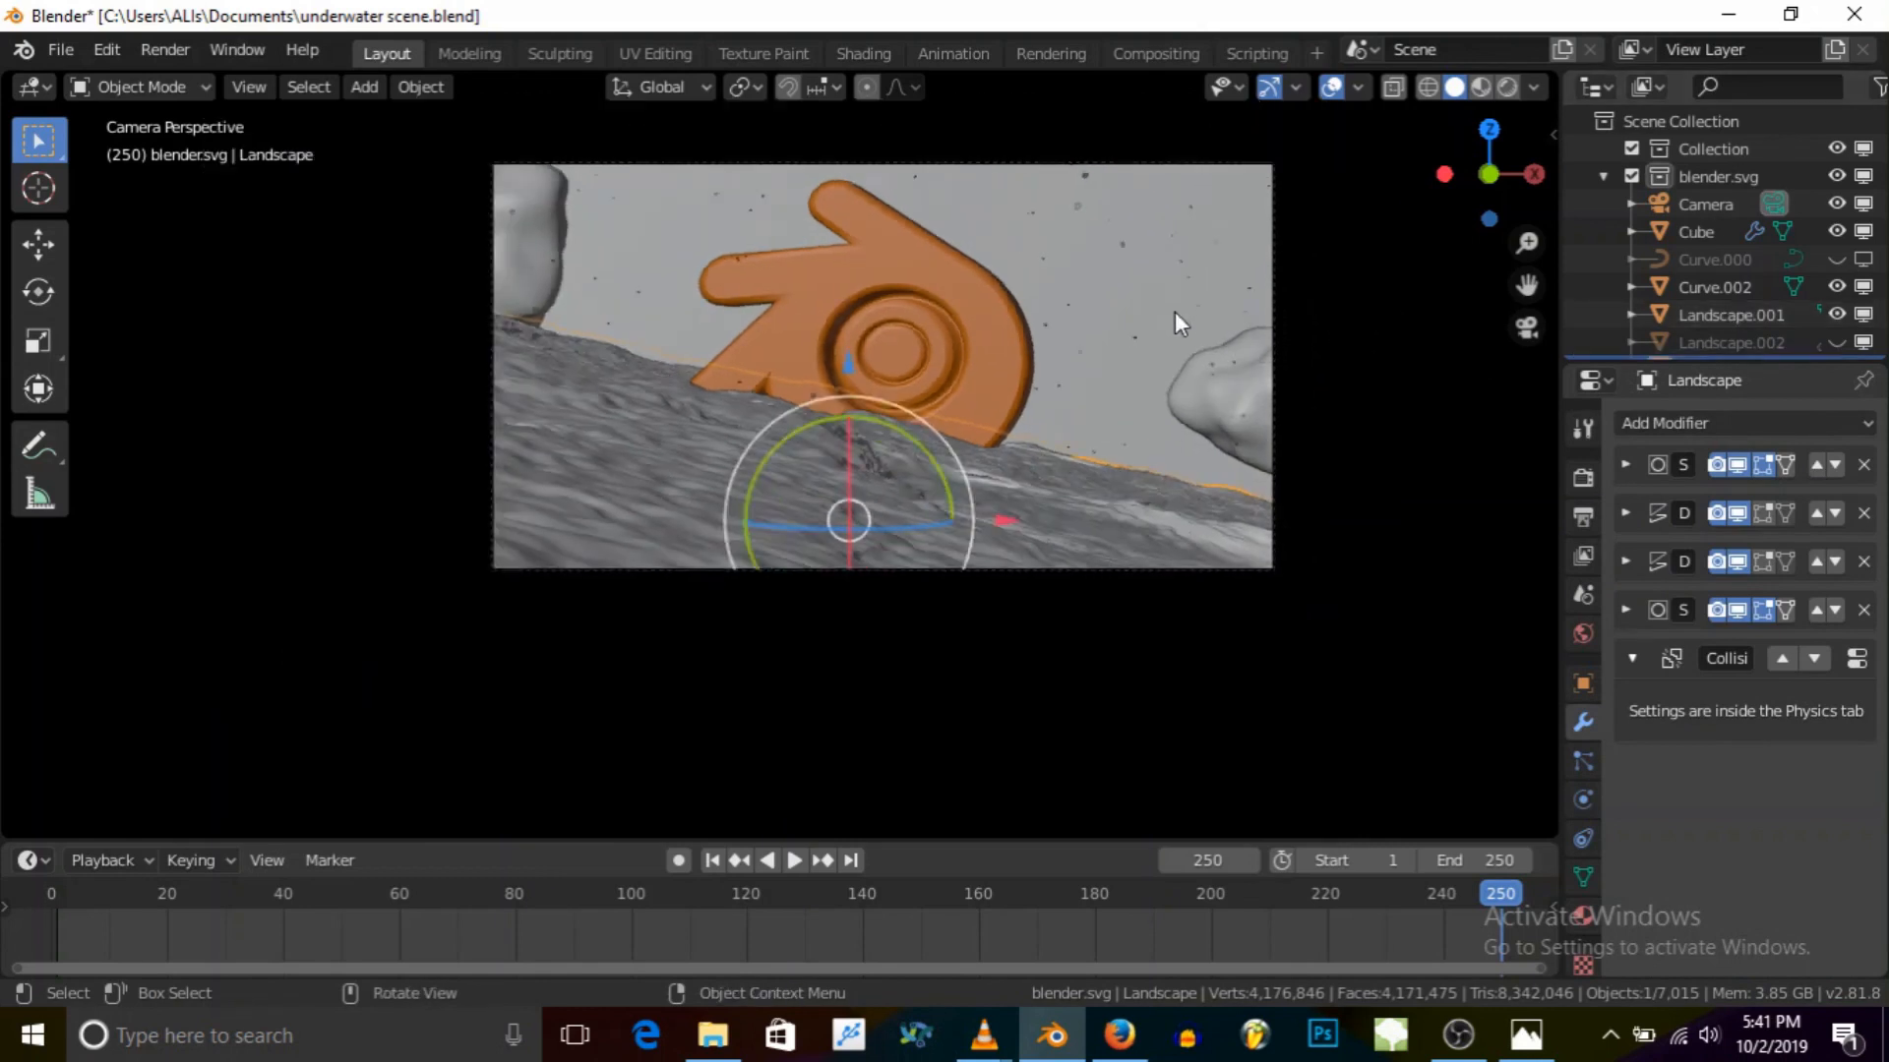
click(1523, 330)
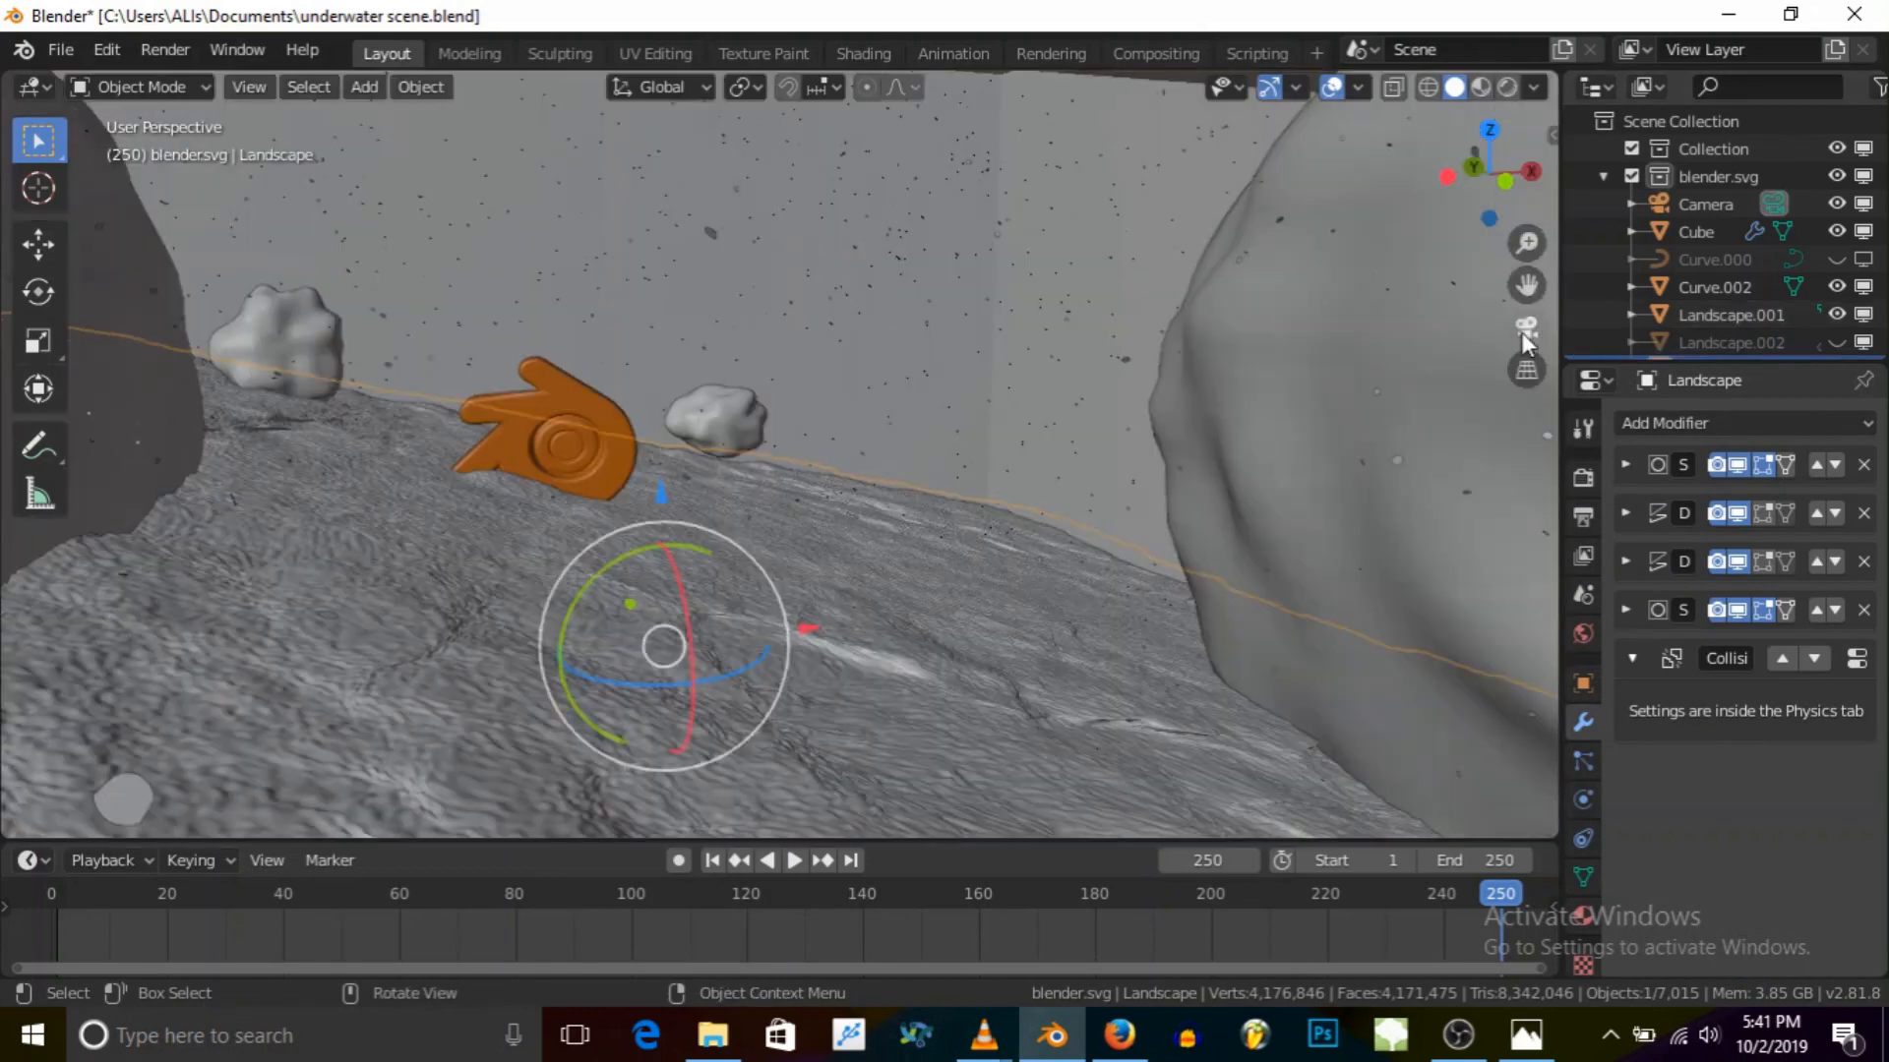
click(954, 256)
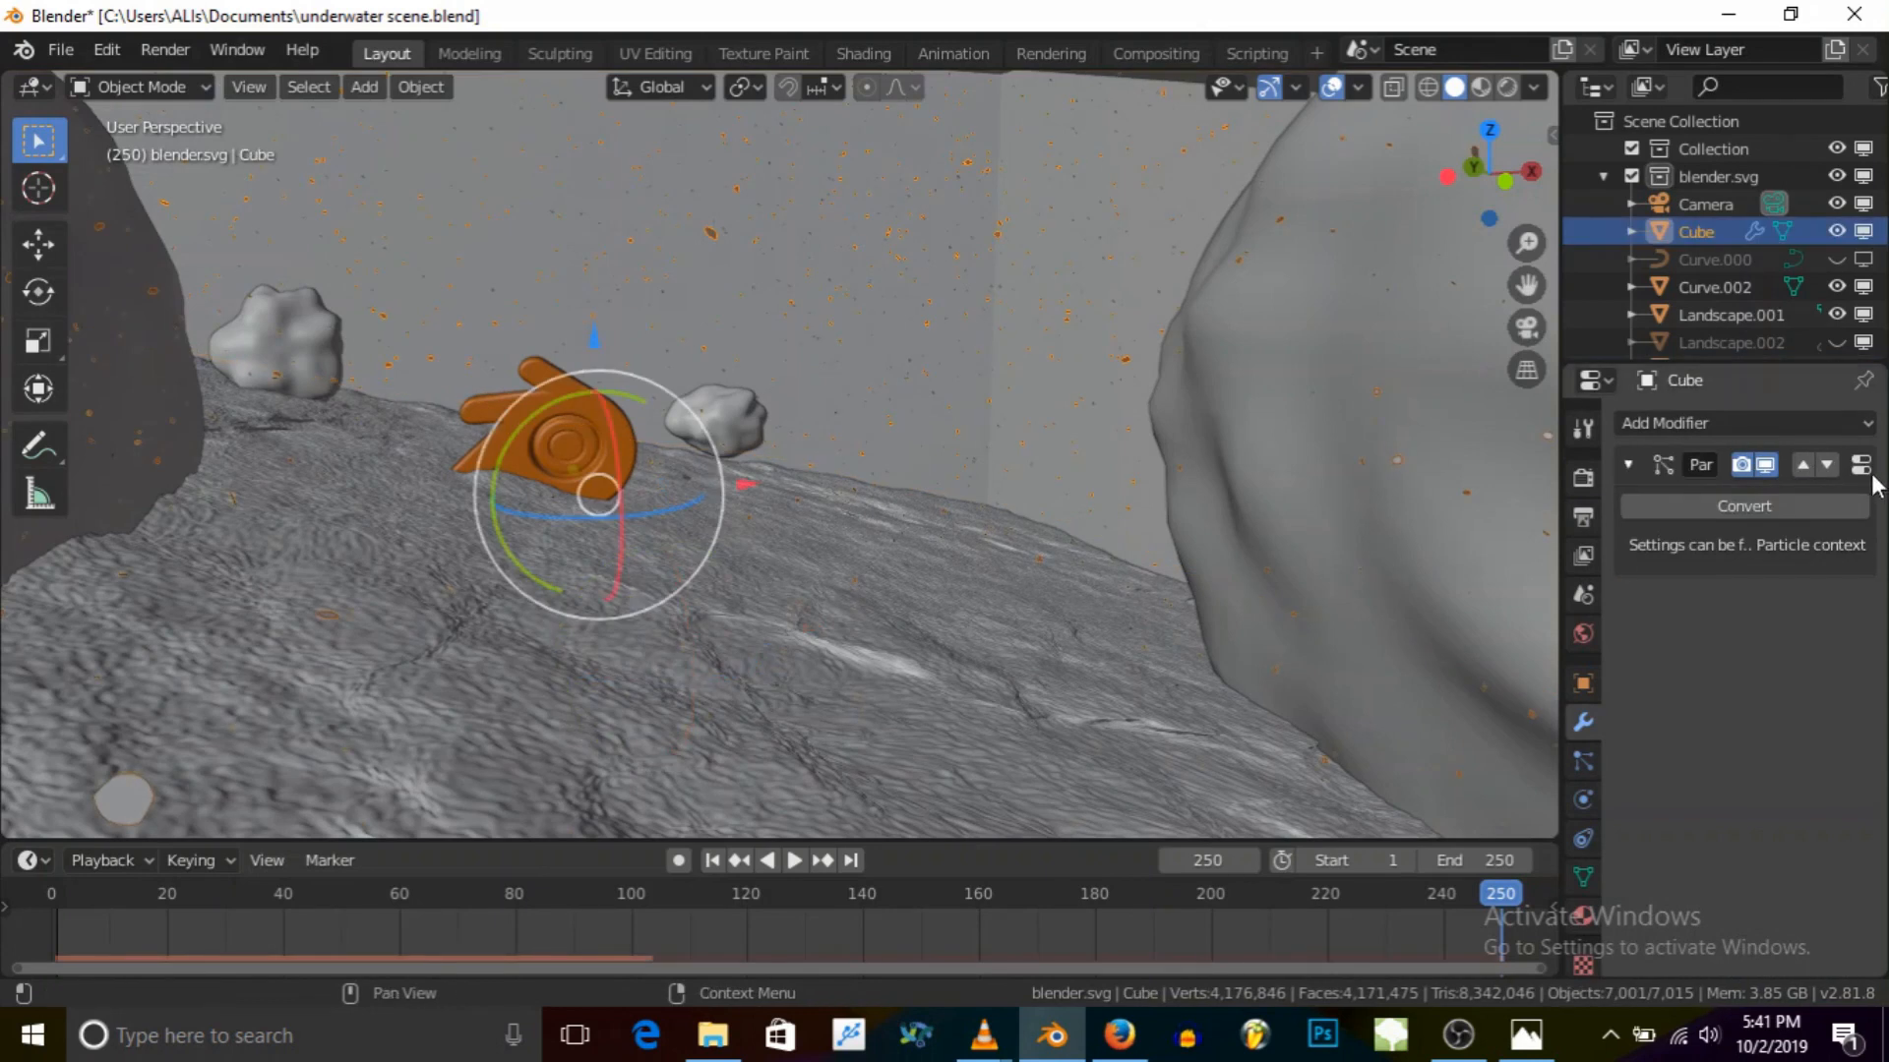
Step: Bake the cube's particle system cache with a cache step of 1 and return the timeline to frame 1
click(1583, 760)
scroll(1804, 645, down, 6)
scroll(1806, 643, down, 8)
scroll(1653, 415, up, 2)
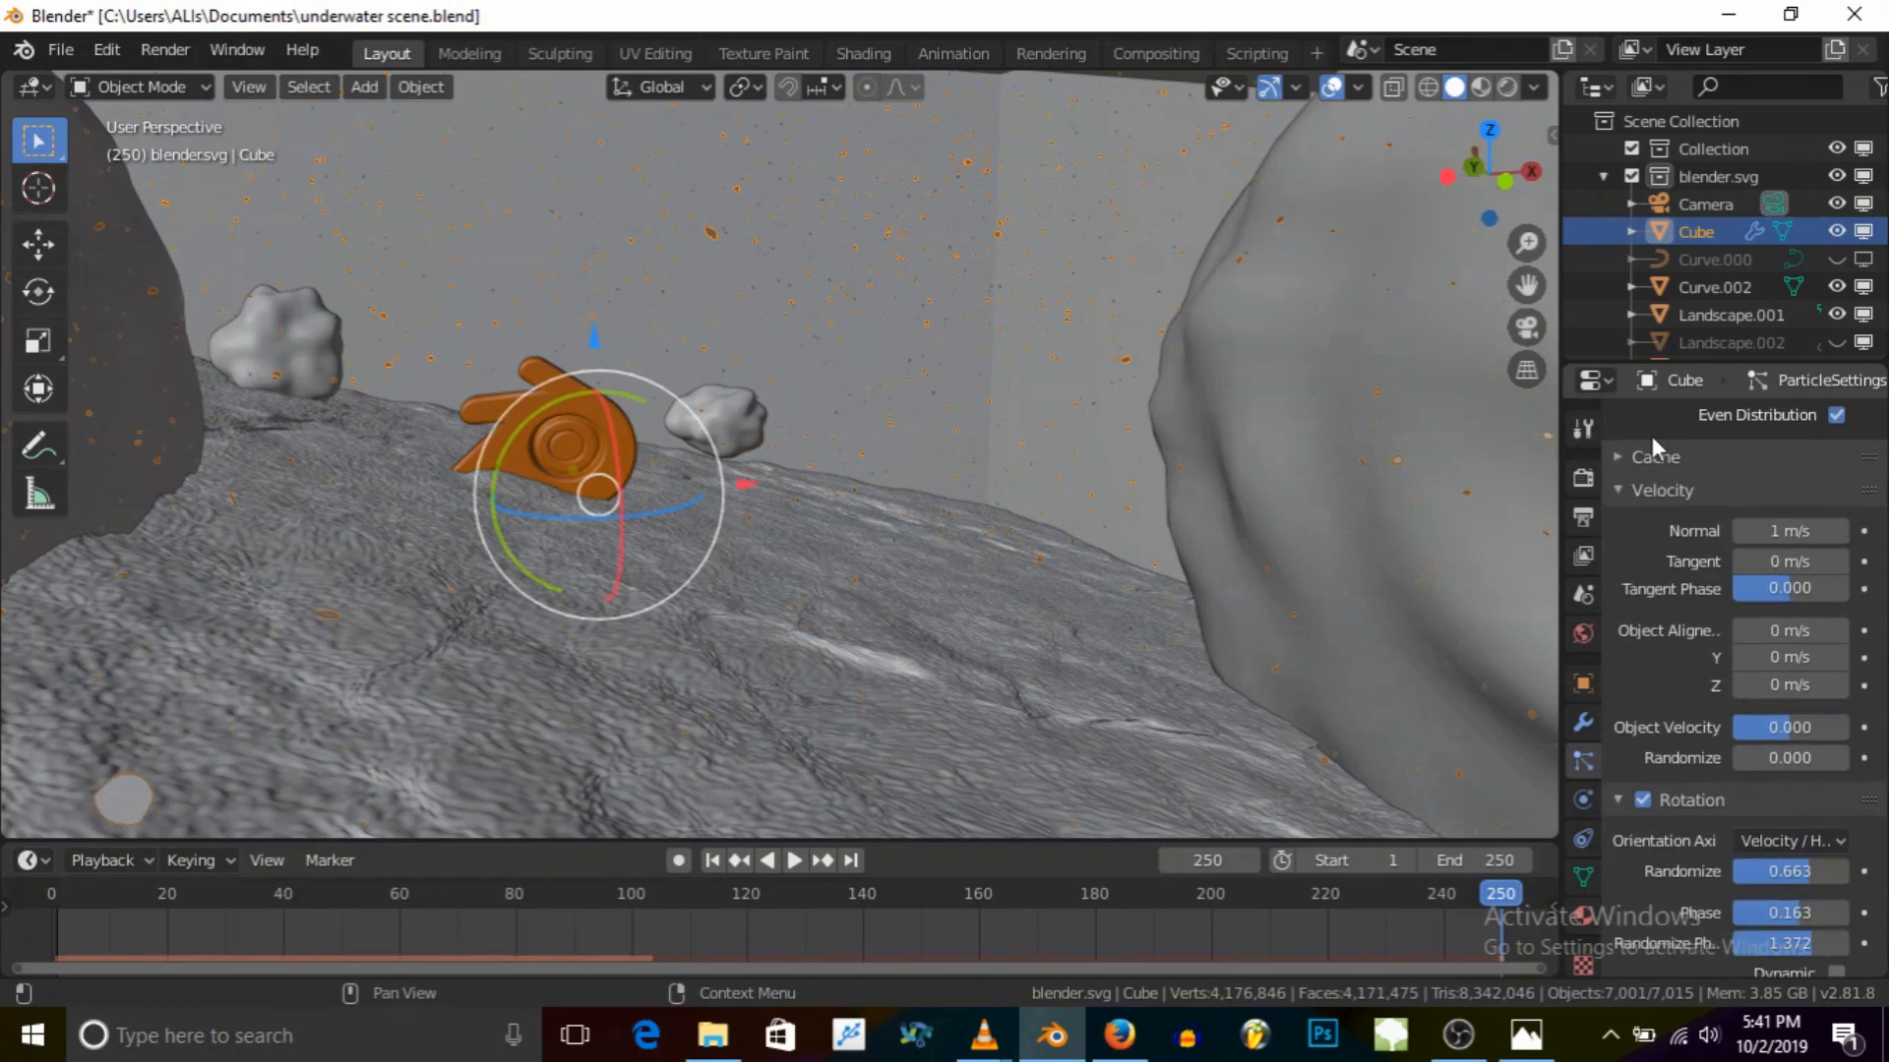
click(1651, 453)
scroll(1700, 554, down, 1)
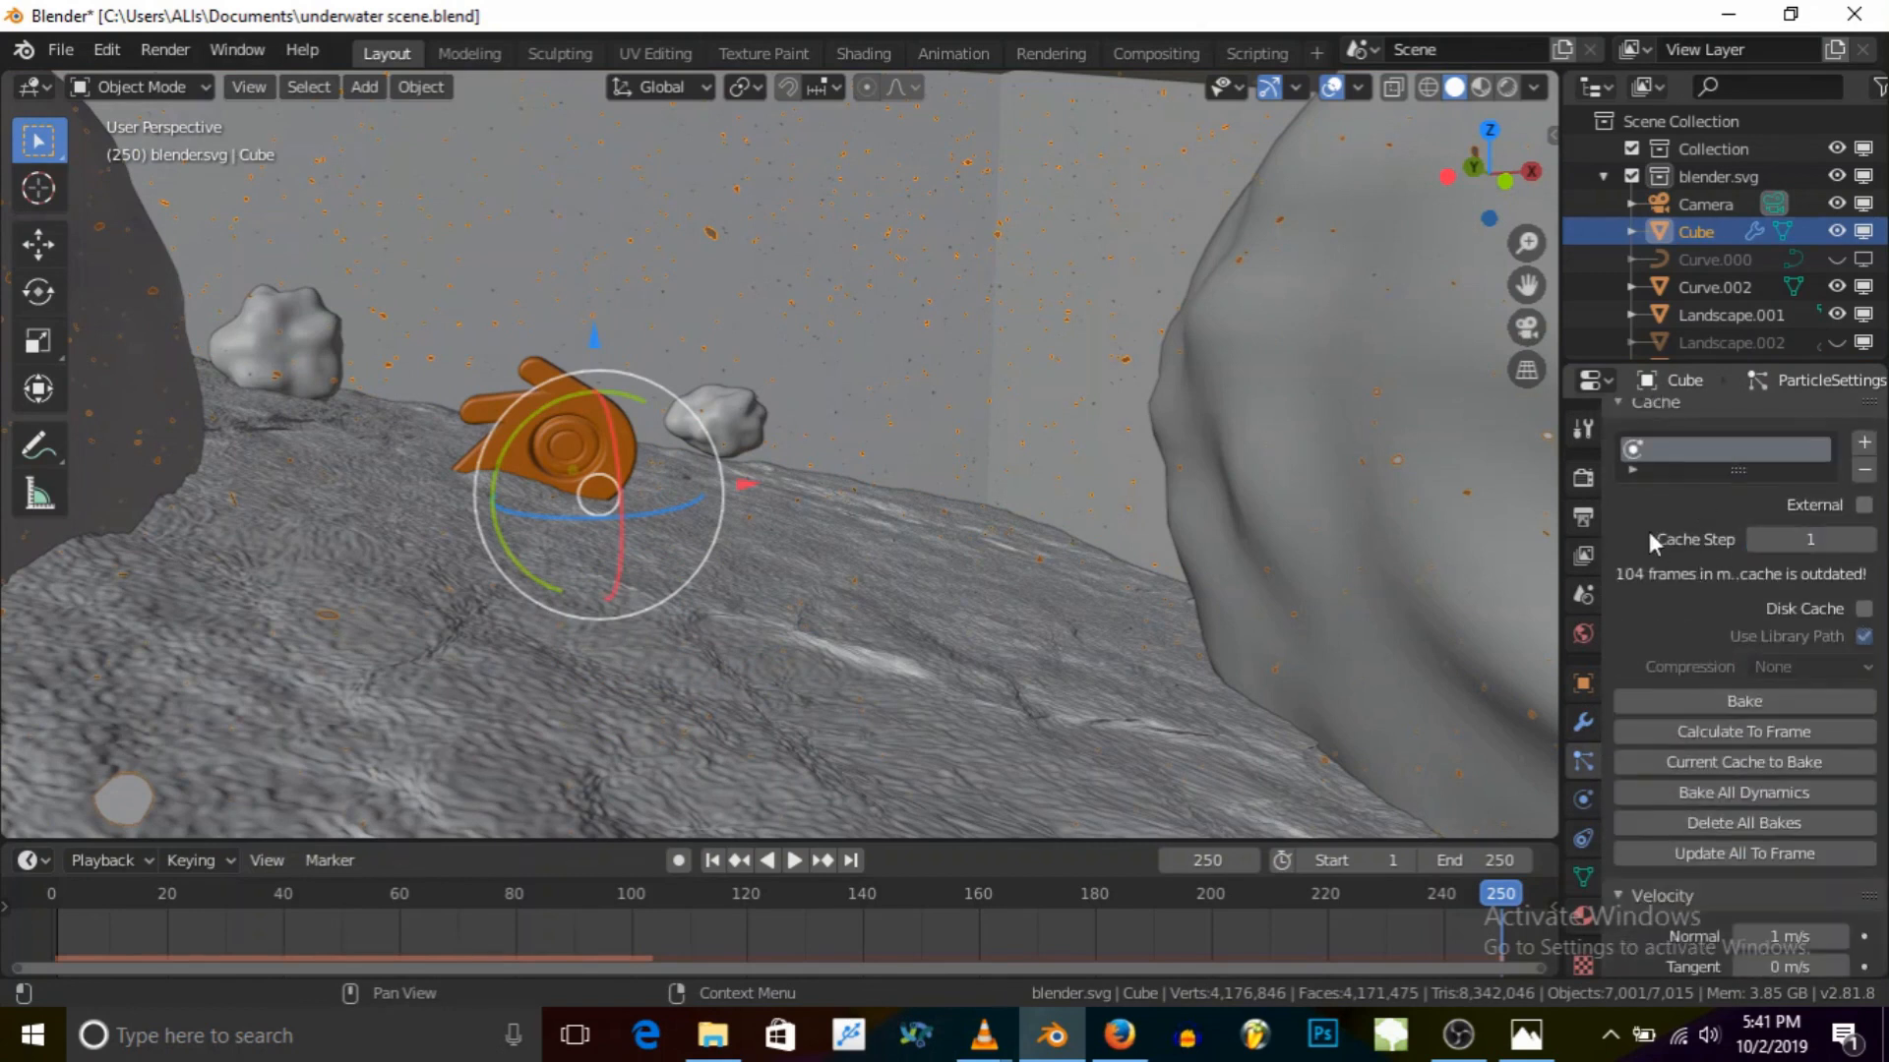
click(1708, 692)
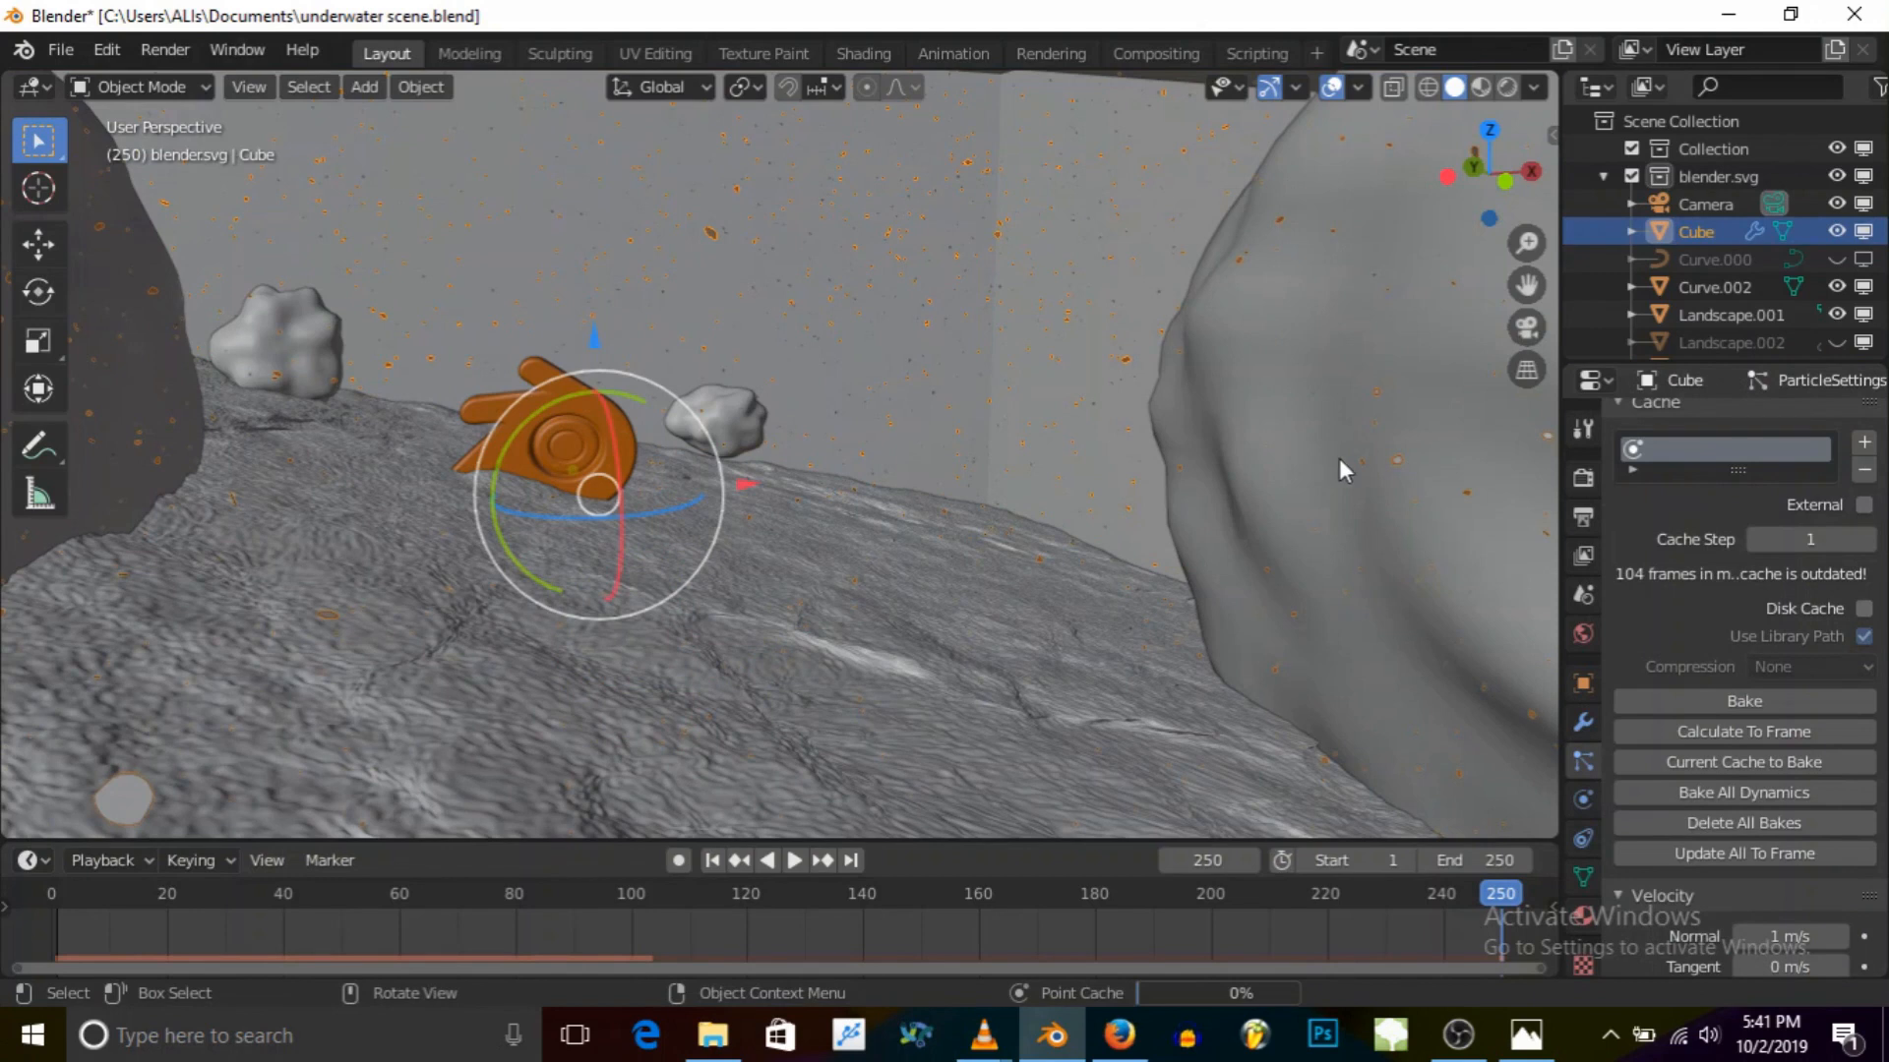
key(shift+Left)
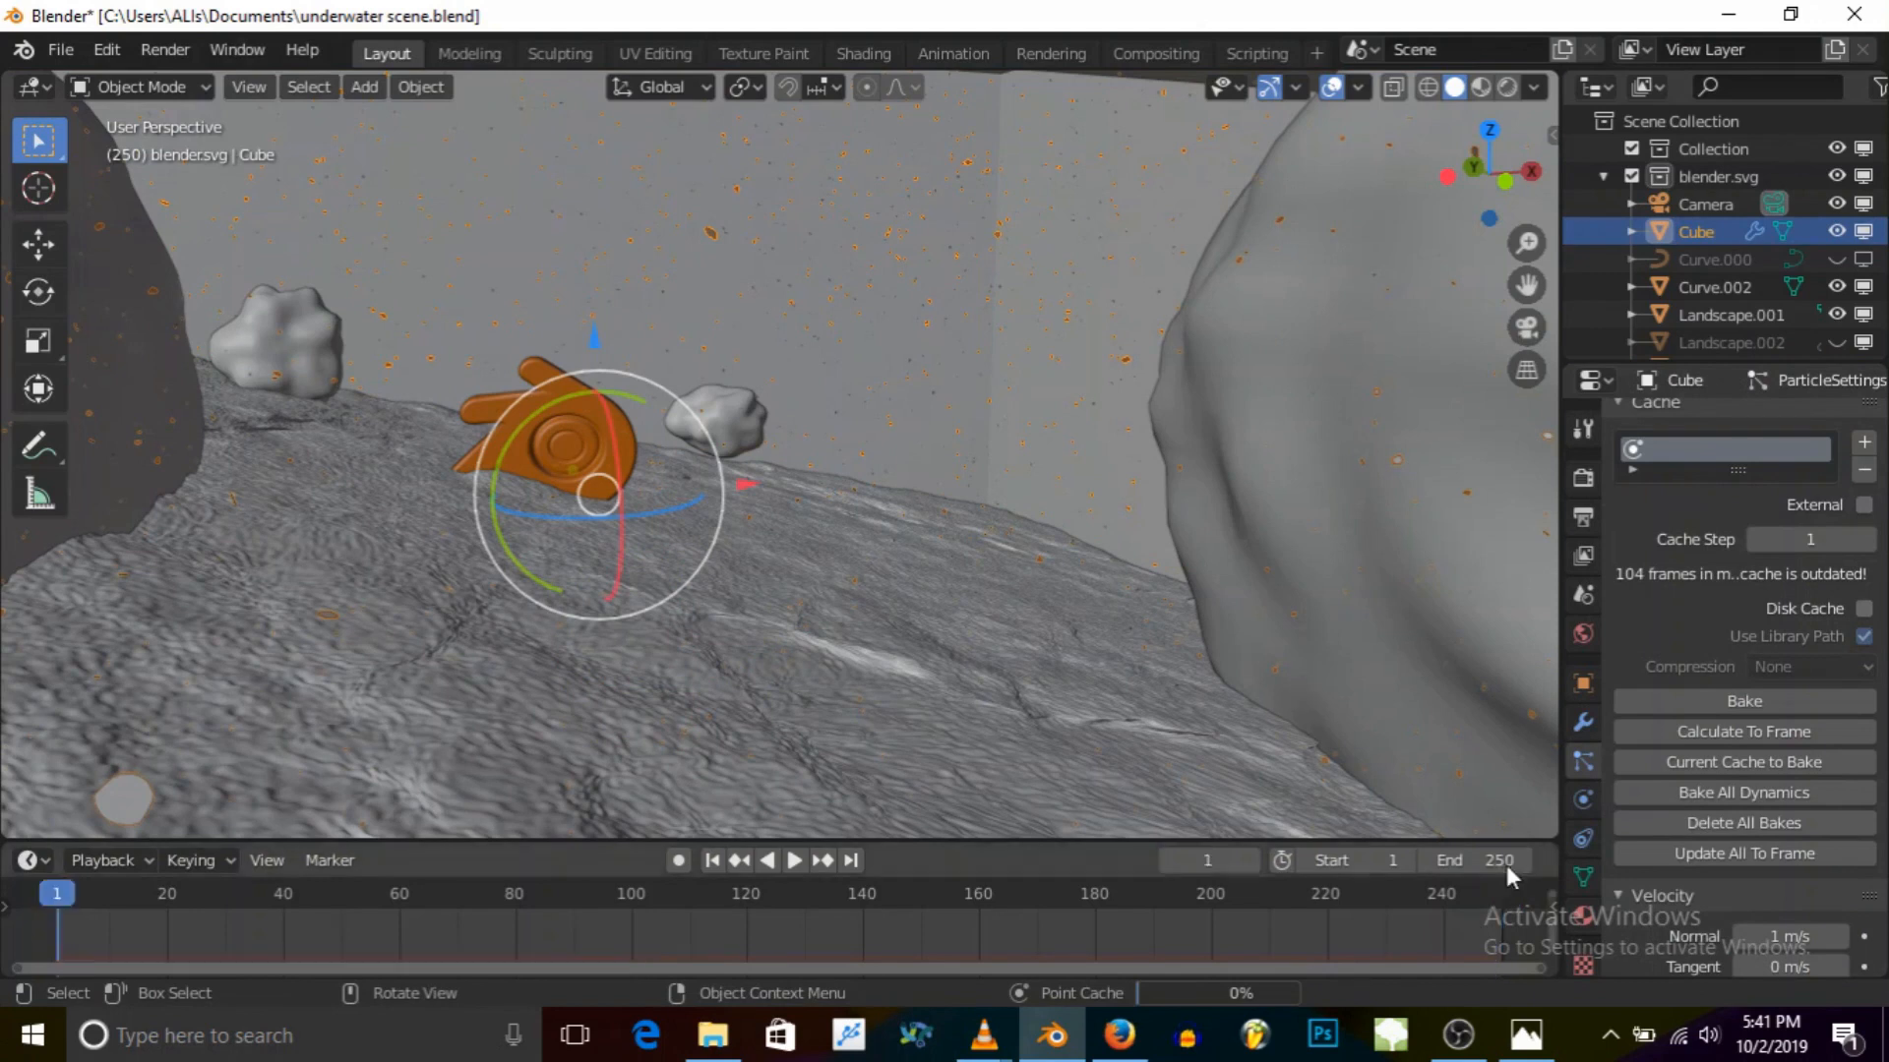